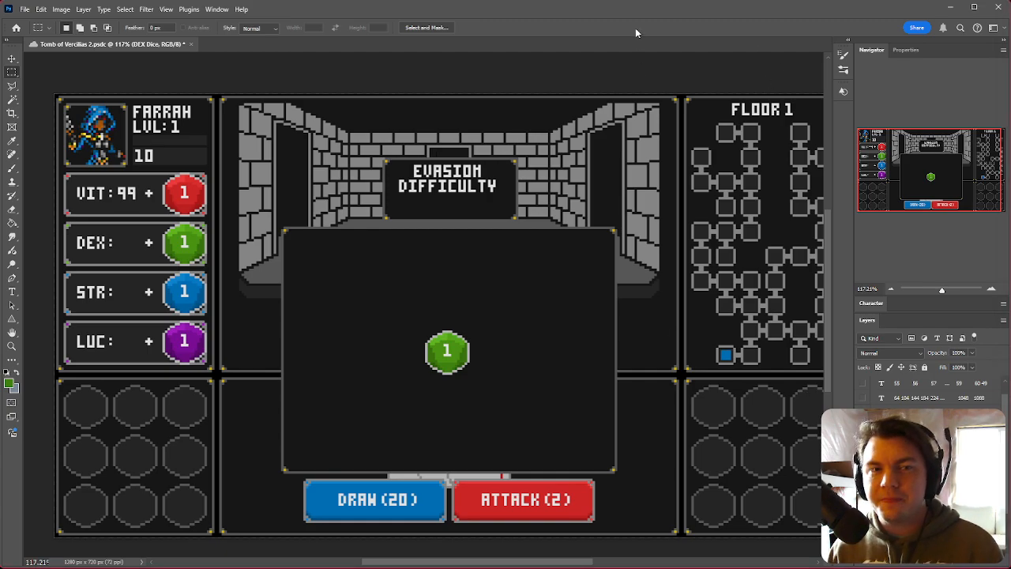
Step: Switch to the browser's YouTube channel tab and try to start a live stream
{"action": "key", "text": "ctrl+0"}
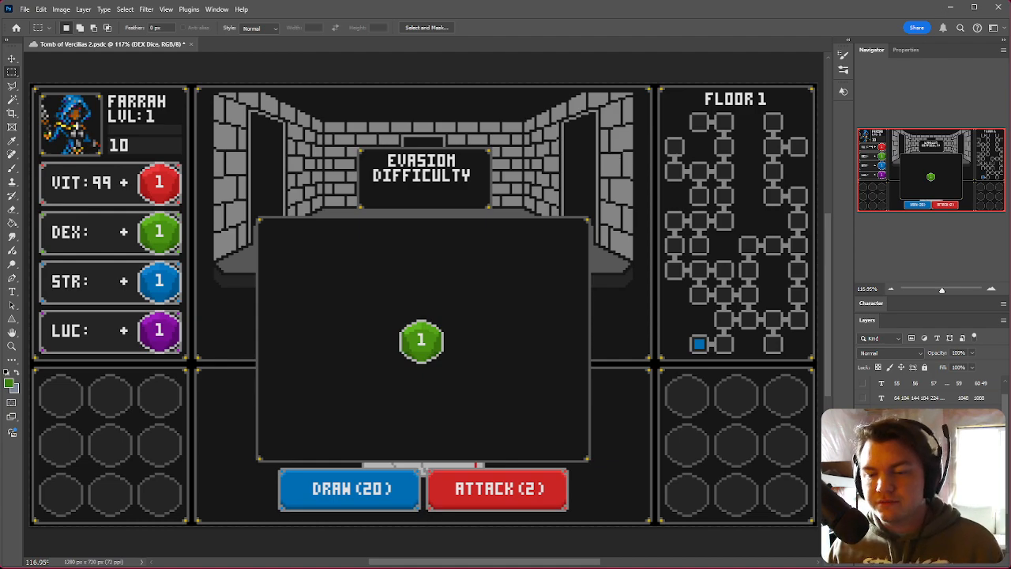
{"action": "key", "text": "alt+Tab"}
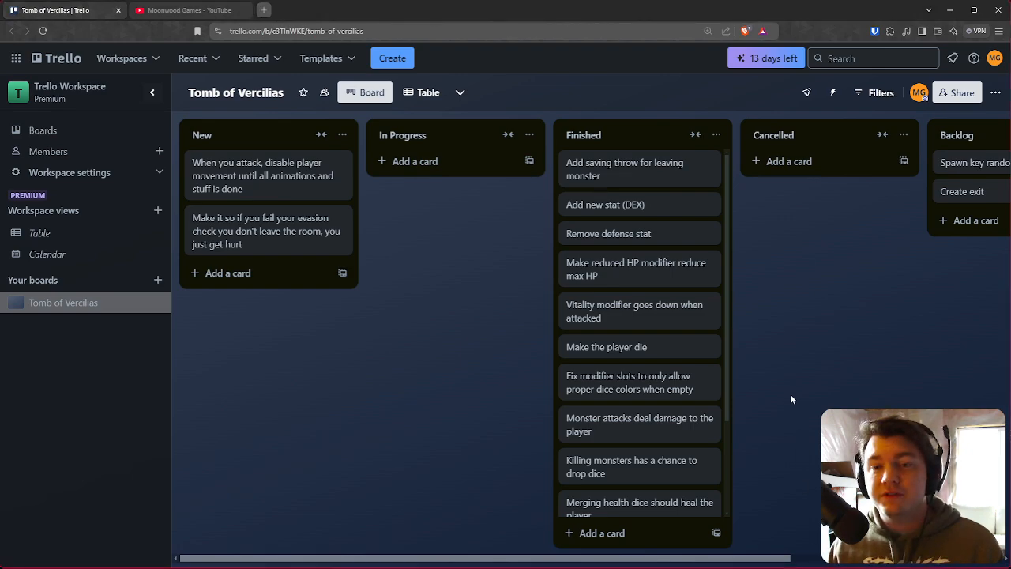
{"action": "left_click", "coordinate": [192, 11]}
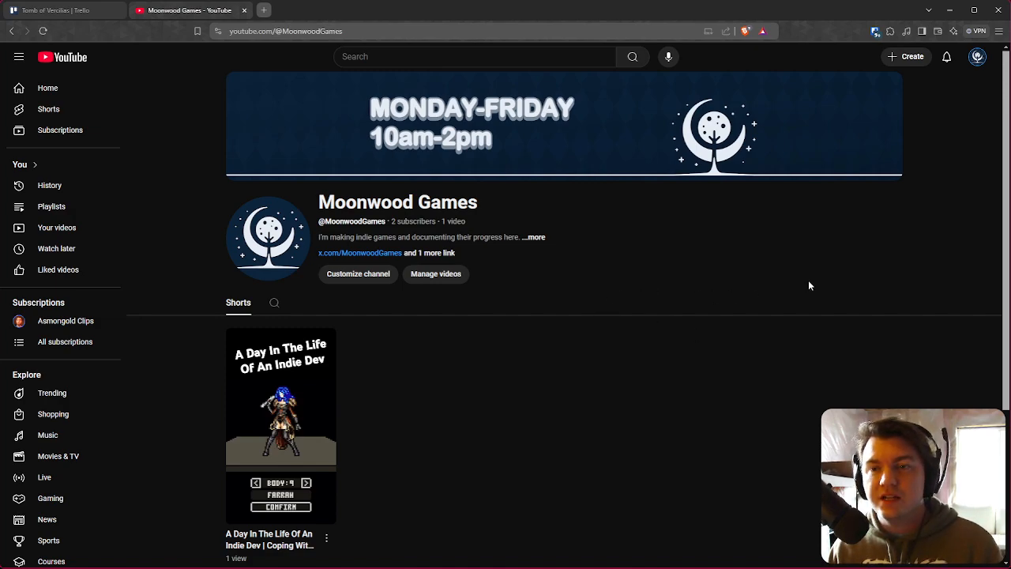
{"action": "left_click", "coordinate": [910, 56]}
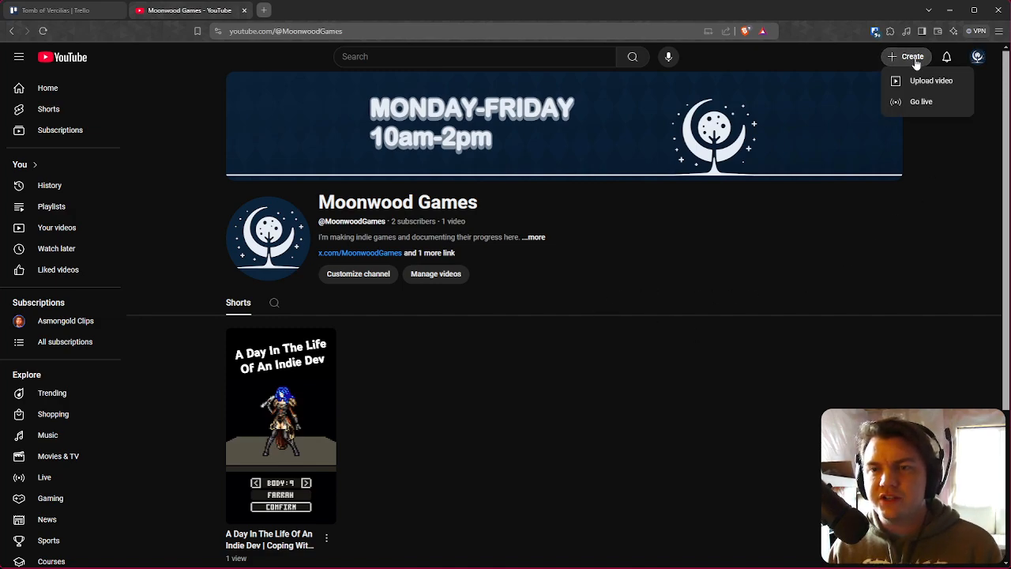
{"action": "left_click", "coordinate": [921, 102]}
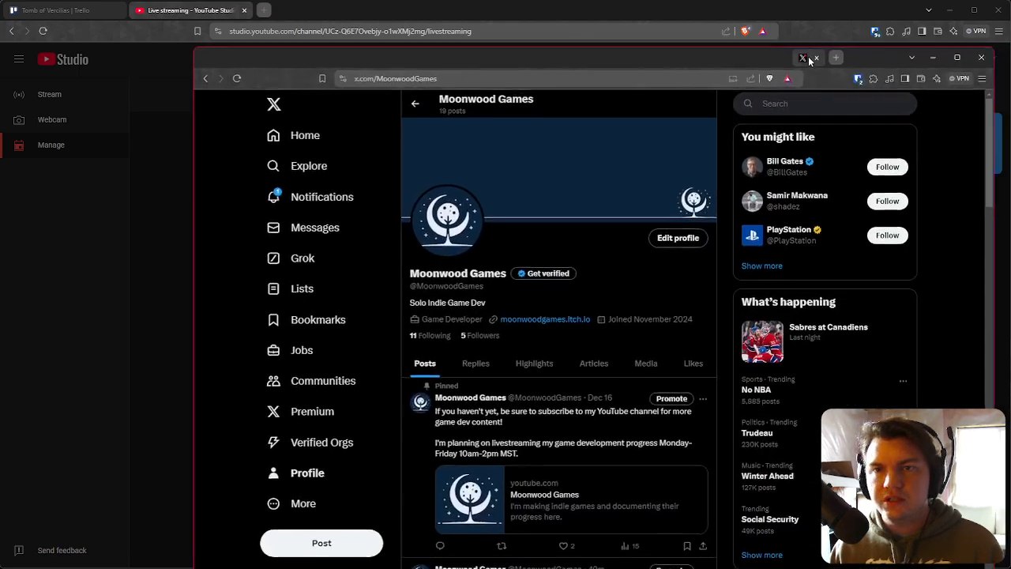
Step: Scroll the X profile and open the post about needing 50 subscribers to go live on YouTube
{"action": "scroll", "coordinate": [494, 228], "scroll_direction": "down", "scroll_amount": 2}
{"action": "scroll", "coordinate": [492, 231], "scroll_direction": "down", "scroll_amount": 9}
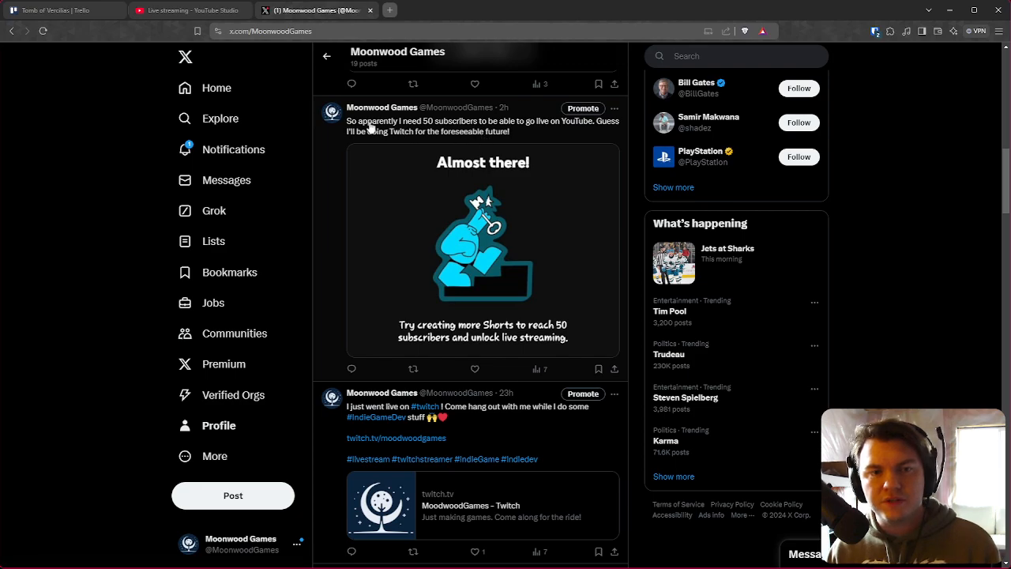
{"action": "left_click_drag", "start_coordinate": [368, 127], "coordinate": [499, 127]}
{"action": "left_click", "coordinate": [520, 134]}
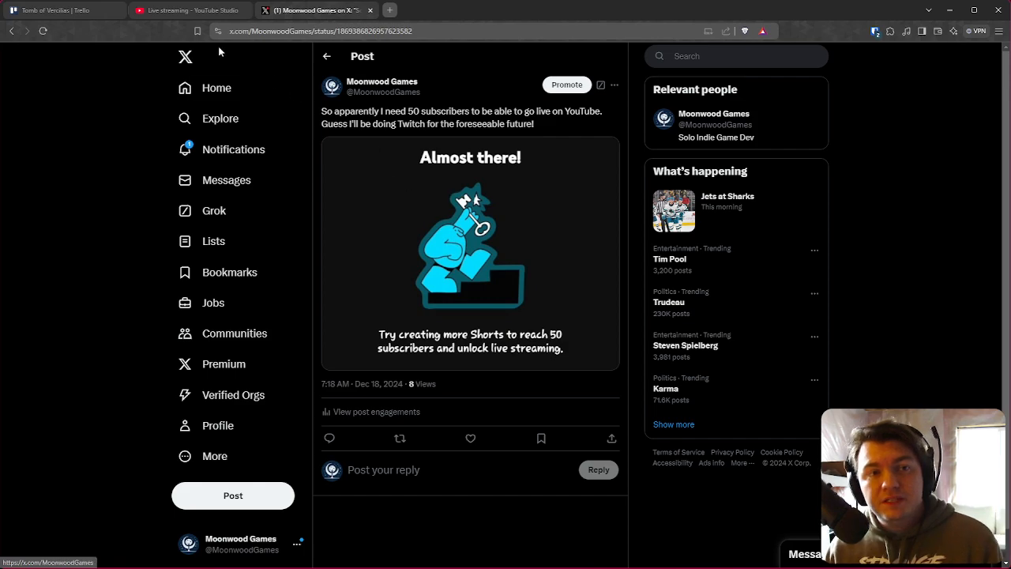
Step: Close the YouTube Studio and X tabs
{"action": "left_click", "coordinate": [207, 10]}
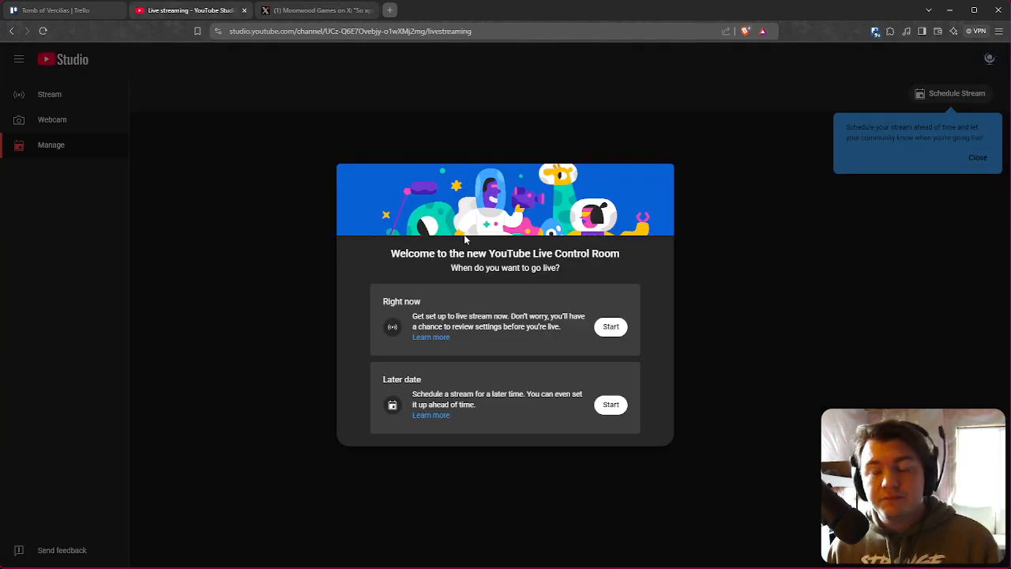
{"action": "left_click", "coordinate": [245, 11]}
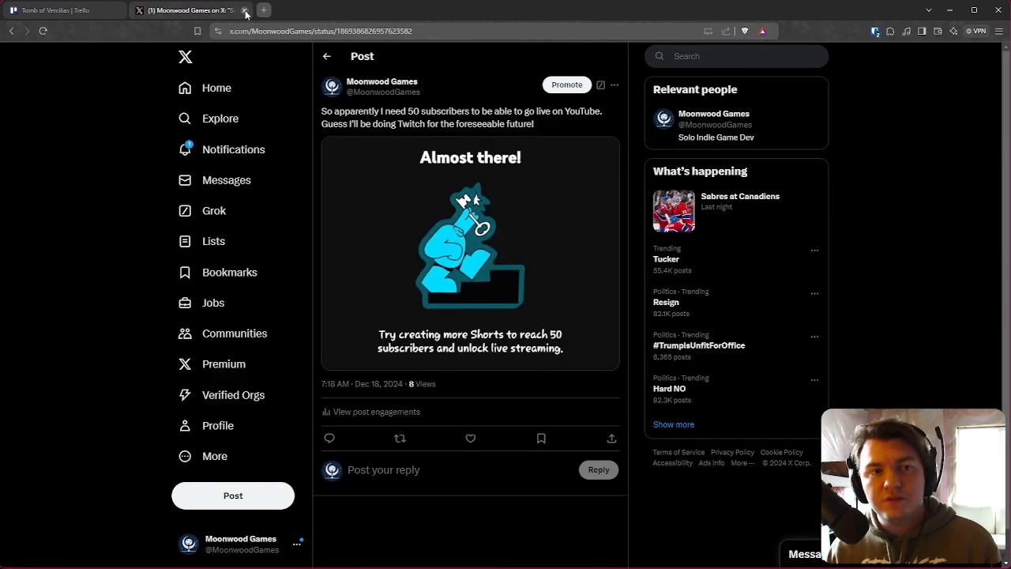
{"action": "left_click", "coordinate": [245, 11]}
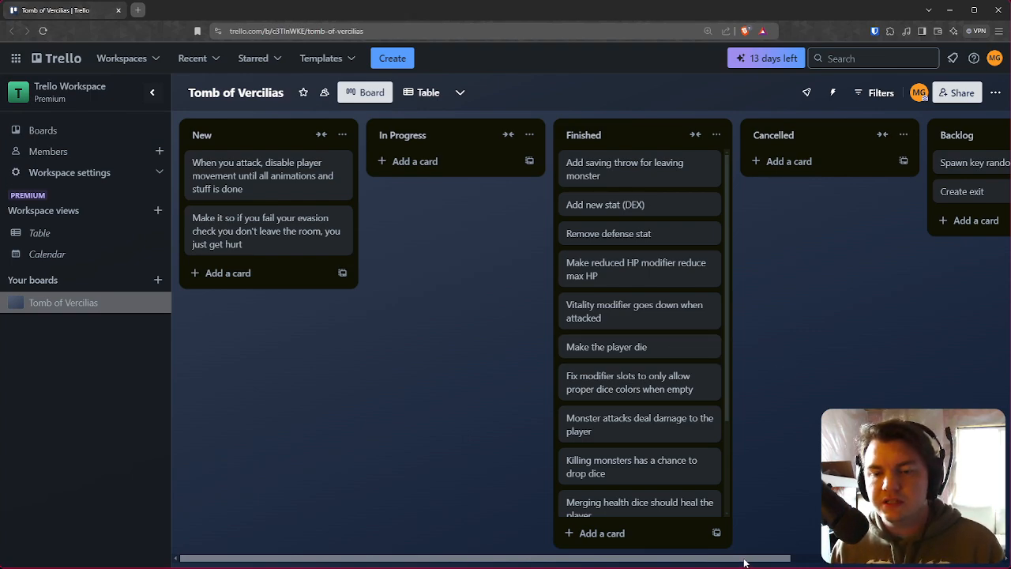
Step: Switch to RPG Maker and launch a playtest of the game
{"action": "key", "text": "alt+Tab"}
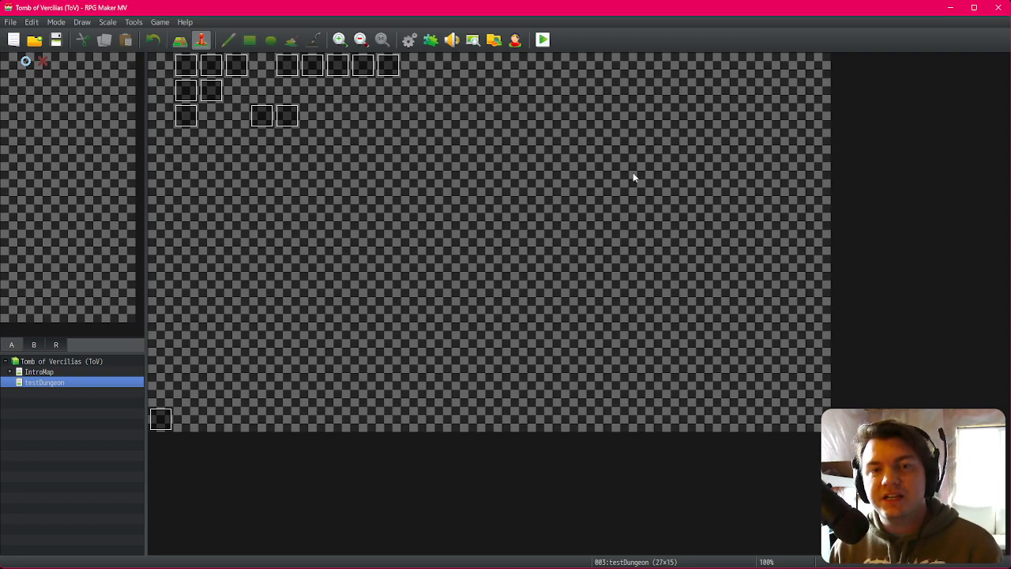
{"action": "left_click", "coordinate": [542, 40]}
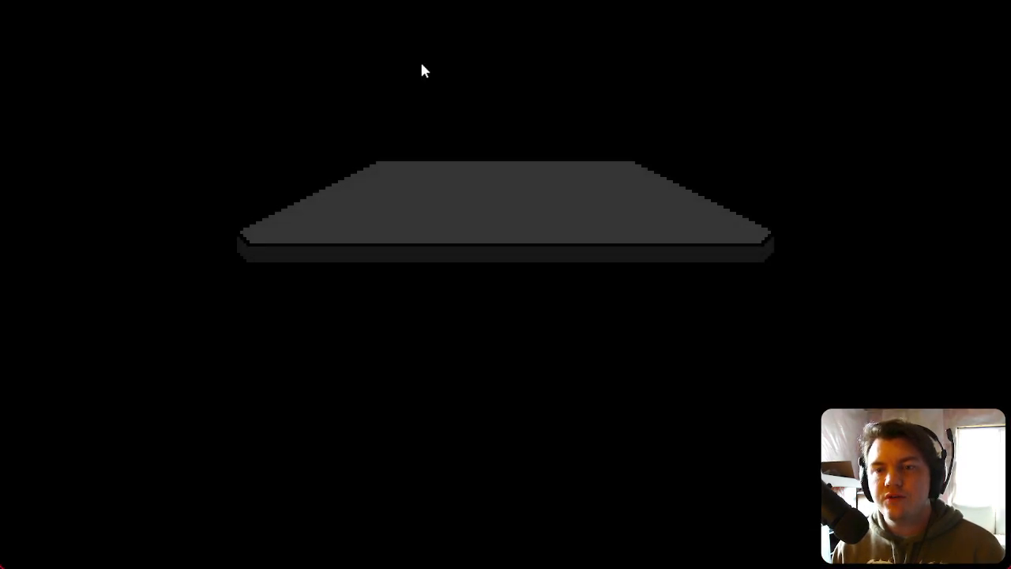
{"action": "left_click", "coordinate": [550, 363]}
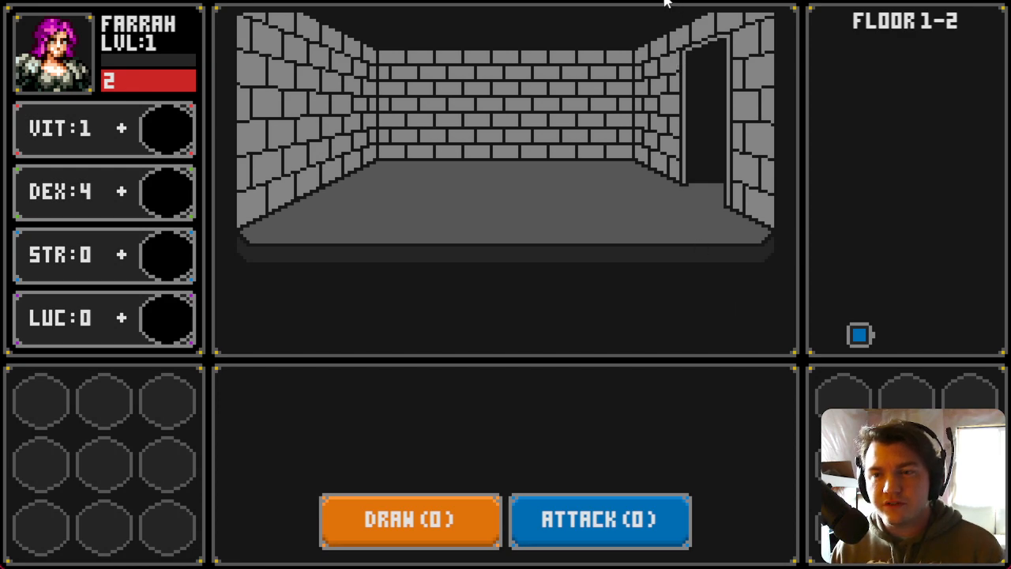
Step: Play through the first rooms, placing a blue die in the STR slot and collecting a green die into DEX
{"action": "left_click", "coordinate": [702, 126]}
{"action": "left_click_drag", "start_coordinate": [464, 199], "coordinate": [170, 260]}
{"action": "key", "text": "w"}
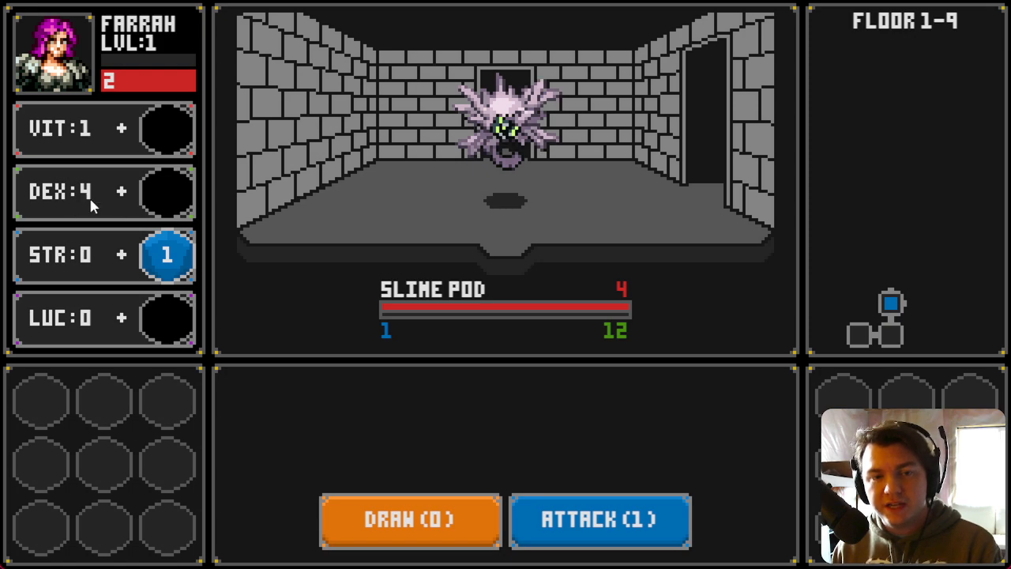
{"action": "left_click", "coordinate": [611, 336]}
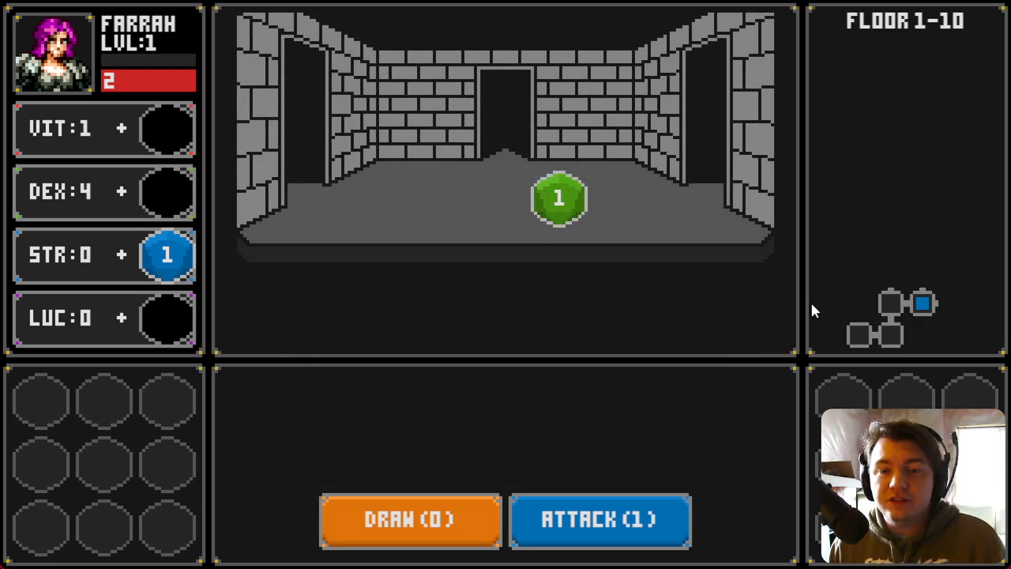
{"action": "left_click", "coordinate": [561, 201]}
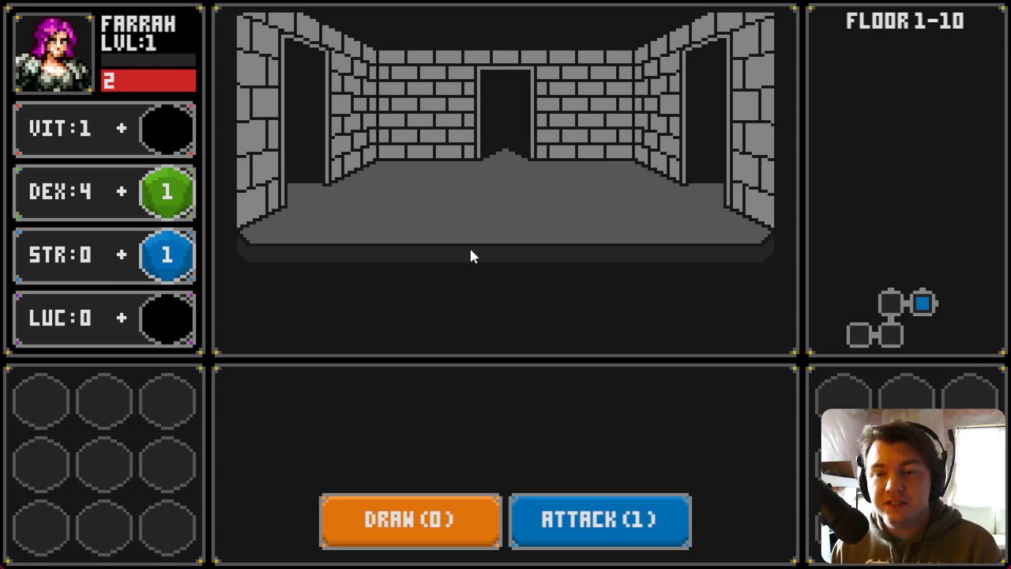
{"action": "key", "text": "d"}
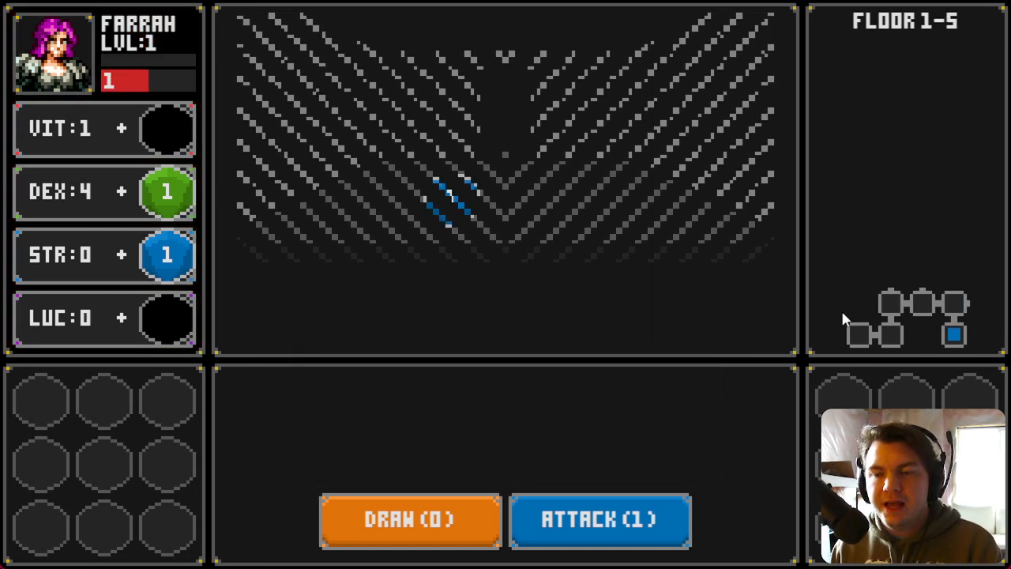
Step: Keep playing, merging dice into the STR, VIT and DEX slots, then close the playtest
{"action": "left_click_drag", "start_coordinate": [451, 199], "coordinate": [165, 267]}
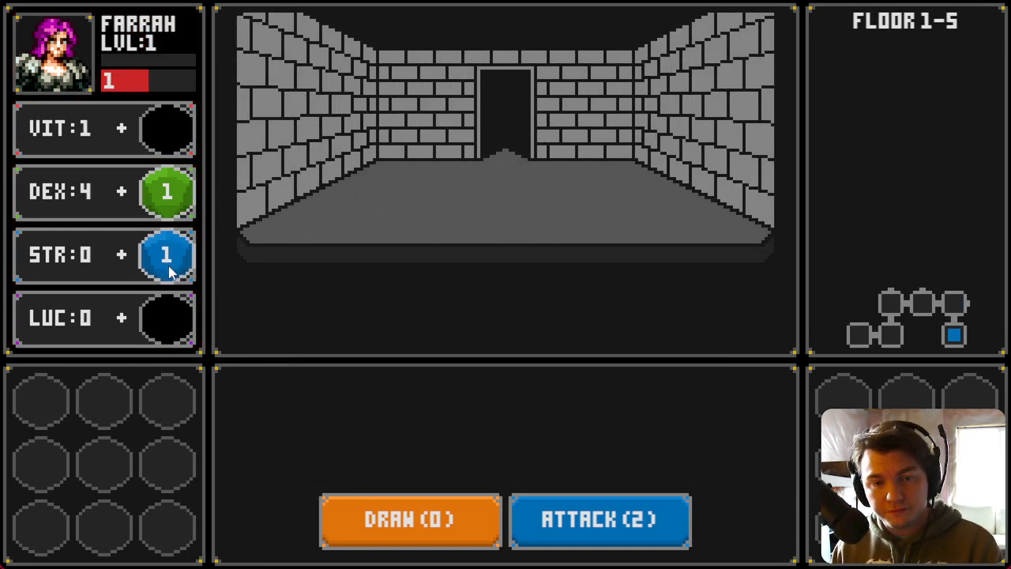
{"action": "key", "text": "w"}
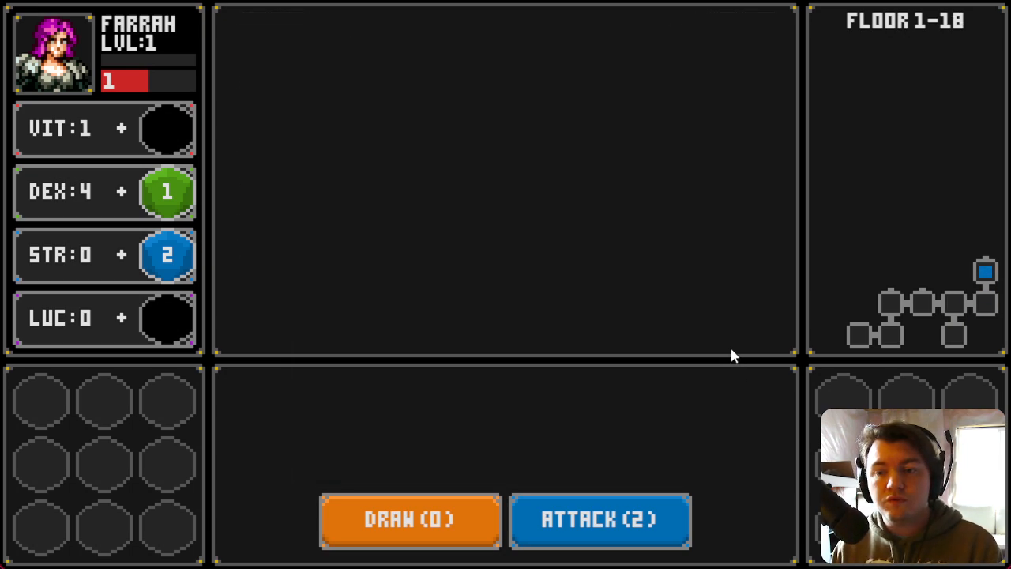
{"action": "left_click_drag", "start_coordinate": [564, 198], "coordinate": [199, 136]}
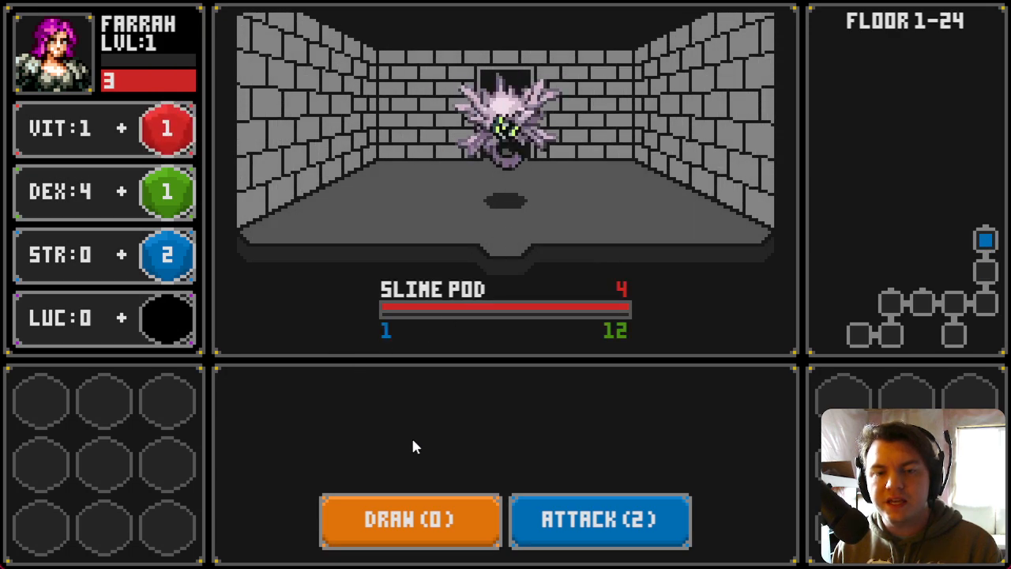
{"action": "left_click", "coordinate": [446, 523]}
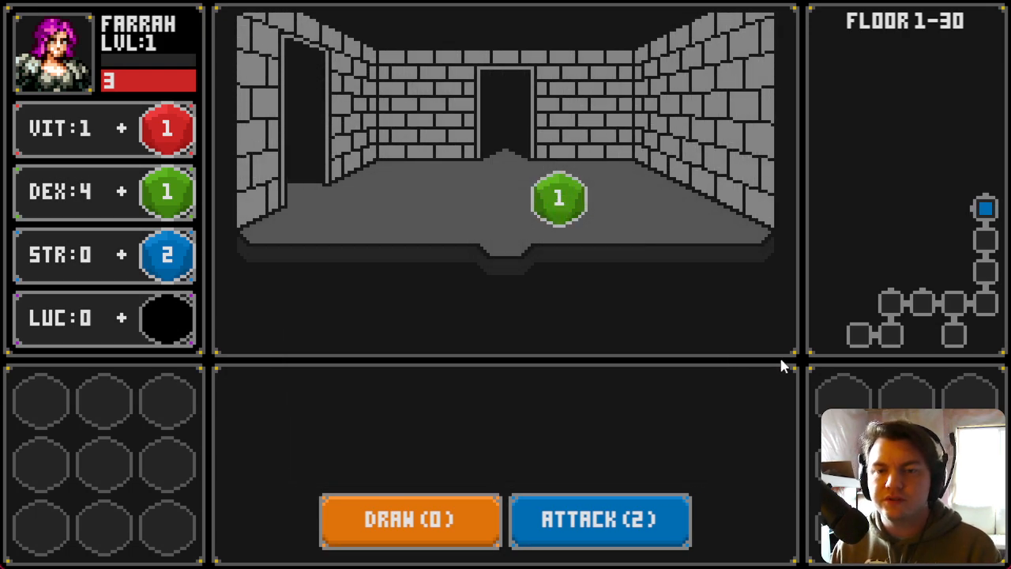
{"action": "left_click_drag", "start_coordinate": [558, 199], "coordinate": [184, 196]}
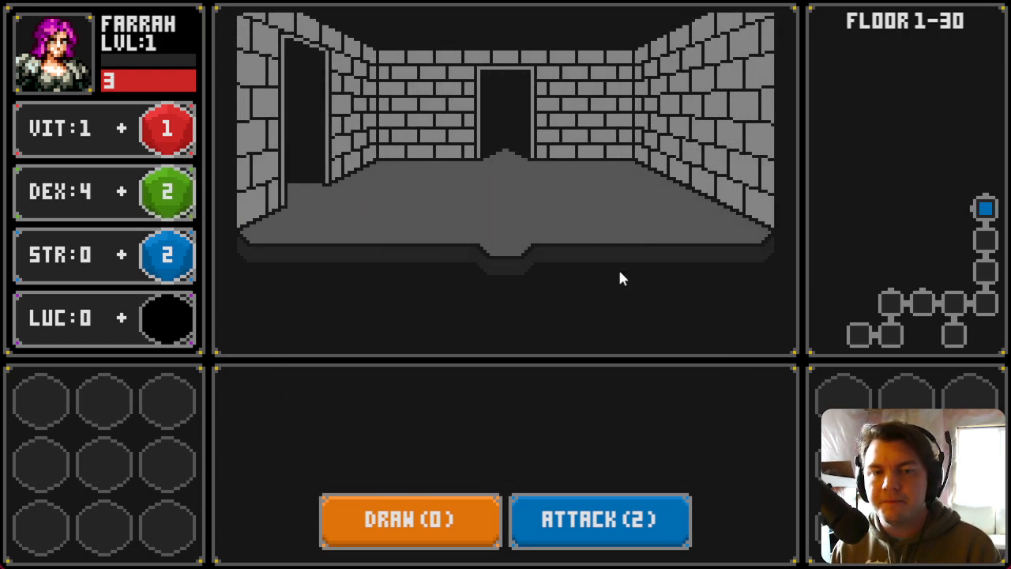
{"action": "left_click", "coordinate": [988, 114]}
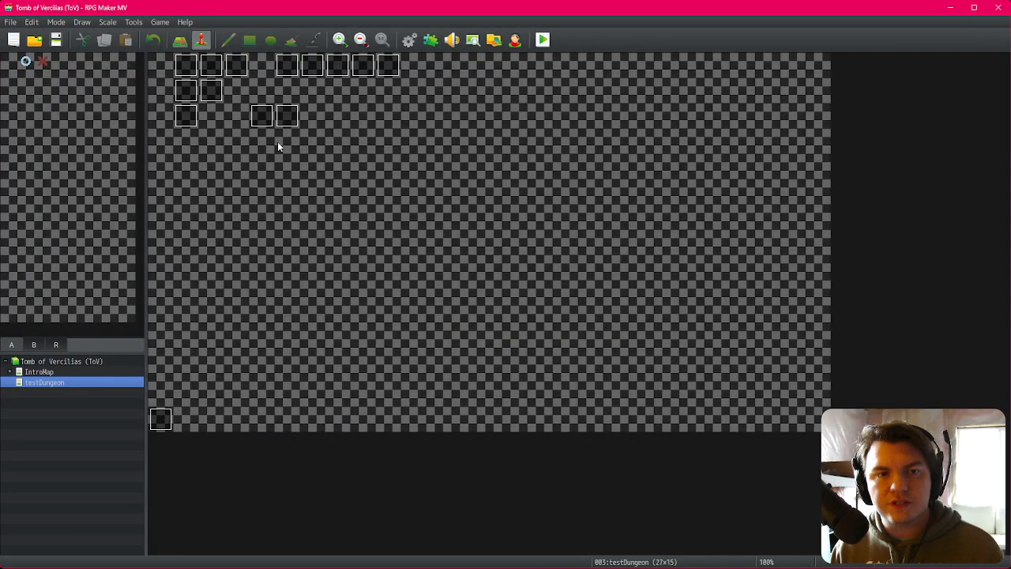
Step: Open the savingThrow event and inspect its dice-rolling picture commands
{"action": "double_click", "coordinate": [259, 113]}
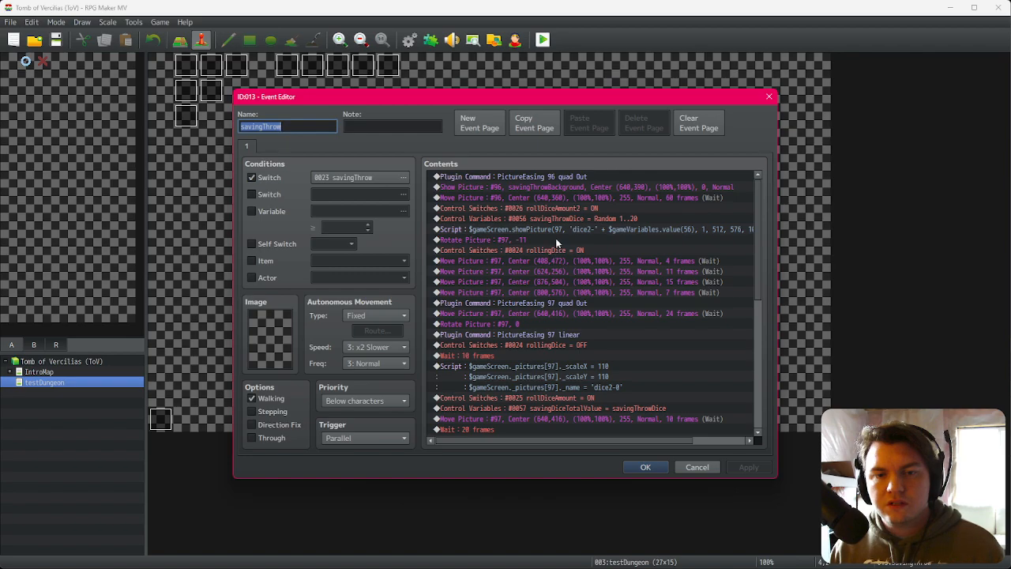
{"action": "left_click", "coordinate": [557, 250]}
{"action": "left_click", "coordinate": [559, 313], "text": "shift"}
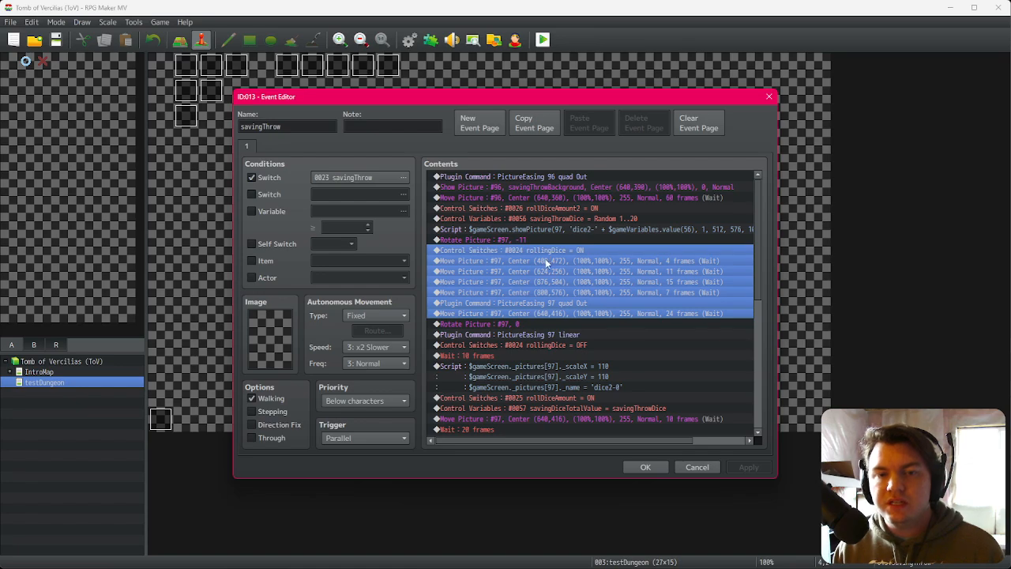
{"action": "left_click", "coordinate": [546, 265]}
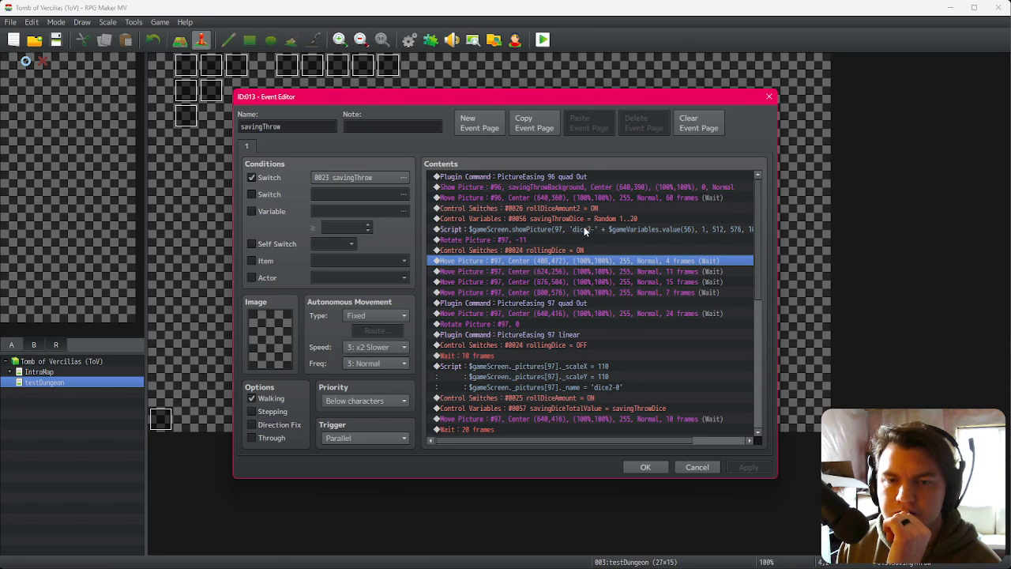
{"action": "left_click", "coordinate": [586, 230]}
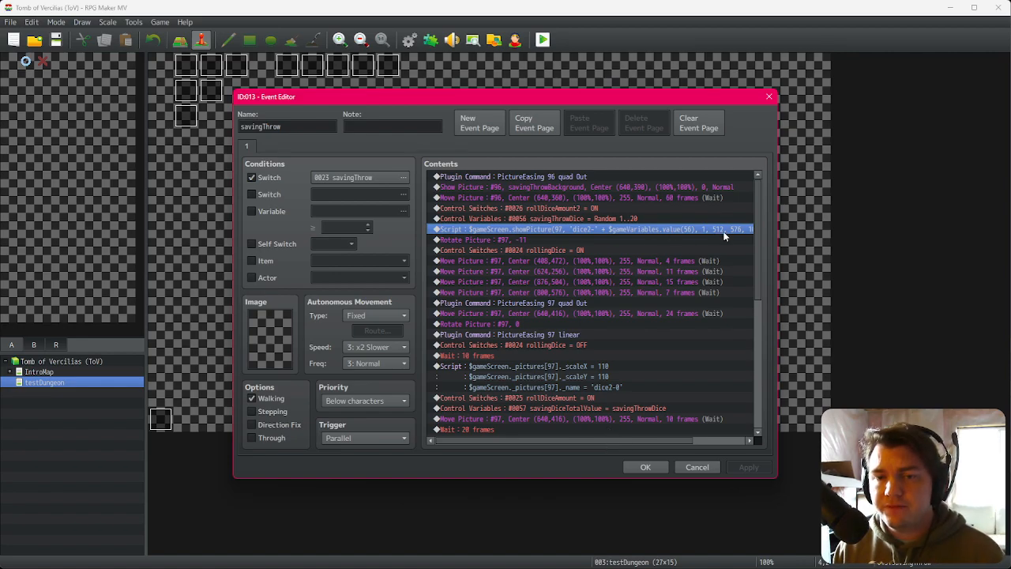
Step: In the Photoshop mockup, free-transform the green evasion die and move it near the bottom-left of the evasion panel
{"action": "key", "text": "alt+Tab"}
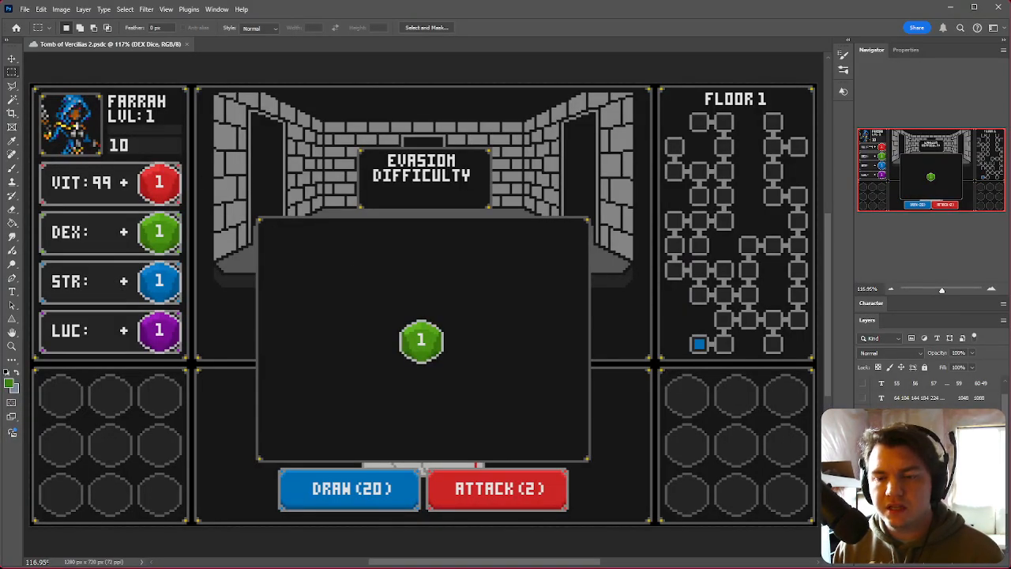
{"action": "left_click_drag", "start_coordinate": [454, 330], "coordinate": [141, 150]}
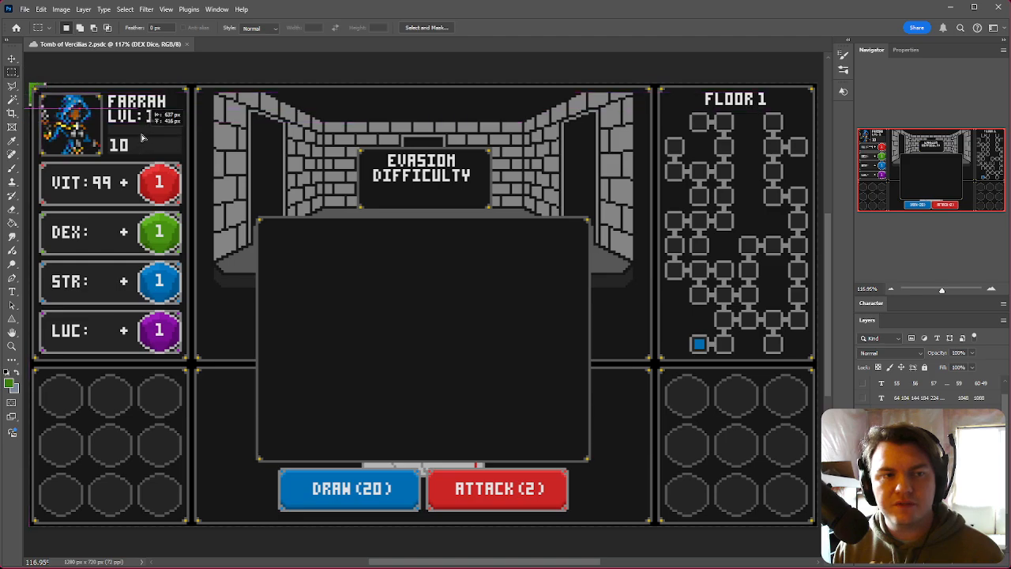
{"action": "key", "text": "ctrl+z"}
{"action": "right_click", "coordinate": [421, 358]}
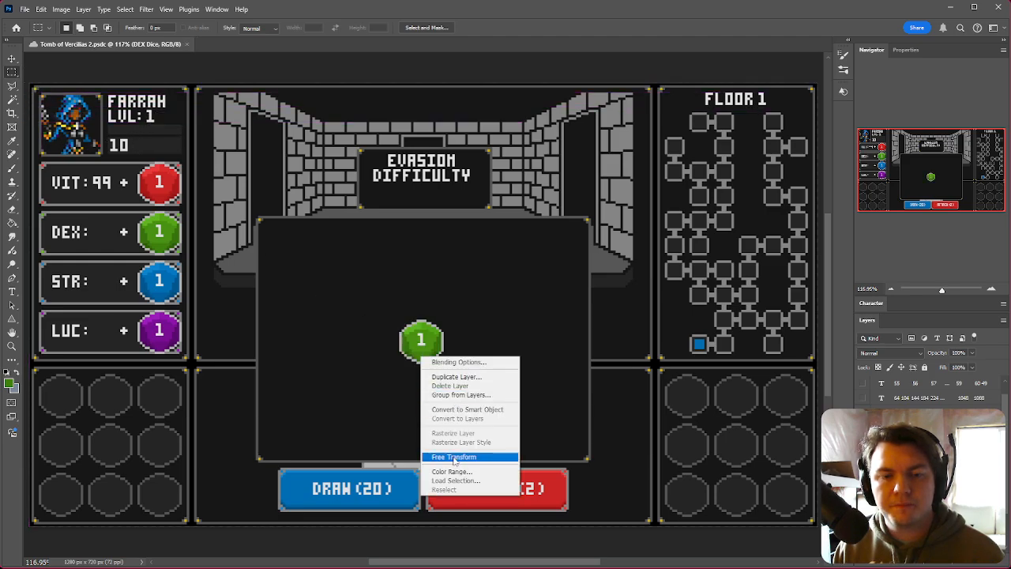
{"action": "left_click", "coordinate": [453, 457]}
{"action": "left_click_drag", "start_coordinate": [422, 340], "coordinate": [34, 95]}
{"action": "left_click", "coordinate": [14, 74]}
{"action": "left_click_drag", "start_coordinate": [86, 134], "coordinate": [403, 489], "text": "ctrl"}
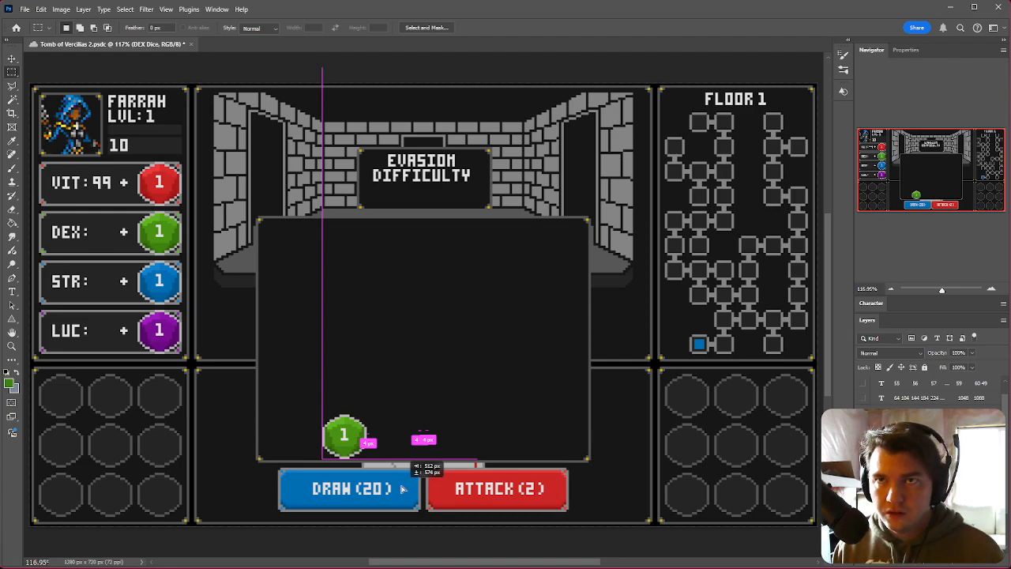
{"action": "left_click_drag", "start_coordinate": [403, 489], "coordinate": [403, 489], "text": "ctrl"}
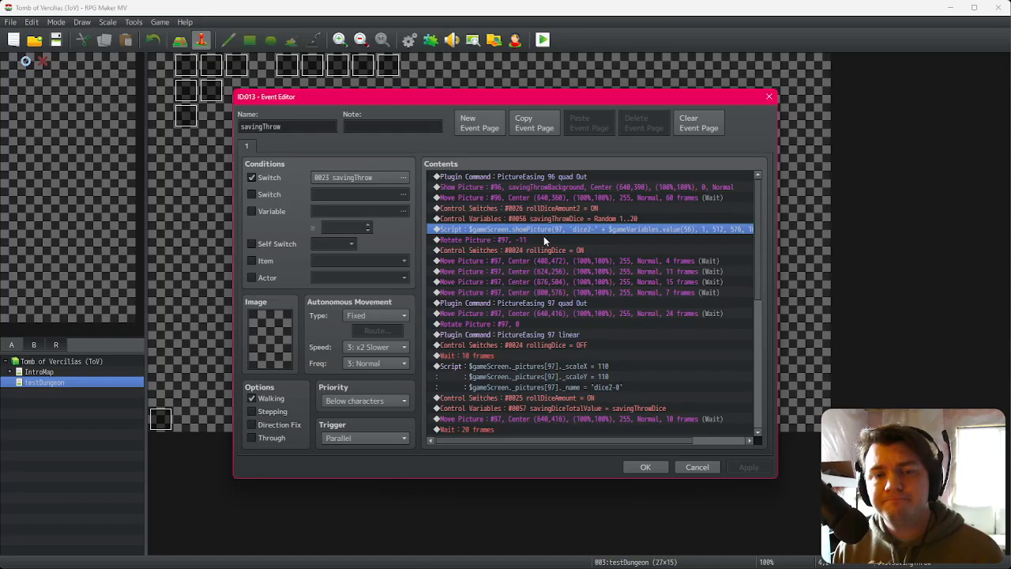
Step: Examine the Script, Rotate Picture and Control Switches commands in the savingThrow event
{"action": "left_click", "coordinate": [546, 229]}
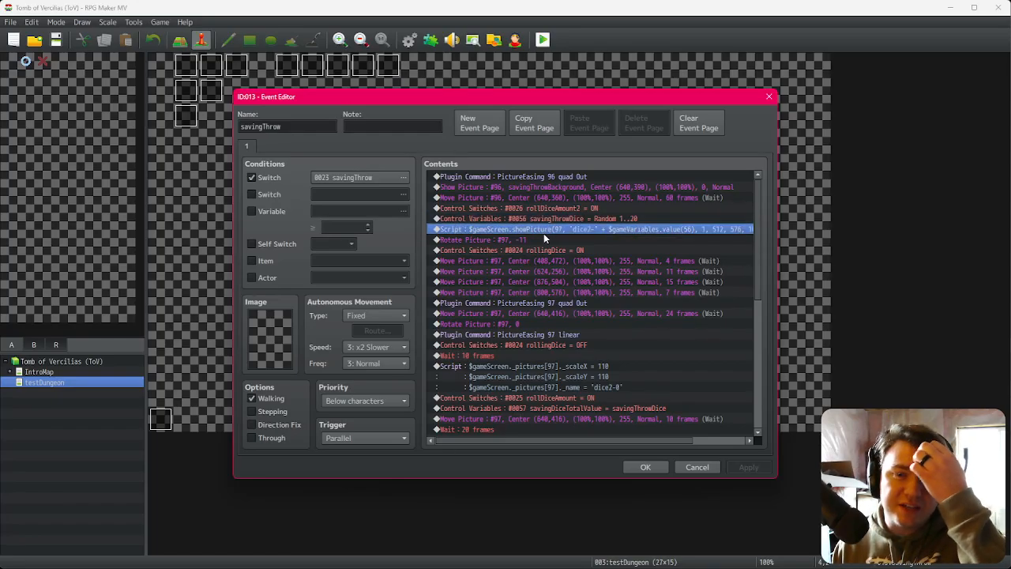
{"action": "left_click", "coordinate": [545, 240]}
{"action": "left_click", "coordinate": [548, 249]}
{"action": "left_click", "coordinate": [549, 232]}
{"action": "left_click", "coordinate": [551, 241]}
{"action": "left_click", "coordinate": [549, 250]}
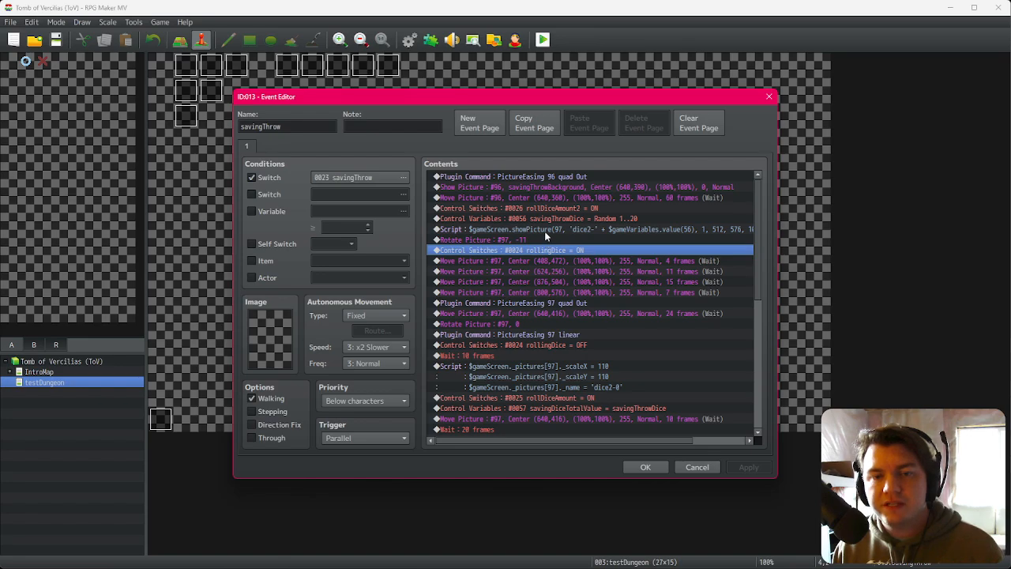
{"action": "left_click", "coordinate": [545, 230]}
{"action": "left_click", "coordinate": [541, 240]}
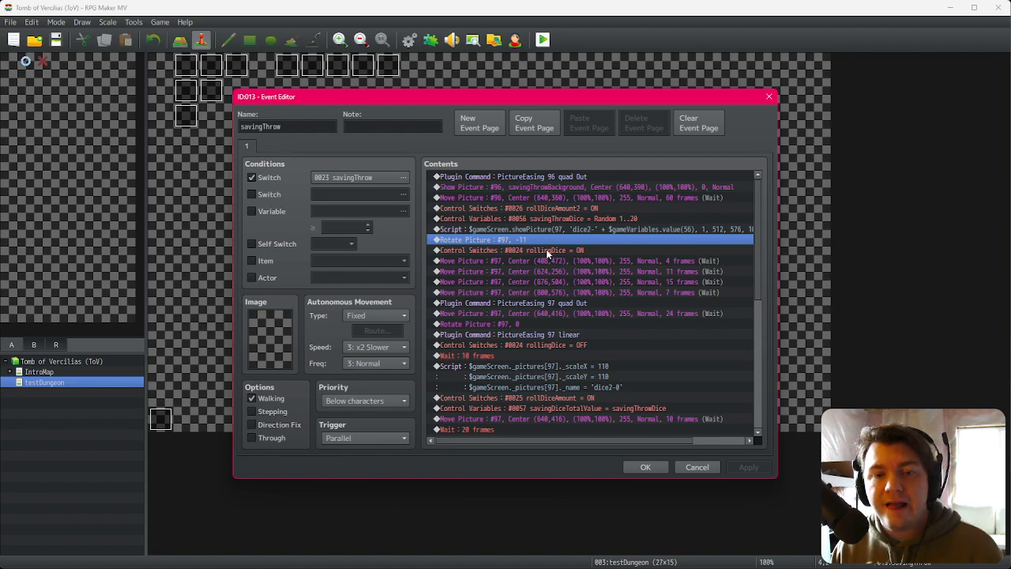
Step: Review the dice-rolling script, rotate and Move Picture commands in the savingThrow event's list
{"action": "left_click", "coordinate": [549, 251]}
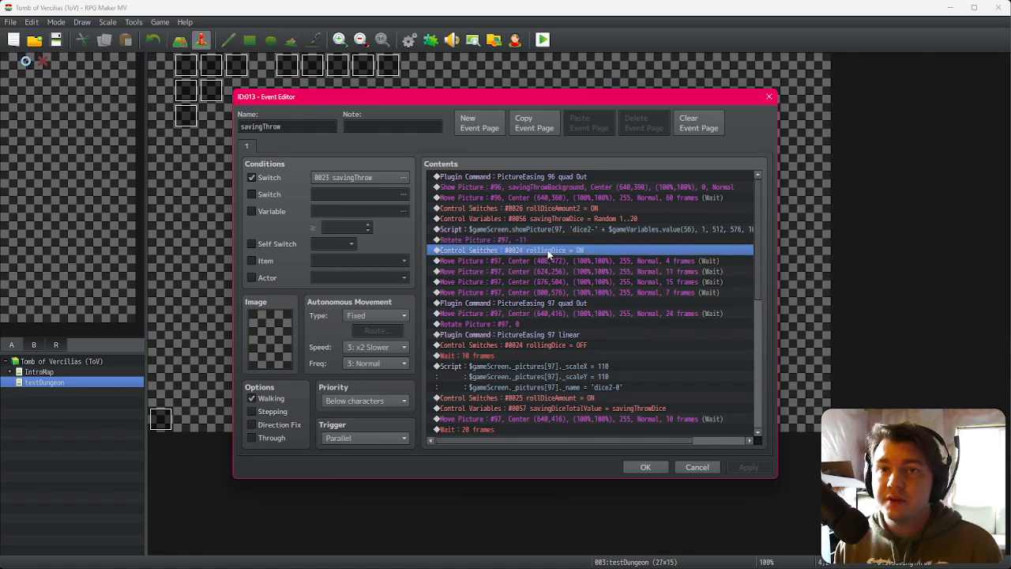
{"action": "left_click", "coordinate": [558, 265]}
{"action": "key", "text": "Down"}
{"action": "key", "text": "Down"}
{"action": "key", "text": "Down"}
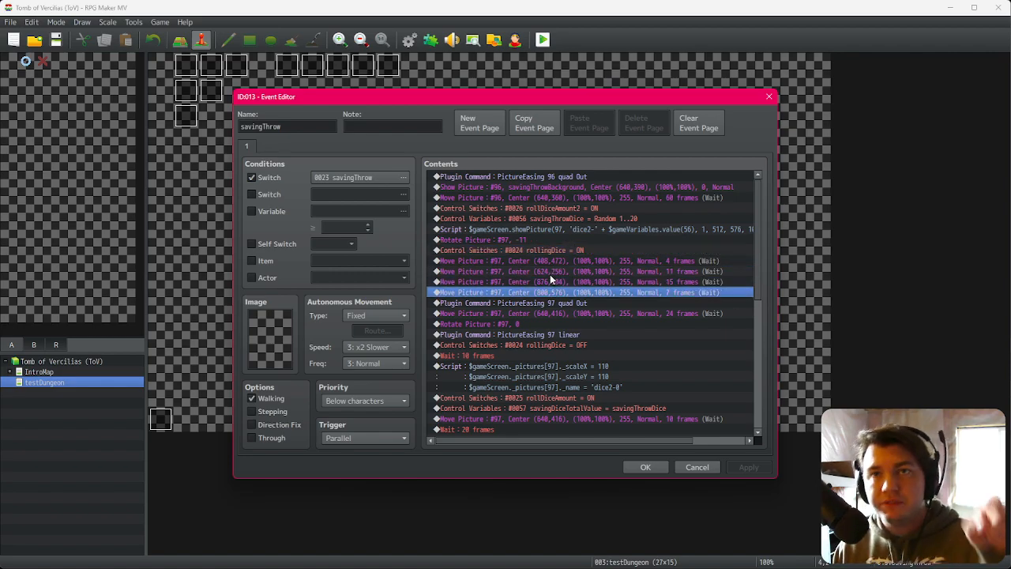
{"action": "key", "text": "Down"}
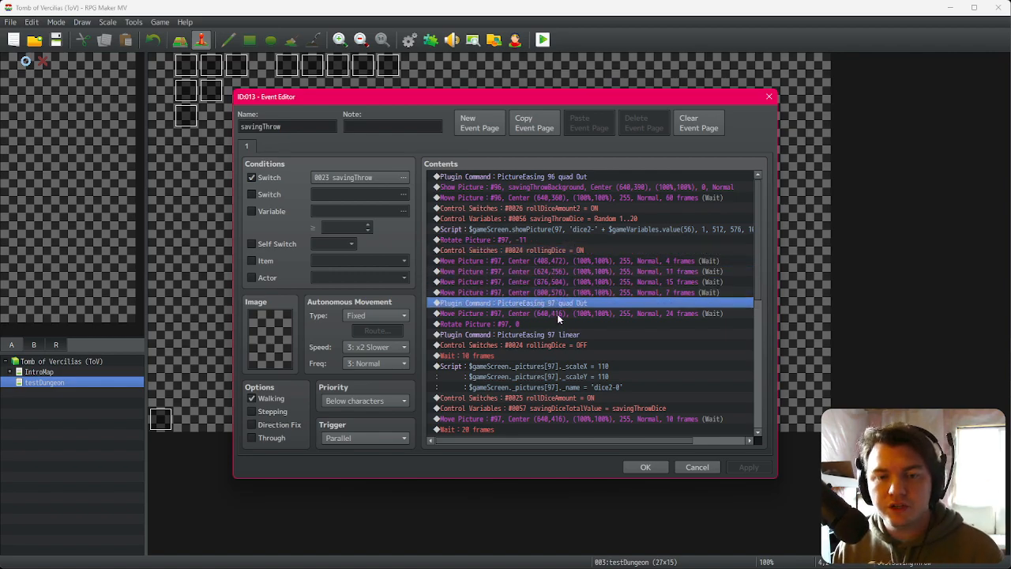
{"action": "key", "text": "Down"}
{"action": "key", "text": "Down"}
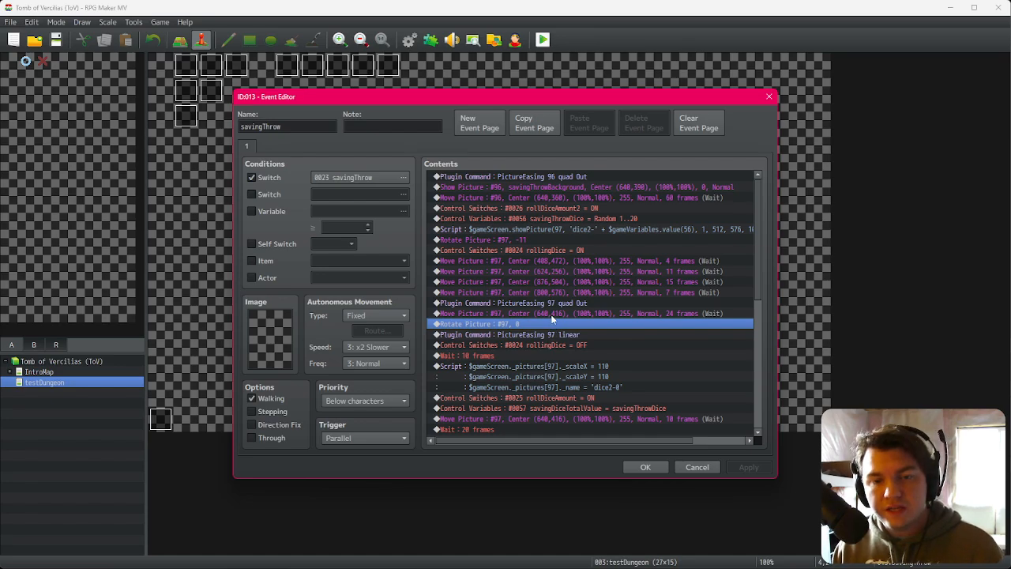
{"action": "left_click", "coordinate": [558, 314]}
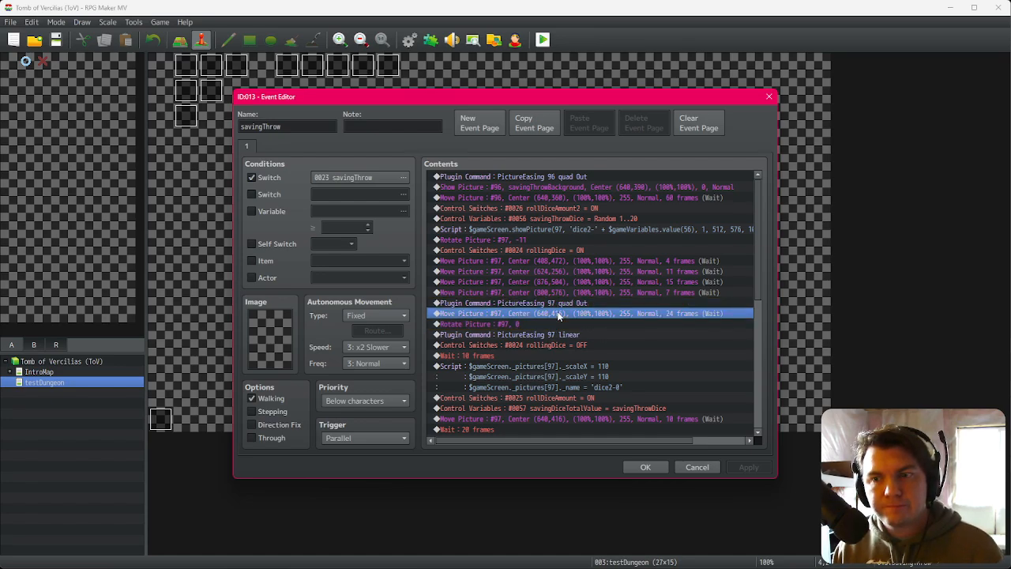
{"action": "left_click", "coordinate": [560, 228], "text": "shift"}
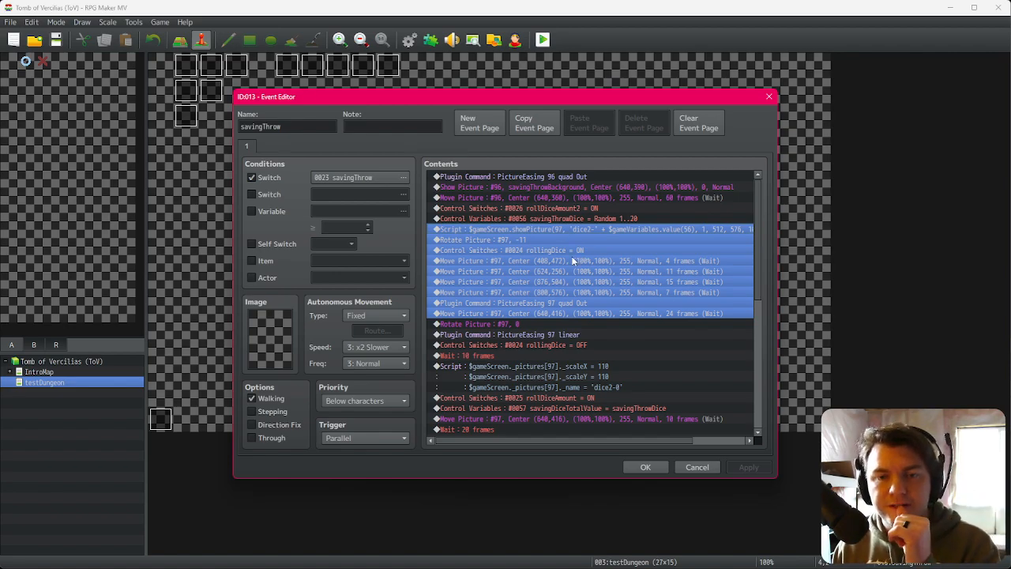
{"action": "left_click", "coordinate": [580, 215]}
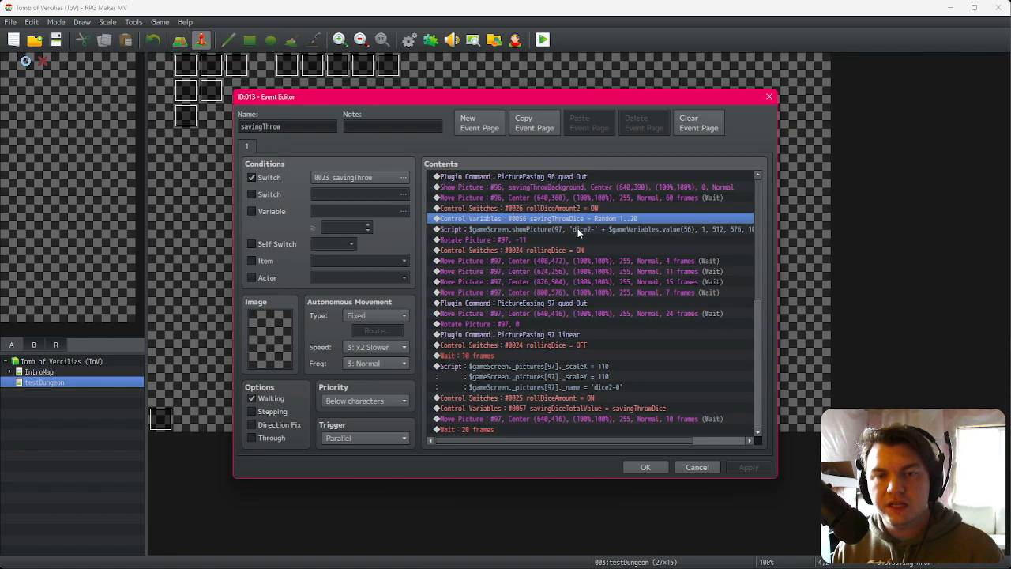
Step: Insert a Control Variables command that adds 1 to a new variable 0058 named savingThrowRandomAnim
{"action": "left_click", "coordinate": [579, 229]}
{"action": "key", "text": "Insert"}
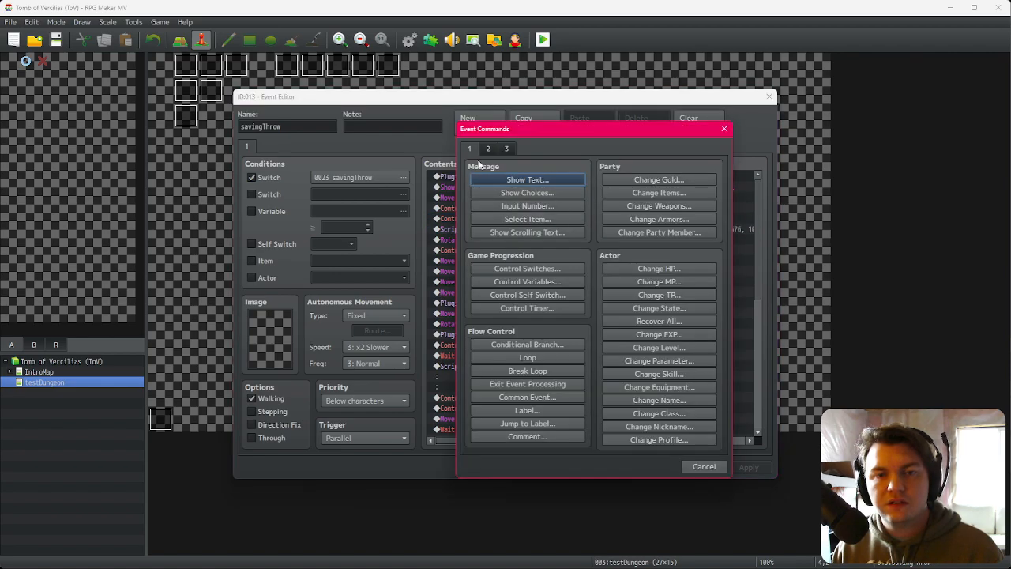
{"action": "left_click", "coordinate": [518, 281]}
{"action": "left_click", "coordinate": [545, 225]}
{"action": "left_click", "coordinate": [537, 217]}
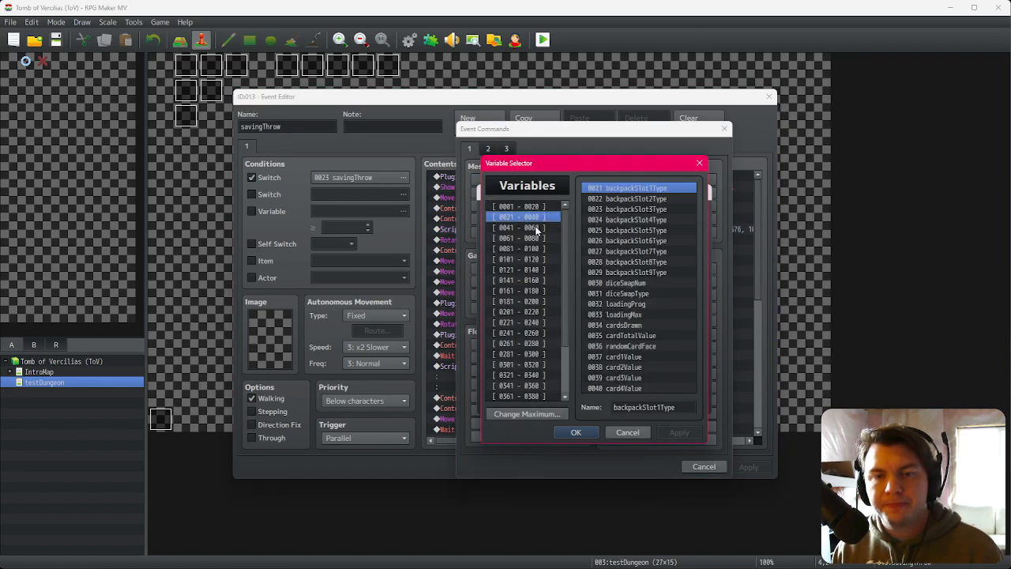
{"action": "left_click", "coordinate": [537, 228]}
{"action": "left_click", "coordinate": [637, 366]}
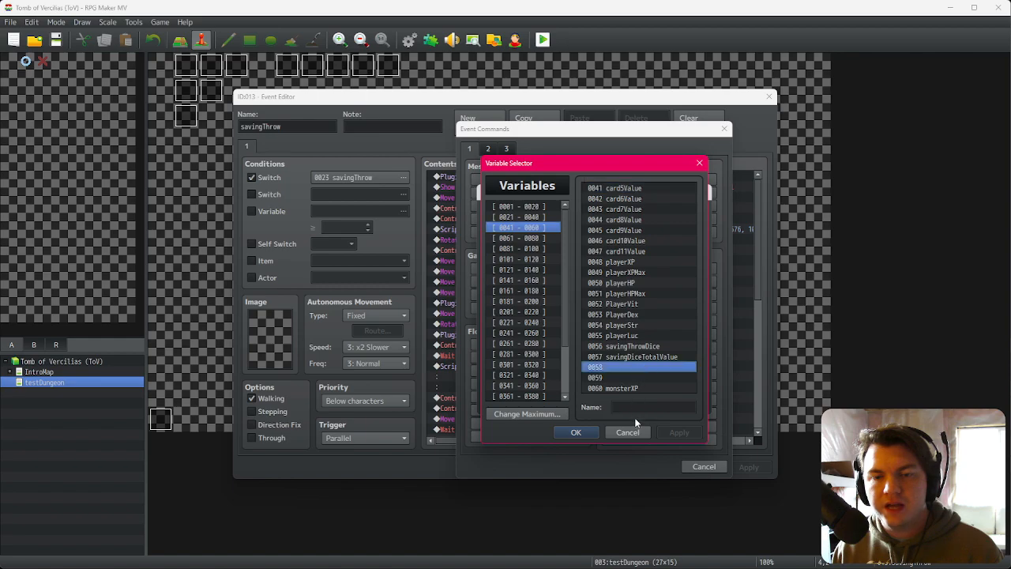
{"action": "left_click", "coordinate": [642, 407]}
{"action": "type", "text": "savingThrow"}
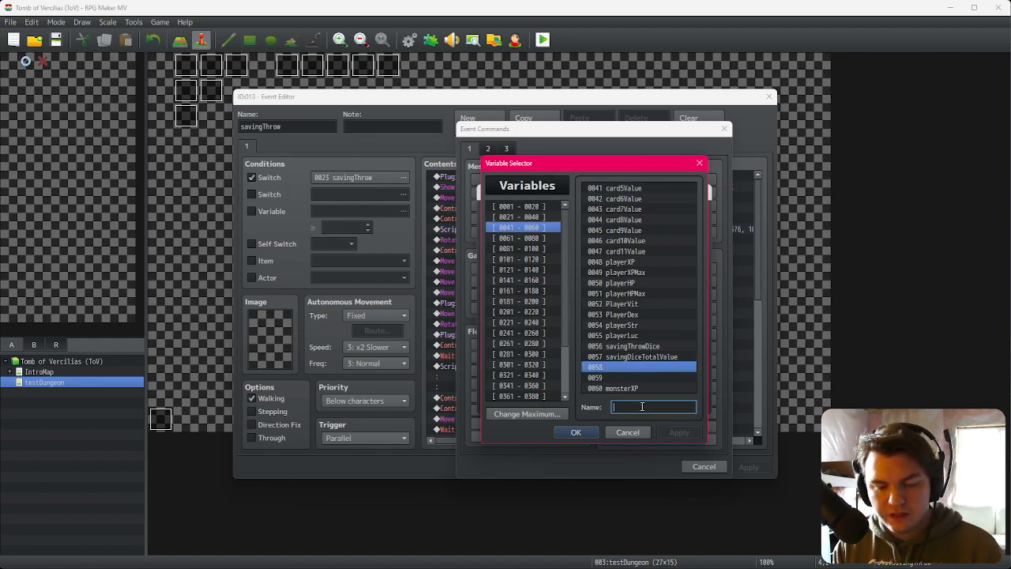
{"action": "type", "text": "RandomValue"}
{"action": "key", "text": "Return"}
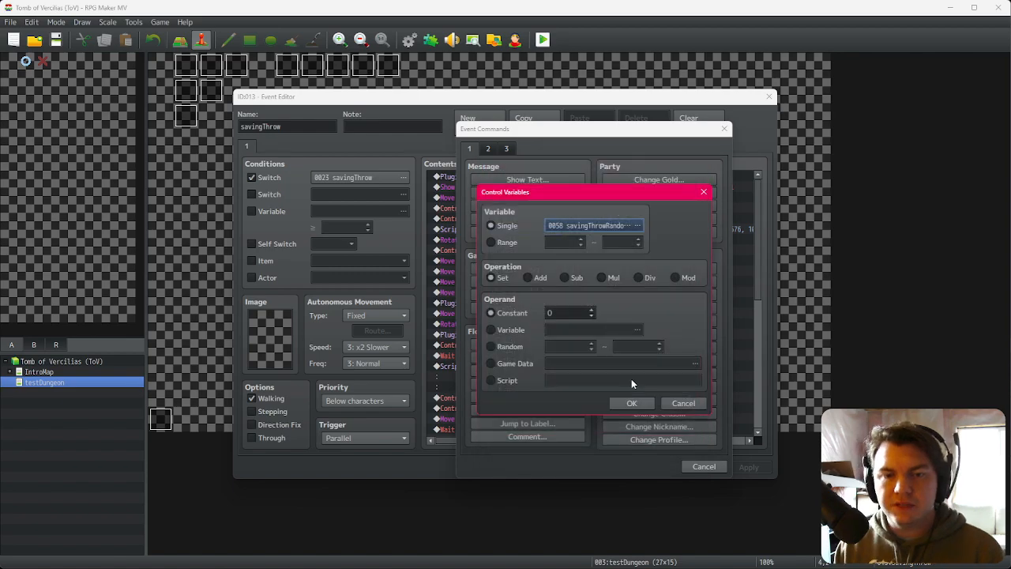
{"action": "left_click", "coordinate": [528, 278]}
{"action": "left_click", "coordinate": [592, 311]}
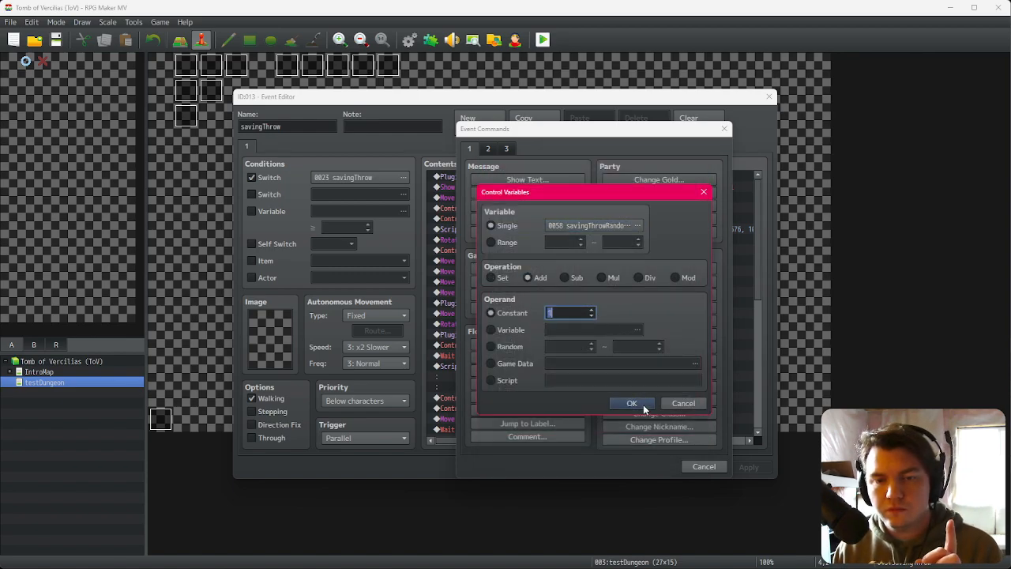
{"action": "left_click", "coordinate": [632, 403]}
Step: Add a conditional branch checking whether savingThrowRandomAnim equals 1, without an else branch
{"action": "key", "text": "Up"}
{"action": "key", "text": "Up"}
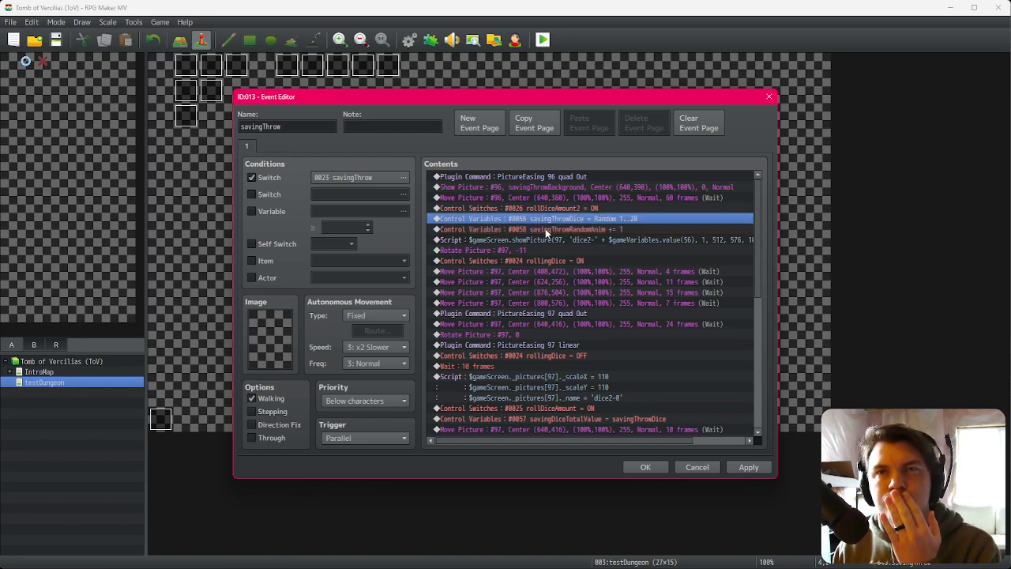
{"action": "left_click", "coordinate": [552, 208]}
{"action": "left_click", "coordinate": [552, 227]}
{"action": "left_click", "coordinate": [551, 217]}
{"action": "left_click", "coordinate": [552, 229]}
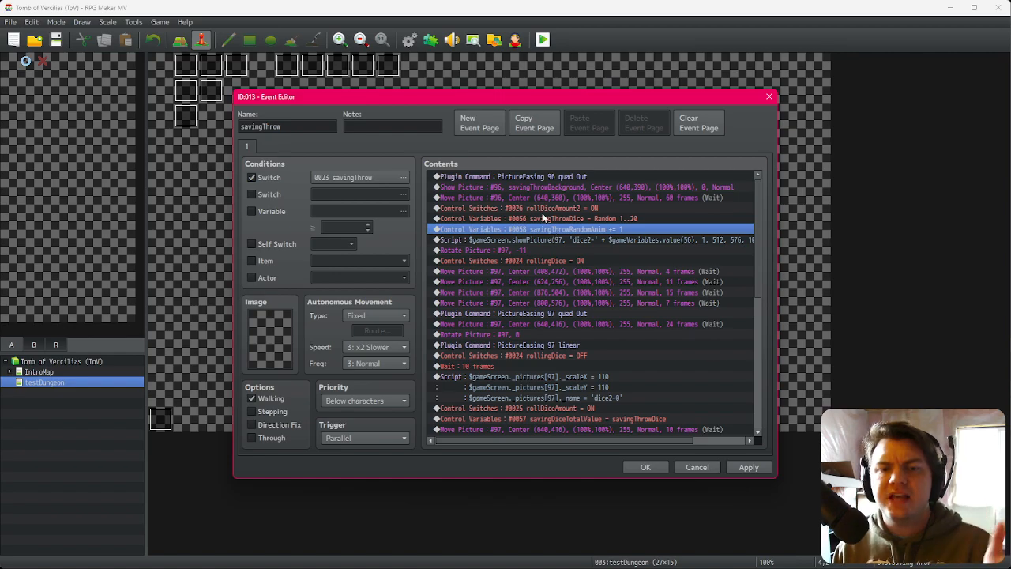
{"action": "key", "text": "Insert"}
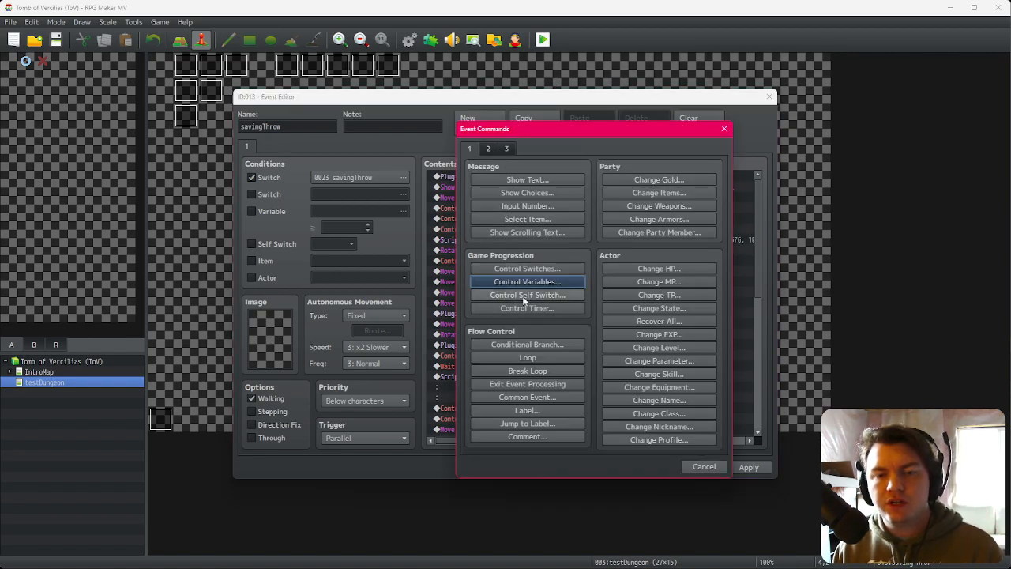
{"action": "left_click", "coordinate": [528, 342]}
{"action": "left_click", "coordinate": [503, 256]}
{"action": "left_click", "coordinate": [634, 256]}
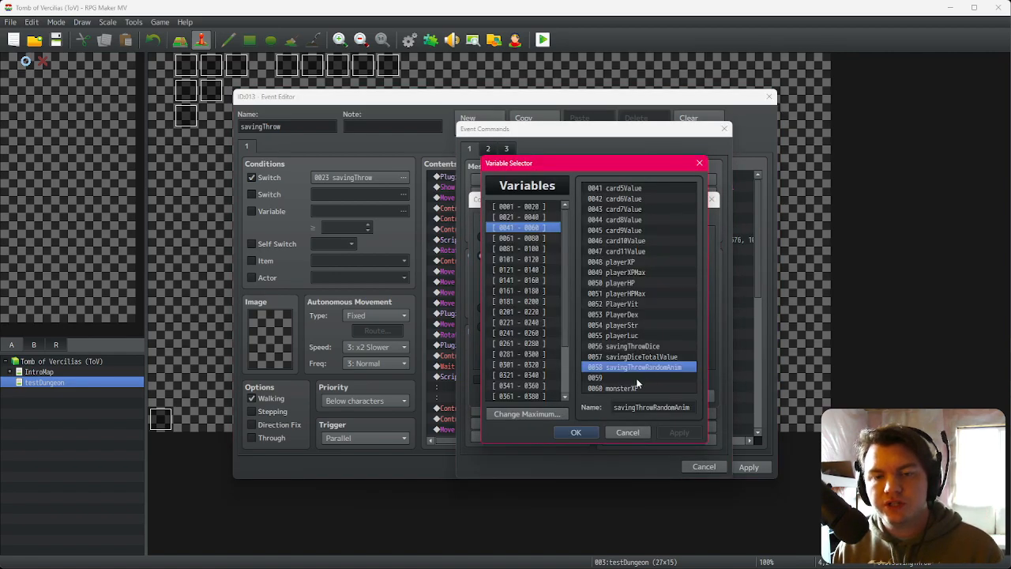
{"action": "double_click", "coordinate": [638, 369]}
{"action": "scroll", "coordinate": [619, 272], "scroll_direction": "up", "scroll_amount": 1}
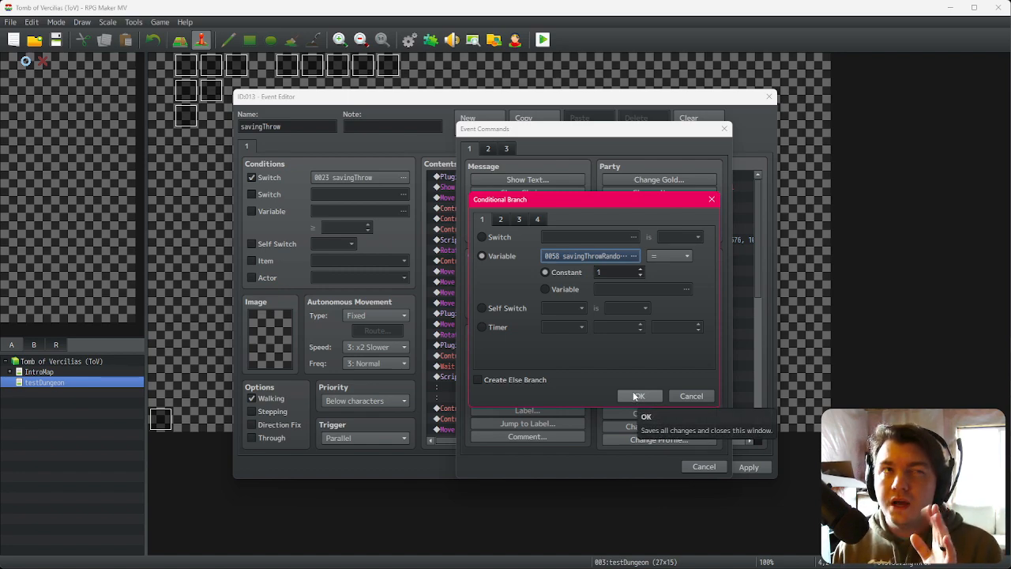
{"action": "left_click", "coordinate": [531, 381]}
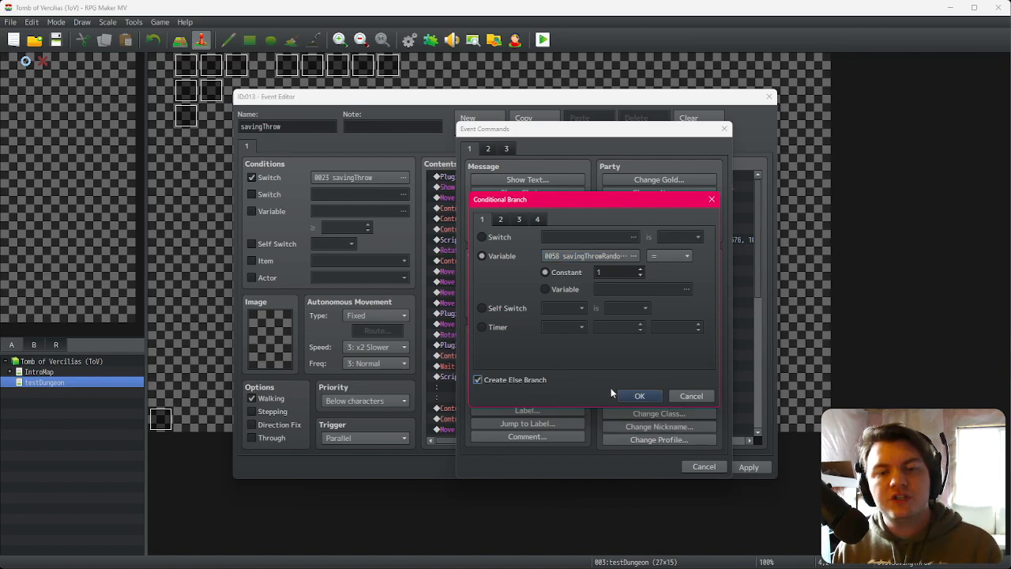
{"action": "left_click", "coordinate": [628, 393]}
{"action": "double_click", "coordinate": [524, 261]}
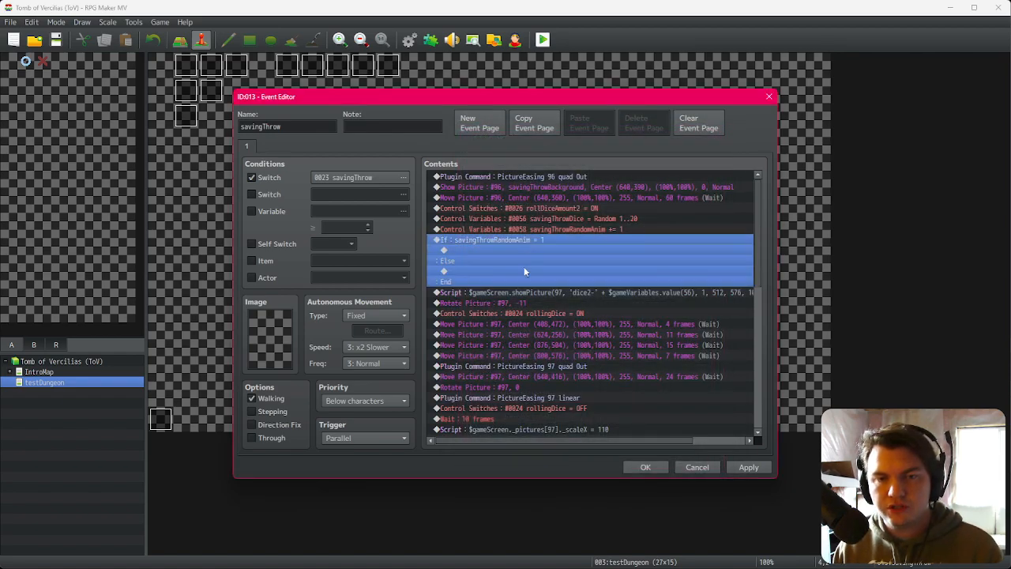
{"action": "left_click", "coordinate": [537, 380]}
{"action": "left_click", "coordinate": [627, 390]}
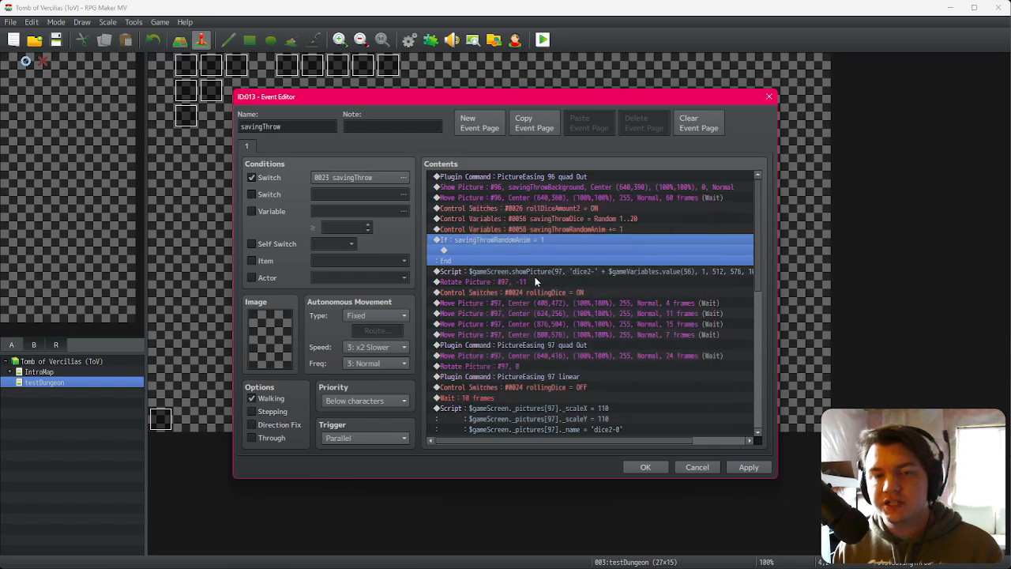
Step: Move the dice script, rotate, rollingDice switch and Move Picture commands inside the new conditional branch
{"action": "left_click", "coordinate": [537, 272]}
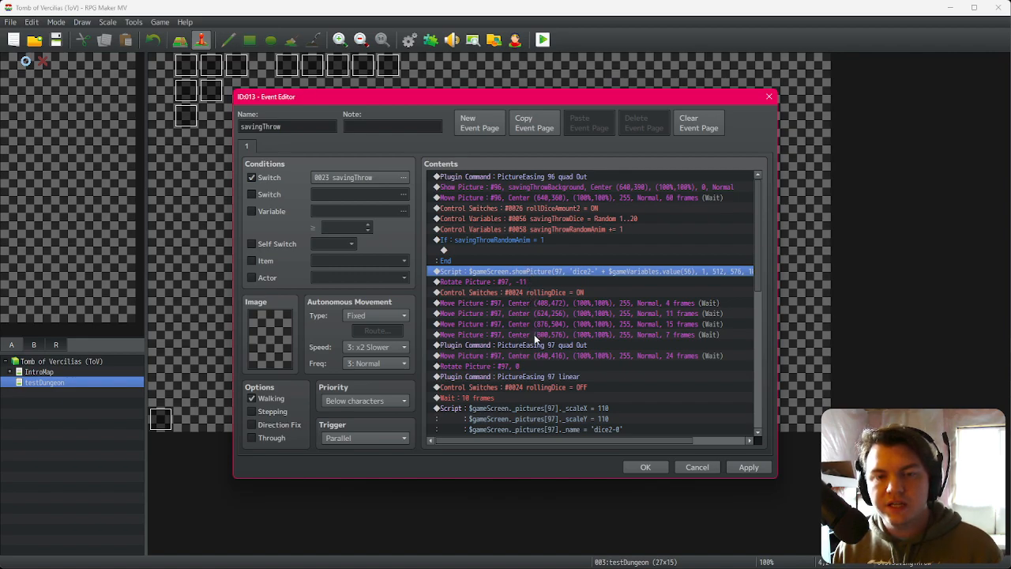
{"action": "left_click", "coordinate": [535, 356], "text": "shift"}
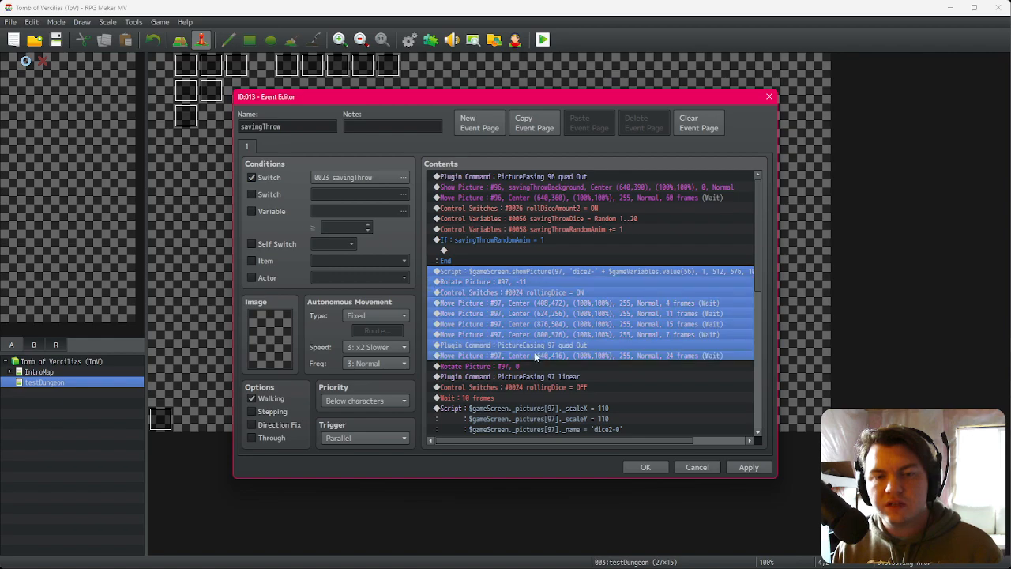
{"action": "key", "text": "ctrl+x"}
{"action": "left_click", "coordinate": [503, 251]}
{"action": "key", "text": "ctrl+v"}
{"action": "left_click_drag", "start_coordinate": [518, 250], "coordinate": [521, 242]}
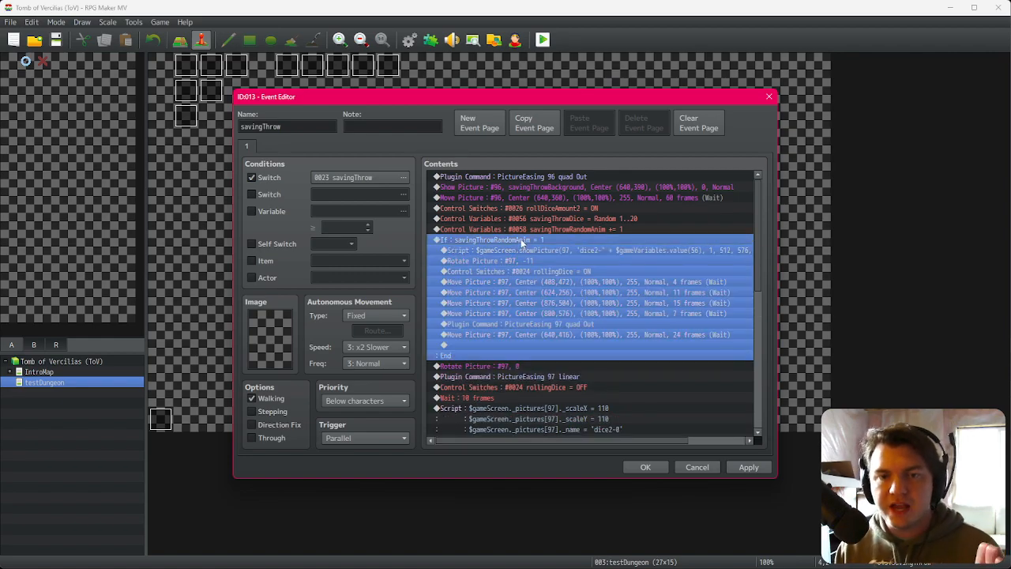
Step: Duplicate the conditional branch and set the copy's condition to savingThrowRandomAnim equals 2
{"action": "left_click", "coordinate": [530, 233]}
{"action": "left_click", "coordinate": [530, 237]}
{"action": "left_click", "coordinate": [537, 233]}
{"action": "left_click", "coordinate": [538, 239]}
{"action": "left_click", "coordinate": [540, 230]}
{"action": "left_click", "coordinate": [541, 239]}
{"action": "left_click", "coordinate": [545, 228]}
{"action": "left_click", "coordinate": [545, 237]}
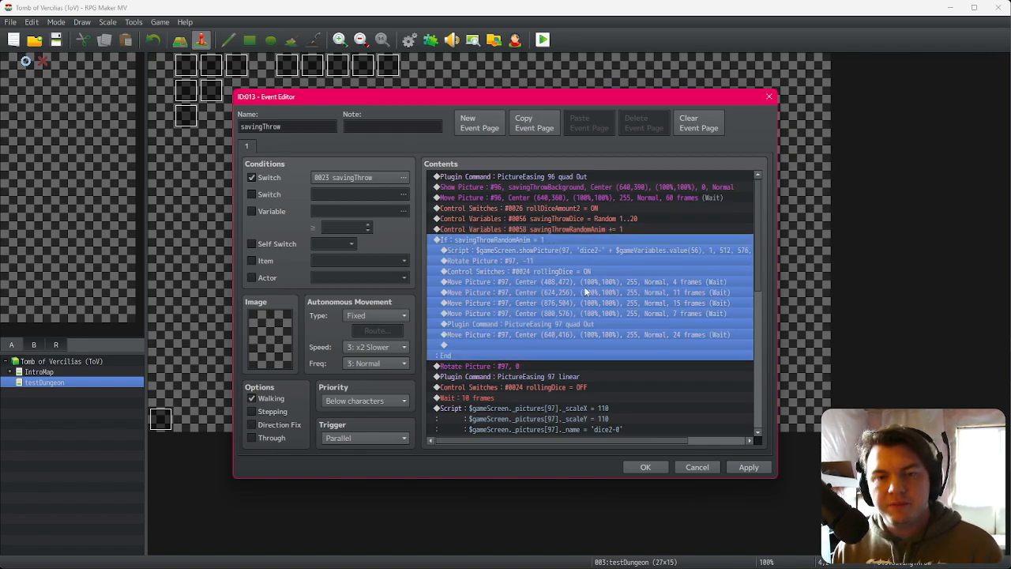
{"action": "key", "text": "ctrl+v"}
{"action": "double_click", "coordinate": [558, 238]}
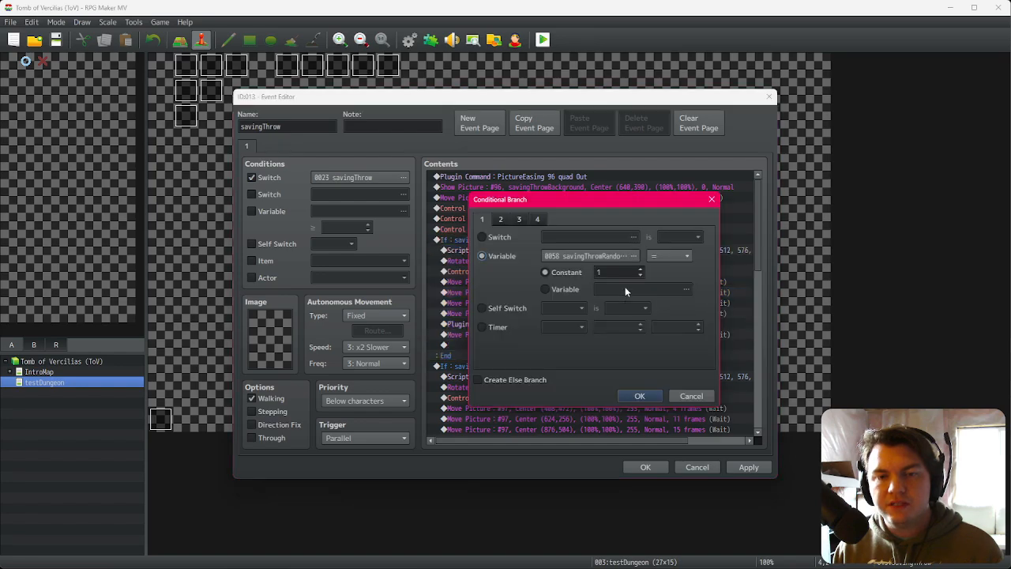
{"action": "left_click", "coordinate": [640, 269]}
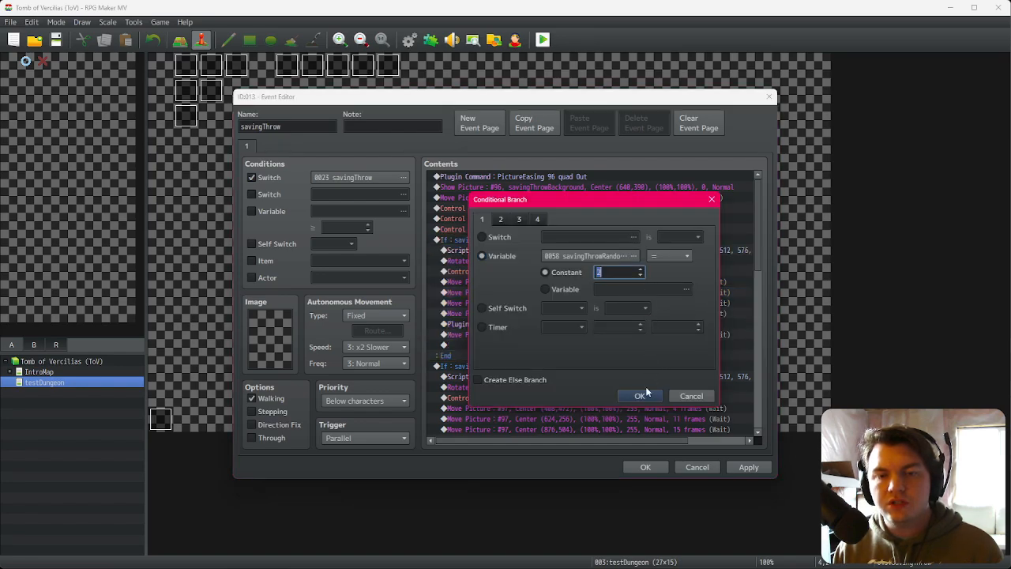
{"action": "left_click", "coordinate": [640, 396]}
Step: Inside the savingThrowRandomAnim = 1 branch, add a Control Variables command adding 1 to savingThrowRandomAnim
{"action": "scroll", "coordinate": [595, 344], "scroll_direction": "down", "scroll_amount": 1}
{"action": "scroll", "coordinate": [596, 339], "scroll_direction": "down", "scroll_amount": 2}
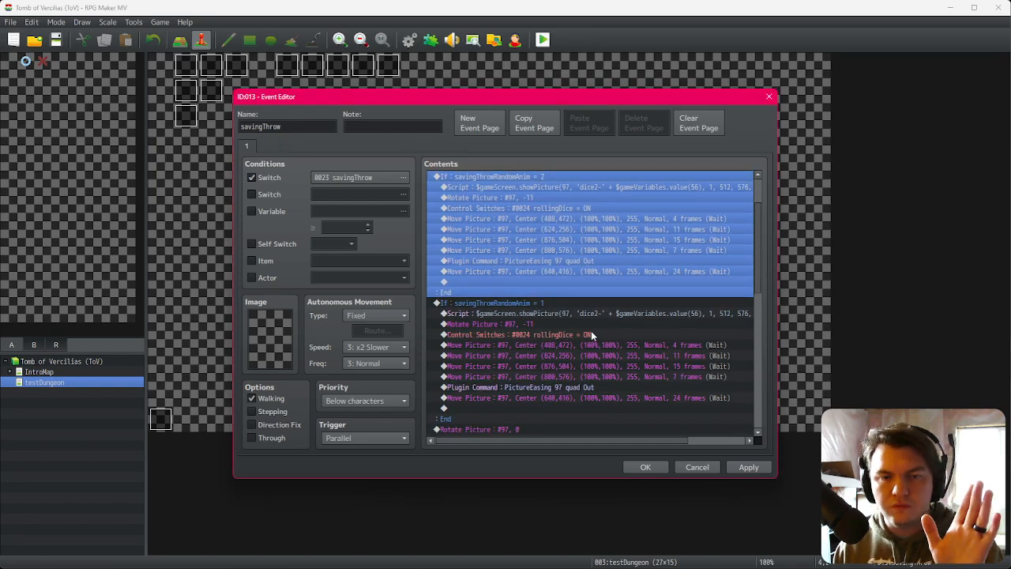
{"action": "left_click", "coordinate": [544, 269]}
{"action": "left_click", "coordinate": [544, 264]}
{"action": "left_click", "coordinate": [544, 270]}
{"action": "left_click", "coordinate": [544, 266]}
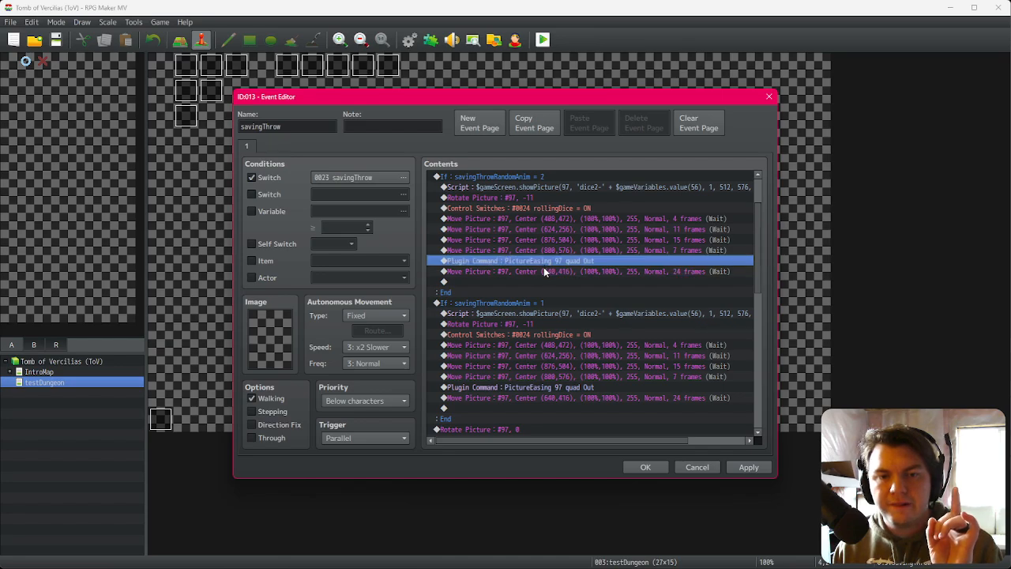
{"action": "scroll", "coordinate": [544, 274], "scroll_direction": "down", "scroll_amount": 2}
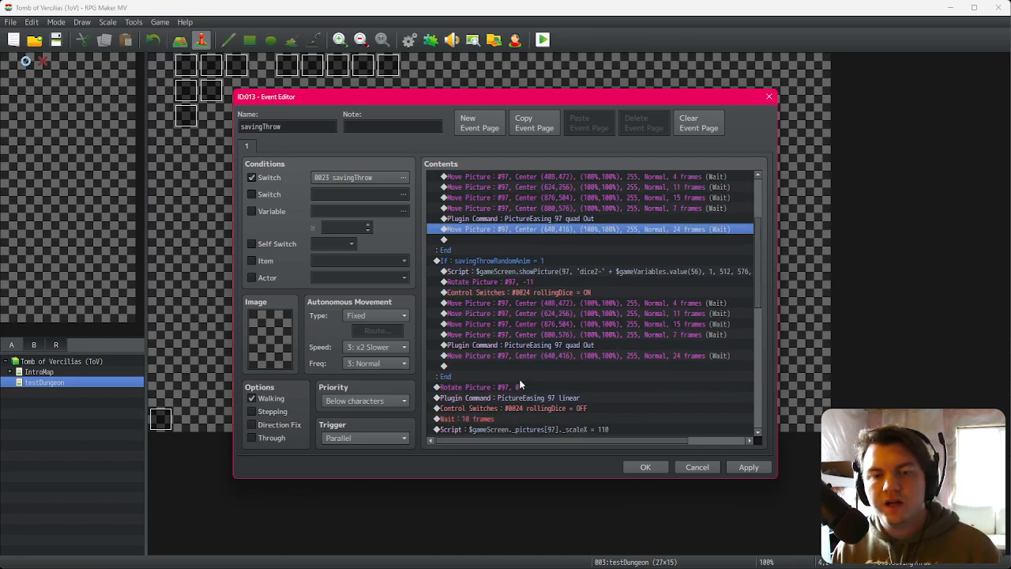
{"action": "left_click", "coordinate": [524, 356]}
{"action": "double_click", "coordinate": [523, 368]}
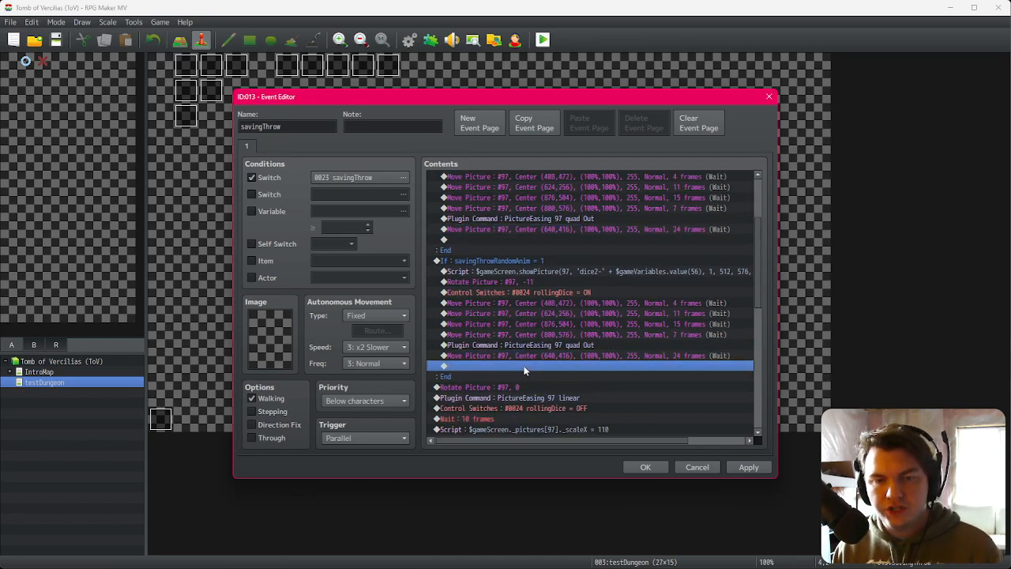
{"action": "left_click", "coordinate": [569, 278]}
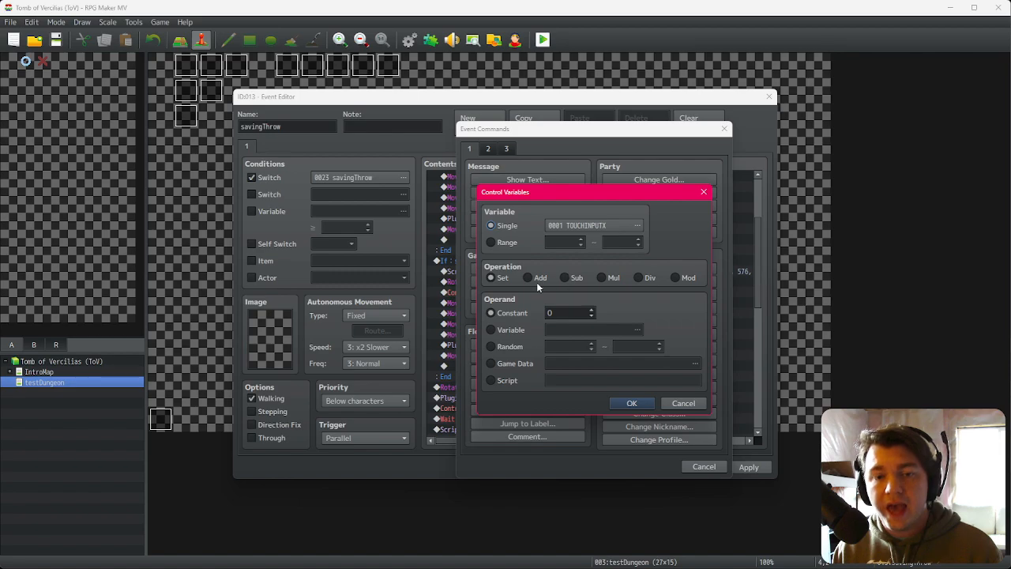
{"action": "left_click", "coordinate": [538, 278]}
{"action": "left_click", "coordinate": [592, 311]}
{"action": "left_click", "coordinate": [591, 226]}
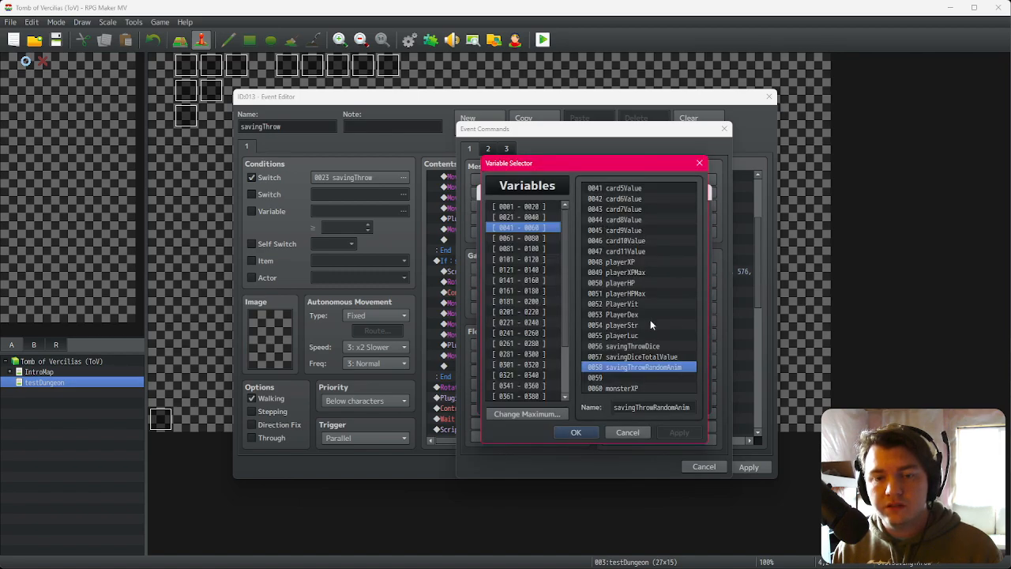
{"action": "double_click", "coordinate": [620, 354]}
{"action": "left_click", "coordinate": [631, 403]}
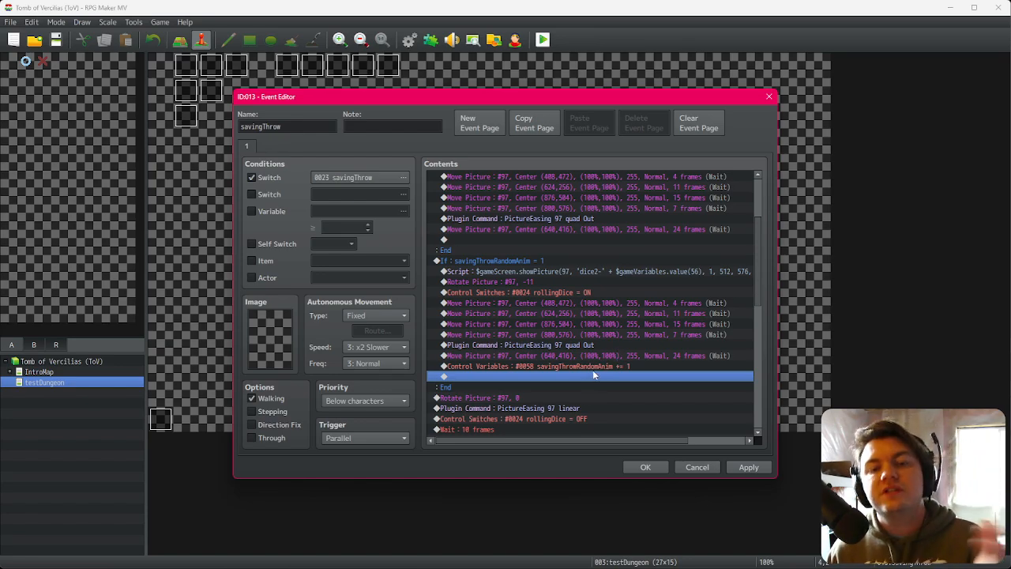
{"action": "left_click", "coordinate": [597, 368]}
{"action": "scroll", "coordinate": [541, 300], "scroll_direction": "up", "scroll_amount": 1}
{"action": "left_click", "coordinate": [544, 281]}
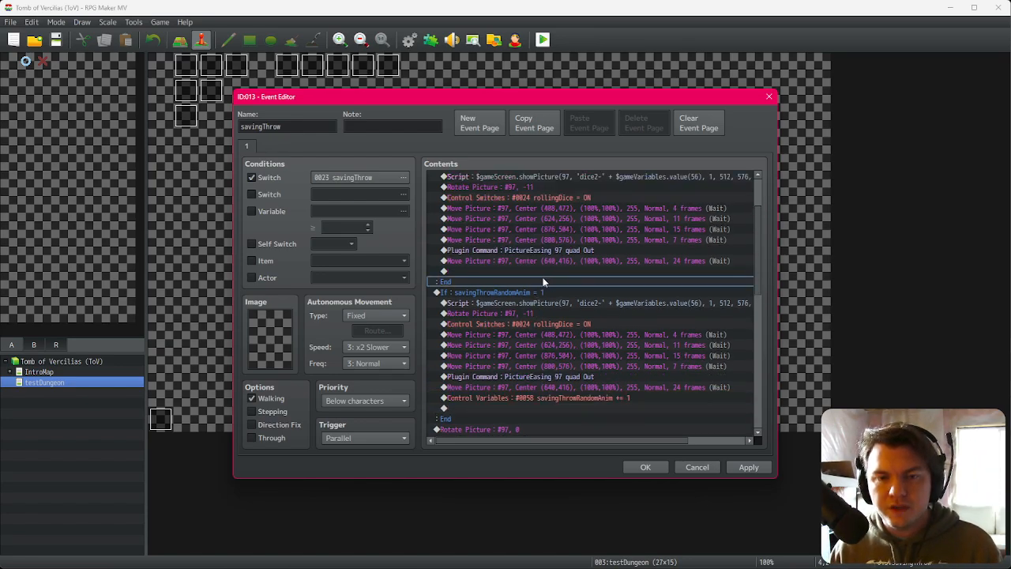
Step: Paste the increment command into the savingThrowRandomAnim = 2 branch and change it to set savingThrowRandomAnim to 0
{"action": "left_click", "coordinate": [545, 275]}
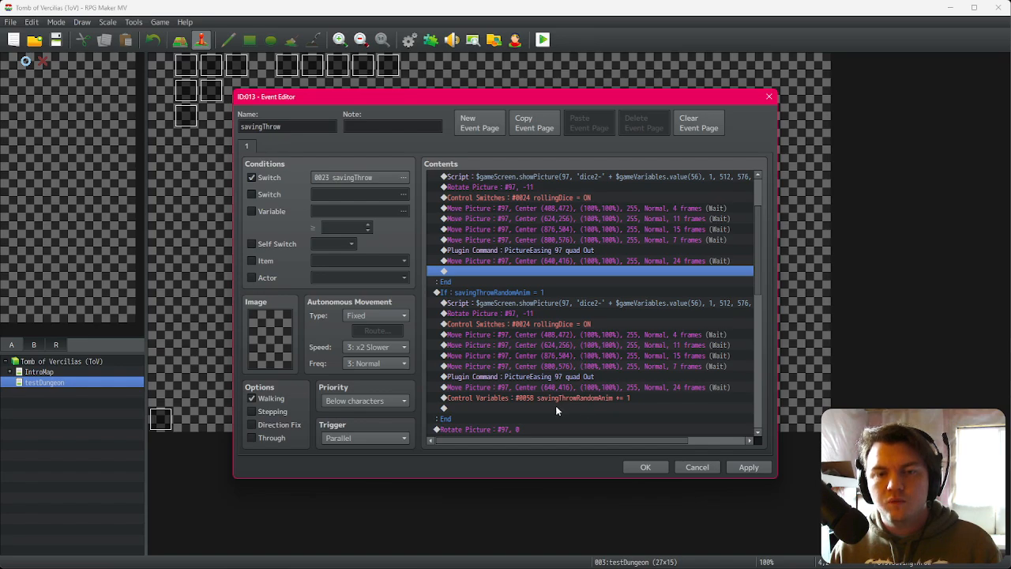
{"action": "scroll", "coordinate": [561, 407], "scroll_direction": "up", "scroll_amount": 2}
{"action": "key", "text": "ctrl+v"}
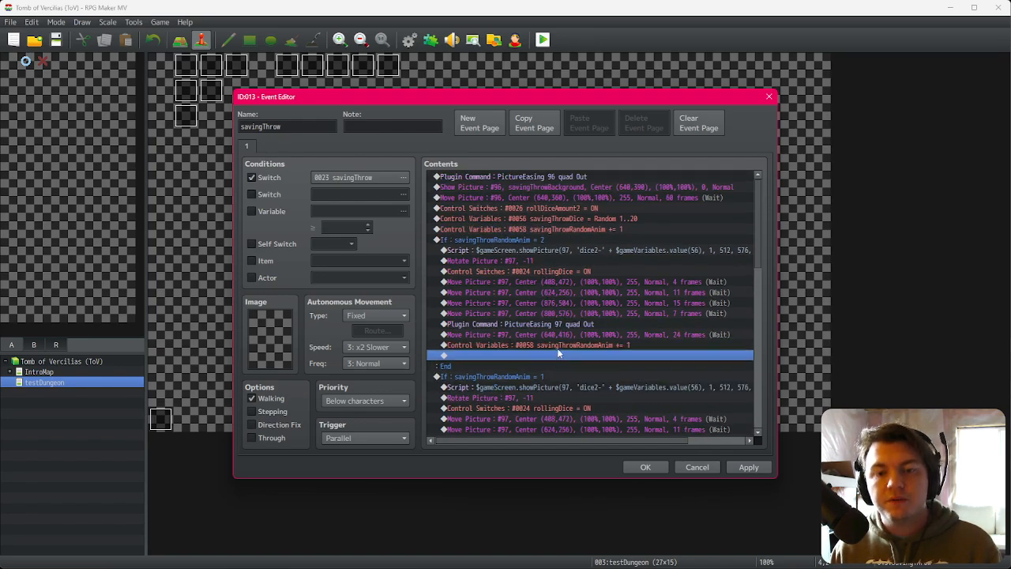
{"action": "double_click", "coordinate": [558, 345]}
{"action": "left_click", "coordinate": [507, 278]}
{"action": "left_click", "coordinate": [591, 316]}
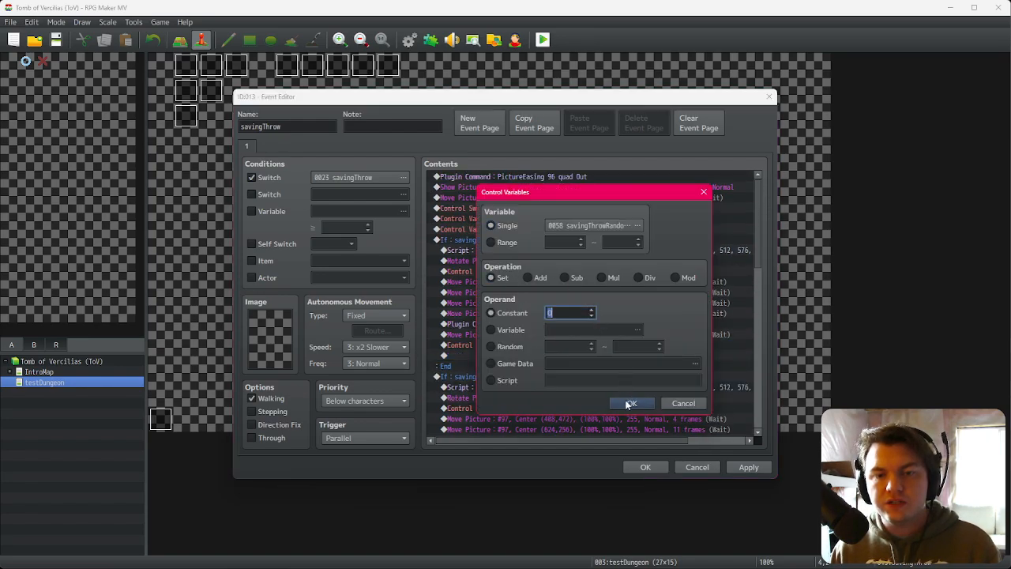
{"action": "left_click", "coordinate": [632, 403]}
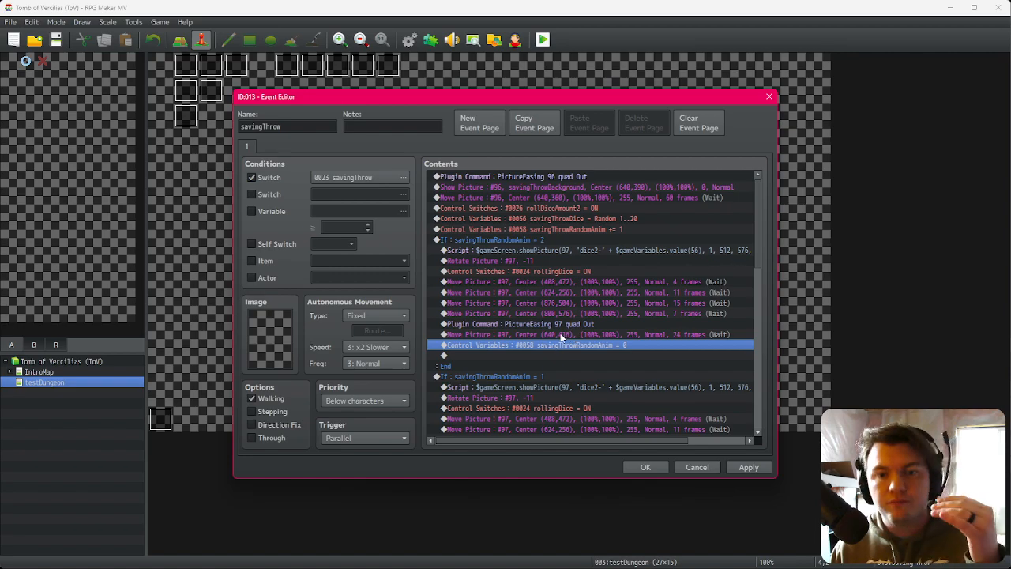
Step: Set the other branch's condition to savingThrowRandomAnim equals 0 and delete the standalone increment command above the branches
{"action": "left_click", "coordinate": [624, 228]}
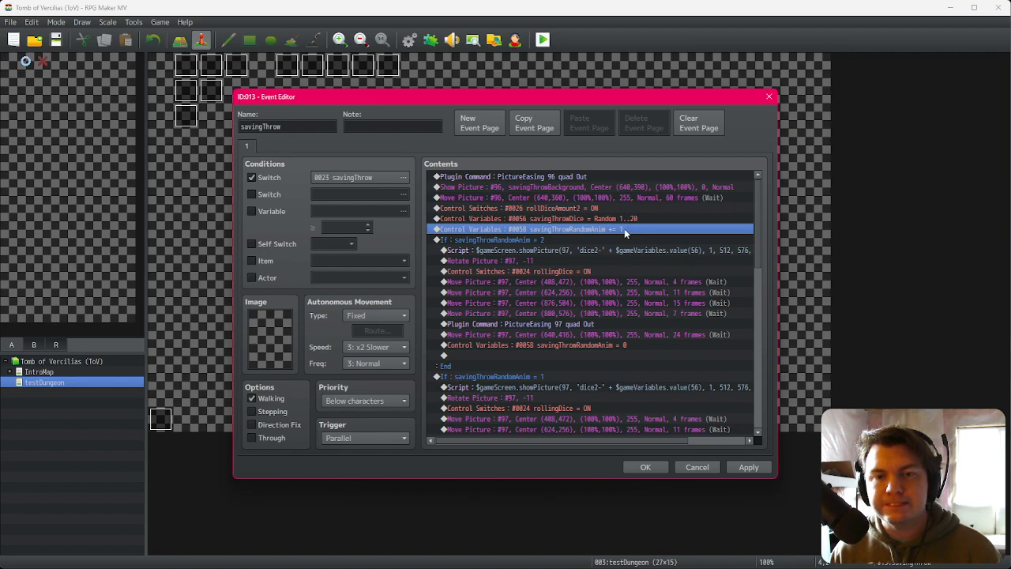
{"action": "double_click", "coordinate": [578, 376]}
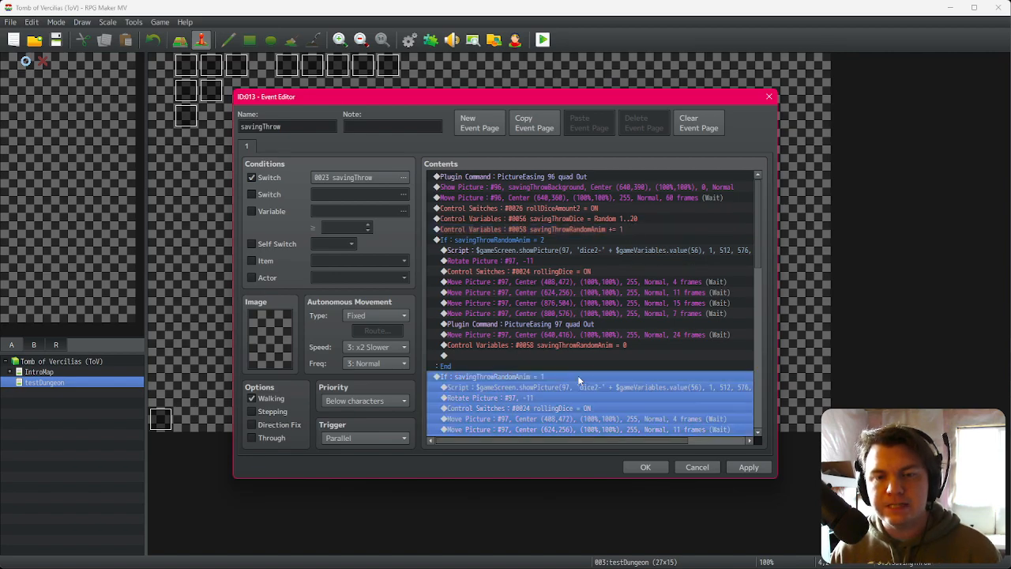
{"action": "left_click", "coordinate": [641, 275]}
{"action": "left_click", "coordinate": [637, 398]}
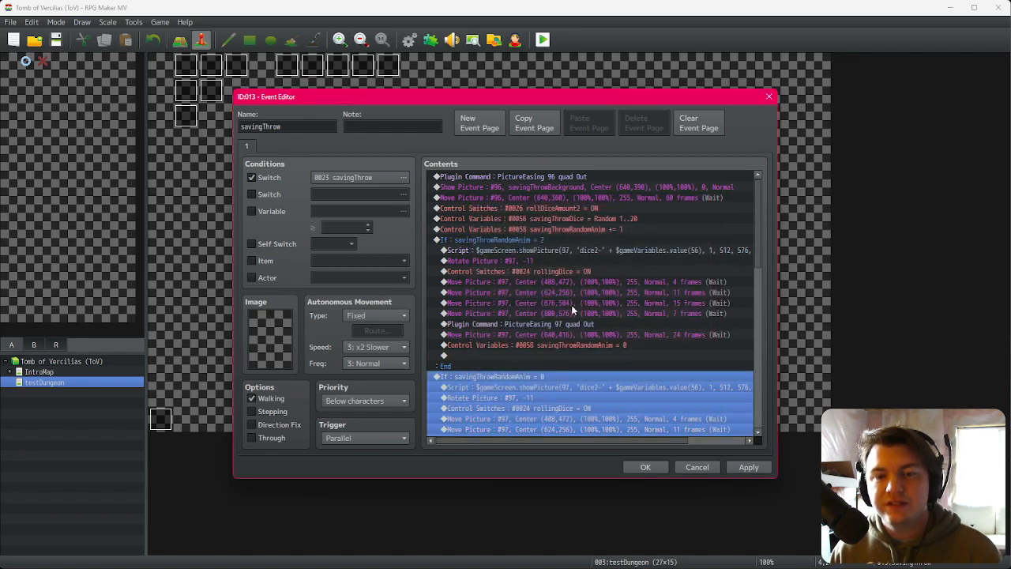
{"action": "left_click", "coordinate": [557, 230]}
{"action": "key", "text": "Delete"}
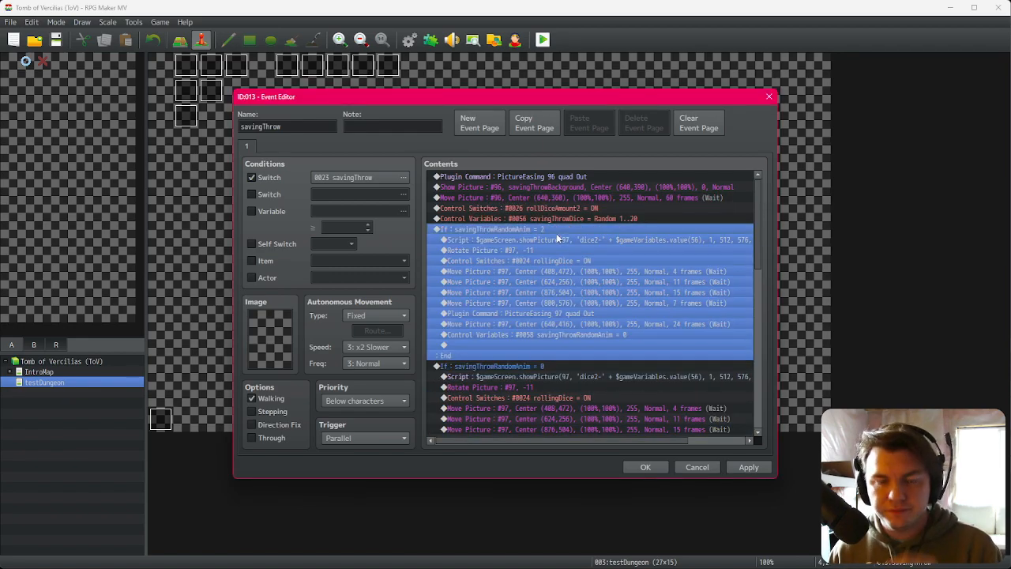
Step: Change the first branch's condition to savingThrowRandomAnim equals 1
{"action": "scroll", "coordinate": [568, 357], "scroll_direction": "down", "scroll_amount": 4}
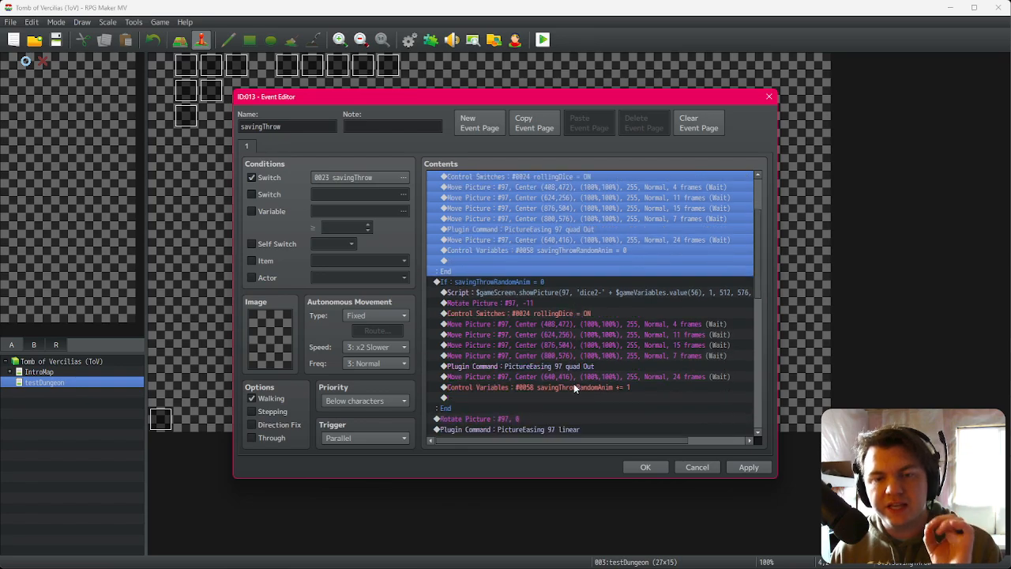
{"action": "scroll", "coordinate": [573, 384], "scroll_direction": "up", "scroll_amount": 3}
{"action": "double_click", "coordinate": [605, 333]}
{"action": "left_click", "coordinate": [640, 276]}
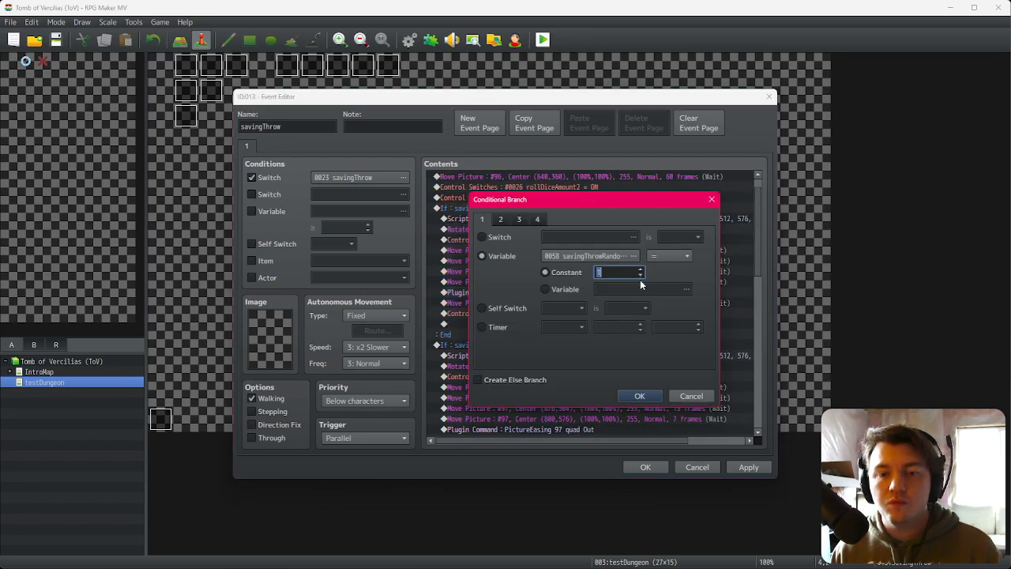
{"action": "left_click", "coordinate": [648, 399]}
Step: Switch to Photoshop and move the green dice graphic with Free Transform to read its target position
{"action": "left_click", "coordinate": [573, 314]}
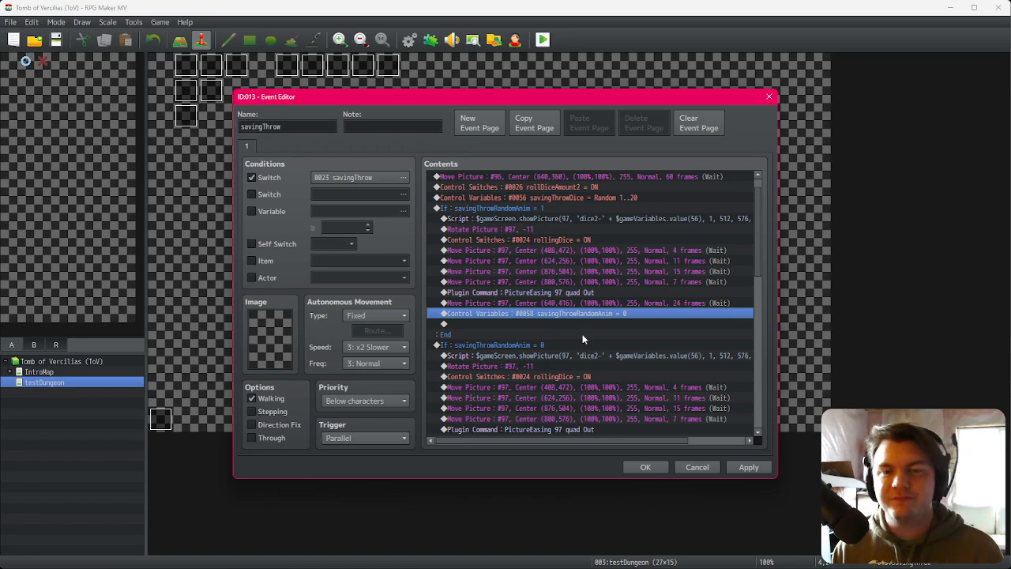
{"action": "left_click", "coordinate": [597, 209]}
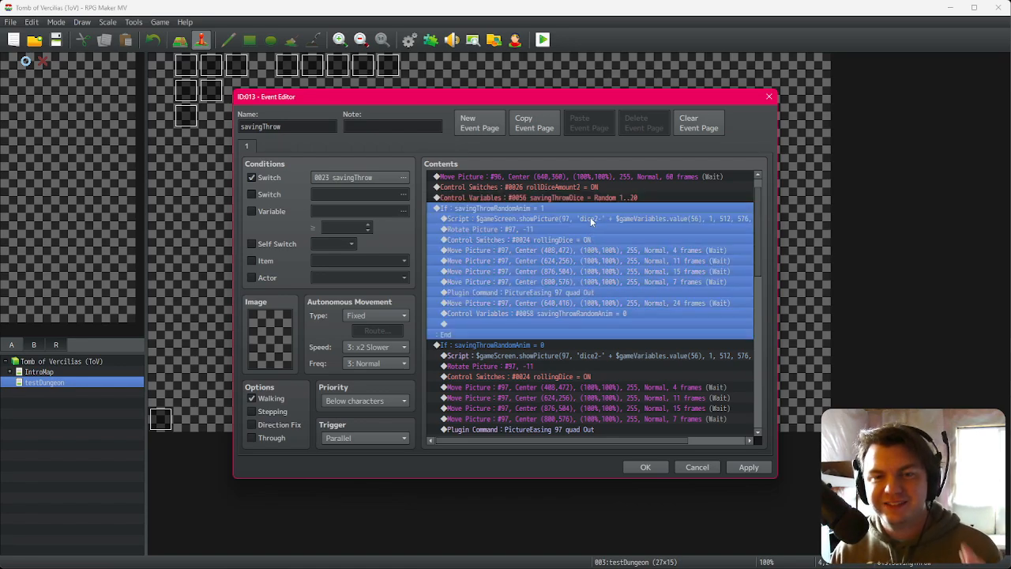
{"action": "left_click", "coordinate": [590, 218]}
{"action": "key", "text": "alt+Tab"}
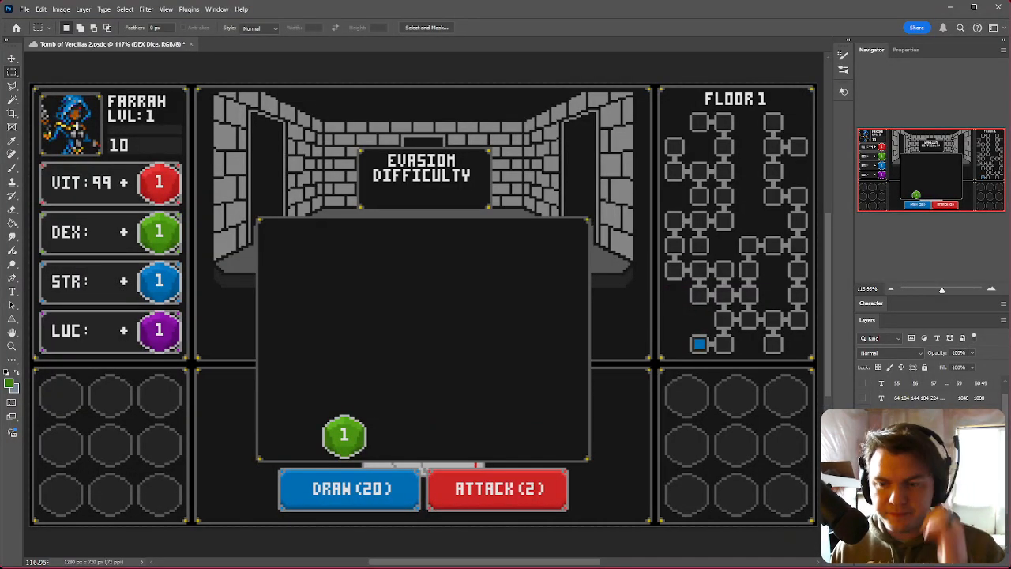
{"action": "left_click_drag", "start_coordinate": [422, 412], "coordinate": [627, 413]}
{"action": "scroll", "coordinate": [554, 460], "scroll_direction": "up", "scroll_amount": 19, "text": "alt"}
{"action": "left_click_drag", "start_coordinate": [560, 412], "coordinate": [568, 428], "text": "ctrl"}
{"action": "scroll", "coordinate": [567, 427], "scroll_direction": "down", "scroll_amount": 12, "text": "alt"}
{"action": "right_click", "coordinate": [573, 427]}
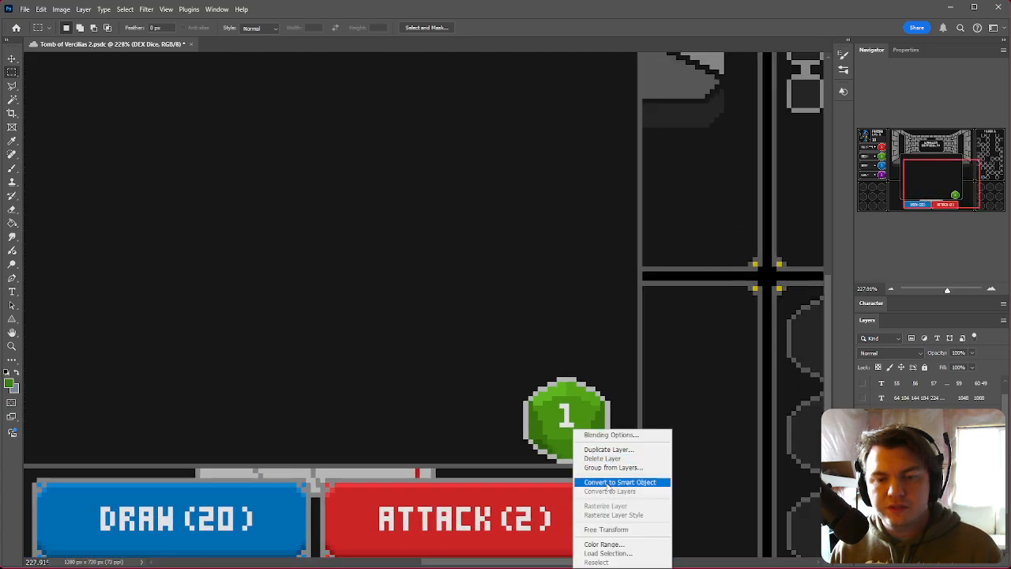
{"action": "left_click", "coordinate": [619, 535]}
{"action": "left_click_drag", "start_coordinate": [566, 418], "coordinate": [592, 365]}
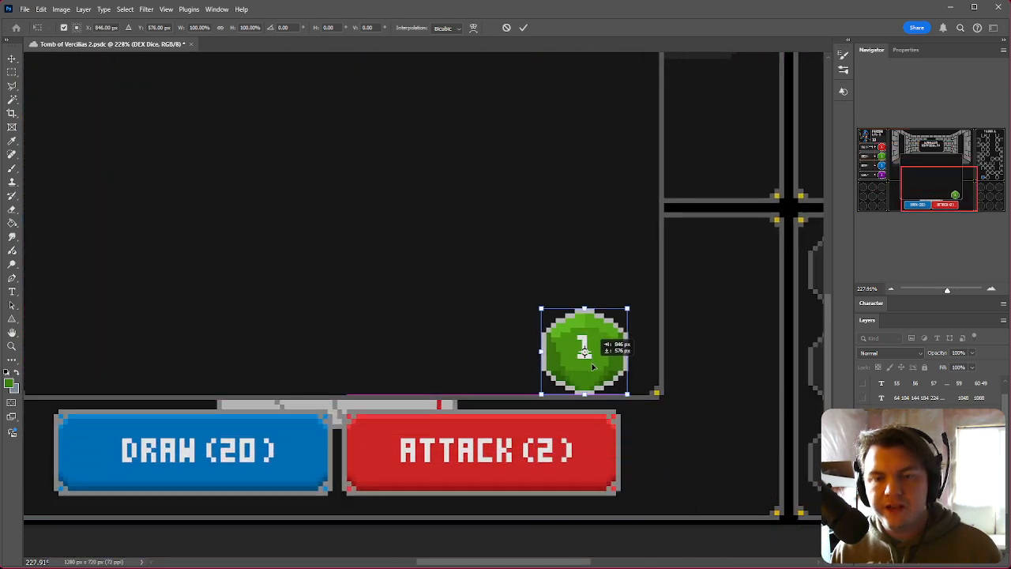
Step: Change the x coordinate in the first branch's dice Show Picture script to 846
{"action": "key", "text": "alt+Tab"}
{"action": "double_click", "coordinate": [567, 219]}
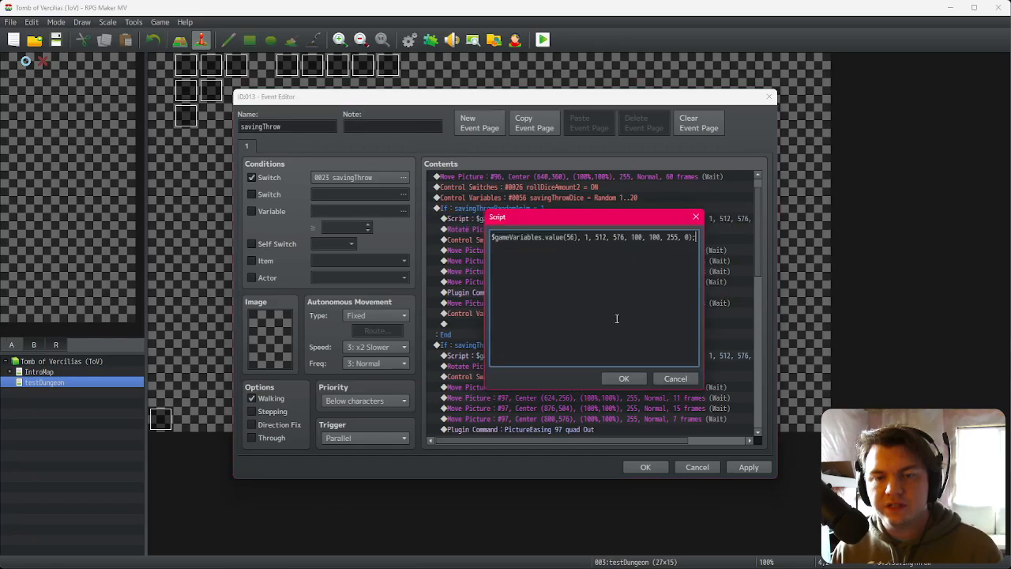
{"action": "double_click", "coordinate": [602, 237]}
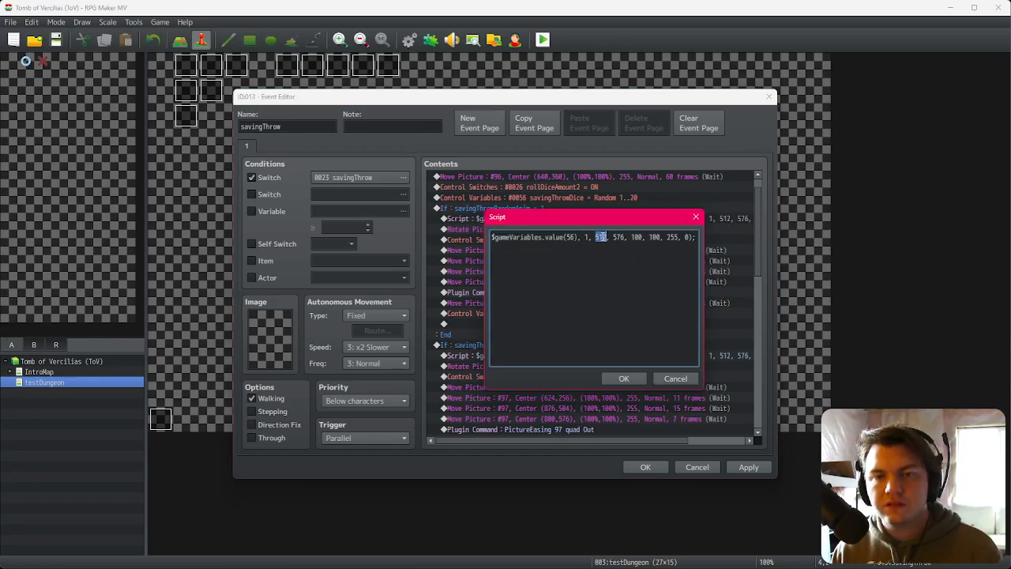
{"action": "type", "text": "846"}
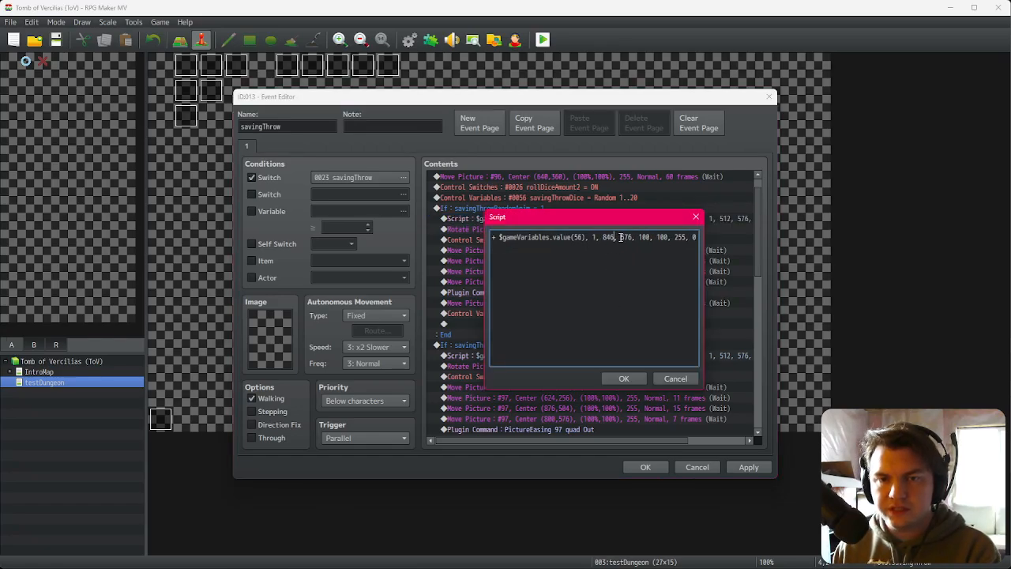
{"action": "left_click", "coordinate": [623, 378]}
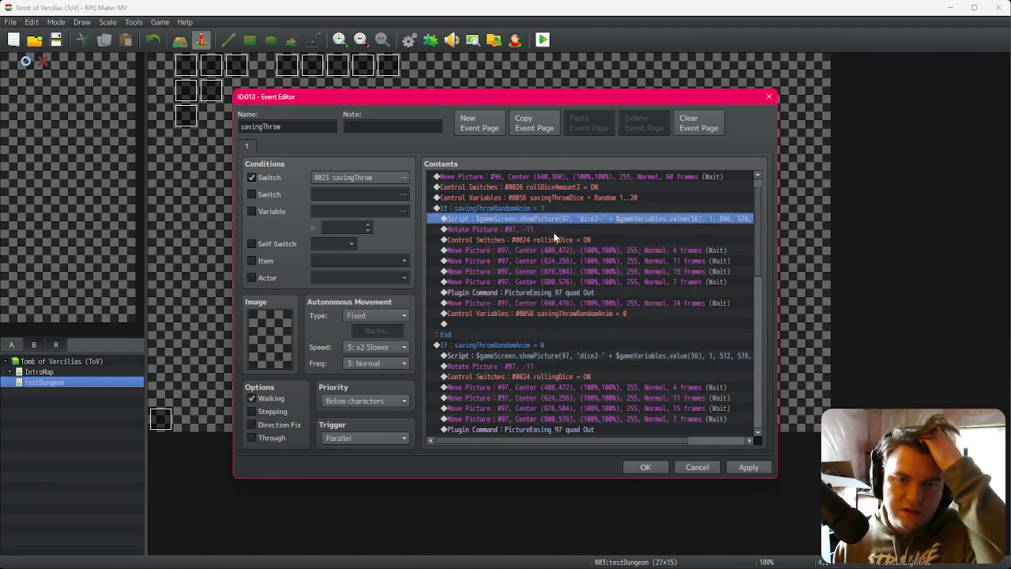
Step: Close the event editor, save the project and playtest the game into the dungeon
{"action": "left_click", "coordinate": [552, 231]}
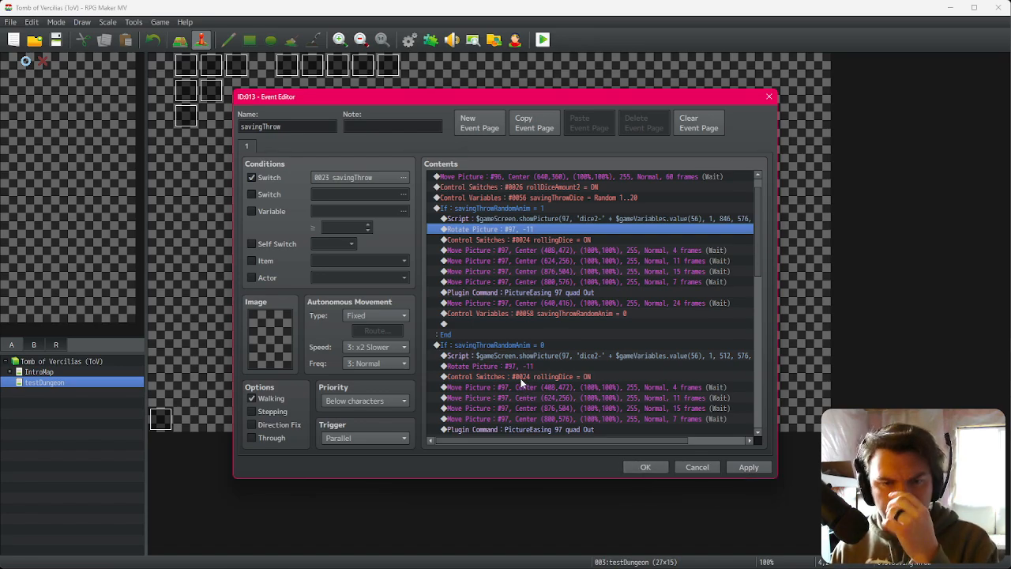
{"action": "left_click", "coordinate": [643, 467]}
{"action": "left_click", "coordinate": [543, 39]}
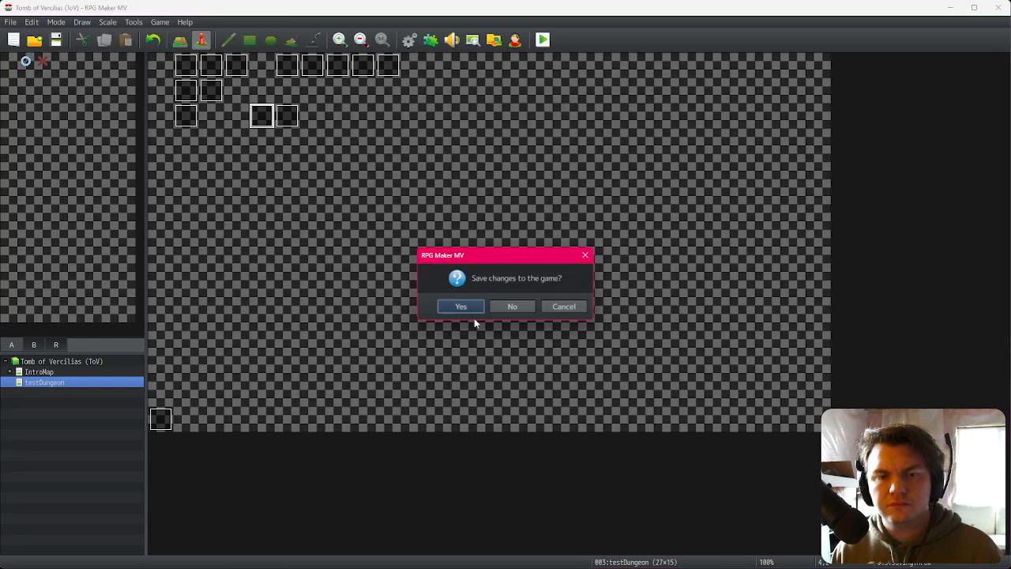
{"action": "left_click", "coordinate": [462, 305]}
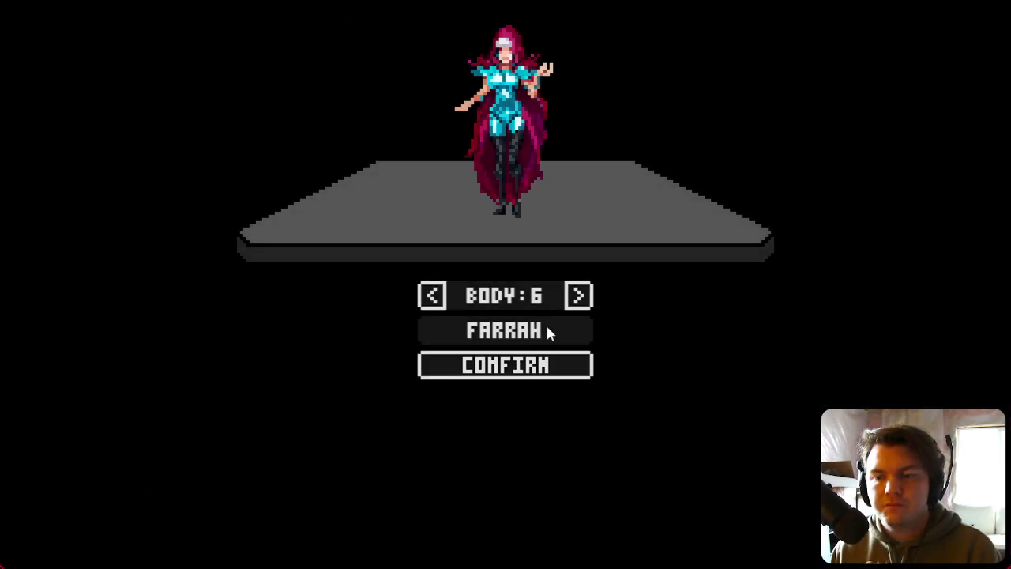
{"action": "left_click", "coordinate": [549, 370]}
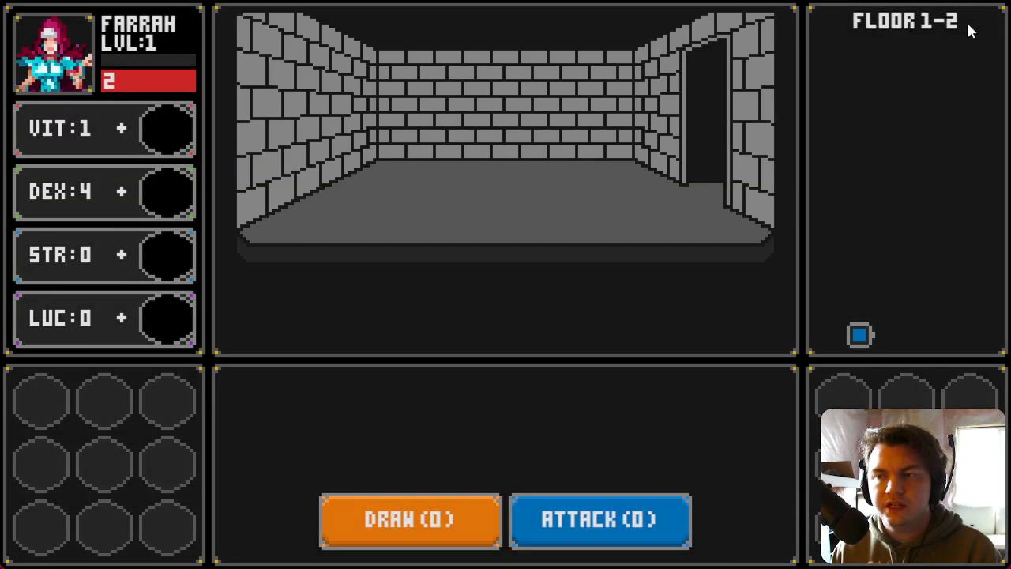
{"action": "left_click", "coordinate": [1000, 6]}
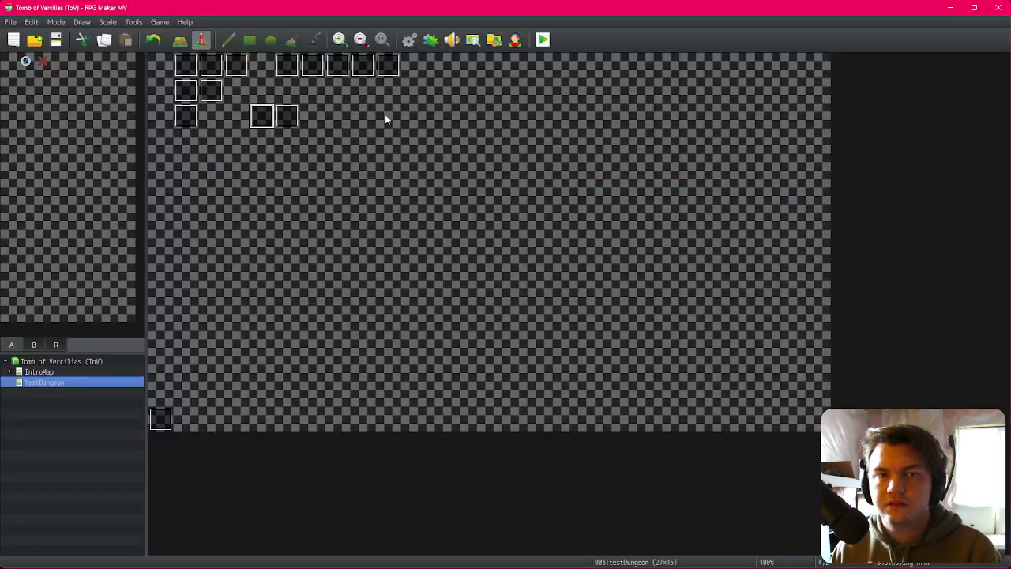
Step: Copy the Rotate Picture command from the savingThrow event and paste it into the IntroMap's first event above the hero script
{"action": "double_click", "coordinate": [263, 116]}
{"action": "left_click", "coordinate": [569, 251]}
{"action": "left_click", "coordinate": [646, 467]}
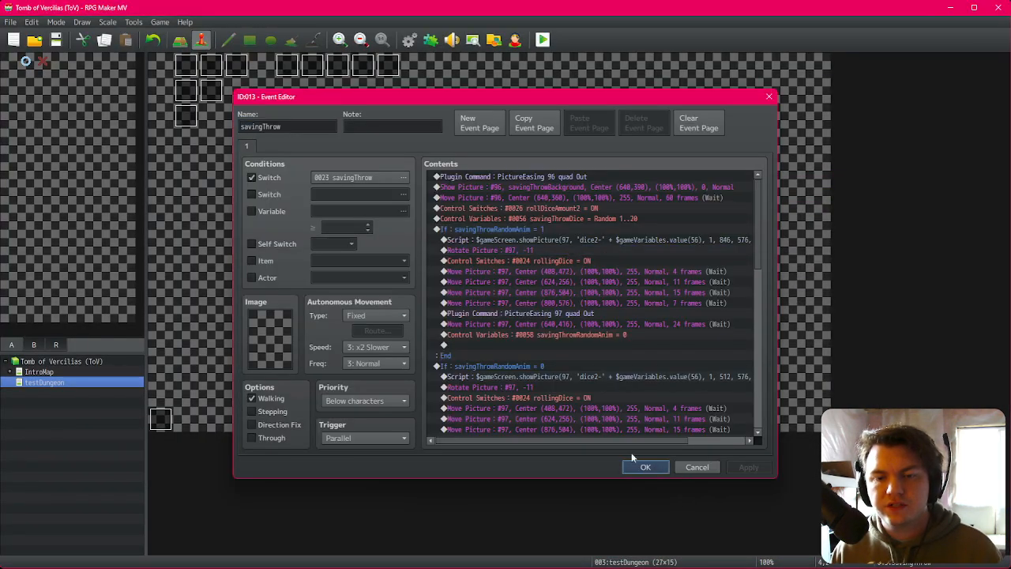
{"action": "left_click", "coordinate": [41, 372]}
{"action": "double_click", "coordinate": [185, 68]}
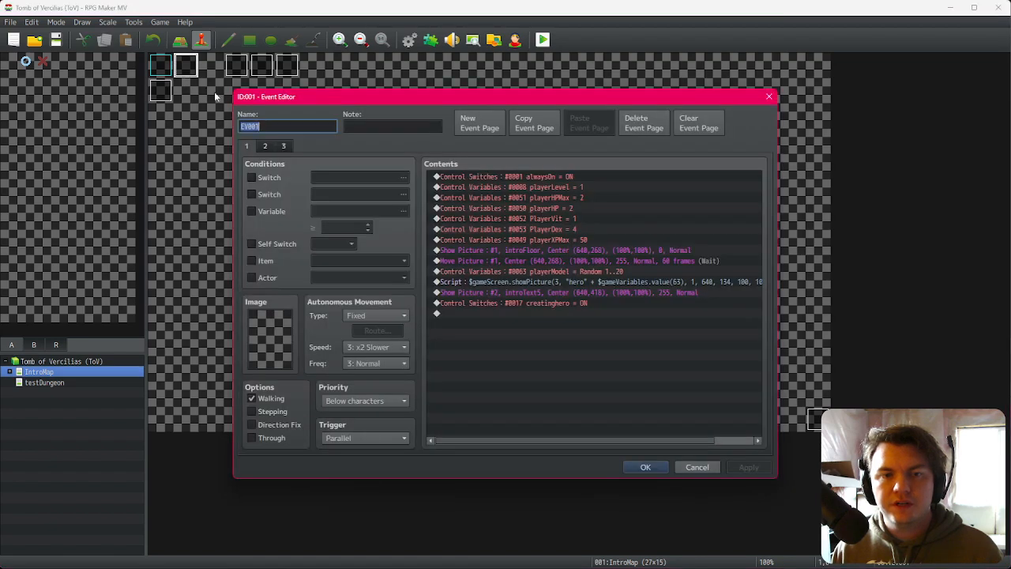
{"action": "left_click", "coordinate": [603, 281]}
{"action": "key", "text": "ctrl+v"}
Step: Set the pasted Rotate Picture command's picture number to 3 and close the event
{"action": "double_click", "coordinate": [605, 281]}
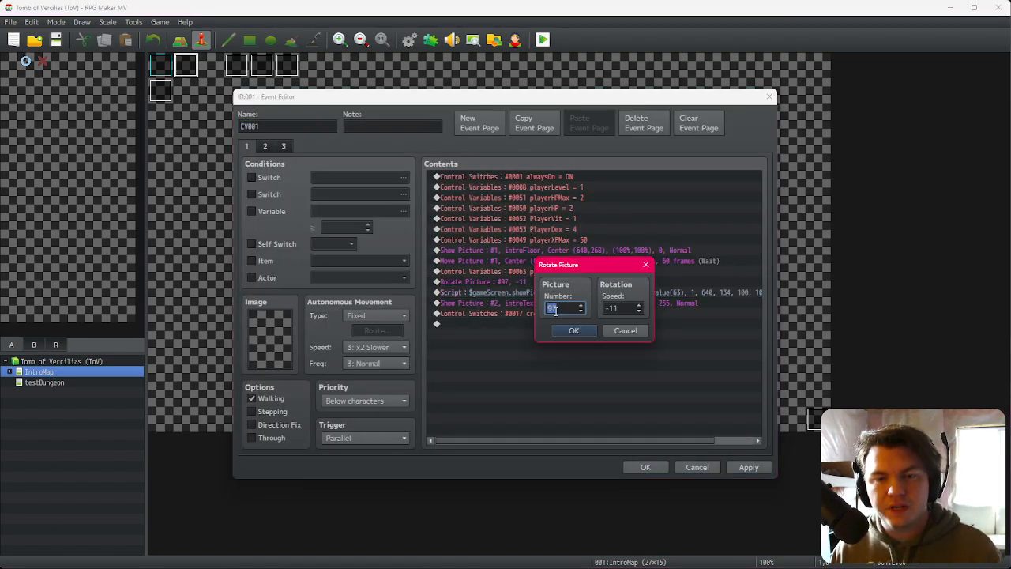
{"action": "type", "text": "3"}
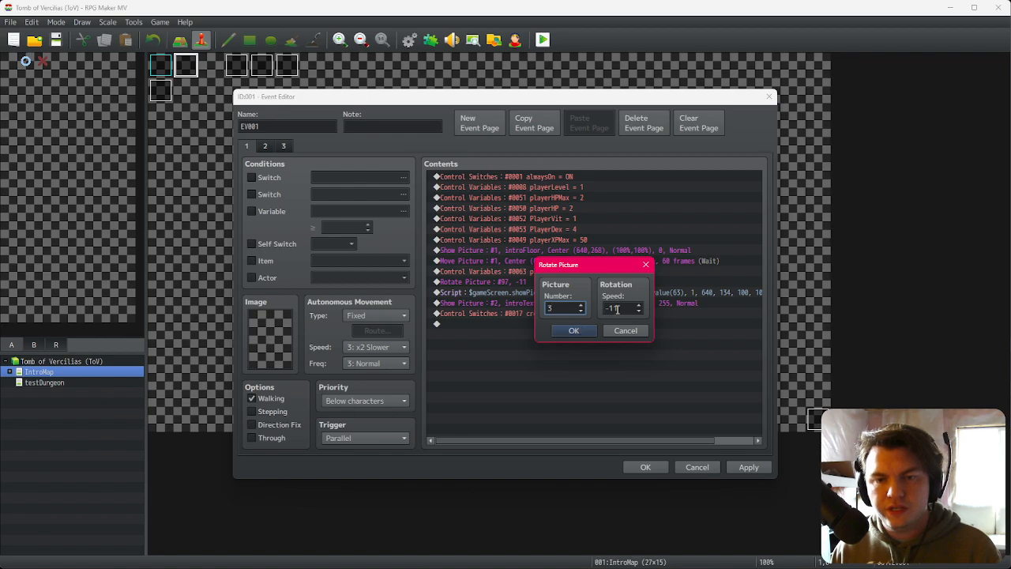
{"action": "left_click", "coordinate": [578, 331]}
{"action": "left_click", "coordinate": [645, 467]}
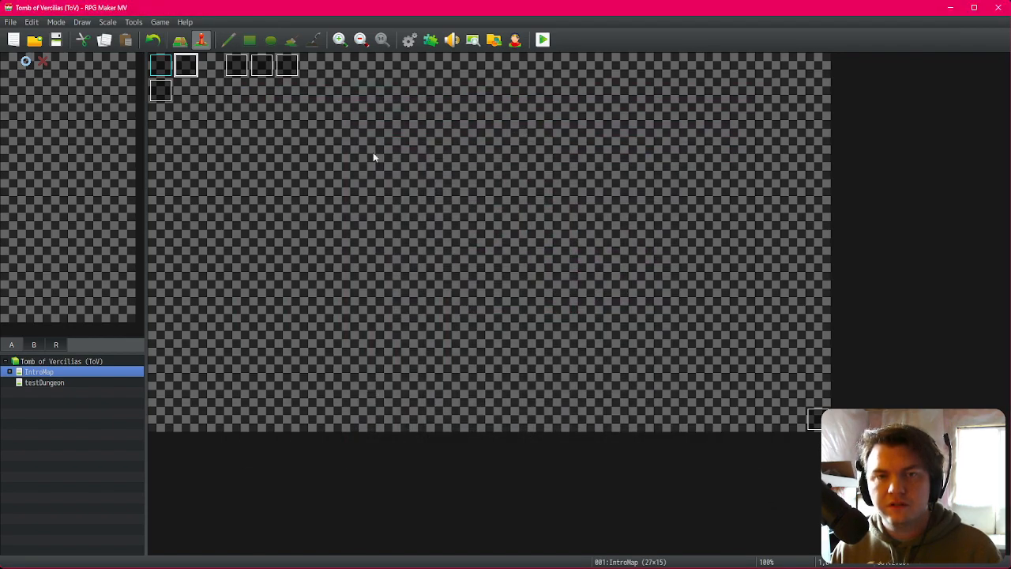
Step: Reorder the intro event so the Rotate Picture command comes after the hero Show Picture script
{"action": "double_click", "coordinate": [410, 155]}
{"action": "left_click", "coordinate": [506, 293]}
{"action": "key", "text": "ctrl+x"}
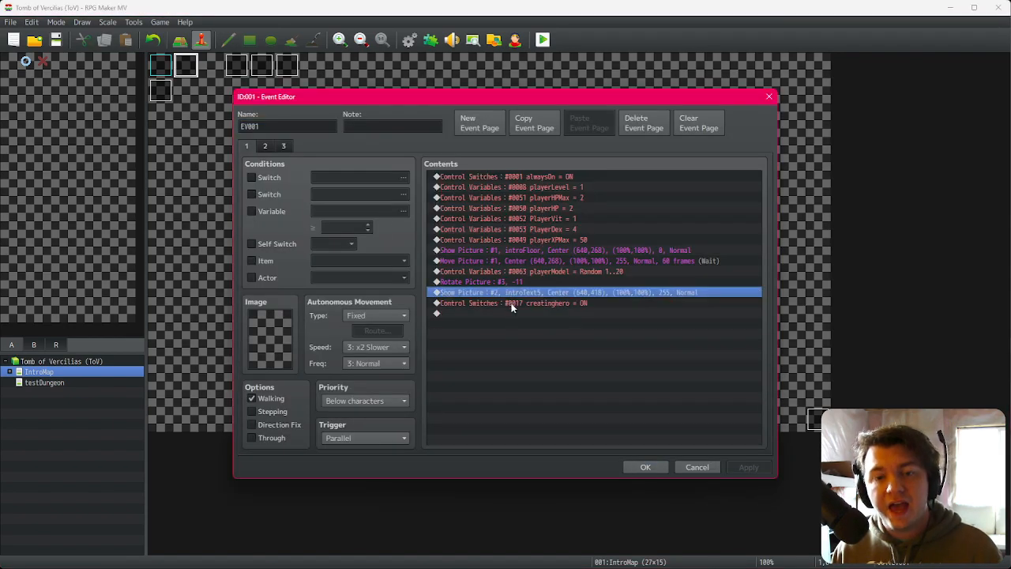
{"action": "key", "text": "ctrl+v"}
{"action": "left_click", "coordinate": [515, 283]}
{"action": "key", "text": "ctrl+x"}
{"action": "left_click", "coordinate": [534, 294]}
{"action": "key", "text": "ctrl+v"}
{"action": "left_click", "coordinate": [642, 468]}
Step: Save and playtest the game, then reopen and close the intro event
{"action": "left_click", "coordinate": [549, 44]}
{"action": "left_click", "coordinate": [463, 308]}
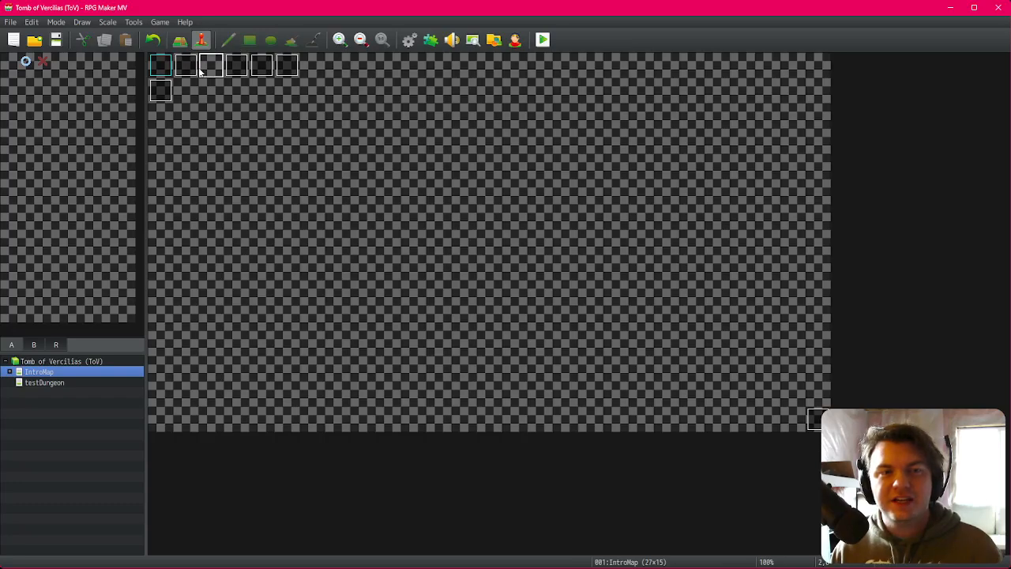
{"action": "double_click", "coordinate": [190, 69]}
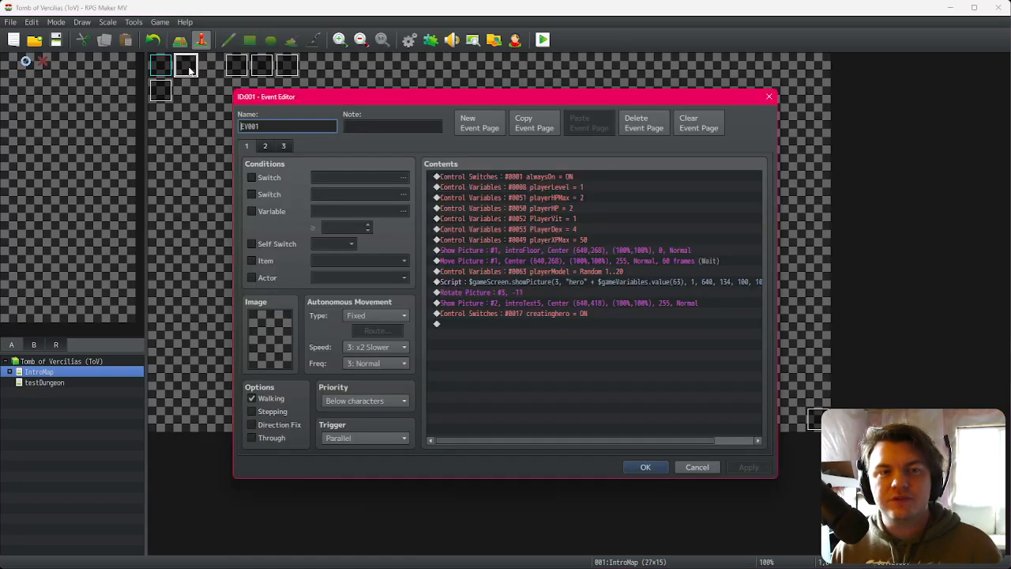
{"action": "left_click", "coordinate": [572, 293]}
{"action": "left_click", "coordinate": [645, 467]}
Step: Open the testDungeon's savingThrow event and set the second branch's Rotate Picture speed to 11
{"action": "left_click", "coordinate": [56, 382]}
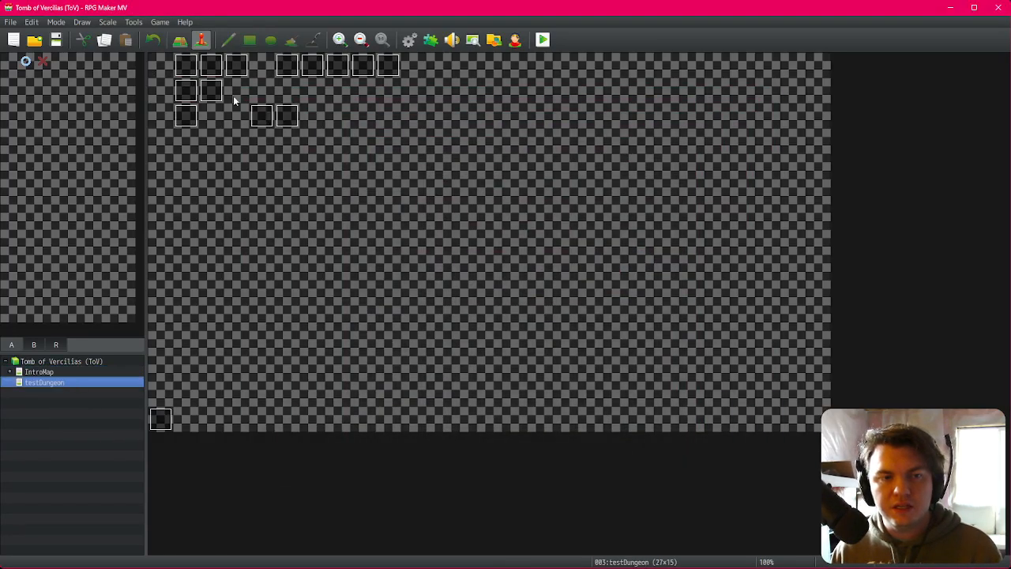
{"action": "double_click", "coordinate": [260, 117]}
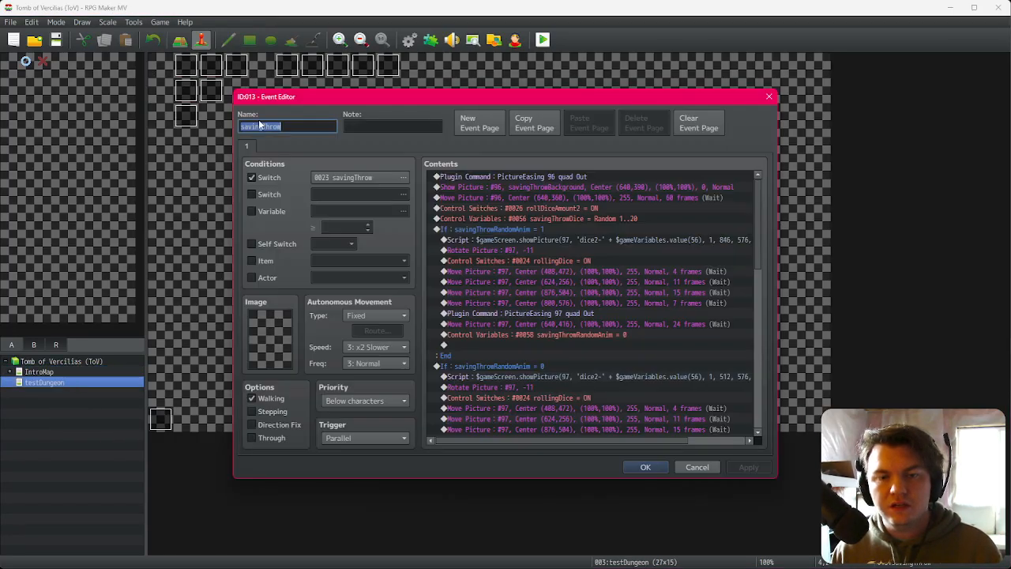
{"action": "left_click", "coordinate": [585, 260]}
{"action": "scroll", "coordinate": [572, 315], "scroll_direction": "down", "scroll_amount": 1}
{"action": "double_click", "coordinate": [532, 377]}
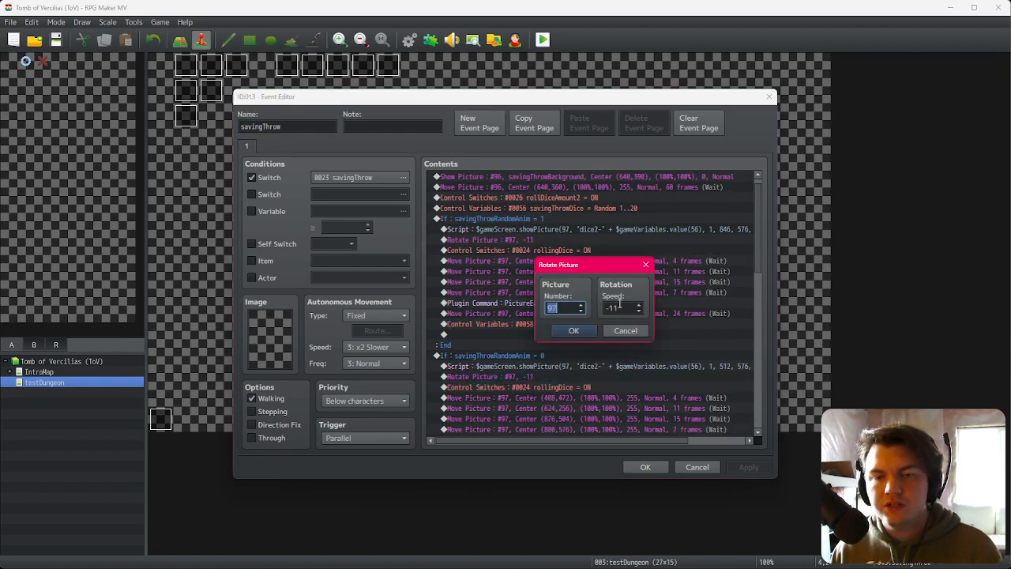
{"action": "left_click", "coordinate": [619, 307]}
{"action": "key", "text": "BackSpace"}
{"action": "left_click", "coordinate": [581, 334]}
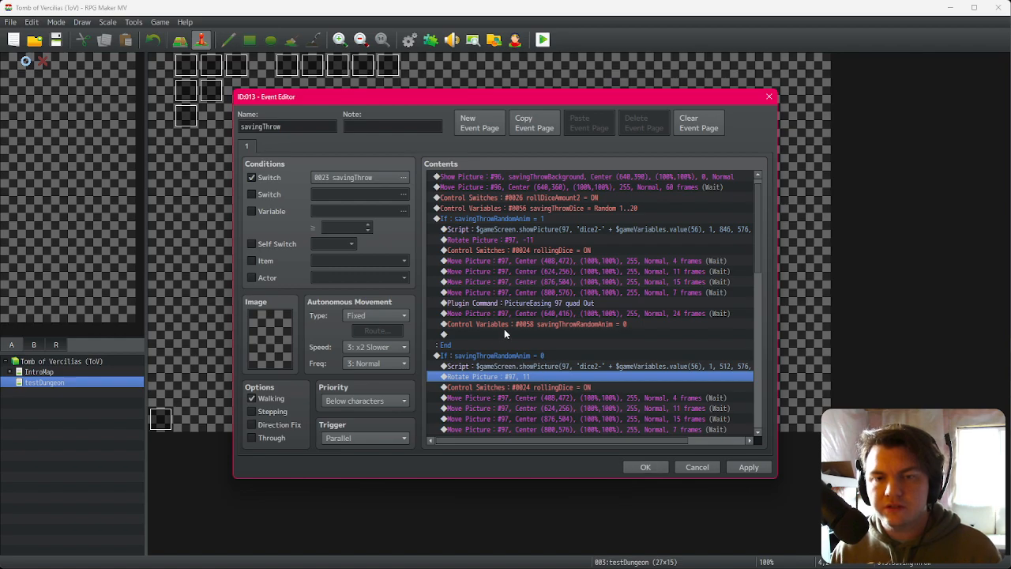
Step: Examine the first branch's Rotate Picture, Control Switches and Move Picture commands
{"action": "left_click", "coordinate": [555, 240]}
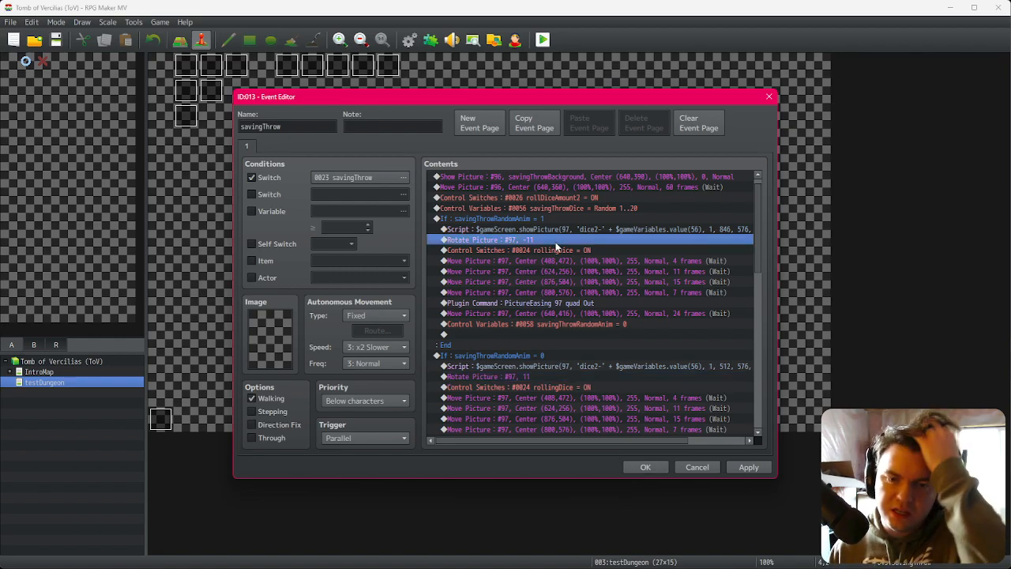
{"action": "left_click", "coordinate": [588, 228]}
{"action": "left_click", "coordinate": [586, 239]}
{"action": "left_click", "coordinate": [586, 250]}
{"action": "left_click", "coordinate": [585, 263]}
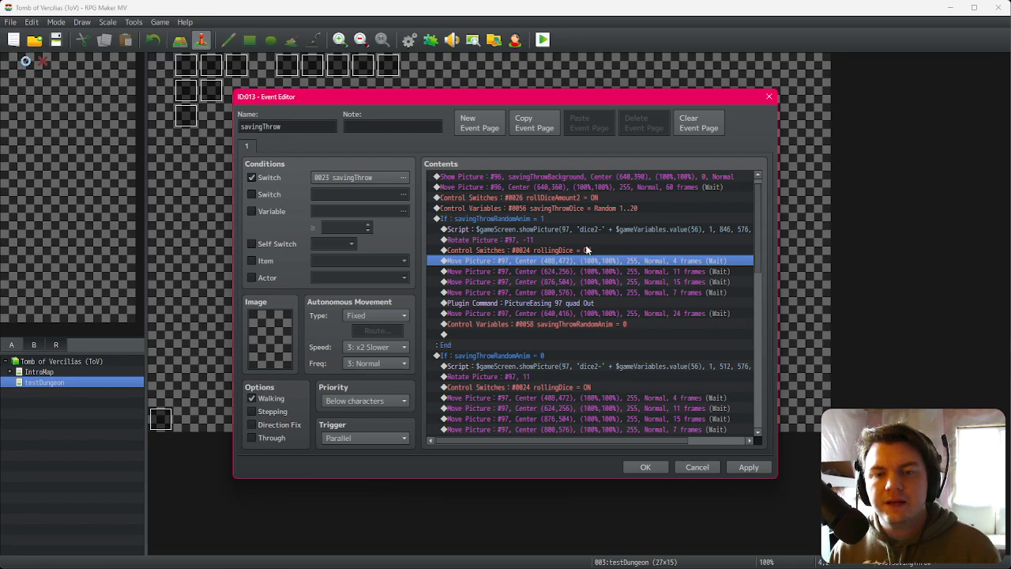
{"action": "left_click", "coordinate": [589, 251]}
{"action": "left_click", "coordinate": [592, 261]}
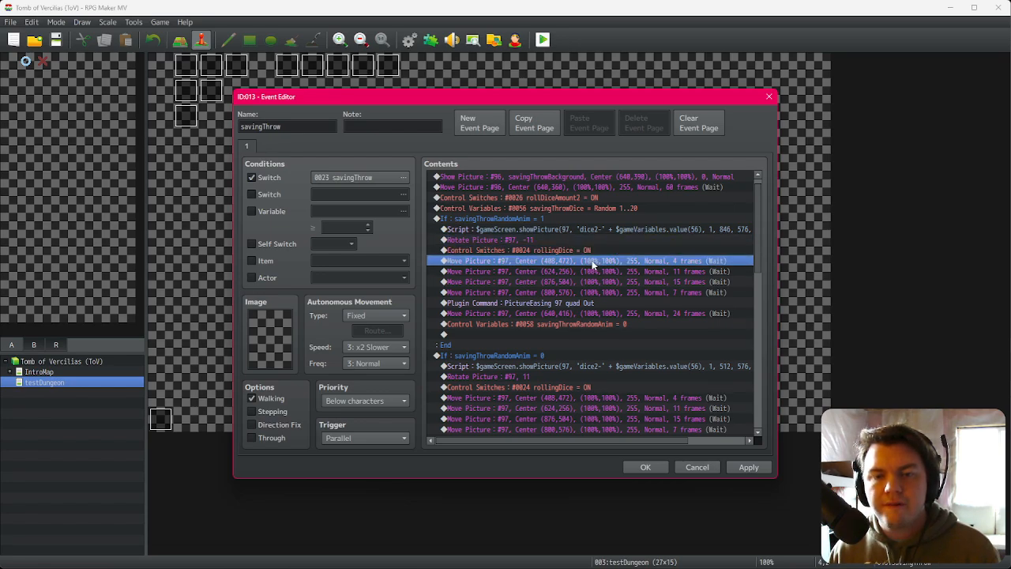
{"action": "left_click", "coordinate": [596, 253]}
{"action": "left_click", "coordinate": [598, 261]}
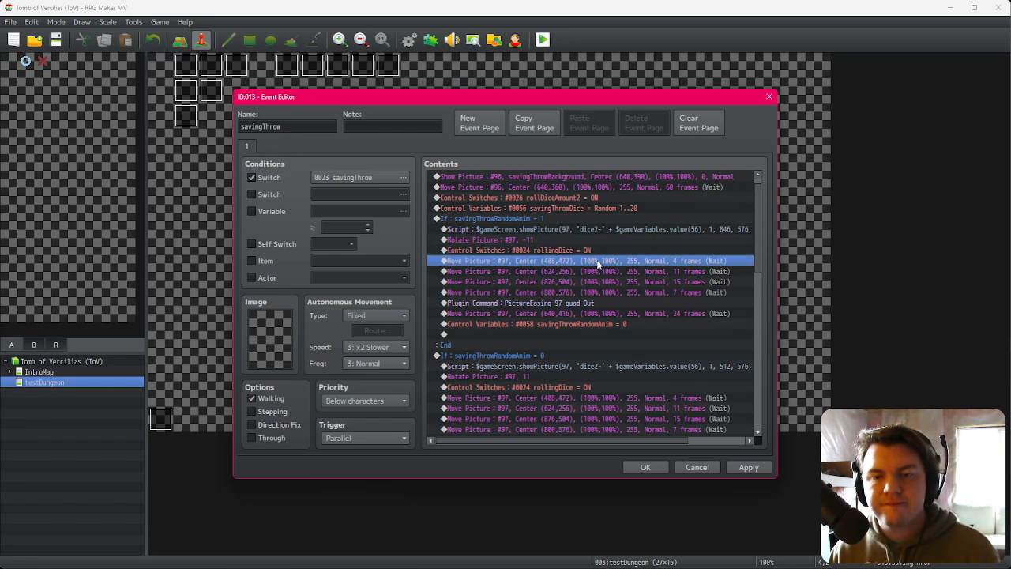
Step: In Photoshop, move the green dice in the mockup to the top of the centre panel to gauge a position
{"action": "key", "text": "alt+Tab"}
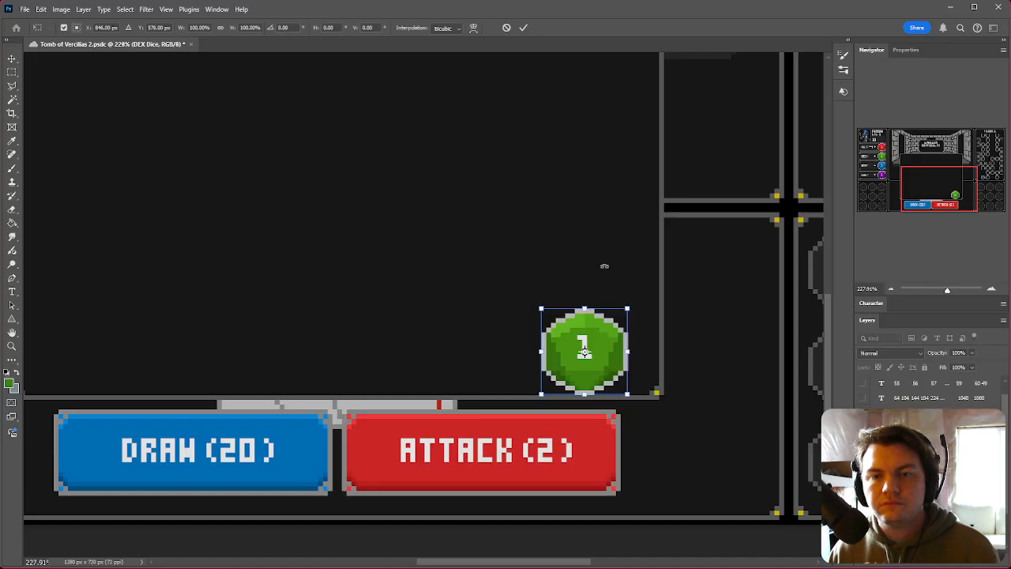
{"action": "left_click", "coordinate": [12, 73]}
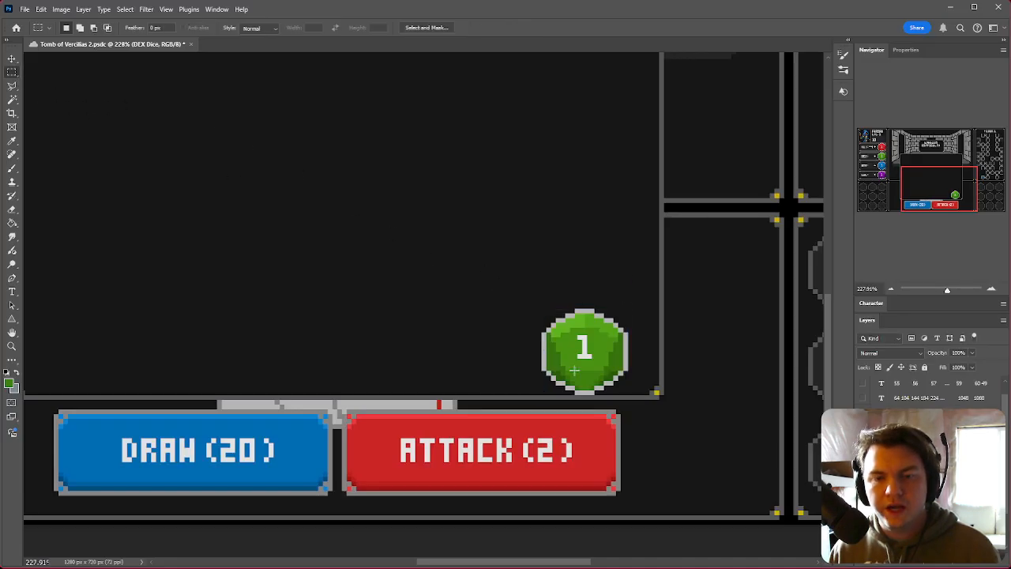
{"action": "scroll", "coordinate": [709, 413], "scroll_direction": "up", "scroll_amount": 5}
{"action": "scroll", "coordinate": [665, 404], "scroll_direction": "down", "scroll_amount": 3, "text": "alt"}
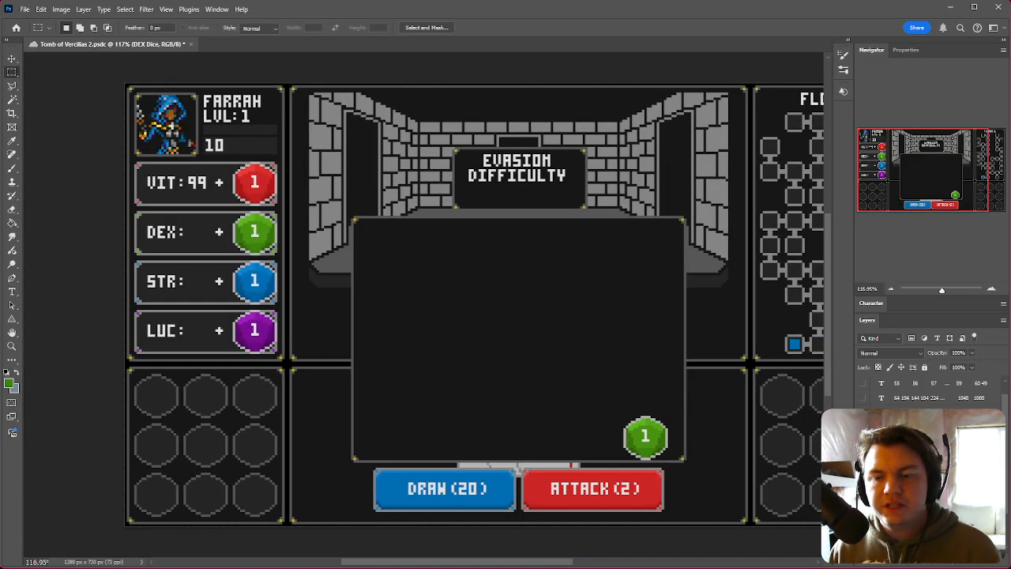
{"action": "left_click_drag", "start_coordinate": [682, 466], "coordinate": [446, 359], "text": "ctrl"}
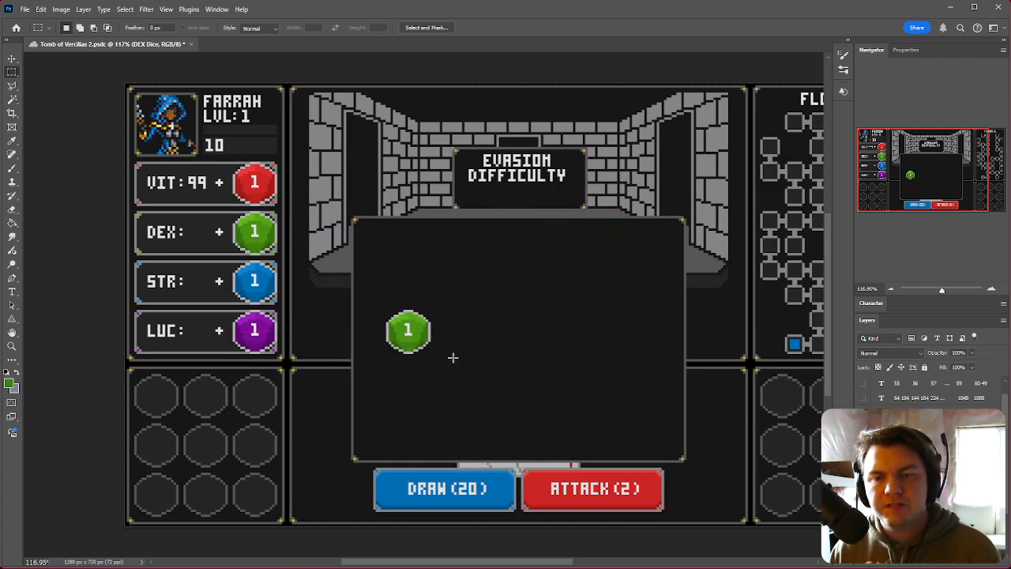
{"action": "key", "text": "ctrl+z"}
{"action": "scroll", "coordinate": [638, 417], "scroll_direction": "up", "scroll_amount": 3, "text": "alt"}
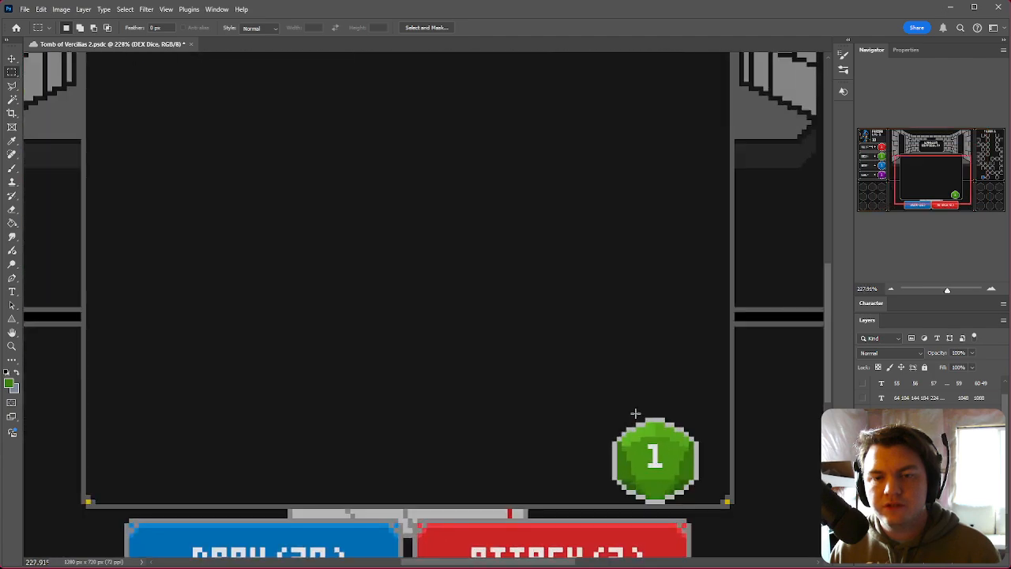
{"action": "scroll", "coordinate": [663, 480], "scroll_direction": "up", "scroll_amount": 2}
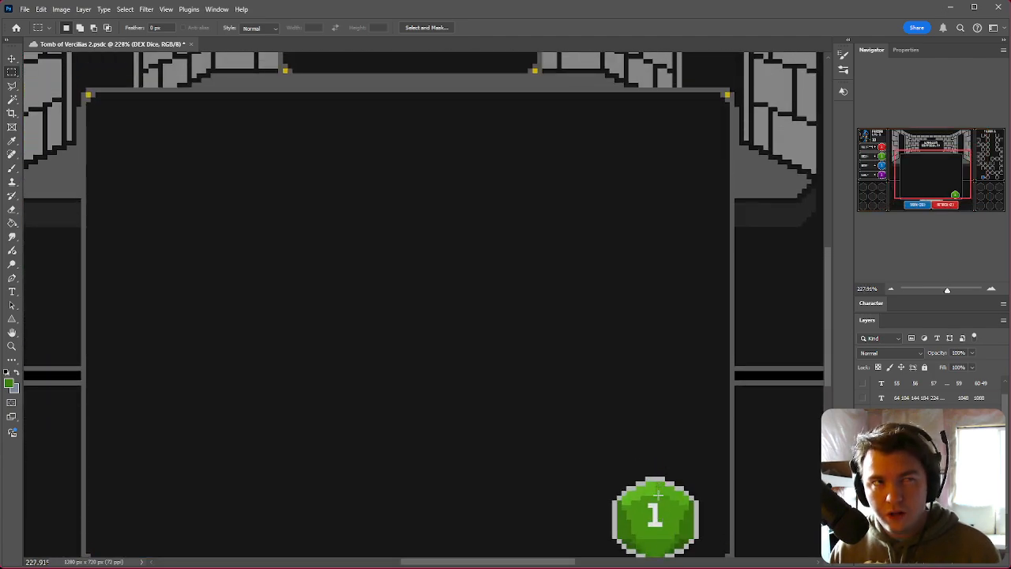
{"action": "left_click_drag", "start_coordinate": [680, 523], "coordinate": [555, 144], "text": "ctrl"}
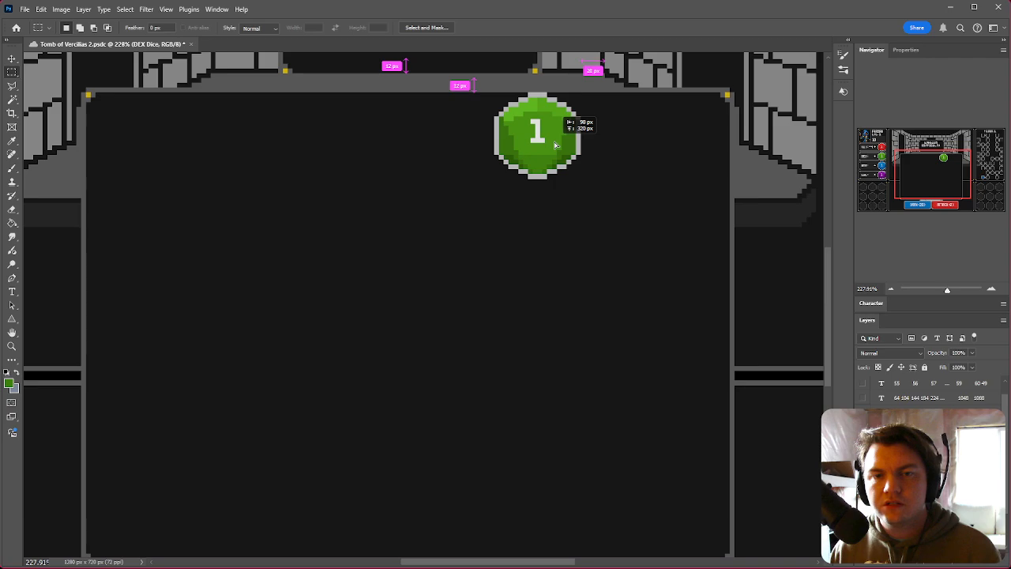
{"action": "left_click_drag", "start_coordinate": [555, 145], "coordinate": [553, 143], "text": "ctrl"}
Step: Set the first branch's first Move Picture command to position X 846, Y 576
{"action": "key", "text": "alt+Tab"}
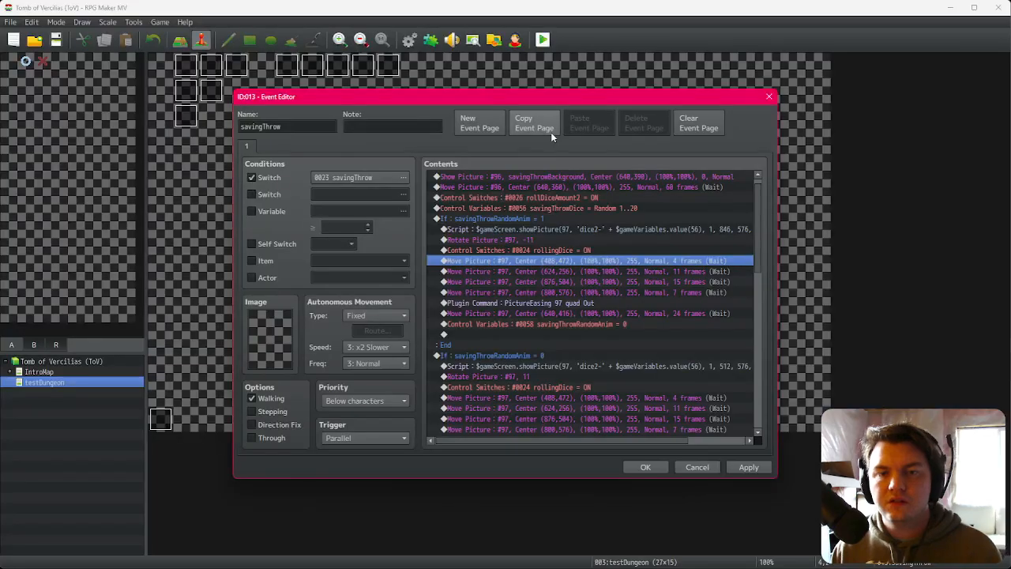
{"action": "double_click", "coordinate": [613, 260]}
{"action": "key", "text": "alt+Tab"}
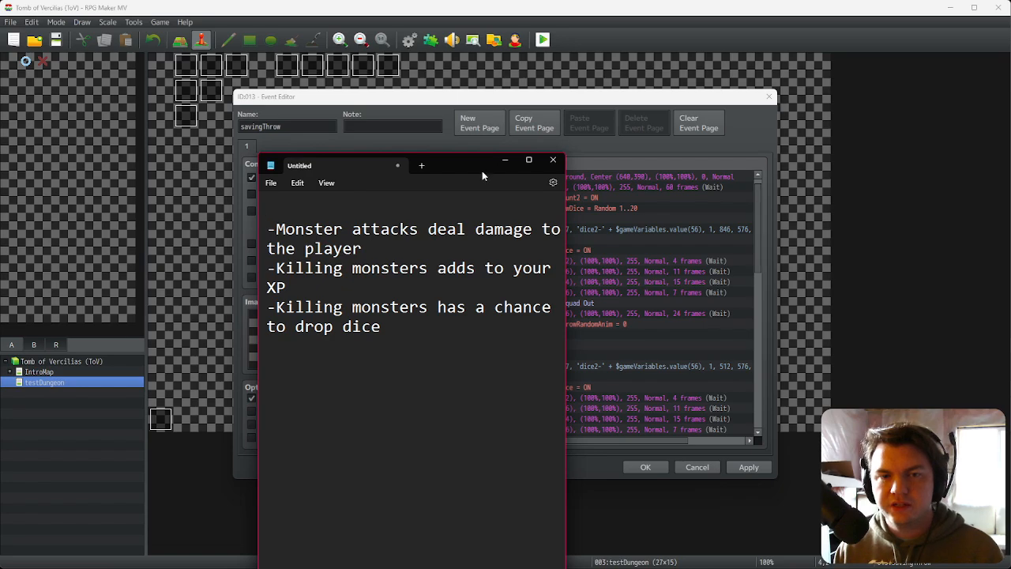
{"action": "left_click_drag", "start_coordinate": [482, 171], "coordinate": [1010, 155]}
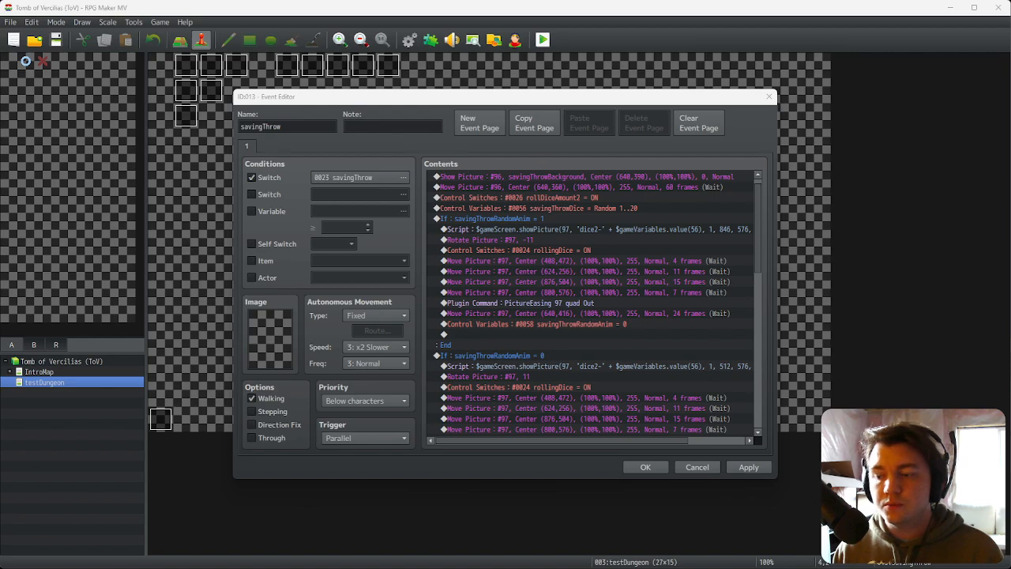
{"action": "left_click", "coordinate": [641, 94]}
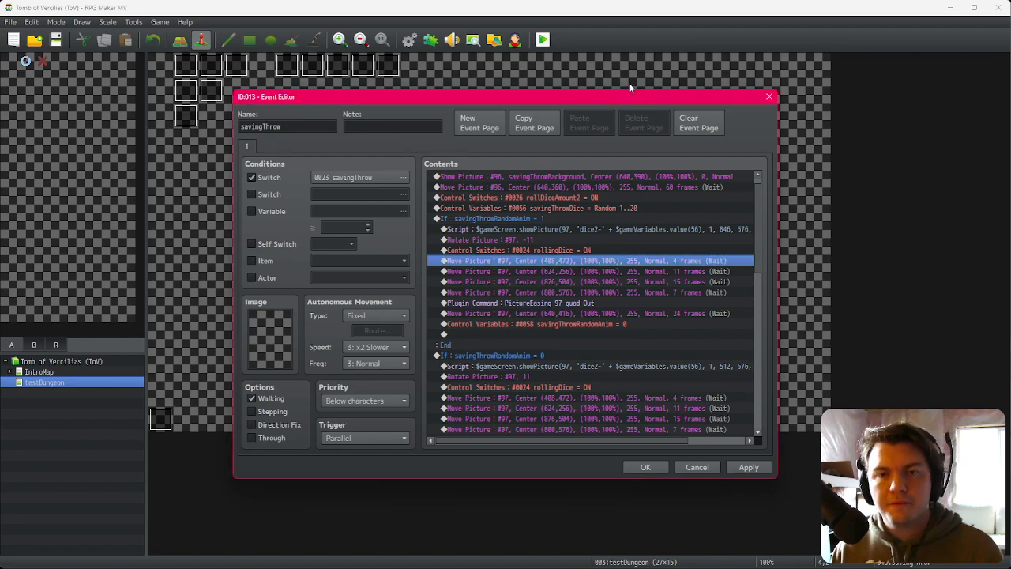
{"action": "left_click", "coordinate": [641, 231]}
{"action": "double_click", "coordinate": [645, 261]}
{"action": "double_click", "coordinate": [562, 299]}
{"action": "type", "text": "846"}
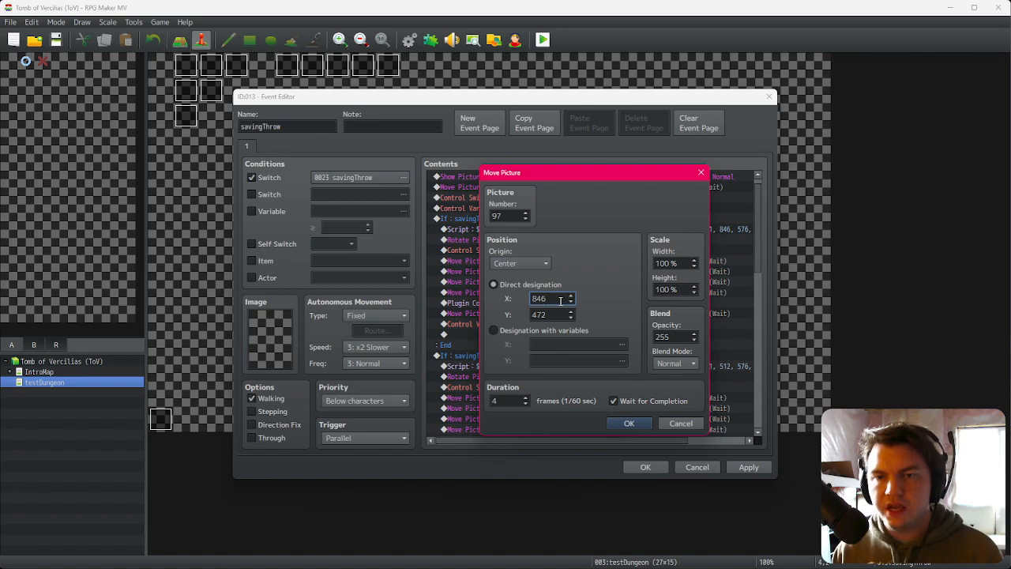
{"action": "double_click", "coordinate": [556, 315]}
{"action": "type", "text": "576"}
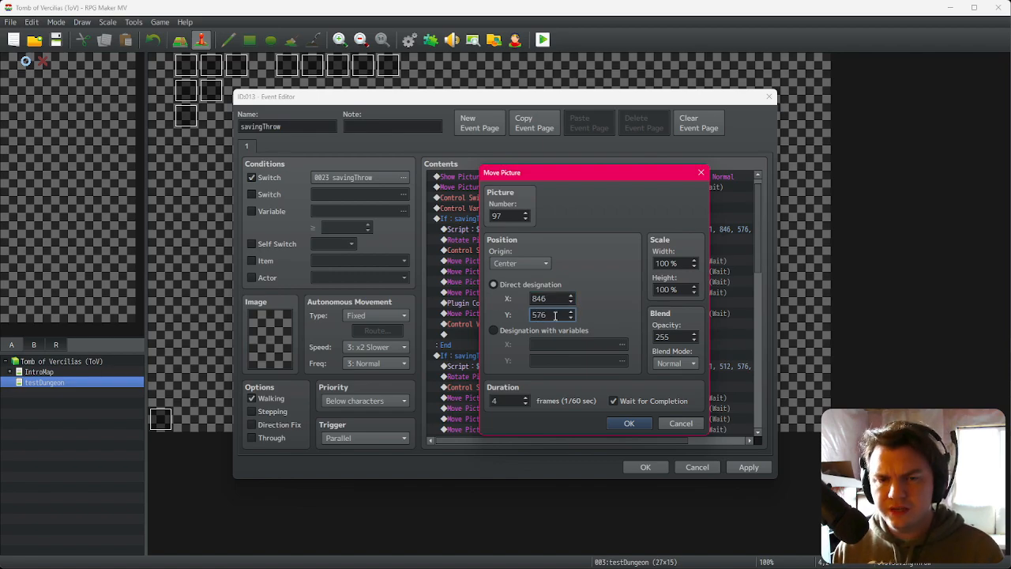
{"action": "left_click", "coordinate": [624, 424]}
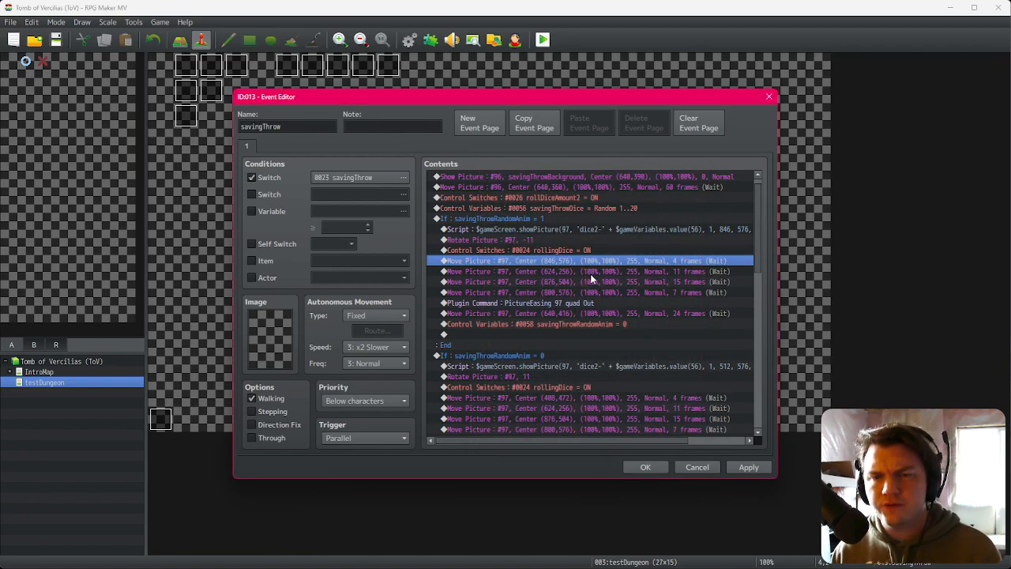
Step: In Photoshop, undo the dice move and drag the green dice toward the upper part of the centre panel
{"action": "key", "text": "alt+Tab"}
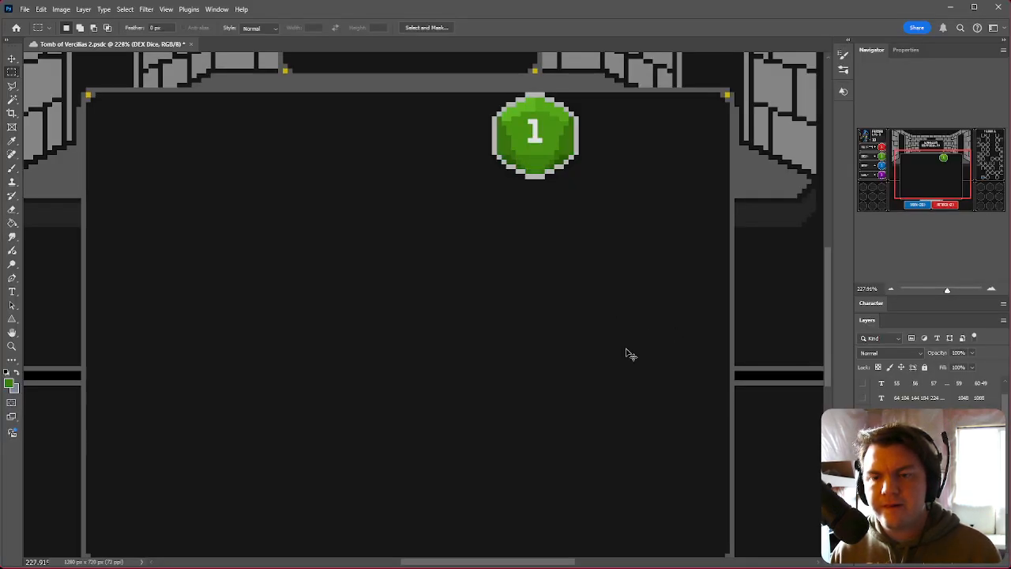
{"action": "key", "text": "ctrl+z"}
{"action": "right_click", "coordinate": [653, 530]}
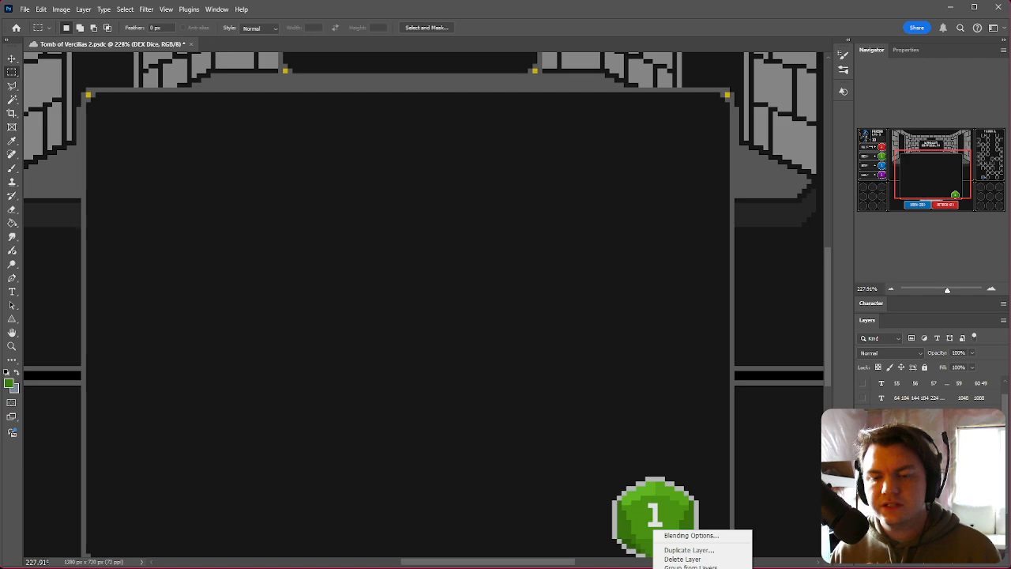
{"action": "left_click", "coordinate": [678, 567]}
{"action": "left_click_drag", "start_coordinate": [675, 543], "coordinate": [202, 184]}
{"action": "left_click", "coordinate": [11, 72]}
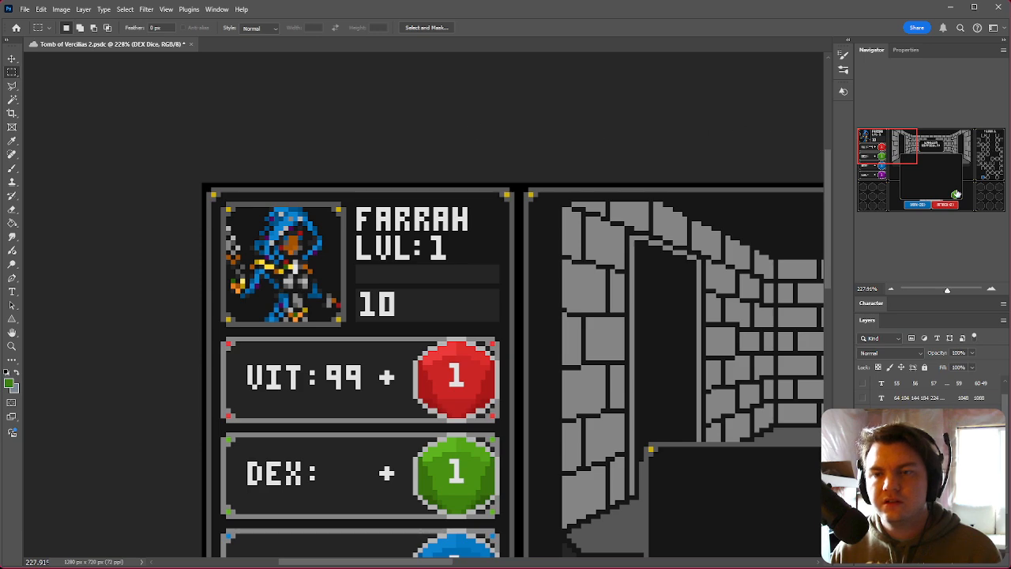
{"action": "left_click", "coordinate": [957, 192]}
{"action": "scroll", "coordinate": [670, 302], "scroll_direction": "up", "scroll_amount": 3}
{"action": "scroll", "coordinate": [648, 327], "scroll_direction": "left", "scroll_amount": 2}
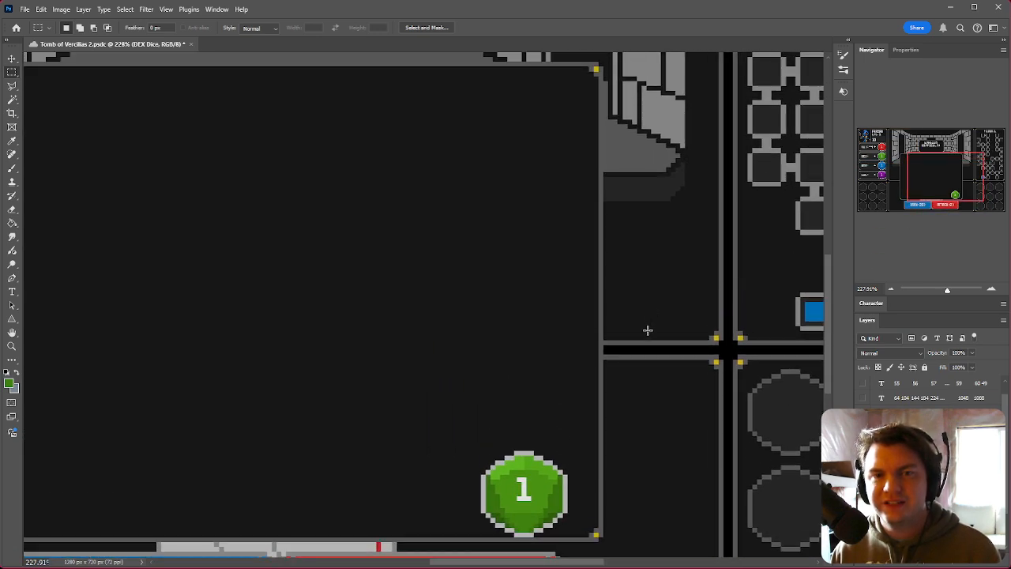
{"action": "scroll", "coordinate": [651, 341], "scroll_direction": "left", "scroll_amount": 1}
{"action": "left_click_drag", "start_coordinate": [581, 527], "coordinate": [462, 120]}
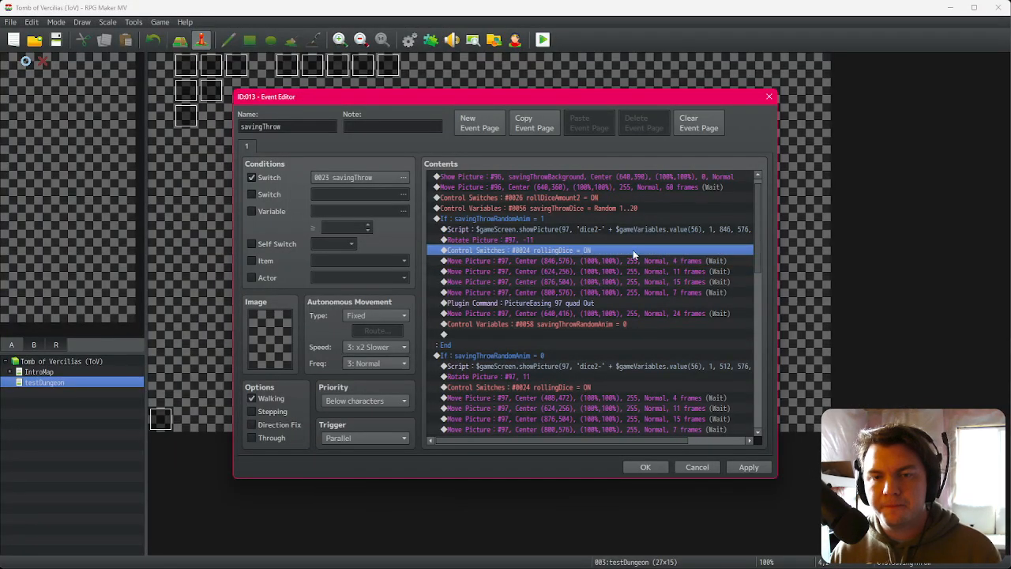
Step: Set the first Move Picture command to X 746, Y 256 with a duration of 10 frames
{"action": "double_click", "coordinate": [710, 279]}
{"action": "left_click_drag", "start_coordinate": [585, 174], "coordinate": [793, 98]}
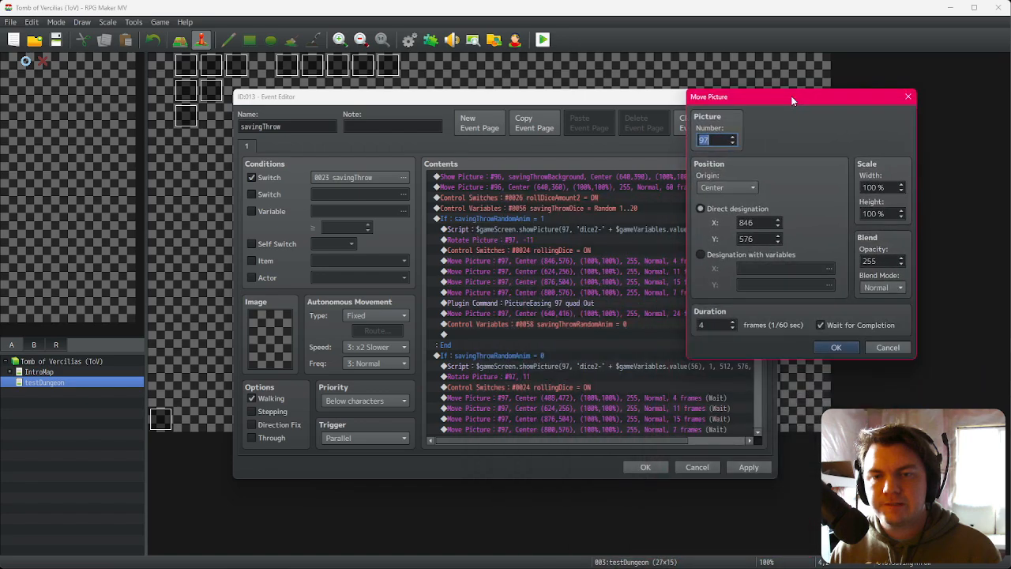
{"action": "double_click", "coordinate": [765, 223]}
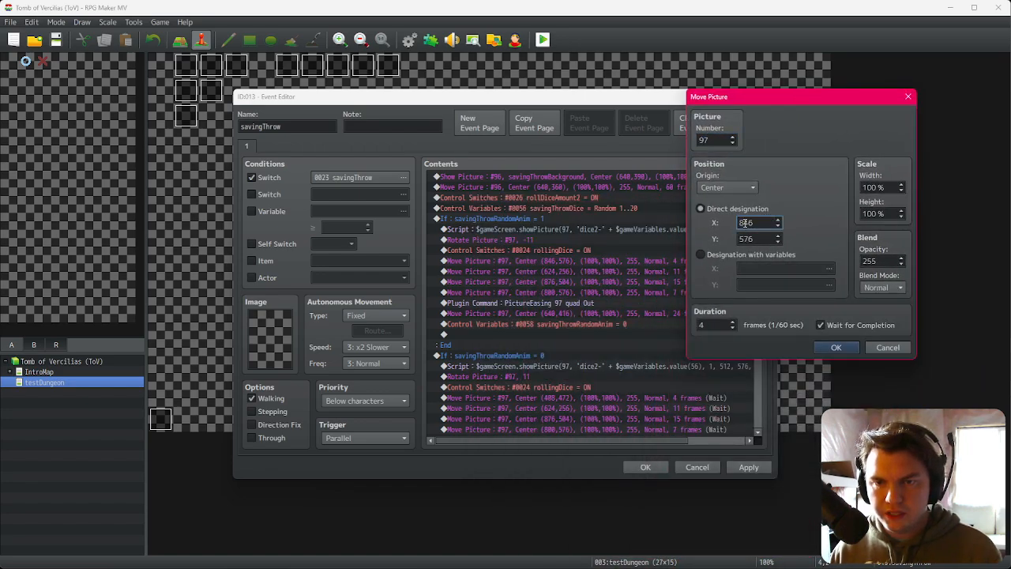
{"action": "type", "text": "7"}
{"action": "left_click", "coordinate": [757, 239]}
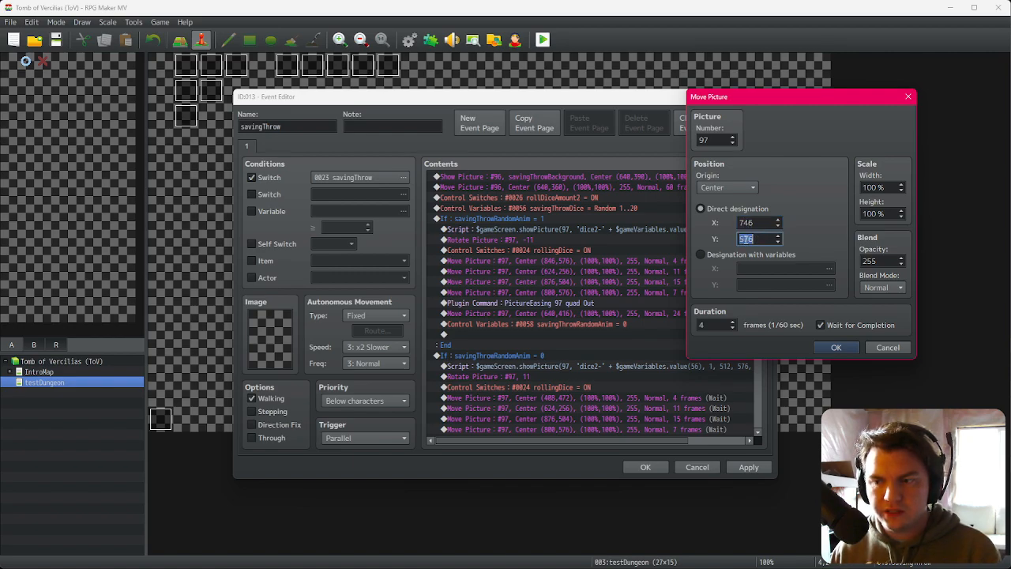
{"action": "double_click", "coordinate": [746, 239]}
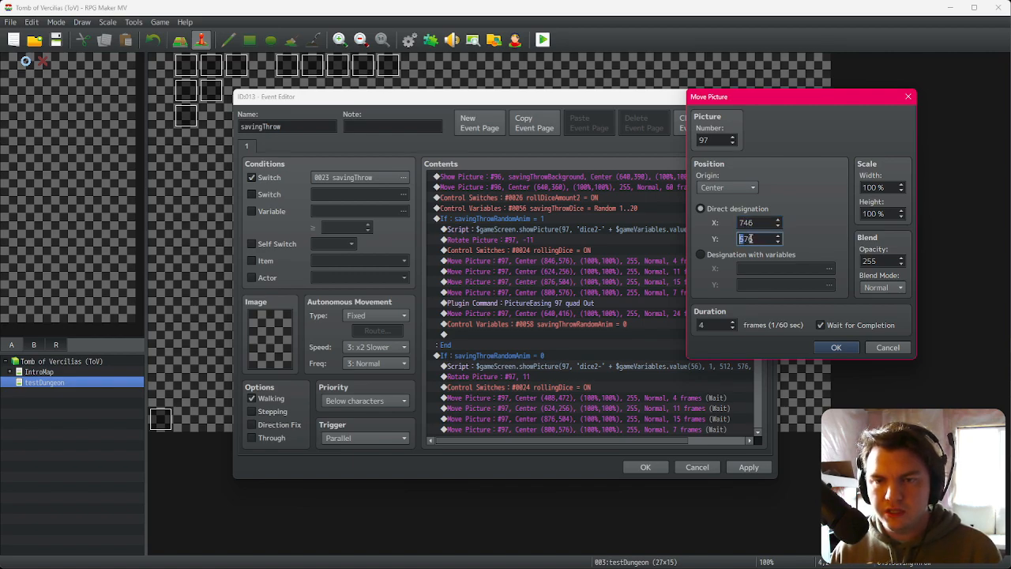
{"action": "type", "text": "25"}
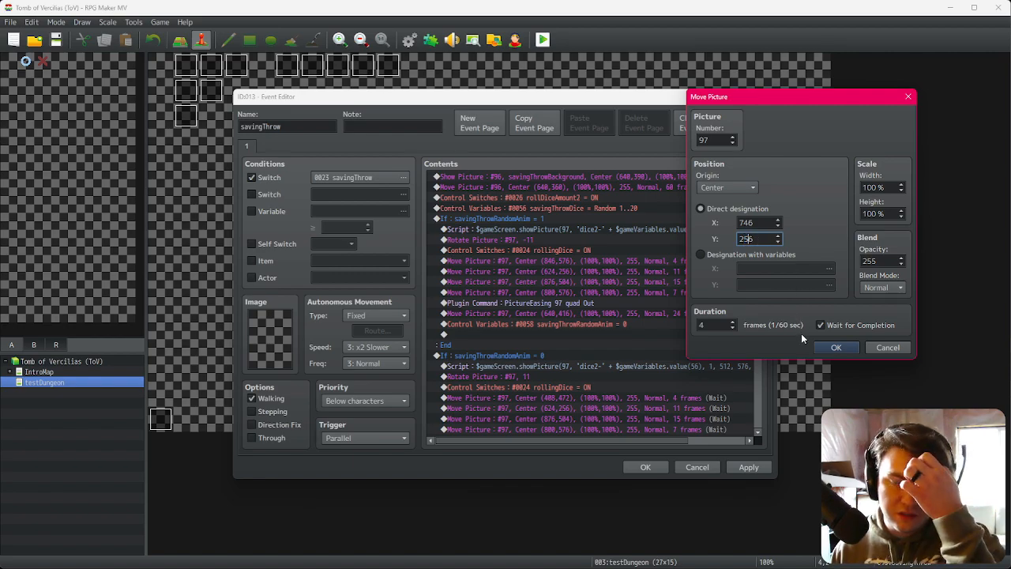
{"action": "double_click", "coordinate": [725, 322]}
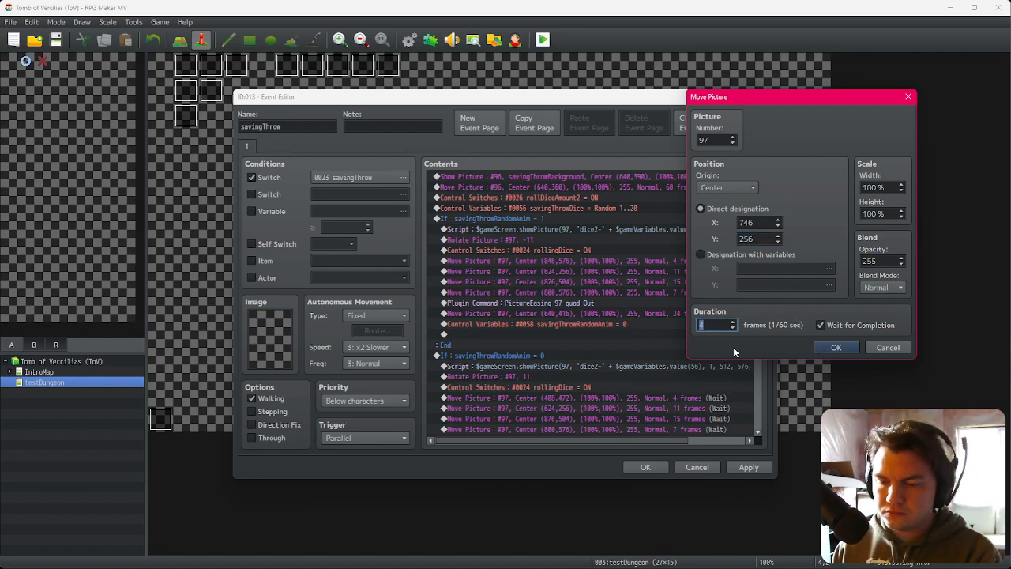
{"action": "type", "text": "10"}
{"action": "left_click", "coordinate": [836, 348]}
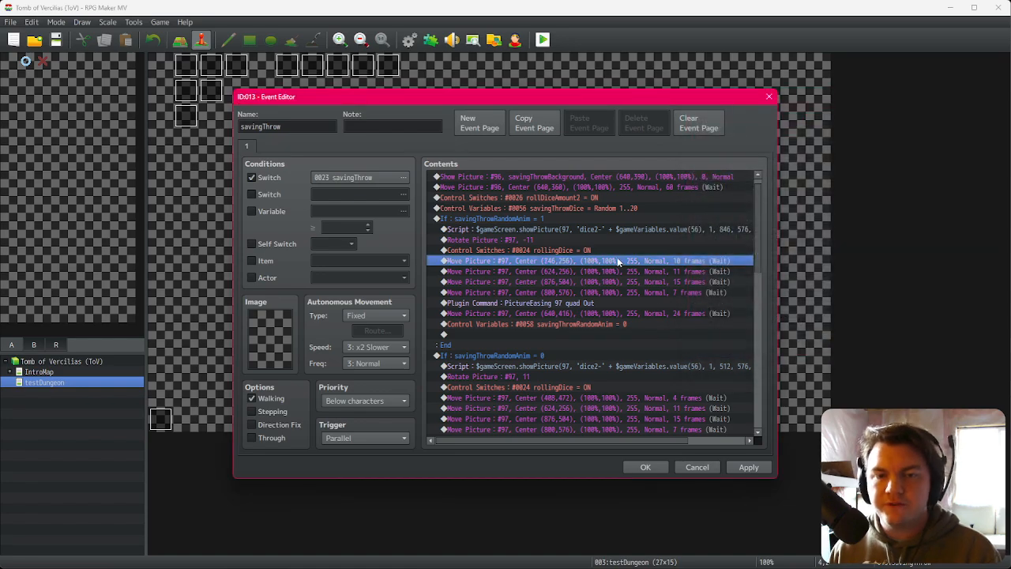
{"action": "left_click", "coordinate": [623, 271]}
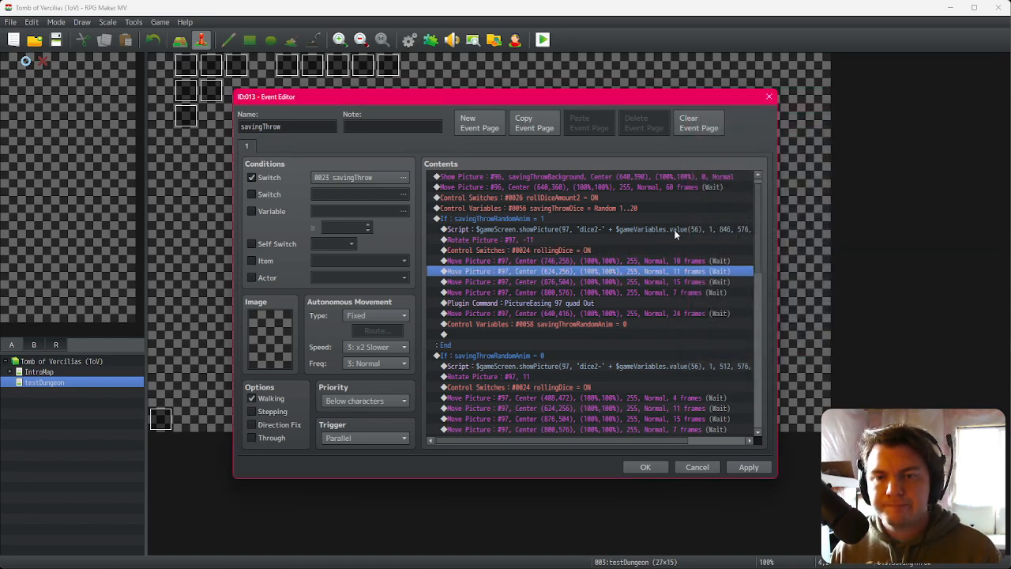
Step: Delete the three Move Picture commands following the first one in the first savingThrowRandomAnim branch
{"action": "left_click_drag", "start_coordinate": [669, 168], "coordinate": [603, 285]}
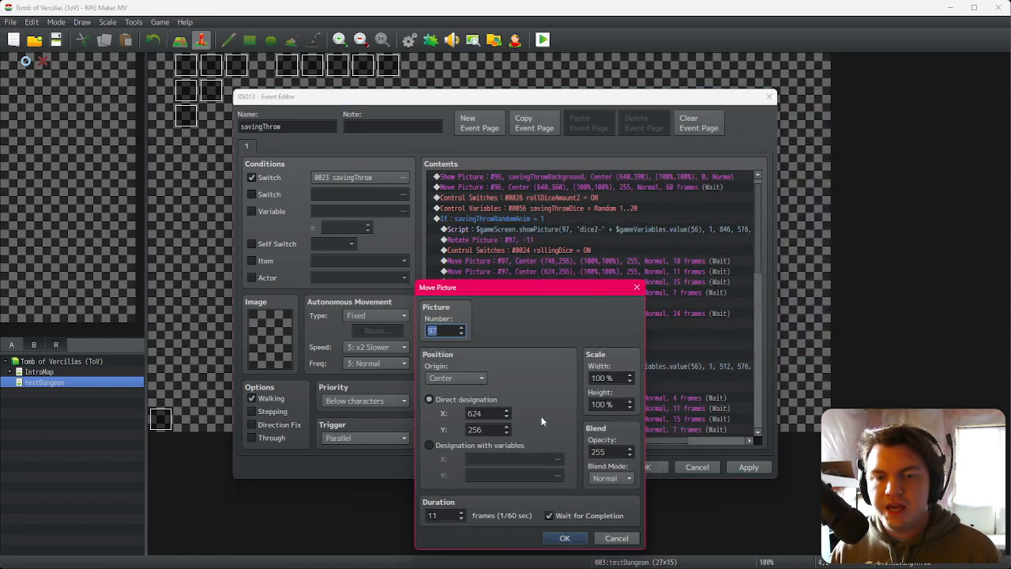
{"action": "double_click", "coordinate": [493, 414]}
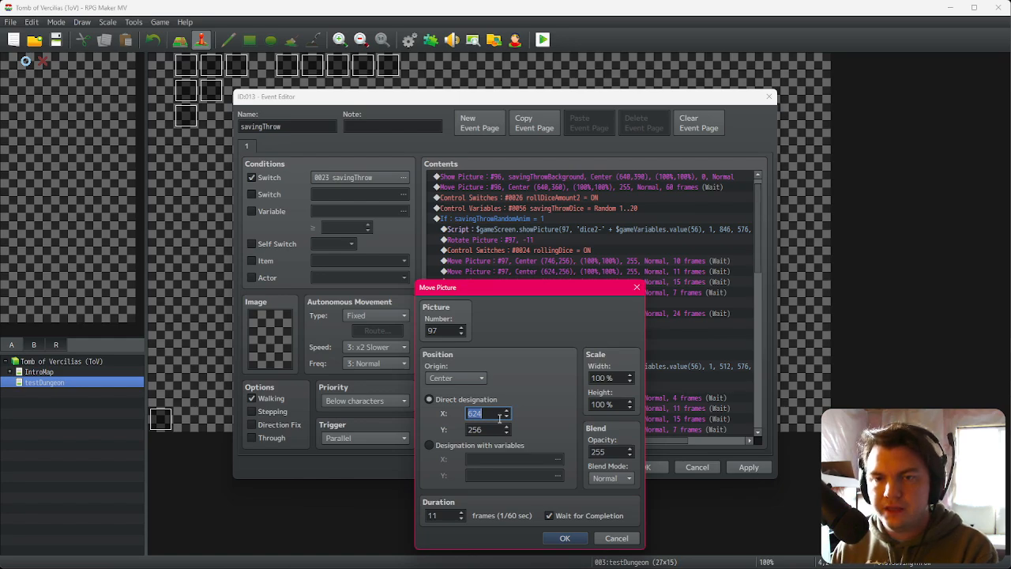
{"action": "left_click", "coordinate": [495, 414]}
{"action": "left_click", "coordinate": [617, 538]}
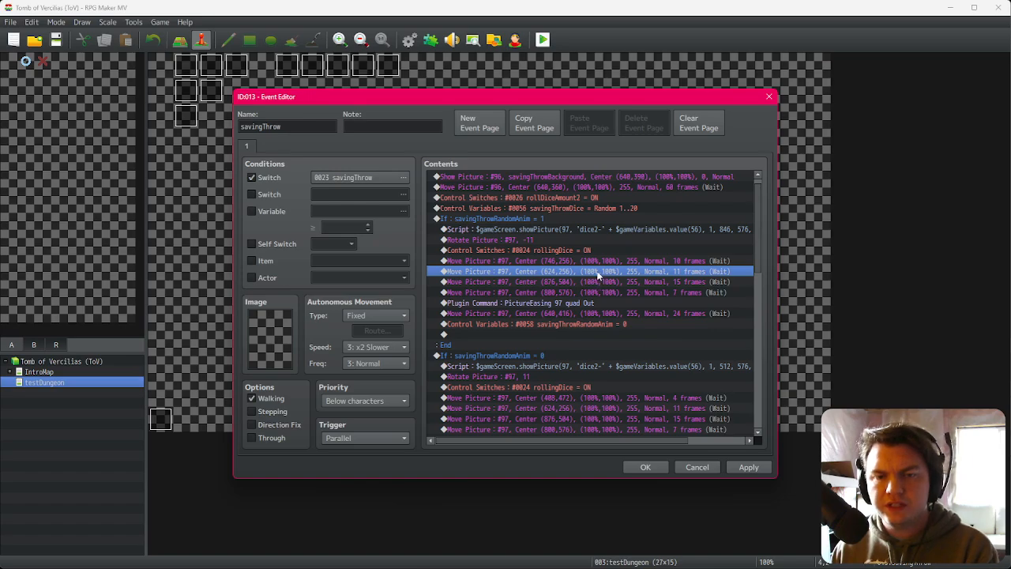
{"action": "key", "text": "Delete"}
{"action": "key", "text": "Delete"}
{"action": "key", "text": "Delete"}
Step: Set up a second Move Picture for picture 97 in that branch at X 646, Y 576 over 11 frames
{"action": "left_click", "coordinate": [603, 262]}
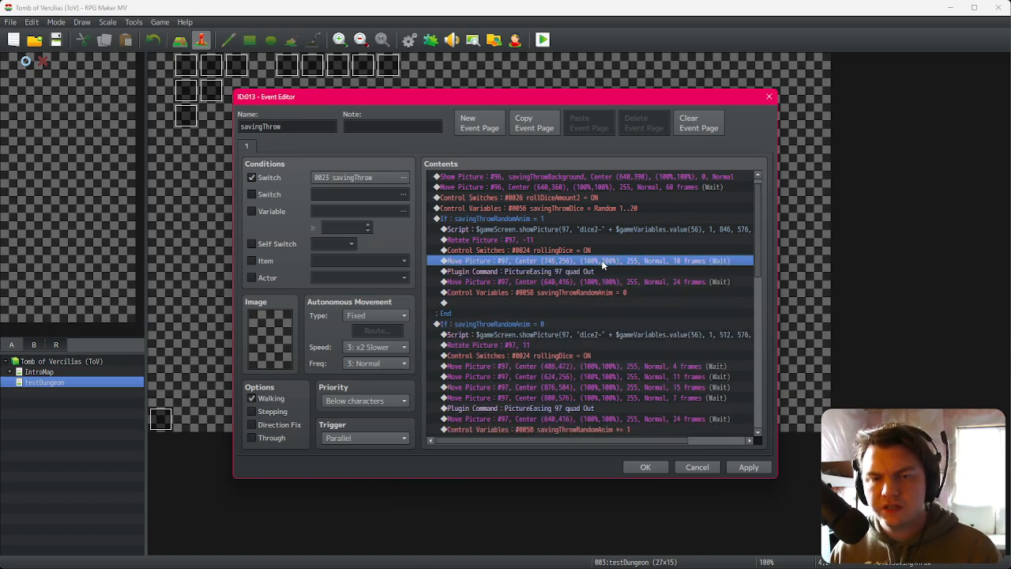
{"action": "double_click", "coordinate": [615, 263]}
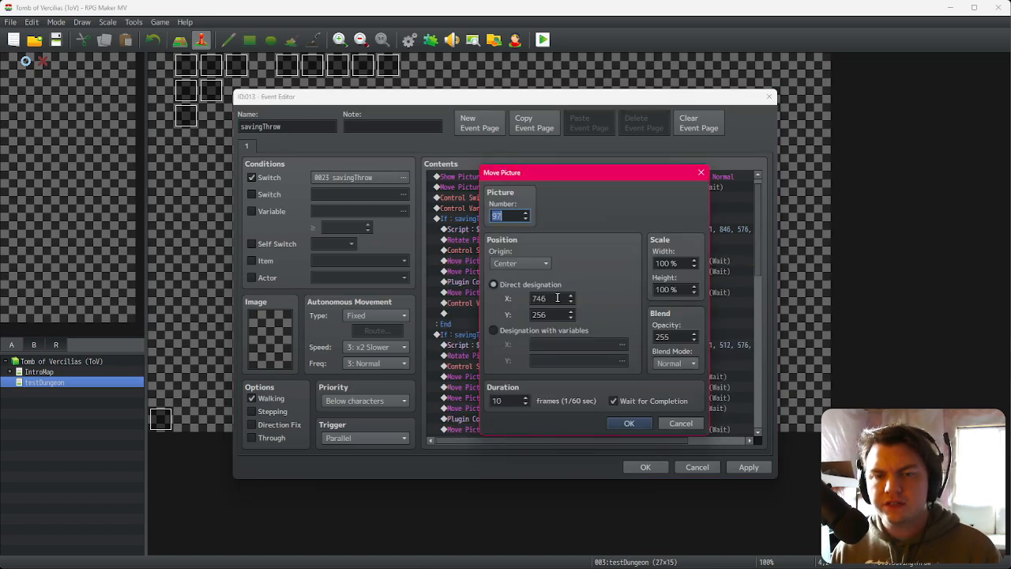
{"action": "left_click", "coordinate": [541, 299]}
{"action": "left_click_drag", "start_coordinate": [537, 298], "coordinate": [533, 297]}
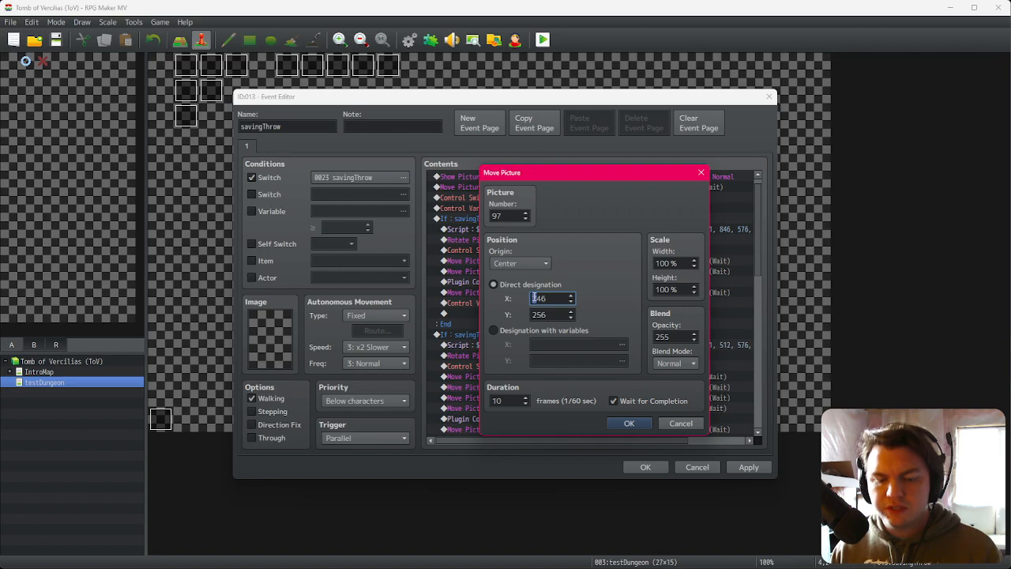
{"action": "type", "text": "6"}
{"action": "double_click", "coordinate": [538, 315]}
{"action": "left_click_drag", "start_coordinate": [539, 316], "coordinate": [534, 316]}
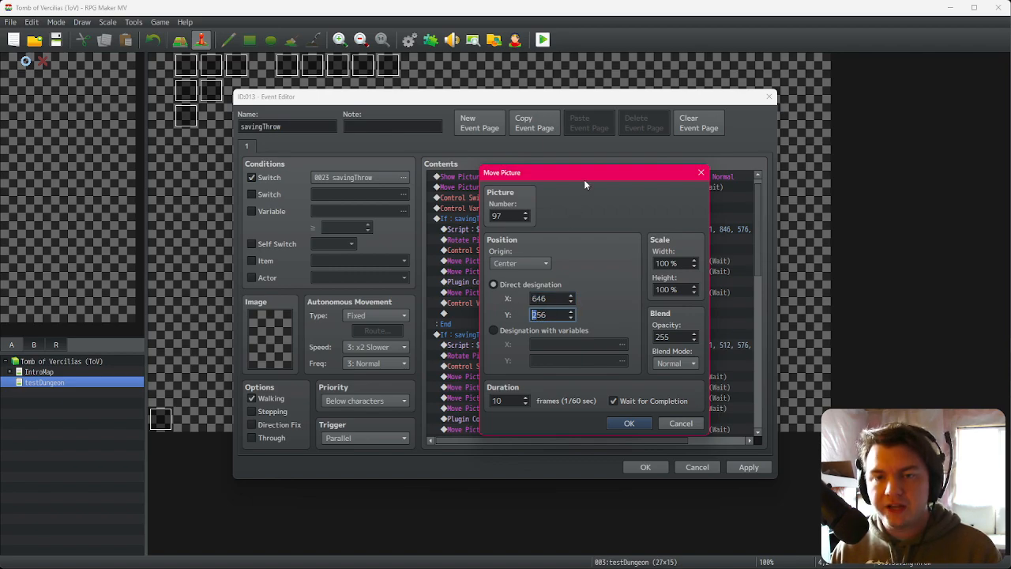
{"action": "type", "text": "5"}
{"action": "key", "text": "Delete"}
{"action": "type", "text": "7"}
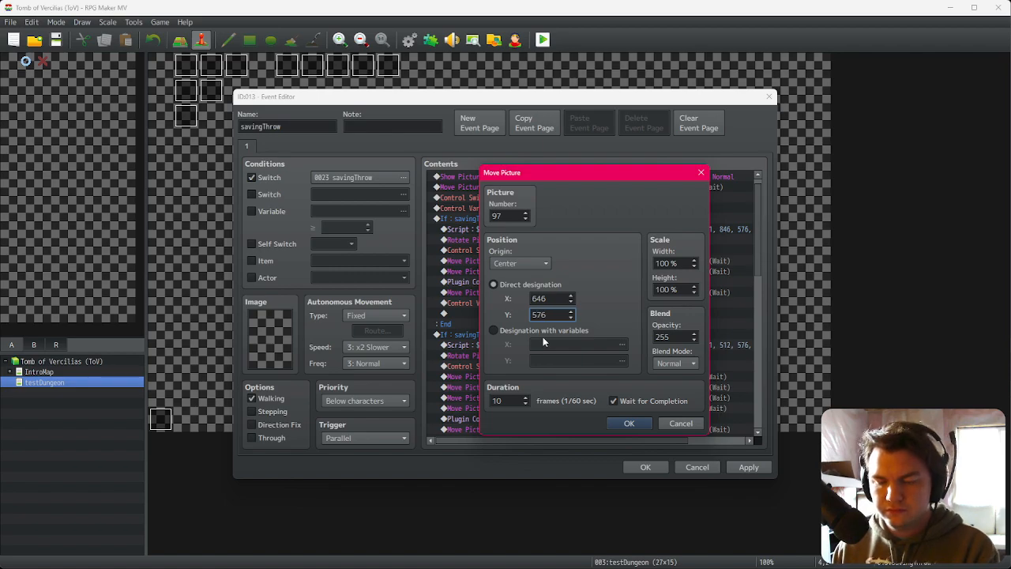
{"action": "left_click", "coordinate": [633, 424]}
{"action": "double_click", "coordinate": [642, 267]}
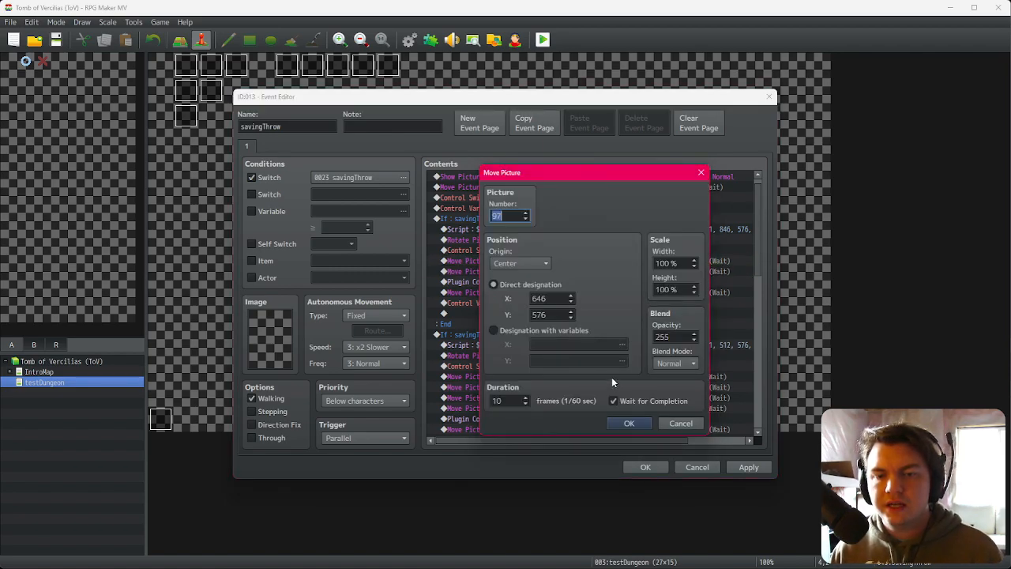
{"action": "double_click", "coordinate": [521, 401]}
{"action": "left_click", "coordinate": [645, 425]}
Step: Duplicate that Move Picture command and set the copy to X 546 with a 12-frame duration
{"action": "left_click", "coordinate": [644, 262]}
{"action": "left_click", "coordinate": [649, 280]}
{"action": "left_click", "coordinate": [650, 270]}
{"action": "key", "text": "ctrl+c"}
{"action": "key", "text": "ctrl+v"}
{"action": "key", "text": "Return"}
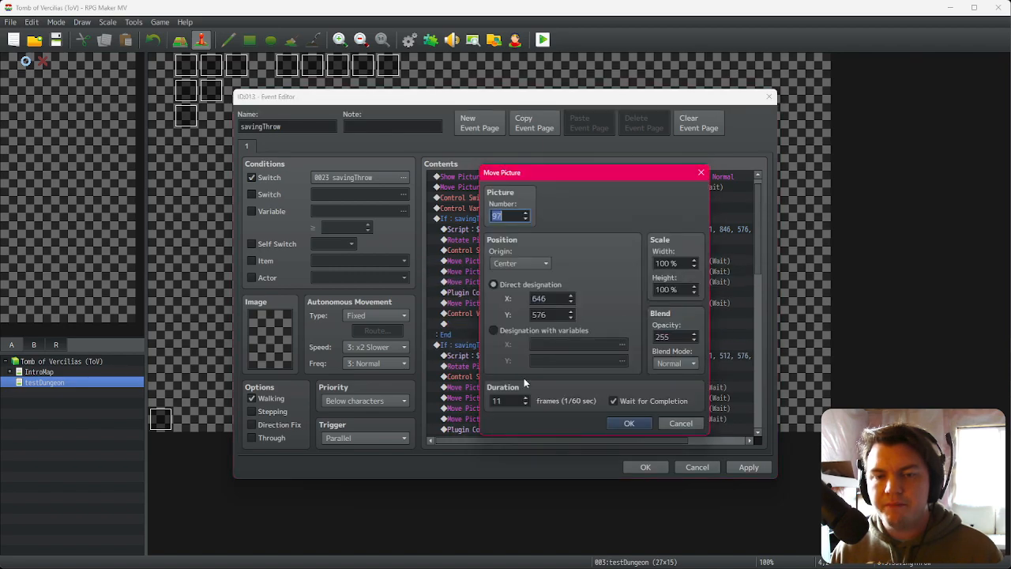
{"action": "left_click", "coordinate": [526, 398]}
{"action": "double_click", "coordinate": [550, 299]}
{"action": "left_click", "coordinate": [534, 299]}
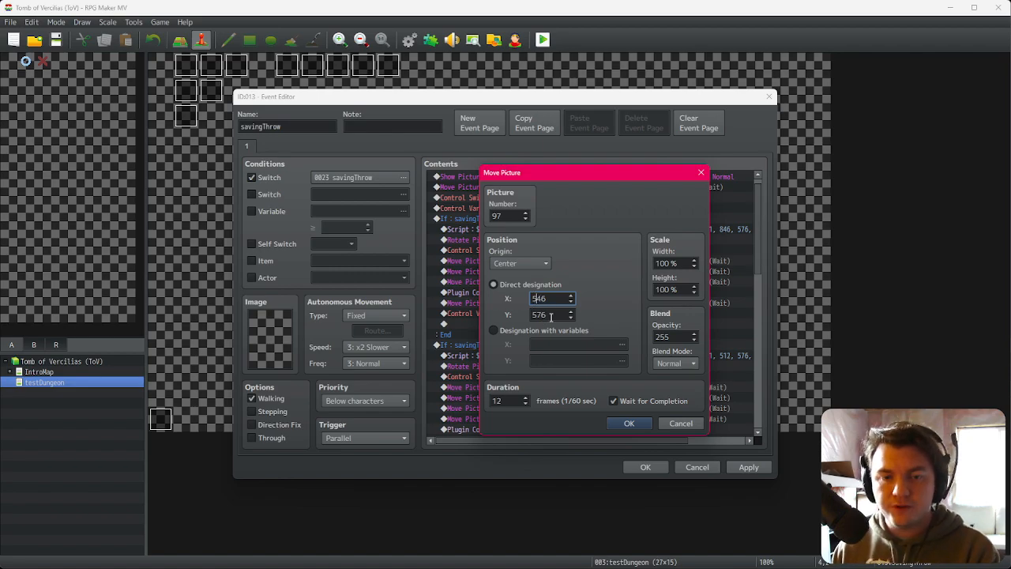
Step: In Photoshop, drag the green dice leftward along the top of the mockup's centre panel
{"action": "key", "text": "alt+Tab"}
{"action": "scroll", "coordinate": [690, 328], "scroll_direction": "down", "scroll_amount": 6, "text": "alt"}
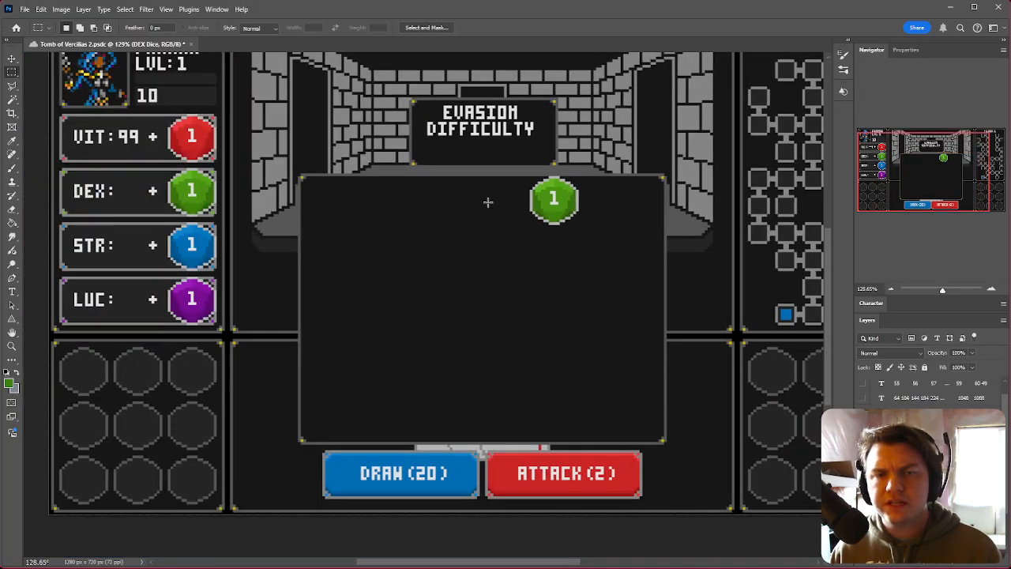
{"action": "scroll", "coordinate": [501, 211], "scroll_direction": "up", "scroll_amount": 5, "text": "alt"}
{"action": "left_click_drag", "start_coordinate": [611, 215], "coordinate": [392, 218], "text": "ctrl"}
{"action": "key", "text": "alt+Tab"}
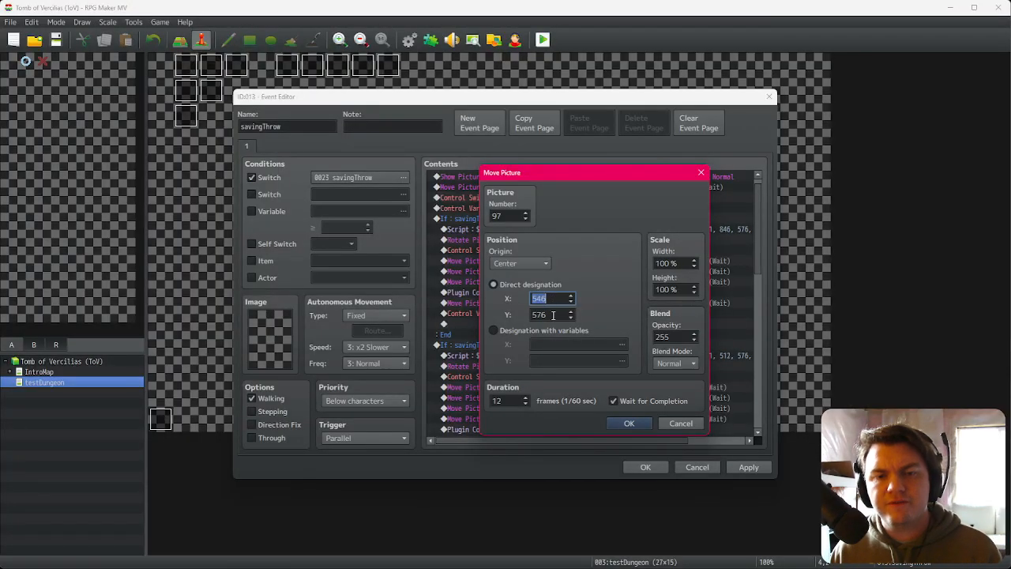
Step: Set the copied Move Picture's Y to 256 and confirm it
{"action": "left_click_drag", "start_coordinate": [592, 177], "coordinate": [438, 159]}
{"action": "double_click", "coordinate": [373, 295]}
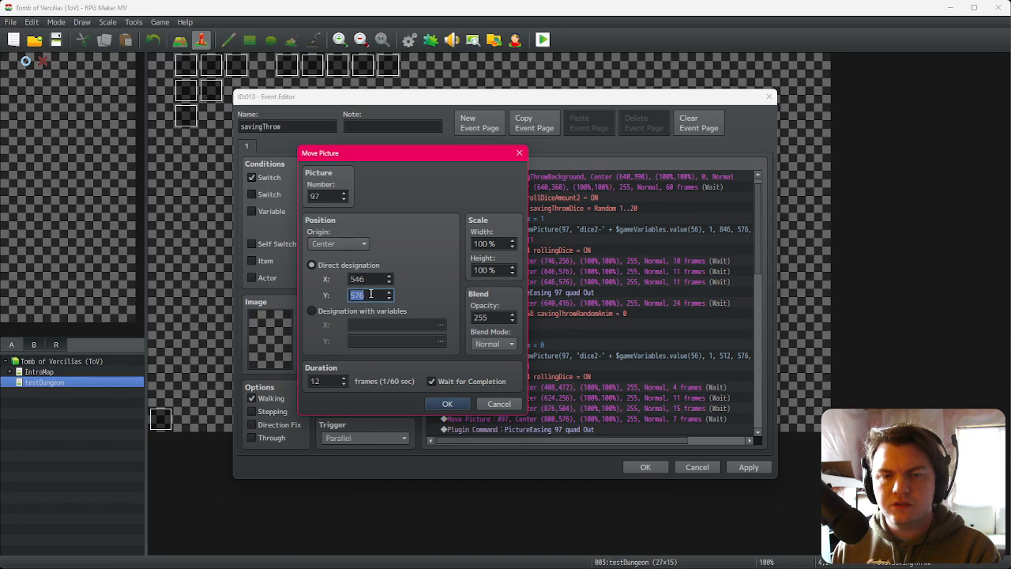
{"action": "type", "text": "256"}
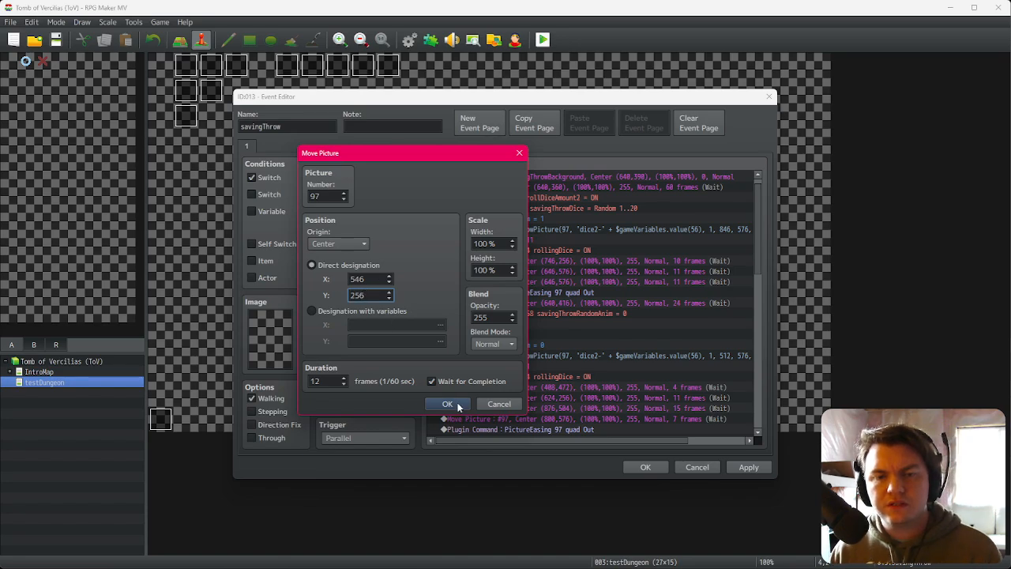
{"action": "left_click", "coordinate": [452, 404]}
Step: Review the branch's Move Picture commands against the dice position in the Photoshop mockup
{"action": "left_click", "coordinate": [683, 274]}
{"action": "left_click", "coordinate": [684, 281]}
{"action": "left_click", "coordinate": [683, 271]}
{"action": "left_click", "coordinate": [686, 264]}
{"action": "left_click", "coordinate": [686, 271]}
{"action": "left_click", "coordinate": [684, 281]}
{"action": "key", "text": "alt+Tab"}
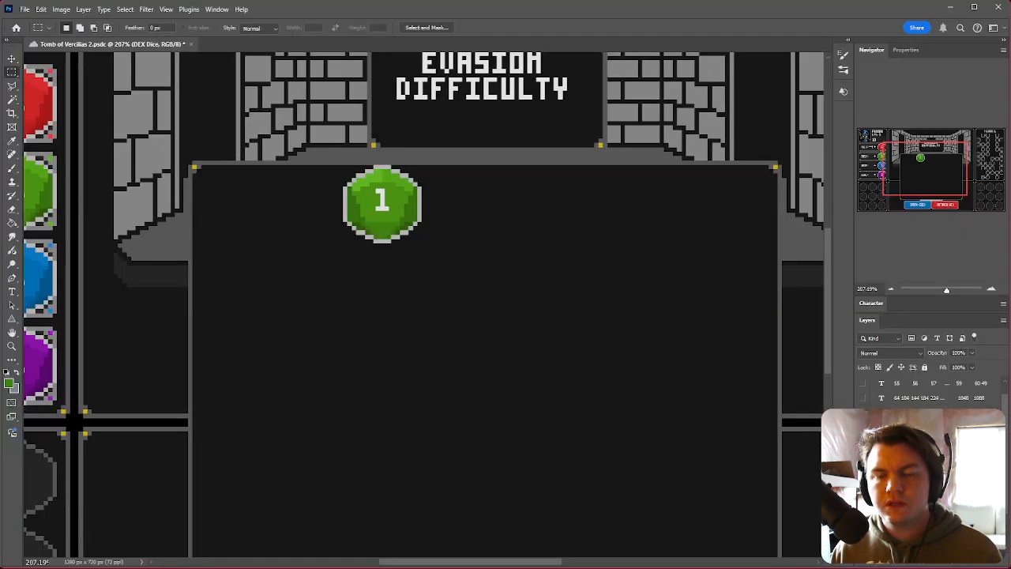
{"action": "scroll", "coordinate": [696, 284], "scroll_direction": "down", "scroll_amount": 3, "text": "alt"}
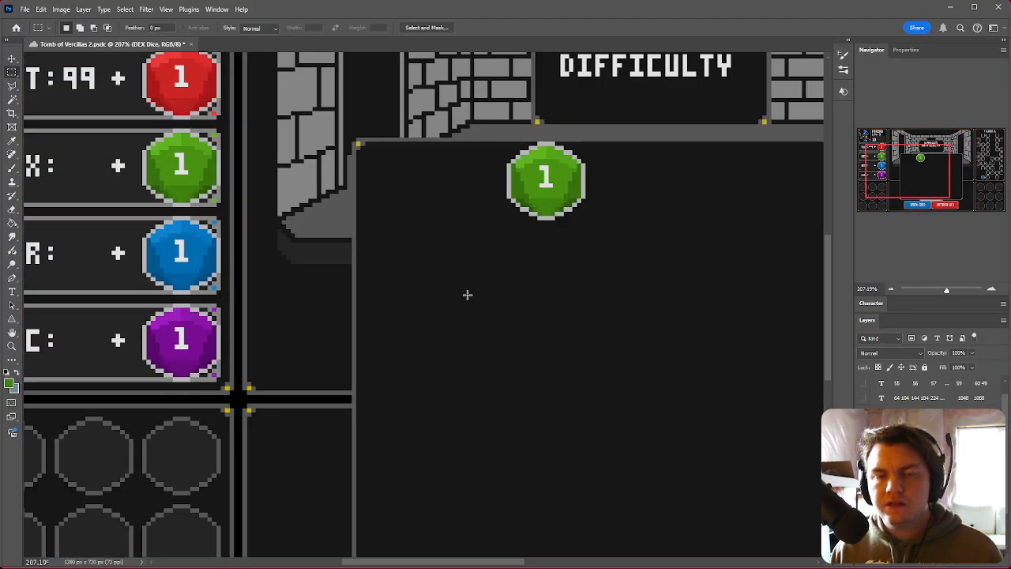
{"action": "key", "text": "alt+Tab"}
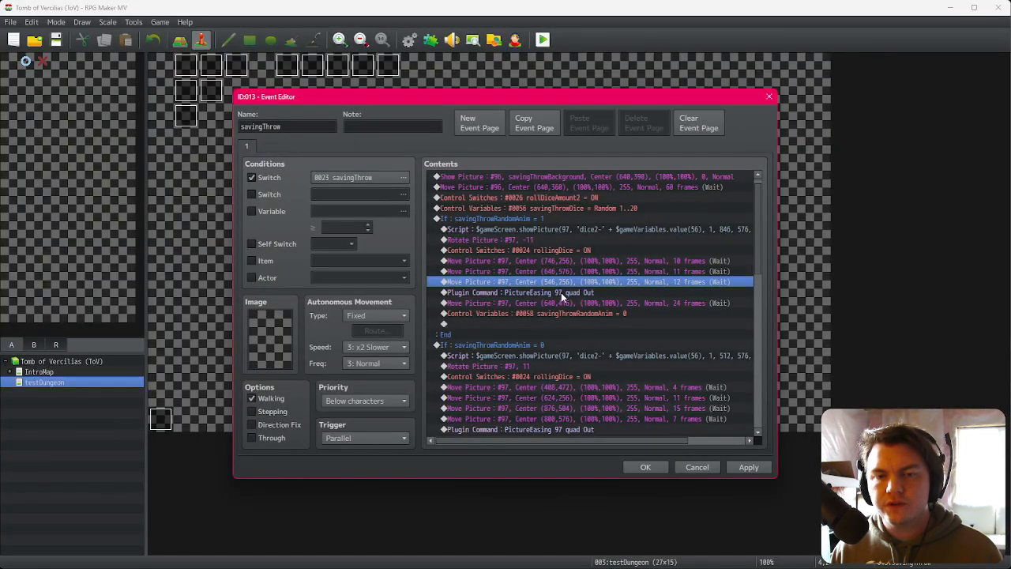
Step: Set the branch's final Move Picture to X 496, Y 416 with a 14-frame duration
{"action": "left_click", "coordinate": [561, 292]}
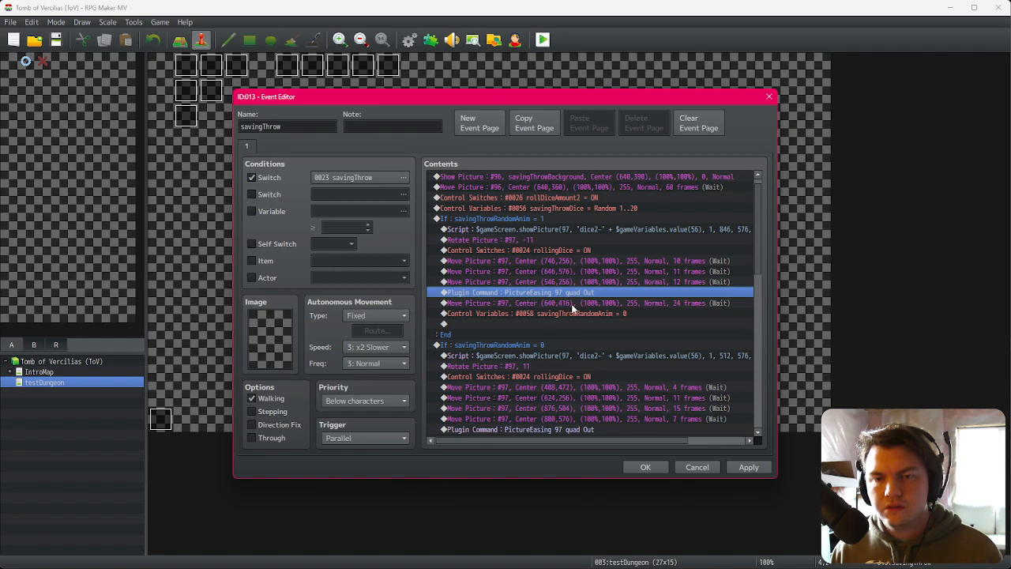
{"action": "double_click", "coordinate": [571, 304]}
{"action": "double_click", "coordinate": [500, 402]}
{"action": "type", "text": "14"}
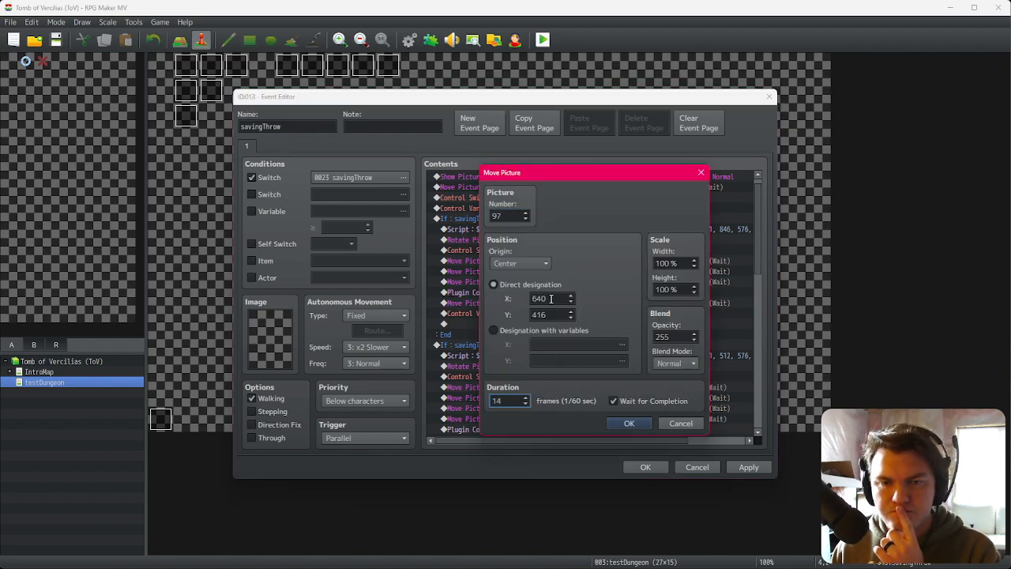
{"action": "left_click_drag", "start_coordinate": [607, 168], "coordinate": [413, 143]}
{"action": "double_click", "coordinate": [351, 273]}
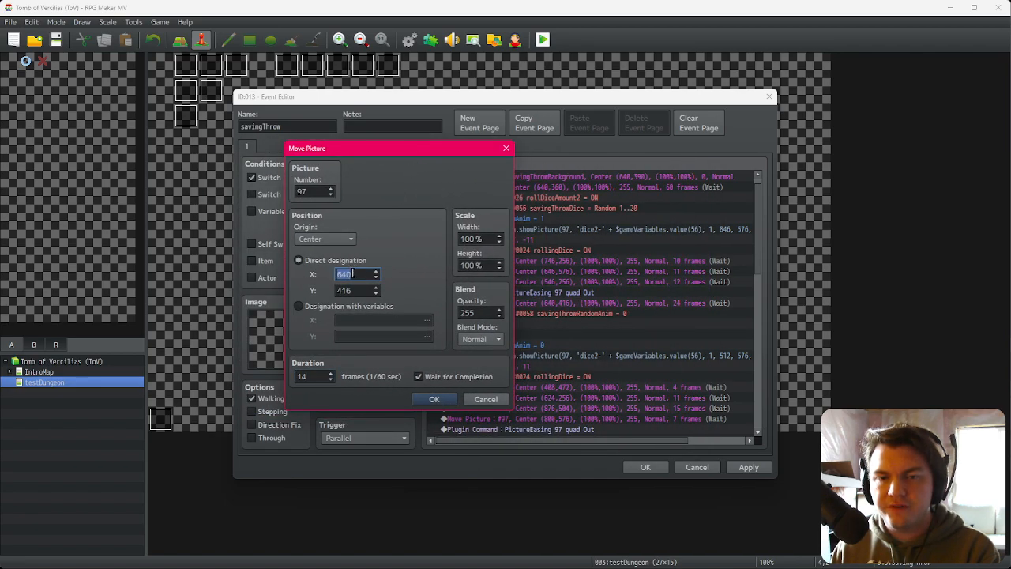
{"action": "type", "text": "54"}
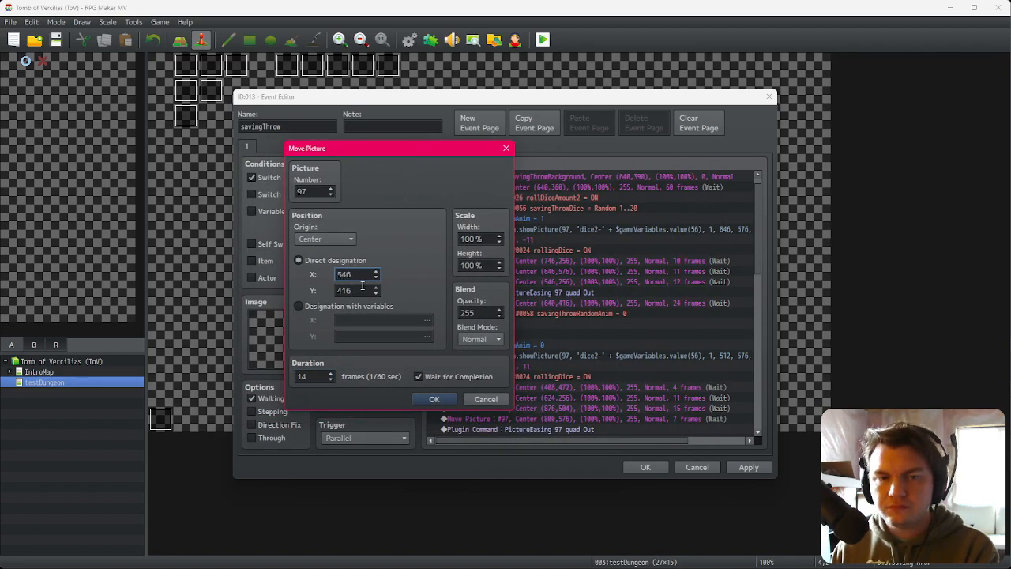
{"action": "type", "text": "6"}
{"action": "left_click_drag", "start_coordinate": [341, 273], "coordinate": [364, 278]}
{"action": "type", "text": "496"}
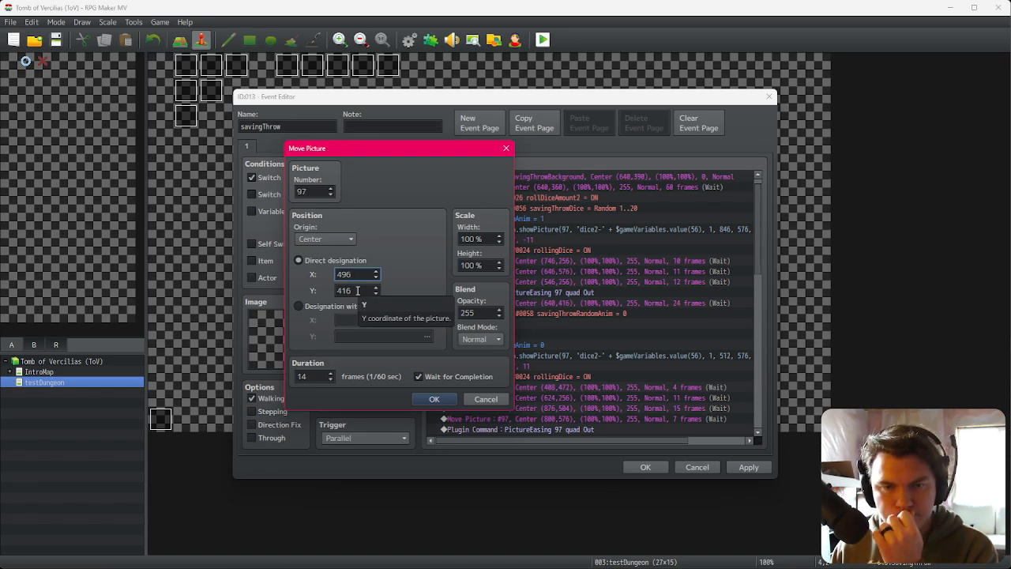
{"action": "double_click", "coordinate": [357, 290]}
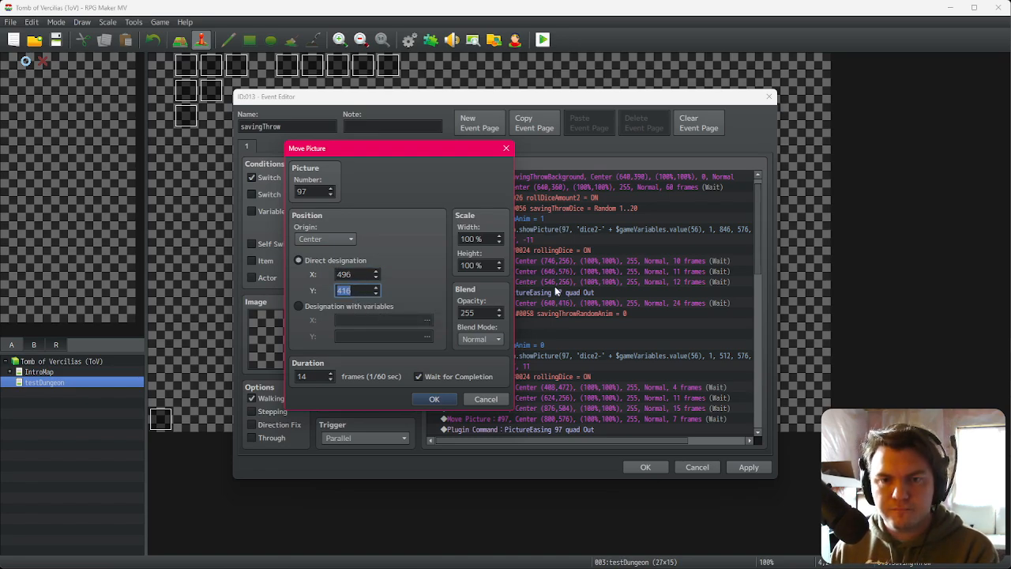
{"action": "type", "text": "256"}
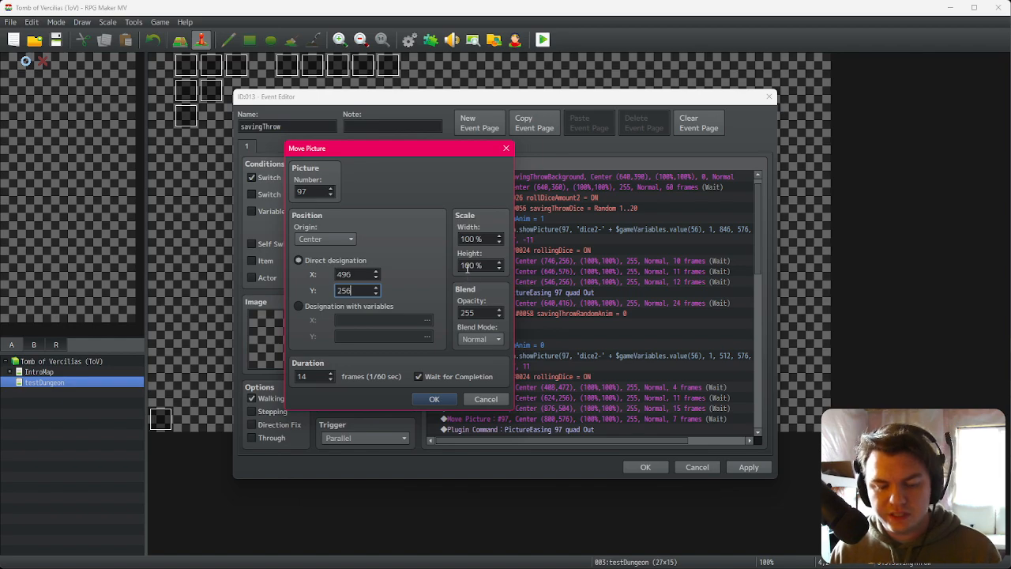
{"action": "key", "text": "alt+Tab"}
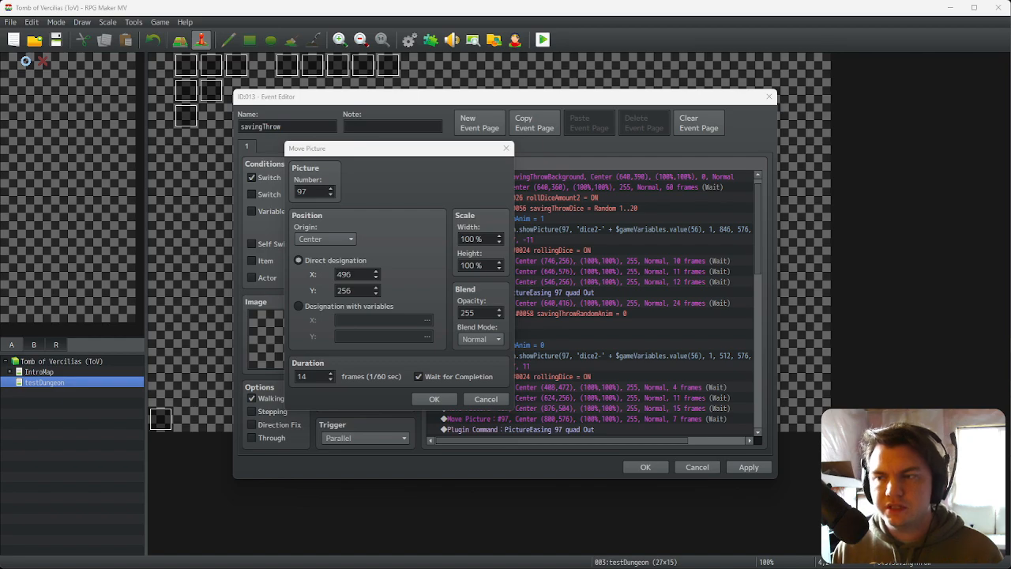
{"action": "left_click", "coordinate": [348, 289]}
{"action": "key", "text": "BackSpace"}
{"action": "key", "text": "BackSpace"}
{"action": "key", "text": "BackSpace"}
{"action": "type", "text": "416"}
{"action": "key", "text": "Return"}
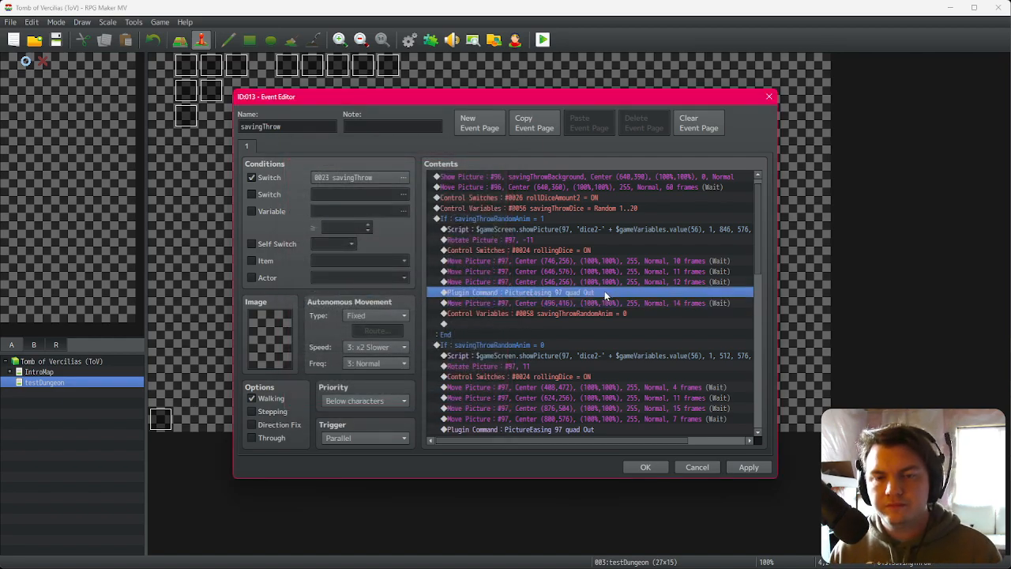
Step: Cut the savingThrowRandomAnim = 0 branch and paste it above the first conditional branch
{"action": "left_click", "coordinate": [608, 314]}
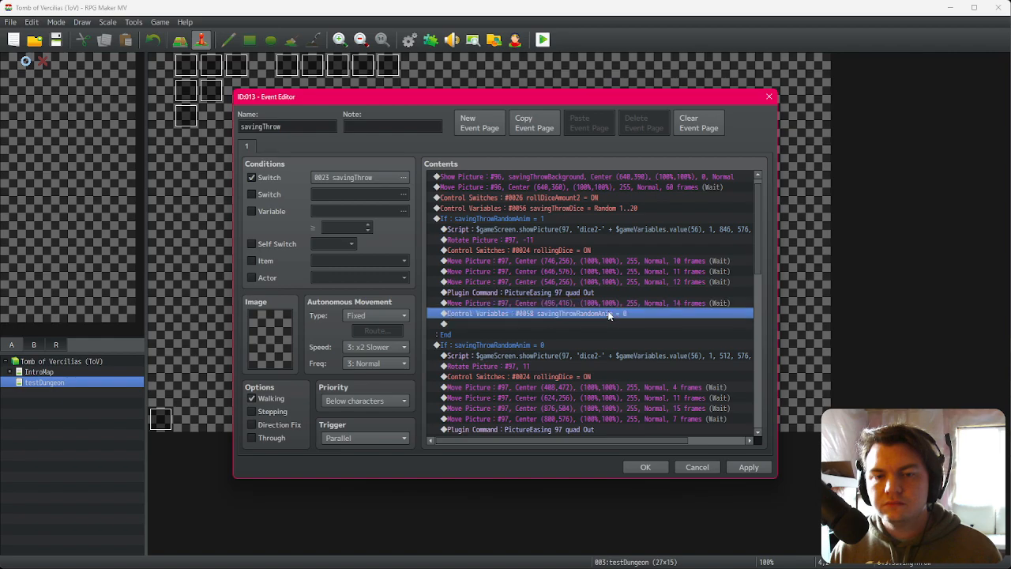
{"action": "left_click", "coordinate": [606, 293]}
{"action": "left_click", "coordinate": [607, 304]}
{"action": "left_click", "coordinate": [608, 313]}
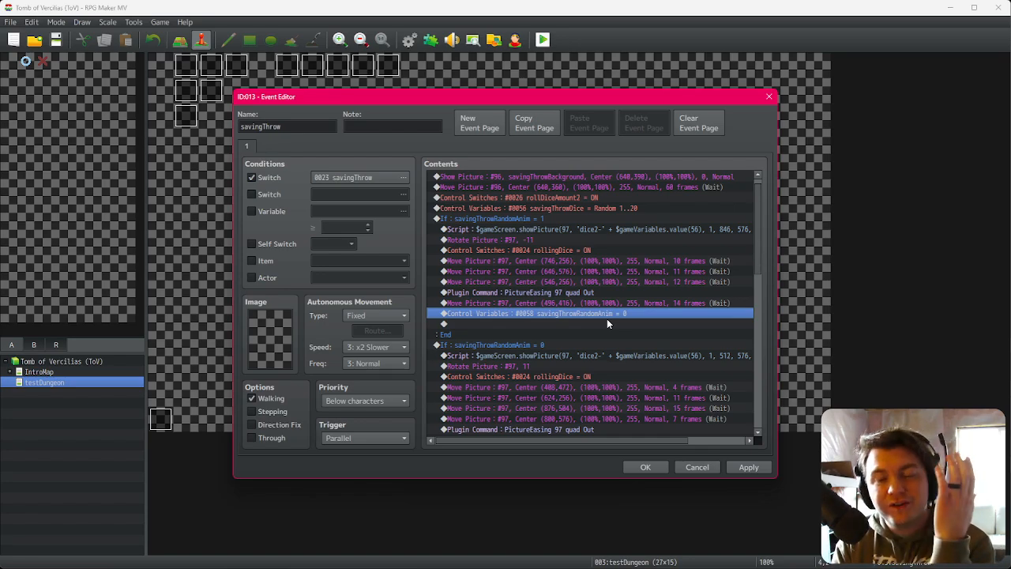
{"action": "left_click", "coordinate": [550, 346]}
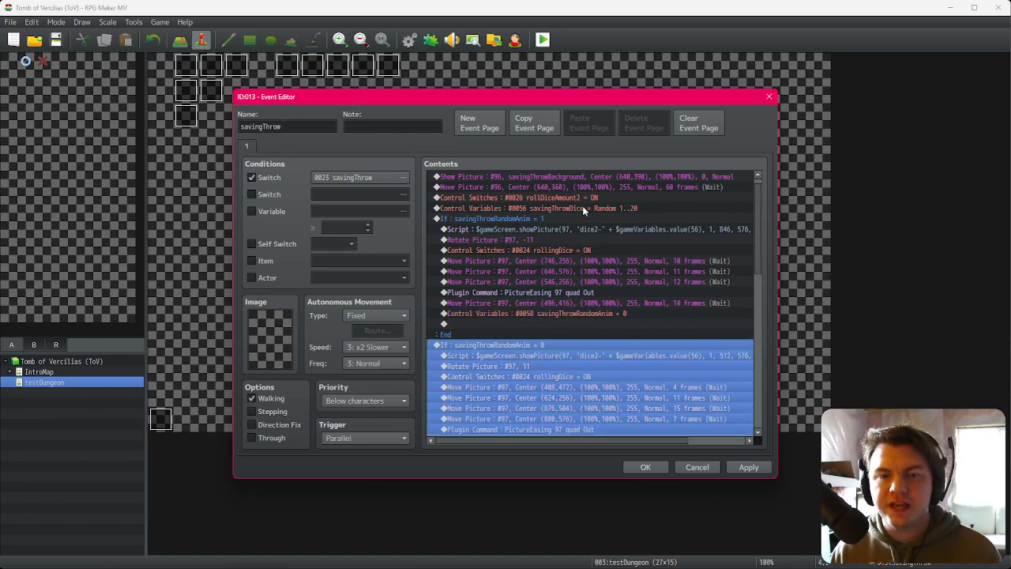
{"action": "left_click", "coordinate": [583, 208]}
{"action": "left_click", "coordinate": [549, 342]}
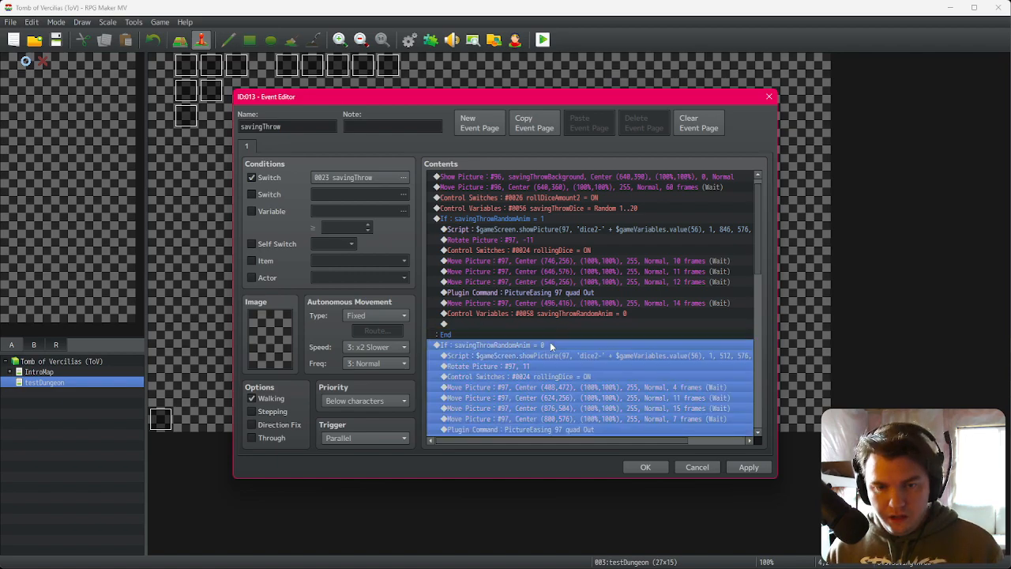
{"action": "key", "text": "ctrl+x"}
{"action": "left_click", "coordinate": [553, 220]}
{"action": "key", "text": "ctrl+v"}
Step: Move the savingThrowRandomAnim += 1 Control Variables command up above the conditional branches
{"action": "left_click", "coordinate": [559, 216]}
{"action": "left_click", "coordinate": [559, 323]}
{"action": "key", "text": "ctrl+x"}
{"action": "left_click", "coordinate": [555, 218]}
{"action": "key", "text": "ctrl+v"}
Step: Change the first branch's condition to savingThrowRandomAnim = 1 and enable its Else branch
{"action": "double_click", "coordinate": [554, 229]}
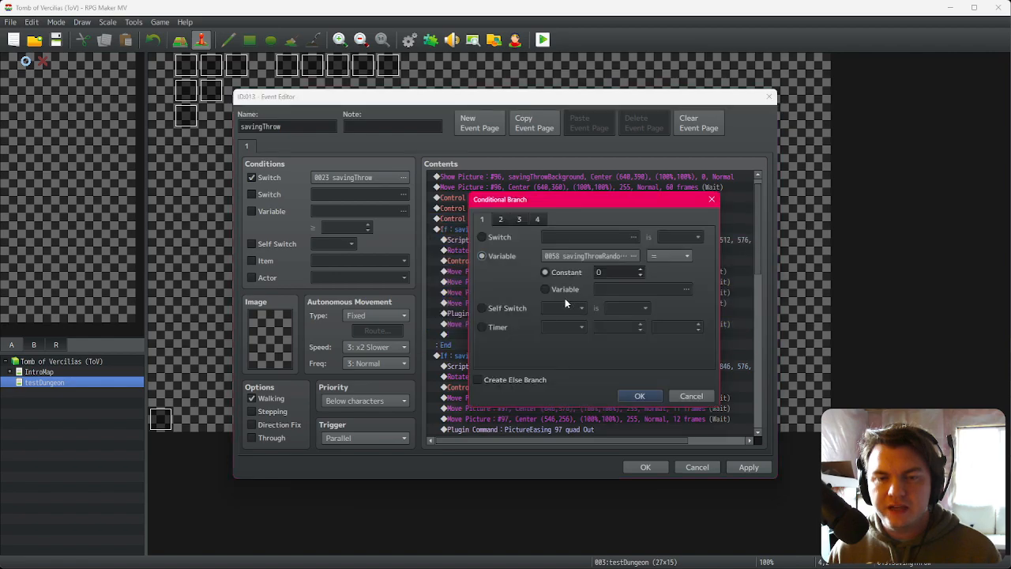
{"action": "left_click", "coordinate": [641, 270]}
{"action": "left_click", "coordinate": [513, 380]}
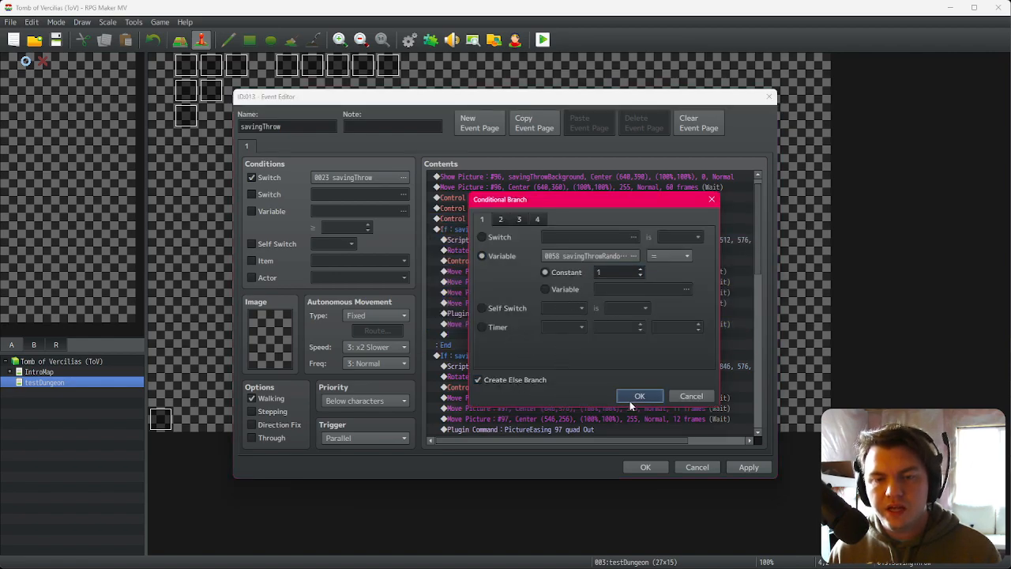
{"action": "left_click", "coordinate": [630, 399]}
Step: Change the second branch's condition to savingThrowRandomAnim = 2 and enable its Else branch
{"action": "double_click", "coordinate": [528, 376]}
{"action": "left_click", "coordinate": [641, 269]}
{"action": "left_click", "coordinate": [521, 380]}
{"action": "left_click", "coordinate": [630, 398]}
Step: Cut the savingThrowRandomAnim = 2 branch and paste it inside the first branch's Else section
{"action": "key", "text": "ctrl+x"}
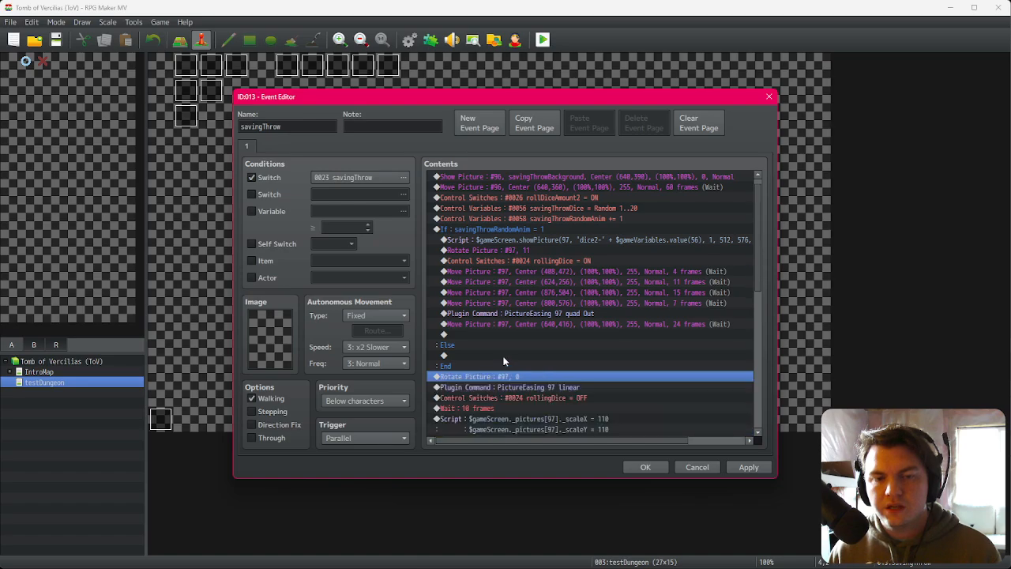
{"action": "key", "text": "Up"}
{"action": "key", "text": "Up"}
{"action": "key", "text": "ctrl+v"}
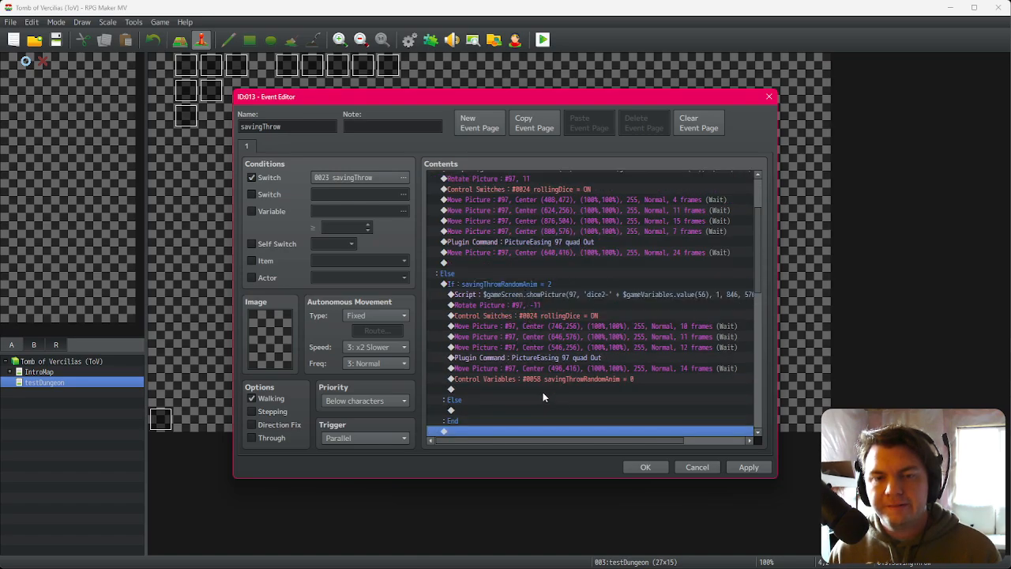
Step: Turn off the Else branch on the savingThrowRandomAnim = 2 conditional branch
{"action": "left_click", "coordinate": [576, 383]}
{"action": "scroll", "coordinate": [562, 368], "scroll_direction": "down", "scroll_amount": 1}
{"action": "double_click", "coordinate": [547, 273]}
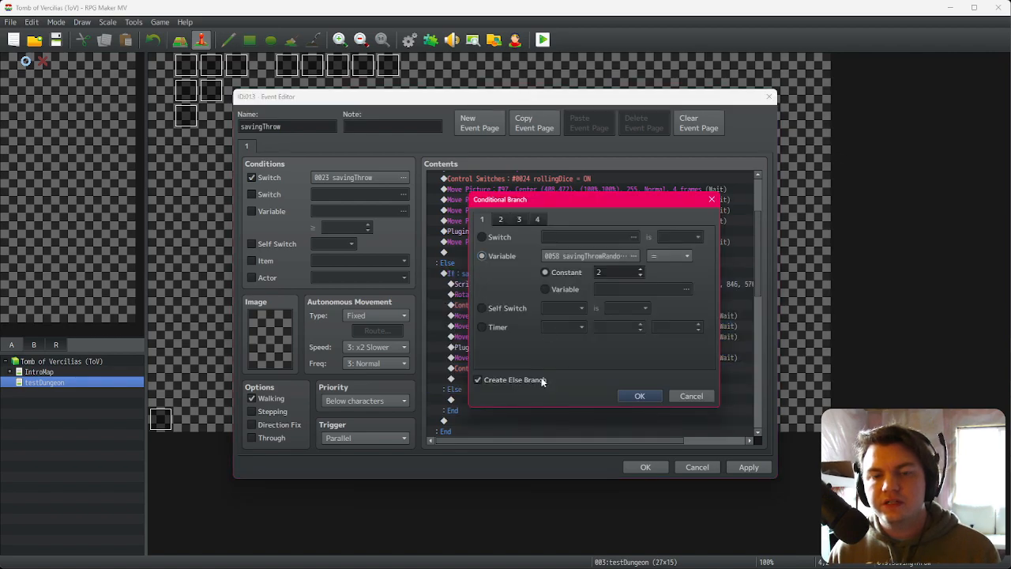
{"action": "left_click", "coordinate": [540, 381]}
{"action": "left_click", "coordinate": [640, 395]}
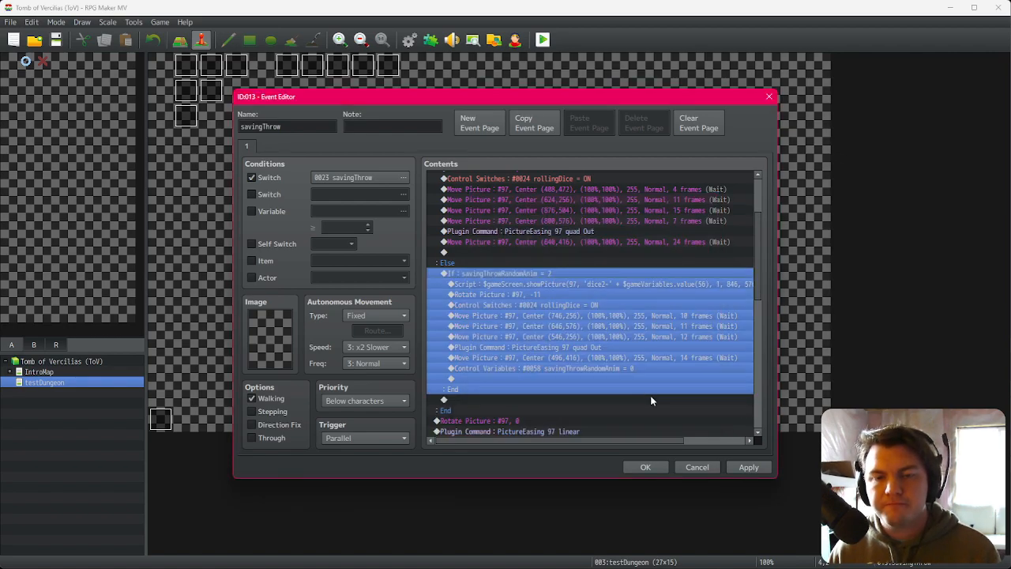
Step: Step through the commands following the conditional branches to inspect the dice result sequence
{"action": "scroll", "coordinate": [567, 362], "scroll_direction": "down", "scroll_amount": 2}
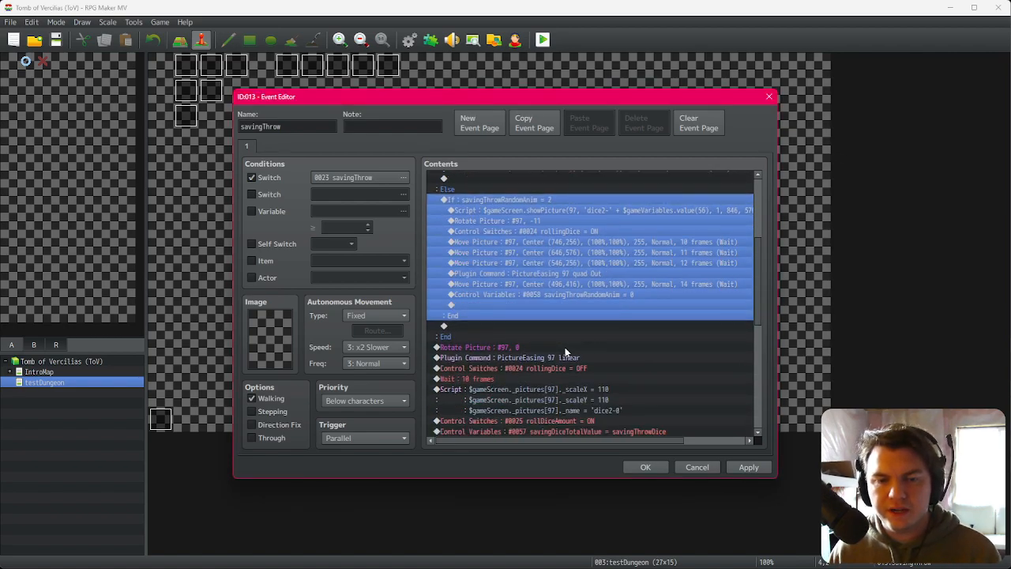
{"action": "left_click", "coordinate": [555, 349]}
{"action": "left_click", "coordinate": [552, 358]}
{"action": "left_click", "coordinate": [549, 367]}
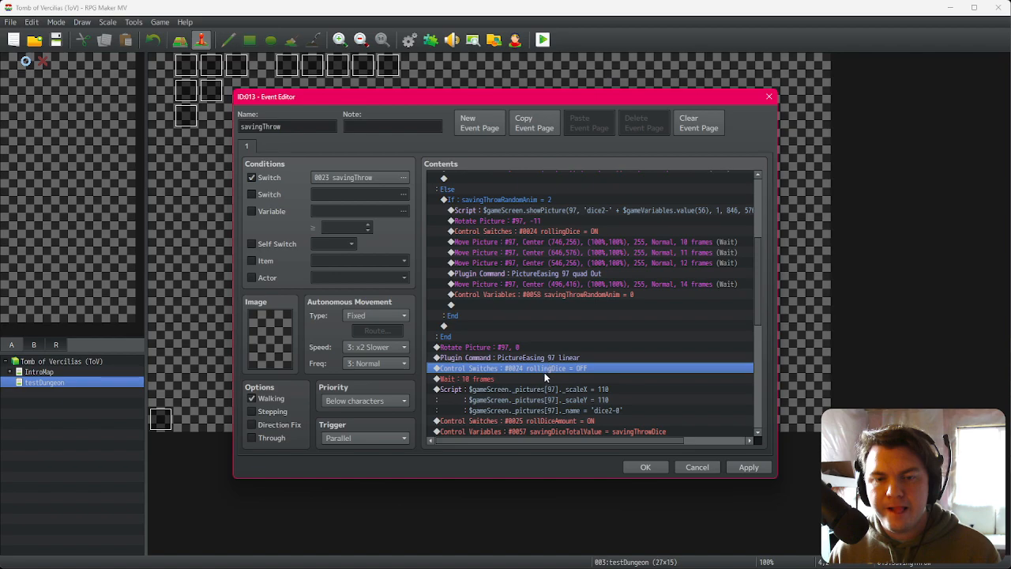
{"action": "left_click", "coordinate": [541, 377]}
{"action": "scroll", "coordinate": [541, 376], "scroll_direction": "down", "scroll_amount": 2}
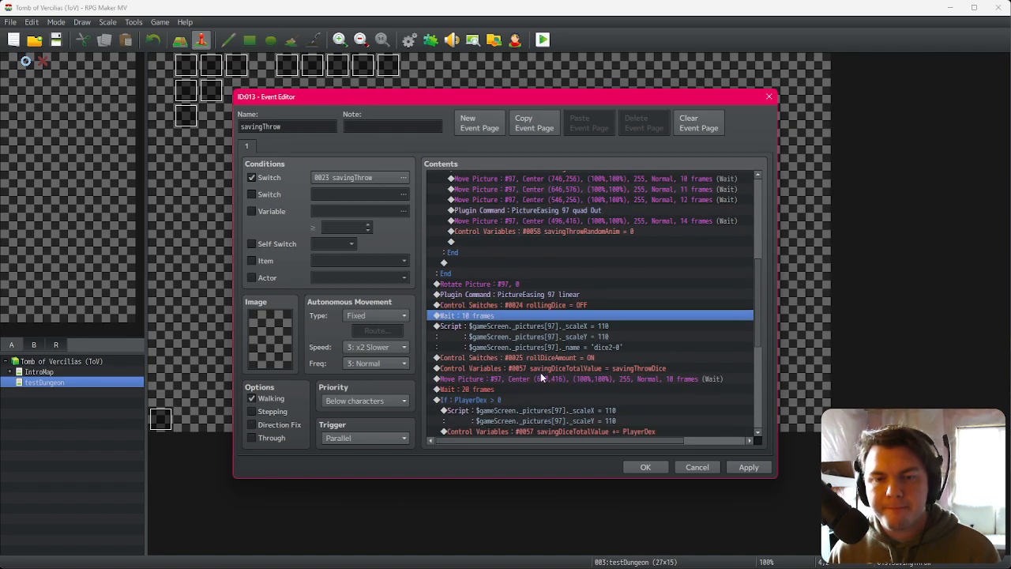
{"action": "left_click", "coordinate": [549, 323]}
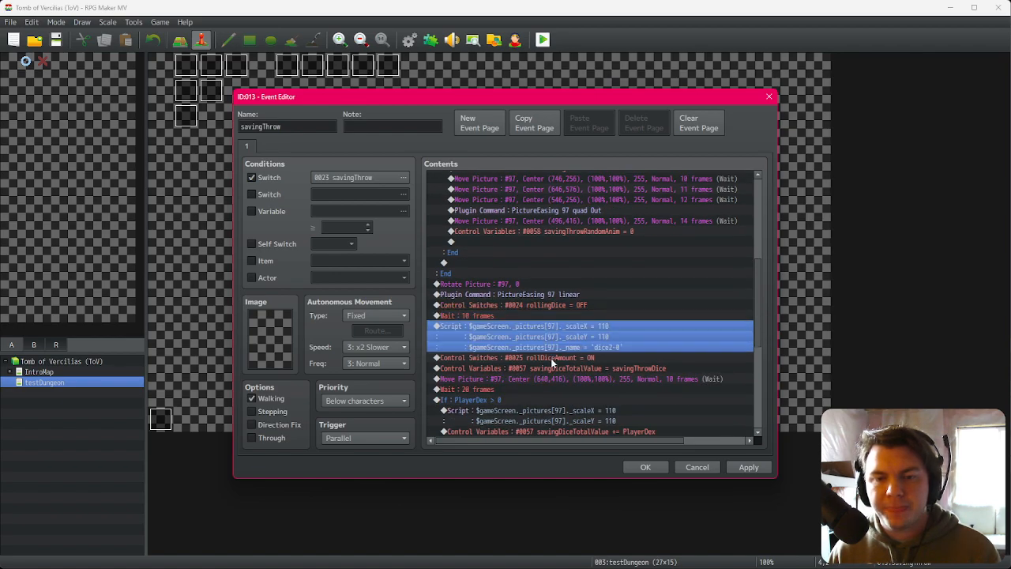
{"action": "left_click", "coordinate": [551, 358]}
{"action": "left_click", "coordinate": [547, 369]}
{"action": "left_click", "coordinate": [547, 379]}
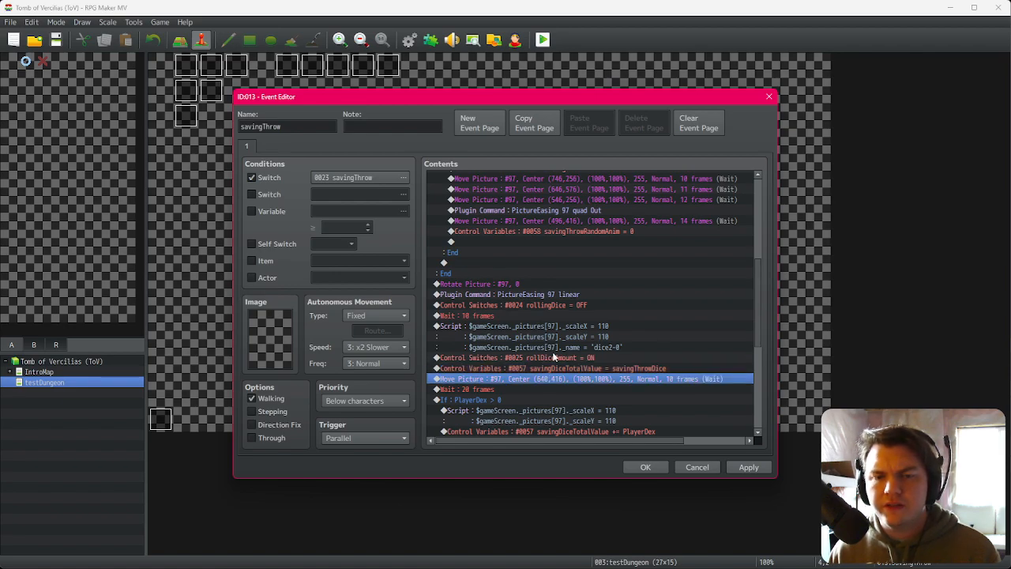
Step: Insert a Wait 999 frames command after the dice-scale Script, duplicate it to five waits, and close the editor
{"action": "left_click", "coordinate": [554, 359]}
{"action": "double_click", "coordinate": [555, 359]}
{"action": "left_click", "coordinate": [488, 149]}
{"action": "left_click", "coordinate": [638, 177]}
{"action": "left_click", "coordinate": [574, 328]}
{"action": "left_click", "coordinate": [528, 362]}
{"action": "key", "text": "ctrl+c"}
{"action": "key", "text": "ctrl+v"}
{"action": "key", "text": "ctrl+v"}
{"action": "key", "text": "ctrl+v"}
{"action": "key", "text": "ctrl+v"}
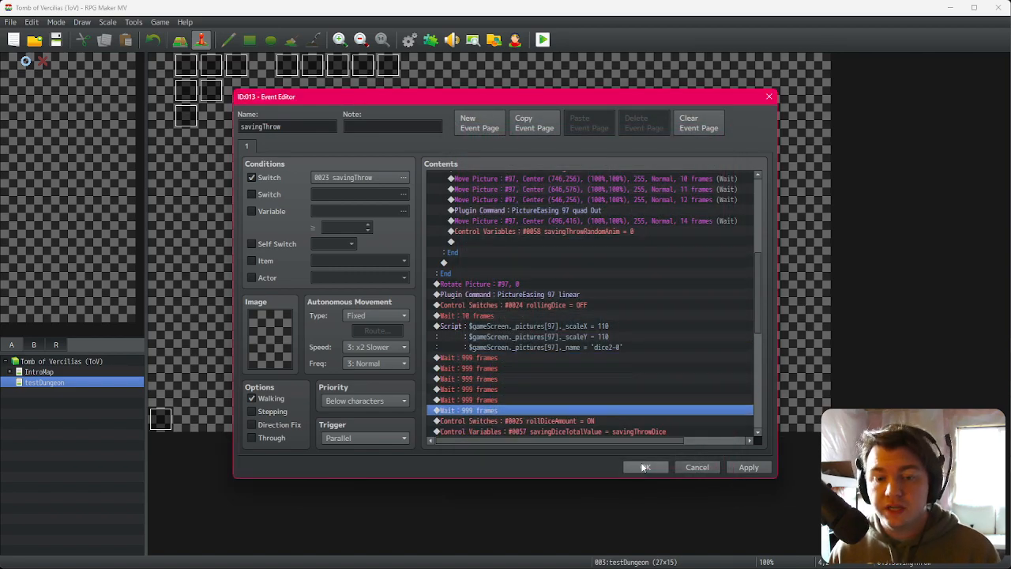
{"action": "left_click", "coordinate": [646, 467]}
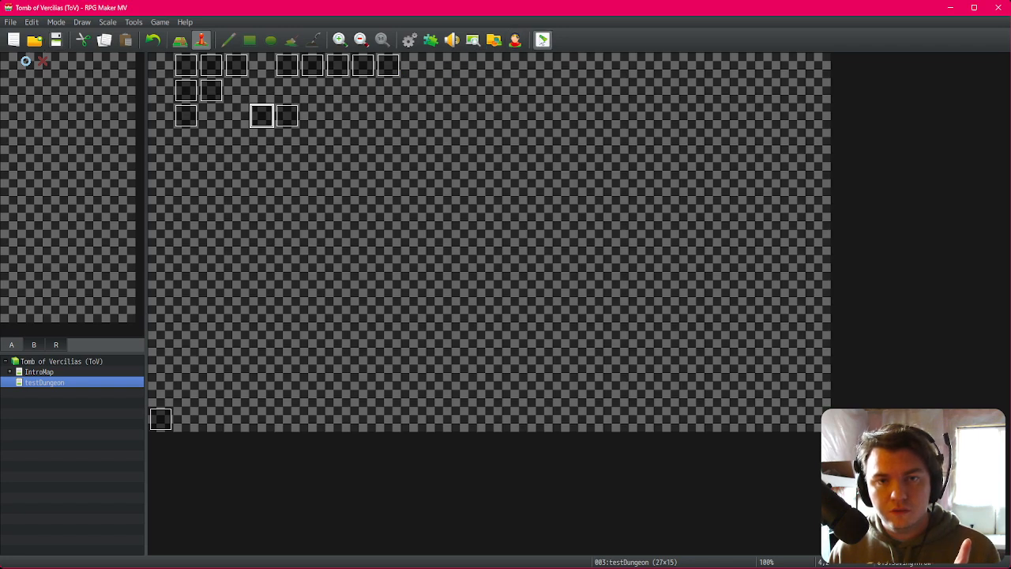
Step: Playtest the game and walk into the encounter to watch the saving throw dice roll
{"action": "left_click", "coordinate": [542, 39]}
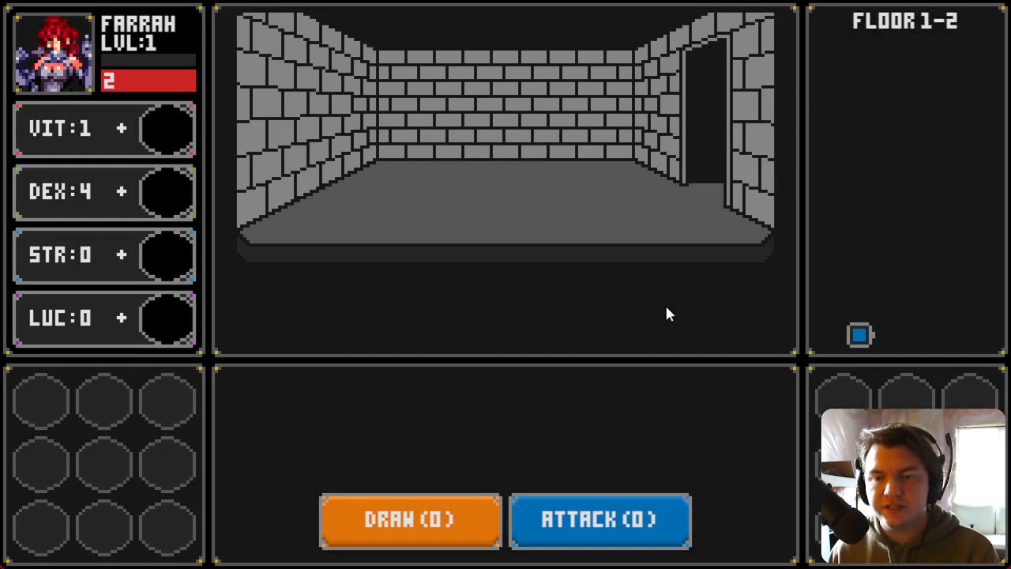
{"action": "key", "text": "d"}
{"action": "left_click_drag", "start_coordinate": [457, 207], "coordinate": [174, 258]}
{"action": "key", "text": "w"}
{"action": "key", "text": "w"}
{"action": "key", "text": "d"}
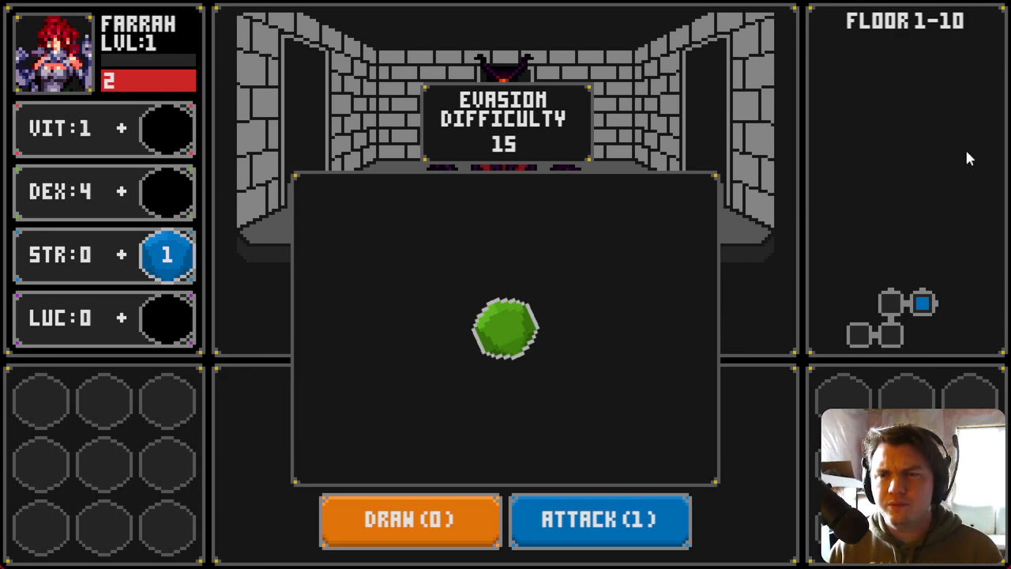
{"action": "key", "text": "F4"}
Step: Move the rollDiceAmount switch and savingDiceTotalValue variable commands above the Wait 999 frames commands and close the editor
{"action": "left_click", "coordinate": [266, 121]}
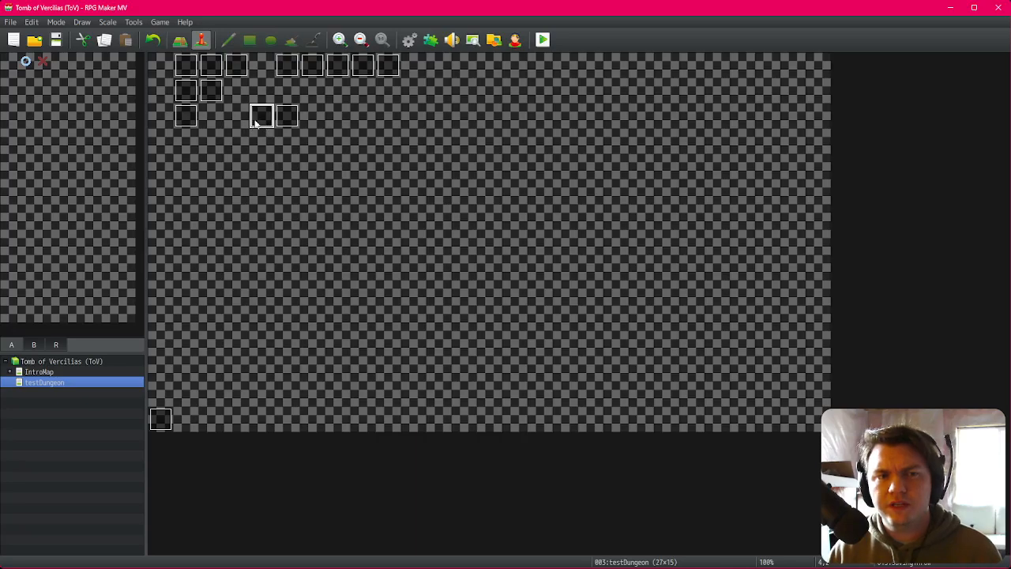
{"action": "double_click", "coordinate": [254, 122]}
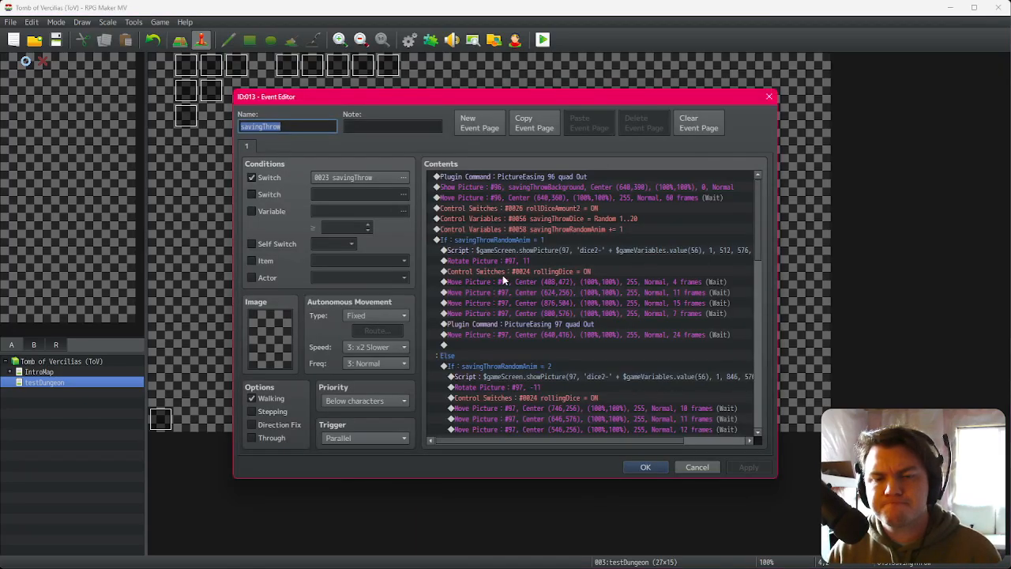
{"action": "scroll", "coordinate": [598, 342], "scroll_direction": "down", "scroll_amount": 7}
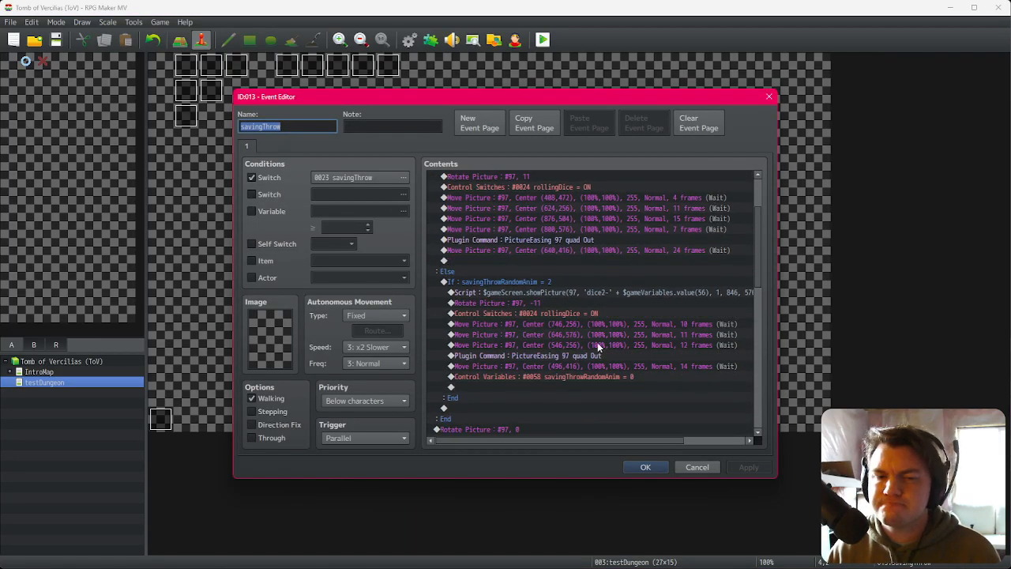
{"action": "scroll", "coordinate": [598, 346], "scroll_direction": "down", "scroll_amount": 2}
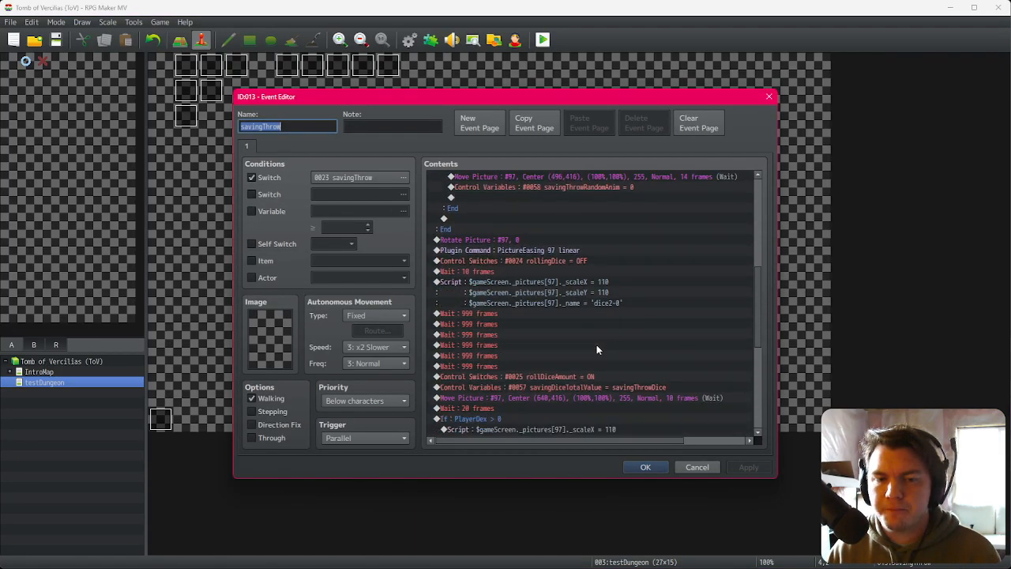
{"action": "left_click", "coordinate": [559, 377]}
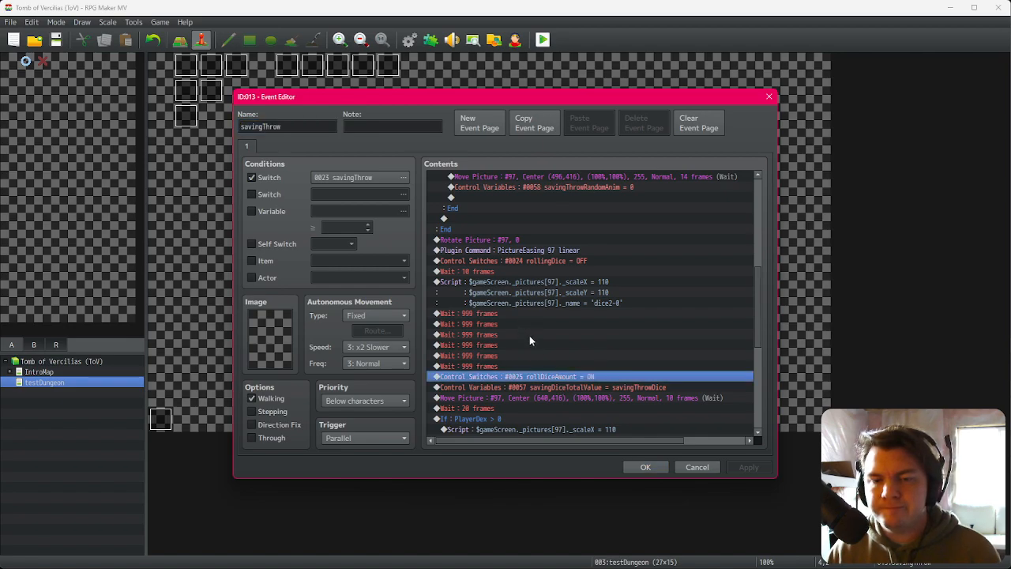
{"action": "left_click", "coordinate": [582, 386], "text": "shift"}
{"action": "key", "text": "ctrl+x"}
{"action": "left_click", "coordinate": [539, 314]}
{"action": "key", "text": "ctrl+v"}
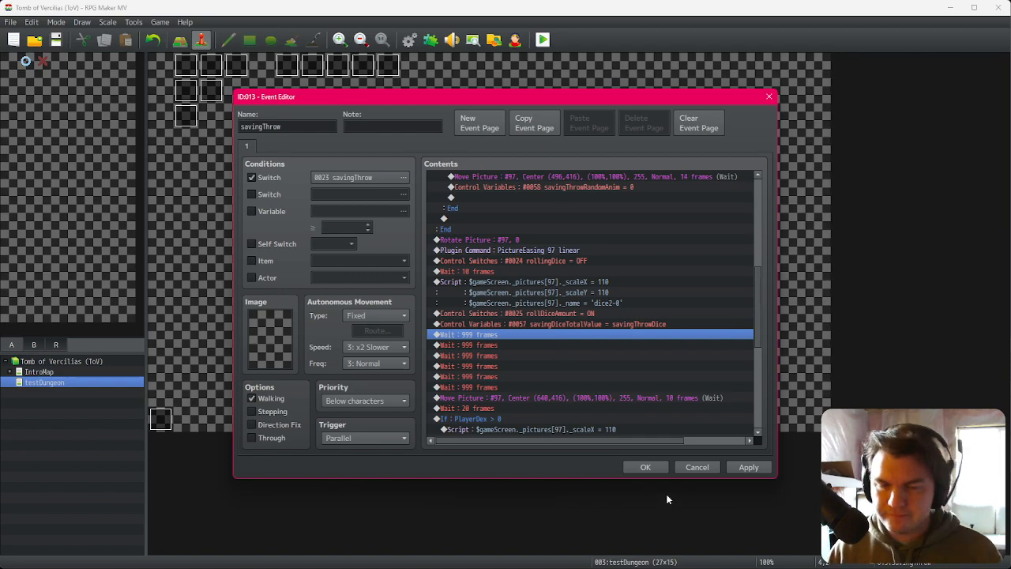
{"action": "left_click", "coordinate": [645, 467]}
Step: Playtest again, confirming a character and walking through the dungeon to trigger the saving throw
{"action": "left_click", "coordinate": [543, 40]}
{"action": "left_click", "coordinate": [465, 306]}
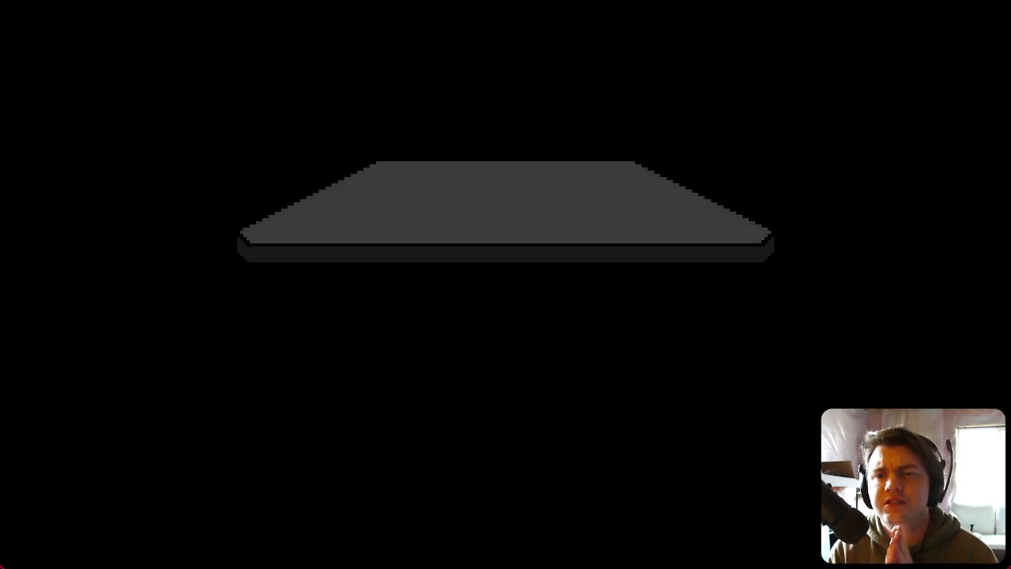
{"action": "left_click", "coordinate": [567, 376]}
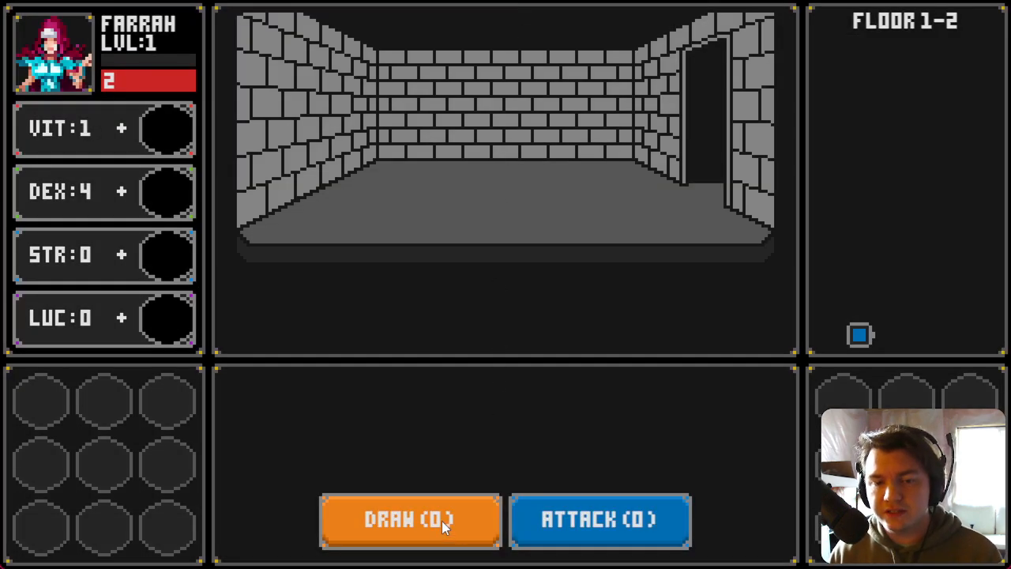
{"action": "key", "text": "d"}
{"action": "key", "text": "w"}
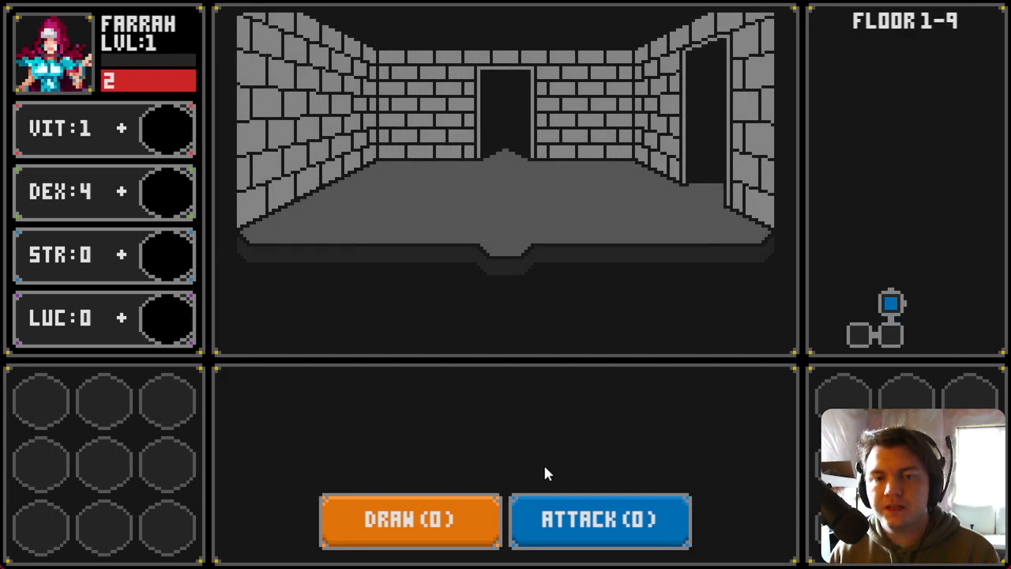
{"action": "key", "text": "d"}
{"action": "key", "text": "d"}
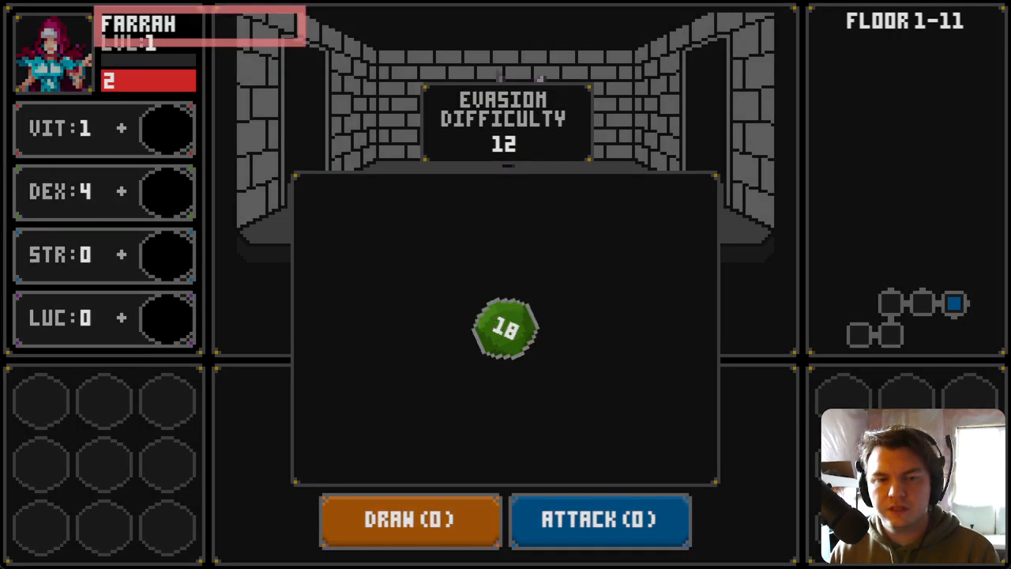
{"action": "key", "text": "Tab"}
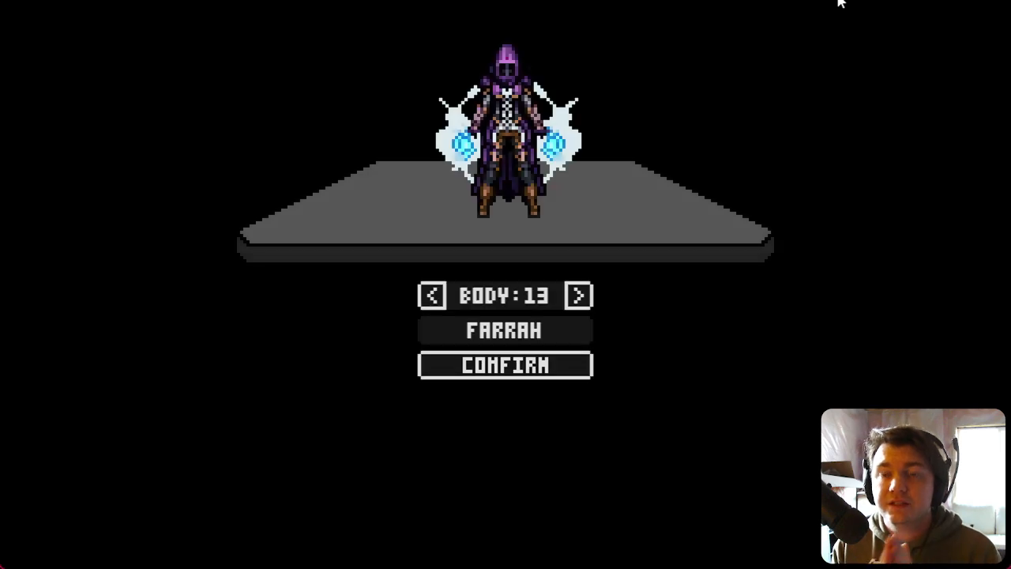
{"action": "left_click", "coordinate": [522, 375]}
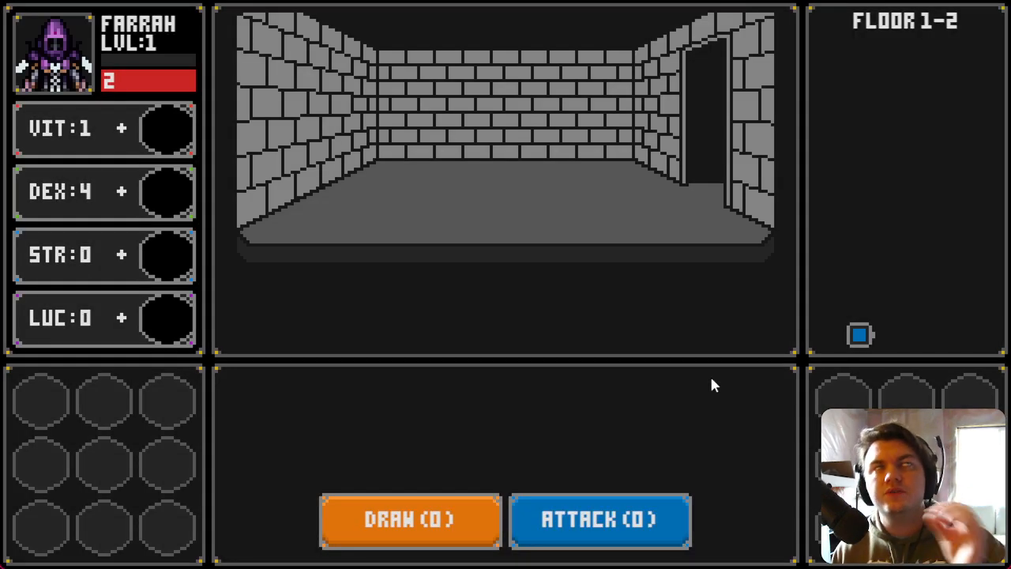
{"action": "left_click", "coordinate": [397, 542]}
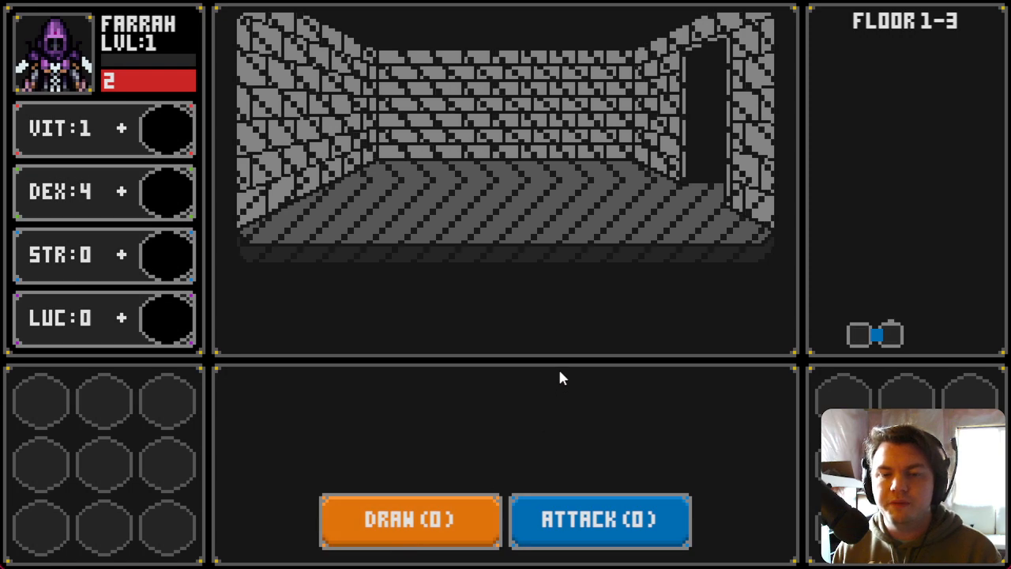
{"action": "key", "text": "w"}
{"action": "key", "text": "d"}
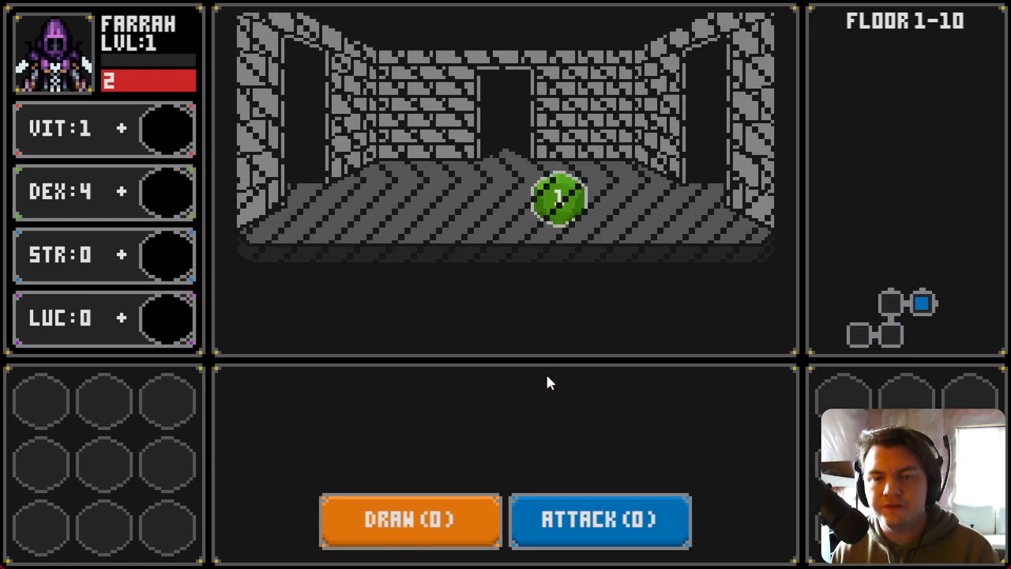
{"action": "key", "text": "d"}
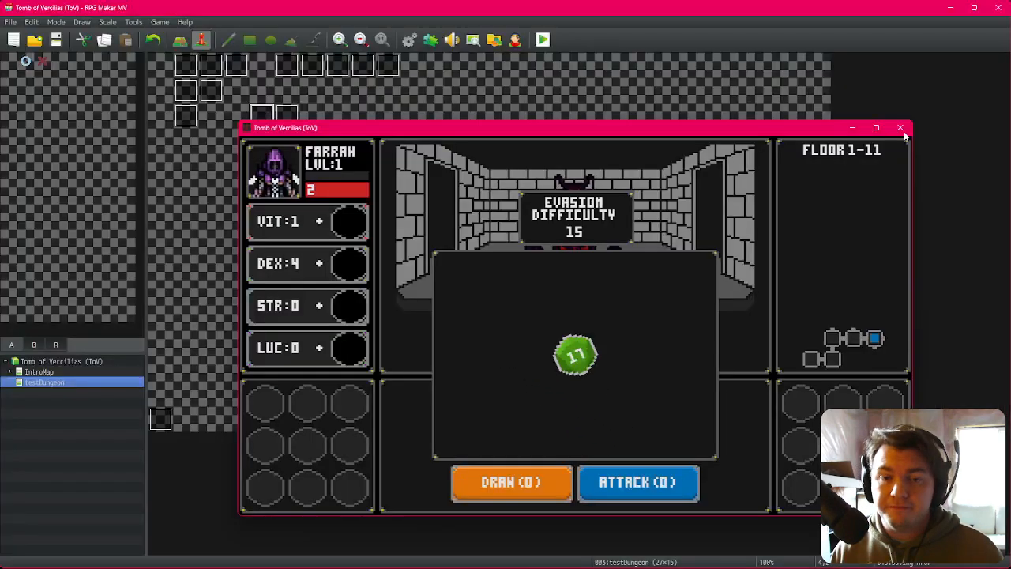
Step: Comment out the dice name line in the scale Script with a leading \\ and close the event editor
{"action": "left_click", "coordinate": [903, 129]}
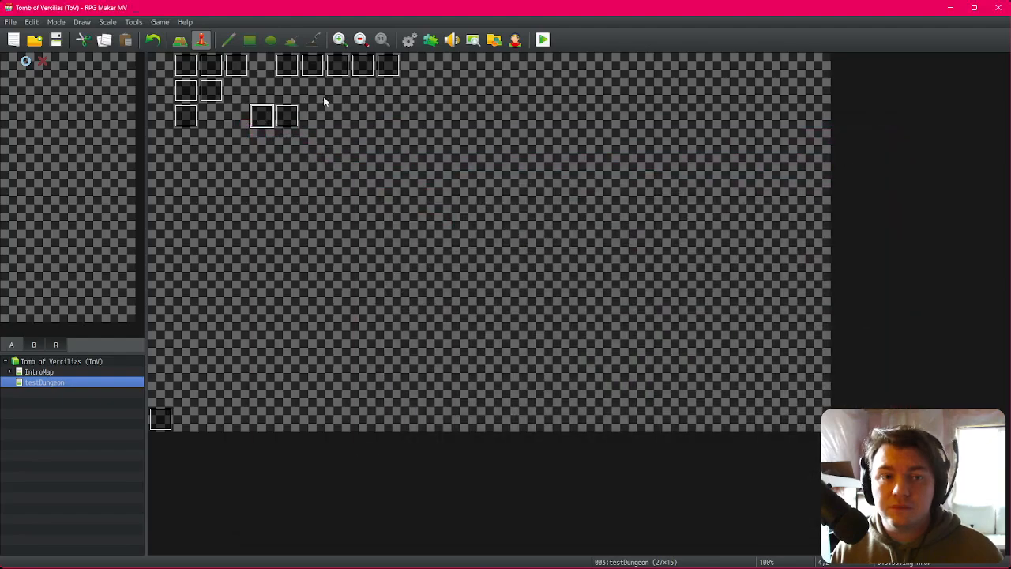
{"action": "double_click", "coordinate": [262, 116]}
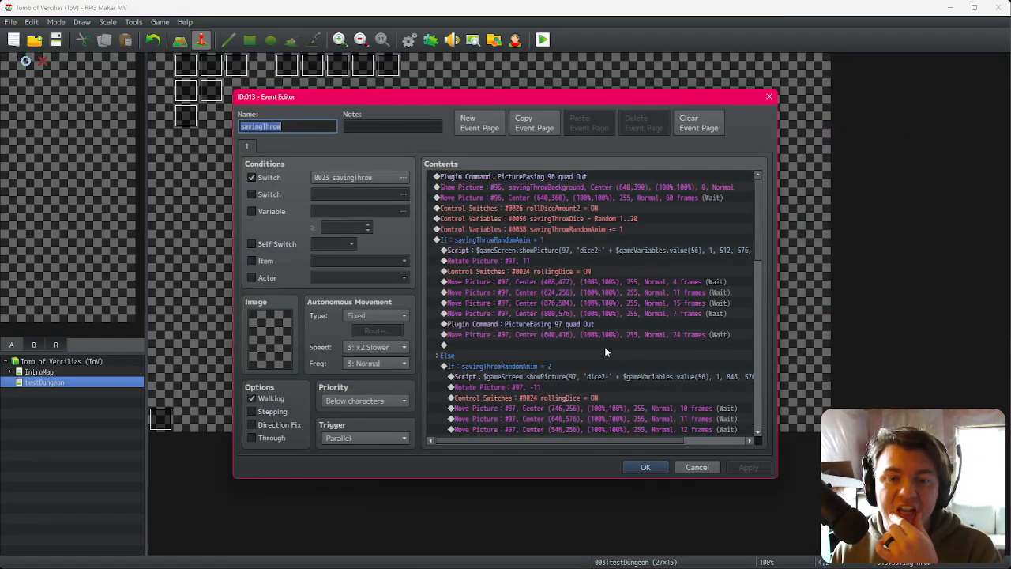
{"action": "scroll", "coordinate": [605, 346], "scroll_direction": "down", "scroll_amount": 4}
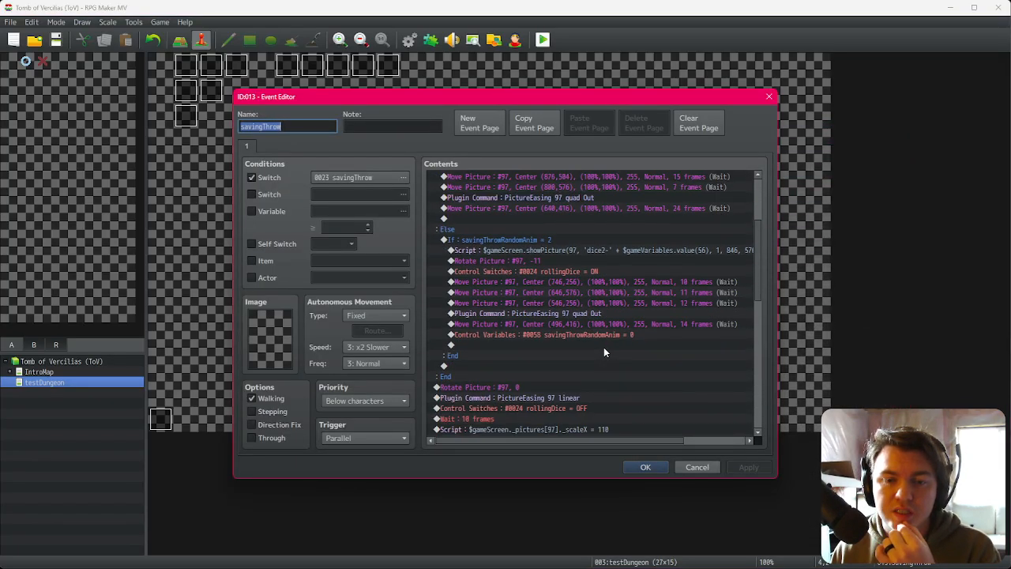
{"action": "scroll", "coordinate": [604, 351], "scroll_direction": "down", "scroll_amount": 2}
{"action": "double_click", "coordinate": [600, 365]}
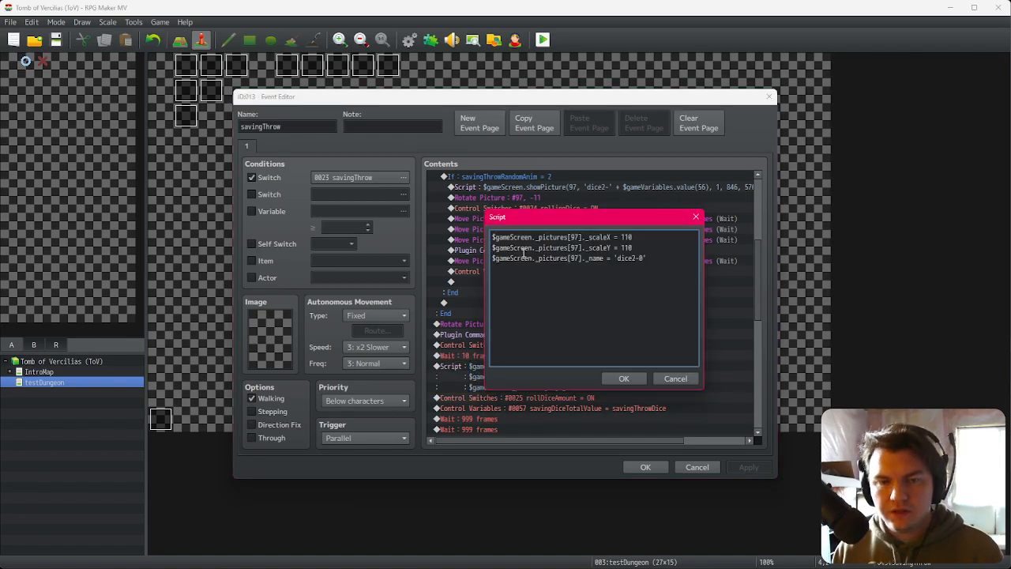
{"action": "type", "text": "//"}
{"action": "left_click", "coordinate": [608, 379]}
{"action": "left_click", "coordinate": [644, 468]}
Step: Playtest the game and confirm the character to test the saving throw
{"action": "left_click", "coordinate": [542, 41]}
{"action": "left_click", "coordinate": [458, 307]}
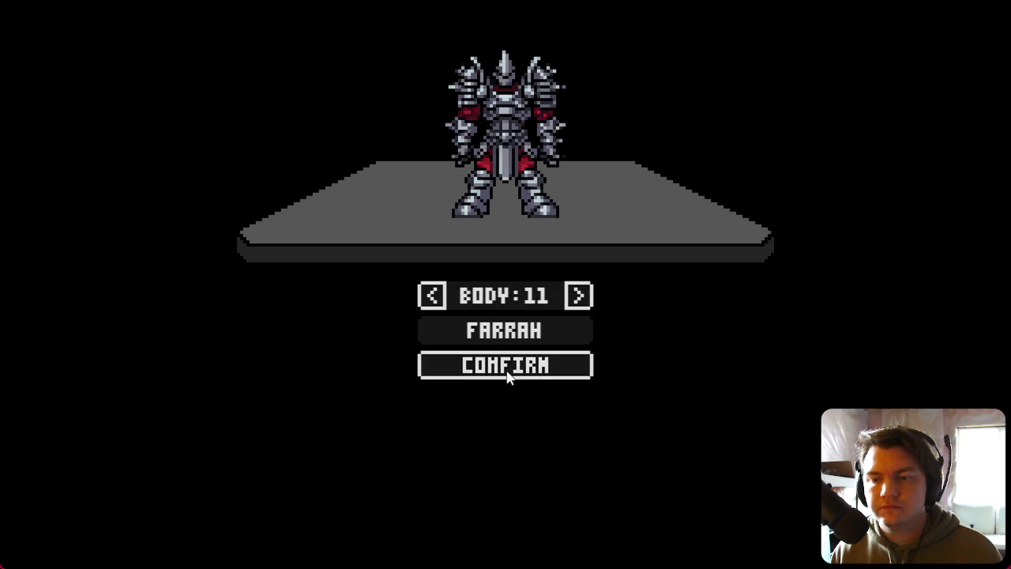
{"action": "left_click", "coordinate": [506, 372]}
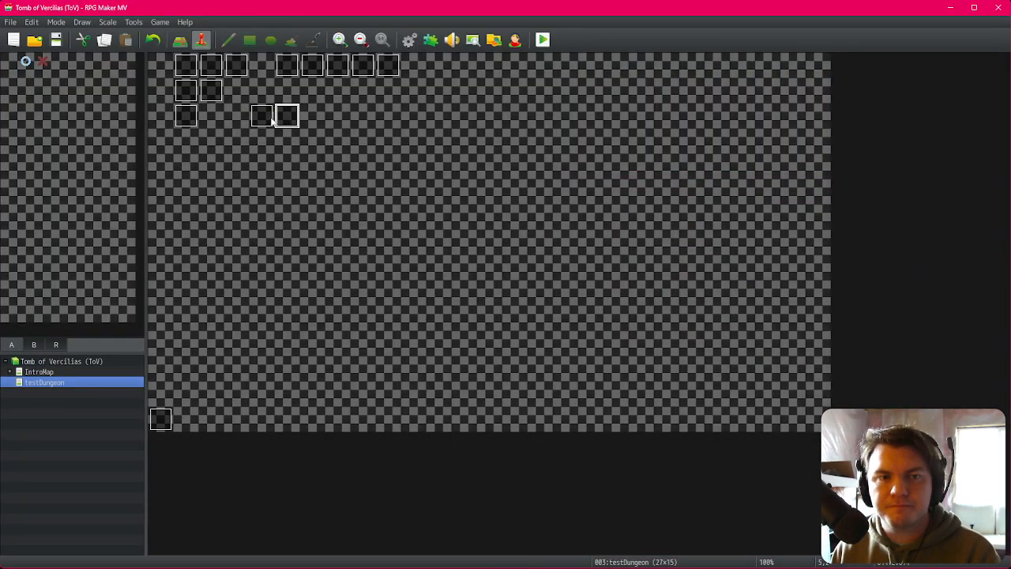
Step: Open the savingThrow event and change the dice name comment in the scale Script to start with //, then close the editor
{"action": "double_click", "coordinate": [271, 118]}
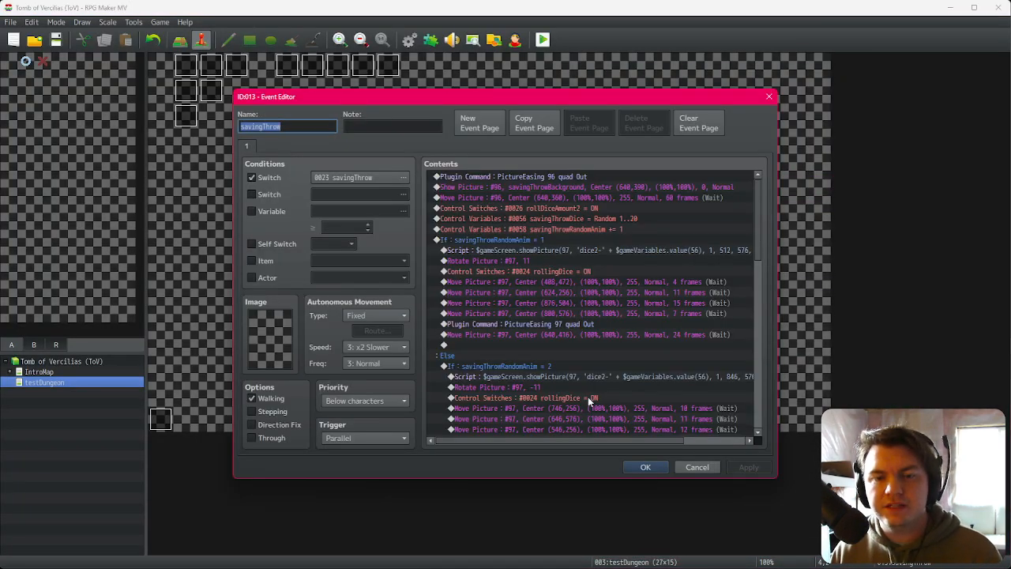
{"action": "scroll", "coordinate": [590, 389], "scroll_direction": "down", "scroll_amount": 7}
{"action": "double_click", "coordinate": [586, 346]}
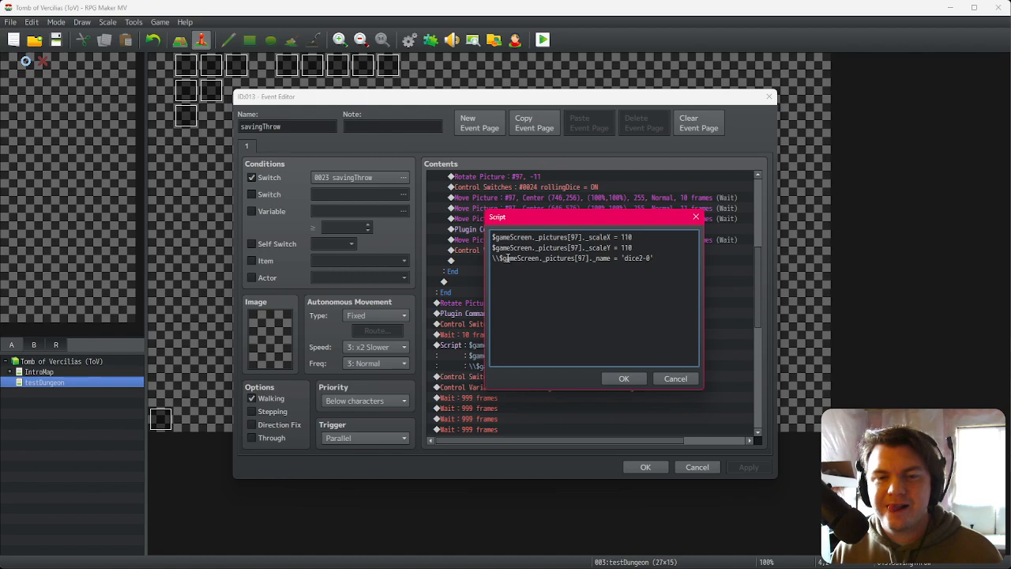
{"action": "key", "text": "BackSpace"}
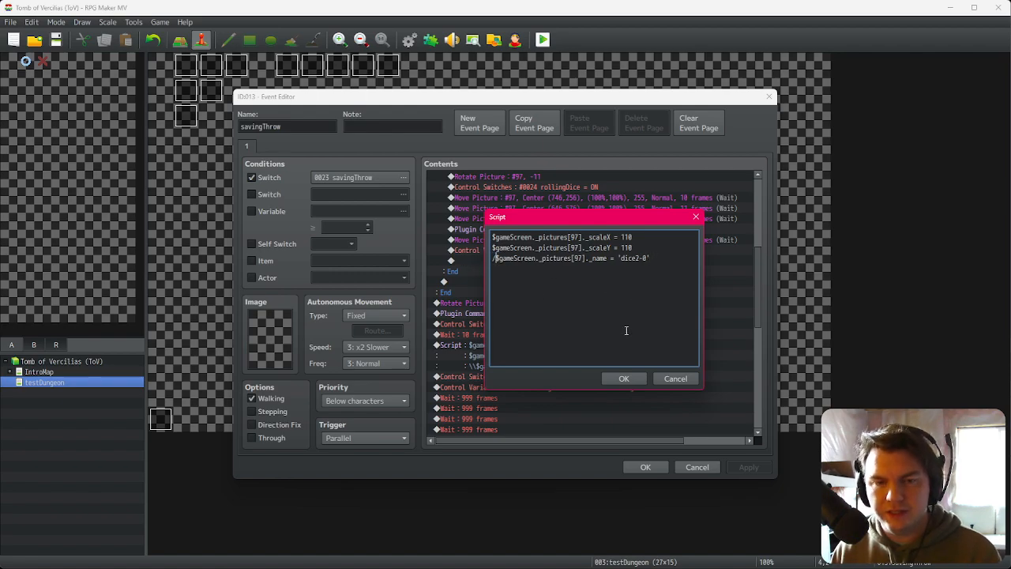
{"action": "left_click", "coordinate": [623, 379]}
{"action": "left_click", "coordinate": [653, 469]}
Step: Playtest with changes saved, confirm the character and walk through the dungeon to trigger the saving throw
{"action": "left_click", "coordinate": [515, 39]}
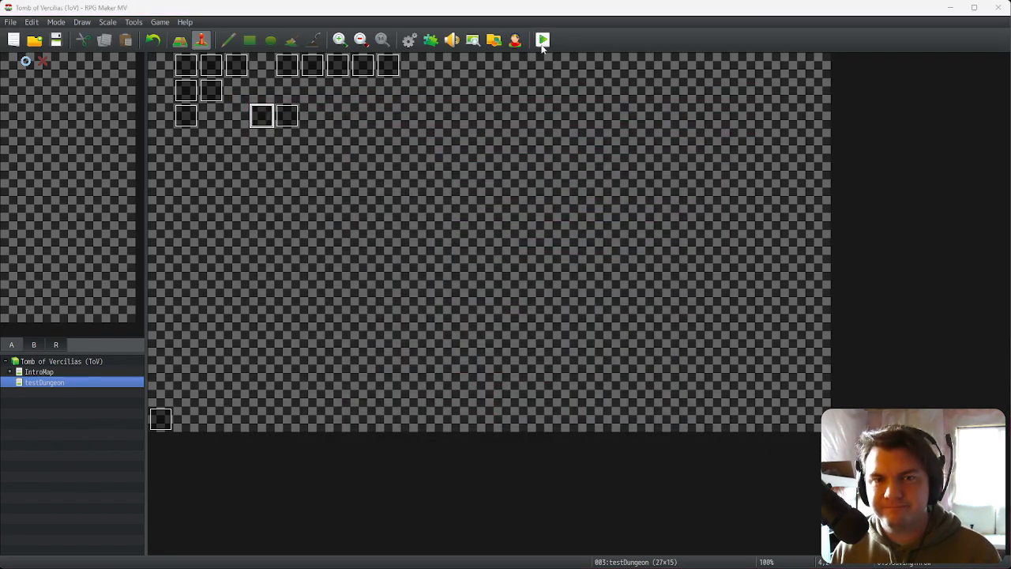
{"action": "left_click", "coordinate": [463, 306]}
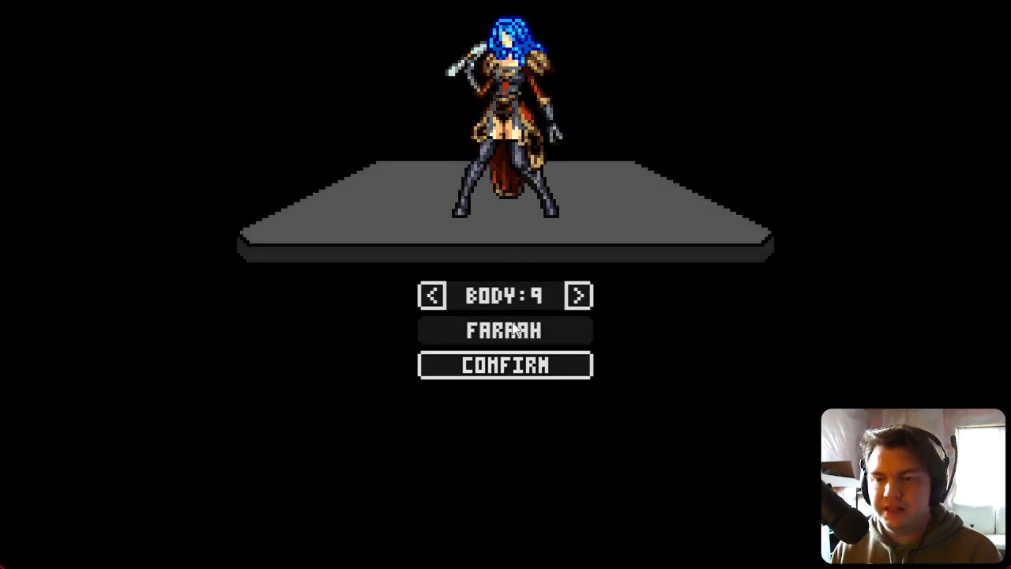
{"action": "left_click", "coordinate": [521, 364]}
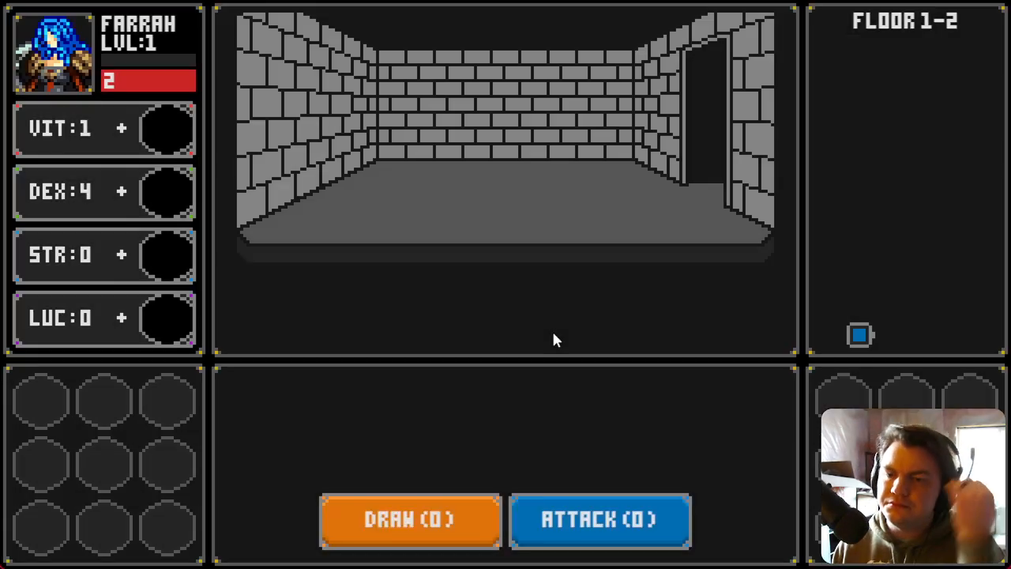
{"action": "key", "text": "d"}
{"action": "key", "text": "w"}
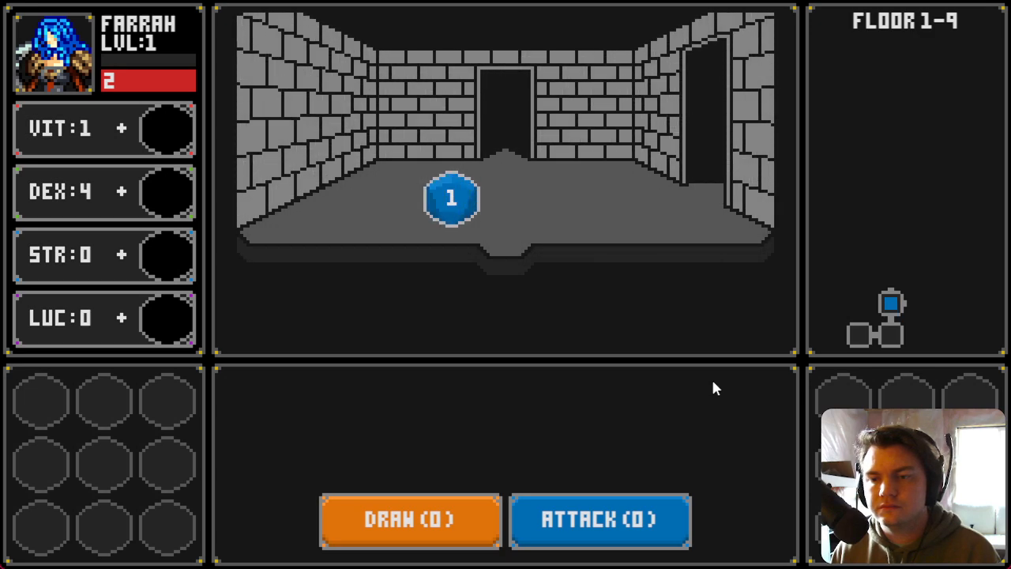
{"action": "key", "text": "d"}
{"action": "key", "text": "d"}
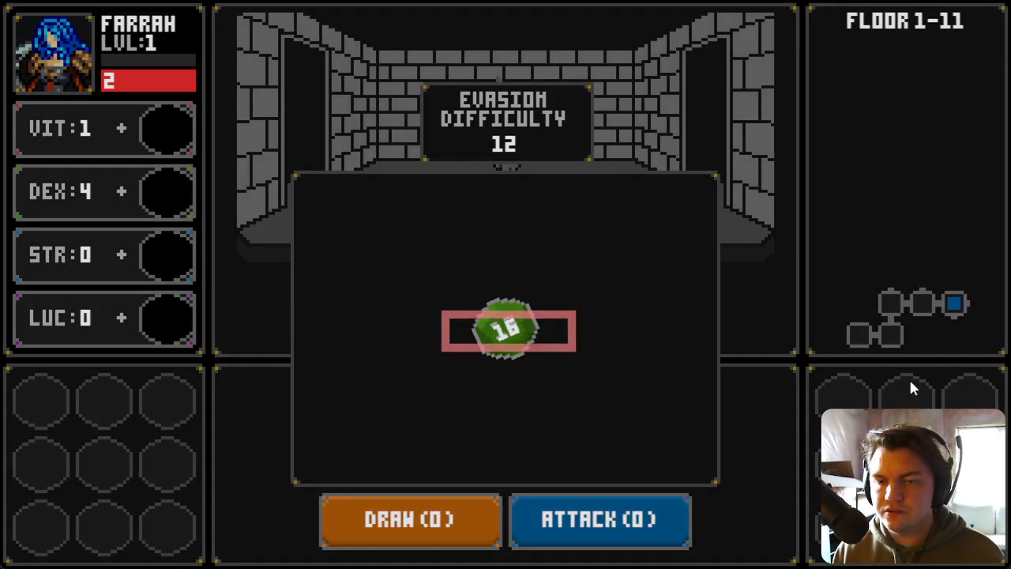
{"action": "mouse_move", "coordinate": [509, 332]}
{"action": "left_mouse_down"}
{"action": "mouse_move", "coordinate": [511, 342]}
{"action": "mouse_move", "coordinate": [508, 334]}
{"action": "left_mouse_up"}
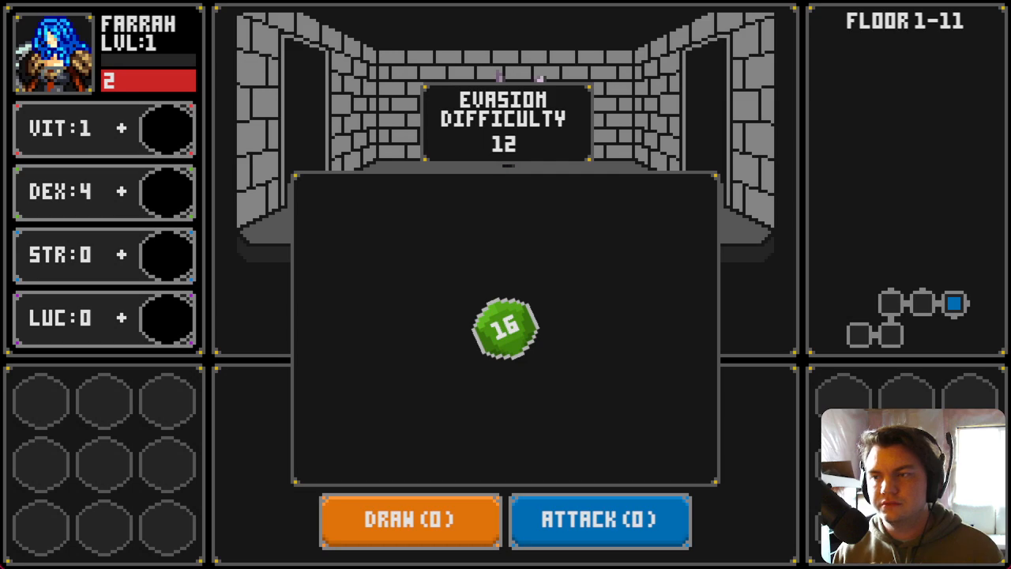
{"action": "key", "text": "F4"}
Step: Reopen the savingThrow event and change the savingThrowRandomAnim increment to += 2, then close the editor
{"action": "left_click", "coordinate": [253, 131]}
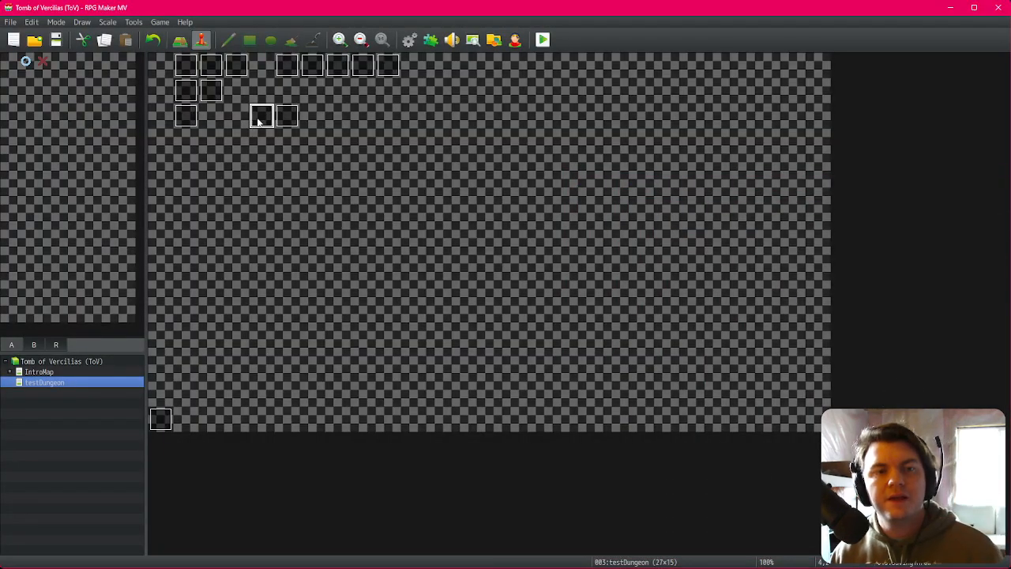
{"action": "double_click", "coordinate": [260, 119]}
{"action": "scroll", "coordinate": [595, 340], "scroll_direction": "down", "scroll_amount": 5}
{"action": "left_click", "coordinate": [566, 365]}
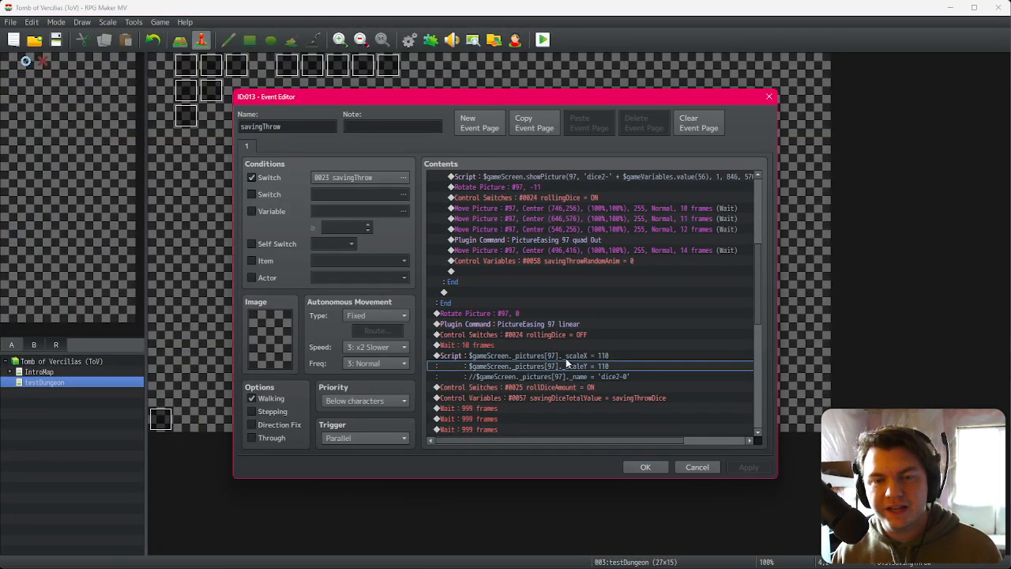
{"action": "left_click", "coordinate": [569, 363]}
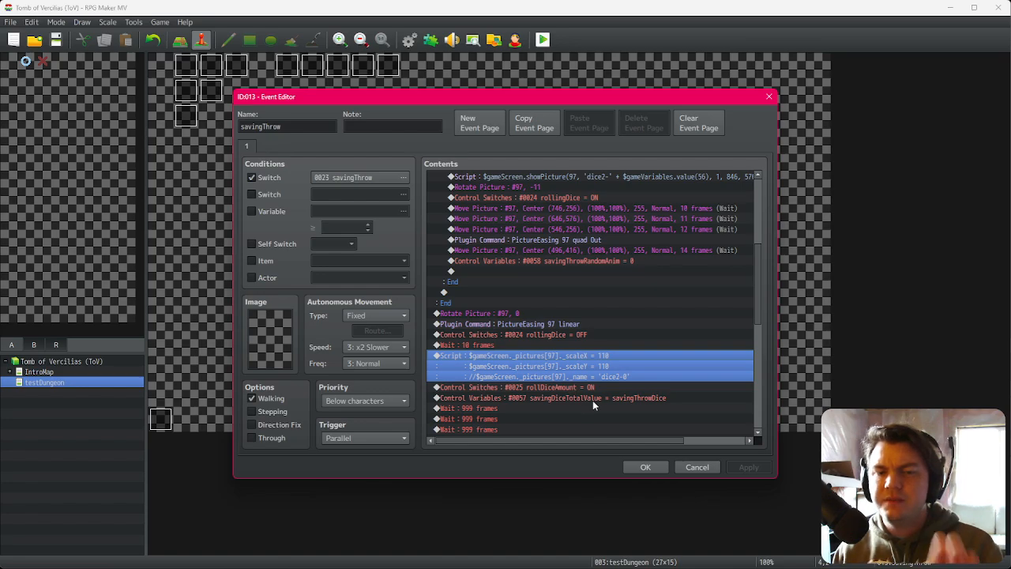
{"action": "scroll", "coordinate": [543, 386], "scroll_direction": "down", "scroll_amount": 2}
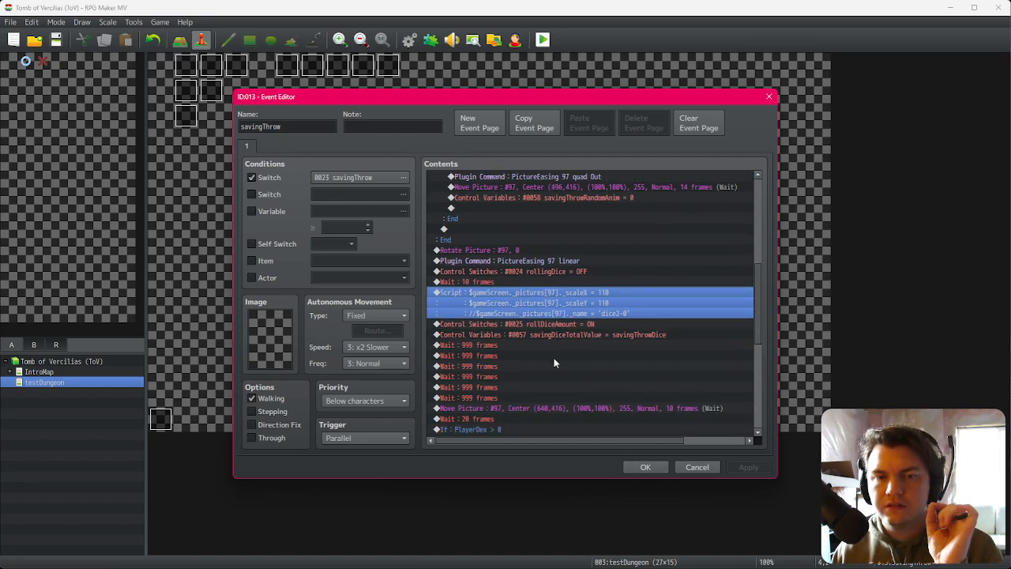
{"action": "scroll", "coordinate": [554, 363], "scroll_direction": "up", "scroll_amount": 8}
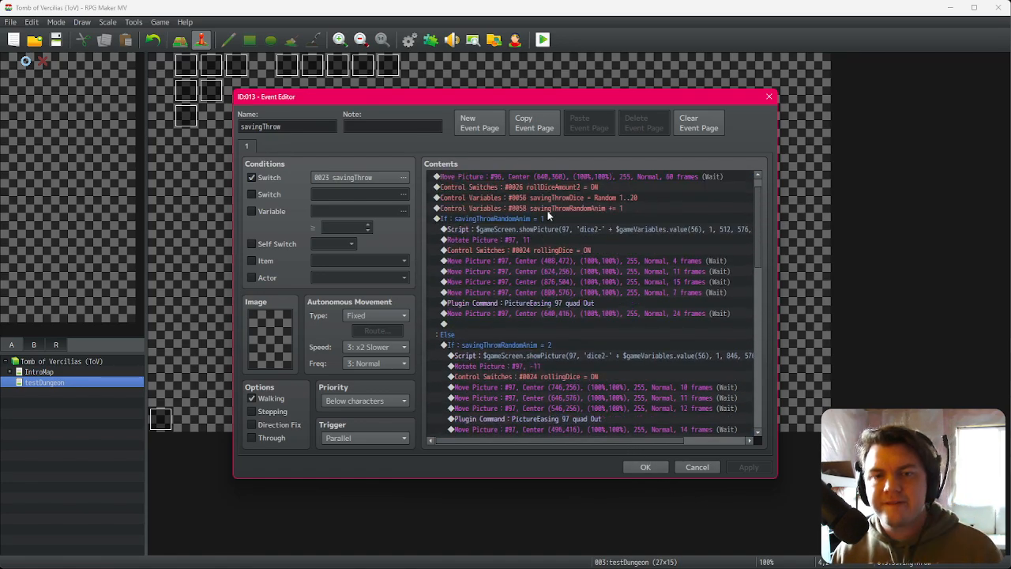
{"action": "left_click", "coordinate": [551, 218]}
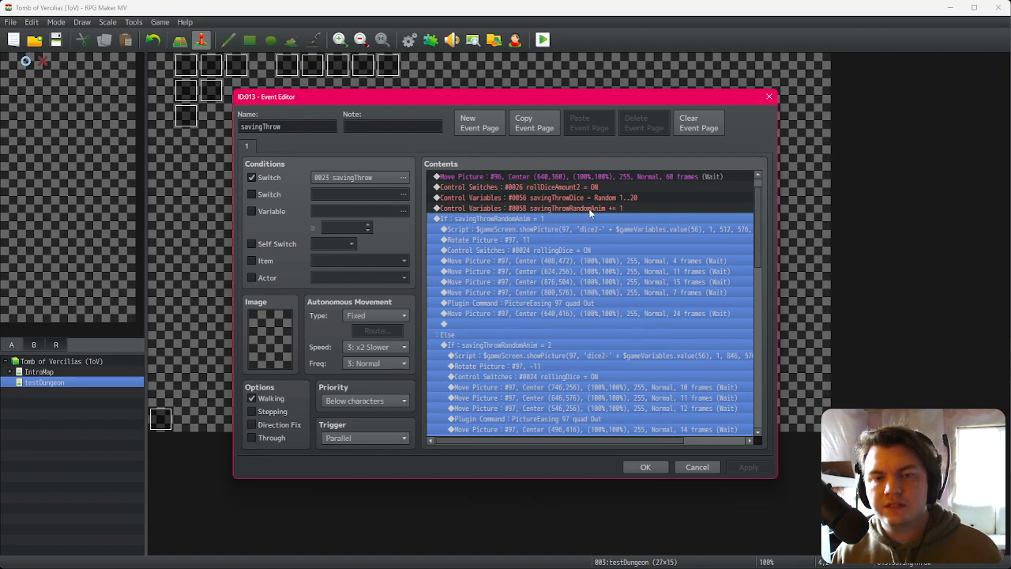
{"action": "double_click", "coordinate": [590, 209]}
{"action": "left_click", "coordinate": [632, 404]}
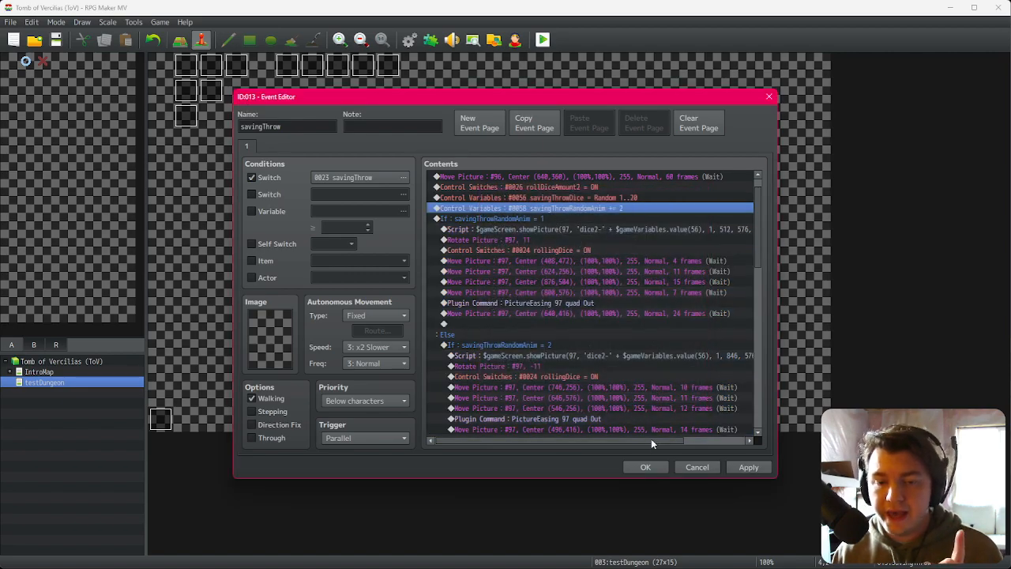
{"action": "left_click", "coordinate": [646, 467]}
Step: Playtest with changes saved, confirm the character and walk into the saving throw
{"action": "left_click", "coordinate": [543, 40]}
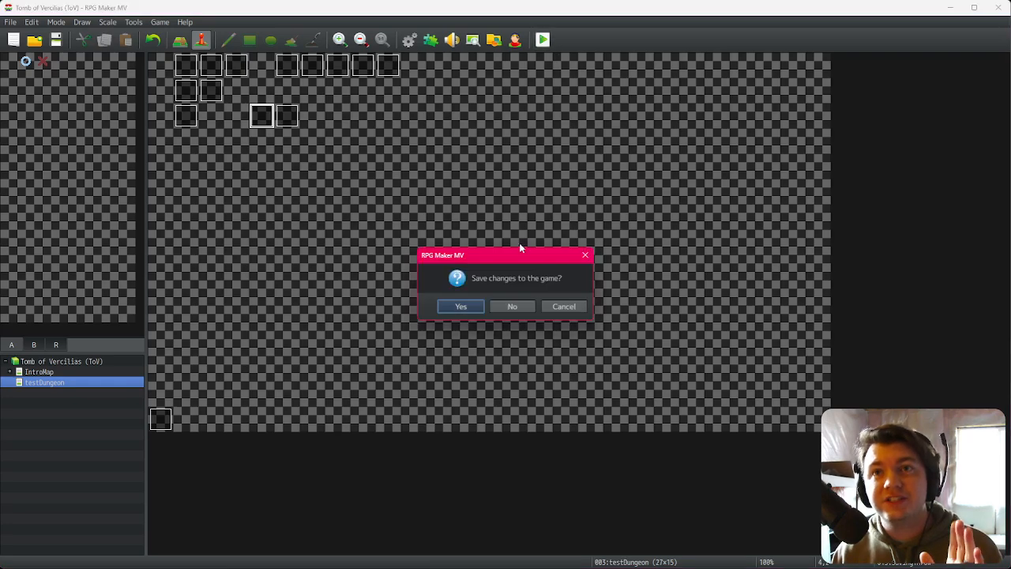
{"action": "left_click", "coordinate": [461, 308]}
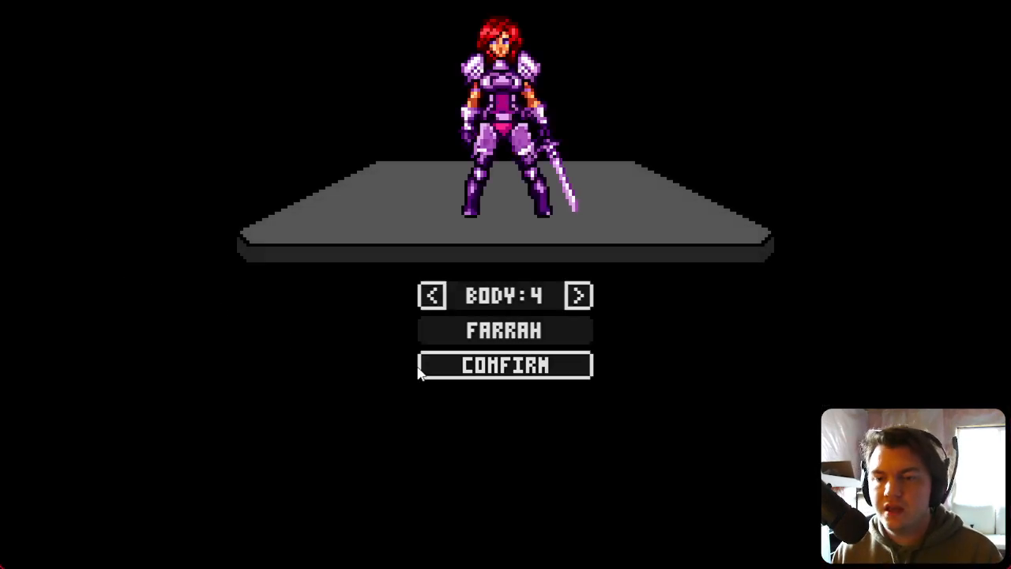
{"action": "left_click", "coordinate": [481, 365]}
{"action": "key", "text": "d"}
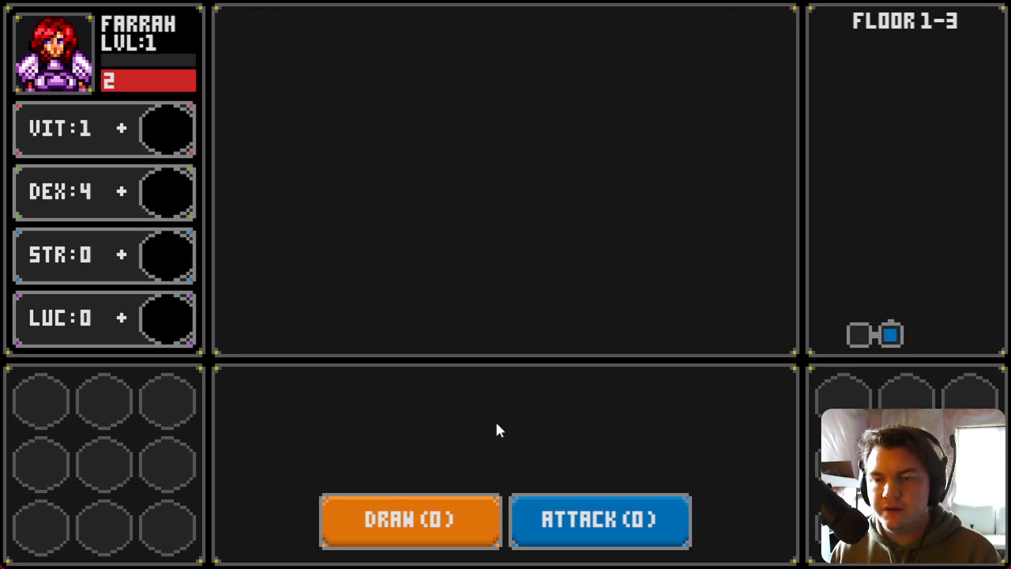
{"action": "key", "text": "w"}
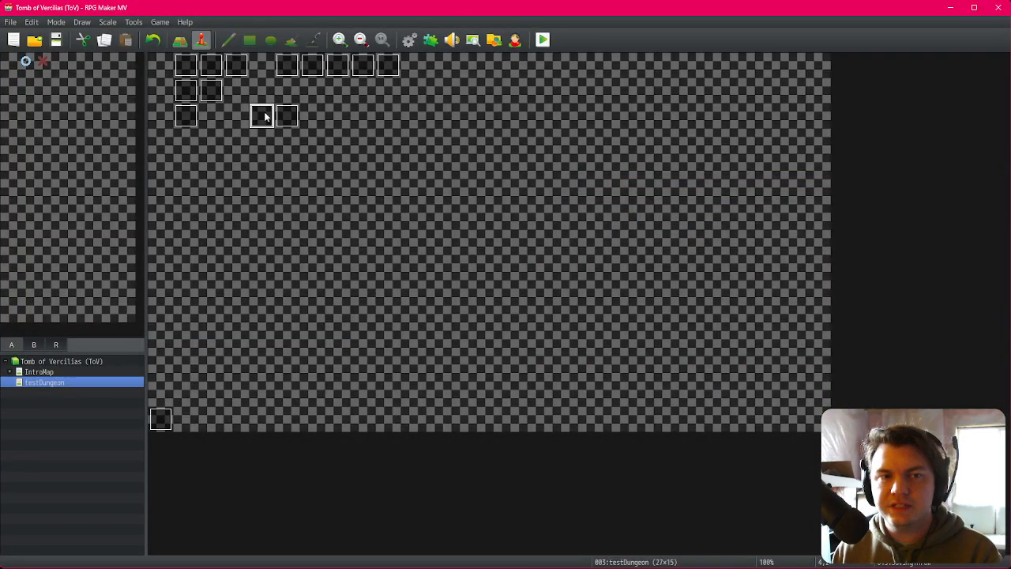
Step: Reopen the savingThrow event and set the first branch's Rotate Picture speed for picture 97 to -11
{"action": "double_click", "coordinate": [264, 112]}
{"action": "left_click", "coordinate": [584, 260]}
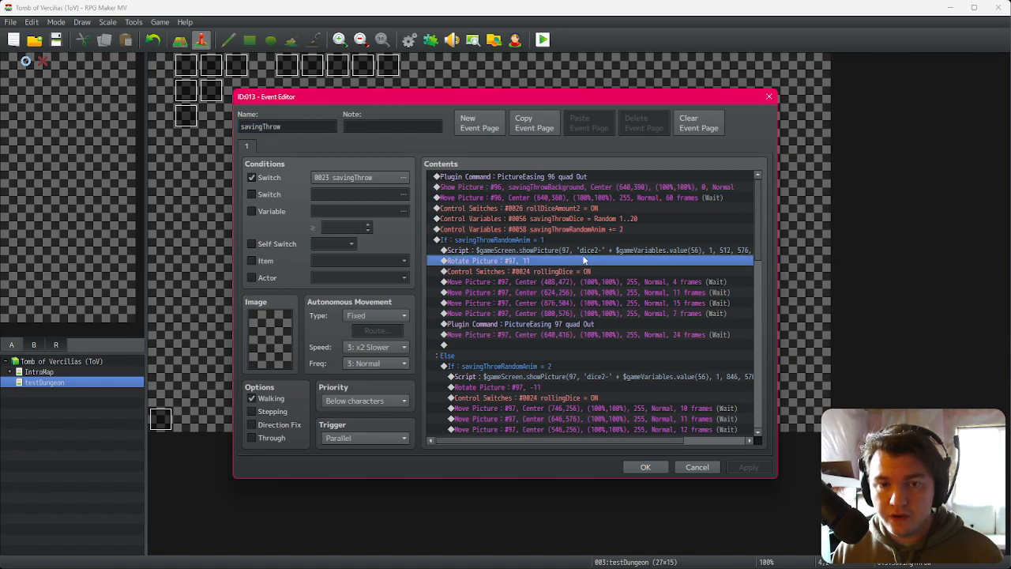
{"action": "double_click", "coordinate": [585, 260]}
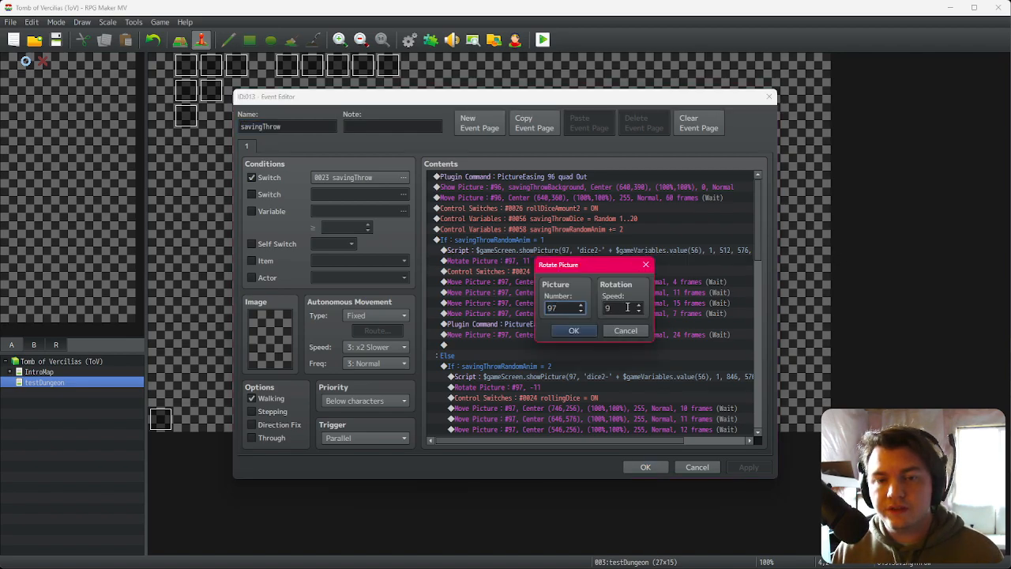
{"action": "left_click", "coordinate": [575, 331]}
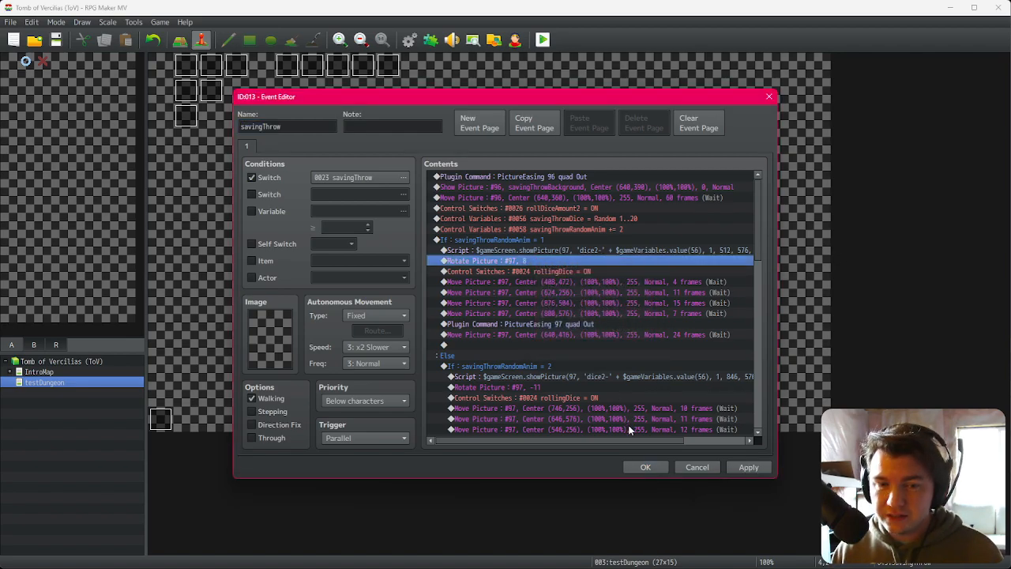
{"action": "key", "text": "Return"}
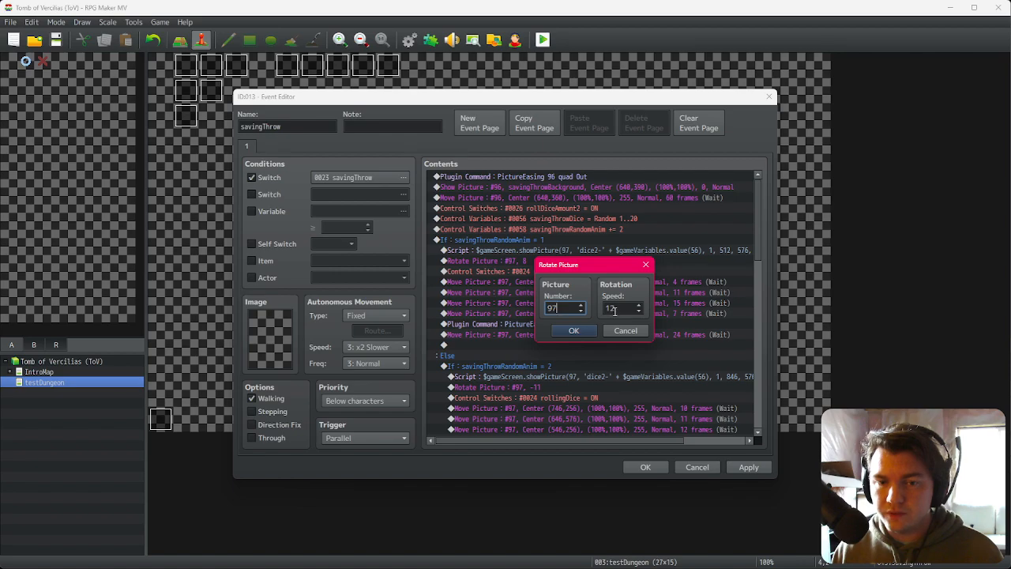
{"action": "double_click", "coordinate": [616, 308]}
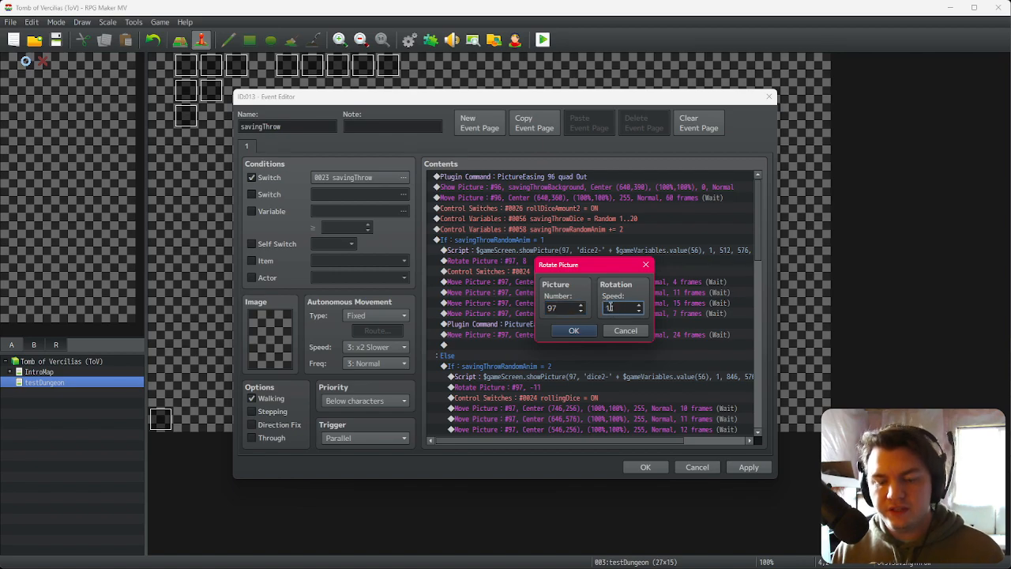
{"action": "left_click", "coordinate": [577, 331]}
Step: Set the Else branch's Rotate Picture speed for picture 97 to -8 and close the event editor
{"action": "scroll", "coordinate": [574, 329], "scroll_direction": "down", "scroll_amount": 1}
{"action": "left_click", "coordinate": [540, 326]}
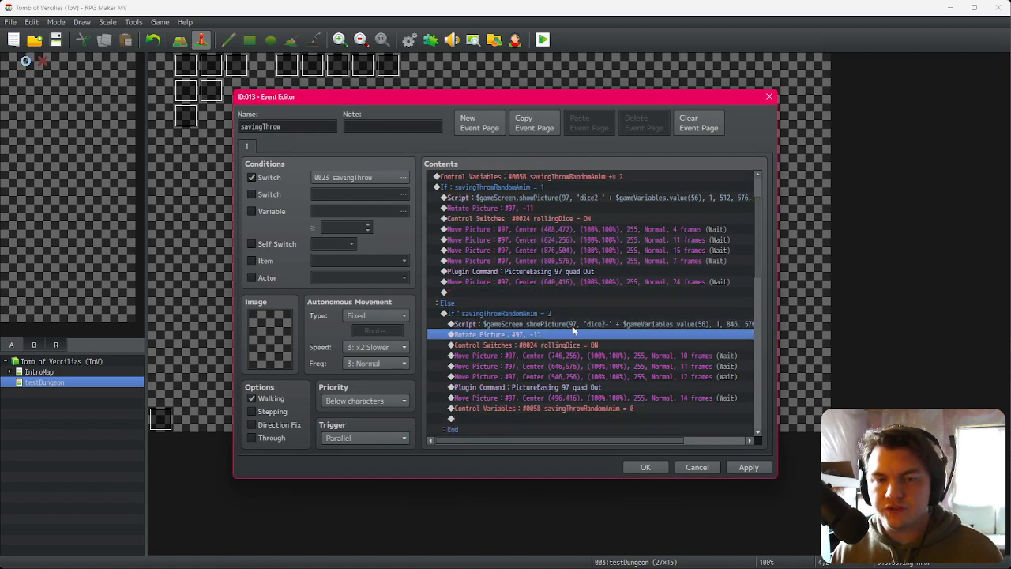
{"action": "double_click", "coordinate": [562, 334]}
{"action": "left_click", "coordinate": [563, 331]}
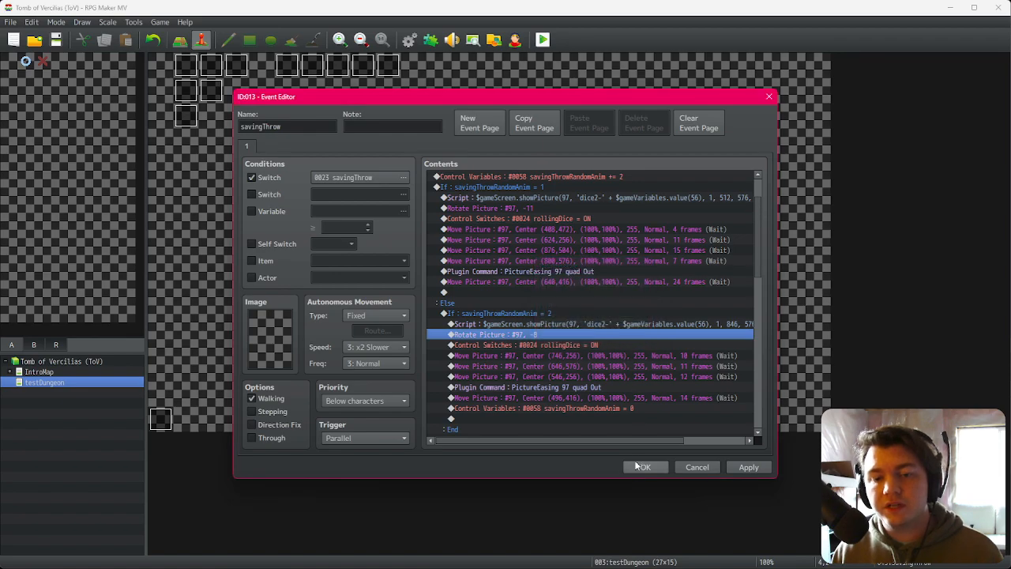
{"action": "left_click", "coordinate": [642, 466]}
Step: Playtest with changes saved, confirm the character, walk to the saving throw and close the game
{"action": "left_click", "coordinate": [543, 40]}
{"action": "left_click", "coordinate": [461, 309]}
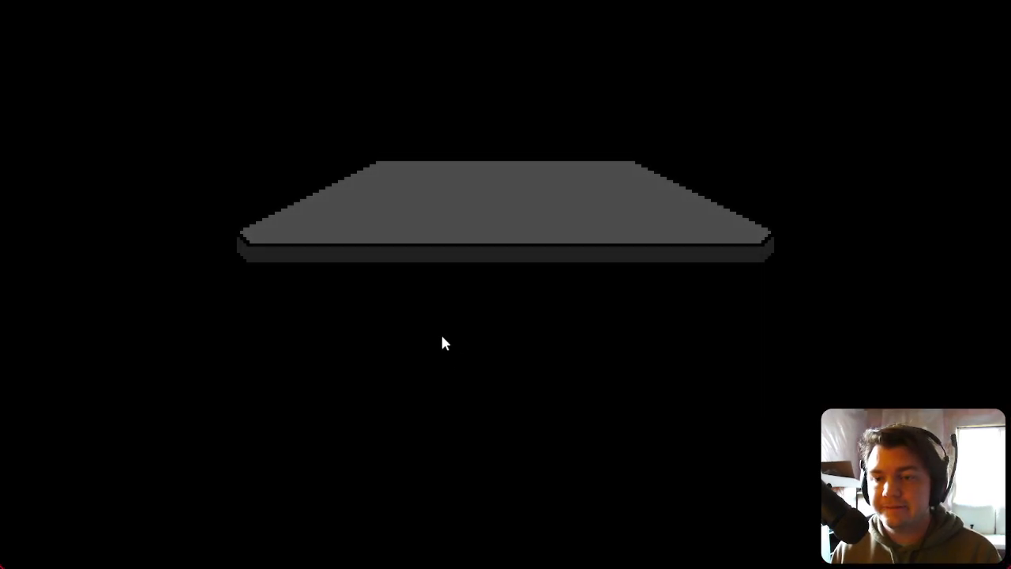
{"action": "left_click", "coordinate": [470, 365]}
{"action": "key", "text": "d"}
{"action": "key", "text": "w"}
{"action": "key", "text": "d"}
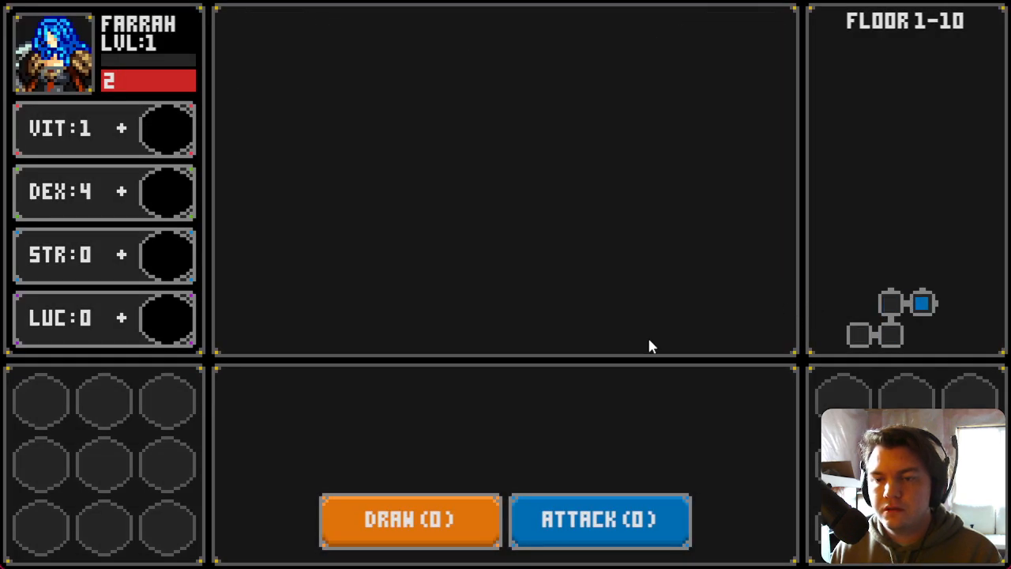
{"action": "key", "text": "d"}
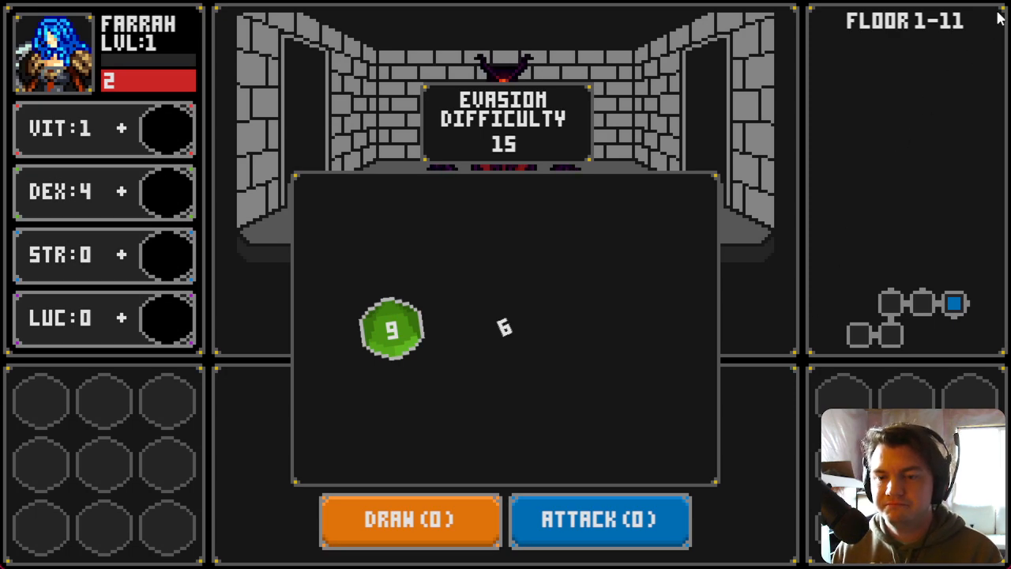
{"action": "key", "text": "alt+F4"}
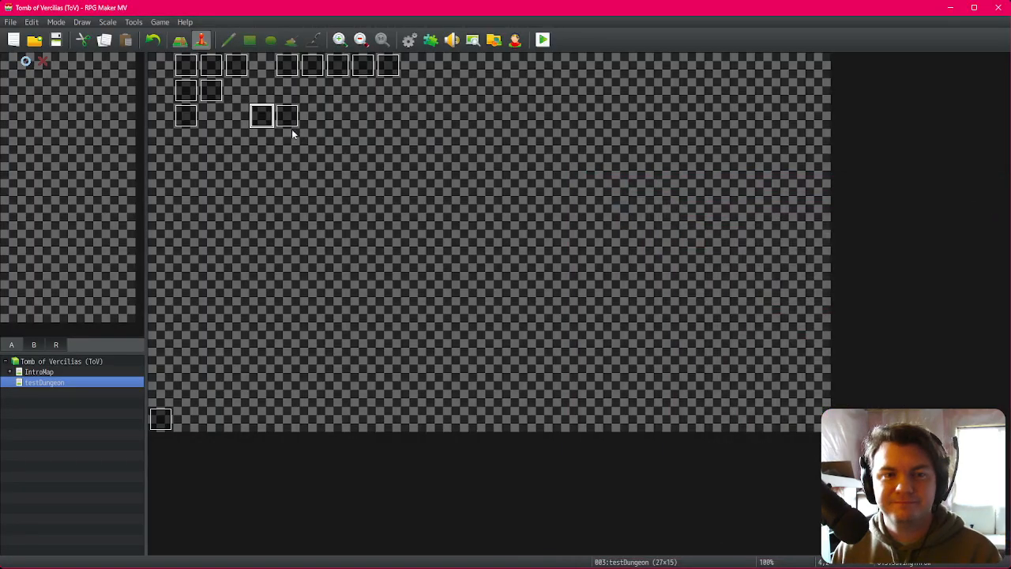
Step: Reopen the savingThrow event, set the Else branch's Rotate Picture speed to -4 and close the editor
{"action": "double_click", "coordinate": [264, 117]}
{"action": "double_click", "coordinate": [548, 387]}
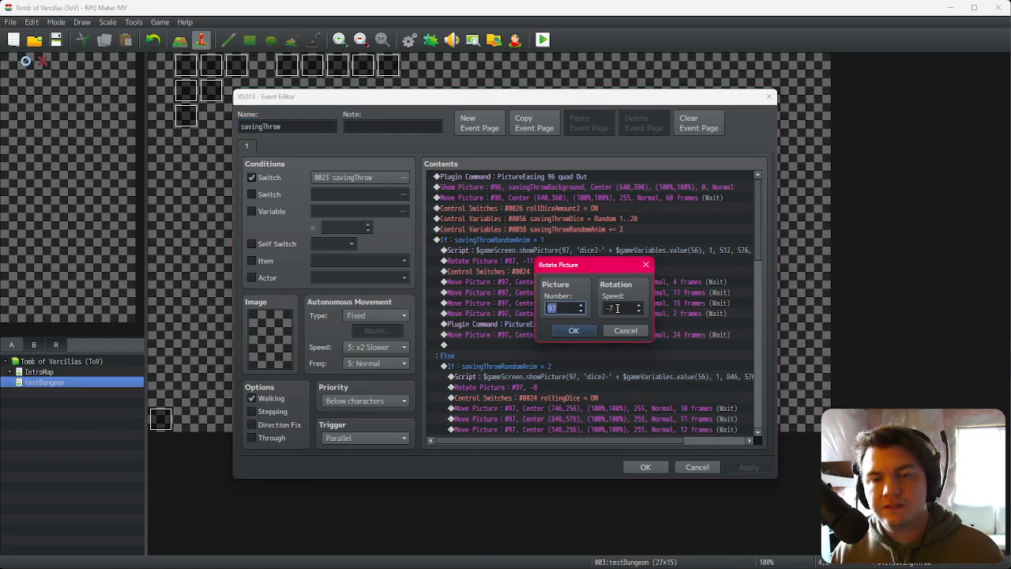
{"action": "left_click", "coordinate": [575, 331]}
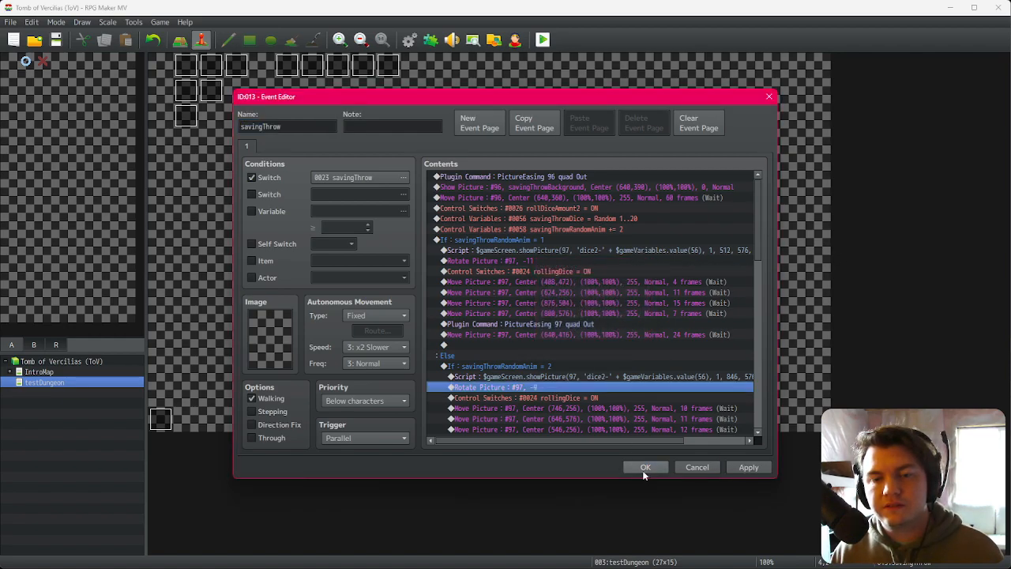
{"action": "left_click", "coordinate": [644, 468]}
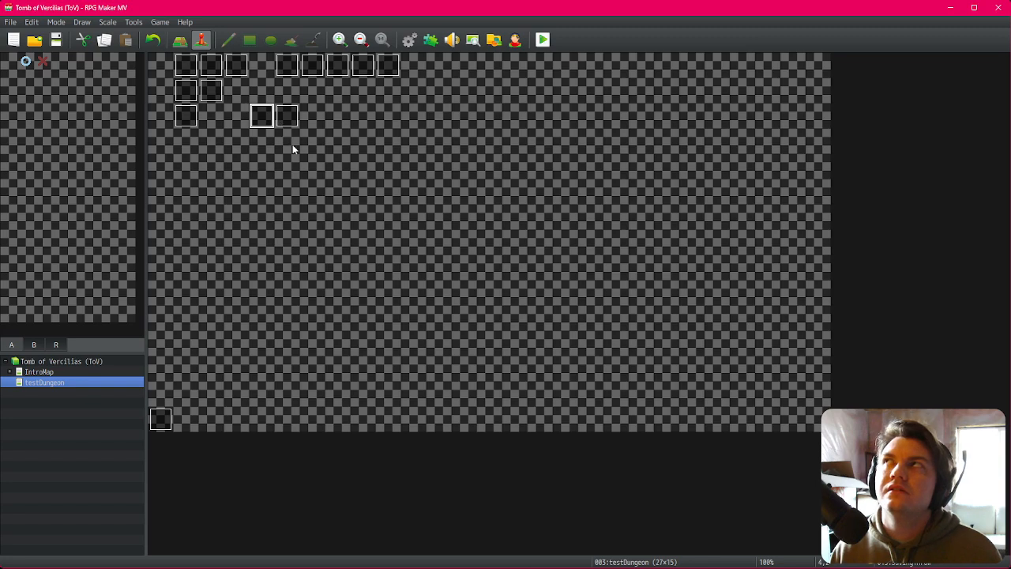
Step: Playtest with changes saved, confirm the character and walk to the saving throw
{"action": "left_click", "coordinate": [543, 39]}
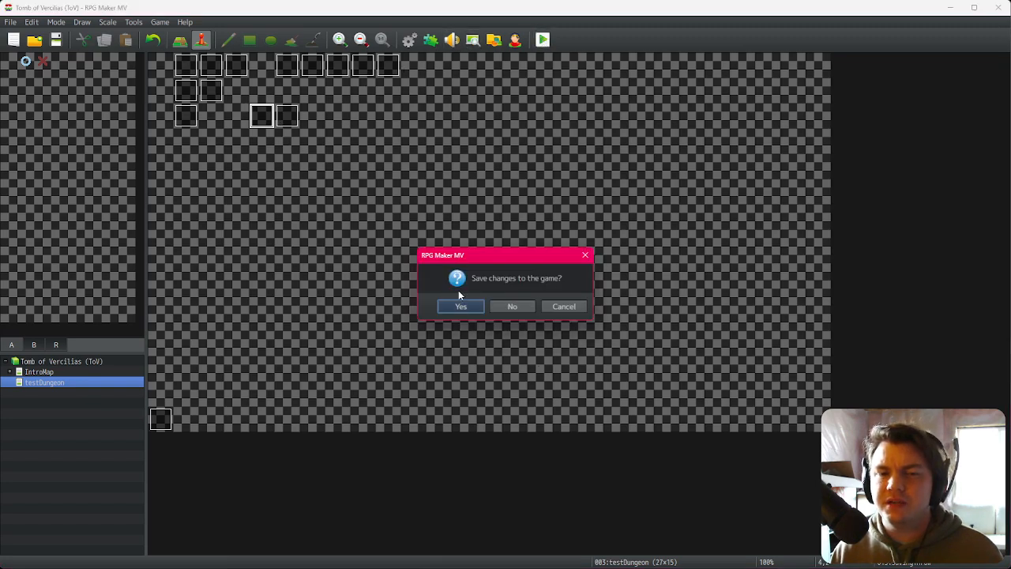
{"action": "left_click", "coordinate": [462, 306]}
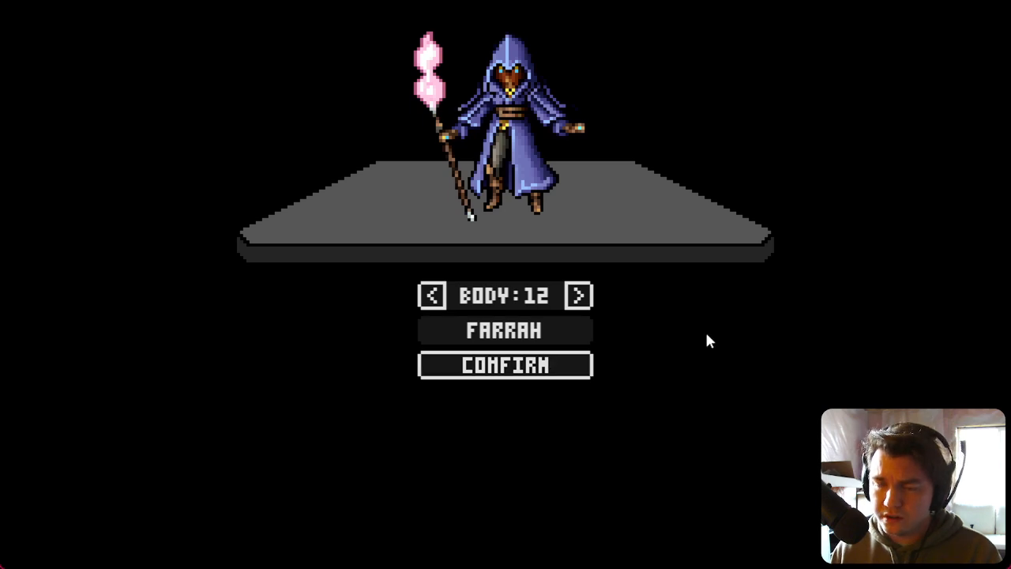
{"action": "key", "text": "Return"}
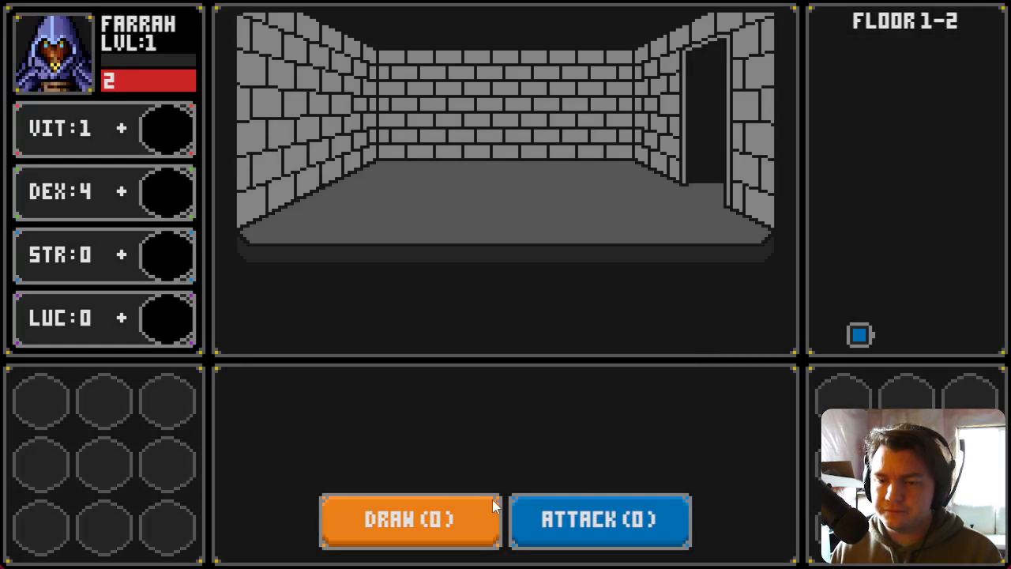
{"action": "key", "text": "d"}
{"action": "key", "text": "w"}
{"action": "key", "text": "d"}
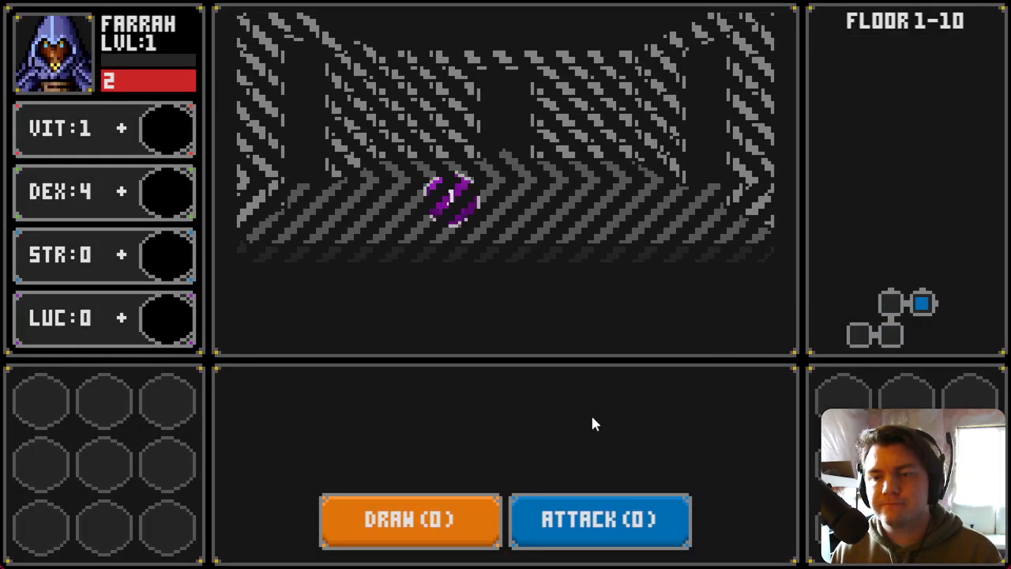
{"action": "key", "text": "d"}
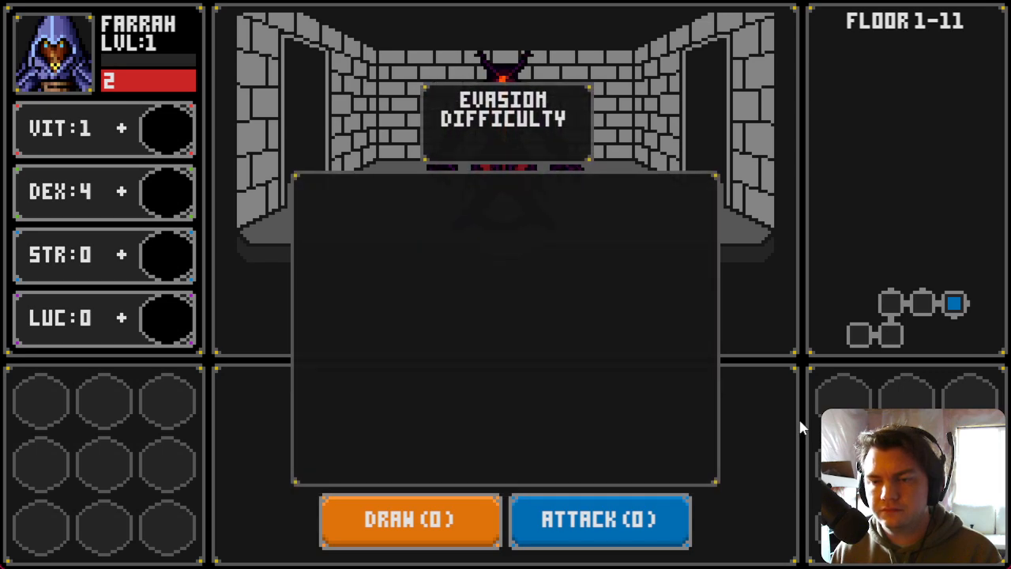
Step: Close the game, reopen the savingThrow event, set the Else branch's Rotate Picture speed to -5 and close the editor
{"action": "left_click", "coordinate": [1002, 2]}
{"action": "double_click", "coordinate": [266, 116]}
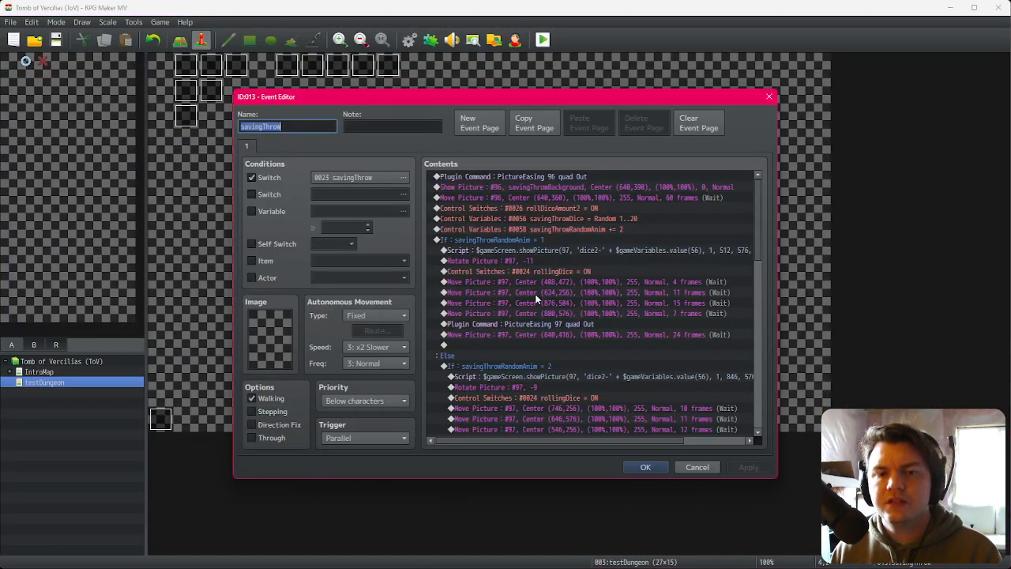
{"action": "scroll", "coordinate": [579, 366], "scroll_direction": "down", "scroll_amount": 1}
{"action": "left_click", "coordinate": [561, 365]}
{"action": "double_click", "coordinate": [561, 366]}
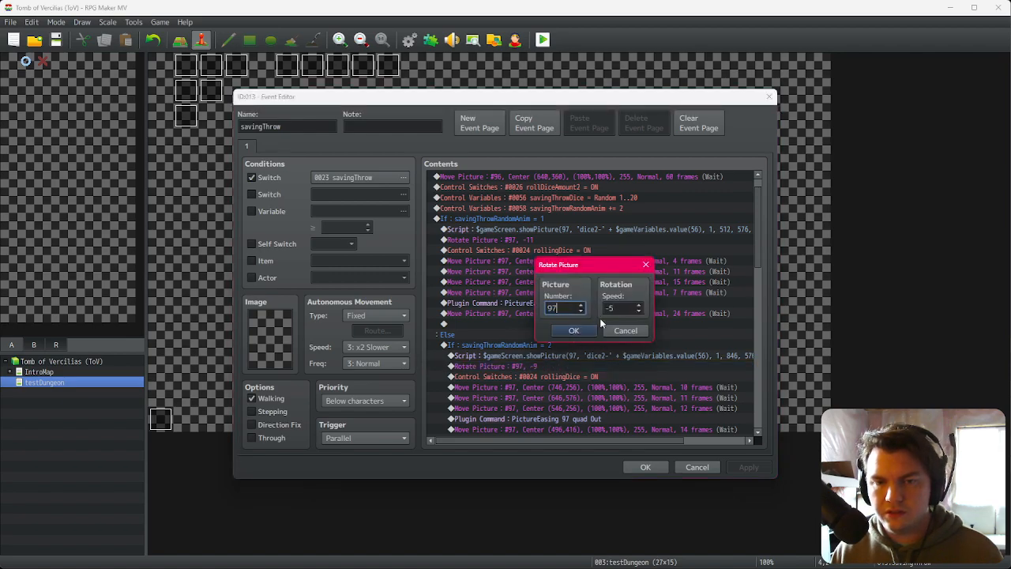
{"action": "left_click", "coordinate": [582, 330]}
{"action": "left_click", "coordinate": [637, 467]}
Step: Playtest again with changes saved, confirm the character and walk to the saving throw dice roll
{"action": "left_click", "coordinate": [542, 41]}
{"action": "left_click", "coordinate": [476, 306]}
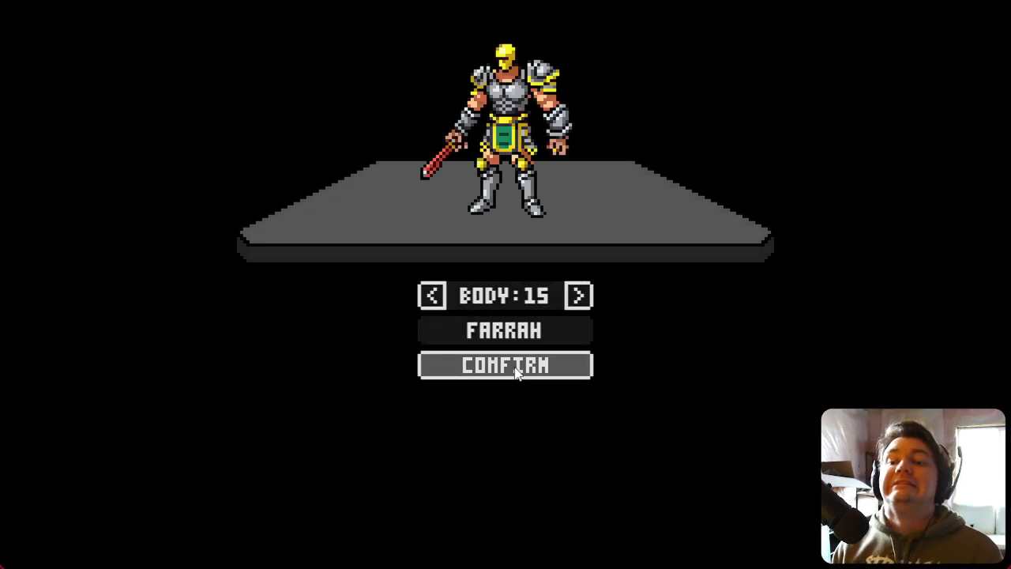
{"action": "left_click", "coordinate": [515, 369]}
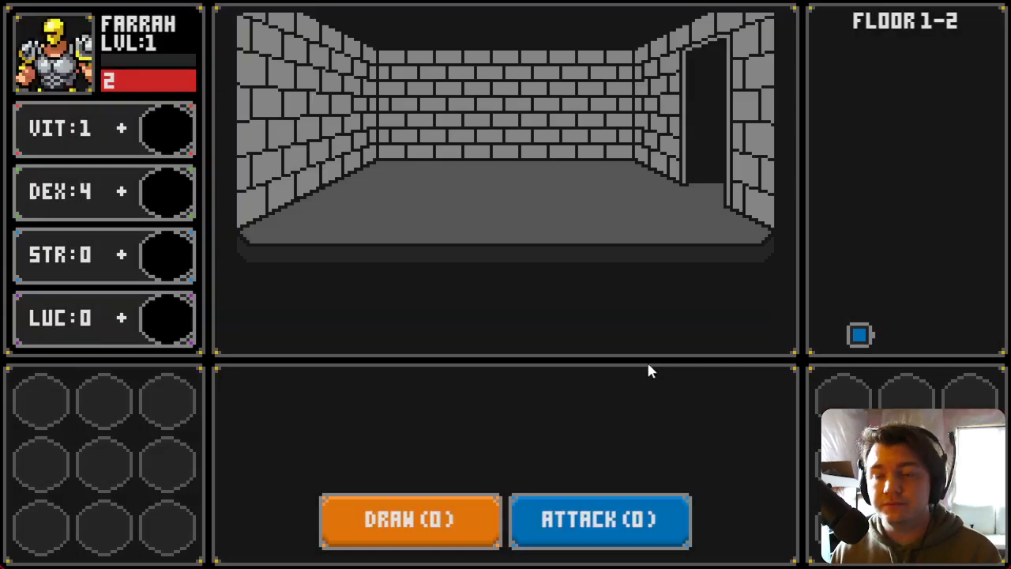
{"action": "key", "text": "Right"}
{"action": "key", "text": "Up"}
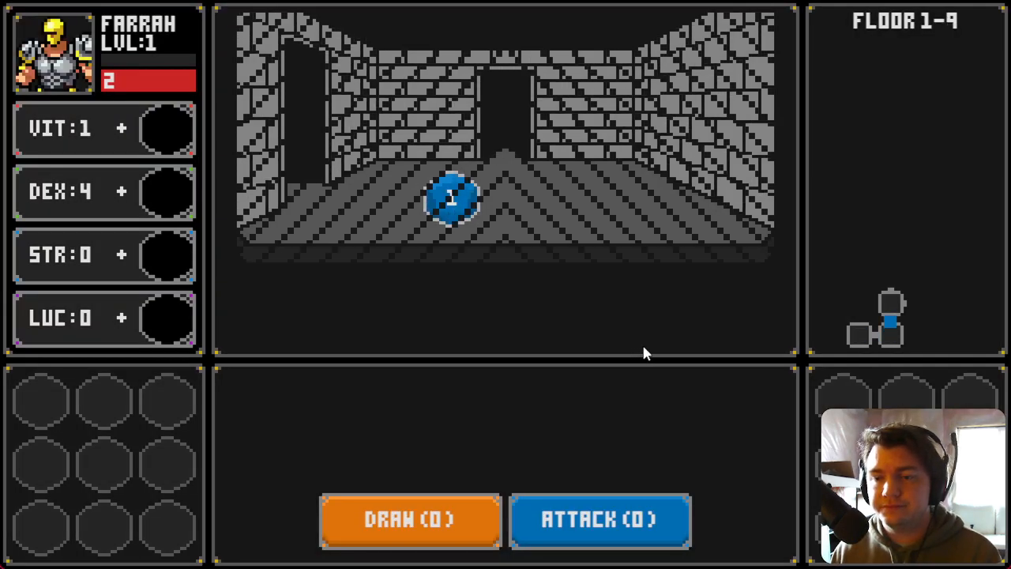
{"action": "key", "text": "Right"}
{"action": "key", "text": "Right"}
{"action": "key", "text": "Right"}
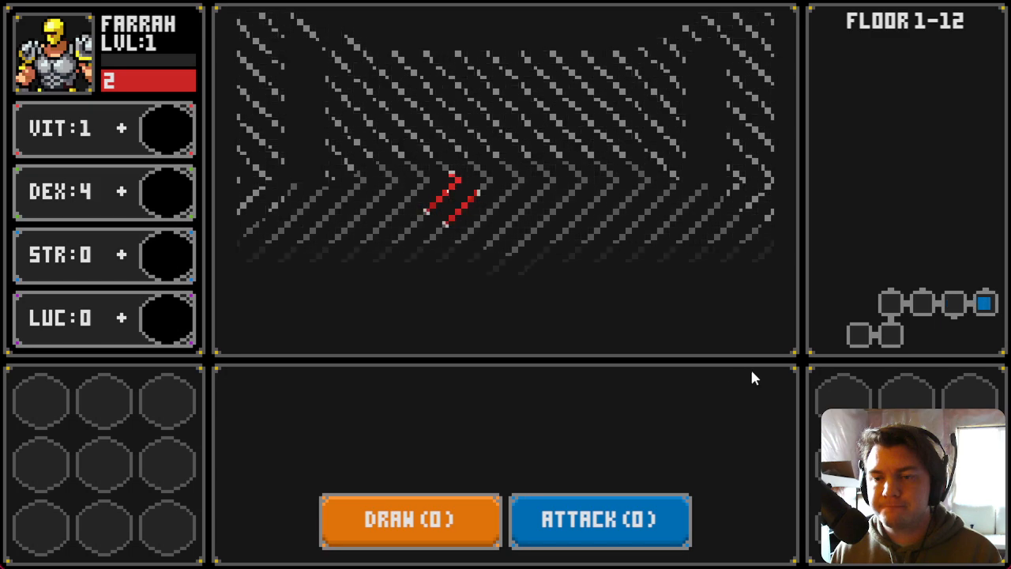
{"action": "key", "text": "Up"}
{"action": "key", "text": "Up"}
{"action": "key", "text": "Up"}
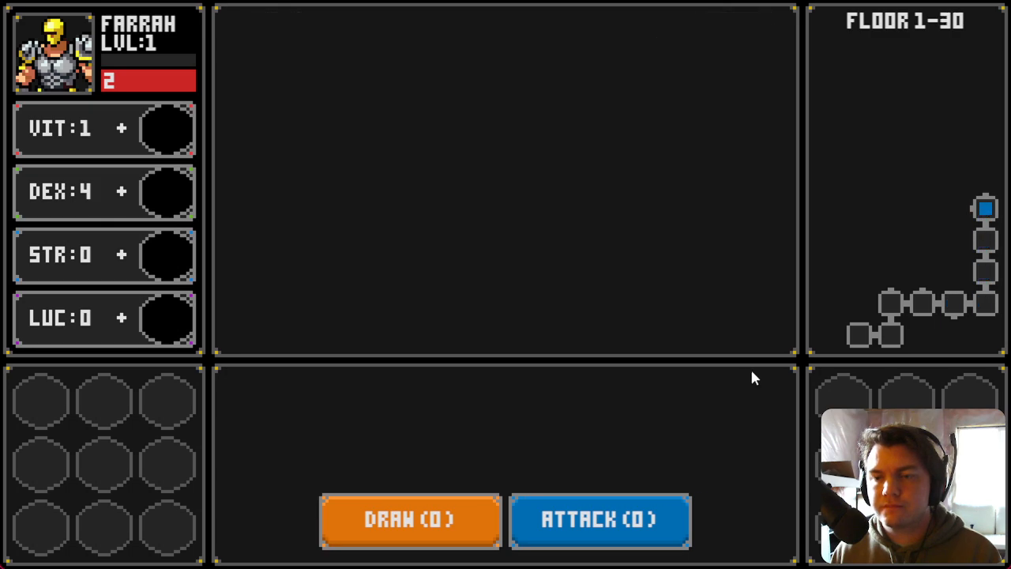
{"action": "key", "text": "Up"}
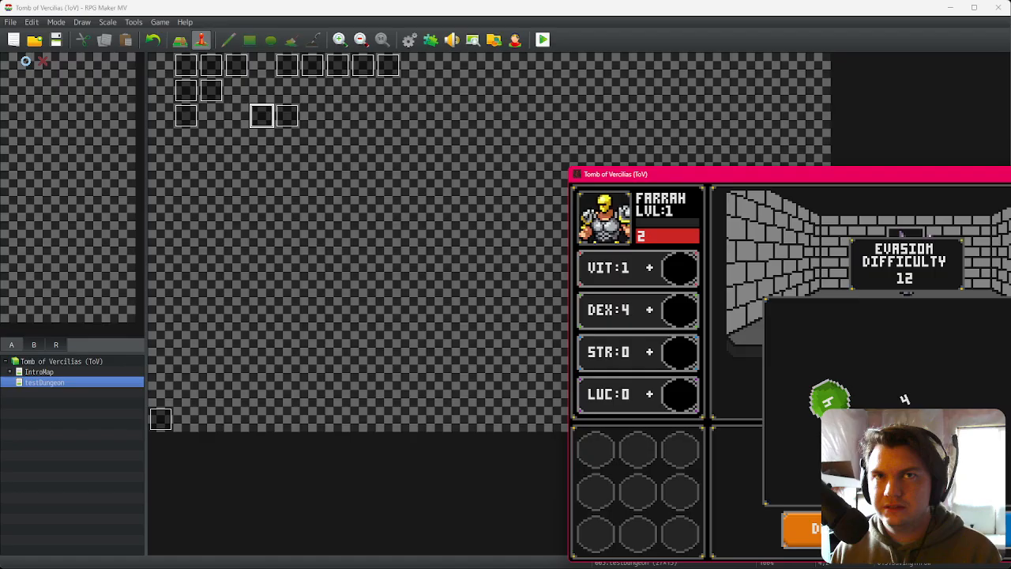
Step: Reopen the savingThrow event and set the Else branch's Rotate Picture speed for picture 97 to -6, then close the editor
{"action": "left_click", "coordinate": [281, 118]}
{"action": "double_click", "coordinate": [261, 118]}
{"action": "double_click", "coordinate": [535, 394]}
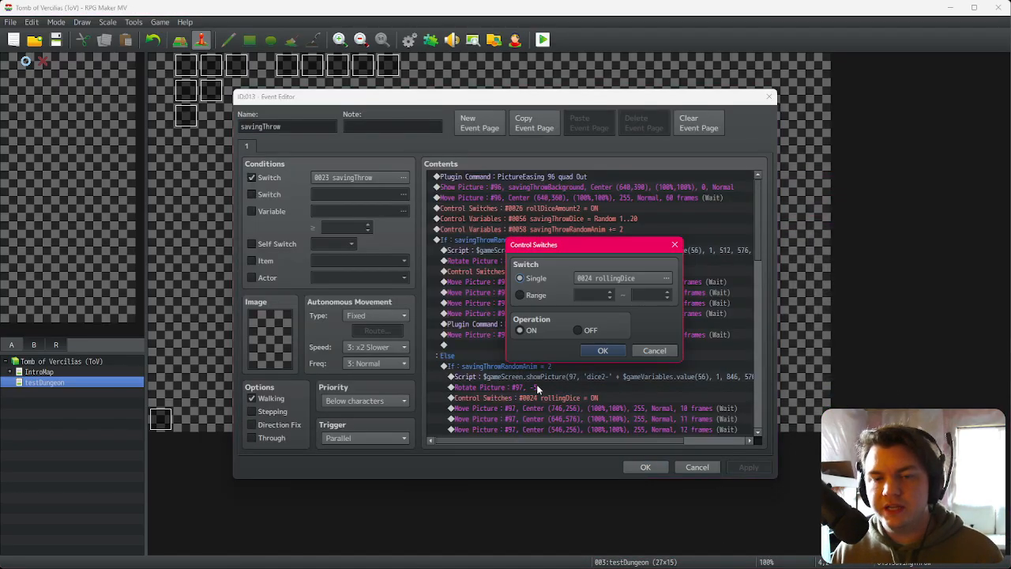
{"action": "key", "text": "Escape"}
{"action": "double_click", "coordinate": [538, 385]}
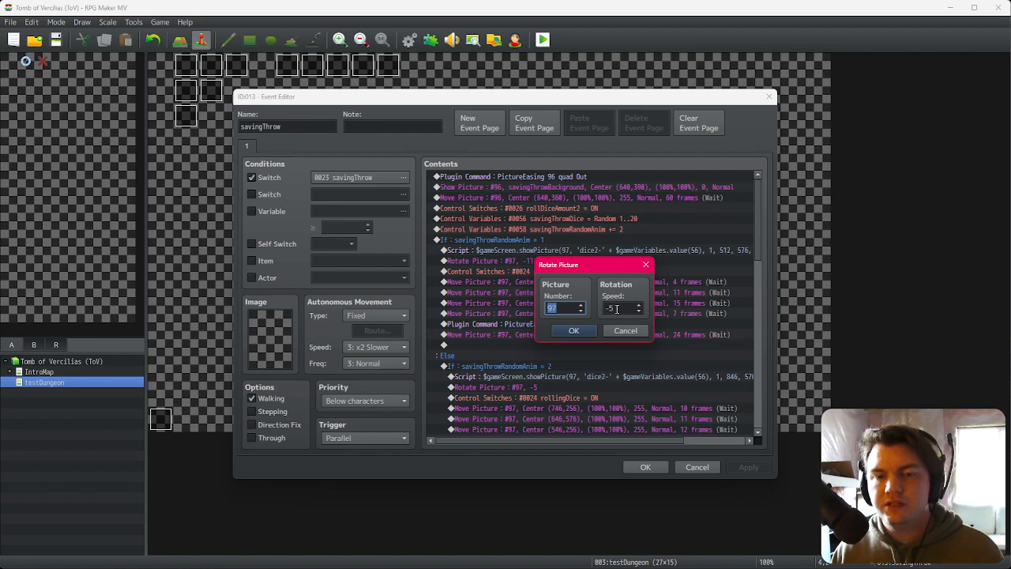
{"action": "left_click", "coordinate": [577, 333]}
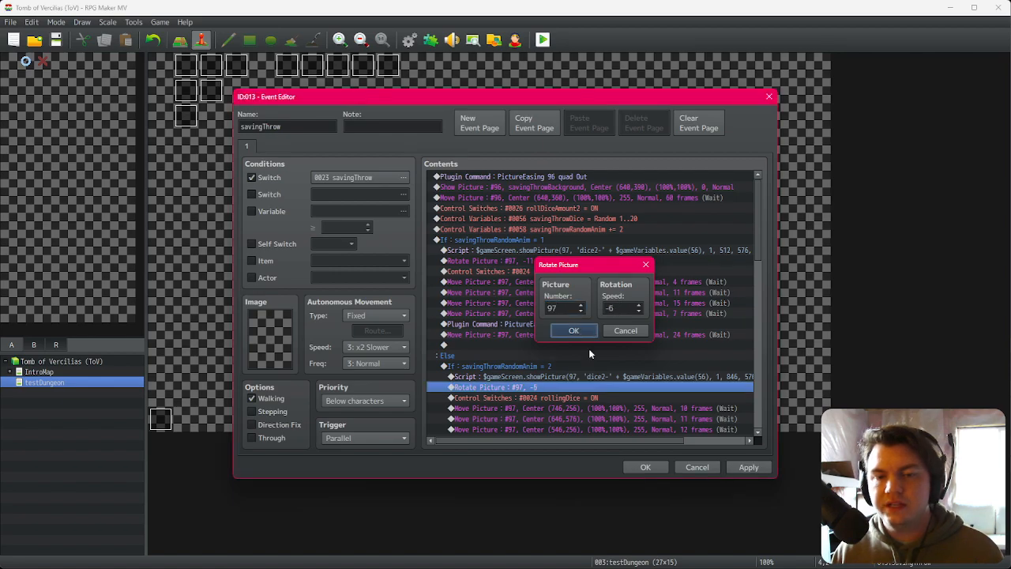
{"action": "left_click", "coordinate": [640, 466]}
Step: Playtest with changes saved, confirm the character and walk to the saving throw
{"action": "left_click", "coordinate": [542, 40]}
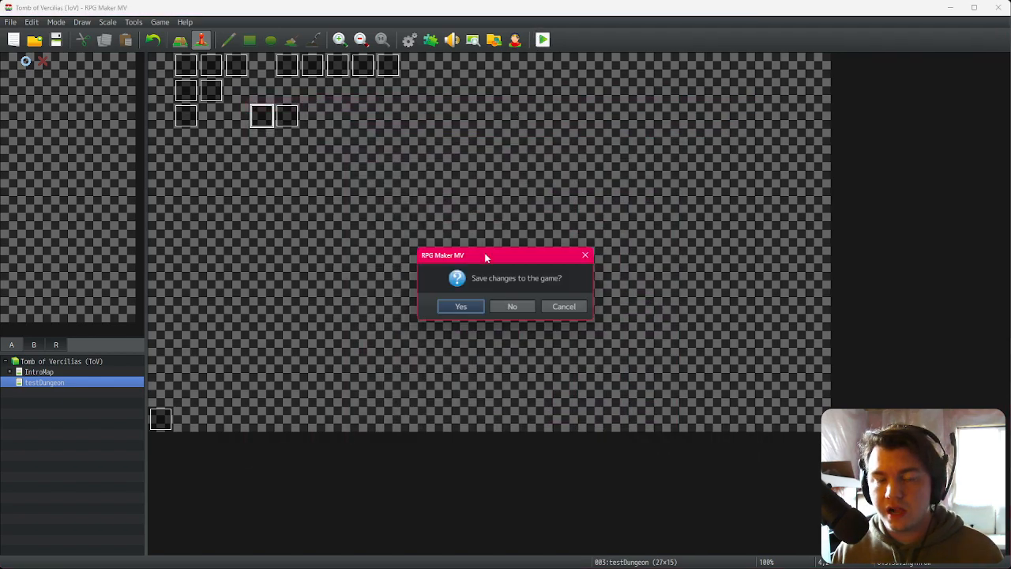
{"action": "left_click", "coordinate": [474, 307]}
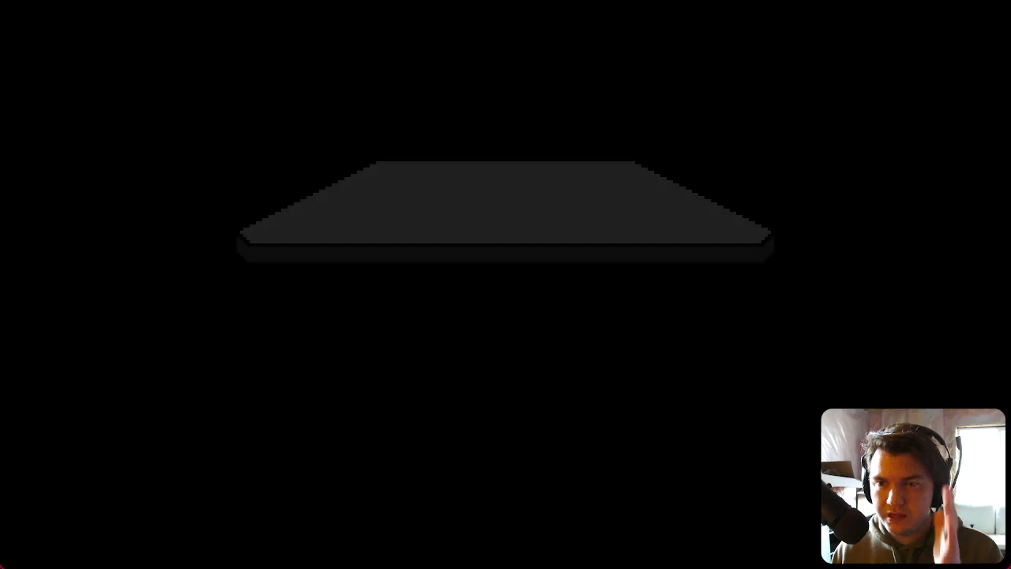
{"action": "left_click", "coordinate": [489, 376]}
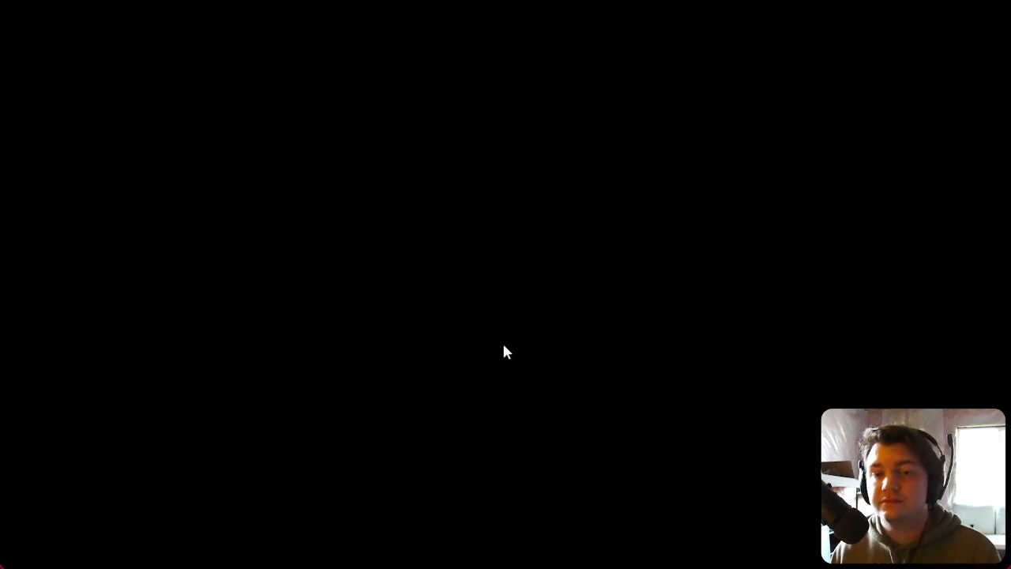
{"action": "key", "text": "d"}
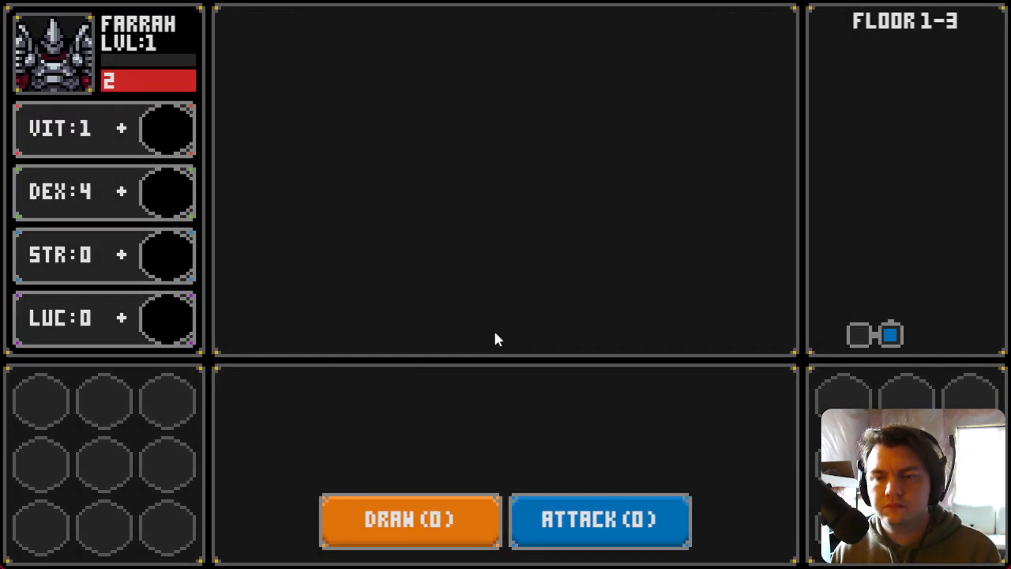
{"action": "key", "text": "w"}
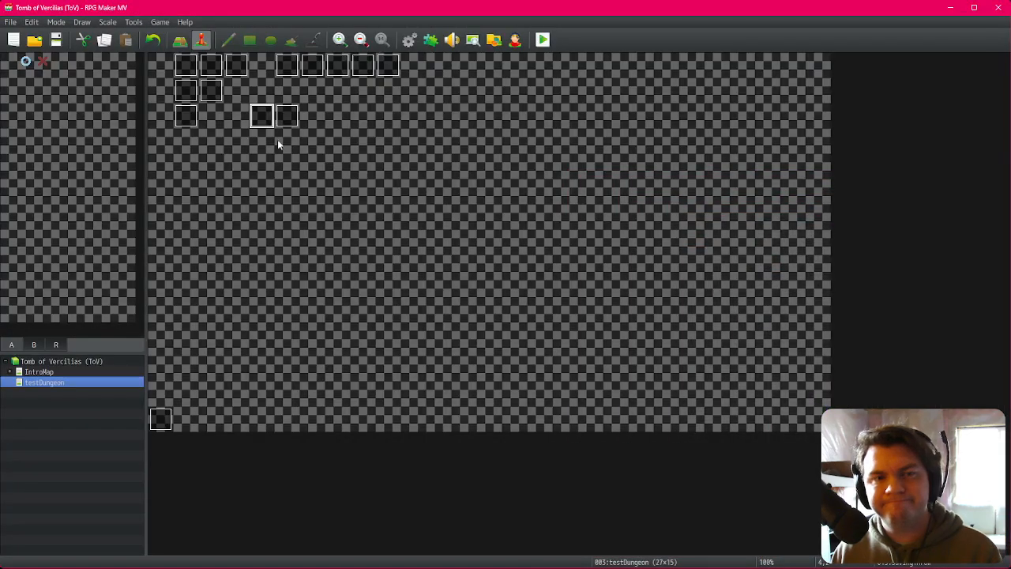
Step: Reopen the savingThrow event, set the Else branch's Rotate Picture speed to -4 and close the editor
{"action": "double_click", "coordinate": [267, 122]}
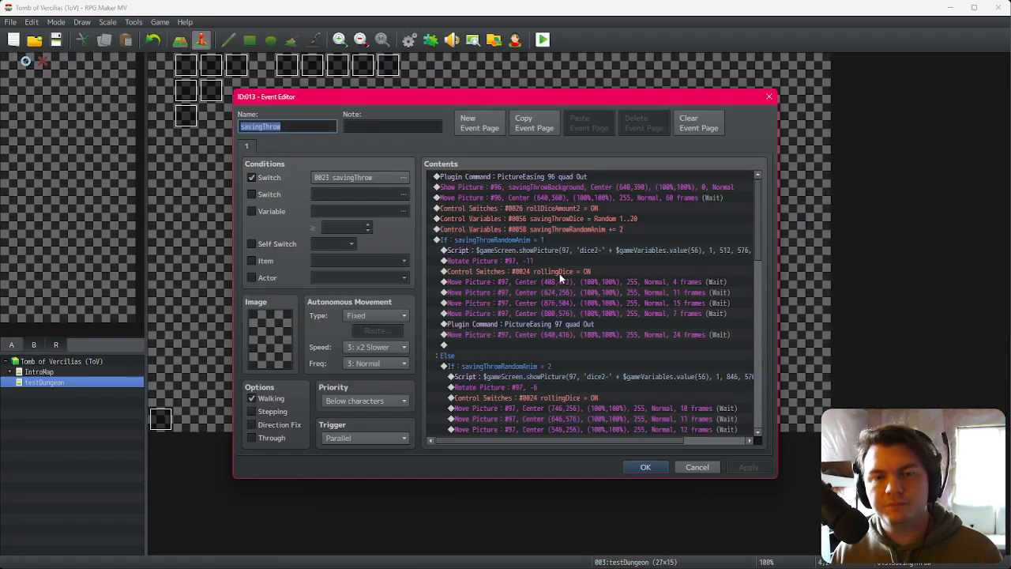
{"action": "double_click", "coordinate": [505, 387]}
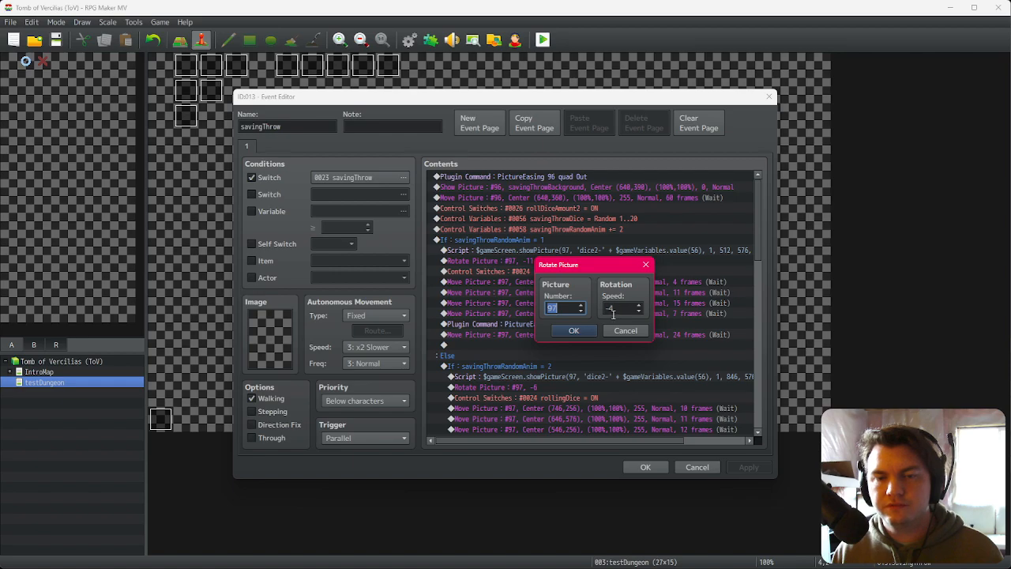
{"action": "left_click", "coordinate": [585, 330]}
{"action": "left_click", "coordinate": [642, 469]}
Step: Playtest with changes saved, confirm the character, walk to the saving throw and close the game
{"action": "left_click", "coordinate": [540, 41]}
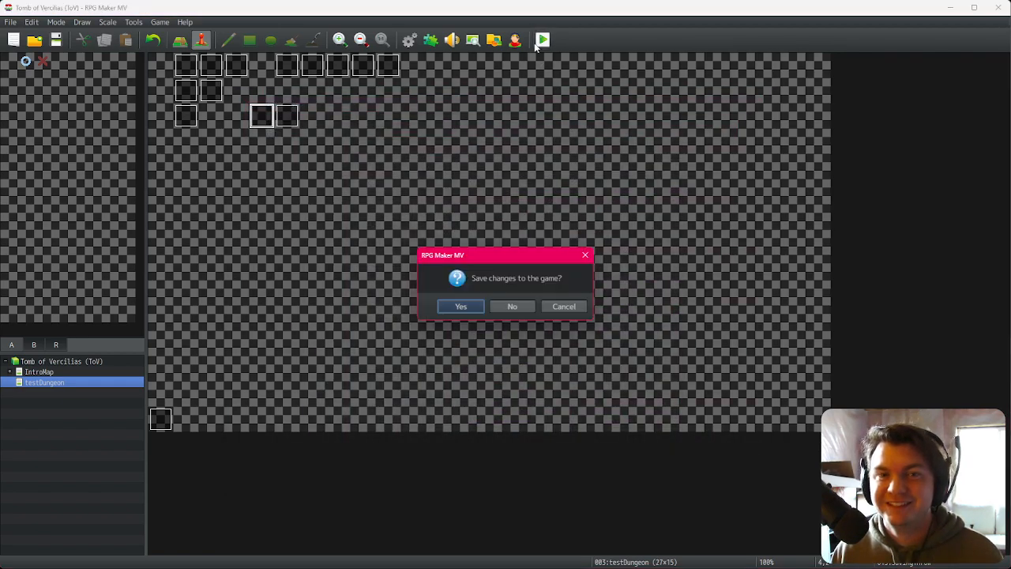
{"action": "left_click", "coordinate": [463, 305]}
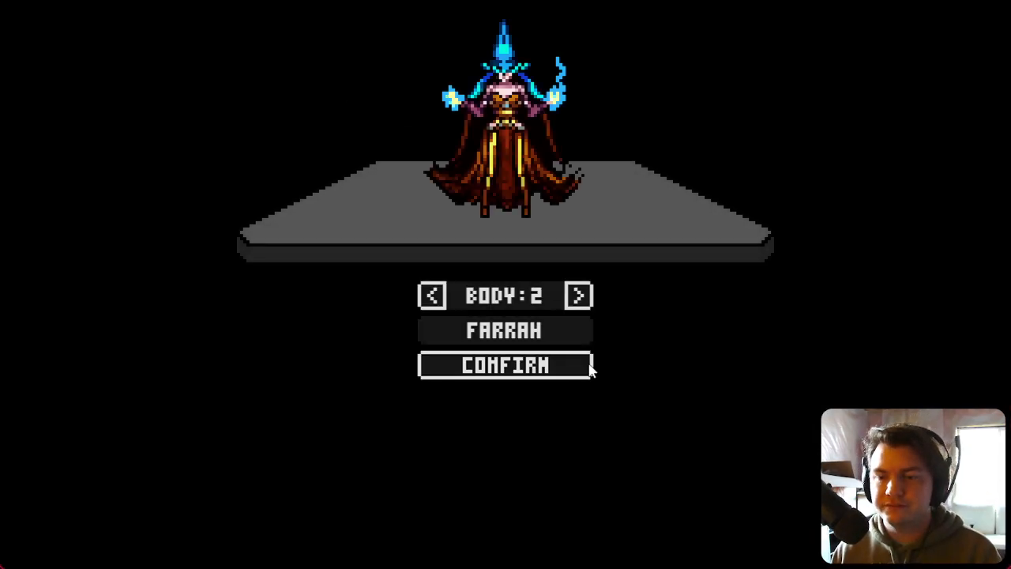
{"action": "left_click", "coordinate": [553, 372]}
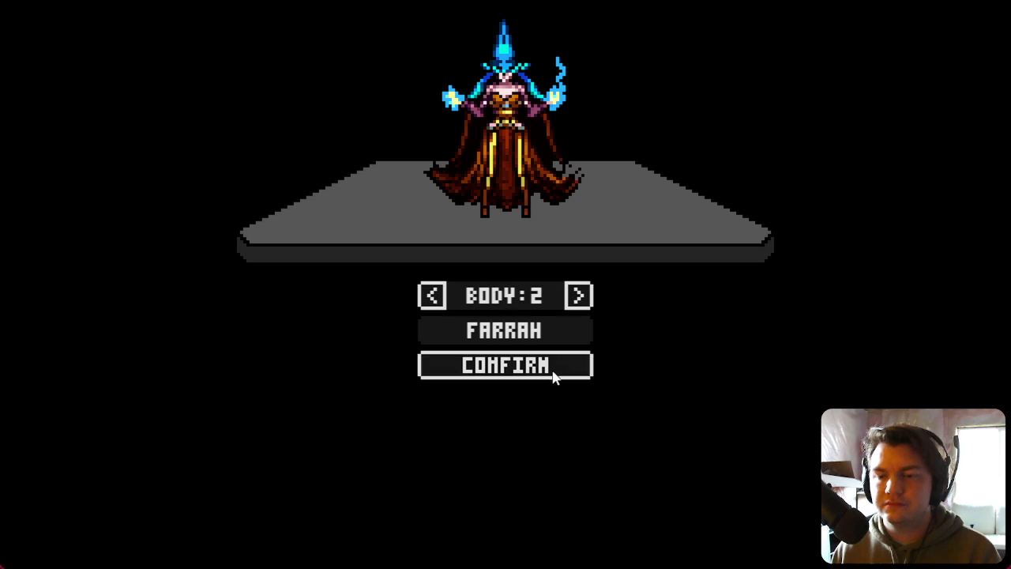
{"action": "key", "text": "d"}
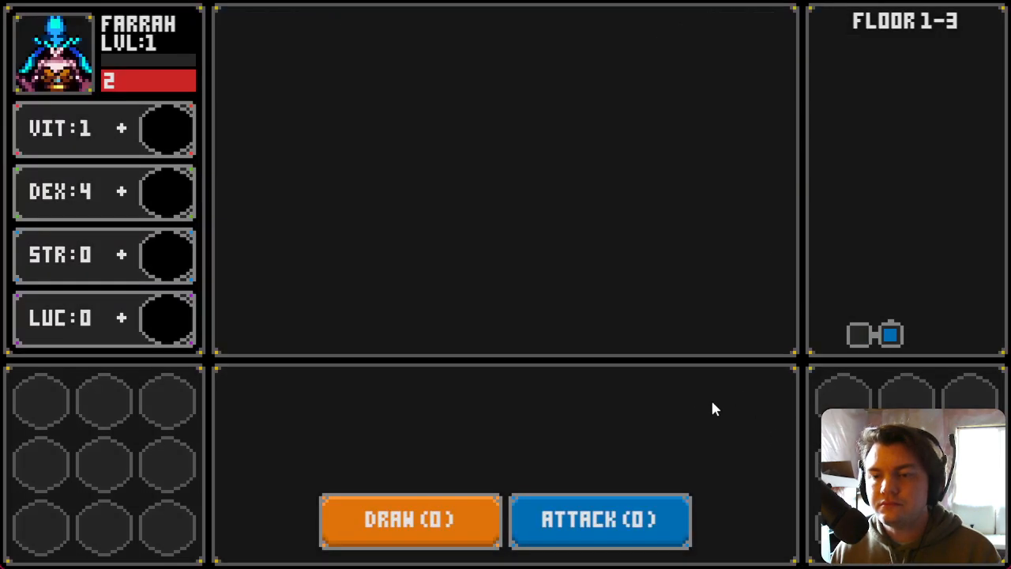
{"action": "key", "text": "w"}
{"action": "key", "text": "d"}
{"action": "key", "text": "d"}
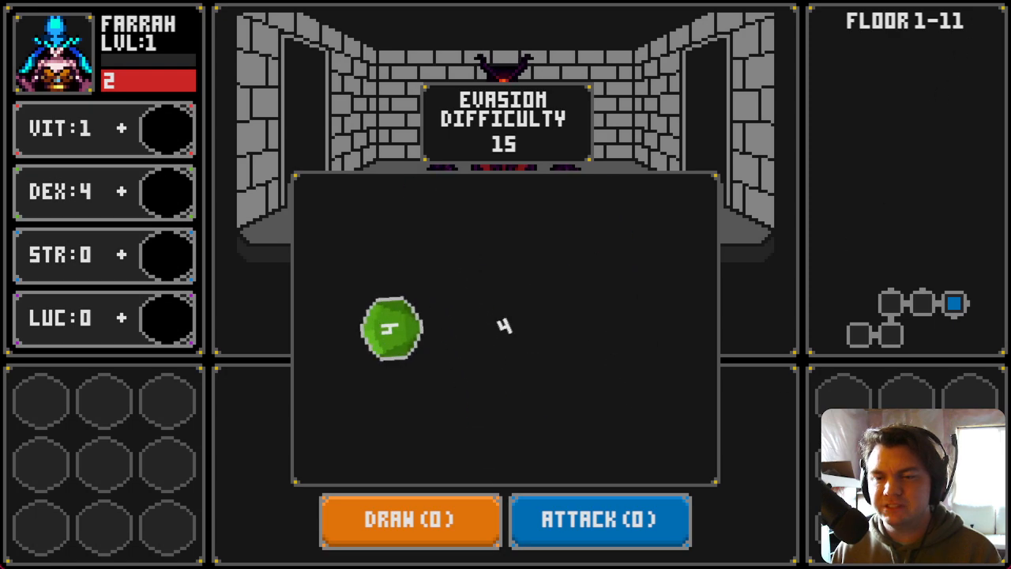
{"action": "key", "text": "alt+F4"}
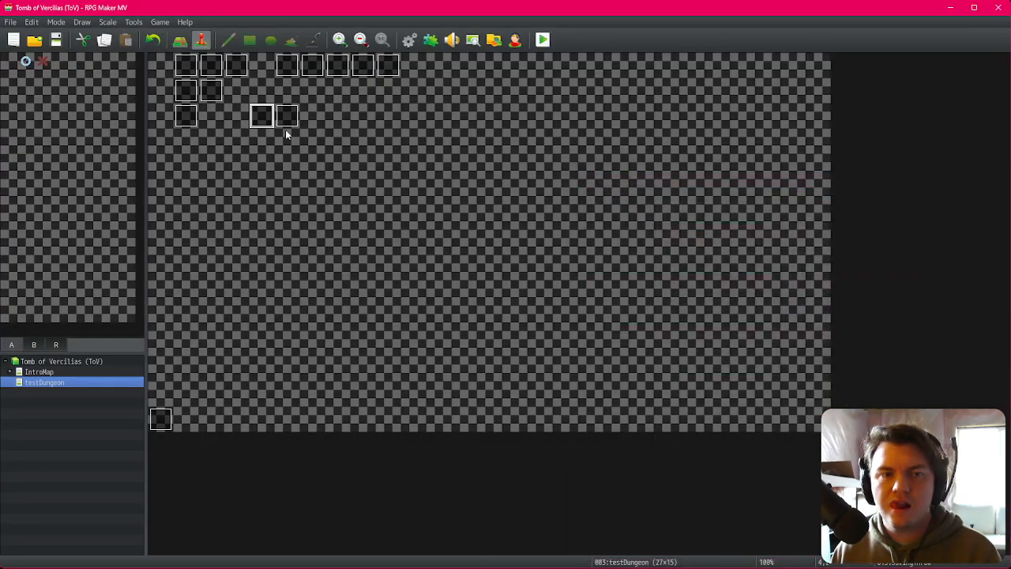
Step: Reopen the savingThrow event, set the Else branch's Rotate Picture speed to -5 and close the editor
{"action": "double_click", "coordinate": [255, 113]}
{"action": "double_click", "coordinate": [575, 387]}
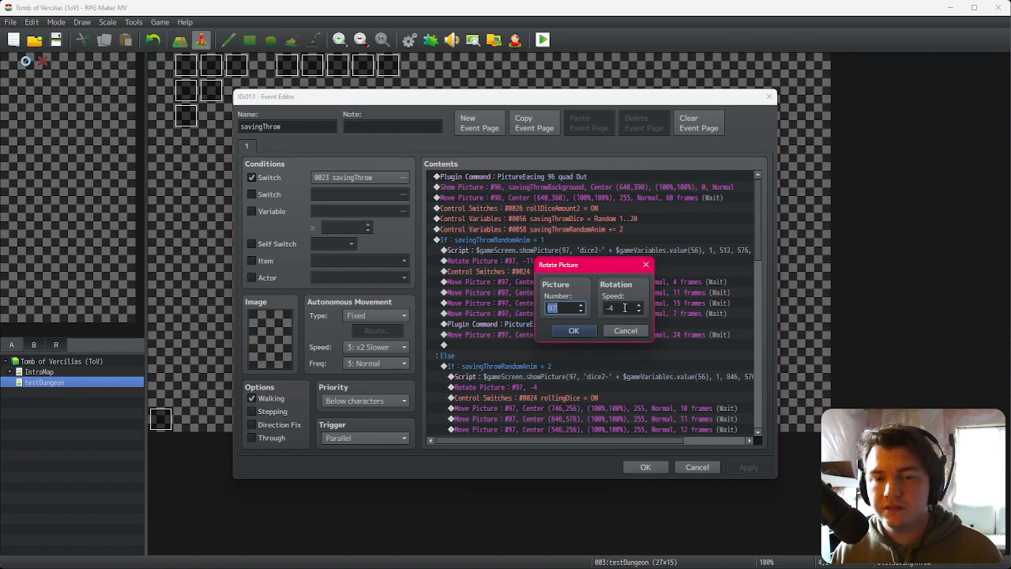
{"action": "left_click", "coordinate": [574, 330]}
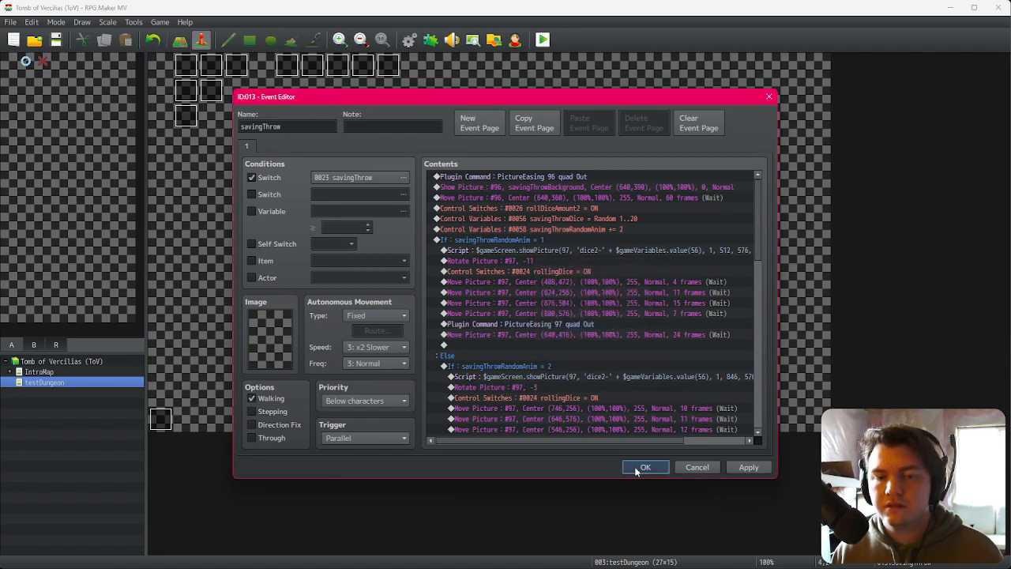
{"action": "left_click", "coordinate": [644, 467]}
Step: Playtest with changes saved, confirm the character and walk to the saving throw dice roll
{"action": "key", "text": "alt+F4"}
{"action": "left_click", "coordinate": [461, 306]}
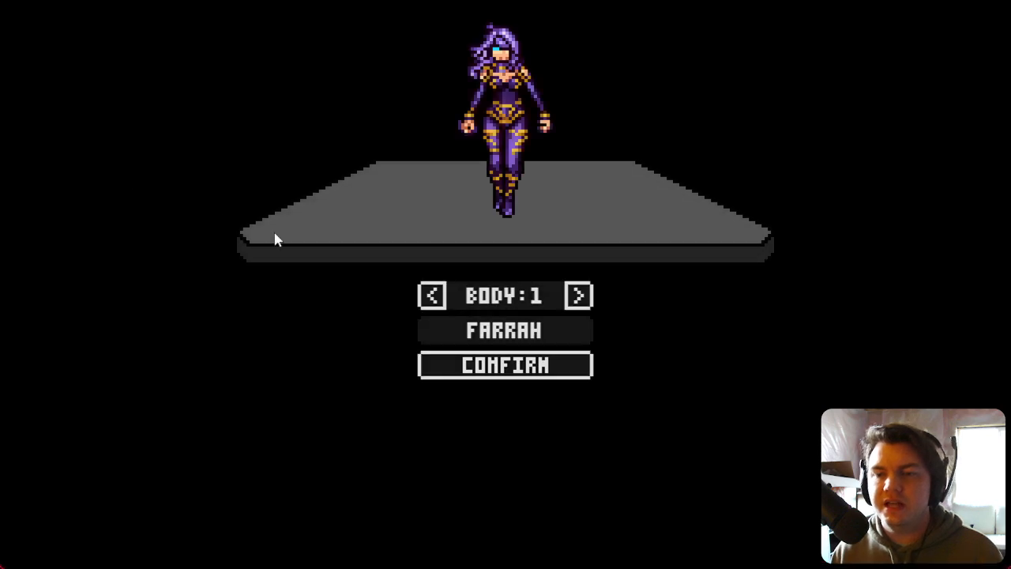
{"action": "left_click", "coordinate": [497, 372]}
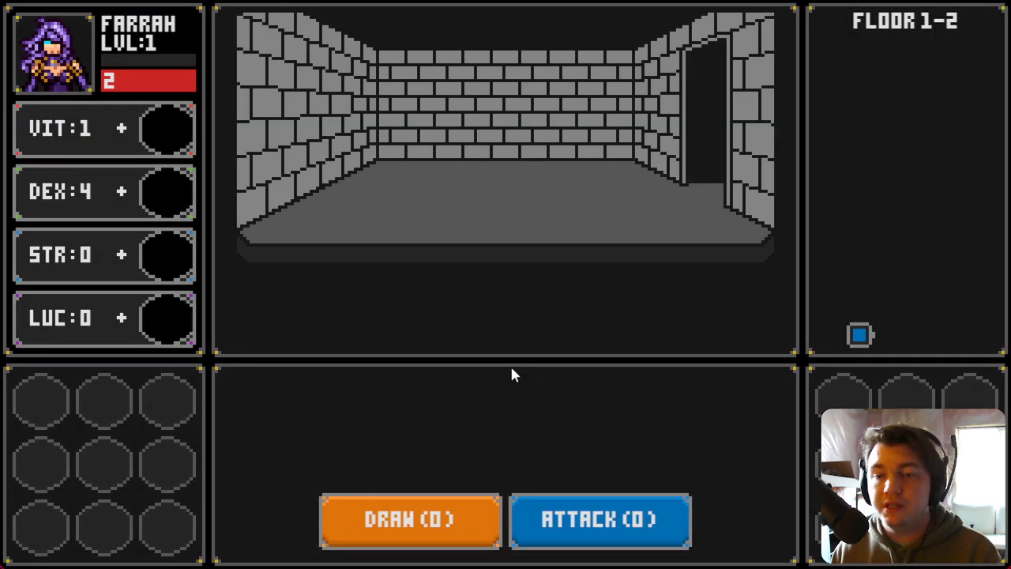
{"action": "key", "text": "d"}
{"action": "key", "text": "w"}
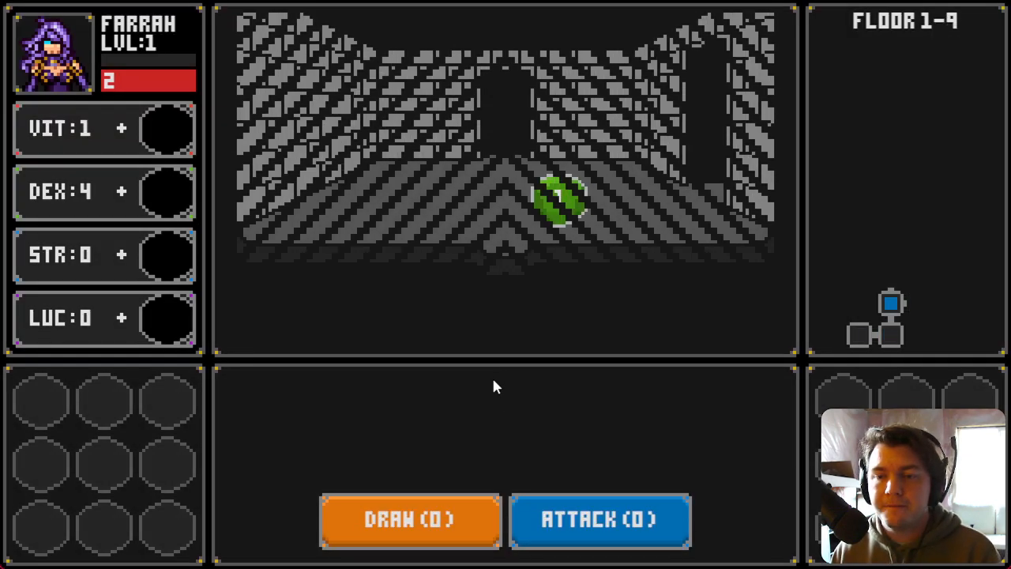
{"action": "key", "text": "d"}
{"action": "key", "text": "d"}
{"action": "key", "text": "s"}
{"action": "key", "text": "w"}
{"action": "key", "text": "d"}
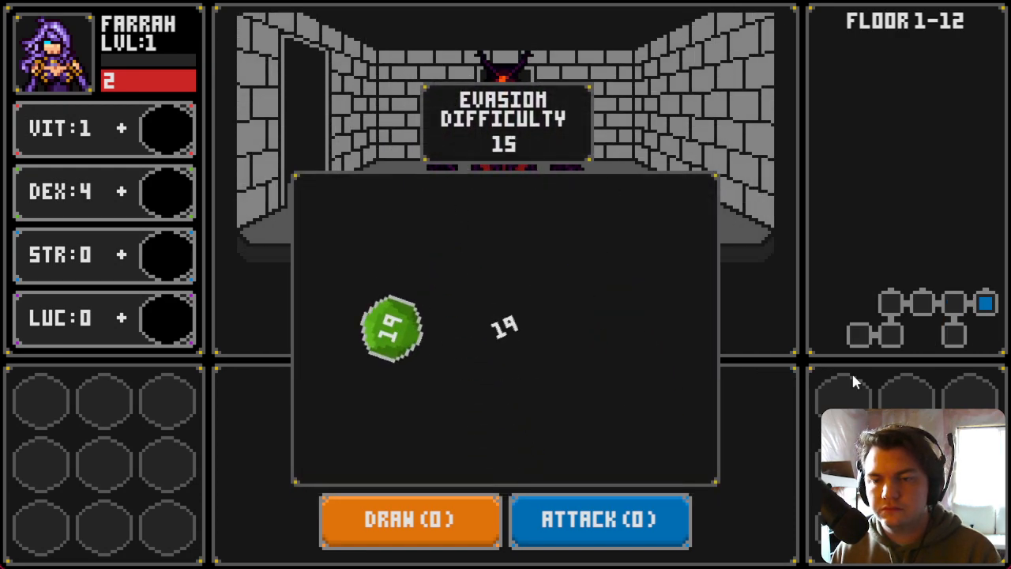
Step: Close the game, reopen the savingThrow event, set the Else branch's Rotate Picture speed to -2 and close the editor
{"action": "key", "text": "alt+F4"}
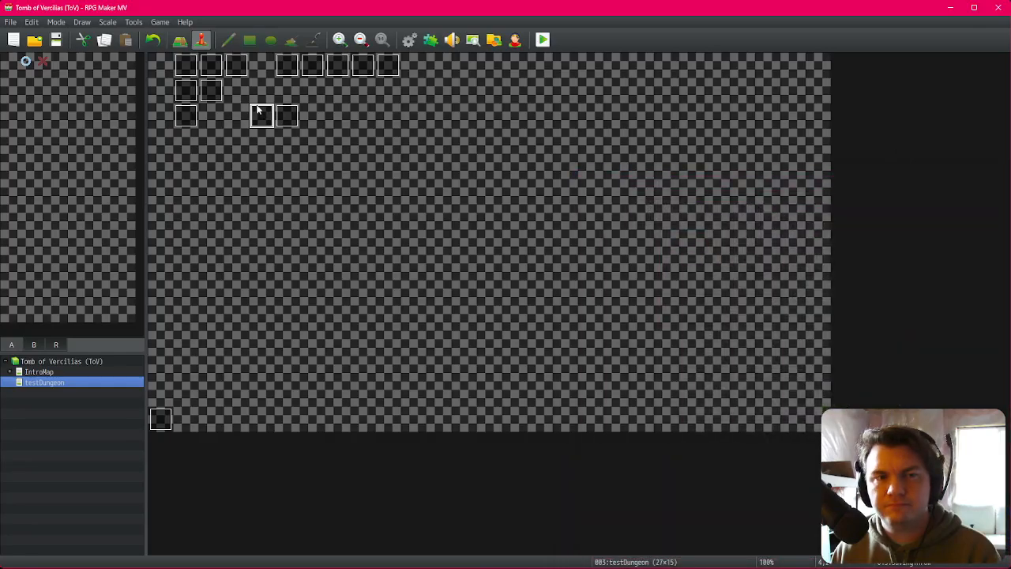
{"action": "double_click", "coordinate": [257, 110]}
{"action": "double_click", "coordinate": [563, 386]}
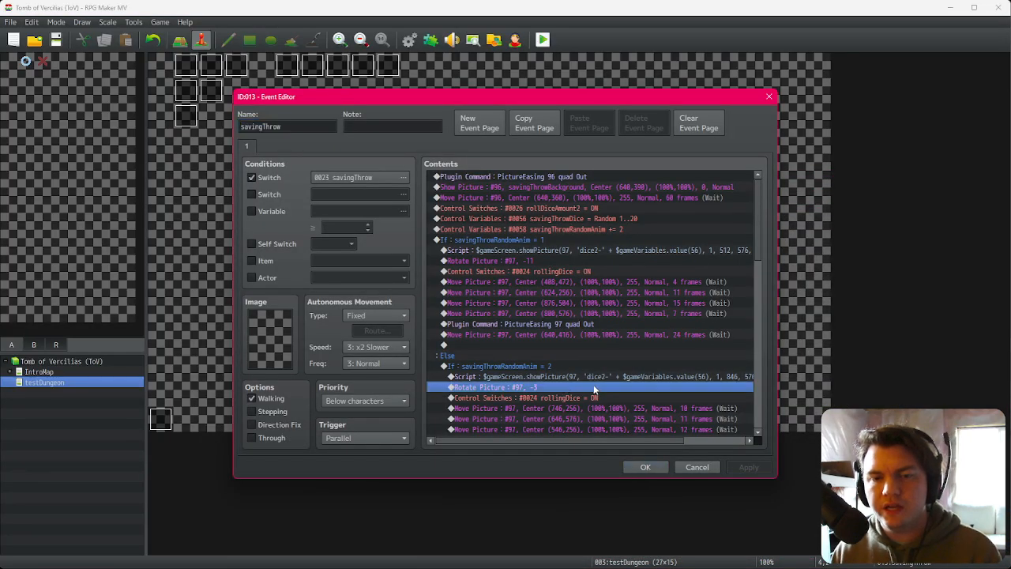
{"action": "left_click", "coordinate": [576, 336]}
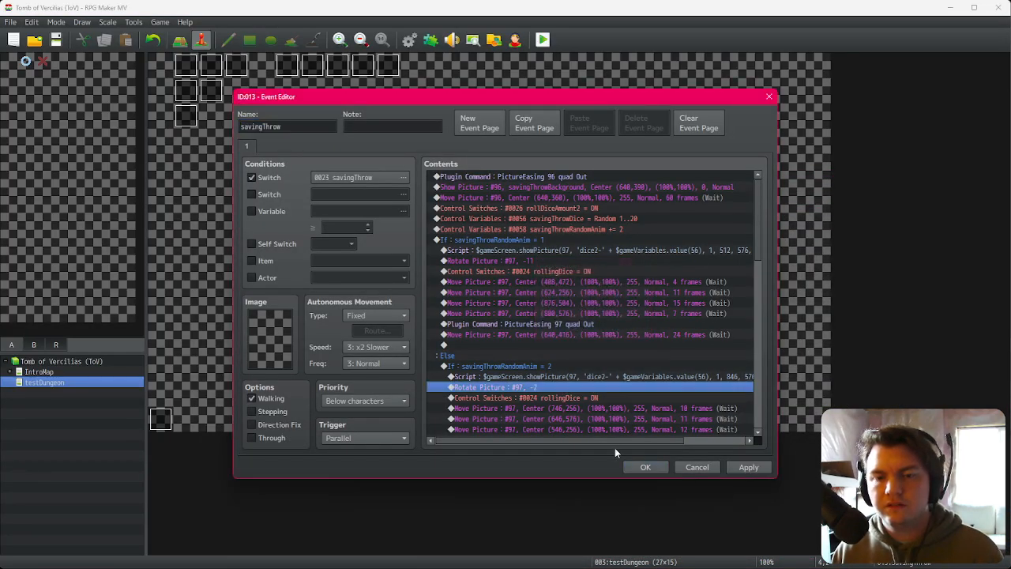
{"action": "left_click", "coordinate": [646, 467]}
Step: Playtest with changes saved, confirm the character and walk to the saving throw dice roll
{"action": "left_click", "coordinate": [542, 39]}
{"action": "left_click", "coordinate": [458, 307]}
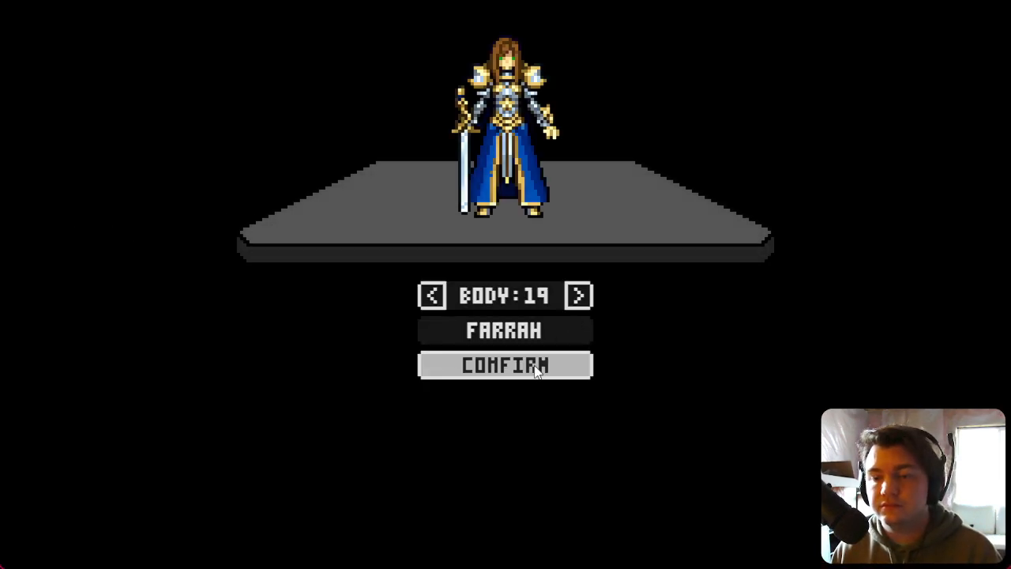
{"action": "key", "text": "Return"}
{"action": "key", "text": "Right"}
{"action": "key", "text": "Up"}
{"action": "key", "text": "Right"}
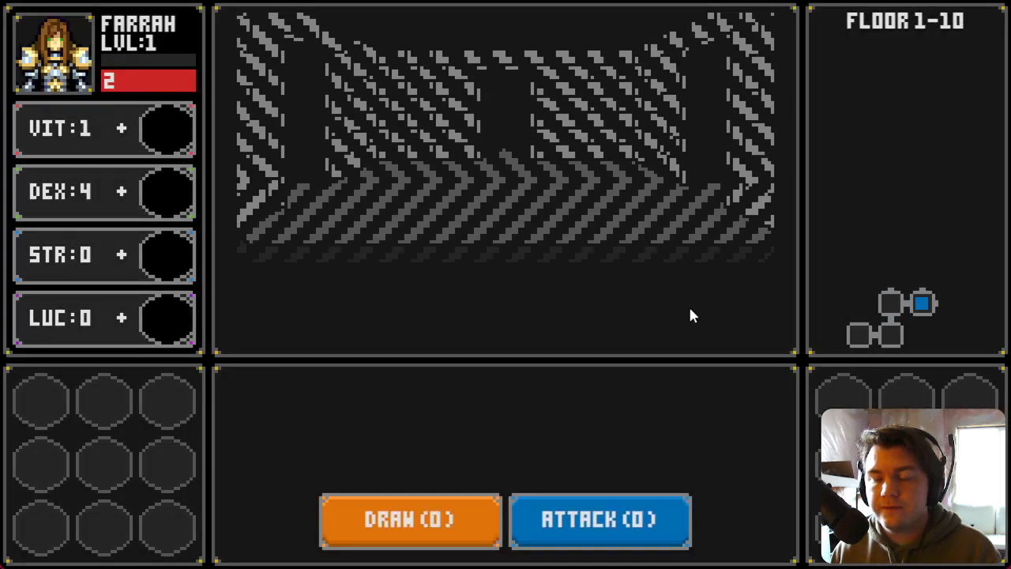
{"action": "key", "text": "Right"}
{"action": "key", "text": "Down"}
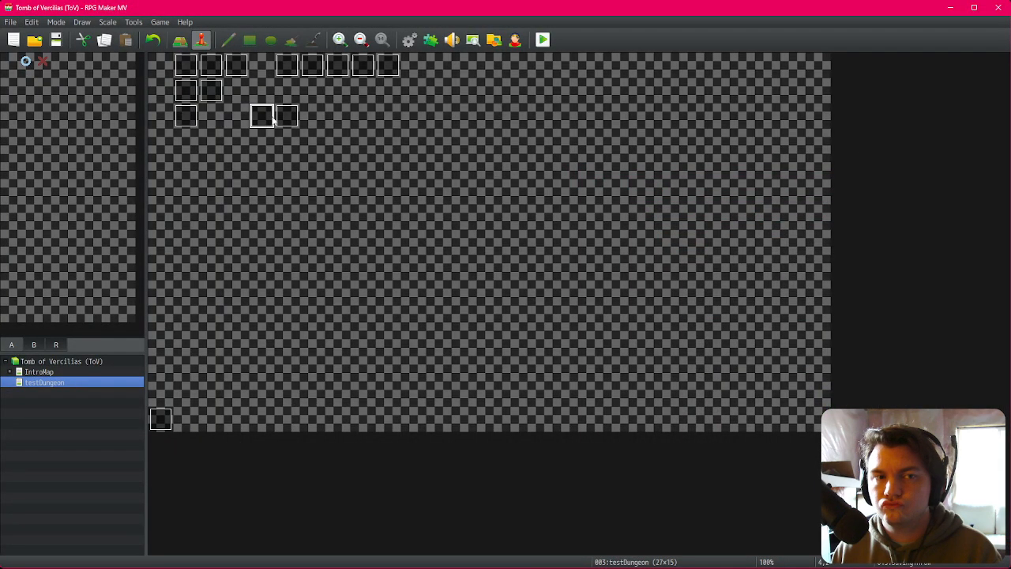
Step: Reopen the savingThrow event, set the Else branch's Rotate Picture speed to -9 and close the editor
{"action": "double_click", "coordinate": [272, 118]}
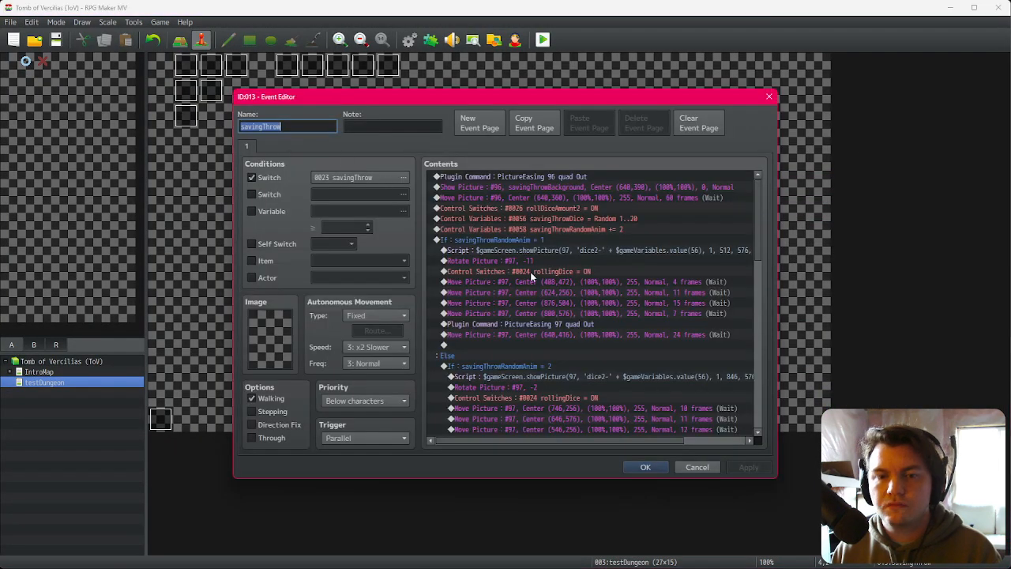
{"action": "double_click", "coordinate": [560, 387]}
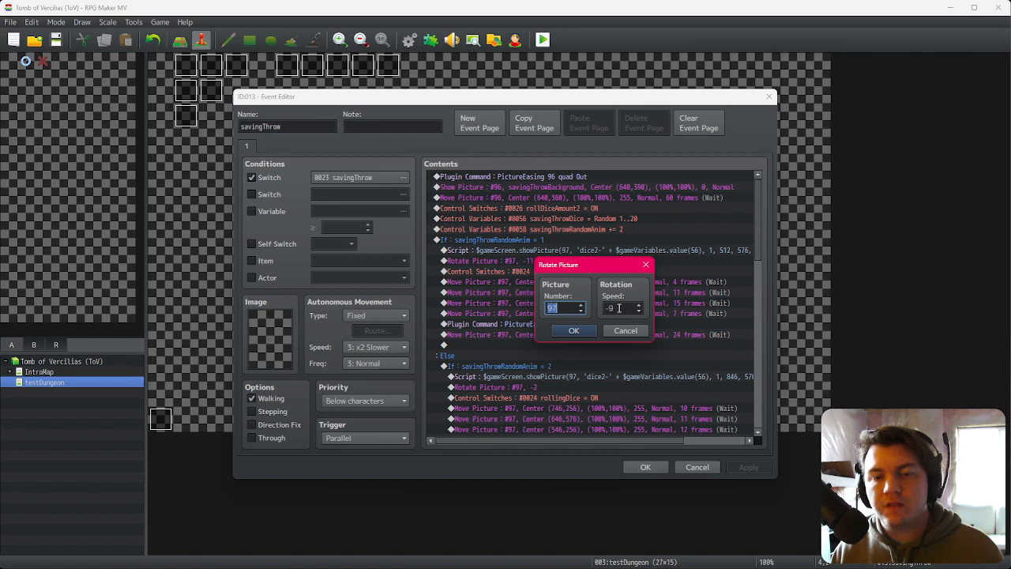
{"action": "left_click", "coordinate": [574, 330]}
{"action": "left_click", "coordinate": [646, 467]}
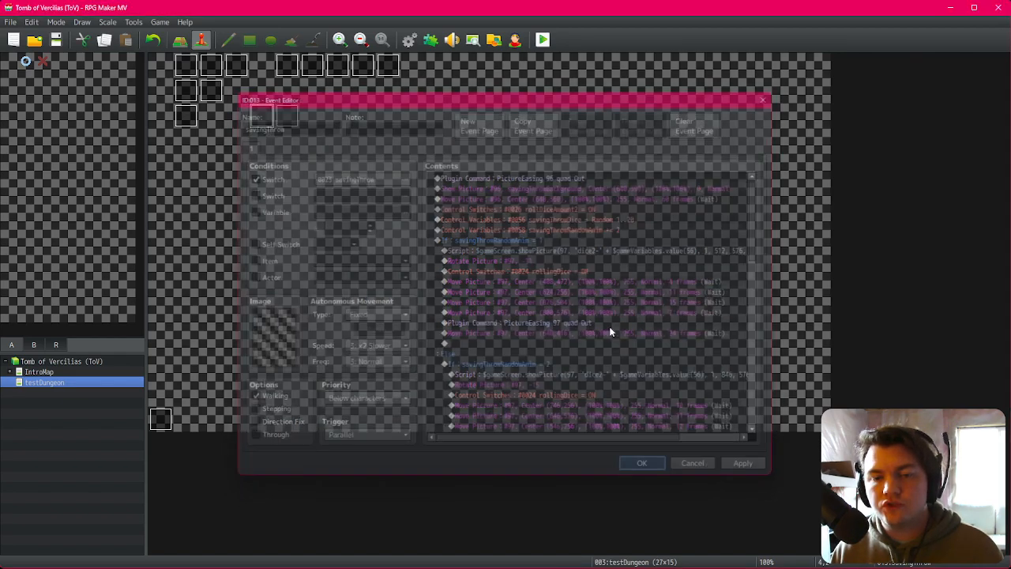
Step: Playtest with changes saved, confirm the character and select the rolled die at the saving throw
{"action": "left_click", "coordinate": [543, 39]}
{"action": "left_click", "coordinate": [459, 306]}
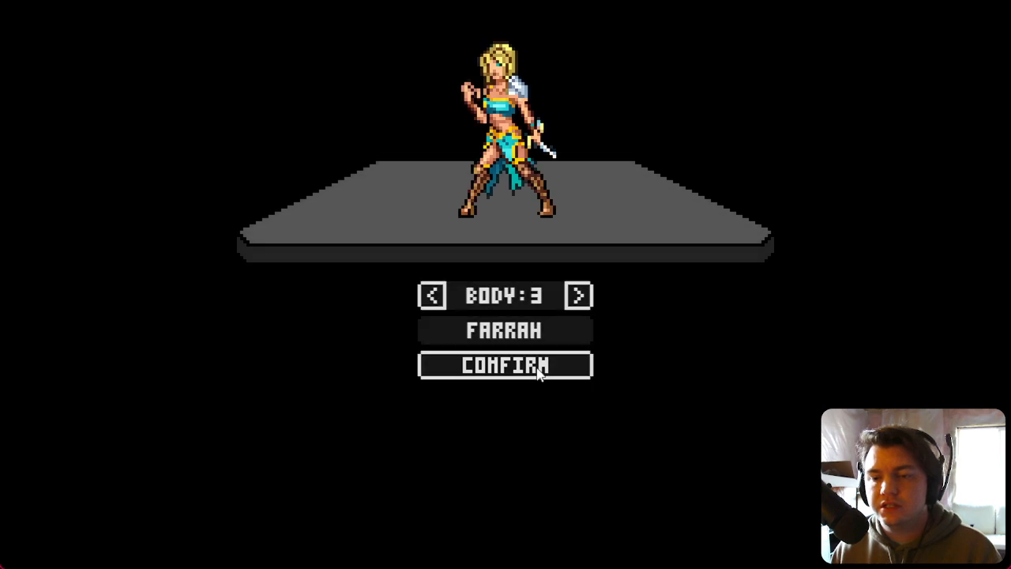
{"action": "left_click", "coordinate": [540, 373]}
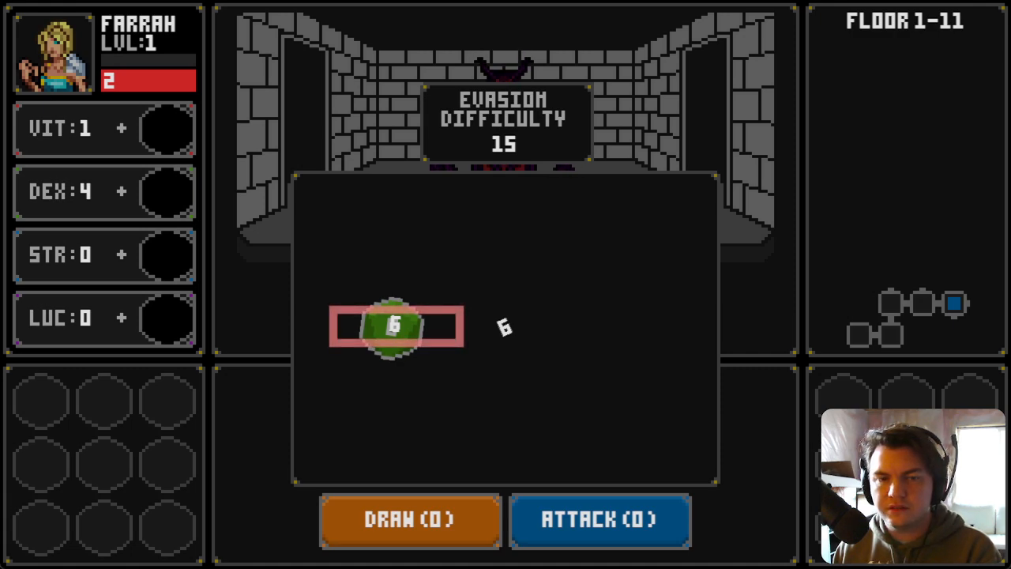
{"action": "left_click", "coordinate": [390, 329]}
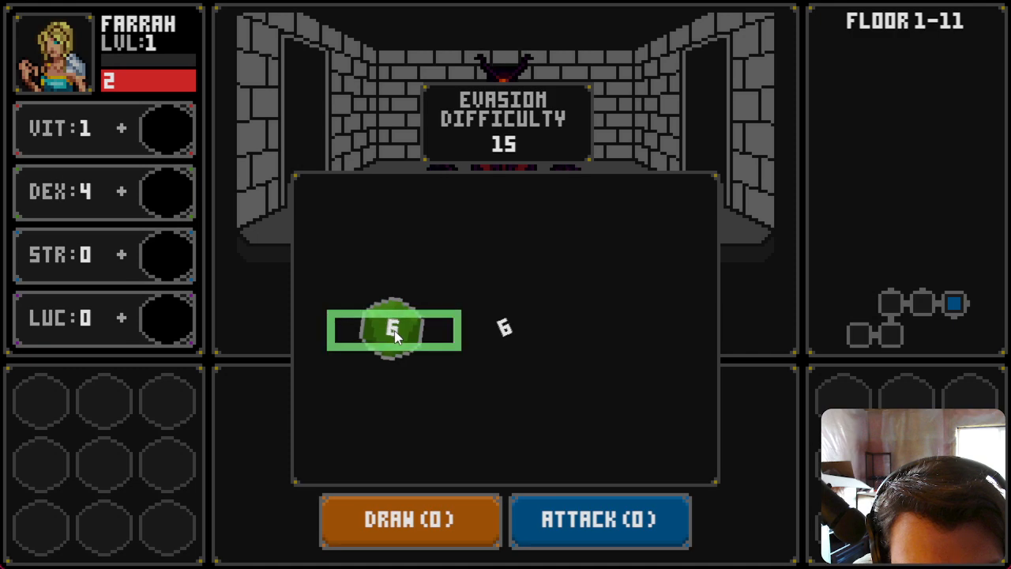
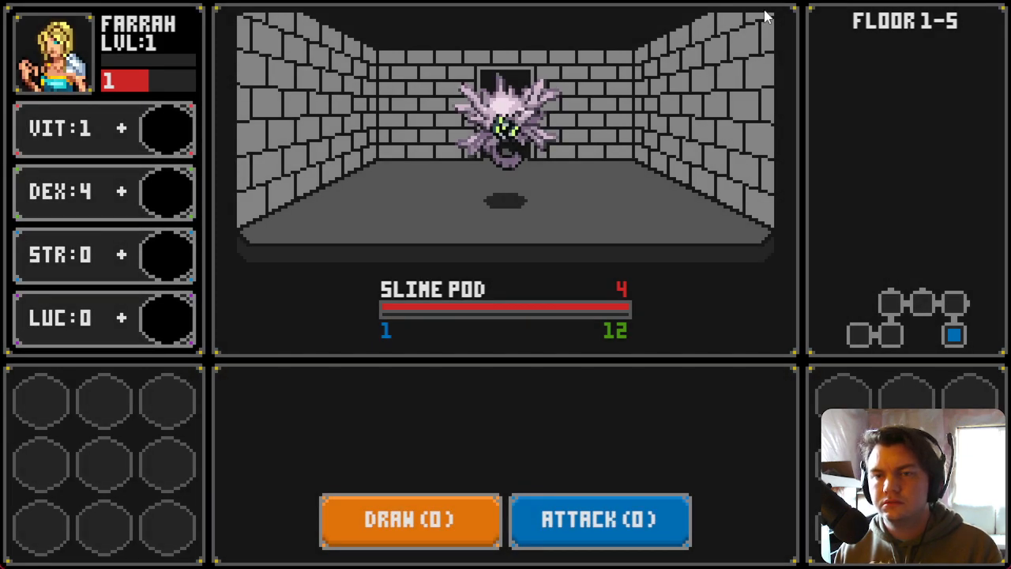
Step: Restart the playtest, start the game and walk to the saving throw dice roll
{"action": "key", "text": "r"}
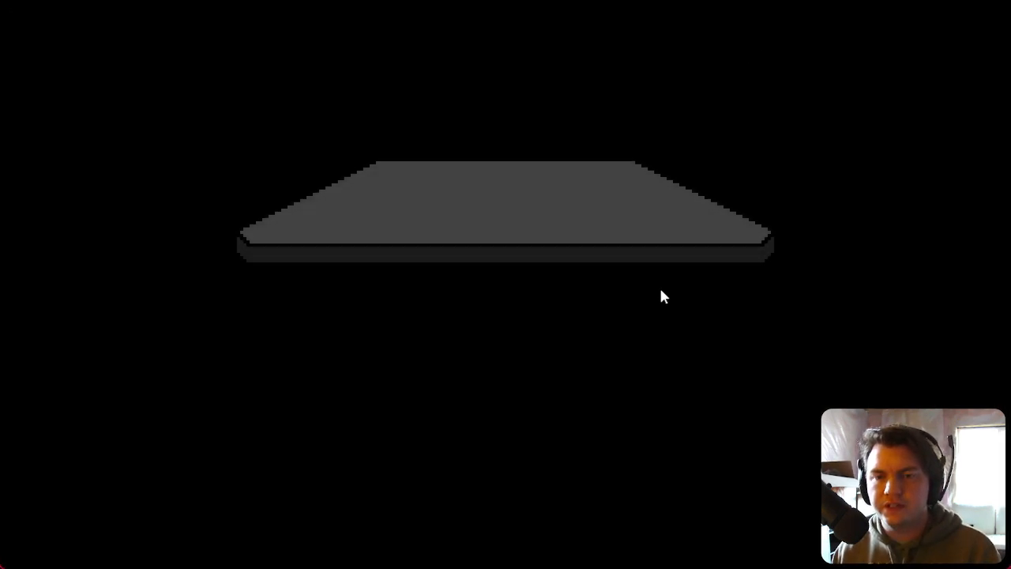
{"action": "left_click", "coordinate": [530, 375]}
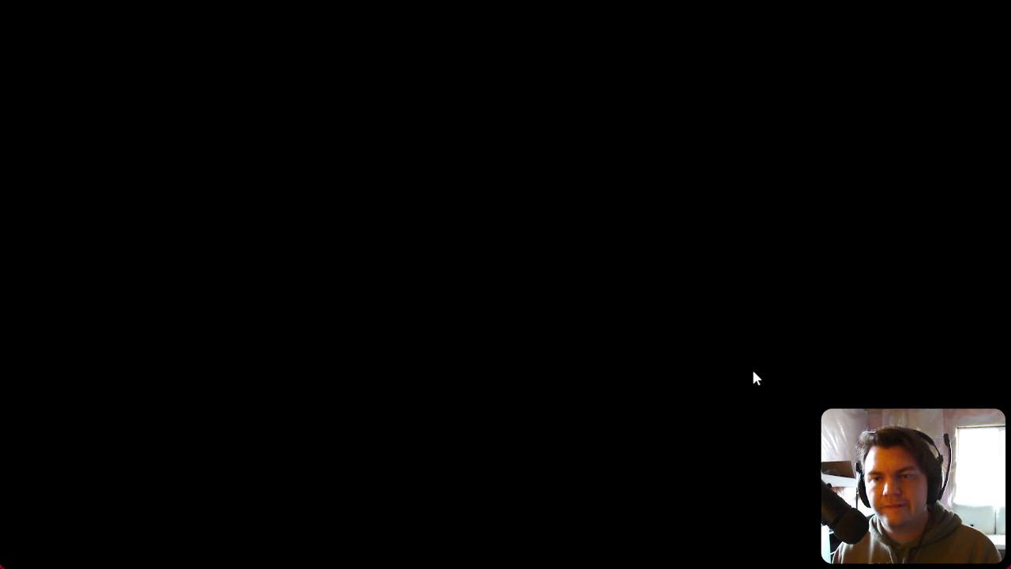
{"action": "key", "text": "d"}
{"action": "key", "text": "w"}
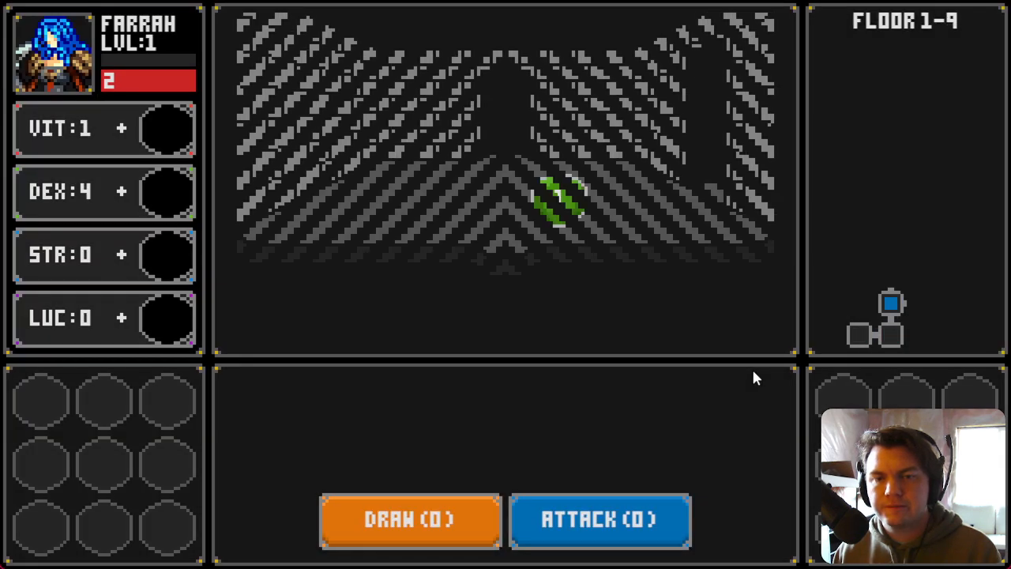
{"action": "key", "text": "d"}
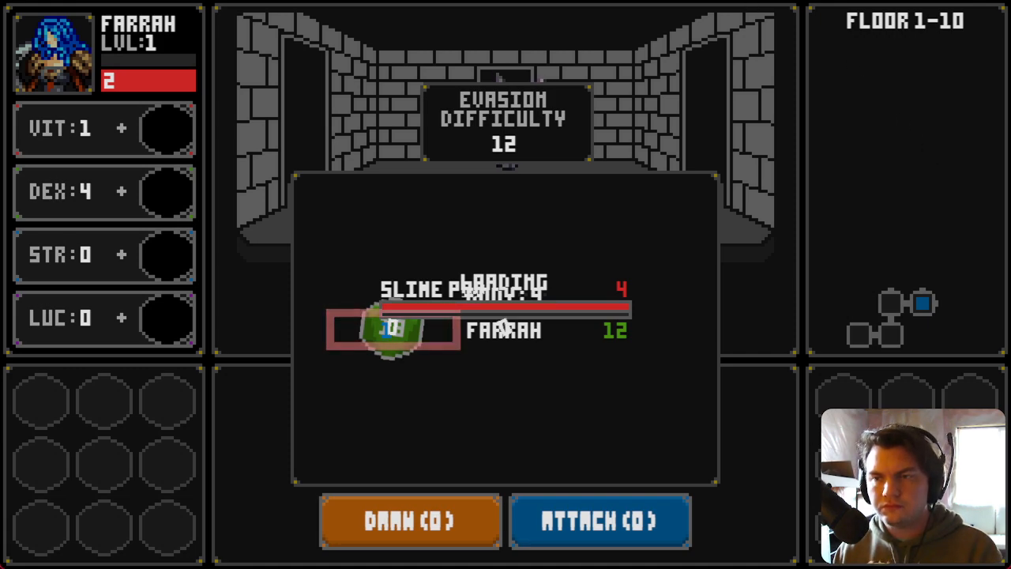
{"action": "key", "text": "F9"}
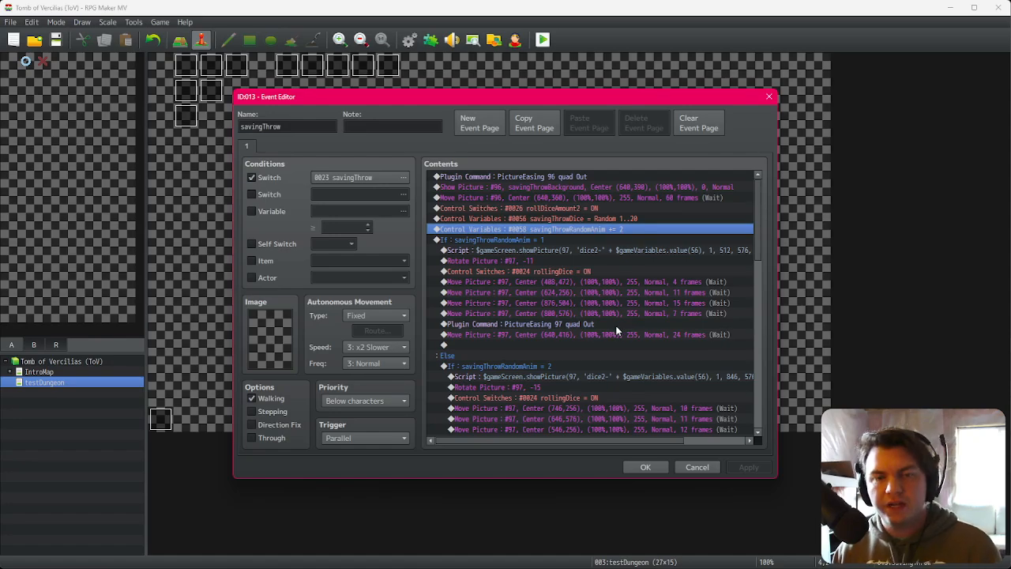
Step: In the savingThrow event, delete the Else branch's Control Variables command resetting savingThrowRandomAnim to 0
{"action": "scroll", "coordinate": [616, 325], "scroll_direction": "down", "scroll_amount": 1}
{"action": "scroll", "coordinate": [613, 327], "scroll_direction": "down", "scroll_amount": 3}
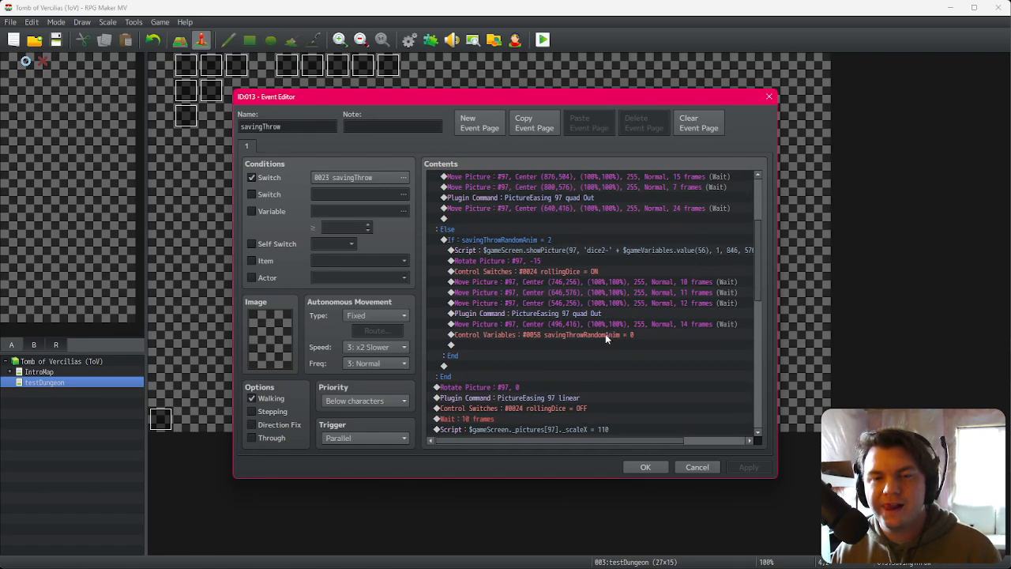
{"action": "scroll", "coordinate": [605, 333], "scroll_direction": "up", "scroll_amount": 2}
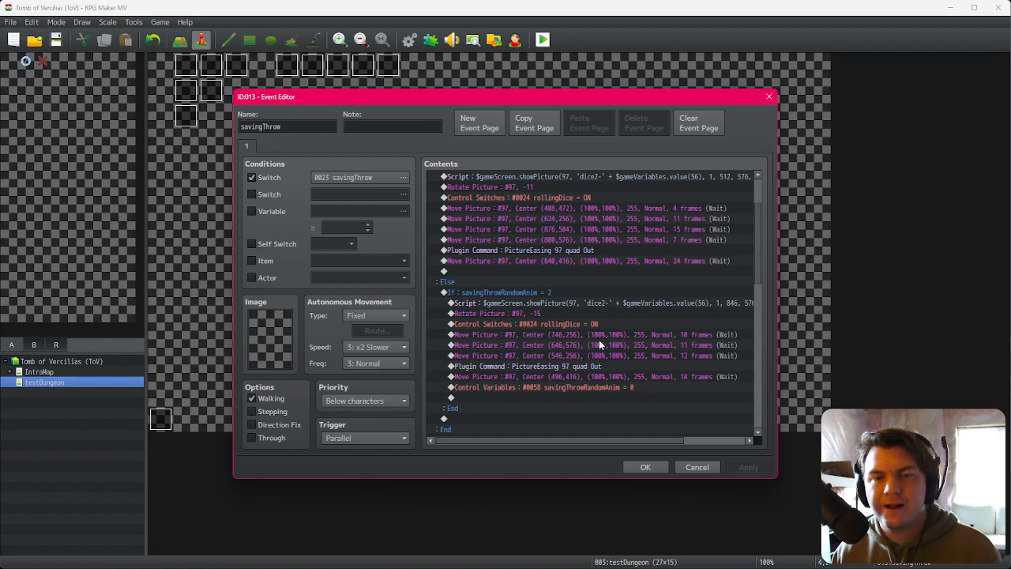
{"action": "scroll", "coordinate": [600, 345], "scroll_direction": "down", "scroll_amount": 2}
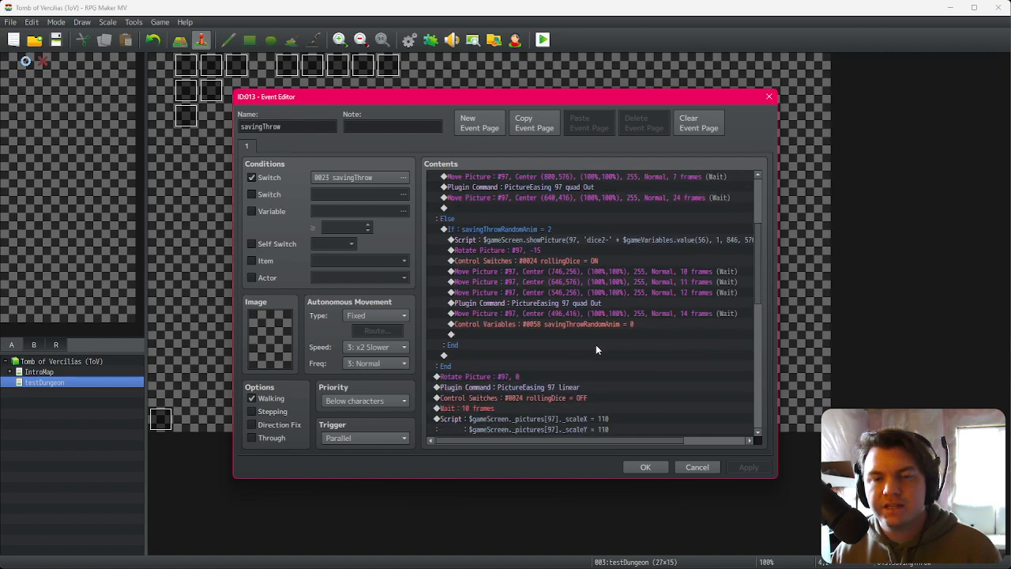
{"action": "left_click", "coordinate": [571, 239]}
{"action": "left_click_drag", "start_coordinate": [571, 240], "coordinate": [566, 326]}
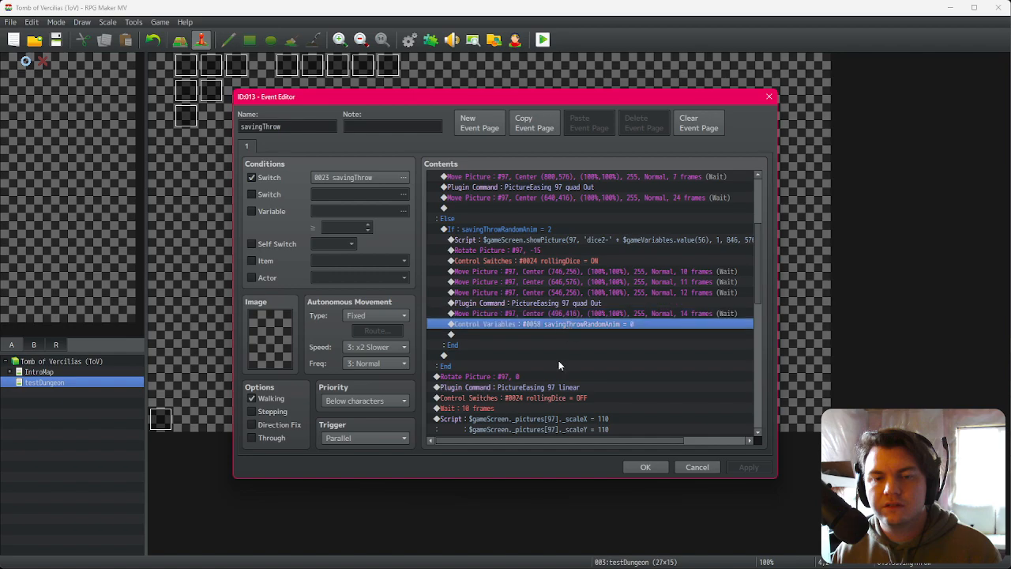
{"action": "scroll", "coordinate": [561, 347], "scroll_direction": "down", "scroll_amount": 2}
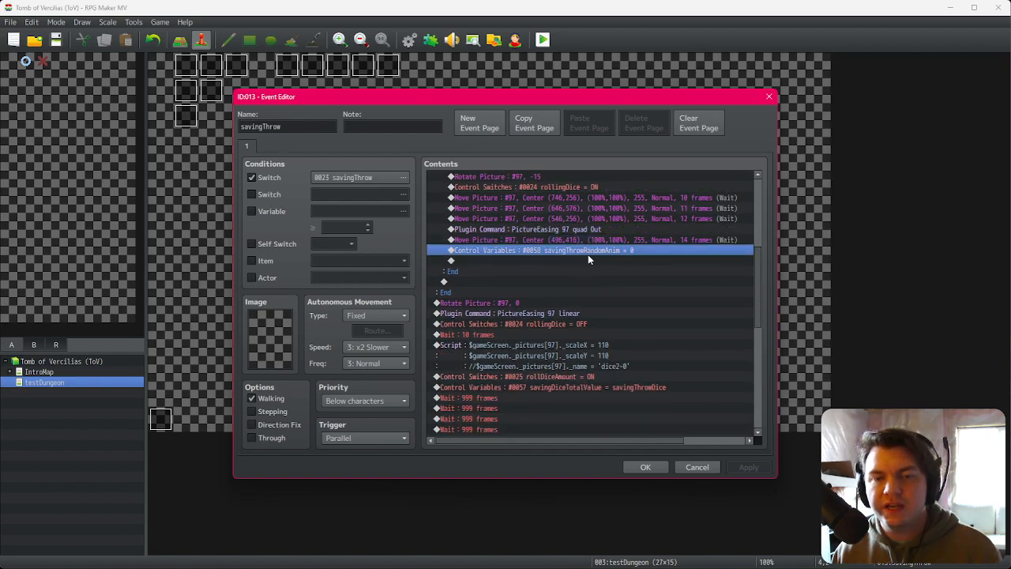
{"action": "key", "text": "Delete"}
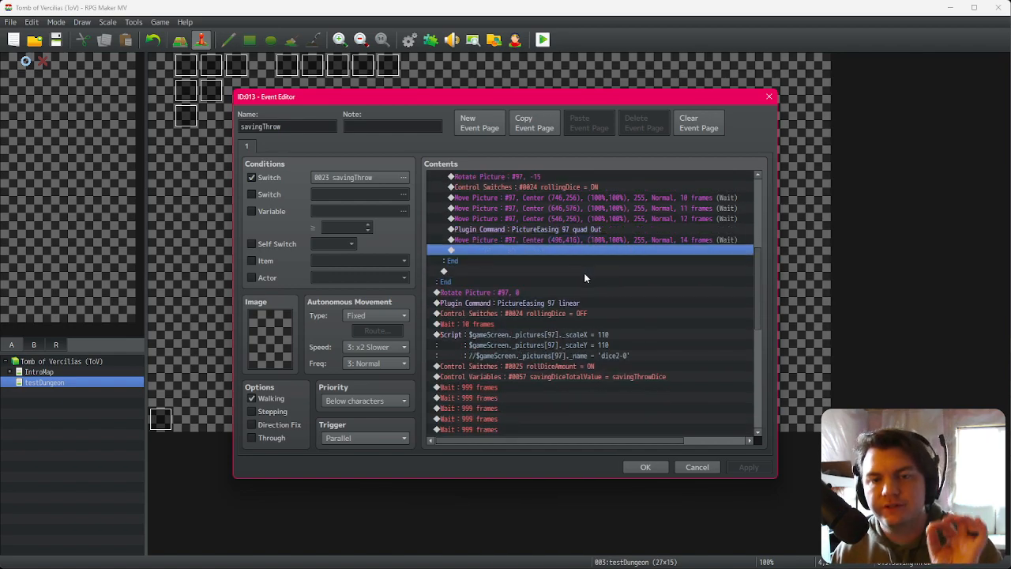
Step: Insert a conditional branch for savingThrowRandomAnim = 2 before the waits and paste the reset-to-0 command inside it
{"action": "scroll", "coordinate": [542, 380], "scroll_direction": "down", "scroll_amount": 2}
{"action": "left_click", "coordinate": [546, 333]}
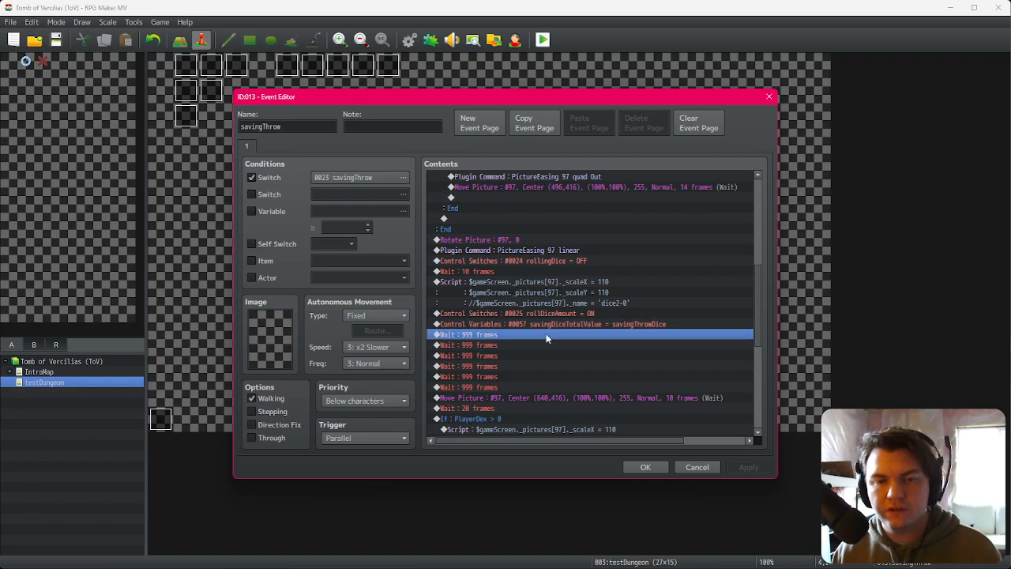
{"action": "key", "text": "Insert"}
{"action": "left_click", "coordinate": [528, 344]}
{"action": "left_click", "coordinate": [502, 257]}
{"action": "left_click", "coordinate": [553, 256]}
{"action": "left_click", "coordinate": [576, 433]}
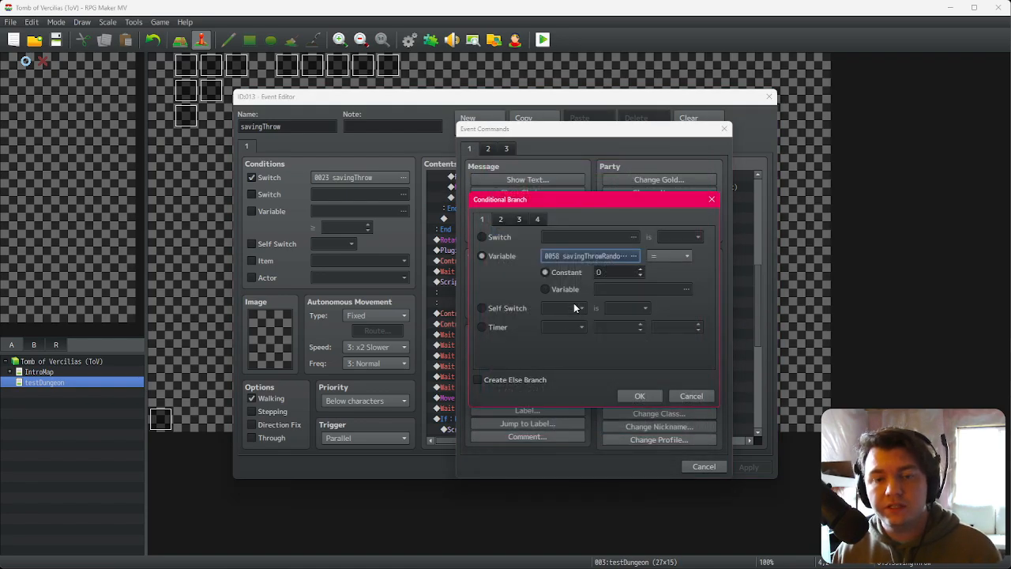
{"action": "left_click", "coordinate": [639, 395]}
{"action": "key", "text": "ctrl+v"}
{"action": "left_click", "coordinate": [542, 335]}
{"action": "left_click", "coordinate": [542, 345]}
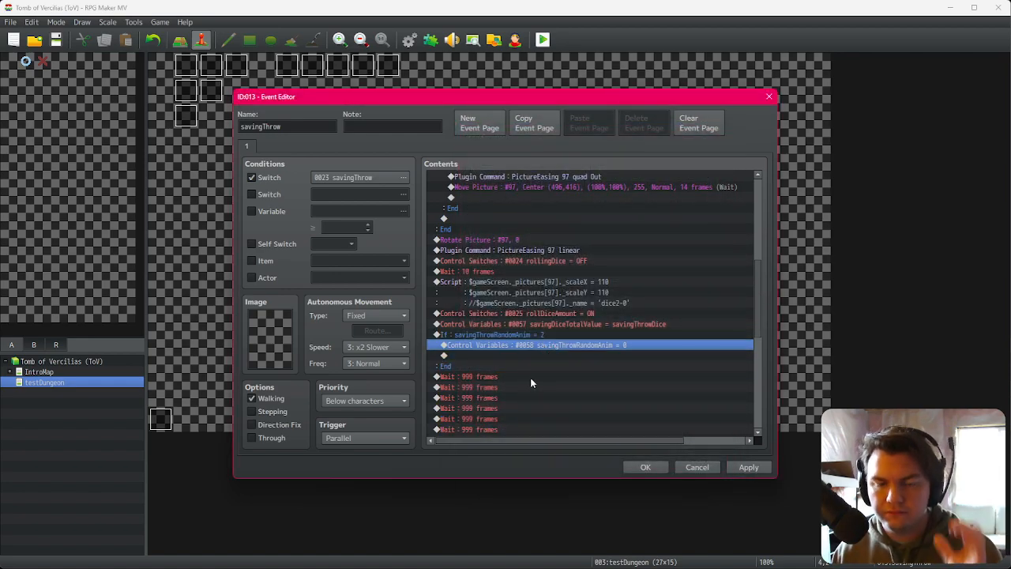
Step: Uncomment the picture name line in the dice Script command and close the event editor
{"action": "double_click", "coordinate": [582, 293]}
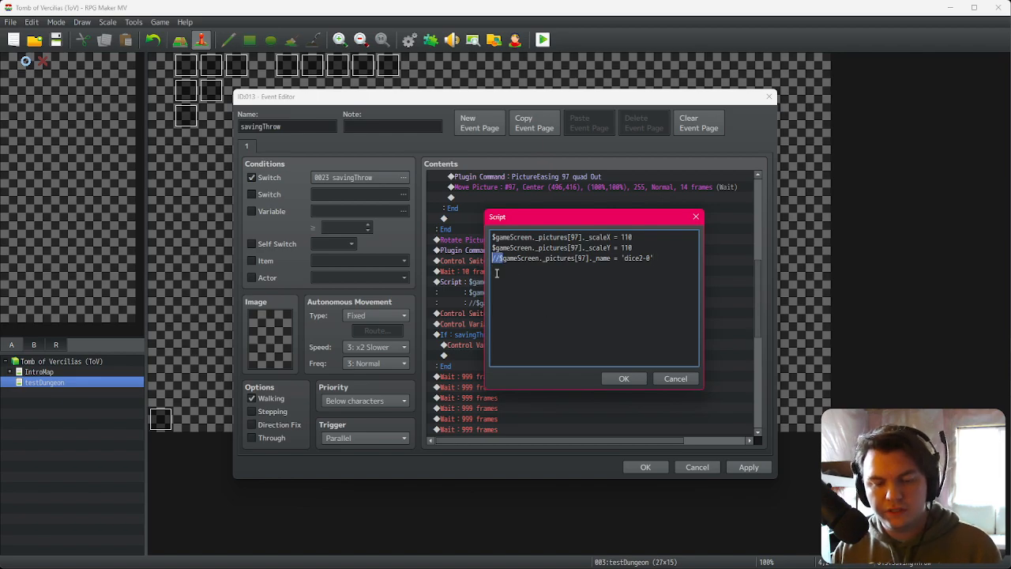
{"action": "left_click", "coordinate": [625, 380]}
{"action": "left_click", "coordinate": [645, 467]}
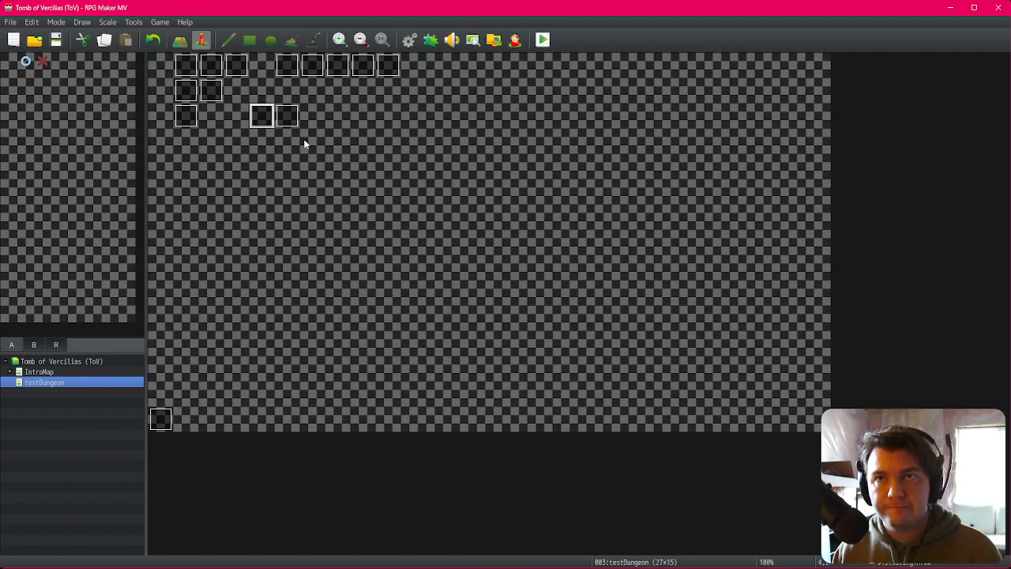
Step: Reopen the savingThrow event and change the savingThrowRandomAnim Add operand to 1
{"action": "double_click", "coordinate": [269, 121]}
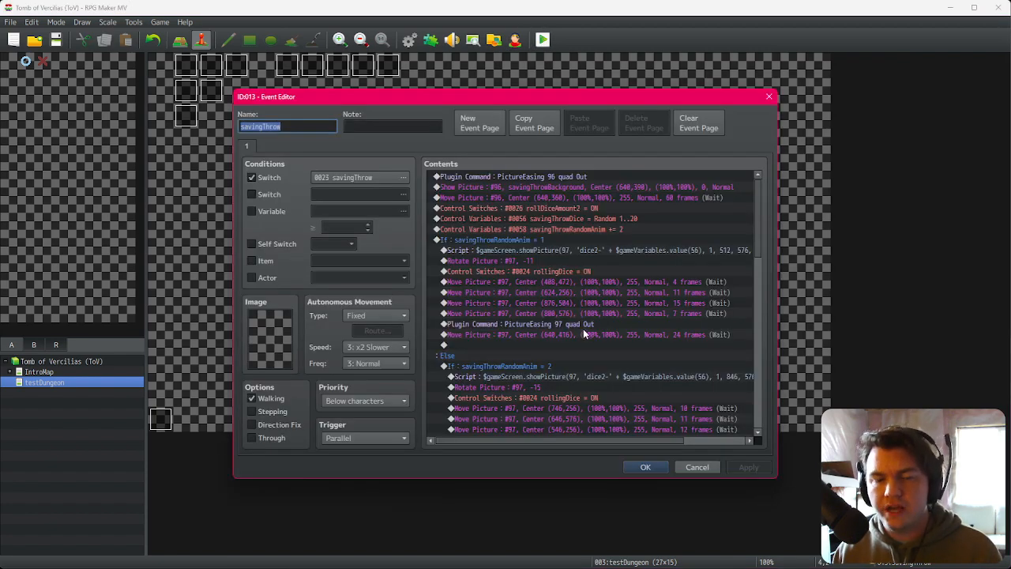
{"action": "double_click", "coordinate": [600, 231]}
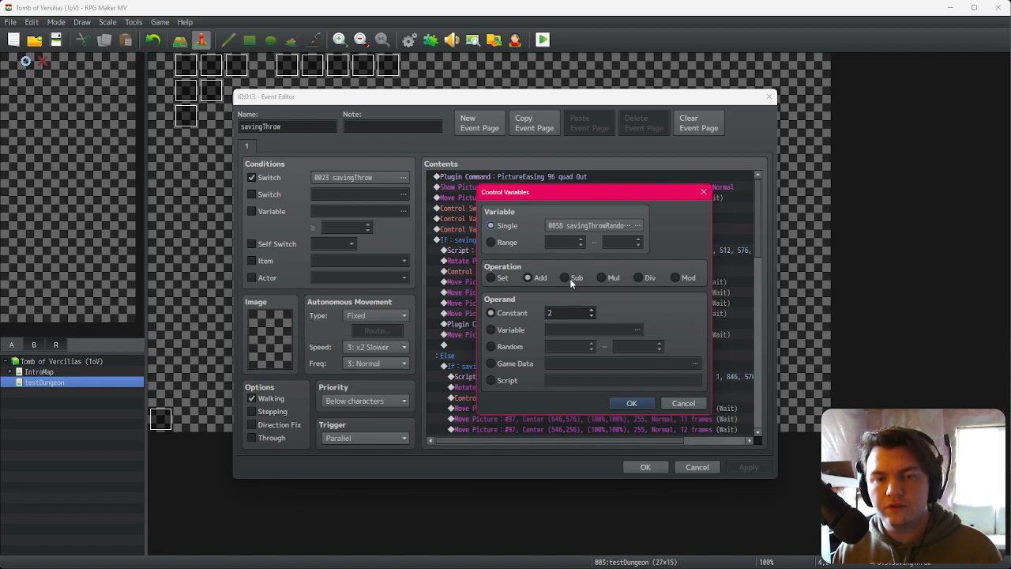
{"action": "type", "text": "1"}
{"action": "left_click", "coordinate": [641, 406]}
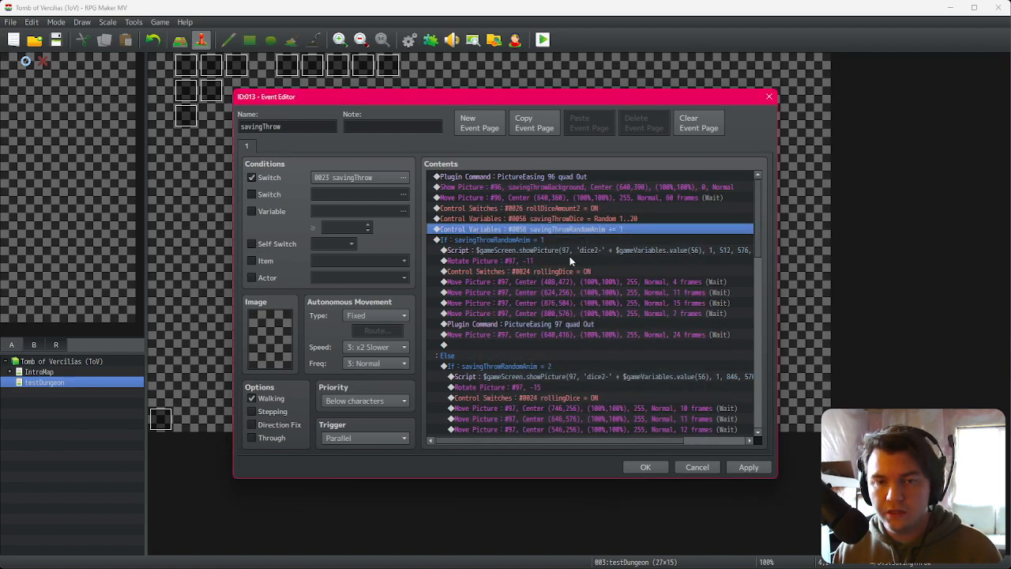
Step: Delete three of the 999-frame Wait commands and close the event editor
{"action": "scroll", "coordinate": [627, 371], "scroll_direction": "down", "scroll_amount": 4}
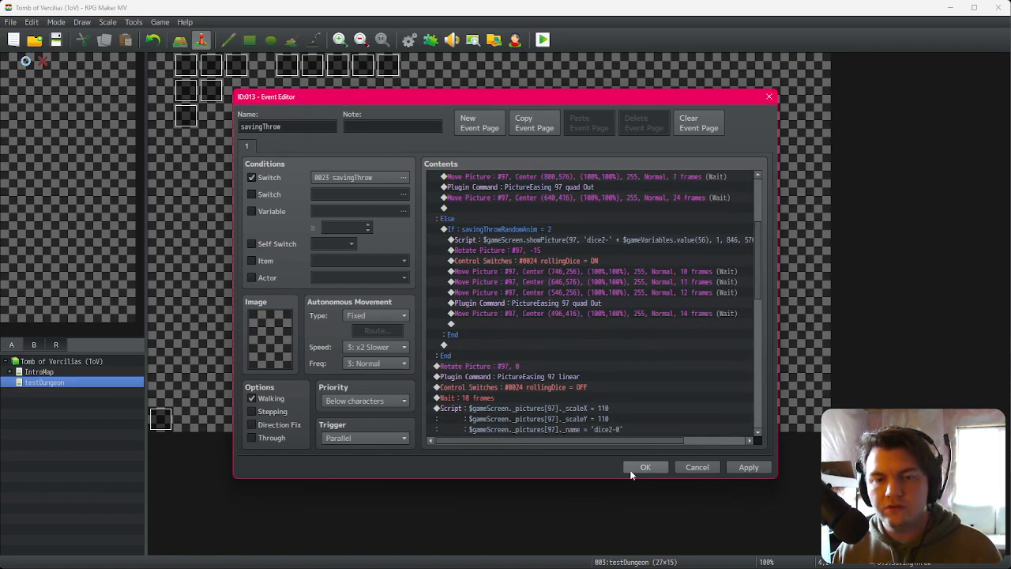
{"action": "scroll", "coordinate": [626, 400], "scroll_direction": "down", "scroll_amount": 4}
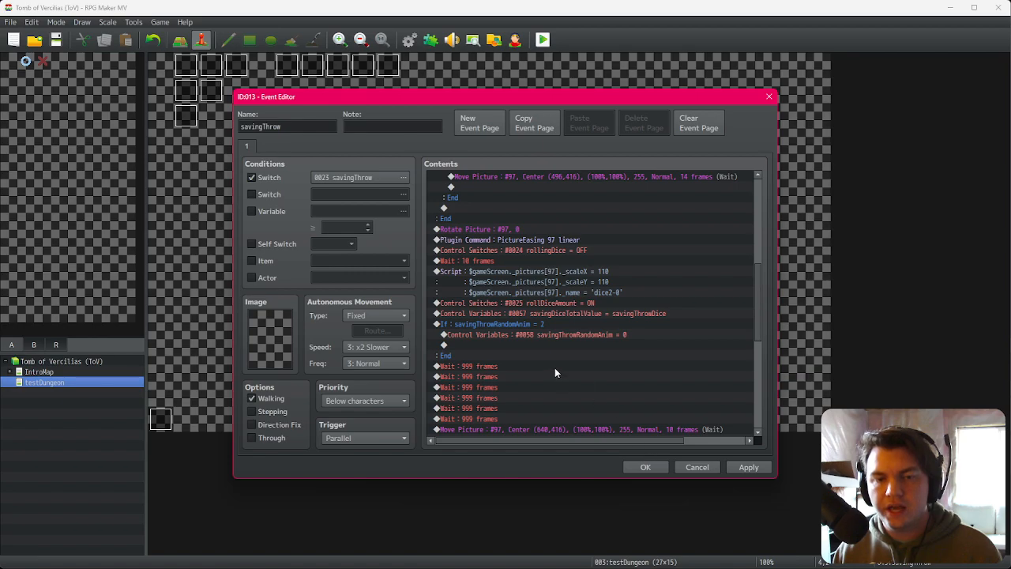
{"action": "left_click", "coordinate": [555, 368]}
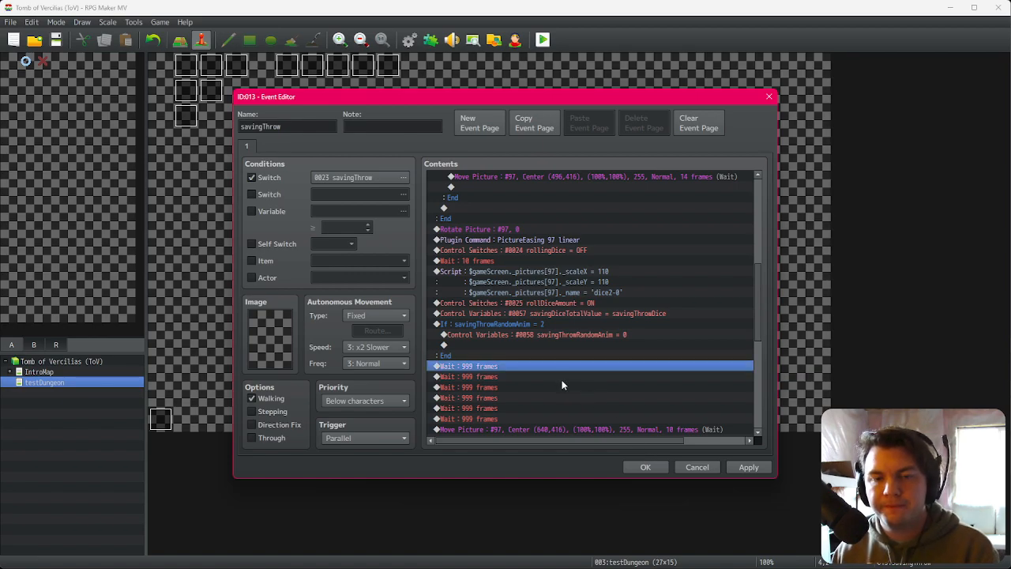
{"action": "key", "text": "Delete"}
{"action": "key", "text": "Delete"}
{"action": "key", "text": "Delete"}
{"action": "key", "text": "Delete"}
{"action": "key", "text": "Delete"}
{"action": "key", "text": "Delete"}
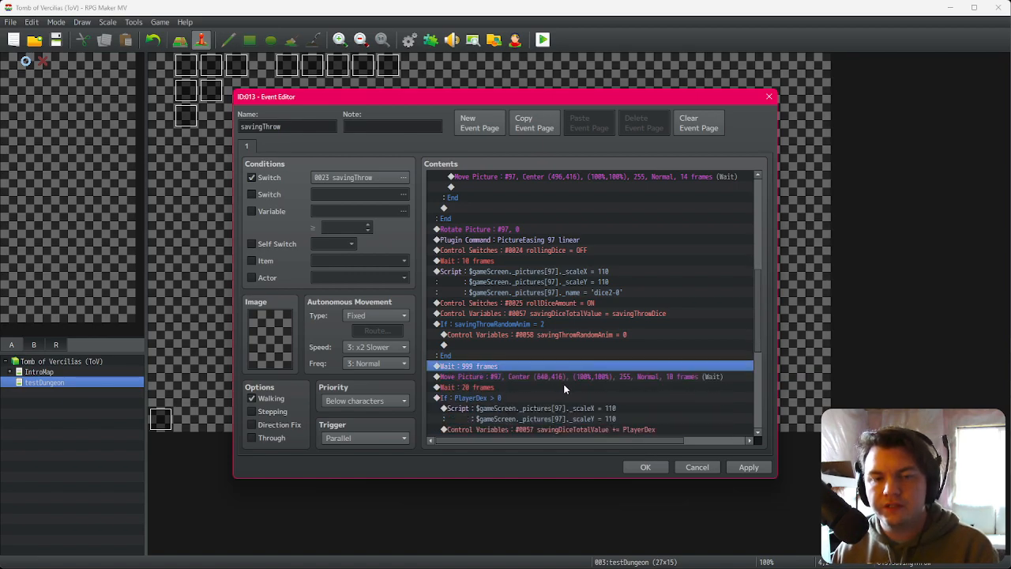
{"action": "left_click", "coordinate": [642, 467]}
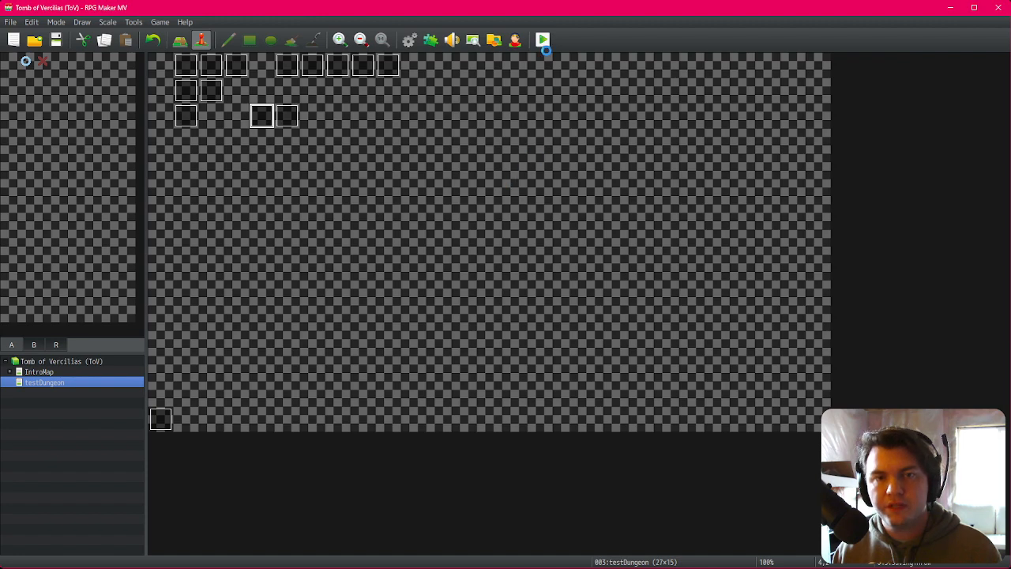
Step: Playtest the game, start it, step forward and close the game window
{"action": "key", "text": "ctrl+r"}
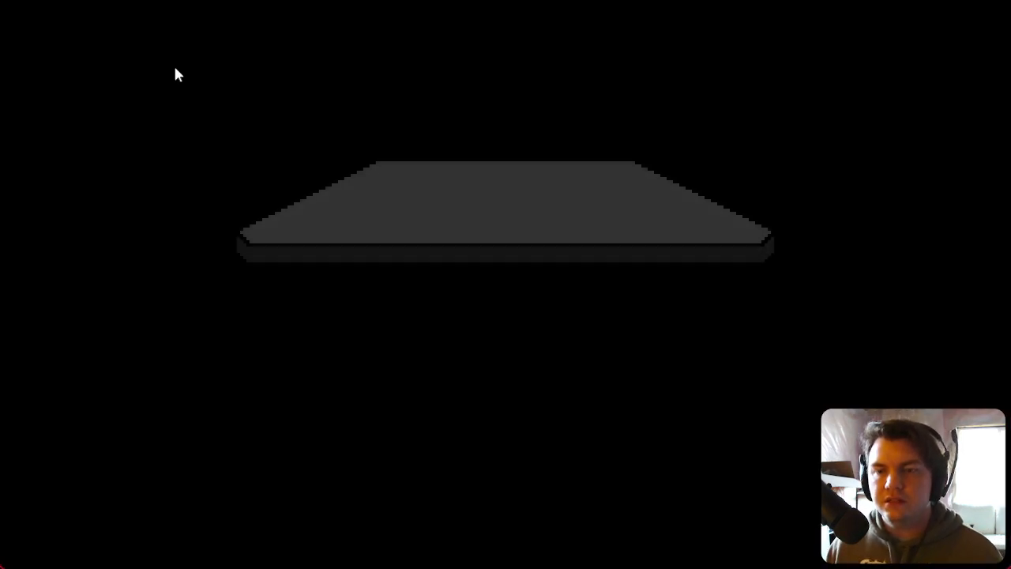
{"action": "left_click", "coordinate": [556, 378]}
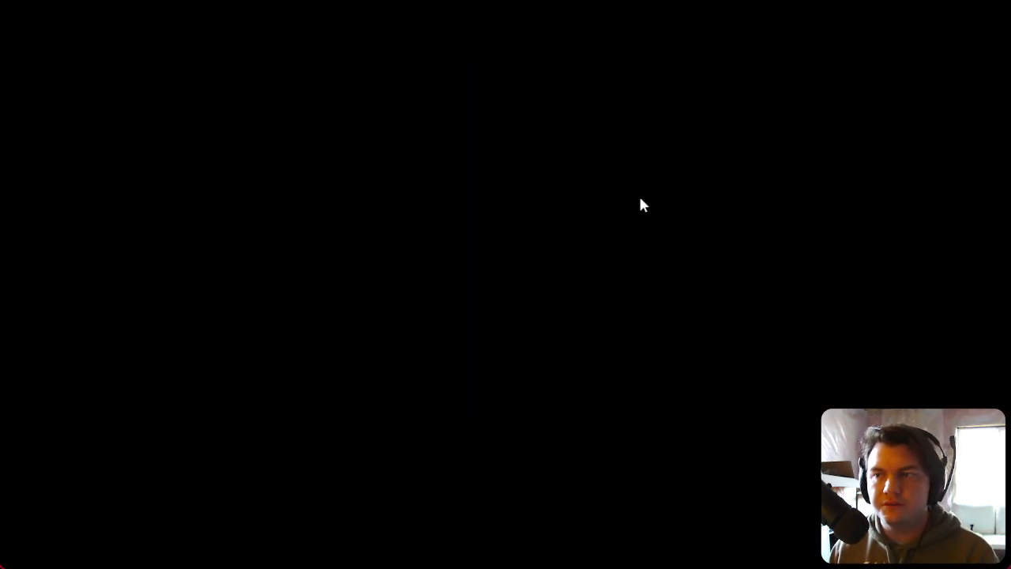
{"action": "key", "text": "Up"}
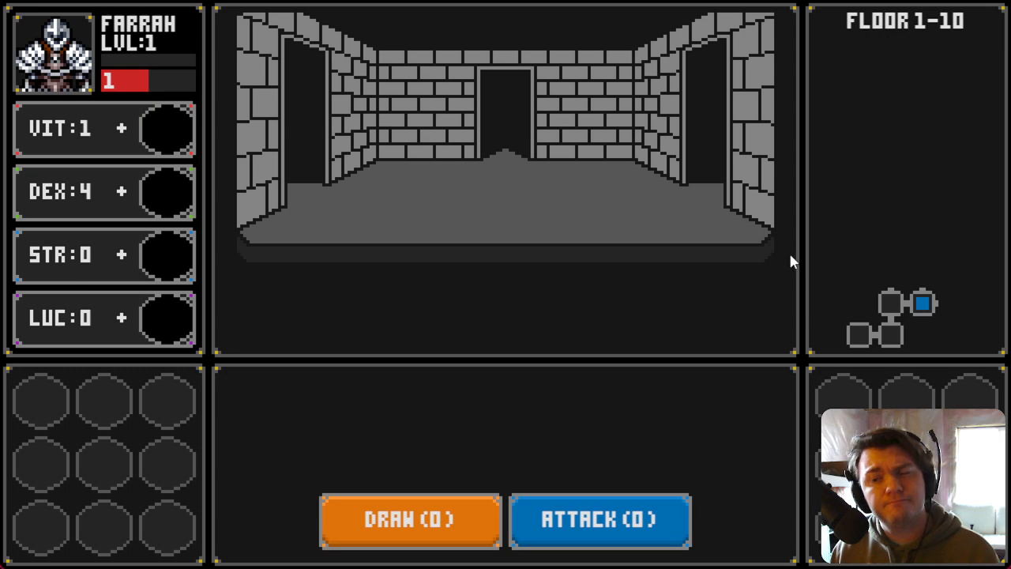
{"action": "left_click", "coordinate": [996, 1]}
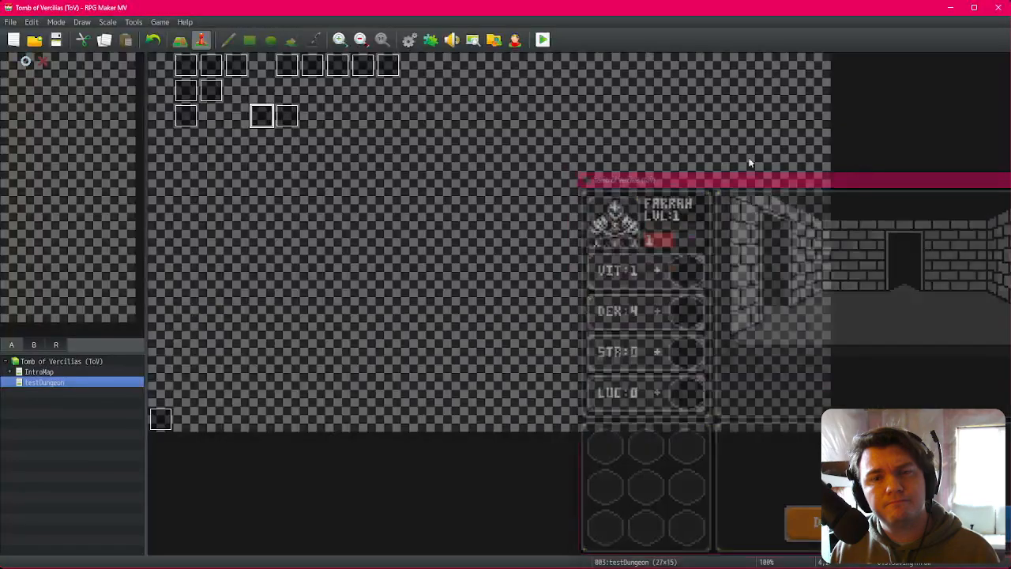
Step: Reopen the savingThrow event and insert a 999-frame Wait after the dice Script command
{"action": "double_click", "coordinate": [264, 120]}
{"action": "scroll", "coordinate": [606, 384], "scroll_direction": "down", "scroll_amount": 2}
{"action": "scroll", "coordinate": [607, 384], "scroll_direction": "down", "scroll_amount": 4}
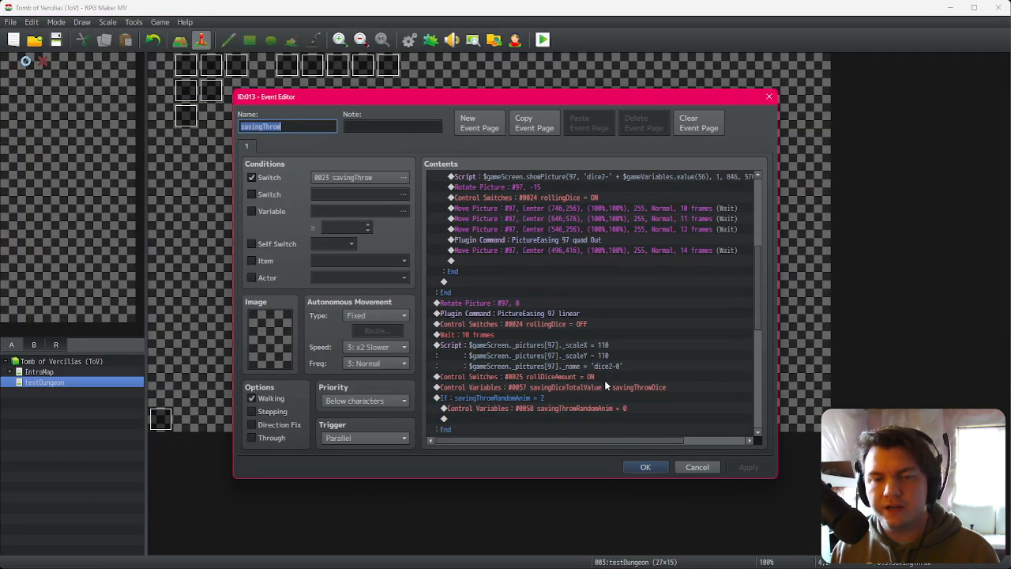
{"action": "scroll", "coordinate": [533, 354], "scroll_direction": "down", "scroll_amount": 1}
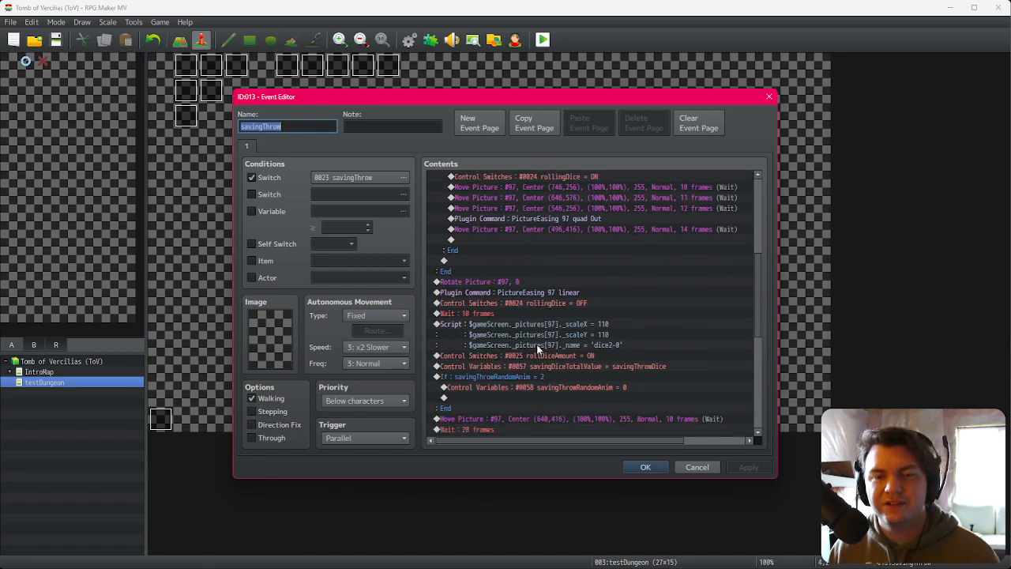
{"action": "left_click", "coordinate": [537, 356]}
{"action": "left_click", "coordinate": [547, 340]}
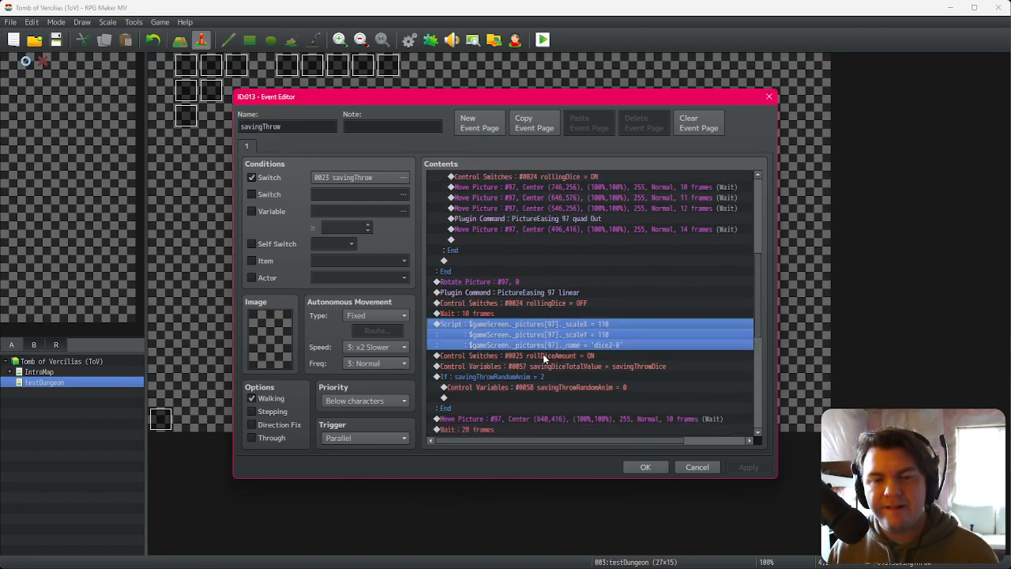
{"action": "key", "text": "Insert"}
{"action": "left_click", "coordinate": [488, 149]}
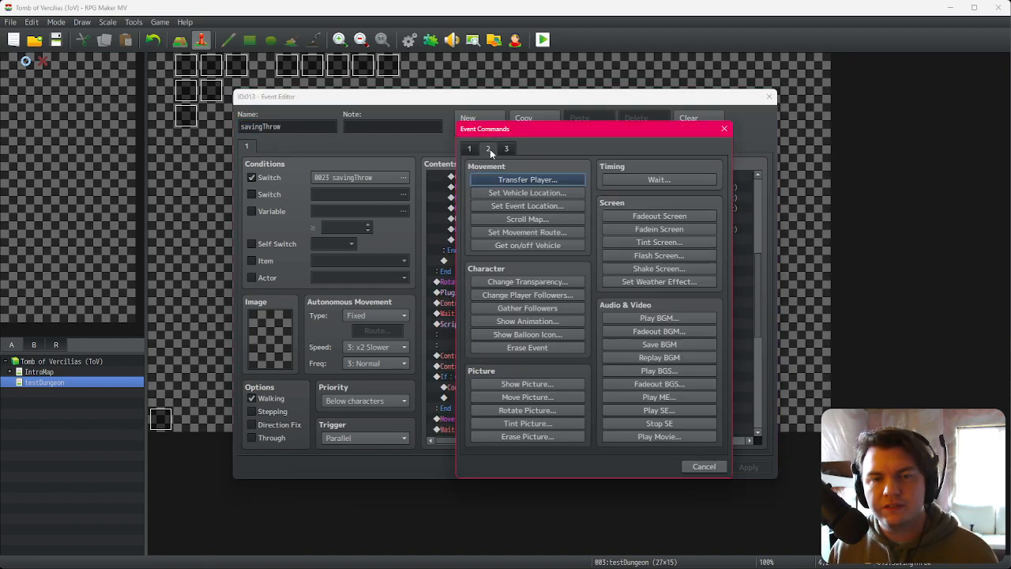
{"action": "left_click", "coordinate": [653, 179]}
{"action": "left_click", "coordinate": [569, 329]}
{"action": "left_click", "coordinate": [563, 357]}
Step: Duplicate the 999-frame Wait to make four consecutive waits
{"action": "key", "text": "ctrl+c"}
{"action": "key", "text": "ctrl+v"}
{"action": "key", "text": "ctrl+v"}
{"action": "key", "text": "ctrl+v"}
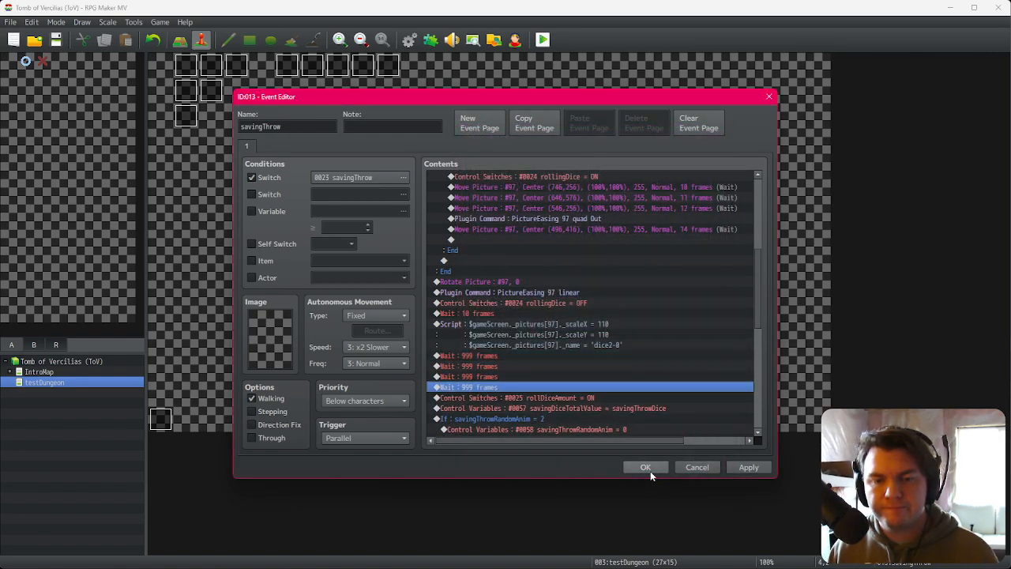
Step: Move the four 999-frame Waits to sit beside the savingThrowRandomAnim = 2 branch and close the editor
{"action": "left_click", "coordinate": [504, 357]}
{"action": "left_click", "coordinate": [497, 388], "text": "shift"}
{"action": "key", "text": "ctrl+x"}
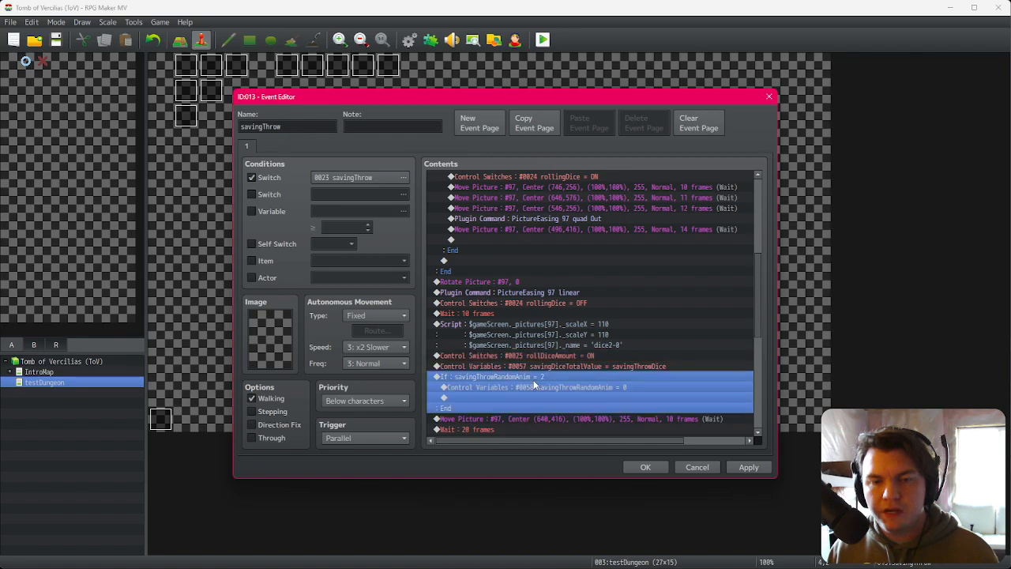
{"action": "key", "text": "ctrl+v"}
{"action": "left_click", "coordinate": [644, 467]}
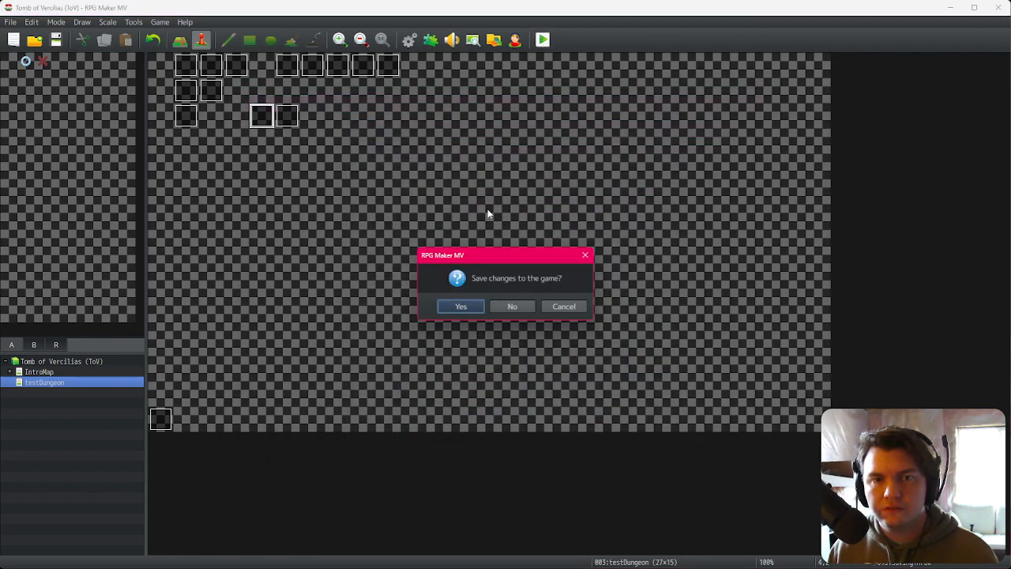
Step: Save and playtest the game, walk to the saving-throw dice roll, and close the game window
{"action": "left_click", "coordinate": [461, 306]}
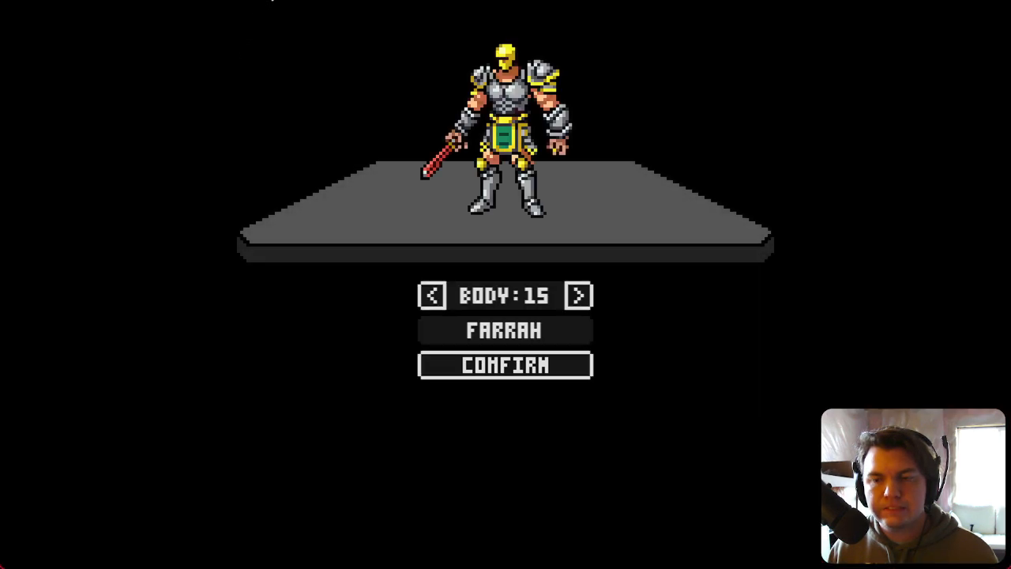
{"action": "left_click", "coordinate": [491, 374]}
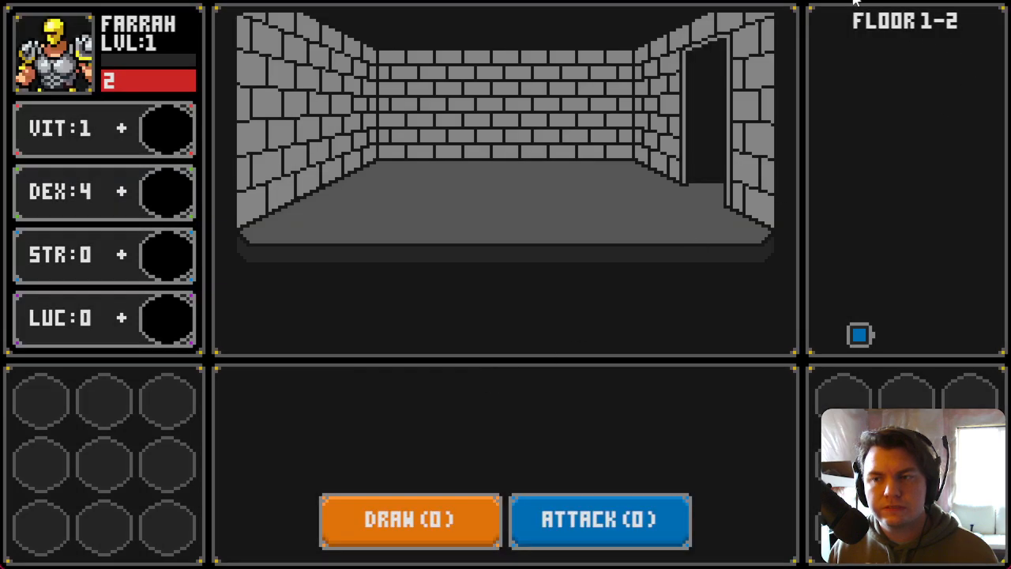
{"action": "key", "text": "d"}
{"action": "key", "text": "w"}
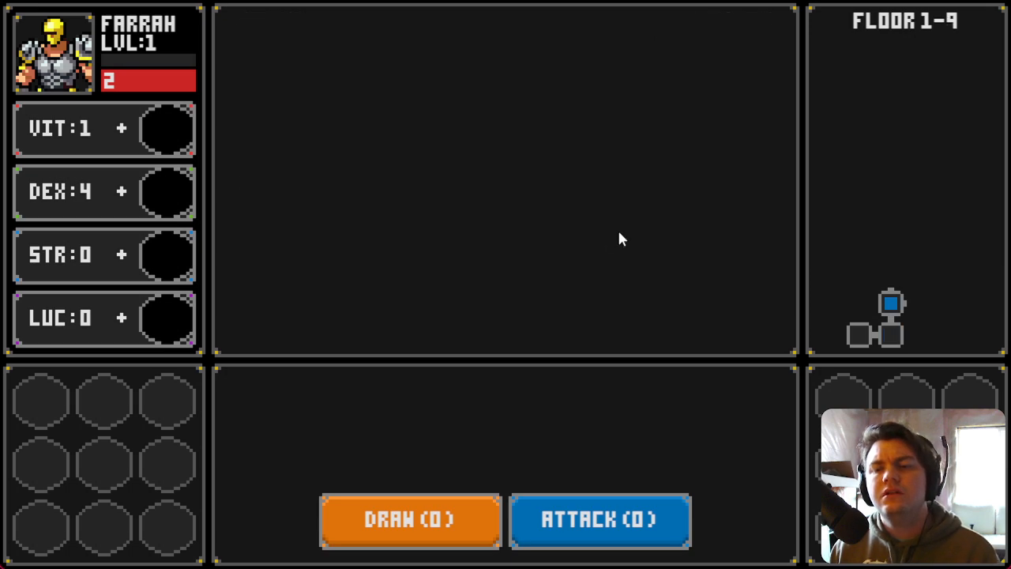
{"action": "key", "text": "d"}
{"action": "key", "text": "d"}
{"action": "key", "text": "s"}
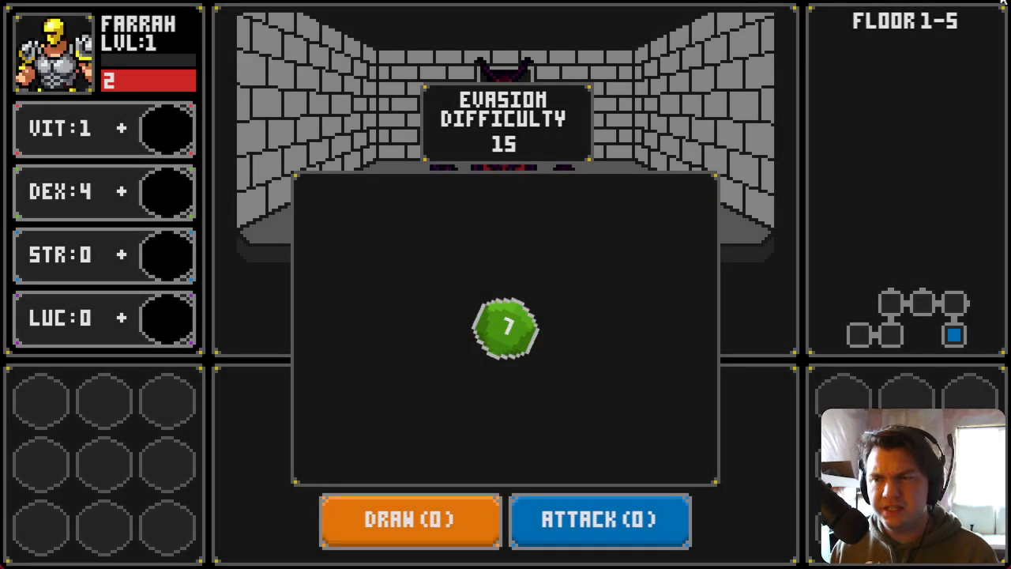
{"action": "left_click", "coordinate": [1003, 1]}
Step: Open the savingThrow event and comment out the dice2-0 name line in the dice reset Script command, then close the editor
{"action": "double_click", "coordinate": [254, 120]}
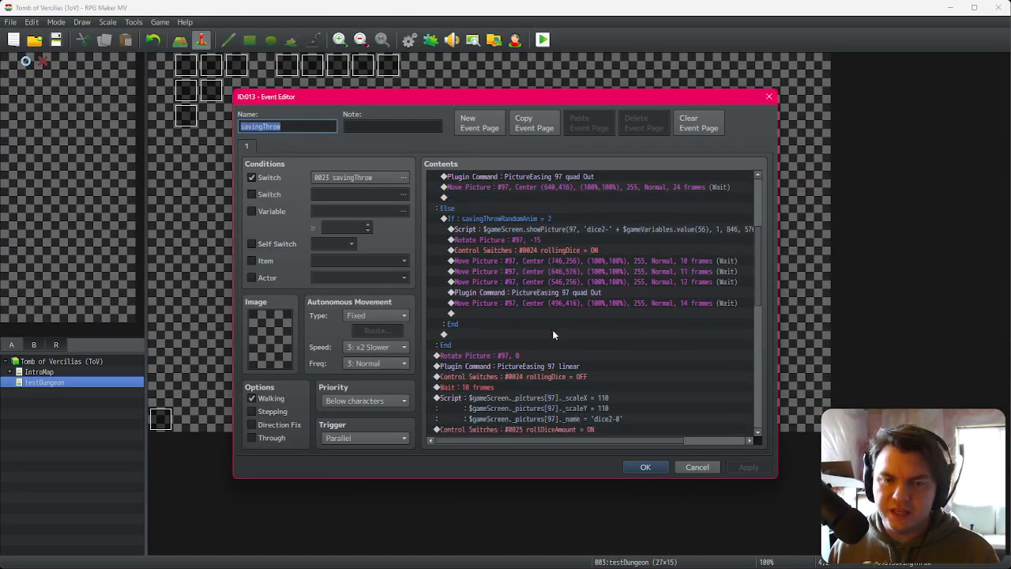
{"action": "left_click", "coordinate": [542, 261]}
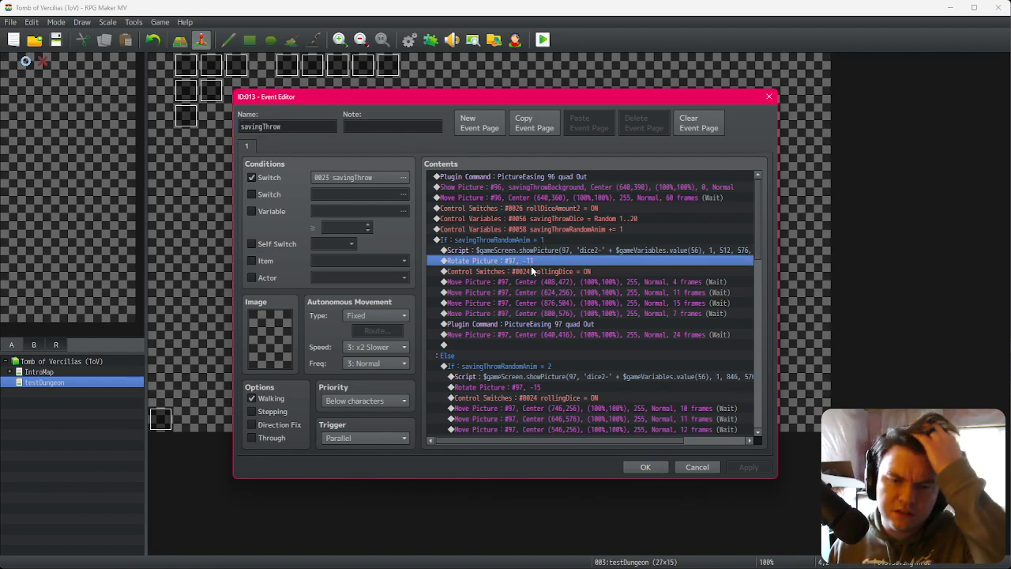
{"action": "scroll", "coordinate": [565, 328], "scroll_direction": "down", "scroll_amount": 3}
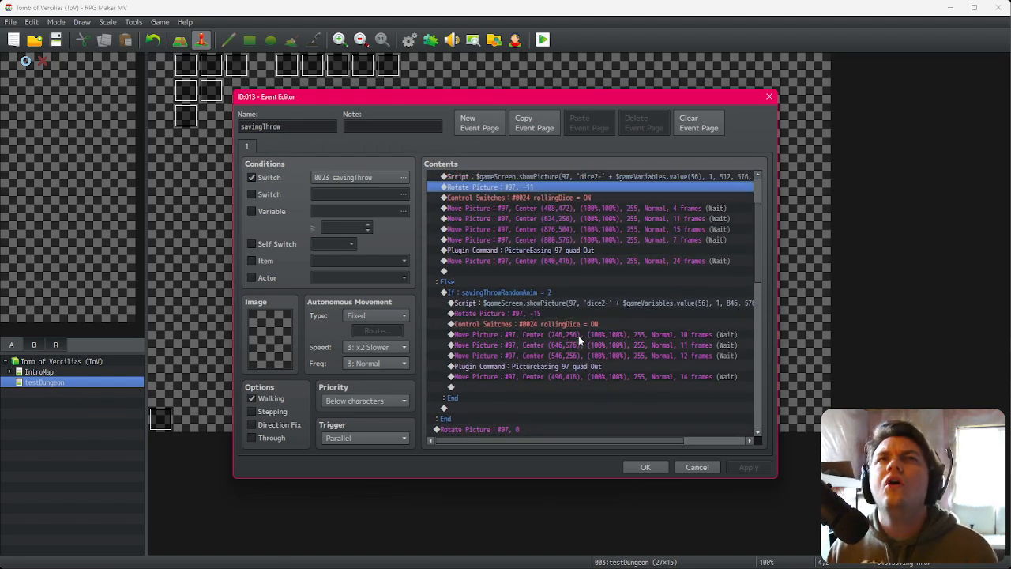
{"action": "scroll", "coordinate": [581, 340], "scroll_direction": "down", "scroll_amount": 4}
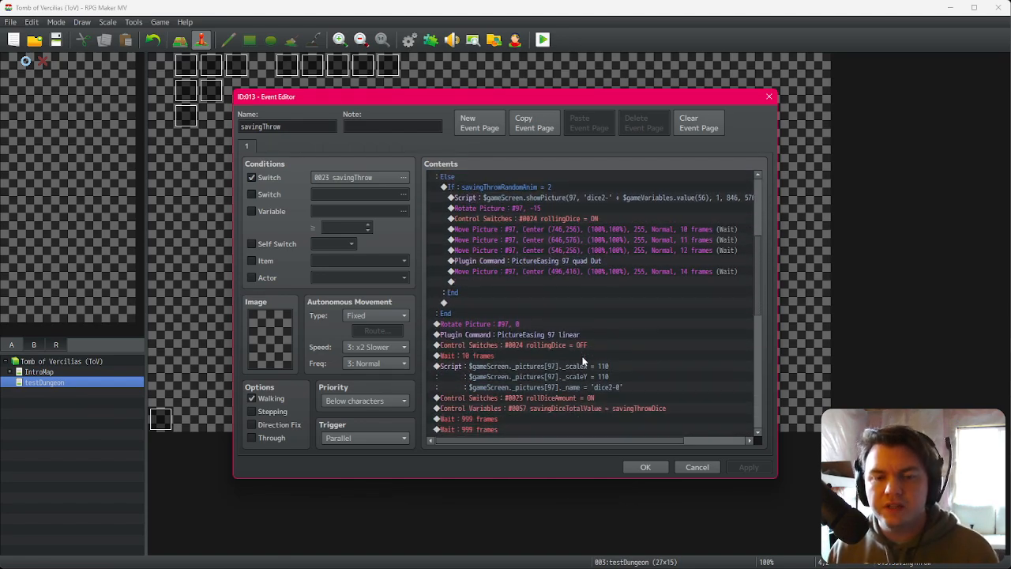
{"action": "scroll", "coordinate": [531, 310], "scroll_direction": "down", "scroll_amount": 2}
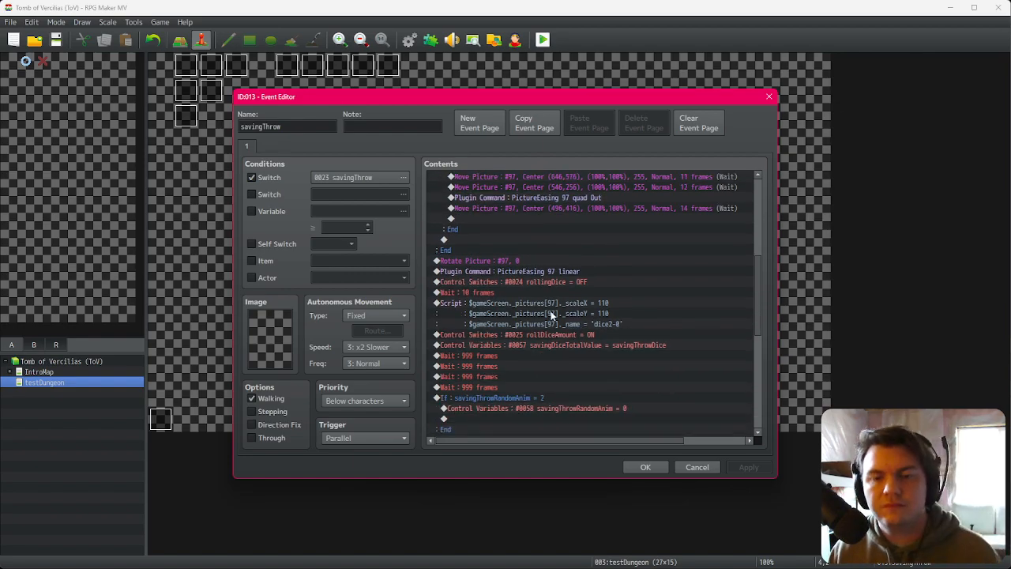
{"action": "double_click", "coordinate": [531, 310]}
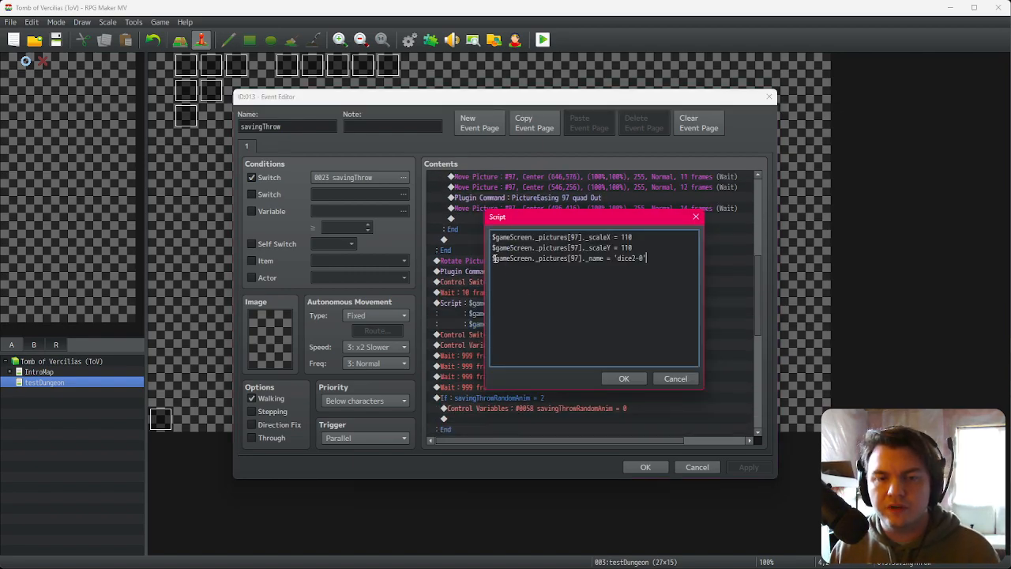
{"action": "left_click", "coordinate": [624, 379]}
{"action": "left_click", "coordinate": [645, 467]}
Step: Playtest the game, walk to the saving-throw dice roll, and close the game window
{"action": "left_click", "coordinate": [542, 40]}
{"action": "left_click", "coordinate": [472, 301]}
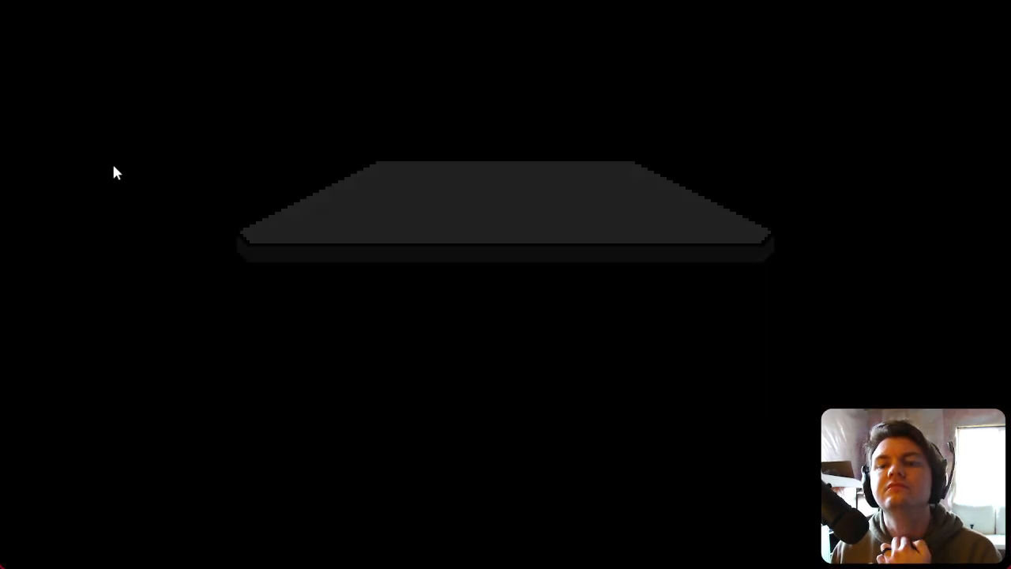
{"action": "left_click", "coordinate": [526, 373]}
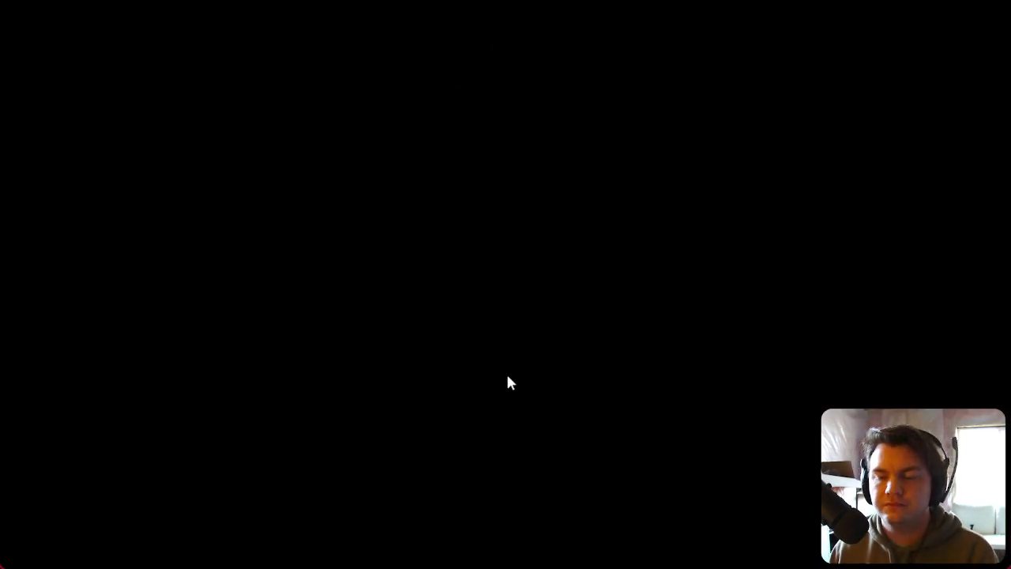
{"action": "key", "text": "d"}
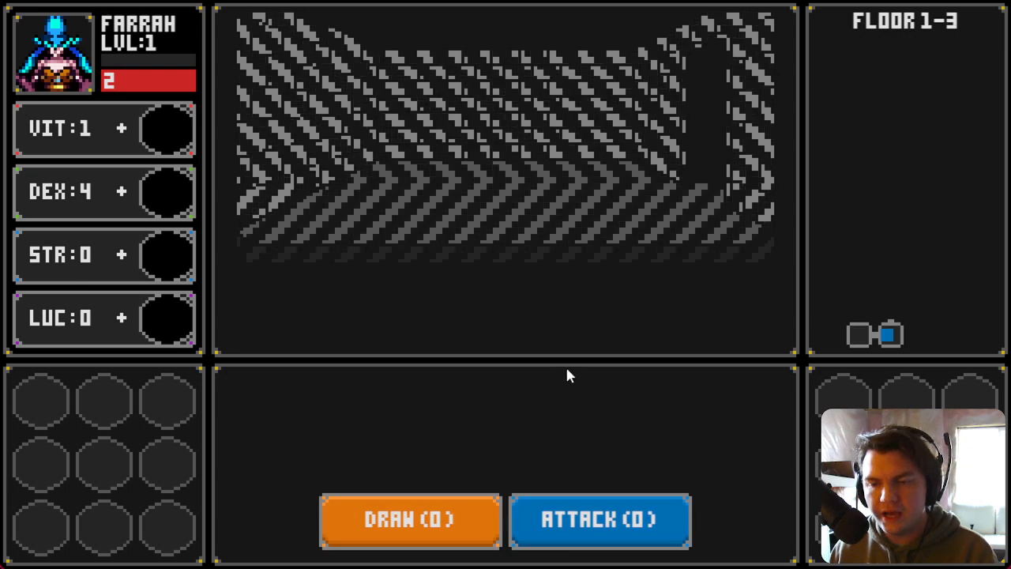
{"action": "key", "text": "w"}
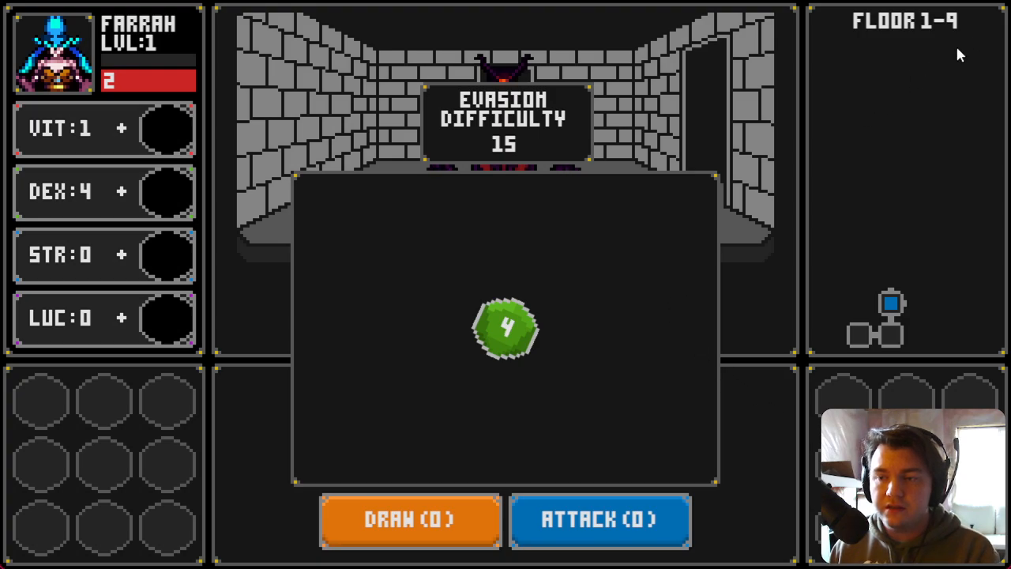
{"action": "key", "text": "alt+F4"}
Step: Reopen the savingThrow event, restore the dice2-0 name line in the Script command, and close the editor
{"action": "double_click", "coordinate": [262, 123]}
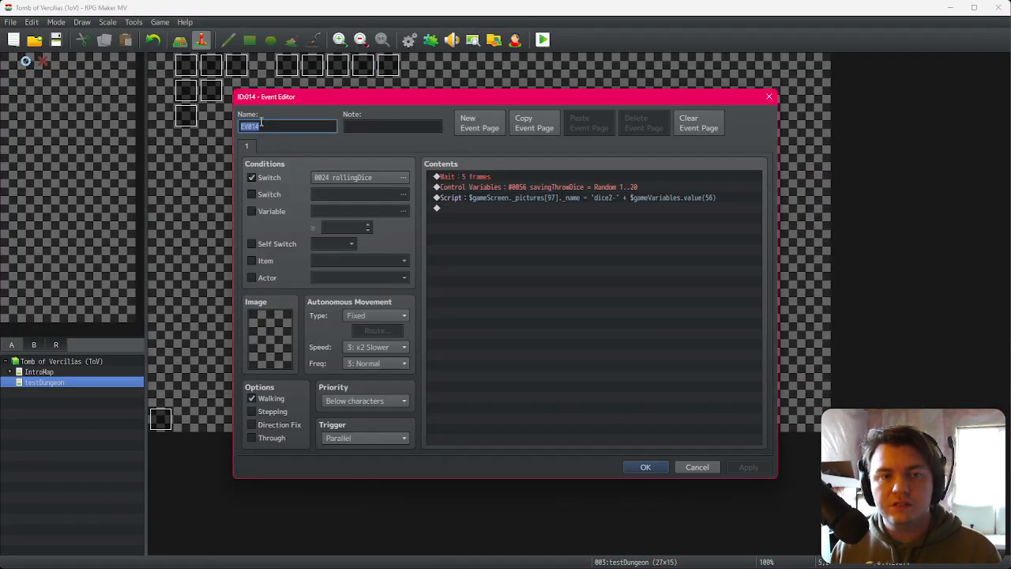
{"action": "key", "text": "Escape"}
{"action": "double_click", "coordinate": [261, 122]}
{"action": "scroll", "coordinate": [555, 336], "scroll_direction": "down", "scroll_amount": 5}
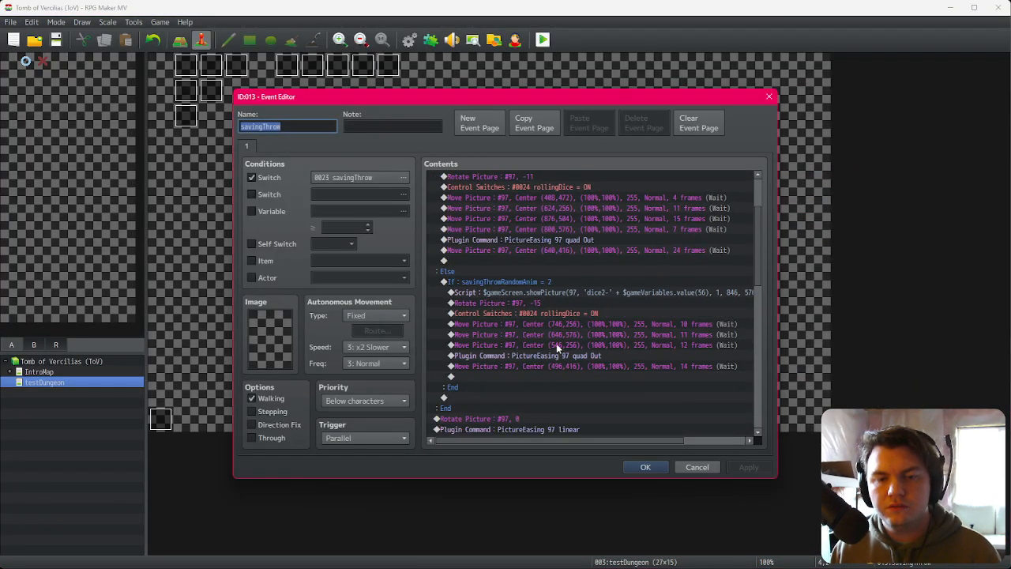
{"action": "scroll", "coordinate": [505, 371], "scroll_direction": "down", "scroll_amount": 1}
{"action": "double_click", "coordinate": [515, 355]}
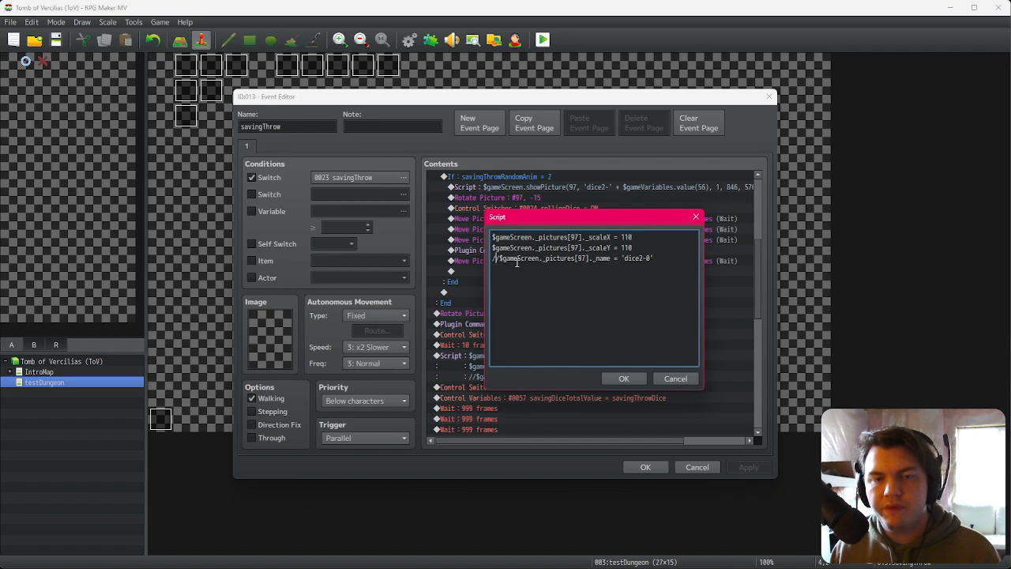
{"action": "left_click", "coordinate": [624, 378]}
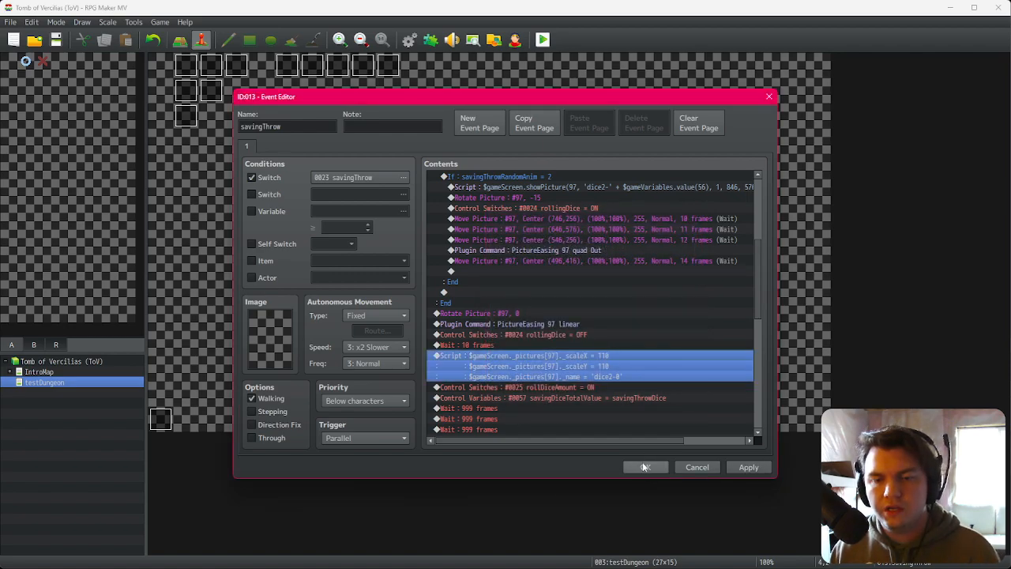
{"action": "left_click", "coordinate": [644, 464]}
Step: Playtest the game up to the character confirmation
{"action": "left_click", "coordinate": [544, 41]}
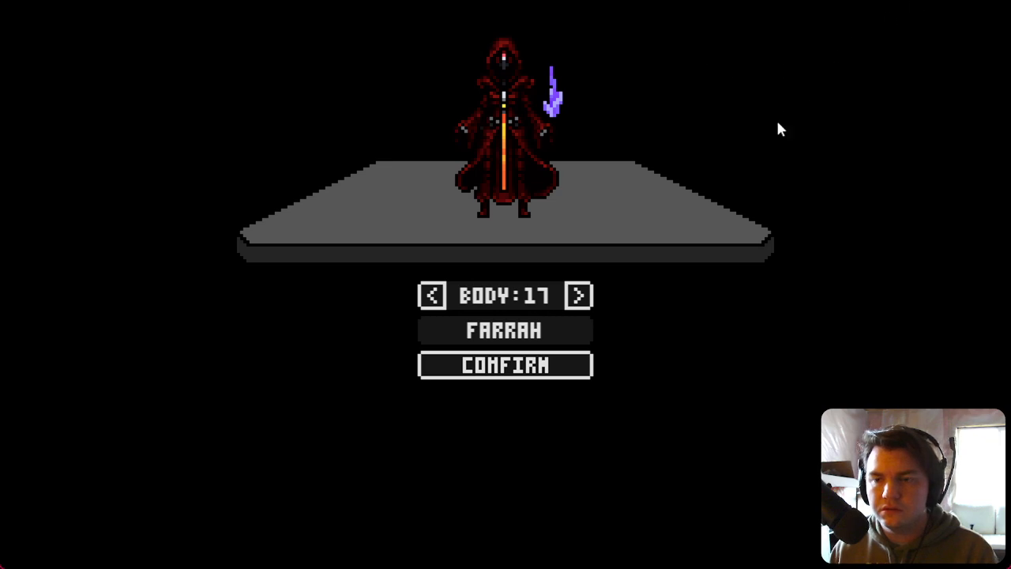
{"action": "left_click", "coordinate": [546, 365]}
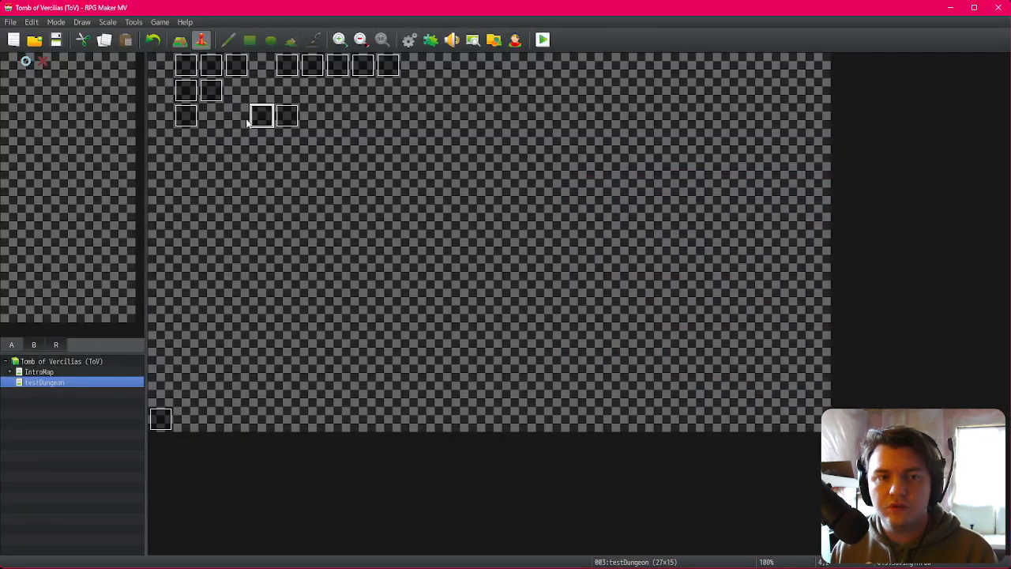
Step: Delete the 999-frame Waits from the savingThrow event and close the editor
{"action": "double_click", "coordinate": [261, 117]}
{"action": "scroll", "coordinate": [553, 367], "scroll_direction": "down", "scroll_amount": 5}
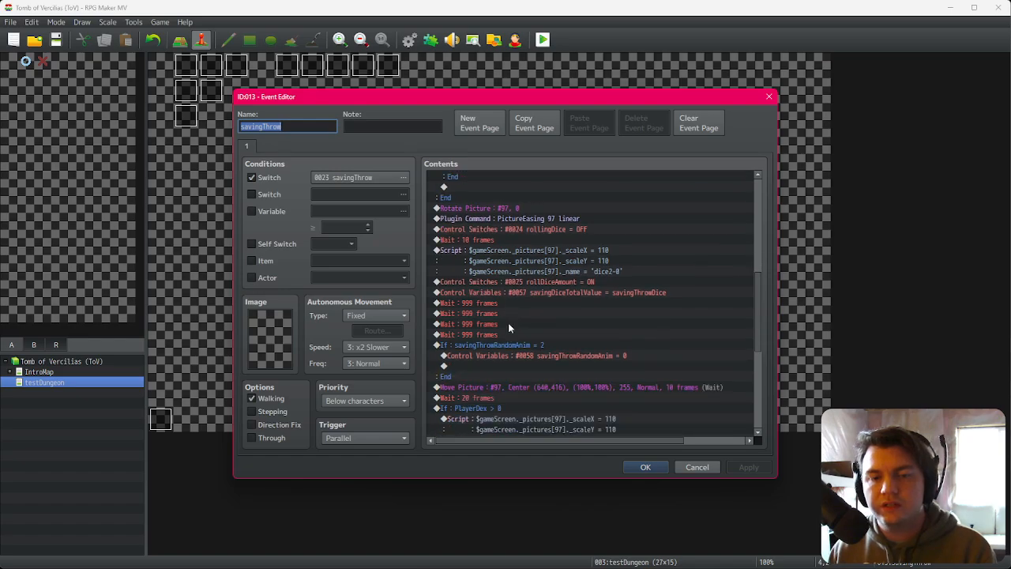
{"action": "left_click", "coordinate": [518, 305]}
{"action": "key", "text": "Delete"}
{"action": "key", "text": "Delete"}
{"action": "key", "text": "Delete"}
{"action": "key", "text": "Delete"}
{"action": "left_click", "coordinate": [652, 465]}
Step: Save and playtest the game, walking through the dungeon to the evasion dice roll
{"action": "left_click", "coordinate": [543, 41]}
{"action": "left_click", "coordinate": [461, 306]}
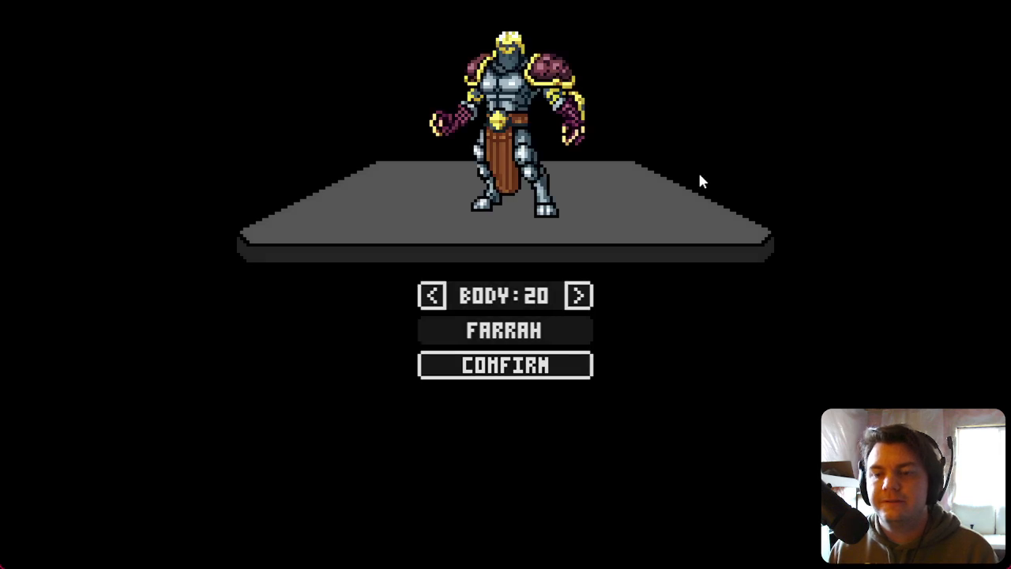
{"action": "left_click", "coordinate": [570, 378]}
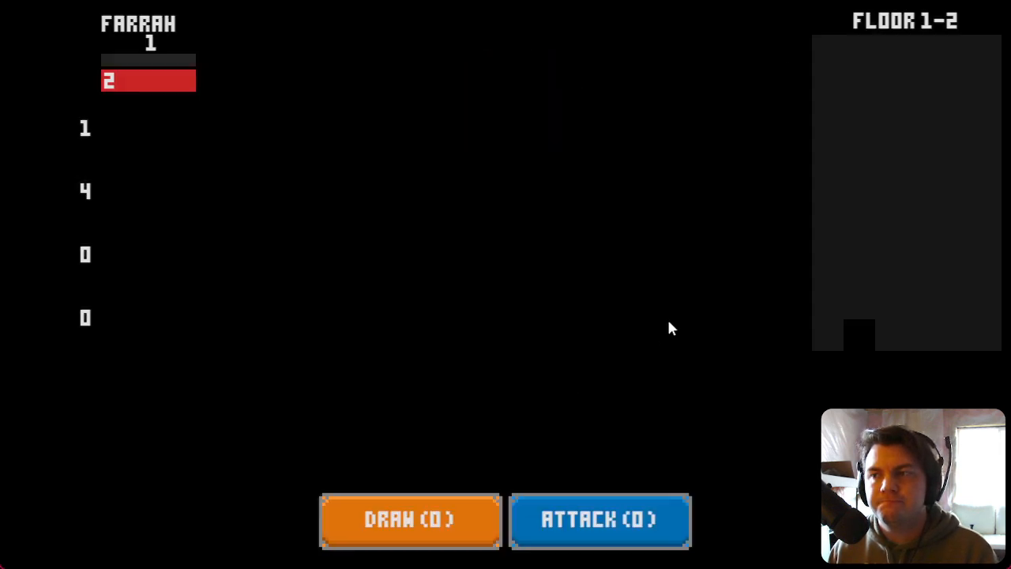
{"action": "key", "text": "Right"}
{"action": "key", "text": "Up"}
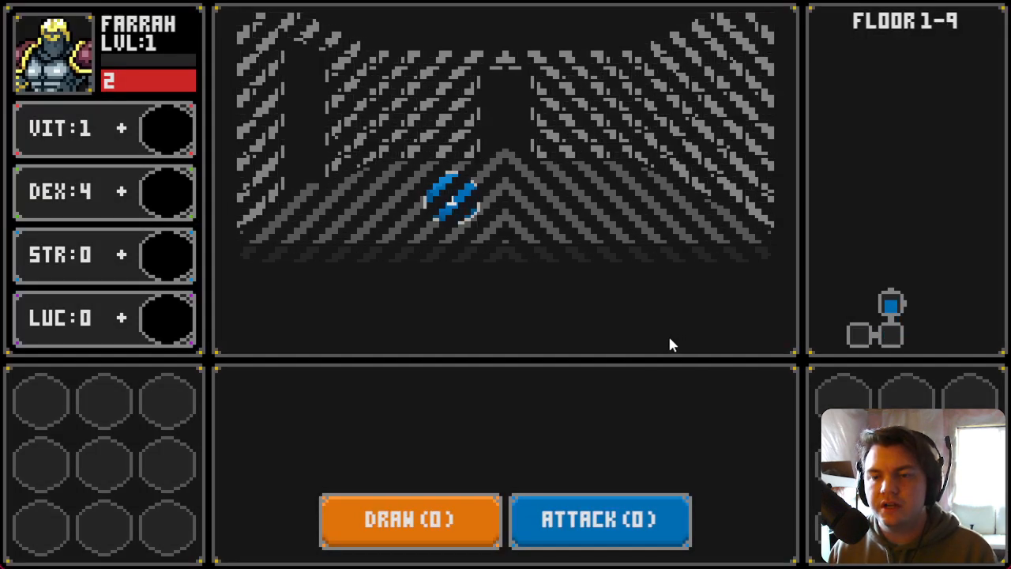
{"action": "key", "text": "Right"}
{"action": "key", "text": "Right"}
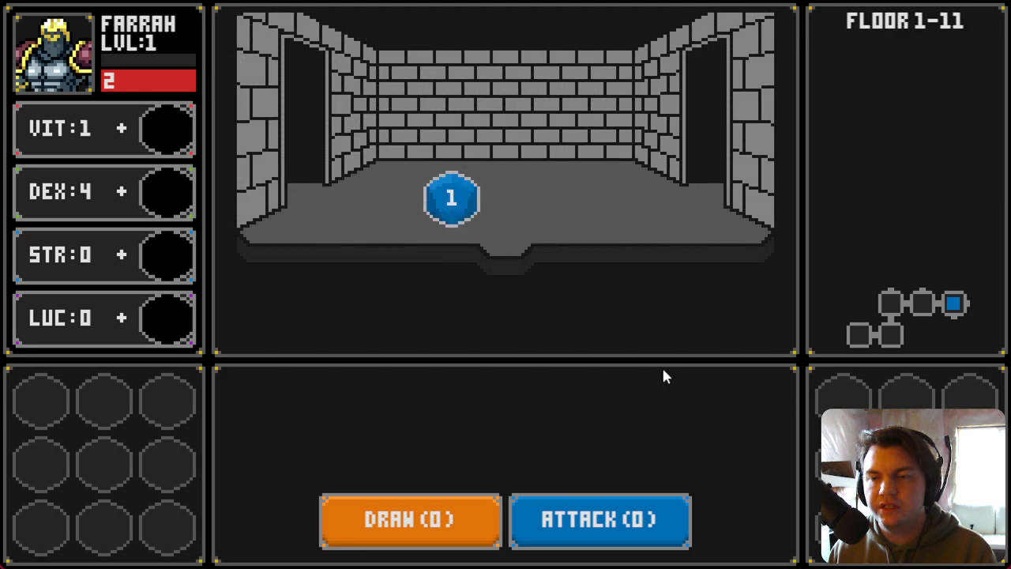
{"action": "key", "text": "Down"}
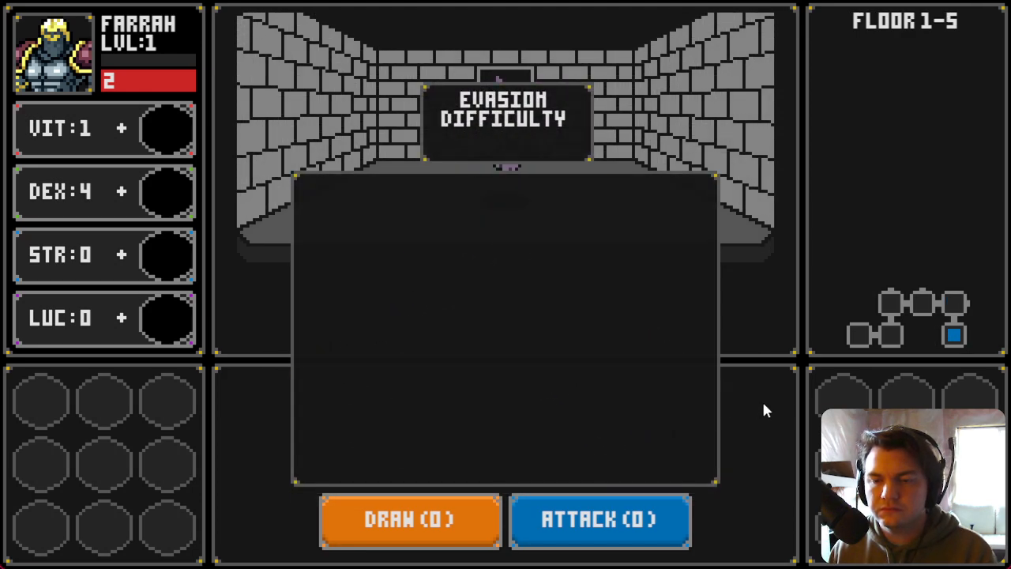
{"action": "key", "text": "Up"}
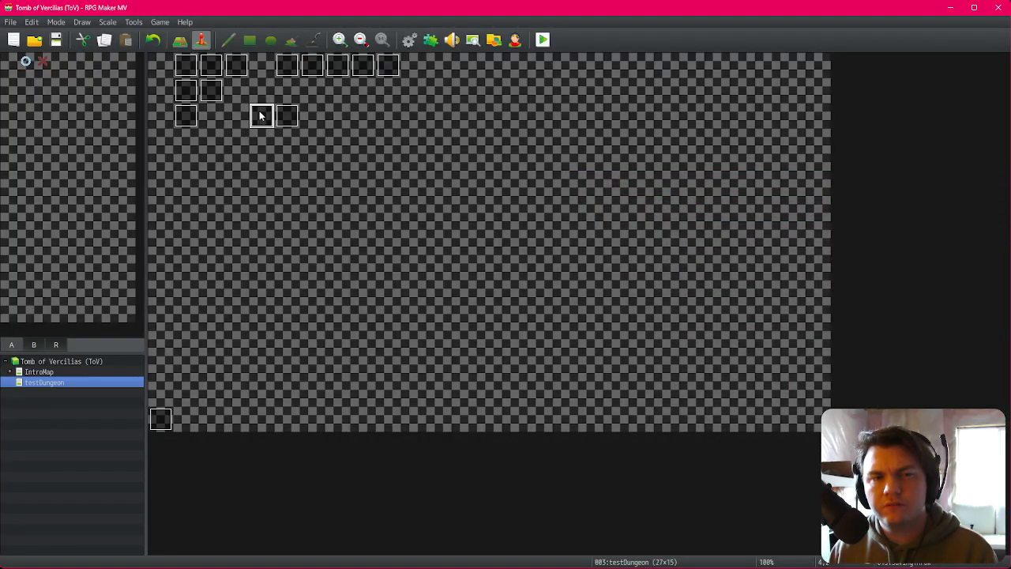
Step: Insert a 999-frame Wait after the savingDiceTotalValue variable command in the savingThrow event
{"action": "double_click", "coordinate": [261, 115]}
{"action": "scroll", "coordinate": [510, 327], "scroll_direction": "down", "scroll_amount": 6}
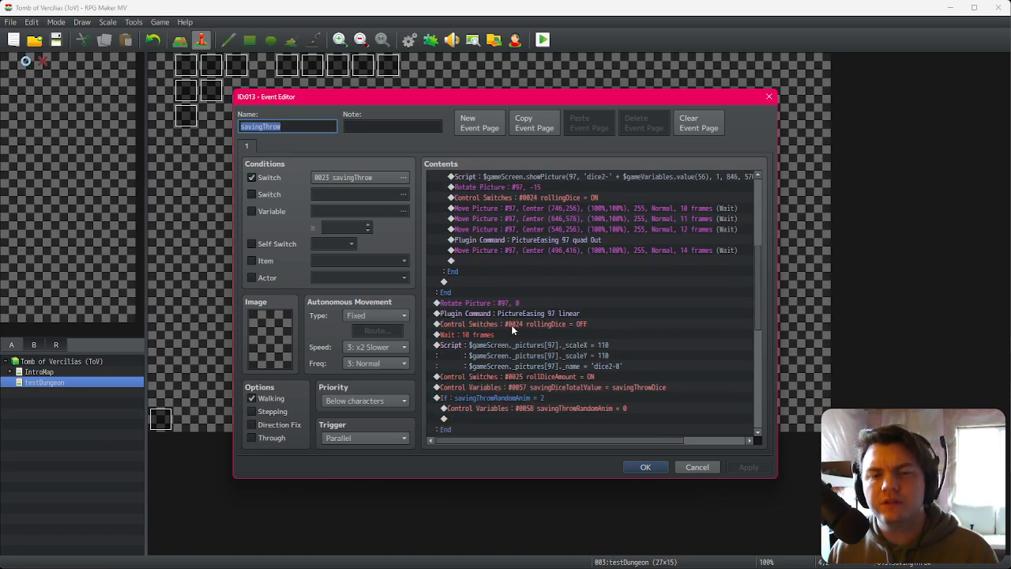
{"action": "left_click", "coordinate": [515, 336]}
{"action": "left_click", "coordinate": [518, 355]}
{"action": "left_click", "coordinate": [520, 378]}
{"action": "left_click", "coordinate": [527, 366]}
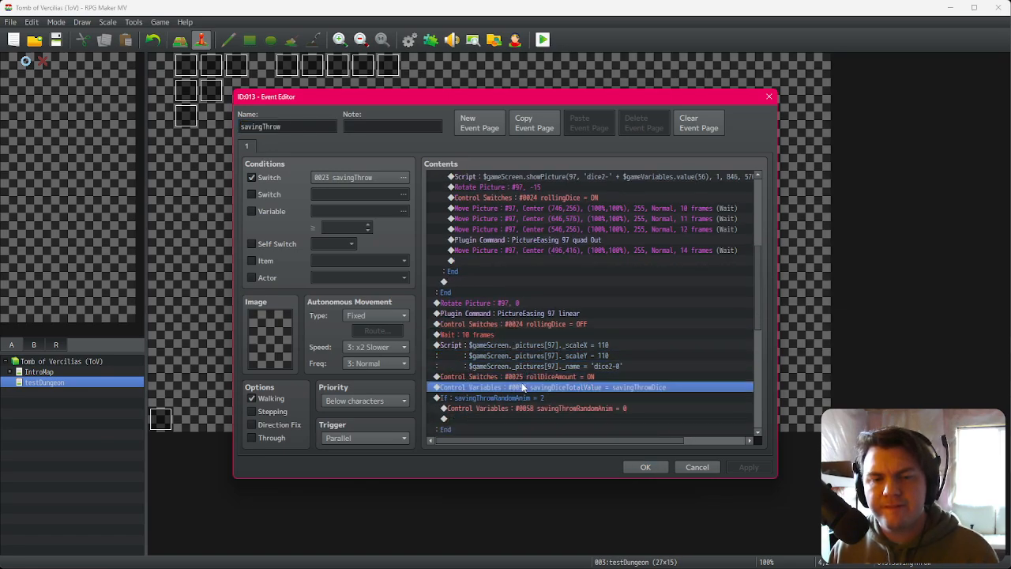
{"action": "double_click", "coordinate": [522, 386]}
{"action": "left_click", "coordinate": [644, 181]}
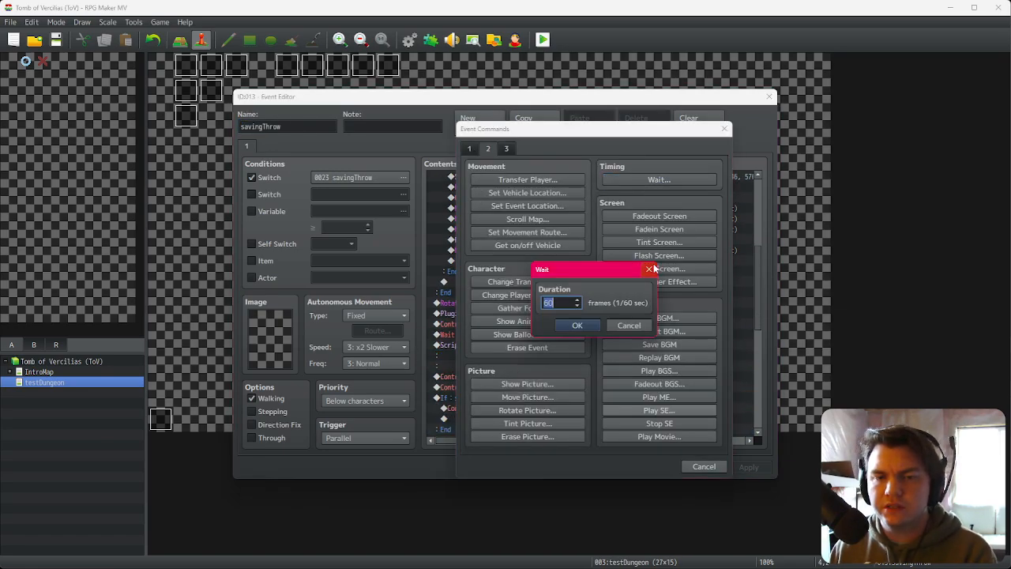
{"action": "left_click", "coordinate": [571, 328]}
Step: Copy and paste the 999-frame Wait three times to make four consecutive waits, then close the editor
{"action": "left_click", "coordinate": [519, 397]}
{"action": "key", "text": "ctrl+c"}
{"action": "key", "text": "ctrl+v"}
{"action": "key", "text": "ctrl+v"}
{"action": "key", "text": "ctrl+v"}
{"action": "key", "text": "ctrl+v"}
{"action": "left_click", "coordinate": [632, 463]}
Step: Save and playtest the game, walking to the evasion dice roll to check the result display
{"action": "left_click", "coordinate": [542, 40]}
{"action": "left_click", "coordinate": [462, 305]}
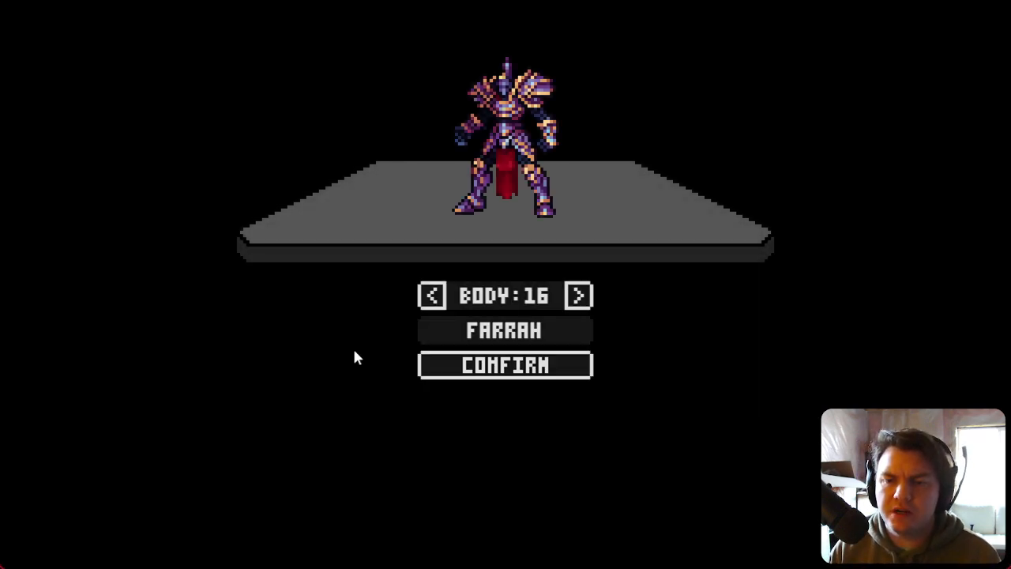
{"action": "left_click", "coordinate": [529, 371]}
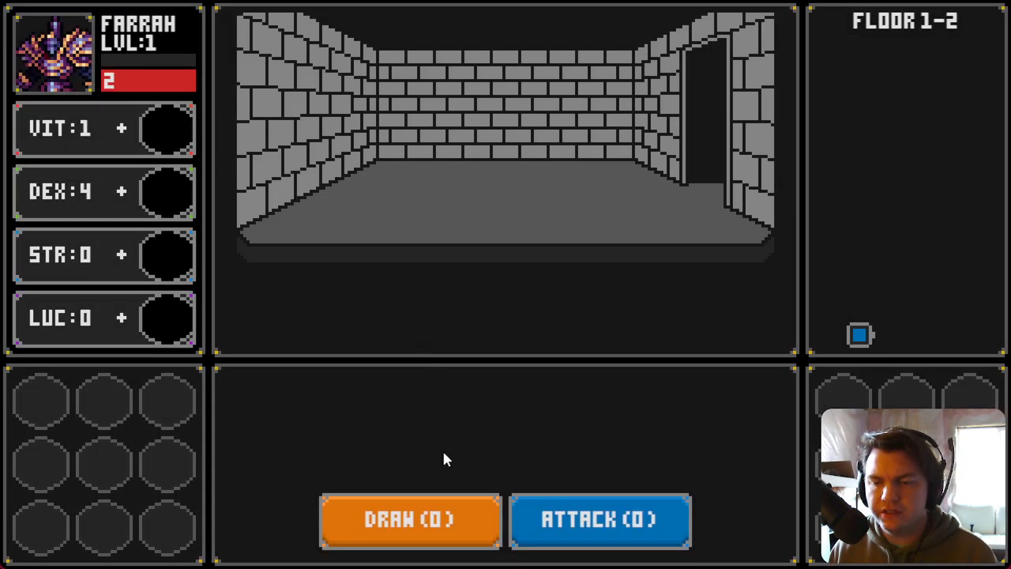
{"action": "key", "text": "d"}
{"action": "key", "text": "w"}
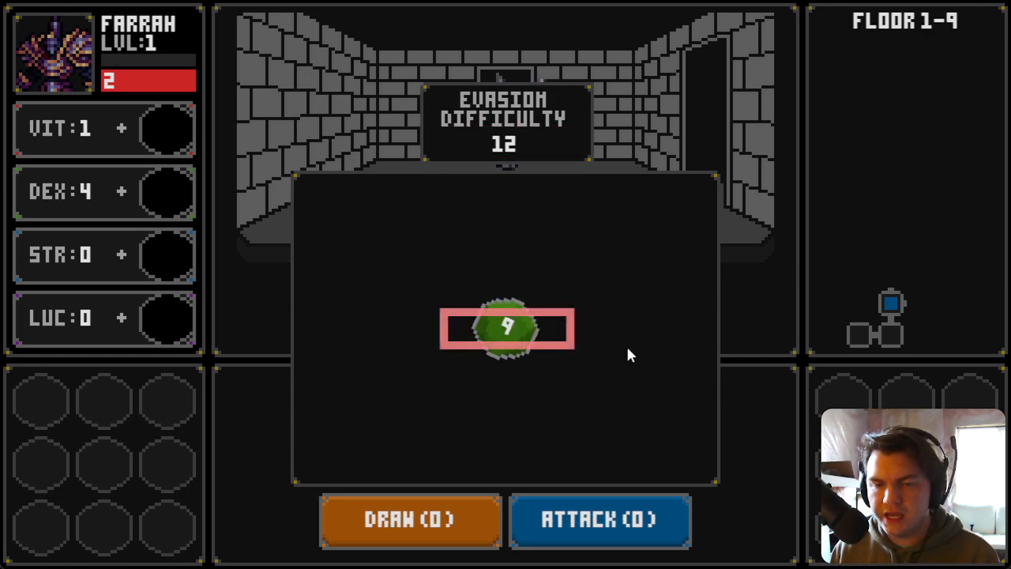
{"action": "mouse_move", "coordinate": [510, 329]}
{"action": "left_mouse_down"}
{"action": "mouse_move", "coordinate": [543, 329]}
{"action": "mouse_move", "coordinate": [518, 345]}
{"action": "mouse_move", "coordinate": [513, 332]}
{"action": "mouse_move", "coordinate": [524, 332]}
{"action": "left_mouse_up"}
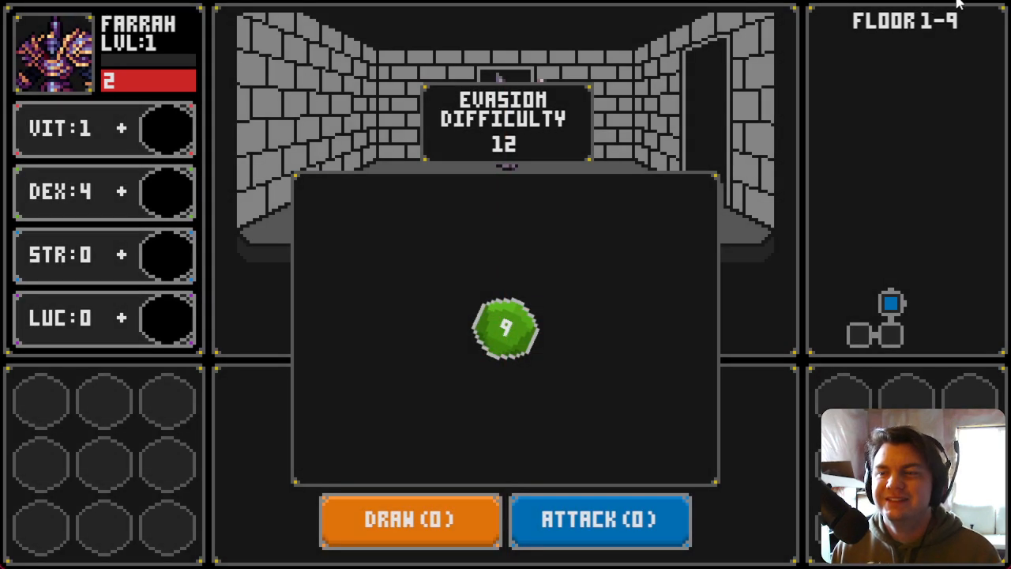
Step: Close the playtest and open the savingThrow event's scale script to review it, then close the editor without changes
{"action": "left_click", "coordinate": [992, 3]}
{"action": "double_click", "coordinate": [268, 117]}
{"action": "scroll", "coordinate": [622, 355], "scroll_direction": "down", "scroll_amount": 6}
{"action": "scroll", "coordinate": [525, 346], "scroll_direction": "down", "scroll_amount": 2}
{"action": "double_click", "coordinate": [498, 314]}
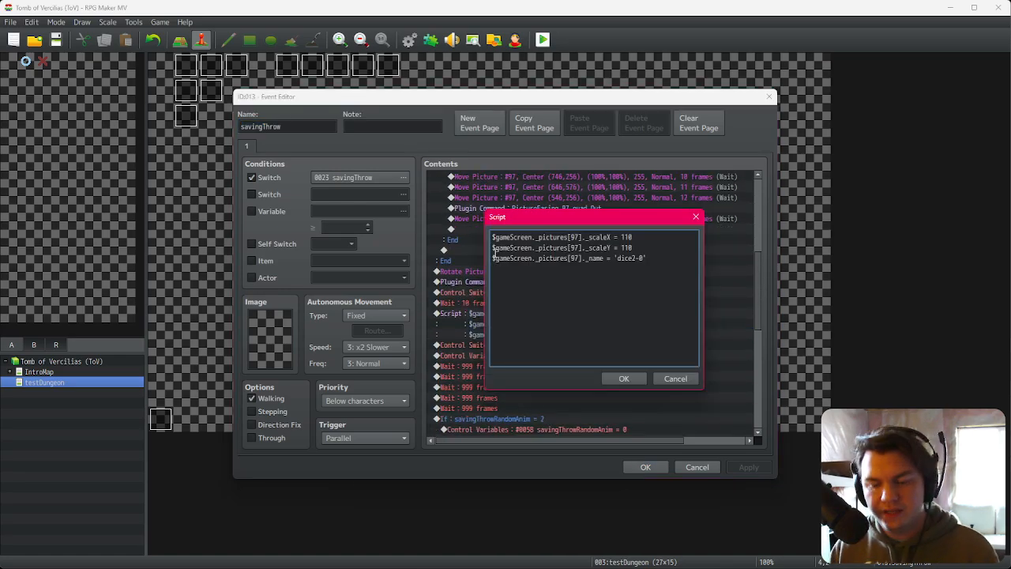
{"action": "left_click", "coordinate": [625, 378]}
{"action": "left_click", "coordinate": [646, 467]}
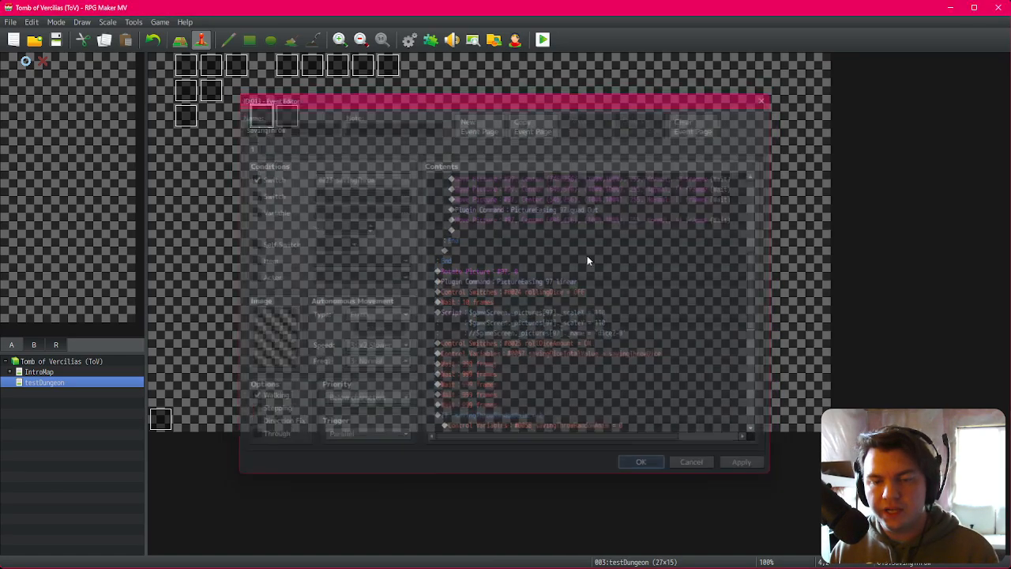
Step: Playtest the game, confirming the character and walking to the evasion dice roll to inspect the dice
{"action": "left_click", "coordinate": [543, 39]}
{"action": "left_click", "coordinate": [461, 307]}
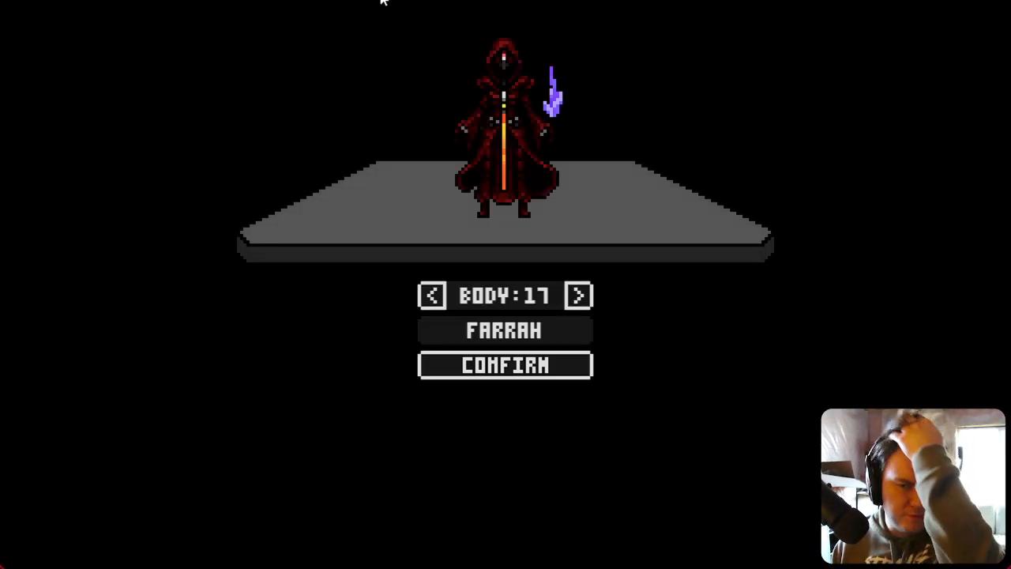
{"action": "left_click", "coordinate": [506, 365]}
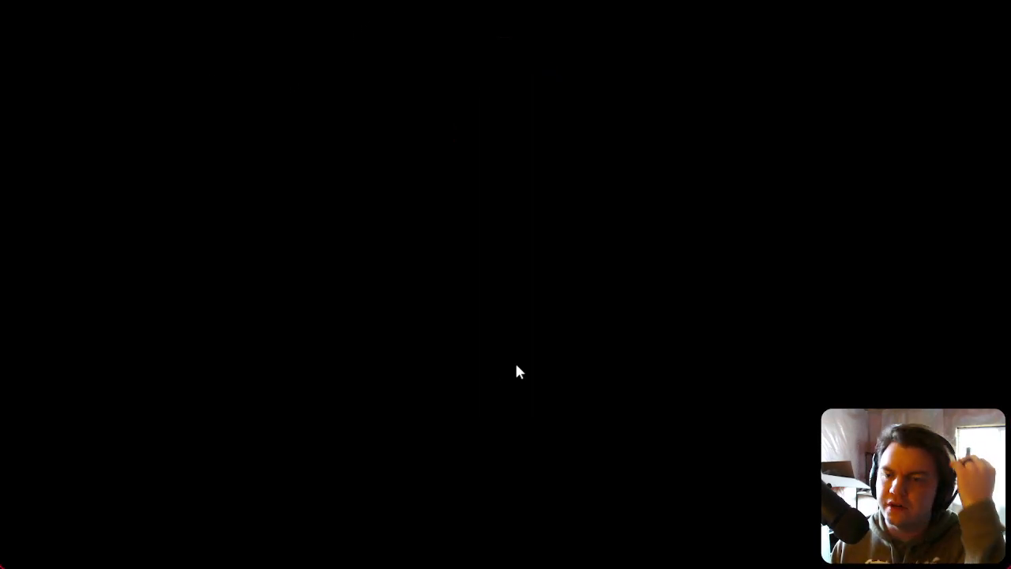
{"action": "key", "text": "d"}
{"action": "key", "text": "w"}
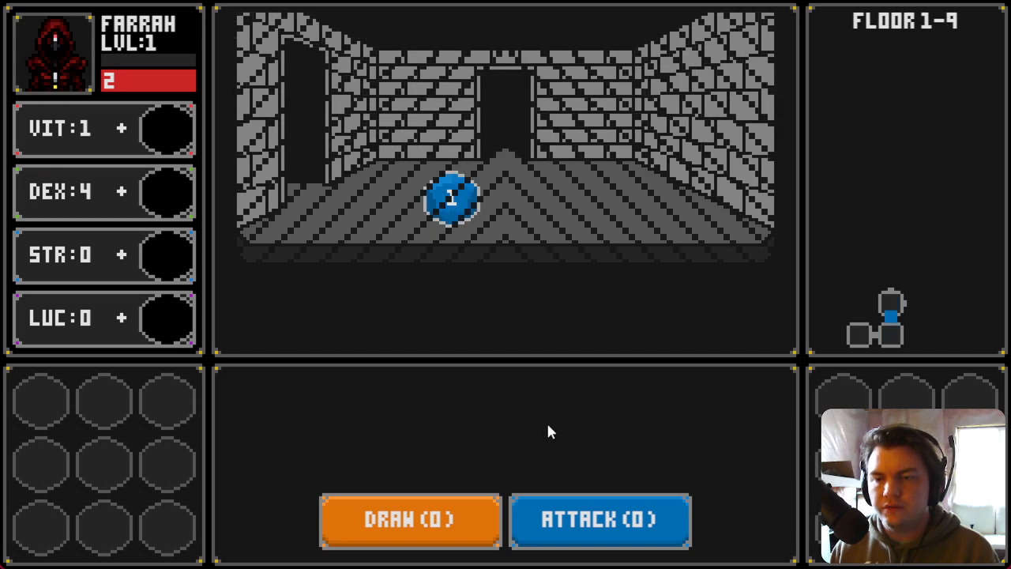
{"action": "key", "text": "d"}
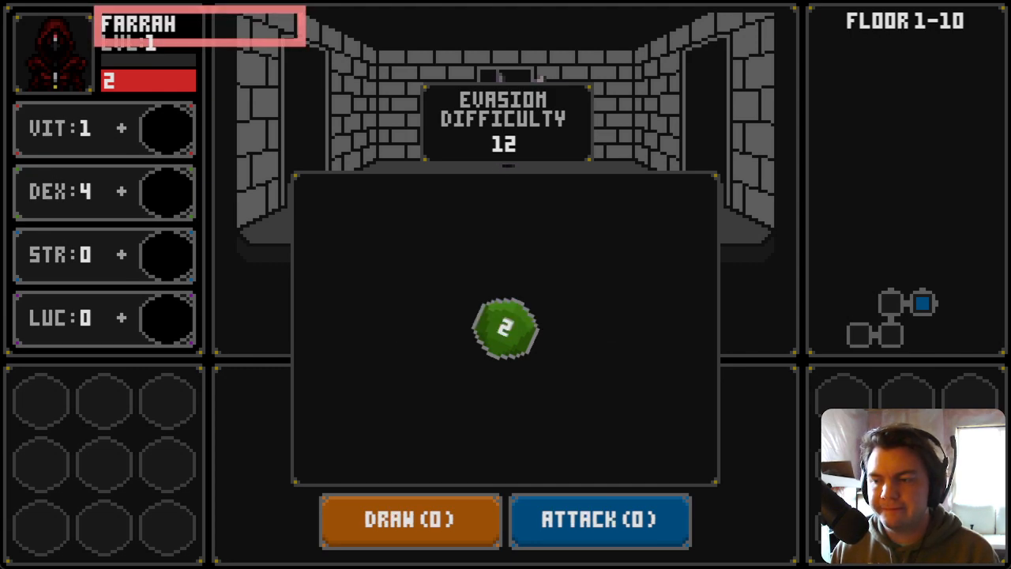
{"action": "mouse_move", "coordinate": [506, 331]}
{"action": "left_mouse_down"}
{"action": "mouse_move", "coordinate": [531, 354]}
{"action": "mouse_move", "coordinate": [510, 335]}
{"action": "left_mouse_up"}
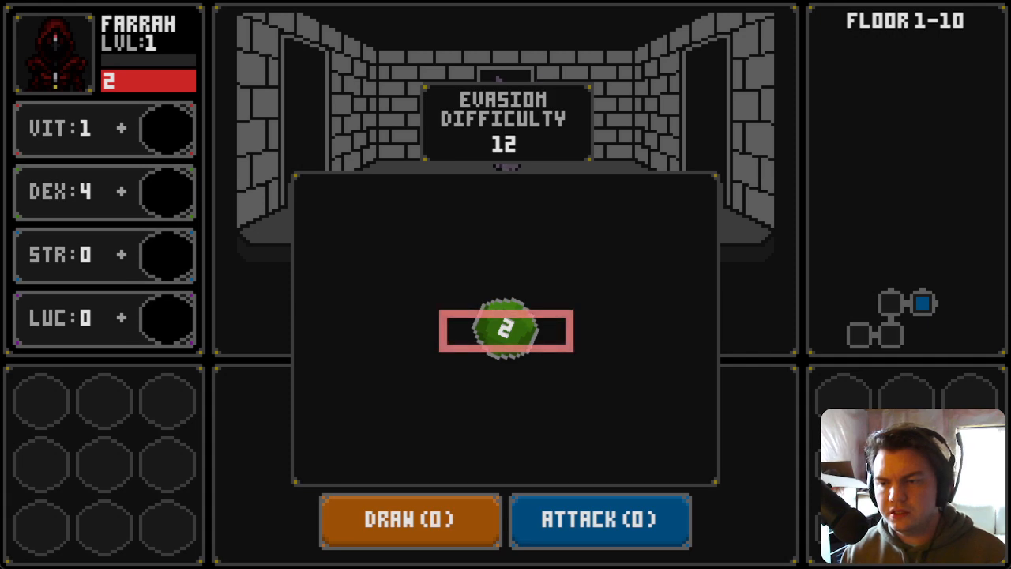
{"action": "mouse_move", "coordinate": [507, 332]}
{"action": "left_mouse_down"}
{"action": "mouse_move", "coordinate": [532, 335]}
{"action": "mouse_move", "coordinate": [509, 335]}
{"action": "left_mouse_up"}
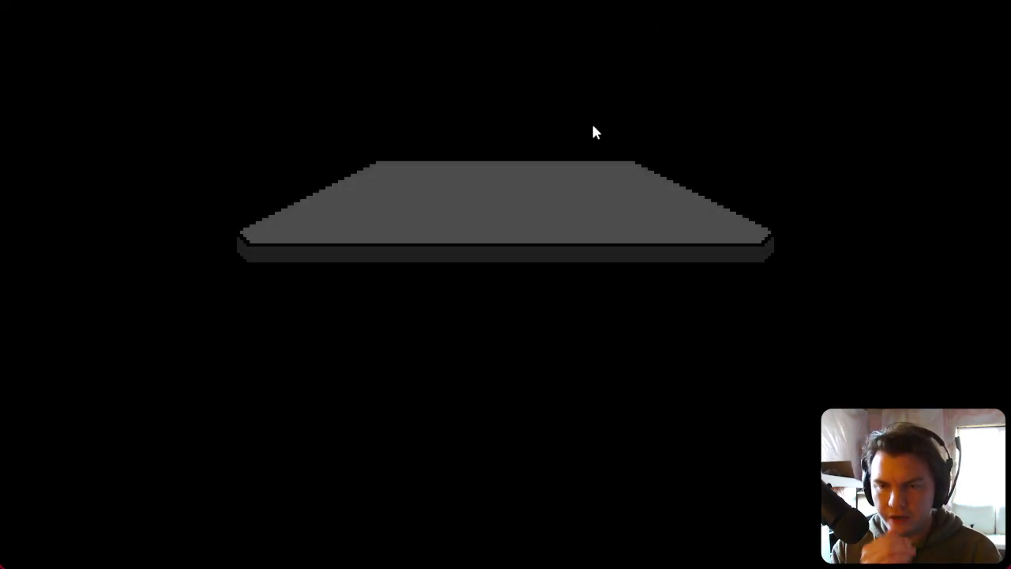
Step: Start a new run in the playtest and walk through the dungeon toward the dice roll again
{"action": "left_click", "coordinate": [567, 372]}
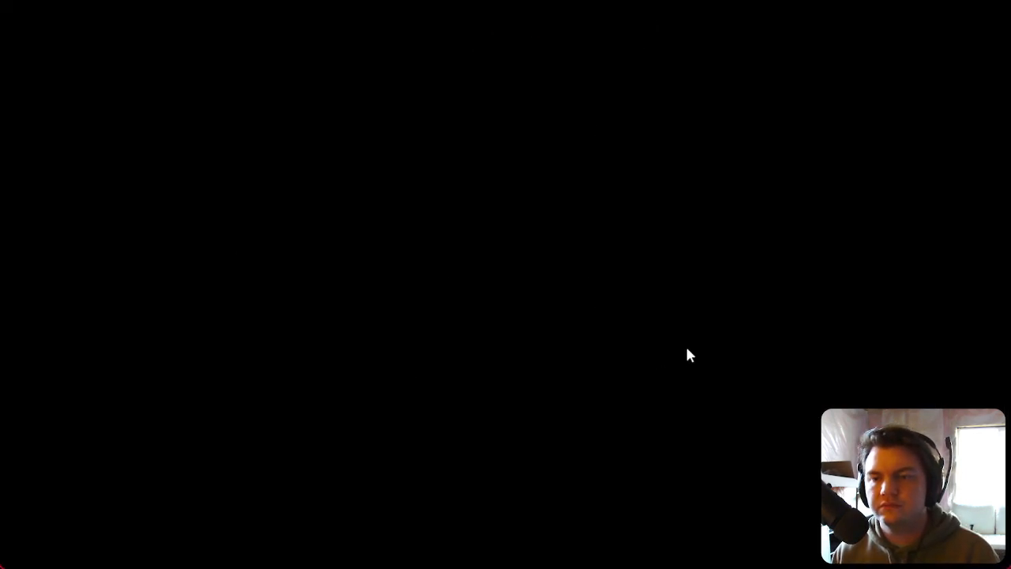
{"action": "key", "text": "d"}
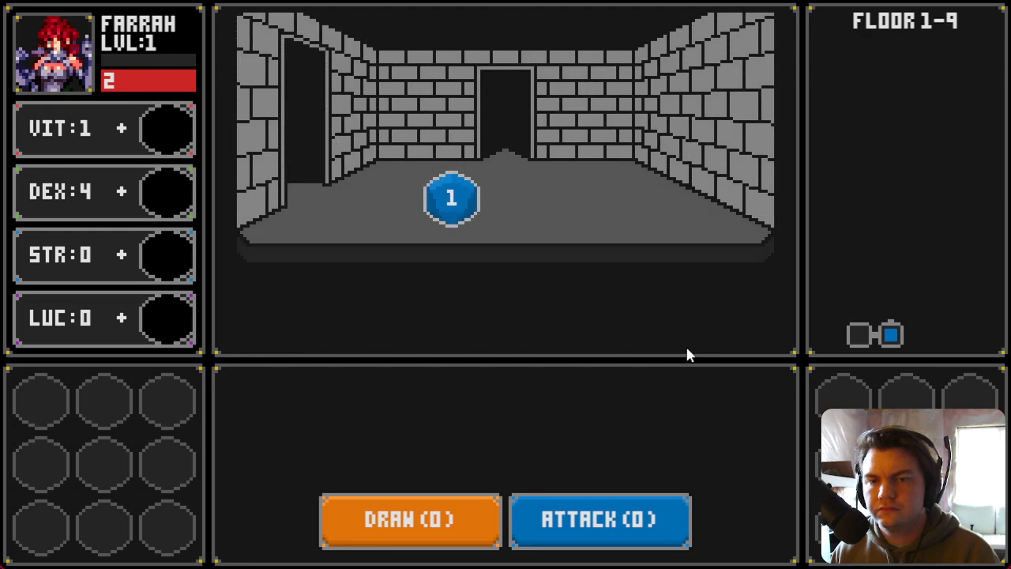
{"action": "key", "text": "w"}
{"action": "key", "text": "d"}
{"action": "key", "text": "d"}
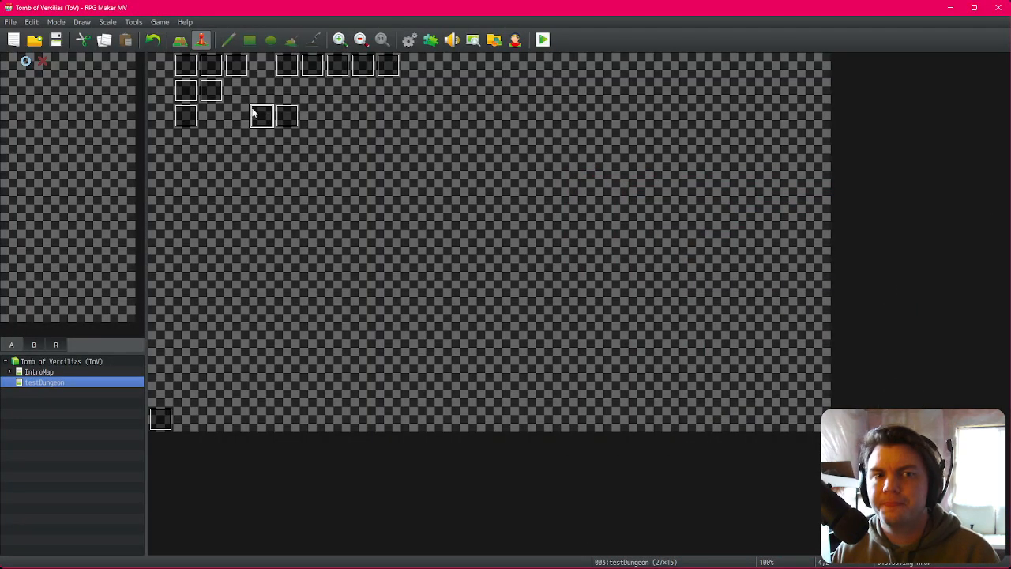
Step: In the savingThrow event, move the Move Picture #97 command to just after the savingDiceTotalValue variable command
{"action": "double_click", "coordinate": [261, 115]}
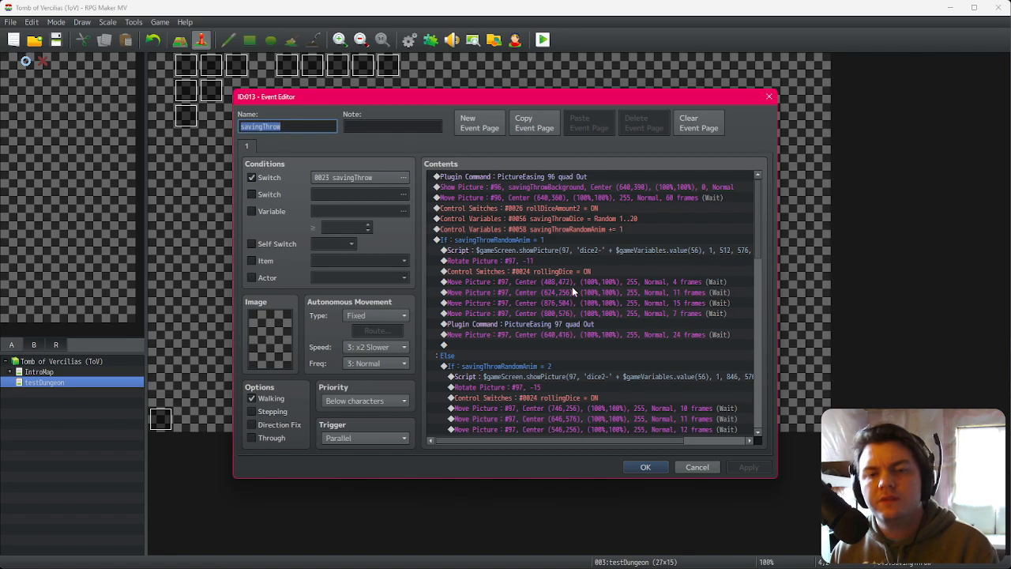
{"action": "scroll", "coordinate": [575, 292], "scroll_direction": "down", "scroll_amount": 5}
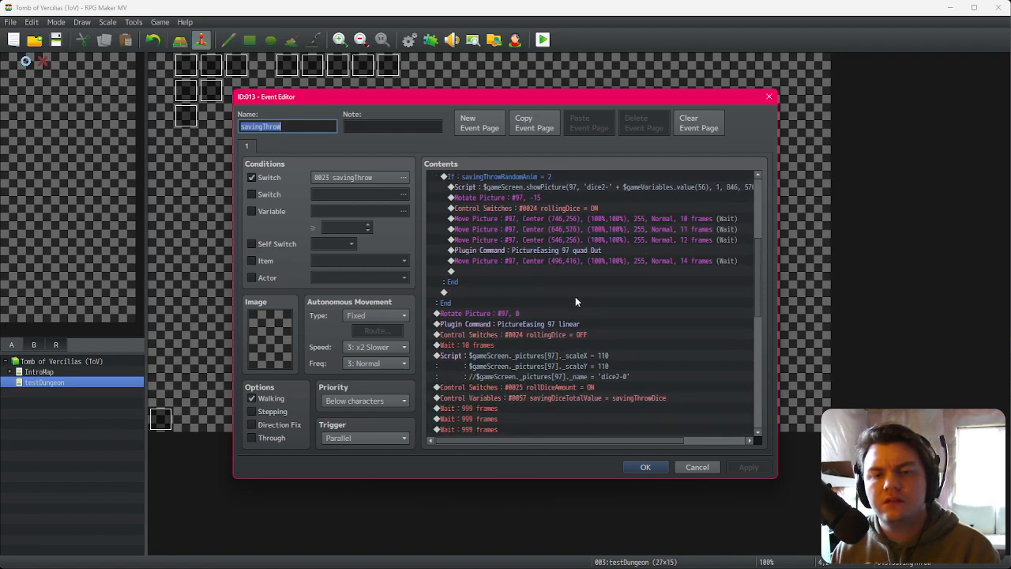
{"action": "scroll", "coordinate": [575, 310], "scroll_direction": "down", "scroll_amount": 2}
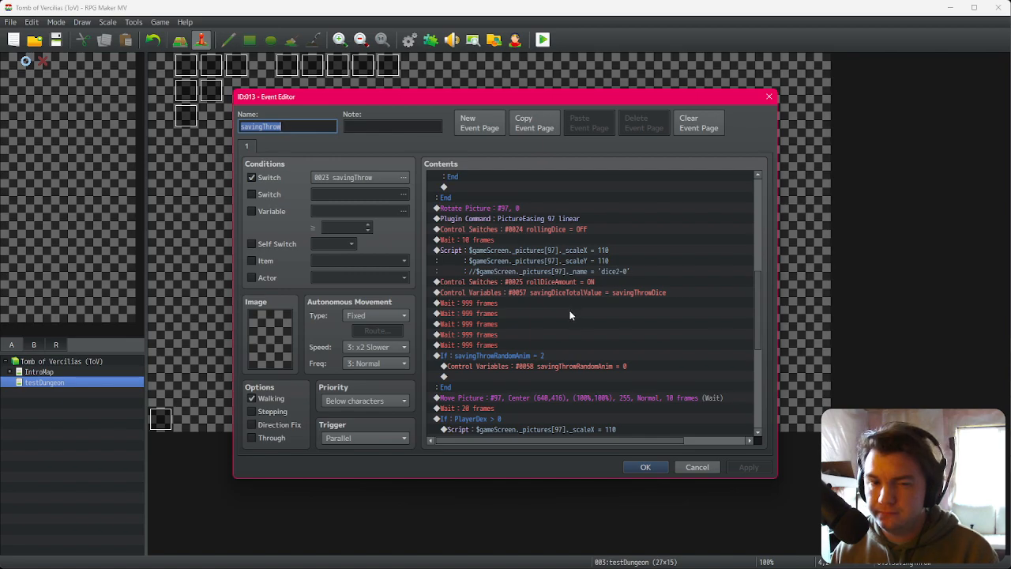
{"action": "scroll", "coordinate": [570, 316], "scroll_direction": "up", "scroll_amount": 2}
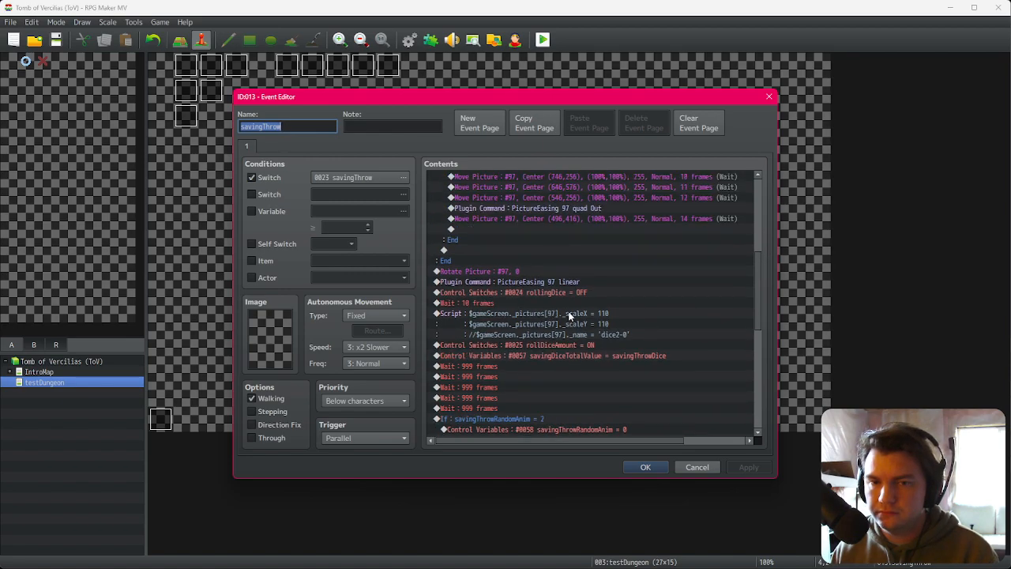
{"action": "scroll", "coordinate": [570, 315], "scroll_direction": "down", "scroll_amount": 3}
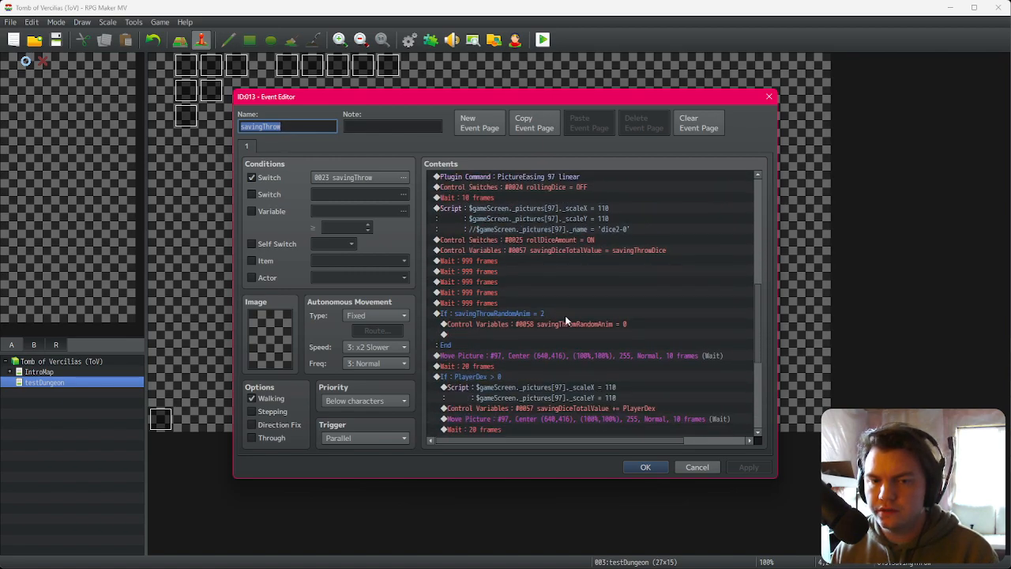
{"action": "left_click", "coordinate": [553, 359]}
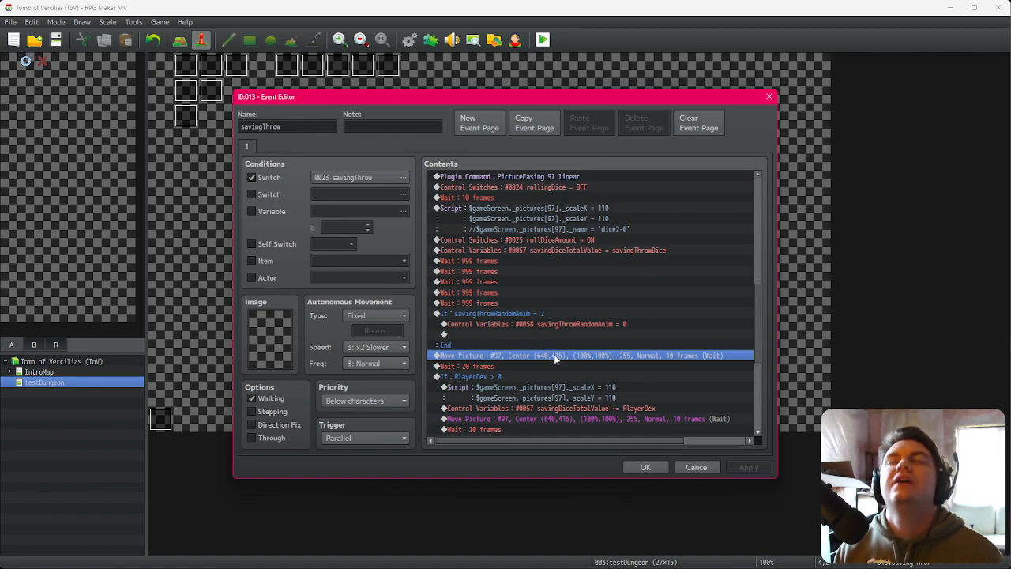
{"action": "key", "text": "Delete"}
{"action": "left_click", "coordinate": [524, 240]}
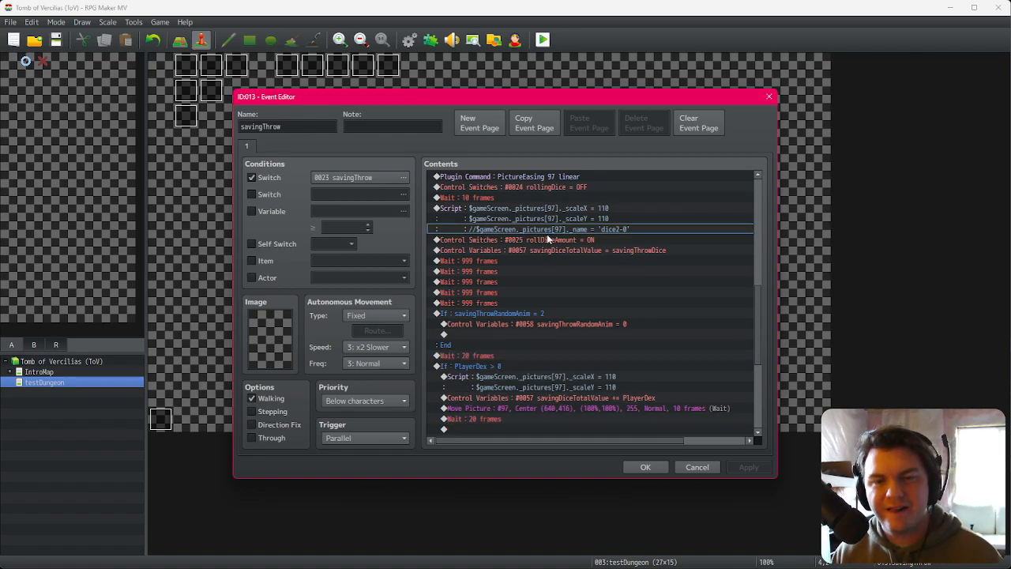
{"action": "key", "text": "ctrl+v"}
{"action": "left_click", "coordinate": [606, 240]}
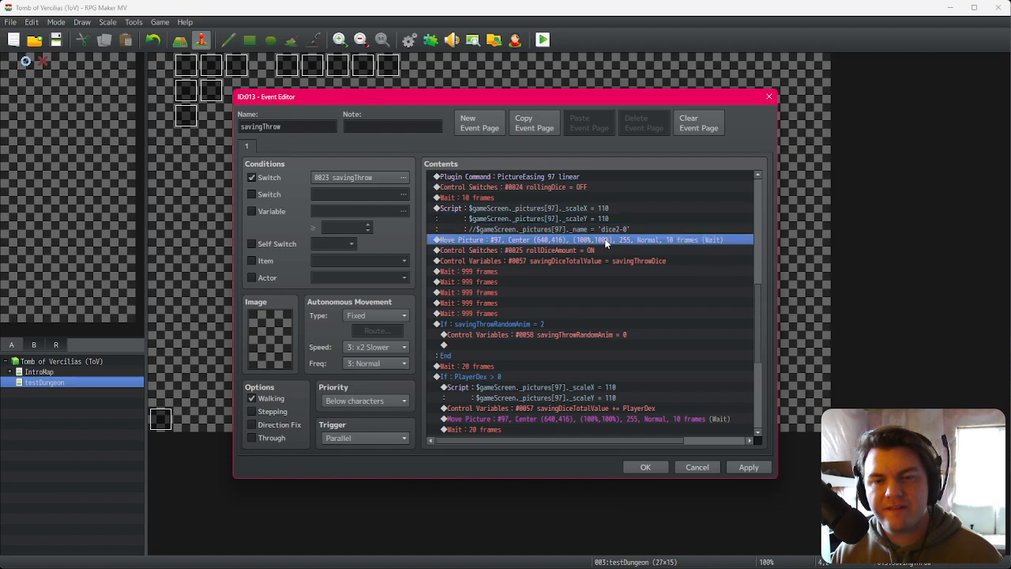
{"action": "key", "text": "Delete"}
{"action": "left_click", "coordinate": [582, 260]}
{"action": "key", "text": "ctrl+v"}
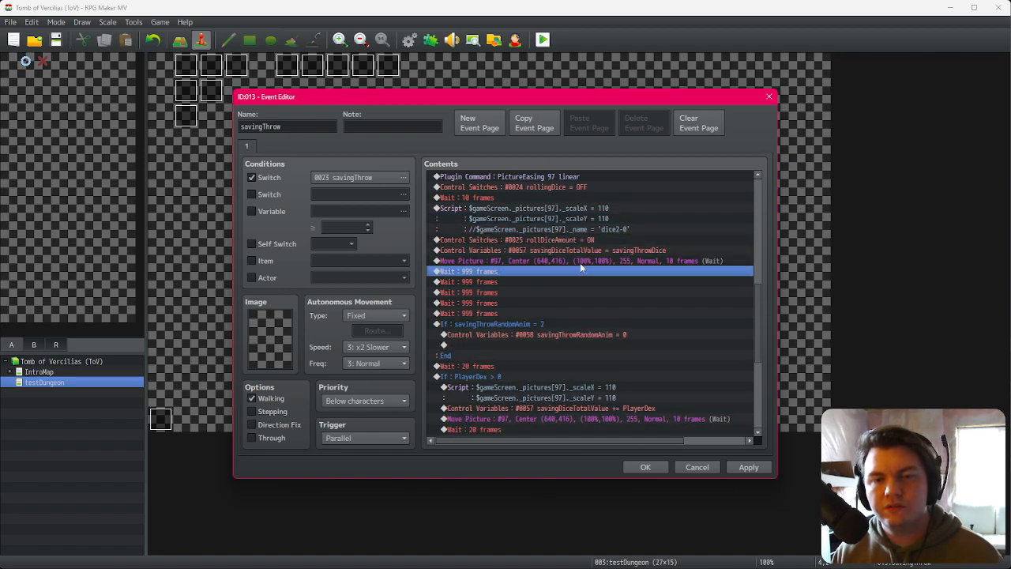
Step: Move the rollDiceAmount switch and savingDiceTotalValue variable commands above the scale script, then confirm the event editor
{"action": "left_click", "coordinate": [591, 240]}
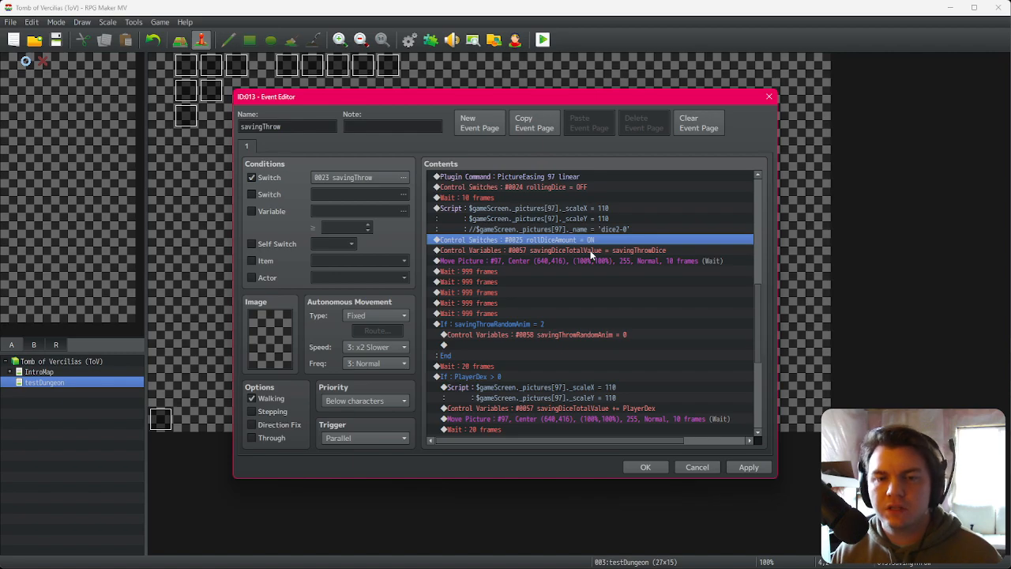
{"action": "left_click", "coordinate": [591, 250], "text": "shift"}
{"action": "left_click", "coordinate": [581, 229]}
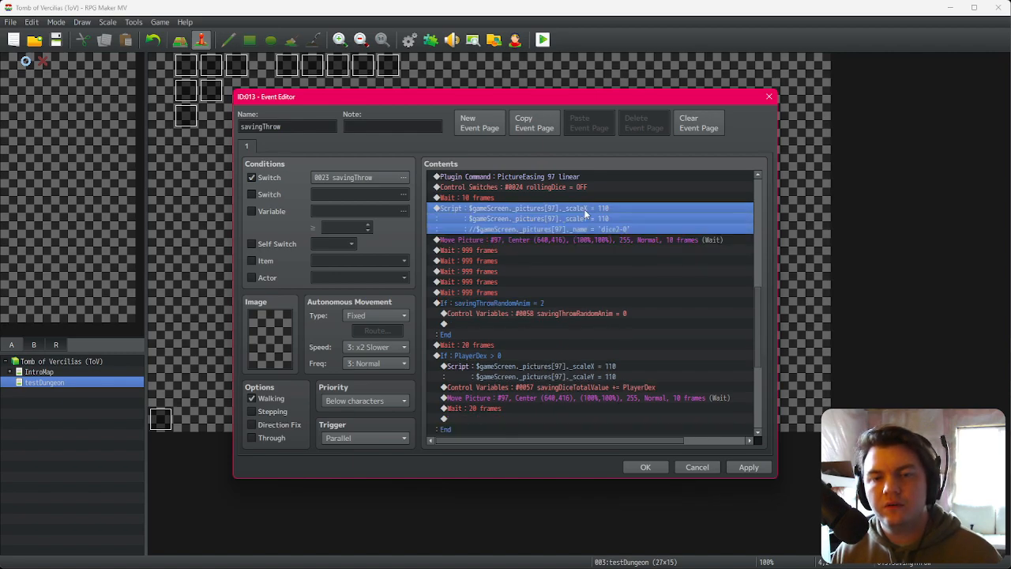
{"action": "key", "text": "ctrl+v"}
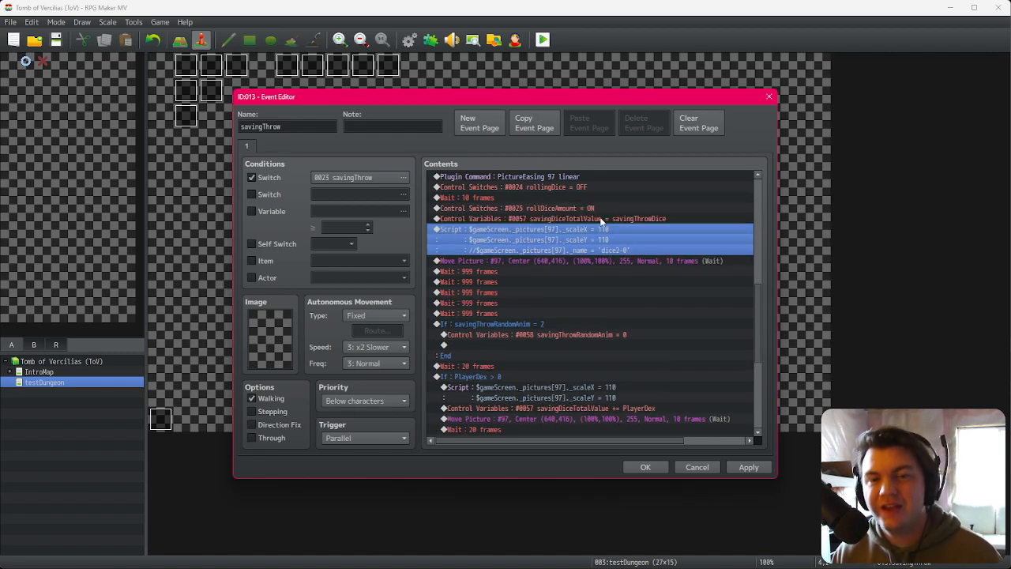
{"action": "left_click", "coordinate": [603, 220]}
{"action": "left_click", "coordinate": [607, 211]}
{"action": "left_click", "coordinate": [608, 218]}
{"action": "left_click", "coordinate": [606, 243]}
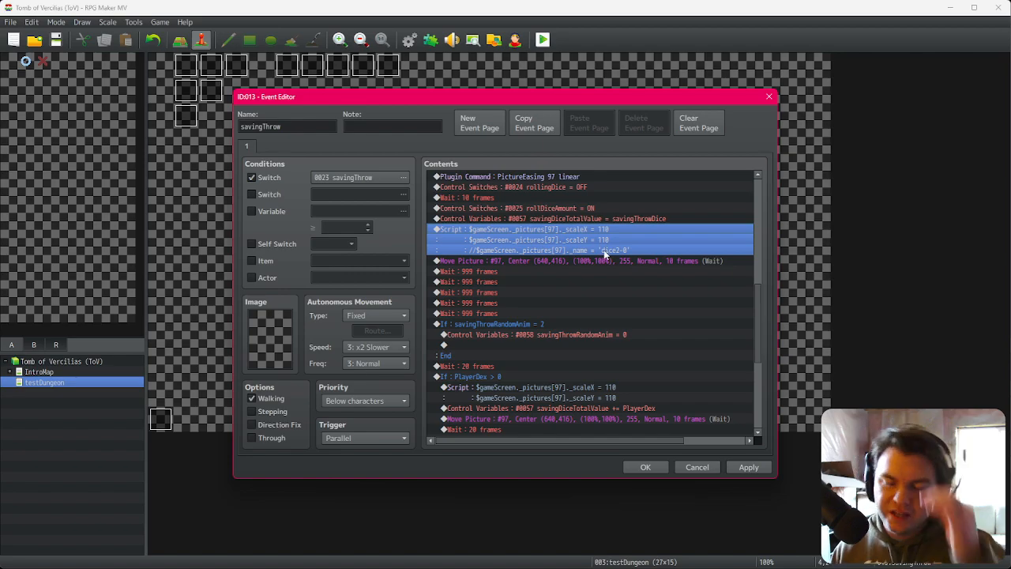
{"action": "left_click", "coordinate": [646, 467]}
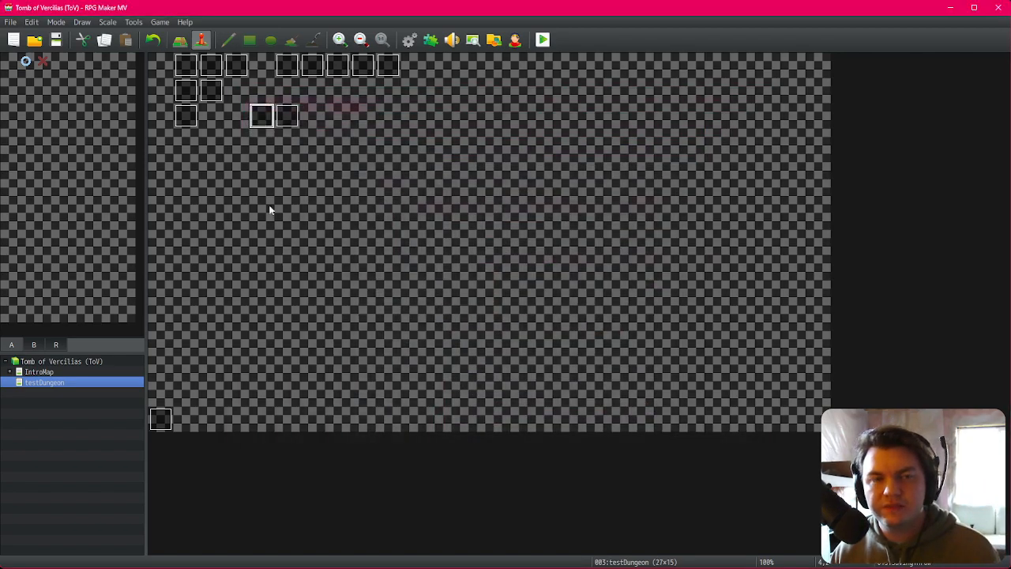
Step: Playtest the game up to the evasion dice roll to check the dice display, then close the game
{"action": "left_click", "coordinate": [543, 40]}
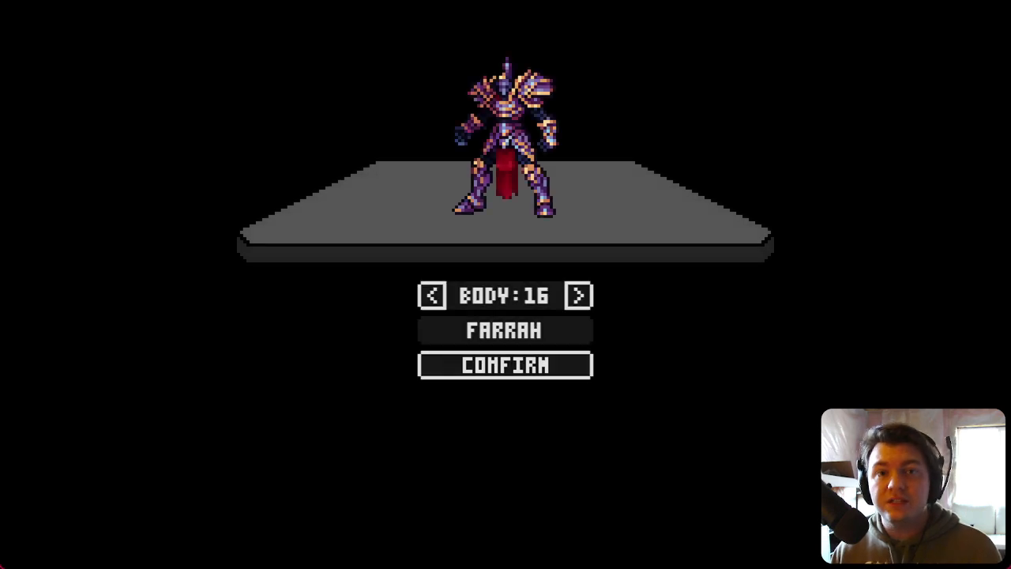
{"action": "left_click", "coordinate": [575, 365]}
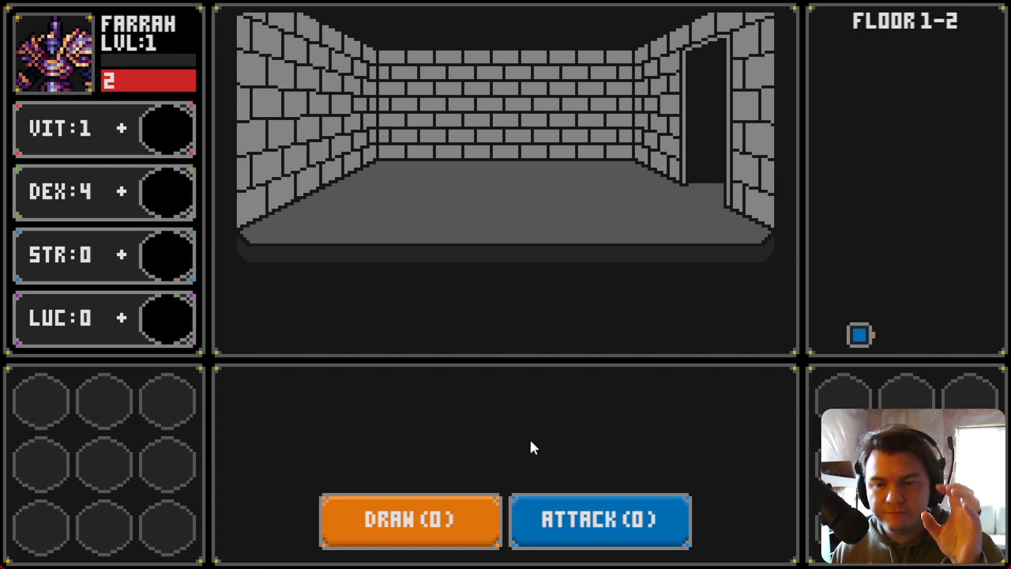
{"action": "left_click", "coordinate": [459, 508]}
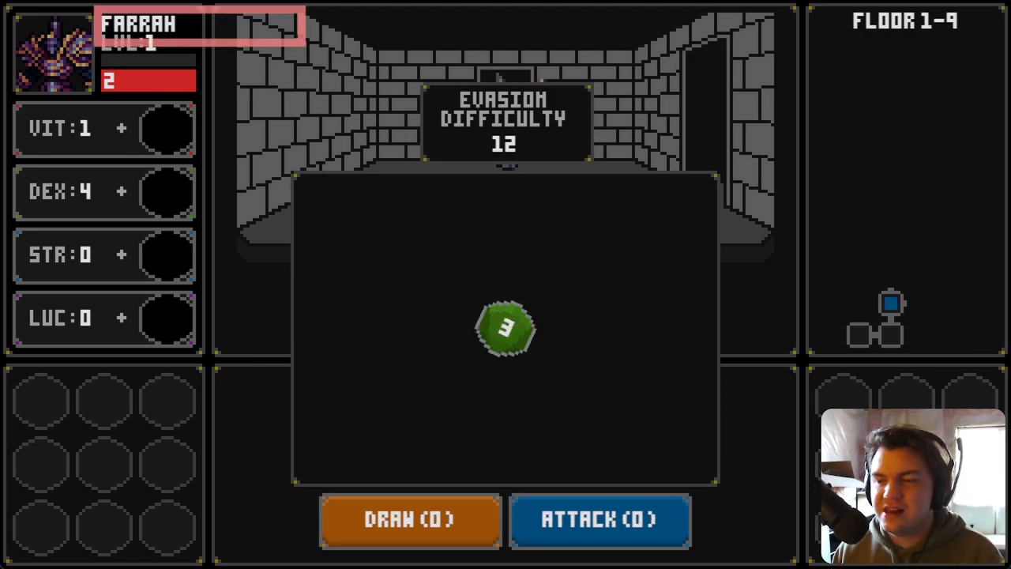
{"action": "mouse_move", "coordinate": [520, 331]}
{"action": "left_mouse_down"}
{"action": "mouse_move", "coordinate": [517, 340]}
{"action": "mouse_move", "coordinate": [517, 329]}
{"action": "left_mouse_up"}
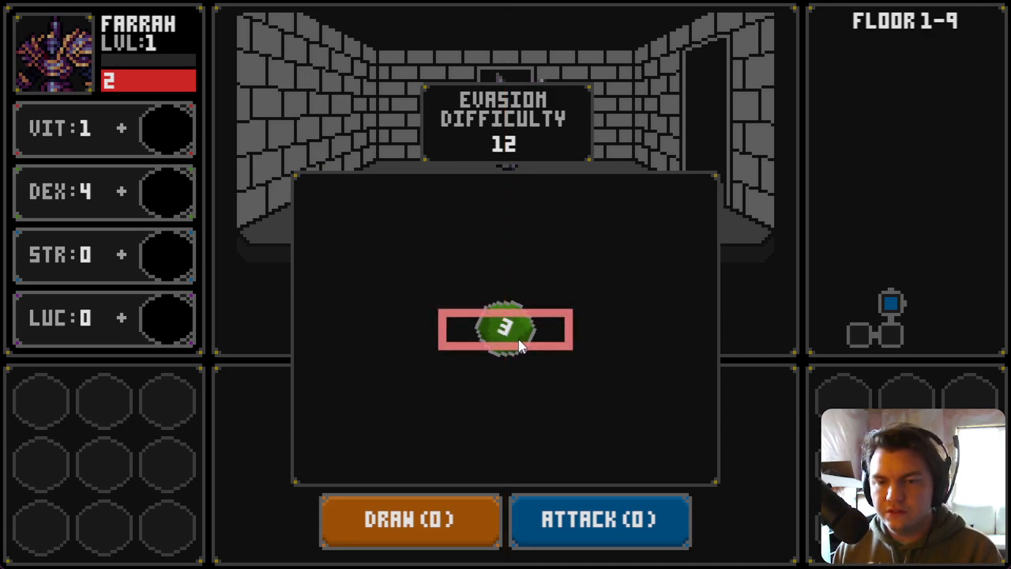
{"action": "mouse_move", "coordinate": [519, 344]}
{"action": "left_mouse_down"}
{"action": "mouse_move", "coordinate": [541, 333]}
{"action": "mouse_move", "coordinate": [510, 335]}
{"action": "left_mouse_up"}
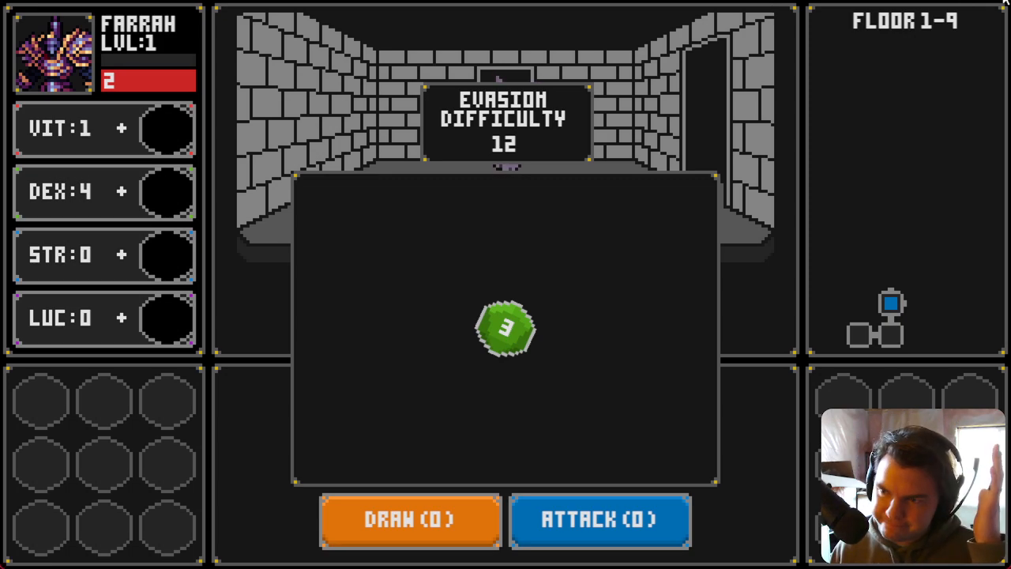
{"action": "key", "text": "alt+F4"}
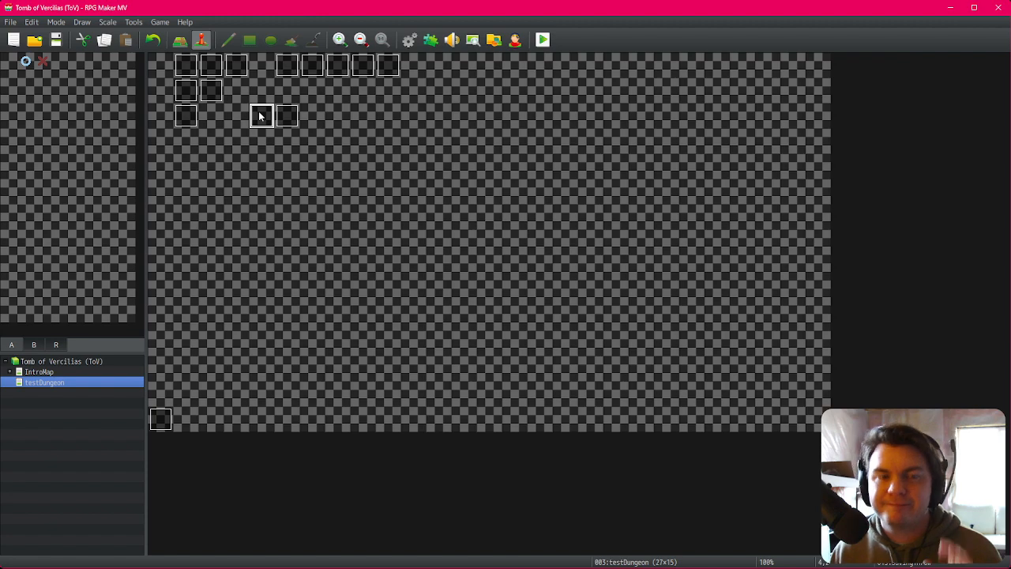
Step: Delete three of the 999-frame Waits after the Move Picture command in the savingThrow event and close the editor
{"action": "double_click", "coordinate": [260, 116]}
{"action": "scroll", "coordinate": [510, 376], "scroll_direction": "down", "scroll_amount": 10}
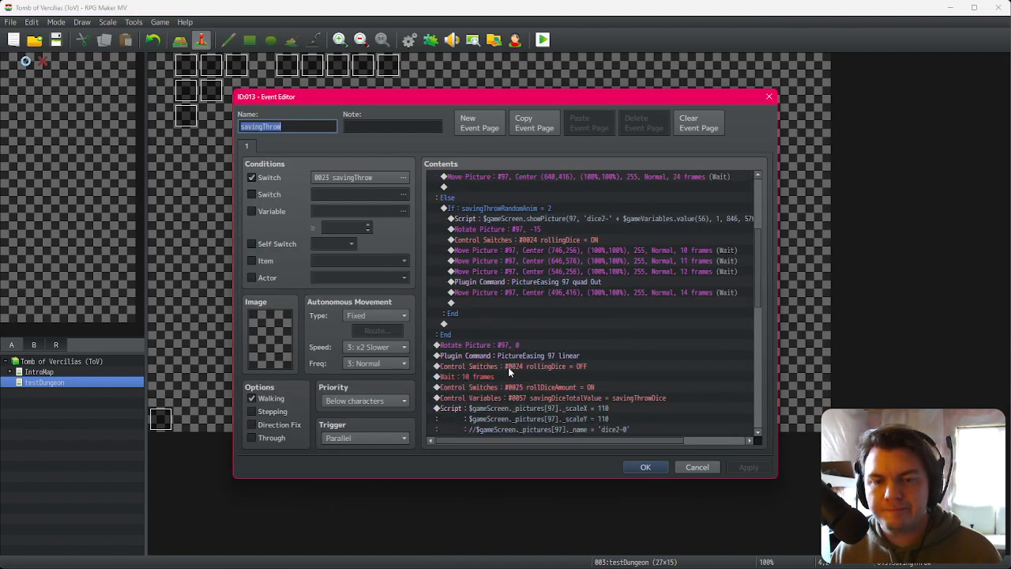
{"action": "scroll", "coordinate": [505, 366], "scroll_direction": "down", "scroll_amount": 2}
{"action": "left_click", "coordinate": [517, 303]}
{"action": "key", "text": "Delete"}
{"action": "key", "text": "Delete"}
{"action": "key", "text": "Delete"}
{"action": "key", "text": "Delete"}
{"action": "key", "text": "Delete"}
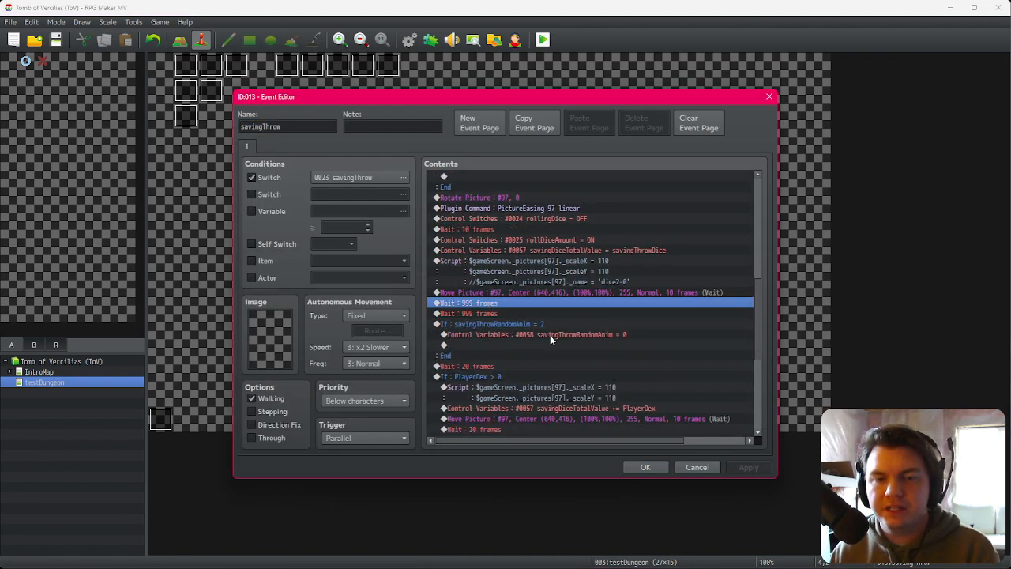
{"action": "left_click", "coordinate": [636, 468]}
{"action": "left_click", "coordinate": [543, 40]}
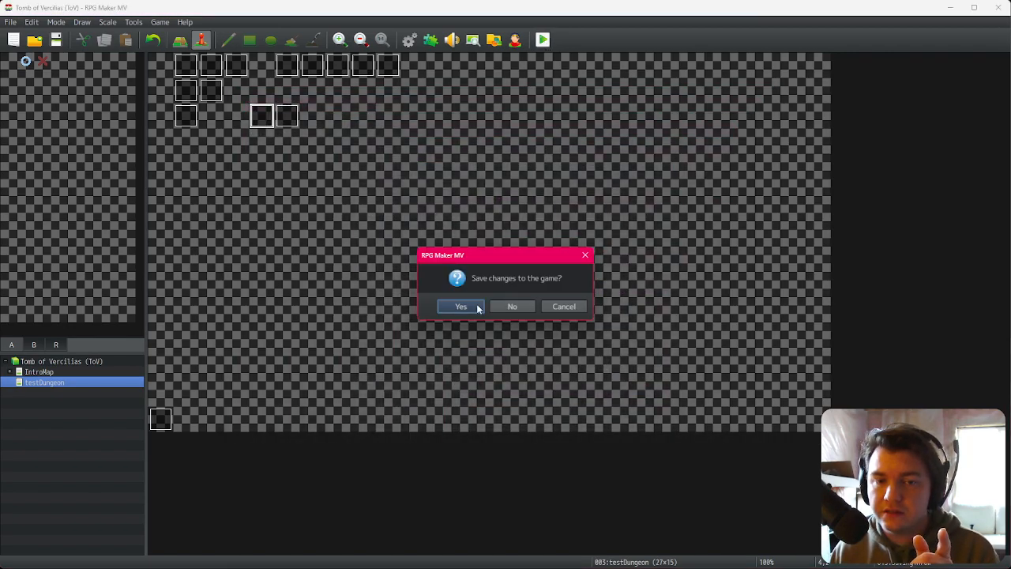
{"action": "left_click", "coordinate": [572, 309]}
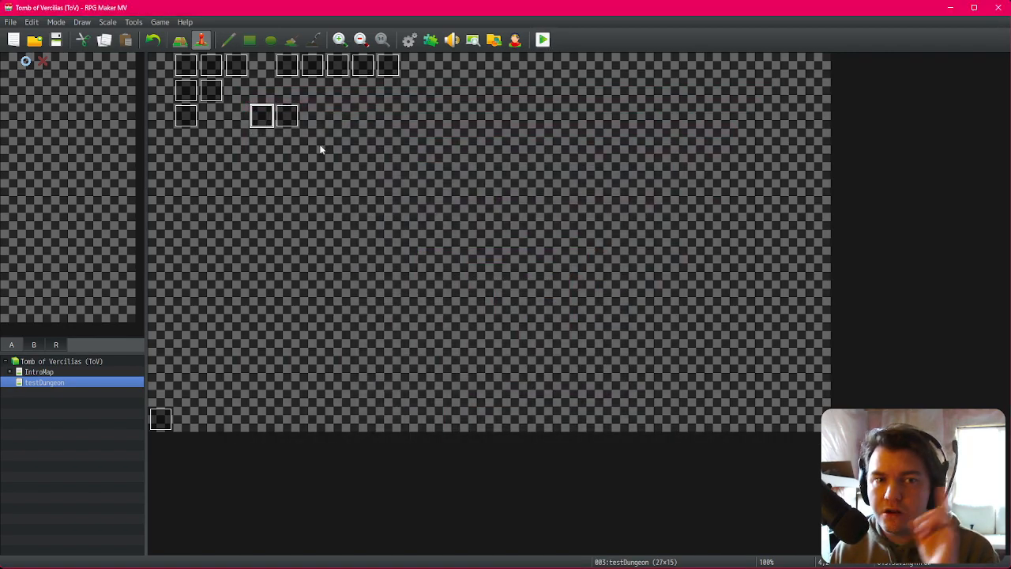
Step: In the savingThrow event, insert a 999-frame Wait right after the Move Picture #97 command
{"action": "double_click", "coordinate": [262, 116]}
{"action": "scroll", "coordinate": [539, 339], "scroll_direction": "down", "scroll_amount": 7}
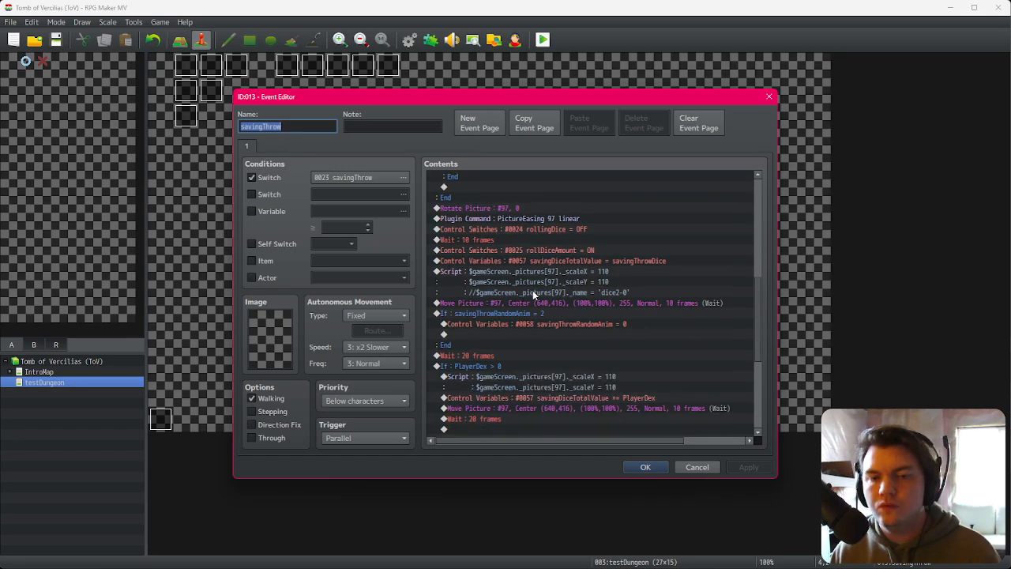
{"action": "left_click", "coordinate": [533, 304]}
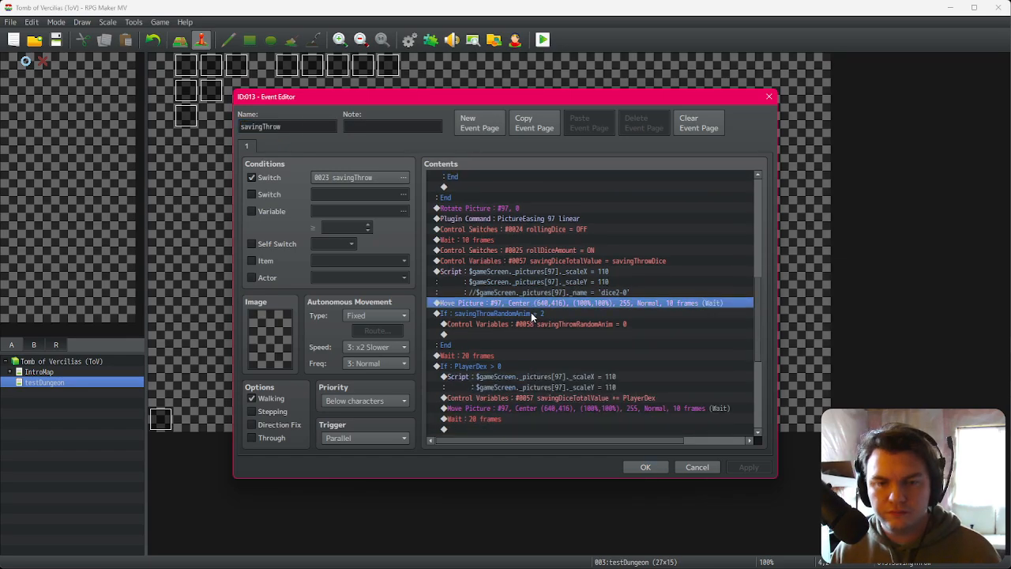
{"action": "left_click", "coordinate": [531, 313]}
{"action": "key", "text": "space"}
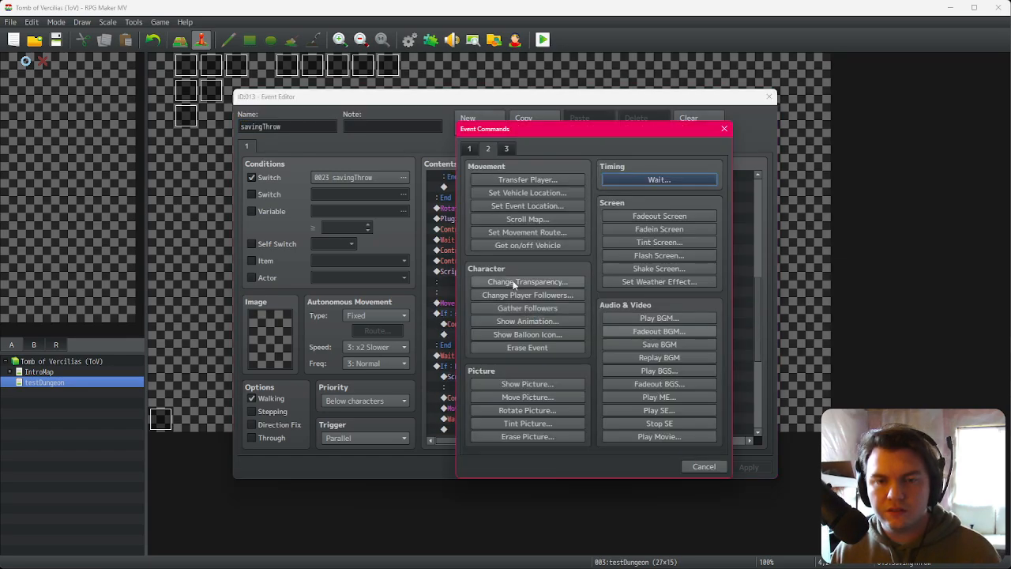
{"action": "left_click", "coordinate": [643, 178]}
{"action": "type", "text": "999"}
{"action": "left_click", "coordinate": [569, 329]}
{"action": "scroll", "coordinate": [542, 340], "scroll_direction": "up", "scroll_amount": 10}
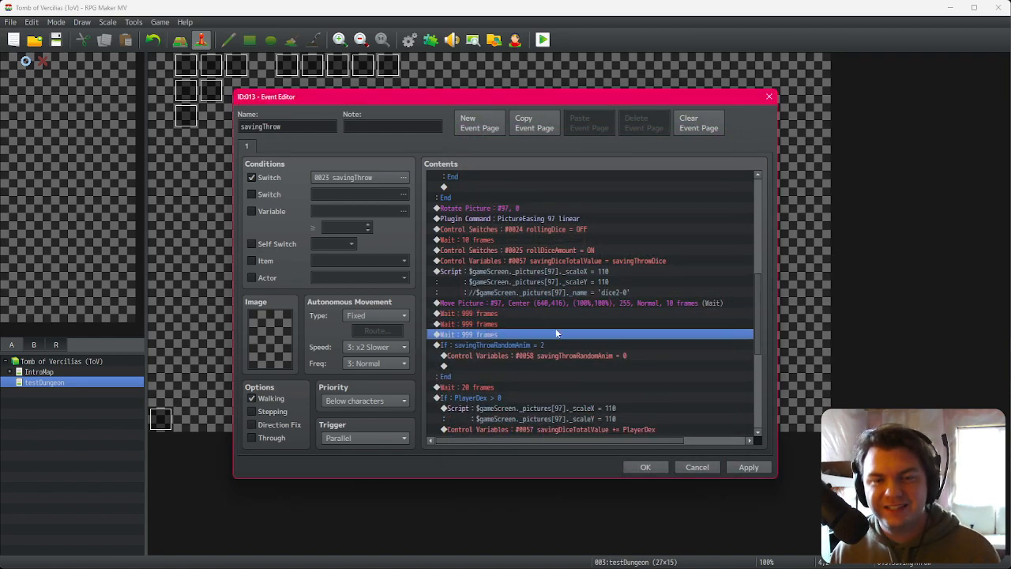
Step: Change the savingThrowRandomAnim control variable to add 2, then confirm the event editor
{"action": "double_click", "coordinate": [542, 229]}
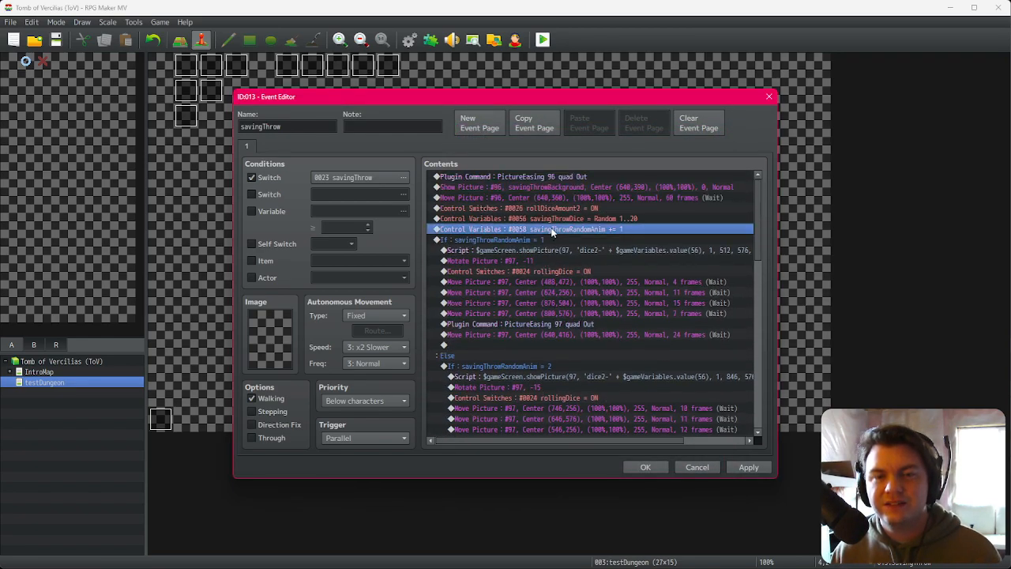
{"action": "left_click", "coordinate": [628, 403]}
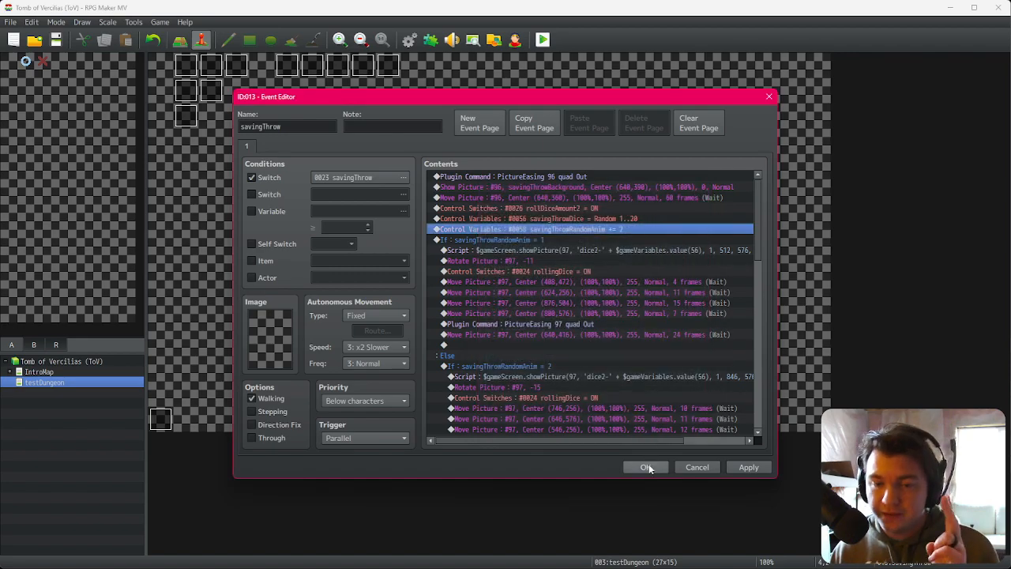
{"action": "left_click", "coordinate": [646, 467]}
Step: Playtest the game through character confirmation to the evasion dice roll, then close the game
{"action": "left_click", "coordinate": [543, 40]}
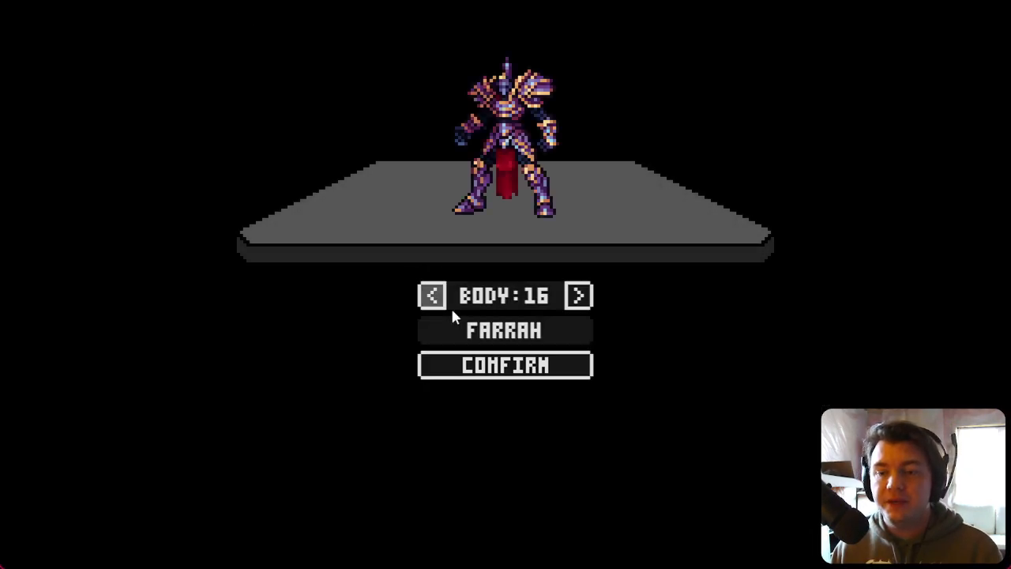
{"action": "left_click", "coordinate": [493, 366]}
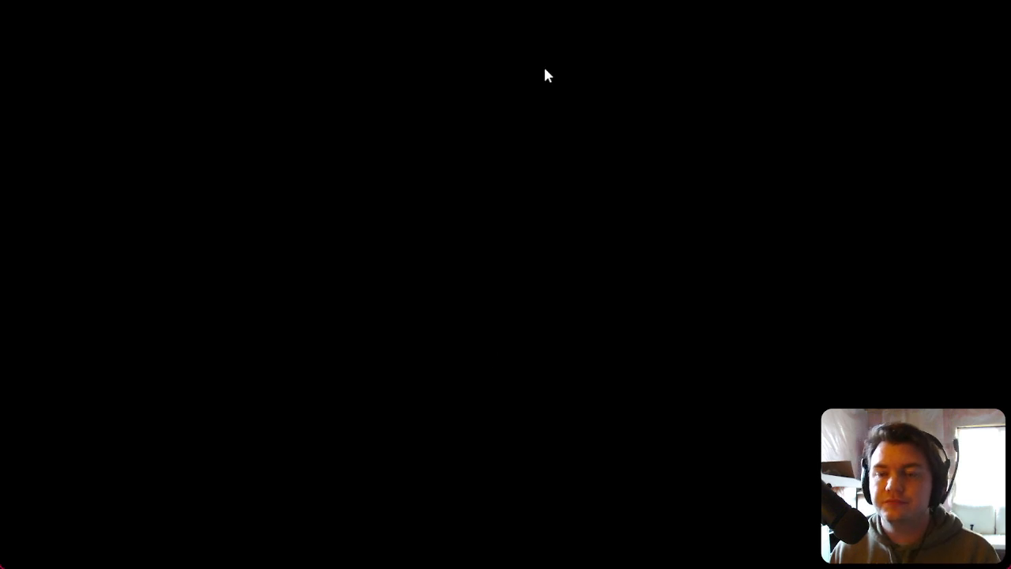
{"action": "key", "text": "d"}
{"action": "key", "text": "w"}
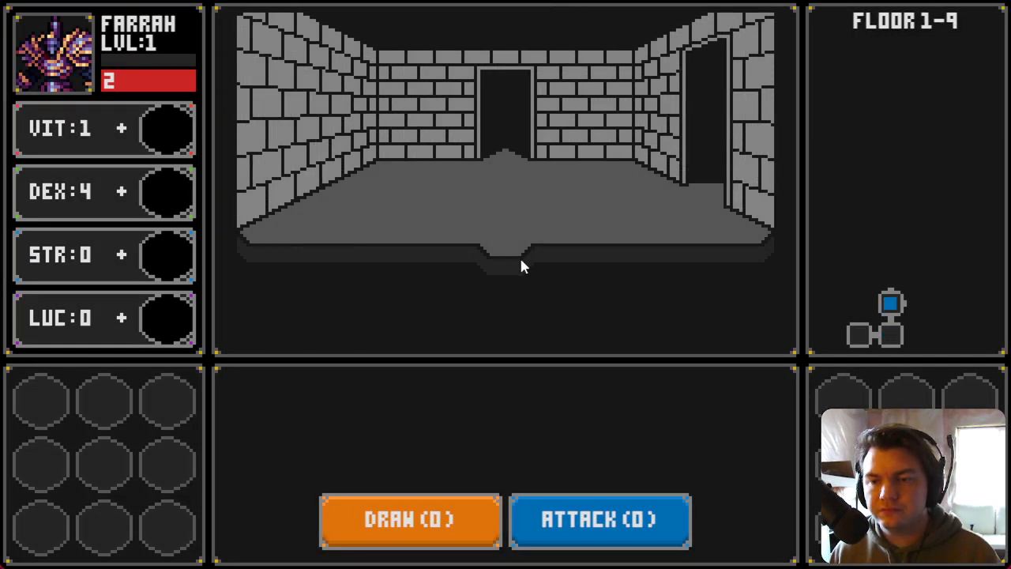
{"action": "key", "text": "d"}
{"action": "key", "text": "d"}
{"action": "key", "text": "s"}
{"action": "key", "text": "w"}
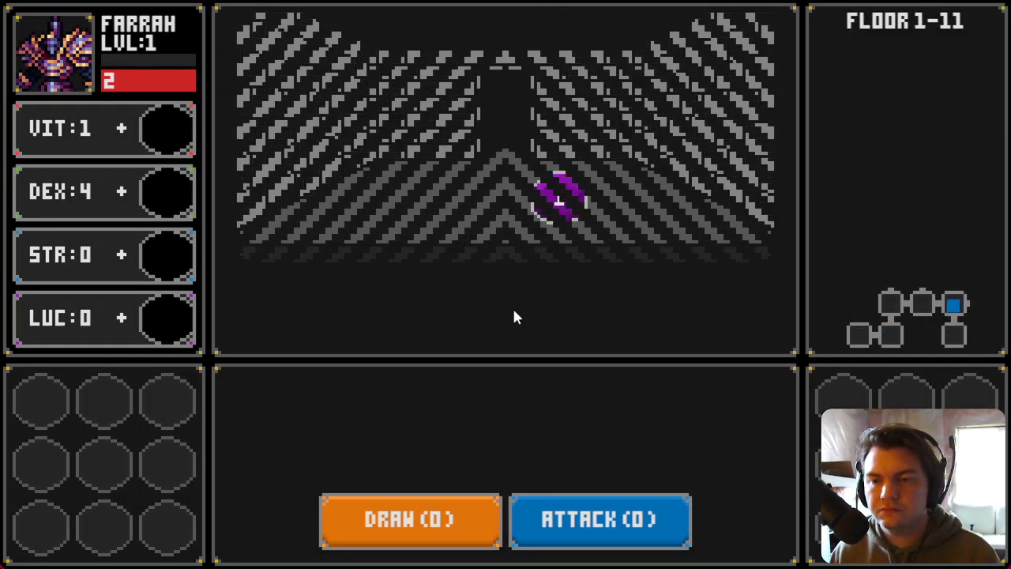
{"action": "key", "text": "d"}
{"action": "key", "text": "w"}
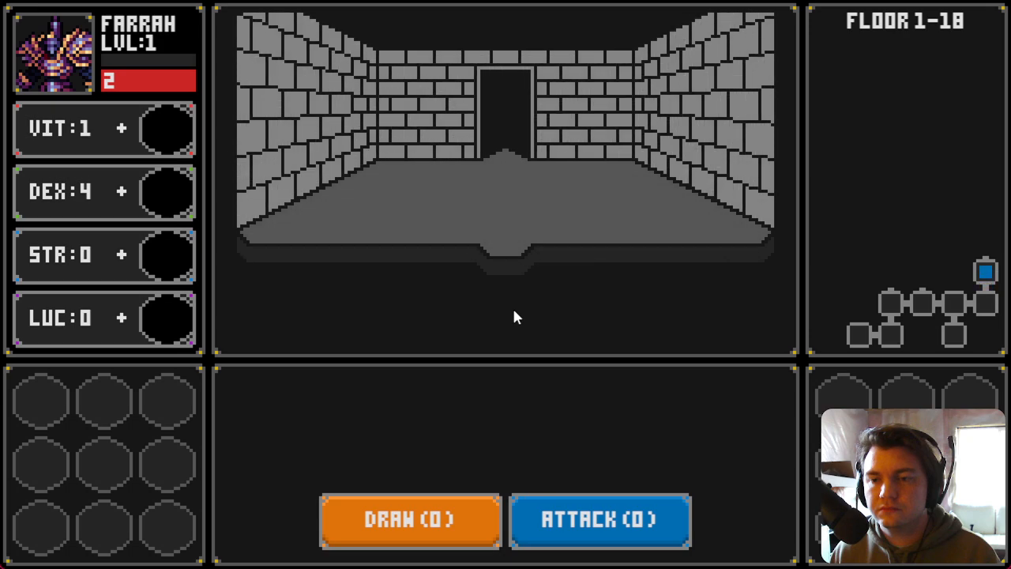
{"action": "key", "text": "w"}
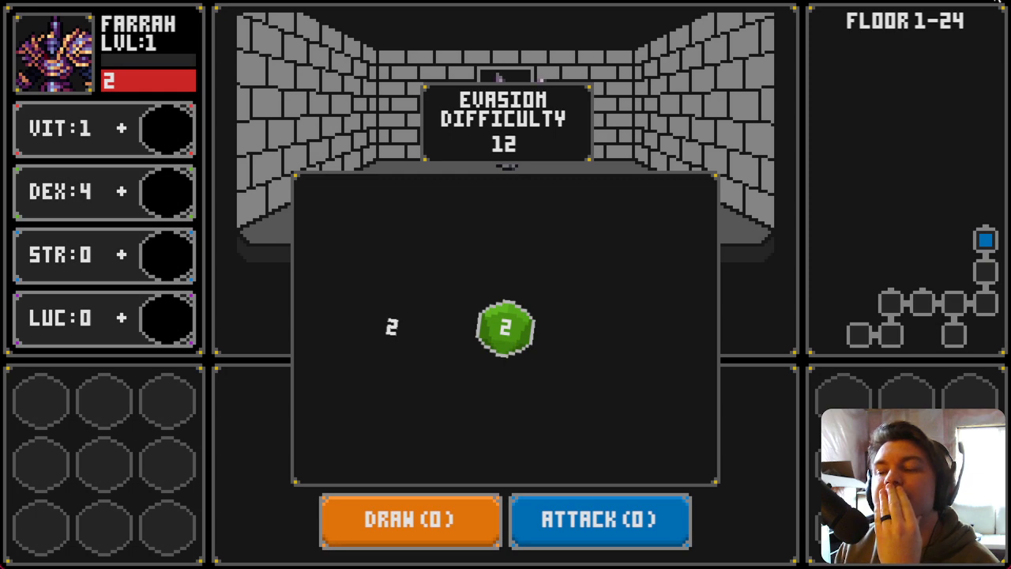
{"action": "key", "text": "alt+F4"}
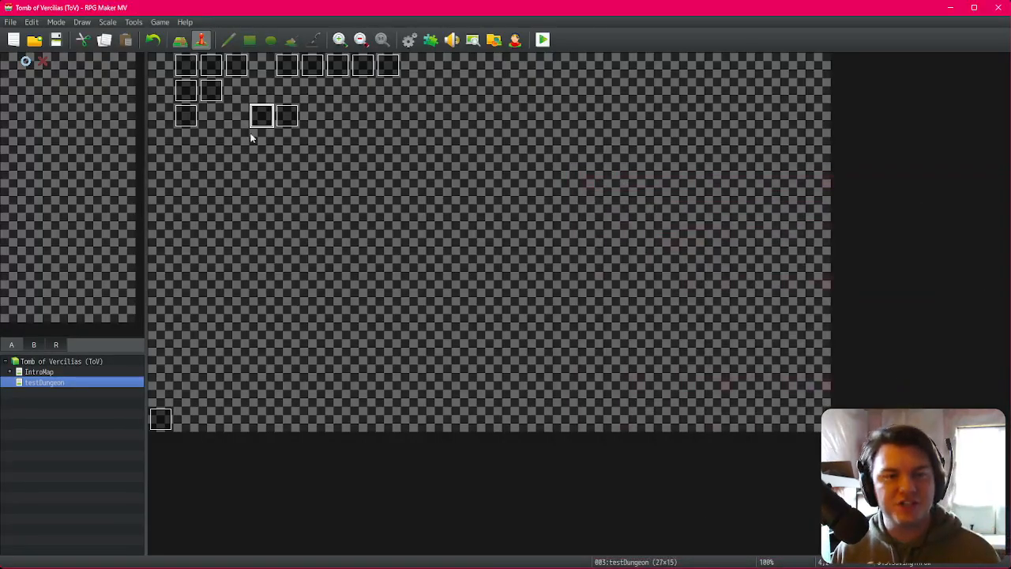
Step: Reopen the savingThrow event and review the dice commands around the Move Picture and Wait commands
{"action": "double_click", "coordinate": [263, 113]}
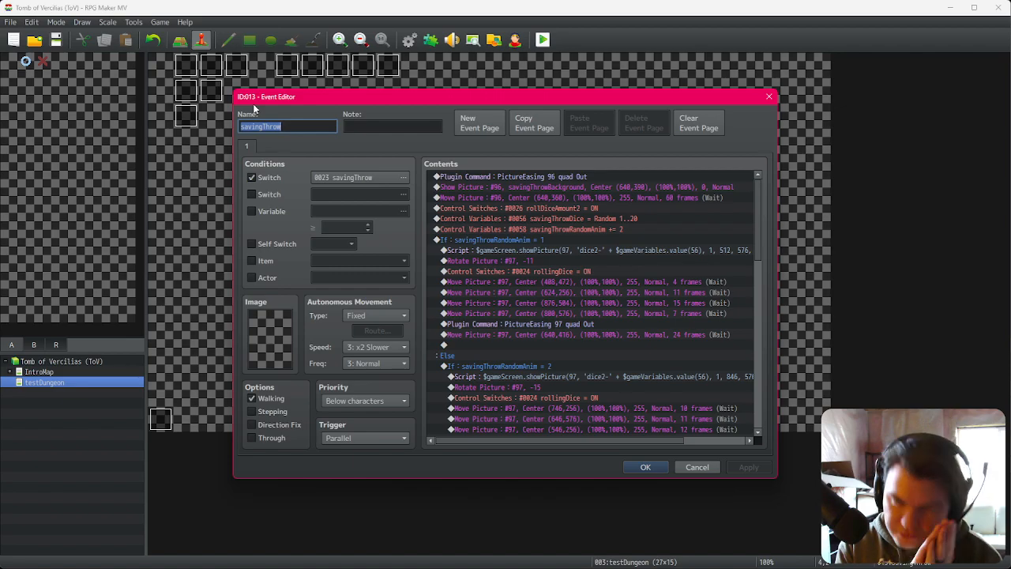
{"action": "scroll", "coordinate": [570, 327], "scroll_direction": "down", "scroll_amount": 2}
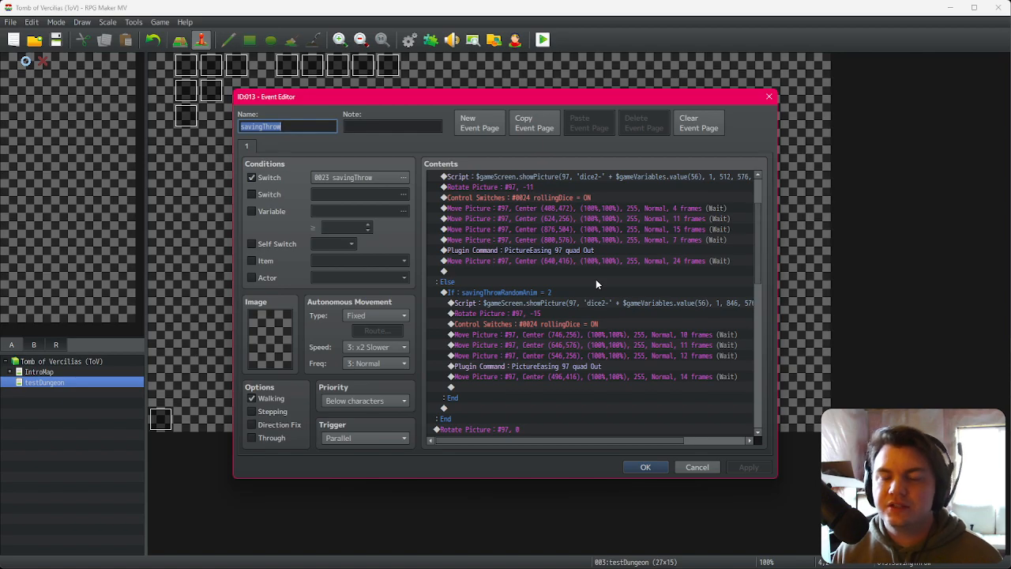
{"action": "scroll", "coordinate": [596, 279], "scroll_direction": "down", "scroll_amount": 4}
{"action": "scroll", "coordinate": [622, 306], "scroll_direction": "up", "scroll_amount": 4}
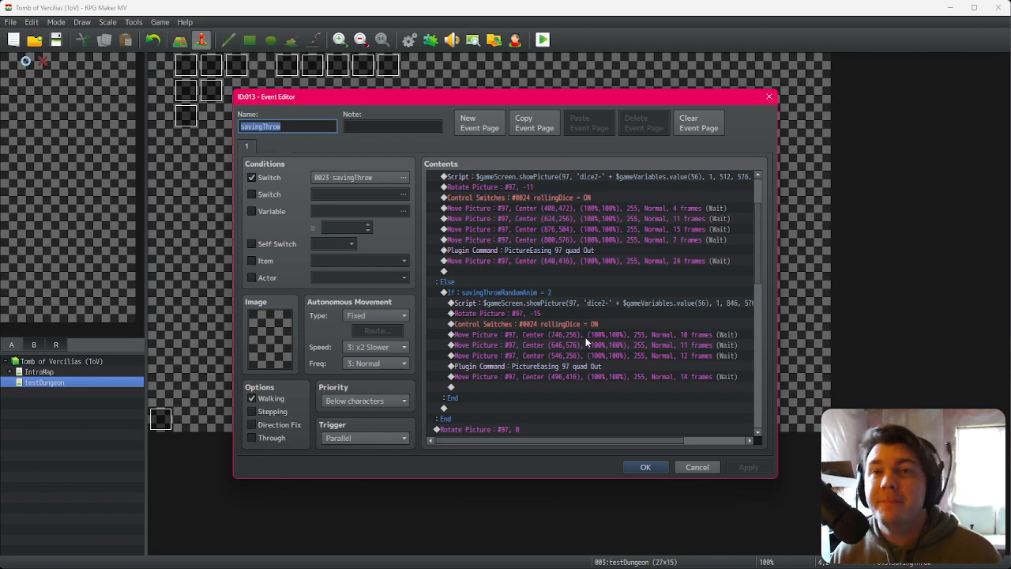
{"action": "scroll", "coordinate": [588, 342], "scroll_direction": "down", "scroll_amount": 5}
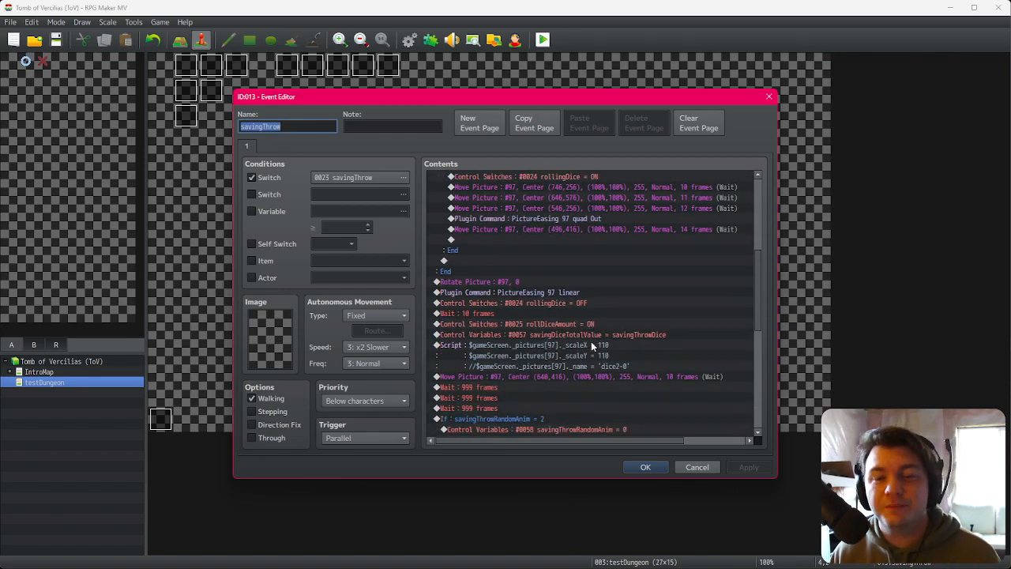
{"action": "left_click", "coordinate": [593, 346]}
{"action": "left_click", "coordinate": [605, 376]}
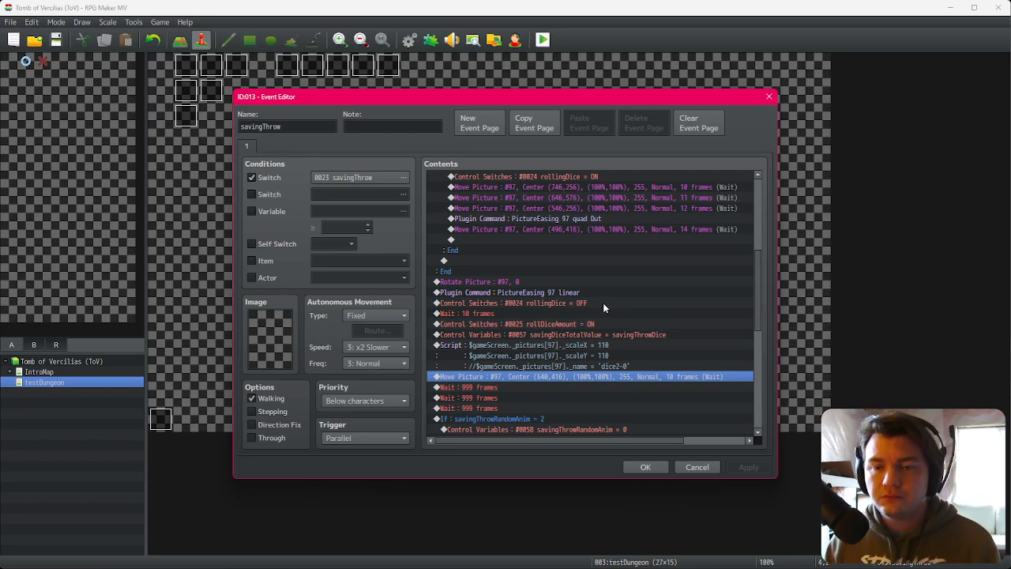
{"action": "left_click", "coordinate": [607, 355]}
{"action": "left_click", "coordinate": [598, 376]}
{"action": "scroll", "coordinate": [584, 371], "scroll_direction": "down", "scroll_amount": 2}
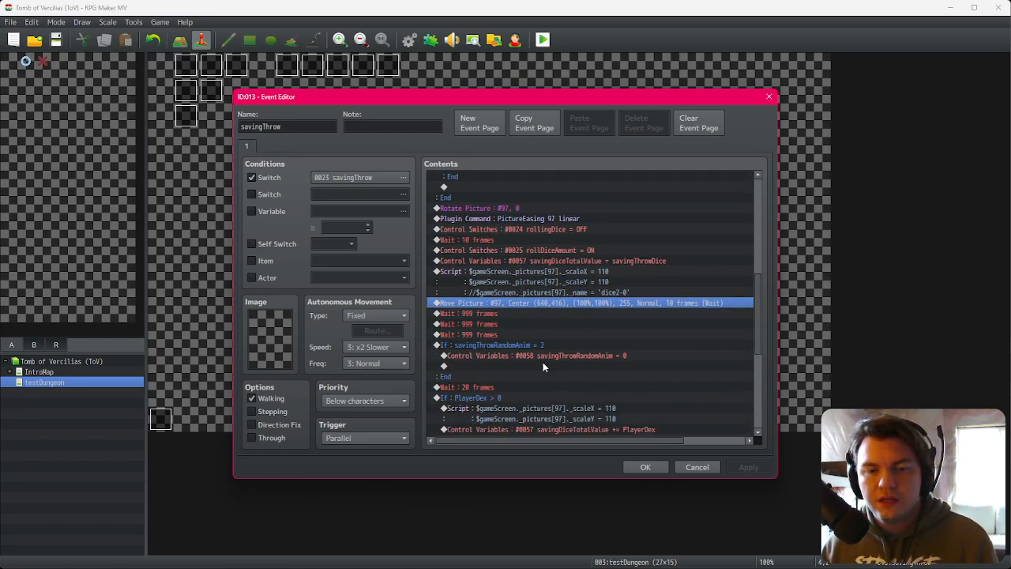
{"action": "left_click", "coordinate": [558, 348]}
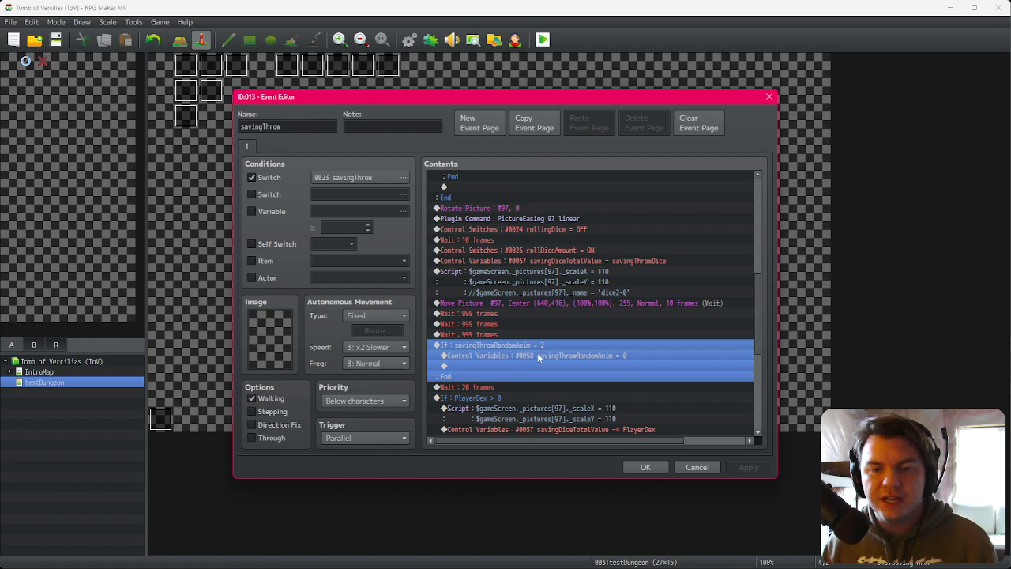
{"action": "left_click", "coordinate": [589, 294]}
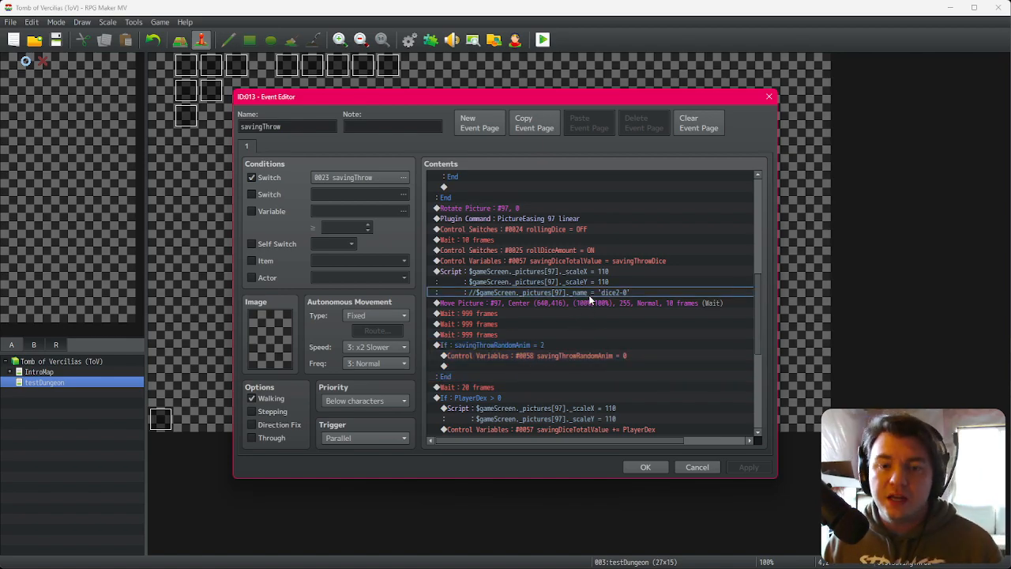
{"action": "left_click", "coordinate": [591, 304]}
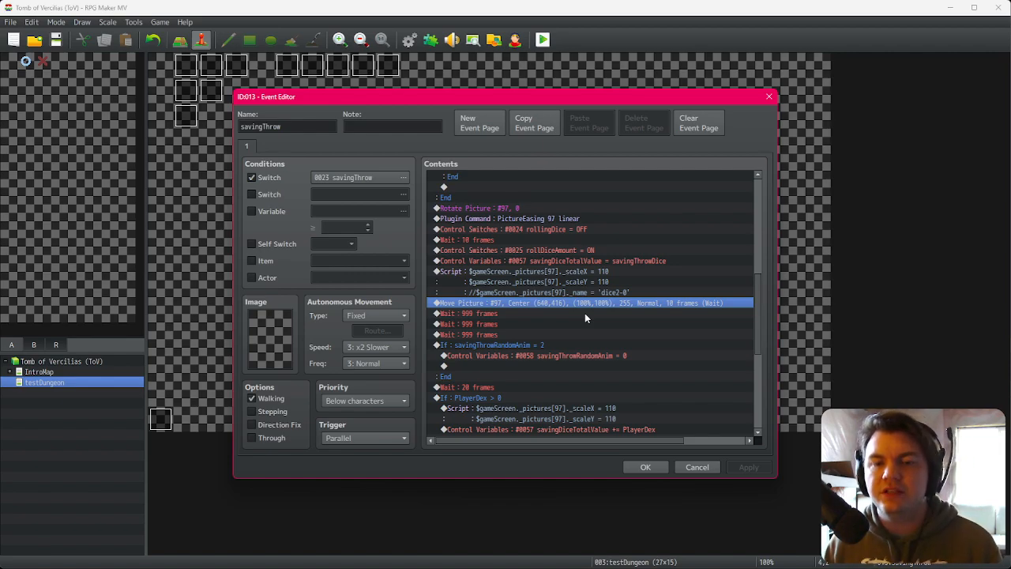
{"action": "mouse_move", "coordinate": [761, 310]}
{"action": "left_mouse_down"}
{"action": "mouse_move", "coordinate": [756, 386]}
{"action": "mouse_move", "coordinate": [746, 182]}
{"action": "mouse_move", "coordinate": [751, 356]}
{"action": "mouse_move", "coordinate": [757, 328]}
{"action": "left_mouse_up"}
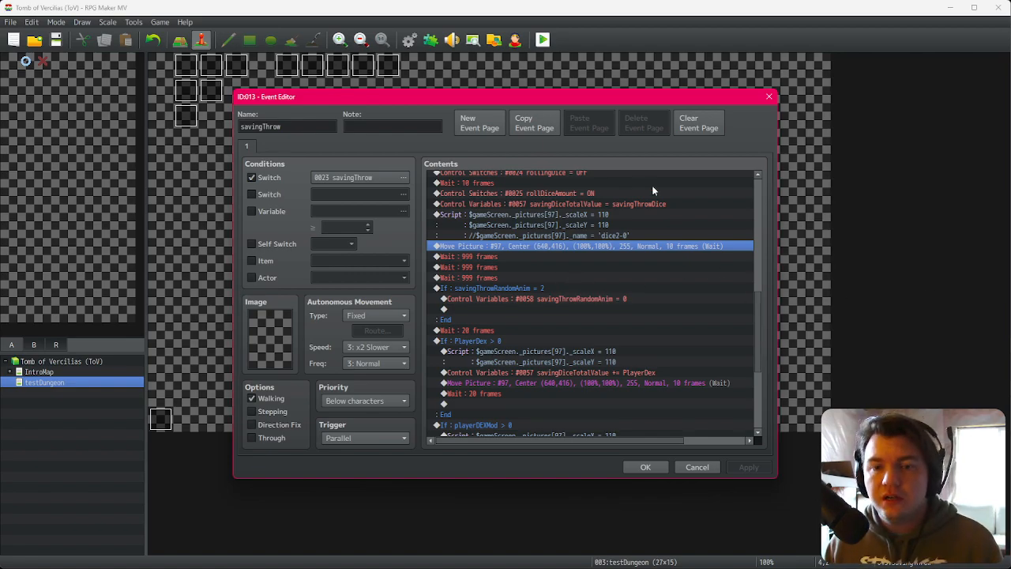
{"action": "left_click", "coordinate": [607, 235]}
{"action": "left_click", "coordinate": [608, 248]}
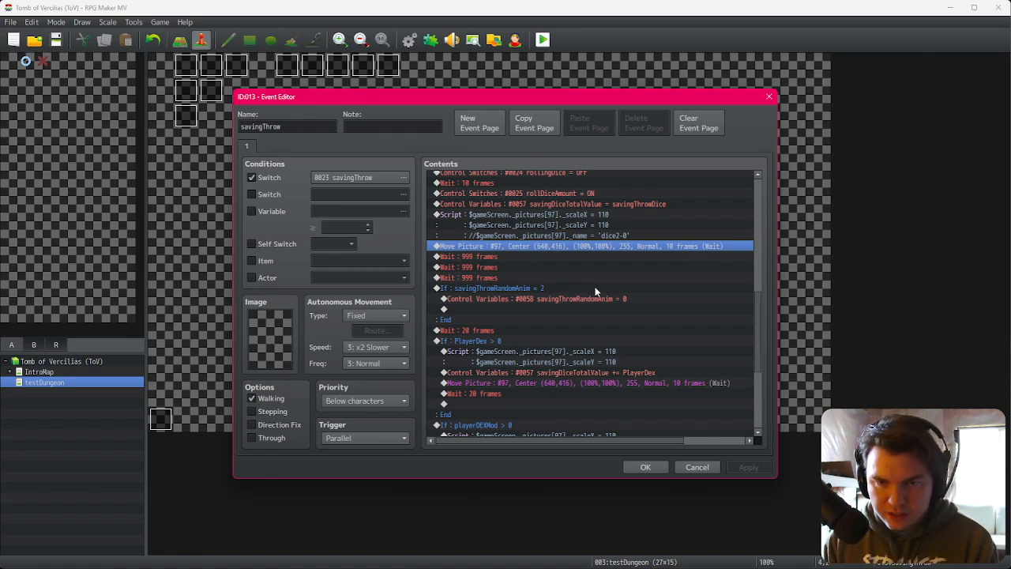
Step: Paste a Move Picture #97 command just before the scale script, after the savingDiceTotalValue variable command
{"action": "left_click", "coordinate": [629, 218]}
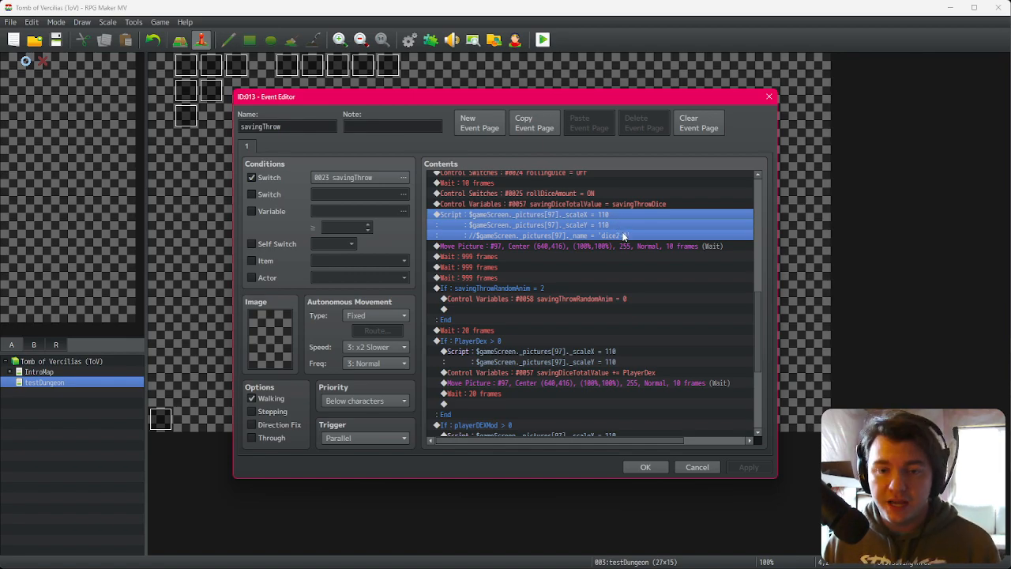
{"action": "left_click", "coordinate": [647, 205]}
{"action": "left_click", "coordinate": [647, 219]}
{"action": "scroll", "coordinate": [626, 284], "scroll_direction": "up", "scroll_amount": 2}
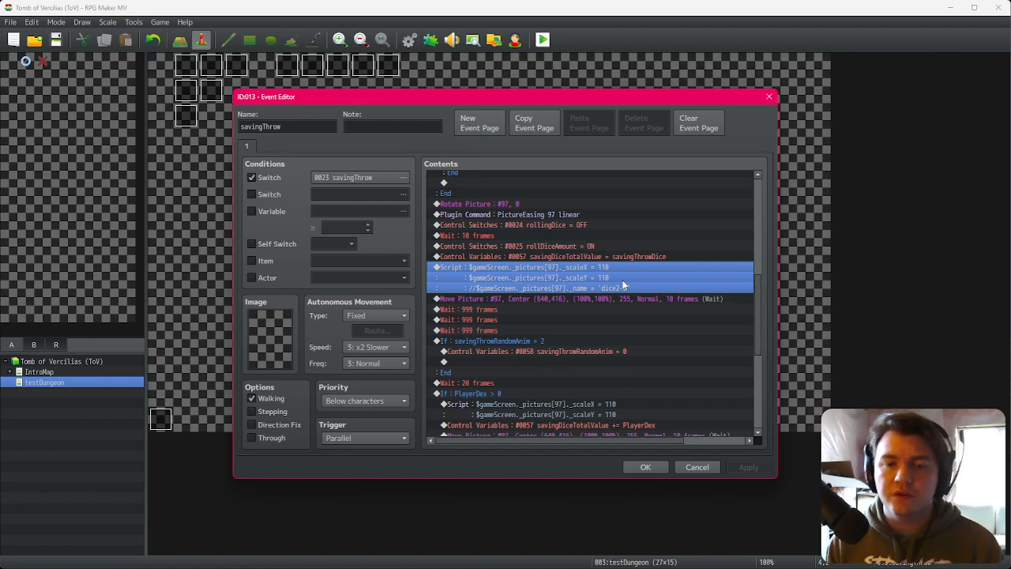
{"action": "left_click", "coordinate": [610, 298]}
{"action": "left_click", "coordinate": [604, 274]}
{"action": "left_click", "coordinate": [602, 299]}
{"action": "left_click", "coordinate": [589, 257]}
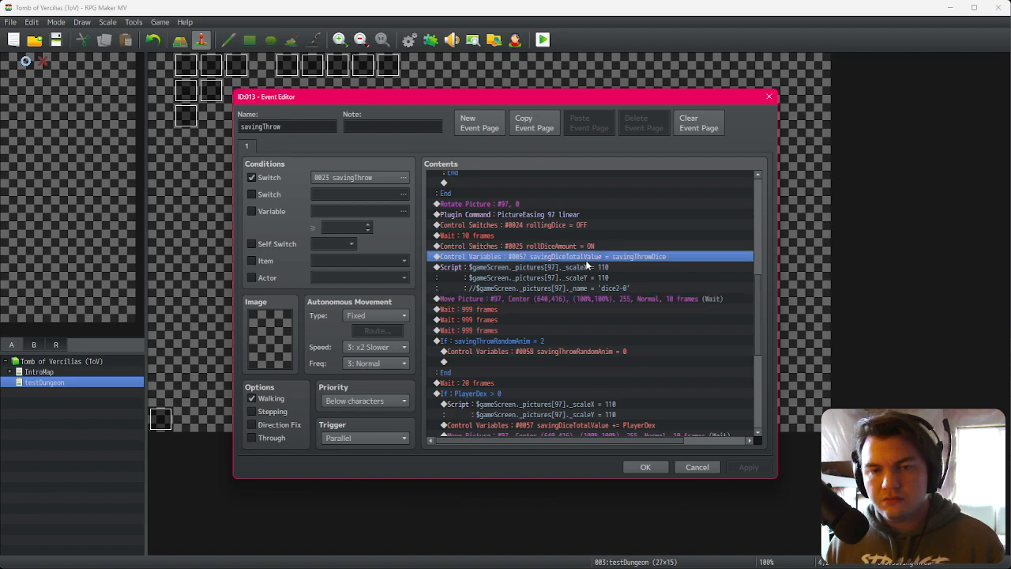
{"action": "left_click", "coordinate": [587, 271]}
{"action": "key", "text": "ctrl+v"}
{"action": "left_click", "coordinate": [587, 269]}
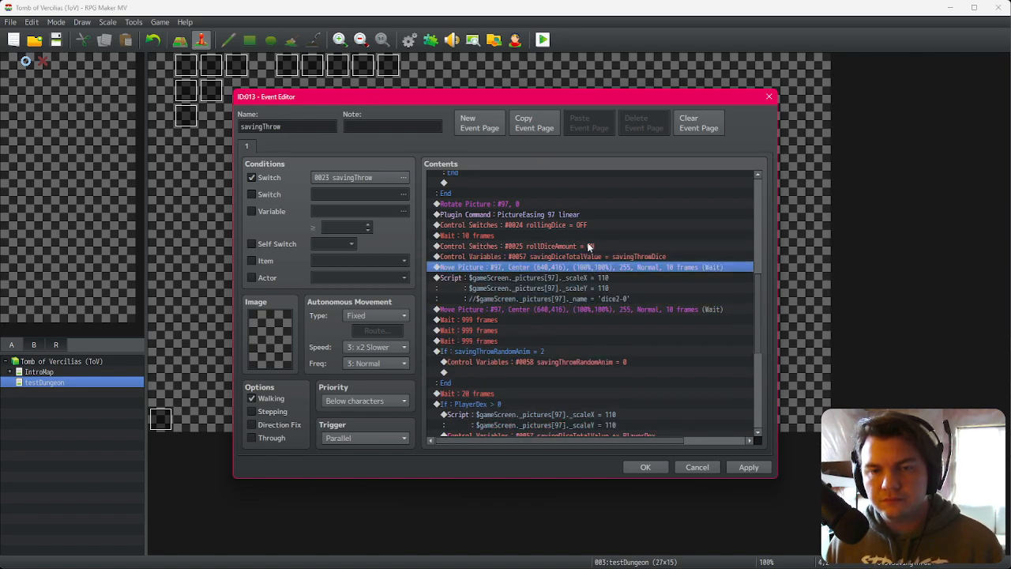
Step: Copy the PictureEasing 97 quad Out plugin command above the new Move Picture and change the copy to PictureEasing 97 quad In
{"action": "scroll", "coordinate": [576, 247], "scroll_direction": "up", "scroll_amount": 1}
{"action": "left_click", "coordinate": [577, 246]}
{"action": "scroll", "coordinate": [577, 252], "scroll_direction": "up", "scroll_amount": 1}
{"action": "left_click", "coordinate": [596, 206]}
{"action": "key", "text": "ctrl+c"}
{"action": "left_click", "coordinate": [589, 309]}
{"action": "left_click", "coordinate": [592, 330]}
{"action": "key", "text": "ctrl+v"}
{"action": "double_click", "coordinate": [595, 330]}
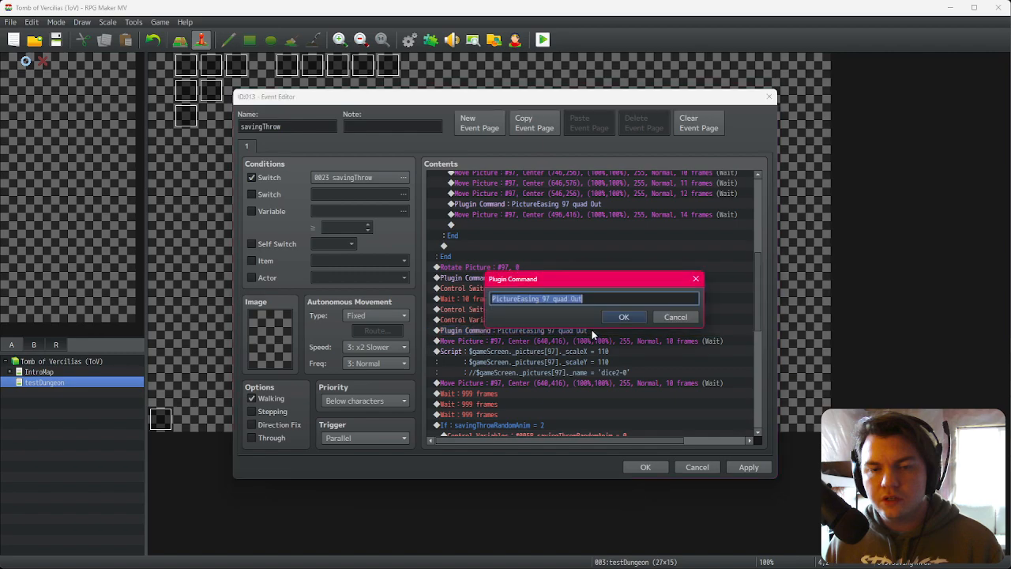
{"action": "double_click", "coordinate": [560, 300]}
{"action": "double_click", "coordinate": [576, 299]}
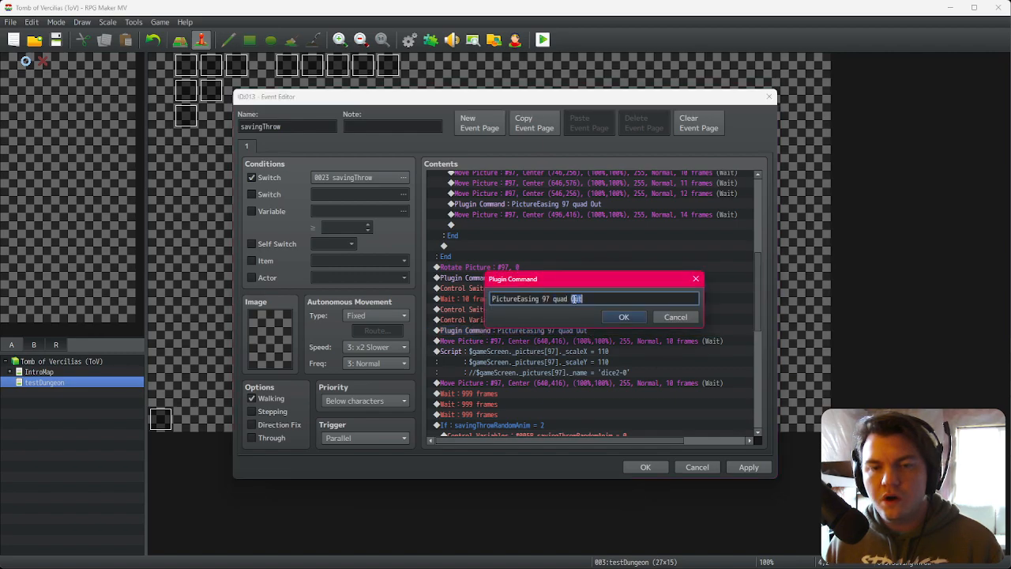
{"action": "type", "text": "In"}
{"action": "key", "text": "Return"}
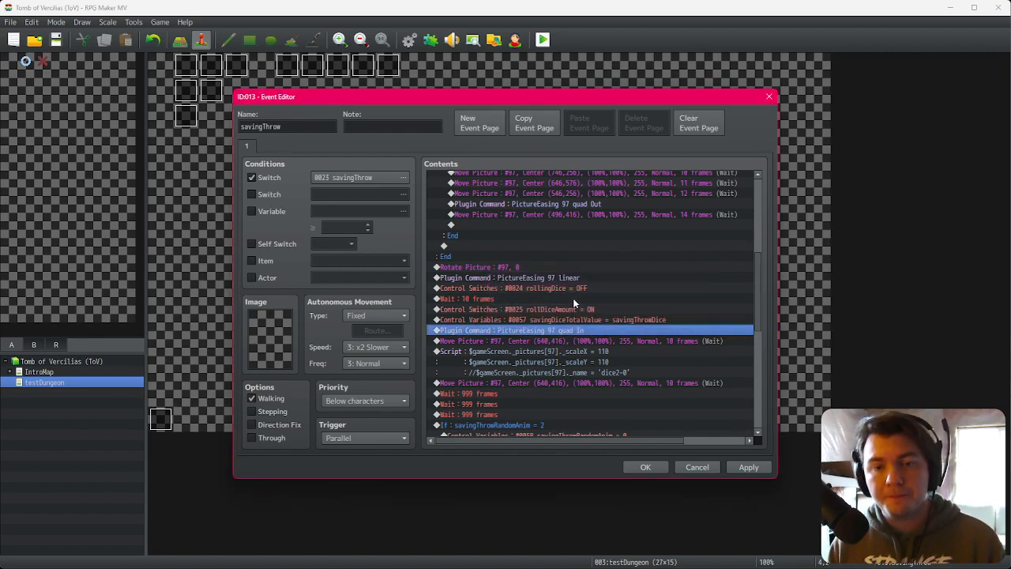
Step: Duplicate the scaleY line in the scale script and change the copy to set picture 97's _rotation to 0
{"action": "double_click", "coordinate": [595, 341]}
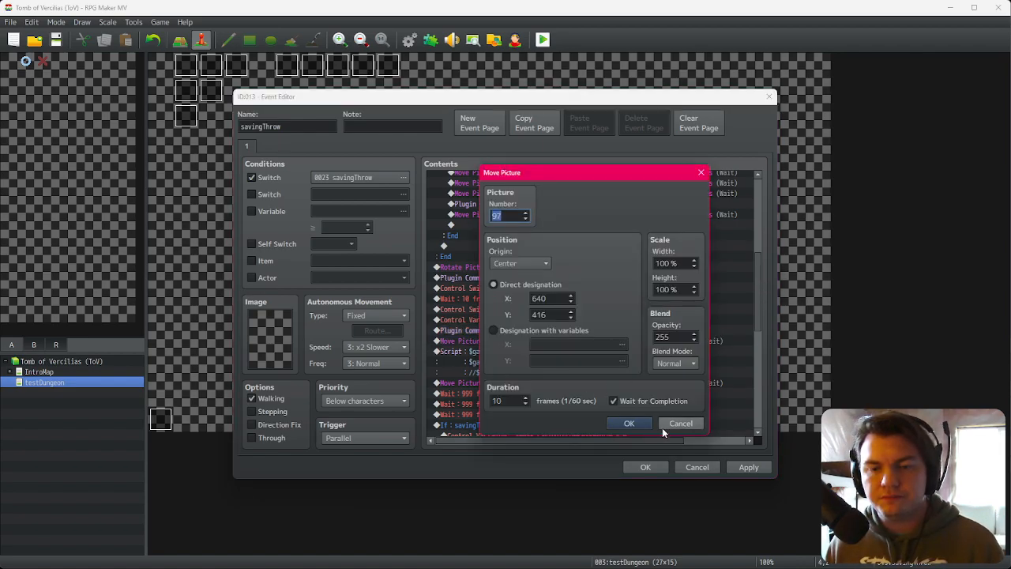
{"action": "left_click", "coordinate": [661, 426]}
{"action": "scroll", "coordinate": [572, 304], "scroll_direction": "down", "scroll_amount": 1}
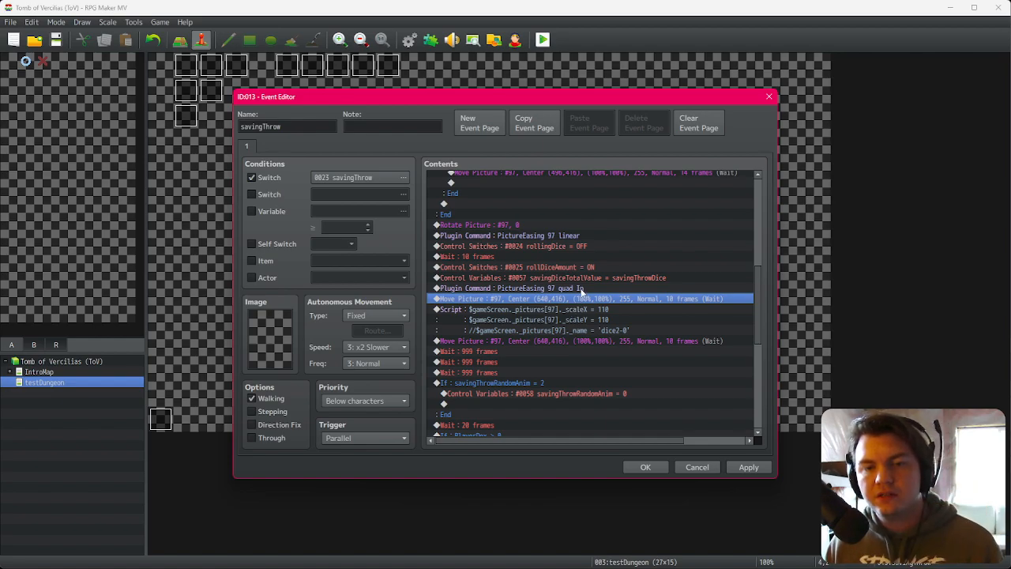
{"action": "double_click", "coordinate": [587, 310]}
{"action": "left_click_drag", "start_coordinate": [637, 250], "coordinate": [459, 253]}
{"action": "key", "text": "ctrl+c"}
{"action": "left_click", "coordinate": [640, 247]}
{"action": "key", "text": "Return"}
{"action": "key", "text": "ctrl+v"}
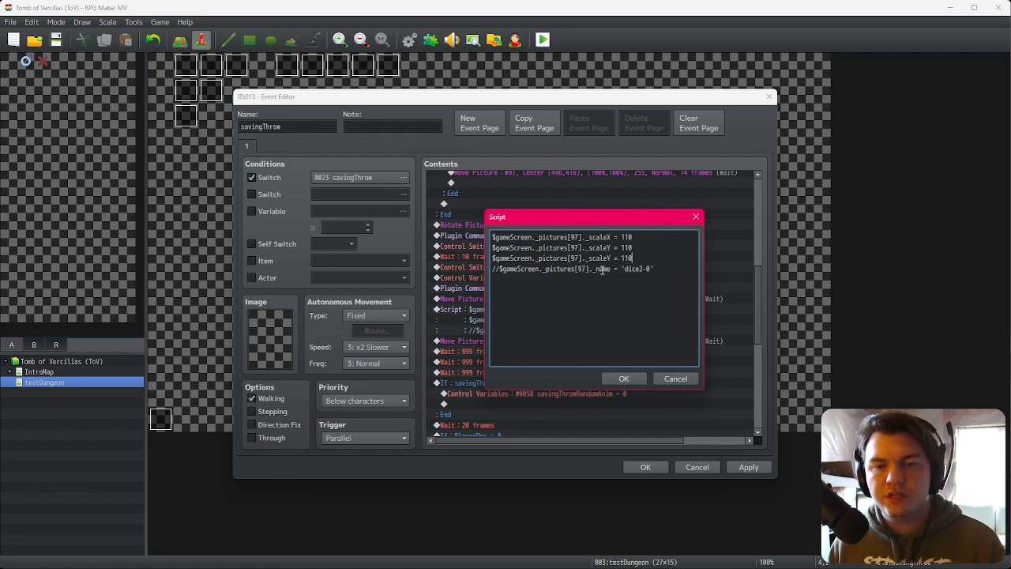
{"action": "left_click_drag", "start_coordinate": [589, 258], "coordinate": [611, 259]}
{"action": "type", "text": "rotation"}
{"action": "double_click", "coordinate": [635, 258]}
{"action": "type", "text": "0"}
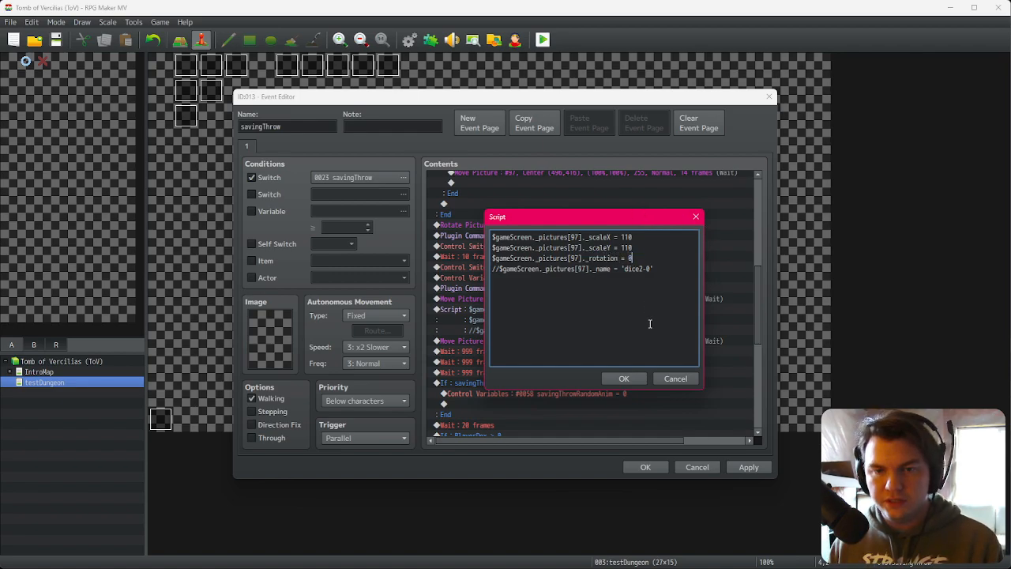
{"action": "left_click", "coordinate": [632, 379]}
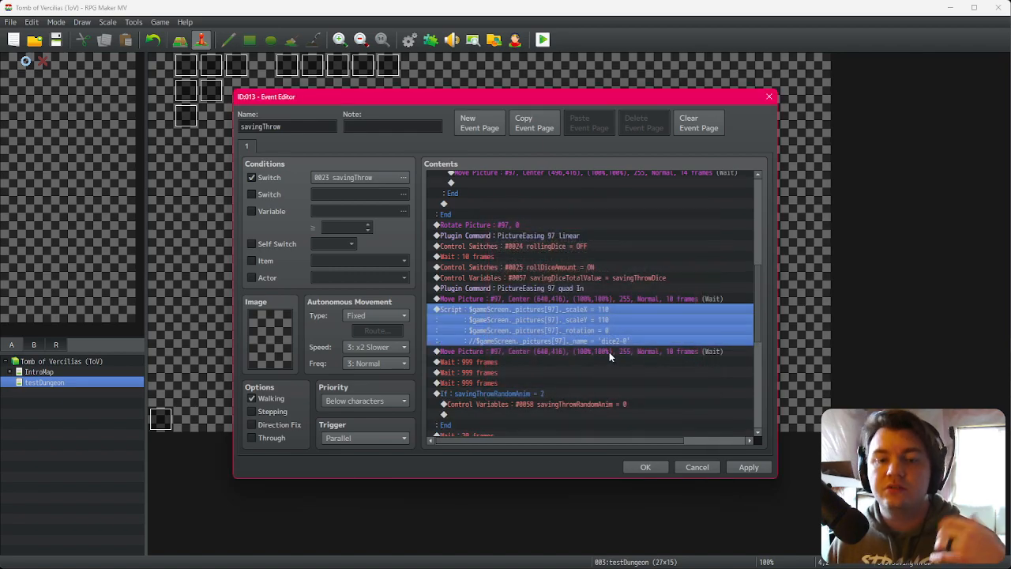
Step: Close the savingThrow event editor, keeping the script change
{"action": "left_click", "coordinate": [610, 351]}
{"action": "left_click", "coordinate": [598, 363]}
{"action": "left_click", "coordinate": [593, 374]}
{"action": "left_click", "coordinate": [591, 381]}
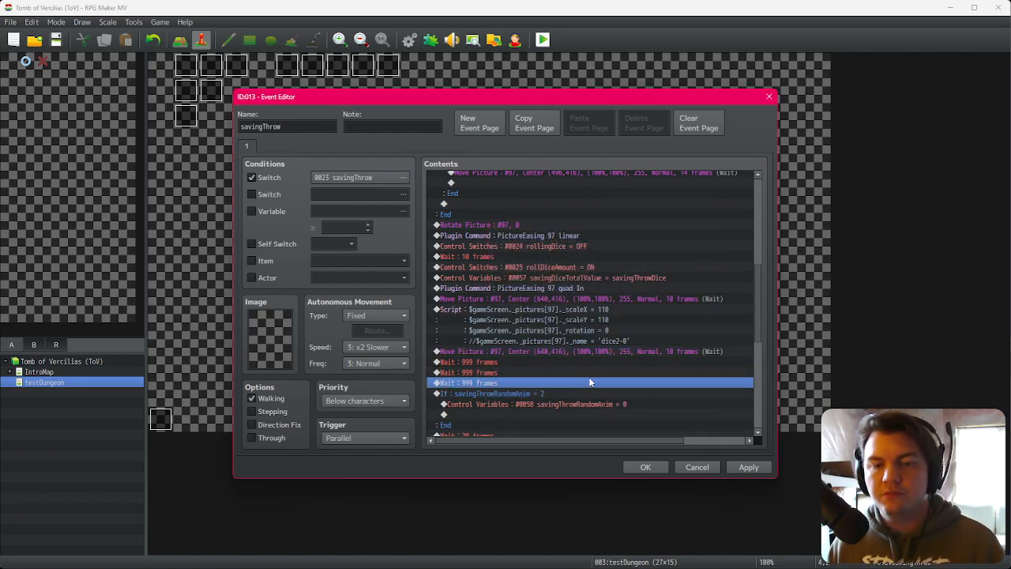
{"action": "key", "text": "Down"}
{"action": "left_click", "coordinate": [646, 467]}
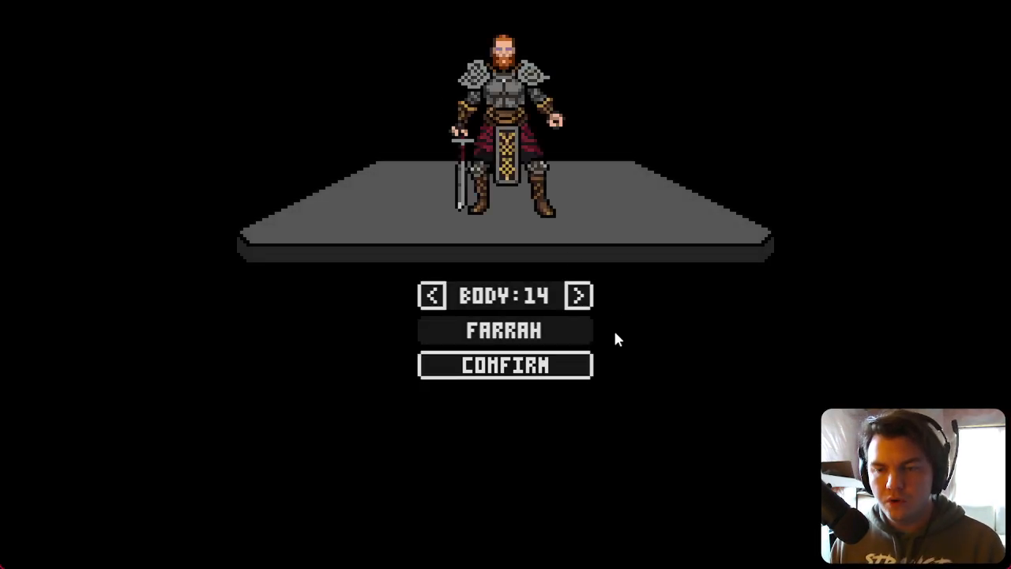
Step: Playtest the game through to the evasion dice roll, then close the game
{"action": "left_click", "coordinate": [567, 375]}
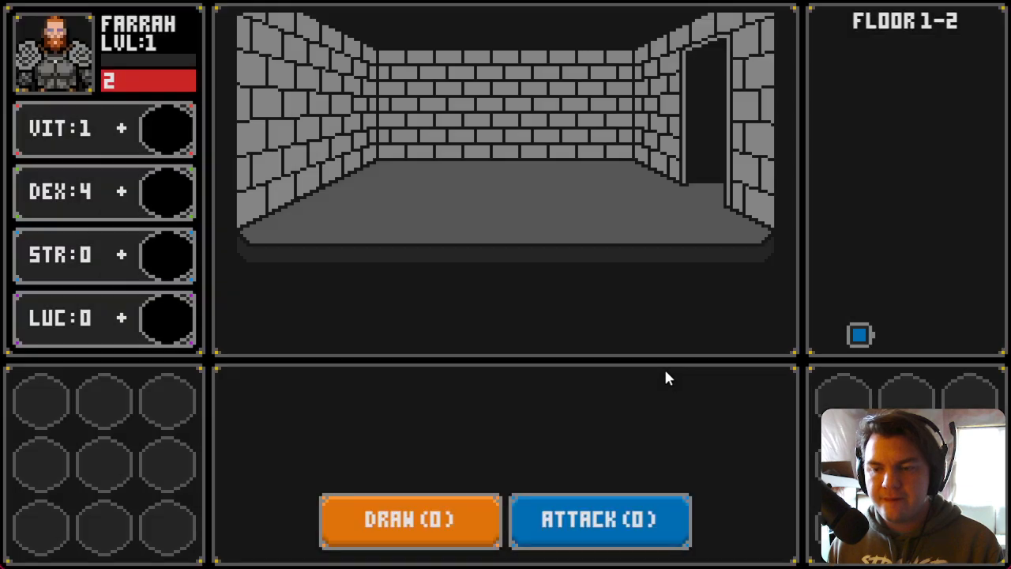
{"action": "key", "text": "d"}
{"action": "key", "text": "w"}
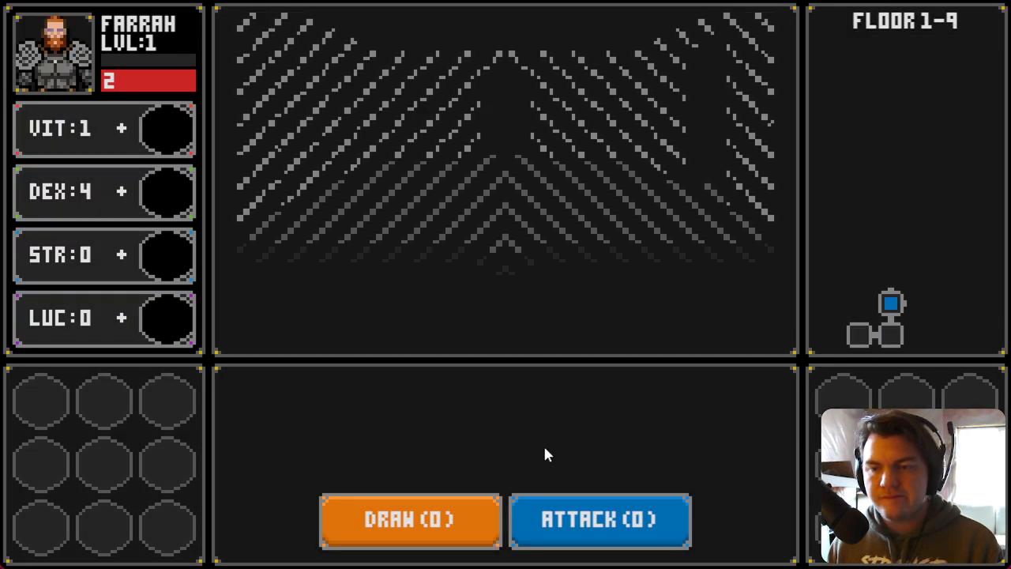
{"action": "key", "text": "d"}
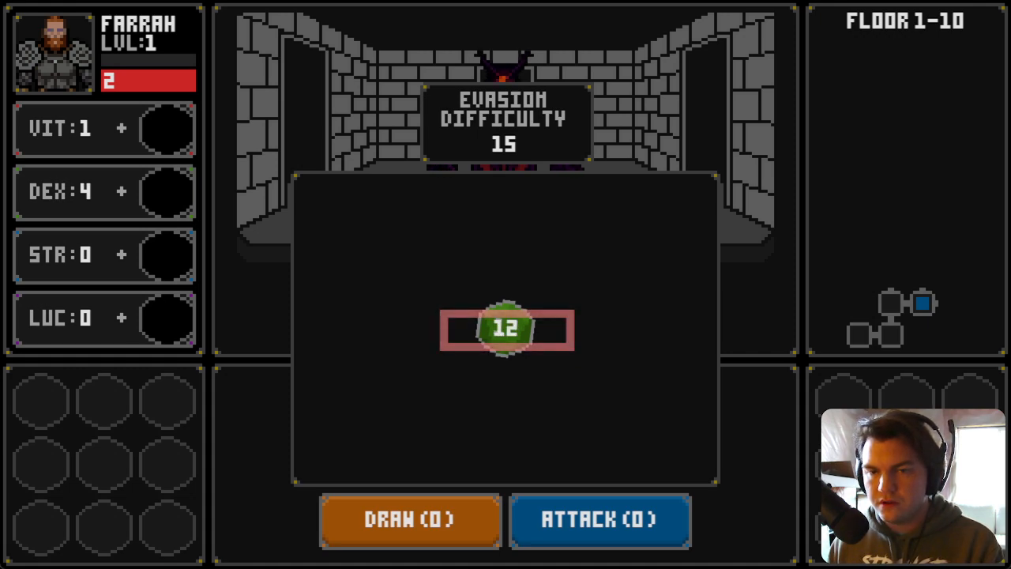
{"action": "key", "text": "Escape"}
{"action": "left_click", "coordinate": [987, 2]}
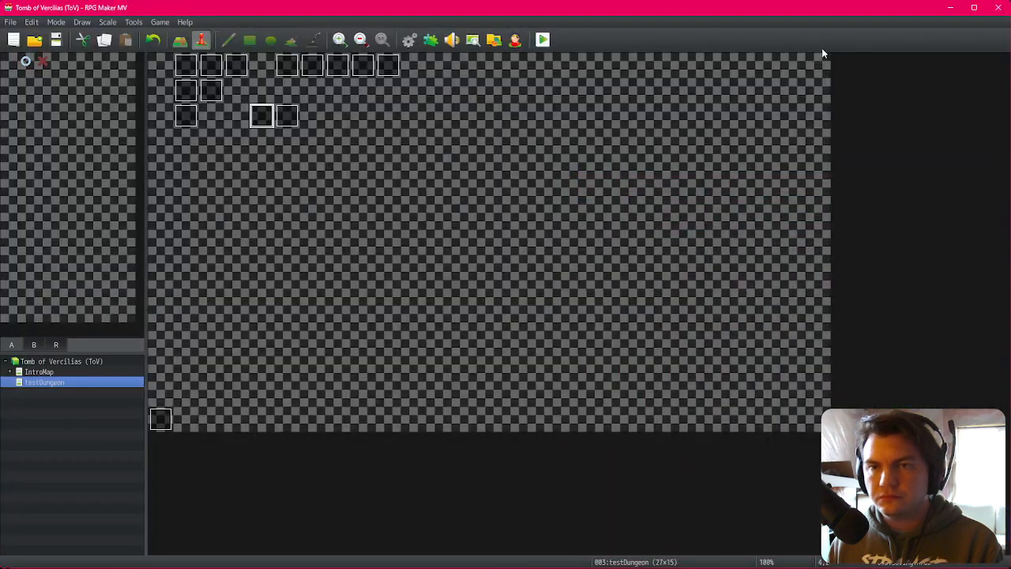
Step: Reopen the savingThrow event and locate the scale script after the new Move Picture command
{"action": "double_click", "coordinate": [264, 115]}
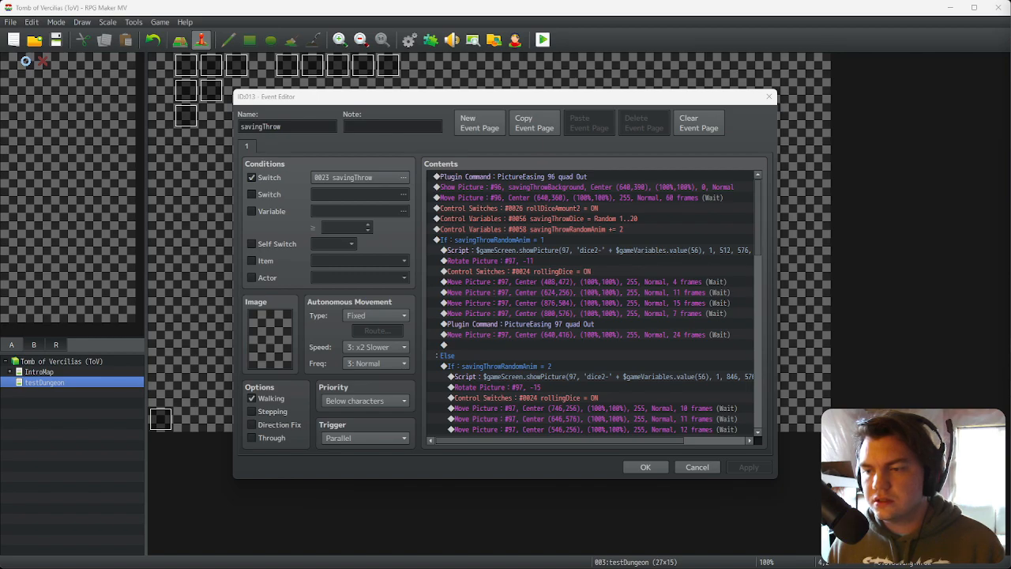
{"action": "left_click", "coordinate": [587, 124]}
{"action": "scroll", "coordinate": [600, 401], "scroll_direction": "down", "scroll_amount": 9}
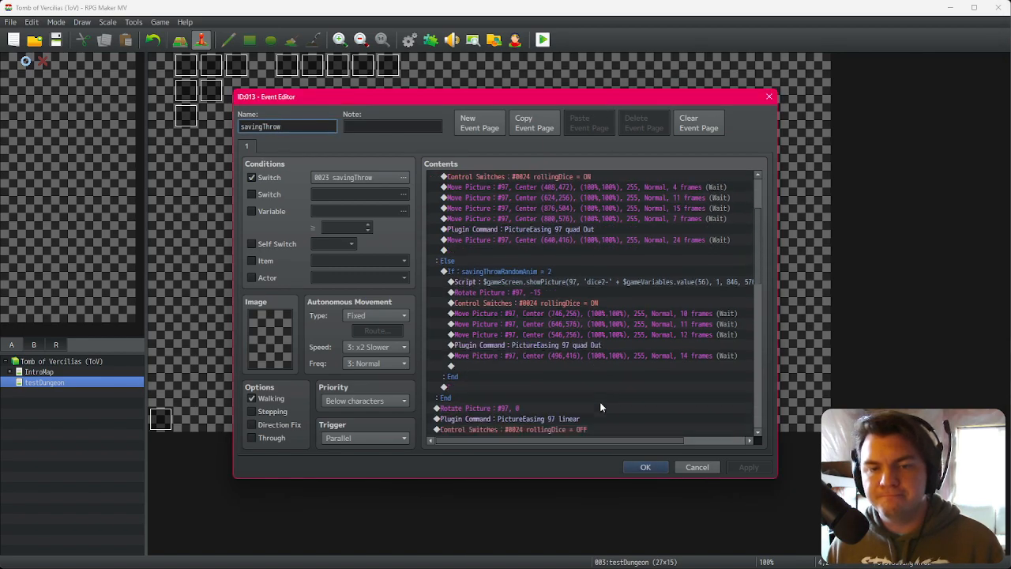
{"action": "left_click", "coordinate": [601, 308]}
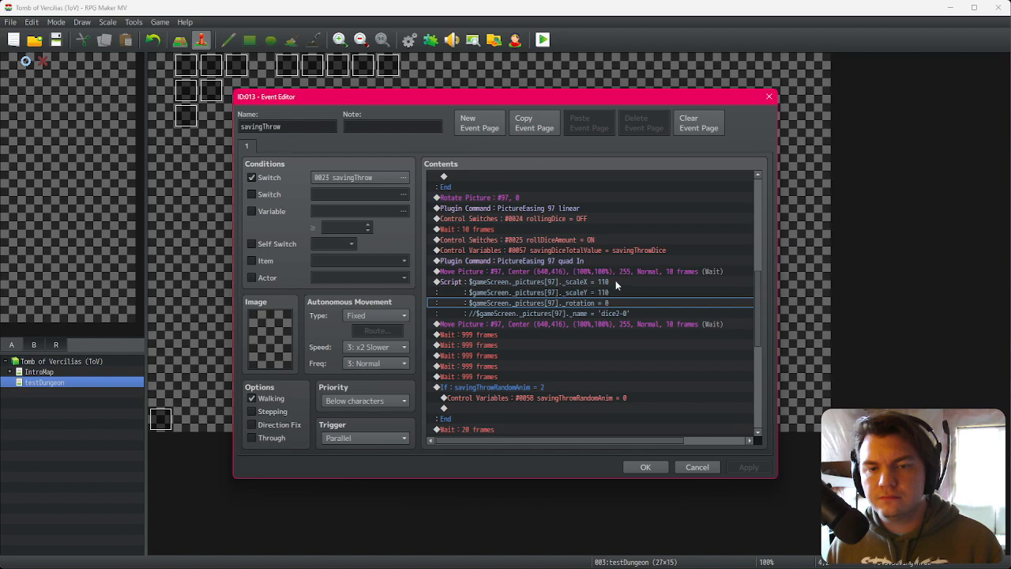
{"action": "left_click", "coordinate": [617, 283]}
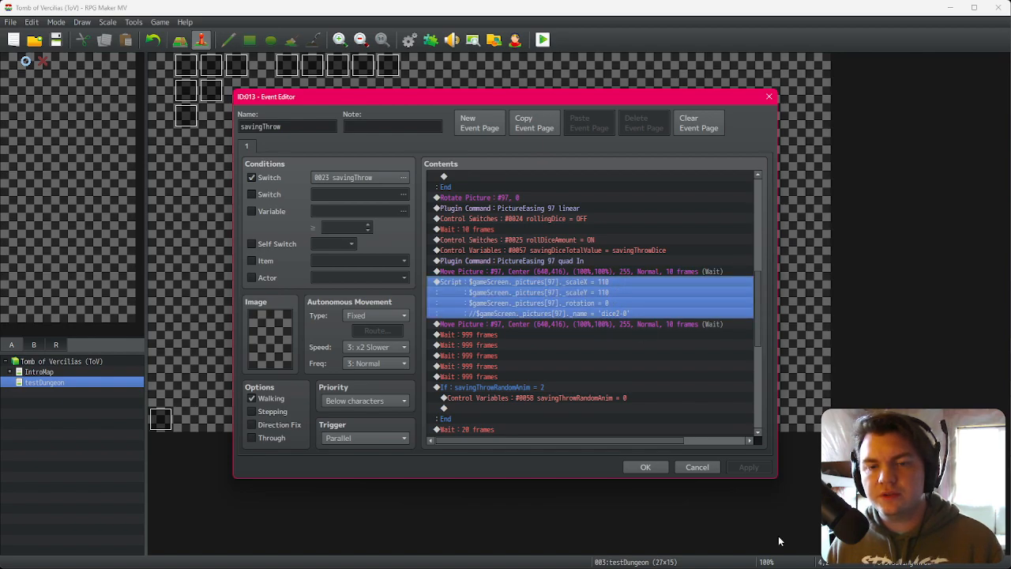
Step: Switch to the A New PC Game project and examine the picture angle script in the Opening map's event
{"action": "key", "text": "alt+Tab"}
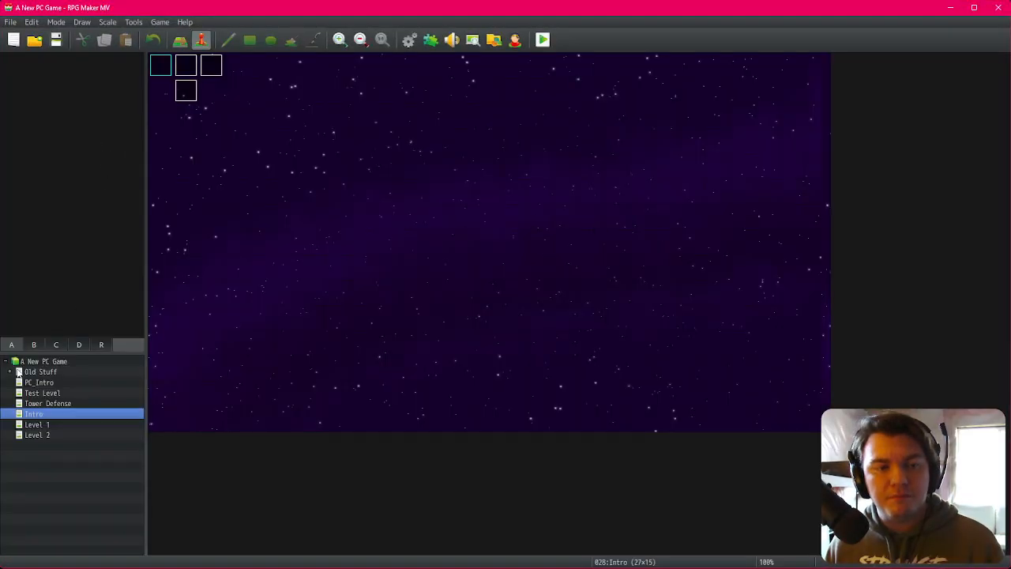
{"action": "left_click", "coordinate": [12, 373]}
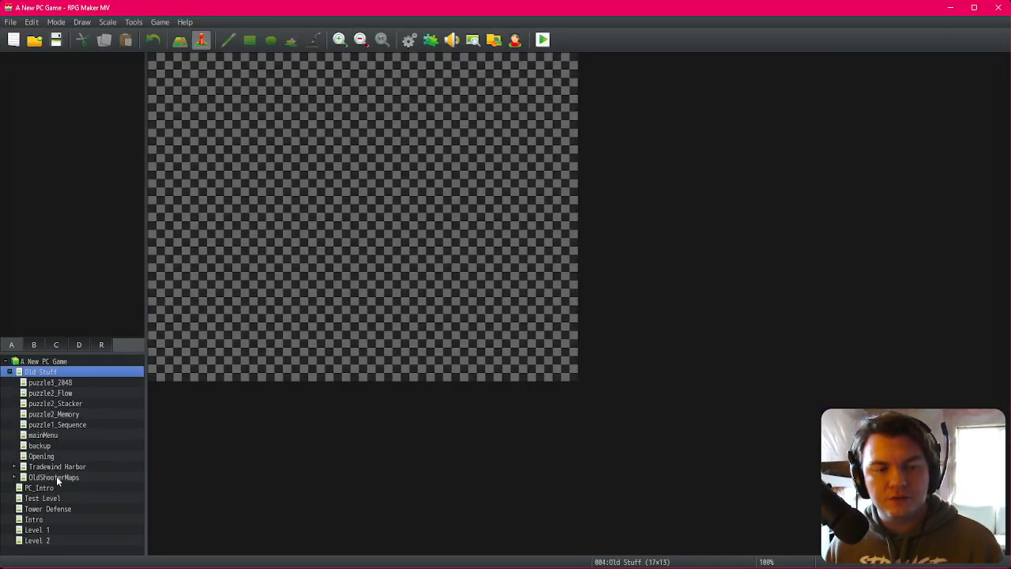
{"action": "left_click", "coordinate": [44, 456]}
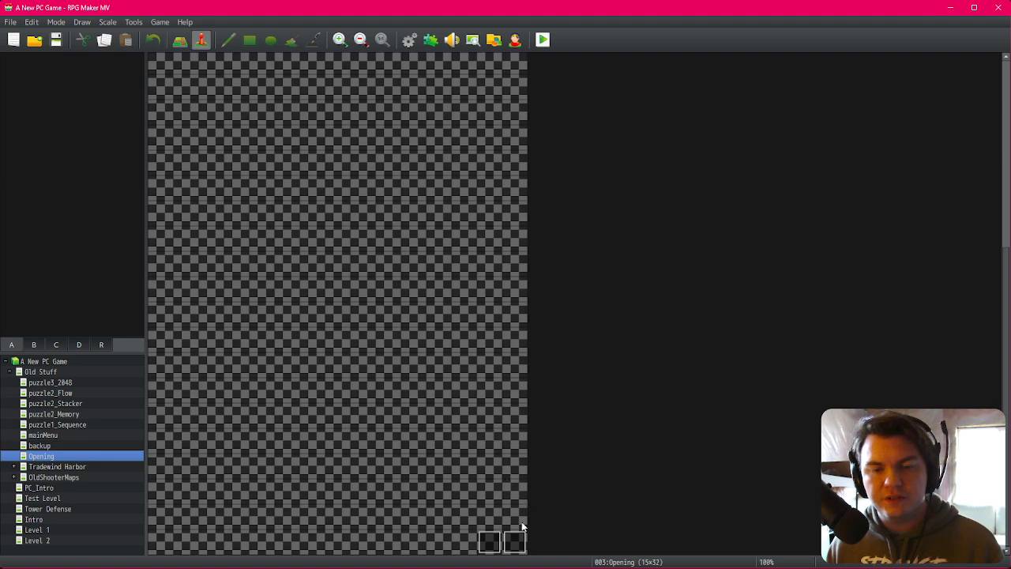
{"action": "double_click", "coordinate": [518, 541]}
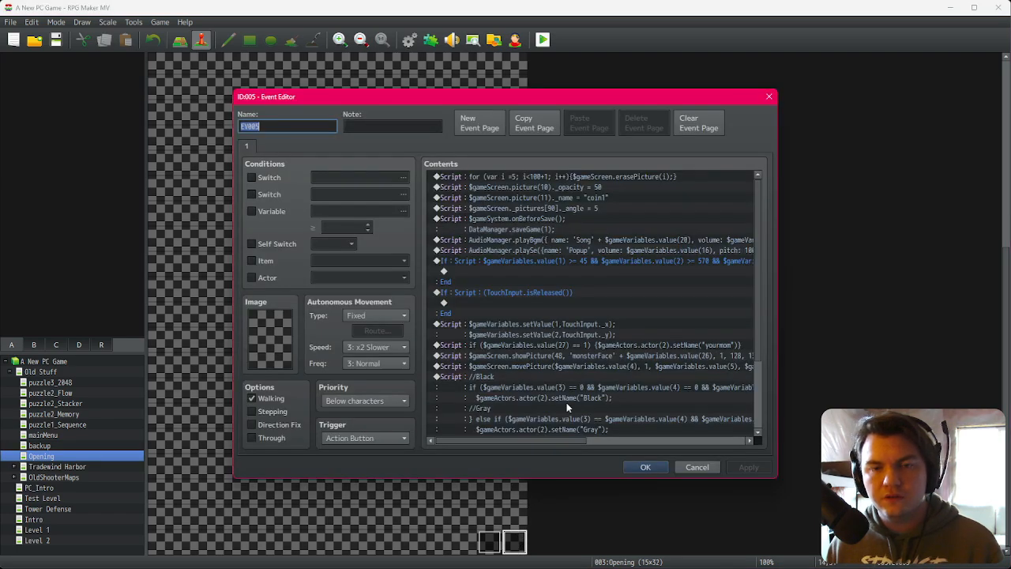
{"action": "double_click", "coordinate": [562, 208]}
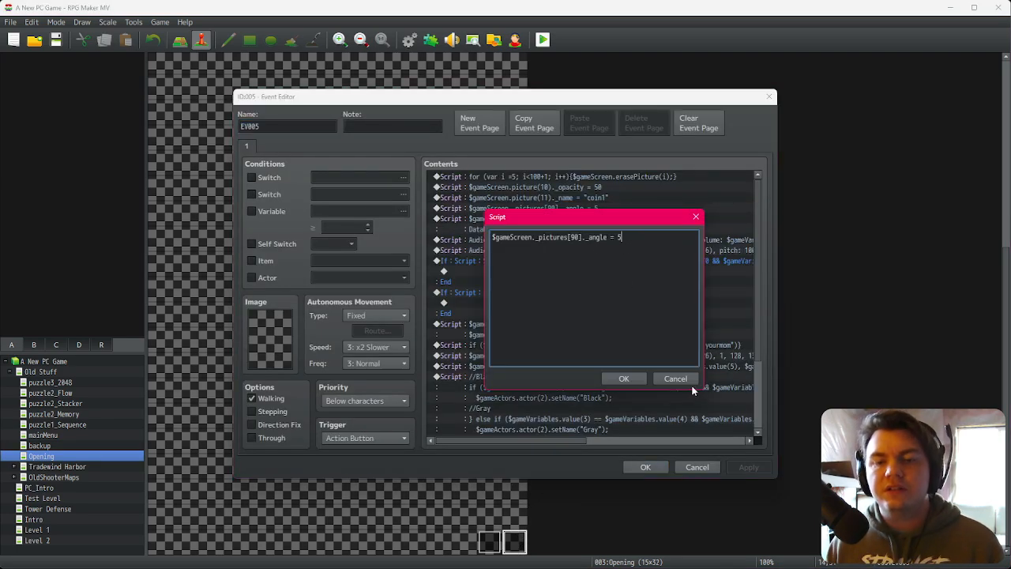
{"action": "left_click", "coordinate": [675, 378]}
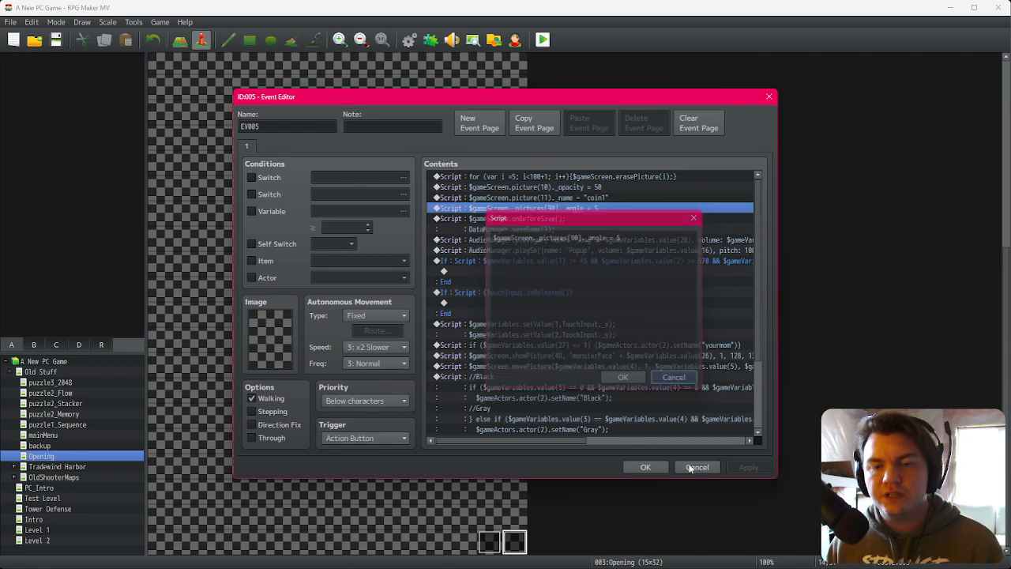
{"action": "left_click", "coordinate": [697, 467]}
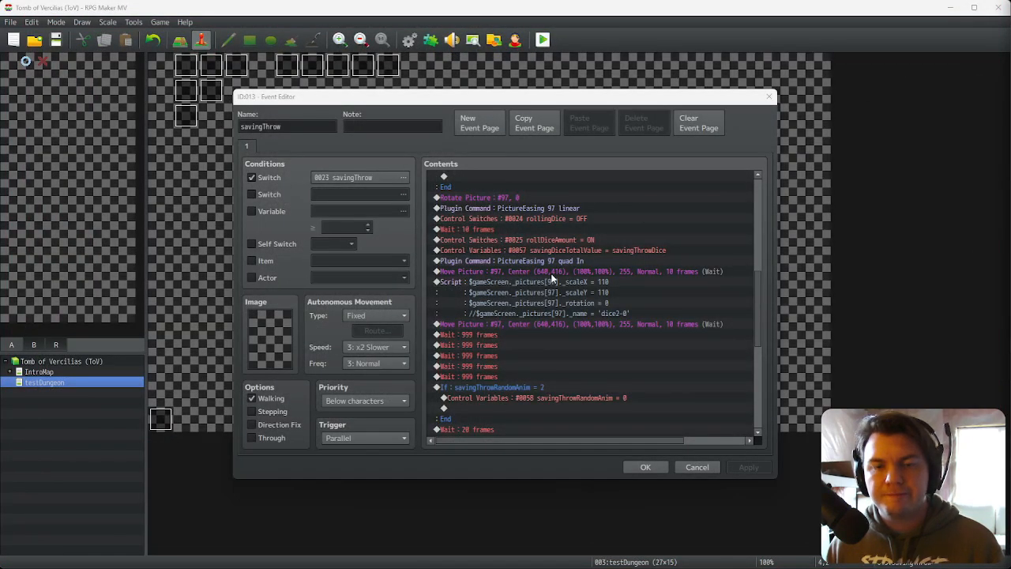
Step: Change the script's rotation property to _angle, keeping the value 0, and confirm the event
{"action": "double_click", "coordinate": [561, 280]}
{"action": "double_click", "coordinate": [605, 258]}
{"action": "type", "text": "angle"}
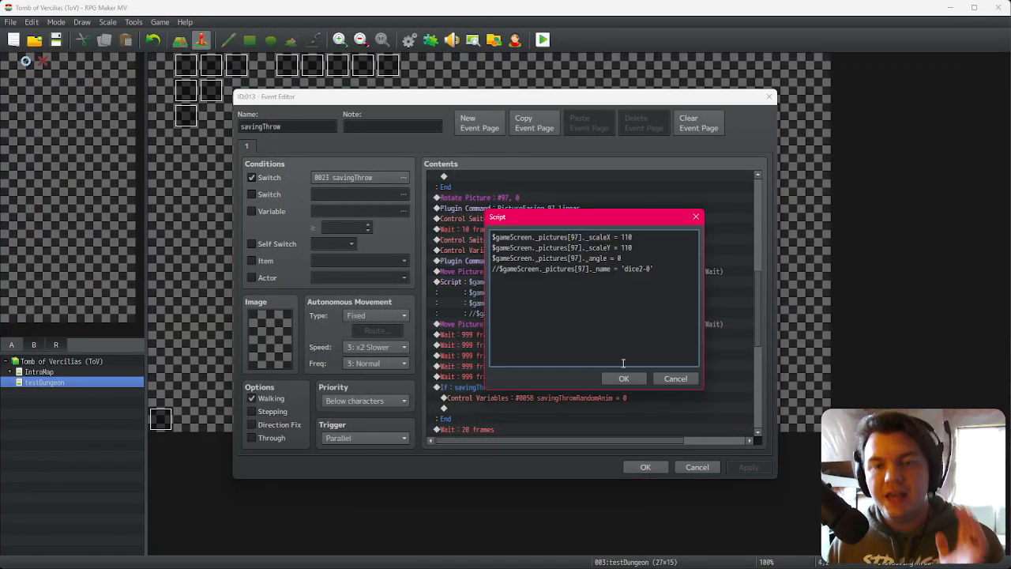
{"action": "left_click", "coordinate": [623, 379]}
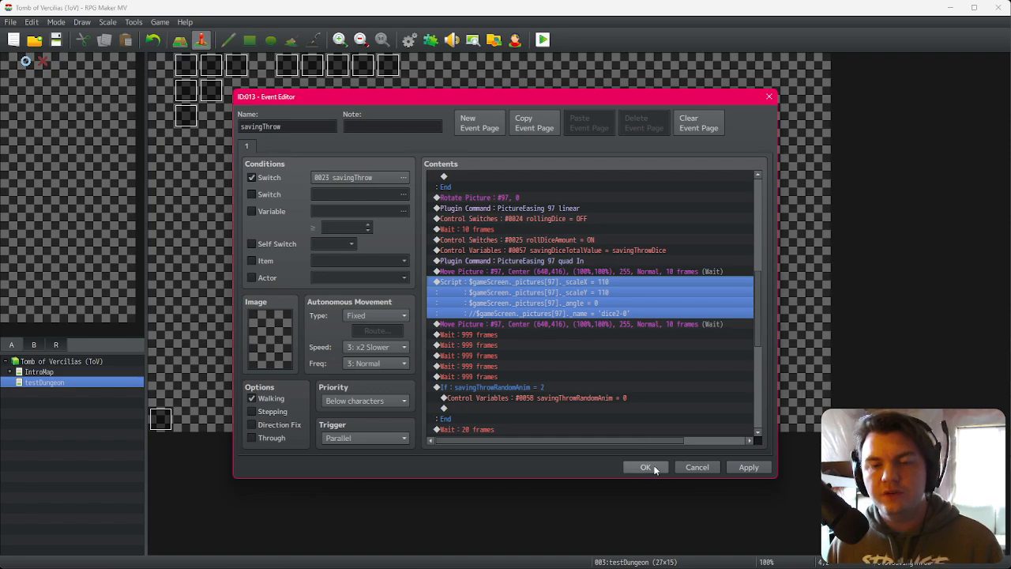
{"action": "left_click", "coordinate": [652, 468]}
Step: Playtest through character confirmation to the evasion dice roll and watch the dice
{"action": "left_click", "coordinate": [542, 41]}
{"action": "left_click", "coordinate": [462, 307]}
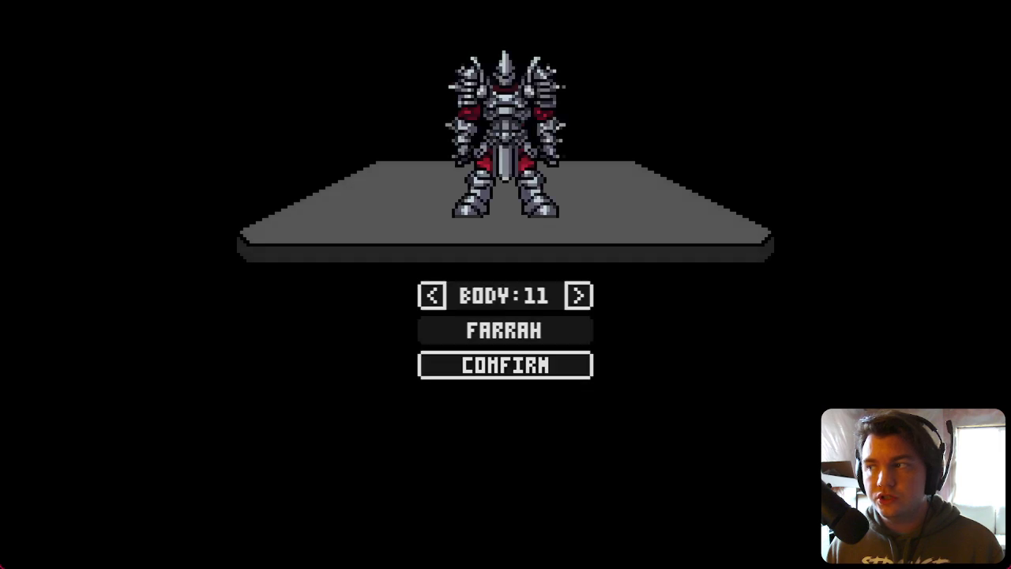
{"action": "left_click", "coordinate": [560, 371]}
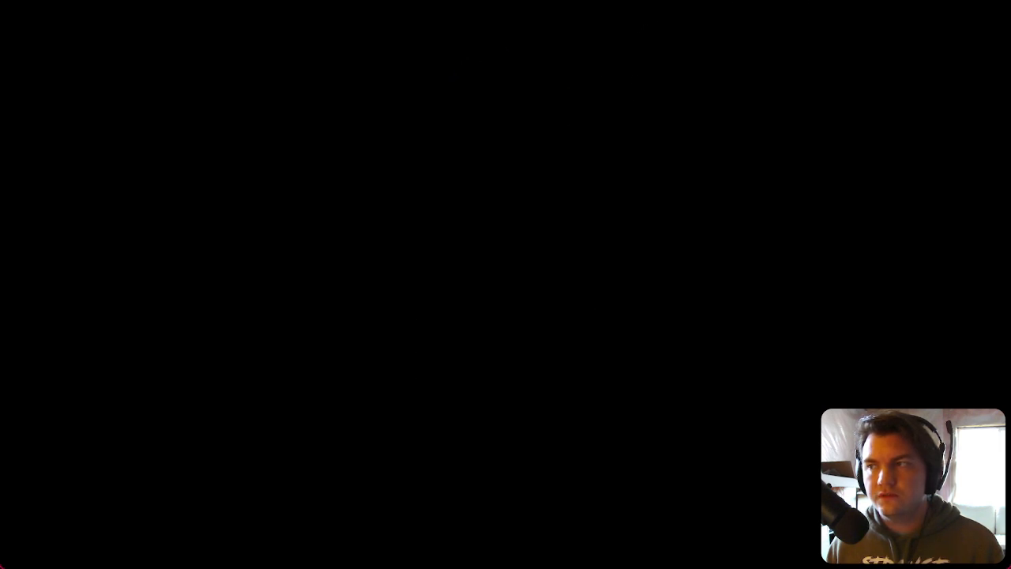
{"action": "key", "text": "d"}
{"action": "key", "text": "w"}
{"action": "key", "text": "d"}
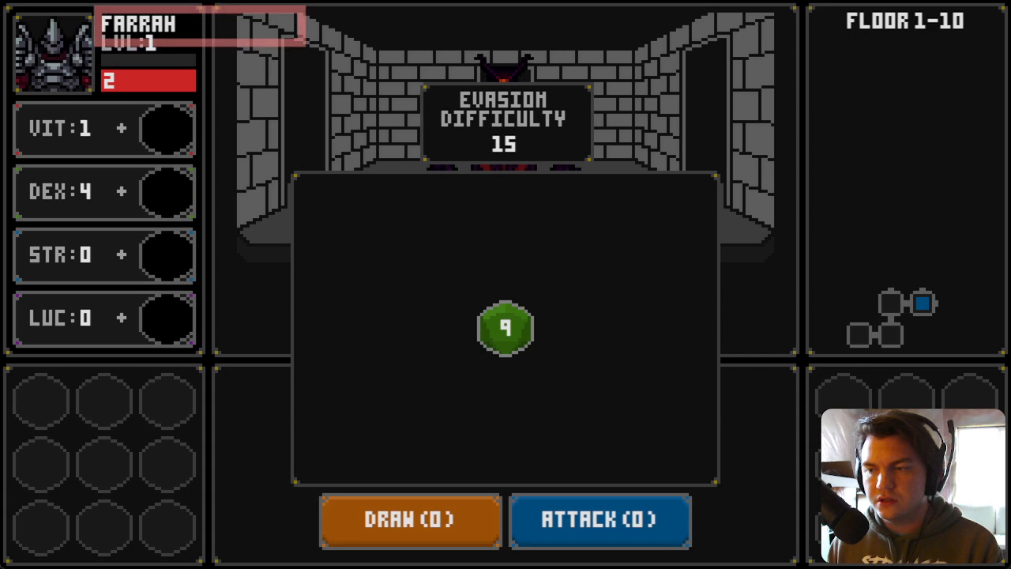
{"action": "key", "text": "Tab"}
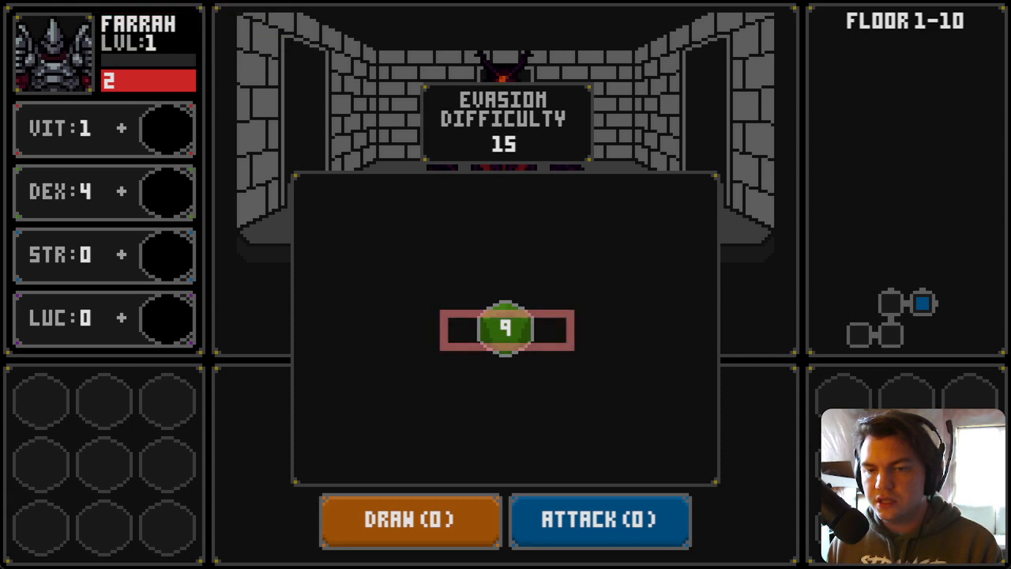
{"action": "mouse_move", "coordinate": [508, 331]}
{"action": "left_mouse_down"}
{"action": "mouse_move", "coordinate": [508, 375]}
{"action": "mouse_move", "coordinate": [507, 329]}
{"action": "left_mouse_up"}
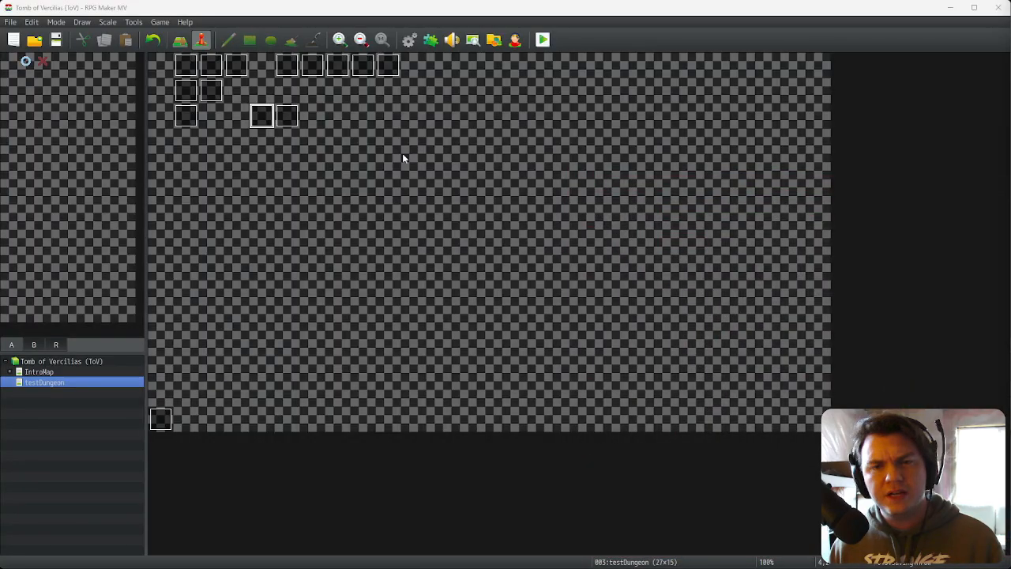
Step: Reopen the savingThrow event and uncomment the _name = 'dice2-0' line in the scale script
{"action": "left_click", "coordinate": [270, 117]}
{"action": "double_click", "coordinate": [270, 117]}
{"action": "scroll", "coordinate": [589, 385], "scroll_direction": "down", "scroll_amount": 4}
{"action": "left_click", "coordinate": [616, 358]}
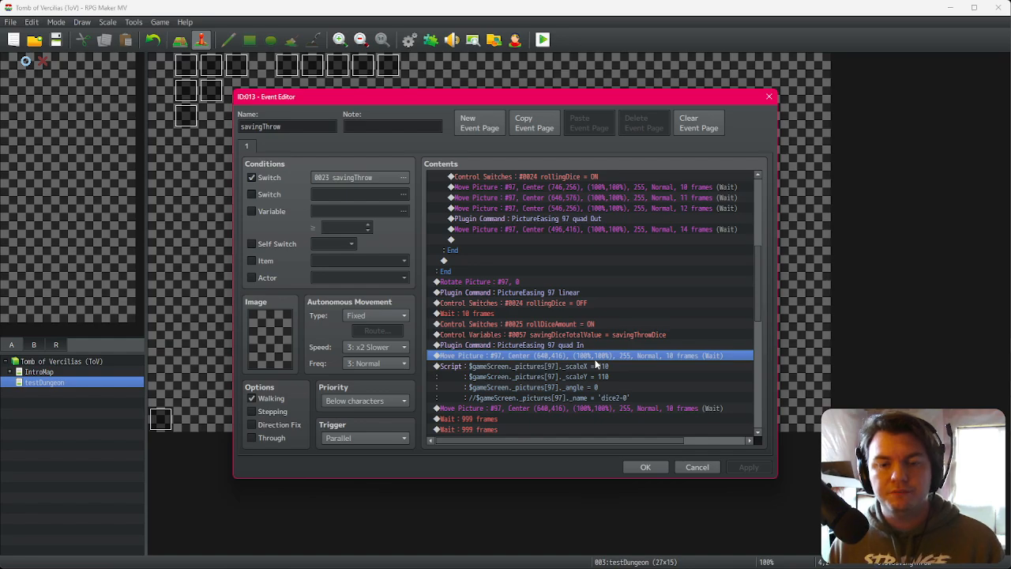
{"action": "scroll", "coordinate": [596, 365], "scroll_direction": "down", "scroll_amount": 3}
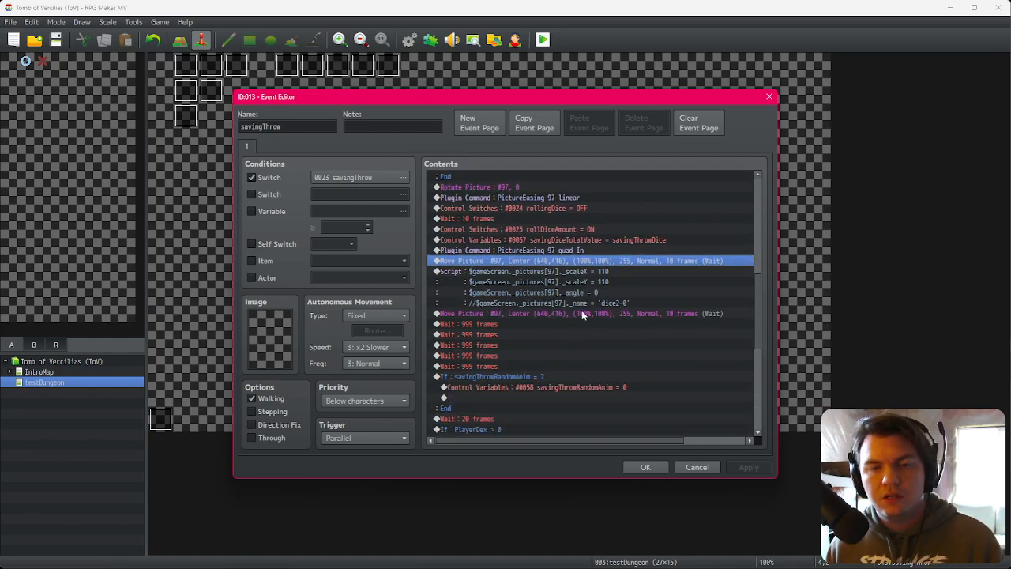
{"action": "double_click", "coordinate": [613, 271]}
{"action": "left_click", "coordinate": [500, 269]}
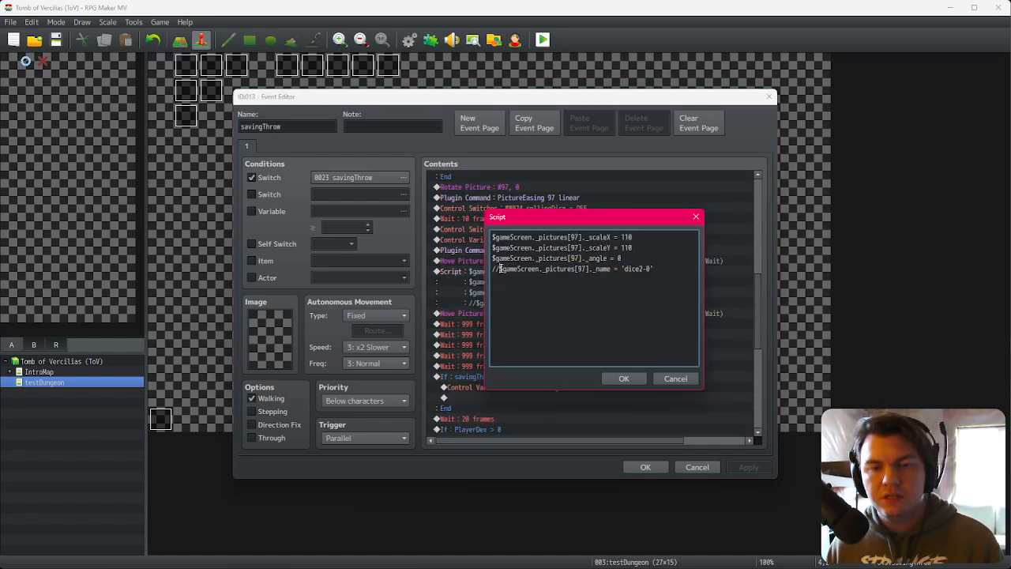
{"action": "key", "text": "BackSpace"}
{"action": "key", "text": "BackSpace"}
{"action": "left_click", "coordinate": [625, 378]}
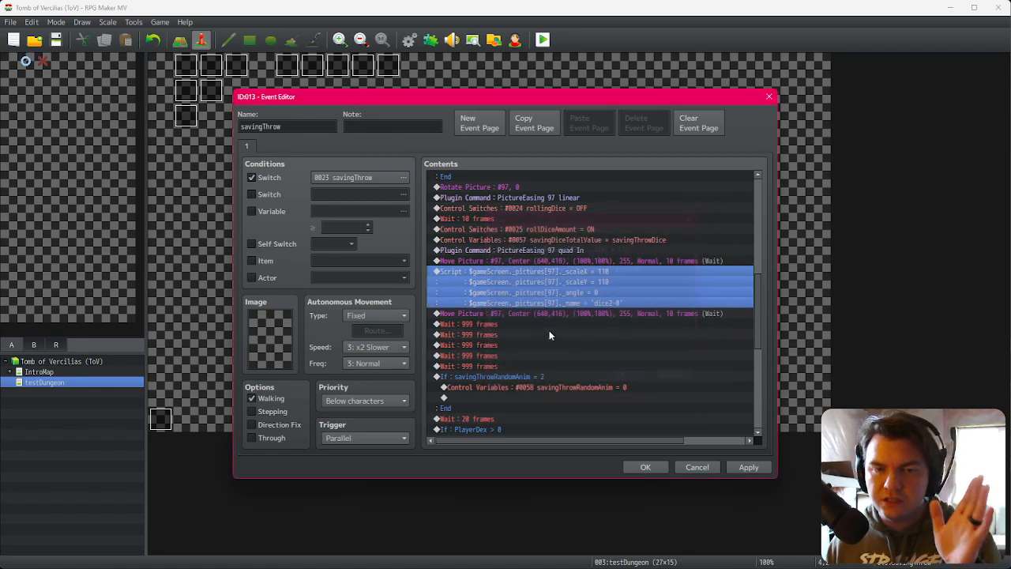
Step: Delete three of the Wait 999 frames commands following the final Move Picture
{"action": "left_click", "coordinate": [540, 323]}
{"action": "key", "text": "Delete"}
{"action": "key", "text": "Delete"}
{"action": "key", "text": "Delete"}
{"action": "key", "text": "Delete"}
{"action": "key", "text": "Delete"}
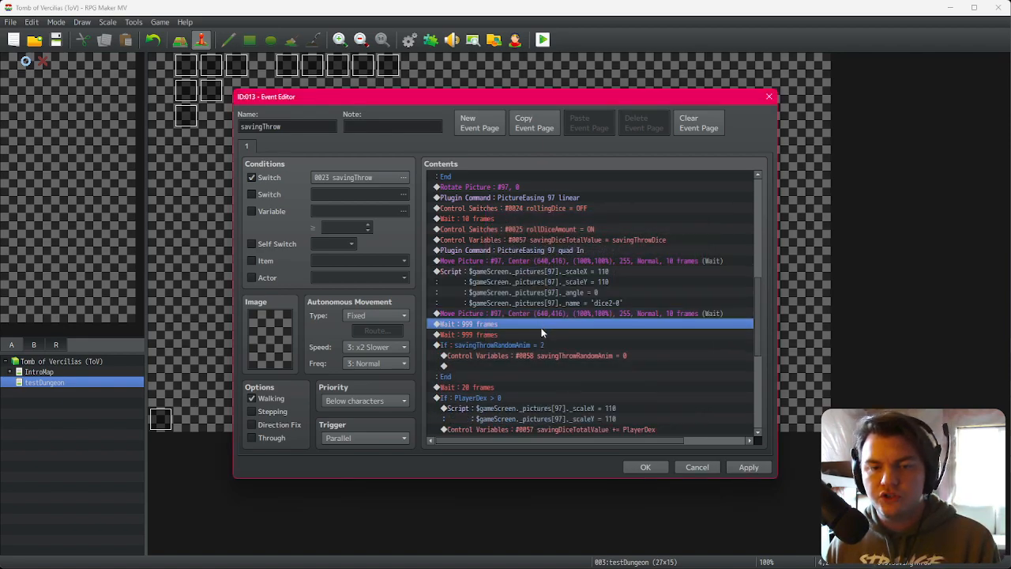
Step: Confirm the savingThrow event edits and close the event editor
{"action": "scroll", "coordinate": [560, 376], "scroll_direction": "up", "scroll_amount": 6}
{"action": "scroll", "coordinate": [559, 372], "scroll_direction": "up", "scroll_amount": 4}
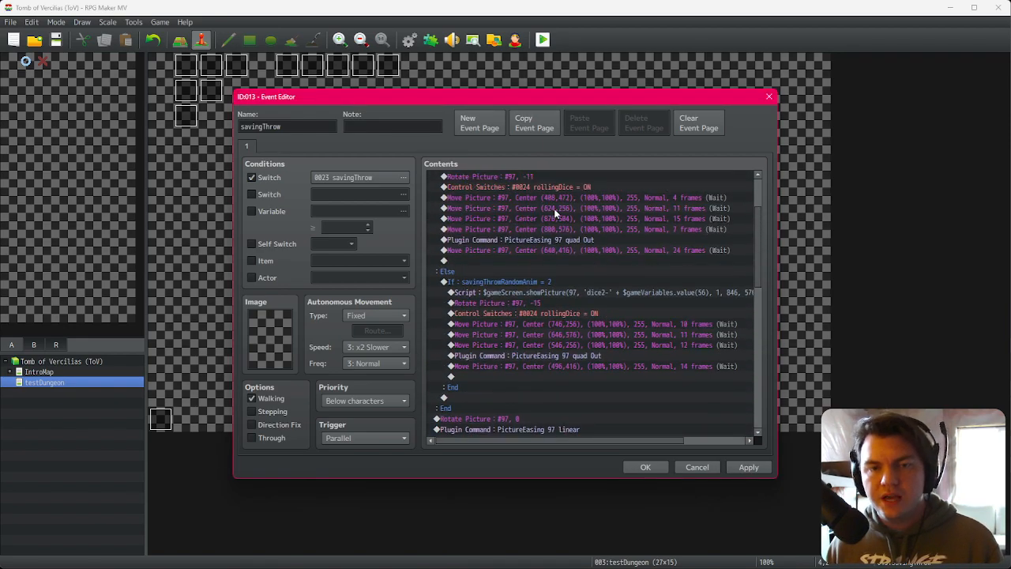
{"action": "double_click", "coordinate": [572, 208]}
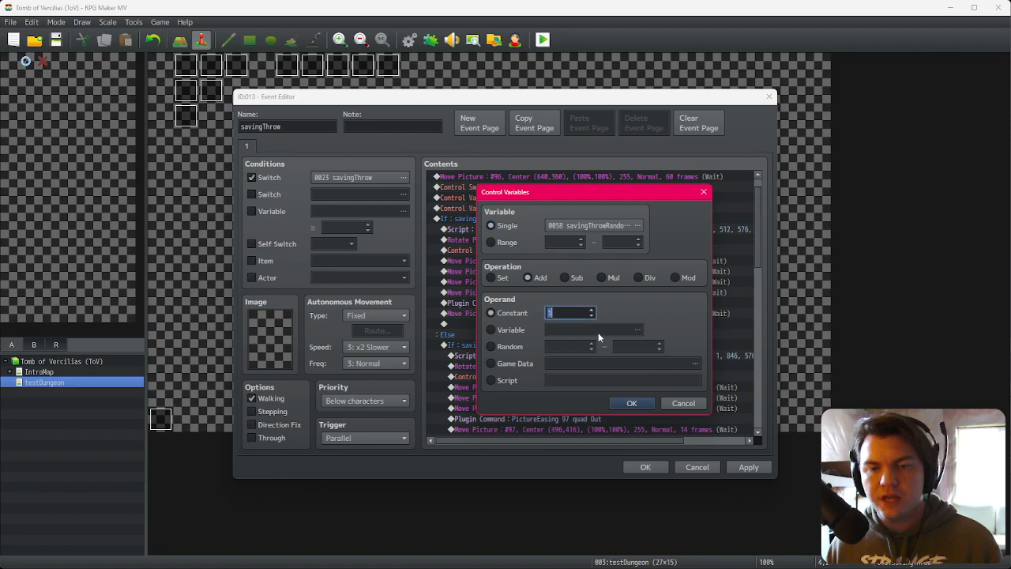
{"action": "left_click", "coordinate": [632, 403]}
{"action": "left_click", "coordinate": [646, 467]}
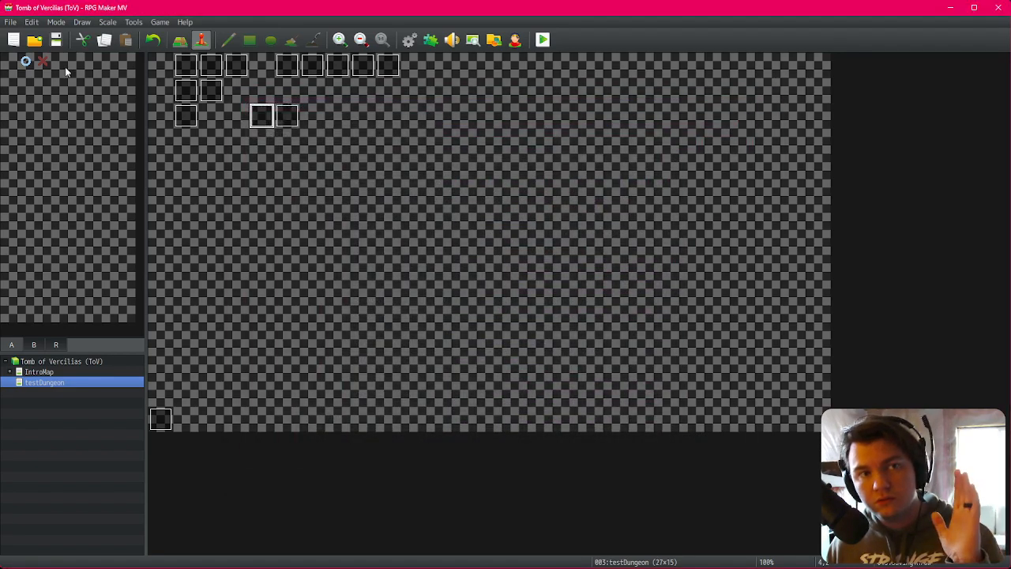
Step: Playtest through character confirmation to the dice roll, watch the dice, and close the game
{"action": "left_click", "coordinate": [544, 41]}
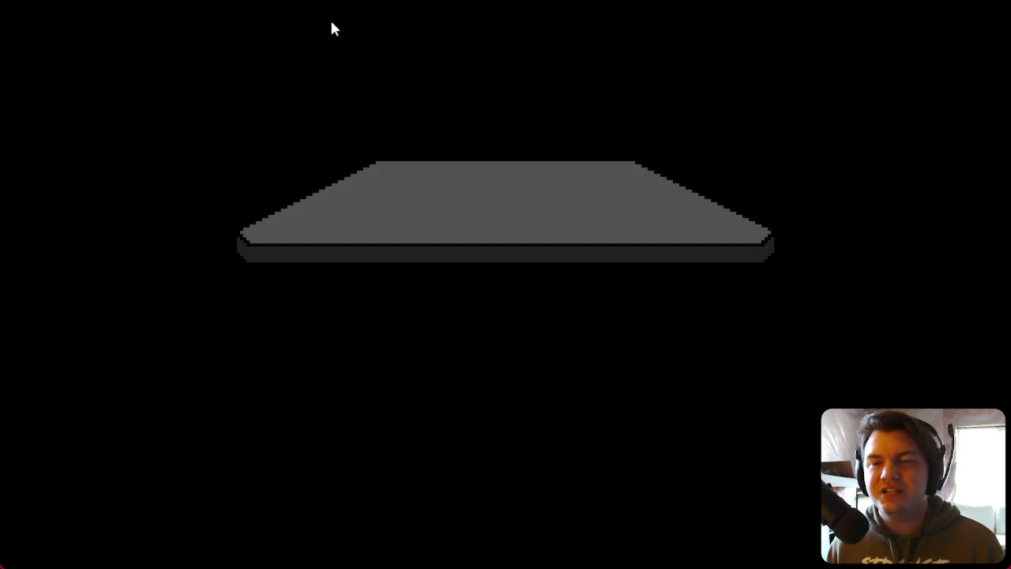
{"action": "left_click", "coordinate": [555, 362]}
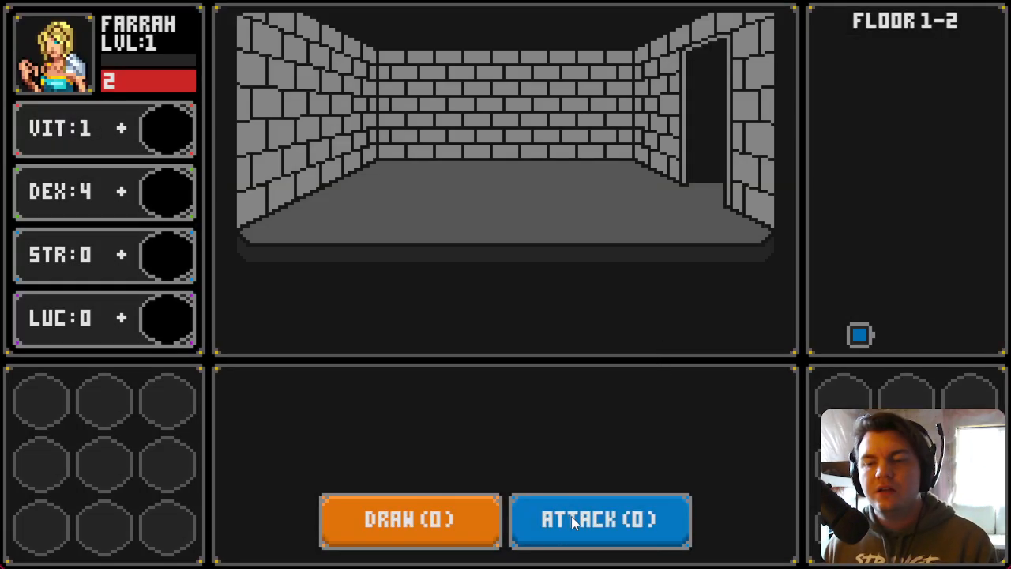
{"action": "key", "text": "d"}
{"action": "key", "text": "w"}
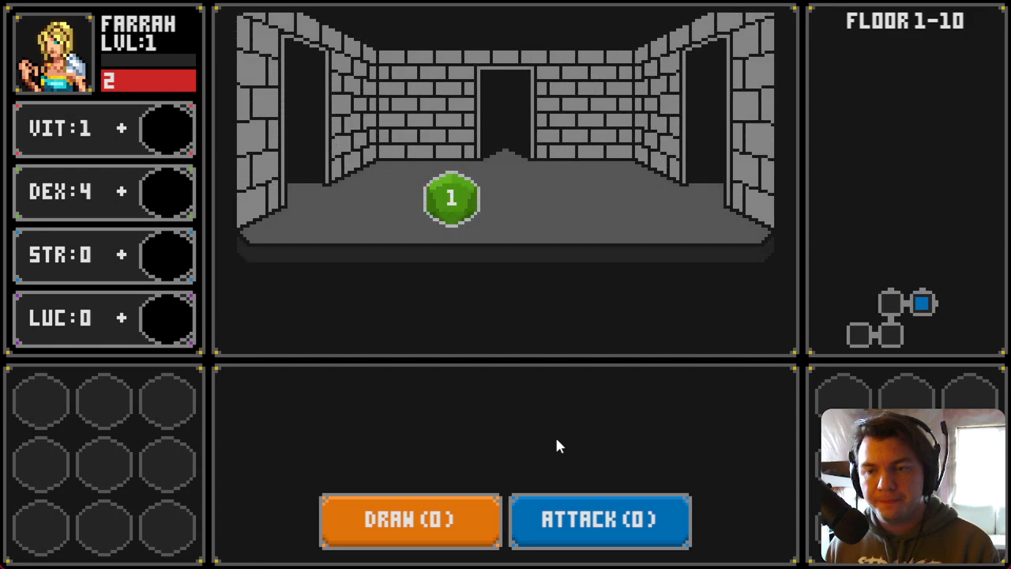
{"action": "key", "text": "d"}
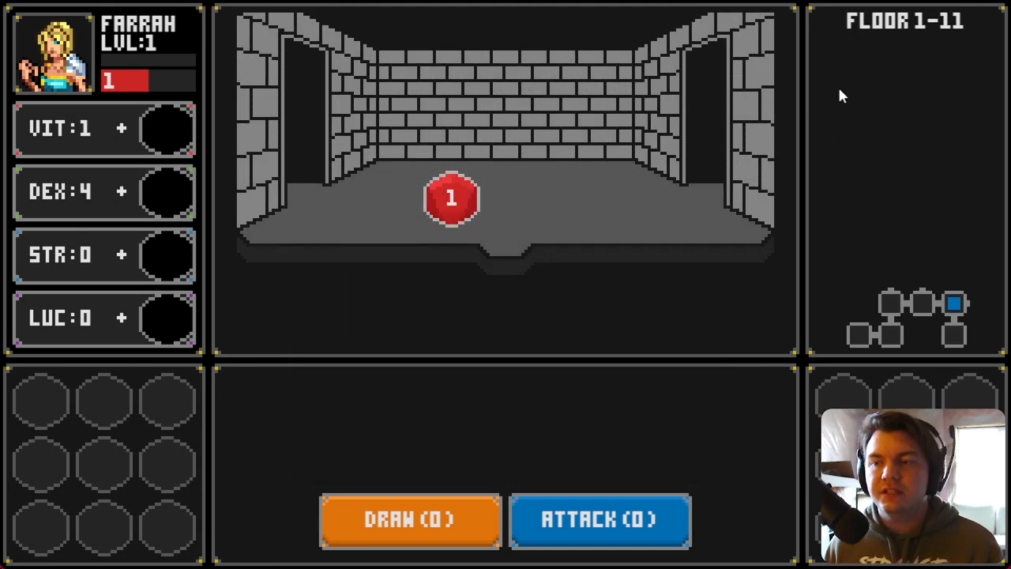
{"action": "key", "text": "alt+F4"}
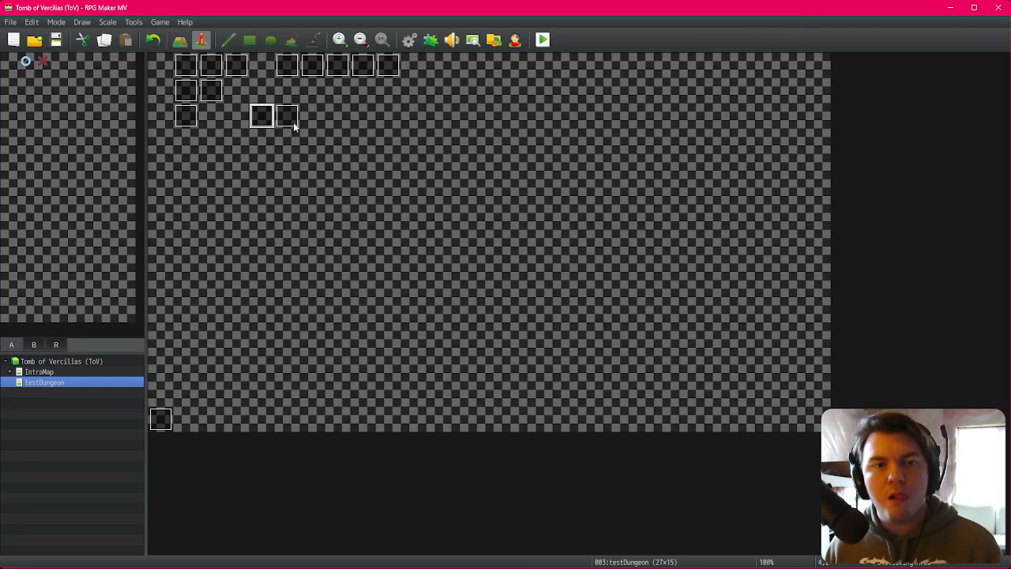
Step: Reopen the savingThrow event and examine the Move Picture and easing commands in the first random animation branch
{"action": "double_click", "coordinate": [262, 115]}
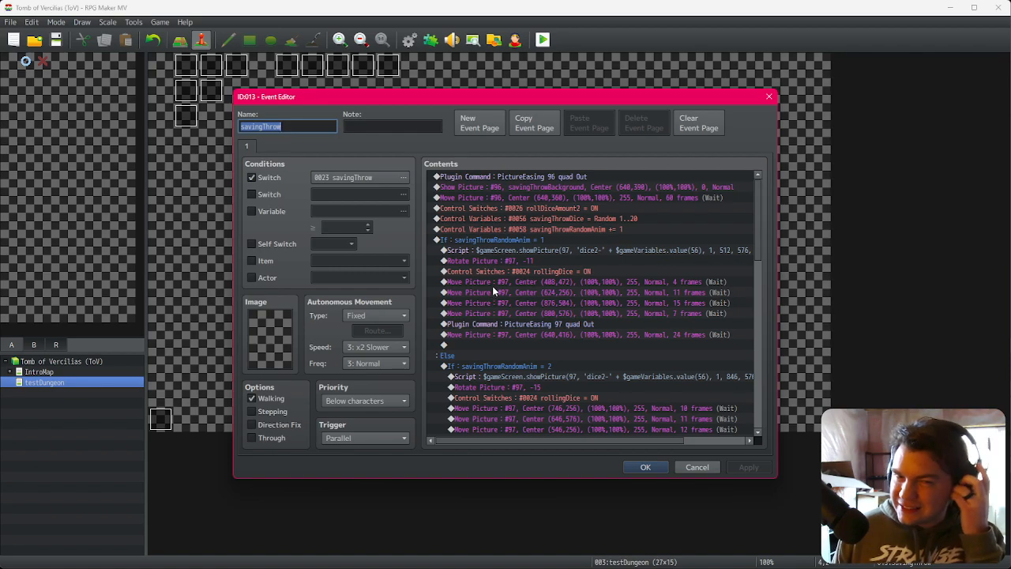
{"action": "left_click_drag", "start_coordinate": [619, 314], "coordinate": [620, 335]}
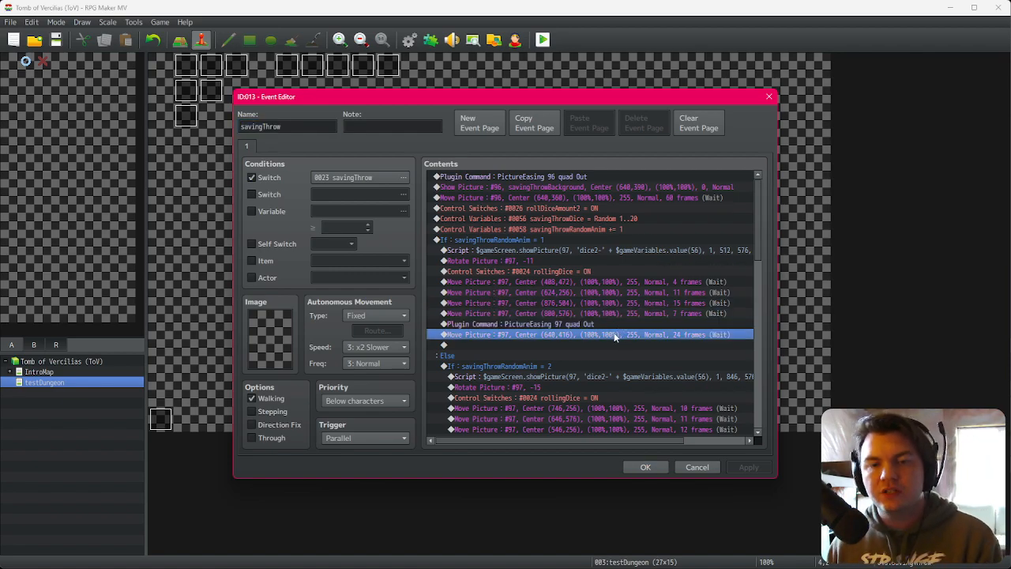
{"action": "scroll", "coordinate": [628, 356], "scroll_direction": "down", "scroll_amount": 7}
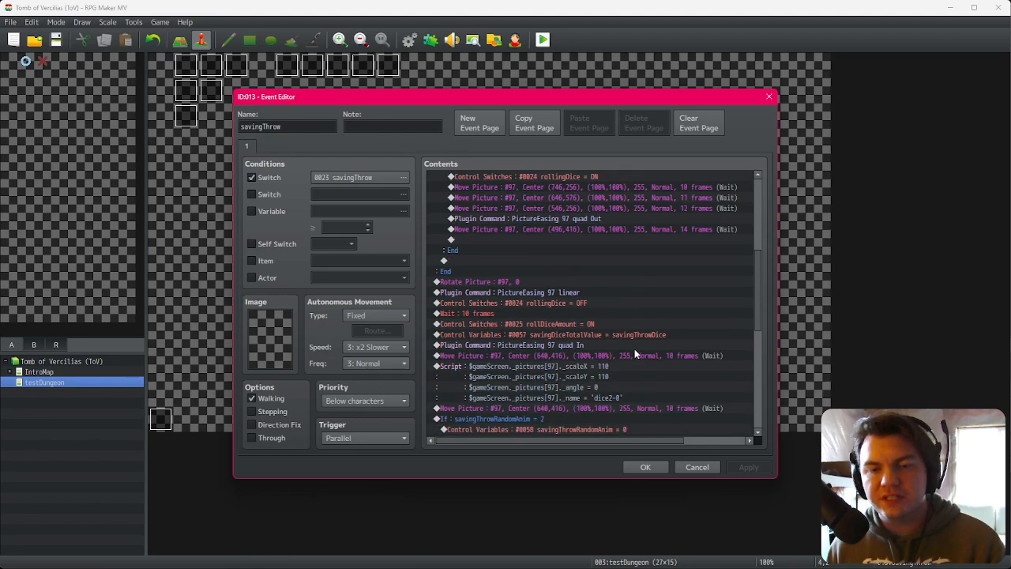
{"action": "scroll", "coordinate": [633, 356], "scroll_direction": "up", "scroll_amount": 4}
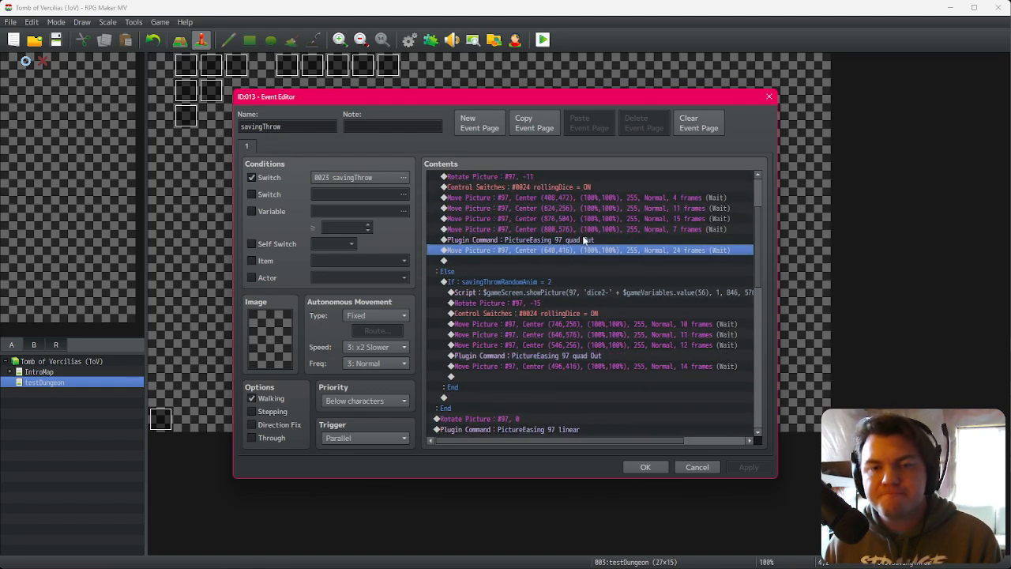
{"action": "left_click", "coordinate": [588, 229]}
{"action": "left_click", "coordinate": [590, 239]}
{"action": "left_click", "coordinate": [590, 219]}
{"action": "left_click", "coordinate": [591, 229]}
{"action": "left_click", "coordinate": [591, 241]}
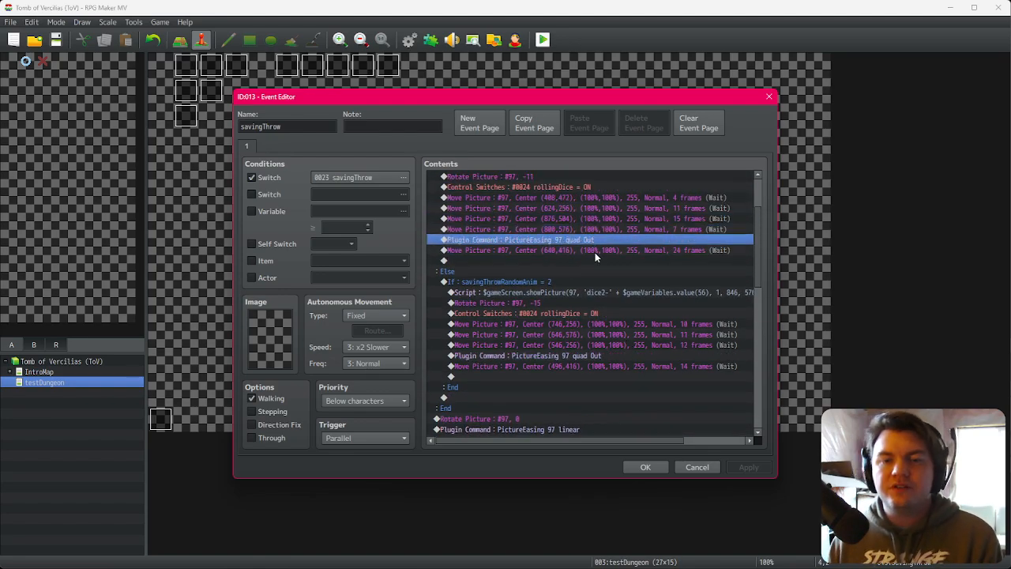
{"action": "left_click", "coordinate": [595, 253]}
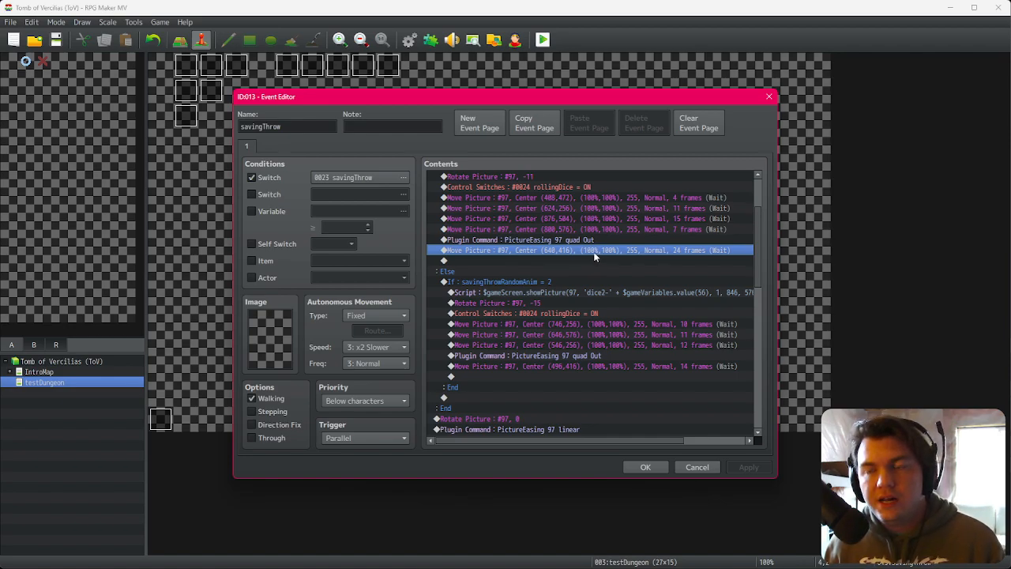
{"action": "left_click", "coordinate": [598, 240]}
{"action": "left_click", "coordinate": [601, 250]}
{"action": "left_click", "coordinate": [601, 240]}
{"action": "left_click", "coordinate": [603, 250]}
{"action": "left_click", "coordinate": [605, 241]}
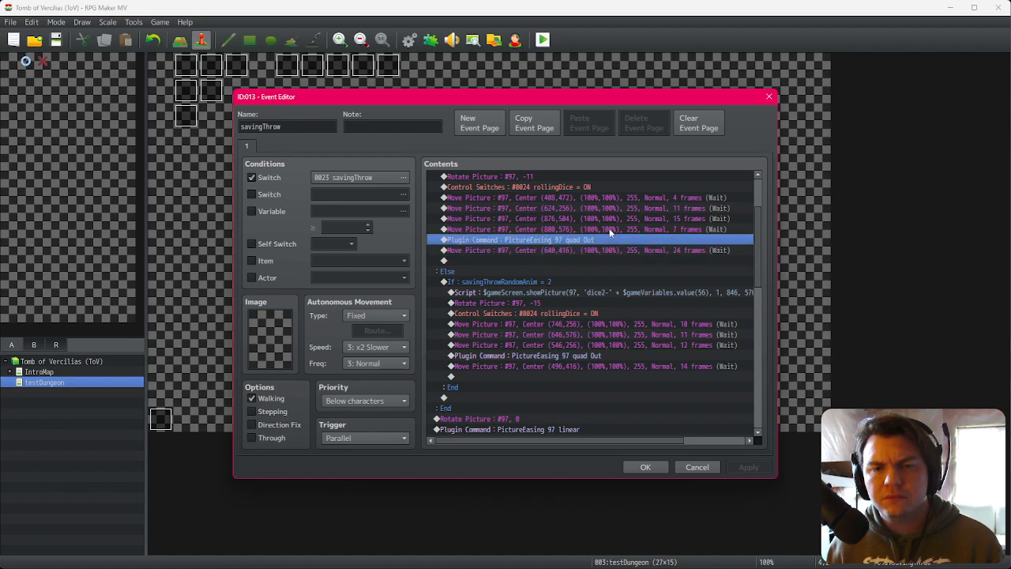
{"action": "left_click", "coordinate": [607, 230]}
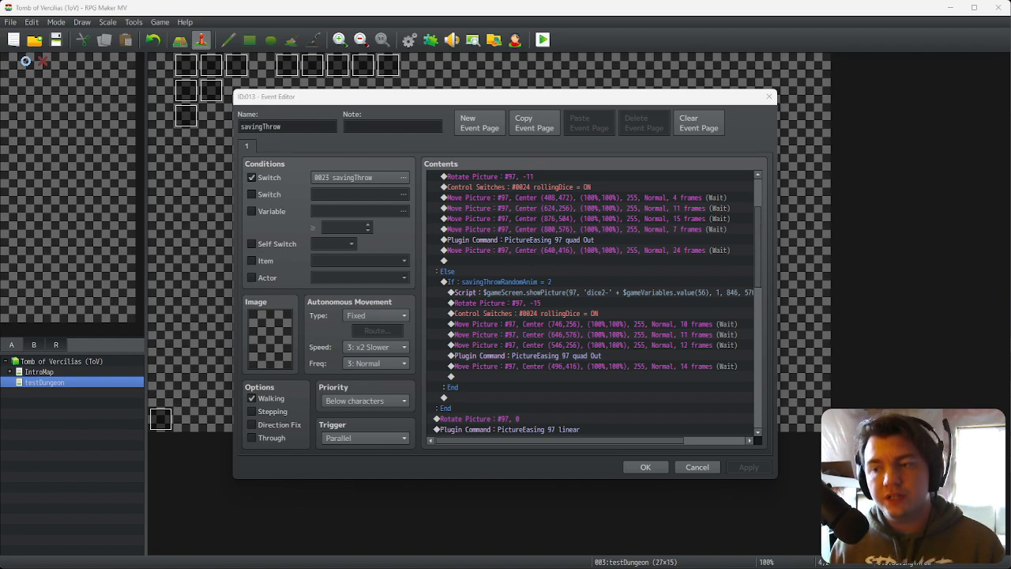
{"action": "left_click_drag", "start_coordinate": [608, 229], "coordinate": [612, 252]}
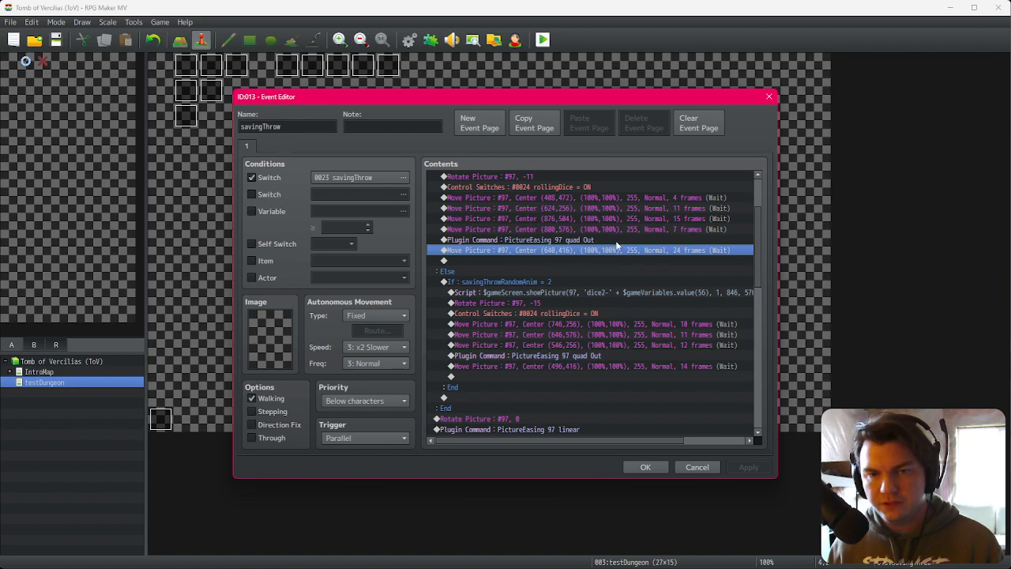
Step: Set the X position of that branch's final 24-frame Move Picture to 480
{"action": "double_click", "coordinate": [614, 250]}
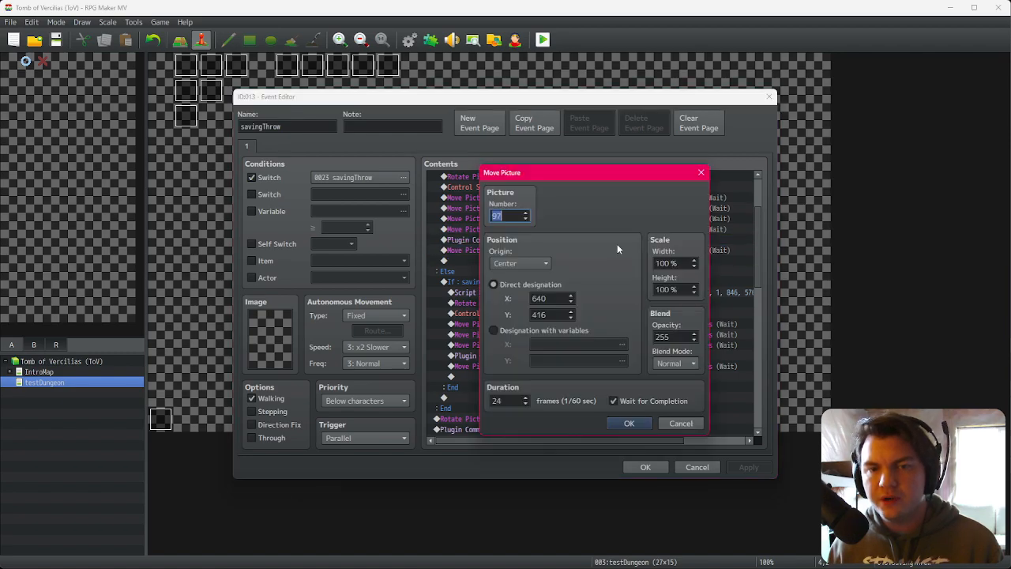
{"action": "double_click", "coordinate": [559, 298]}
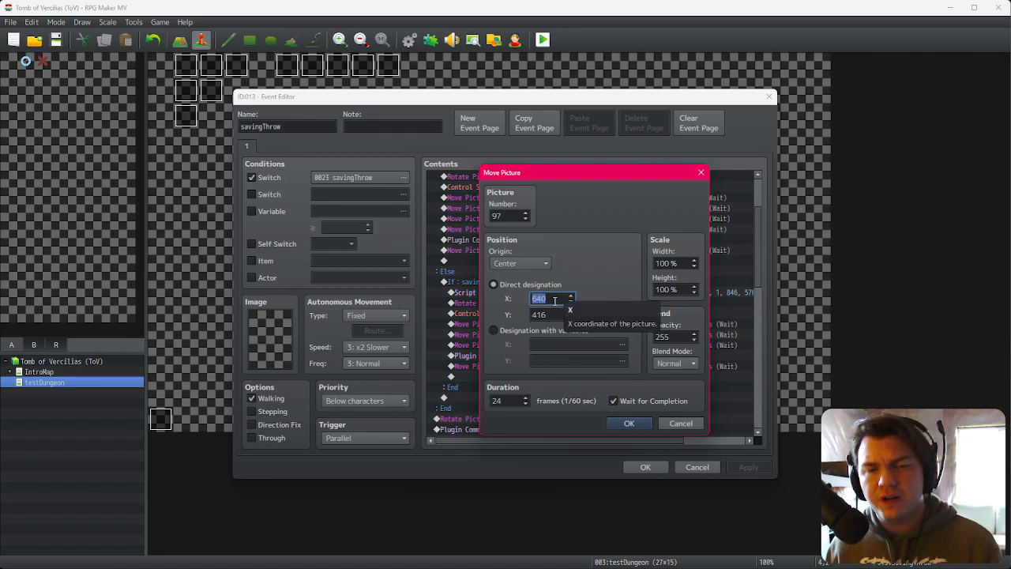
{"action": "type", "text": "480"}
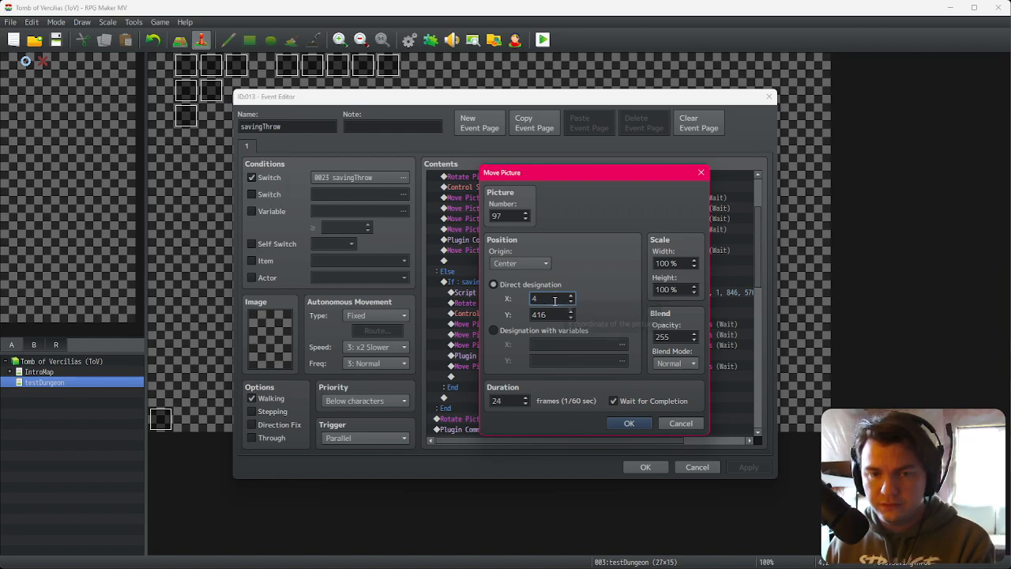
{"action": "left_click", "coordinate": [627, 424]}
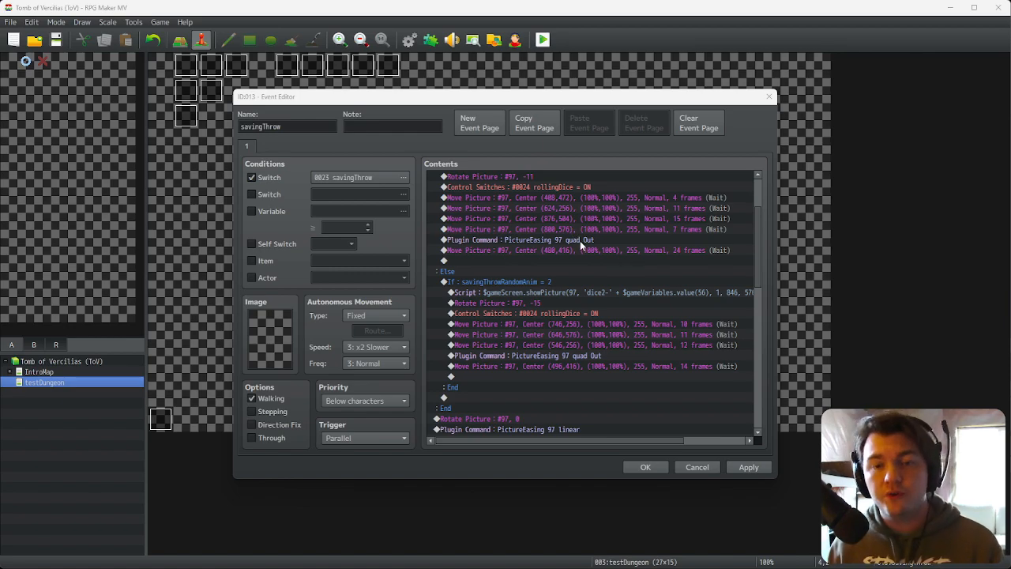
Step: Set the same Move Picture's Y position to 256 and confirm the event
{"action": "left_click", "coordinate": [591, 234]}
{"action": "double_click", "coordinate": [591, 248]}
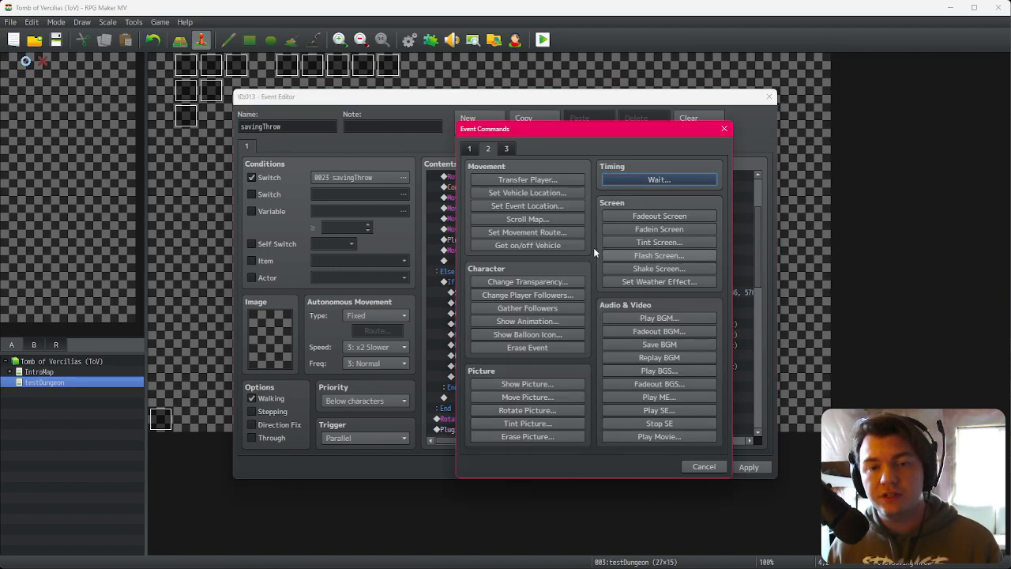
{"action": "left_click", "coordinate": [724, 132]}
{"action": "key", "text": "space"}
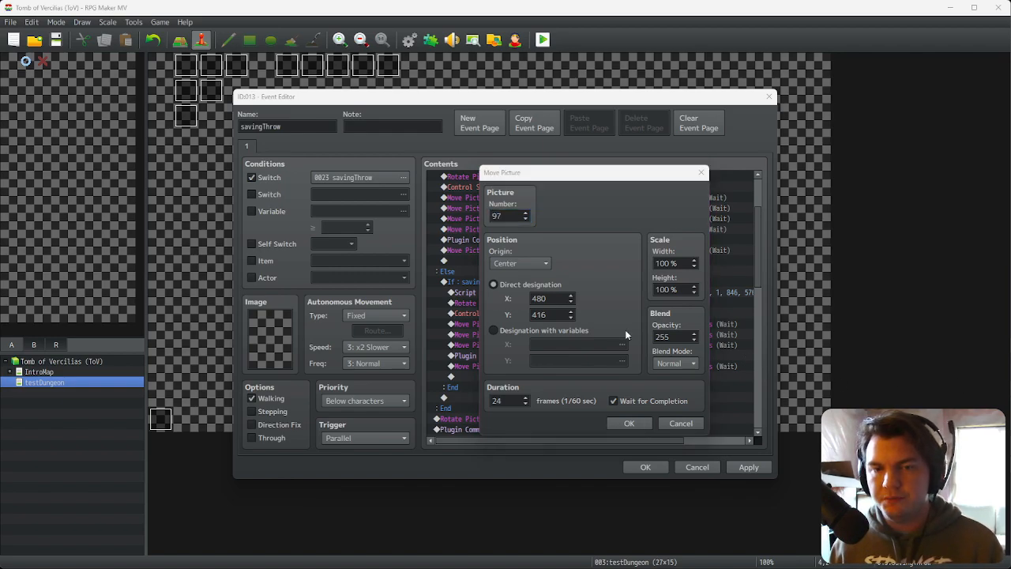
{"action": "double_click", "coordinate": [557, 316]}
{"action": "type", "text": "256"}
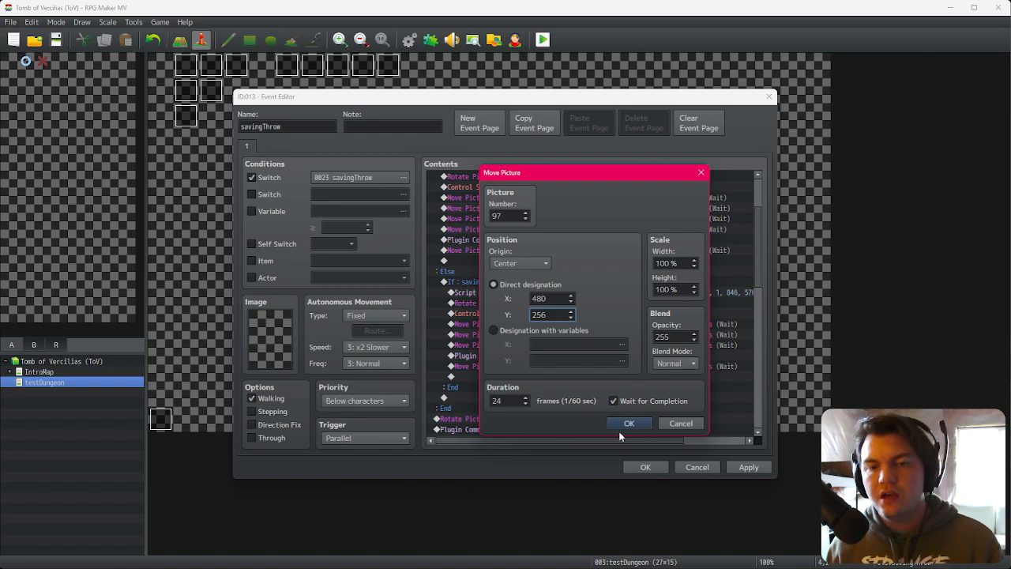
{"action": "left_click", "coordinate": [630, 423]}
{"action": "left_click", "coordinate": [724, 470]}
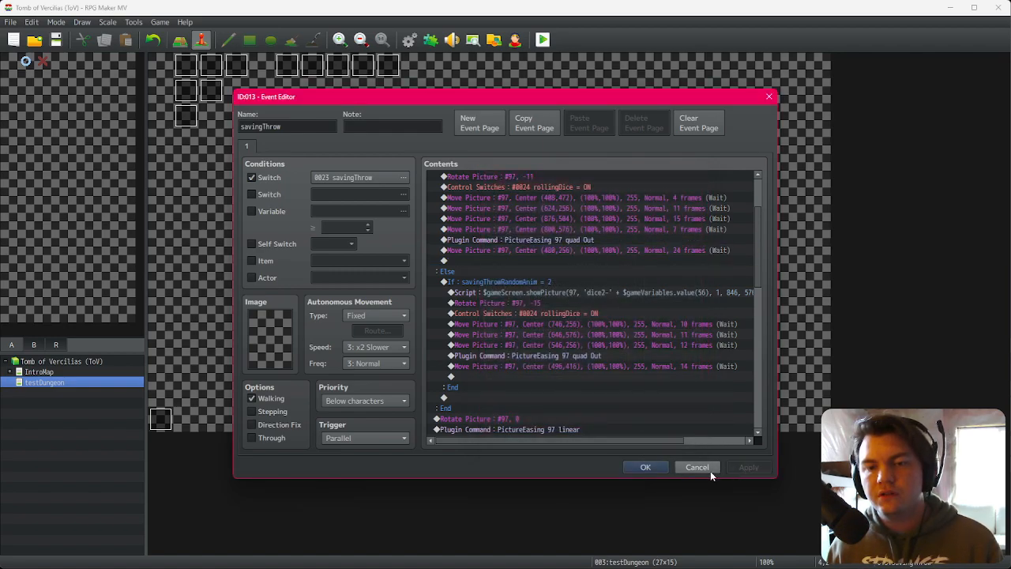
{"action": "left_click", "coordinate": [656, 469]}
Step: Playtest through character confirmation to the evasion dice roll and watch the dice, then close the game
{"action": "left_click", "coordinate": [542, 40]}
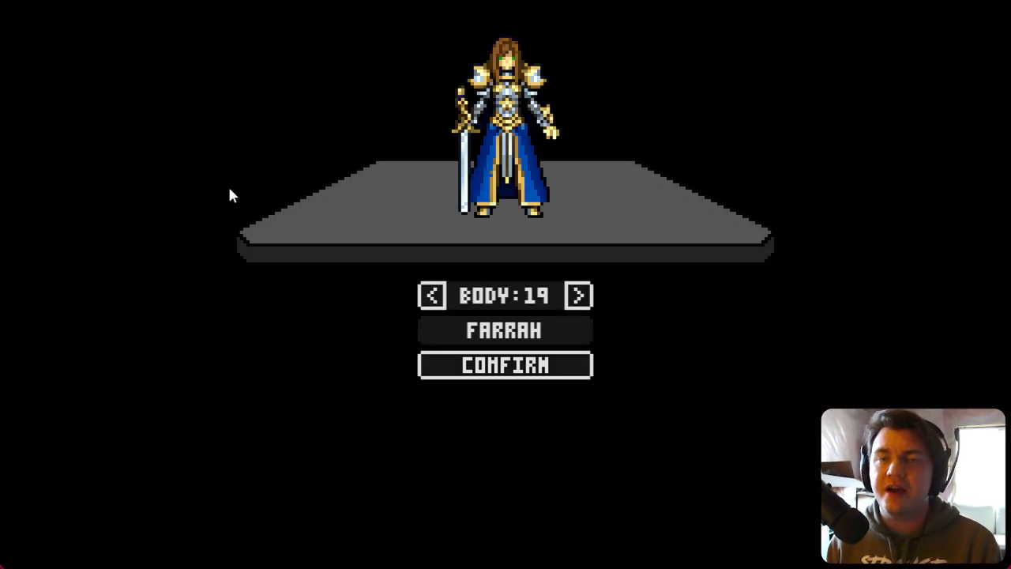
{"action": "left_click", "coordinate": [557, 365]}
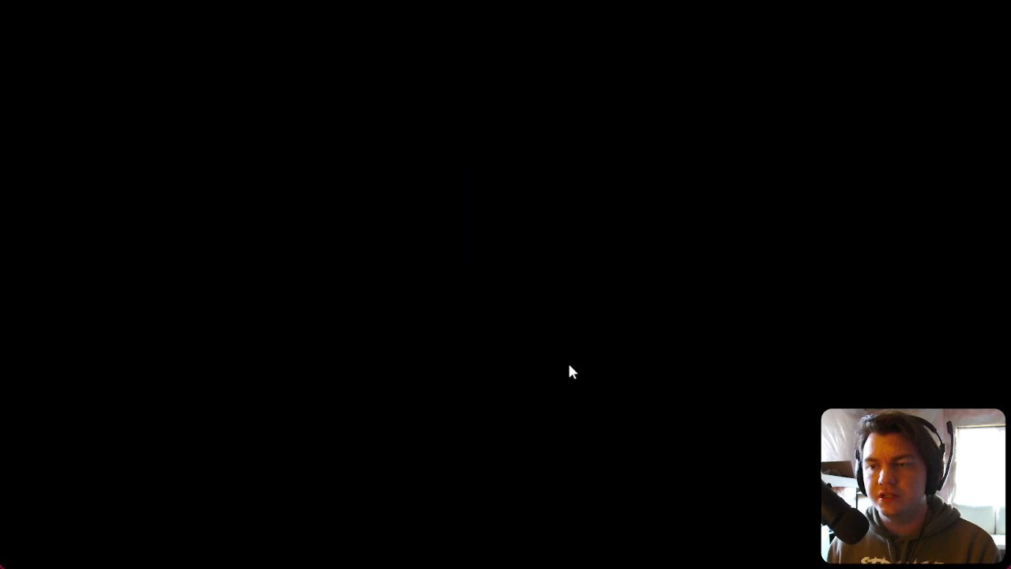
{"action": "key", "text": "d"}
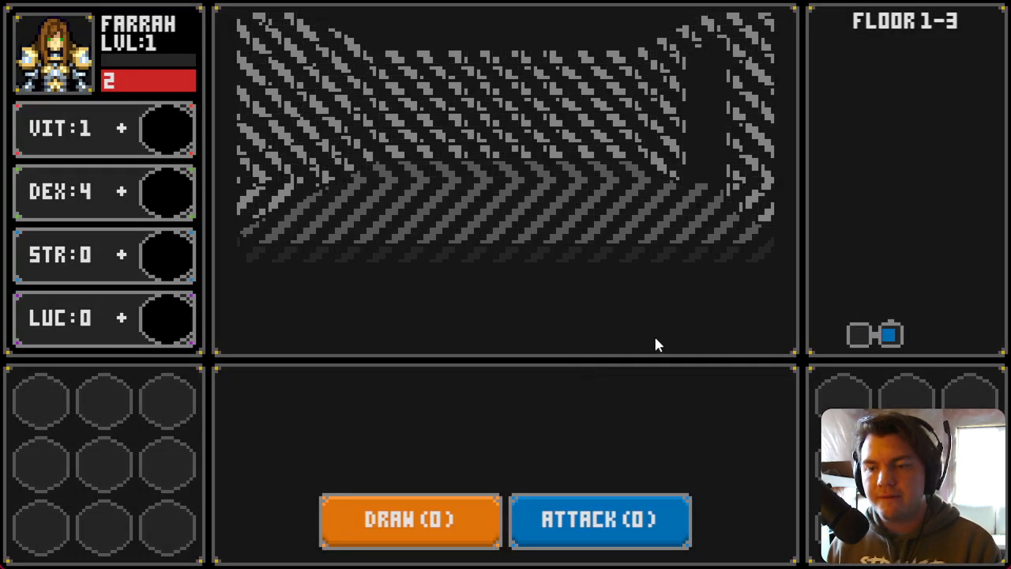
{"action": "key", "text": "w"}
{"action": "key", "text": "d"}
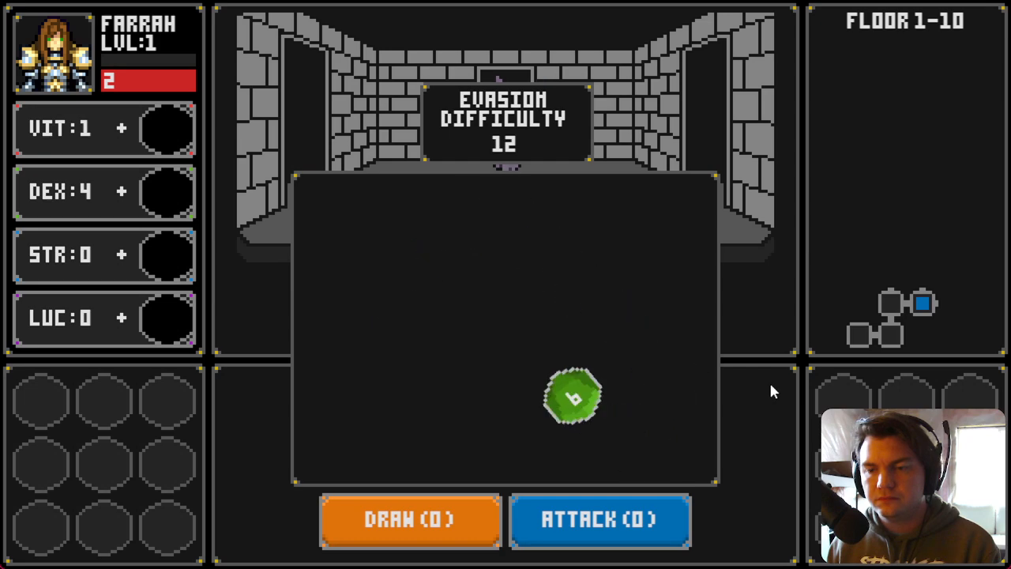
{"action": "left_click", "coordinate": [1002, 1]}
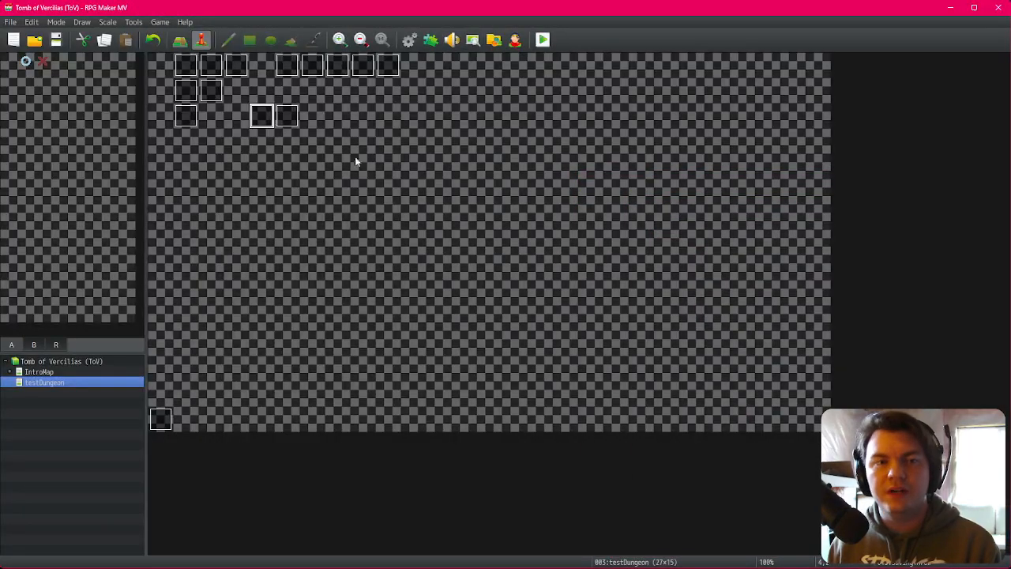
Step: Reopen the savingThrow event and set that final Move Picture's duration to 48 frames, then confirm
{"action": "double_click", "coordinate": [269, 118]}
{"action": "scroll", "coordinate": [554, 269], "scroll_direction": "down", "scroll_amount": 2}
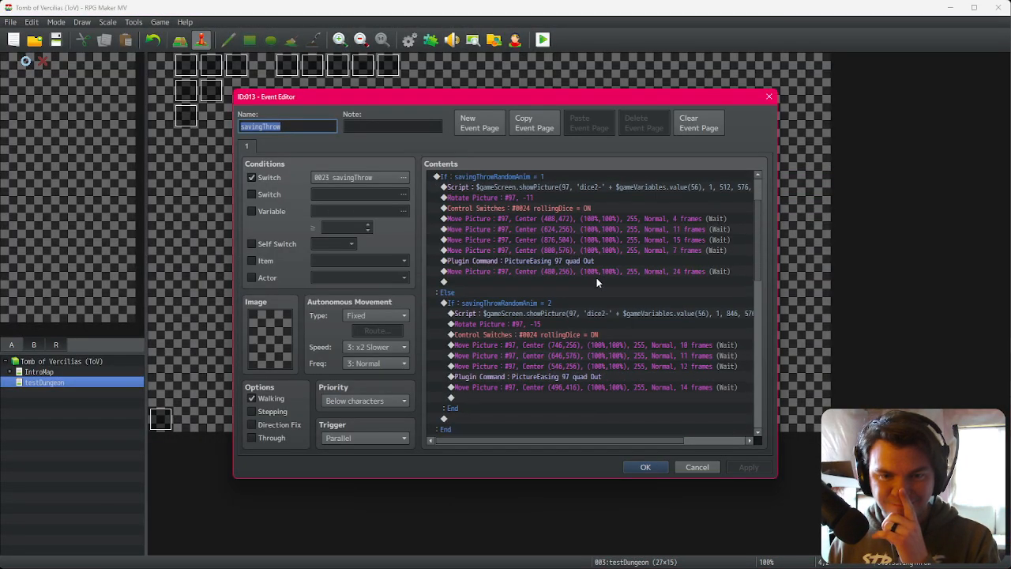
{"action": "double_click", "coordinate": [603, 272]}
{"action": "double_click", "coordinate": [507, 401]}
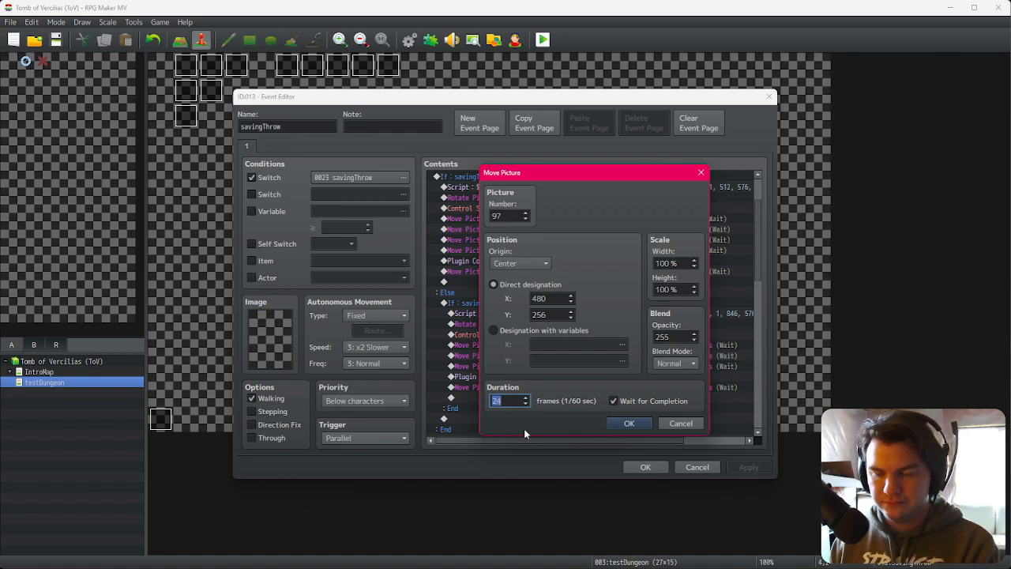
{"action": "type", "text": "48"}
{"action": "left_click", "coordinate": [631, 428]}
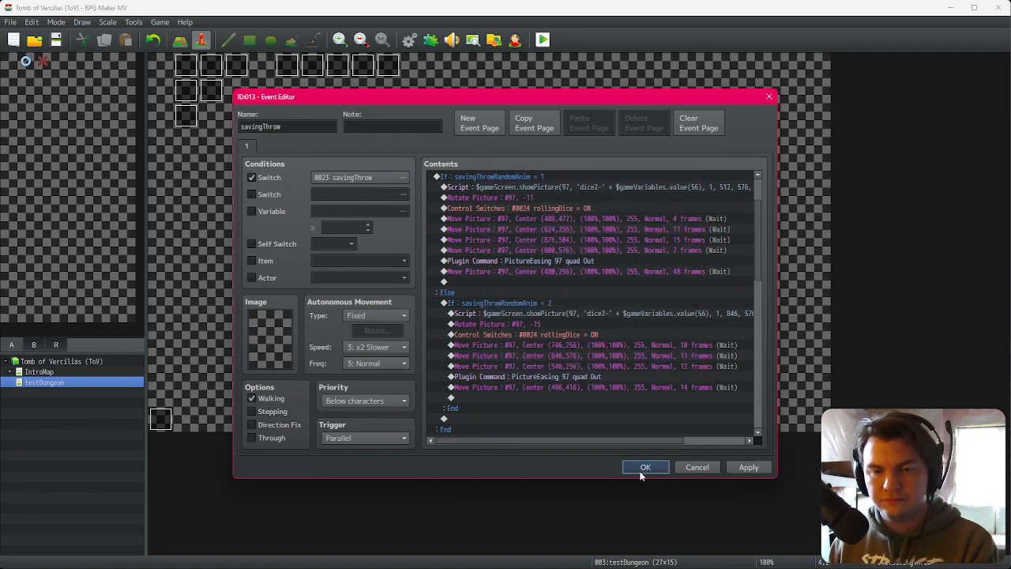
{"action": "left_click", "coordinate": [641, 471]}
Step: Save and playtest through character confirmation to the evasion dice roll, then close the game
{"action": "left_click", "coordinate": [544, 41]}
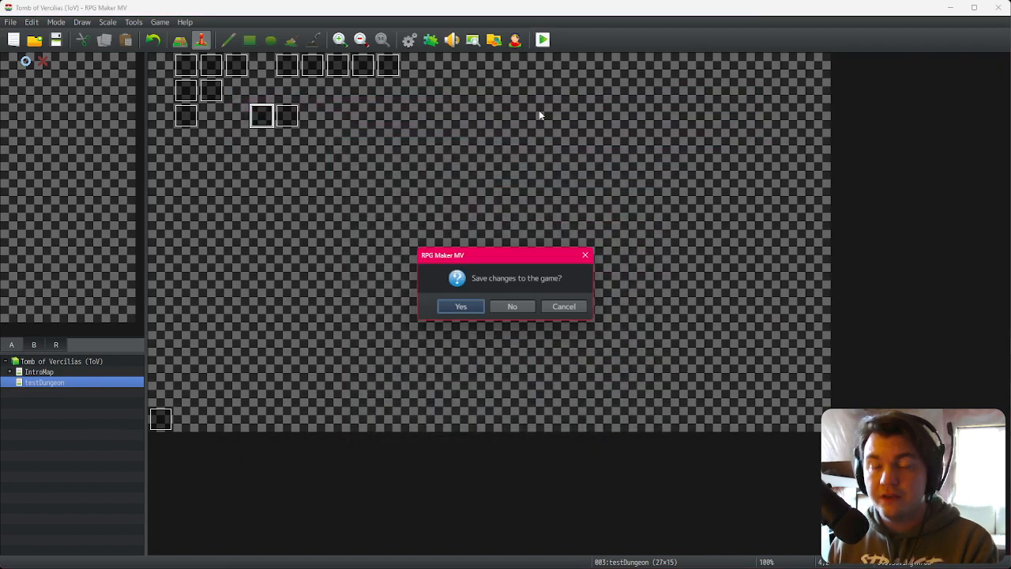
{"action": "left_click", "coordinate": [473, 307]}
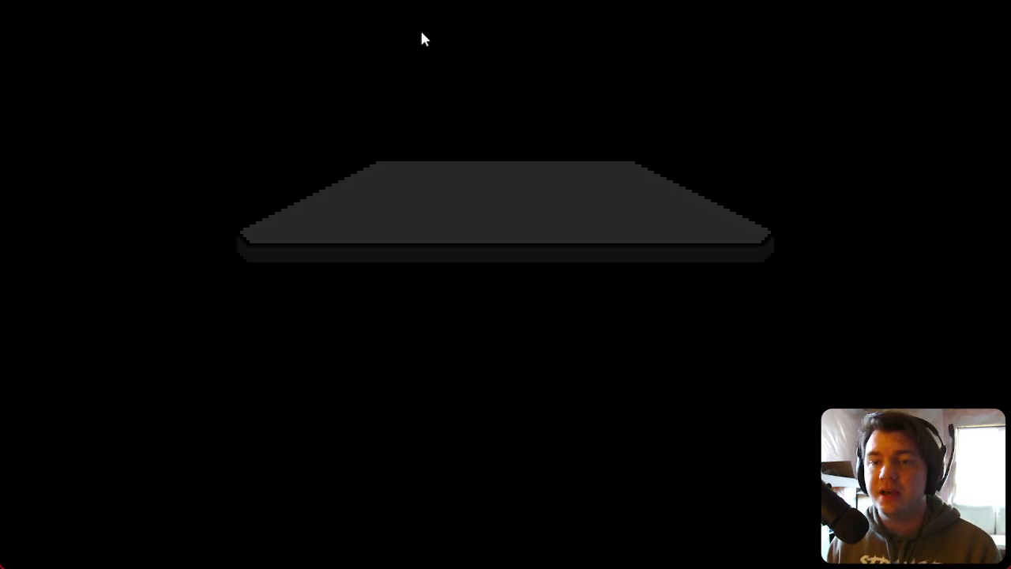
{"action": "left_click", "coordinate": [540, 365]}
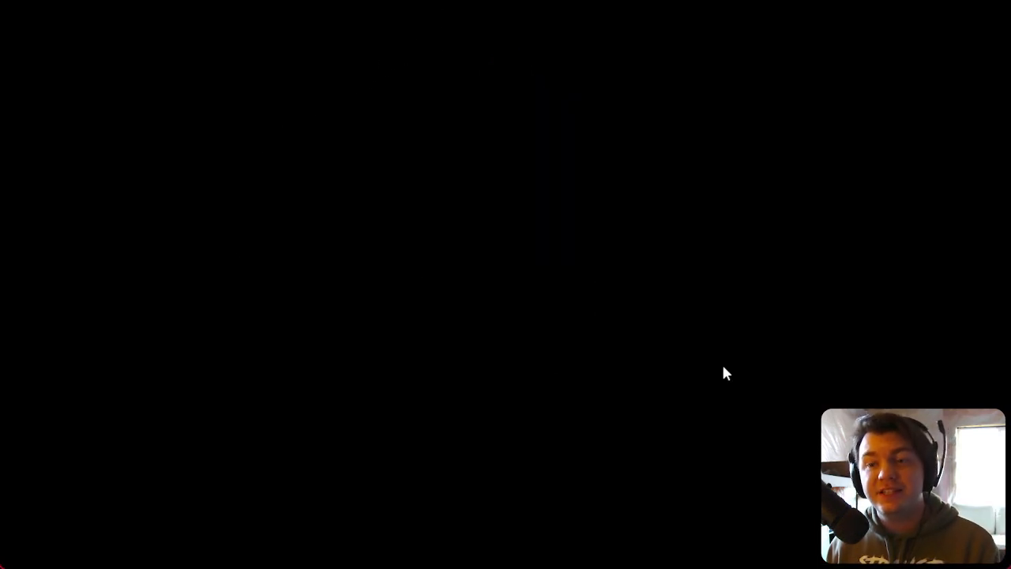
{"action": "key", "text": "w"}
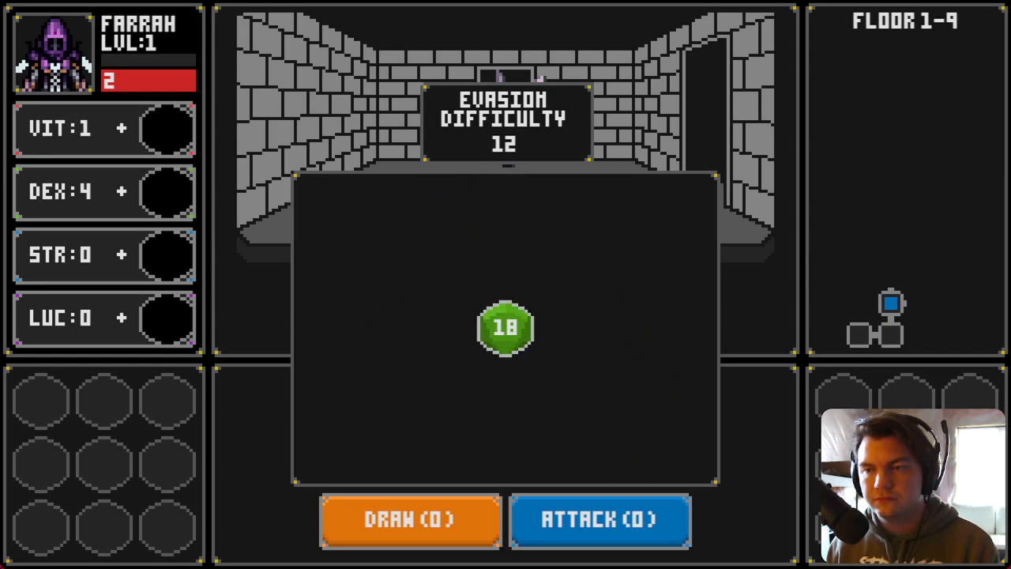
{"action": "key", "text": "alt+F4"}
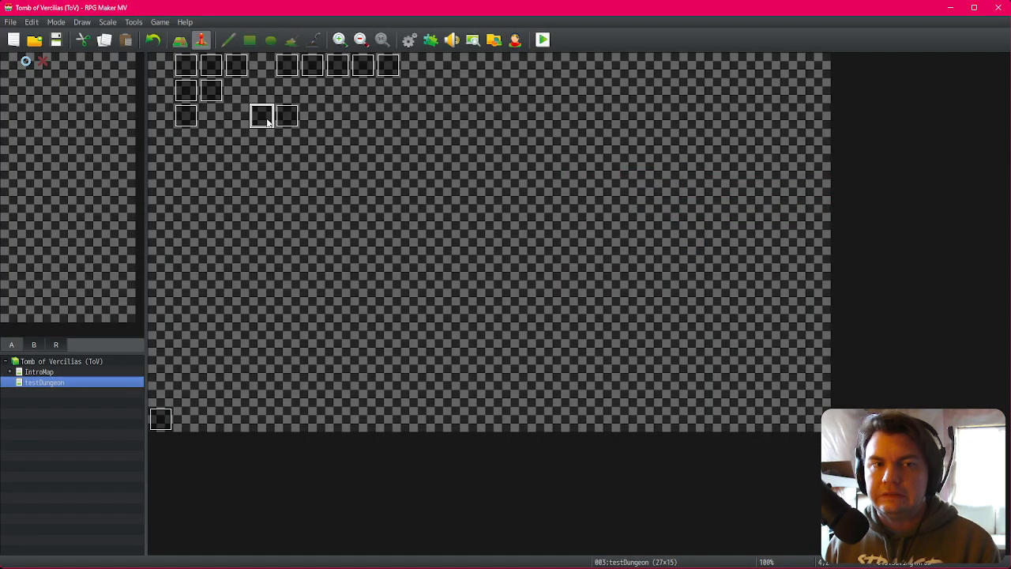
Step: Reopen the savingThrow event and set the first branch's final Move Picture to X 520, Y 296, duration 38 frames, then confirm
{"action": "double_click", "coordinate": [263, 117]}
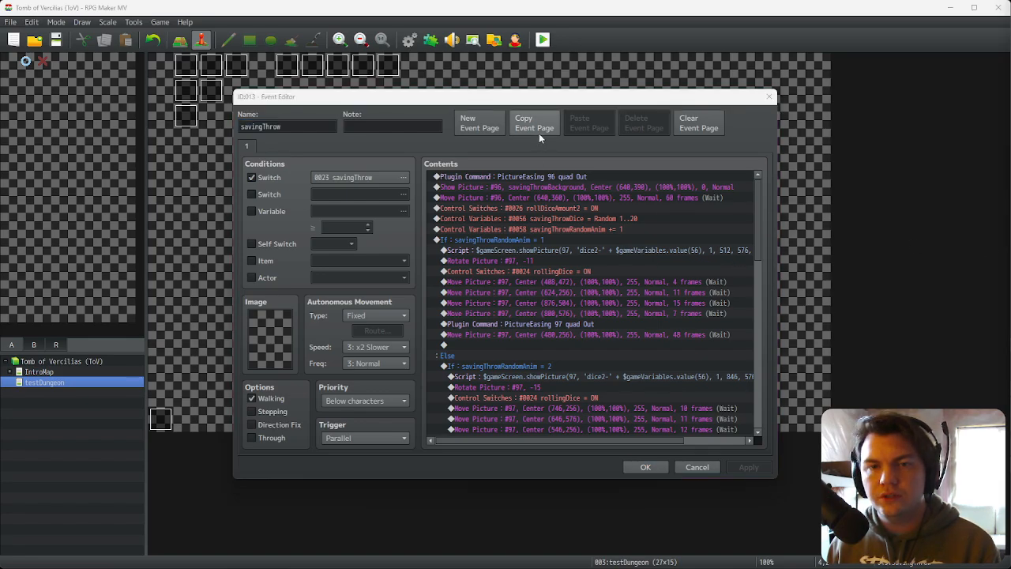
{"action": "left_click", "coordinate": [552, 97]}
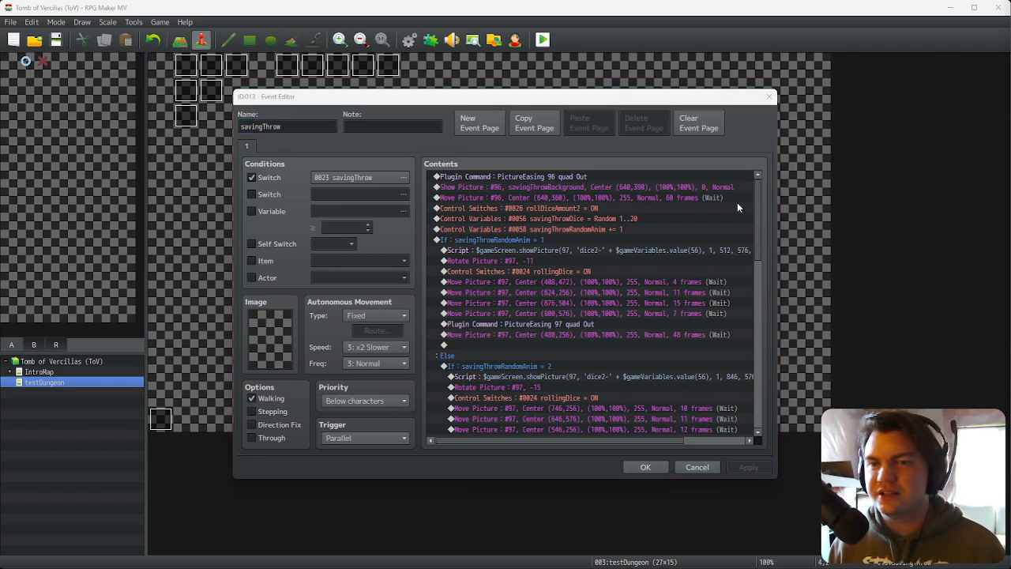
{"action": "left_click", "coordinate": [620, 100]}
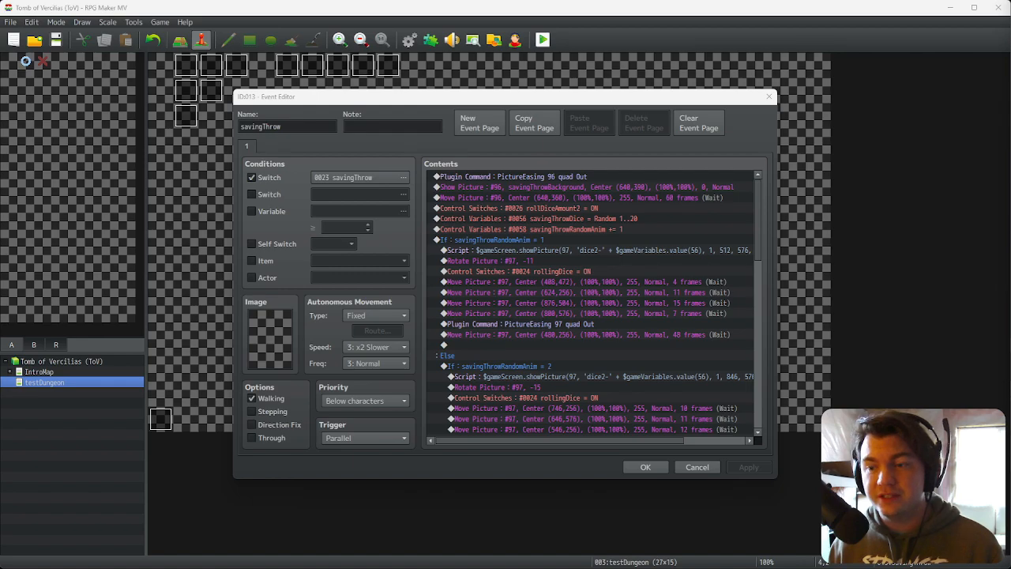
{"action": "left_click", "coordinate": [662, 96]}
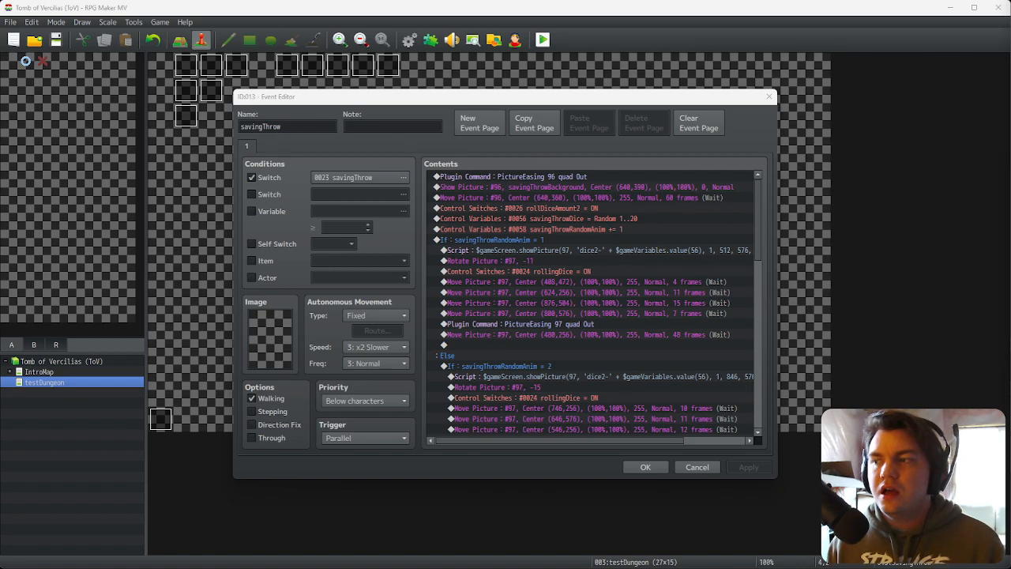
{"action": "left_click", "coordinate": [707, 140]}
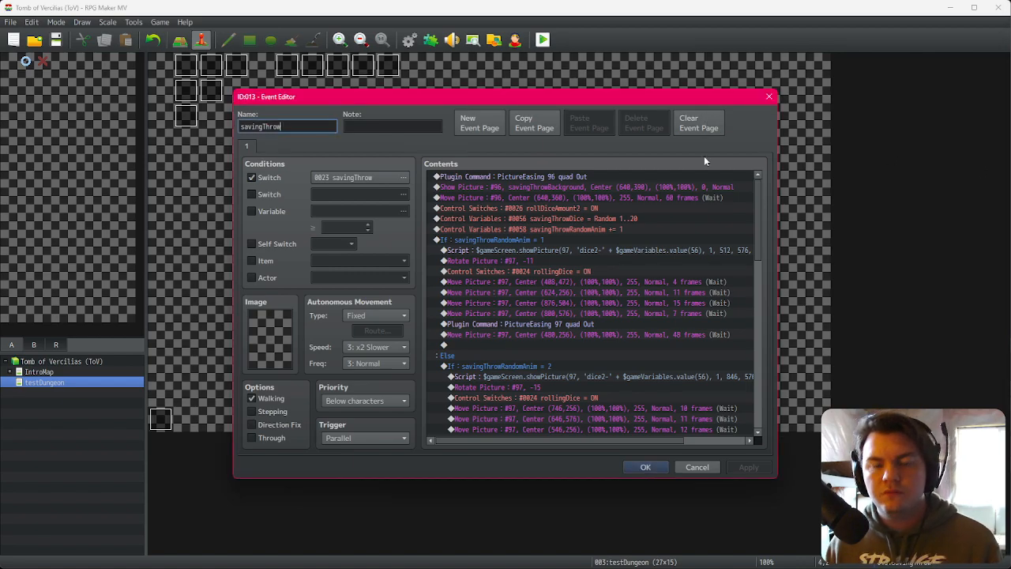
{"action": "double_click", "coordinate": [638, 335]}
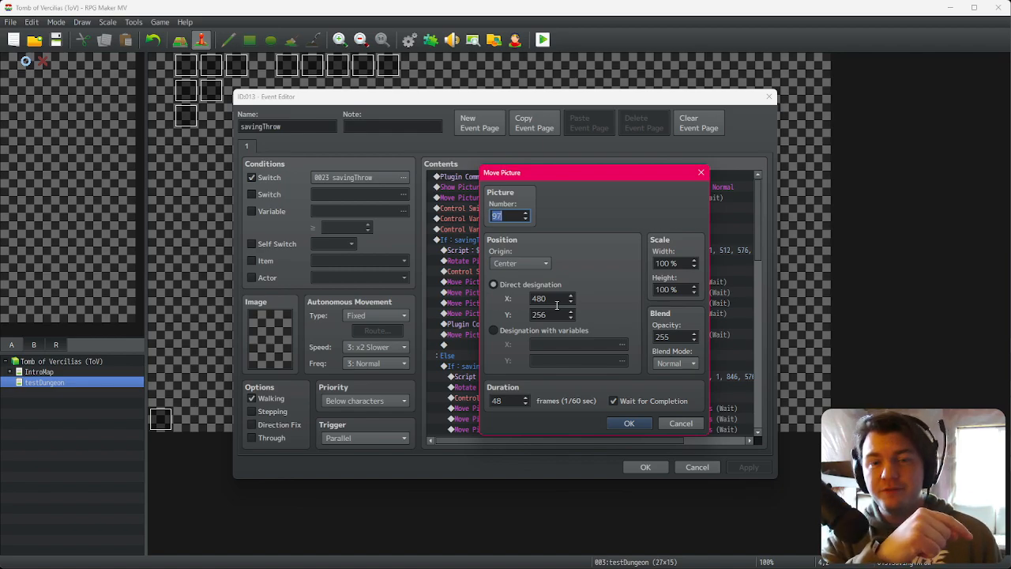
{"action": "double_click", "coordinate": [557, 304]}
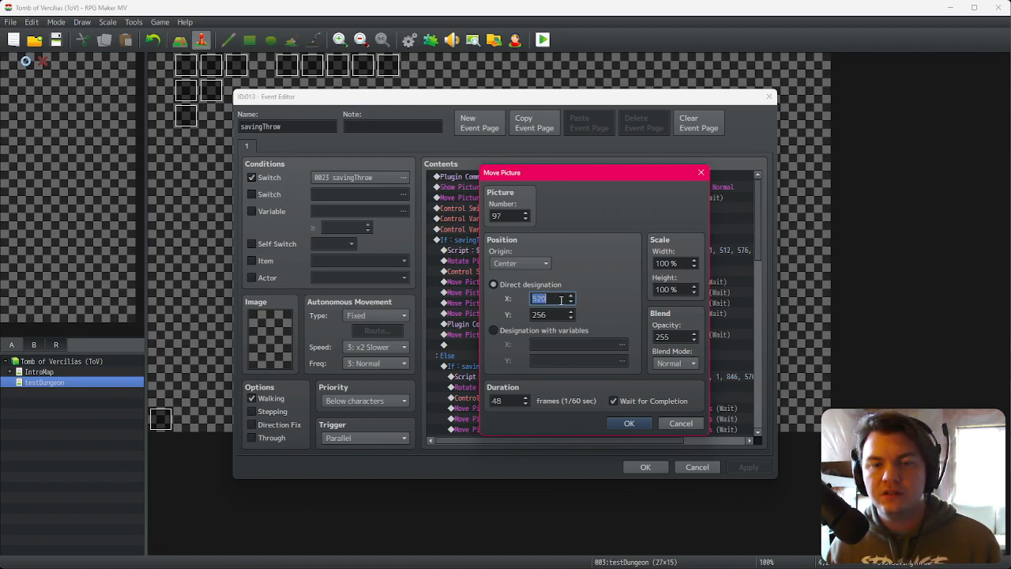
{"action": "double_click", "coordinate": [553, 317]}
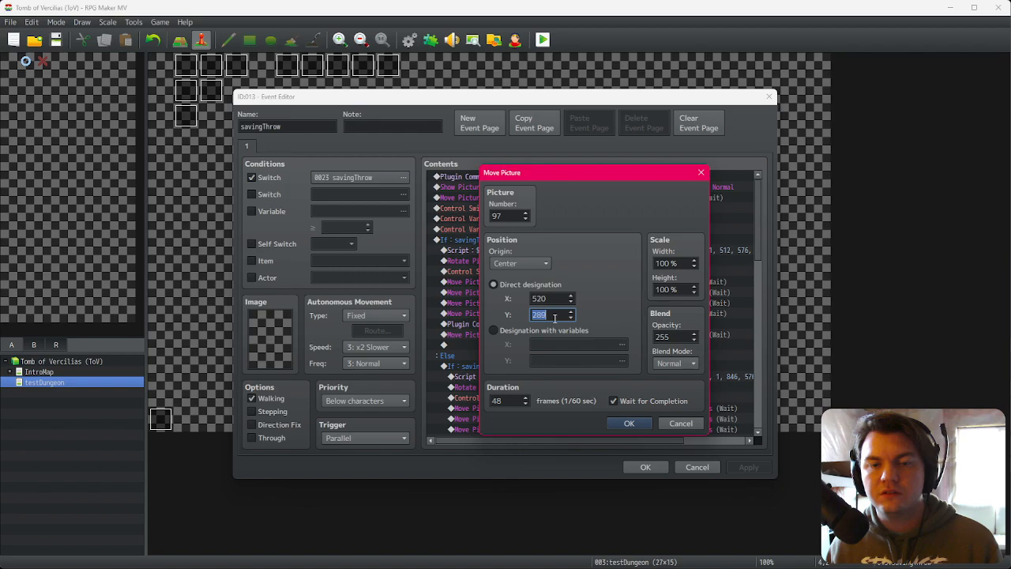
{"action": "double_click", "coordinate": [518, 402]}
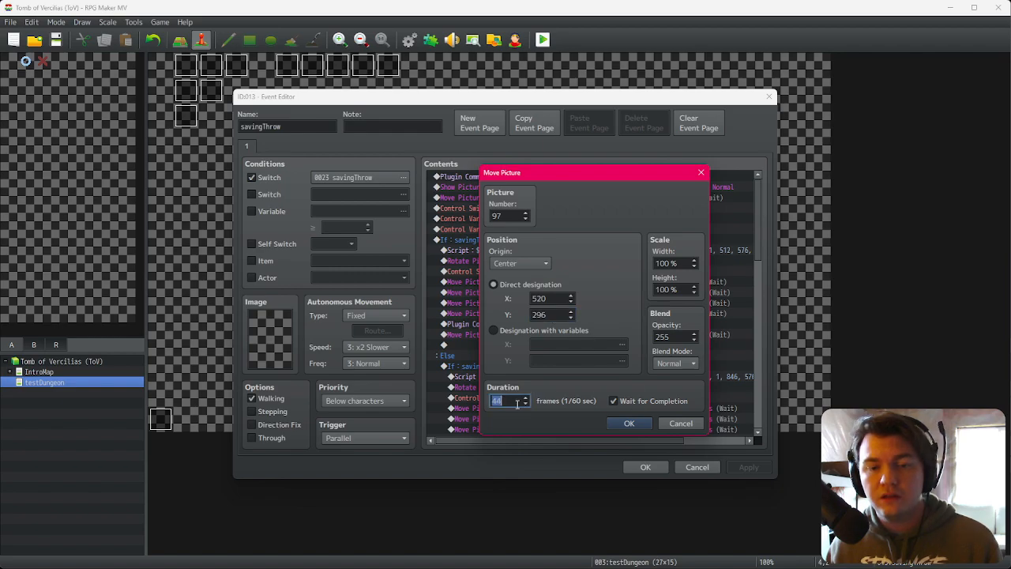
{"action": "left_click", "coordinate": [633, 427]}
{"action": "left_click", "coordinate": [651, 465]}
Step: Save and playtest, walking through the dungeon to the evasion dice roll and watching the dice, then close the game
{"action": "left_click", "coordinate": [545, 42]}
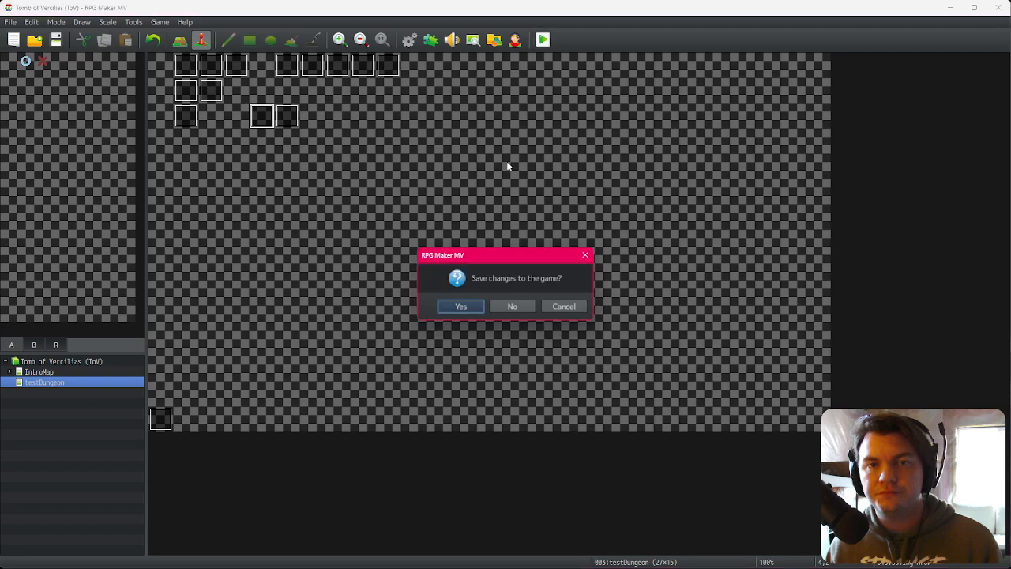
{"action": "left_click", "coordinate": [473, 304]}
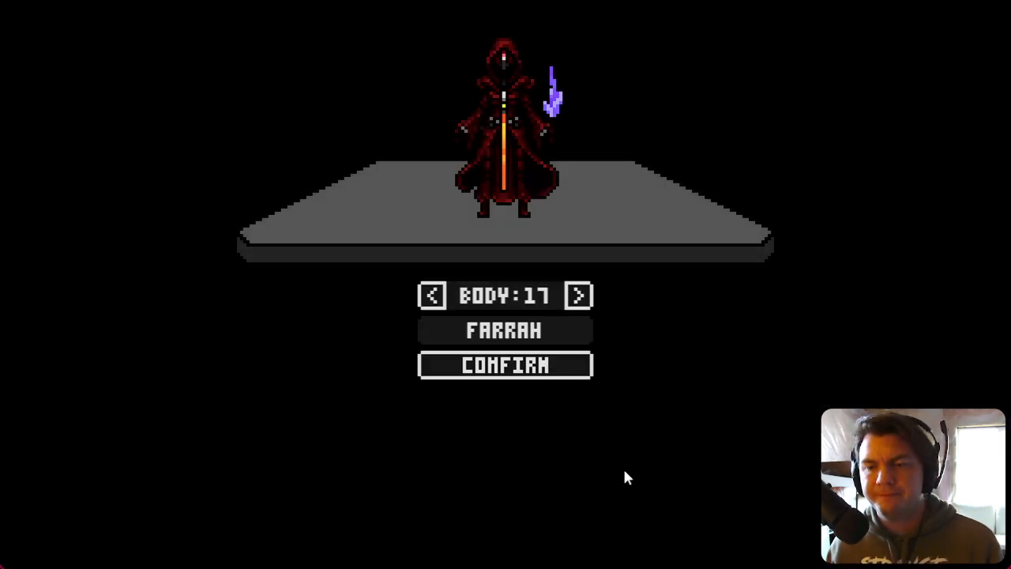
{"action": "key", "text": "Right"}
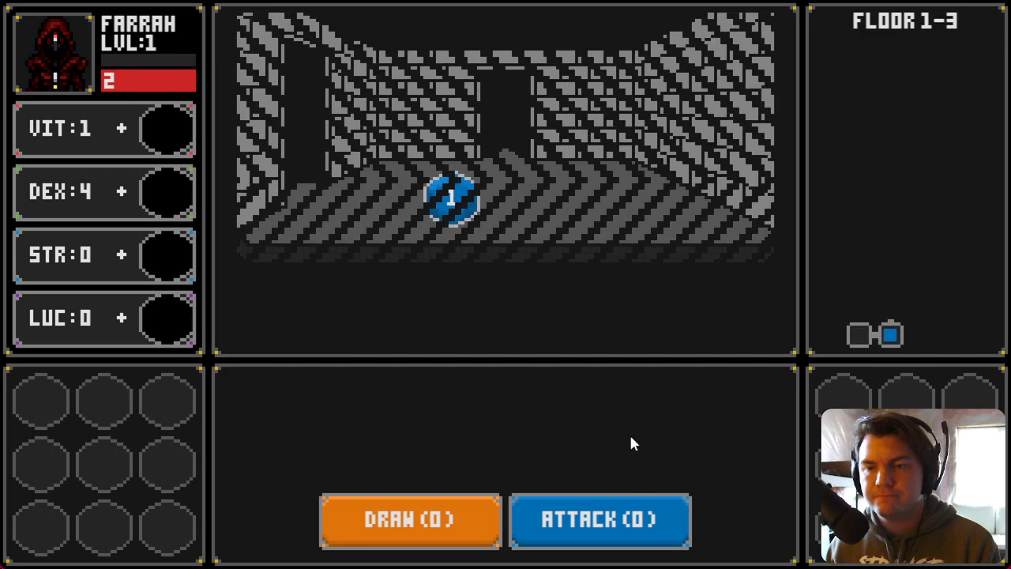
{"action": "key", "text": "Up"}
{"action": "key", "text": "Right"}
{"action": "key", "text": "Right"}
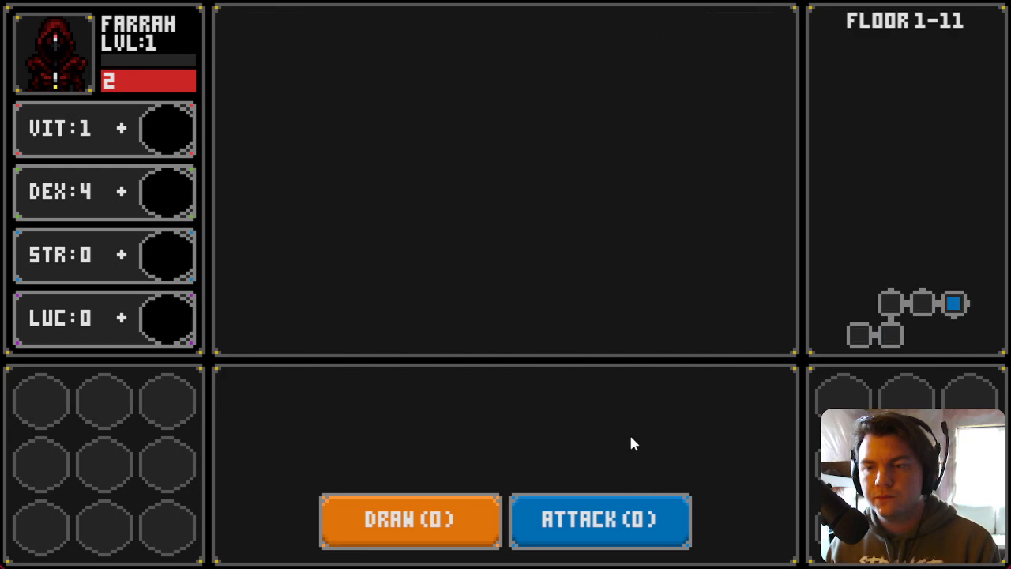
{"action": "key", "text": "Down"}
{"action": "key", "text": "Up"}
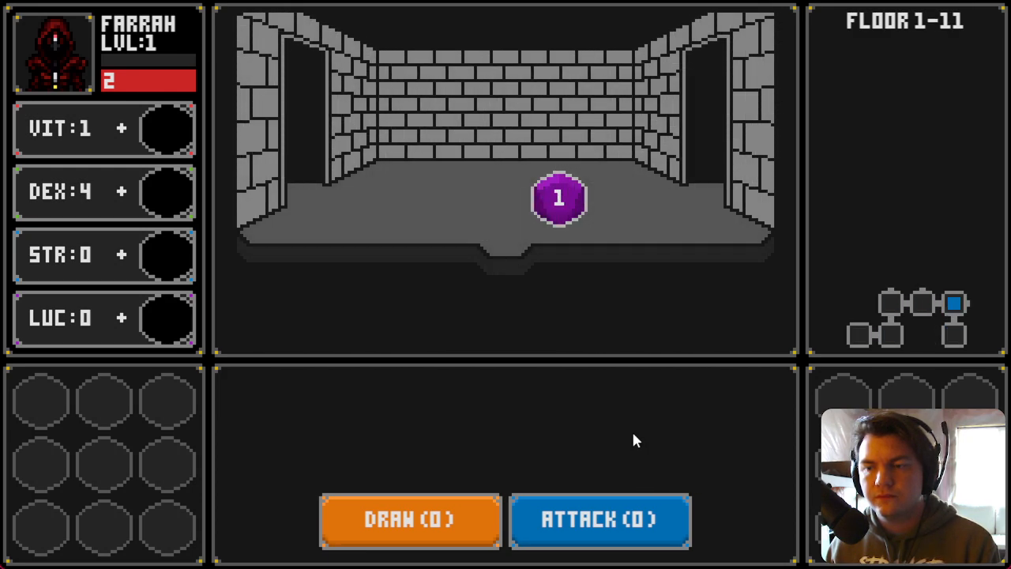
{"action": "key", "text": "Right"}
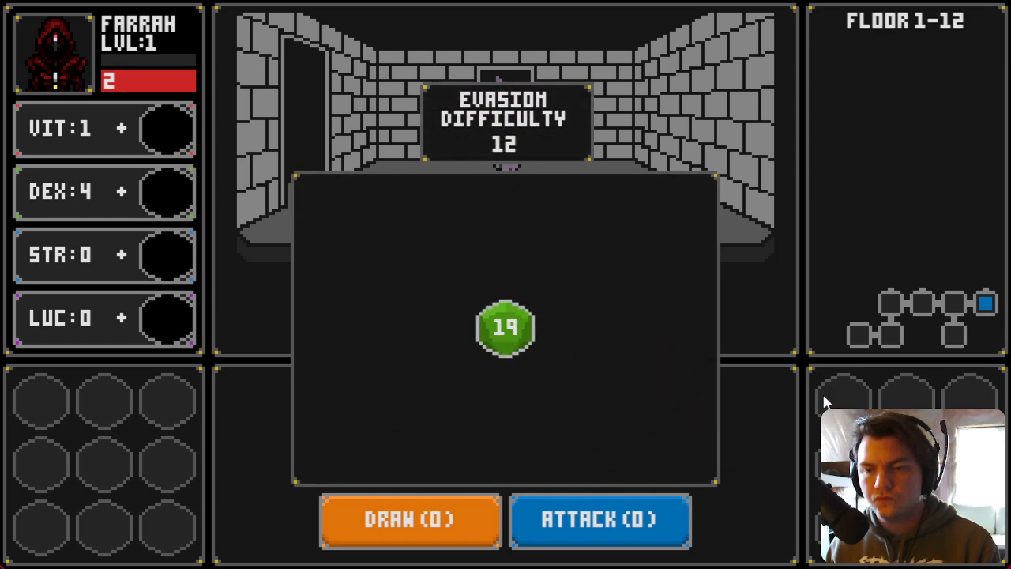
{"action": "key", "text": "Up"}
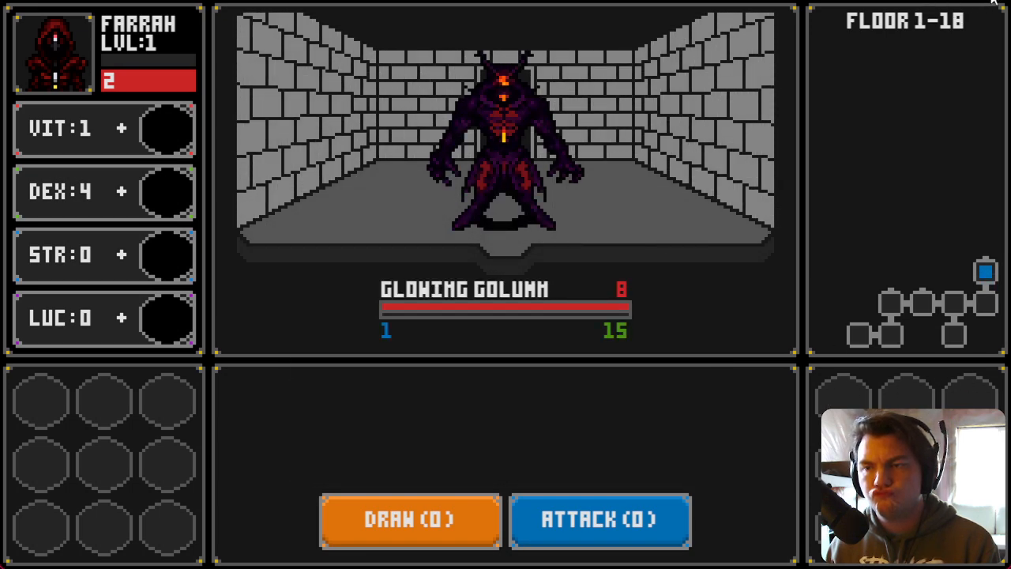
{"action": "left_click", "coordinate": [994, 0]}
Step: Reopen the savingThrow event and set that final Move Picture's duration to 31 frames, then confirm
{"action": "double_click", "coordinate": [268, 117]}
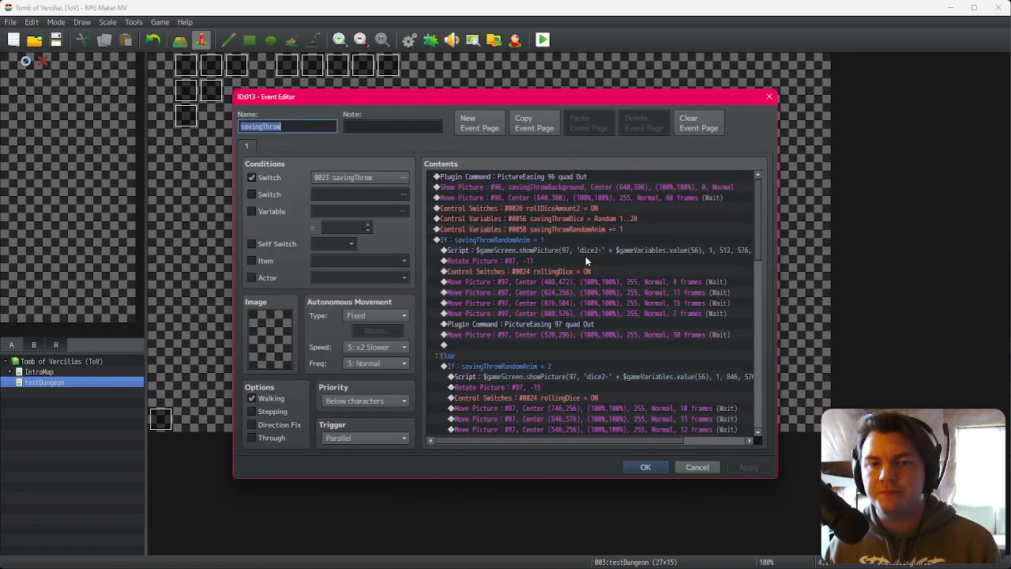
{"action": "left_click", "coordinate": [585, 261]}
{"action": "left_click", "coordinate": [593, 324]}
{"action": "left_click", "coordinate": [598, 335]}
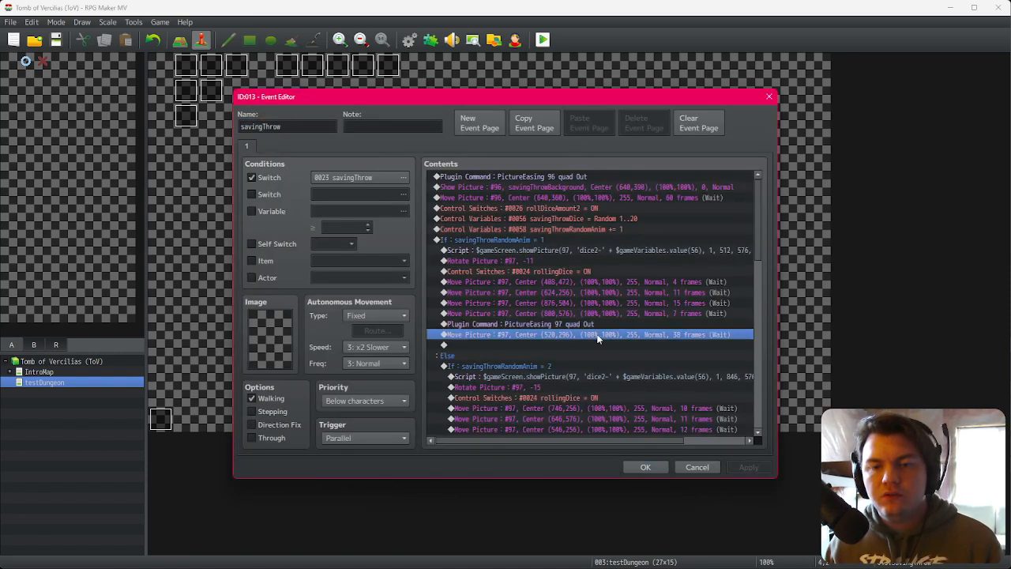
{"action": "double_click", "coordinate": [598, 335]}
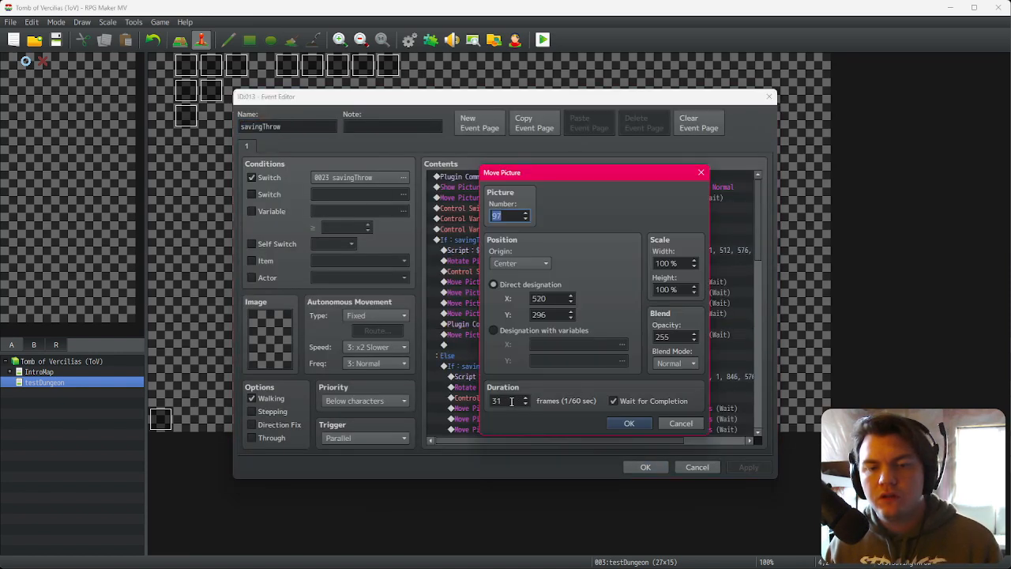
{"action": "left_click", "coordinate": [613, 423]}
{"action": "left_click", "coordinate": [645, 467]}
Step: Save and playtest through character confirmation, then close the game
{"action": "left_click", "coordinate": [543, 39]}
{"action": "left_click", "coordinate": [476, 304]}
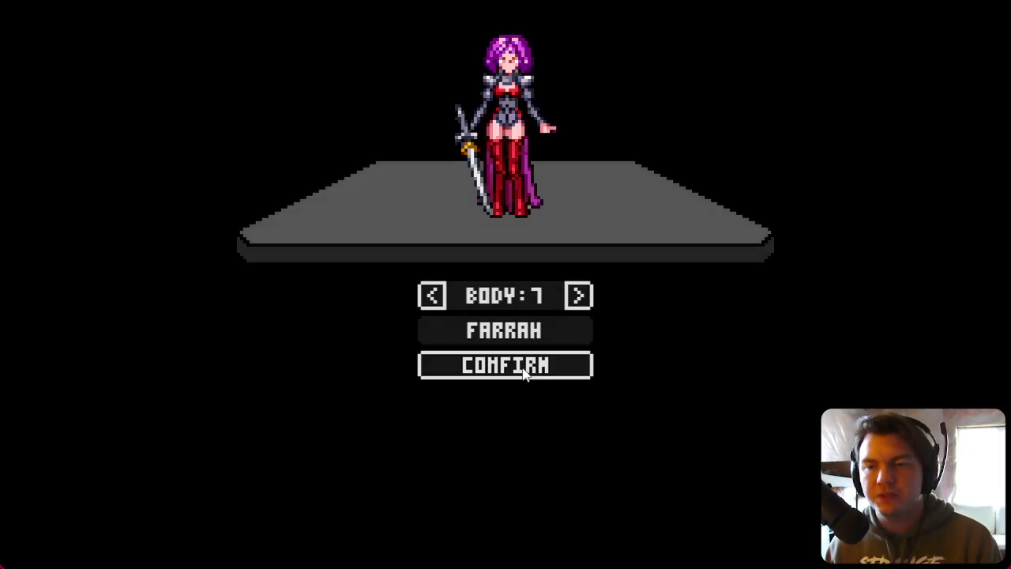
{"action": "left_click", "coordinate": [524, 367]}
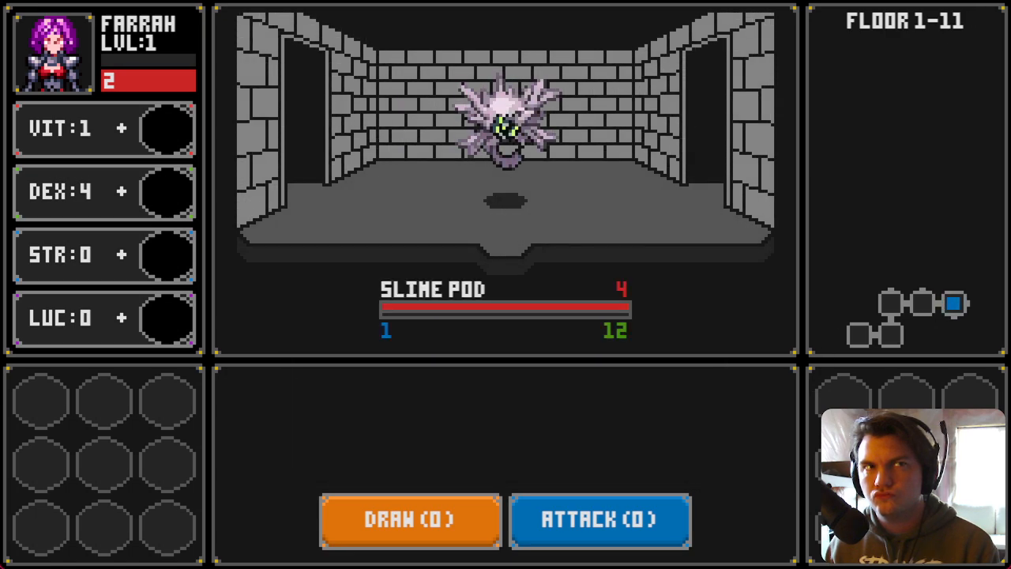
{"action": "key", "text": "alt+F4"}
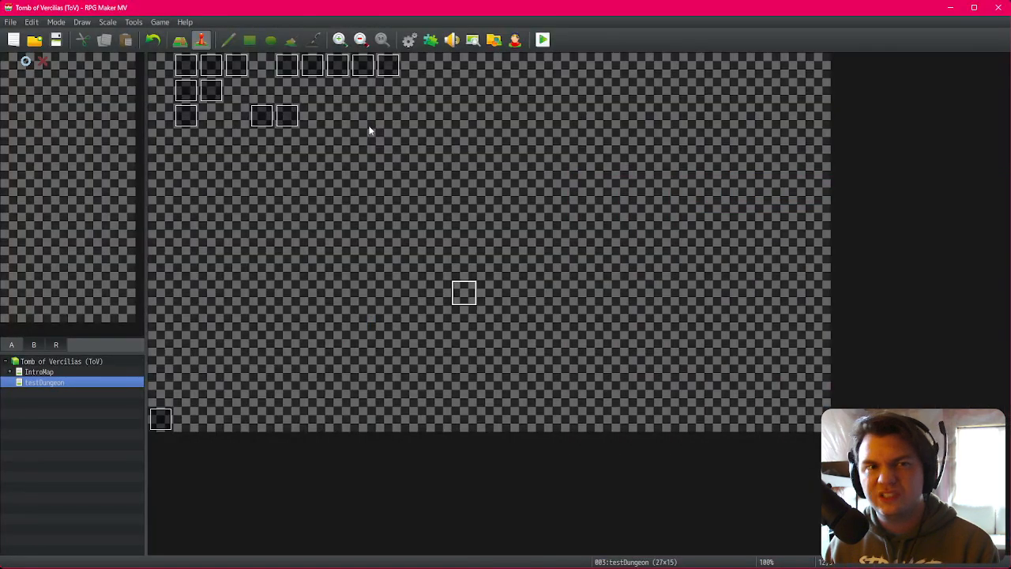
Step: Reopen the savingThrow event and set that final Move Picture's duration to 34 frames, then confirm
{"action": "double_click", "coordinate": [261, 119]}
{"action": "double_click", "coordinate": [544, 334]}
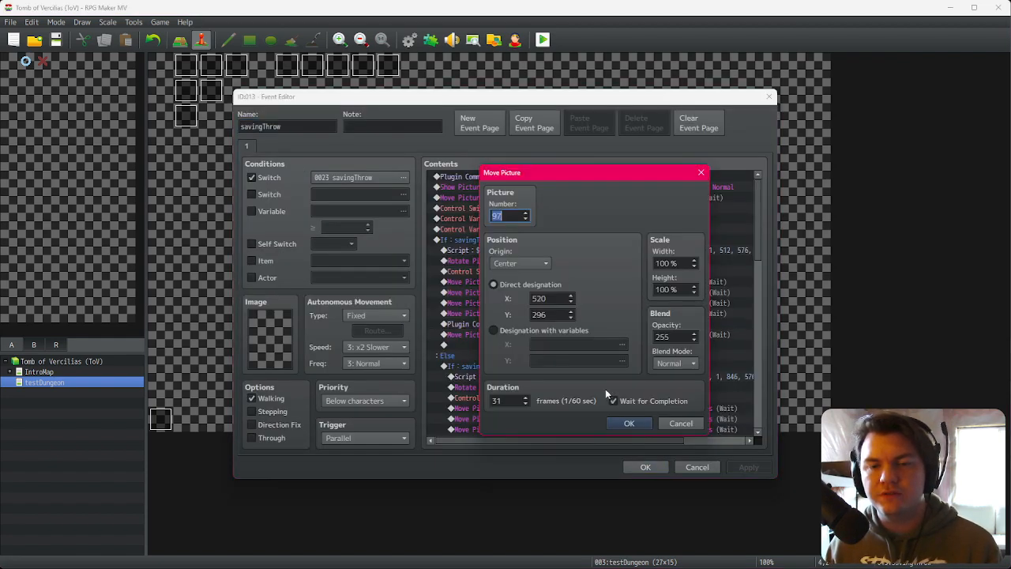
{"action": "left_click", "coordinate": [615, 425]}
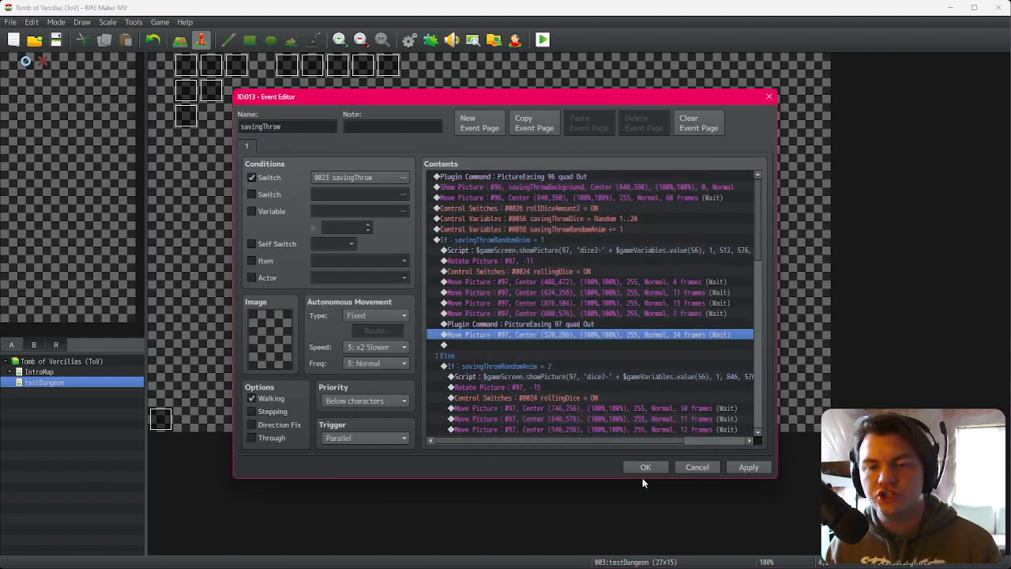
{"action": "left_click", "coordinate": [645, 467]}
Step: Save and playtest through character confirmation, walking to the evasion dice roll to watch the dice
{"action": "key", "text": "alt+F4"}
{"action": "left_click", "coordinate": [462, 306]}
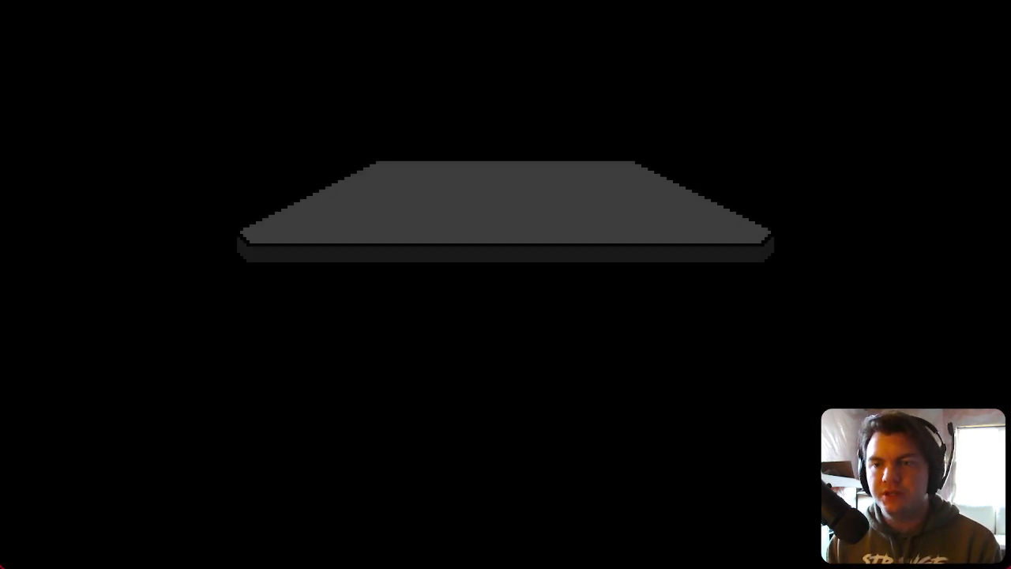
{"action": "left_click", "coordinate": [499, 364]}
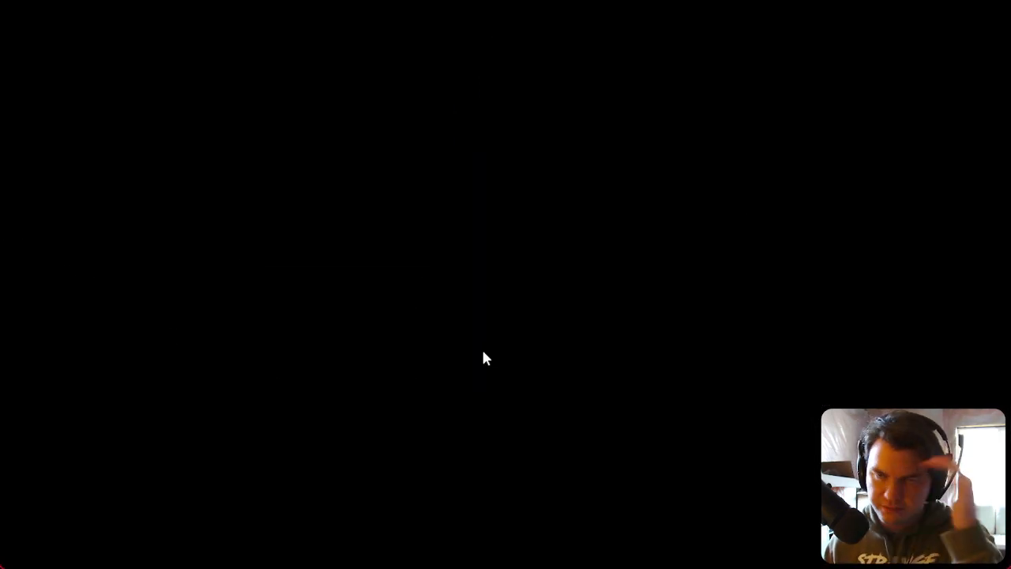
{"action": "key", "text": "w"}
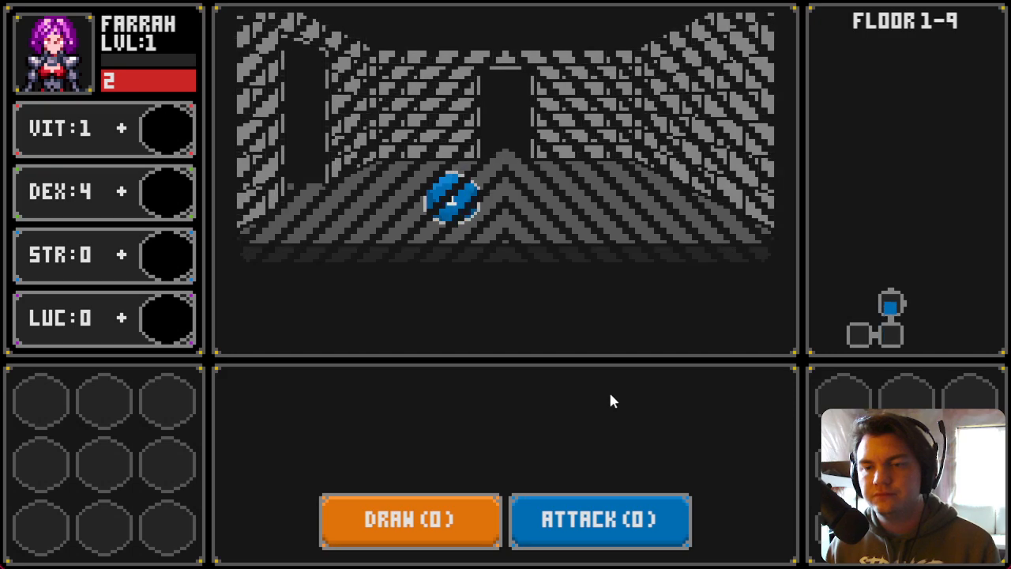
{"action": "key", "text": "d"}
{"action": "key", "text": "d"}
{"action": "key", "text": "d"}
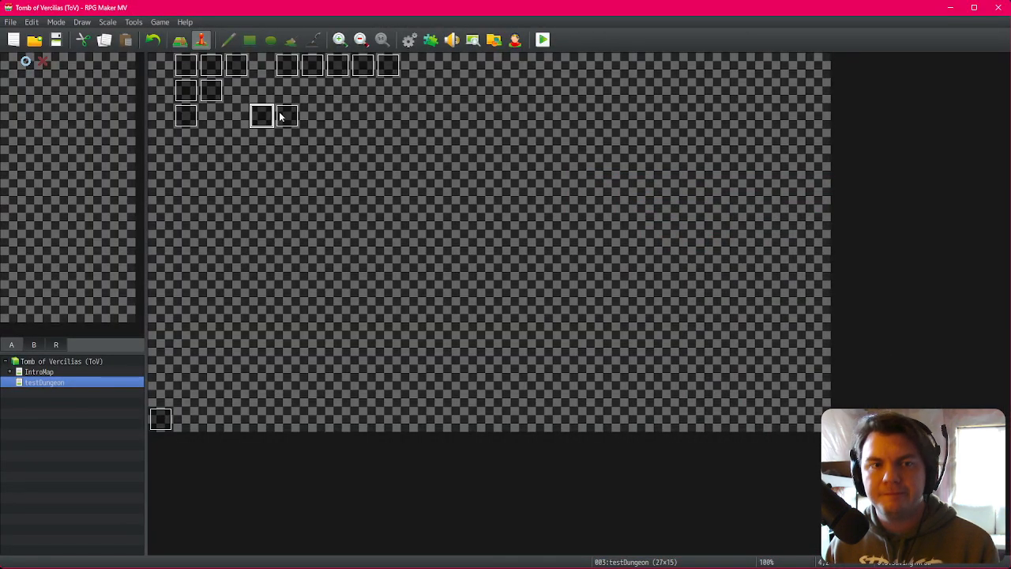
Step: Reopen the savingThrow event and paste a Rotate Picture #97 with speed -8 just before the final Move Picture
{"action": "double_click", "coordinate": [273, 112]}
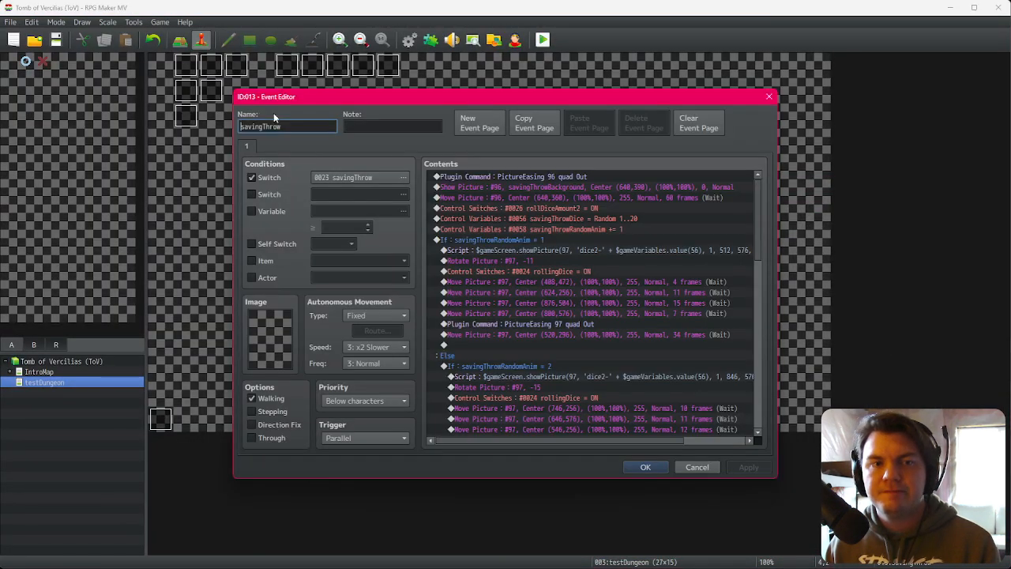
{"action": "left_click", "coordinate": [584, 261]}
{"action": "left_click", "coordinate": [589, 324]}
{"action": "left_click", "coordinate": [589, 334]}
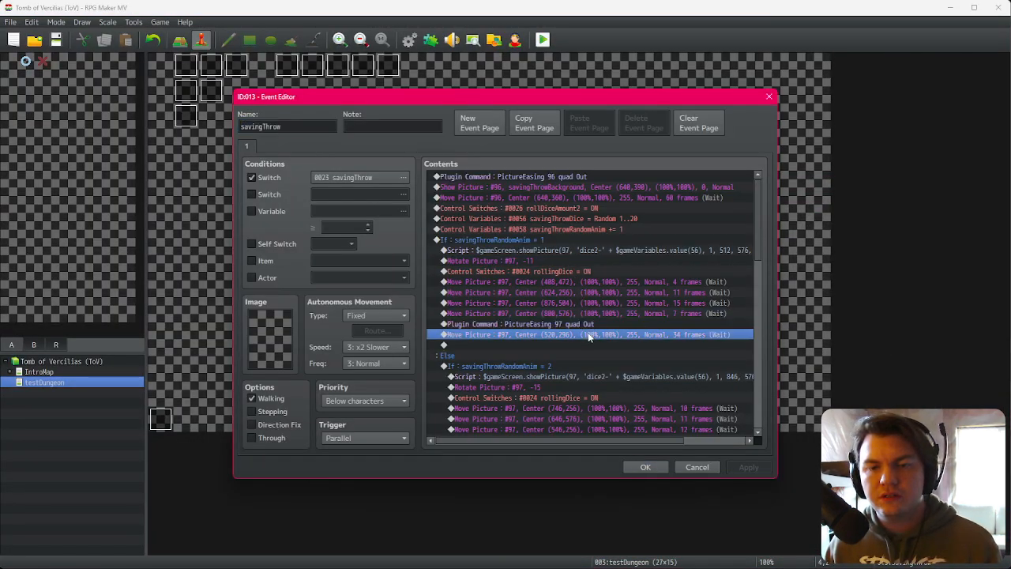
{"action": "key", "text": "ctrl+v"}
{"action": "double_click", "coordinate": [591, 334]}
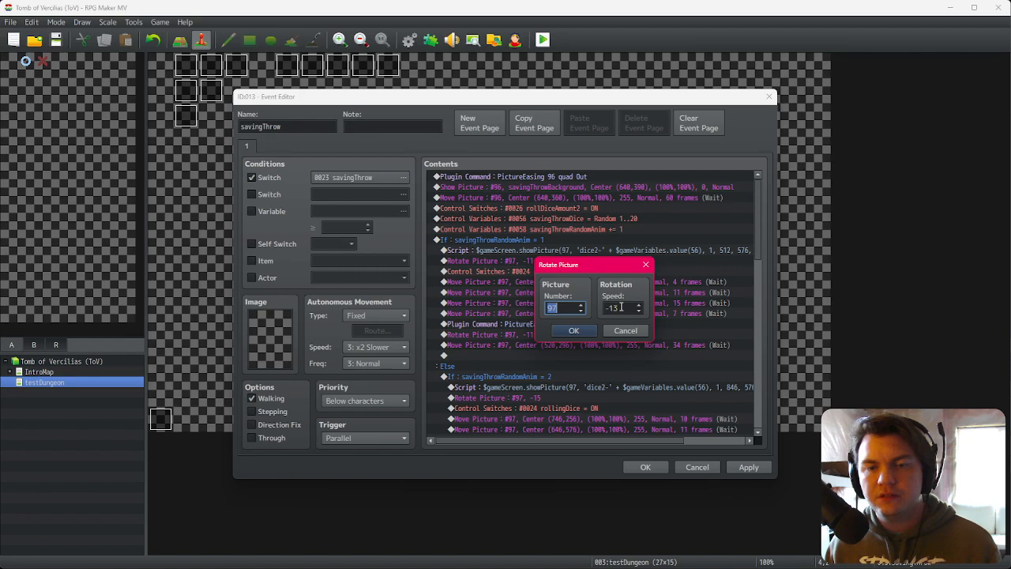
{"action": "left_click", "coordinate": [575, 331]}
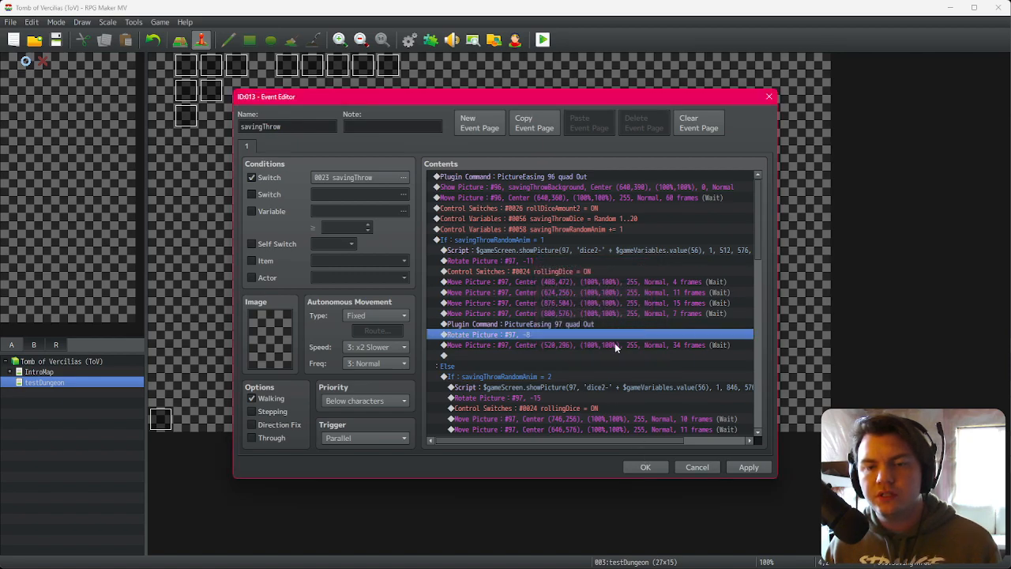
Step: Confirm the event, save the game and playtest through character confirmation
{"action": "left_click", "coordinate": [646, 467]}
{"action": "key", "text": "alt+F4"}
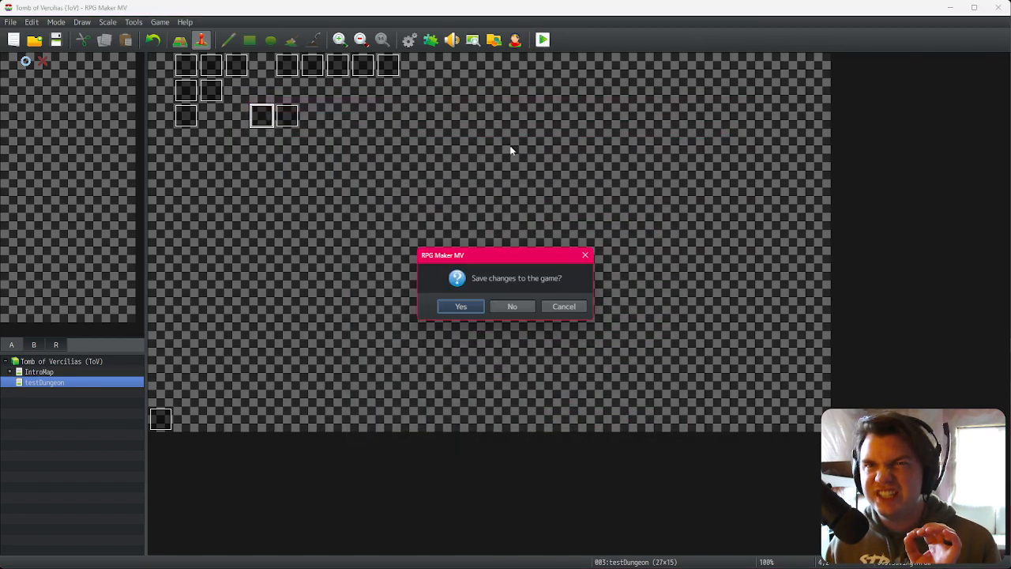
{"action": "left_click", "coordinate": [467, 301]}
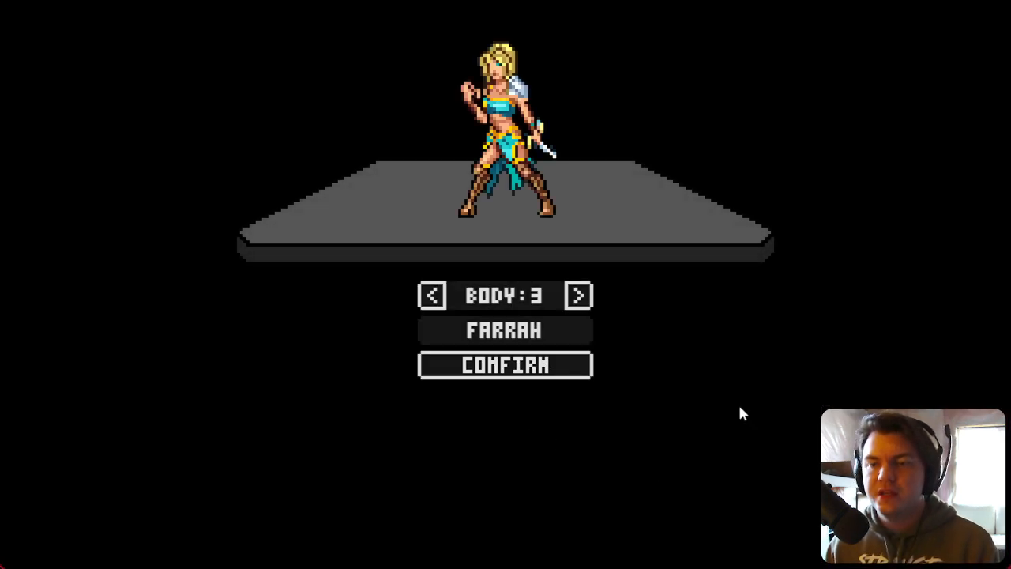
{"action": "left_click", "coordinate": [570, 374]}
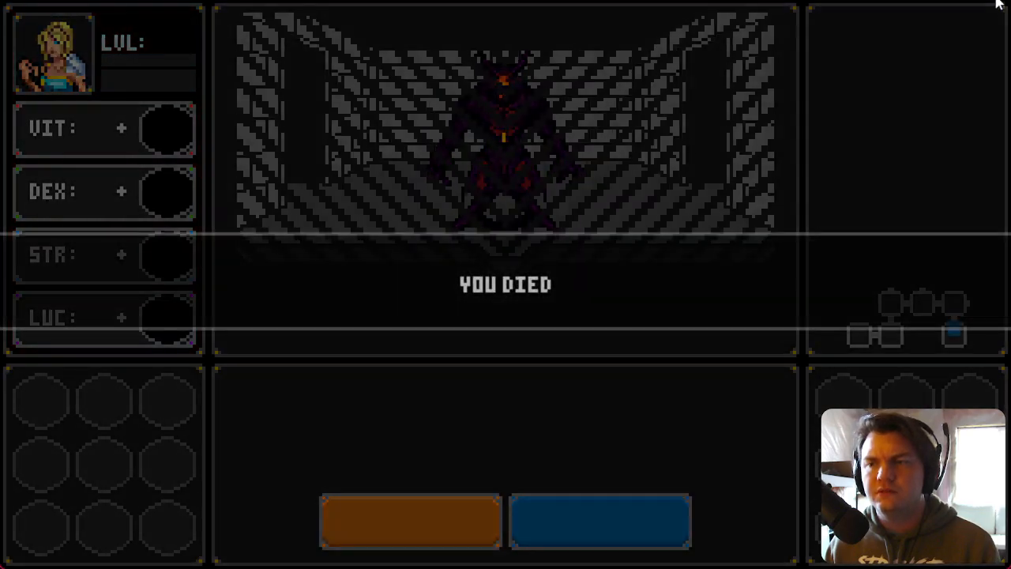
Step: Close the game, reopen the savingThrow event, move the rollingDice OFF switch to just before the Script, and confirm
{"action": "key", "text": "F4"}
{"action": "double_click", "coordinate": [267, 121]}
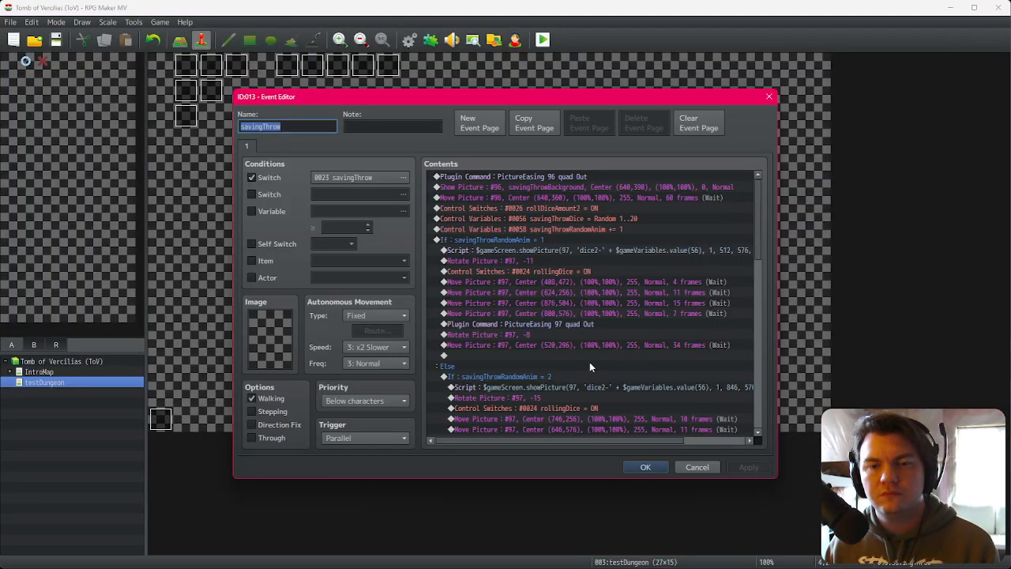
{"action": "scroll", "coordinate": [590, 362], "scroll_direction": "down", "scroll_amount": 3}
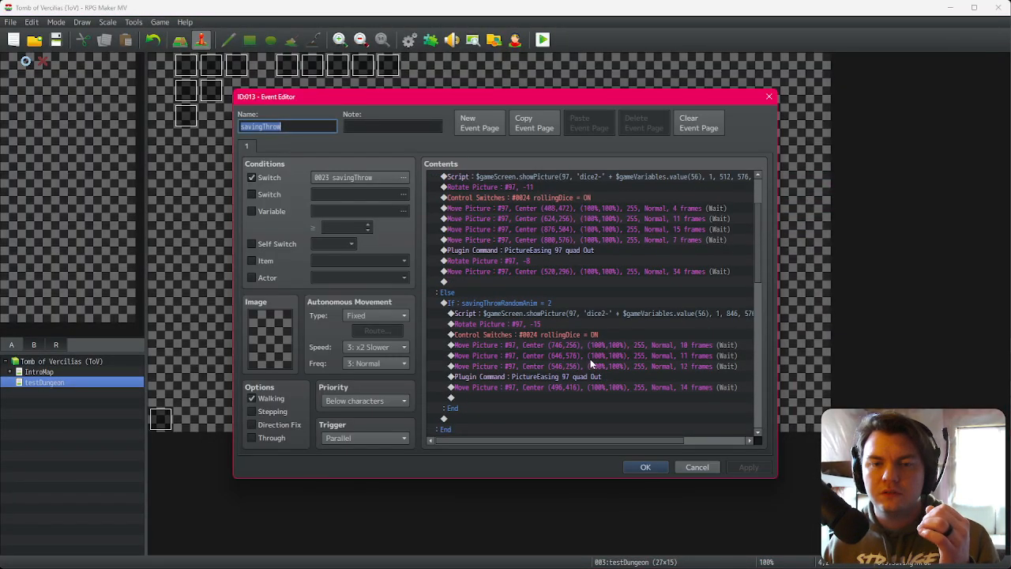
{"action": "scroll", "coordinate": [589, 361], "scroll_direction": "down", "scroll_amount": 7}
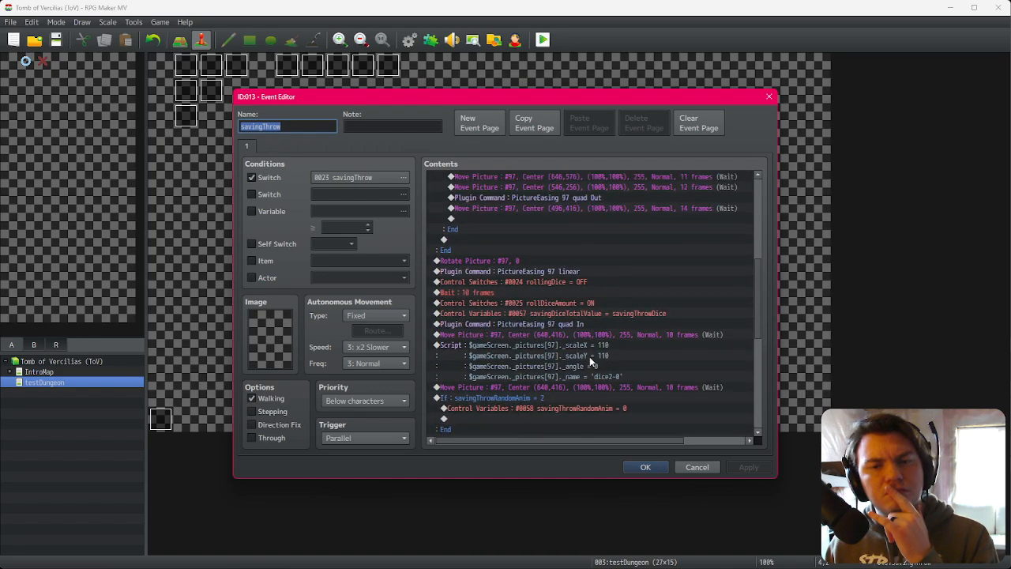
{"action": "left_click", "coordinate": [581, 273]}
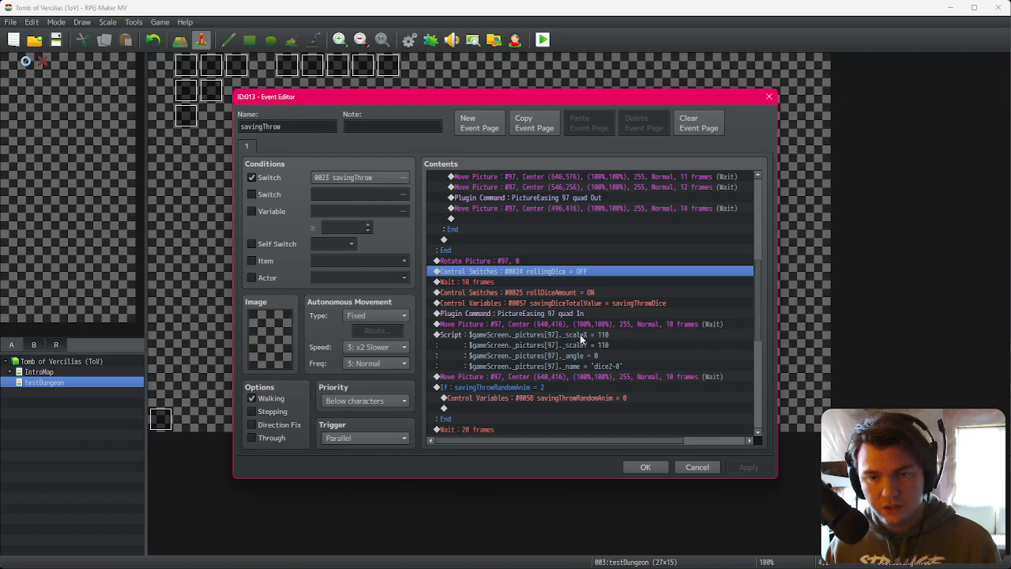
{"action": "key", "text": "ctrl+x"}
{"action": "left_click", "coordinate": [580, 334]}
{"action": "key", "text": "ctrl+v"}
{"action": "left_click", "coordinate": [641, 467]}
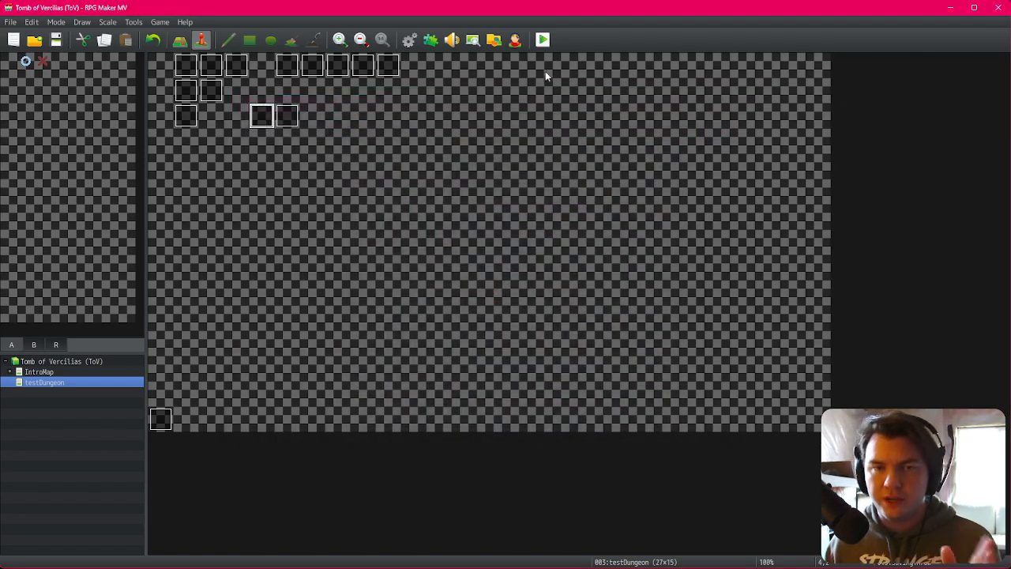
Step: Save and playtest, walking to the evasion dice roll to watch the dice, then close the game
{"action": "left_click", "coordinate": [543, 44]}
{"action": "left_click", "coordinate": [465, 308]}
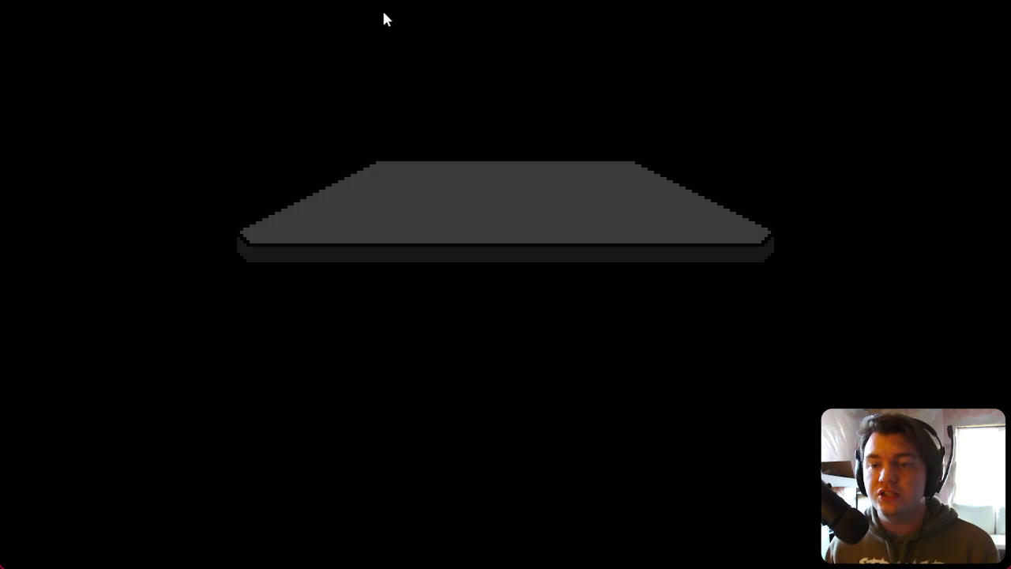
{"action": "key", "text": "Return"}
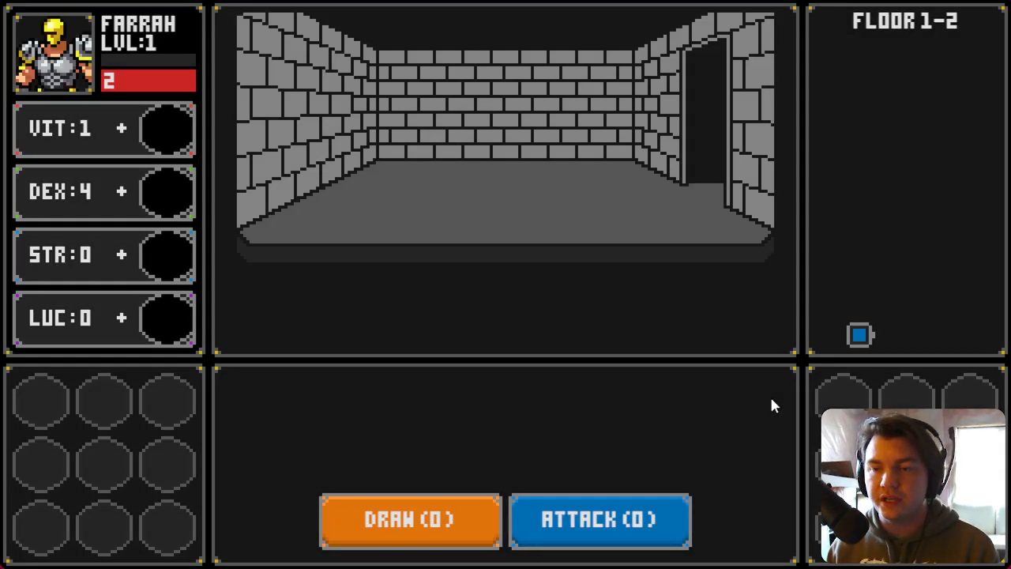
{"action": "key", "text": "Up"}
{"action": "key", "text": "Up"}
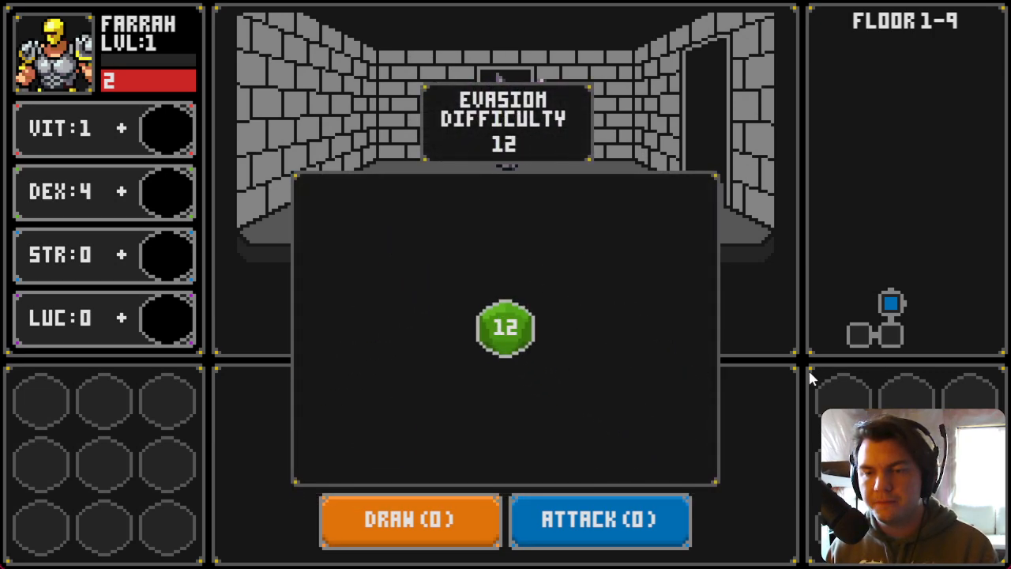
{"action": "key", "text": "Right"}
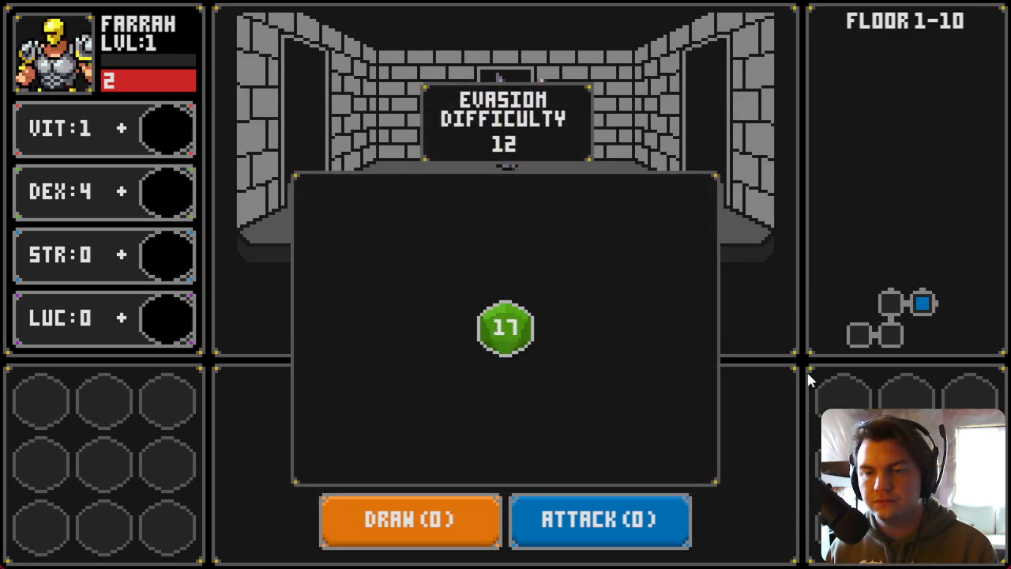
{"action": "key", "text": "a"}
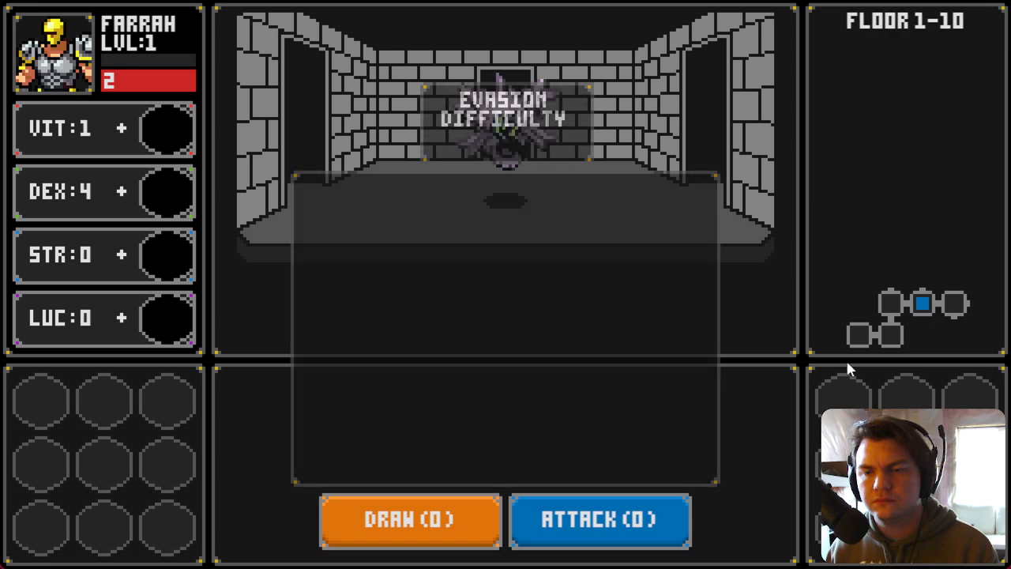
{"action": "key", "text": "a"}
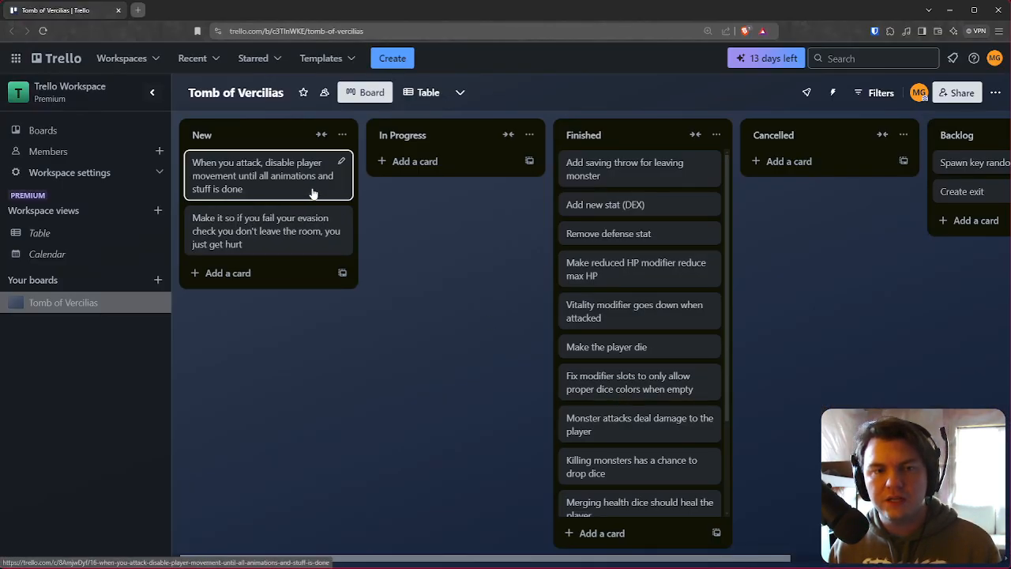
Step: Switch to the Trello board, add the card "Add a second saving throw animation" to New and move it to Finished
{"action": "left_click", "coordinate": [287, 273]}
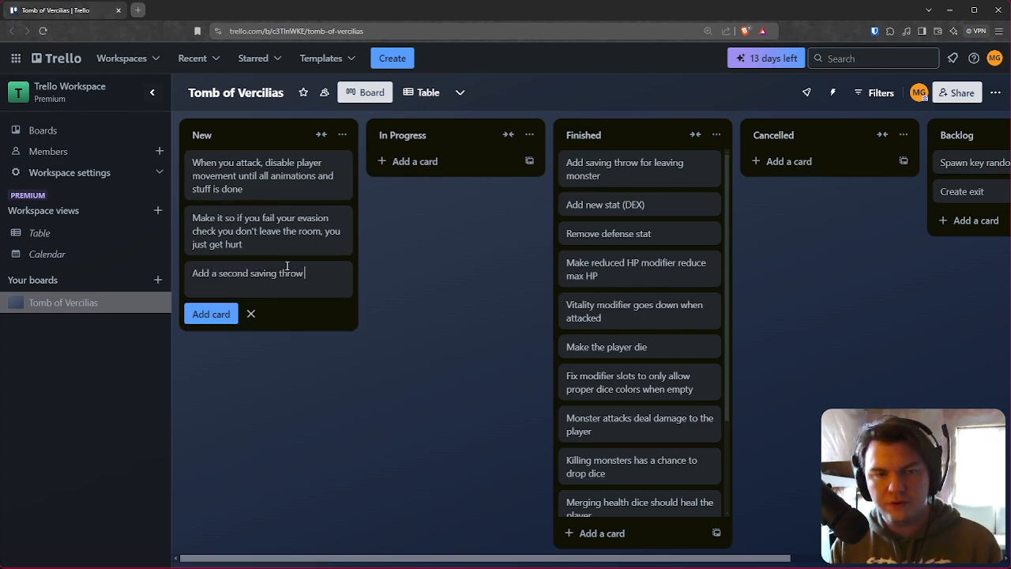
{"action": "type", "text": "n"}
{"action": "key", "text": "Return"}
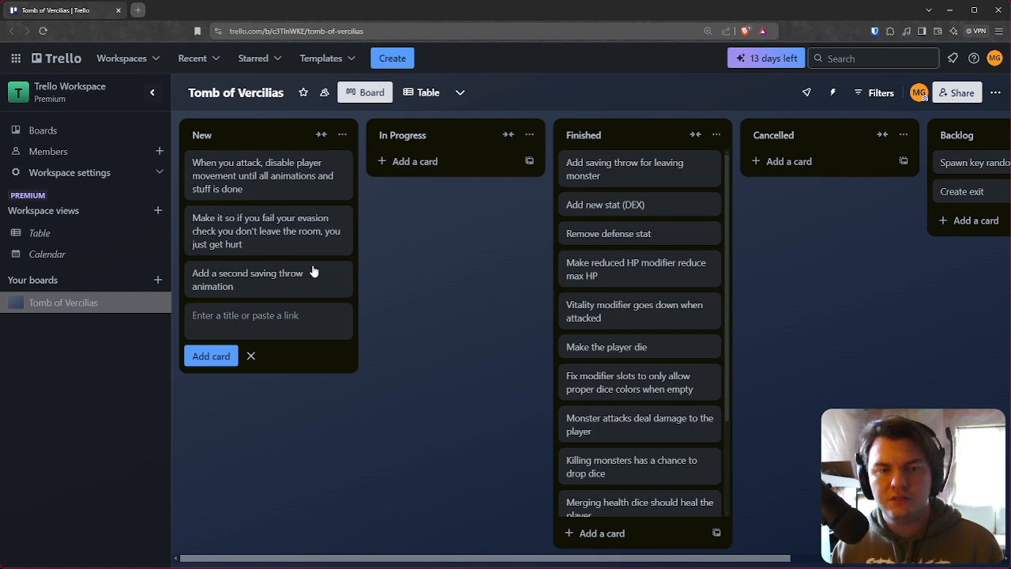
{"action": "key", "text": "Escape"}
{"action": "left_click_drag", "start_coordinate": [271, 292], "coordinate": [632, 172]}
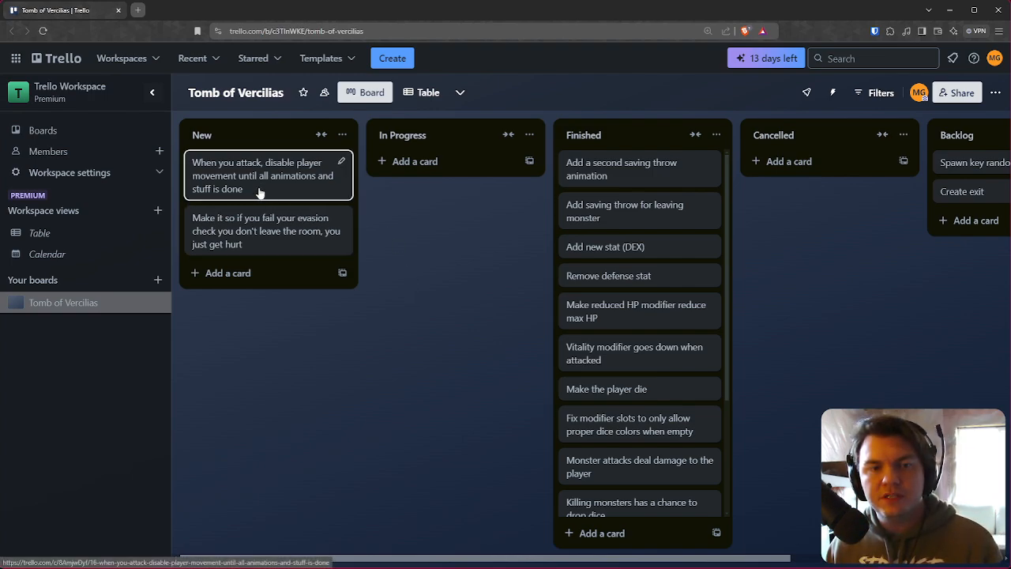
Step: Move the card about disabling player movement during attacks to In Progress
{"action": "left_click_drag", "start_coordinate": [242, 190], "coordinate": [484, 235]}
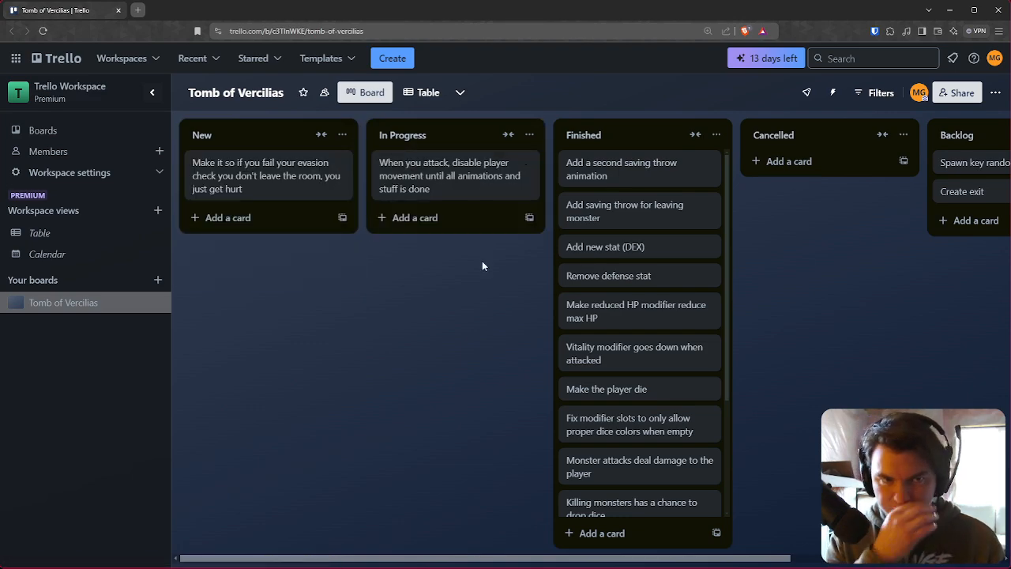
{"action": "key", "text": "alt+Tab"}
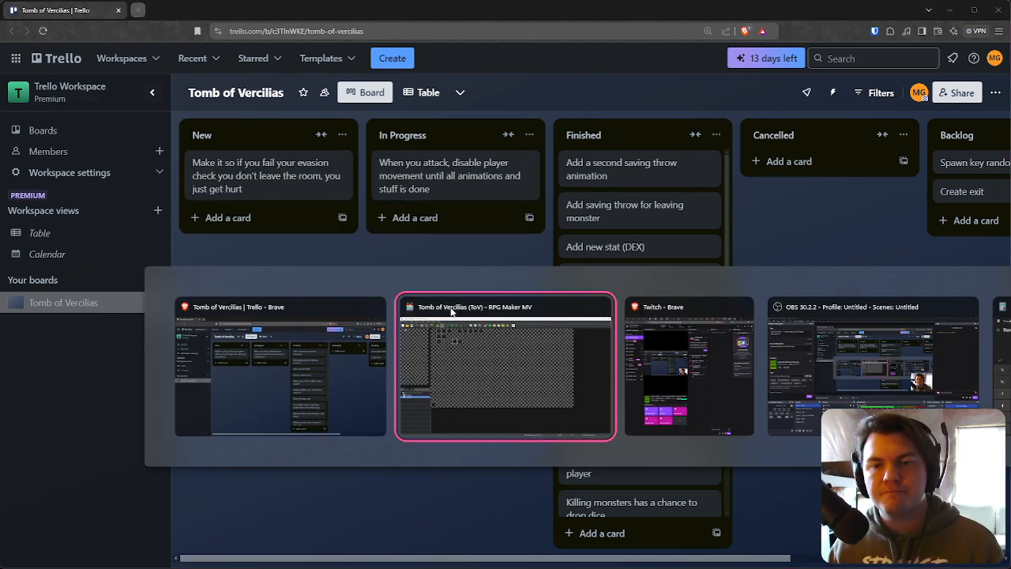
Step: Return to RPG Maker MV and playtest the game again, walking into the monster's room
{"action": "left_click", "coordinate": [543, 41]}
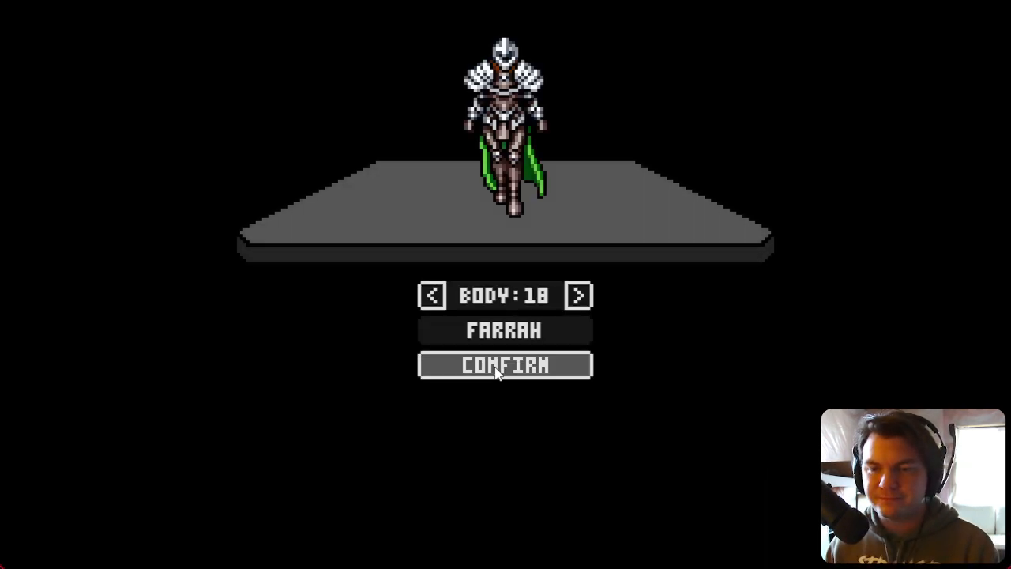
{"action": "left_click", "coordinate": [498, 373]}
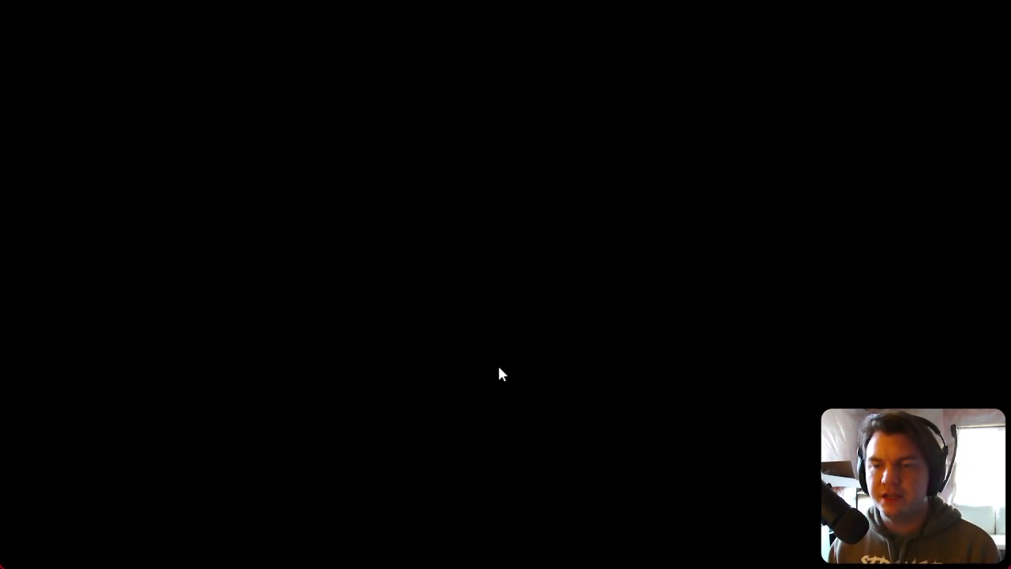
{"action": "key", "text": "Right"}
{"action": "key", "text": "Up"}
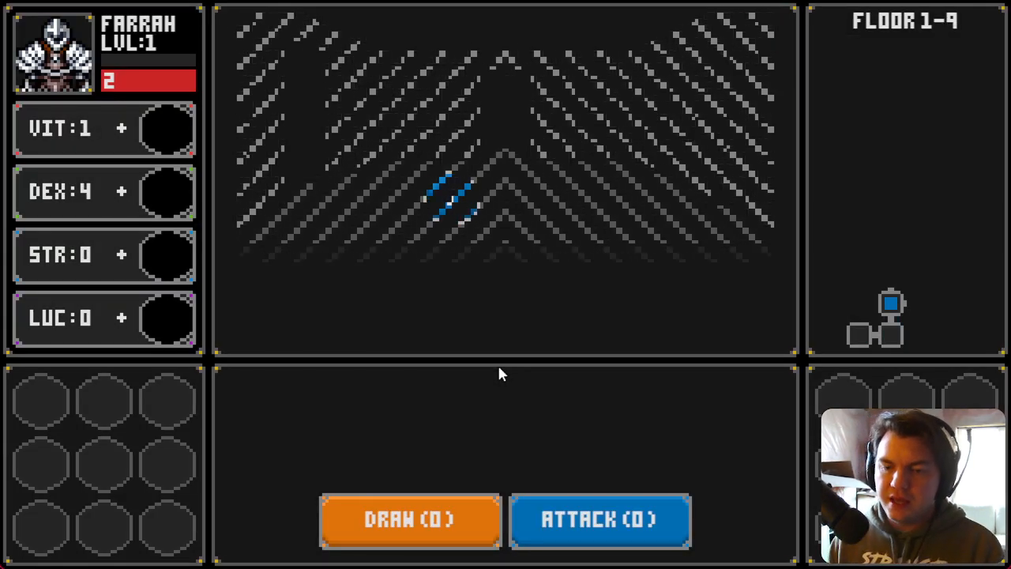
{"action": "key", "text": "Right"}
{"action": "left_click", "coordinate": [421, 538]}
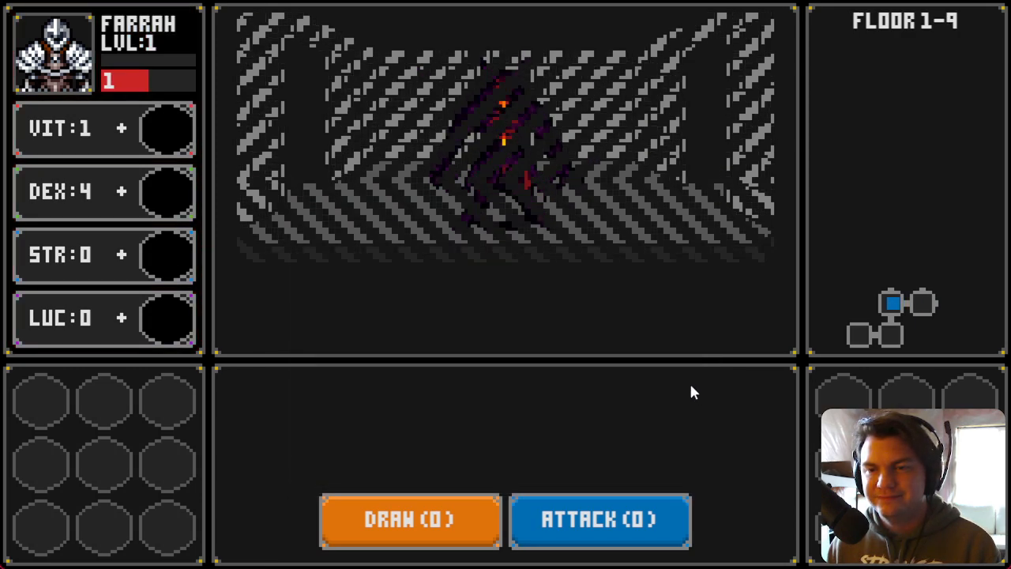
Step: Place the blue 1 die into the STR slot, draw three cards and attack the Glowing Golumn to trigger the evasion roll
{"action": "left_click_drag", "start_coordinate": [474, 212], "coordinate": [164, 265]}
{"action": "key", "text": "w"}
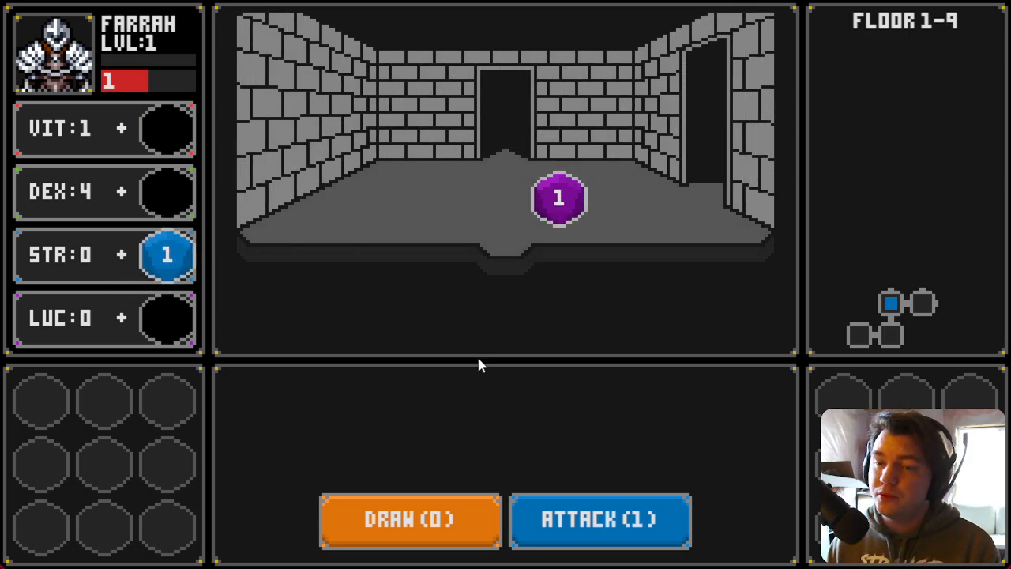
{"action": "key", "text": "d"}
{"action": "left_click", "coordinate": [447, 517]}
{"action": "left_click", "coordinate": [438, 529]}
{"action": "left_click", "coordinate": [427, 528]}
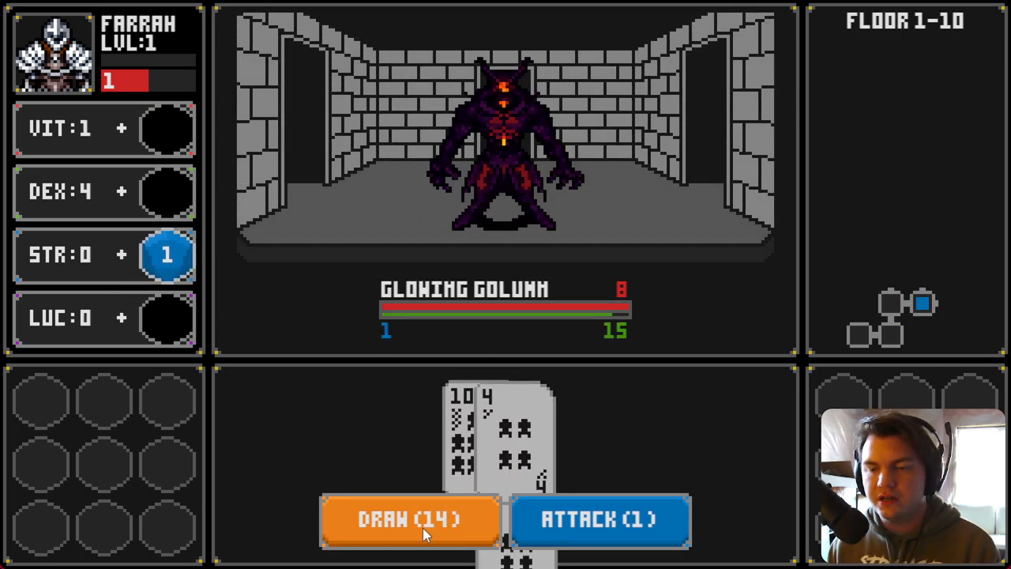
{"action": "left_click", "coordinate": [583, 530]}
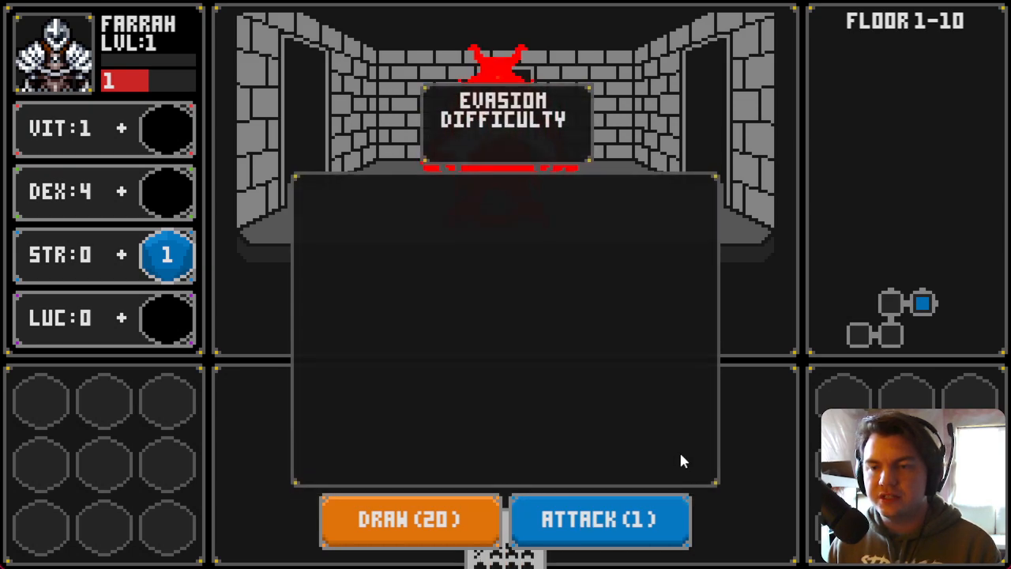
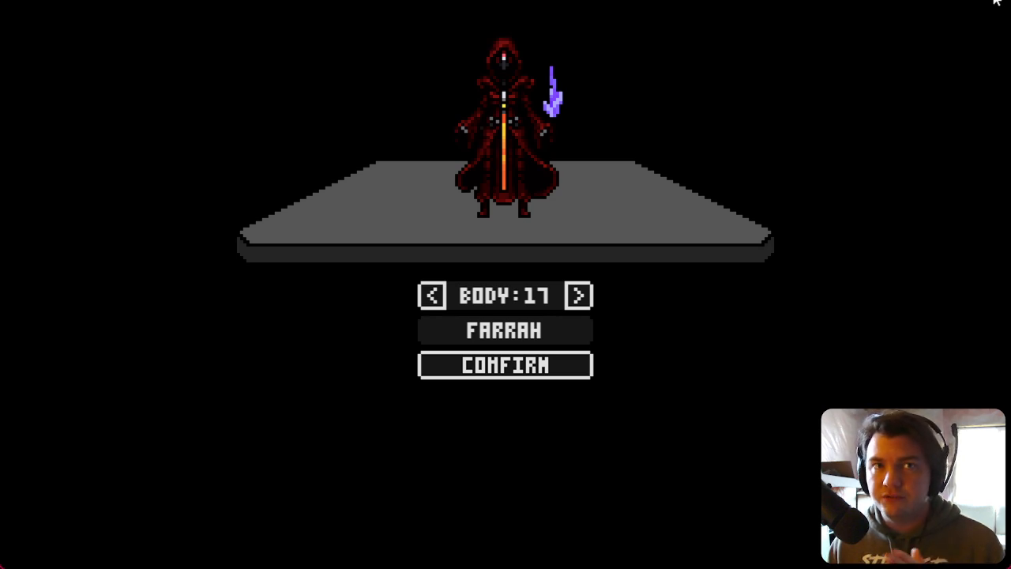
Step: Close the playtest and inspect the pages of the Spawn/Move Dungeon, EV001 and DiceMove events
{"action": "left_click", "coordinate": [997, 3]}
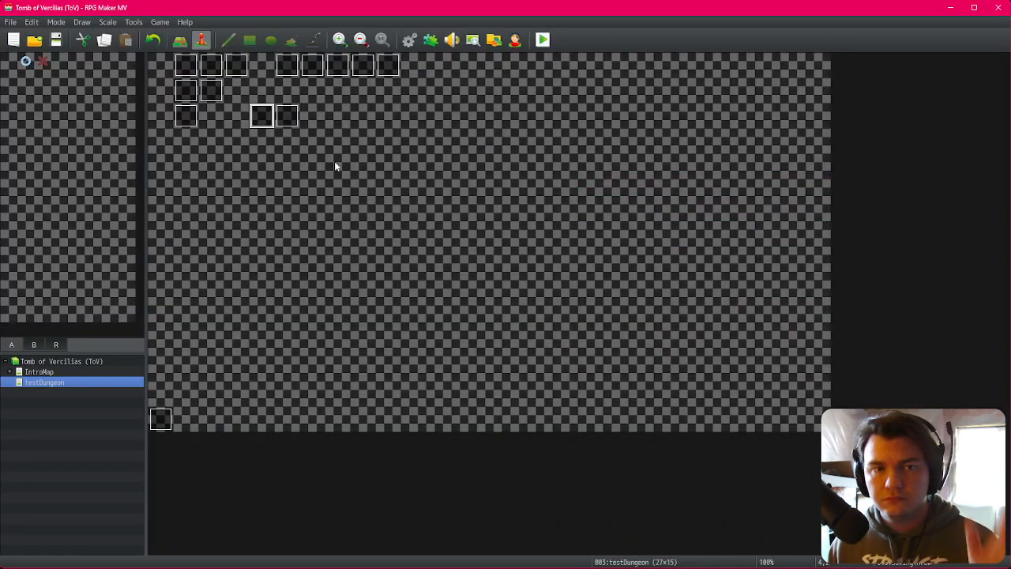
{"action": "double_click", "coordinate": [286, 69]}
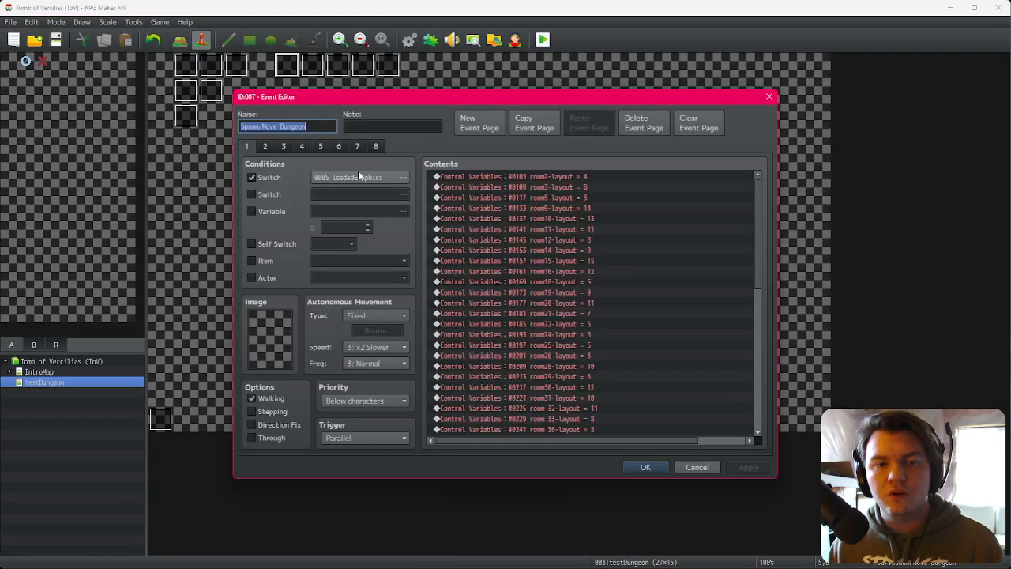
{"action": "left_click", "coordinate": [271, 149]}
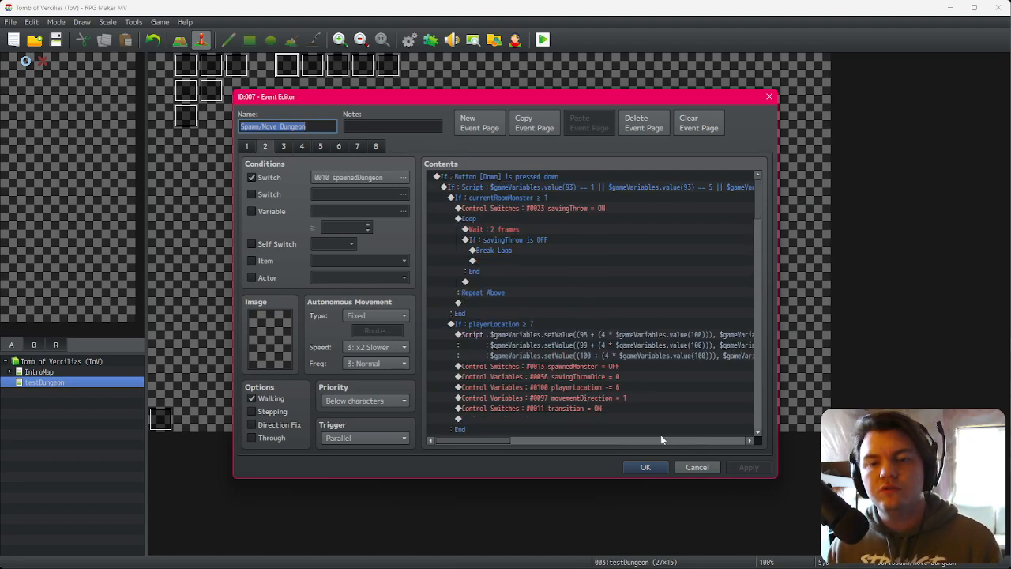
{"action": "left_click", "coordinate": [697, 467]}
{"action": "double_click", "coordinate": [194, 71]}
{"action": "left_click", "coordinate": [265, 146]}
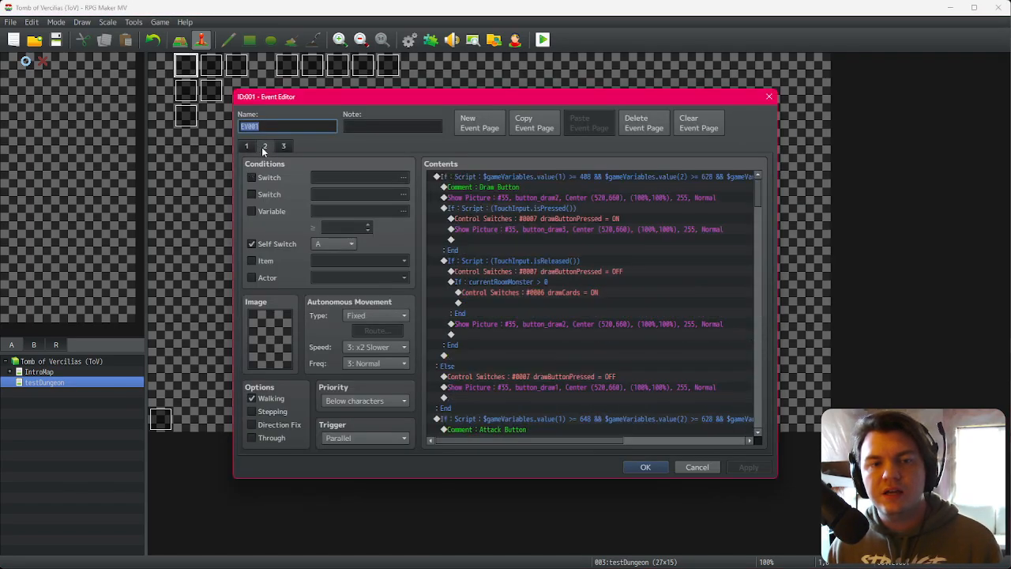
{"action": "left_click", "coordinate": [283, 146]}
{"action": "key", "text": "Escape"}
{"action": "double_click", "coordinate": [204, 63]}
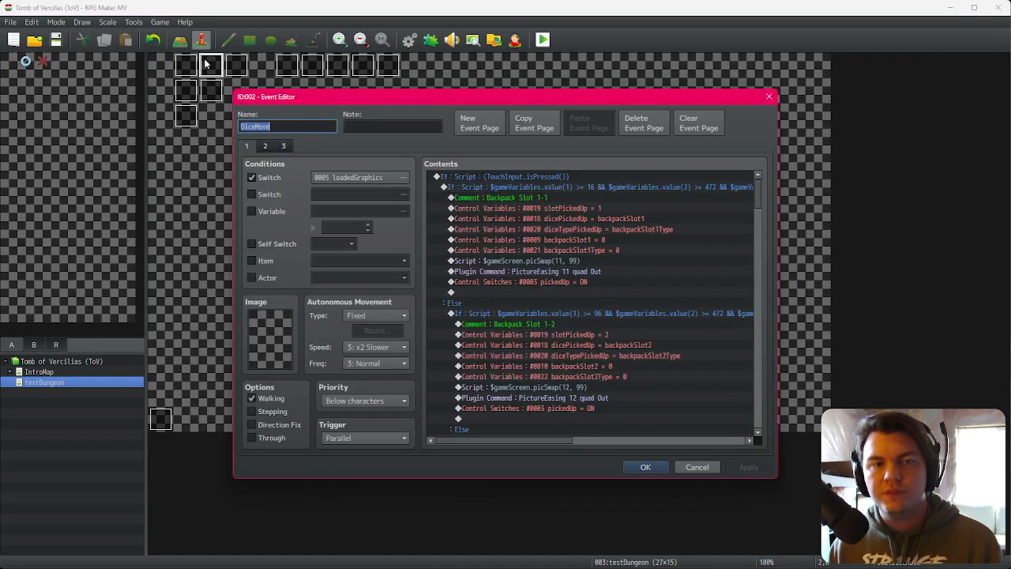
{"action": "key", "text": "Escape"}
Step: Examine the Attack Button commands on EV001's first page and close the editor
{"action": "double_click", "coordinate": [199, 68]}
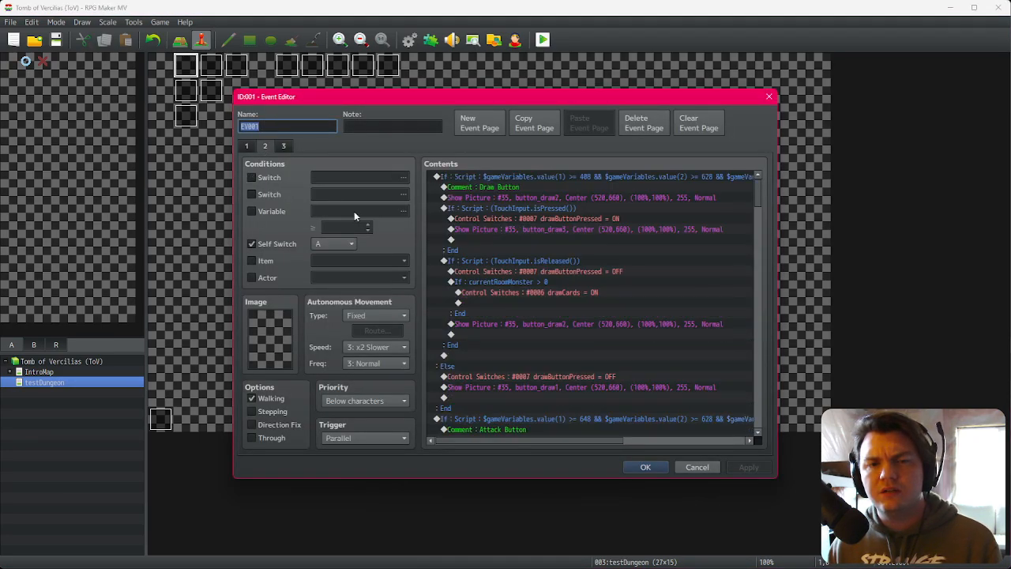
{"action": "left_click", "coordinate": [532, 188]}
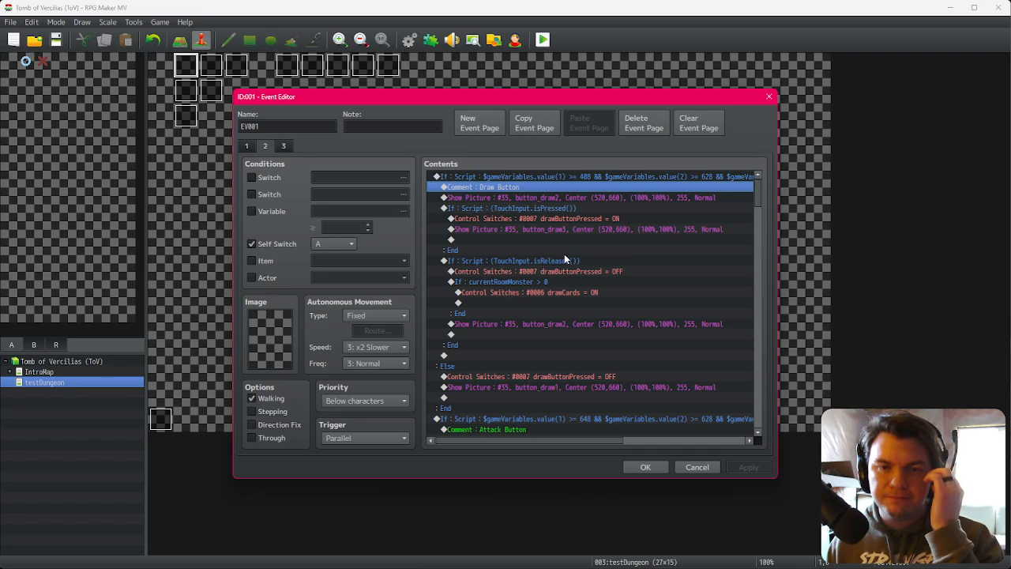
{"action": "scroll", "coordinate": [582, 327], "scroll_direction": "down", "scroll_amount": 4}
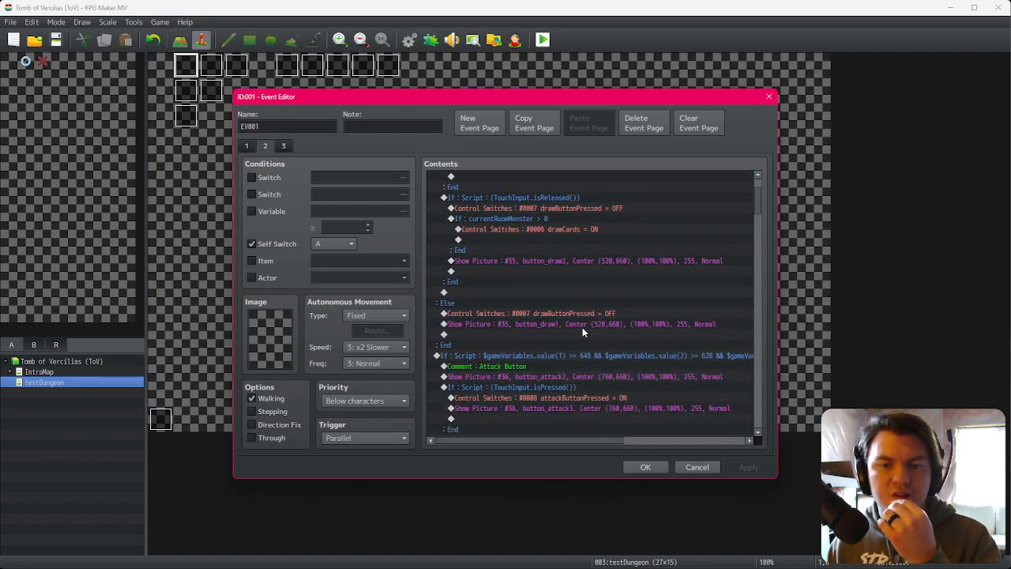
{"action": "left_click", "coordinate": [583, 313]}
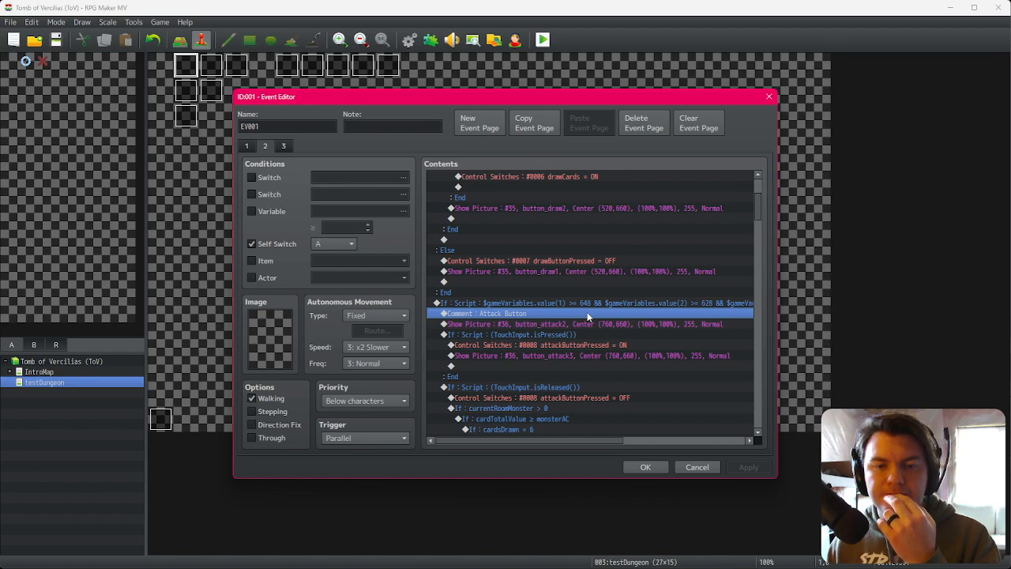
{"action": "left_click", "coordinate": [591, 305]}
{"action": "left_click", "coordinate": [590, 314]}
{"action": "left_click", "coordinate": [587, 324]}
{"action": "left_click", "coordinate": [590, 313]}
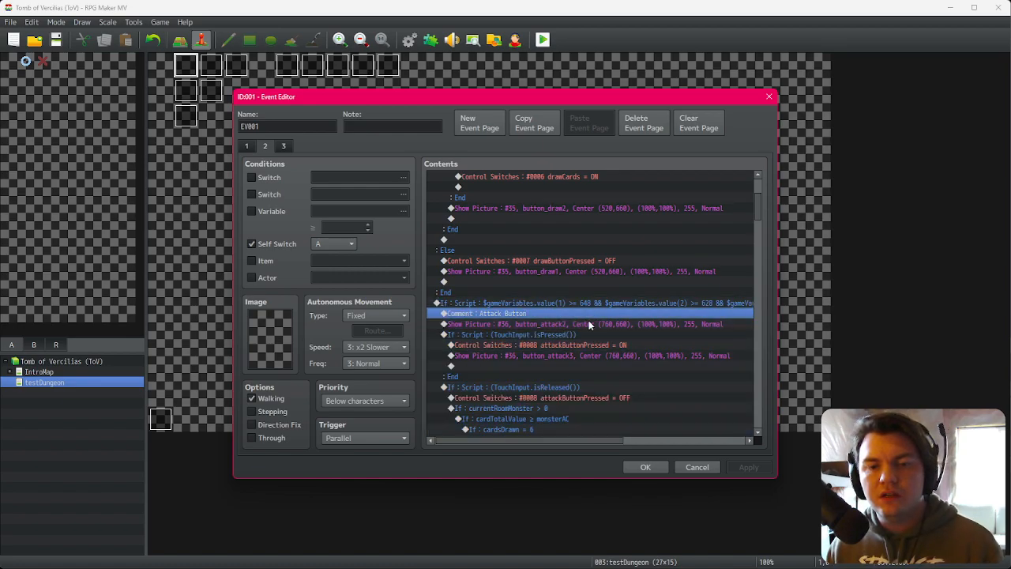
{"action": "left_click", "coordinate": [589, 323]}
{"action": "left_click", "coordinate": [587, 334]}
{"action": "left_click", "coordinate": [587, 345]}
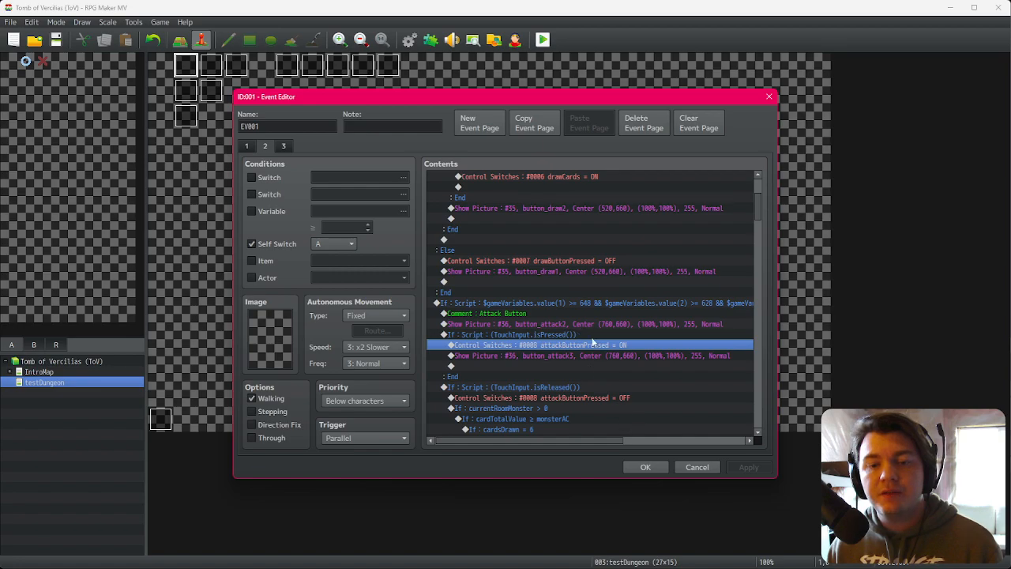
{"action": "left_click", "coordinate": [644, 467]}
Step: Add a ninth event page to Spawn/Move Dungeon conditioned on switch 0008 attackButtonPressed
{"action": "double_click", "coordinate": [292, 68]}
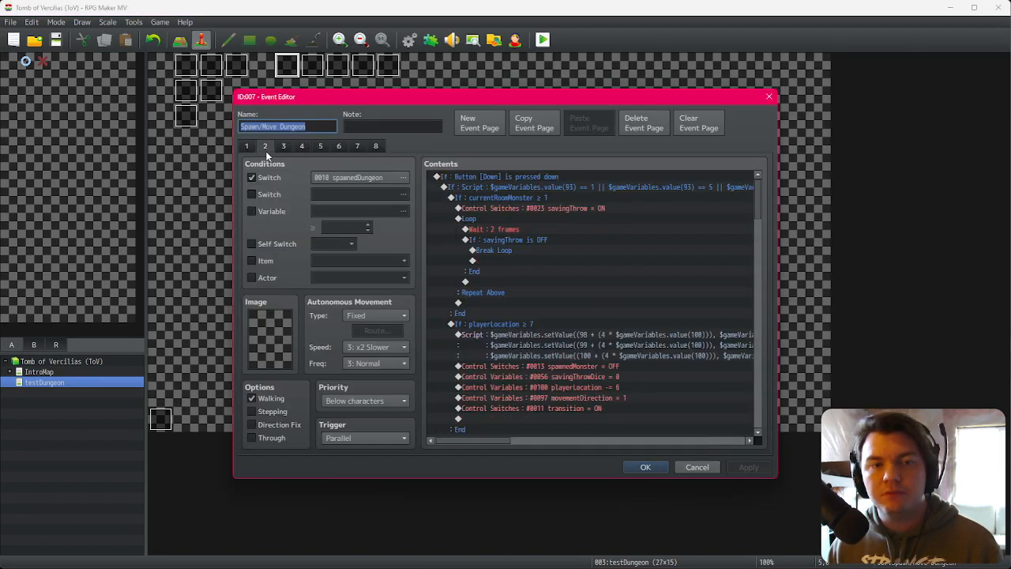
{"action": "left_click", "coordinate": [301, 145]}
{"action": "left_click", "coordinate": [376, 147]}
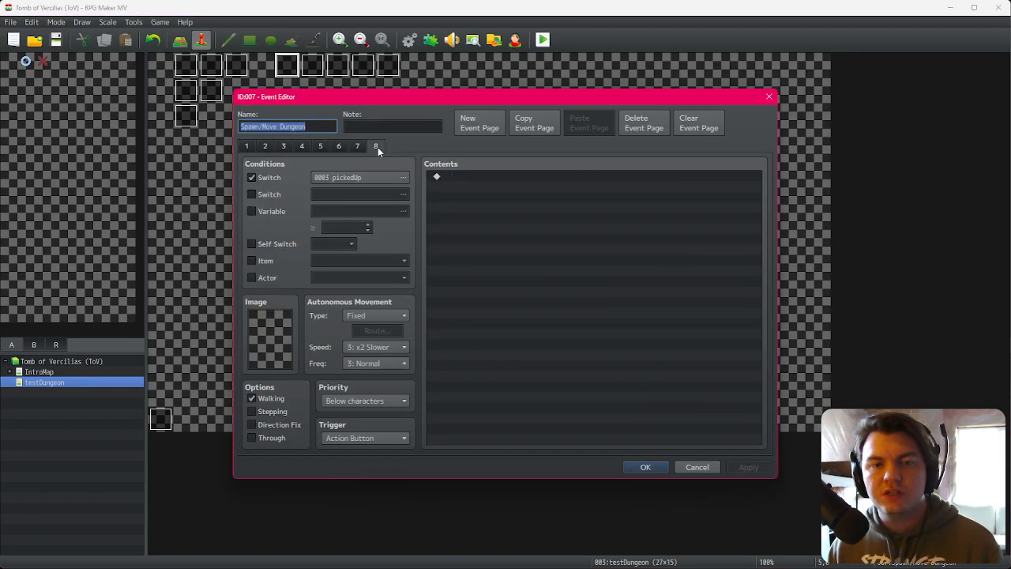
{"action": "left_click", "coordinate": [480, 126]}
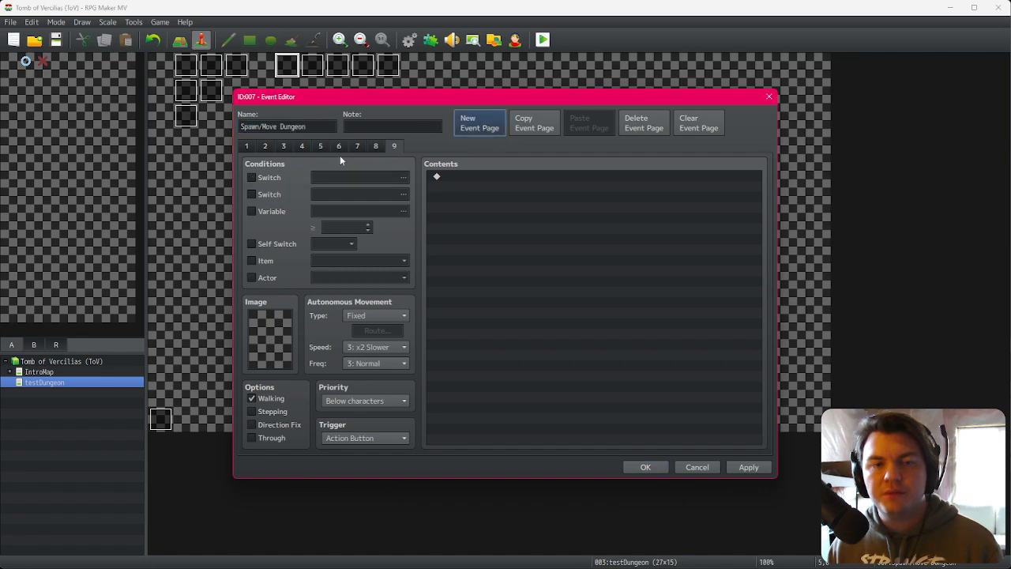
{"action": "left_click", "coordinate": [322, 181]}
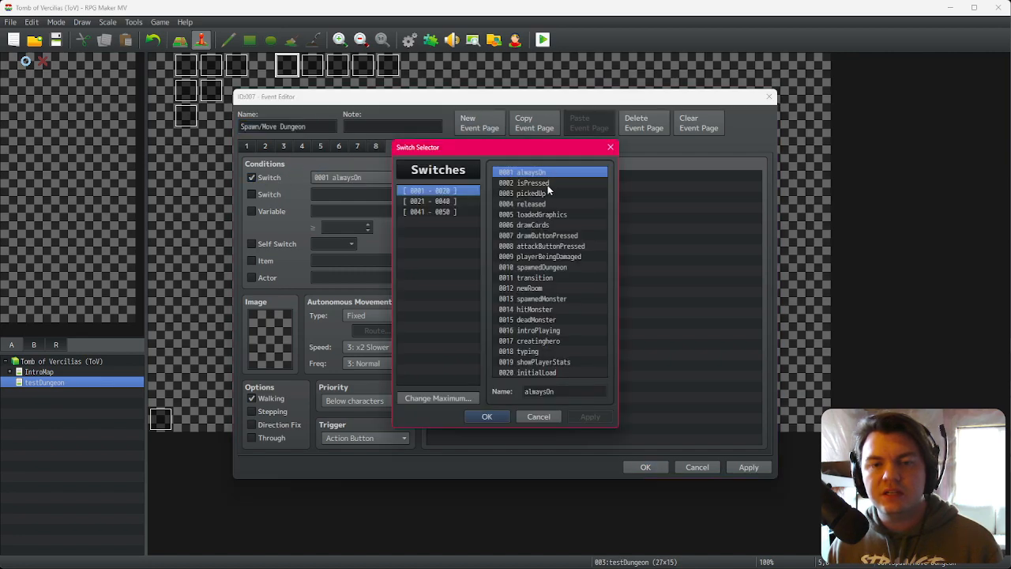
{"action": "double_click", "coordinate": [551, 250]}
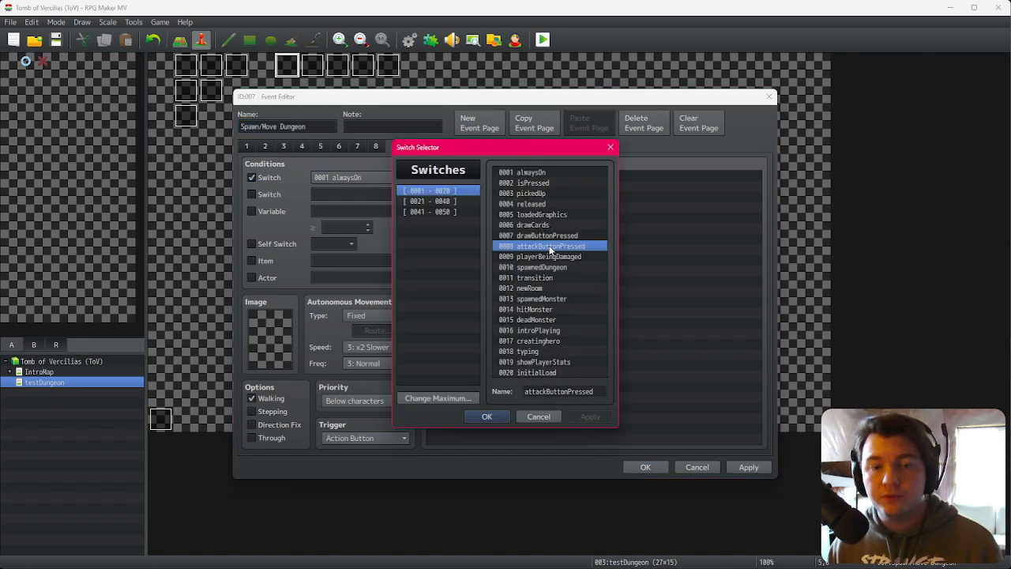
{"action": "left_click", "coordinate": [645, 468]}
Step: Save the changes to the game and start a playtest
{"action": "left_click", "coordinate": [541, 43]}
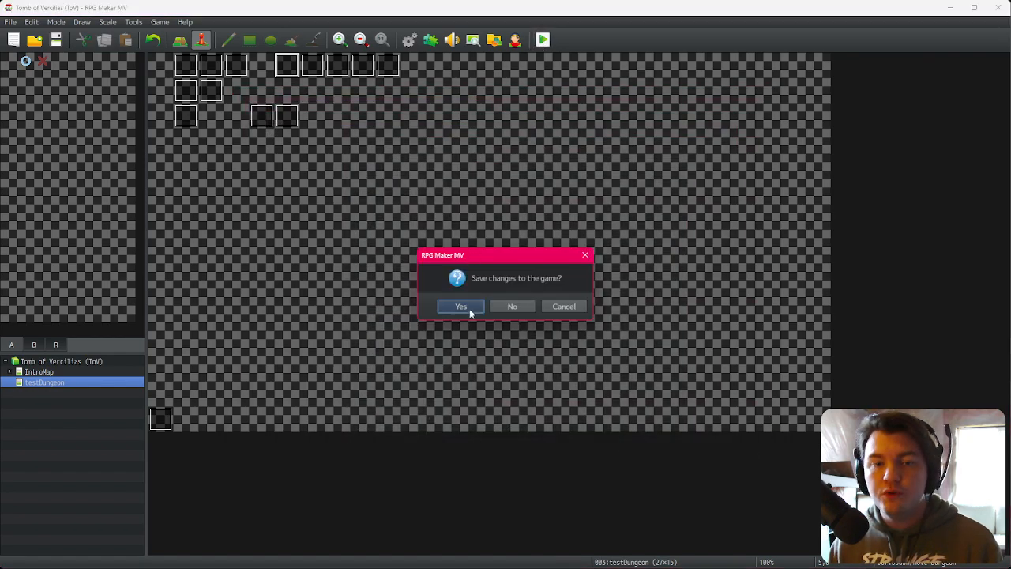
{"action": "left_click", "coordinate": [471, 312]}
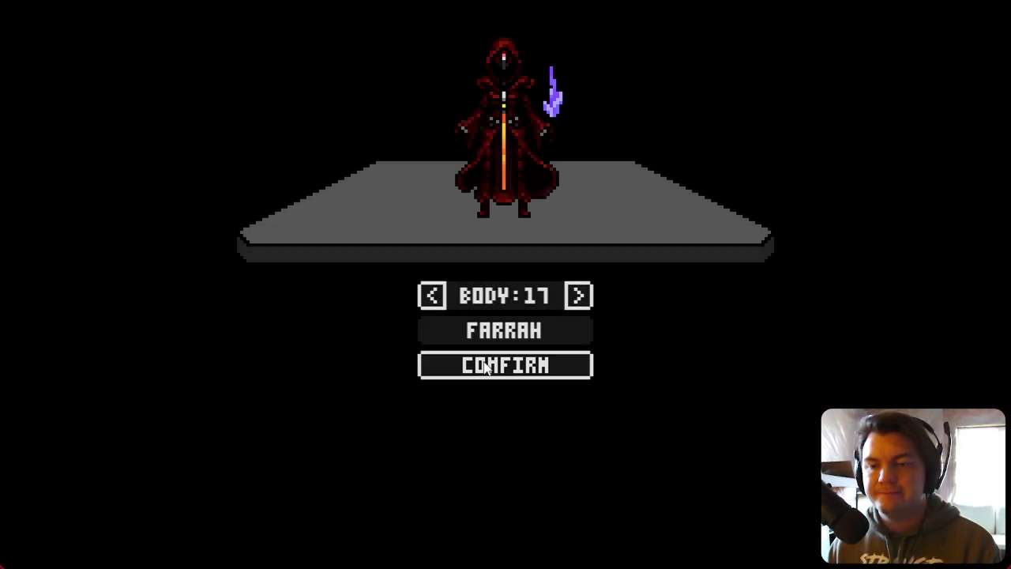
{"action": "left_click", "coordinate": [486, 367]}
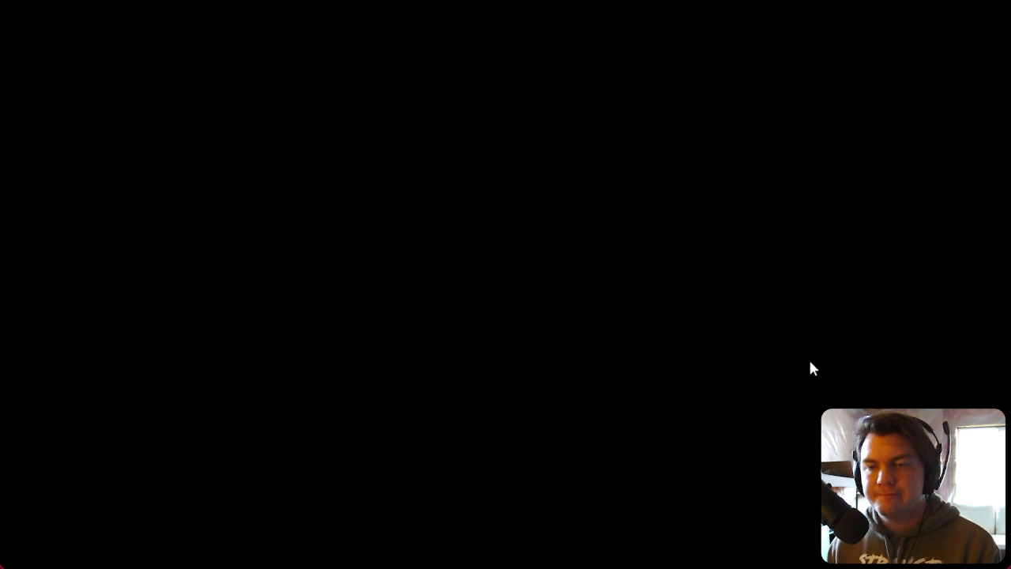
Step: Walk through the dungeon, collecting the blue die into STR and the red die into VIT, and draw cards
{"action": "key", "text": "d"}
{"action": "key", "text": "w"}
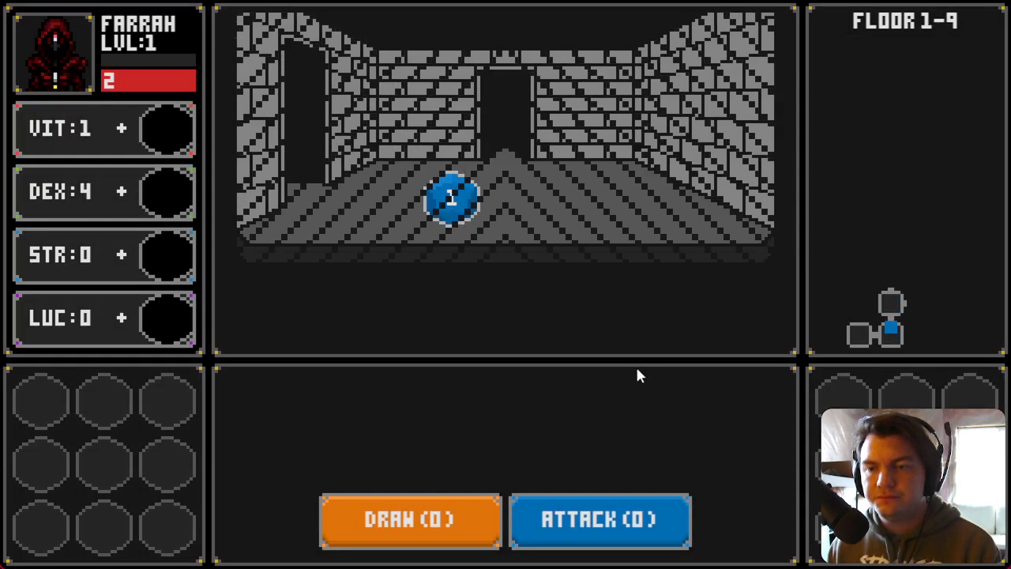
{"action": "key", "text": "s"}
{"action": "left_click", "coordinate": [454, 201]}
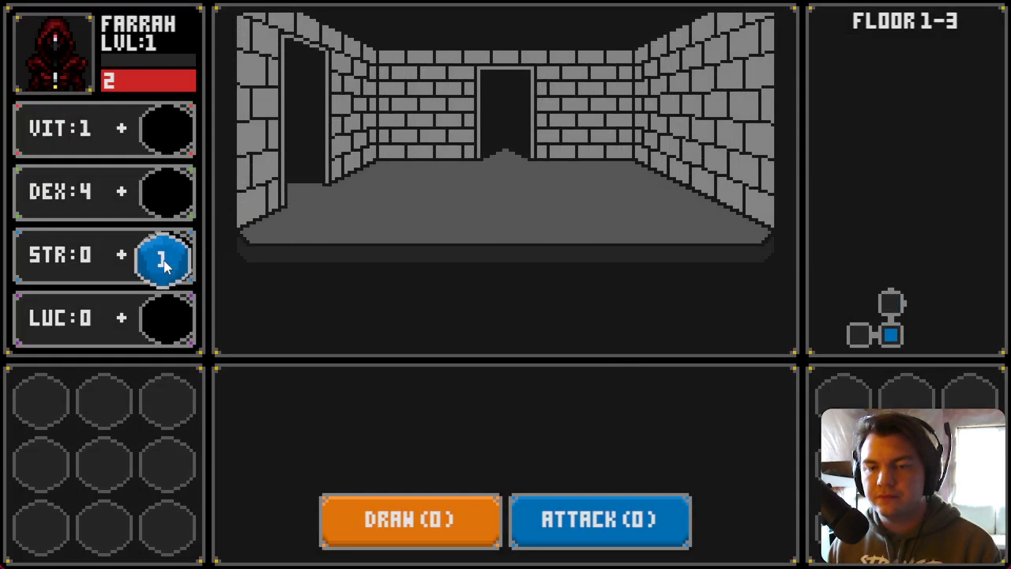
{"action": "key", "text": "w"}
{"action": "left_click", "coordinate": [451, 198]}
{"action": "key", "text": "d"}
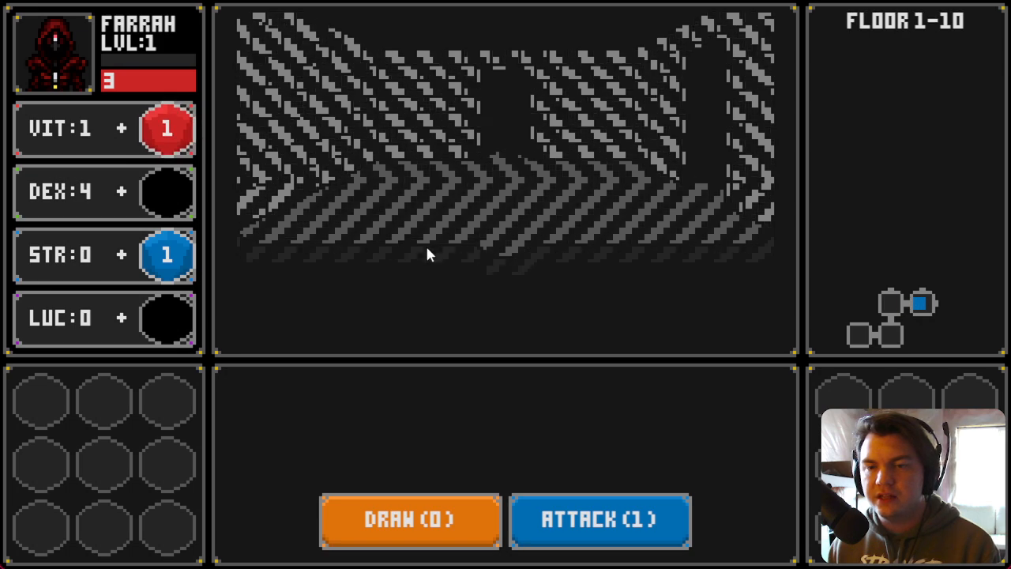
{"action": "left_click", "coordinate": [468, 529]}
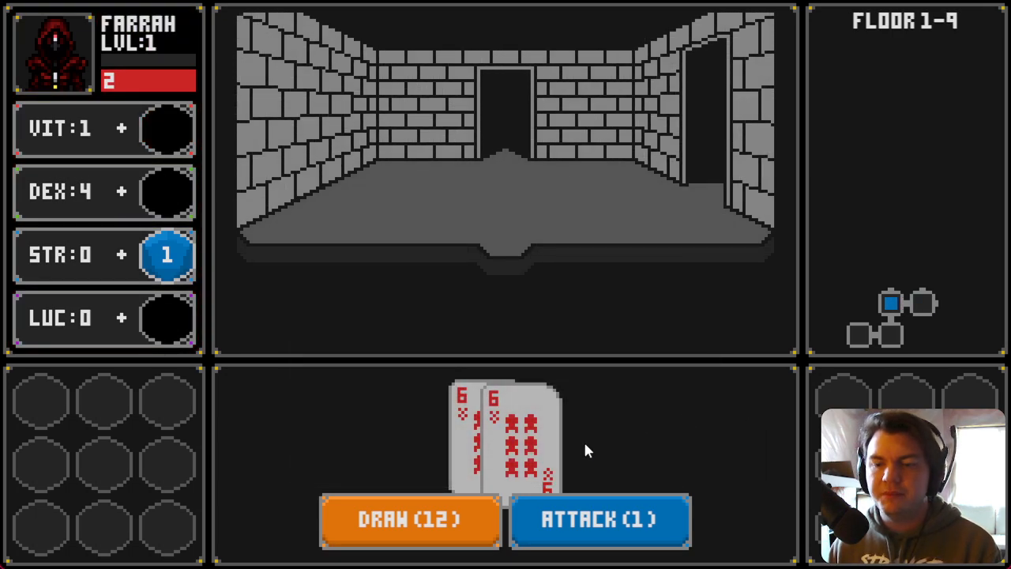
Step: Walk into the Glowing Golumn's room, draw more cards and attack it
{"action": "key", "text": "s"}
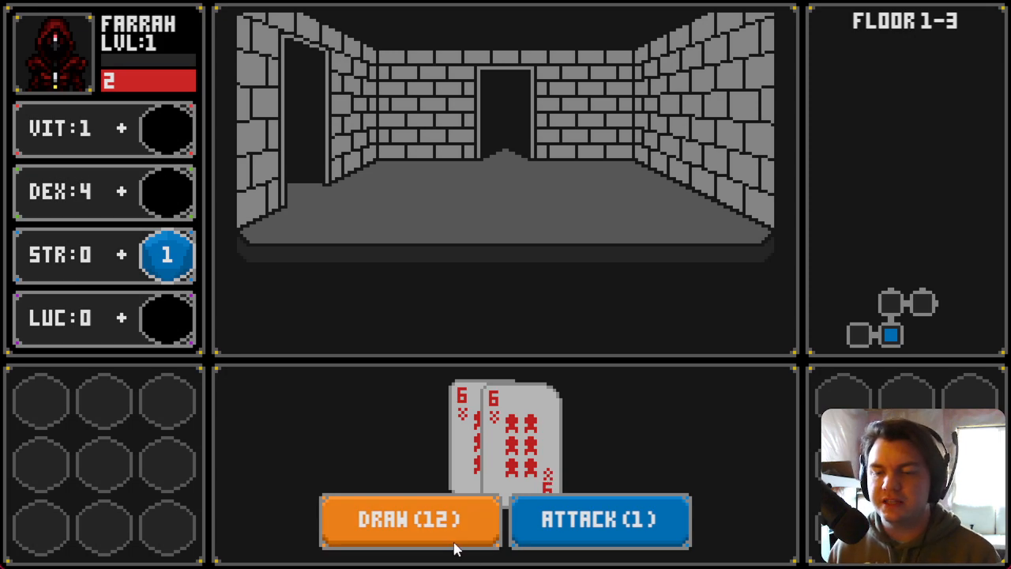
{"action": "key", "text": "Left"}
{"action": "key", "text": "Right"}
{"action": "key", "text": "Up"}
{"action": "key", "text": "Right"}
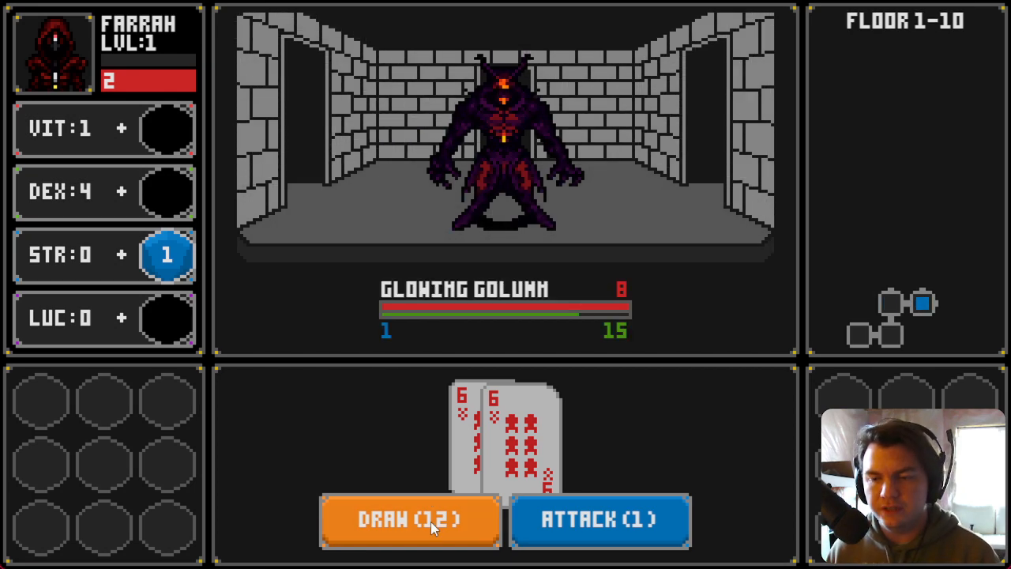
{"action": "left_click", "coordinate": [430, 521]}
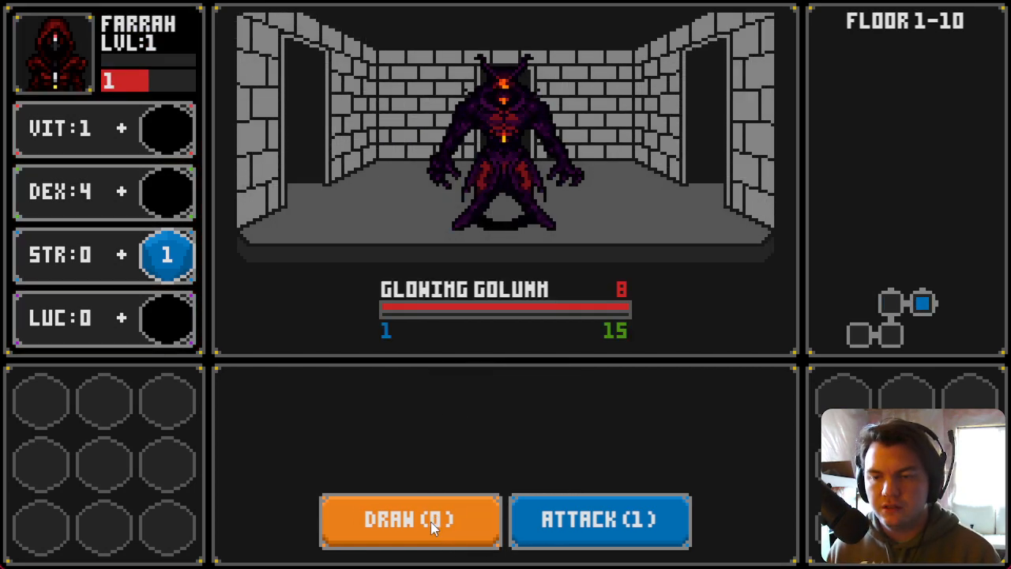
{"action": "left_click", "coordinate": [424, 523]}
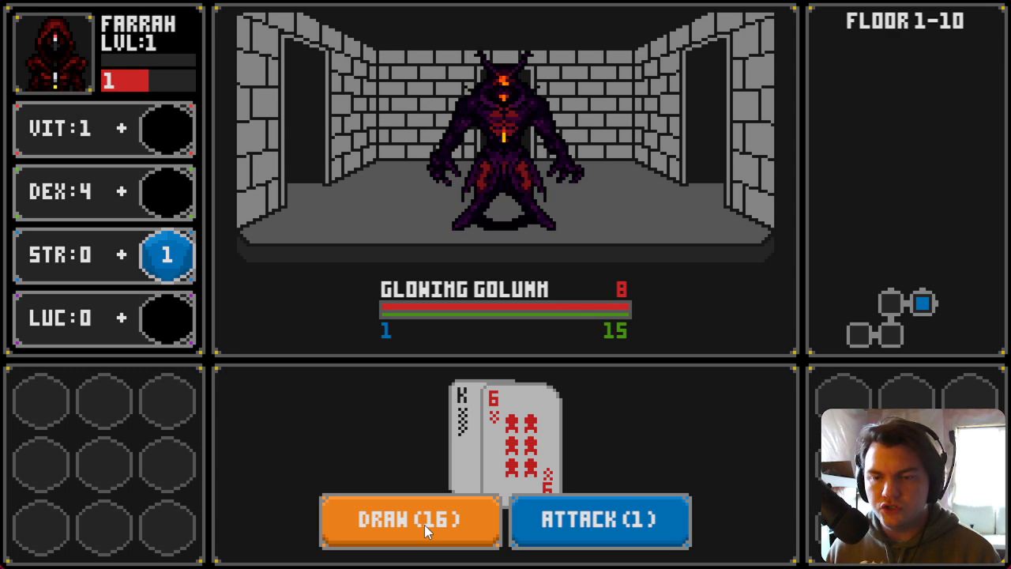
{"action": "left_click", "coordinate": [563, 535]}
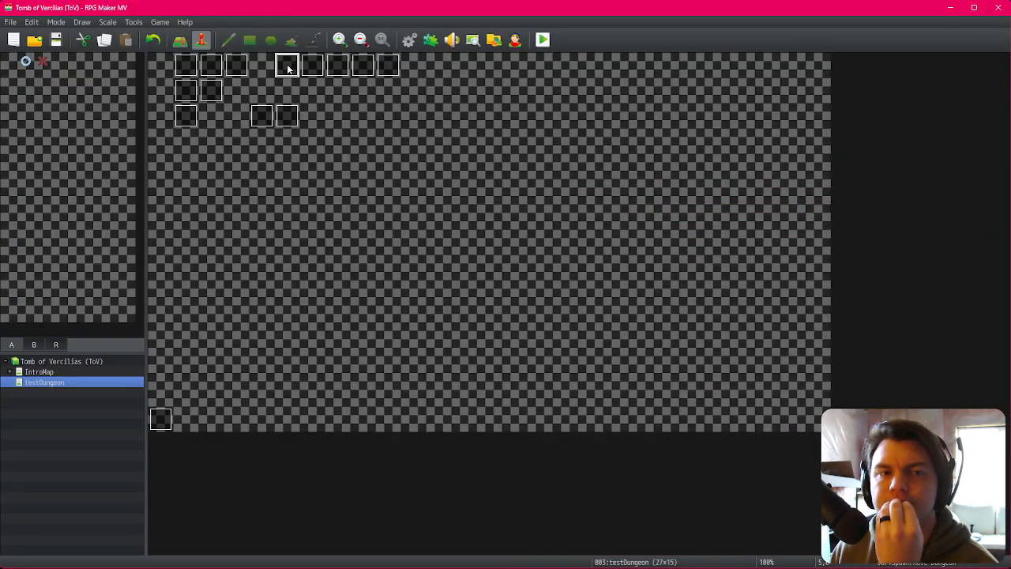
Step: Review the event pages of Spawn/Move Dungeon, including page 9, and the savingThrow event
{"action": "double_click", "coordinate": [287, 68]}
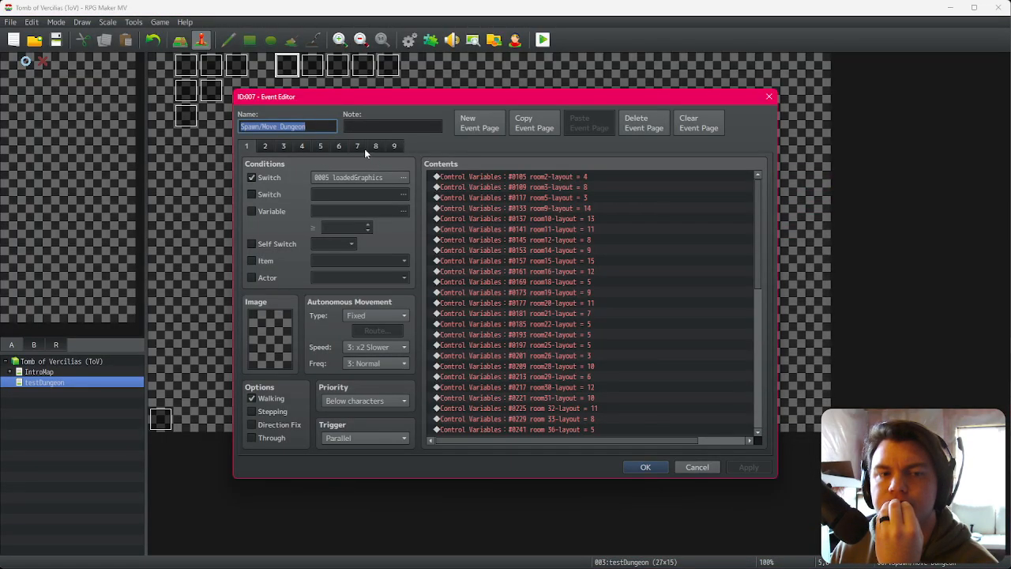
{"action": "left_click", "coordinate": [376, 146]}
{"action": "left_click", "coordinate": [395, 147]}
{"action": "key", "text": "Escape"}
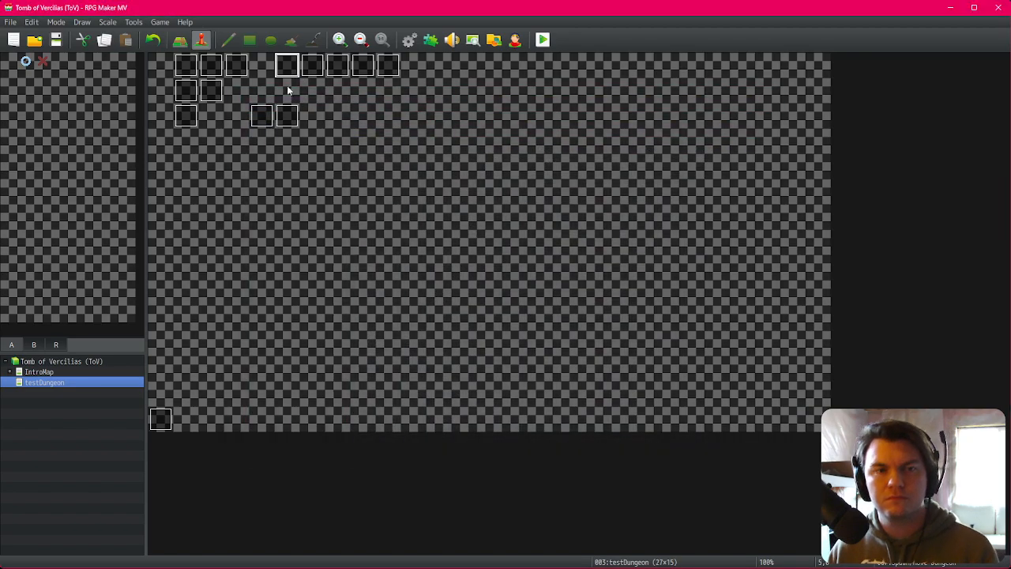
{"action": "double_click", "coordinate": [284, 115]}
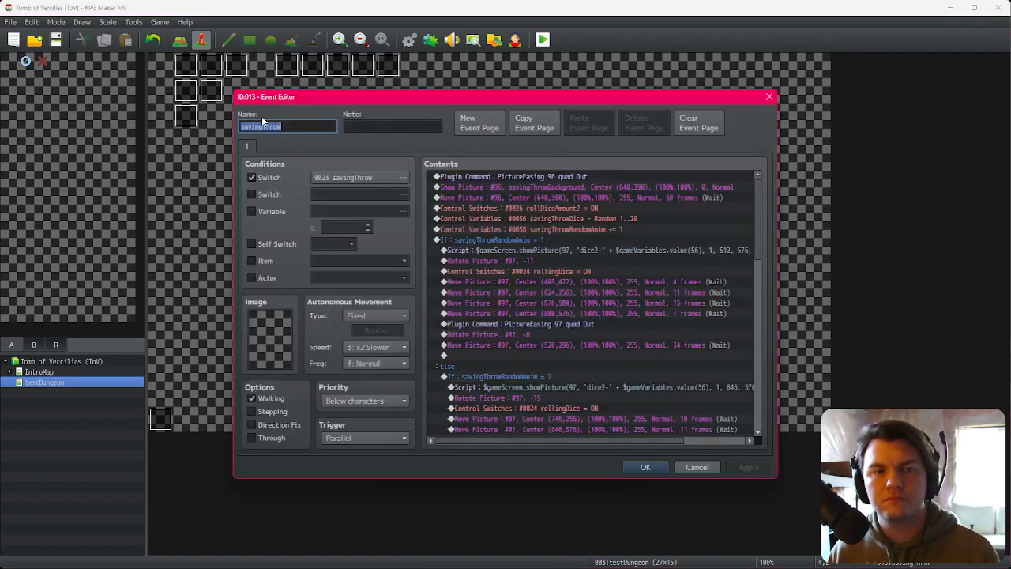
{"action": "key", "text": "Escape"}
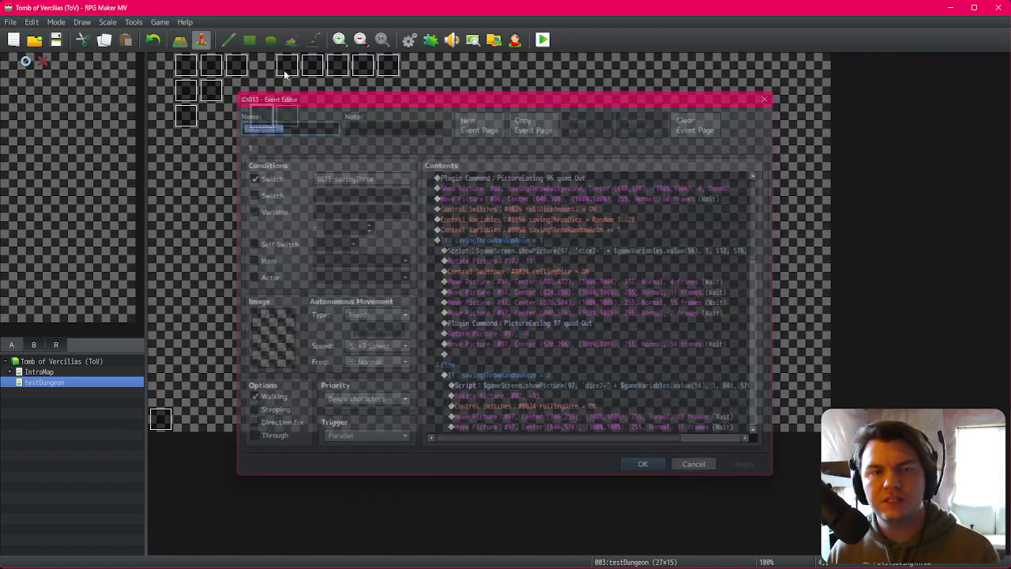
{"action": "double_click", "coordinate": [287, 65]}
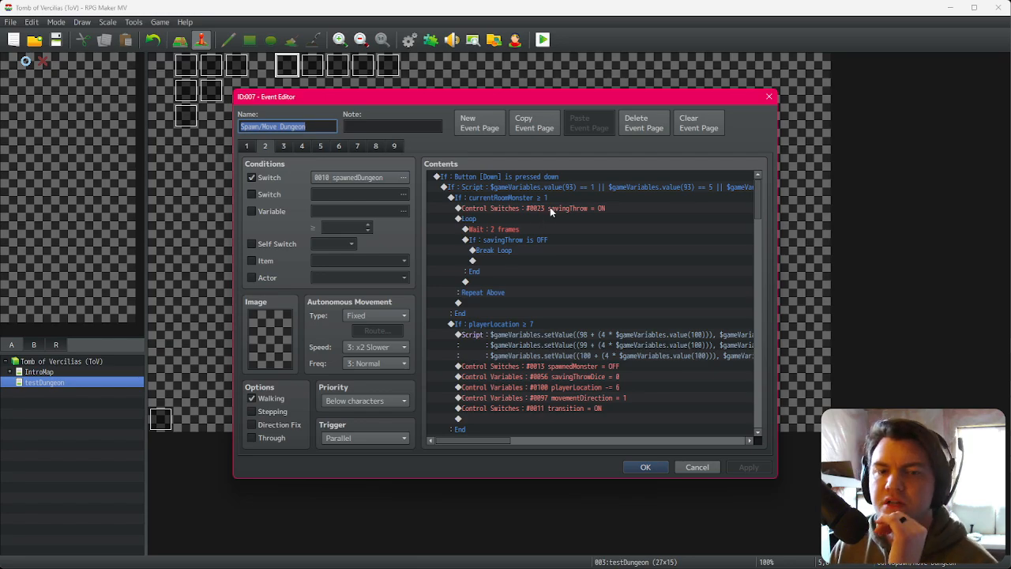
{"action": "left_click", "coordinate": [394, 147]}
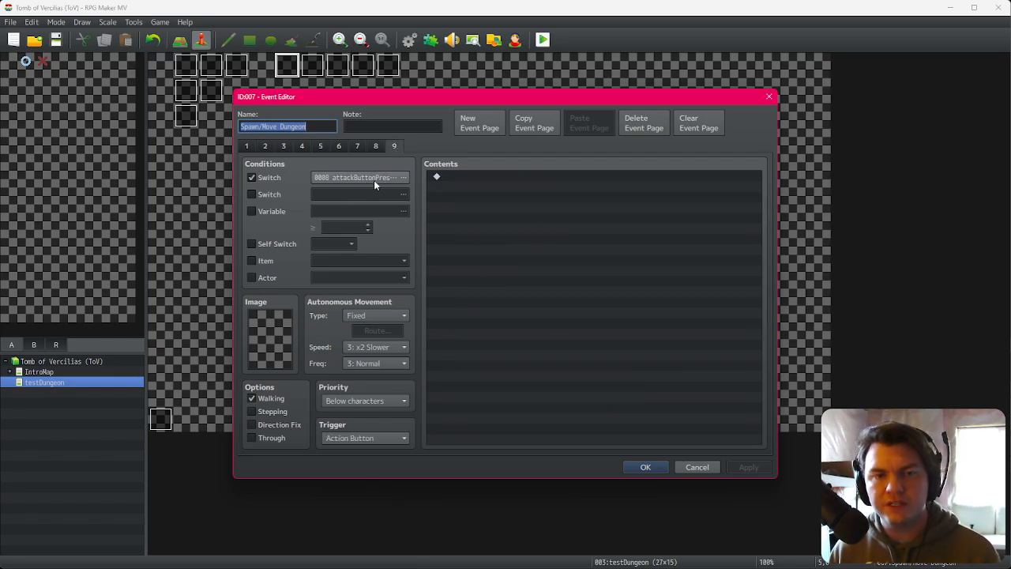
{"action": "key", "text": "Escape"}
Step: Examine the draw and attack button logic in the EV001 event
{"action": "double_click", "coordinate": [185, 68]}
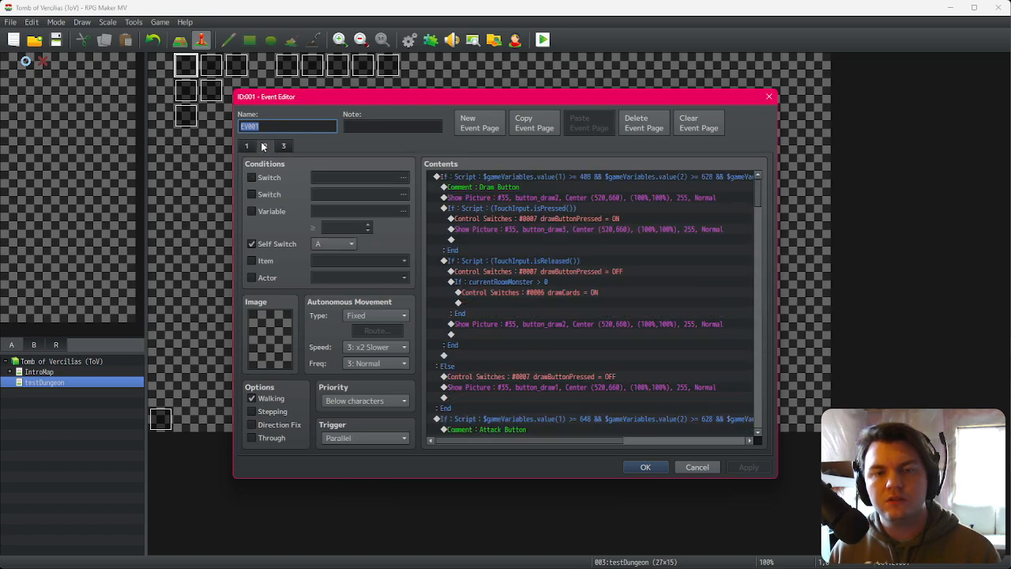
{"action": "left_click", "coordinate": [599, 271]}
{"action": "left_click", "coordinate": [592, 286]}
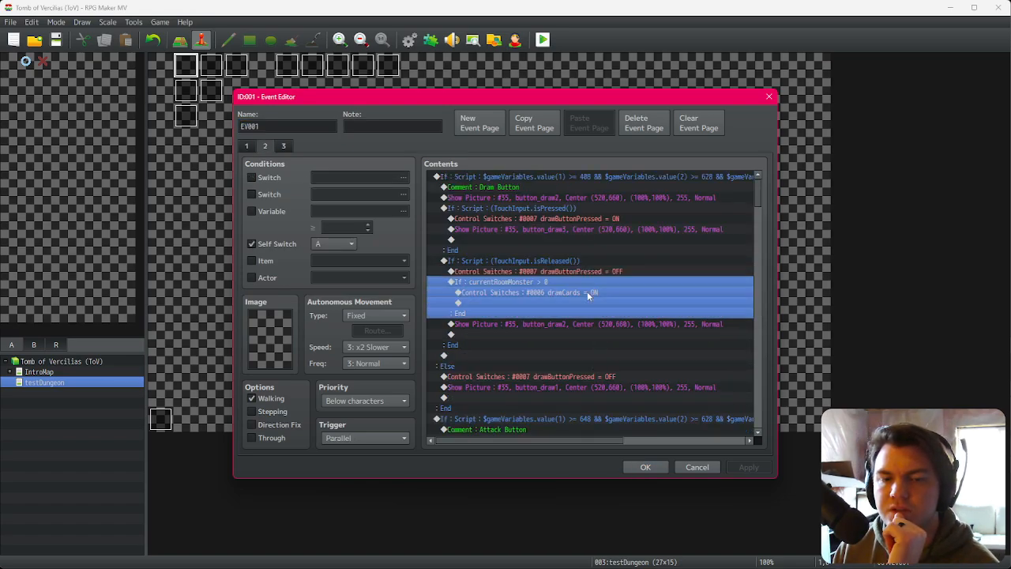
{"action": "scroll", "coordinate": [589, 297], "scroll_direction": "down", "scroll_amount": 5}
{"action": "left_click", "coordinate": [589, 306]}
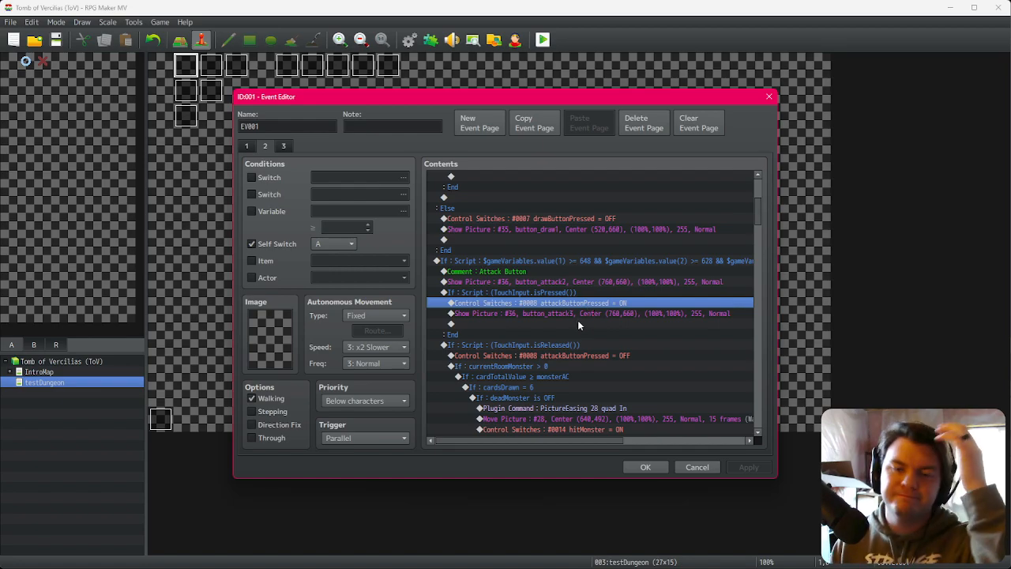
{"action": "scroll", "coordinate": [585, 320], "scroll_direction": "down", "scroll_amount": 2}
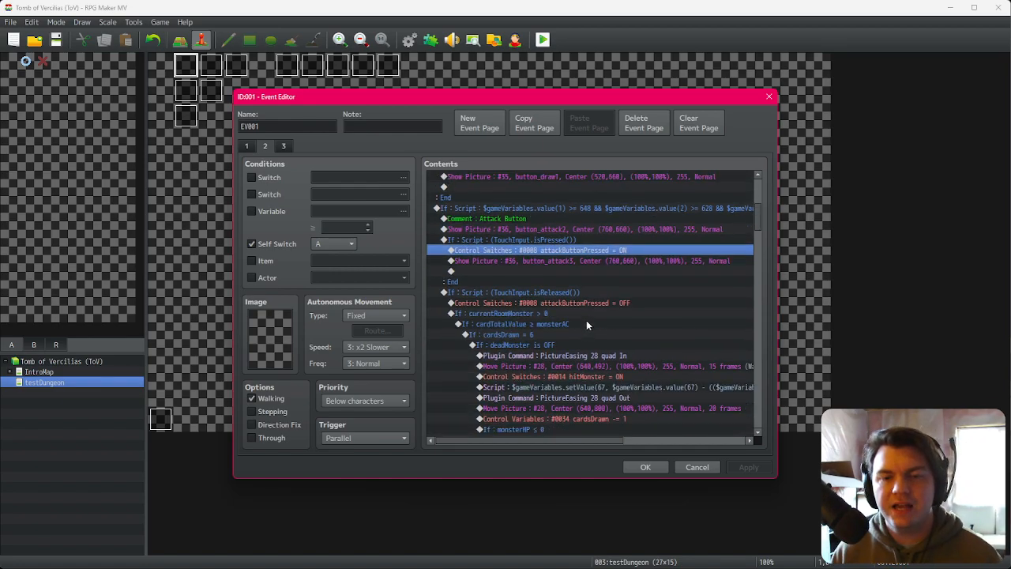
{"action": "left_click", "coordinate": [600, 386]}
{"action": "left_click", "coordinate": [602, 377]}
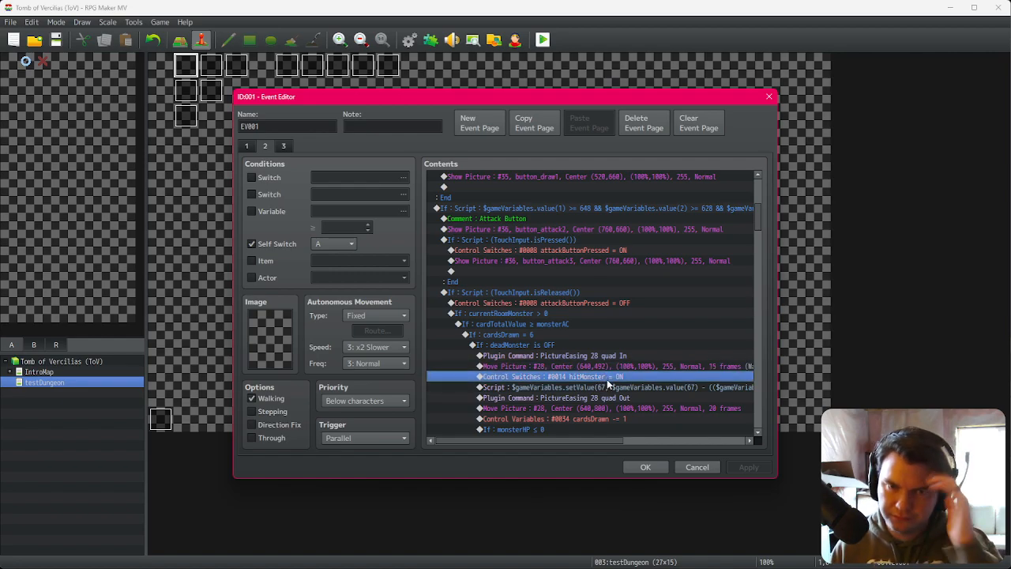
{"action": "key", "text": "Escape"}
Step: Change the condition switch of Spawn/Move Dungeon's page 9 to 0014 hitMonster and save the event
{"action": "double_click", "coordinate": [294, 70]}
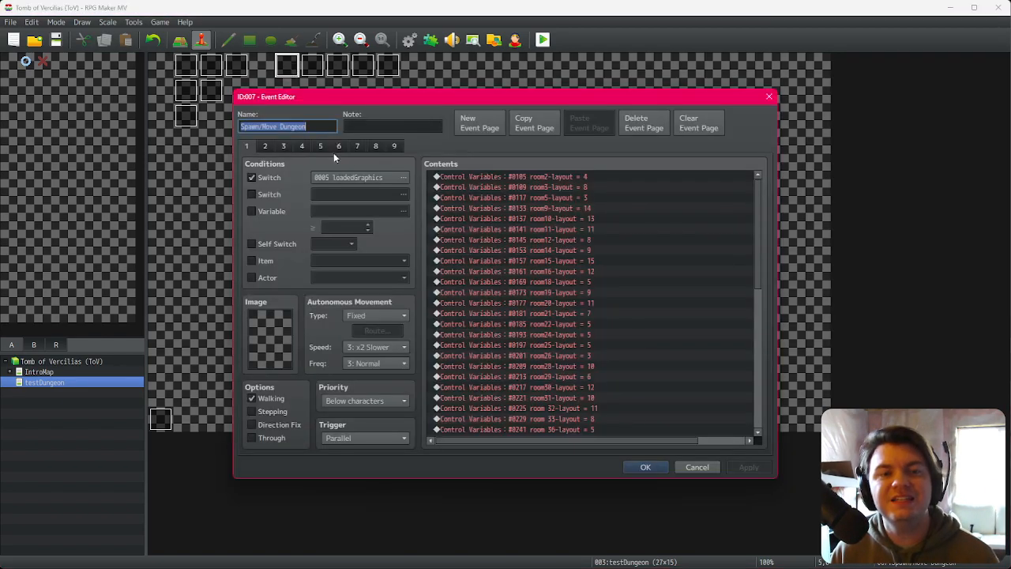
{"action": "left_click", "coordinate": [402, 146]}
{"action": "left_click", "coordinate": [351, 176]}
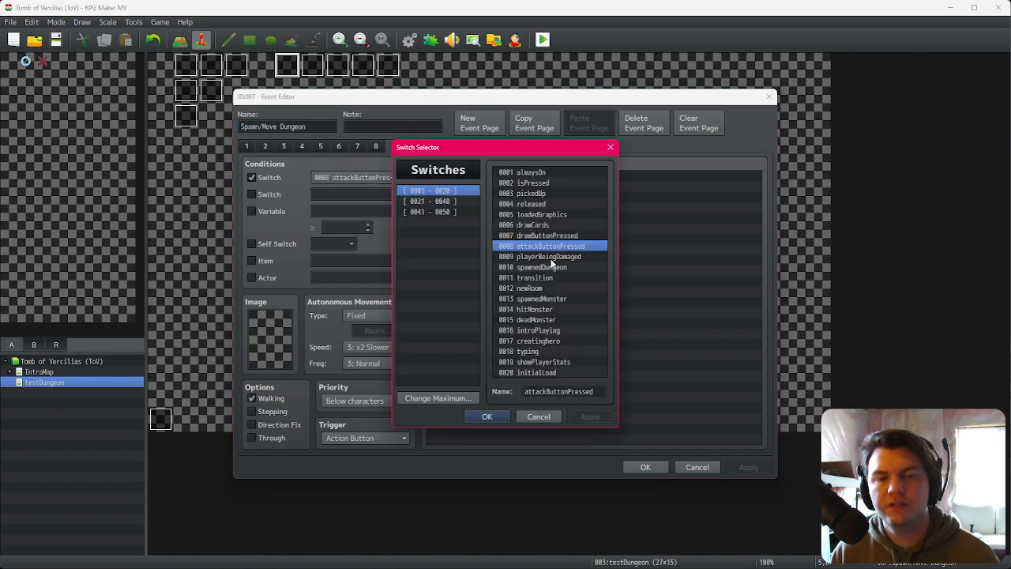
{"action": "double_click", "coordinate": [544, 310]}
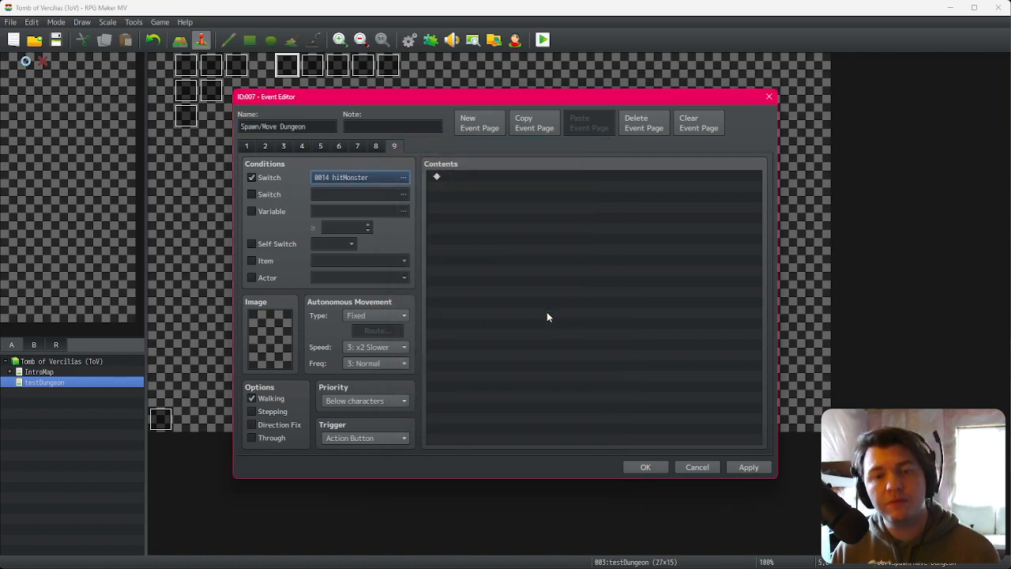
{"action": "left_click", "coordinate": [658, 468]}
Step: Start a playtest, confirm the hero, and walk through the dungeon to the Glowing Golumn's room
{"action": "left_click", "coordinate": [542, 39]}
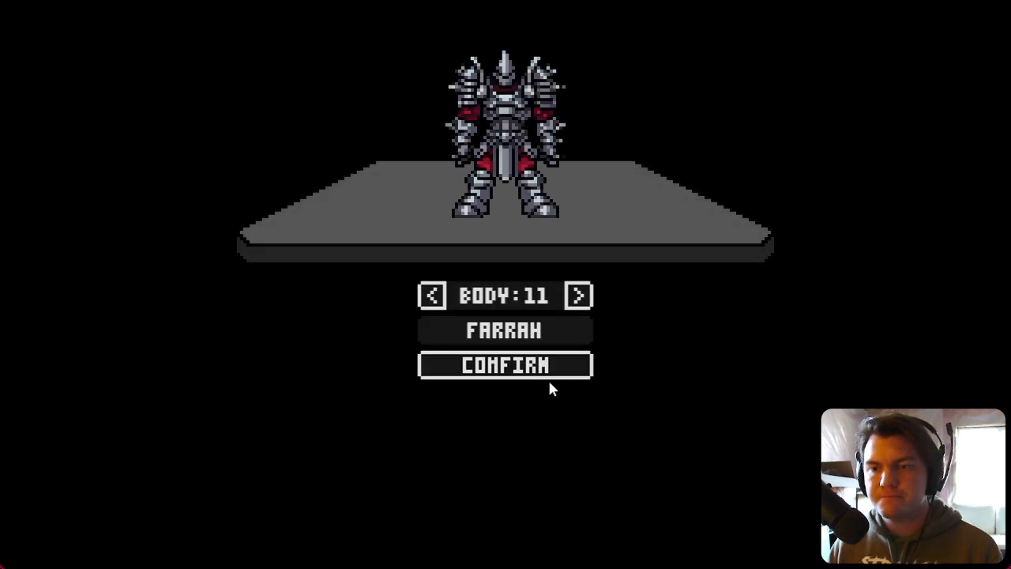
{"action": "left_click", "coordinate": [551, 373]}
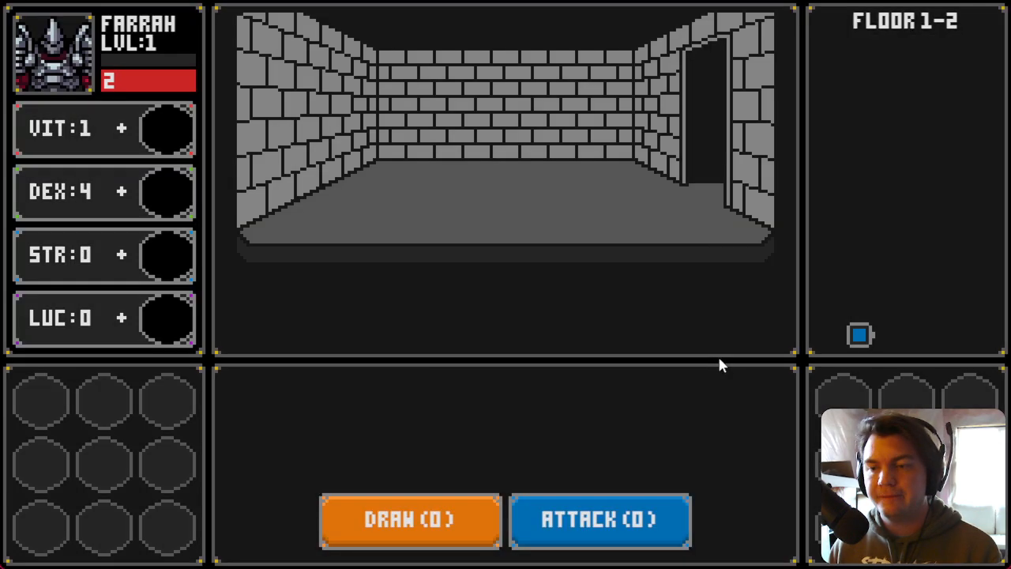
{"action": "key", "text": "d"}
{"action": "key", "text": "w"}
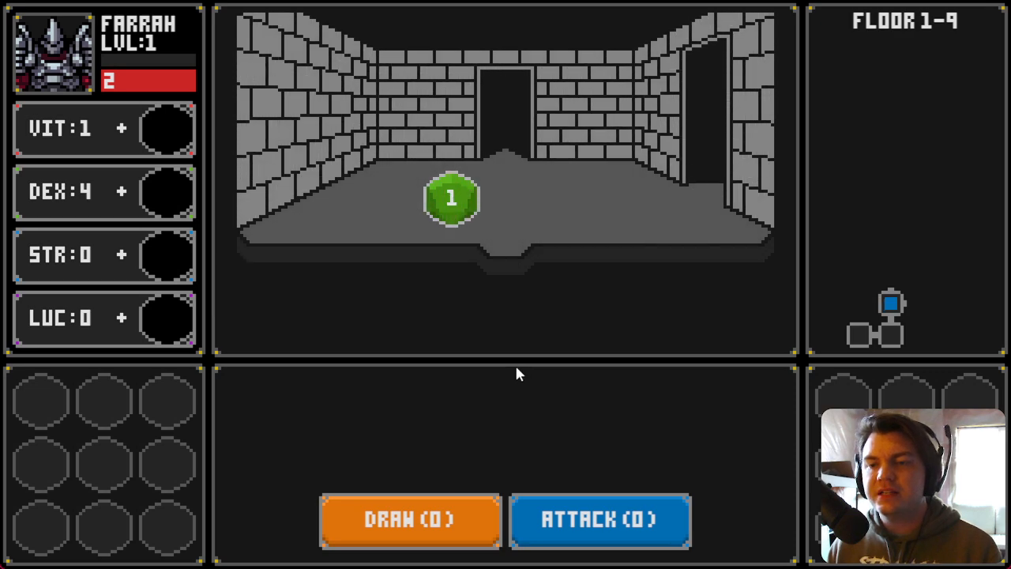
{"action": "key", "text": "d"}
{"action": "key", "text": "d"}
{"action": "key", "text": "s"}
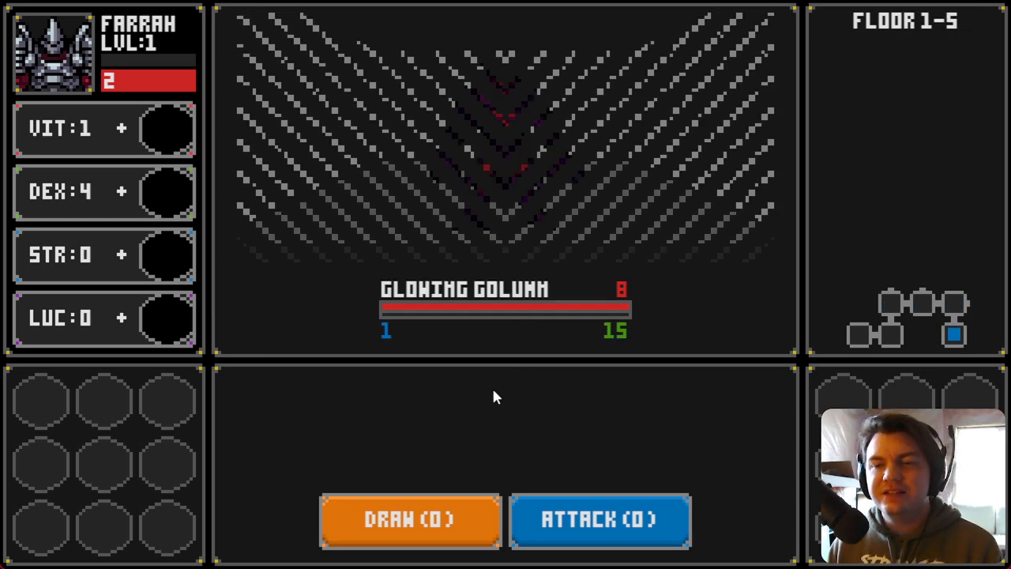
Step: Draw cards and attack the Glowing Golumn twice to test the attack behaviour
{"action": "left_click", "coordinate": [440, 507]}
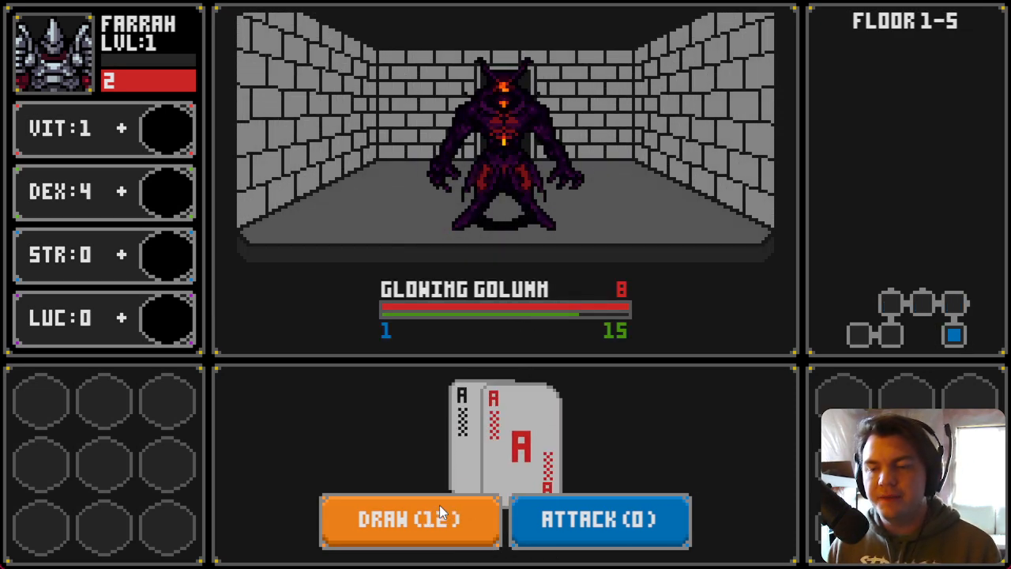
{"action": "left_click", "coordinate": [440, 523]}
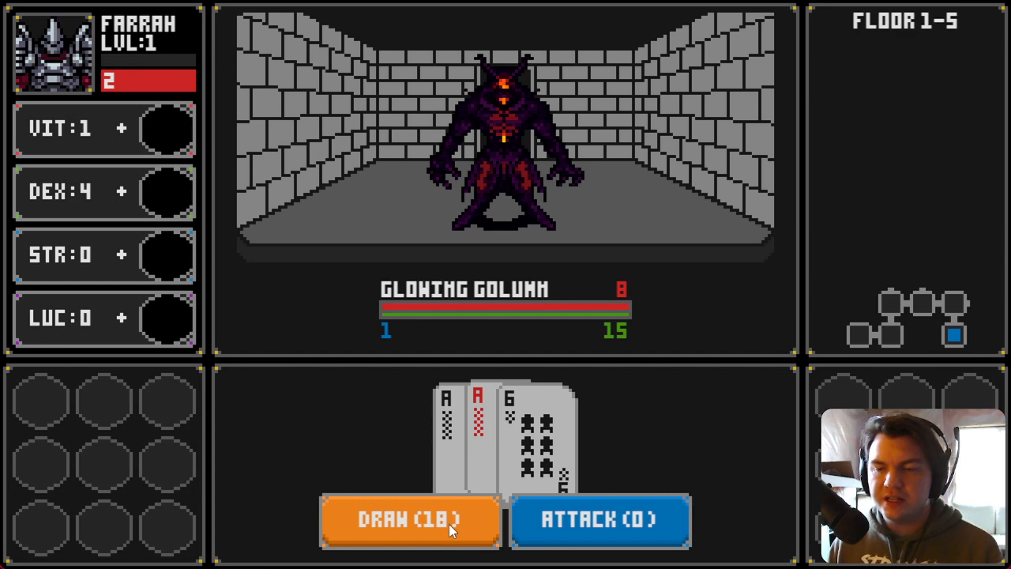
{"action": "left_click", "coordinate": [617, 528]}
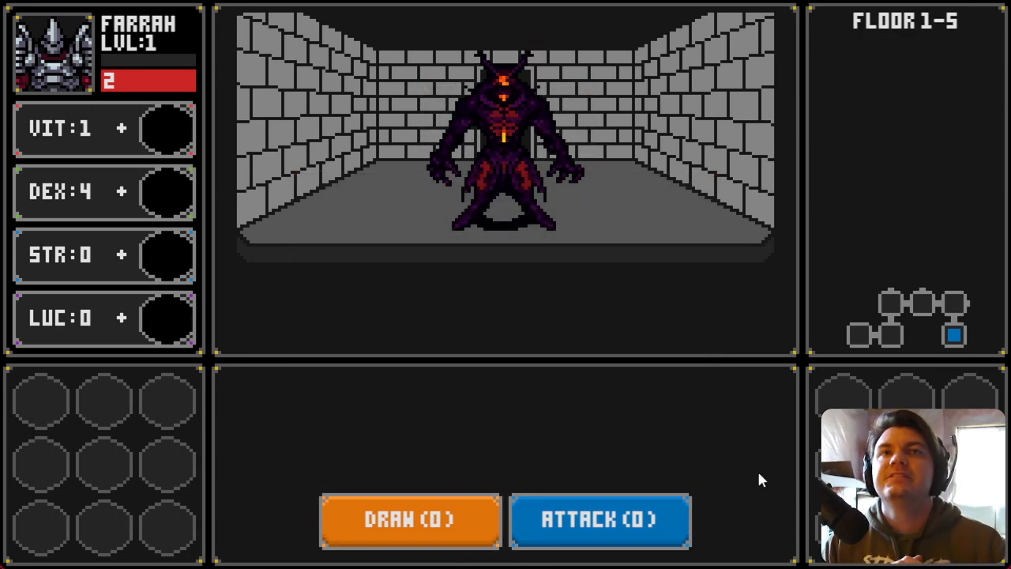
{"action": "left_click", "coordinate": [435, 523]}
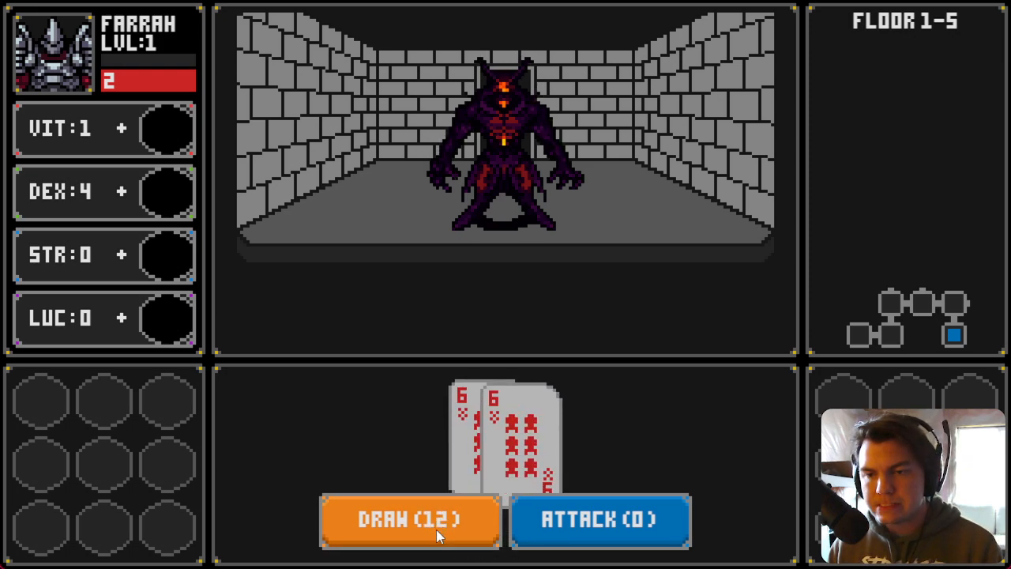
{"action": "left_click", "coordinate": [436, 529]}
{"action": "left_click", "coordinate": [574, 529]}
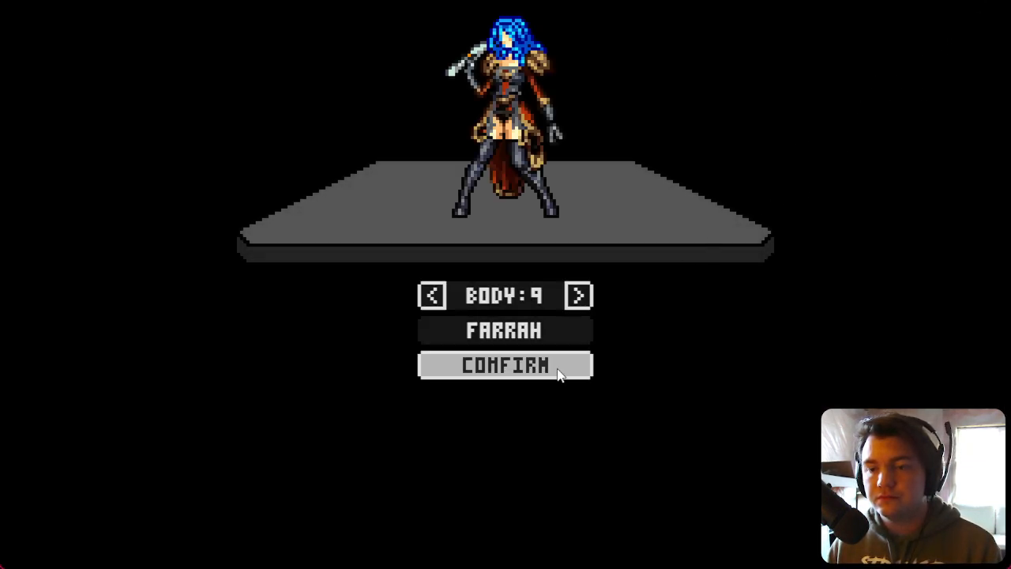
{"action": "left_click", "coordinate": [558, 366]}
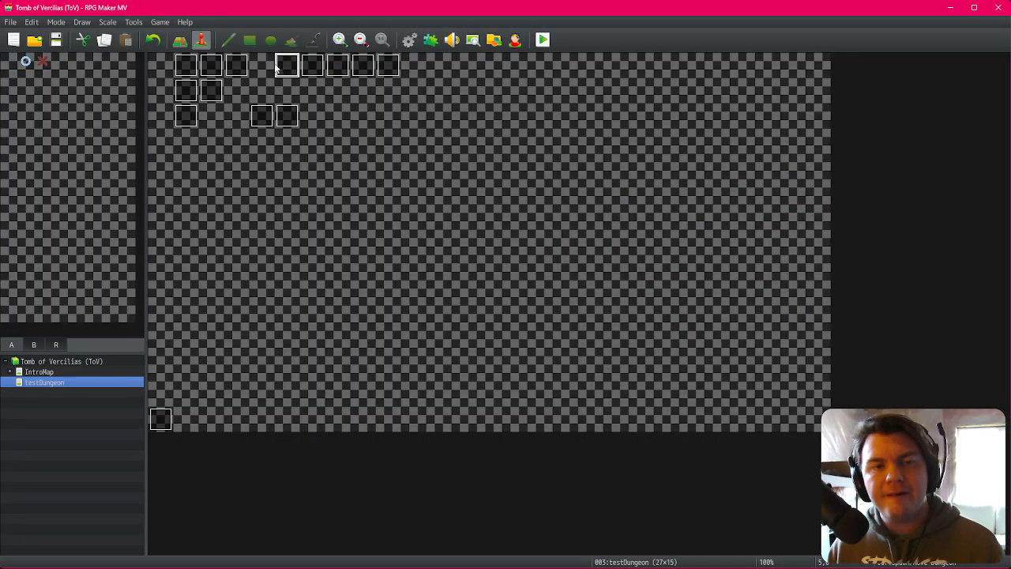
Step: Inspect where EV001's attack logic turns on the hitMonster switch
{"action": "double_click", "coordinate": [188, 66]}
{"action": "left_click", "coordinate": [265, 146]}
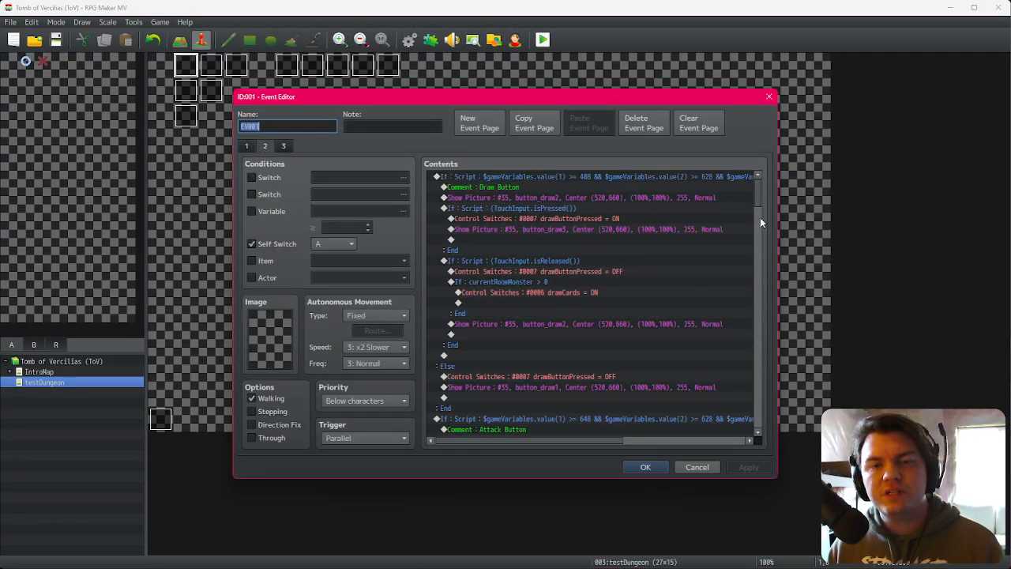
{"action": "left_click_drag", "start_coordinate": [756, 192], "coordinate": [757, 218]}
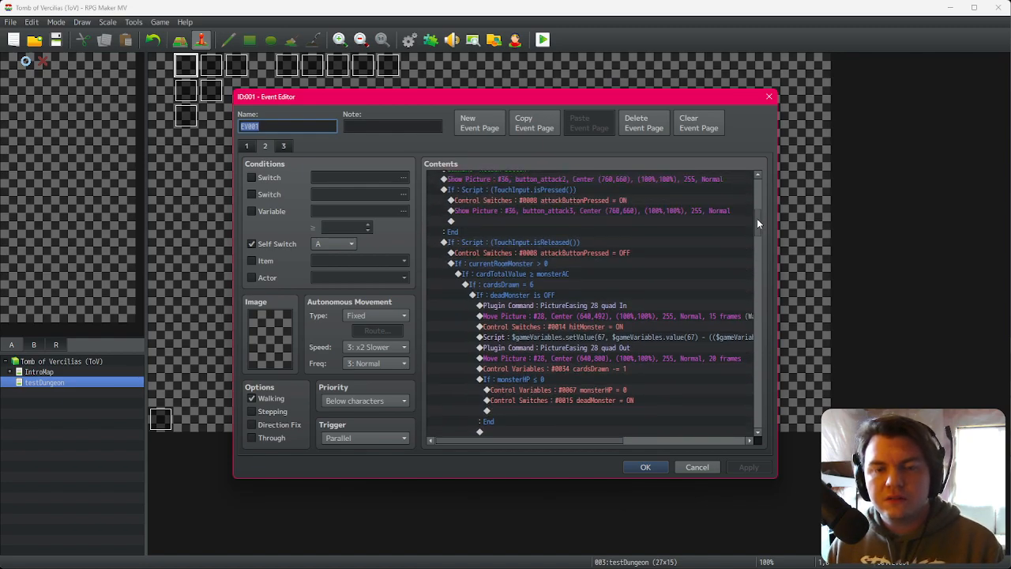
{"action": "left_click_drag", "start_coordinate": [592, 240], "coordinate": [584, 322]}
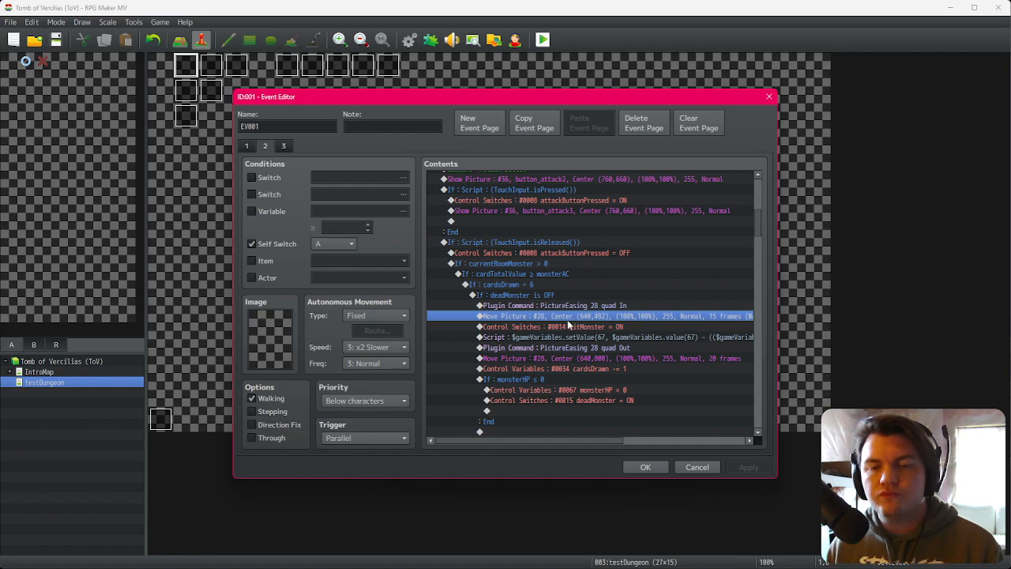
{"action": "left_click", "coordinate": [569, 326]}
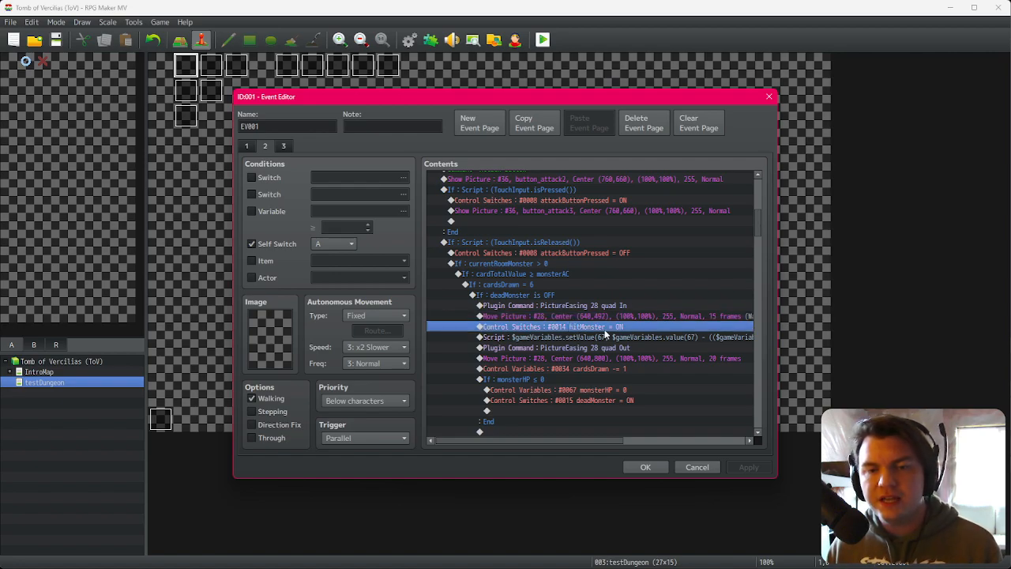
{"action": "left_click", "coordinate": [655, 463]}
Step: Browse the other map events, including DiceMove, cardDraws, FogOfWar and spawn Monsters/Items (RNG)
{"action": "double_click", "coordinate": [236, 65]}
{"action": "key", "text": "Escape"}
{"action": "double_click", "coordinate": [212, 71]}
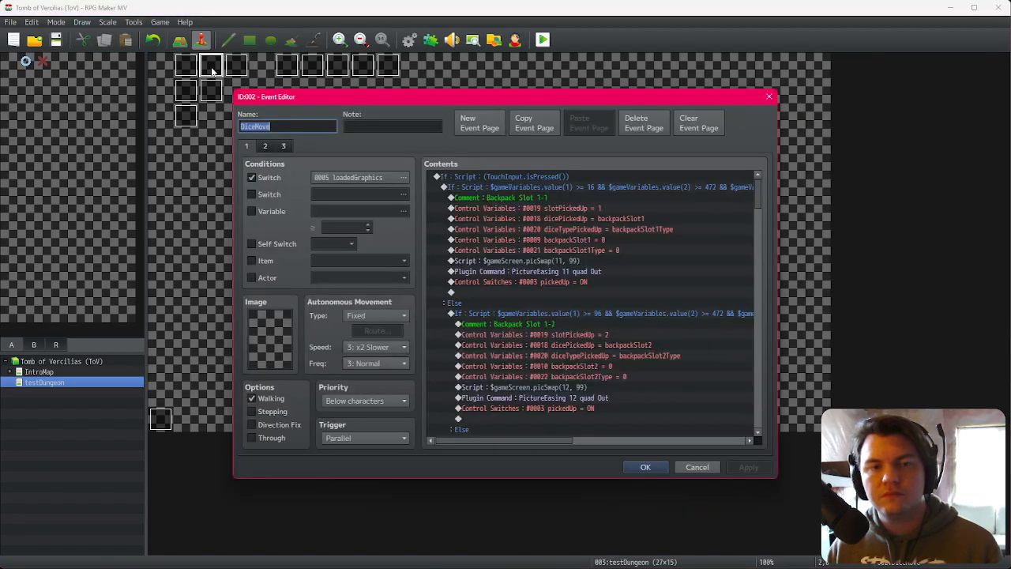
{"action": "key", "text": "Escape"}
{"action": "double_click", "coordinate": [210, 93]}
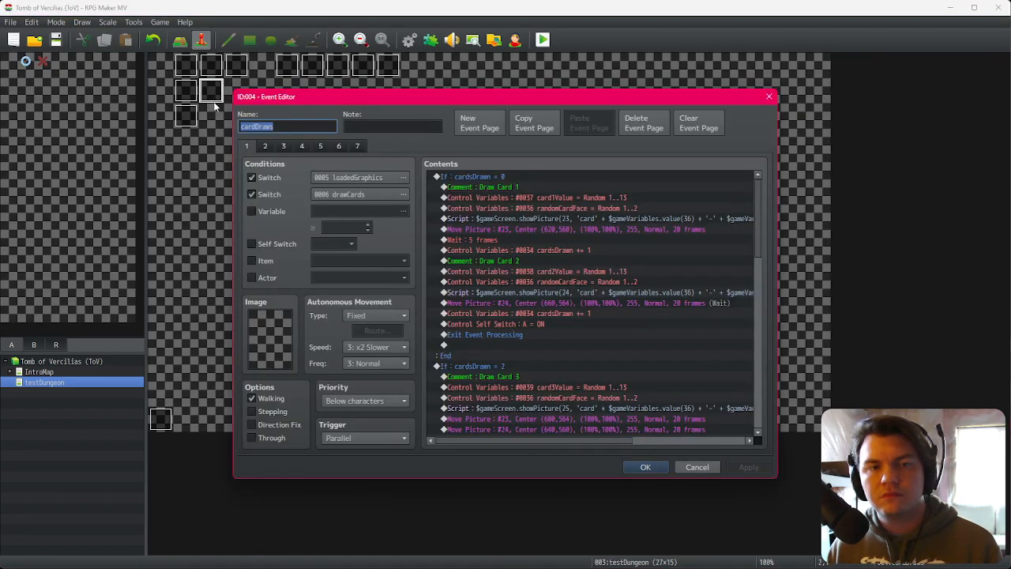
{"action": "key", "text": "Escape"}
{"action": "double_click", "coordinate": [313, 68]}
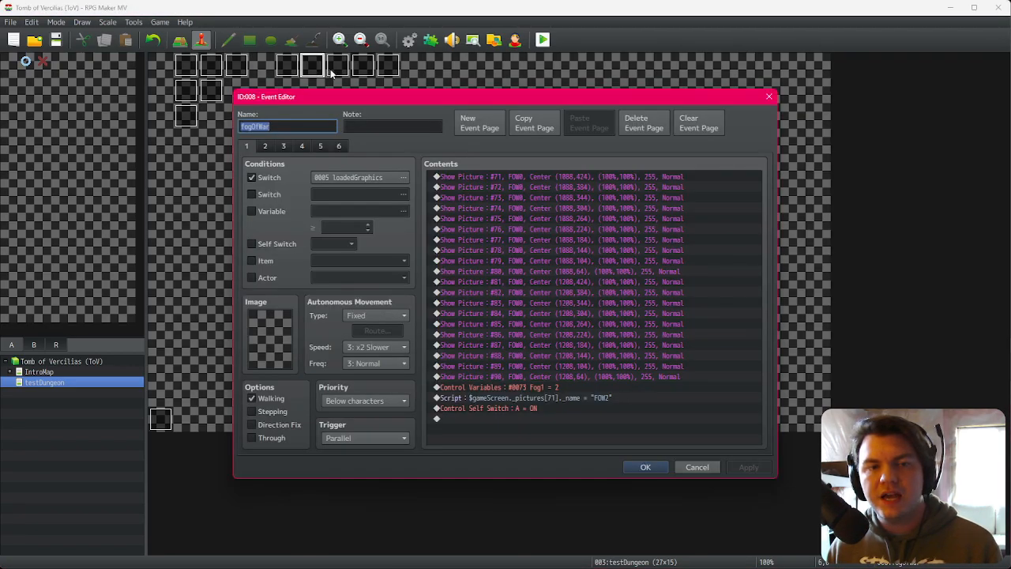
{"action": "key", "text": "Escape"}
{"action": "double_click", "coordinate": [331, 71]}
{"action": "key", "text": "Escape"}
{"action": "double_click", "coordinate": [358, 71]}
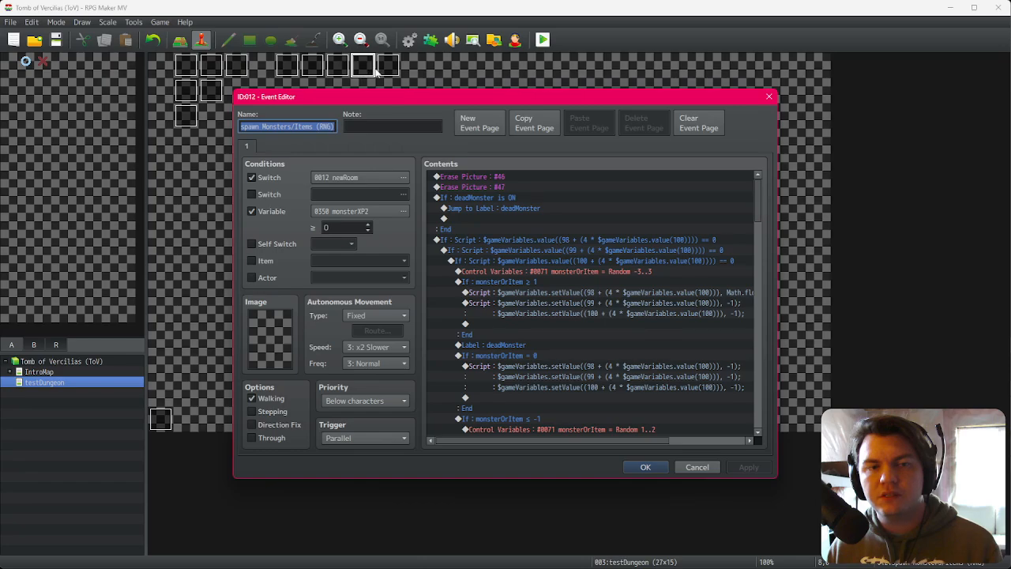
{"action": "key", "text": "Escape"}
Step: Remove the variable condition from the spawn Monsters/Items (RNG) event's page and confirm the event
{"action": "double_click", "coordinate": [369, 71]}
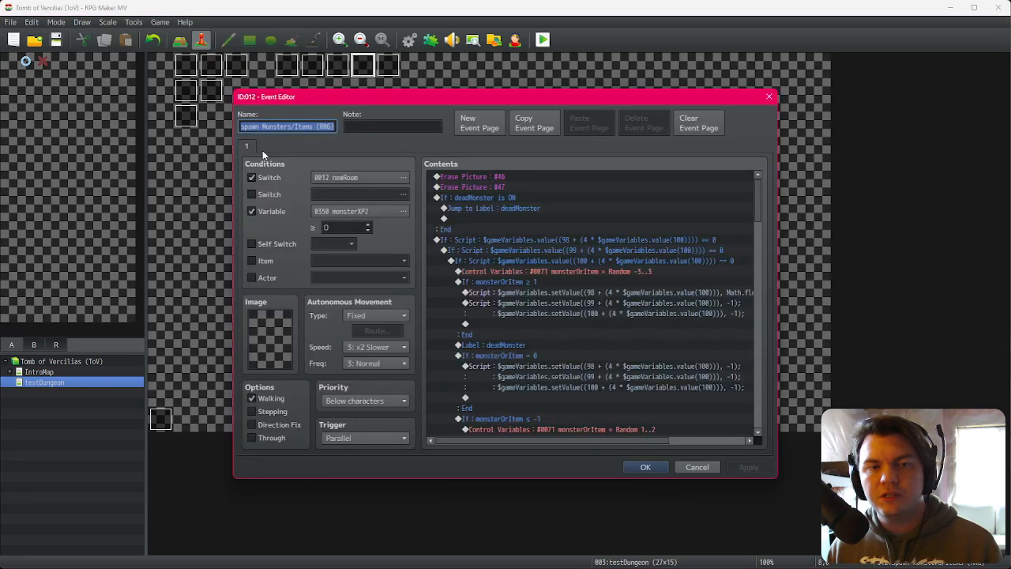
{"action": "left_click", "coordinate": [252, 211]}
{"action": "key", "text": "Escape"}
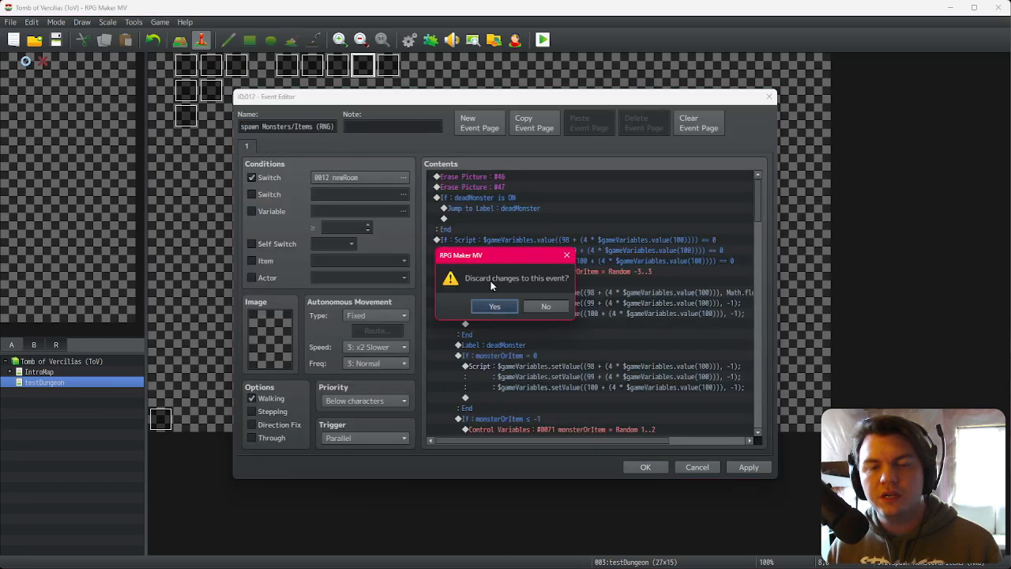
{"action": "left_click", "coordinate": [495, 306]}
{"action": "double_click", "coordinate": [368, 71]}
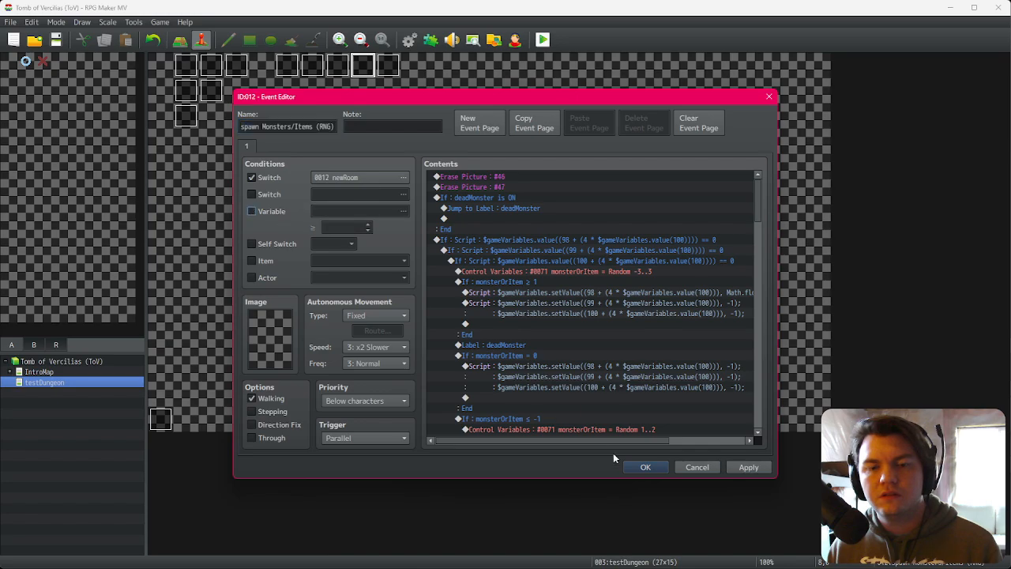
{"action": "left_click", "coordinate": [646, 467]}
Step: Browse the monsterAnim event's pages and review the attack animation commands on its hitMonster page
{"action": "double_click", "coordinate": [388, 66]}
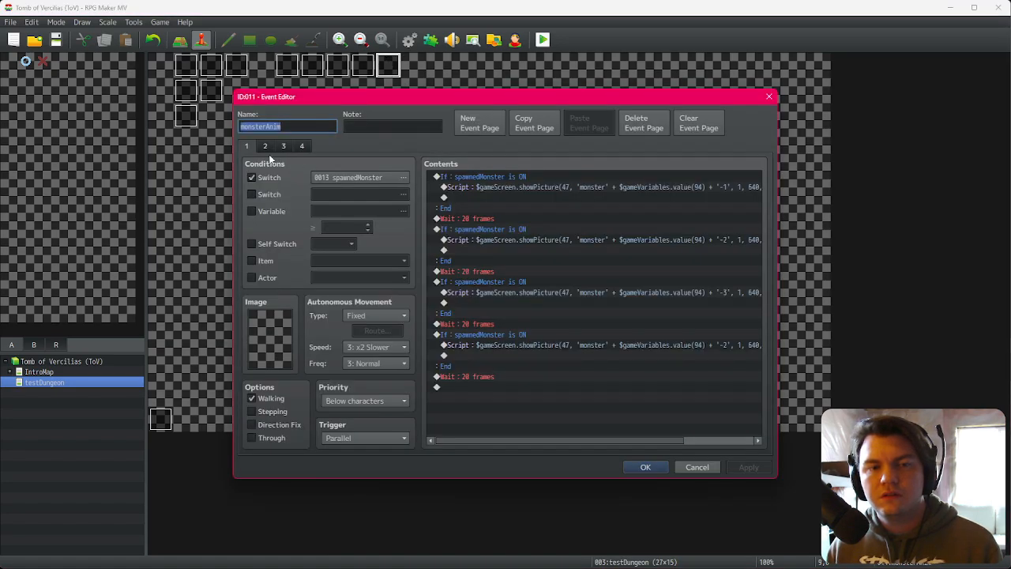
{"action": "left_click", "coordinate": [265, 147]}
{"action": "scroll", "coordinate": [631, 312], "scroll_direction": "down", "scroll_amount": 1}
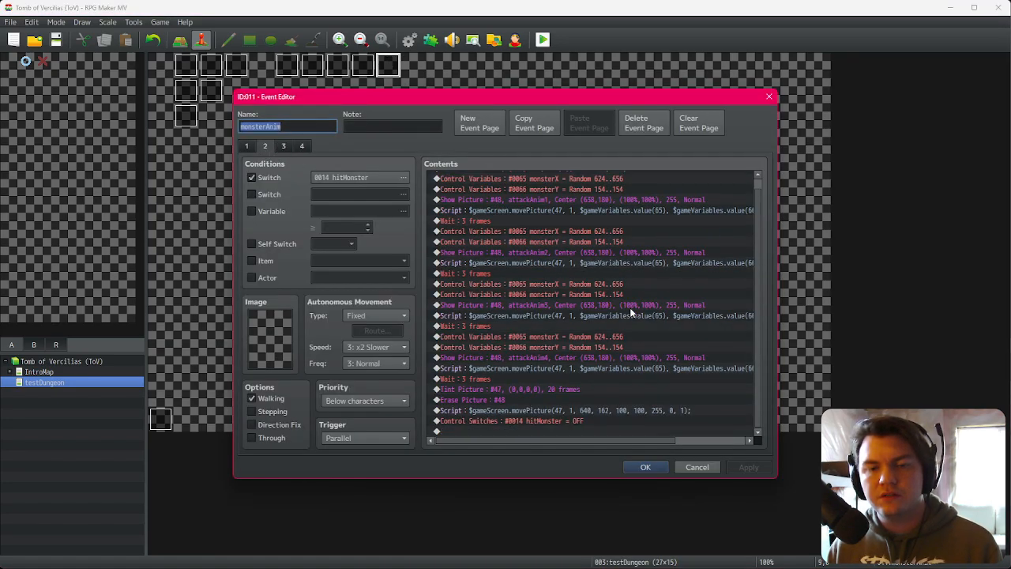
{"action": "left_click", "coordinate": [285, 146]}
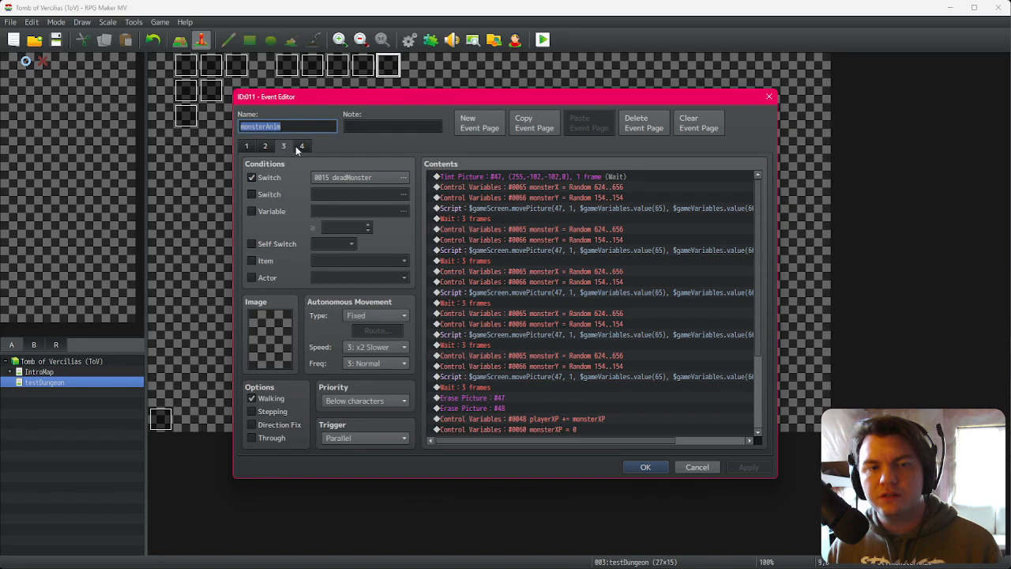
{"action": "left_click", "coordinate": [301, 147]}
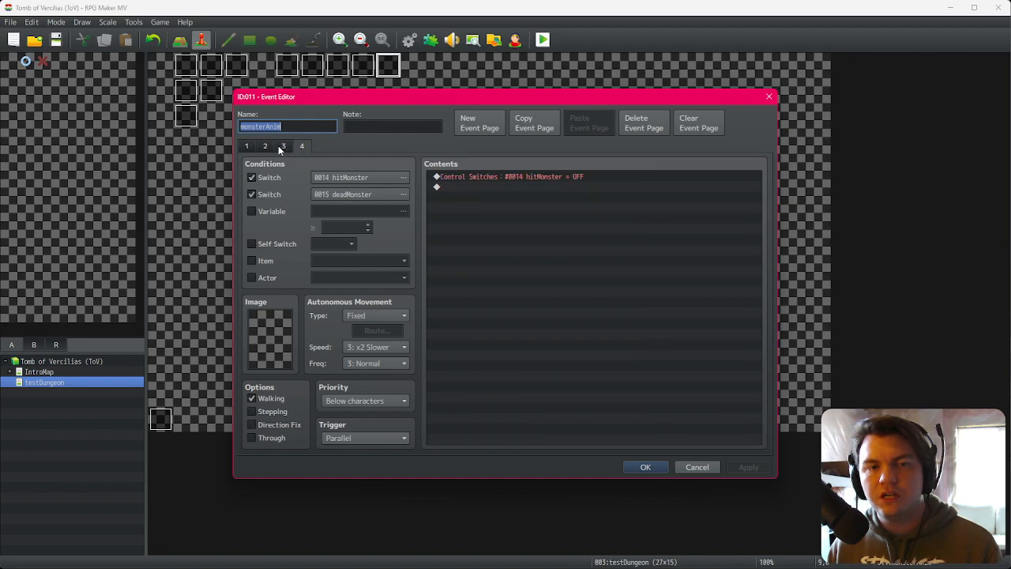
{"action": "left_click", "coordinate": [283, 146]}
{"action": "left_click", "coordinate": [302, 147]}
{"action": "left_click", "coordinate": [265, 147]}
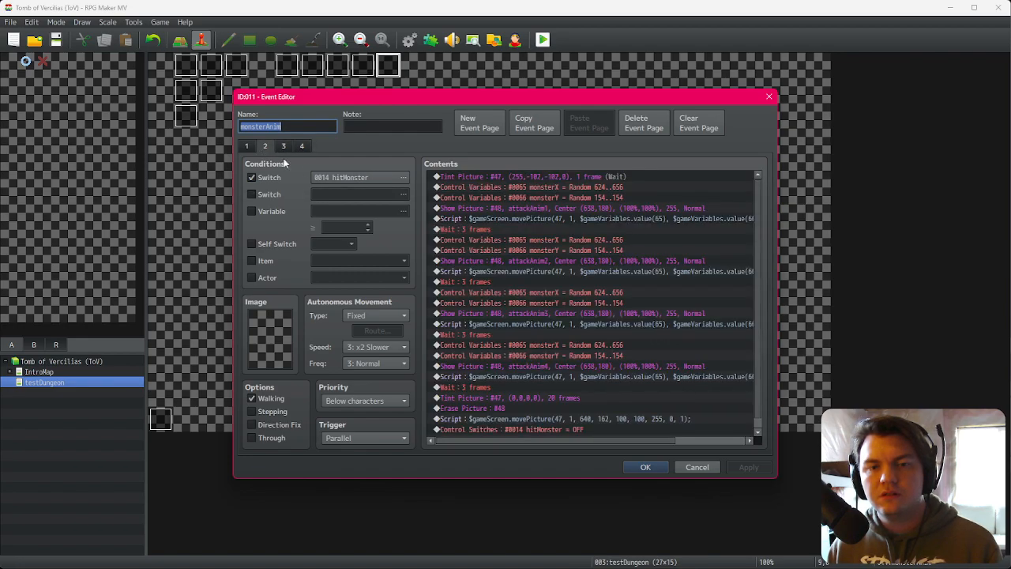
{"action": "scroll", "coordinate": [573, 326], "scroll_direction": "down", "scroll_amount": 1}
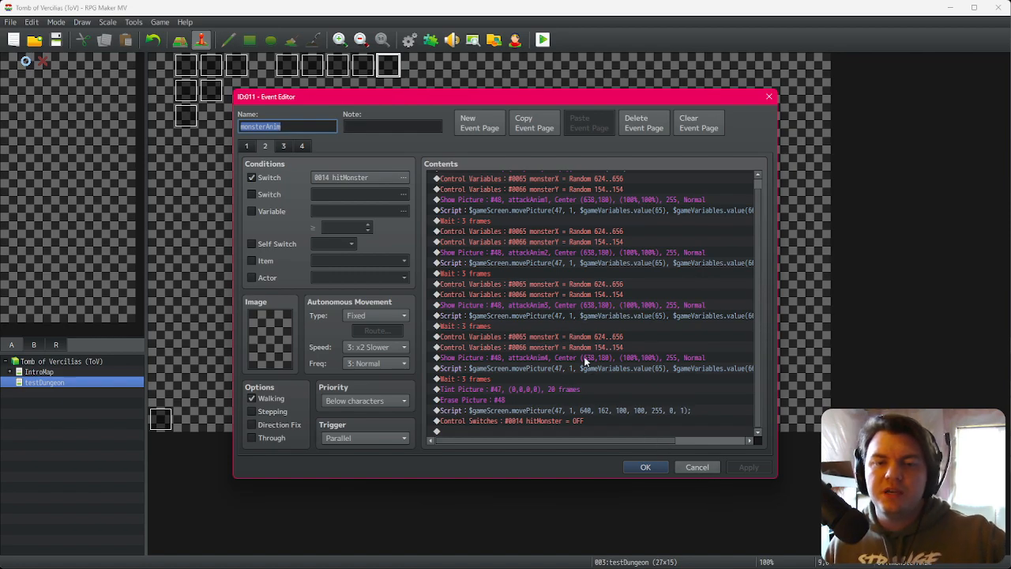
{"action": "scroll", "coordinate": [589, 356], "scroll_direction": "up", "scroll_amount": 1}
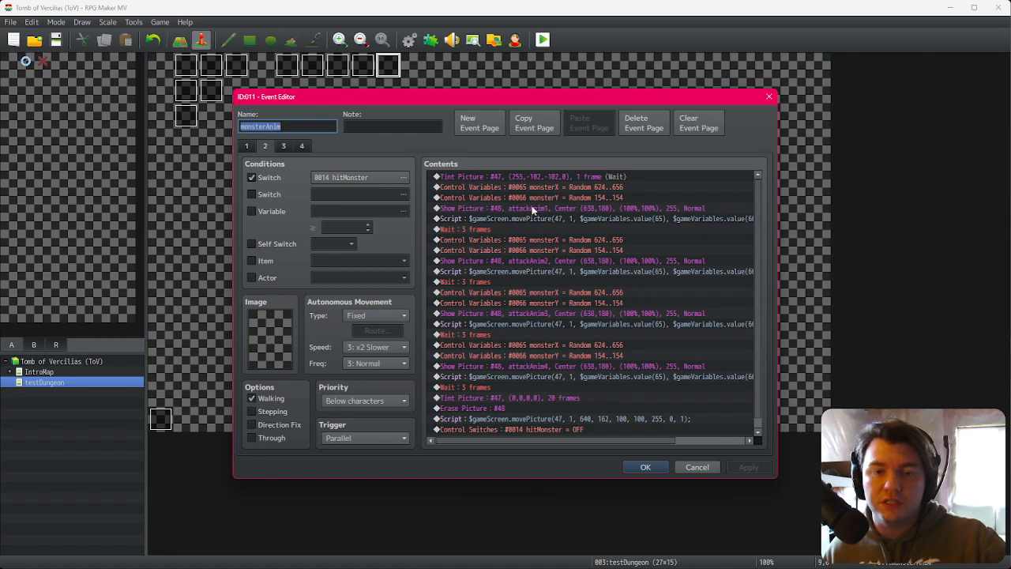
{"action": "left_click", "coordinate": [494, 229]}
{"action": "left_click", "coordinate": [493, 281]}
{"action": "left_click", "coordinate": [493, 335]}
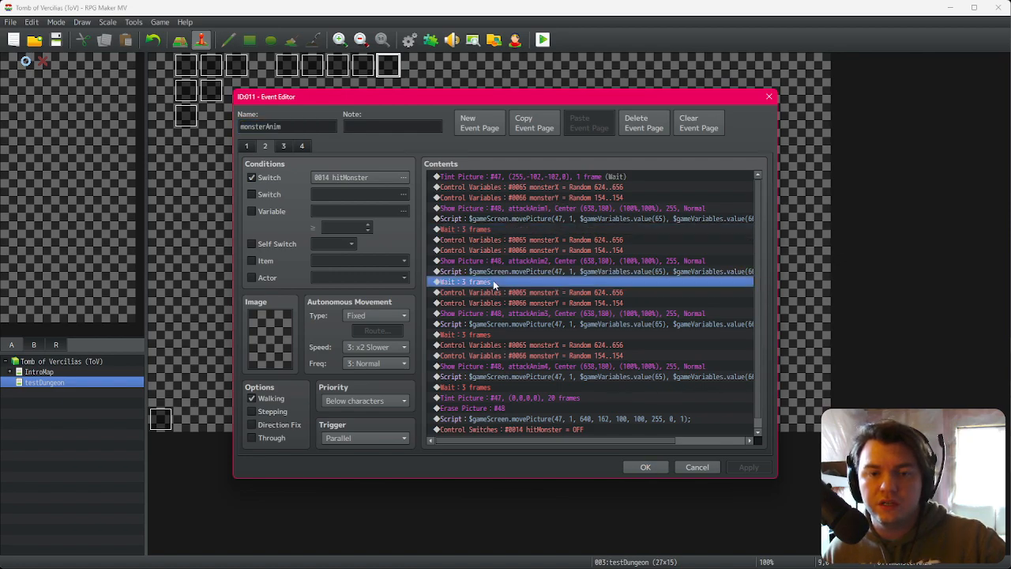
{"action": "scroll", "coordinate": [496, 356], "scroll_direction": "down", "scroll_amount": 1}
{"action": "left_click", "coordinate": [494, 379]}
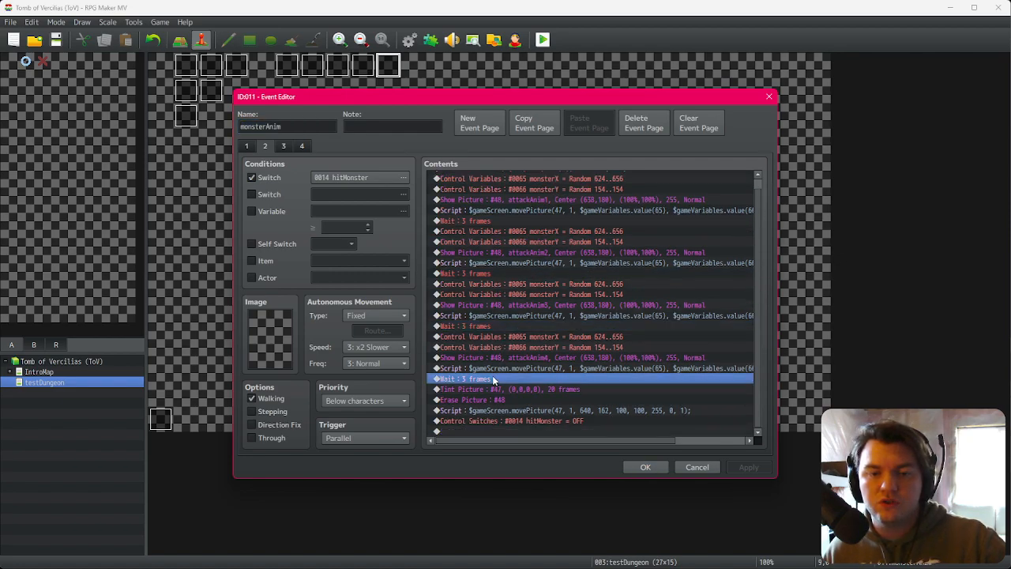
{"action": "left_click", "coordinate": [503, 419]}
{"action": "left_click", "coordinate": [645, 467]}
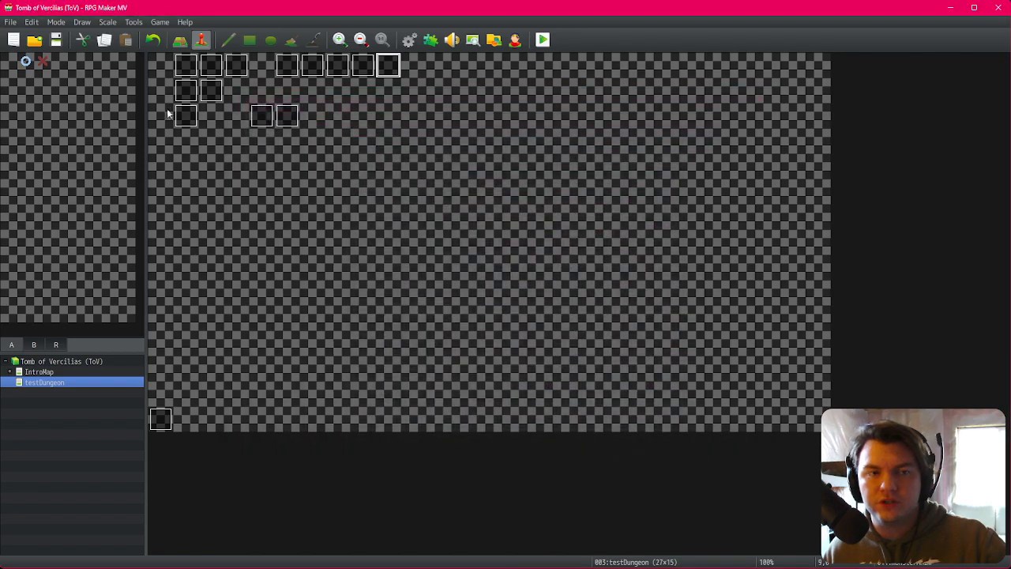
Step: Review the draw and attack button logic on EV001's second page
{"action": "double_click", "coordinate": [185, 65]}
{"action": "left_click", "coordinate": [265, 145]}
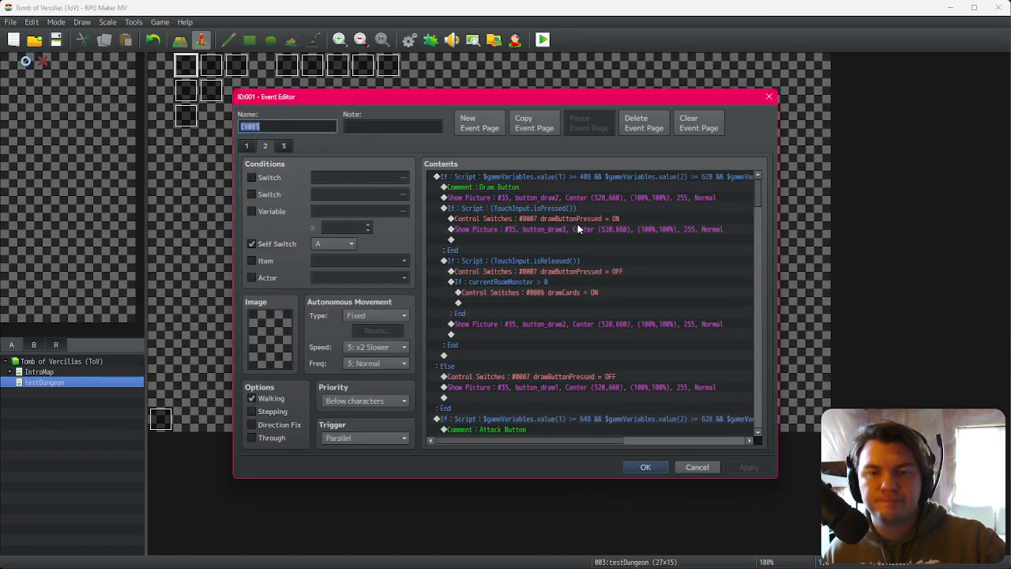
{"action": "scroll", "coordinate": [606, 346], "scroll_direction": "down", "scroll_amount": 6}
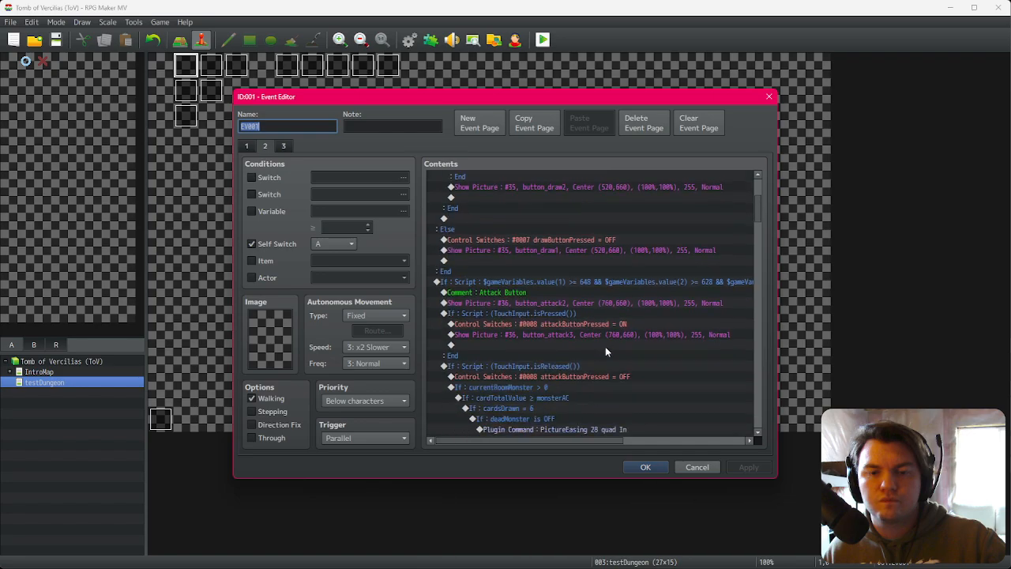
{"action": "scroll", "coordinate": [605, 346], "scroll_direction": "down", "scroll_amount": 5}
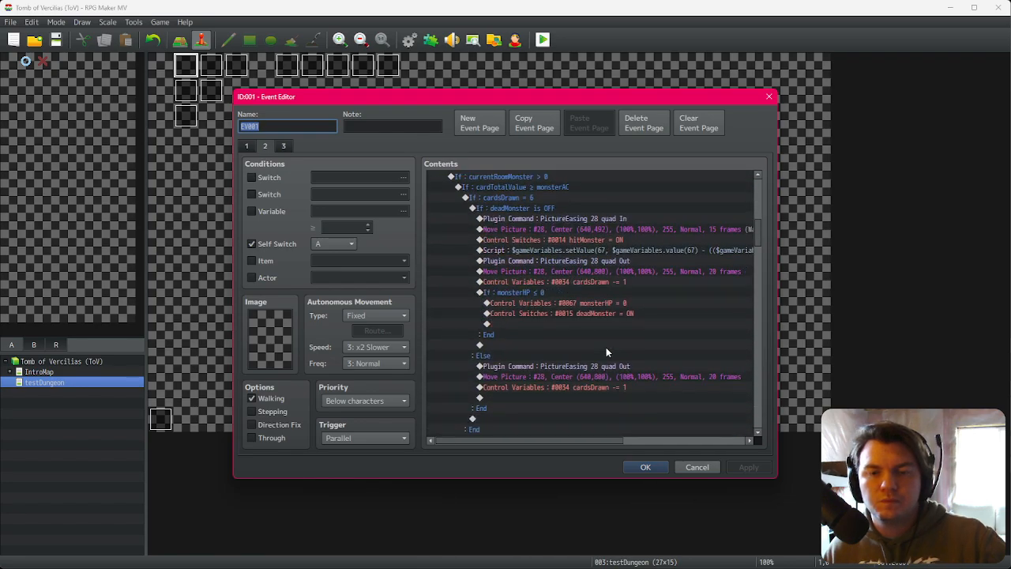
{"action": "scroll", "coordinate": [600, 350], "scroll_direction": "down", "scroll_amount": 2}
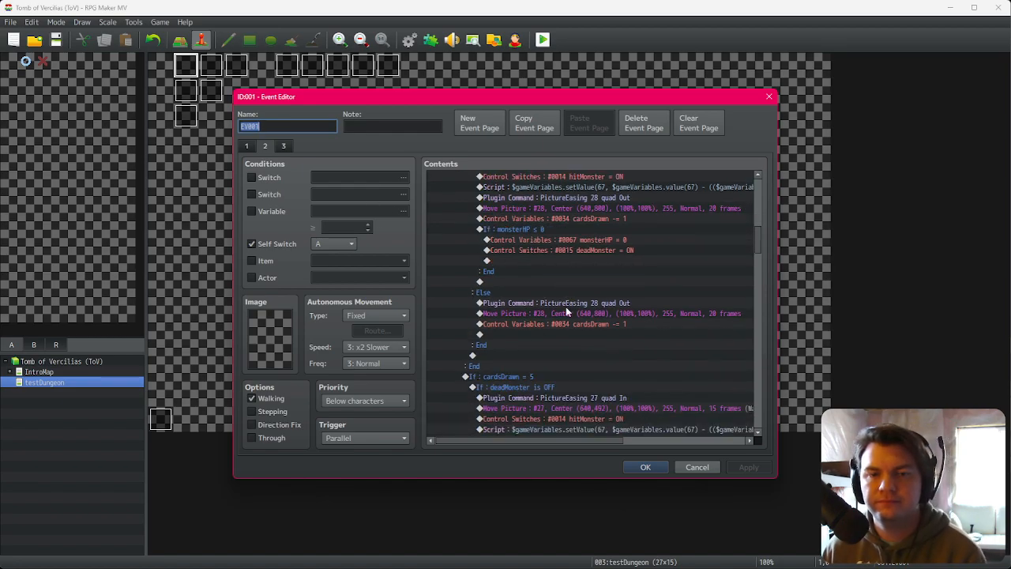
{"action": "scroll", "coordinate": [566, 305], "scroll_direction": "up", "scroll_amount": 6}
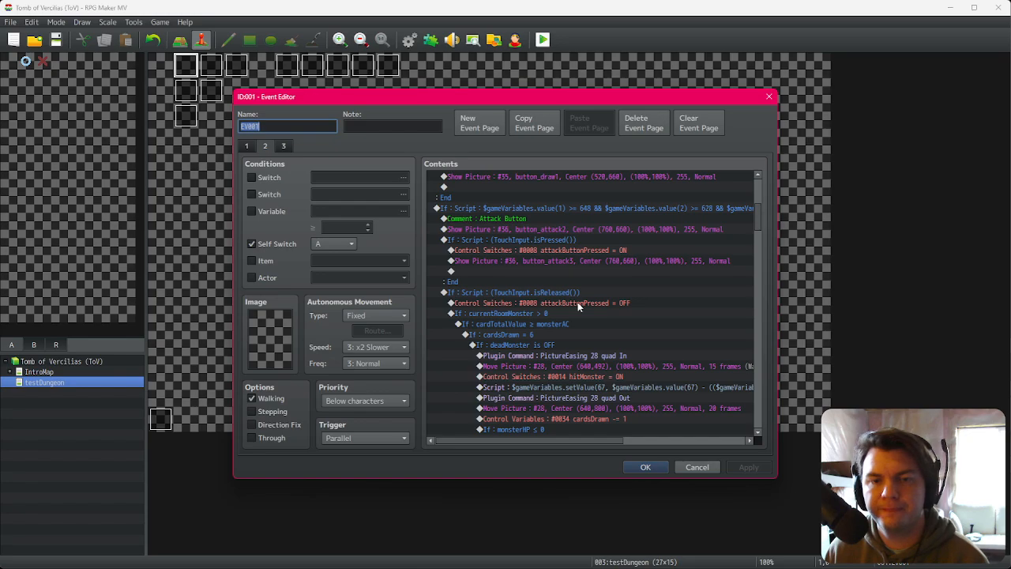
{"action": "scroll", "coordinate": [577, 302], "scroll_direction": "up", "scroll_amount": 7}
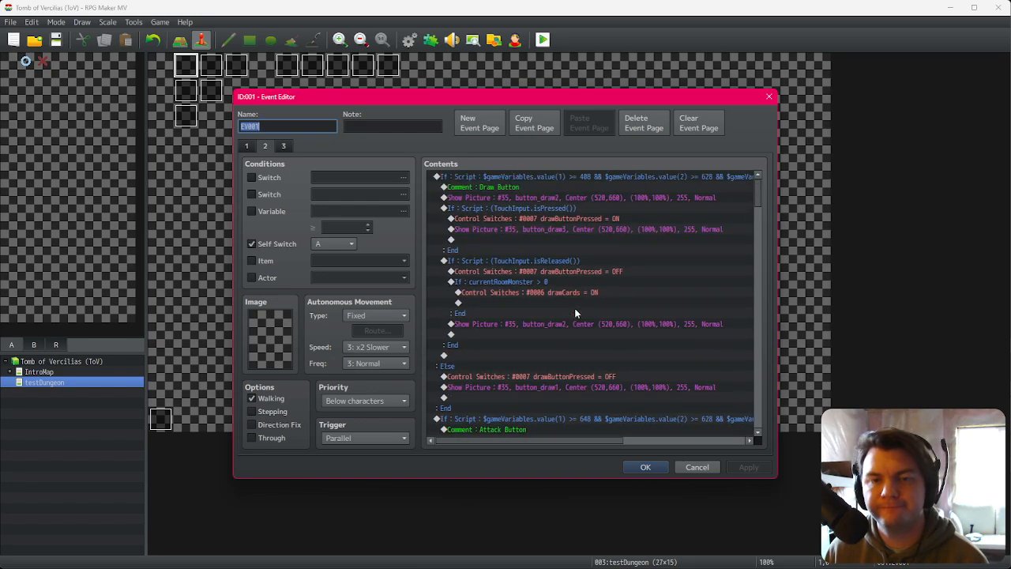
{"action": "left_click", "coordinate": [583, 175]}
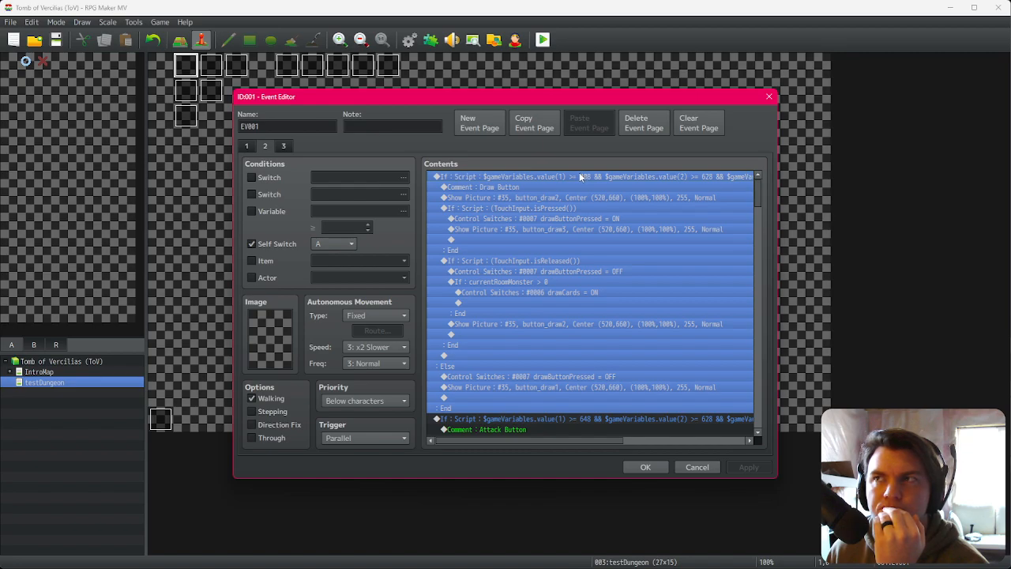
{"action": "left_click", "coordinate": [638, 468]}
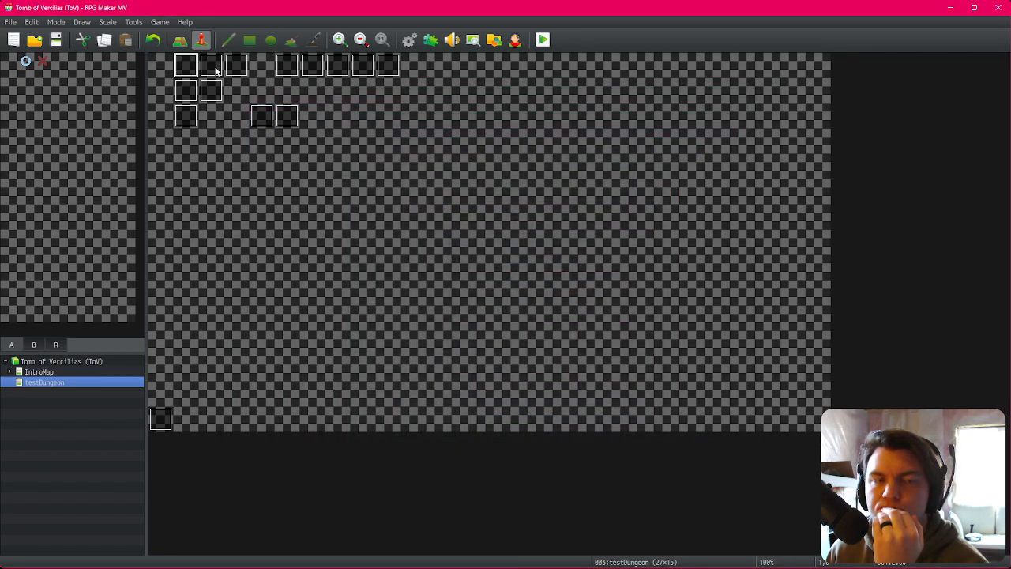
Step: Inspect the closing commands of the monsterAnim event's hitMonster page
{"action": "double_click", "coordinate": [386, 66]}
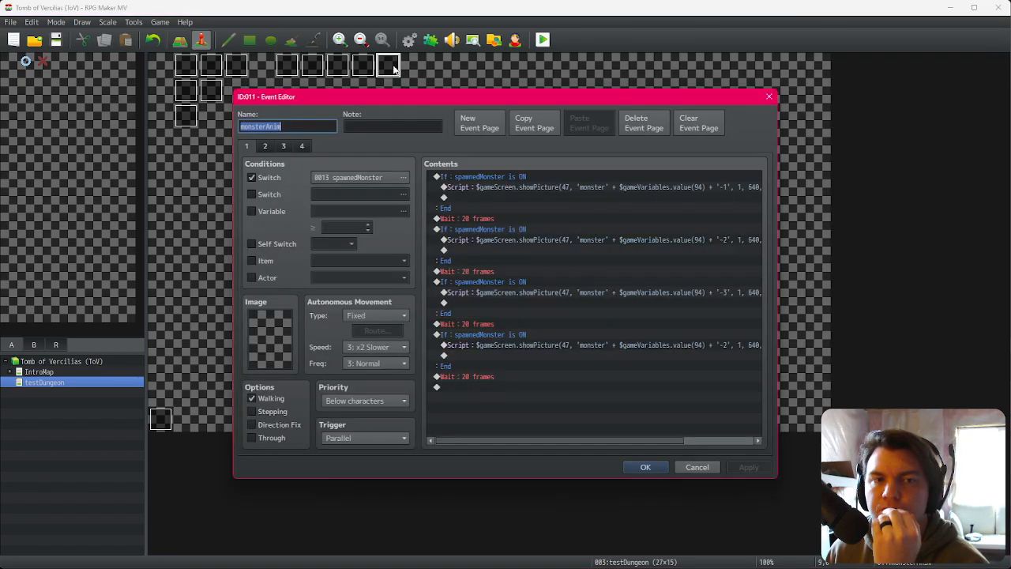
{"action": "left_click", "coordinate": [268, 148]}
{"action": "scroll", "coordinate": [573, 320], "scroll_direction": "down", "scroll_amount": 1}
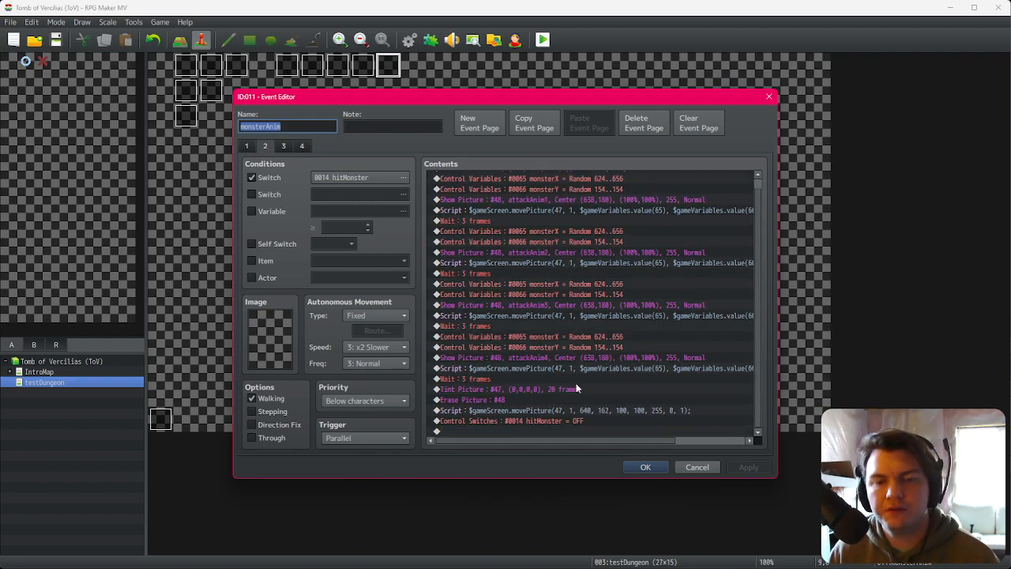
{"action": "left_click", "coordinate": [576, 382]}
{"action": "left_click", "coordinate": [571, 389]}
{"action": "left_click", "coordinate": [567, 400]}
{"action": "left_click", "coordinate": [570, 370]}
{"action": "left_click", "coordinate": [567, 391]}
{"action": "left_click", "coordinate": [561, 401]}
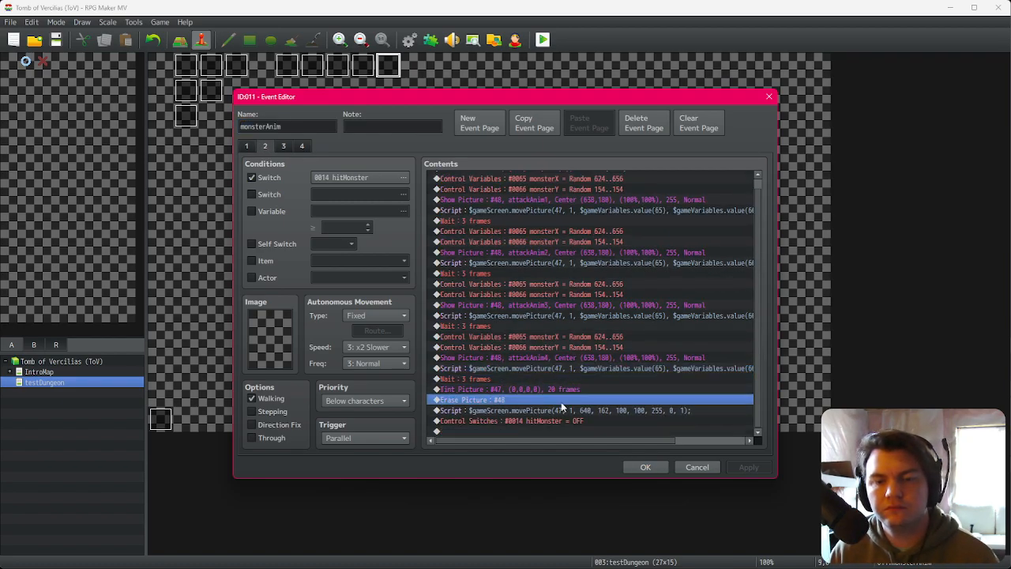
{"action": "left_click", "coordinate": [645, 467]}
Step: Start a playtest, saving the game changes, and walk into the next dungeon room
{"action": "left_click", "coordinate": [543, 41]}
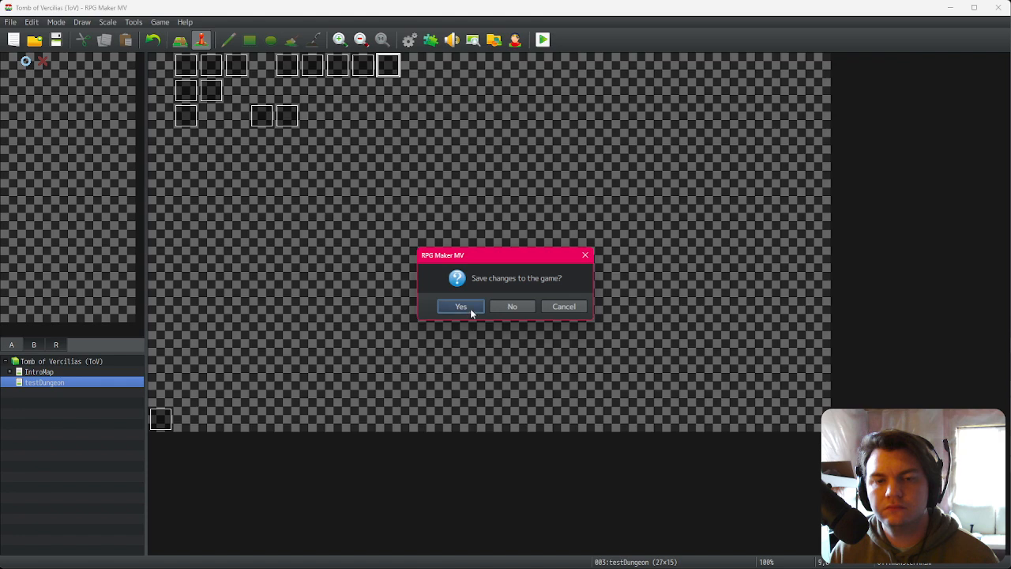
{"action": "left_click", "coordinate": [471, 308]}
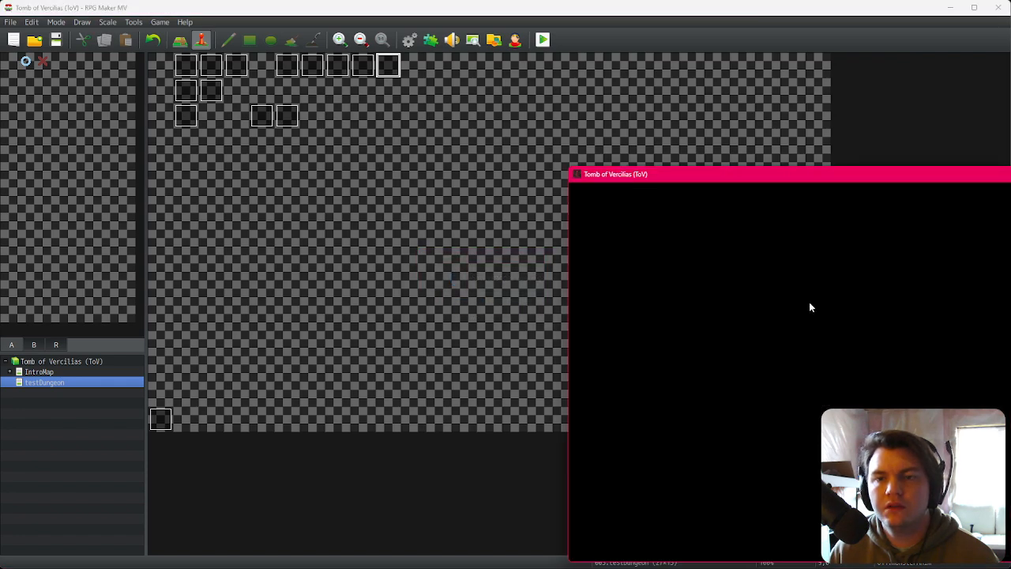
{"action": "left_click", "coordinate": [491, 371]}
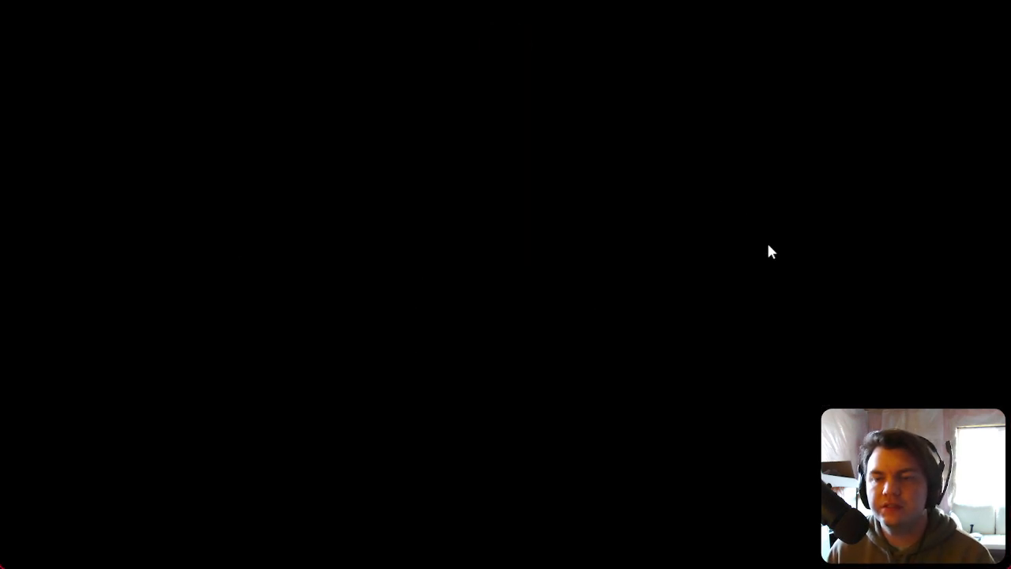
{"action": "key", "text": "Right"}
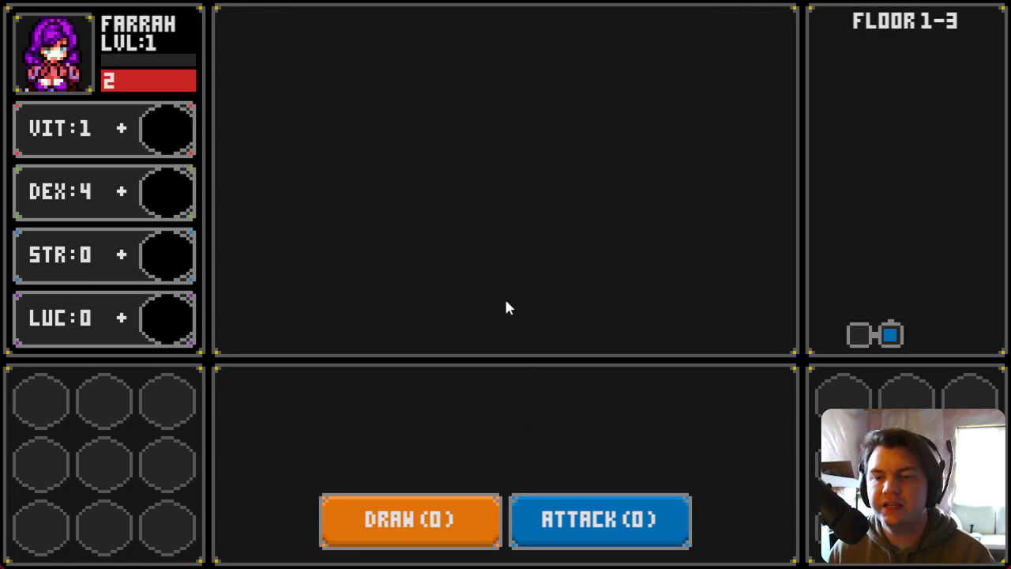
{"action": "key", "text": "Up"}
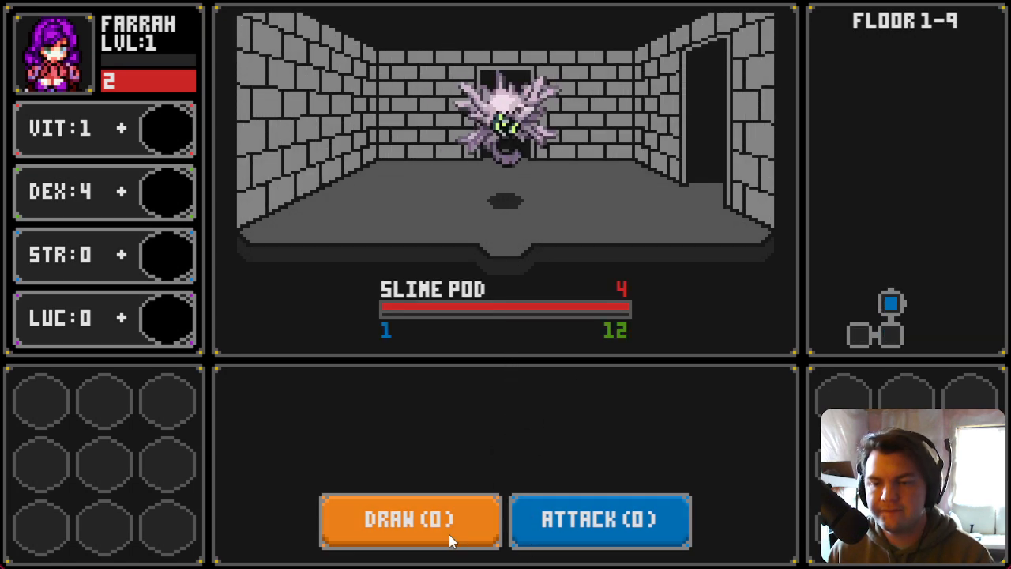
Step: Draw cards, attack the Slime Pod, and draw cards again
{"action": "left_click", "coordinate": [451, 536]}
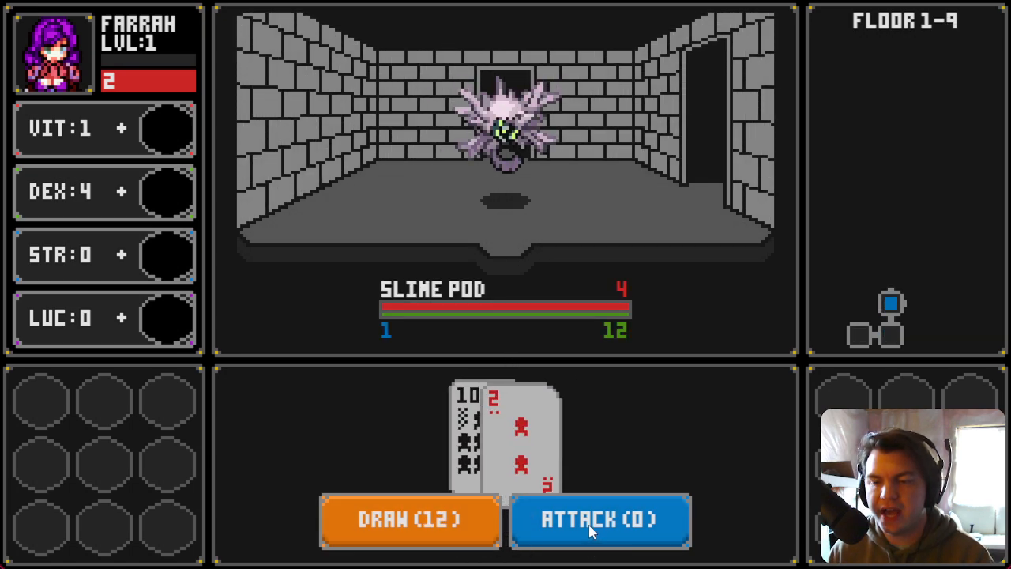
{"action": "left_click", "coordinate": [595, 528]}
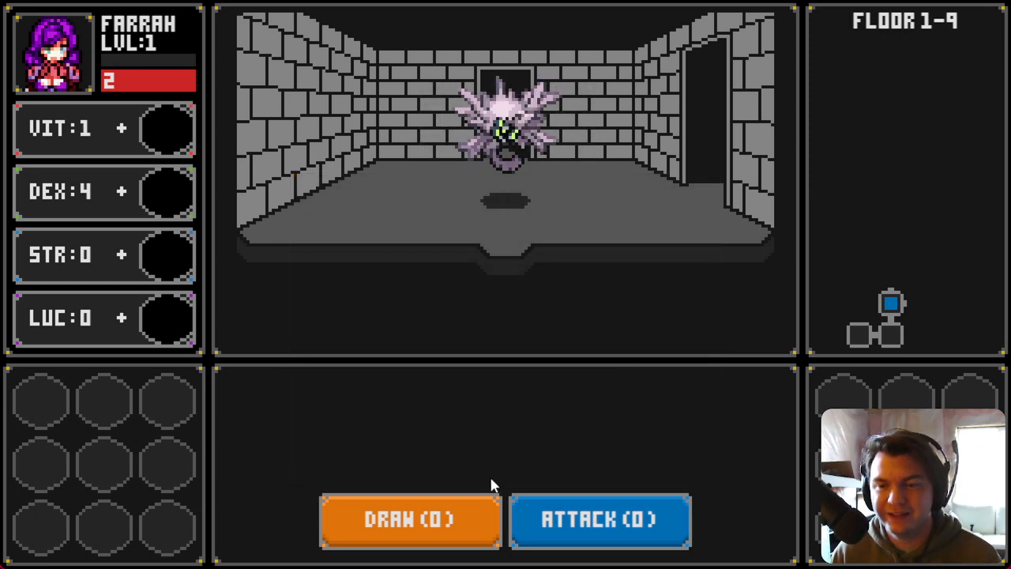
{"action": "left_click", "coordinate": [464, 529]}
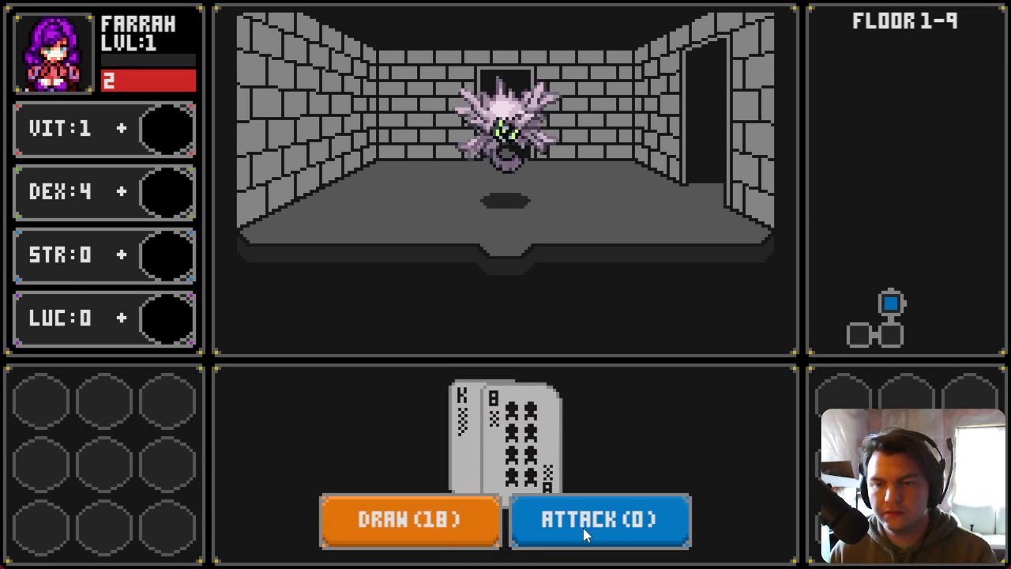
Step: Open the debug window and check switches 0011–0020, including hitMonster
{"action": "key", "text": "F9"}
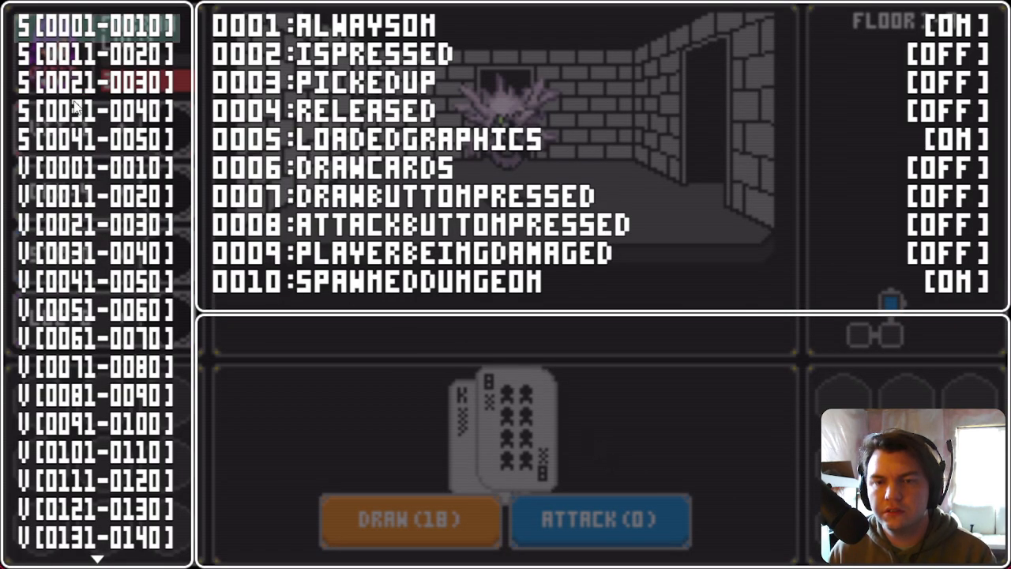
{"action": "key", "text": "Down"}
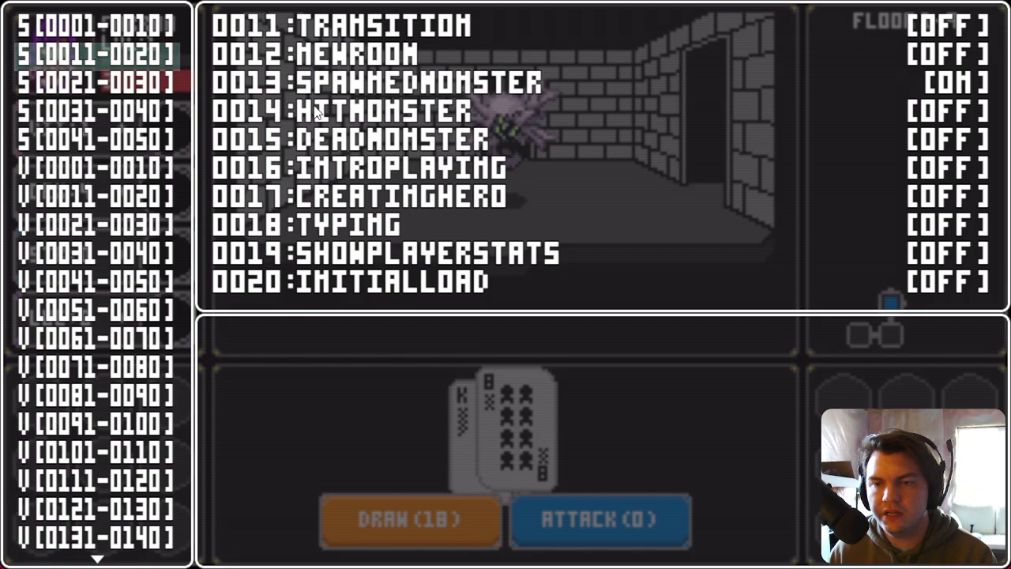
{"action": "left_click", "coordinate": [446, 111]}
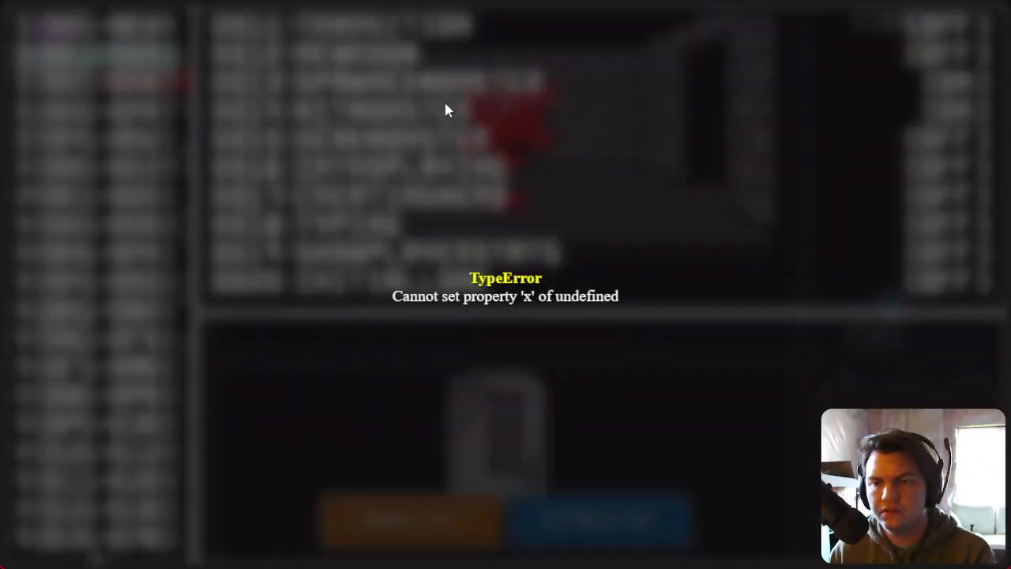
Step: Restart the playtest, walk into the next dungeon room, and draw cards against the Glowing Golumn
{"action": "key", "text": "F5"}
{"action": "left_click", "coordinate": [501, 369]}
{"action": "key", "text": "Right"}
{"action": "key", "text": "Up"}
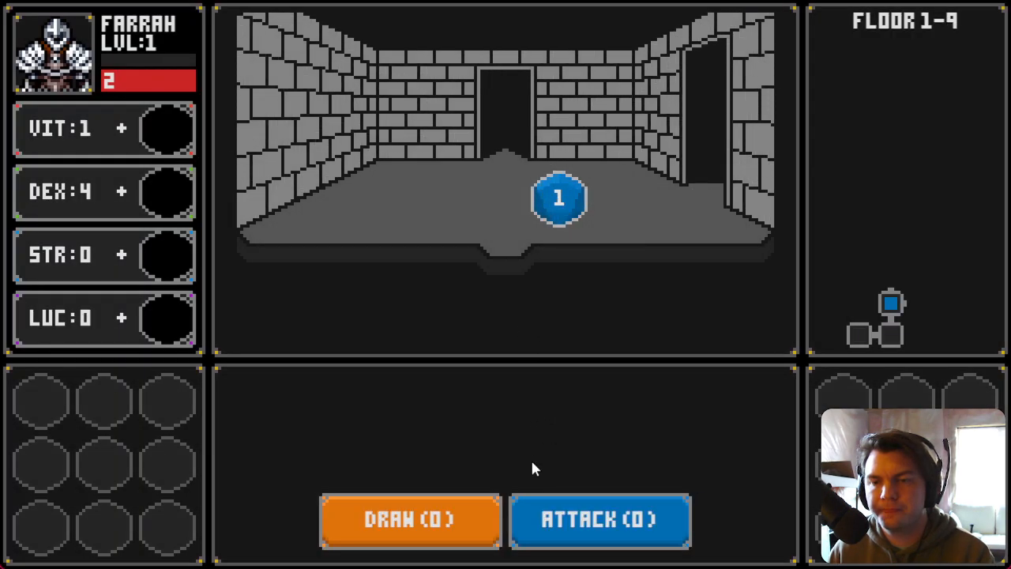
{"action": "left_click", "coordinate": [448, 535]}
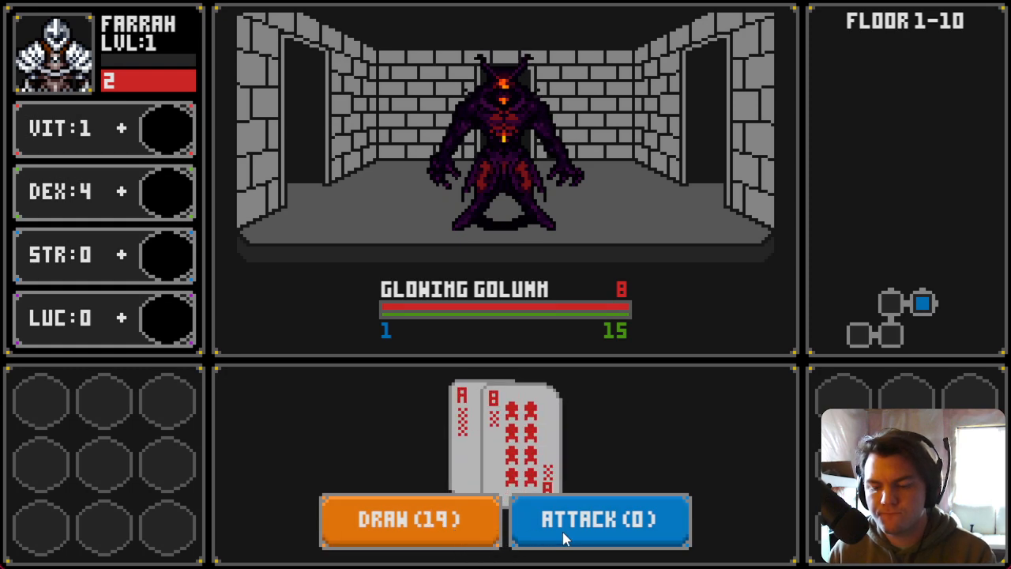
Step: Open the debug window to check switches 0011–0020 again, then close the playtest
{"action": "key", "text": "F9"}
{"action": "key", "text": "Down"}
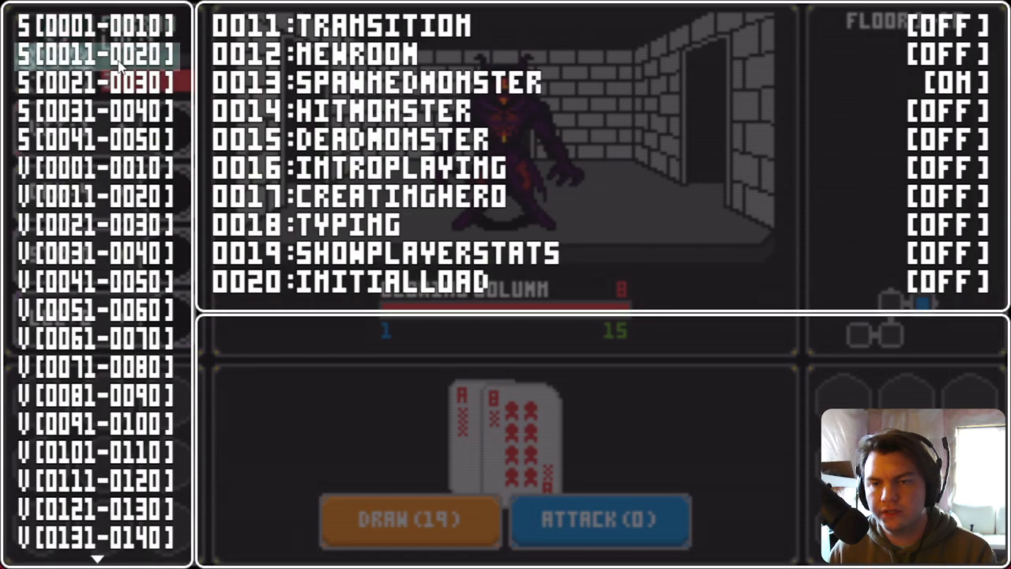
{"action": "key", "text": "Escape"}
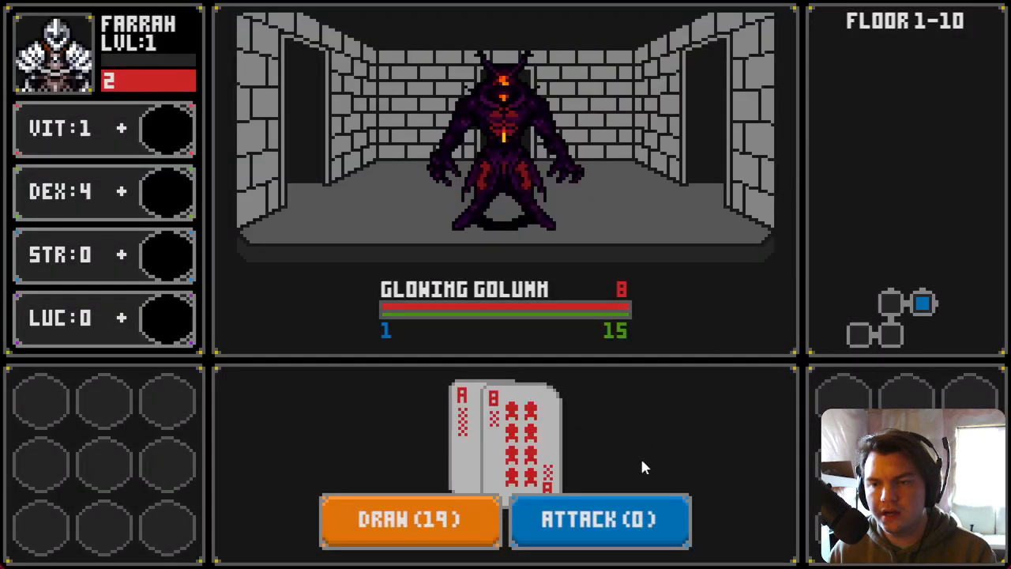
{"action": "key", "text": "F9"}
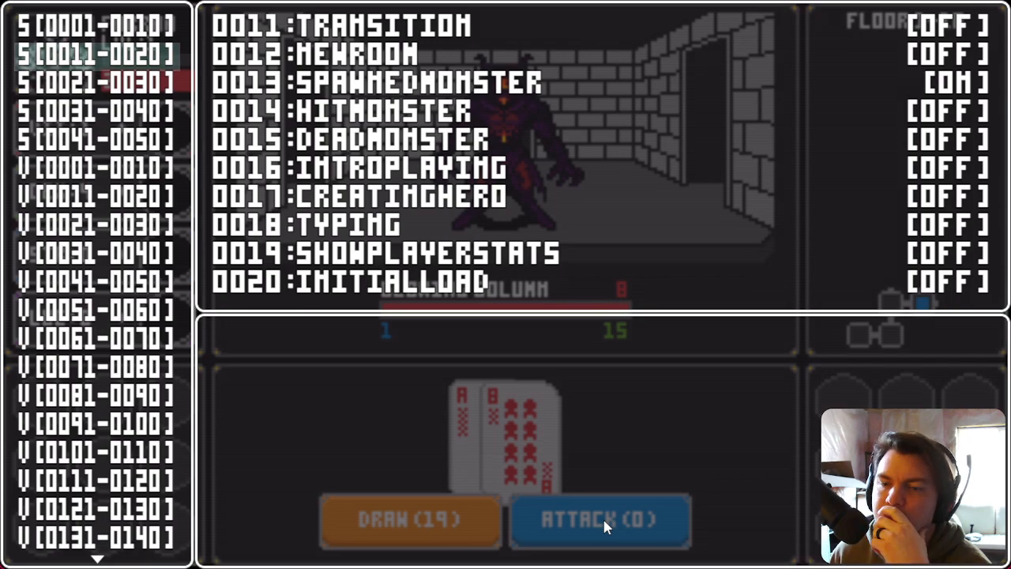
{"action": "left_click", "coordinate": [603, 517]}
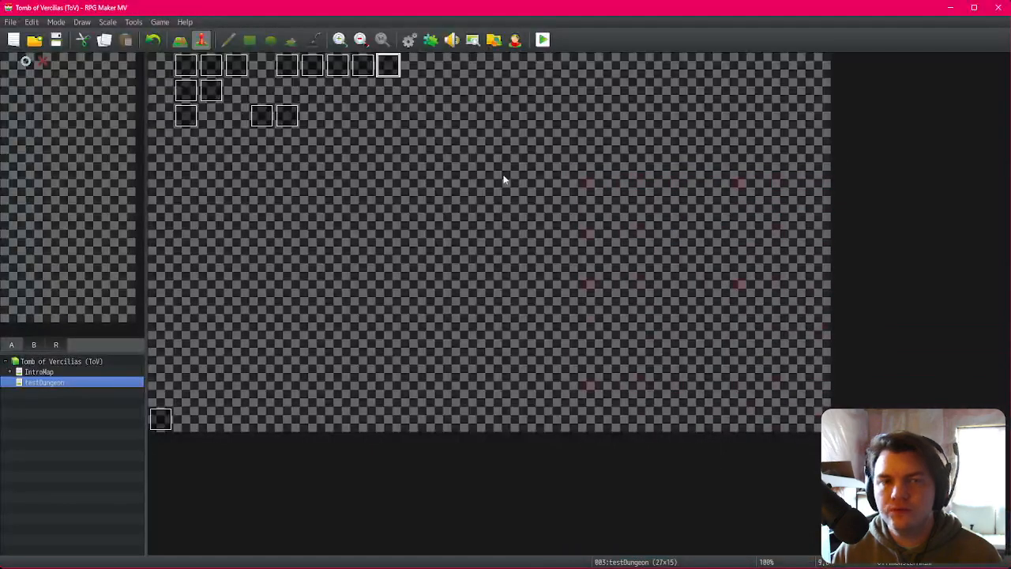
Step: Open the monsterAnim and EV001 events and examine the attack button's press and release commands
{"action": "double_click", "coordinate": [387, 67]}
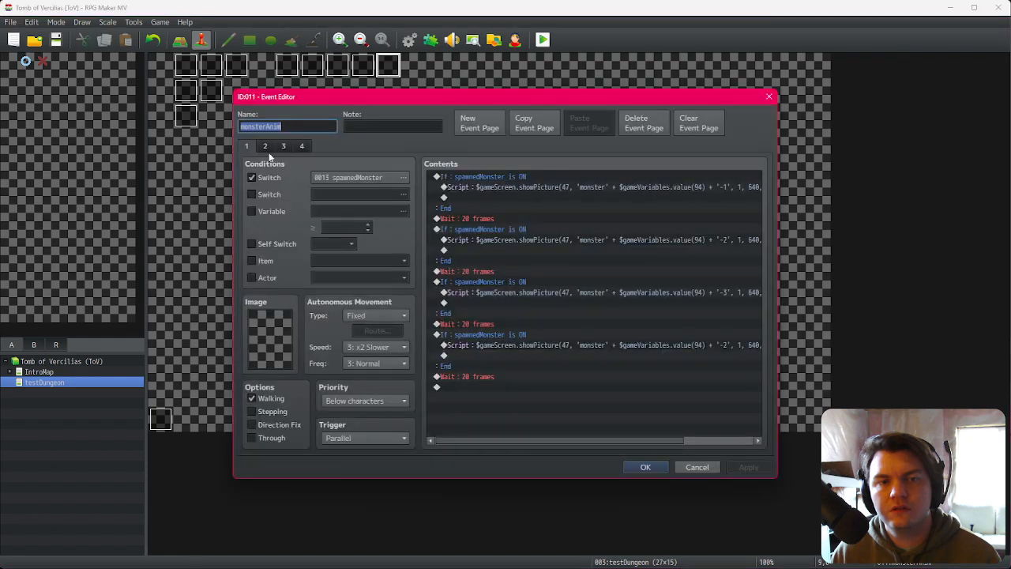
{"action": "scroll", "coordinate": [539, 286], "scroll_direction": "down", "scroll_amount": 1}
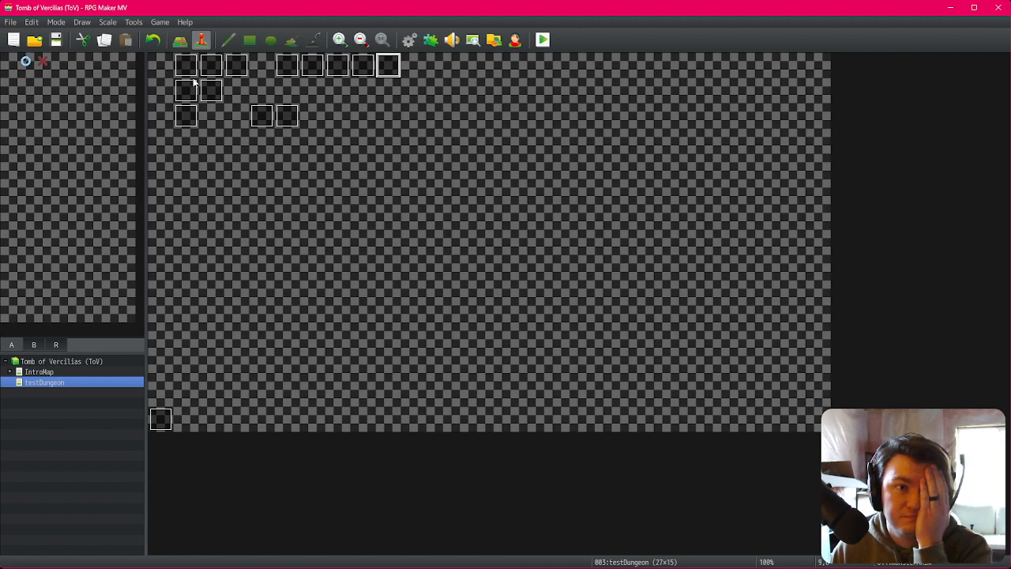
{"action": "double_click", "coordinate": [193, 70]}
{"action": "left_click", "coordinate": [521, 261]}
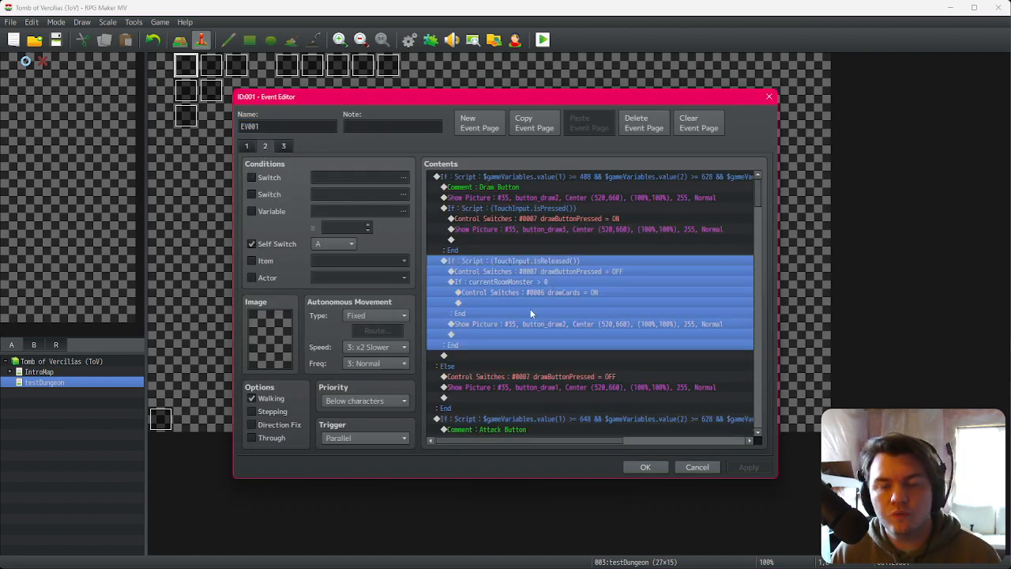
{"action": "scroll", "coordinate": [541, 332], "scroll_direction": "down", "scroll_amount": 2}
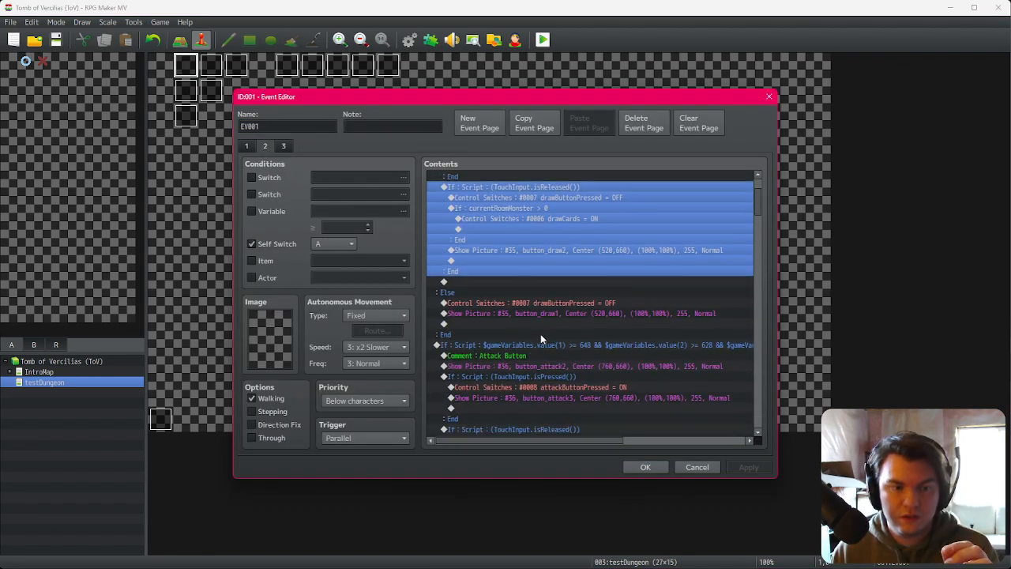
{"action": "scroll", "coordinate": [538, 330], "scroll_direction": "down", "scroll_amount": 3}
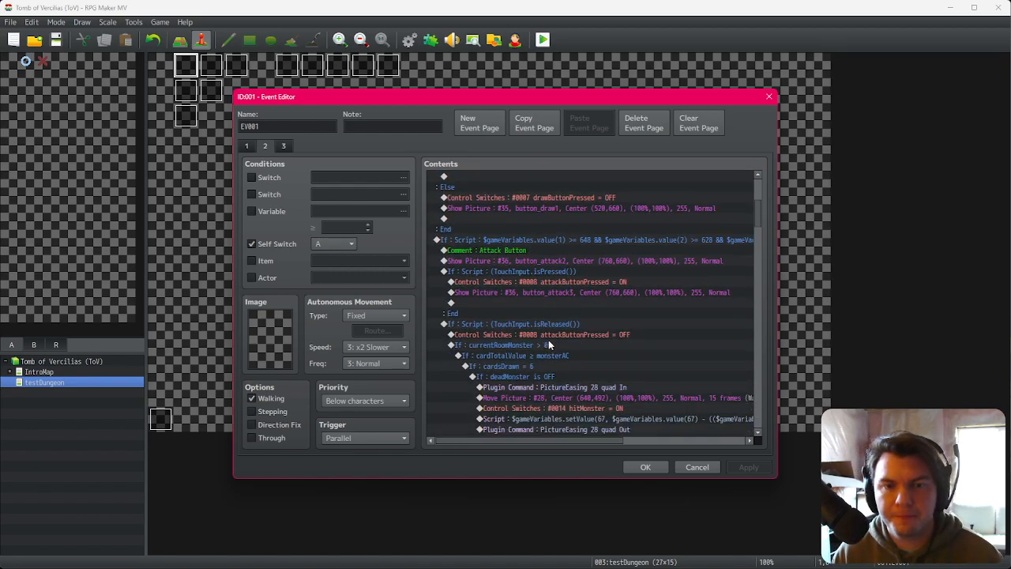
{"action": "left_click", "coordinate": [582, 273]}
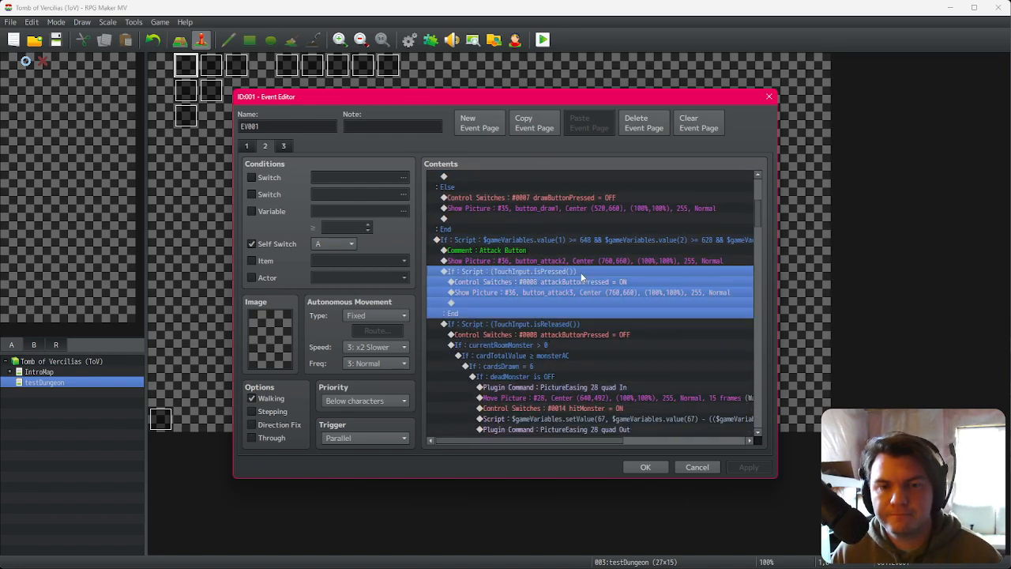
{"action": "left_click", "coordinate": [576, 324]}
{"action": "left_click", "coordinate": [577, 334]}
{"action": "scroll", "coordinate": [572, 344], "scroll_direction": "down", "scroll_amount": 2}
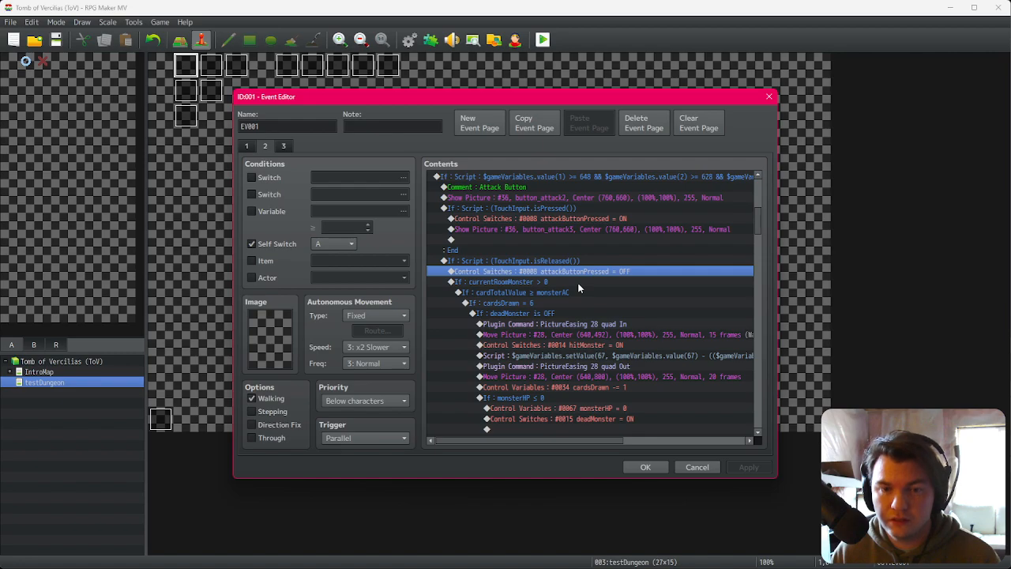
{"action": "left_click", "coordinate": [578, 313]}
{"action": "left_click", "coordinate": [575, 324]}
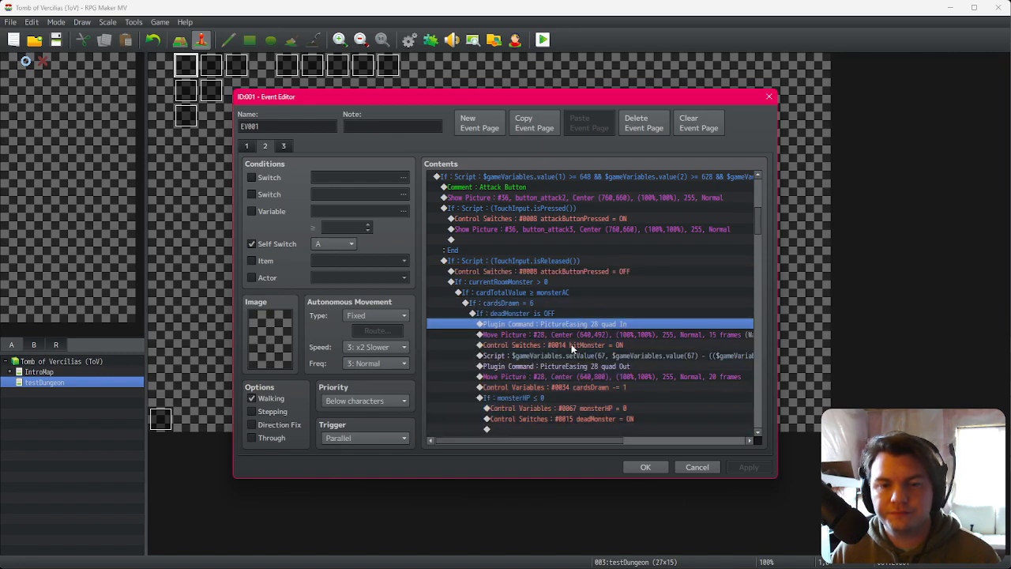
{"action": "left_click", "coordinate": [576, 334]}
{"action": "mouse_move", "coordinate": [598, 440]}
{"action": "left_mouse_down"}
{"action": "mouse_move", "coordinate": [638, 441]}
{"action": "mouse_move", "coordinate": [605, 441]}
{"action": "left_mouse_up"}
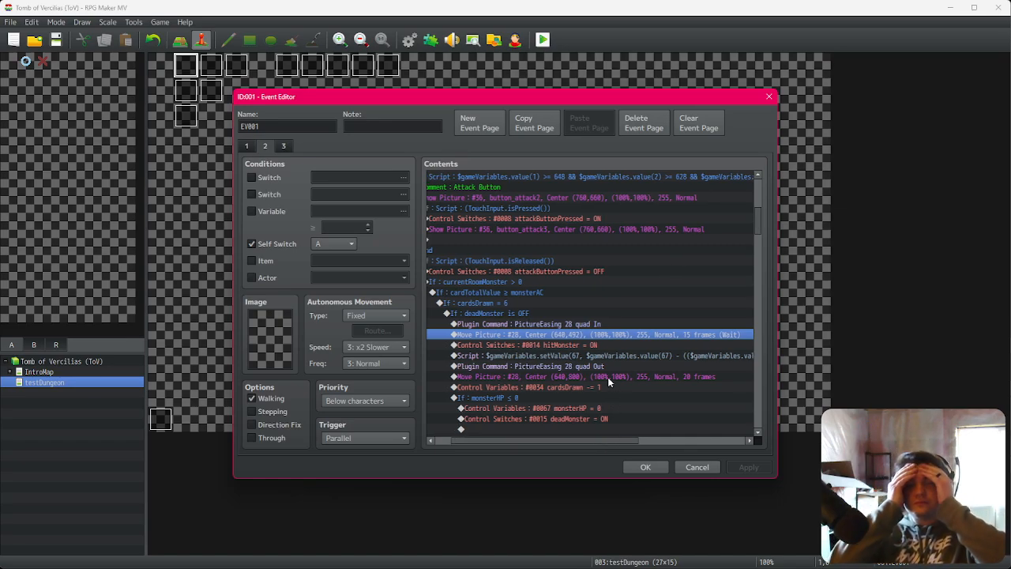
{"action": "scroll", "coordinate": [608, 377], "scroll_direction": "down", "scroll_amount": 2}
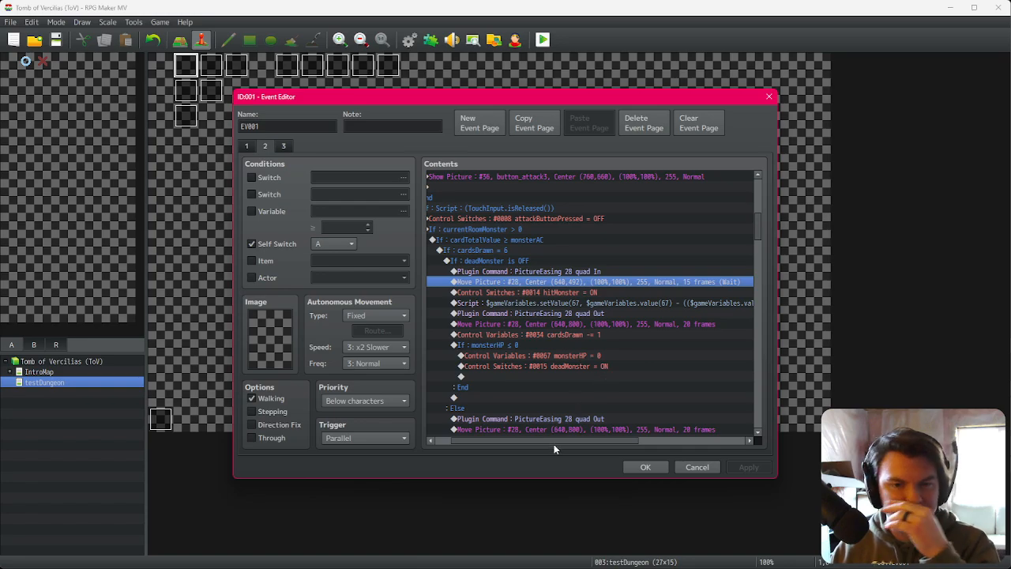
{"action": "left_click_drag", "start_coordinate": [553, 444], "coordinate": [539, 444]}
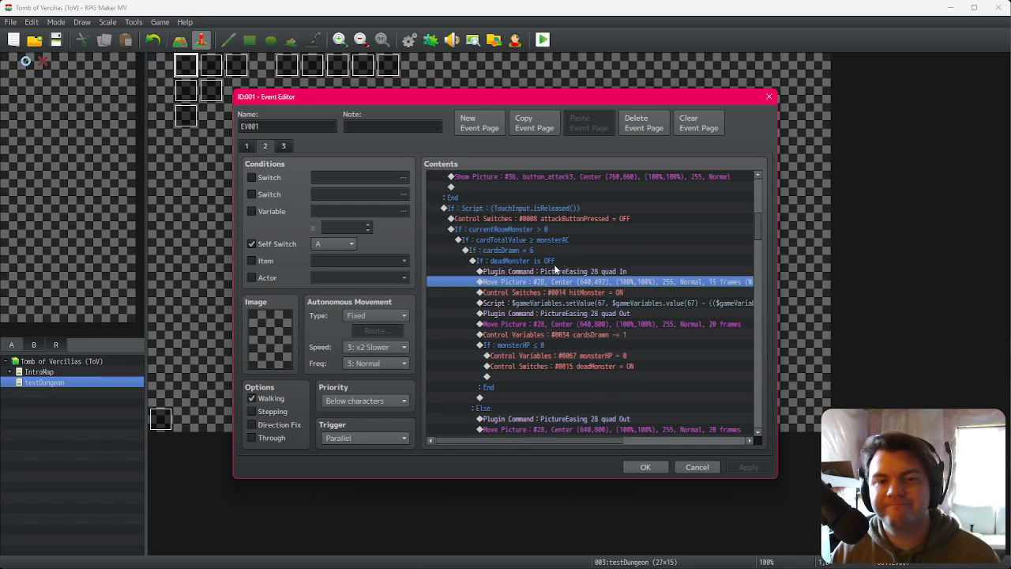
{"action": "left_click", "coordinate": [554, 264]}
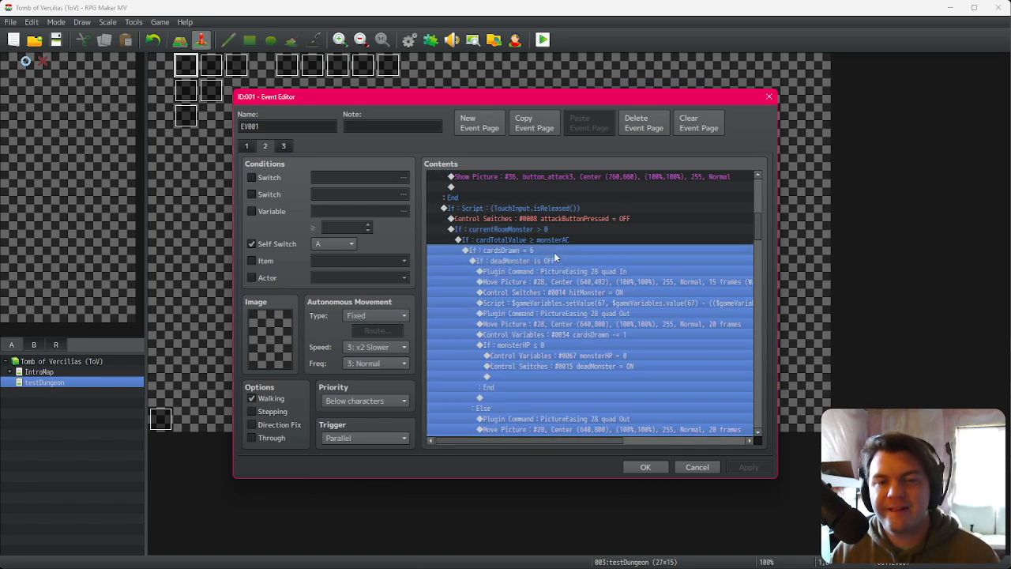
{"action": "left_click", "coordinate": [553, 271]}
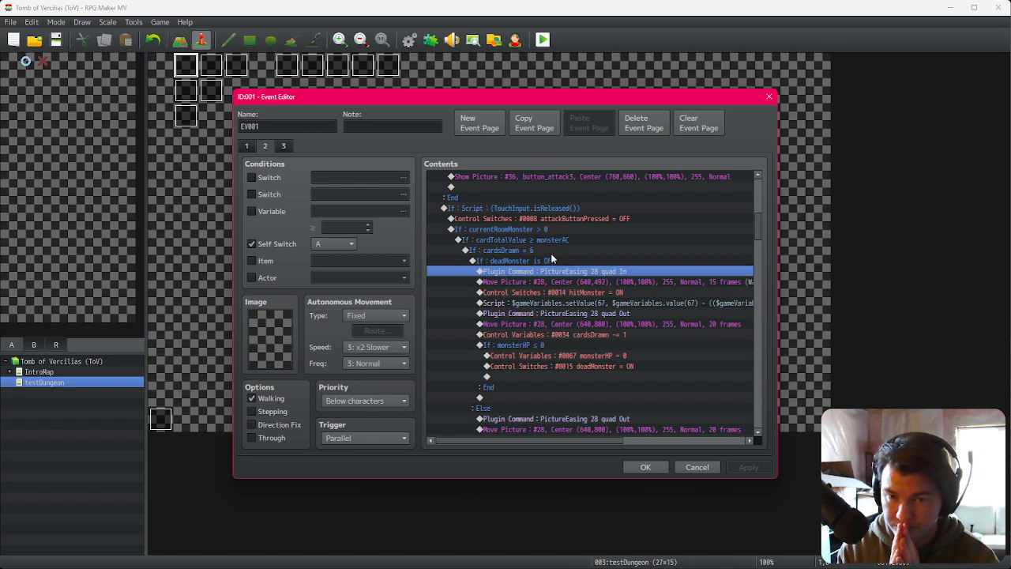
{"action": "left_click", "coordinate": [561, 208]}
{"action": "left_click", "coordinate": [569, 218]}
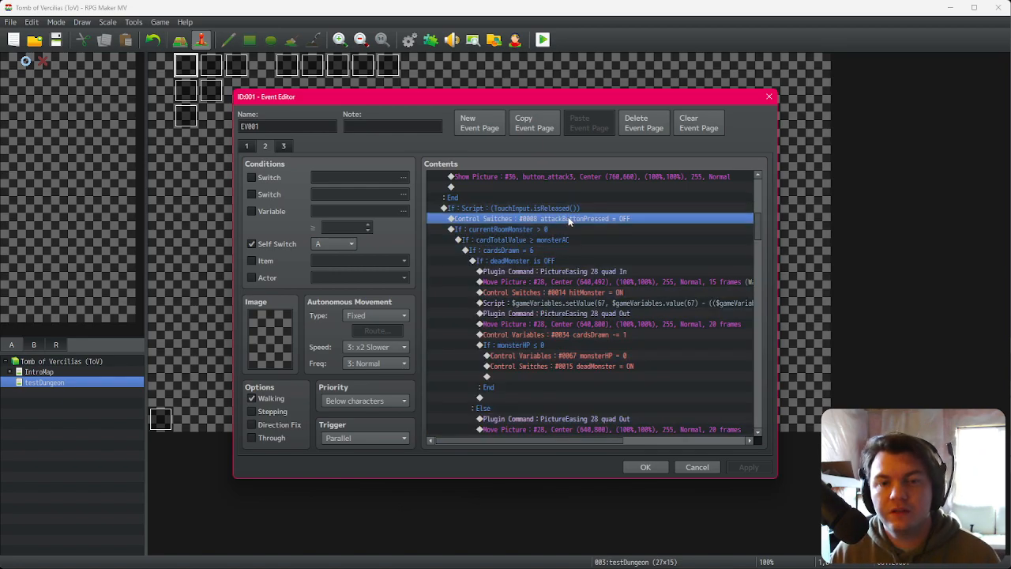
{"action": "left_click", "coordinate": [611, 294]}
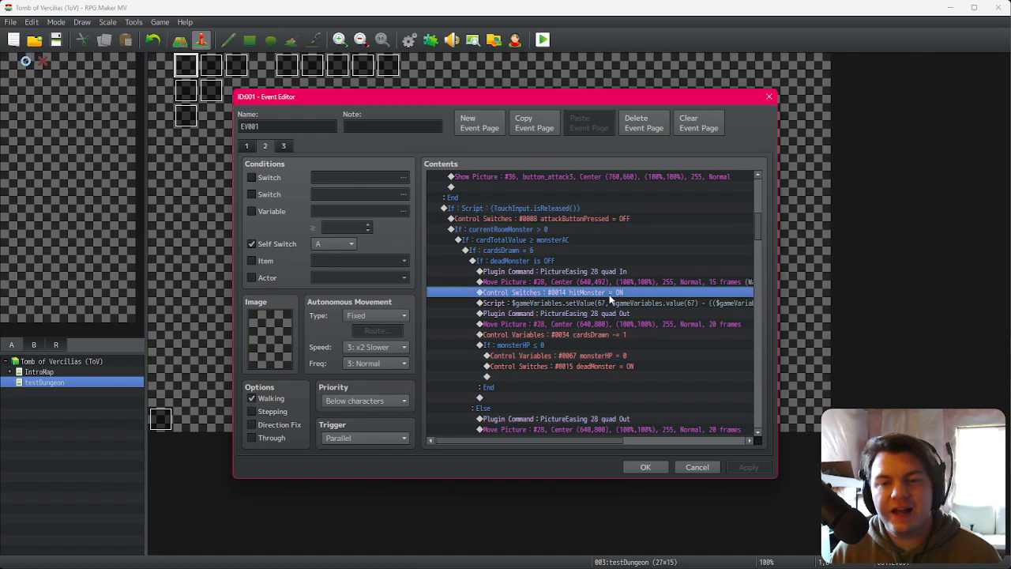
{"action": "left_click", "coordinate": [543, 211]}
{"action": "left_click", "coordinate": [543, 218]}
Step: Insert a Control Switches command after the attack button release that turns switch 0027, renamed attacking, ON
{"action": "double_click", "coordinate": [543, 229]}
{"action": "left_click", "coordinate": [473, 148]}
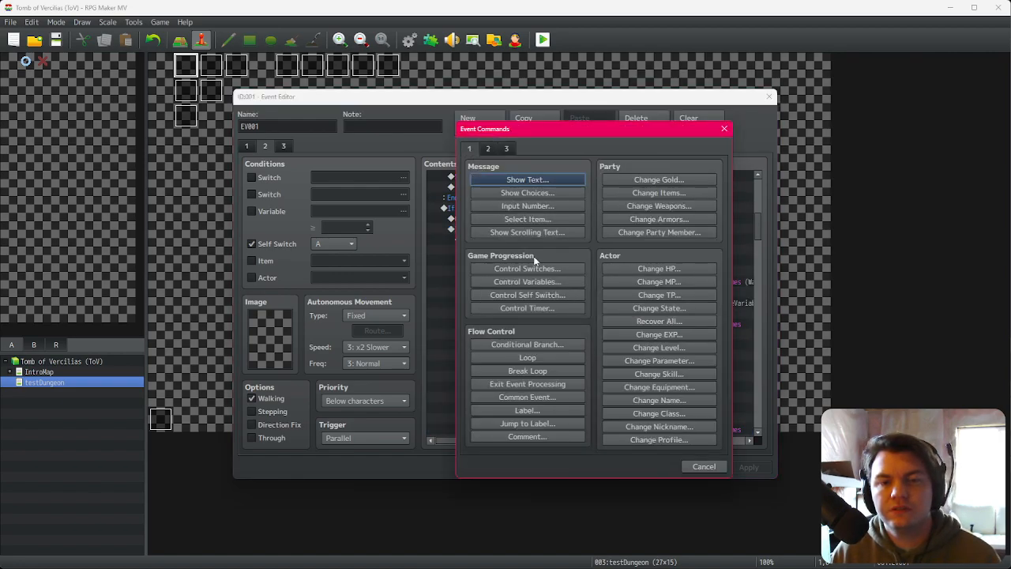
{"action": "left_click", "coordinate": [534, 267]}
{"action": "left_click", "coordinate": [542, 218]}
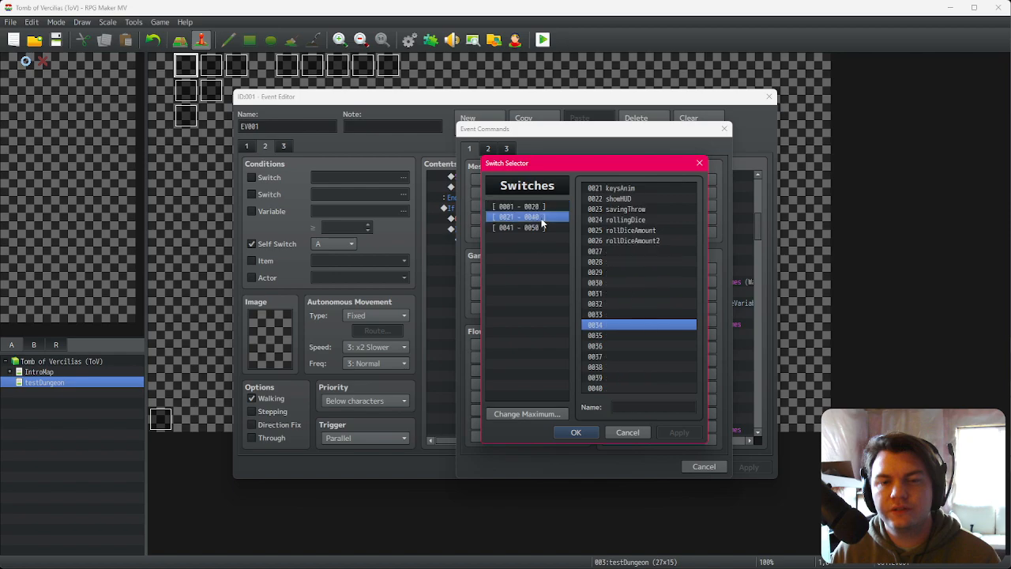
{"action": "left_click", "coordinate": [648, 252]}
{"action": "left_click", "coordinate": [649, 405]}
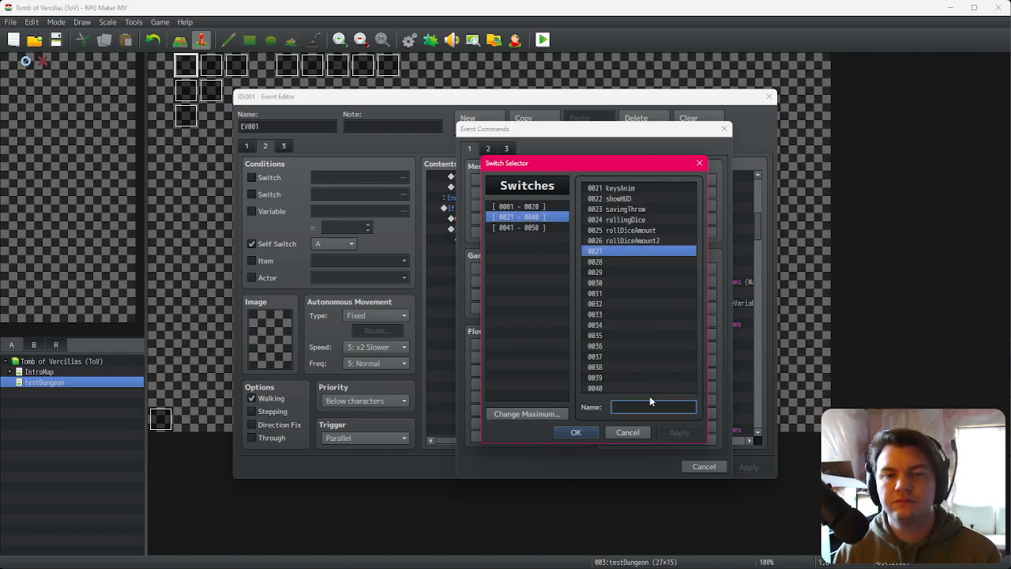
{"action": "type", "text": "attack"}
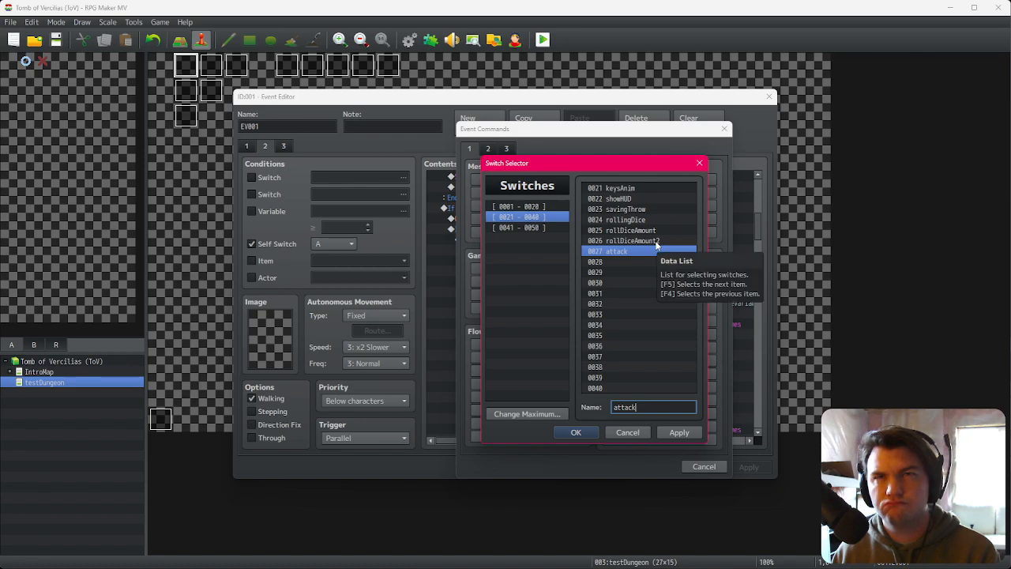
{"action": "left_click", "coordinate": [656, 241]}
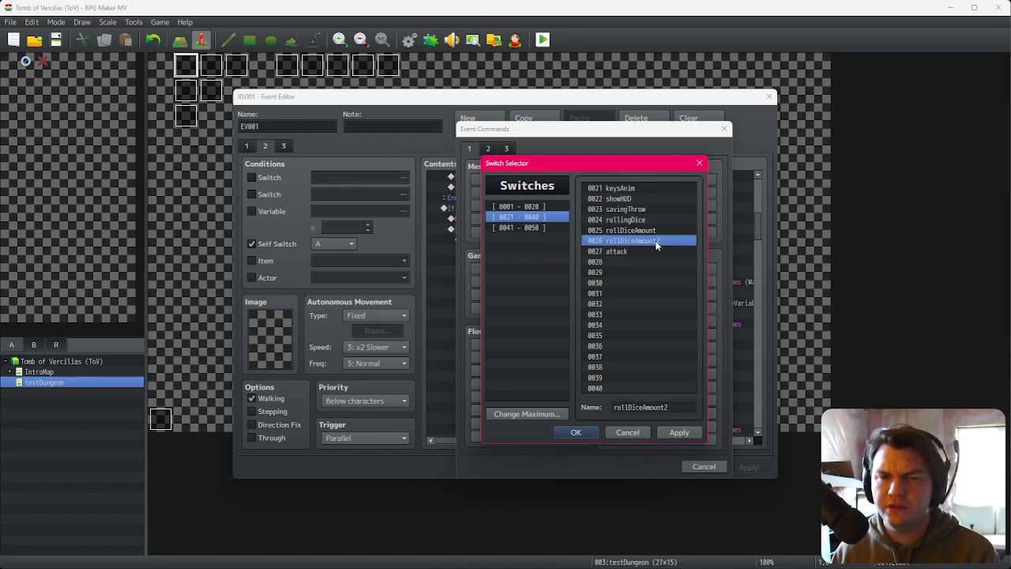
{"action": "left_click", "coordinate": [626, 250]}
{"action": "double_click", "coordinate": [656, 407]}
{"action": "type", "text": "attacking"}
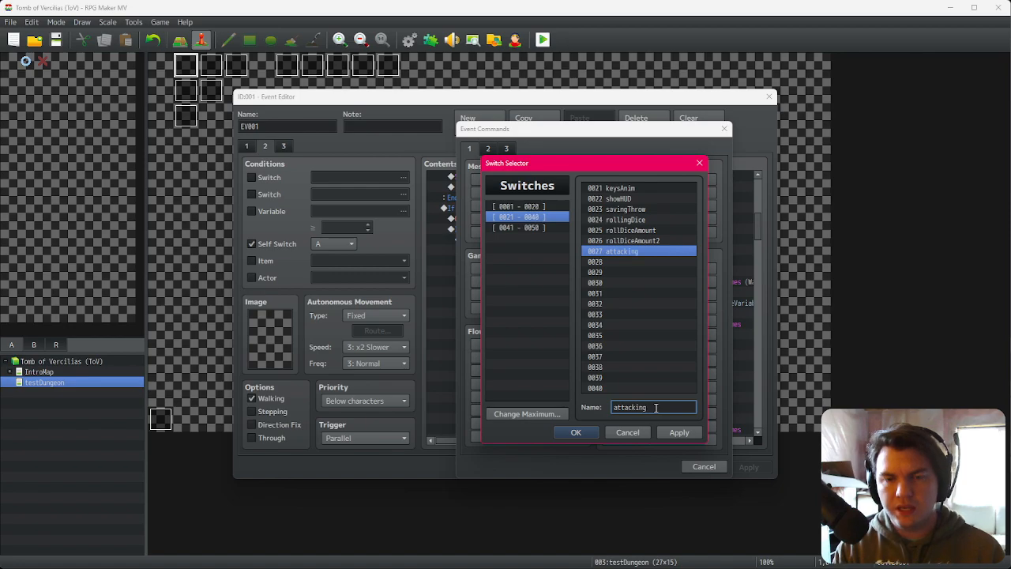
{"action": "left_click", "coordinate": [588, 432]}
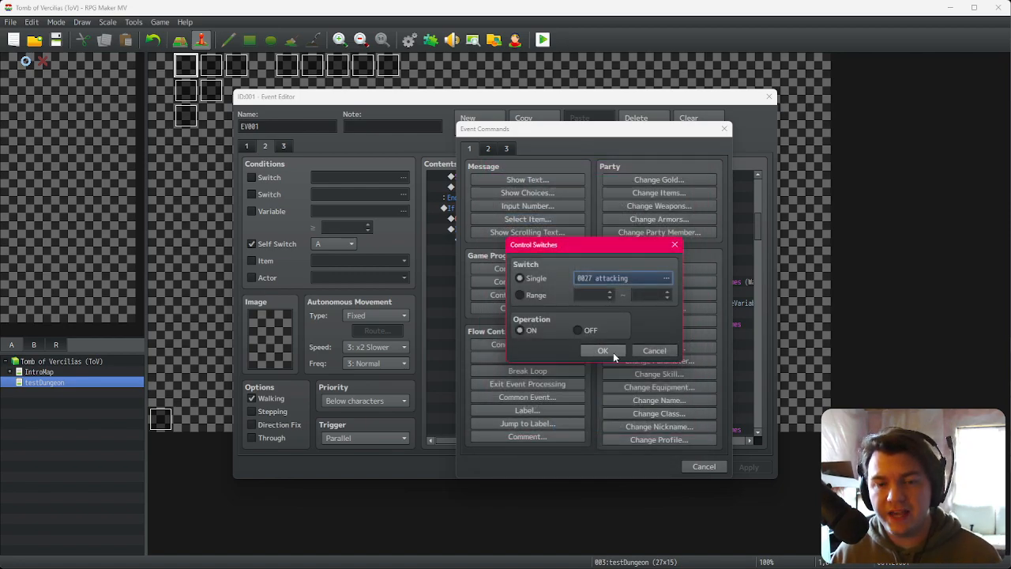
{"action": "left_click", "coordinate": [607, 351]}
Step: Scroll through the attack branches to examine the hitMonster switch commands for each cards-drawn case
{"action": "left_click", "coordinate": [556, 228]}
{"action": "left_click_drag", "start_coordinate": [761, 229], "coordinate": [764, 423]}
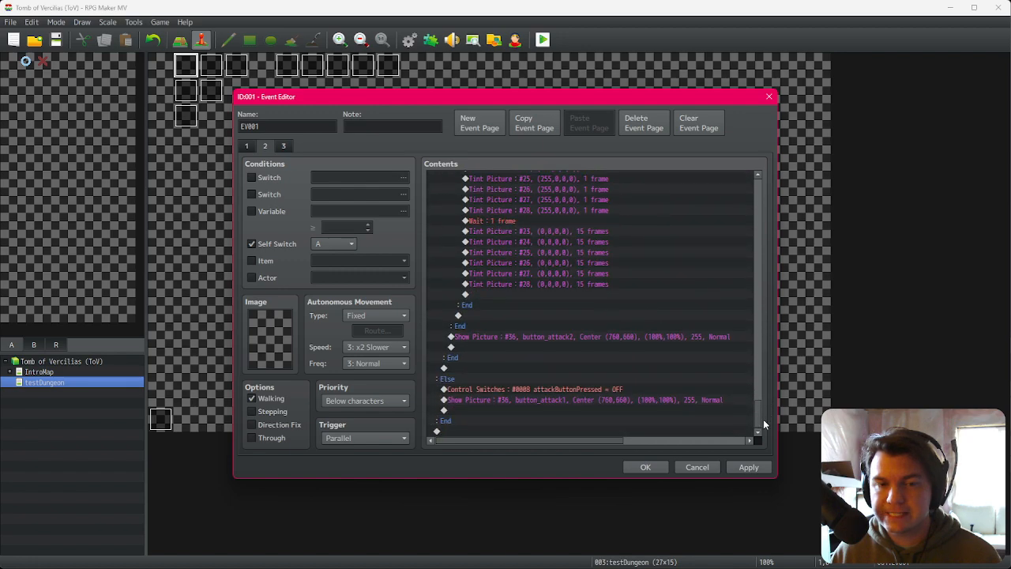
{"action": "left_click_drag", "start_coordinate": [763, 419], "coordinate": [768, 374]}
{"action": "left_click", "coordinate": [547, 198]}
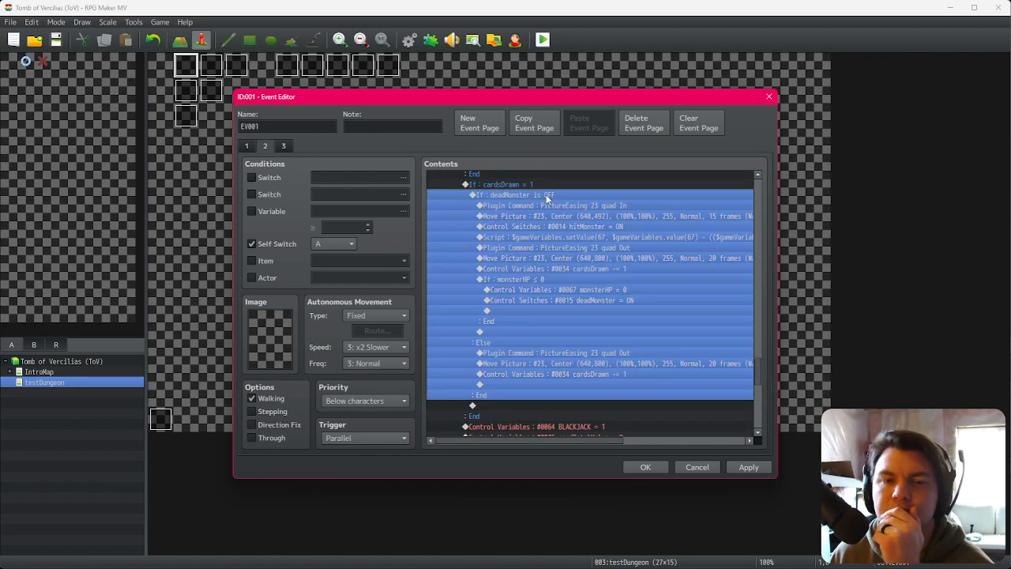
{"action": "left_click", "coordinate": [538, 188]}
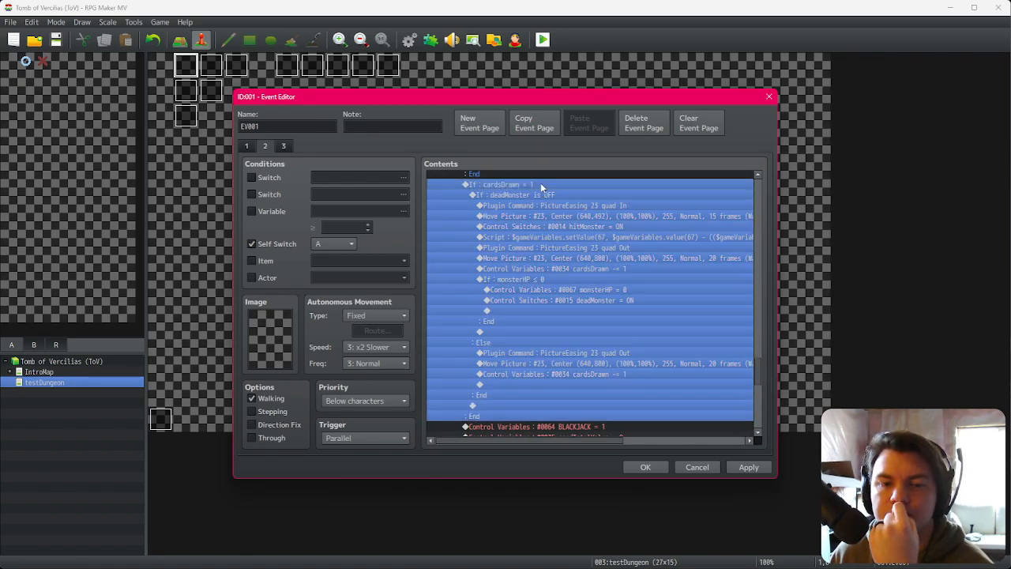
{"action": "scroll", "coordinate": [527, 357], "scroll_direction": "down", "scroll_amount": 2}
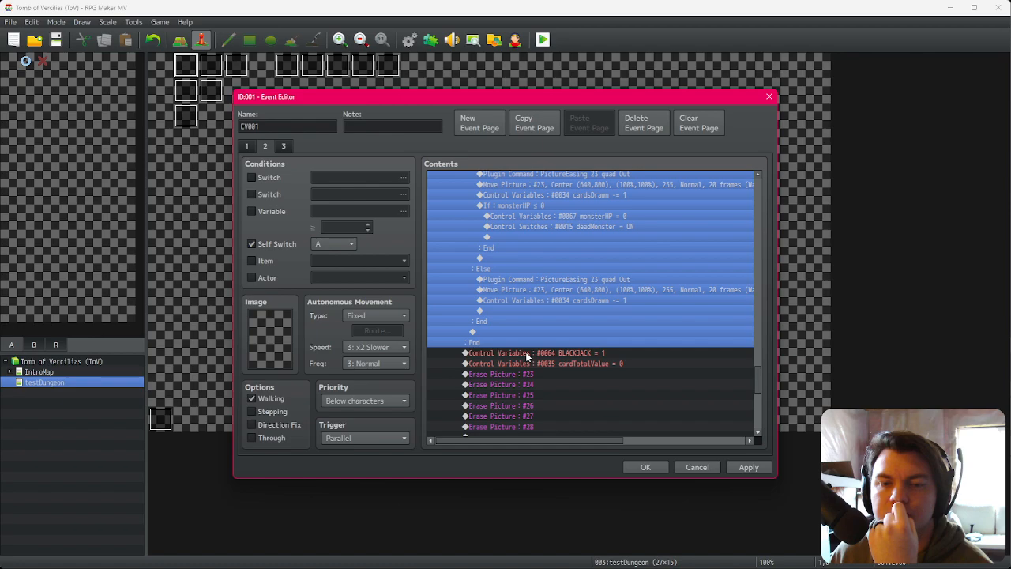
{"action": "scroll", "coordinate": [526, 352], "scroll_direction": "up", "scroll_amount": 3}
{"action": "scroll", "coordinate": [526, 352], "scroll_direction": "down", "scroll_amount": 2}
{"action": "scroll", "coordinate": [526, 352], "scroll_direction": "up", "scroll_amount": 2}
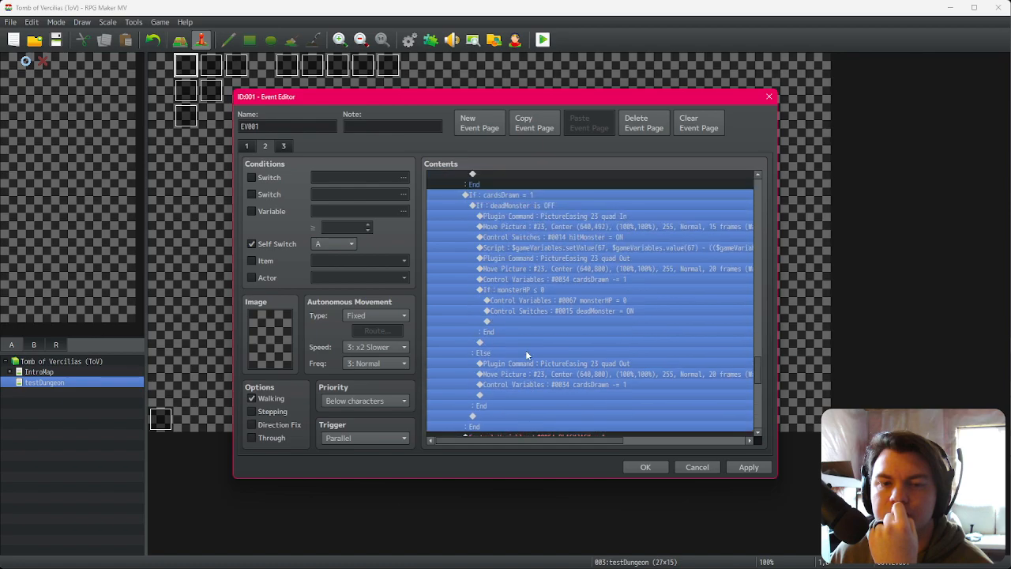
{"action": "left_click", "coordinate": [538, 216]}
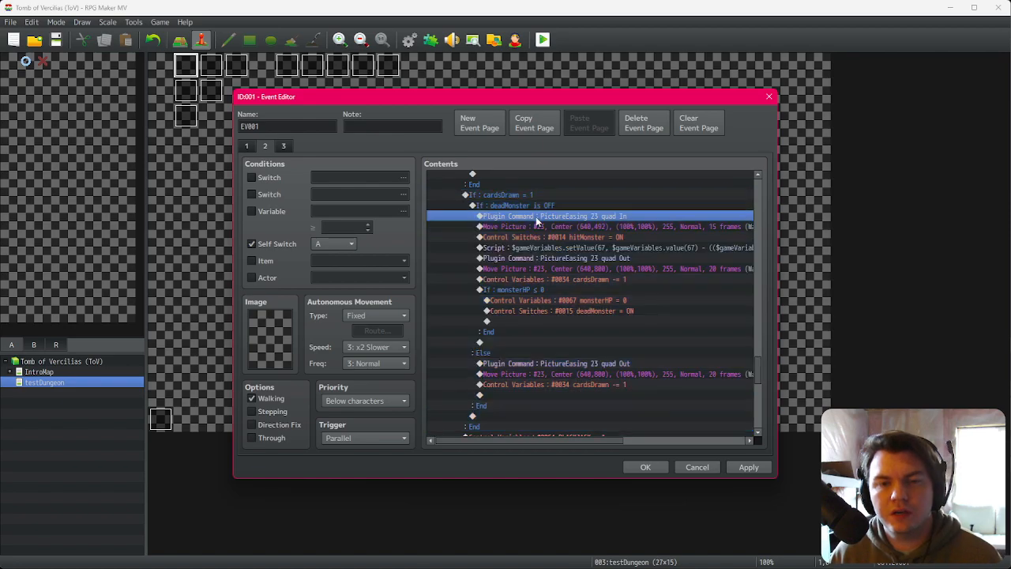
{"action": "key", "text": "Down"}
{"action": "left_click", "coordinate": [534, 238]}
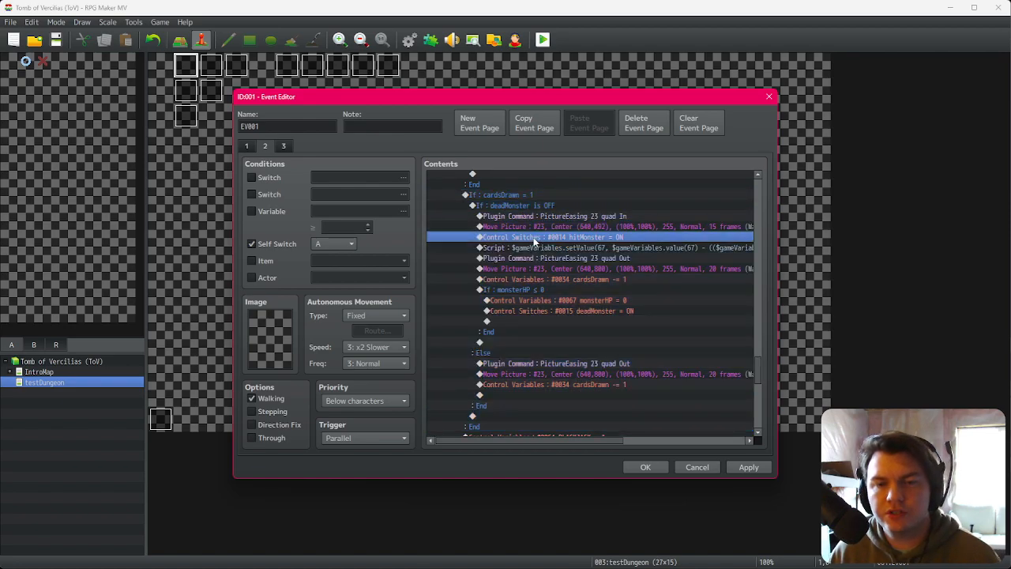
Step: Select through the commands inside the cardsDrawn attack branches to examine the hitMonster, monsterHP and cardsDrawn commands
{"action": "left_click", "coordinate": [536, 247]}
{"action": "left_click", "coordinate": [537, 269]}
{"action": "left_click", "coordinate": [537, 279]}
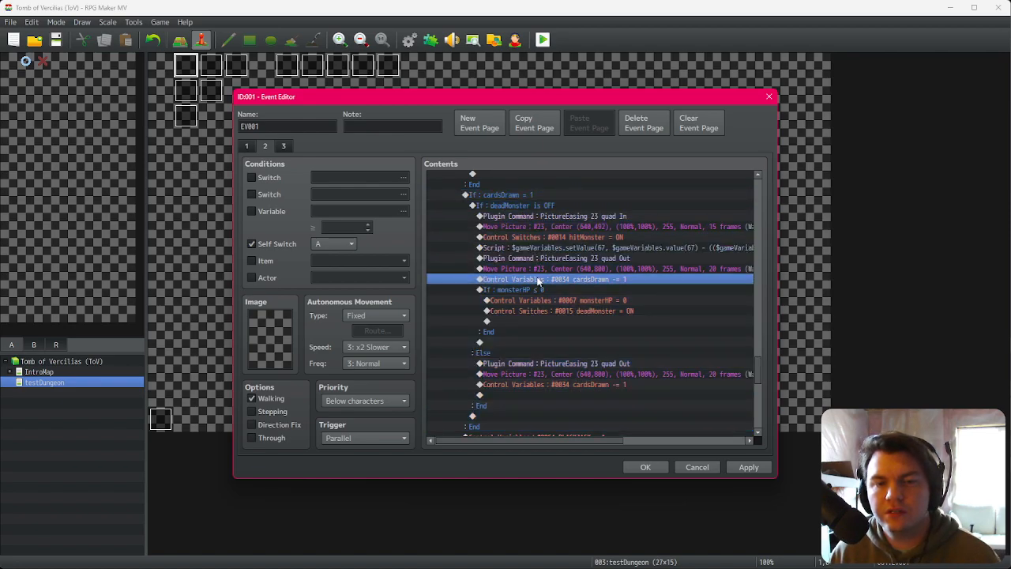
{"action": "left_click", "coordinate": [533, 291]}
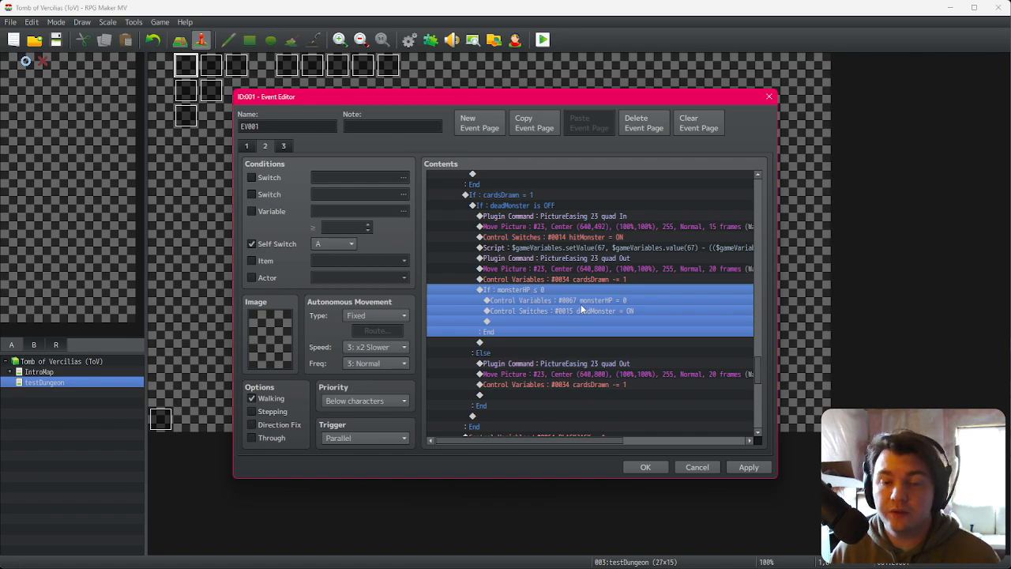
{"action": "left_click", "coordinate": [593, 303]}
{"action": "left_click", "coordinate": [590, 312]}
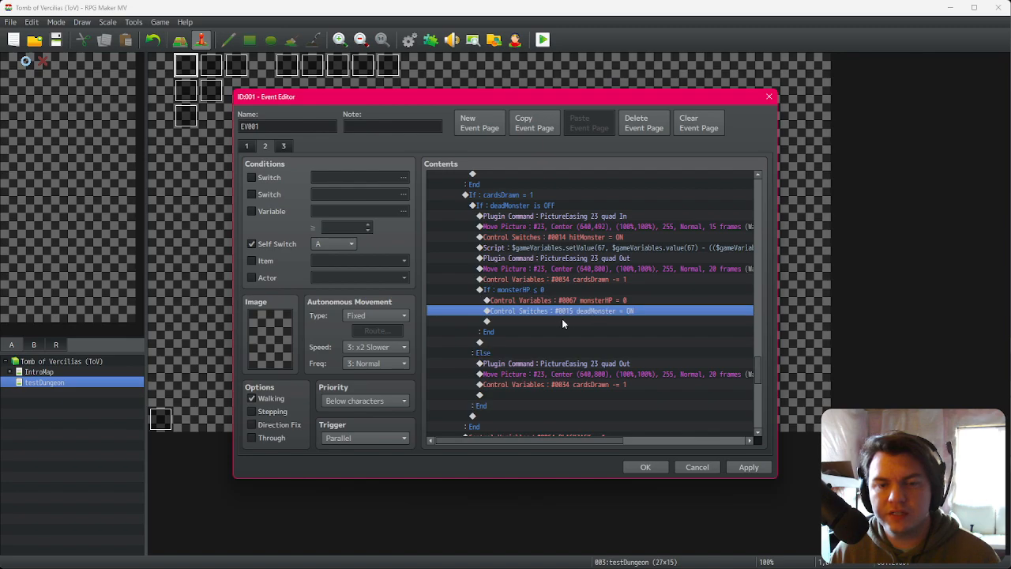
{"action": "left_click", "coordinate": [545, 290]}
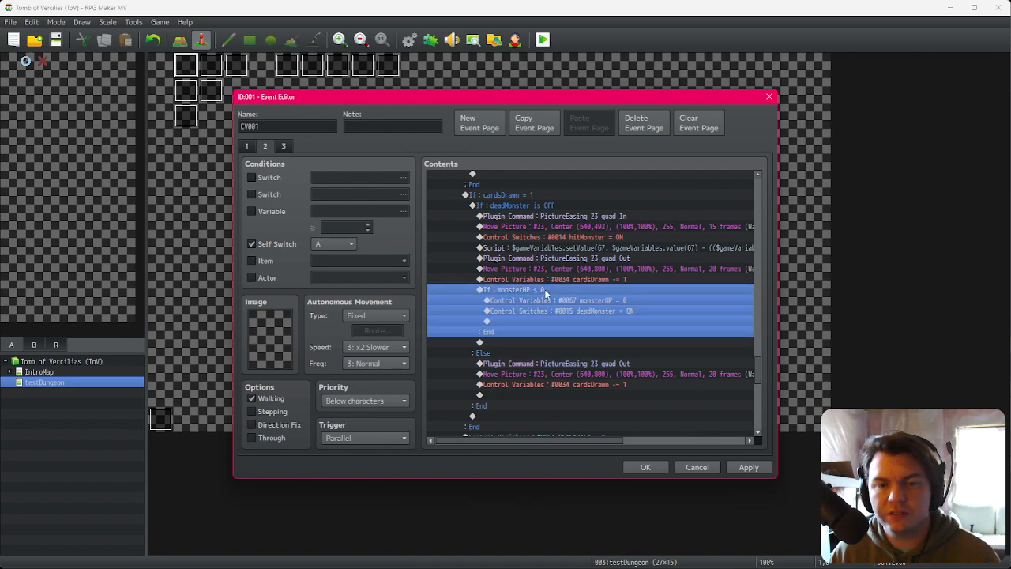
{"action": "left_click", "coordinate": [551, 208]}
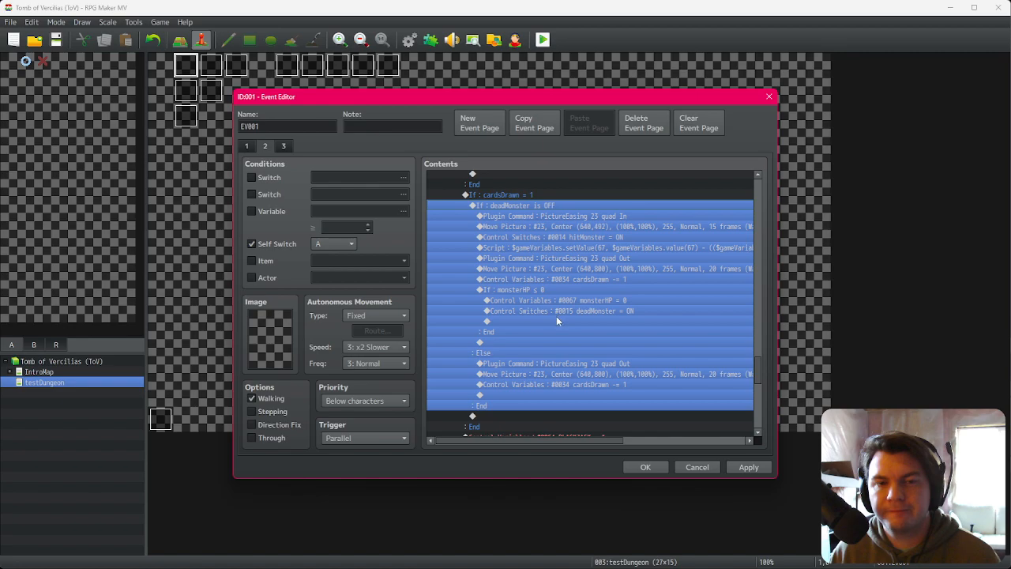
{"action": "left_click", "coordinate": [545, 364]}
{"action": "left_click", "coordinate": [546, 375]}
{"action": "left_click", "coordinate": [544, 384]}
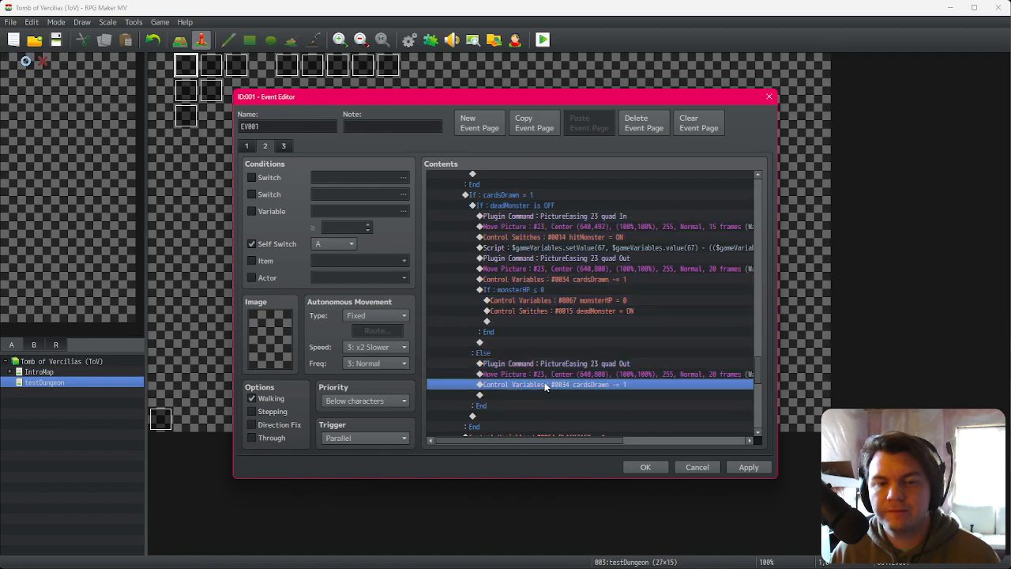
{"action": "left_click", "coordinate": [522, 195]}
Step: Paste a Control Switches command after Erase Picture #28 and set switch 0027 attacking to OFF
{"action": "scroll", "coordinate": [512, 323], "scroll_direction": "down", "scroll_amount": 2}
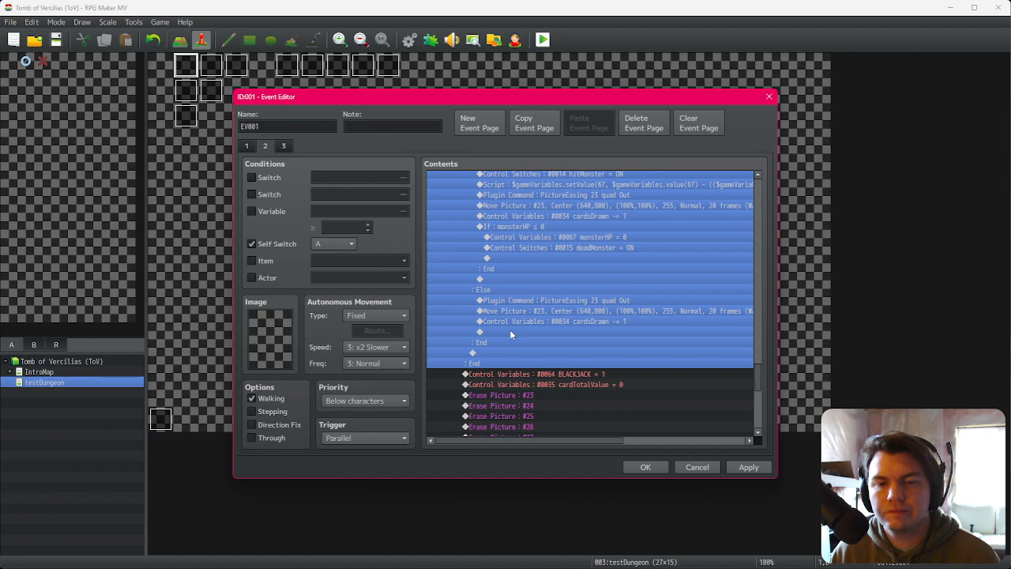
{"action": "scroll", "coordinate": [509, 331], "scroll_direction": "up", "scroll_amount": 5}
{"action": "scroll", "coordinate": [509, 331], "scroll_direction": "down", "scroll_amount": 5}
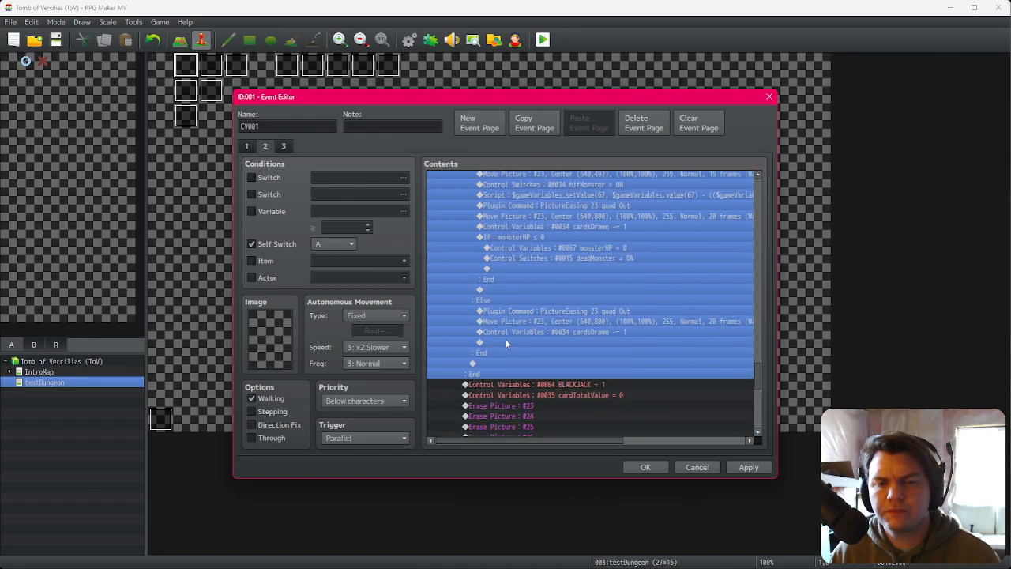
{"action": "scroll", "coordinate": [506, 341], "scroll_direction": "down", "scroll_amount": 1}
{"action": "scroll", "coordinate": [505, 338], "scroll_direction": "down", "scroll_amount": 2}
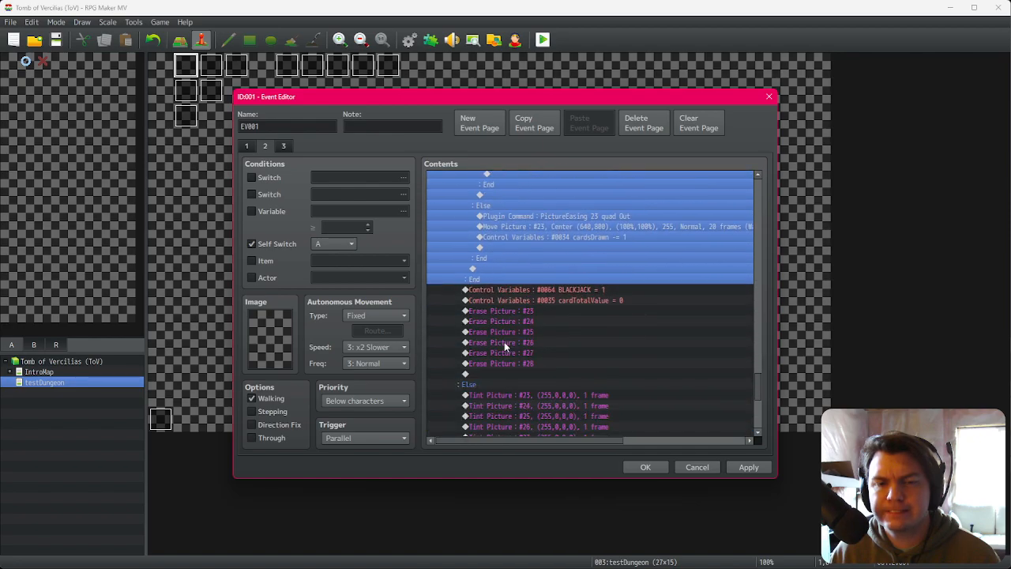
{"action": "scroll", "coordinate": [505, 342], "scroll_direction": "down", "scroll_amount": 1}
{"action": "scroll", "coordinate": [504, 342], "scroll_direction": "down", "scroll_amount": 1}
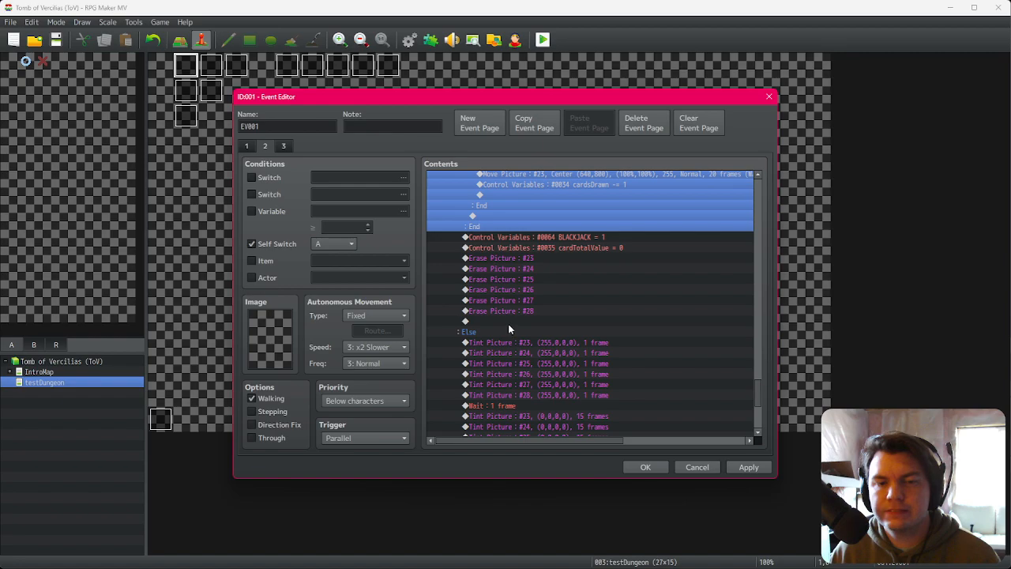
{"action": "left_click", "coordinate": [509, 323]}
{"action": "key", "text": "ctrl+v"}
{"action": "double_click", "coordinate": [515, 322]}
{"action": "left_click", "coordinate": [581, 331]}
{"action": "left_click", "coordinate": [603, 351]}
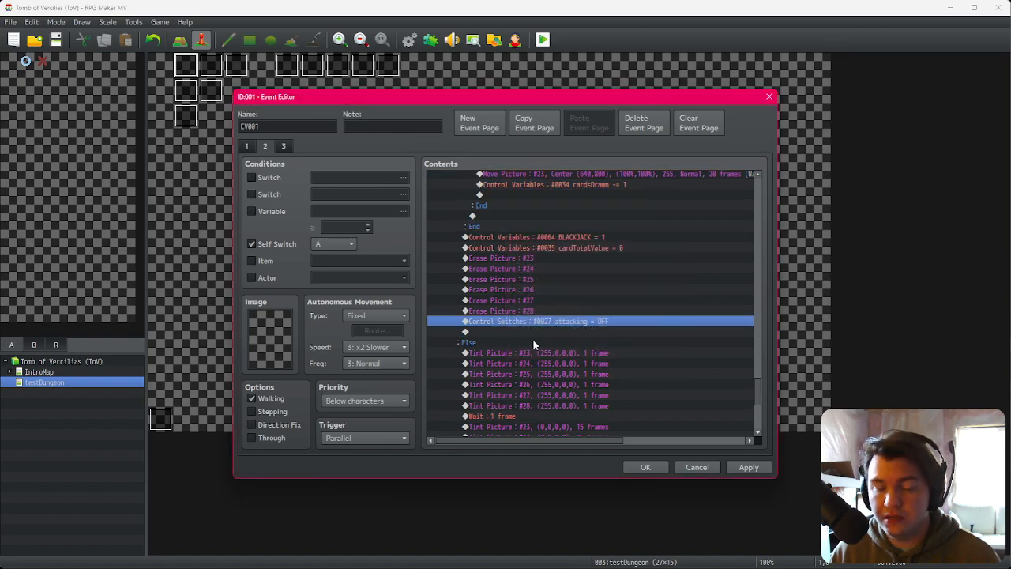
Step: Delete the attacking OFF switch command just inserted after the erase picture commands
{"action": "scroll", "coordinate": [531, 346], "scroll_direction": "down", "scroll_amount": 3}
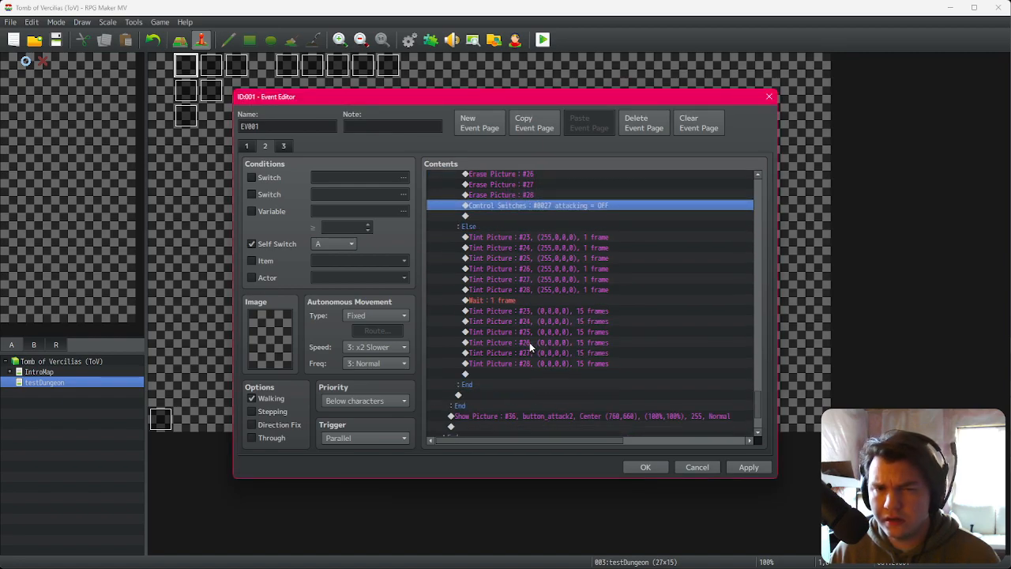
{"action": "scroll", "coordinate": [530, 348], "scroll_direction": "up", "scroll_amount": 3}
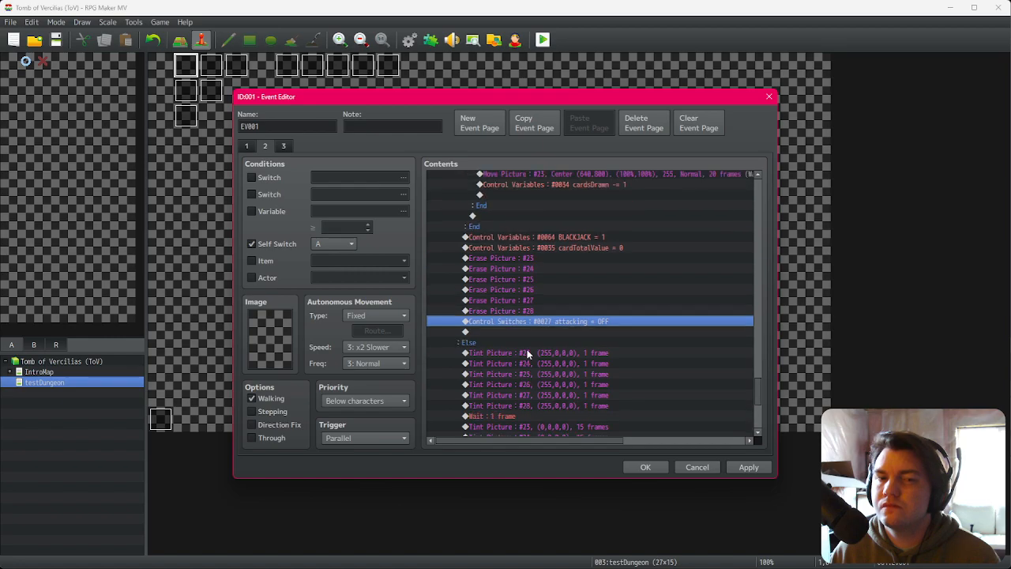
{"action": "key", "text": "Delete"}
Step: Paste the attacking OFF switch command above the BLACKJACK variable command and confirm the event changes
{"action": "scroll", "coordinate": [538, 320], "scroll_direction": "up", "scroll_amount": 2}
{"action": "left_click", "coordinate": [543, 302]}
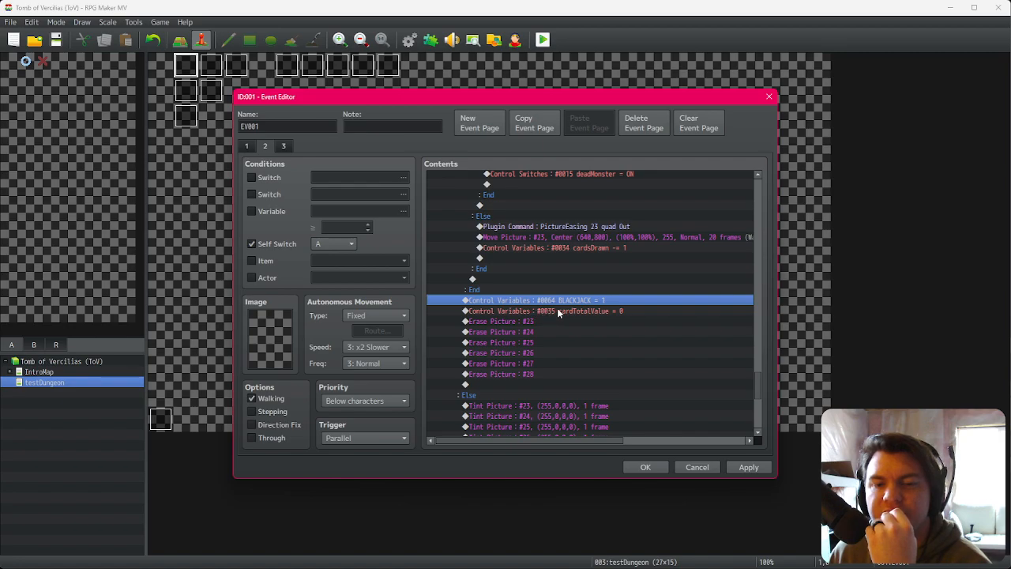
{"action": "left_click", "coordinate": [559, 311]}
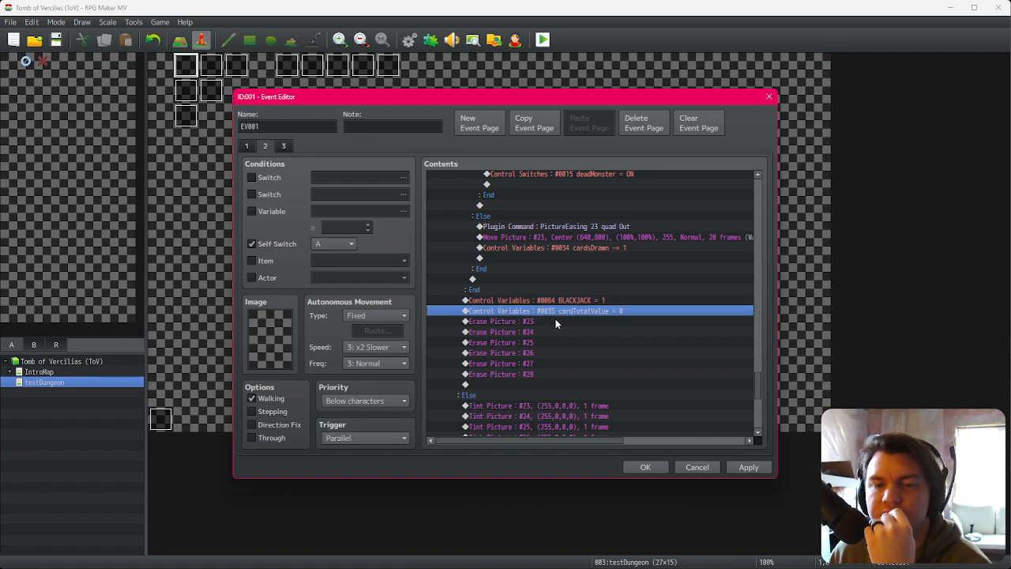
{"action": "key", "text": "Down"}
{"action": "key", "text": "Down"}
{"action": "key", "text": "Down"}
{"action": "key", "text": "Down"}
{"action": "key", "text": "Down"}
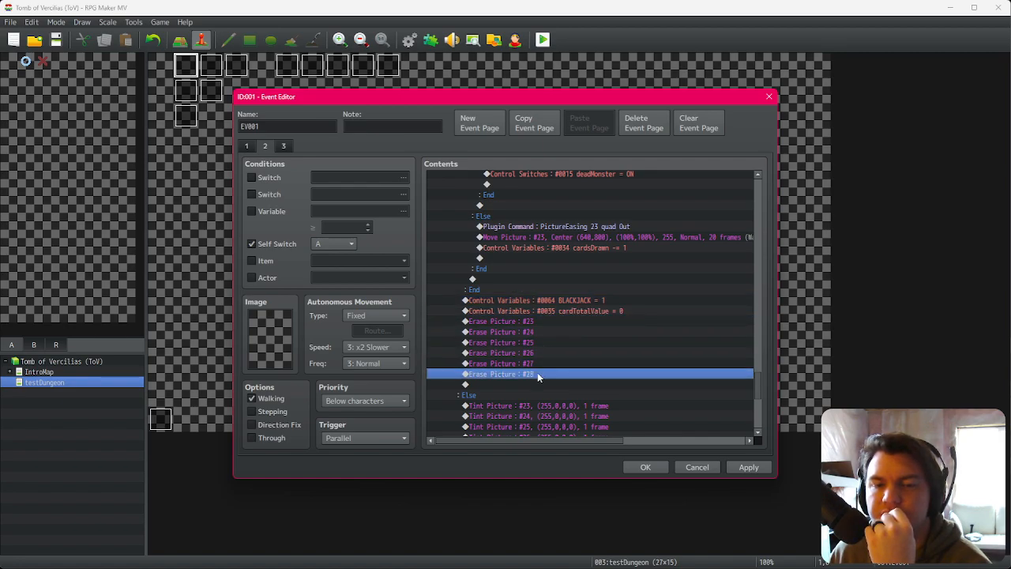
{"action": "left_click", "coordinate": [547, 303]}
{"action": "left_click", "coordinate": [548, 312]}
{"action": "left_click", "coordinate": [549, 291]}
{"action": "left_click", "coordinate": [550, 301]}
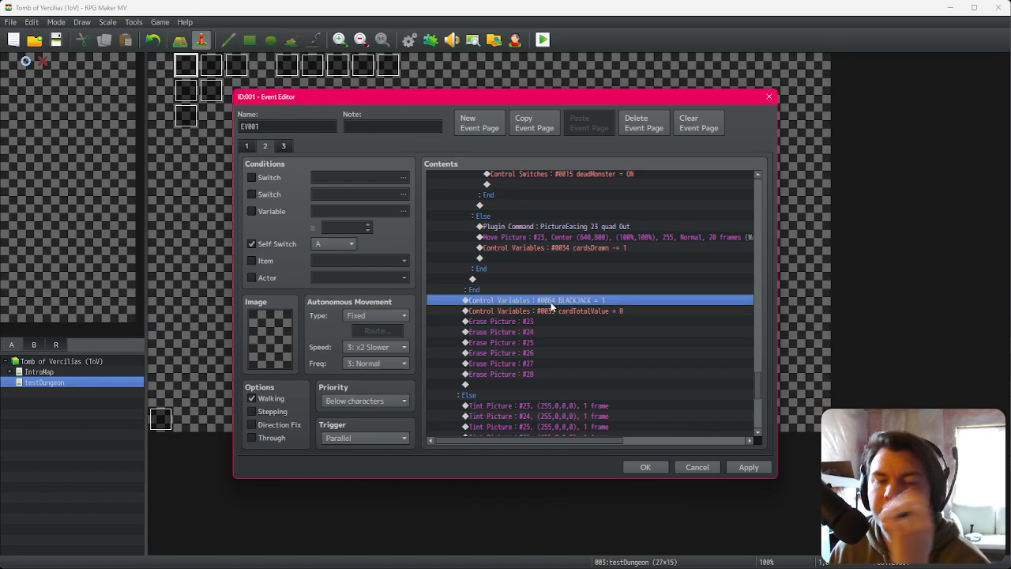
{"action": "key", "text": "ctrl+v"}
{"action": "left_click", "coordinate": [559, 301]}
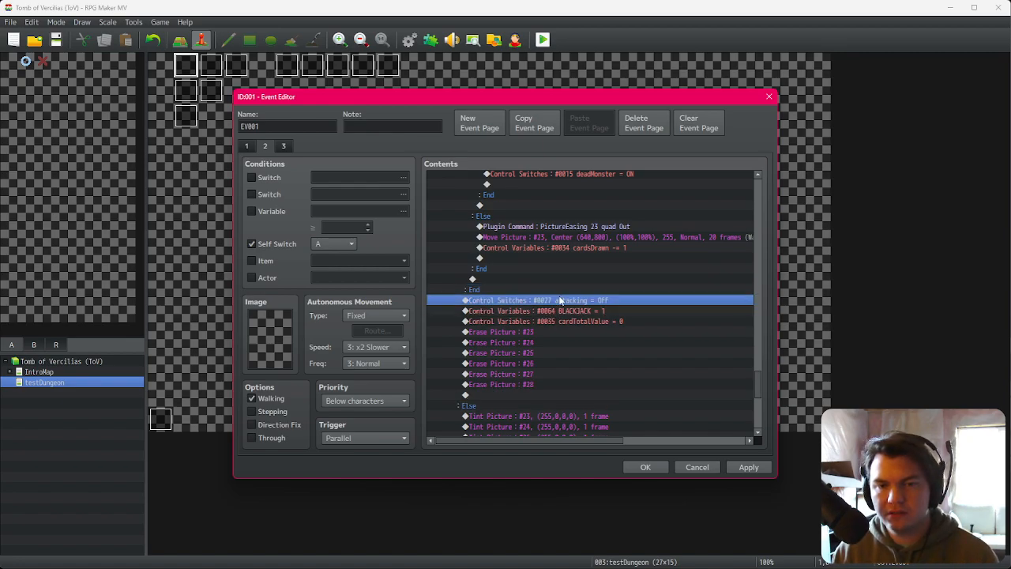
{"action": "left_click", "coordinate": [566, 292]}
{"action": "left_click", "coordinate": [644, 467]}
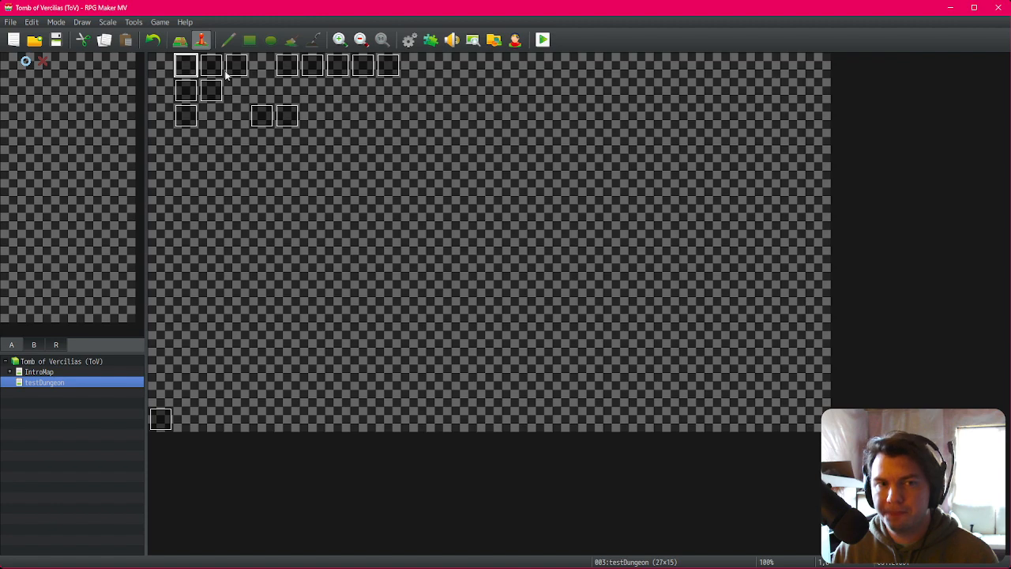
Step: Set page 9 of the Spawn/Move Dungeon event to require switch 0027 attacking and confirm
{"action": "double_click", "coordinate": [287, 65]}
{"action": "left_click", "coordinate": [394, 147]}
{"action": "left_click", "coordinate": [356, 177]}
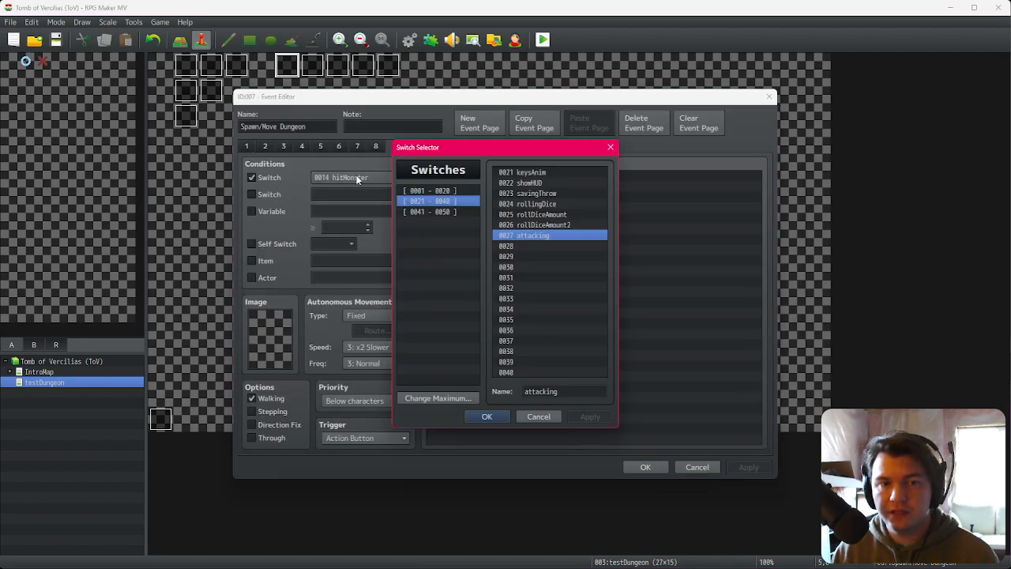
{"action": "double_click", "coordinate": [529, 236]}
{"action": "left_click", "coordinate": [645, 471]}
Step: Playtest the game, confirm the character, and draw cards and attack the Slime Pod to test the attack
{"action": "left_click", "coordinate": [543, 40]}
{"action": "left_click", "coordinate": [470, 308]}
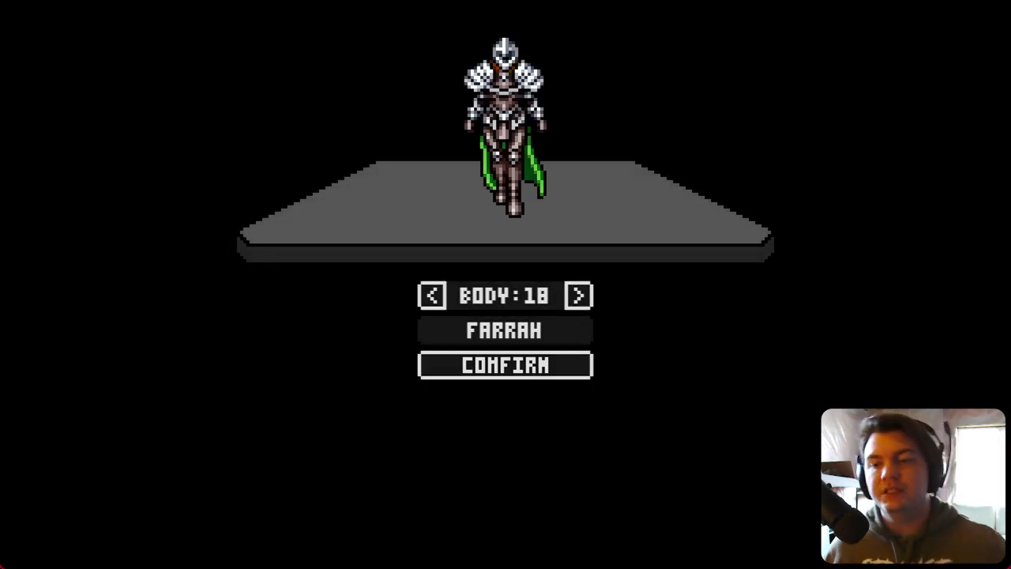
{"action": "left_click", "coordinate": [518, 368]}
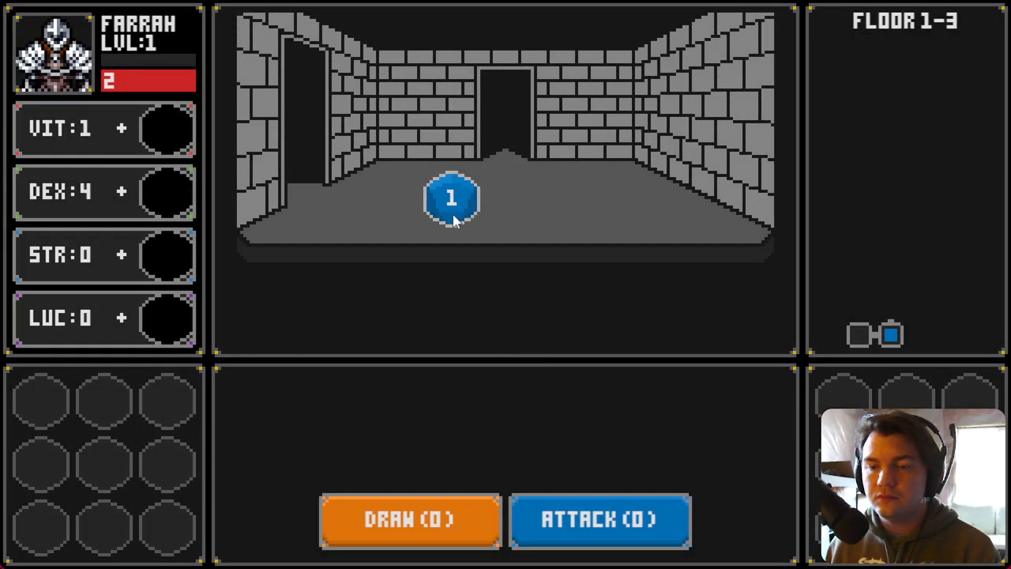
{"action": "left_click_drag", "start_coordinate": [453, 215], "coordinate": [178, 261]}
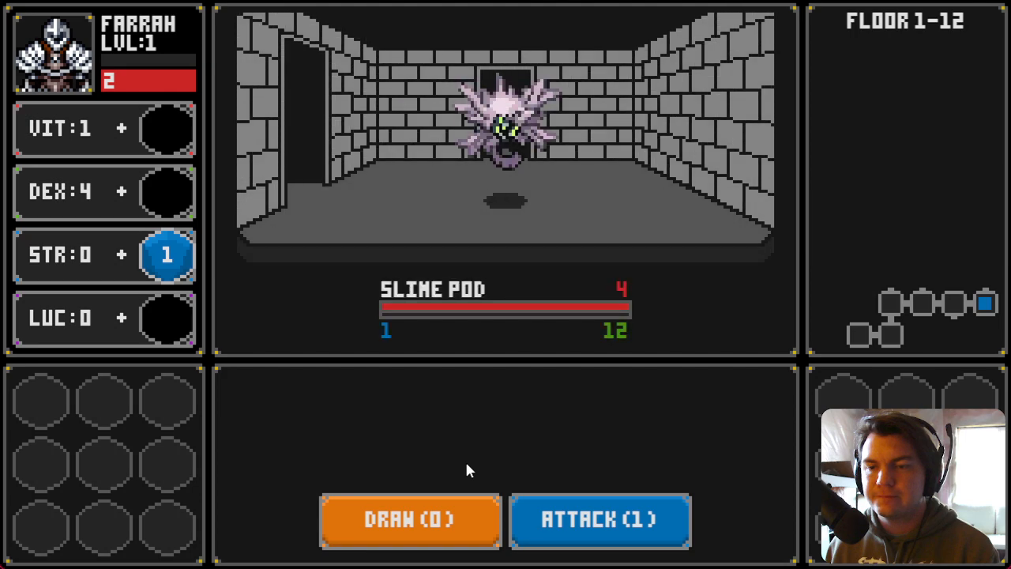
{"action": "left_click", "coordinate": [445, 526]}
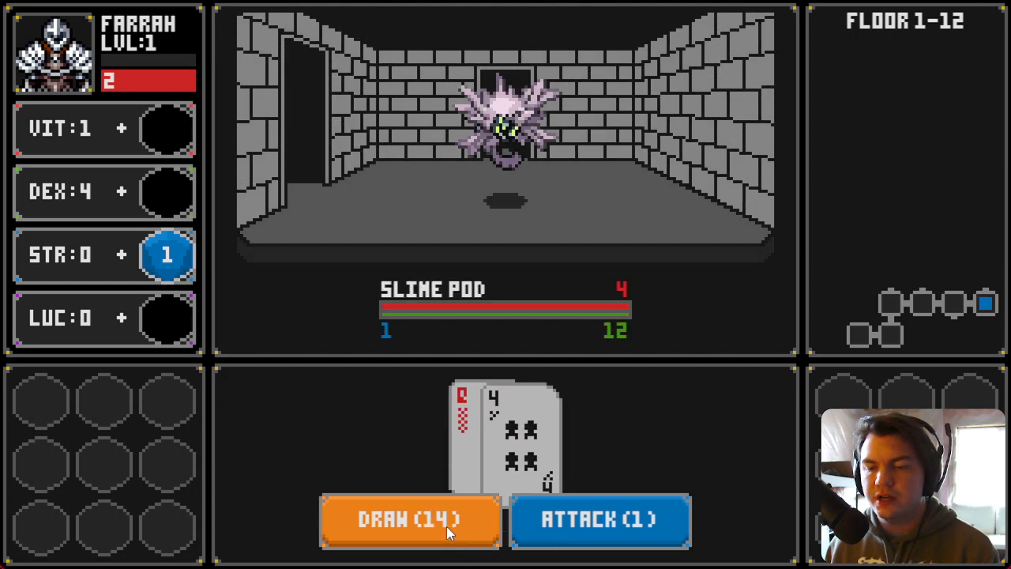
{"action": "left_click", "coordinate": [581, 526]}
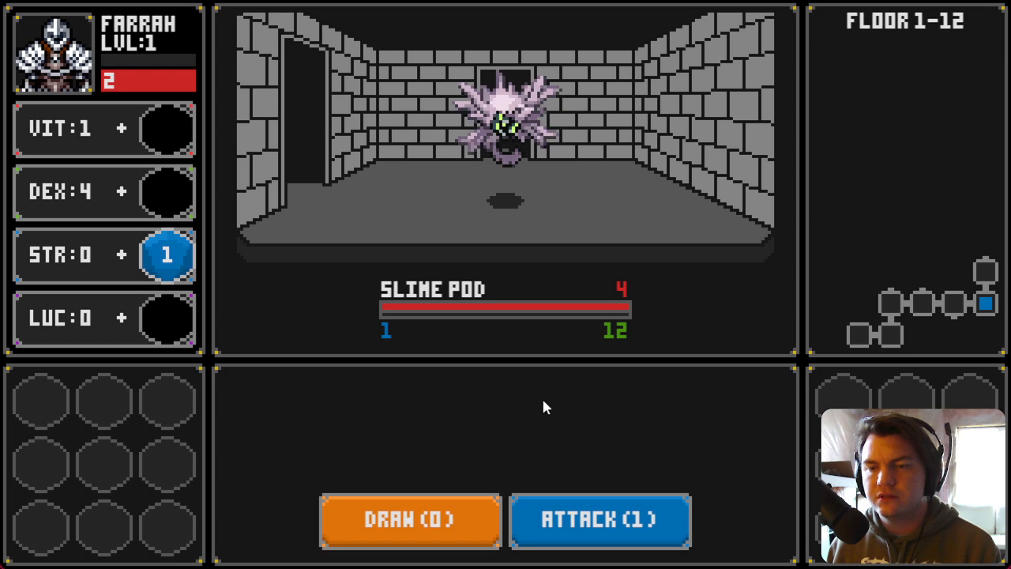
{"action": "left_click", "coordinate": [442, 524]}
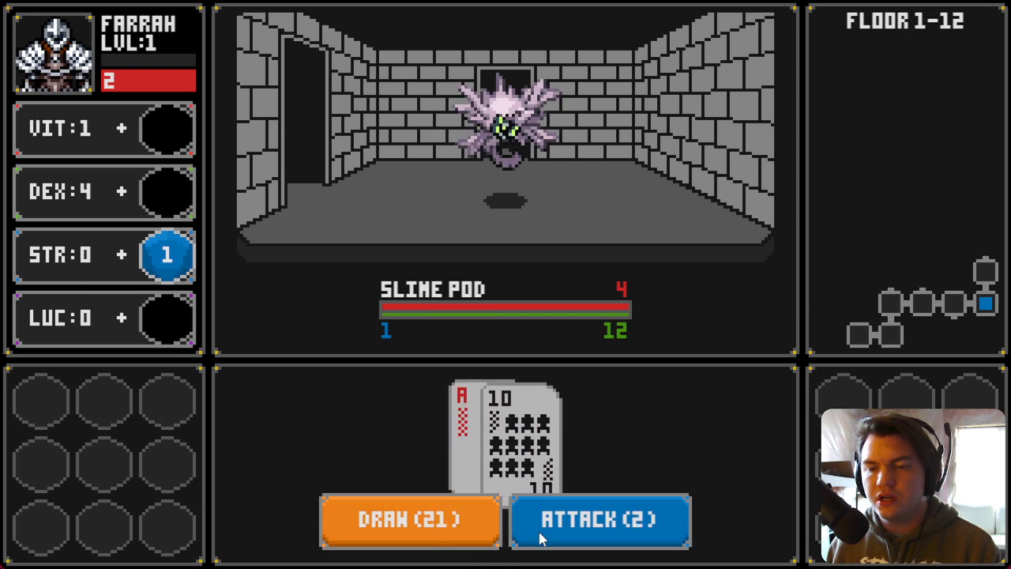
{"action": "left_click", "coordinate": [583, 527]}
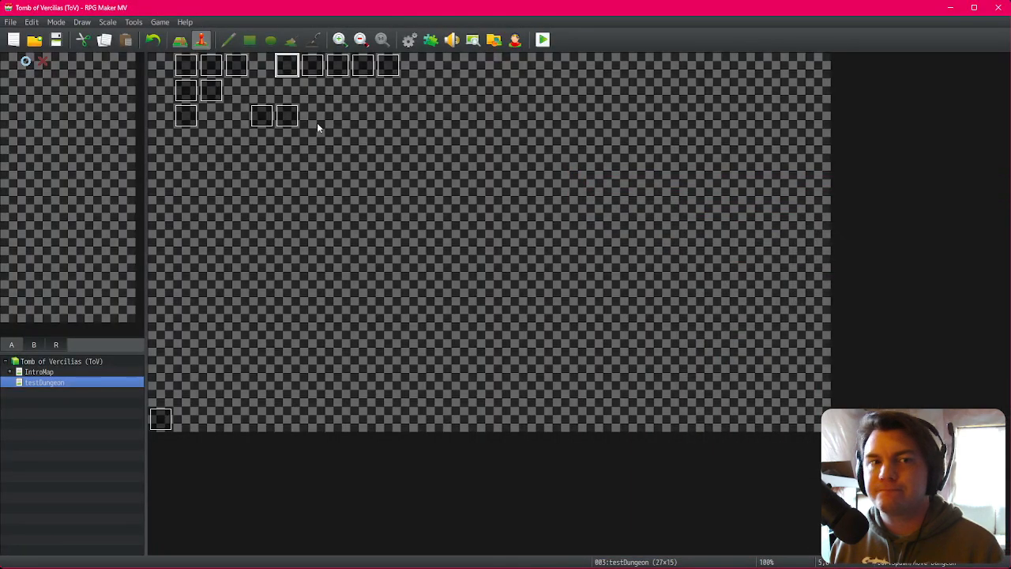
Step: Browse the pages of the savingThrow, Spawn/Move Dungeon and monsterAnim events to examine their switch commands and conditions
{"action": "double_click", "coordinate": [263, 125]}
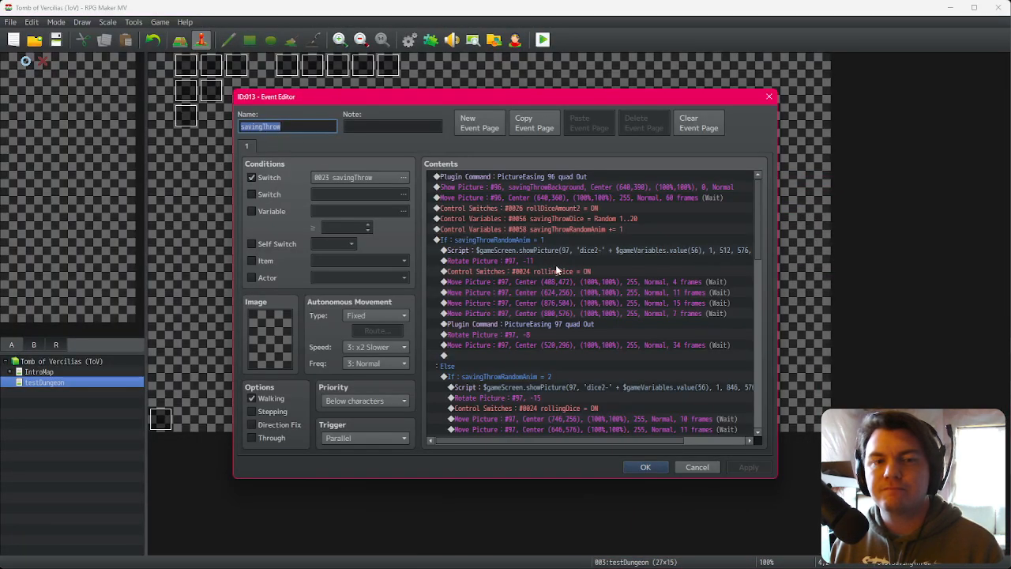
{"action": "left_click", "coordinate": [698, 467]}
{"action": "double_click", "coordinate": [288, 65]}
{"action": "left_click", "coordinate": [266, 146]}
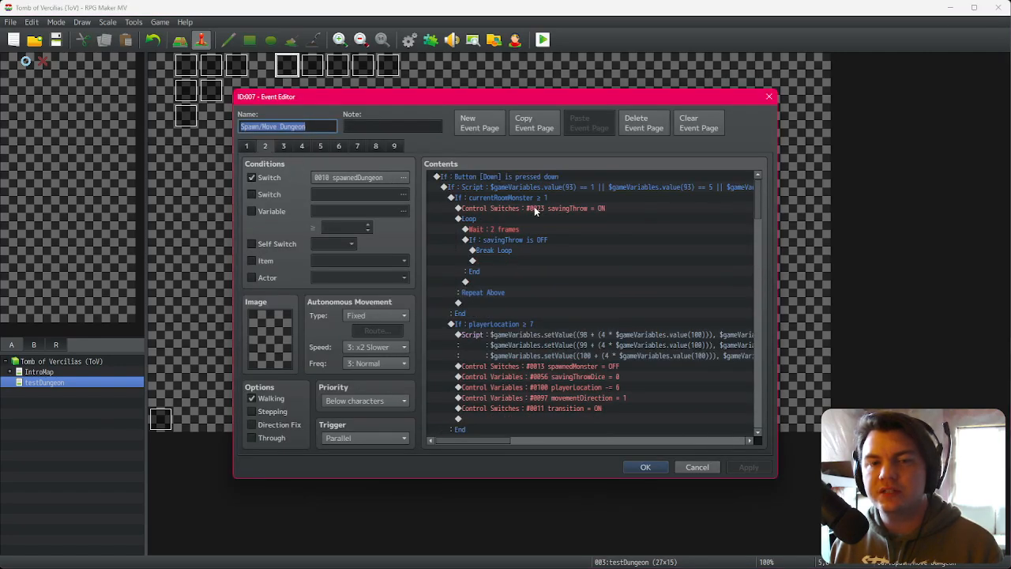
{"action": "mouse_move", "coordinate": [535, 210]}
{"action": "left_mouse_down"}
{"action": "mouse_move", "coordinate": [542, 195]}
{"action": "mouse_move", "coordinate": [544, 210]}
{"action": "left_mouse_up"}
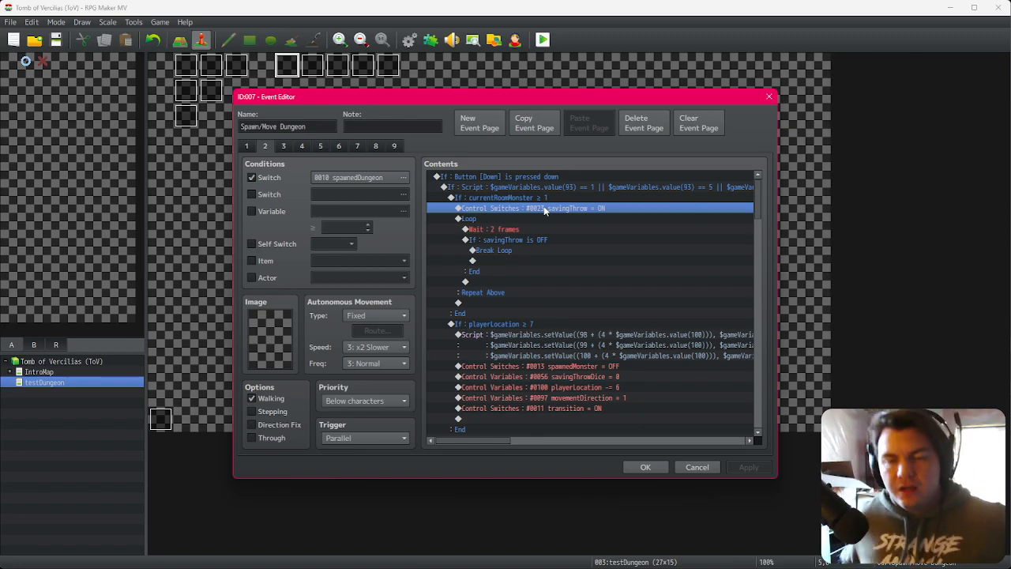
{"action": "left_click", "coordinate": [655, 466]}
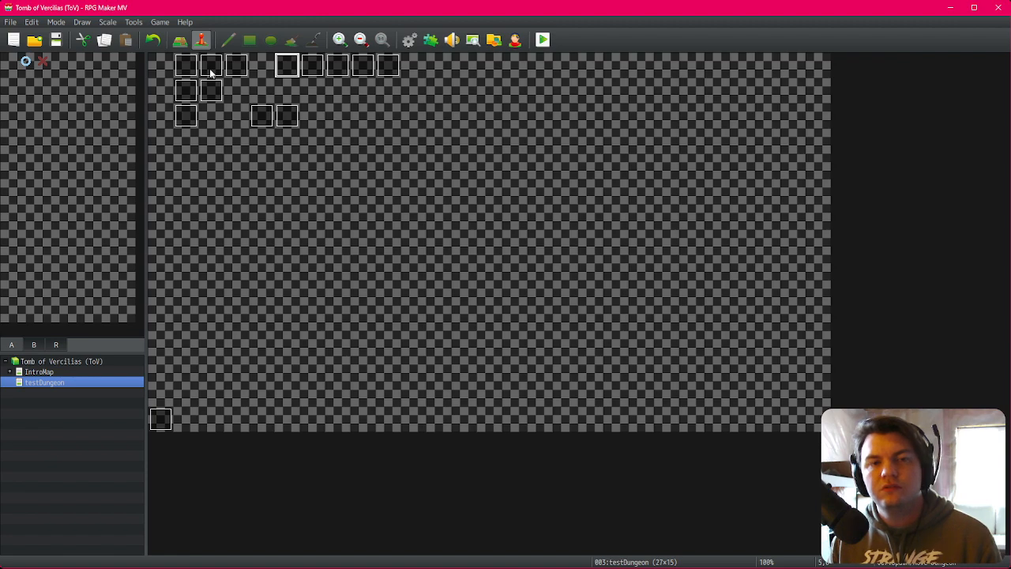
{"action": "double_click", "coordinate": [277, 70]}
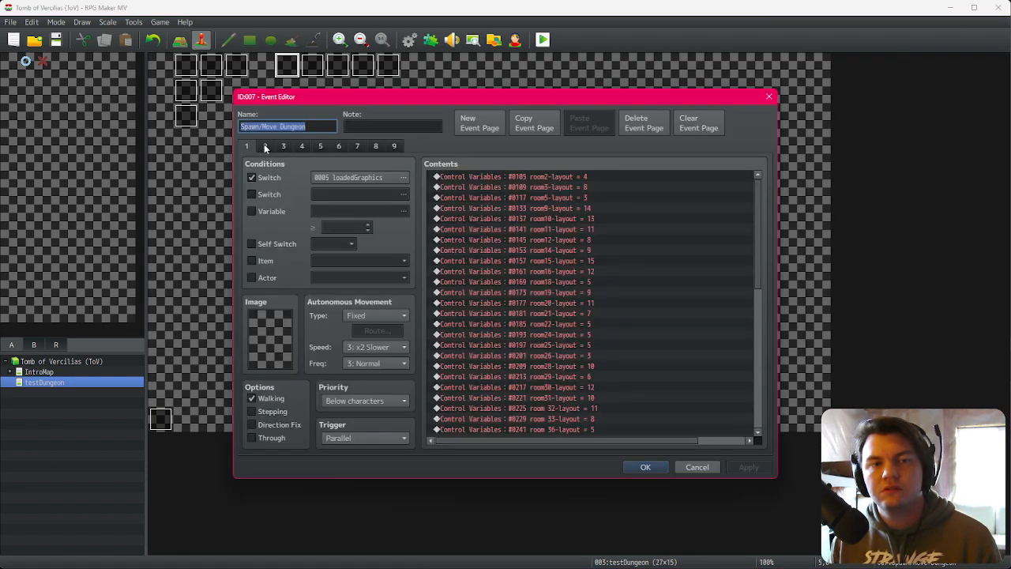
{"action": "left_click", "coordinate": [265, 145]}
{"action": "left_click", "coordinate": [284, 145]}
{"action": "key", "text": "Escape"}
{"action": "double_click", "coordinate": [388, 67]}
{"action": "left_click", "coordinate": [284, 145]}
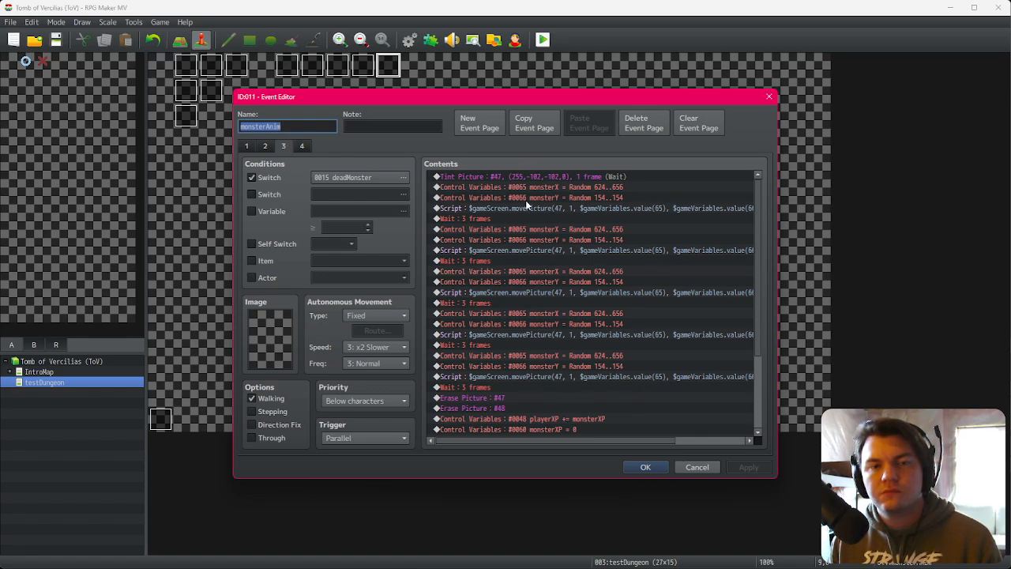
{"action": "left_click", "coordinate": [698, 467]}
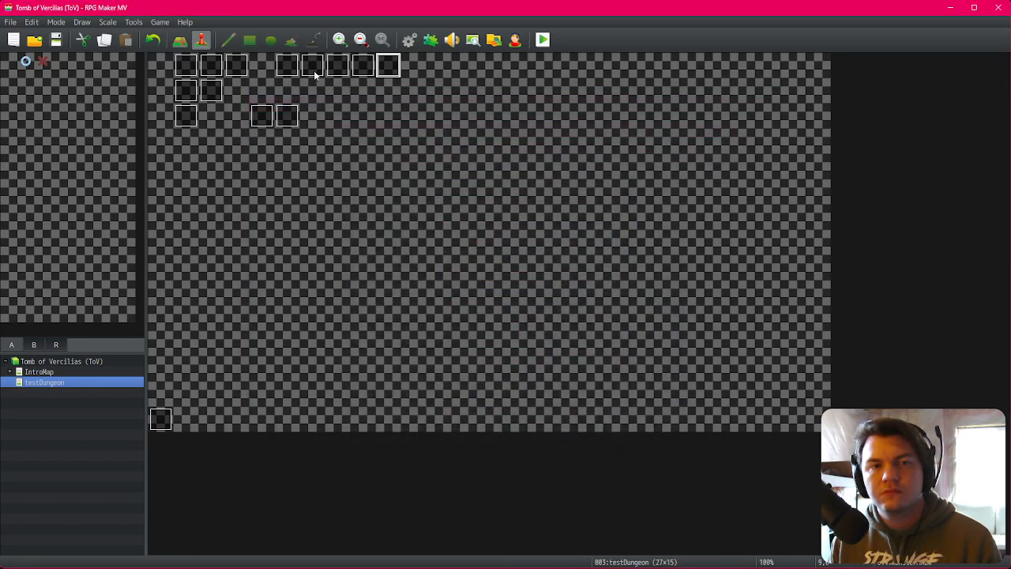
{"action": "double_click", "coordinate": [287, 65]}
{"action": "left_click", "coordinate": [377, 146]}
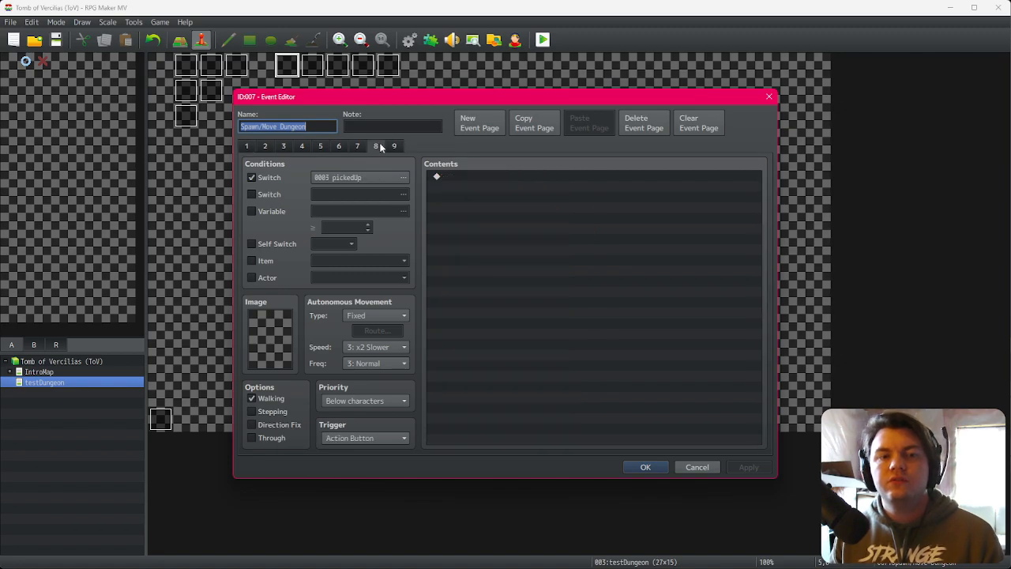
Step: Add a new page 10 to the Spawn/Move Dungeon event, require switch 0015 deadMonster, and confirm the event
{"action": "left_click", "coordinate": [394, 146]}
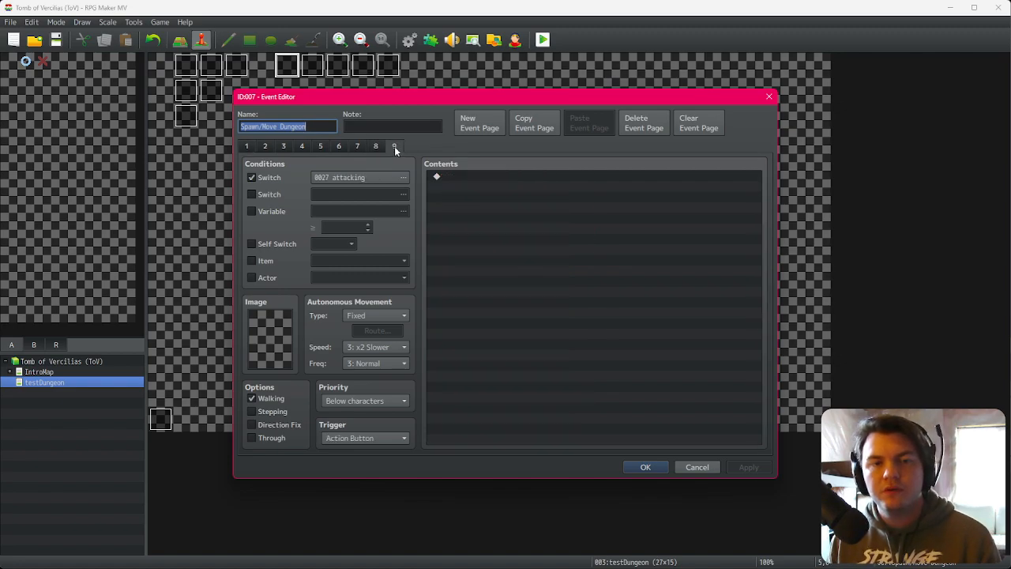
{"action": "left_click", "coordinate": [469, 128]}
{"action": "left_click", "coordinate": [273, 177]}
{"action": "left_click", "coordinate": [278, 179]}
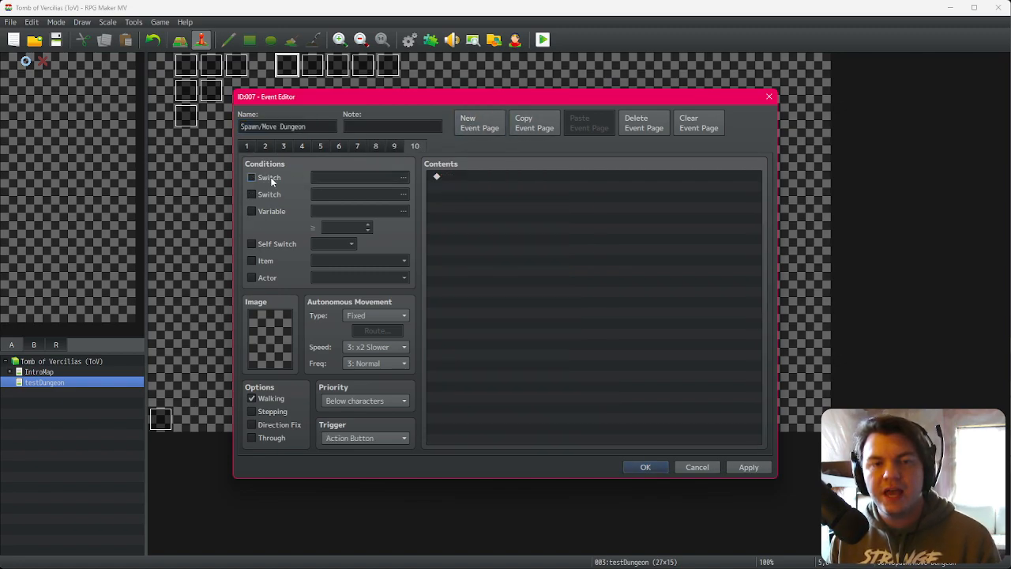
{"action": "left_click", "coordinate": [279, 179]}
{"action": "left_click", "coordinate": [340, 183]}
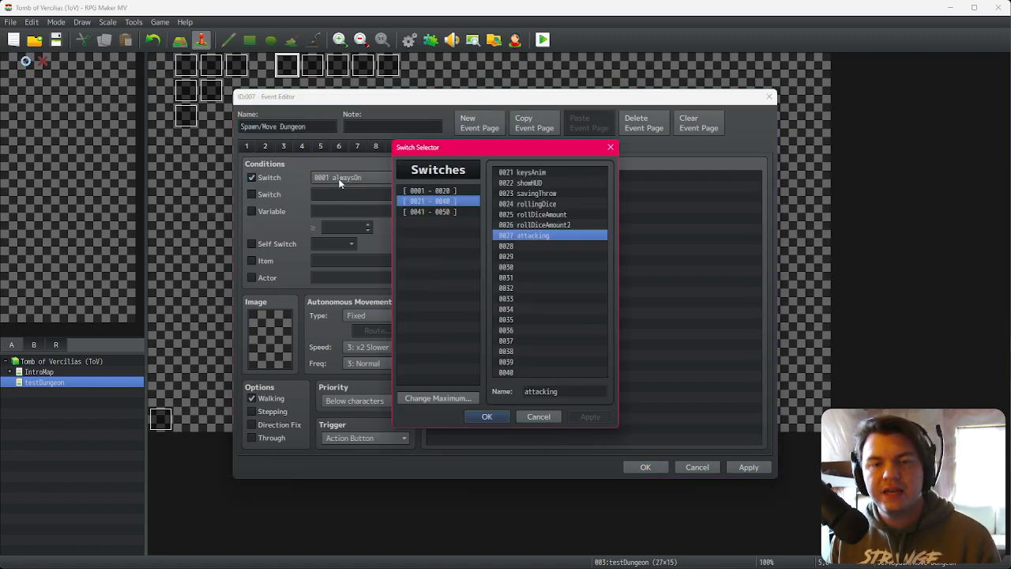
{"action": "left_click", "coordinate": [457, 192]}
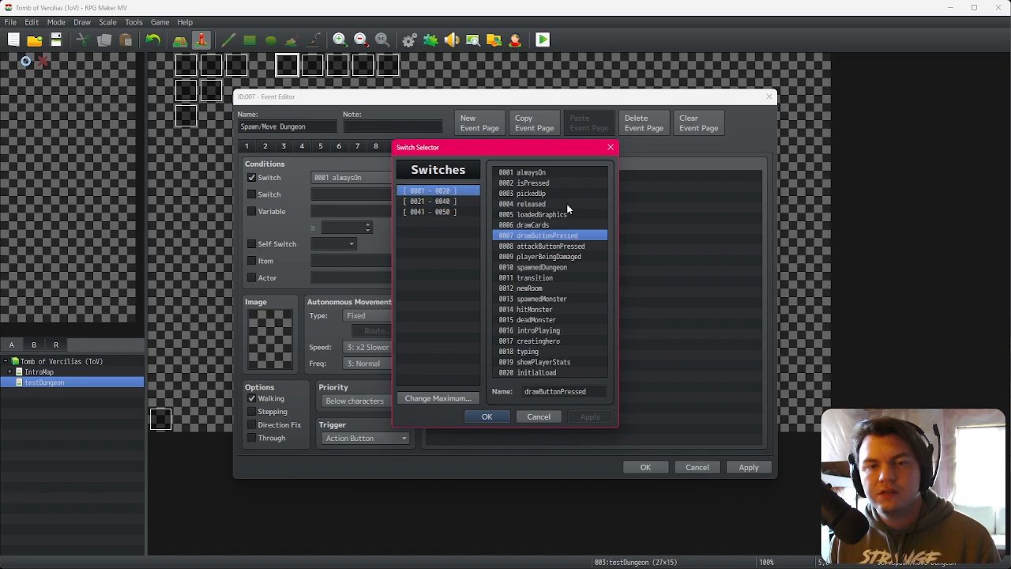
{"action": "double_click", "coordinate": [548, 317]}
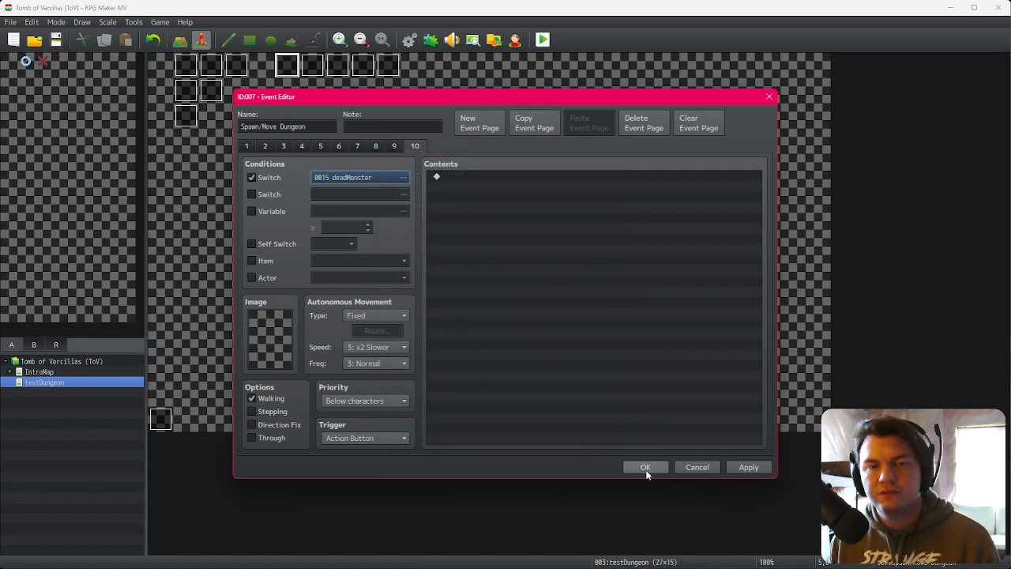
{"action": "left_click", "coordinate": [646, 467]}
Step: Playtest the game, confirm the character, move into the dungeon, and place the dice on the stat slots
{"action": "left_click", "coordinate": [543, 39]}
{"action": "left_click", "coordinate": [475, 307]}
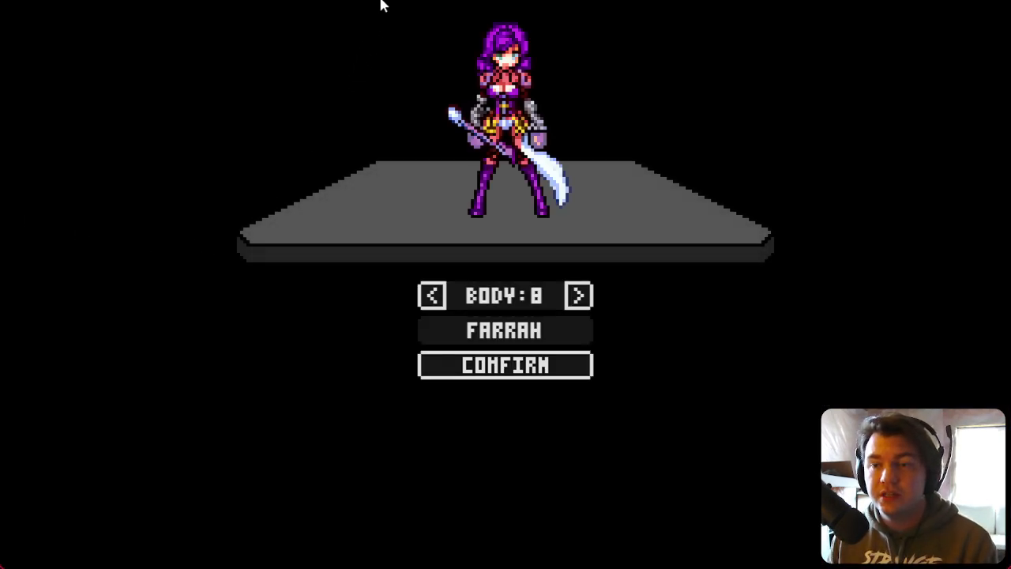
{"action": "left_click", "coordinate": [541, 368]}
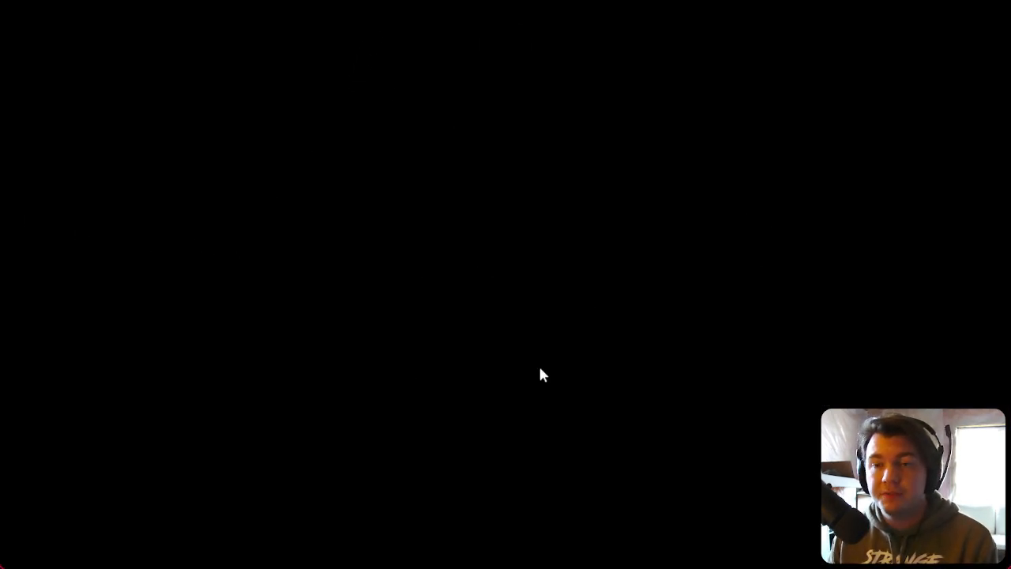
{"action": "key", "text": "Right"}
{"action": "key", "text": "Up"}
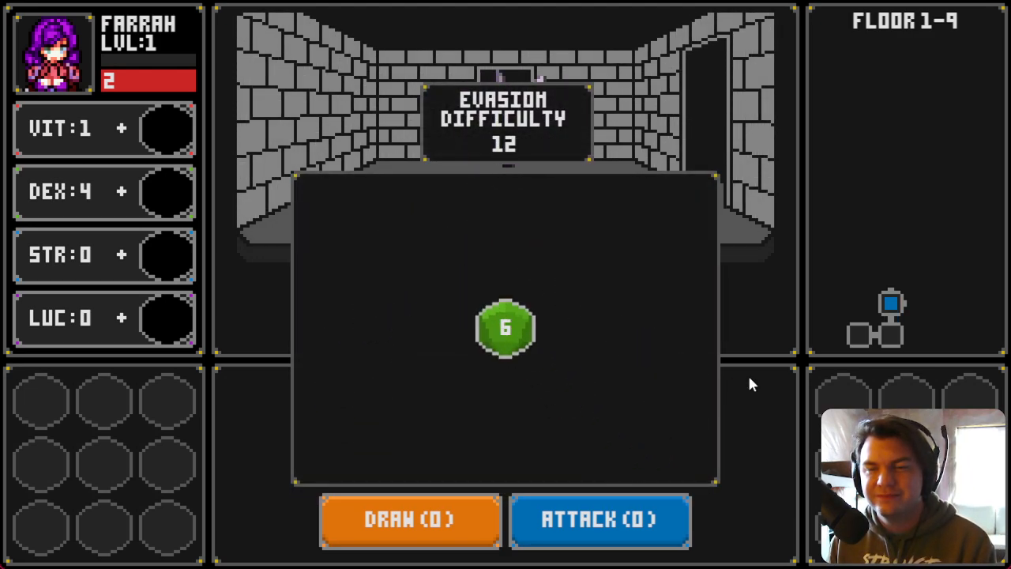
{"action": "left_click", "coordinate": [504, 256]}
{"action": "left_click_drag", "start_coordinate": [462, 203], "coordinate": [196, 262]}
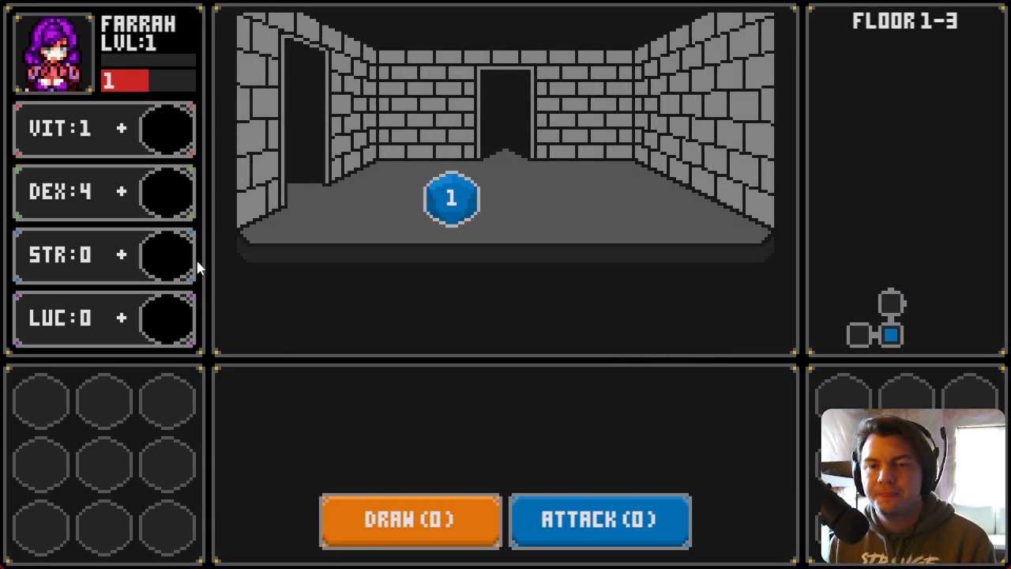
{"action": "left_click_drag", "start_coordinate": [451, 198], "coordinate": [167, 255]}
{"action": "left_click", "coordinate": [549, 267]}
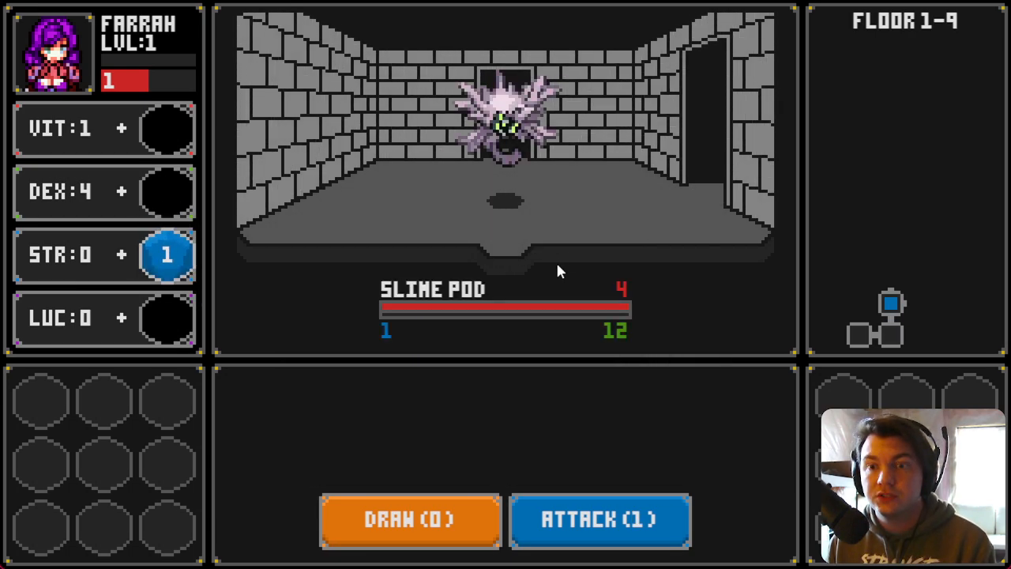
Step: Draw cards and attack the Slime Pod and Glowing Golumn to test combat
{"action": "left_click", "coordinate": [428, 531]}
{"action": "left_click", "coordinate": [442, 526]}
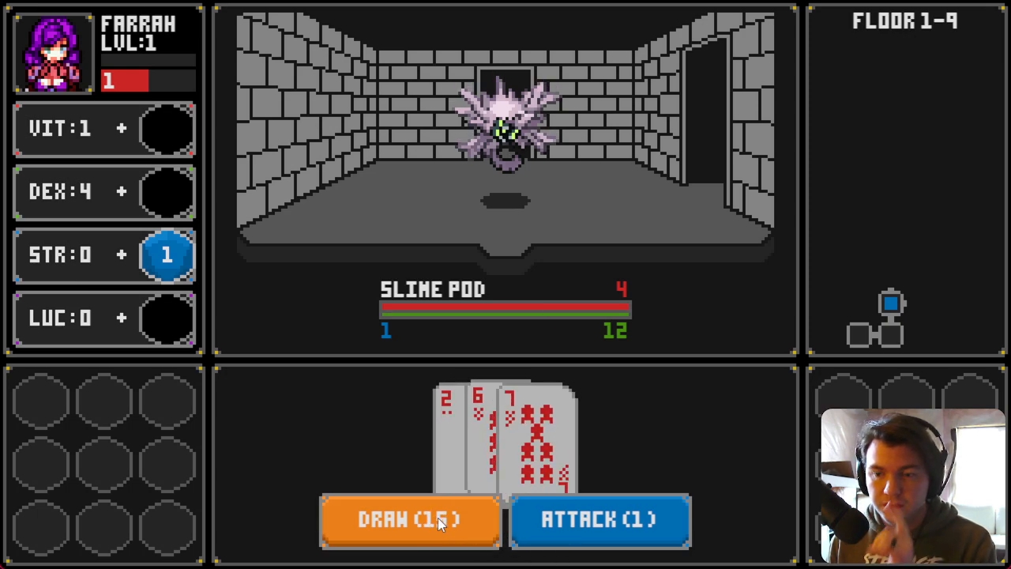
{"action": "left_click", "coordinate": [583, 525]}
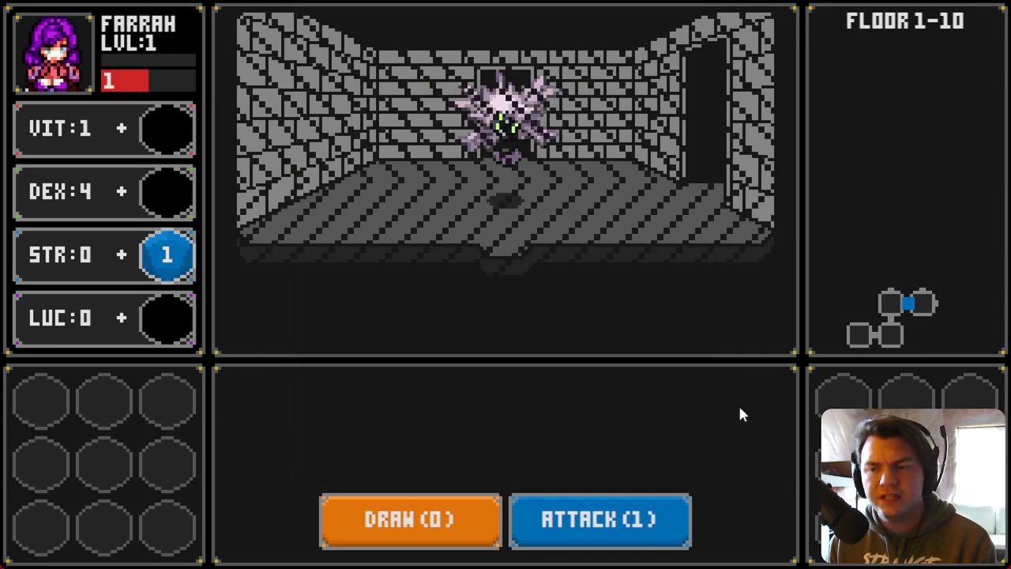
{"action": "left_click", "coordinate": [406, 531]}
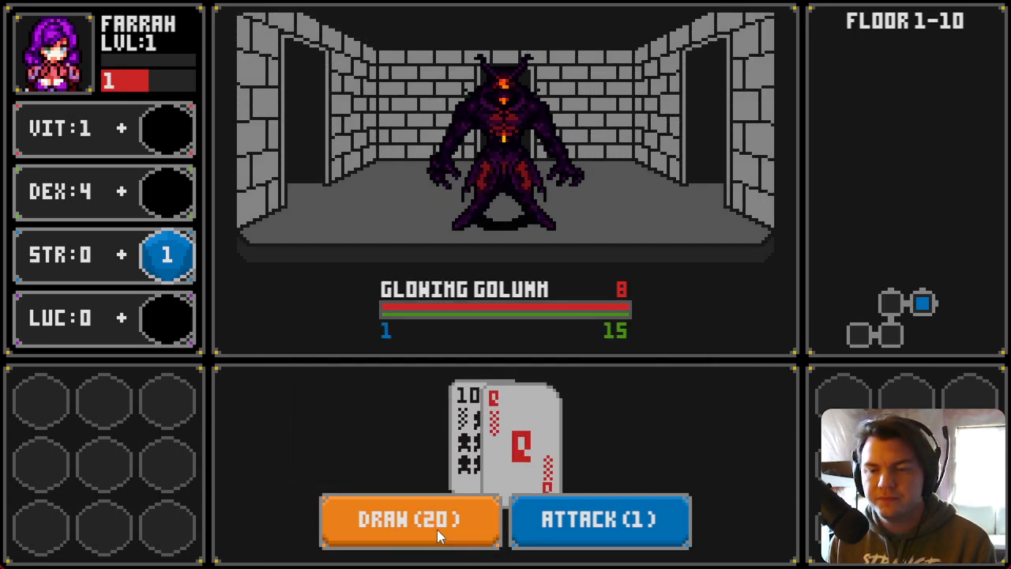
{"action": "left_click", "coordinate": [520, 518]}
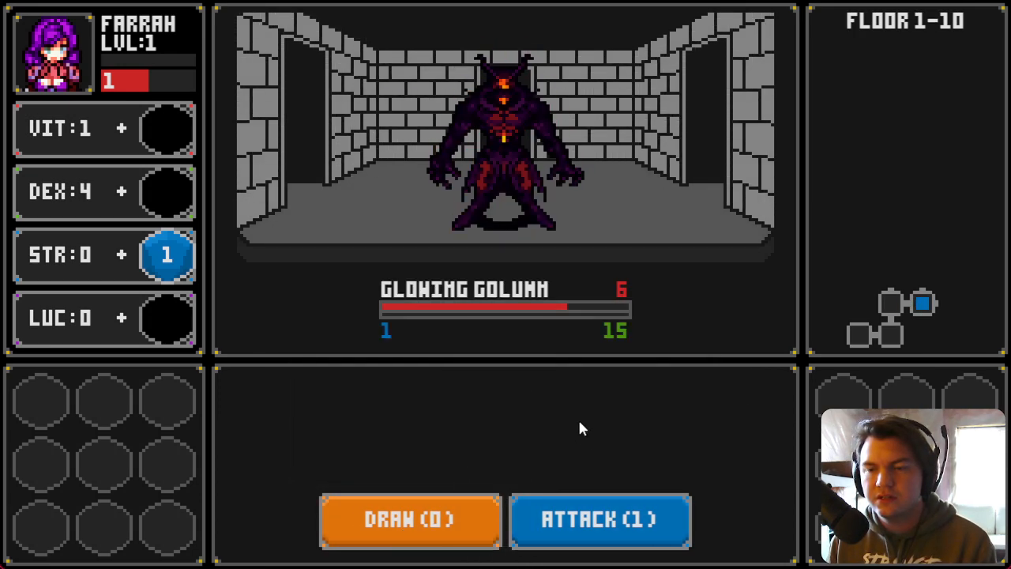
{"action": "left_click", "coordinate": [448, 527]}
{"action": "left_click", "coordinate": [433, 525]}
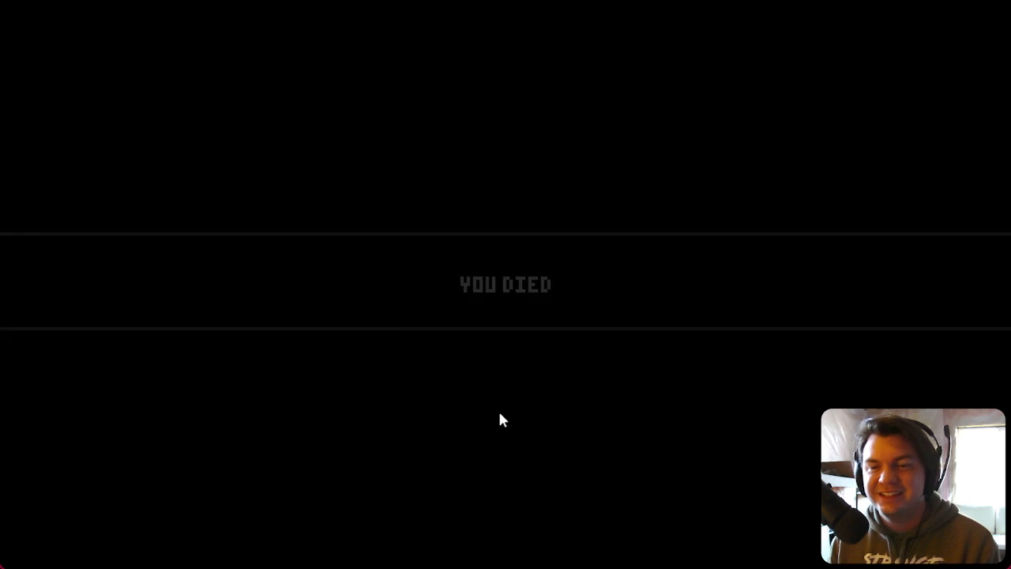
Step: Start a new run, place the dice on the stat slots, and draw and attack the Slime Pod
{"action": "left_click", "coordinate": [504, 369]}
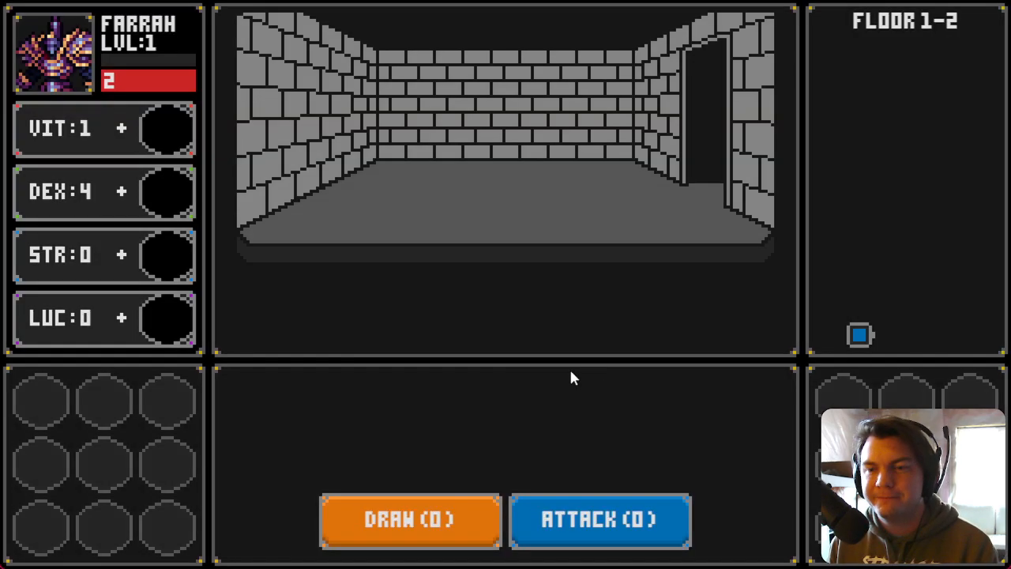
{"action": "key", "text": "d"}
{"action": "left_click_drag", "start_coordinate": [451, 209], "coordinate": [160, 256]}
{"action": "left_click_drag", "start_coordinate": [545, 213], "coordinate": [176, 135]}
{"action": "key", "text": "d"}
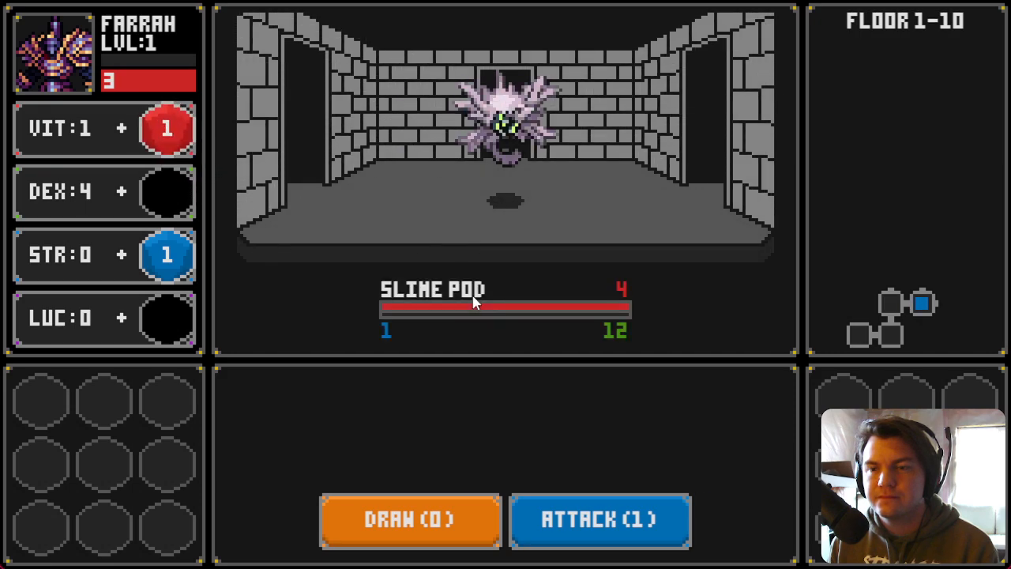
{"action": "left_click", "coordinate": [454, 520]}
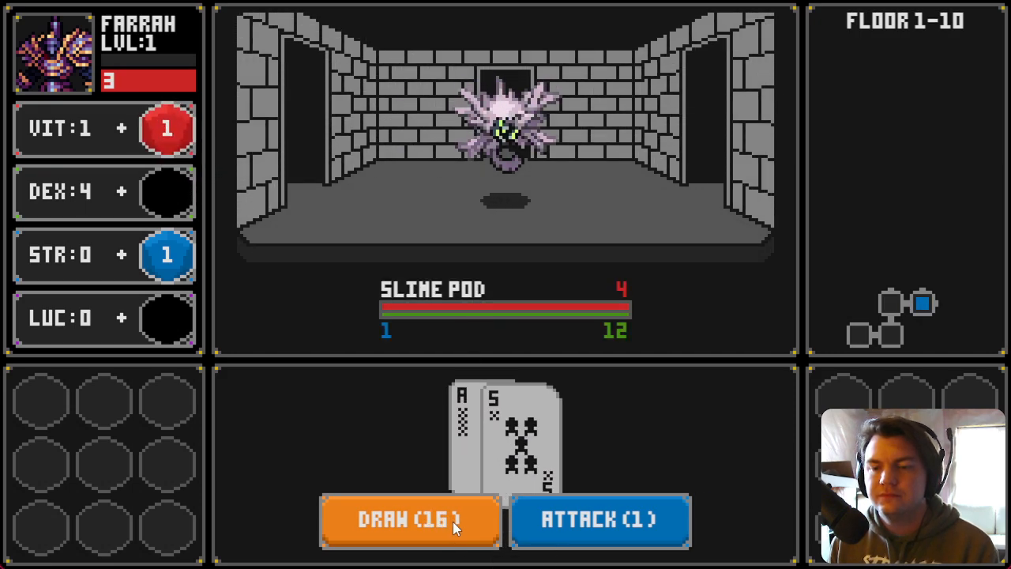
{"action": "left_click", "coordinate": [569, 529]}
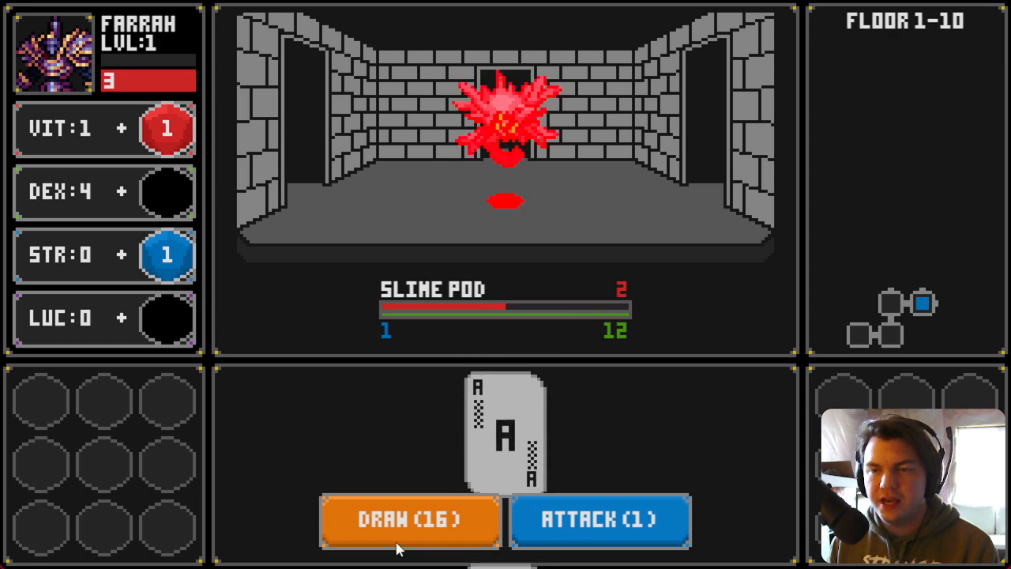
{"action": "left_click", "coordinate": [397, 527]}
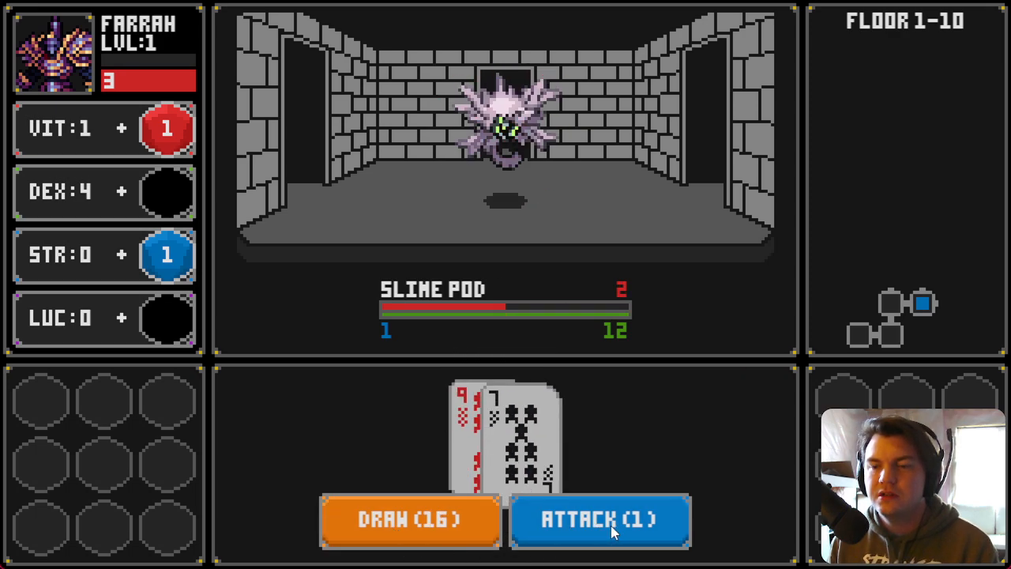
{"action": "left_click", "coordinate": [612, 524]}
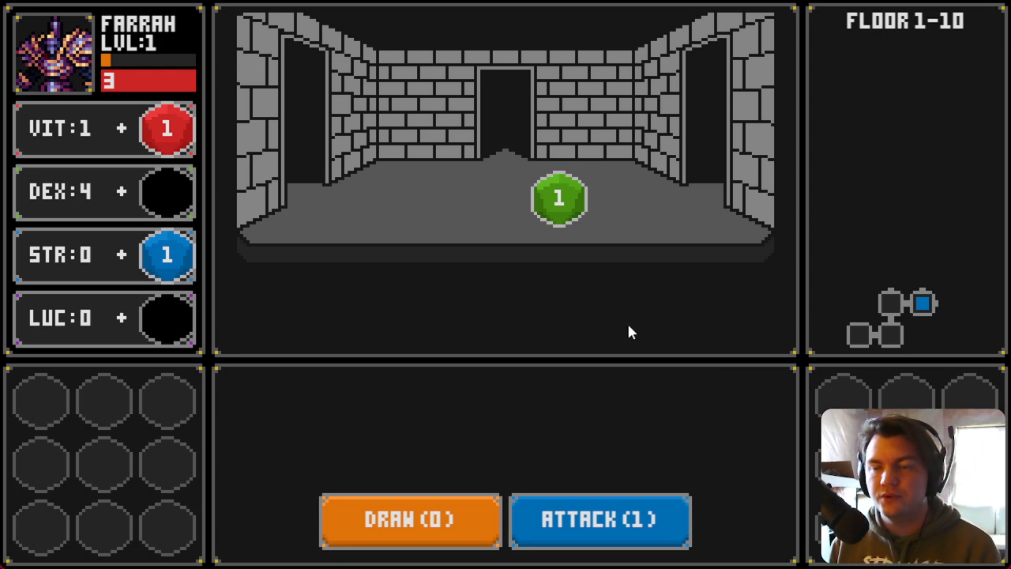
Step: Drop the dropped dice onto the DEX and VIT slots and close the playtest window
{"action": "left_click_drag", "start_coordinate": [559, 201], "coordinate": [167, 196]}
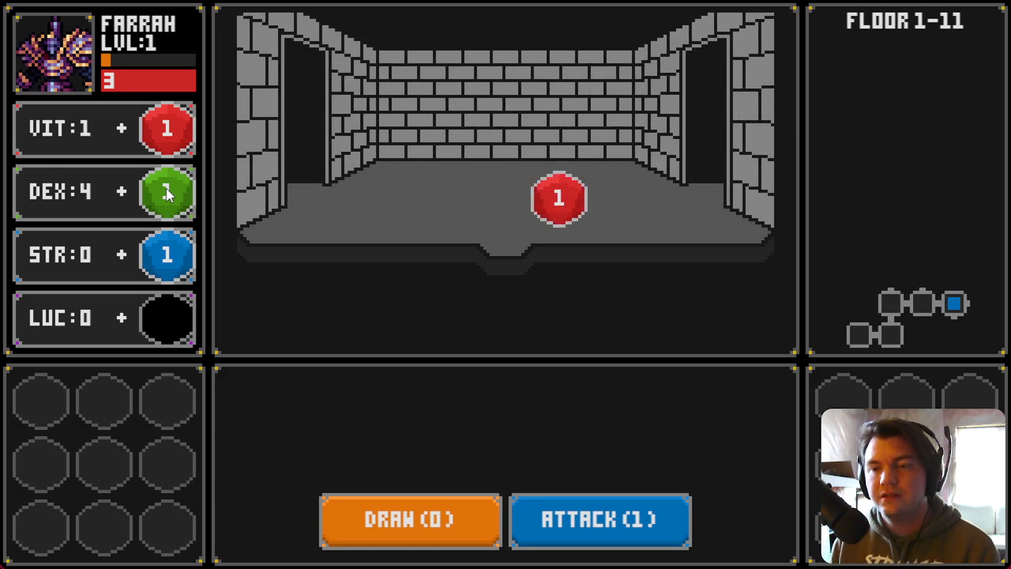
{"action": "left_click_drag", "start_coordinate": [560, 196], "coordinate": [168, 128]}
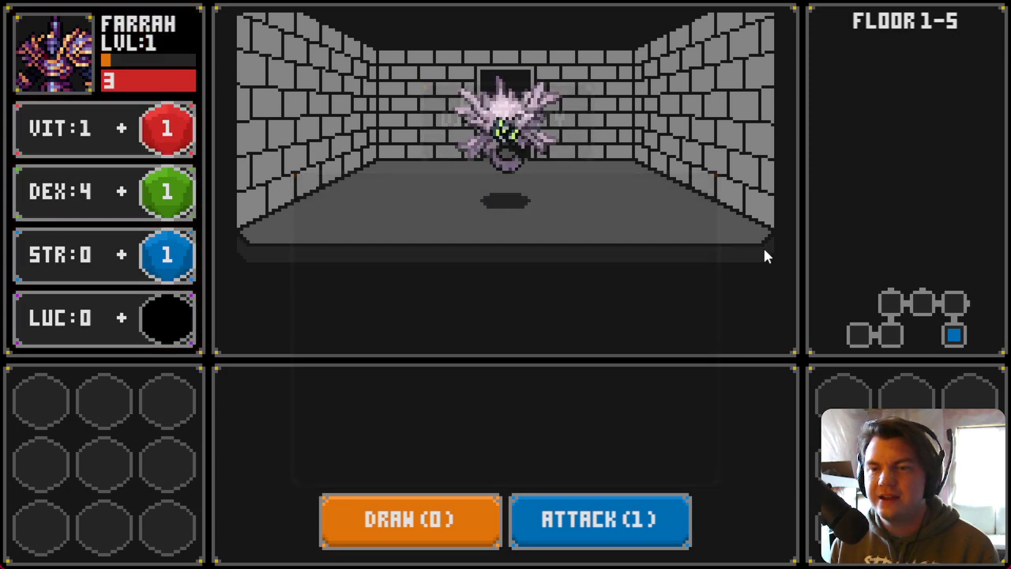
{"action": "left_click", "coordinate": [994, 2]}
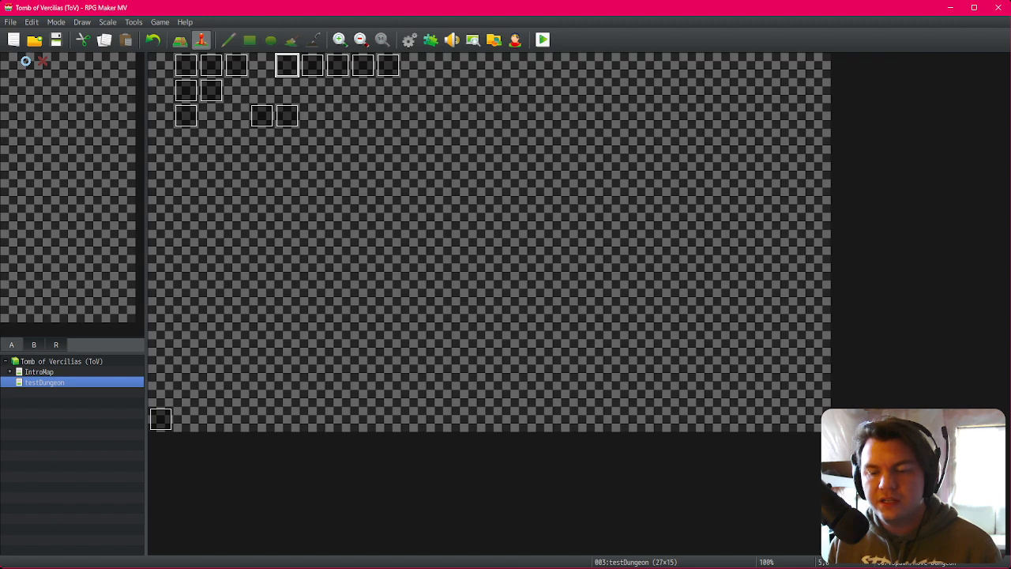
Step: In Trello, move the disable-movement-on-attack card to Finished and the failed-evasion-check card to In Progress
{"action": "key", "text": "alt+Tab"}
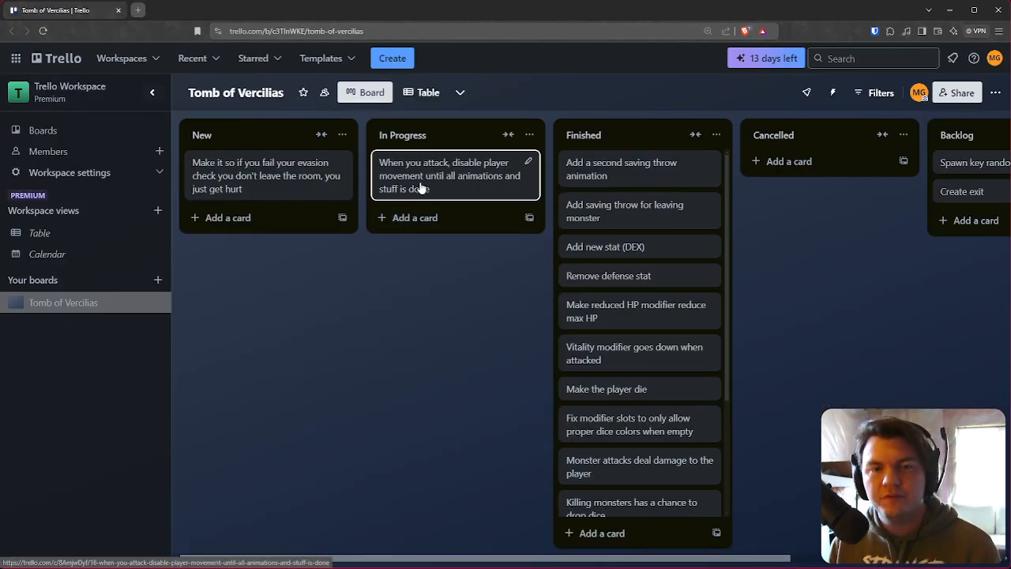
{"action": "left_click_drag", "start_coordinate": [439, 187], "coordinate": [617, 175]}
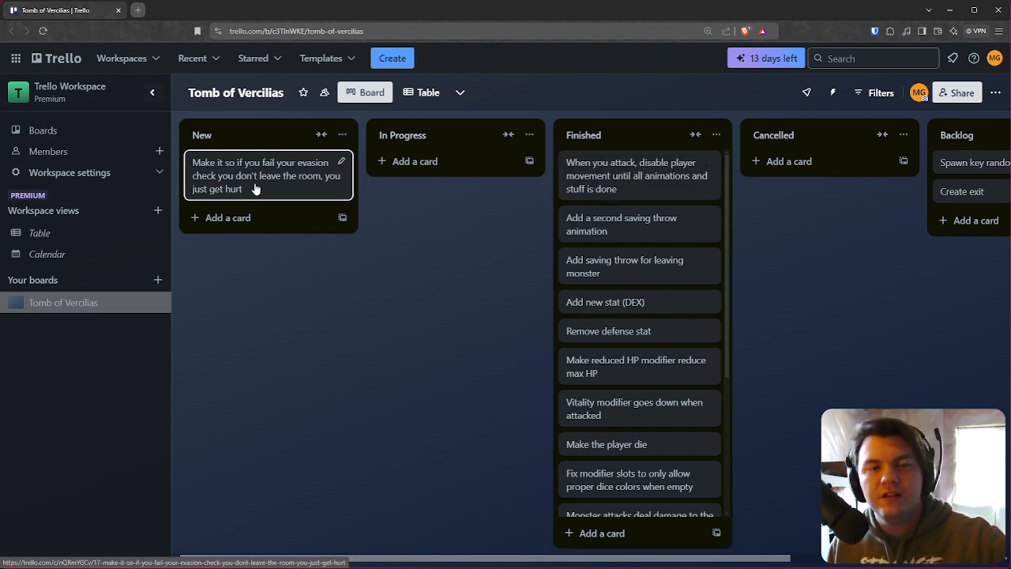
{"action": "left_click_drag", "start_coordinate": [260, 185], "coordinate": [419, 188]}
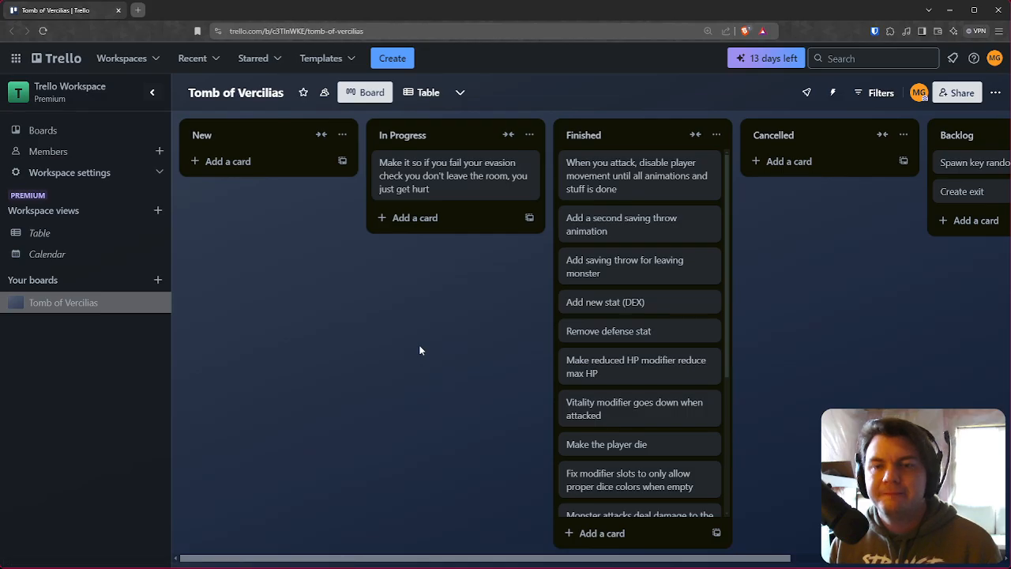
Step: Back in the editor, examine the commands of the Spawn/Move Dungeon page 2 and the savingThrow event
{"action": "key", "text": "alt+Tab"}
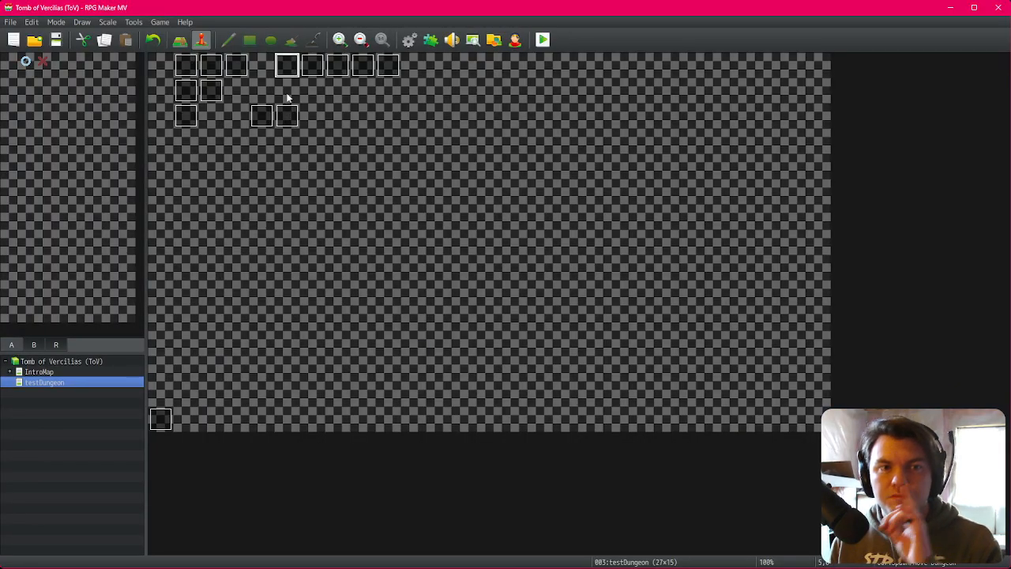
{"action": "double_click", "coordinate": [291, 70]}
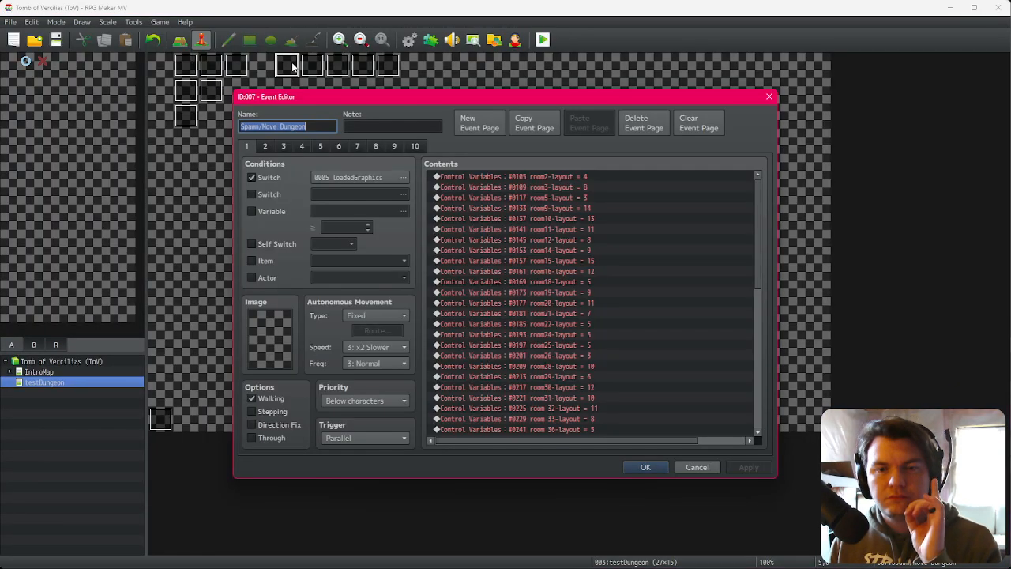
{"action": "left_click", "coordinate": [265, 146]}
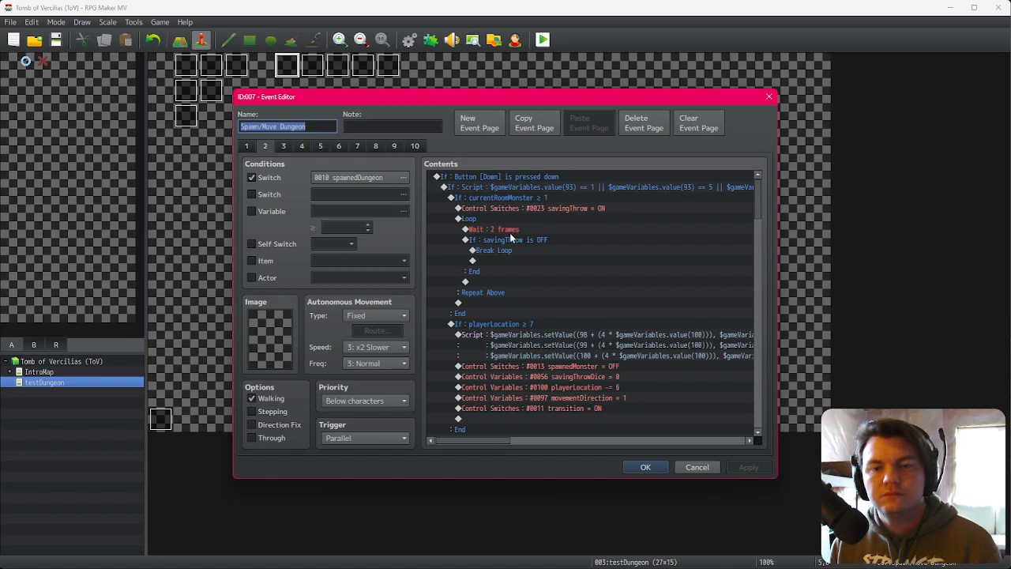
{"action": "key", "text": "Escape"}
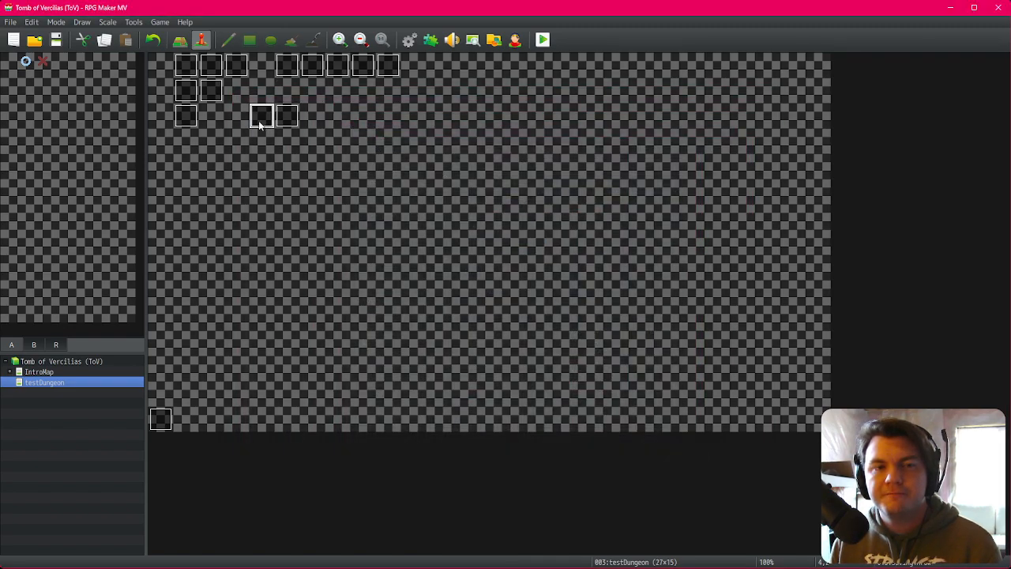
{"action": "double_click", "coordinate": [263, 117]}
{"action": "left_click_drag", "start_coordinate": [757, 229], "coordinate": [748, 393]}
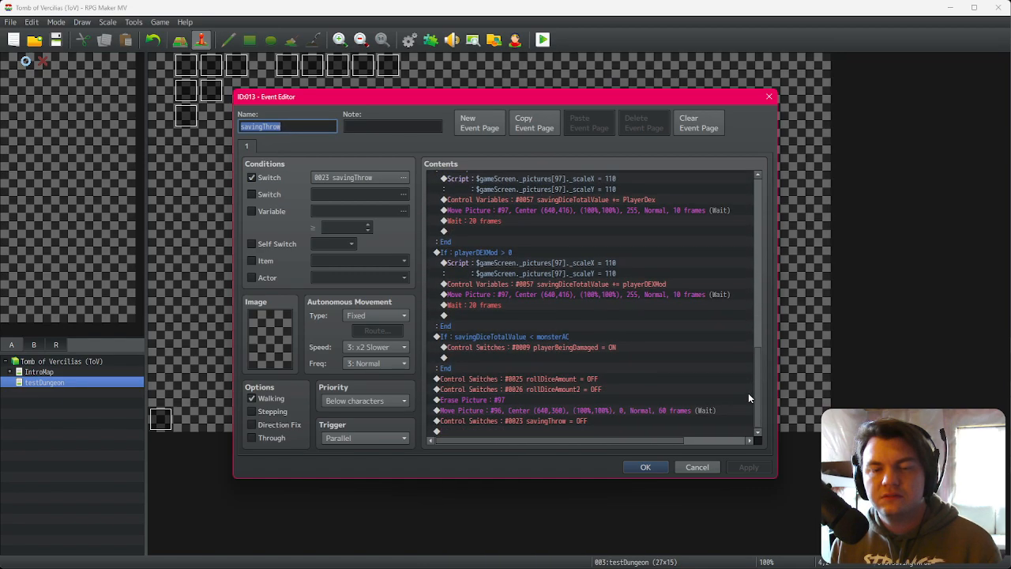
{"action": "left_click", "coordinate": [481, 253]}
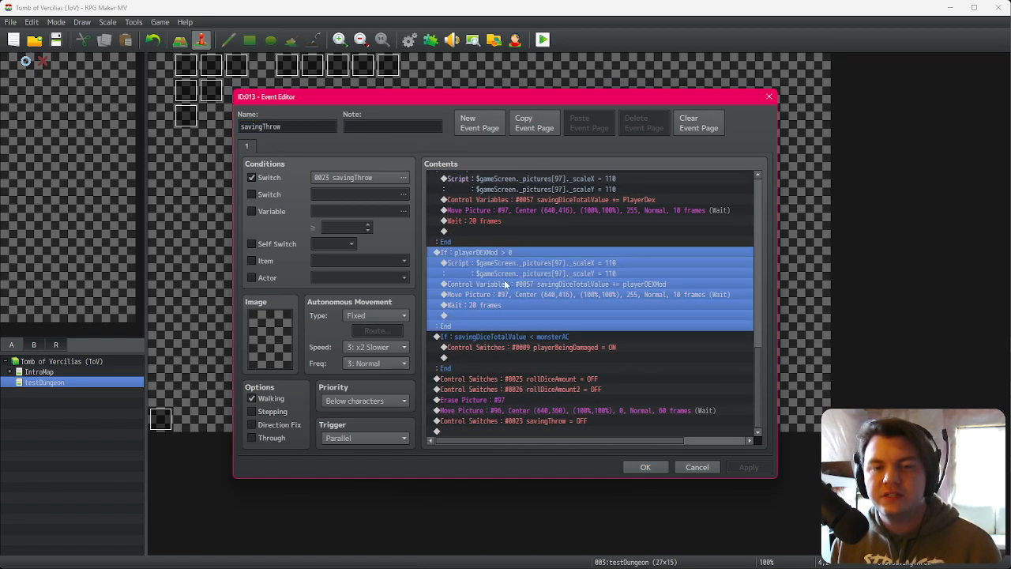
{"action": "left_click", "coordinate": [552, 347]}
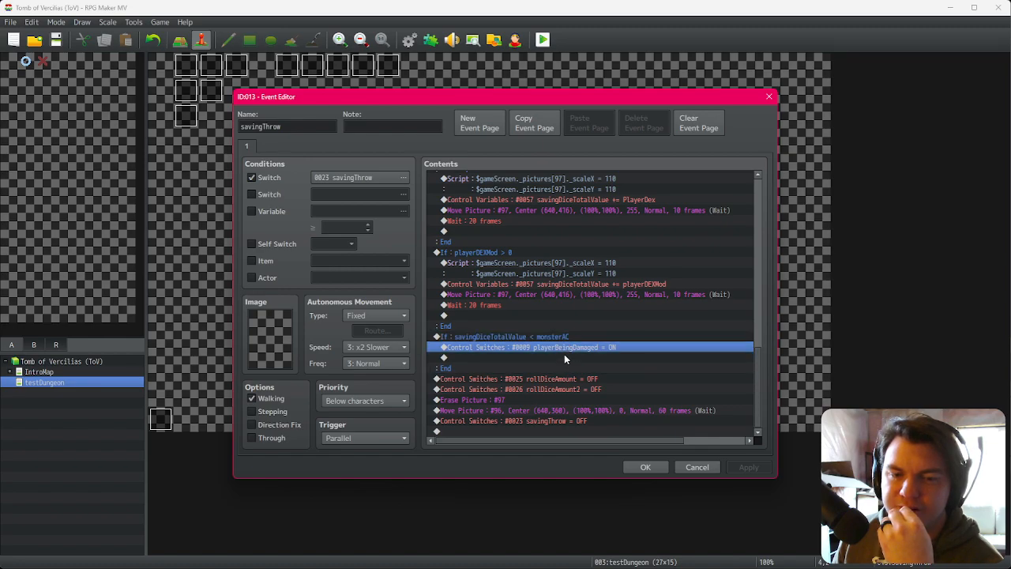
{"action": "left_click", "coordinate": [565, 356]}
{"action": "left_click", "coordinate": [569, 340]}
{"action": "left_click", "coordinate": [566, 348]}
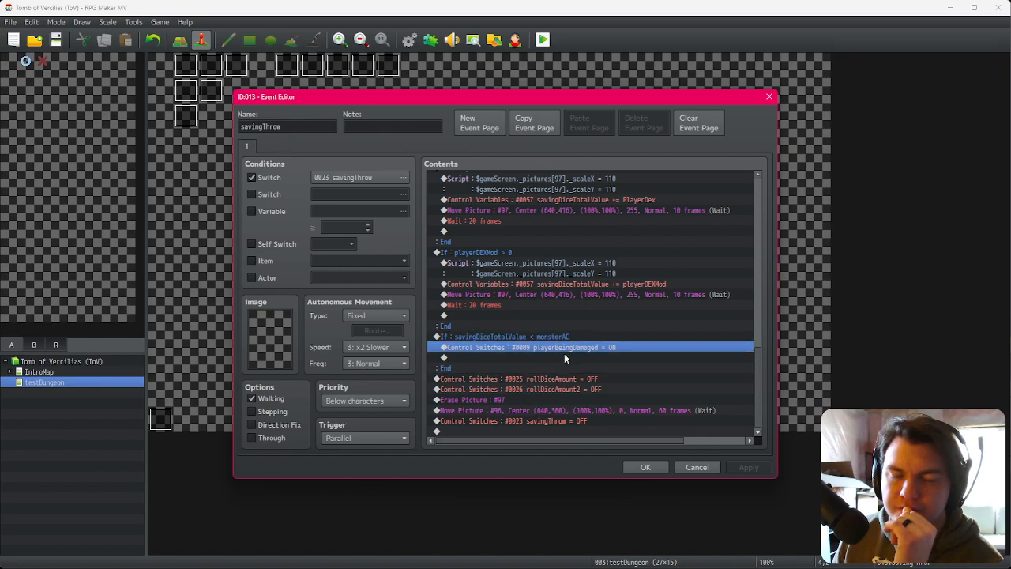
Step: In the savingThrow event's failed-check branch, turn on a new switch 0028 named failedDEXsave, then close the event
{"action": "double_click", "coordinate": [565, 356]}
{"action": "left_click", "coordinate": [528, 269]}
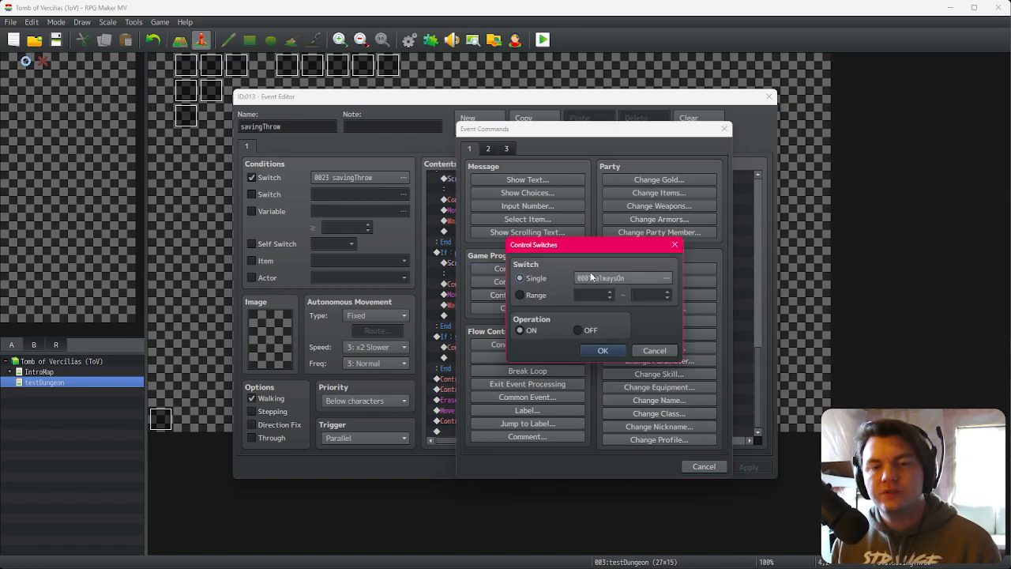
{"action": "left_click", "coordinate": [617, 278]}
{"action": "left_click", "coordinate": [520, 216]}
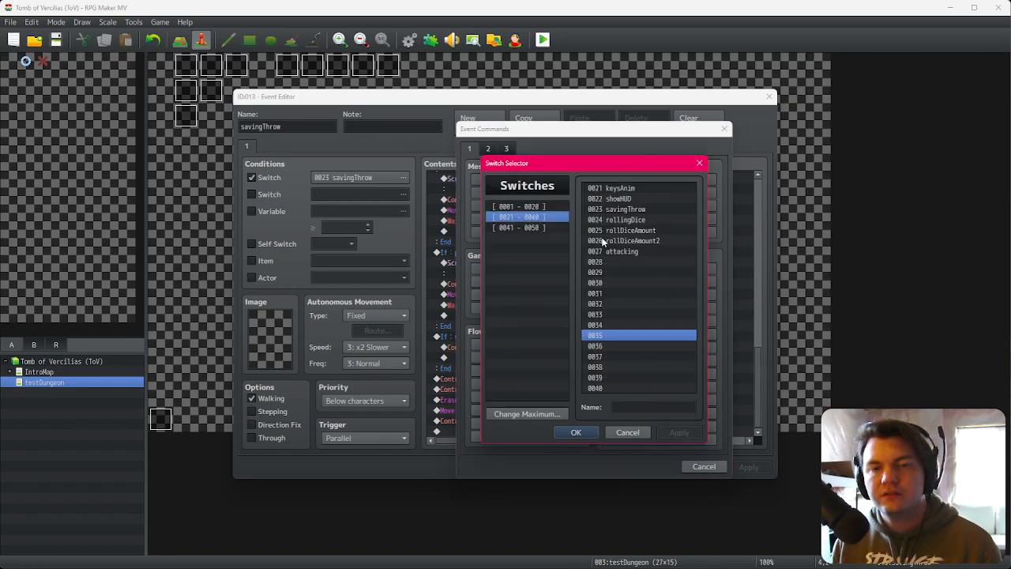
{"action": "left_click", "coordinate": [617, 261]}
{"action": "left_click", "coordinate": [656, 407]}
{"action": "type", "text": "failedDex"}
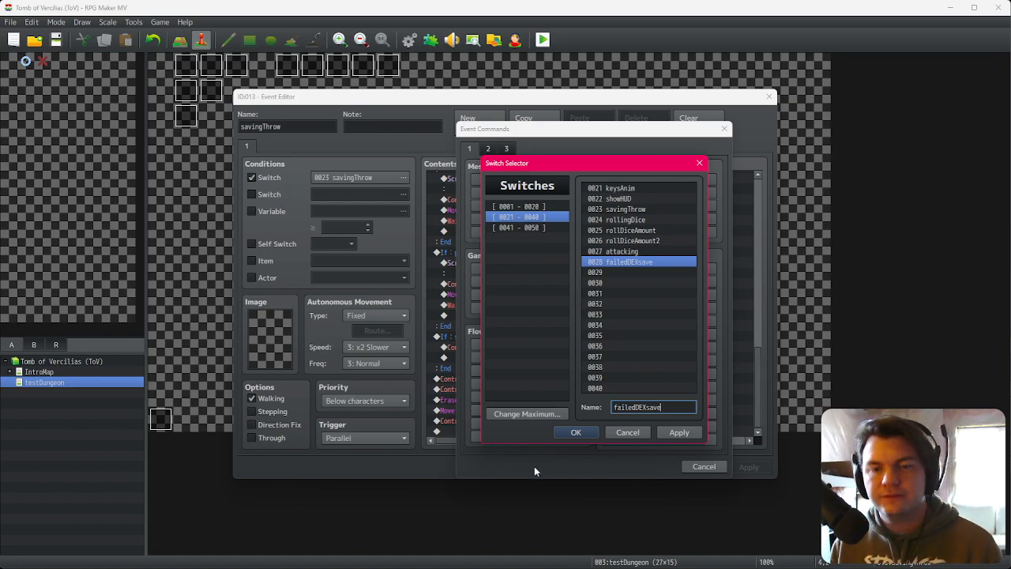
{"action": "left_click", "coordinate": [575, 433]}
{"action": "left_click", "coordinate": [606, 351]}
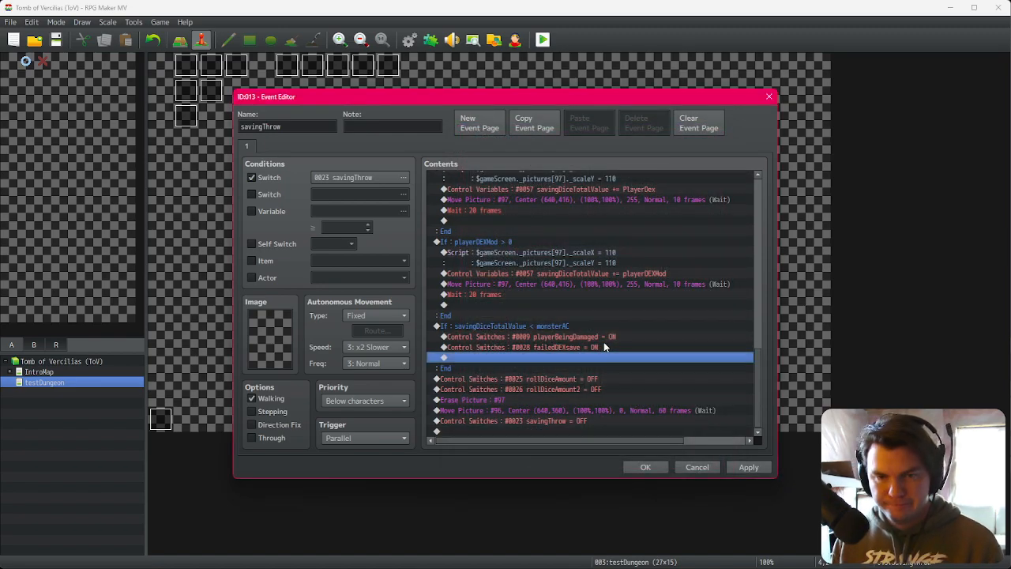
{"action": "left_click", "coordinate": [603, 348]}
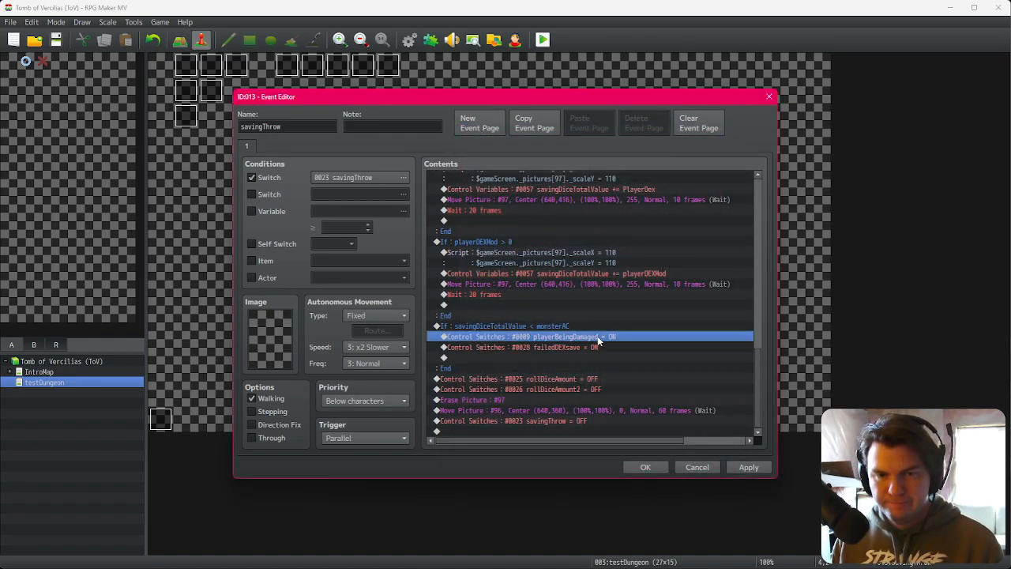
{"action": "left_click", "coordinate": [645, 467]}
Step: Open page 2 of Spawn/Move Dungeon and add a conditional branch on failedDEXsave is ON after the Down-button saving-throw loop
{"action": "double_click", "coordinate": [287, 66]}
{"action": "left_click", "coordinate": [265, 146]}
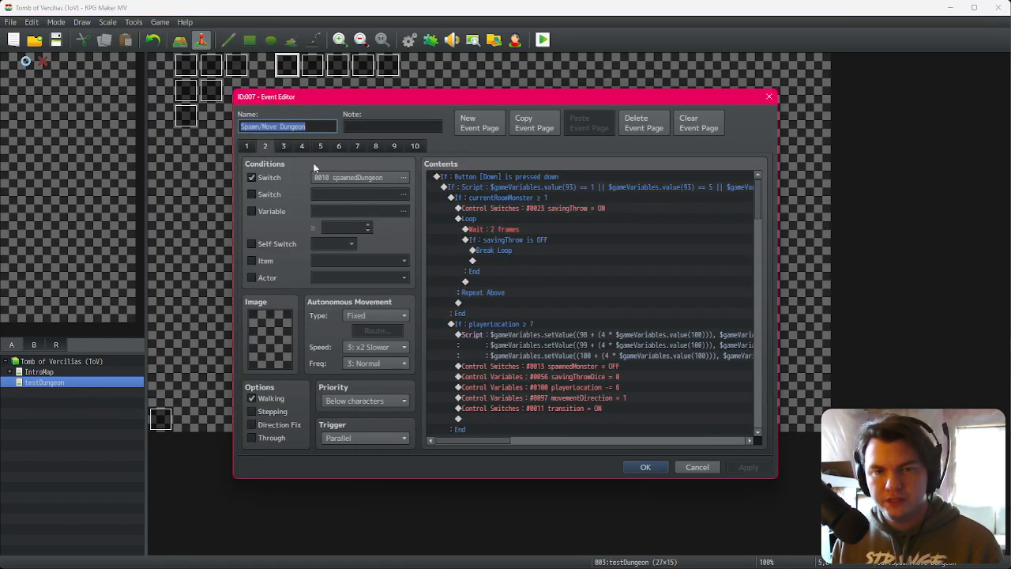
{"action": "left_click", "coordinate": [541, 241]}
{"action": "left_click", "coordinate": [523, 227]}
{"action": "key", "text": "Up"}
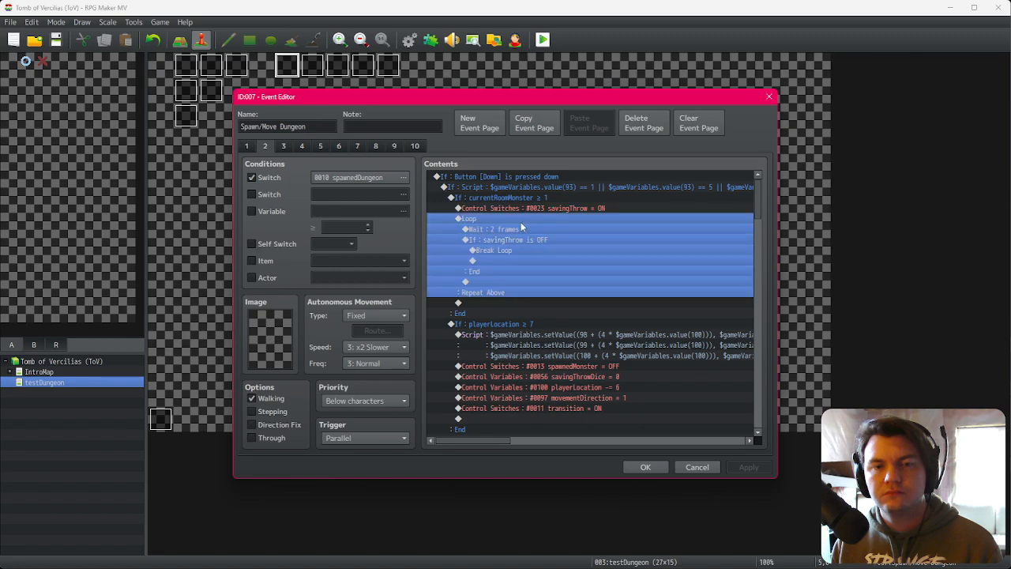
{"action": "left_click", "coordinate": [517, 219]}
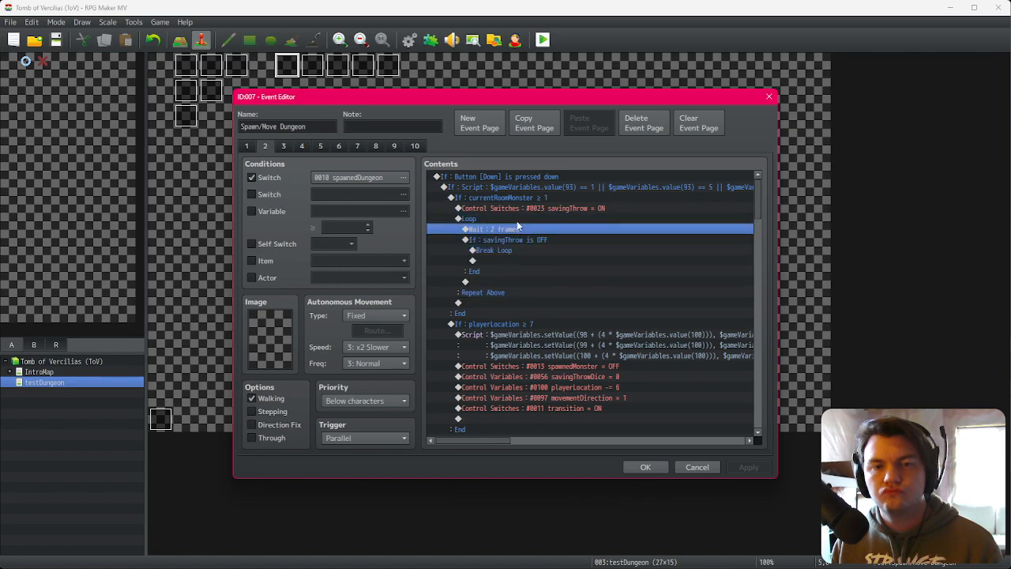
{"action": "left_click", "coordinate": [496, 302]}
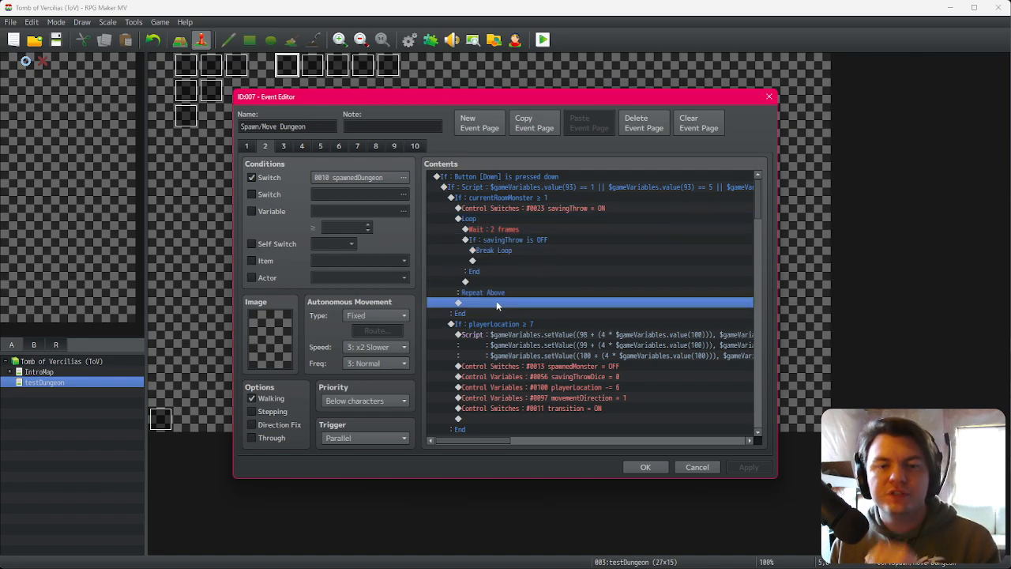
{"action": "double_click", "coordinate": [495, 302]}
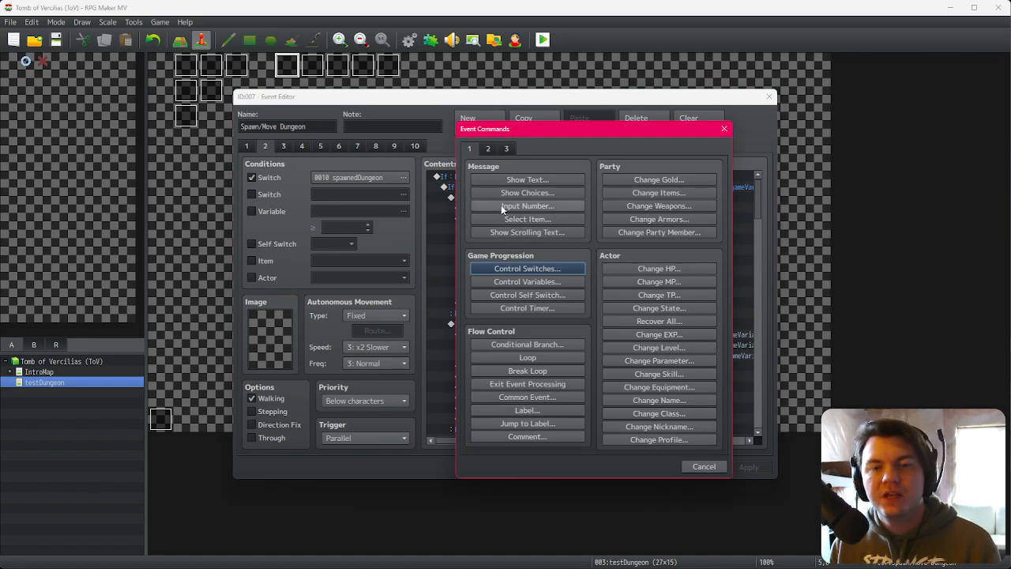
{"action": "left_click", "coordinate": [528, 344]}
{"action": "left_click", "coordinate": [561, 239]}
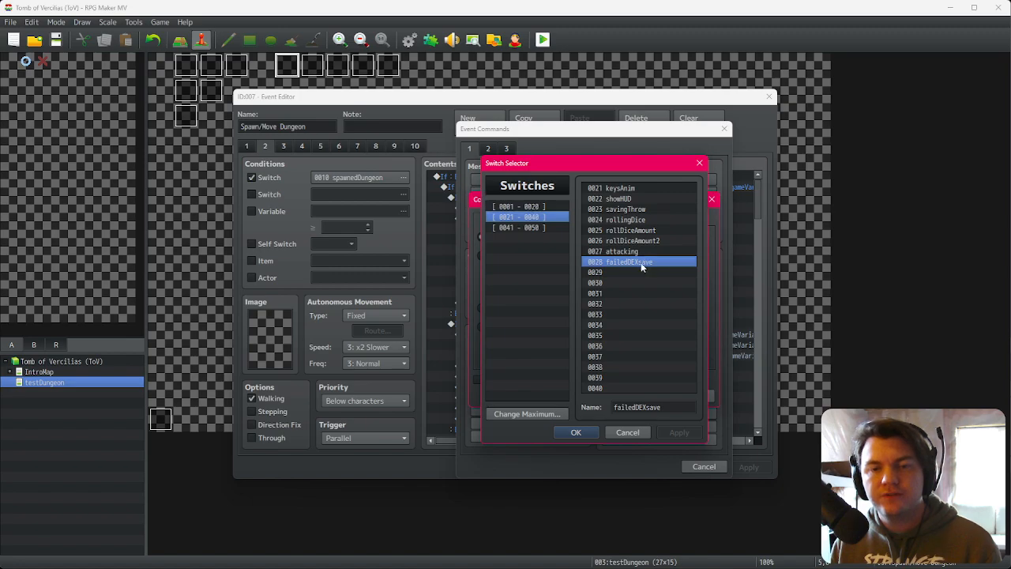
{"action": "double_click", "coordinate": [641, 262]}
{"action": "left_click", "coordinate": [641, 395]}
Step: Add Exit Event Processing inside the failedDEXsave branch
{"action": "double_click", "coordinate": [522, 305]}
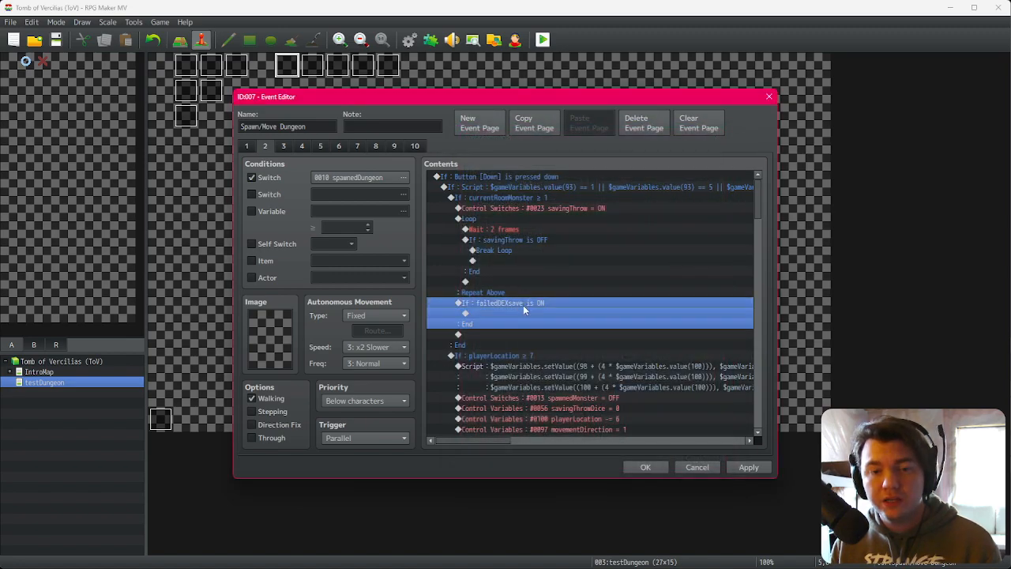
{"action": "key", "text": "Return"}
{"action": "key", "text": "Escape"}
{"action": "key", "text": "Escape"}
{"action": "double_click", "coordinate": [522, 313]}
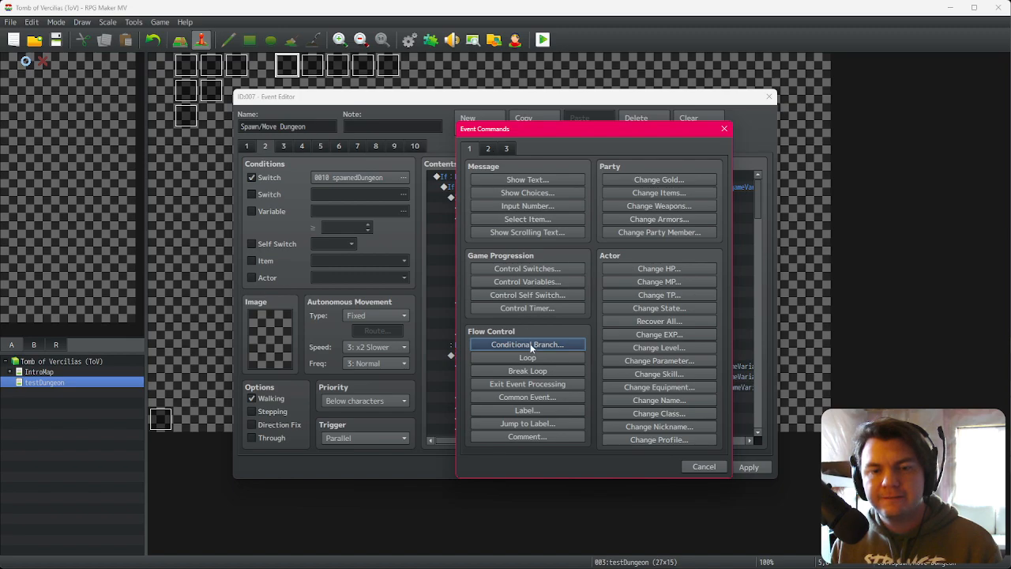
{"action": "left_click", "coordinate": [528, 384]}
Step: Copy the failedDEXsave branch and paste it after the saving-throw loop in the Right-button section
{"action": "left_click", "coordinate": [512, 314]}
{"action": "left_click", "coordinate": [515, 303]}
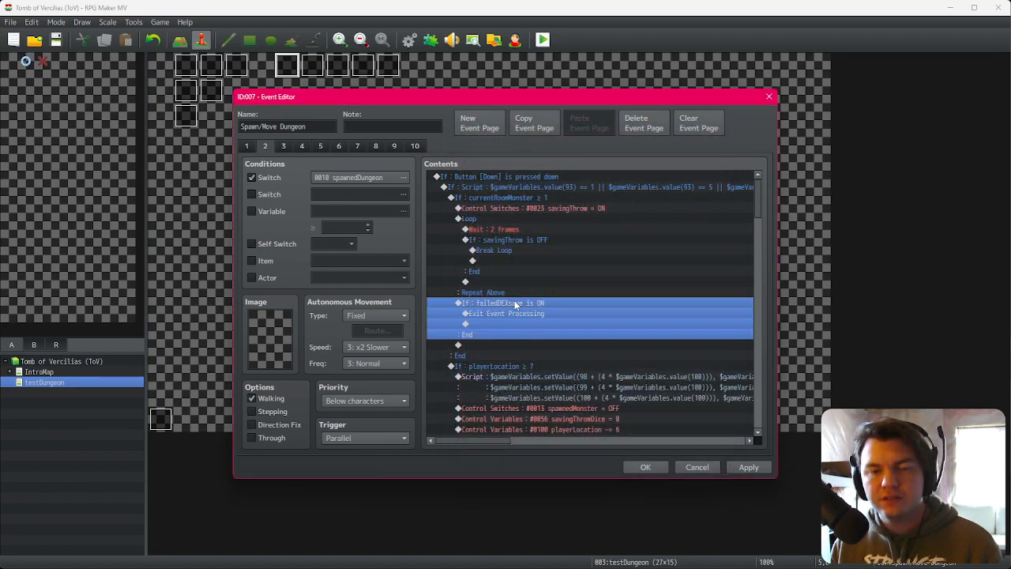
{"action": "scroll", "coordinate": [540, 386], "scroll_direction": "down", "scroll_amount": 10}
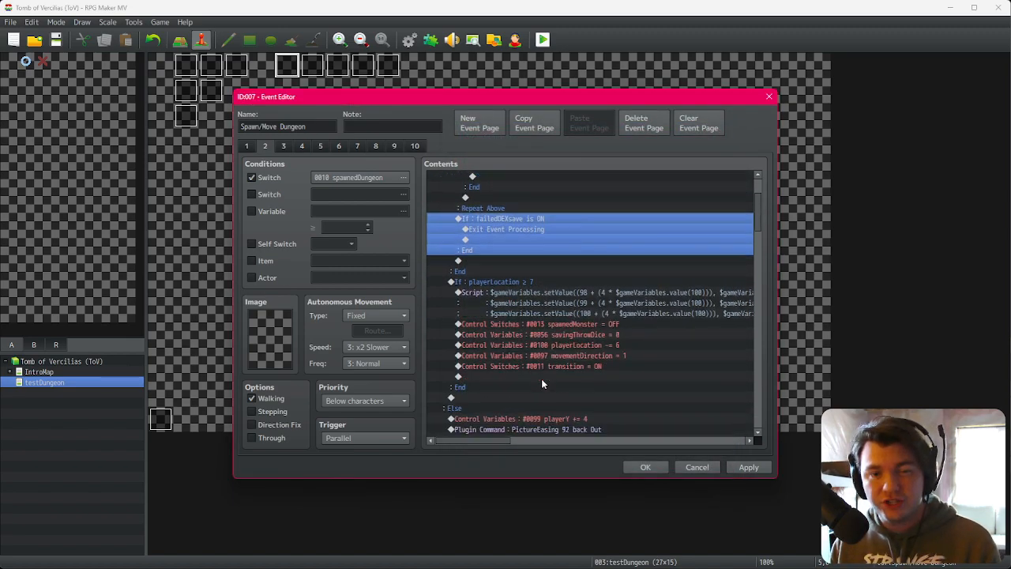
{"action": "left_click", "coordinate": [526, 377]}
{"action": "scroll", "coordinate": [521, 388], "scroll_direction": "down", "scroll_amount": 6}
{"action": "scroll", "coordinate": [522, 387], "scroll_direction": "up", "scroll_amount": 5}
{"action": "left_click", "coordinate": [519, 408]}
{"action": "scroll", "coordinate": [514, 403], "scroll_direction": "down", "scroll_amount": 3}
{"action": "scroll", "coordinate": [513, 395], "scroll_direction": "down", "scroll_amount": 8}
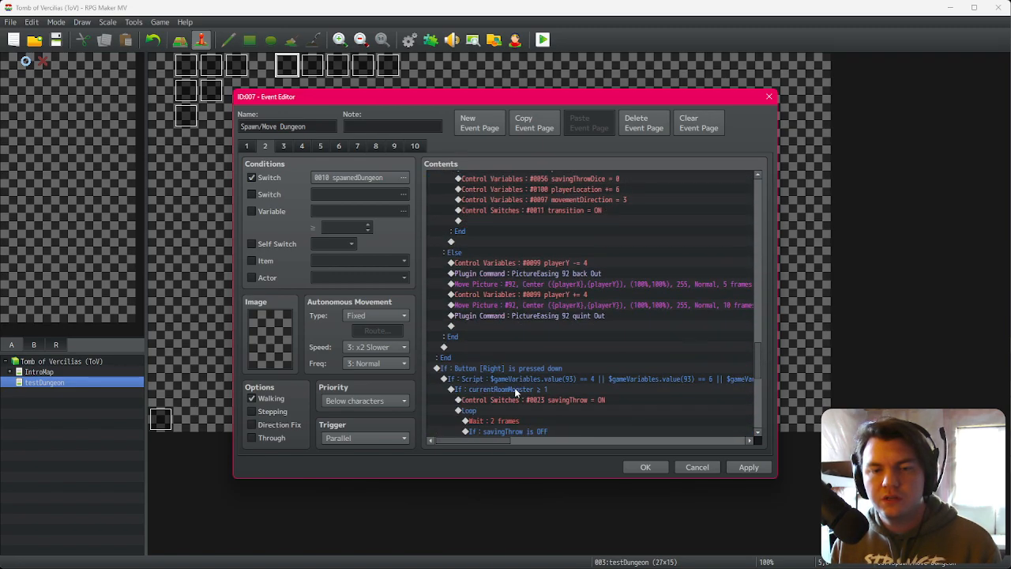
{"action": "left_click", "coordinate": [501, 346]}
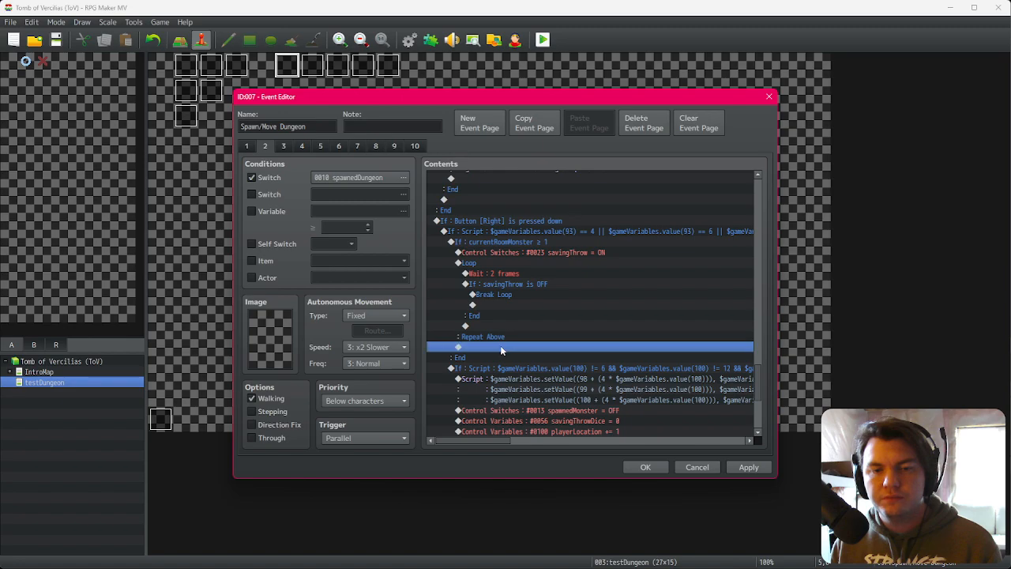
{"action": "key", "text": "ctrl+v"}
Step: Add a Control Switches command turning failedDEXsave OFF inside the branch, before Exit Event Processing
{"action": "left_click", "coordinate": [513, 348]}
{"action": "left_click", "coordinate": [513, 356]}
{"action": "left_click", "coordinate": [514, 352]}
{"action": "double_click", "coordinate": [513, 358]}
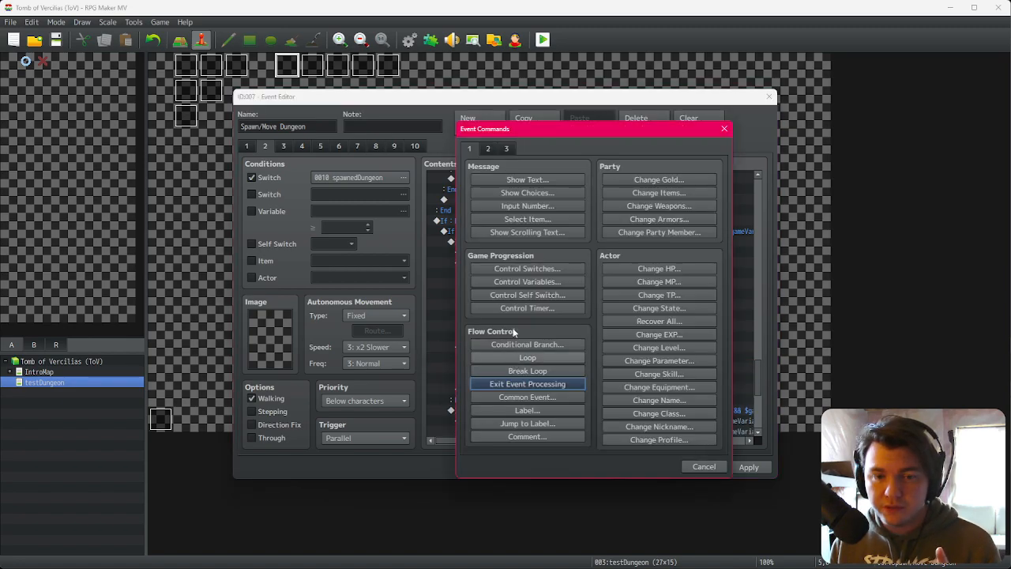
{"action": "left_click", "coordinate": [541, 268]}
{"action": "left_click", "coordinate": [620, 271]}
{"action": "left_click", "coordinate": [634, 272]}
{"action": "double_click", "coordinate": [636, 273]}
{"action": "left_click", "coordinate": [635, 271]}
{"action": "double_click", "coordinate": [635, 263]}
{"action": "left_click", "coordinate": [610, 351]}
{"action": "left_click", "coordinate": [568, 350]}
{"action": "left_click", "coordinate": [564, 355]}
Step: Paste the failedDEXsave branch into another direction section's saving-throw block and save the event with OK
{"action": "scroll", "coordinate": [529, 404], "scroll_direction": "up", "scroll_amount": 8}
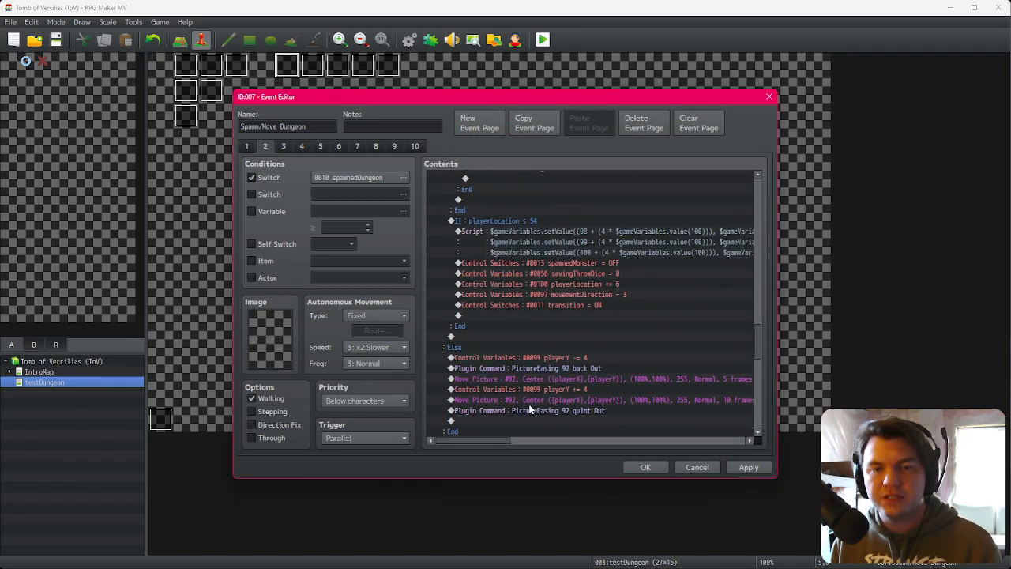
{"action": "scroll", "coordinate": [531, 406], "scroll_direction": "up", "scroll_amount": 5}
{"action": "left_click", "coordinate": [535, 330]}
{"action": "key", "text": "ctrl+v"}
{"action": "scroll", "coordinate": [530, 382], "scroll_direction": "up", "scroll_amount": 7}
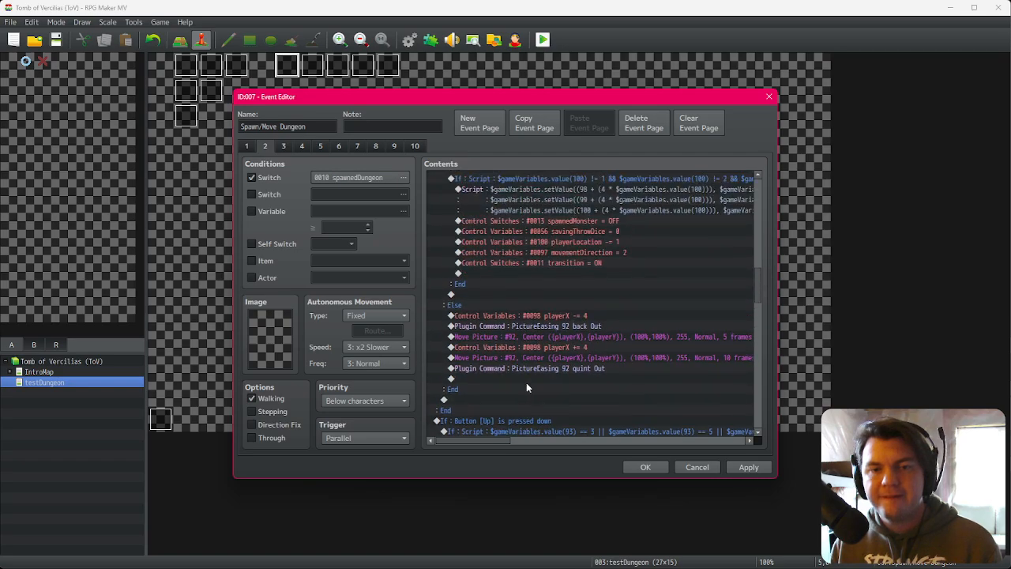
{"action": "scroll", "coordinate": [529, 339], "scroll_direction": "up", "scroll_amount": 4}
{"action": "left_click", "coordinate": [538, 263]}
{"action": "scroll", "coordinate": [540, 332], "scroll_direction": "up", "scroll_amount": 10}
{"action": "scroll", "coordinate": [541, 379], "scroll_direction": "down", "scroll_amount": 7}
{"action": "left_click", "coordinate": [645, 467]}
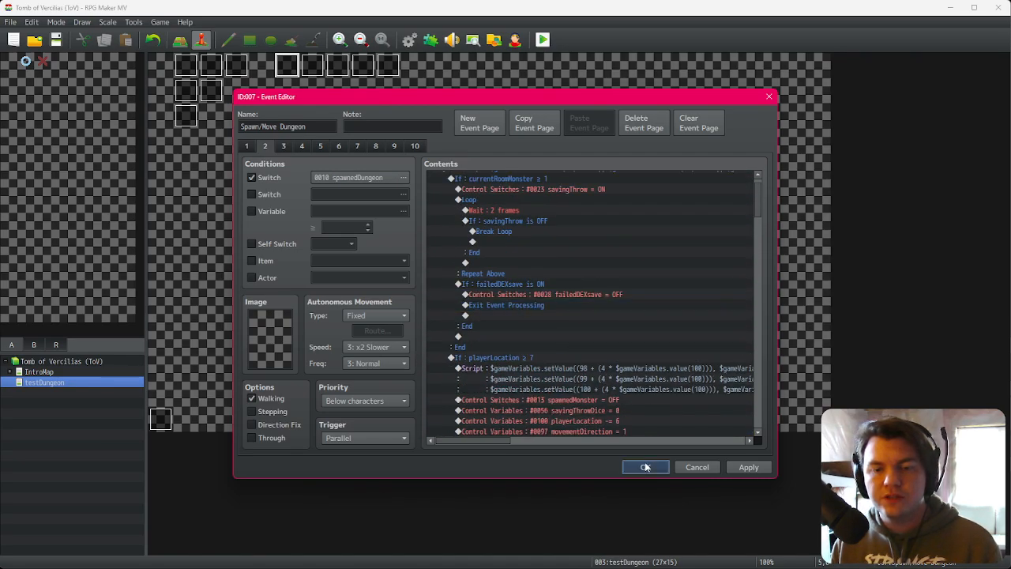
Step: Playtest the game: move through rooms, place dice on the STR slot, trigger a saving throw, then close the window
{"action": "left_click", "coordinate": [542, 41]}
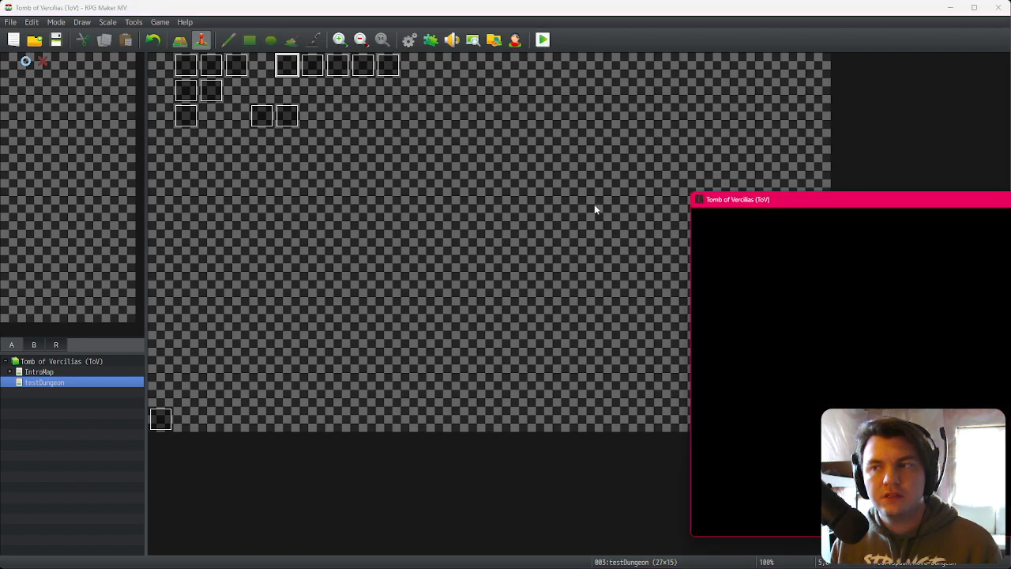
{"action": "left_click", "coordinate": [582, 366]}
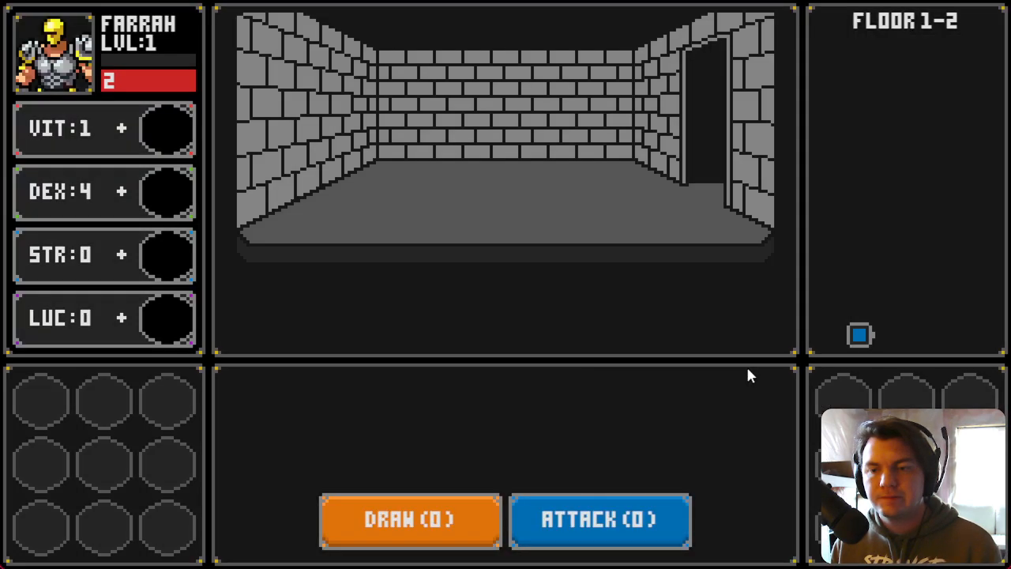
{"action": "key", "text": "Right"}
{"action": "left_click_drag", "start_coordinate": [458, 209], "coordinate": [169, 256]}
{"action": "key", "text": "Up"}
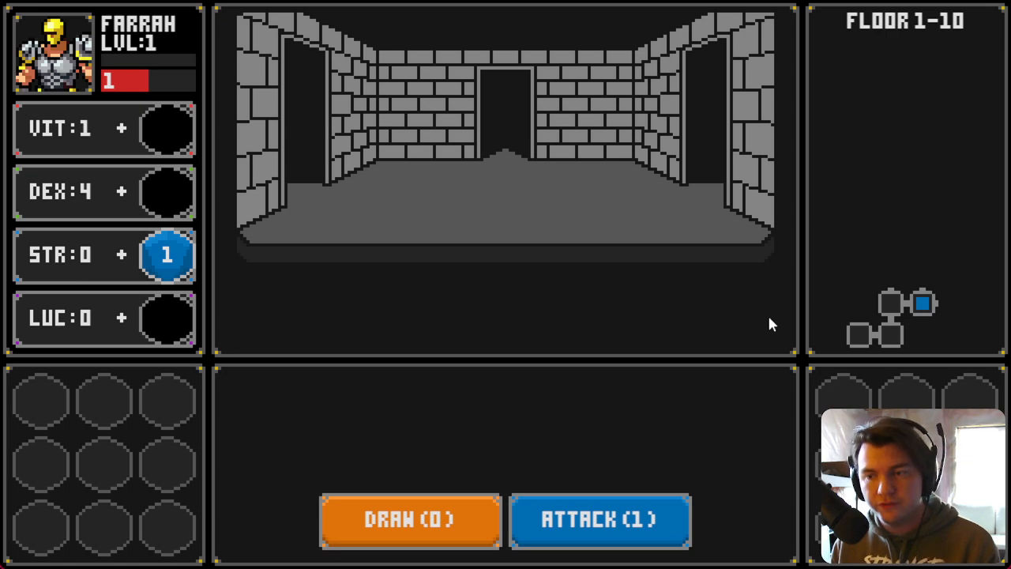
{"action": "key", "text": "w"}
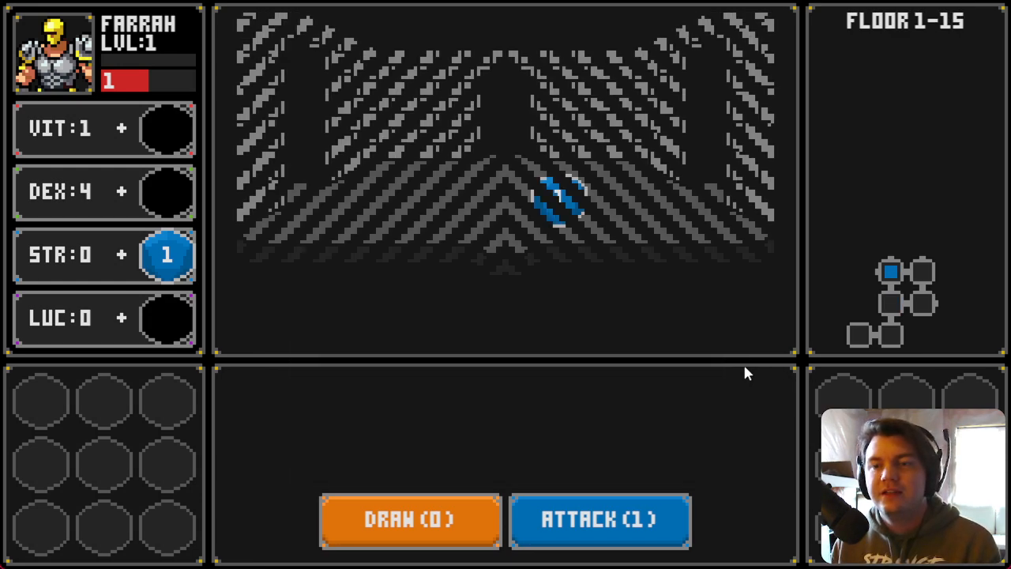
{"action": "left_click_drag", "start_coordinate": [560, 217], "coordinate": [189, 257]}
{"action": "left_click", "coordinate": [492, 302]}
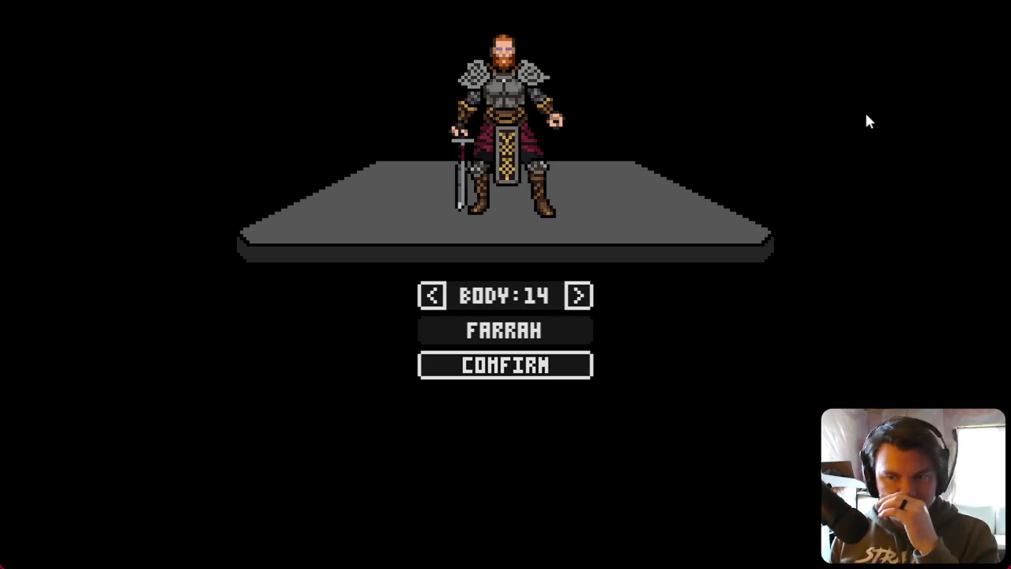
{"action": "left_click", "coordinate": [997, 5]}
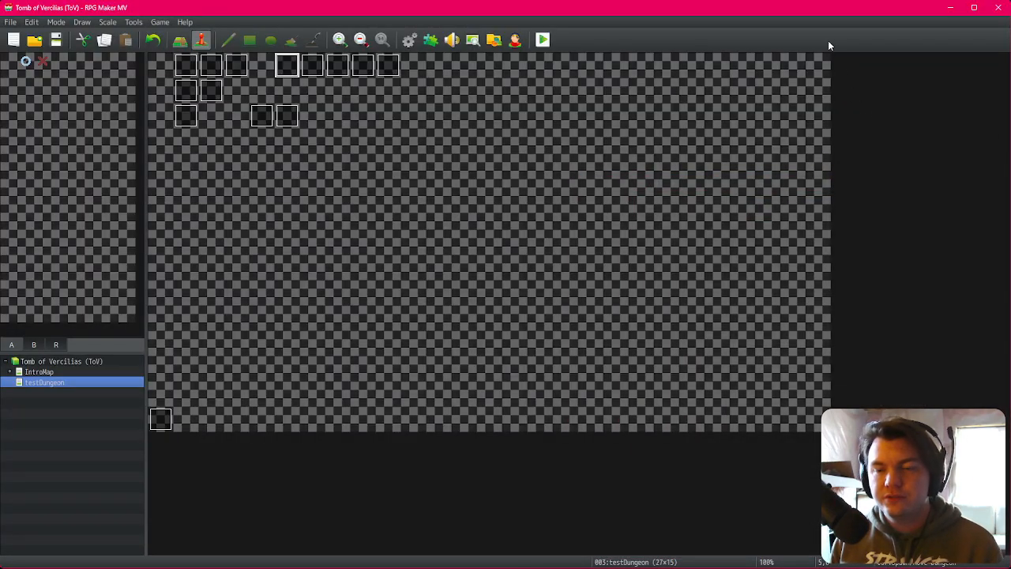
Step: In Trello, move the failed-evasion-check card to Finished and return to the editor
{"action": "key", "text": "alt+Tab"}
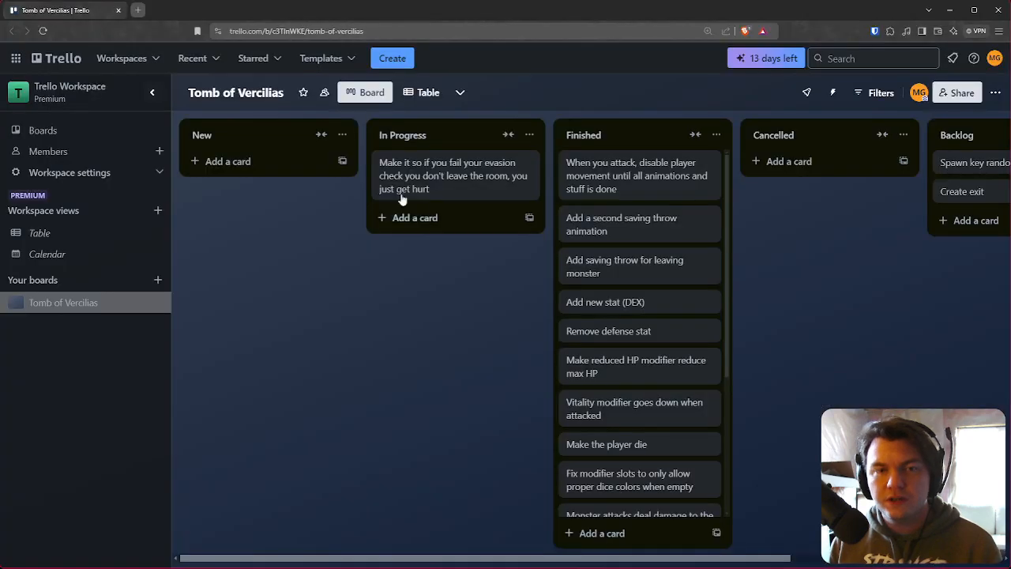
{"action": "left_click_drag", "start_coordinate": [418, 192], "coordinate": [630, 199]}
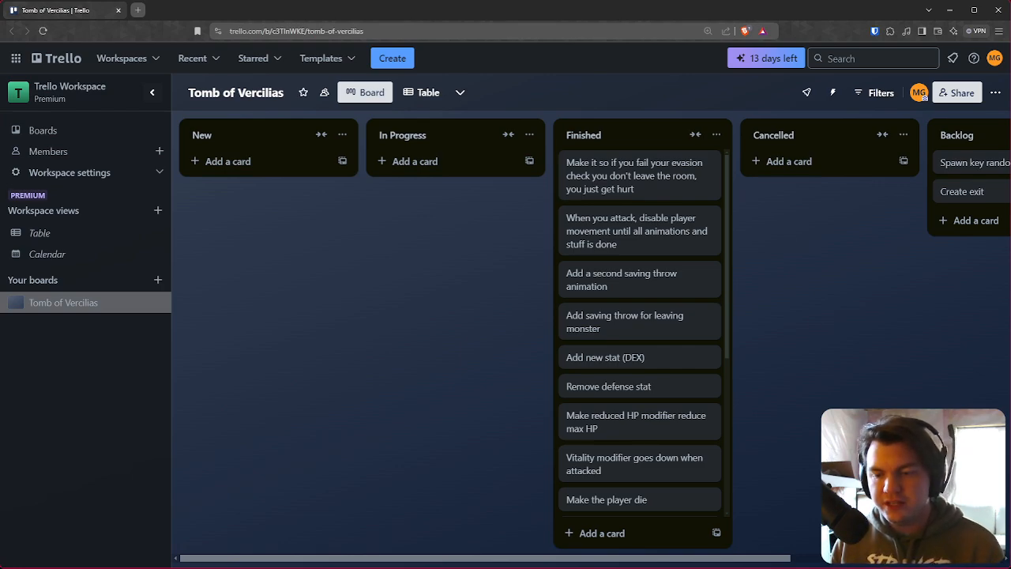
{"action": "key", "text": "alt+Tab"}
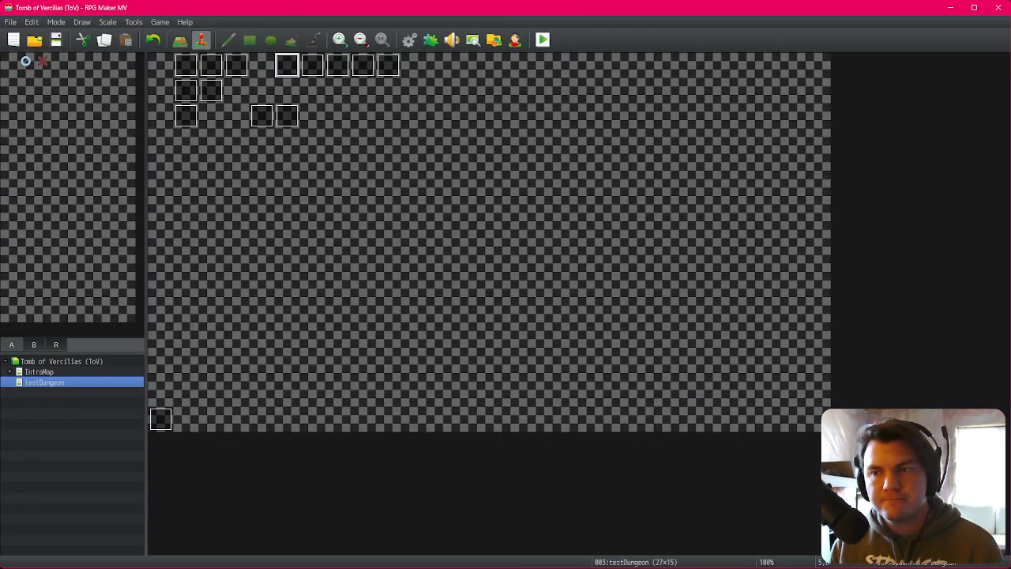
{"action": "key", "text": "alt+Tab"}
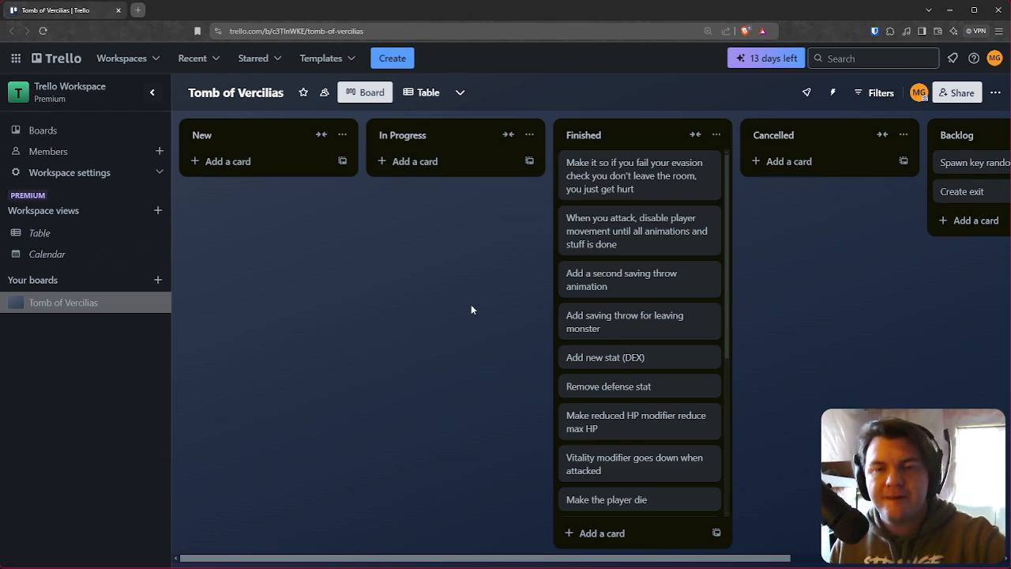
{"action": "scroll", "coordinate": [687, 294], "scroll_direction": "down", "scroll_amount": 4}
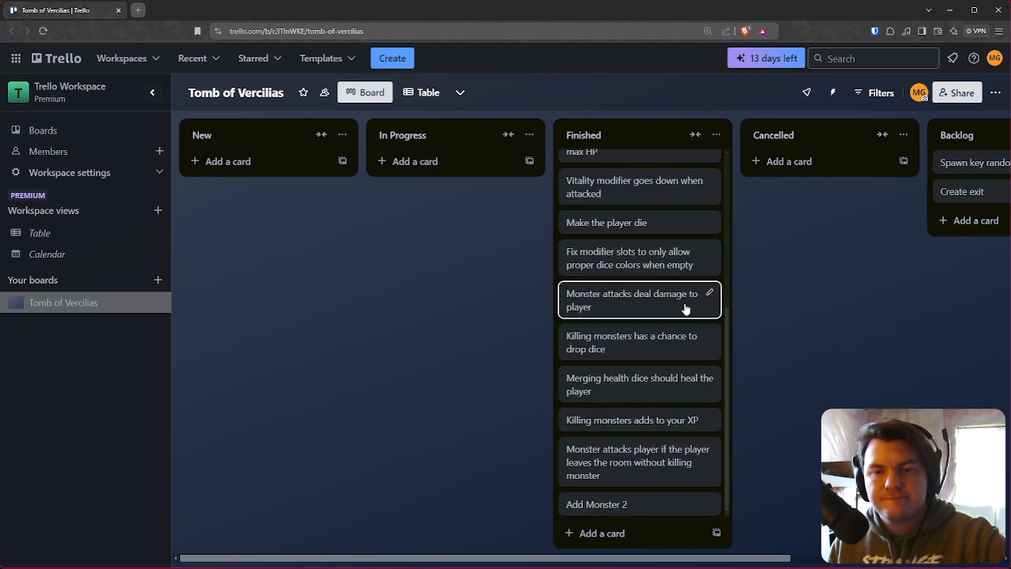
{"action": "scroll", "coordinate": [696, 331], "scroll_direction": "up", "scroll_amount": 4}
{"action": "key", "text": "alt+Tab"}
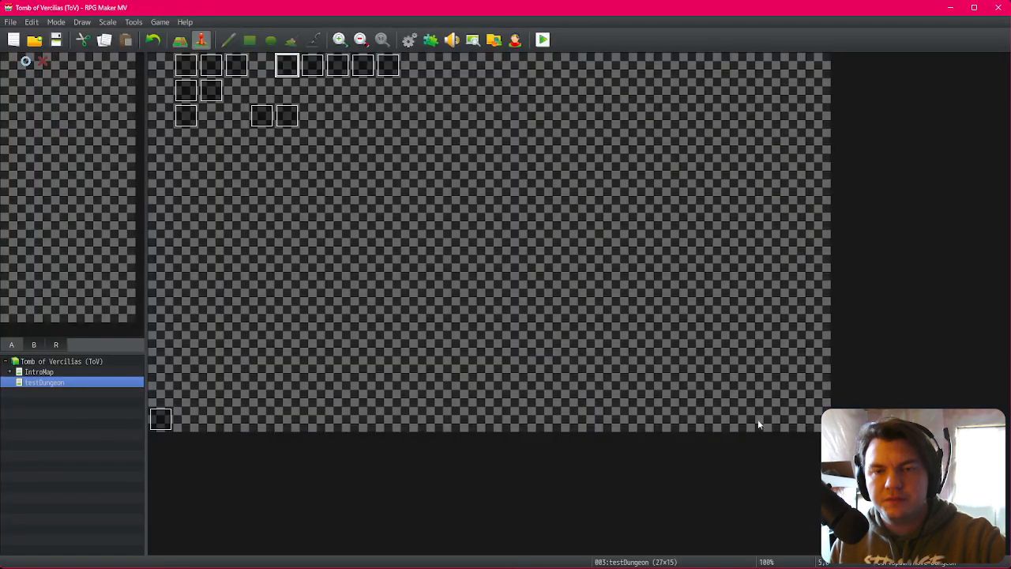
Step: Start a playtest, confirm the character, and walk through rooms placing collected dice on the STR slot
{"action": "left_click", "coordinate": [543, 40]}
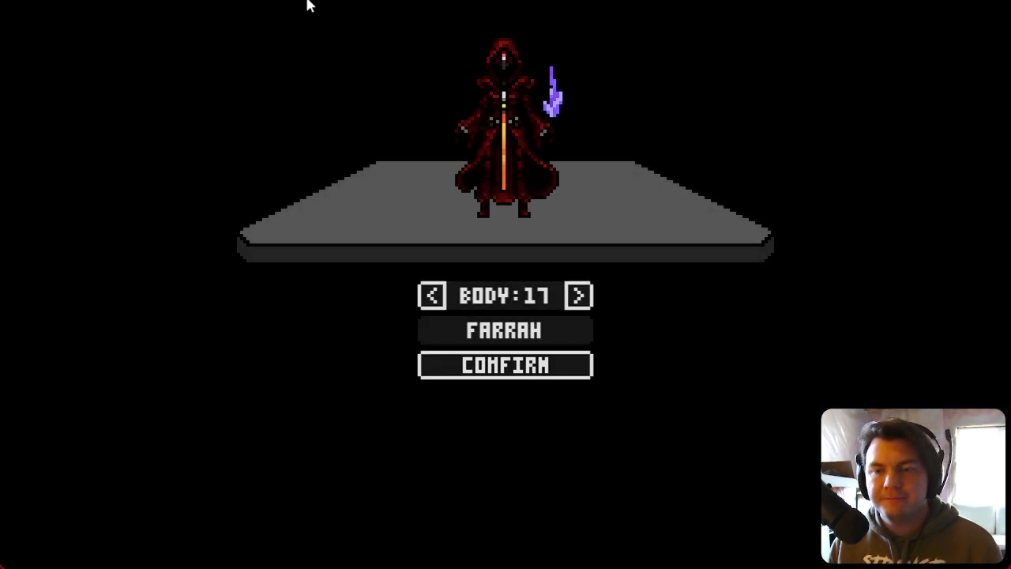
{"action": "left_click", "coordinate": [506, 370]}
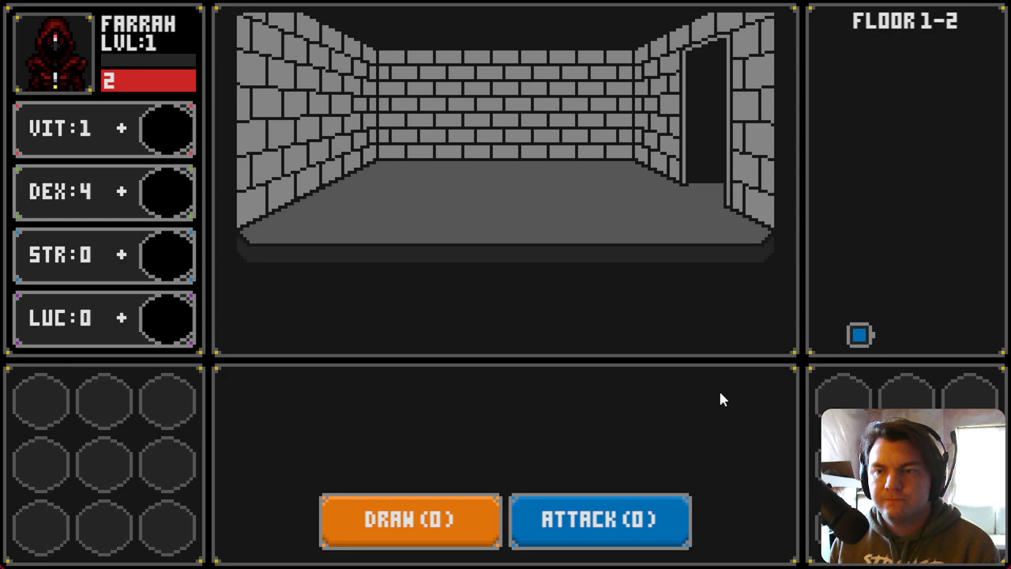
{"action": "key", "text": "Right"}
{"action": "left_click_drag", "start_coordinate": [451, 199], "coordinate": [170, 259]}
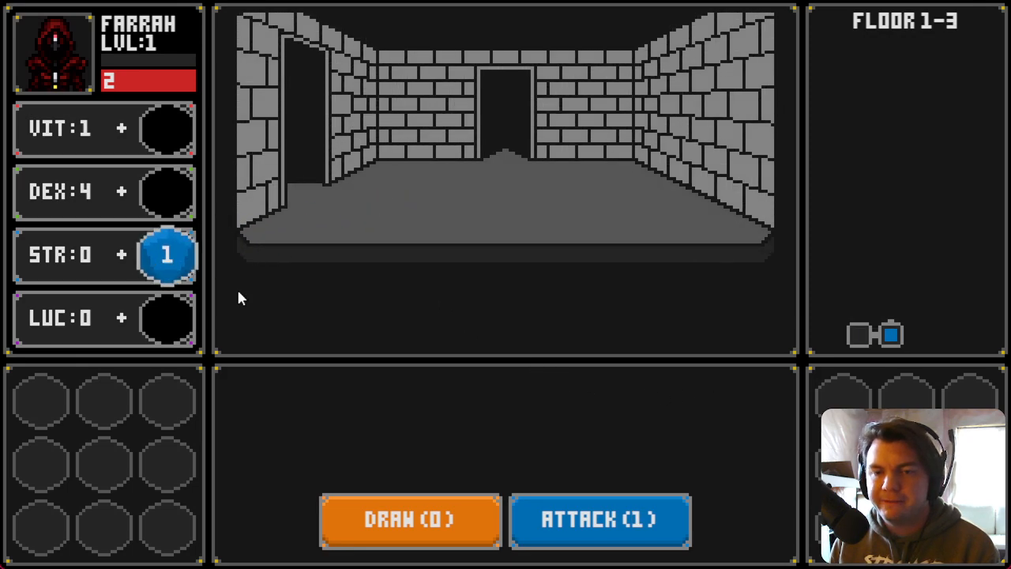
{"action": "key", "text": "Up"}
{"action": "left_click_drag", "start_coordinate": [558, 202], "coordinate": [166, 255]}
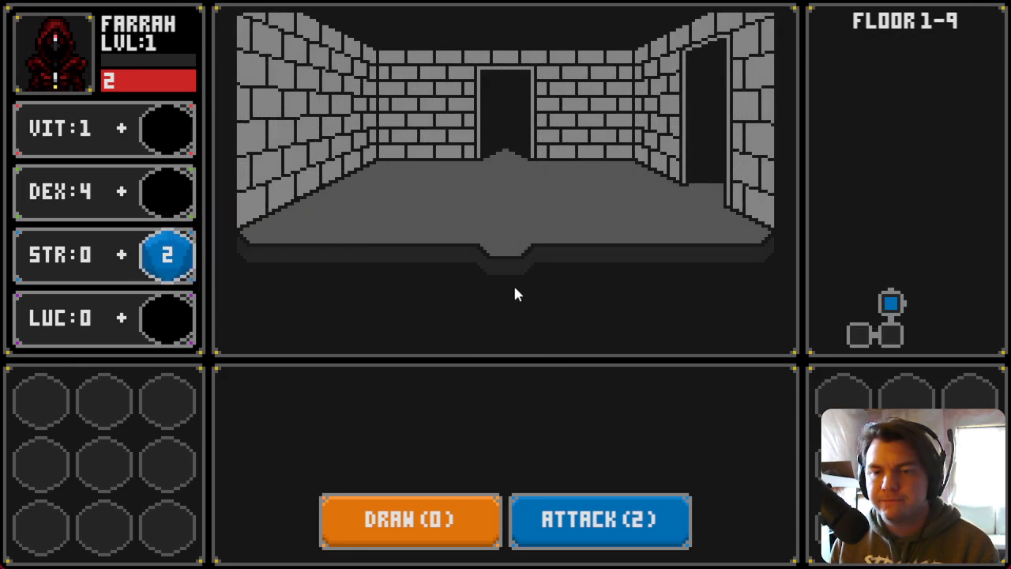
Step: Keep exploring rooms, placing dice on the VIT and LUC slots and one in the inventory
{"action": "key", "text": "Right"}
{"action": "left_click_drag", "start_coordinate": [452, 199], "coordinate": [167, 128]}
{"action": "key", "text": "Right"}
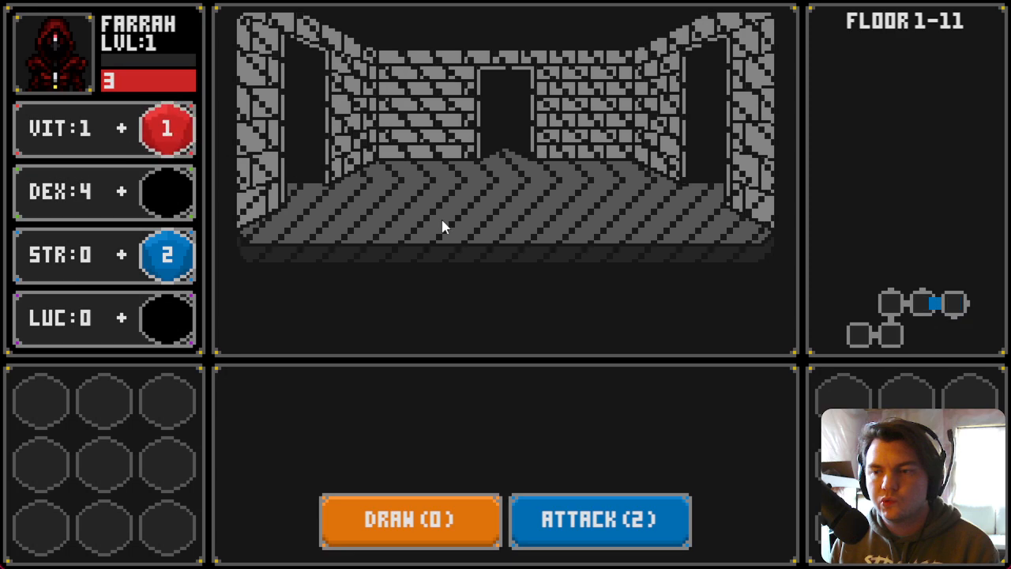
{"action": "left_click_drag", "start_coordinate": [450, 197], "coordinate": [167, 401]}
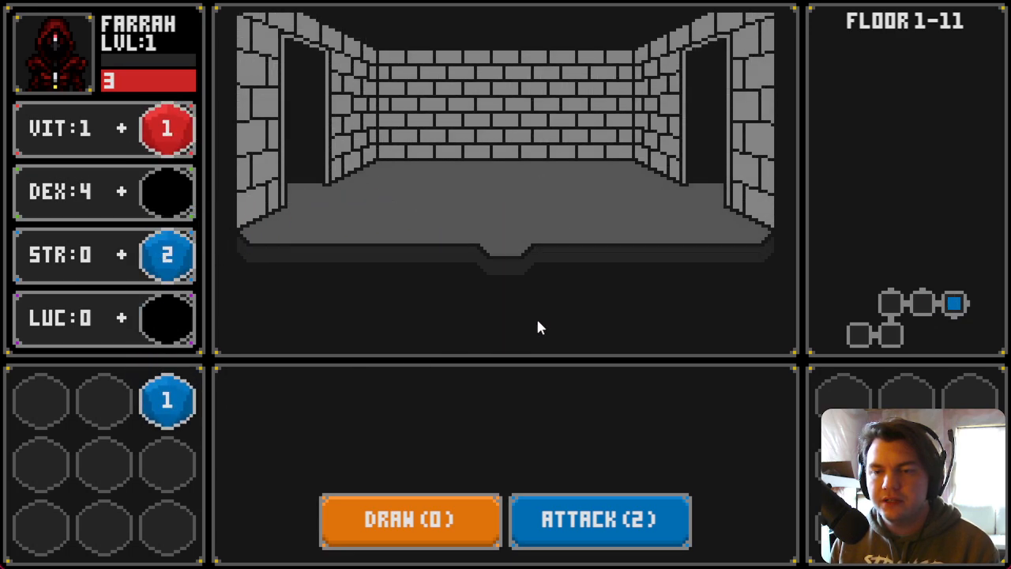
{"action": "key", "text": "Down"}
{"action": "left_click_drag", "start_coordinate": [454, 221], "coordinate": [167, 318]}
{"action": "key", "text": "Up"}
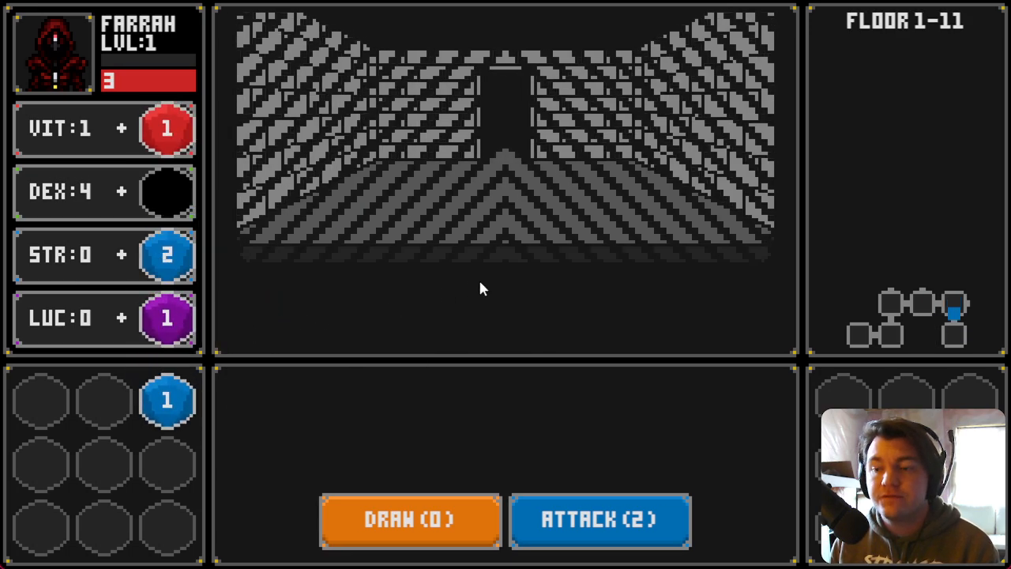
{"action": "key", "text": "Right"}
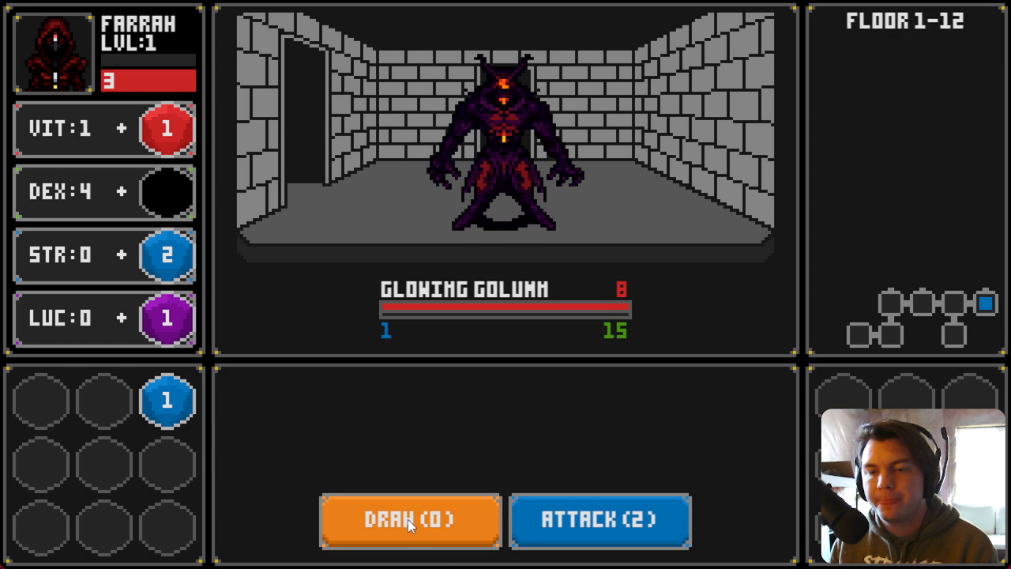
Step: Fight the Glowing Golumn by drawing cards and attacking, then add its dropped die to VIT
{"action": "left_click", "coordinate": [408, 519]}
{"action": "left_click", "coordinate": [587, 520]}
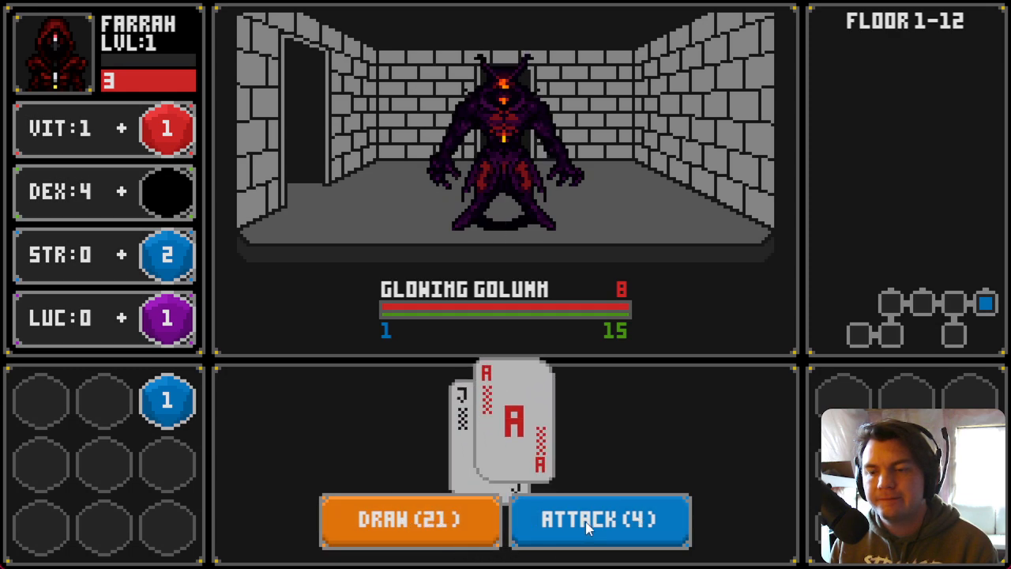
{"action": "mouse_move", "coordinate": [440, 206]}
{"action": "left_mouse_down"}
{"action": "mouse_move", "coordinate": [435, 214]}
{"action": "mouse_move", "coordinate": [160, 129]}
{"action": "left_mouse_up"}
{"action": "left_click", "coordinate": [513, 122]}
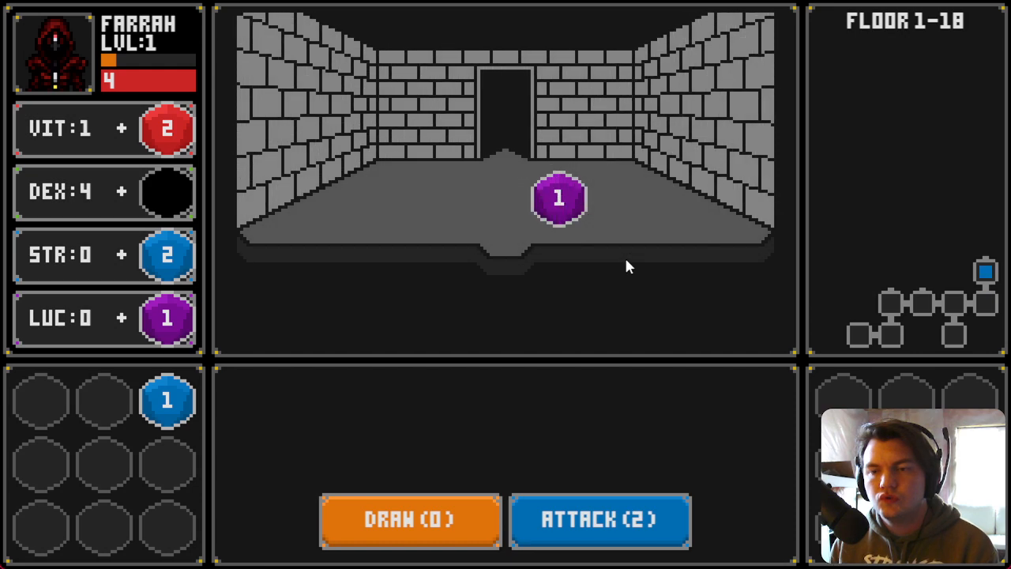
Step: Add dice to LUC and STR while moving rooms, attack the Slime Pod, and put its green die on DEX
{"action": "left_click_drag", "start_coordinate": [558, 197], "coordinate": [170, 319]}
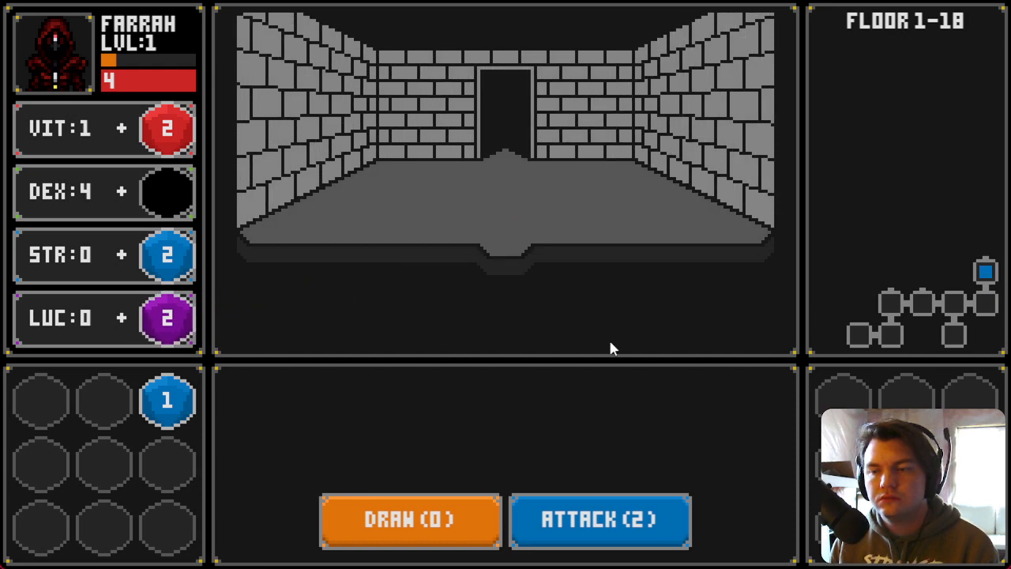
{"action": "key", "text": "w"}
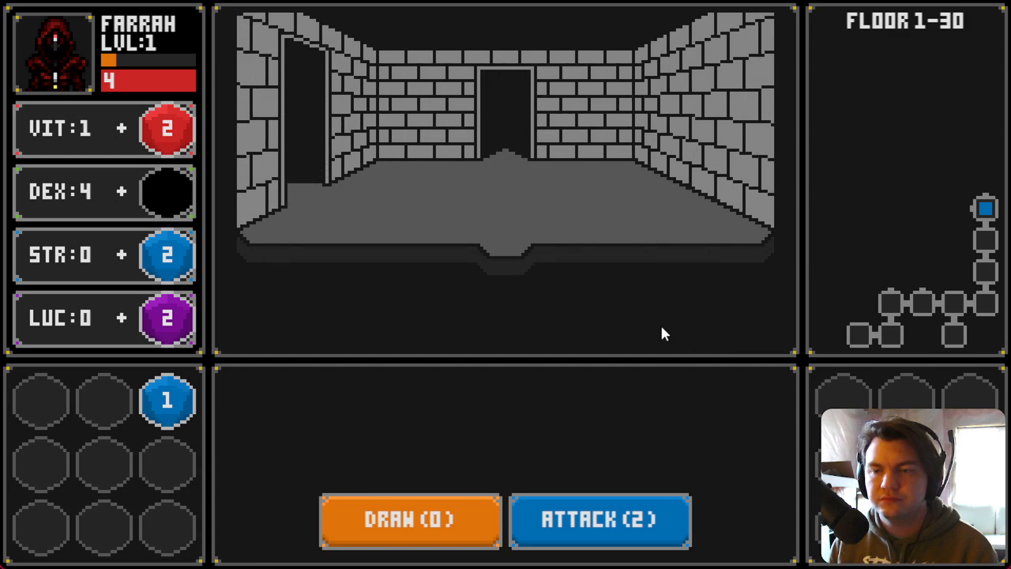
{"action": "key", "text": "s"}
{"action": "key", "text": "s"}
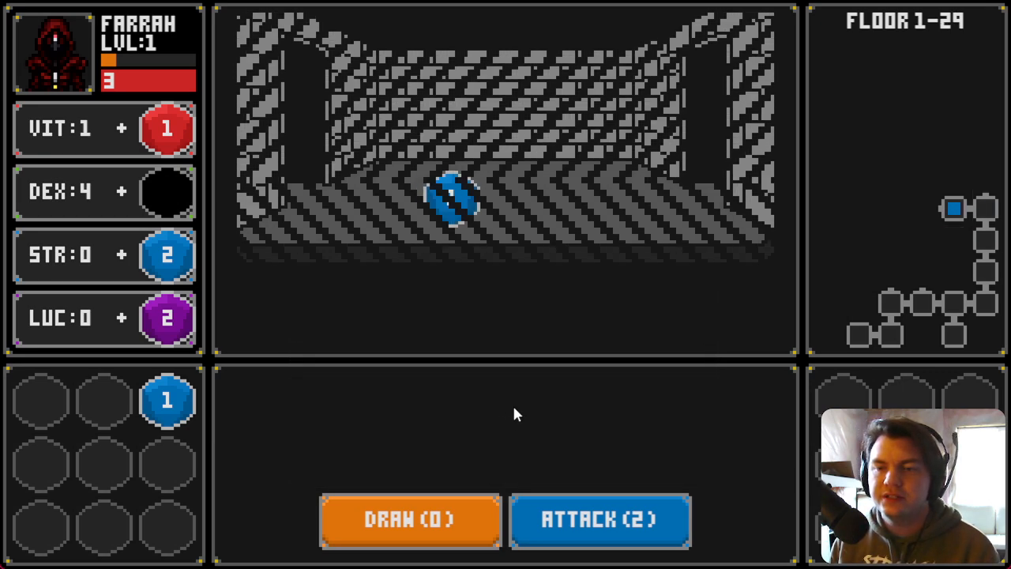
{"action": "left_click_drag", "start_coordinate": [436, 208], "coordinate": [167, 254]}
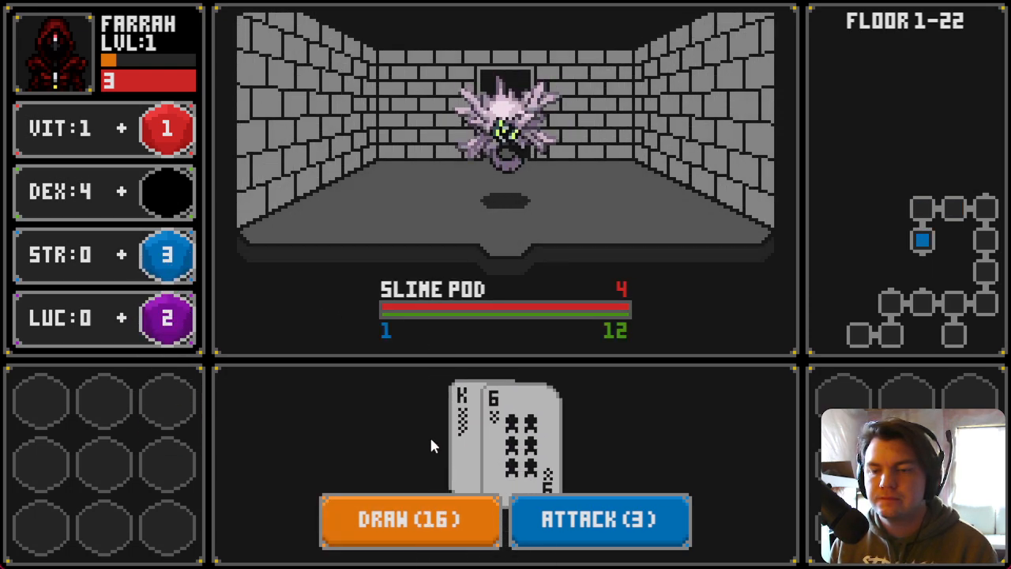
{"action": "left_click", "coordinate": [571, 524]}
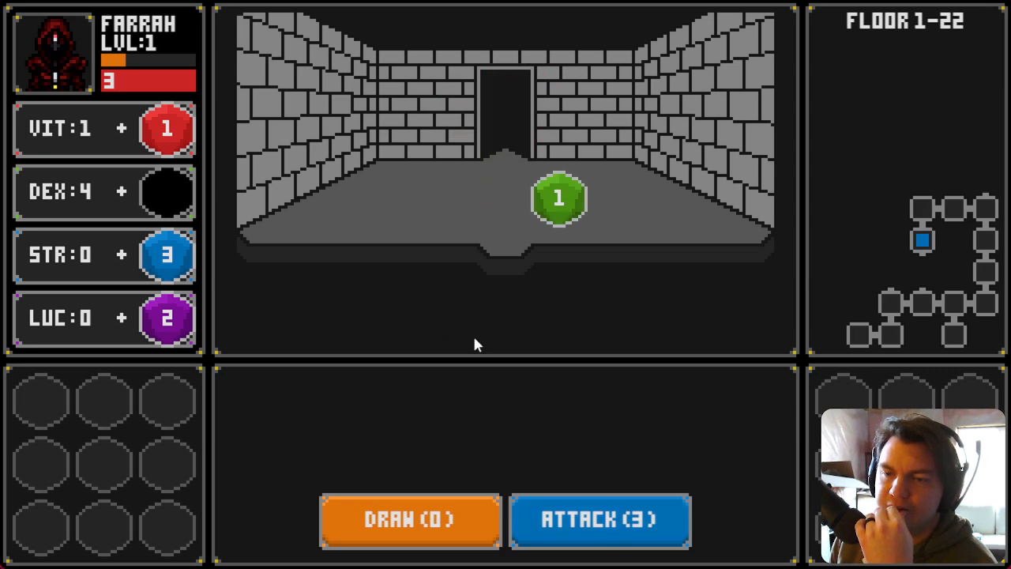
{"action": "left_click", "coordinate": [580, 204]}
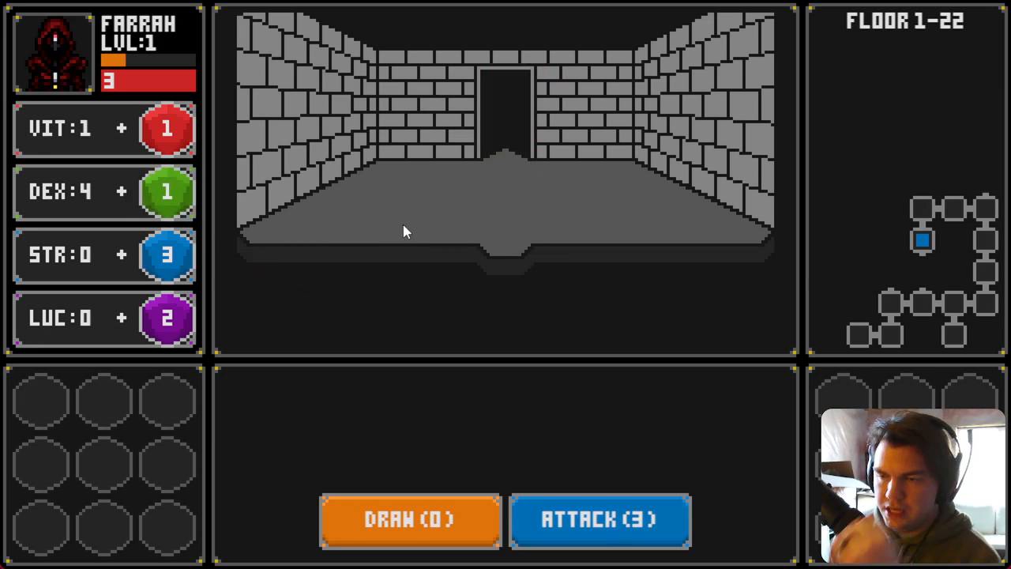
Step: Explore more rooms, collecting dice into DEX and VIT, and draw cards against another Slime Pod
{"action": "left_click", "coordinate": [471, 263]}
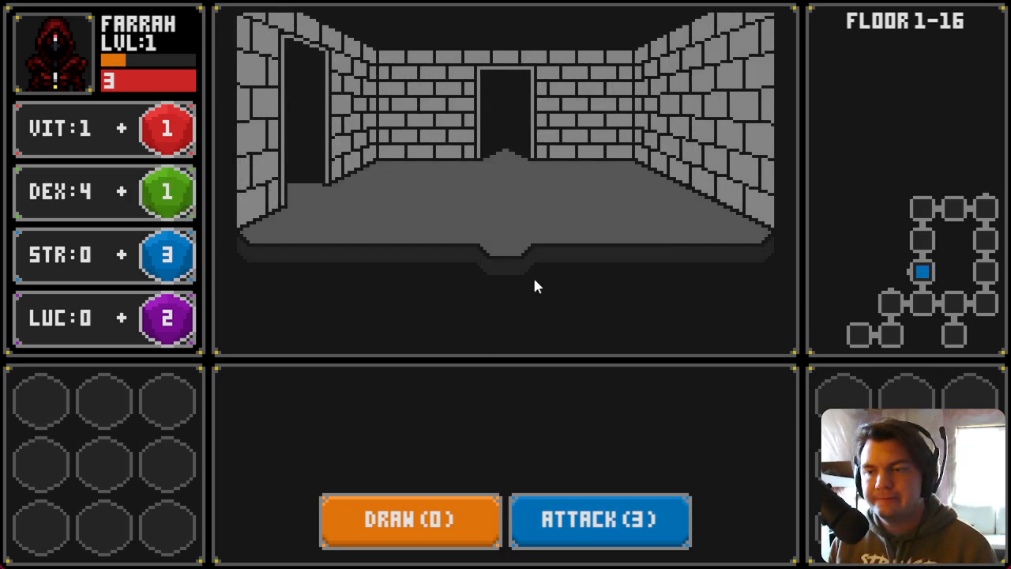
{"action": "key", "text": "a"}
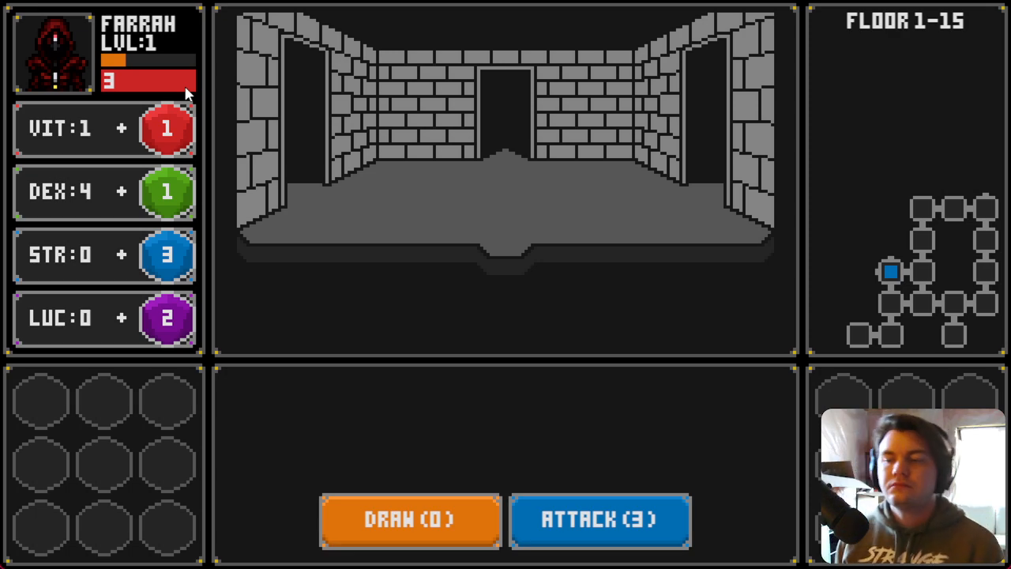
{"action": "key", "text": "a"}
{"action": "left_click_drag", "start_coordinate": [441, 212], "coordinate": [185, 198]}
{"action": "key", "text": "w"}
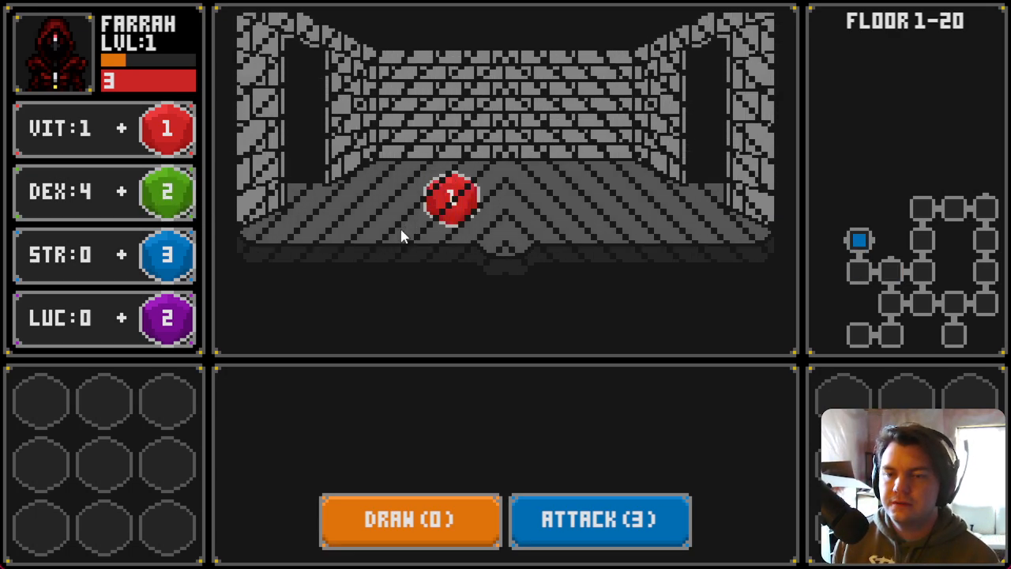
{"action": "left_click", "coordinate": [449, 202]}
{"action": "key", "text": "a"}
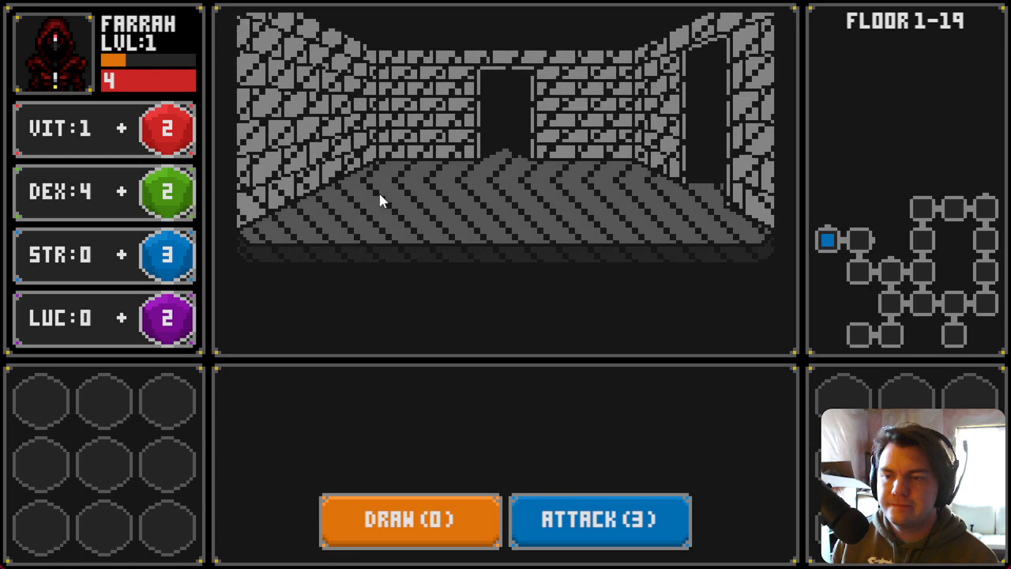
{"action": "key", "text": "d"}
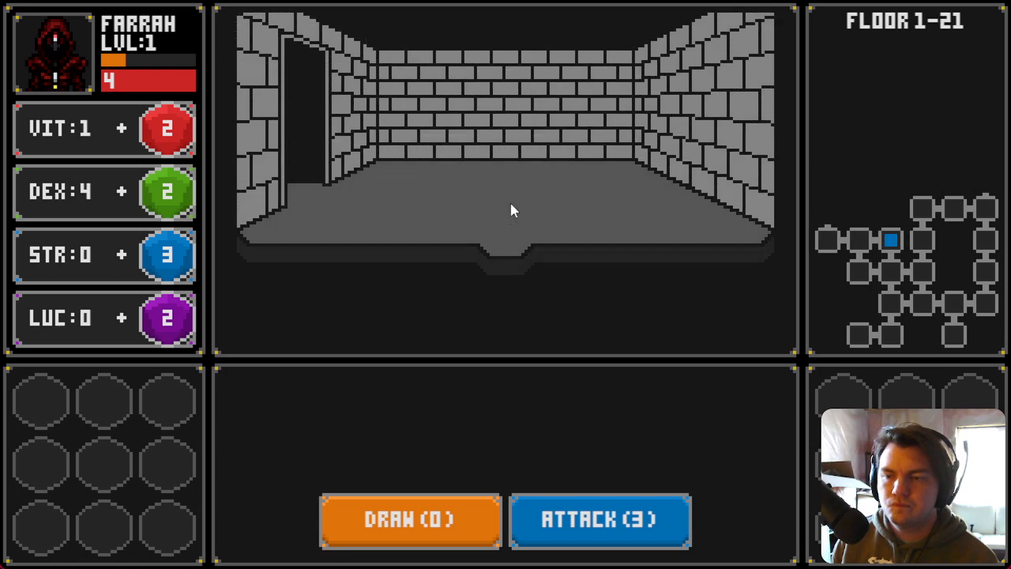
{"action": "key", "text": "a"}
{"action": "key", "text": "a"}
{"action": "key", "text": "w"}
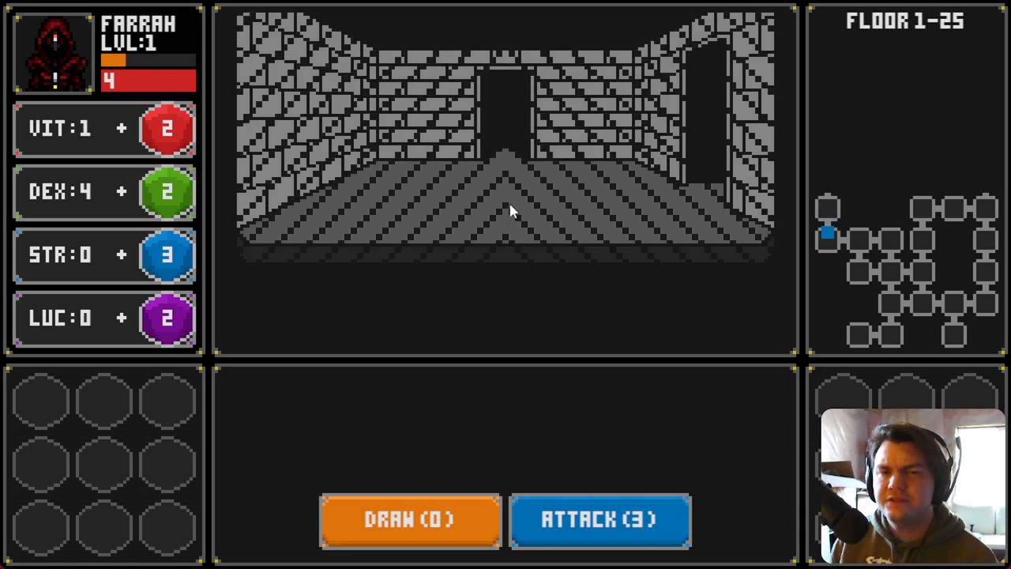
{"action": "left_click", "coordinate": [456, 548]}
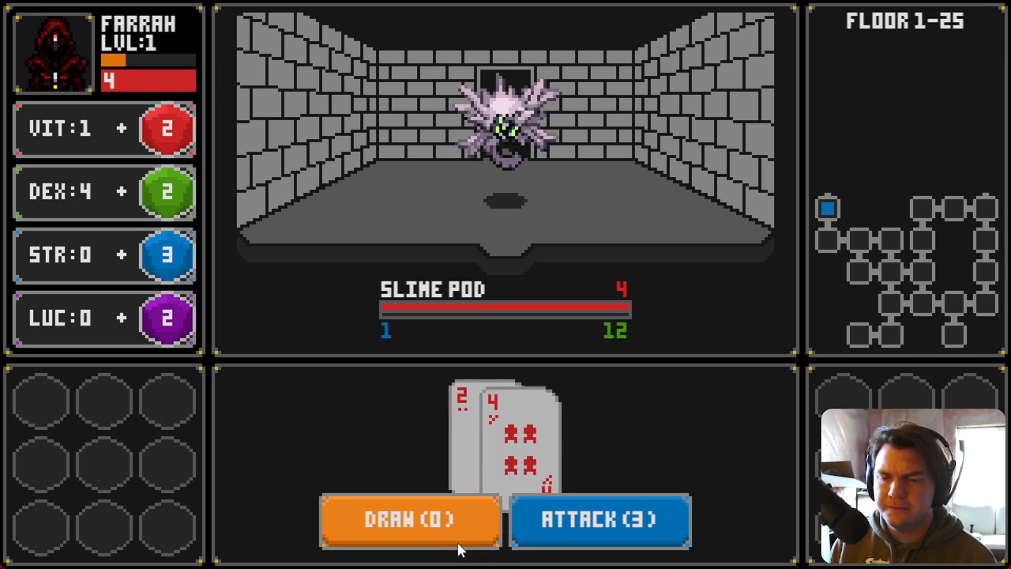
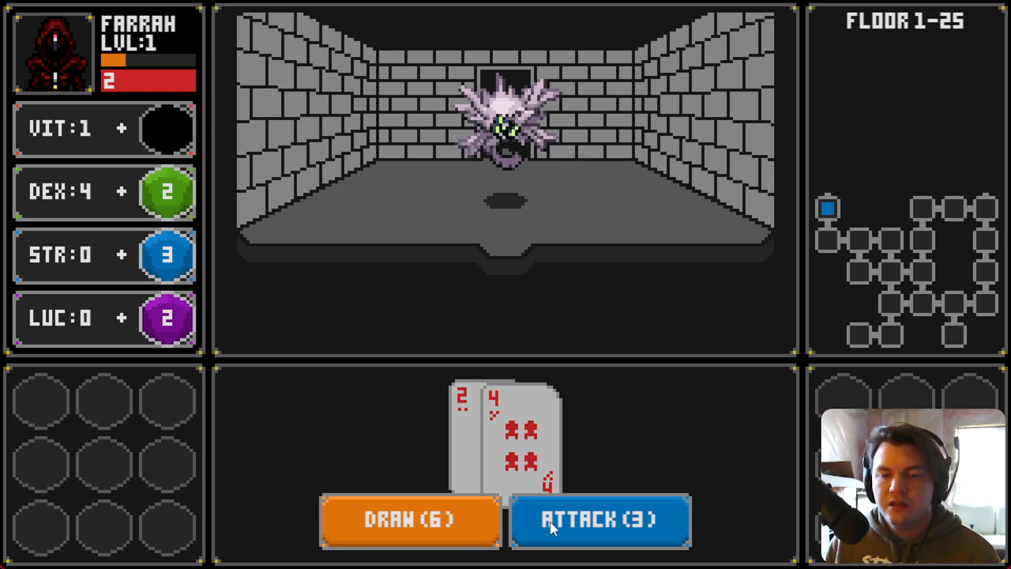
Step: Draw two cards and attack the monster in the running playtest
{"action": "left_click", "coordinate": [482, 520]}
{"action": "left_click", "coordinate": [458, 527]}
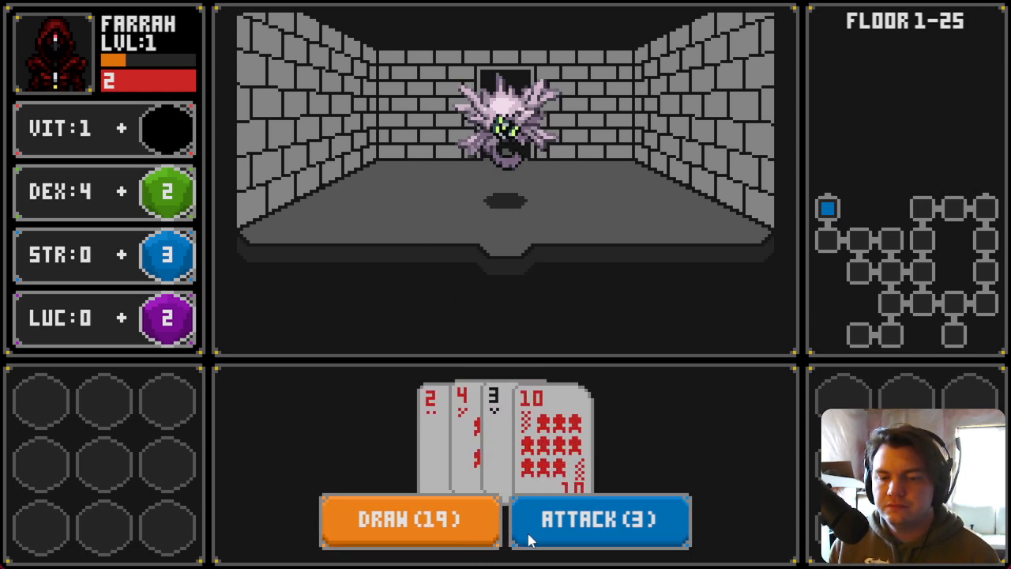
{"action": "left_click", "coordinate": [518, 539]}
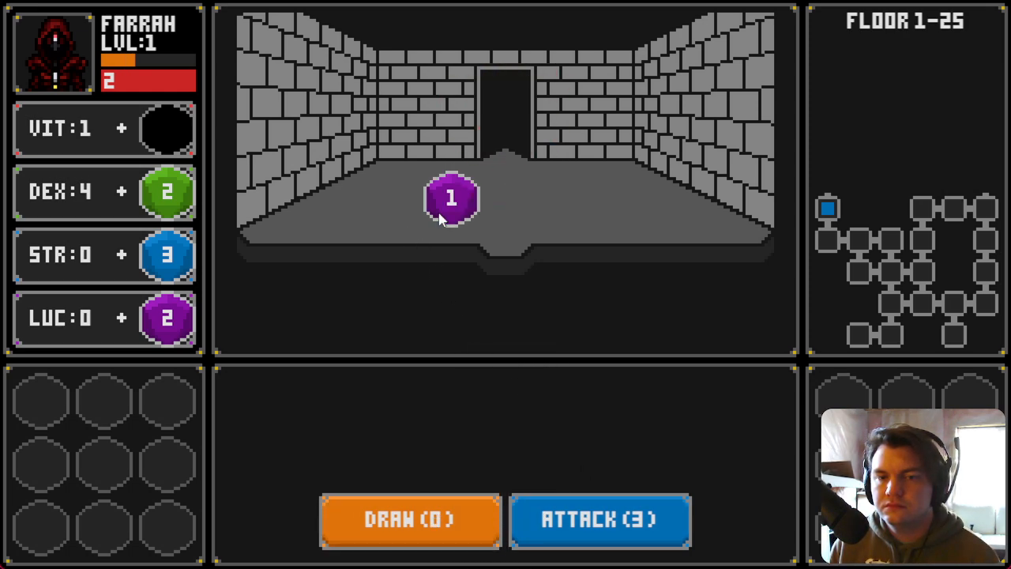
Step: Move the dropped purple die into a backpack slot
{"action": "left_click_drag", "start_coordinate": [451, 198], "coordinate": [201, 402]}
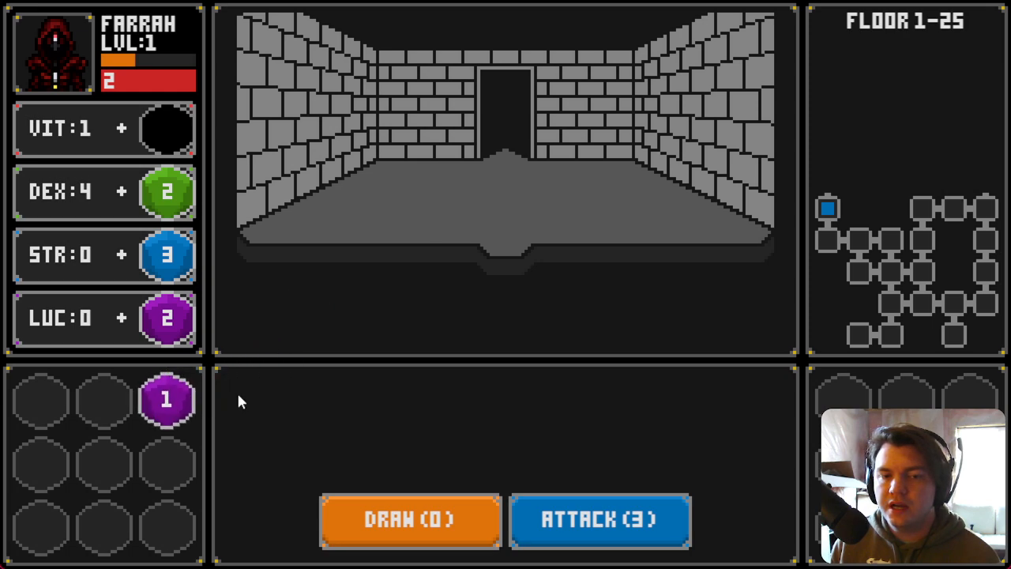
{"action": "left_click", "coordinate": [452, 316]}
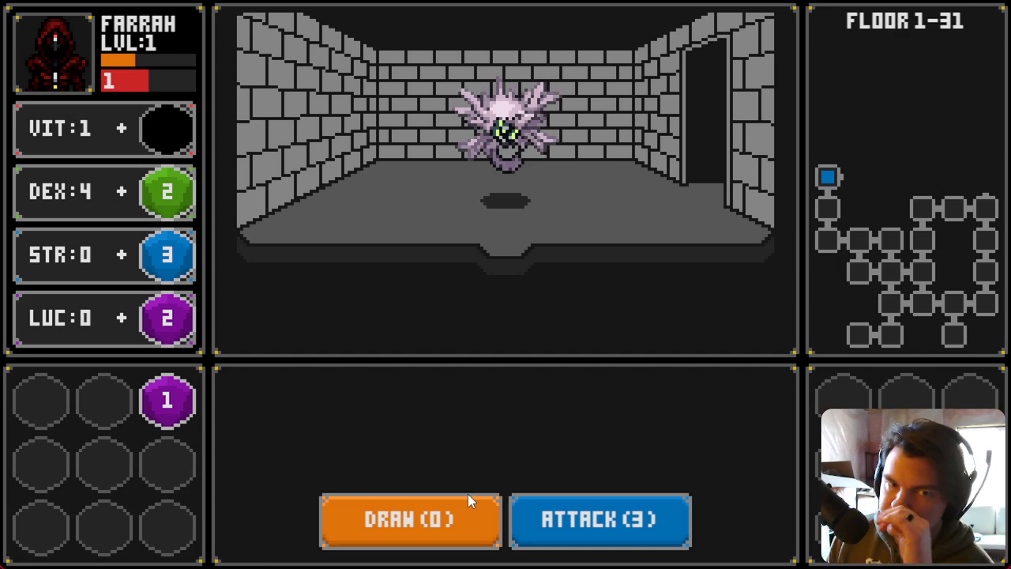
Step: Fight the next monster and move its dropped die onto the VIT stat
{"action": "left_click", "coordinate": [459, 520]}
{"action": "left_click", "coordinate": [552, 539]}
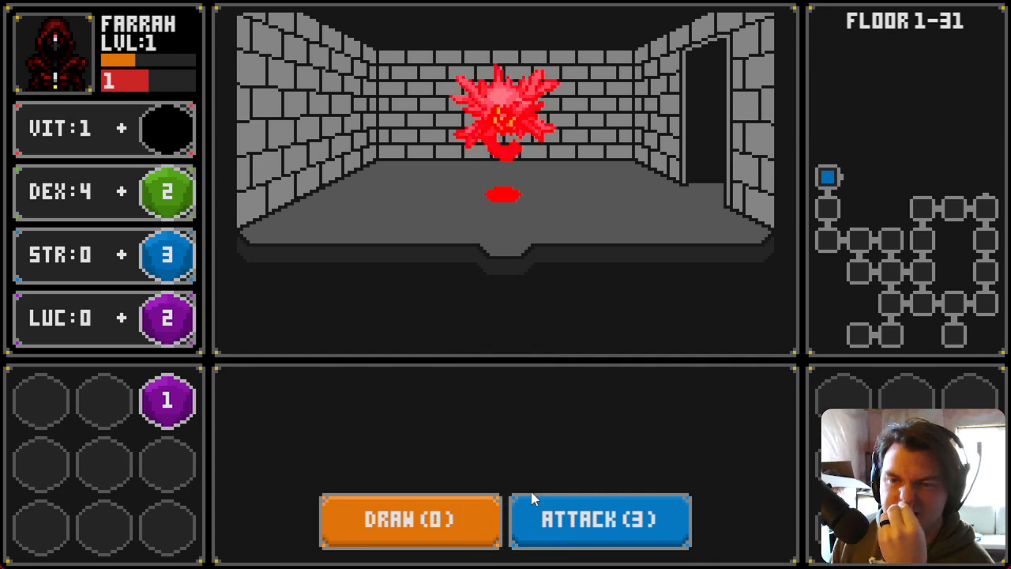
{"action": "left_click_drag", "start_coordinate": [463, 207], "coordinate": [156, 138]}
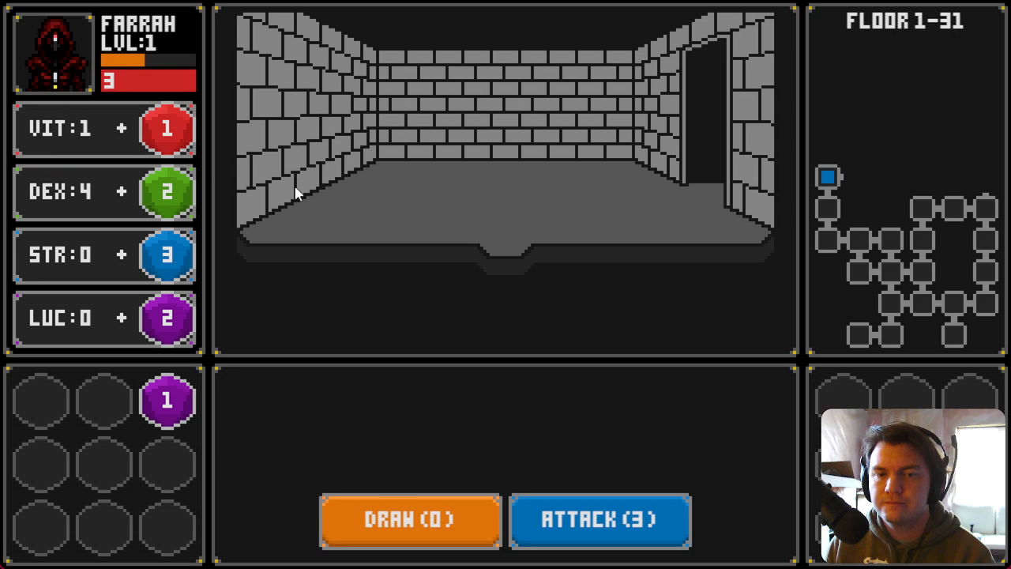
Step: Close the playtest window and switch to the Trello board
{"action": "key", "text": "F4"}
{"action": "left_click", "coordinate": [991, 132]}
{"action": "key", "text": "alt+Tab"}
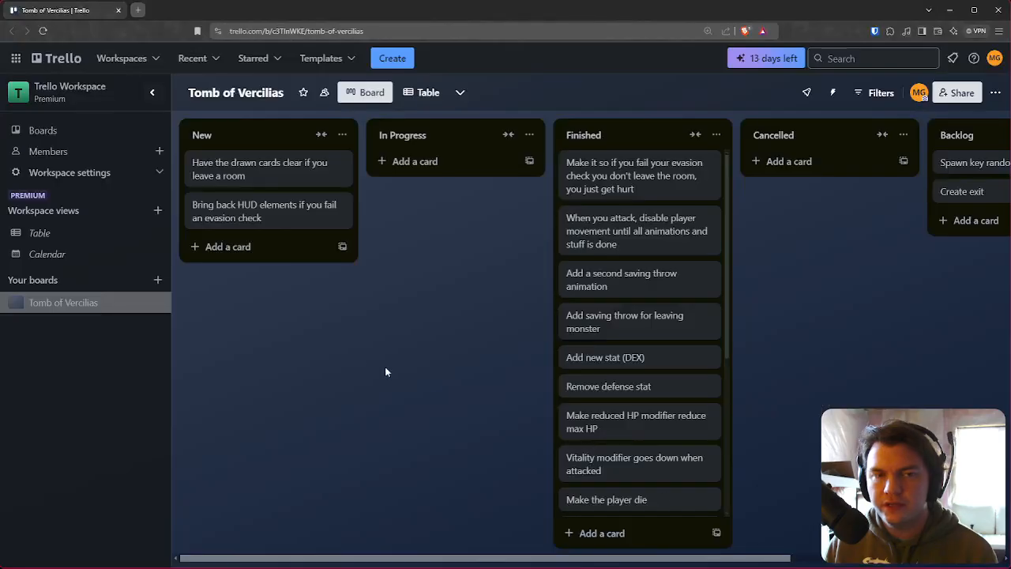
Step: Add a card 'Make VIT mod no fully heal player' to the New list
{"action": "left_click", "coordinate": [251, 251]}
{"action": "type", "text": "M"}
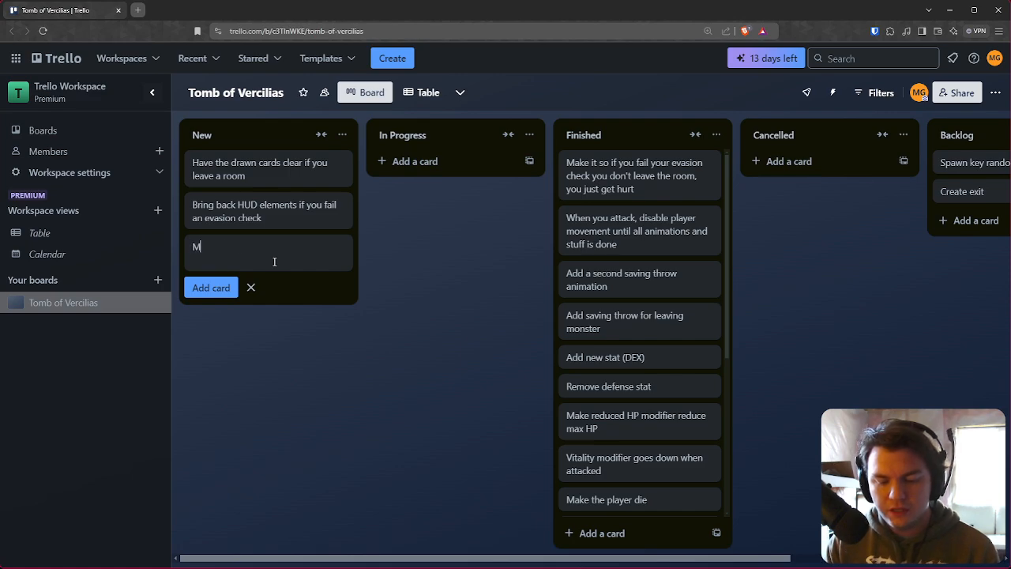
{"action": "type", "text": "ake VIT "}
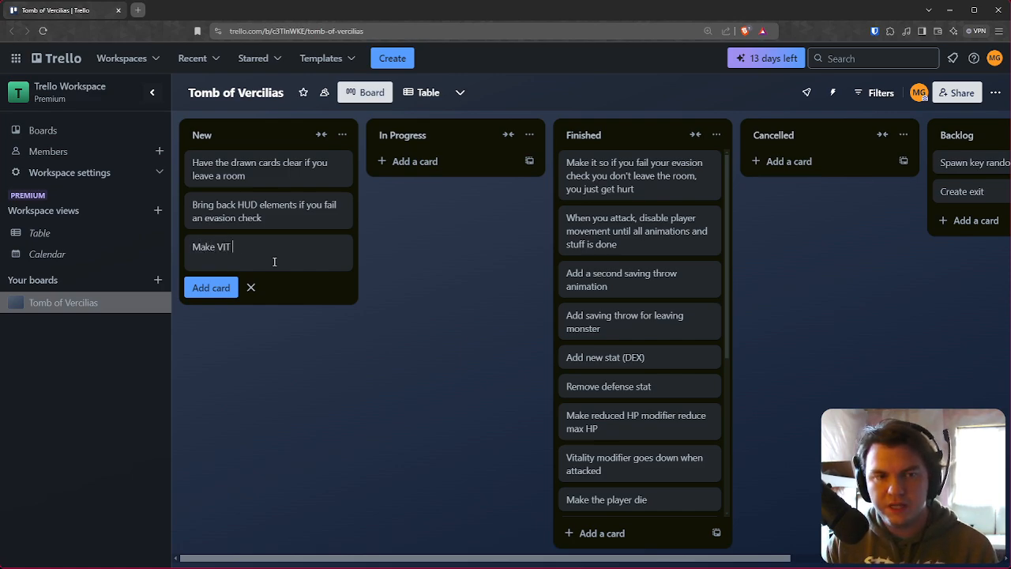
{"action": "type", "text": "mod no fully heal player"}
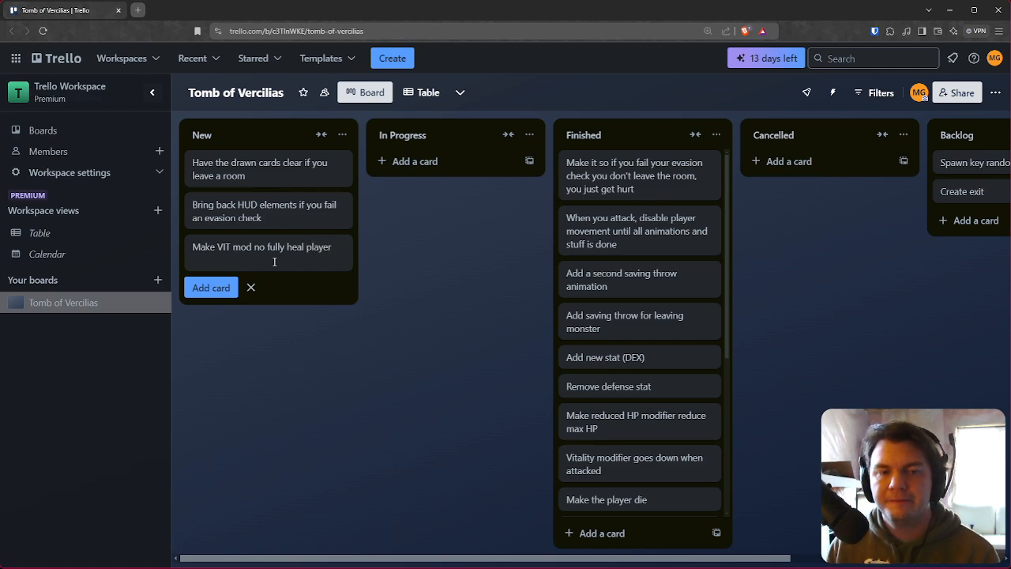
{"action": "left_click", "coordinate": [406, 330]}
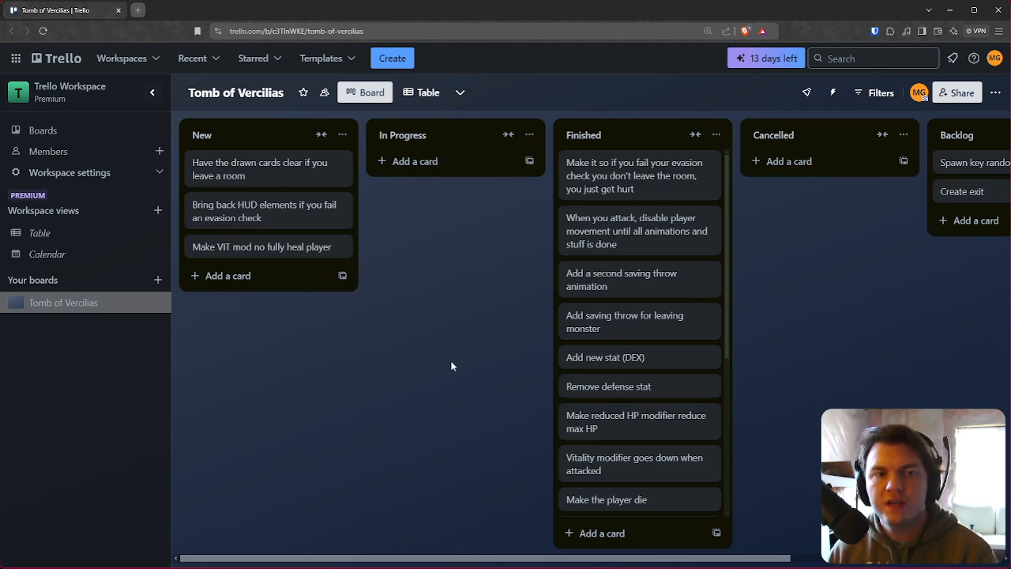
Step: Switch back to RPG Maker and review the PlayerDamage event's commands
{"action": "key", "text": "alt+Tab"}
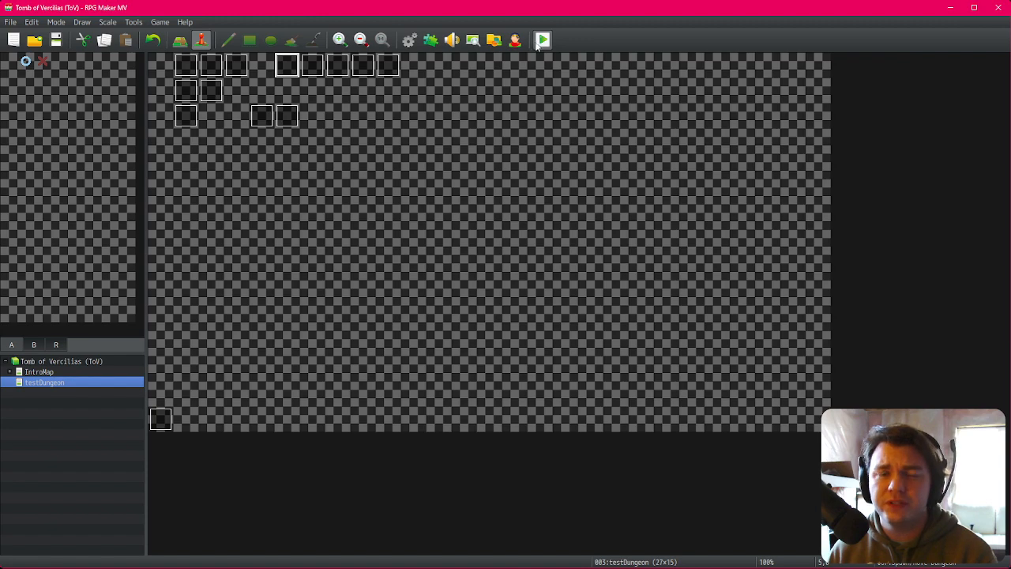
{"action": "double_click", "coordinate": [236, 65]}
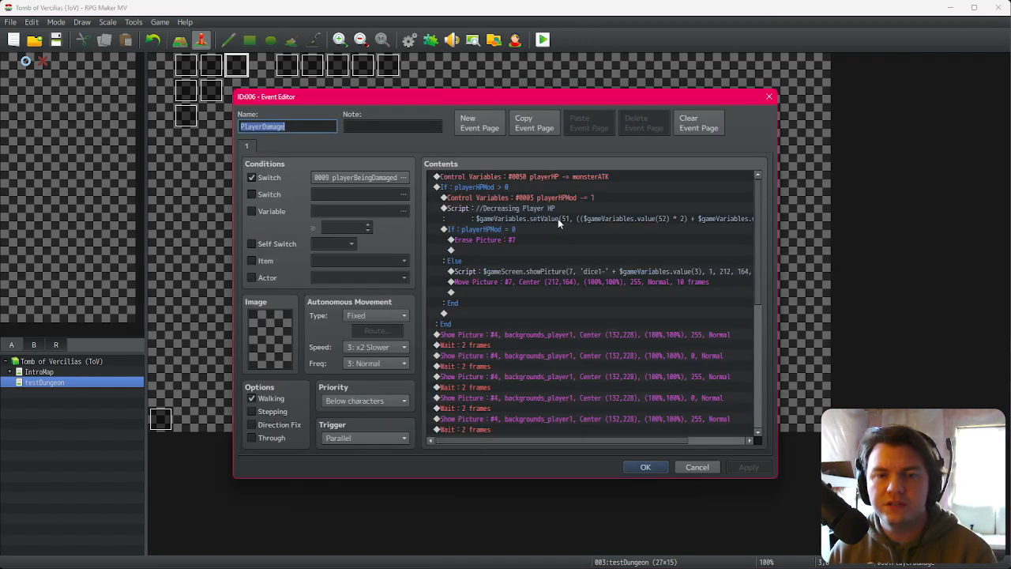
{"action": "scroll", "coordinate": [561, 246], "scroll_direction": "down", "scroll_amount": 2}
{"action": "left_click", "coordinate": [646, 467]}
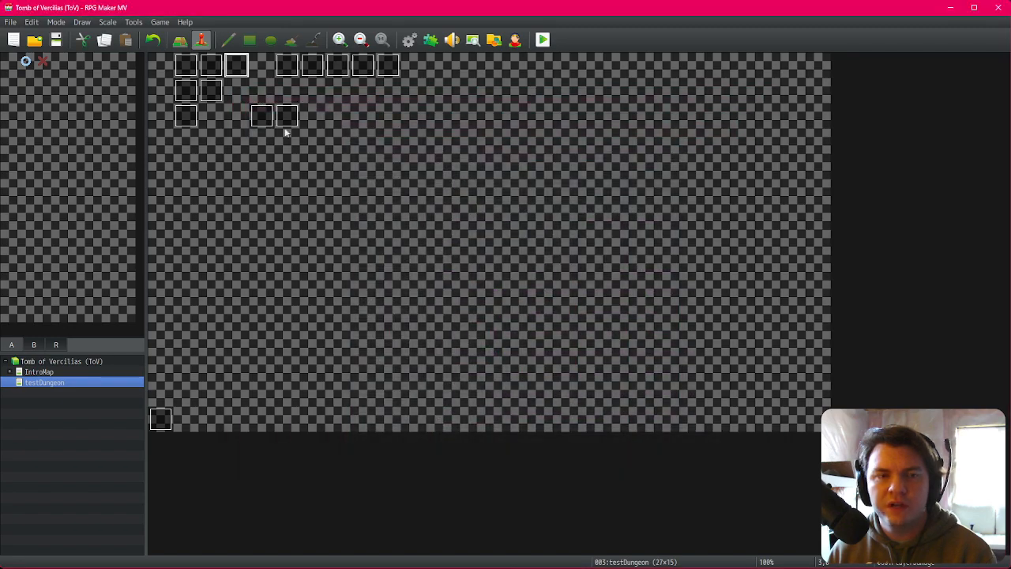
Step: Inspect the script commands on page 3 of the DiceMove event
{"action": "double_click", "coordinate": [212, 65]}
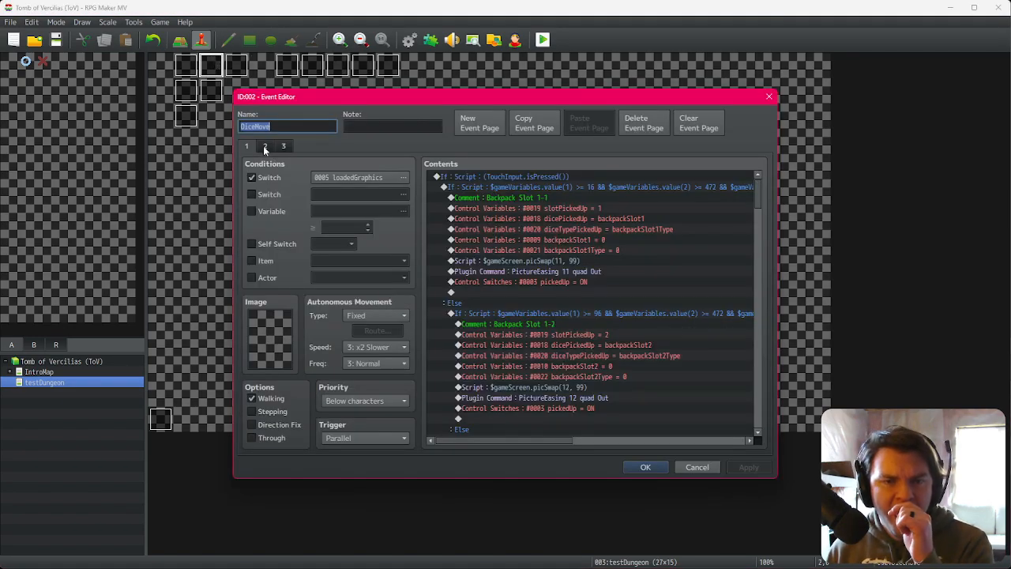
{"action": "left_click", "coordinate": [284, 146]}
{"action": "left_click", "coordinate": [592, 219]}
{"action": "left_click_drag", "start_coordinate": [759, 185], "coordinate": [774, 338]}
{"action": "left_click_drag", "start_coordinate": [564, 438], "coordinate": [597, 432]}
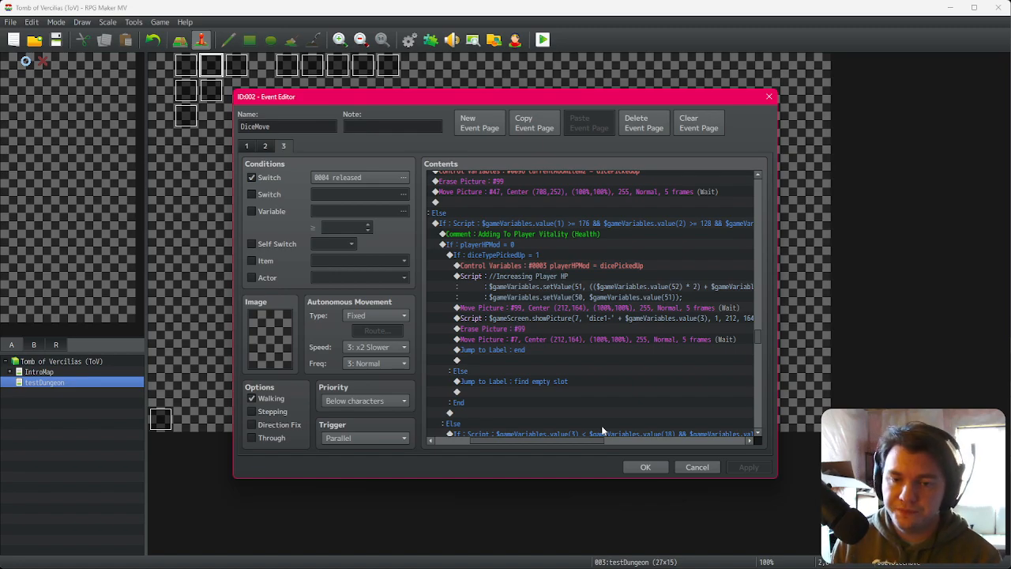
{"action": "left_click_drag", "start_coordinate": [601, 441], "coordinate": [620, 452]}
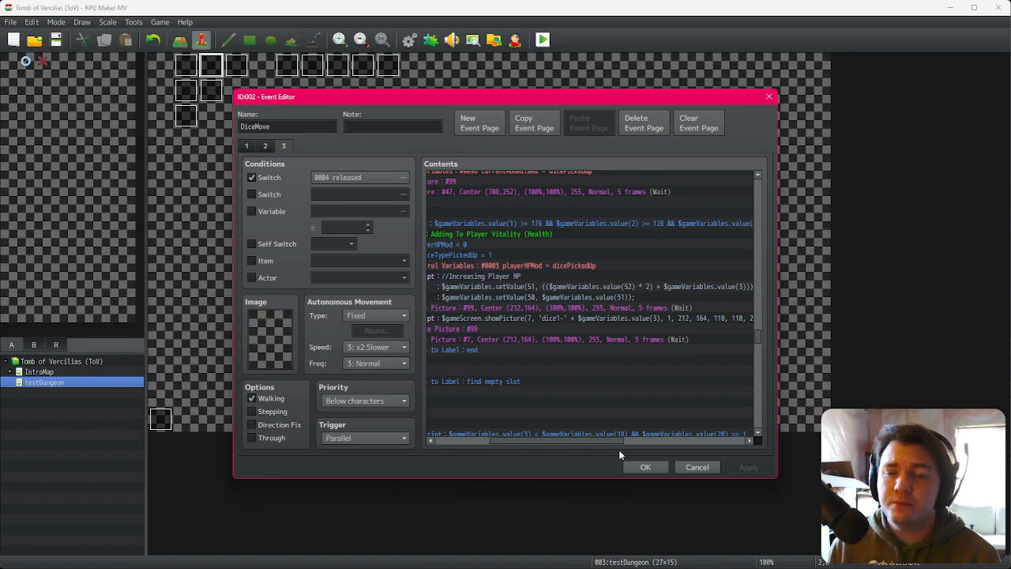
{"action": "left_click", "coordinate": [647, 468]}
Step: In the createBestiary event, set monsterATK2 to 2 and save the event
{"action": "double_click", "coordinate": [190, 119]}
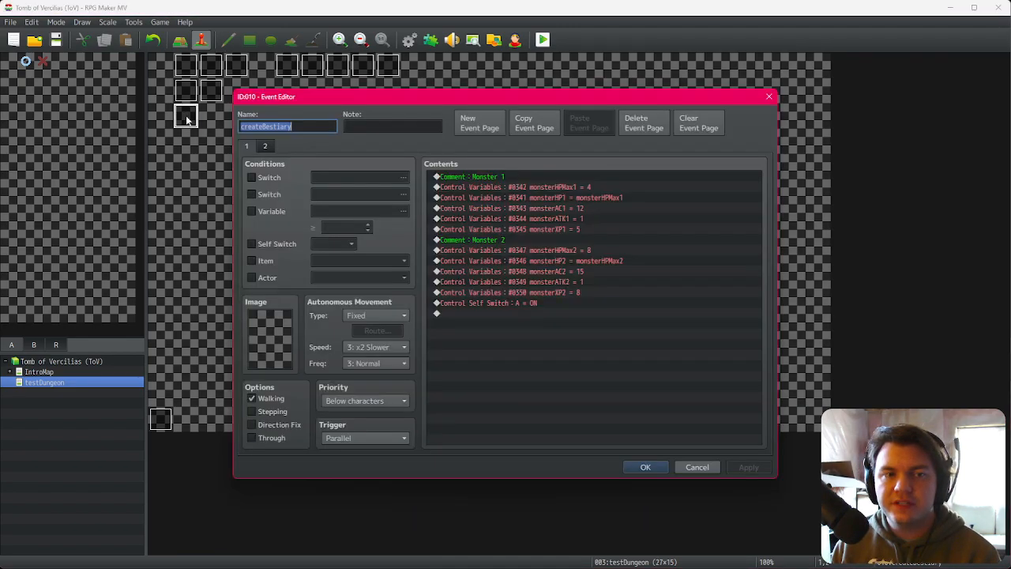
{"action": "double_click", "coordinate": [561, 285]}
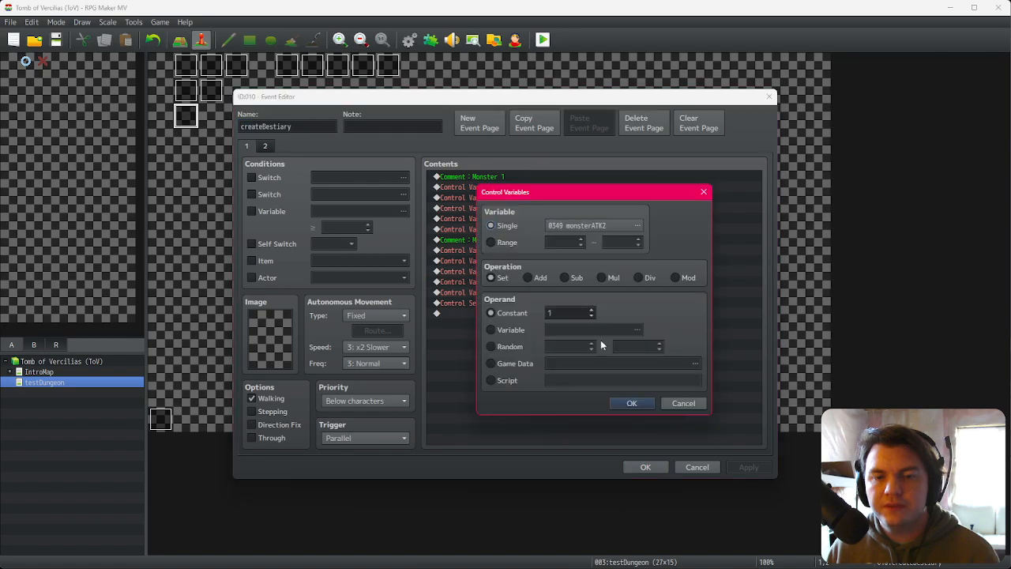
{"action": "scroll", "coordinate": [579, 309], "scroll_direction": "up", "scroll_amount": 1}
{"action": "left_click", "coordinate": [632, 403]}
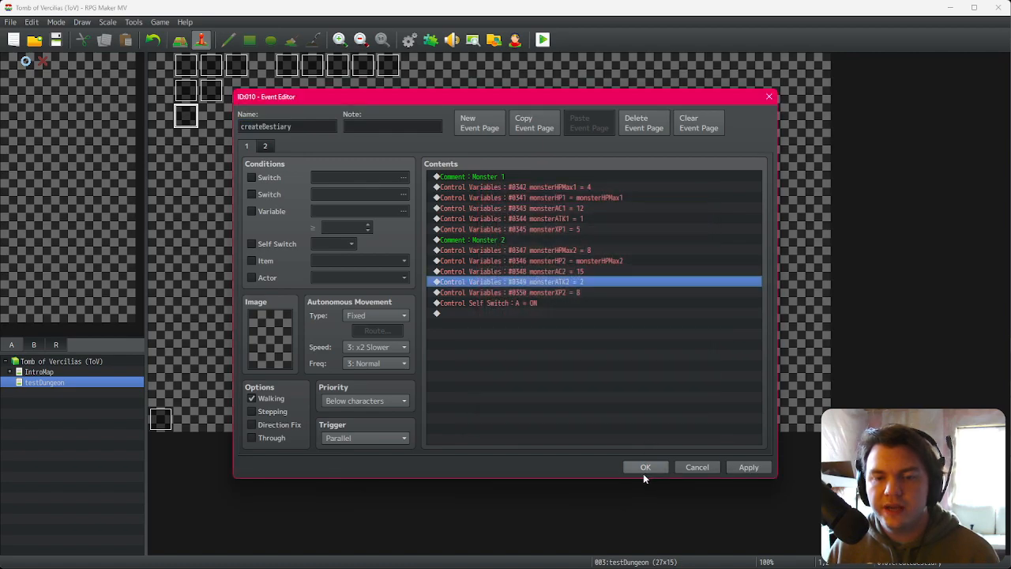
{"action": "left_click", "coordinate": [643, 471]}
Step: Start a playtest and confirm the character creation screen
{"action": "left_click", "coordinate": [543, 41]}
{"action": "left_click", "coordinate": [466, 302]}
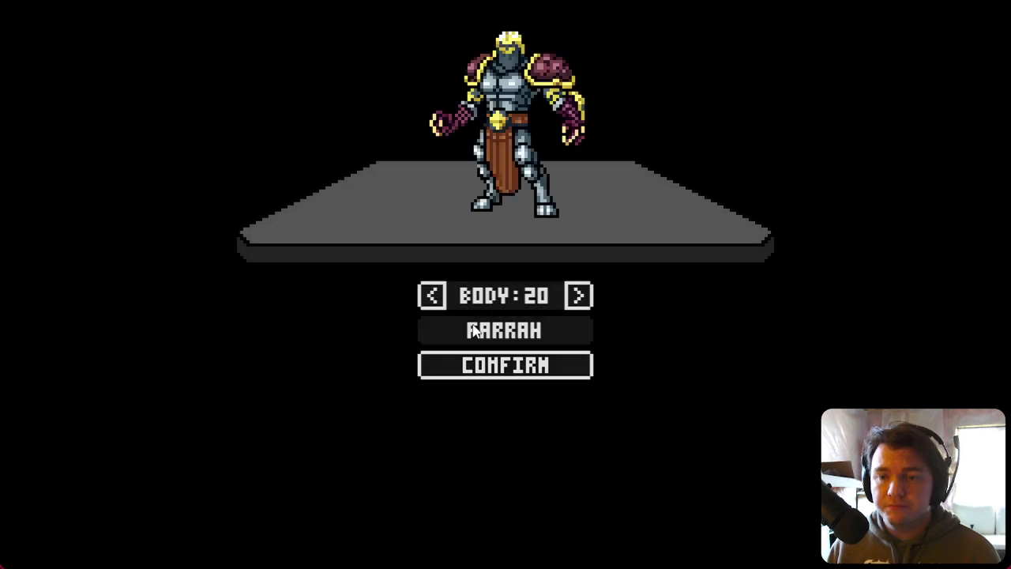
{"action": "left_click", "coordinate": [523, 370]}
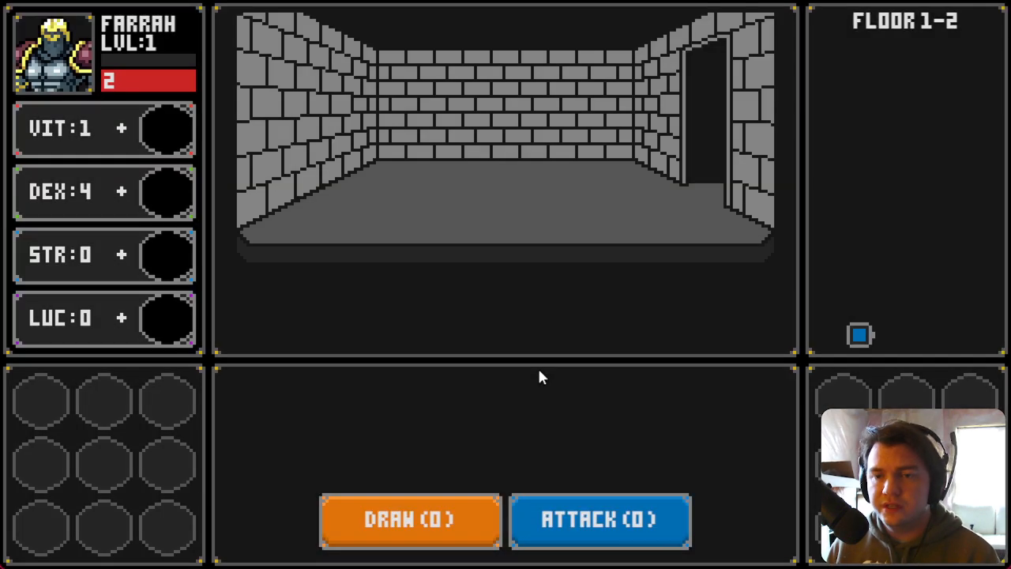
Step: Place a die on the STR stat and advance to the Slime Pod's room
{"action": "key", "text": "d"}
{"action": "left_click_drag", "start_coordinate": [451, 204], "coordinate": [155, 257]}
{"action": "key", "text": "w"}
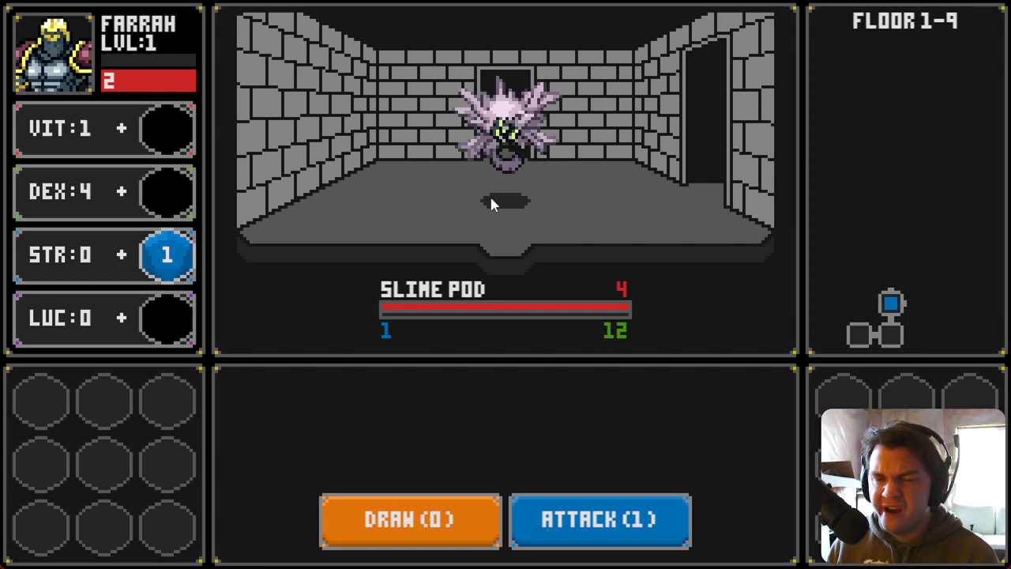
Step: Fight the Slime Pod by drawing cards and attacking twice
{"action": "left_click", "coordinate": [443, 504]}
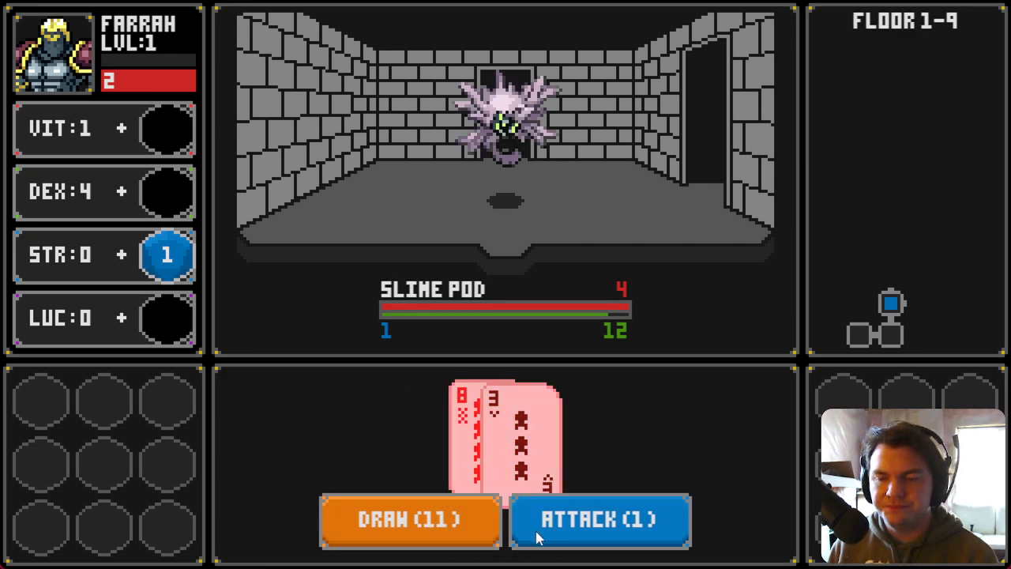
{"action": "left_click", "coordinate": [419, 544]}
{"action": "left_click", "coordinate": [592, 535]}
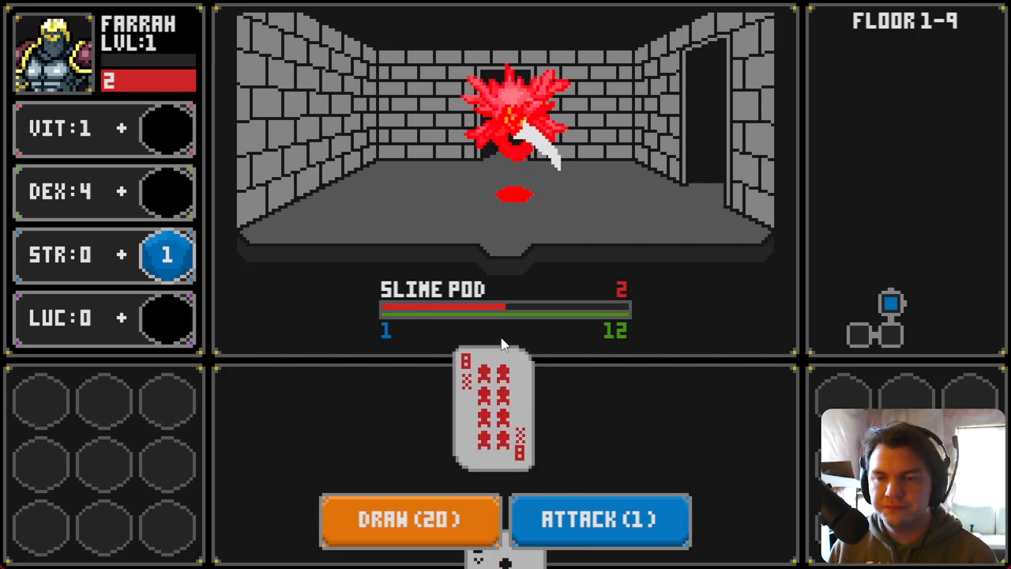
{"action": "left_click", "coordinate": [460, 518]}
{"action": "left_click", "coordinate": [540, 514]}
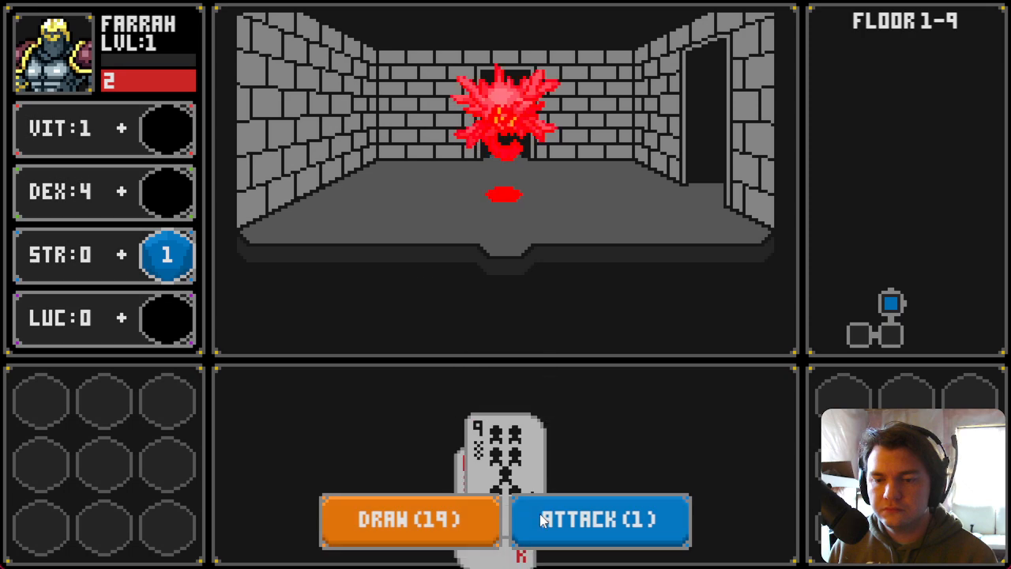
Step: Assign dropped dice to the VIT and LUC stats while moving through rooms
{"action": "left_click_drag", "start_coordinate": [451, 199], "coordinate": [168, 130]}
{"action": "key", "text": "d"}
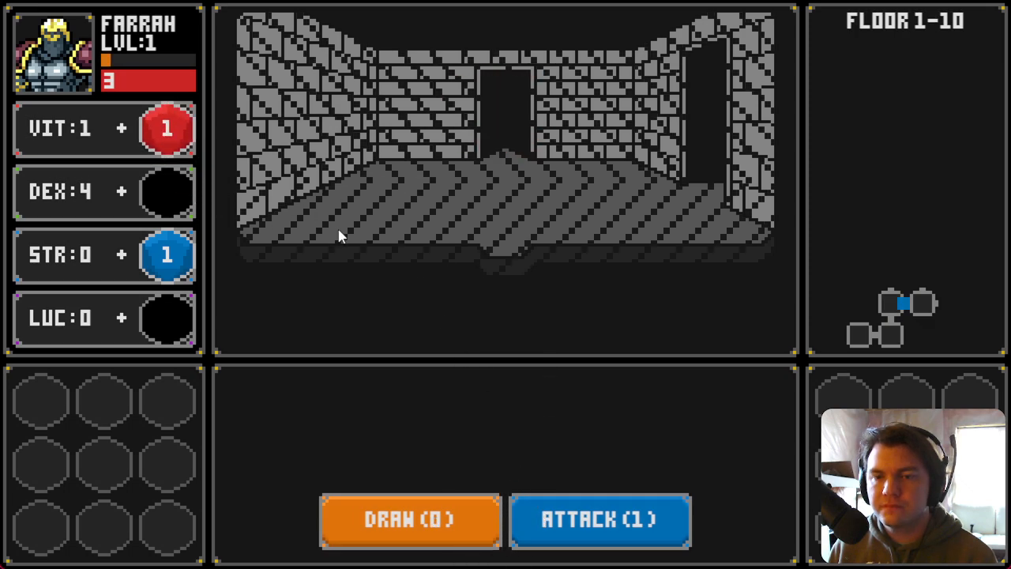
{"action": "left_click_drag", "start_coordinate": [548, 210], "coordinate": [190, 316]}
{"action": "key", "text": "d"}
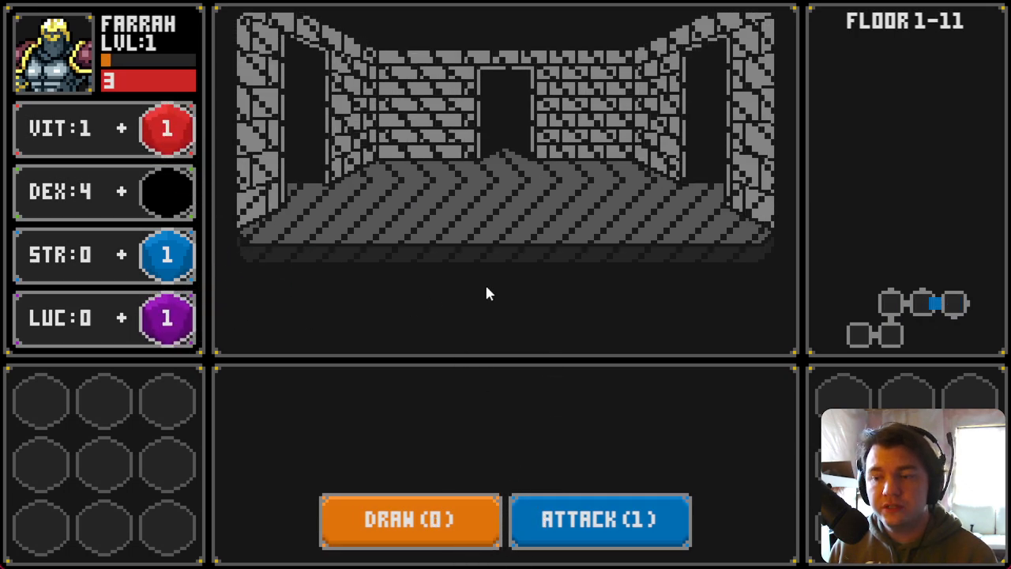
Step: Defeat another Slime Pod with card draws and two attacks
{"action": "left_click", "coordinate": [454, 526]}
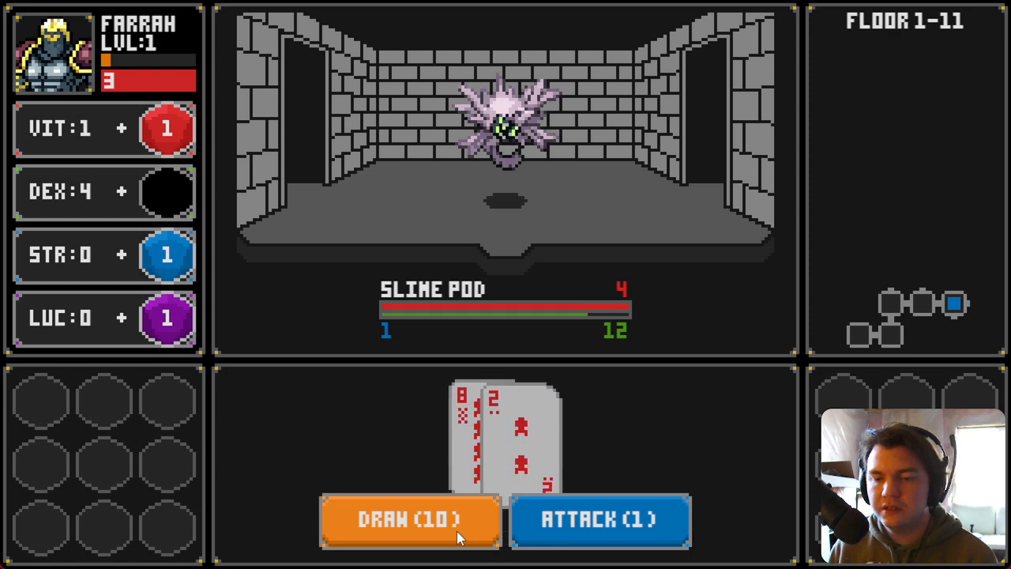
{"action": "left_click", "coordinate": [443, 522]}
{"action": "left_click", "coordinate": [537, 536]}
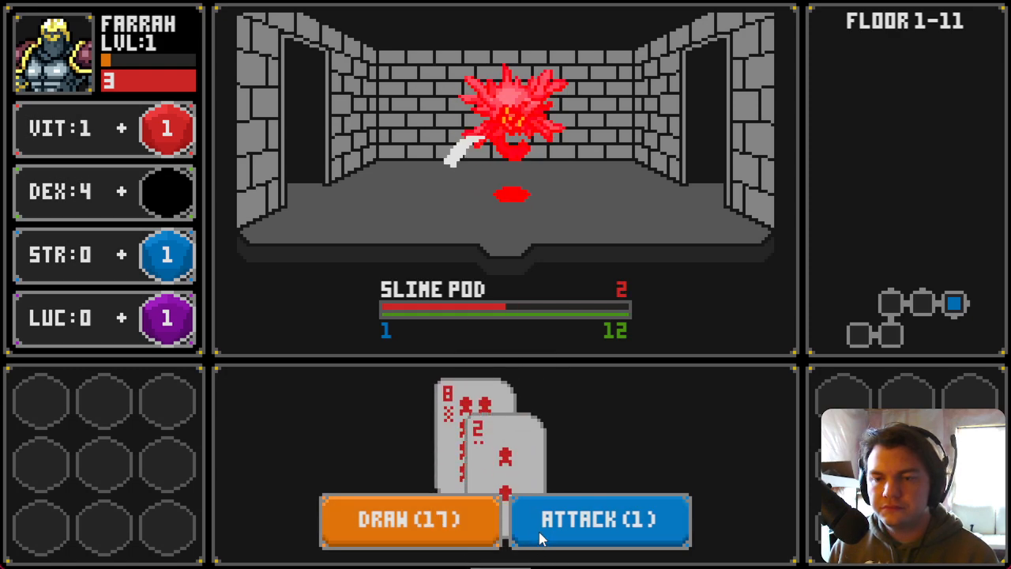
{"action": "left_click", "coordinate": [456, 523]}
{"action": "left_click", "coordinate": [549, 542]}
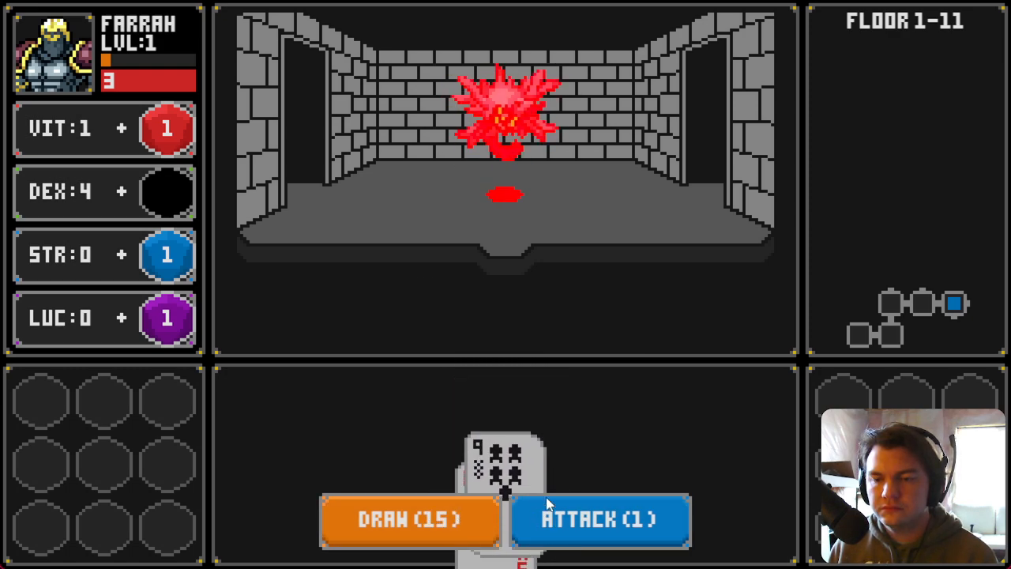
Step: Collect the dropped dice onto the stats and advance to the next Slime Pod
{"action": "left_click", "coordinate": [559, 197]}
{"action": "left_click", "coordinate": [423, 211]}
{"action": "key", "text": "w"}
{"action": "key", "text": "d"}
{"action": "left_click_drag", "start_coordinate": [575, 210], "coordinate": [339, 268]}
{"action": "key", "text": "w"}
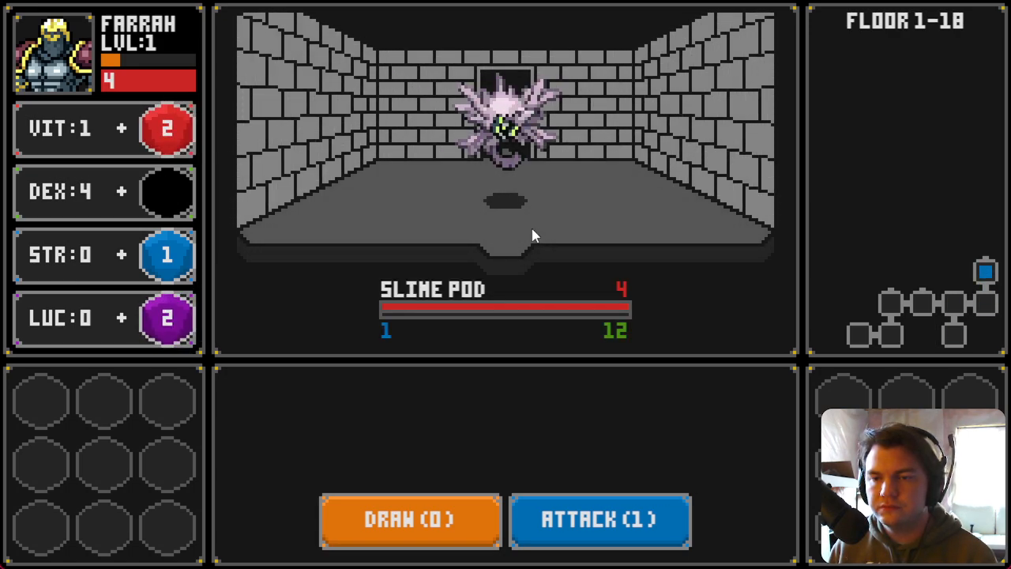
Step: Draw cards and attack the Slime Pod until it falls, then move forward
{"action": "left_click", "coordinate": [426, 528]}
{"action": "left_click", "coordinate": [519, 525]}
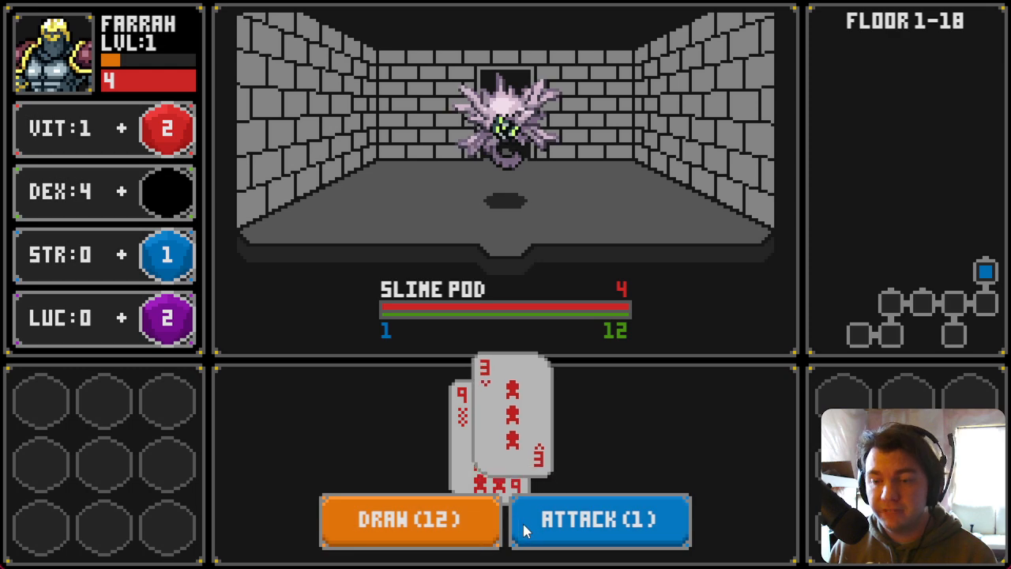
{"action": "left_click", "coordinate": [486, 536]}
{"action": "left_click", "coordinate": [483, 531]}
{"action": "left_click", "coordinate": [479, 524]}
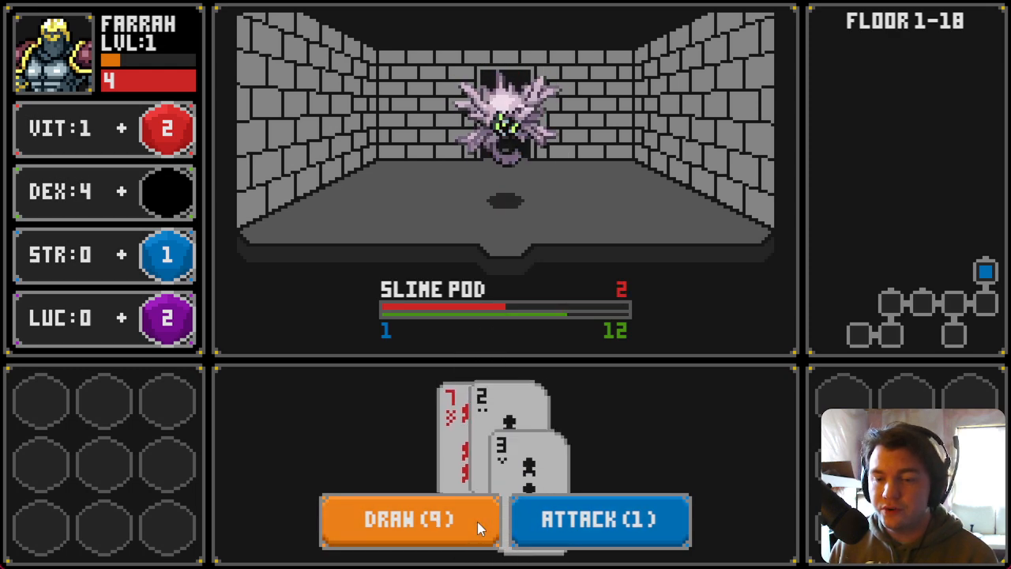
{"action": "left_click", "coordinate": [549, 539]}
{"action": "key", "text": "w"}
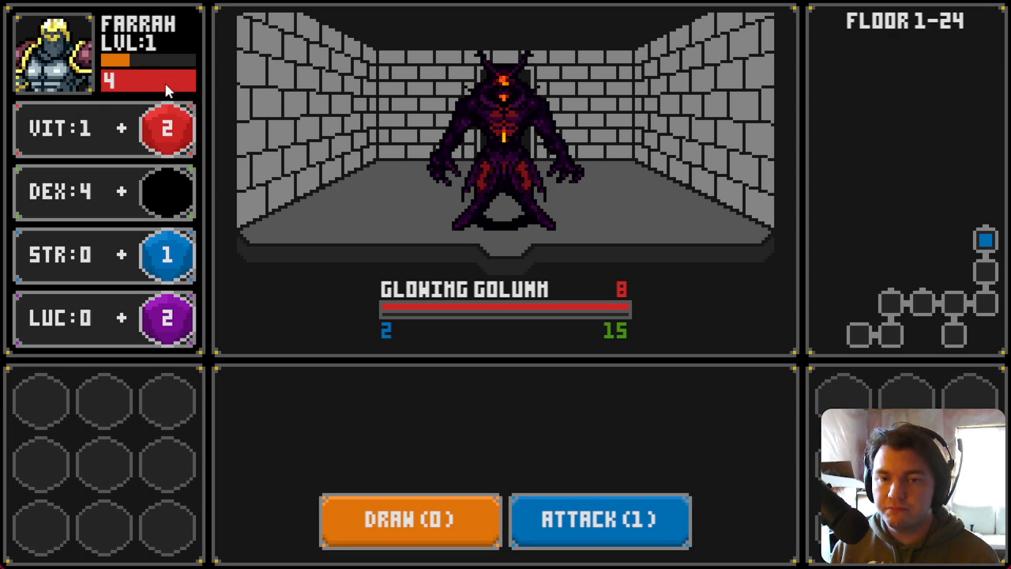
Step: Draw cards against the Glowing Golumn until the hand runs out
{"action": "left_click", "coordinate": [422, 531]}
{"action": "left_click", "coordinate": [421, 530]}
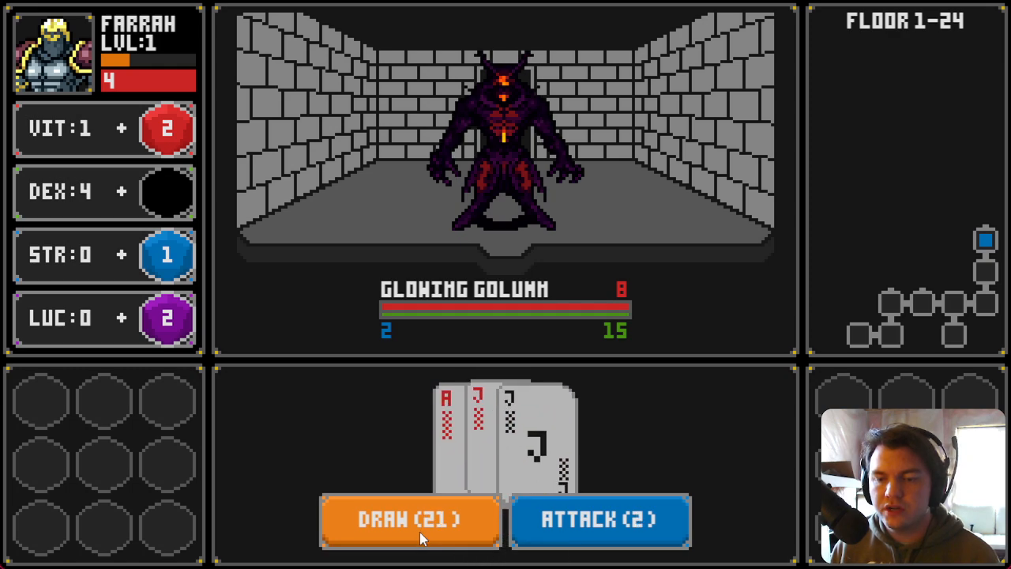
{"action": "left_click", "coordinate": [420, 525]}
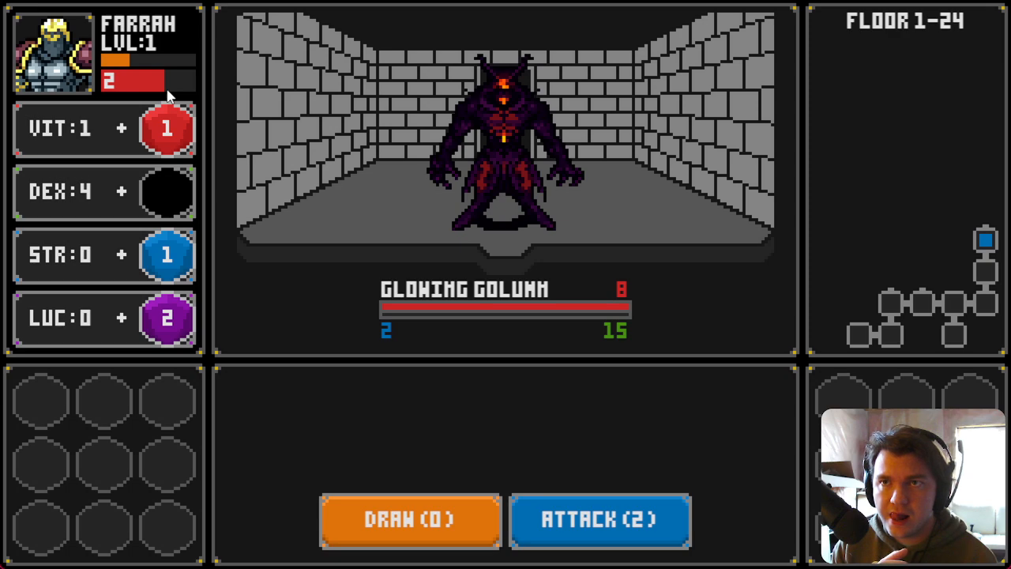
Step: Open the IntroMap setup event and set the PlayerDex starting value to 1
{"action": "left_click", "coordinate": [993, 1]}
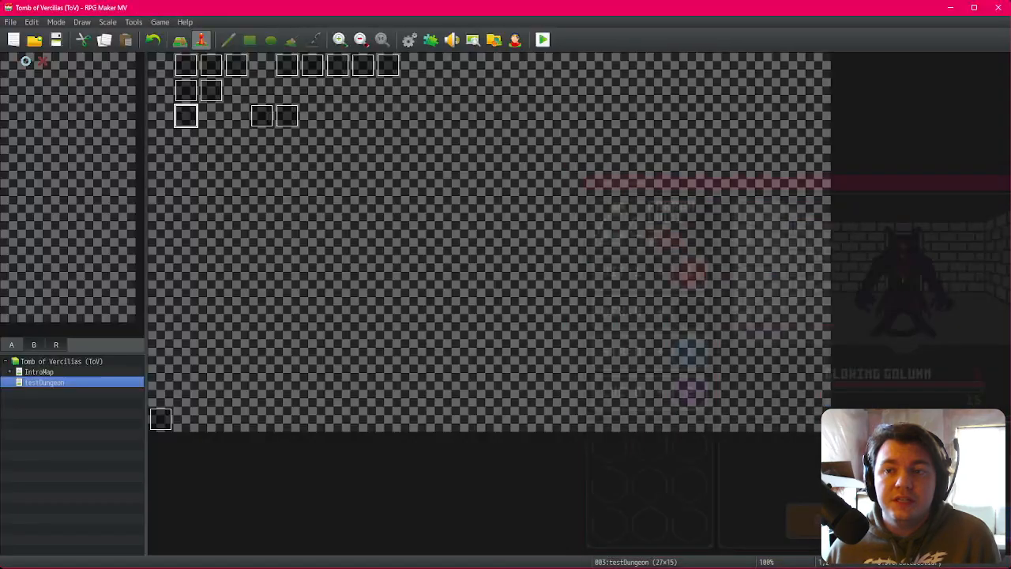
{"action": "left_click", "coordinate": [76, 370]}
{"action": "double_click", "coordinate": [191, 68]}
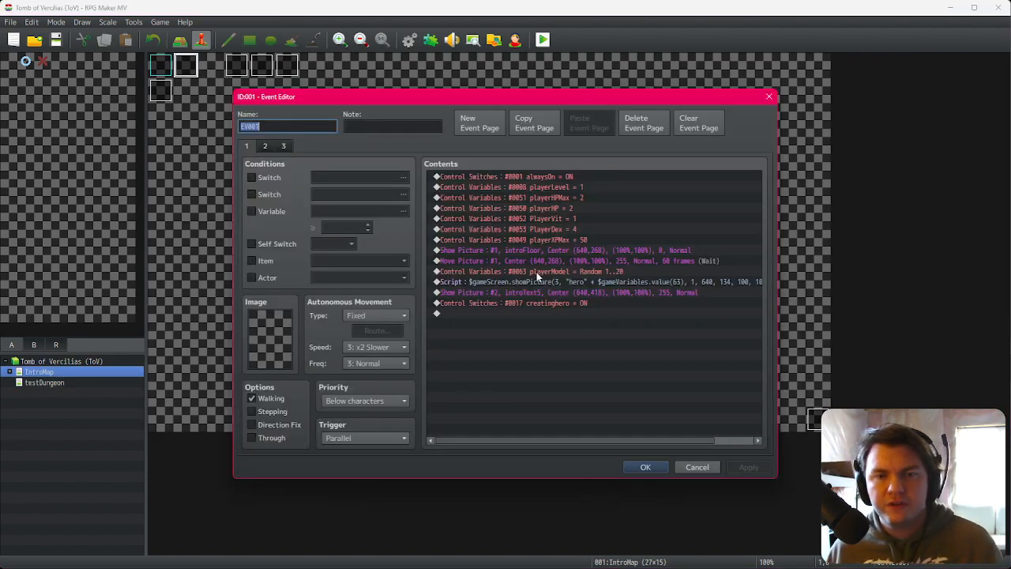
{"action": "left_click", "coordinate": [582, 229]}
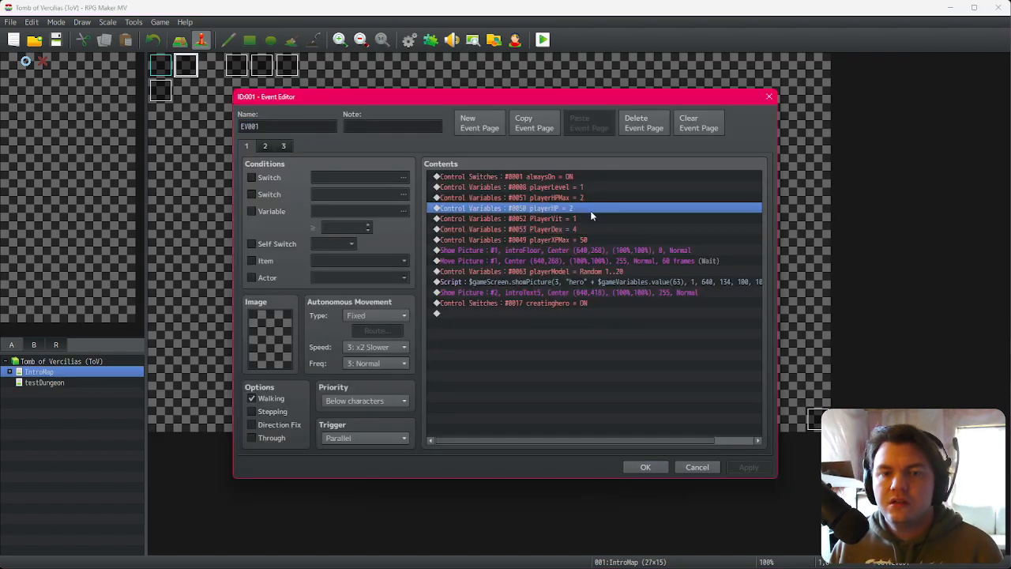
{"action": "double_click", "coordinate": [587, 228]}
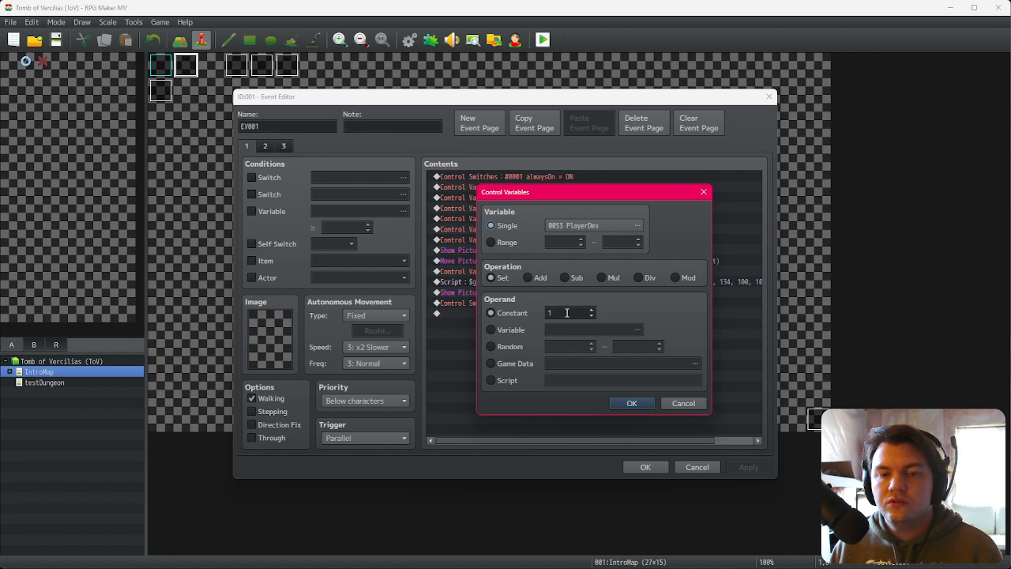
{"action": "left_click", "coordinate": [632, 403]}
Step: Paste a copy of the stat command below PlayerDex and change its variable to playerStr
{"action": "left_click", "coordinate": [556, 220]}
{"action": "left_click", "coordinate": [567, 212]}
{"action": "mouse_move", "coordinate": [566, 215]}
{"action": "left_mouse_down"}
{"action": "mouse_move", "coordinate": [576, 206]}
{"action": "mouse_move", "coordinate": [575, 230]}
{"action": "left_mouse_up"}
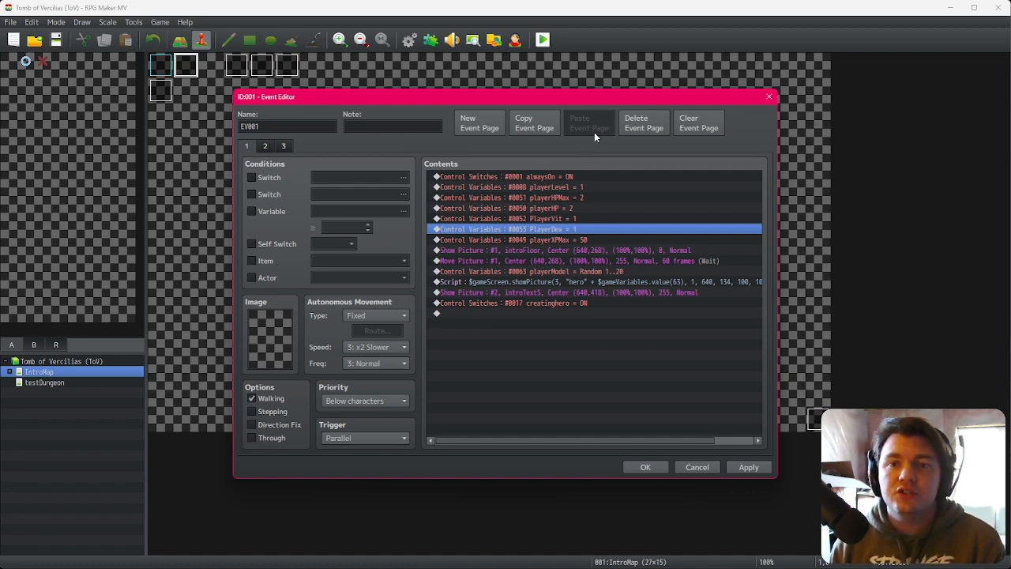
{"action": "left_click", "coordinate": [581, 221]}
{"action": "left_click", "coordinate": [581, 230]}
{"action": "left_click", "coordinate": [577, 218]}
{"action": "left_click", "coordinate": [578, 230]}
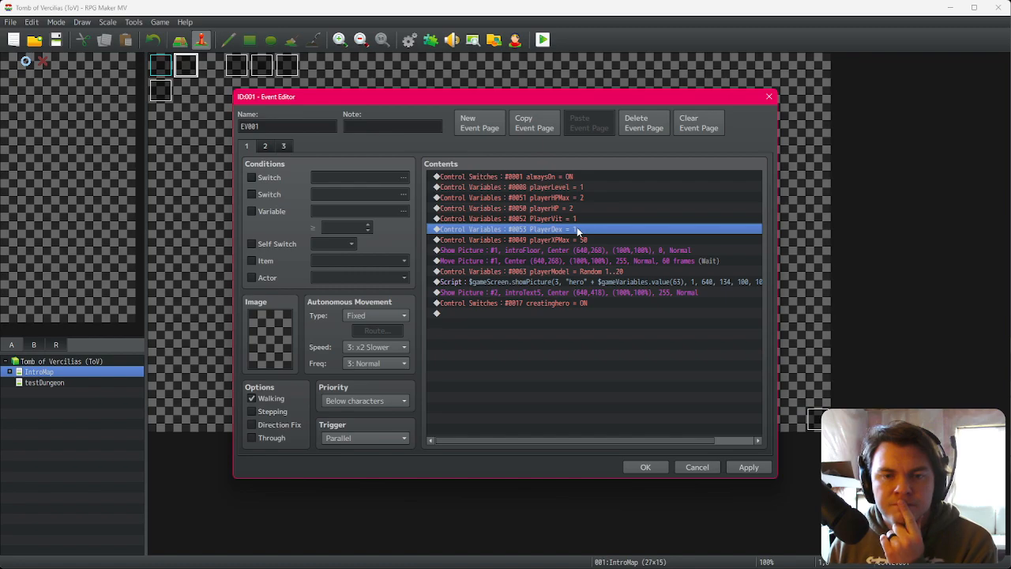
{"action": "left_click", "coordinate": [576, 209]}
{"action": "left_click", "coordinate": [577, 219]}
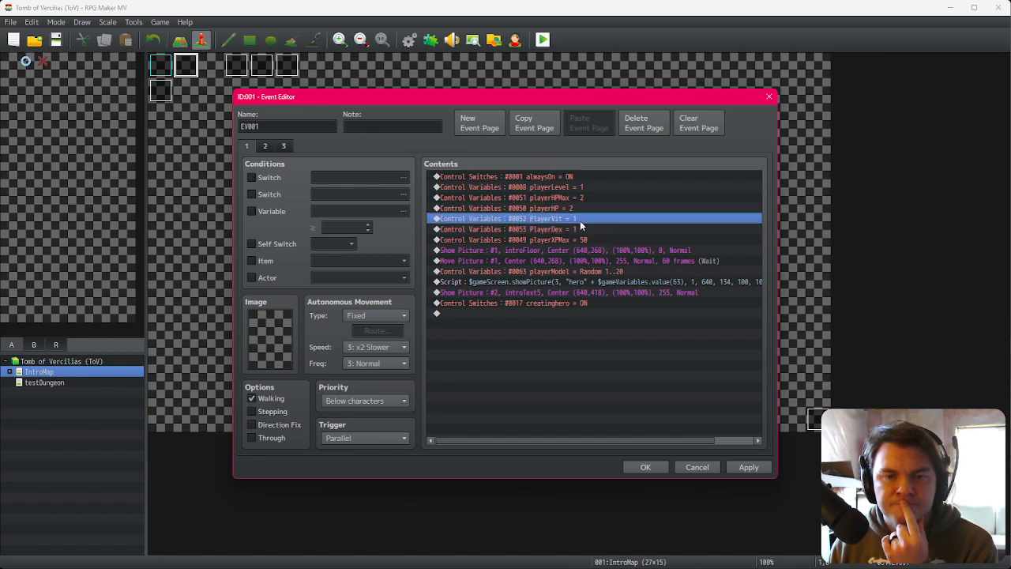
{"action": "left_click", "coordinate": [581, 229]}
{"action": "key", "text": "ctrl+v"}
{"action": "double_click", "coordinate": [595, 240]}
{"action": "left_click", "coordinate": [602, 225]}
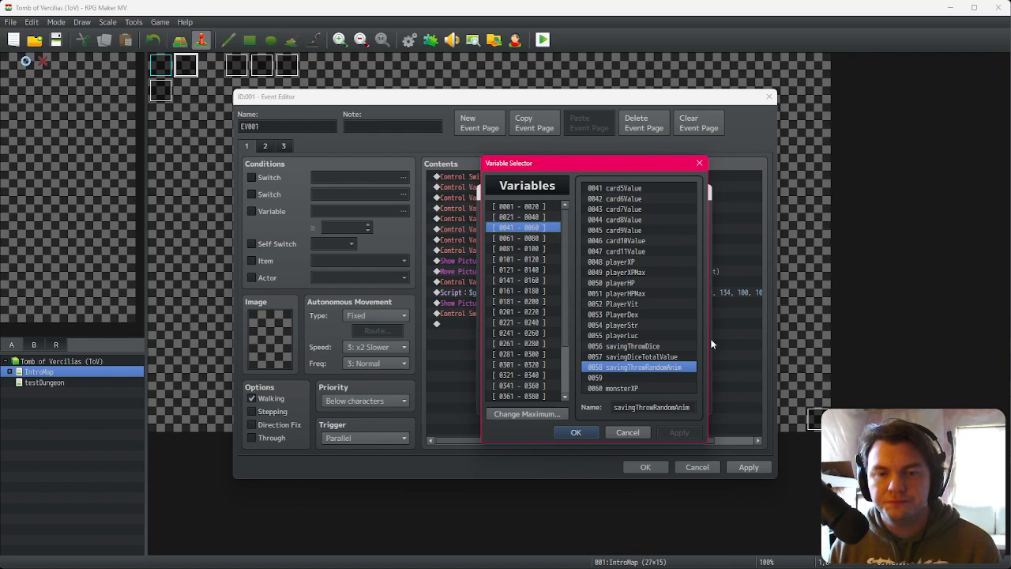
{"action": "double_click", "coordinate": [636, 325]}
{"action": "key", "text": "Return"}
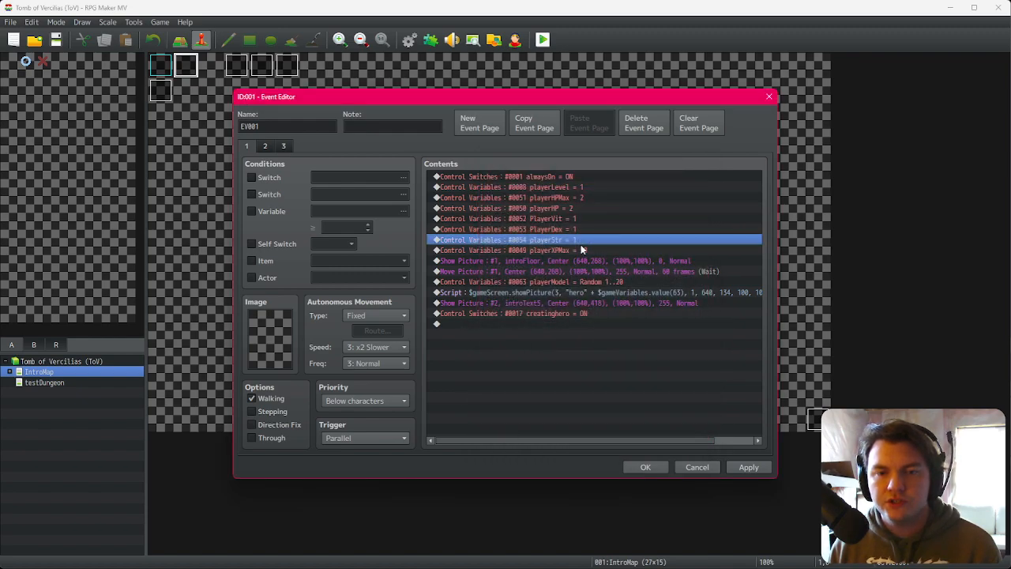
Step: Paste another copy and change its variable to playerLuc, set to 1
{"action": "key", "text": "ctrl+v"}
{"action": "double_click", "coordinate": [599, 251]}
{"action": "left_click", "coordinate": [611, 228]}
{"action": "double_click", "coordinate": [638, 331]}
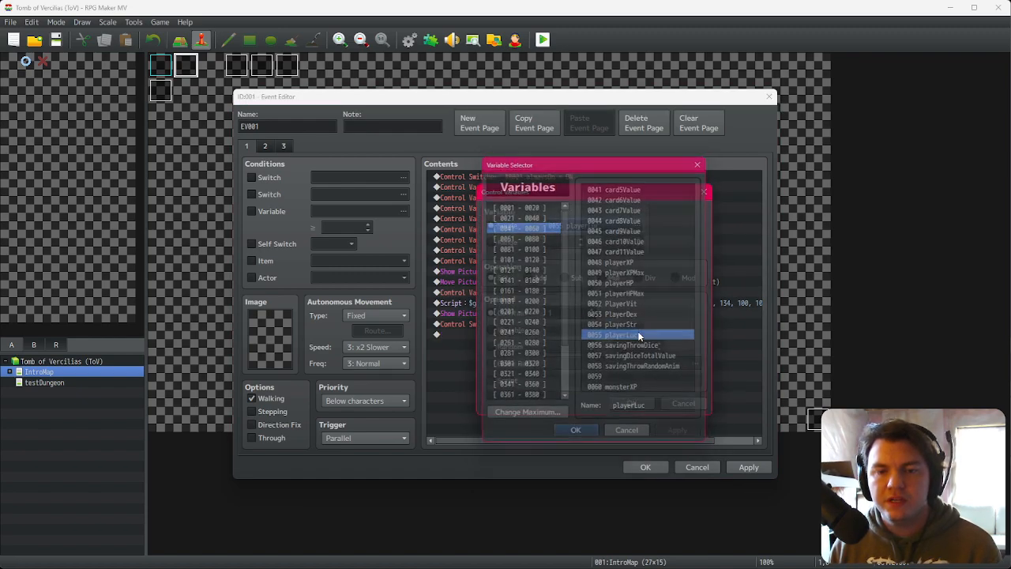
{"action": "left_click", "coordinate": [633, 403]}
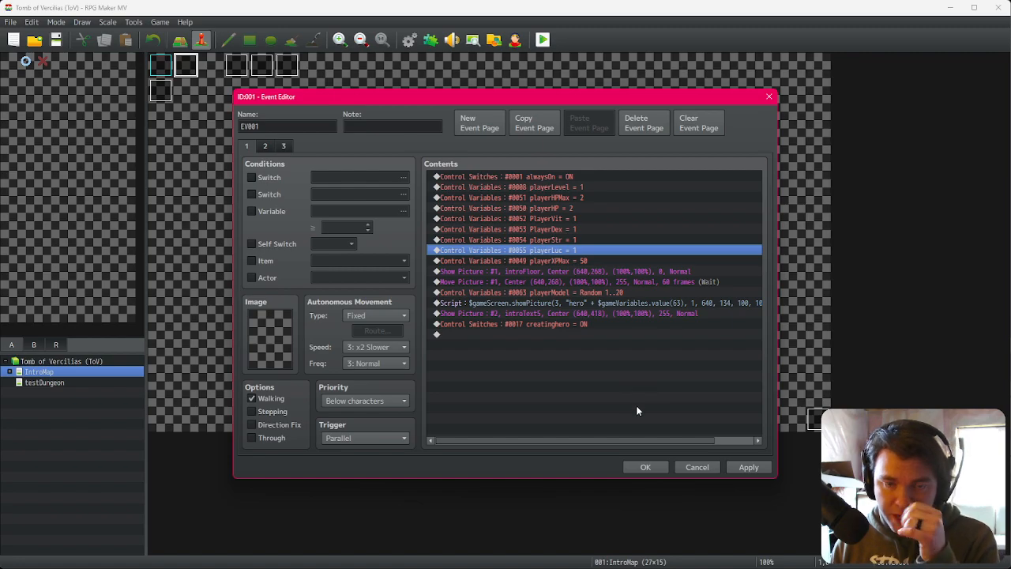
Step: Save the event changes, launch a playtest, and move forward one room
{"action": "left_click", "coordinate": [644, 467]}
{"action": "left_click", "coordinate": [543, 39]}
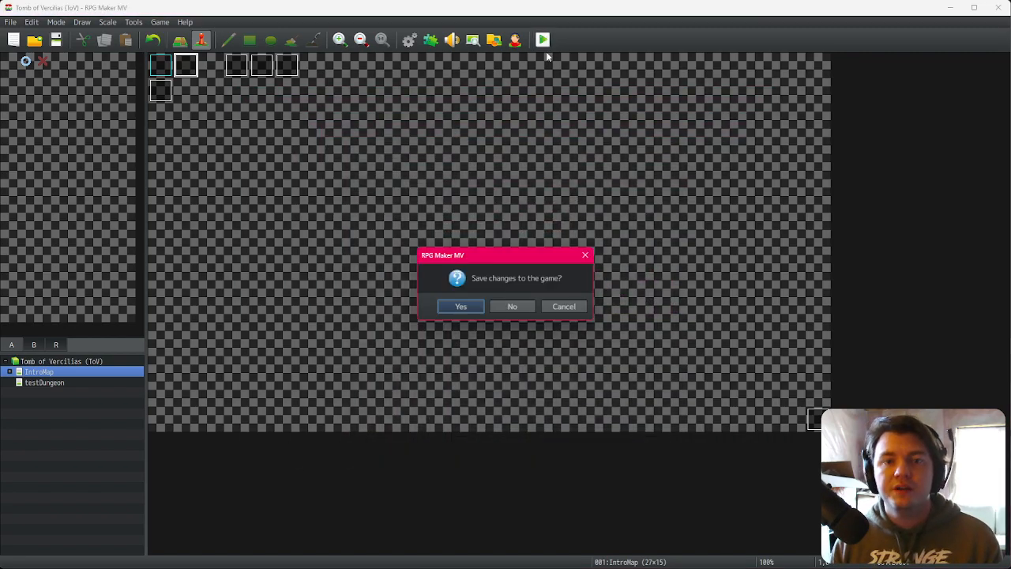
{"action": "left_click", "coordinate": [477, 305]}
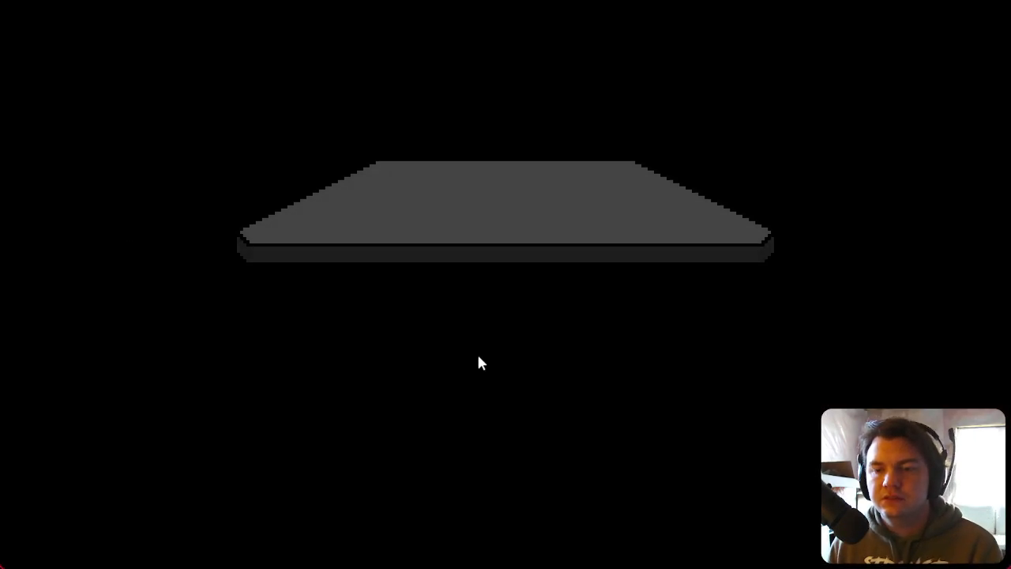
{"action": "left_click", "coordinate": [510, 371]}
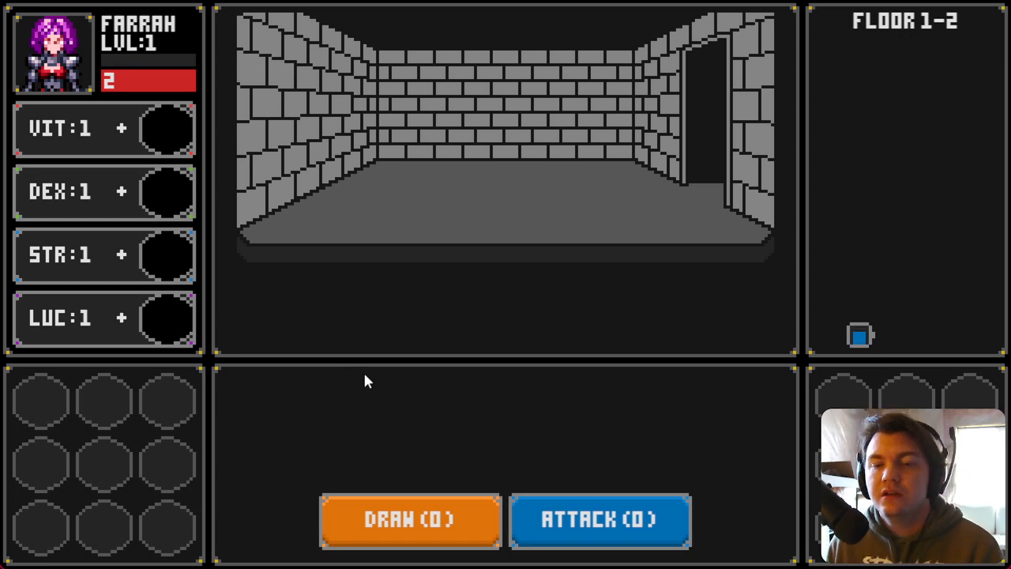
{"action": "key", "text": "d"}
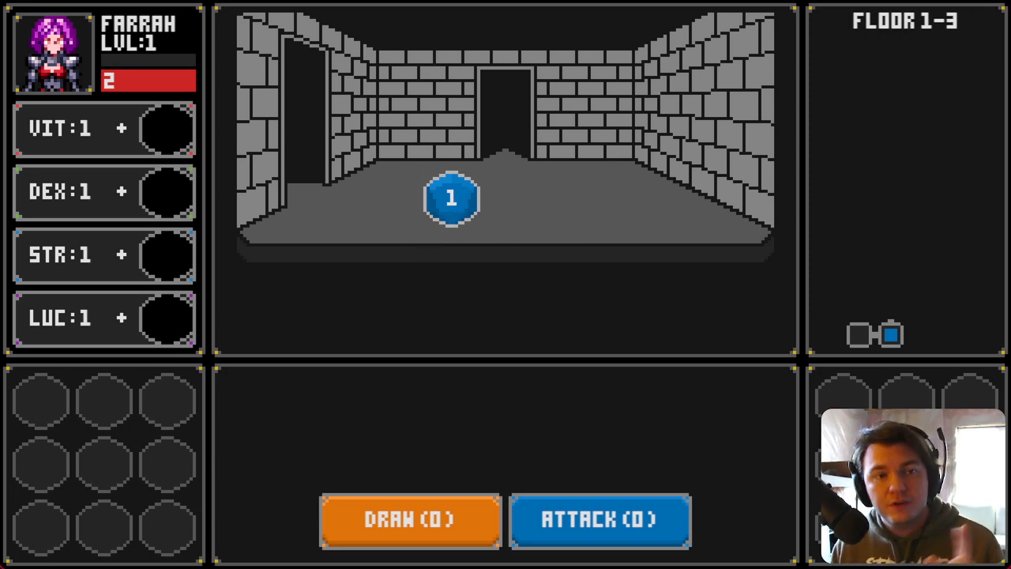
Step: Examine the room 2 and room 3 variable commands in the testDungeon Spawn/Move Dungeon event
{"action": "left_click", "coordinate": [997, 6]}
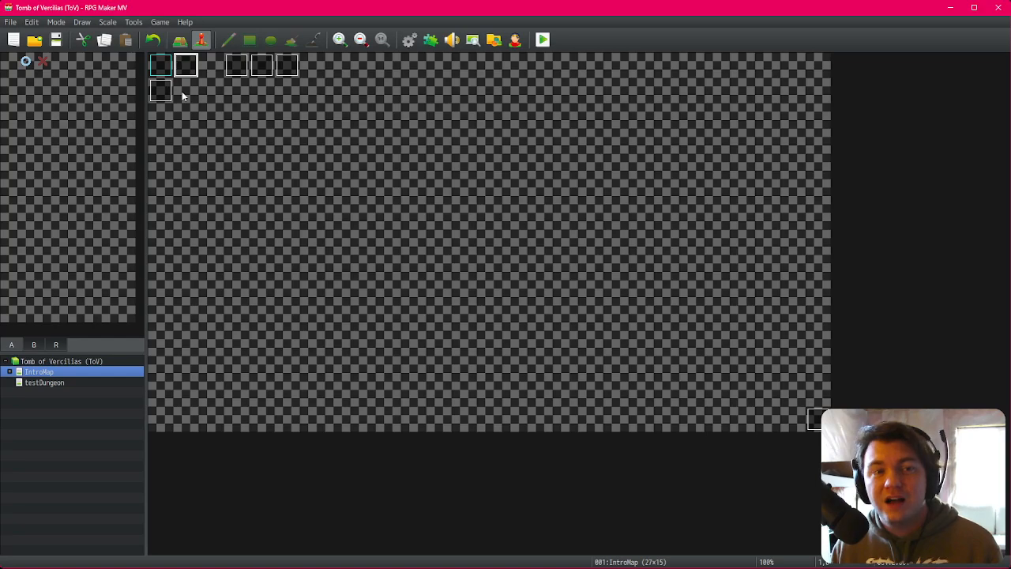
{"action": "left_click", "coordinate": [64, 383]}
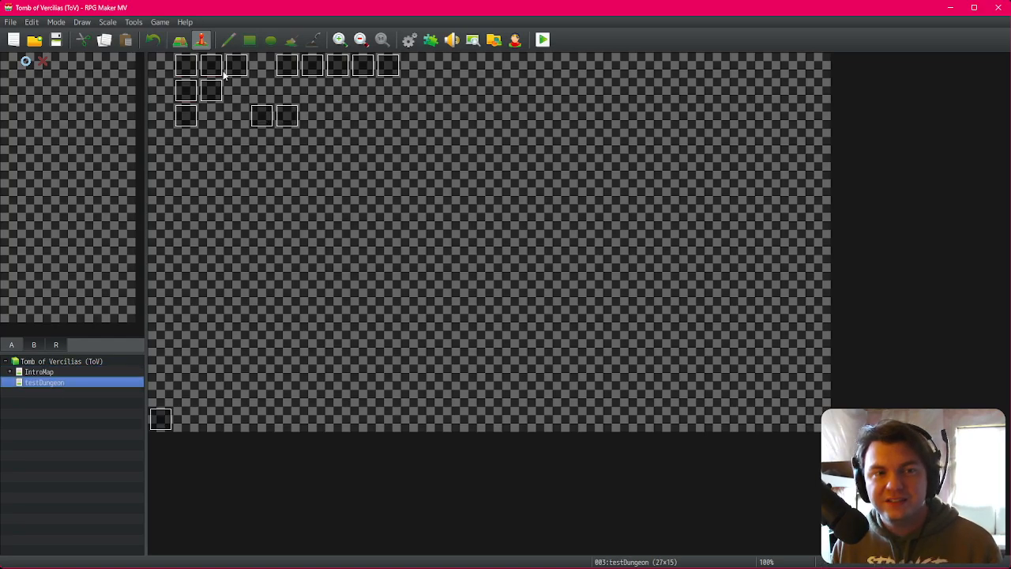
{"action": "double_click", "coordinate": [286, 65]}
{"action": "scroll", "coordinate": [612, 387], "scroll_direction": "down", "scroll_amount": 6}
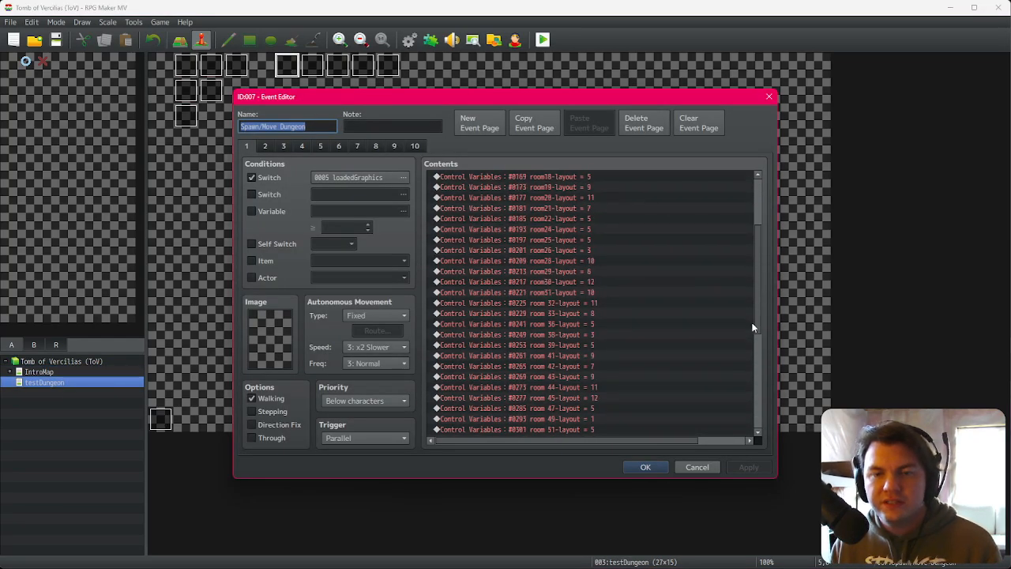
{"action": "left_click_drag", "start_coordinate": [761, 262], "coordinate": [772, 357]}
{"action": "left_click", "coordinate": [592, 277]}
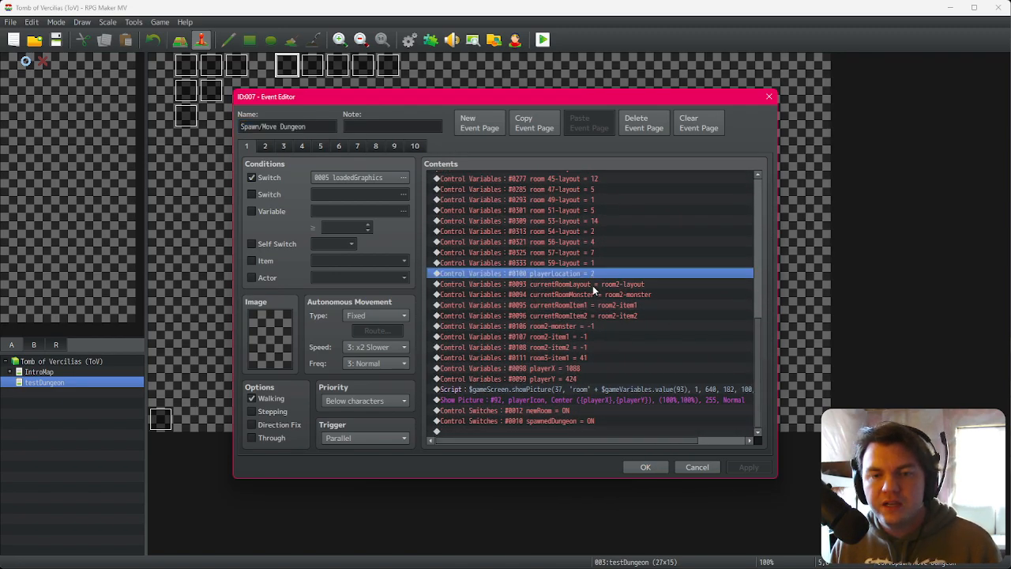
{"action": "left_click", "coordinate": [595, 285]}
{"action": "left_click", "coordinate": [596, 294]}
{"action": "left_click", "coordinate": [595, 305]}
{"action": "left_click", "coordinate": [594, 315]}
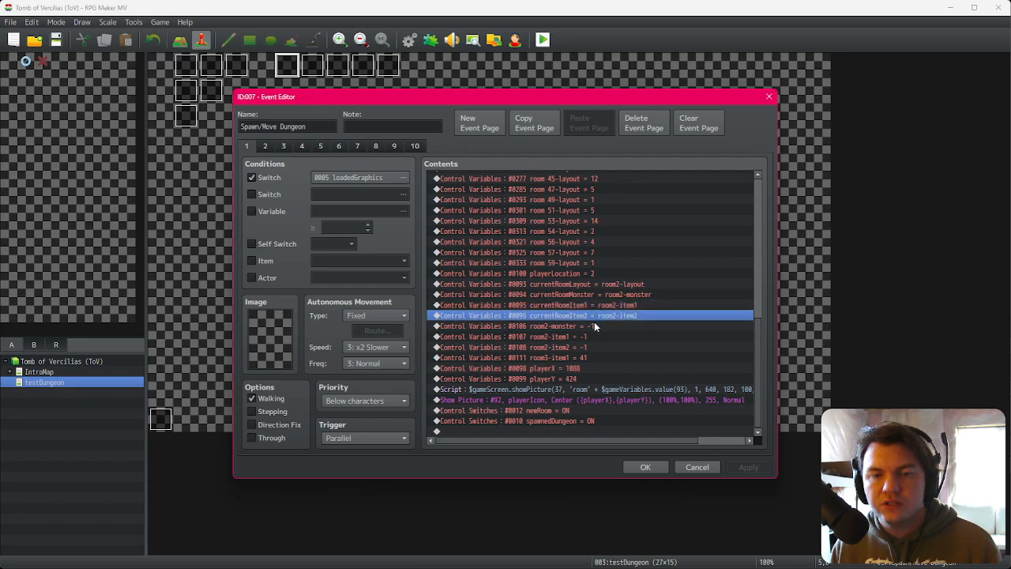
{"action": "left_click", "coordinate": [594, 327]}
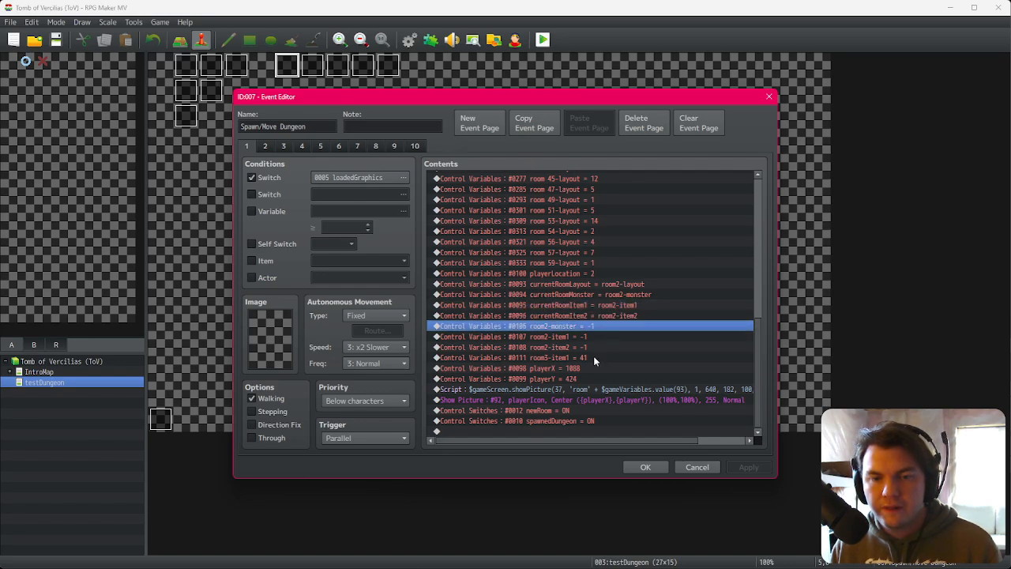
{"action": "left_click", "coordinate": [598, 337]}
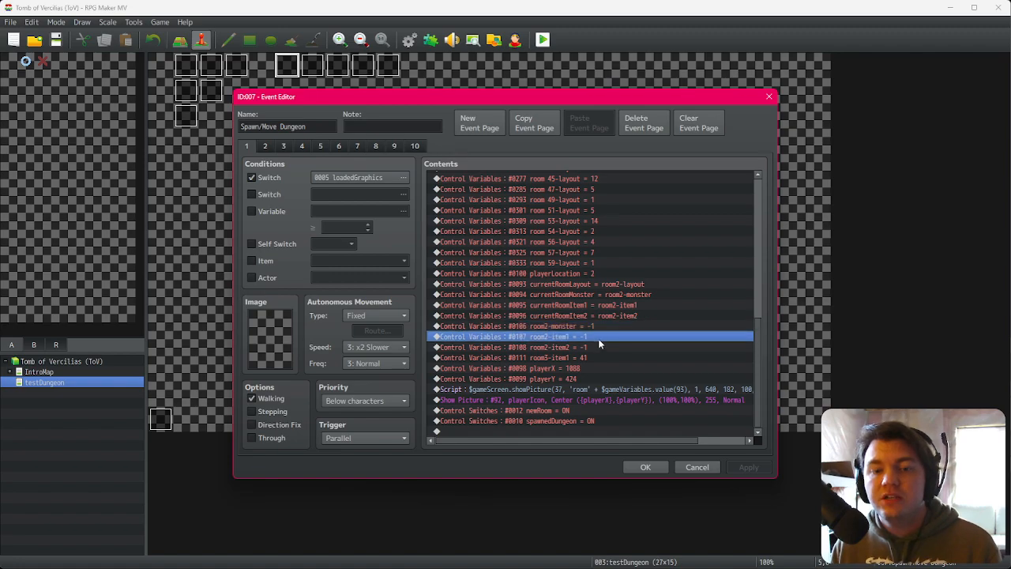
{"action": "left_click", "coordinate": [594, 325]}
{"action": "left_click", "coordinate": [592, 337]}
{"action": "left_click", "coordinate": [592, 347]}
{"action": "left_click", "coordinate": [594, 326]}
{"action": "left_click", "coordinate": [592, 336]}
{"action": "left_click", "coordinate": [591, 347]}
{"action": "left_click", "coordinate": [587, 358]}
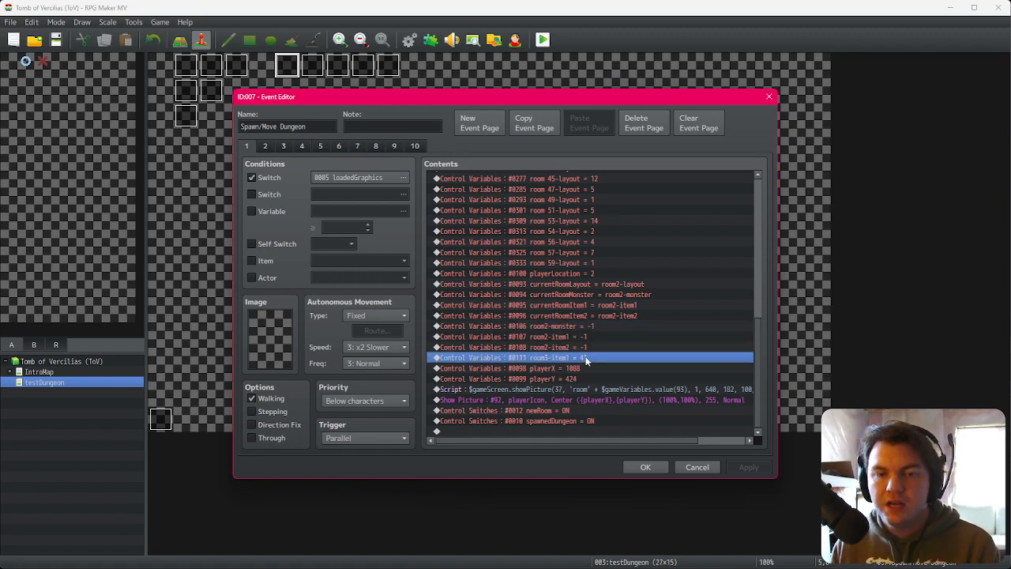
Step: Close the event, save and playtest the game, confirming the character
{"action": "left_click", "coordinate": [642, 469]}
{"action": "left_click", "coordinate": [543, 41]}
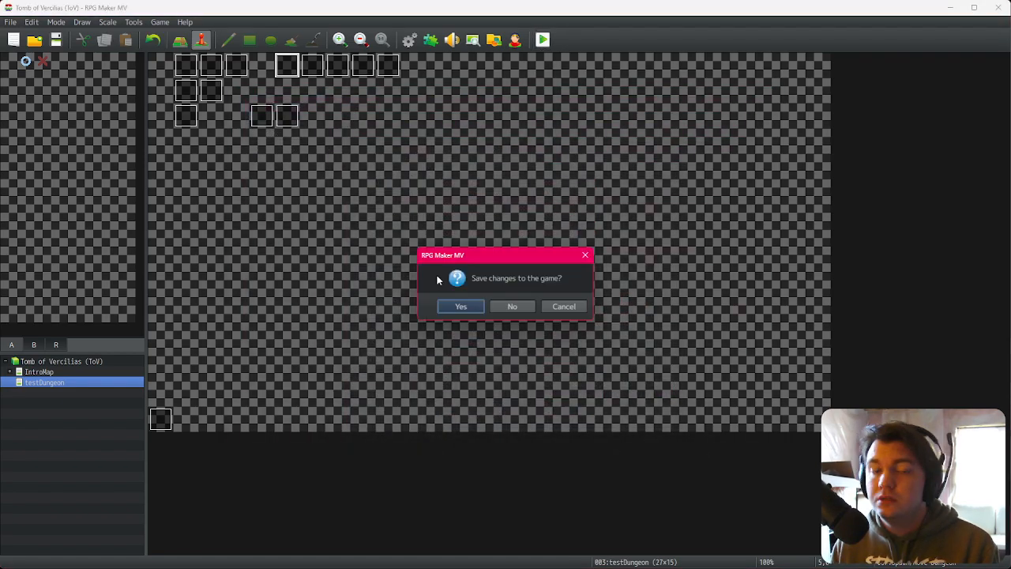
{"action": "left_click", "coordinate": [465, 307]}
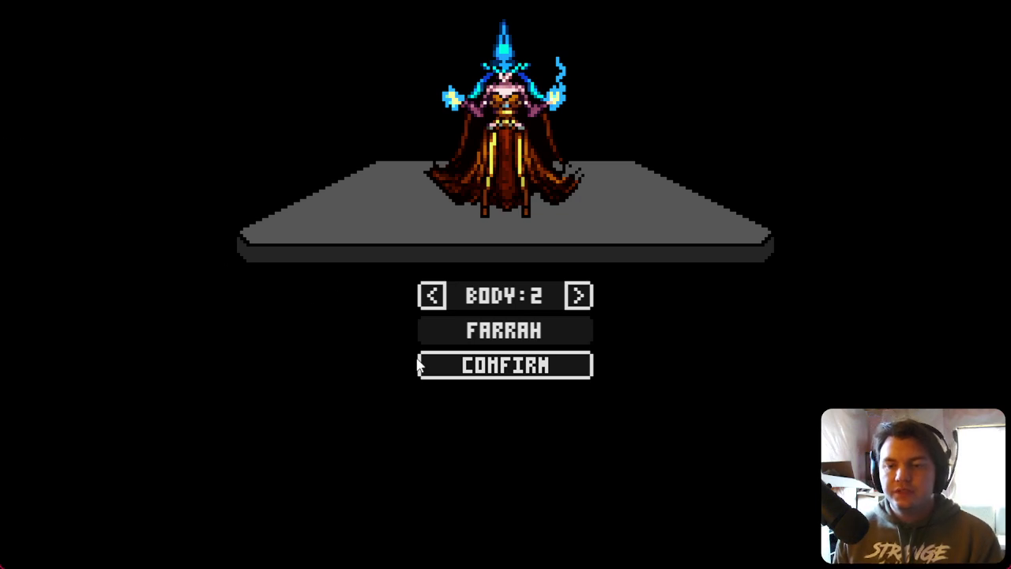
{"action": "left_click", "coordinate": [466, 375]}
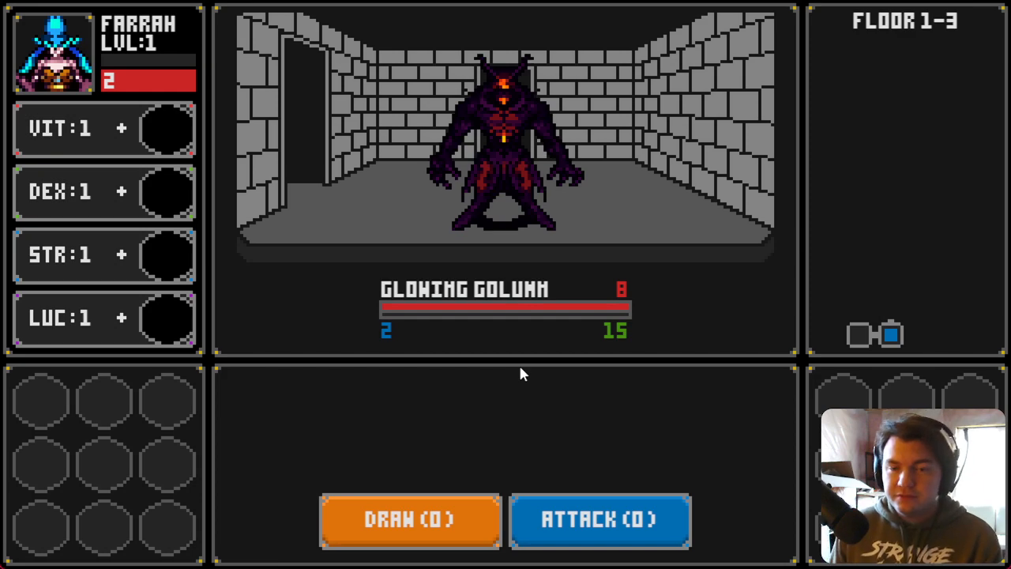
Step: Draw cards against the Glowing Golumn and restart the playtest
{"action": "left_click", "coordinate": [442, 522]}
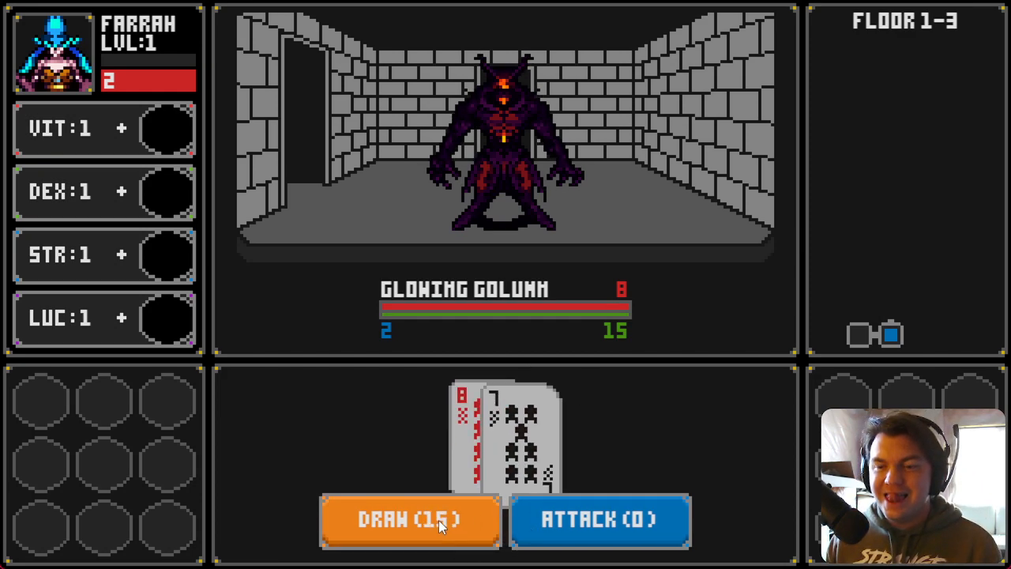
{"action": "left_click", "coordinate": [614, 537]}
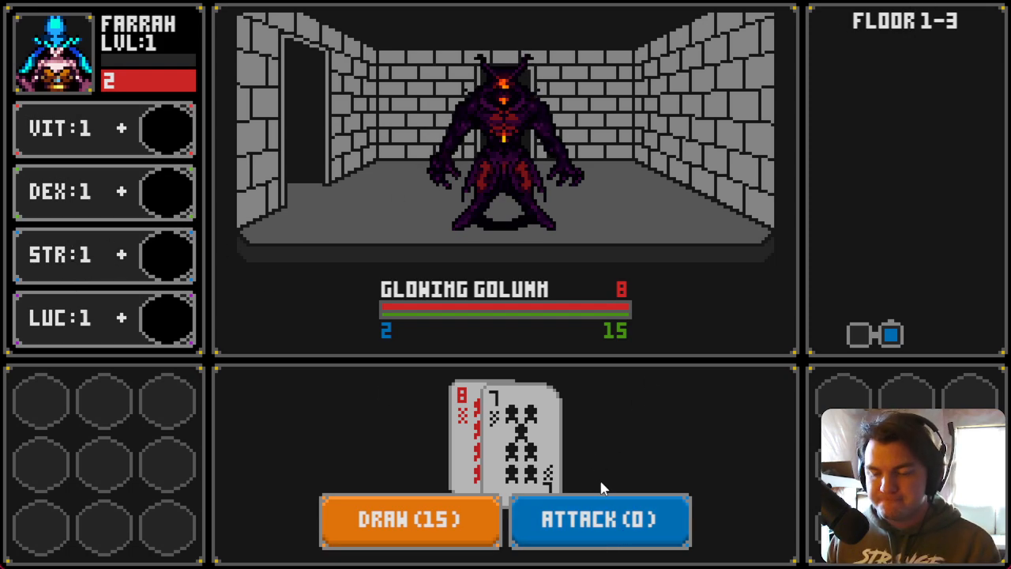
{"action": "key", "text": "Escape"}
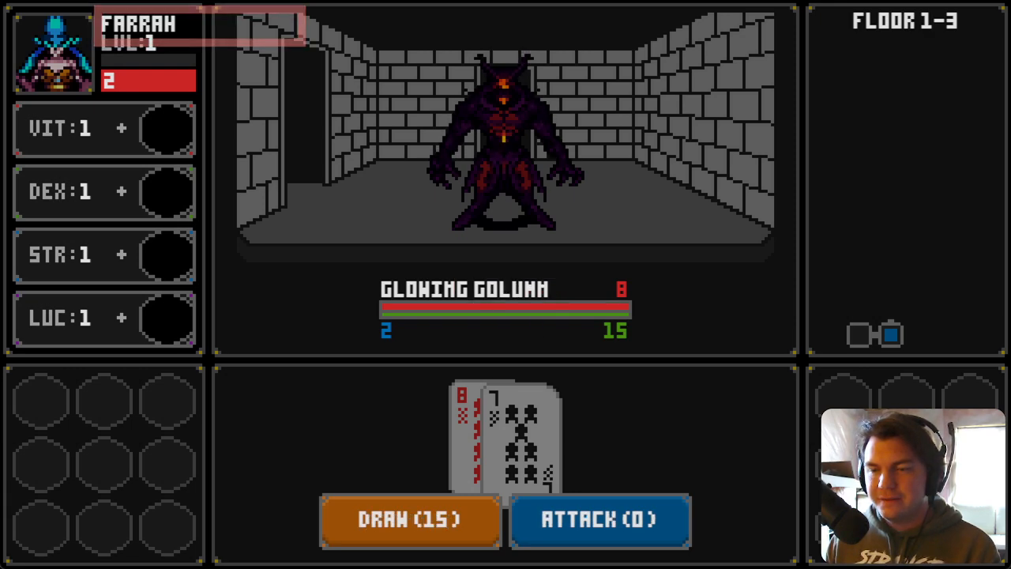
{"action": "key", "text": "Right"}
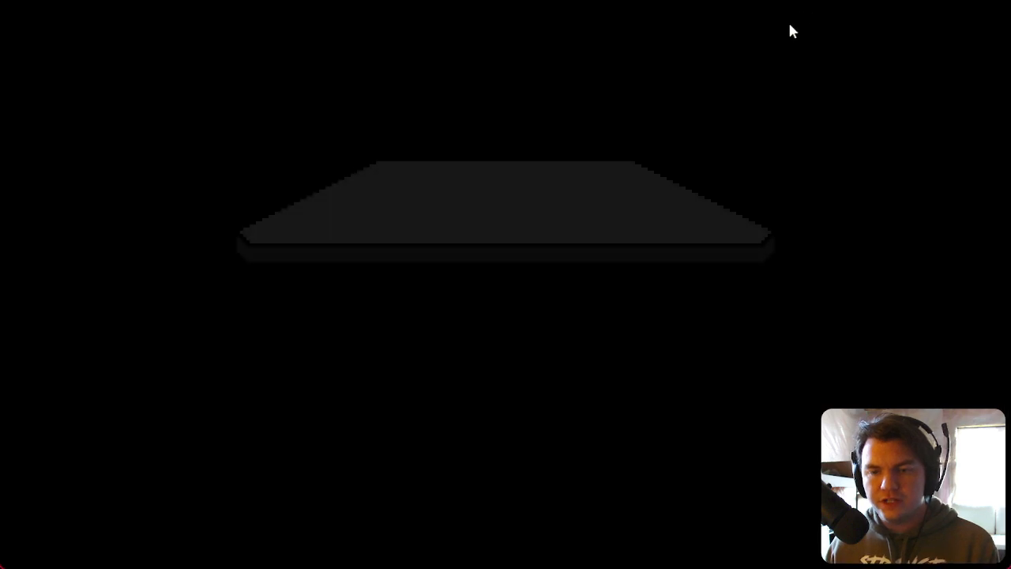
Step: Start a new run, advance to the Slime Pod room, and draw cards
{"action": "left_click", "coordinate": [545, 372]}
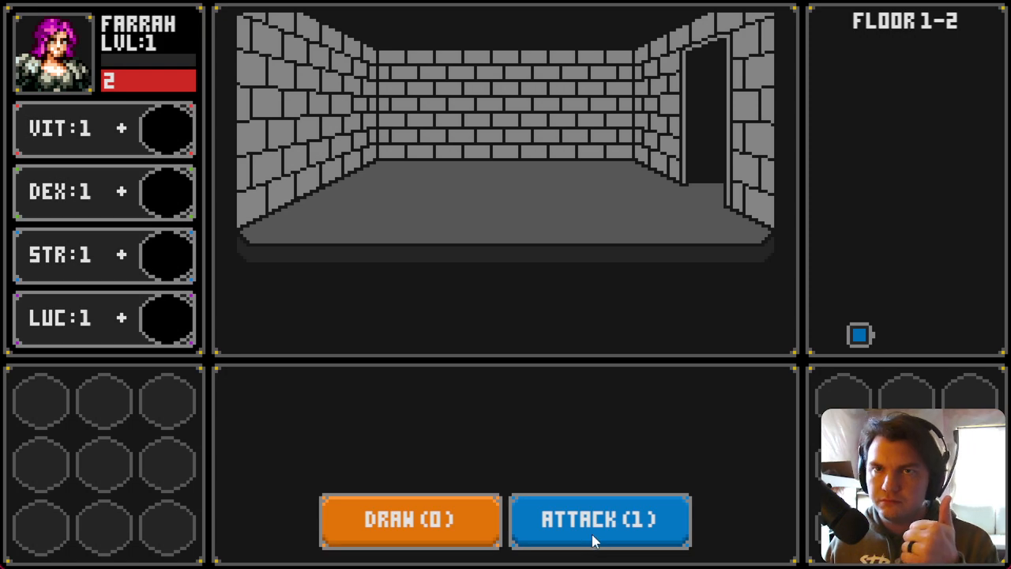
{"action": "key", "text": "d"}
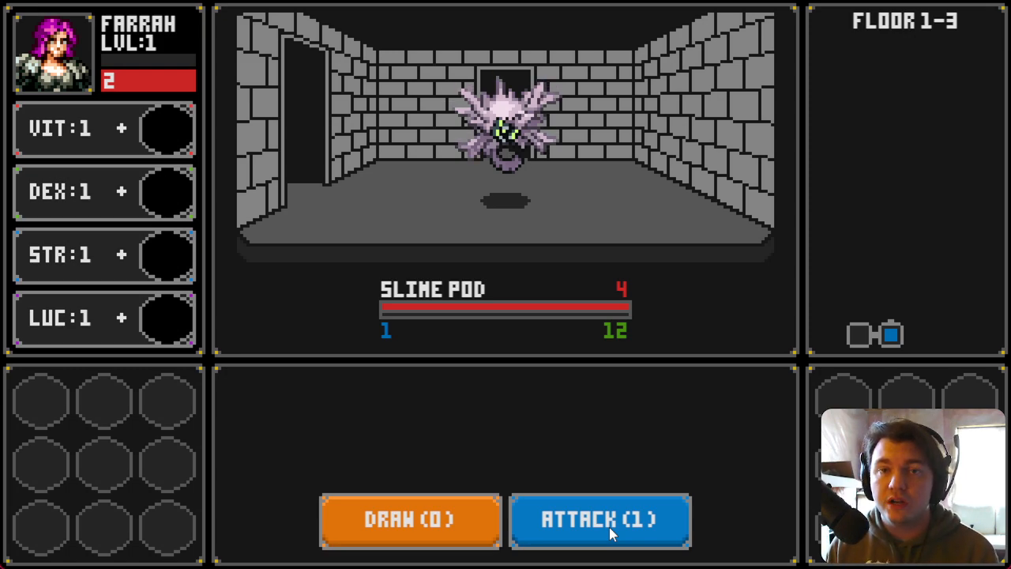
{"action": "left_click", "coordinate": [477, 537]}
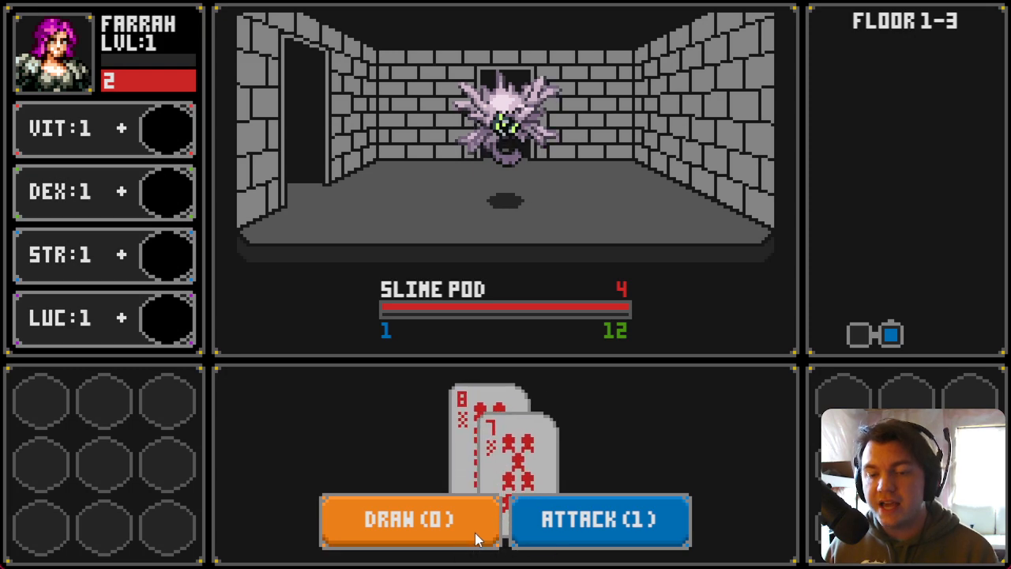
Step: Attack the Slime Pod with the drawn cards and close the playtest window
{"action": "left_click", "coordinate": [614, 524]}
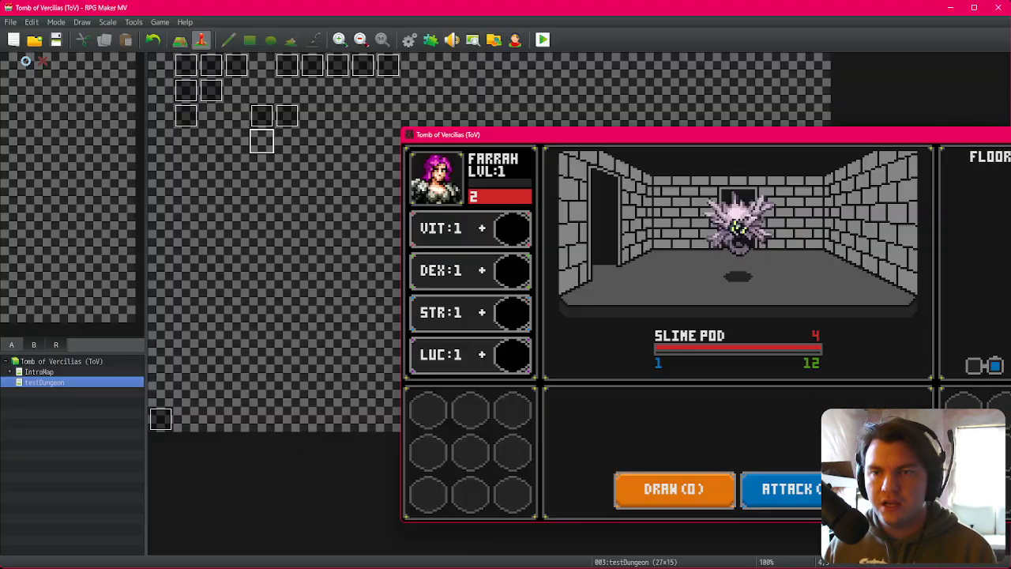
{"action": "left_click", "coordinate": [997, 1]}
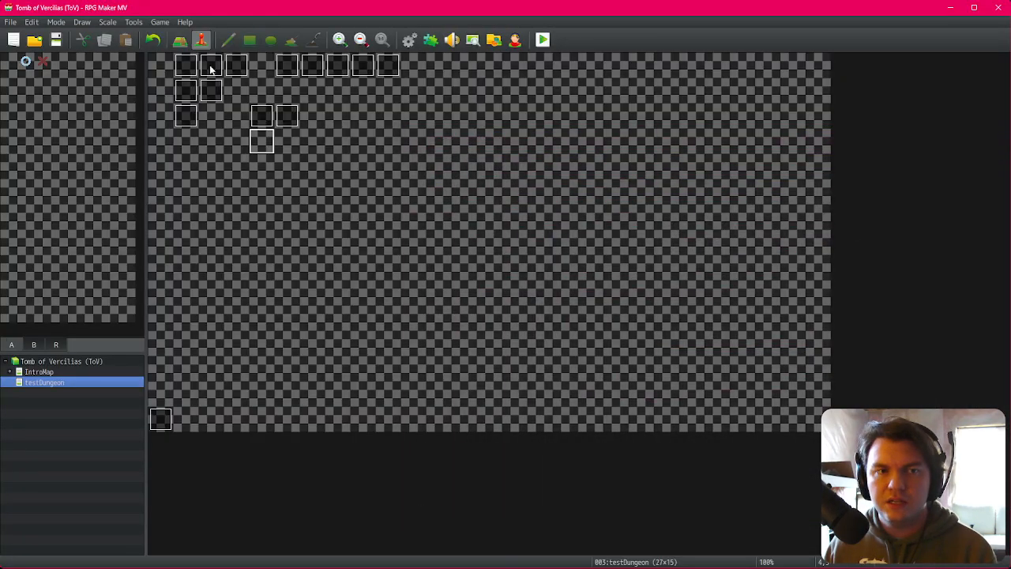
Step: Examine the attack button commands in the EV001 event's contents, then close the editor without changes
{"action": "double_click", "coordinate": [197, 69]}
{"action": "left_click", "coordinate": [266, 147]}
{"action": "left_click", "coordinate": [283, 147]}
{"action": "left_click", "coordinate": [266, 147]}
{"action": "scroll", "coordinate": [755, 185], "scroll_direction": "down", "scroll_amount": 6}
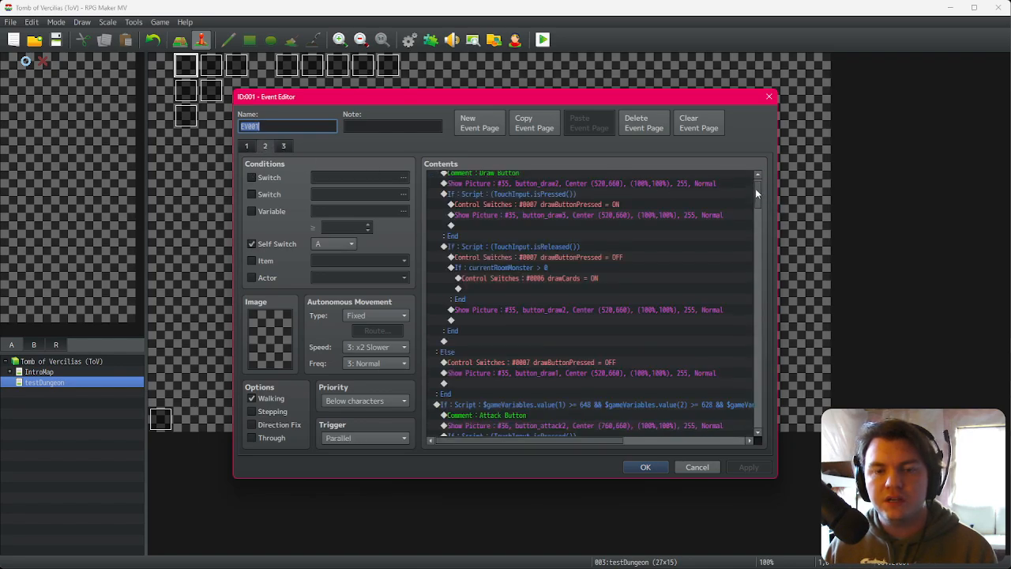
{"action": "left_click", "coordinate": [576, 233]}
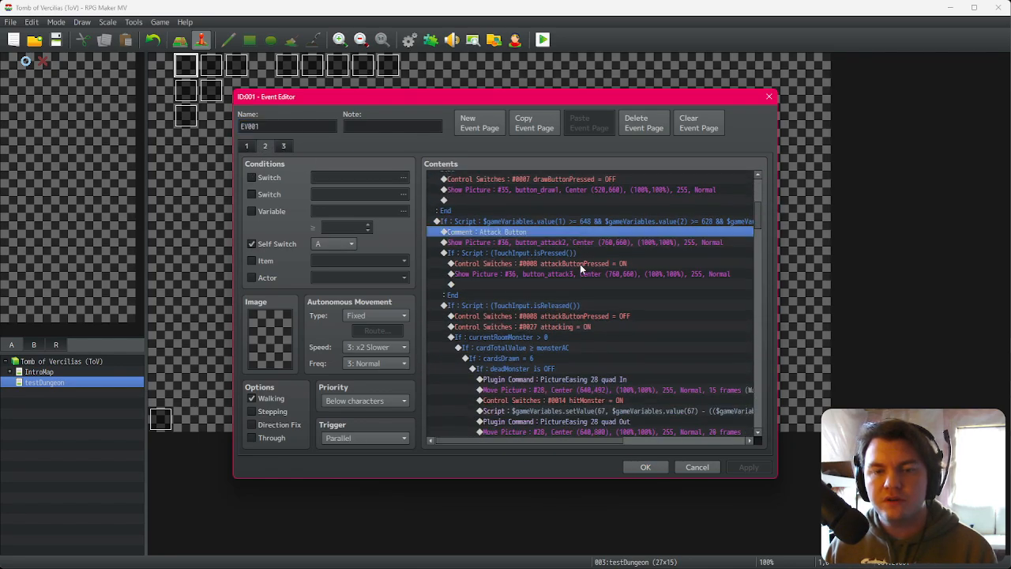
{"action": "scroll", "coordinate": [545, 303], "scroll_direction": "down", "scroll_amount": 2}
{"action": "scroll", "coordinate": [544, 304], "scroll_direction": "down", "scroll_amount": 1}
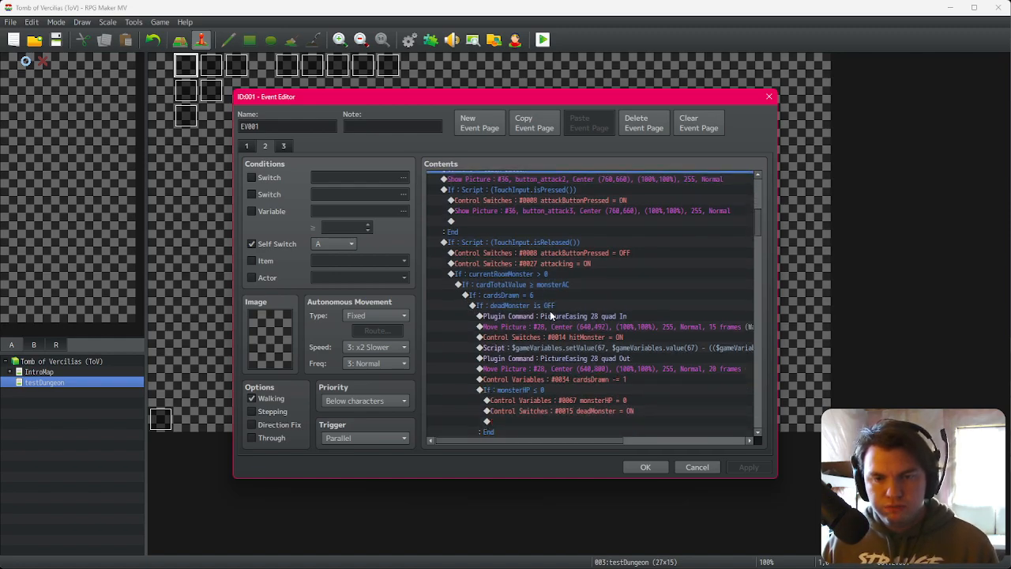
{"action": "scroll", "coordinate": [586, 266], "scroll_direction": "up", "scroll_amount": 1}
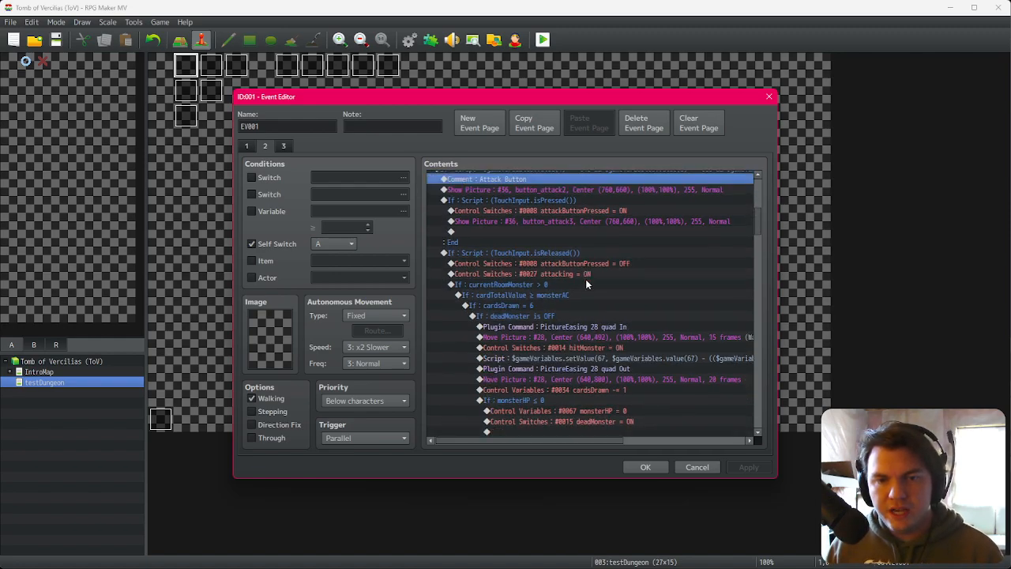
{"action": "left_click", "coordinate": [698, 465]}
Step: Examine the PlayerDamage and monsterAnim events, including the monsterAnim hit and death pages
{"action": "double_click", "coordinate": [255, 69]}
{"action": "left_click", "coordinate": [235, 69]}
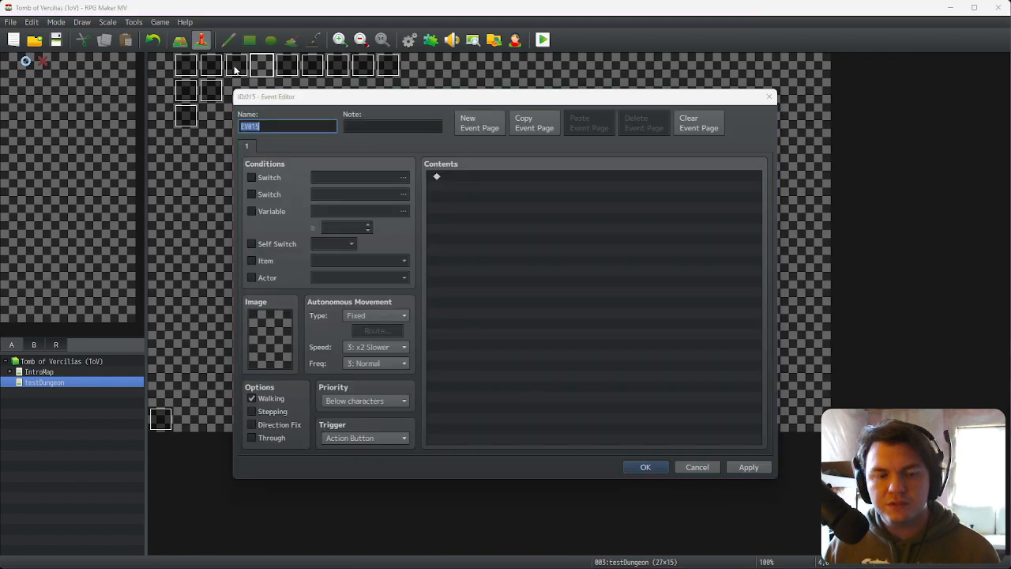
{"action": "key", "text": "Escape"}
{"action": "left_click", "coordinate": [234, 69]}
{"action": "double_click", "coordinate": [235, 68]}
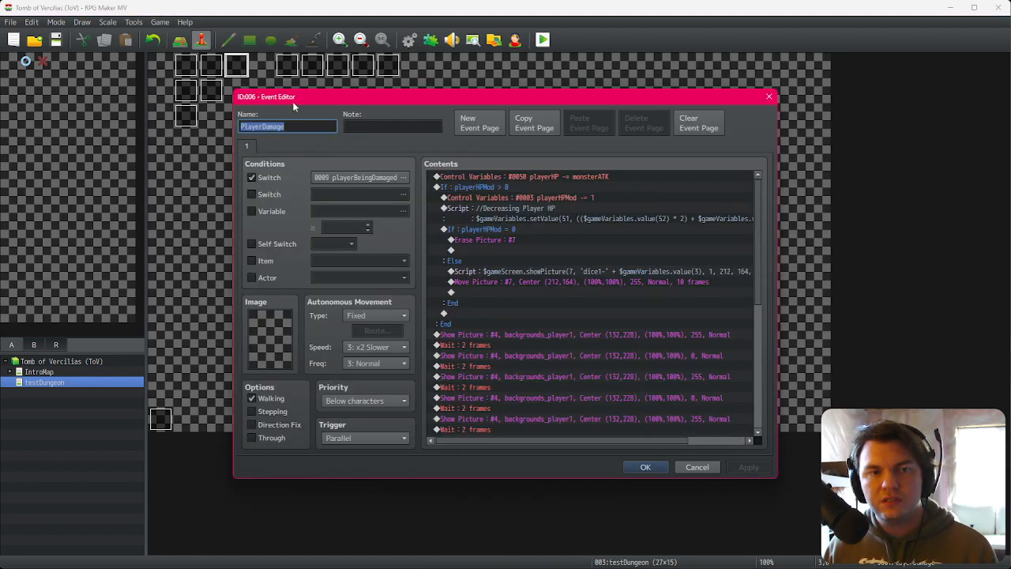
{"action": "key", "text": "Escape"}
{"action": "double_click", "coordinate": [379, 69]}
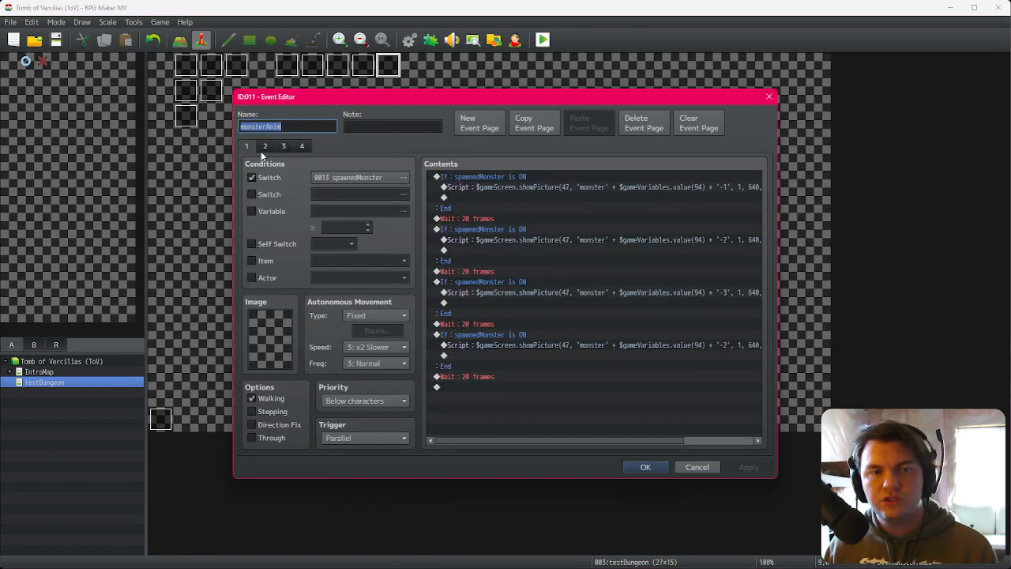
{"action": "left_click", "coordinate": [264, 146]}
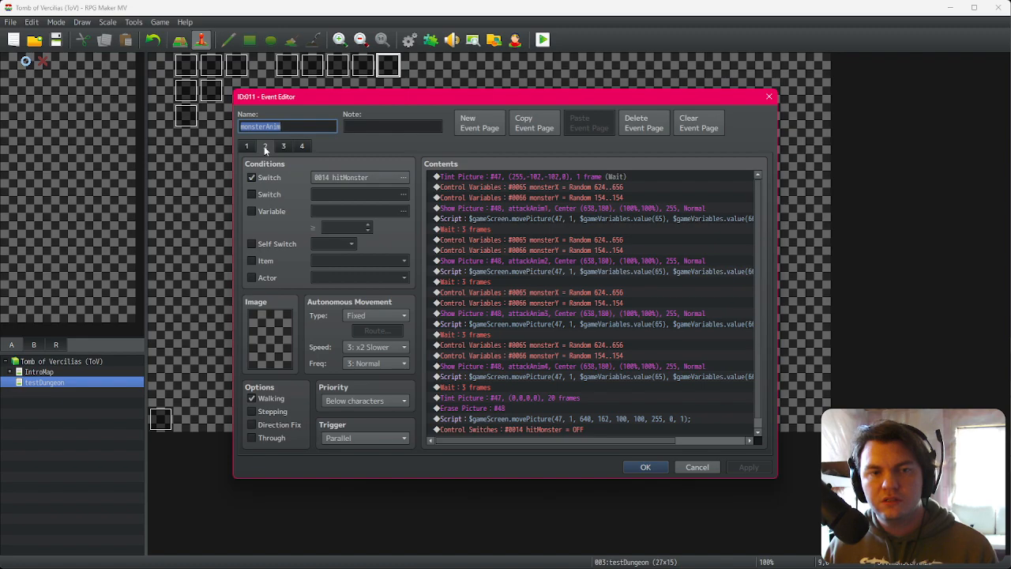
{"action": "scroll", "coordinate": [548, 289], "scroll_direction": "down", "scroll_amount": 1}
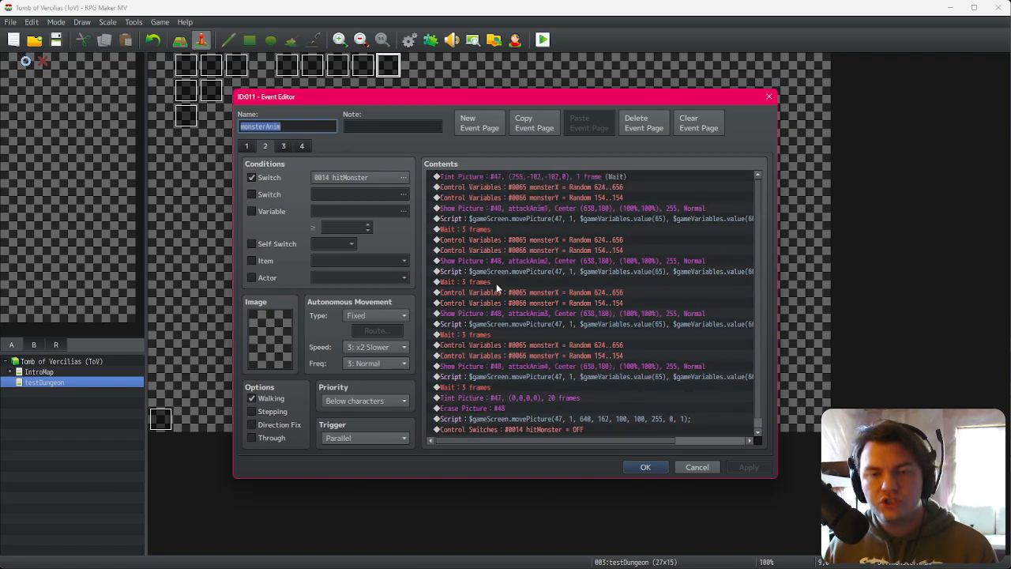
{"action": "left_click", "coordinate": [284, 146]}
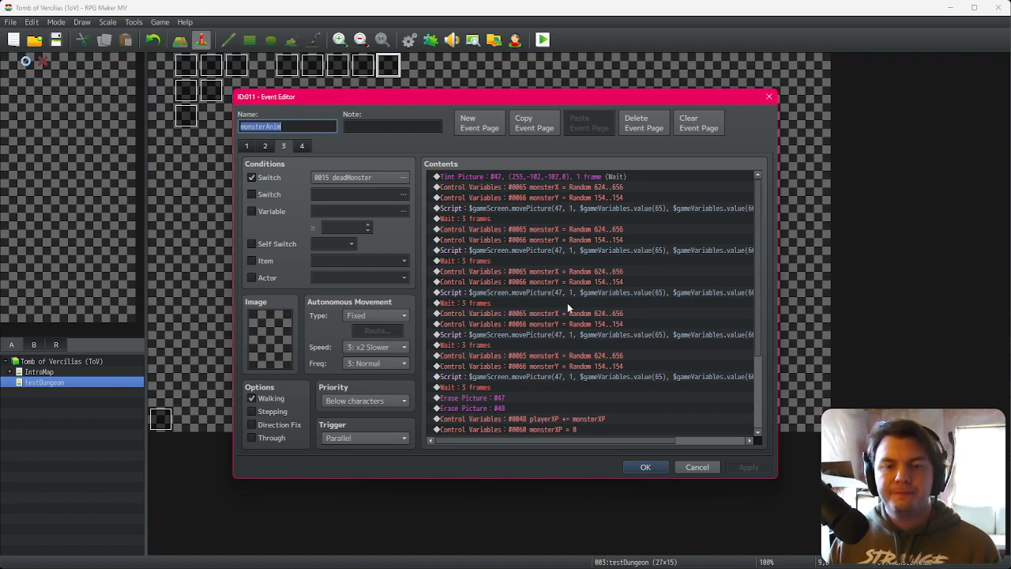
{"action": "left_click", "coordinate": [264, 147]}
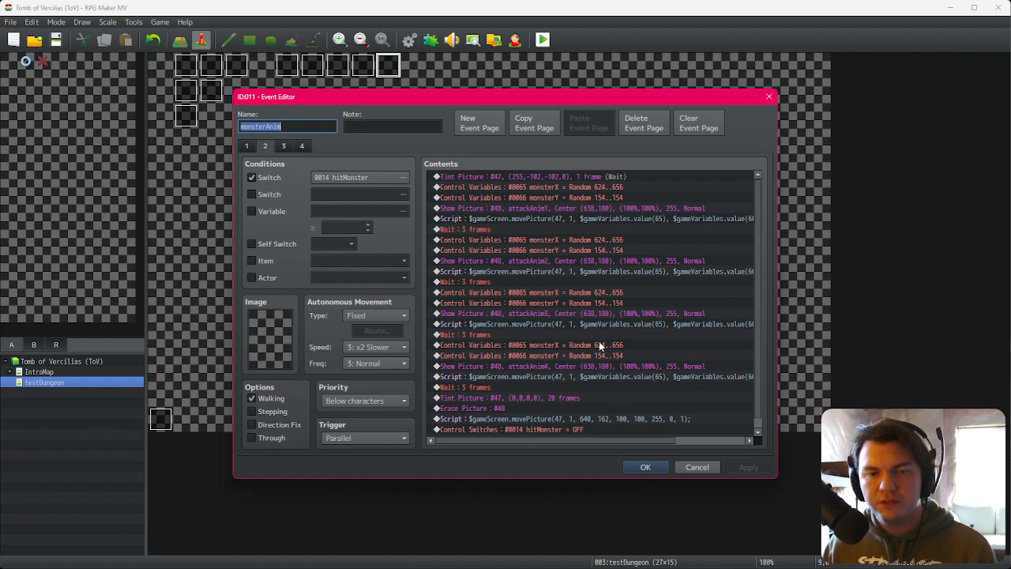
{"action": "scroll", "coordinate": [599, 341], "scroll_direction": "down", "scroll_amount": 1}
{"action": "key", "text": "Escape"}
Step: Edit EV001's attack damage script so variable 54 is added to variable 6 before multiplying by variable 64
{"action": "double_click", "coordinate": [187, 67]}
{"action": "scroll", "coordinate": [597, 364], "scroll_direction": "down", "scroll_amount": 6}
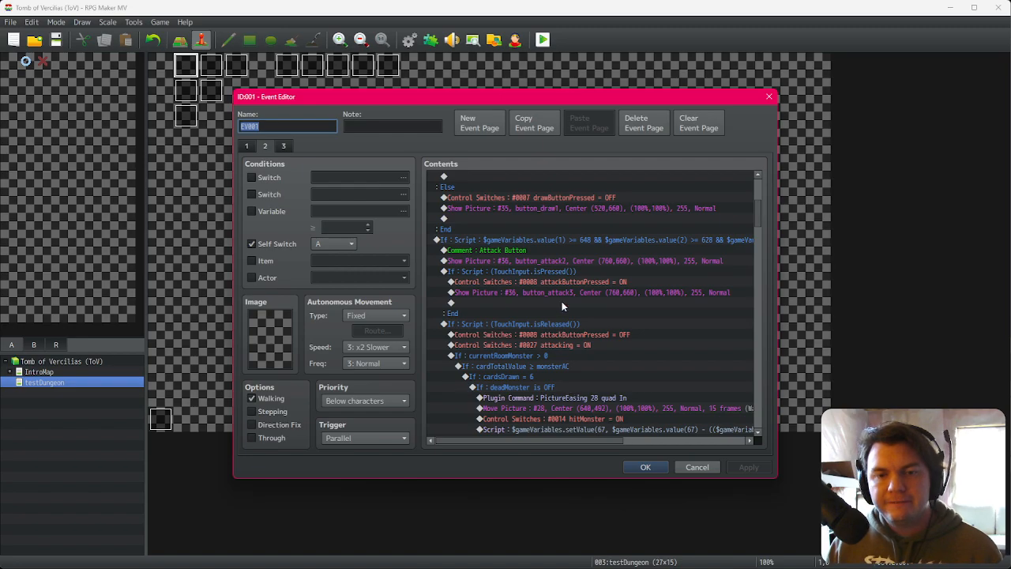
{"action": "scroll", "coordinate": [562, 301], "scroll_direction": "down", "scroll_amount": 4}
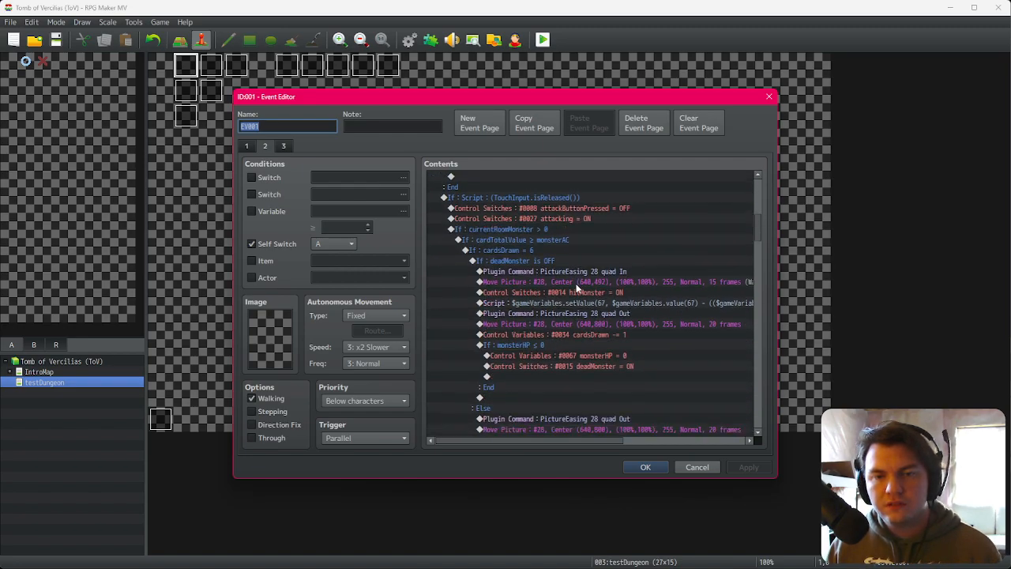
{"action": "left_click", "coordinate": [615, 307]}
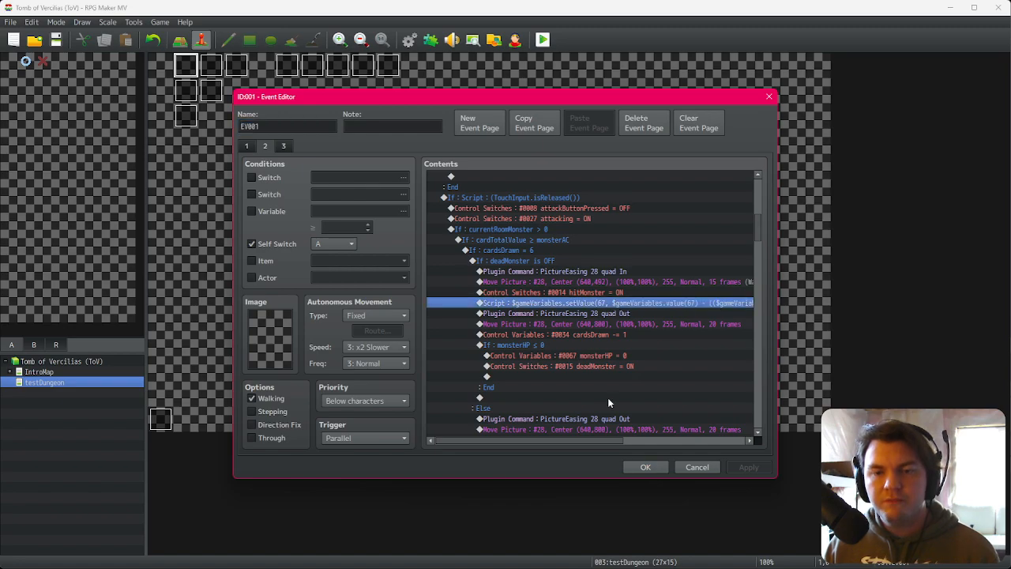
{"action": "left_click_drag", "start_coordinate": [596, 441], "coordinate": [696, 440]}
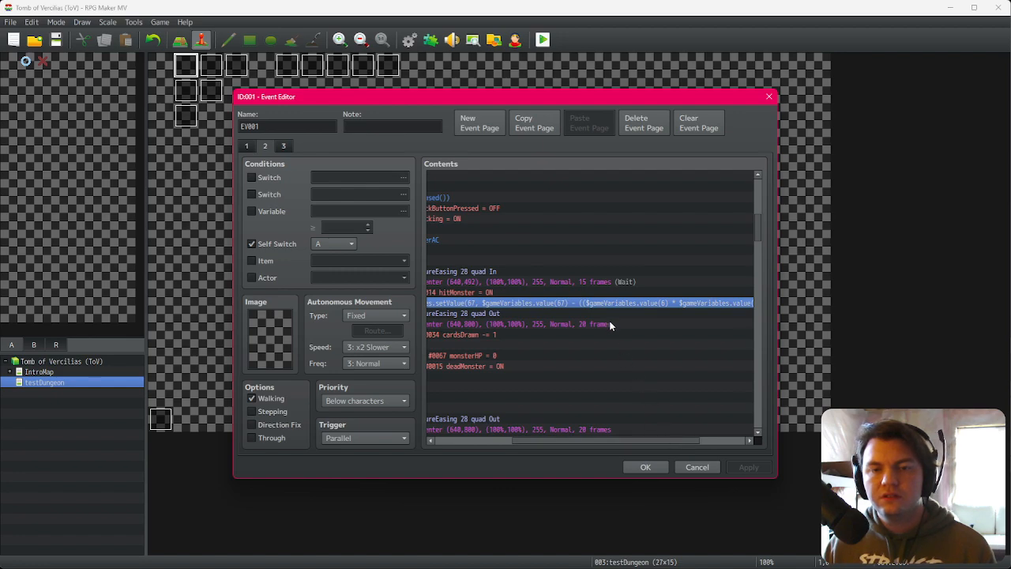
{"action": "double_click", "coordinate": [653, 308]}
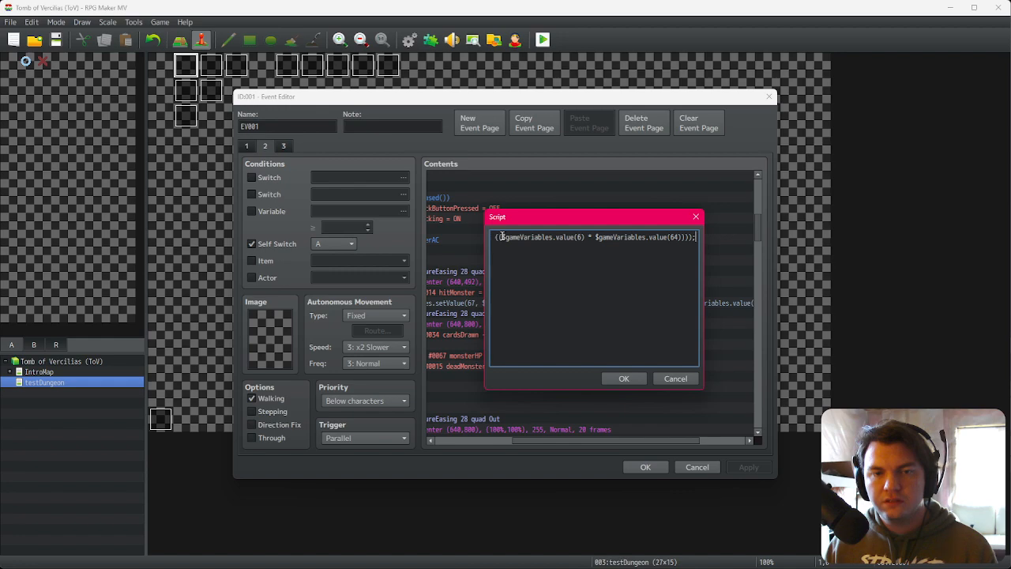
{"action": "left_click_drag", "start_coordinate": [501, 236], "coordinate": [585, 238]}
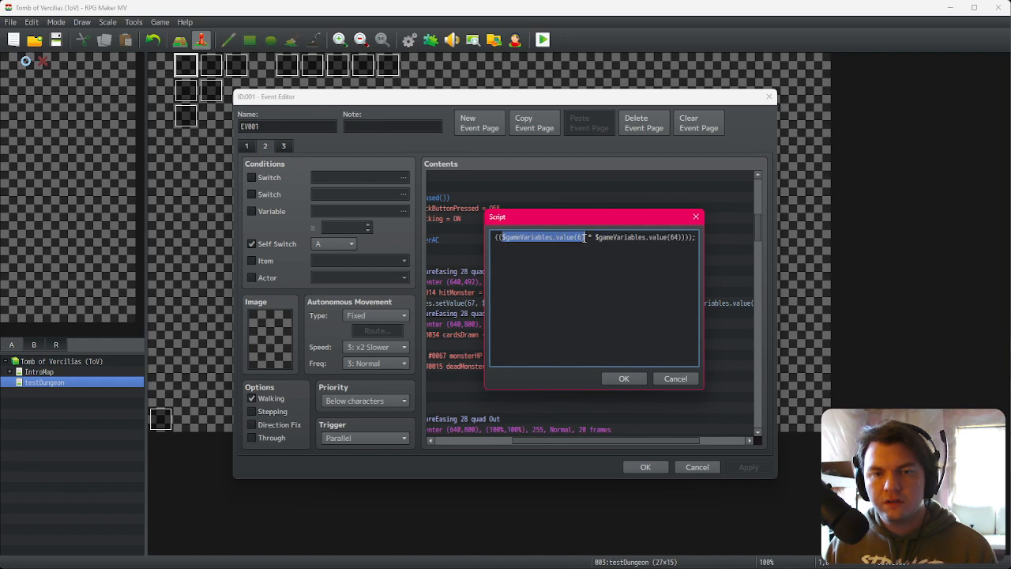
{"action": "left_click", "coordinate": [503, 237]}
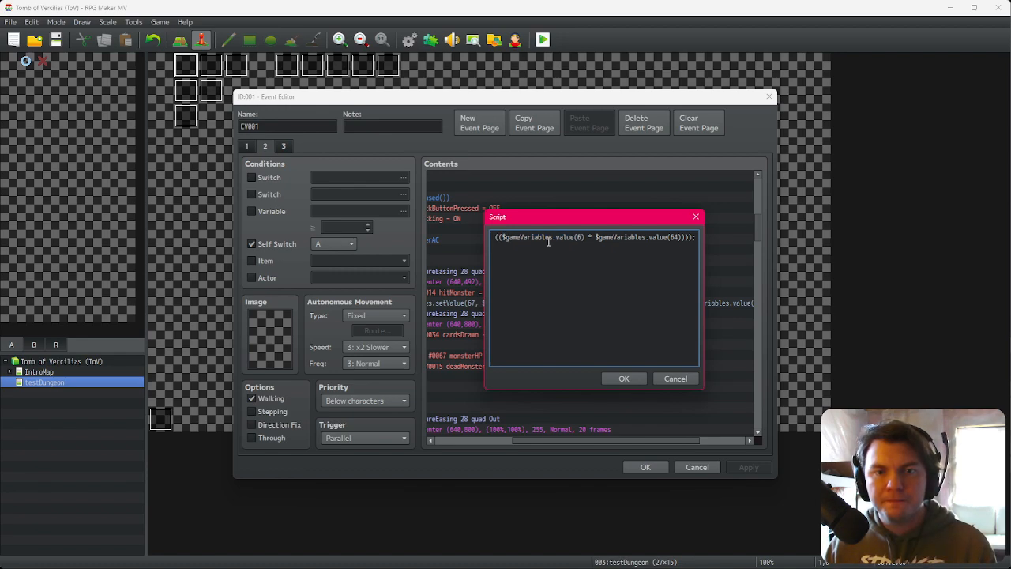
{"action": "type", "text": "(6"}
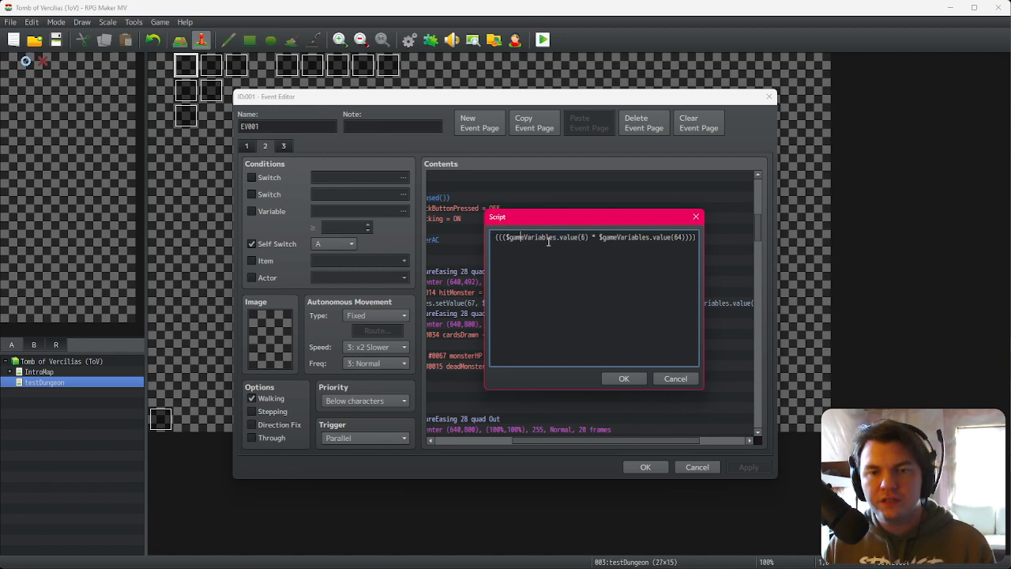
{"action": "type", "text": ")"}
{"action": "key", "text": "shift+Left"}
{"action": "key", "text": "shift+Left"}
{"action": "key", "text": "shift+Left"}
{"action": "key", "text": "shift+Left"}
{"action": "key", "text": "shift+Left"}
{"action": "key", "text": "shift+Left"}
{"action": "key", "text": "shift+Left"}
{"action": "key", "text": "shift+Left"}
{"action": "key", "text": "shift+Left"}
{"action": "key", "text": "shift+Left"}
{"action": "key", "text": "shift+Left"}
{"action": "key", "text": "shift+Left"}
{"action": "key", "text": "shift+Left"}
{"action": "key", "text": "shift+Left"}
{"action": "key", "text": "shift+Left"}
{"action": "key", "text": "shift+Left"}
{"action": "key", "text": "shift+Left"}
{"action": "key", "text": "shift+Left"}
{"action": "key", "text": "shift+Left"}
{"action": "key", "text": "shift+Left"}
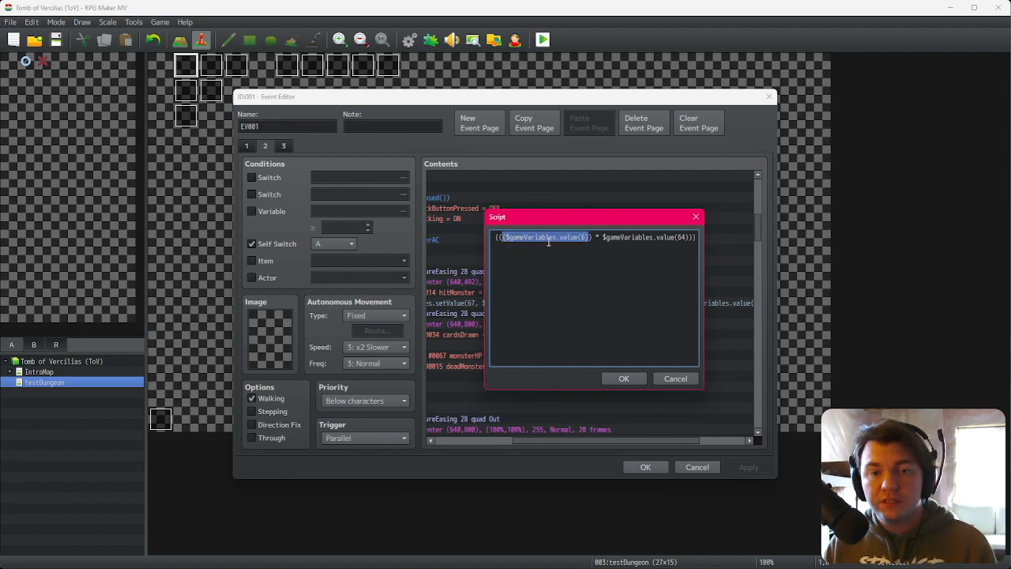
{"action": "key", "text": "ctrl+c"}
{"action": "key", "text": "Right"}
{"action": "type", "text": "+"}
{"action": "key", "text": "ctrl+v"}
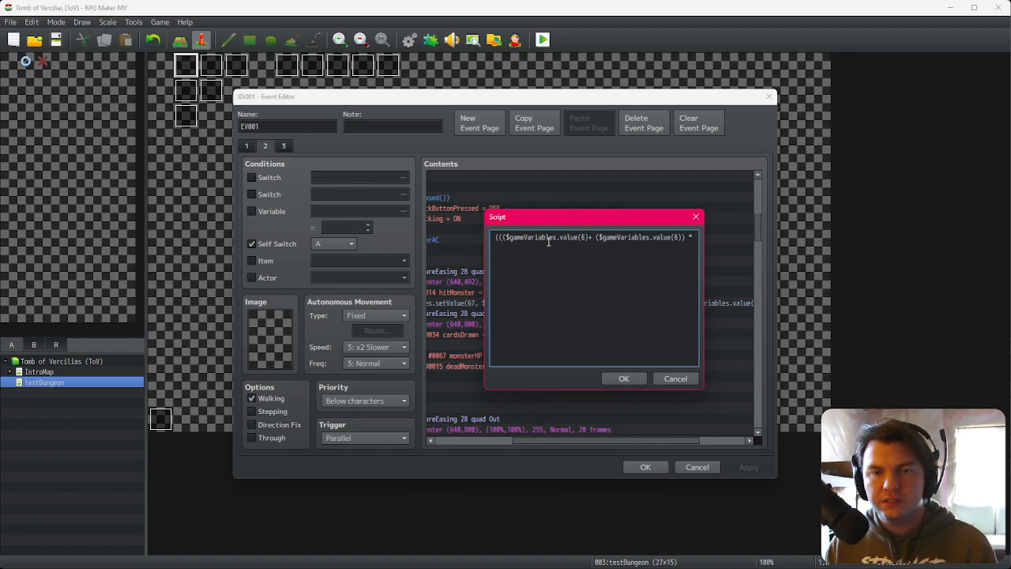
{"action": "left_click", "coordinate": [590, 237]}
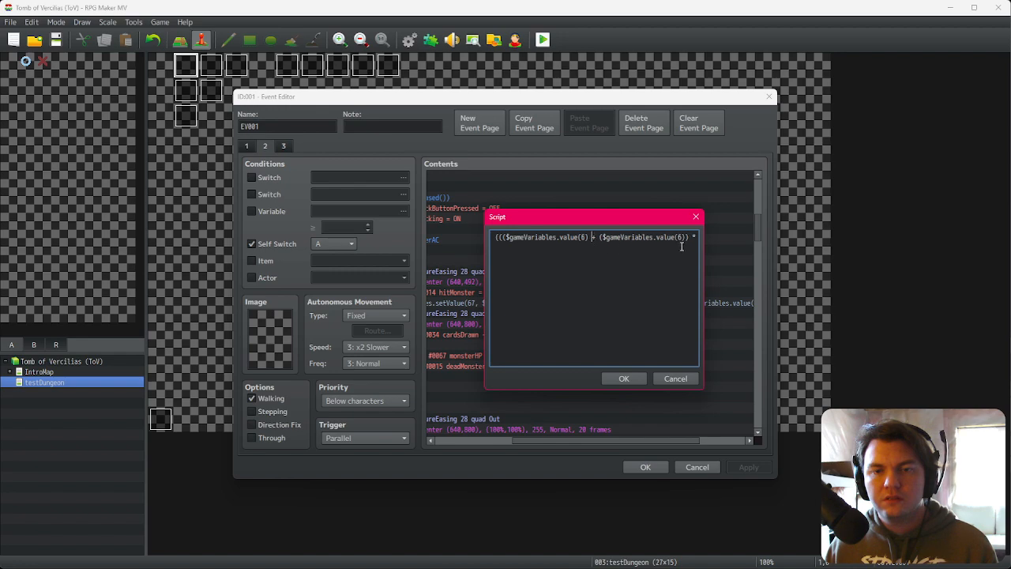
{"action": "key", "text": "BackSpace"}
{"action": "type", "text": "54"}
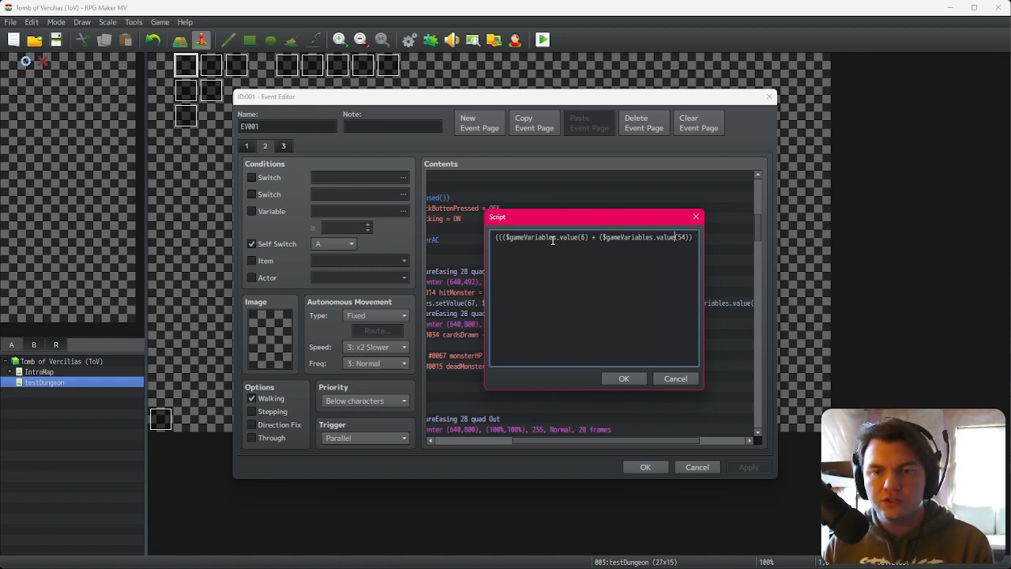
{"action": "key", "text": "Right"}
{"action": "key", "text": "Right"}
{"action": "key", "text": "Right"}
{"action": "key", "text": "Right"}
{"action": "key", "text": "Right"}
{"action": "key", "text": "Right"}
{"action": "key", "text": "Right"}
{"action": "key", "text": "Right"}
{"action": "key", "text": "Right"}
{"action": "key", "text": "Right"}
{"action": "key", "text": "Right"}
{"action": "key", "text": "Right"}
{"action": "key", "text": "Right"}
{"action": "key", "text": "Right"}
{"action": "key", "text": "Right"}
{"action": "key", "text": "Right"}
{"action": "key", "text": "Right"}
{"action": "key", "text": "Right"}
{"action": "key", "text": "Right"}
{"action": "key", "text": "Right"}
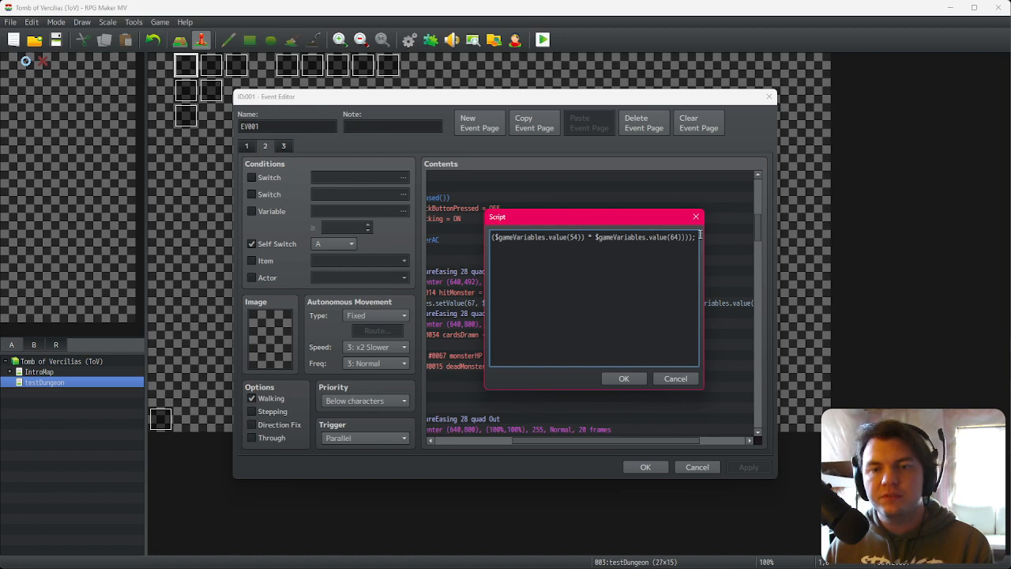
{"action": "left_click", "coordinate": [627, 378]}
Step: Replace the matching damage script lines in the later attack branches with the edited script and confirm the event
{"action": "scroll", "coordinate": [589, 411], "scroll_direction": "down", "scroll_amount": 5}
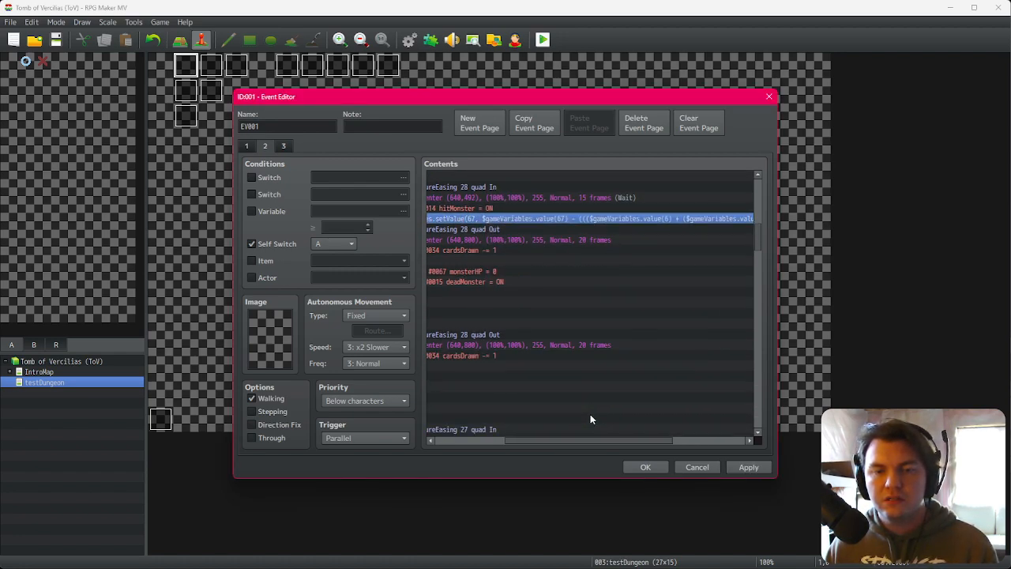
{"action": "scroll", "coordinate": [586, 408], "scroll_direction": "down", "scroll_amount": 1}
{"action": "left_click", "coordinate": [583, 345]}
{"action": "left_click", "coordinate": [583, 355]}
{"action": "scroll", "coordinate": [569, 364], "scroll_direction": "down", "scroll_amount": 3}
{"action": "scroll", "coordinate": [561, 368], "scroll_direction": "down", "scroll_amount": 5}
{"action": "left_click", "coordinate": [582, 335]}
{"action": "key", "text": "Down"}
{"action": "scroll", "coordinate": [576, 353], "scroll_direction": "down", "scroll_amount": 4}
{"action": "left_click", "coordinate": [582, 345]}
{"action": "key", "text": "Down"}
{"action": "scroll", "coordinate": [588, 355], "scroll_direction": "down", "scroll_amount": 5}
{"action": "left_click", "coordinate": [608, 334]}
{"action": "key", "text": "Delete"}
{"action": "key", "text": "ctrl+v"}
{"action": "scroll", "coordinate": [625, 347], "scroll_direction": "down", "scroll_amount": 5}
{"action": "left_click", "coordinate": [600, 324]}
{"action": "key", "text": "Delete"}
{"action": "key", "text": "ctrl+v"}
{"action": "scroll", "coordinate": [600, 332], "scroll_direction": "down", "scroll_amount": 5}
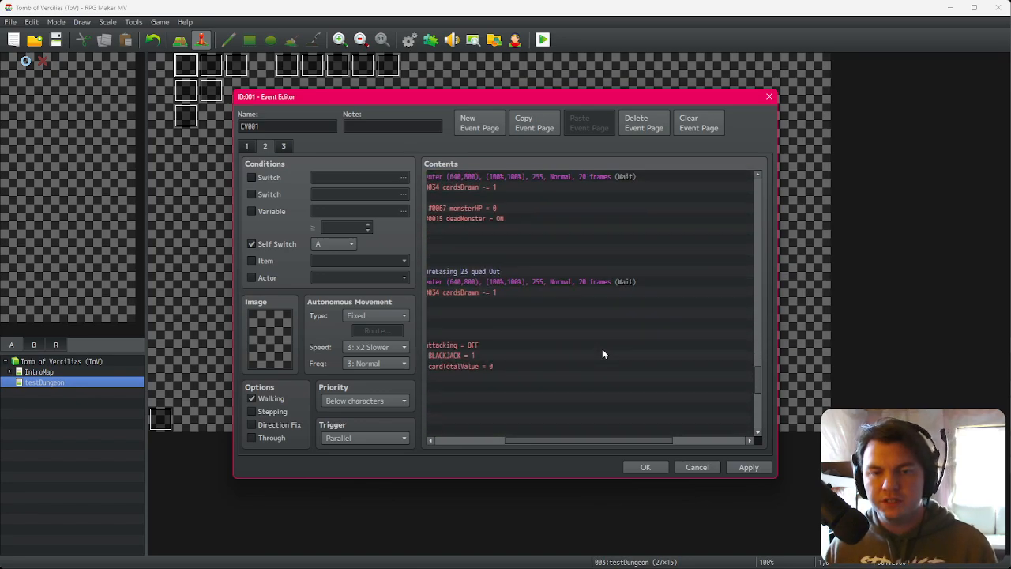
{"action": "left_click", "coordinate": [647, 469]}
Step: Save the changes and start a playtest, advancing to the Slime Pod room
{"action": "left_click", "coordinate": [542, 39]}
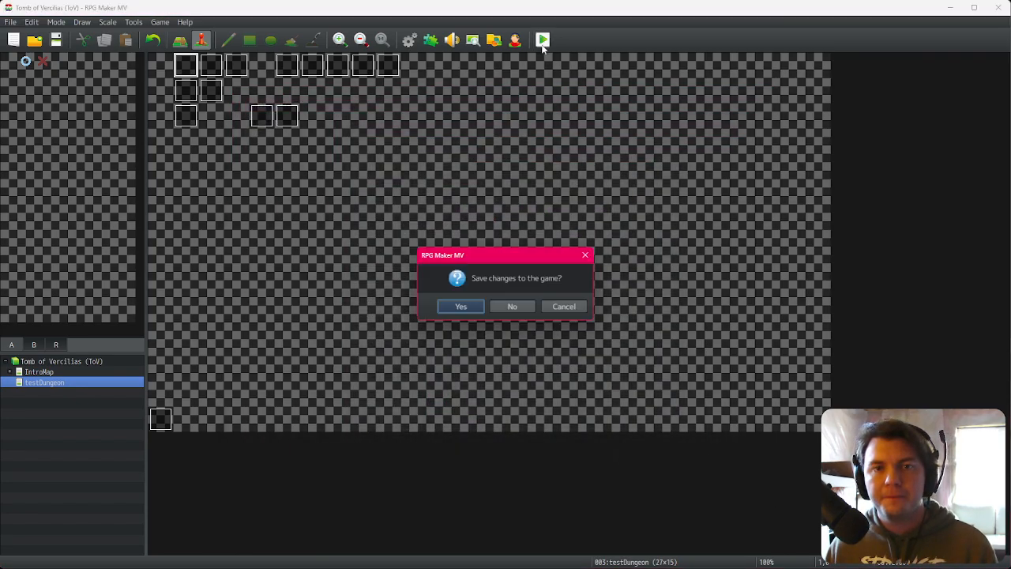
{"action": "left_click", "coordinate": [466, 306]}
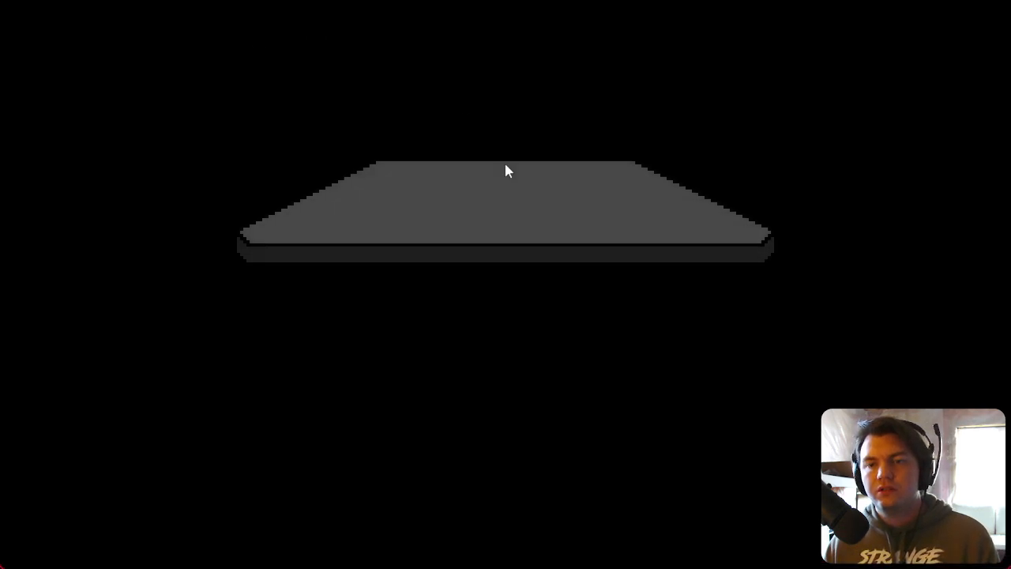
{"action": "left_click", "coordinate": [522, 367]}
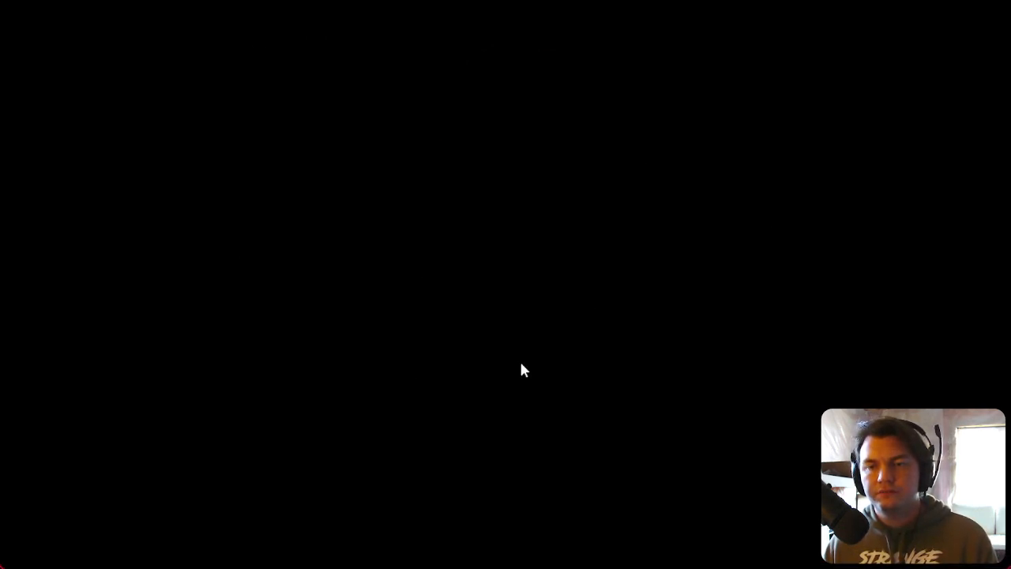
{"action": "key", "text": "Right"}
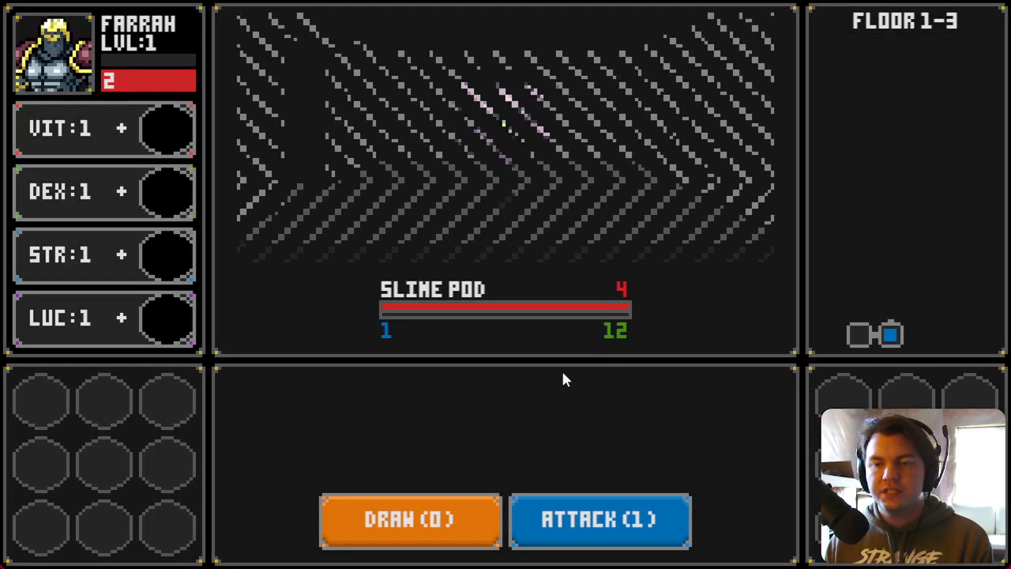
Step: Draw cards, attack the Slime Pod to test the new damage formula, and close the playtest
{"action": "left_click", "coordinate": [451, 542]}
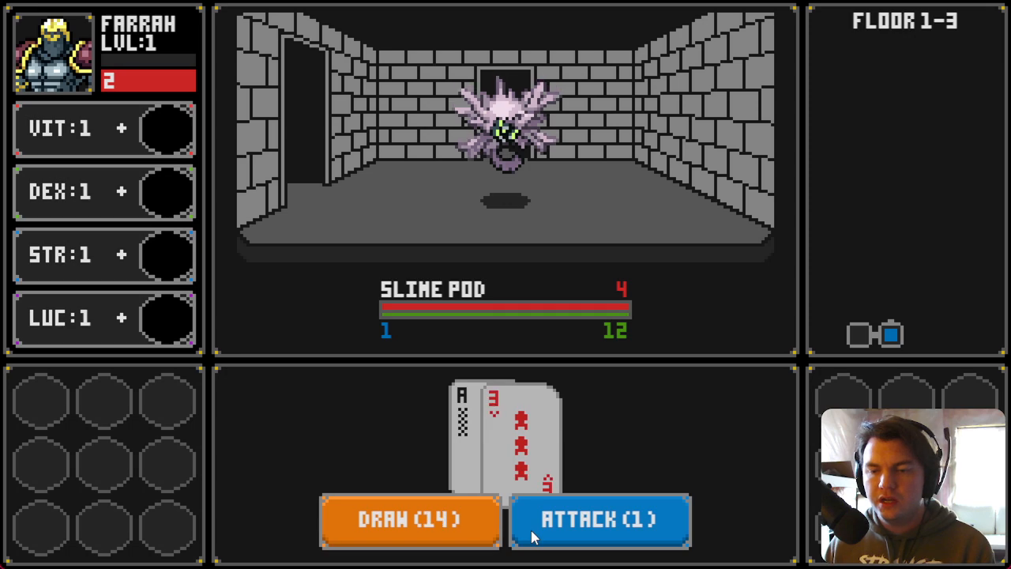
{"action": "left_click", "coordinate": [556, 529]}
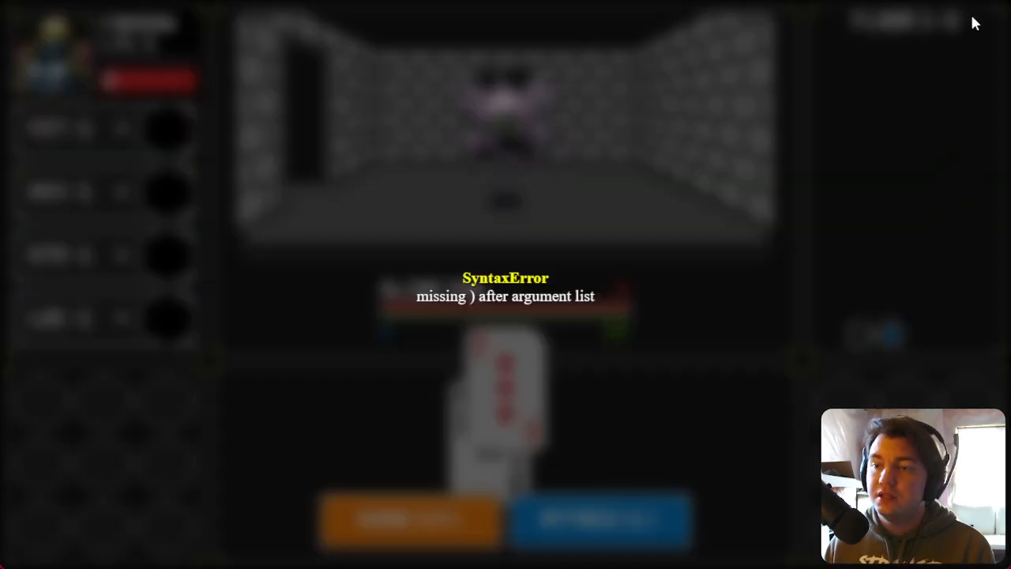
{"action": "key", "text": "alt+F4"}
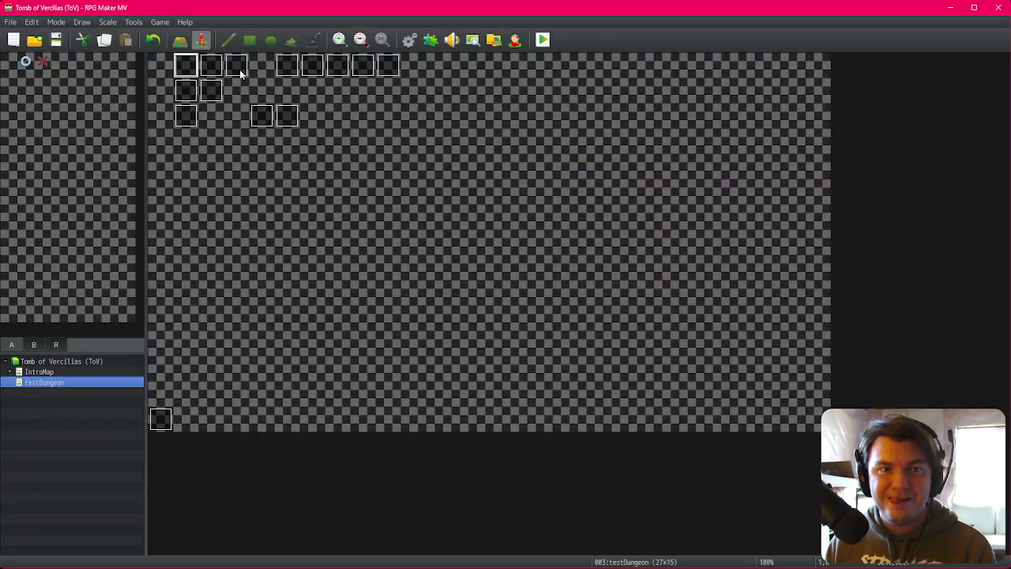
Step: Open EV001 and review the damage script in the first attack branch, moving through its text without changing it
{"action": "double_click", "coordinate": [184, 68]}
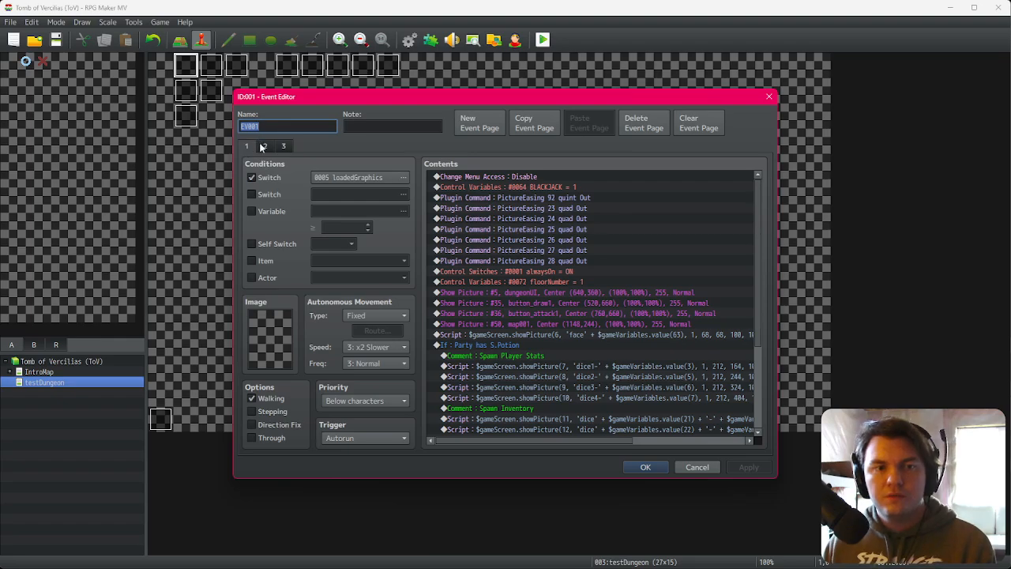
{"action": "scroll", "coordinate": [611, 296], "scroll_direction": "down", "scroll_amount": 5}
{"action": "scroll", "coordinate": [617, 406], "scroll_direction": "down", "scroll_amount": 8}
{"action": "double_click", "coordinate": [651, 303]}
{"action": "left_click", "coordinate": [615, 237]}
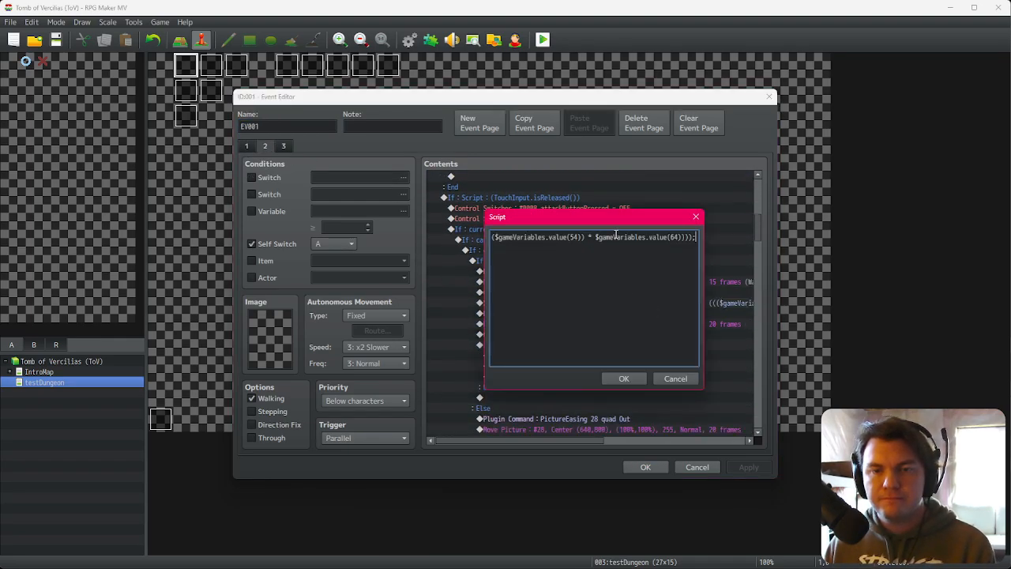
{"action": "key", "text": "Left"}
{"action": "key", "text": "Left"}
{"action": "key", "text": "Left"}
{"action": "key", "text": "Left"}
{"action": "key", "text": "Left"}
{"action": "key", "text": "Left"}
{"action": "key", "text": "Left"}
{"action": "key", "text": "Left"}
{"action": "key", "text": "Left"}
{"action": "key", "text": "Left"}
{"action": "key", "text": "Left"}
{"action": "key", "text": "Left"}
{"action": "key", "text": "Left"}
{"action": "key", "text": "Left"}
{"action": "key", "text": "Left"}
{"action": "key", "text": "Left"}
{"action": "key", "text": "Left"}
{"action": "key", "text": "Left"}
{"action": "key", "text": "Left"}
{"action": "key", "text": "Left"}
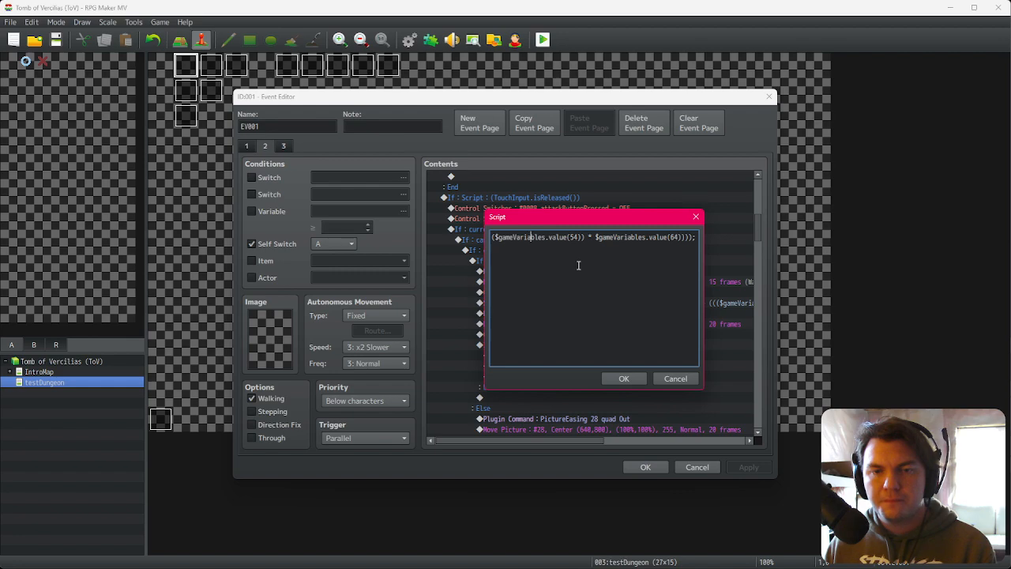
{"action": "key", "text": "Left"}
{"action": "key", "text": "Left"}
{"action": "key", "text": "Left"}
{"action": "key", "text": "Left"}
{"action": "key", "text": "Left"}
{"action": "key", "text": "Left"}
{"action": "key", "text": "Left"}
{"action": "key", "text": "Left"}
{"action": "key", "text": "Left"}
{"action": "key", "text": "Left"}
{"action": "key", "text": "Left"}
{"action": "key", "text": "Left"}
{"action": "key", "text": "Left"}
{"action": "key", "text": "Left"}
{"action": "key", "text": "Left"}
{"action": "key", "text": "Left"}
{"action": "key", "text": "Left"}
{"action": "key", "text": "Left"}
{"action": "key", "text": "Left"}
{"action": "key", "text": "Left"}
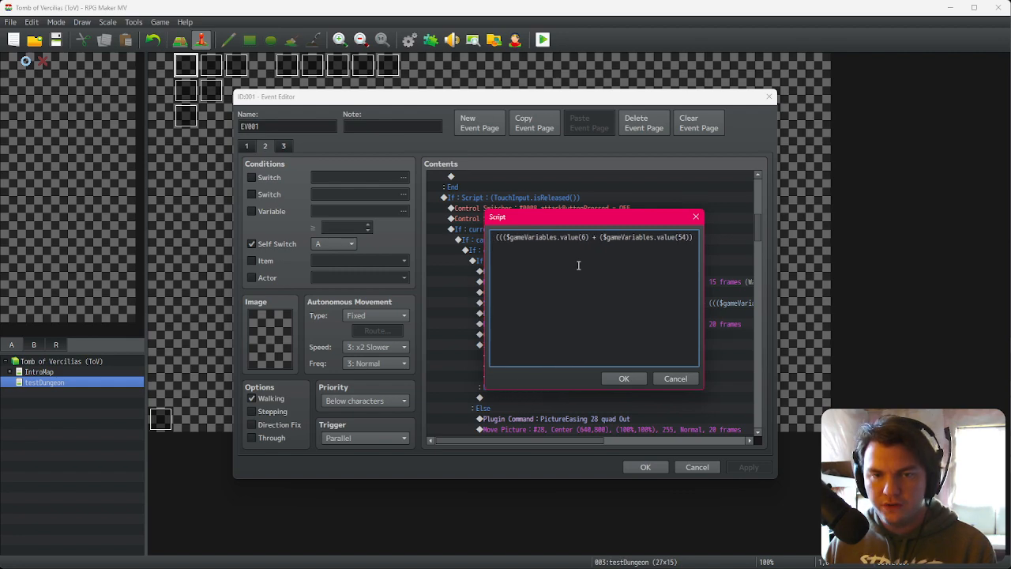
{"action": "left_click_drag", "start_coordinate": [507, 237], "coordinate": [694, 237]}
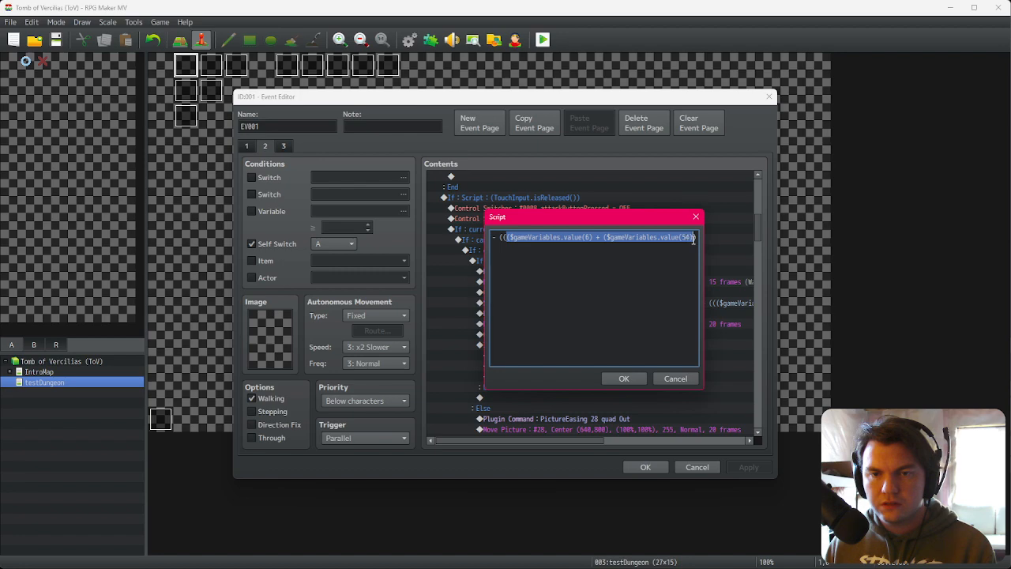
{"action": "key", "text": "shift+Home"}
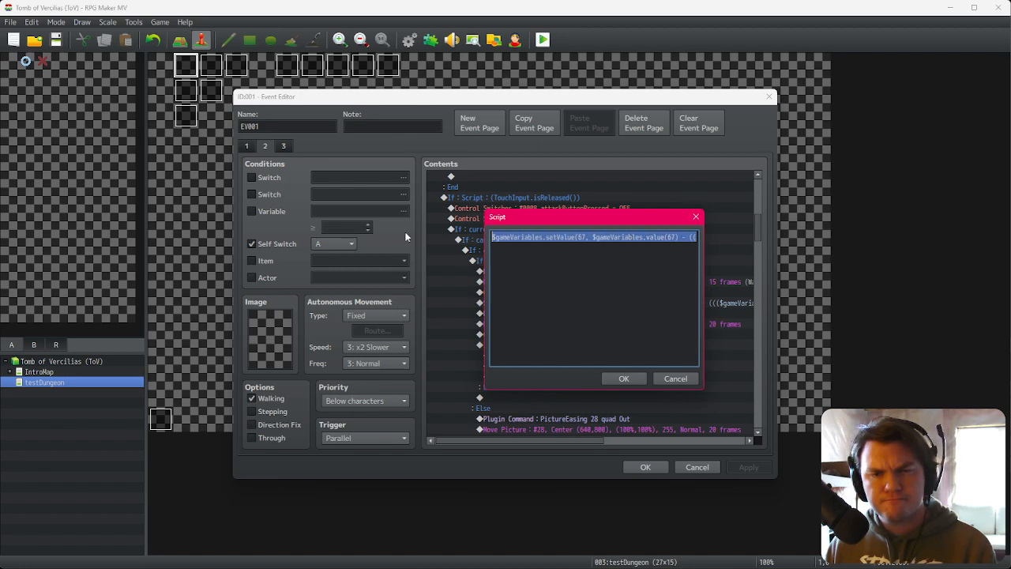
{"action": "left_click", "coordinate": [534, 237]}
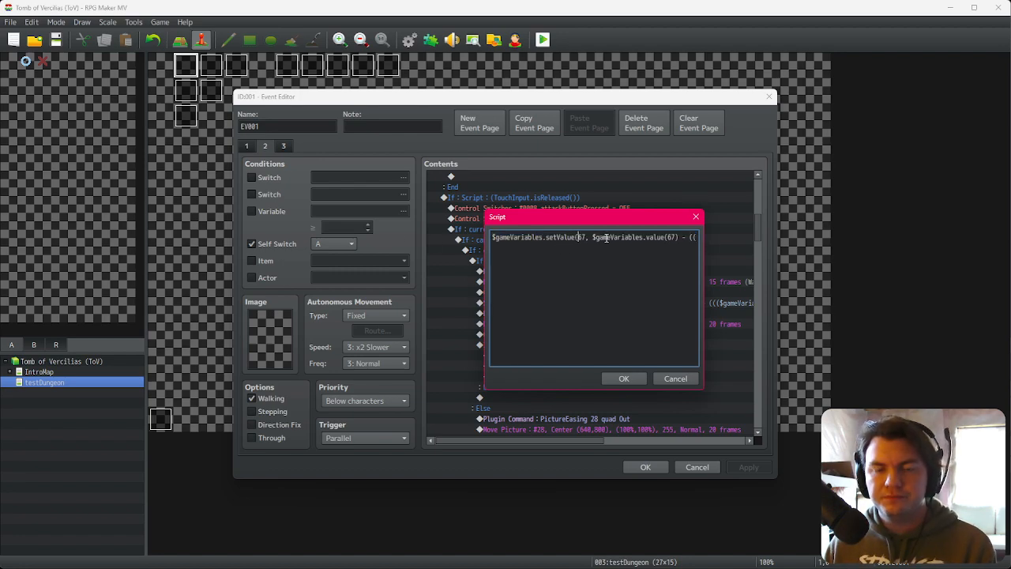
{"action": "left_click", "coordinate": [676, 236]}
{"action": "key", "text": "Right"}
{"action": "key", "text": "Right"}
{"action": "key", "text": "Right"}
{"action": "key", "text": "Right"}
{"action": "key", "text": "Right"}
{"action": "key", "text": "Right"}
{"action": "key", "text": "Right"}
{"action": "key", "text": "Right"}
{"action": "key", "text": "Right"}
{"action": "key", "text": "Right"}
{"action": "key", "text": "Right"}
{"action": "key", "text": "Right"}
{"action": "key", "text": "Right"}
{"action": "key", "text": "Right"}
{"action": "key", "text": "Right"}
{"action": "key", "text": "Right"}
{"action": "key", "text": "Right"}
{"action": "key", "text": "Right"}
{"action": "key", "text": "Right"}
{"action": "key", "text": "Right"}
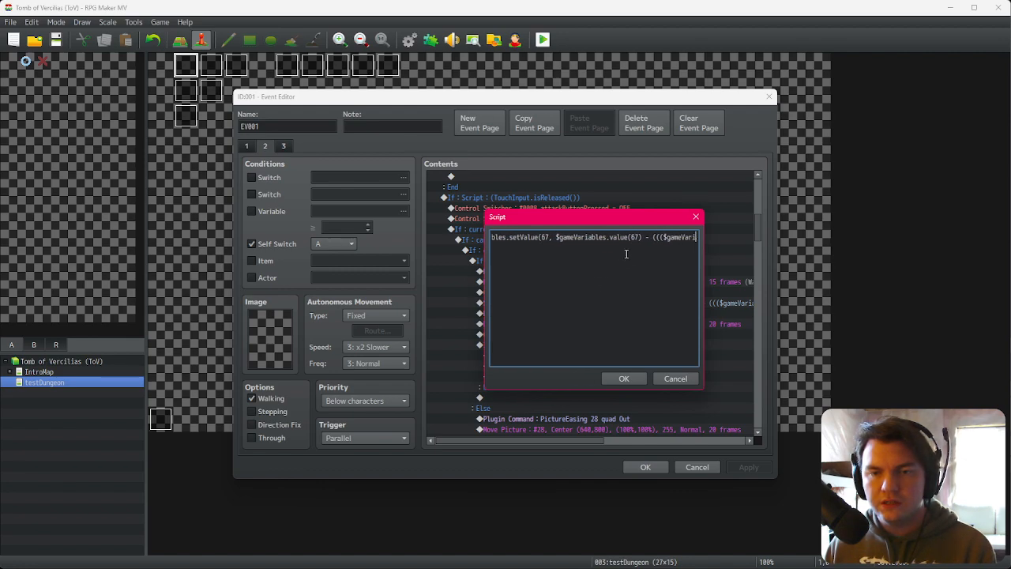
{"action": "key", "text": "Right"}
{"action": "key", "text": "Right"}
{"action": "key", "text": "Right"}
{"action": "key", "text": "Right"}
{"action": "key", "text": "Right"}
{"action": "key", "text": "Right"}
{"action": "key", "text": "Right"}
{"action": "key", "text": "Right"}
{"action": "left_click", "coordinate": [569, 237]}
{"action": "key", "text": "Right"}
{"action": "key", "text": "Right"}
{"action": "key", "text": "Right"}
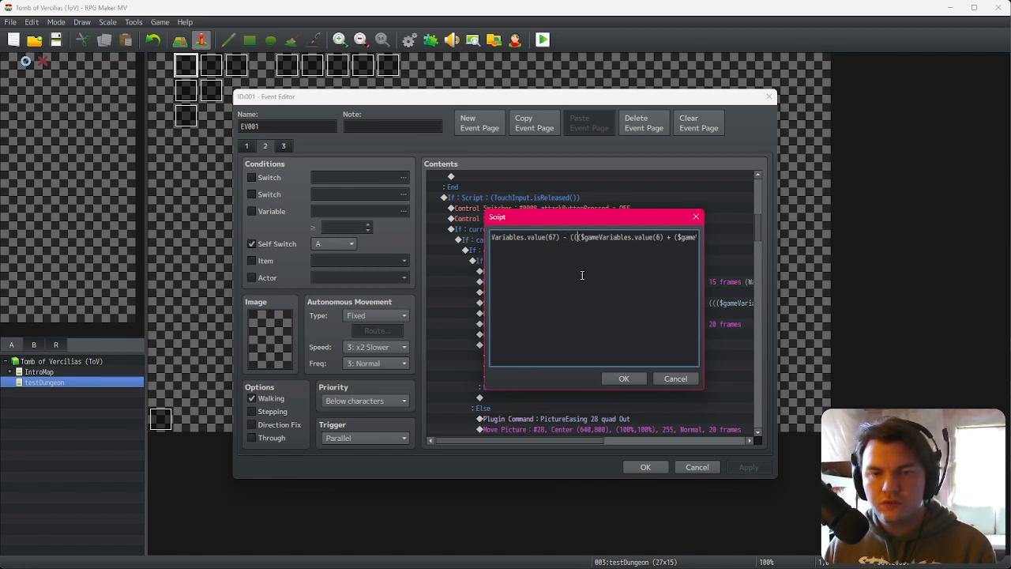
{"action": "key", "text": "Right"}
{"action": "key", "text": "Right"}
{"action": "key", "text": "Right"}
{"action": "key", "text": "Right"}
{"action": "key", "text": "Right"}
{"action": "key", "text": "Right"}
{"action": "key", "text": "Right"}
{"action": "key", "text": "Right"}
{"action": "key", "text": "Right"}
{"action": "key", "text": "Right"}
{"action": "key", "text": "Right"}
{"action": "key", "text": "Right"}
{"action": "key", "text": "Right"}
{"action": "key", "text": "Right"}
{"action": "key", "text": "Right"}
{"action": "key", "text": "Right"}
{"action": "key", "text": "Right"}
{"action": "key", "text": "Right"}
{"action": "key", "text": "Right"}
{"action": "key", "text": "Right"}
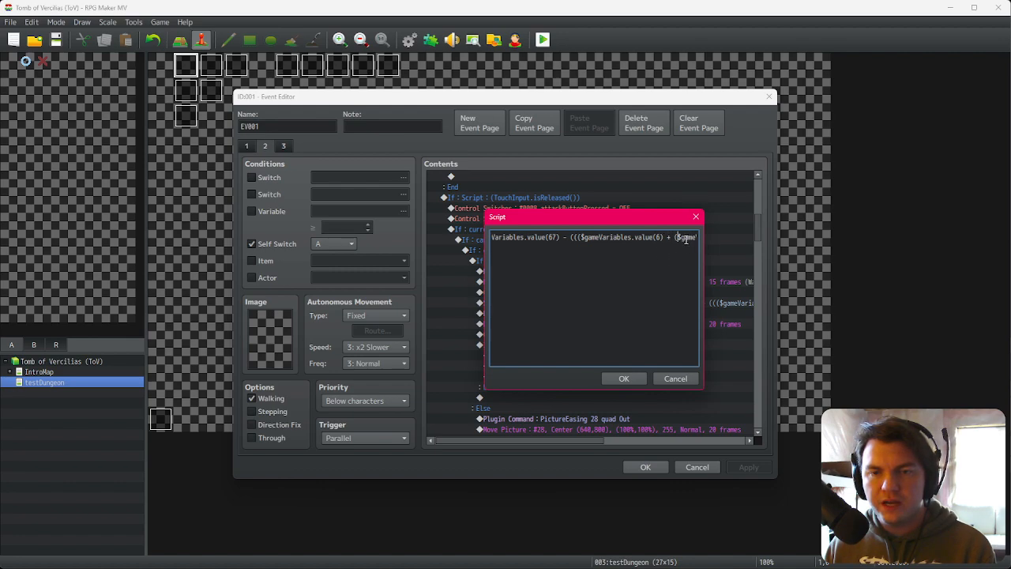
{"action": "left_click_drag", "start_coordinate": [682, 237], "coordinate": [705, 239]}
{"action": "left_click", "coordinate": [615, 237]}
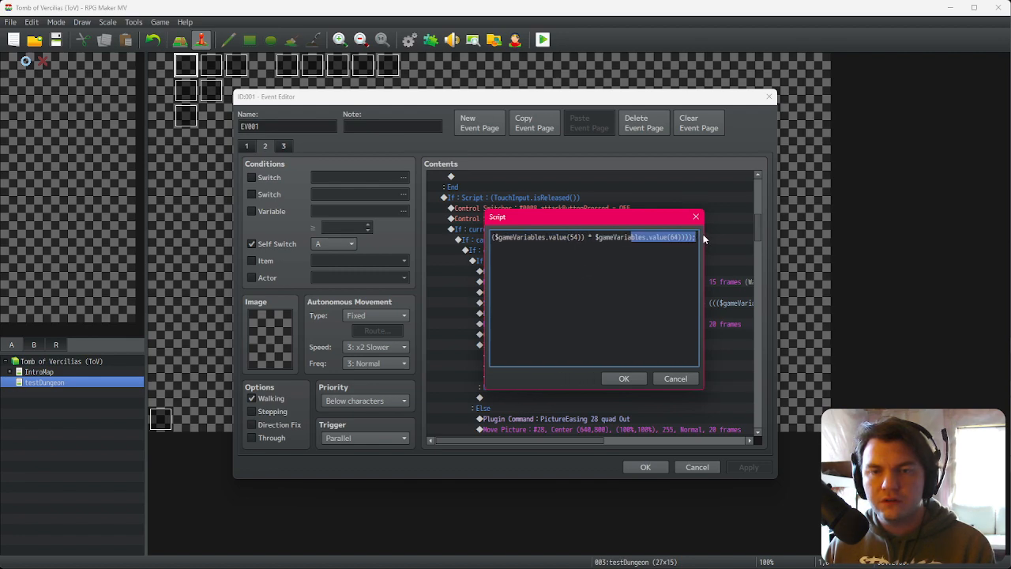
{"action": "left_click", "coordinate": [670, 237]}
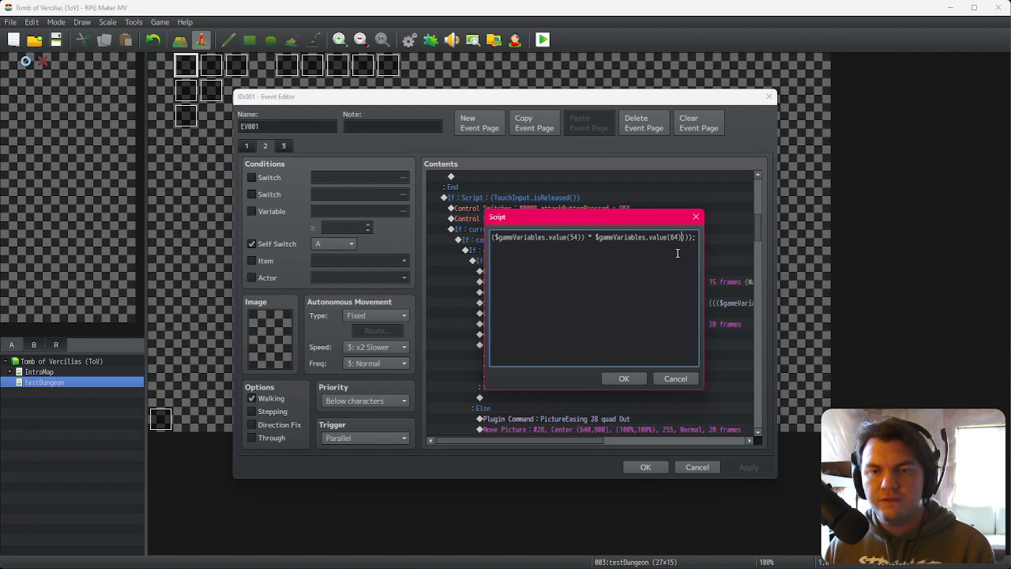
{"action": "key", "text": "Right"}
{"action": "key", "text": "Right"}
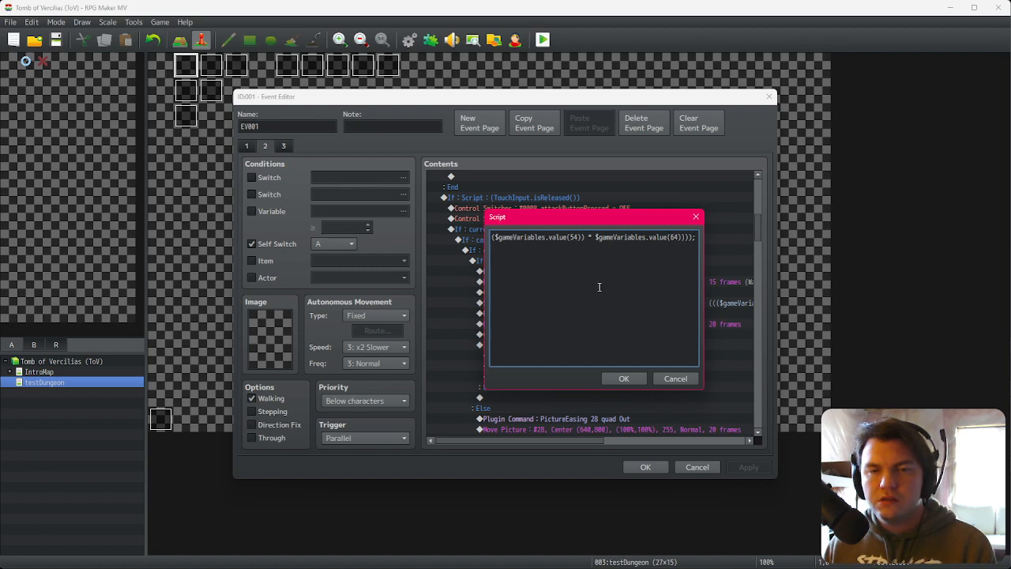
{"action": "key", "text": "Left"}
{"action": "key", "text": "Left"}
{"action": "key", "text": "Left"}
{"action": "key", "text": "Left"}
{"action": "key", "text": "Left"}
{"action": "key", "text": "Left"}
{"action": "key", "text": "Left"}
{"action": "key", "text": "Left"}
{"action": "key", "text": "Left"}
{"action": "key", "text": "Left"}
{"action": "key", "text": "Left"}
{"action": "key", "text": "Left"}
{"action": "key", "text": "Left"}
{"action": "key", "text": "Left"}
{"action": "key", "text": "Left"}
{"action": "key", "text": "Left"}
{"action": "key", "text": "Left"}
{"action": "key", "text": "Left"}
{"action": "key", "text": "Left"}
{"action": "key", "text": "Left"}
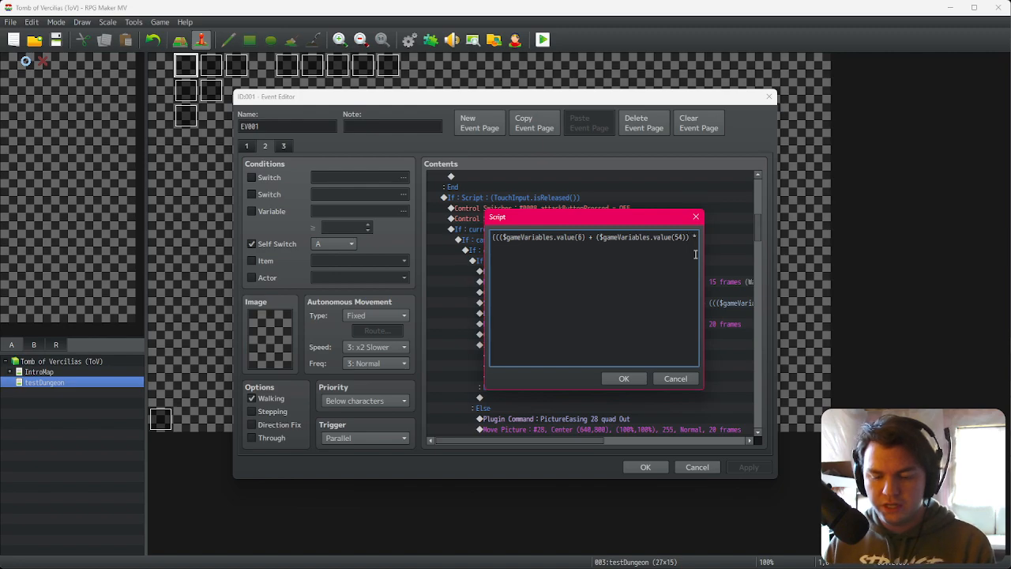
{"action": "left_click", "coordinate": [624, 376]}
Step: Replace the damage script lines in the cardsDrawn 4, 3, 2 and 1 branches with the copied script and confirm the event
{"action": "scroll", "coordinate": [648, 371], "scroll_direction": "down", "scroll_amount": 3}
{"action": "left_click", "coordinate": [660, 364]}
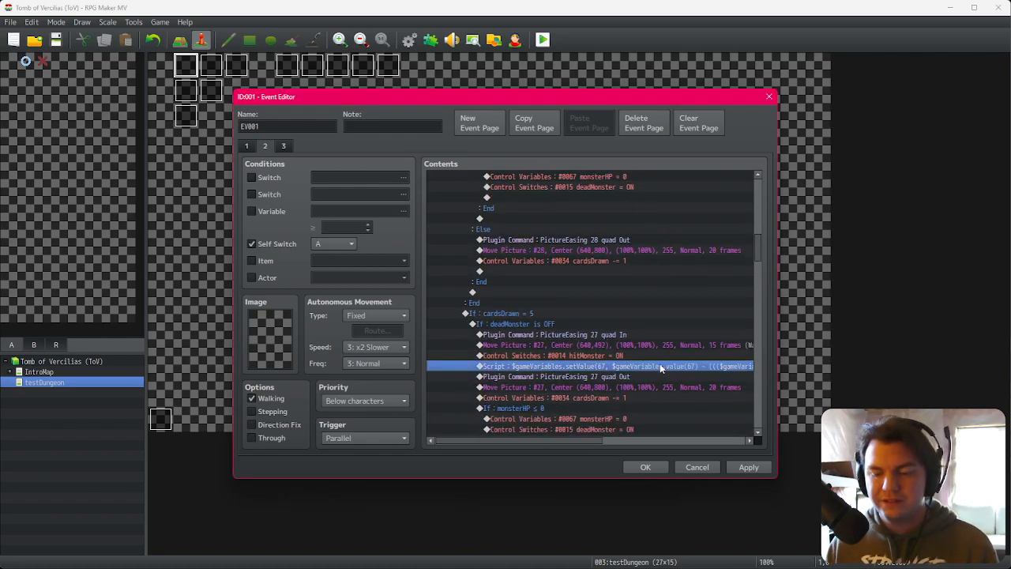
{"action": "key", "text": "Down"}
{"action": "scroll", "coordinate": [660, 378], "scroll_direction": "down", "scroll_amount": 5}
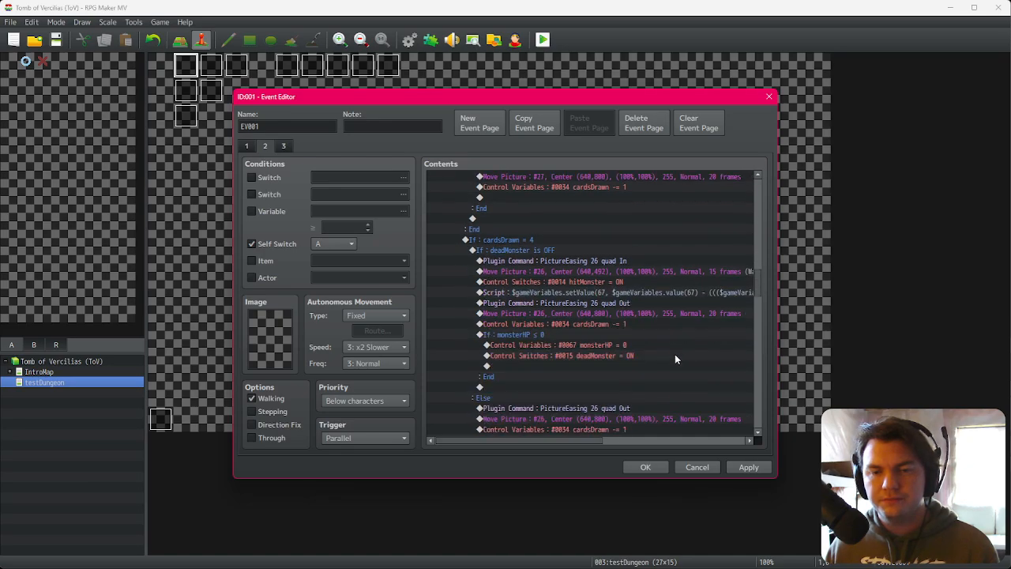
{"action": "left_click", "coordinate": [694, 294]}
{"action": "key", "text": "Delete"}
{"action": "key", "text": "ctrl+v"}
{"action": "scroll", "coordinate": [681, 330], "scroll_direction": "down", "scroll_amount": 8}
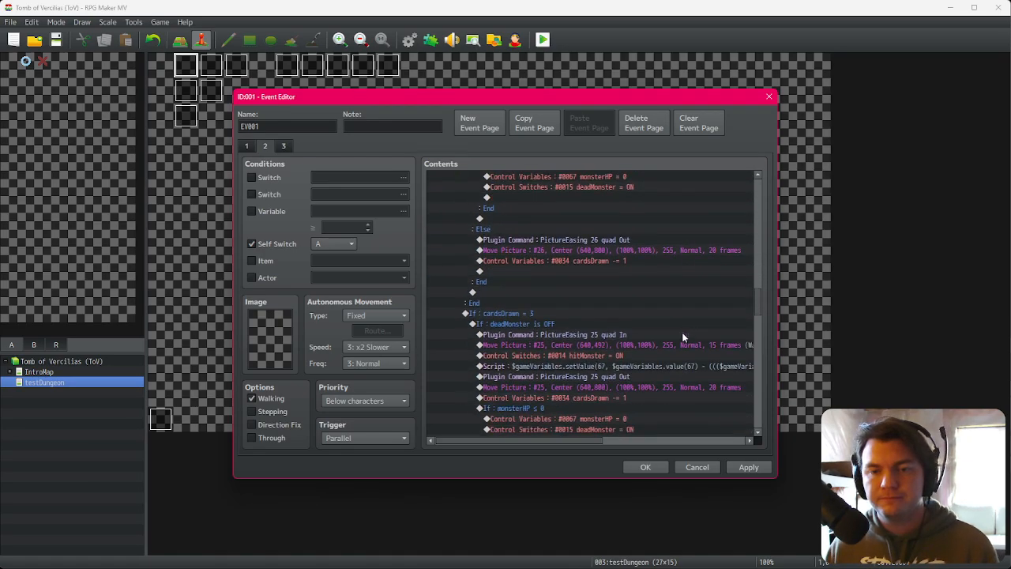
{"action": "left_click", "coordinate": [693, 273]}
{"action": "key", "text": "Delete"}
{"action": "key", "text": "ctrl+v"}
{"action": "scroll", "coordinate": [675, 300], "scroll_direction": "up", "scroll_amount": 5}
{"action": "left_click", "coordinate": [685, 262]}
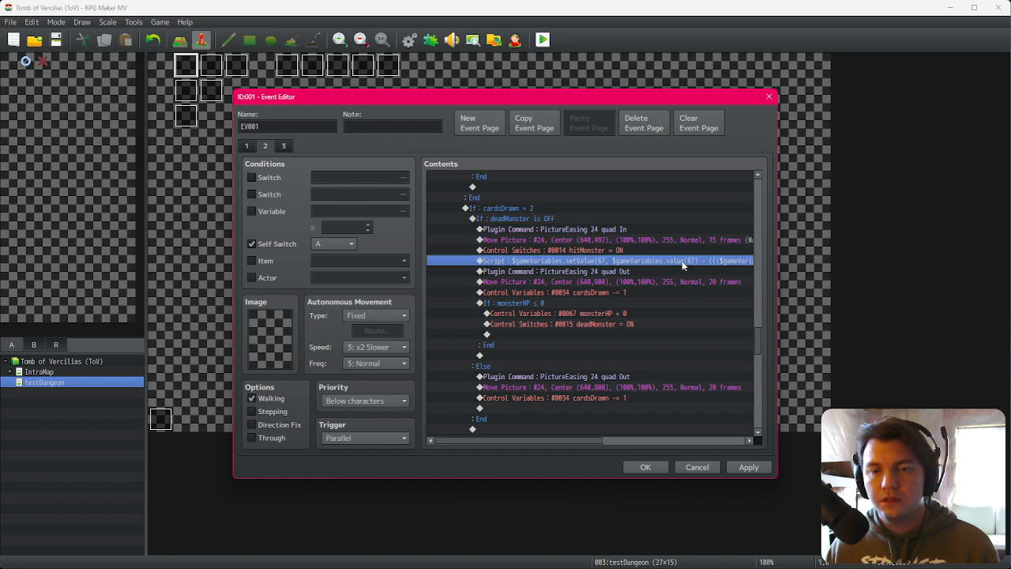
{"action": "key", "text": "Delete"}
{"action": "key", "text": "ctrl+v"}
{"action": "scroll", "coordinate": [652, 296], "scroll_direction": "down", "scroll_amount": 6}
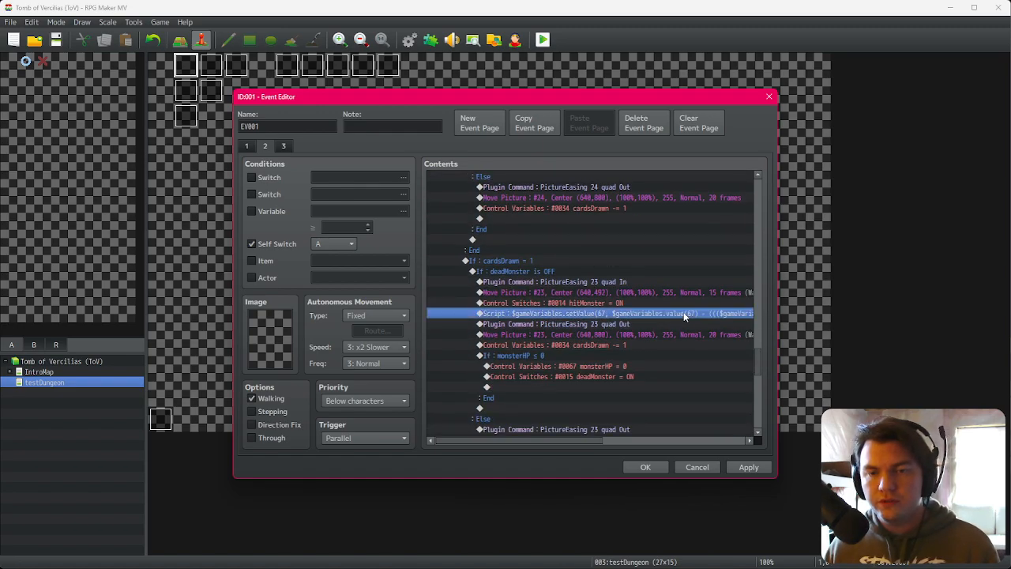
{"action": "key", "text": "Delete"}
{"action": "key", "text": "ctrl+v"}
{"action": "scroll", "coordinate": [670, 332], "scroll_direction": "down", "scroll_amount": 8}
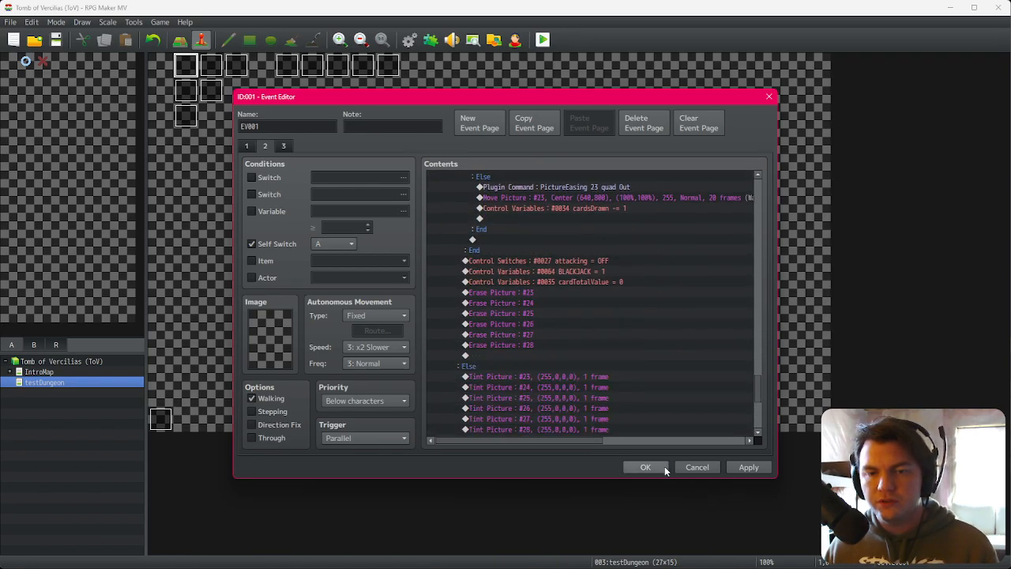
{"action": "left_click", "coordinate": [664, 467]}
Step: Start a playtest, begin the game and place the red die on the VIT slot
{"action": "left_click", "coordinate": [542, 41]}
{"action": "left_click", "coordinate": [464, 306]}
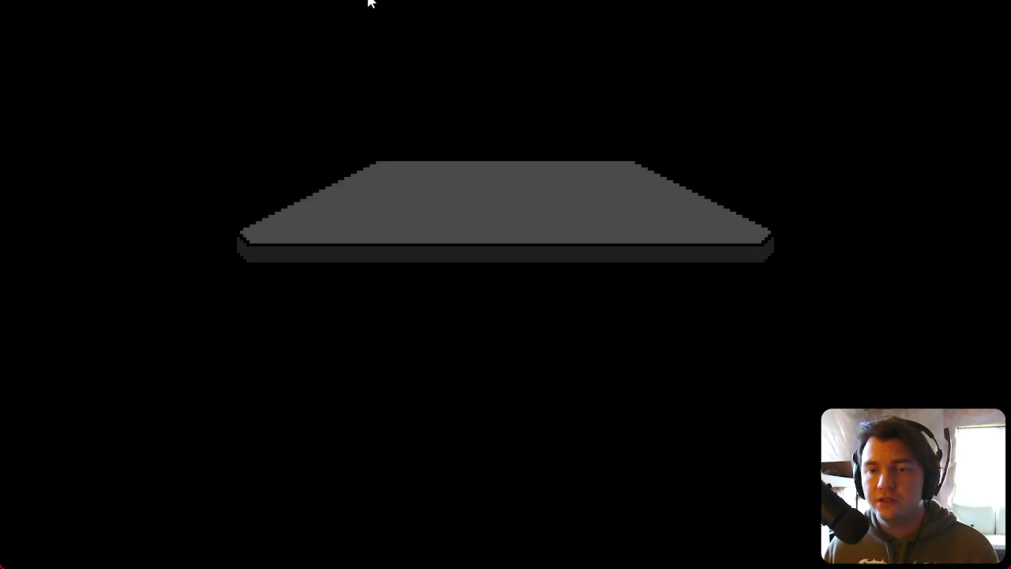
{"action": "left_click", "coordinate": [503, 367]}
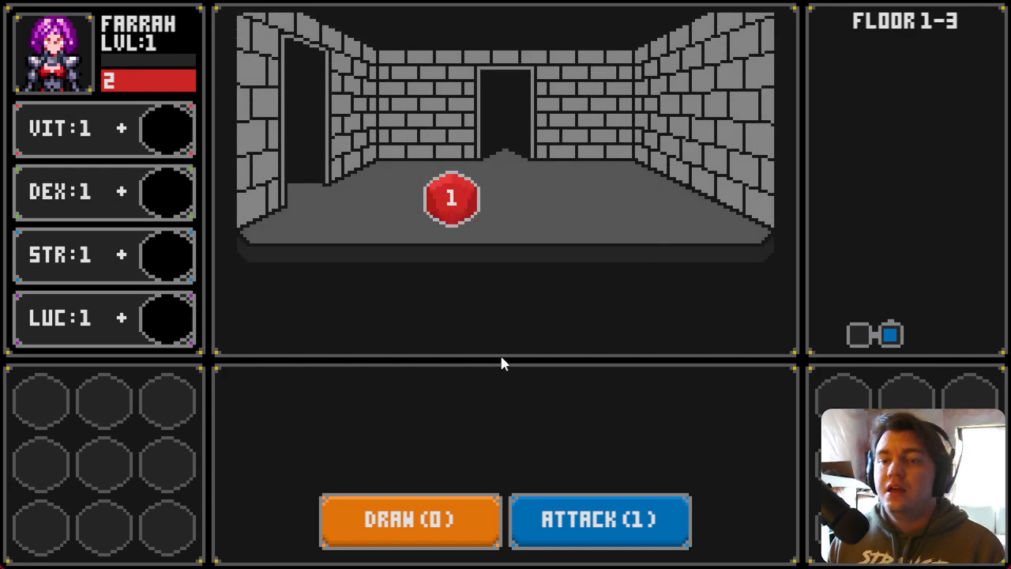
{"action": "left_click_drag", "start_coordinate": [484, 200], "coordinate": [188, 140]}
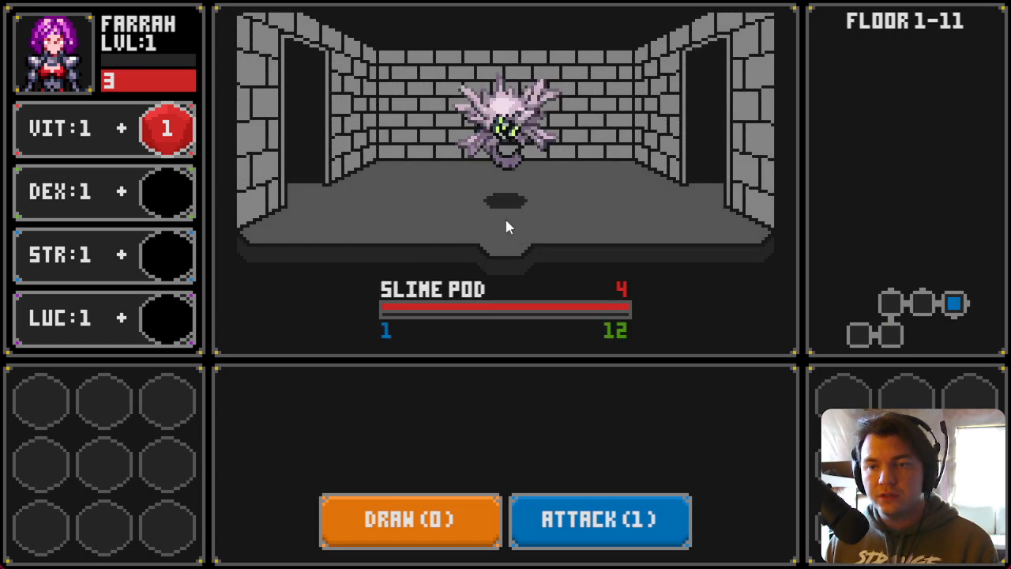
Step: Draw cards and attack the Slime Pod to test the damage formula until it is defeated
{"action": "left_click", "coordinate": [408, 541]}
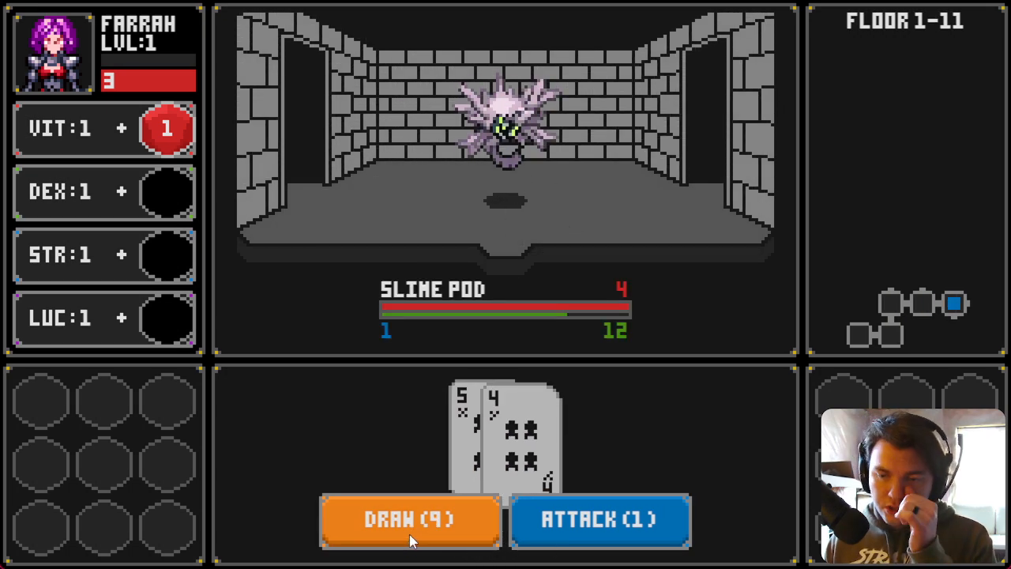
{"action": "left_click", "coordinate": [412, 530]}
{"action": "left_click", "coordinate": [575, 533]}
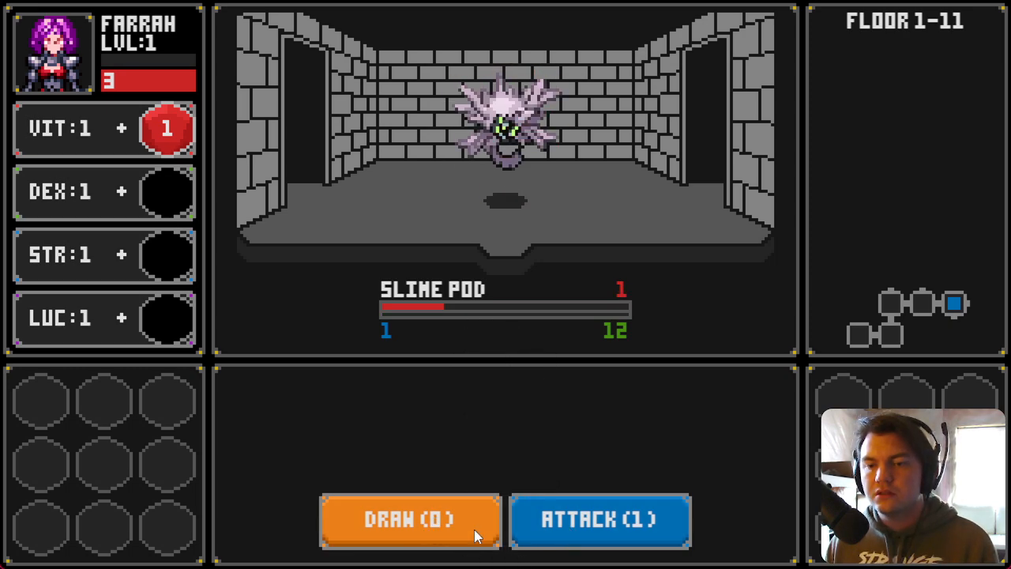
{"action": "left_click", "coordinate": [569, 532]}
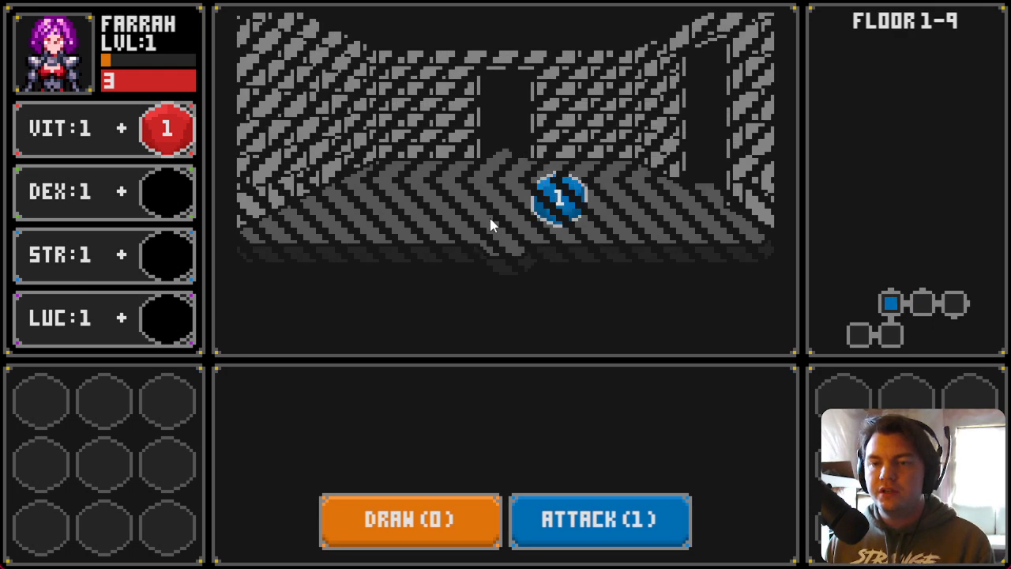
Step: Place the blue die on the STR slot and walk through the rooms to the next monster
{"action": "left_click_drag", "start_coordinate": [557, 198], "coordinate": [188, 266]}
{"action": "key", "text": "d"}
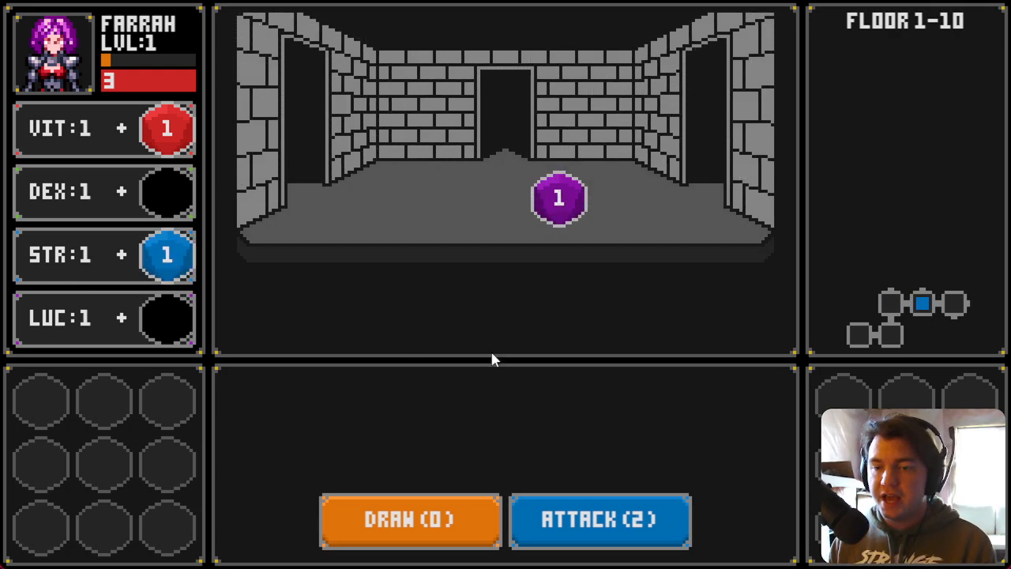
{"action": "key", "text": "d"}
{"action": "key", "text": "d"}
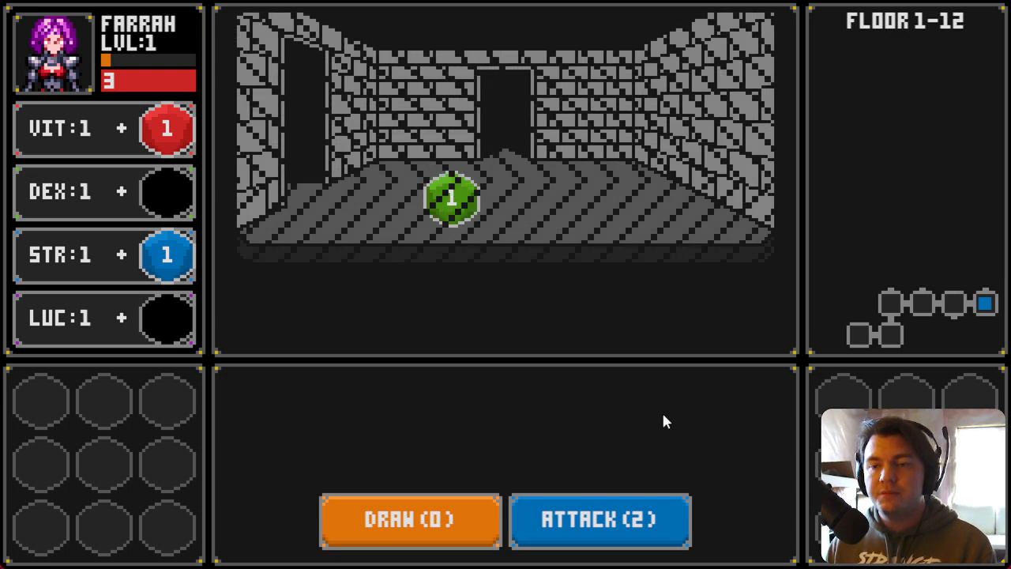
{"action": "key", "text": "w"}
Step: Draw cards and attack the Glowing Golumn, keep drawing until the run ends, then confirm the character on the restart screen
{"action": "left_click", "coordinate": [463, 529]}
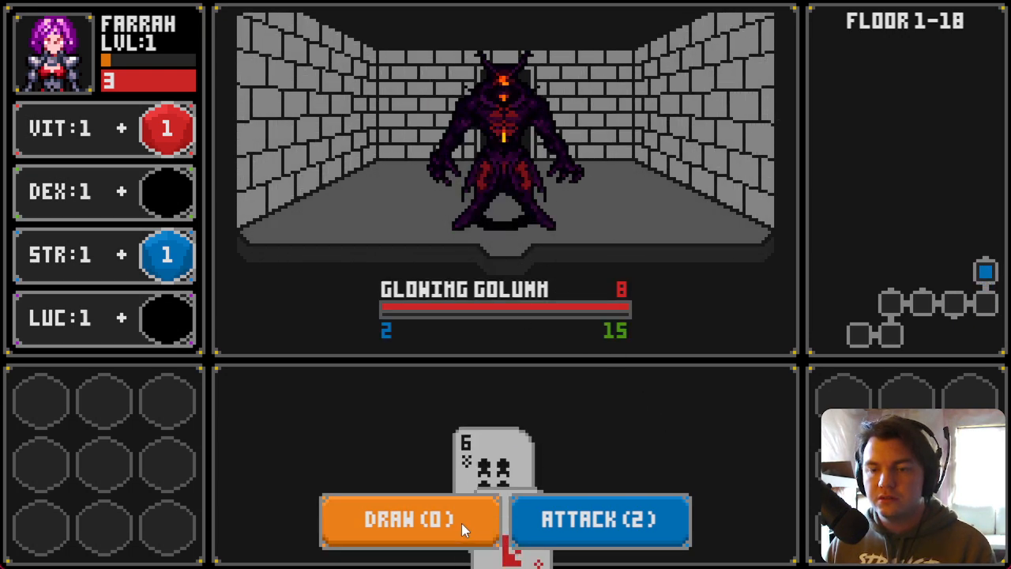
{"action": "left_click", "coordinate": [604, 524]}
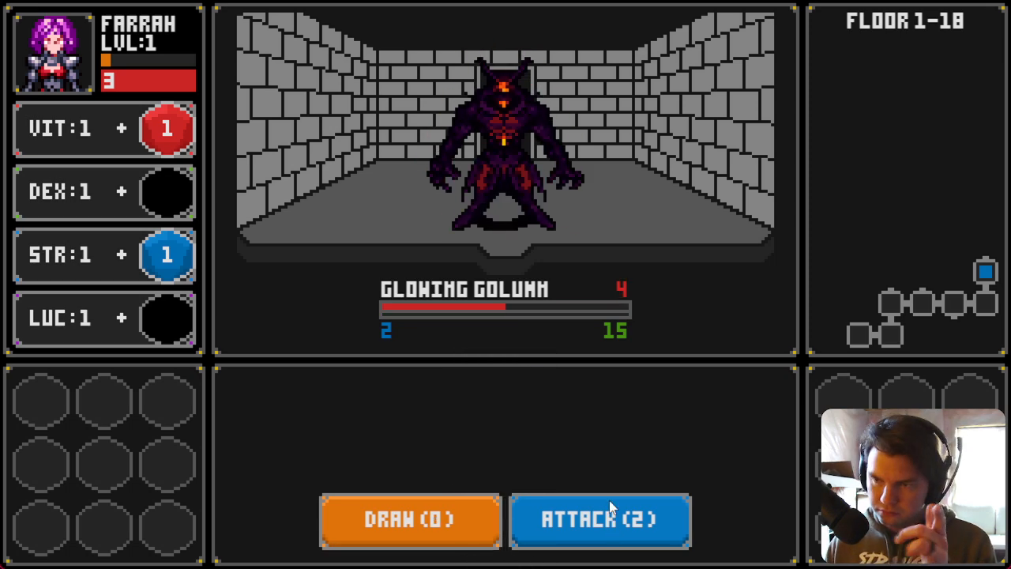
{"action": "left_click", "coordinate": [409, 521]}
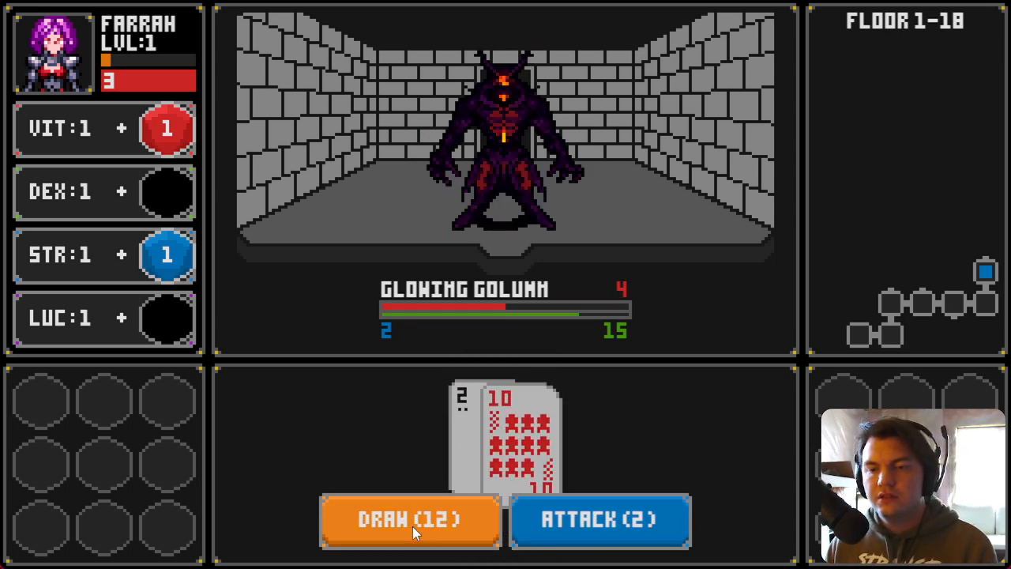
{"action": "left_click", "coordinate": [419, 521]}
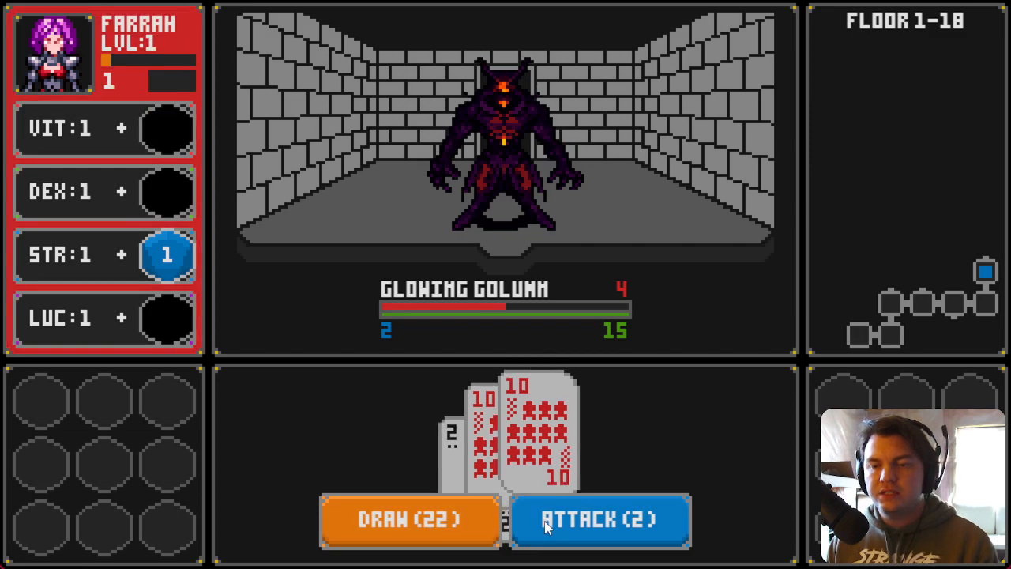
{"action": "left_click", "coordinate": [491, 531]}
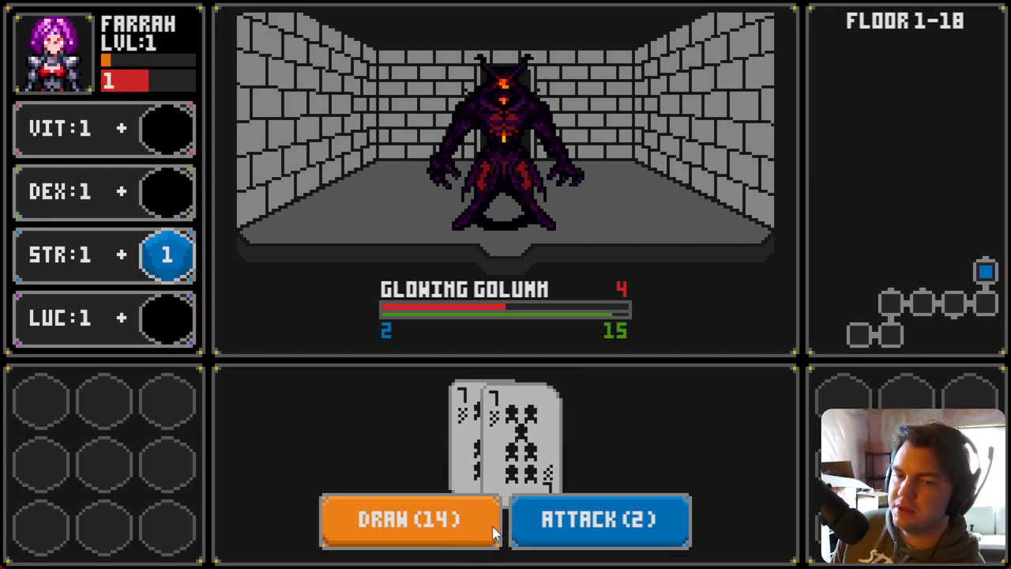
{"action": "left_click", "coordinate": [460, 522]}
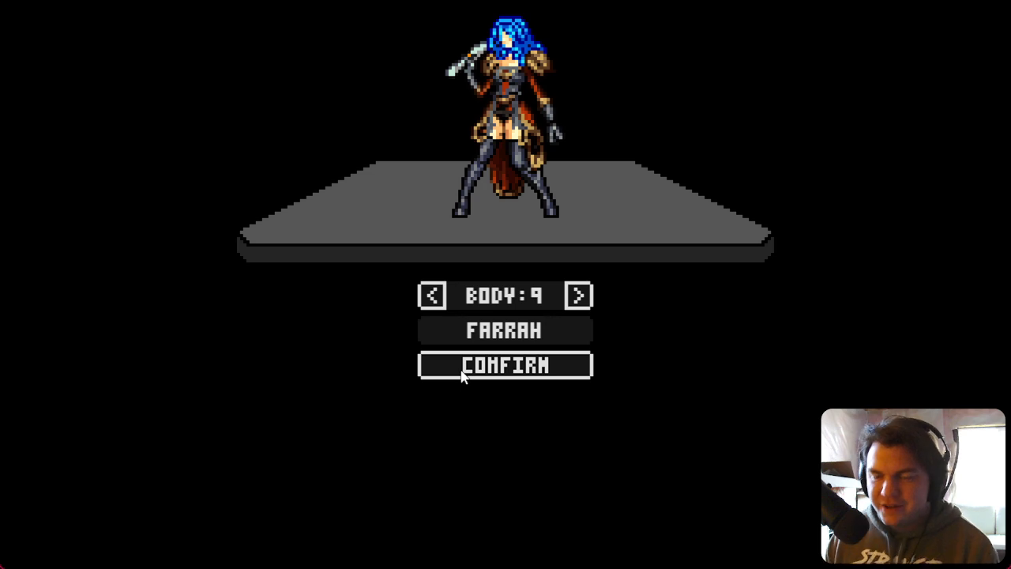
{"action": "left_click", "coordinate": [463, 374]}
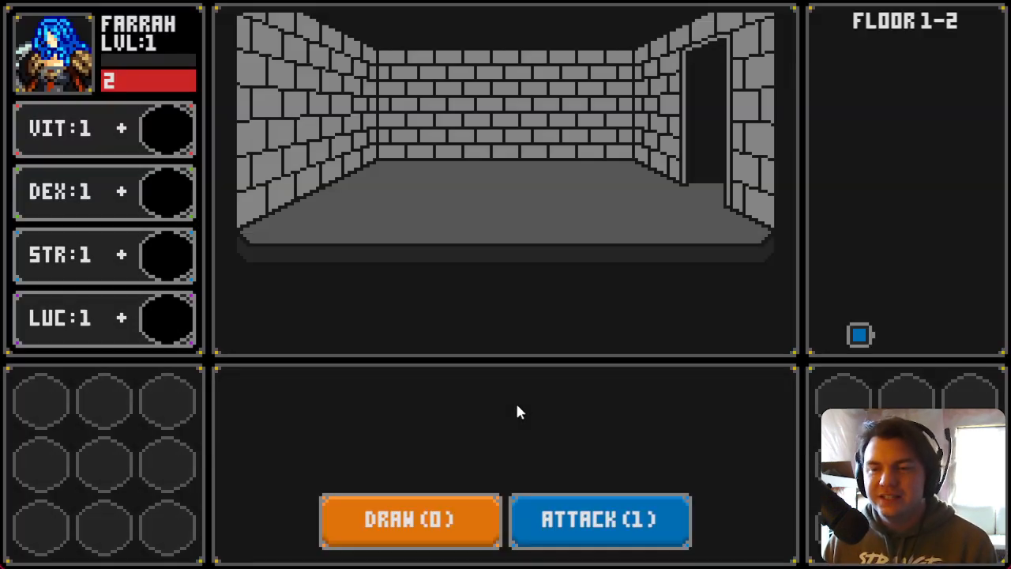
Step: Walk forward to the Slime Pod and draw cards and attack until it is defeated
{"action": "key", "text": "w"}
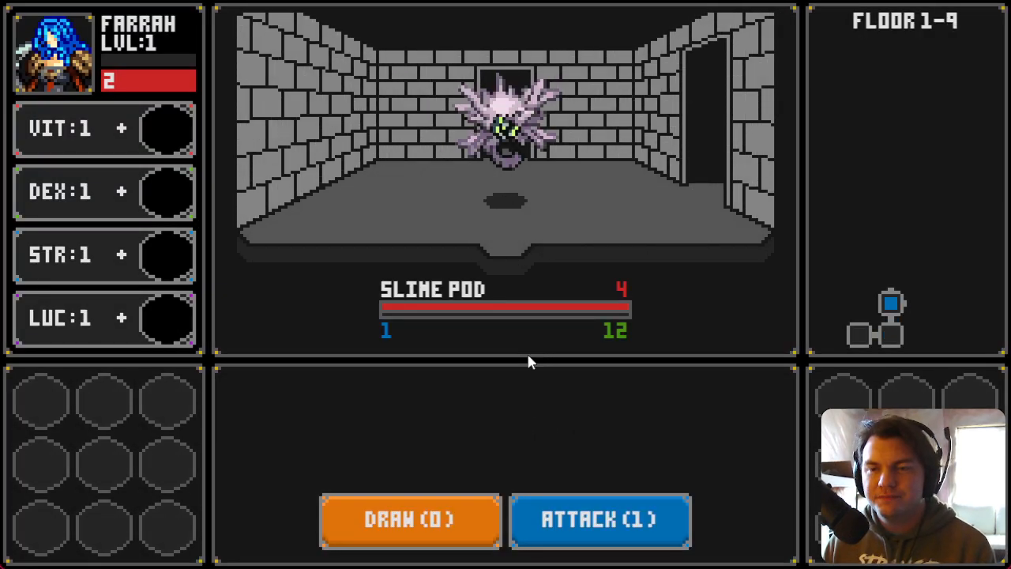
{"action": "left_click", "coordinate": [461, 508]}
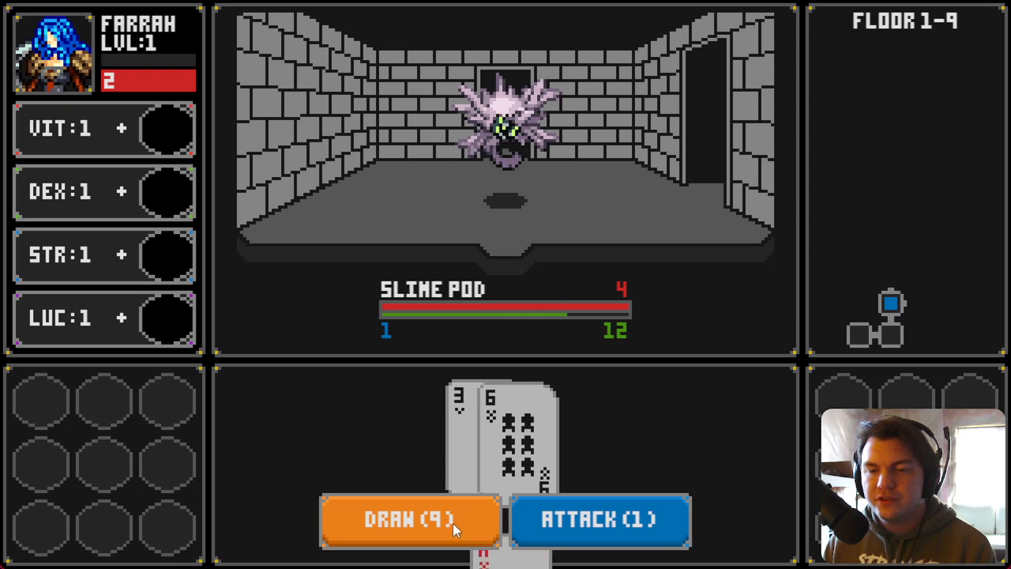
{"action": "left_click", "coordinate": [453, 524]}
{"action": "left_click", "coordinate": [562, 530]}
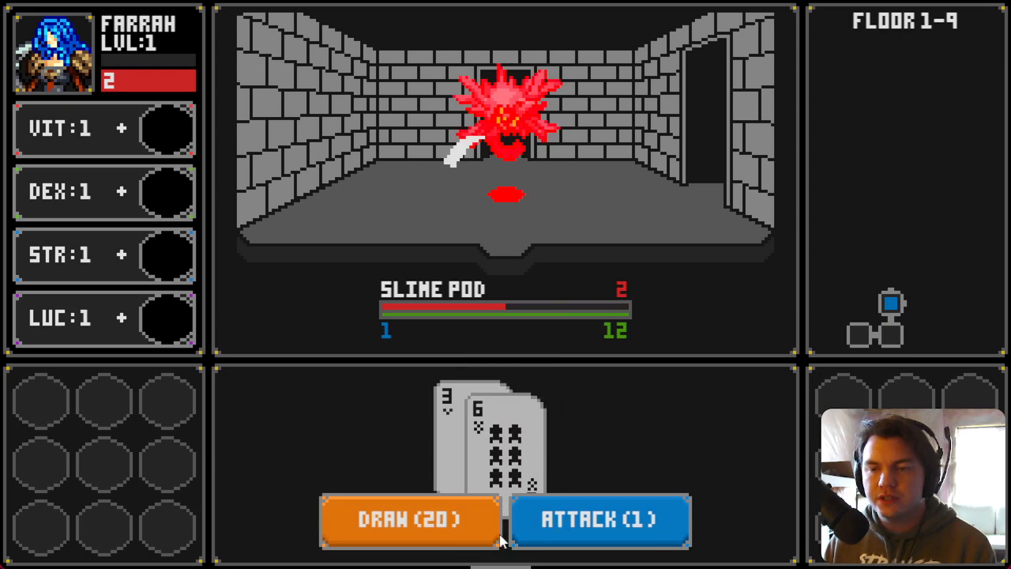
{"action": "left_click", "coordinate": [431, 525]}
{"action": "left_click", "coordinate": [569, 522]}
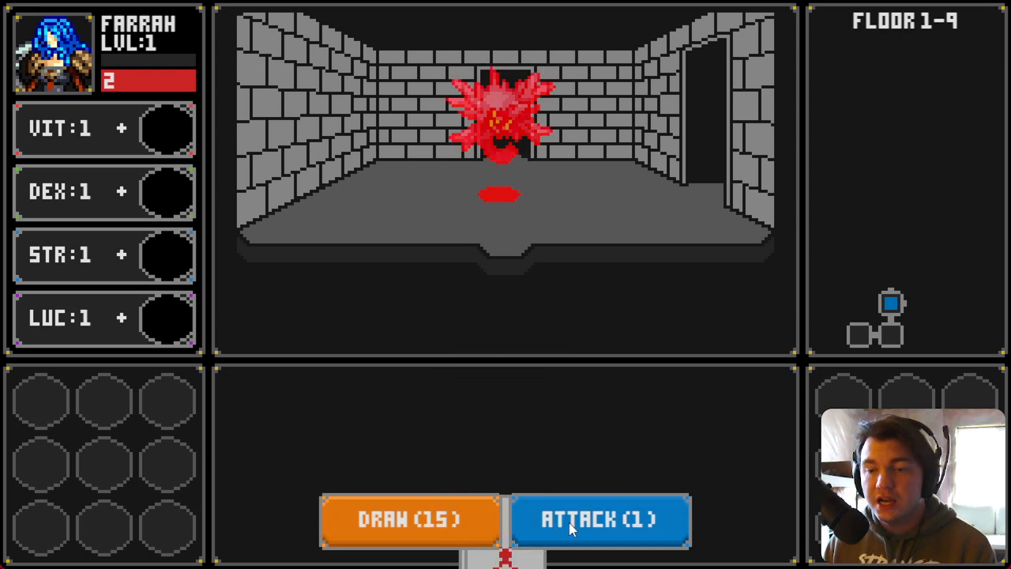
Step: Move into the next room, place the purple die on the LUC slot and advance onward
{"action": "key", "text": "d"}
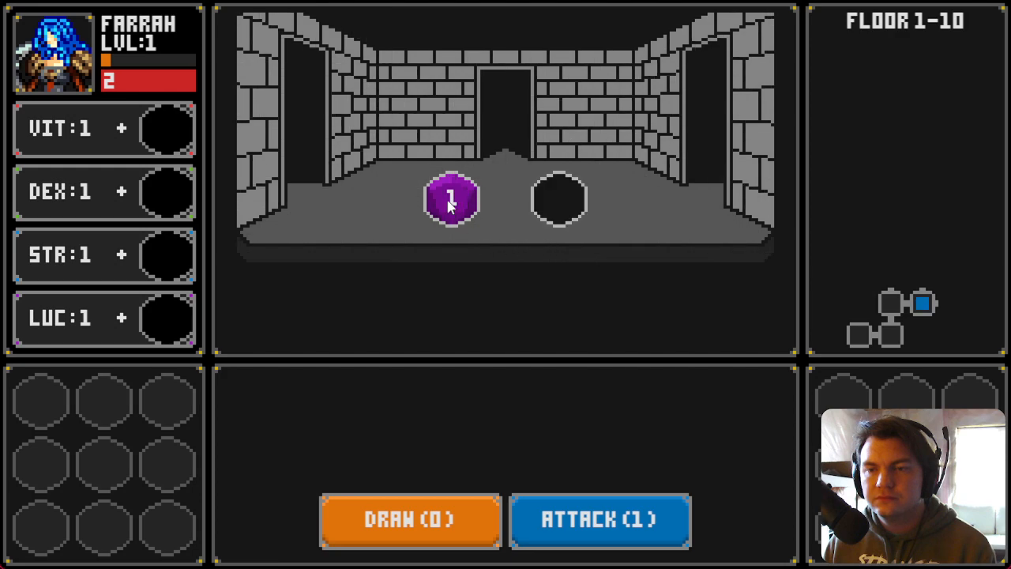
{"action": "left_click_drag", "start_coordinate": [449, 201], "coordinate": [185, 329]}
{"action": "key", "text": "d"}
Step: Draw cards and attack the Glowing Golumn repeatedly until it is defeated
{"action": "left_click", "coordinate": [432, 518]}
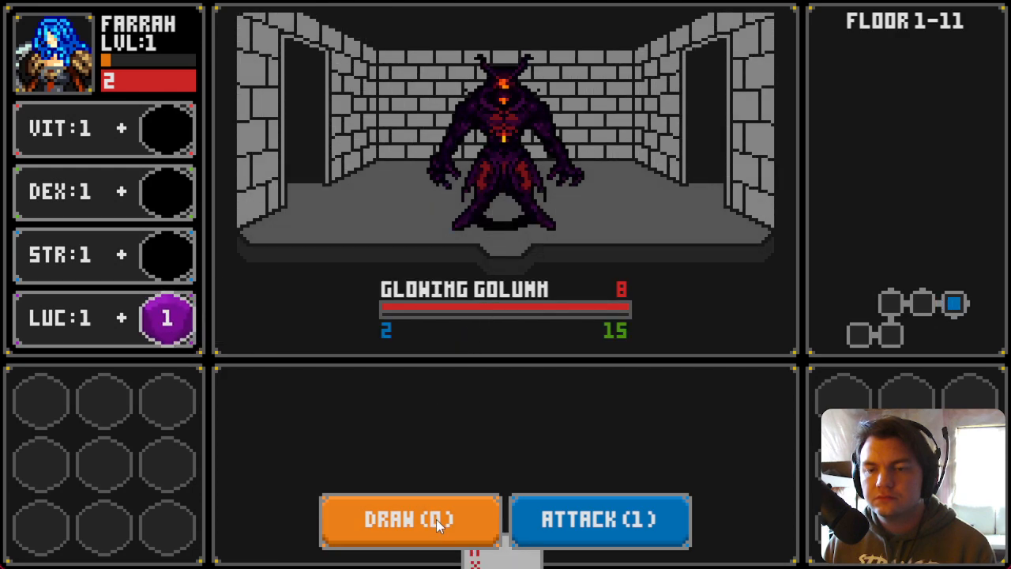
{"action": "left_click", "coordinate": [444, 523]}
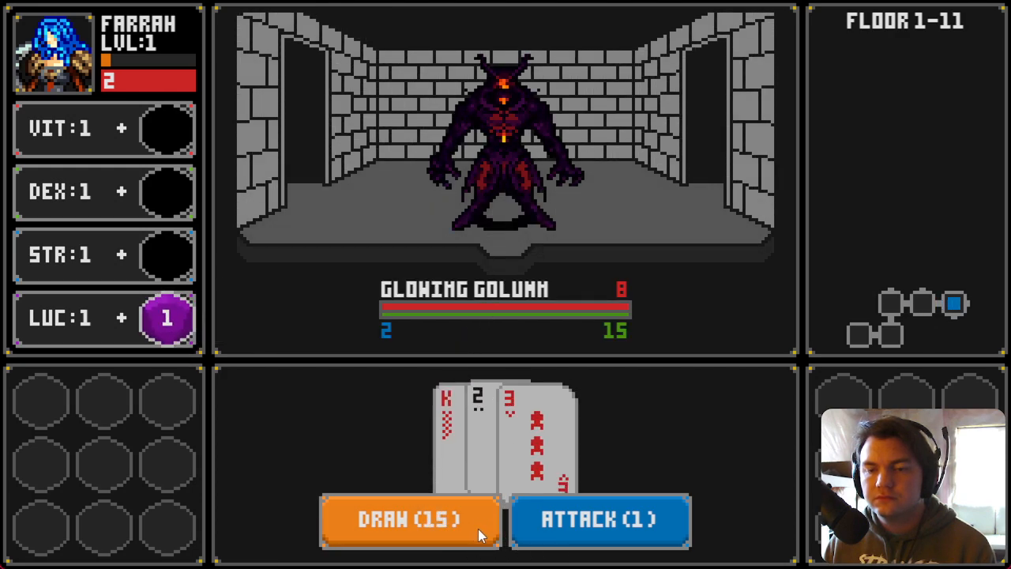
{"action": "left_click", "coordinate": [557, 521]}
{"action": "left_click", "coordinate": [433, 524]}
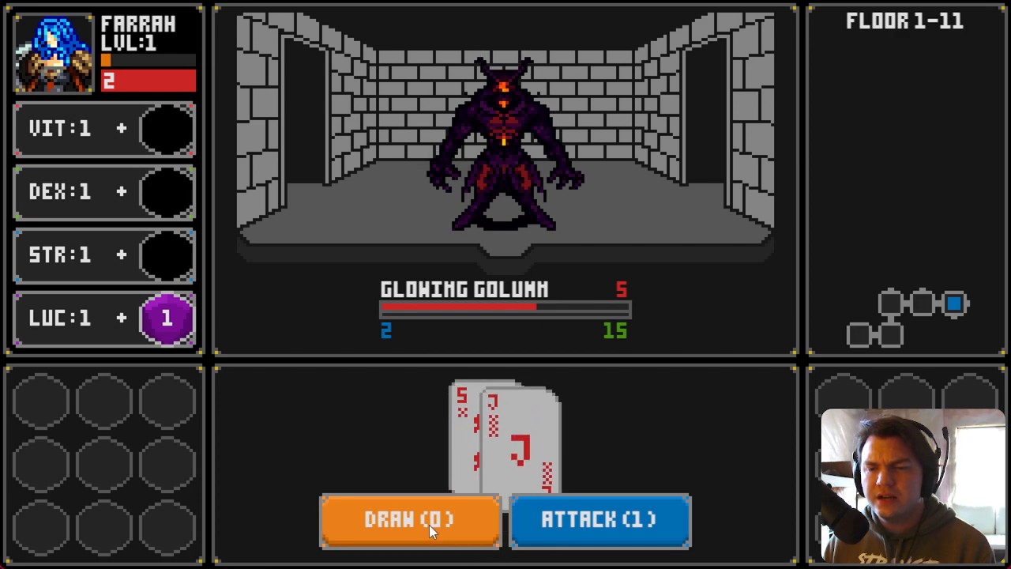
{"action": "left_click", "coordinate": [557, 521]}
{"action": "left_click", "coordinate": [442, 523]}
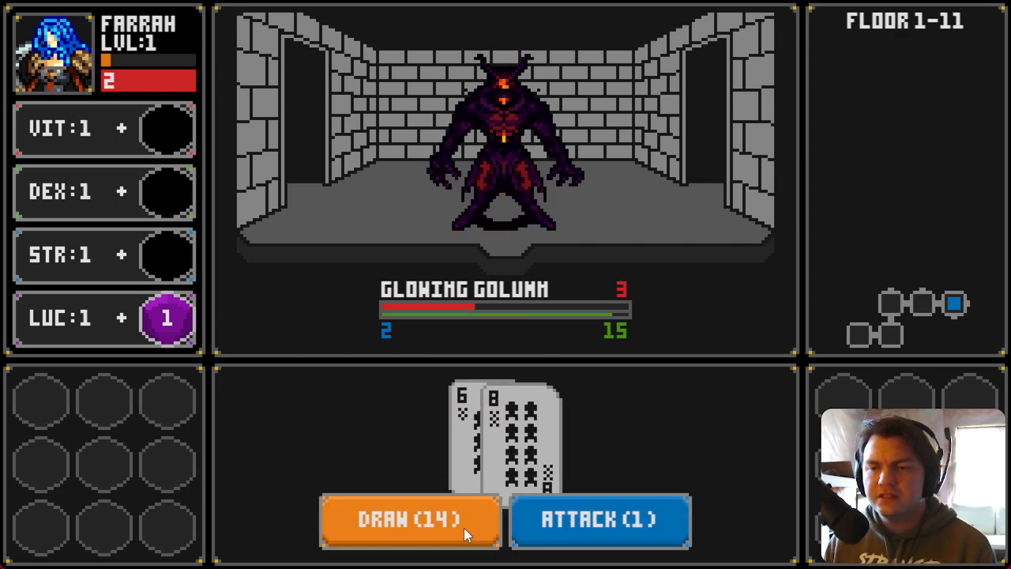
{"action": "left_click", "coordinate": [463, 528]}
{"action": "left_click", "coordinate": [517, 531]}
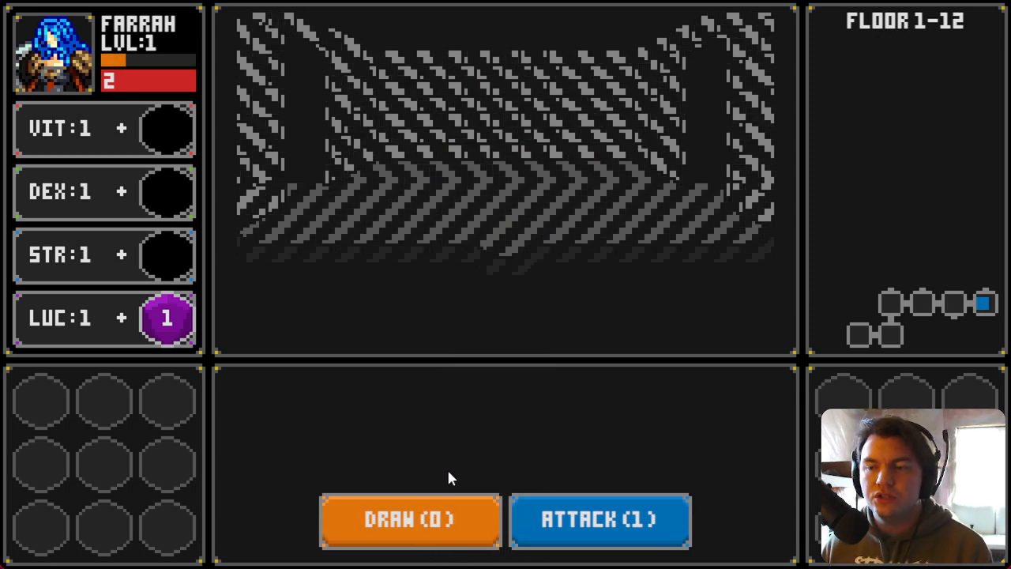
Step: Collect the red die onto the VIT slot and the green die onto the DEX slot
{"action": "left_click", "coordinate": [457, 198]}
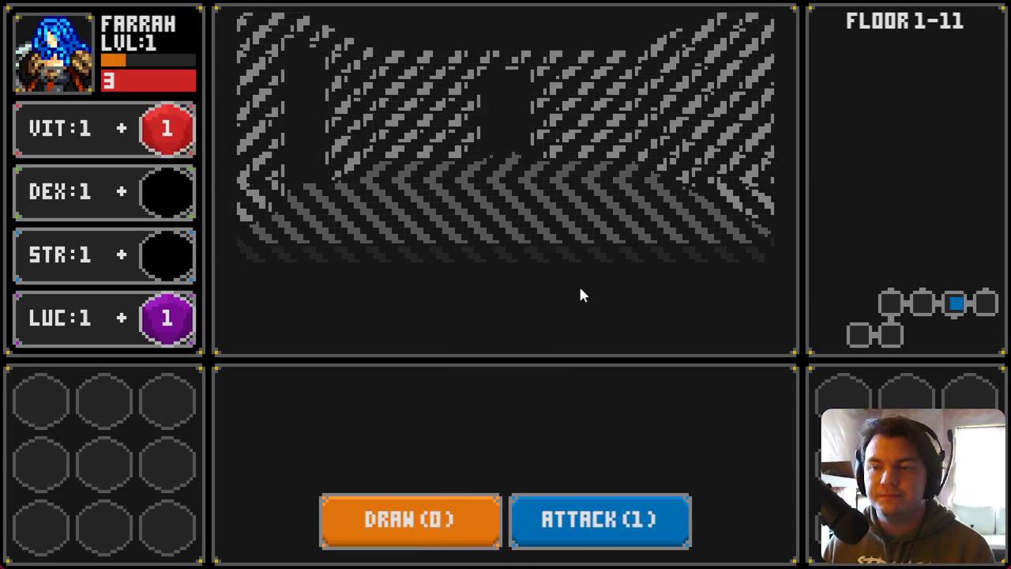
{"action": "left_click", "coordinate": [462, 207]}
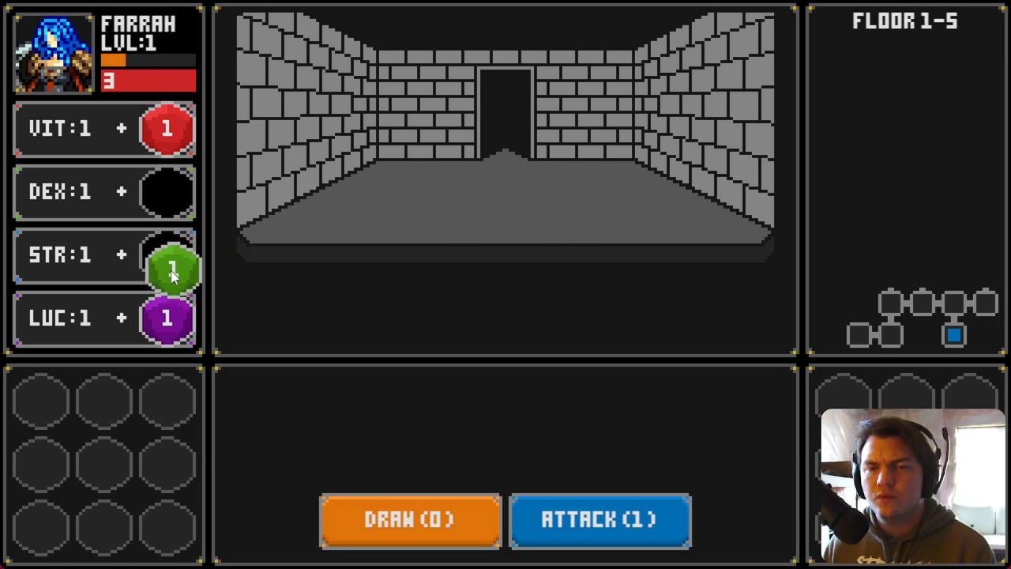
{"action": "left_click_drag", "start_coordinate": [185, 196], "coordinate": [170, 195]}
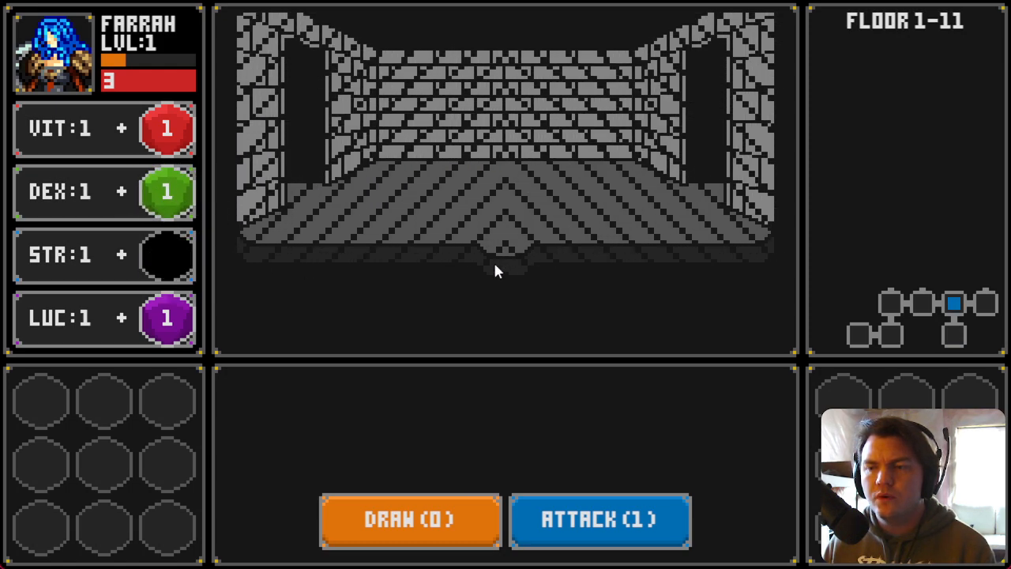
Step: Draw cards and attack the next Slime Pod until it is defeated
{"action": "left_click", "coordinate": [439, 517]}
{"action": "left_click", "coordinate": [440, 527]}
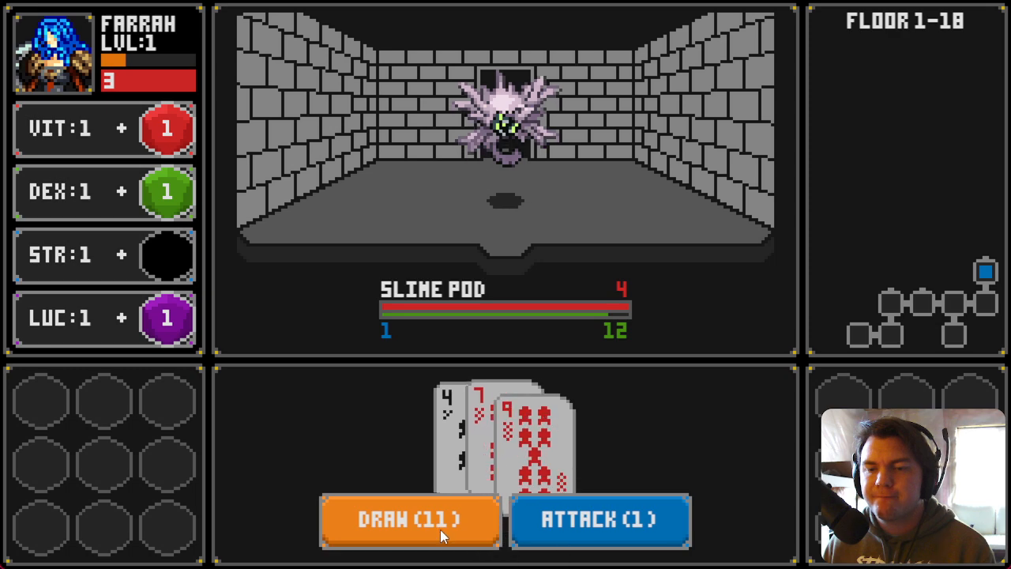
{"action": "left_click", "coordinate": [562, 531]}
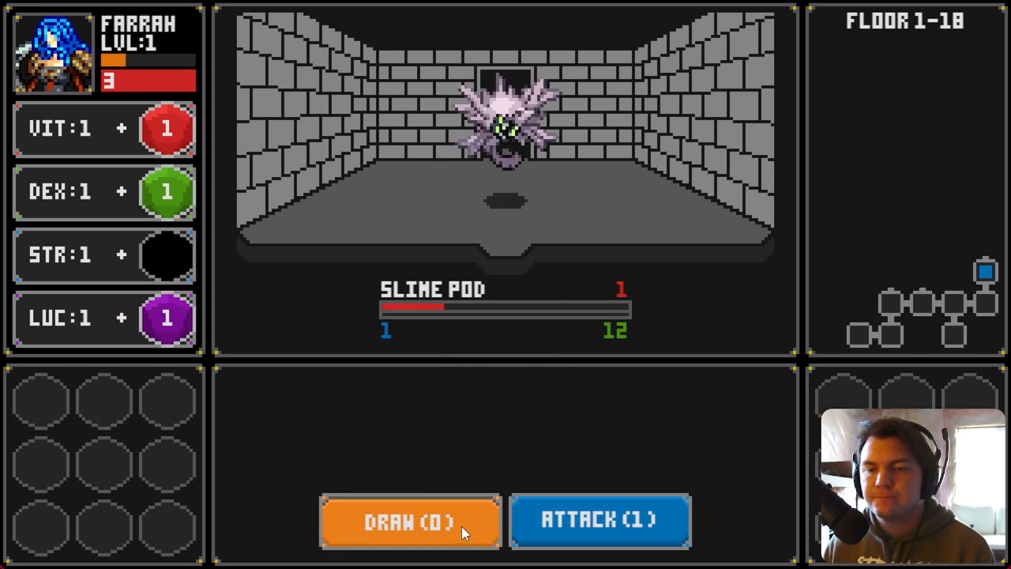
{"action": "left_click", "coordinate": [461, 526]}
{"action": "left_click", "coordinate": [546, 536]}
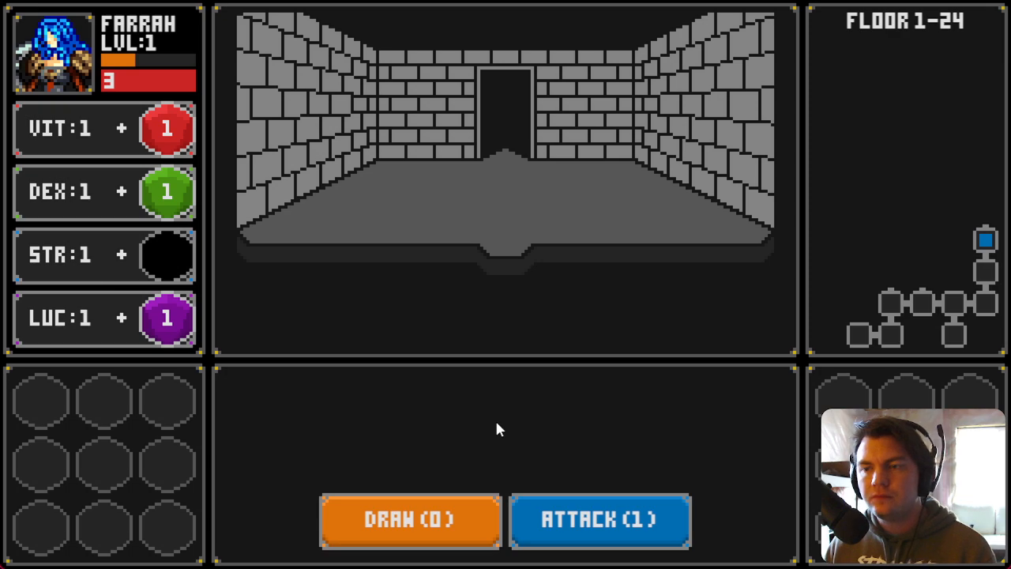
Step: Place the blue die on the STR slot and defeat the next Slime Pod with a draw and an attack
{"action": "left_click_drag", "start_coordinate": [535, 201], "coordinate": [211, 266]}
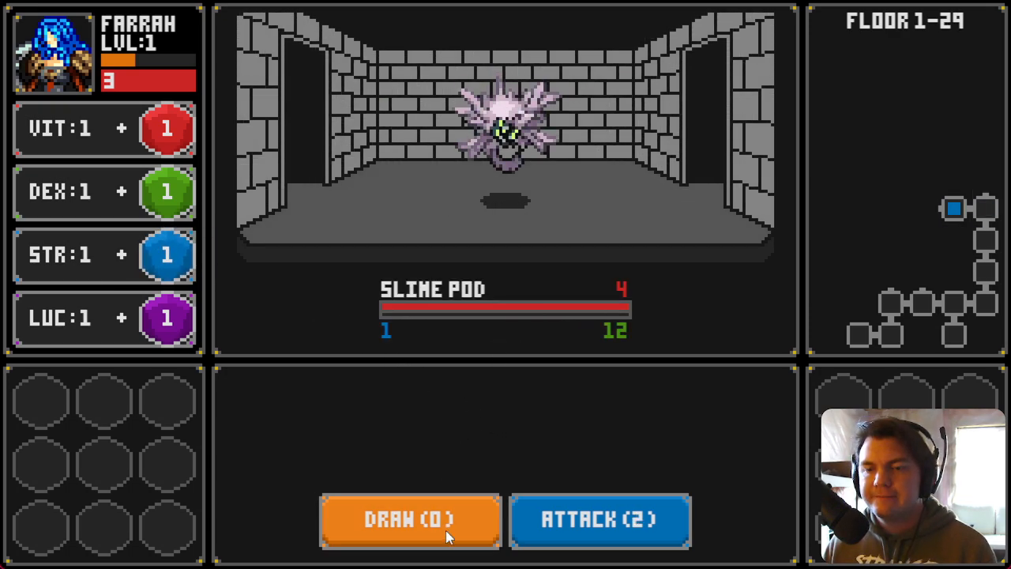
{"action": "left_click", "coordinate": [446, 531]}
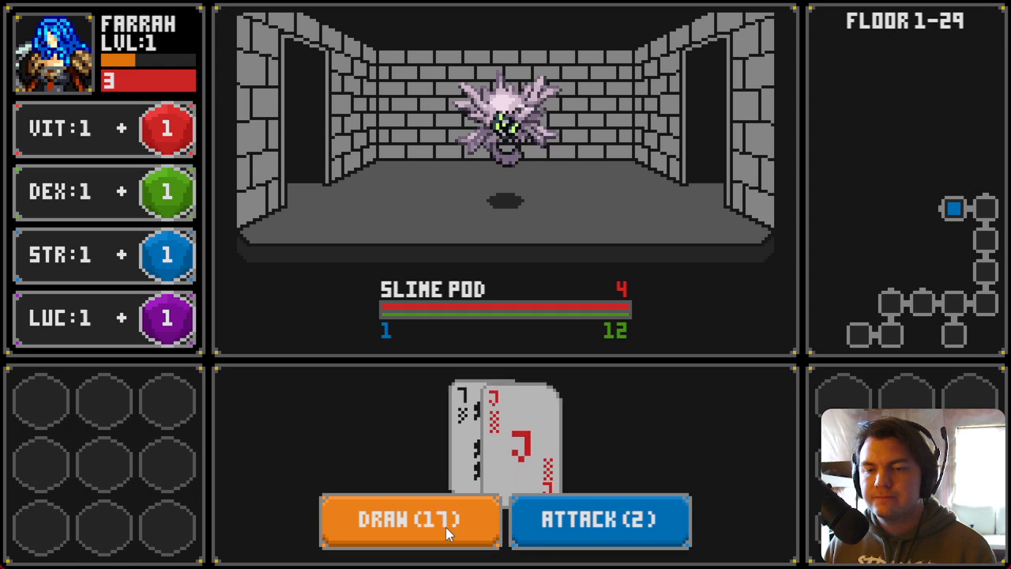
{"action": "left_click", "coordinate": [584, 536]}
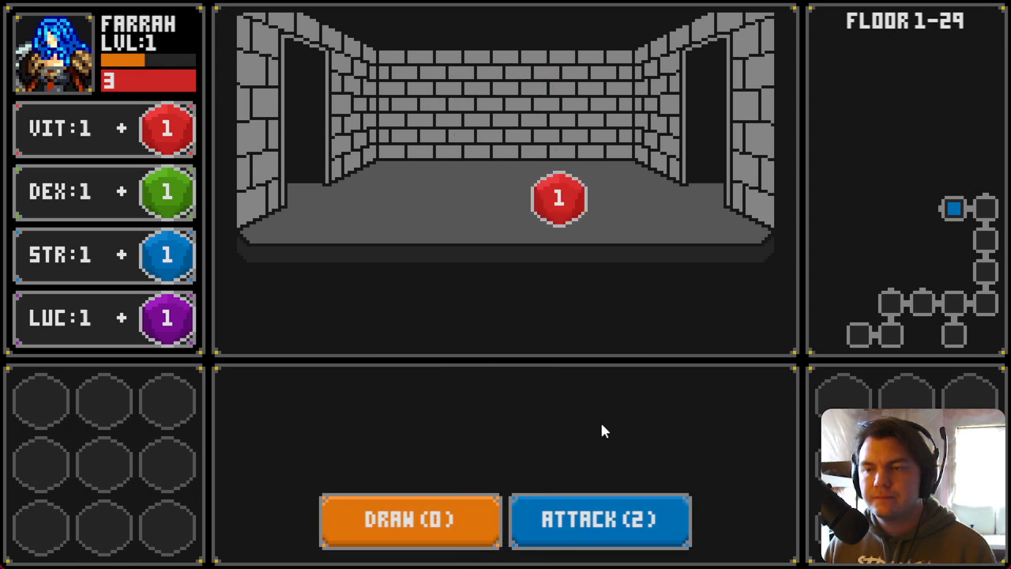
Step: Add the dropped red die to VIT, move on and store the next red die in the inventory
{"action": "left_click_drag", "start_coordinate": [550, 190], "coordinate": [150, 152]}
{"action": "key", "text": "a"}
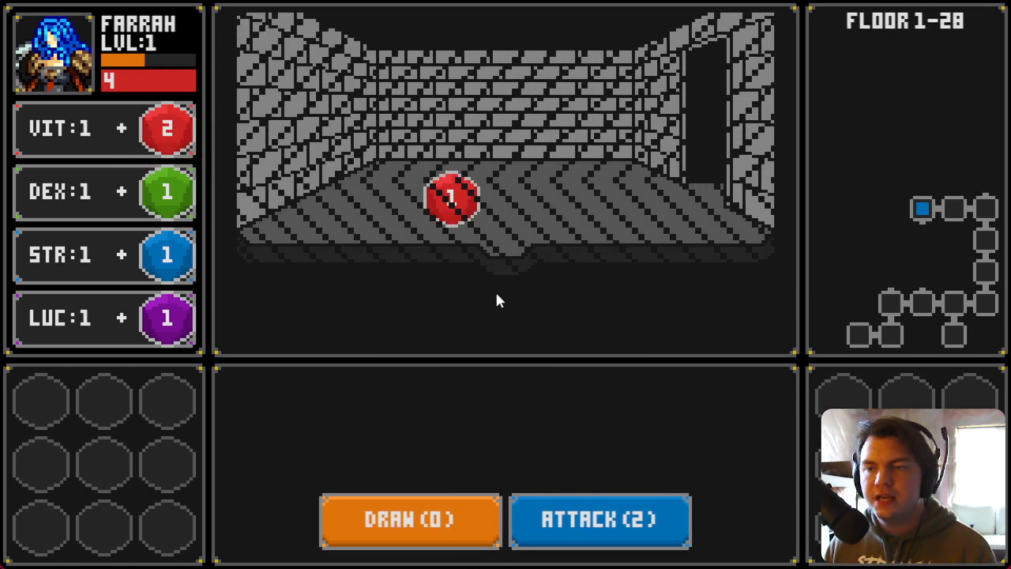
{"action": "mouse_move", "coordinate": [446, 197]}
{"action": "left_mouse_down"}
{"action": "mouse_move", "coordinate": [216, 175]}
{"action": "mouse_move", "coordinate": [178, 405]}
{"action": "left_mouse_up"}
{"action": "key", "text": "s"}
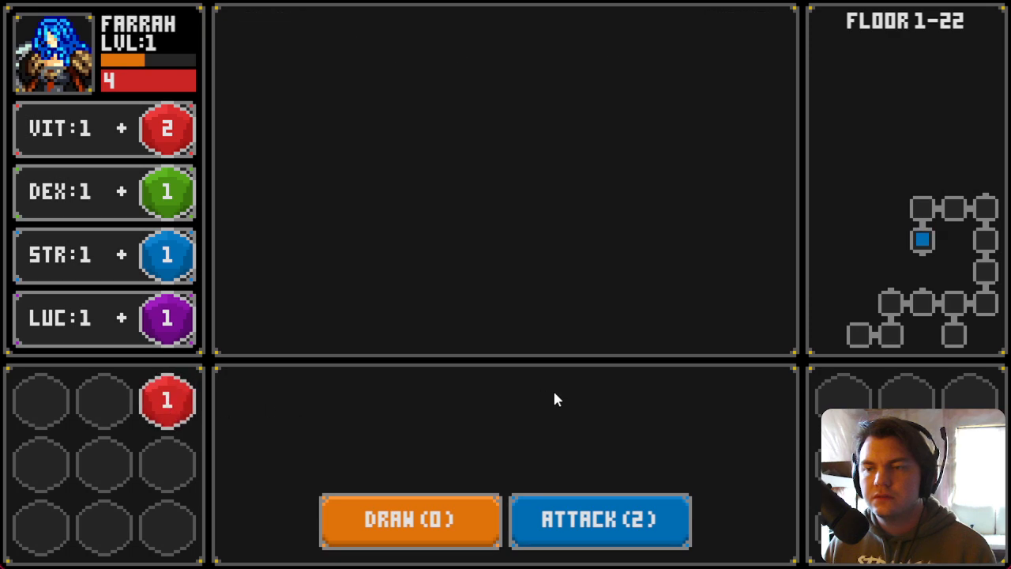
Step: Defeat the Slime Pod by drawing and attacking, and add the next red die to the VIT slot
{"action": "left_click", "coordinate": [458, 535]}
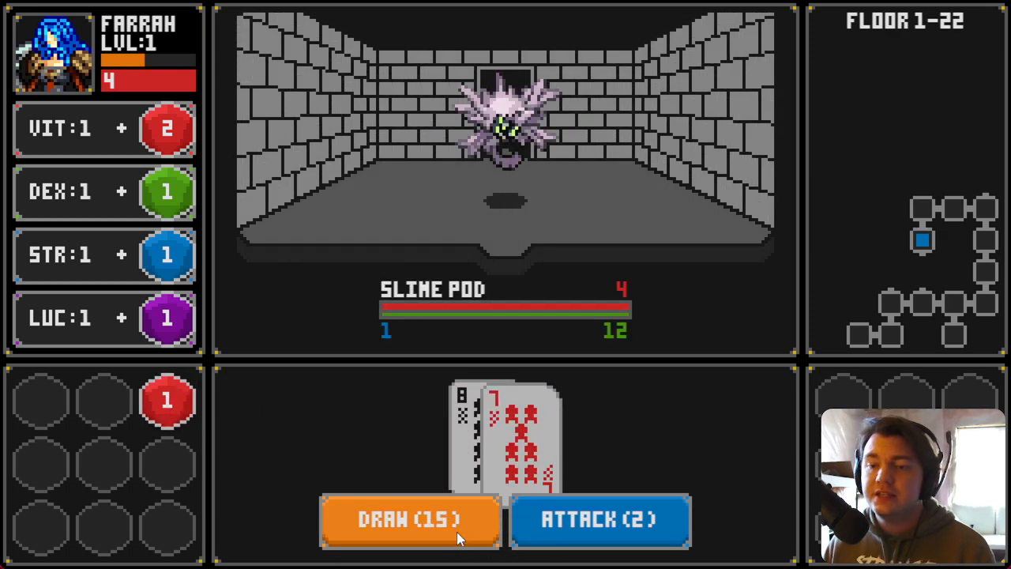
{"action": "left_click", "coordinate": [553, 531]}
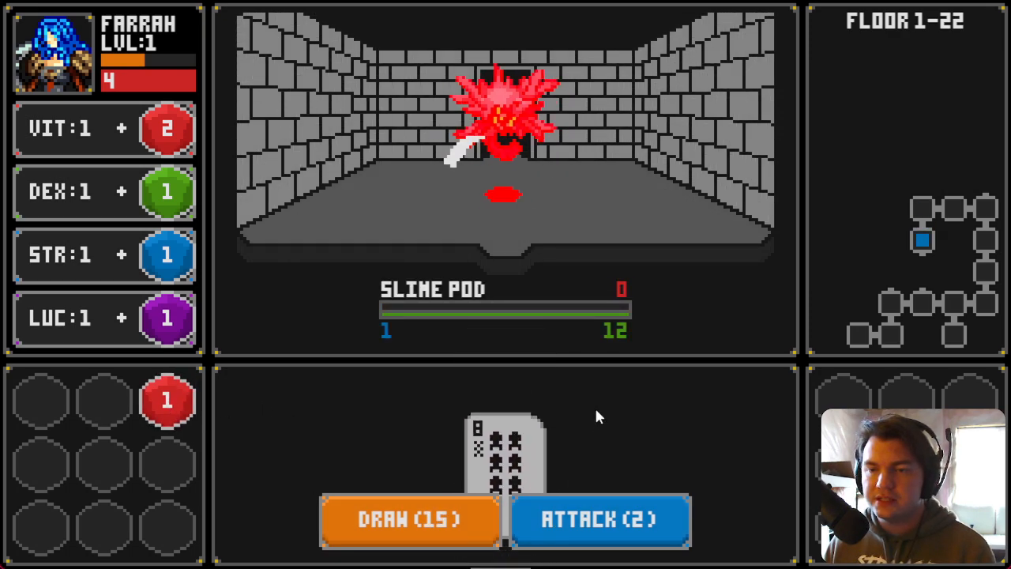
{"action": "key", "text": "s"}
{"action": "left_click_drag", "start_coordinate": [561, 226], "coordinate": [169, 133]}
Step: Walk through the rooms, adding a green die to DEX and a purple die to LUC
{"action": "key", "text": "w"}
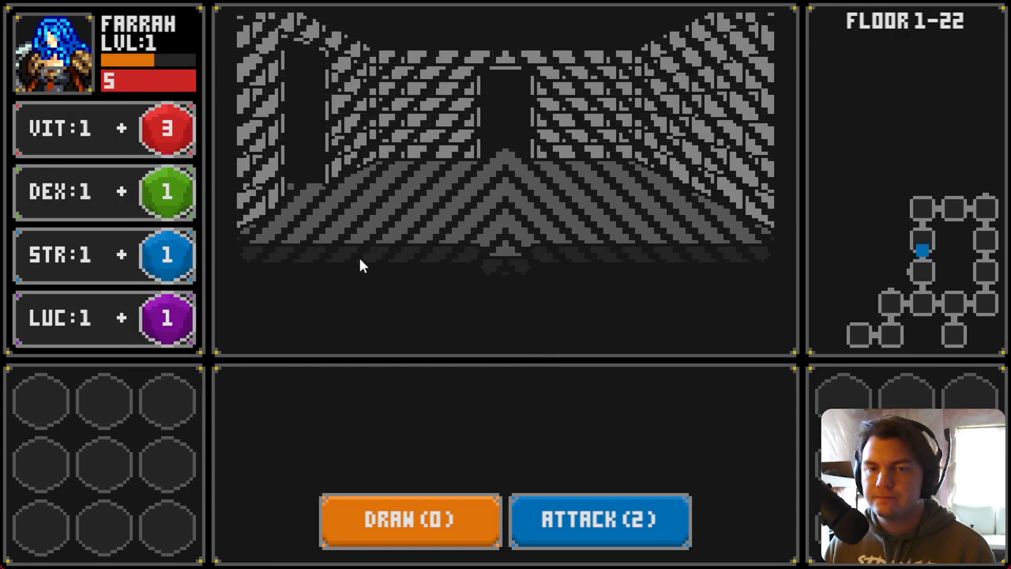
{"action": "left_click_drag", "start_coordinate": [452, 200], "coordinate": [166, 191]}
{"action": "key", "text": "s"}
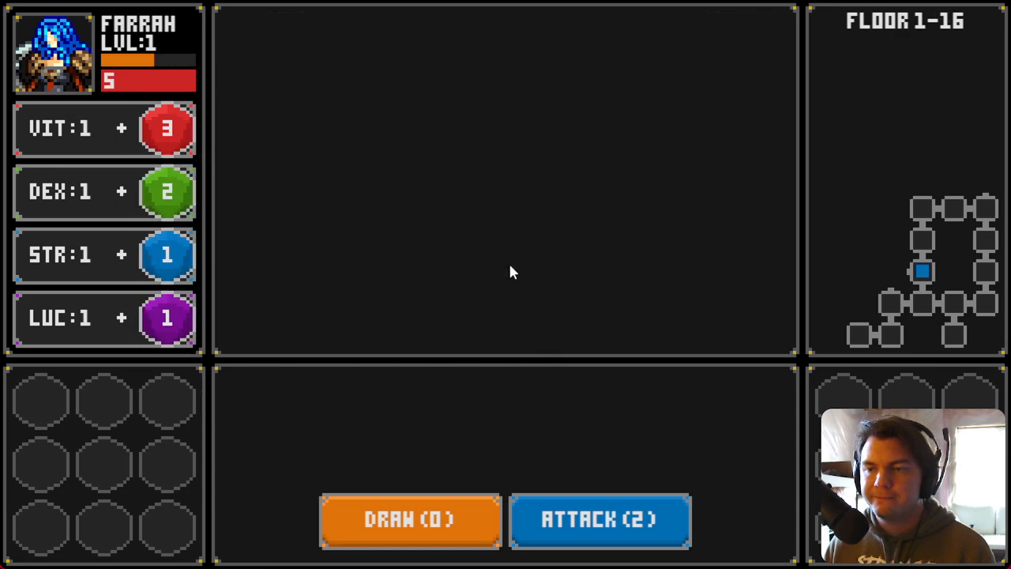
{"action": "key", "text": "a"}
{"action": "left_click_drag", "start_coordinate": [561, 199], "coordinate": [169, 317]}
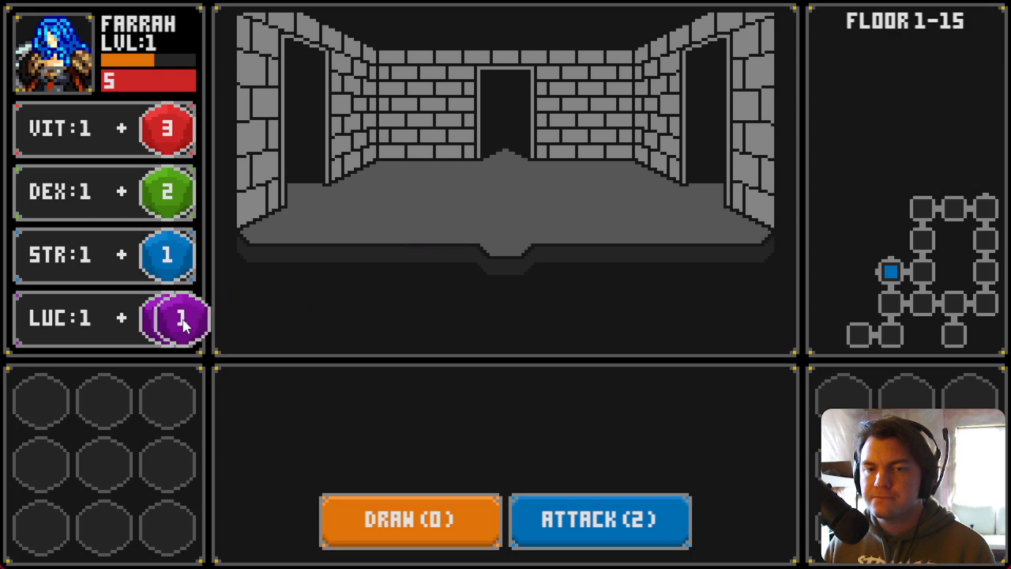
{"action": "key", "text": "a"}
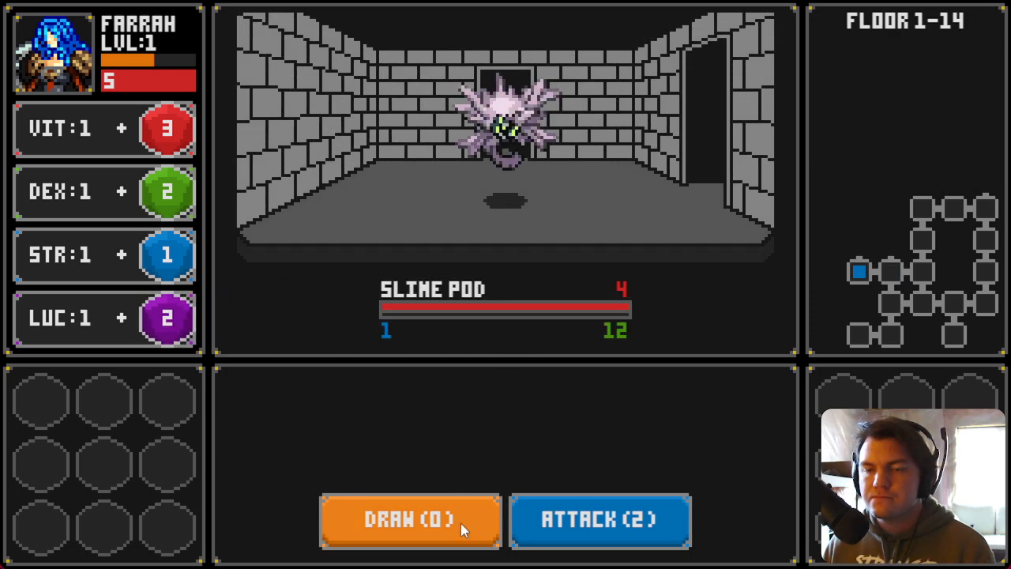
Step: Draw cards and attack the Slime Pod until defeated, and store its purple die in the inventory
{"action": "left_click", "coordinate": [461, 523]}
{"action": "left_click", "coordinate": [435, 531]}
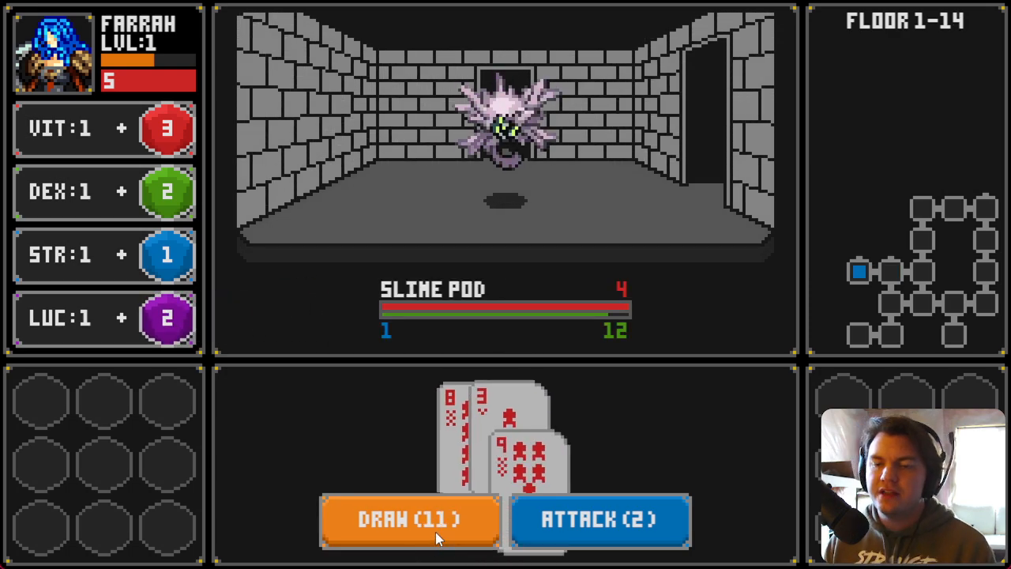
{"action": "left_click", "coordinate": [539, 539]}
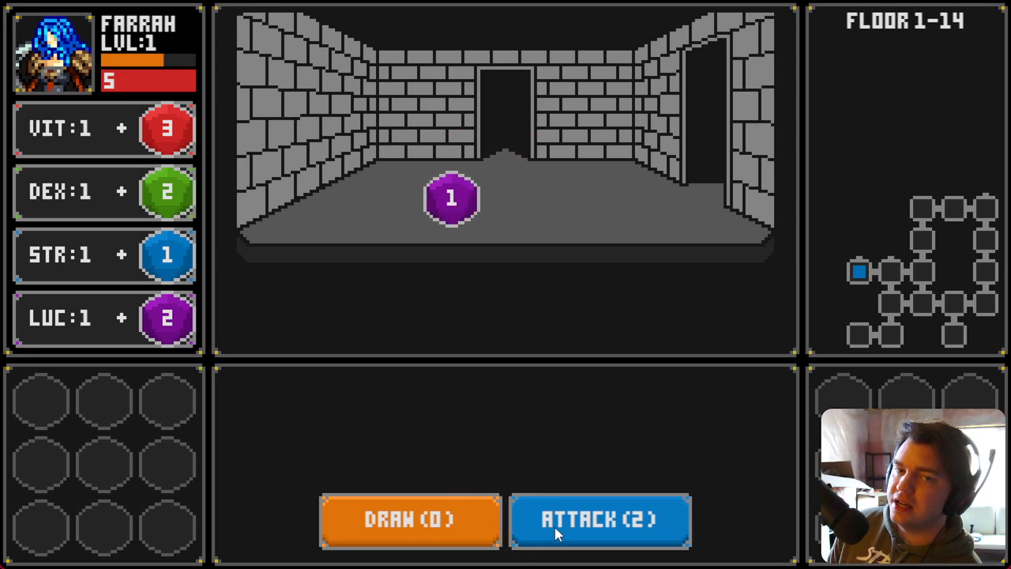
{"action": "left_click_drag", "start_coordinate": [453, 202], "coordinate": [175, 379]}
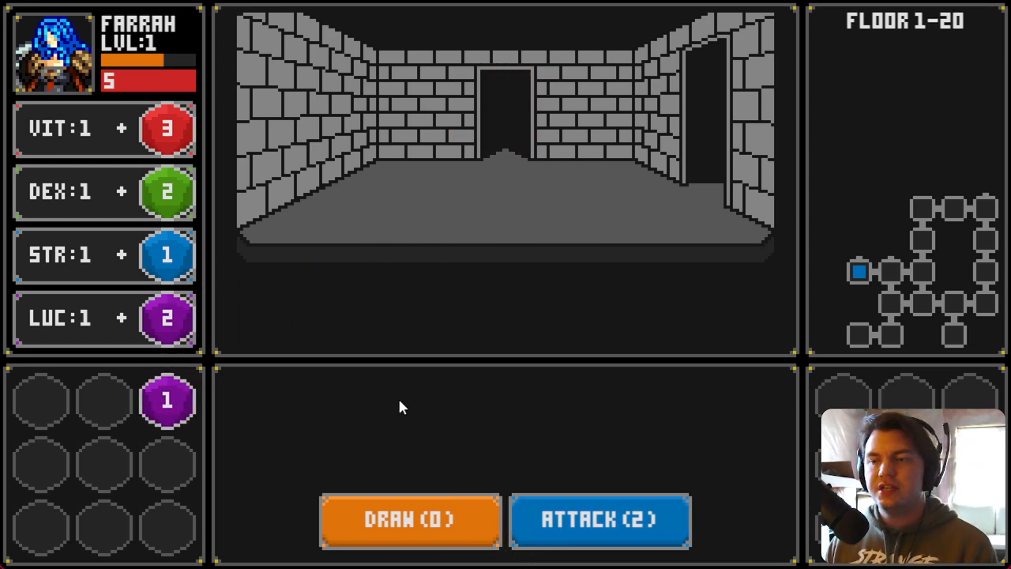
Step: Walk on through the rooms, collecting a red die and a green die into the inventory
{"action": "key", "text": "w"}
{"action": "left_click_drag", "start_coordinate": [541, 208], "coordinate": [182, 153]}
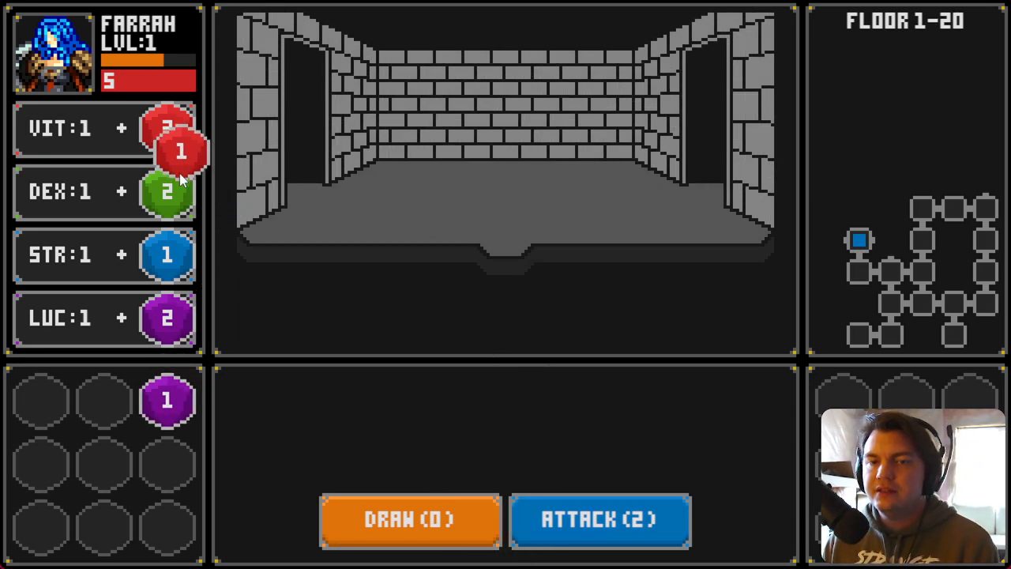
{"action": "key", "text": "w"}
{"action": "left_click_drag", "start_coordinate": [558, 199], "coordinate": [161, 463]}
{"action": "key", "text": "a"}
{"action": "key", "text": "a"}
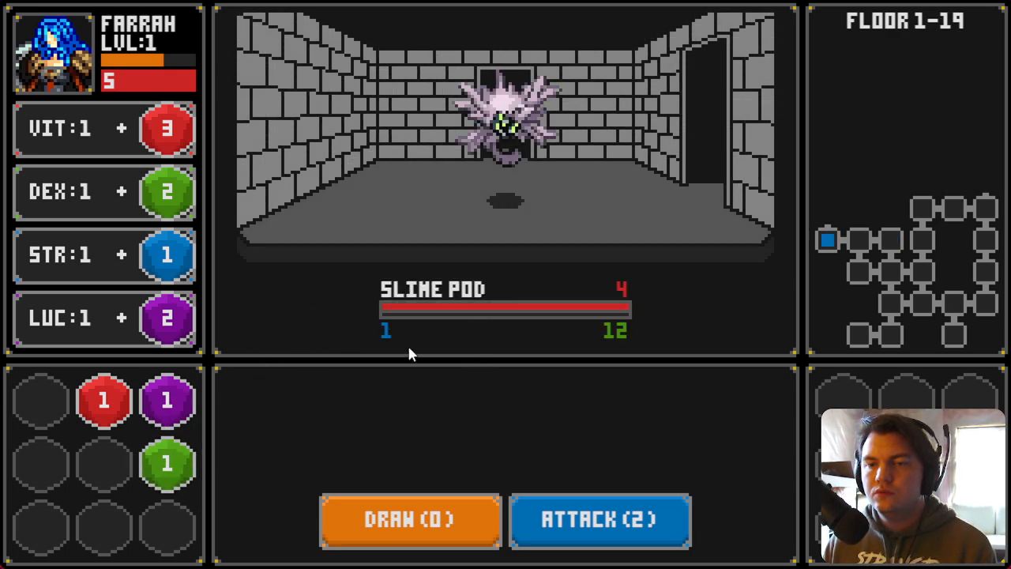
Step: Defeat the Slime Pod by drawing and attacking, and move the green die from the inventory onto DEX
{"action": "left_click", "coordinate": [413, 522]}
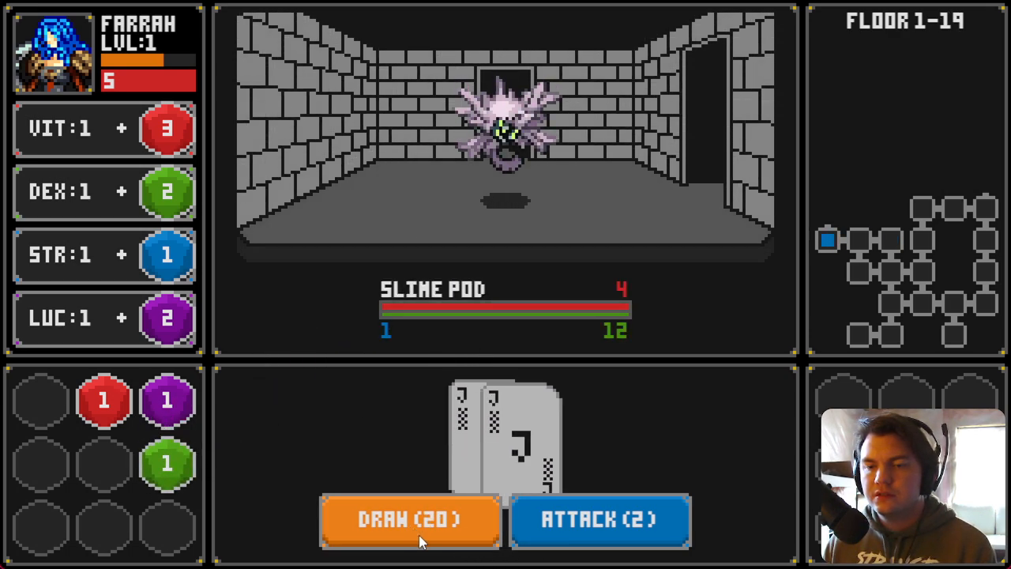
{"action": "left_click", "coordinate": [558, 539]}
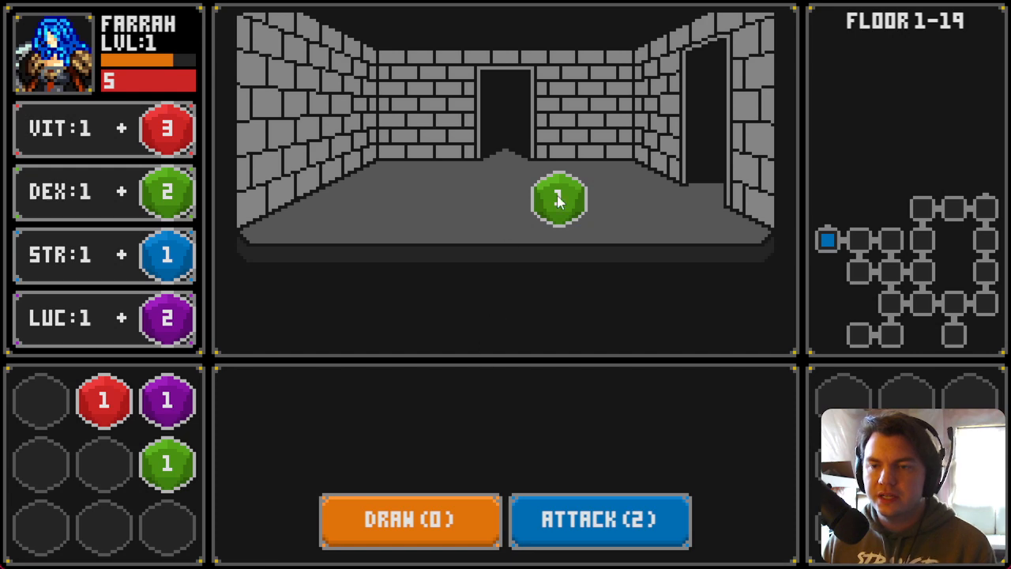
{"action": "left_click", "coordinate": [558, 202]}
{"action": "left_click_drag", "start_coordinate": [166, 464], "coordinate": [174, 220]}
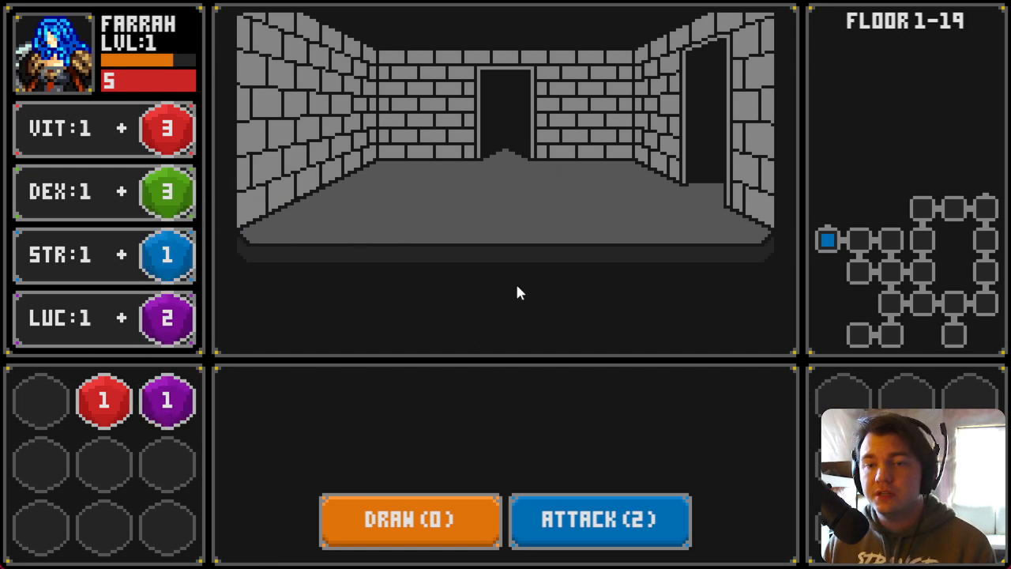
Step: Collect the green die into the inventory and walk into the next room
{"action": "key", "text": "w"}
{"action": "left_click_drag", "start_coordinate": [452, 201], "coordinate": [165, 466]}
{"action": "key", "text": "w"}
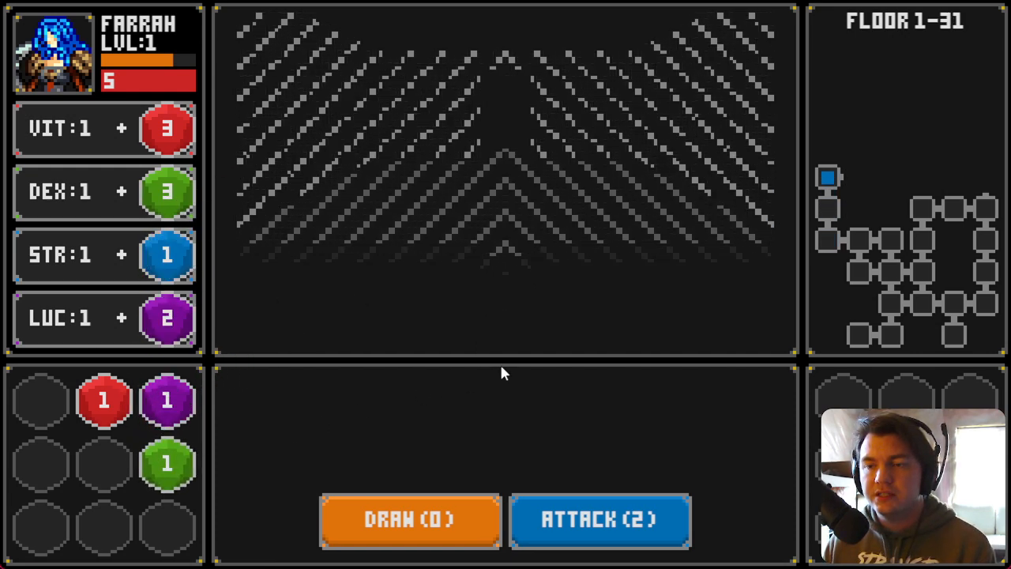
Step: Defeat the Glowing Golumn by drawing cards and attacking, and add a purple die to LUC
{"action": "left_click", "coordinate": [456, 539]}
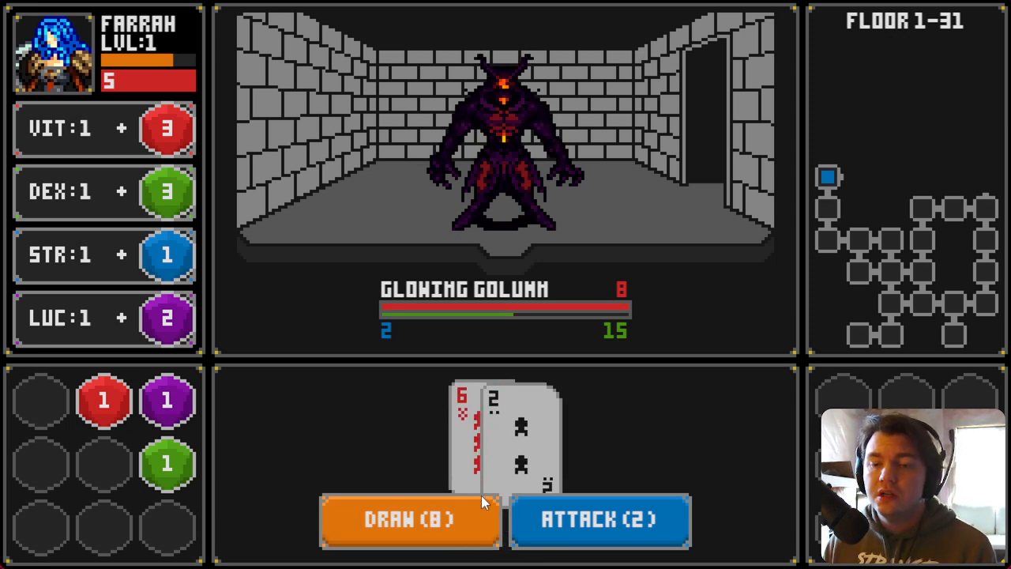
{"action": "left_click", "coordinate": [464, 526]}
{"action": "left_click", "coordinate": [591, 534]}
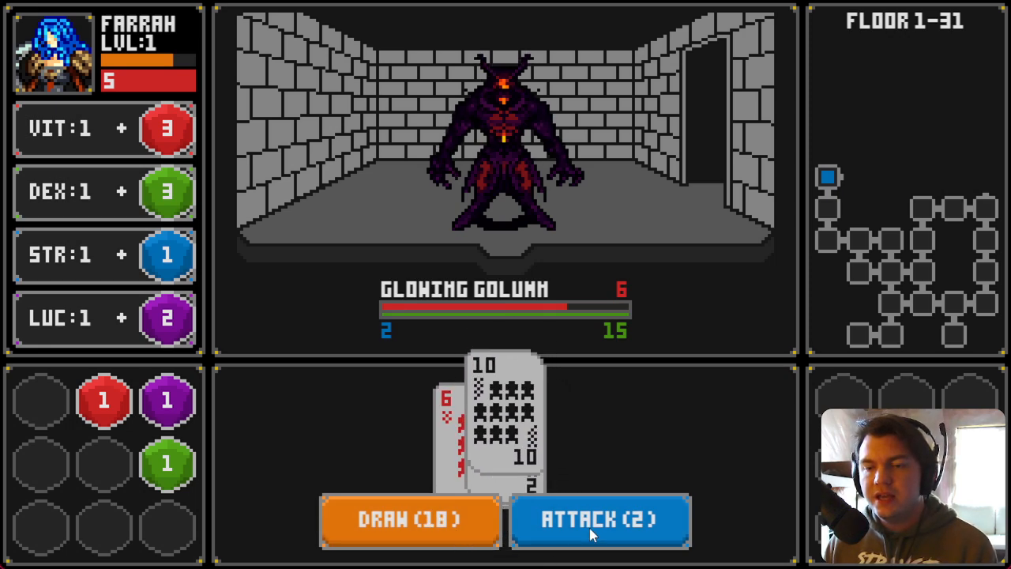
{"action": "left_click", "coordinate": [462, 531]}
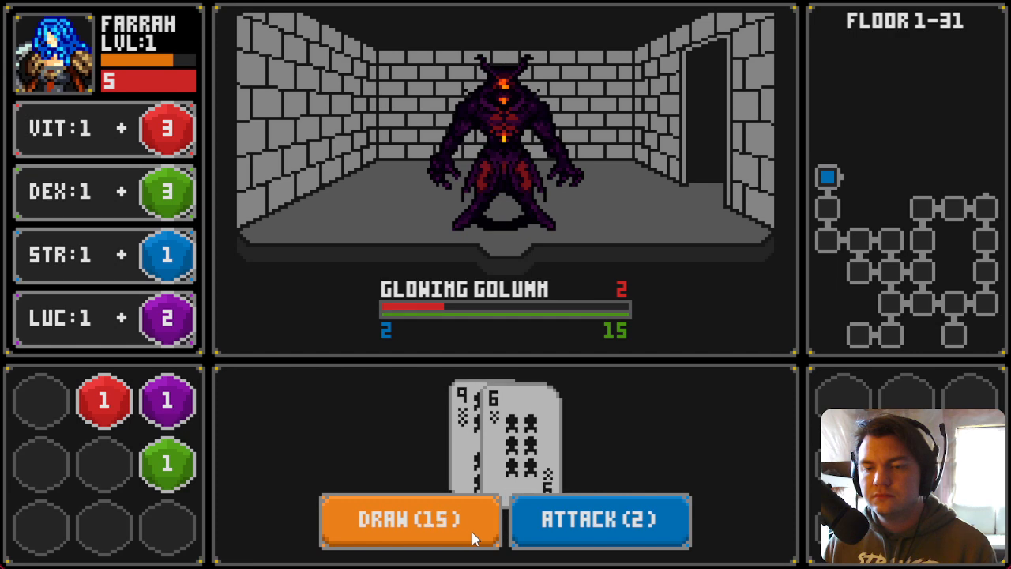
{"action": "left_click", "coordinate": [592, 519]}
{"action": "left_click_drag", "start_coordinate": [451, 198], "coordinate": [167, 407]}
{"action": "left_click_drag", "start_coordinate": [173, 312], "coordinate": [174, 313]}
Step: Walk into the next room, defeat the Slime Pod, and collect its green die into the inventory
{"action": "key", "text": "d"}
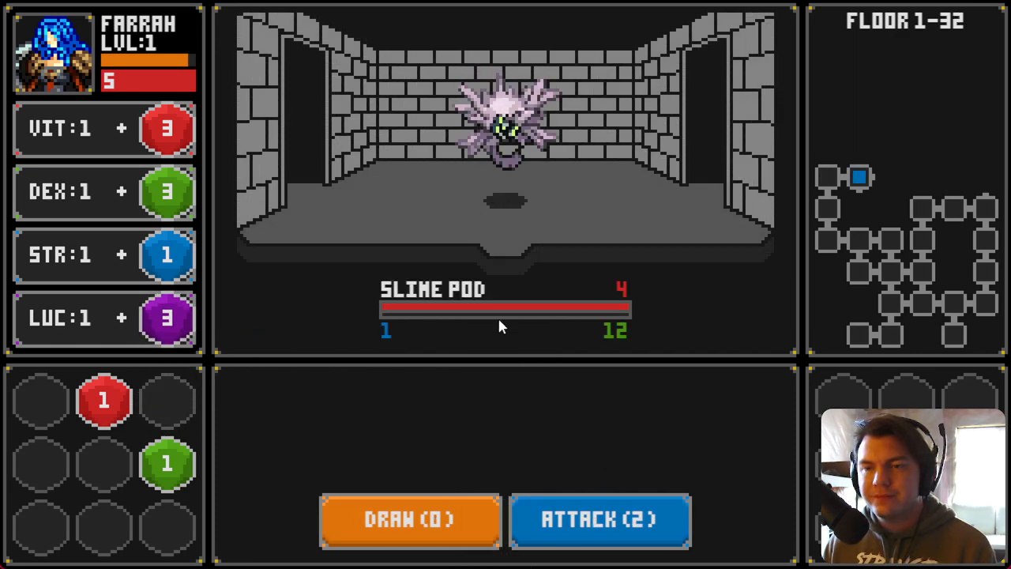
{"action": "left_click", "coordinate": [464, 521]}
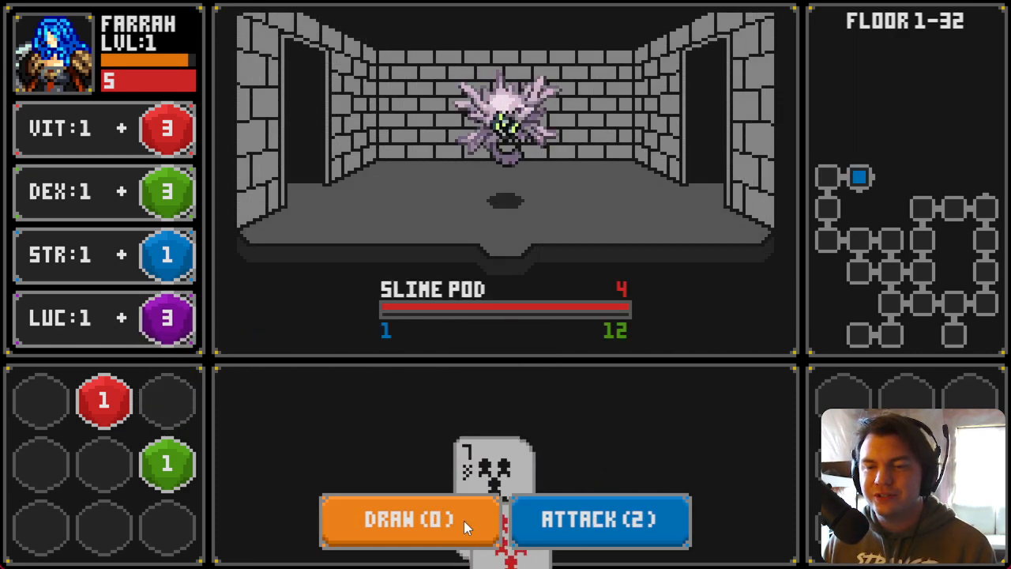
{"action": "left_click", "coordinate": [539, 519]}
{"action": "left_click_drag", "start_coordinate": [447, 207], "coordinate": [169, 401]}
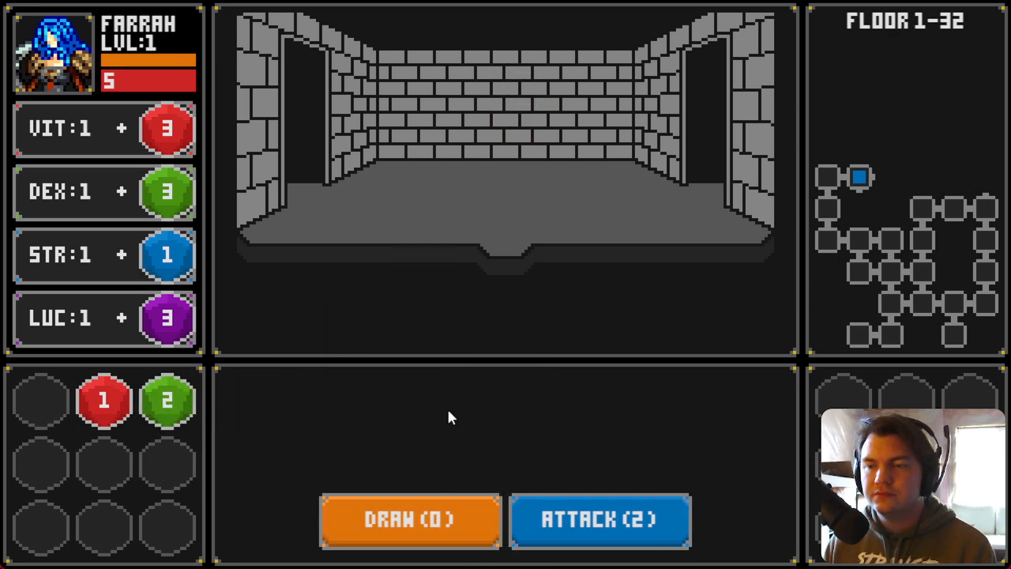
Step: Step back a room and defeat another Slime Pod by drawing and attacking
{"action": "key", "text": "s"}
{"action": "left_click", "coordinate": [446, 515]}
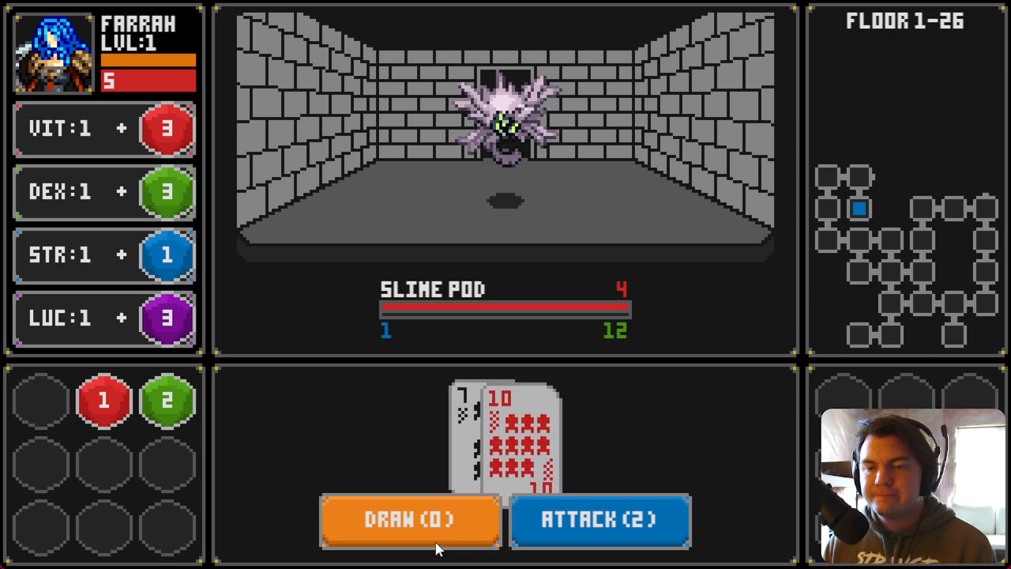
{"action": "left_click", "coordinate": [546, 519]}
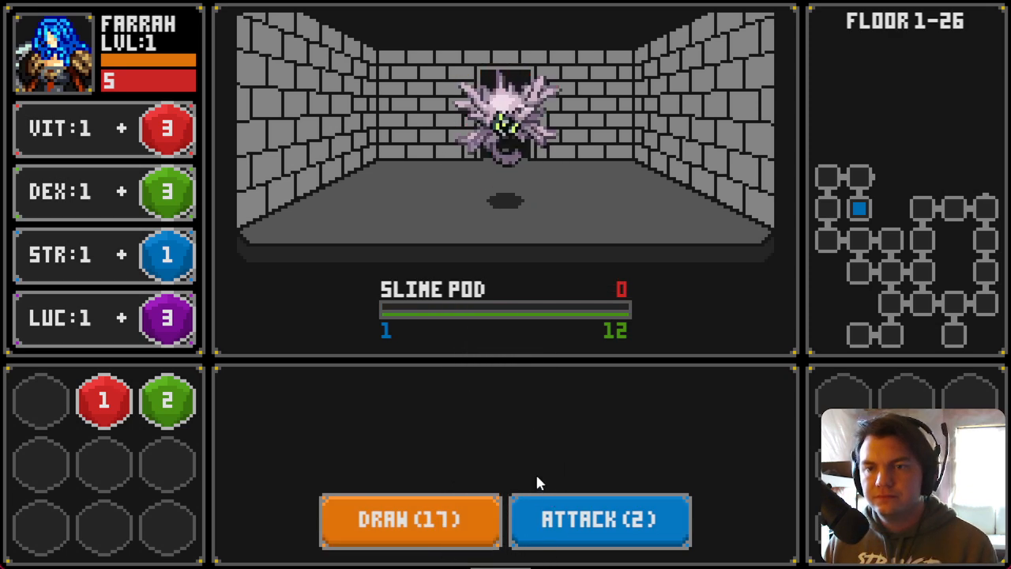
Step: Walk on to the Glowing Golumn and defeat it with draws and attacks
{"action": "key", "text": "w"}
{"action": "key", "text": "d"}
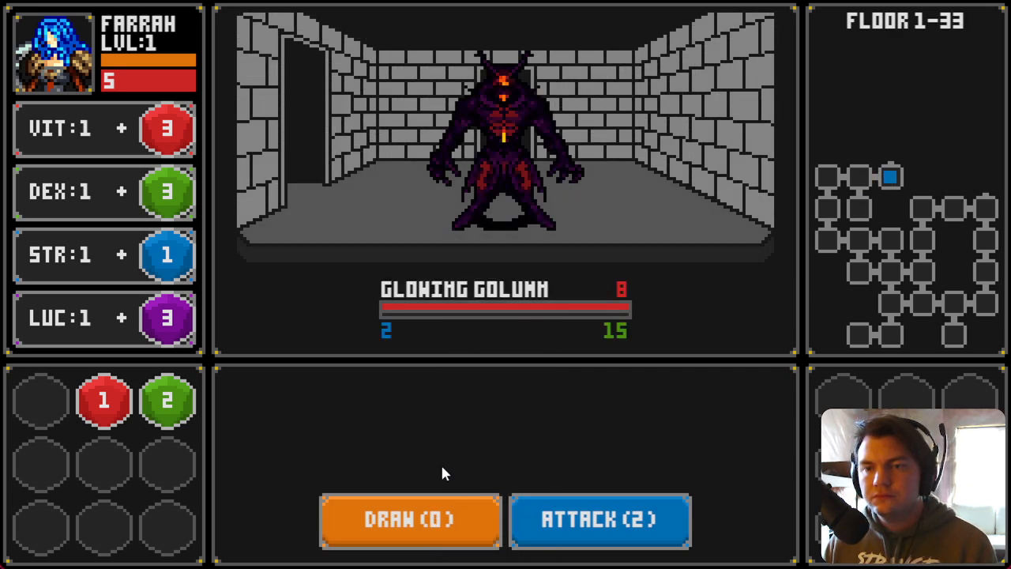
{"action": "left_click", "coordinate": [440, 525]}
{"action": "left_click", "coordinate": [517, 533]}
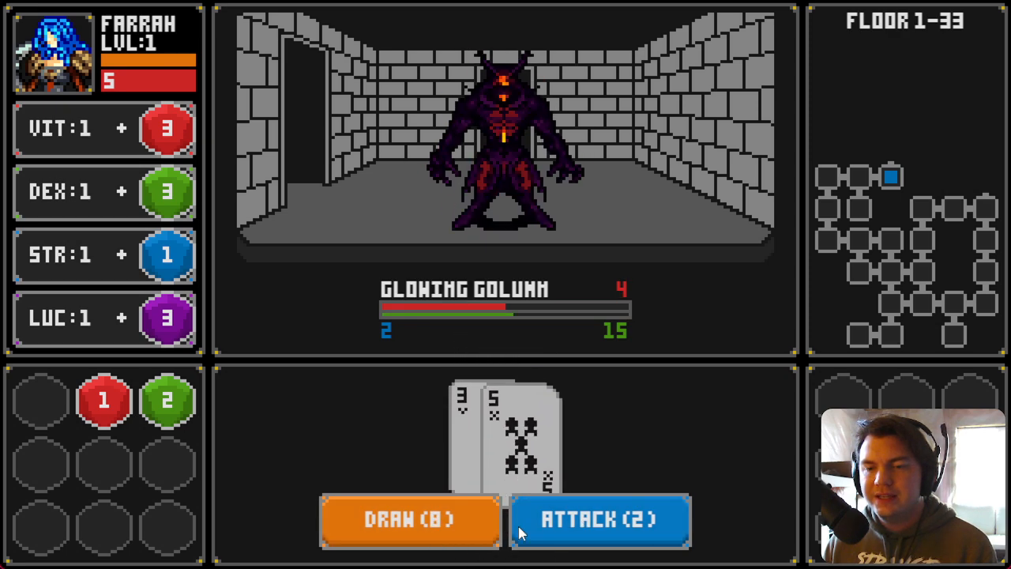
{"action": "left_click", "coordinate": [432, 537]}
{"action": "left_click", "coordinate": [536, 532]}
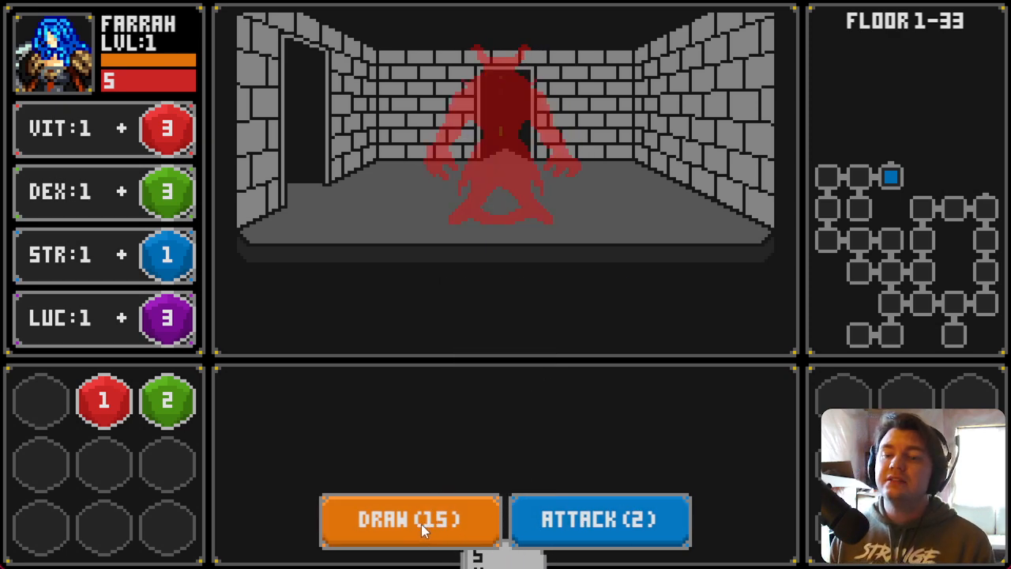
Step: Move on, defeat the Slime Pod, place its blue die on STR and collect a green die
{"action": "key", "text": "w"}
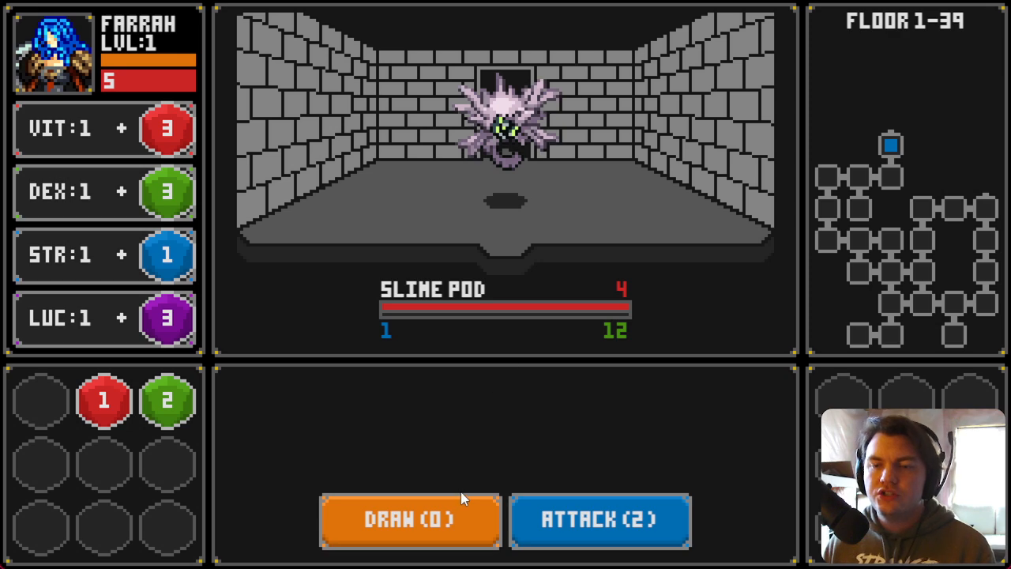
{"action": "left_click", "coordinate": [446, 524]}
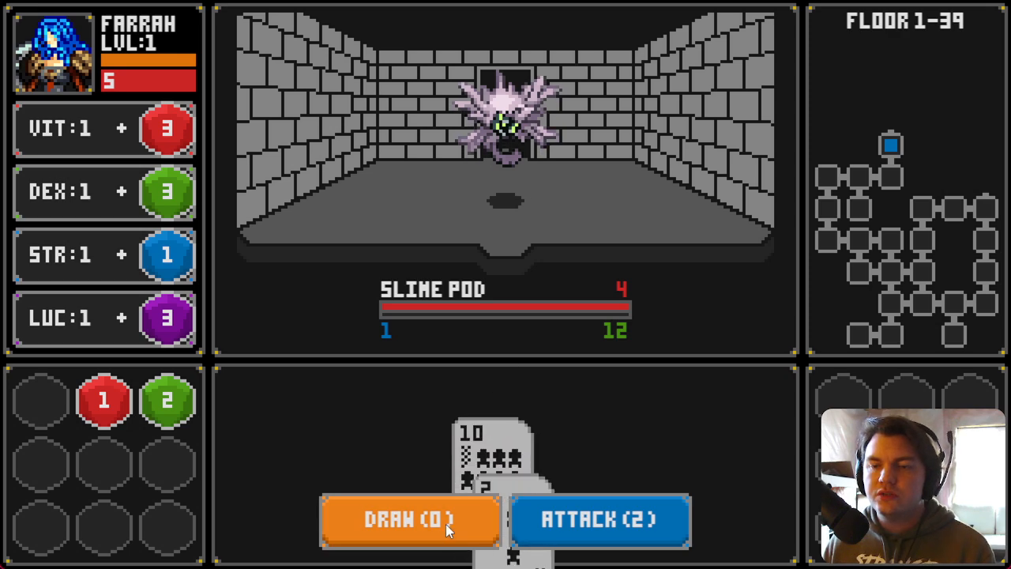
{"action": "left_click", "coordinate": [588, 529]}
{"action": "left_click_drag", "start_coordinate": [558, 203], "coordinate": [179, 266]}
{"action": "left_click", "coordinate": [469, 345]}
{"action": "left_click_drag", "start_coordinate": [558, 207], "coordinate": [167, 466]}
{"action": "left_click", "coordinate": [517, 367]}
{"action": "left_click", "coordinate": [472, 358]}
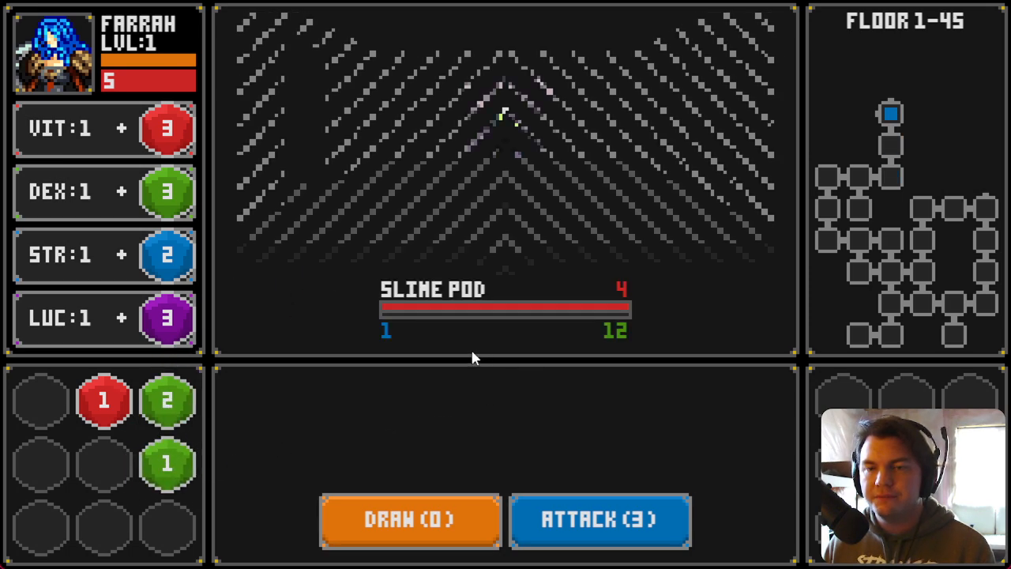
Step: Defeat the next Slime Pod and merge its green die into the inventory
{"action": "left_click", "coordinate": [437, 509]}
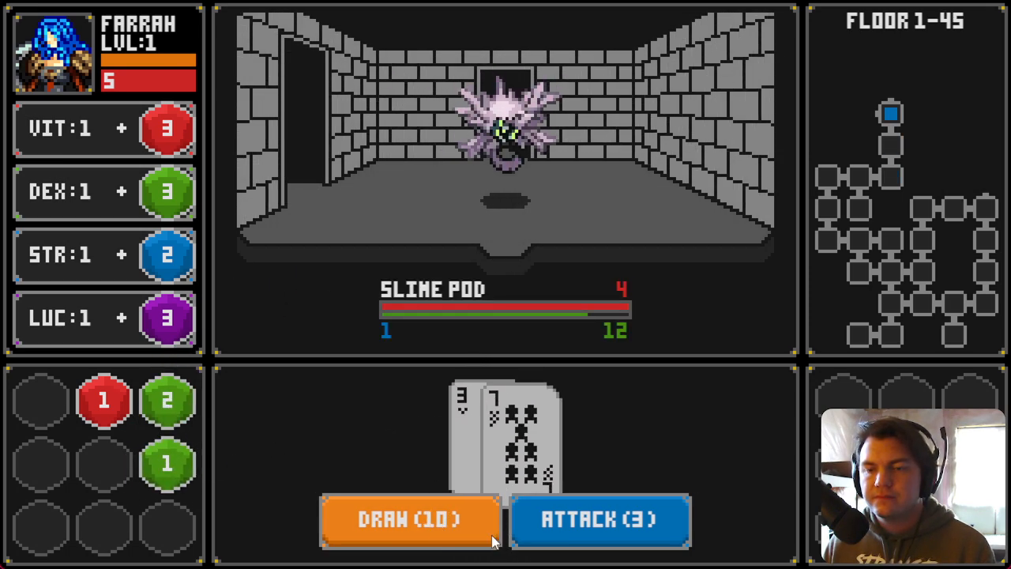
{"action": "left_click", "coordinate": [426, 531]}
{"action": "left_click", "coordinate": [567, 528]}
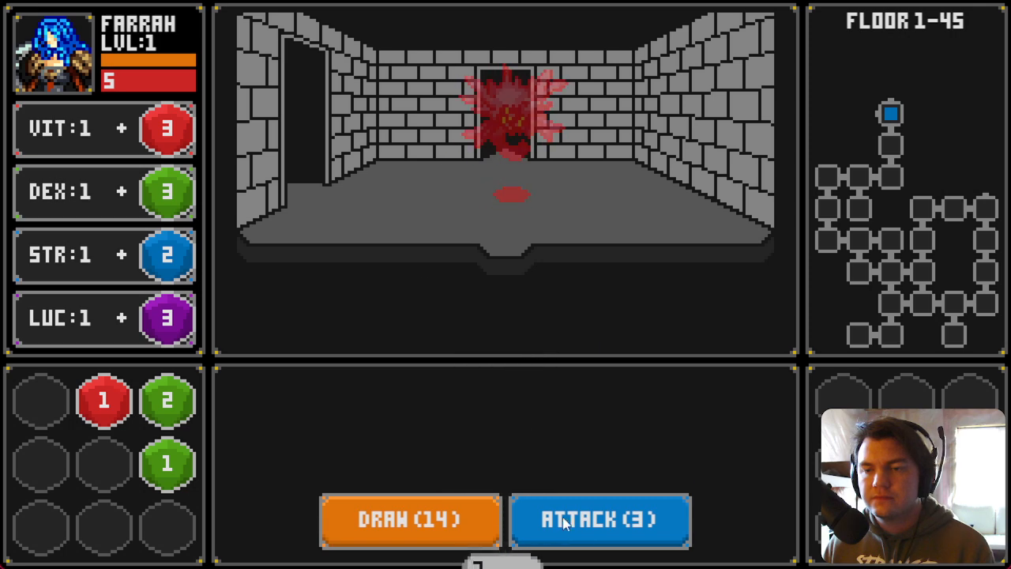
{"action": "left_click_drag", "start_coordinate": [451, 213], "coordinate": [476, 216]}
{"action": "left_click_drag", "start_coordinate": [199, 458], "coordinate": [171, 475]}
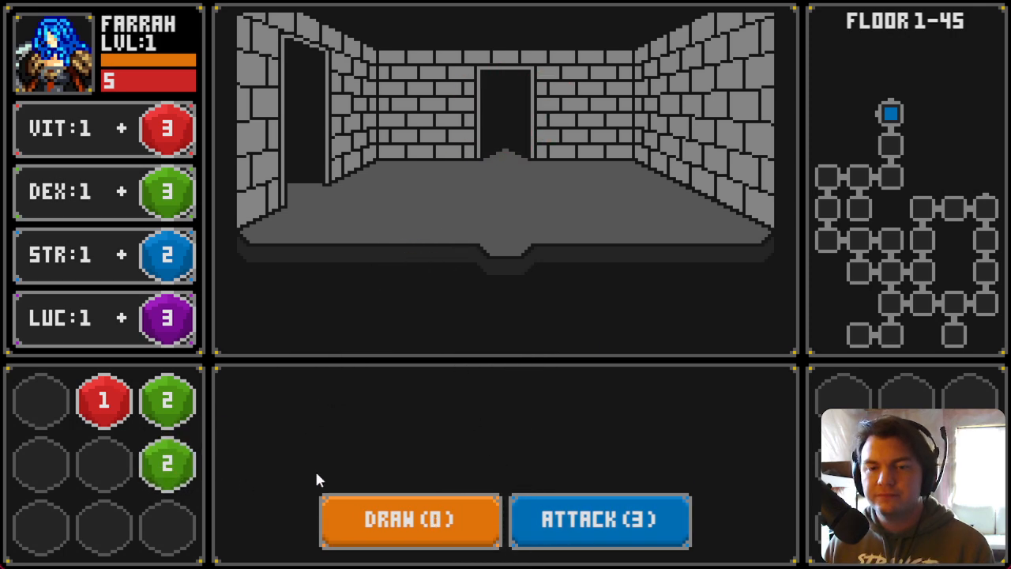
Step: Walk through the rooms, adding a green die to DEX and collecting purple, red and blue dice into the inventory
{"action": "key", "text": "w"}
{"action": "left_click_drag", "start_coordinate": [557, 215], "coordinate": [104, 464]}
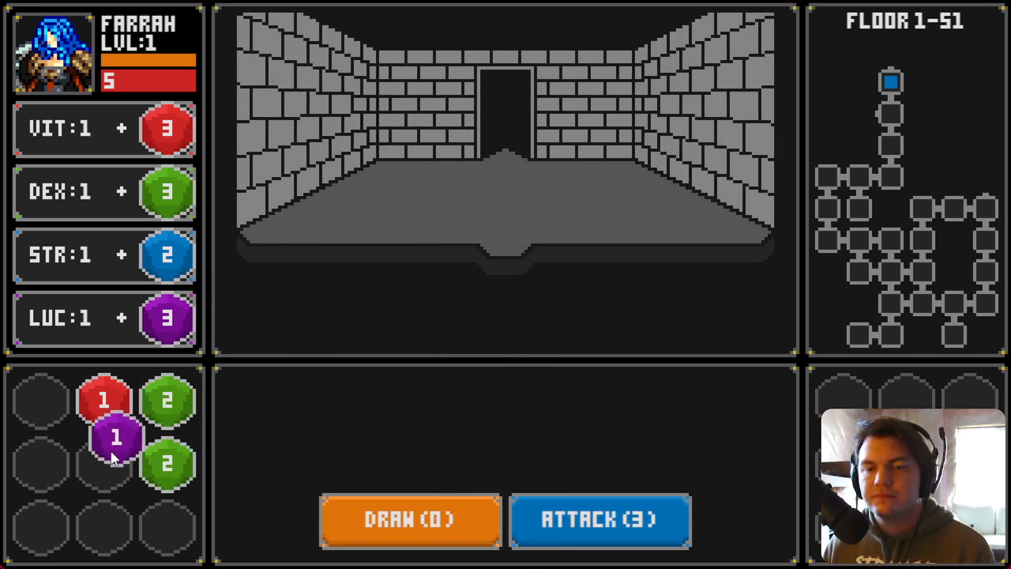
{"action": "left_click_drag", "start_coordinate": [166, 464], "coordinate": [164, 196]}
{"action": "key", "text": "s"}
{"action": "key", "text": "a"}
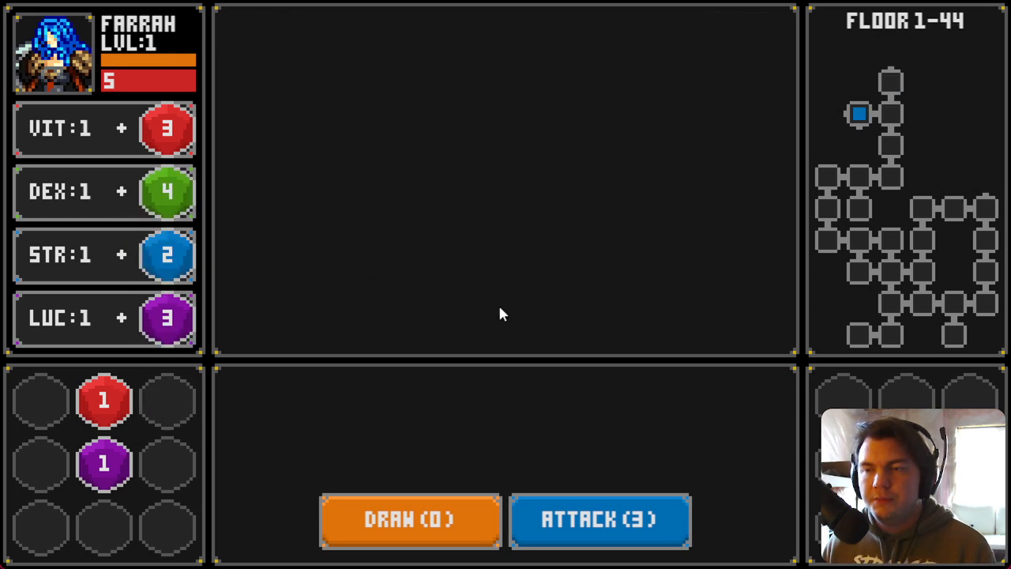
{"action": "left_click_drag", "start_coordinate": [455, 197], "coordinate": [104, 403]}
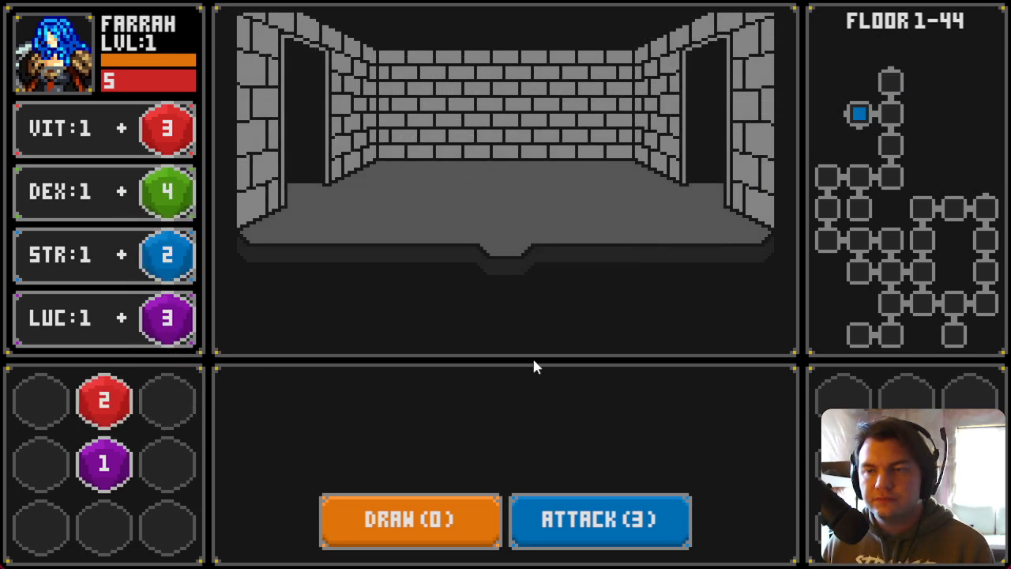
{"action": "key", "text": "a"}
{"action": "mouse_move", "coordinate": [557, 201]}
{"action": "left_mouse_down"}
{"action": "mouse_move", "coordinate": [153, 416]}
{"action": "mouse_move", "coordinate": [167, 400]}
{"action": "left_mouse_up"}
{"action": "key", "text": "d"}
{"action": "key", "text": "s"}
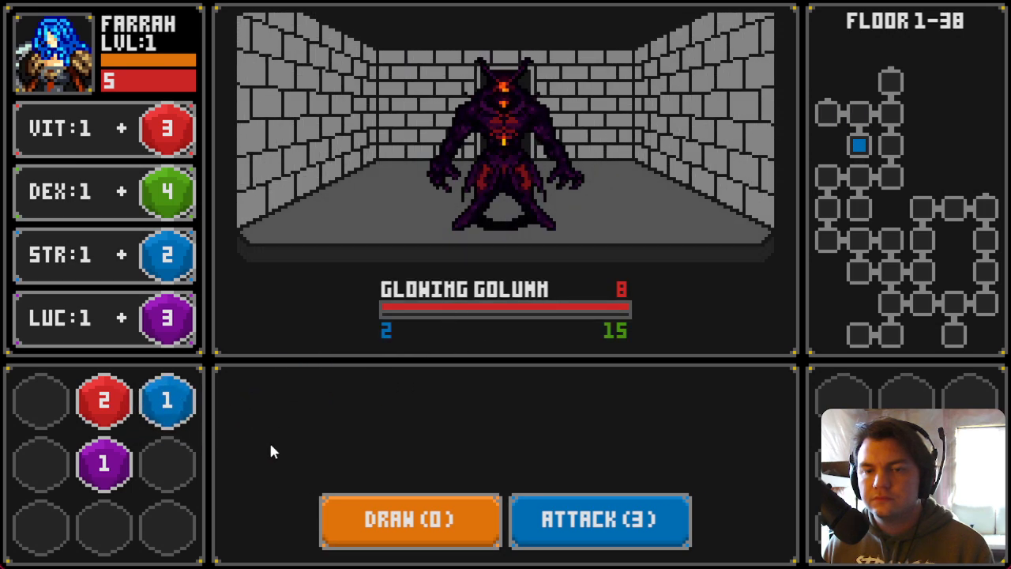
Step: Defeat the Glowing Golumn by drawing three cards and attacking, and store its red die in the inventory
{"action": "left_click", "coordinate": [388, 523]}
{"action": "left_click", "coordinate": [387, 523]}
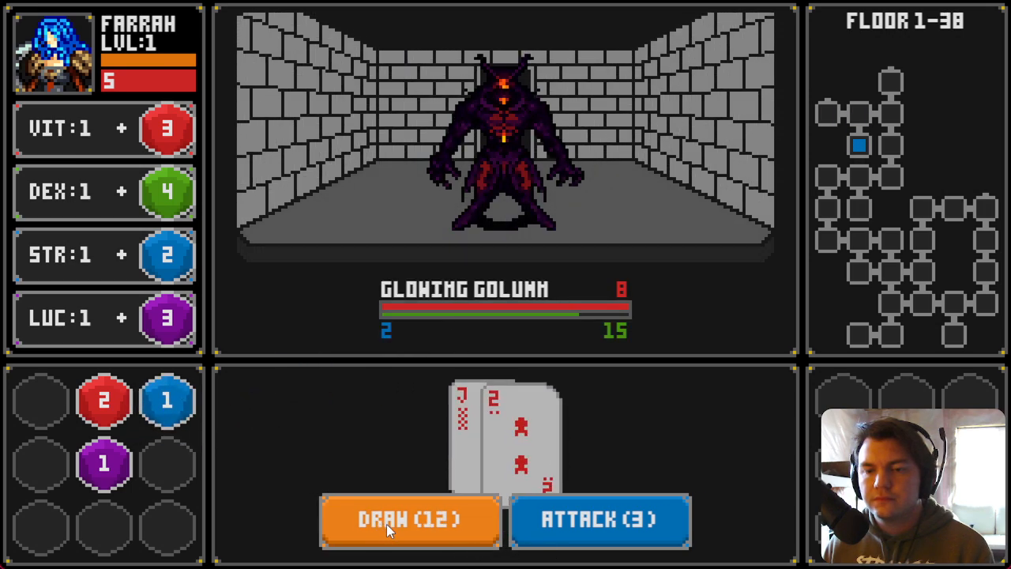
{"action": "left_click", "coordinate": [451, 539]}
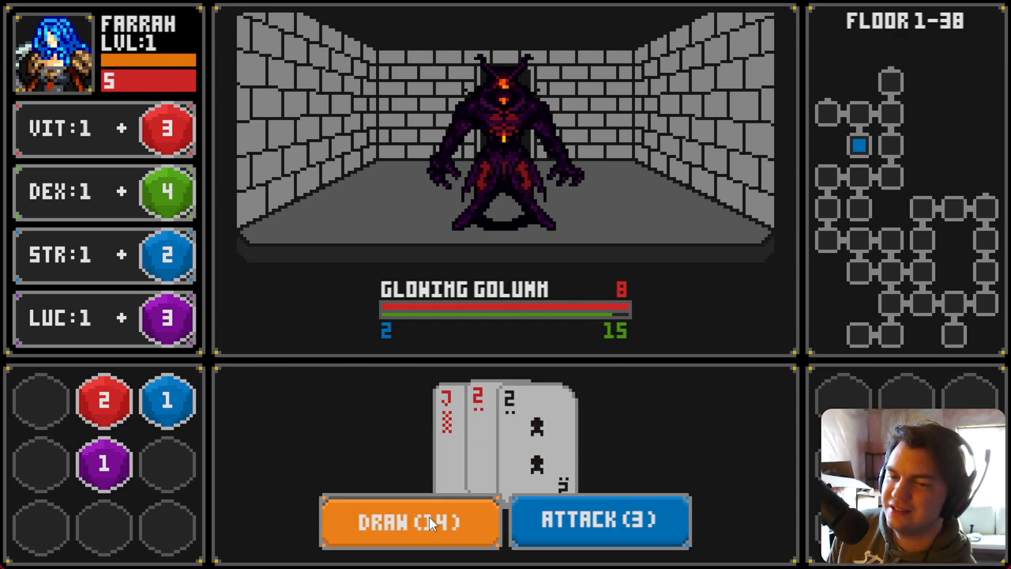
{"action": "left_click", "coordinate": [429, 519]}
{"action": "left_click", "coordinate": [553, 521]}
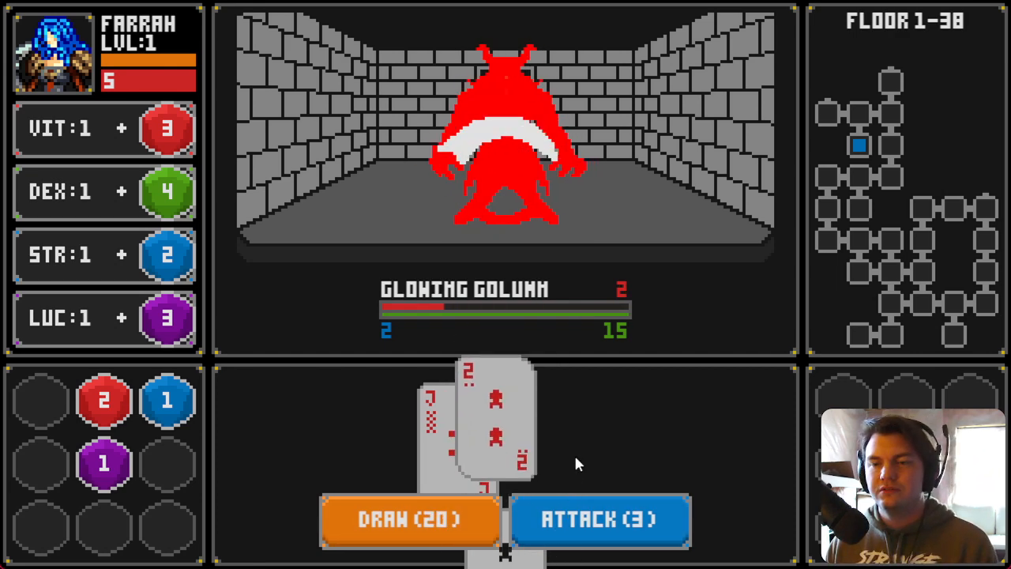
{"action": "left_click", "coordinate": [557, 199]}
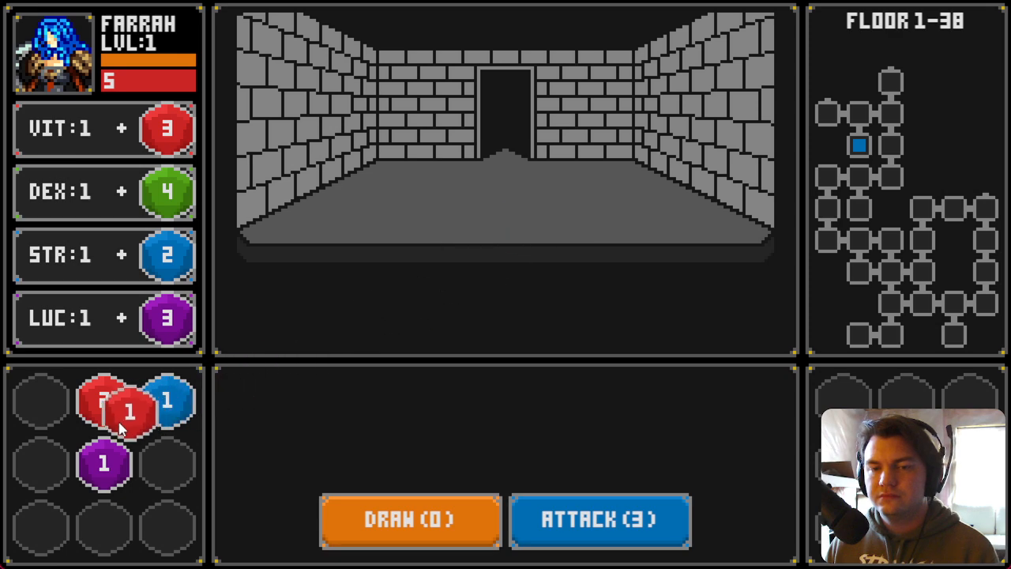
Step: Walk to the next Slime Pod, defeat it, and place the blue die on STR
{"action": "key", "text": "Up"}
{"action": "key", "text": "Left"}
{"action": "key", "text": "Up"}
{"action": "left_click", "coordinate": [455, 524]}
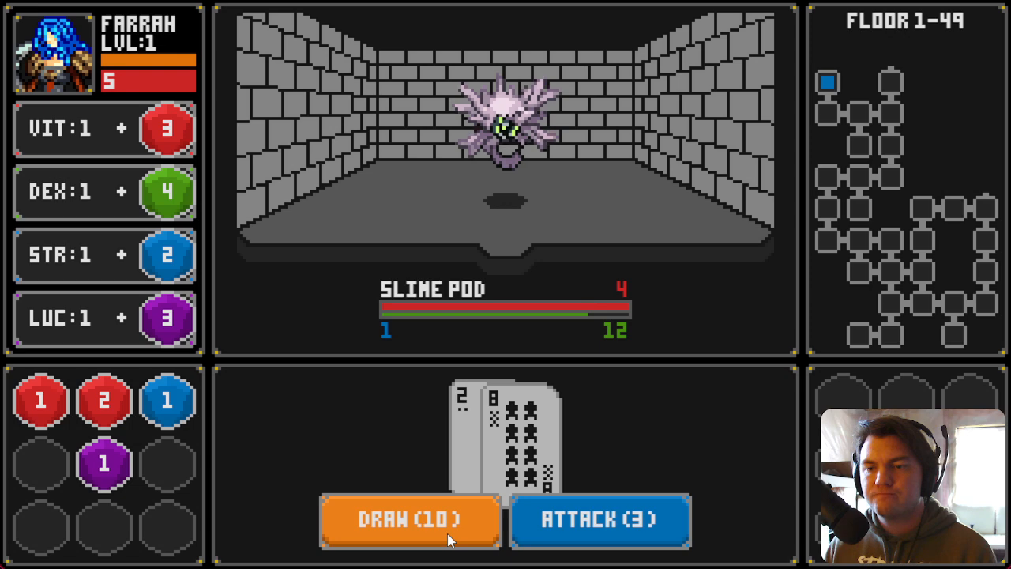
{"action": "left_click", "coordinate": [452, 539]}
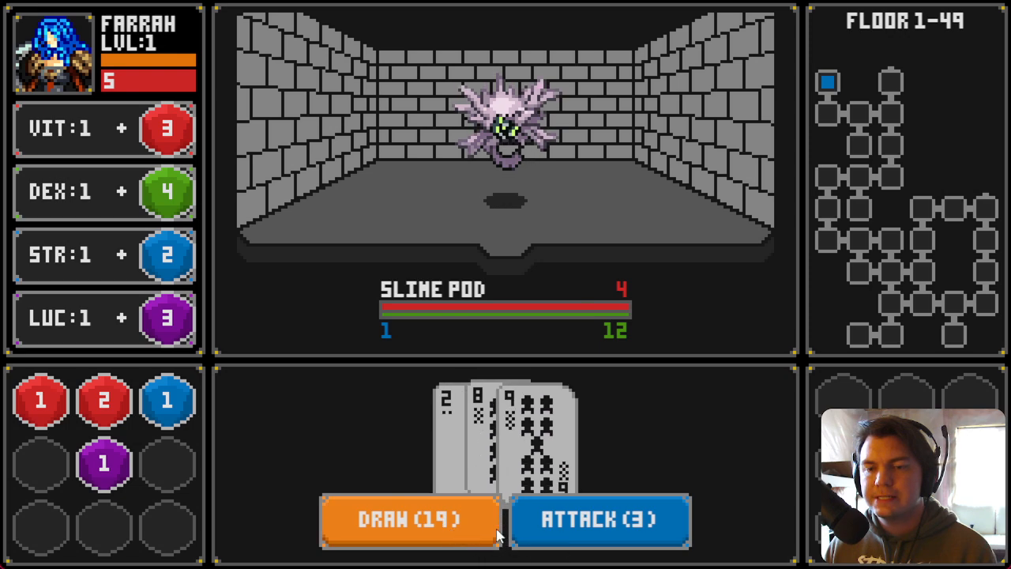
{"action": "left_click", "coordinate": [545, 521]}
{"action": "left_click_drag", "start_coordinate": [553, 219], "coordinate": [177, 265]}
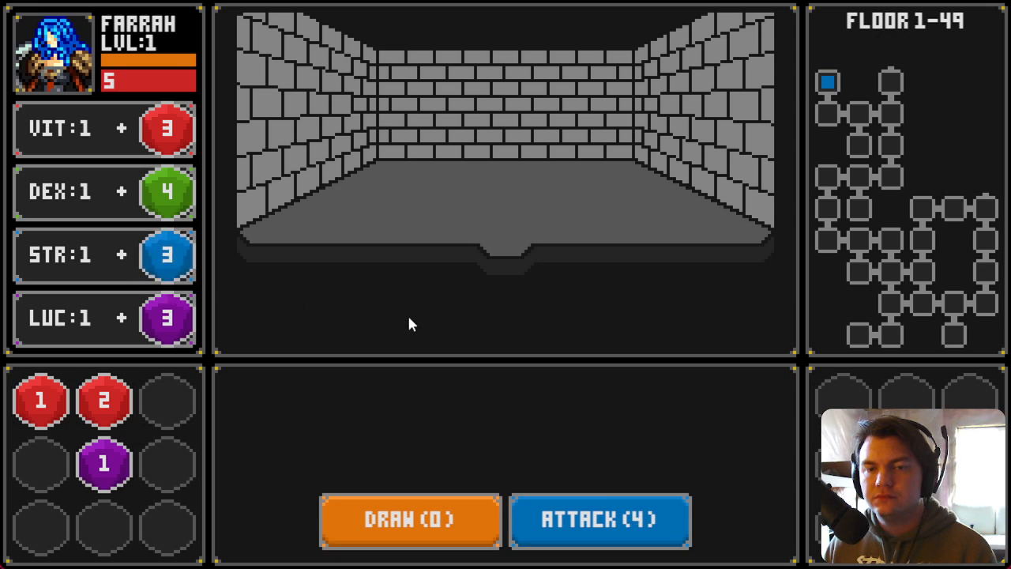
Step: Walk on through the rooms, defeat another Slime Pod, and store its green die in the inventory
{"action": "key", "text": "s"}
{"action": "key", "text": "d"}
{"action": "key", "text": "d"}
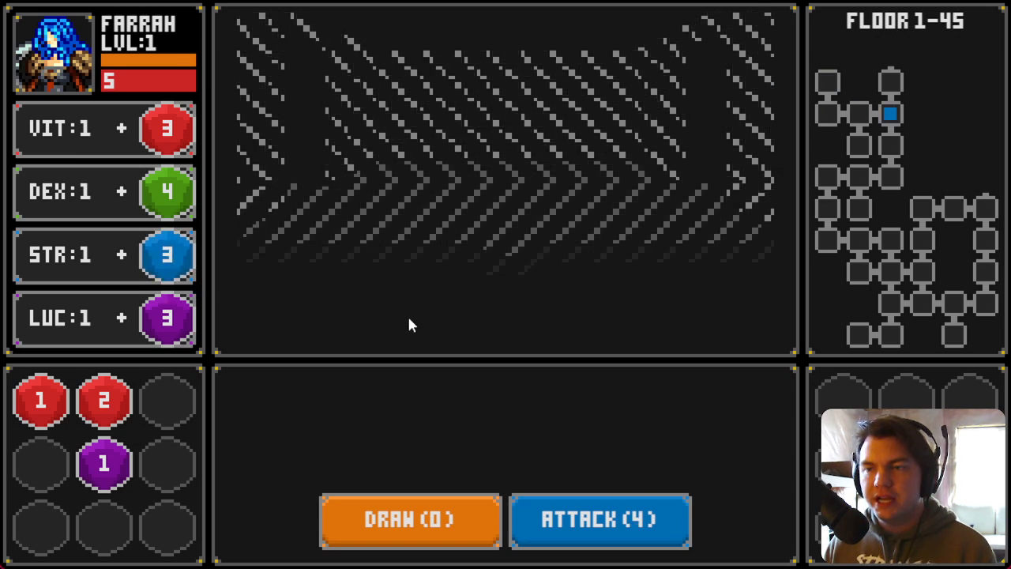
{"action": "key", "text": "w"}
{"action": "key", "text": "w"}
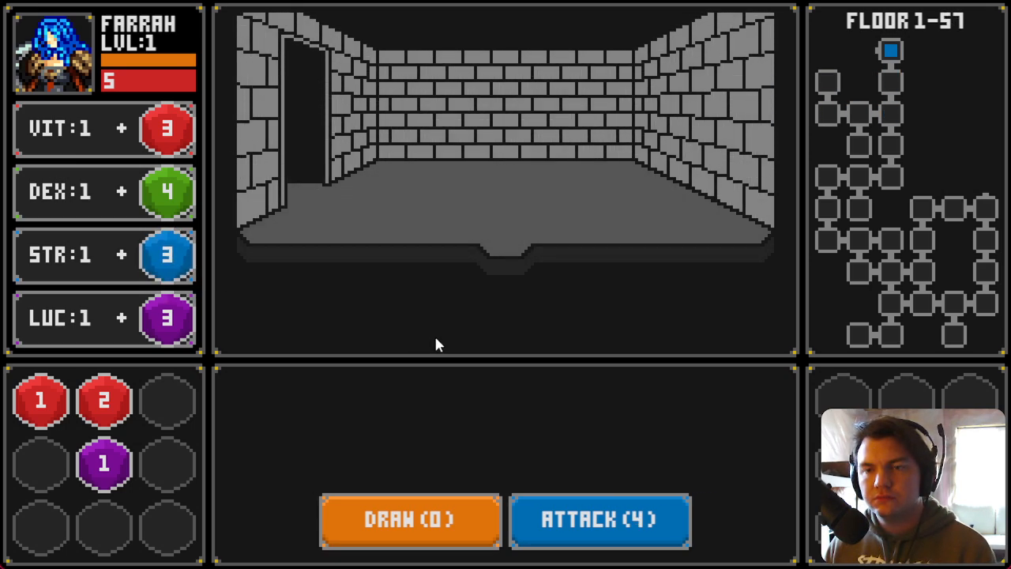
{"action": "key", "text": "a"}
{"action": "left_click", "coordinate": [478, 514]}
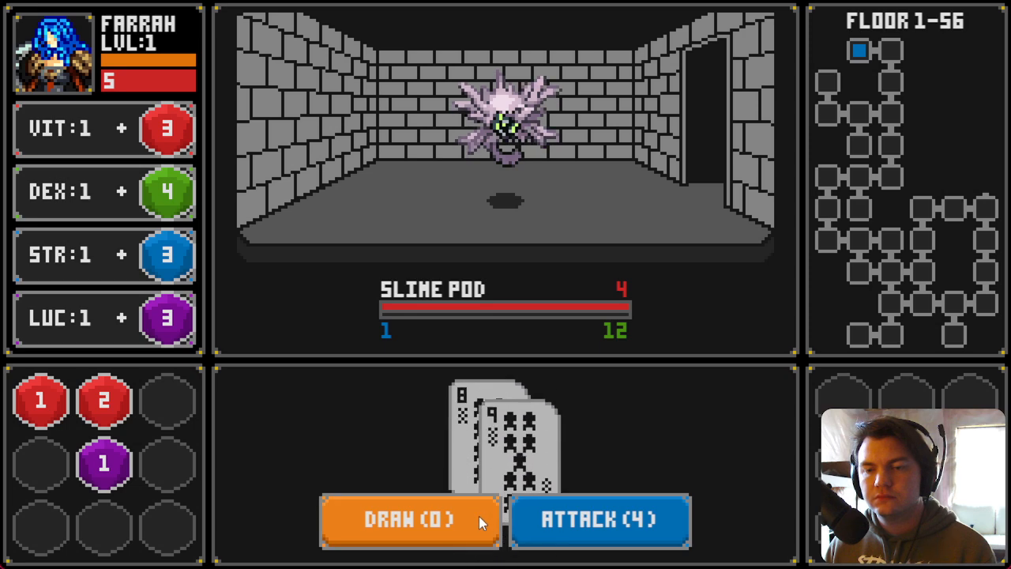
{"action": "left_click", "coordinate": [574, 518]}
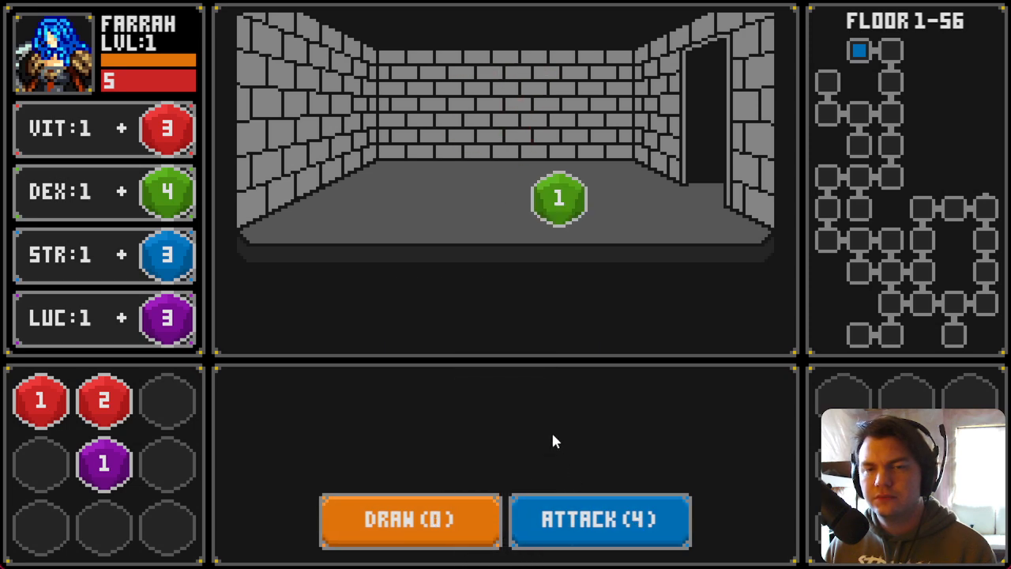
{"action": "left_click", "coordinate": [538, 219]}
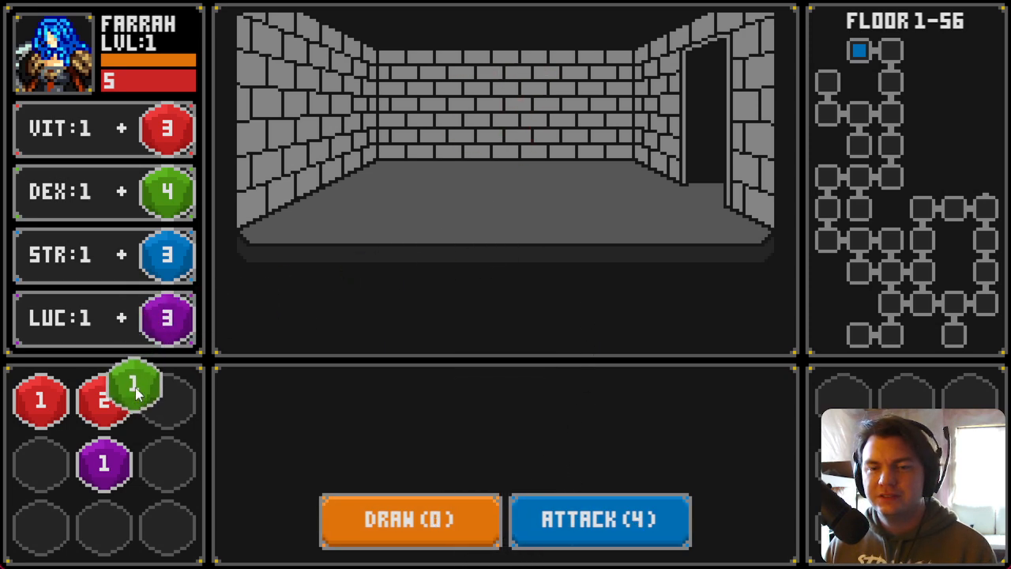
{"action": "key", "text": "d"}
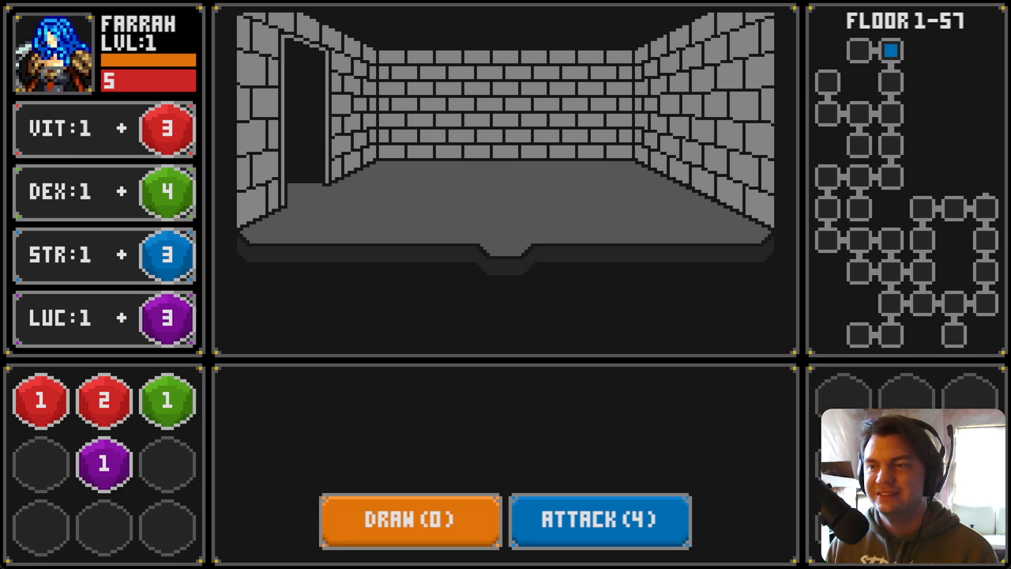
Step: Walk through several rooms, pick up the purple die and merge it with the purple die in the inventory
{"action": "key", "text": "s"}
{"action": "key", "text": "s"}
{"action": "key", "text": "s"}
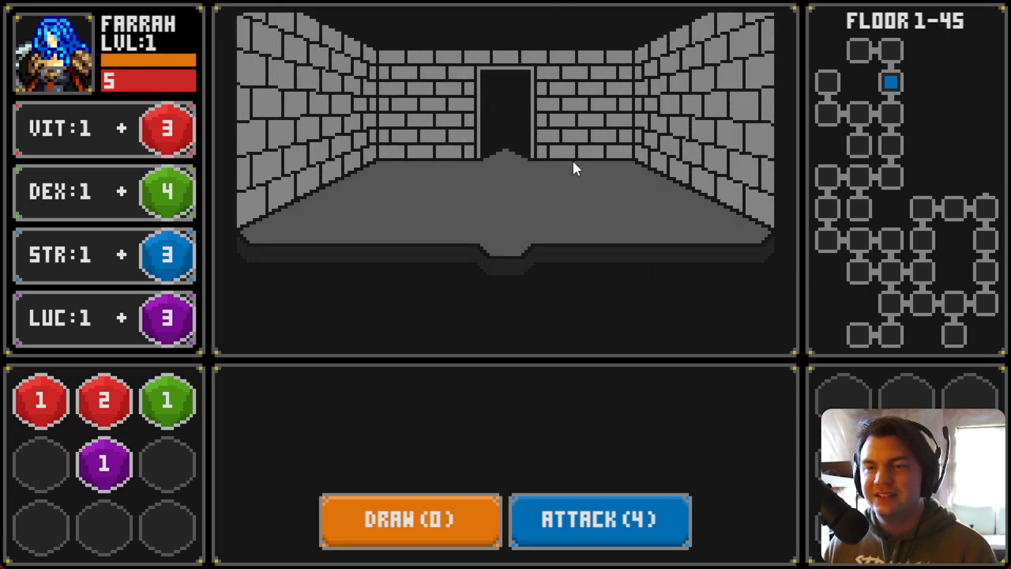
{"action": "key", "text": "s"}
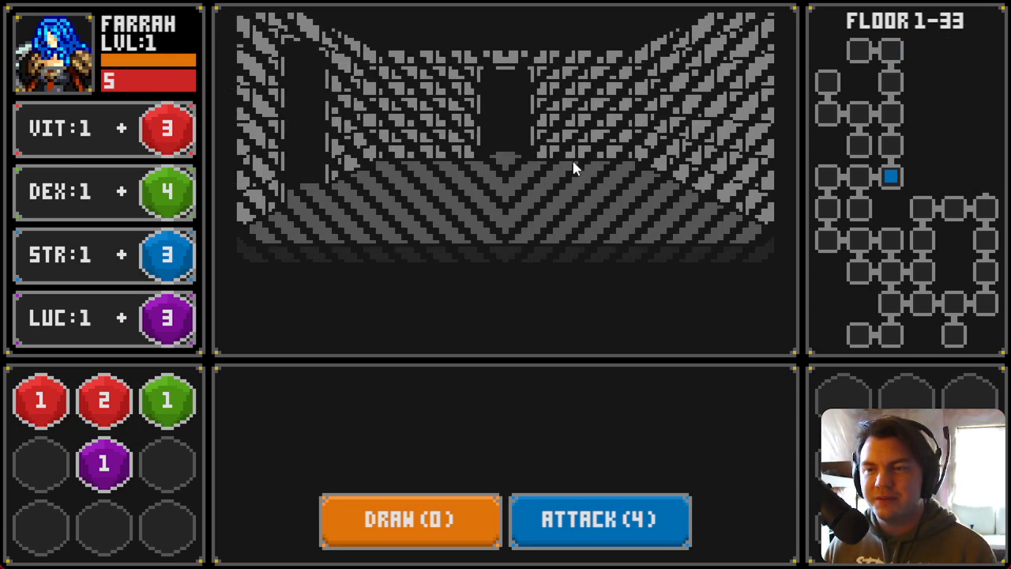
{"action": "key", "text": "a"}
{"action": "key", "text": "a"}
{"action": "key", "text": "s"}
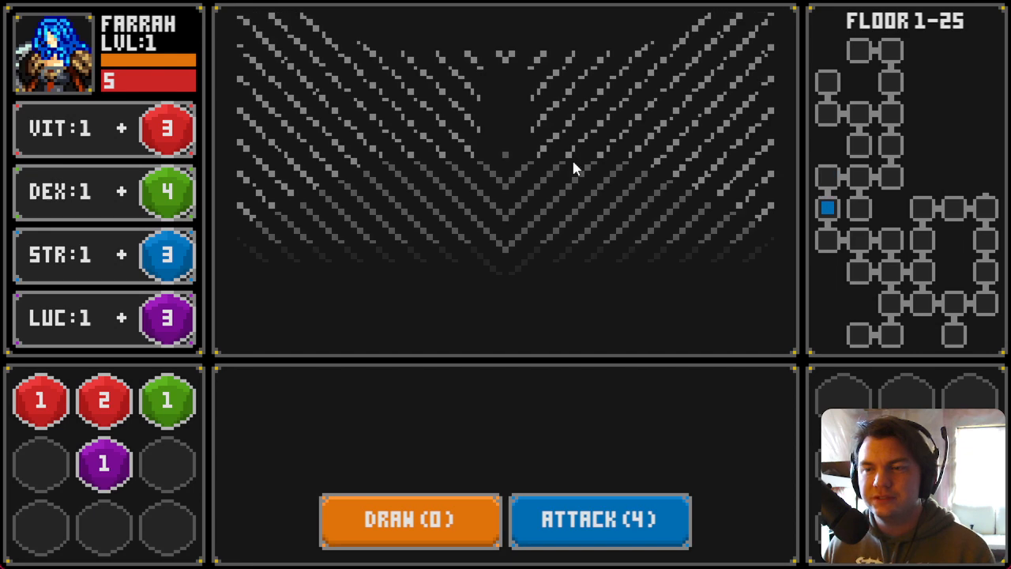
{"action": "key", "text": "s"}
{"action": "key", "text": "d"}
{"action": "key", "text": "d"}
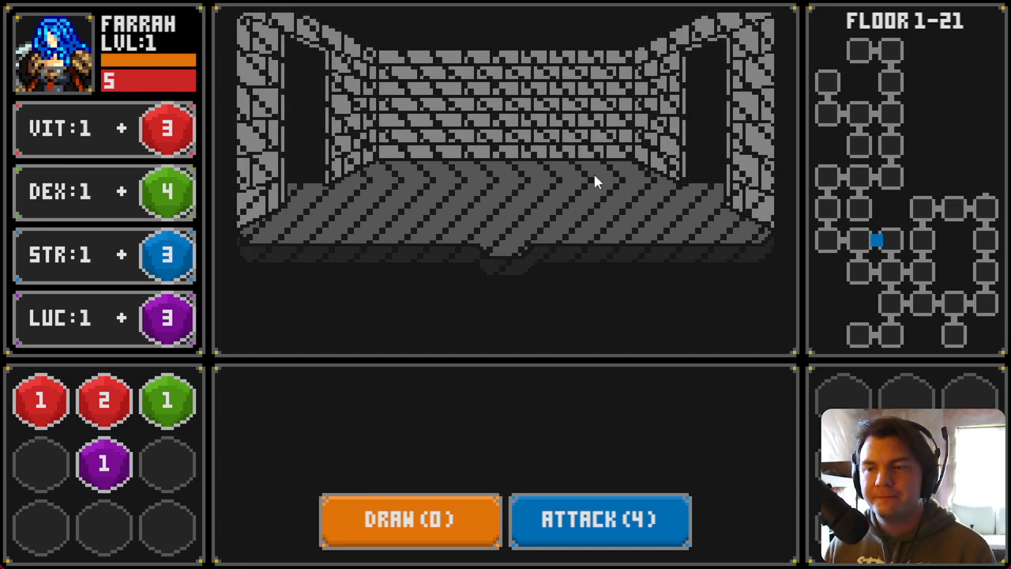
{"action": "key", "text": "s"}
{"action": "key", "text": "d"}
{"action": "key", "text": "w"}
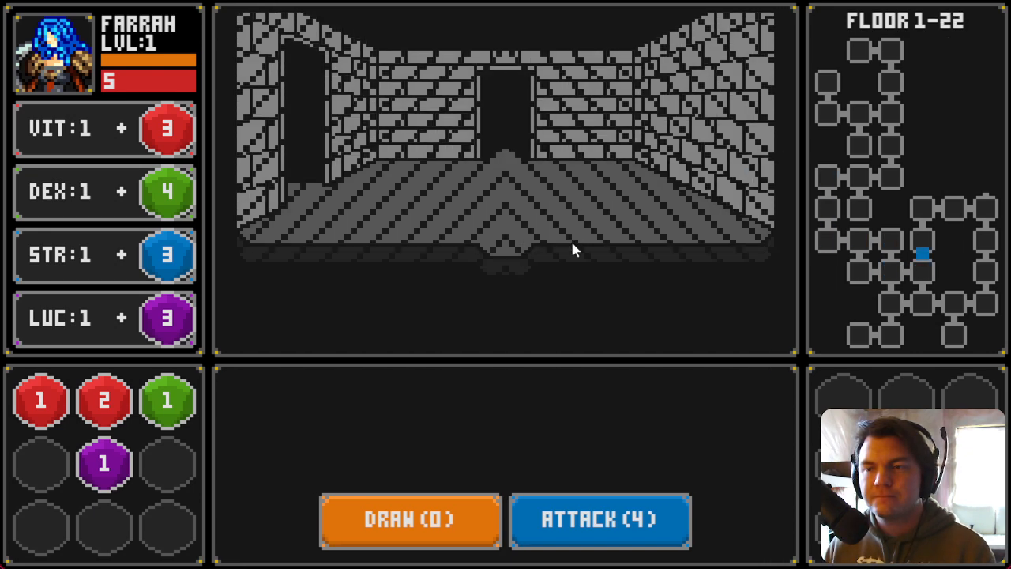
{"action": "key", "text": "w"}
{"action": "key", "text": "d"}
{"action": "key", "text": "d"}
{"action": "key", "text": "w"}
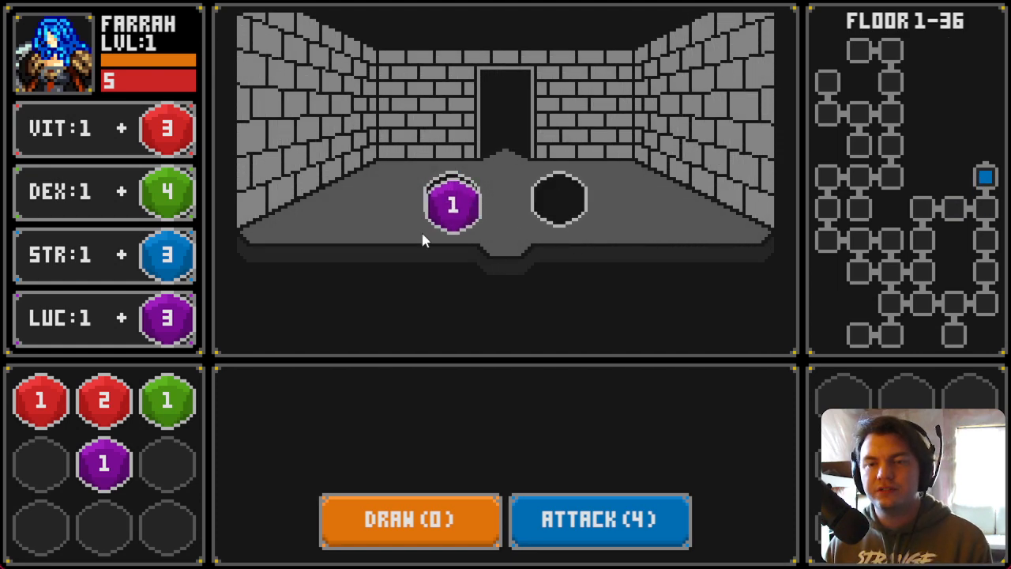
{"action": "left_click", "coordinate": [437, 225]}
{"action": "left_click_drag", "start_coordinate": [115, 473], "coordinate": [167, 465]}
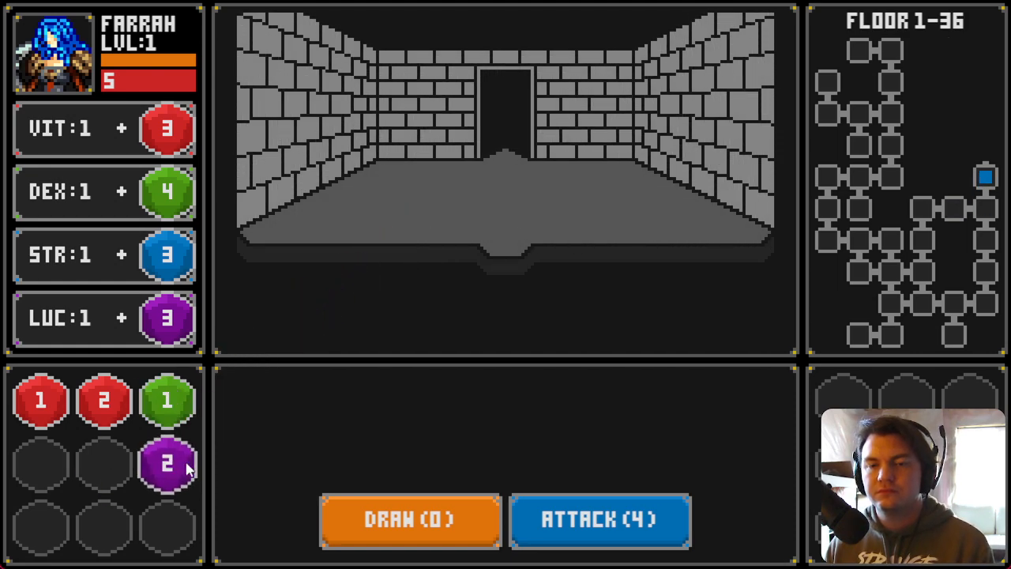
Step: Move on, store another purple die in the inventory, and enter the Slime Pod's room
{"action": "key", "text": "w"}
{"action": "key", "text": "a"}
{"action": "left_click_drag", "start_coordinate": [443, 211], "coordinate": [109, 470]}
{"action": "key", "text": "w"}
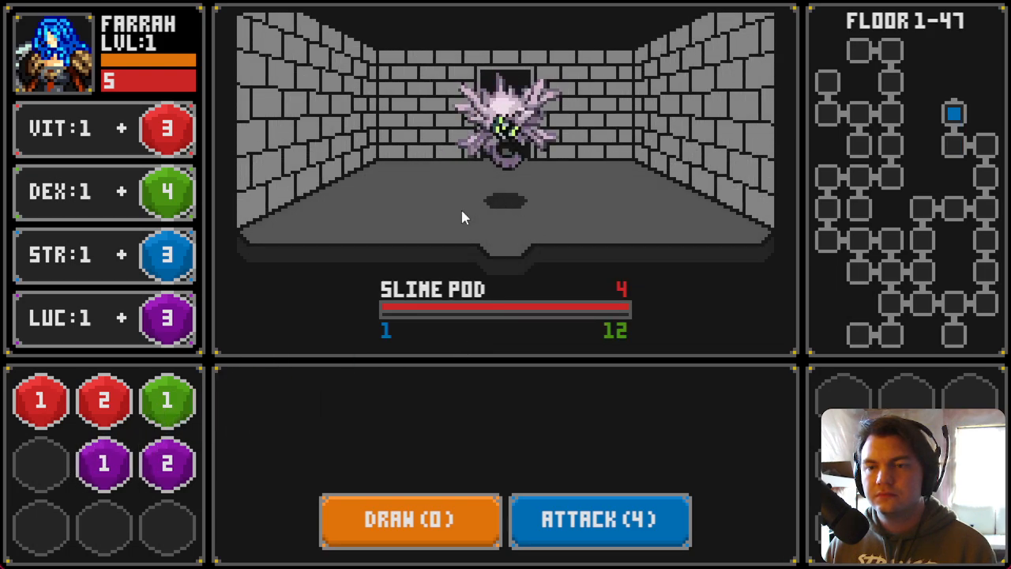
Step: Defeat the Slime Pod by drawing and attacking, store its green die, and add the purple dice to LUC
{"action": "left_click", "coordinate": [395, 519]}
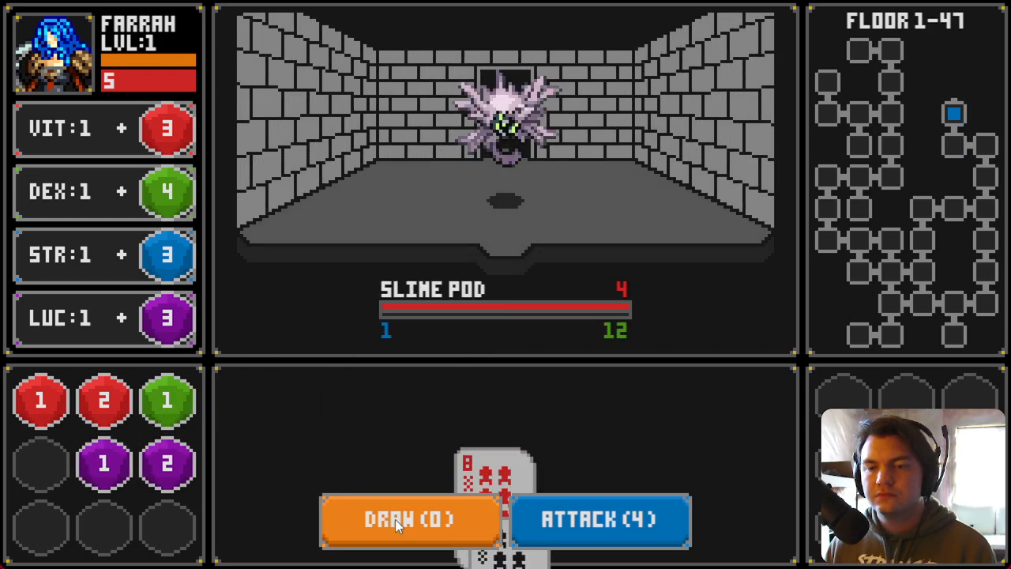
{"action": "left_click", "coordinate": [585, 514]}
{"action": "left_click_drag", "start_coordinate": [571, 208], "coordinate": [183, 404]}
{"action": "key", "text": "w"}
{"action": "mouse_move", "coordinate": [451, 197]}
{"action": "left_mouse_down"}
{"action": "mouse_move", "coordinate": [103, 411]}
{"action": "mouse_move", "coordinate": [104, 465]}
{"action": "mouse_move", "coordinate": [147, 472]}
{"action": "mouse_move", "coordinate": [167, 383]}
{"action": "mouse_move", "coordinate": [167, 317]}
{"action": "left_mouse_up"}
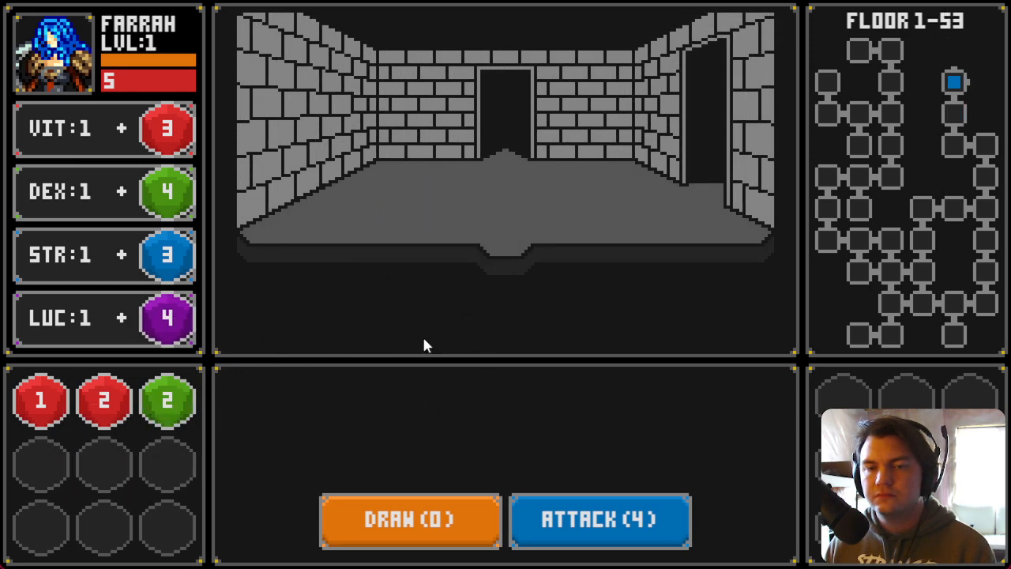
Step: Walk on collecting blue and green dice into the inventory, then close the playtest window
{"action": "key", "text": "d"}
{"action": "mouse_move", "coordinate": [451, 203]}
{"action": "left_mouse_down"}
{"action": "mouse_move", "coordinate": [399, 232]}
{"action": "mouse_move", "coordinate": [164, 467]}
{"action": "left_mouse_up"}
{"action": "key", "text": "a"}
{"action": "key", "text": "w"}
{"action": "left_click_drag", "start_coordinate": [580, 214], "coordinate": [134, 467]}
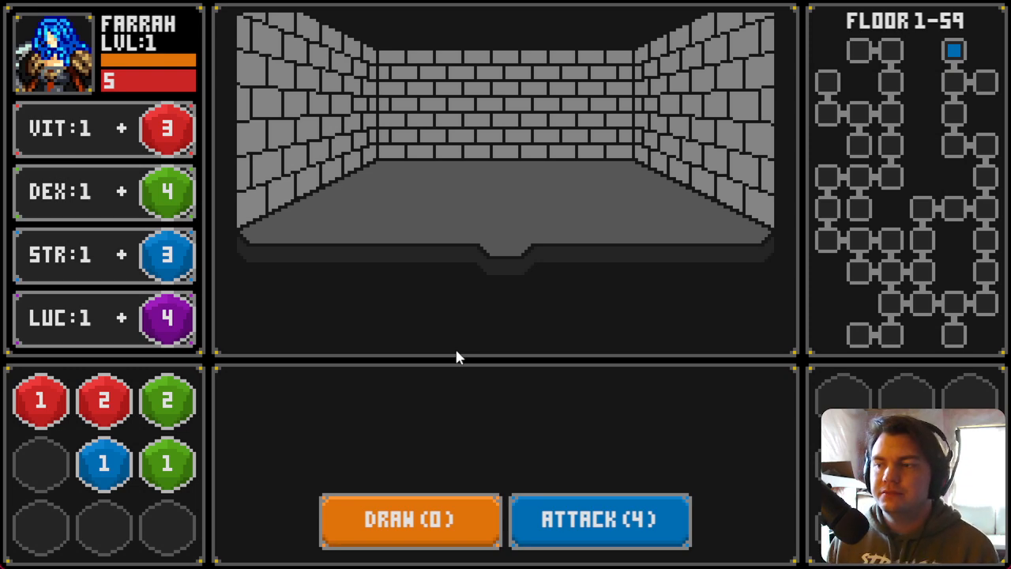
{"action": "left_click", "coordinate": [1010, 1]}
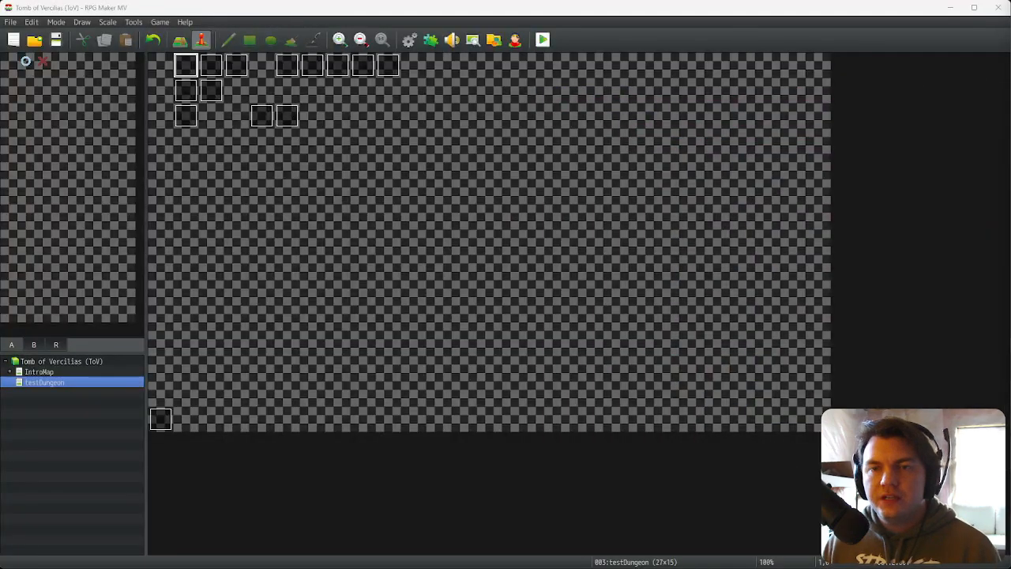
Step: On the Trello board, correct the New card's title to "Make VIT mod not fully heal player"
{"action": "key", "text": "alt+Tab"}
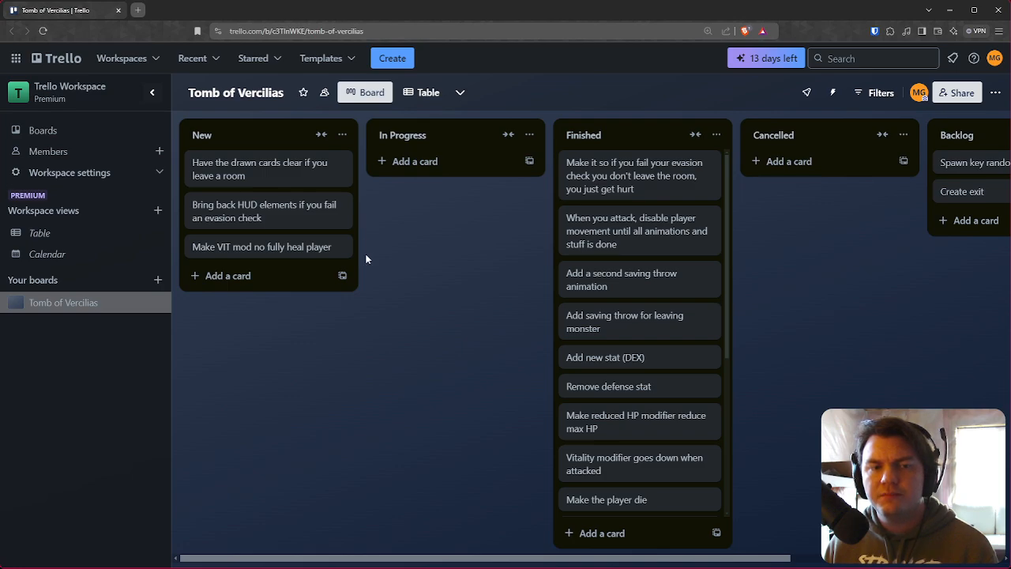
{"action": "left_click", "coordinate": [284, 254]}
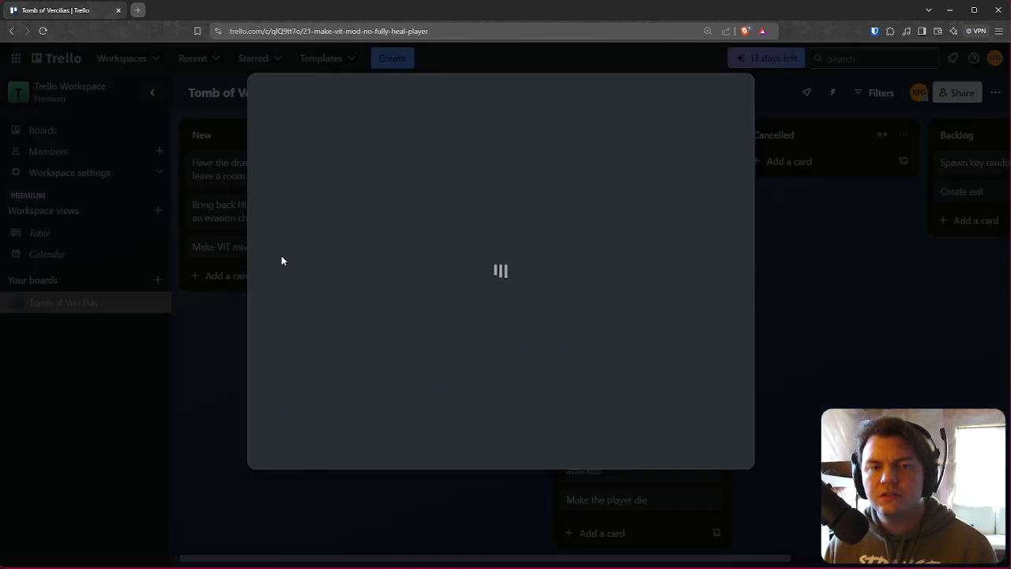
{"action": "left_click", "coordinate": [384, 97]}
{"action": "type", "text": "t fully heal player"}
{"action": "left_click", "coordinate": [841, 319]}
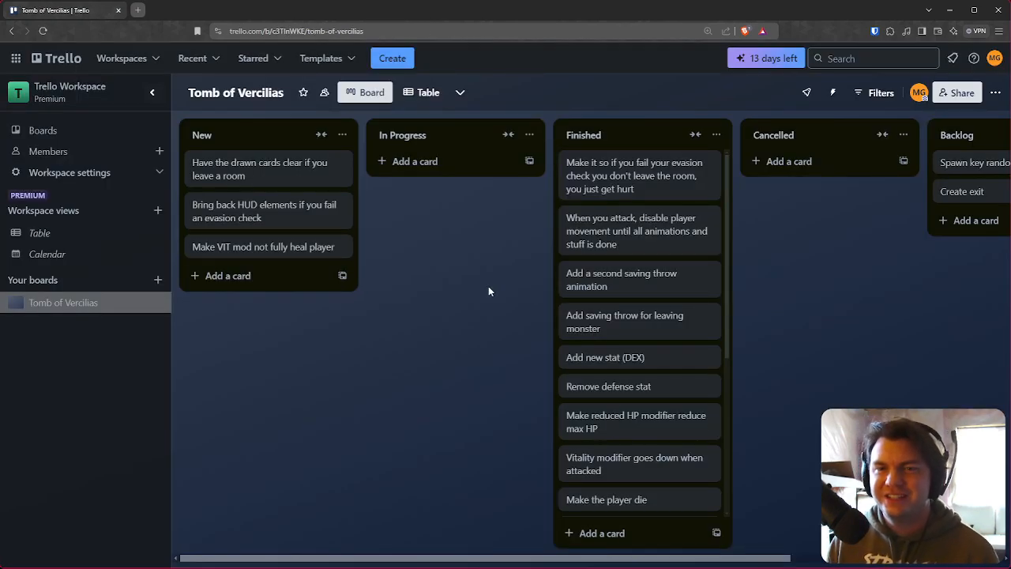
Step: Return to a new playtest, confirm the character, and place the first green die on DEX
{"action": "key", "text": "alt+Tab"}
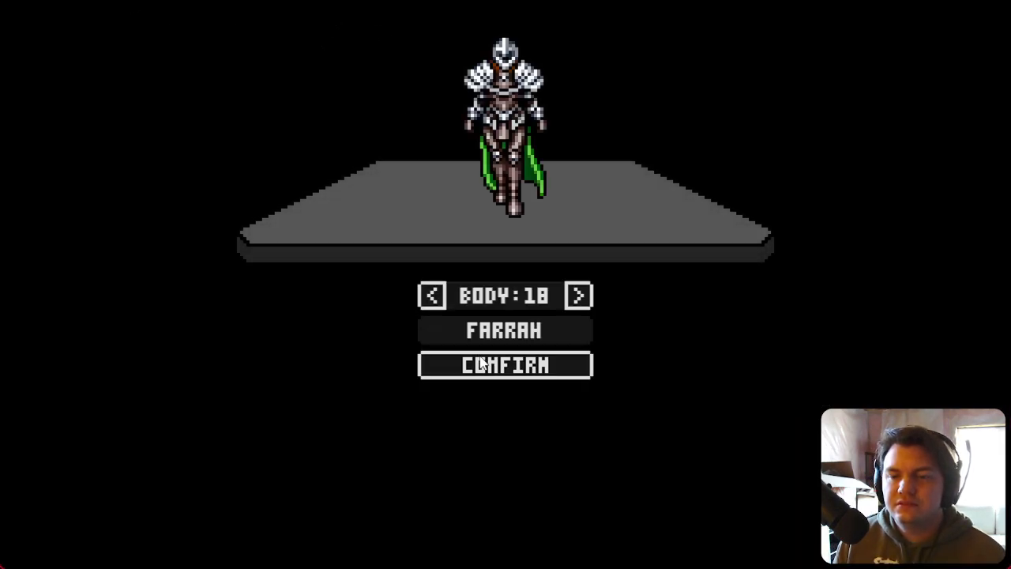
{"action": "left_click", "coordinate": [481, 363]}
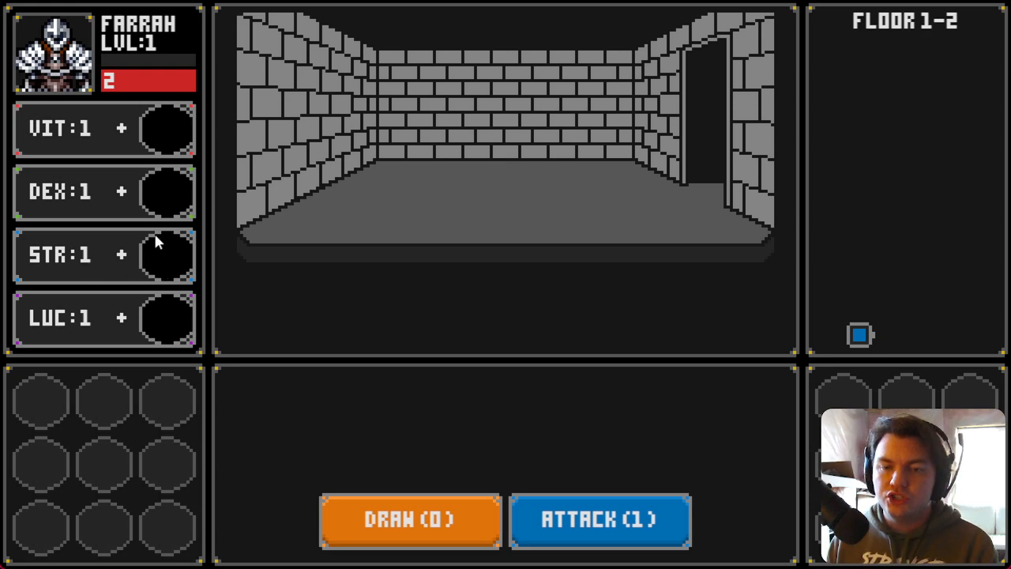
{"action": "key", "text": "d"}
{"action": "left_click", "coordinate": [453, 221]}
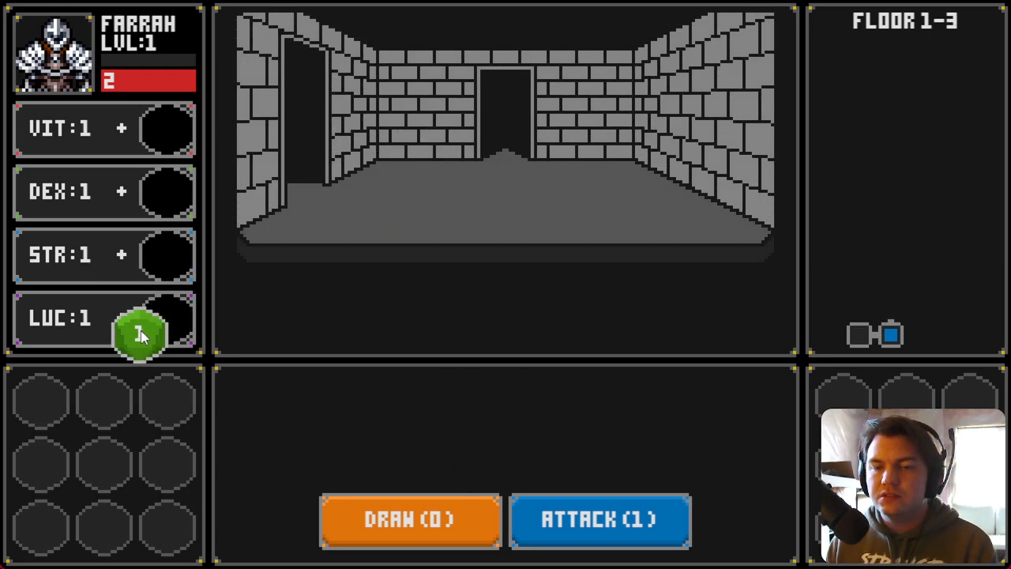
{"action": "key", "text": "w"}
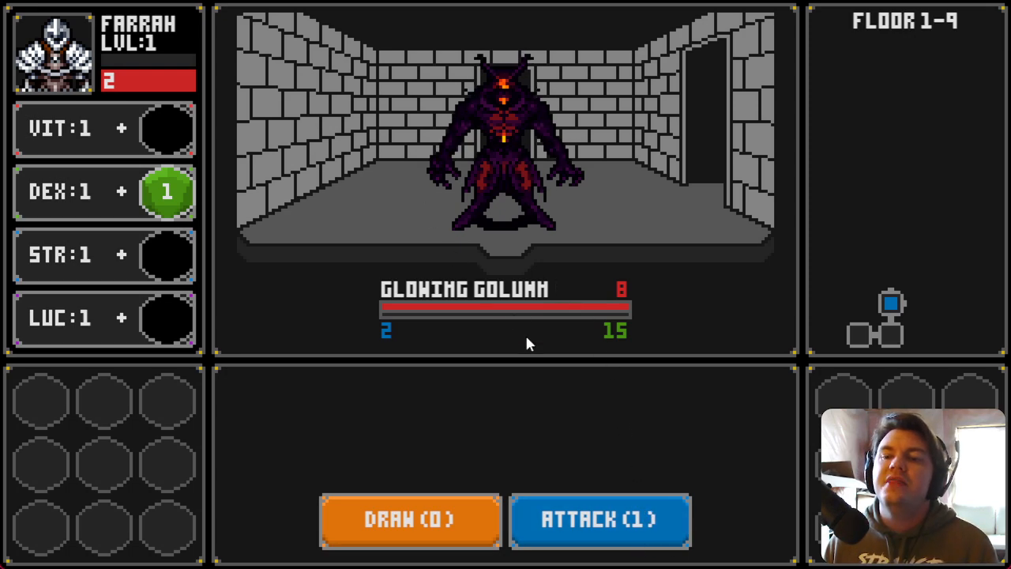
Step: Defeat the Glowing Golumn by drawing cards and attacking, then add its green die to DEX
{"action": "left_click", "coordinate": [469, 538]}
{"action": "left_click", "coordinate": [571, 523]}
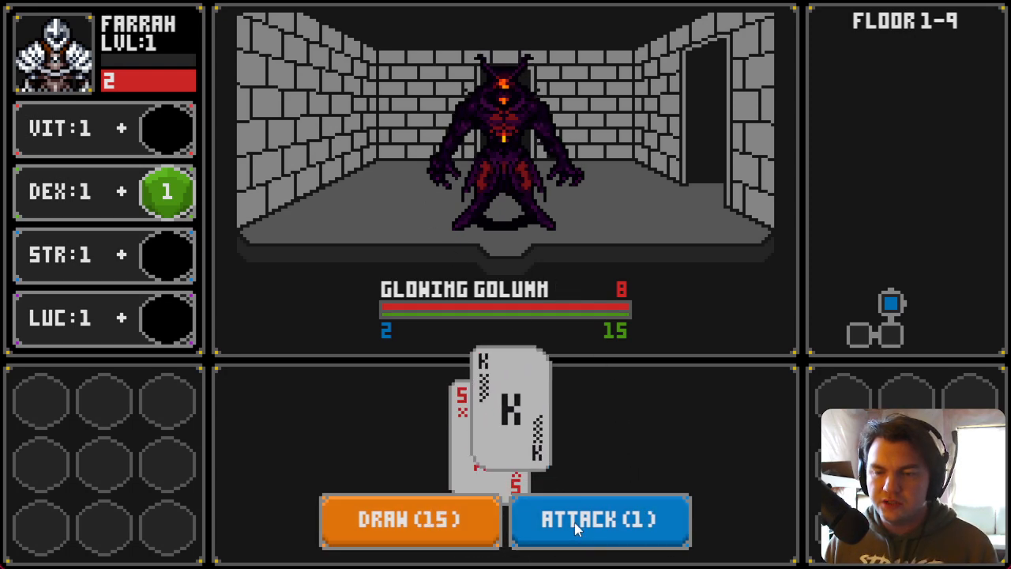
{"action": "left_click", "coordinate": [402, 518]}
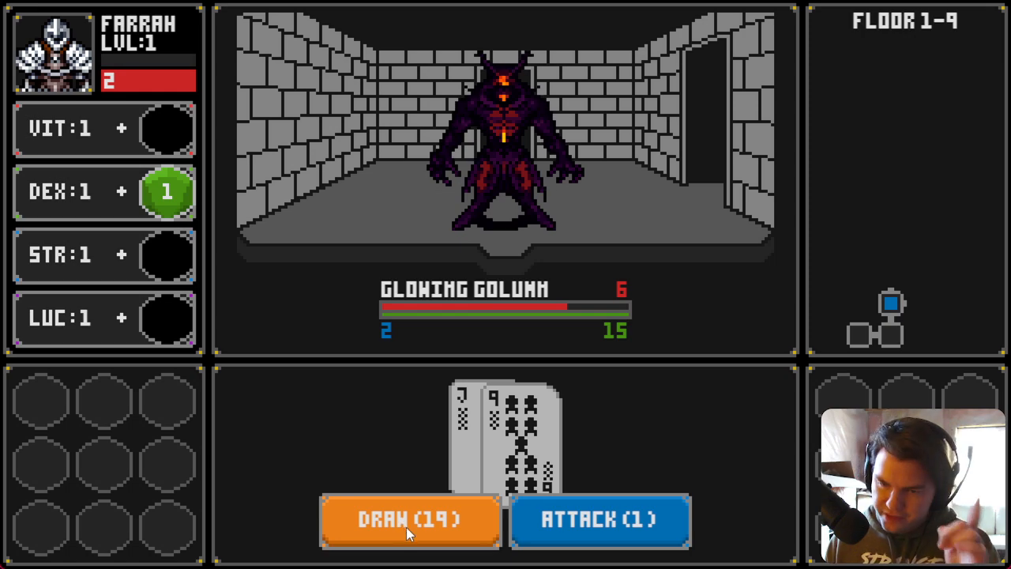
{"action": "left_click", "coordinate": [598, 535]}
{"action": "left_click", "coordinate": [440, 542]}
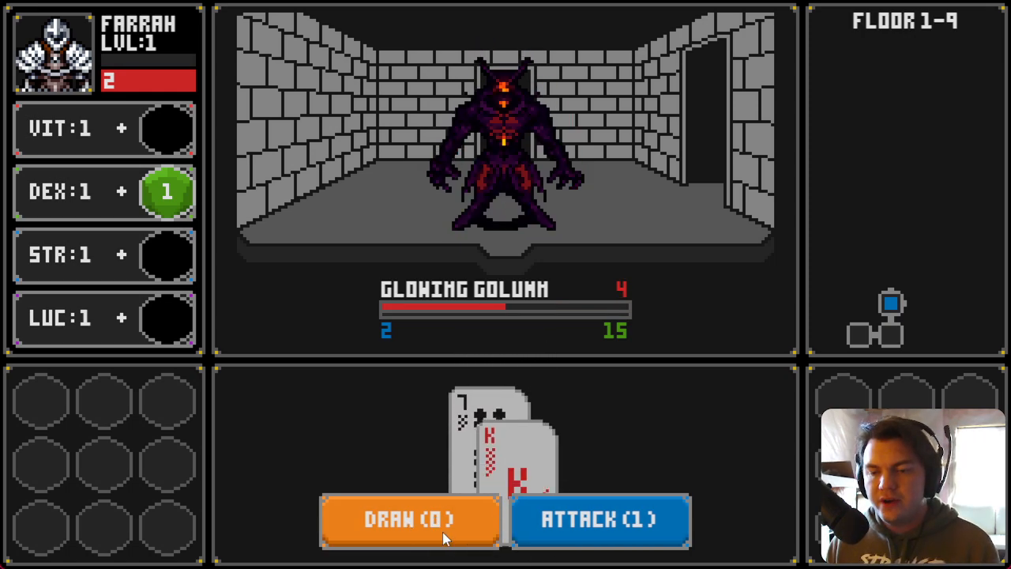
{"action": "left_click", "coordinate": [533, 535]}
{"action": "left_click", "coordinate": [421, 528]}
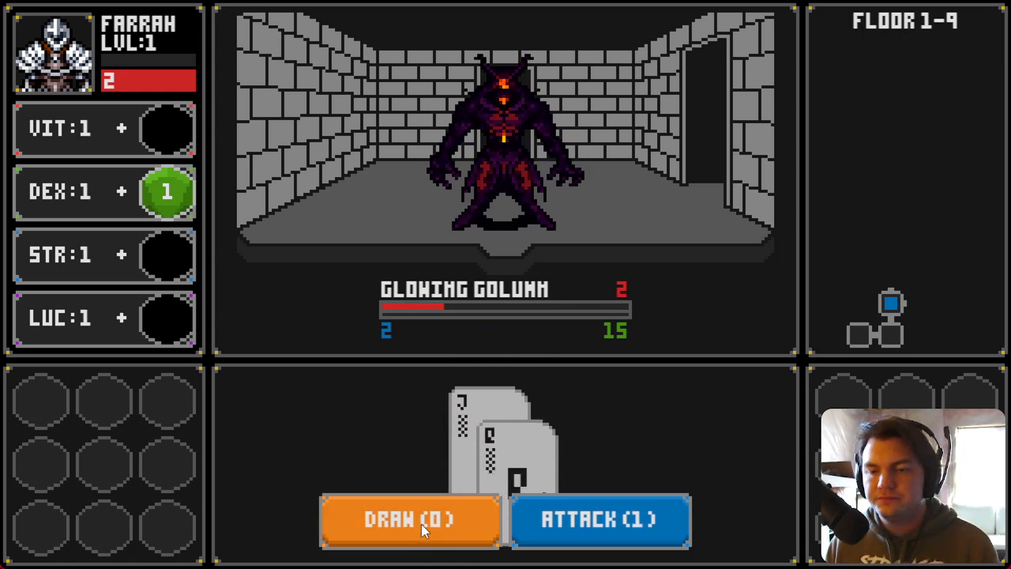
{"action": "left_click", "coordinate": [571, 535]}
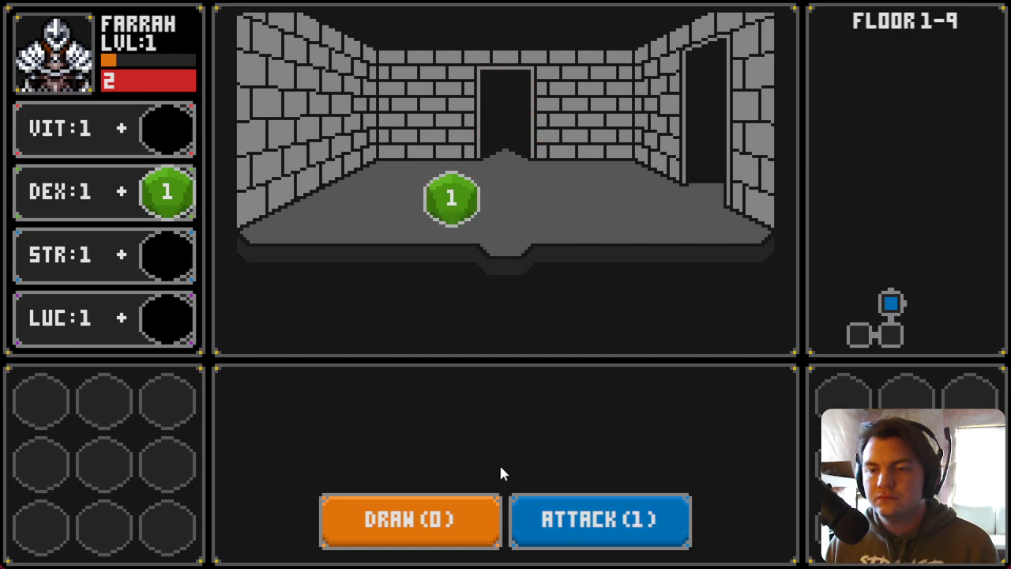
{"action": "left_click_drag", "start_coordinate": [463, 189], "coordinate": [161, 199]}
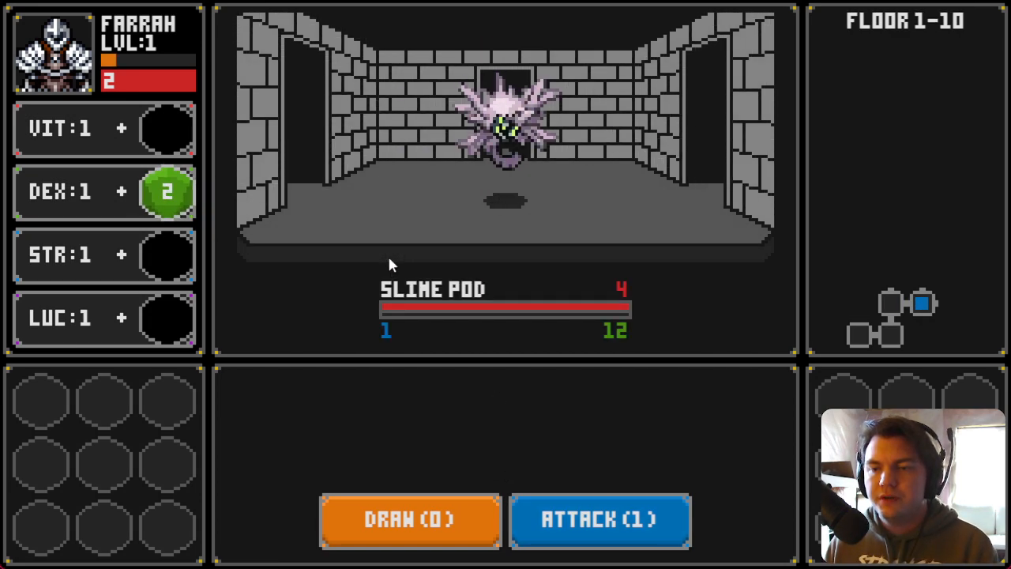
Step: Defeat the Slime Pod with draws and attacks, and store its green die in the inventory
{"action": "left_click", "coordinate": [443, 512]}
{"action": "left_click", "coordinate": [442, 537]}
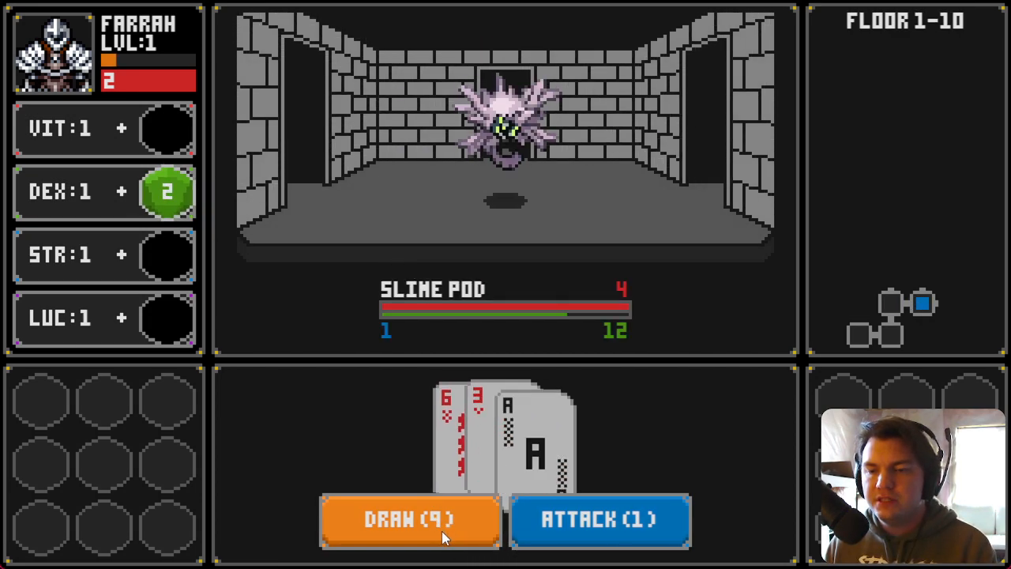
{"action": "left_click", "coordinate": [549, 531]}
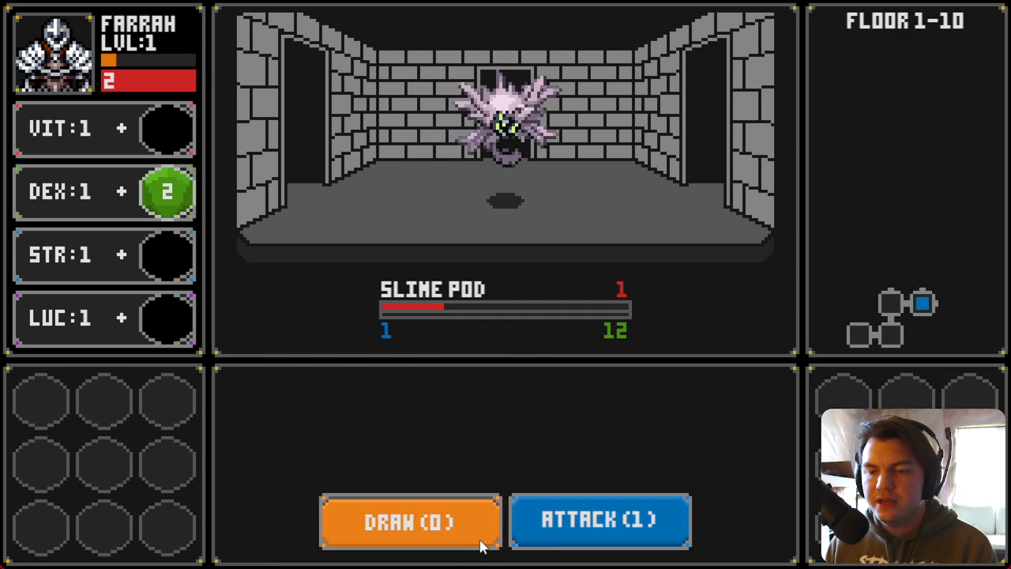
{"action": "left_click", "coordinate": [484, 538]}
{"action": "left_click", "coordinate": [553, 523]}
{"action": "mouse_move", "coordinate": [557, 212]}
{"action": "left_mouse_down"}
{"action": "mouse_move", "coordinate": [173, 221]}
{"action": "mouse_move", "coordinate": [165, 430]}
{"action": "mouse_move", "coordinate": [173, 401]}
{"action": "left_mouse_up"}
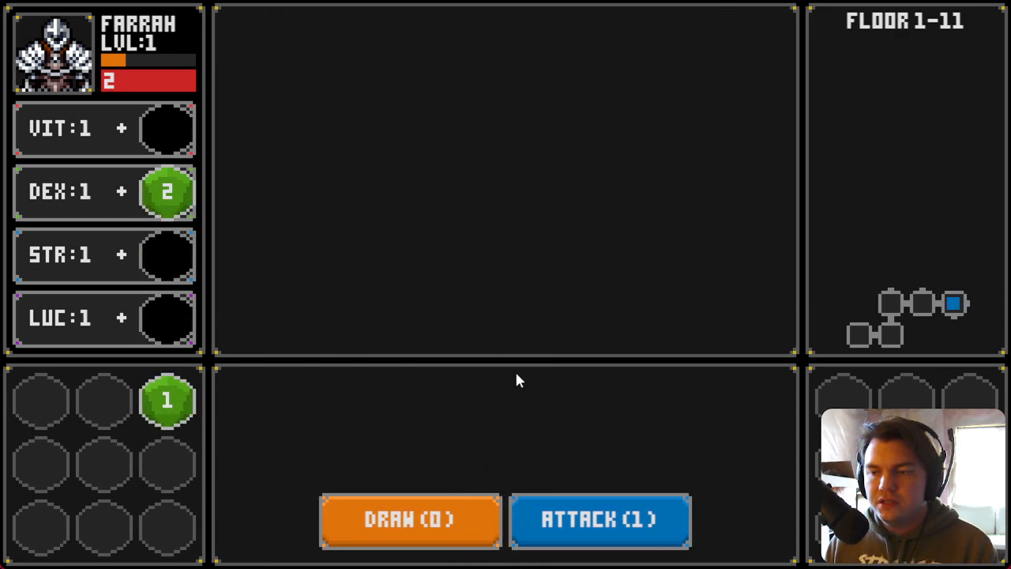
Step: Defeat another Slime Pod and merge its green die into the inventory's green die
{"action": "left_click", "coordinate": [447, 515]}
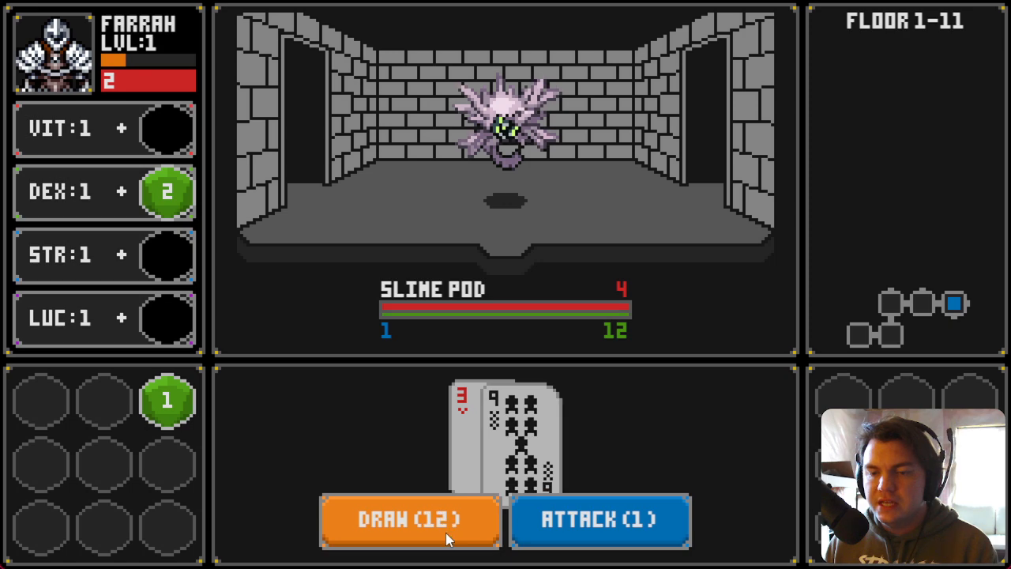
{"action": "left_click", "coordinate": [549, 524]}
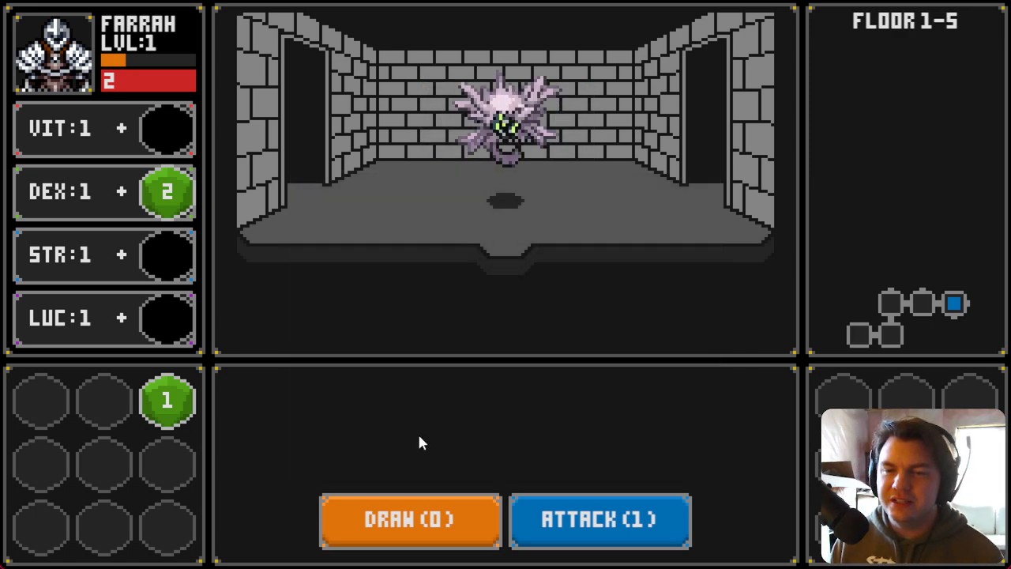
{"action": "left_click_drag", "start_coordinate": [581, 217], "coordinate": [169, 401]}
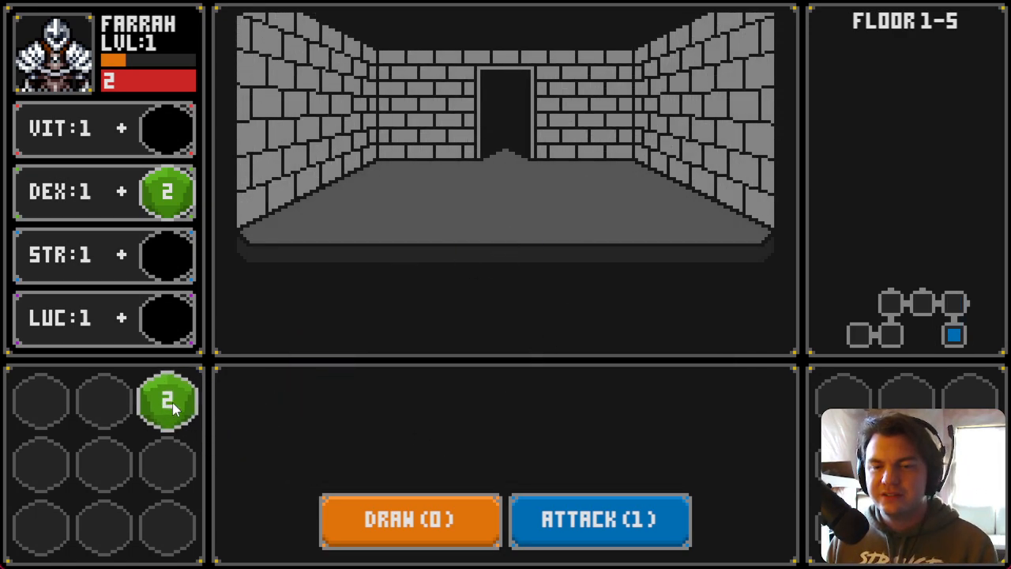
Step: Fight the next Slime Pod, moving the inventory green die onto DEX, and store the dropped die
{"action": "left_click", "coordinate": [387, 534]}
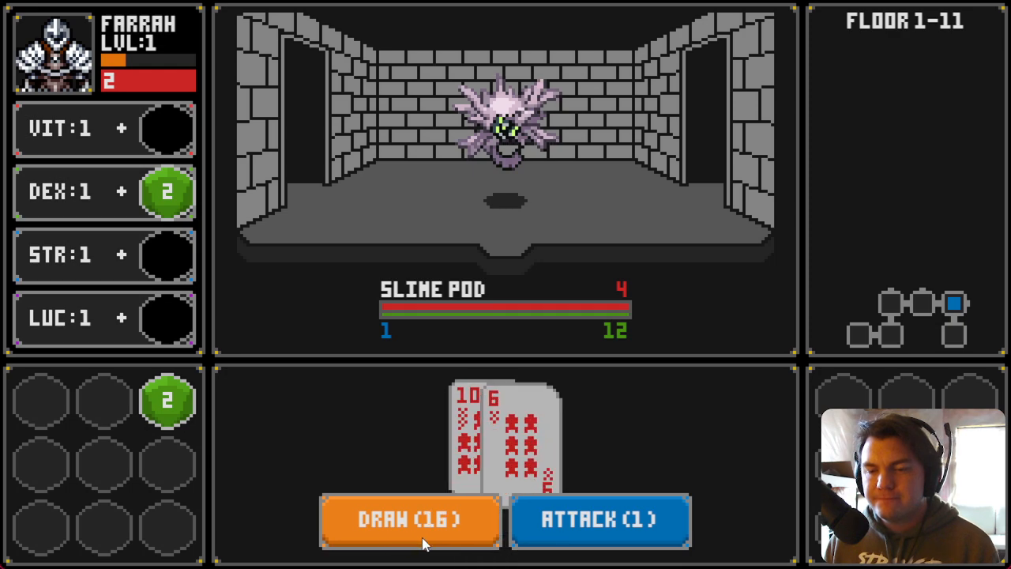
{"action": "left_click", "coordinate": [545, 530]}
{"action": "left_click_drag", "start_coordinate": [168, 400], "coordinate": [167, 192]}
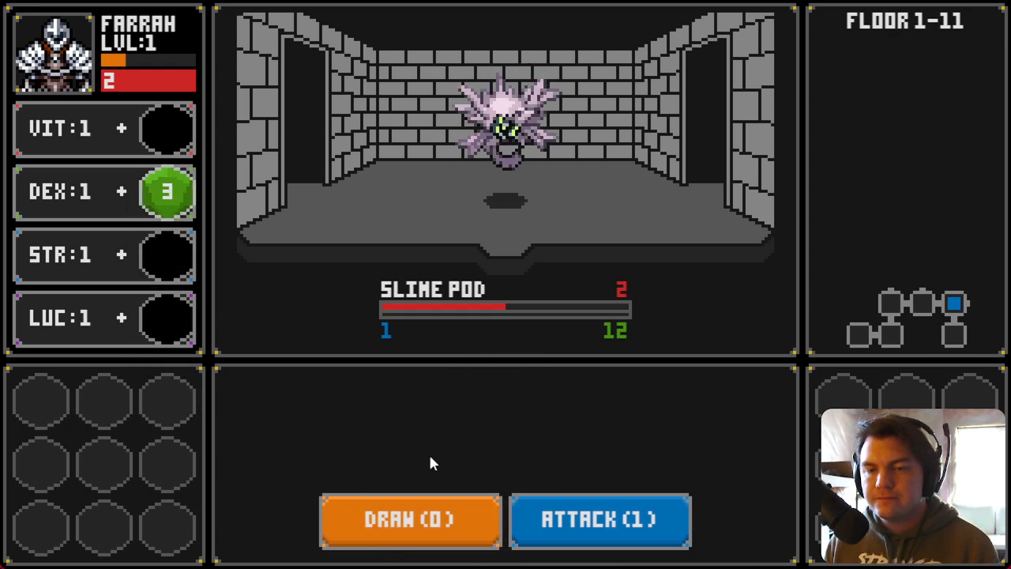
{"action": "left_click", "coordinate": [570, 539]}
{"action": "left_click_drag", "start_coordinate": [558, 194], "coordinate": [176, 398]}
Step: Walk through the rooms, placing a red die on VIT and collecting purple and green dice into the inventory
{"action": "key", "text": "d"}
{"action": "left_click_drag", "start_coordinate": [563, 203], "coordinate": [167, 128]}
{"action": "key", "text": "w"}
{"action": "left_click_drag", "start_coordinate": [558, 202], "coordinate": [106, 399]}
{"action": "key", "text": "w"}
{"action": "left_click_drag", "start_coordinate": [451, 198], "coordinate": [103, 401]}
{"action": "key", "text": "w"}
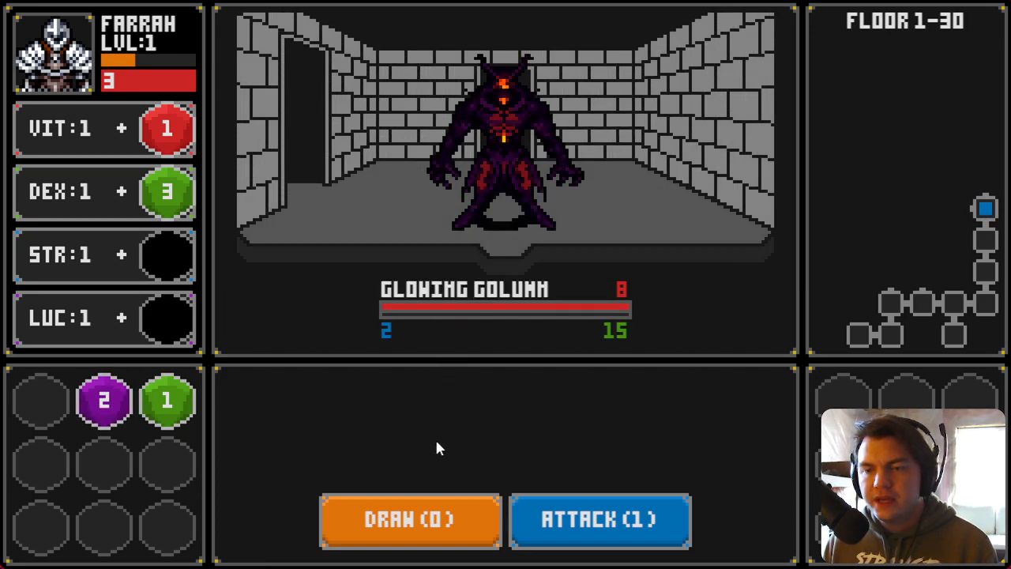
Step: Defeat the Glowing Golumn with card draws and attacks, and place its dropped red die on VIT
{"action": "left_click", "coordinate": [439, 531]}
{"action": "left_click", "coordinate": [460, 529]}
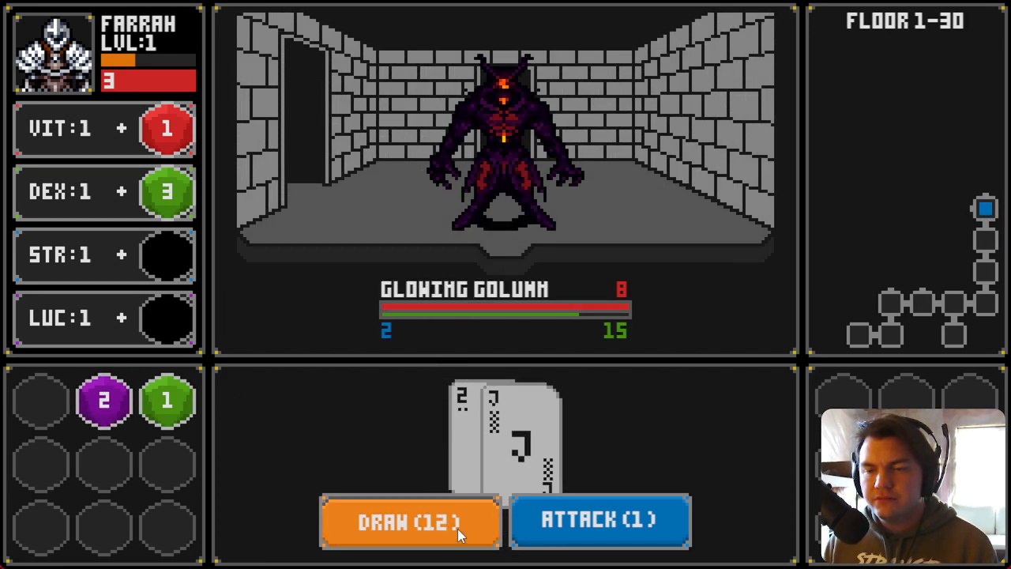
{"action": "left_click", "coordinate": [553, 534]}
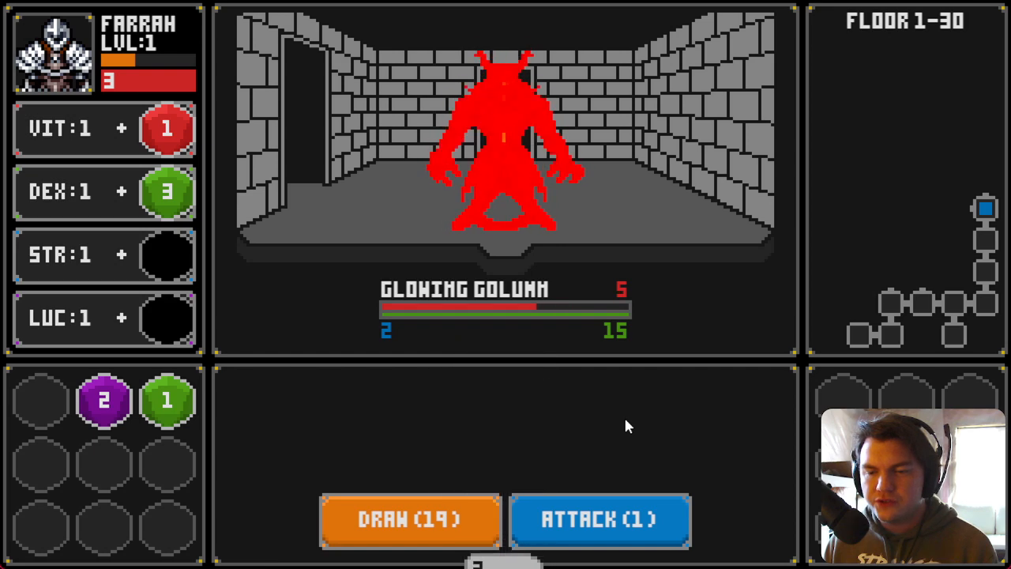
{"action": "left_click", "coordinate": [424, 523]}
{"action": "left_click", "coordinate": [582, 531]}
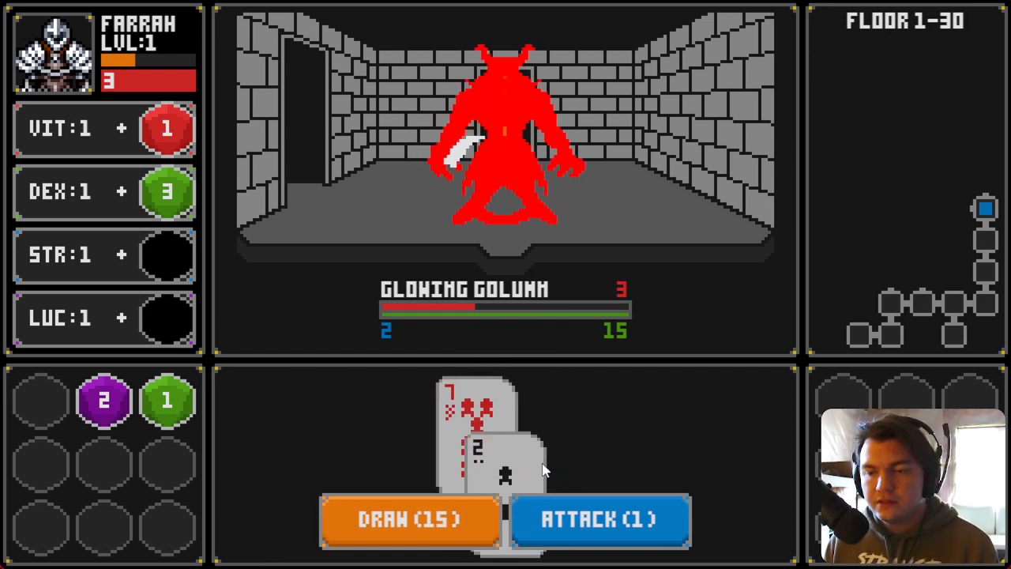
{"action": "left_click", "coordinate": [542, 524]}
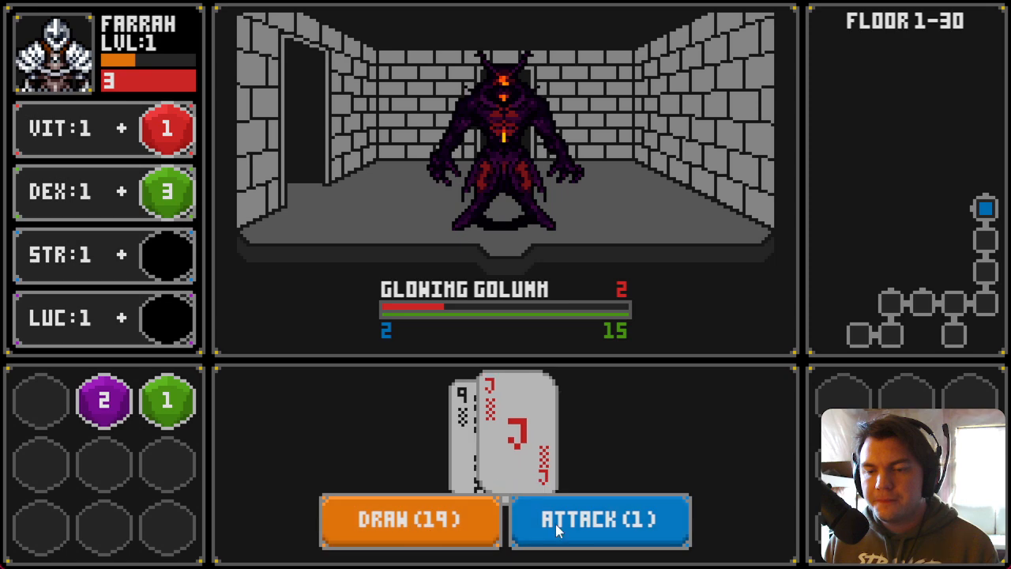
{"action": "left_click_drag", "start_coordinate": [452, 207], "coordinate": [162, 125]}
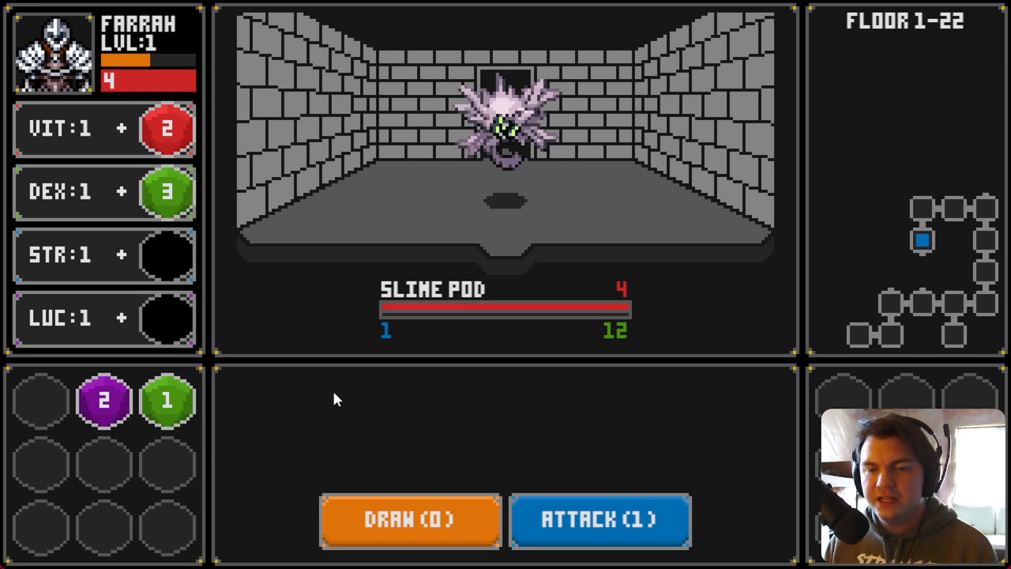
Step: Defeat the Slime Pod with draws and attacks, and collect its purple die into the inventory
{"action": "left_click", "coordinate": [448, 518]}
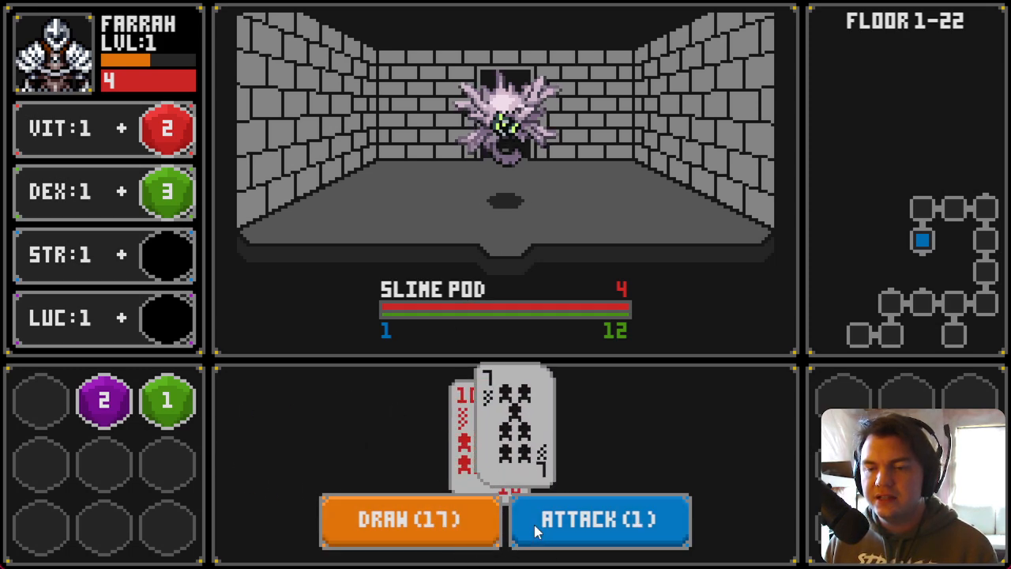
{"action": "left_click", "coordinate": [426, 522]}
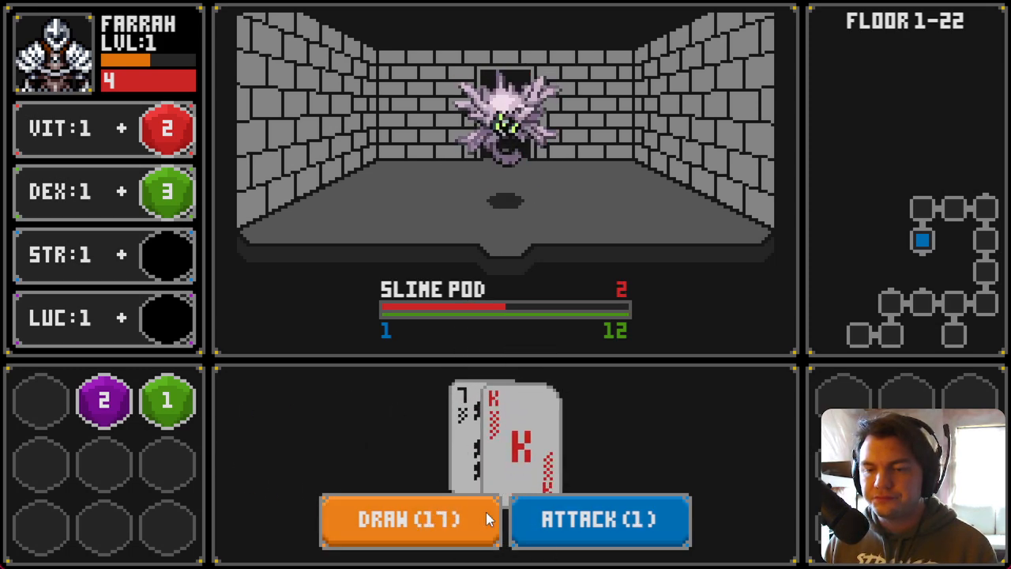
{"action": "left_click", "coordinate": [537, 528]}
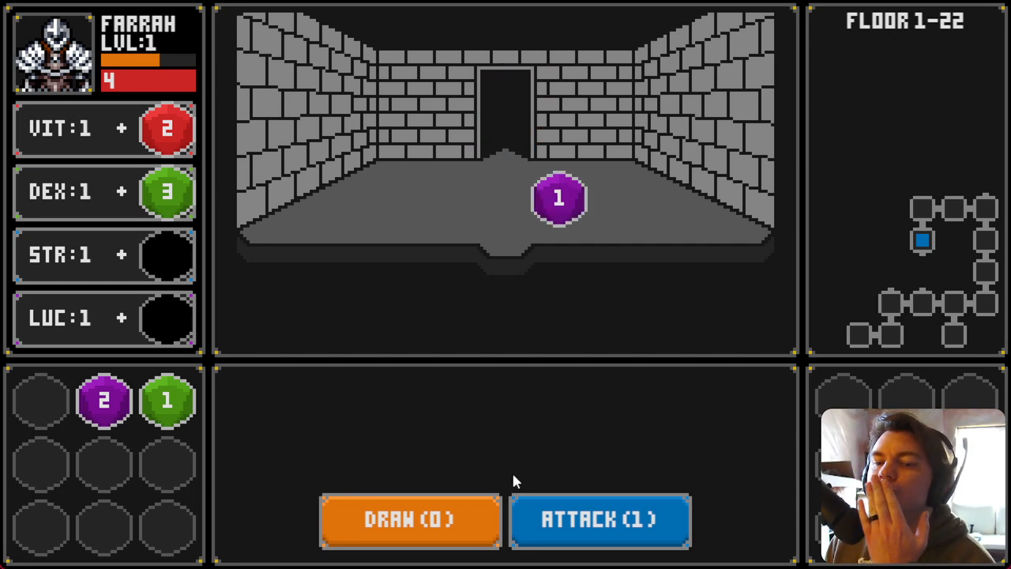
{"action": "left_click", "coordinate": [563, 199]}
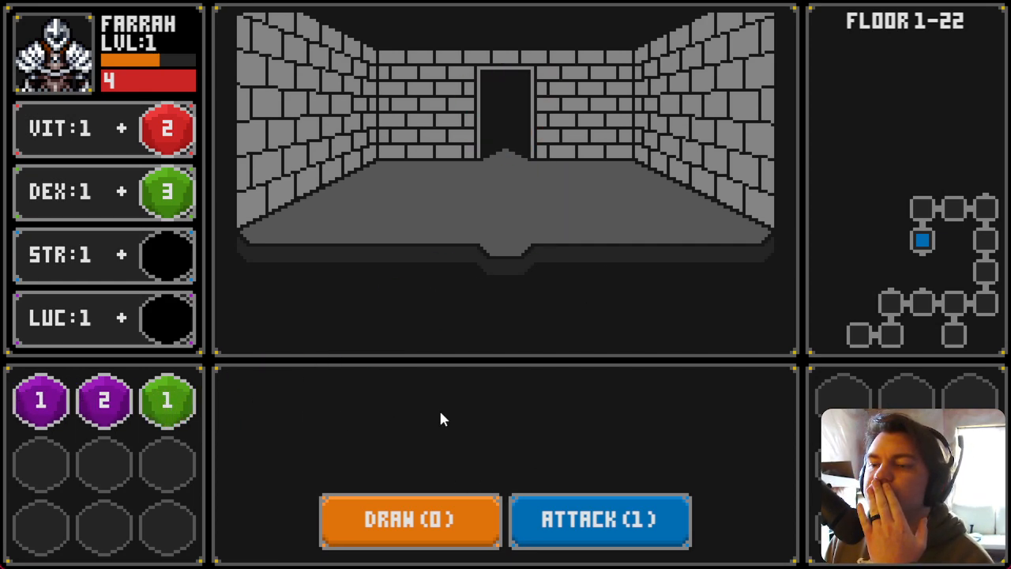
Step: Advance to the next Glowing Golumn, defeat it with draws and attacks, and place its blue die on STR
{"action": "key", "text": "w"}
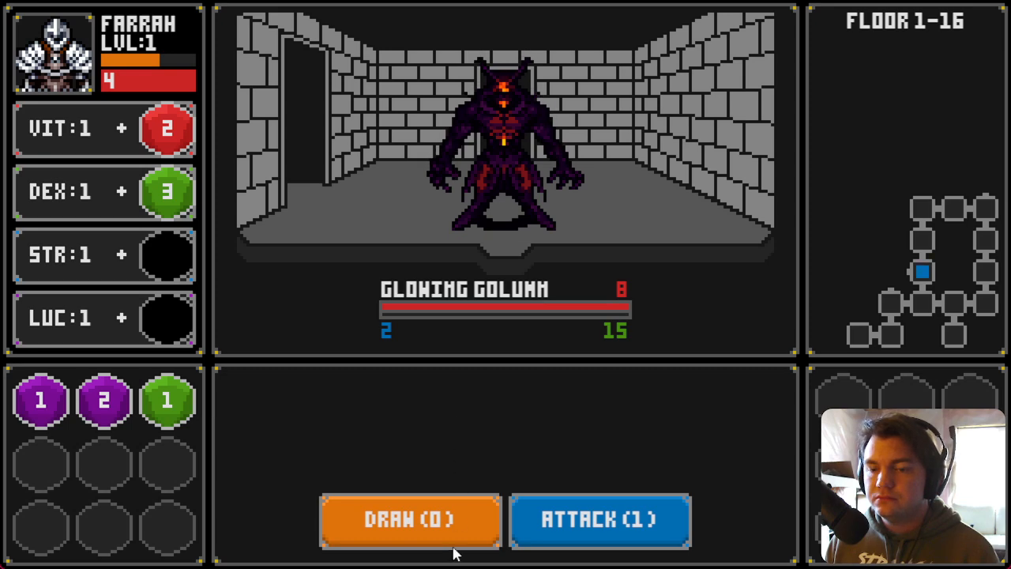
{"action": "left_click", "coordinate": [460, 528]}
{"action": "left_click", "coordinate": [460, 528]}
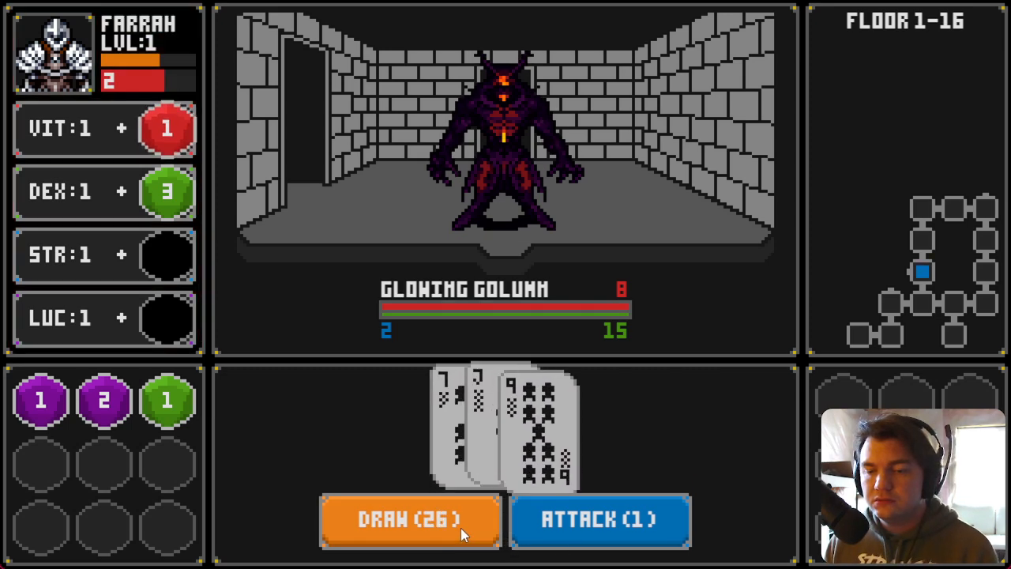
{"action": "left_click", "coordinate": [458, 528]}
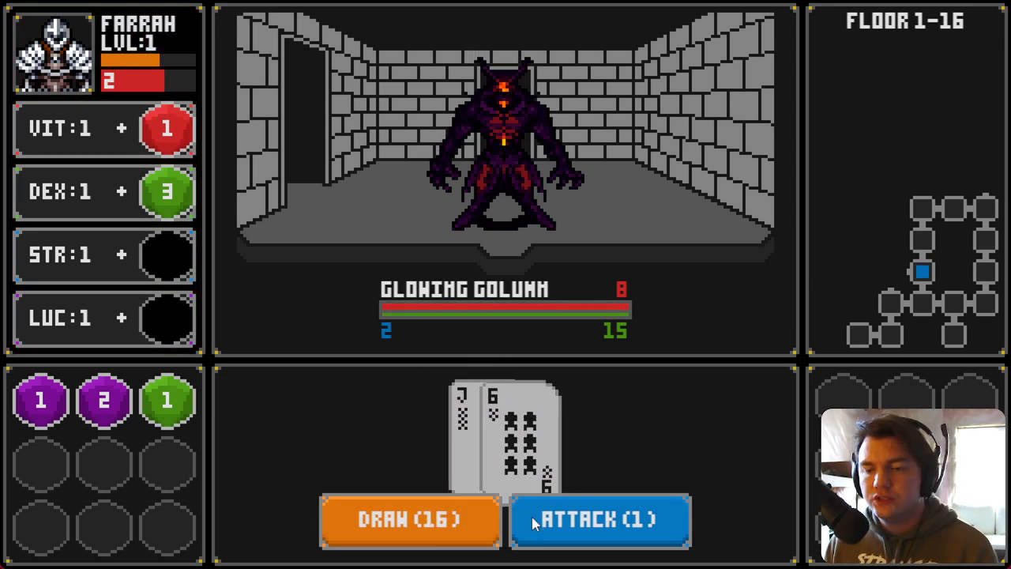
{"action": "left_click", "coordinate": [532, 517]}
{"action": "left_click", "coordinate": [414, 531]}
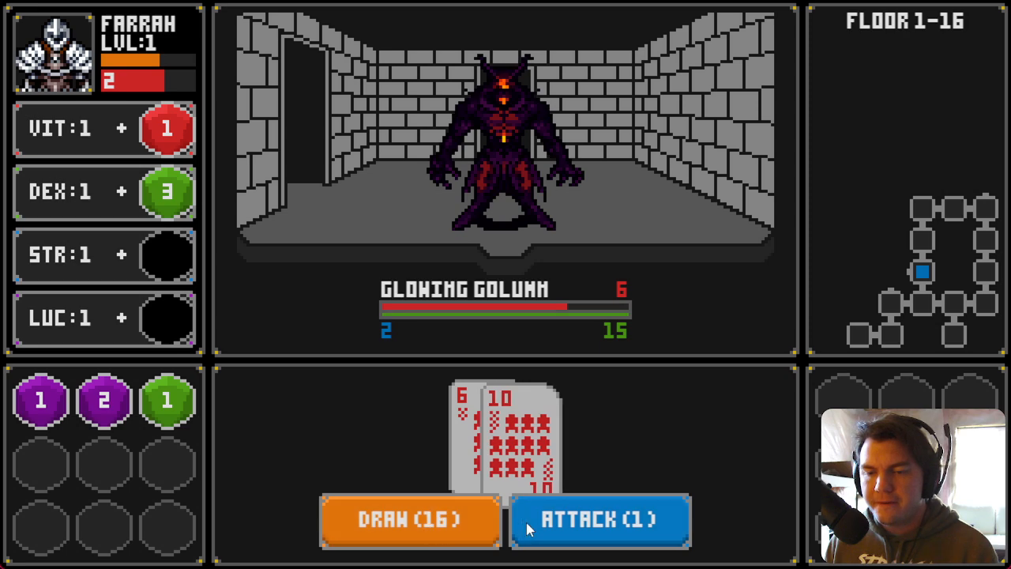
{"action": "left_click", "coordinate": [531, 528]}
{"action": "left_click", "coordinate": [420, 524]}
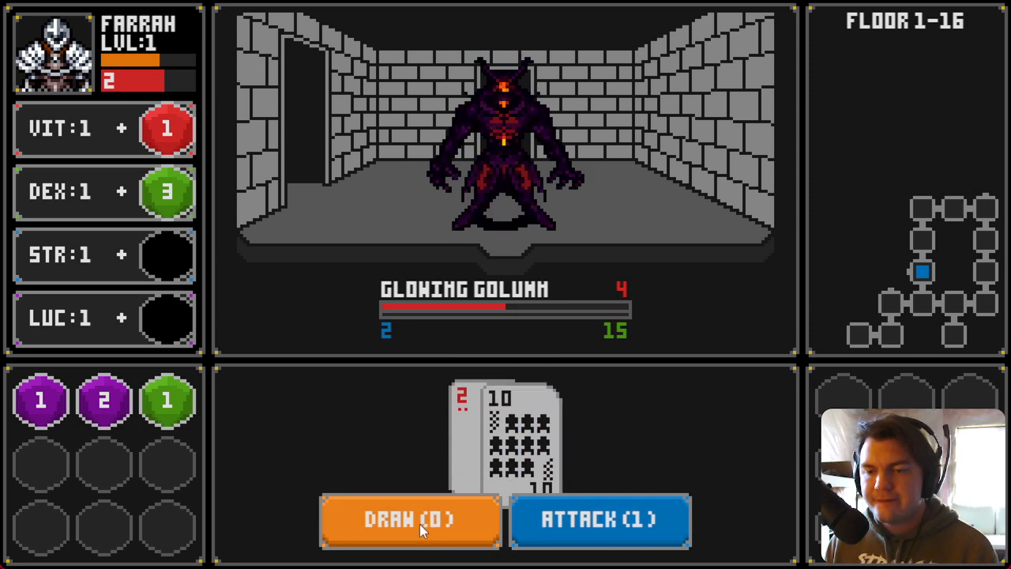
{"action": "left_click", "coordinate": [463, 528]}
{"action": "left_click", "coordinate": [545, 525]}
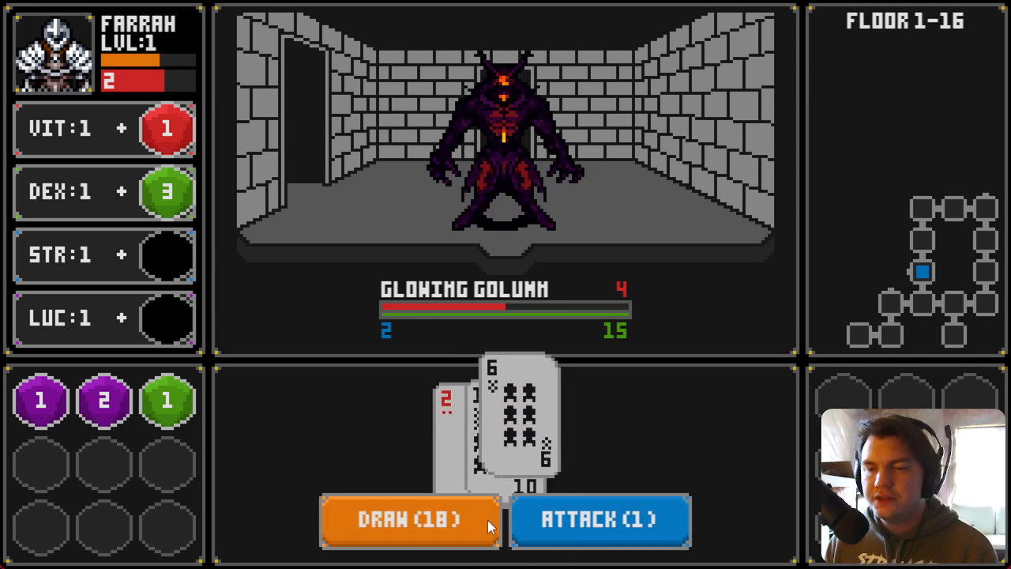
{"action": "left_click", "coordinate": [434, 521]}
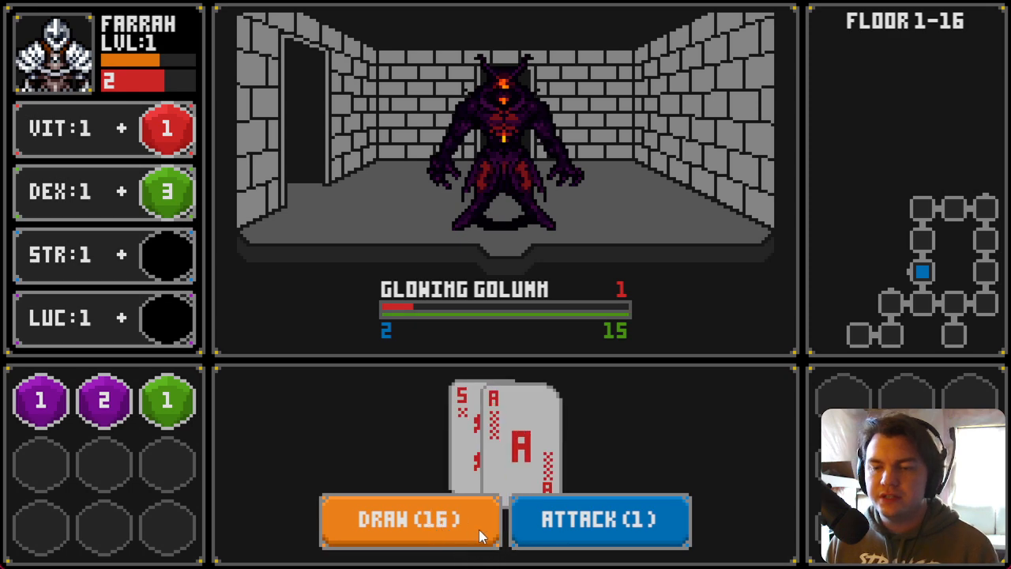
{"action": "left_click", "coordinate": [519, 528]}
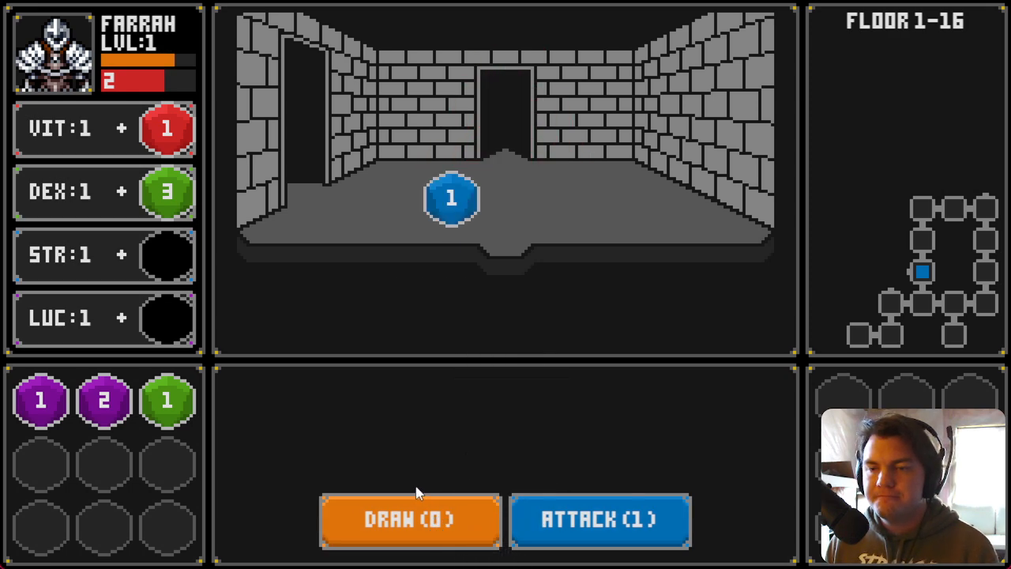
{"action": "left_click_drag", "start_coordinate": [449, 224], "coordinate": [171, 259]}
Step: Move into the next room and draw cards against the Slime Pod
{"action": "key", "text": "a"}
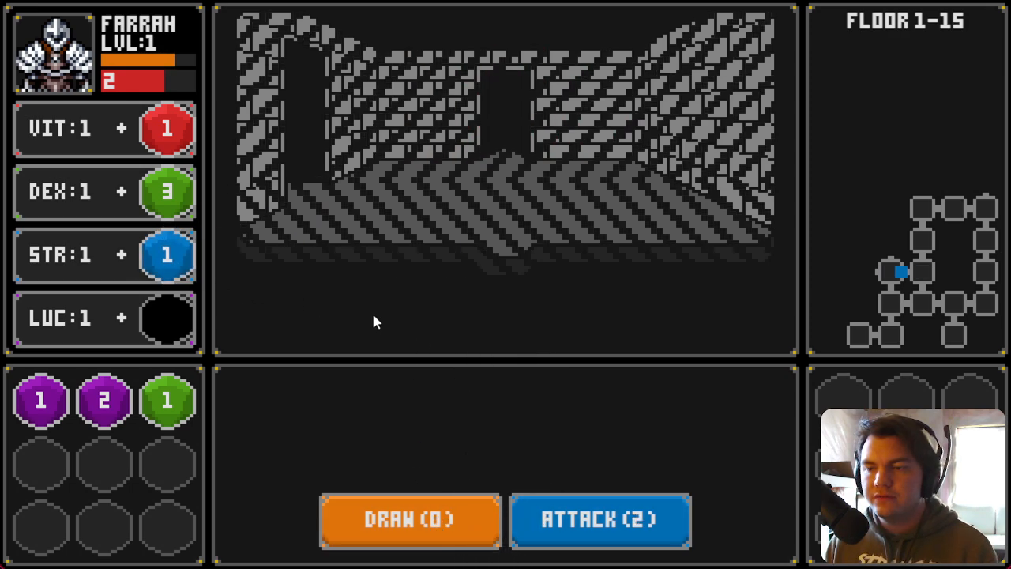
{"action": "left_click", "coordinate": [466, 512]}
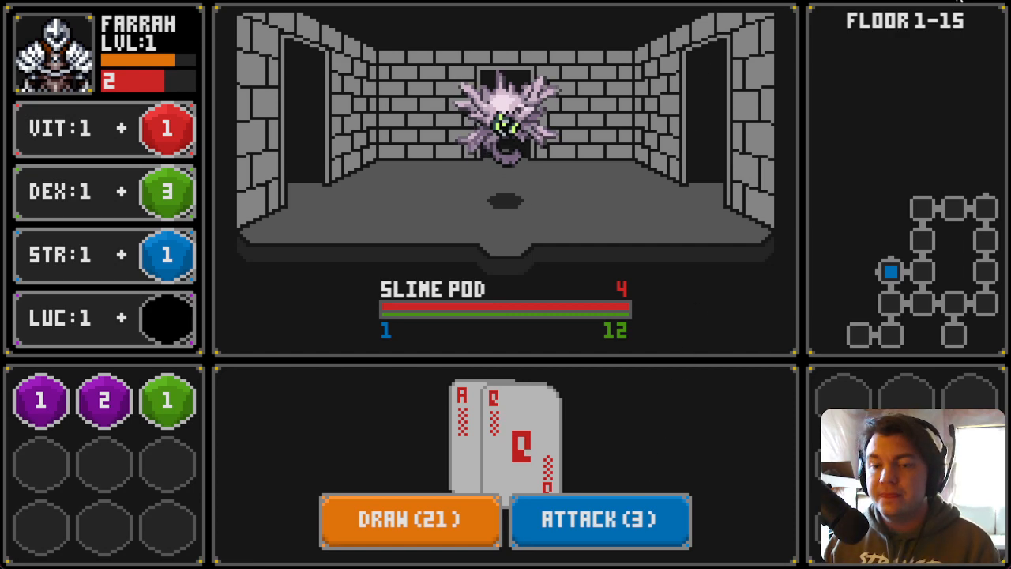
{"action": "key", "text": "Escape"}
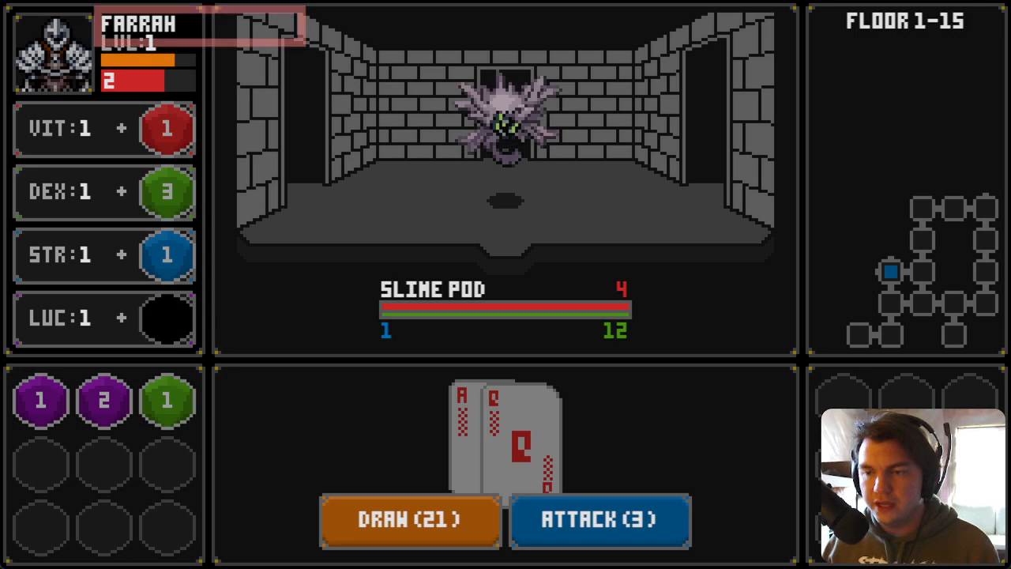
{"action": "key", "text": "Right"}
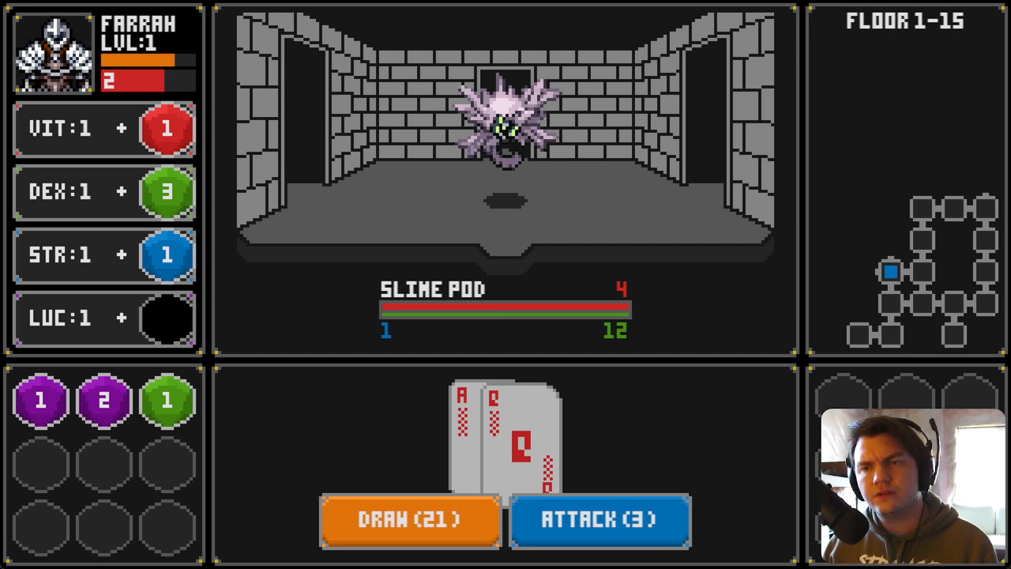
Step: Open the debug window and inspect the game's switches and variables, including player and monster stats
{"action": "key", "text": "F9"}
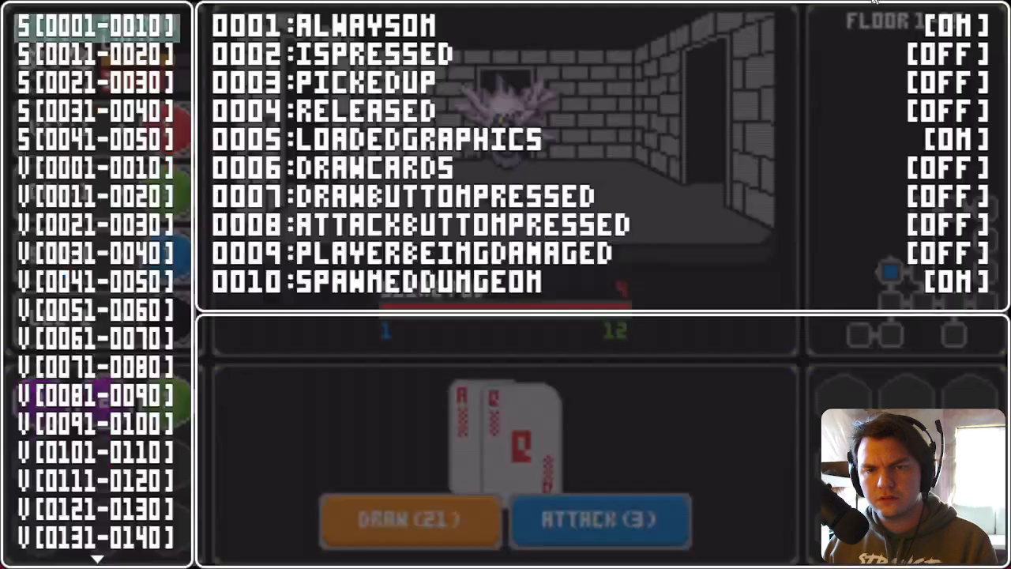
{"action": "key", "text": "Down"}
{"action": "key", "text": "Down"}
{"action": "key", "text": "Down"}
{"action": "key", "text": "Down"}
{"action": "key", "text": "Down"}
{"action": "key", "text": "Down"}
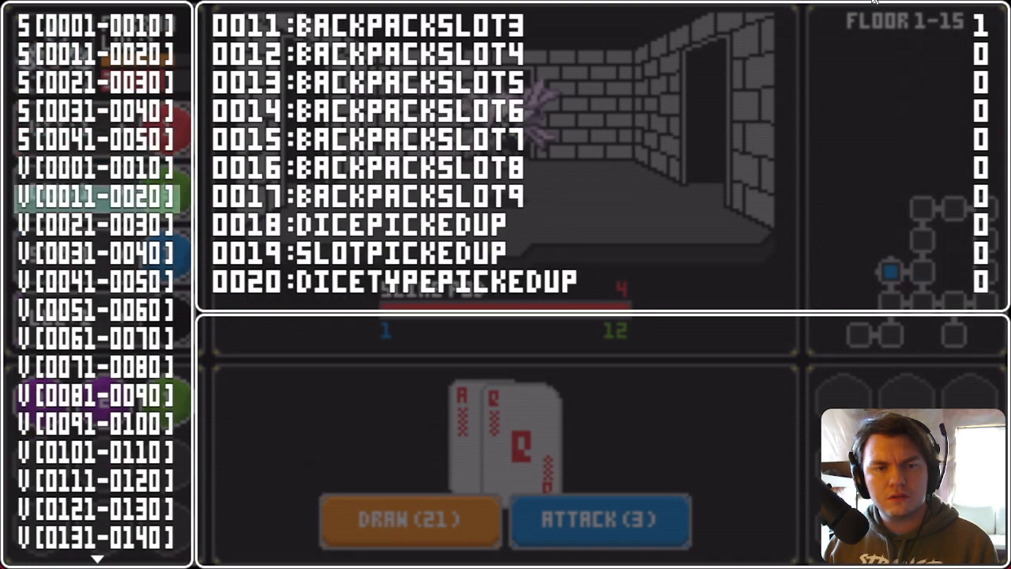
{"action": "key", "text": "Up"}
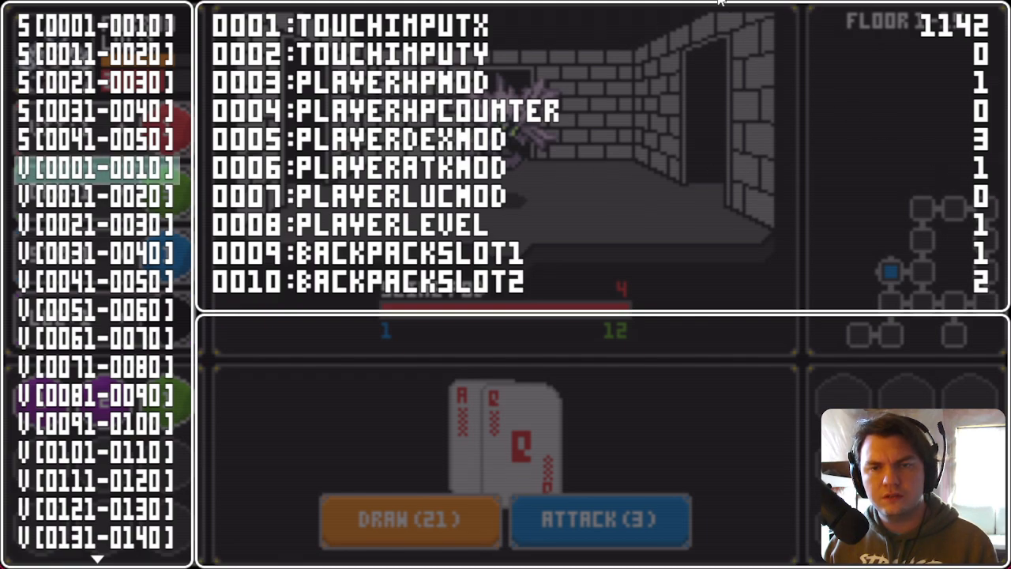
{"action": "key", "text": "Down"}
{"action": "key", "text": "Down"}
{"action": "key", "text": "Down"}
{"action": "key", "text": "Down"}
{"action": "key", "text": "Down"}
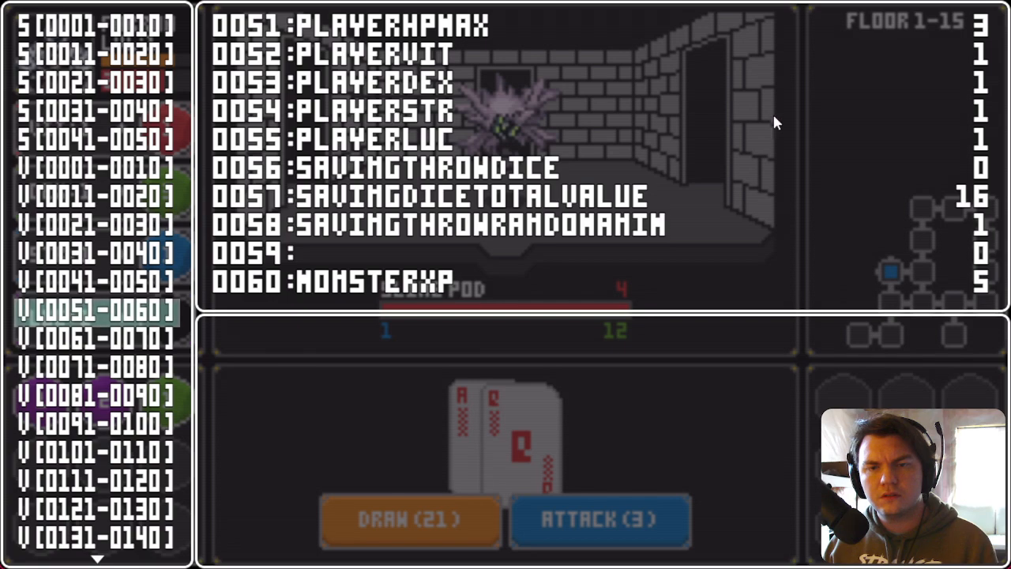
{"action": "key", "text": "Down"}
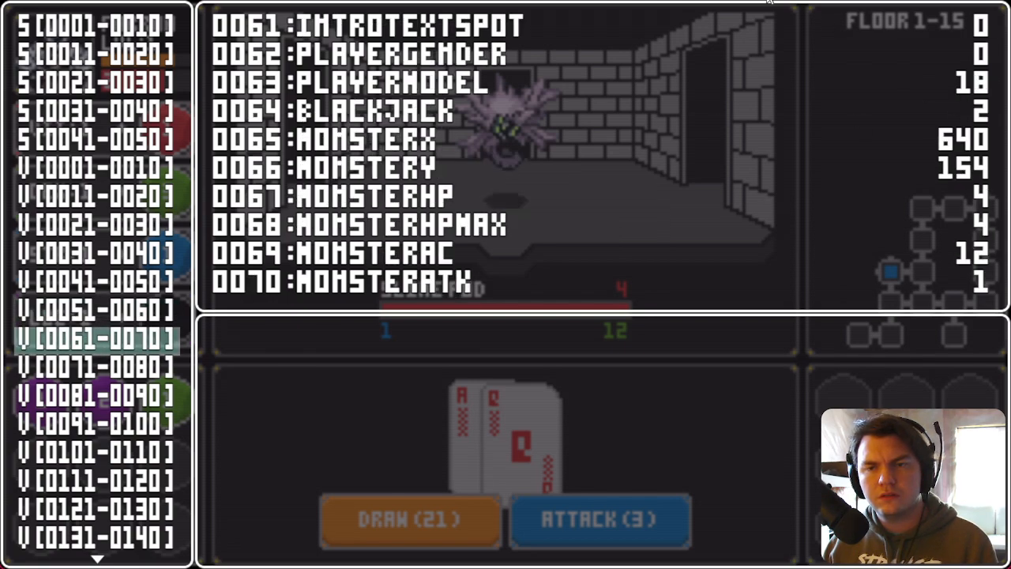
{"action": "key", "text": "Escape"}
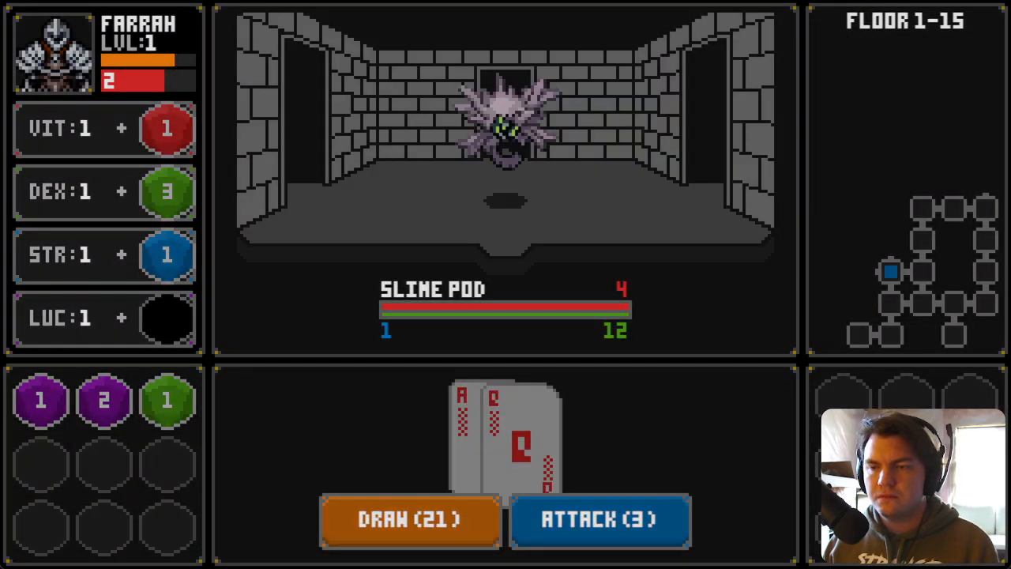
{"action": "key", "text": "Right"}
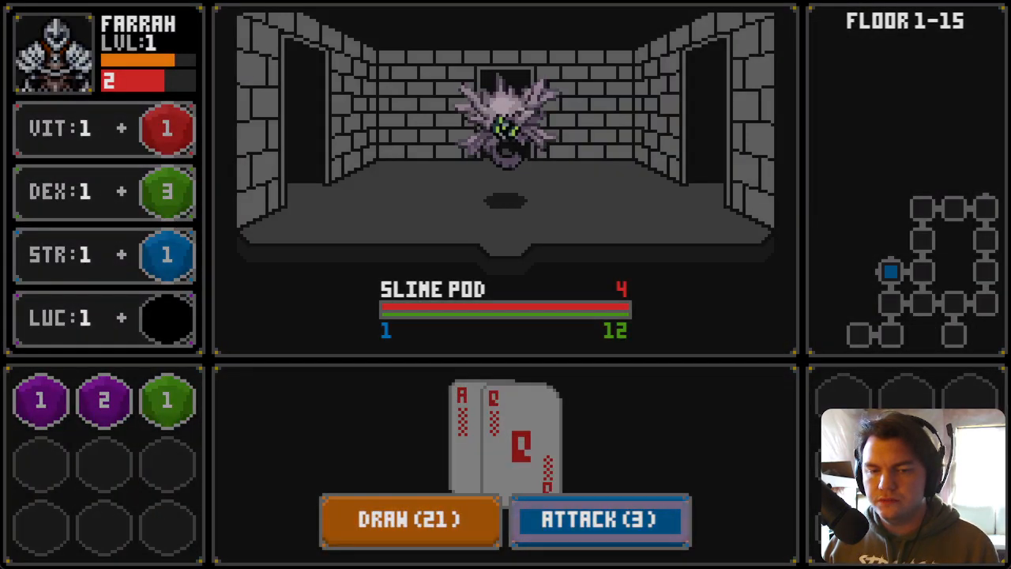
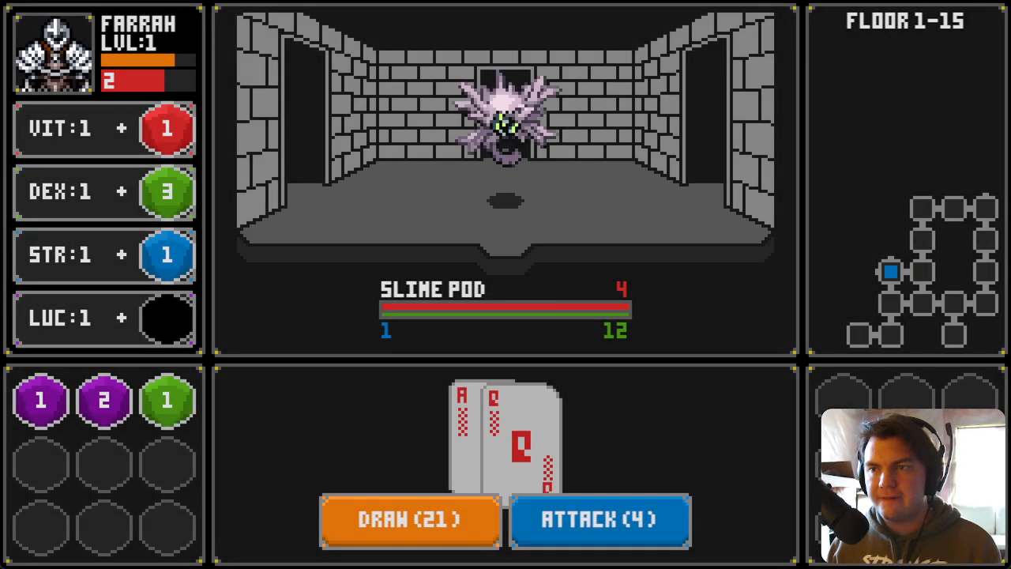
Step: Finish off the Slime Pod with an attack and move into the next room
{"action": "left_click", "coordinate": [642, 537]}
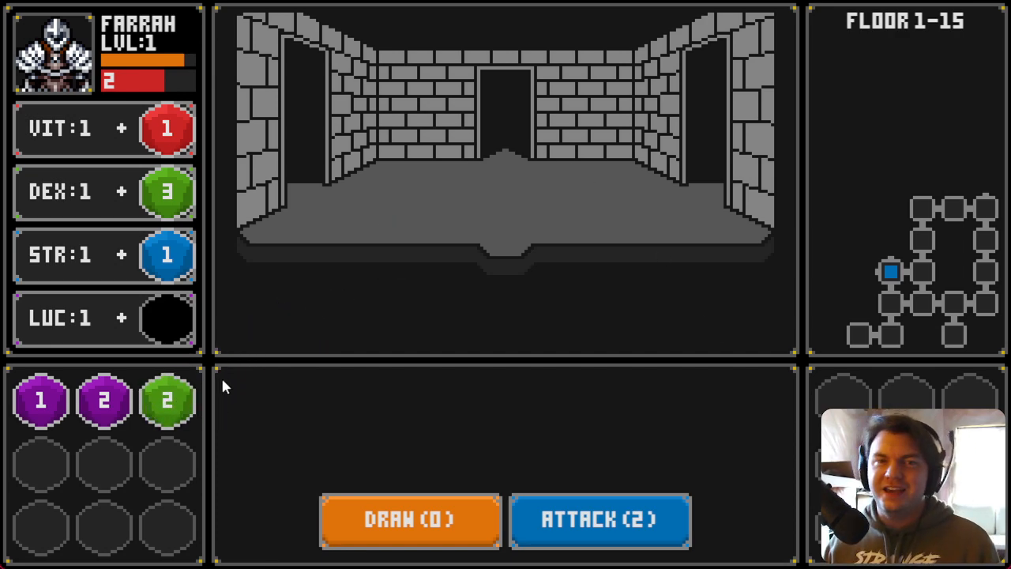
{"action": "left_click", "coordinate": [422, 522]}
{"action": "key", "text": "a"}
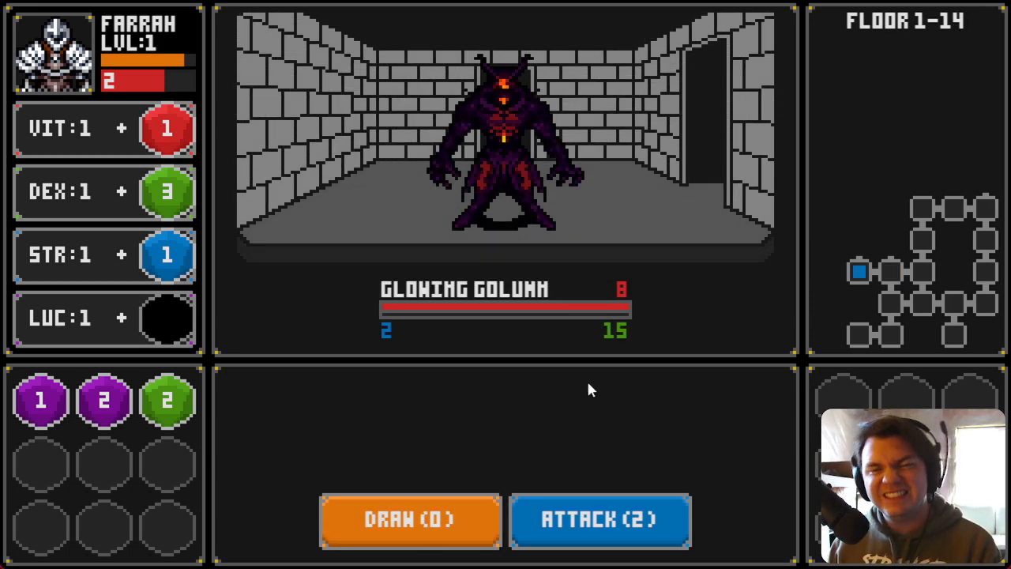
Step: Draw cards against the Glowing Golumn until the run ends, then close the game window
{"action": "left_click", "coordinate": [467, 522]}
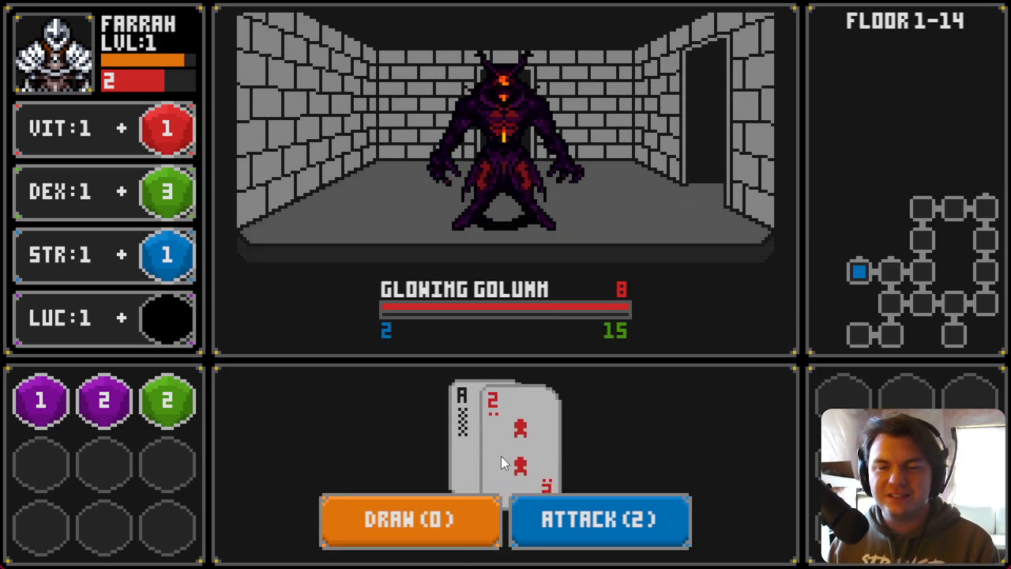
{"action": "left_click", "coordinate": [469, 526]}
{"action": "left_click", "coordinate": [453, 535]}
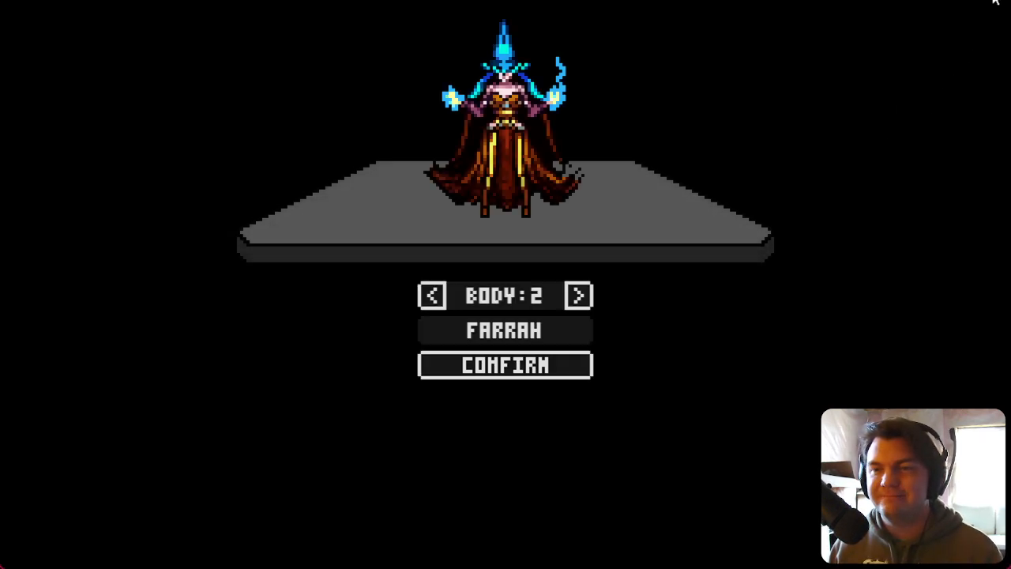
{"action": "left_click", "coordinate": [994, 2]}
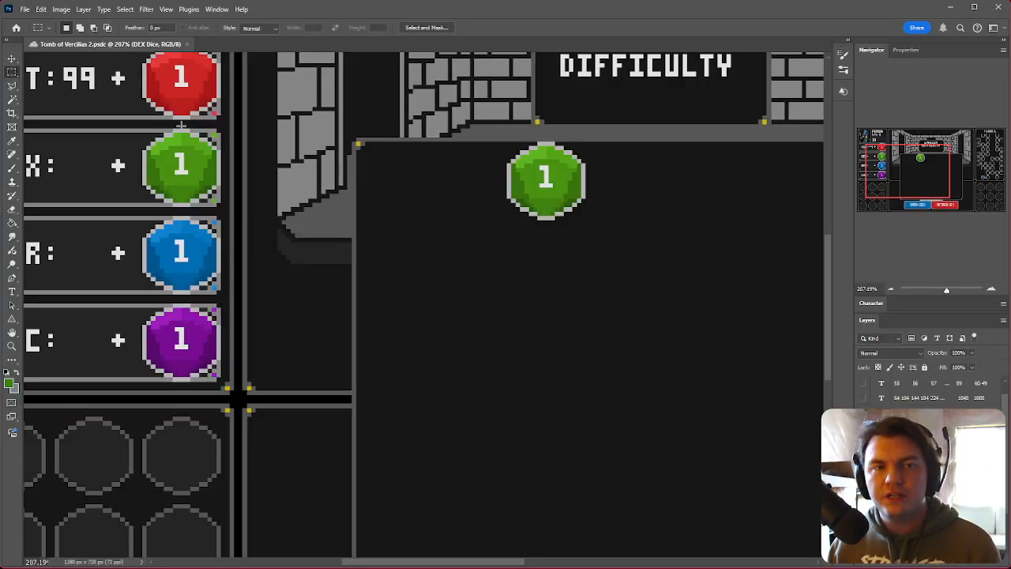
{"action": "key", "text": "ctrl+0"}
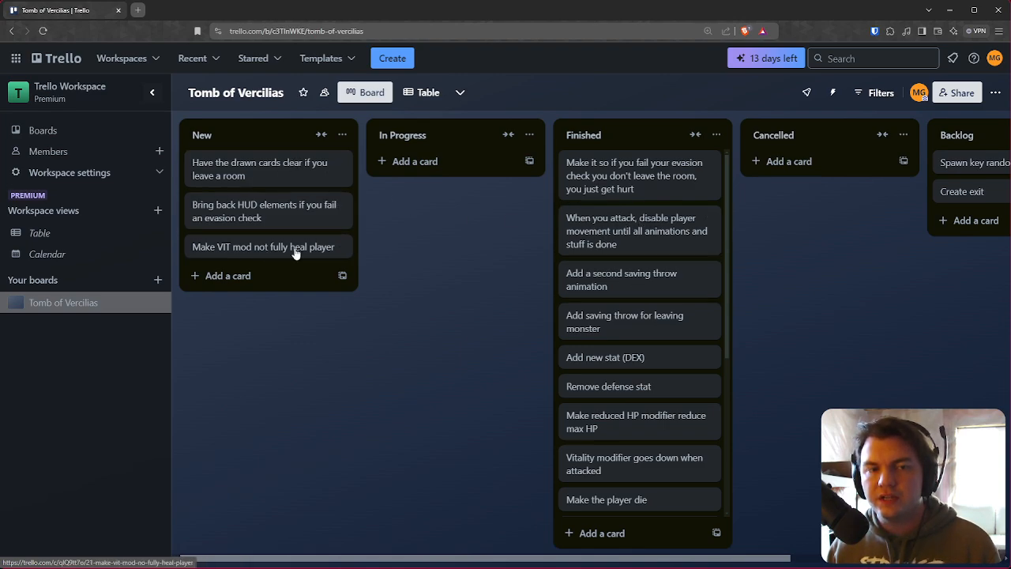
Step: Add a card 'Fix STR stat to actually show/work' to the New list and move it to In Progress
{"action": "left_click", "coordinate": [269, 277]}
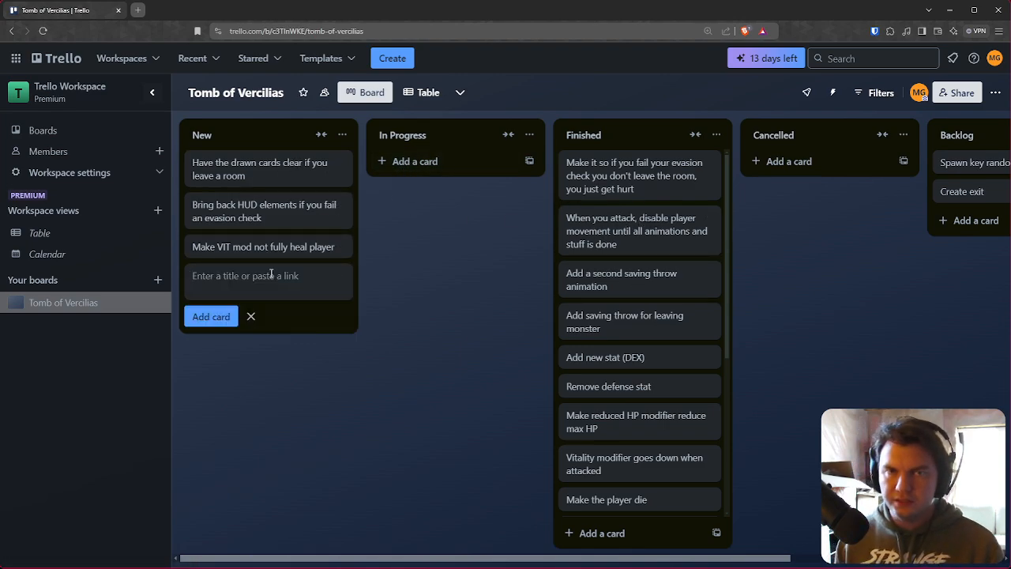
{"action": "type", "text": "Fix"}
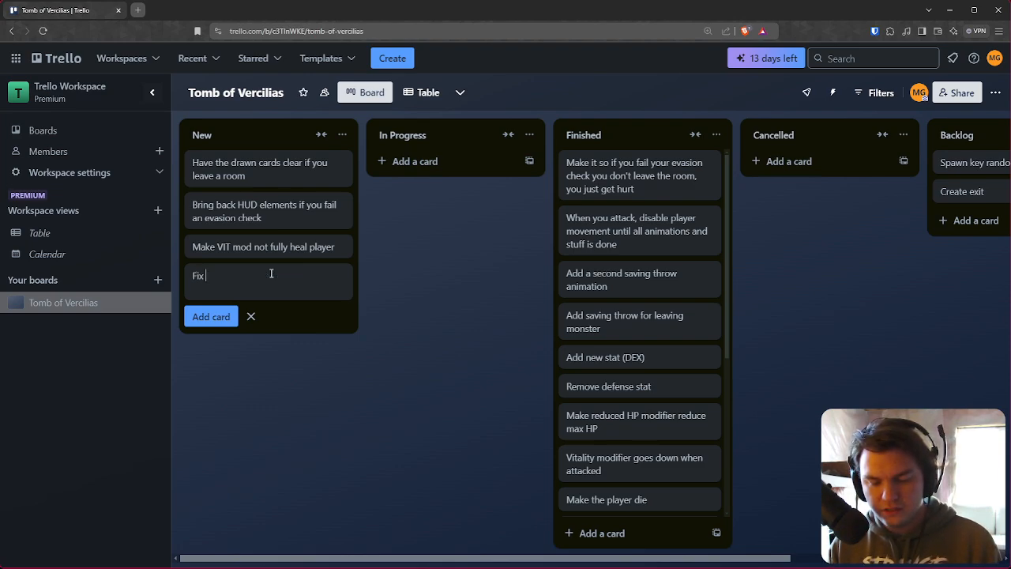
{"action": "type", "text": " STR"}
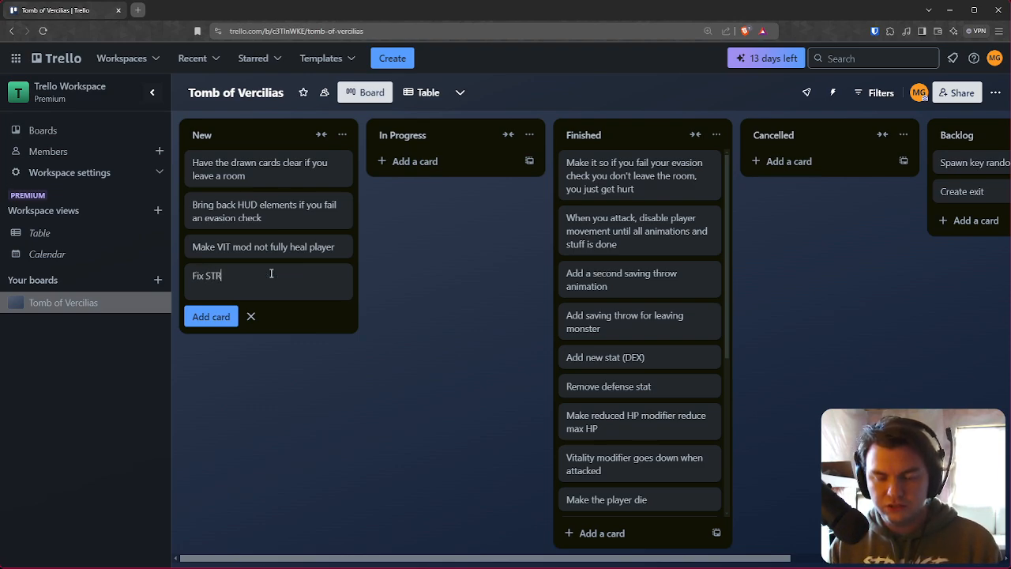
{"action": "type", "text": " stat to "}
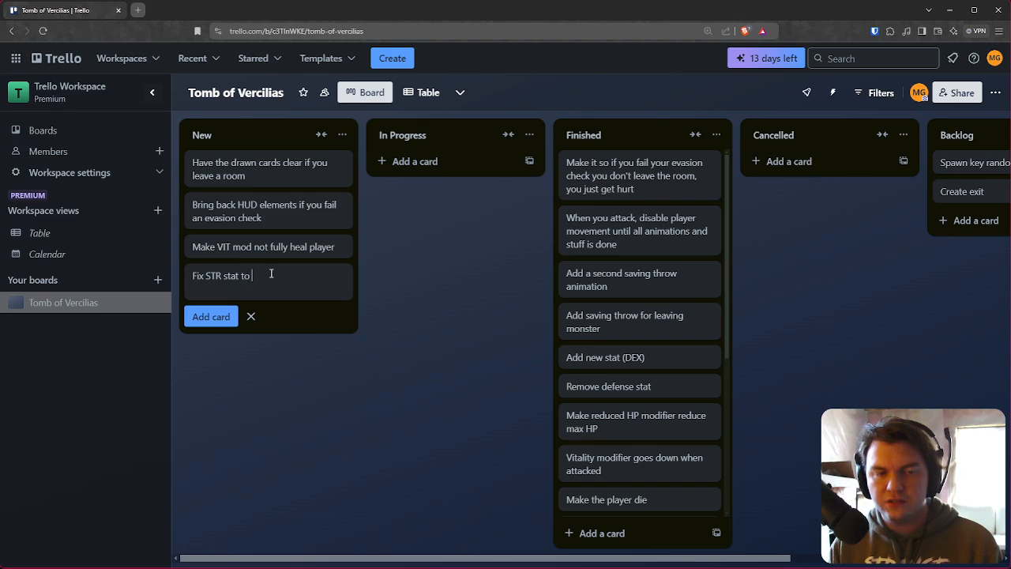
{"action": "type", "text": "actually show/work"}
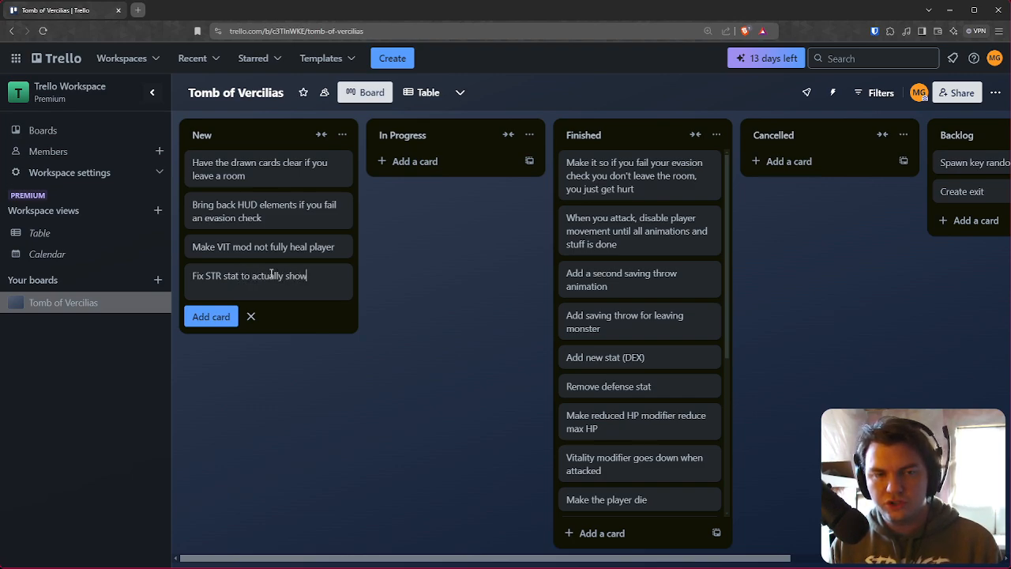
{"action": "key", "text": "Return"}
{"action": "left_click_drag", "start_coordinate": [271, 275], "coordinate": [463, 207]}
Step: Rename the card to 'Fix STR stat to actually show/work with STR mod' and move it to Finished
{"action": "left_click", "coordinate": [510, 164]}
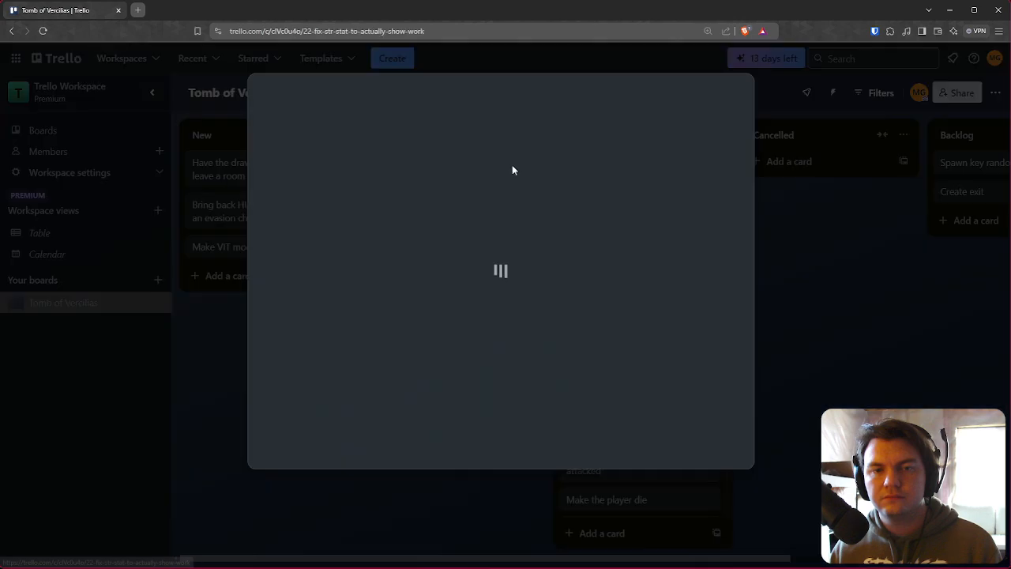
{"action": "left_click", "coordinate": [503, 93]}
{"action": "type", "text": "with "}
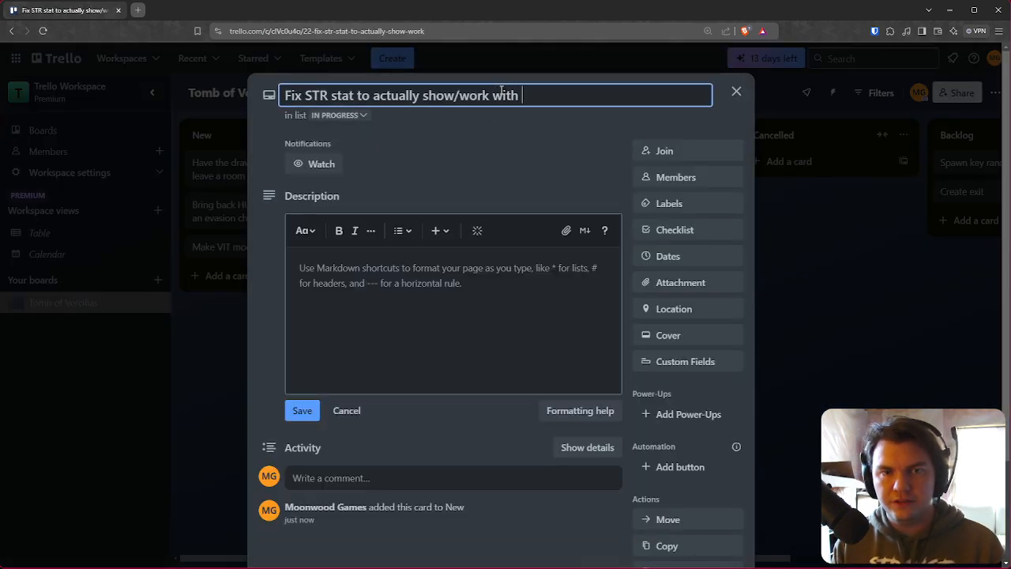
{"action": "type", "text": "STR mod"}
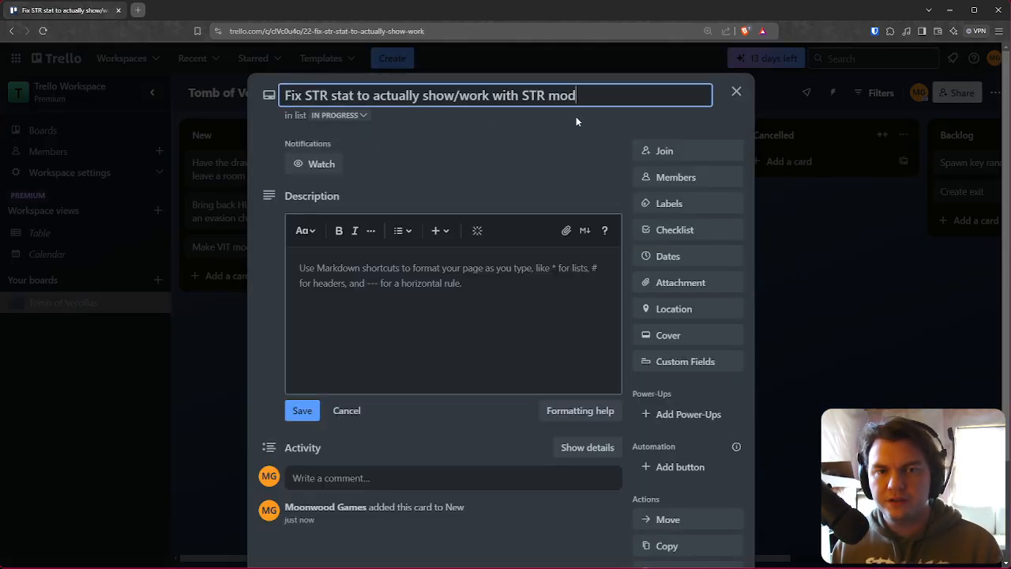
{"action": "left_click", "coordinate": [736, 91]}
{"action": "left_click_drag", "start_coordinate": [489, 173], "coordinate": [553, 190]}
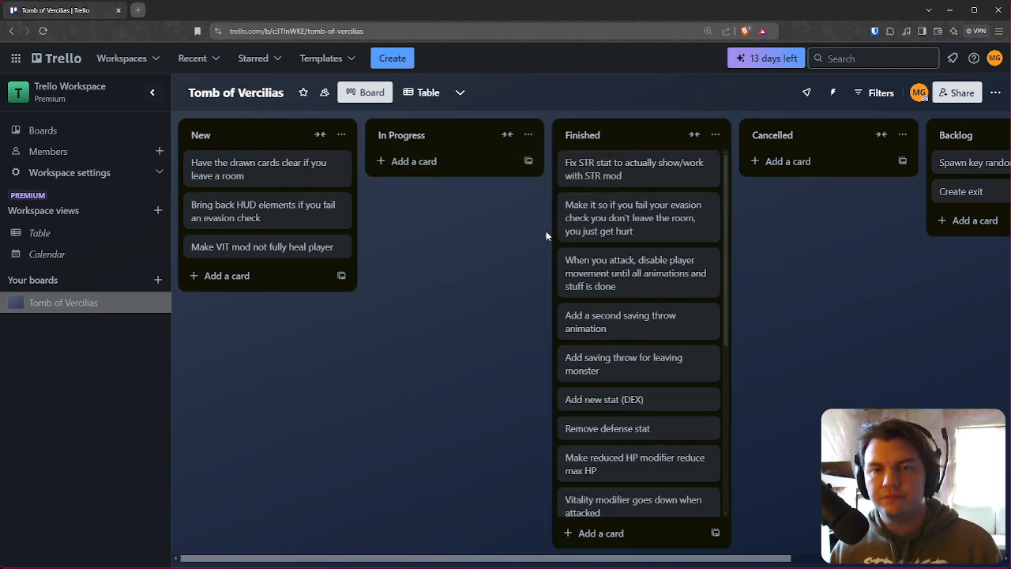
Step: Add a card 'Add a second Floor' to the New list and move it to In Progress
{"action": "left_click", "coordinate": [260, 276]}
{"action": "type", "text": "Add a secon"}
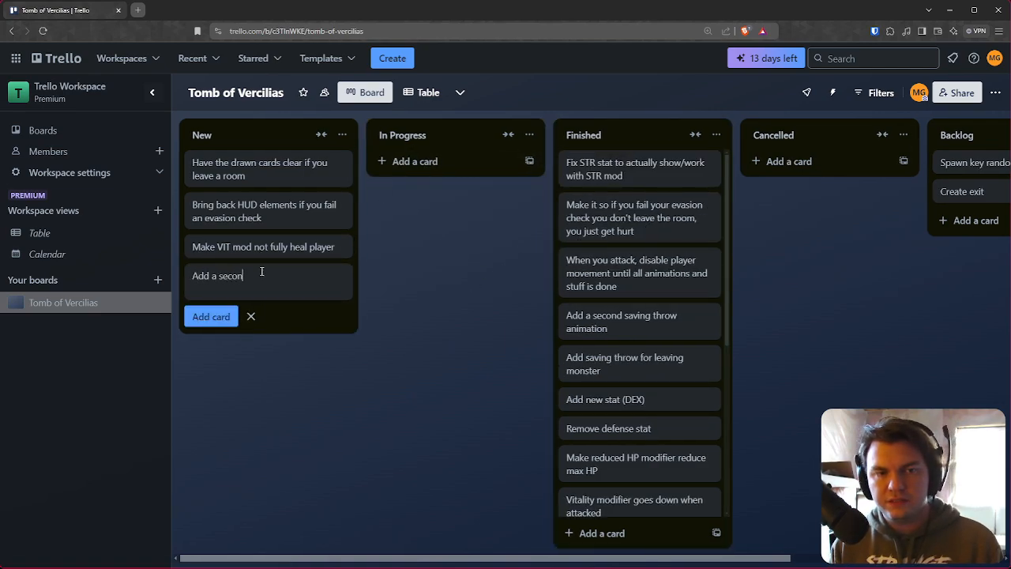
{"action": "type", "text": "d Hloor"}
{"action": "left_click", "coordinate": [313, 388]}
{"action": "left_click_drag", "start_coordinate": [267, 280], "coordinate": [436, 169]}
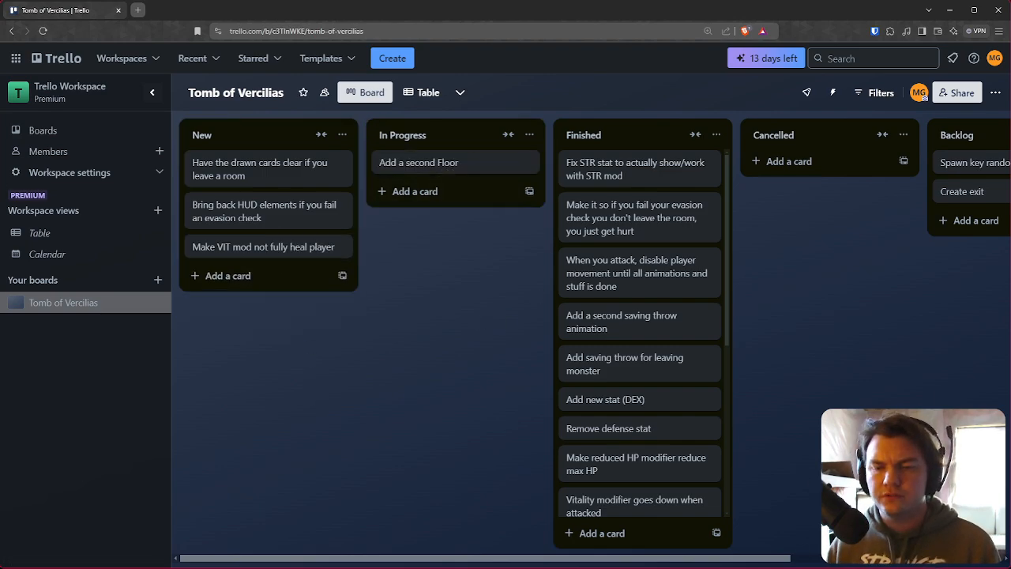
{"action": "scroll", "coordinate": [530, 448], "scroll_direction": "right", "scroll_amount": 3}
{"action": "scroll", "coordinate": [530, 444], "scroll_direction": "left", "scroll_amount": 3}
{"action": "scroll", "coordinate": [852, 563], "scroll_direction": "right", "scroll_amount": 3}
{"action": "scroll", "coordinate": [852, 563], "scroll_direction": "left", "scroll_amount": 3}
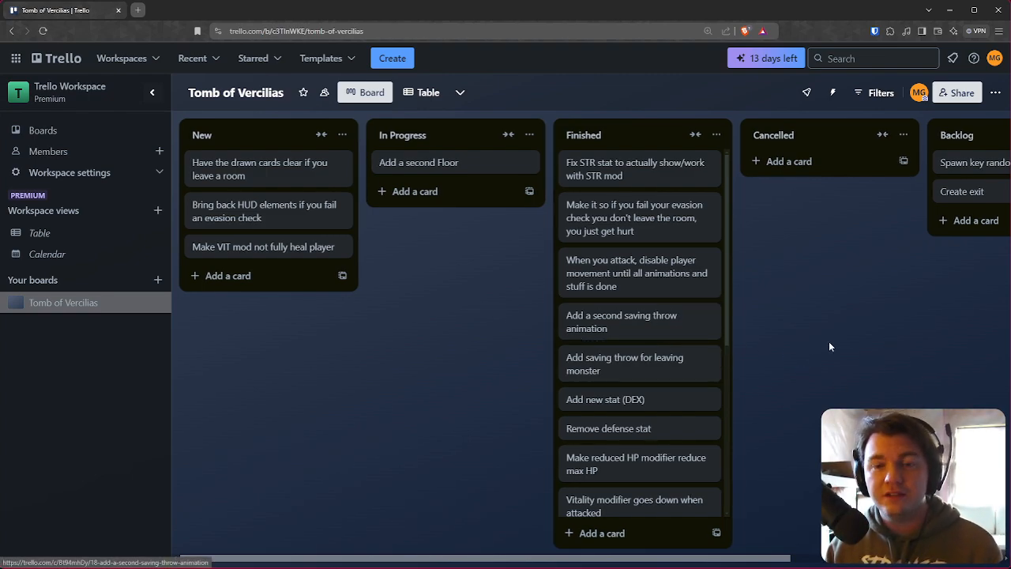
{"action": "scroll", "coordinate": [648, 384], "scroll_direction": "down", "scroll_amount": 4}
{"action": "scroll", "coordinate": [656, 442], "scroll_direction": "up", "scroll_amount": 4}
Step: Switch to Photoshop and hide the Evasion Difficulty overlay in the UI mockup so the drawn cards show
{"action": "key", "text": "alt+Tab"}
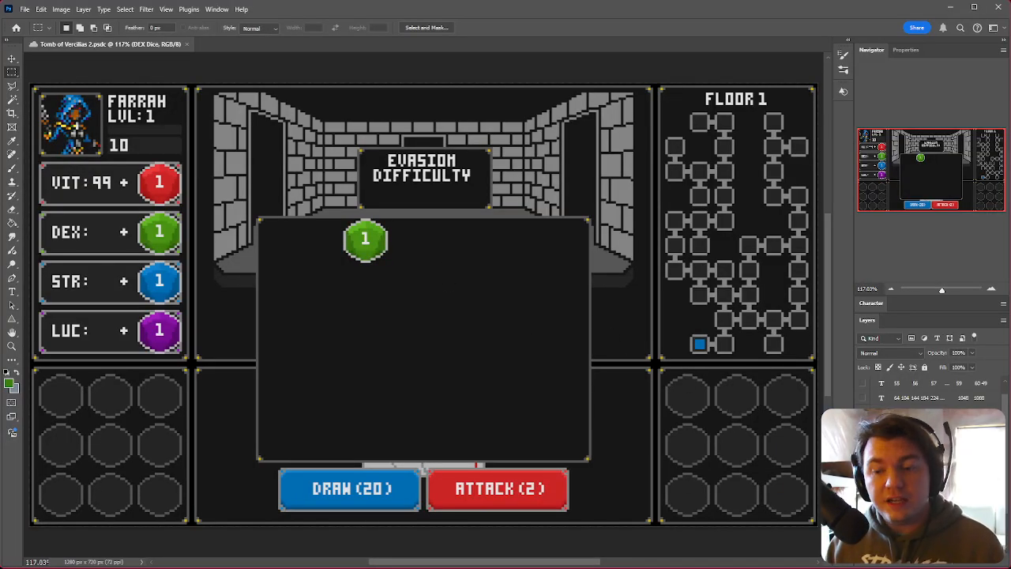
{"action": "left_click", "coordinate": [910, 474]}
{"action": "left_click", "coordinate": [910, 475]}
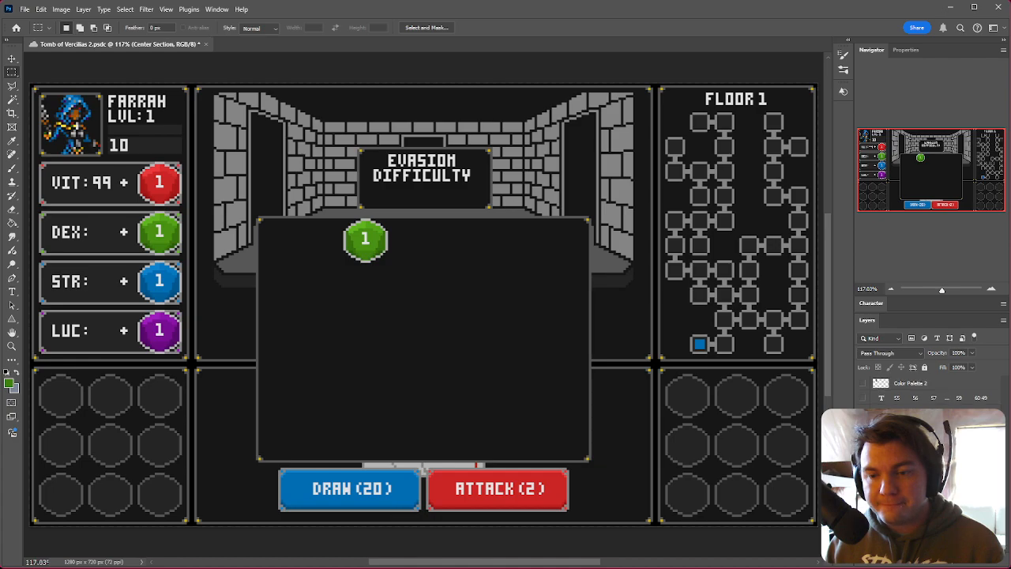
{"action": "left_click", "coordinate": [863, 474]}
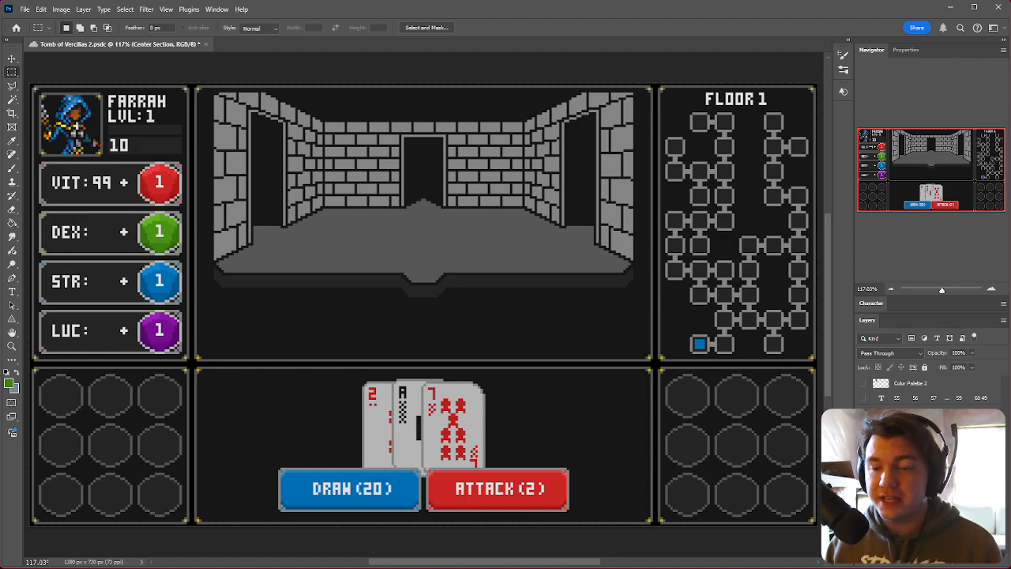
Step: Toggle the map layers' visibility to display the full grid of rooms in the Floor 1 panel
{"action": "scroll", "coordinate": [425, 304], "scroll_direction": "down", "scroll_amount": 1}
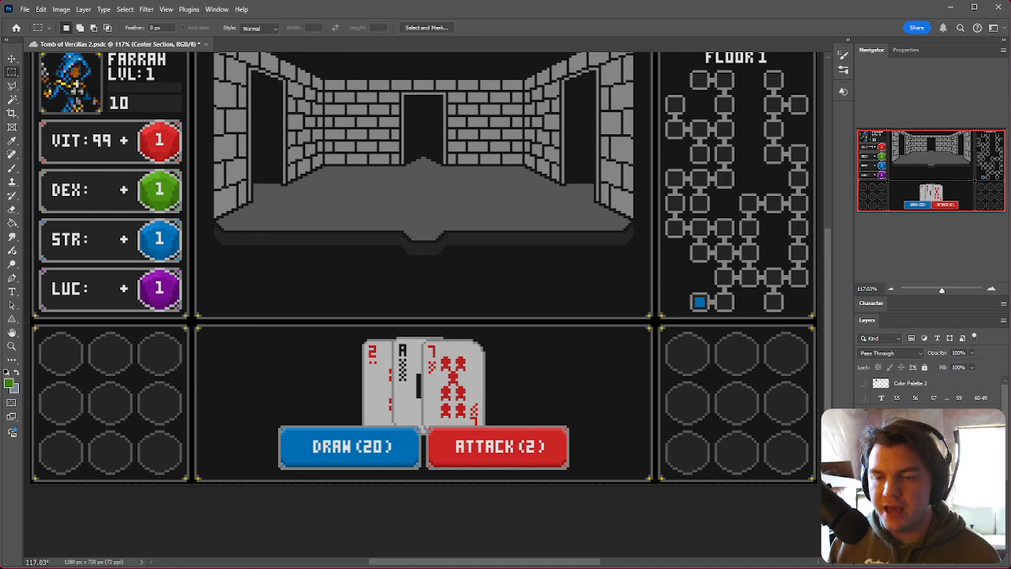
{"action": "scroll", "coordinate": [929, 399], "scroll_direction": "down", "scroll_amount": 3}
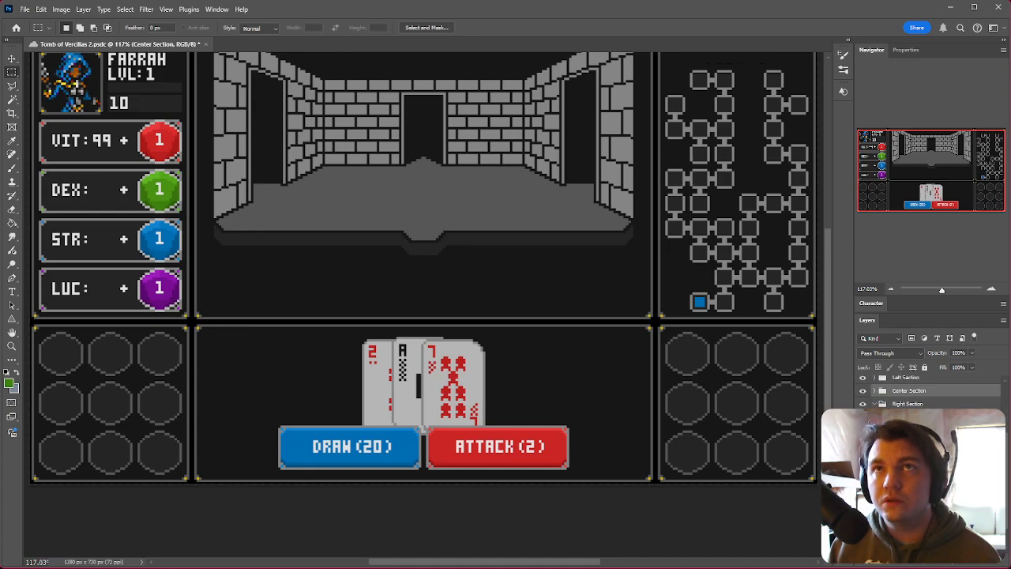
{"action": "scroll", "coordinate": [783, 443], "scroll_direction": "up", "scroll_amount": 2}
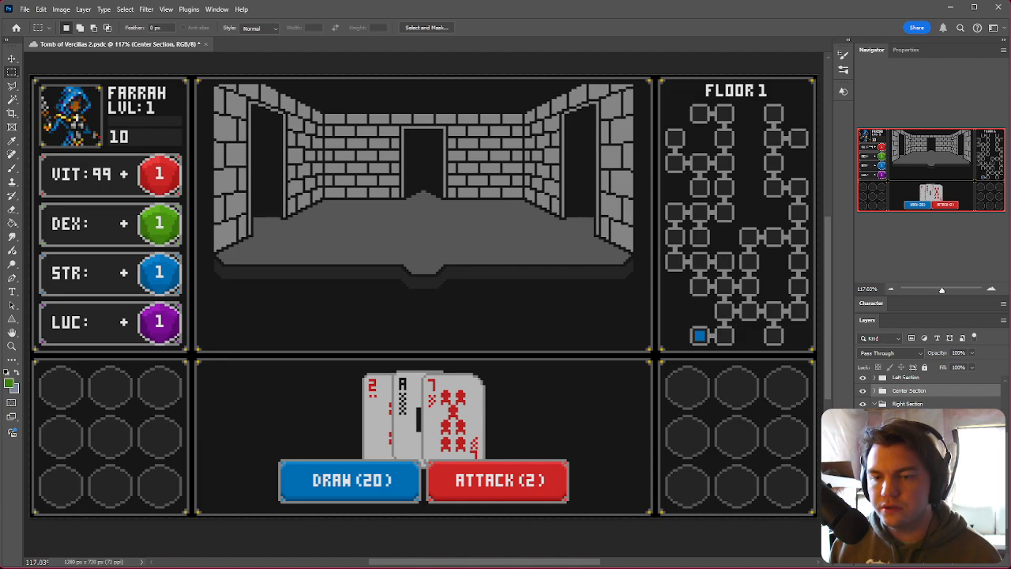
{"action": "left_click", "coordinate": [863, 443]}
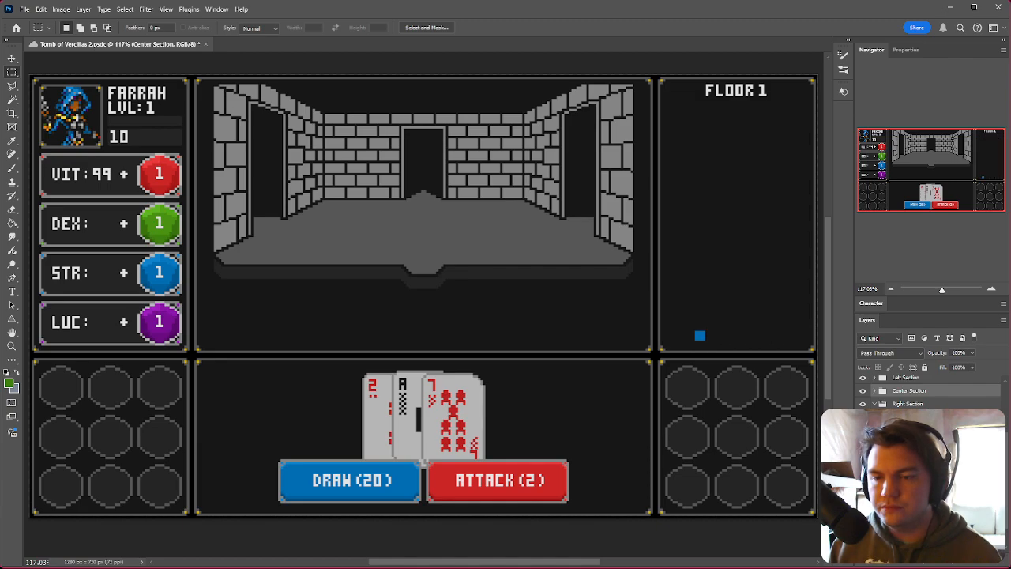
{"action": "left_click", "coordinate": [863, 443]}
{"action": "left_click", "coordinate": [862, 430]}
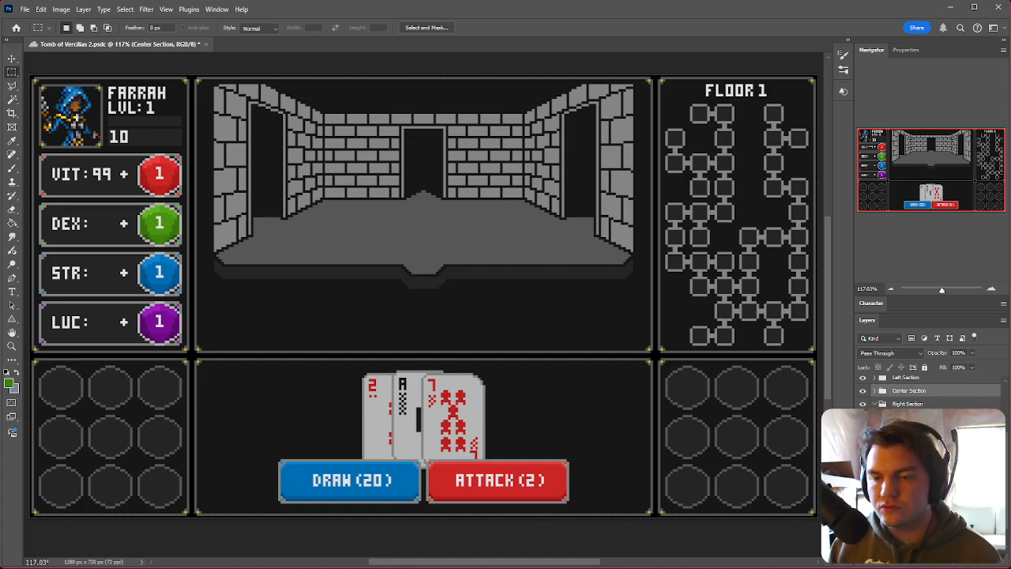
{"action": "left_click", "coordinate": [863, 457]}
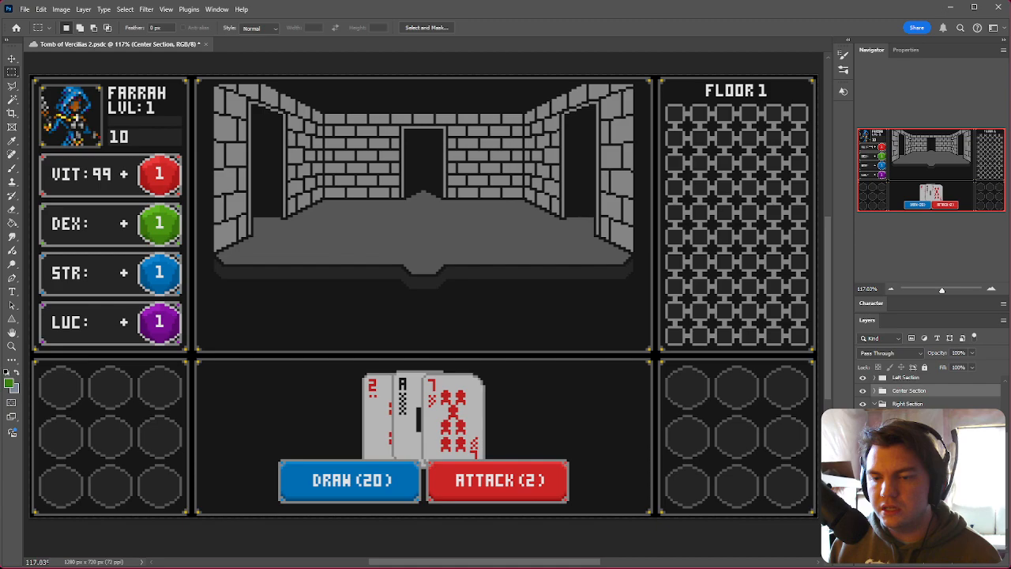
{"action": "left_click", "coordinate": [863, 456]}
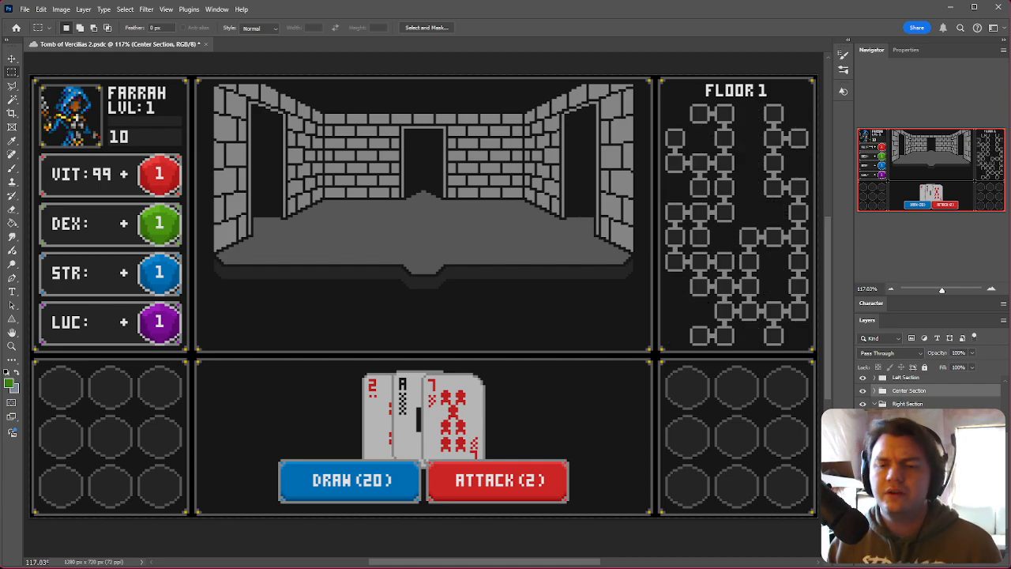
{"action": "left_click", "coordinate": [908, 456]}
{"action": "left_click", "coordinate": [909, 444]}
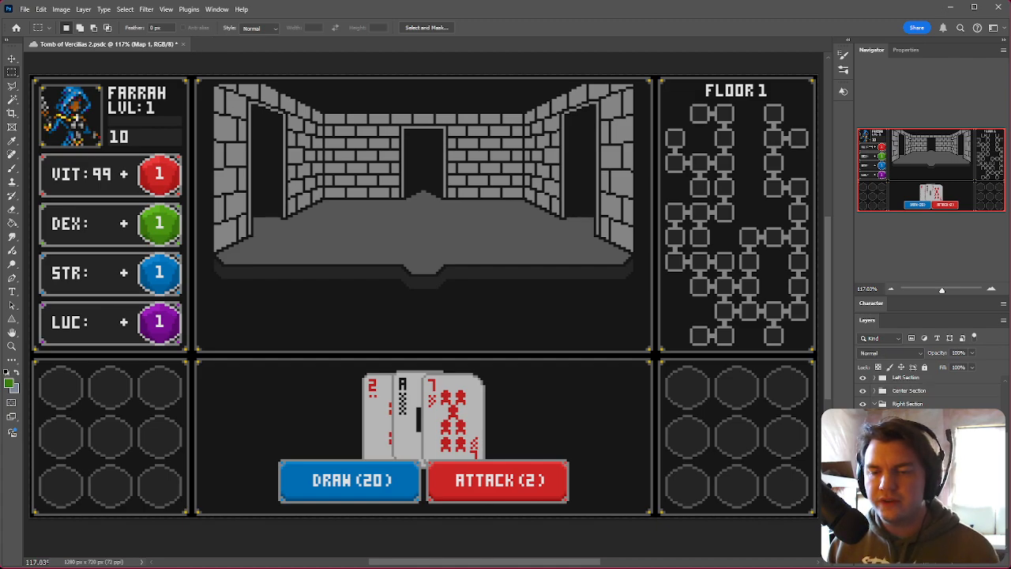
{"action": "left_click", "coordinate": [863, 444]}
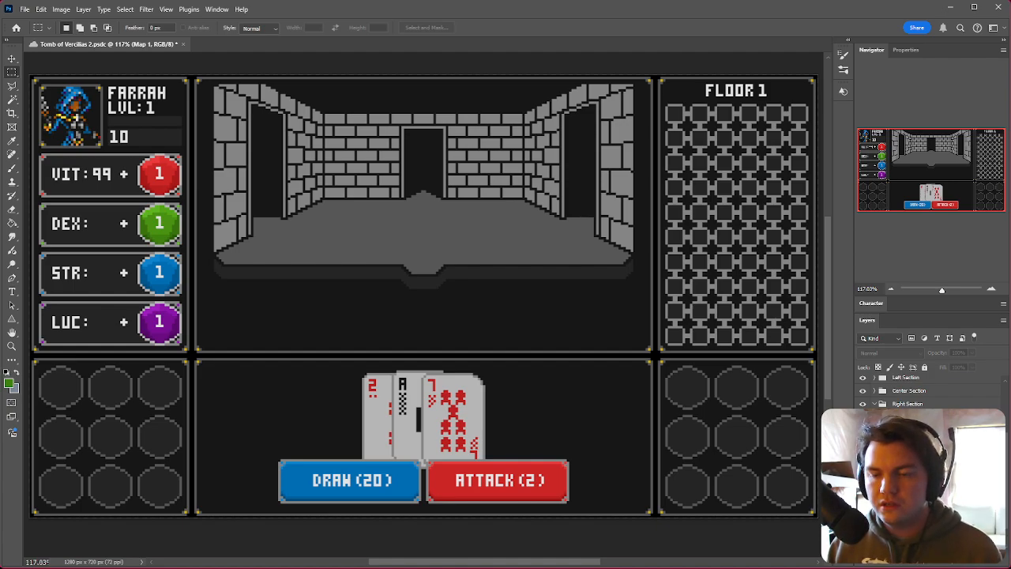
{"action": "left_click", "coordinate": [978, 563]}
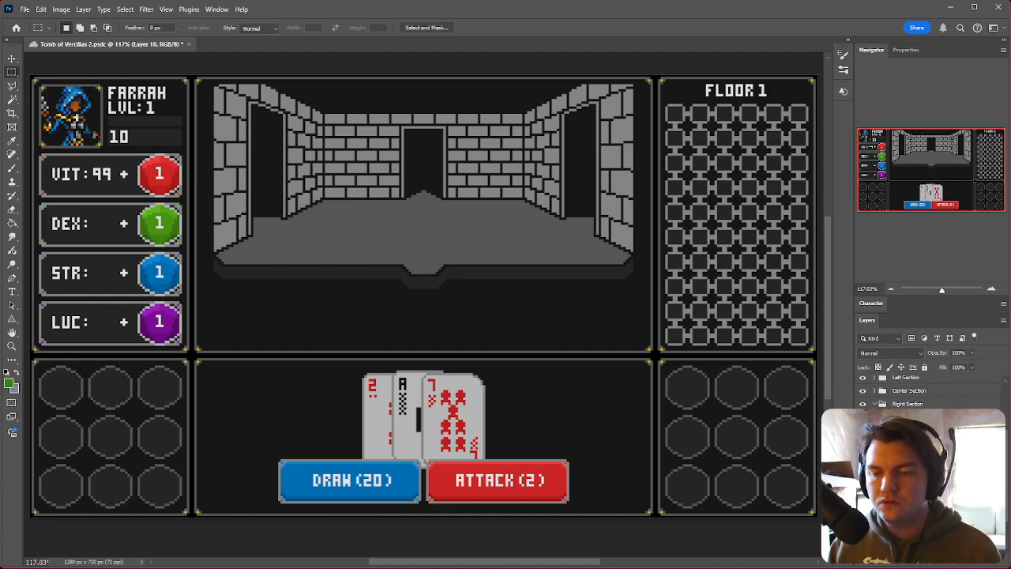
{"action": "key", "text": "Return"}
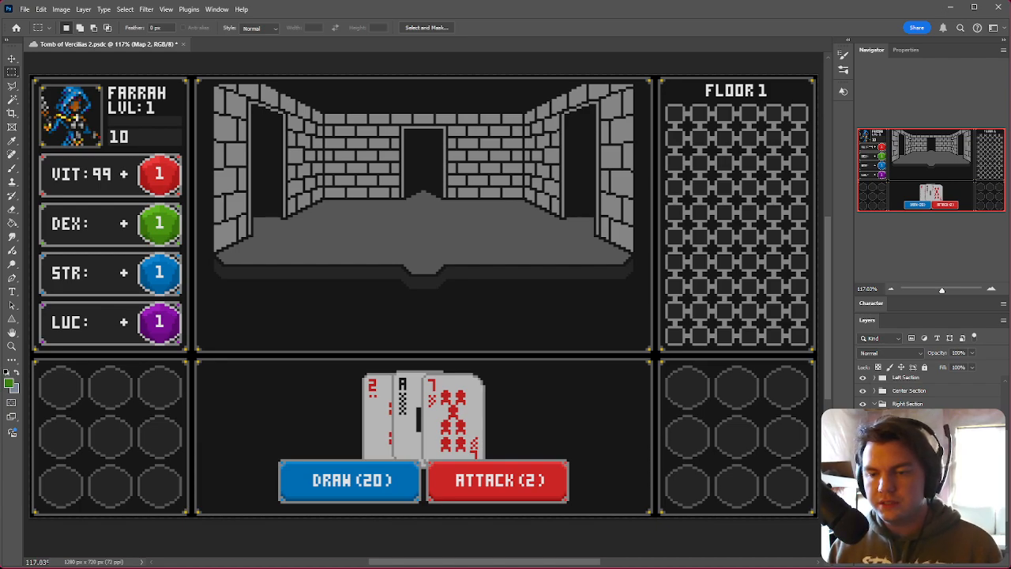
{"action": "key", "text": "ctrl+z"}
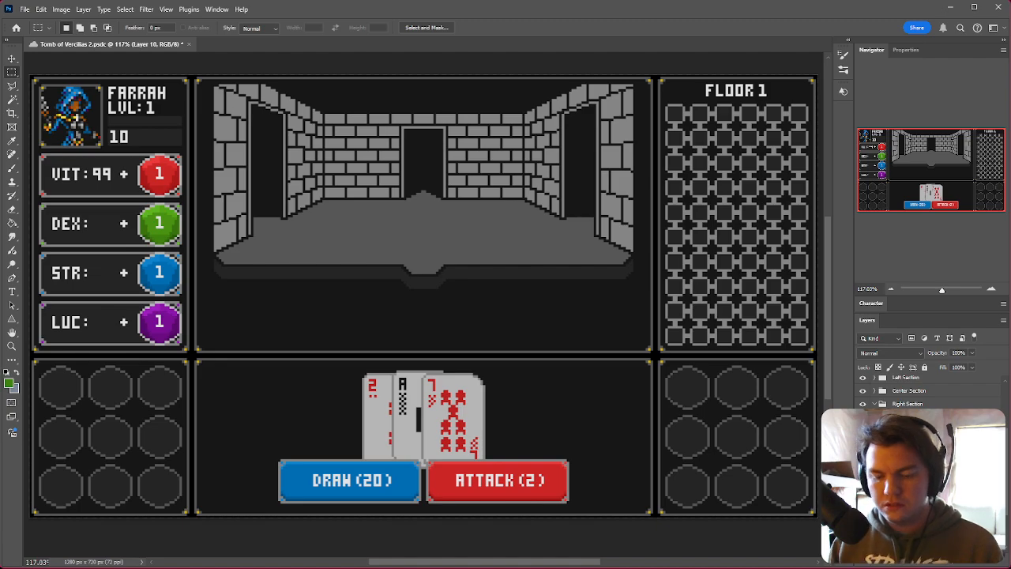
{"action": "key", "text": "Return"}
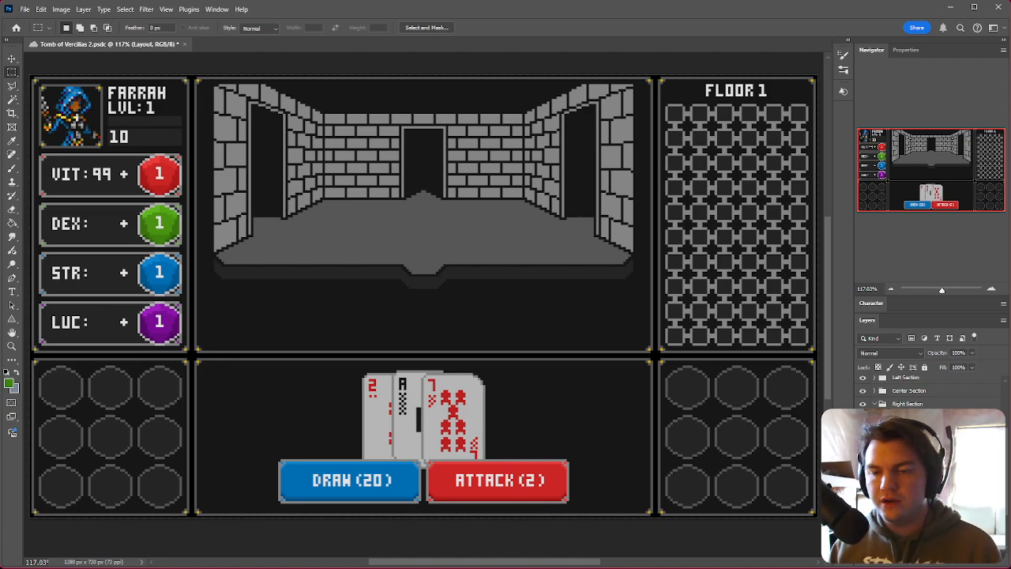
Step: Select the Pencil tool with a blue foreground colour and a small hard brush for drawing on the map
{"action": "scroll", "coordinate": [917, 466], "scroll_direction": "down", "scroll_amount": 3}
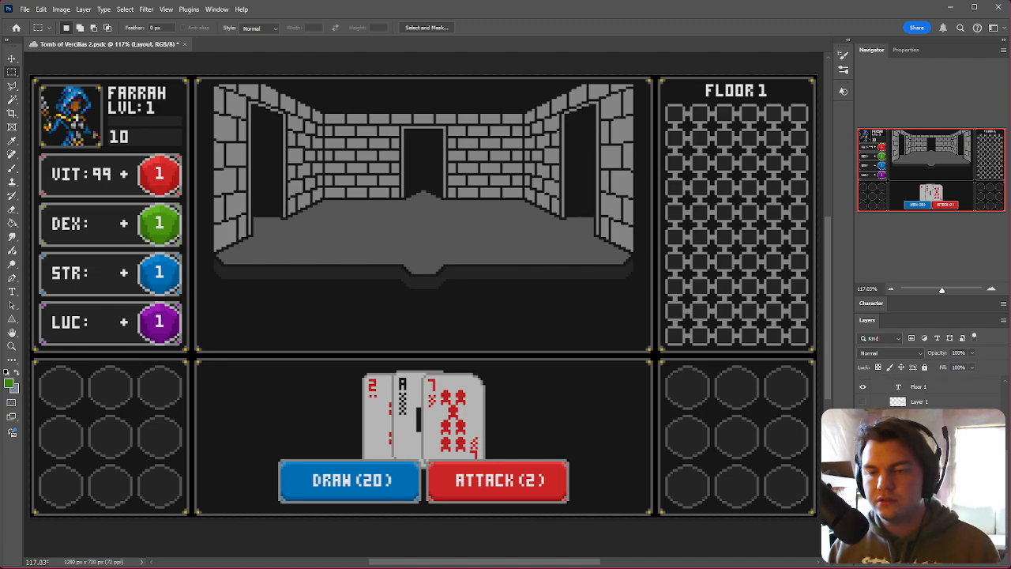
{"action": "left_click", "coordinate": [12, 169]}
{"action": "left_click", "coordinate": [407, 483], "text": "alt"}
{"action": "right_click", "coordinate": [12, 170]}
{"action": "left_click", "coordinate": [48, 177]}
{"action": "right_click", "coordinate": [699, 269]}
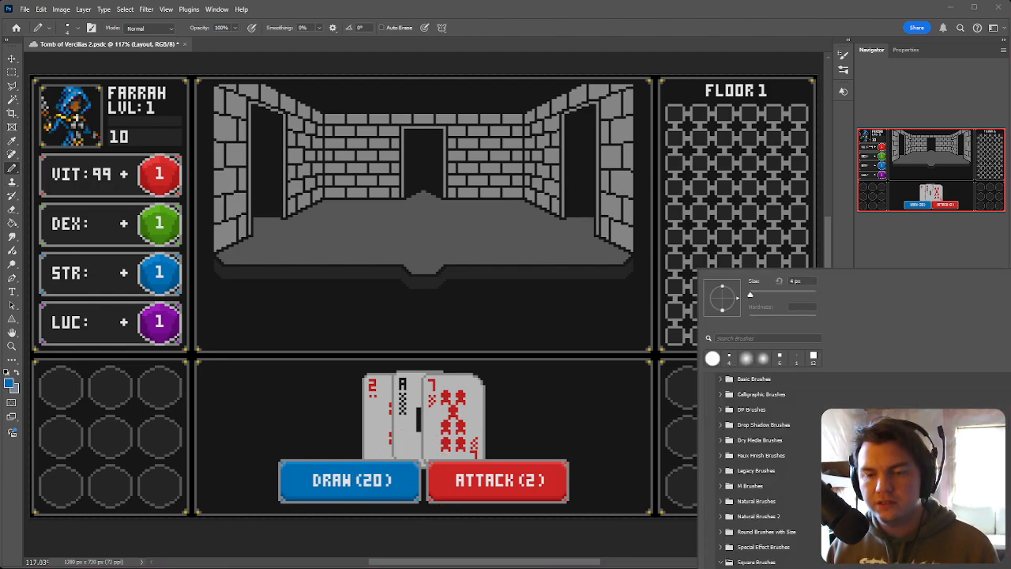
{"action": "left_click", "coordinate": [681, 315]}
{"action": "left_click_drag", "start_coordinate": [655, 260], "coordinate": [711, 277]}
{"action": "key", "text": "ctrl+z"}
{"action": "left_click_drag", "start_coordinate": [818, 214], "coordinate": [794, 244]}
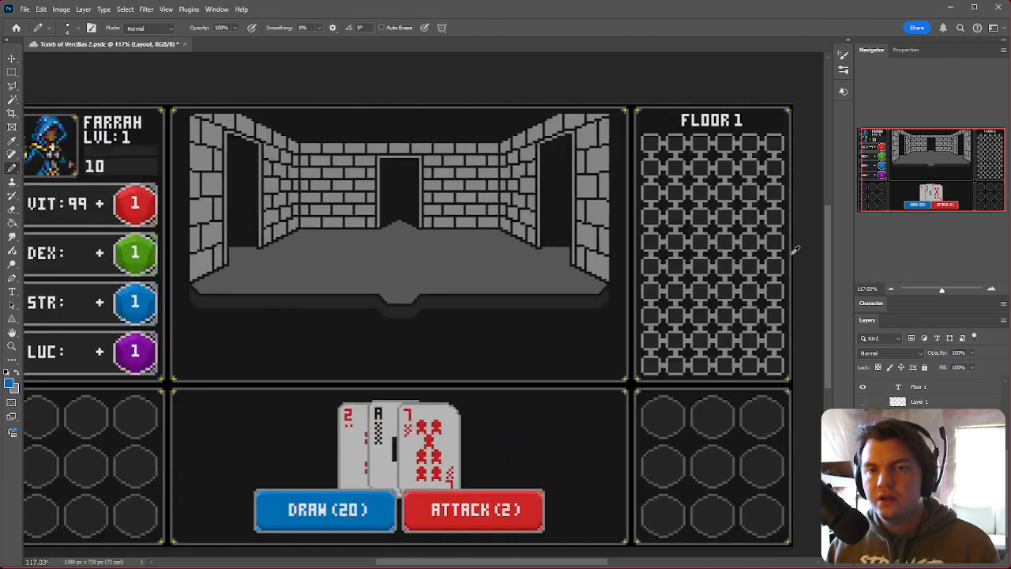
Step: Mark the starting room in the lower-right corner of the Floor 1 map with a blue dot
{"action": "scroll", "coordinate": [794, 244], "scroll_direction": "up", "scroll_amount": 3, "text": "alt"}
{"action": "scroll", "coordinate": [564, 372], "scroll_direction": "down", "scroll_amount": 5, "text": "ctrl"}
{"action": "scroll", "coordinate": [582, 365], "scroll_direction": "up", "scroll_amount": 3, "text": "alt"}
{"action": "scroll", "coordinate": [577, 369], "scroll_direction": "up", "scroll_amount": 3}
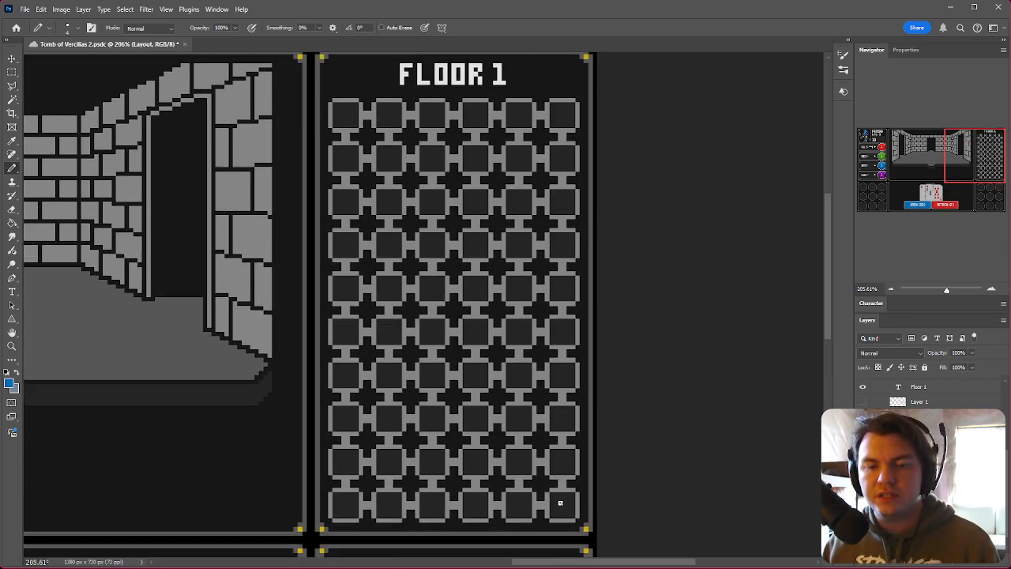
{"action": "left_click_drag", "start_coordinate": [559, 502], "coordinate": [562, 508]}
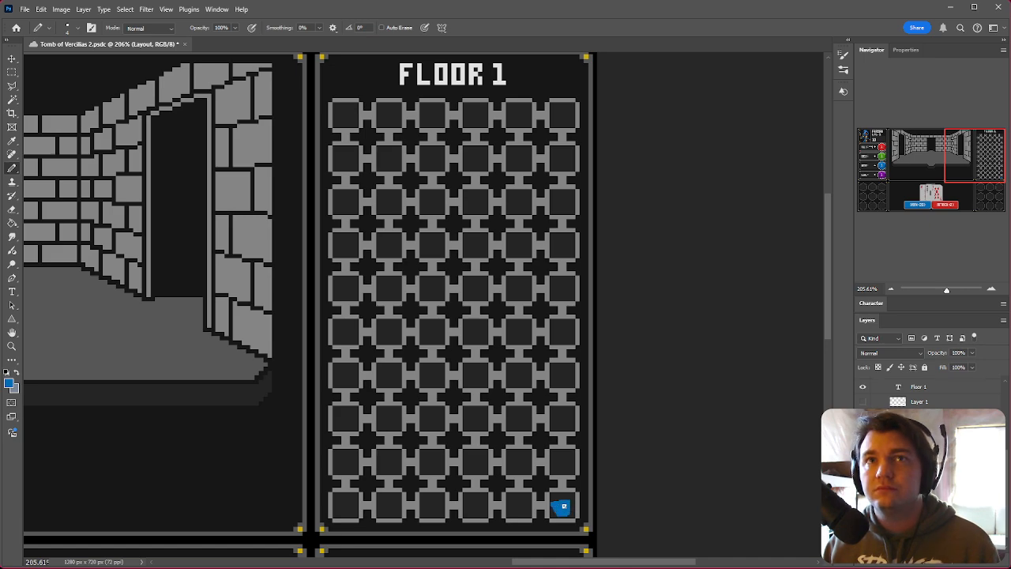
{"action": "scroll", "coordinate": [564, 507], "scroll_direction": "down", "scroll_amount": 3}
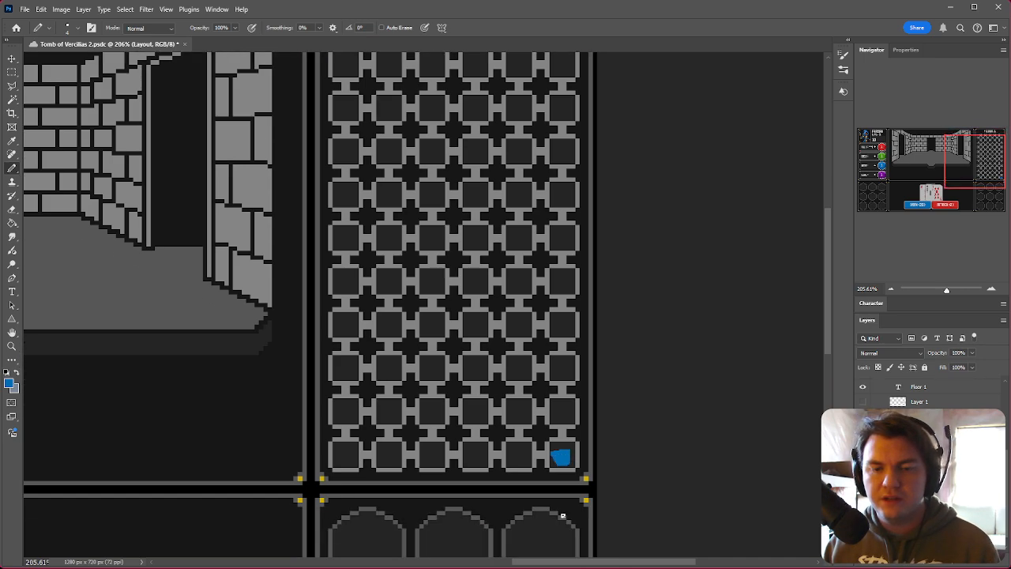
{"action": "scroll", "coordinate": [532, 474], "scroll_direction": "up", "scroll_amount": 3}
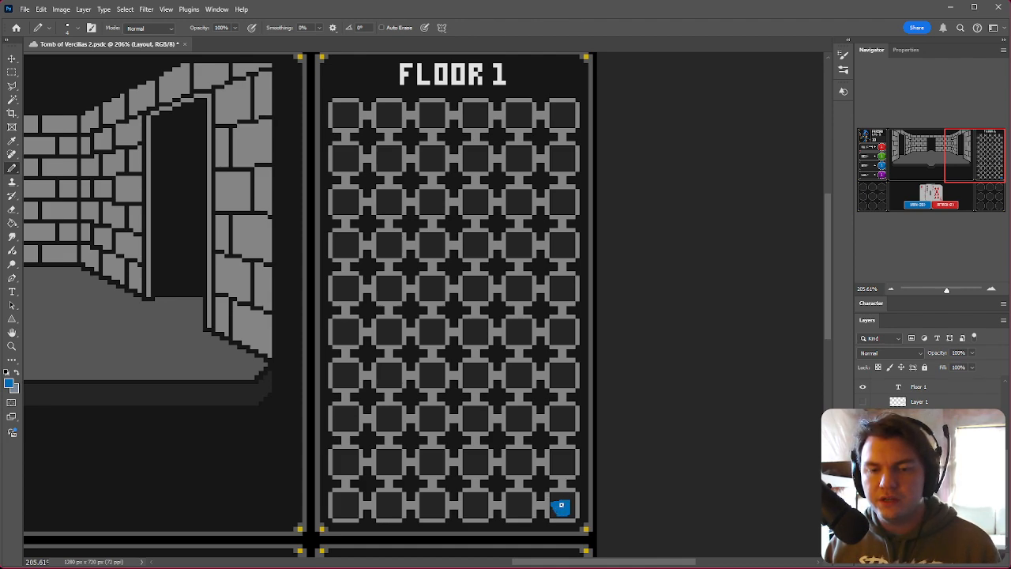
Step: Draw blue corridor paths connecting rooms across the Floor 1 map grid
{"action": "mouse_move", "coordinate": [561, 505]}
{"action": "left_mouse_down"}
{"action": "mouse_move", "coordinate": [566, 289]}
{"action": "mouse_move", "coordinate": [515, 290]}
{"action": "mouse_move", "coordinate": [517, 204]}
{"action": "mouse_move", "coordinate": [561, 203]}
{"action": "mouse_move", "coordinate": [562, 156]}
{"action": "left_mouse_up"}
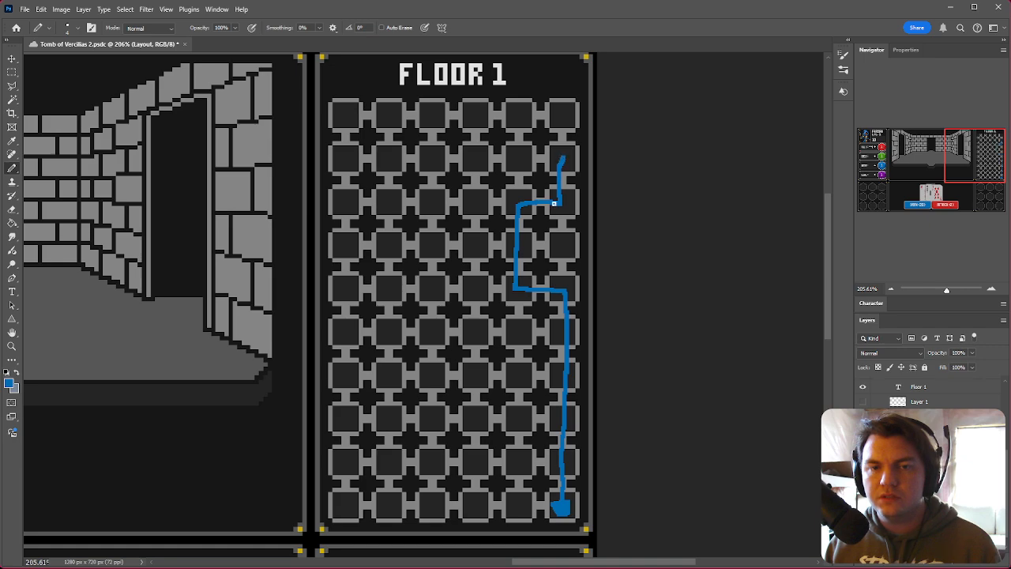
{"action": "mouse_move", "coordinate": [566, 374]}
{"action": "left_mouse_down"}
{"action": "mouse_move", "coordinate": [390, 372]}
{"action": "mouse_move", "coordinate": [387, 464]}
{"action": "left_mouse_up"}
{"action": "mouse_move", "coordinate": [561, 463]}
{"action": "left_mouse_down"}
{"action": "mouse_move", "coordinate": [474, 463]}
{"action": "mouse_move", "coordinate": [473, 509]}
{"action": "mouse_move", "coordinate": [520, 505]}
{"action": "left_mouse_up"}
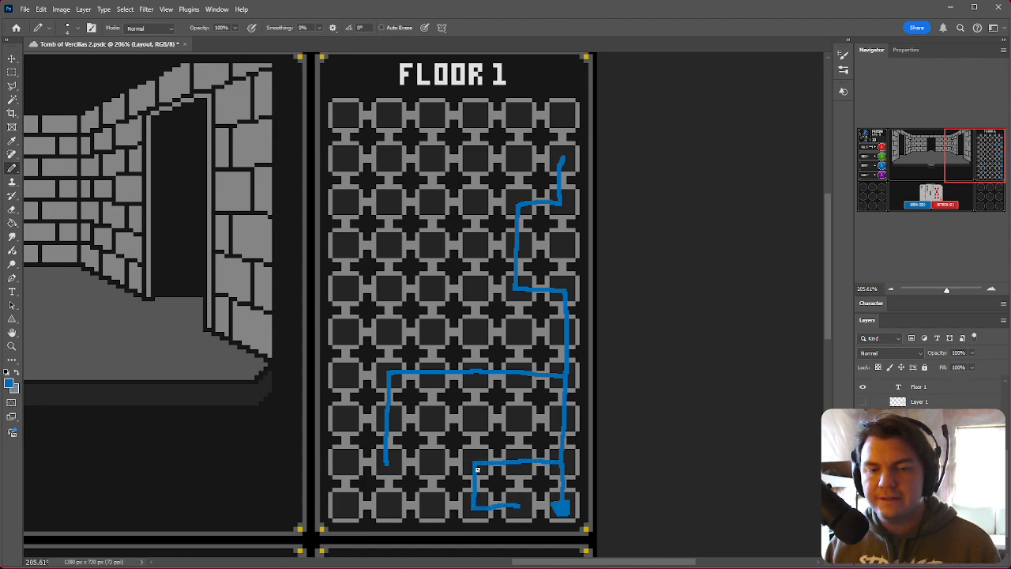
{"action": "left_click_drag", "start_coordinate": [475, 462], "coordinate": [428, 461]}
{"action": "left_click_drag", "start_coordinate": [475, 506], "coordinate": [344, 506]}
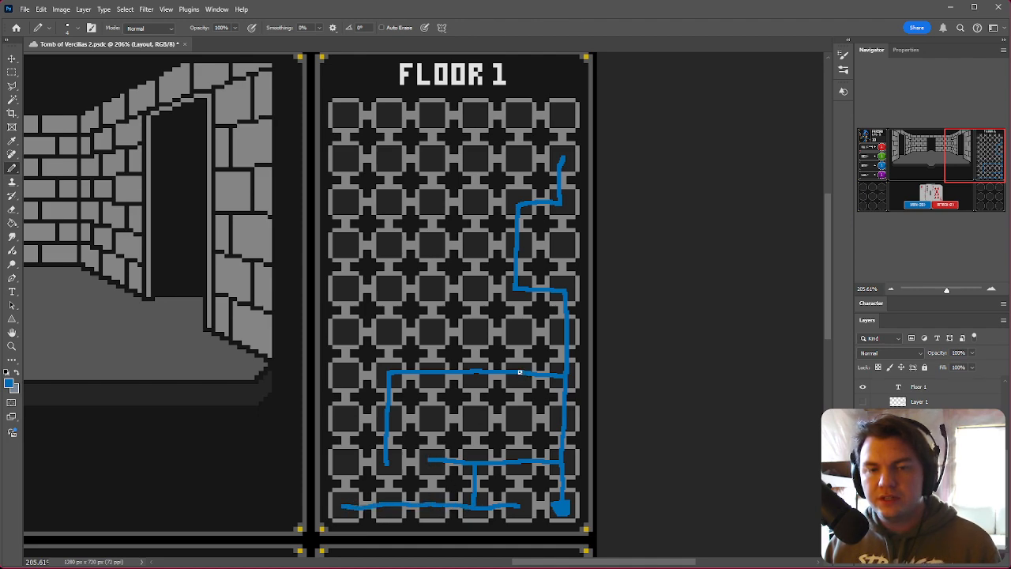
{"action": "left_click_drag", "start_coordinate": [518, 371], "coordinate": [517, 287]}
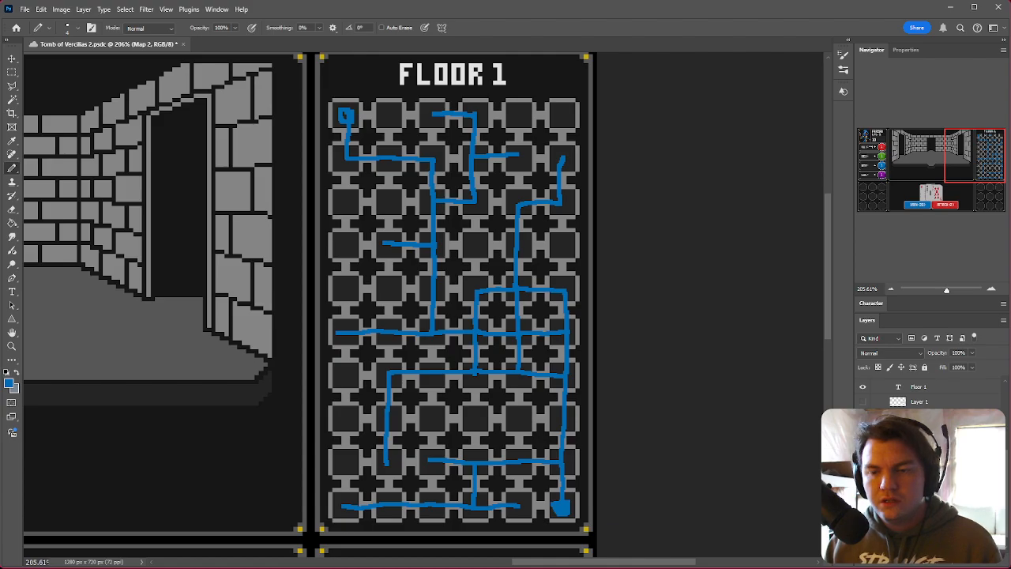
Step: Delete the selected map layer's contents and undo the deletion
{"action": "key", "text": "Delete"}
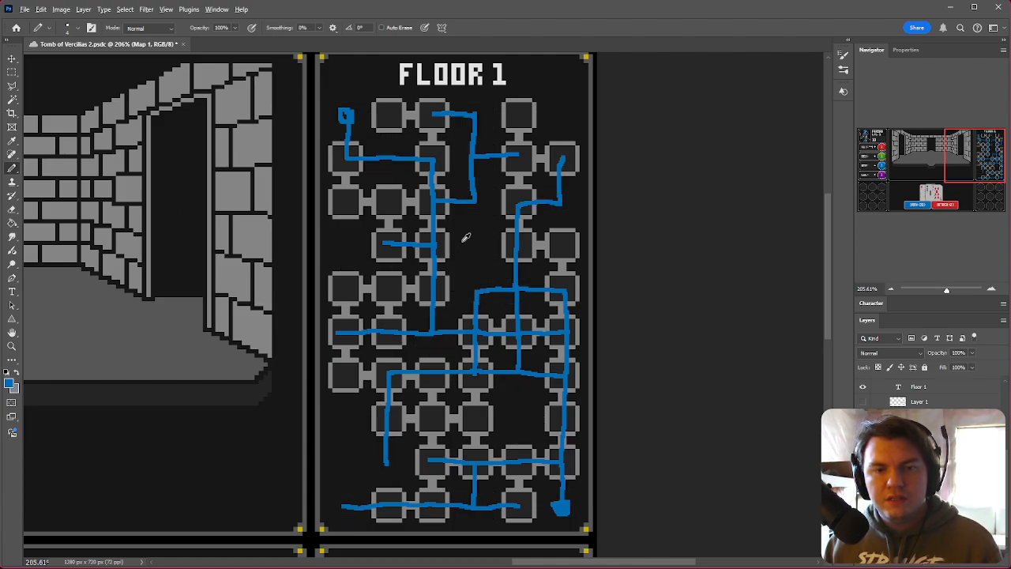
{"action": "key", "text": "ctrl+z"}
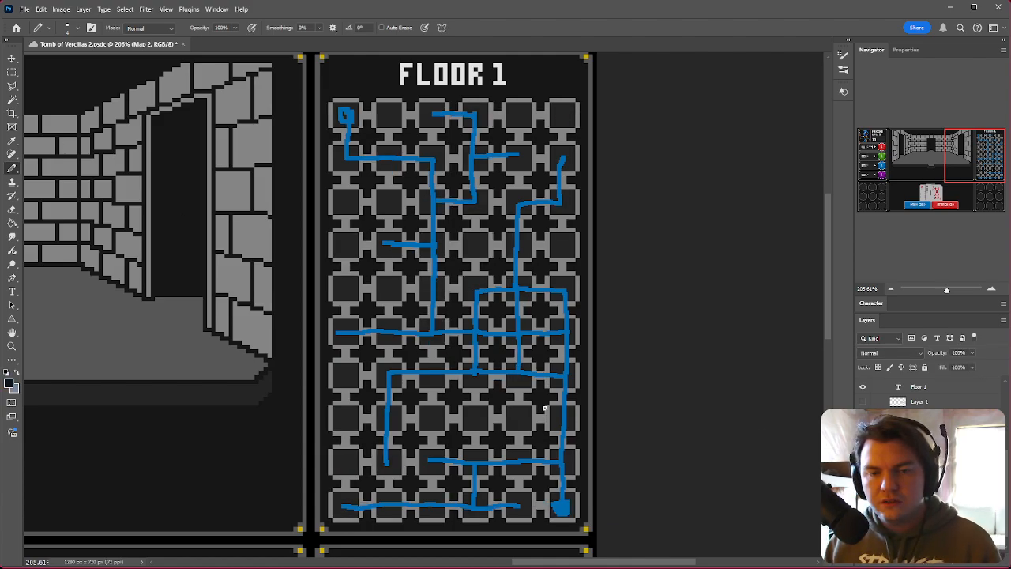
Step: Zoom into the map's lower-right room and choose a 24 px square Pencil brush
{"action": "scroll", "coordinate": [544, 408], "scroll_direction": "up", "scroll_amount": 8, "text": "alt"}
{"action": "left_click", "coordinate": [12, 72]}
{"action": "scroll", "coordinate": [436, 322], "scroll_direction": "down", "scroll_amount": 5}
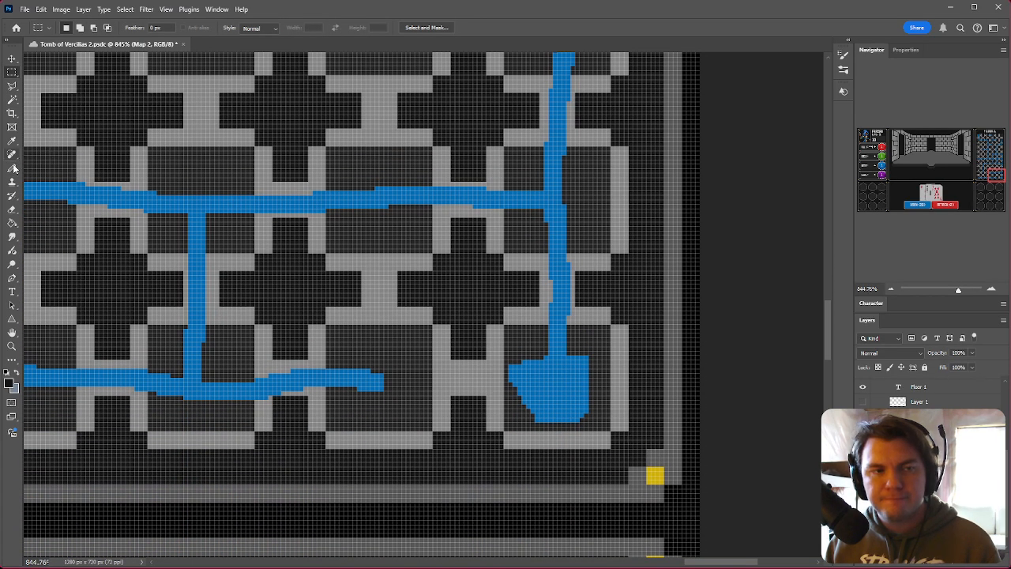
{"action": "left_click", "coordinate": [14, 168]}
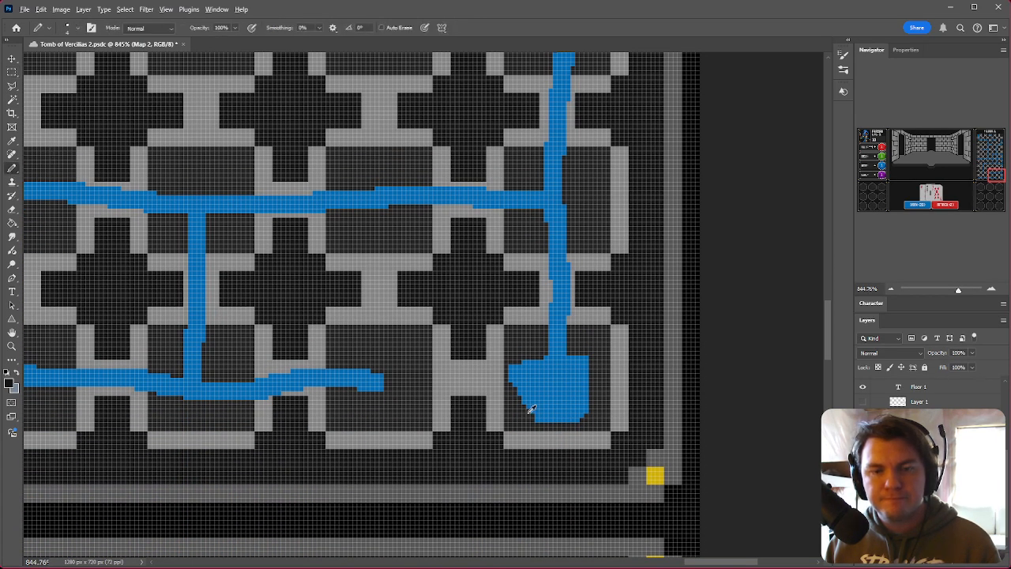
{"action": "scroll", "coordinate": [528, 412], "scroll_direction": "up", "scroll_amount": 3, "text": "alt"}
{"action": "right_click", "coordinate": [581, 409]}
{"action": "scroll", "coordinate": [756, 537], "scroll_direction": "down", "scroll_amount": 5}
{"action": "left_click", "coordinate": [893, 565]}
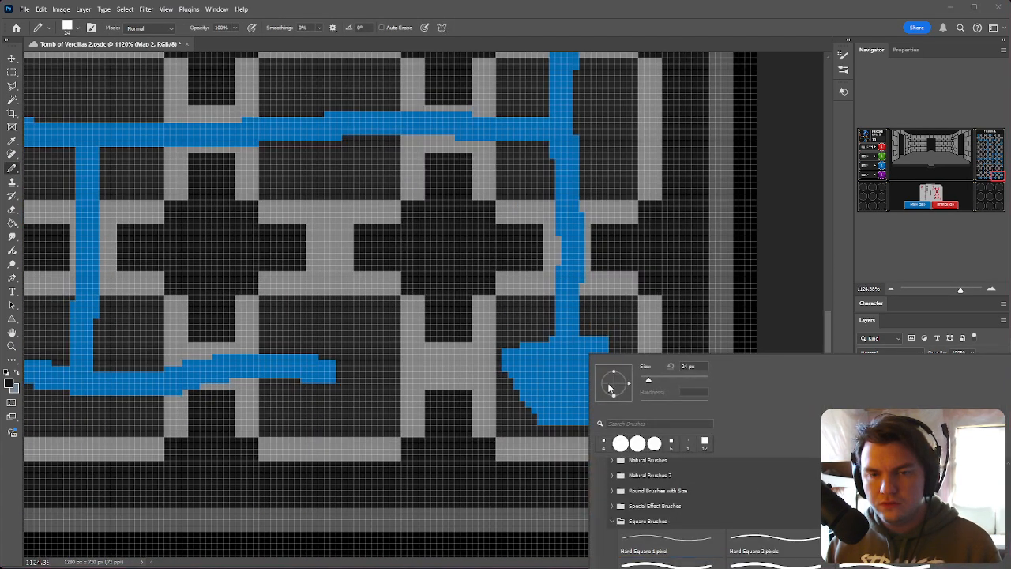
{"action": "left_click", "coordinate": [547, 345]}
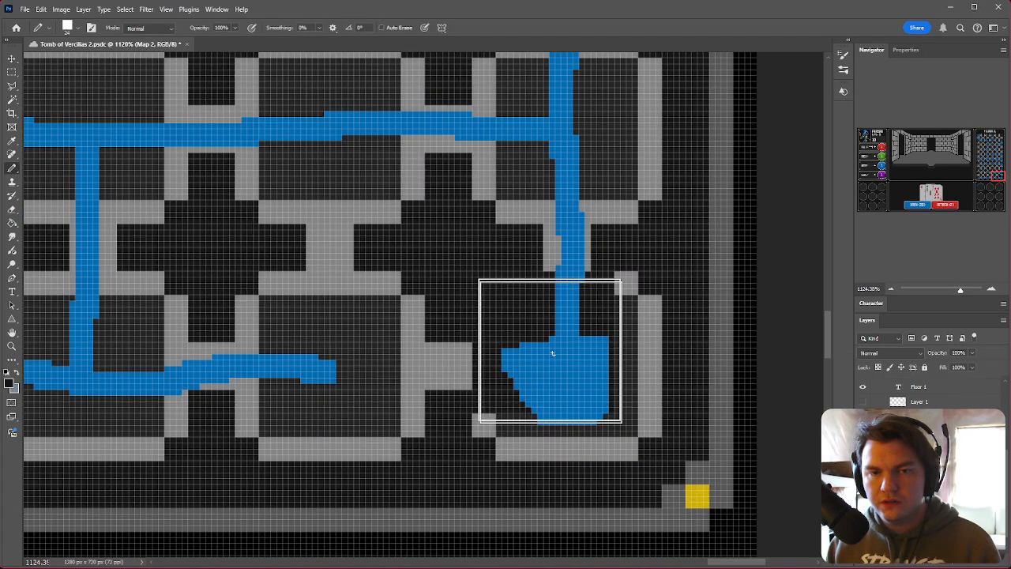
Step: Increase the square Pencil brush size to 48 px so it covers a whole room
{"action": "right_click", "coordinate": [592, 391]}
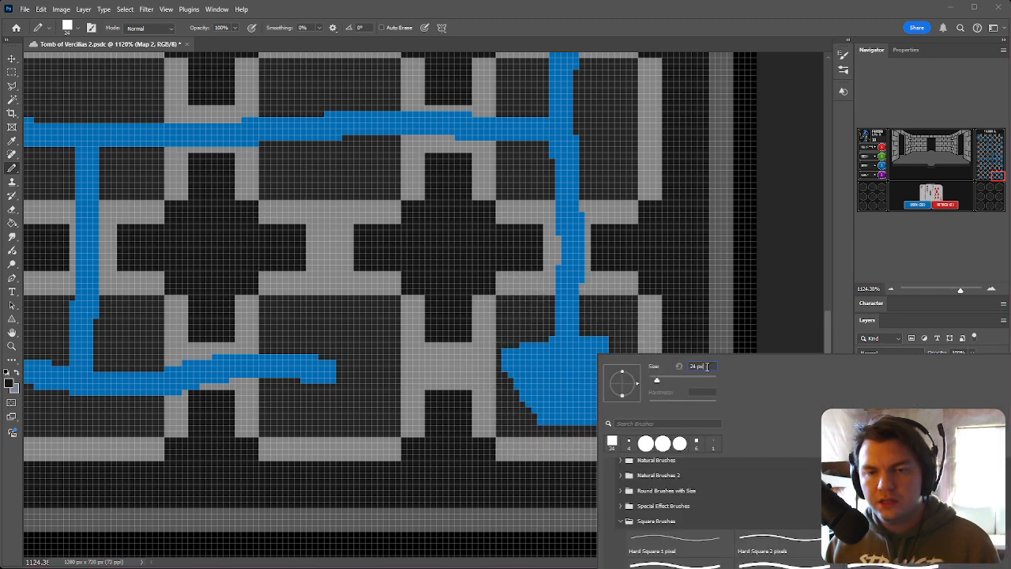
{"action": "left_click", "coordinate": [565, 366]}
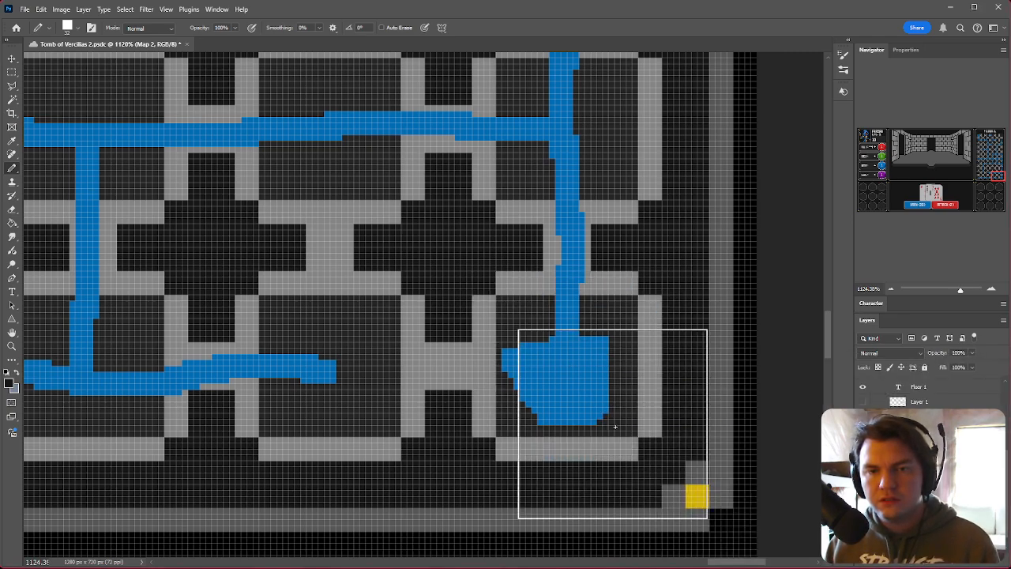
{"action": "scroll", "coordinate": [621, 427], "scroll_direction": "down", "scroll_amount": 6, "text": "alt"}
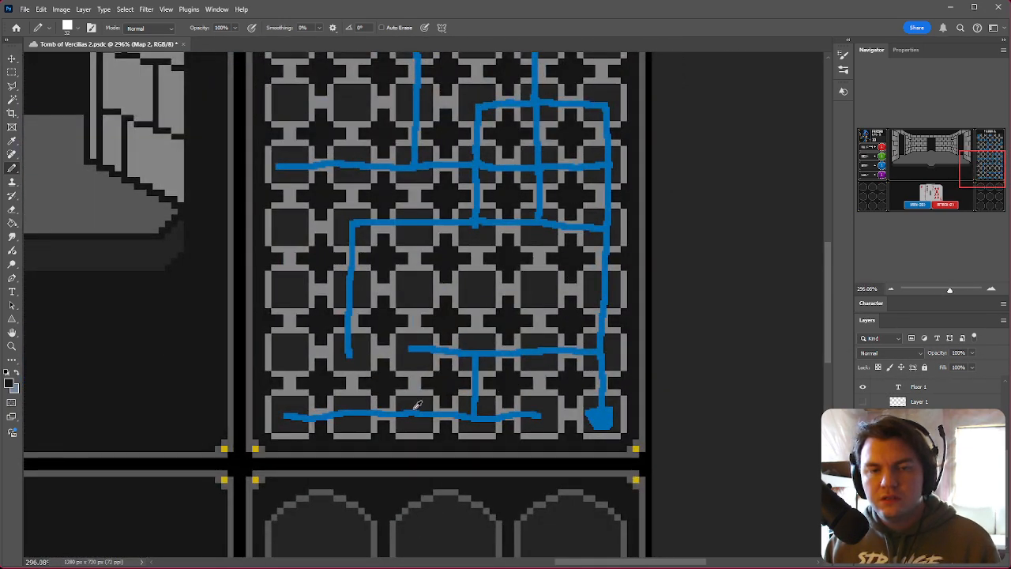
{"action": "scroll", "coordinate": [344, 419], "scroll_direction": "up", "scroll_amount": 3, "text": "alt"}
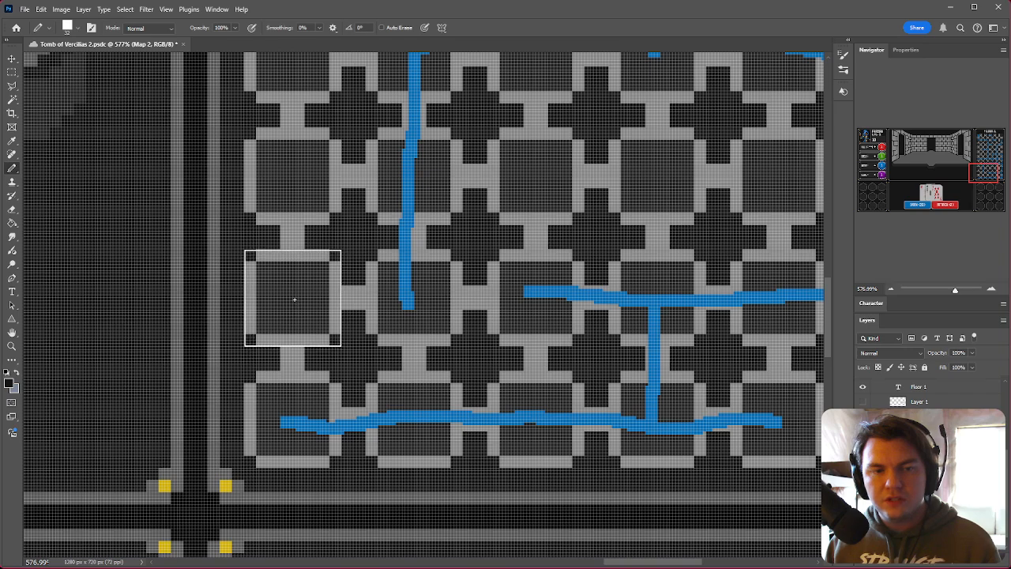
{"action": "scroll", "coordinate": [308, 407], "scroll_direction": "up", "scroll_amount": 2}
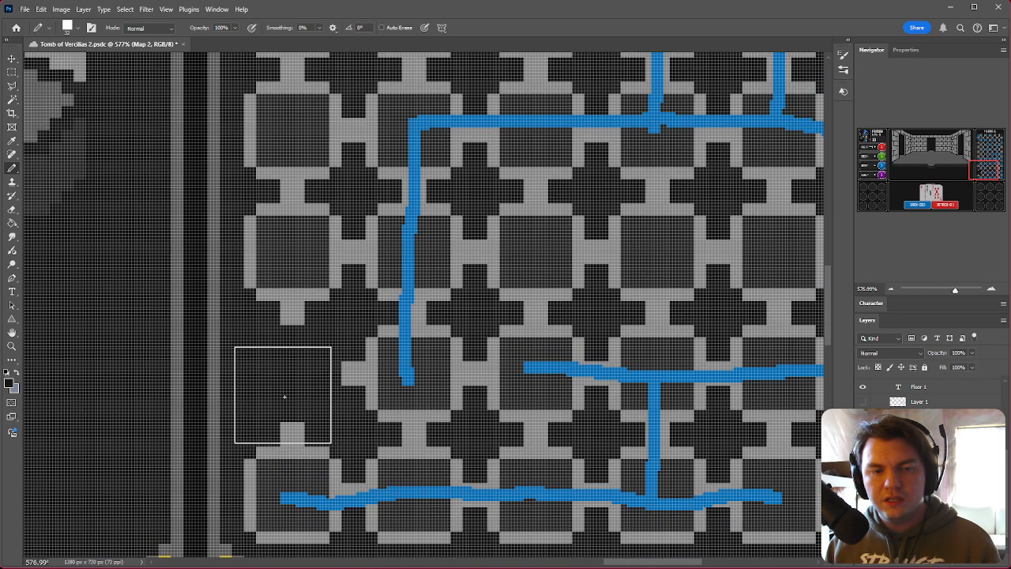
{"action": "right_click", "coordinate": [291, 358]}
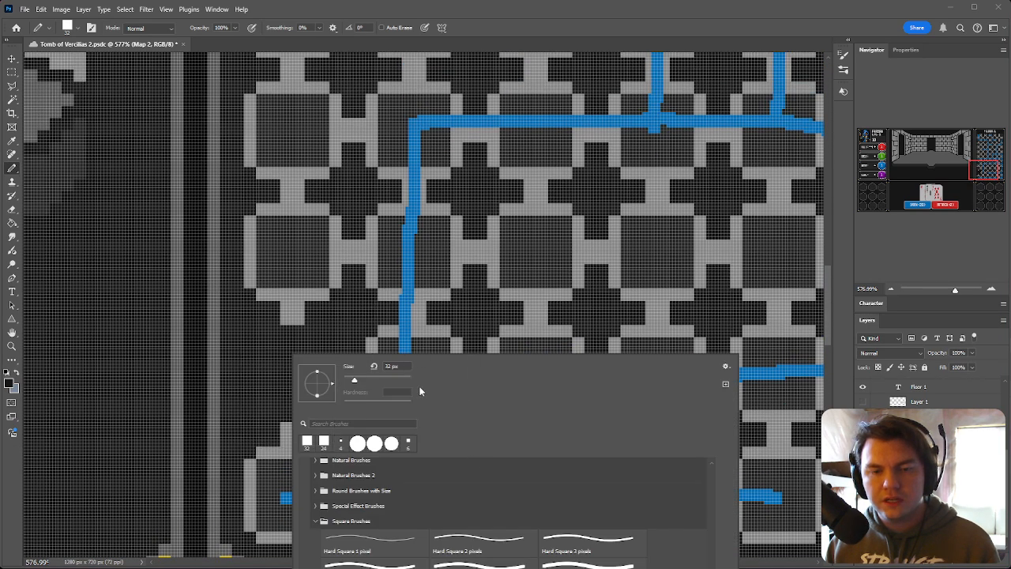
{"action": "key", "text": "Up"}
{"action": "key", "text": "Up"}
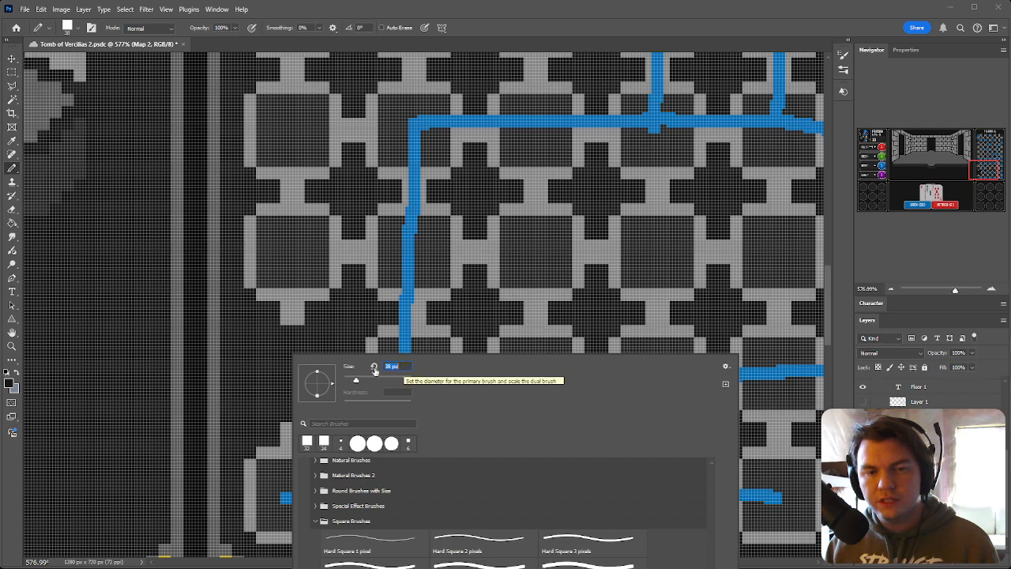
{"action": "left_click", "coordinate": [271, 358]}
{"action": "right_click", "coordinate": [294, 374]}
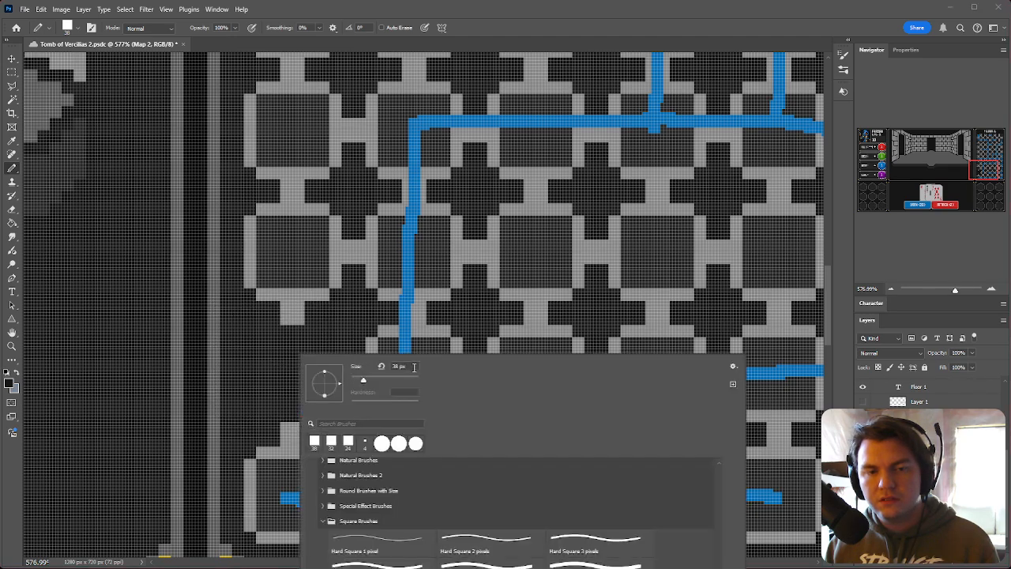
{"action": "key", "text": "Up"}
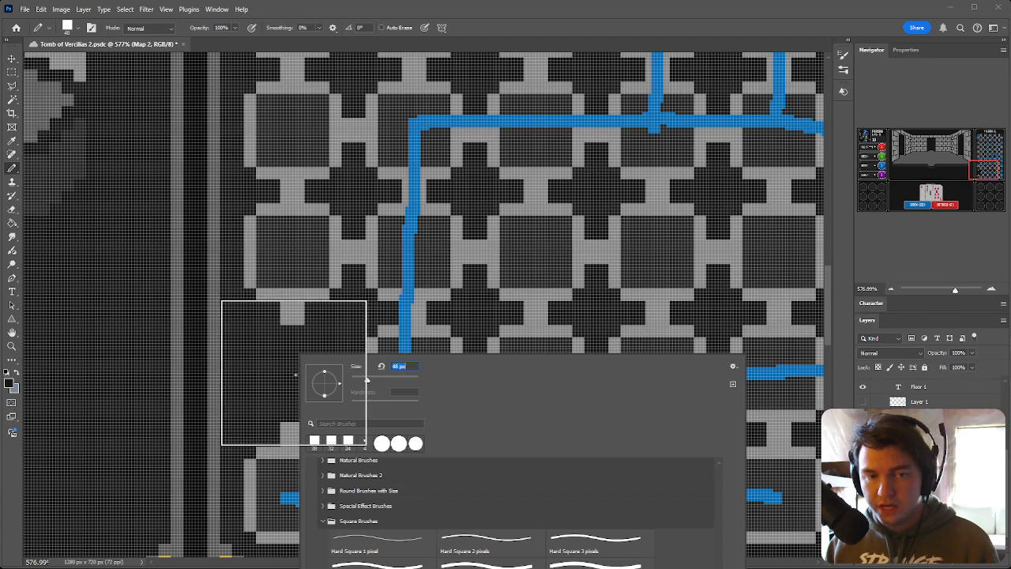
{"action": "key", "text": "Return"}
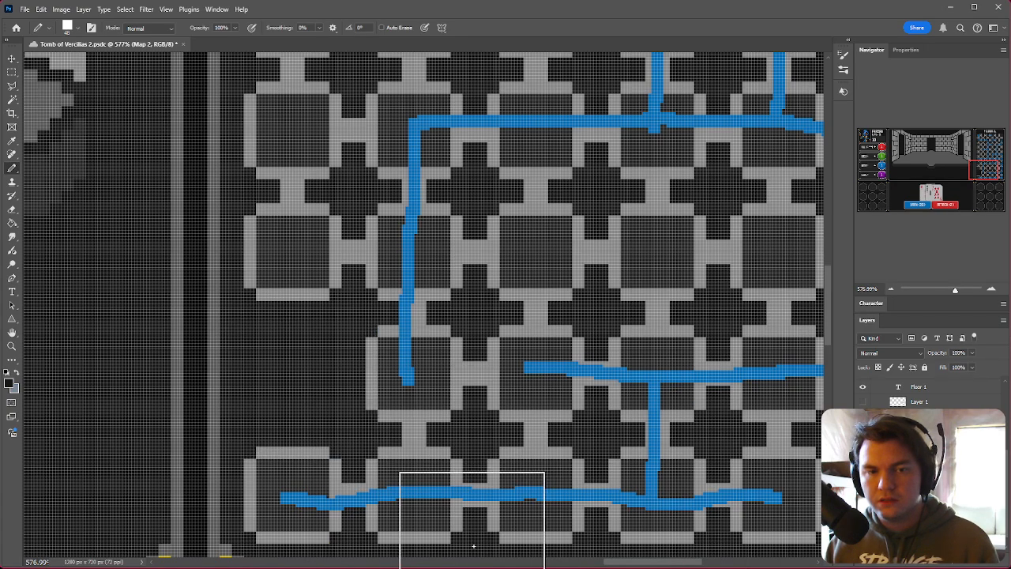
Step: Paint over two rooms on the map's left edge with the dark colour to remove them
{"action": "scroll", "coordinate": [259, 477], "scroll_direction": "down", "scroll_amount": 2}
{"action": "scroll", "coordinate": [260, 476], "scroll_direction": "up", "scroll_amount": 5}
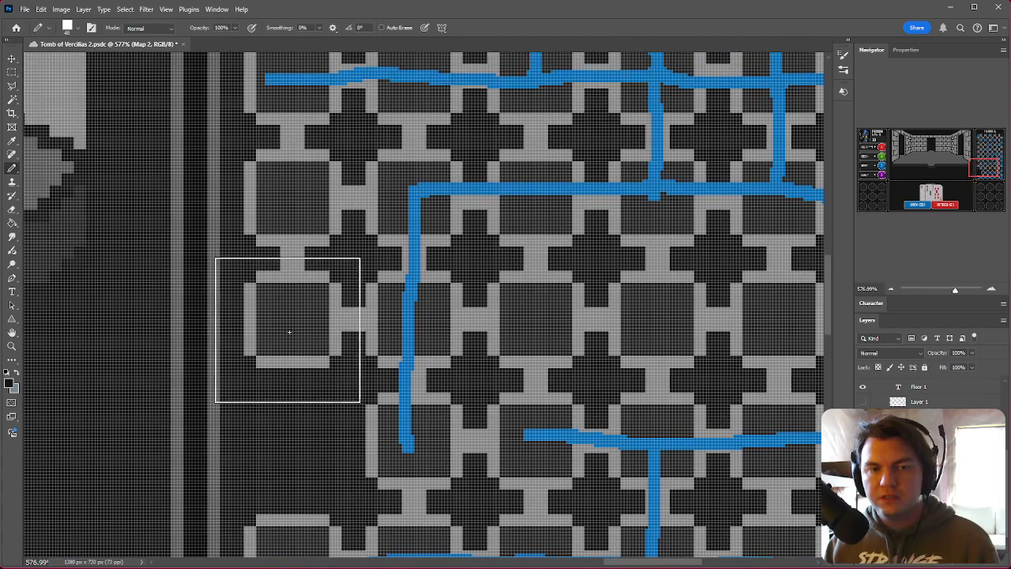
{"action": "left_click", "coordinate": [295, 321]}
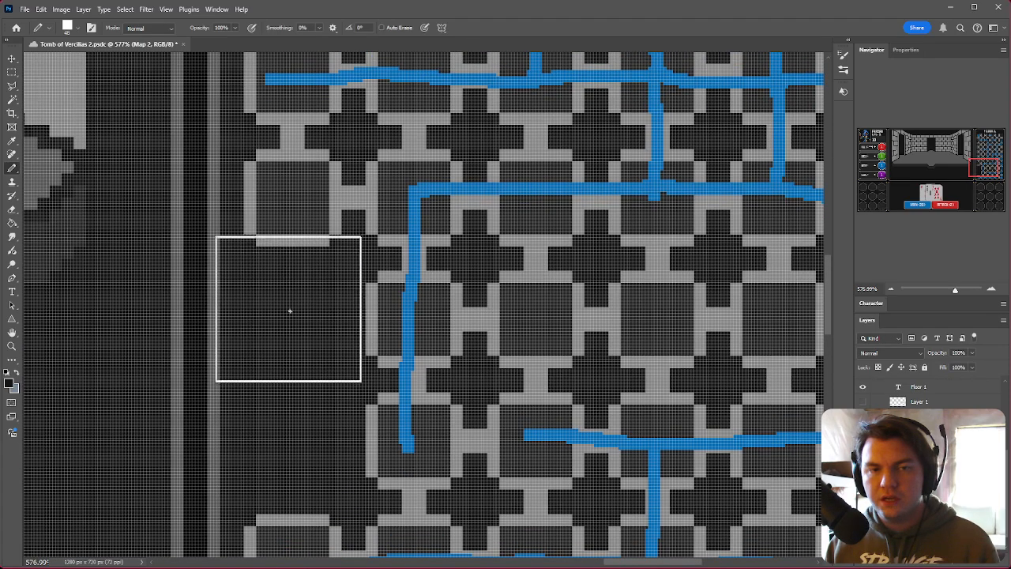
{"action": "left_click", "coordinate": [292, 199]}
{"action": "key", "text": "ctrl+z"}
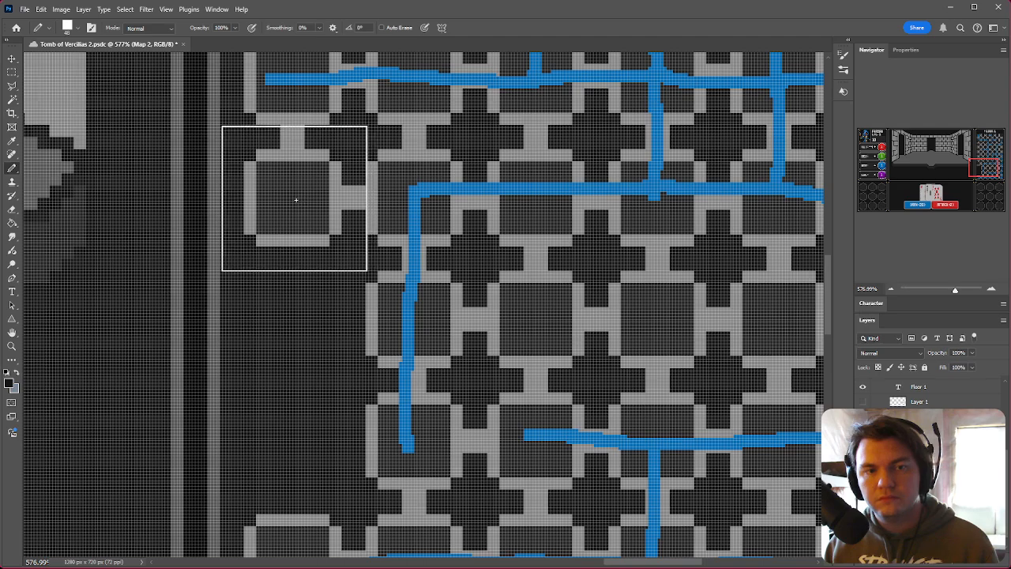
{"action": "left_click", "coordinate": [296, 198]}
{"action": "scroll", "coordinate": [211, 258], "scroll_direction": "down", "scroll_amount": 7, "text": "alt"}
{"action": "scroll", "coordinate": [399, 443], "scroll_direction": "down", "scroll_amount": 3, "text": "alt"}
{"action": "scroll", "coordinate": [382, 278], "scroll_direction": "up", "scroll_amount": 10, "text": "alt"}
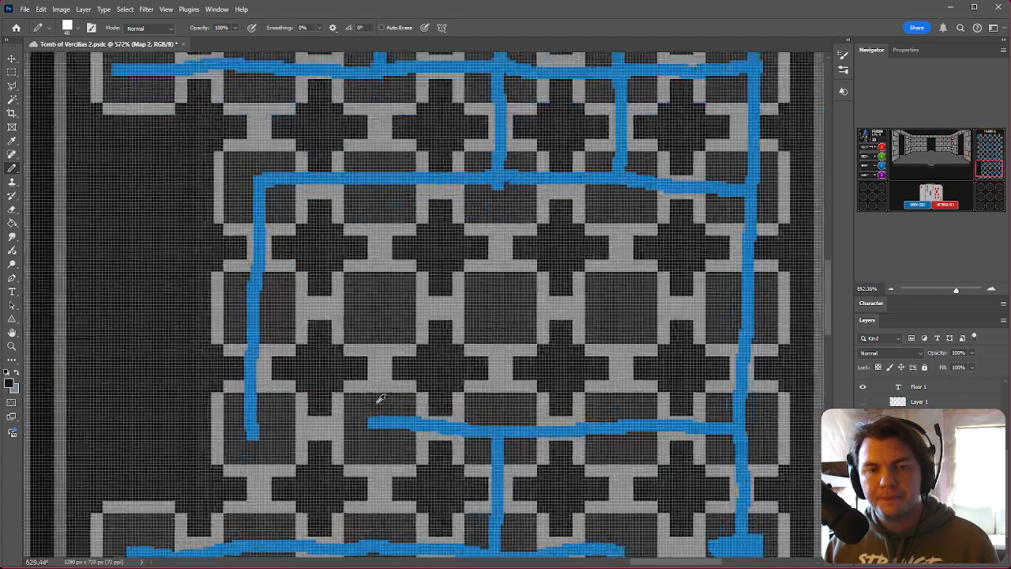
Step: Paint out three rooms across the middle of the map with the 48 px dark Pencil
{"action": "left_click", "coordinate": [382, 277]}
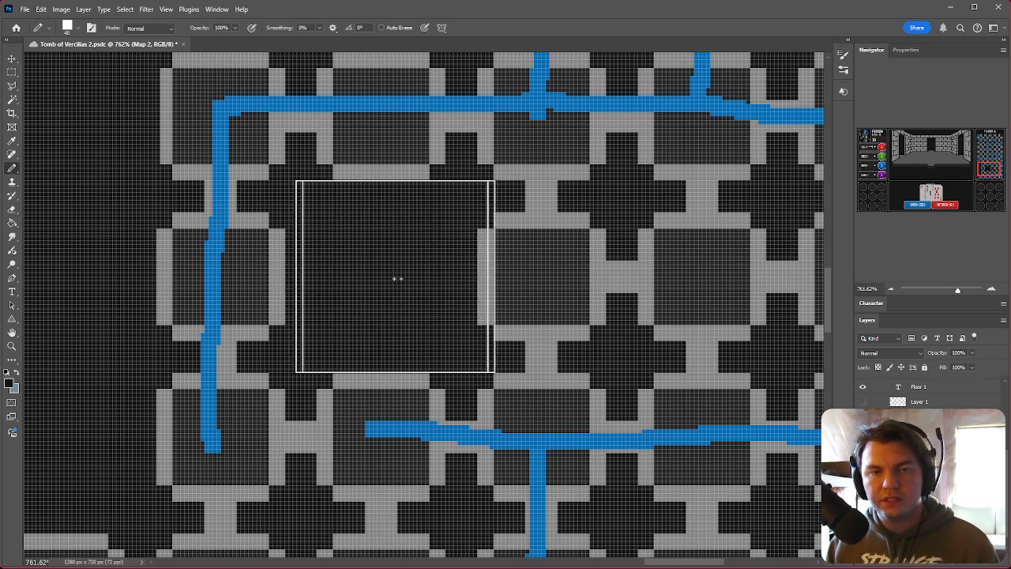
{"action": "left_click", "coordinate": [542, 276]}
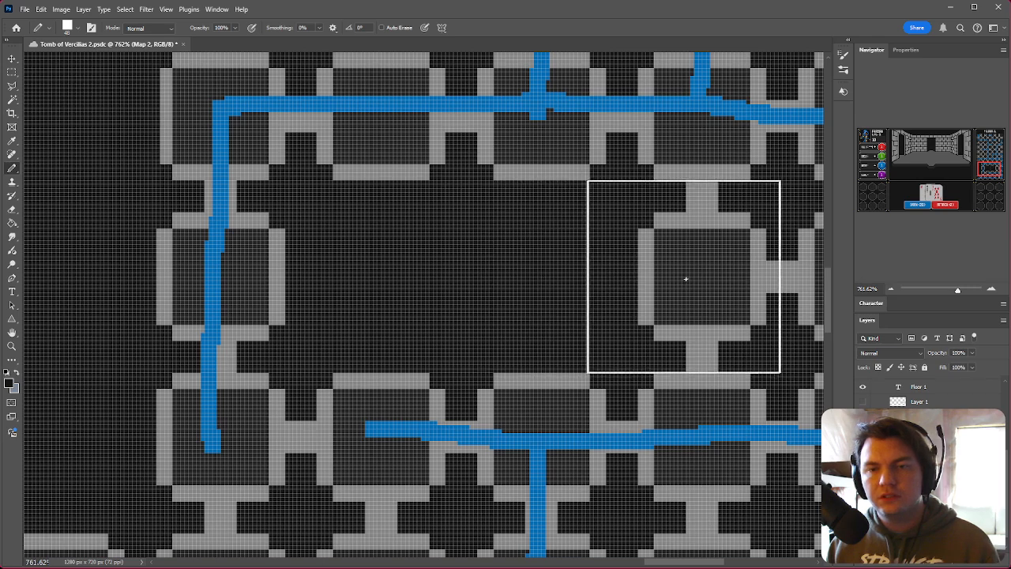
{"action": "left_click", "coordinate": [703, 276]}
Step: Paint out four more rooms along the map's left side with the dark Pencil
{"action": "scroll", "coordinate": [440, 299], "scroll_direction": "down", "scroll_amount": 13, "text": "alt"}
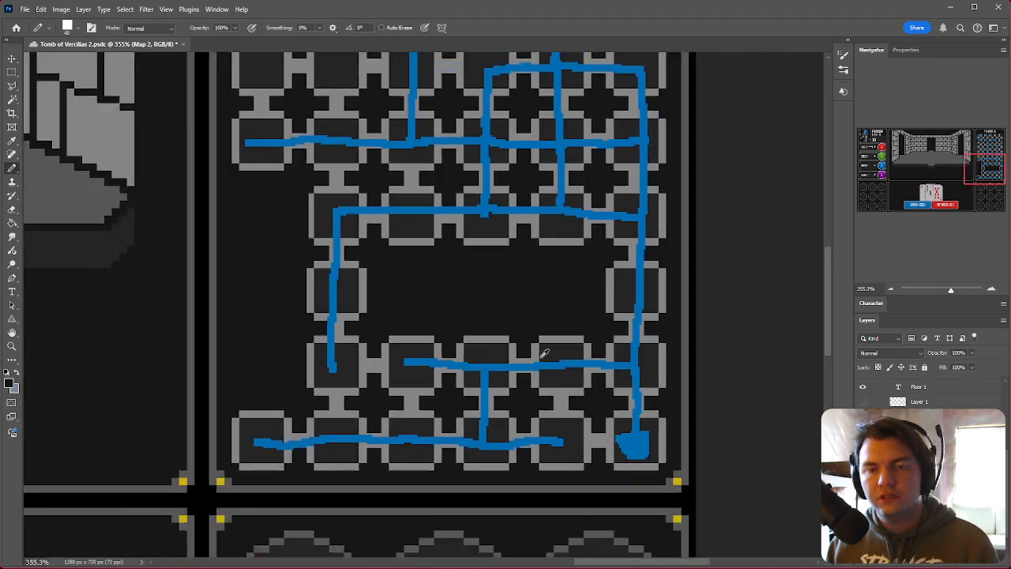
{"action": "scroll", "coordinate": [553, 165], "scroll_direction": "up", "scroll_amount": 8, "text": "alt"}
{"action": "scroll", "coordinate": [522, 323], "scroll_direction": "up", "scroll_amount": 4}
{"action": "scroll", "coordinate": [355, 337], "scroll_direction": "up", "scroll_amount": 3, "text": "ctrl"}
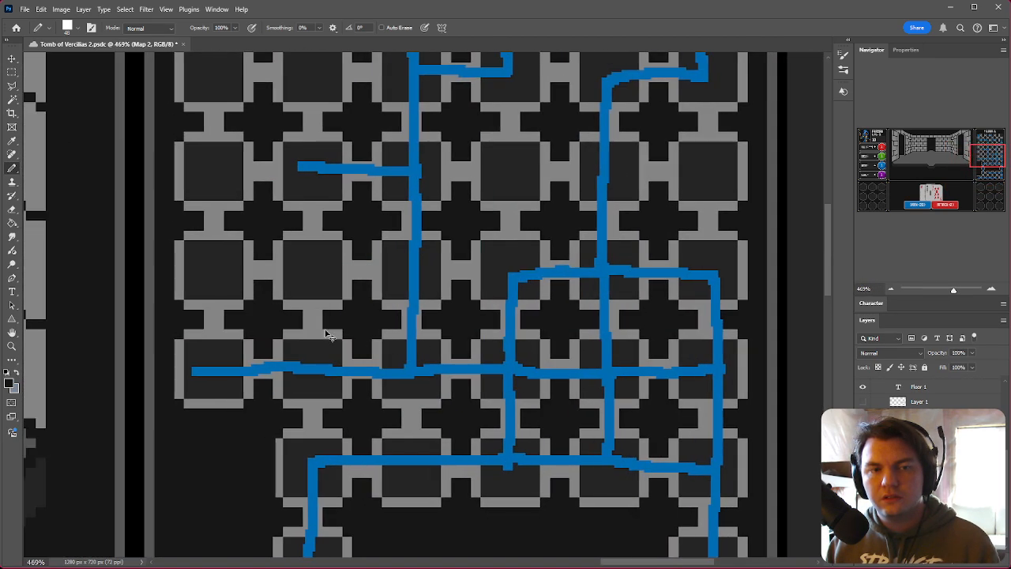
{"action": "left_click", "coordinate": [314, 268]}
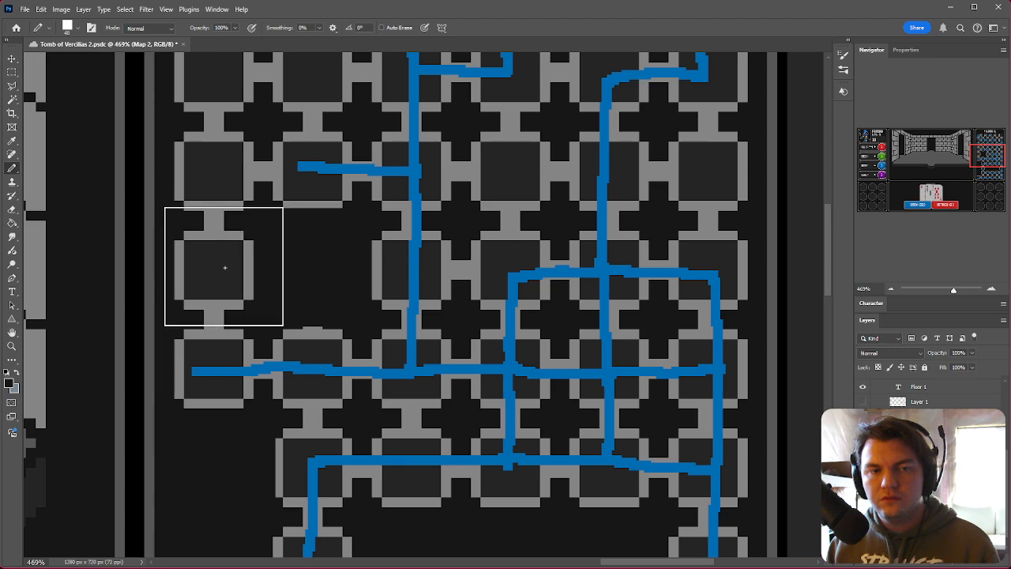
{"action": "left_click", "coordinate": [215, 272]}
{"action": "scroll", "coordinate": [237, 340], "scroll_direction": "up", "scroll_amount": 5}
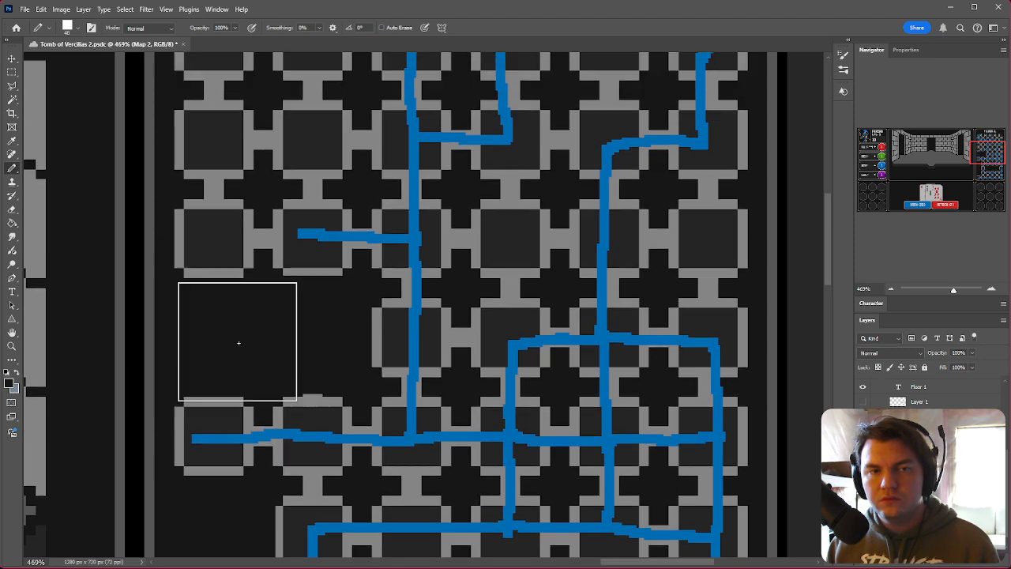
{"action": "left_click", "coordinate": [212, 247]}
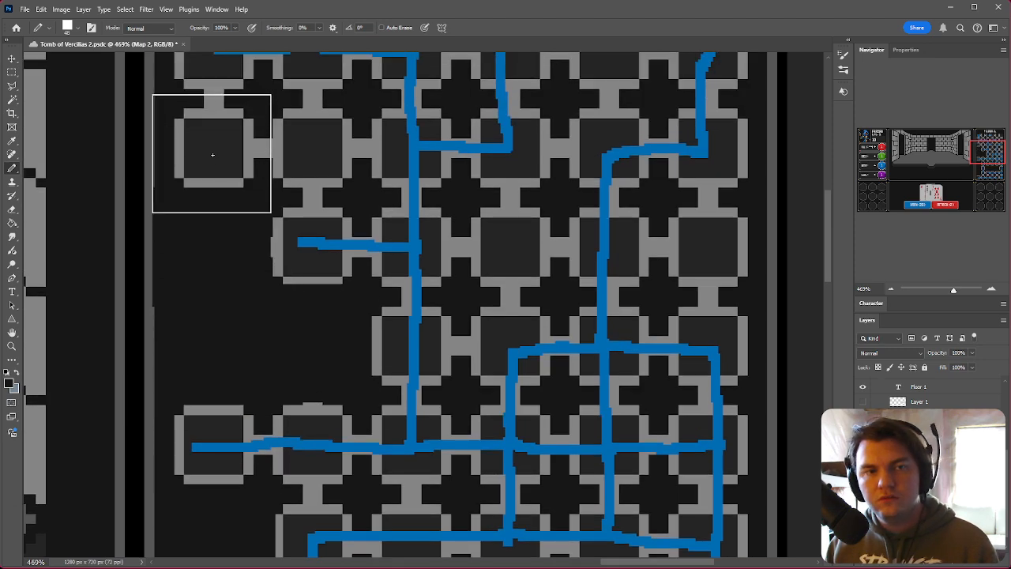
{"action": "left_click", "coordinate": [223, 161]}
Step: Paint out a room on the map's right side, undoing and repainting the stroke
{"action": "scroll", "coordinate": [223, 161], "scroll_direction": "up", "scroll_amount": 4}
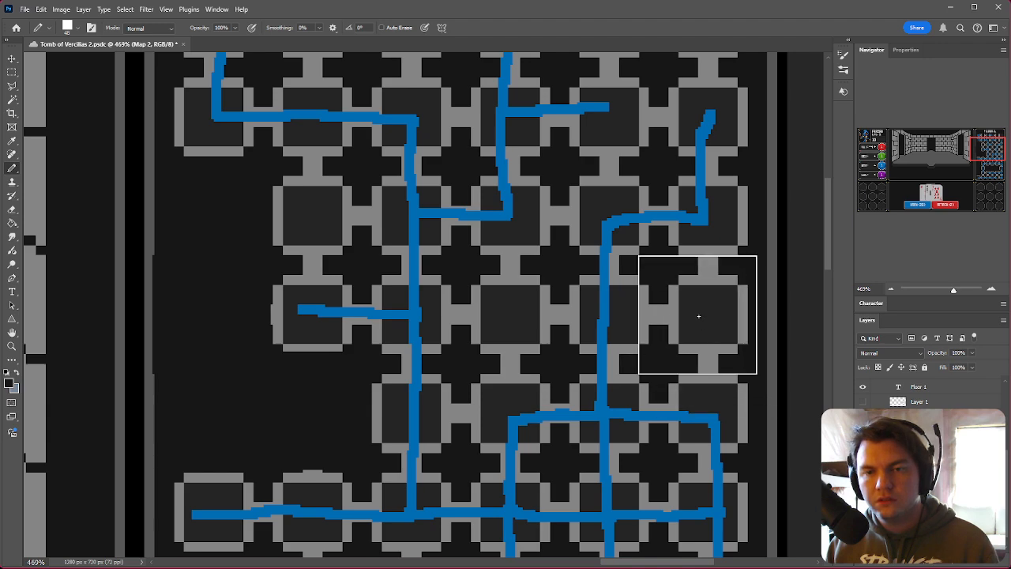
{"action": "left_click", "coordinate": [709, 317]}
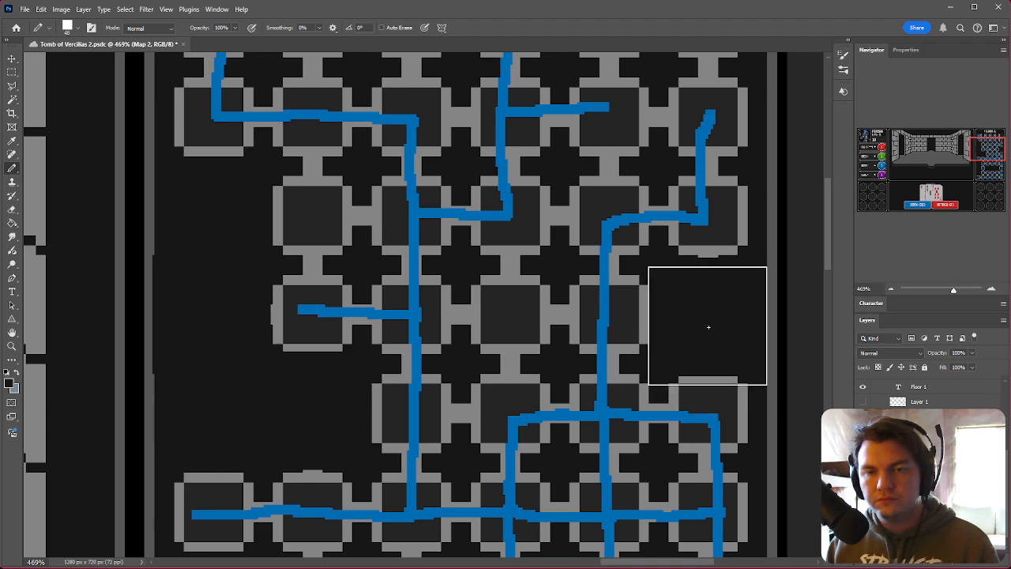
{"action": "key", "text": "ctrl+z"}
{"action": "left_click", "coordinate": [709, 315]}
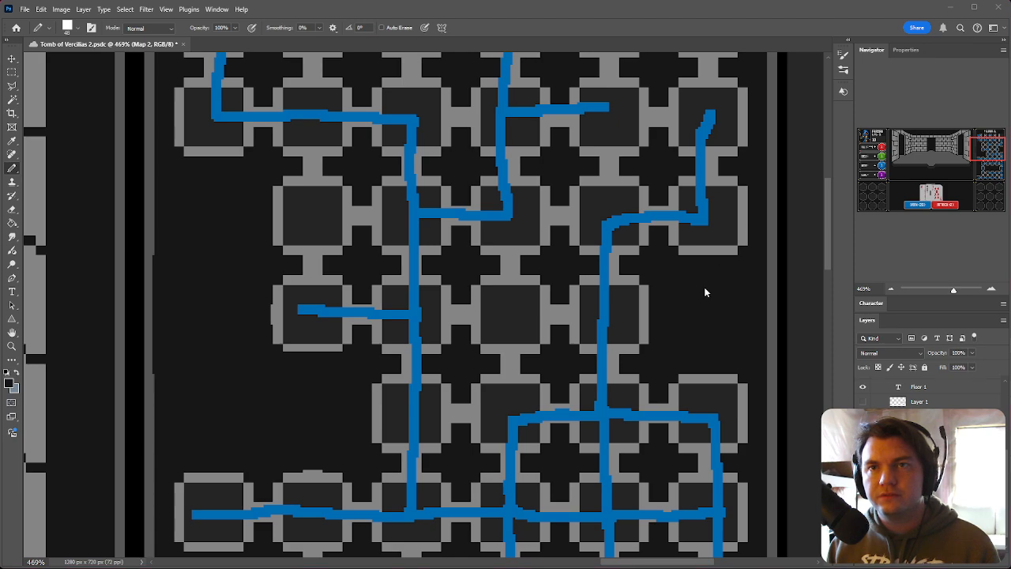
Step: Paint out three rooms in the top row beneath the Floor 1 title
{"action": "scroll", "coordinate": [660, 353], "scroll_direction": "up", "scroll_amount": 10}
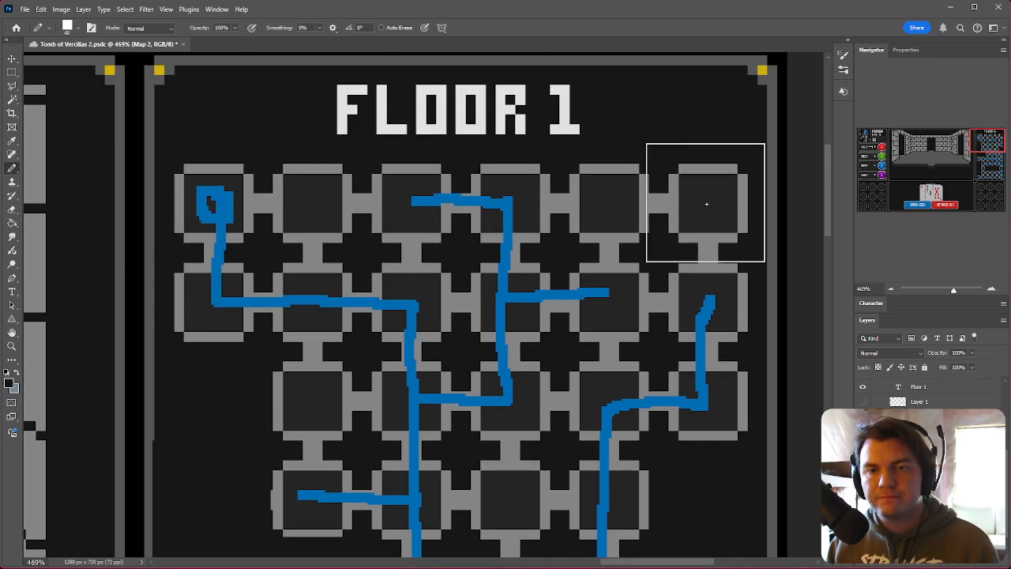
{"action": "left_click", "coordinate": [705, 200]}
{"action": "left_click", "coordinate": [612, 205]}
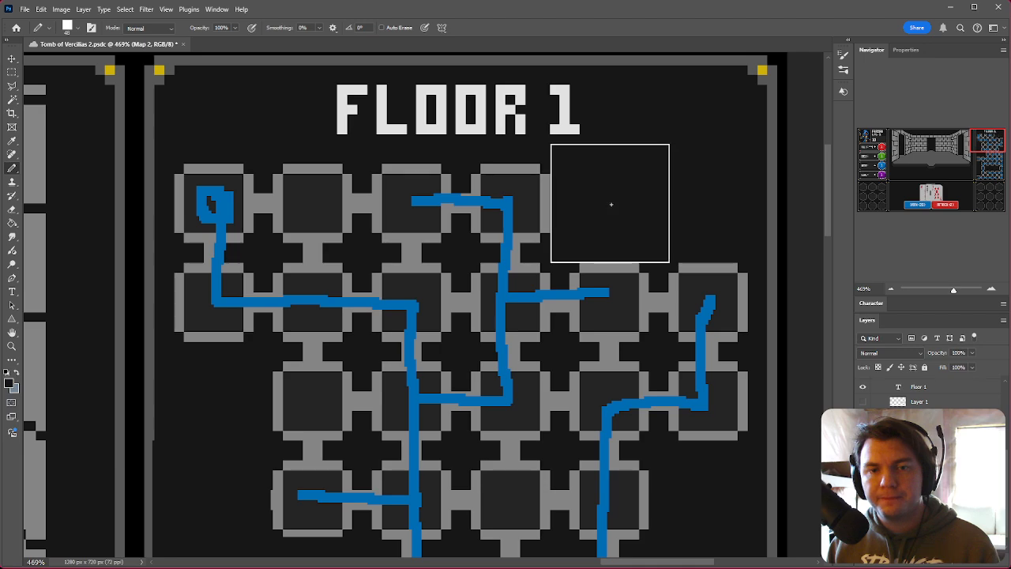
{"action": "left_click", "coordinate": [314, 204]}
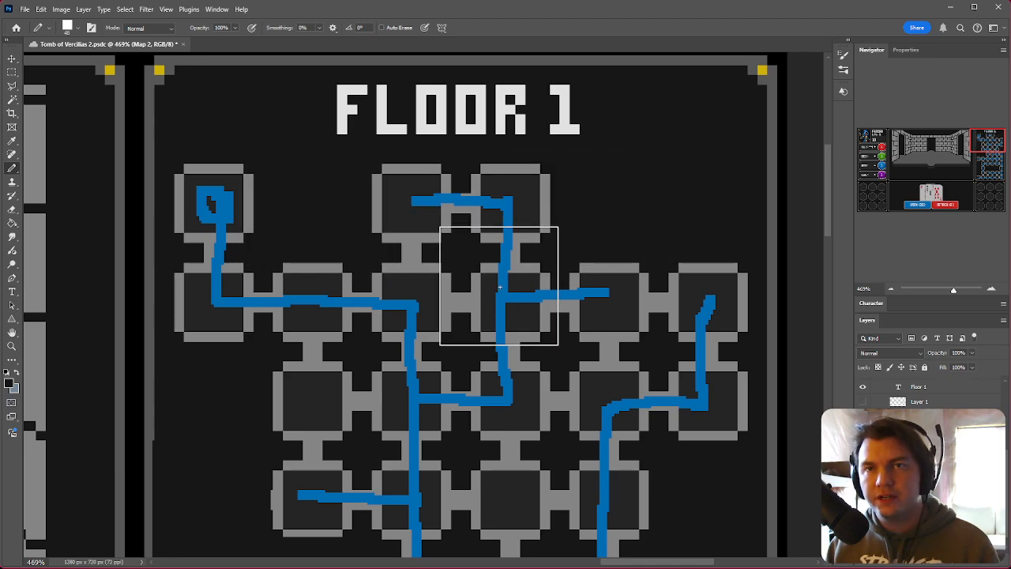
Step: Paint out an isolated room on the map's left side
{"action": "scroll", "coordinate": [559, 169], "scroll_direction": "down", "scroll_amount": 2, "text": "alt"}
{"action": "scroll", "coordinate": [557, 170], "scroll_direction": "down", "scroll_amount": 2, "text": "alt"}
{"action": "scroll", "coordinate": [437, 361], "scroll_direction": "up", "scroll_amount": 4, "text": "alt"}
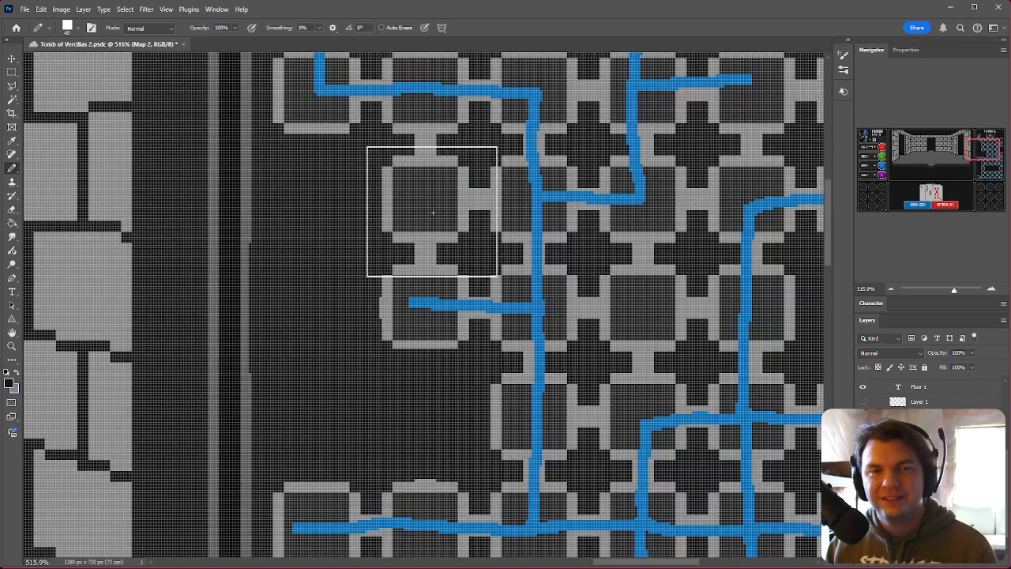
{"action": "left_click", "coordinate": [426, 200]}
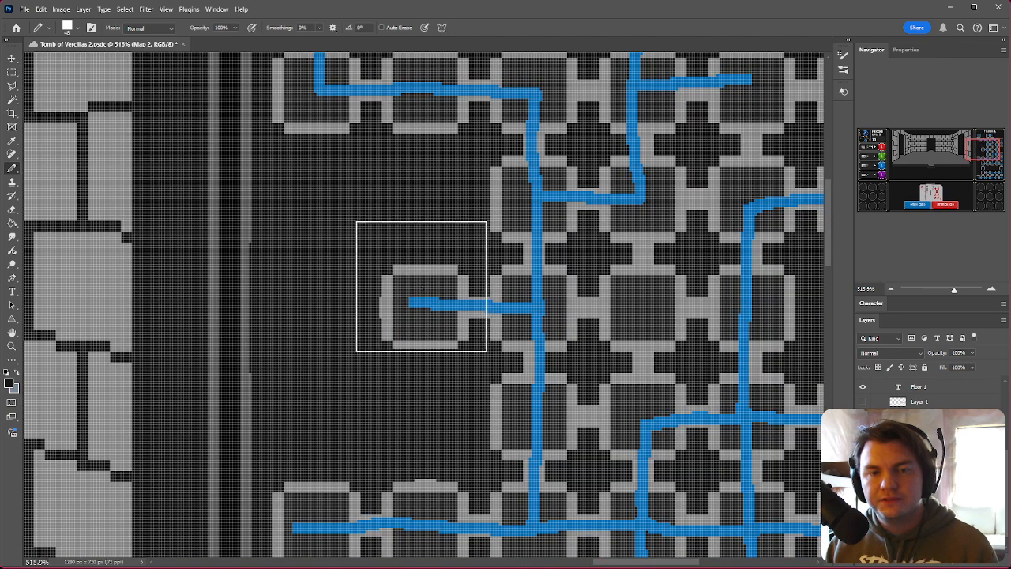
{"action": "left_click", "coordinate": [319, 306]}
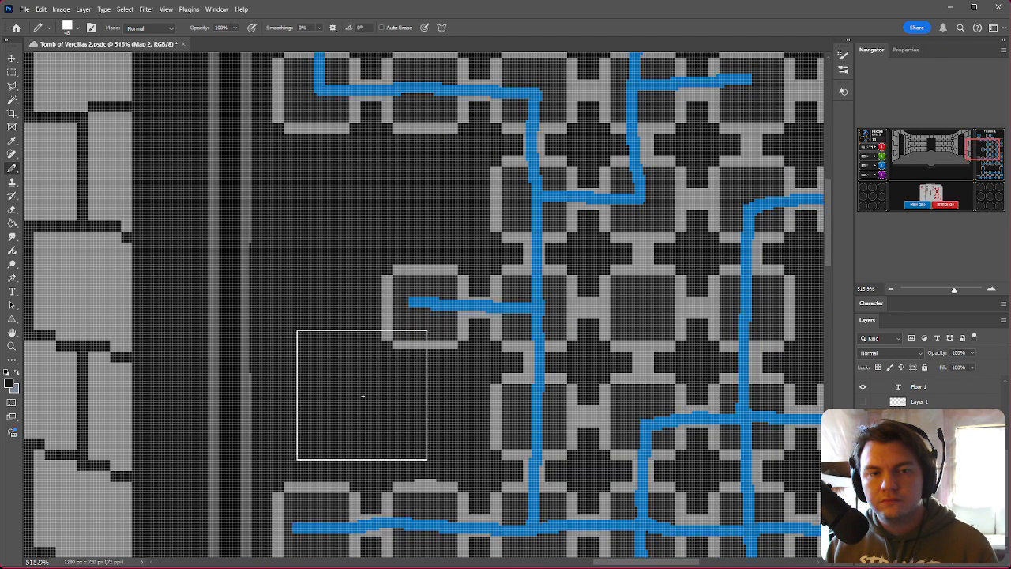
{"action": "key", "text": "ctrl+z"}
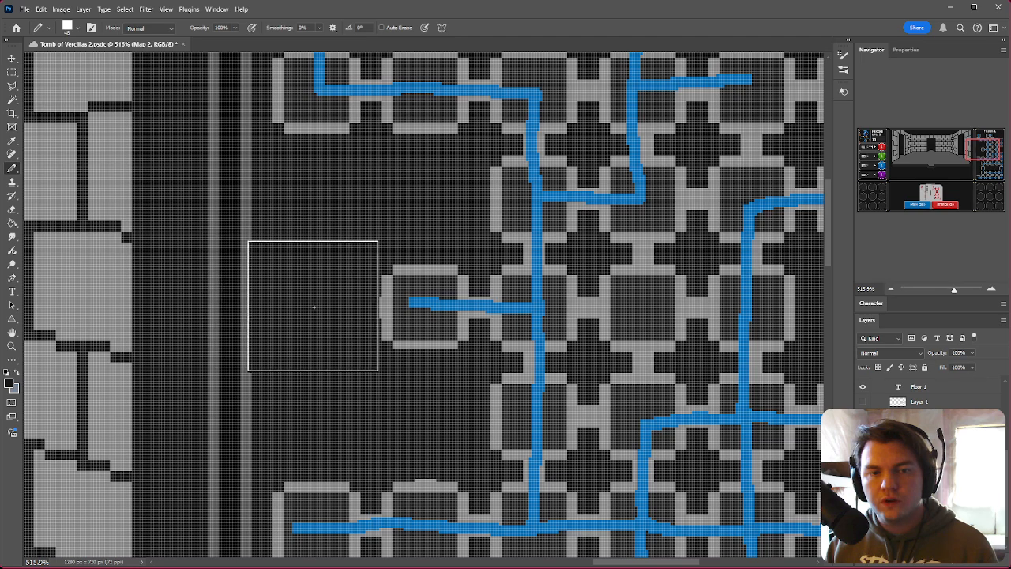
{"action": "left_click", "coordinate": [12, 72]}
{"action": "left_click_drag", "start_coordinate": [249, 243], "coordinate": [214, 409]}
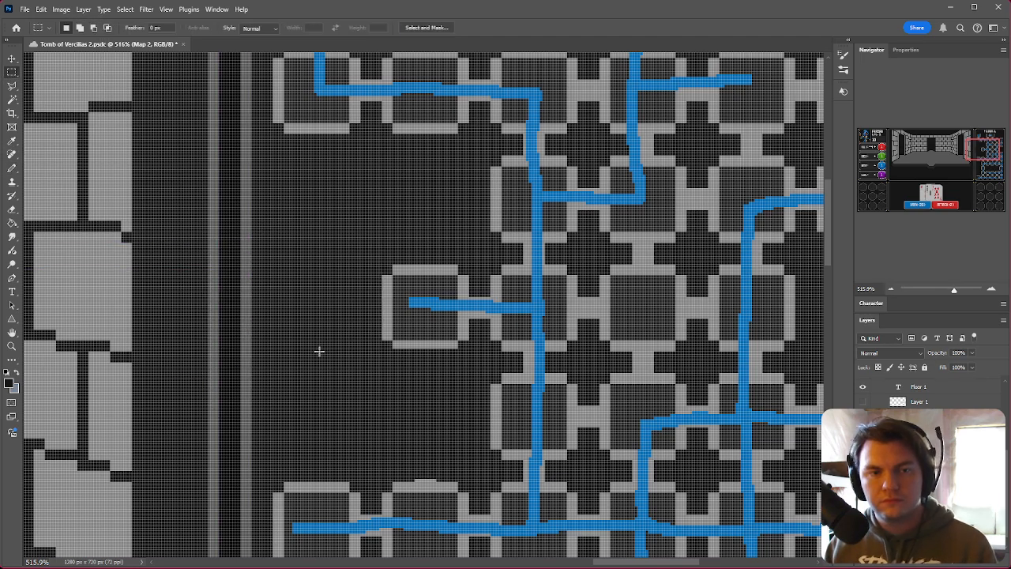
{"action": "scroll", "coordinate": [319, 351], "scroll_direction": "down", "scroll_amount": 5, "text": "alt"}
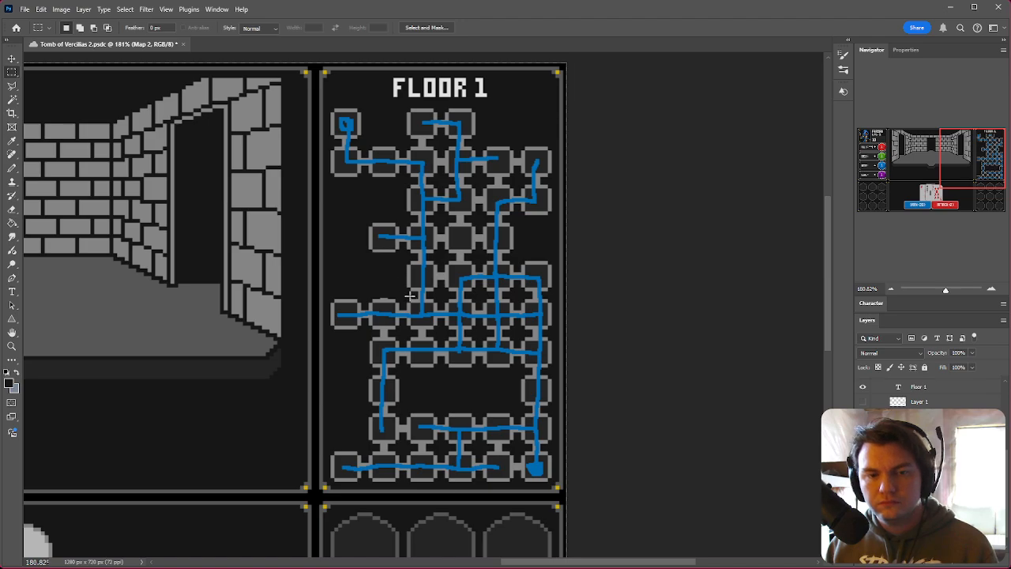
{"action": "left_click", "coordinate": [12, 168]}
Step: Zoom in and out to examine the reworked Floor 1 room layout
{"action": "scroll", "coordinate": [494, 250], "scroll_direction": "up", "scroll_amount": 4, "text": "alt"}
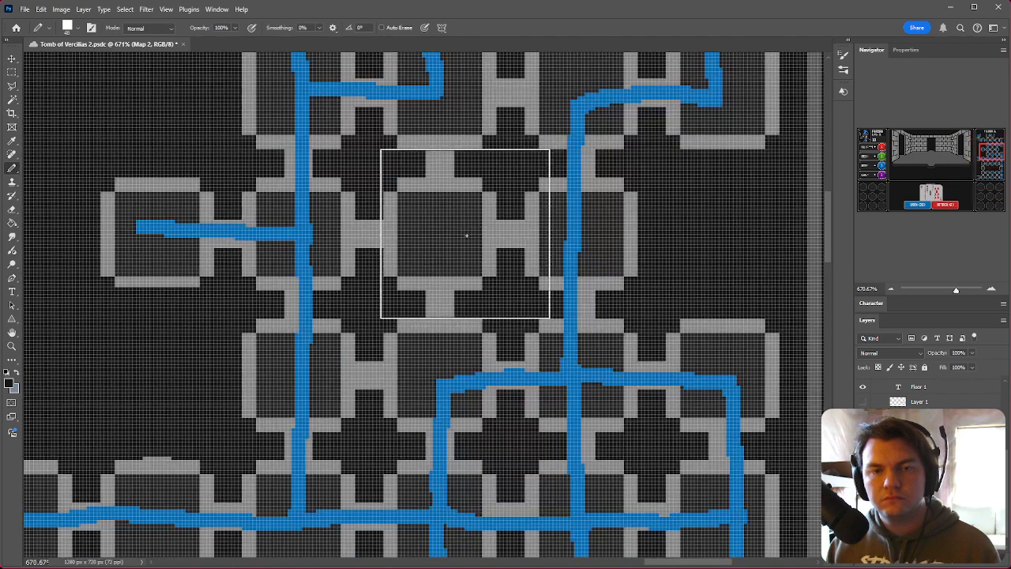
{"action": "scroll", "coordinate": [488, 306], "scroll_direction": "down", "scroll_amount": 2, "text": "alt"}
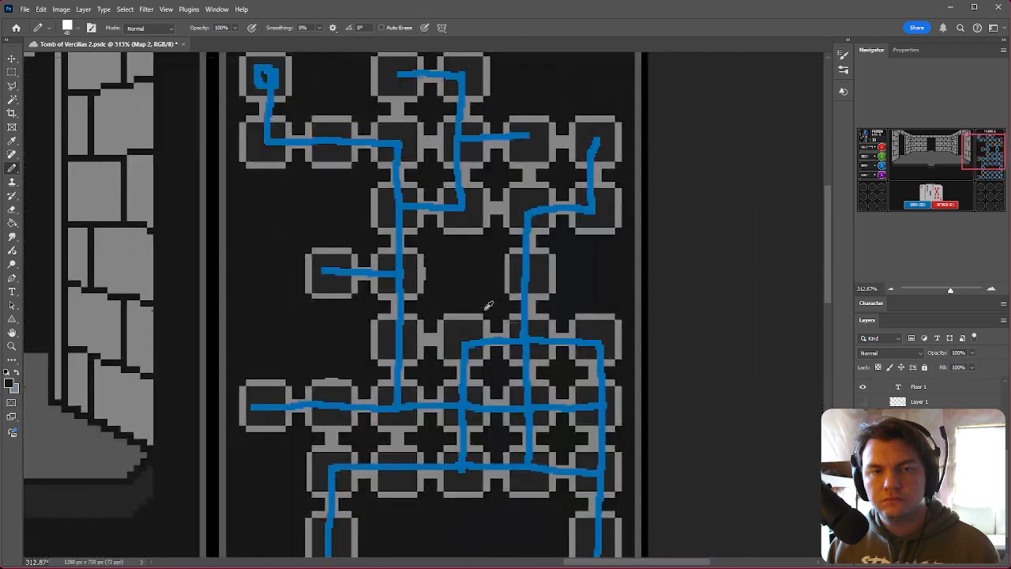
{"action": "scroll", "coordinate": [471, 296], "scroll_direction": "up", "scroll_amount": 2, "text": "alt"}
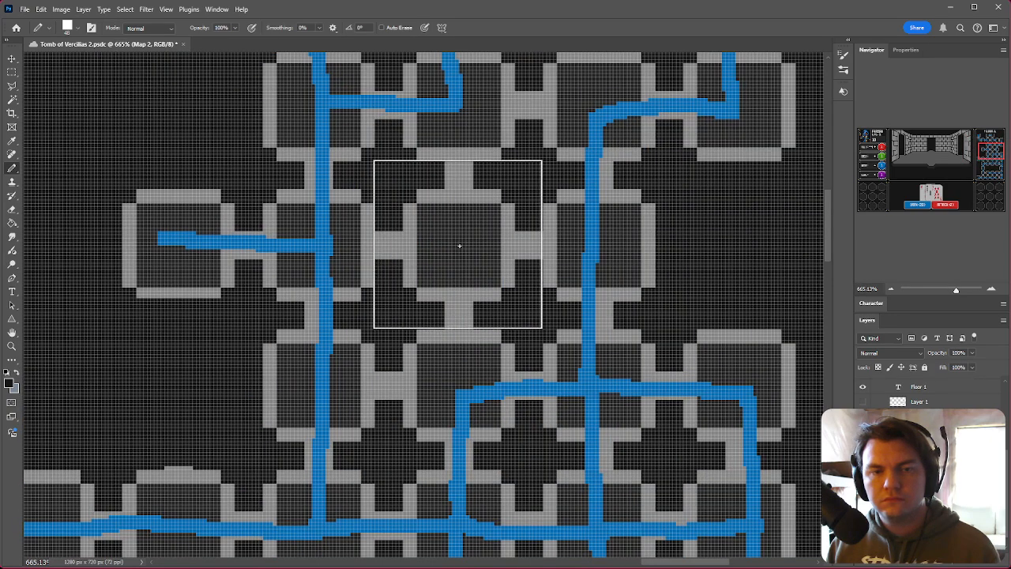
{"action": "scroll", "coordinate": [521, 254], "scroll_direction": "down", "scroll_amount": 2, "text": "alt"}
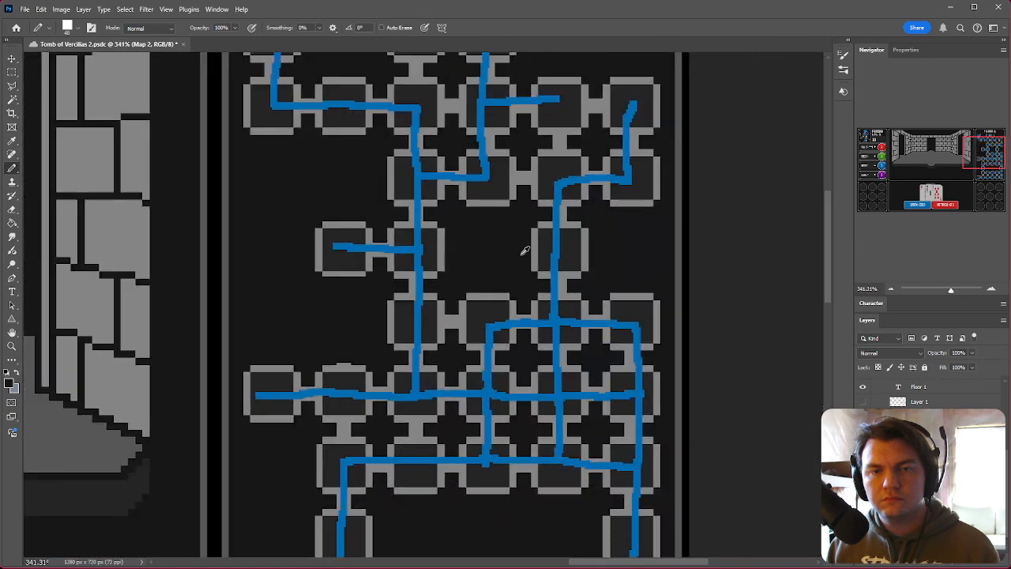
{"action": "scroll", "coordinate": [525, 245], "scroll_direction": "down", "scroll_amount": 2, "text": "alt"}
{"action": "scroll", "coordinate": [621, 266], "scroll_direction": "up", "scroll_amount": 1, "text": "alt"}
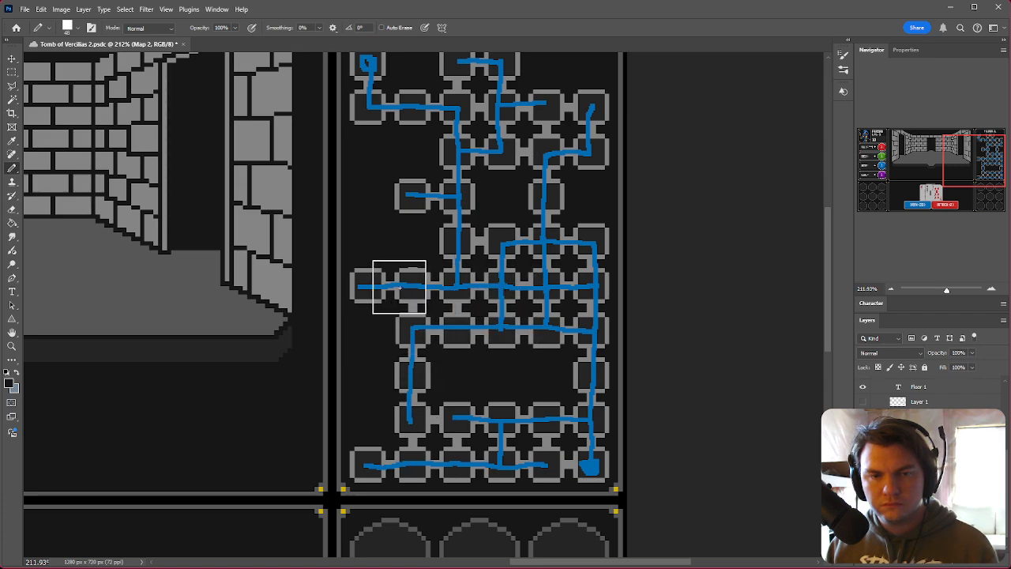
{"action": "scroll", "coordinate": [576, 333], "scroll_direction": "up", "scroll_amount": 2}
{"action": "scroll", "coordinate": [576, 333], "scroll_direction": "up", "scroll_amount": 1}
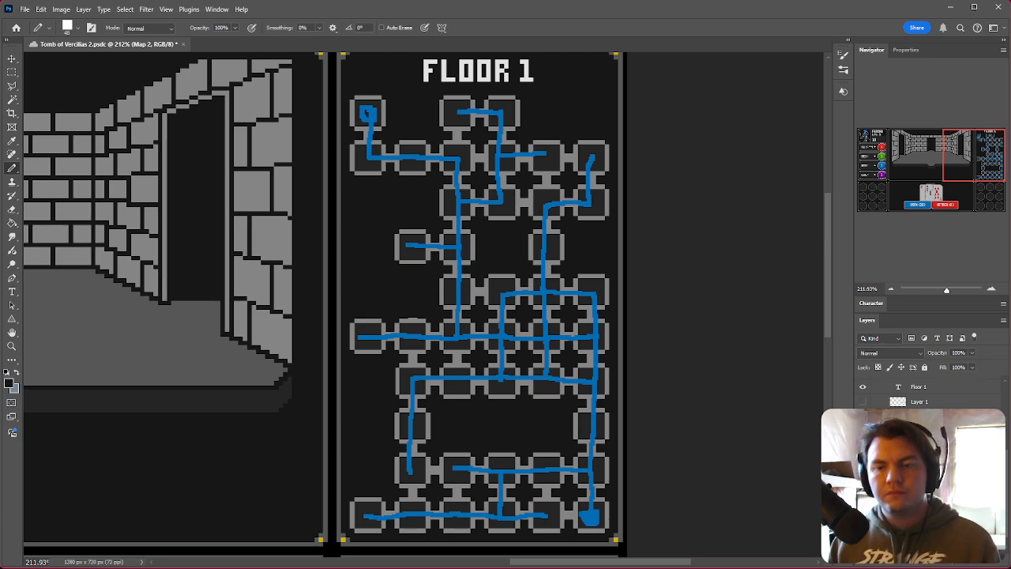
Step: Hide and show the corridor layer to compare the room layout with and without paths
{"action": "left_click", "coordinate": [863, 403]}
{"action": "scroll", "coordinate": [562, 336], "scroll_direction": "down", "scroll_amount": 1}
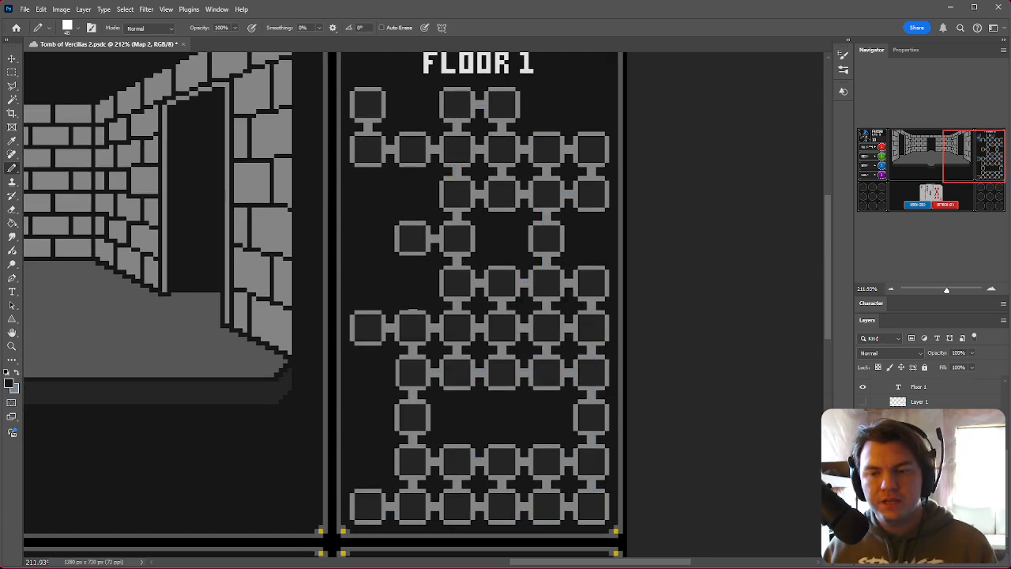
{"action": "left_click", "coordinate": [863, 402]}
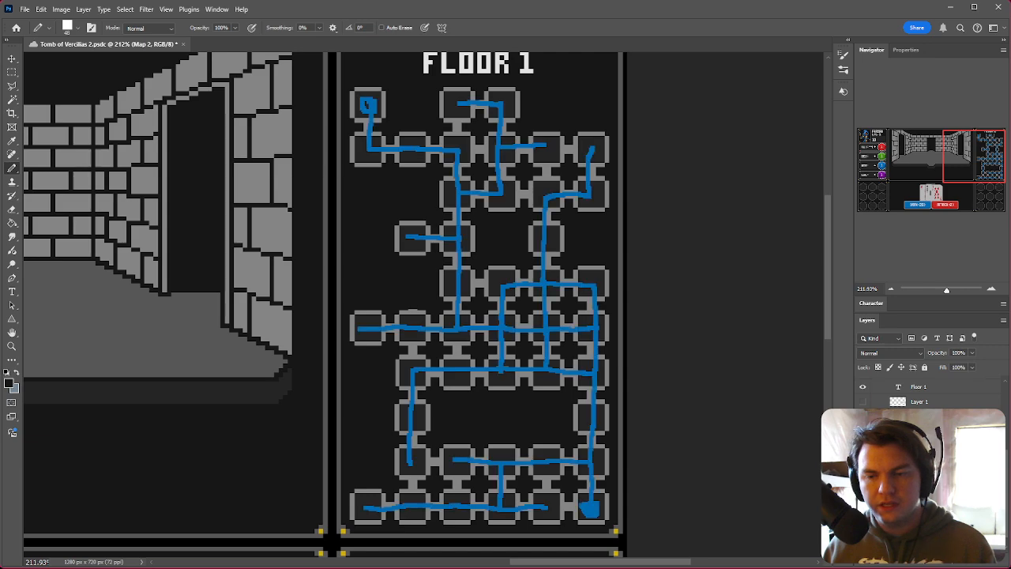
{"action": "scroll", "coordinate": [466, 435], "scroll_direction": "down", "scroll_amount": 1}
Step: Switch to a small square Pencil brush for detail work on the map's lower rooms
{"action": "right_click", "coordinate": [506, 399]}
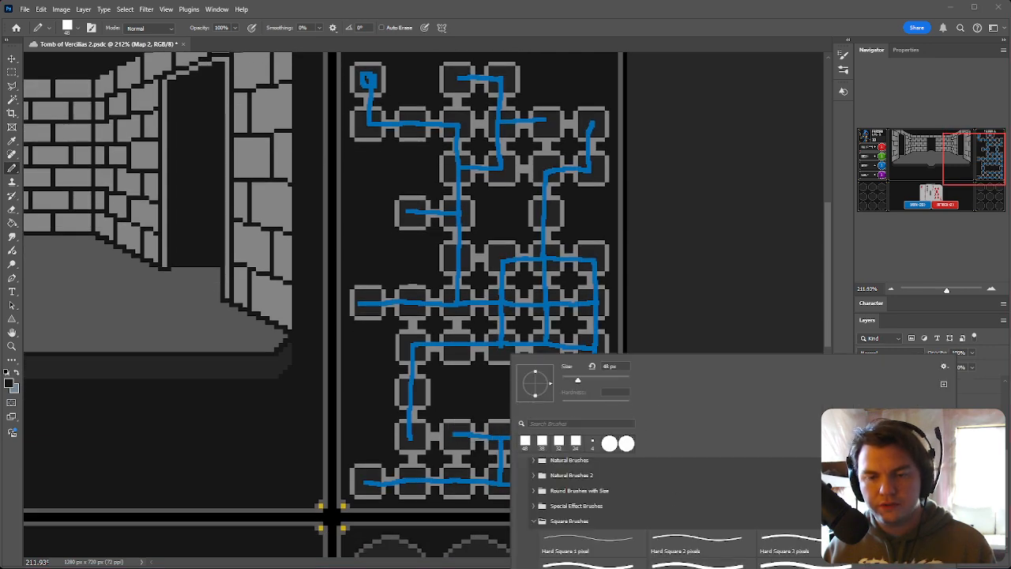
{"action": "left_click", "coordinate": [494, 399]}
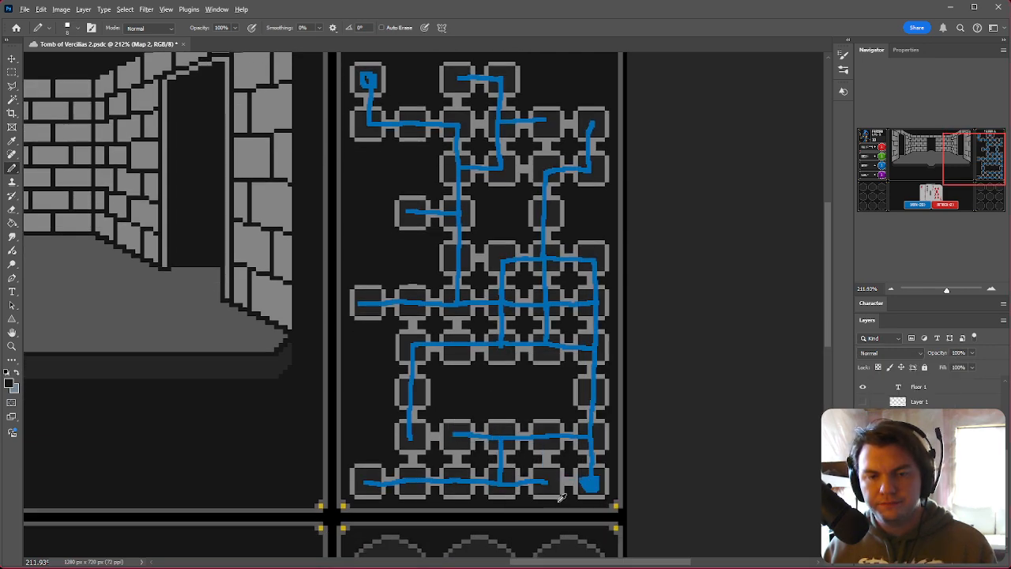
{"action": "scroll", "coordinate": [561, 495], "scroll_direction": "up", "scroll_amount": 3, "text": "alt"}
{"action": "scroll", "coordinate": [581, 446], "scroll_direction": "up", "scroll_amount": 4, "text": "alt"}
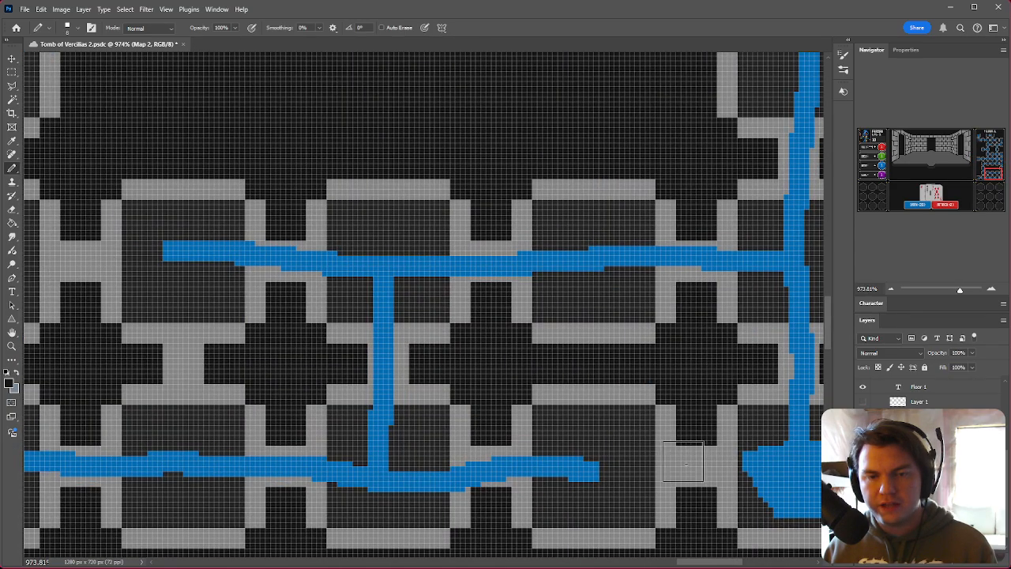
{"action": "scroll", "coordinate": [597, 365], "scroll_direction": "down", "scroll_amount": 3, "text": "alt"}
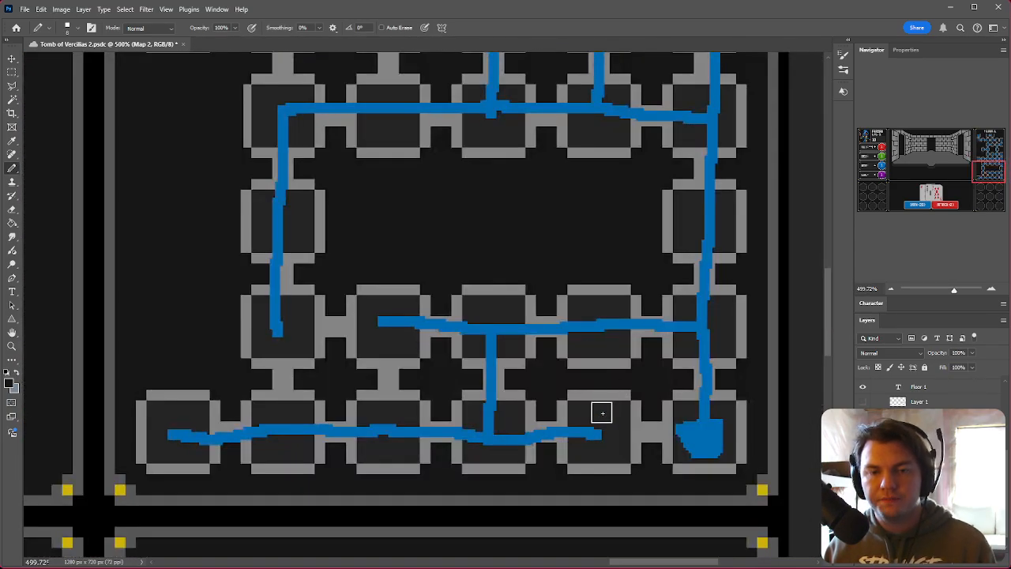
{"action": "scroll", "coordinate": [540, 414], "scroll_direction": "up", "scroll_amount": 3, "text": "alt"}
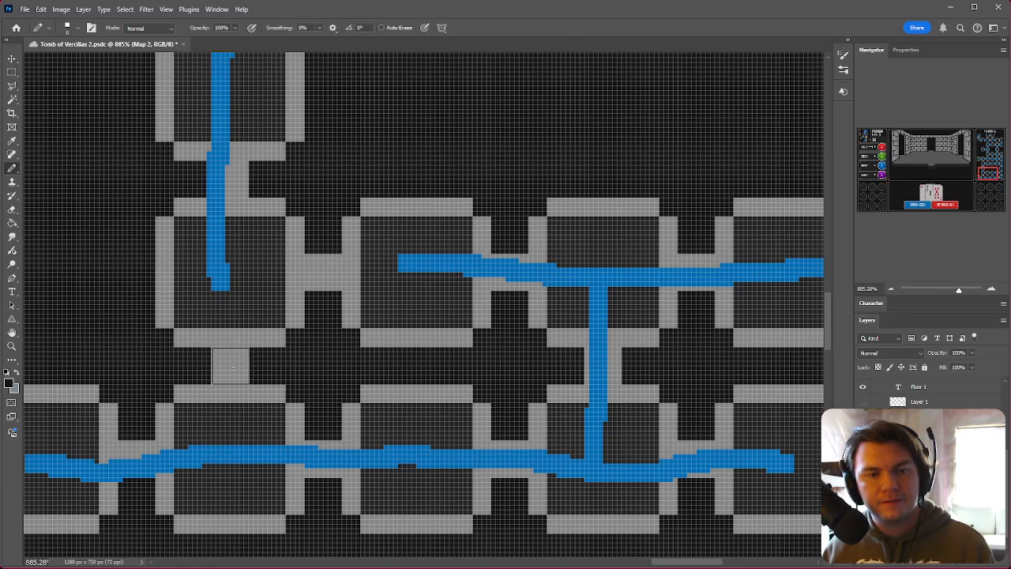
{"action": "scroll", "coordinate": [230, 368], "scroll_direction": "down", "scroll_amount": 3, "text": "alt"}
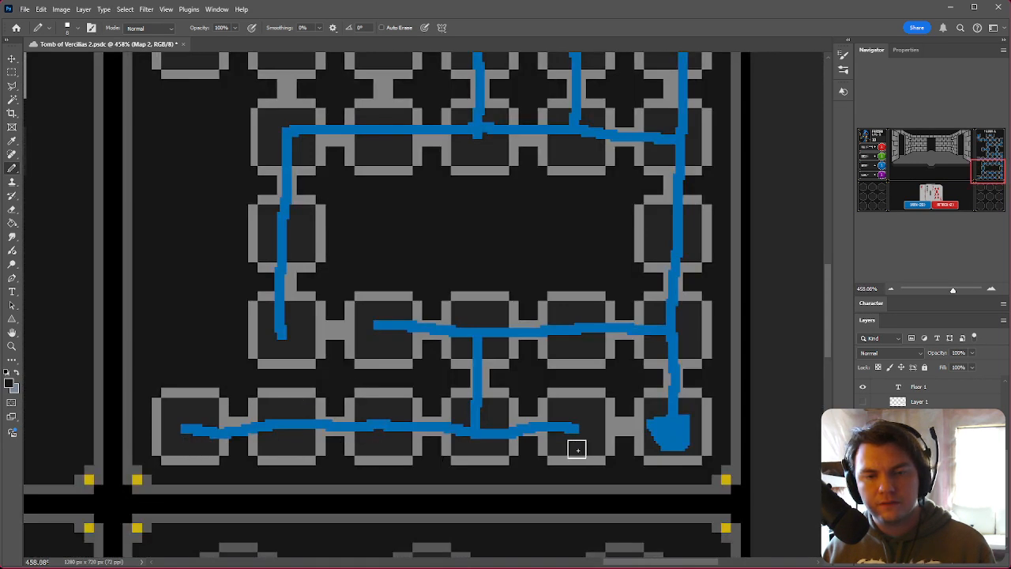
{"action": "scroll", "coordinate": [330, 335], "scroll_direction": "up", "scroll_amount": 3, "text": "alt"}
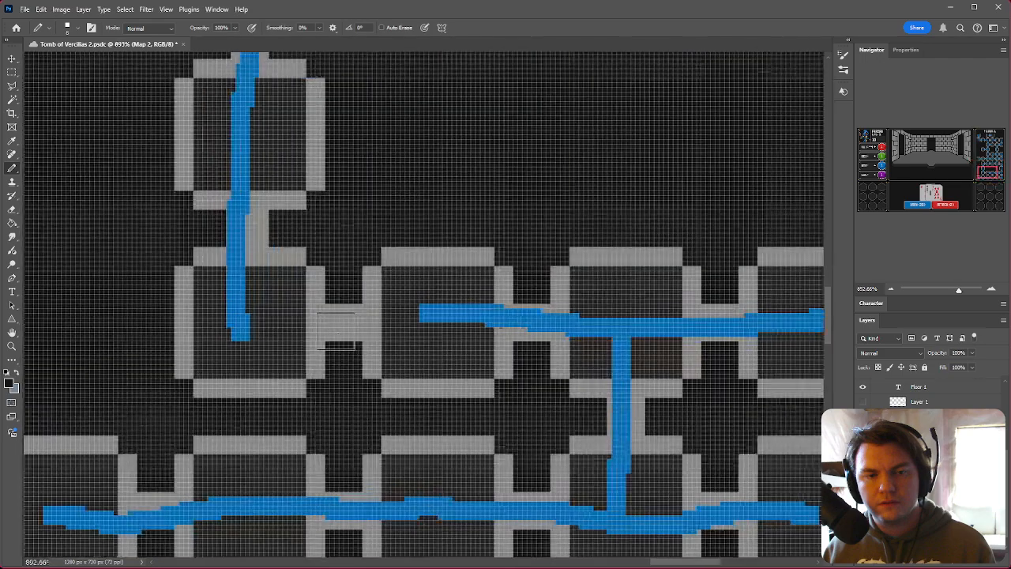
{"action": "scroll", "coordinate": [283, 399], "scroll_direction": "up", "scroll_amount": 1}
{"action": "scroll", "coordinate": [283, 399], "scroll_direction": "down", "scroll_amount": 4, "text": "alt"}
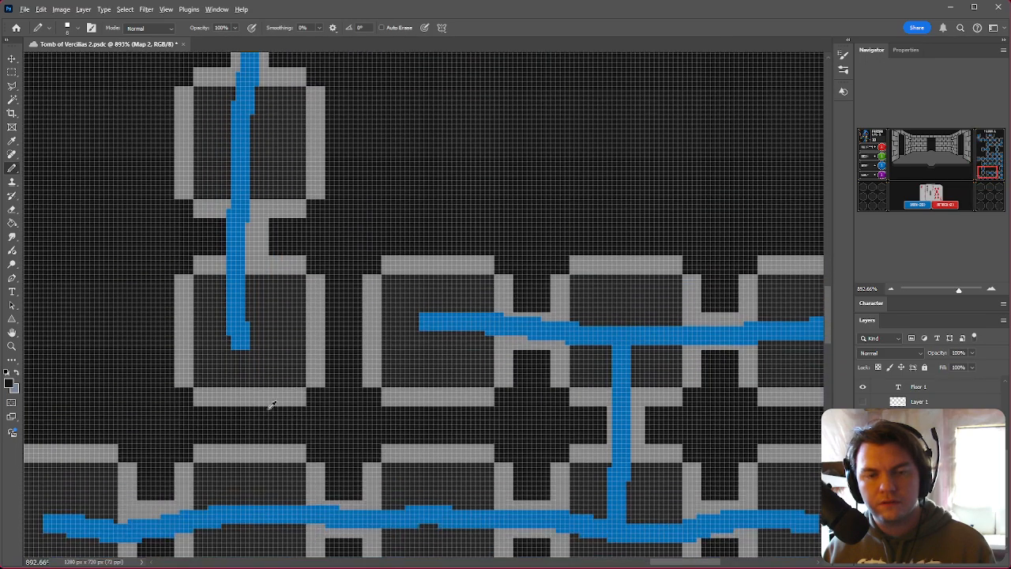
Step: Pan around the upper part of the Floor 1 map to review the corridor routes between rooms
{"action": "scroll", "coordinate": [249, 402], "scroll_direction": "up", "scroll_amount": 1, "text": "alt"}
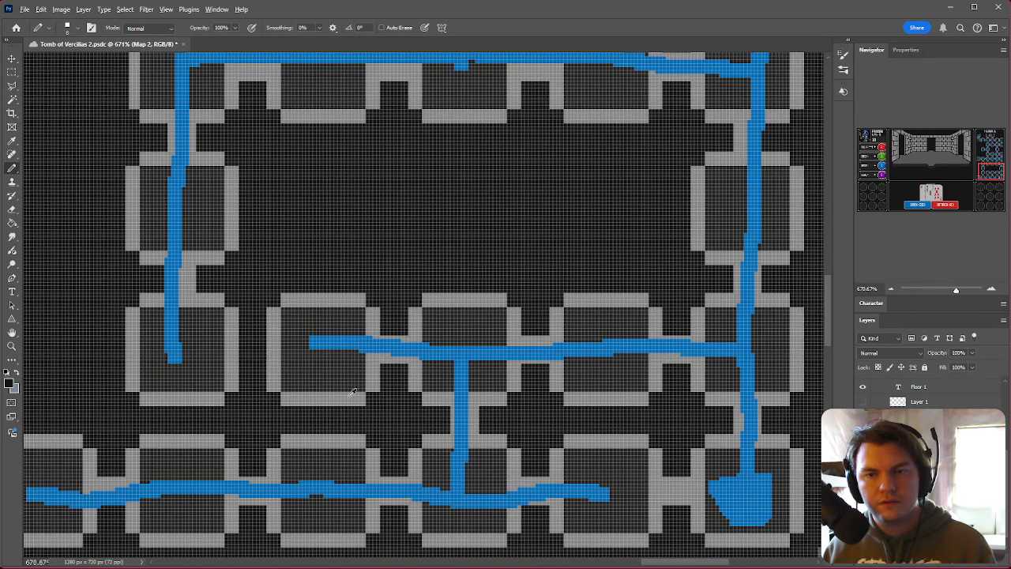
{"action": "scroll", "coordinate": [352, 391], "scroll_direction": "down", "scroll_amount": 1, "text": "alt"}
{"action": "scroll", "coordinate": [350, 399], "scroll_direction": "up", "scroll_amount": 2, "text": "ctrl"}
{"action": "scroll", "coordinate": [757, 375], "scroll_direction": "up", "scroll_amount": 4}
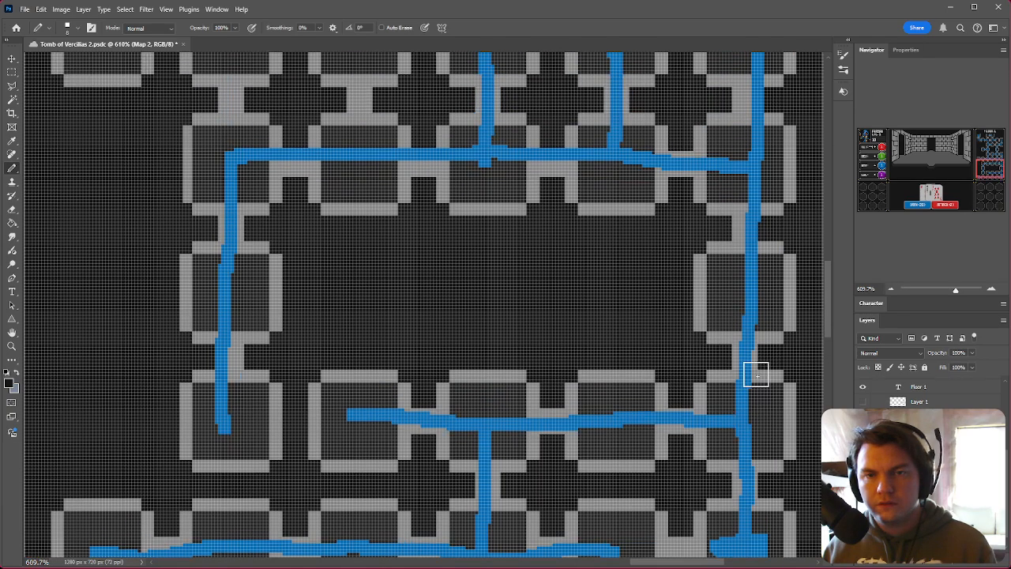
{"action": "scroll", "coordinate": [757, 375], "scroll_direction": "up", "scroll_amount": 7}
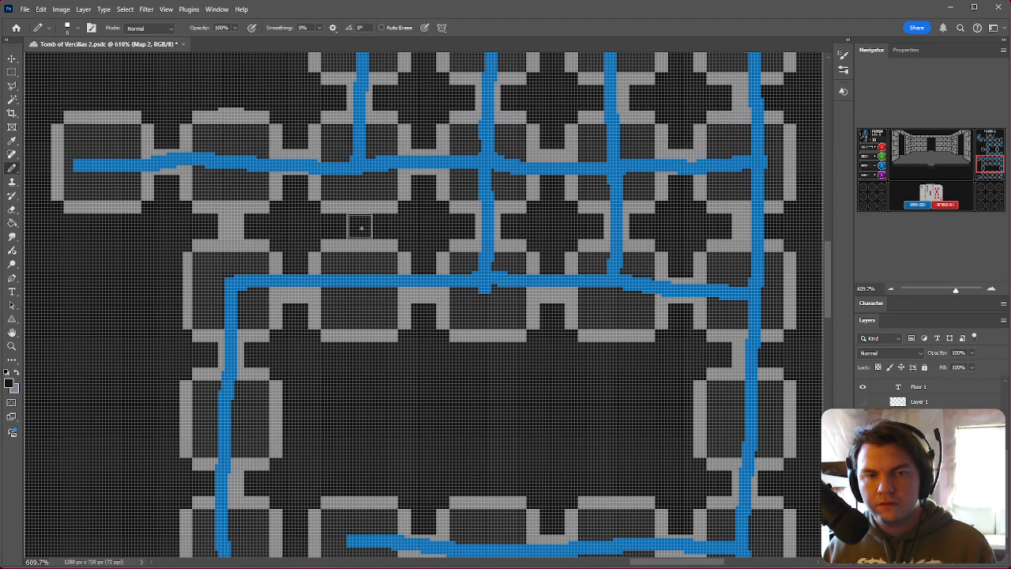
{"action": "left_click", "coordinate": [231, 227]}
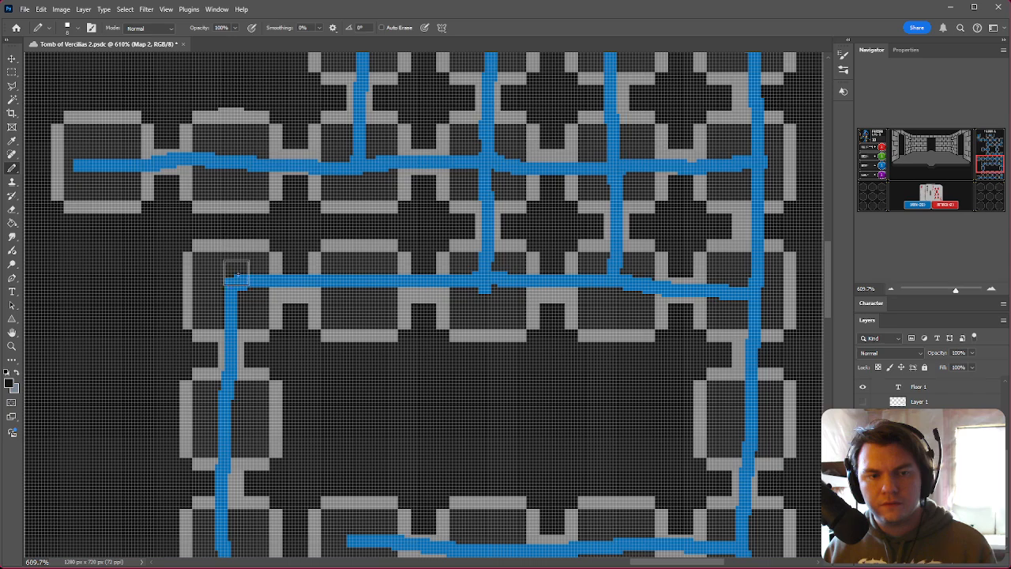
{"action": "scroll", "coordinate": [762, 324], "scroll_direction": "up", "scroll_amount": 5}
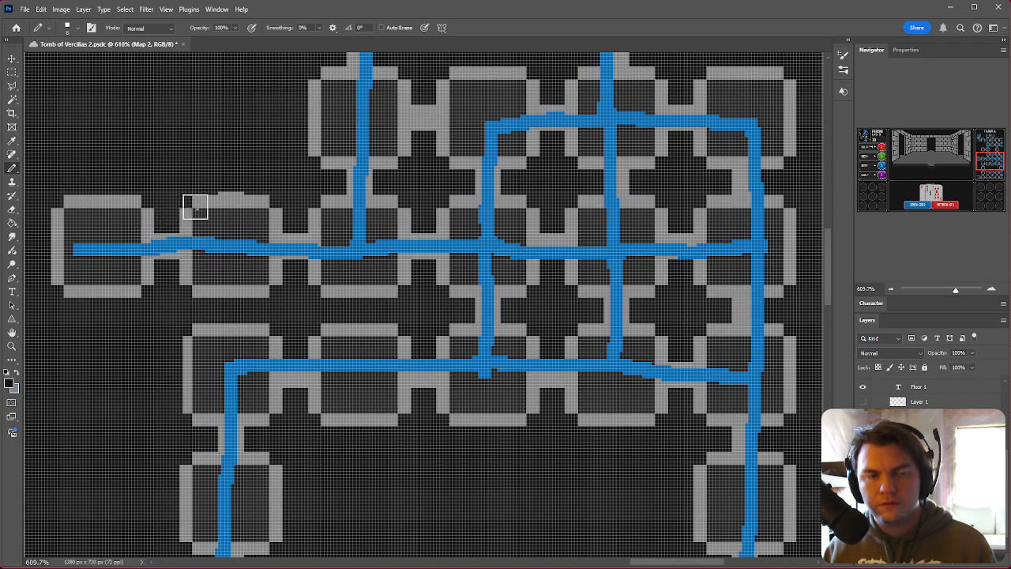
{"action": "scroll", "coordinate": [223, 268], "scroll_direction": "up", "scroll_amount": 3}
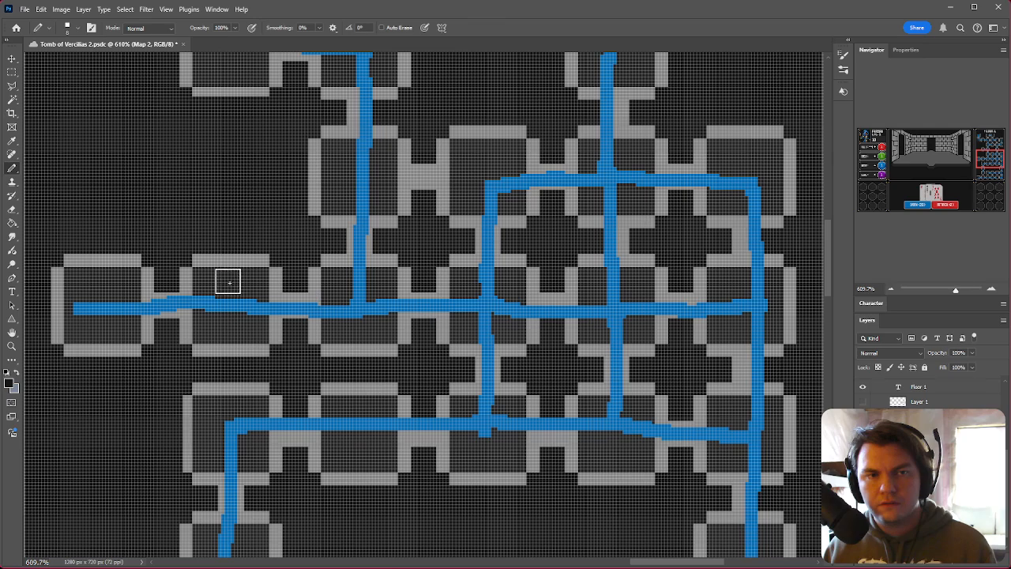
{"action": "scroll", "coordinate": [229, 282], "scroll_direction": "up", "scroll_amount": 3}
{"action": "left_click", "coordinate": [12, 72]}
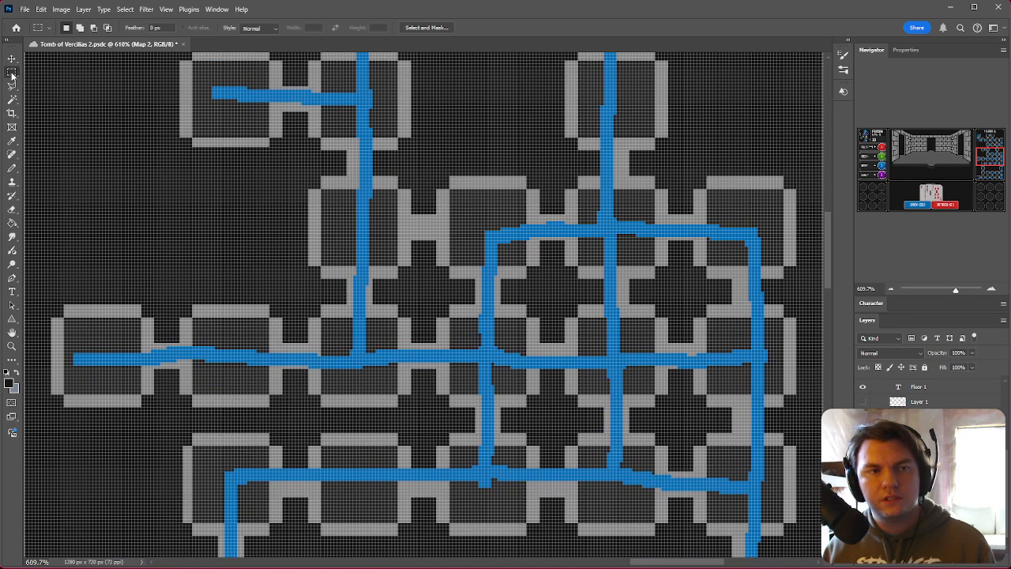
{"action": "left_click_drag", "start_coordinate": [181, 143], "coordinate": [282, 146]}
{"action": "key", "text": "ctrl+d"}
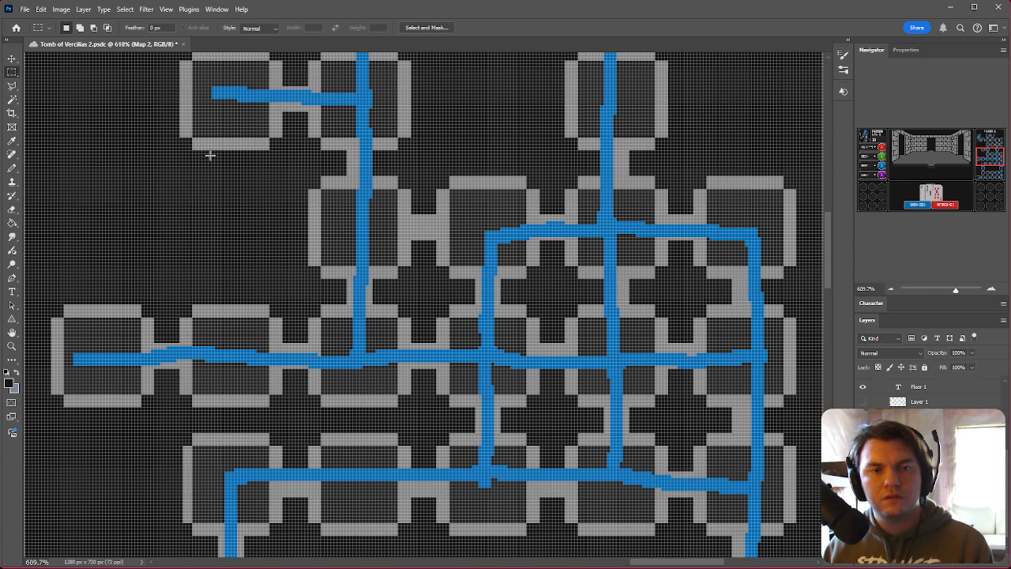
Step: Paint over a gap between two upper rooms of the Floor 1 map with the Pencil
{"action": "left_click", "coordinate": [12, 168]}
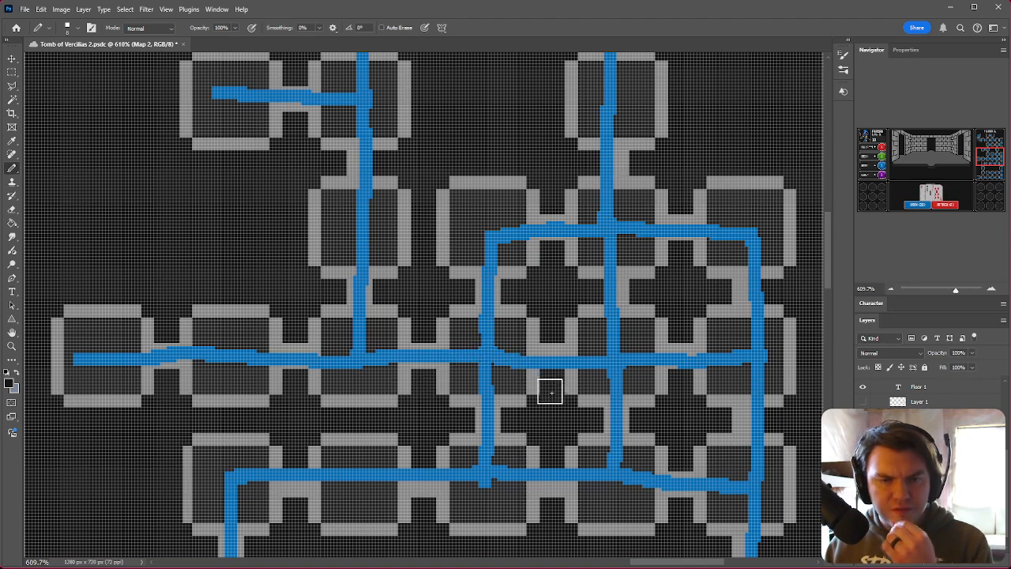
{"action": "scroll", "coordinate": [544, 387], "scroll_direction": "up", "scroll_amount": 3}
{"action": "scroll", "coordinate": [510, 316], "scroll_direction": "up", "scroll_amount": 5}
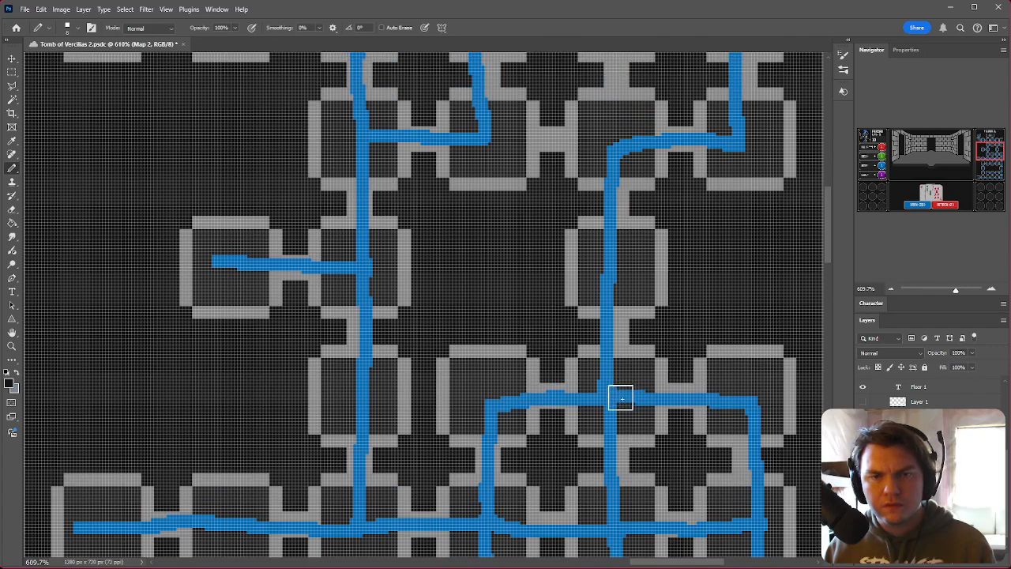
{"action": "scroll", "coordinate": [616, 399], "scroll_direction": "up", "scroll_amount": 3}
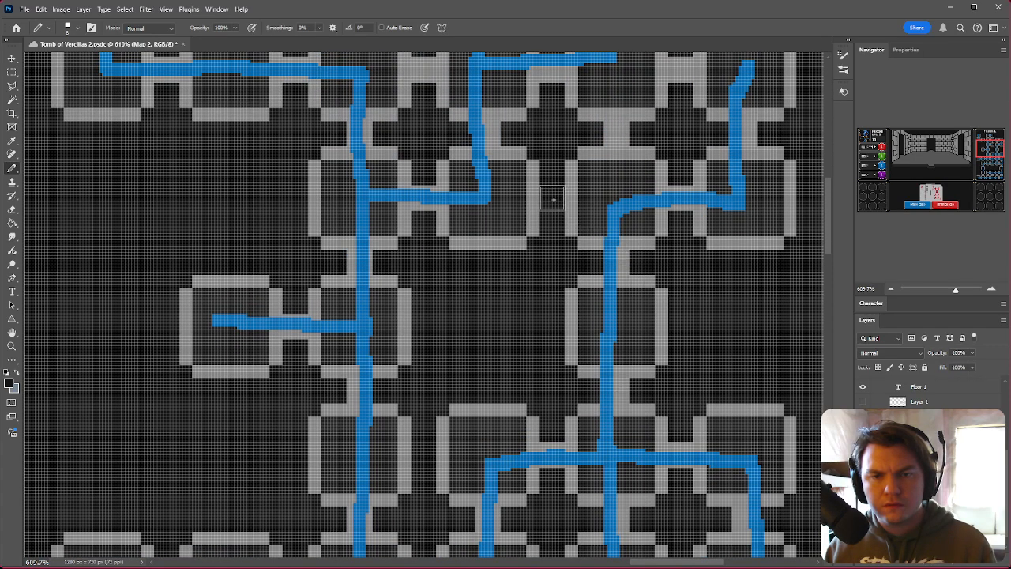
{"action": "scroll", "coordinate": [630, 259], "scroll_direction": "up", "scroll_amount": 3}
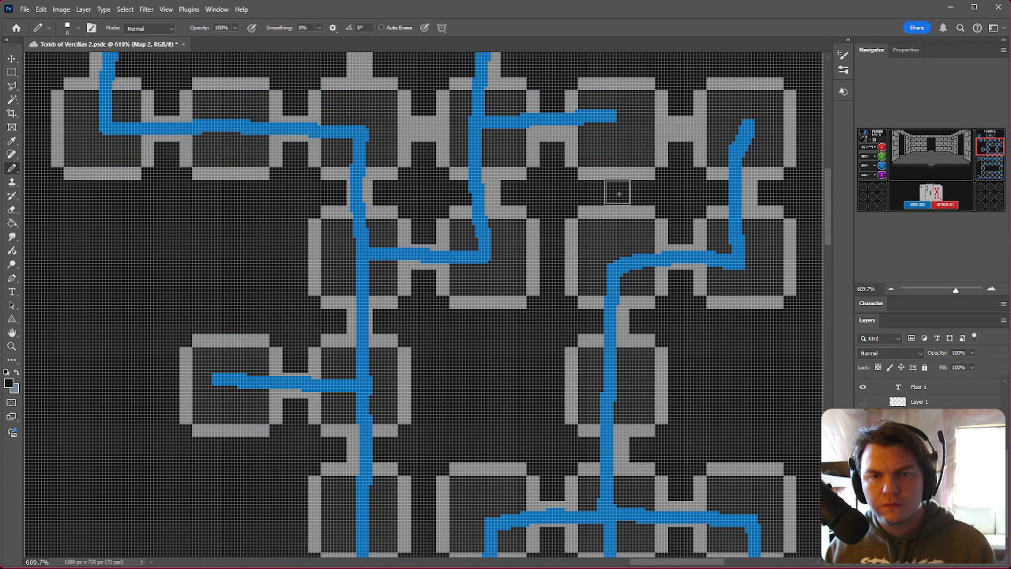
{"action": "scroll", "coordinate": [617, 192], "scroll_direction": "up", "scroll_amount": 1}
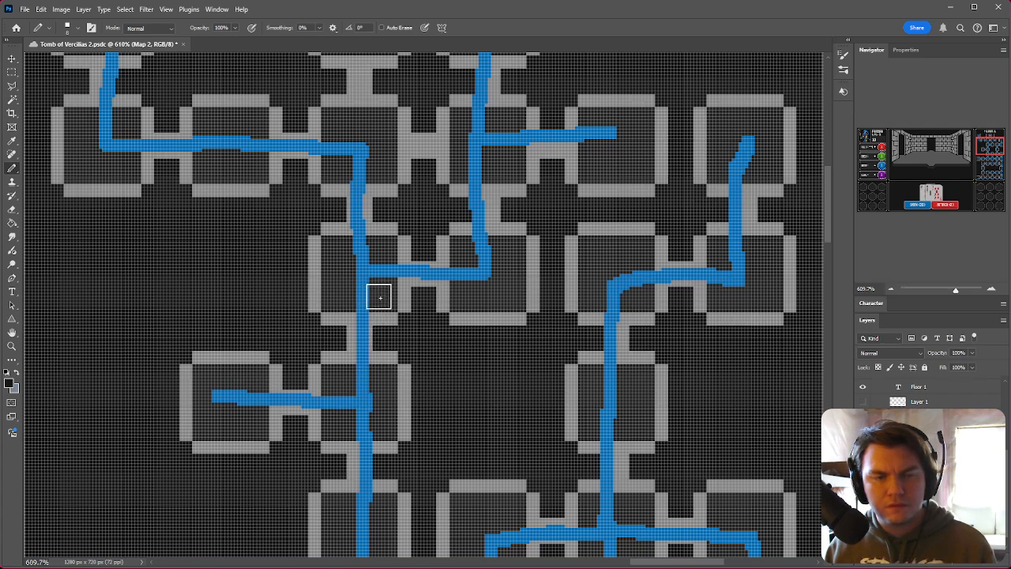
{"action": "scroll", "coordinate": [406, 178], "scroll_direction": "up", "scroll_amount": 6}
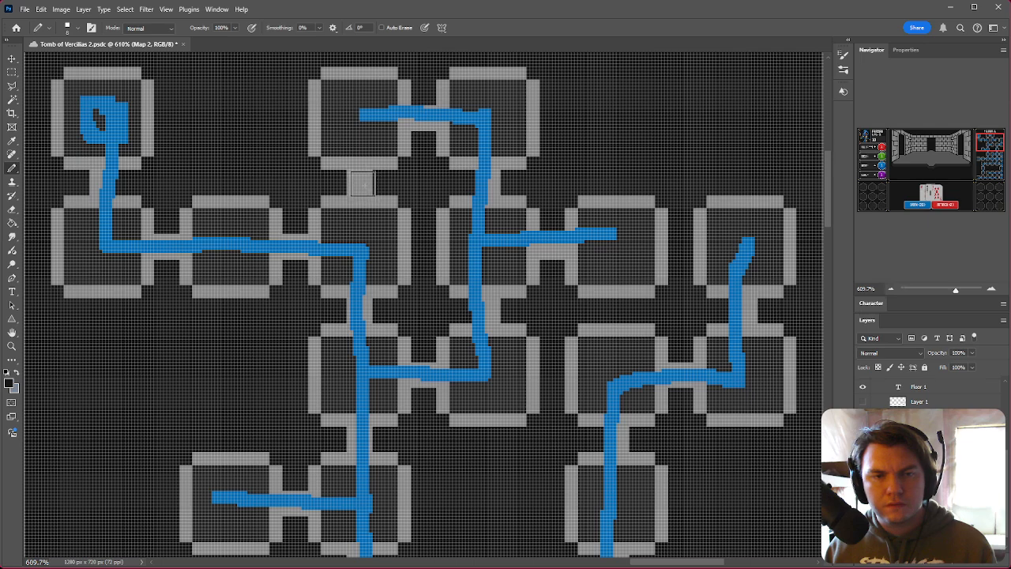
{"action": "left_click", "coordinate": [362, 183]}
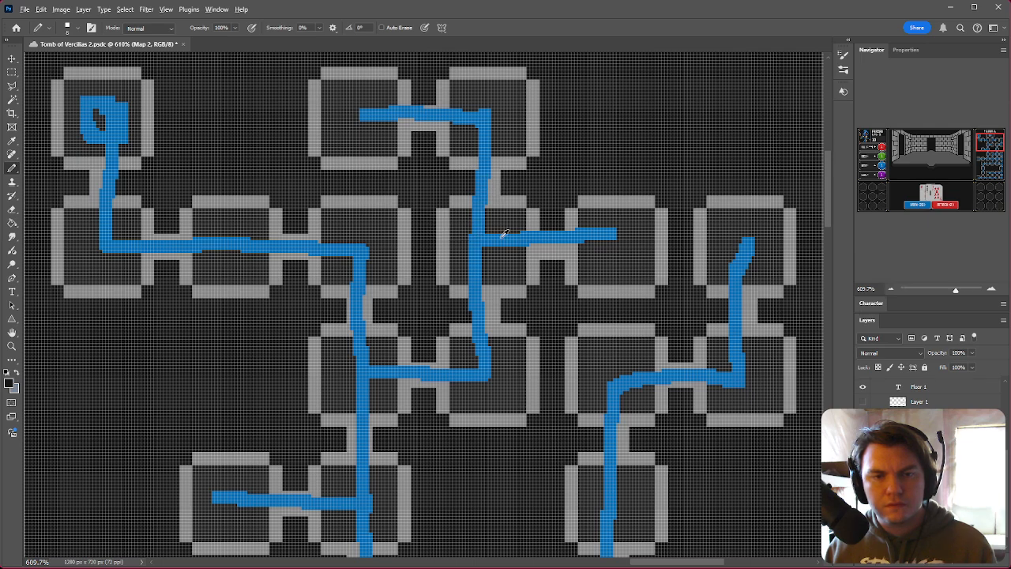
Step: Zoom and pan across the whole Floor 1 map to review the rooms and corridors
{"action": "scroll", "coordinate": [504, 235], "scroll_direction": "down", "scroll_amount": 5, "text": "alt"}
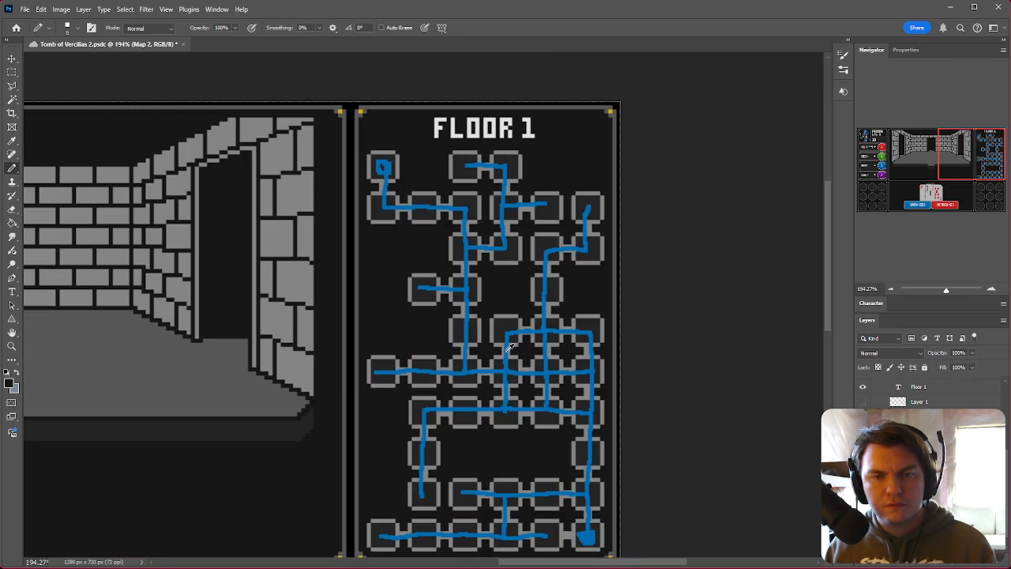
{"action": "left_click", "coordinate": [863, 488]}
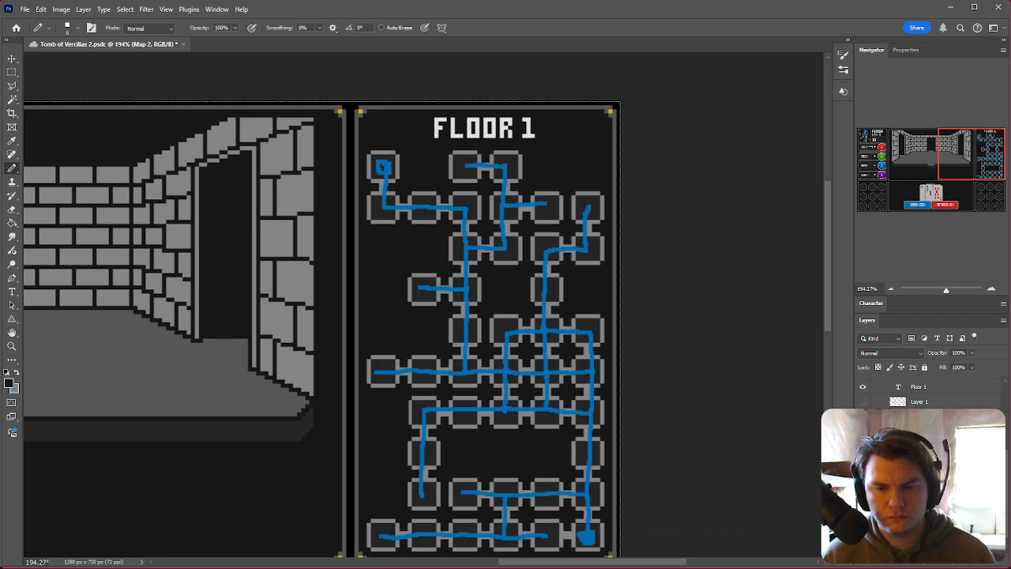
{"action": "scroll", "coordinate": [567, 540], "scroll_direction": "up", "scroll_amount": 15, "text": "alt"}
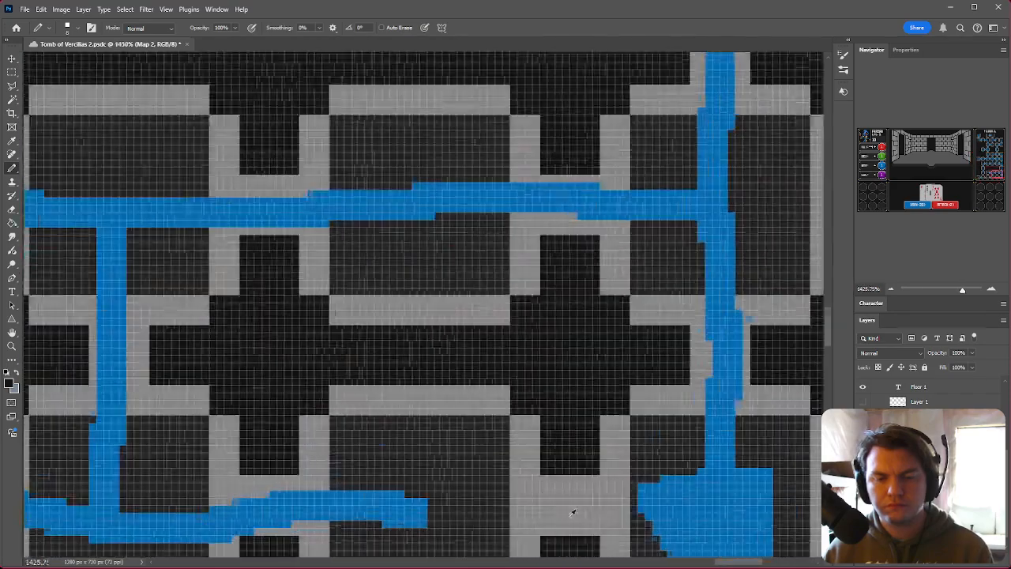
{"action": "left_click", "coordinate": [569, 506]}
{"action": "scroll", "coordinate": [551, 460], "scroll_direction": "down", "scroll_amount": 6, "text": "alt"}
{"action": "scroll", "coordinate": [554, 455], "scroll_direction": "down", "scroll_amount": 4, "text": "alt"}
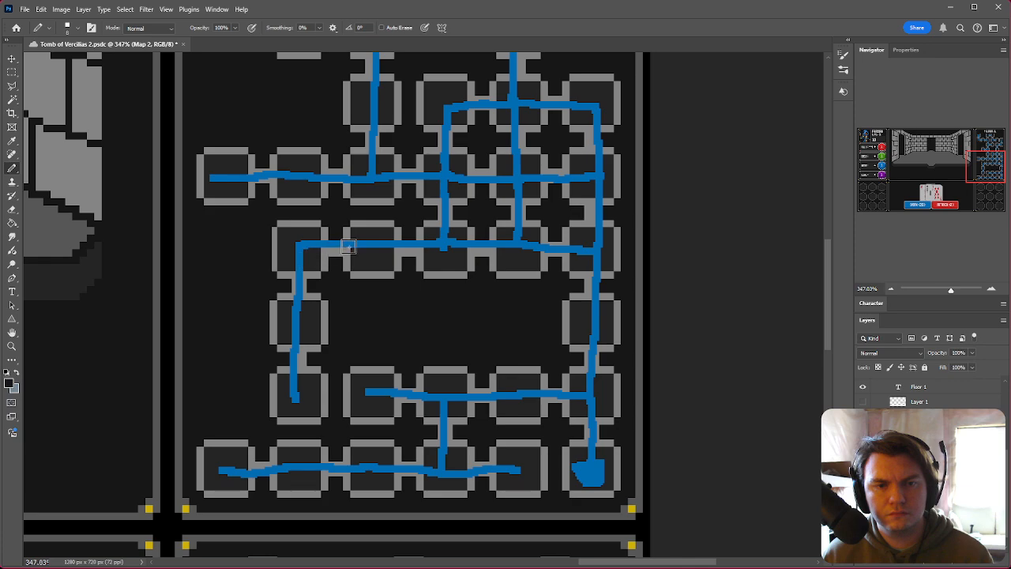
{"action": "scroll", "coordinate": [610, 332], "scroll_direction": "up", "scroll_amount": 2}
{"action": "scroll", "coordinate": [609, 328], "scroll_direction": "up", "scroll_amount": 1}
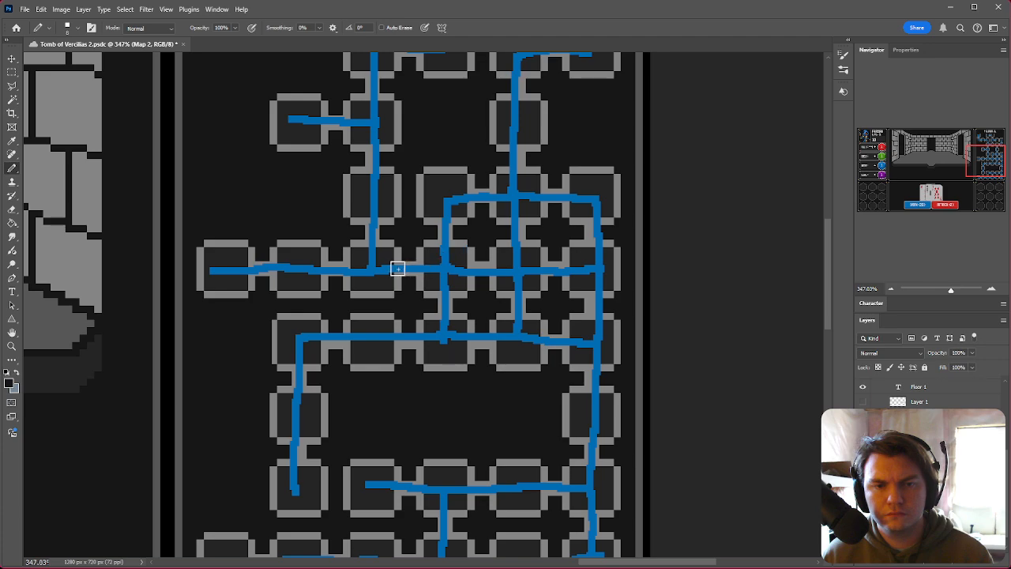
{"action": "scroll", "coordinate": [383, 286], "scroll_direction": "up", "scroll_amount": 2}
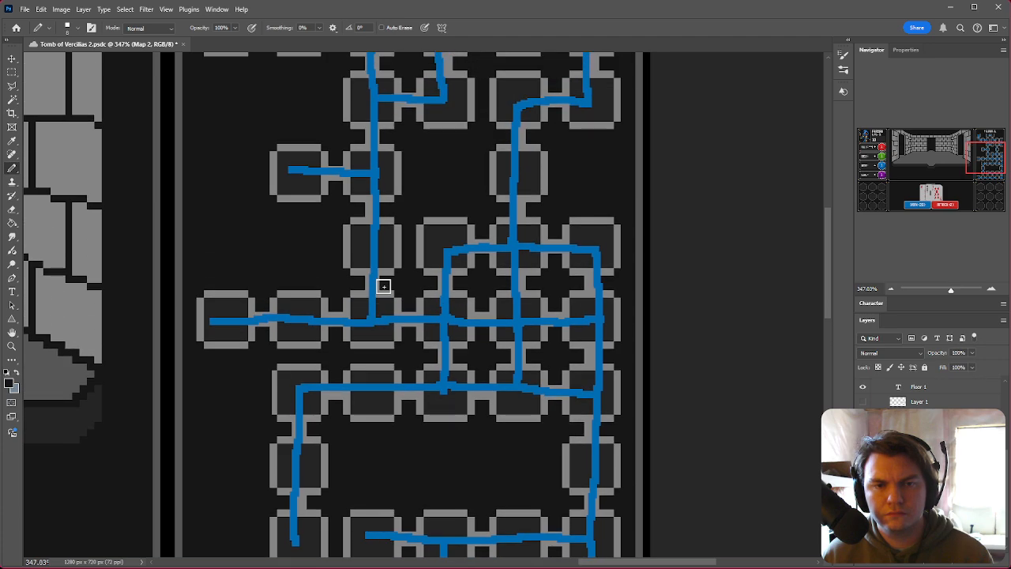
{"action": "scroll", "coordinate": [380, 289], "scroll_direction": "up", "scroll_amount": 1}
{"action": "scroll", "coordinate": [452, 280], "scroll_direction": "up", "scroll_amount": 1}
{"action": "scroll", "coordinate": [373, 384], "scroll_direction": "up", "scroll_amount": 1}
{"action": "scroll", "coordinate": [372, 343], "scroll_direction": "up", "scroll_amount": 2}
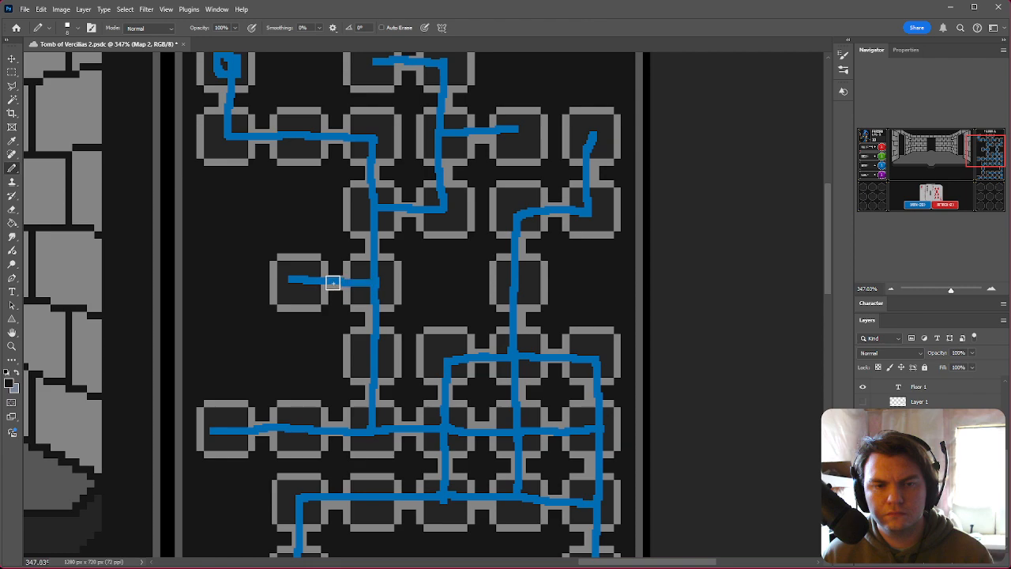
{"action": "scroll", "coordinate": [373, 286], "scroll_direction": "up", "scroll_amount": 3}
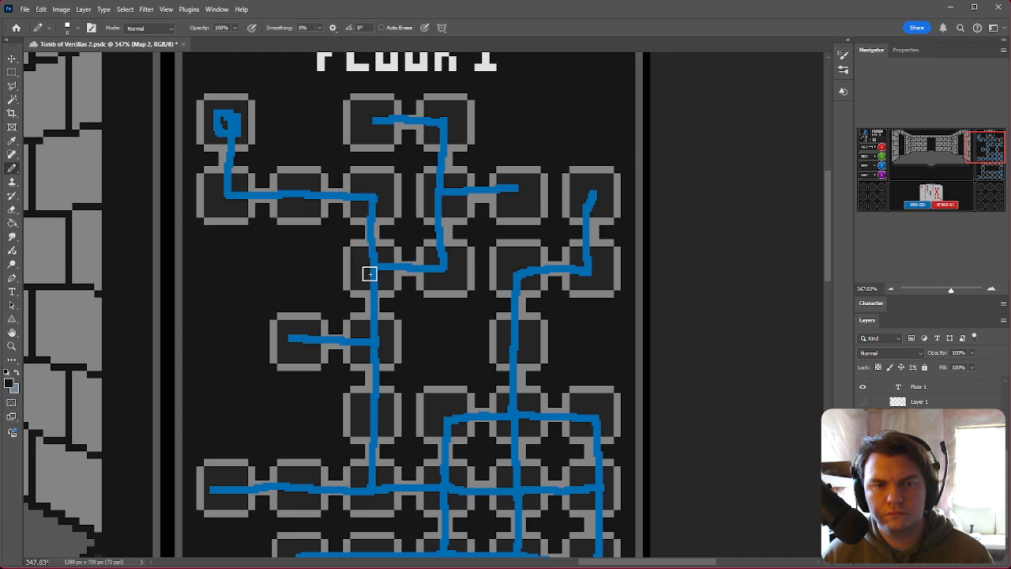
{"action": "scroll", "coordinate": [371, 321], "scroll_direction": "down", "scroll_amount": 3}
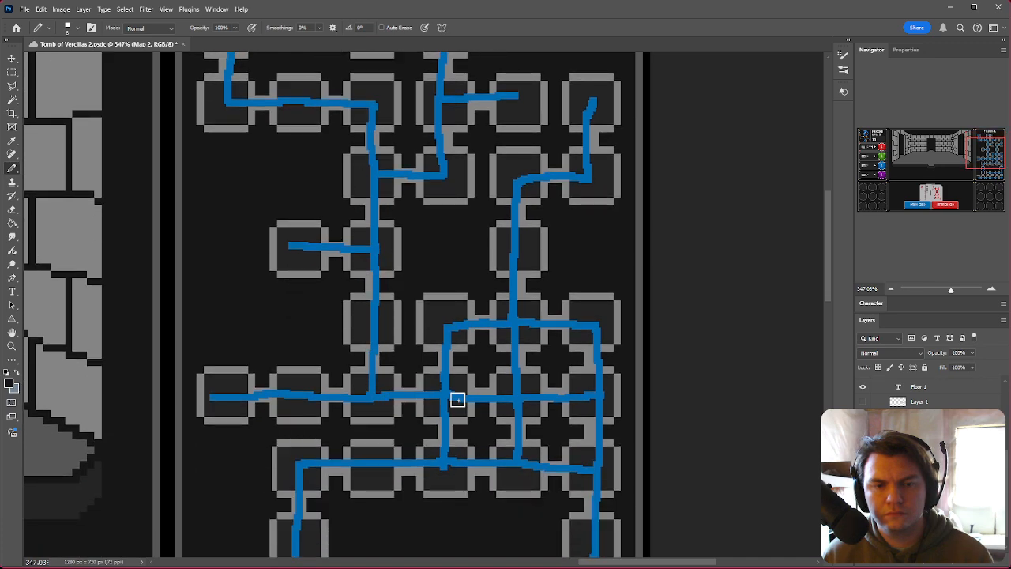
{"action": "scroll", "coordinate": [526, 323], "scroll_direction": "up", "scroll_amount": 2}
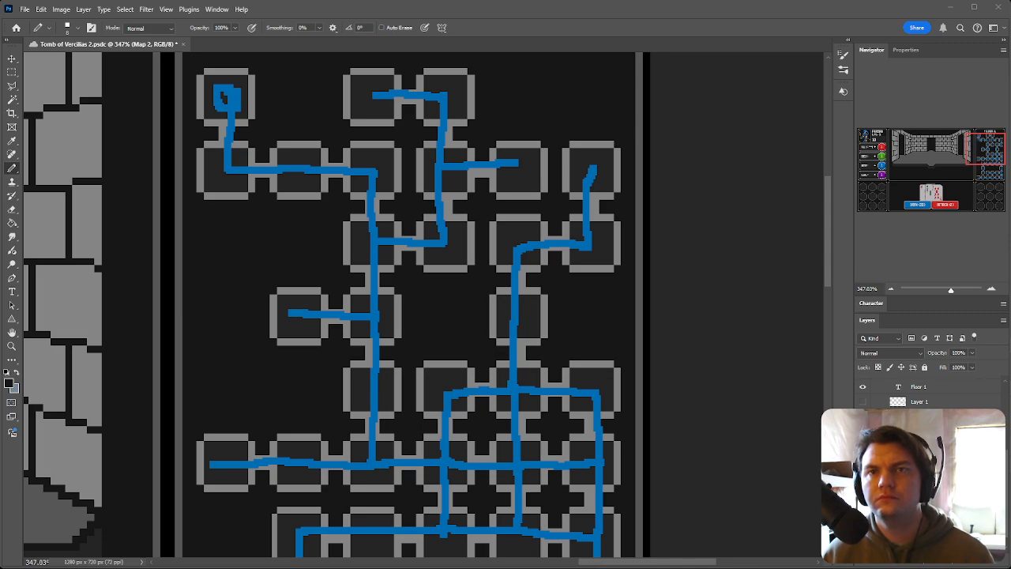
{"action": "scroll", "coordinate": [487, 155], "scroll_direction": "down", "scroll_amount": 3, "text": "alt"}
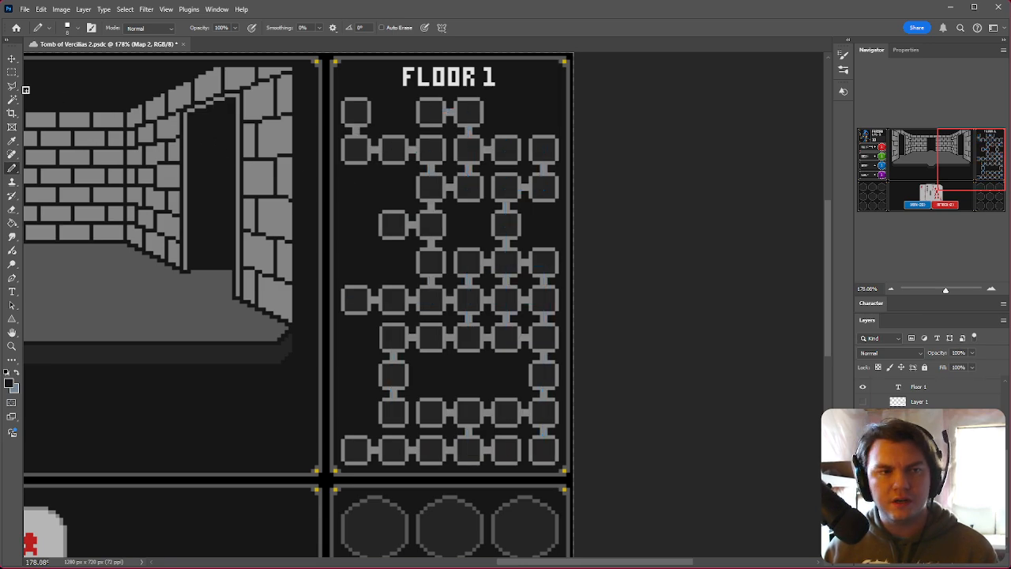
{"action": "key", "text": "m"}
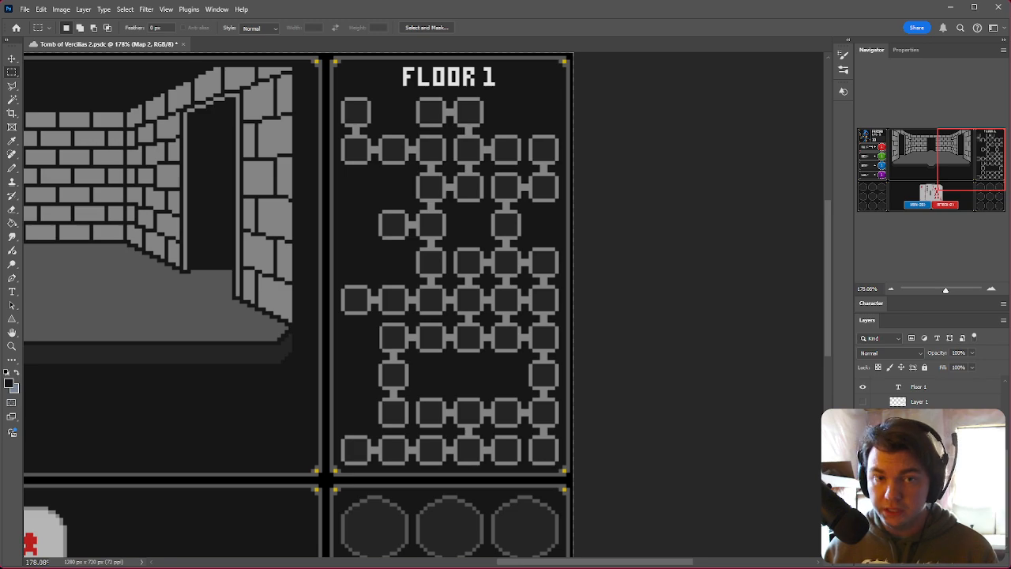
{"action": "key", "text": "ctrl+e"}
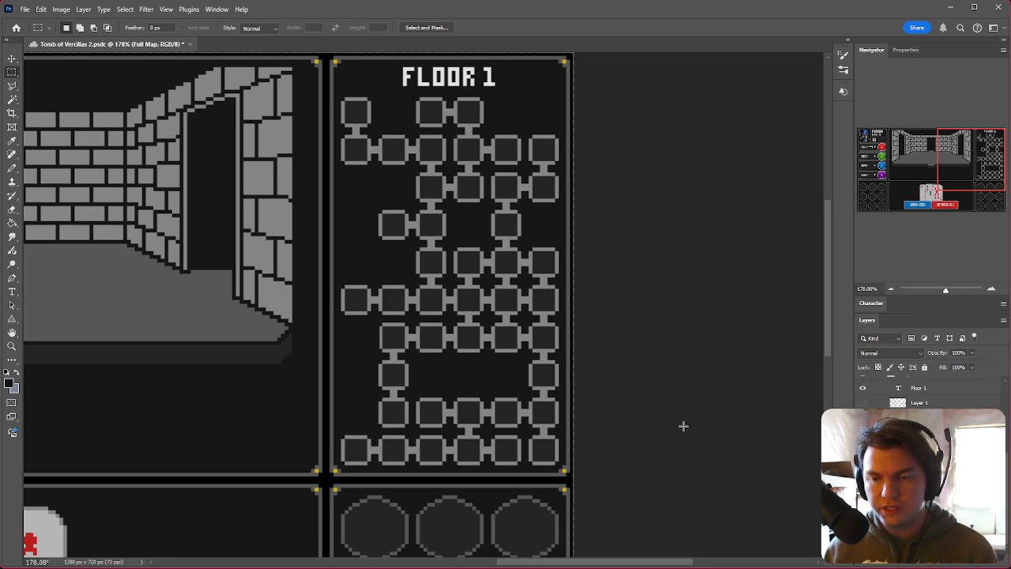
{"action": "key", "text": "ctrl+z"}
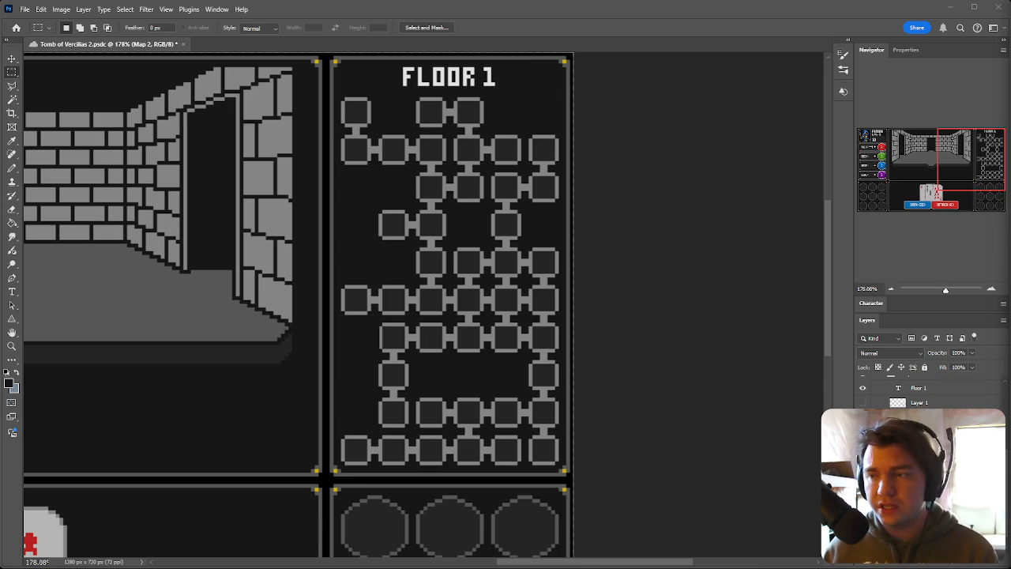
Step: Paste the Floor 1 room layout into map001.png as a new layer and align it over the existing map
{"action": "left_click_drag", "start_coordinate": [1010, 229], "coordinate": [627, 50]}
{"action": "scroll", "coordinate": [435, 351], "scroll_direction": "up", "scroll_amount": 3, "text": "alt"}
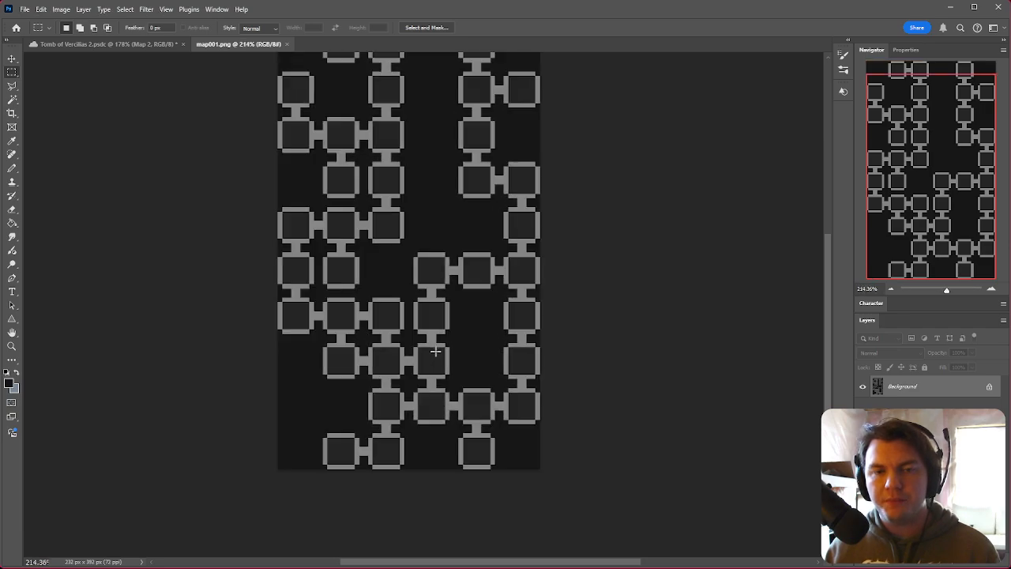
{"action": "scroll", "coordinate": [569, 440], "scroll_direction": "down", "scroll_amount": 2, "text": "alt"}
{"action": "key", "text": "ctrl+v"}
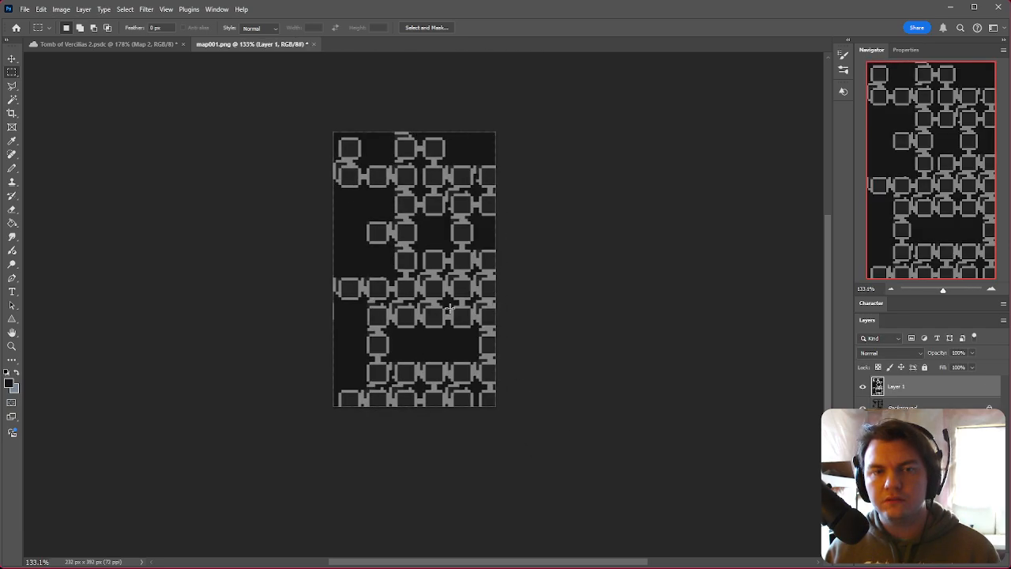
{"action": "scroll", "coordinate": [306, 125], "scroll_direction": "up", "scroll_amount": 5, "text": "alt"}
{"action": "left_click_drag", "start_coordinate": [428, 237], "coordinate": [413, 217], "text": "ctrl"}
{"action": "scroll", "coordinate": [419, 217], "scroll_direction": "down", "scroll_amount": 5, "text": "alt"}
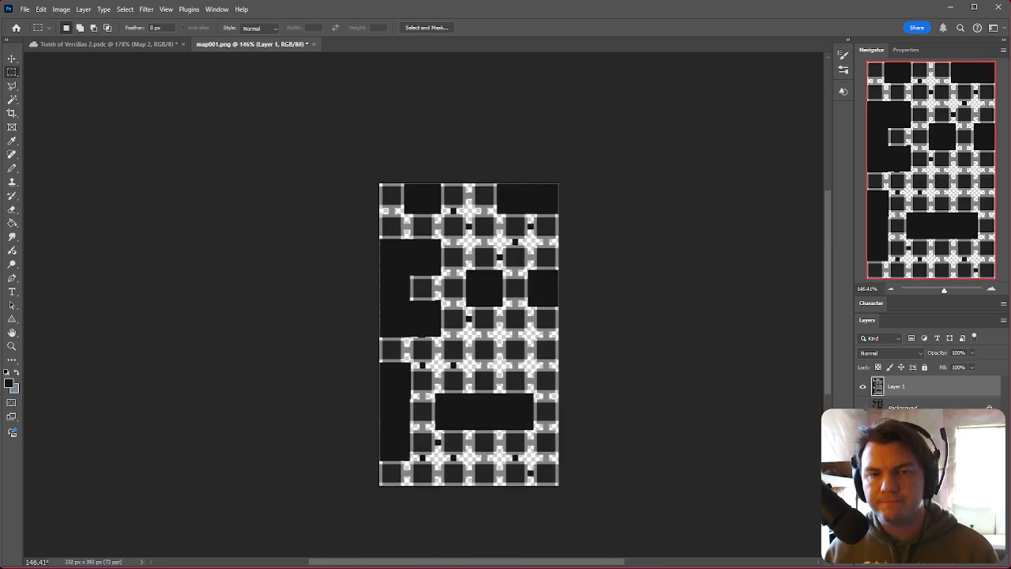
Step: Fill the pasted layer's transparent areas with the dark foreground colour using the Paint Bucket
{"action": "left_click", "coordinate": [905, 410]}
{"action": "left_click", "coordinate": [925, 392]}
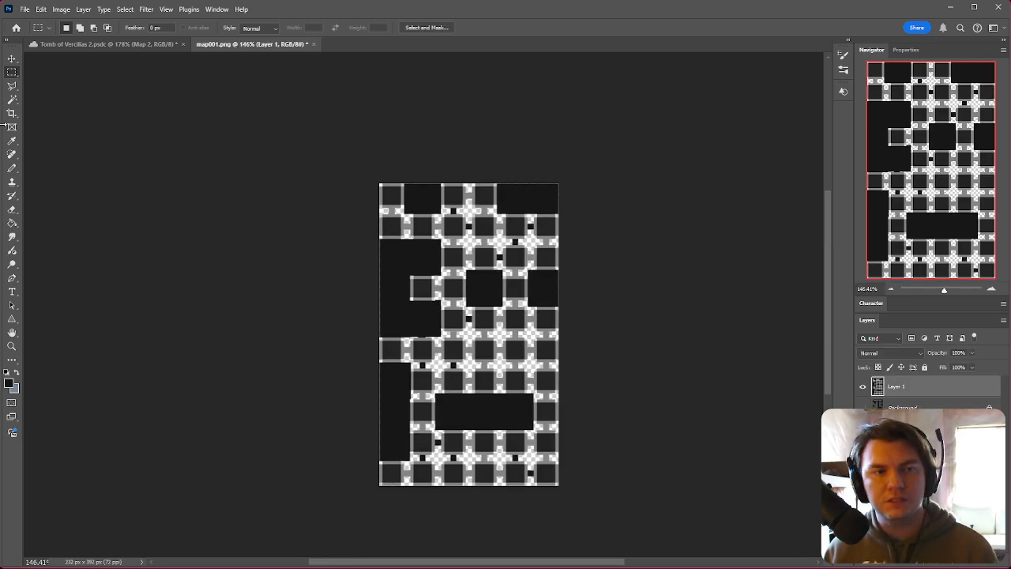
{"action": "left_click", "coordinate": [11, 223]}
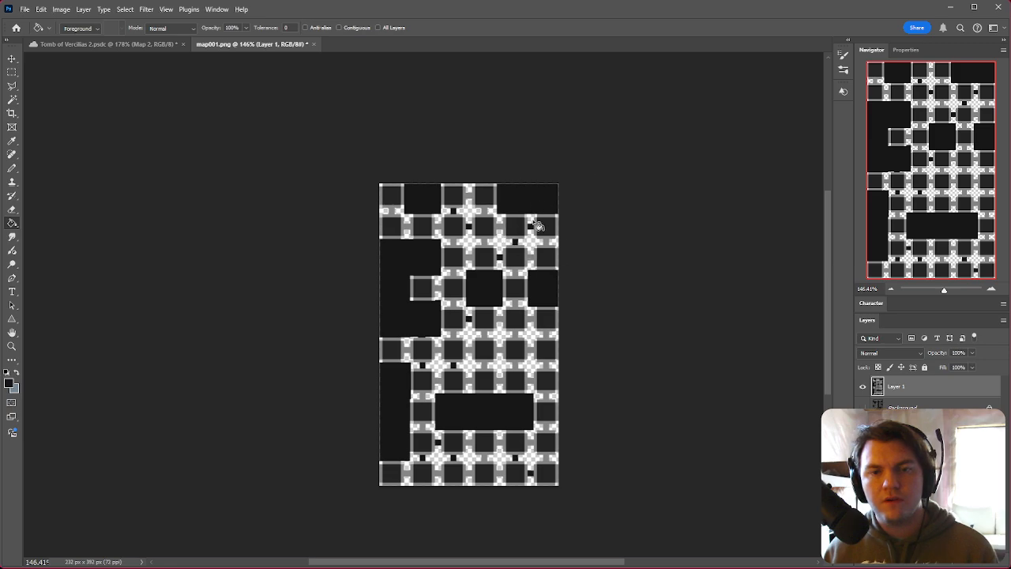
{"action": "left_click", "coordinate": [535, 226]}
{"action": "left_click", "coordinate": [12, 72]}
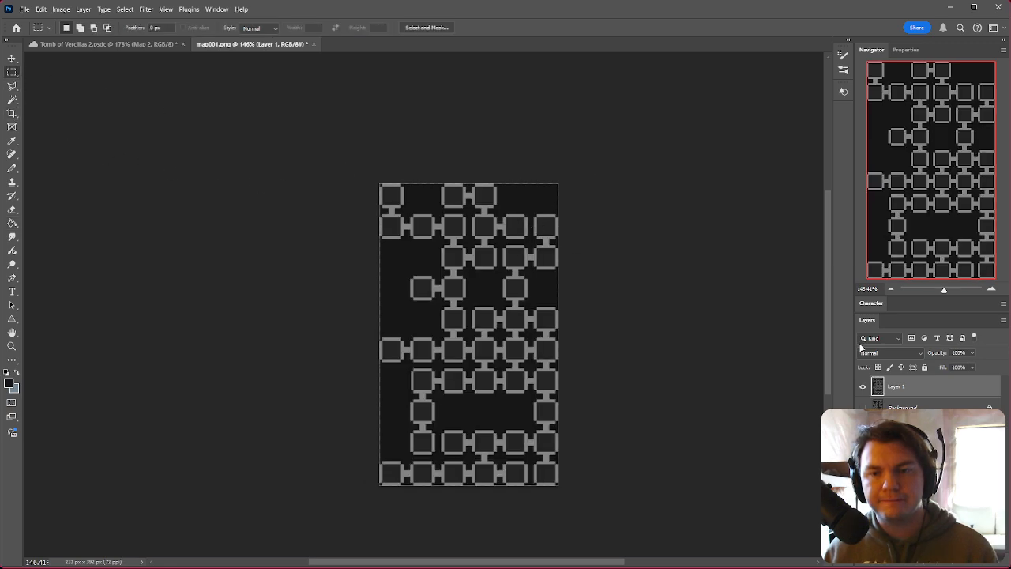
Step: Toggle the pasted layer's visibility to compare the new room layout with the original map beneath
{"action": "left_click", "coordinate": [864, 386]}
{"action": "left_click", "coordinate": [863, 386]}
{"action": "left_click", "coordinate": [864, 387]}
{"action": "left_click", "coordinate": [864, 387]}
{"action": "left_click", "coordinate": [865, 387]}
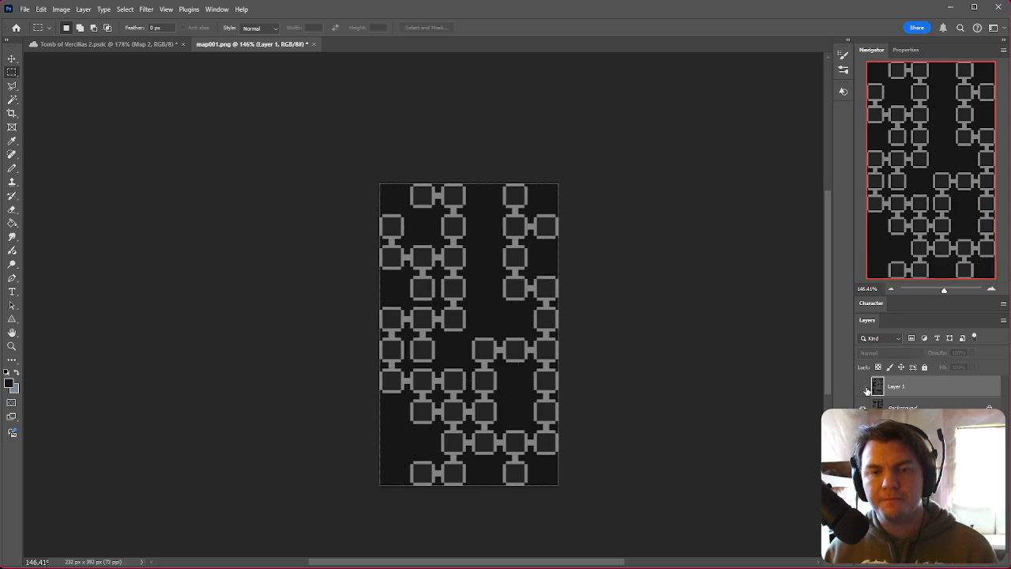
{"action": "left_click", "coordinate": [864, 386]}
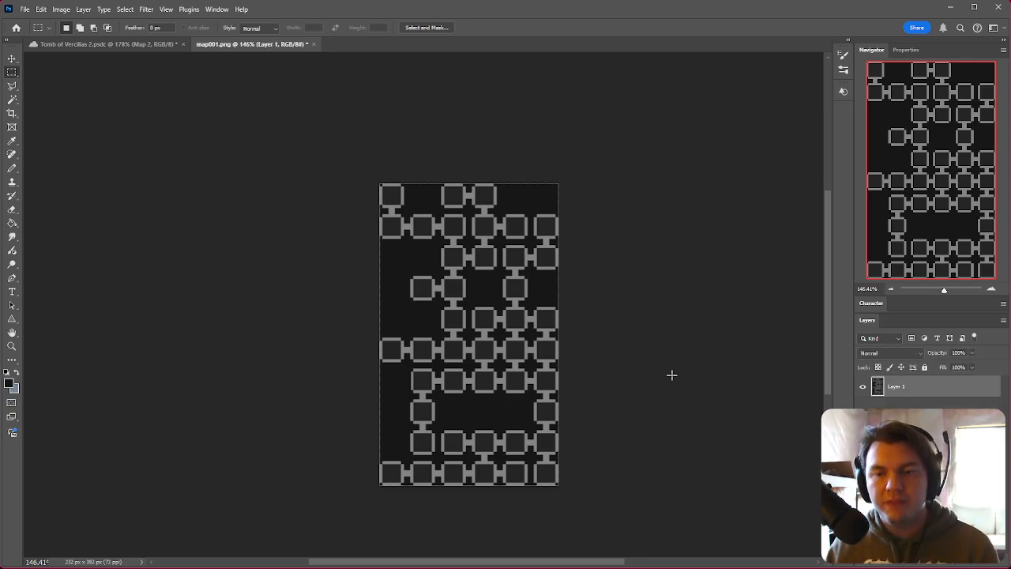
Step: Save a copy of the image as map001.png in the game's img/pictures folder with medium PNG file size
{"action": "key", "text": "ctrl+shift+s"}
{"action": "scroll", "coordinate": [273, 451], "scroll_direction": "down", "scroll_amount": 10}
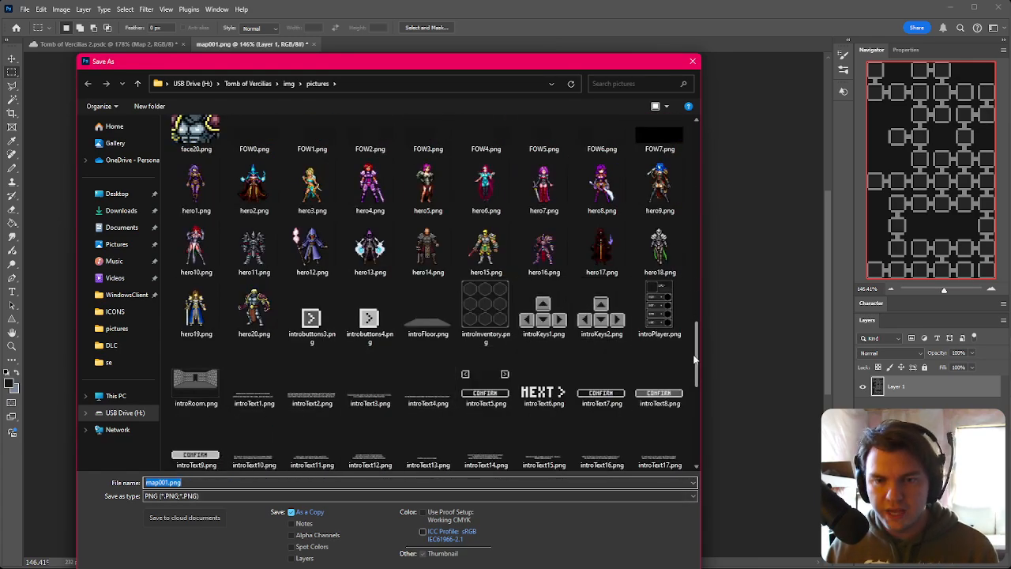
{"action": "left_click", "coordinate": [168, 483]}
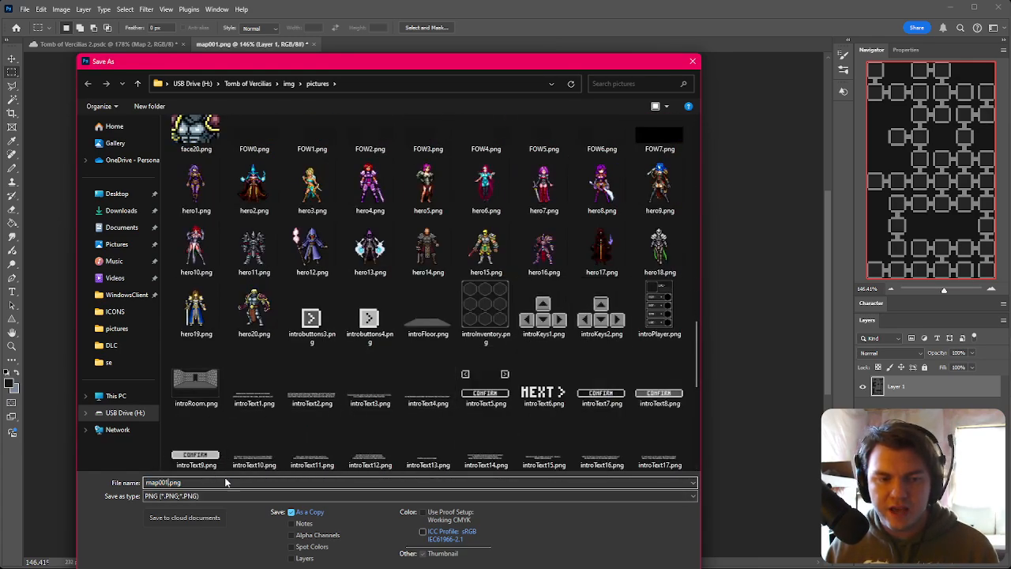
{"action": "key", "text": "Return"}
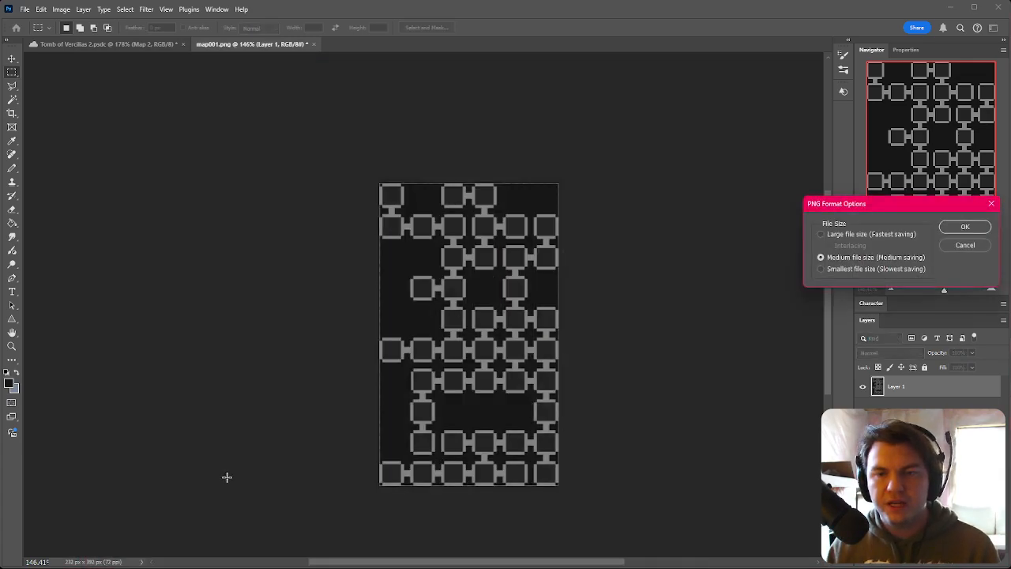
{"action": "left_click", "coordinate": [957, 228]}
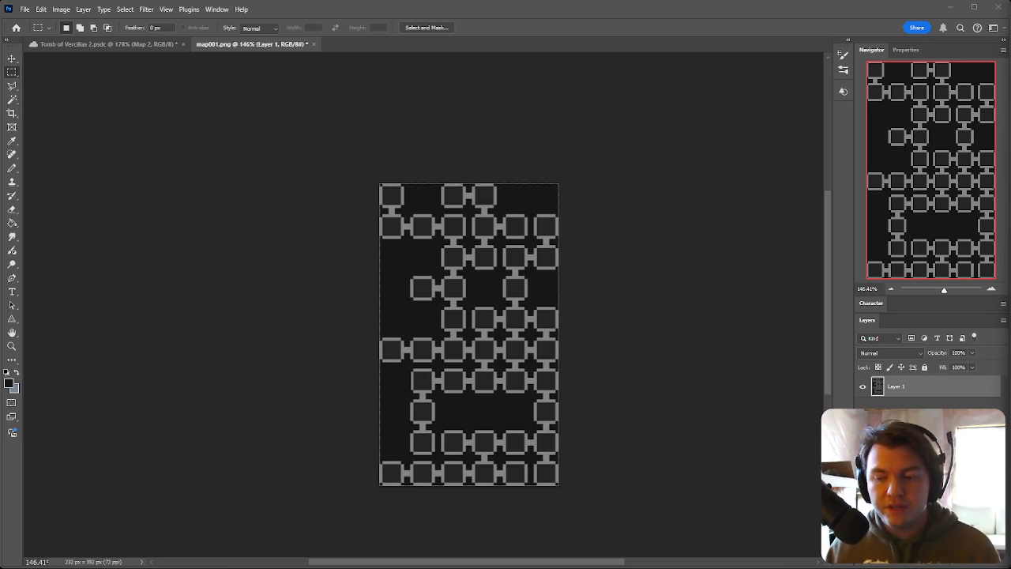
Step: Switch to RPG Maker MV and open the Spawn/Move Dungeon event on the testDungeon map
{"action": "left_click", "coordinate": [674, 37]}
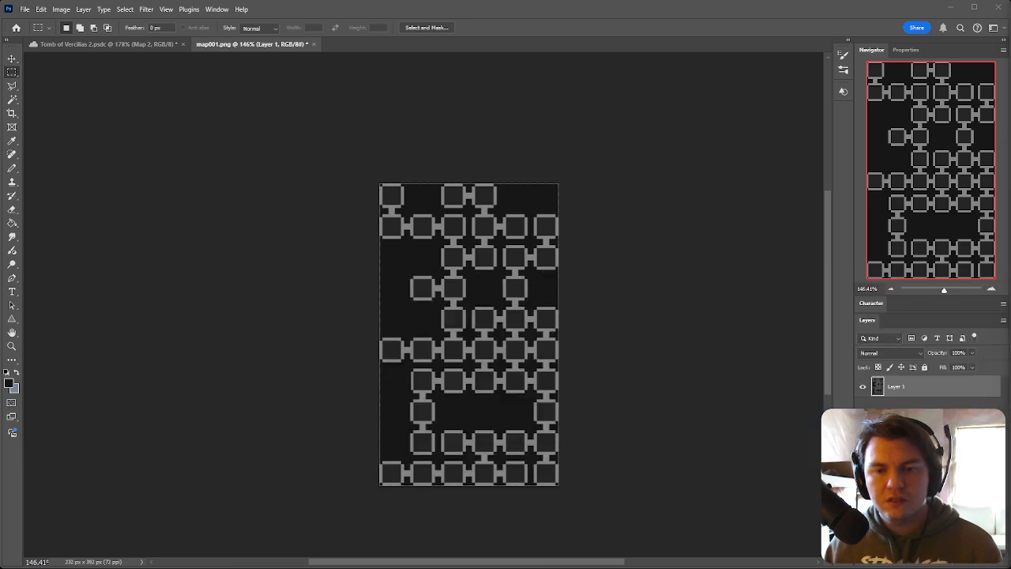
{"action": "key", "text": "alt+Tab"}
{"action": "key", "text": "alt+Tab"}
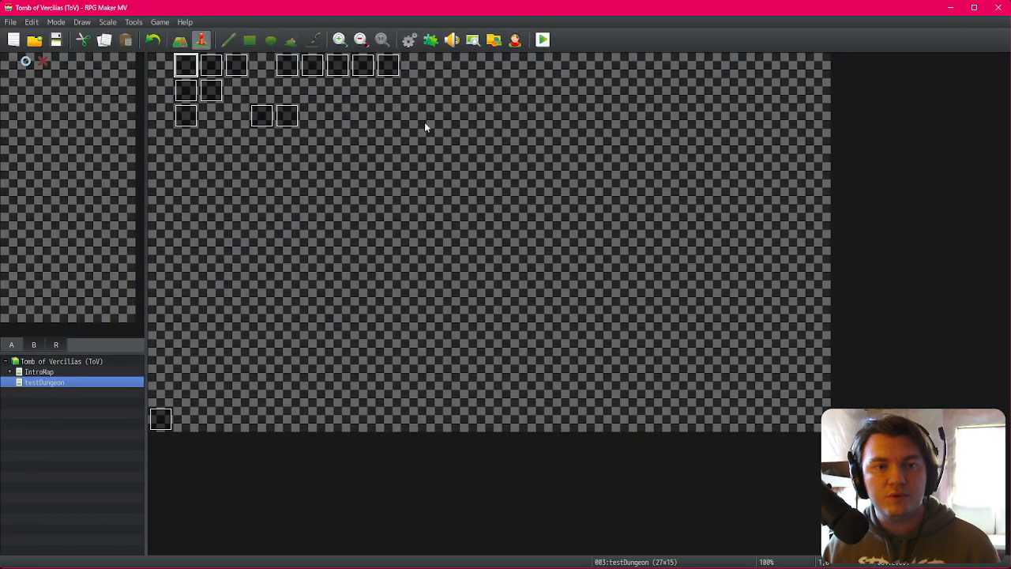
{"action": "double_click", "coordinate": [285, 69]}
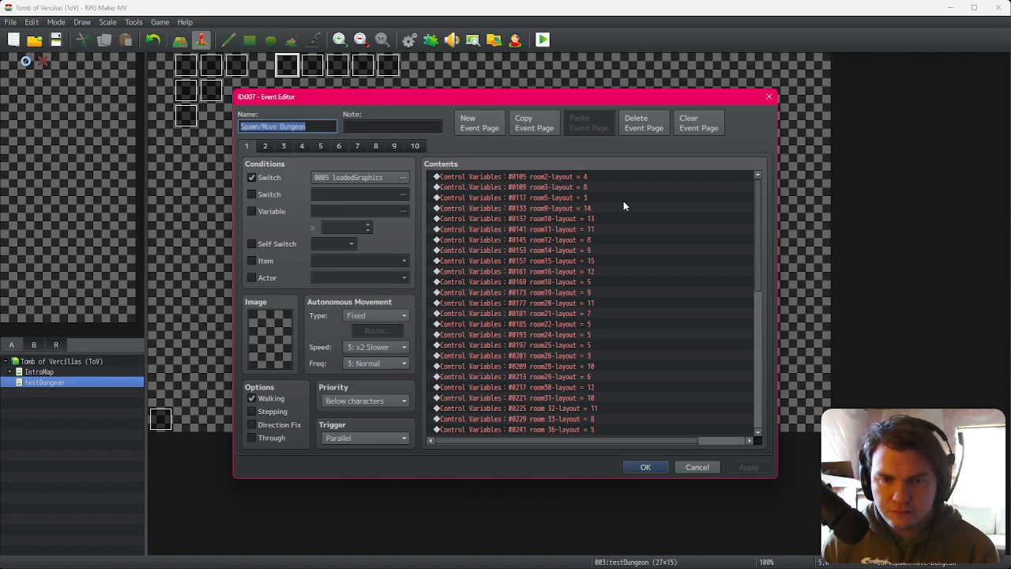
Step: Scroll through the Spawn/Move Dungeon event's command list to review its room layout variables and spawn commands
{"action": "left_click", "coordinate": [598, 176]}
{"action": "scroll", "coordinate": [662, 279], "scroll_direction": "down", "scroll_amount": 5}
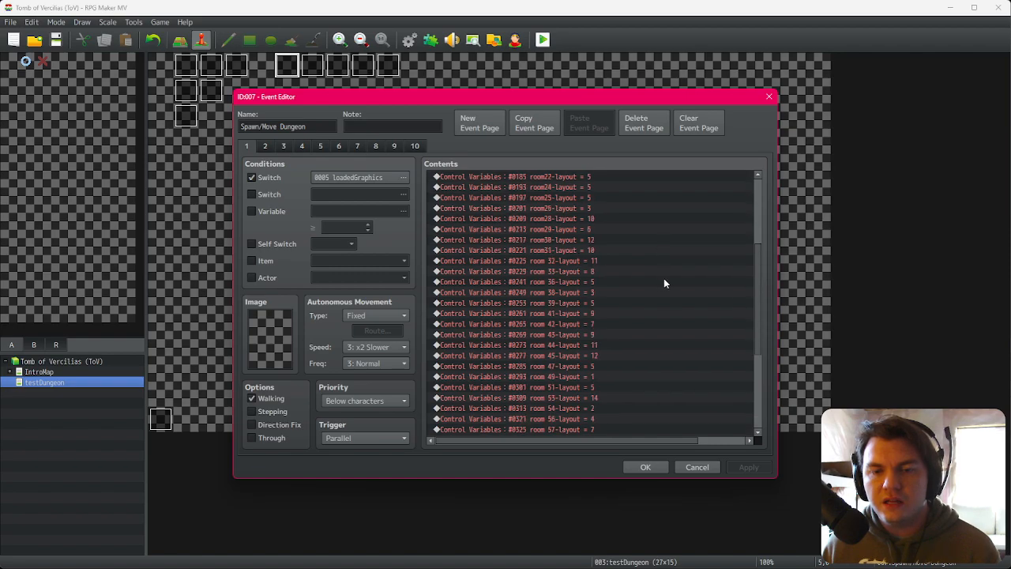
{"action": "scroll", "coordinate": [665, 277], "scroll_direction": "down", "scroll_amount": 5}
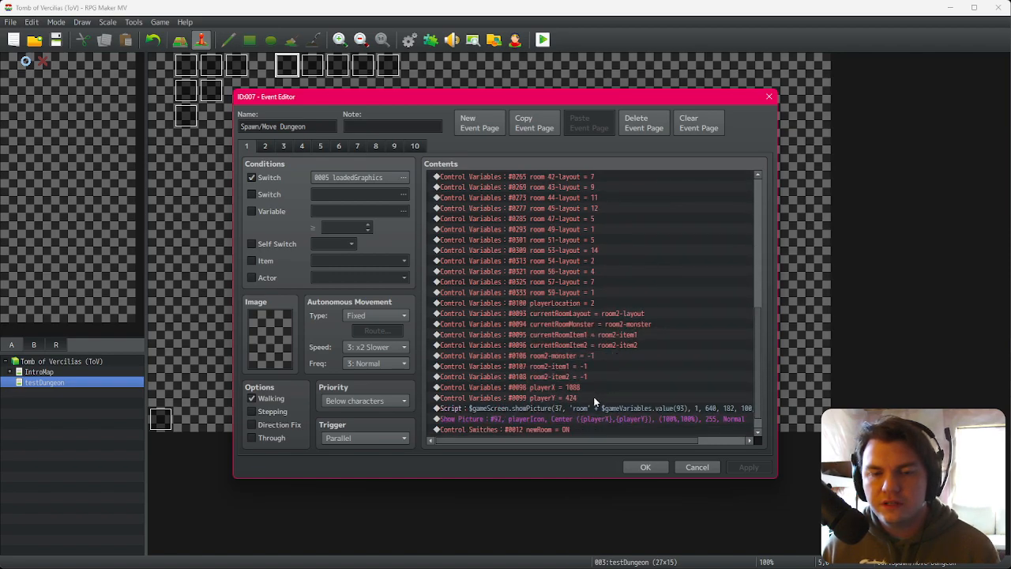
{"action": "scroll", "coordinate": [588, 416], "scroll_direction": "down", "scroll_amount": 1}
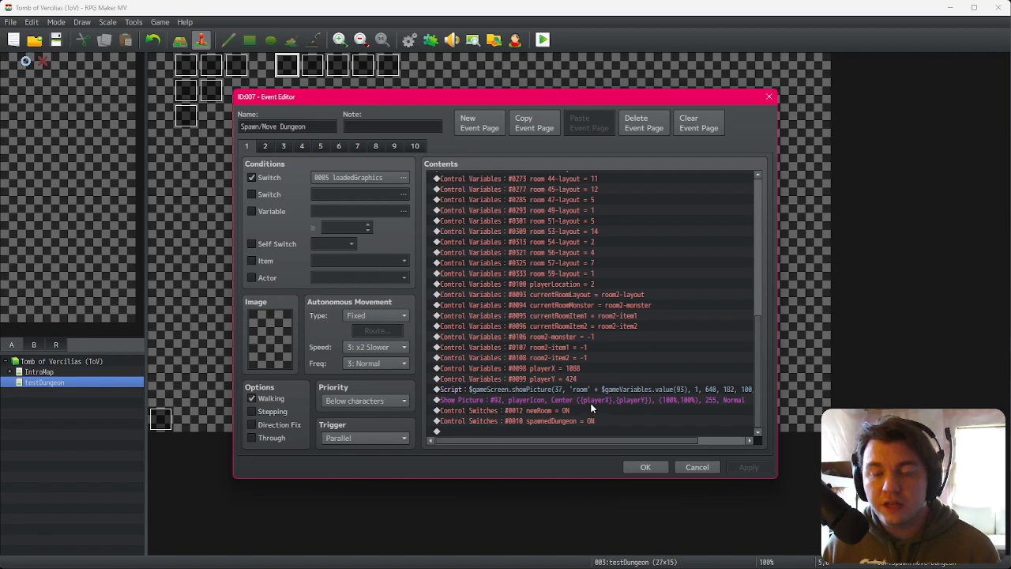
{"action": "left_click_drag", "start_coordinate": [758, 381], "coordinate": [761, 351]}
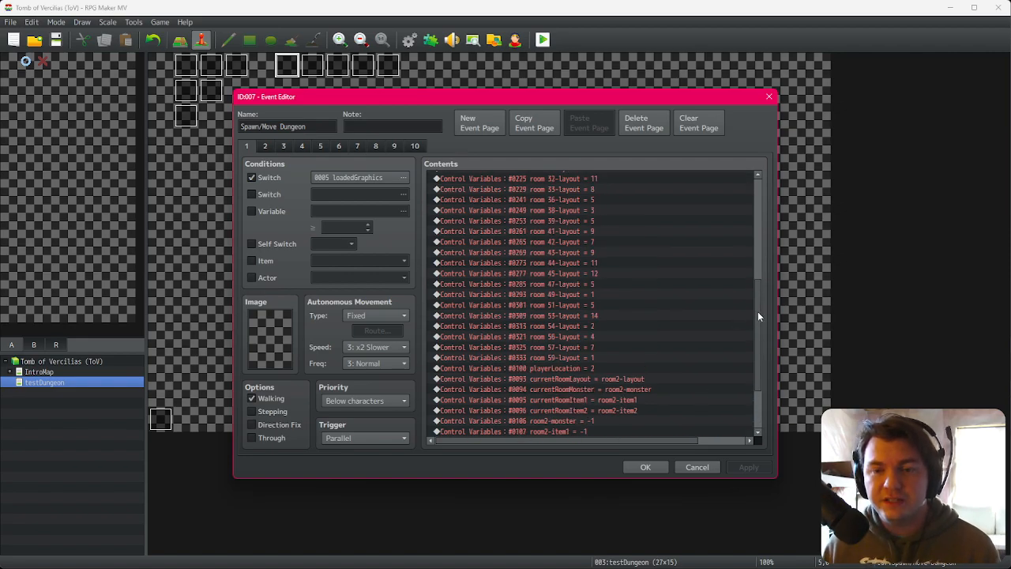
{"action": "left_click_drag", "start_coordinate": [758, 316], "coordinate": [763, 197]}
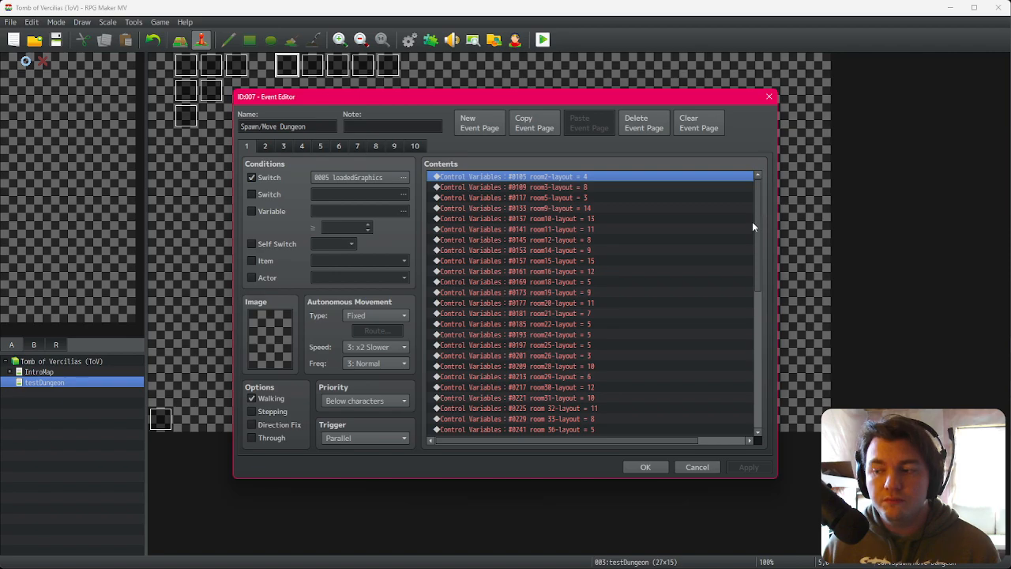
{"action": "left_click_drag", "start_coordinate": [757, 208], "coordinate": [760, 363]}
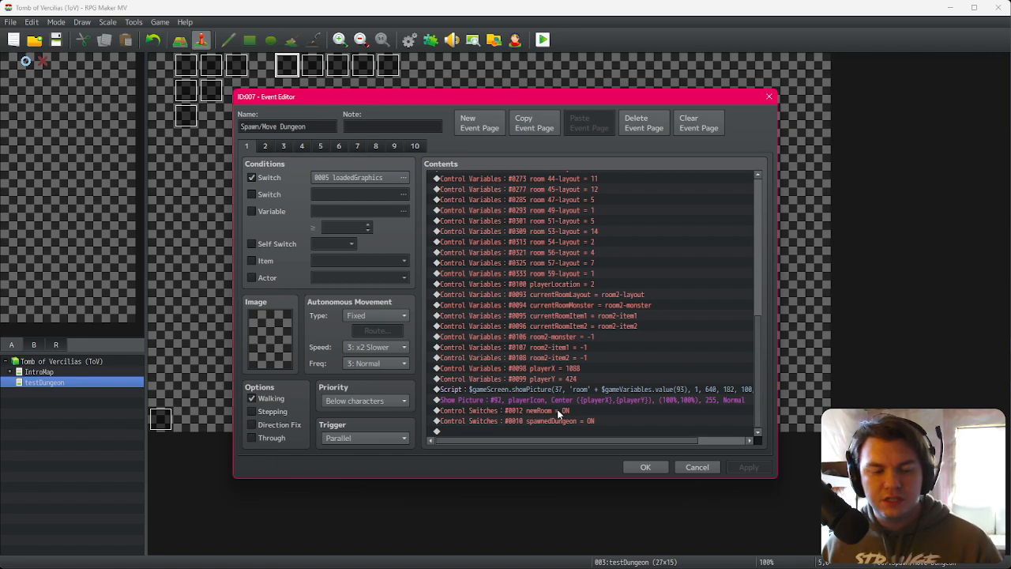
{"action": "mouse_move", "coordinate": [757, 353]}
{"action": "left_mouse_down"}
{"action": "mouse_move", "coordinate": [764, 216]}
{"action": "mouse_move", "coordinate": [755, 370]}
{"action": "left_mouse_up"}
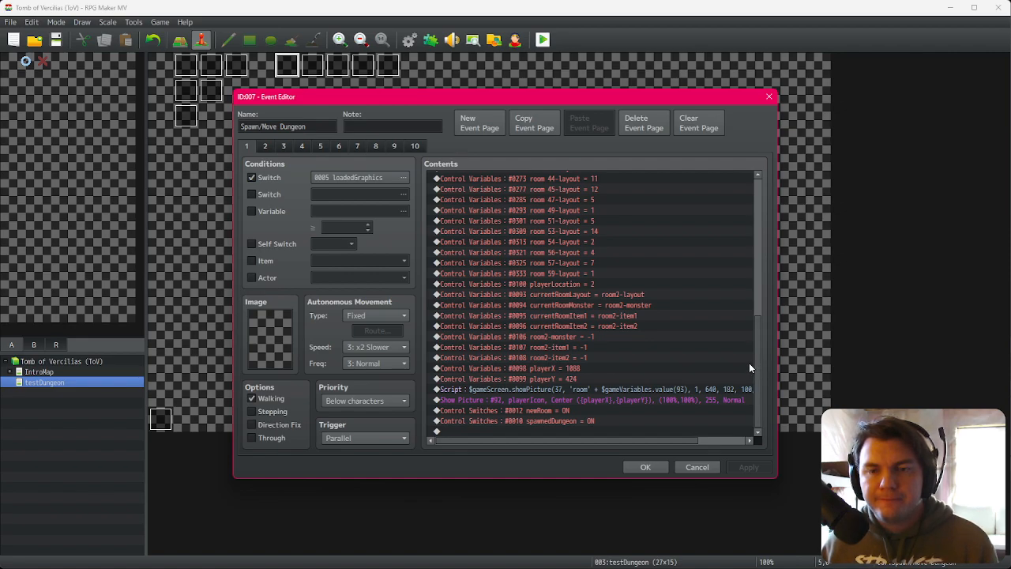
{"action": "left_click_drag", "start_coordinate": [757, 359], "coordinate": [755, 218]}
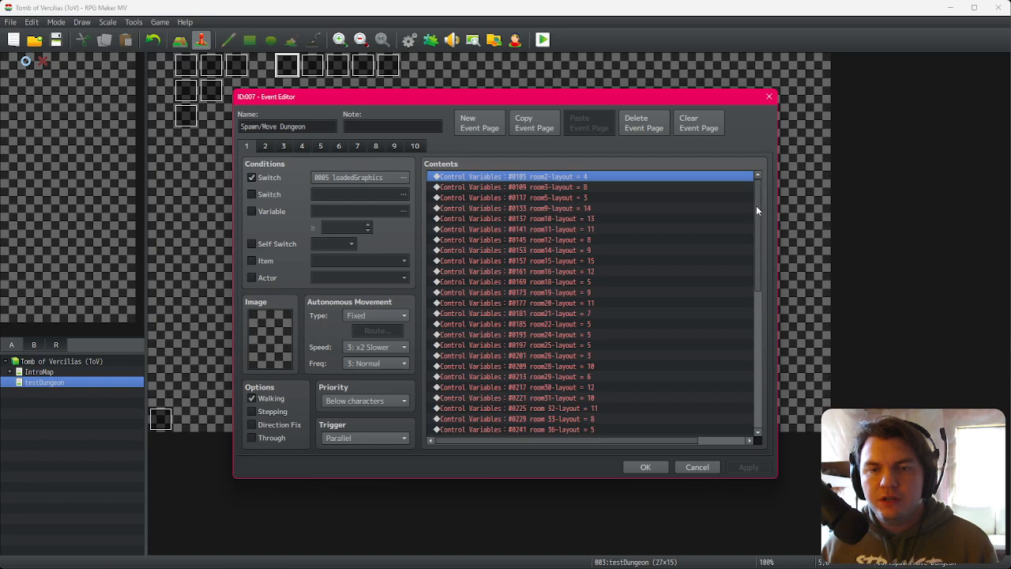
{"action": "left_click", "coordinate": [274, 147]}
{"action": "left_click", "coordinate": [247, 146]}
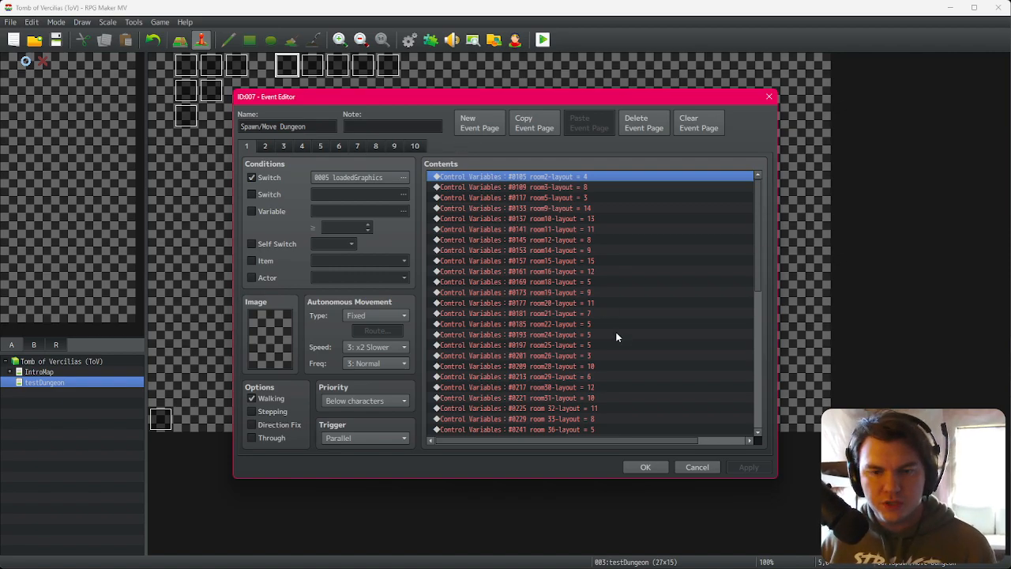
Step: Close the event and open the dungeonSpawn common event in the database to review its commands
{"action": "left_click", "coordinate": [644, 467]}
{"action": "left_click", "coordinate": [409, 40]}
{"action": "left_click", "coordinate": [235, 303]}
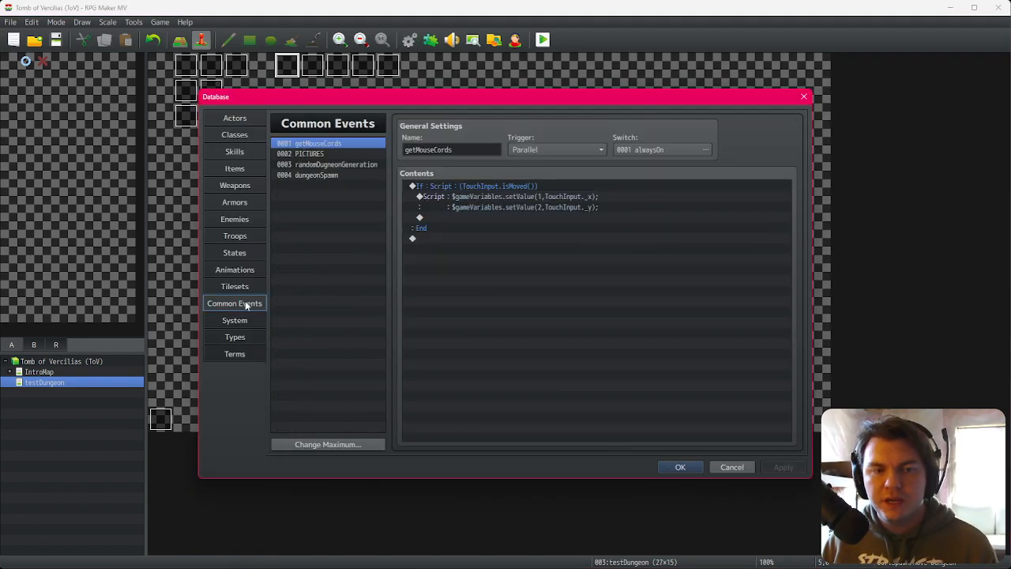
{"action": "left_click", "coordinate": [328, 176]}
{"action": "scroll", "coordinate": [515, 315], "scroll_direction": "down", "scroll_amount": 8}
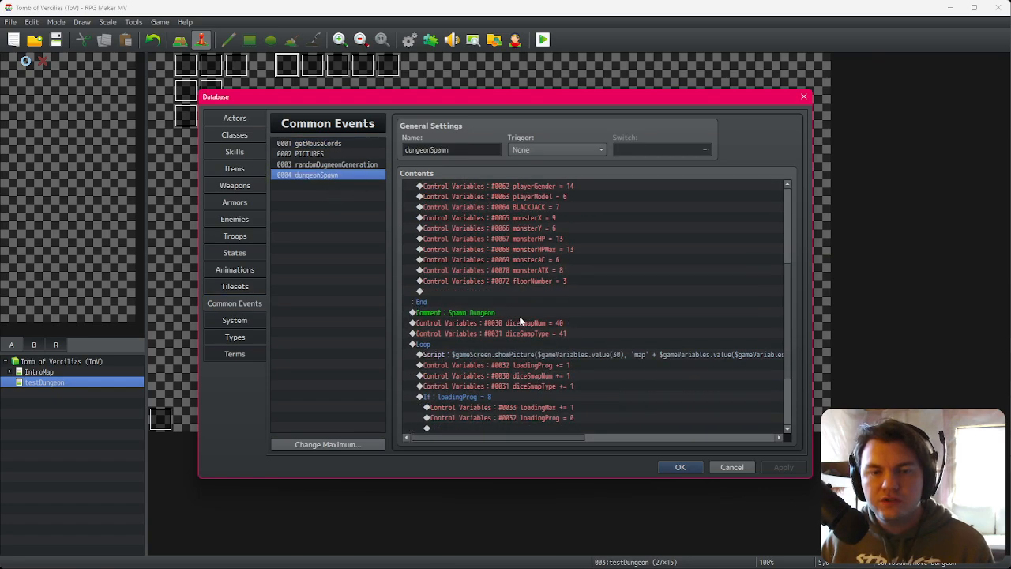
{"action": "scroll", "coordinate": [513, 317], "scroll_direction": "up", "scroll_amount": 5}
{"action": "scroll", "coordinate": [511, 317], "scroll_direction": "up", "scroll_amount": 3}
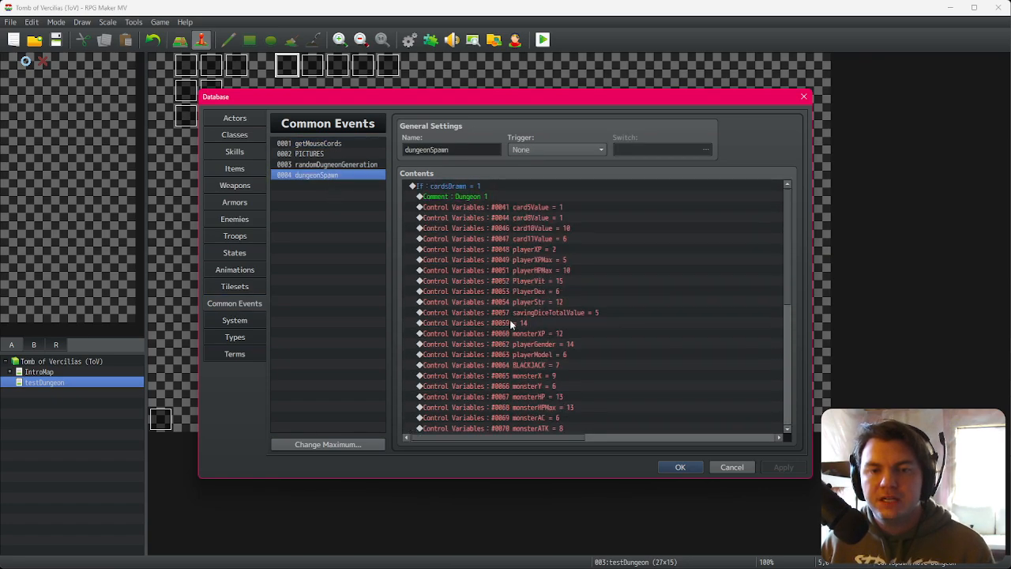
{"action": "key", "text": "Up"}
{"action": "key", "text": "Down"}
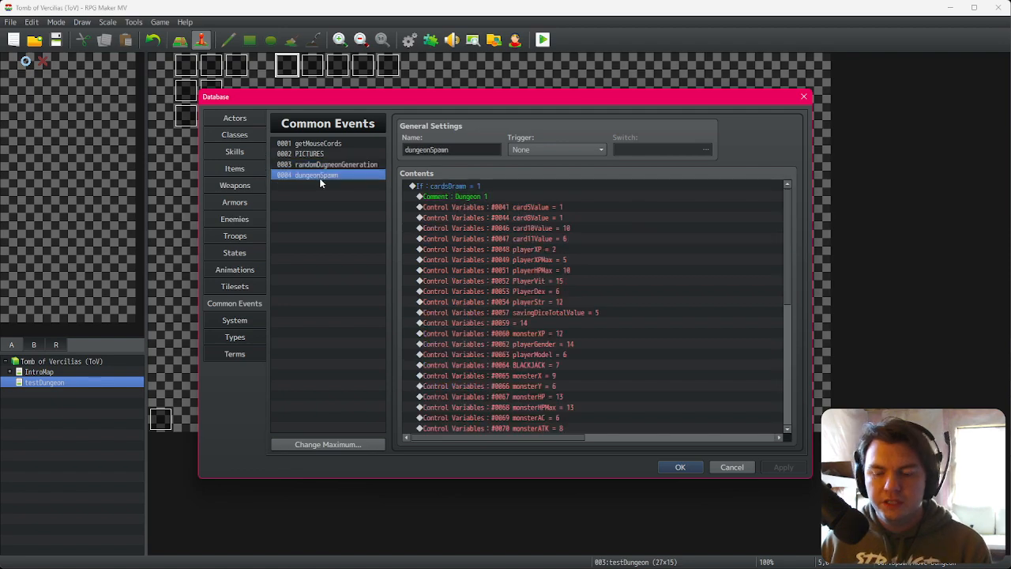
Step: Clear the dungeonSpawn common event, rename it dungeon1Spawn, and confirm the database
{"action": "key", "text": "Delete"}
{"action": "left_click", "coordinate": [419, 150]}
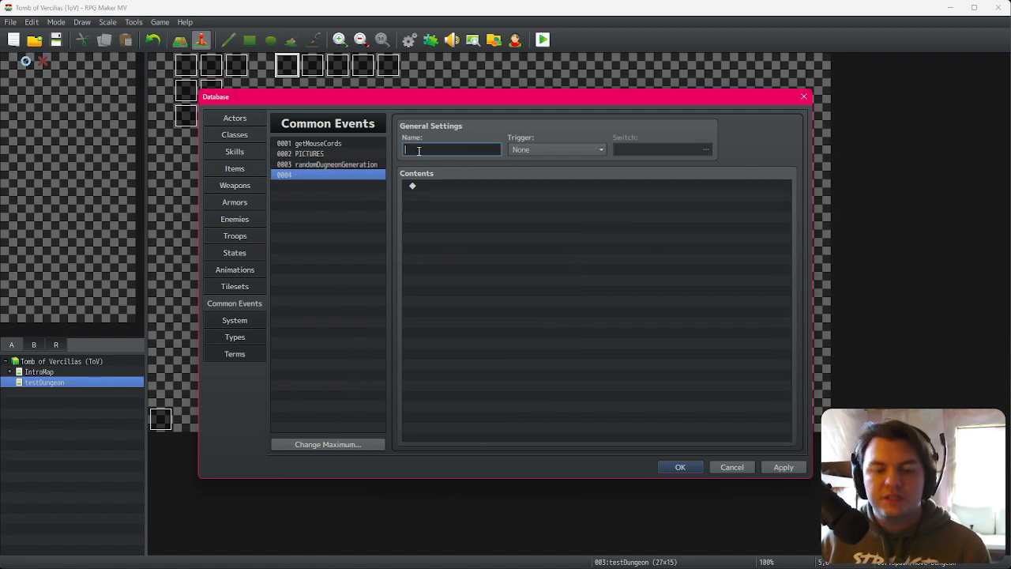
{"action": "type", "text": "dungeon1"}
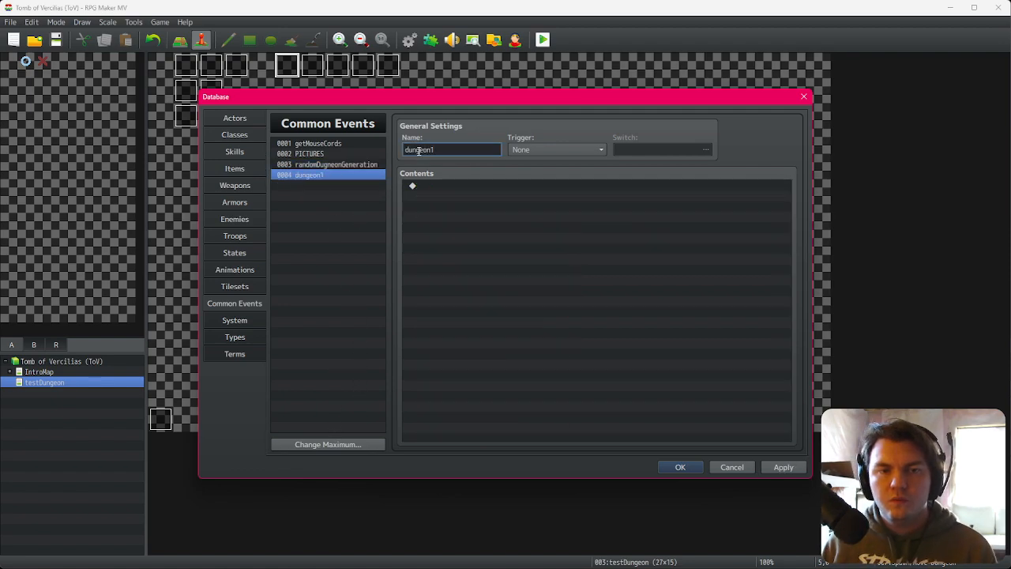
{"action": "type", "text": "Spawn"}
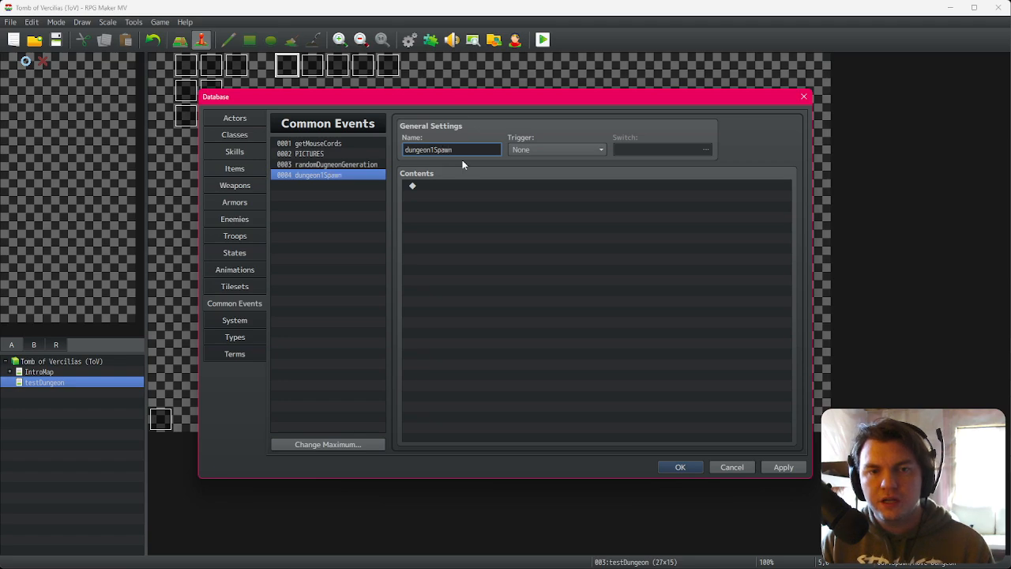
{"action": "left_click", "coordinate": [680, 467]}
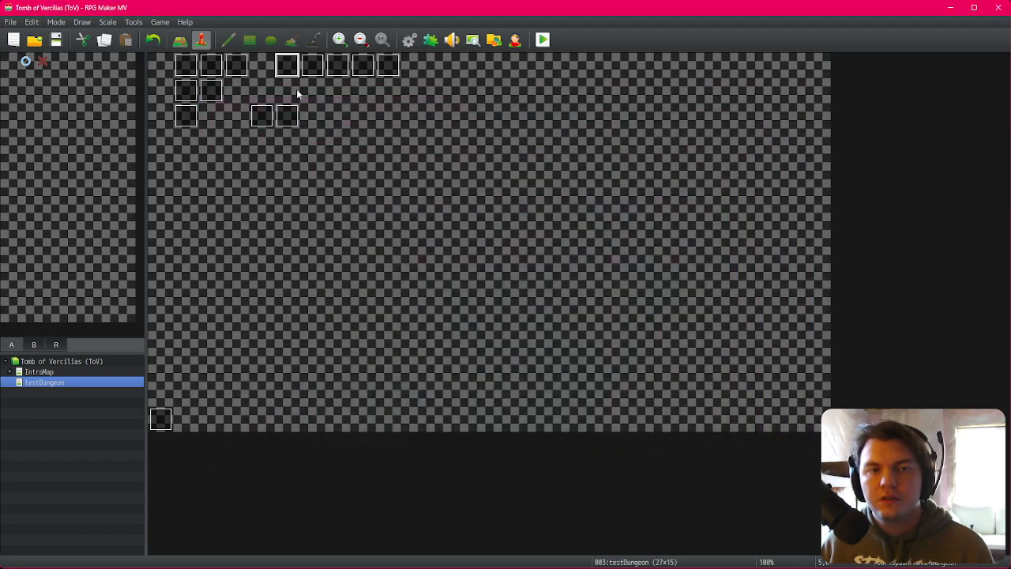
Step: Select and copy all commands of the Spawn/Move Dungeon event, then close it
{"action": "double_click", "coordinate": [263, 109]}
{"action": "key", "text": "Escape"}
{"action": "double_click", "coordinate": [283, 75]}
{"action": "left_click", "coordinate": [513, 177]}
{"action": "scroll", "coordinate": [550, 411], "scroll_direction": "down", "scroll_amount": 10}
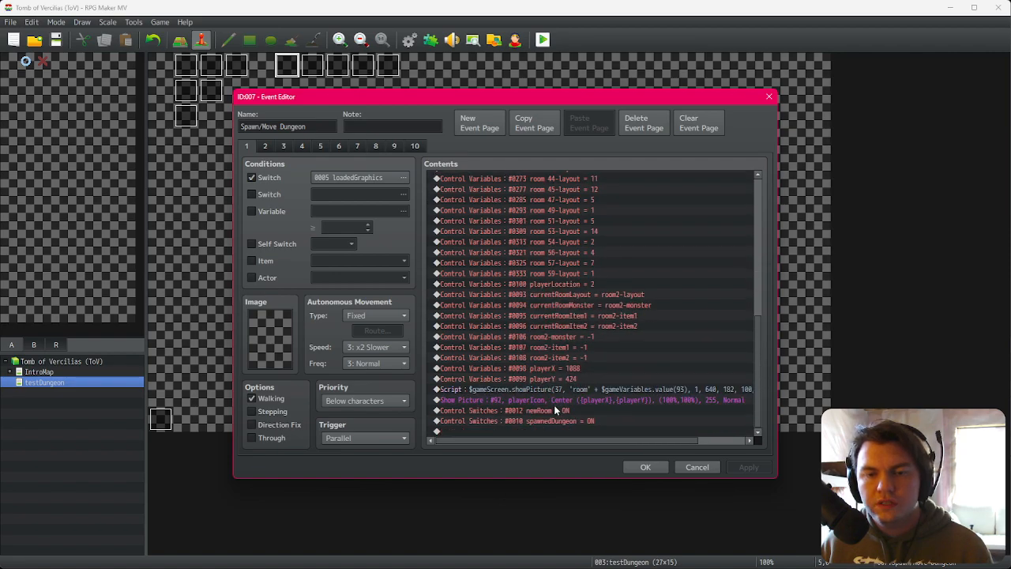
{"action": "left_click", "coordinate": [566, 423], "text": "shift"}
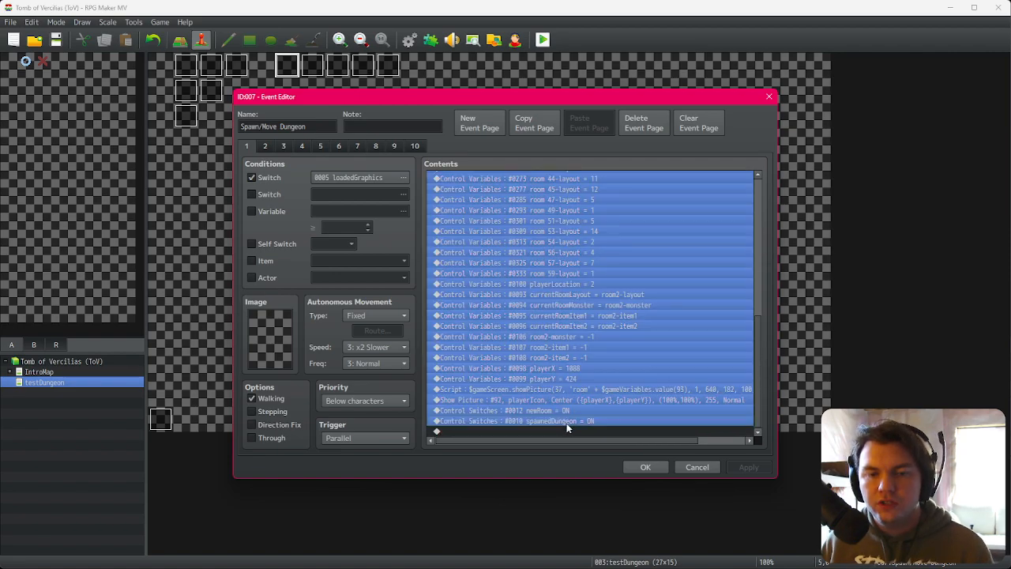
{"action": "key", "text": "ctrl+c"}
{"action": "left_click", "coordinate": [644, 466]}
Step: Paste the copied commands into the dungeon1Spawn common event and confirm the database
{"action": "left_click", "coordinate": [409, 41]}
{"action": "left_click", "coordinate": [447, 188]}
{"action": "key", "text": "ctrl+v"}
{"action": "scroll", "coordinate": [558, 393], "scroll_direction": "up", "scroll_amount": 12}
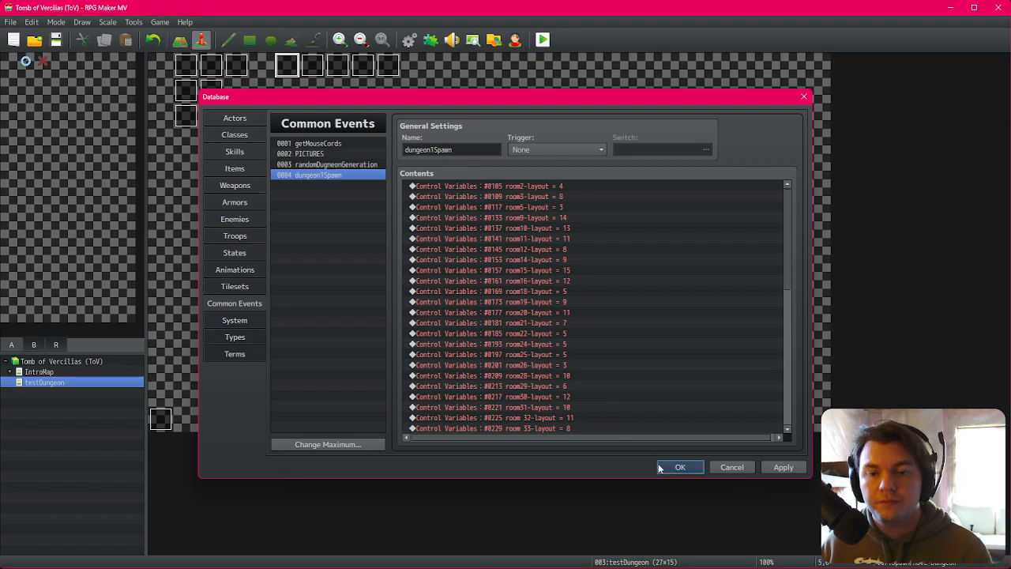
{"action": "left_click", "coordinate": [679, 467]}
Step: Reopen the Spawn/Move Dungeon event and delete all of its commands
{"action": "double_click", "coordinate": [289, 65]}
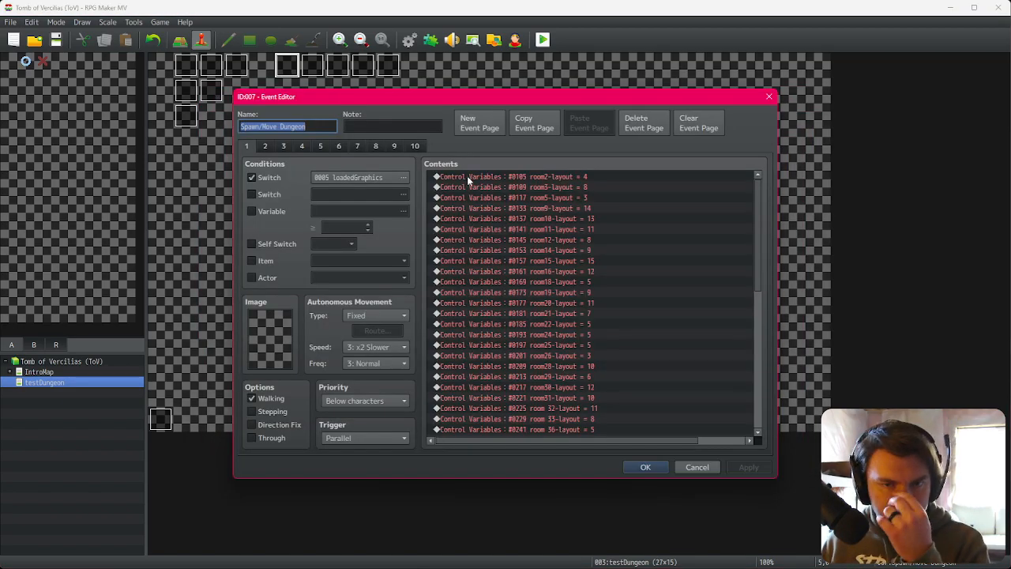
{"action": "left_click", "coordinate": [467, 177]}
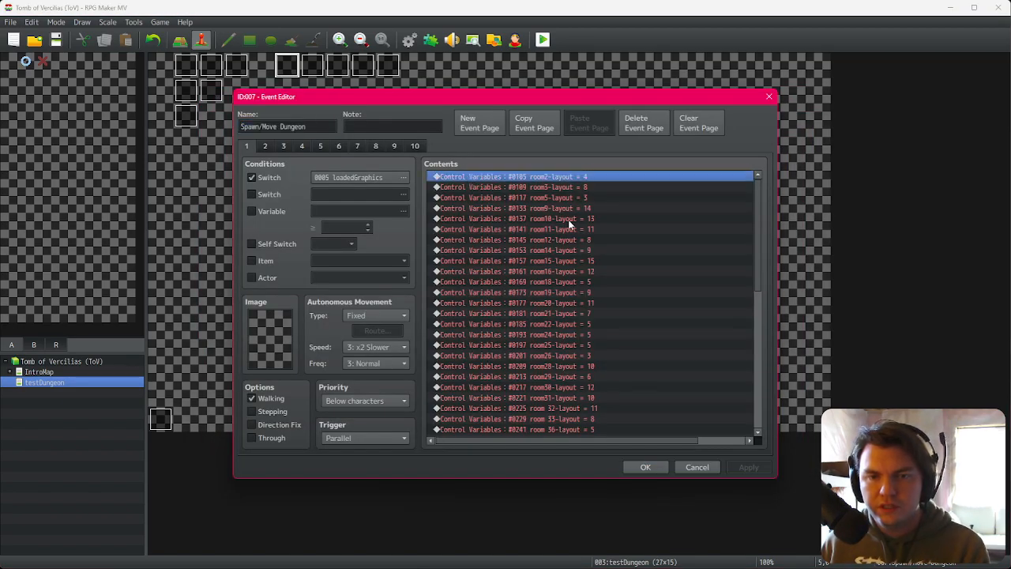
{"action": "scroll", "coordinate": [569, 224], "scroll_direction": "down", "scroll_amount": 10}
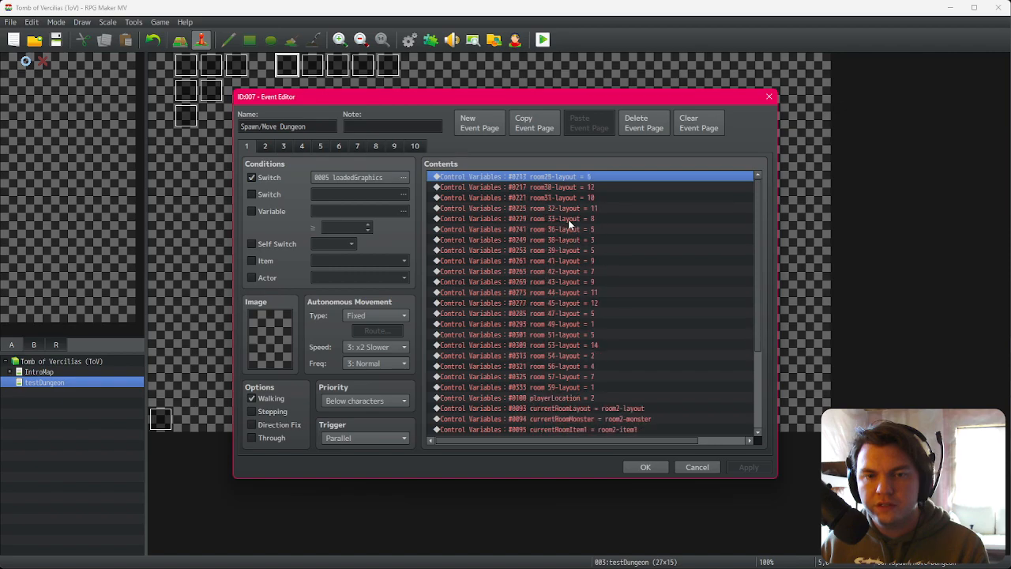
{"action": "scroll", "coordinate": [585, 237], "scroll_direction": "down", "scroll_amount": 3}
{"action": "key", "text": "Delete"}
{"action": "key", "text": "Delete"}
{"action": "key", "text": "Delete"}
{"action": "key", "text": "Delete"}
{"action": "key", "text": "Delete"}
{"action": "key", "text": "Delete"}
{"action": "key", "text": "Delete"}
{"action": "key", "text": "Delete"}
{"action": "key", "text": "Delete"}
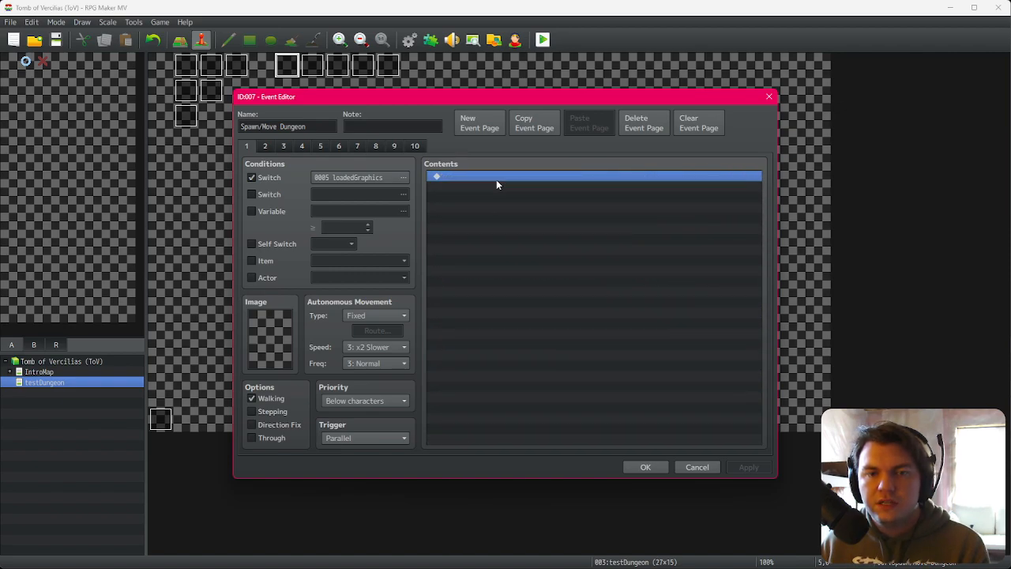
Step: Add a Control Variables command setting new variable 0059, named randomDungeonNumber, to a random value from 1 to 1
{"action": "double_click", "coordinate": [497, 179]}
{"action": "left_click", "coordinate": [530, 283]}
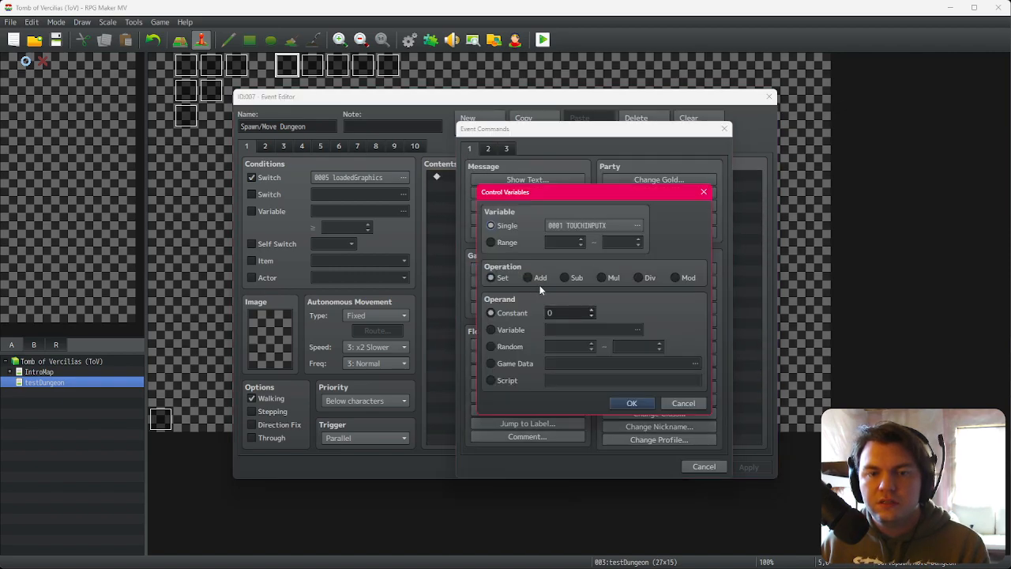
{"action": "left_click", "coordinate": [614, 227]}
{"action": "left_click", "coordinate": [634, 378]}
{"action": "left_click", "coordinate": [645, 408]}
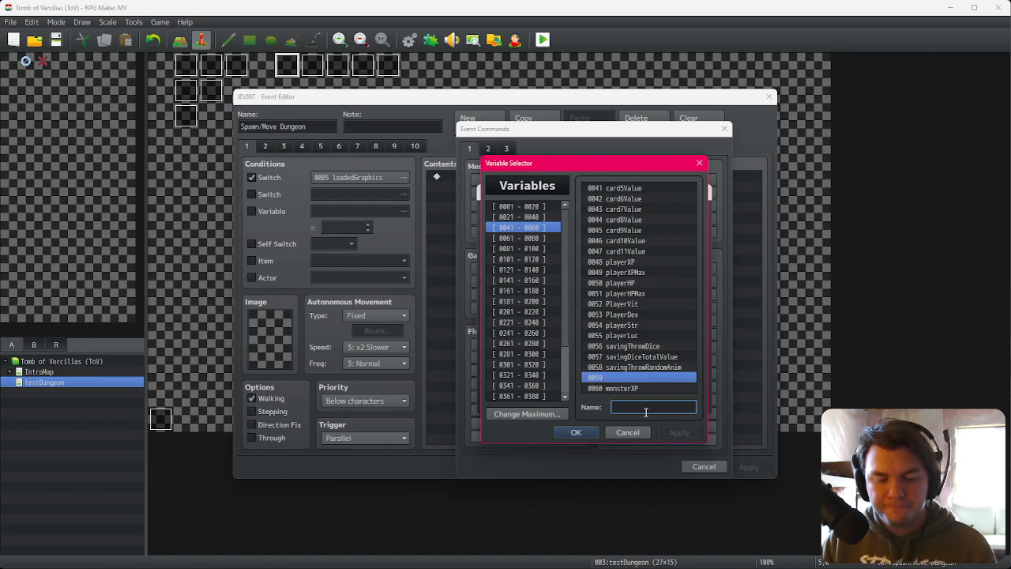
{"action": "type", "text": "randomDungeonNumber"}
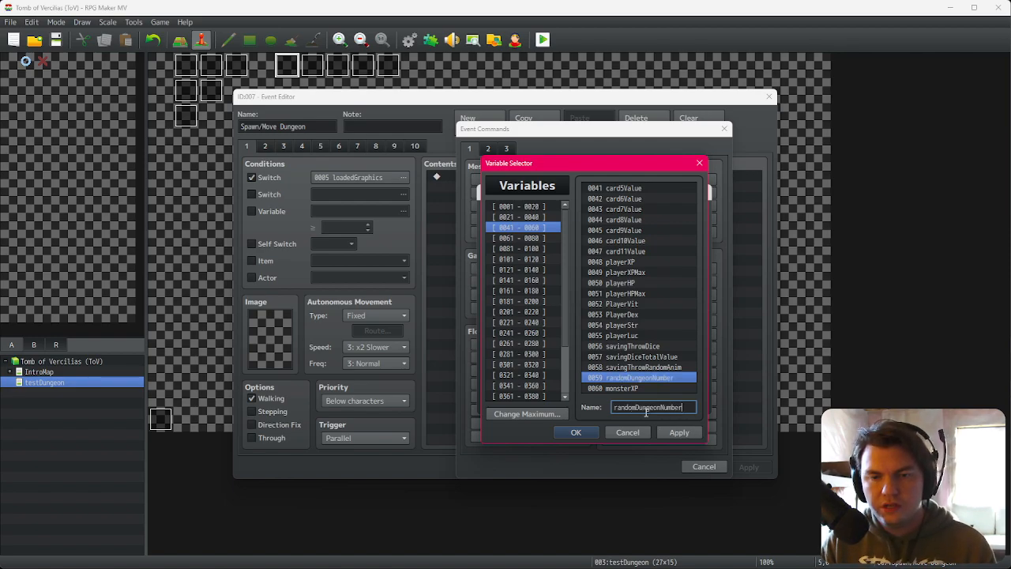
{"action": "key", "text": "Return"}
{"action": "left_click", "coordinate": [508, 346]}
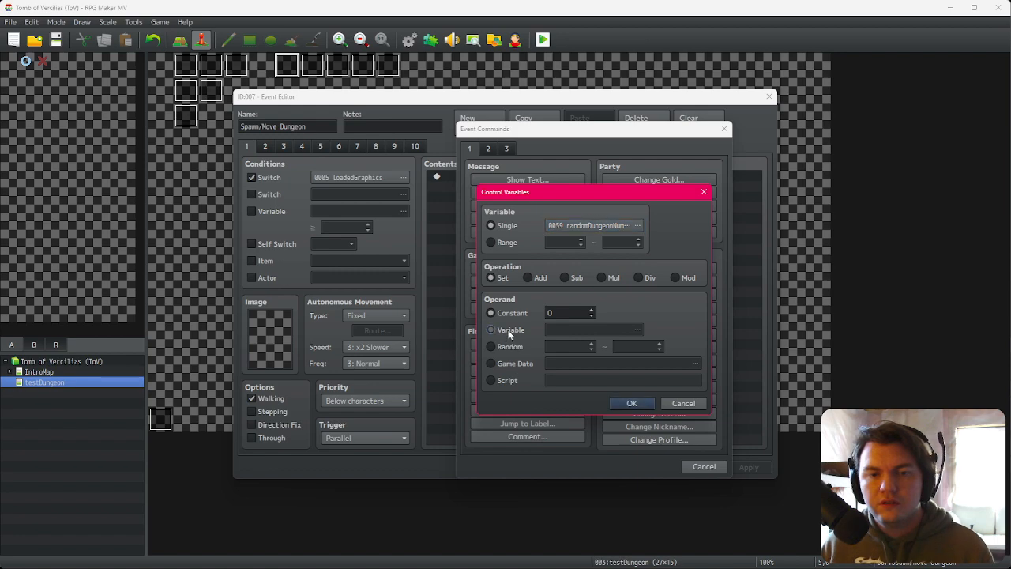
{"action": "left_click", "coordinate": [661, 344]}
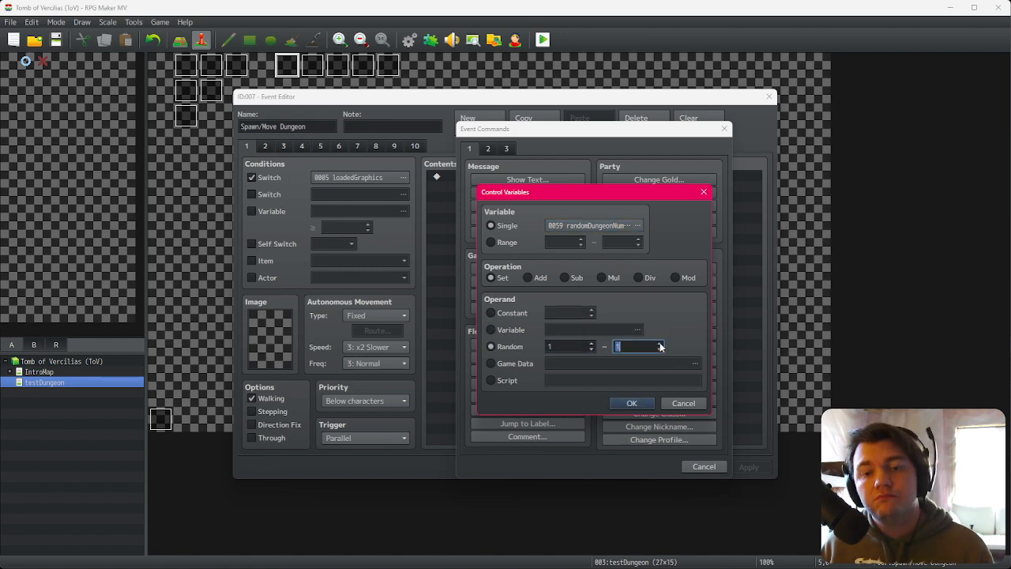
{"action": "left_click", "coordinate": [632, 403]}
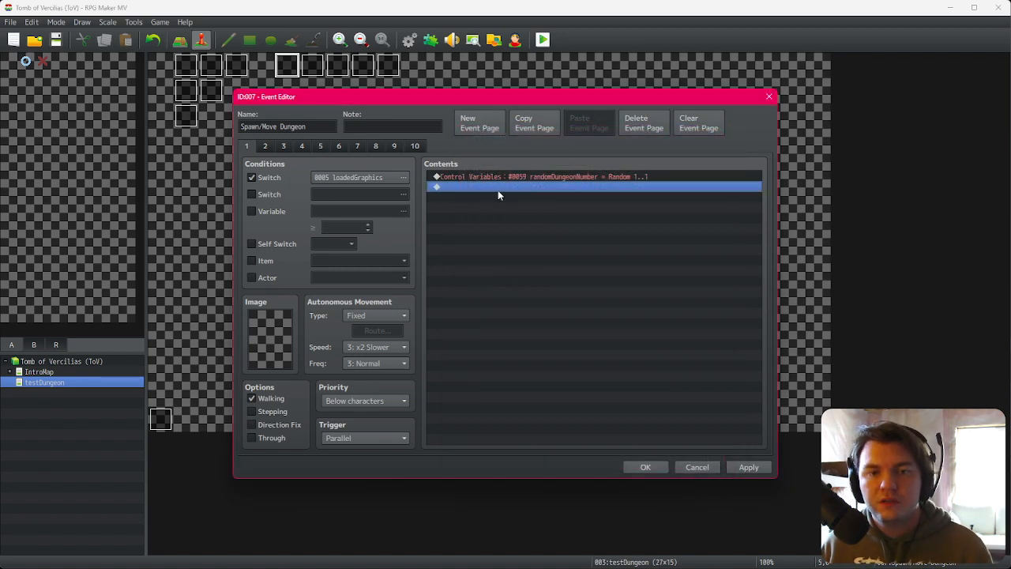
Step: Add a conditional branch that checks whether randomDungeonNumber equals 1
{"action": "double_click", "coordinate": [498, 190]}
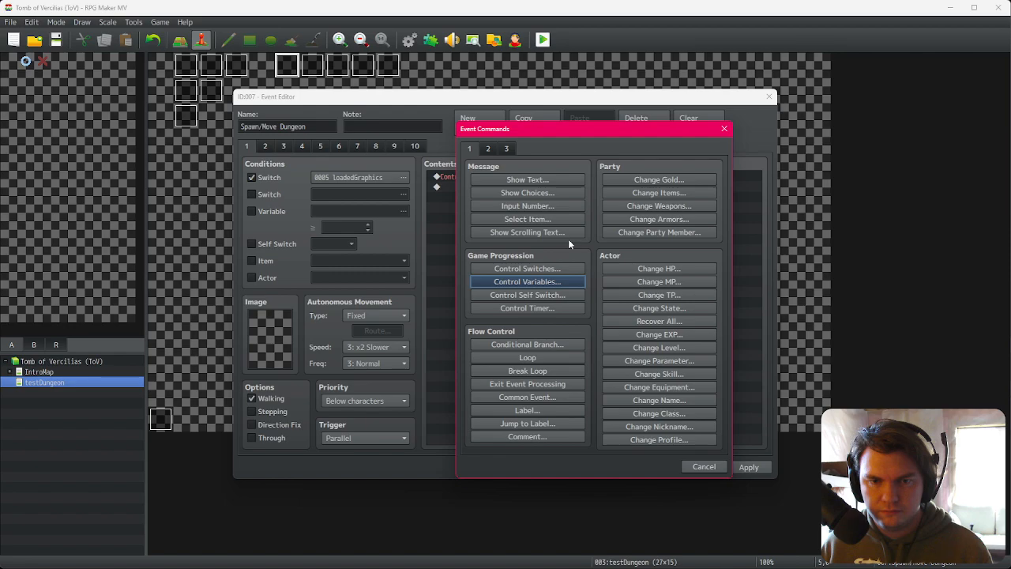
{"action": "left_click", "coordinate": [561, 344]}
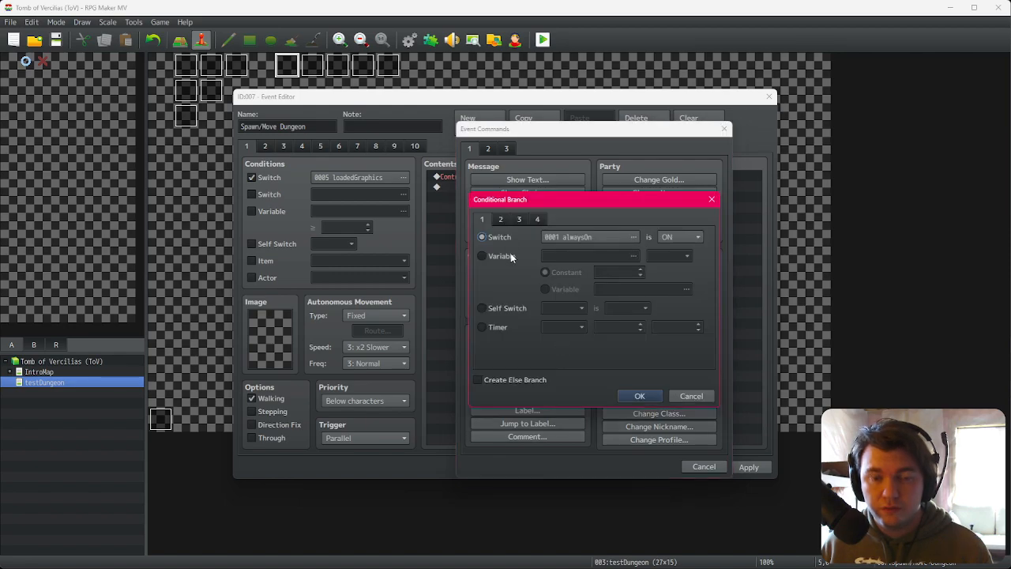
{"action": "left_click", "coordinate": [511, 254]}
{"action": "left_click", "coordinate": [628, 250]}
{"action": "double_click", "coordinate": [648, 378]}
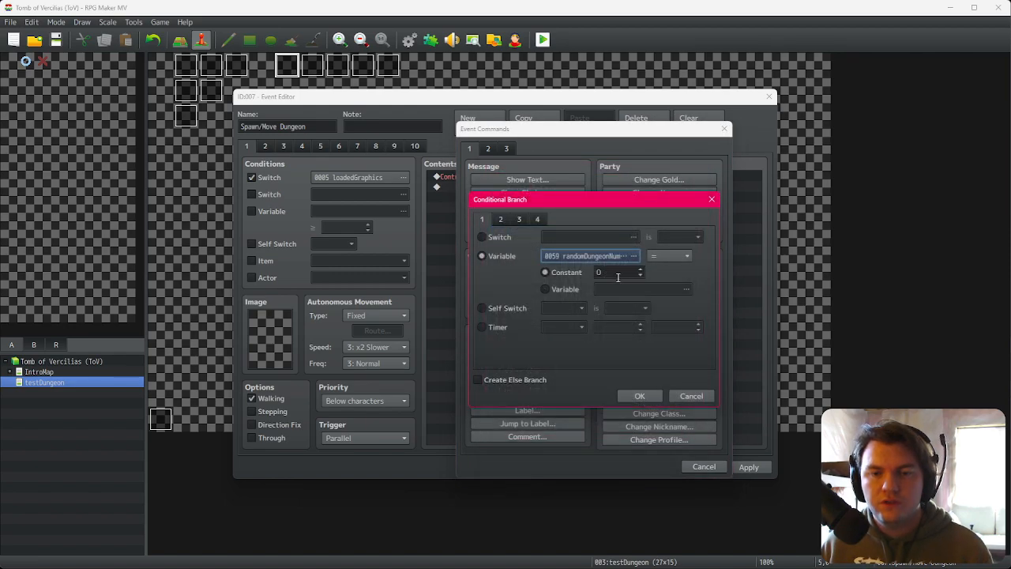
{"action": "left_click", "coordinate": [640, 396]}
Step: Inside the branch, add a Common Event command calling dungeon1Spawn
{"action": "double_click", "coordinate": [510, 201]}
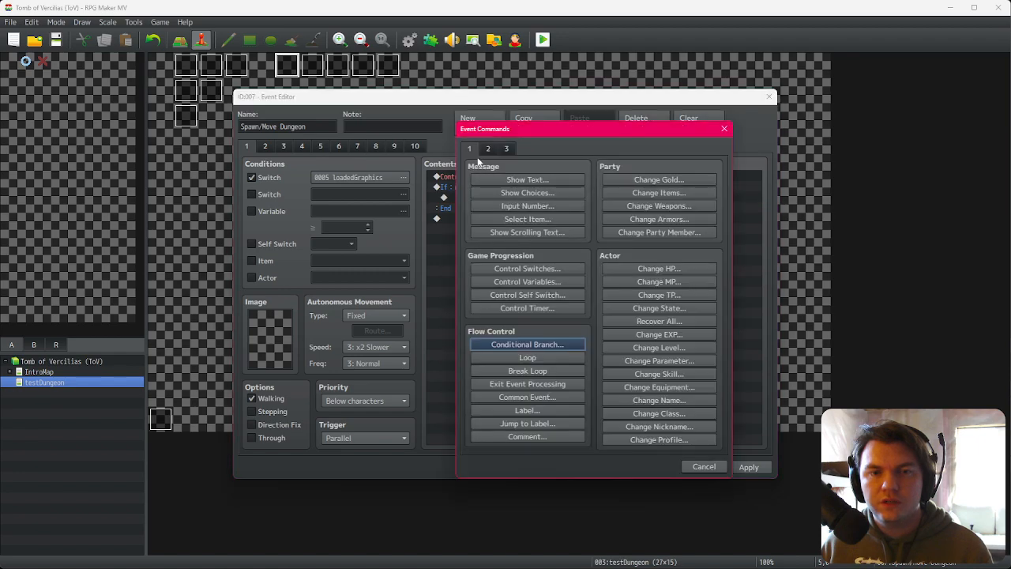
{"action": "left_click", "coordinate": [527, 396]}
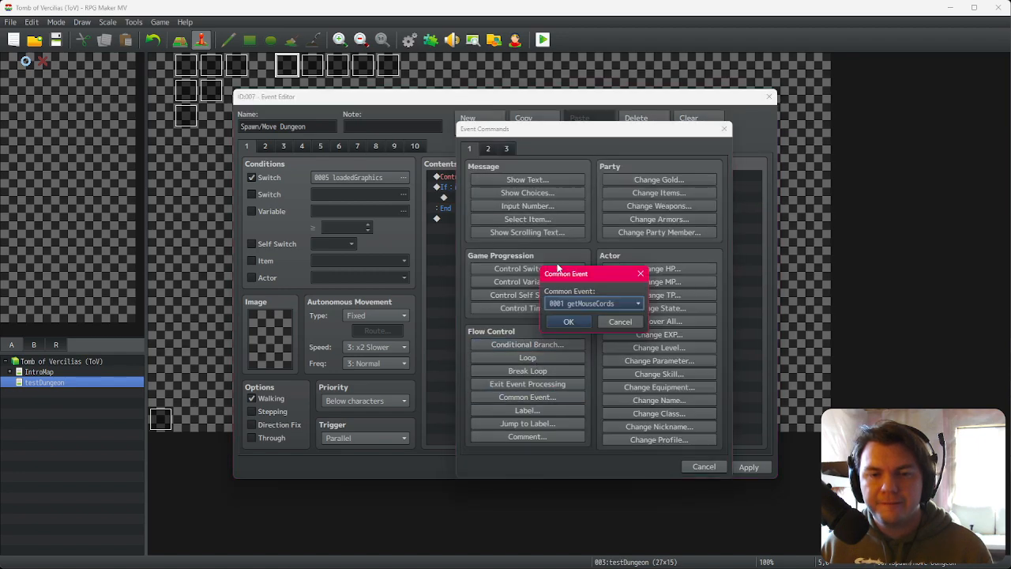
{"action": "left_click", "coordinate": [582, 305]}
{"action": "left_click", "coordinate": [589, 352]}
{"action": "left_click", "coordinate": [588, 322]}
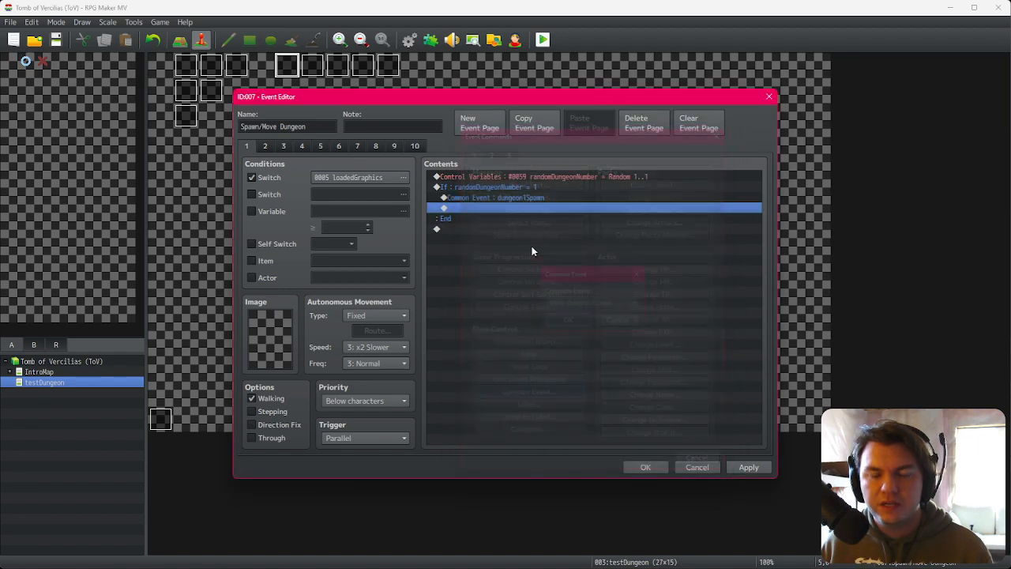
{"action": "left_click", "coordinate": [513, 188]}
{"action": "left_click", "coordinate": [528, 198]}
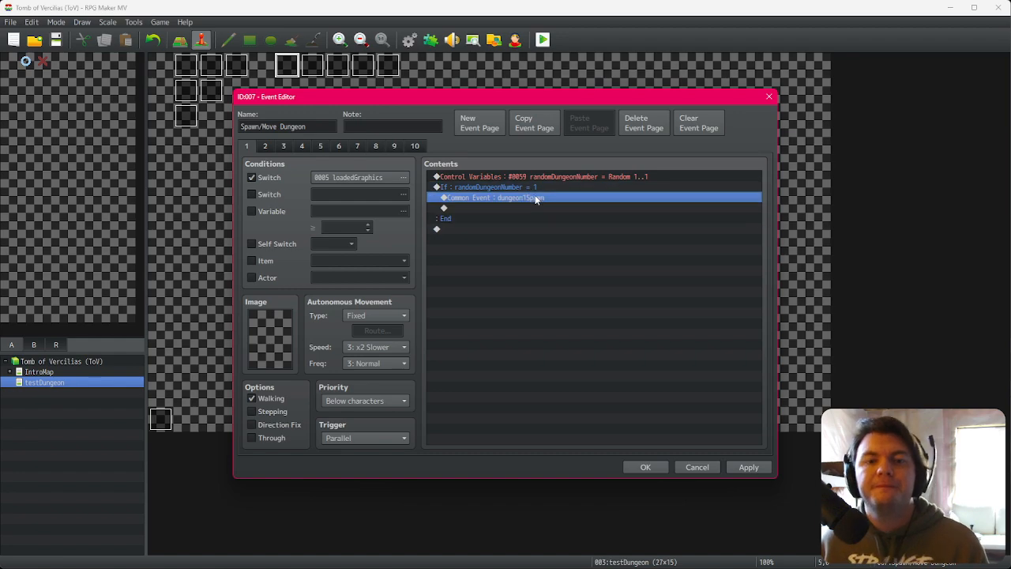
{"action": "left_click", "coordinate": [532, 188]}
{"action": "left_click", "coordinate": [531, 198]}
{"action": "left_click", "coordinate": [522, 208]}
{"action": "left_click", "coordinate": [520, 219]}
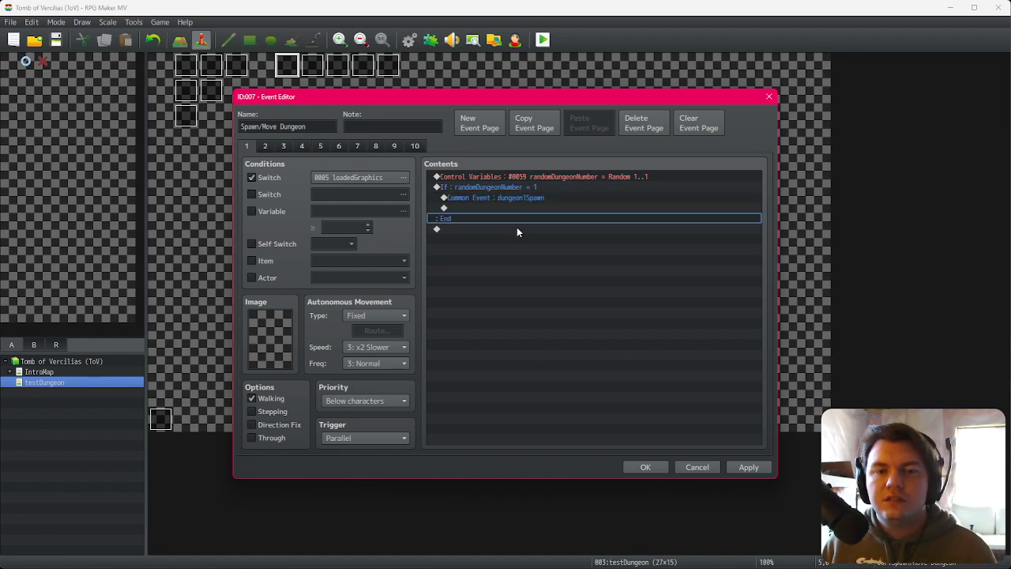
Step: Add a Control Self Switch command turning self switch A ON after the branch
{"action": "double_click", "coordinate": [517, 229]}
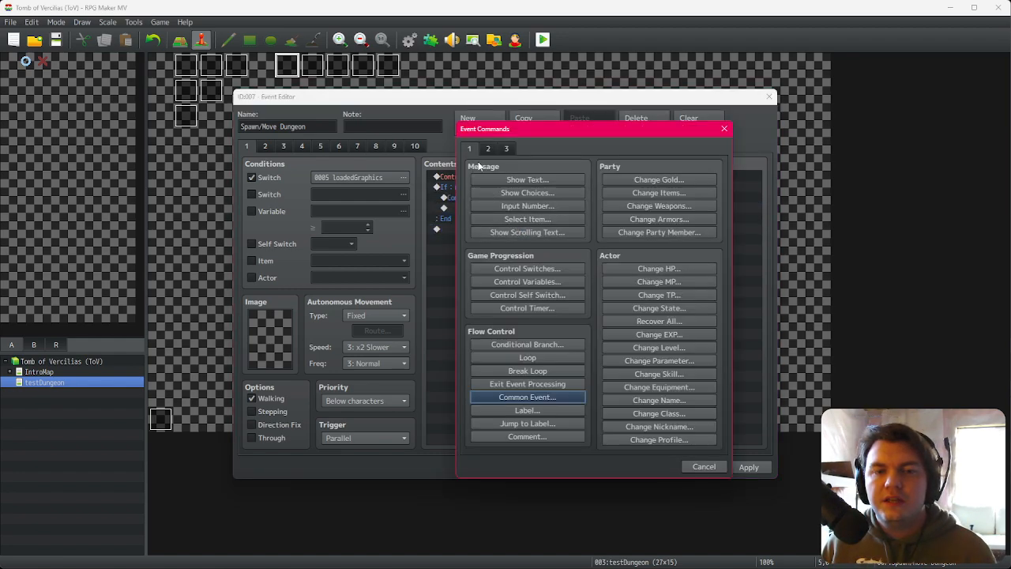
{"action": "left_click", "coordinate": [542, 295]}
{"action": "left_click", "coordinate": [579, 341]}
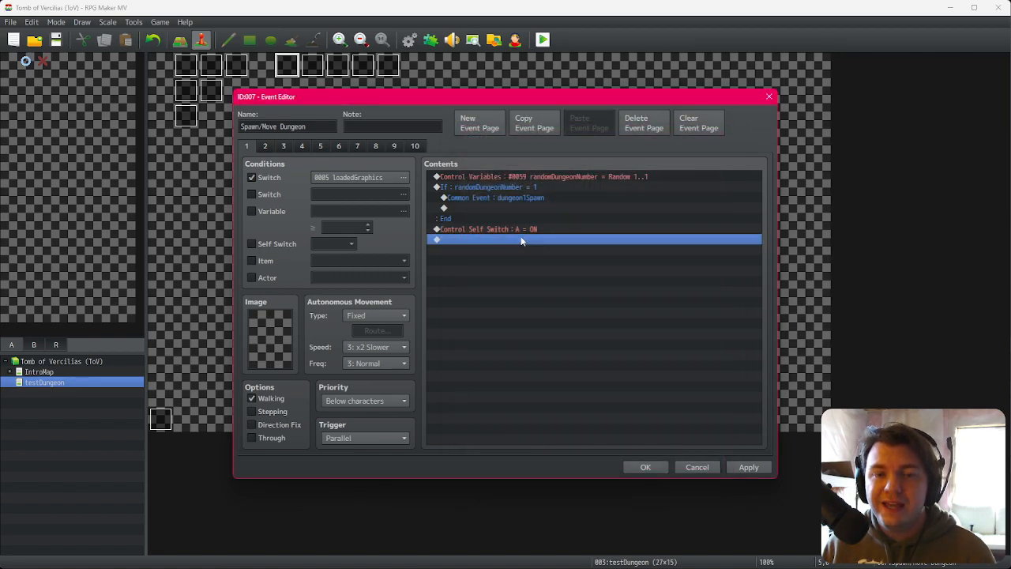
Step: Add a new event page to the event and return to page 1
{"action": "left_click", "coordinate": [477, 134]}
{"action": "left_click", "coordinate": [269, 245]}
{"action": "left_click", "coordinate": [283, 147]}
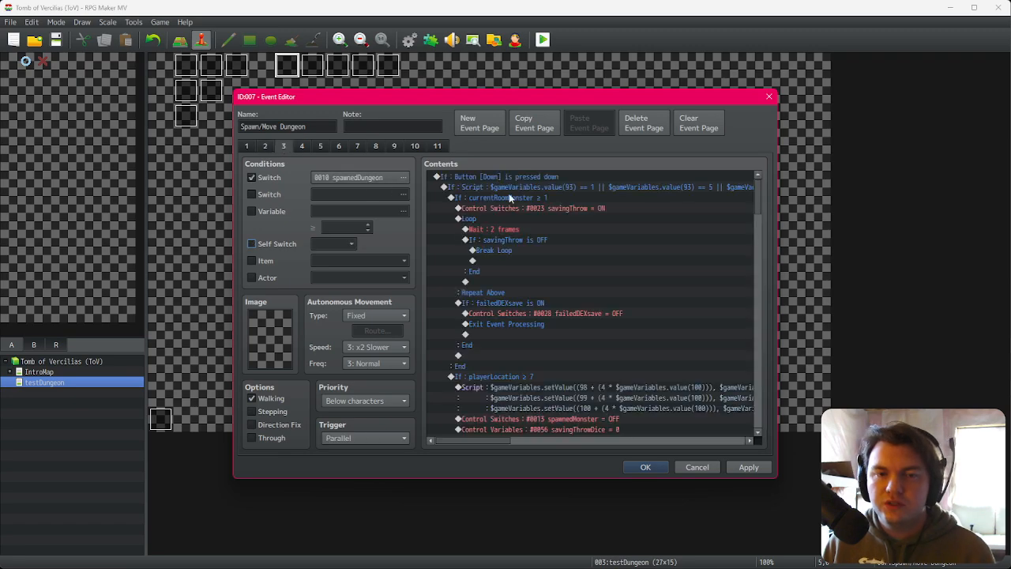
{"action": "left_click", "coordinate": [248, 148]}
Step: Change the random range of randomDungeonNumber to 1 through 2
{"action": "left_click", "coordinate": [500, 189]}
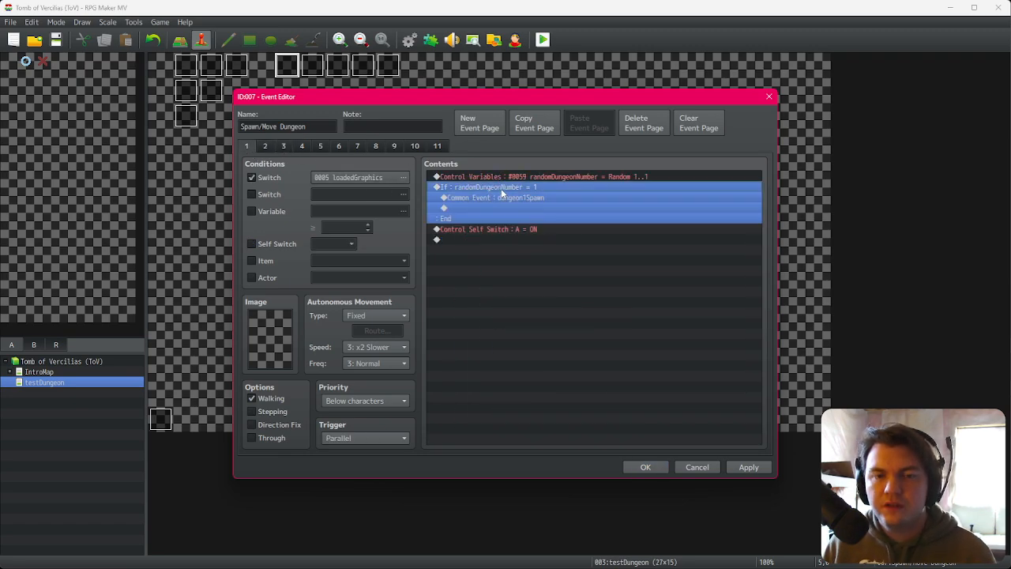
{"action": "left_click", "coordinate": [521, 180]}
{"action": "double_click", "coordinate": [524, 179]}
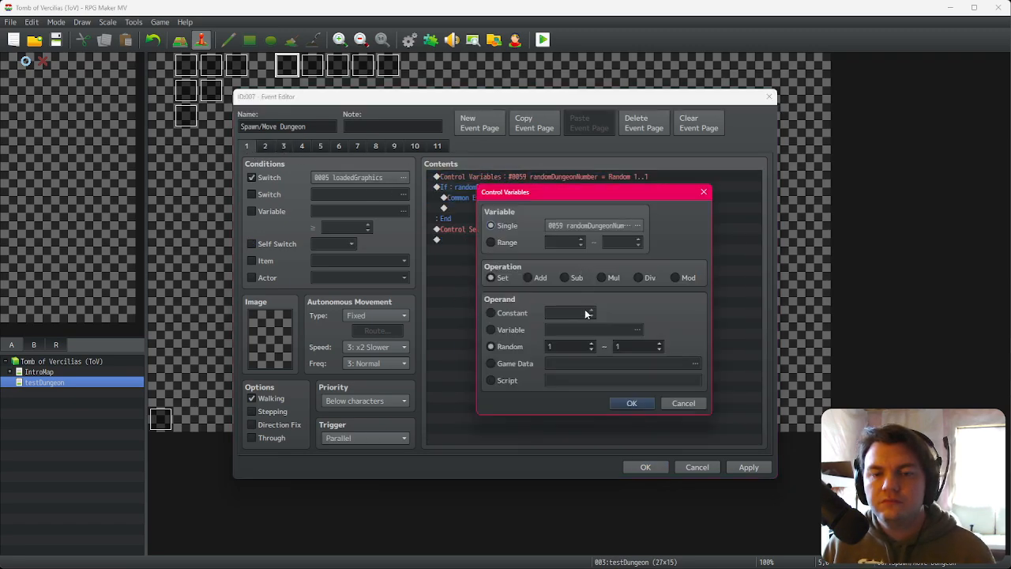
{"action": "left_click", "coordinate": [661, 345]}
{"action": "left_click", "coordinate": [636, 403]}
Step: Duplicate the conditional branch, set the copy's condition to randomDungeonNumber equals 2, and confirm the event
{"action": "left_click", "coordinate": [548, 187]}
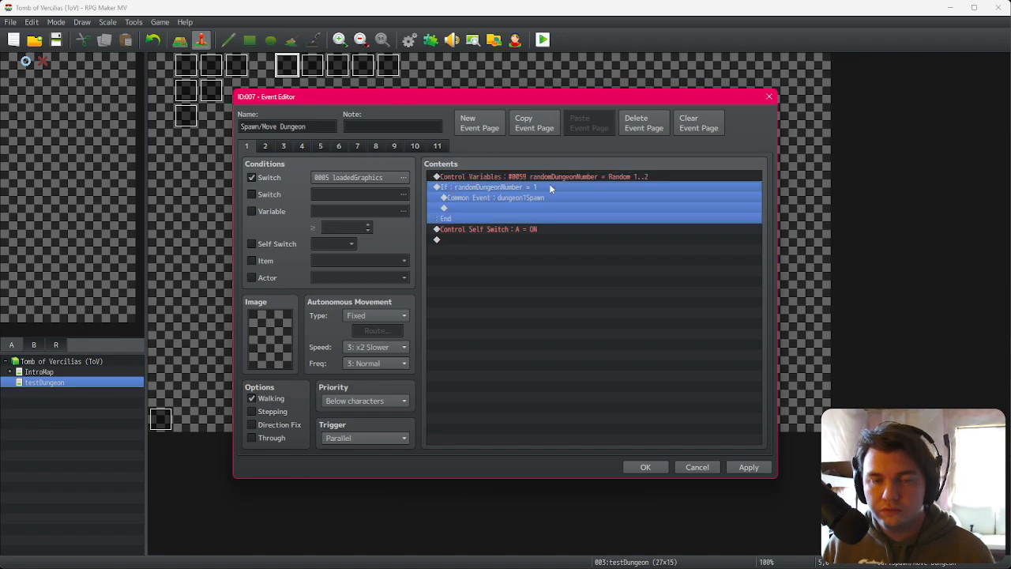
{"action": "key", "text": "ctrl+c"}
{"action": "key", "text": "ctrl+v"}
{"action": "double_click", "coordinate": [557, 229]}
{"action": "scroll", "coordinate": [620, 275], "scroll_direction": "up", "scroll_amount": 1}
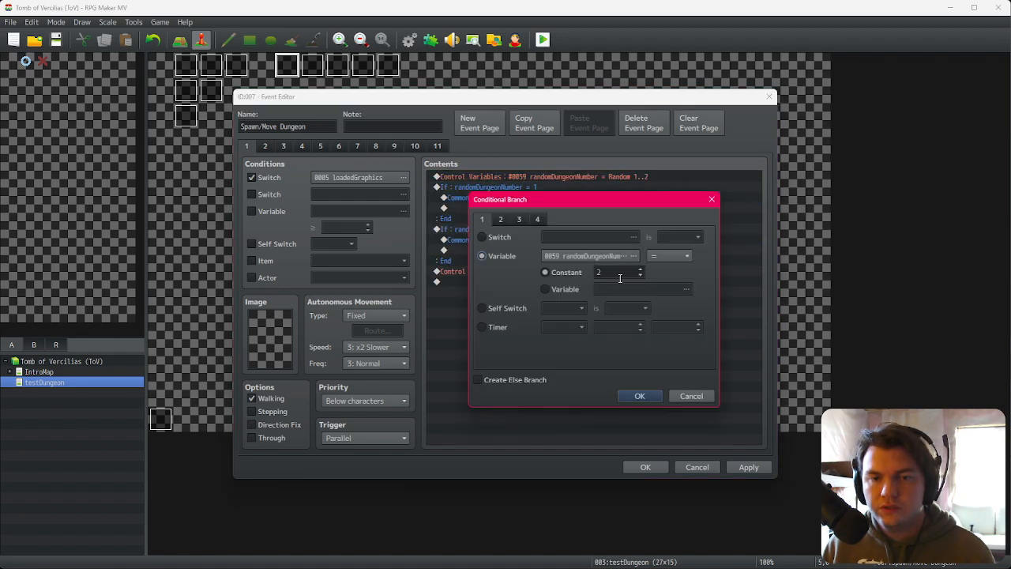
{"action": "left_click", "coordinate": [639, 397]}
{"action": "left_click", "coordinate": [548, 240]}
{"action": "left_click", "coordinate": [646, 467]}
Step: Raise the common event maximum to 12, paste dungeon1Spawn into slot 0005, rename it dungeon2Spawn, and confirm
{"action": "left_click", "coordinate": [408, 42]}
{"action": "left_click", "coordinate": [335, 444]}
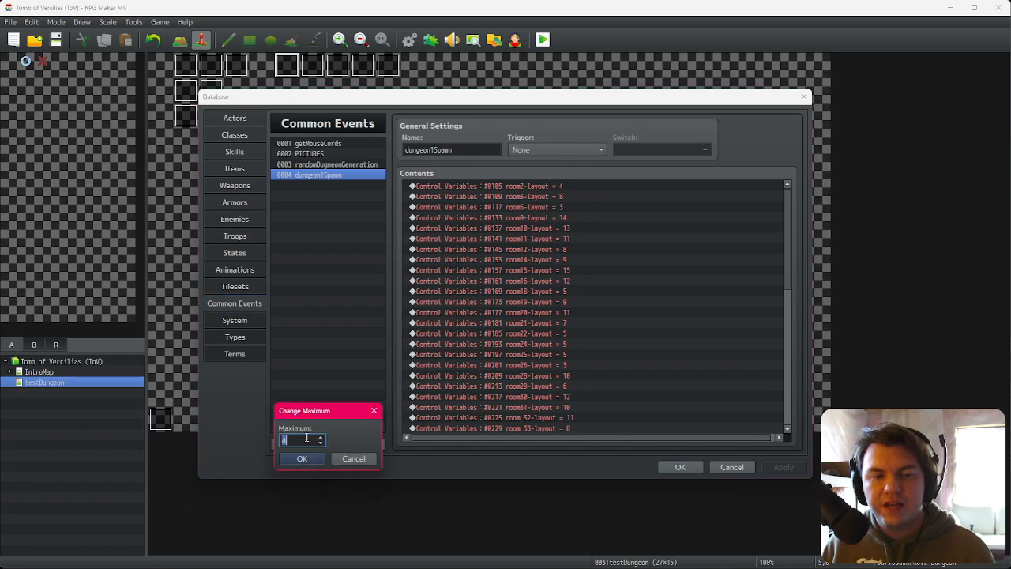
{"action": "left_click", "coordinate": [302, 458]}
{"action": "left_click", "coordinate": [328, 184]}
{"action": "key", "text": "ctrl+v"}
{"action": "left_click", "coordinate": [445, 149]}
{"action": "key", "text": "Left"}
{"action": "key", "text": "BackSpace"}
{"action": "type", "text": "2"}
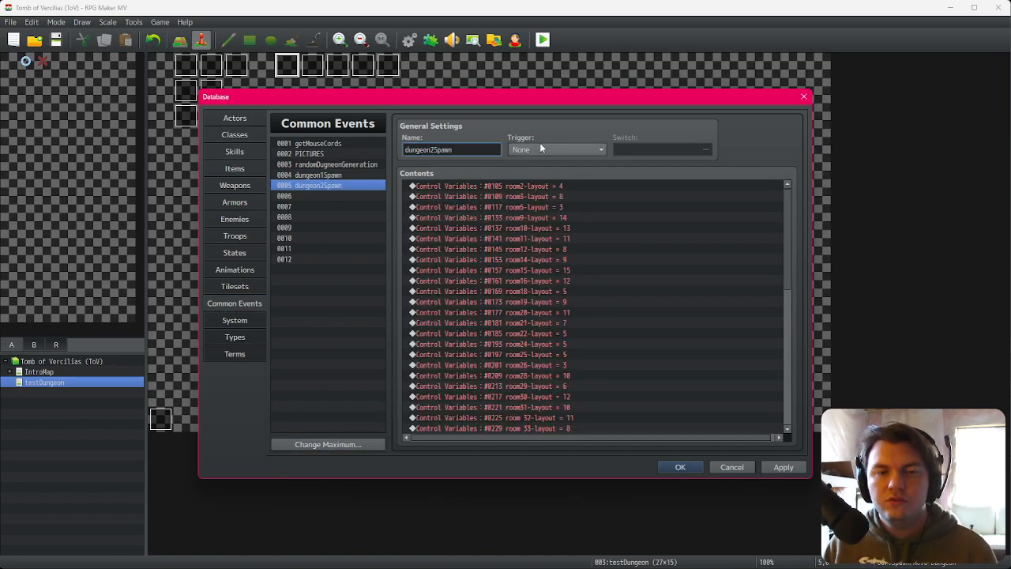
{"action": "left_click", "coordinate": [679, 466]}
Step: Make the second branch of the Spawn/Move Dungeon event call dungeon2Spawn and confirm the event
{"action": "double_click", "coordinate": [286, 65]}
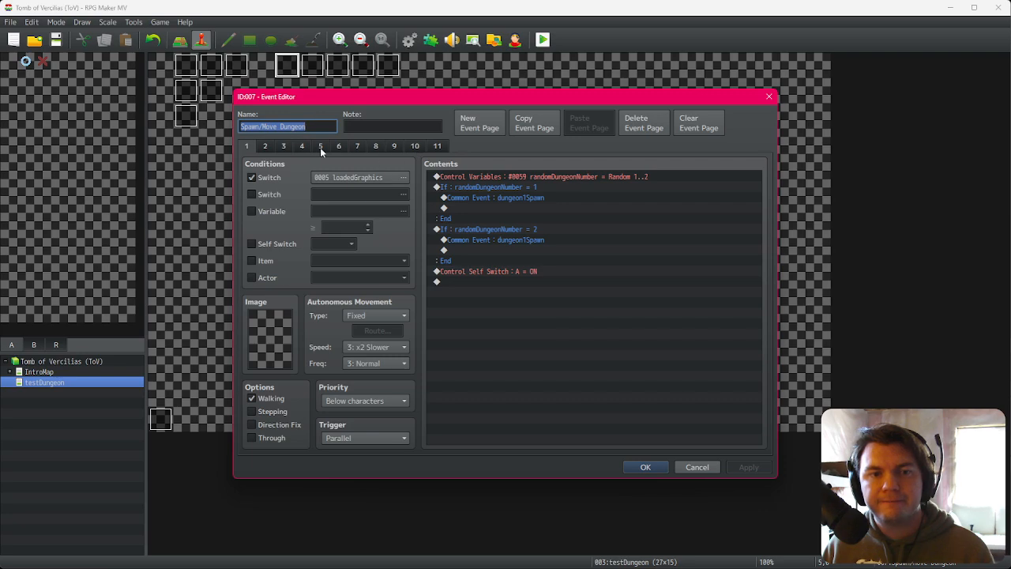
{"action": "double_click", "coordinate": [545, 240]}
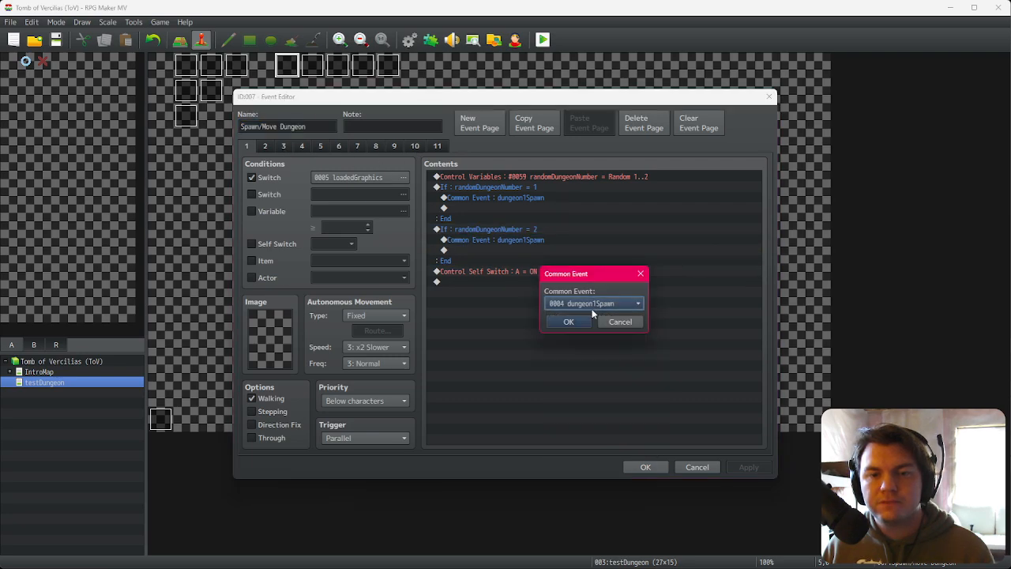
{"action": "left_click", "coordinate": [605, 304]}
{"action": "left_click", "coordinate": [593, 361]}
{"action": "left_click", "coordinate": [569, 323]}
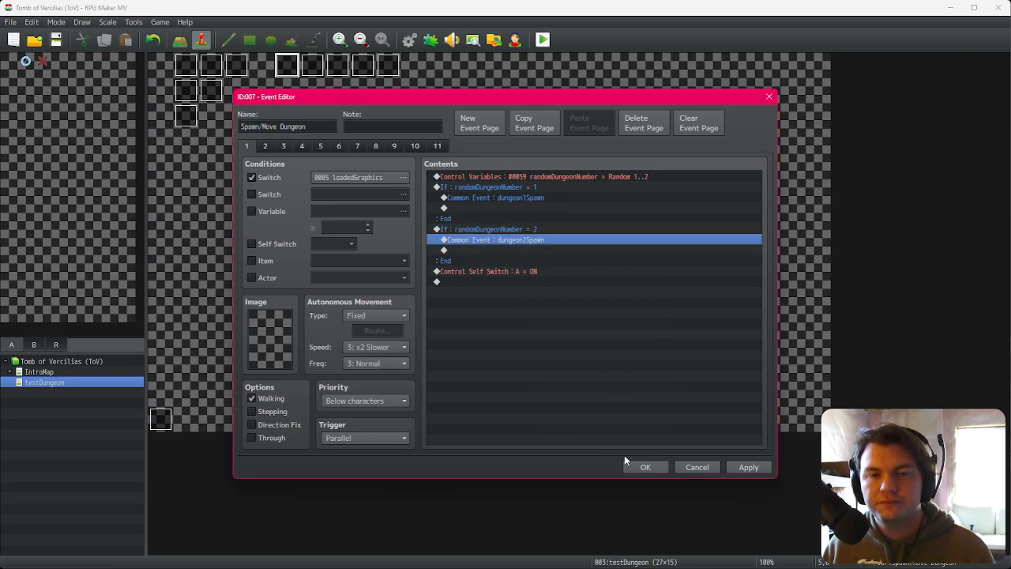
{"action": "left_click", "coordinate": [645, 467]}
Step: In dungeon2Spawn, set the playerLocation assignment to the constant 6
{"action": "left_click", "coordinate": [410, 44]}
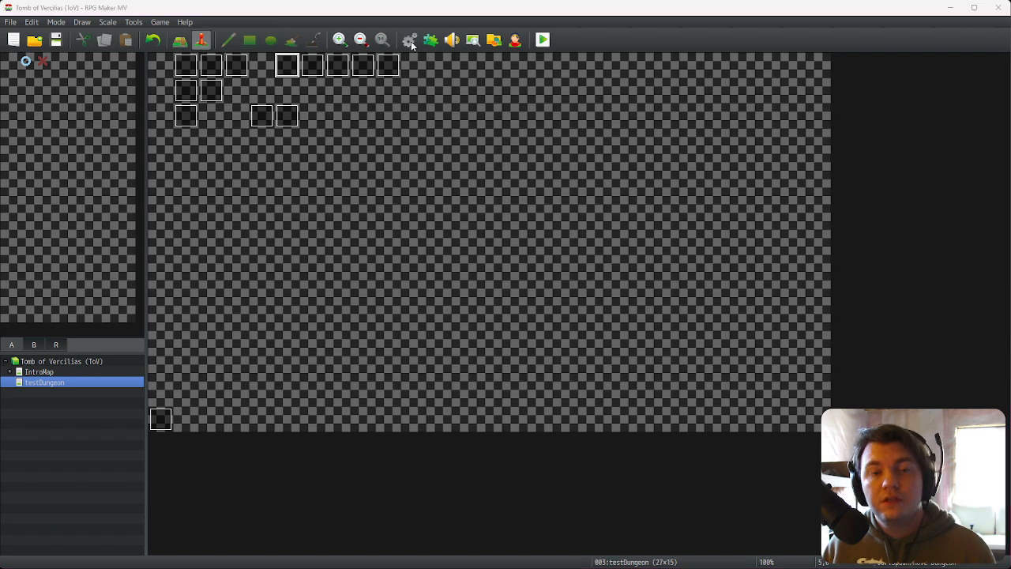
{"action": "scroll", "coordinate": [542, 261], "scroll_direction": "down", "scroll_amount": 10}
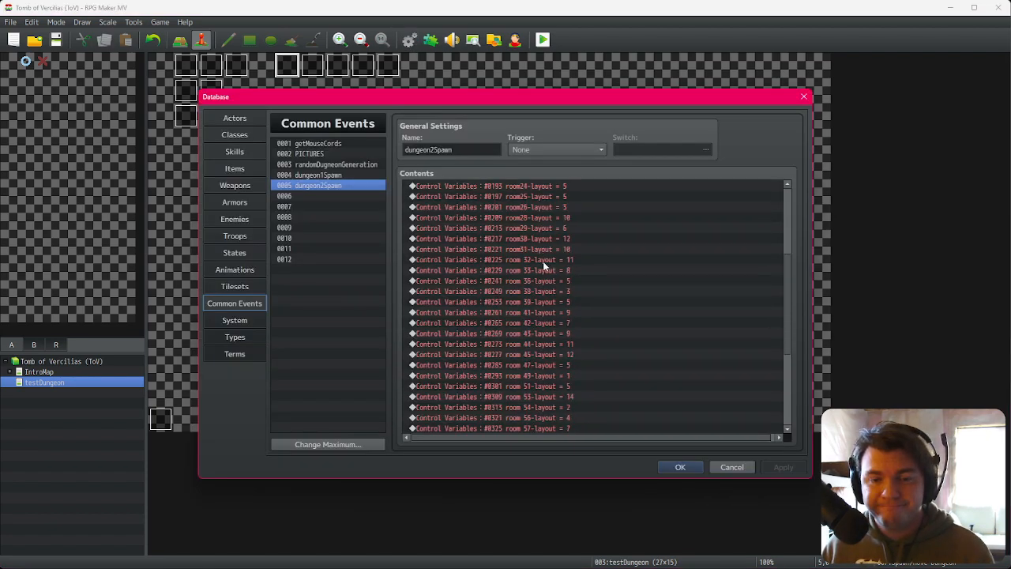
{"action": "scroll", "coordinate": [630, 336], "scroll_direction": "up", "scroll_amount": 10}
{"action": "left_click", "coordinate": [545, 188]}
{"action": "scroll", "coordinate": [558, 199], "scroll_direction": "down", "scroll_amount": 4}
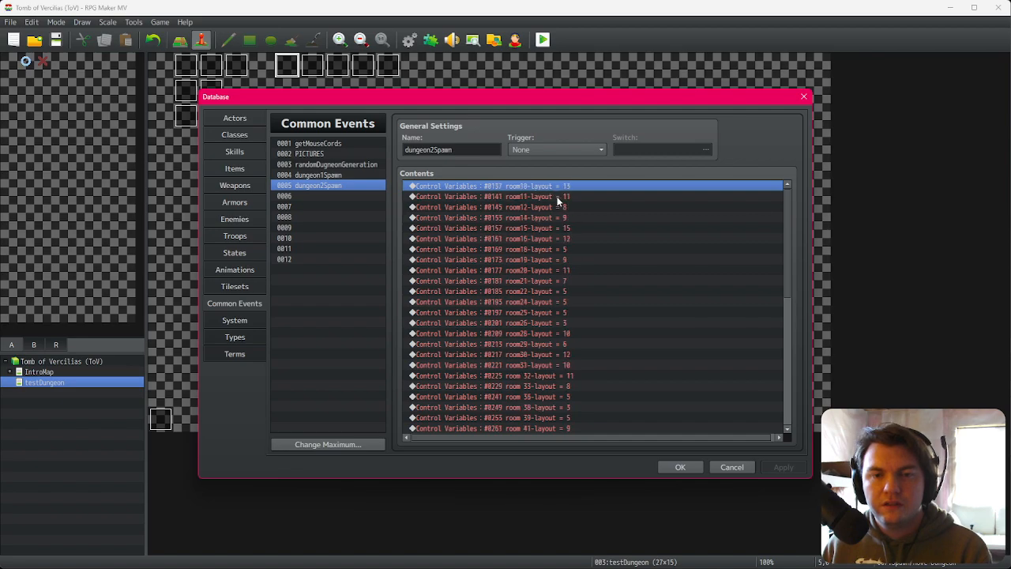
{"action": "scroll", "coordinate": [601, 217], "scroll_direction": "down", "scroll_amount": 6}
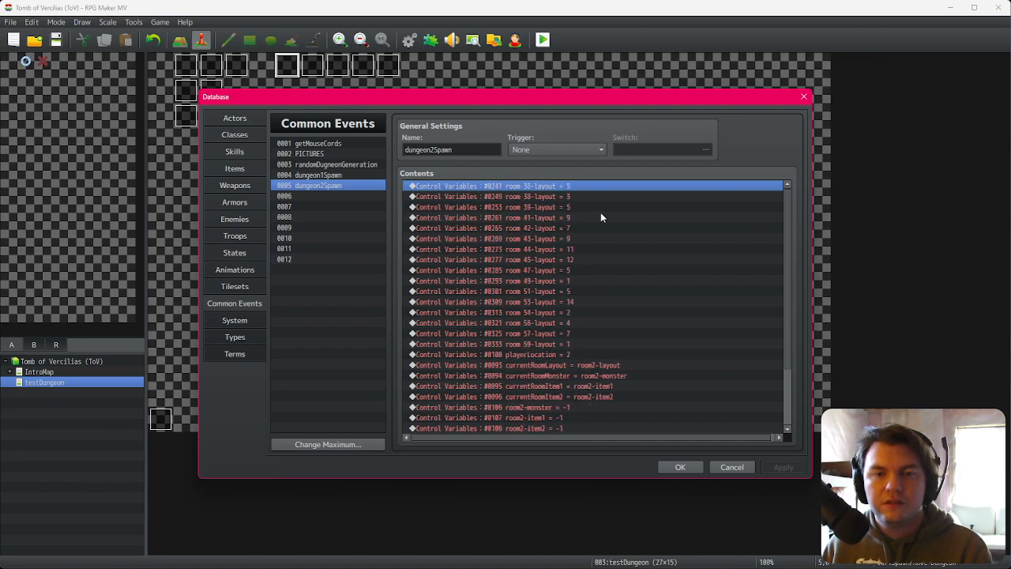
{"action": "scroll", "coordinate": [601, 218], "scroll_direction": "down", "scroll_amount": 2}
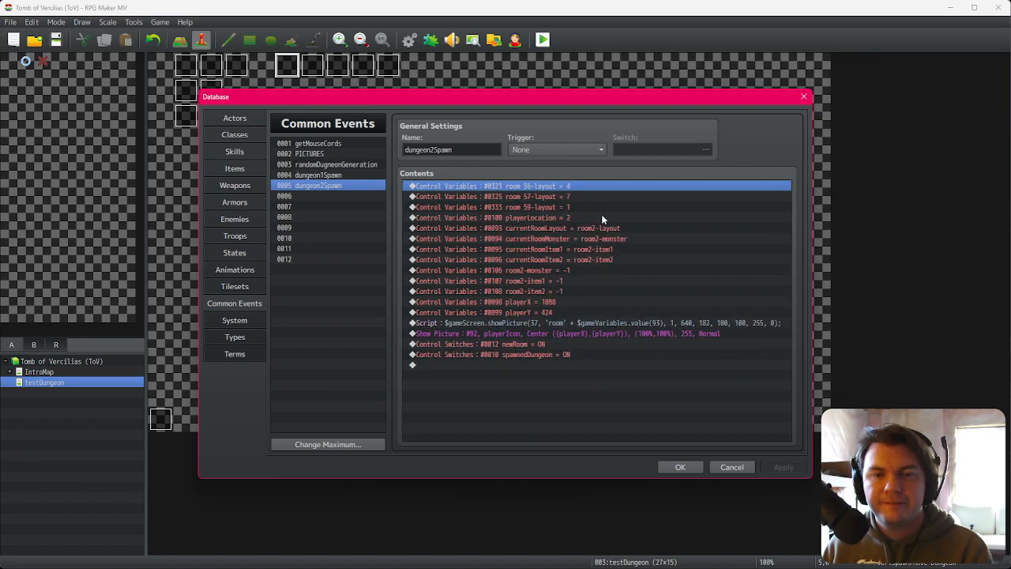
{"action": "scroll", "coordinate": [577, 203], "scroll_direction": "down", "scroll_amount": 1}
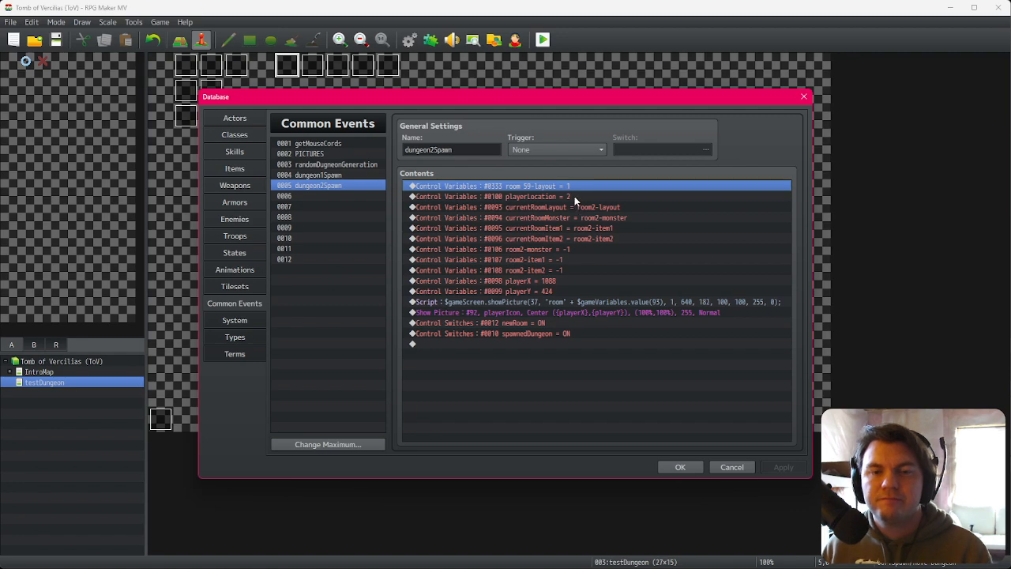
{"action": "left_click", "coordinate": [574, 196]}
{"action": "left_click", "coordinate": [579, 187]}
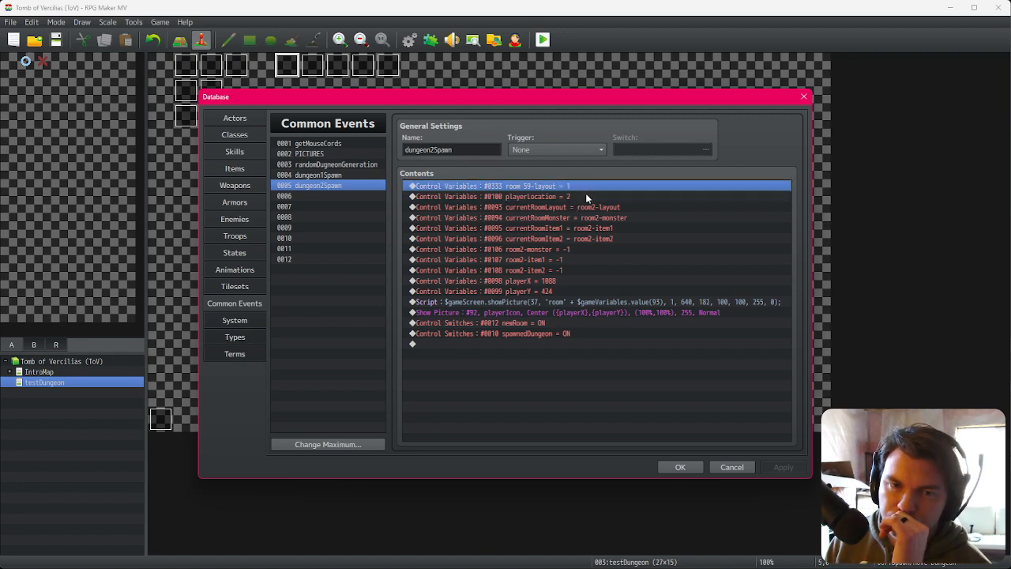
{"action": "double_click", "coordinate": [587, 197]}
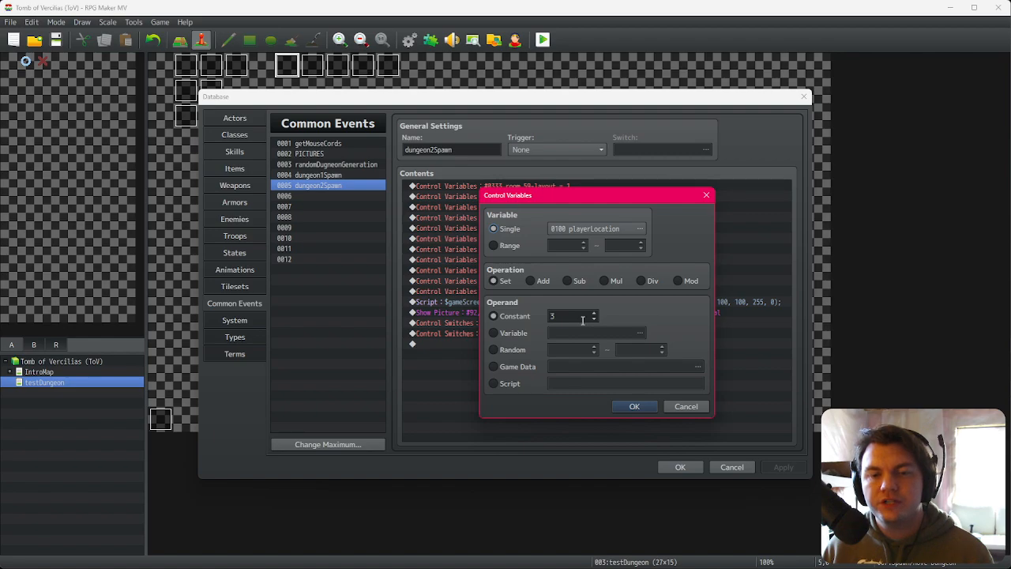
{"action": "scroll", "coordinate": [584, 321], "scroll_direction": "up", "scroll_amount": 1}
{"action": "left_click", "coordinate": [654, 407]}
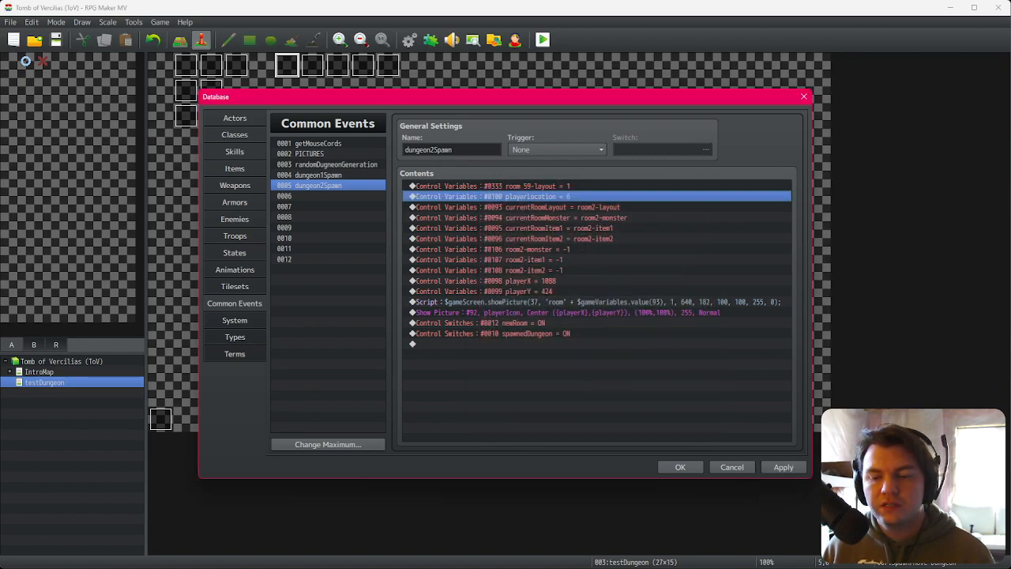
{"action": "key", "text": "alt+Tab"}
{"action": "mouse_move", "coordinate": [554, 464]}
{"action": "left_mouse_down"}
{"action": "mouse_move", "coordinate": [536, 480]}
{"action": "mouse_move", "coordinate": [542, 471]}
{"action": "mouse_move", "coordinate": [554, 482]}
{"action": "left_mouse_up"}
{"action": "left_click", "coordinate": [535, 465]}
{"action": "key", "text": "alt+Tab"}
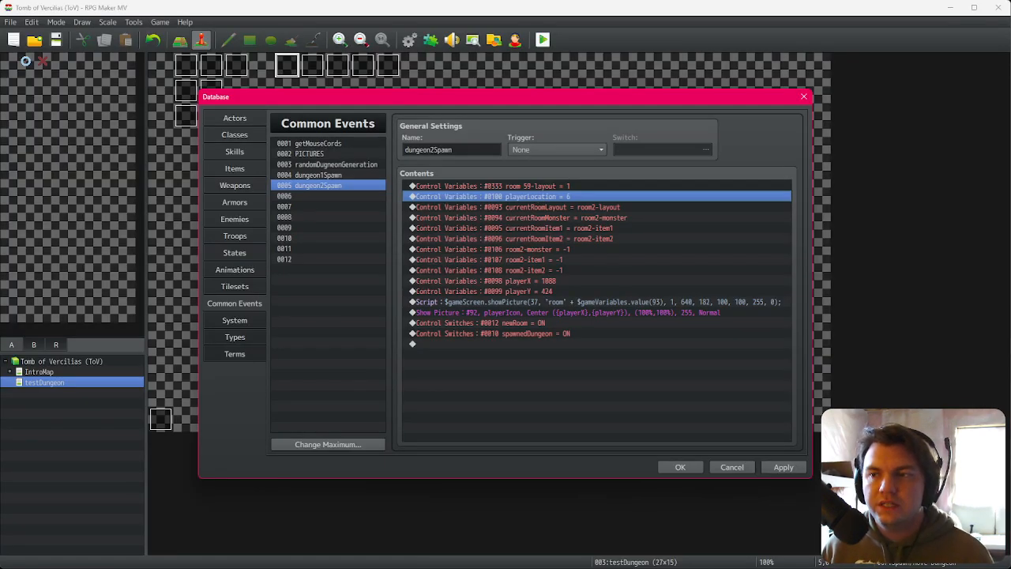
{"action": "key", "text": "alt+Tab"}
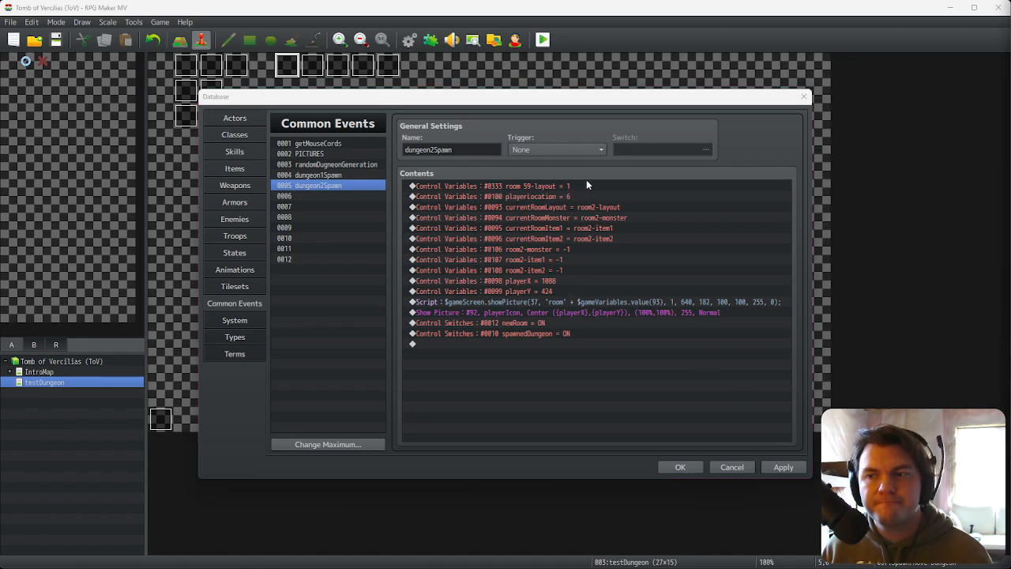
{"action": "left_click_drag", "start_coordinate": [1010, 150], "coordinate": [1010, 13]}
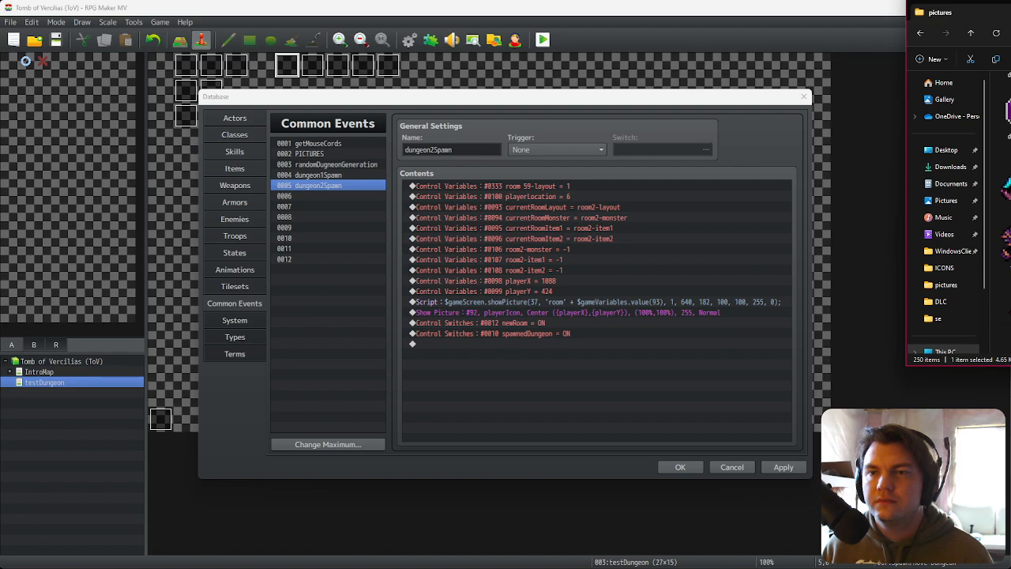
{"action": "left_click_drag", "start_coordinate": [908, 132], "coordinate": [1008, 140]}
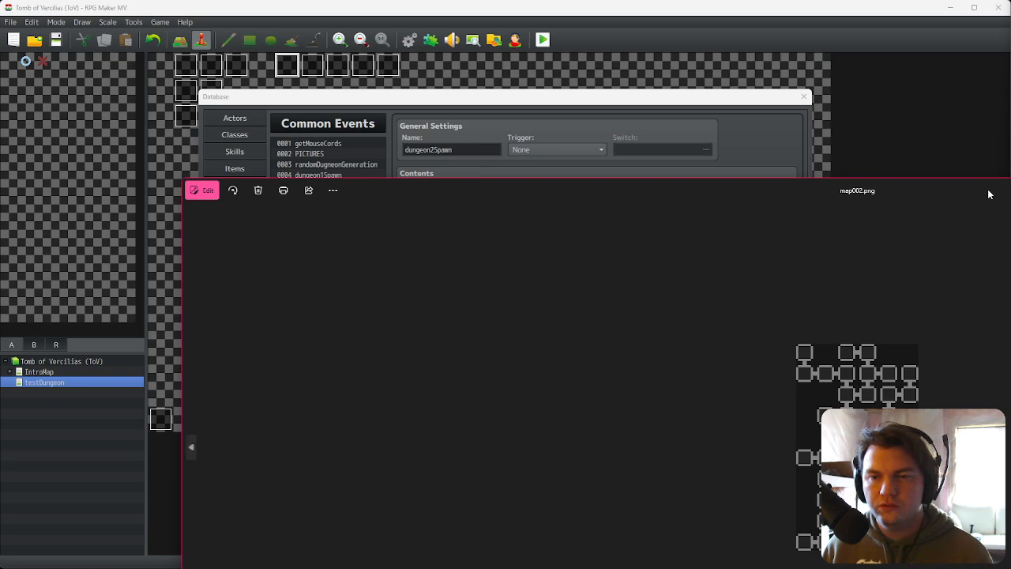
{"action": "left_click_drag", "start_coordinate": [989, 192], "coordinate": [1010, 568]}
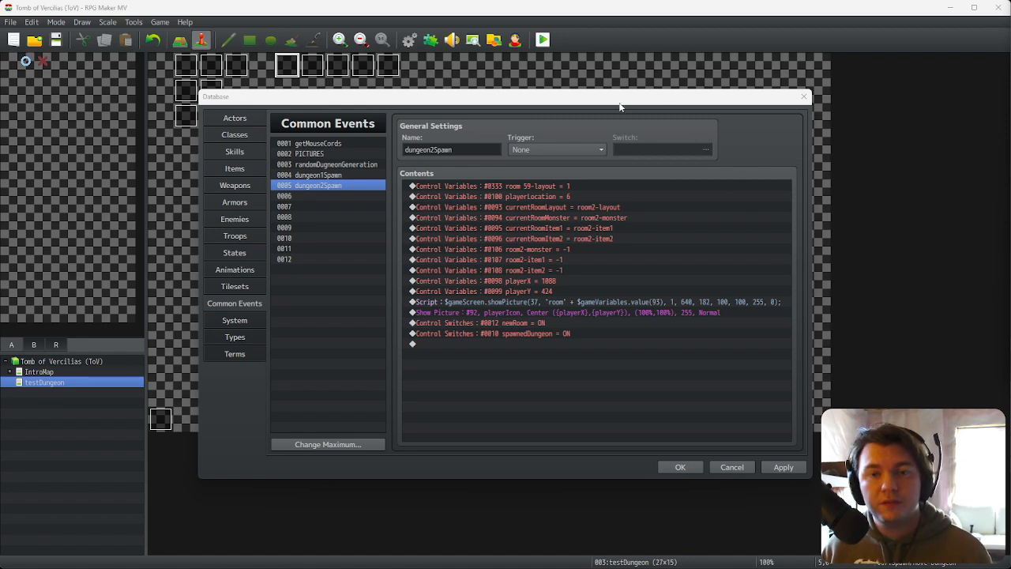
Step: In dungeon2Spawn, retarget the first variable assignment to room1-layout and confirm the database
{"action": "left_click", "coordinate": [572, 195]}
{"action": "left_click", "coordinate": [567, 188]}
{"action": "double_click", "coordinate": [567, 188]}
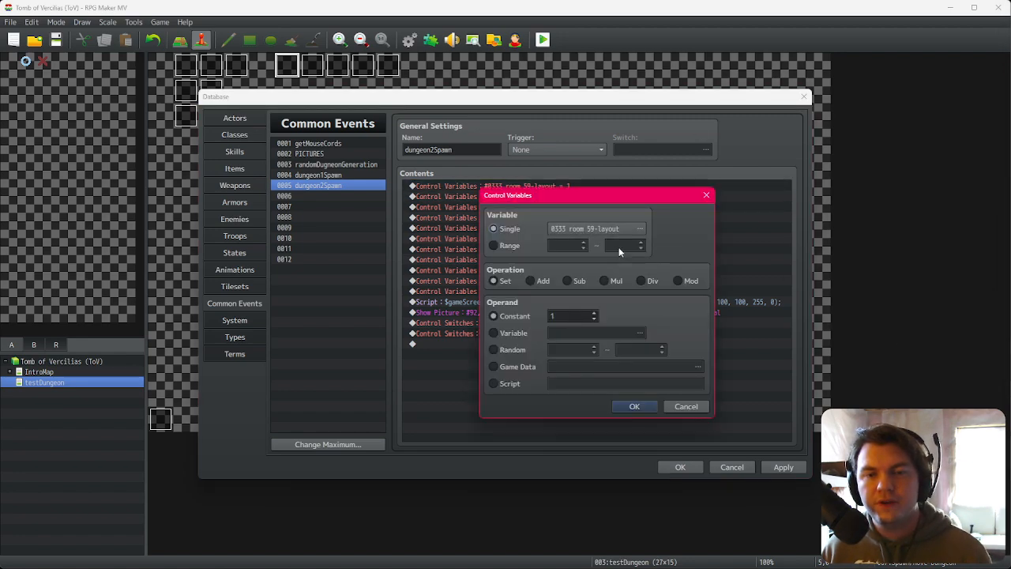
{"action": "left_click", "coordinate": [606, 230]}
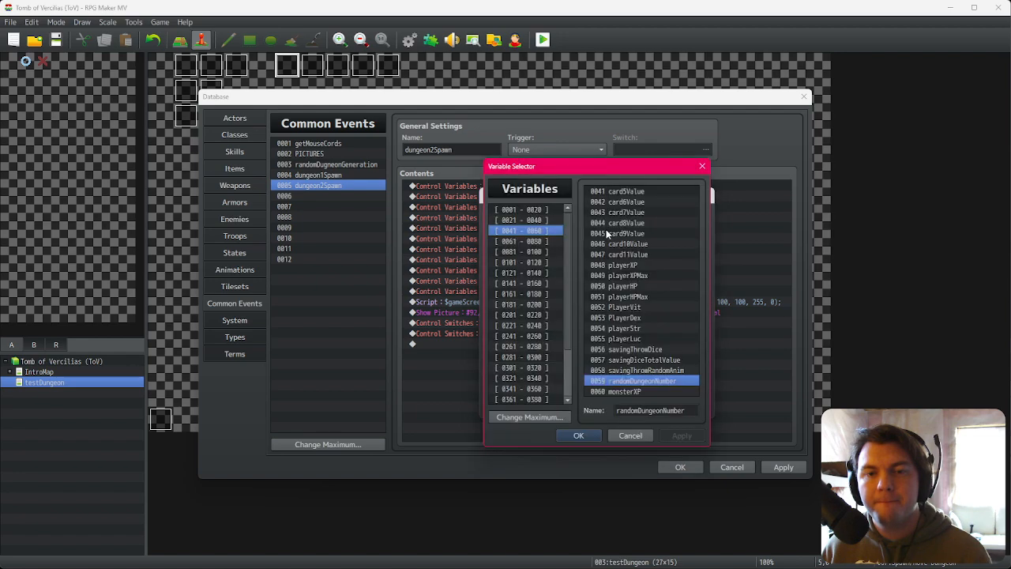
{"action": "key", "text": "Down"}
{"action": "key", "text": "Down"}
{"action": "key", "text": "Down"}
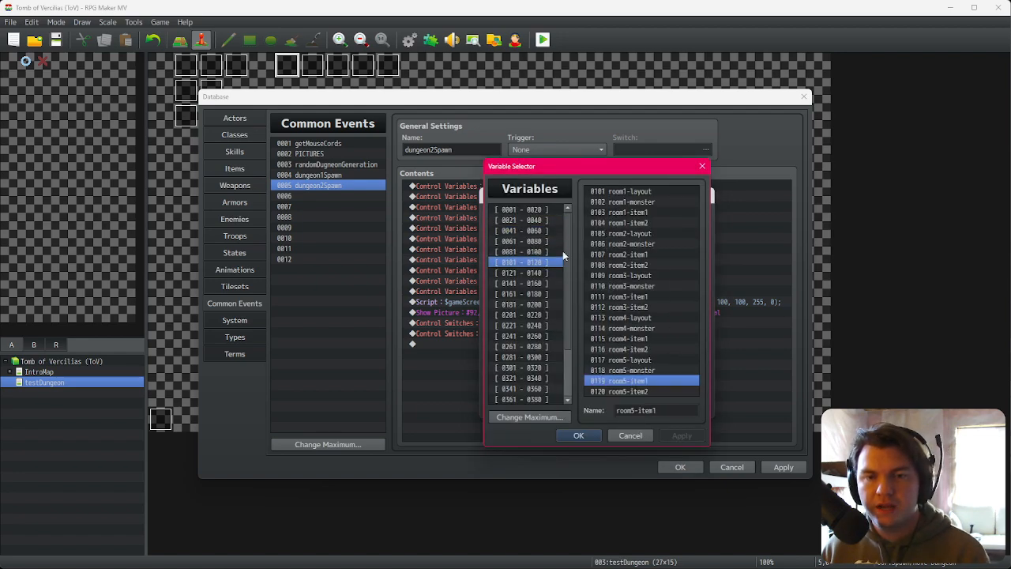
{"action": "left_click", "coordinate": [616, 192]}
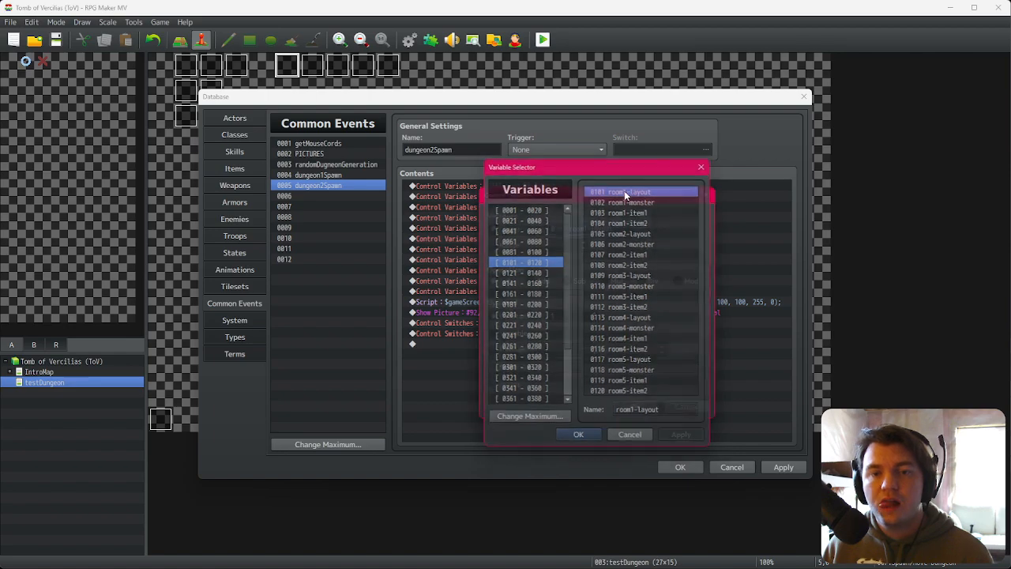
{"action": "double_click", "coordinate": [625, 190]}
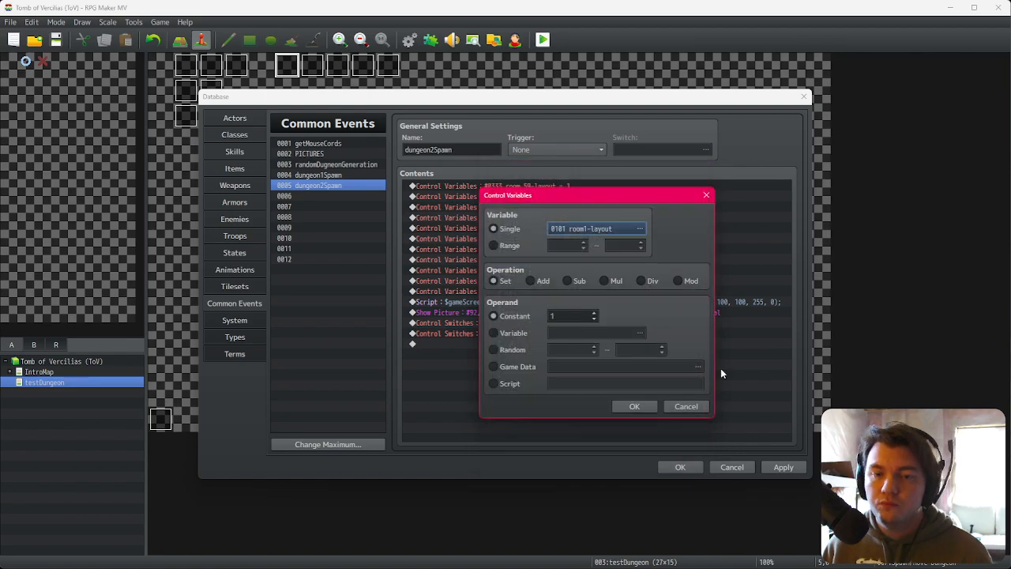
{"action": "left_click", "coordinate": [634, 407]}
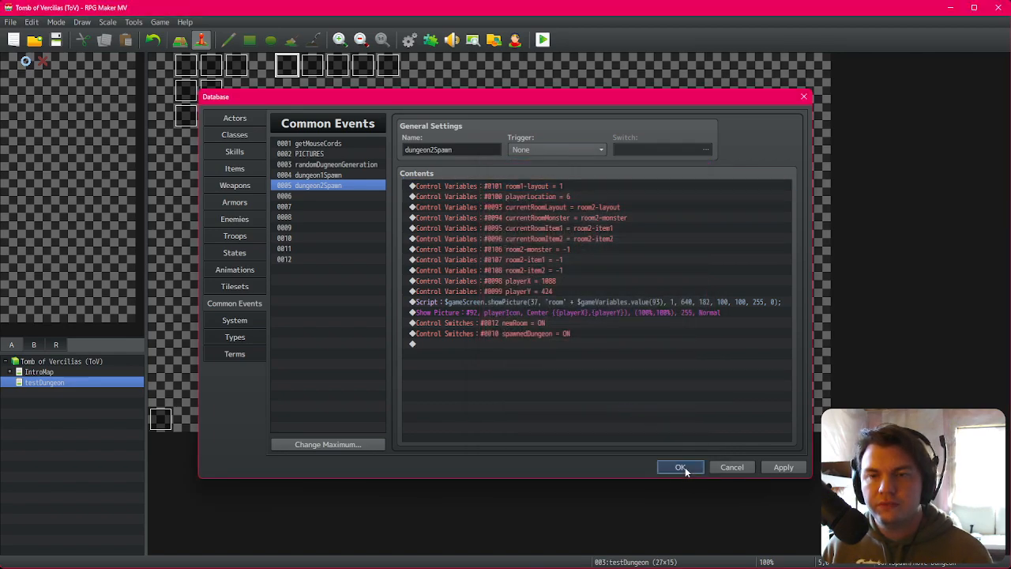
{"action": "left_click", "coordinate": [684, 467]}
Step: Examine the dungeon map image in the image editor at different zoom levels
{"action": "left_click_drag", "start_coordinate": [1008, 298], "coordinate": [861, 339]}
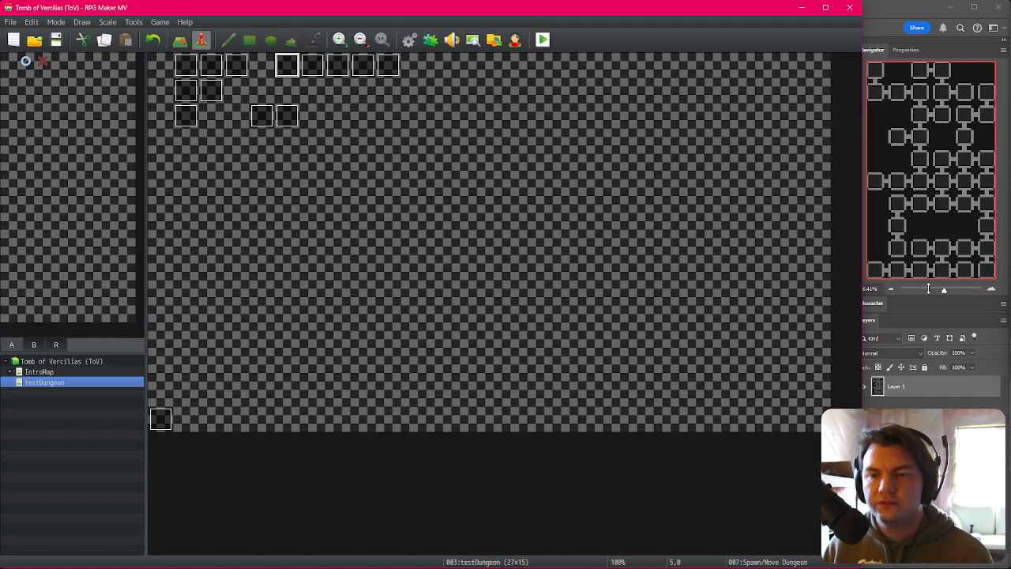
{"action": "left_click", "coordinate": [893, 289]}
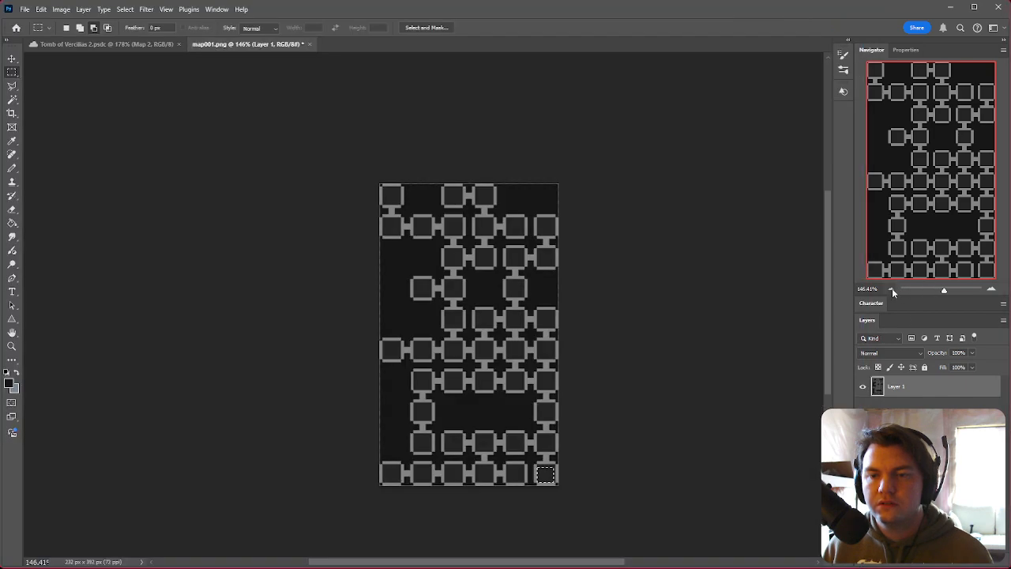
{"action": "left_click", "coordinate": [892, 289]}
{"action": "left_click", "coordinate": [892, 289]}
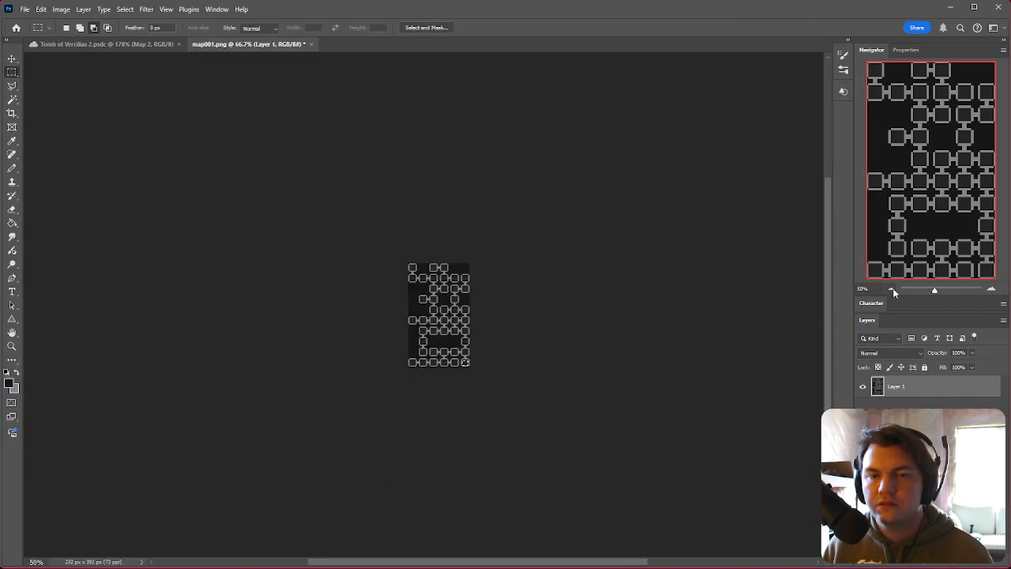
{"action": "left_click", "coordinate": [992, 289]}
{"action": "key", "text": "ctrl+0"}
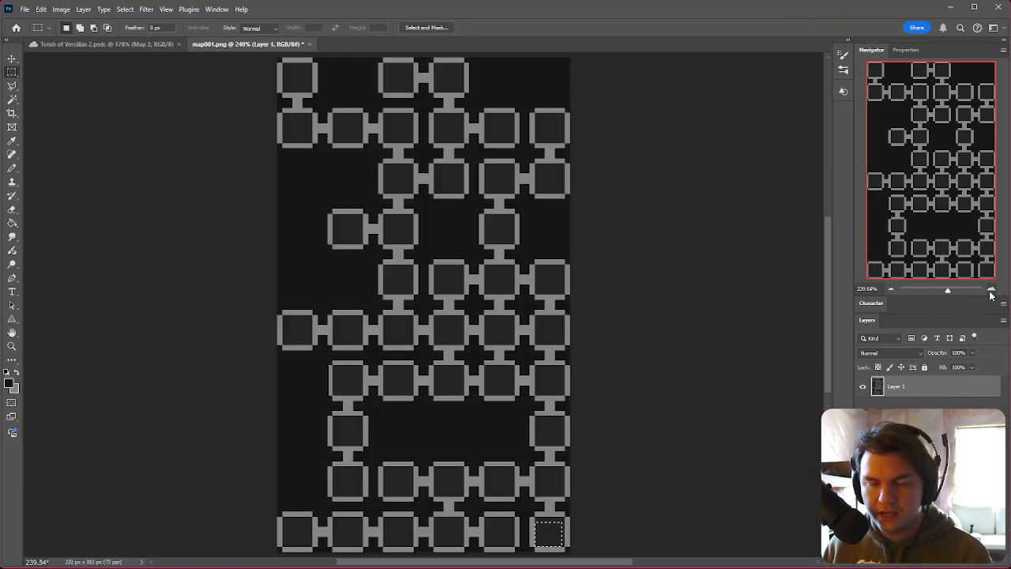
{"action": "left_click", "coordinate": [891, 288]}
{"action": "key", "text": "alt+Tab"}
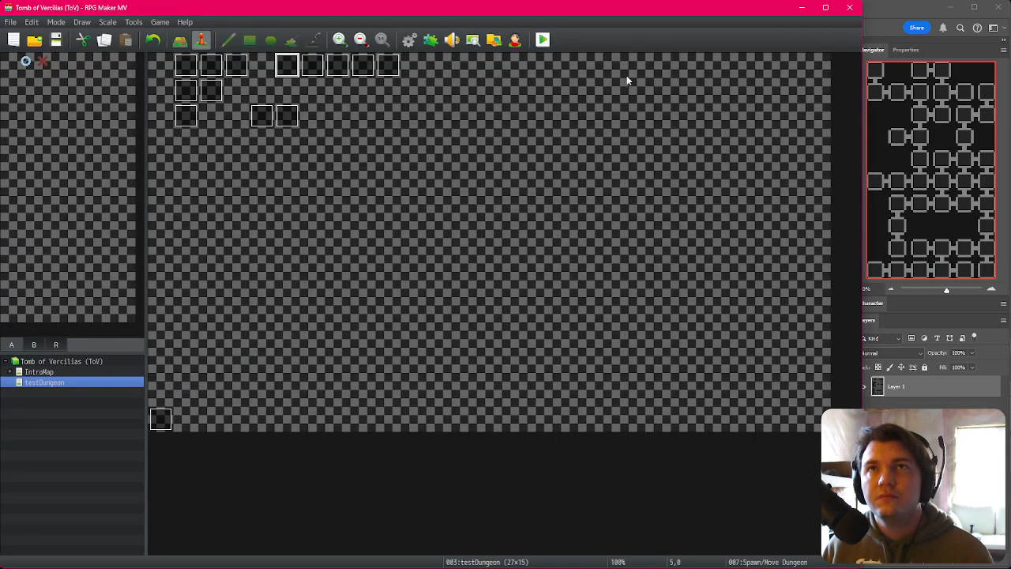
Step: Reopen dungeon2Spawn and set its room1-layout assignment to the constant 4
{"action": "left_click", "coordinate": [409, 40]}
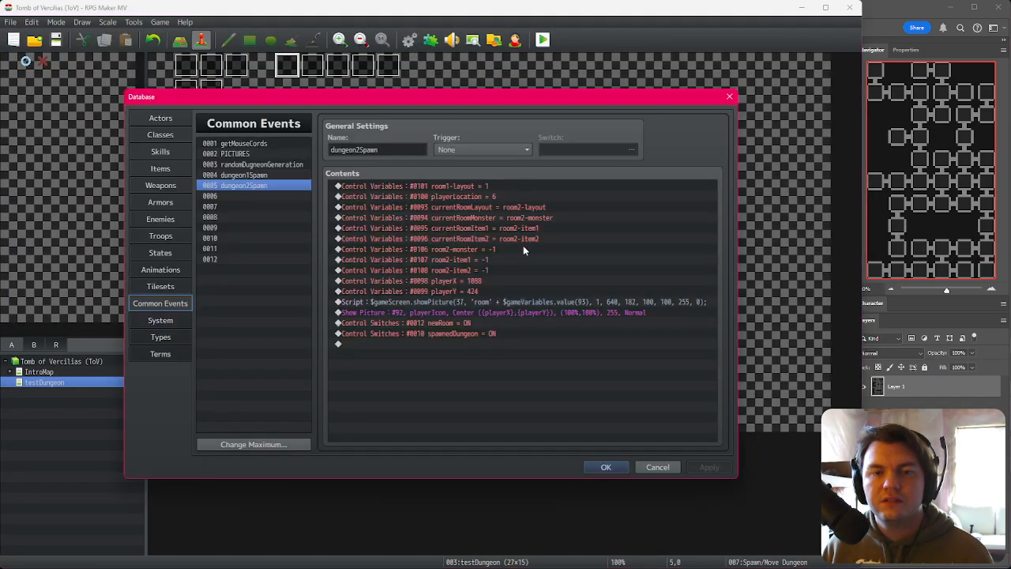
{"action": "left_click", "coordinate": [485, 188]}
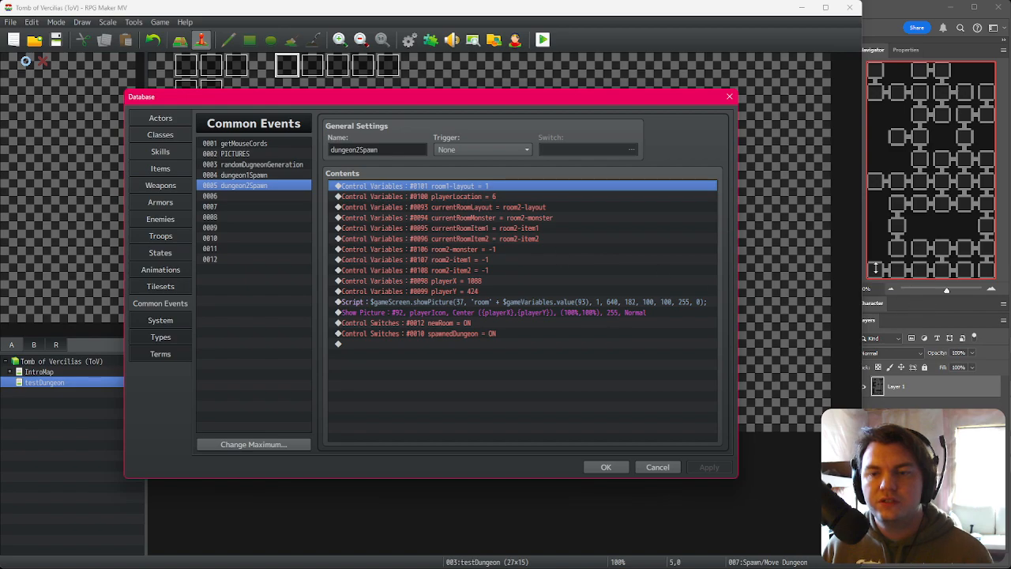
{"action": "double_click", "coordinate": [514, 188]}
{"action": "left_click", "coordinate": [514, 227]}
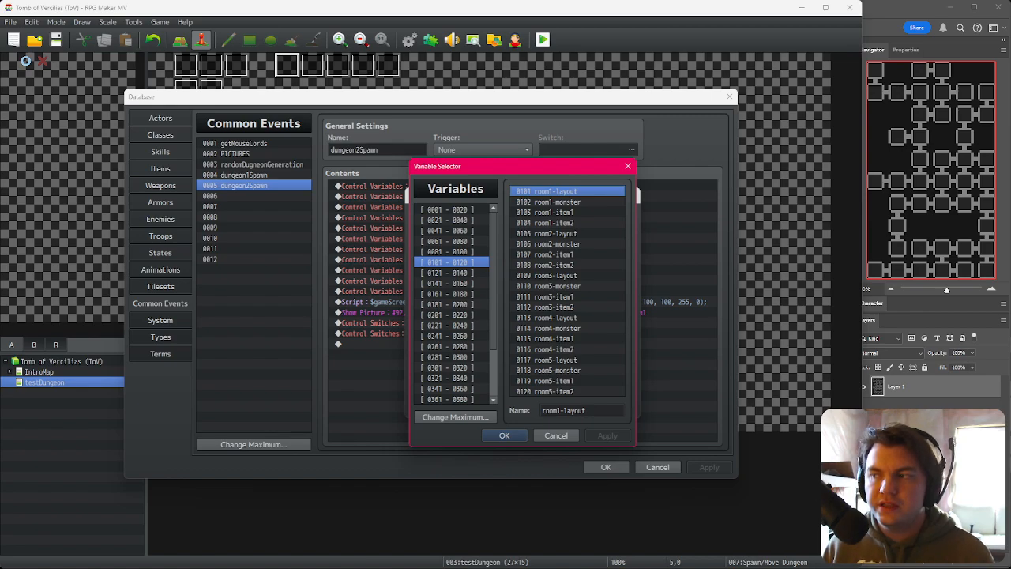
{"action": "double_click", "coordinate": [557, 192]}
{"action": "double_click", "coordinate": [497, 316]}
{"action": "type", "text": "4"}
{"action": "left_click", "coordinate": [561, 406]}
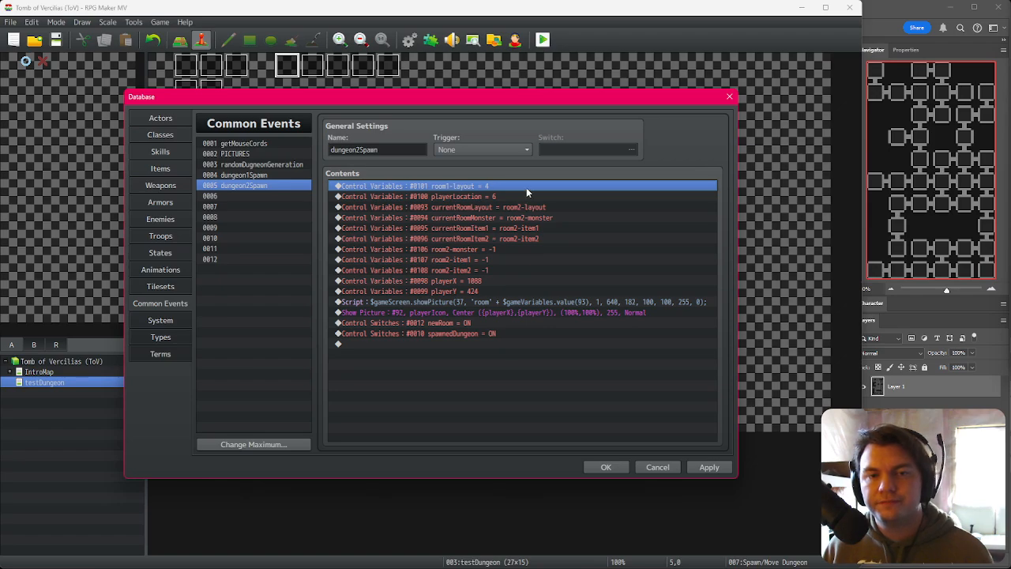
Step: Duplicate the room1-layout assignment and retarget the copy to the room2-layout variable
{"action": "key", "text": "ctrl+c"}
{"action": "key", "text": "ctrl+v"}
{"action": "double_click", "coordinate": [526, 187]}
{"action": "left_click", "coordinate": [529, 228]}
{"action": "double_click", "coordinate": [566, 234]}
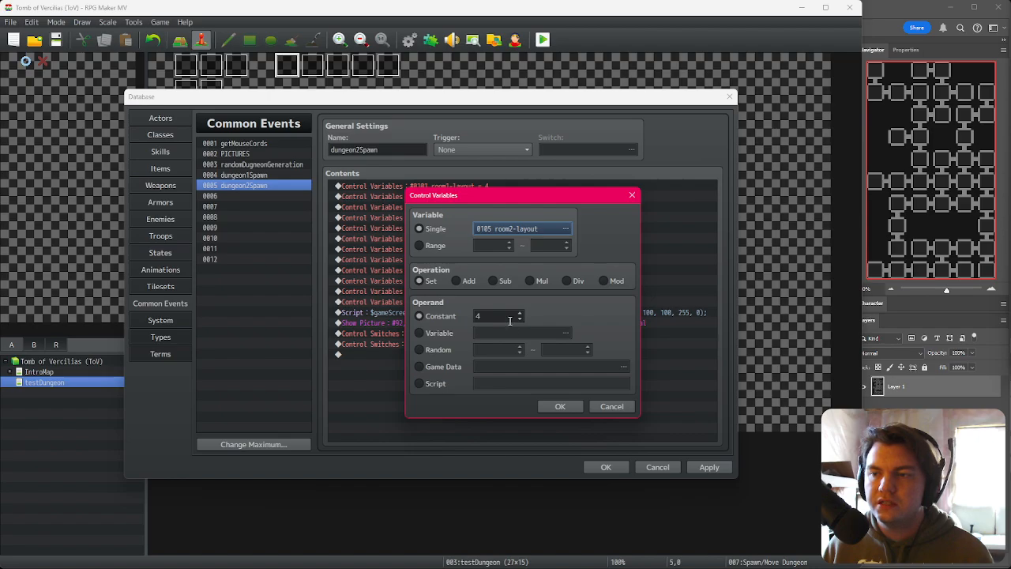
{"action": "scroll", "coordinate": [511, 321], "scroll_direction": "down", "scroll_amount": 1}
{"action": "left_click", "coordinate": [561, 407]}
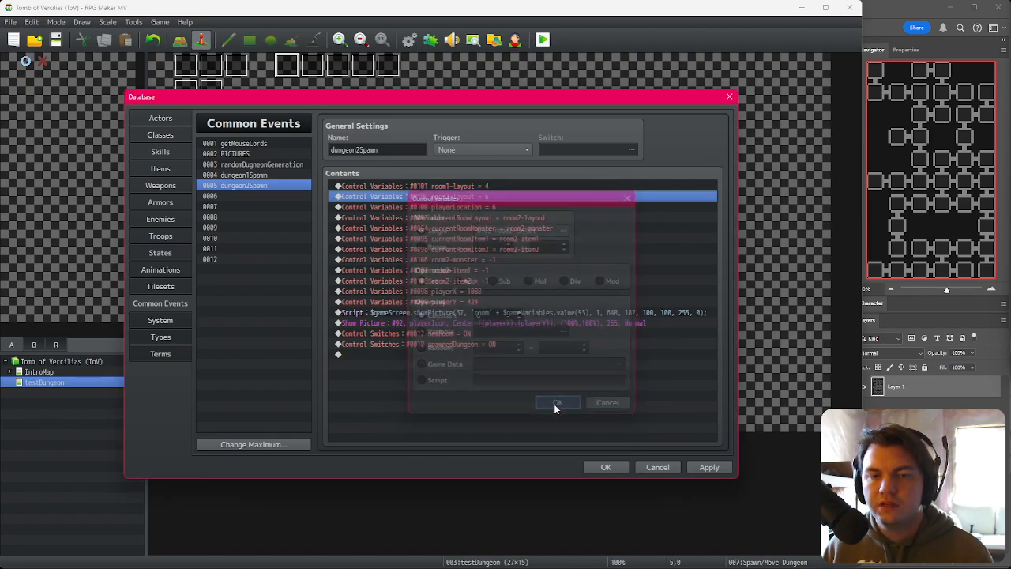
Step: Open room1.png from the project's img/pictures folder
{"action": "left_click_drag", "start_coordinate": [1010, 118], "coordinate": [357, 34]}
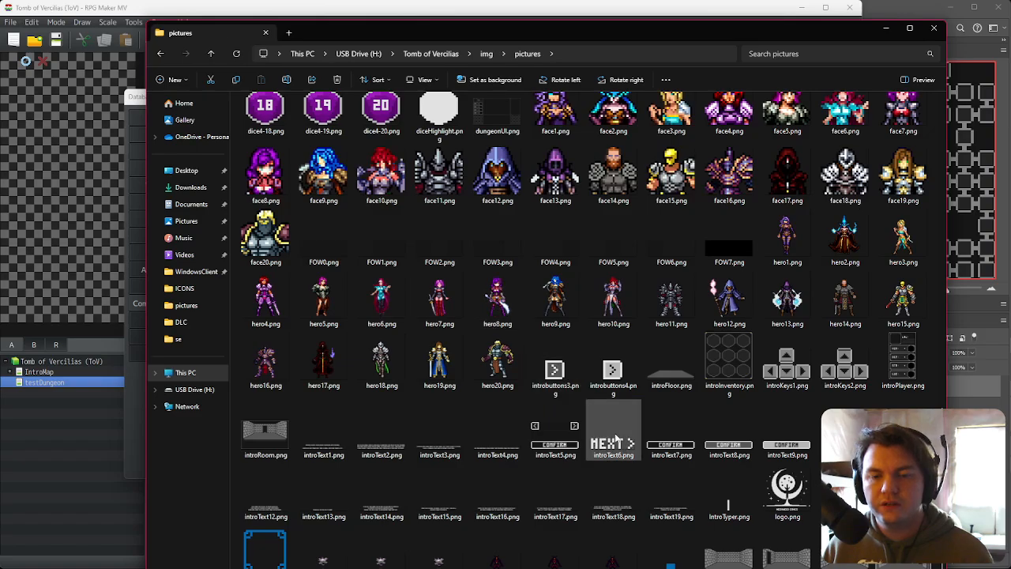
{"action": "left_click_drag", "start_coordinate": [712, 33], "coordinate": [699, 51]}
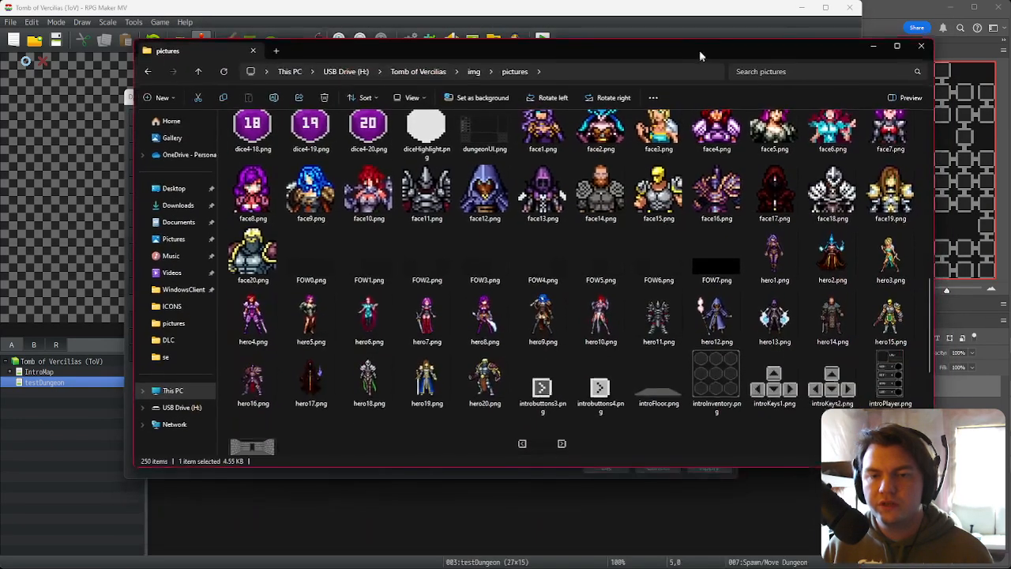
{"action": "scroll", "coordinate": [687, 341], "scroll_direction": "down", "scroll_amount": 5}
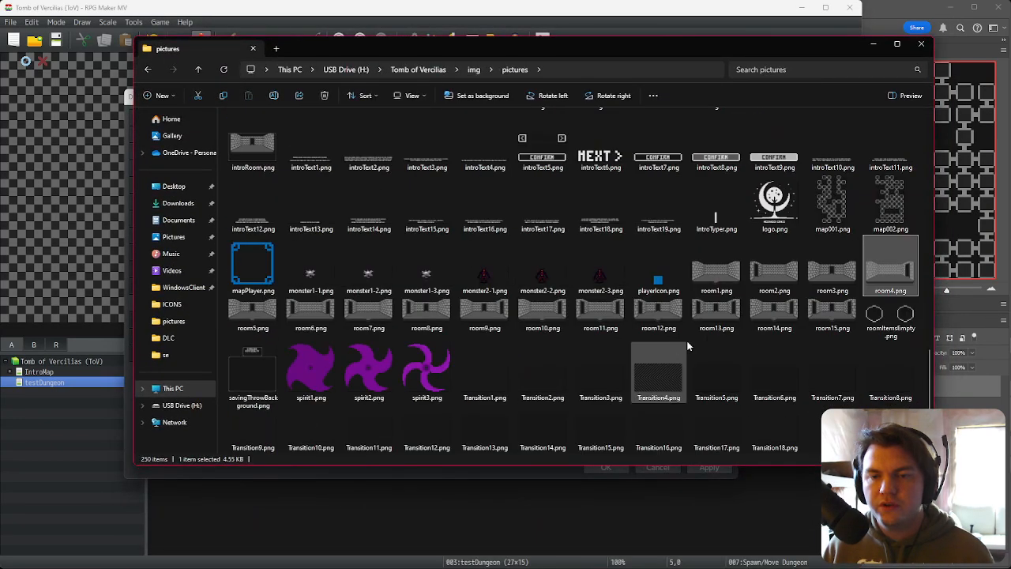
{"action": "double_click", "coordinate": [720, 276]}
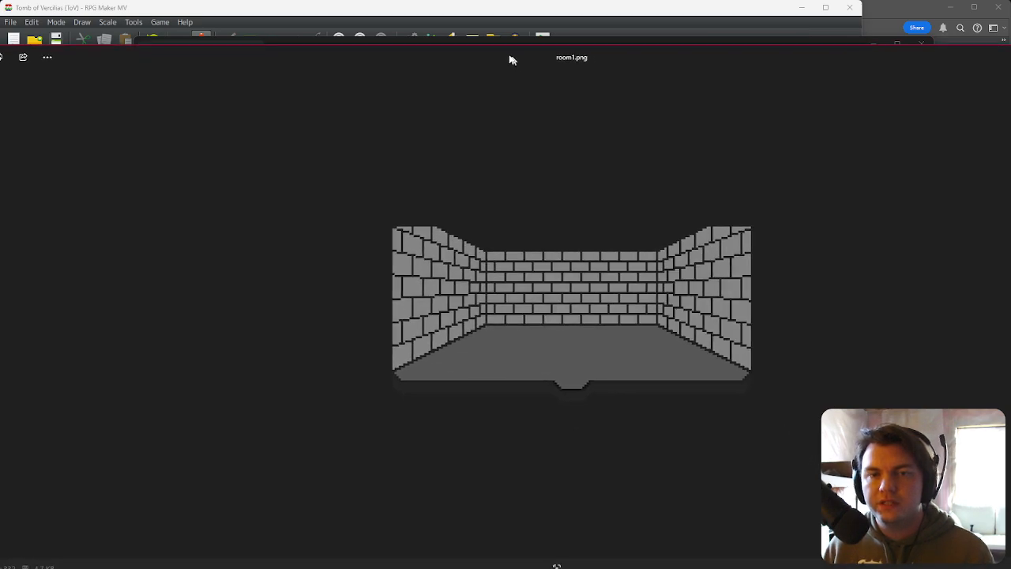
Step: Browse through the room images to compare their door layouts
{"action": "key", "text": "Right"}
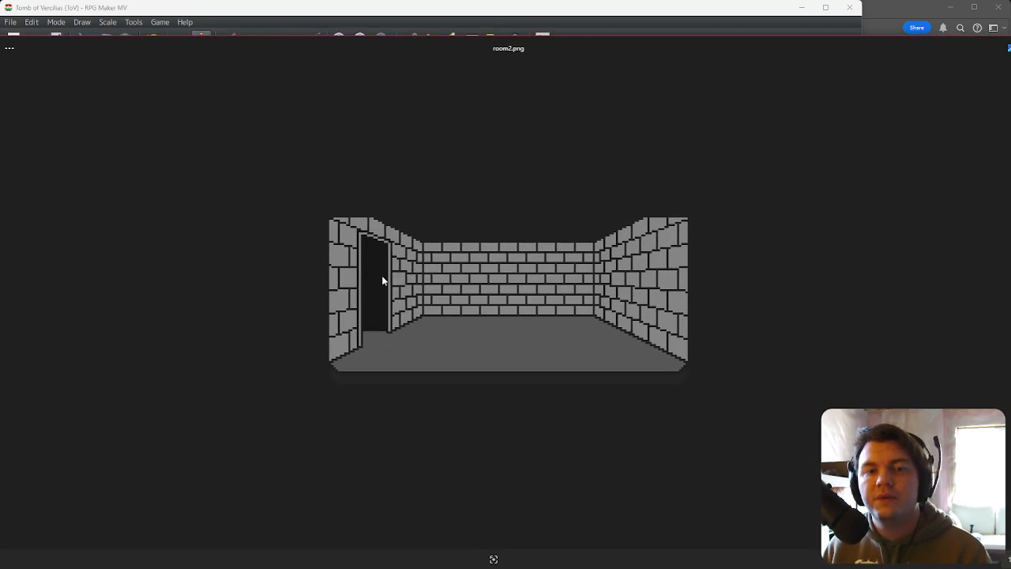
{"action": "key", "text": "Right"}
{"action": "key", "text": "Left"}
{"action": "key", "text": "Left"}
{"action": "key", "text": "Left"}
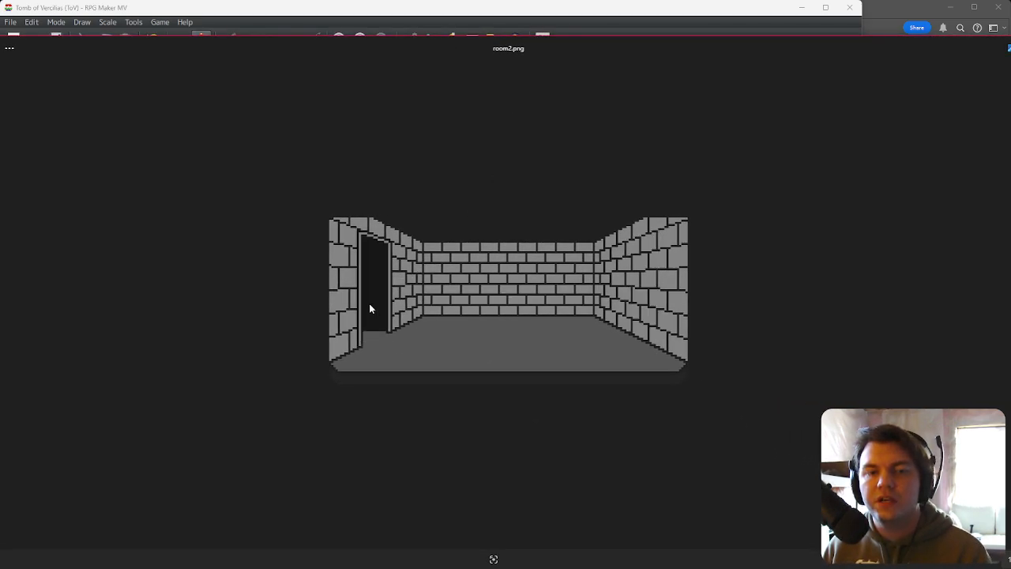
{"action": "key", "text": "Right"}
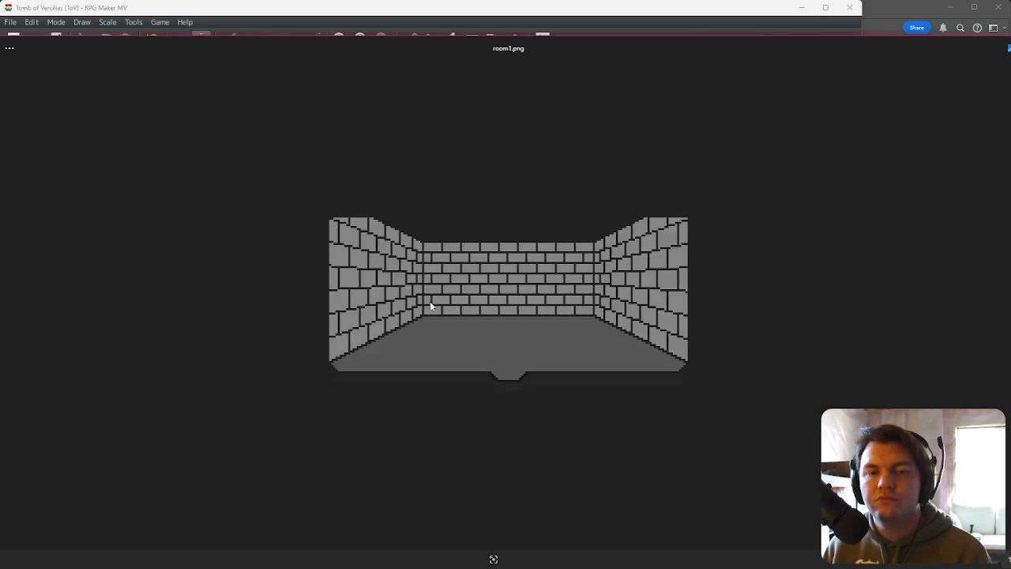
{"action": "key", "text": "Right"}
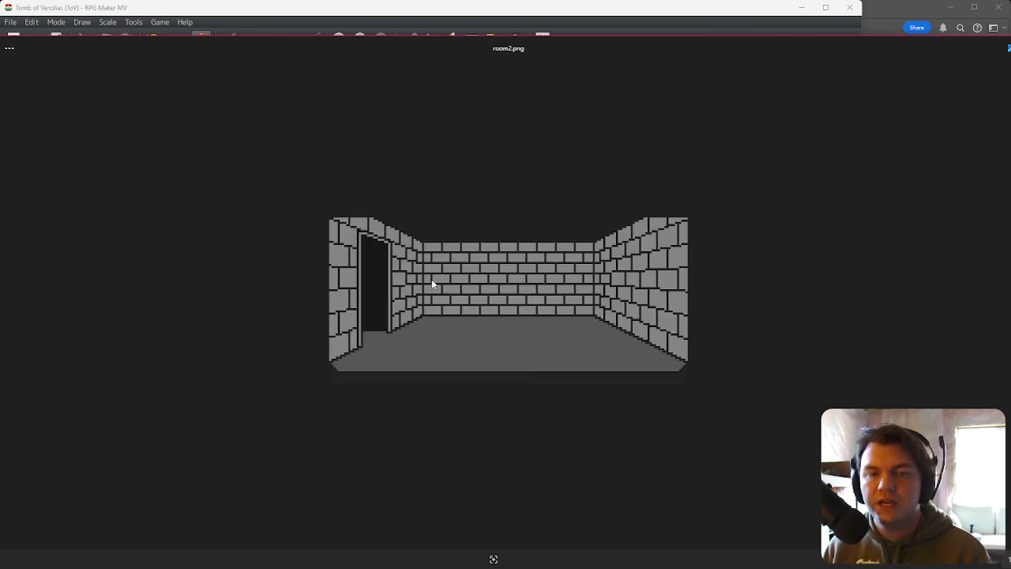
{"action": "key", "text": "Right"}
{"action": "key", "text": "Right"}
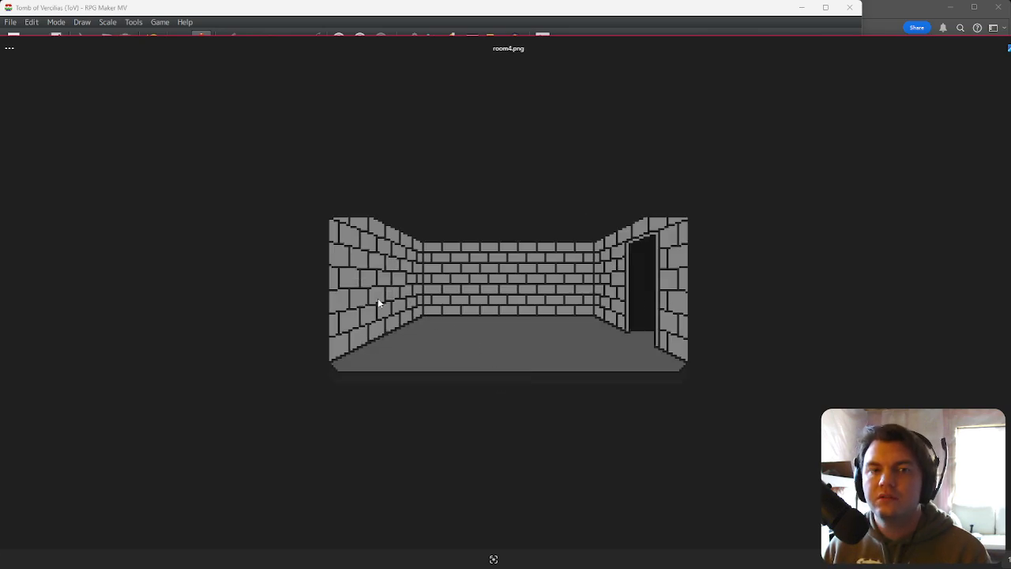
{"action": "key", "text": "Right"}
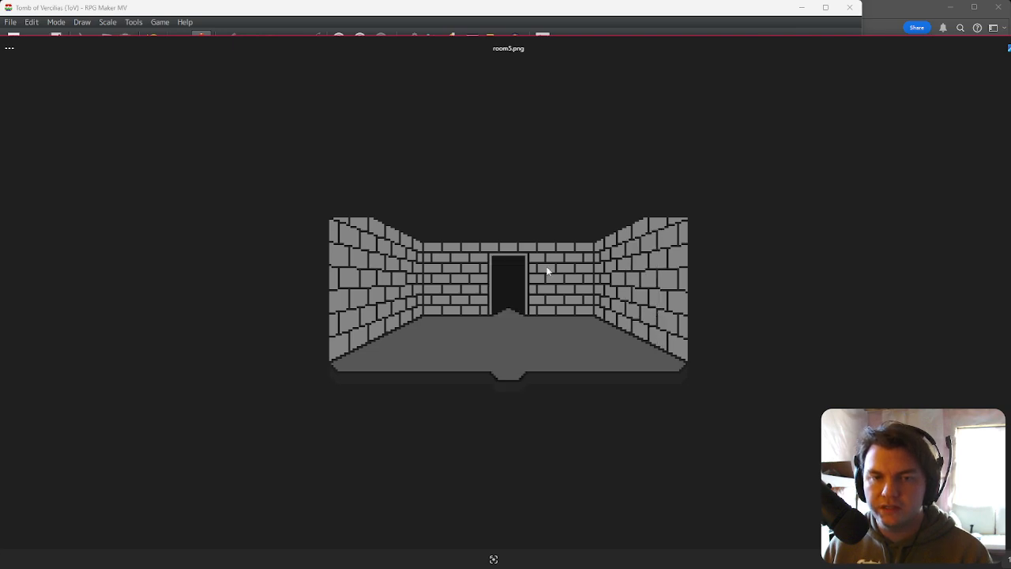
{"action": "key", "text": "Right"}
{"action": "key", "text": "Right"}
{"action": "key", "text": "Right"}
{"action": "key", "text": "Right"}
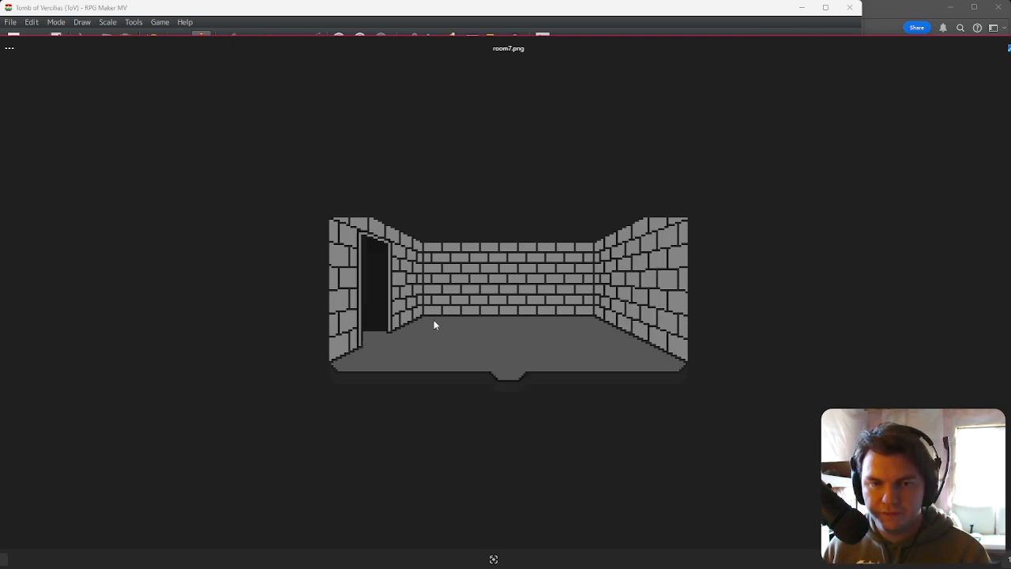
{"action": "key", "text": "Right"}
{"action": "key", "text": "Right"}
{"action": "key", "text": "Right"}
{"action": "key", "text": "Right"}
{"action": "key", "text": "Right"}
{"action": "key", "text": "Right"}
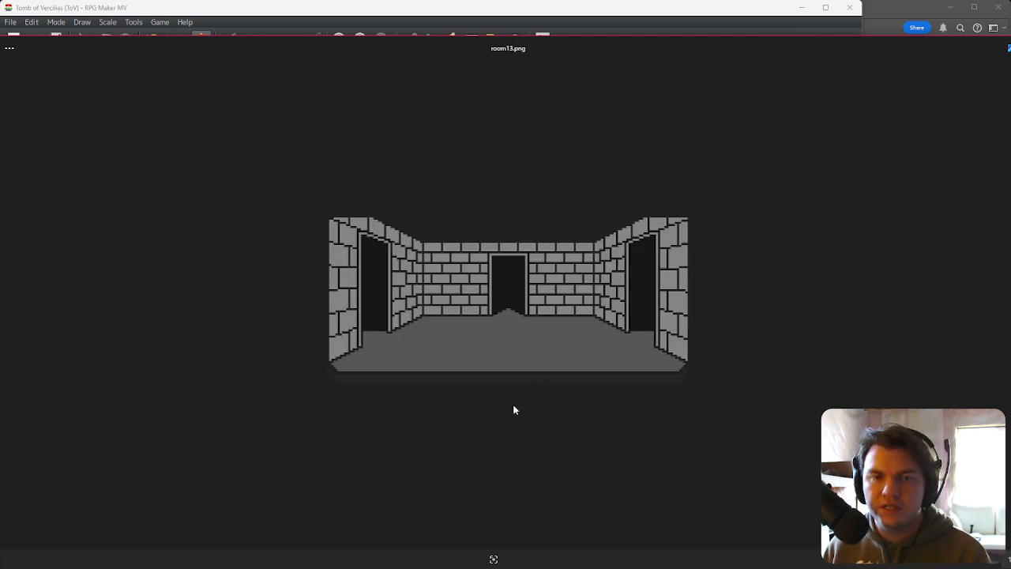
{"action": "key", "text": "Left"}
{"action": "key", "text": "Left"}
{"action": "key", "text": "Left"}
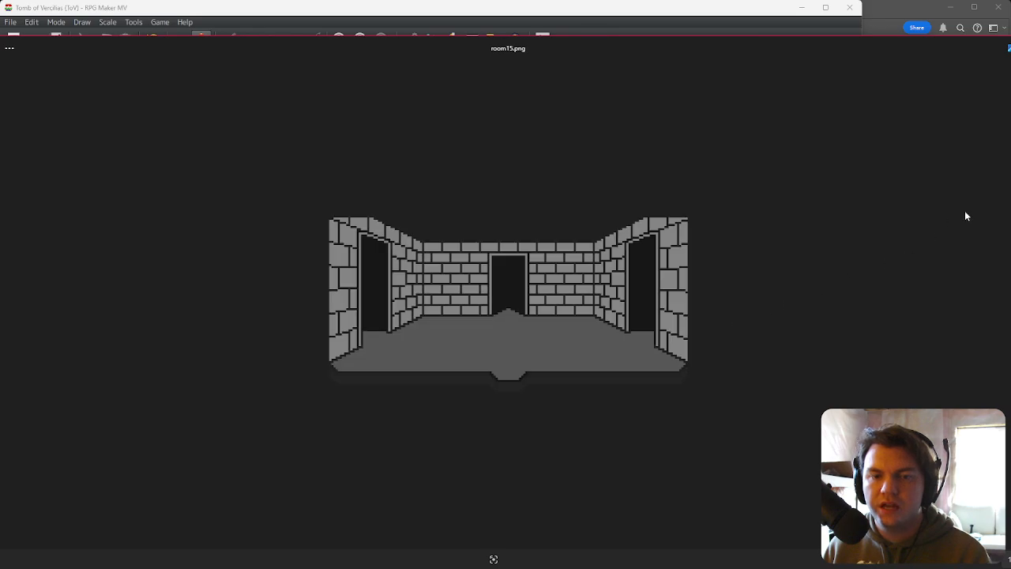
Step: Close the image viewer, then retarget a copy of the room2-layout assignment to room3-layout with the constant 6
{"action": "key", "text": "Left"}
{"action": "key", "text": "Escape"}
{"action": "left_click_drag", "start_coordinate": [728, 39], "coordinate": [1010, 91]}
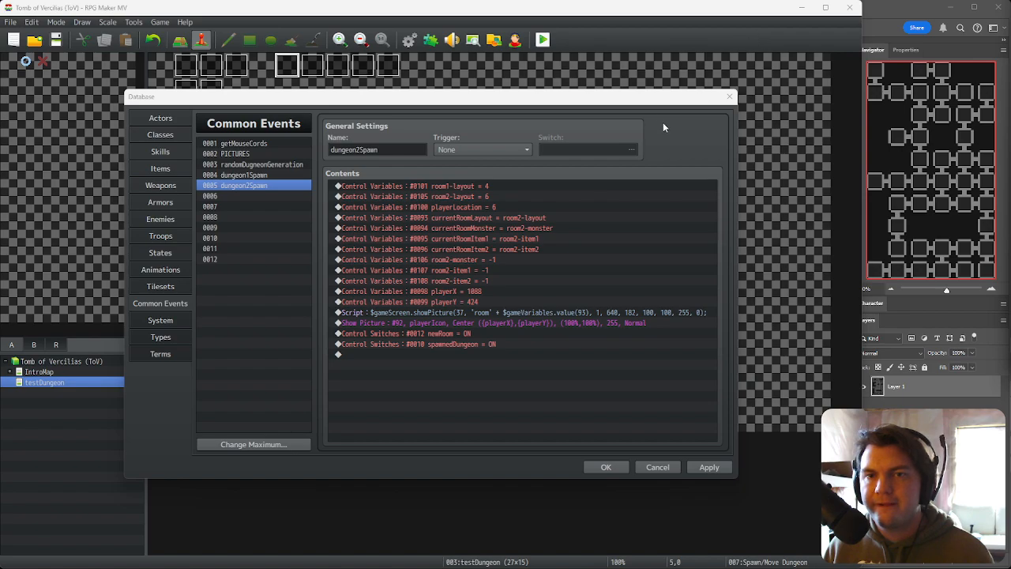
{"action": "left_click", "coordinate": [650, 104]}
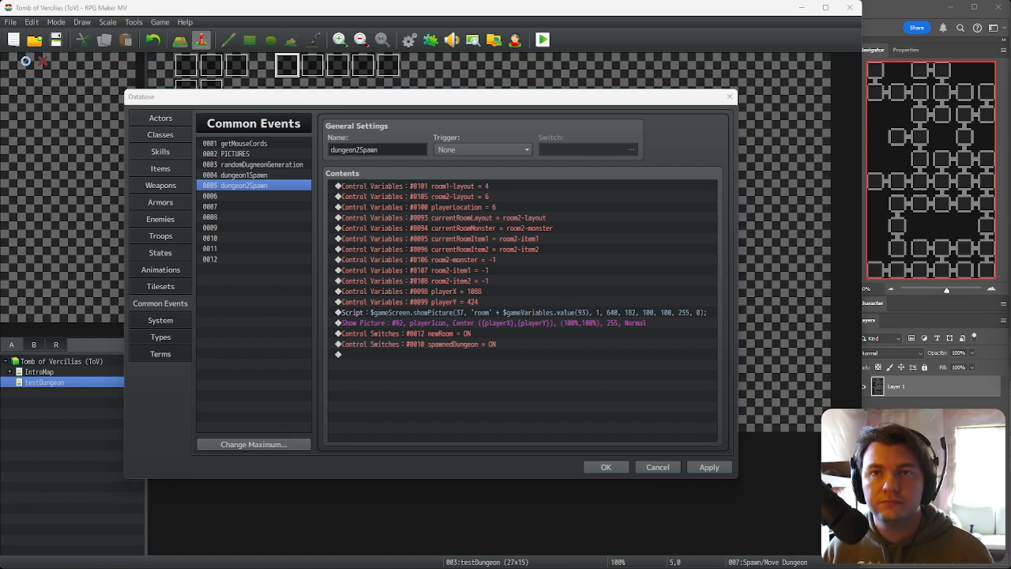
{"action": "left_click", "coordinate": [503, 181]}
{"action": "double_click", "coordinate": [512, 194]}
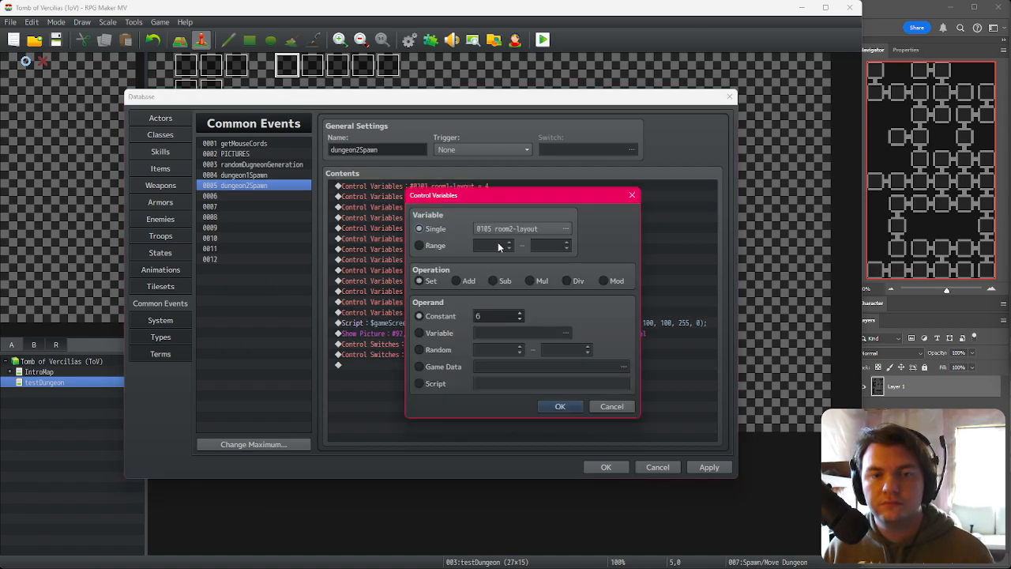
{"action": "left_click", "coordinate": [501, 226]}
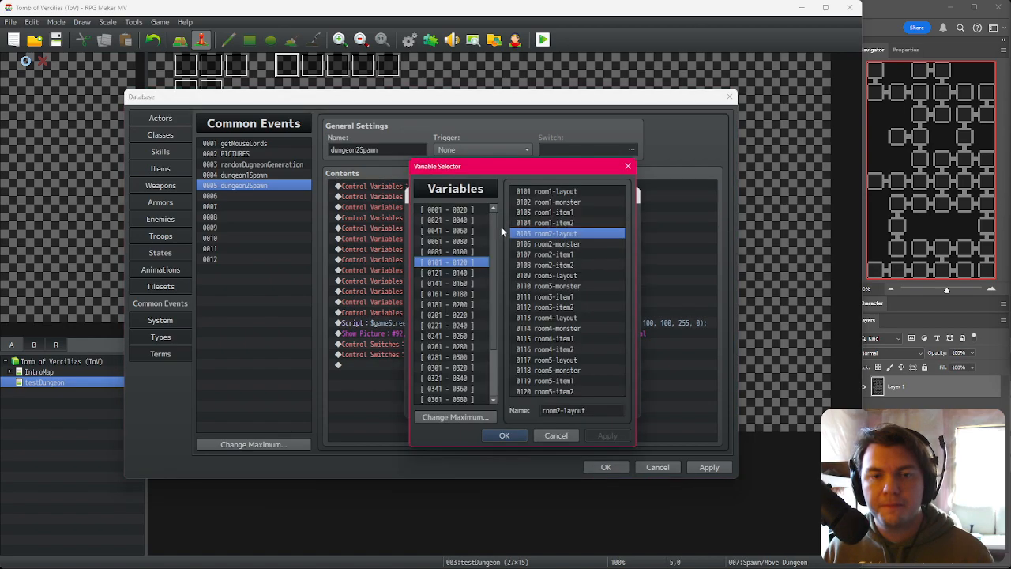
{"action": "double_click", "coordinate": [569, 278]}
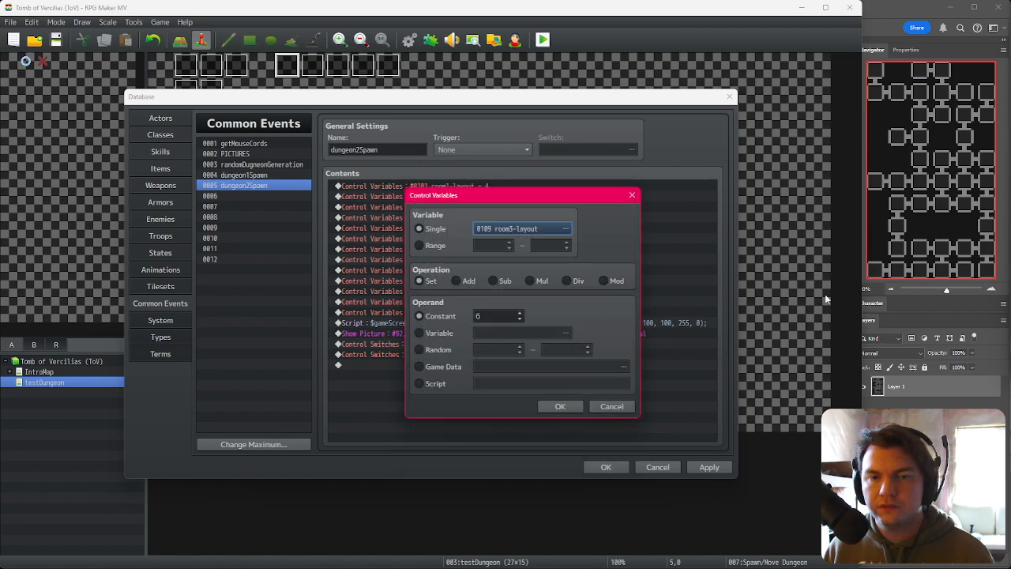
{"action": "left_click", "coordinate": [559, 407]}
Step: Retarget the next copied assignment to room4-layout and set its constant to 13
{"action": "double_click", "coordinate": [533, 227]}
{"action": "left_click", "coordinate": [523, 227]}
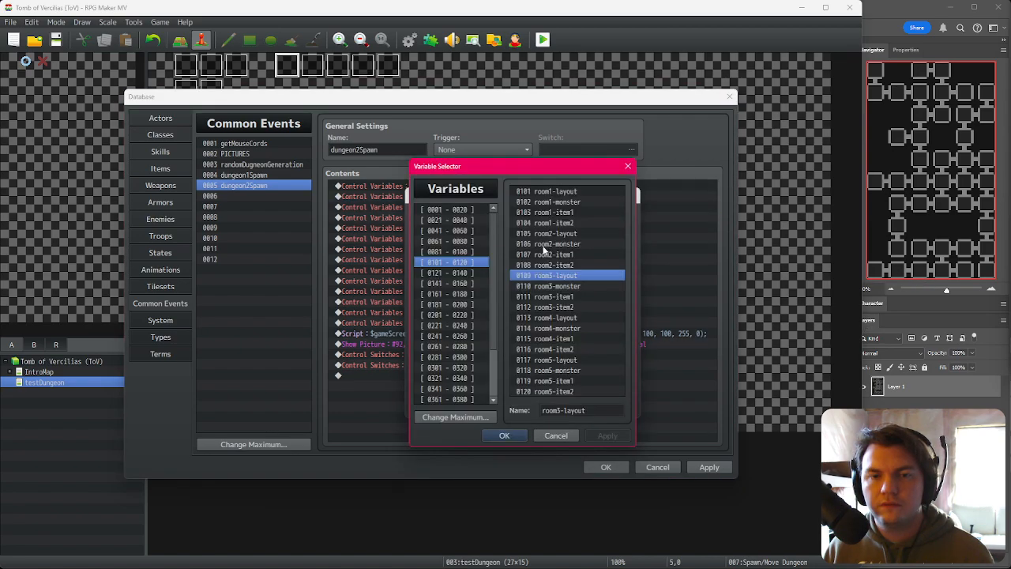
{"action": "double_click", "coordinate": [568, 319]}
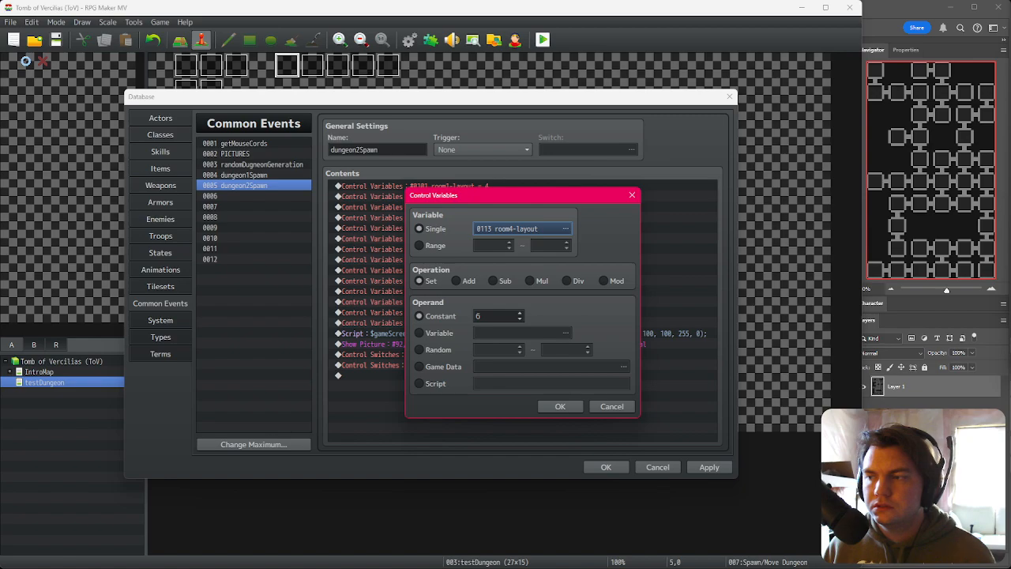
{"action": "double_click", "coordinate": [504, 315]}
{"action": "type", "text": "11"}
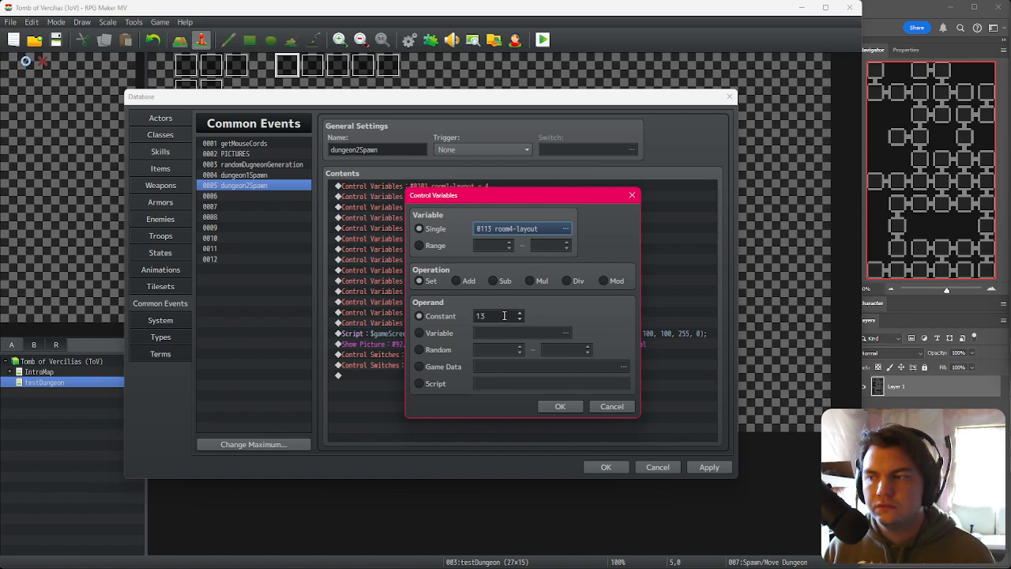
{"action": "left_click", "coordinate": [551, 406]}
Step: Retarget the following copied assignment to room5-layout and set its constant to 2
{"action": "double_click", "coordinate": [512, 228]}
{"action": "left_click", "coordinate": [565, 228]}
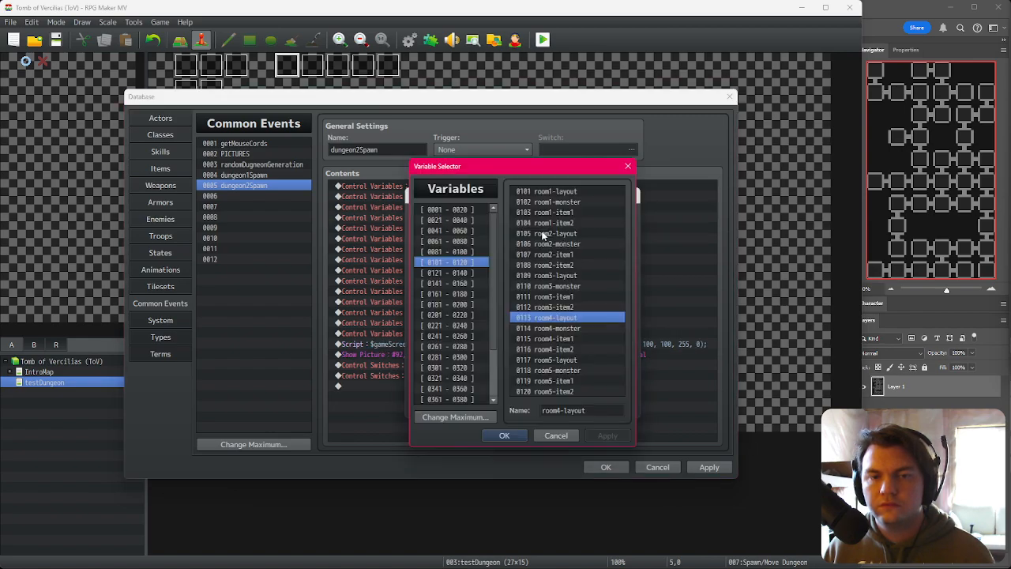
{"action": "double_click", "coordinate": [562, 360]}
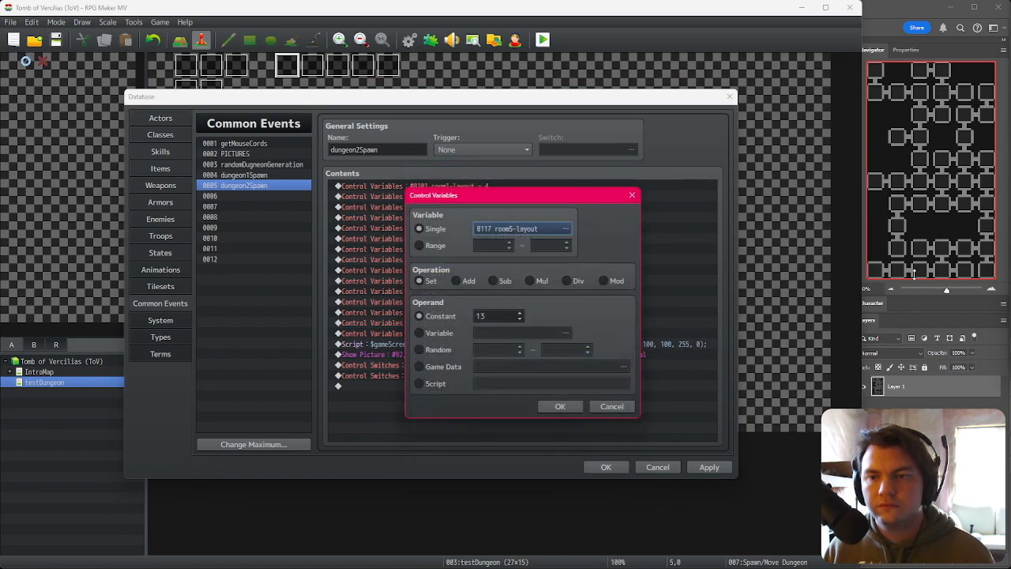
{"action": "double_click", "coordinate": [499, 317]}
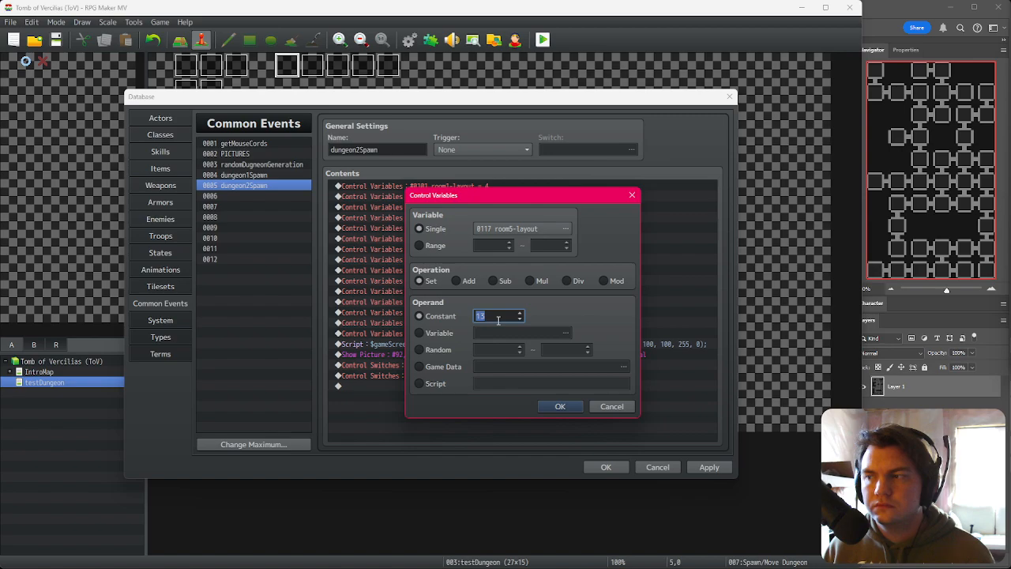
{"action": "type", "text": "4"}
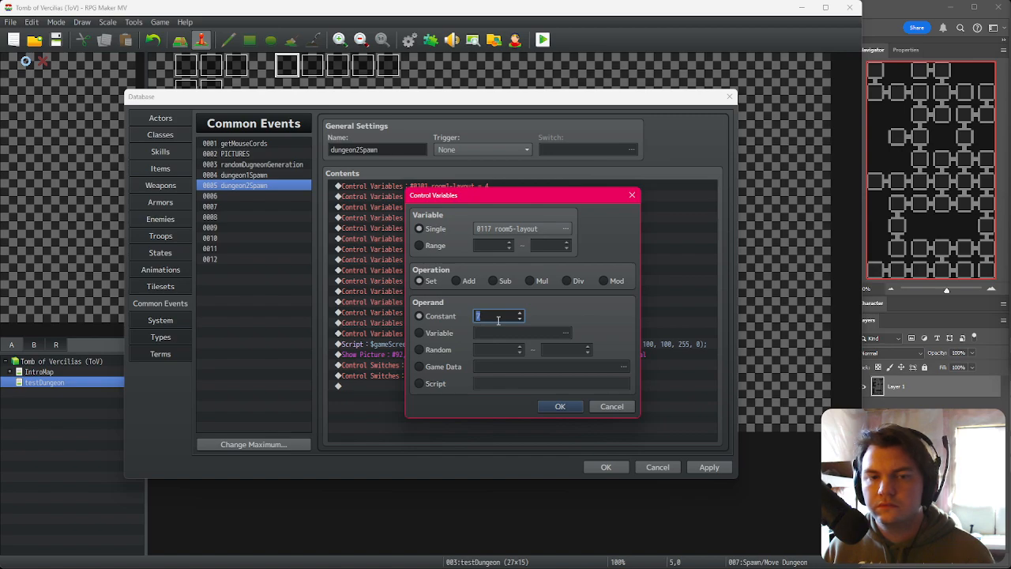
{"action": "left_click", "coordinate": [571, 407]}
Step: Duplicate the assignment and retarget the copy to room6-layout with the constant 3
{"action": "key", "text": "ctrl+c"}
{"action": "key", "text": "ctrl+v"}
{"action": "double_click", "coordinate": [532, 239]}
{"action": "left_click", "coordinate": [533, 232]}
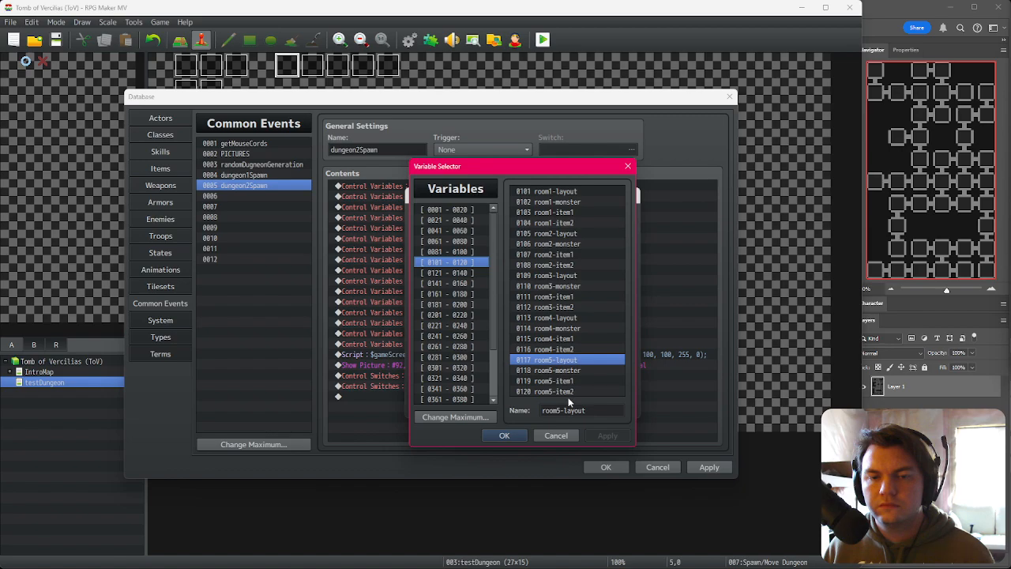
{"action": "left_click", "coordinate": [472, 273]}
{"action": "double_click", "coordinate": [555, 191]}
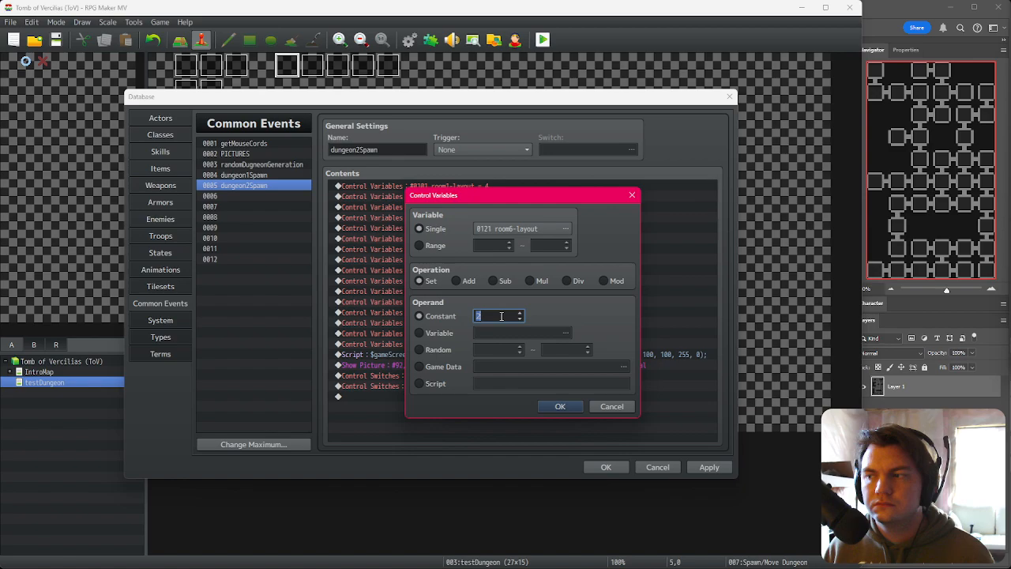
{"action": "left_click", "coordinate": [560, 406]}
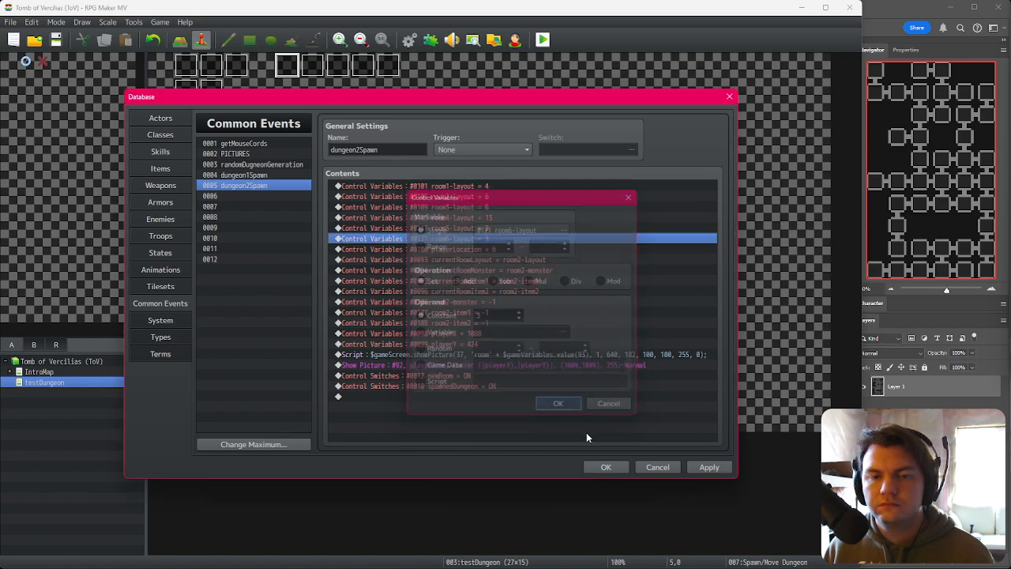
Step: Save and reopen the database, and add a room8-layout assignment with the constant 3
{"action": "left_click", "coordinate": [605, 467]}
{"action": "left_click", "coordinate": [409, 41]}
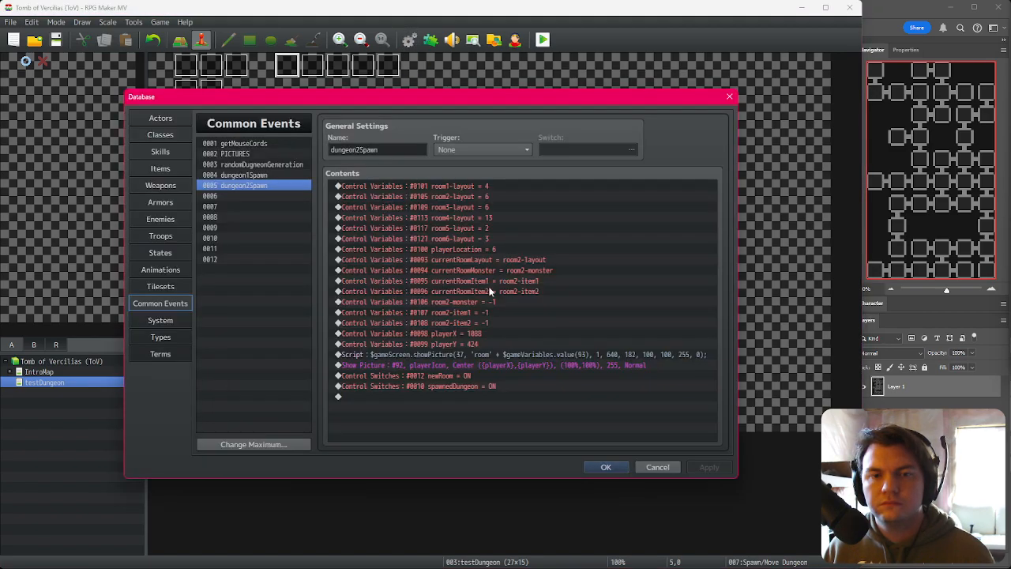
{"action": "left_click", "coordinate": [493, 249]}
{"action": "left_click", "coordinate": [506, 238]}
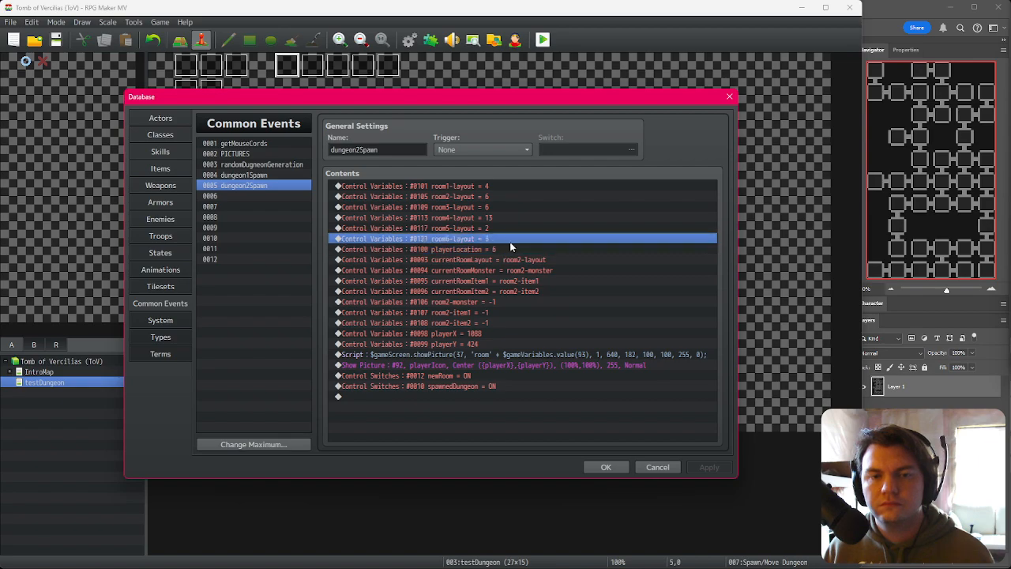
{"action": "double_click", "coordinate": [510, 239]}
{"action": "left_click", "coordinate": [565, 228]}
{"action": "double_click", "coordinate": [564, 235]}
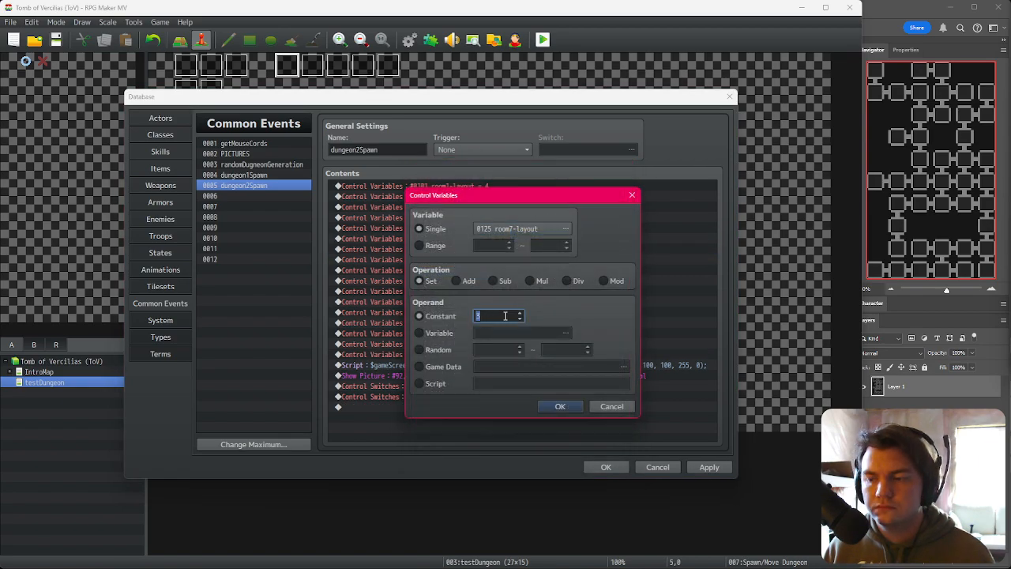
{"action": "left_click", "coordinate": [497, 232]}
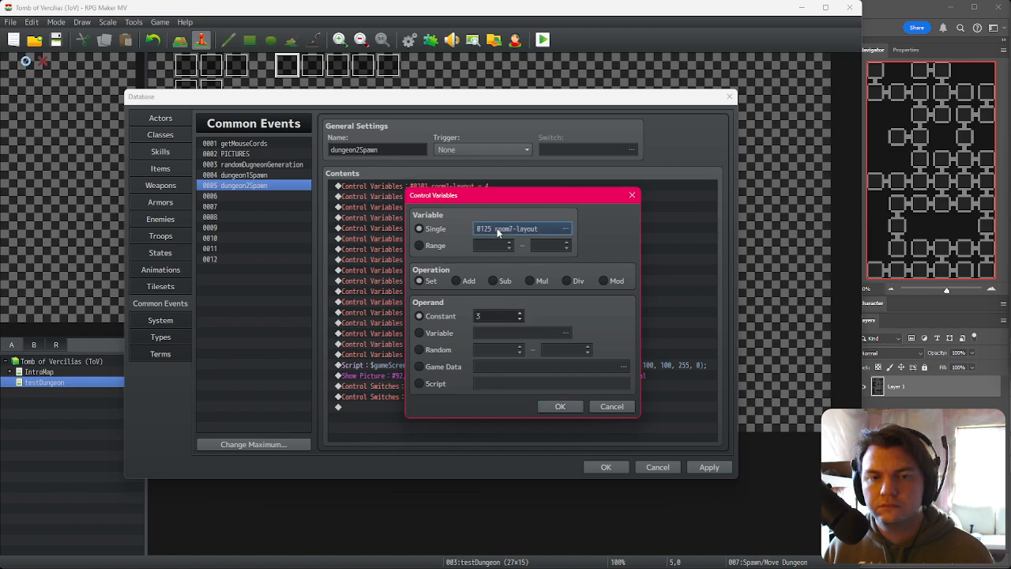
{"action": "left_click", "coordinate": [498, 232]}
{"action": "double_click", "coordinate": [567, 275]}
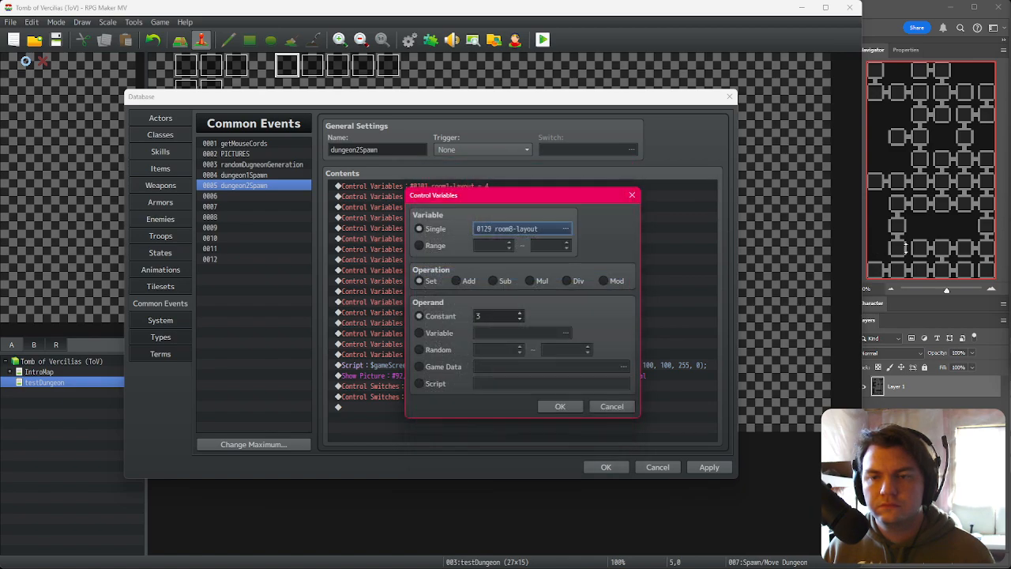
{"action": "left_click", "coordinate": [561, 406]}
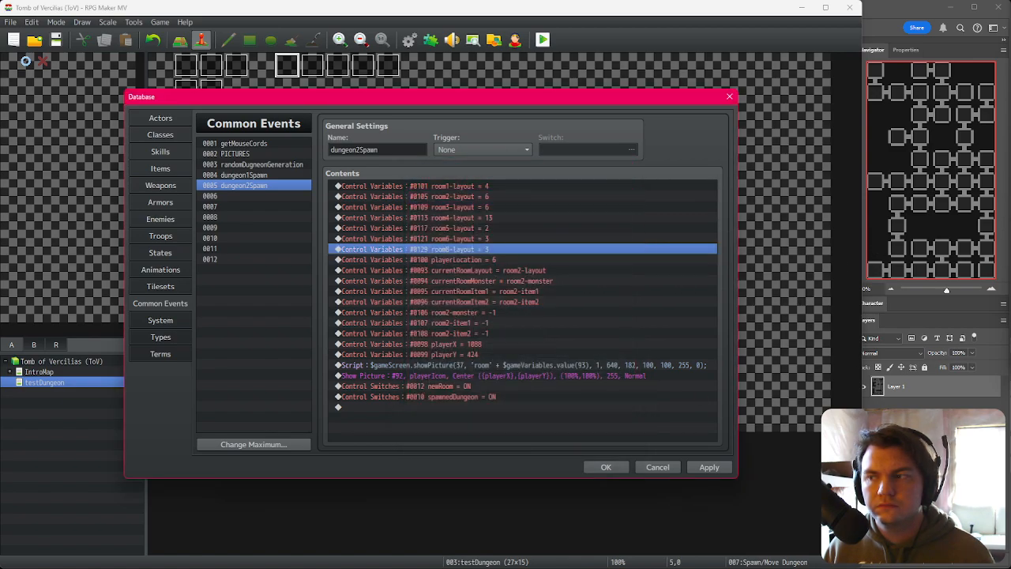
Step: Retarget a copied assignment to room9-layout and set its constant to 4
{"action": "double_click", "coordinate": [501, 253]}
{"action": "left_click", "coordinate": [499, 234]}
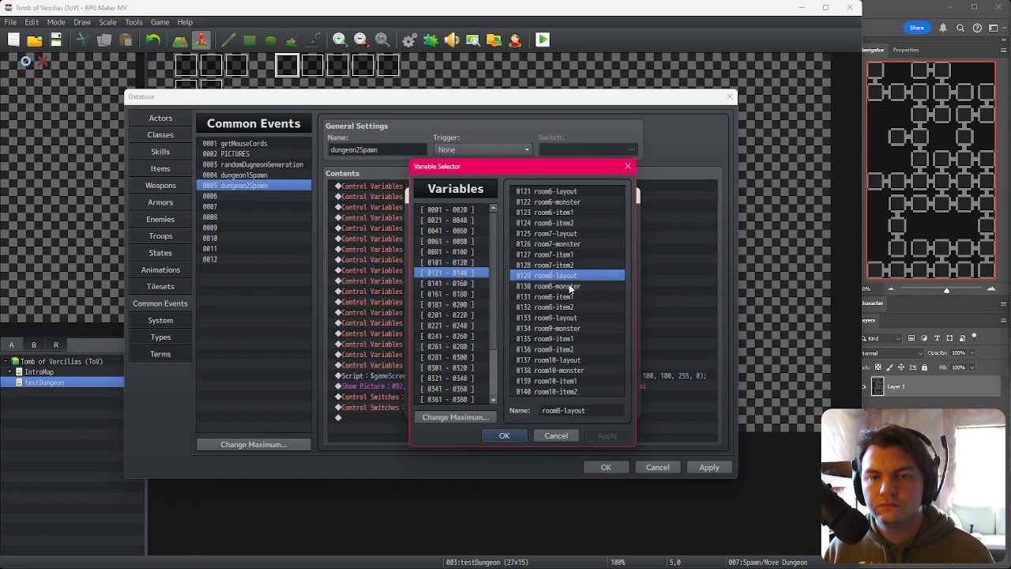
{"action": "double_click", "coordinate": [566, 317]}
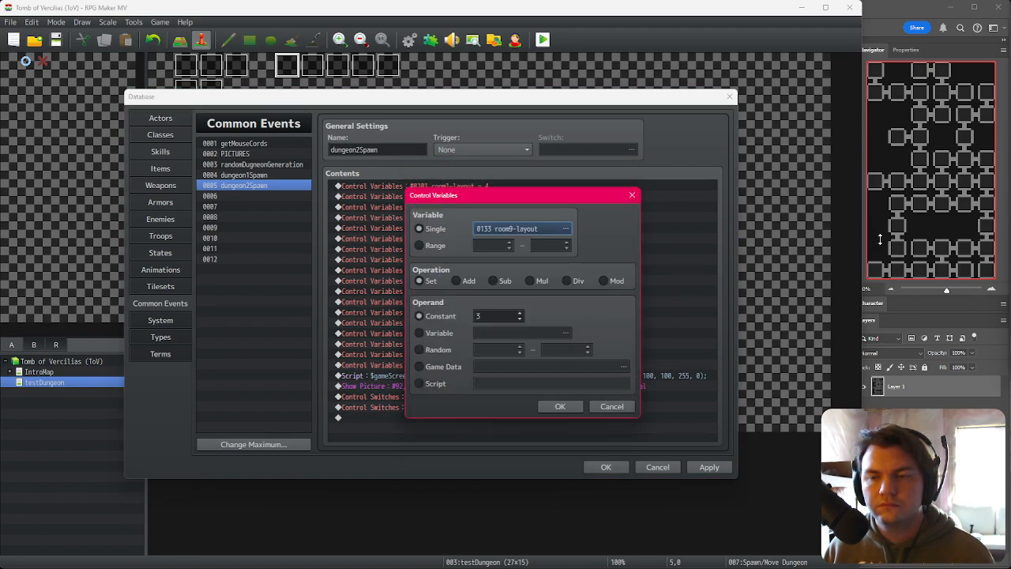
{"action": "double_click", "coordinate": [491, 314]}
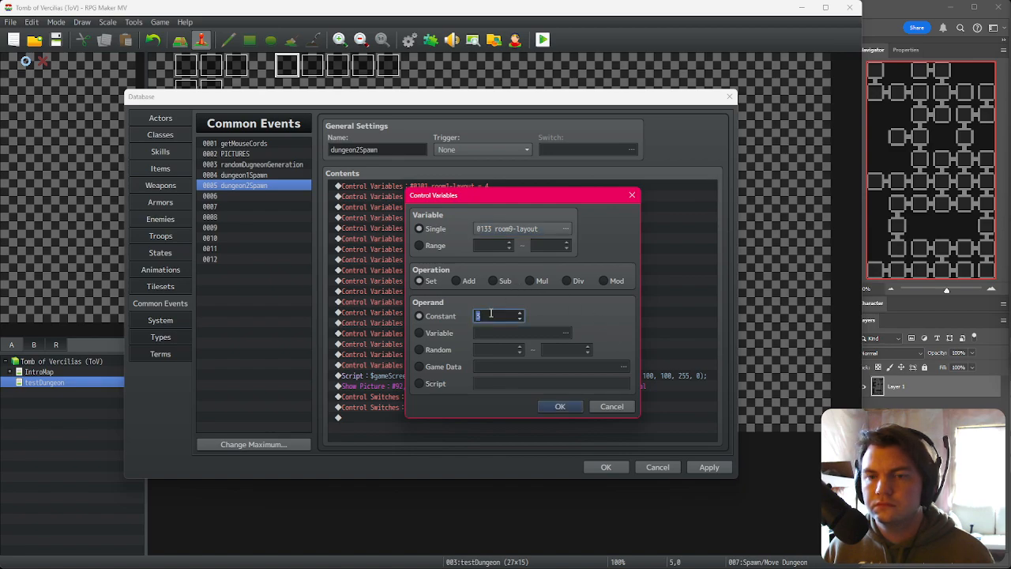
{"action": "type", "text": "4"}
{"action": "left_click", "coordinate": [567, 404]}
Step: Duplicate the room9-layout assignment and retarget the copy to room10-layout with the constant 11
{"action": "key", "text": "ctrl+c"}
{"action": "key", "text": "ctrl+v"}
{"action": "double_click", "coordinate": [512, 271]}
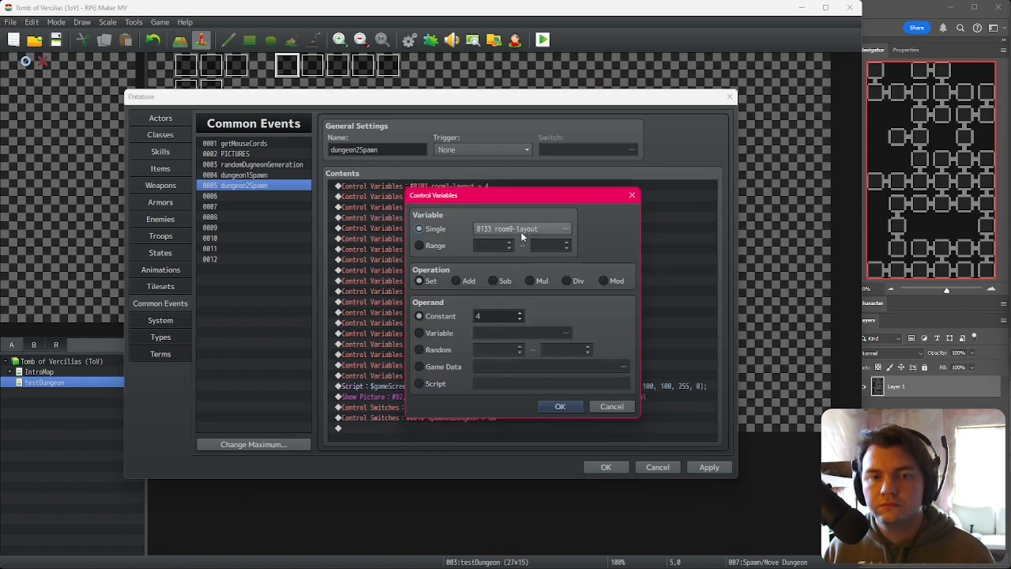
{"action": "left_click", "coordinate": [521, 231]}
{"action": "double_click", "coordinate": [562, 360]}
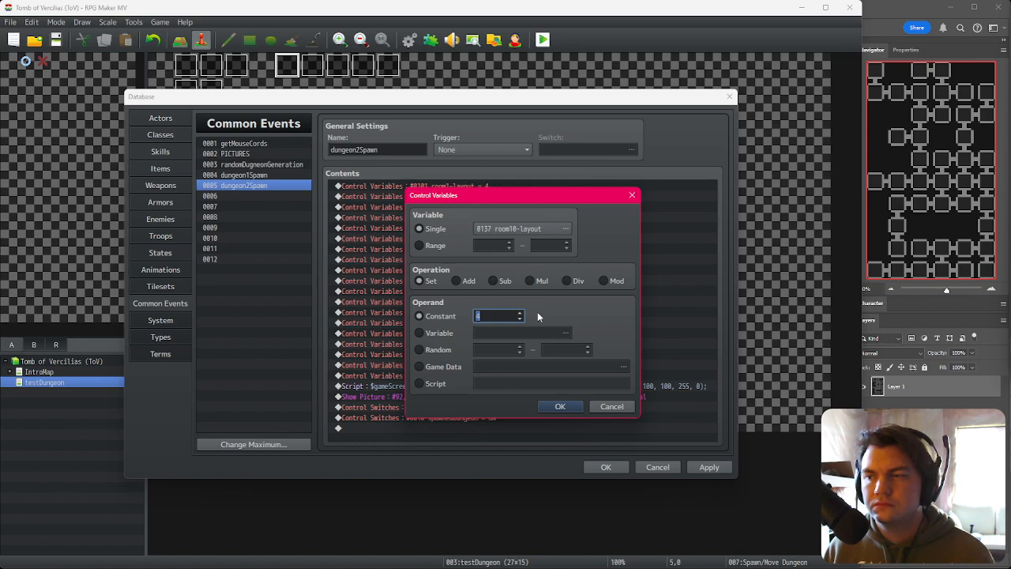
{"action": "scroll", "coordinate": [499, 314], "scroll_direction": "up", "scroll_amount": 6}
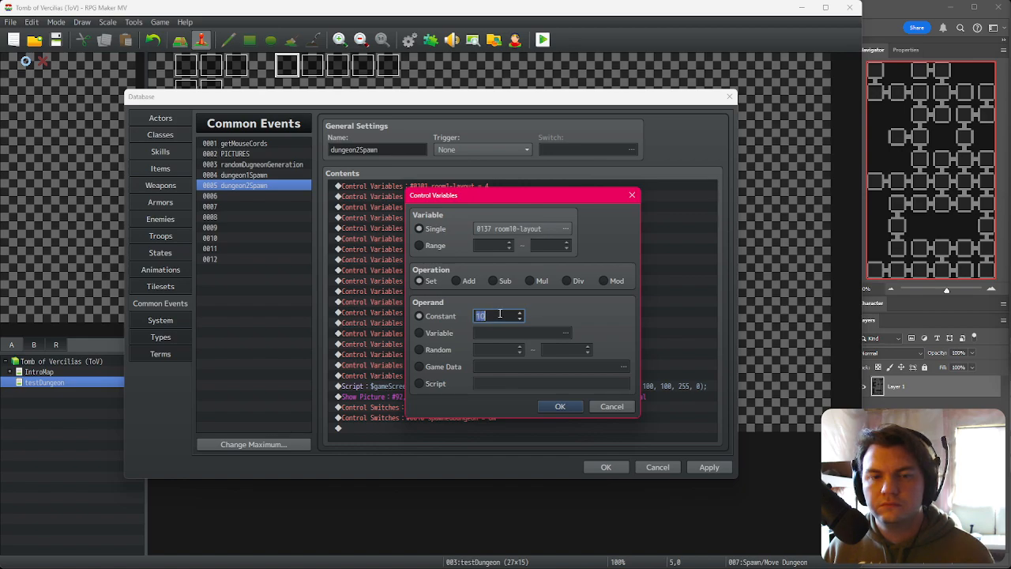
{"action": "left_click", "coordinate": [564, 404]}
Step: Duplicate the room10-layout assignment and retarget the copy to room11-layout with a new constant
{"action": "key", "text": "ctrl+c"}
{"action": "key", "text": "ctrl+v"}
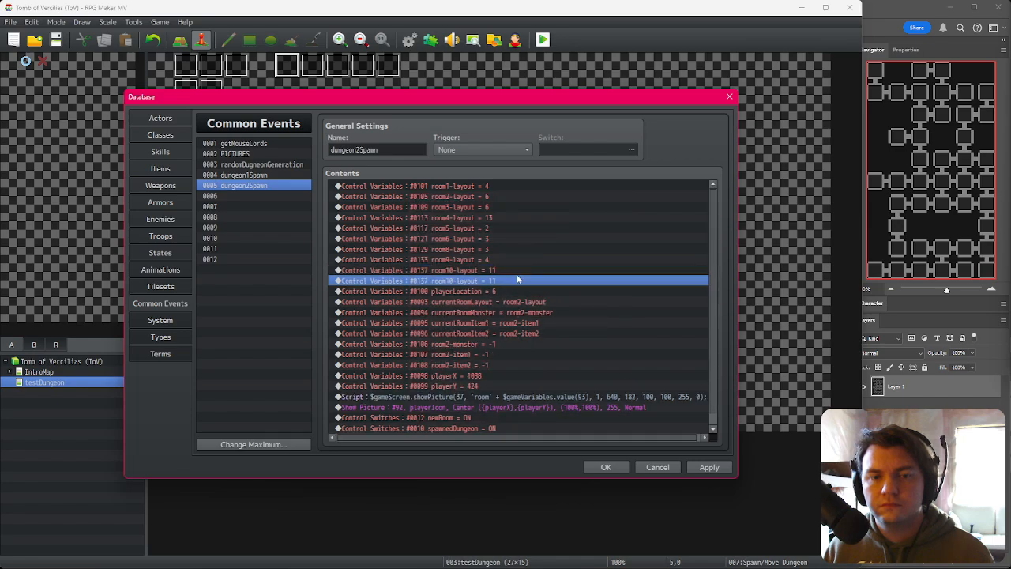
{"action": "double_click", "coordinate": [519, 279]}
{"action": "left_click", "coordinate": [516, 230]}
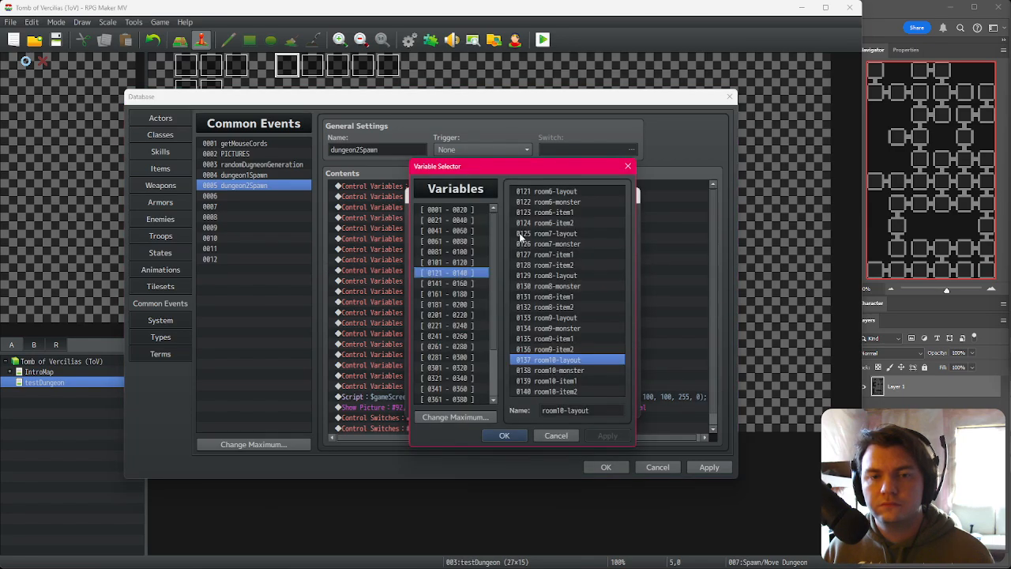
{"action": "left_click", "coordinate": [485, 283]}
{"action": "left_click", "coordinate": [557, 192]}
{"action": "double_click", "coordinate": [558, 192]}
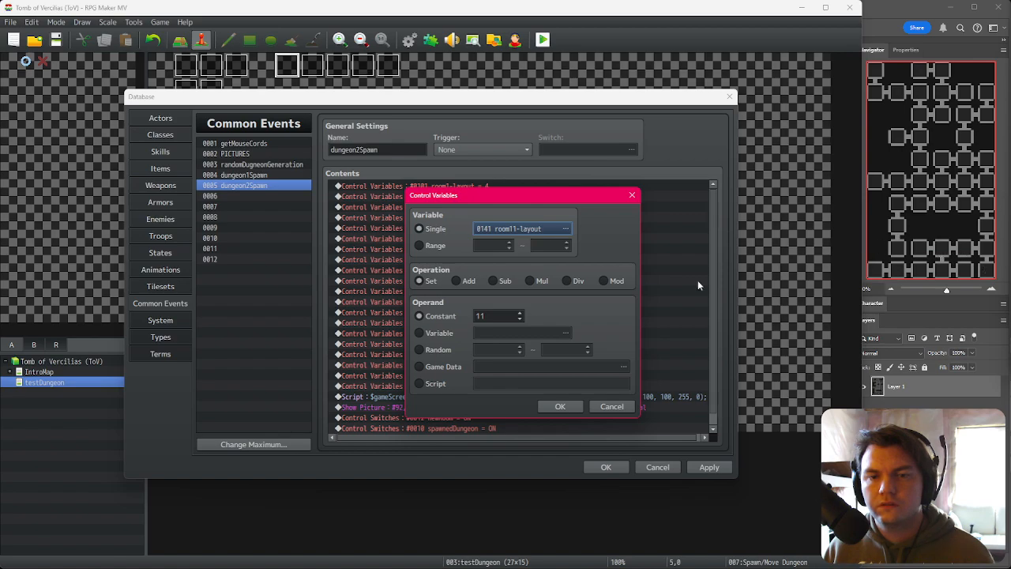
{"action": "left_click", "coordinate": [509, 316]}
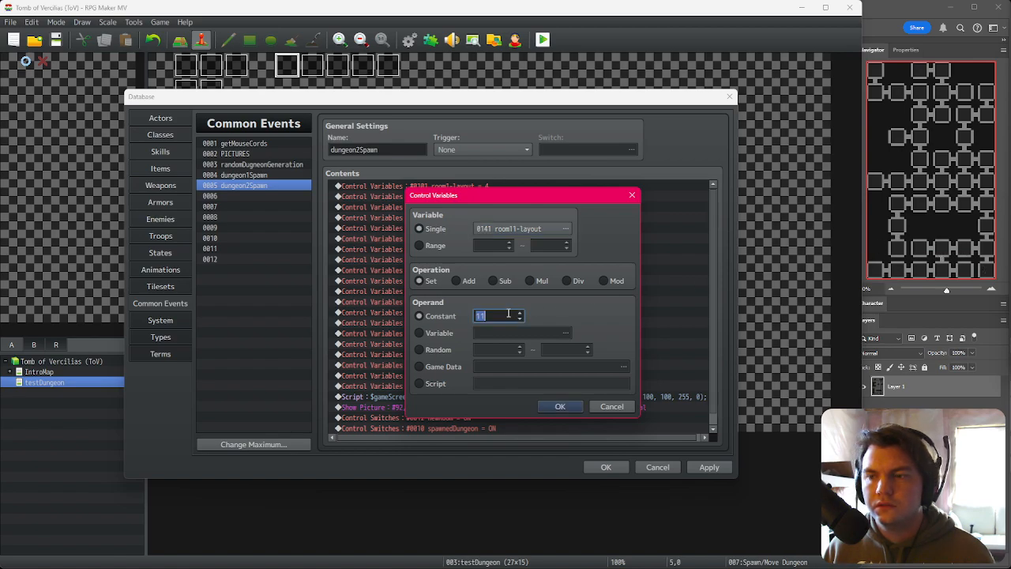
{"action": "type", "text": "2"}
{"action": "left_click", "coordinate": [560, 406]}
Step: Retarget the next assignment to room12-layout and set its constant to 12
{"action": "double_click", "coordinate": [496, 280]}
{"action": "left_click", "coordinate": [534, 231]}
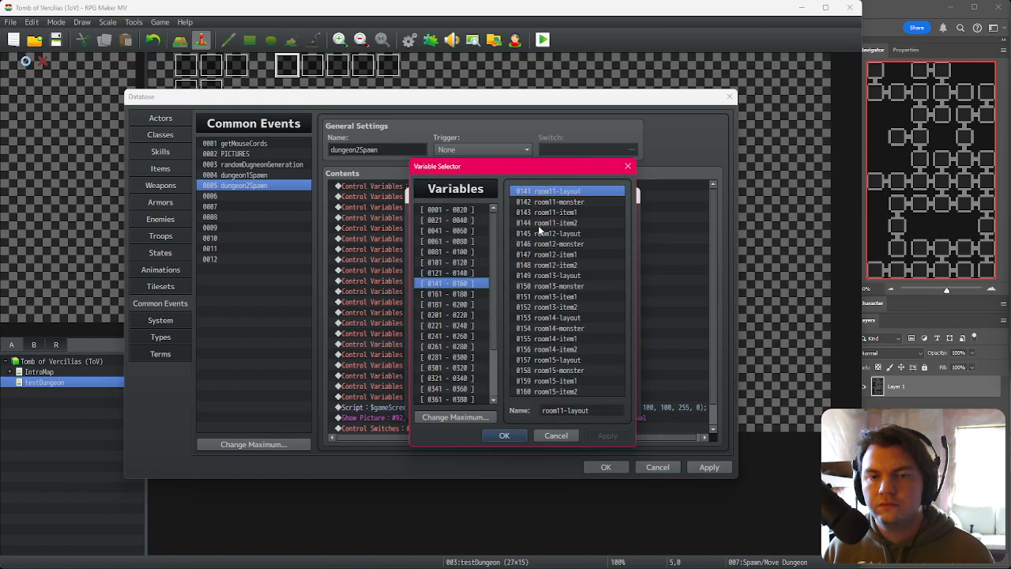
{"action": "double_click", "coordinate": [569, 234]}
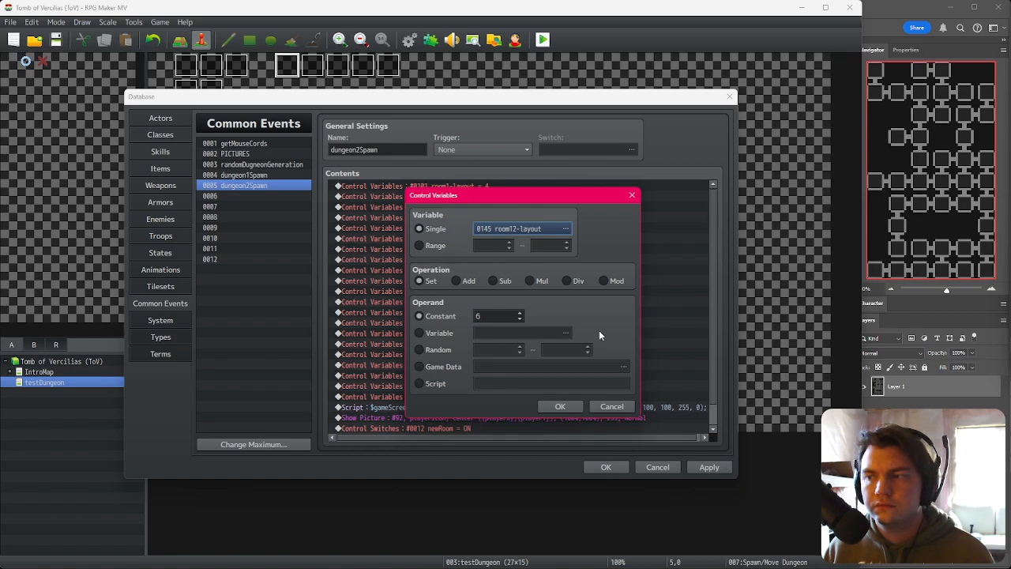
{"action": "scroll", "coordinate": [506, 315], "scroll_direction": "up", "scroll_amount": 5}
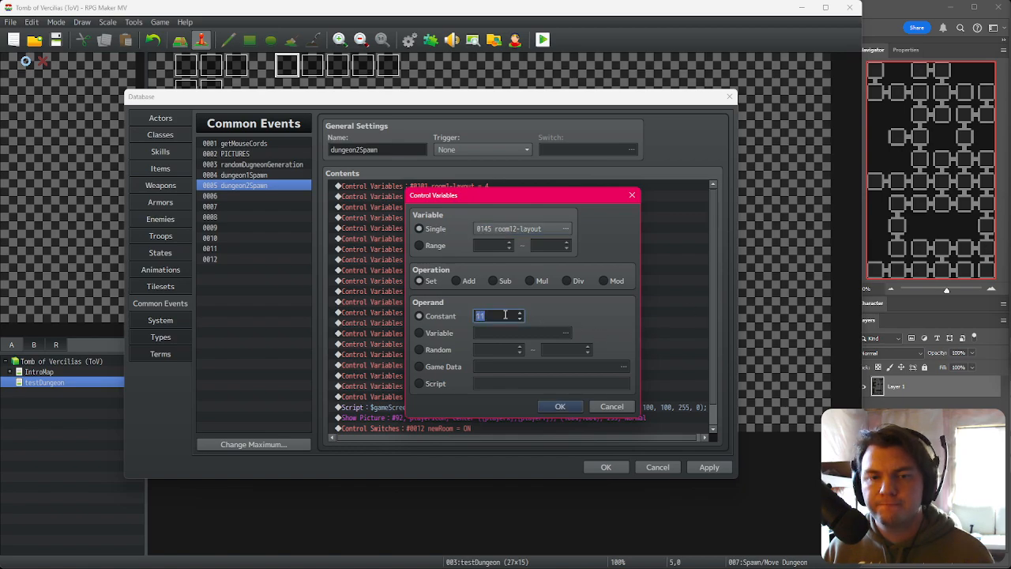
{"action": "left_click", "coordinate": [563, 405]}
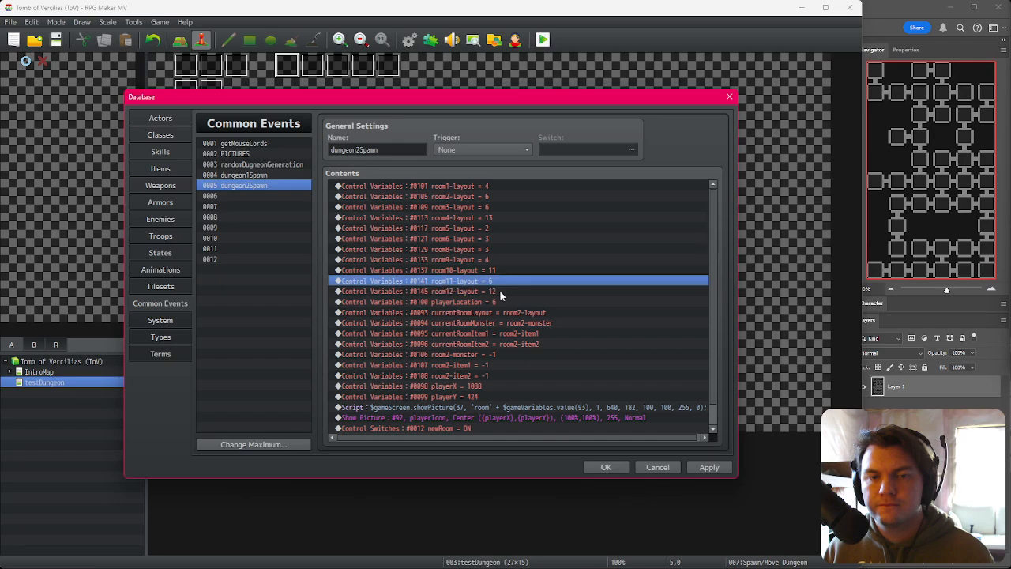
Step: Retarget a copied assignment to room13-layout and open its constant for editing
{"action": "double_click", "coordinate": [565, 302]}
{"action": "left_click", "coordinate": [537, 232]}
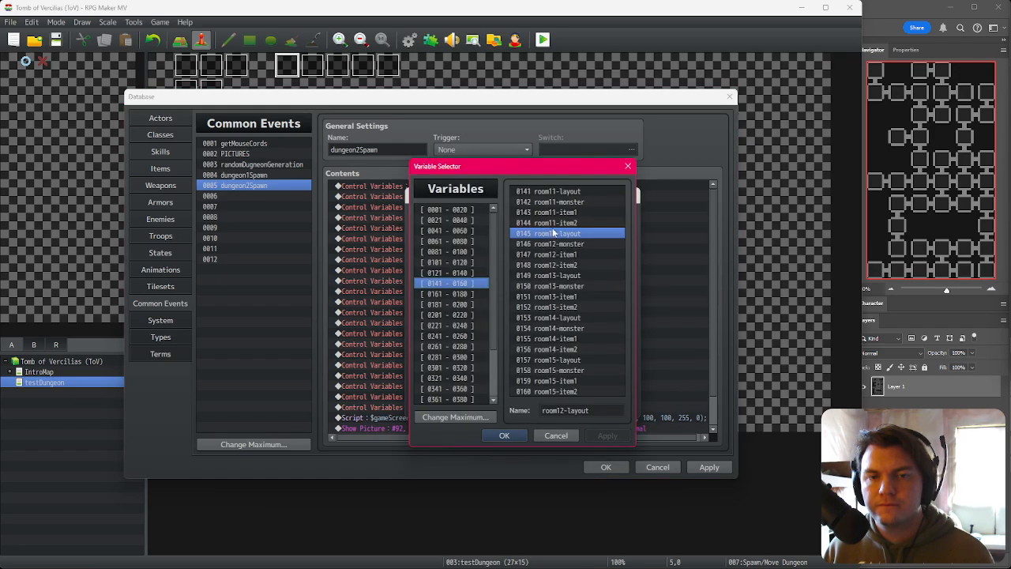
{"action": "double_click", "coordinate": [569, 275]}
{"action": "double_click", "coordinate": [506, 316]}
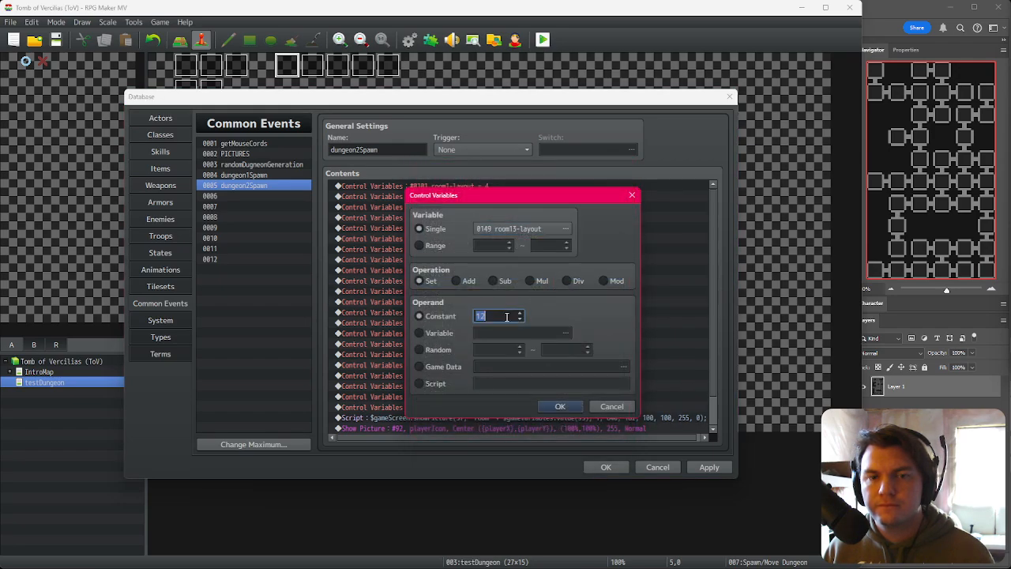
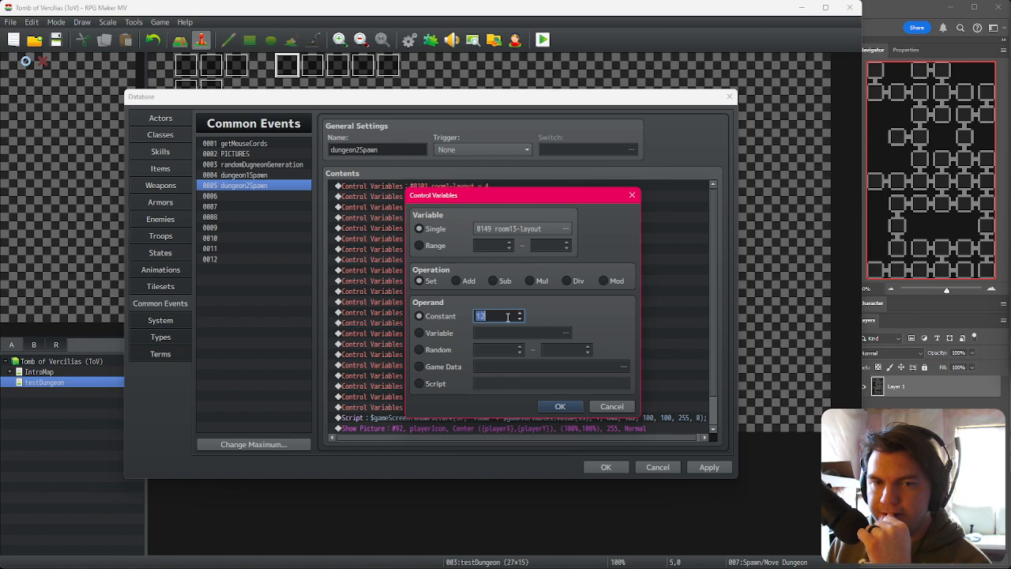
Step: Retarget the copied assignment to room14-layout and set its constant to 5
{"action": "left_click", "coordinate": [526, 235]}
{"action": "double_click", "coordinate": [564, 318]}
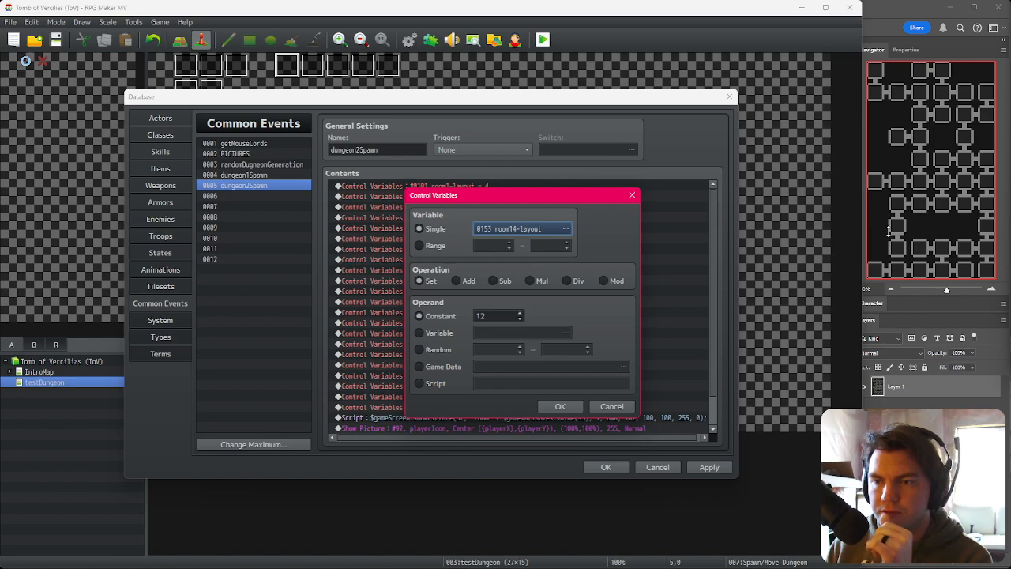
{"action": "double_click", "coordinate": [510, 316]}
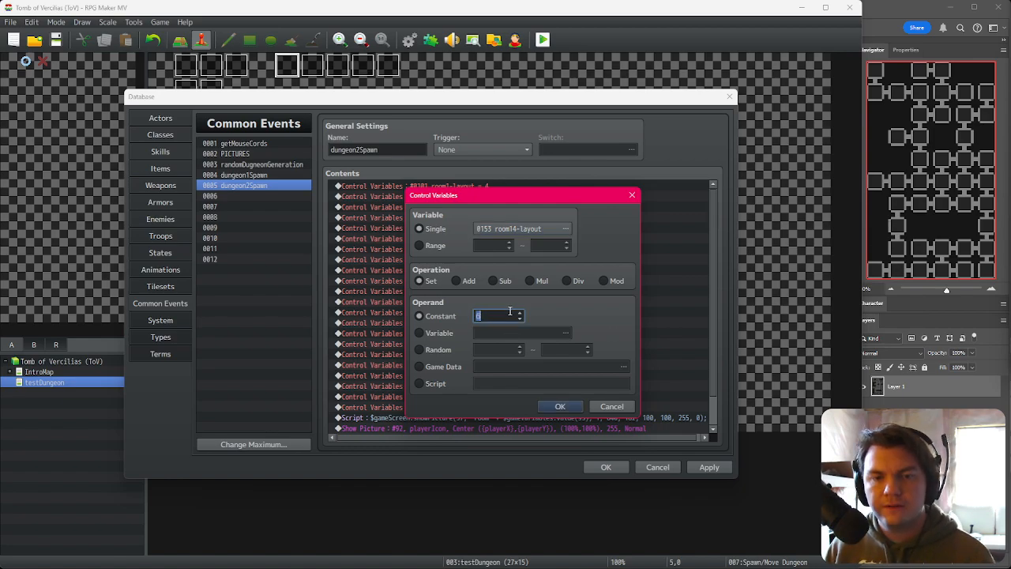
{"action": "type", "text": "5"}
{"action": "left_click", "coordinate": [560, 406]}
Step: Retarget the next copied assignment to room18-layout with the constant 5
{"action": "double_click", "coordinate": [532, 286]}
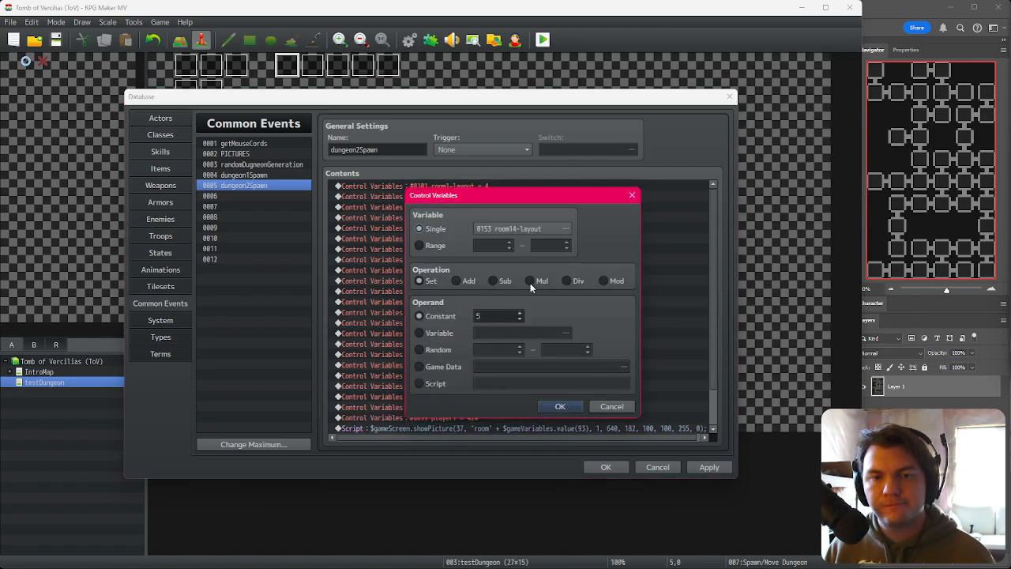
{"action": "left_click", "coordinate": [528, 230]}
{"action": "double_click", "coordinate": [557, 359]}
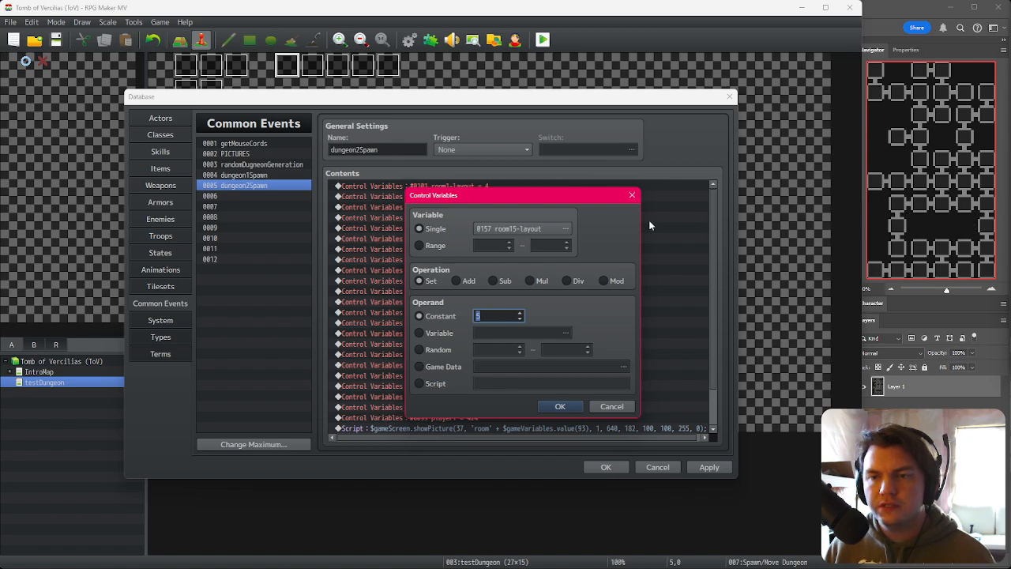
{"action": "left_click", "coordinate": [540, 229]}
{"action": "left_click", "coordinate": [464, 294]}
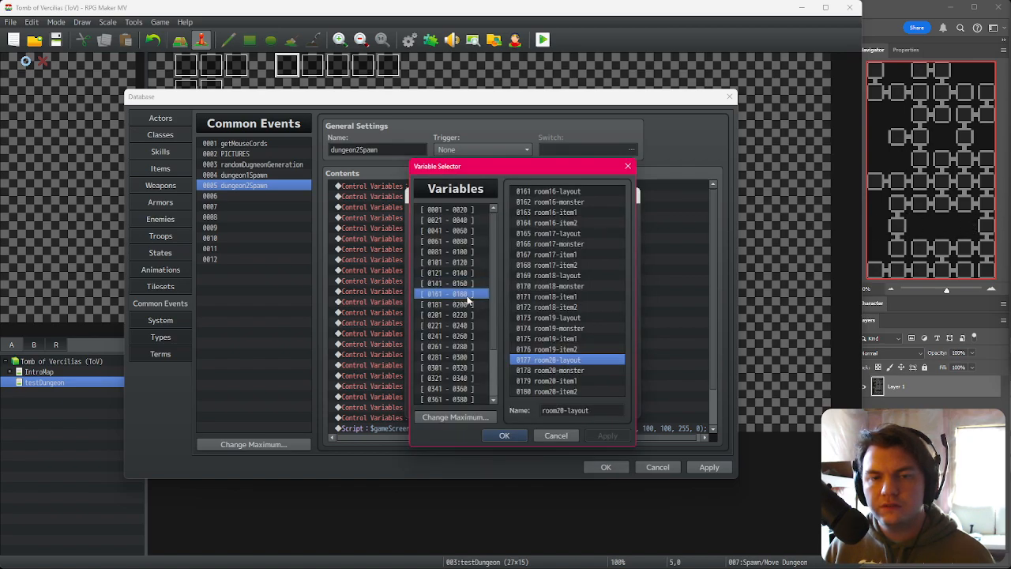
{"action": "double_click", "coordinate": [553, 275]}
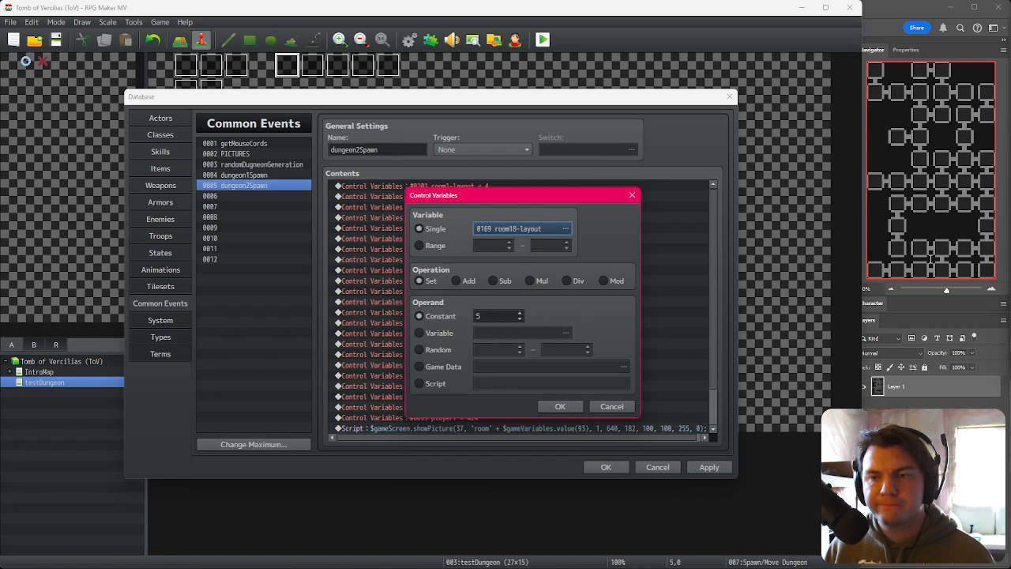
{"action": "left_click", "coordinate": [560, 406]}
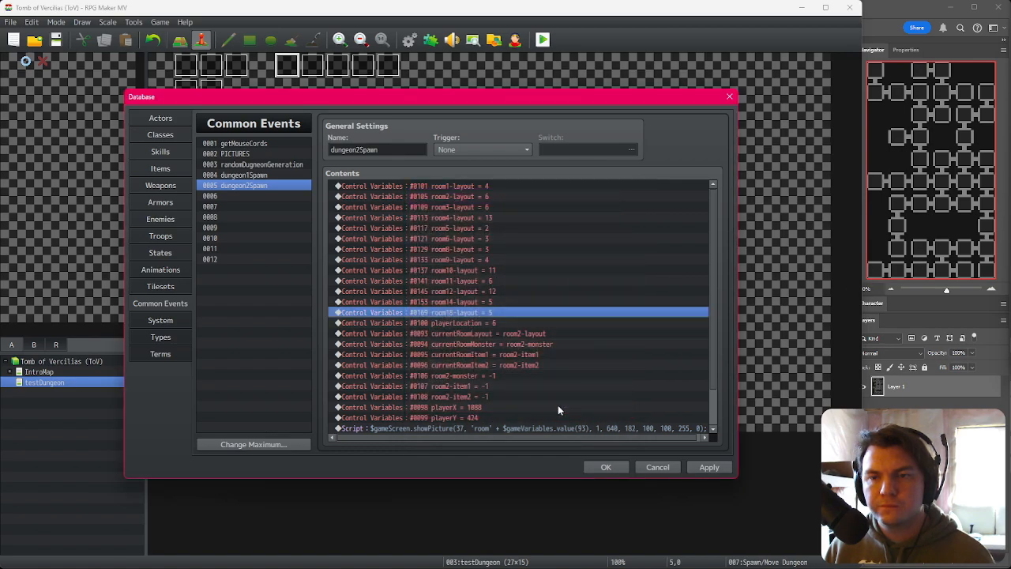
Step: Retarget a copied assignment to room20-layout and set its constant to 10
{"action": "double_click", "coordinate": [499, 314]}
{"action": "left_click", "coordinate": [537, 229]}
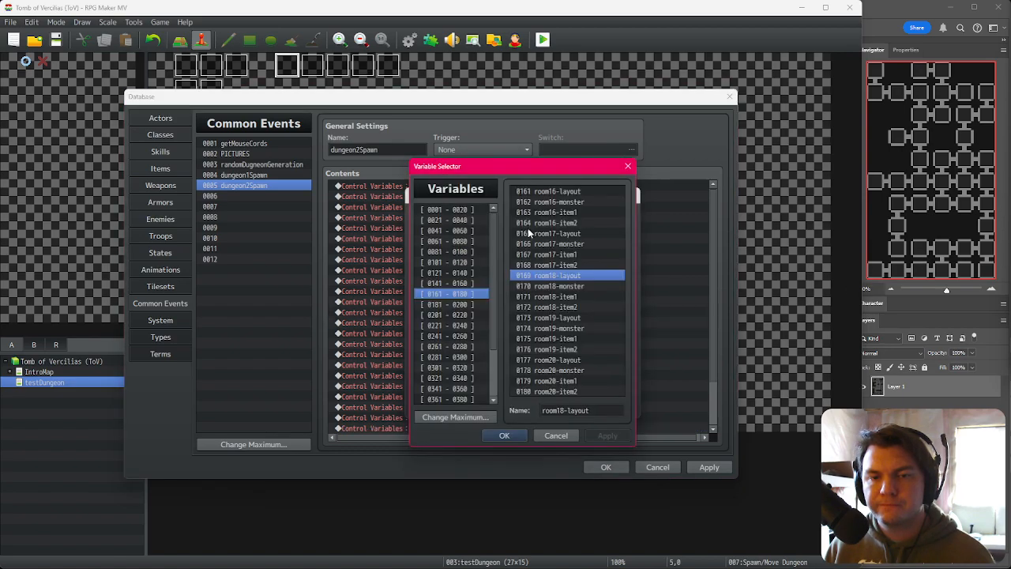
{"action": "double_click", "coordinate": [569, 317]}
{"action": "left_click", "coordinate": [558, 229]}
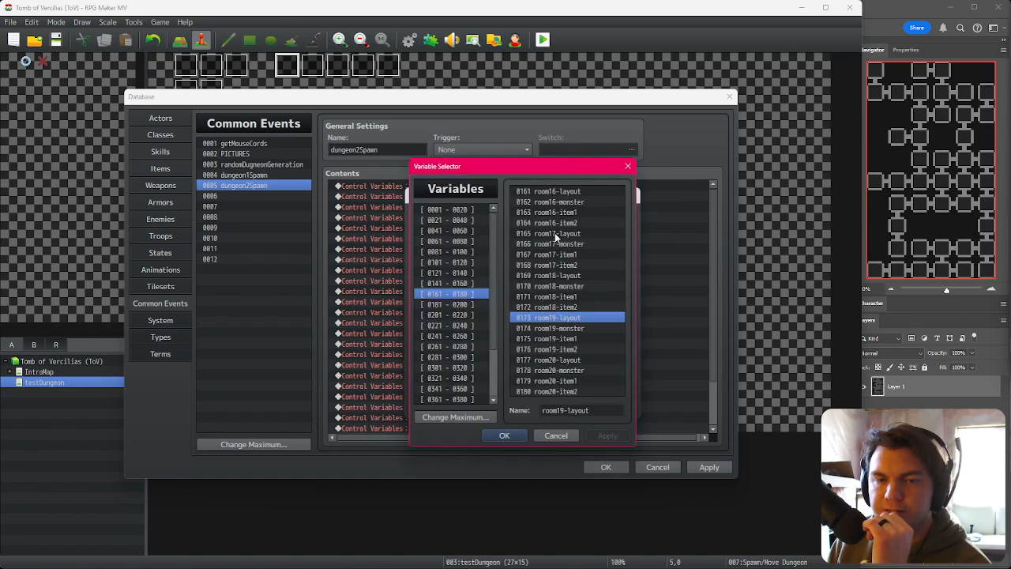
{"action": "double_click", "coordinate": [557, 360]}
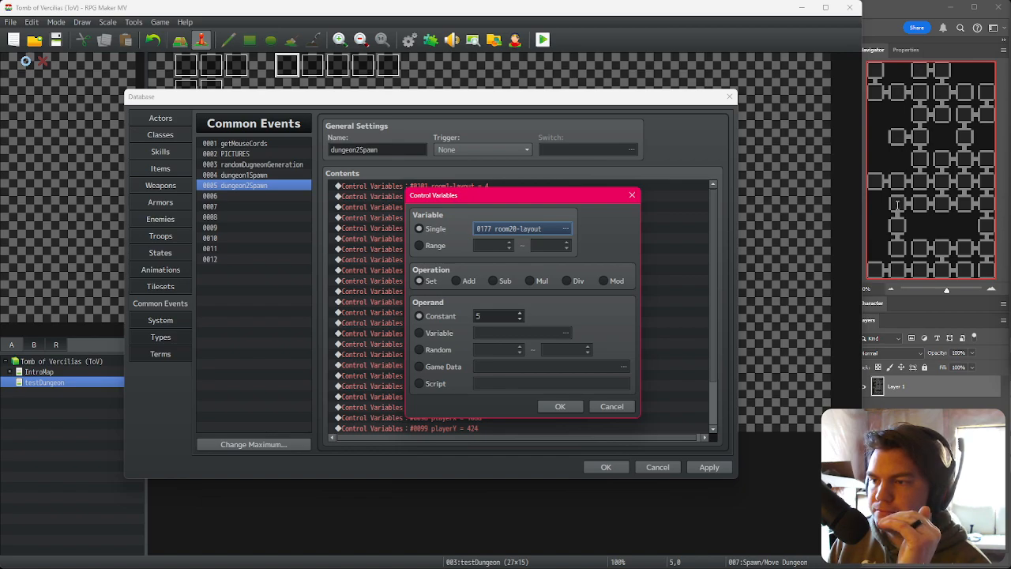
{"action": "double_click", "coordinate": [477, 316]}
{"action": "type", "text": "10"}
{"action": "left_click", "coordinate": [558, 405]}
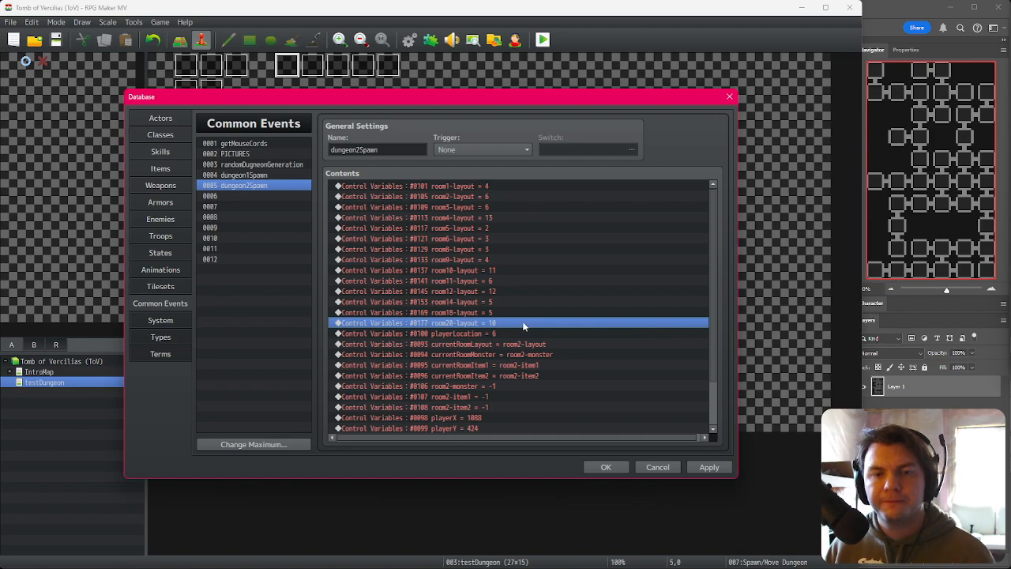
Step: Paste a copy of the room20-layout assignment and set the copy's constant to 6
{"action": "key", "text": "ctrl+v"}
{"action": "double_click", "coordinate": [584, 319]}
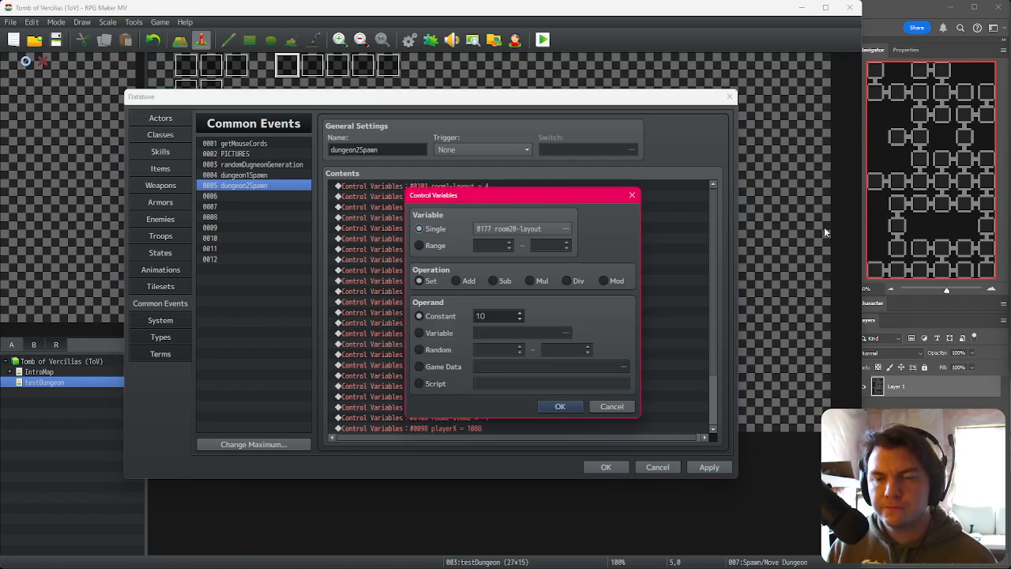
{"action": "double_click", "coordinate": [490, 316]}
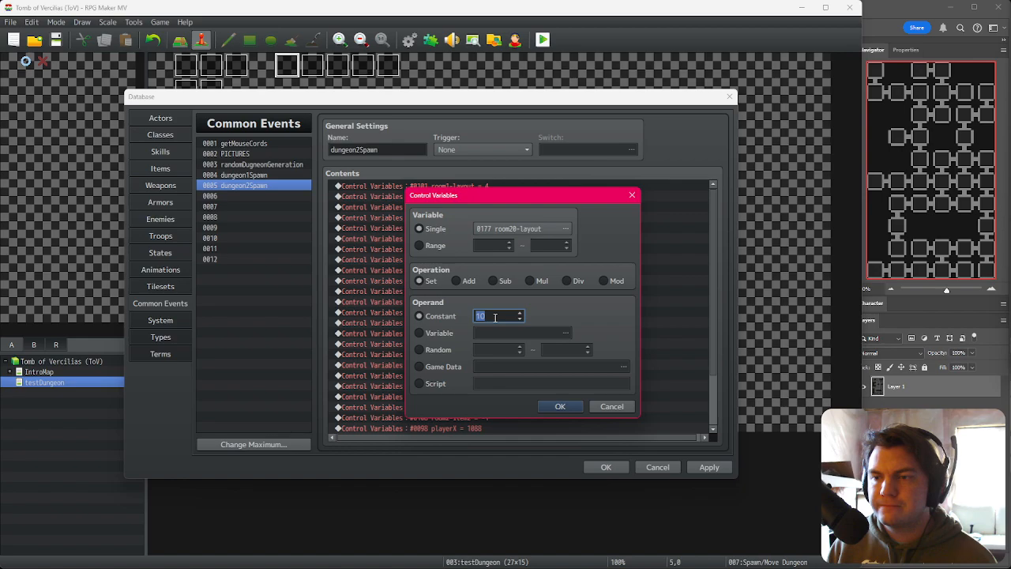
{"action": "type", "text": "7"}
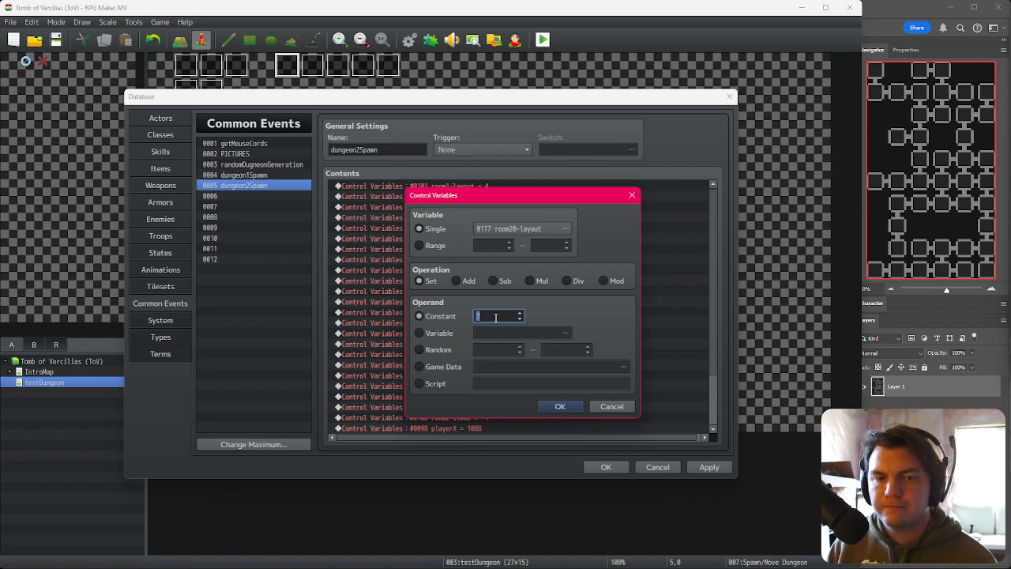
{"action": "left_click", "coordinate": [560, 406]}
Step: Retarget the next copied assignment to room21-layout and set its constant to 13
{"action": "left_click", "coordinate": [559, 335]}
{"action": "double_click", "coordinate": [559, 335]}
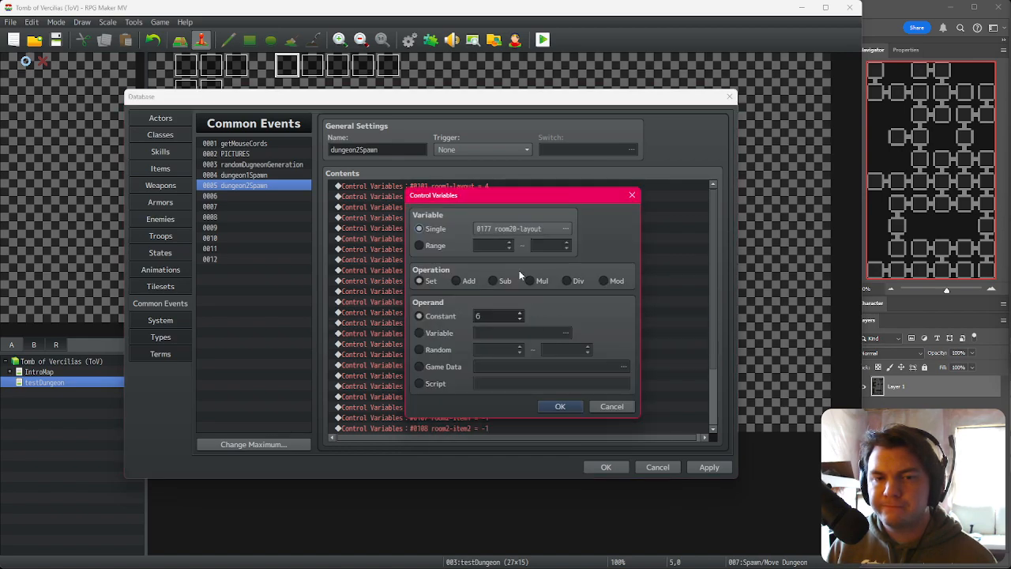
{"action": "double_click", "coordinate": [519, 229]}
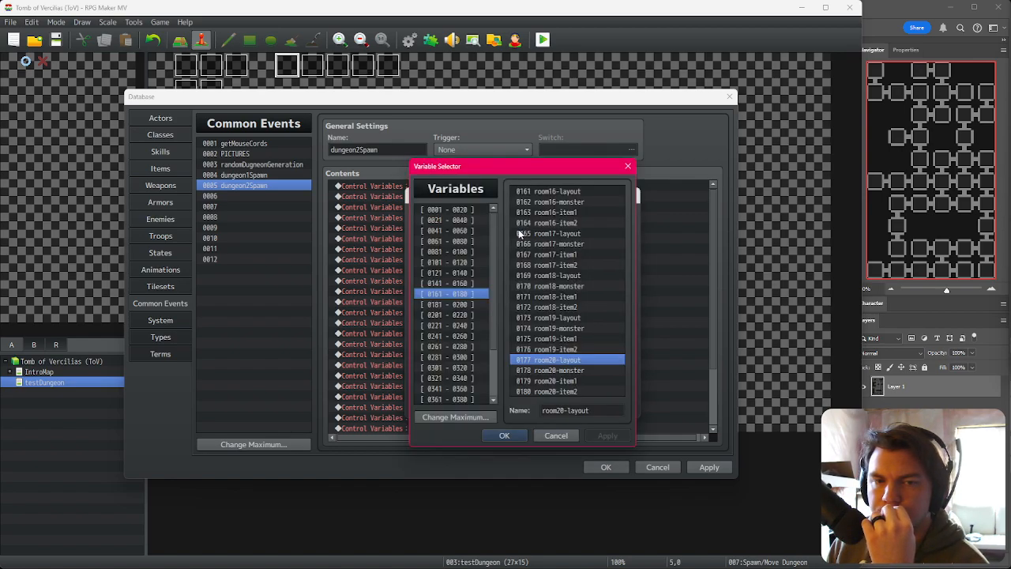
{"action": "left_click", "coordinate": [477, 305]}
{"action": "double_click", "coordinate": [565, 192]}
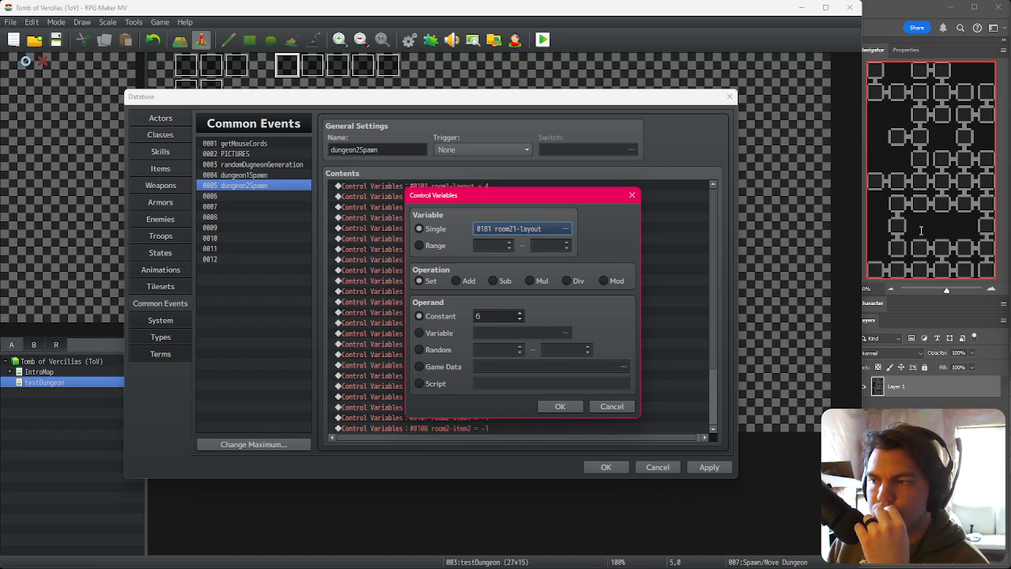
{"action": "double_click", "coordinate": [486, 316]}
{"action": "type", "text": "13"}
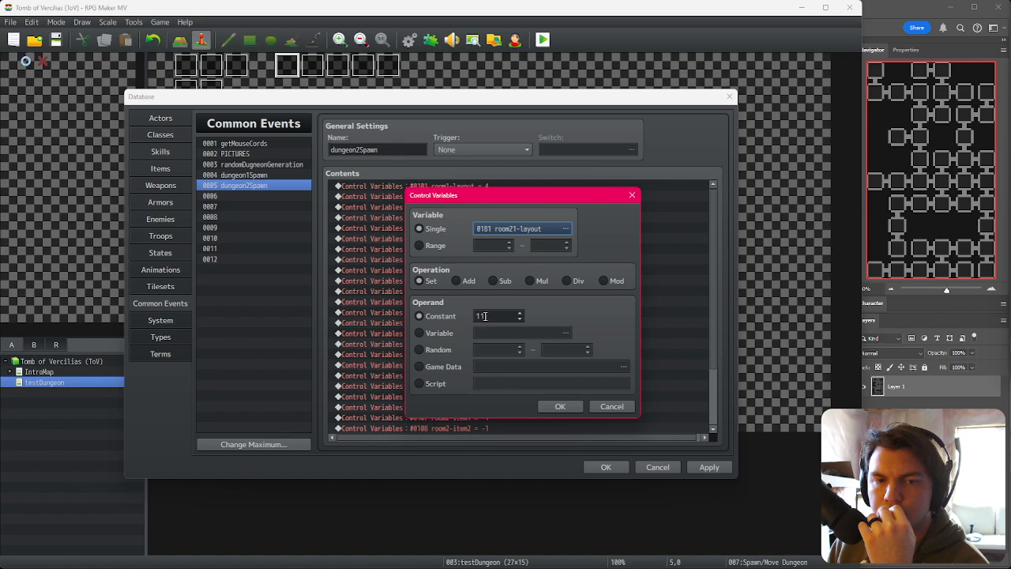
{"action": "left_click", "coordinate": [554, 407]}
Step: Retarget the following copied assignment to room22-layout with the constant 13
{"action": "double_click", "coordinate": [527, 352]}
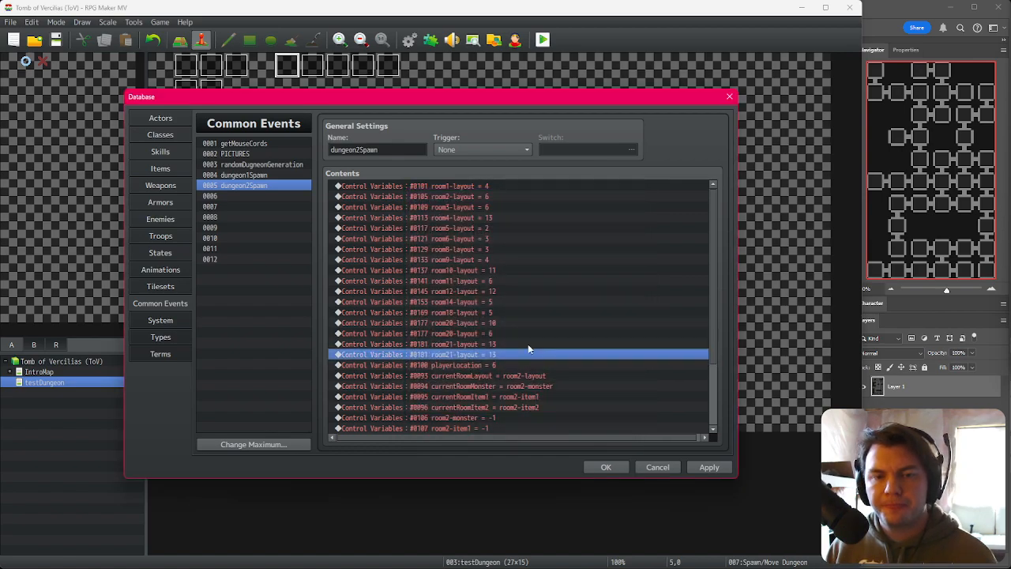
{"action": "left_click", "coordinate": [490, 230]}
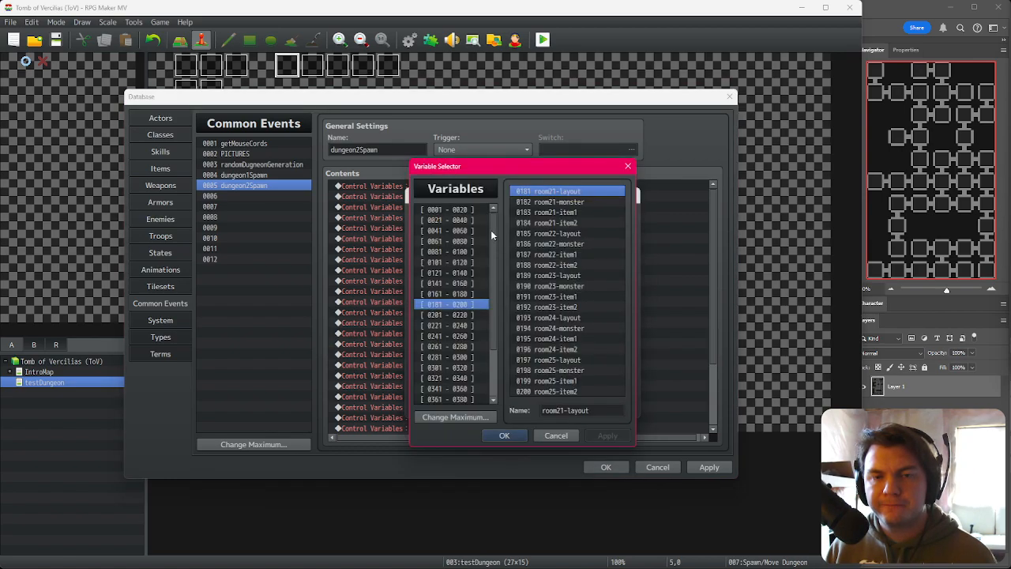
{"action": "double_click", "coordinate": [575, 234]}
{"action": "double_click", "coordinate": [503, 316]}
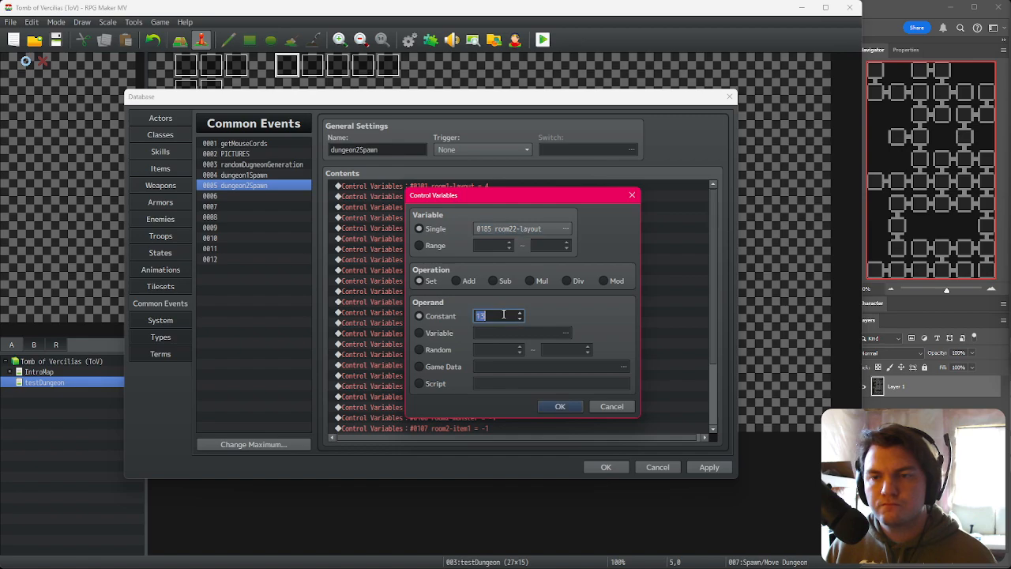
{"action": "left_click", "coordinate": [559, 406]}
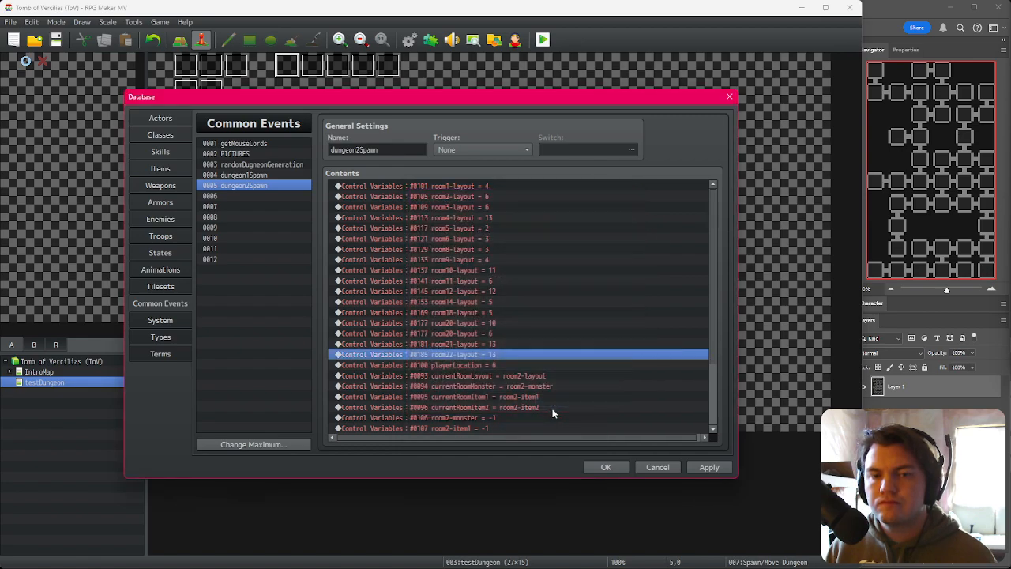
Step: Retarget the next copied assignment to room23-layout with the constant 12
{"action": "double_click", "coordinate": [534, 368]}
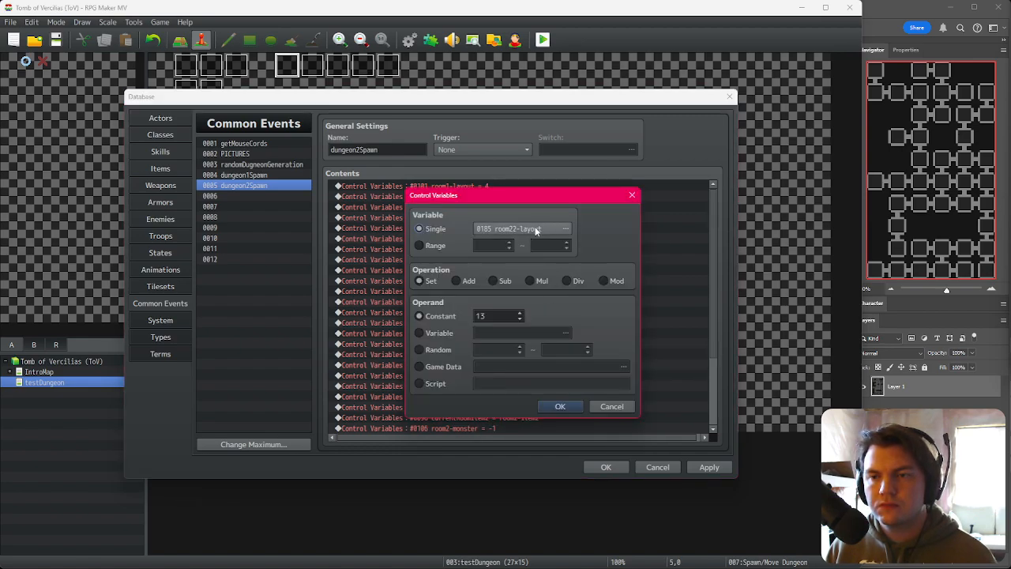
{"action": "left_click", "coordinate": [536, 230]}
{"action": "double_click", "coordinate": [570, 282]}
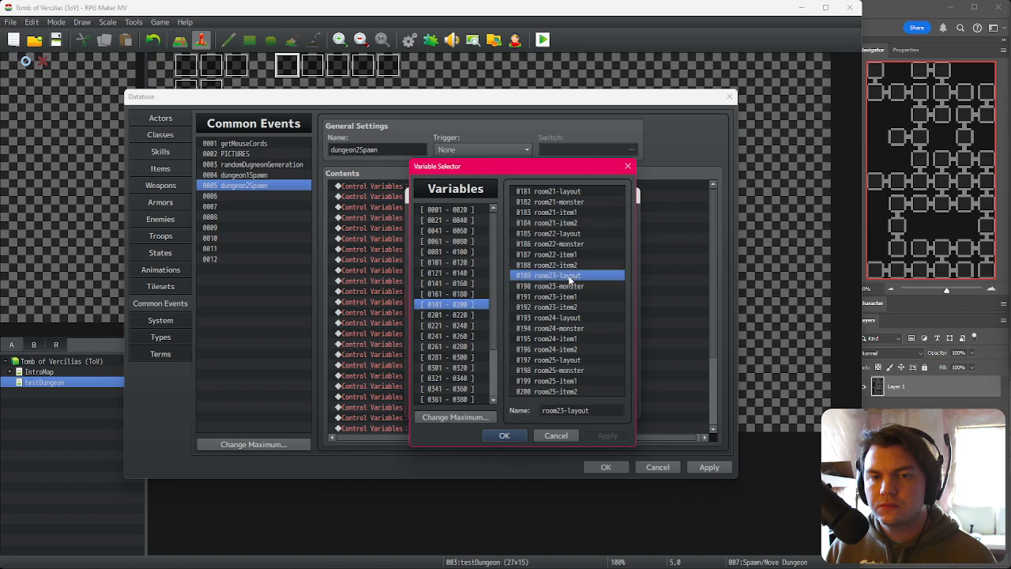
{"action": "double_click", "coordinate": [513, 316]}
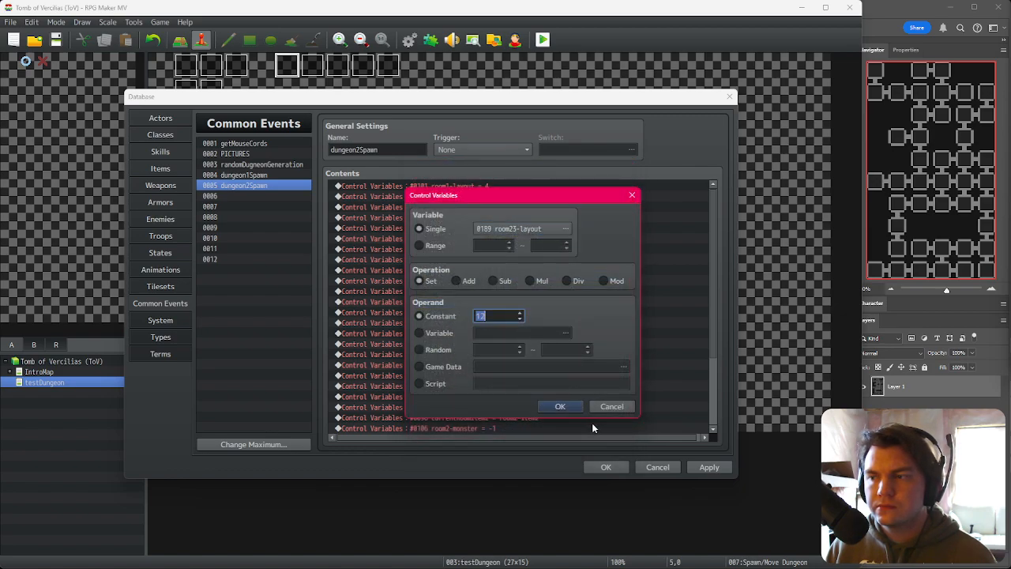
{"action": "left_click", "coordinate": [560, 406]}
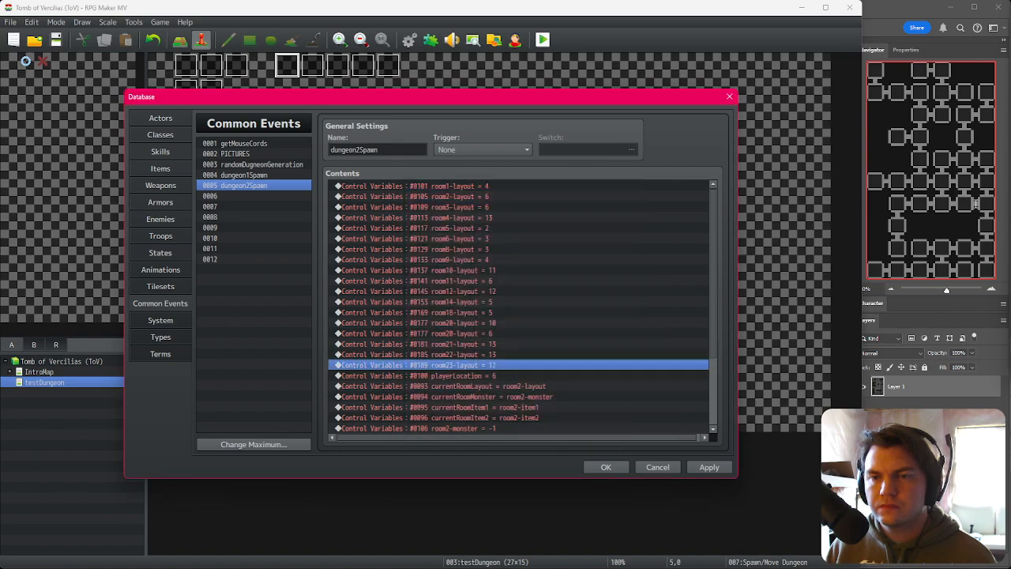
Step: Retarget the next copied assignment to room24-layout and set its constant to 4
{"action": "double_click", "coordinate": [553, 365]}
{"action": "left_click", "coordinate": [559, 229]}
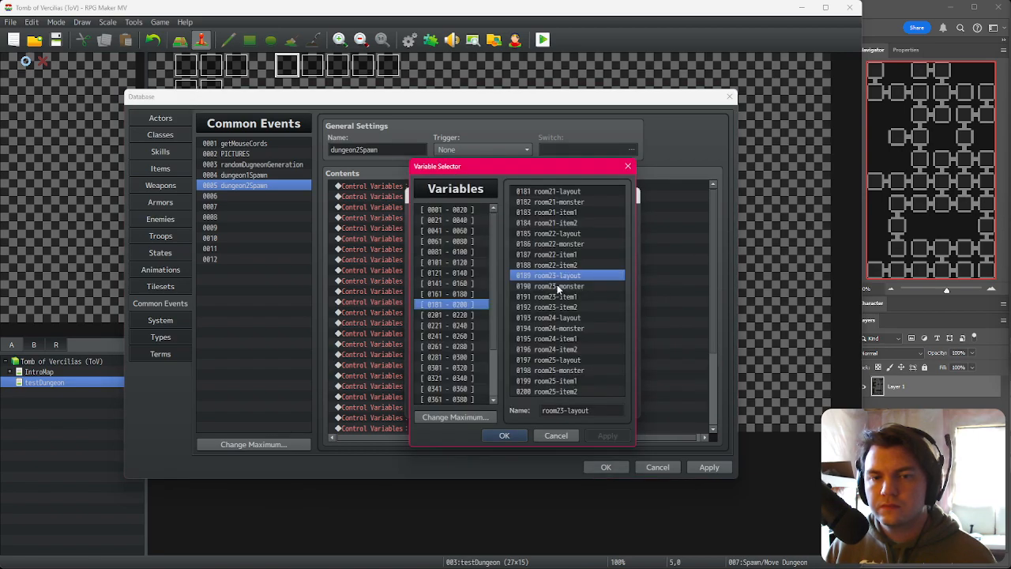
{"action": "double_click", "coordinate": [565, 318]}
{"action": "double_click", "coordinate": [508, 316]}
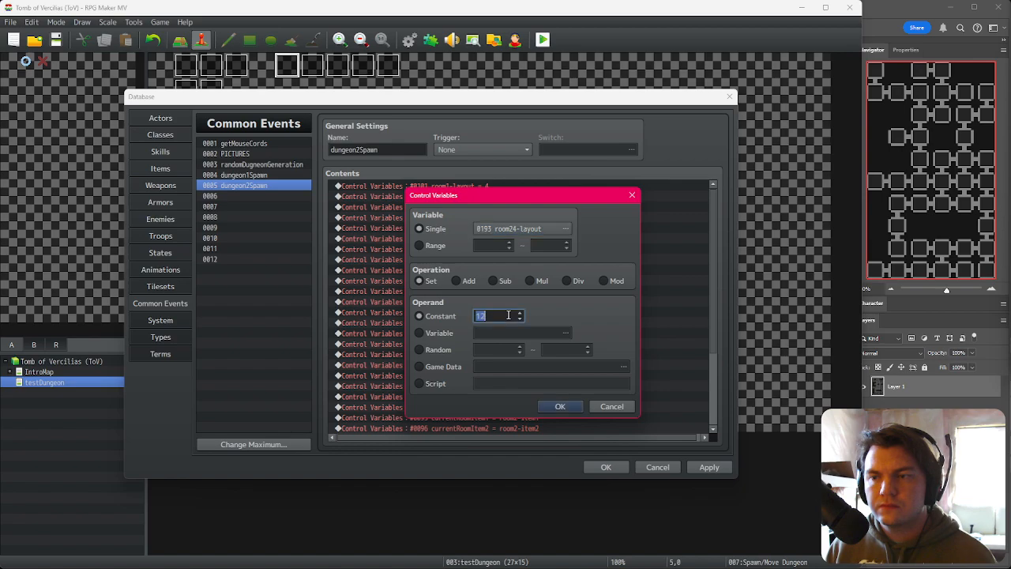
{"action": "type", "text": "6"}
{"action": "left_click", "coordinate": [561, 406]}
Step: Duplicate the room24-layout assignment and retarget the copy to room25-layout with the constant 6
{"action": "key", "text": "ctrl+c"}
{"action": "key", "text": "ctrl+v"}
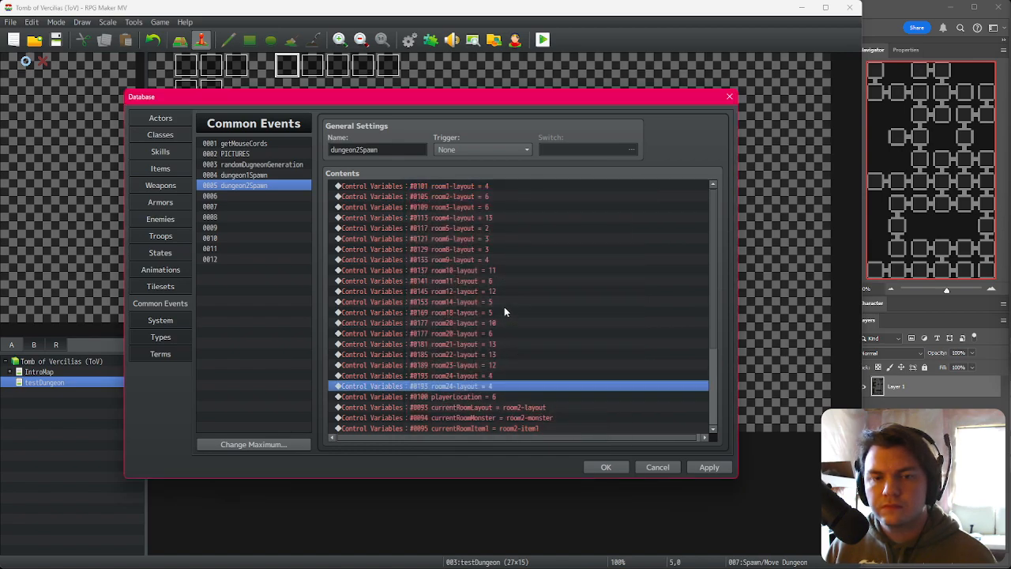
{"action": "key", "text": "space"}
{"action": "left_click", "coordinate": [509, 229]}
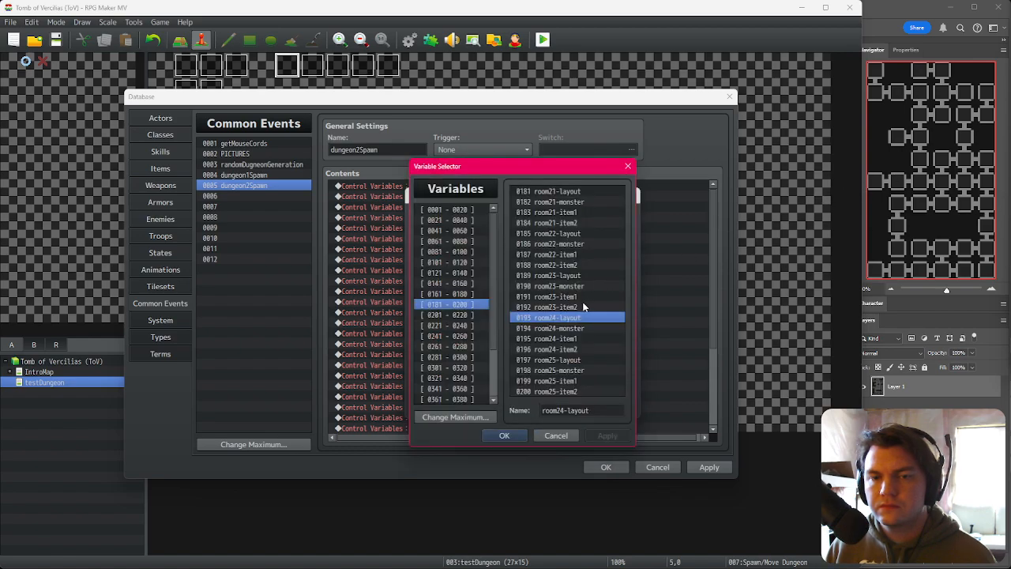
{"action": "left_click", "coordinate": [566, 361]}
{"action": "double_click", "coordinate": [567, 361]}
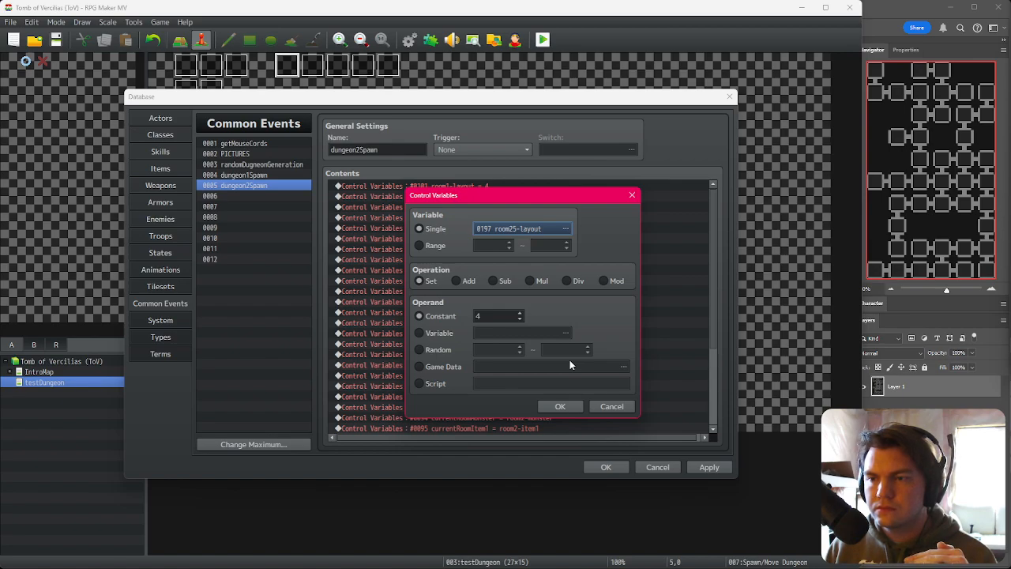
{"action": "scroll", "coordinate": [499, 315], "scroll_direction": "up", "scroll_amount": 1}
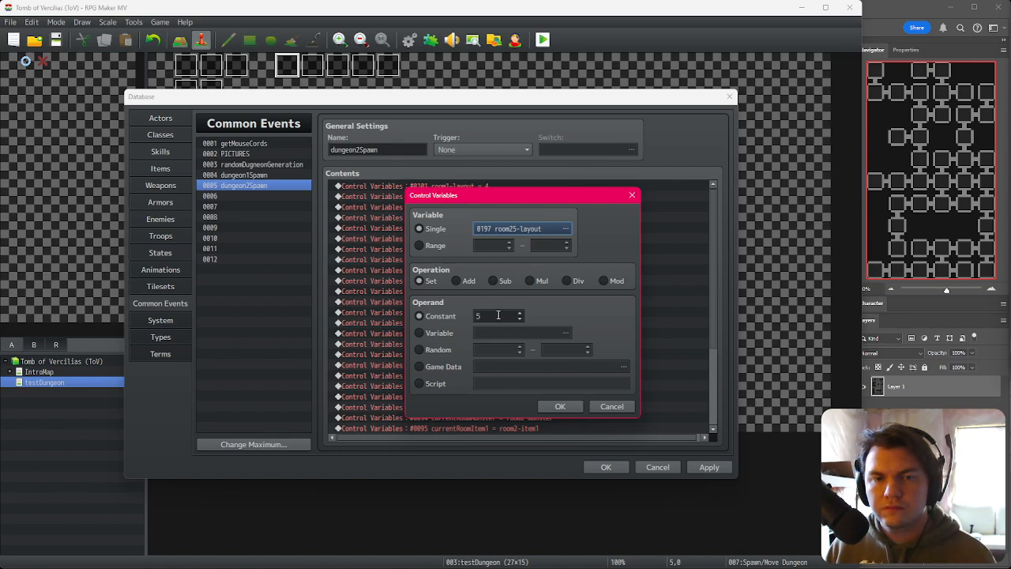
{"action": "left_click", "coordinate": [560, 406]}
Step: Duplicate the room25-layout assignment and retarget the copy to room26-layout with the constant 13
{"action": "key", "text": "ctrl+c"}
{"action": "key", "text": "ctrl+v"}
{"action": "key", "text": "space"}
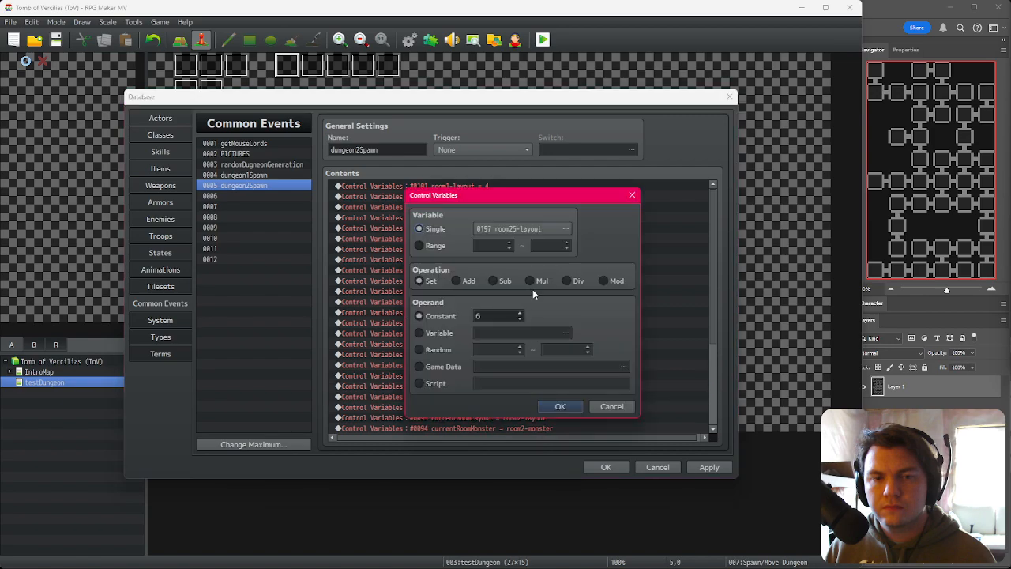
{"action": "left_click", "coordinate": [525, 229]}
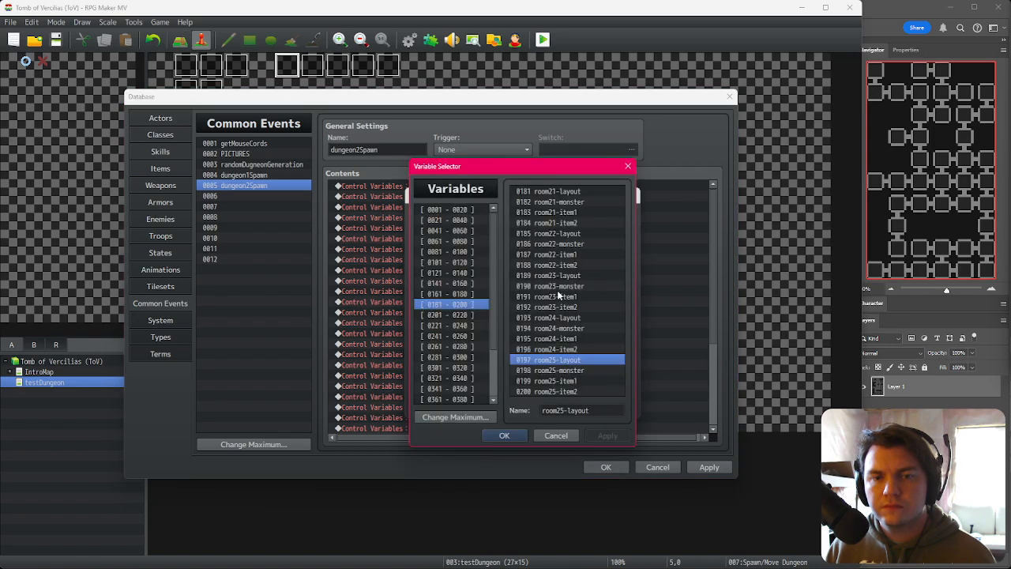
{"action": "left_click", "coordinate": [477, 314]}
{"action": "double_click", "coordinate": [562, 194]}
{"action": "double_click", "coordinate": [510, 315]}
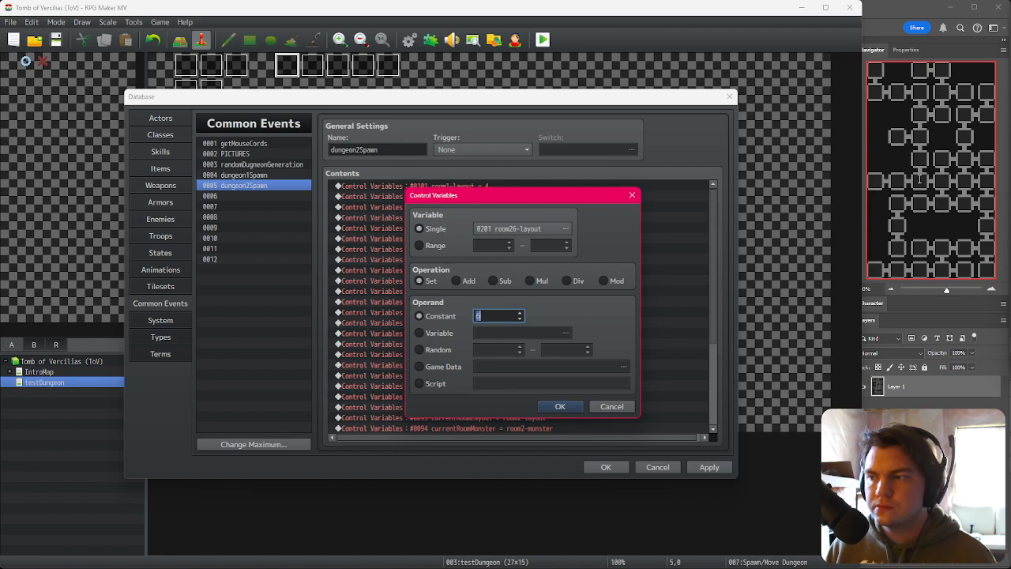
{"action": "type", "text": "13"}
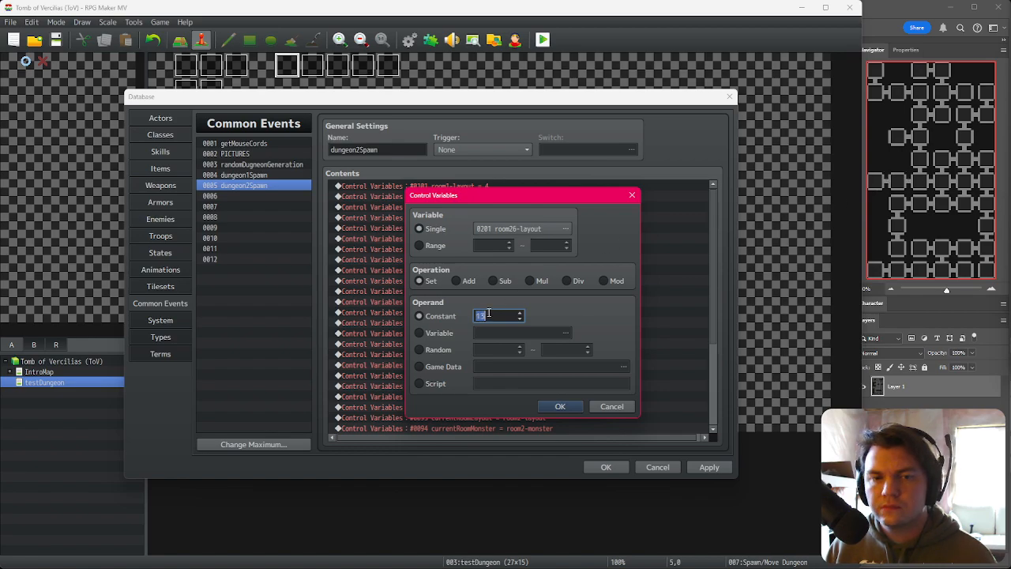
{"action": "left_click", "coordinate": [558, 406]}
Step: Set the constant of the following room26-layout assignment to 15
{"action": "double_click", "coordinate": [509, 399]}
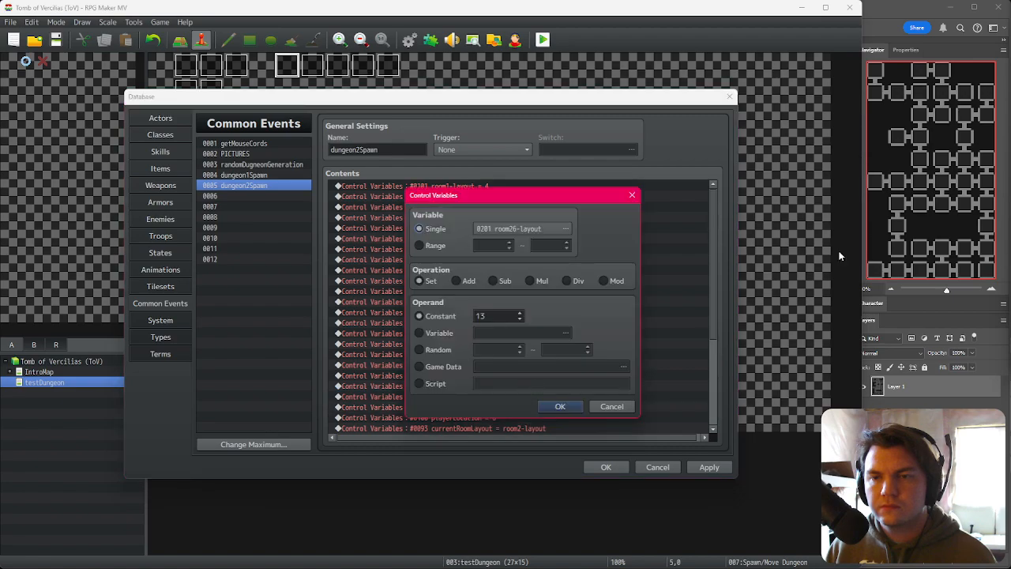
{"action": "double_click", "coordinate": [503, 314]}
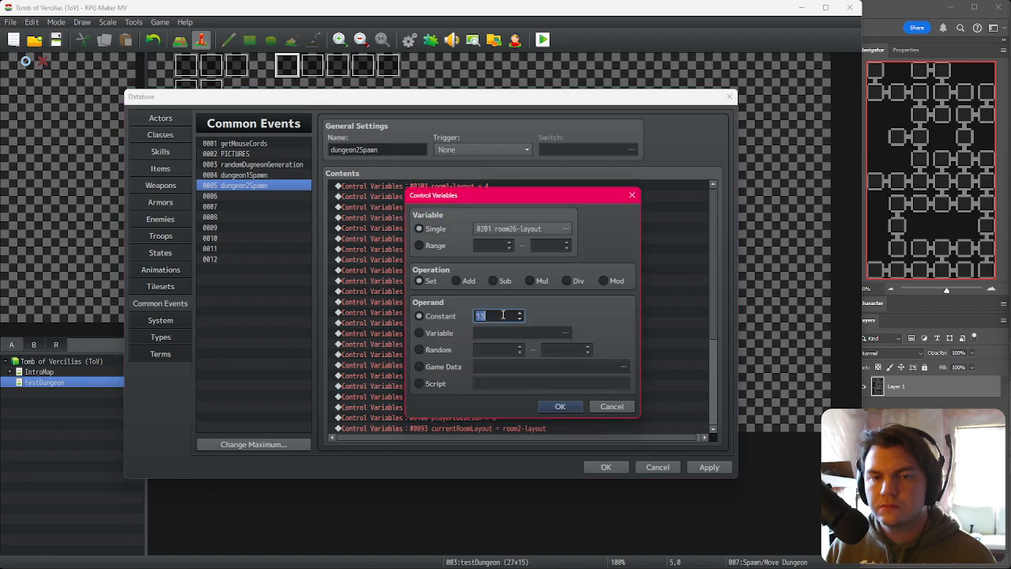
{"action": "scroll", "coordinate": [503, 314], "scroll_direction": "up", "scroll_amount": 2}
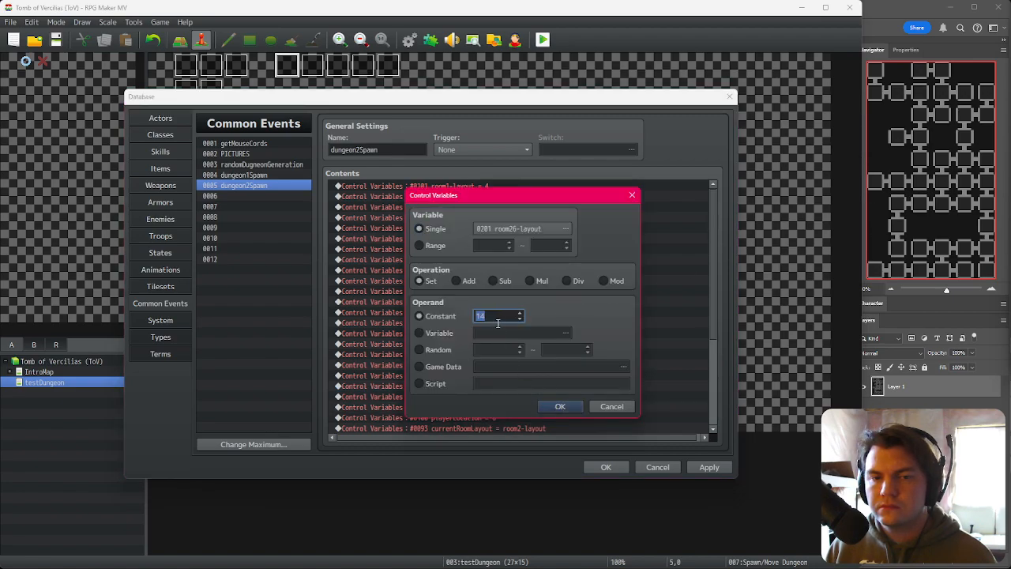
{"action": "left_click", "coordinate": [559, 407]}
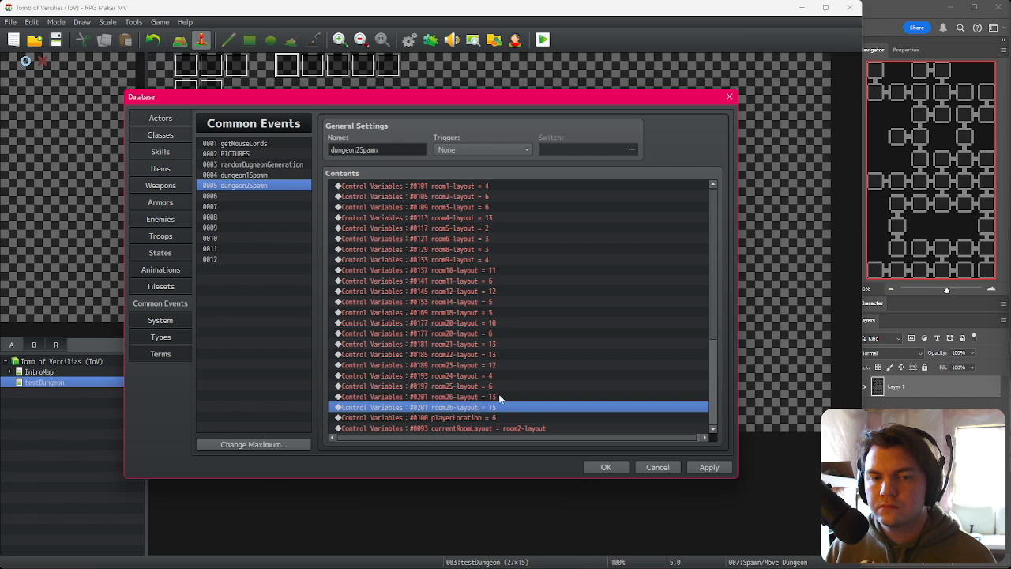
Step: Retarget the second room20-layout assignment to room21-layout
{"action": "left_click", "coordinate": [490, 398]}
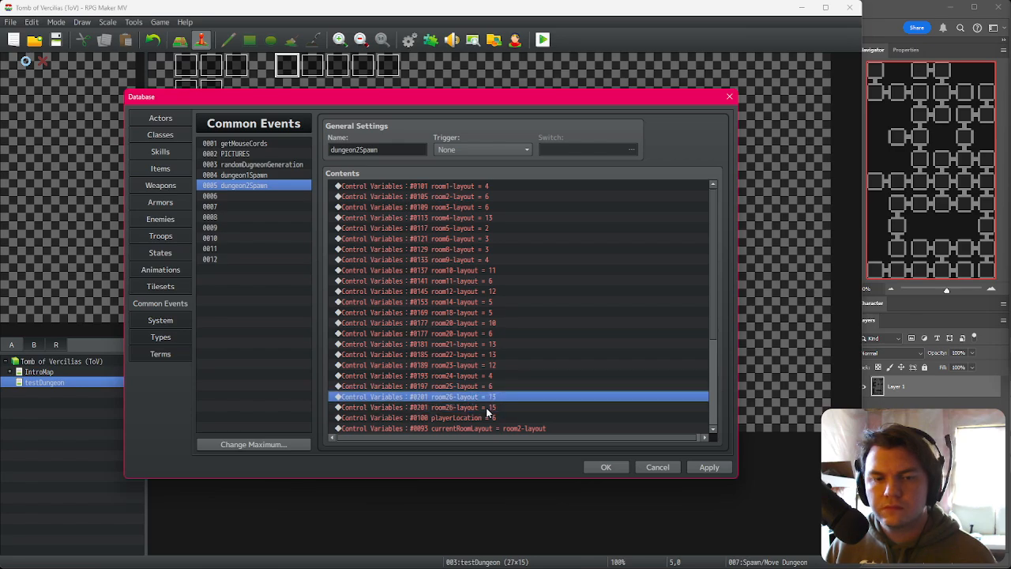
{"action": "left_click", "coordinate": [491, 409]}
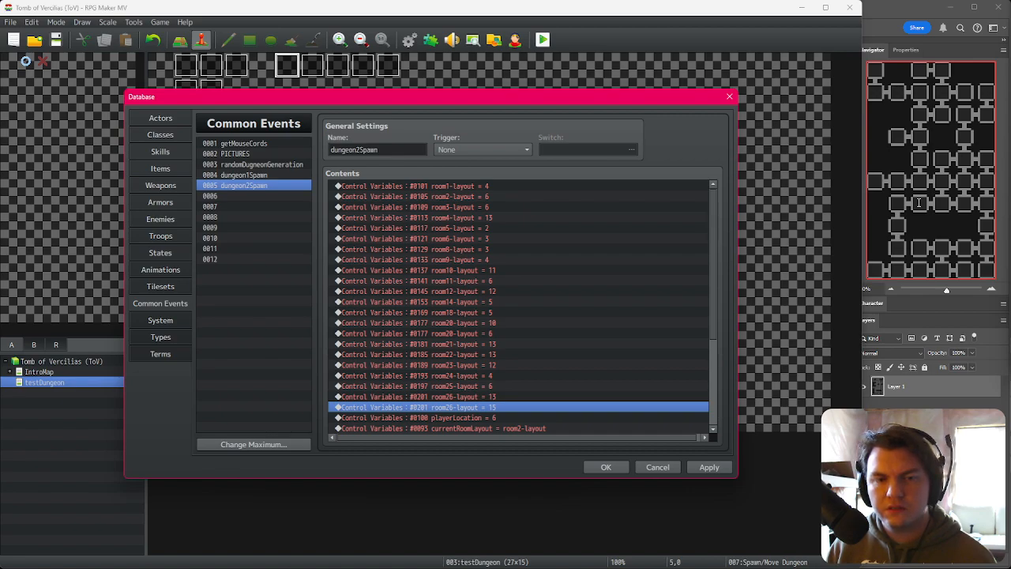
{"action": "left_click", "coordinate": [472, 333]}
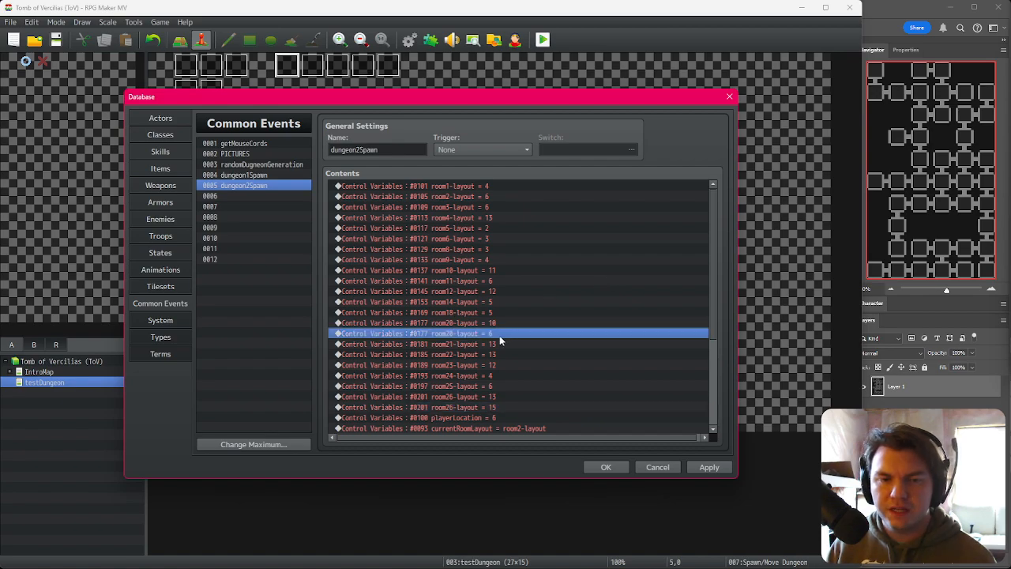
{"action": "double_click", "coordinate": [499, 335]}
{"action": "left_click", "coordinate": [527, 236]}
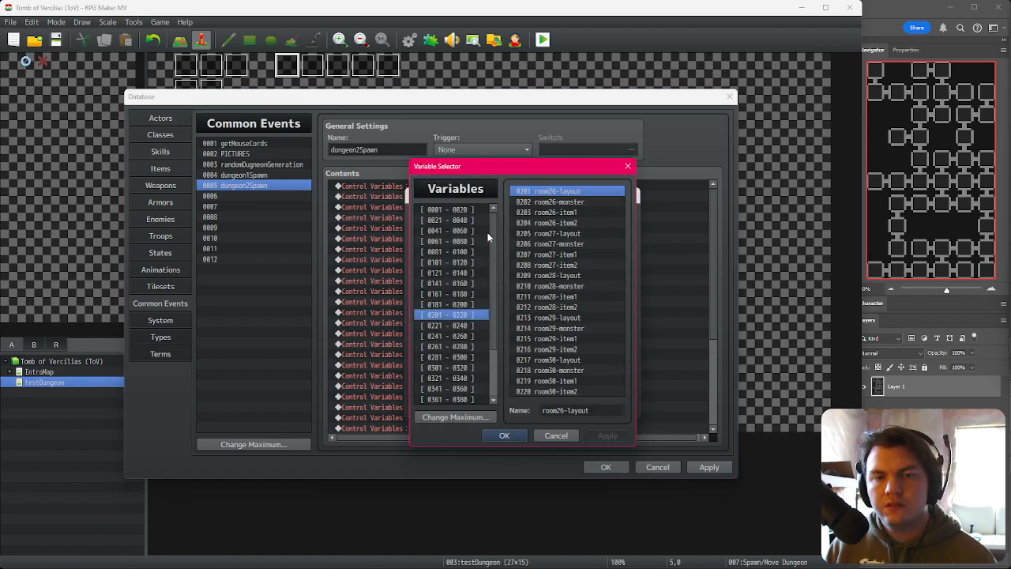
{"action": "key", "text": "Up"}
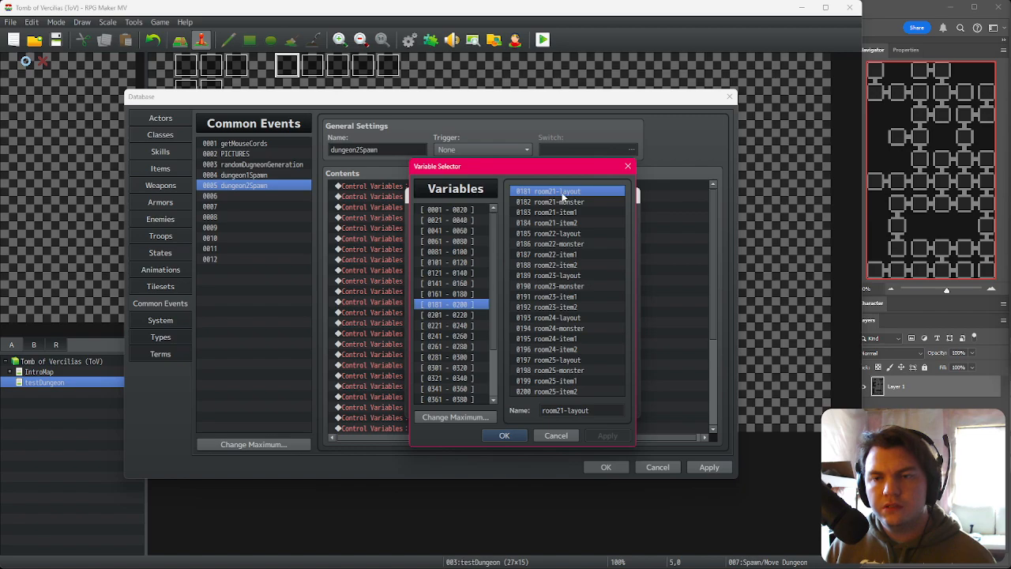
{"action": "double_click", "coordinate": [559, 194]}
{"action": "left_click", "coordinate": [560, 406]}
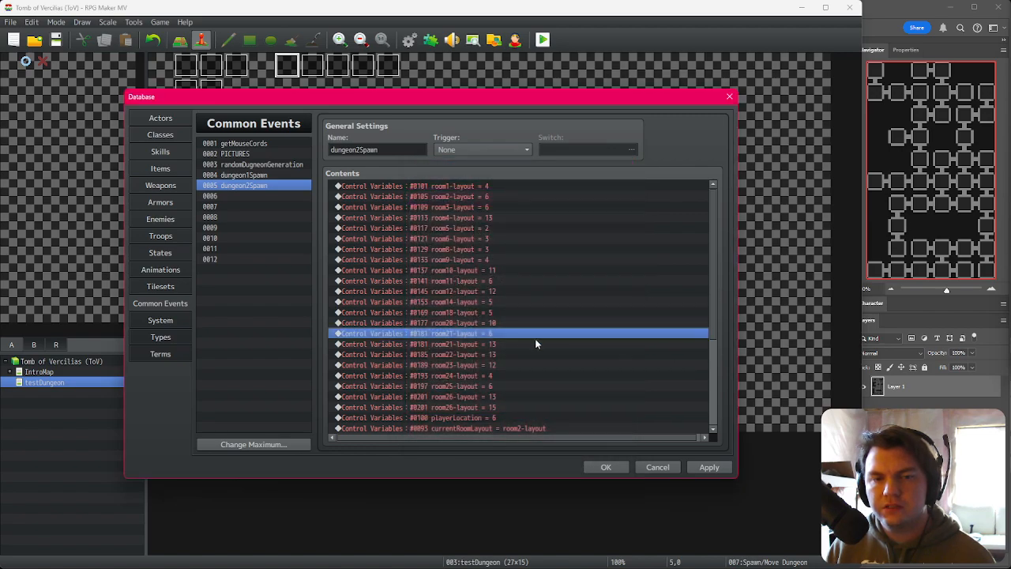
Step: Shift the next two assignments up one room, retargeting them to room22-layout and room23-layout
{"action": "double_click", "coordinate": [503, 343]}
{"action": "left_click", "coordinate": [507, 228]}
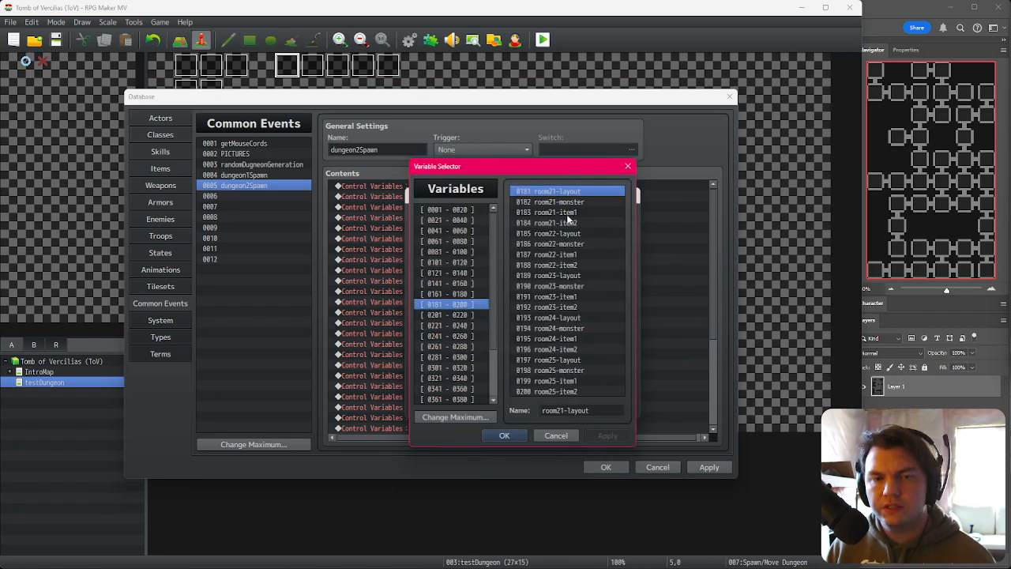
{"action": "double_click", "coordinate": [561, 233]}
{"action": "left_click", "coordinate": [564, 404]}
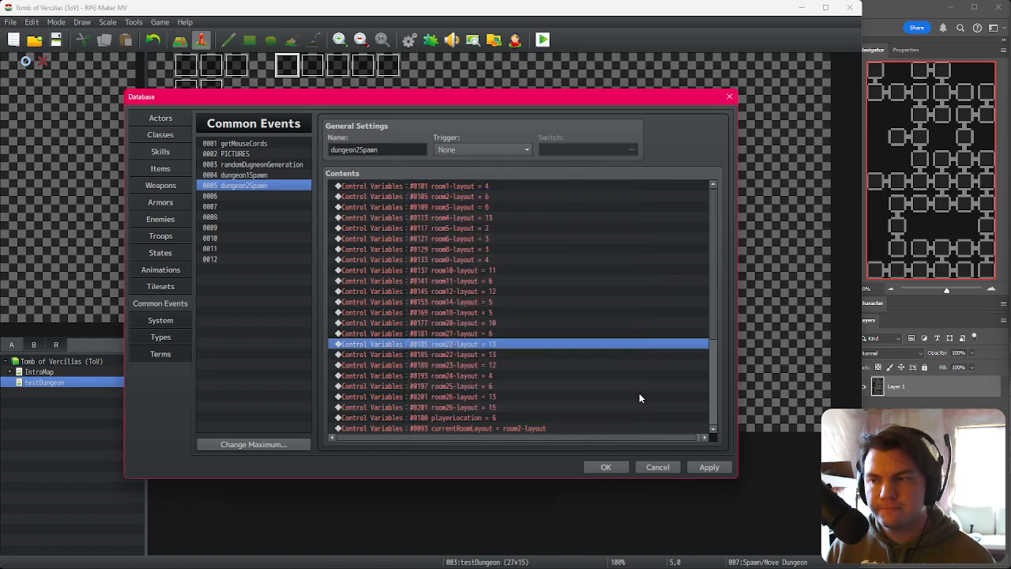
{"action": "double_click", "coordinate": [530, 355]}
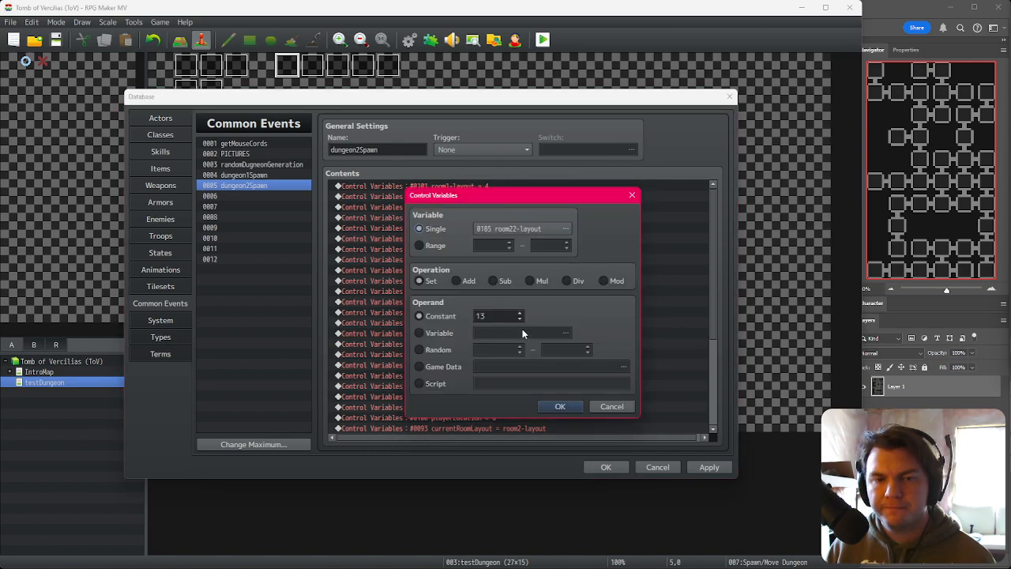
{"action": "left_click", "coordinate": [520, 229]}
{"action": "double_click", "coordinate": [573, 274]}
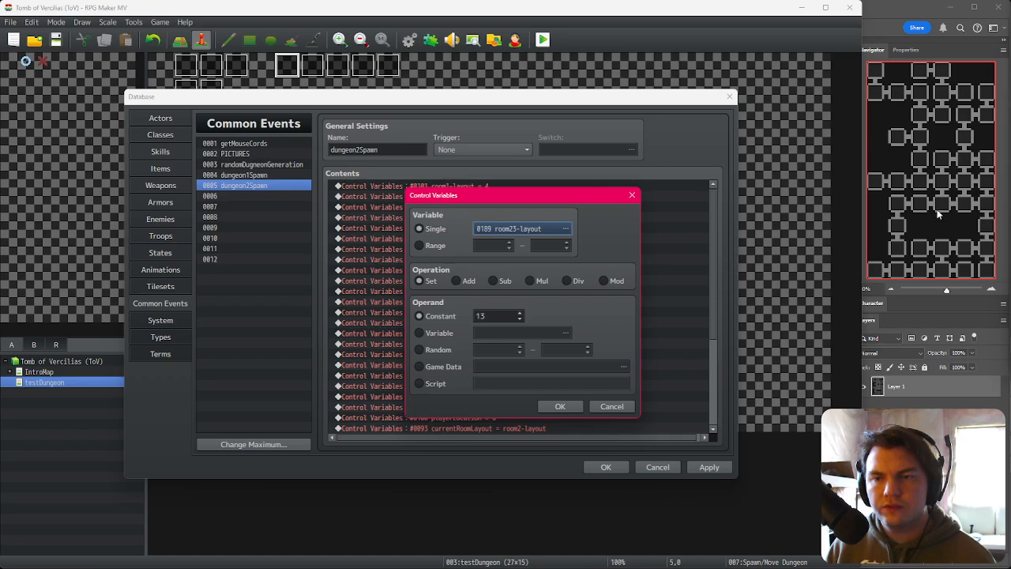
{"action": "left_click", "coordinate": [560, 406]}
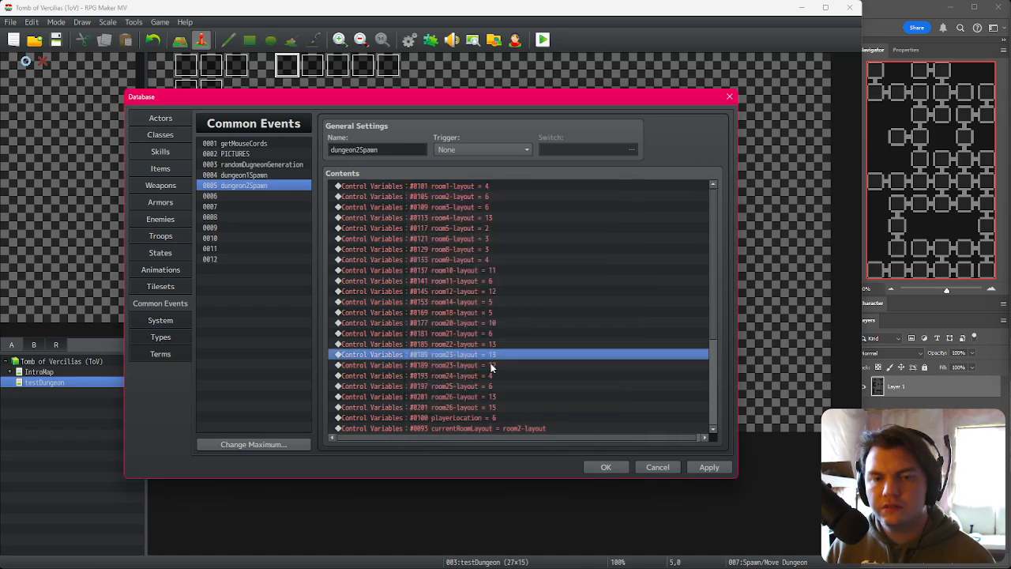
Step: Retarget the next two assignments to room24-layout and room25-layout
{"action": "double_click", "coordinate": [490, 366]}
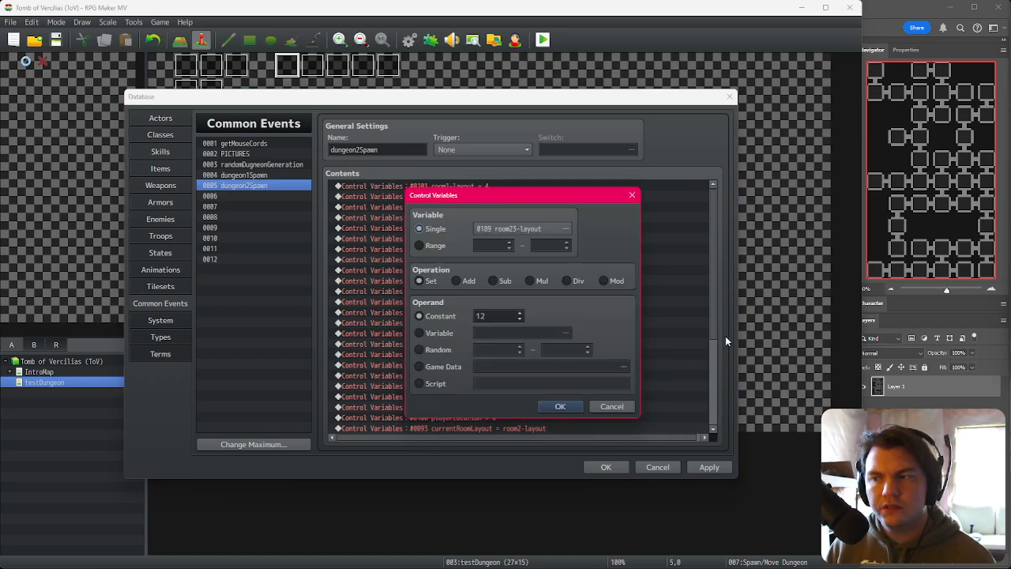
{"action": "left_click", "coordinate": [518, 229]}
{"action": "double_click", "coordinate": [553, 316]}
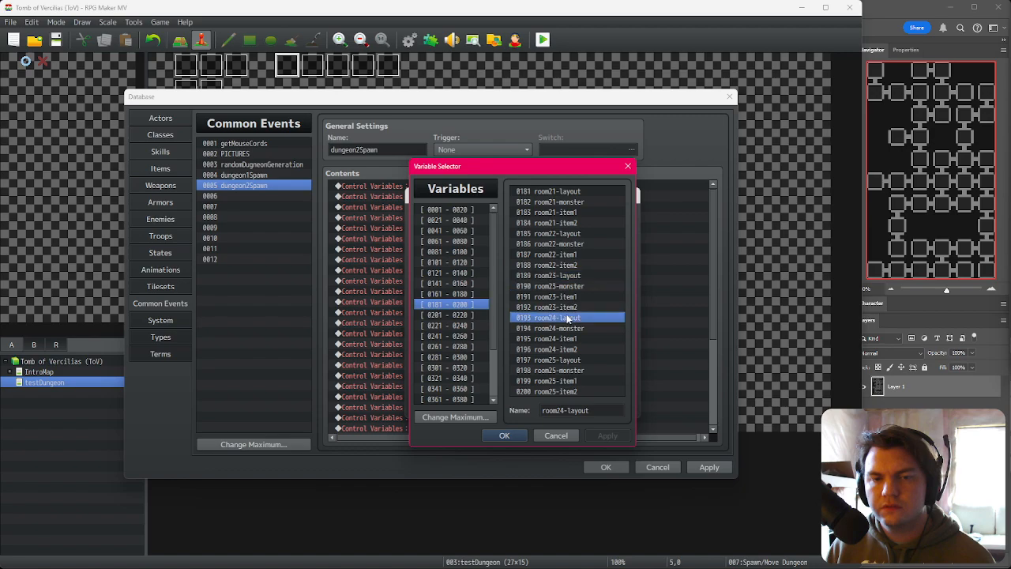
{"action": "left_click", "coordinate": [558, 406]}
{"action": "double_click", "coordinate": [508, 376]}
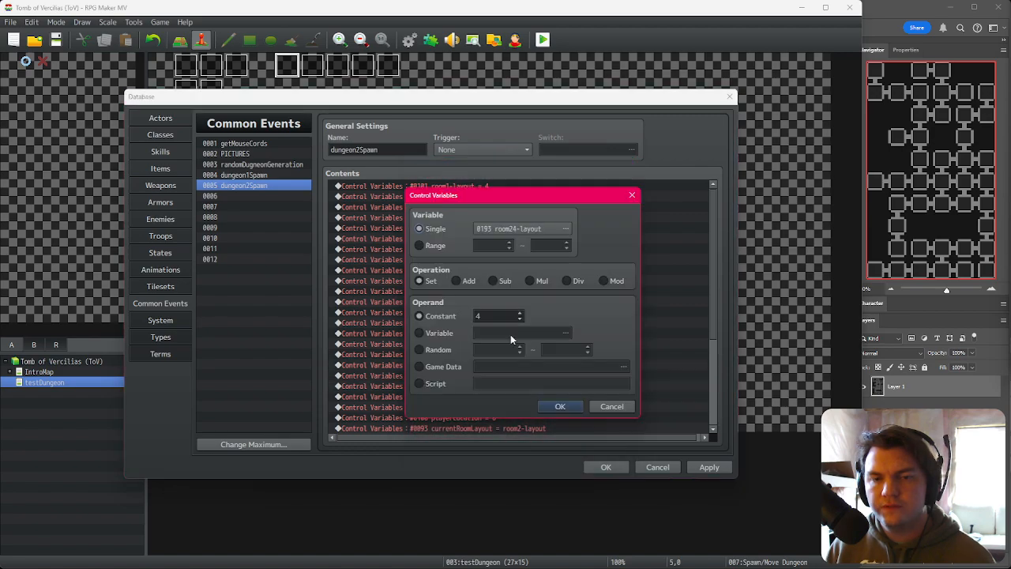
{"action": "left_click", "coordinate": [541, 229]}
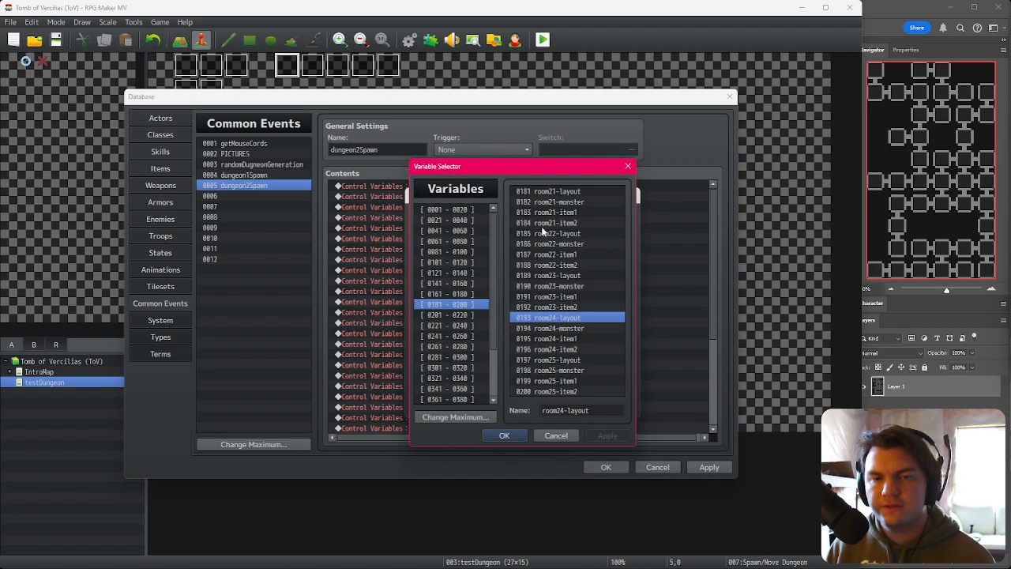
{"action": "double_click", "coordinate": [571, 357]}
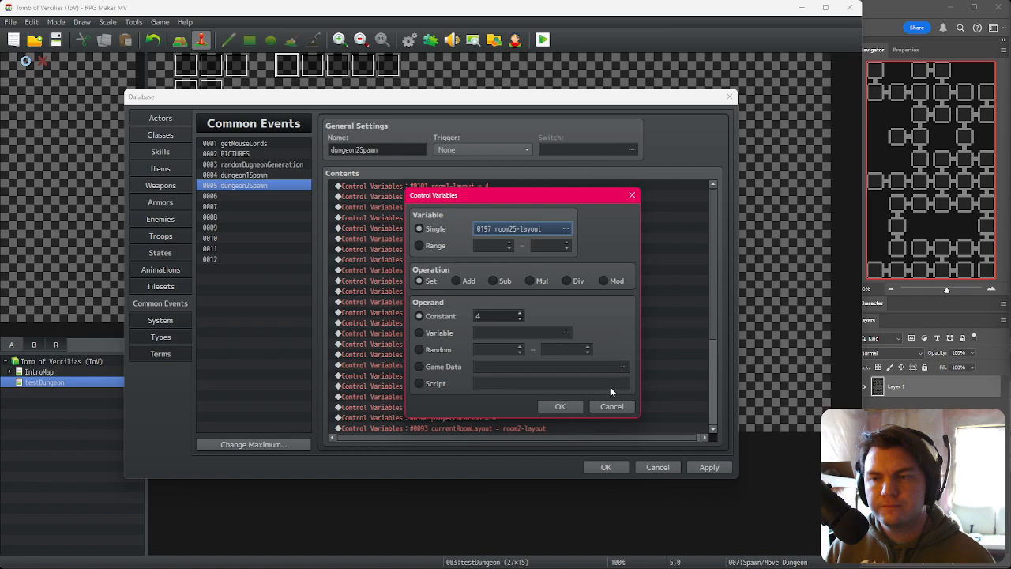
{"action": "left_click", "coordinate": [561, 407]}
Step: Retarget the next two assignments to room26-layout and room27-layout
{"action": "double_click", "coordinate": [492, 386]}
{"action": "left_click", "coordinate": [519, 229]}
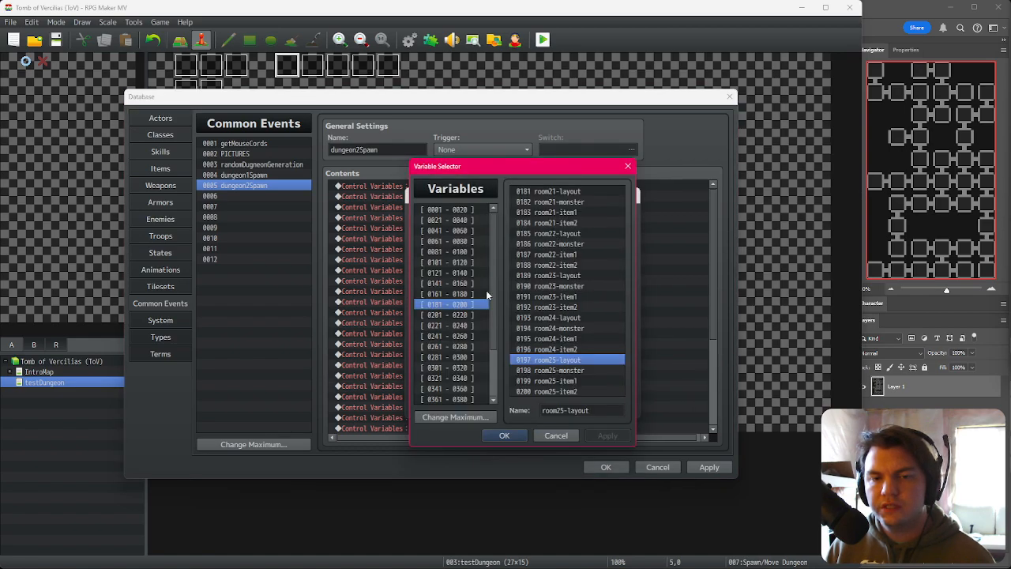
{"action": "left_click", "coordinate": [472, 314]}
{"action": "double_click", "coordinate": [568, 192]}
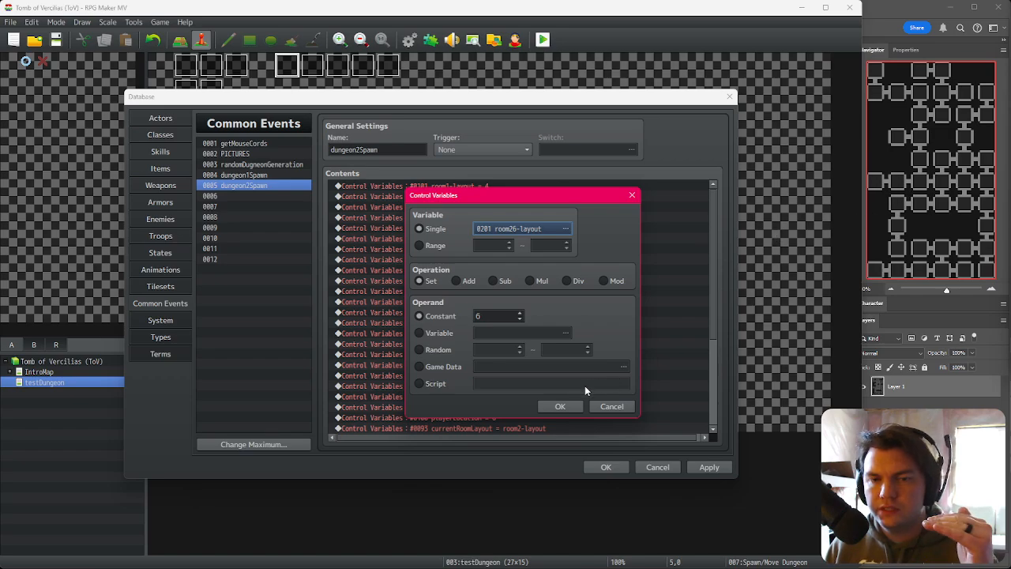
{"action": "left_click", "coordinate": [562, 407]}
{"action": "double_click", "coordinate": [508, 398]}
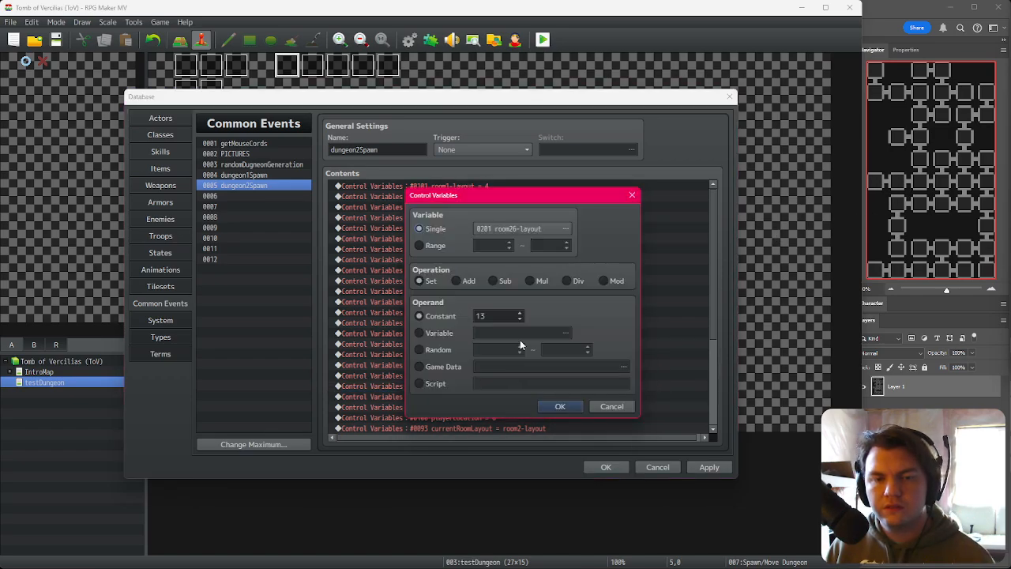
{"action": "left_click", "coordinate": [541, 227]}
{"action": "double_click", "coordinate": [566, 234]}
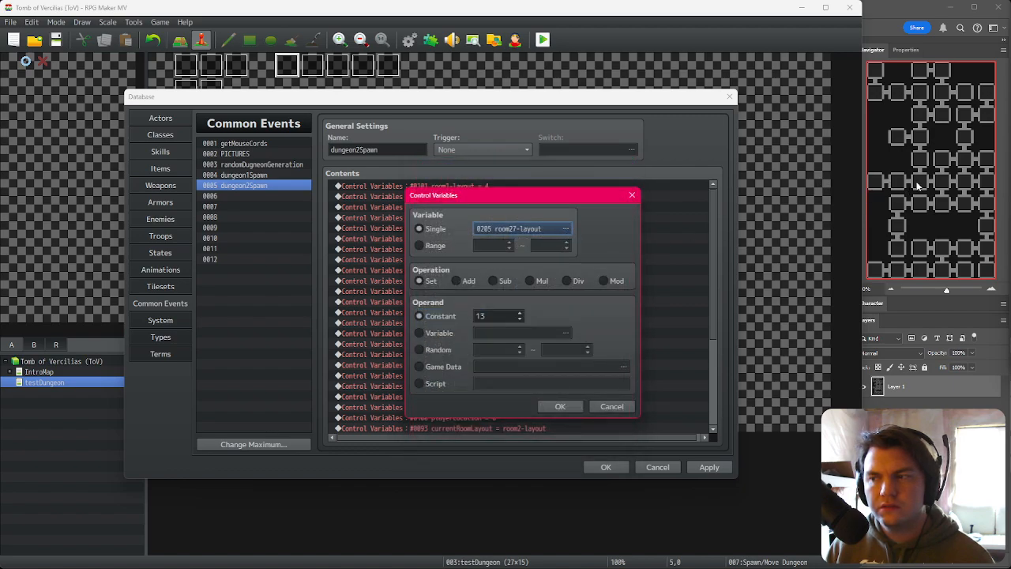
{"action": "left_click", "coordinate": [553, 405]}
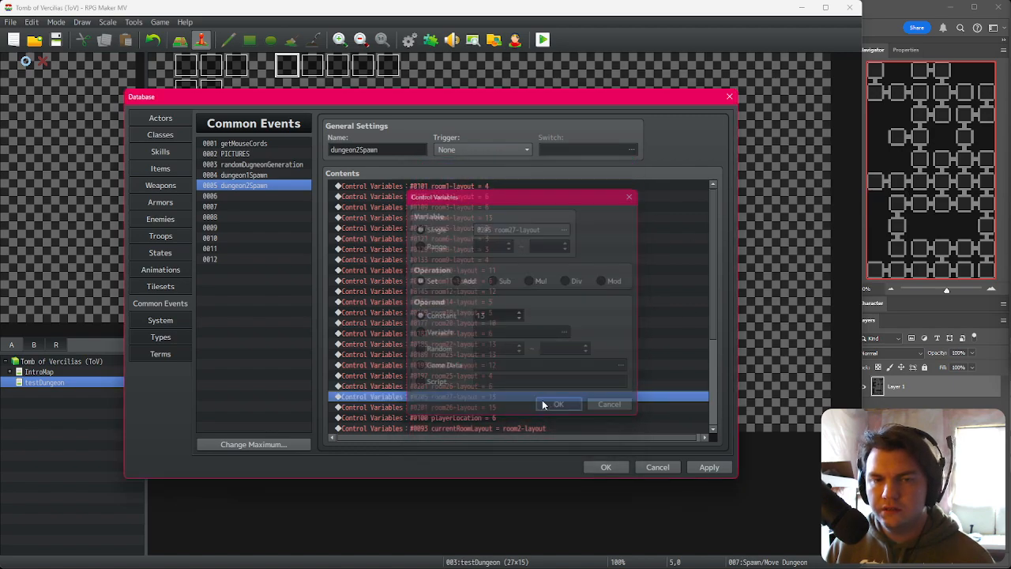
Step: Retarget the remaining room26-layout assignment with constant 15 to room28-layout
{"action": "double_click", "coordinate": [472, 408]}
{"action": "left_click", "coordinate": [515, 233]}
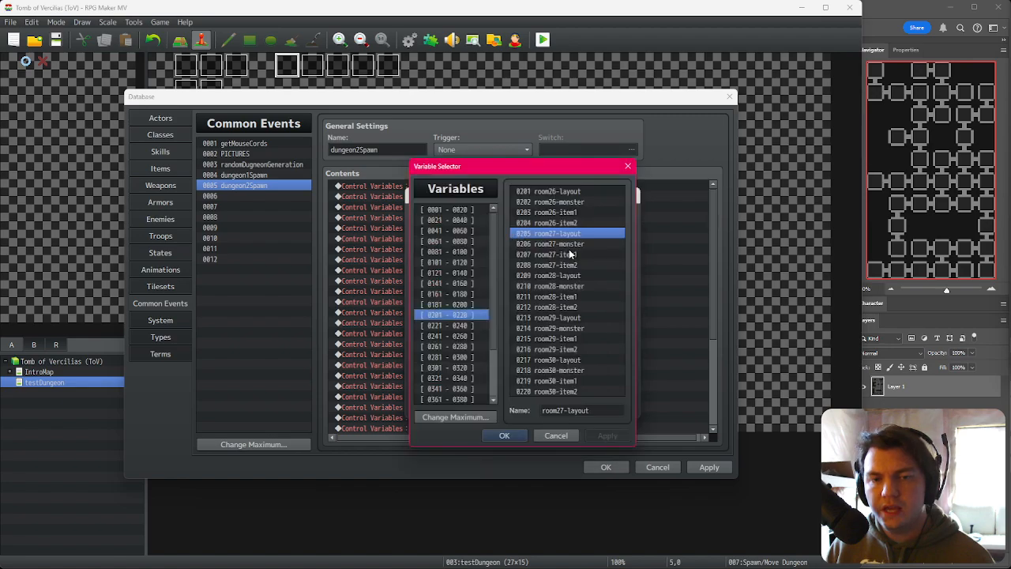
{"action": "double_click", "coordinate": [567, 275]}
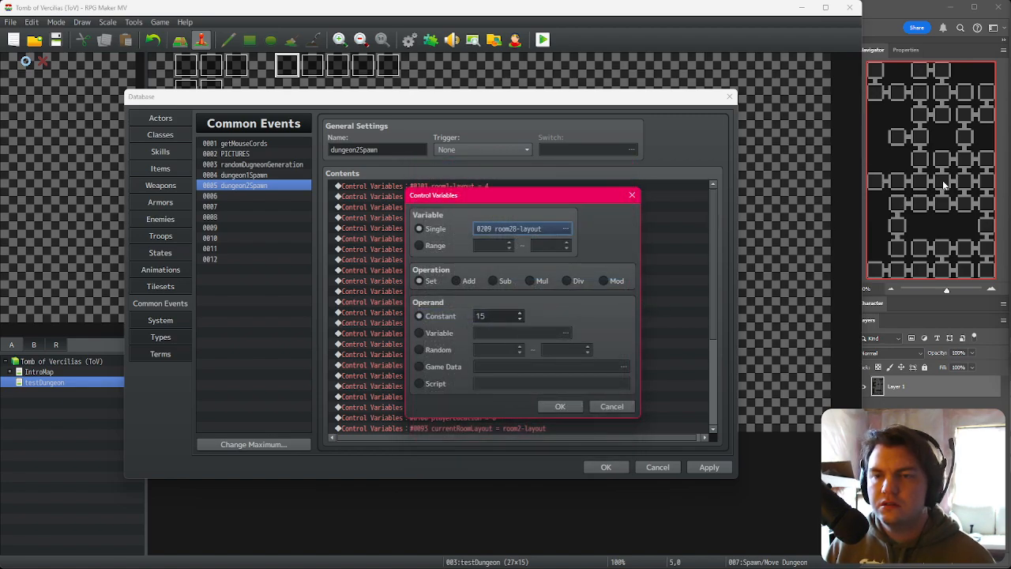
{"action": "left_click", "coordinate": [560, 406]}
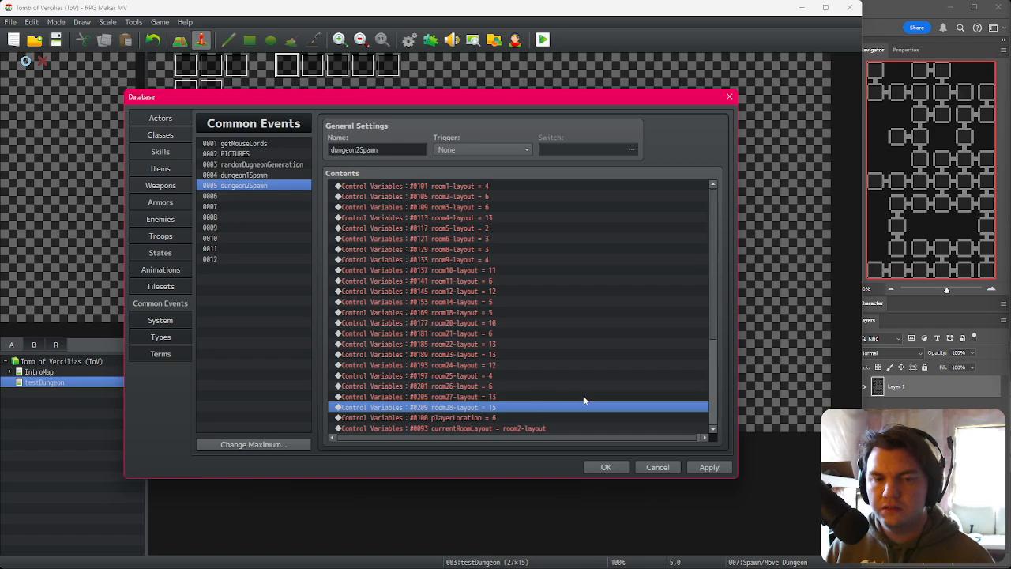
Step: Paste another copy of the assignment and retarget it to room29-layout
{"action": "key", "text": "ctrl+v"}
{"action": "key", "text": "space"}
{"action": "left_click", "coordinate": [565, 227]}
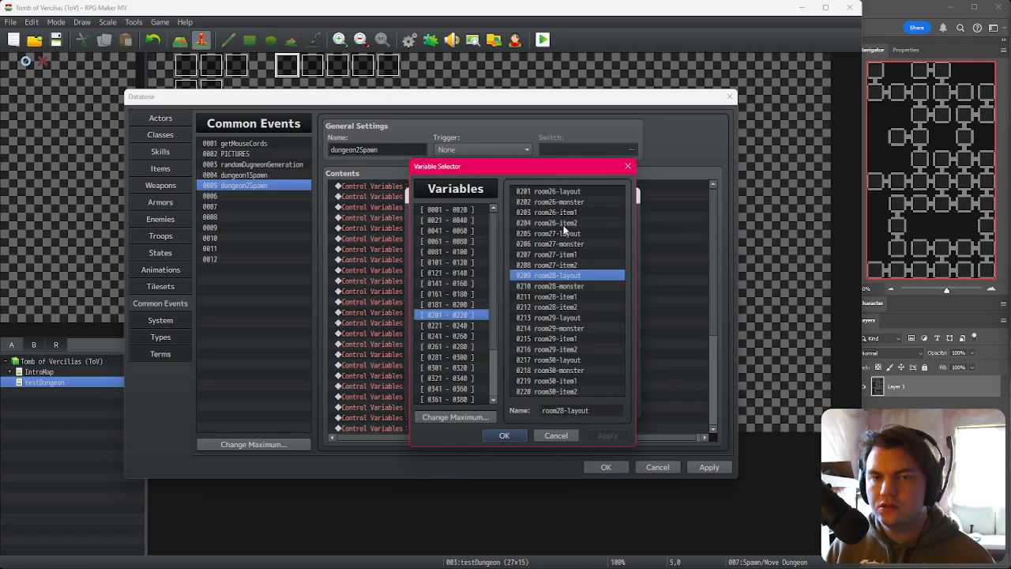
{"action": "left_click", "coordinate": [574, 317]}
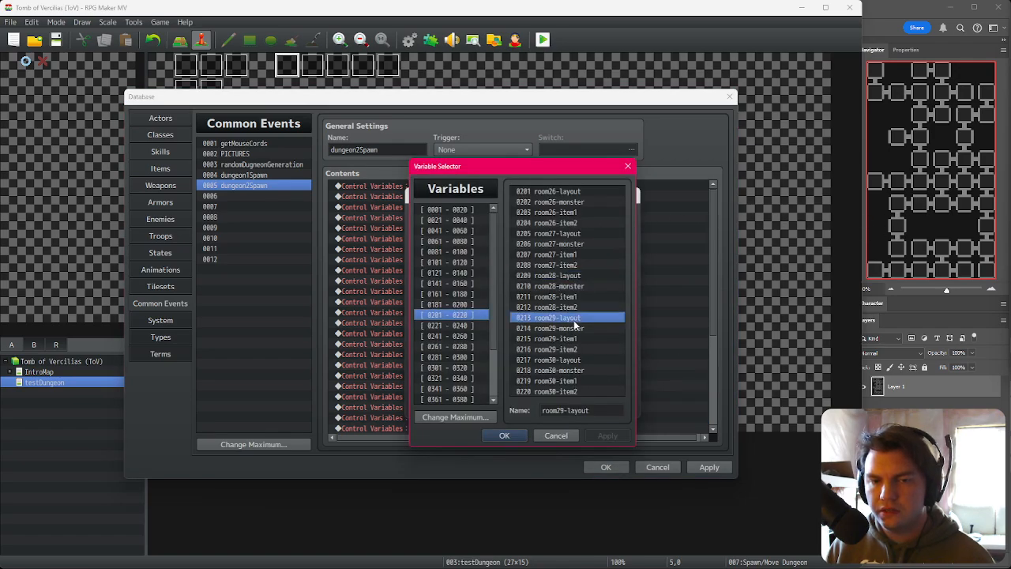
{"action": "double_click", "coordinate": [575, 318]}
{"action": "left_click", "coordinate": [561, 408]}
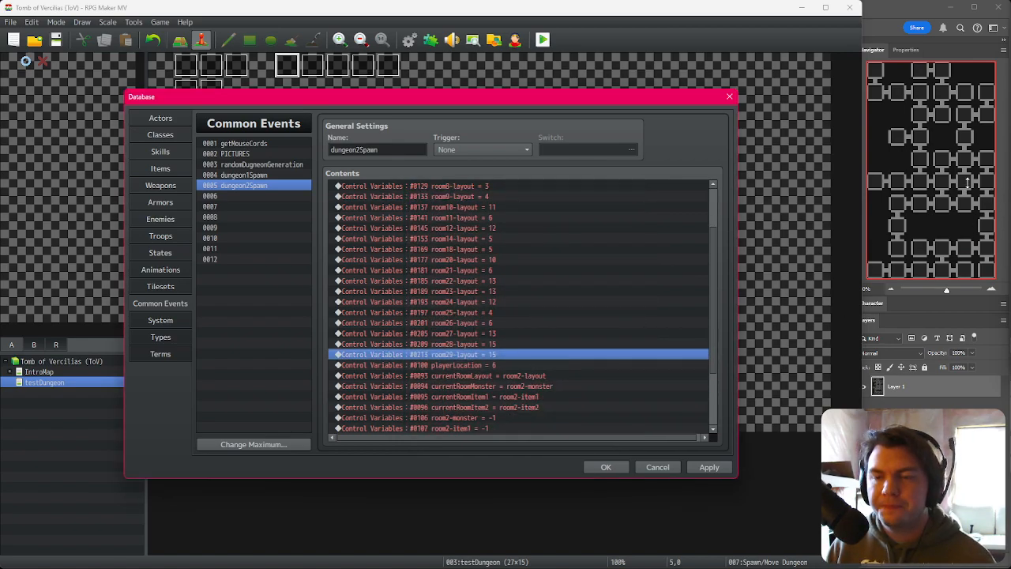
Step: Paste another copy of the assignment and retarget it to room30-layout with constant 12
{"action": "key", "text": "ctrl+c"}
{"action": "key", "text": "ctrl+v"}
{"action": "key", "text": "space"}
{"action": "left_click", "coordinate": [515, 229]}
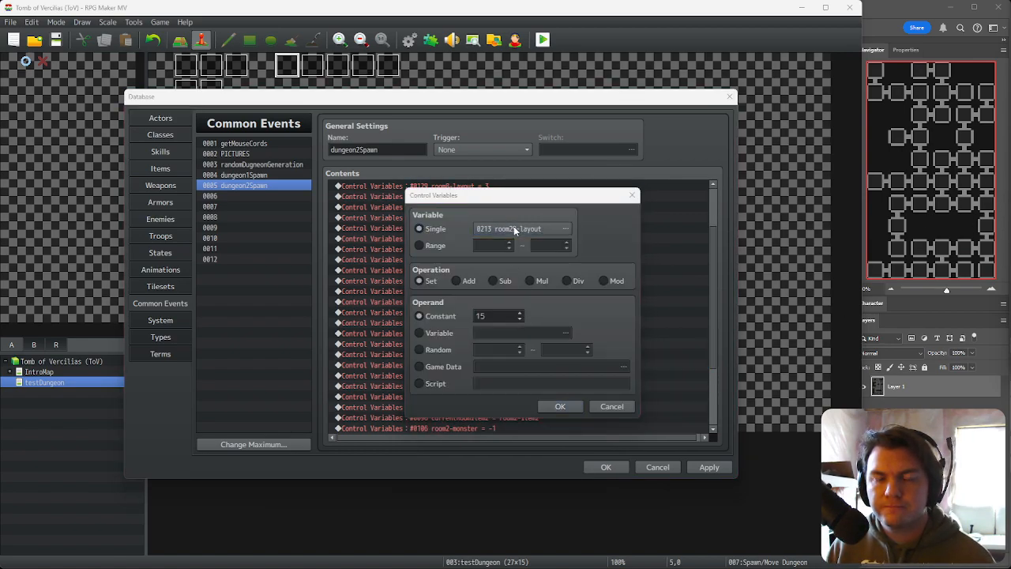
{"action": "double_click", "coordinate": [569, 361]}
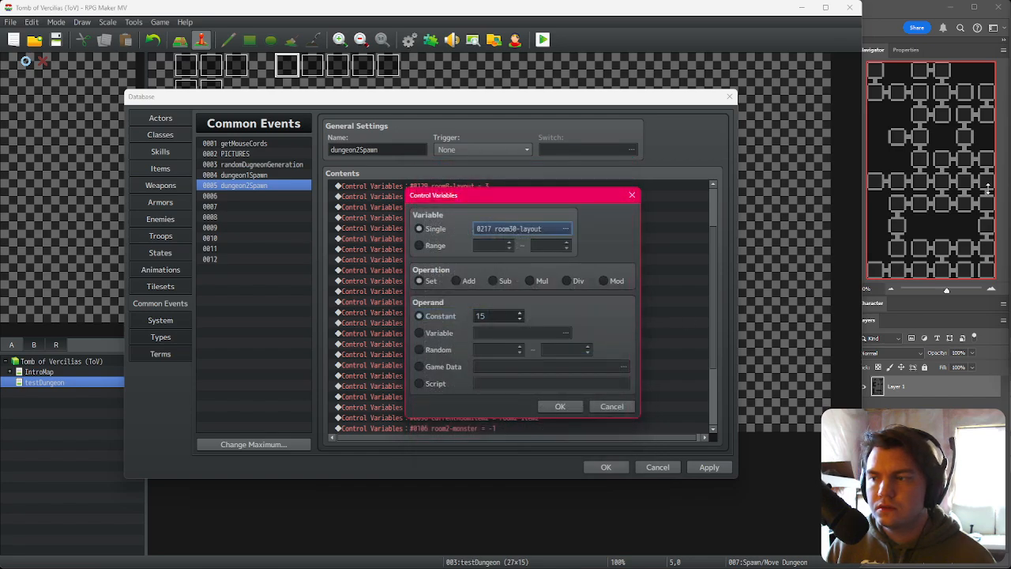
{"action": "left_click", "coordinate": [558, 406]}
Step: Retarget the next assignment to room 33-layout and set its constant to 5
{"action": "double_click", "coordinate": [502, 347]}
{"action": "left_click", "coordinate": [494, 232]}
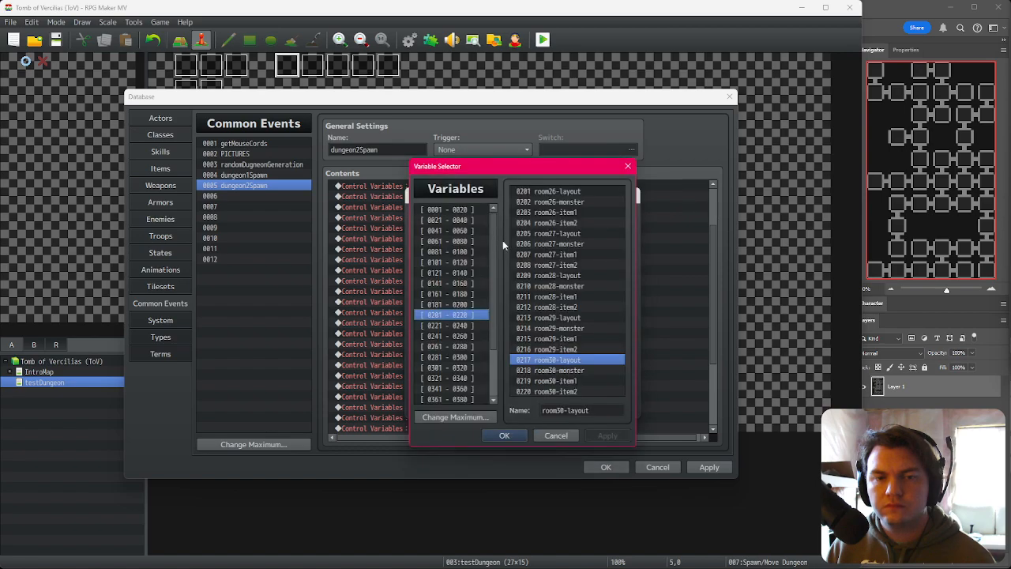
{"action": "left_click", "coordinate": [463, 326]}
{"action": "double_click", "coordinate": [542, 193]}
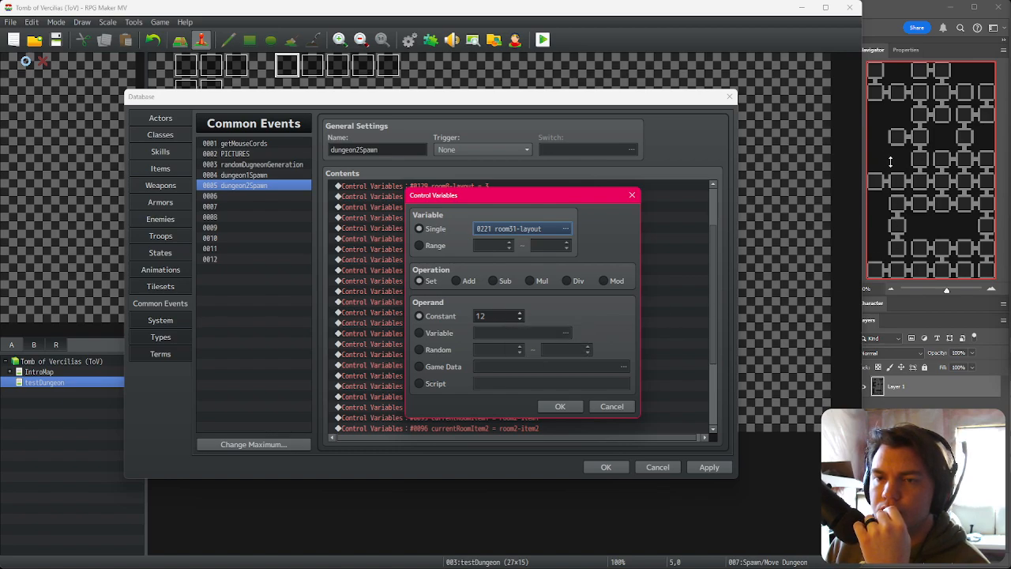
{"action": "left_click", "coordinate": [524, 230]}
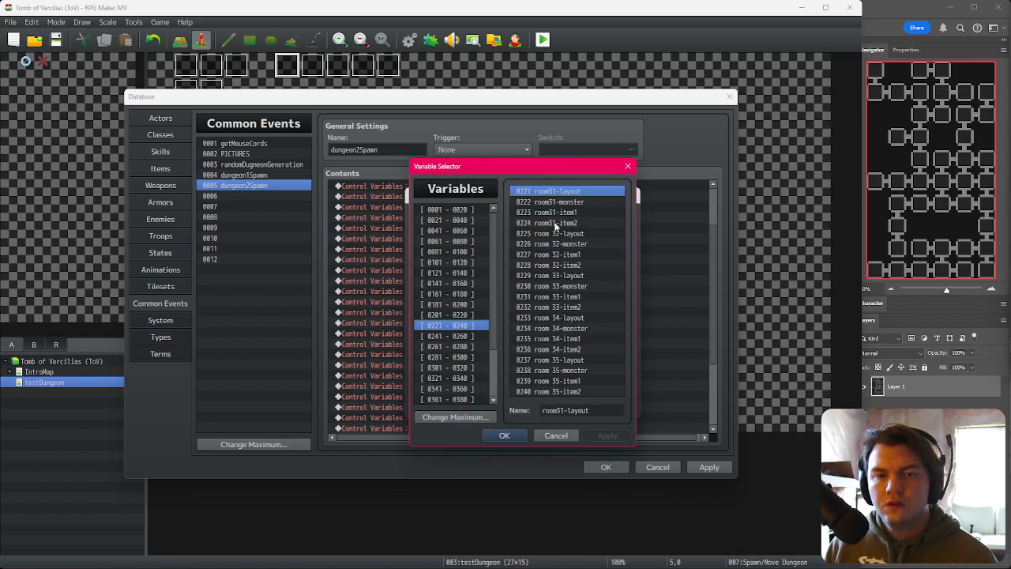
{"action": "double_click", "coordinate": [572, 277]}
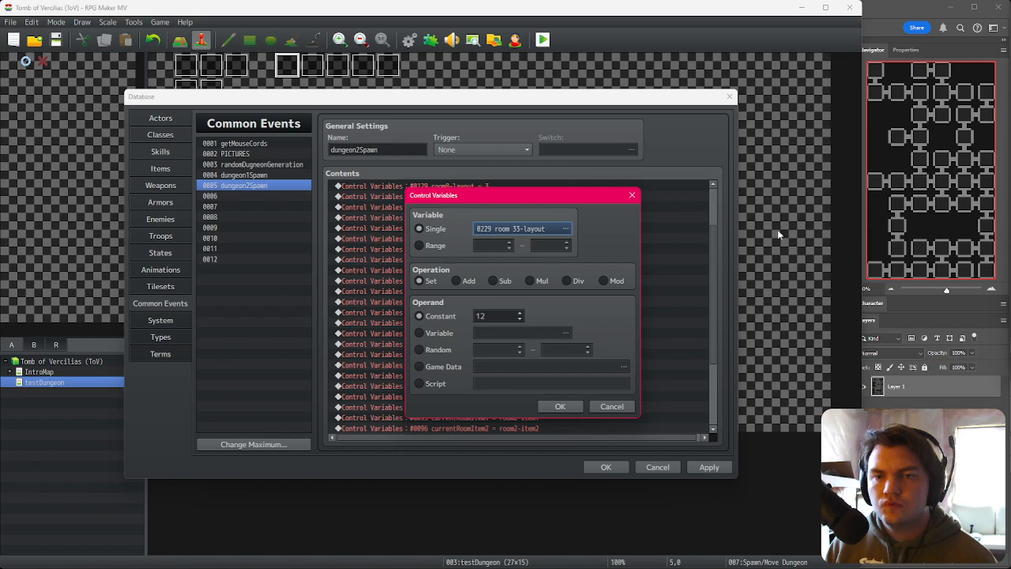
{"action": "double_click", "coordinate": [500, 315]}
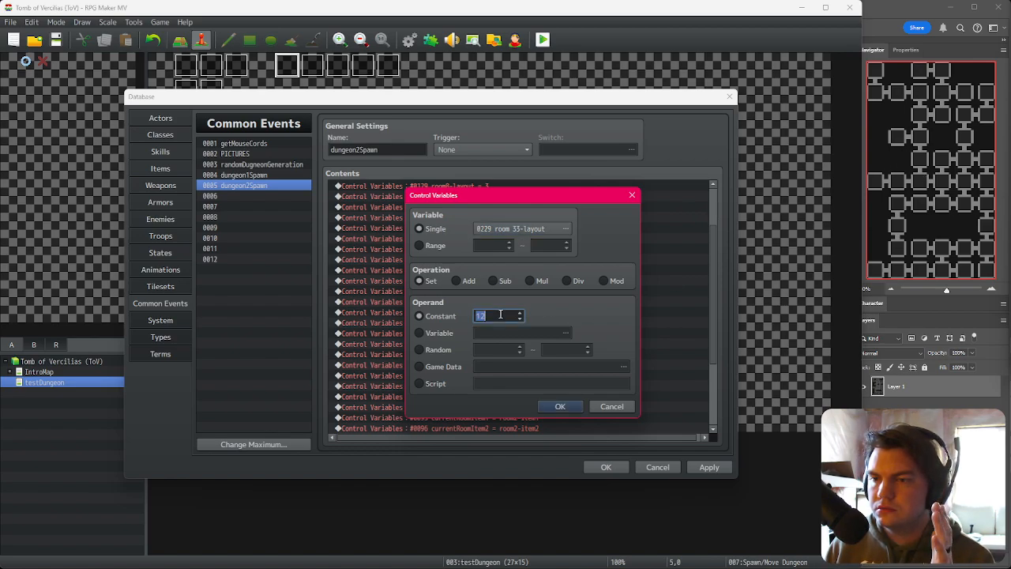
{"action": "type", "text": "5"}
{"action": "left_click", "coordinate": [560, 406]}
Step: Retarget the next assignment to room 34-layout with constant 10
{"action": "double_click", "coordinate": [521, 384]}
{"action": "left_click", "coordinate": [521, 229]}
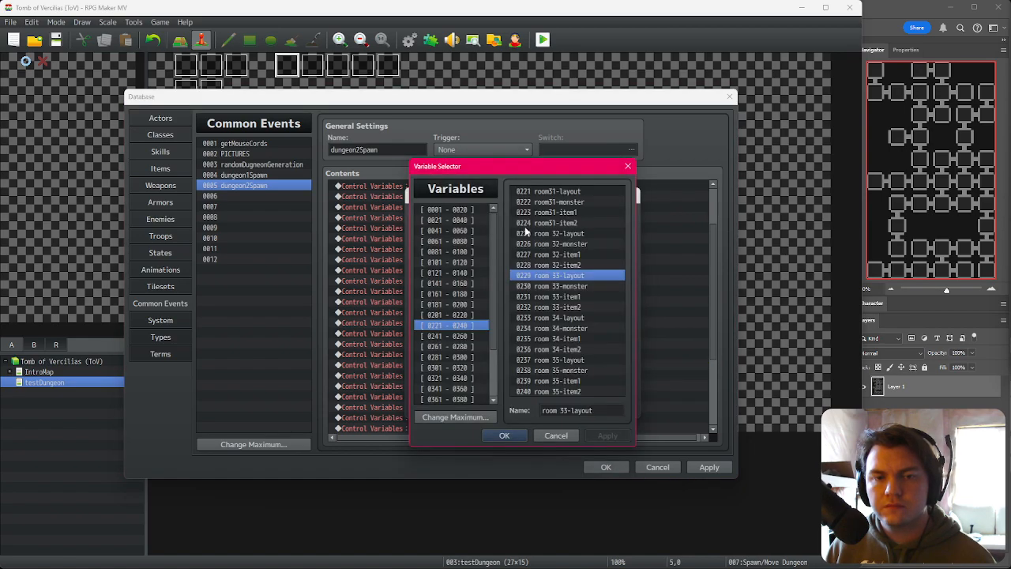
{"action": "double_click", "coordinate": [574, 319]}
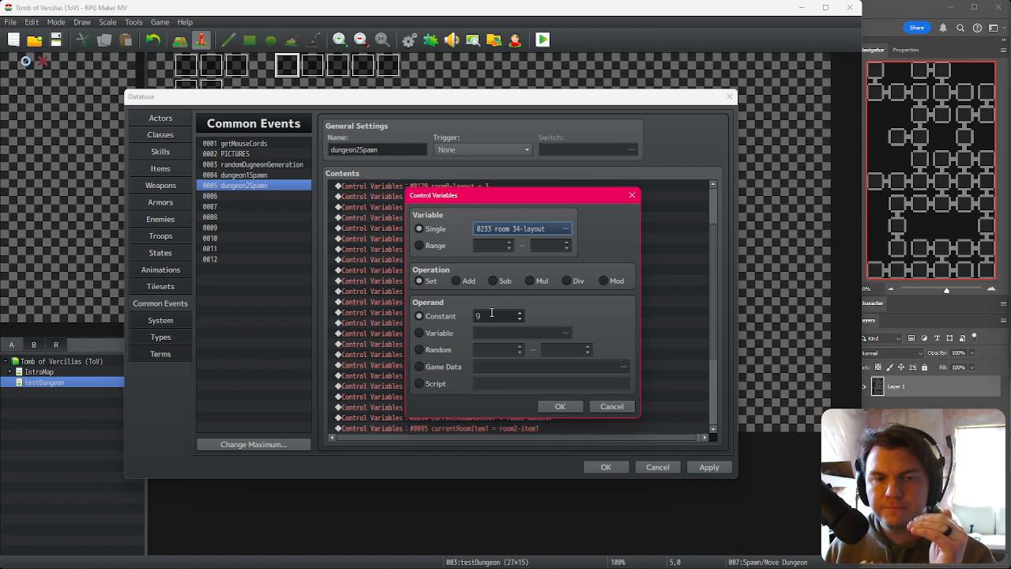
{"action": "scroll", "coordinate": [493, 313], "scroll_direction": "up", "scroll_amount": 5}
{"action": "left_click", "coordinate": [559, 407]}
Step: Retarget the next assignment to room 35-layout and set its constant to 15
{"action": "double_click", "coordinate": [560, 387]}
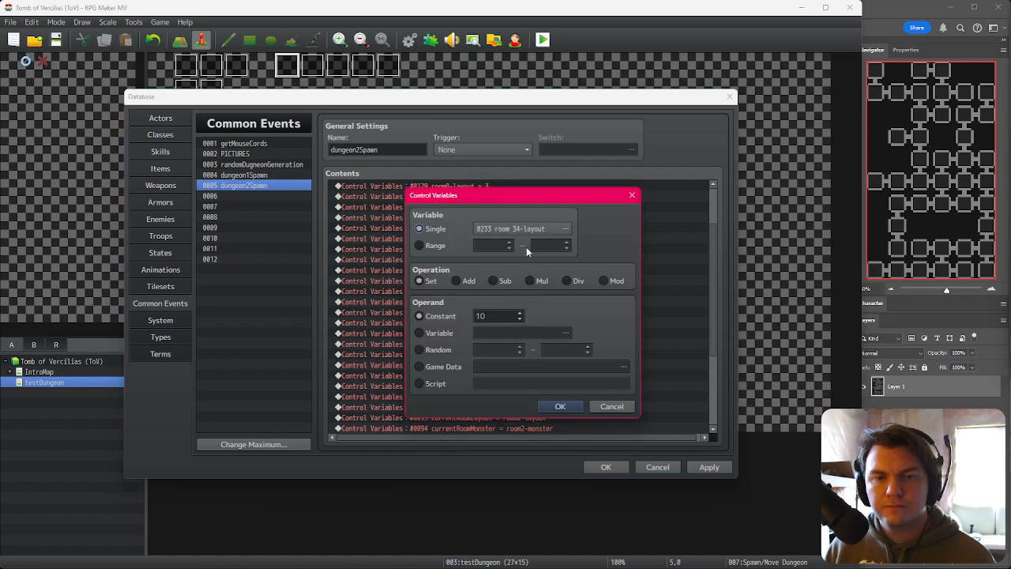
{"action": "left_click", "coordinate": [525, 234]}
{"action": "double_click", "coordinate": [561, 360]}
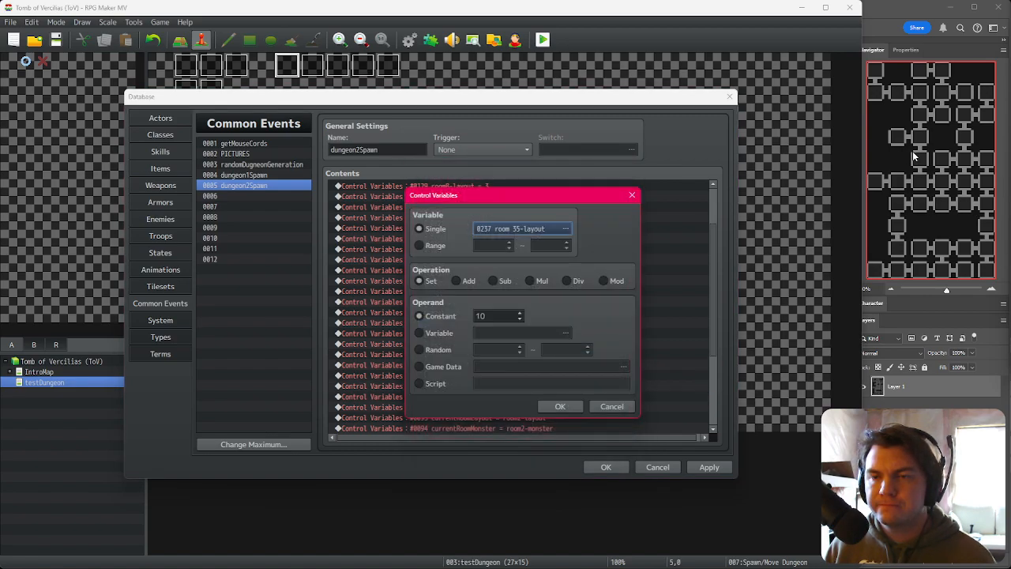
{"action": "scroll", "coordinate": [497, 316], "scroll_direction": "up", "scroll_amount": 5}
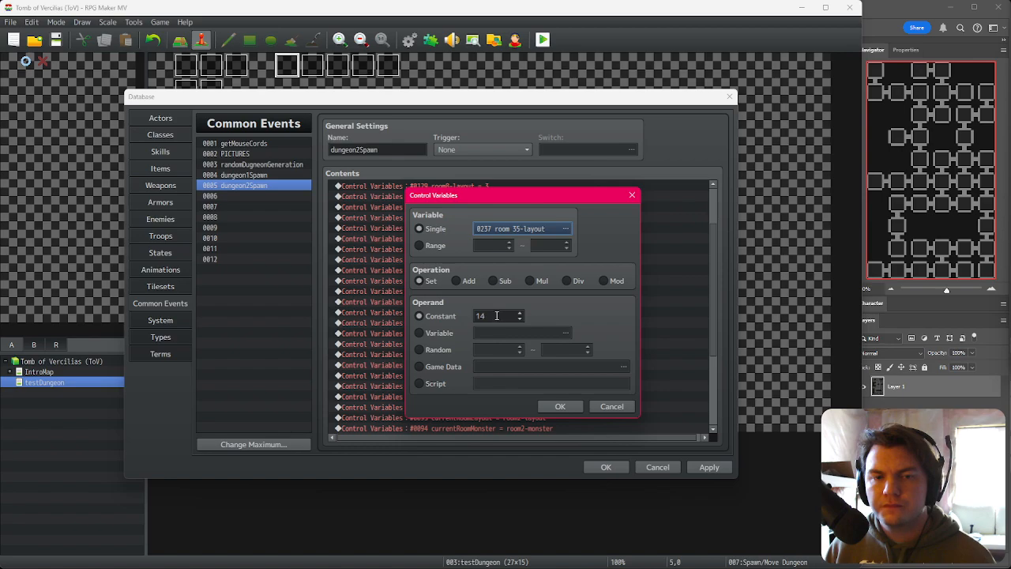
{"action": "left_click", "coordinate": [581, 404]}
{"action": "scroll", "coordinate": [571, 387], "scroll_direction": "down", "scroll_amount": 2}
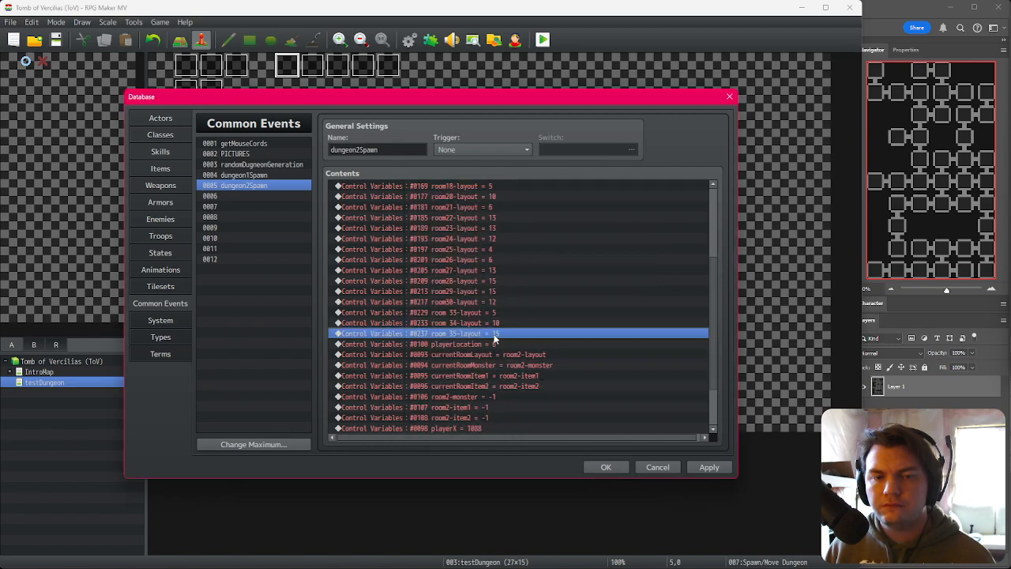
Step: Retarget the next assignment to room 36-layout and set its constant to 7
{"action": "double_click", "coordinate": [490, 336]}
{"action": "left_click", "coordinate": [500, 229]}
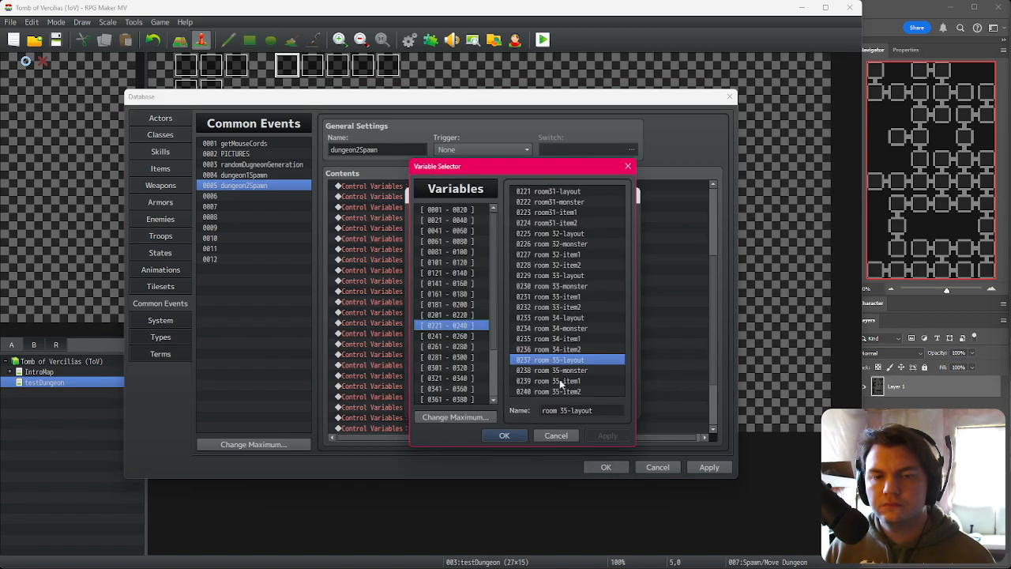
{"action": "left_click", "coordinate": [461, 337]}
{"action": "double_click", "coordinate": [577, 191]}
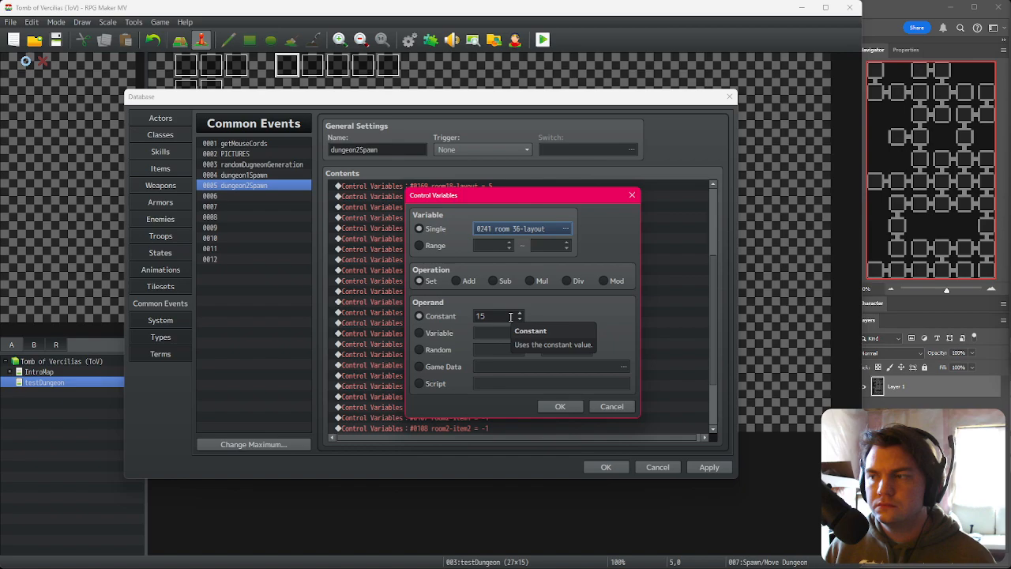
{"action": "scroll", "coordinate": [511, 317], "scroll_direction": "down", "scroll_amount": 8}
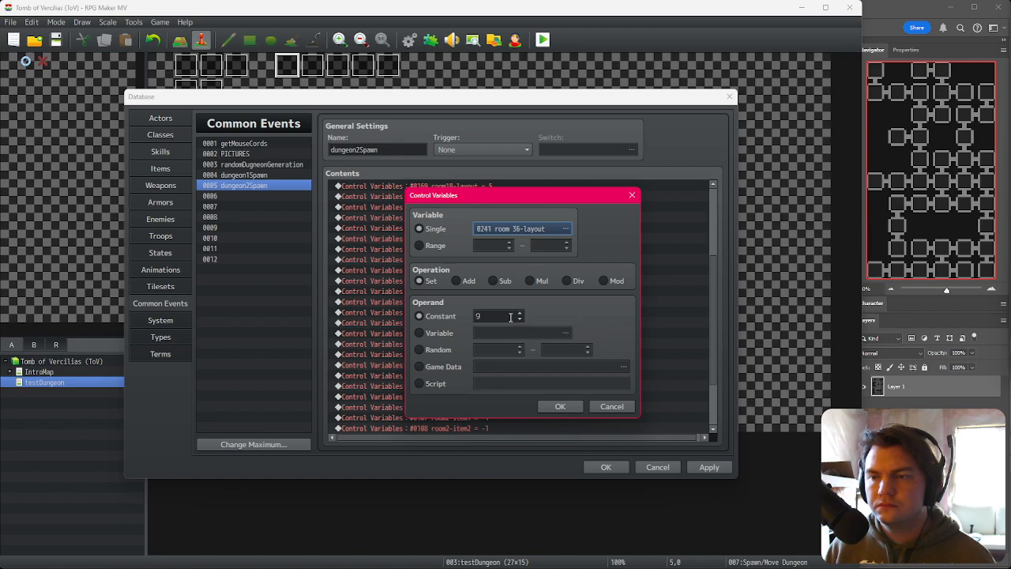
{"action": "left_click", "coordinate": [544, 411]}
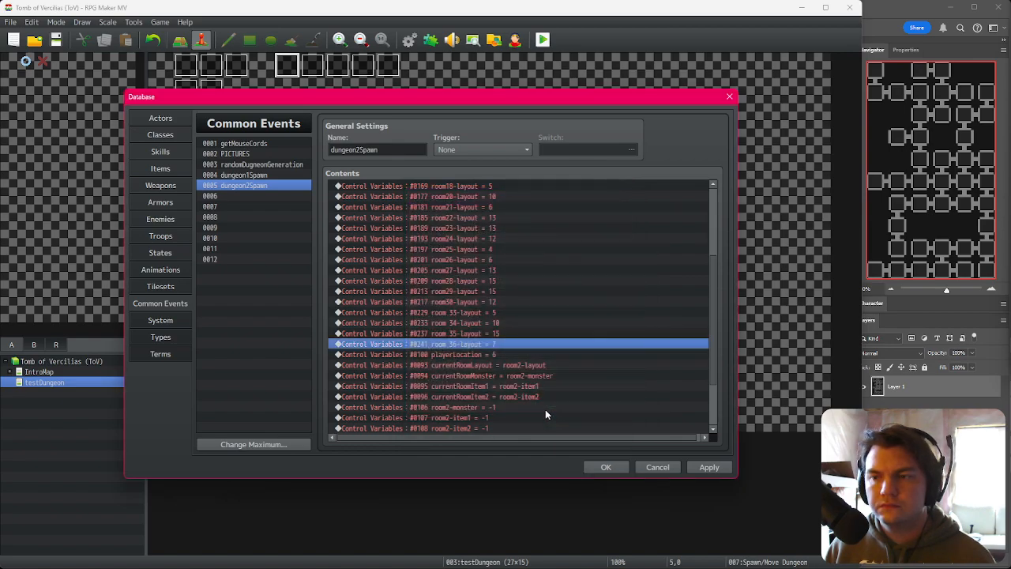
Step: Retarget the next assignment to room 38-layout and set its constant to 4
{"action": "double_click", "coordinate": [518, 342]}
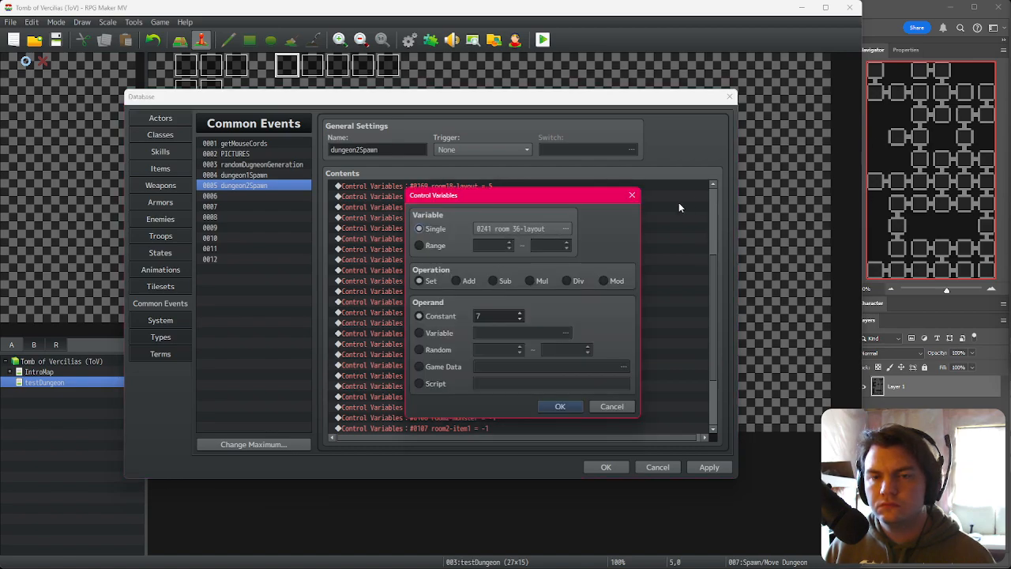
{"action": "left_click", "coordinate": [542, 229]}
{"action": "double_click", "coordinate": [581, 276]}
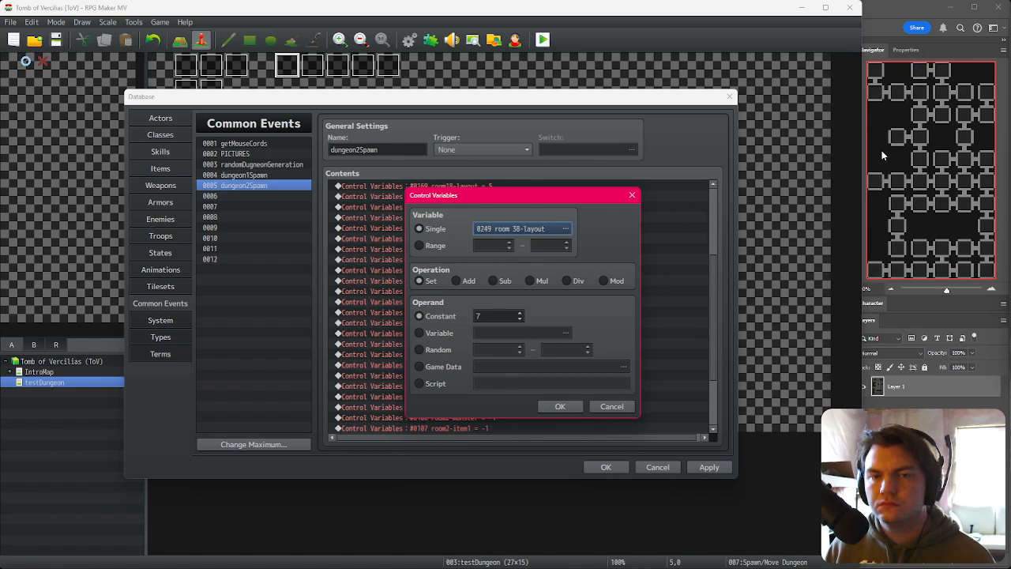
{"action": "double_click", "coordinate": [504, 317]}
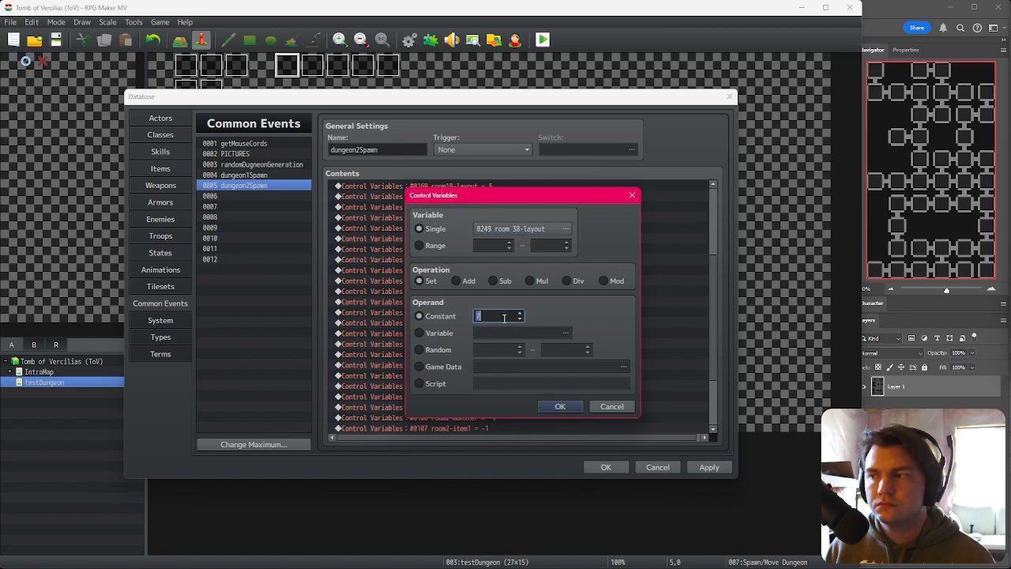
{"action": "type", "text": "4"}
{"action": "left_click", "coordinate": [560, 406]}
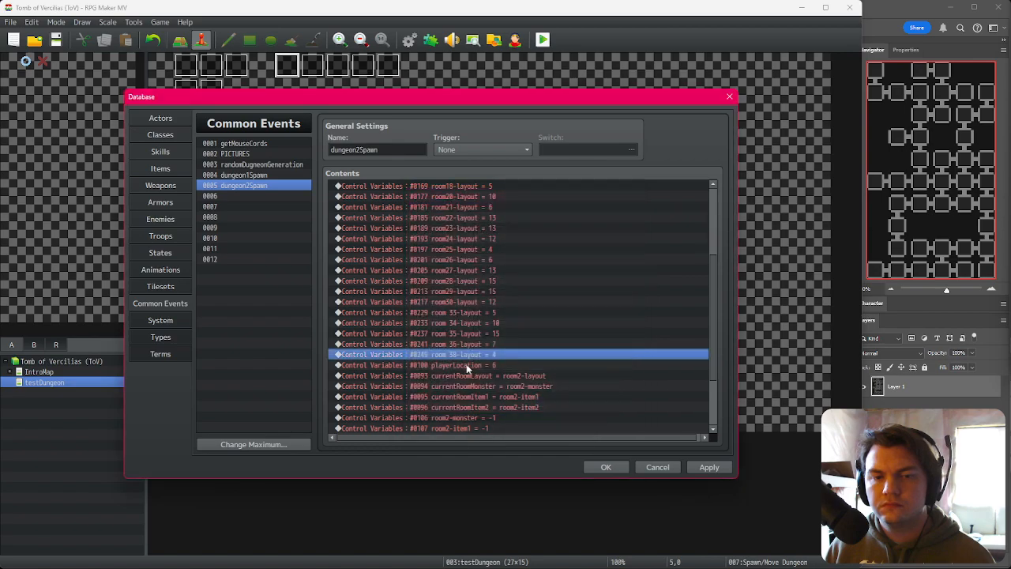
Step: Retarget the next assignment to room 39-layout and set its constant to 12
{"action": "double_click", "coordinate": [528, 359]}
{"action": "left_click", "coordinate": [510, 234]}
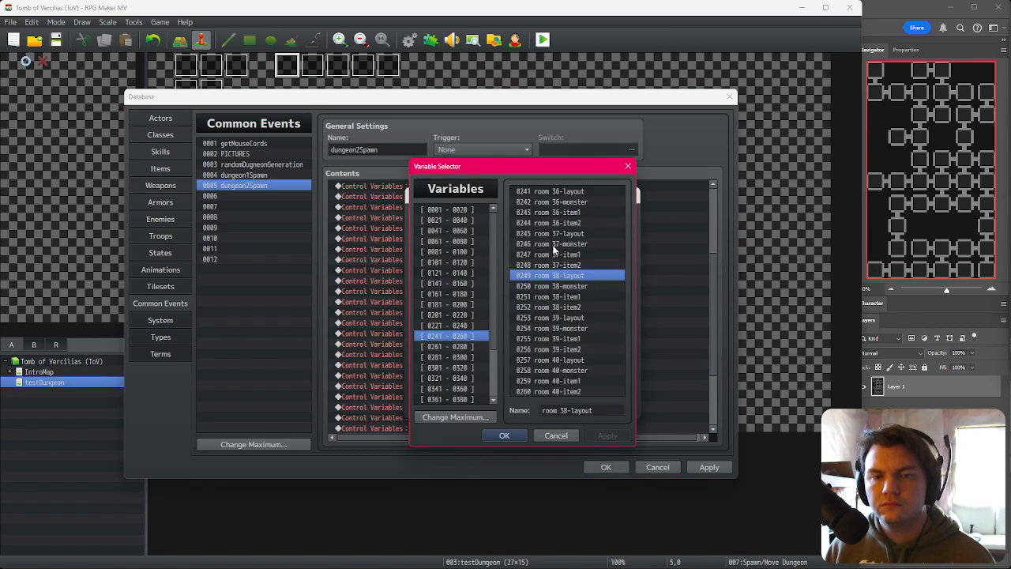
{"action": "double_click", "coordinate": [572, 318]}
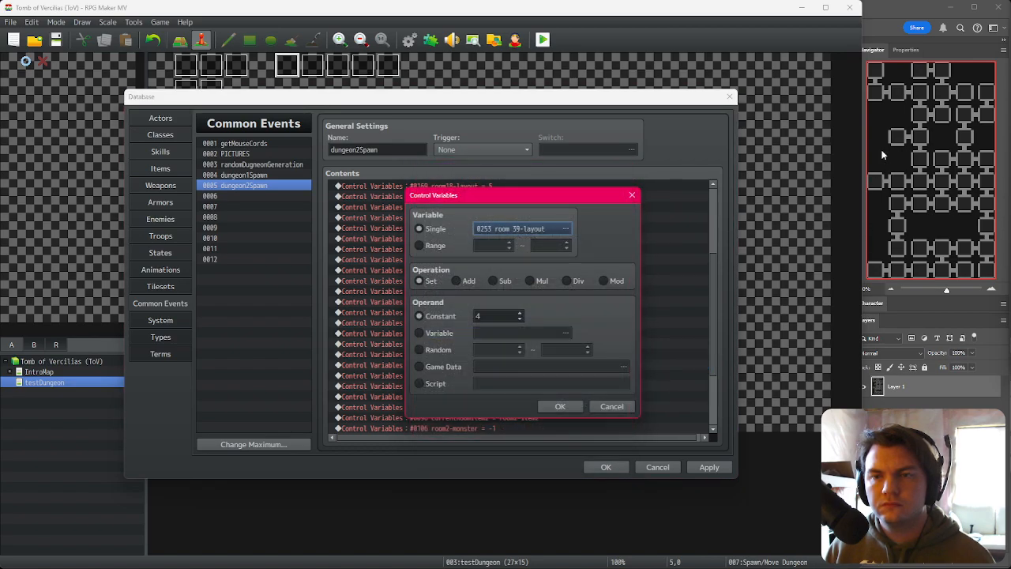
{"action": "double_click", "coordinate": [509, 315]}
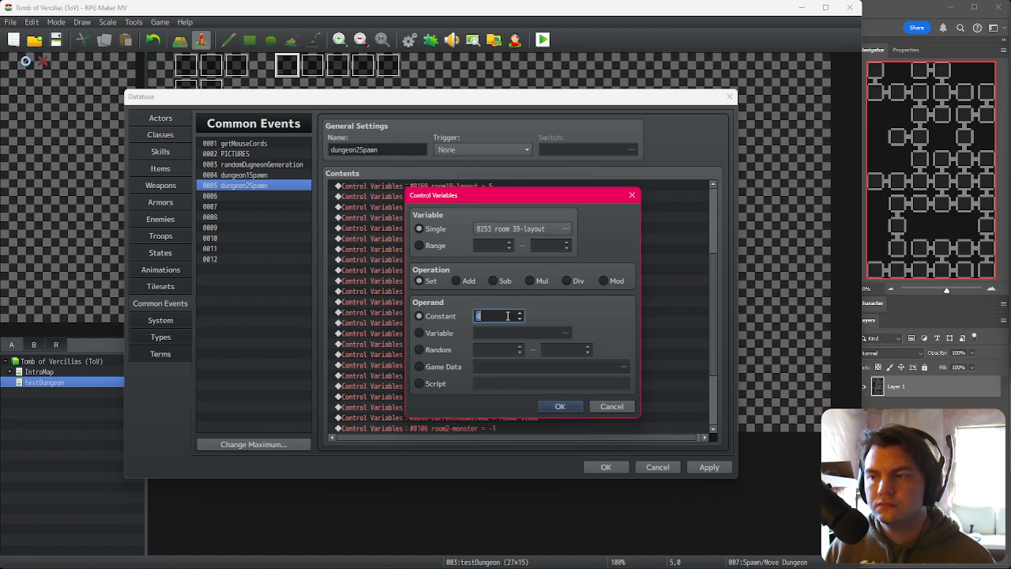
{"action": "scroll", "coordinate": [506, 316], "scroll_direction": "up", "scroll_amount": 6}
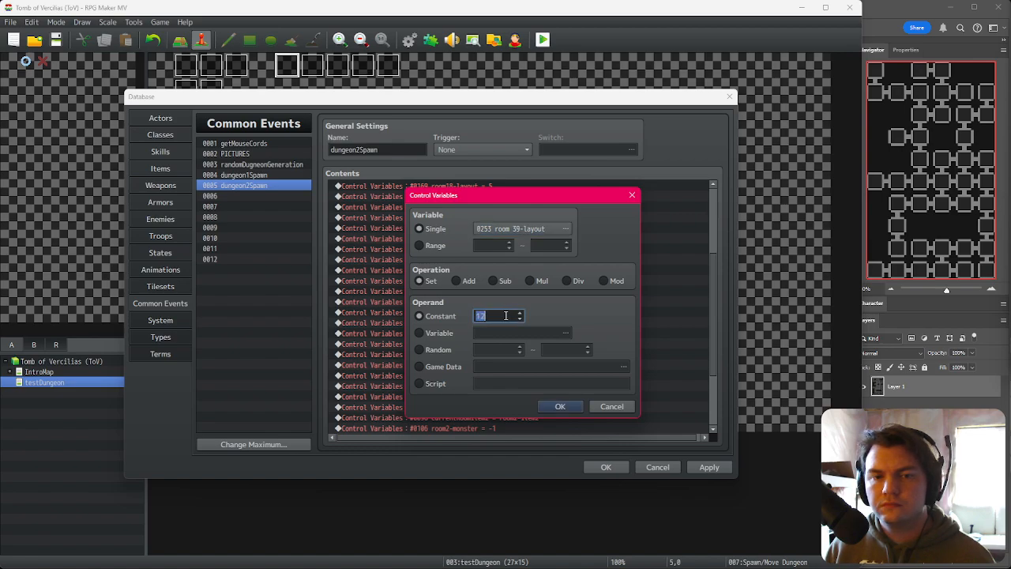
{"action": "left_click", "coordinate": [563, 408]}
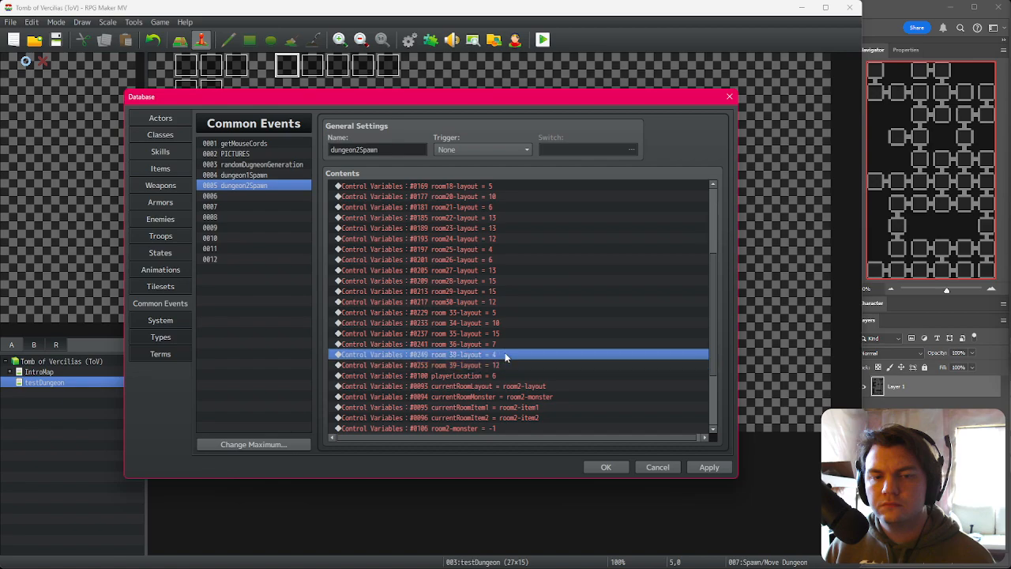
Step: Retarget the next assignment to room 41-layout and set its constant to 5
{"action": "double_click", "coordinate": [514, 365]}
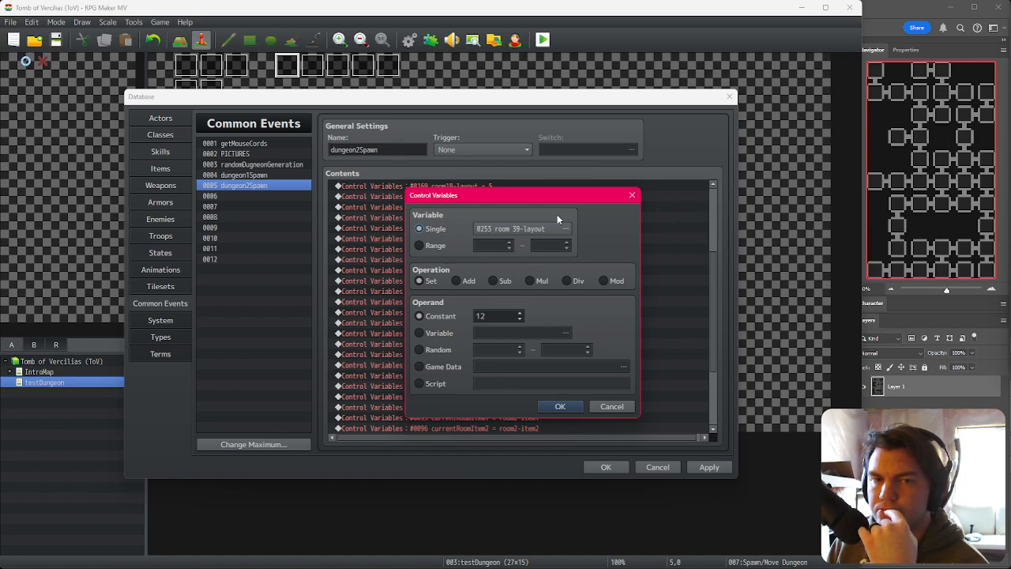
{"action": "left_click", "coordinate": [516, 229]}
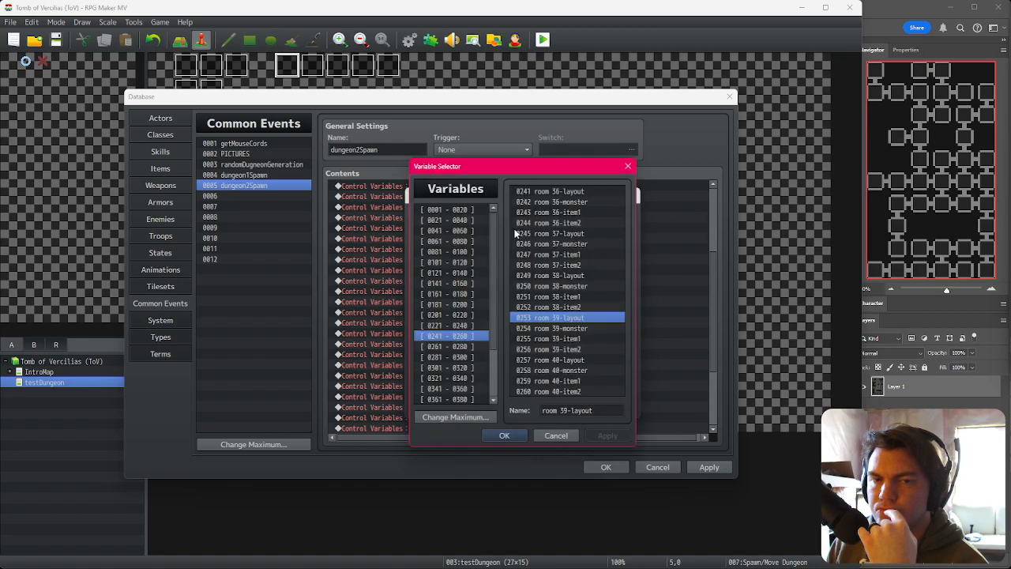
{"action": "left_click", "coordinate": [475, 347]}
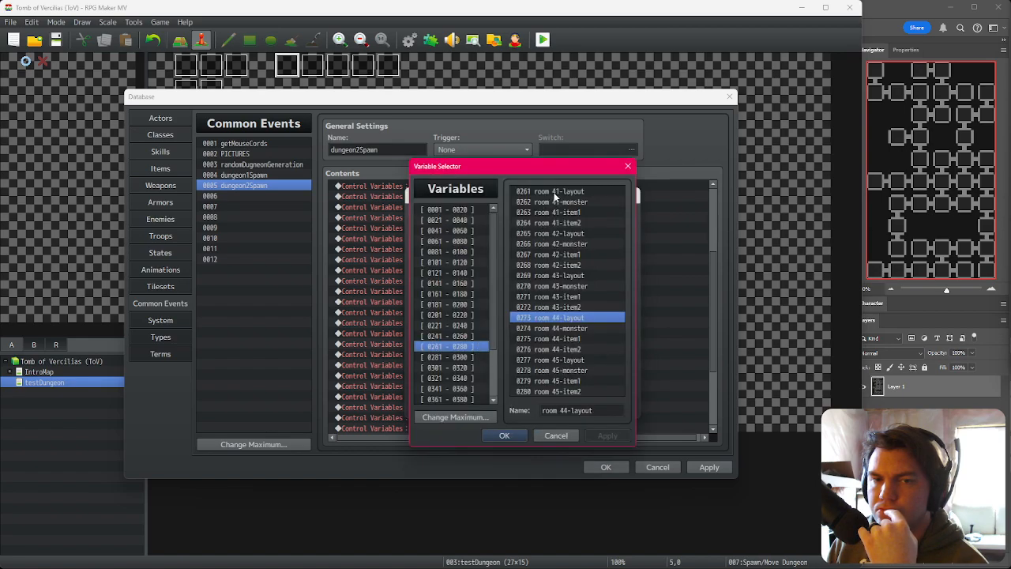
{"action": "double_click", "coordinate": [554, 192]}
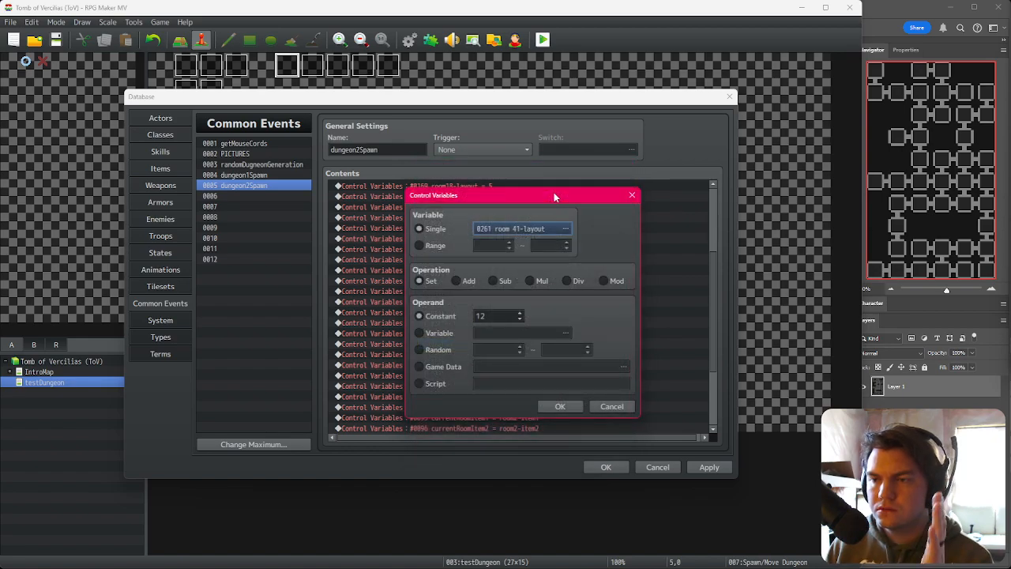
{"action": "double_click", "coordinate": [500, 316]}
{"action": "type", "text": "5"}
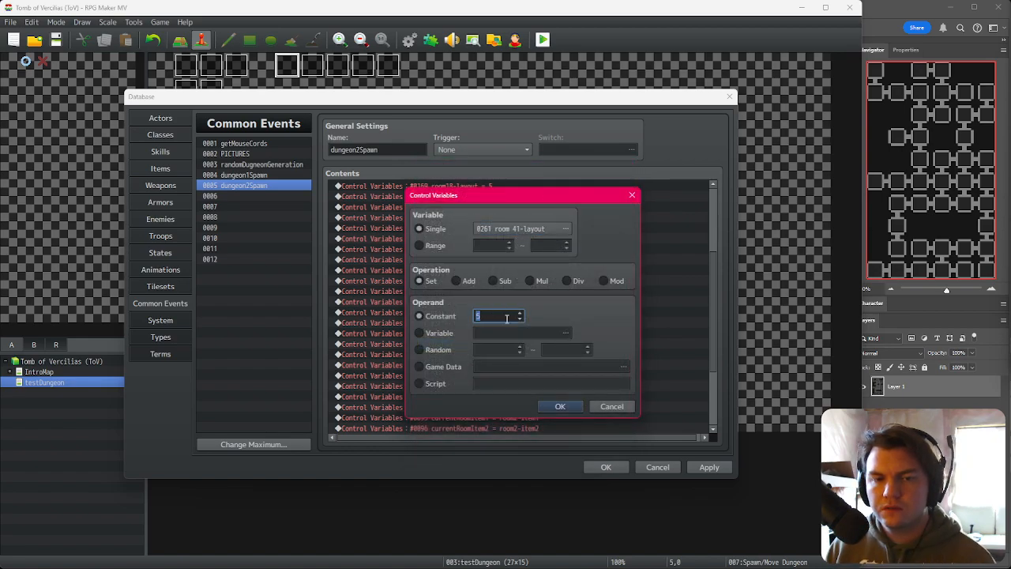
{"action": "left_click", "coordinate": [560, 406]}
Step: Confirm the room 41-layout assignment with its constant of 5
{"action": "scroll", "coordinate": [529, 347], "scroll_direction": "down", "scroll_amount": 2}
{"action": "left_click", "coordinate": [511, 300]}
{"action": "left_click", "coordinate": [510, 290]}
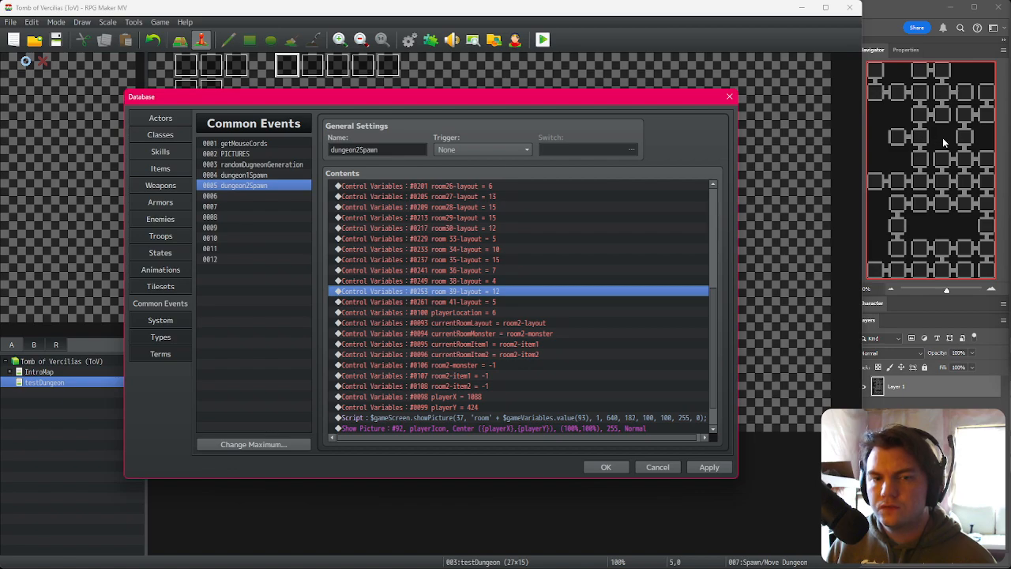
Step: Retarget the next assignment to room 45-layout and set its constant to 14
{"action": "left_click", "coordinate": [495, 303]}
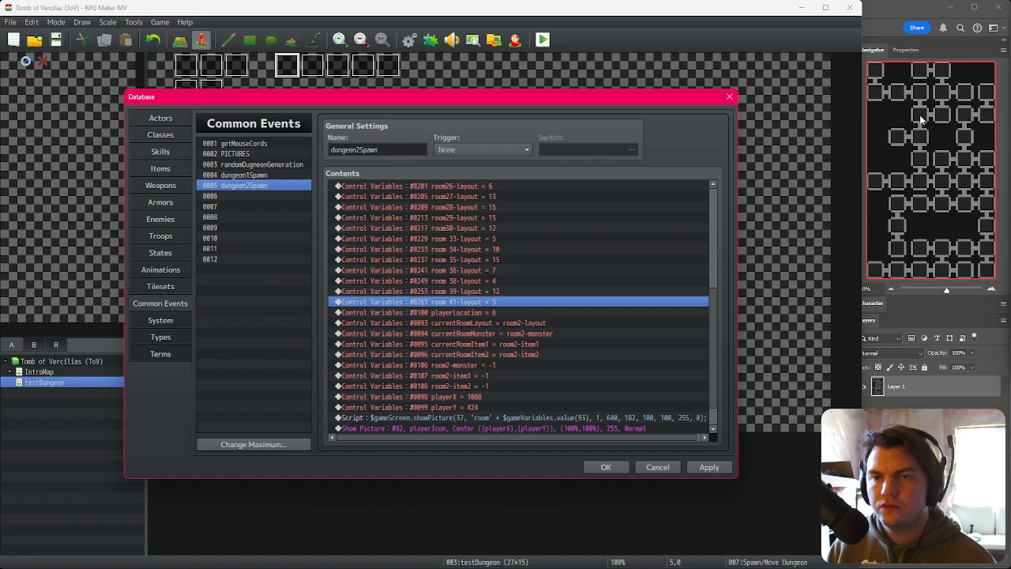
{"action": "double_click", "coordinate": [554, 301]}
{"action": "left_click", "coordinate": [512, 232]}
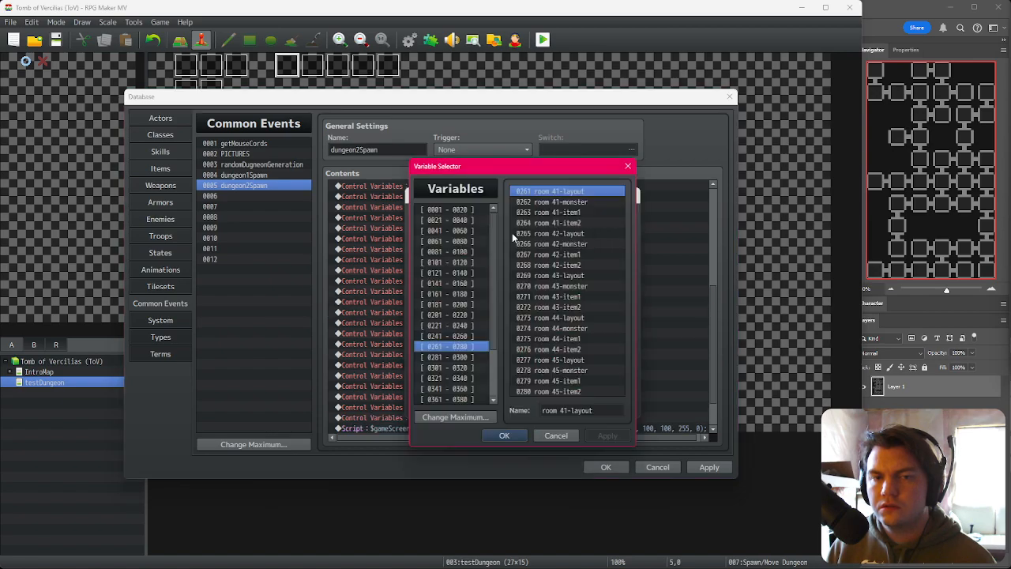
{"action": "double_click", "coordinate": [553, 360]}
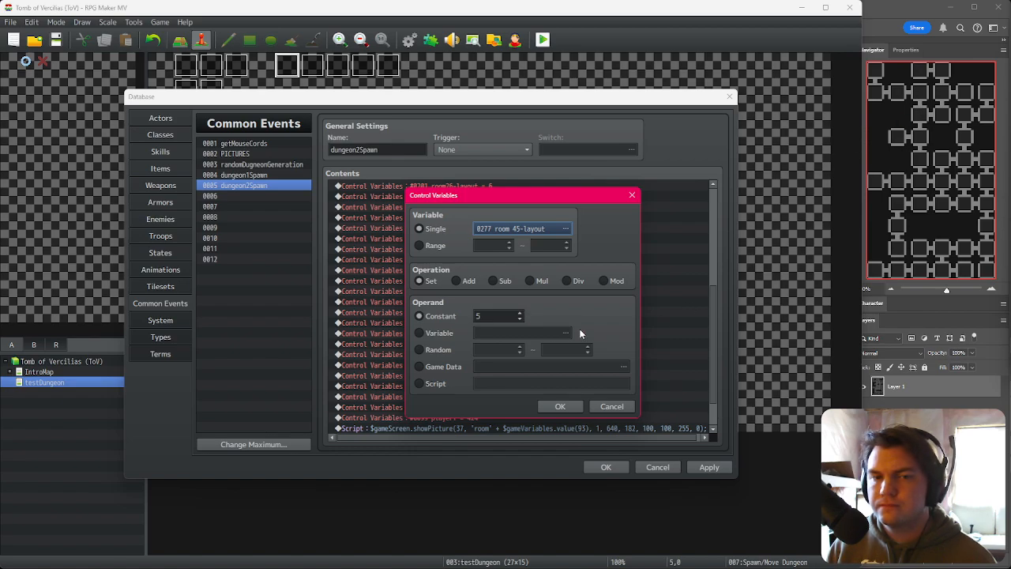
{"action": "scroll", "coordinate": [507, 321], "scroll_direction": "up", "scroll_amount": 6}
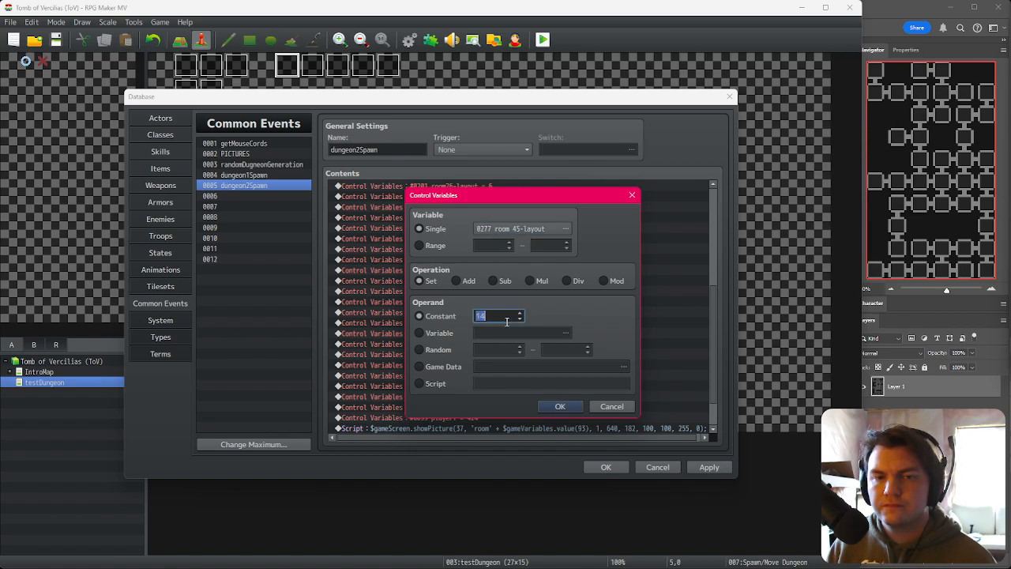
{"action": "left_click", "coordinate": [572, 411]}
Step: Duplicate the assignment, retarget the copy to room 46-layout and set its constant to 8
{"action": "key", "text": "ctrl+c"}
{"action": "key", "text": "ctrl+v"}
{"action": "key", "text": "space"}
{"action": "left_click", "coordinate": [529, 232]}
{"action": "left_click", "coordinate": [529, 231]}
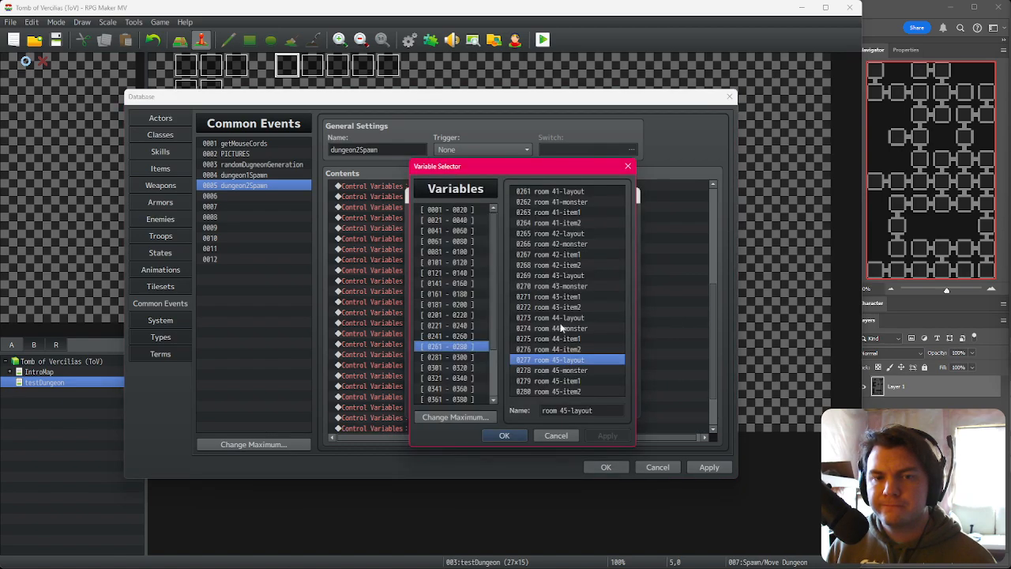
{"action": "left_click", "coordinate": [468, 357]}
{"action": "double_click", "coordinate": [556, 192]}
{"action": "scroll", "coordinate": [519, 316], "scroll_direction": "up", "scroll_amount": 3}
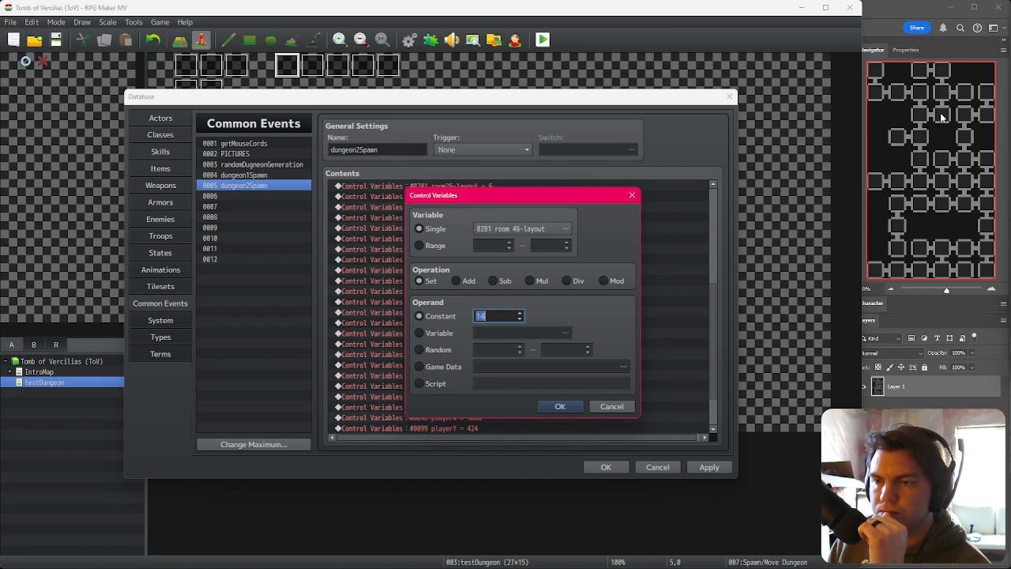
{"action": "type", "text": "8"}
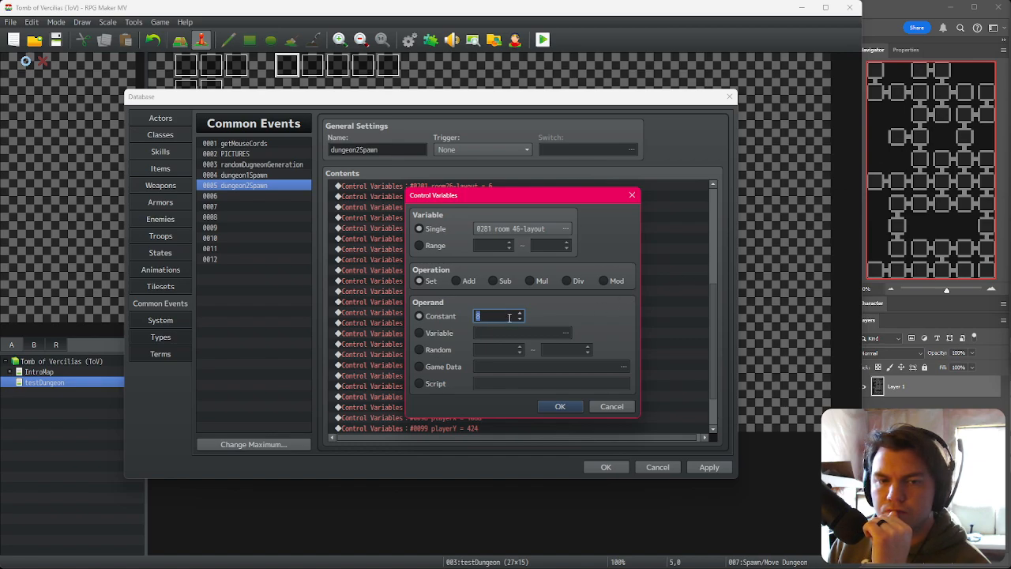
{"action": "left_click", "coordinate": [555, 408]}
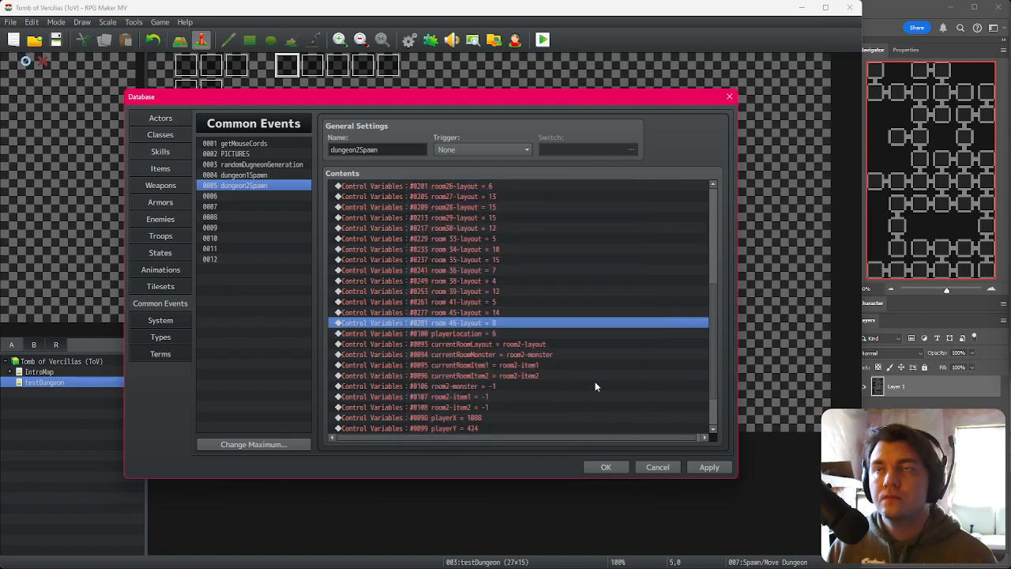
Step: Retarget the next assignment to room 47-layout and set its constant to 10
{"action": "double_click", "coordinate": [534, 322]}
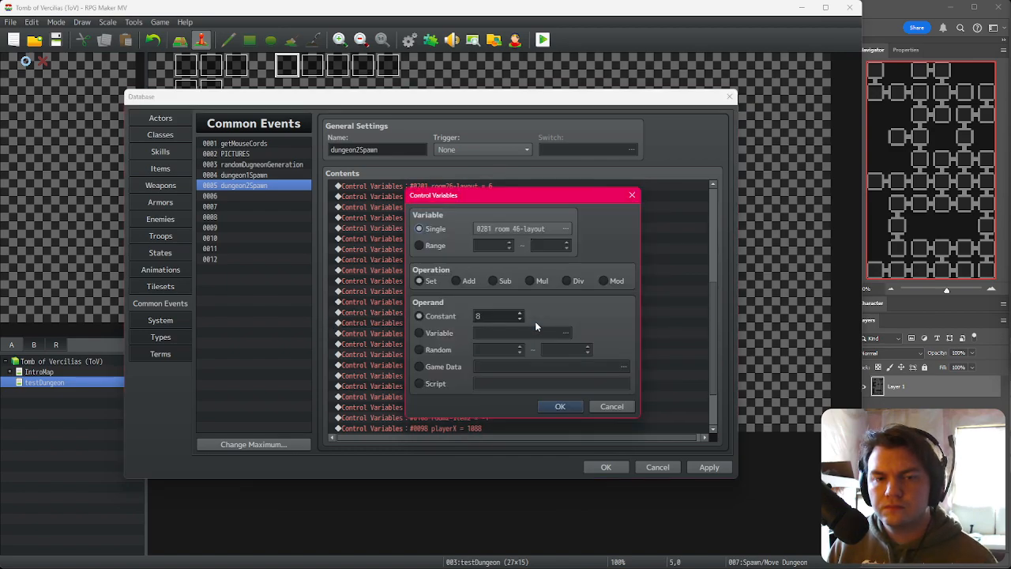
{"action": "left_click", "coordinate": [530, 229]}
{"action": "double_click", "coordinate": [575, 236]}
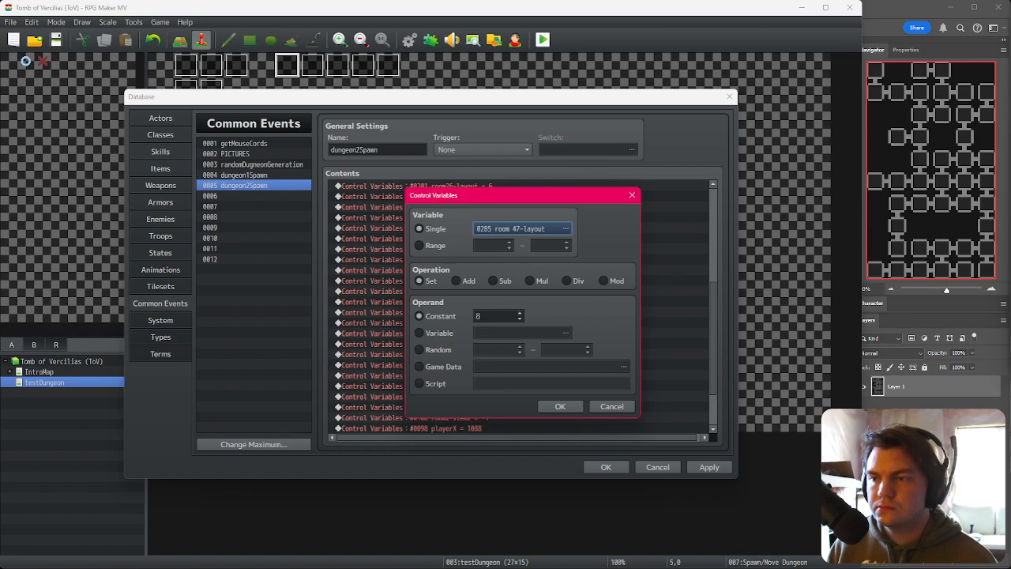
{"action": "scroll", "coordinate": [508, 317], "scroll_direction": "up", "scroll_amount": 2}
{"action": "left_click", "coordinate": [555, 407]}
Step: Retarget the next assignment to room 48-layout and set its constant to 8
{"action": "double_click", "coordinate": [531, 327]}
{"action": "left_click", "coordinate": [523, 228]}
{"action": "double_click", "coordinate": [572, 277]}
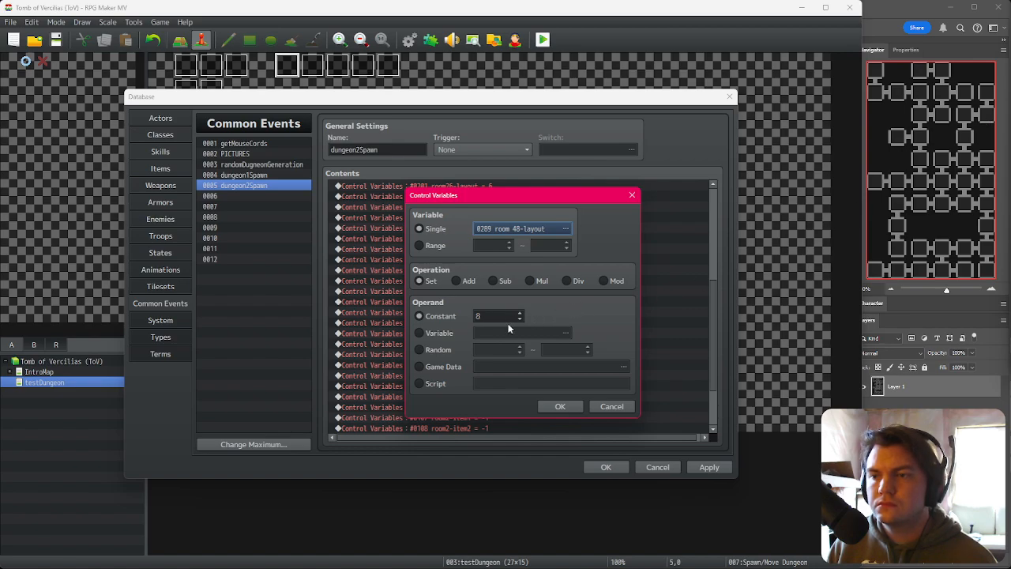
{"action": "left_click", "coordinate": [560, 406]}
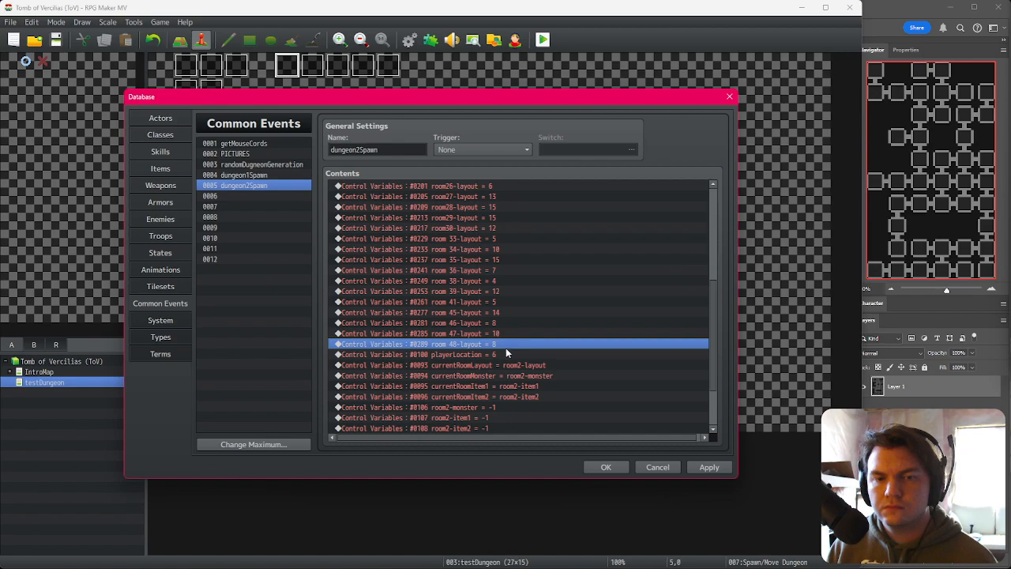
Step: Retarget the next assignment to room 49-layout and set its constant to 9
{"action": "double_click", "coordinate": [504, 354]}
{"action": "left_click", "coordinate": [528, 228]}
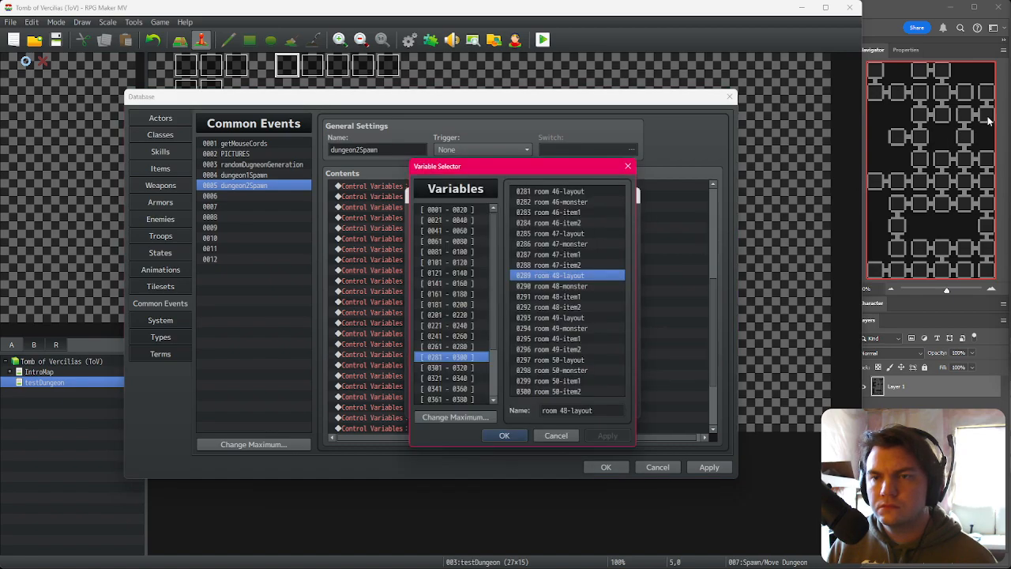
{"action": "double_click", "coordinate": [570, 318]}
{"action": "left_click", "coordinate": [563, 405]}
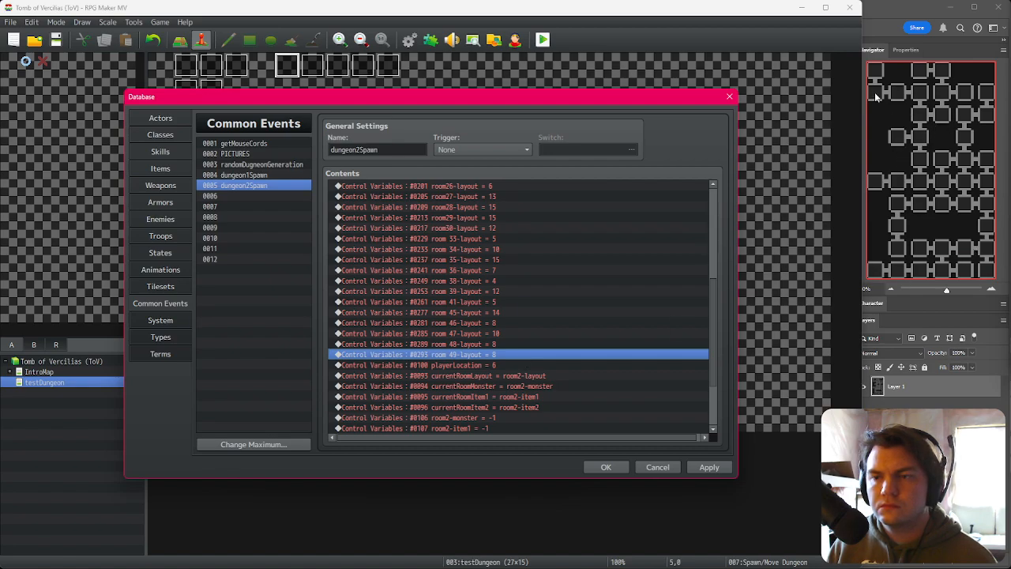
{"action": "key", "text": "space"}
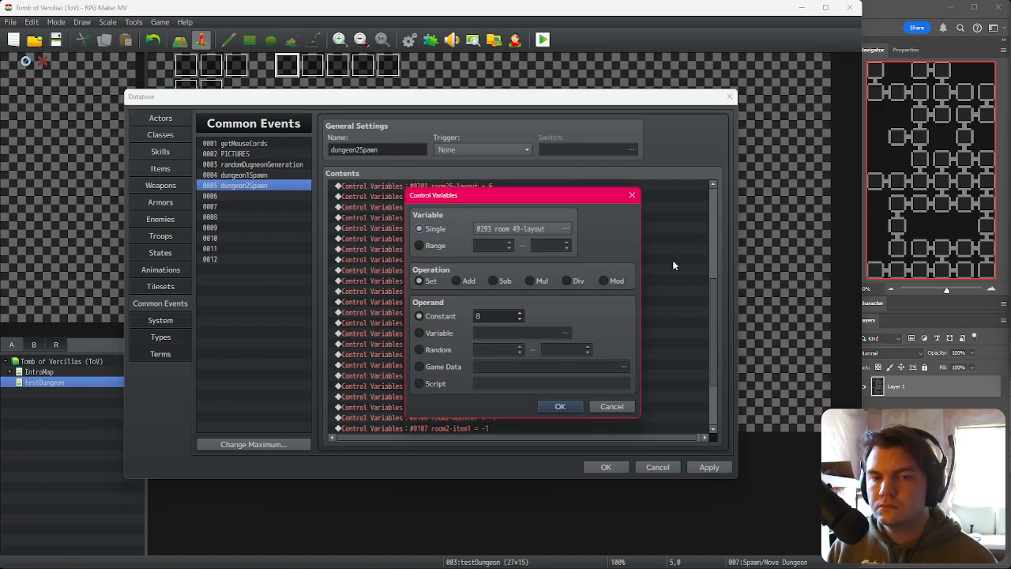
{"action": "scroll", "coordinate": [492, 312], "scroll_direction": "up", "scroll_amount": 1}
{"action": "left_click", "coordinate": [554, 410]}
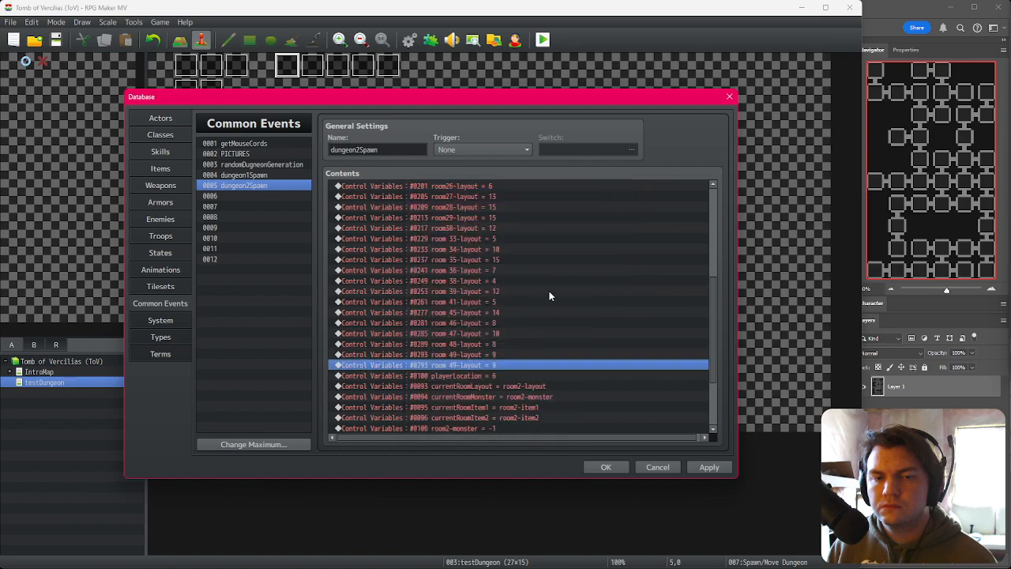
Step: Retarget the next assignment to room 50-layout and set its constant to 6
{"action": "key", "text": "space"}
{"action": "left_click", "coordinate": [566, 228]}
{"action": "double_click", "coordinate": [562, 369]}
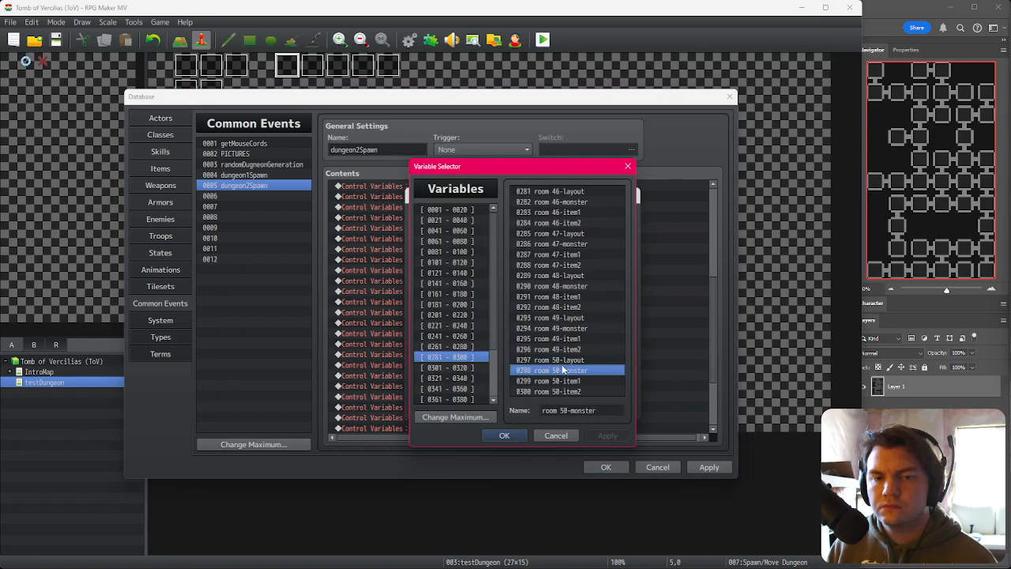
{"action": "left_click", "coordinate": [566, 228]}
{"action": "double_click", "coordinate": [576, 370]}
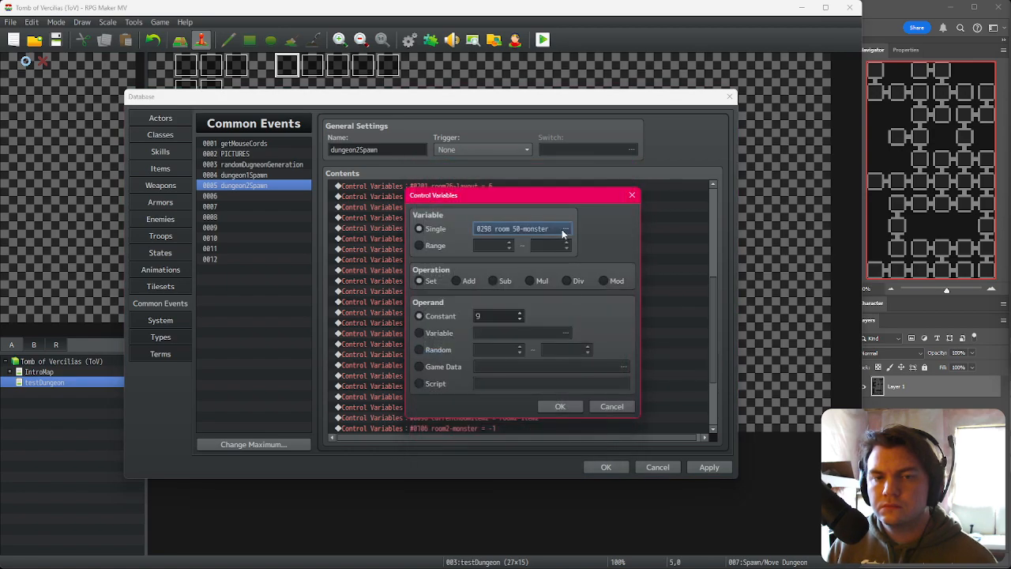
{"action": "left_click", "coordinate": [565, 228]}
{"action": "double_click", "coordinate": [562, 360]}
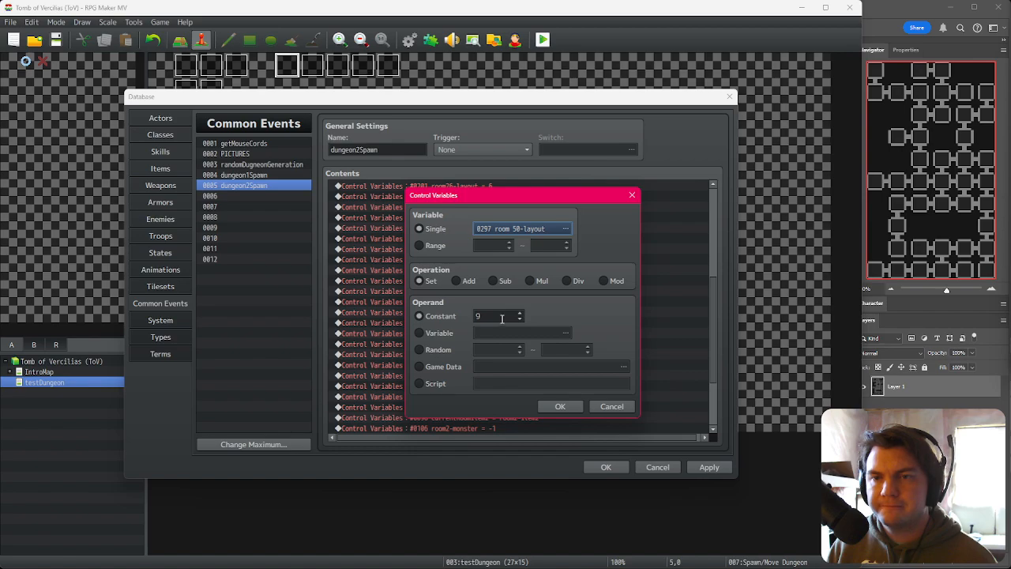
{"action": "double_click", "coordinate": [499, 316]}
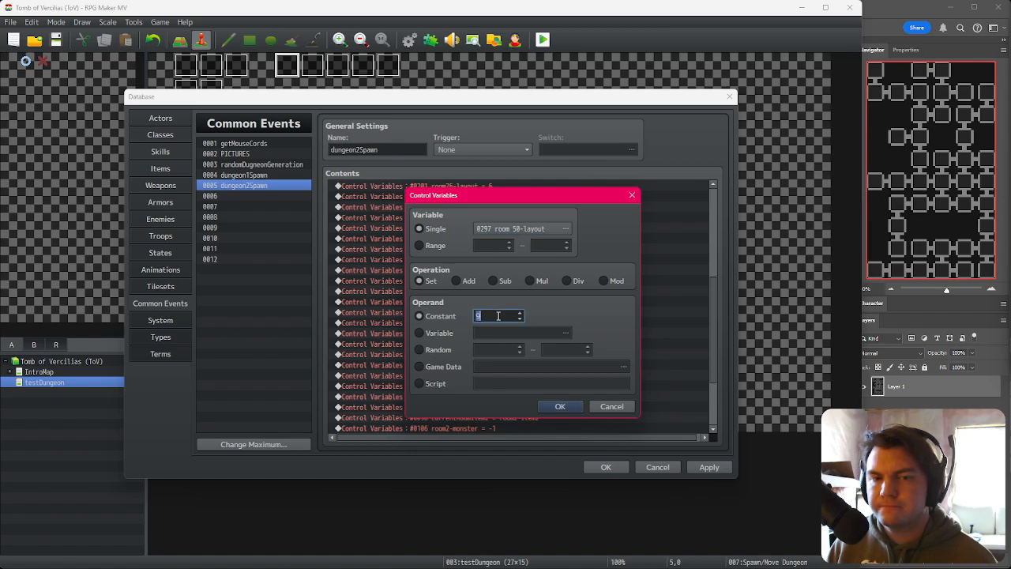
{"action": "scroll", "coordinate": [499, 316], "scroll_direction": "down", "scroll_amount": 1}
{"action": "left_click", "coordinate": [559, 407]}
Step: Duplicate the assignment, retarget the copy to room 51-layout and set its constant to 7
{"action": "key", "text": "ctrl+c"}
{"action": "key", "text": "ctrl+v"}
{"action": "key", "text": "space"}
{"action": "double_click", "coordinate": [506, 228]}
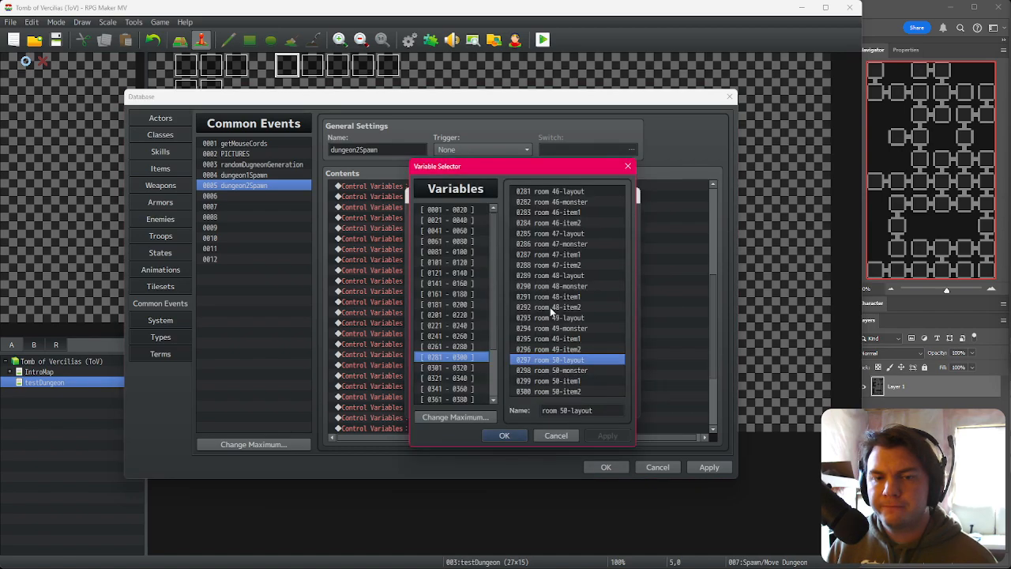
{"action": "left_click", "coordinate": [458, 368]}
{"action": "left_click", "coordinate": [563, 192]}
{"action": "double_click", "coordinate": [562, 194]}
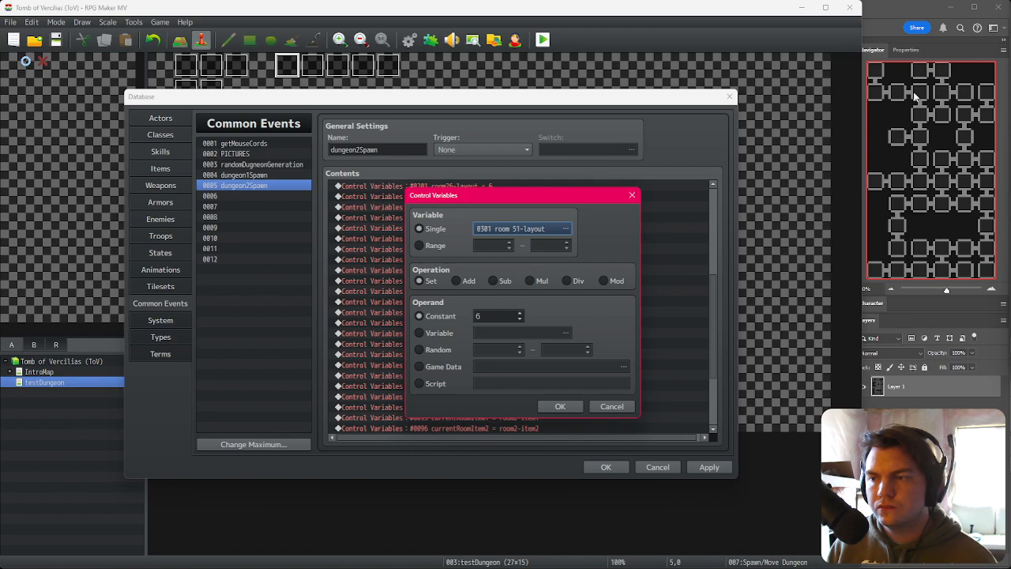
{"action": "double_click", "coordinate": [491, 319]}
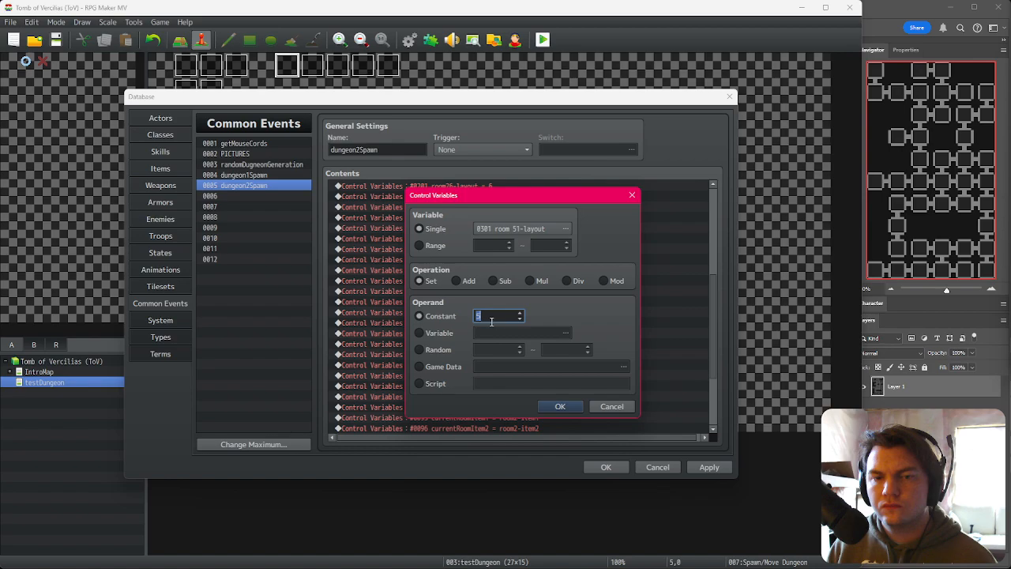
{"action": "left_click", "coordinate": [560, 406]}
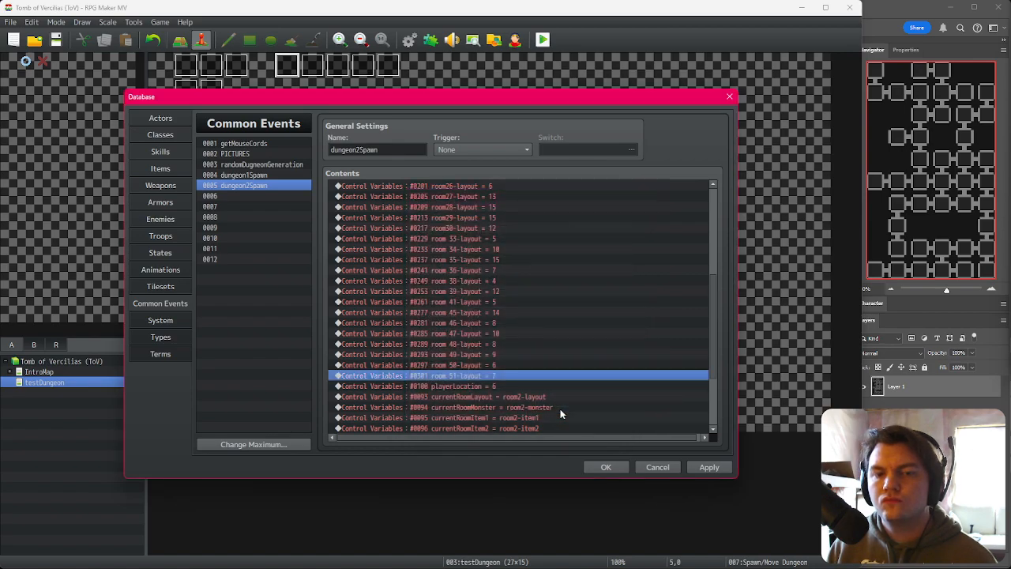
Step: Retarget the next assignment to room 52-layout and set its constant to 14
{"action": "left_click", "coordinate": [513, 366]}
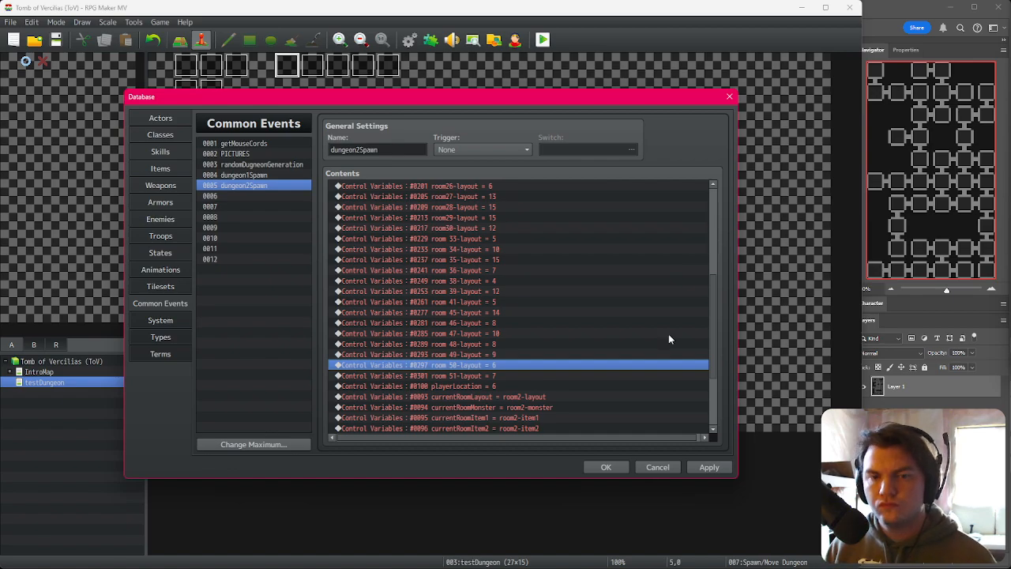
{"action": "left_click", "coordinate": [524, 376]}
{"action": "double_click", "coordinate": [536, 376]}
{"action": "left_click", "coordinate": [565, 228]}
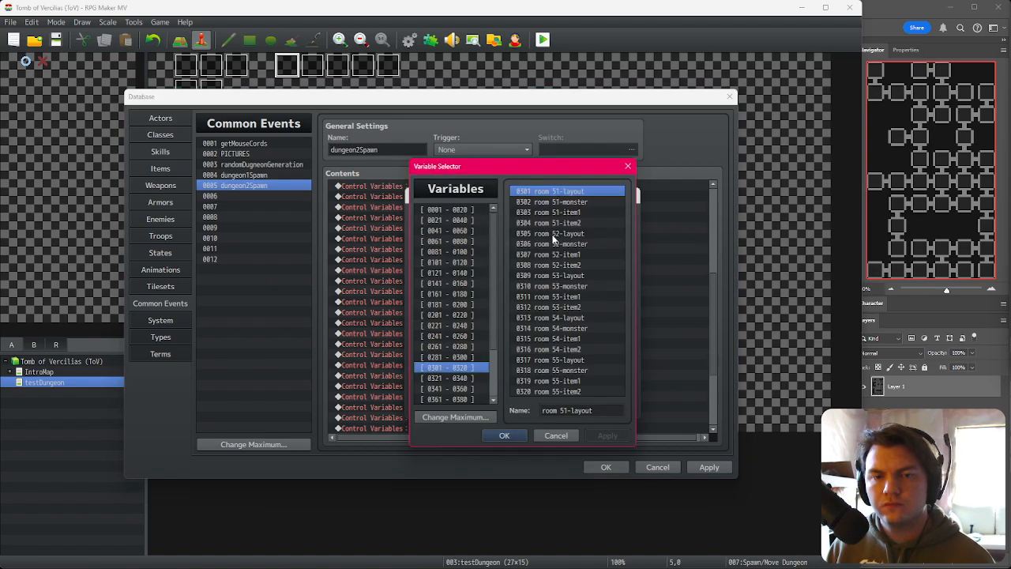
{"action": "double_click", "coordinate": [565, 233]}
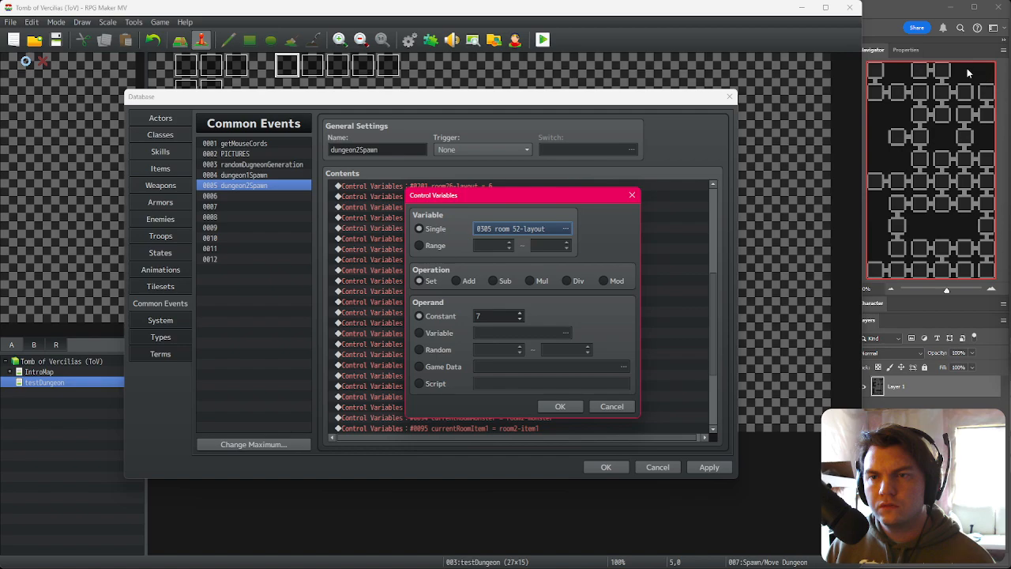
{"action": "double_click", "coordinate": [508, 316]}
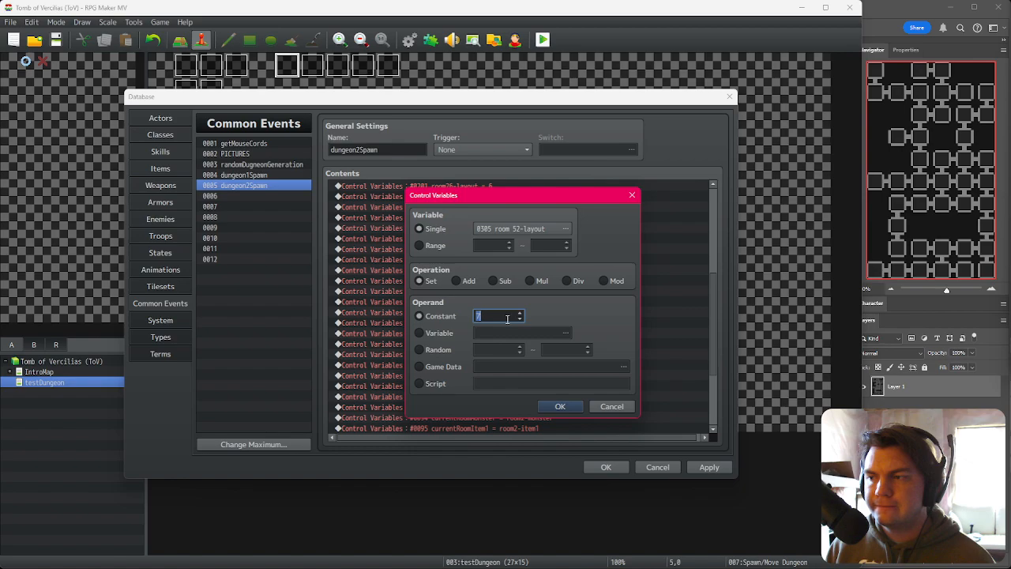
{"action": "scroll", "coordinate": [508, 318], "scroll_direction": "up", "scroll_amount": 4}
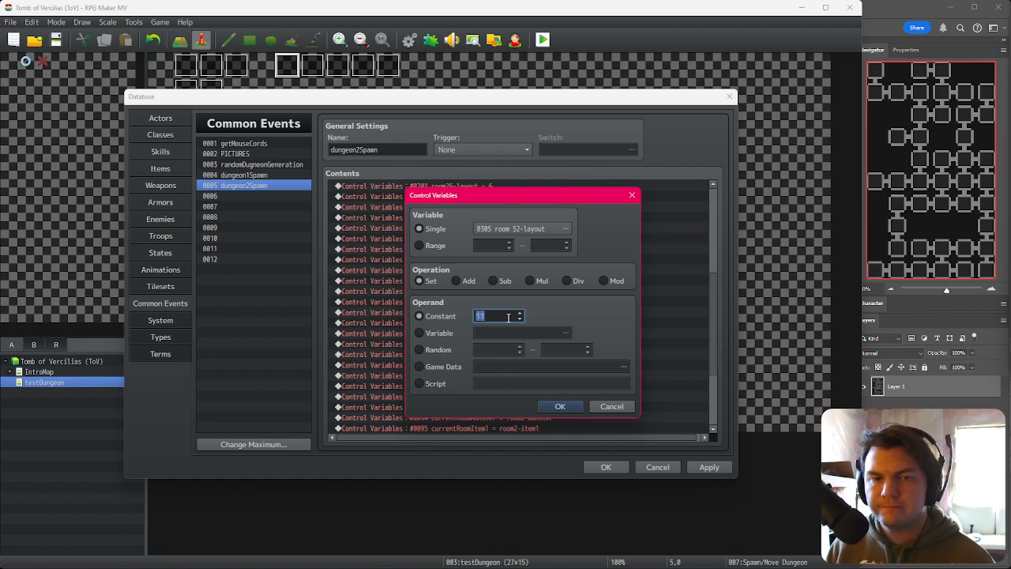
{"action": "scroll", "coordinate": [509, 317], "scroll_direction": "up", "scroll_amount": 1}
{"action": "left_click", "coordinate": [560, 406]}
Step: Duplicate the assignment, retarget the copy to room 53-layout and set its constant to 2
{"action": "key", "text": "ctrl+c"}
{"action": "key", "text": "ctrl+v"}
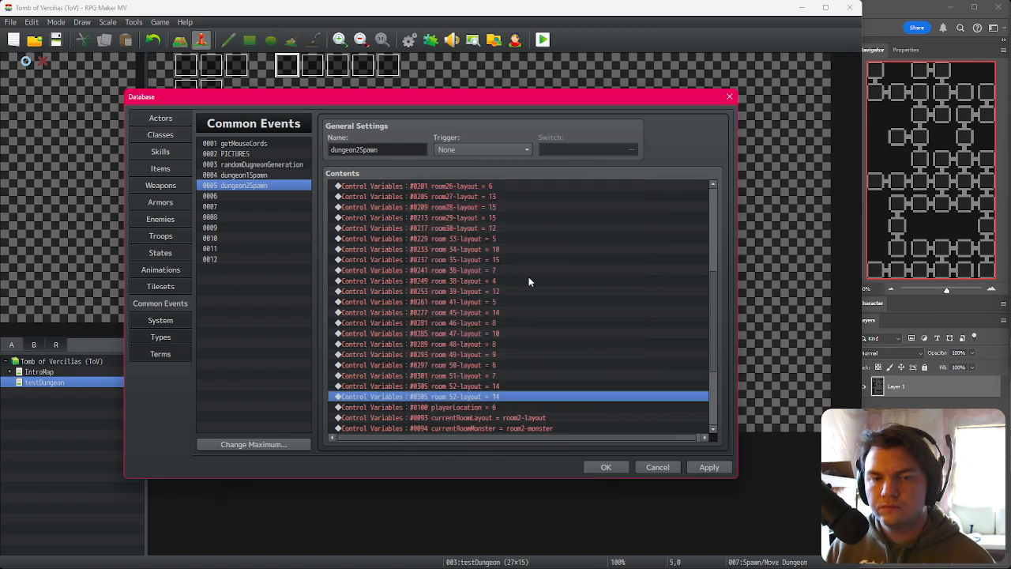
{"action": "key", "text": "space"}
{"action": "left_click", "coordinate": [523, 232]}
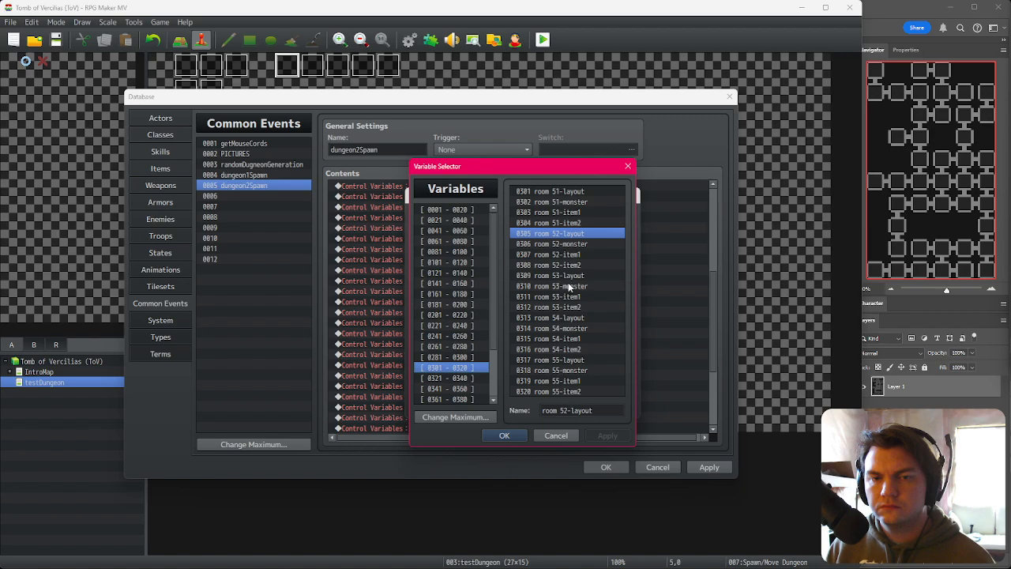
{"action": "double_click", "coordinate": [569, 276]}
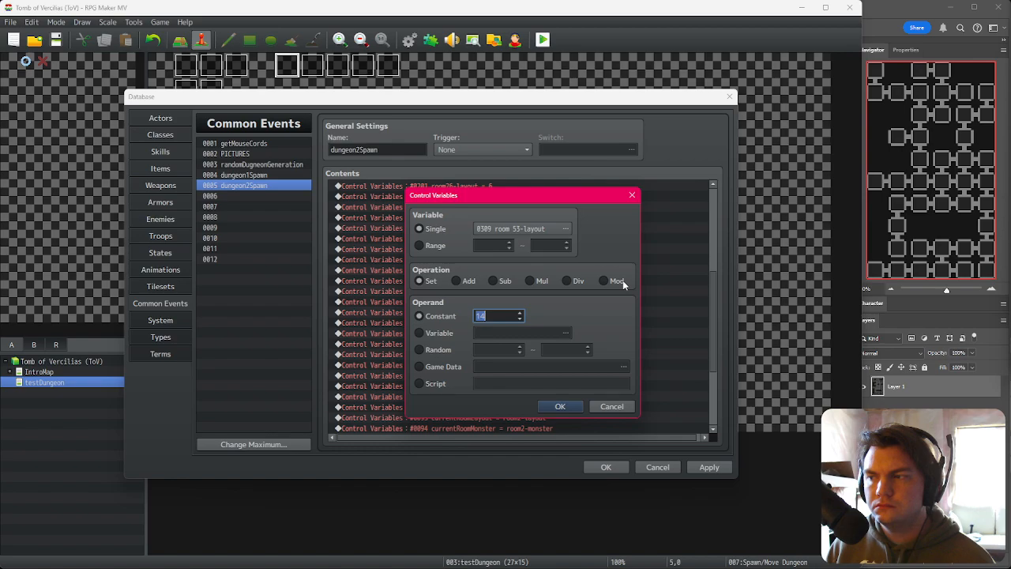
{"action": "scroll", "coordinate": [502, 318], "scroll_direction": "down", "scroll_amount": 9}
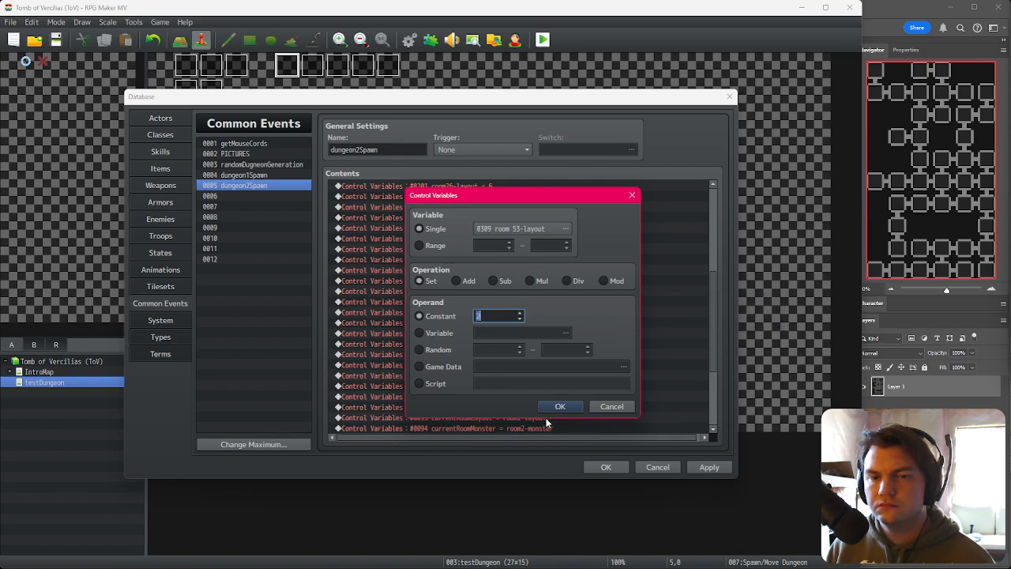
{"action": "key", "text": "Return"}
{"action": "key", "text": "space"}
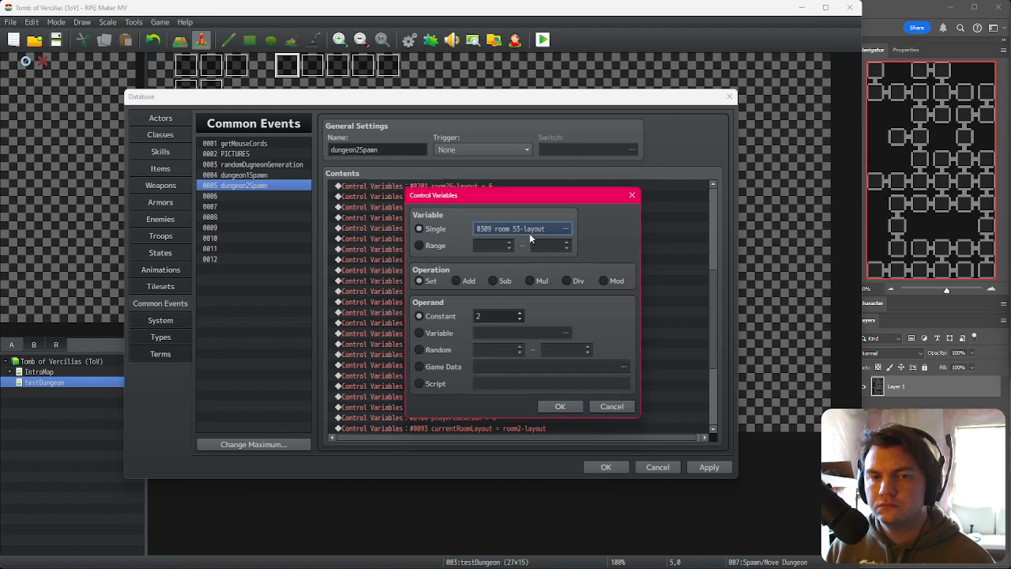
Step: Retarget the assignment to room 54-layout and set its constant to 1
{"action": "left_click", "coordinate": [529, 234]}
{"action": "double_click", "coordinate": [571, 320]}
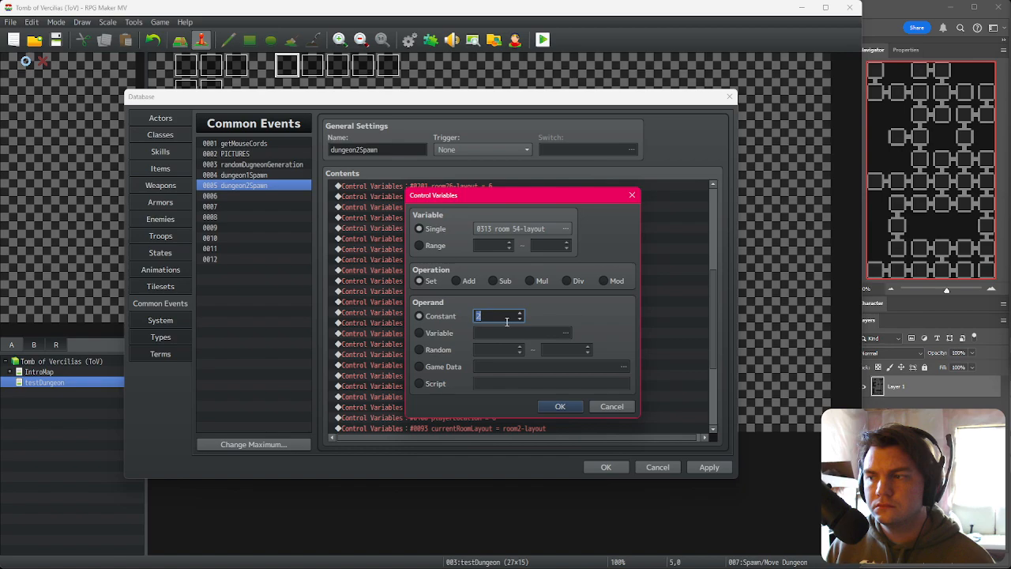
{"action": "left_click", "coordinate": [566, 407]}
Step: Duplicate the assignment and retarget the copy to room 55-layout, keeping constant 1
{"action": "left_click", "coordinate": [470, 399]}
{"action": "left_click", "coordinate": [479, 407]}
{"action": "key", "text": "ctrl+c"}
{"action": "key", "text": "ctrl+v"}
{"action": "key", "text": "space"}
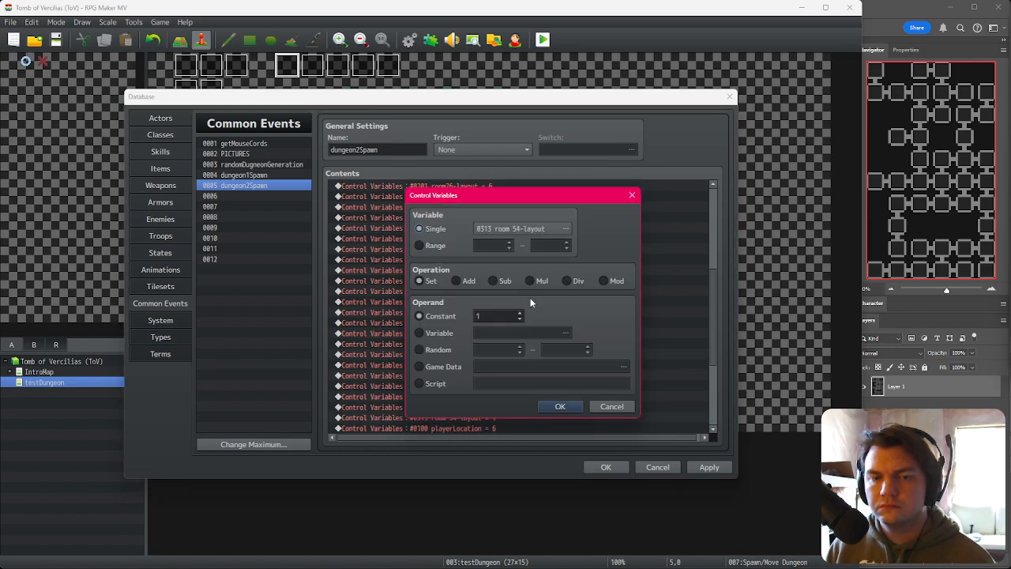
{"action": "left_click", "coordinate": [521, 229]}
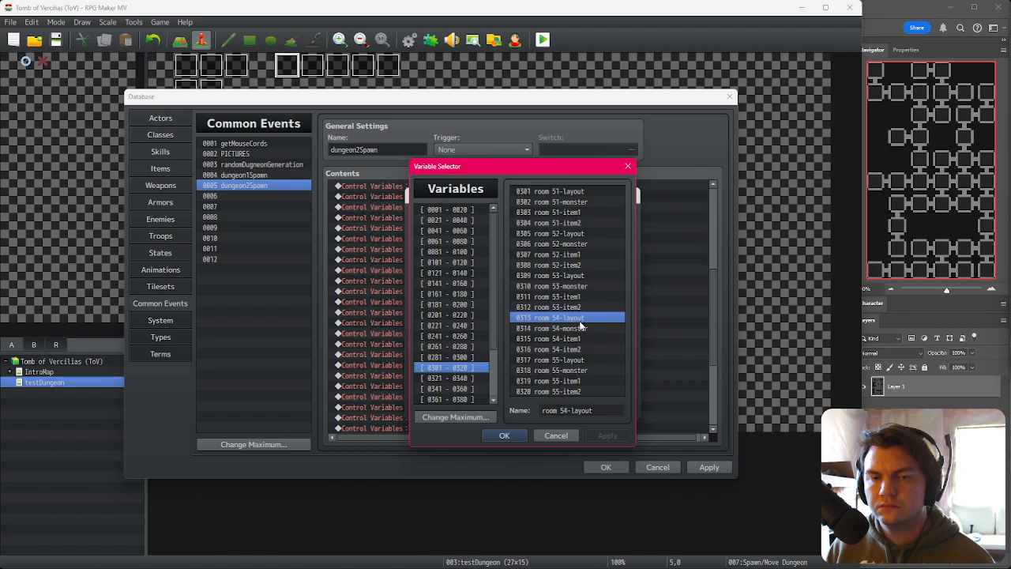
{"action": "double_click", "coordinate": [577, 361]}
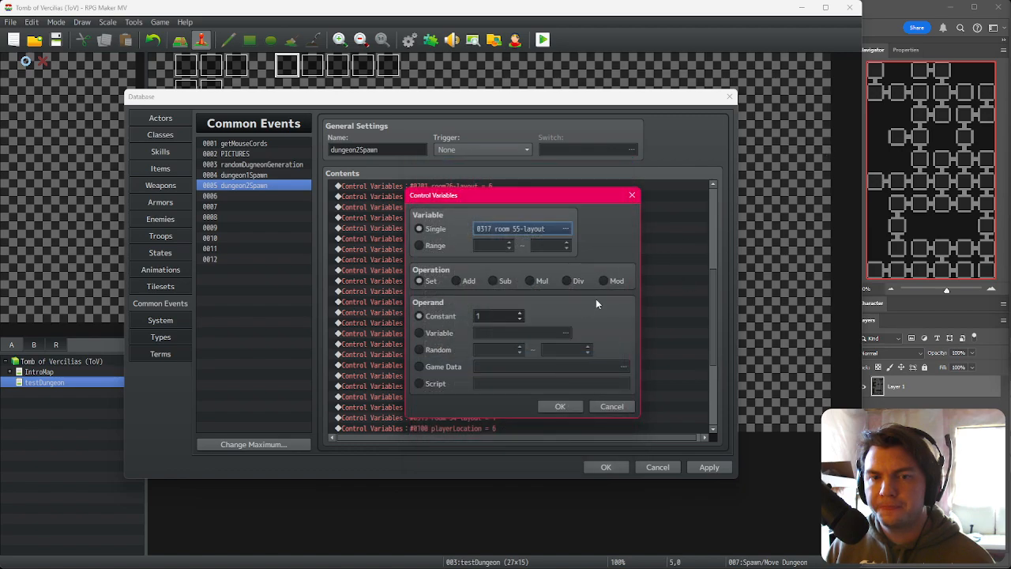
{"action": "left_click", "coordinate": [560, 407]}
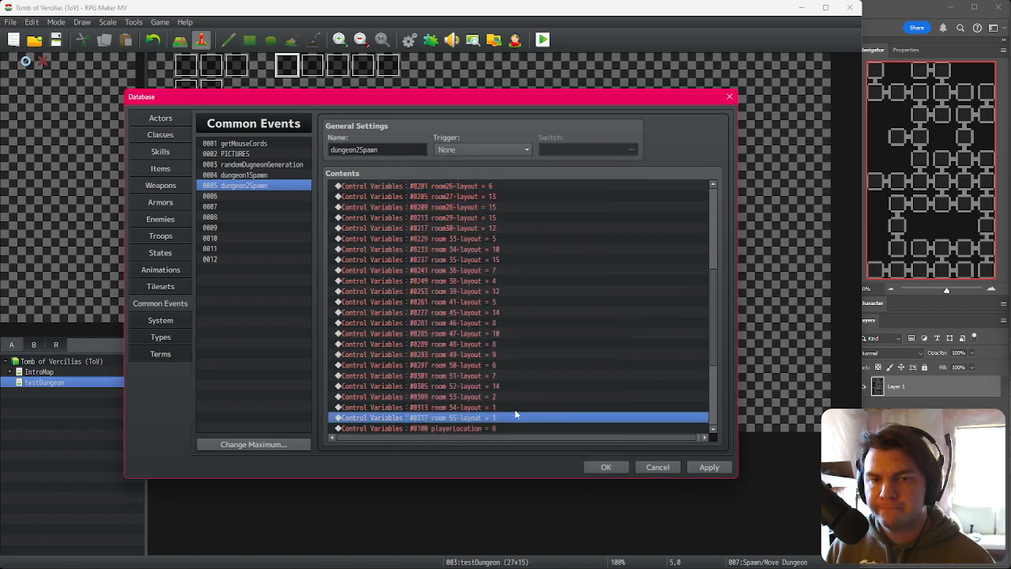
Step: Duplicate the assignment, retarget the copy to room 57-layout and set its constant to 4
{"action": "key", "text": "ctrl+c"}
{"action": "key", "text": "ctrl+v"}
{"action": "key", "text": "space"}
{"action": "left_click", "coordinate": [517, 234]}
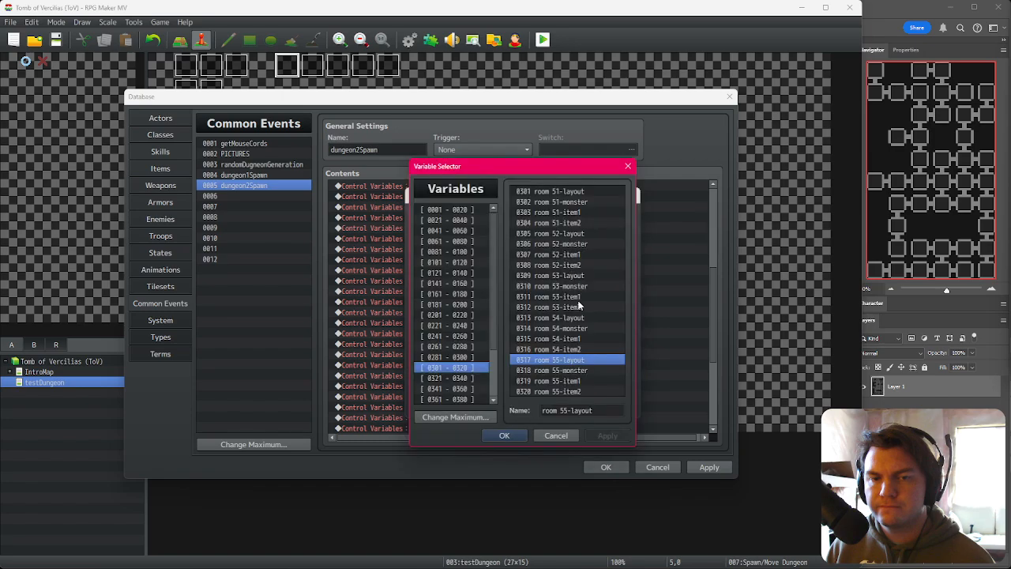
{"action": "left_click", "coordinate": [460, 379]}
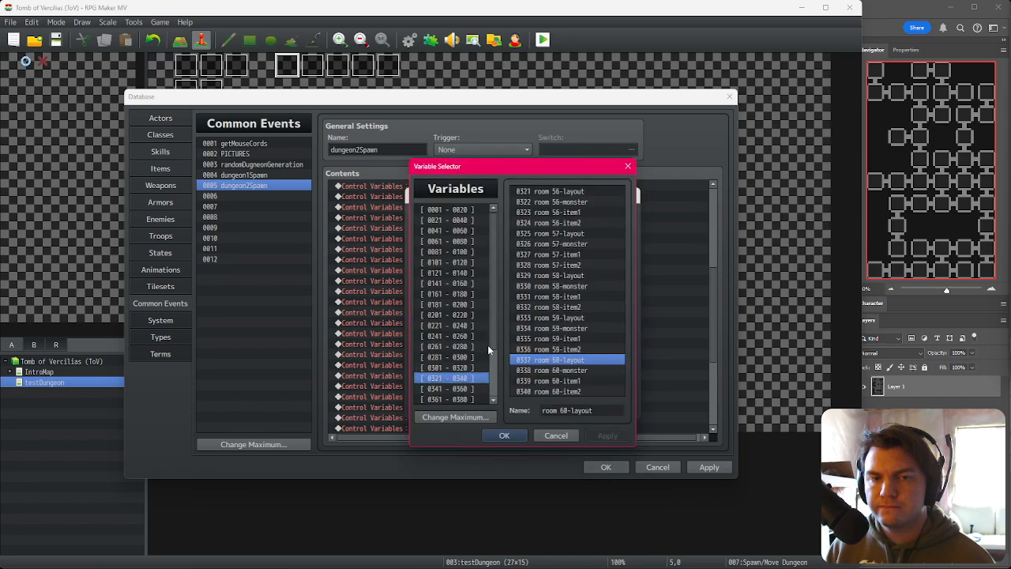
{"action": "double_click", "coordinate": [567, 234]}
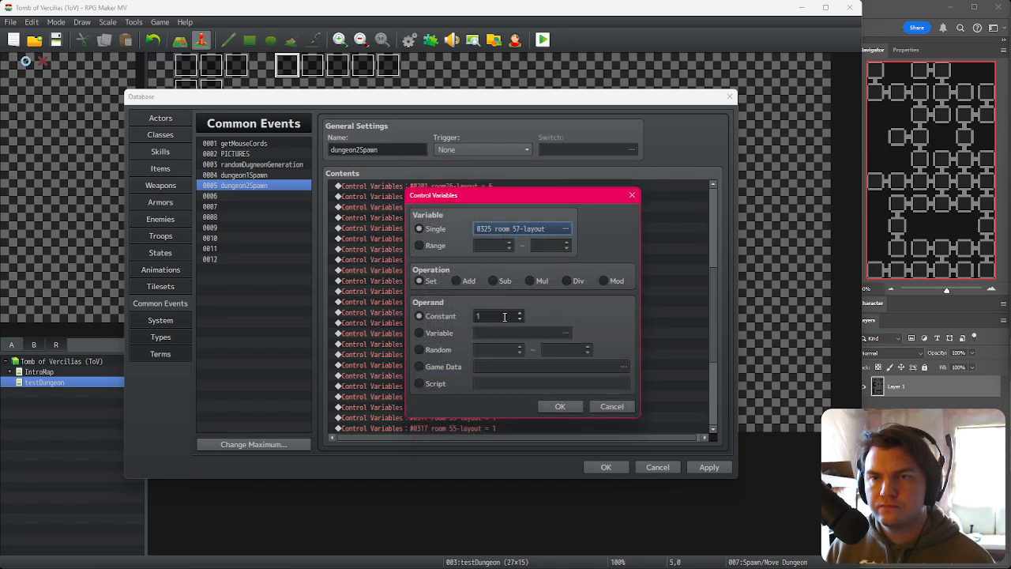
{"action": "double_click", "coordinate": [498, 316]}
{"action": "type", "text": "4"}
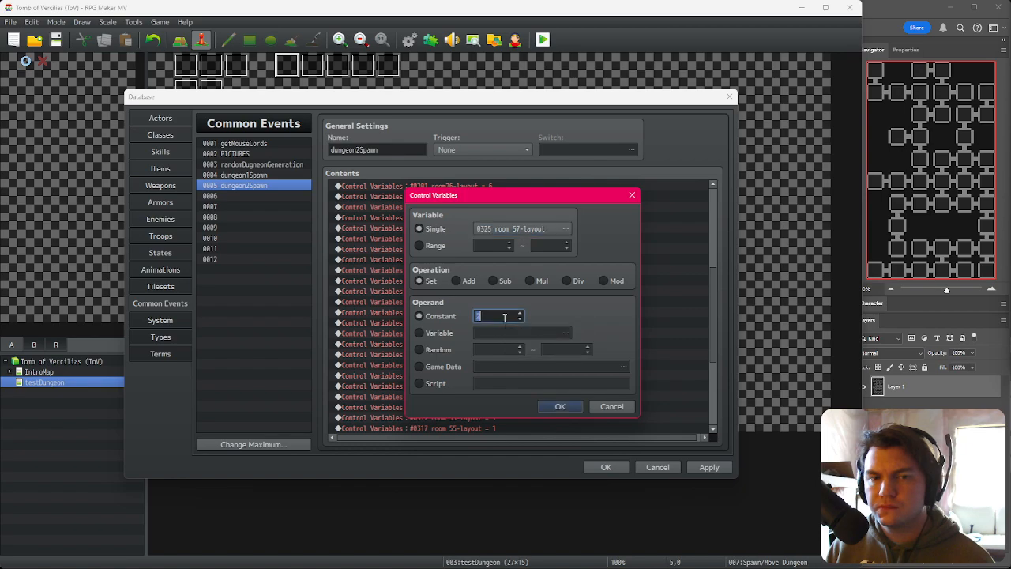
{"action": "left_click", "coordinate": [562, 405]}
Step: Retarget the next assignment to room 58-layout and set its constant to 7
{"action": "key", "text": "space"}
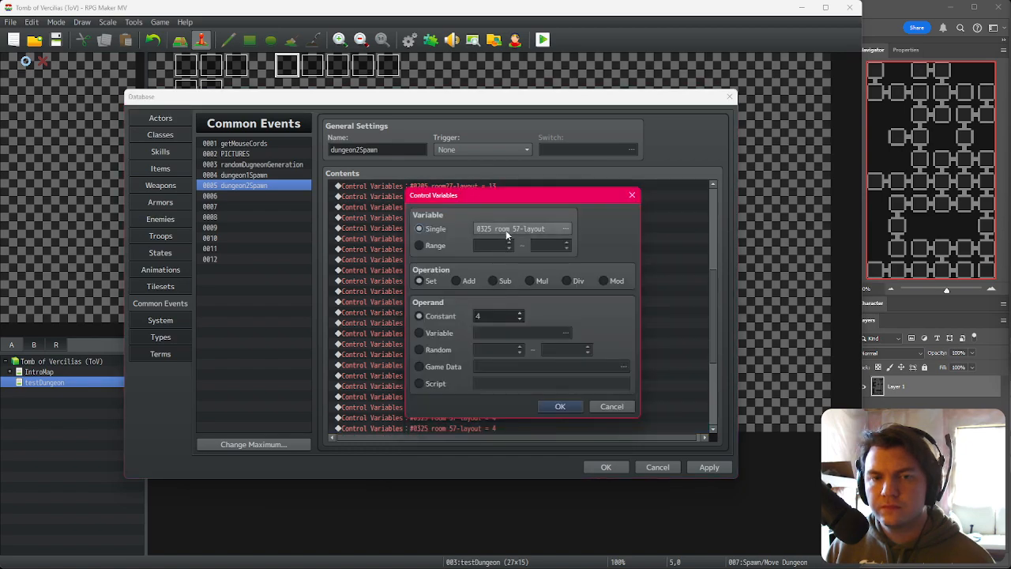
{"action": "left_click", "coordinate": [506, 232]}
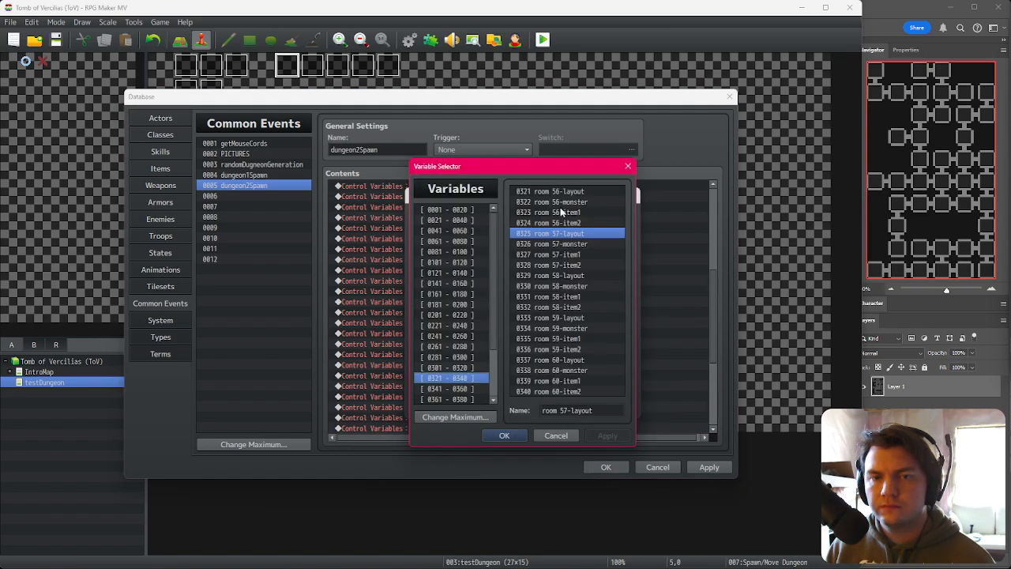
{"action": "double_click", "coordinate": [577, 276]}
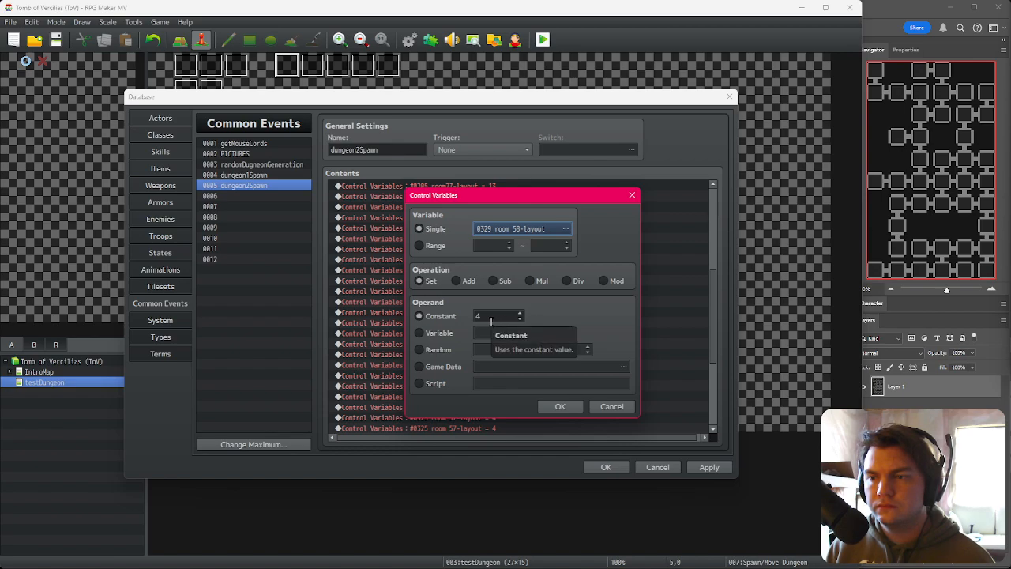
{"action": "double_click", "coordinate": [491, 321]}
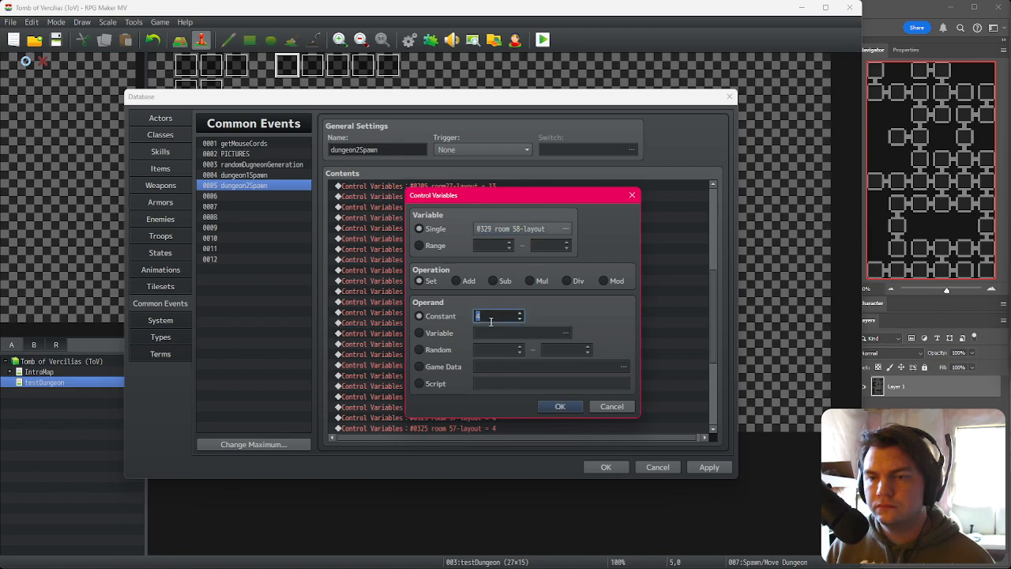
{"action": "left_click", "coordinate": [559, 403]}
Step: Review the end of the dungeon2Spawn command list and close the database, keeping the changes
{"action": "scroll", "coordinate": [492, 387], "scroll_direction": "down", "scroll_amount": 4}
{"action": "left_click", "coordinate": [512, 304]}
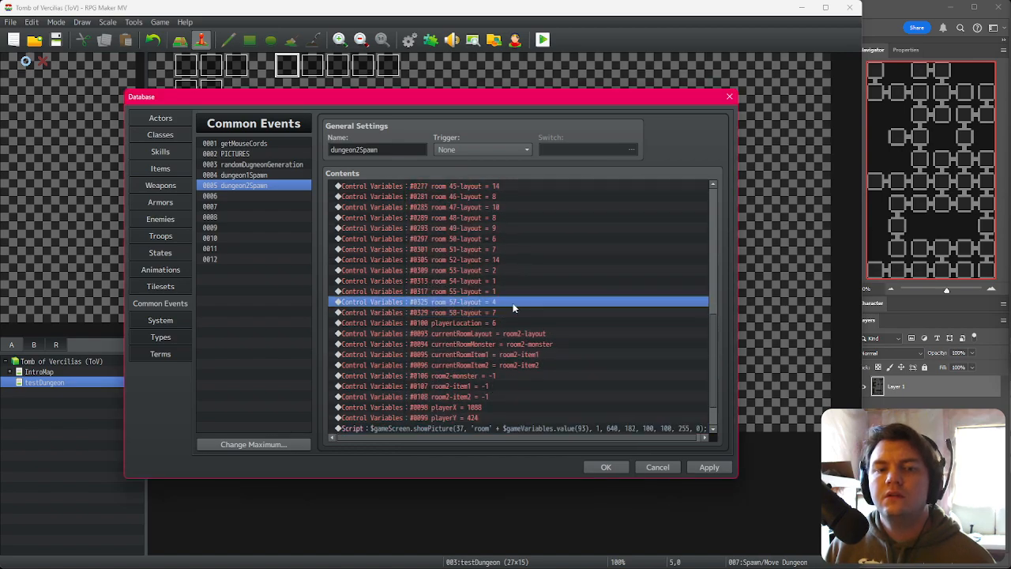
{"action": "left_click", "coordinate": [510, 322]}
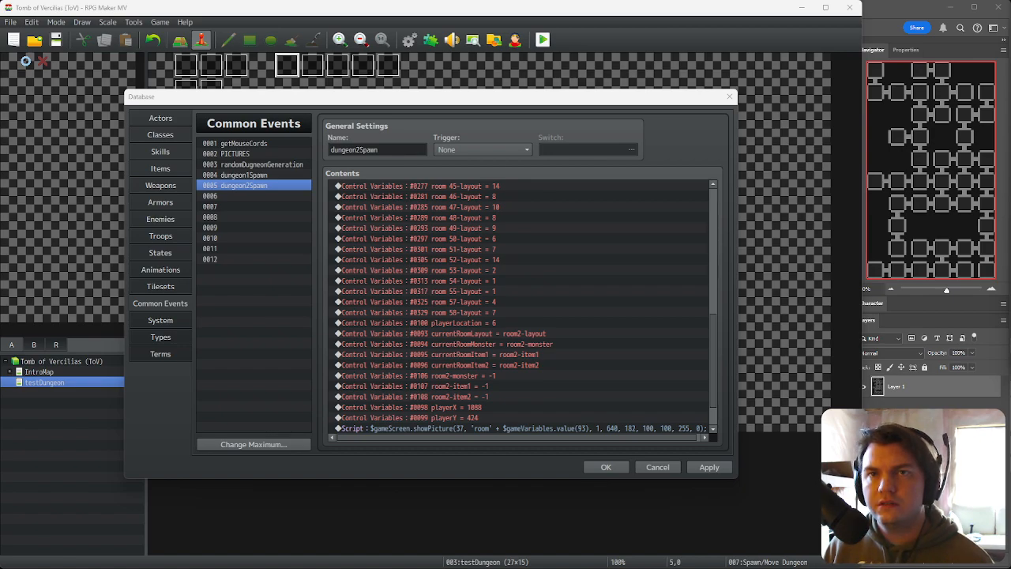
{"action": "left_click", "coordinate": [484, 302]}
{"action": "left_click", "coordinate": [495, 314]}
{"action": "left_click", "coordinate": [504, 323]}
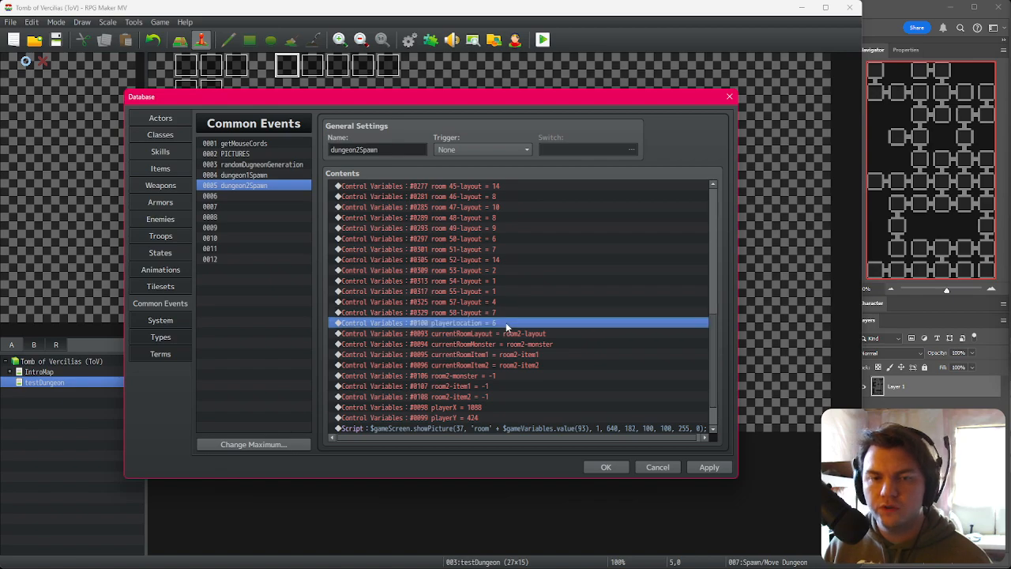
{"action": "left_click", "coordinate": [600, 467]}
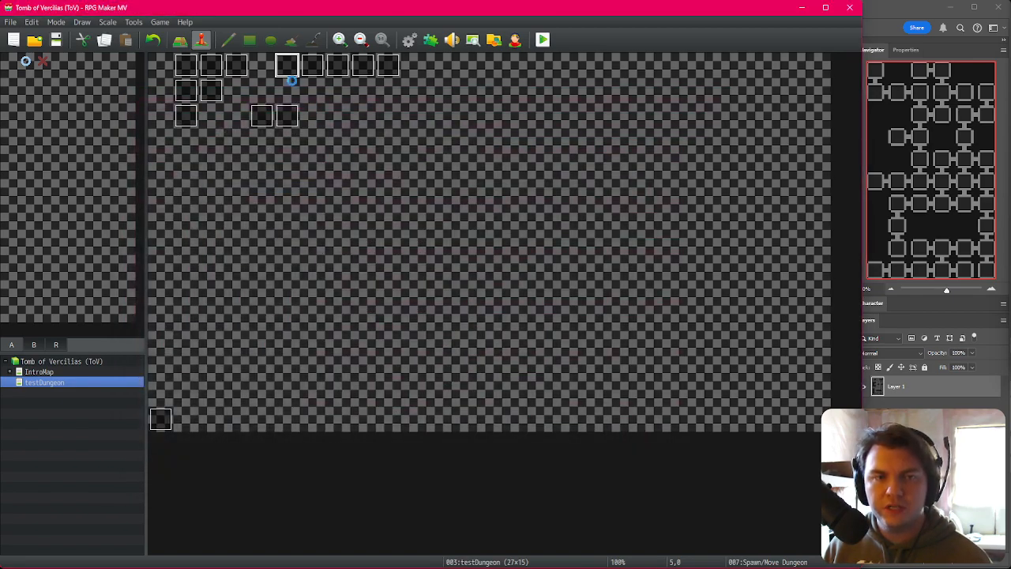
Step: Reopen the database and point the currentRoomMonster assignment at variable room6-monster
{"action": "left_click", "coordinate": [410, 40]}
{"action": "scroll", "coordinate": [427, 372], "scroll_direction": "down", "scroll_amount": 15}
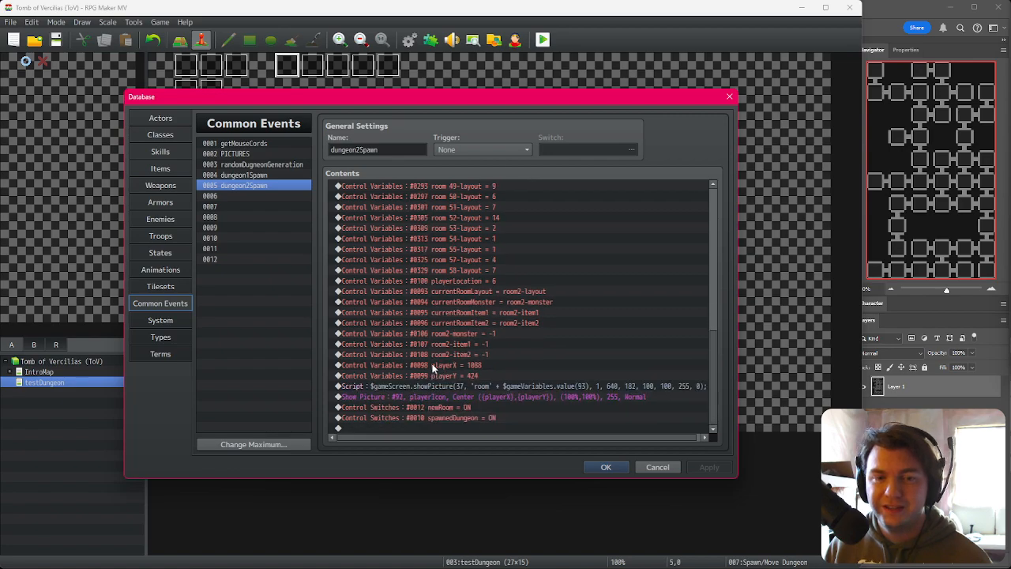
{"action": "left_click", "coordinate": [490, 292]}
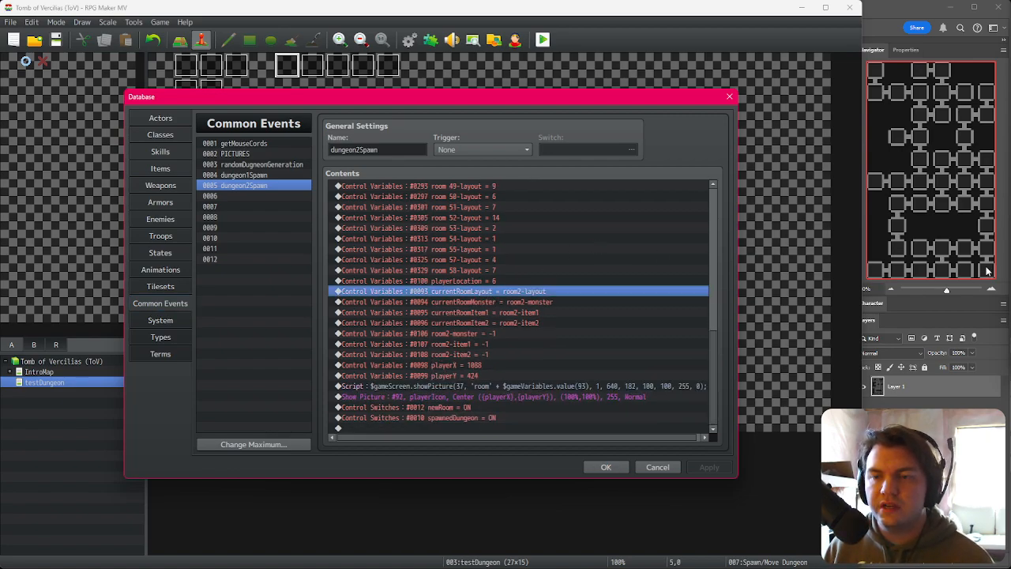
{"action": "left_click", "coordinate": [475, 302]}
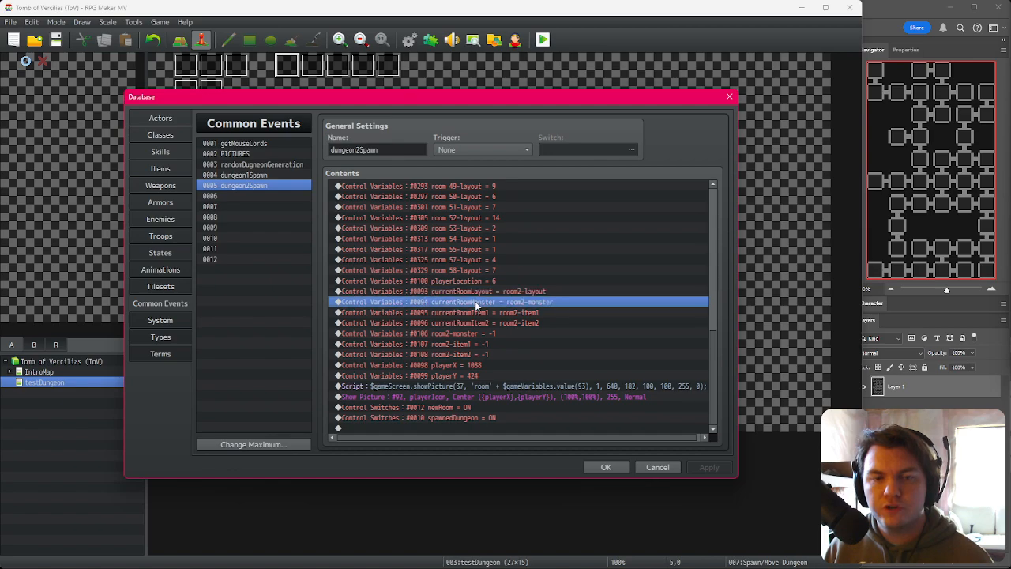
{"action": "key", "text": "Return"}
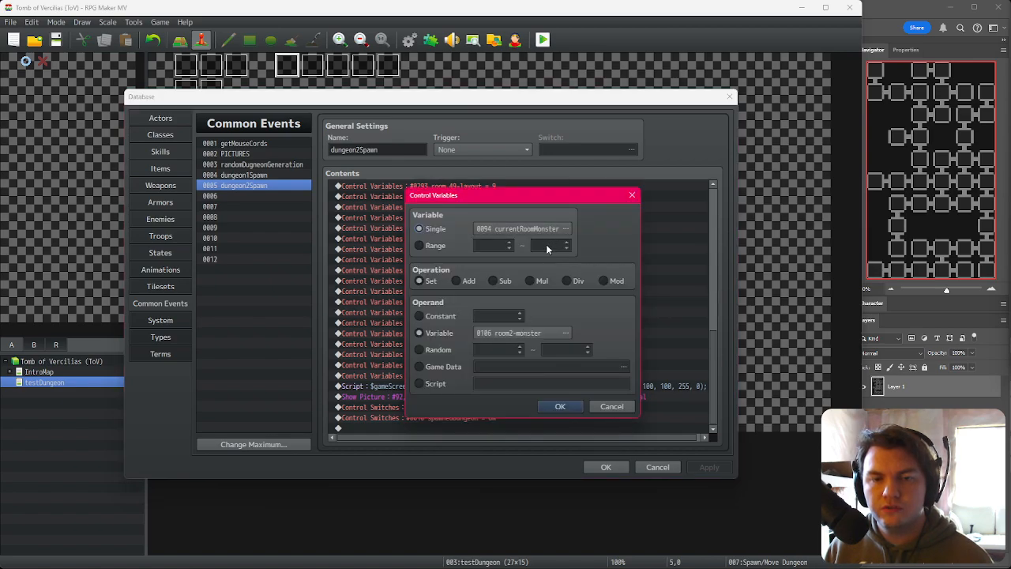
{"action": "left_click", "coordinate": [542, 333]}
{"action": "left_click", "coordinate": [465, 284]}
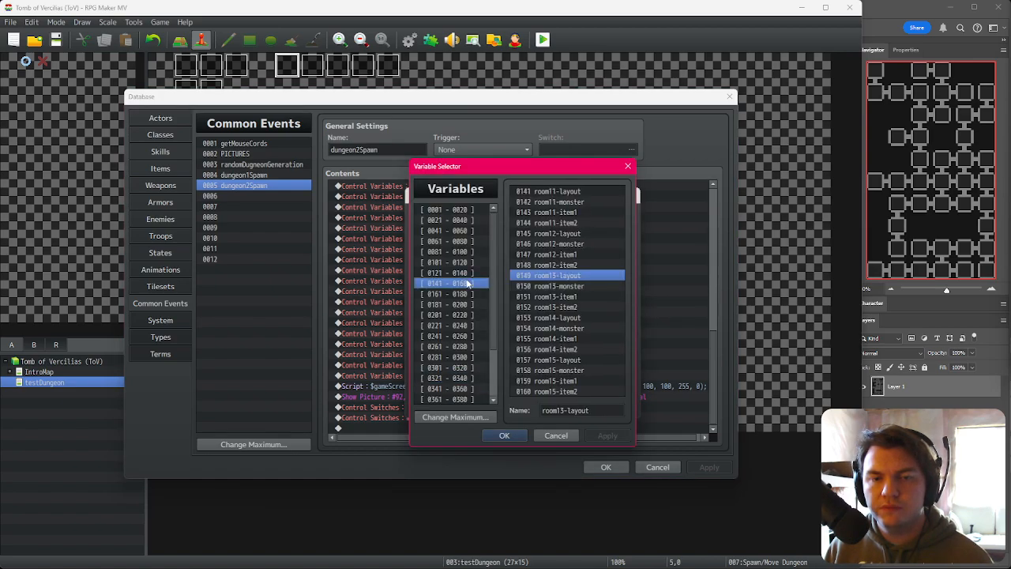
{"action": "left_click", "coordinate": [473, 273]}
{"action": "left_click", "coordinate": [475, 264]}
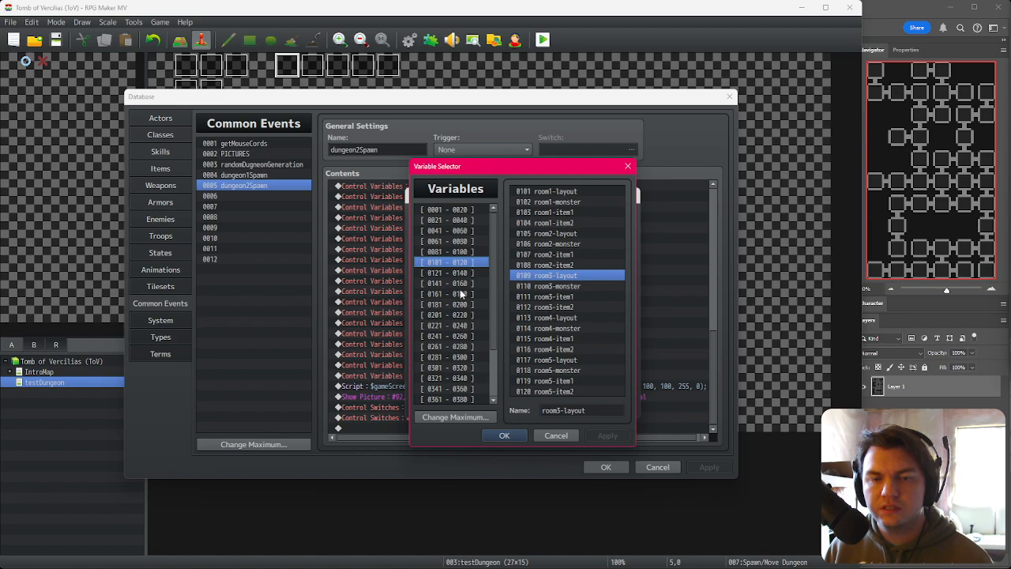
{"action": "left_click", "coordinate": [466, 275]}
{"action": "double_click", "coordinate": [569, 204]}
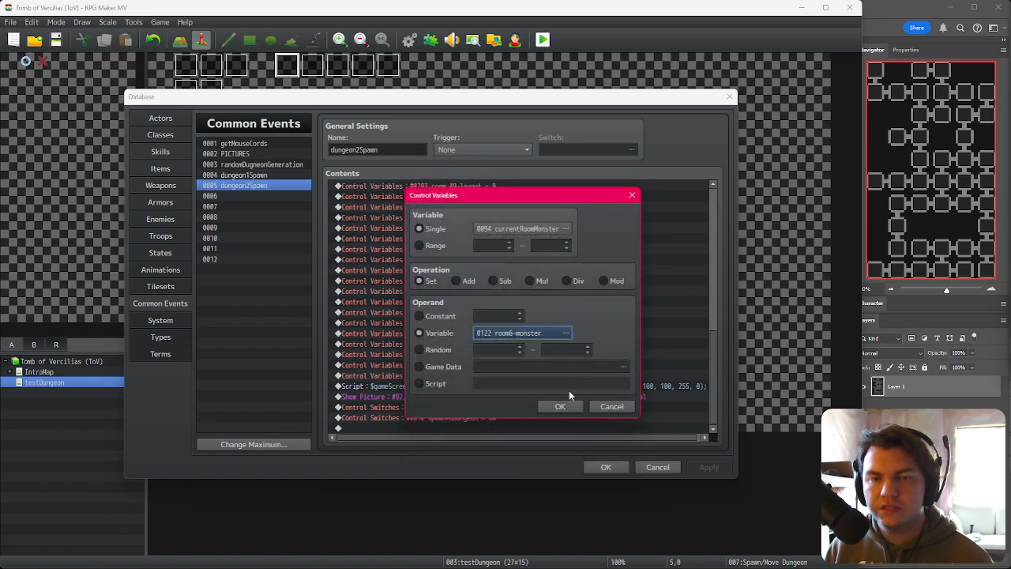
{"action": "left_click", "coordinate": [557, 408]}
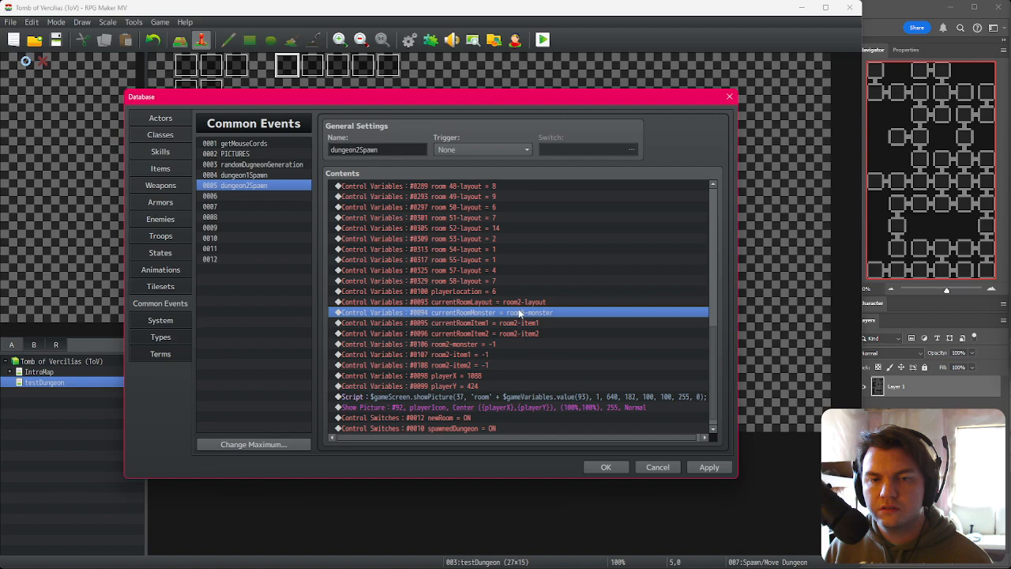
Step: Close the database without keeping the change
{"action": "left_click", "coordinate": [520, 303]}
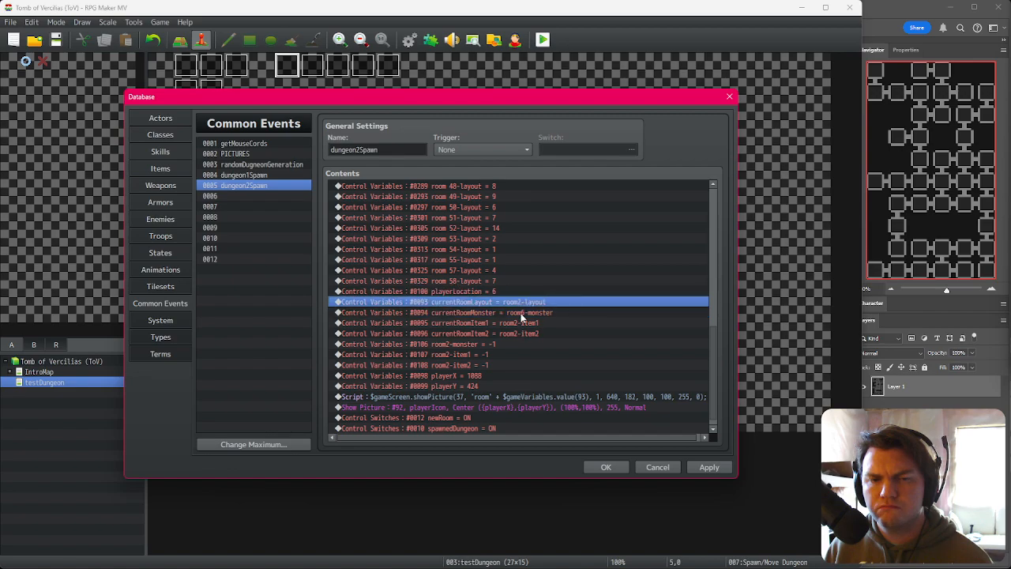
{"action": "left_click", "coordinate": [522, 313]}
{"action": "left_click", "coordinate": [526, 294]}
{"action": "left_click", "coordinate": [524, 303]}
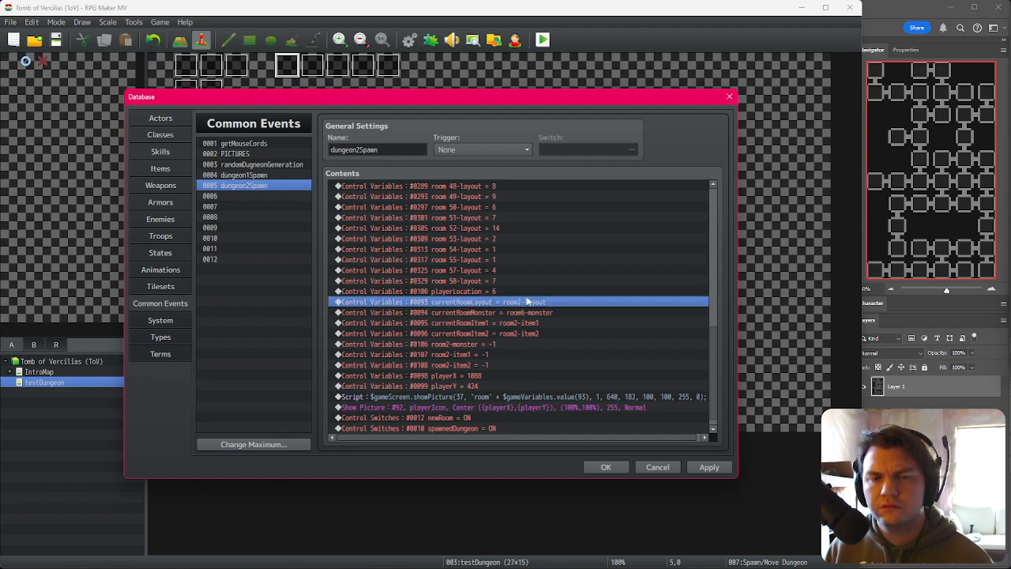
{"action": "left_click", "coordinate": [658, 467]}
Step: Reopen the database and set the currentRoomLayout assignment to use variable room6-layout
{"action": "left_click", "coordinate": [421, 304]}
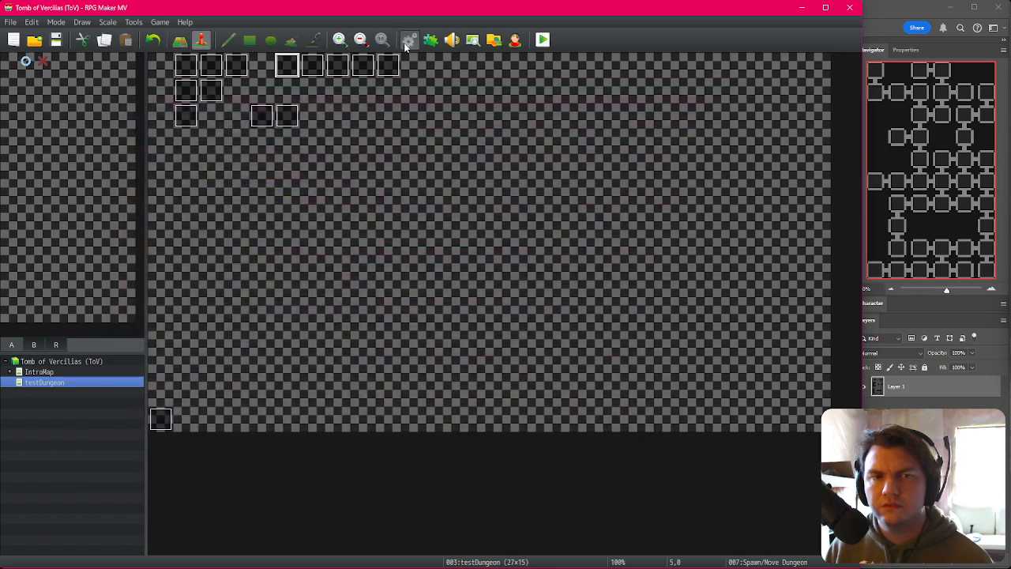
{"action": "left_click", "coordinate": [408, 41]}
{"action": "scroll", "coordinate": [488, 324], "scroll_direction": "down", "scroll_amount": 5}
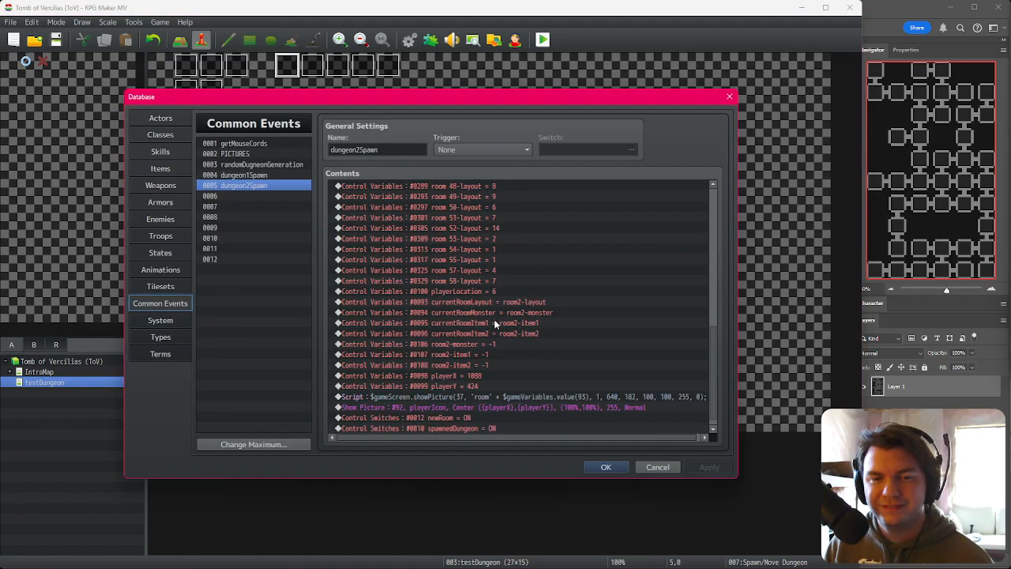
{"action": "left_click", "coordinate": [517, 291]}
{"action": "left_click", "coordinate": [610, 301]}
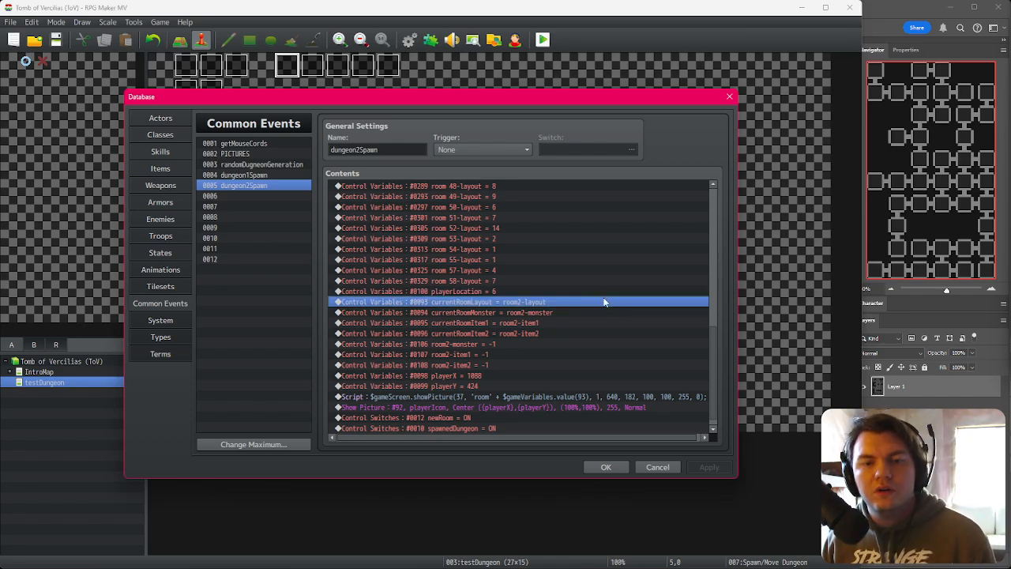
{"action": "double_click", "coordinate": [604, 302]}
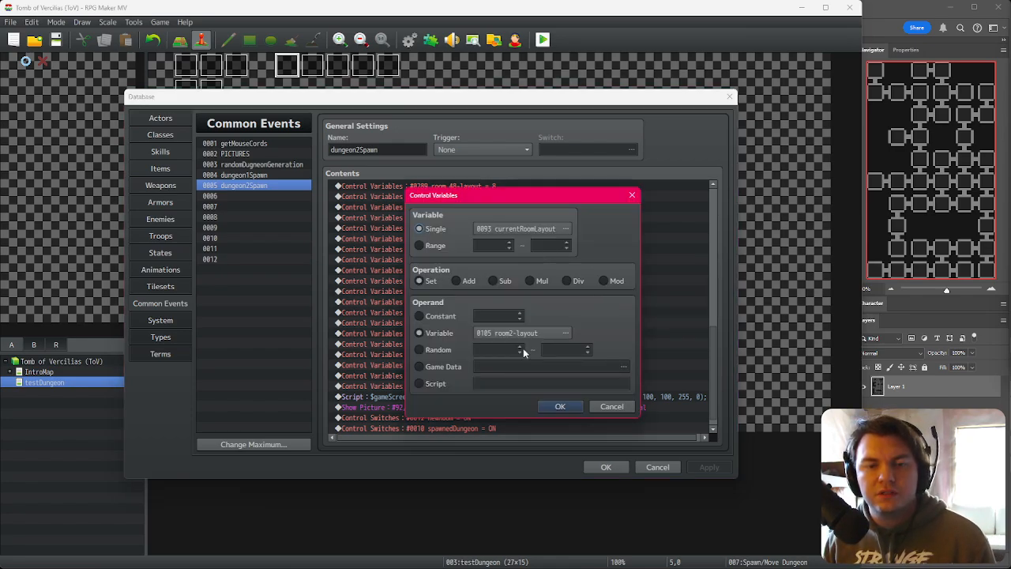
{"action": "left_click", "coordinate": [482, 332]}
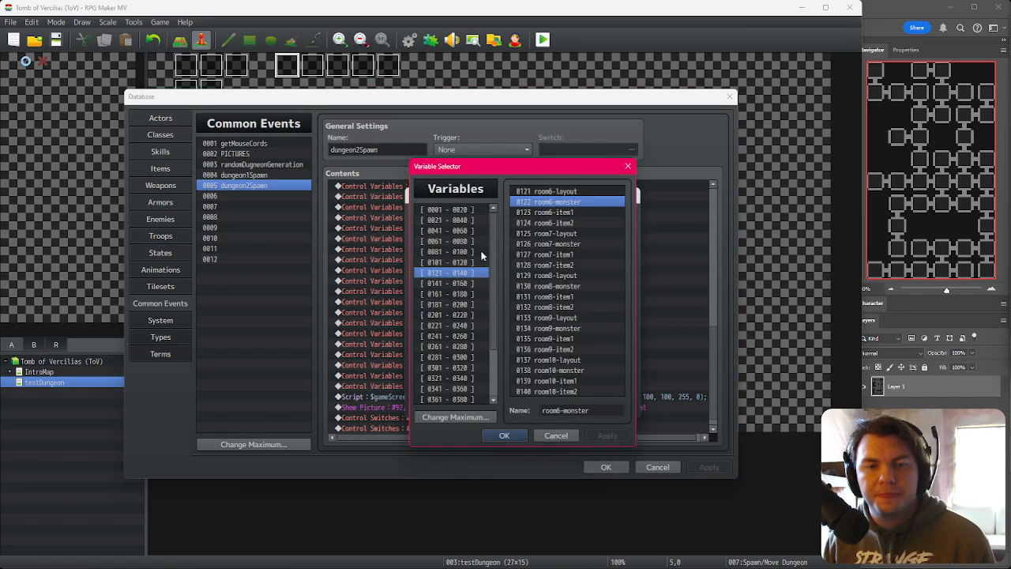
{"action": "double_click", "coordinate": [564, 192]}
{"action": "left_click", "coordinate": [557, 406]}
Step: Set the currentRoomMonster assignment to use variable room6-monster
{"action": "left_click", "coordinate": [500, 313]}
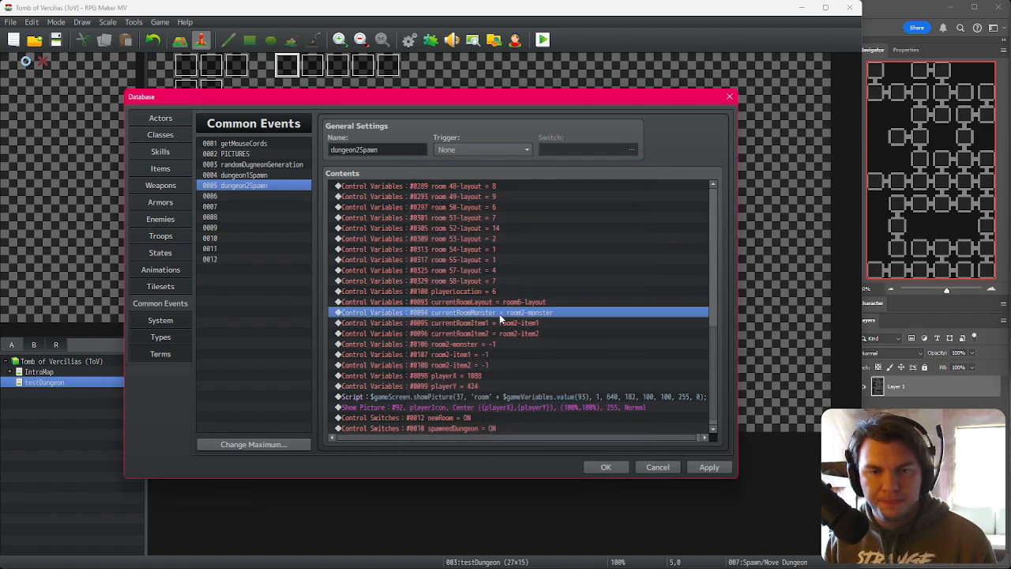
{"action": "double_click", "coordinate": [554, 314]}
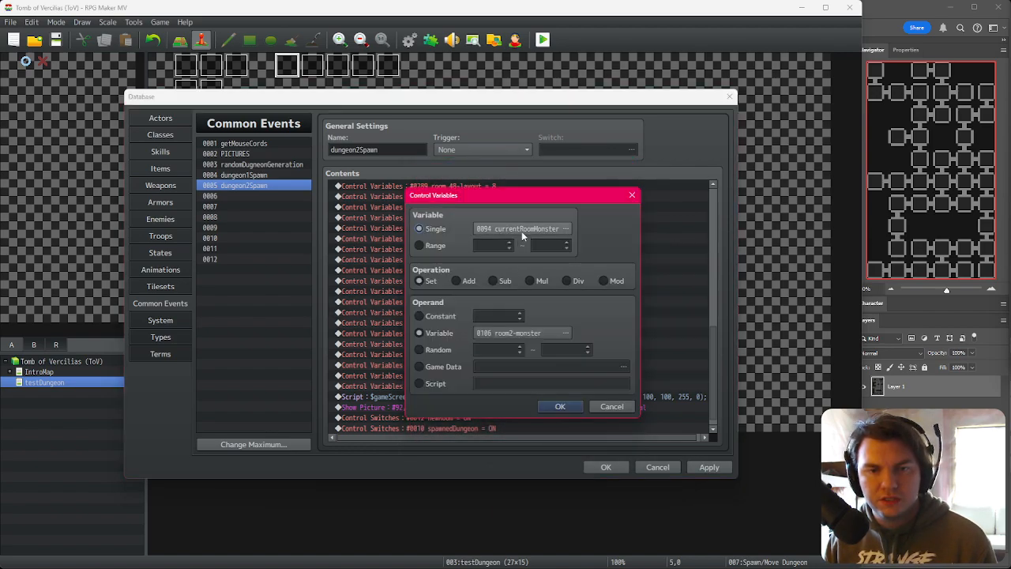
{"action": "double_click", "coordinate": [533, 332]}
{"action": "double_click", "coordinate": [567, 203]}
{"action": "left_click", "coordinate": [557, 407]}
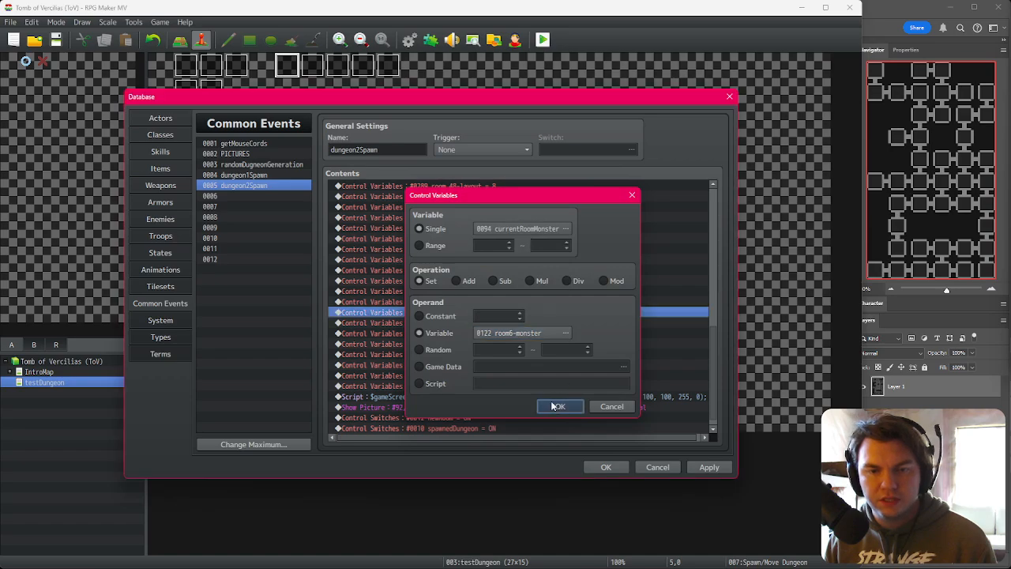
Step: Set the currentRoomItem1 assignment to use variable room6-item1
{"action": "left_click", "coordinate": [514, 324]}
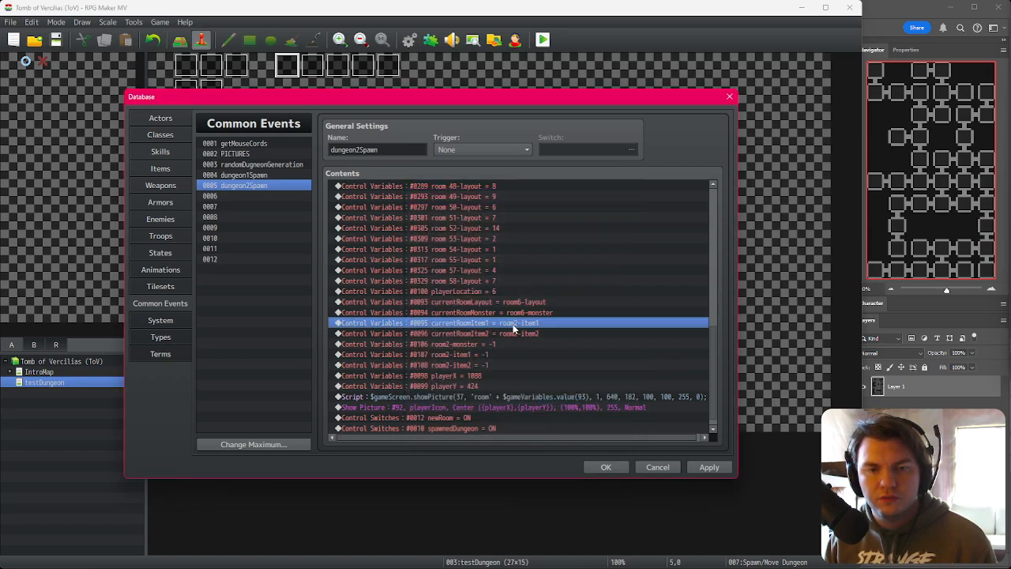
{"action": "double_click", "coordinate": [514, 324]}
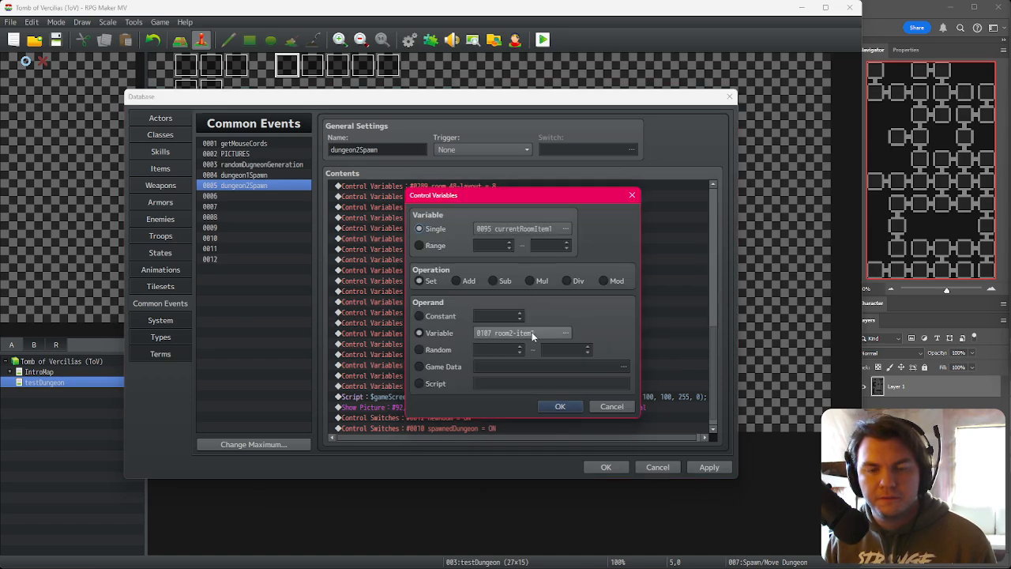
{"action": "double_click", "coordinate": [532, 333]}
{"action": "double_click", "coordinate": [568, 213]}
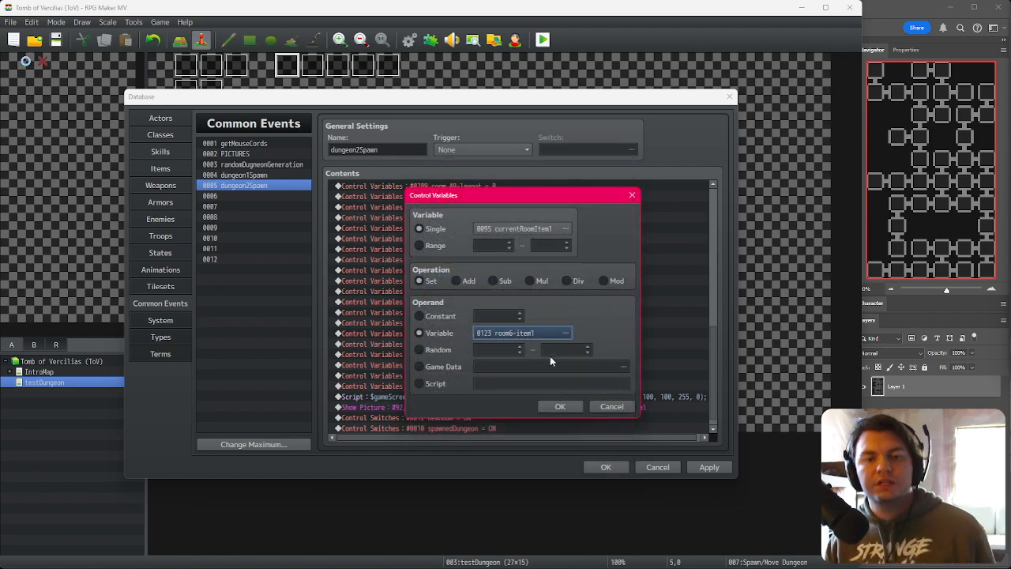
{"action": "left_click", "coordinate": [560, 406]}
Step: Set the currentRoomItem2 assignment to use variable room6-item2
{"action": "right_click", "coordinate": [523, 333]}
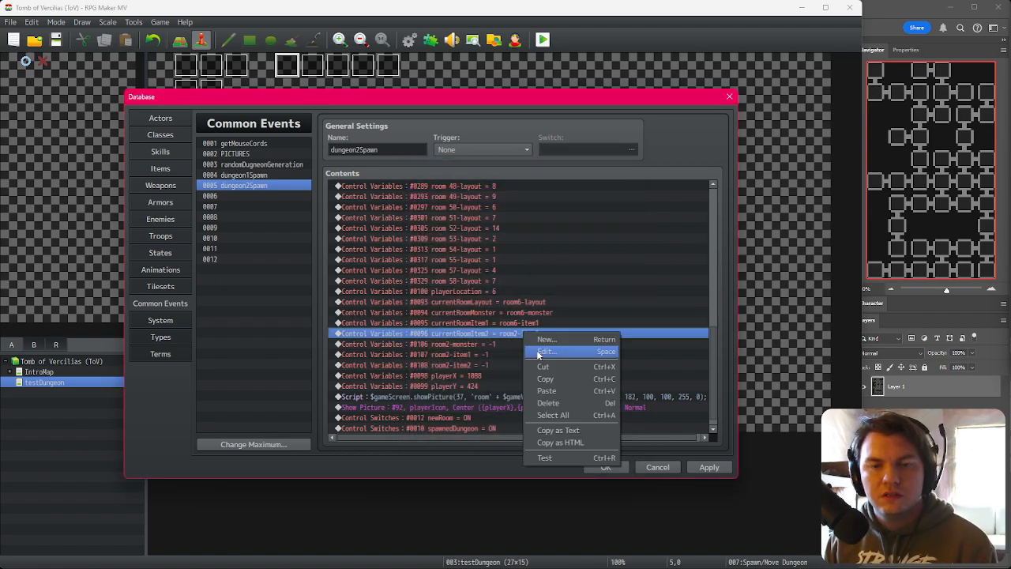
{"action": "left_click", "coordinate": [545, 352]}
{"action": "double_click", "coordinate": [537, 335]}
{"action": "left_click", "coordinate": [576, 223]}
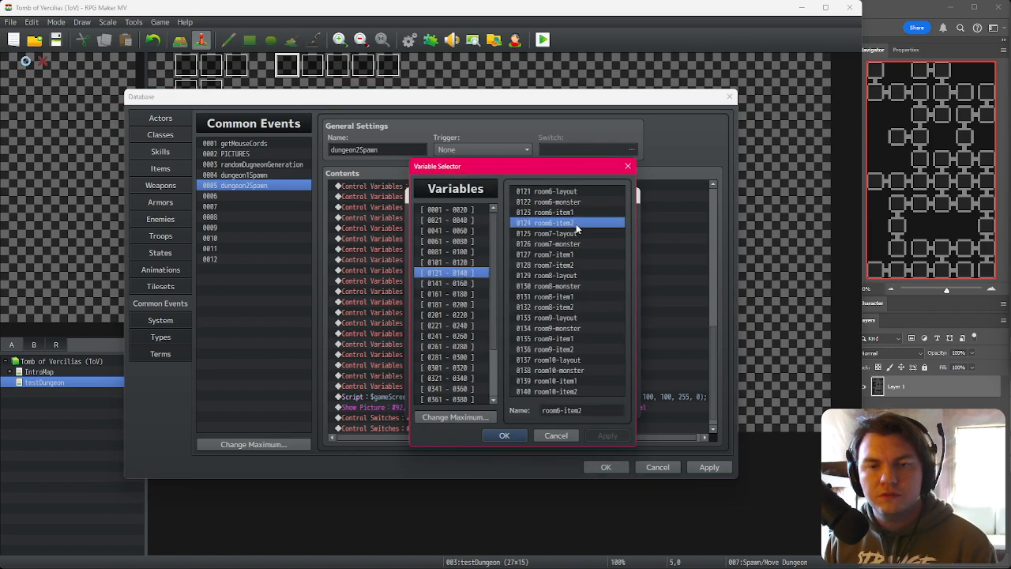
{"action": "double_click", "coordinate": [576, 224]}
{"action": "left_click", "coordinate": [553, 401]}
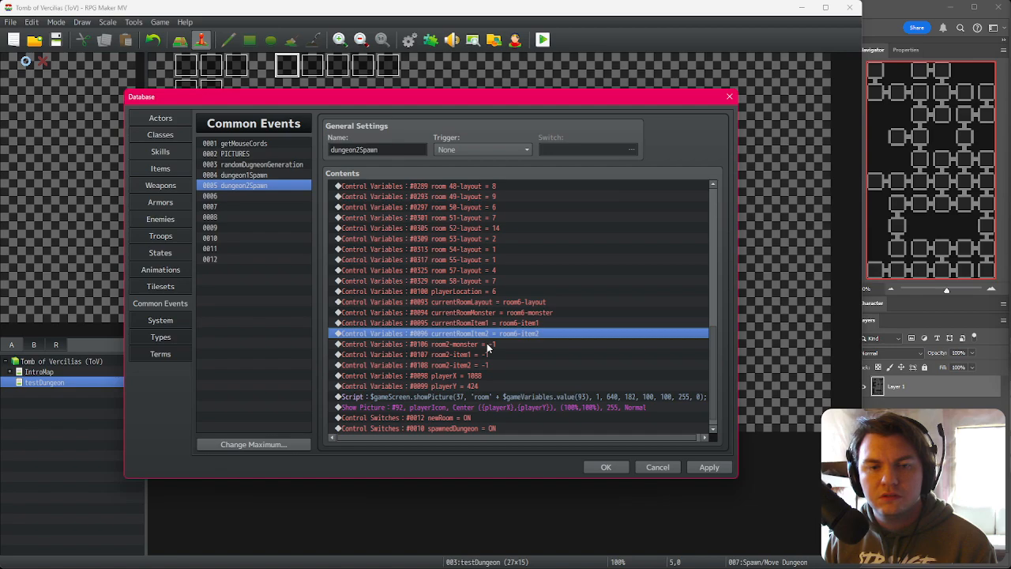
Step: Inspect the room2-monster assignment and close the database, keeping the changes
{"action": "left_click", "coordinate": [487, 346]}
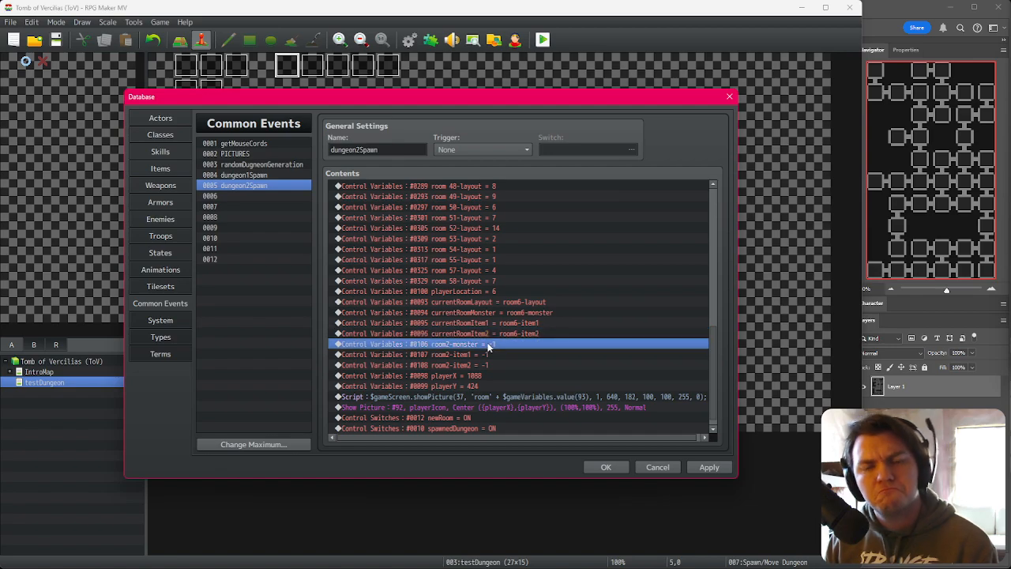
{"action": "left_click", "coordinate": [503, 325]}
{"action": "left_click", "coordinate": [502, 336]}
{"action": "left_click", "coordinate": [501, 347]}
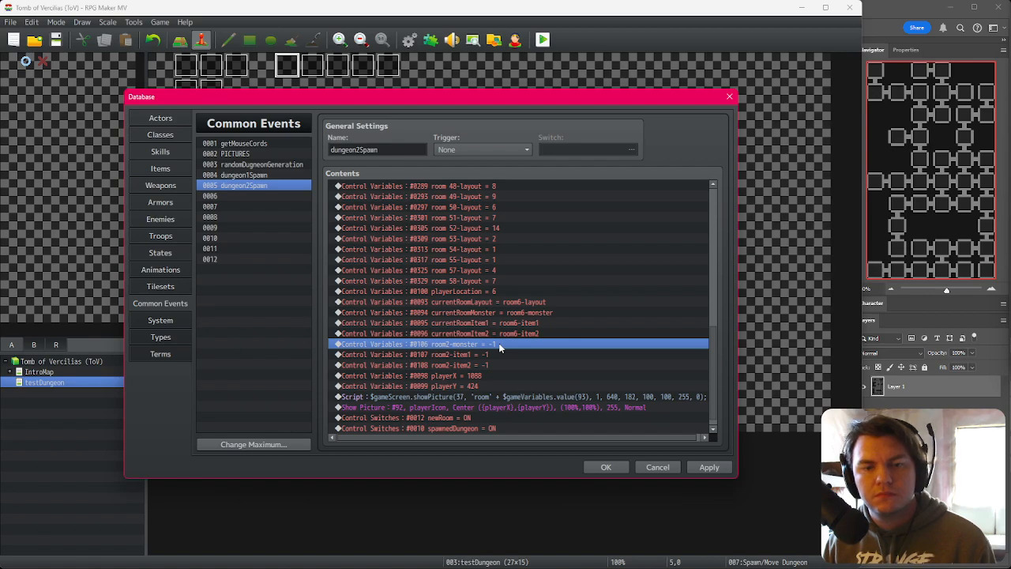
{"action": "double_click", "coordinate": [499, 348]}
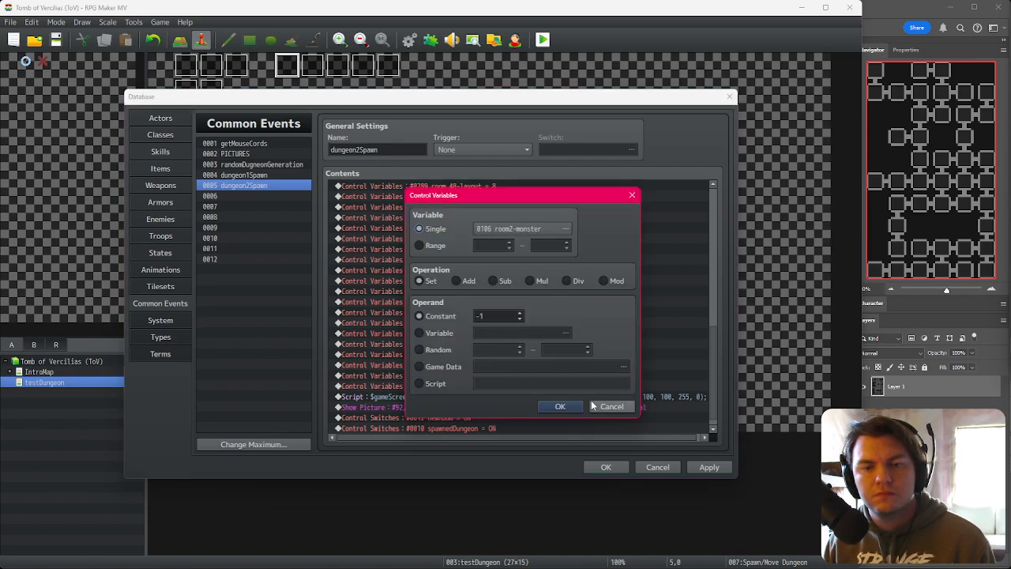
{"action": "left_click", "coordinate": [555, 408]}
{"action": "left_click", "coordinate": [602, 469]}
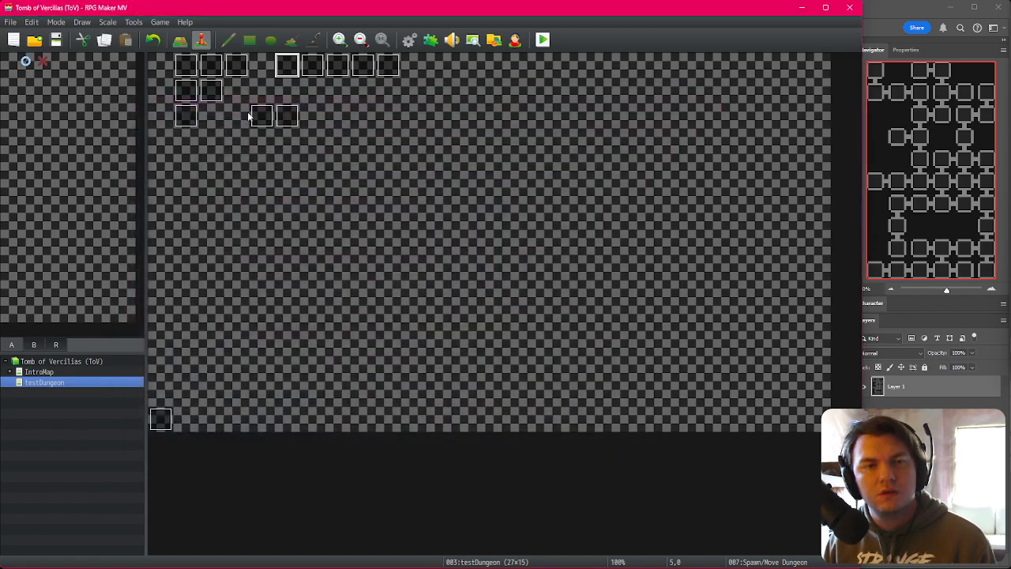
Step: Inspect the Spawn/Move Dungeon event's random dungeon number assignment
{"action": "double_click", "coordinate": [262, 116]}
{"action": "key", "text": "Escape"}
{"action": "double_click", "coordinate": [286, 65]}
{"action": "double_click", "coordinate": [455, 178]}
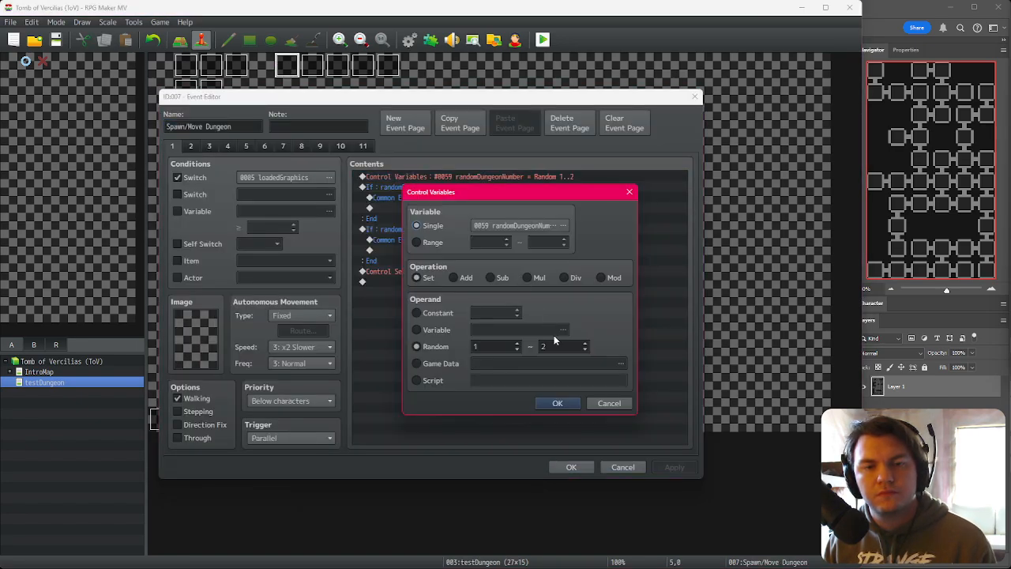
{"action": "left_click", "coordinate": [560, 403]}
{"action": "left_click", "coordinate": [569, 464]}
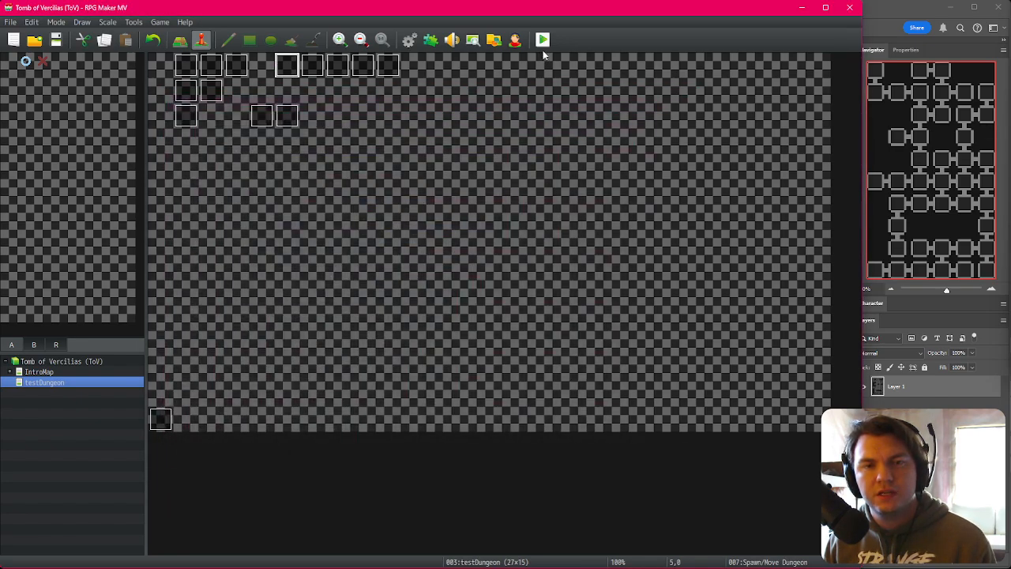
Step: Start a playtest and confirm the character to enter the dungeon
{"action": "left_click", "coordinate": [543, 44]}
{"action": "left_click", "coordinate": [388, 307]}
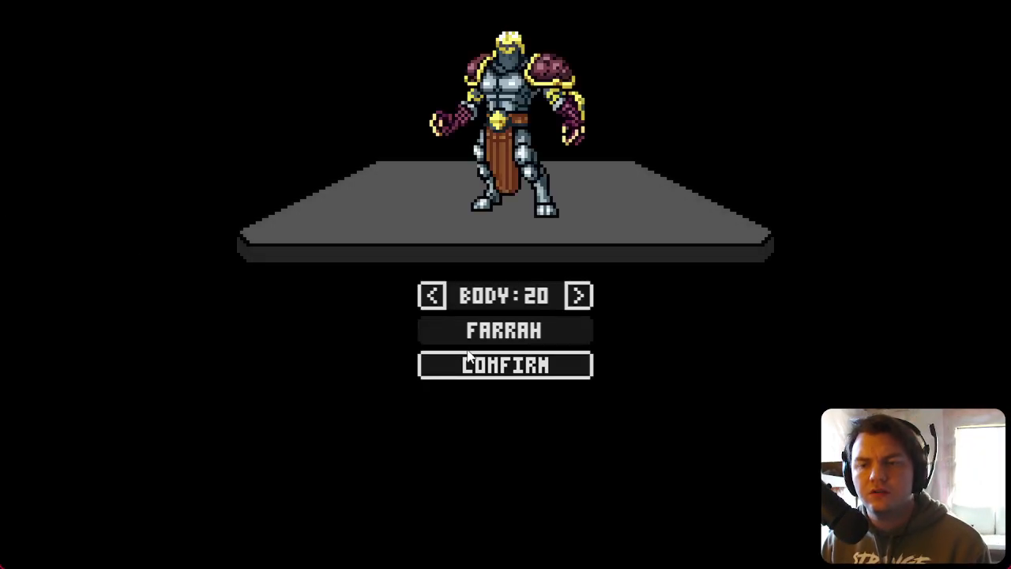
{"action": "left_click", "coordinate": [482, 362]}
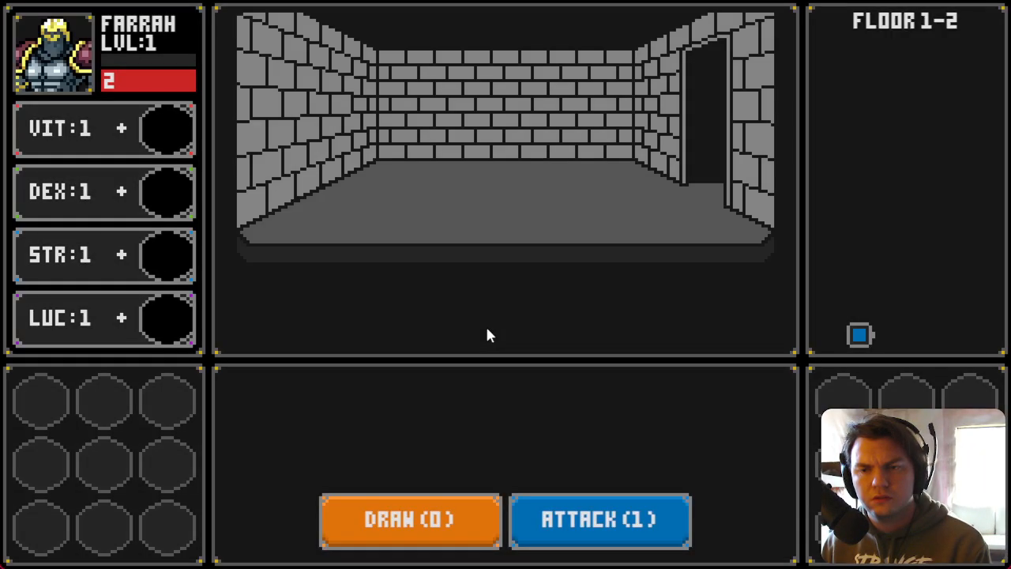
Step: Open the debug window and check the current-room and room variables, then exit the playtest
{"action": "key", "text": "F9"}
{"action": "left_click", "coordinate": [100, 399]}
{"action": "key", "text": "Down"}
{"action": "key", "text": "Down"}
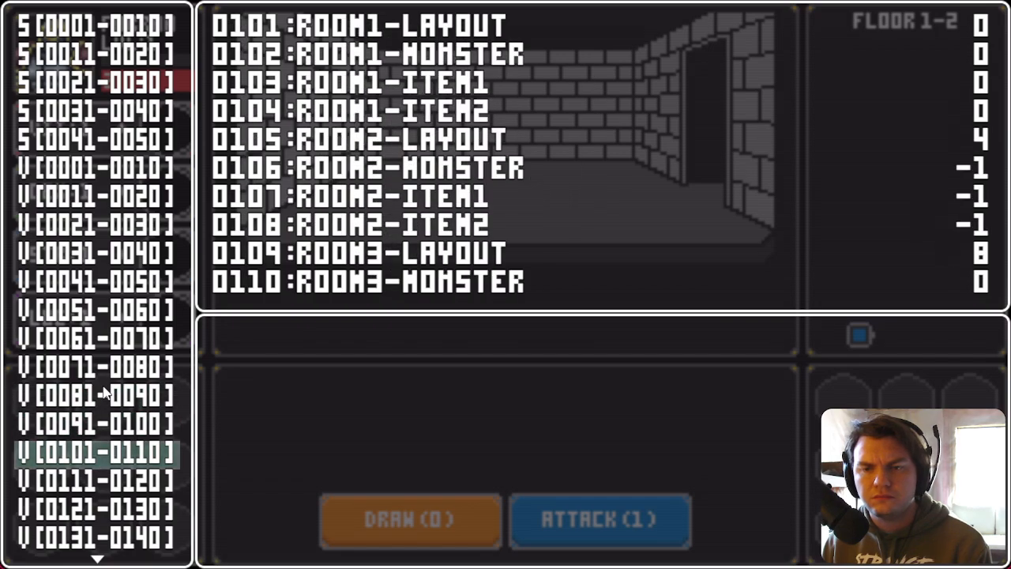
{"action": "key", "text": "Up"}
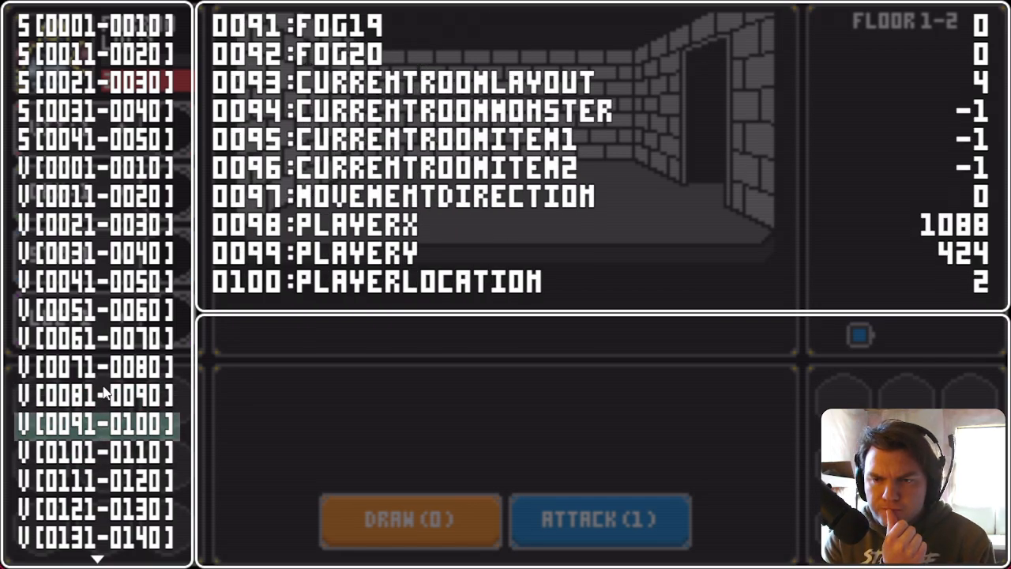
{"action": "key", "text": "Down"}
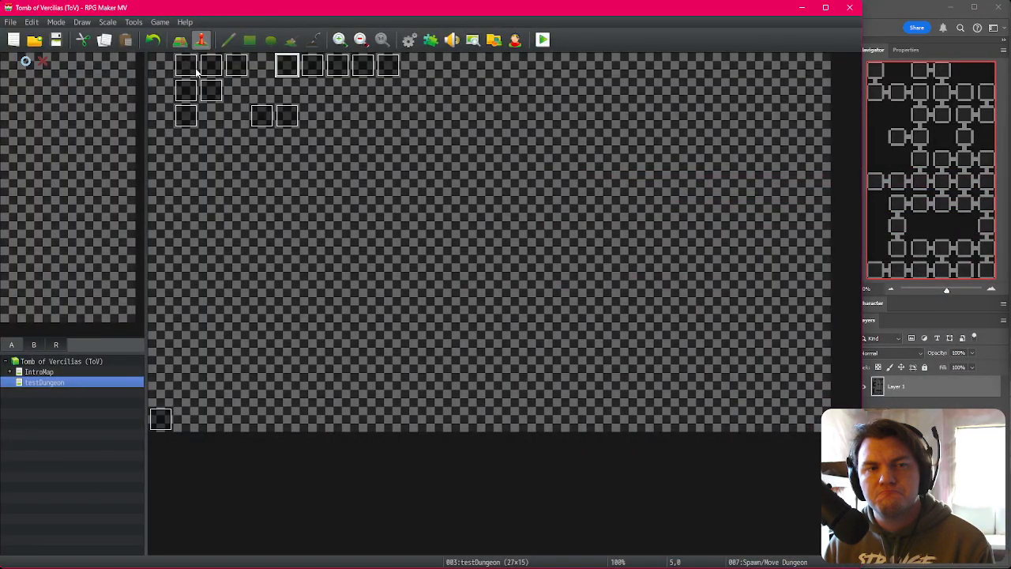
{"action": "double_click", "coordinate": [187, 67]}
{"action": "scroll", "coordinate": [454, 318], "scroll_direction": "down", "scroll_amount": 3}
{"action": "scroll", "coordinate": [454, 318], "scroll_direction": "up", "scroll_amount": 3}
{"action": "scroll", "coordinate": [453, 313], "scroll_direction": "down", "scroll_amount": 4}
{"action": "key", "text": "Escape"}
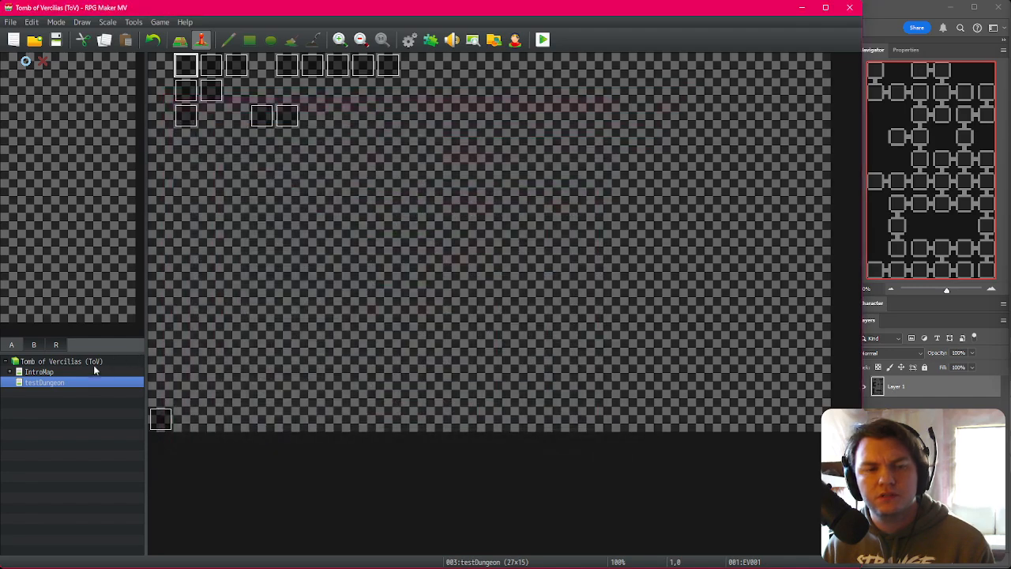
Step: Inspect the pages of the IntroMap's EV001 event without changing it
{"action": "left_click", "coordinate": [40, 371]}
{"action": "double_click", "coordinate": [185, 66]}
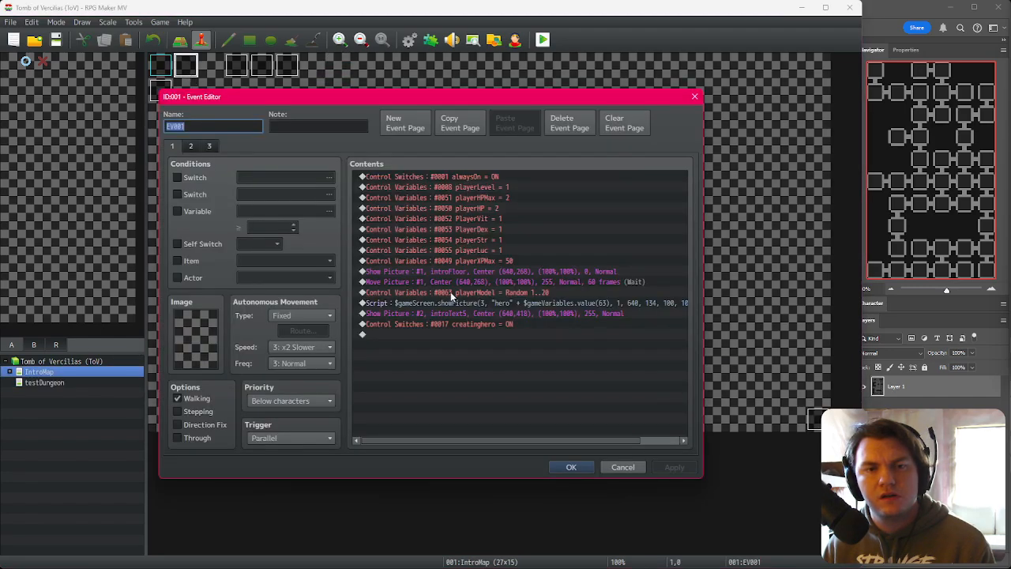
{"action": "key", "text": "Escape"}
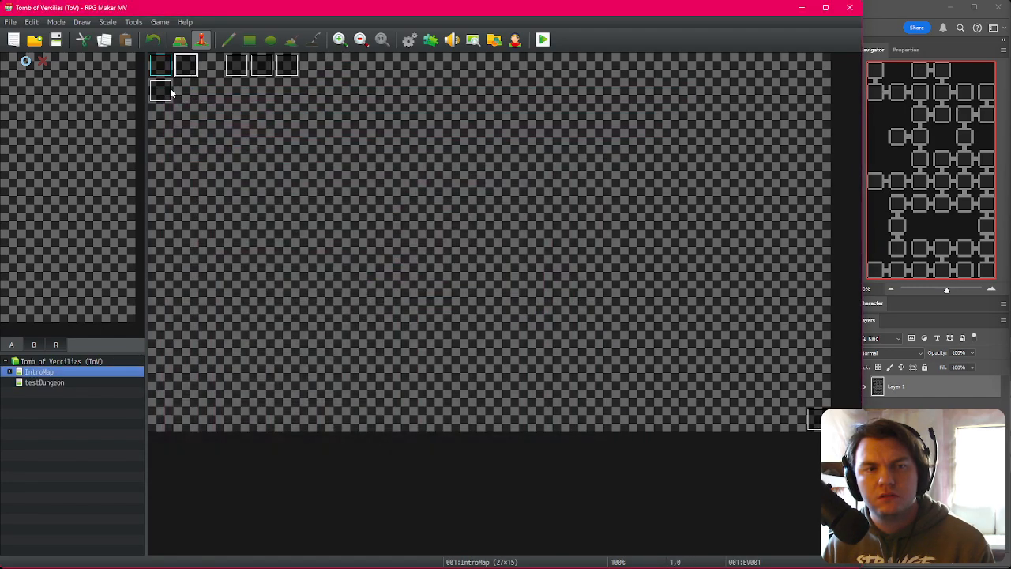
{"action": "double_click", "coordinate": [185, 67]}
{"action": "left_click", "coordinate": [190, 145]}
{"action": "scroll", "coordinate": [604, 297], "scroll_direction": "down", "scroll_amount": 5}
{"action": "scroll", "coordinate": [605, 291], "scroll_direction": "down", "scroll_amount": 10}
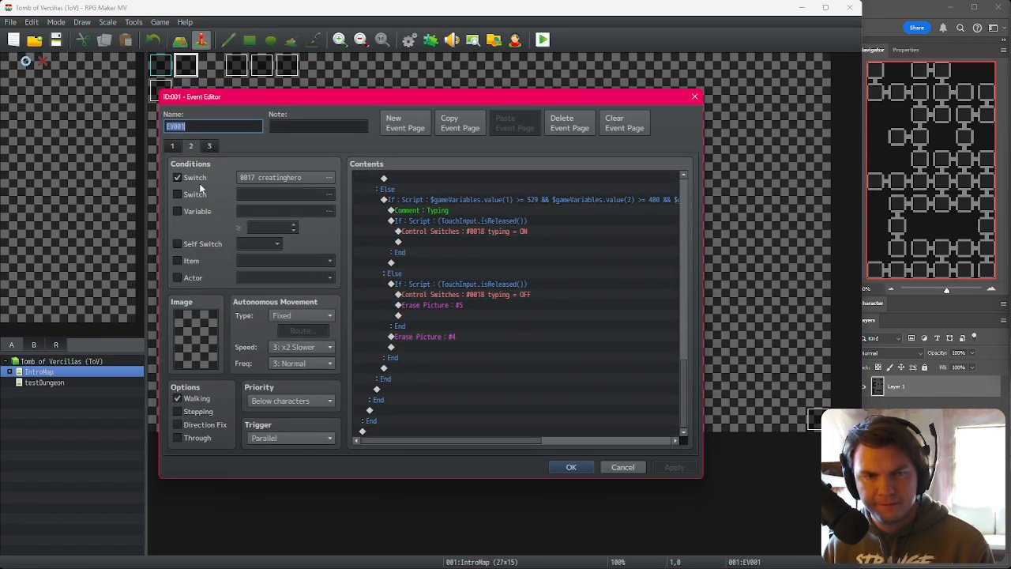
{"action": "left_click", "coordinate": [204, 147]}
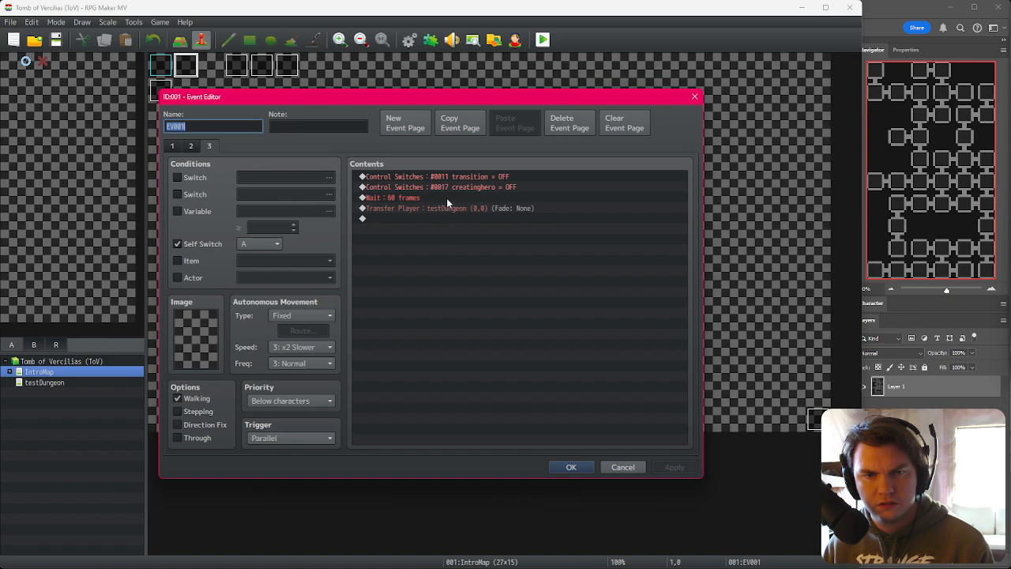
{"action": "left_click", "coordinate": [622, 467]}
Step: Examine the testDungeon EV001 event's floorNumber assignment
{"action": "left_click", "coordinate": [92, 383]}
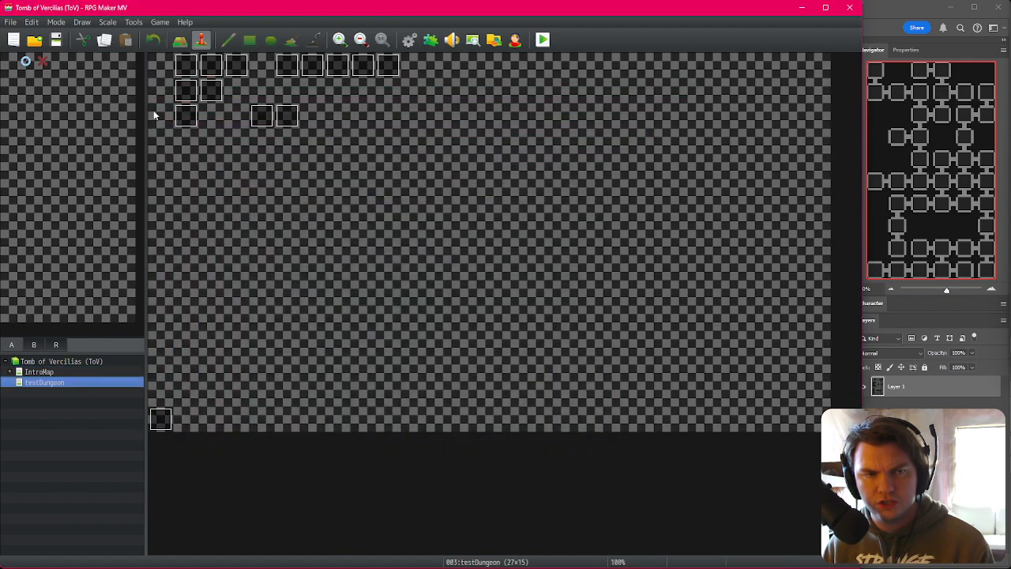
{"action": "double_click", "coordinate": [194, 68]}
{"action": "left_click", "coordinate": [476, 187]}
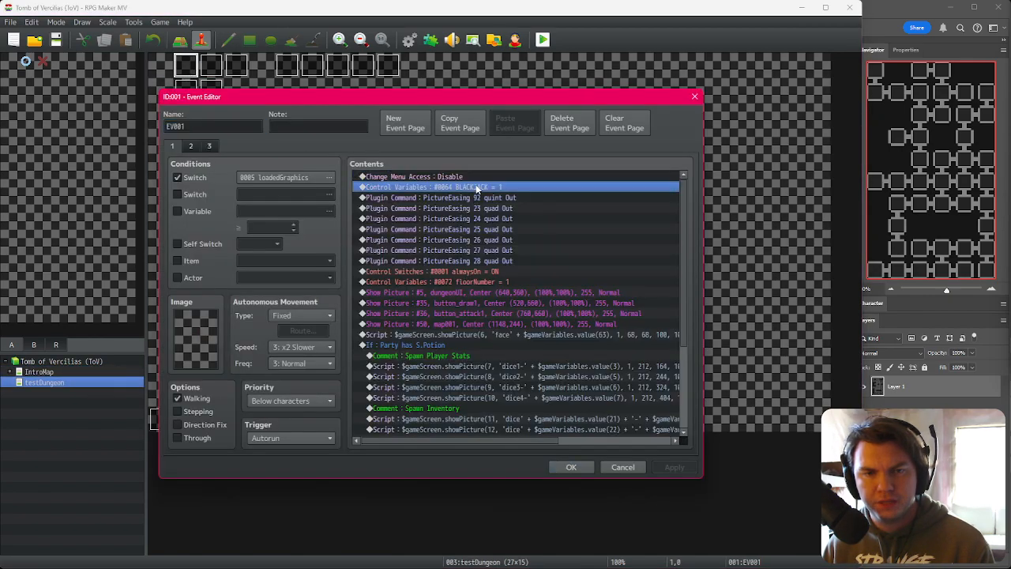
{"action": "left_click", "coordinate": [499, 282]}
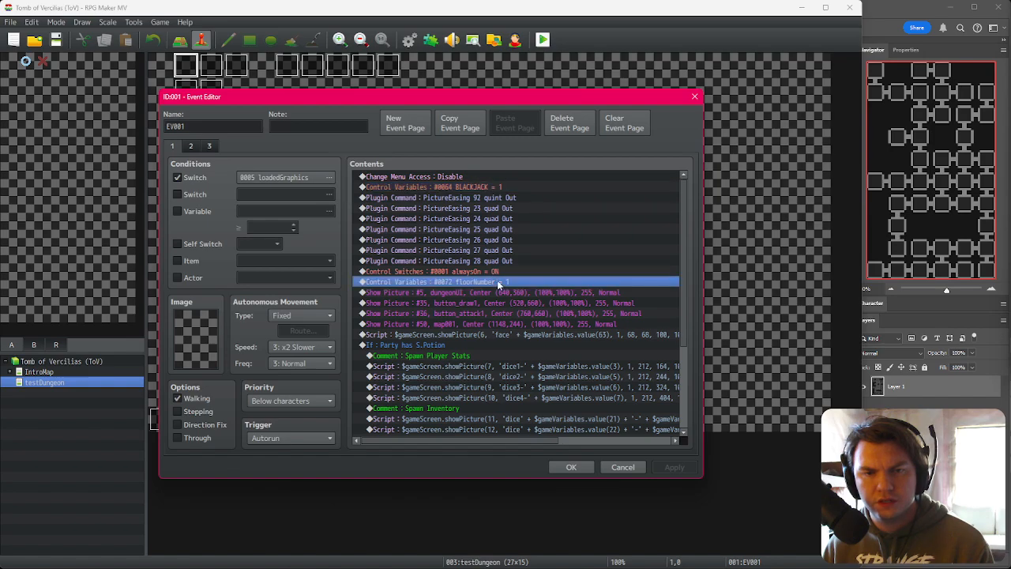
{"action": "left_click", "coordinate": [501, 272]}
{"action": "left_click", "coordinate": [501, 284]}
{"action": "left_click", "coordinate": [502, 273]}
{"action": "left_click", "coordinate": [503, 281]}
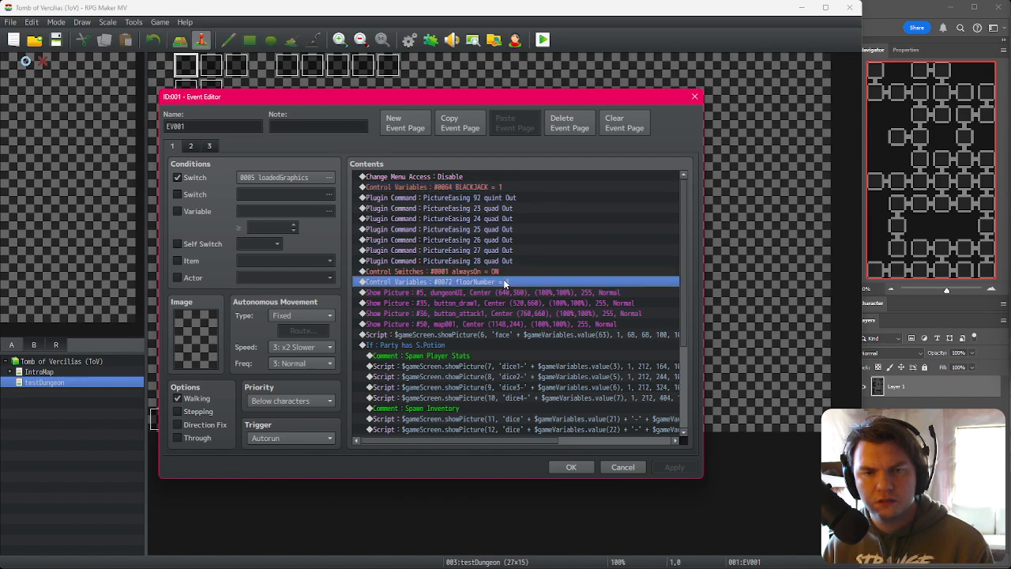
{"action": "left_click", "coordinate": [504, 273]}
{"action": "left_click", "coordinate": [506, 283]}
{"action": "left_click", "coordinate": [506, 275]}
{"action": "left_click", "coordinate": [506, 282]}
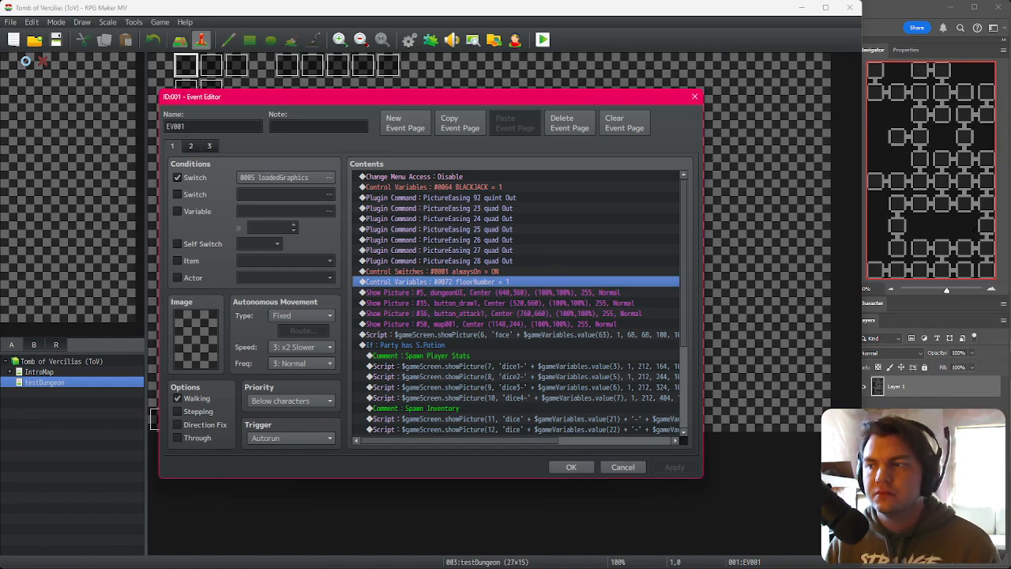
{"action": "left_click", "coordinate": [497, 272]}
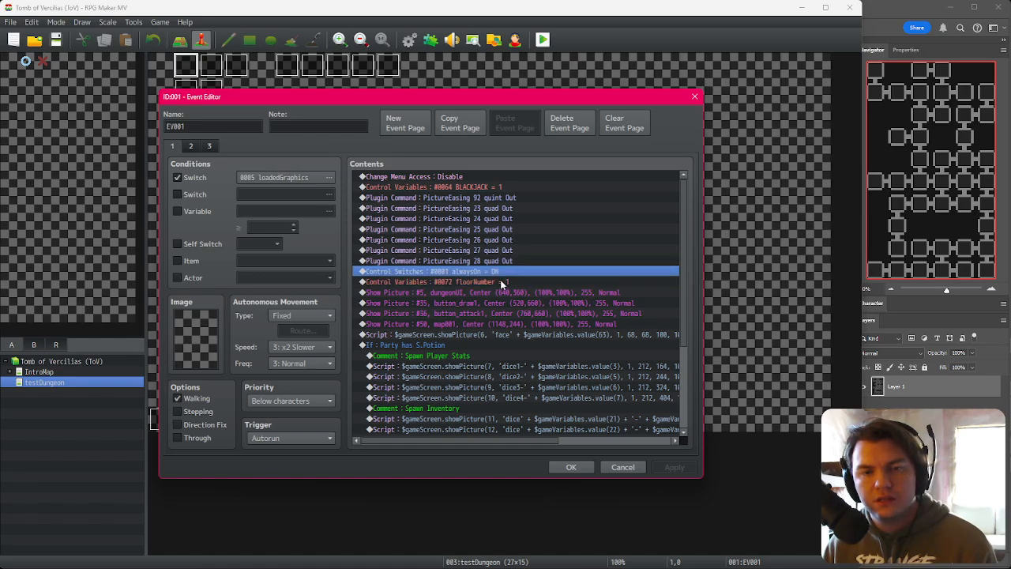
{"action": "key", "text": "Down"}
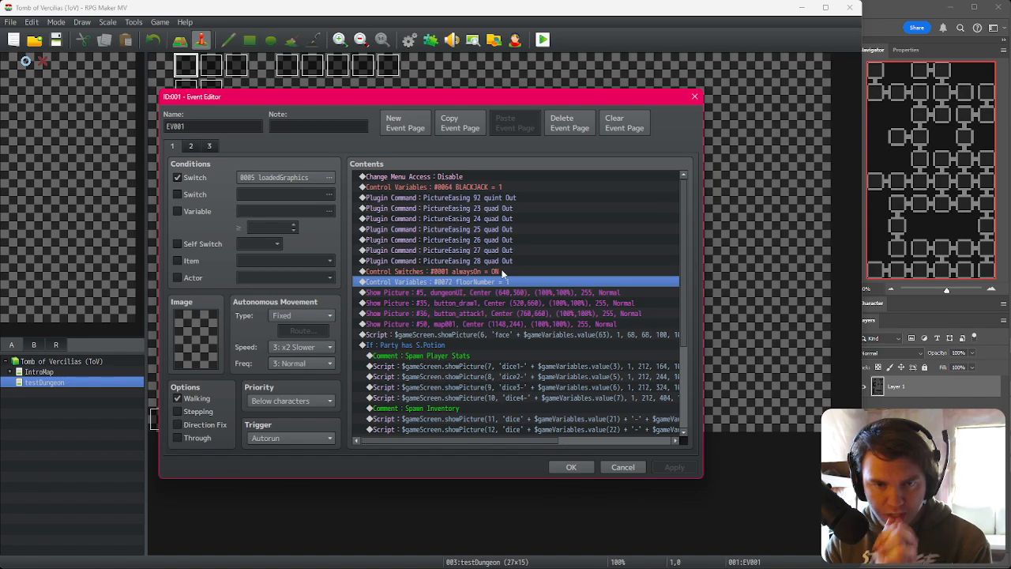
{"action": "left_click", "coordinate": [502, 271]}
{"action": "left_click", "coordinate": [503, 281]}
{"action": "left_click", "coordinate": [504, 271]}
{"action": "left_click", "coordinate": [506, 280]}
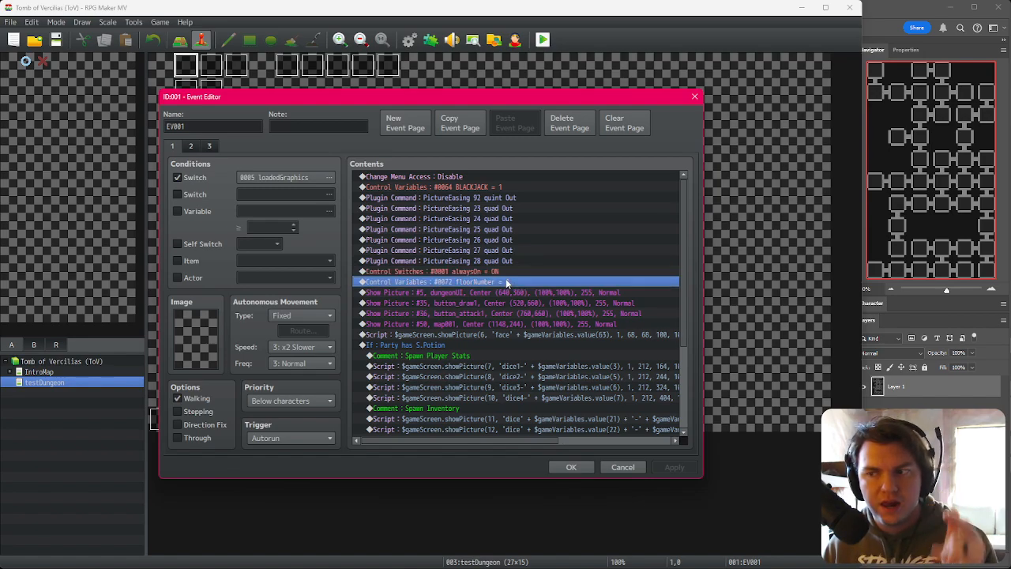
{"action": "scroll", "coordinate": [541, 348], "scroll_direction": "down", "scroll_amount": 4}
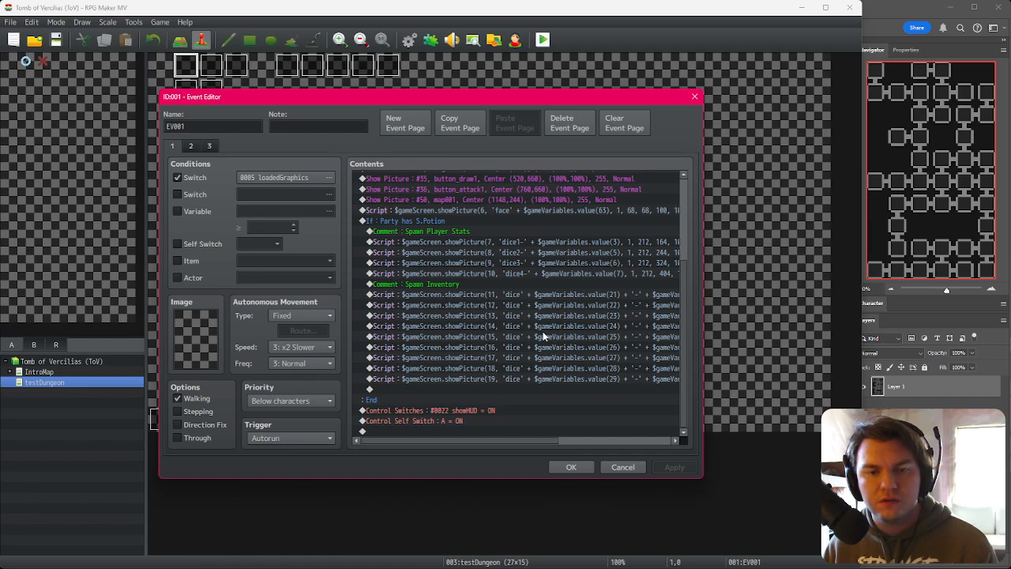
{"action": "scroll", "coordinate": [540, 333], "scroll_direction": "up", "scroll_amount": 3}
{"action": "scroll", "coordinate": [542, 334], "scroll_direction": "up", "scroll_amount": 1}
Step: Open the testDungeon EV001 floorNumber assignment and browse the variable list in its variable selector
{"action": "double_click", "coordinate": [547, 282]}
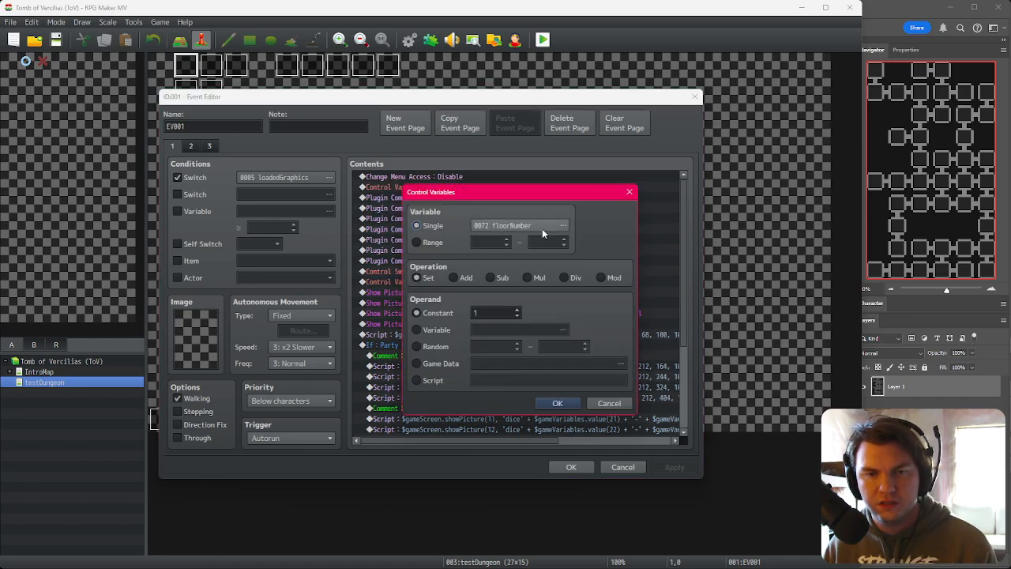
{"action": "left_click", "coordinate": [542, 229]}
{"action": "left_click_drag", "start_coordinate": [456, 263], "coordinate": [463, 241]}
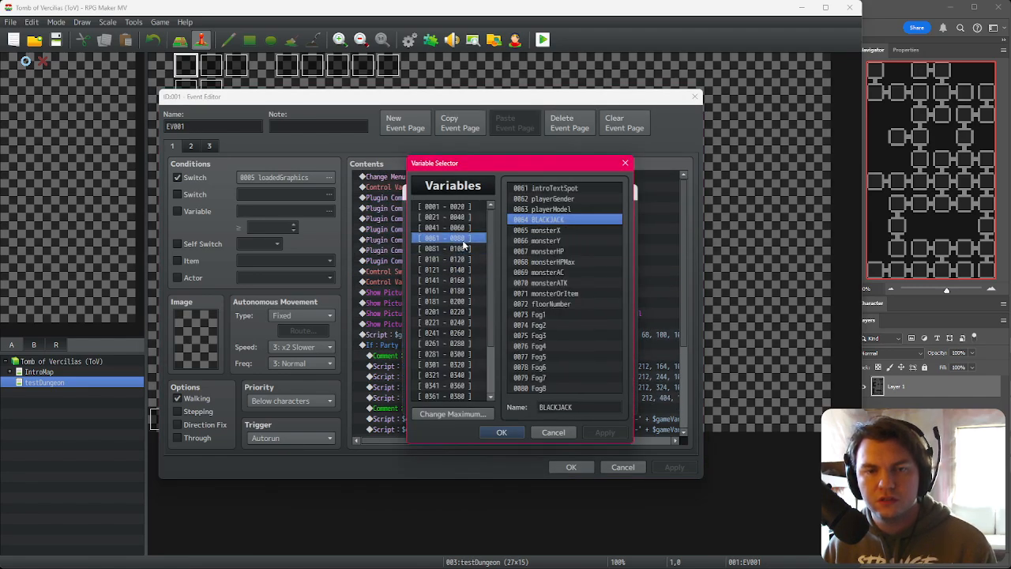
{"action": "left_click", "coordinate": [543, 304]}
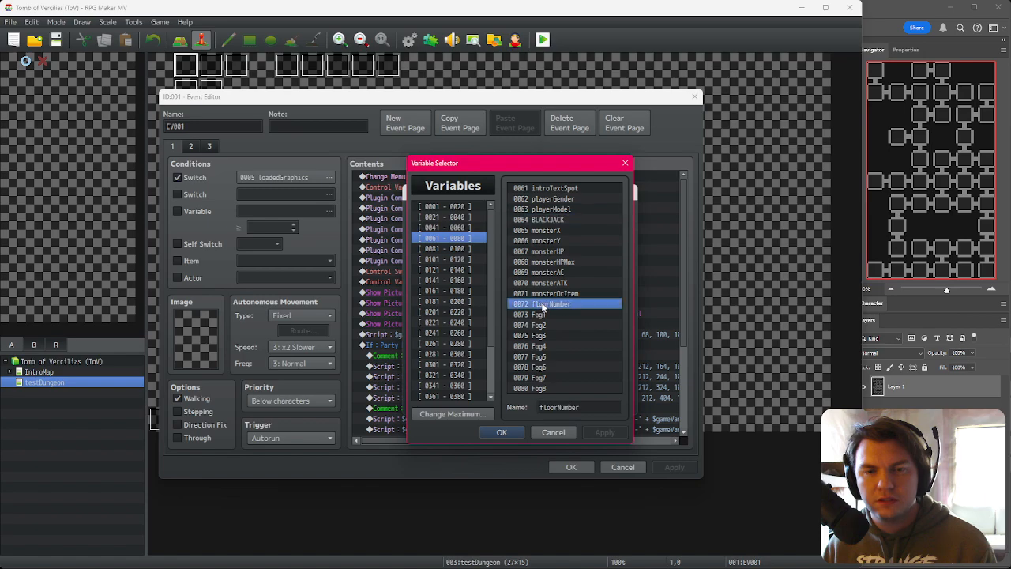
{"action": "left_click", "coordinate": [451, 248]}
{"action": "left_click_drag", "start_coordinate": [473, 247], "coordinate": [473, 230]}
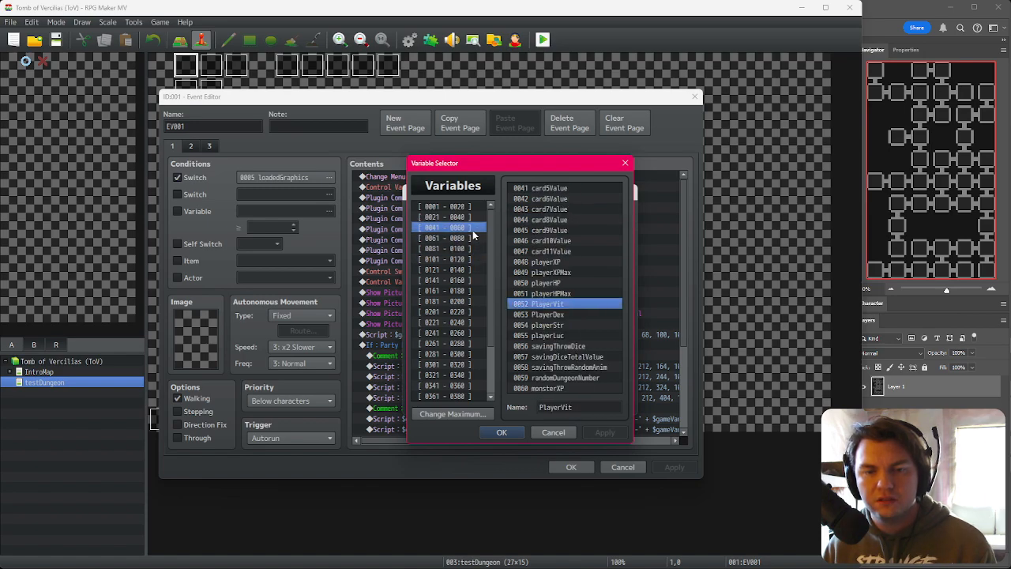
{"action": "left_click", "coordinate": [585, 377]}
{"action": "left_click", "coordinate": [467, 238]}
{"action": "left_click", "coordinate": [471, 228]}
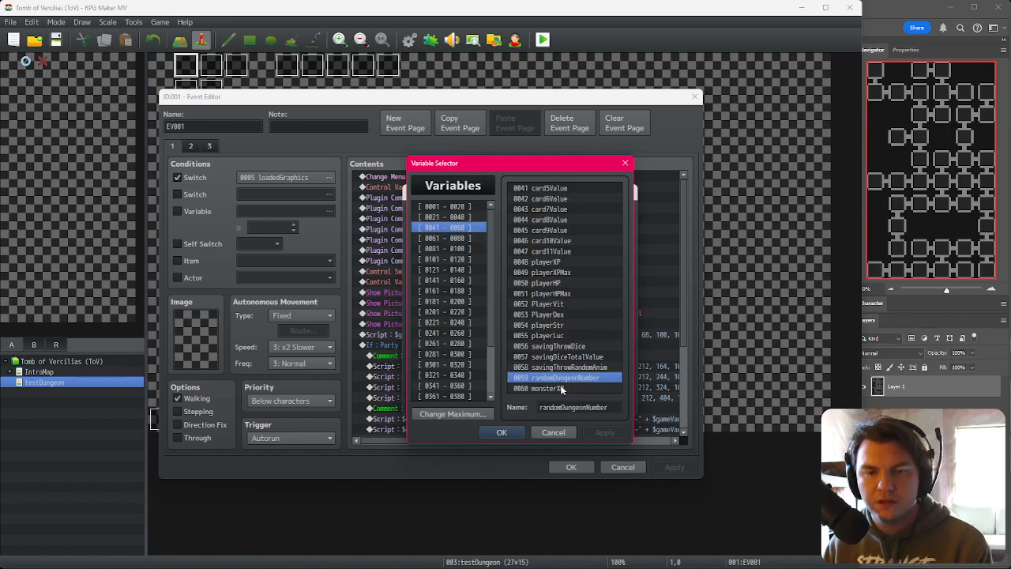
{"action": "left_click", "coordinate": [457, 238]}
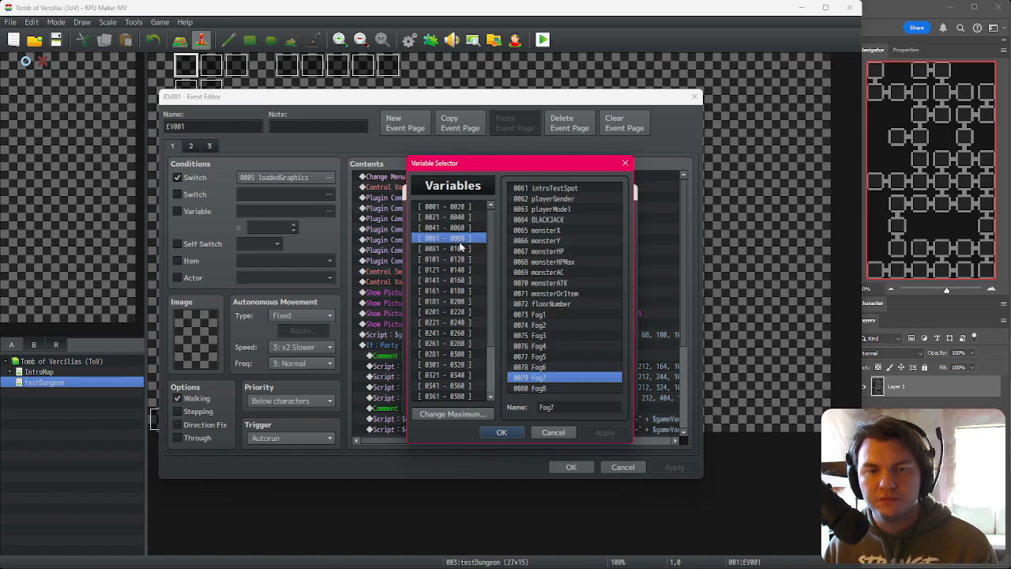
{"action": "left_click", "coordinate": [465, 250]}
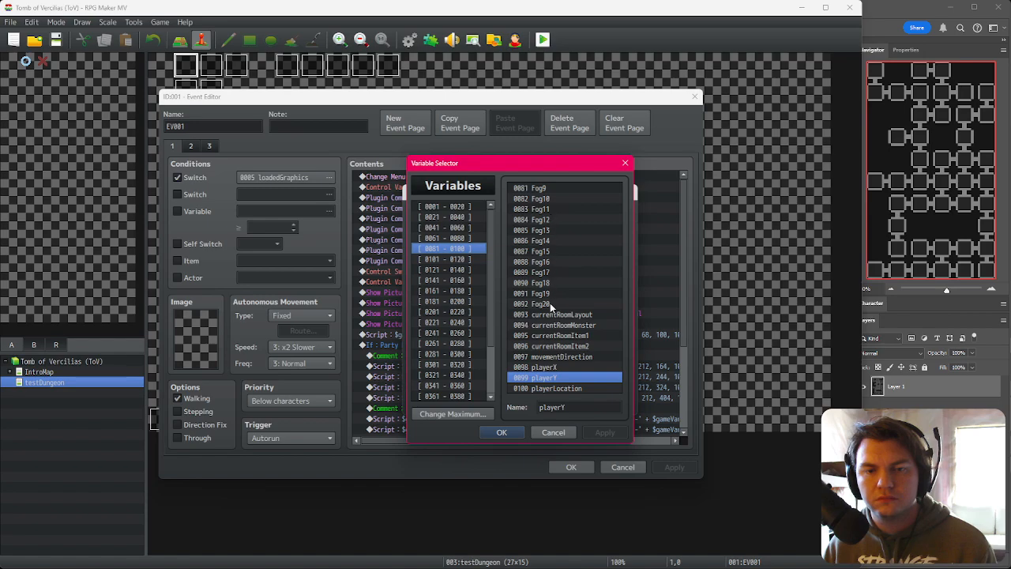
{"action": "left_click", "coordinate": [534, 433]}
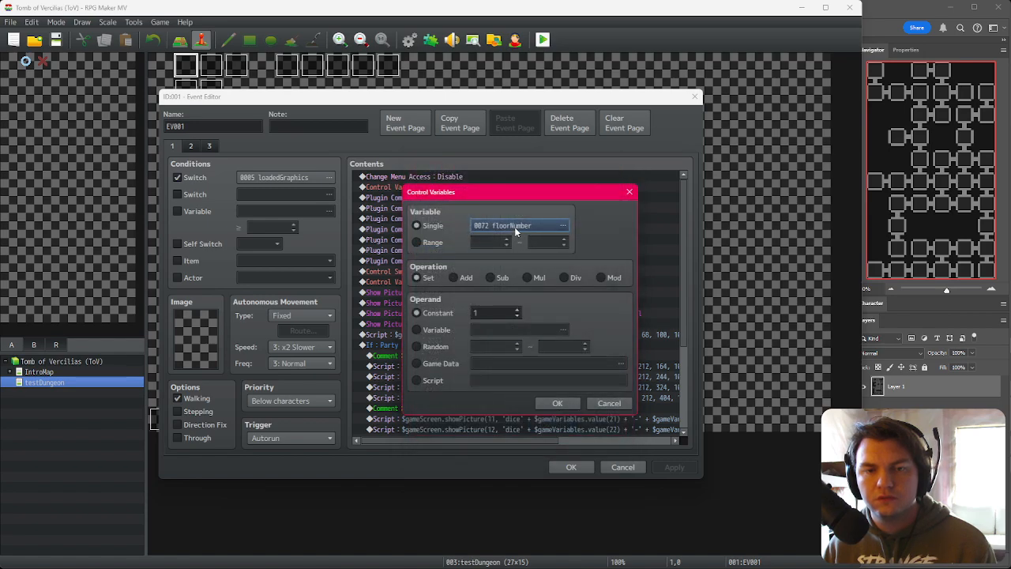
{"action": "left_click", "coordinate": [563, 226]}
{"action": "left_click", "coordinate": [457, 238]}
{"action": "left_click", "coordinate": [463, 229]}
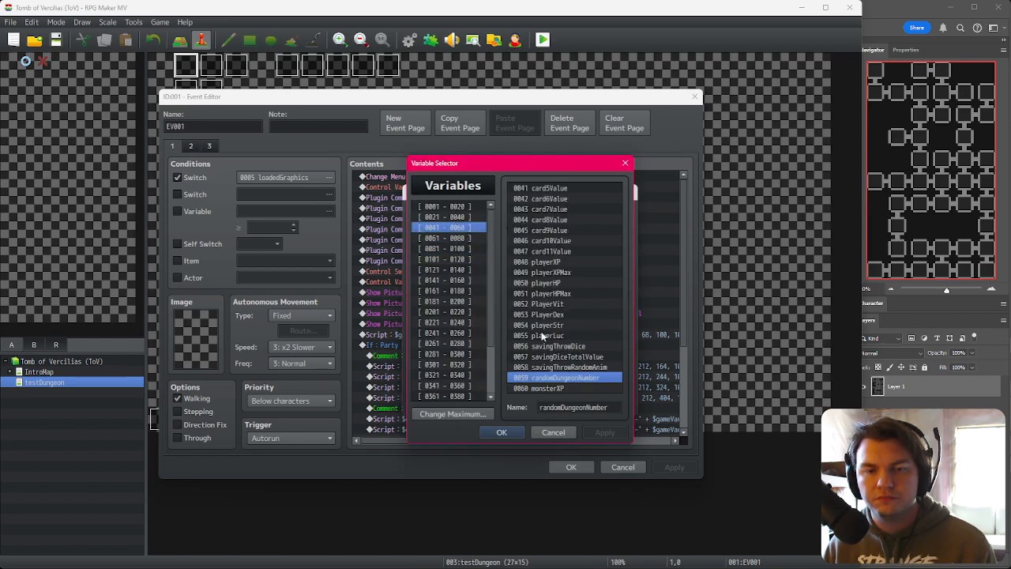
{"action": "left_click", "coordinate": [463, 241]}
{"action": "left_click", "coordinate": [466, 249]}
{"action": "left_click", "coordinate": [475, 241]}
Step: Set floorNumber to a random value from 1 to 1 and save the event
{"action": "double_click", "coordinate": [551, 304]}
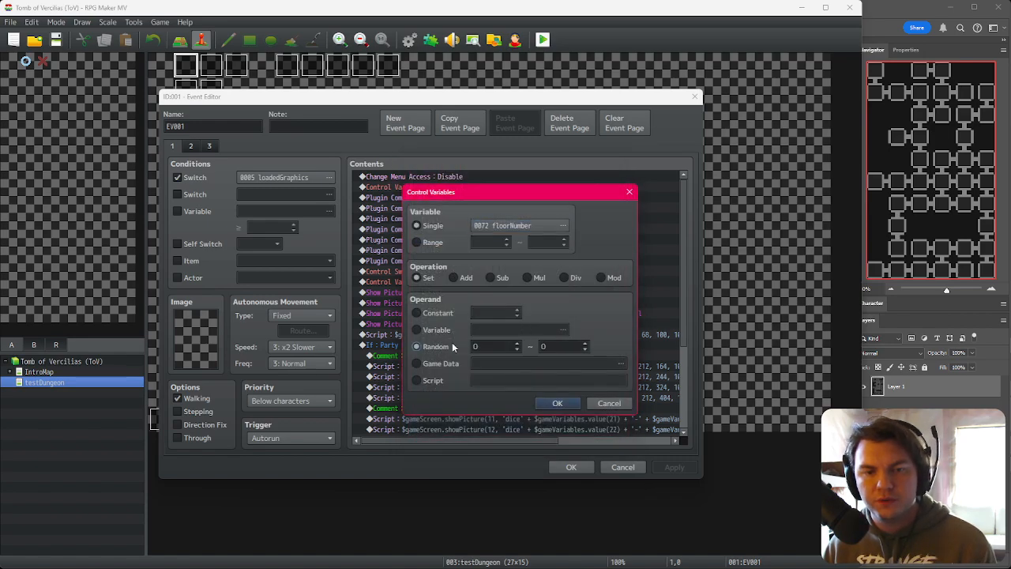
{"action": "left_click", "coordinate": [520, 348]}
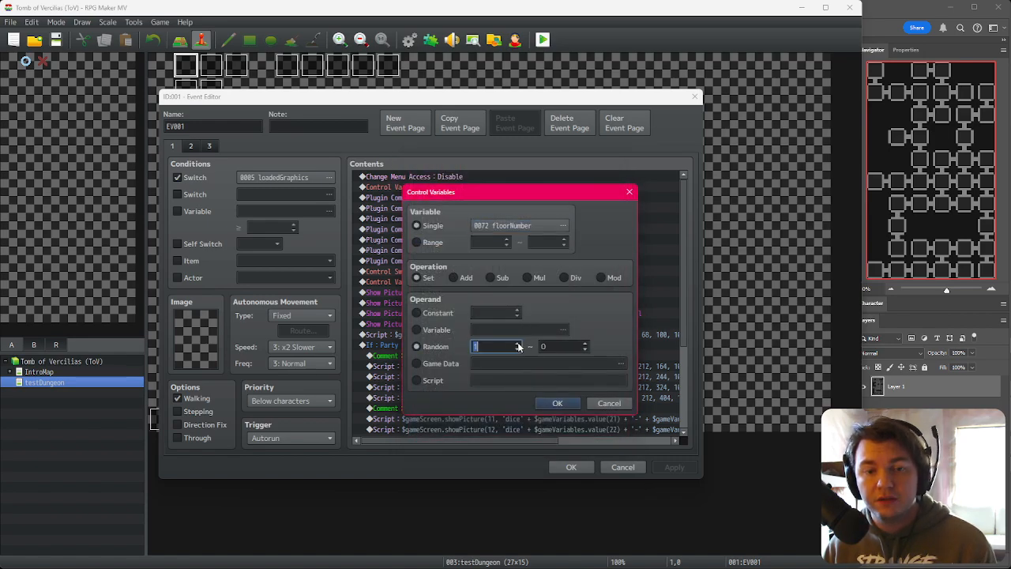
{"action": "left_click", "coordinate": [586, 345]}
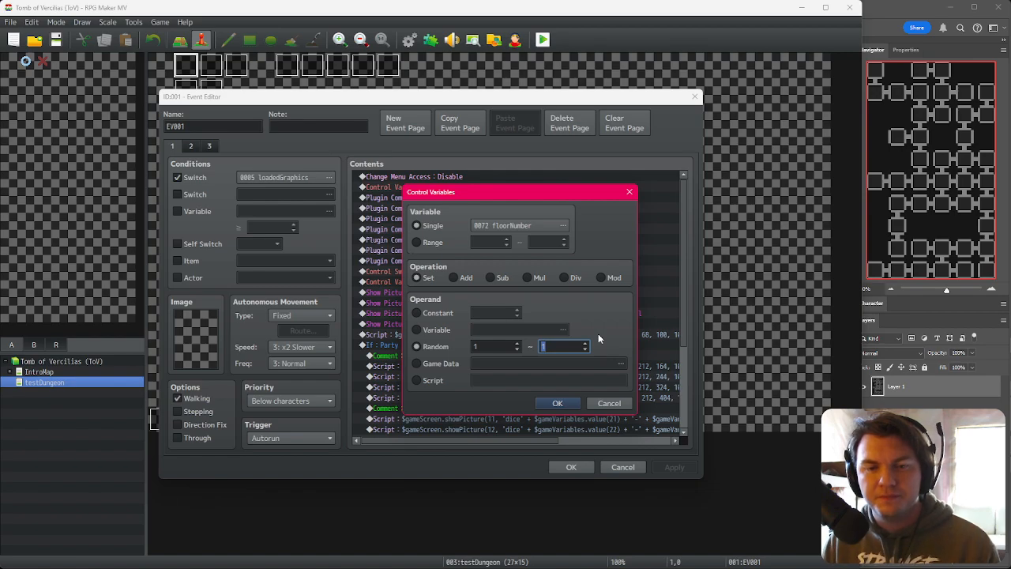
{"action": "key", "text": "Return"}
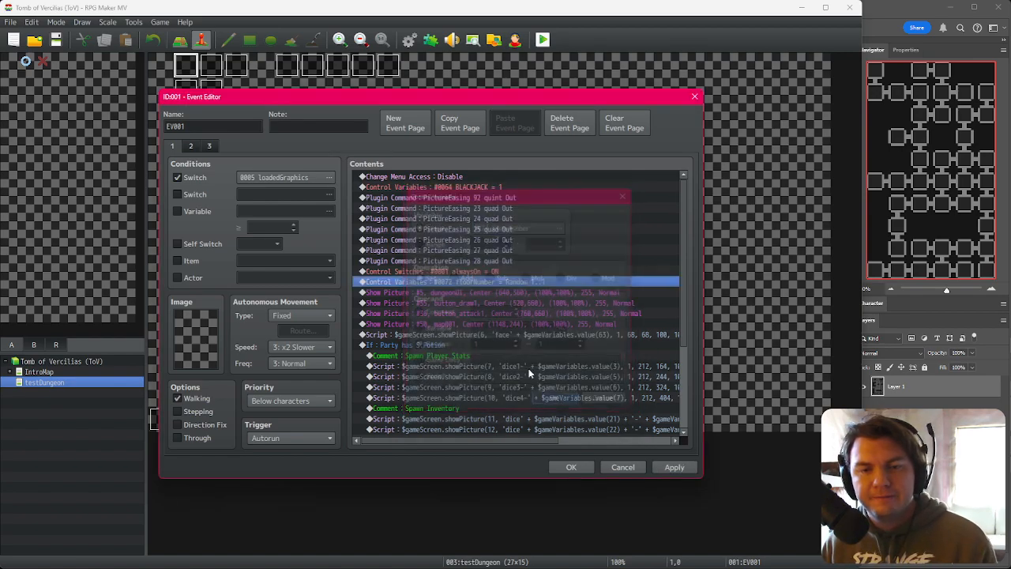
{"action": "left_click", "coordinate": [479, 273]}
{"action": "left_click", "coordinate": [489, 264]}
{"action": "left_click", "coordinate": [490, 273]}
{"action": "left_click", "coordinate": [491, 291]}
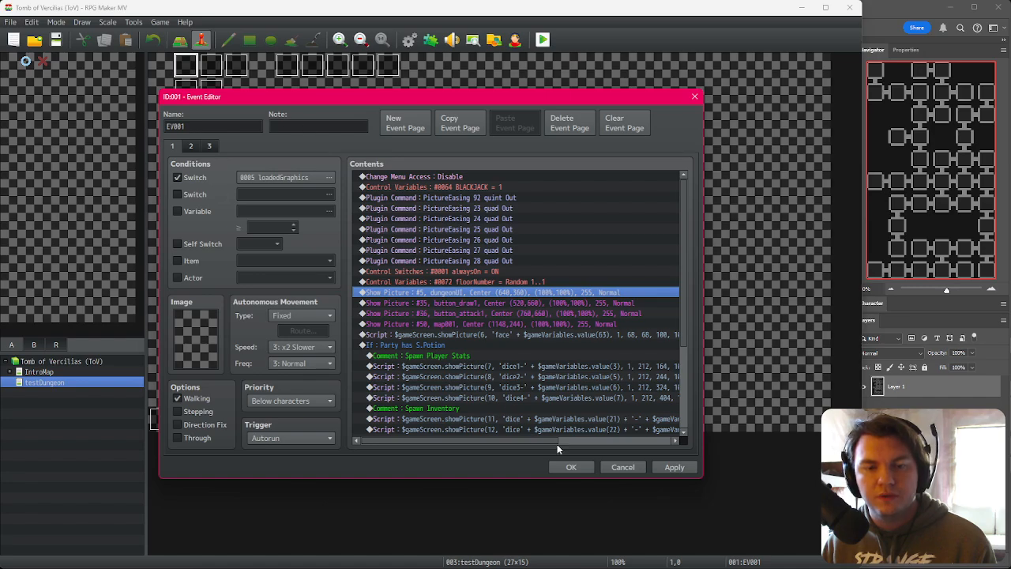
{"action": "left_click", "coordinate": [571, 467]}
Step: Delete the random dungeon-number assignment at the top of the Spawn/Move Dungeon event
{"action": "double_click", "coordinate": [287, 66]}
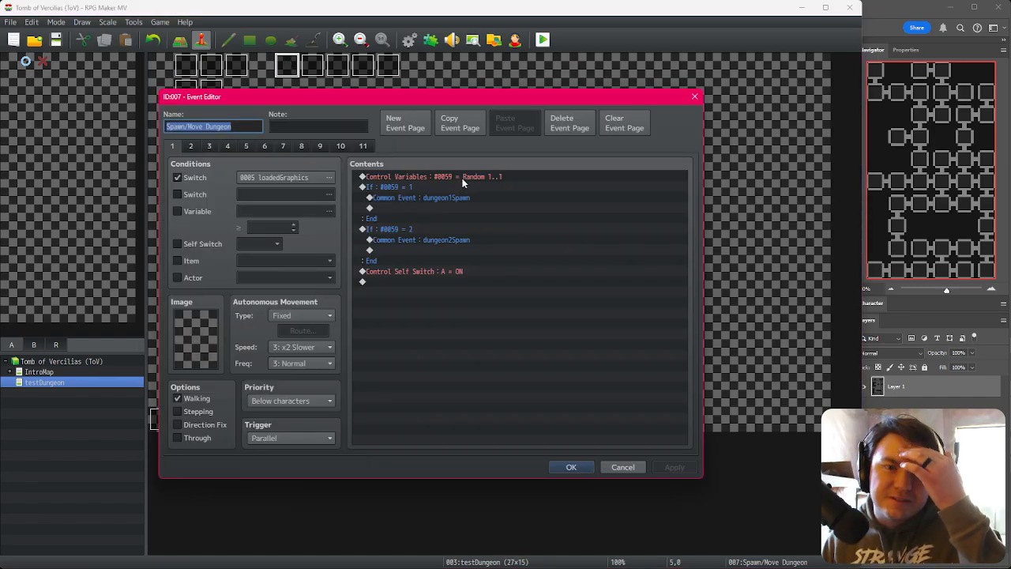
{"action": "left_click", "coordinate": [463, 177]}
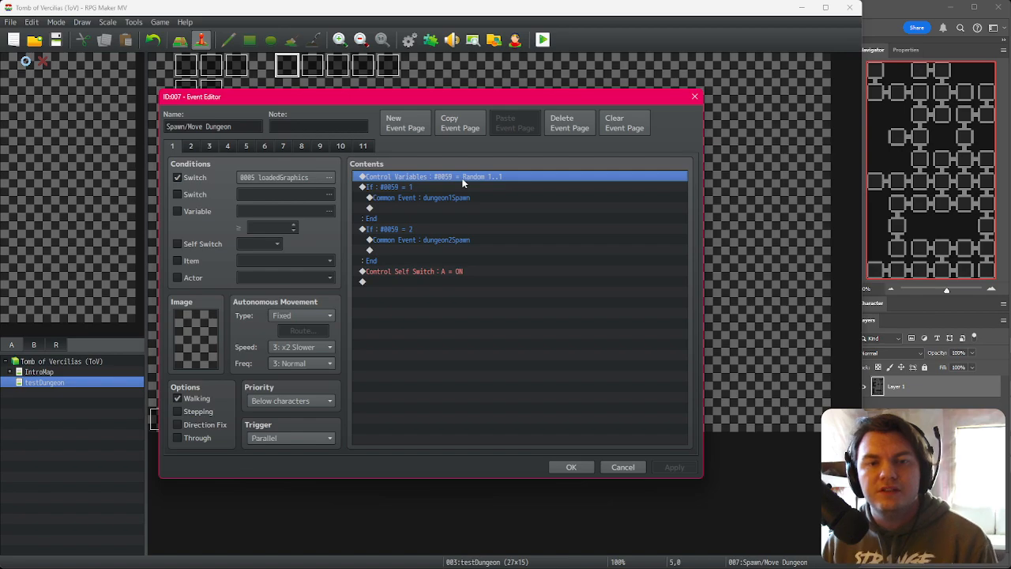
{"action": "key", "text": "Delete"}
Step: Make both conditional branches of the Spawn/Move Dungeon event test floorNumber, then apply and save the event
{"action": "key", "text": "Return"}
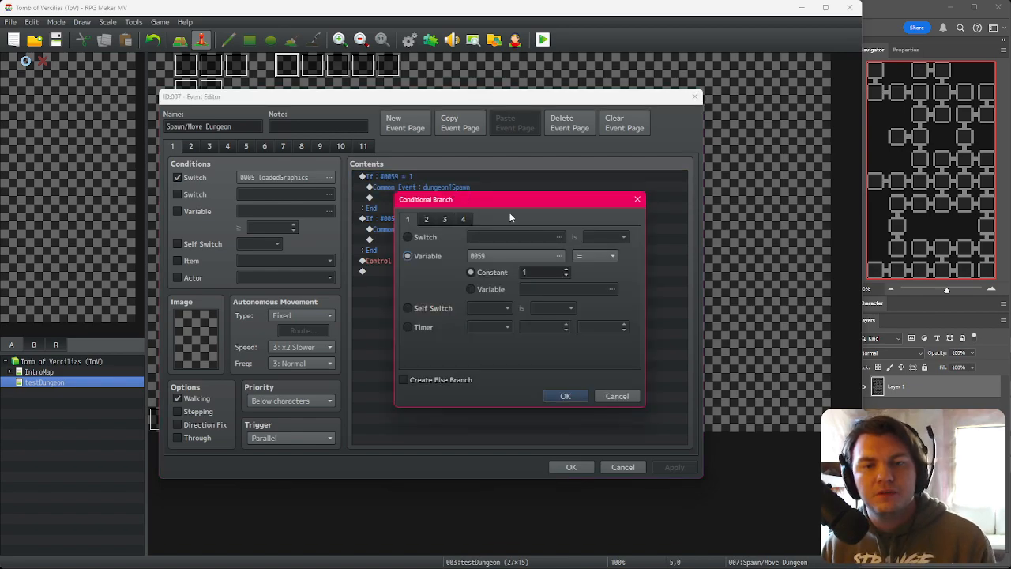
{"action": "left_click", "coordinate": [558, 255]}
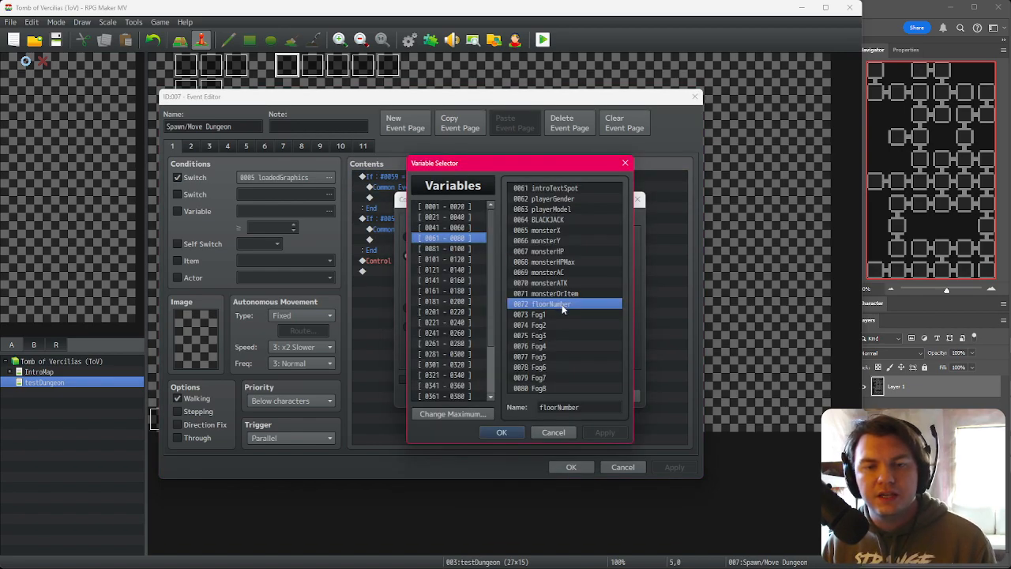
{"action": "left_click", "coordinate": [501, 432]}
{"action": "left_click", "coordinate": [566, 396]}
{"action": "double_click", "coordinate": [456, 219]}
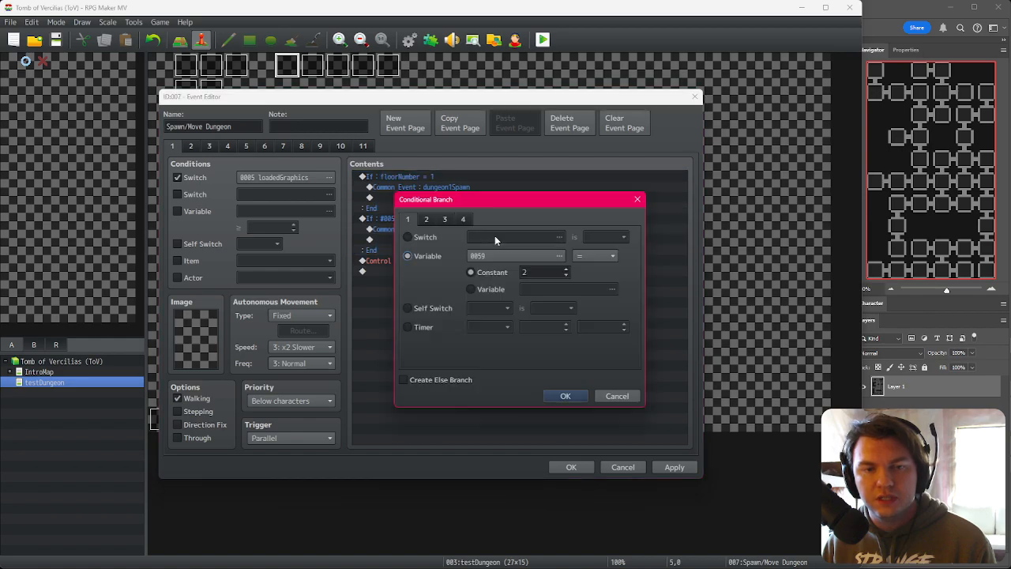
{"action": "left_click", "coordinate": [525, 256]}
{"action": "left_click", "coordinate": [501, 433]}
{"action": "left_click", "coordinate": [560, 396]}
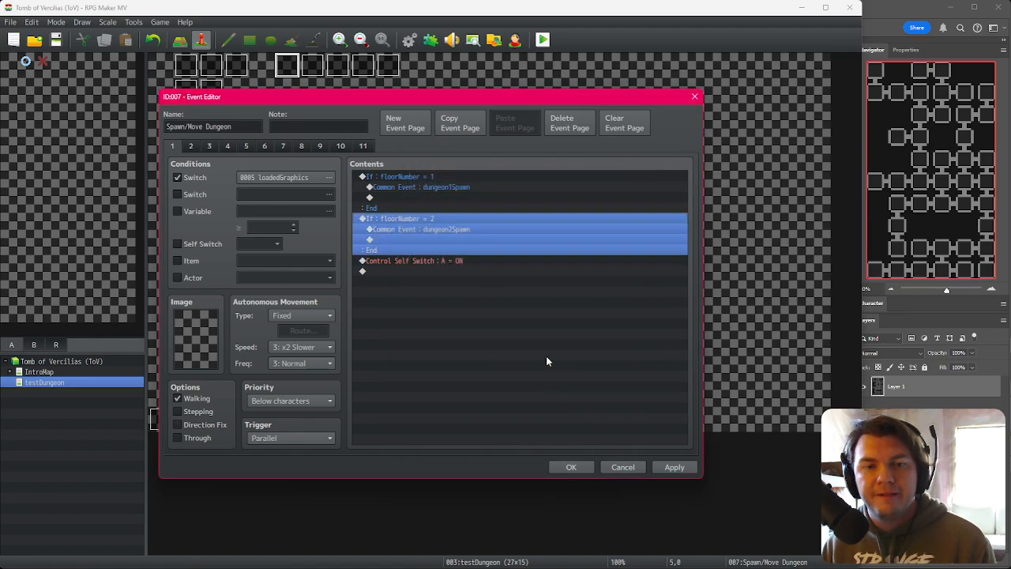
{"action": "left_click", "coordinate": [449, 230]}
{"action": "left_click", "coordinate": [462, 240]}
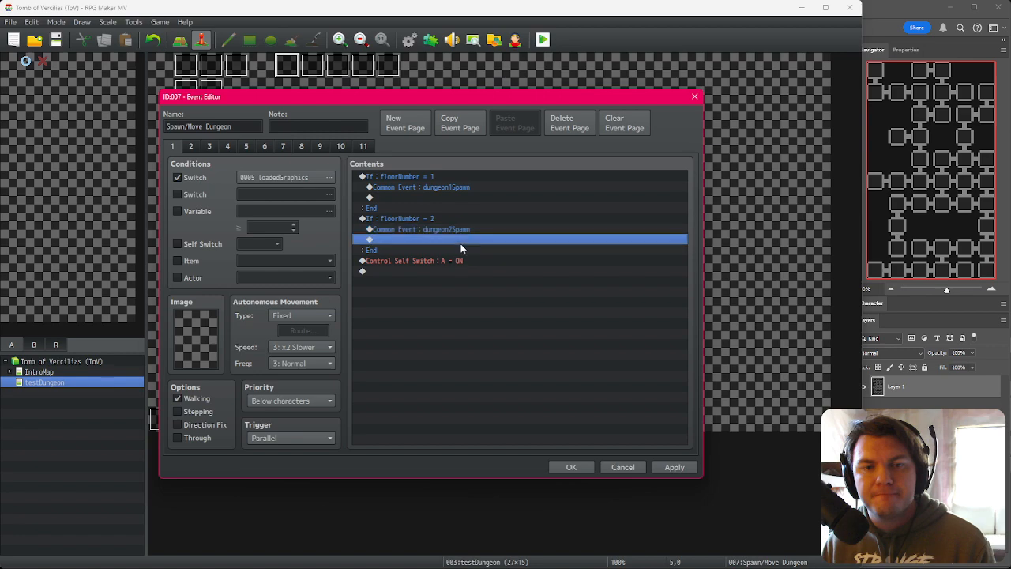
{"action": "left_click", "coordinate": [461, 261]}
{"action": "left_click", "coordinate": [673, 467]}
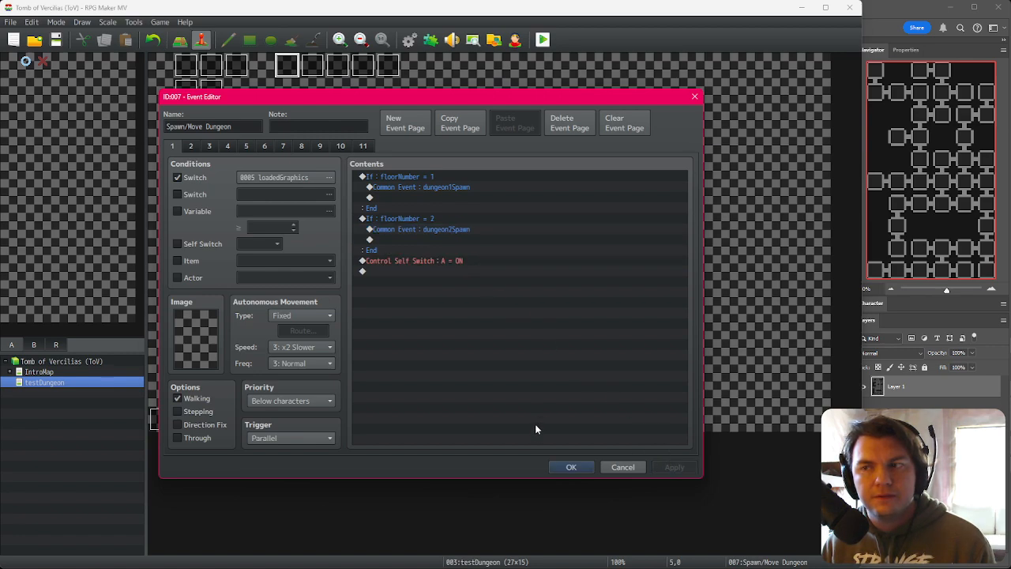
{"action": "left_click", "coordinate": [572, 467]}
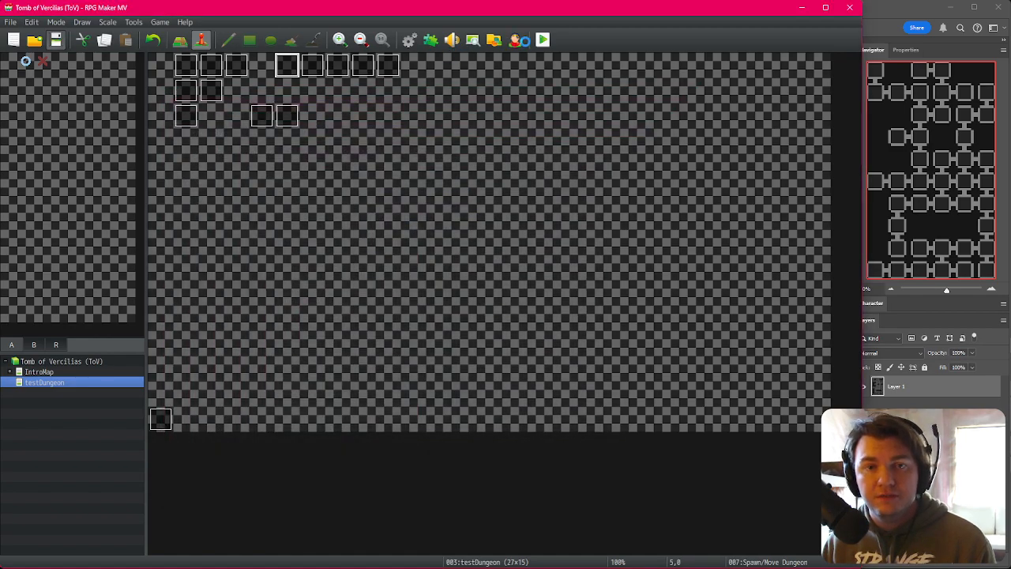
Step: Start a playtest and confirm the character to enter the dungeon
{"action": "left_click", "coordinate": [543, 41]}
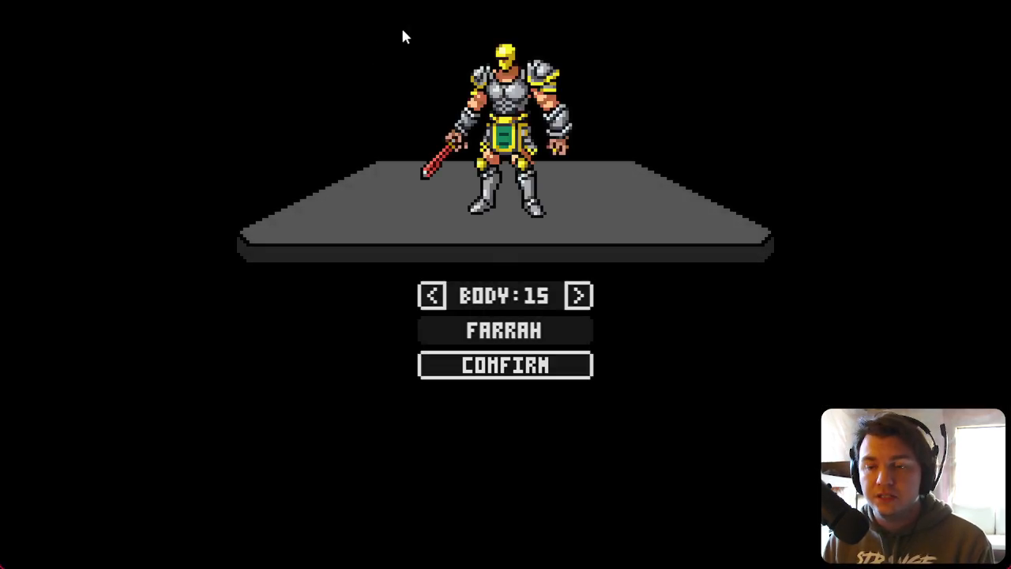
{"action": "left_click", "coordinate": [527, 369]}
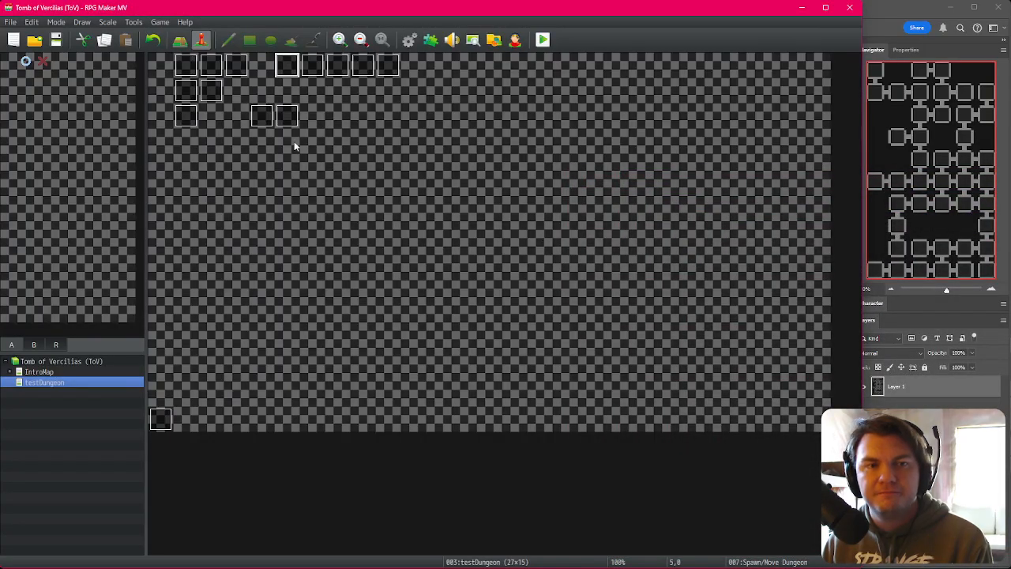
Step: Review the Spawn/Move Dungeon event's floorNumber branches without changing them
{"action": "double_click", "coordinate": [287, 65]}
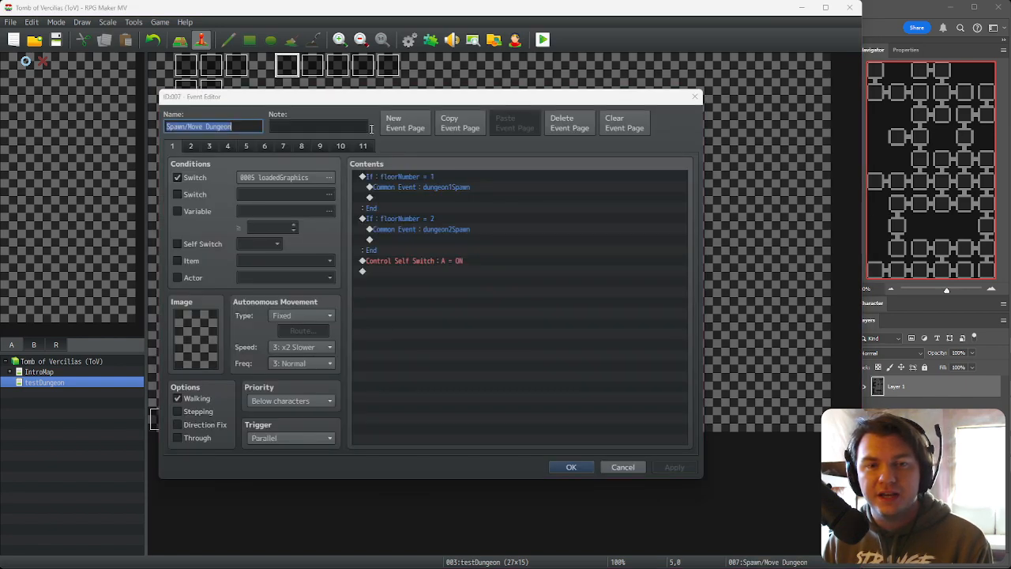
{"action": "left_click", "coordinate": [444, 187]}
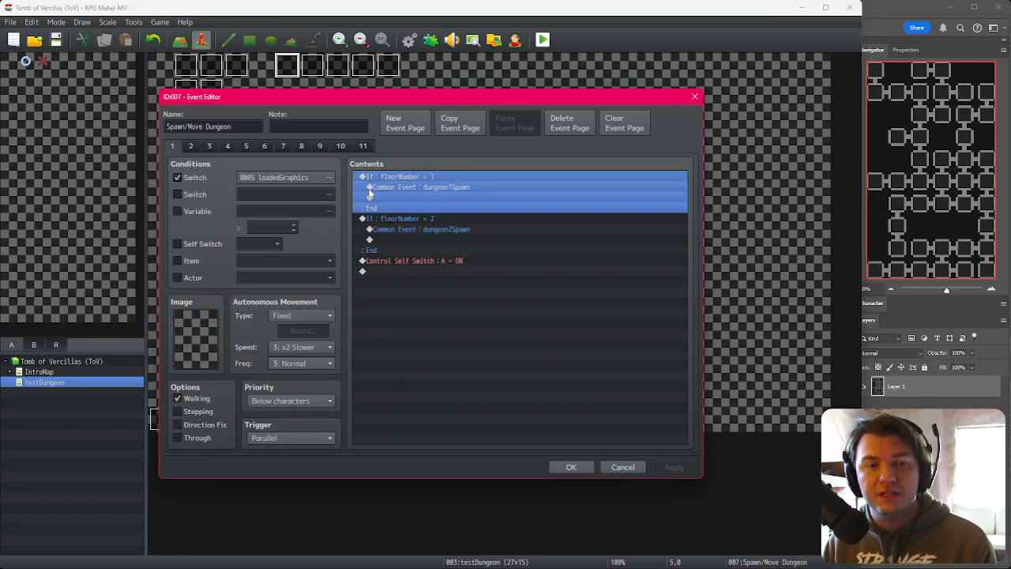
{"action": "left_click", "coordinate": [608, 468]}
Step: Set floorNumber in the EV001 event to a random value from 2 to 2 and save
{"action": "double_click", "coordinate": [186, 66]}
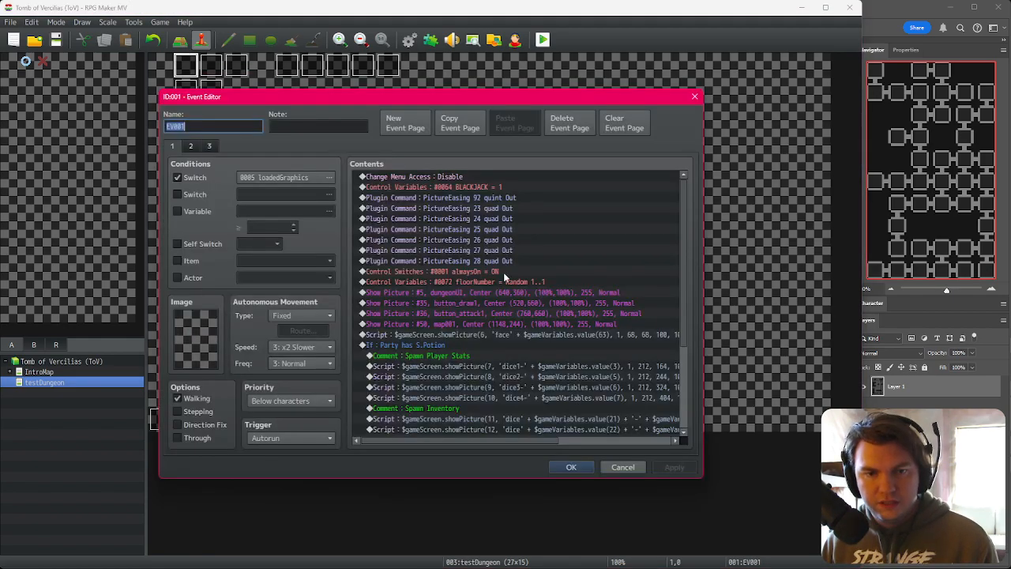
{"action": "double_click", "coordinate": [505, 282]}
{"action": "scroll", "coordinate": [501, 347], "scroll_direction": "up", "scroll_amount": 1}
{"action": "left_click", "coordinate": [557, 403]}
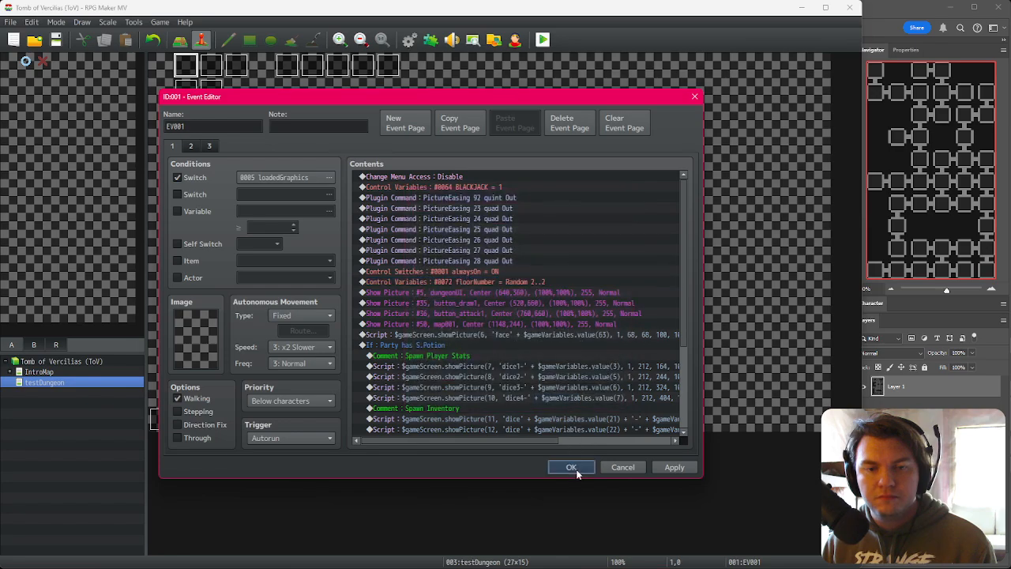
{"action": "left_click", "coordinate": [571, 467]}
Step: Start a playtest and confirm the character to enter the dungeon
{"action": "left_click", "coordinate": [542, 40]}
{"action": "left_click", "coordinate": [387, 306]}
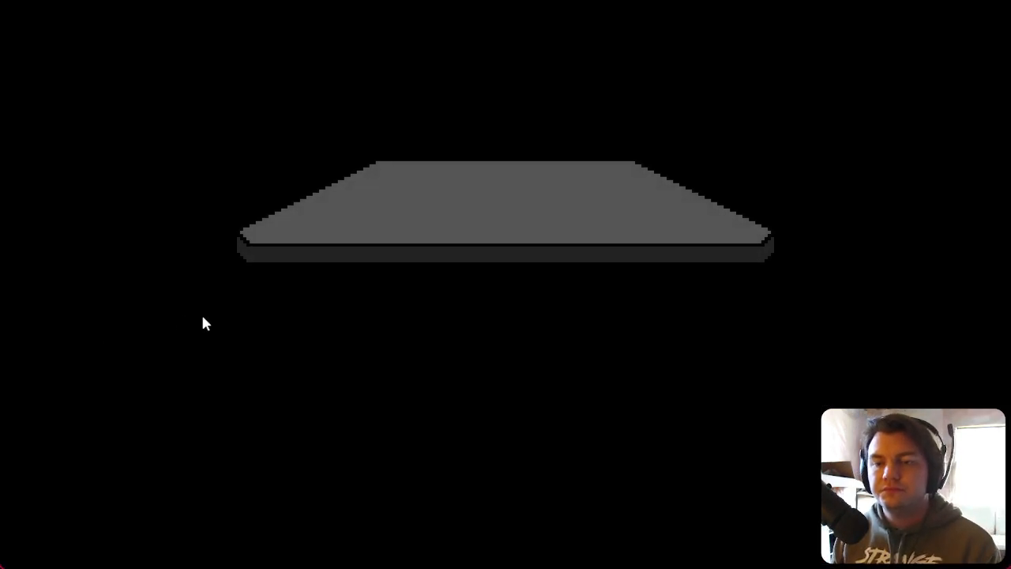
{"action": "left_click", "coordinate": [482, 370]}
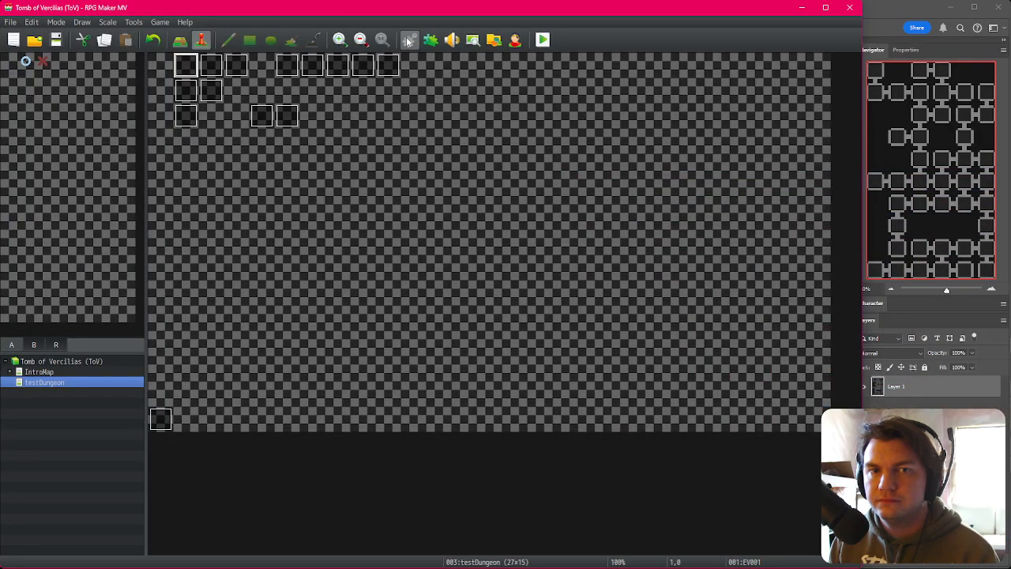
Step: Review the playerLocation and current-room assignments at the end of the dungeon2Spawn common event
{"action": "left_click", "coordinate": [409, 41]}
{"action": "scroll", "coordinate": [518, 340], "scroll_direction": "down", "scroll_amount": 9}
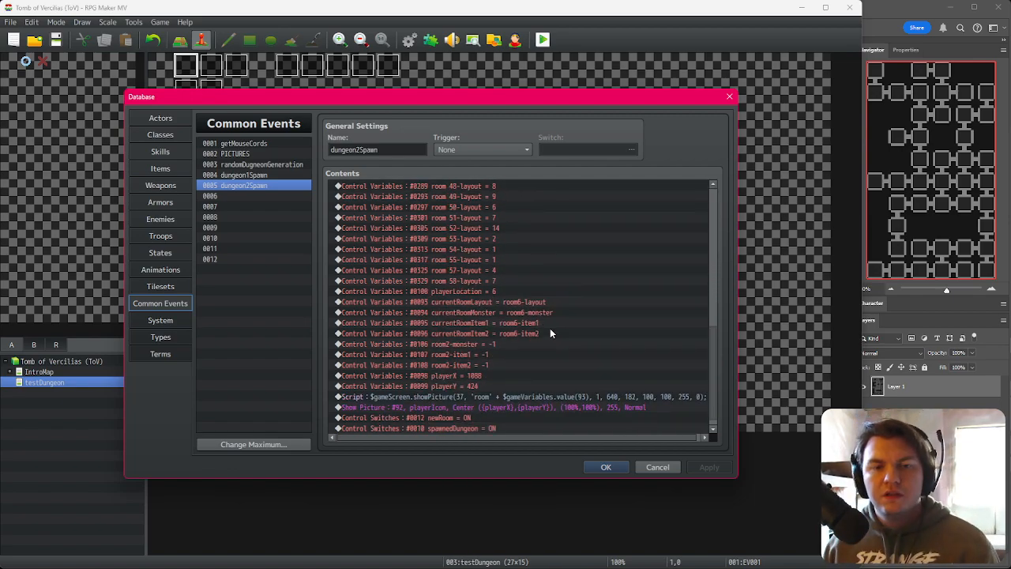
{"action": "left_click", "coordinate": [515, 292]}
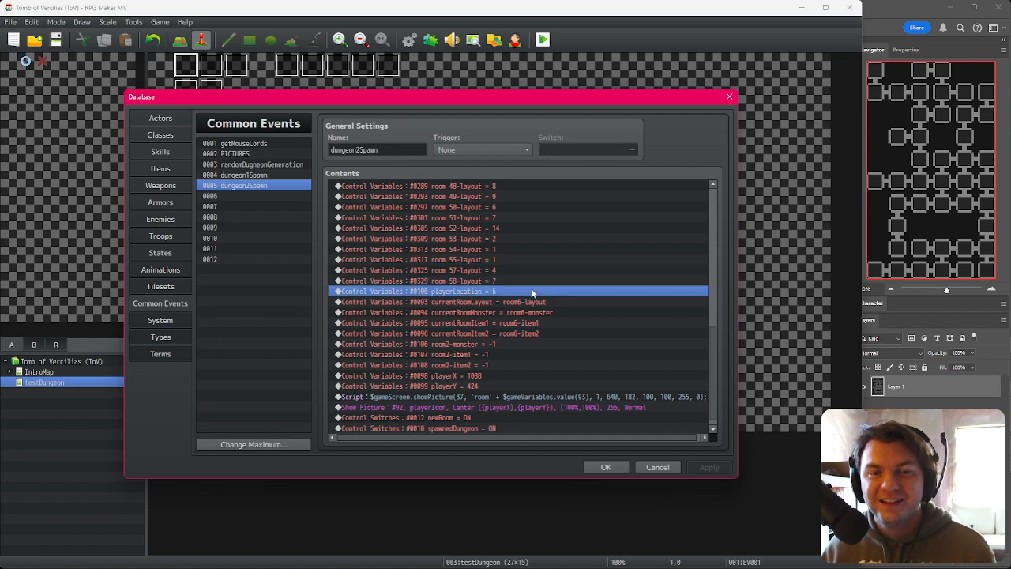
{"action": "left_click", "coordinate": [530, 303]}
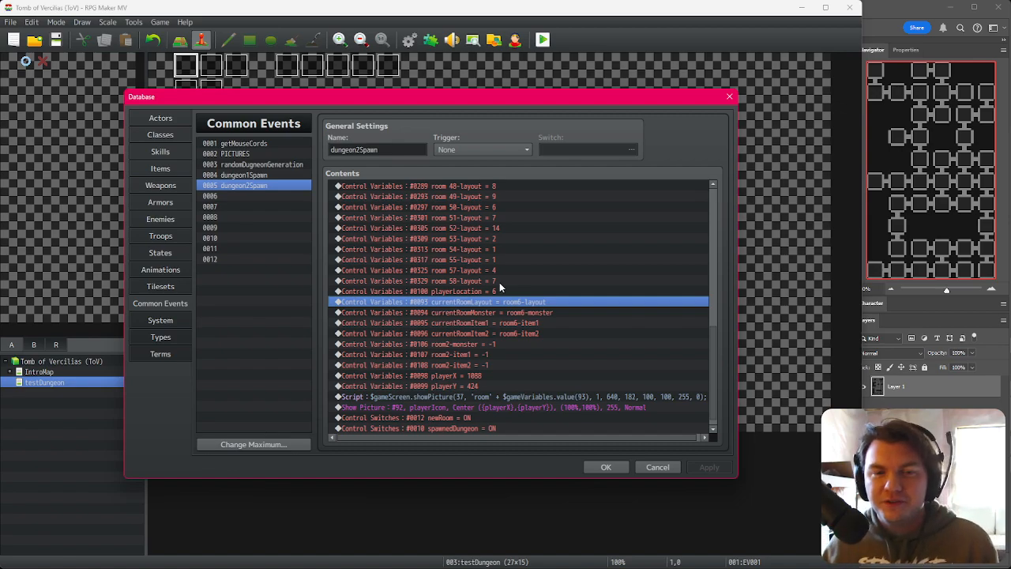
{"action": "left_click", "coordinate": [494, 290]}
{"action": "left_click", "coordinate": [496, 280]}
{"action": "left_click", "coordinate": [493, 290]}
{"action": "left_click", "coordinate": [490, 309]}
{"action": "left_click", "coordinate": [490, 304]}
{"action": "left_click", "coordinate": [490, 312]}
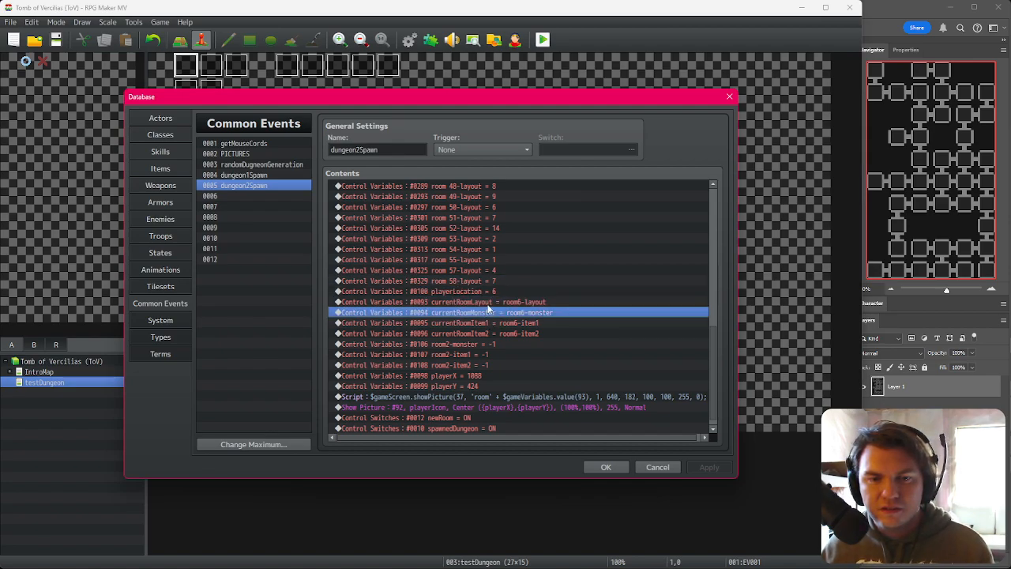
Step: Review the current-room and room2 variable assignments near the end of the dungeon2Spawn common event
{"action": "left_click", "coordinate": [490, 303]}
{"action": "left_click", "coordinate": [490, 313]}
{"action": "left_click", "coordinate": [489, 323]}
{"action": "left_click", "coordinate": [490, 334]}
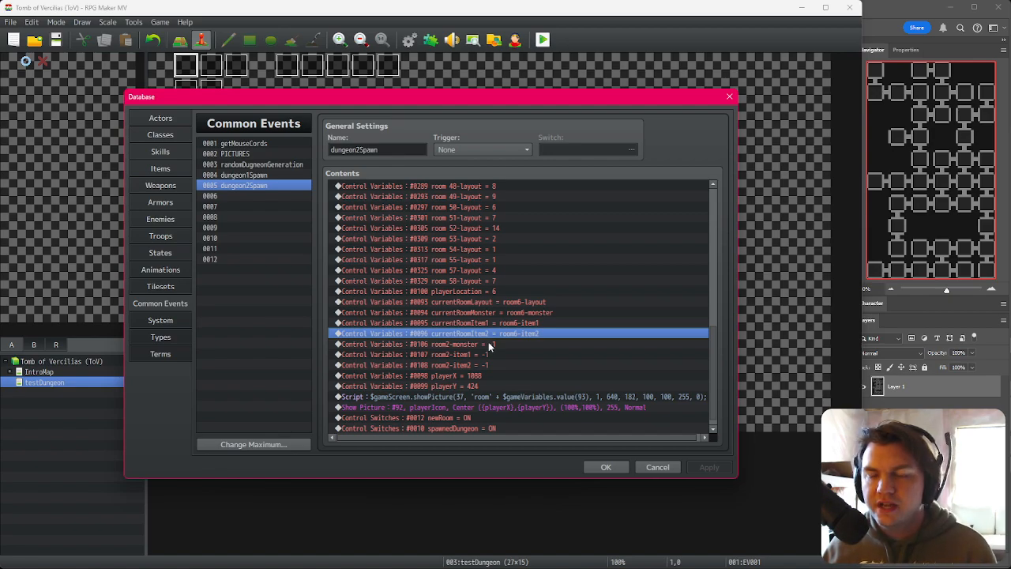
{"action": "left_click", "coordinate": [518, 312]}
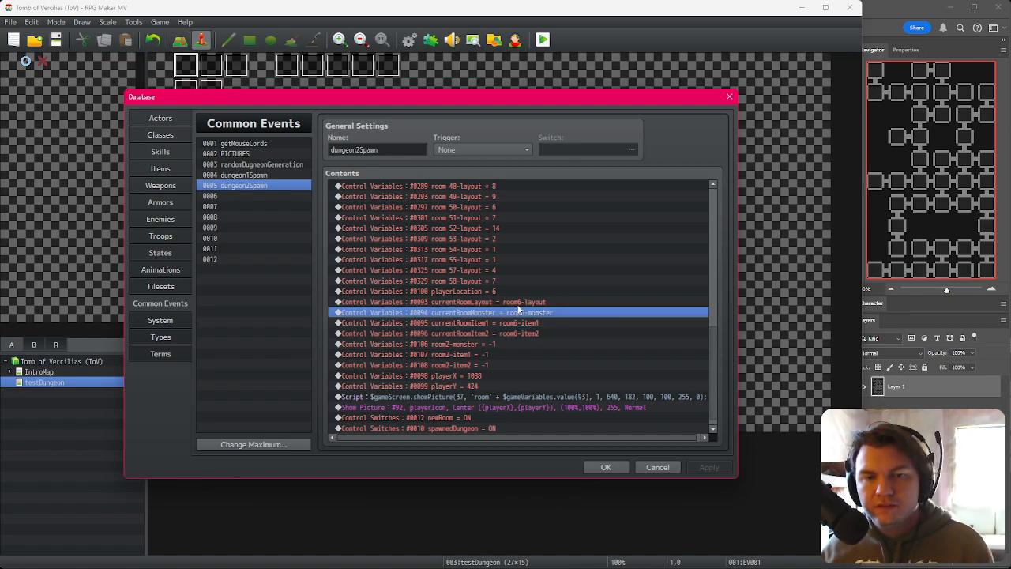
{"action": "left_click_drag", "start_coordinate": [516, 320], "coordinate": [515, 333]}
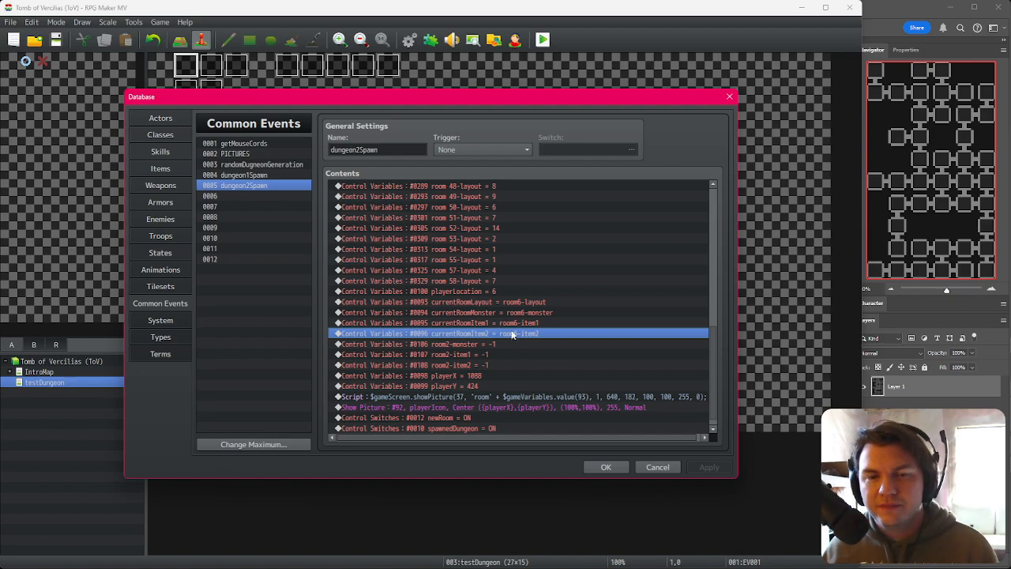
{"action": "left_click", "coordinate": [518, 324]}
{"action": "left_click", "coordinate": [520, 313]}
{"action": "left_click", "coordinate": [522, 303]}
{"action": "left_click", "coordinate": [522, 314]}
{"action": "left_click", "coordinate": [522, 324]}
{"action": "left_click", "coordinate": [523, 334]}
{"action": "left_click", "coordinate": [524, 304]}
{"action": "left_click", "coordinate": [524, 314]}
{"action": "left_click", "coordinate": [524, 323]}
{"action": "left_click", "coordinate": [523, 333]}
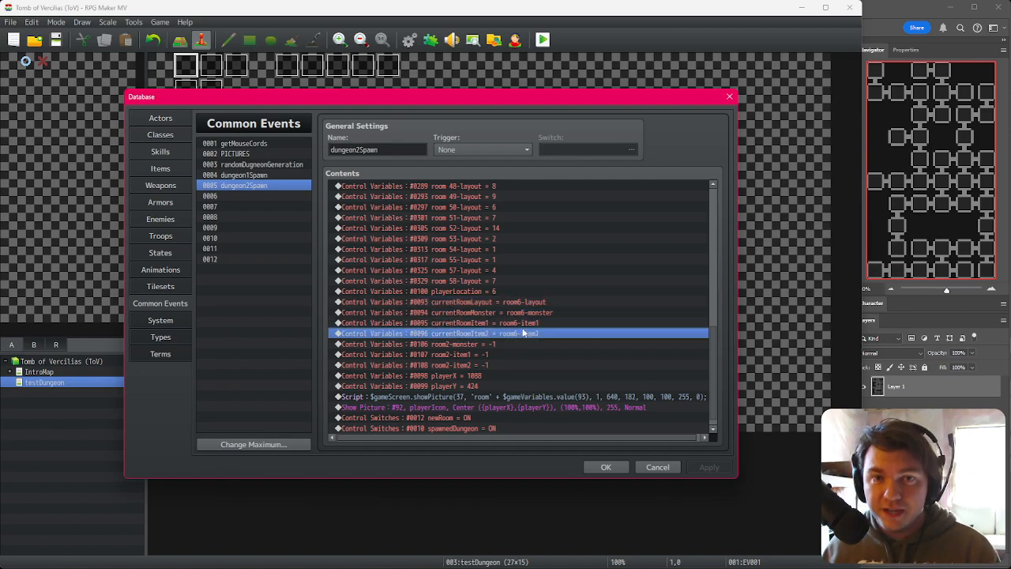
{"action": "left_click", "coordinate": [533, 312]}
{"action": "left_click", "coordinate": [534, 304]}
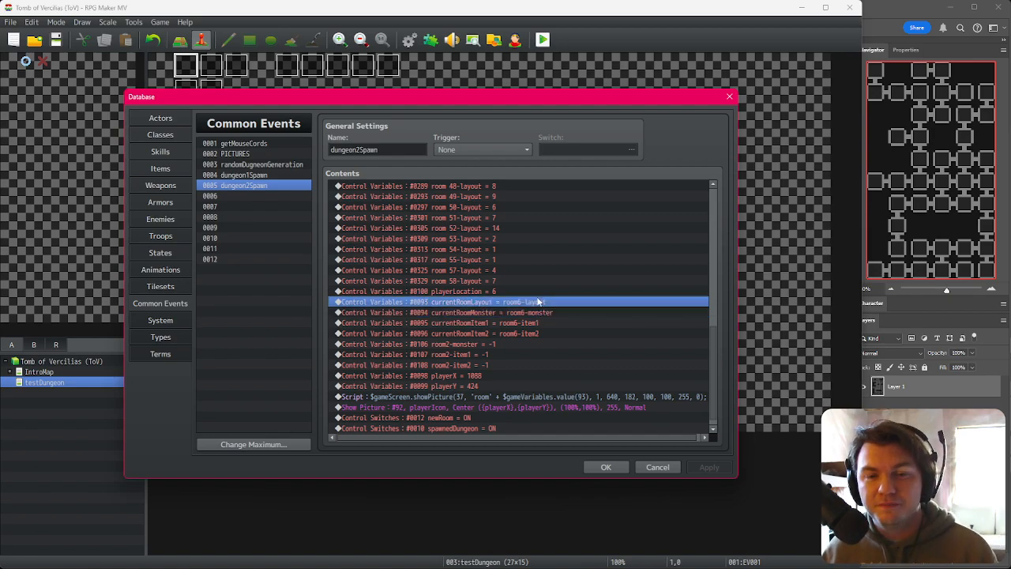
{"action": "left_click", "coordinate": [532, 312]}
{"action": "left_click", "coordinate": [534, 300]}
{"action": "left_click", "coordinate": [536, 314]}
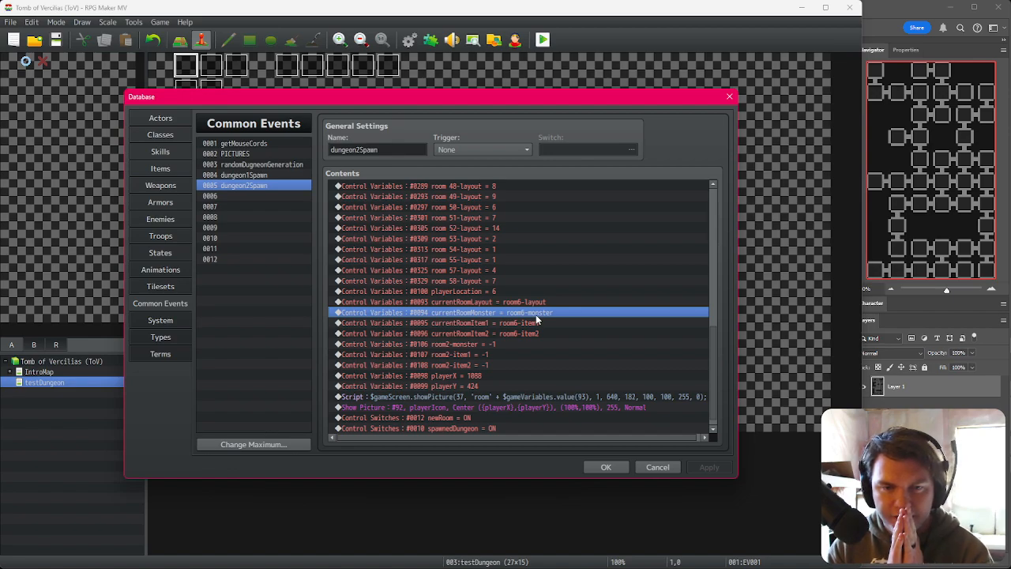
{"action": "left_click", "coordinate": [529, 295]}
{"action": "left_click", "coordinate": [529, 303]}
{"action": "left_click", "coordinate": [529, 313]}
{"action": "left_click", "coordinate": [528, 323]}
{"action": "left_click", "coordinate": [527, 333]}
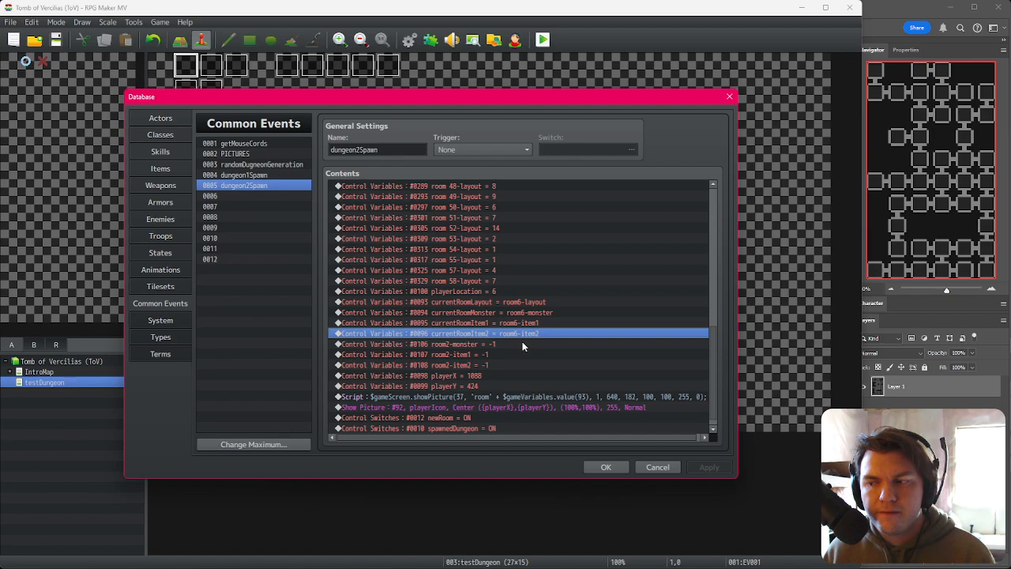
{"action": "left_click_drag", "start_coordinate": [500, 345], "coordinate": [498, 368]}
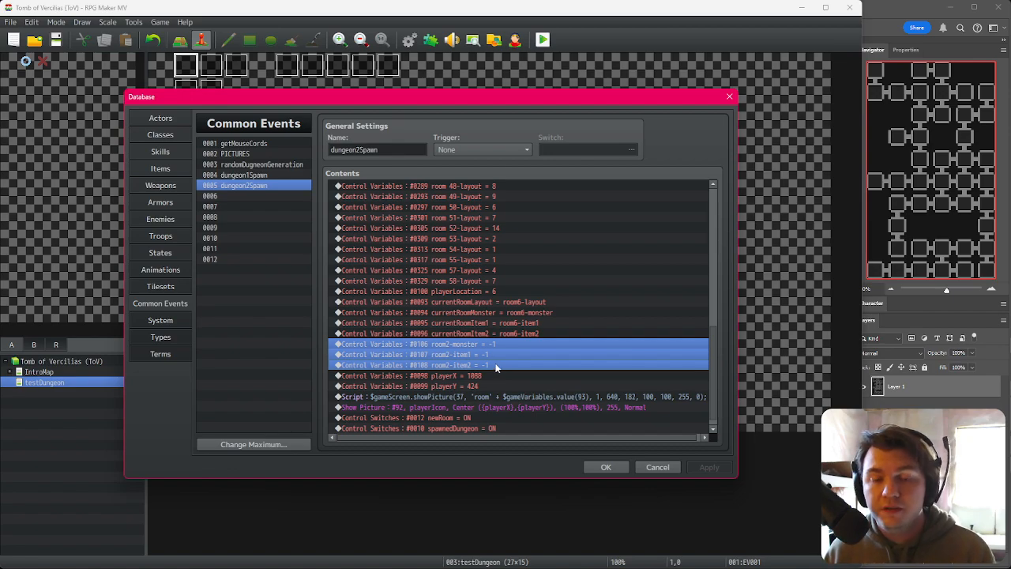
{"action": "left_click", "coordinate": [527, 303]}
{"action": "left_click", "coordinate": [530, 313]}
{"action": "left_click", "coordinate": [528, 333]}
{"action": "left_click", "coordinate": [521, 302]}
{"action": "left_click", "coordinate": [519, 312]}
{"action": "left_click", "coordinate": [520, 324]}
{"action": "left_click", "coordinate": [521, 333]}
{"action": "left_click", "coordinate": [506, 344]}
{"action": "left_click", "coordinate": [490, 365], "text": "shift"}
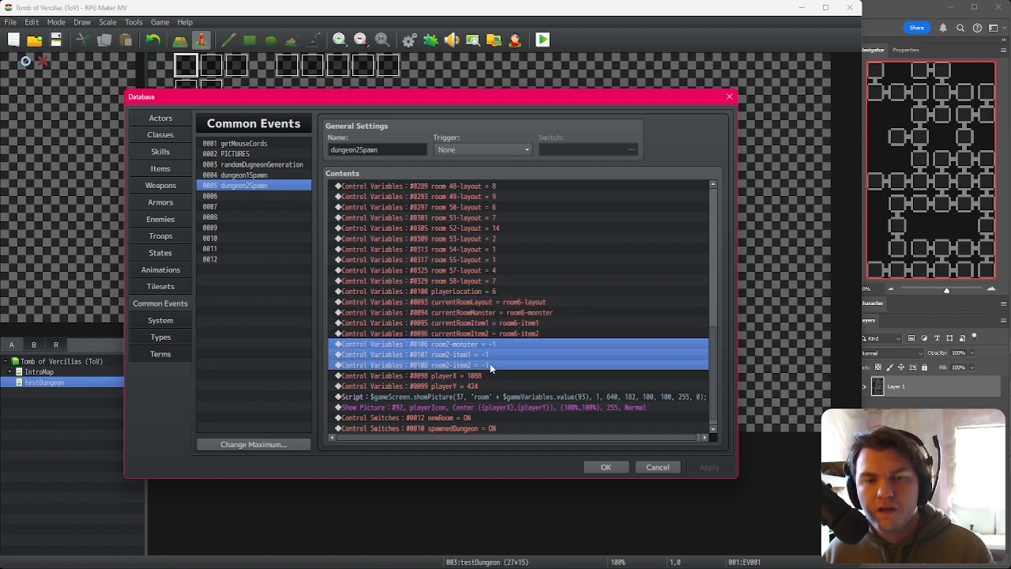
{"action": "left_click", "coordinate": [500, 344]}
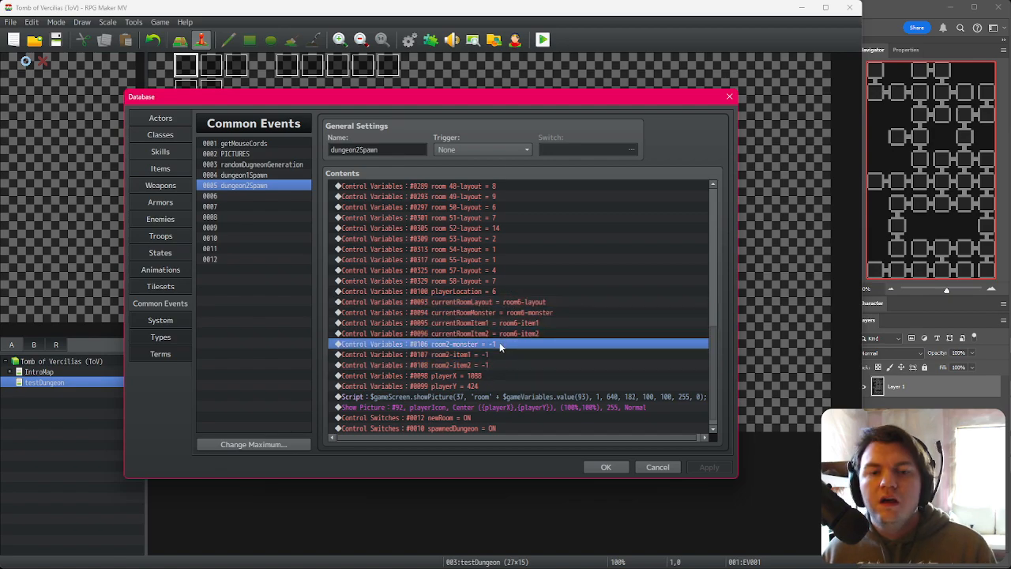
Step: Change the three room2 reset lines to set room6-monster, room6-item1 and room6-item2 to -1 instead
{"action": "double_click", "coordinate": [500, 344]}
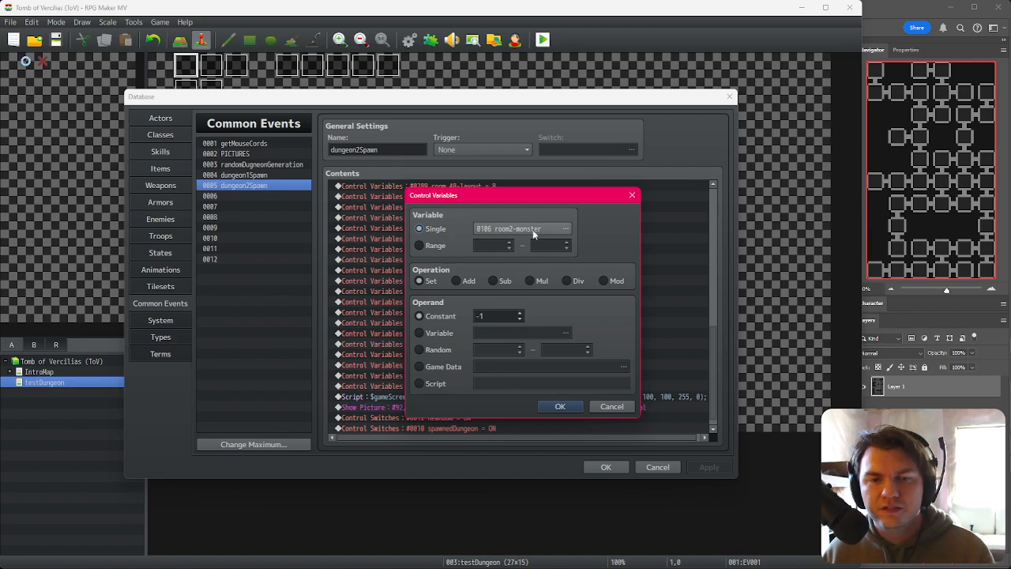
{"action": "left_click", "coordinate": [533, 229]}
{"action": "left_click", "coordinate": [473, 274]}
{"action": "left_click", "coordinate": [473, 286]}
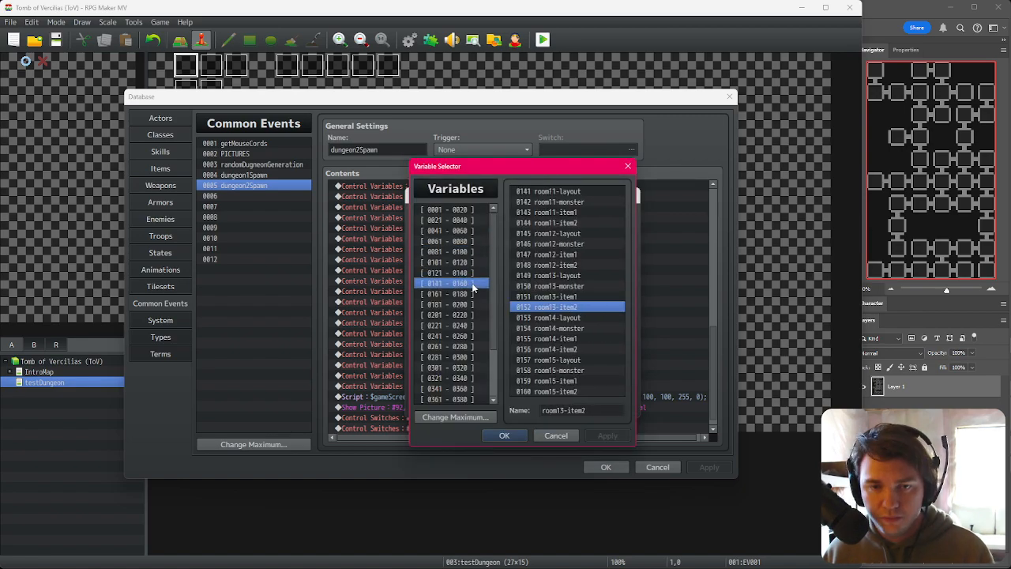
{"action": "left_click", "coordinate": [473, 276]}
{"action": "left_click", "coordinate": [552, 205]}
{"action": "double_click", "coordinate": [552, 205]}
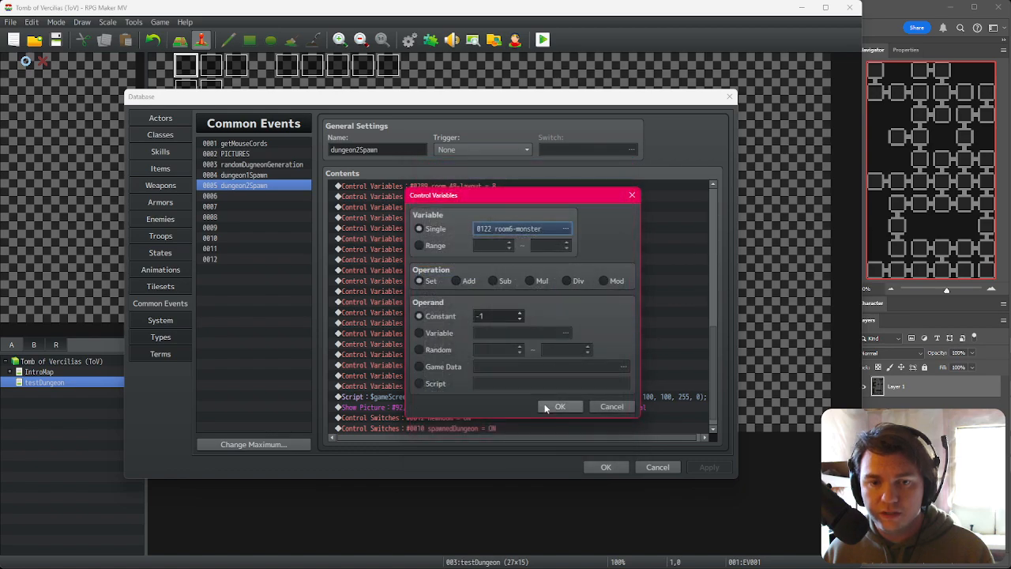
{"action": "left_click", "coordinate": [560, 406]}
{"action": "double_click", "coordinate": [506, 355]}
{"action": "left_click", "coordinate": [522, 228]}
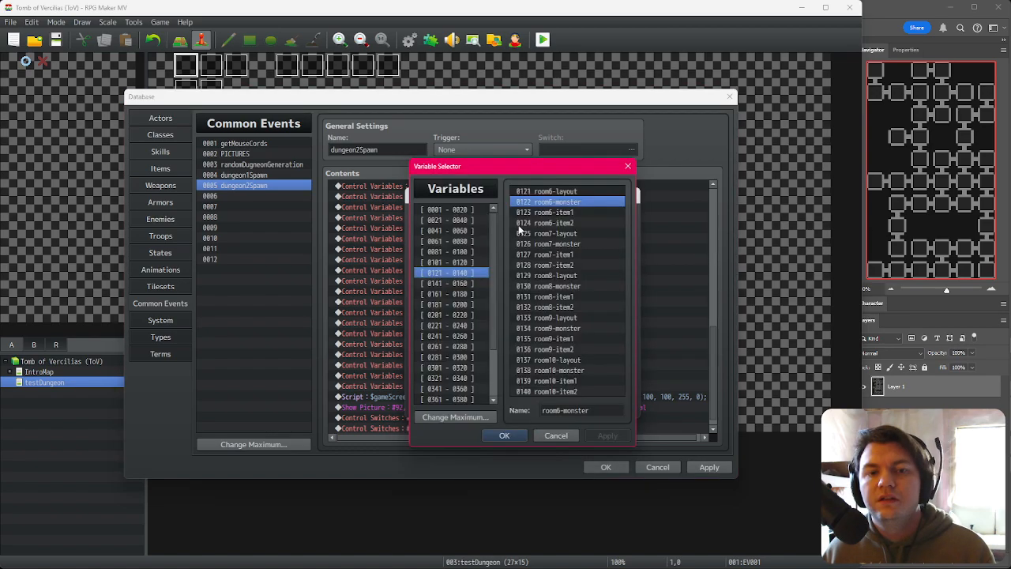
{"action": "double_click", "coordinate": [545, 216]}
{"action": "left_click", "coordinate": [540, 408]}
{"action": "double_click", "coordinate": [506, 365]}
{"action": "left_click", "coordinate": [521, 228]}
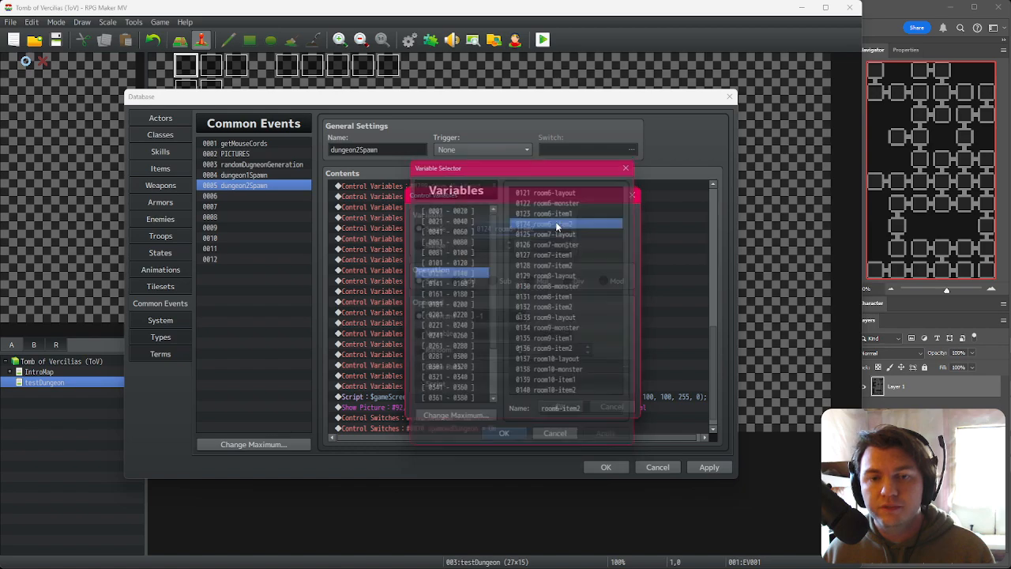
{"action": "double_click", "coordinate": [553, 222]}
{"action": "left_click", "coordinate": [553, 407]}
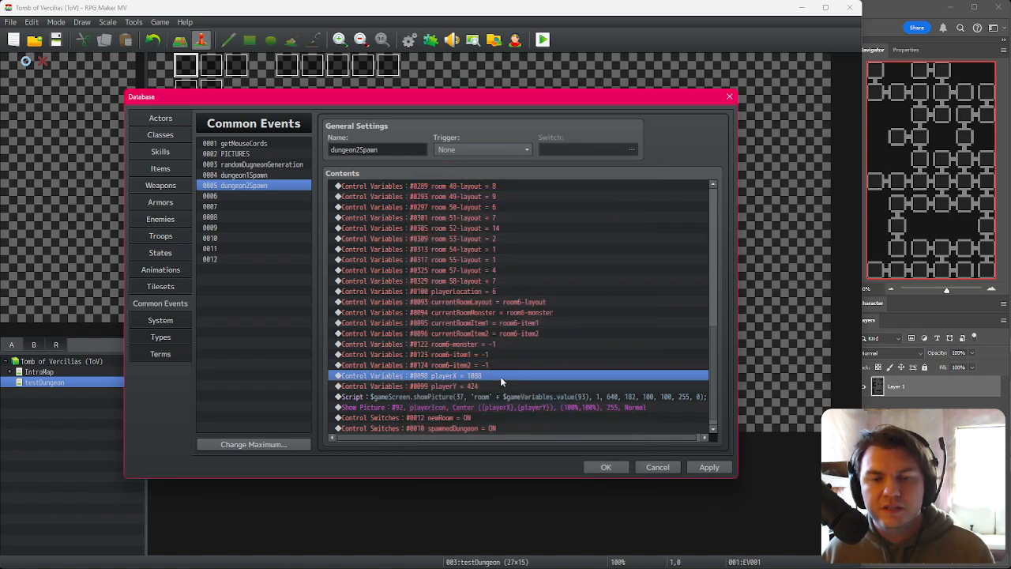
Step: Switch to Photoshop and check the player marker's pixel position on the floor map mockup
{"action": "left_click", "coordinate": [498, 376]}
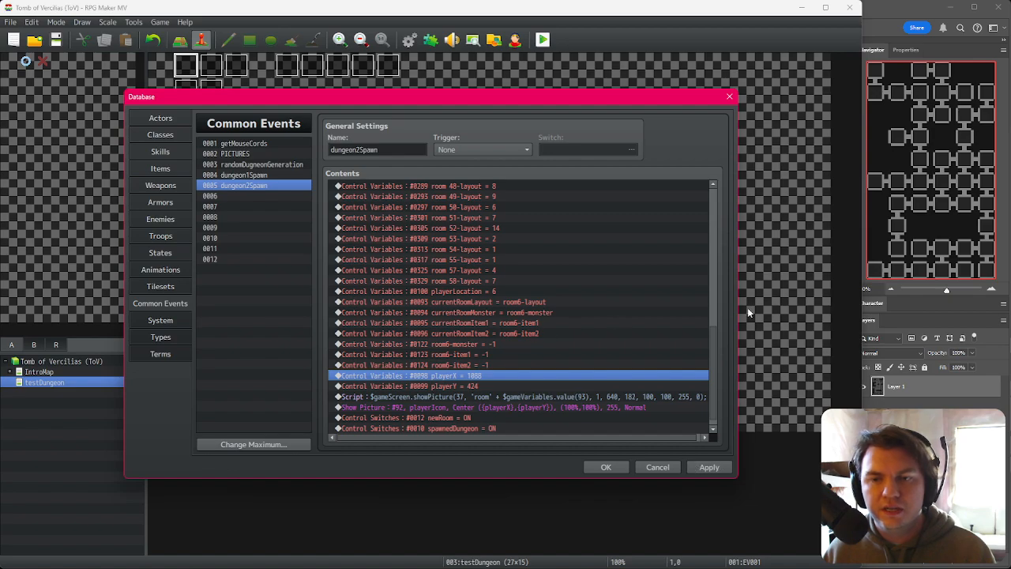
{"action": "key", "text": "alt+Tab"}
{"action": "left_click", "coordinate": [133, 43]}
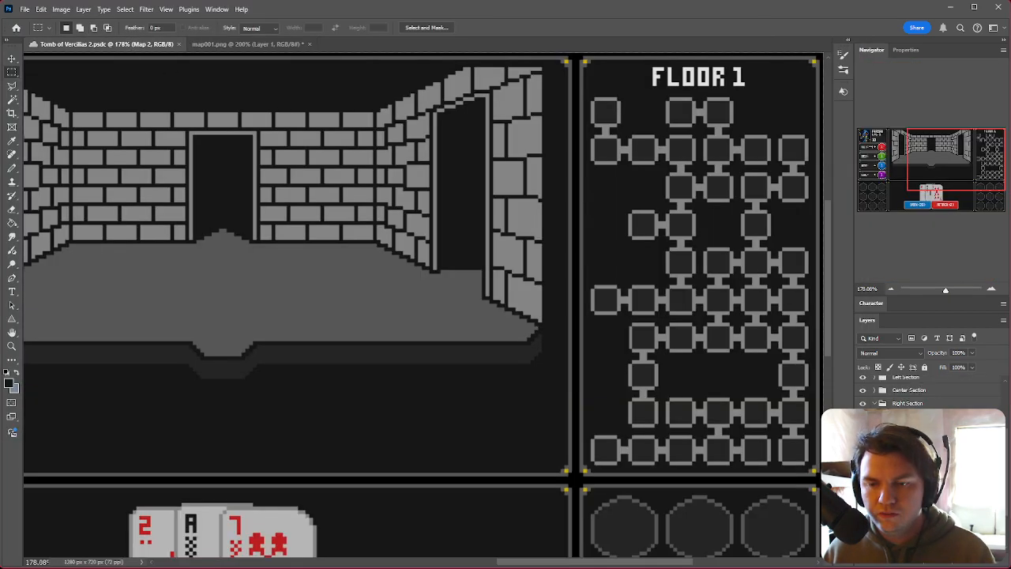
{"action": "key", "text": "ctrl+z"}
{"action": "scroll", "coordinate": [722, 489], "scroll_direction": "up", "scroll_amount": 15, "text": "alt"}
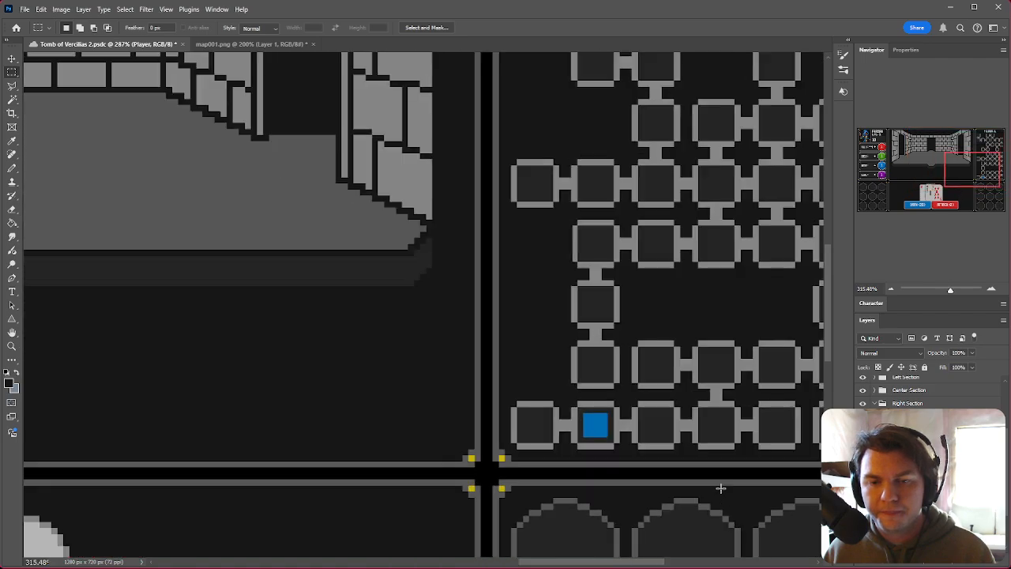
{"action": "left_click_drag", "start_coordinate": [334, 349], "coordinate": [316, 334], "text": "ctrl"}
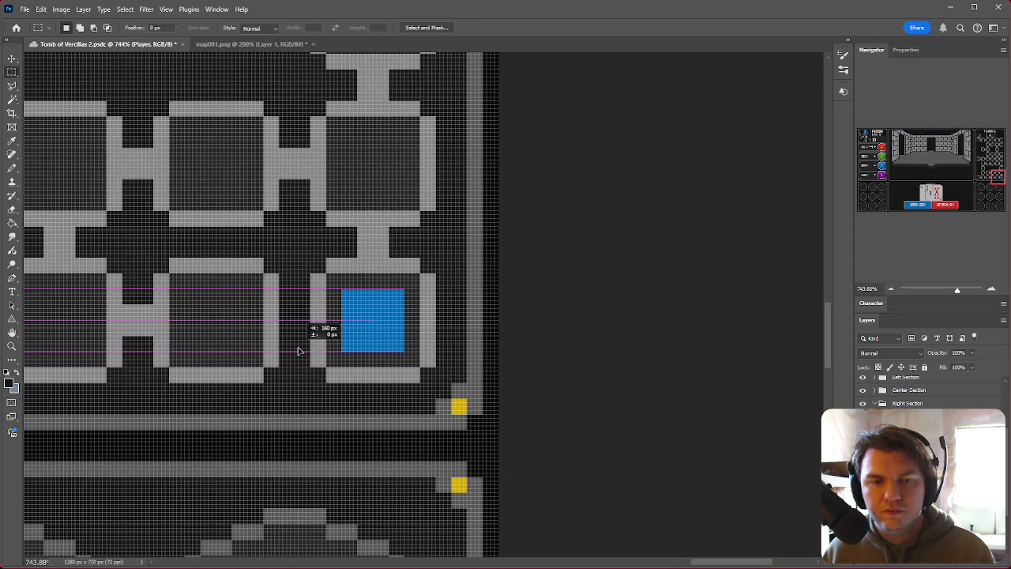
{"action": "right_click", "coordinate": [357, 347]}
{"action": "left_click", "coordinate": [391, 446]}
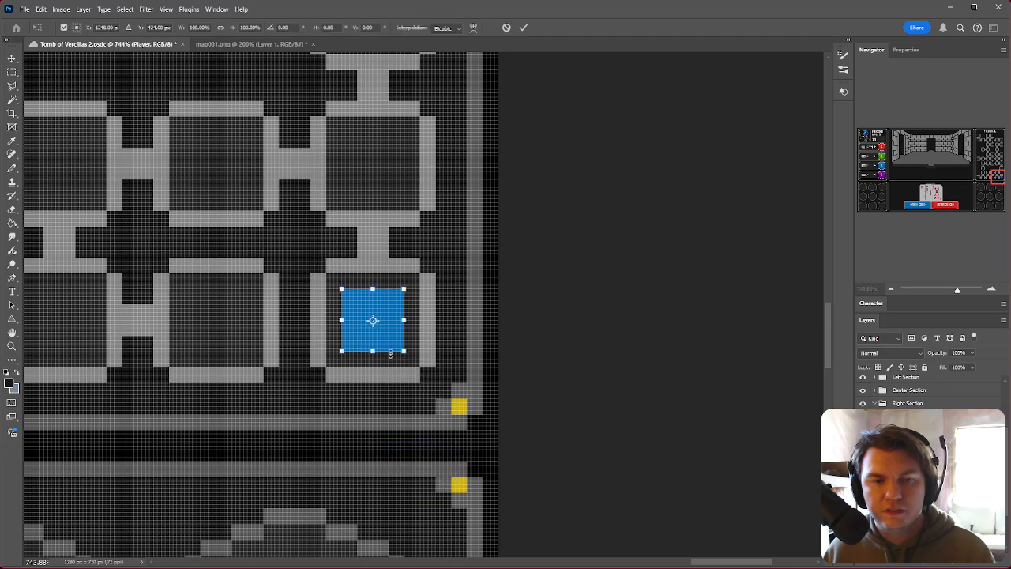
{"action": "left_click_drag", "start_coordinate": [379, 340], "coordinate": [788, 462]}
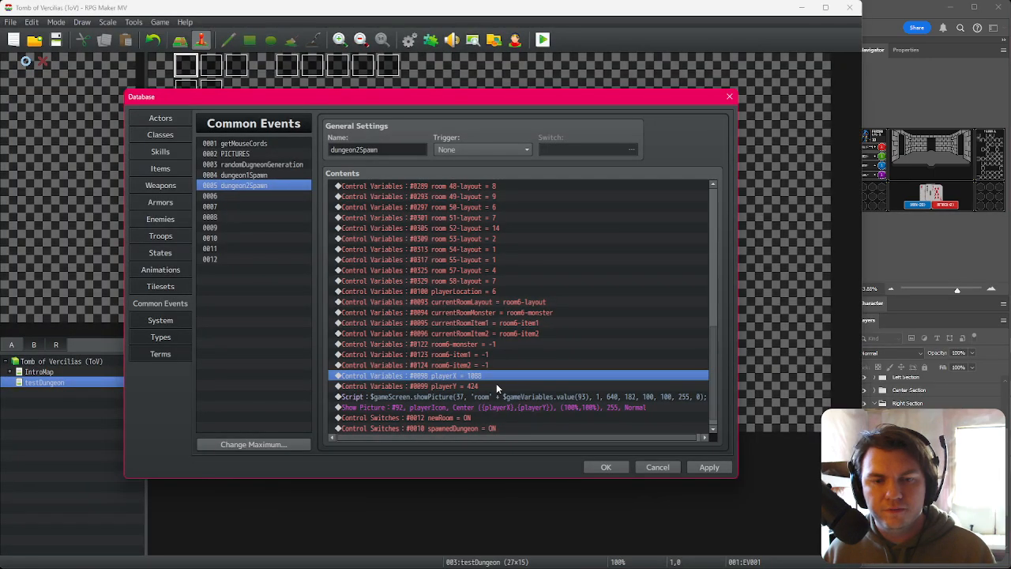
Step: Set the playerX variable in the dungeon2Spawn event to 1248
{"action": "double_click", "coordinate": [496, 386]}
{"action": "double_click", "coordinate": [512, 316]}
{"action": "type", "text": "1248"}
{"action": "left_click", "coordinate": [557, 406]}
Step: Look over the playerY, picture and switch lines, then save the database changes
{"action": "left_click", "coordinate": [486, 388]}
{"action": "left_click", "coordinate": [495, 379]}
{"action": "left_click", "coordinate": [495, 389]}
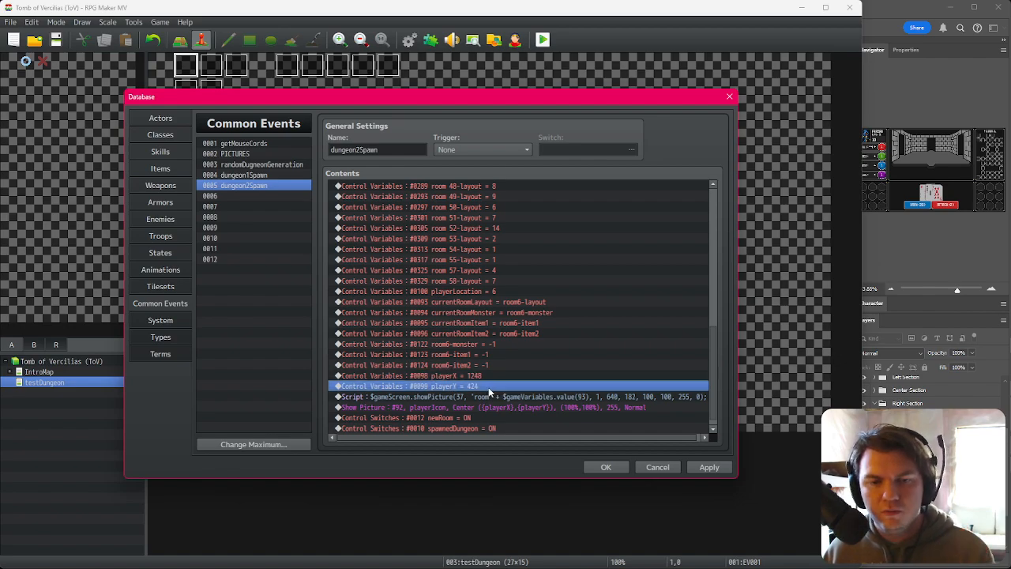
{"action": "scroll", "coordinate": [488, 388], "scroll_direction": "down", "scroll_amount": 1}
{"action": "left_click", "coordinate": [494, 386]}
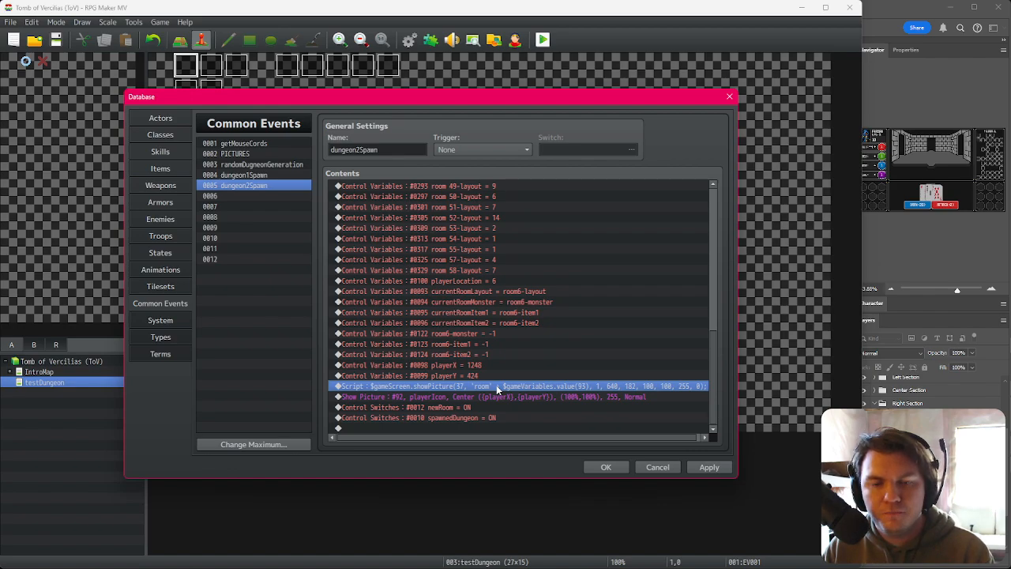
{"action": "left_click", "coordinate": [480, 407]}
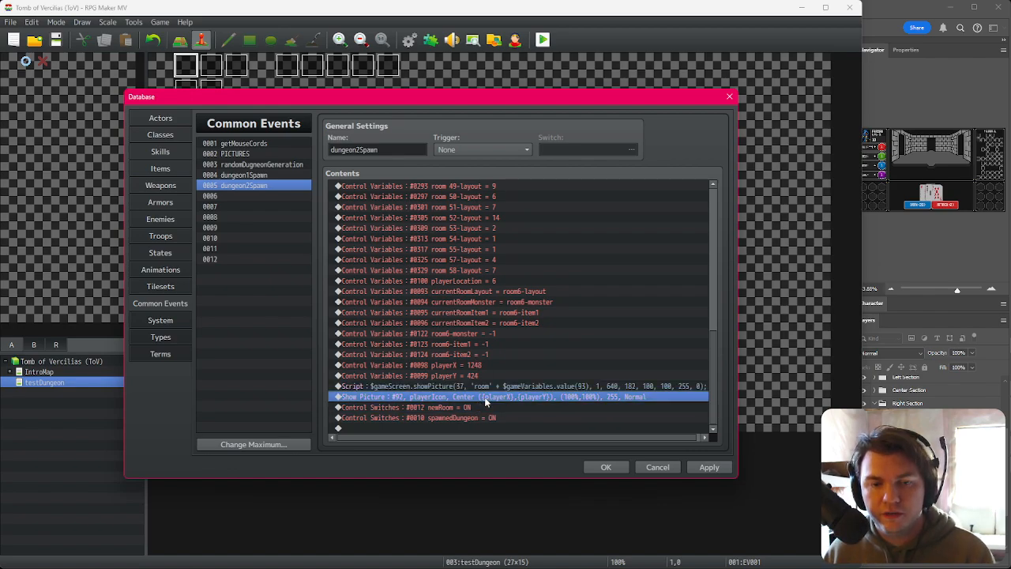
{"action": "left_click", "coordinate": [483, 418]}
{"action": "left_click", "coordinate": [606, 467]}
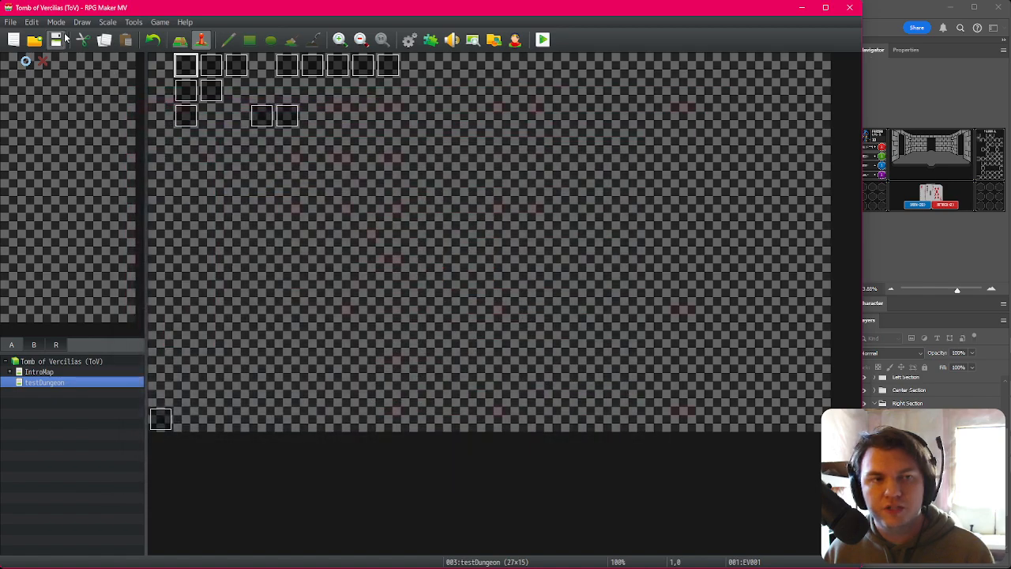
Step: Start a playtest, confirm the character, and step forward through the floor 2 dungeon
{"action": "left_click", "coordinate": [543, 41]}
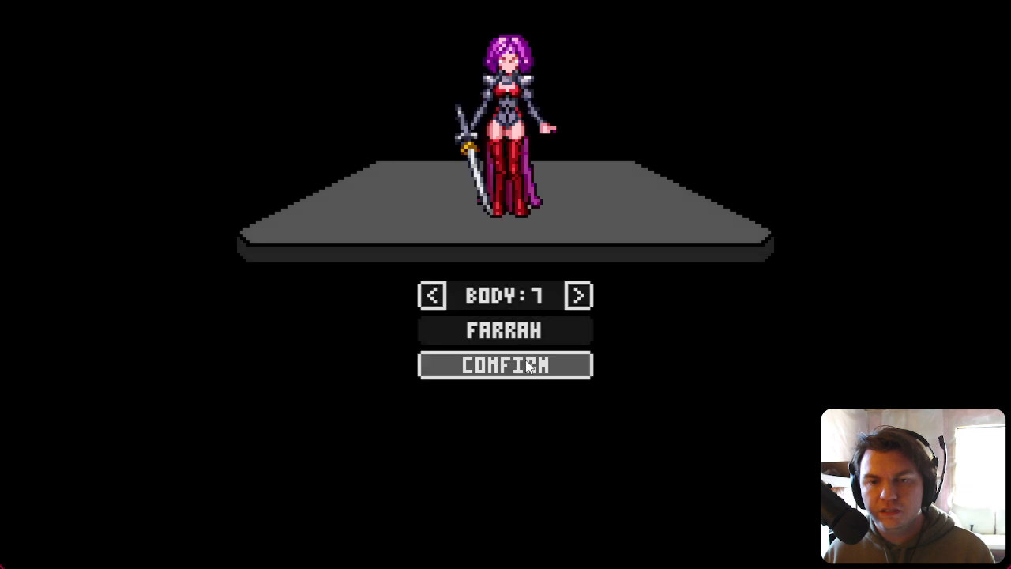
{"action": "left_click", "coordinate": [540, 364]}
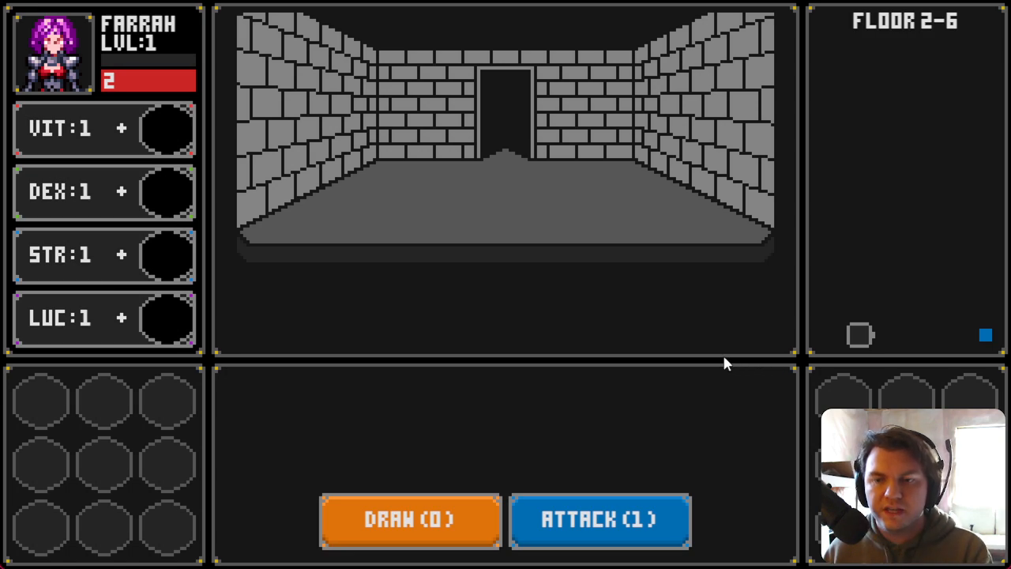
{"action": "key", "text": "w"}
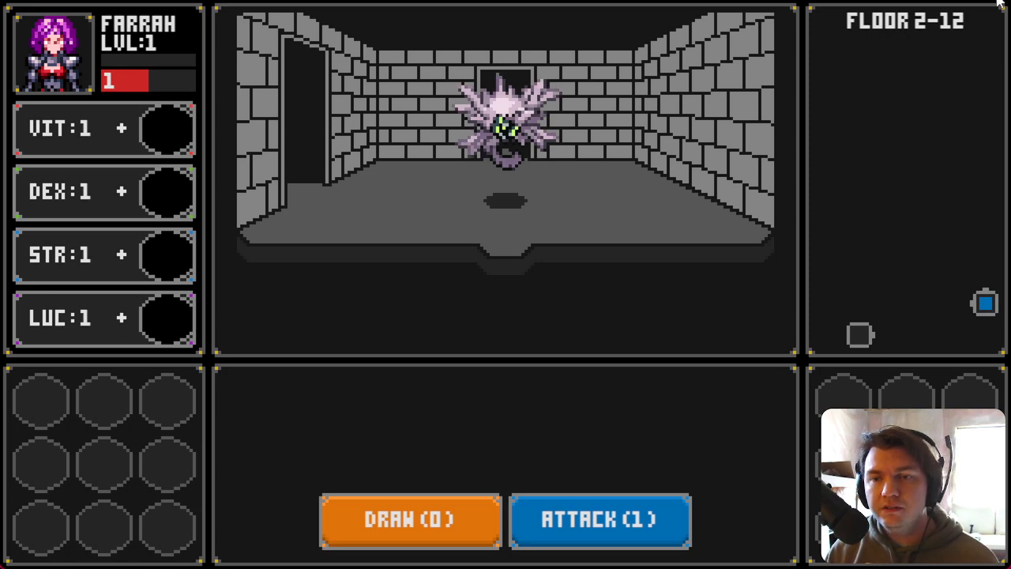
Step: Reopen the database and review the room layout assignments at the start of the dungeon2Spawn event
{"action": "left_click", "coordinate": [947, 131]}
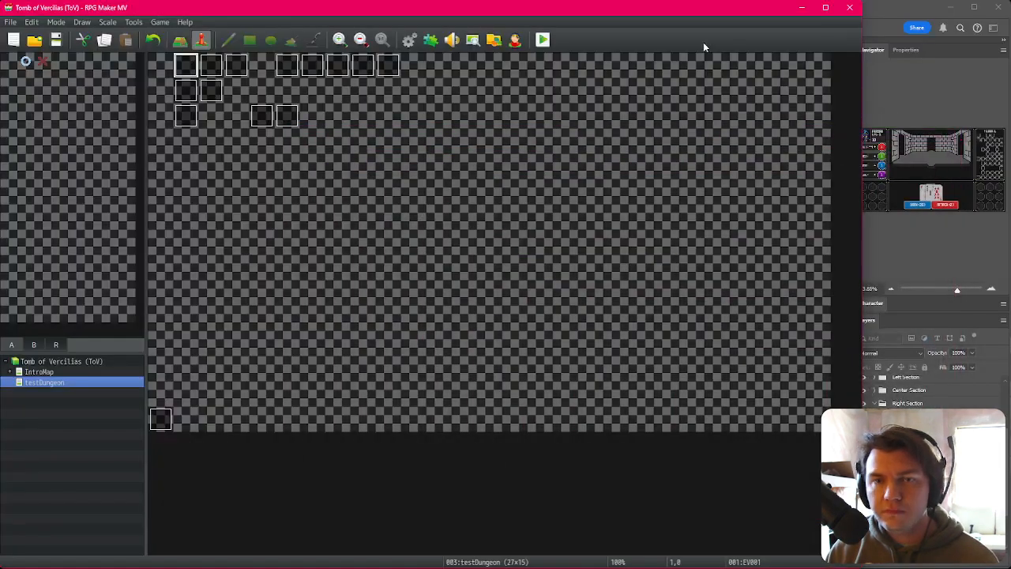
{"action": "left_click", "coordinate": [409, 39]}
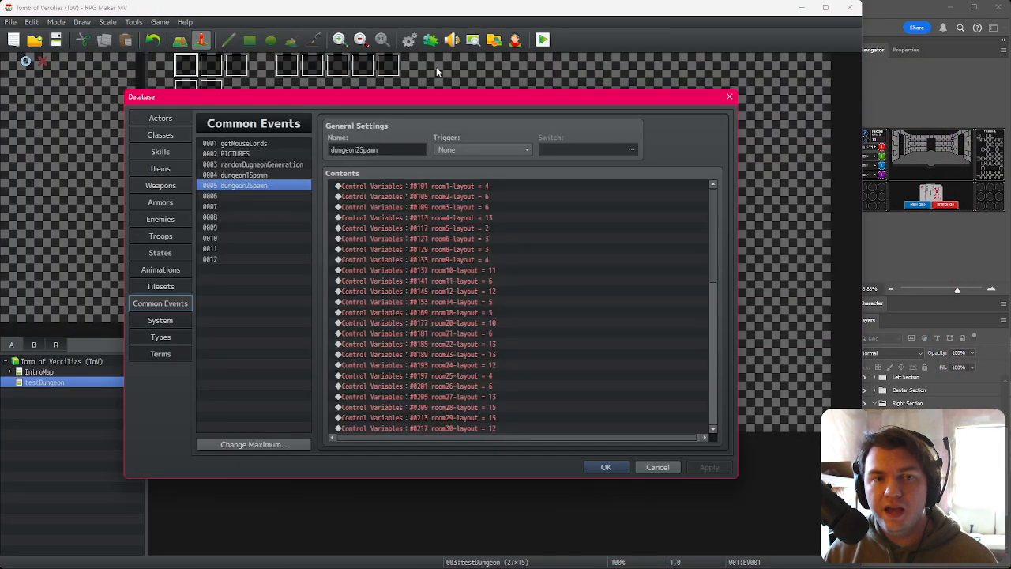
{"action": "left_click", "coordinate": [471, 187]}
{"action": "left_click", "coordinate": [478, 208]}
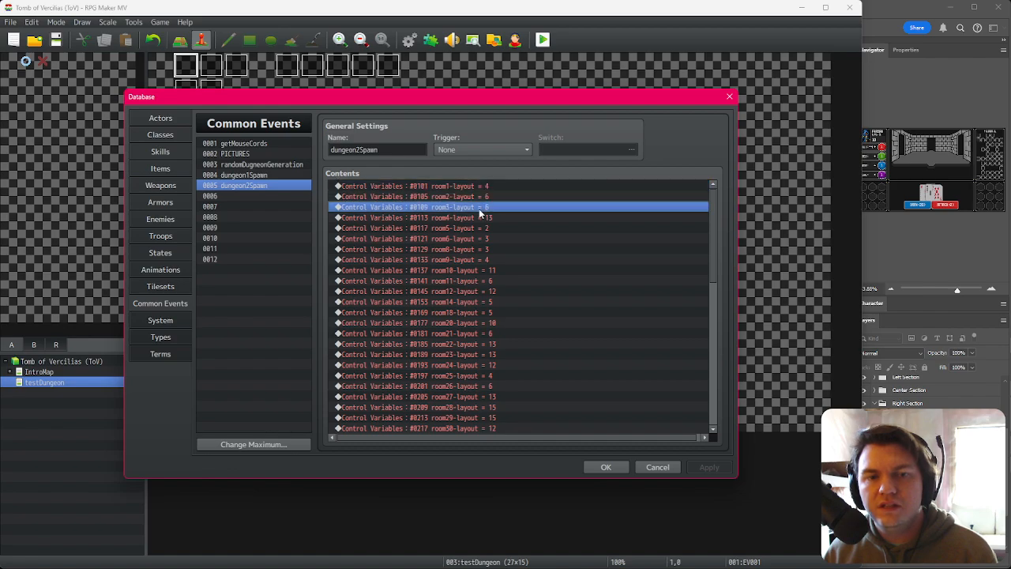
{"action": "left_click", "coordinate": [481, 229]}
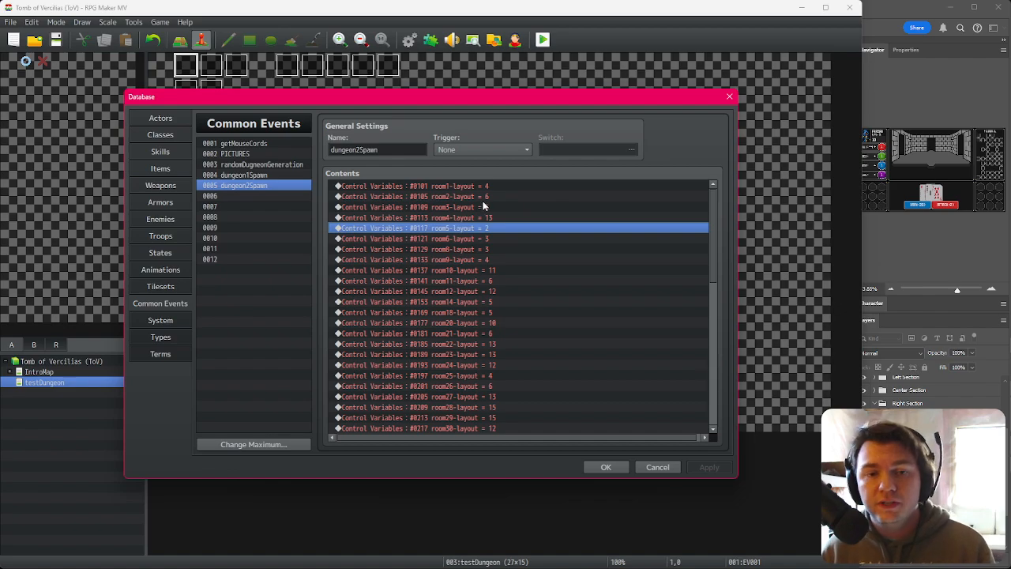
{"action": "left_click", "coordinate": [505, 187]}
{"action": "left_click", "coordinate": [506, 197]}
{"action": "left_click", "coordinate": [506, 207]}
{"action": "left_click", "coordinate": [504, 216]}
{"action": "left_click", "coordinate": [501, 187]}
{"action": "left_click", "coordinate": [500, 196]}
{"action": "left_click", "coordinate": [499, 207]}
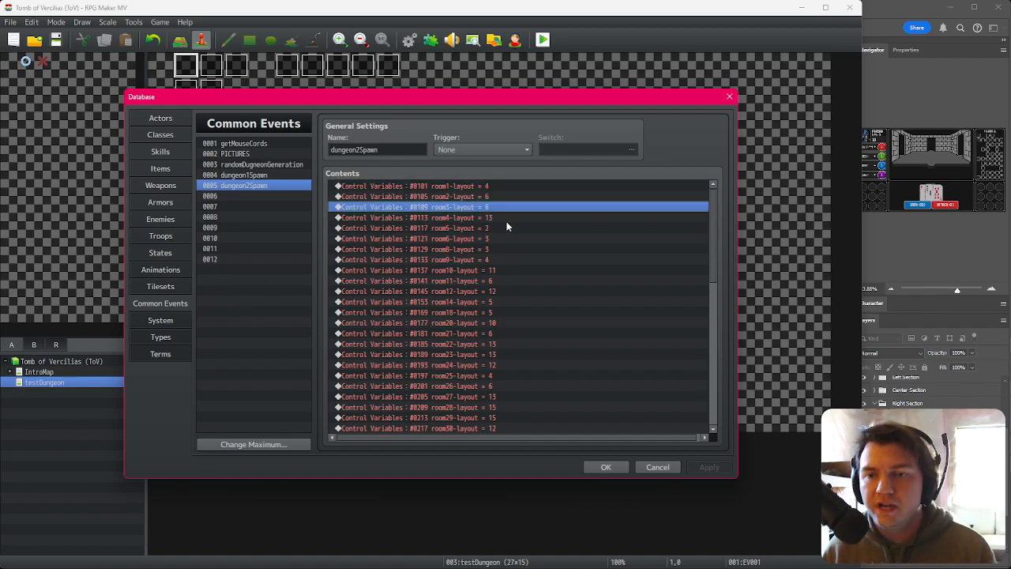
Step: Switch to Photoshop, cancel the free transform, and pan to the player marker on the map
{"action": "left_click", "coordinate": [882, 28]}
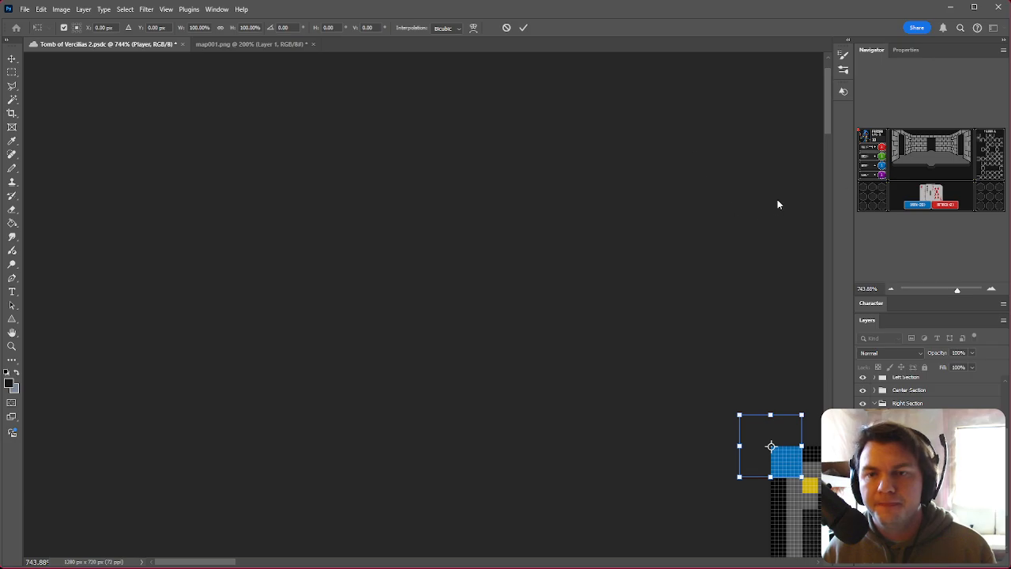
{"action": "key", "text": "Escape"}
{"action": "left_click_drag", "start_coordinate": [972, 175], "coordinate": [1006, 183]}
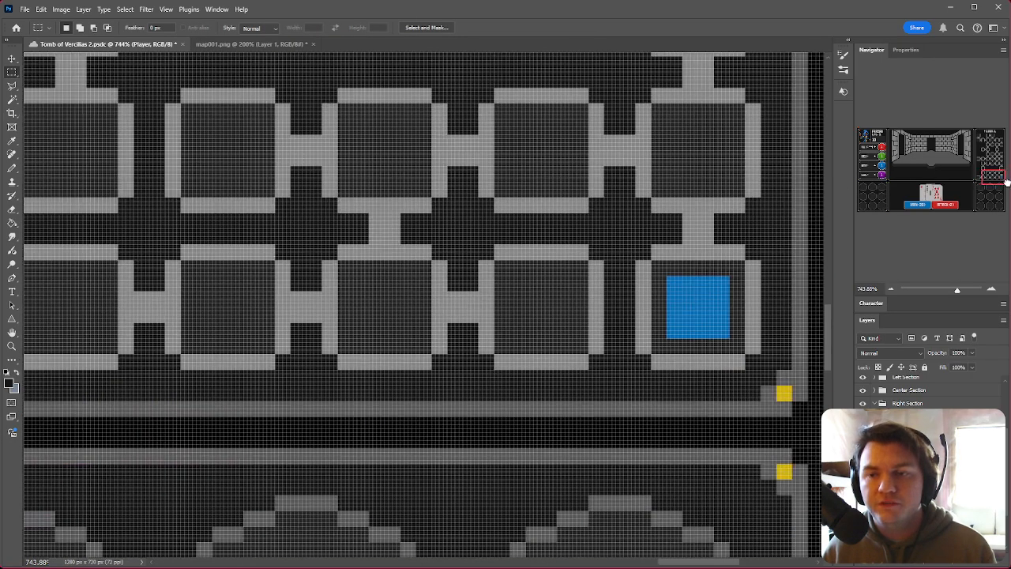
Step: Compare the player's room on the layout mockup with the map001 image, then return to the database
{"action": "scroll", "coordinate": [738, 355], "scroll_direction": "up", "scroll_amount": 3}
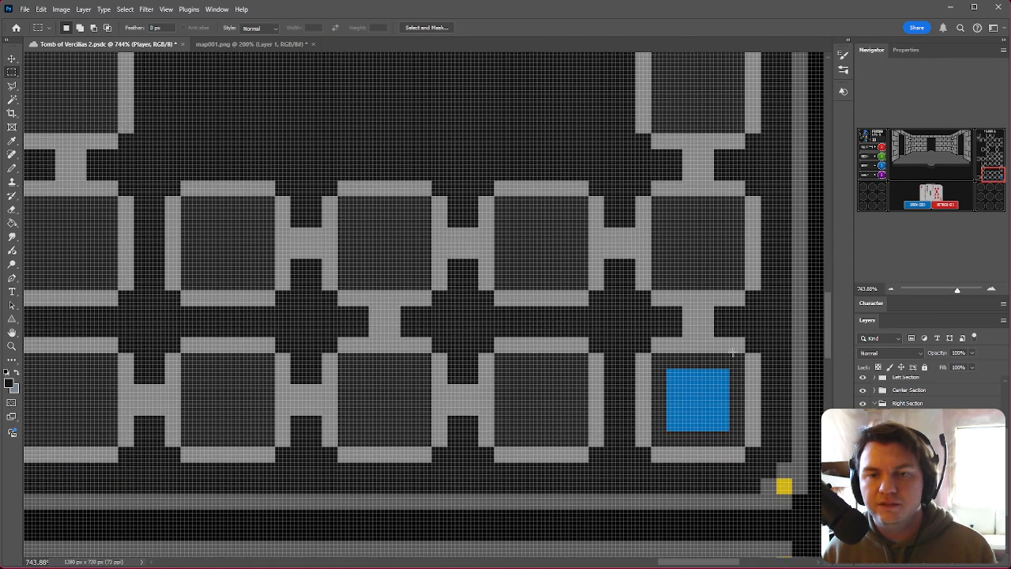
{"action": "left_click", "coordinate": [270, 45]}
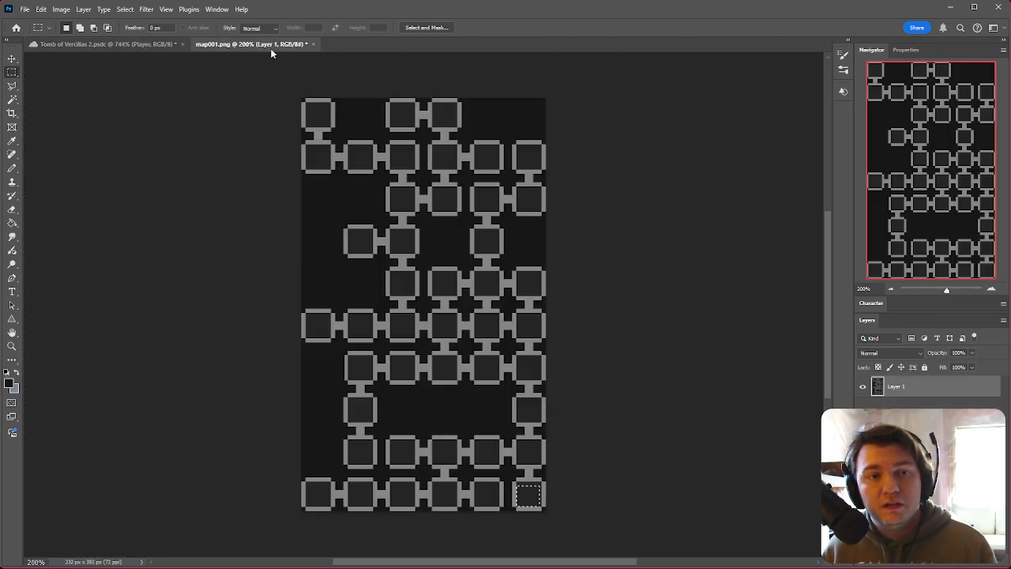
{"action": "left_click", "coordinate": [142, 45]}
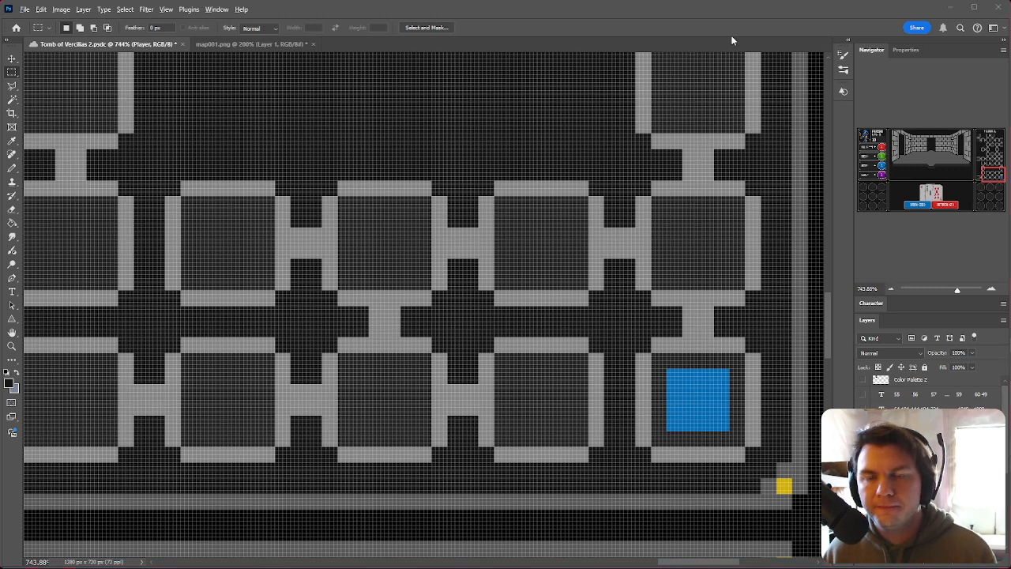
{"action": "key", "text": "alt+Tab"}
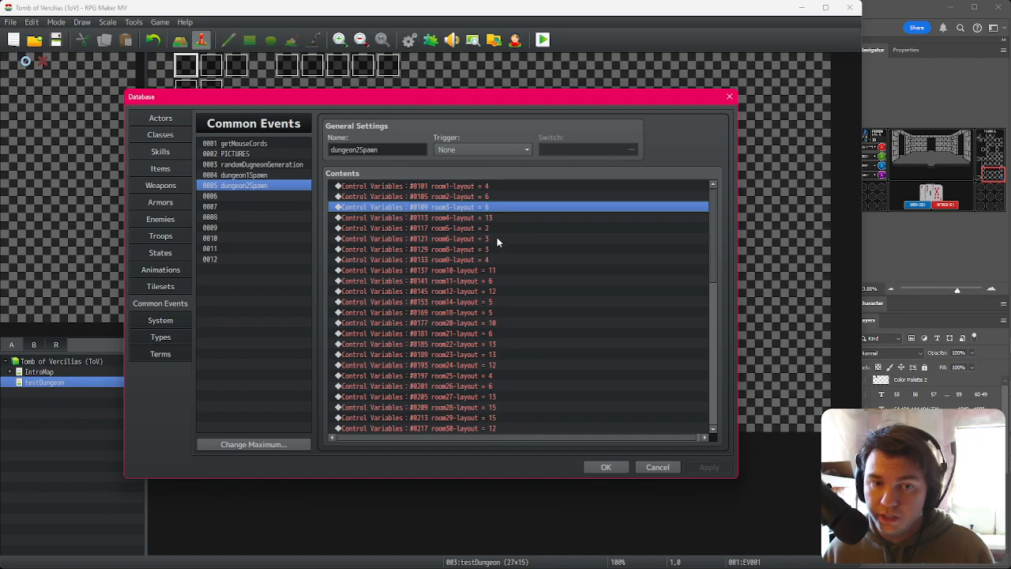
Step: Scroll to the script line at the event's end and look up currentRoomLayout's variable number in the variable selector, cancelling the command
{"action": "left_click", "coordinate": [489, 291]}
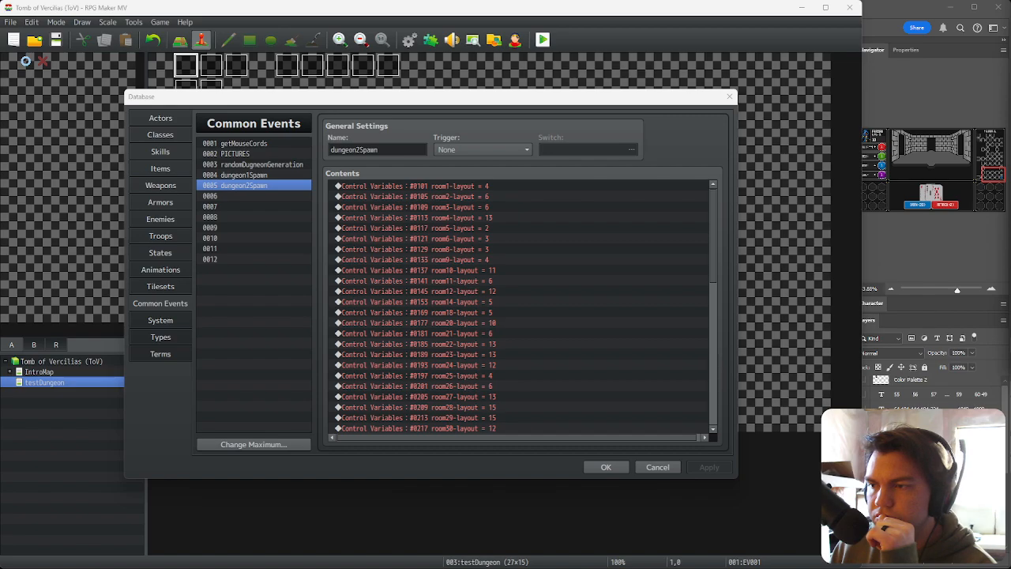
{"action": "left_click", "coordinate": [621, 101]}
{"action": "scroll", "coordinate": [549, 351], "scroll_direction": "down", "scroll_amount": 12}
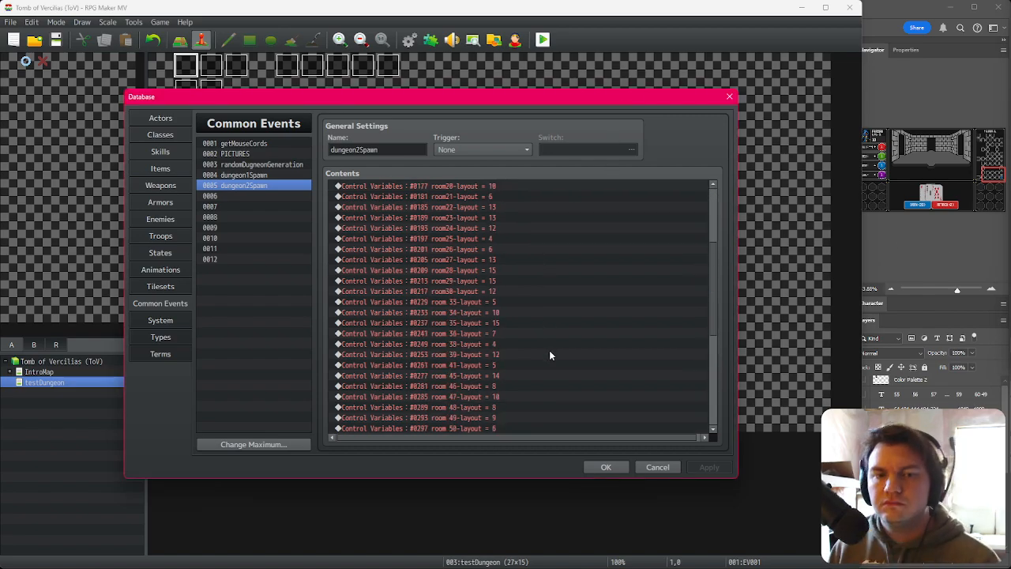
{"action": "scroll", "coordinate": [553, 356], "scroll_direction": "down", "scroll_amount": 1}
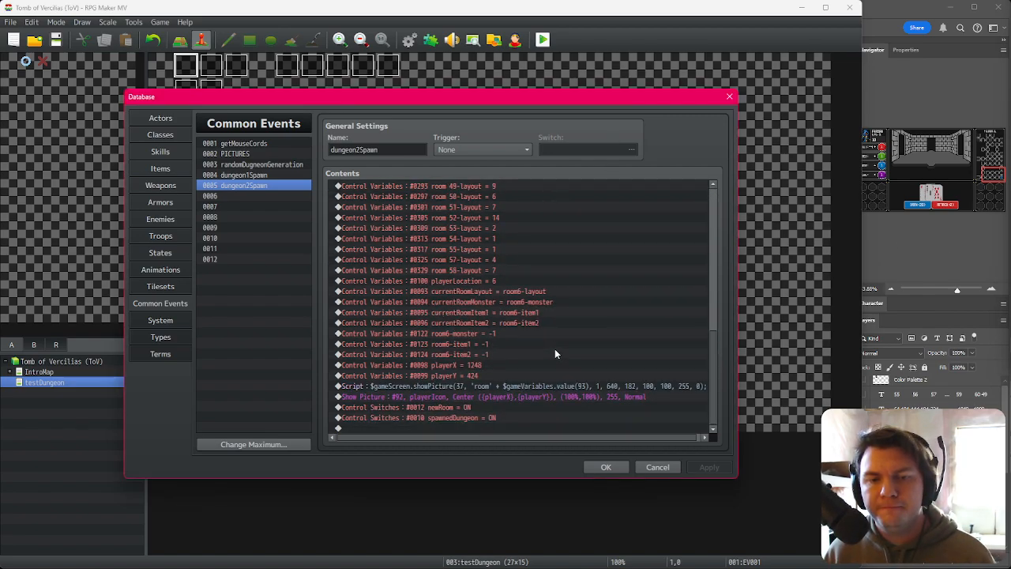
{"action": "left_click", "coordinate": [515, 384]}
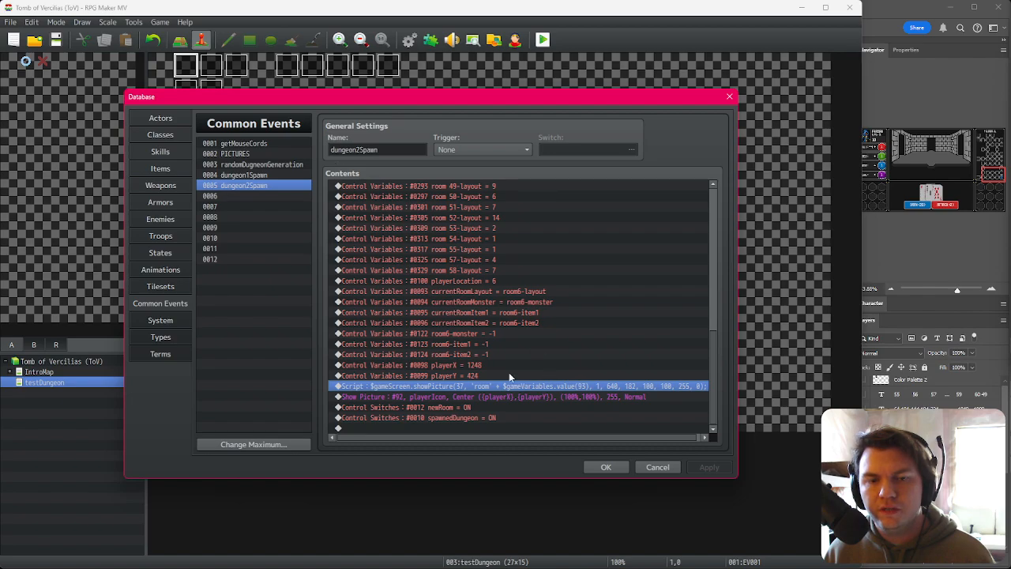
{"action": "key", "text": "Insert"}
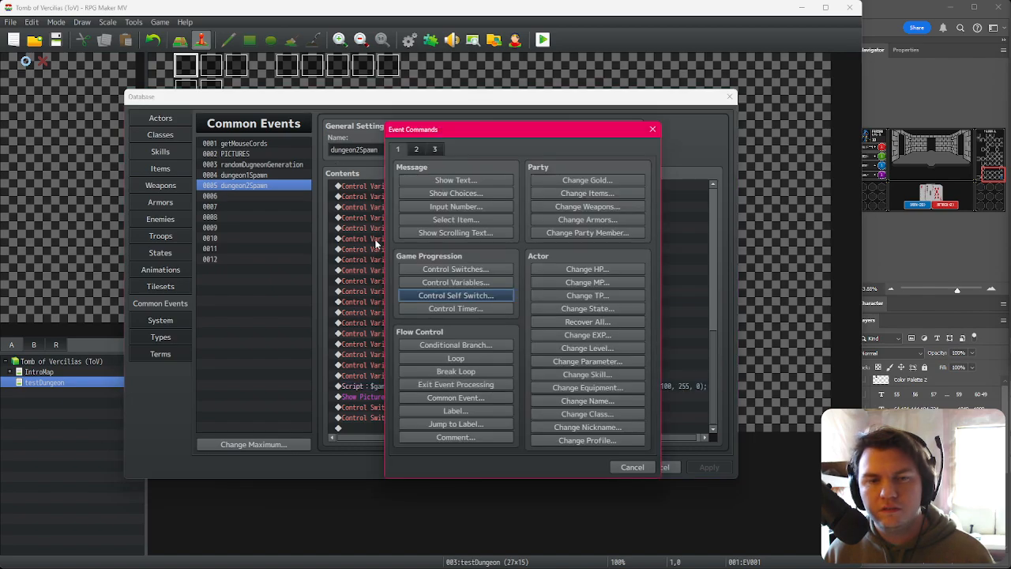
{"action": "left_click", "coordinate": [470, 284]}
{"action": "left_click", "coordinate": [526, 227]}
{"action": "left_click", "coordinate": [472, 259]}
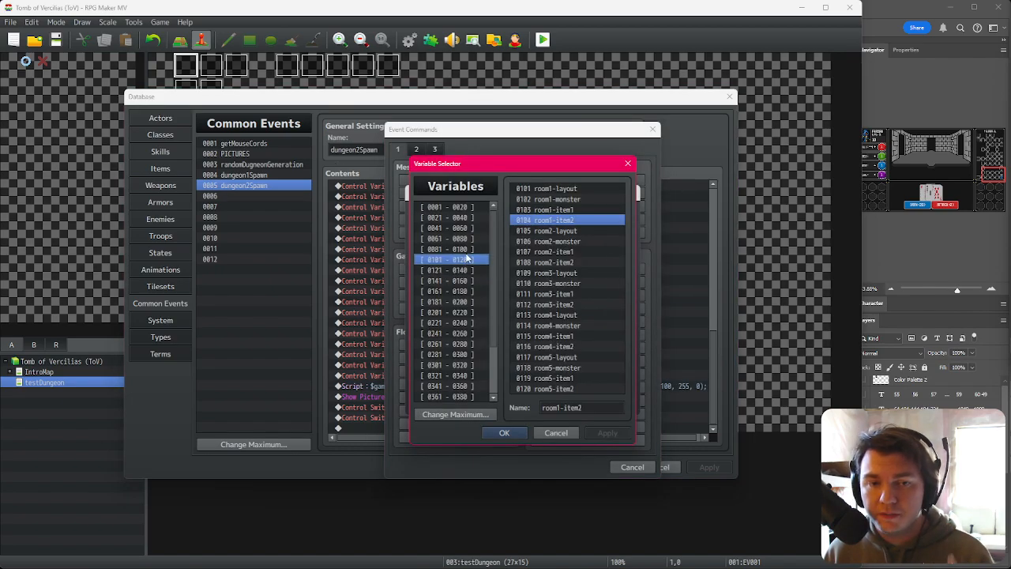
{"action": "left_click", "coordinate": [472, 249]}
{"action": "left_click", "coordinate": [581, 316]}
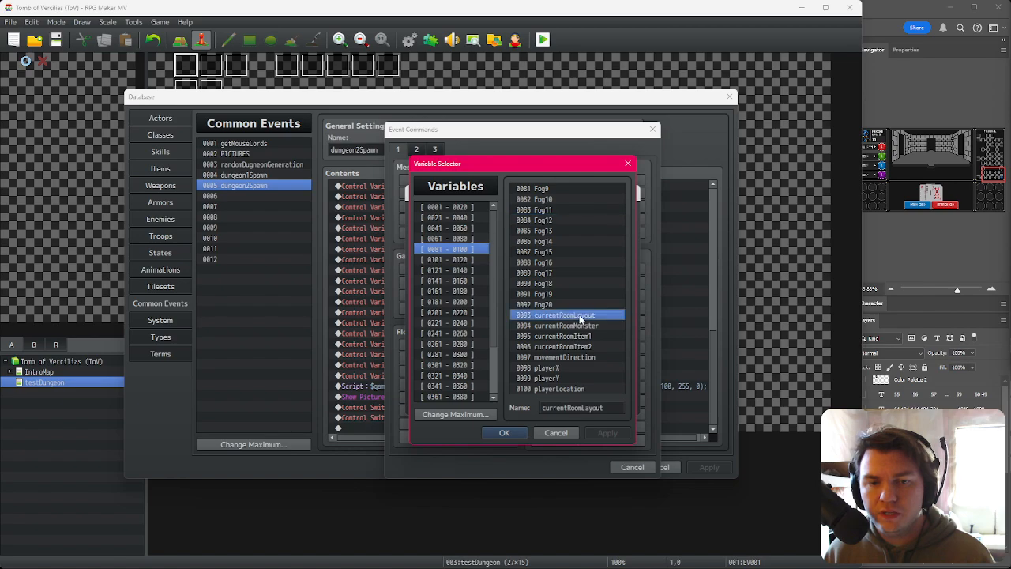
{"action": "left_click", "coordinate": [558, 433]}
{"action": "left_click", "coordinate": [604, 403]}
{"action": "left_click", "coordinate": [624, 466]}
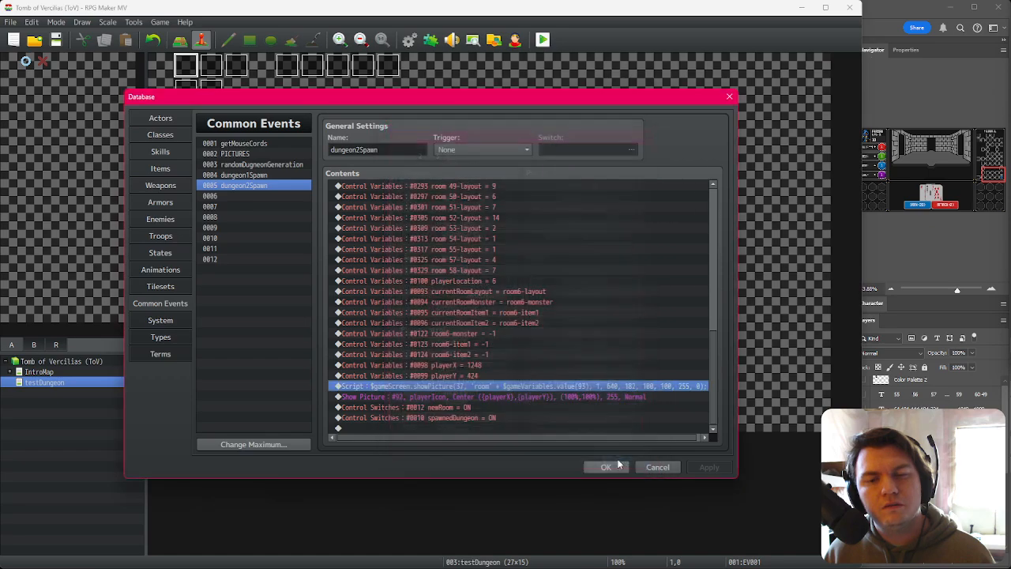
Step: Examine the playerY, script and Show Picture lines at the end of the dungeon2Spawn event
{"action": "left_click", "coordinate": [506, 375]}
{"action": "left_click", "coordinate": [505, 385]}
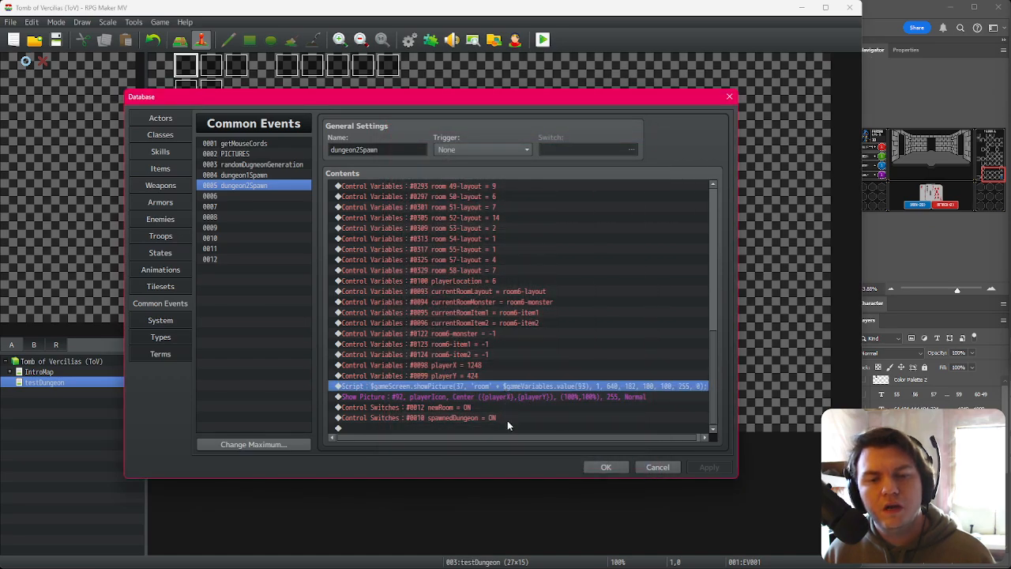
{"action": "left_click_drag", "start_coordinate": [520, 435], "coordinate": [524, 436]}
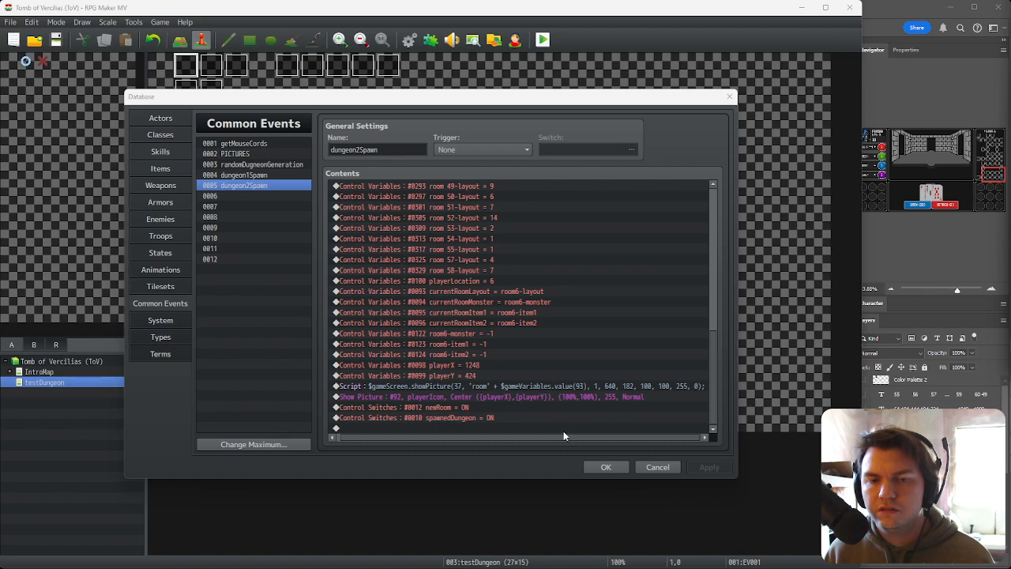
{"action": "left_click", "coordinate": [523, 388]}
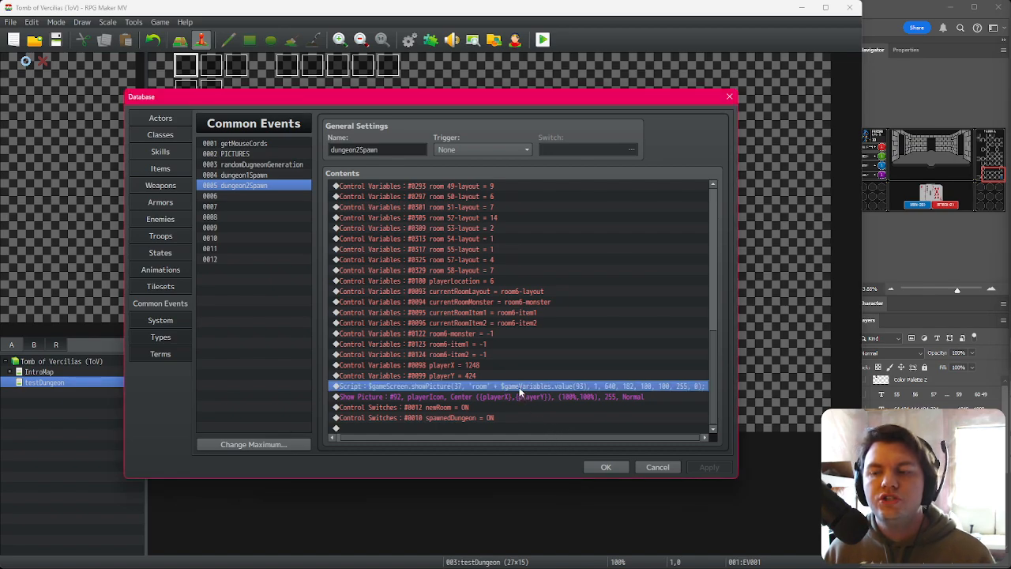
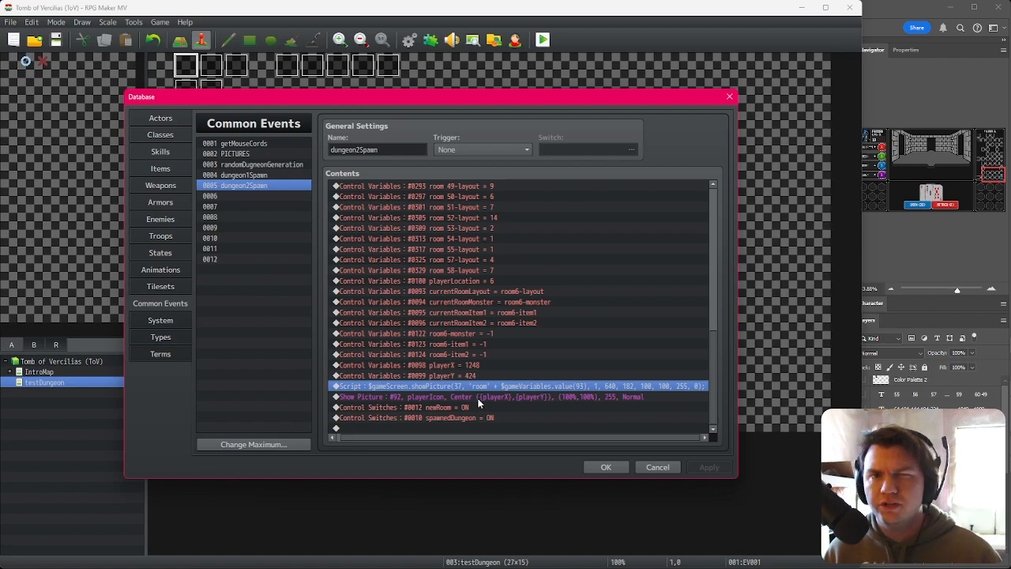
Step: Review the closing commands of the dungeon2Spawn common event, then close the database
{"action": "left_click", "coordinate": [500, 374]}
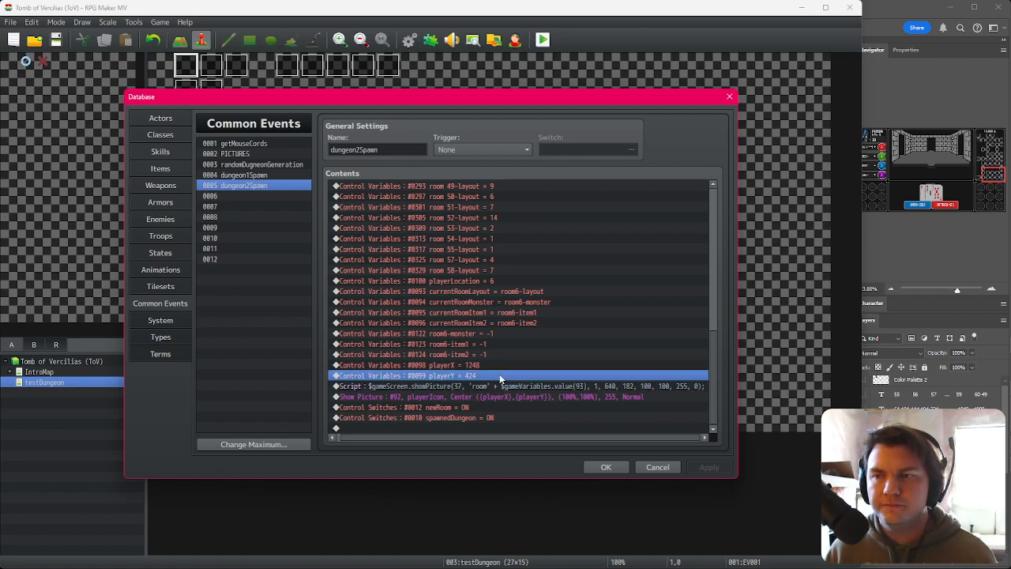
{"action": "key", "text": "Down"}
{"action": "left_click", "coordinate": [500, 376]}
{"action": "left_click", "coordinate": [500, 385]}
{"action": "left_click", "coordinate": [501, 396]}
{"action": "left_click", "coordinate": [504, 376]}
{"action": "left_click", "coordinate": [503, 386]}
{"action": "left_click", "coordinate": [503, 396]}
{"action": "left_click", "coordinate": [505, 376]}
{"action": "left_click", "coordinate": [504, 386]}
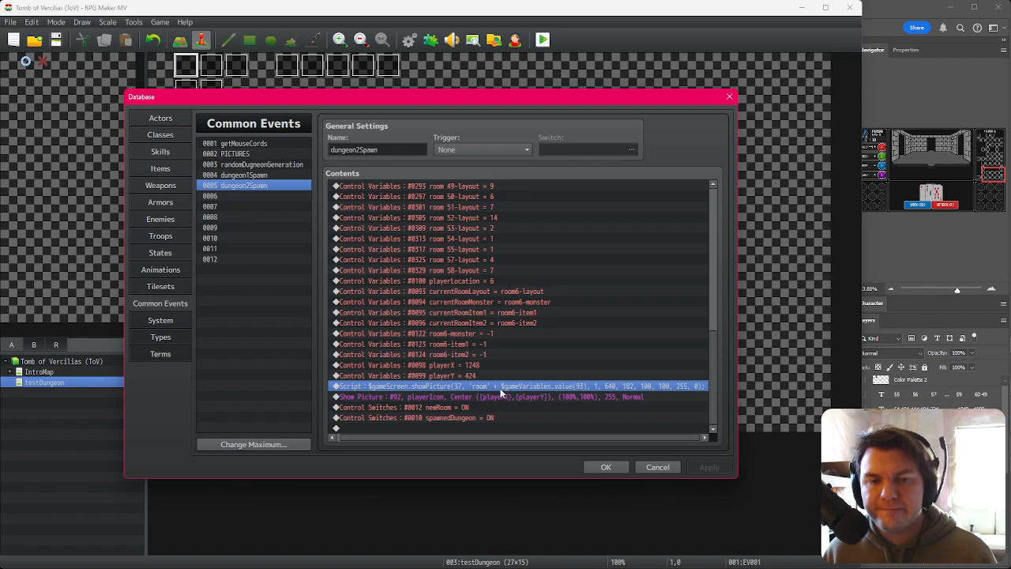
{"action": "left_click", "coordinate": [505, 375]}
{"action": "left_click", "coordinate": [504, 386]}
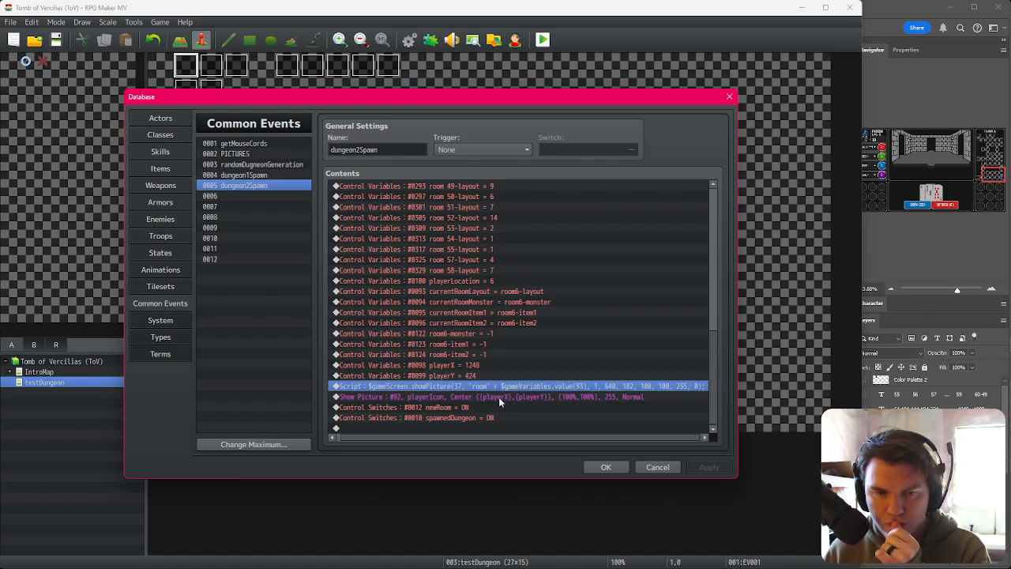
{"action": "left_click", "coordinate": [498, 397]}
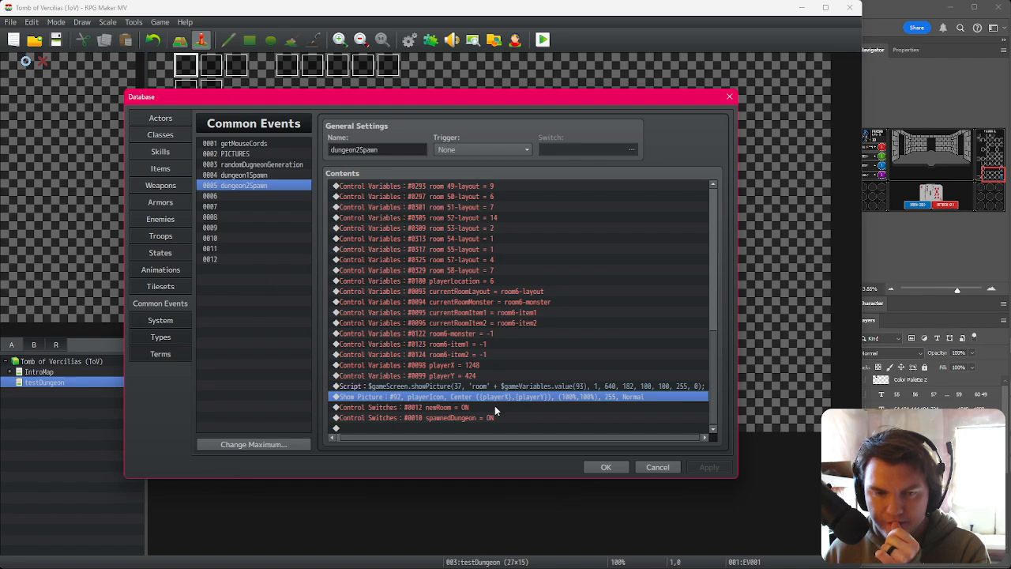
{"action": "left_click", "coordinate": [495, 408]}
{"action": "left_click", "coordinate": [504, 418]}
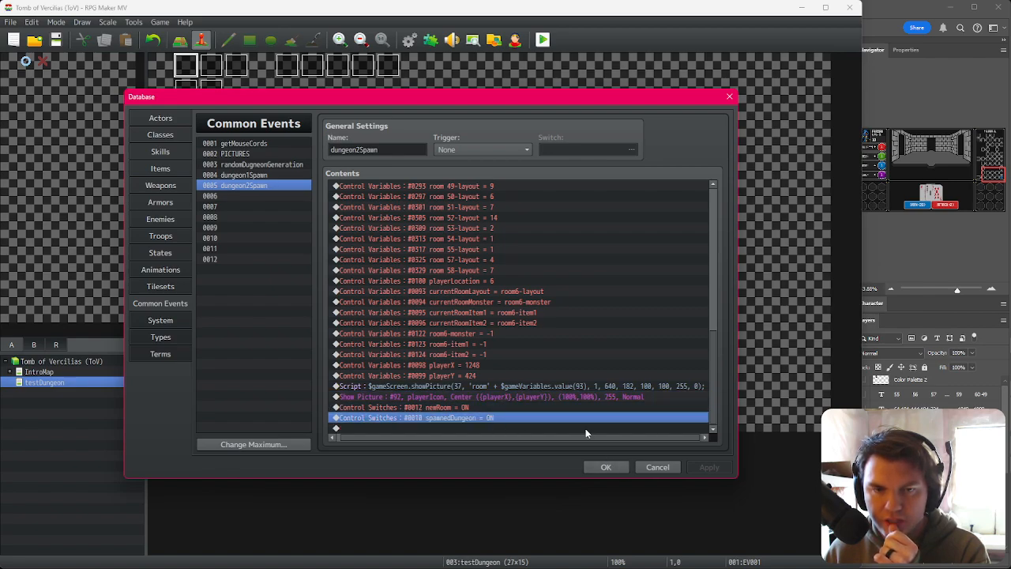
{"action": "left_click", "coordinate": [607, 467]}
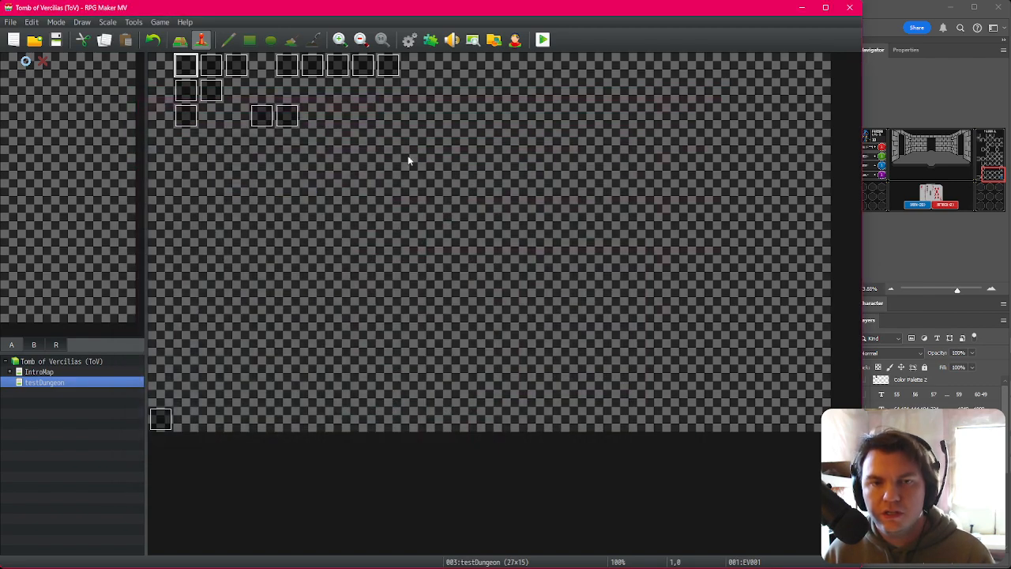
Step: Cut the Show Picture #50 map001 command out of event EV001's contents and save the event
{"action": "double_click", "coordinate": [264, 116]}
{"action": "key", "text": "Escape"}
{"action": "double_click", "coordinate": [183, 68]}
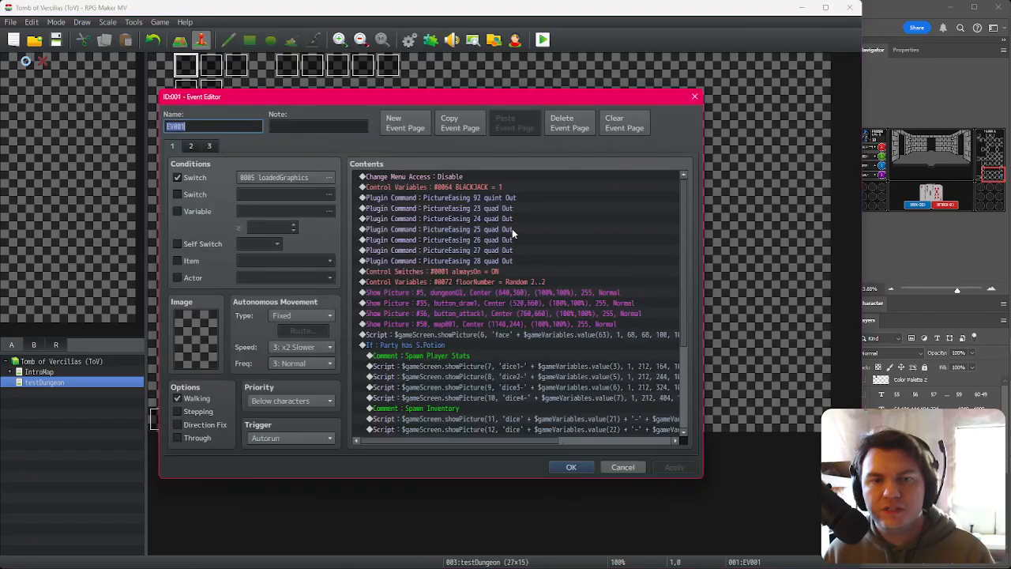
{"action": "left_click", "coordinate": [488, 283]}
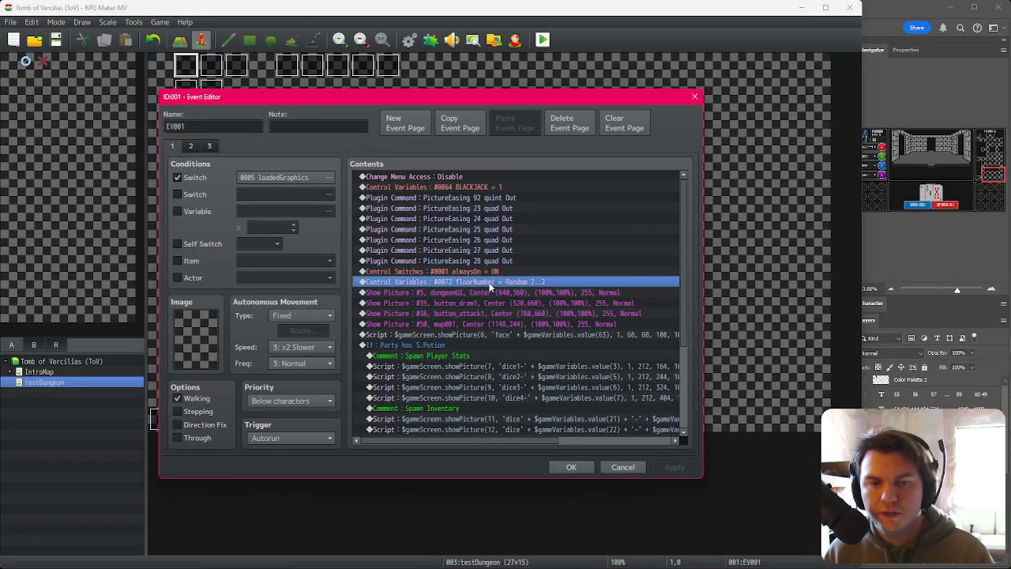
{"action": "double_click", "coordinate": [488, 292]}
{"action": "left_click", "coordinate": [536, 228]}
{"action": "left_click", "coordinate": [624, 415]}
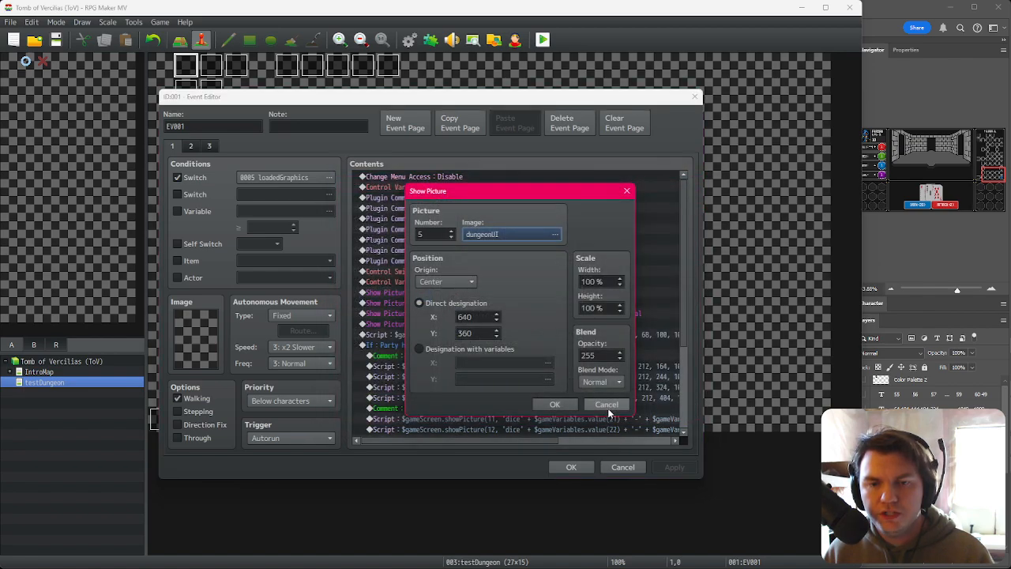
{"action": "left_click", "coordinate": [548, 403]}
{"action": "left_click", "coordinate": [463, 303]}
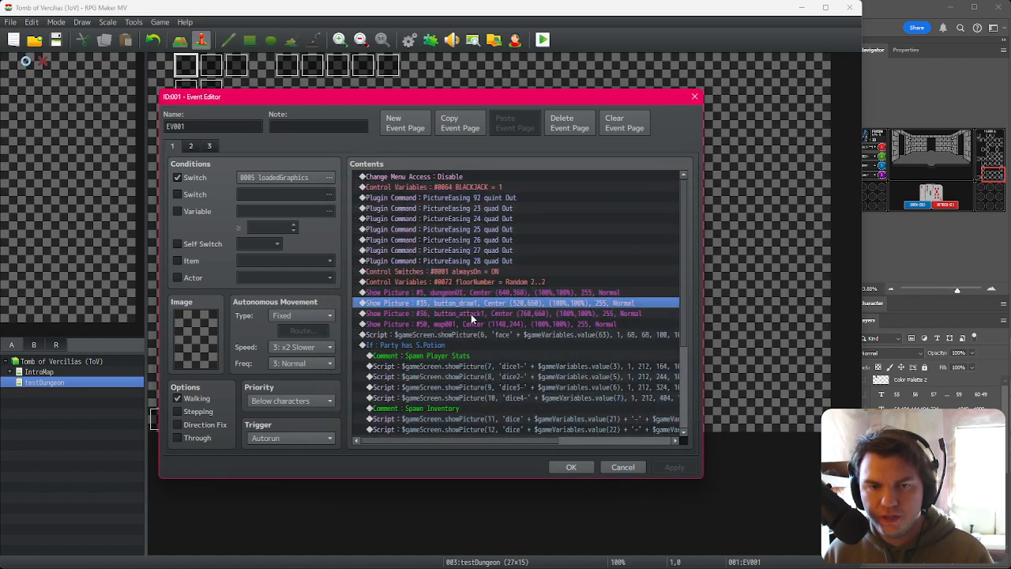
{"action": "left_click", "coordinate": [475, 317]}
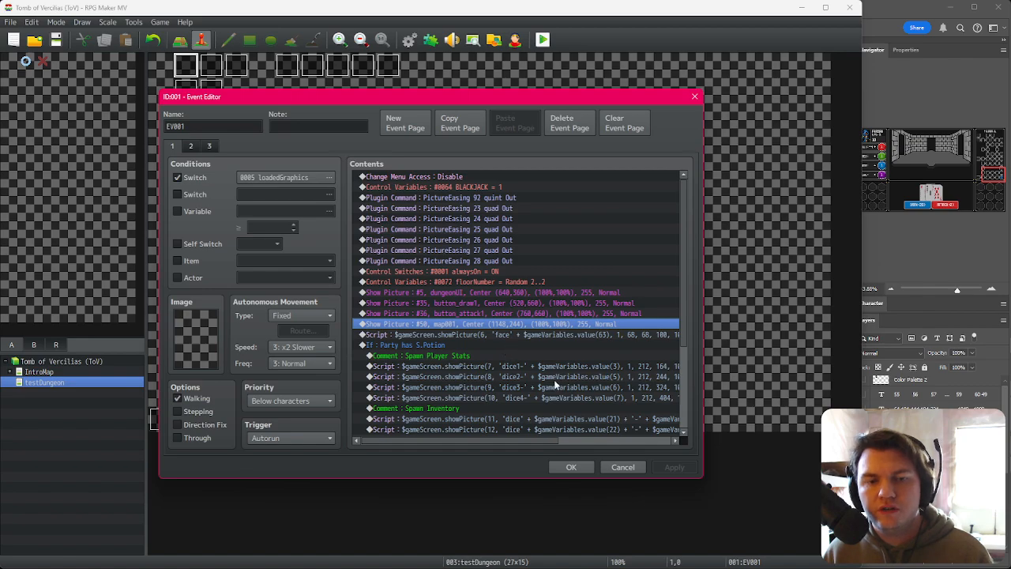
{"action": "key", "text": "Delete"}
{"action": "scroll", "coordinate": [557, 435], "scroll_direction": "down", "scroll_amount": 4}
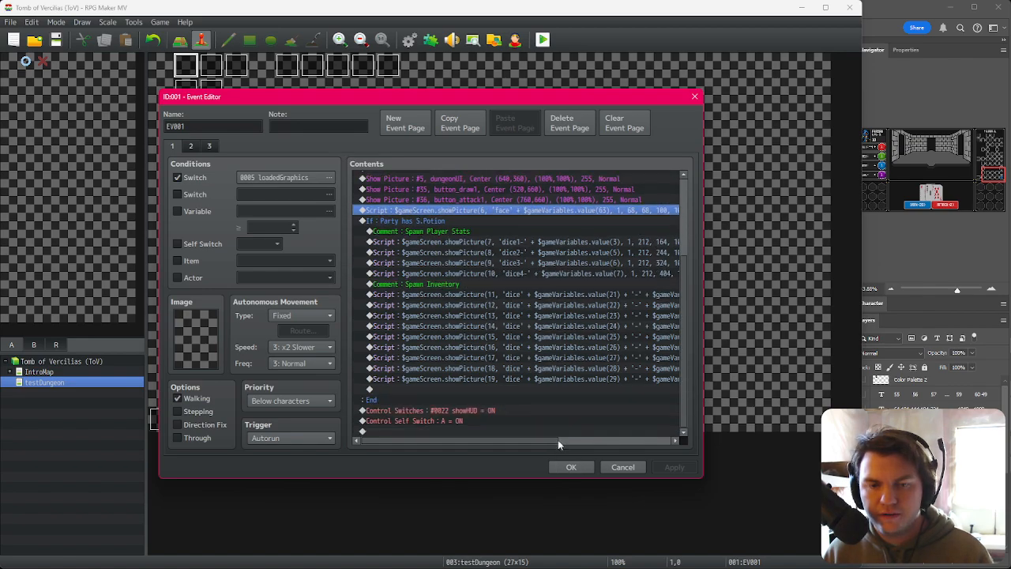
{"action": "left_click", "coordinate": [572, 467]}
Step: Paste the map Show Picture command at the top of the dungeon1Spawn common event
{"action": "left_click", "coordinate": [410, 39]}
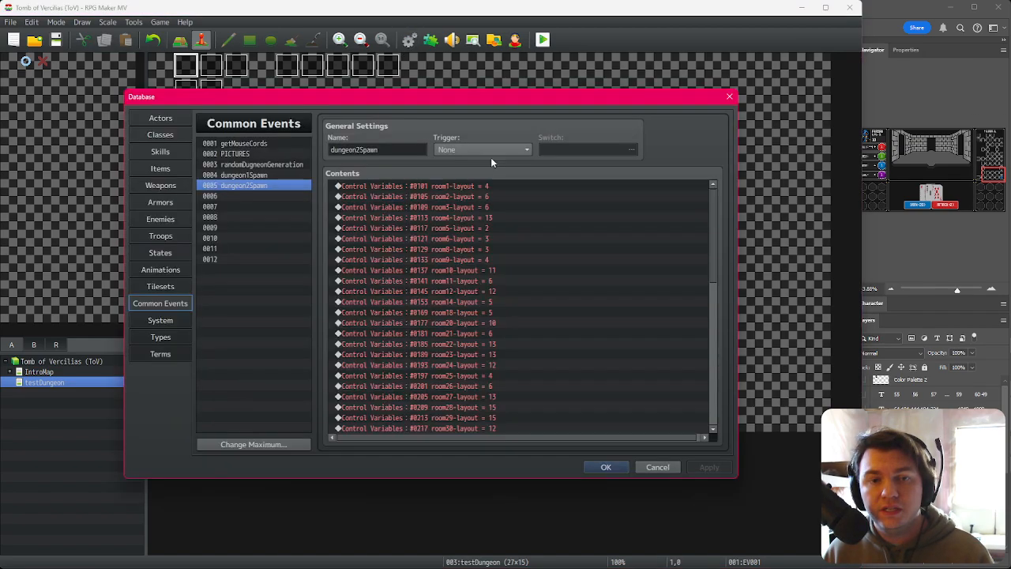
{"action": "left_click", "coordinate": [286, 176]}
{"action": "left_click", "coordinate": [421, 187]}
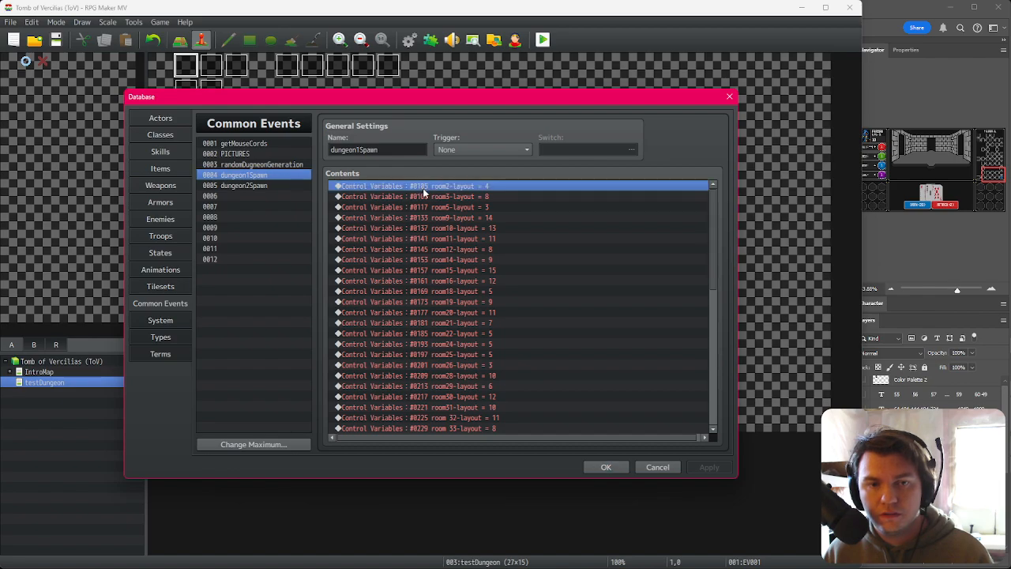
{"action": "key", "text": "ctrl+v"}
Step: Paste the map command at the top of dungeon2Spawn, change its image to map002, and save the database
{"action": "left_click", "coordinate": [300, 186]}
{"action": "left_click", "coordinate": [421, 188]}
{"action": "key", "text": "ctrl+v"}
{"action": "double_click", "coordinate": [441, 190]}
{"action": "left_click", "coordinate": [539, 236]}
{"action": "left_click", "coordinate": [384, 312]}
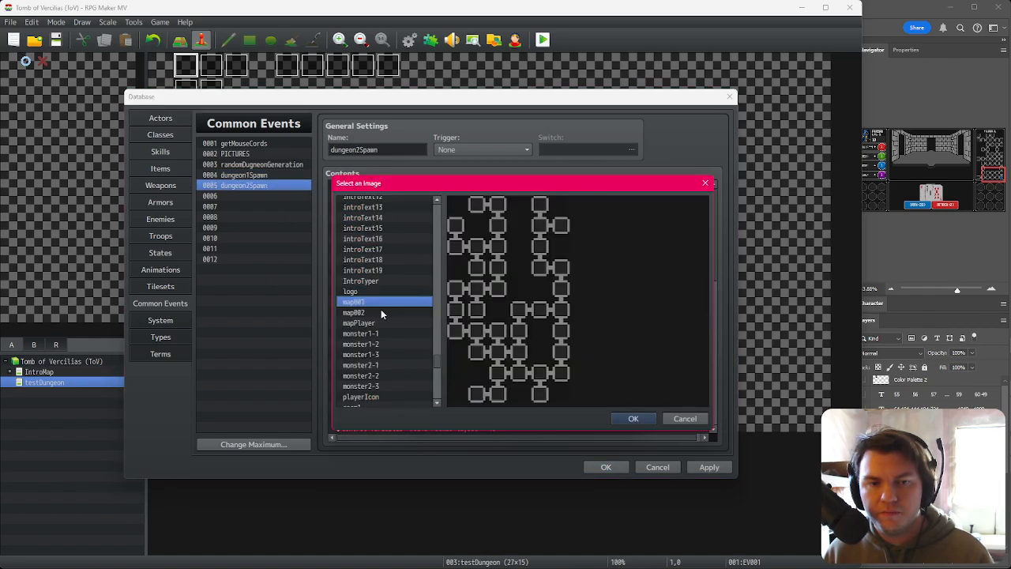
{"action": "left_click", "coordinate": [633, 418]}
{"action": "left_click", "coordinate": [568, 408]}
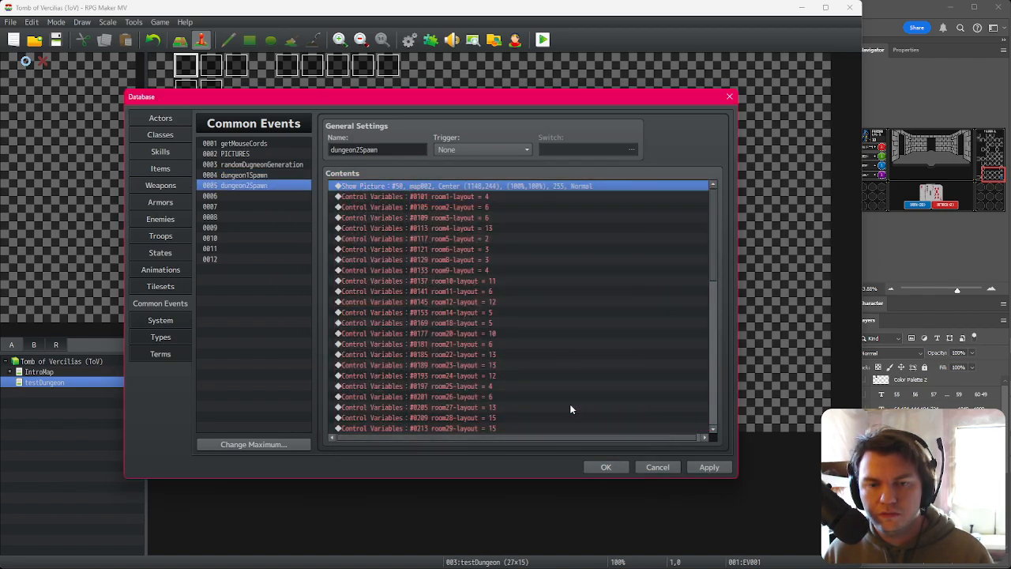
{"action": "left_click", "coordinate": [606, 469]}
Step: Playtest the game and walk forward into the second dungeon floor
{"action": "left_click", "coordinate": [542, 41]}
{"action": "left_click", "coordinate": [386, 307]}
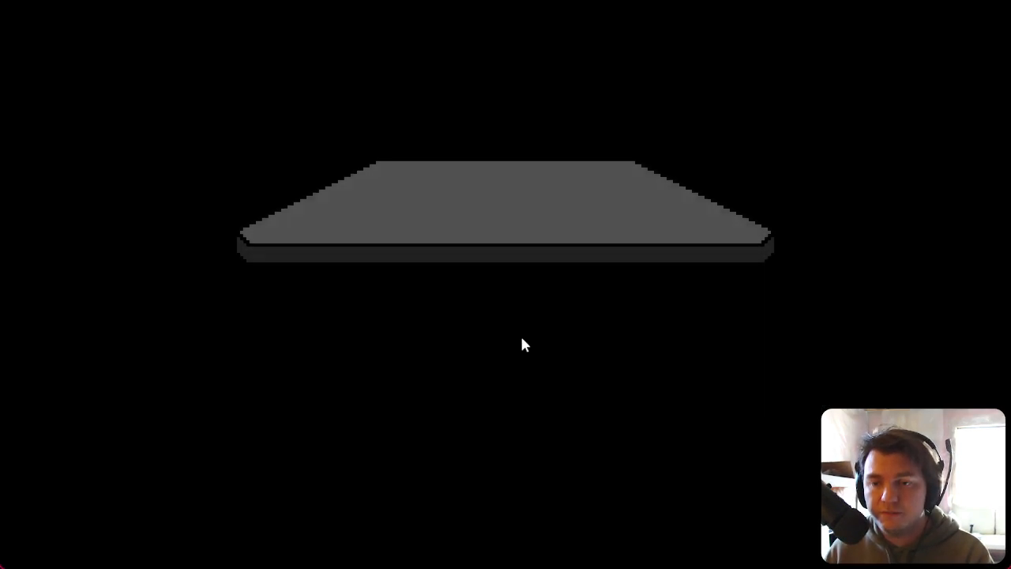
{"action": "left_click", "coordinate": [528, 364]}
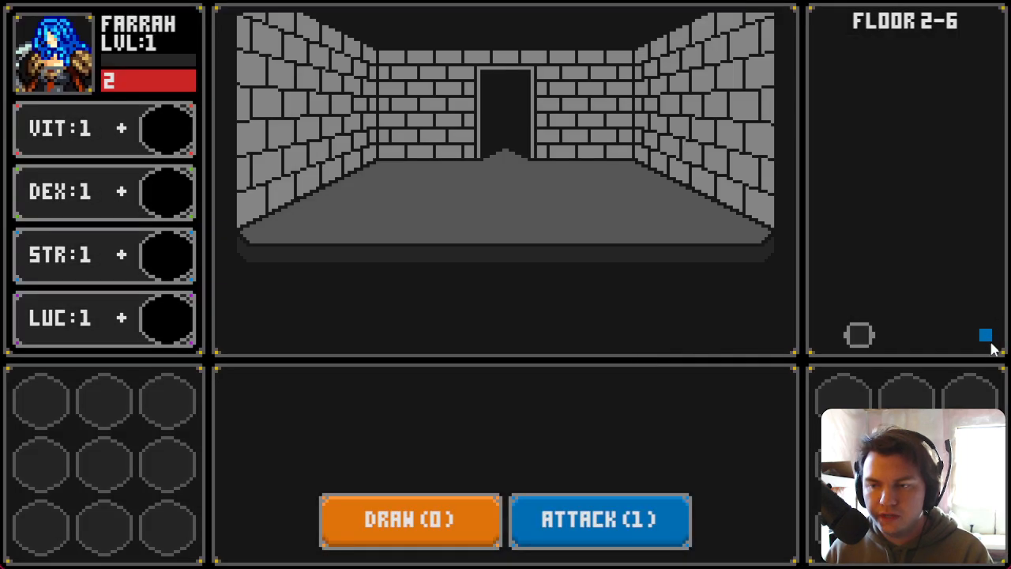
{"action": "key", "text": "w"}
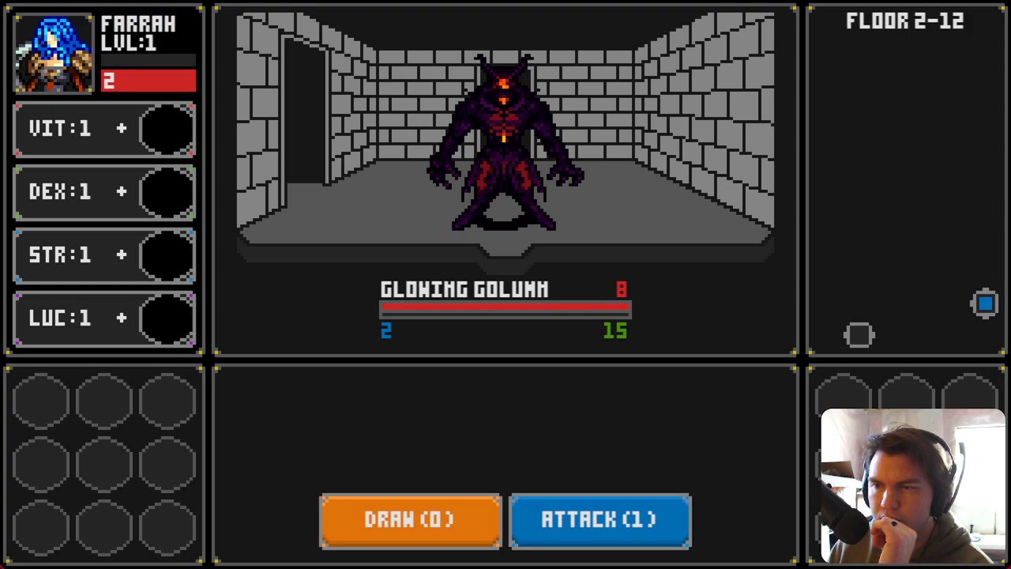
Step: Cut the Fog1 = 2 variable command and the FOW2 script line from the fogOfWar event and save it
{"action": "key", "text": "alt+Tab"}
{"action": "double_click", "coordinate": [287, 75]}
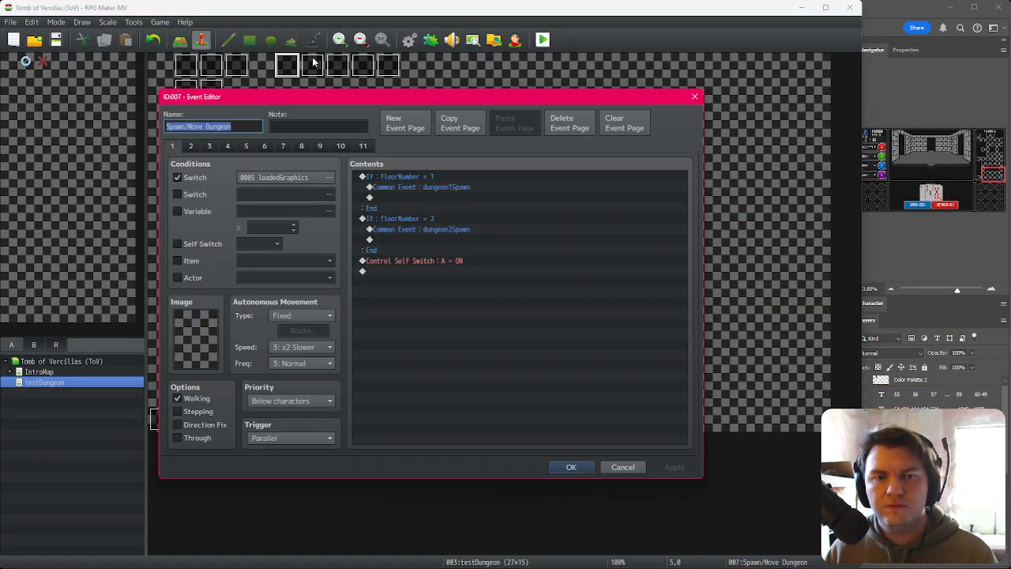
{"action": "key", "text": "Escape"}
{"action": "left_click", "coordinate": [317, 74]}
{"action": "double_click", "coordinate": [316, 71]}
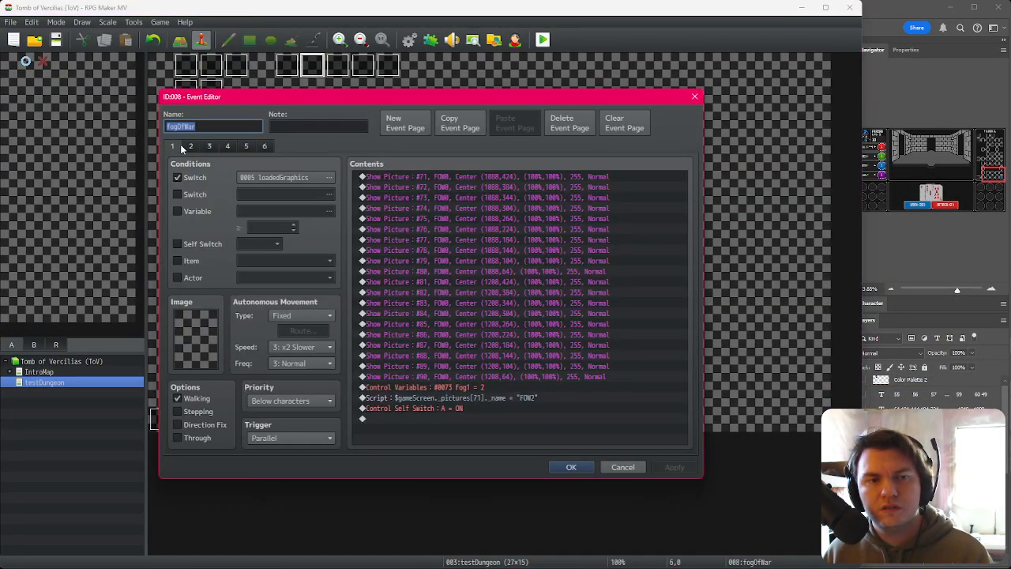
{"action": "left_click", "coordinate": [460, 389]}
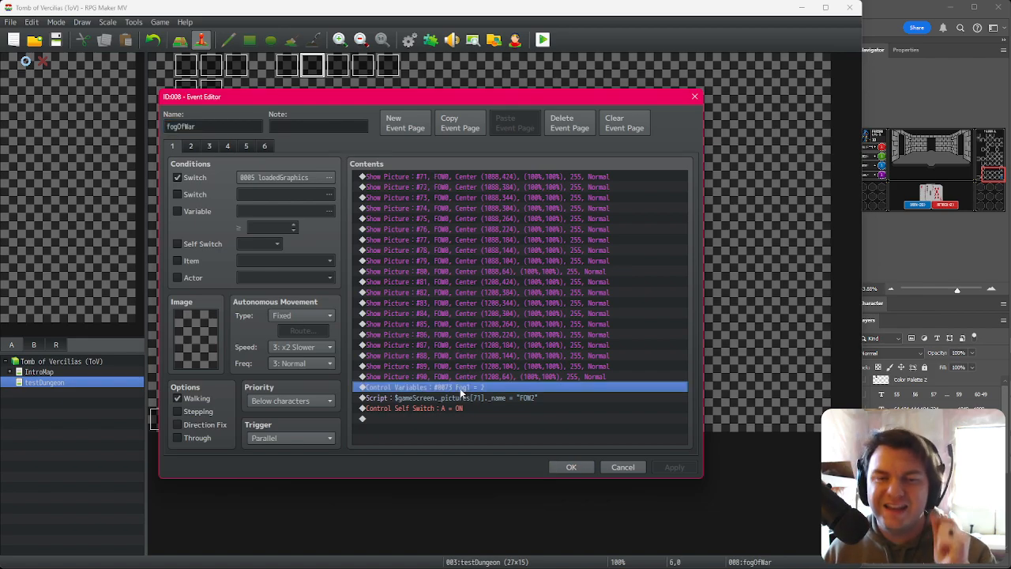
{"action": "left_click", "coordinate": [502, 397], "text": "shift"}
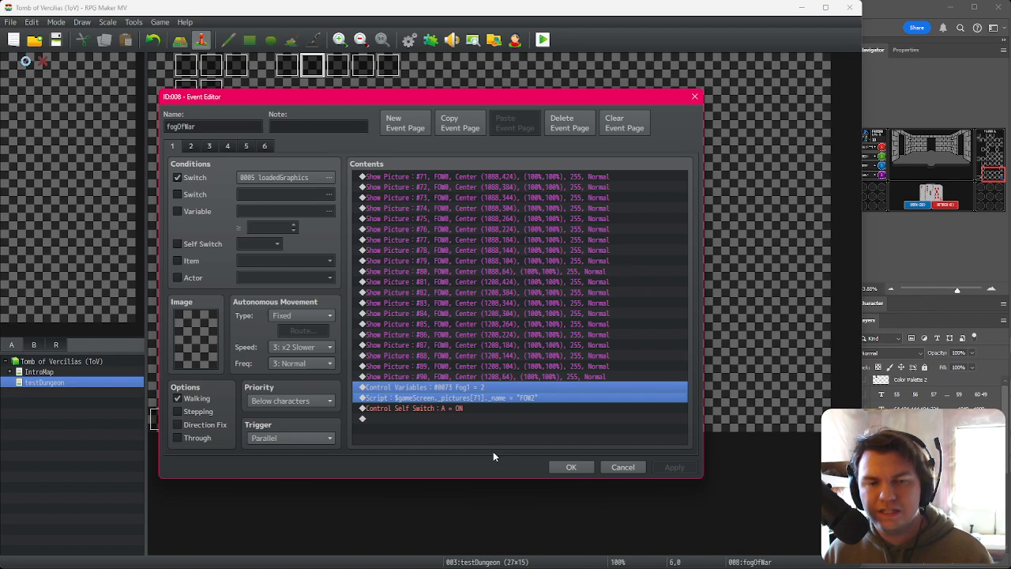
{"action": "left_click", "coordinate": [493, 379]}
{"action": "left_click", "coordinate": [493, 387]}
{"action": "left_click", "coordinate": [492, 400], "text": "shift"}
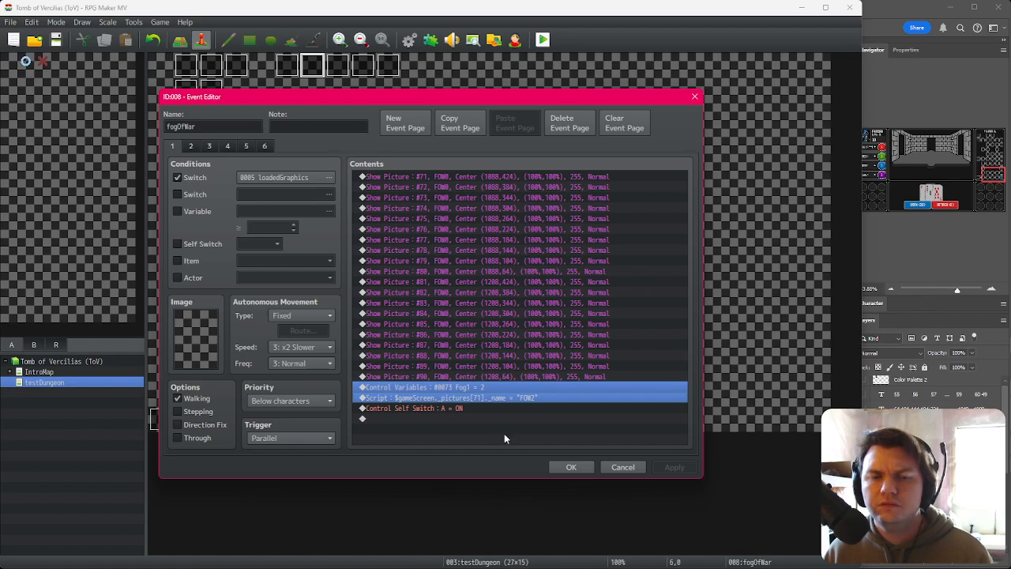
{"action": "key", "text": "Delete"}
{"action": "left_click", "coordinate": [570, 467]}
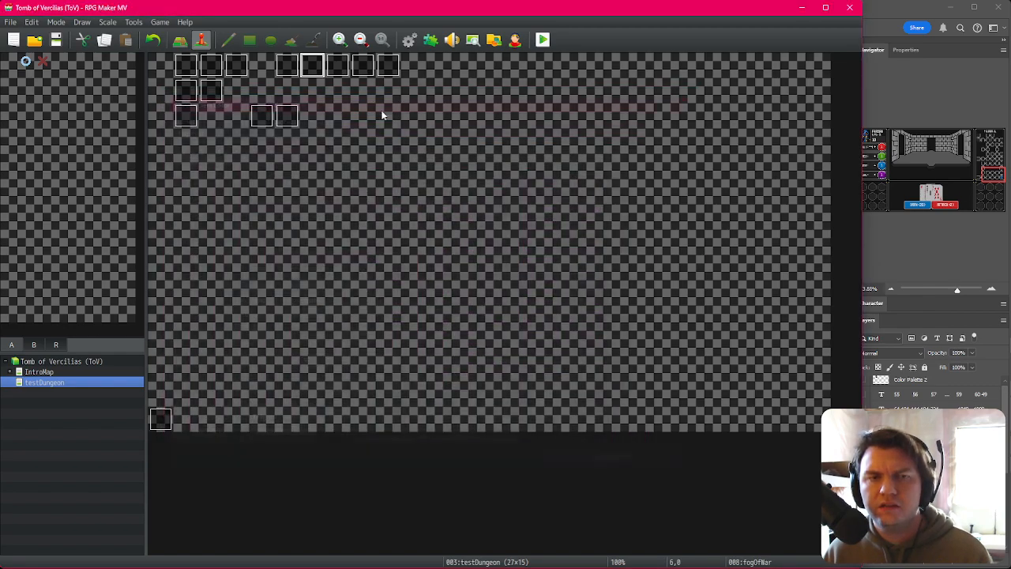
Step: Paste the Fog1 and FOW2 script commands into dungeon1Spawn just above the newRoom switch
{"action": "left_click", "coordinate": [409, 39]}
{"action": "left_click", "coordinate": [269, 175]}
{"action": "scroll", "coordinate": [482, 356], "scroll_direction": "down", "scroll_amount": 15}
{"action": "left_click", "coordinate": [479, 407]}
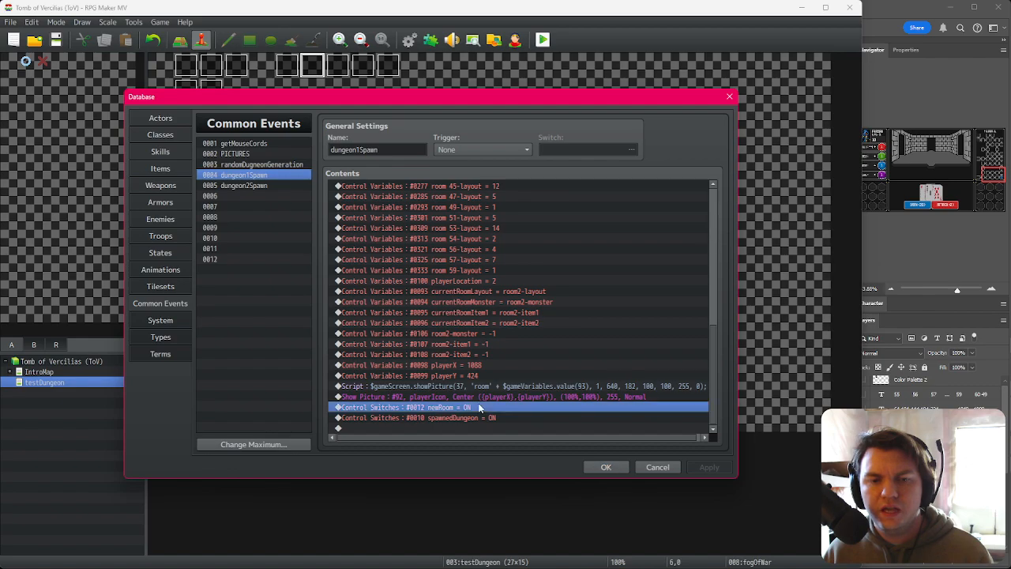
{"action": "key", "text": "ctrl+v"}
{"action": "key", "text": "Up"}
{"action": "key", "text": "Up"}
{"action": "key", "text": "Up"}
{"action": "key", "text": "Down"}
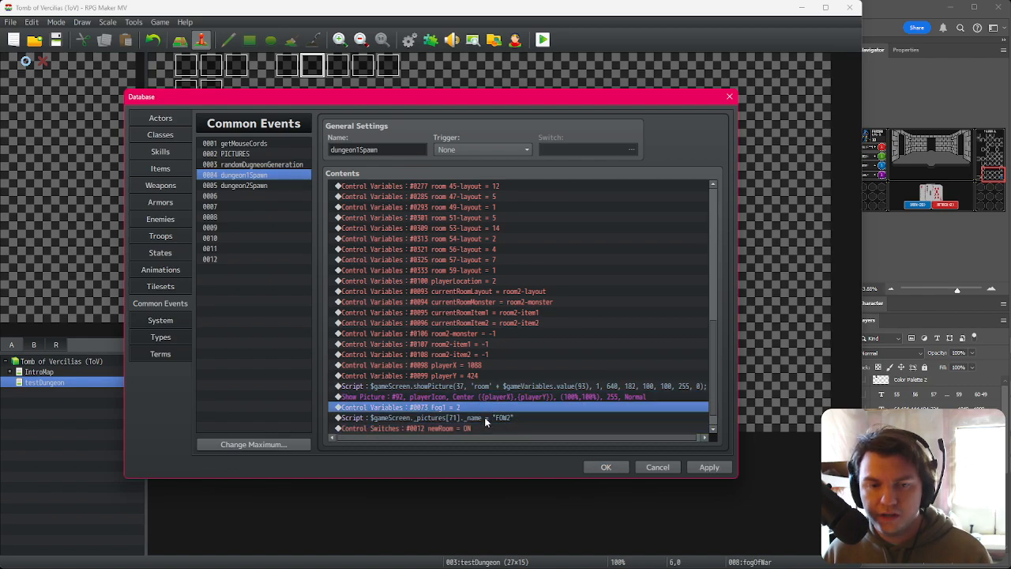
{"action": "left_click", "coordinate": [484, 417], "text": "shift"}
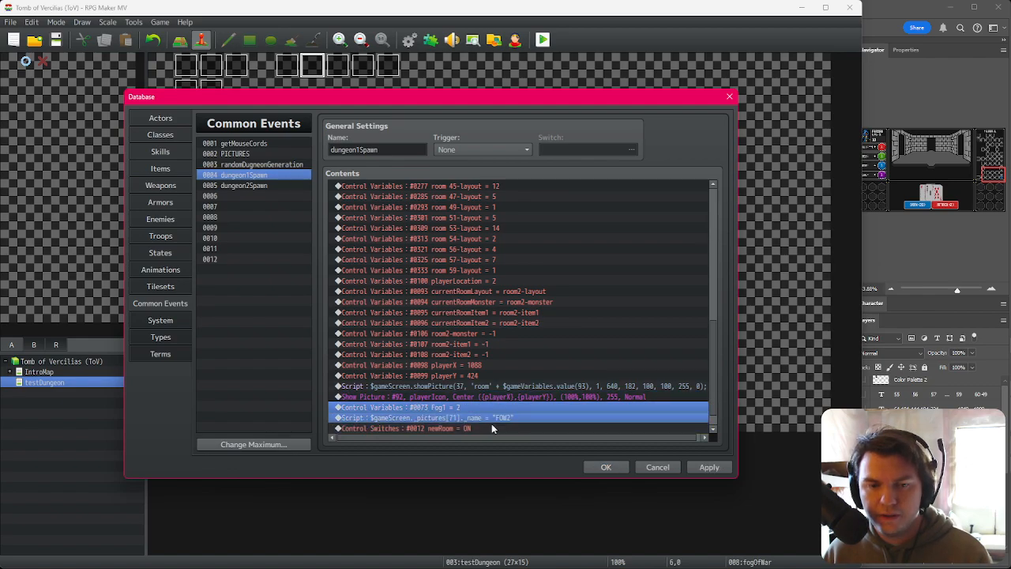
Step: Paste the fog commands into dungeon2Spawn and change the pasted variable command to 0083 Fog11
{"action": "left_click", "coordinate": [261, 186]}
{"action": "scroll", "coordinate": [449, 386], "scroll_direction": "up", "scroll_amount": 5}
{"action": "scroll", "coordinate": [449, 387], "scroll_direction": "down", "scroll_amount": 10}
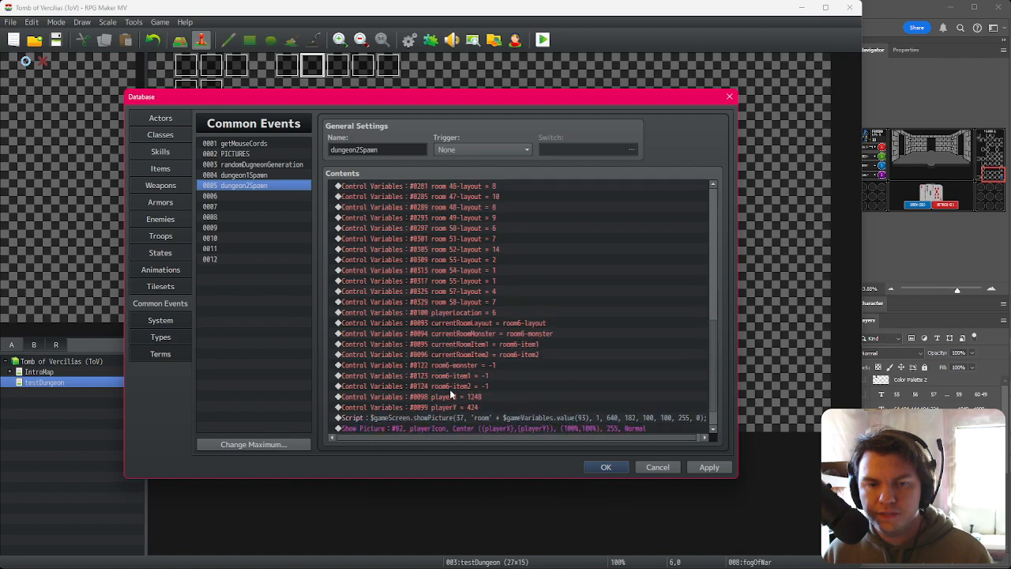
{"action": "left_click", "coordinate": [474, 407]}
{"action": "key", "text": "ctrl+v"}
{"action": "left_click", "coordinate": [475, 408]}
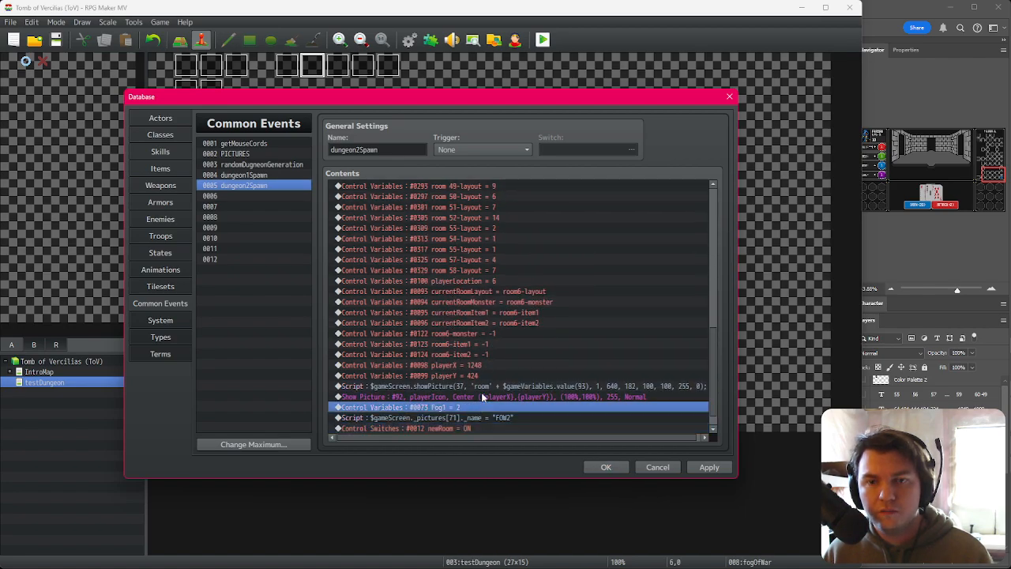
{"action": "double_click", "coordinate": [475, 408]}
{"action": "left_click", "coordinate": [490, 229]}
{"action": "left_click", "coordinate": [462, 241]}
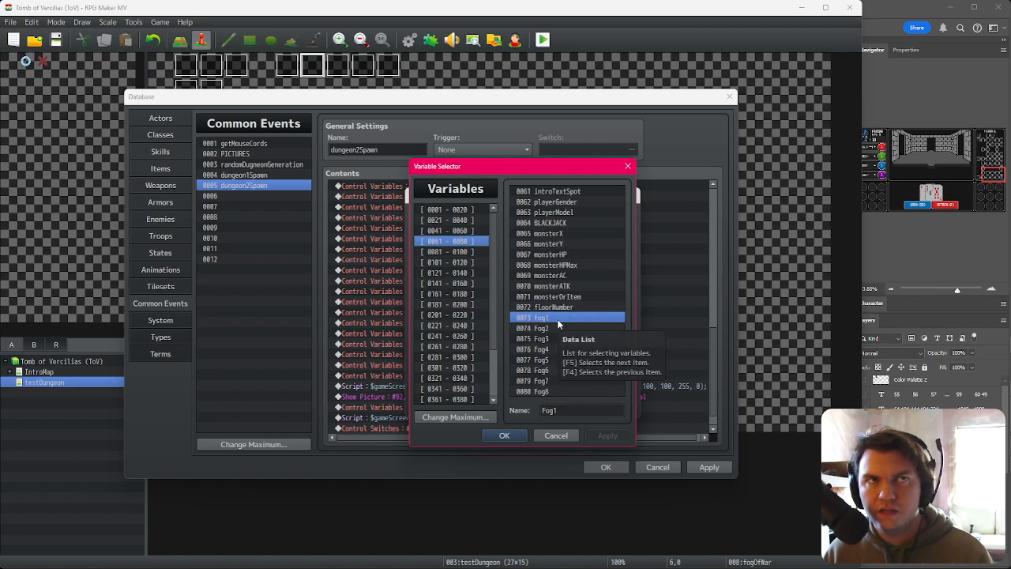
{"action": "left_click", "coordinate": [473, 251]}
{"action": "double_click", "coordinate": [555, 213]}
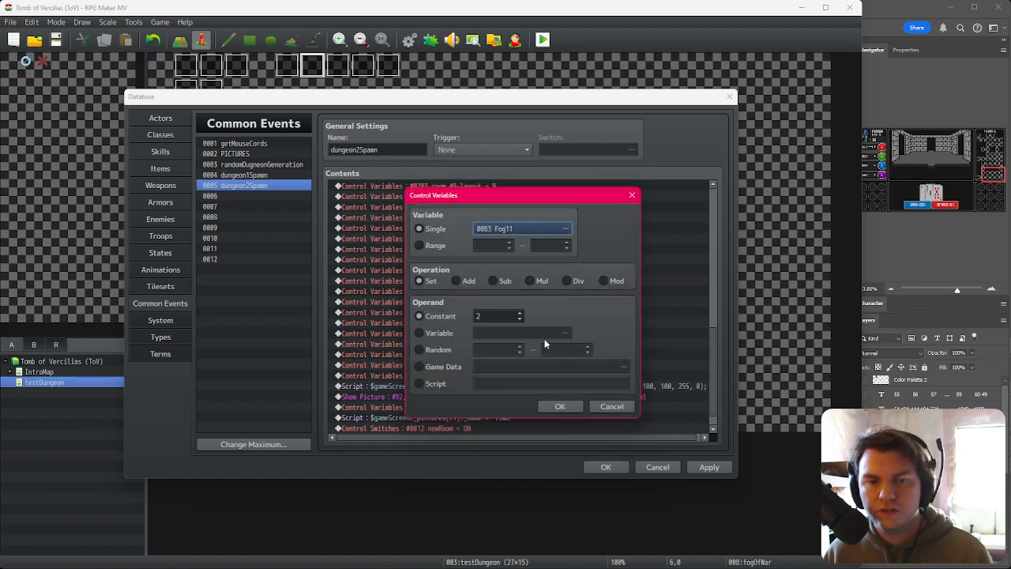
Step: Compare against the dungeon map image open in Photoshop
{"action": "key", "text": "alt+Tab"}
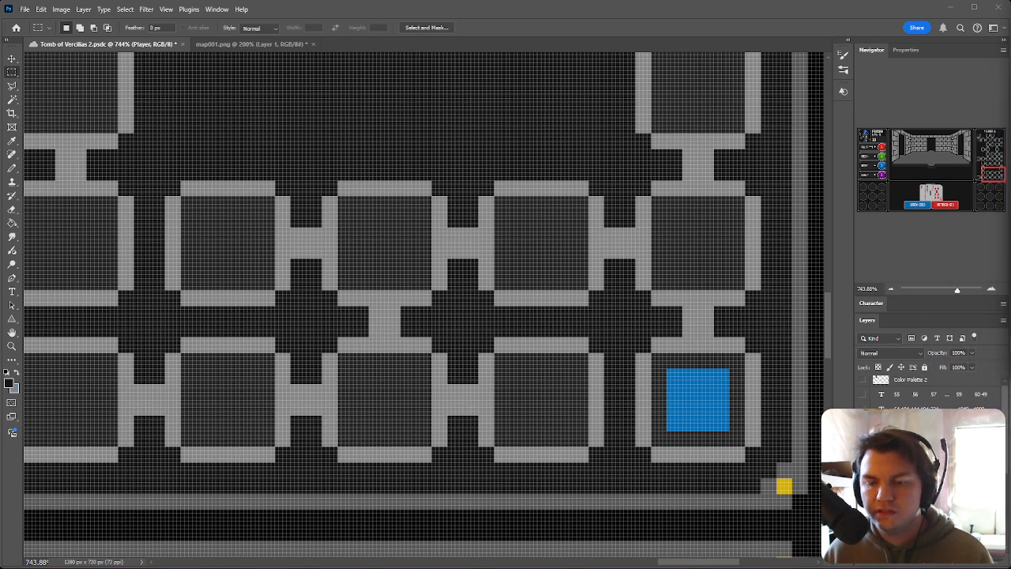
{"action": "key", "text": "alt+Tab"}
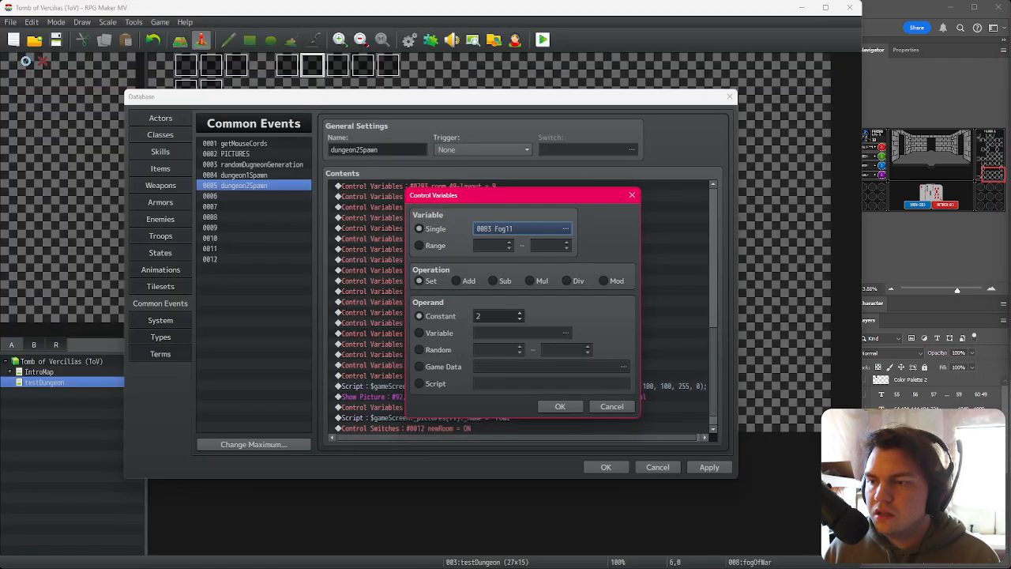
{"action": "key", "text": "alt+Tab"}
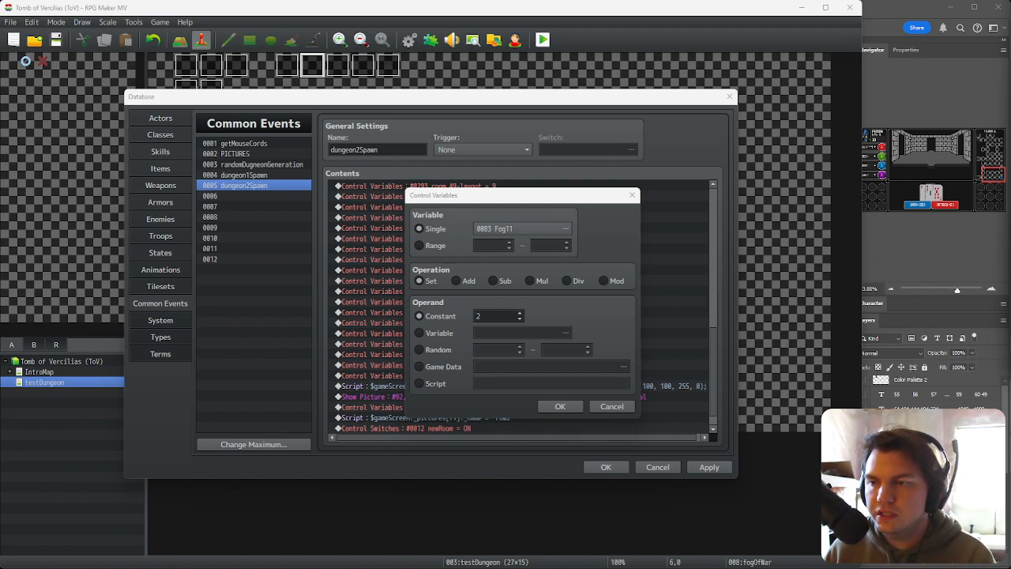
Step: Set the pasted Fog11 variable command's constant to 3 in dungeon2Spawn
{"action": "left_click", "coordinate": [522, 316]}
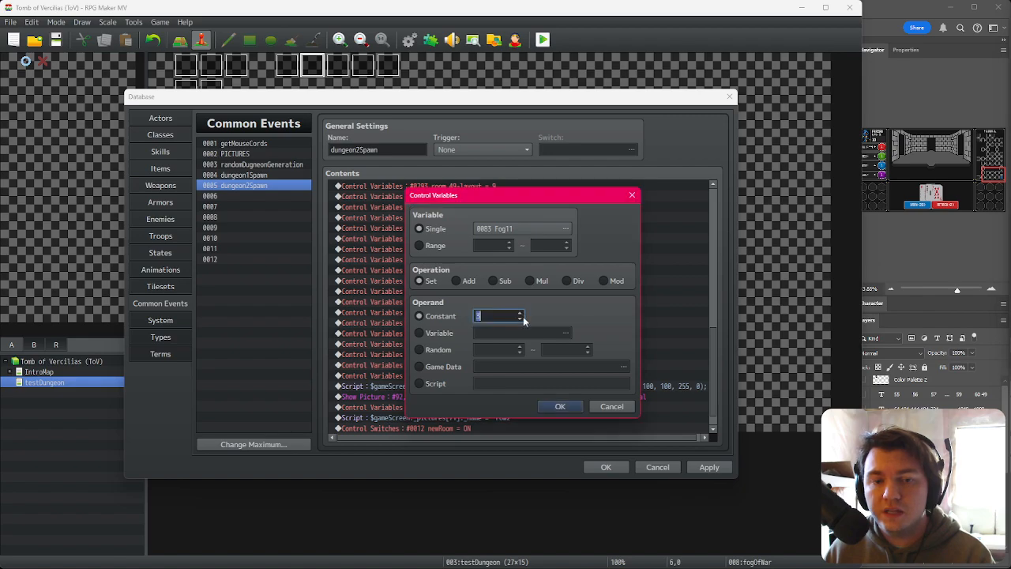
{"action": "left_click", "coordinate": [577, 408]}
{"action": "left_click", "coordinate": [527, 418]}
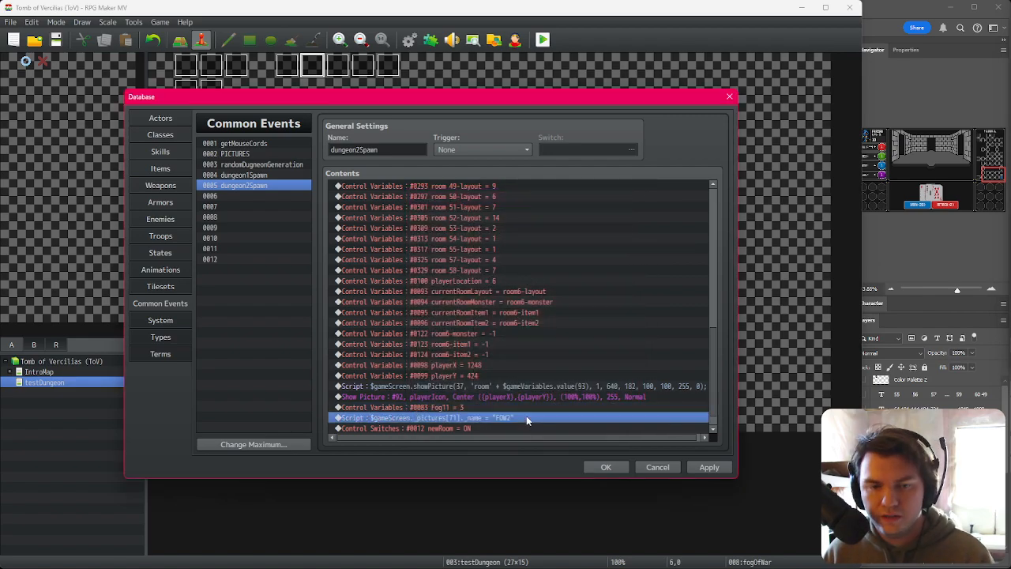
Step: Change the fog script's picture name to FOW3 and save the database
{"action": "double_click", "coordinate": [527, 416]}
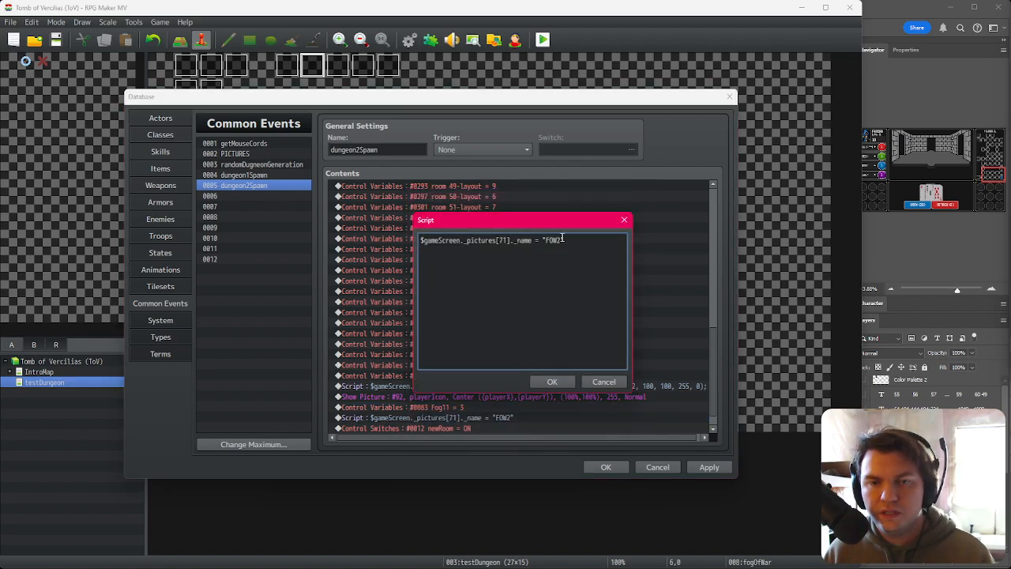
{"action": "key", "text": "BackSpace"}
{"action": "type", "text": "3"}
{"action": "key", "text": "ctrl+Return"}
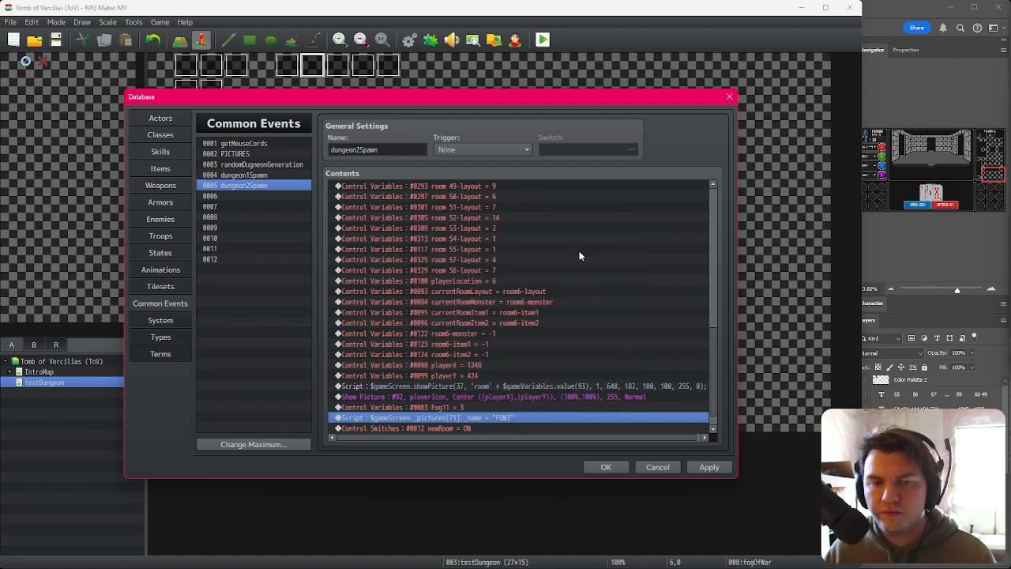
{"action": "left_click", "coordinate": [606, 466]}
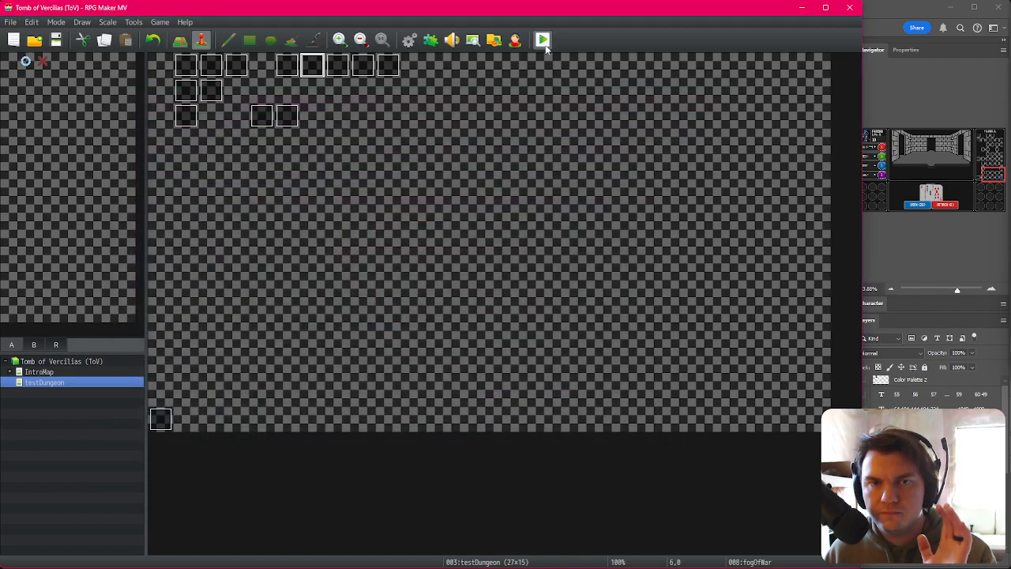
Step: Change the spawn Monsters/Items event's trigger to Action Button
{"action": "double_click", "coordinate": [363, 68]}
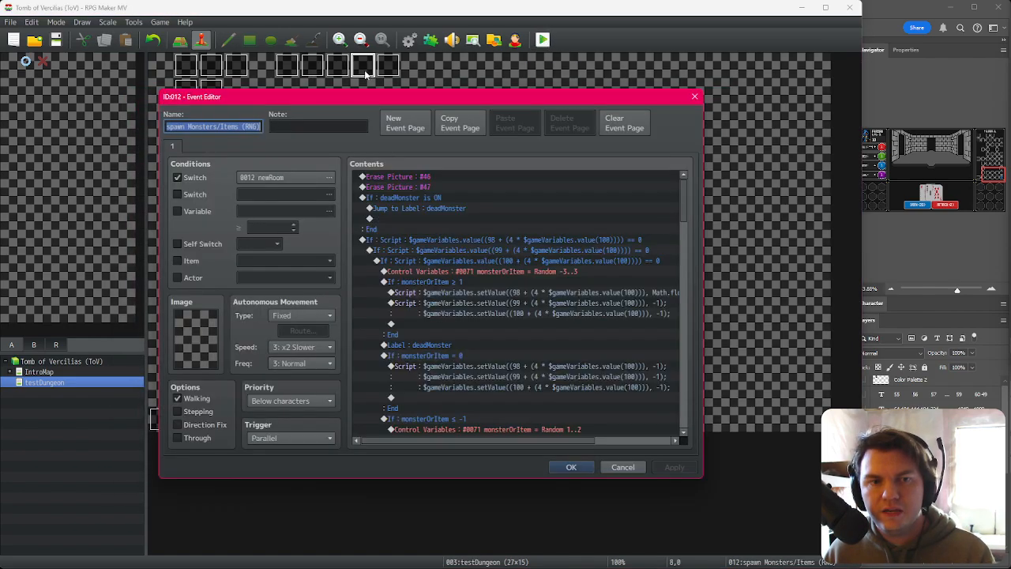
{"action": "left_click", "coordinate": [260, 439]}
{"action": "left_click", "coordinate": [290, 452]}
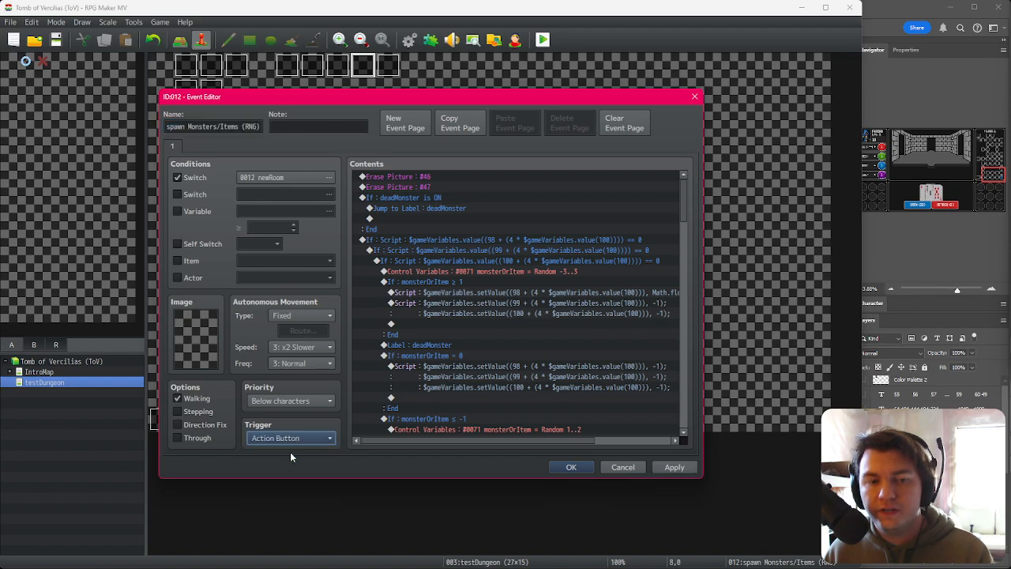
{"action": "left_click", "coordinate": [577, 470]}
Step: Playtest the game into the dungeon
{"action": "left_click", "coordinate": [543, 39]}
{"action": "left_click", "coordinate": [387, 307]}
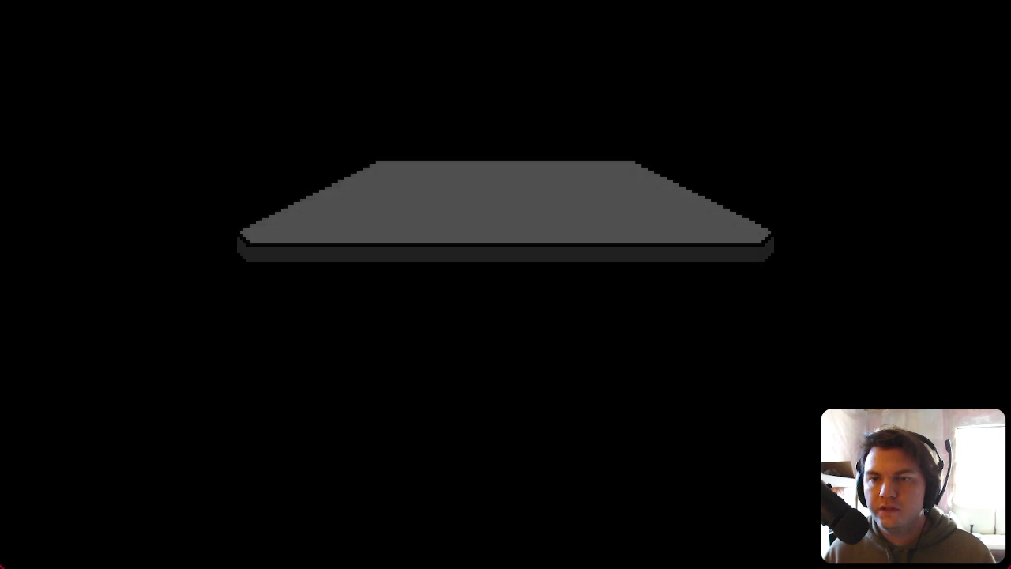
{"action": "left_click", "coordinate": [564, 364]}
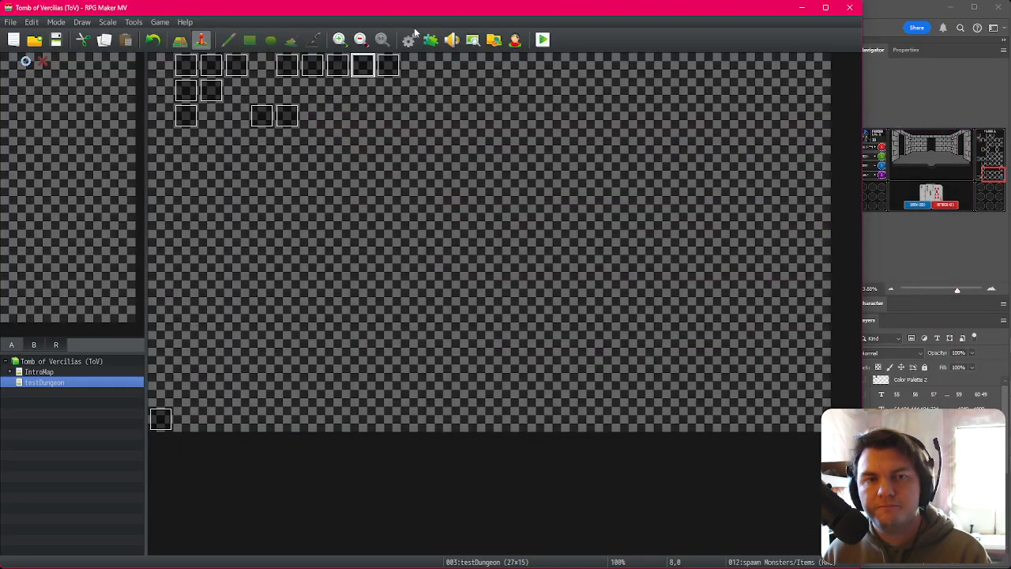
Step: Review the Fog11 and script commands at the end of dungeon2Spawn
{"action": "left_click", "coordinate": [408, 39]}
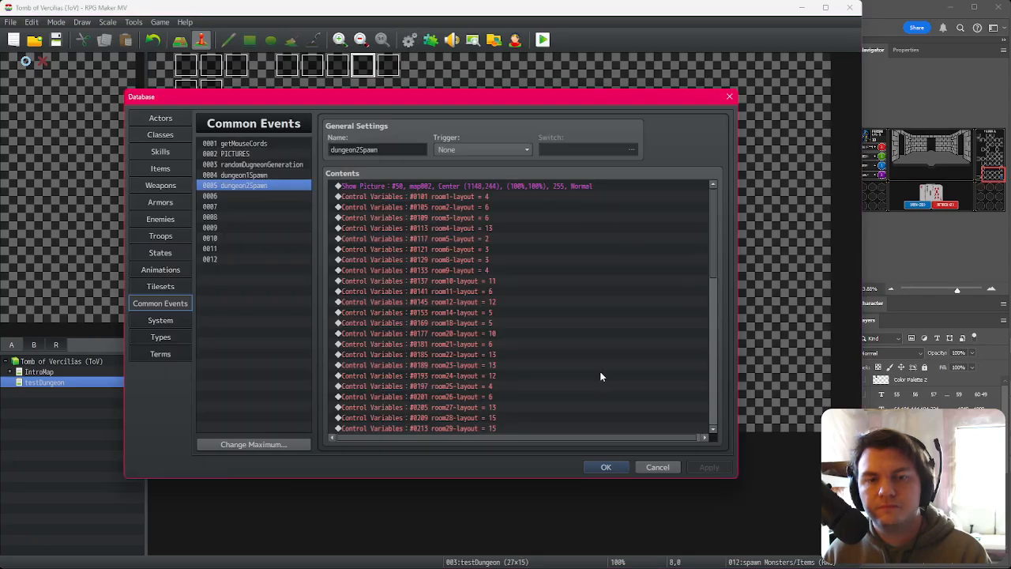
{"action": "scroll", "coordinate": [707, 327], "scroll_direction": "down", "scroll_amount": 15}
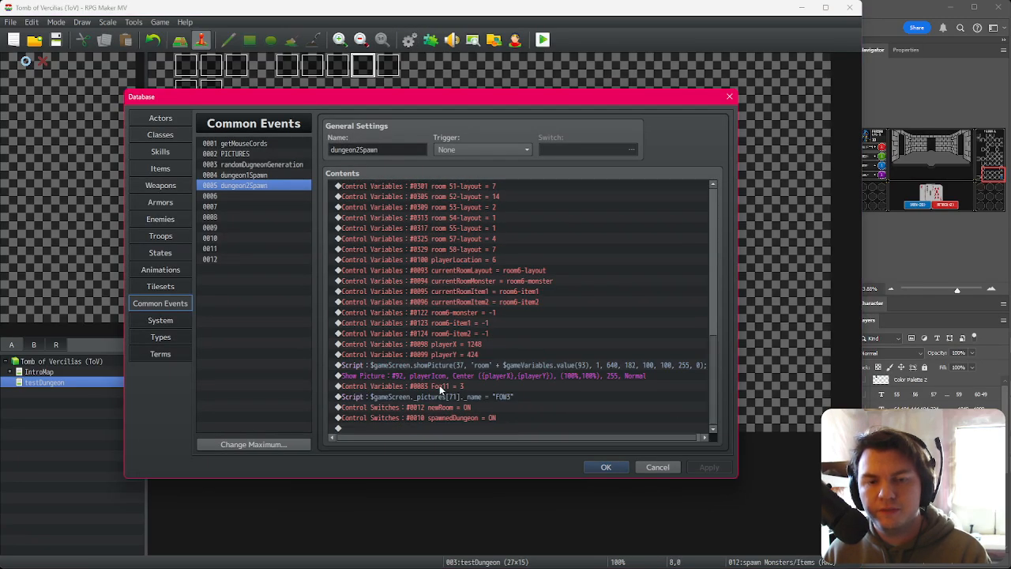
{"action": "left_click", "coordinate": [443, 388]}
{"action": "left_click", "coordinate": [447, 398]}
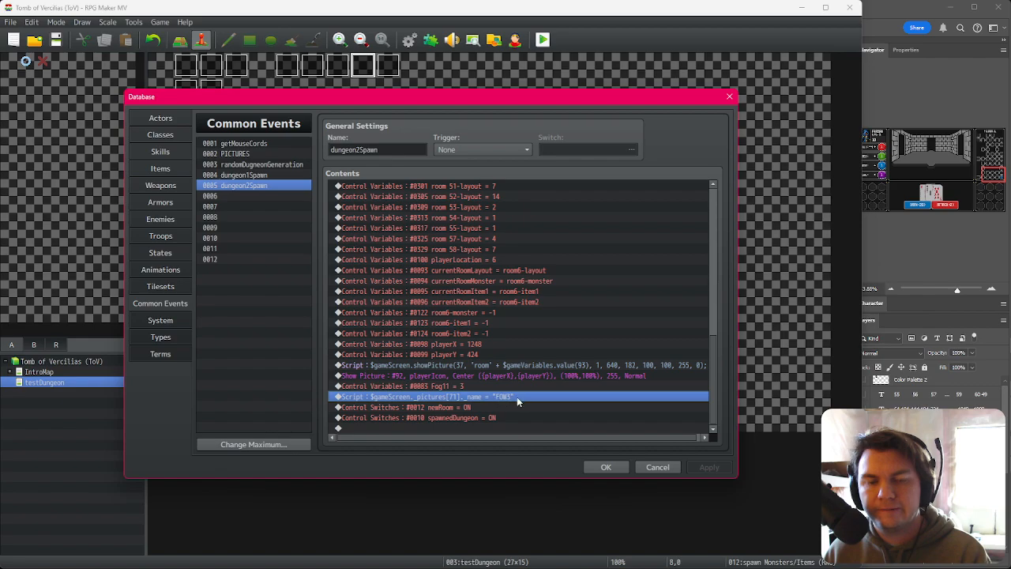
{"action": "left_click", "coordinate": [599, 467]}
{"action": "double_click", "coordinate": [287, 65]}
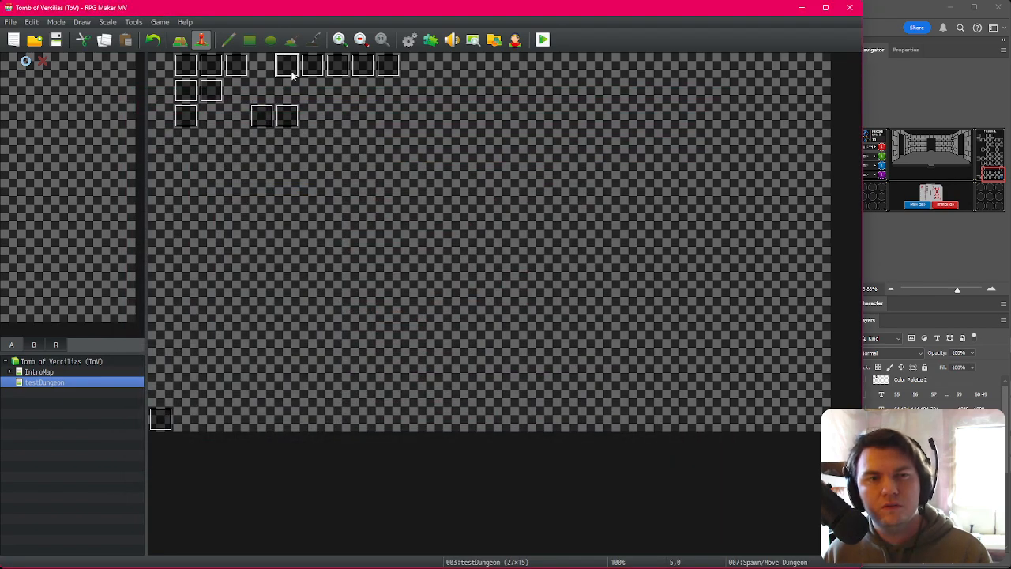
{"action": "key", "text": "Escape"}
Step: Inspect the Show Picture commands in the fogOfWar event without changing them
{"action": "double_click", "coordinate": [312, 69]}
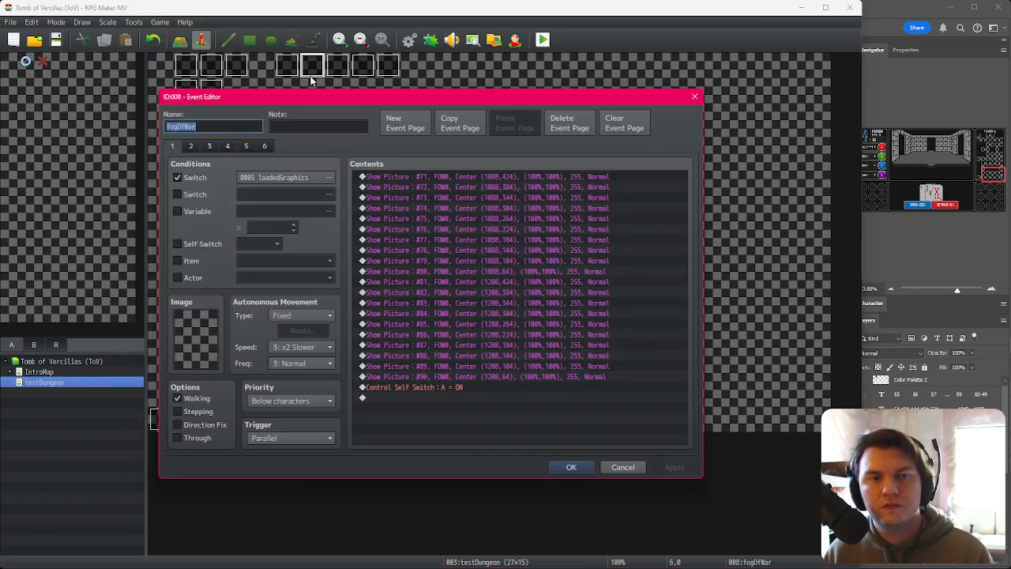
{"action": "left_click", "coordinate": [484, 178]}
{"action": "left_click", "coordinate": [482, 197]}
{"action": "left_click", "coordinate": [483, 187]}
{"action": "left_click", "coordinate": [485, 197]}
{"action": "left_click_drag", "start_coordinate": [485, 198], "coordinate": [467, 262]}
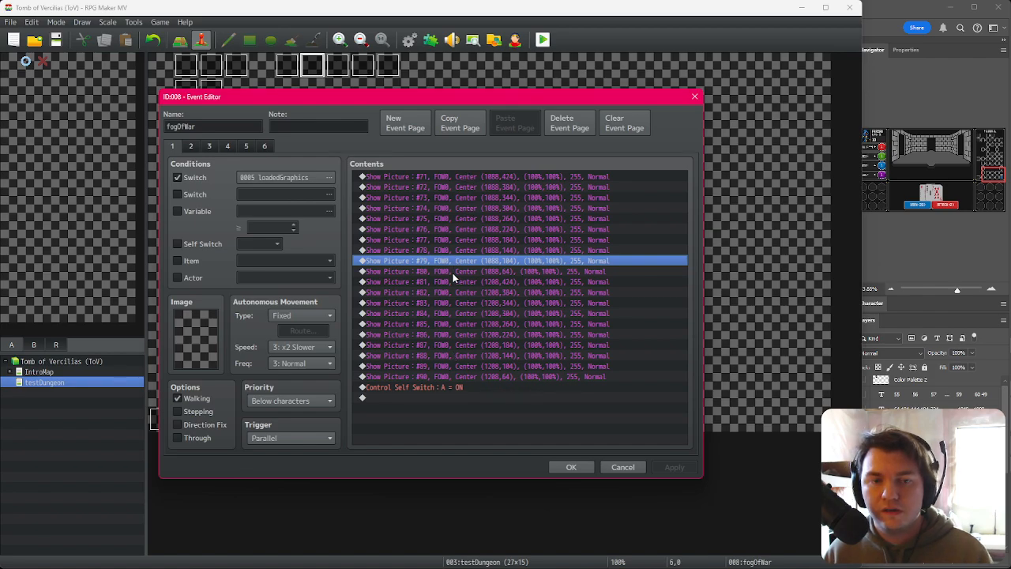
{"action": "left_click", "coordinate": [465, 177]}
{"action": "key", "text": "Down"}
{"action": "key", "text": "Down"}
{"action": "key", "text": "Down"}
{"action": "key", "text": "Down"}
{"action": "key", "text": "Down"}
{"action": "key", "text": "Down"}
{"action": "key", "text": "Down"}
{"action": "key", "text": "Down"}
{"action": "key", "text": "Down"}
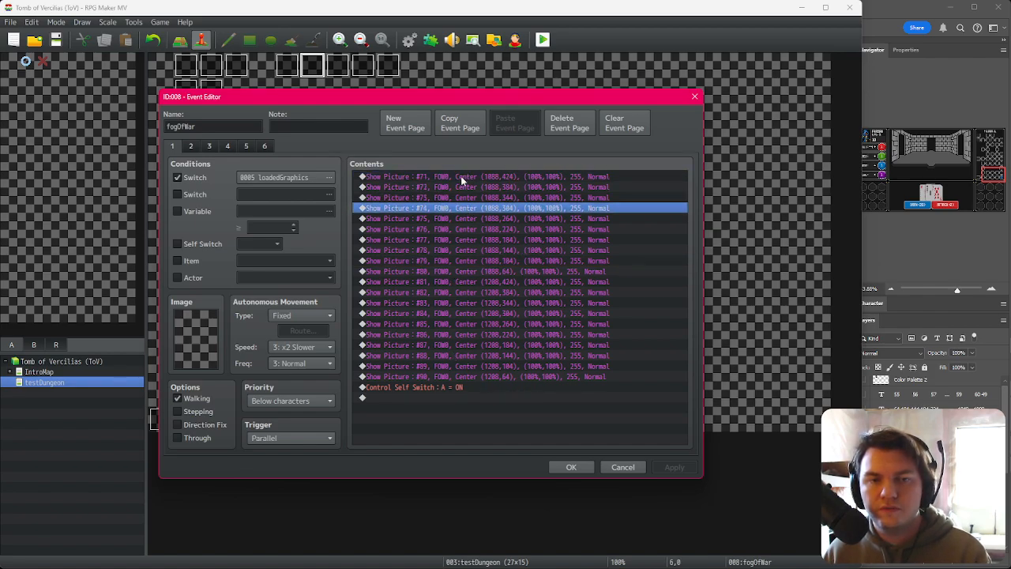
{"action": "key", "text": "Down"}
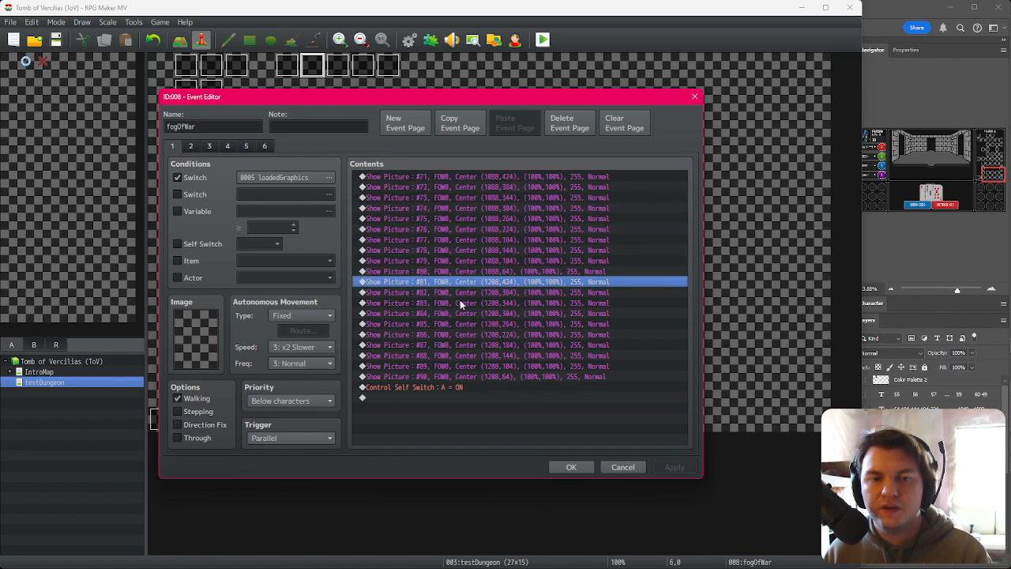
{"action": "left_click", "coordinate": [623, 467]}
Step: Review the player position, fog variable and script commands near the end of dungeon2Spawn
{"action": "left_click", "coordinate": [412, 43]}
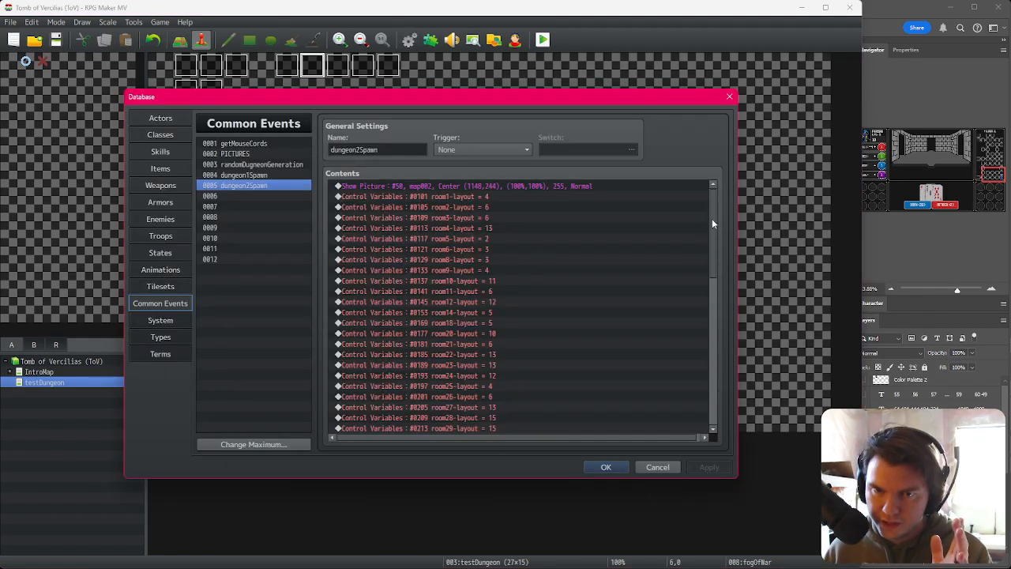
{"action": "left_click", "coordinate": [520, 386]}
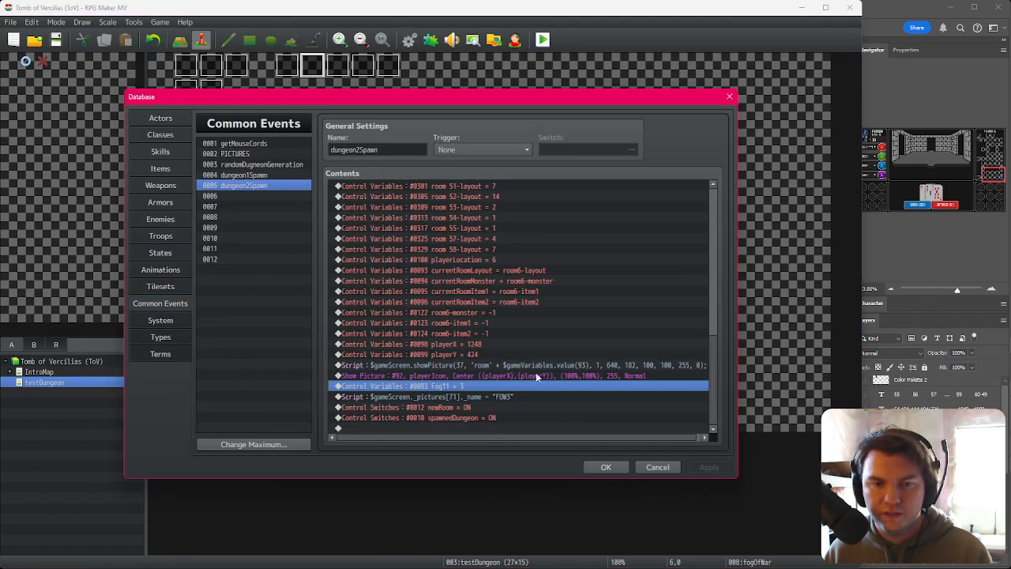
{"action": "scroll", "coordinate": [714, 198], "scroll_direction": "up", "scroll_amount": 10}
{"action": "scroll", "coordinate": [715, 206], "scroll_direction": "down", "scroll_amount": 10}
{"action": "left_click", "coordinate": [473, 375]}
{"action": "left_click", "coordinate": [466, 386]}
{"action": "left_click", "coordinate": [473, 375]}
{"action": "left_click", "coordinate": [477, 365]}
{"action": "left_click", "coordinate": [480, 356]}
{"action": "left_click", "coordinate": [480, 367]}
{"action": "left_click", "coordinate": [480, 375]}
{"action": "left_click", "coordinate": [484, 366]}
{"action": "left_click", "coordinate": [484, 355]}
{"action": "left_click", "coordinate": [484, 365]}
{"action": "left_click", "coordinate": [484, 375]}
{"action": "left_click", "coordinate": [484, 396]}
Step: Set the fog script's picture index to 81 and save the database
{"action": "key", "text": "Return"}
{"action": "left_click", "coordinate": [508, 240]}
{"action": "key", "text": "Left"}
{"action": "key", "text": "BackSpace"}
{"action": "type", "text": "8"}
{"action": "key", "text": "ctrl+Return"}
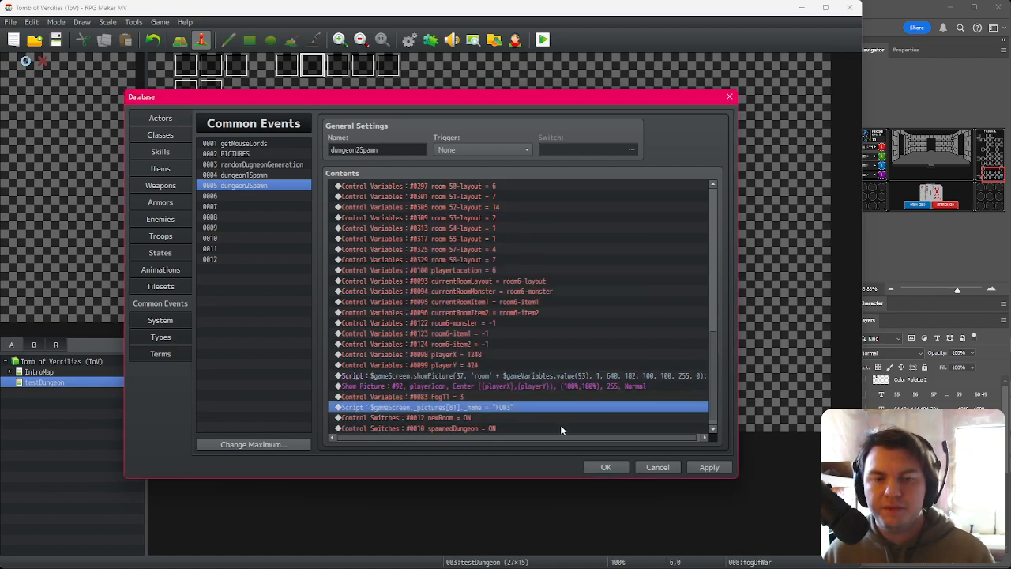
{"action": "left_click", "coordinate": [607, 467]}
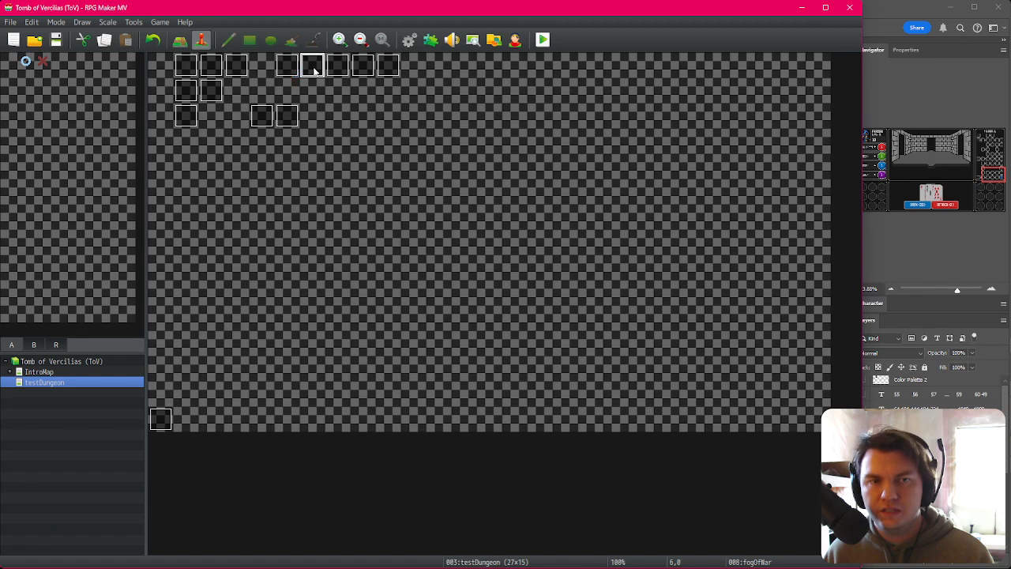
Step: Browse the fogOfWar event's pages and its Show Picture commands
{"action": "double_click", "coordinate": [313, 66]}
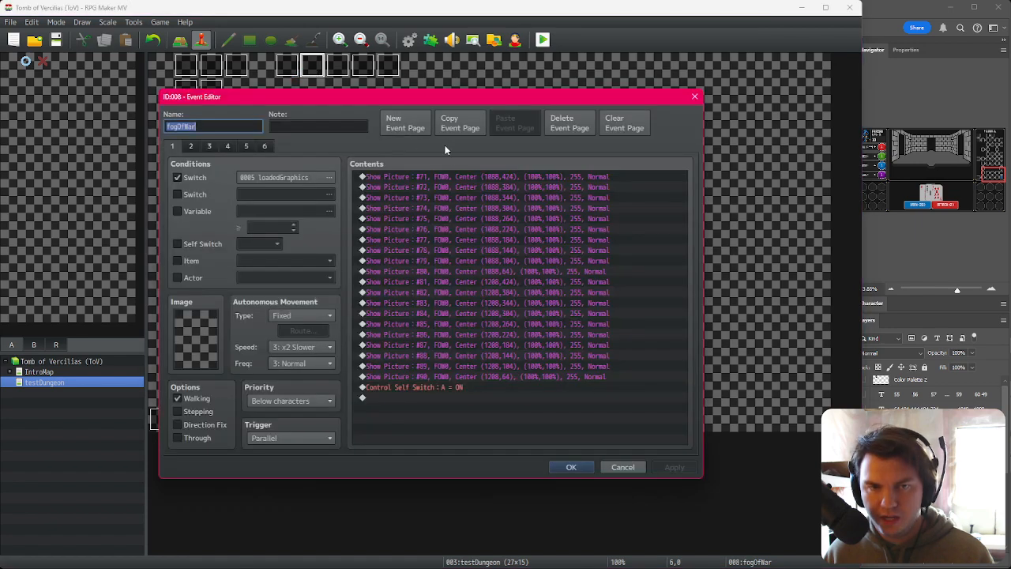
{"action": "left_click", "coordinate": [191, 146]}
{"action": "left_click", "coordinate": [209, 146]}
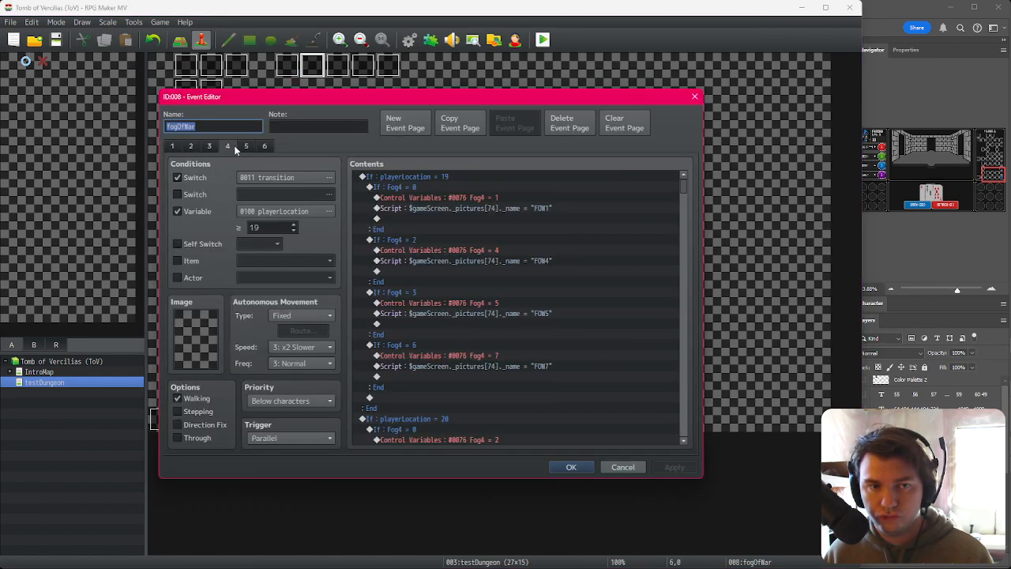
{"action": "left_click", "coordinate": [246, 147]}
{"action": "left_click", "coordinate": [191, 146]}
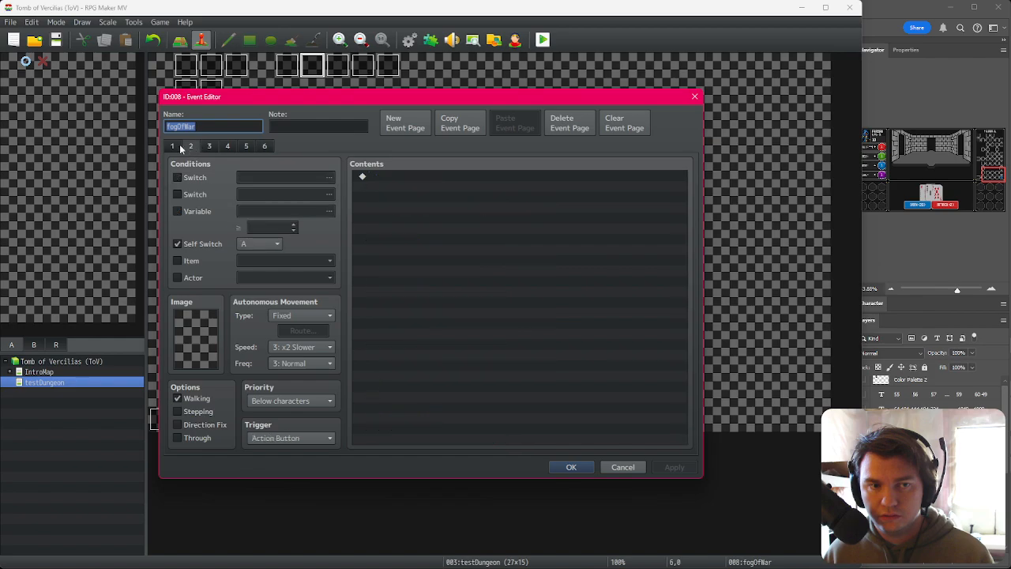
{"action": "left_click", "coordinate": [172, 146]}
{"action": "left_click", "coordinate": [466, 378]}
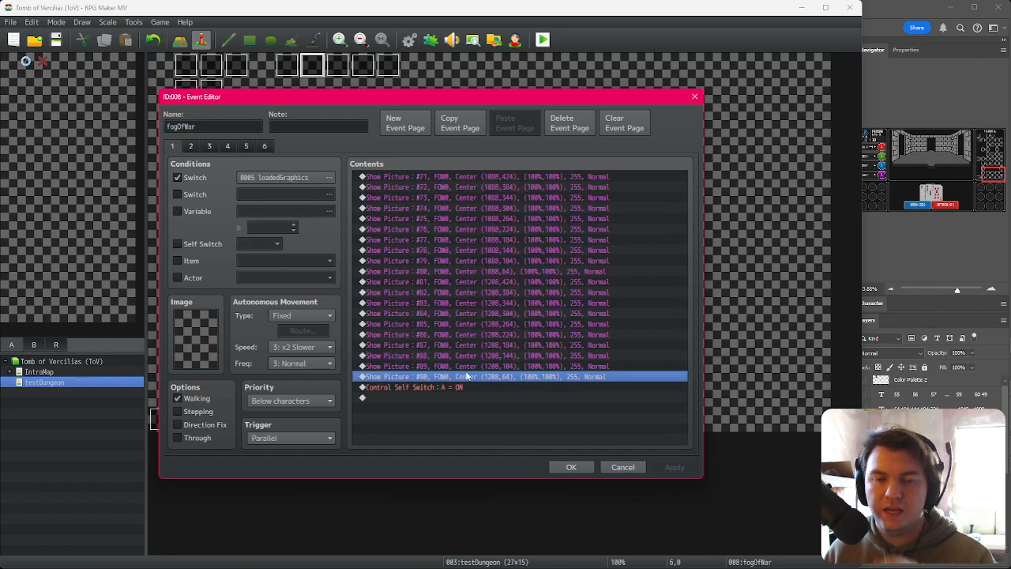
{"action": "left_click", "coordinate": [472, 367]}
{"action": "left_click", "coordinate": [474, 356]}
{"action": "left_click", "coordinate": [474, 366]}
{"action": "left_click", "coordinate": [470, 377]}
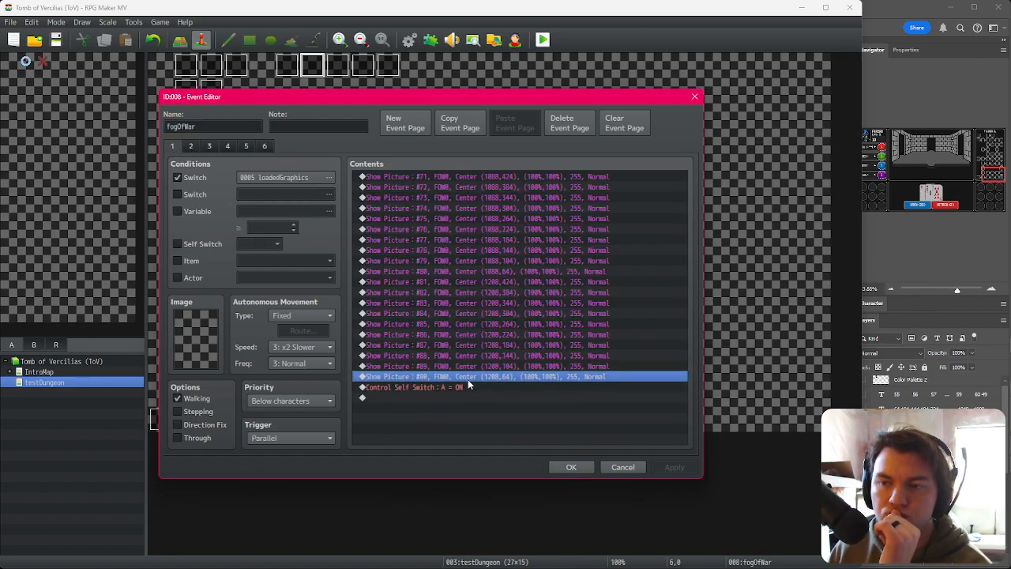
{"action": "left_click", "coordinate": [571, 467]}
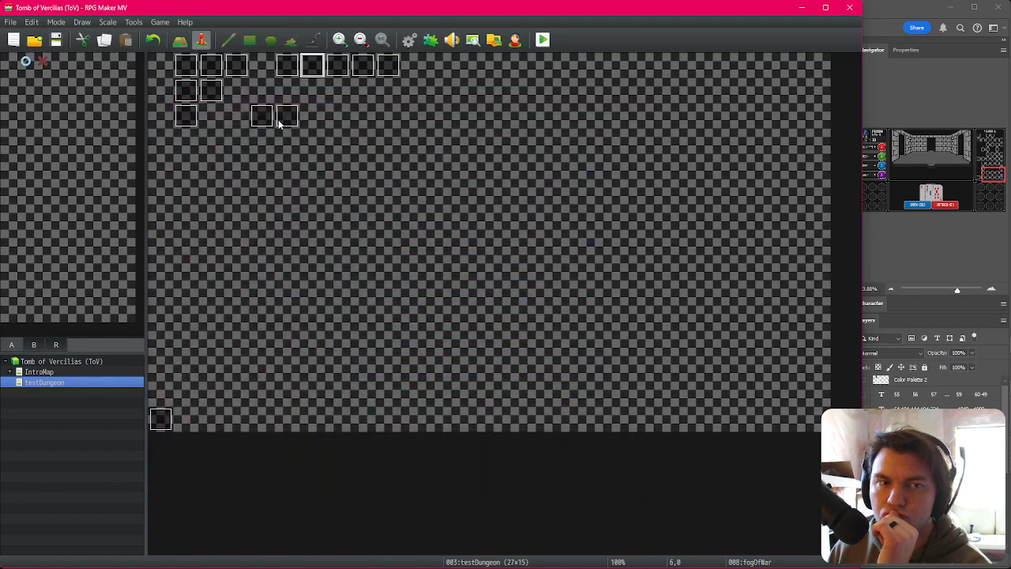
{"action": "double_click", "coordinate": [279, 120]}
{"action": "type", "text": "`"}
{"action": "key", "text": "Escape"}
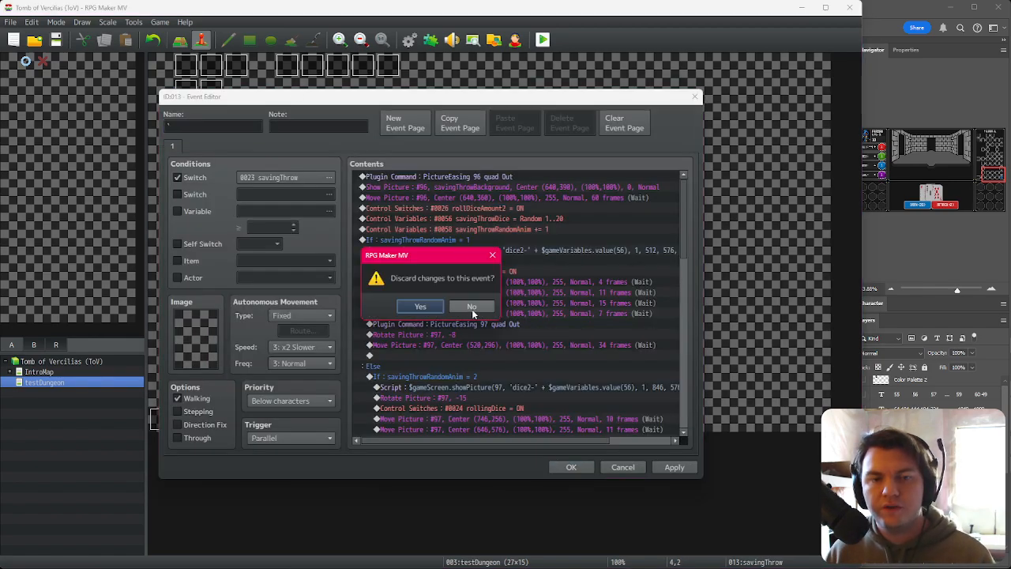
{"action": "left_click", "coordinate": [420, 307]}
Step: Check the floor number branches in the Spawn/Move Dungeon event
{"action": "double_click", "coordinate": [287, 65]}
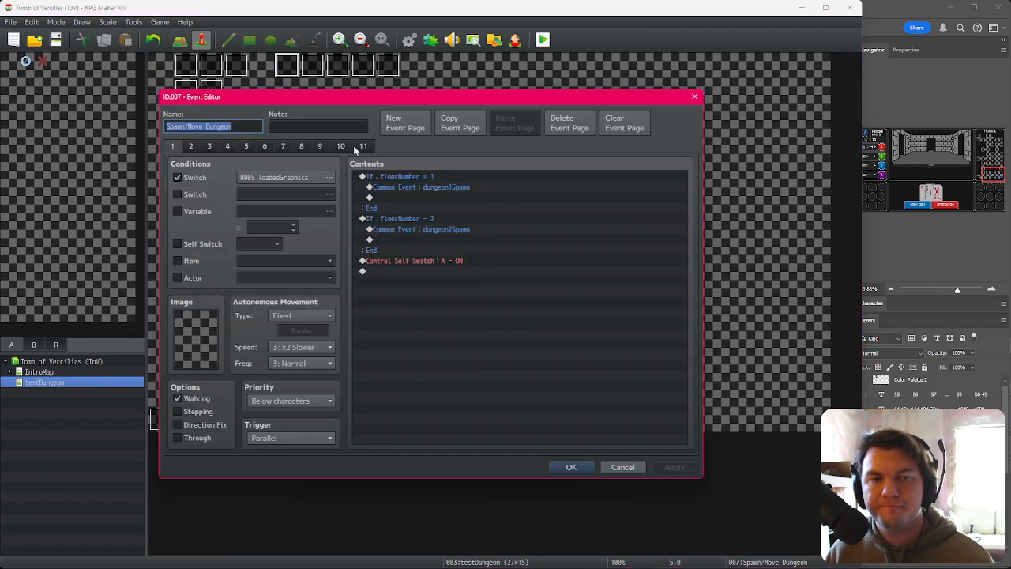
{"action": "left_click", "coordinate": [399, 180]}
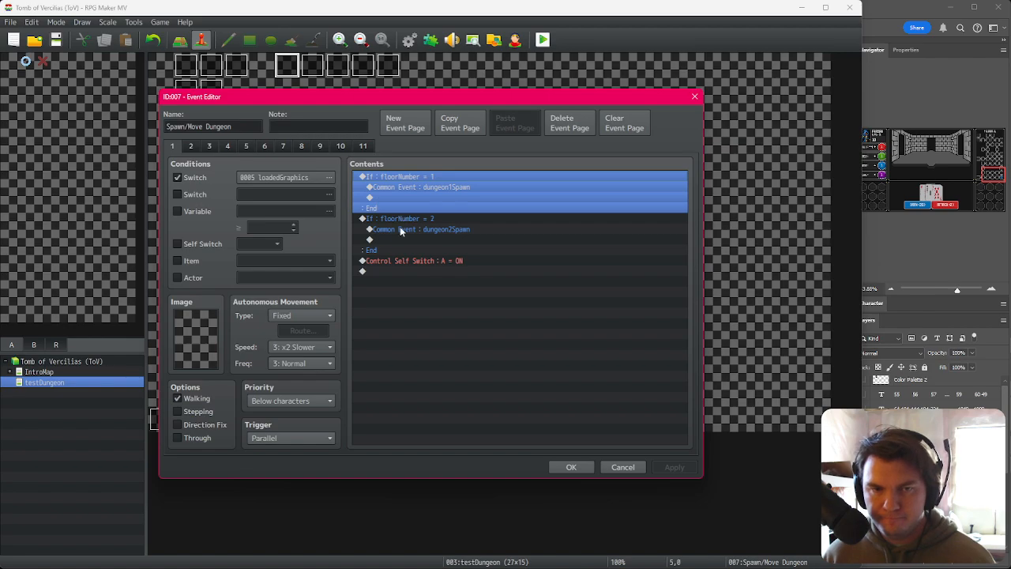
{"action": "left_click", "coordinate": [571, 467]}
Step: Insert a Control Switches command turning new switch 0029 fogSpawned ON before the self switch in fogOfWar
{"action": "double_click", "coordinate": [311, 65]}
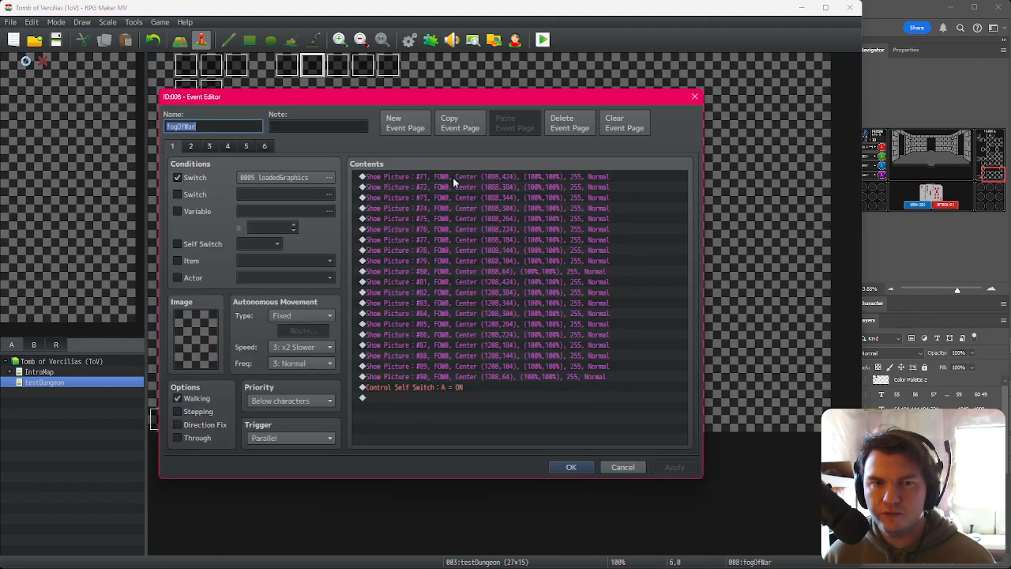
{"action": "left_click", "coordinate": [458, 380]}
{"action": "left_click", "coordinate": [459, 385]}
{"action": "double_click", "coordinate": [459, 378]}
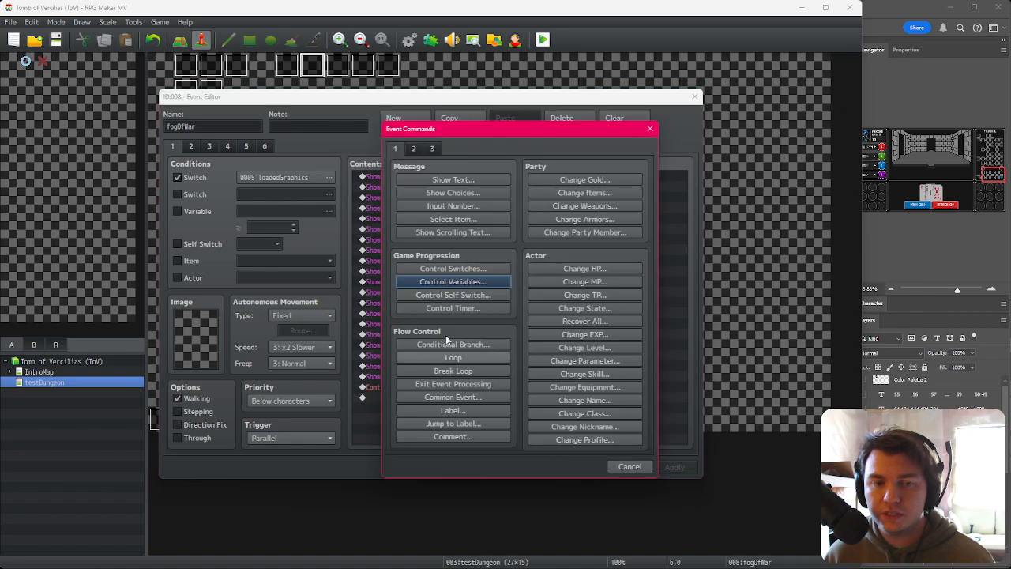
{"action": "left_click", "coordinate": [433, 270]}
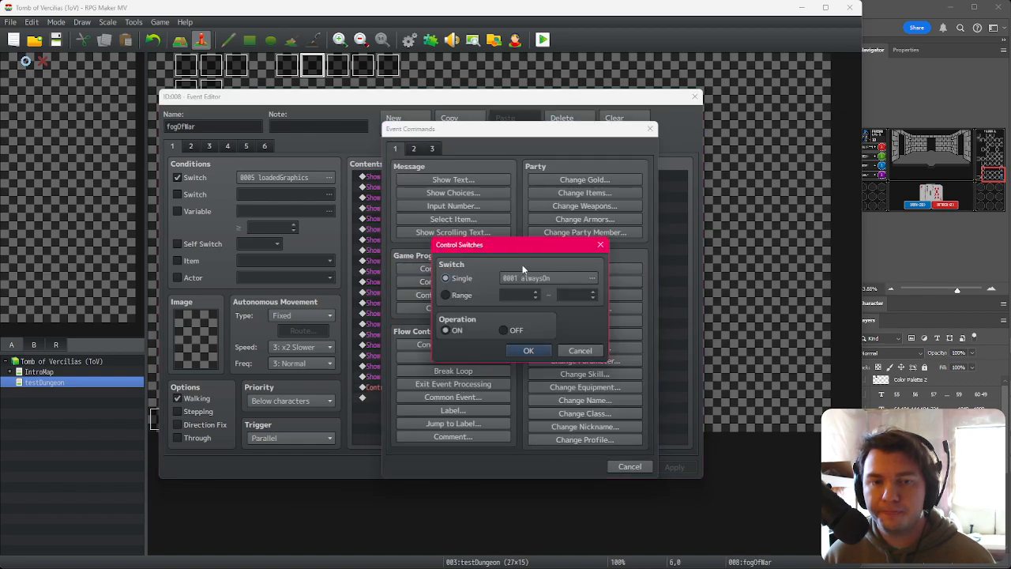
{"action": "left_click", "coordinate": [528, 278]}
{"action": "left_click", "coordinate": [539, 263]}
{"action": "left_click", "coordinate": [539, 273]}
{"action": "left_click", "coordinate": [581, 404]}
{"action": "type", "text": "fogSpawned"}
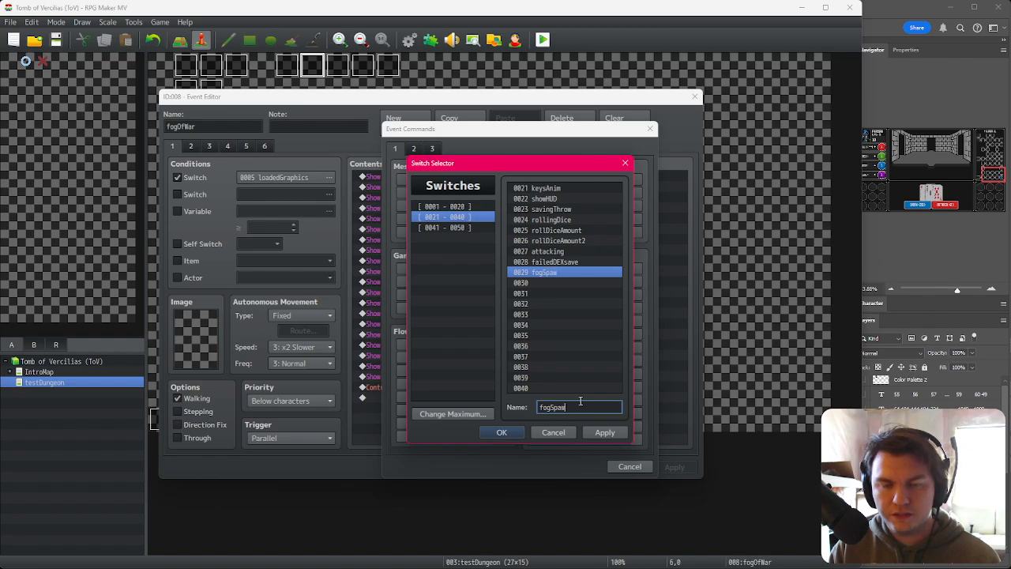
{"action": "left_click", "coordinate": [504, 433]}
{"action": "left_click", "coordinate": [516, 351]}
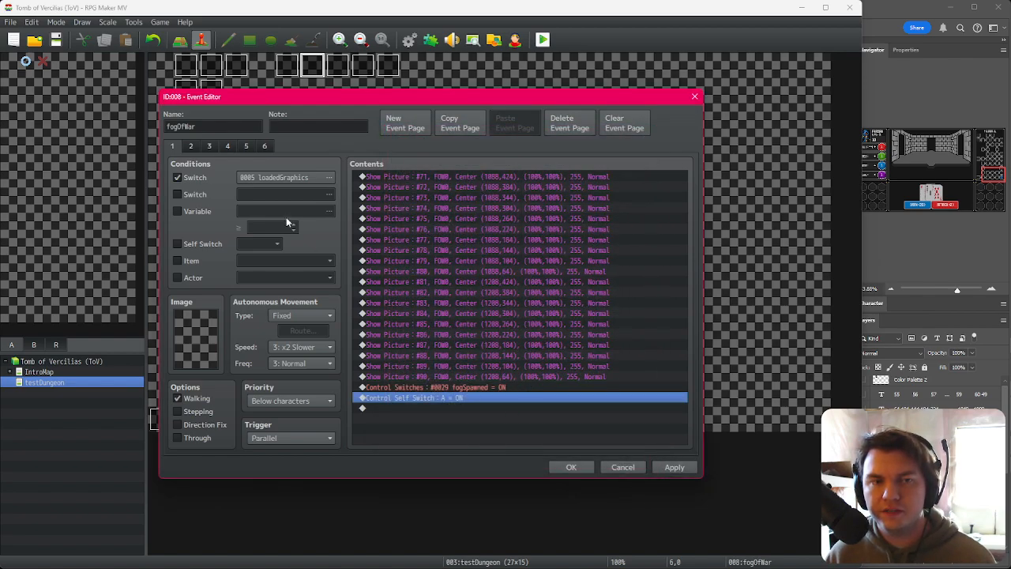
Step: Close the fogOfWar event and set the Spawn/Move Dungeon event's second switch condition to 0029 fogSpawned
{"action": "left_click", "coordinate": [565, 469]}
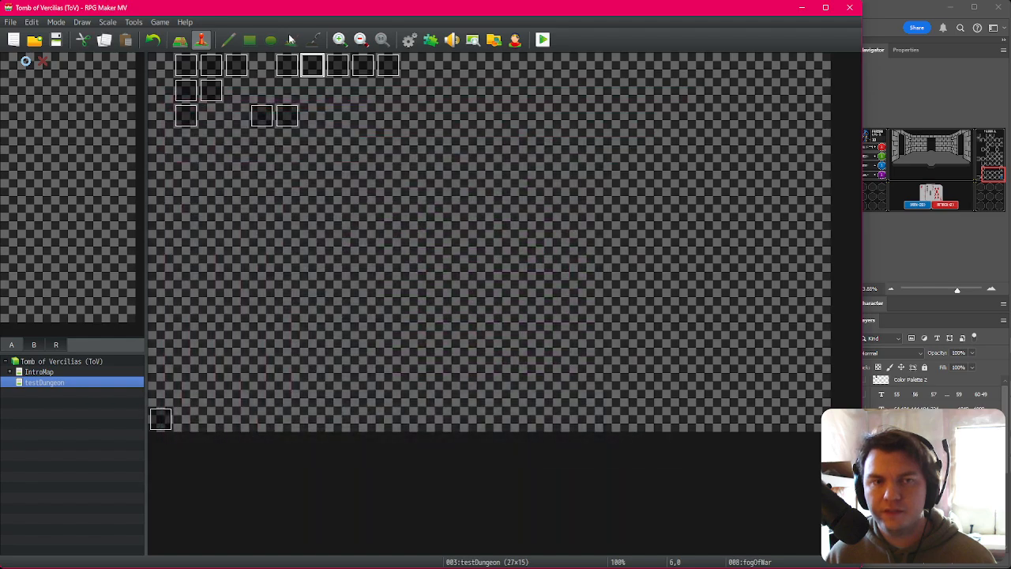
{"action": "double_click", "coordinate": [287, 69]}
{"action": "left_click", "coordinate": [209, 196]}
{"action": "left_click", "coordinate": [279, 179]}
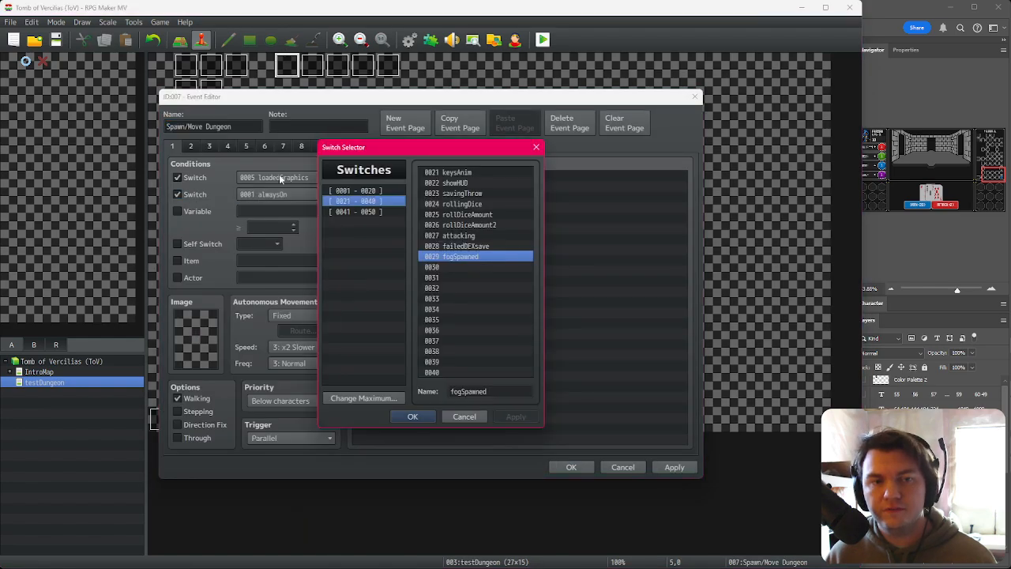
{"action": "double_click", "coordinate": [482, 257]}
{"action": "left_click", "coordinate": [584, 466]}
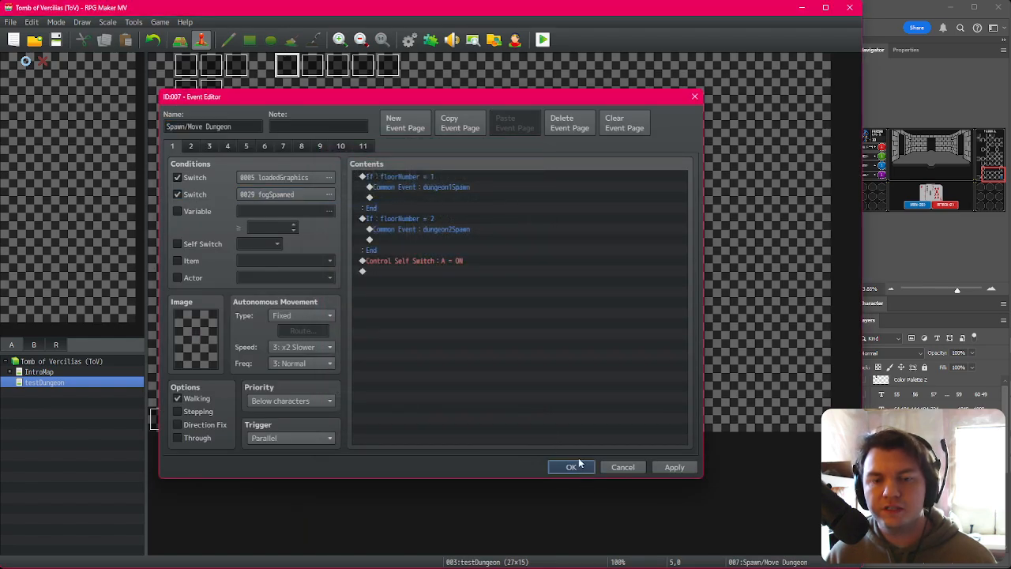
Step: Playtest the game and walk through dungeon floor 2 to check the map and fog, then close the game
{"action": "left_click", "coordinate": [543, 40]}
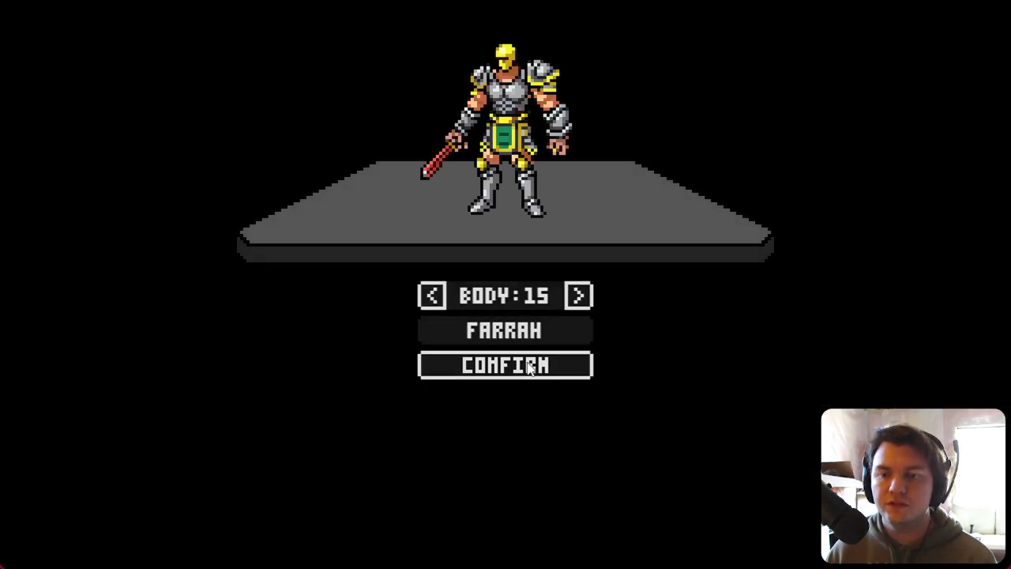
{"action": "left_click", "coordinate": [528, 374]}
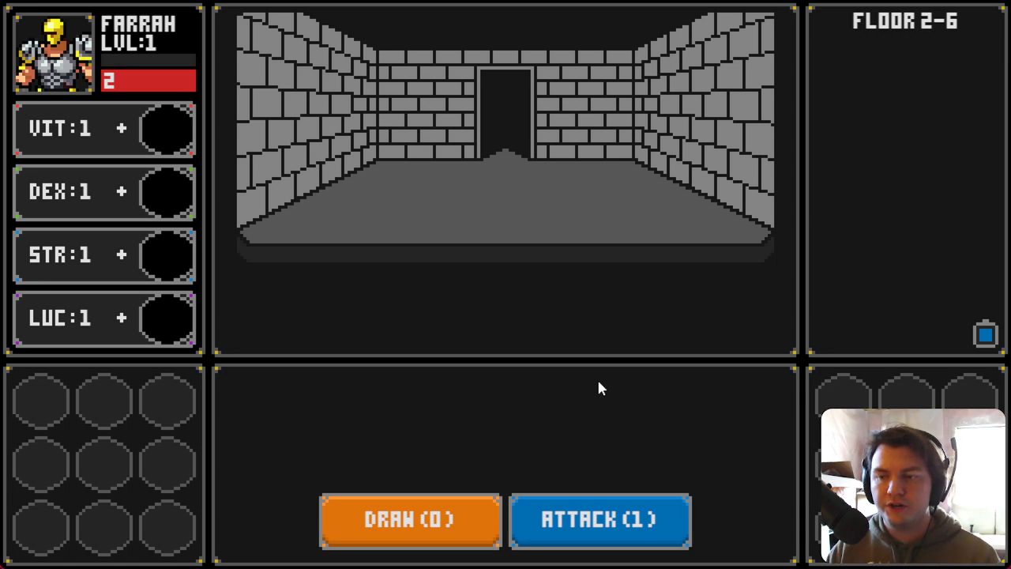
{"action": "key", "text": "w"}
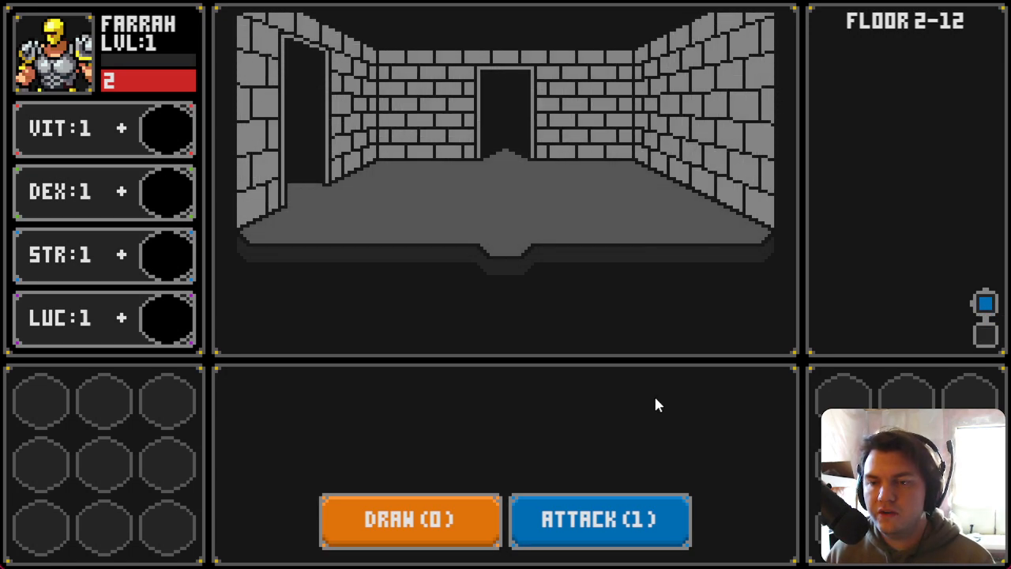
{"action": "key", "text": "s"}
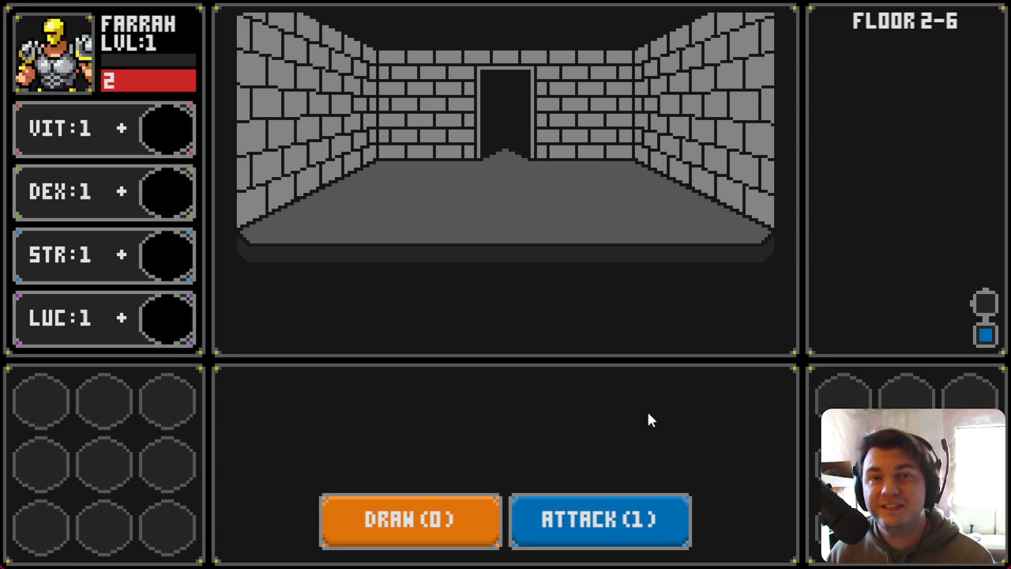
{"action": "key", "text": "w"}
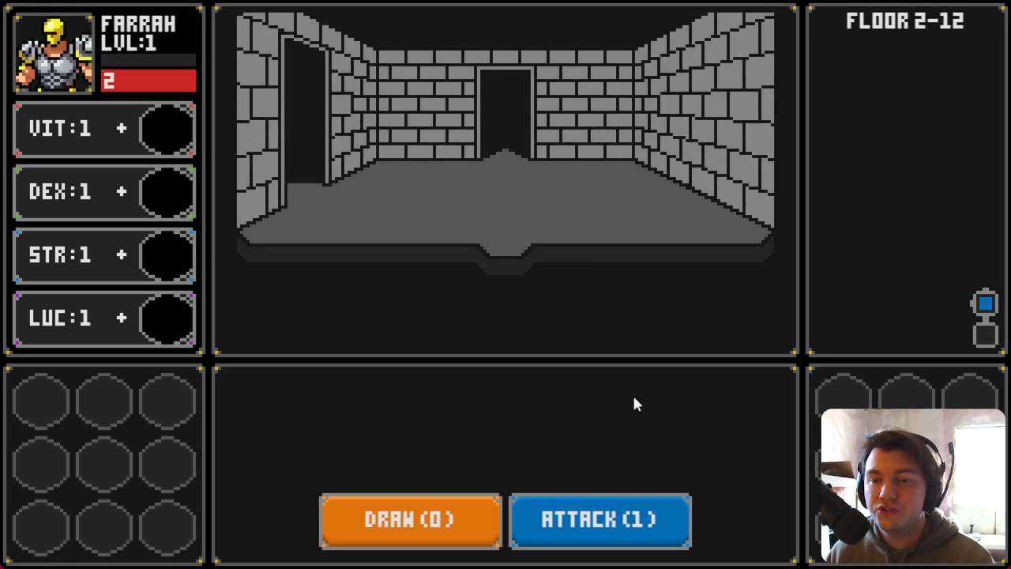
{"action": "key", "text": "a"}
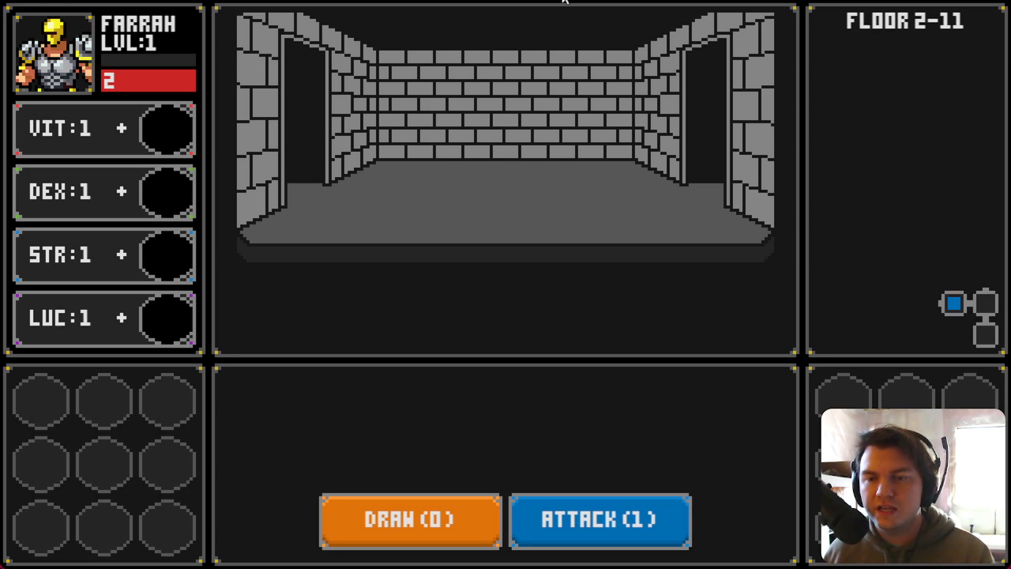
{"action": "key", "text": "Left"}
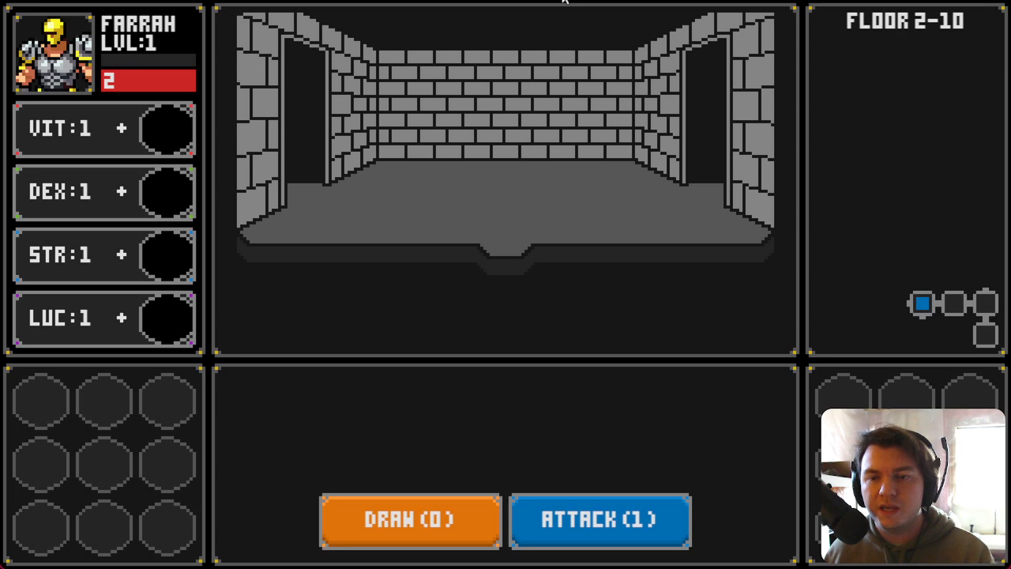
{"action": "key", "text": "Down"}
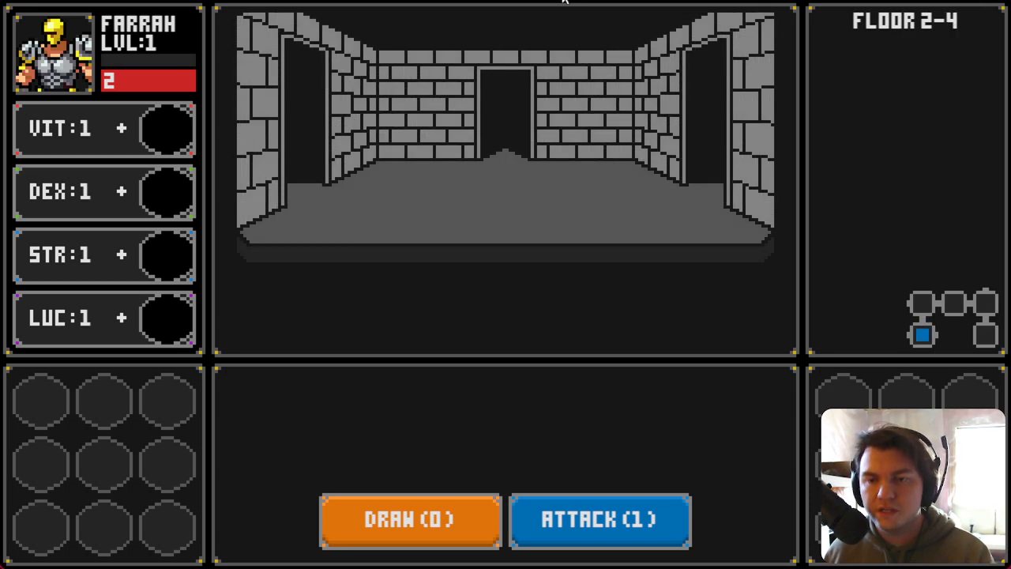
{"action": "key", "text": "Right"}
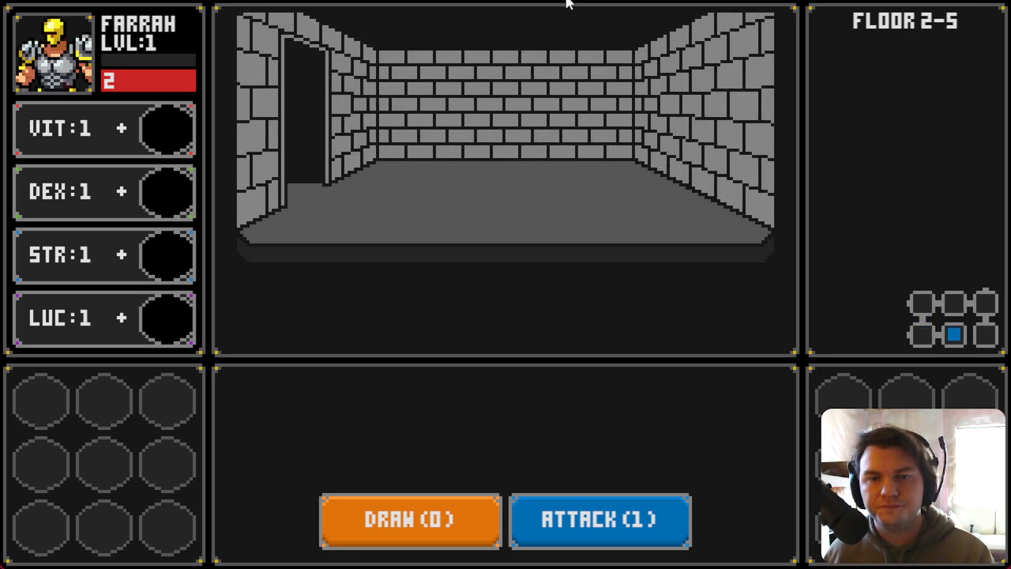
{"action": "key", "text": "Left"}
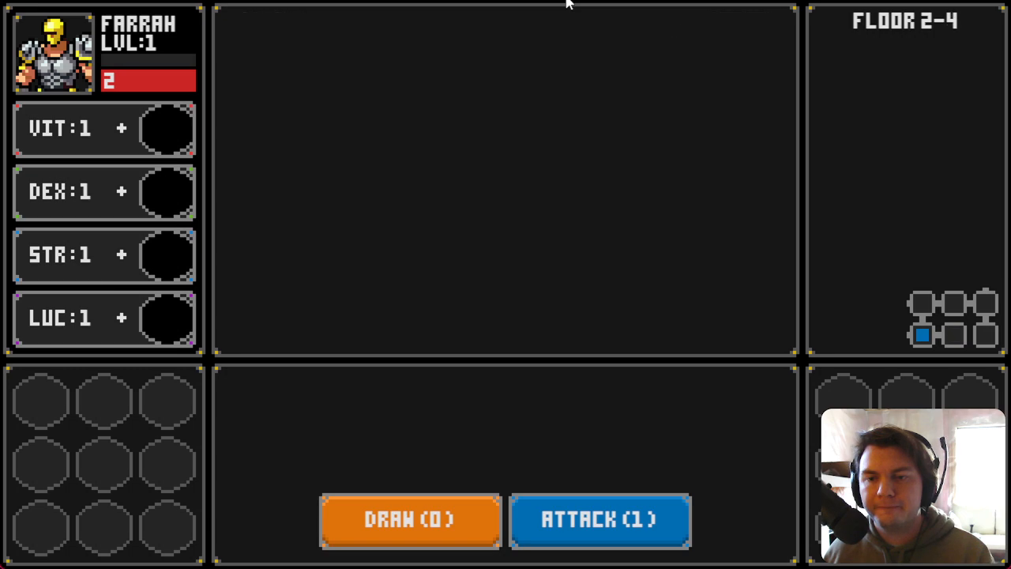
{"action": "key", "text": "Left"}
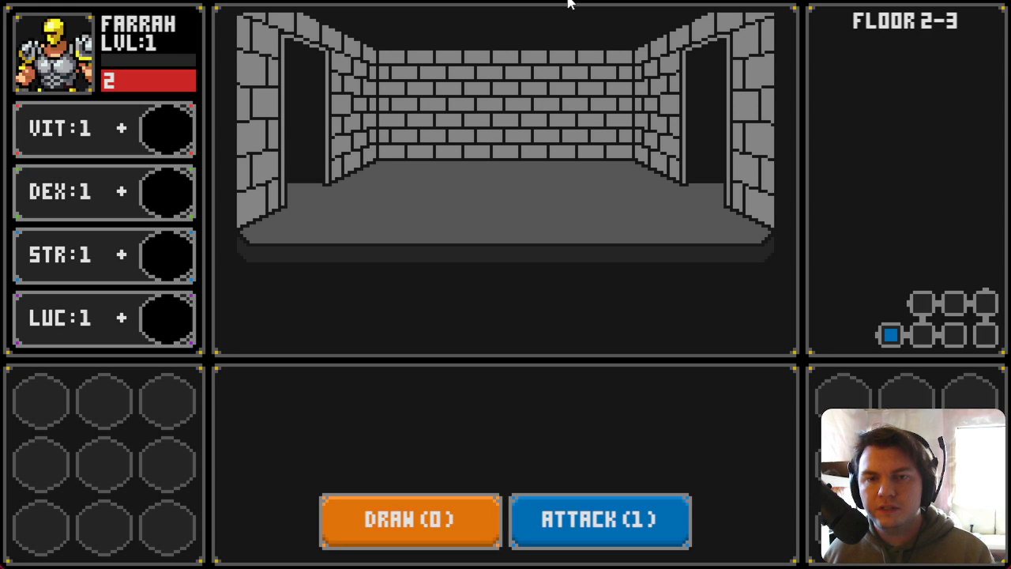
{"action": "key", "text": "Left"}
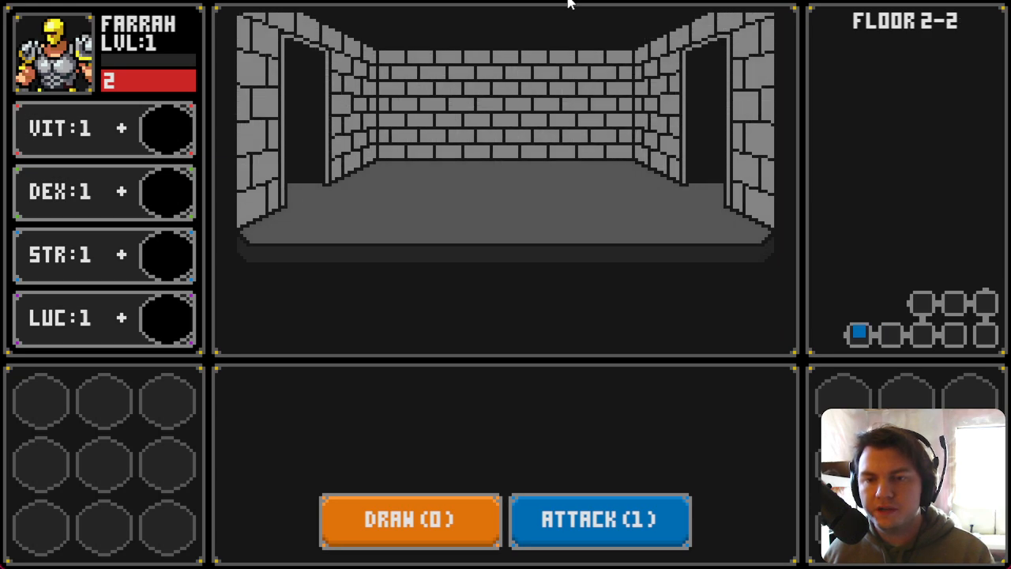
{"action": "key", "text": "Right"}
{"action": "key", "text": "Left"}
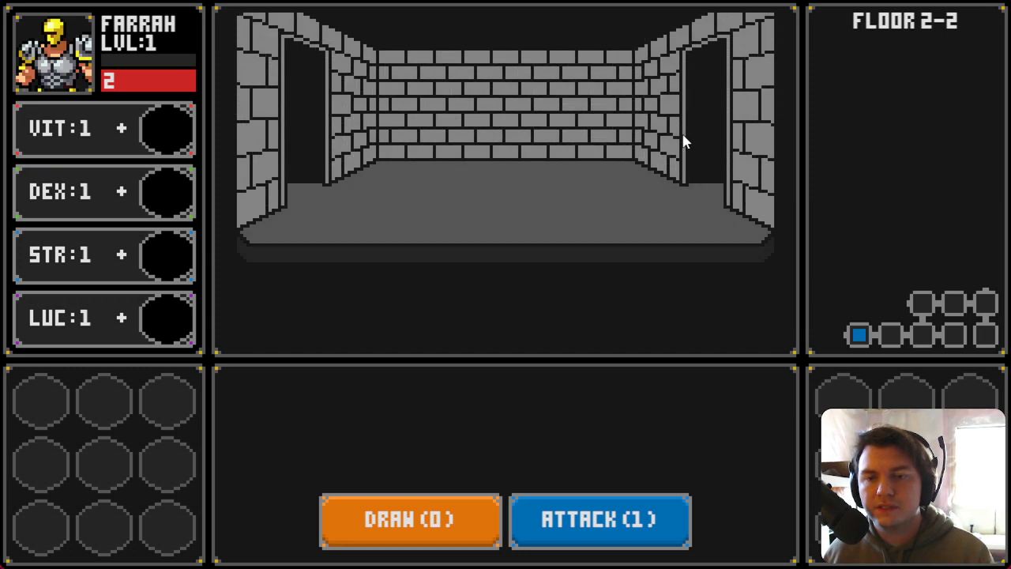
{"action": "key", "text": "Right"}
{"action": "key", "text": "Left"}
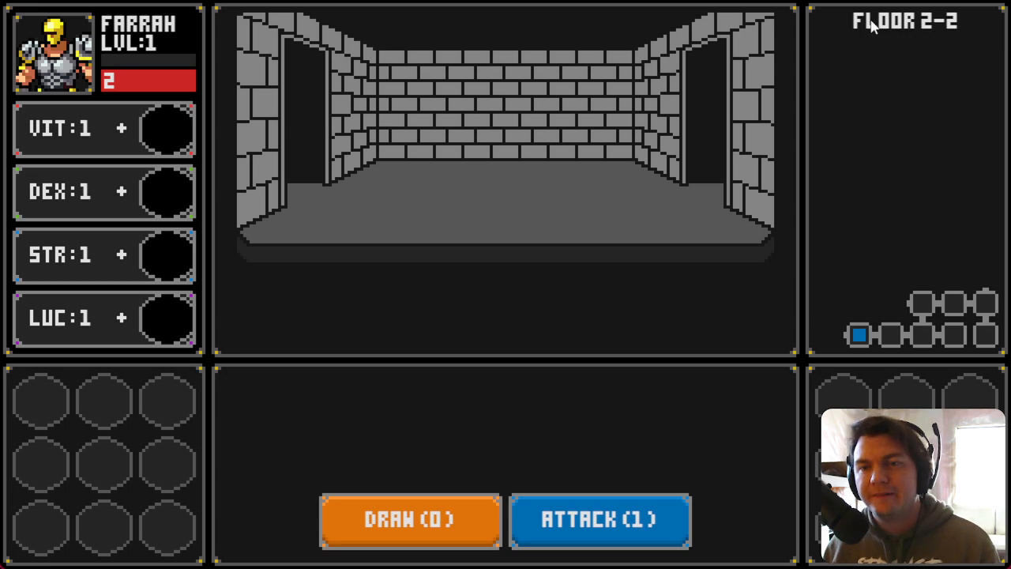
{"action": "left_click", "coordinate": [1004, 2]}
Step: Review the dungeon2Spawn common event's commands in the database, including the player location and current room lines
{"action": "left_click", "coordinate": [409, 40]}
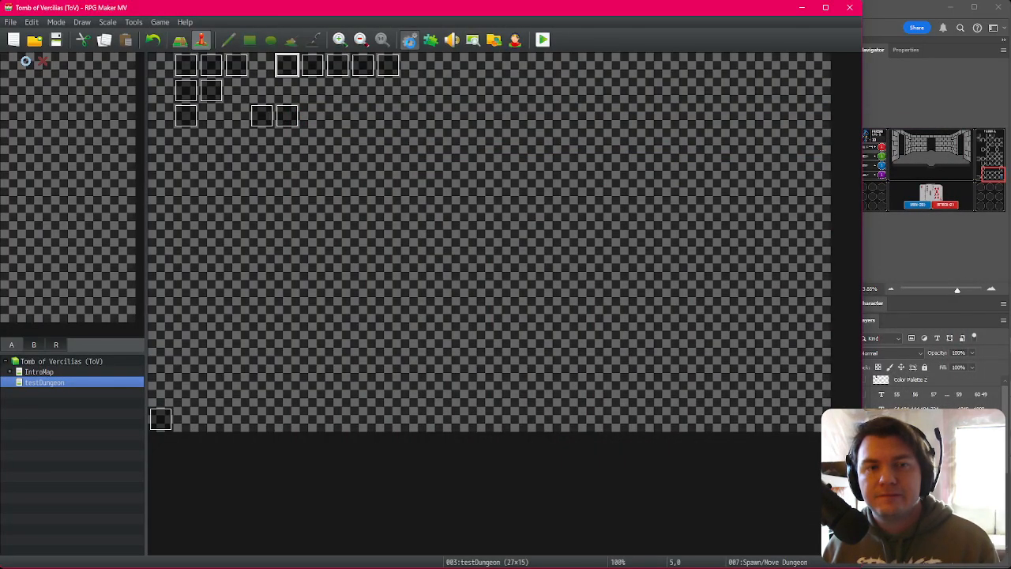
{"action": "left_click", "coordinate": [486, 207]}
{"action": "left_click", "coordinate": [489, 199]}
{"action": "left_click", "coordinate": [490, 206]}
{"action": "left_click", "coordinate": [491, 199]}
{"action": "left_click", "coordinate": [490, 205]}
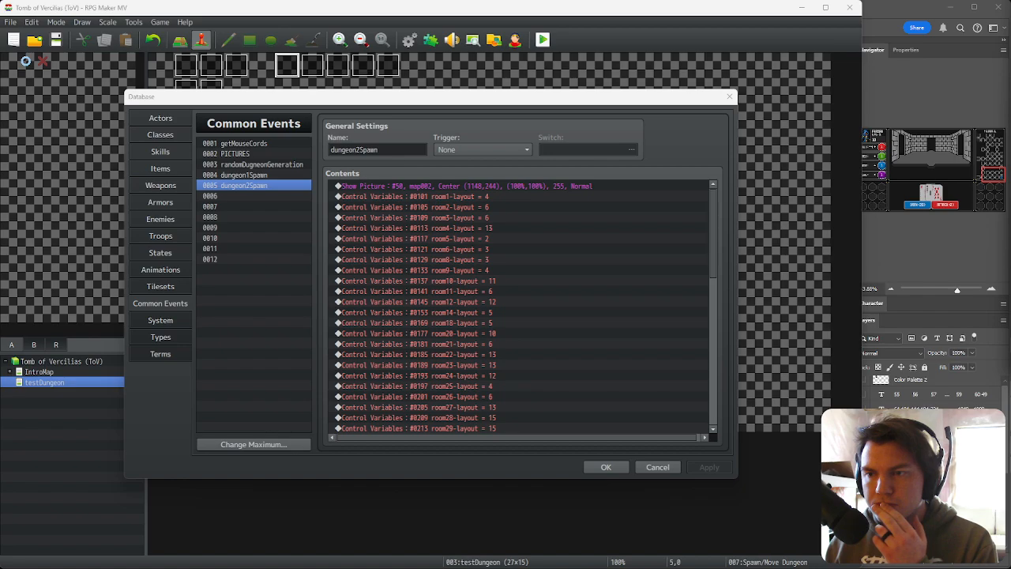
{"action": "left_click", "coordinate": [575, 117]}
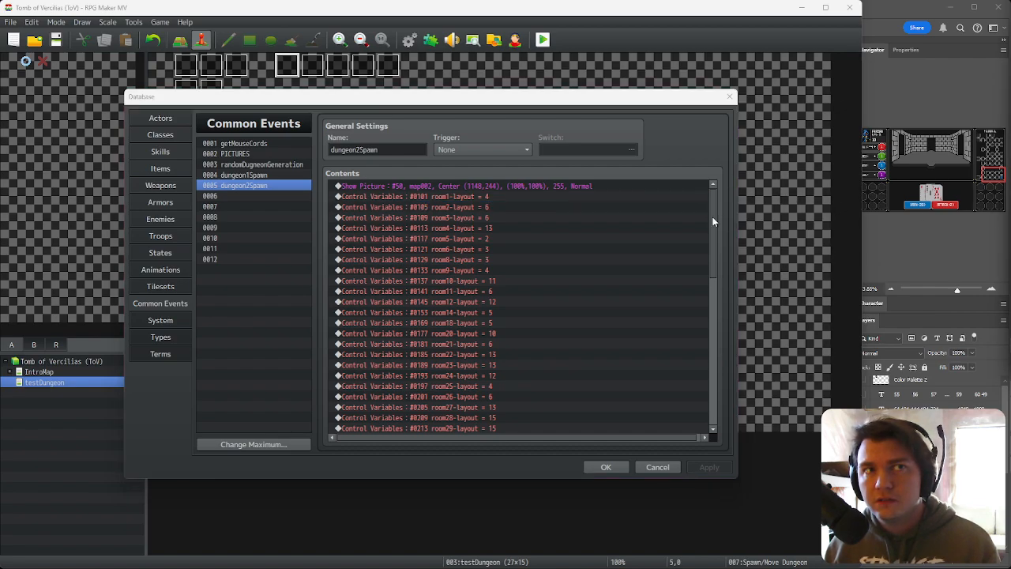
{"action": "left_click_drag", "start_coordinate": [714, 212], "coordinate": [737, 361]}
{"action": "scroll", "coordinate": [536, 343], "scroll_direction": "down", "scroll_amount": 1}
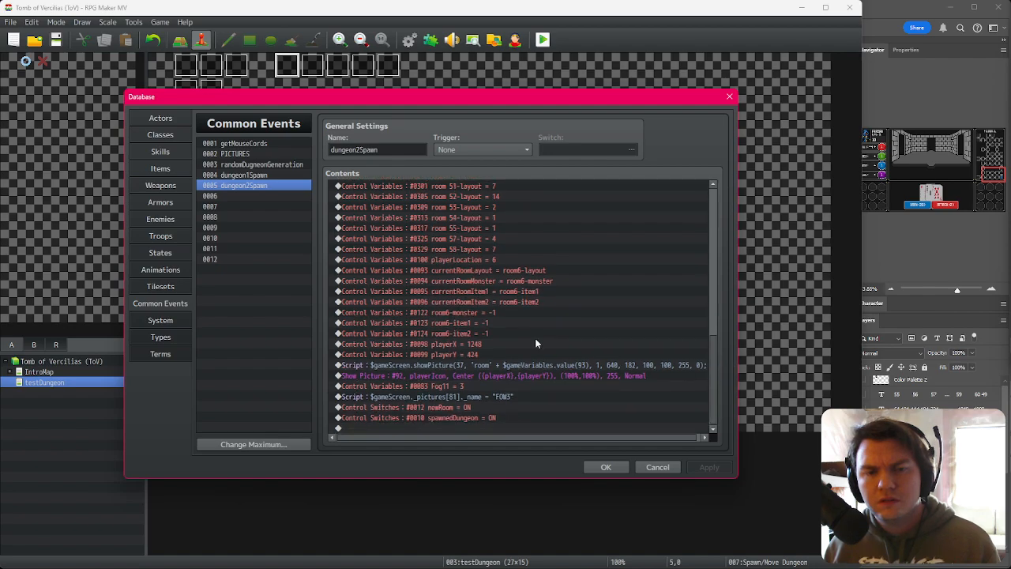
{"action": "left_click", "coordinate": [466, 260]}
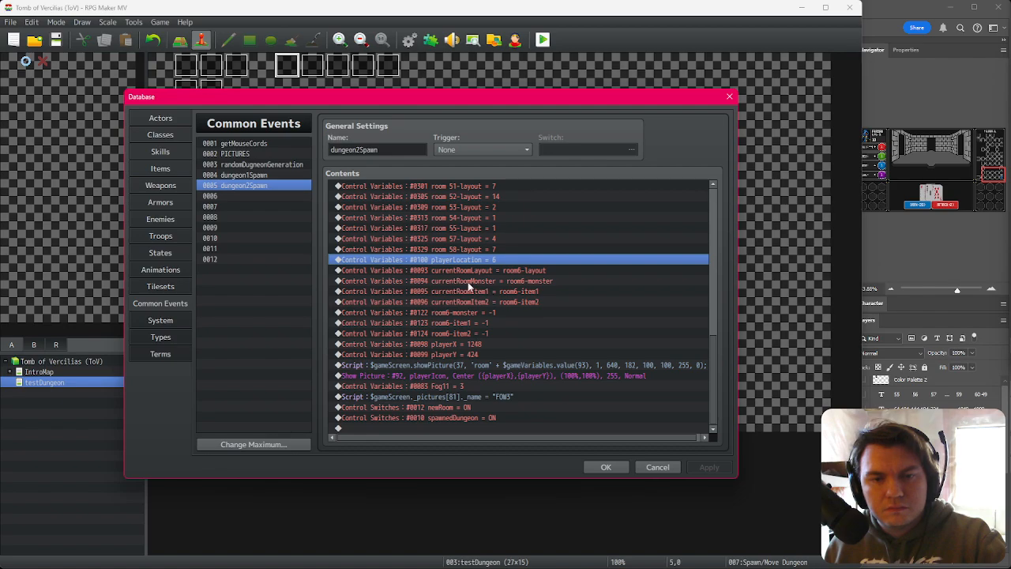
{"action": "left_click", "coordinate": [459, 272]}
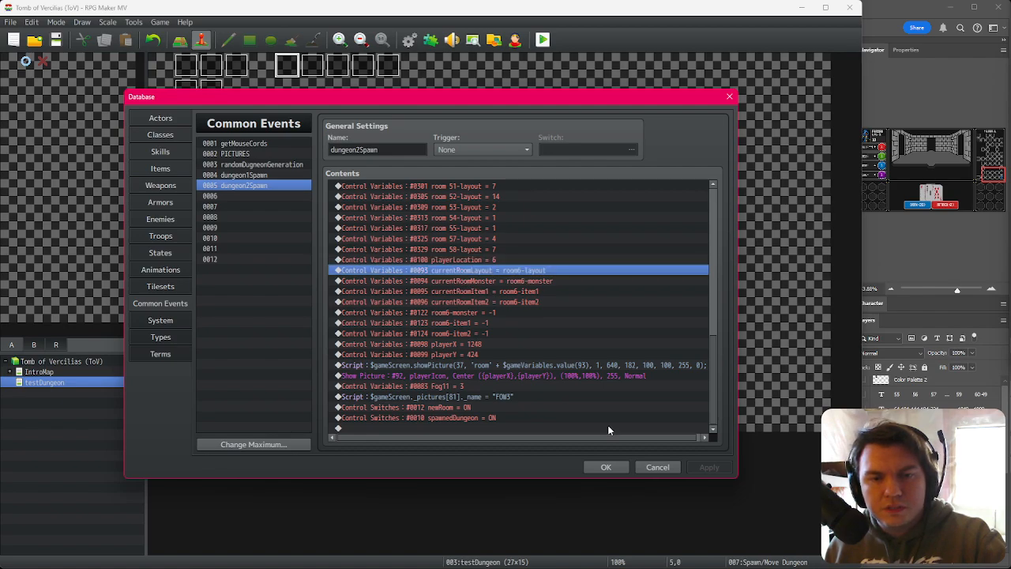
{"action": "left_click", "coordinate": [606, 466]}
Step: Save and playtest again, and open the debug screen to inspect room variables 0101–0110
{"action": "left_click", "coordinate": [542, 41]}
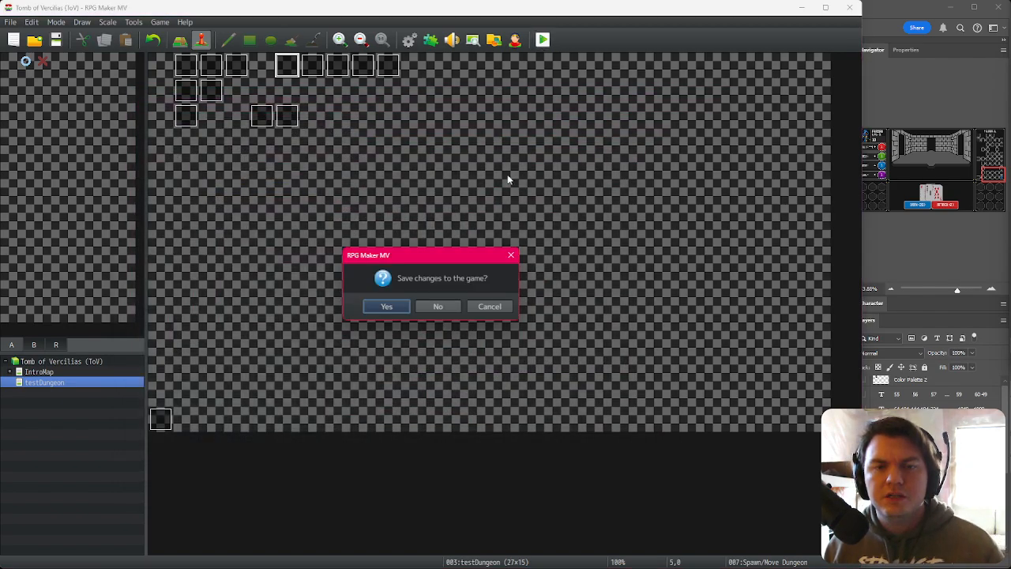
{"action": "left_click", "coordinate": [387, 307]}
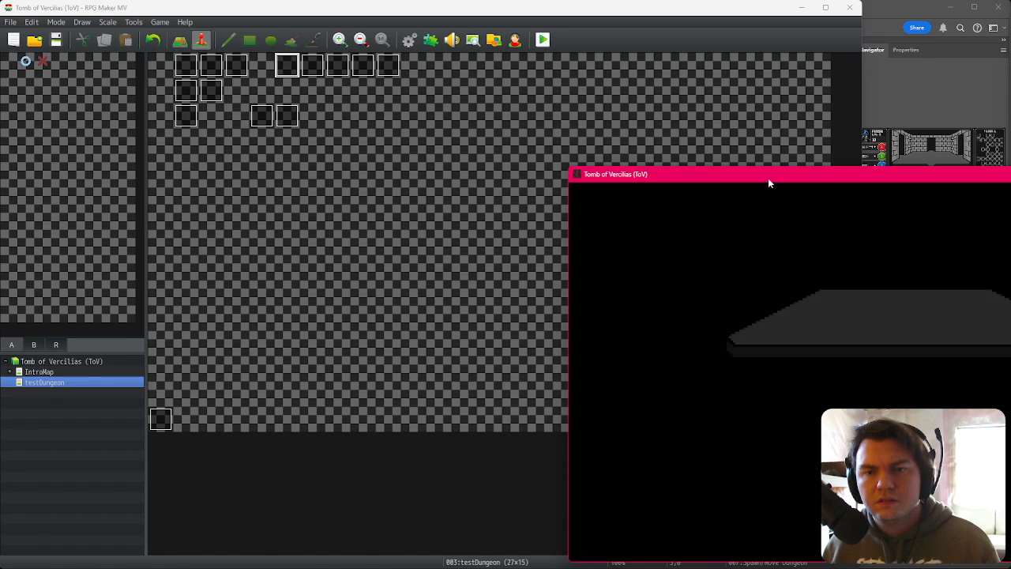
{"action": "key", "text": "F4"}
{"action": "left_click", "coordinate": [474, 367]}
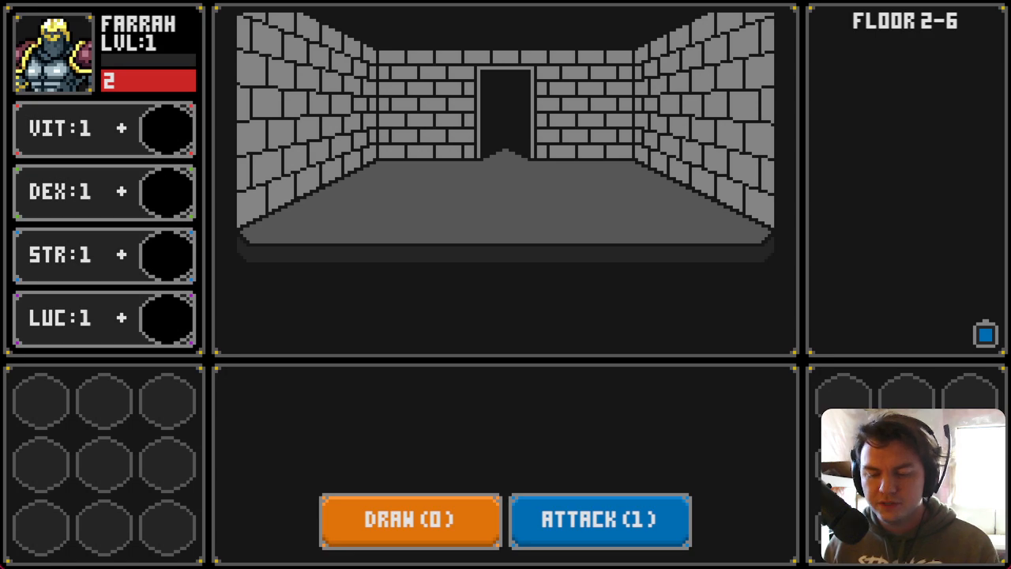
{"action": "key", "text": "F9"}
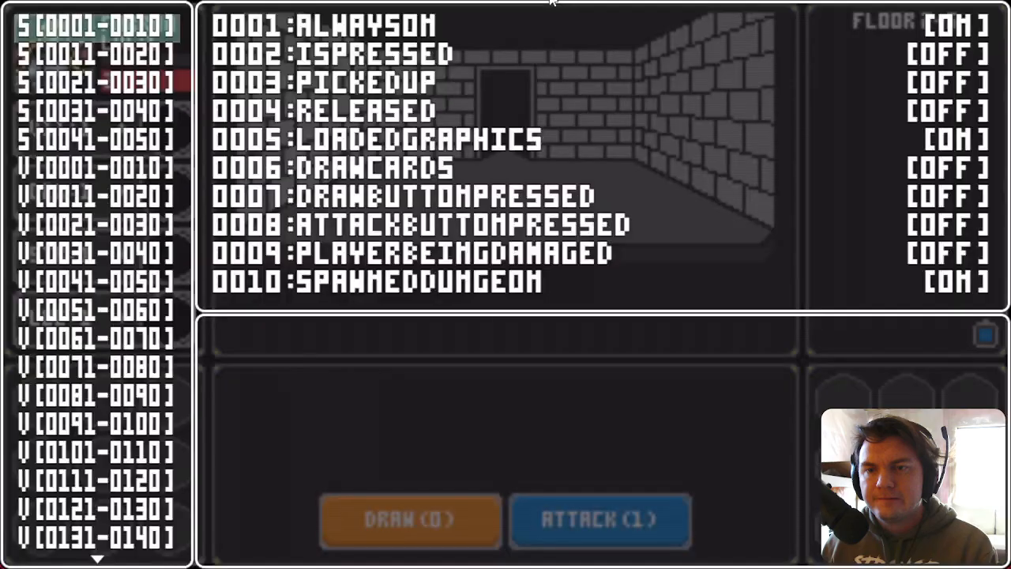
{"action": "left_click", "coordinate": [124, 386]}
{"action": "key", "text": "Down"}
{"action": "key", "text": "Down"}
{"action": "key", "text": "Down"}
{"action": "key", "text": "Up"}
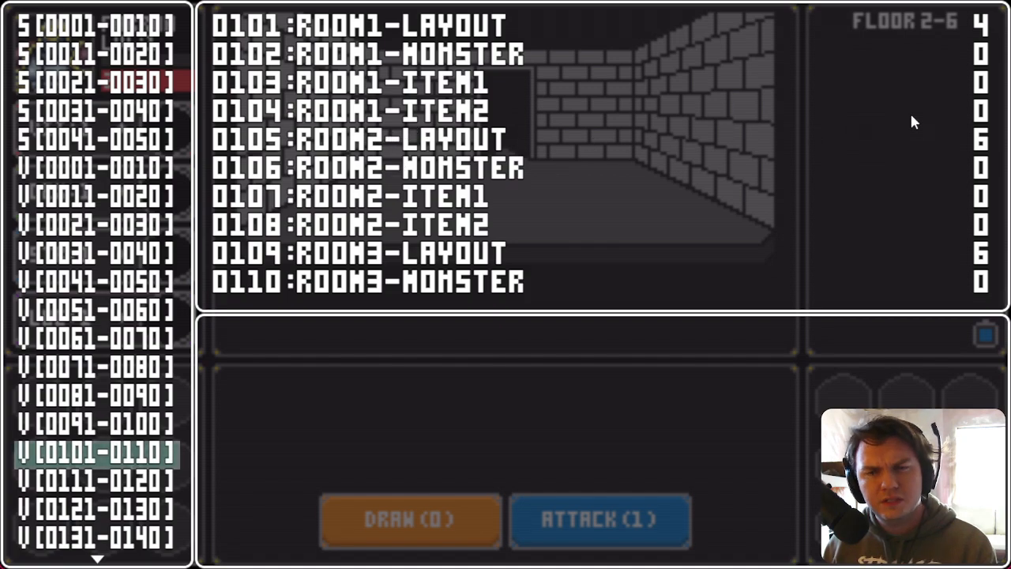
{"action": "key", "text": "Escape"}
Step: Walk through several floor 2 rooms in the playtest and close the game window
{"action": "key", "text": "Left"}
{"action": "key", "text": "Left"}
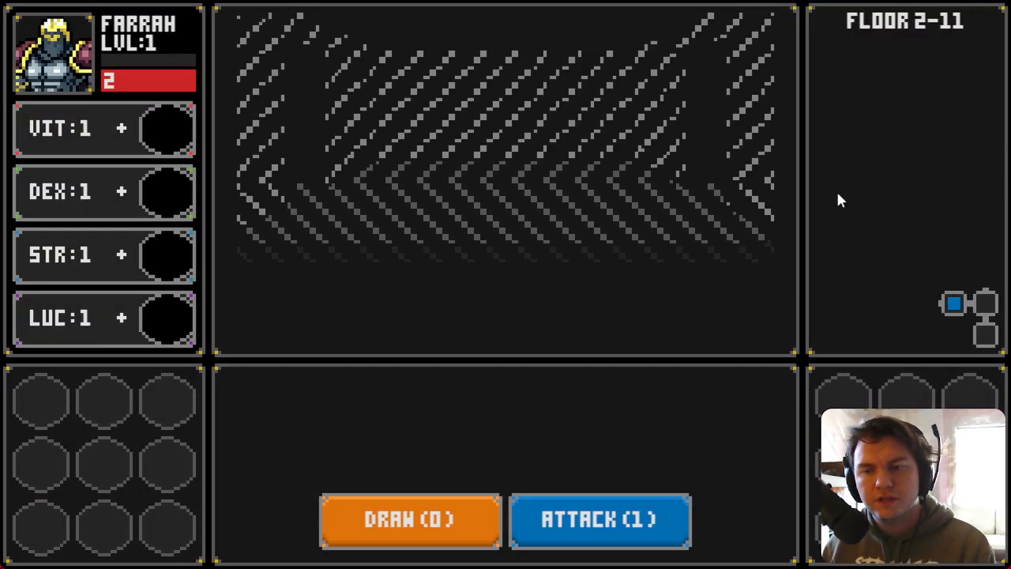
{"action": "key", "text": "Down"}
{"action": "key", "text": "Left"}
{"action": "key", "text": "Left"}
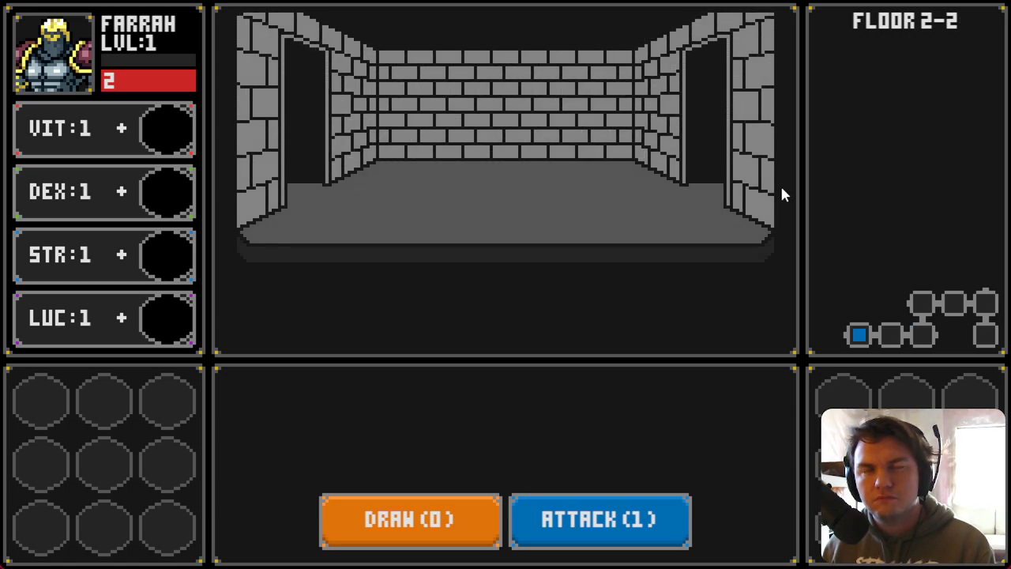
{"action": "key", "text": "Right"}
{"action": "key", "text": "Left"}
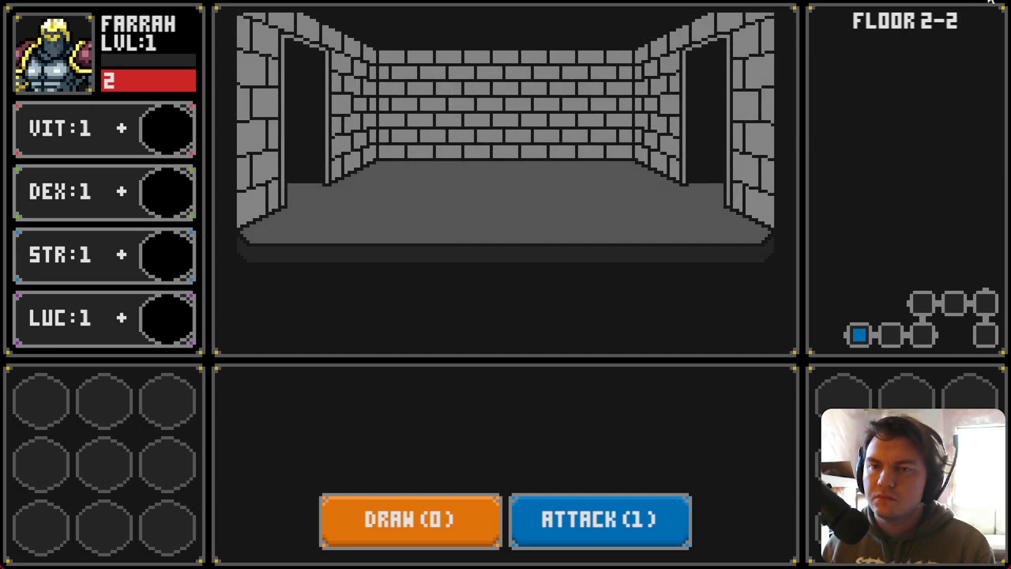
{"action": "left_click", "coordinate": [991, 1]}
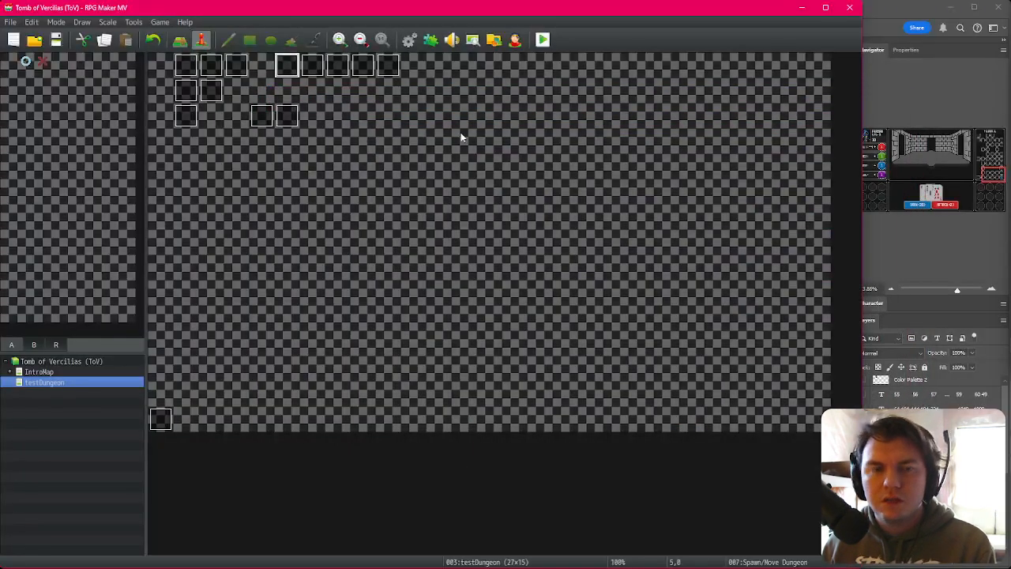
Step: Open the Spawn/Move Dungeon event's page 3 and review its directional button movement branches
{"action": "double_click", "coordinate": [287, 65]}
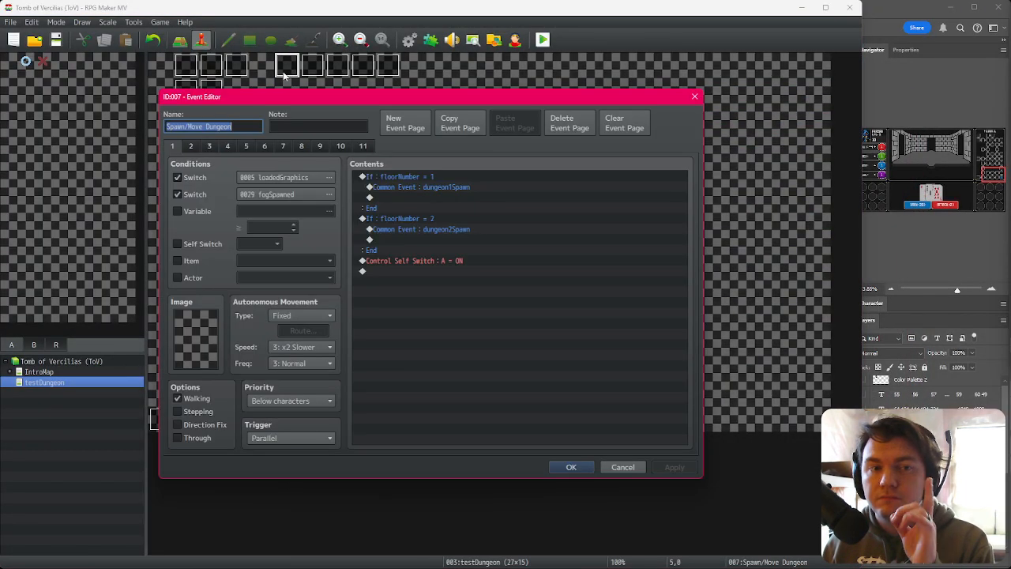
{"action": "left_click", "coordinate": [192, 146]}
{"action": "left_click", "coordinate": [209, 147]}
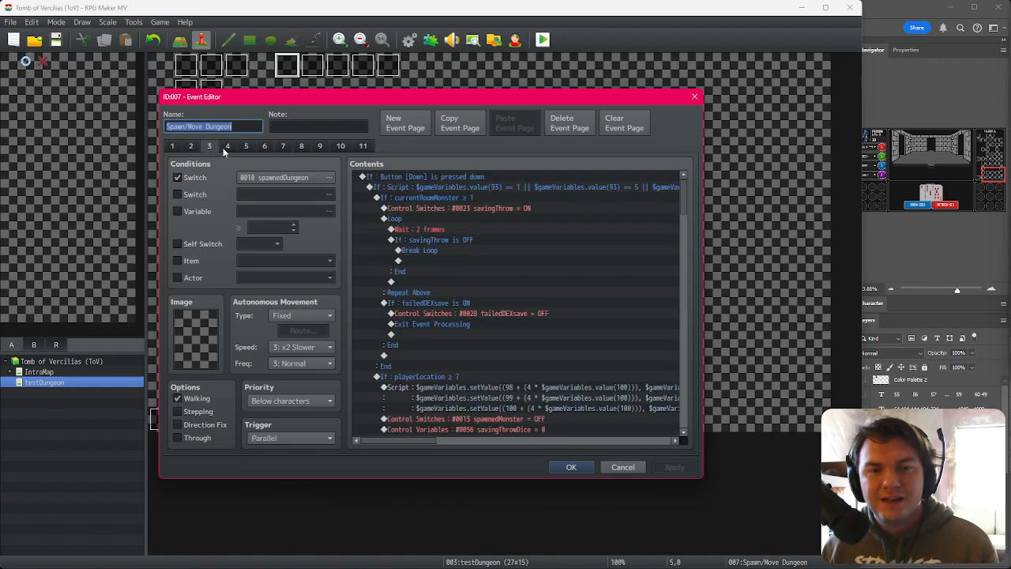
{"action": "left_click_drag", "start_coordinate": [684, 184], "coordinate": [688, 248]}
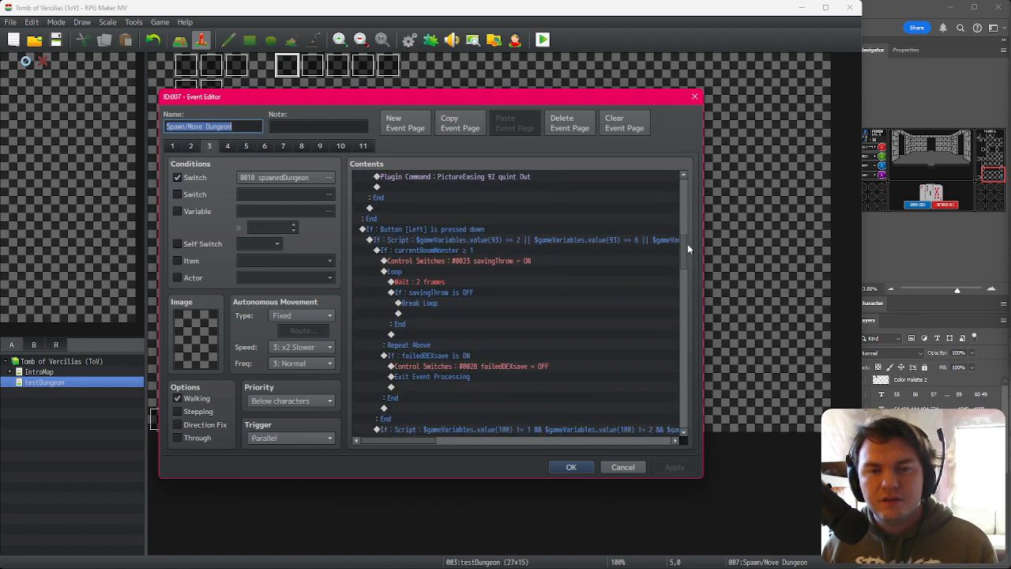
{"action": "left_click", "coordinate": [474, 240]}
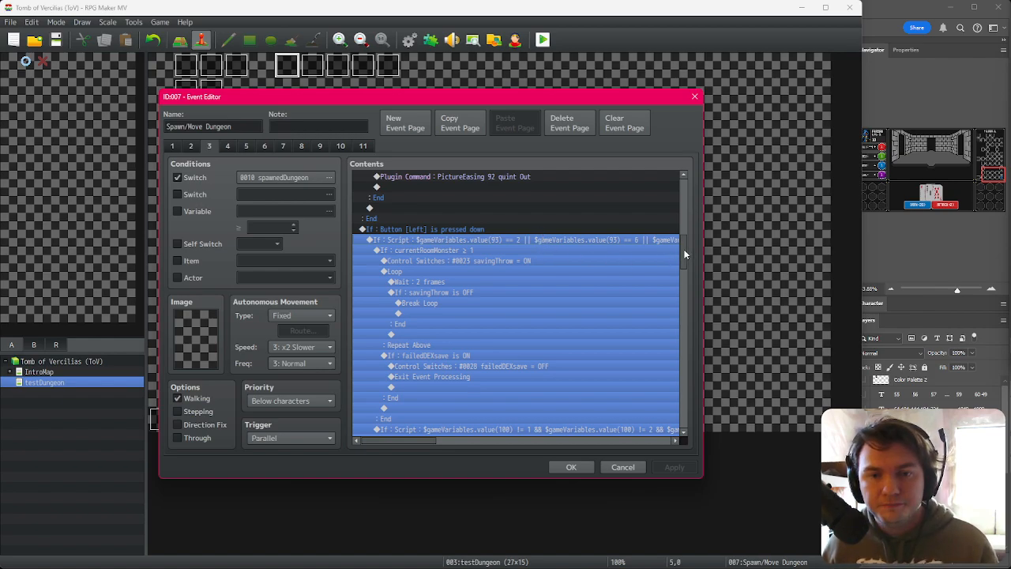
{"action": "left_click_drag", "start_coordinate": [685, 253], "coordinate": [700, 369]}
{"action": "left_click", "coordinate": [521, 277]}
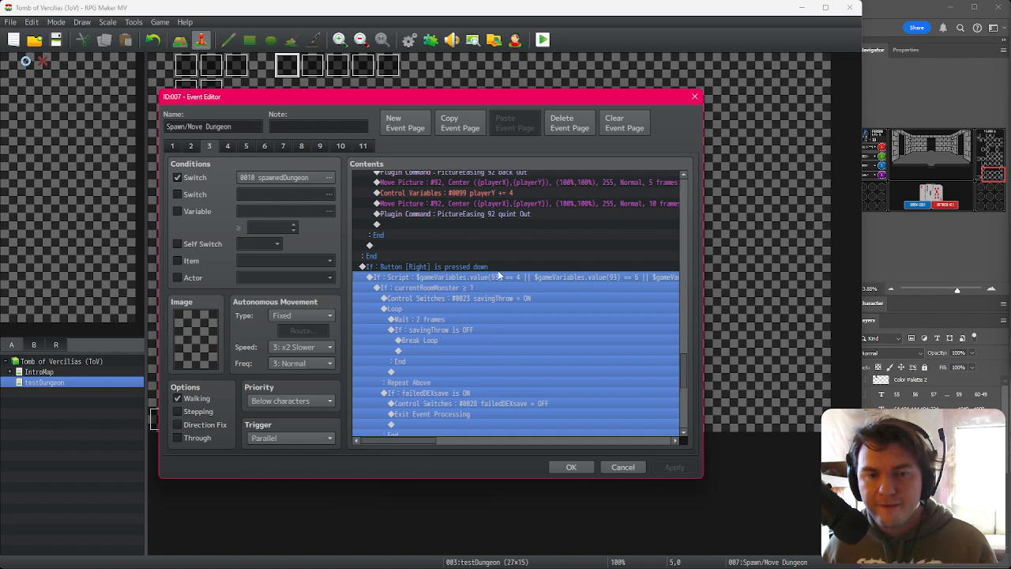
{"action": "left_click", "coordinate": [198, 211]}
{"action": "left_click", "coordinate": [260, 211]}
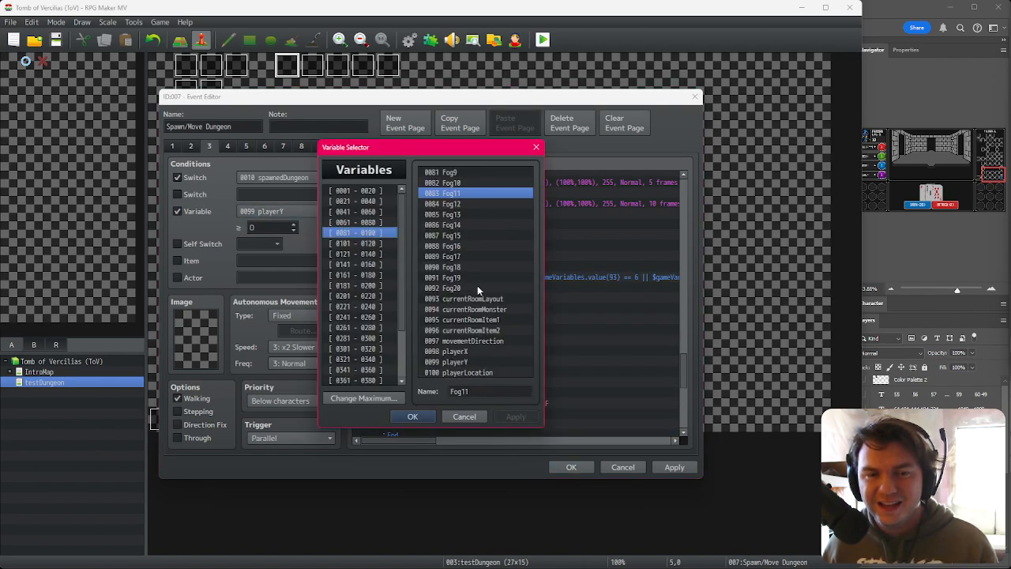
{"action": "left_click", "coordinate": [465, 416]}
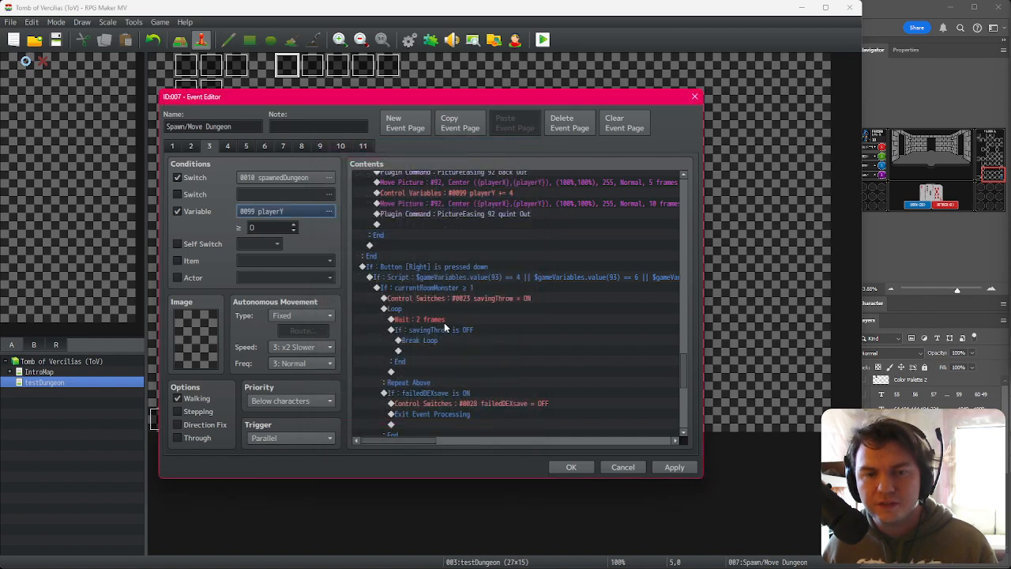
{"action": "left_click", "coordinate": [215, 216]}
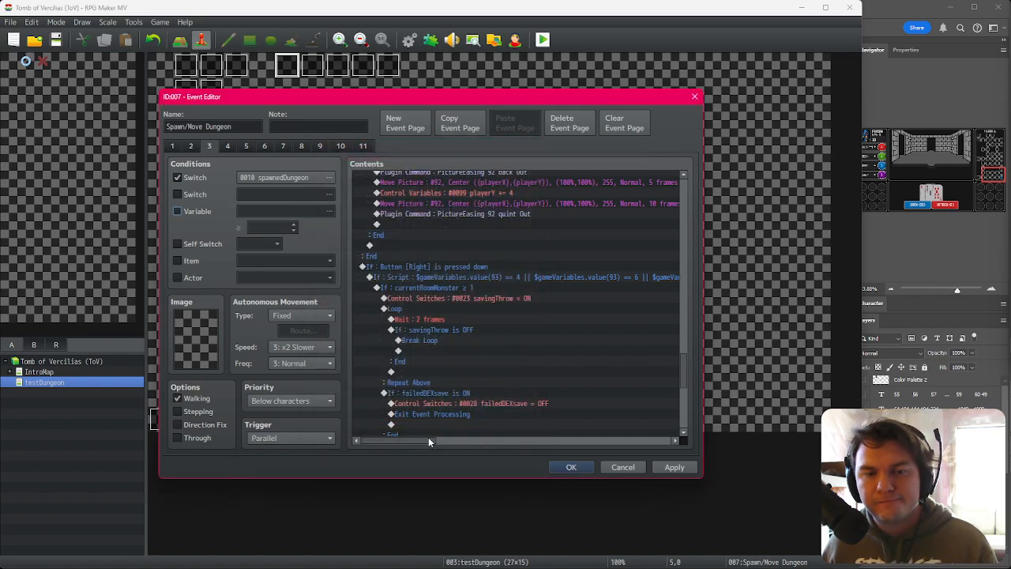
Step: Scroll through page 3's Left button branch to the script condition block that updates playerLocation
{"action": "mouse_move", "coordinate": [430, 442]}
{"action": "left_mouse_down"}
{"action": "mouse_move", "coordinate": [445, 443]}
{"action": "mouse_move", "coordinate": [426, 449]}
{"action": "left_mouse_up"}
{"action": "left_click_drag", "start_coordinate": [684, 371], "coordinate": [687, 243]}
{"action": "left_click", "coordinate": [462, 265]}
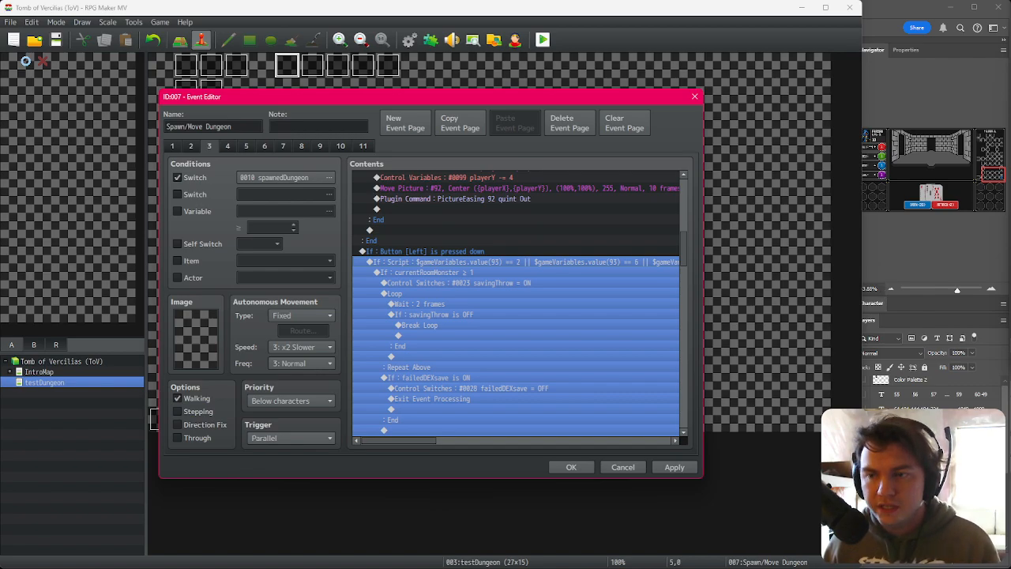
{"action": "mouse_move", "coordinate": [395, 443]}
{"action": "left_mouse_down"}
{"action": "mouse_move", "coordinate": [459, 447]}
{"action": "mouse_move", "coordinate": [399, 454]}
{"action": "left_mouse_up"}
{"action": "left_click", "coordinate": [445, 282]}
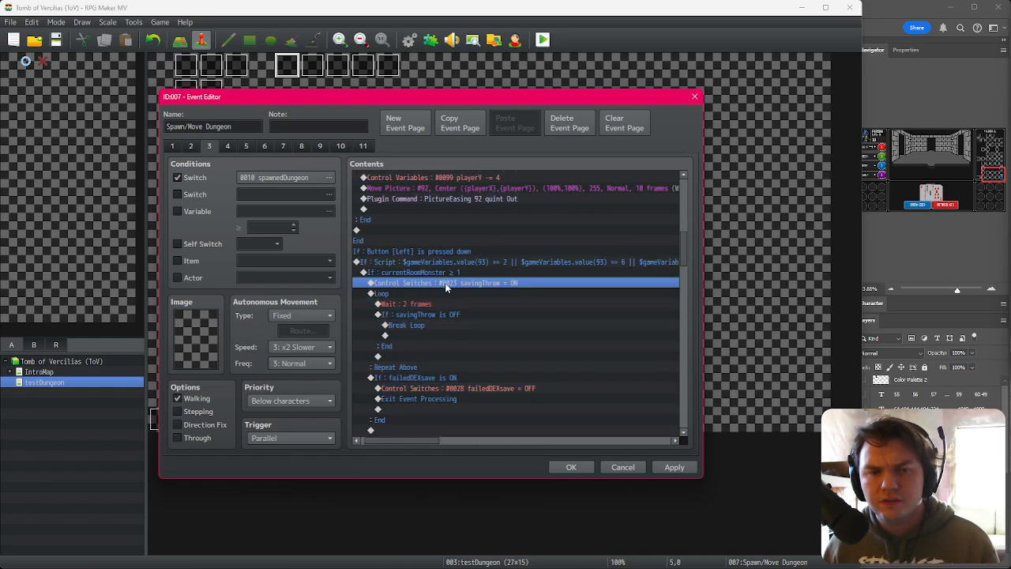
{"action": "scroll", "coordinate": [448, 305], "scroll_direction": "down", "scroll_amount": 2}
{"action": "scroll", "coordinate": [452, 316], "scroll_direction": "down", "scroll_amount": 4}
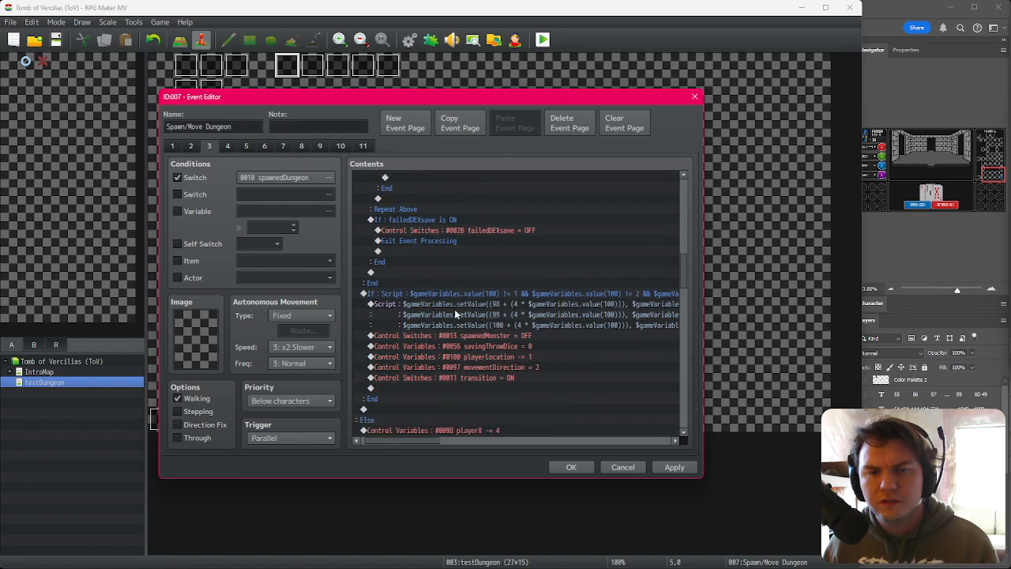
{"action": "left_click", "coordinate": [462, 294]}
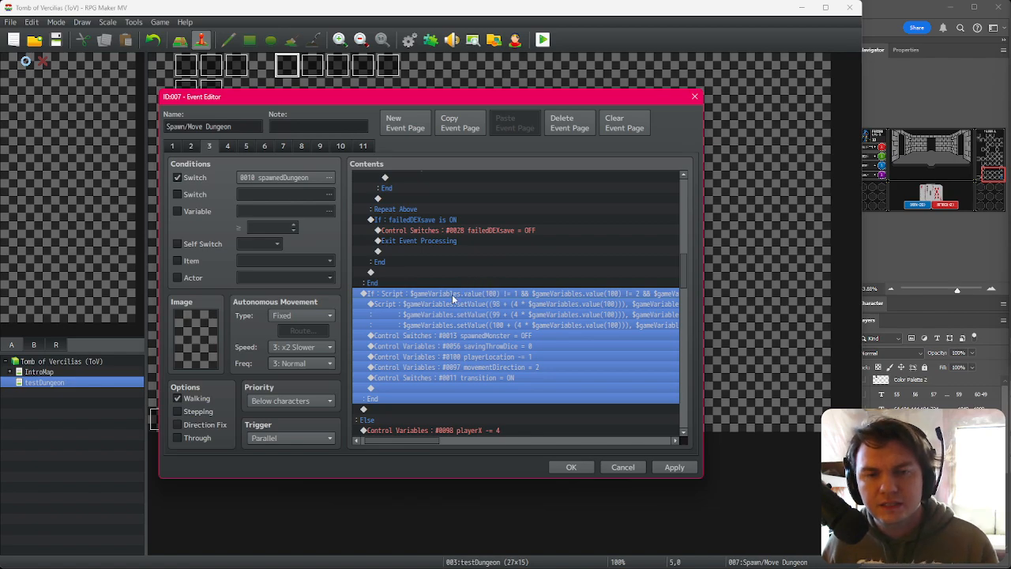
{"action": "left_click", "coordinate": [198, 212]}
{"action": "left_click", "coordinate": [263, 213]}
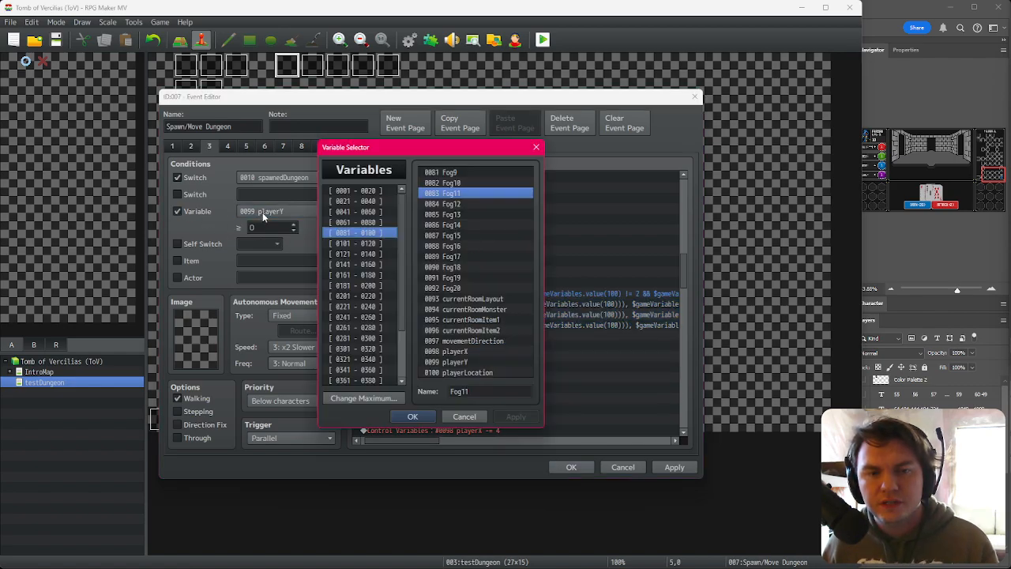
{"action": "left_click", "coordinate": [466, 372]}
{"action": "left_click", "coordinate": [464, 416]}
{"action": "left_click", "coordinate": [194, 211]}
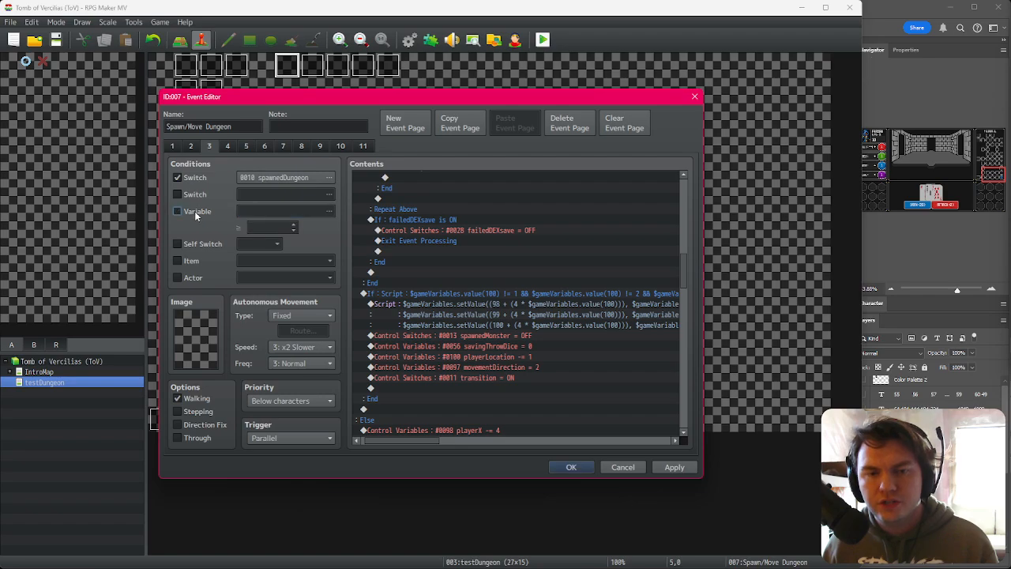
Step: Edit that branch's script condition by pasting in a clause checking $gameVariables.value(100) != 13, then confirm the event
{"action": "left_click", "coordinate": [447, 294]}
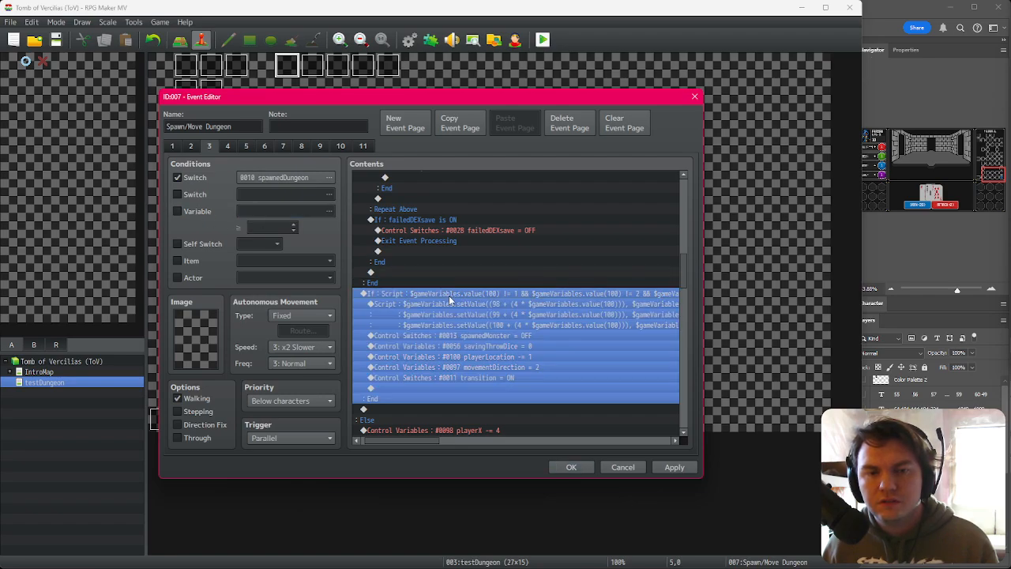
{"action": "scroll", "coordinate": [434, 439], "scroll_direction": "right", "scroll_amount": 2}
{"action": "mouse_move", "coordinate": [435, 440]}
{"action": "left_mouse_down"}
{"action": "mouse_move", "coordinate": [456, 441]}
{"action": "mouse_move", "coordinate": [436, 443]}
{"action": "left_mouse_up"}
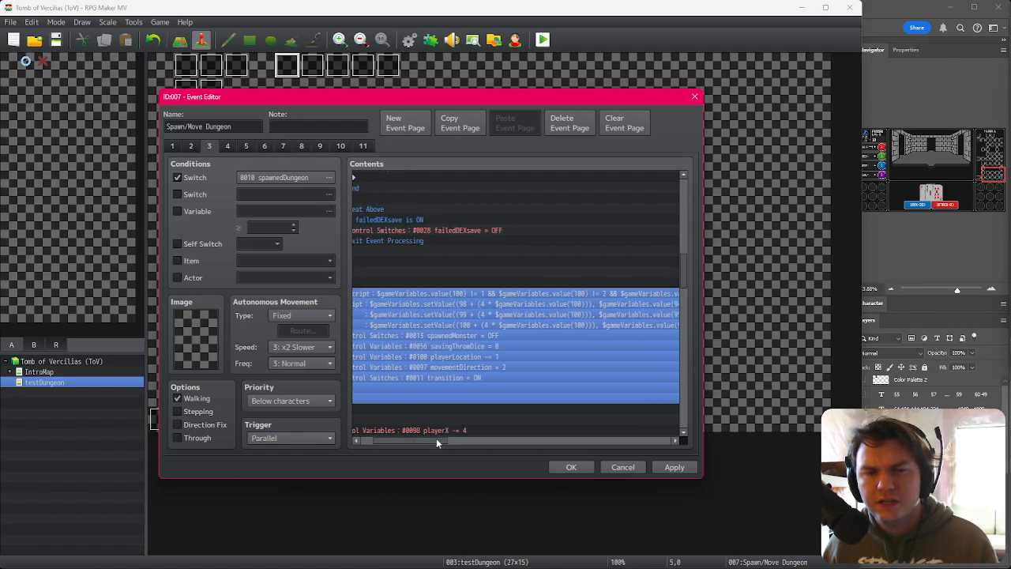
{"action": "key", "text": "Return"}
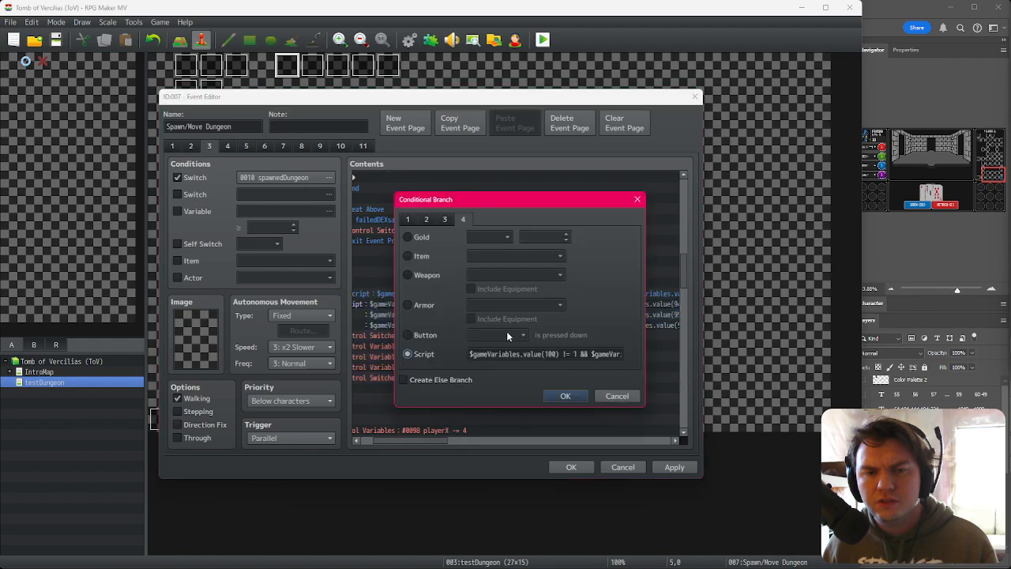
{"action": "key", "text": "Right"}
{"action": "key", "text": "Right"}
{"action": "key", "text": "Right"}
{"action": "key", "text": "Right"}
{"action": "key", "text": "Right"}
{"action": "key", "text": "Right"}
{"action": "key", "text": "Right"}
{"action": "key", "text": "Right"}
{"action": "key", "text": "Right"}
{"action": "key", "text": "Right"}
{"action": "key", "text": "Right"}
{"action": "key", "text": "Right"}
{"action": "key", "text": "Right"}
{"action": "key", "text": "Right"}
{"action": "key", "text": "Right"}
{"action": "key", "text": "Right"}
{"action": "key", "text": "Right"}
{"action": "key", "text": "Right"}
{"action": "key", "text": "Right"}
{"action": "key", "text": "Right"}
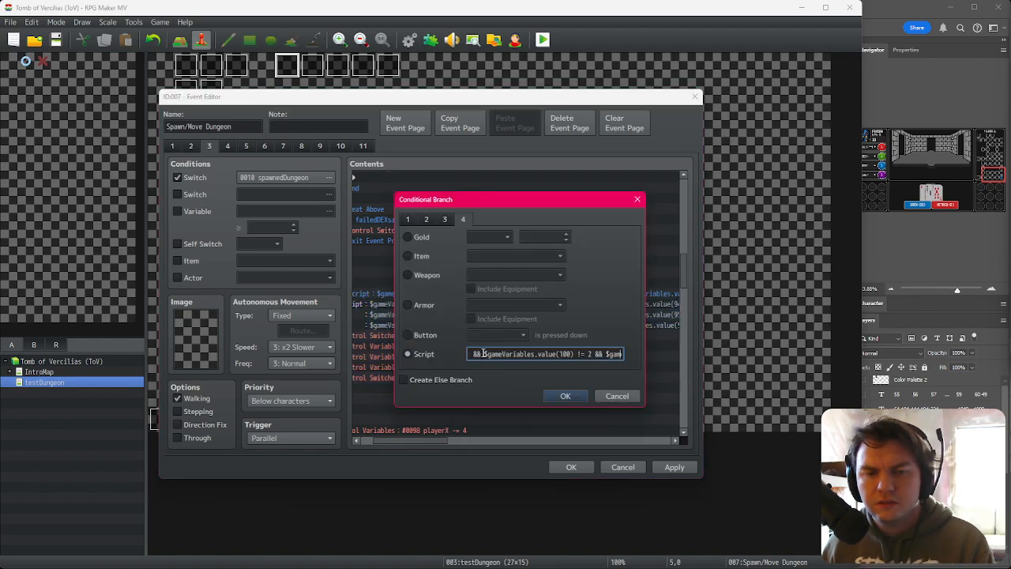
{"action": "left_click_drag", "start_coordinate": [484, 354], "coordinate": [606, 357]}
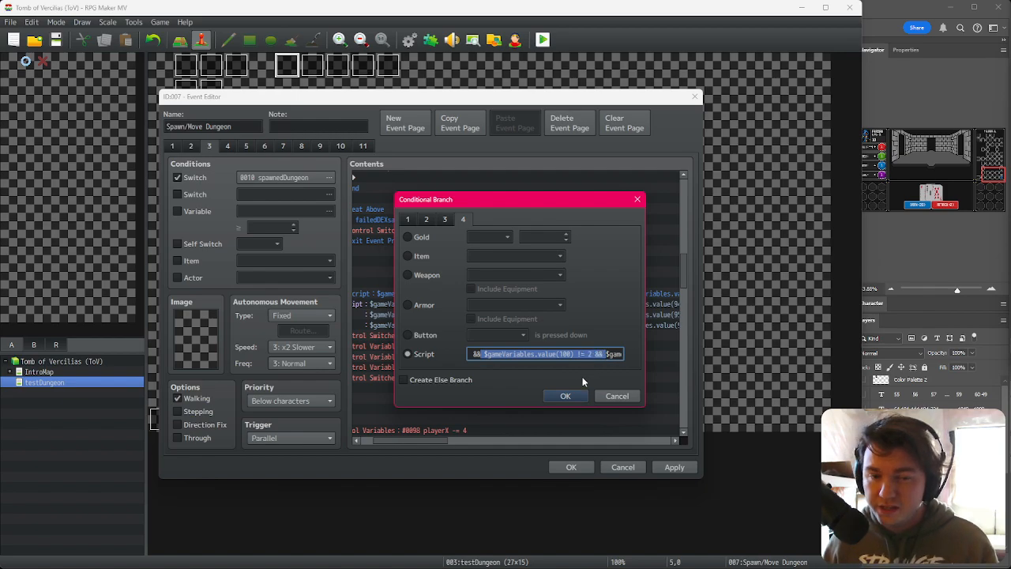
{"action": "type", "text": "$gameVariables.value(100) != 13 &&"}
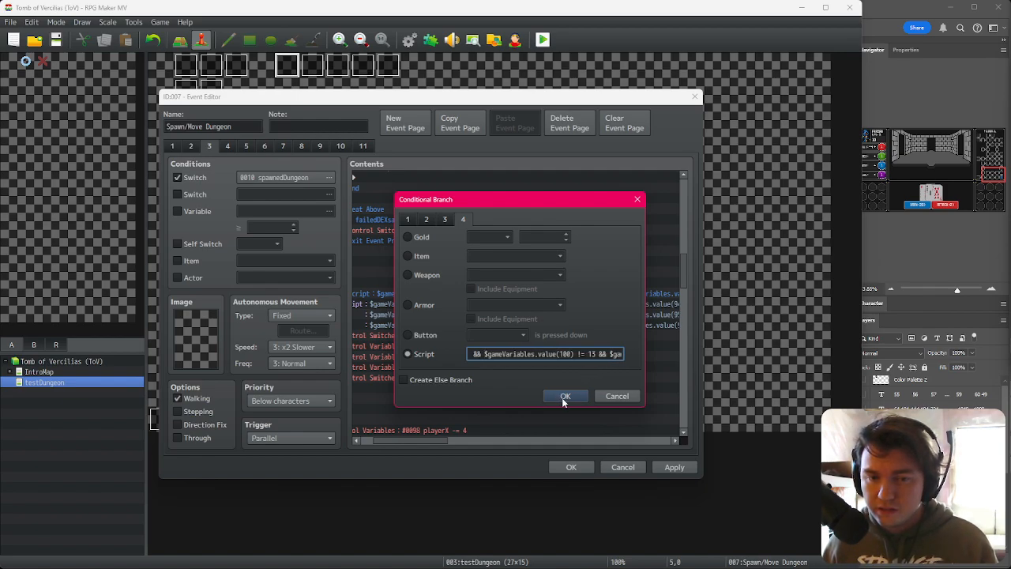
{"action": "left_click", "coordinate": [565, 396]}
{"action": "left_click", "coordinate": [570, 467]}
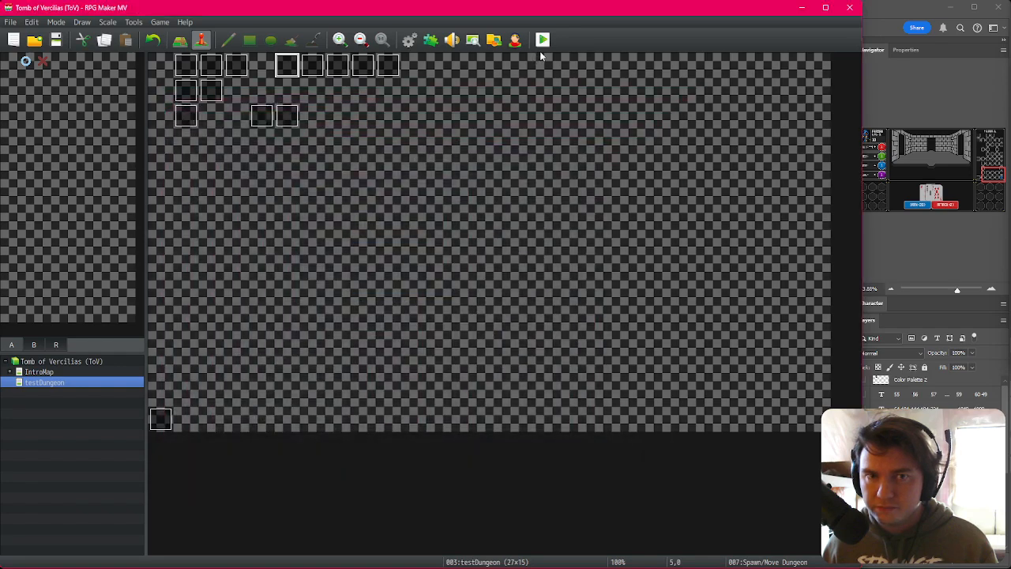
Step: Save and playtest the game, walking through several floor 2 rooms, then close the game window
{"action": "left_click", "coordinate": [543, 40]}
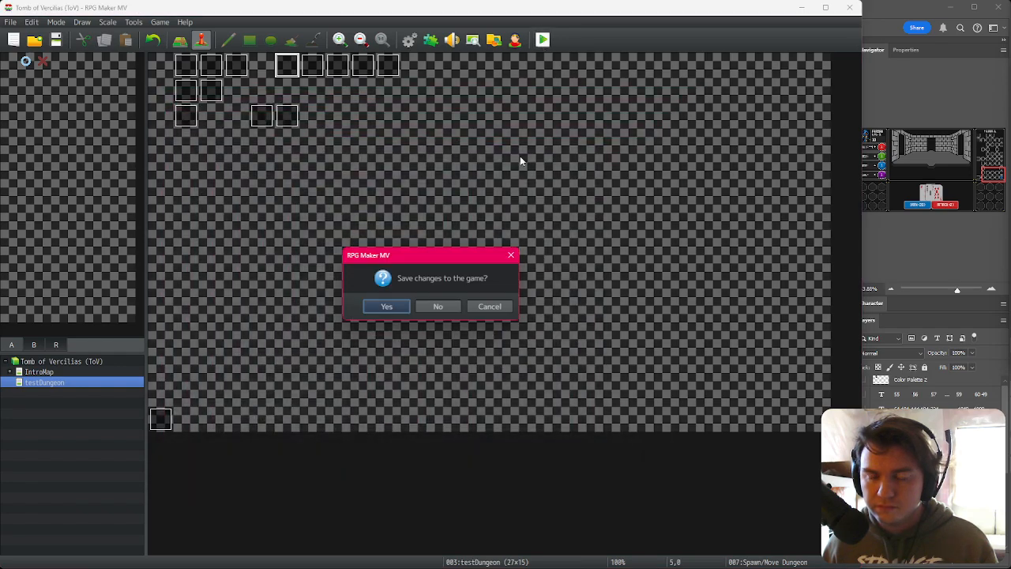
{"action": "left_click", "coordinate": [397, 306]}
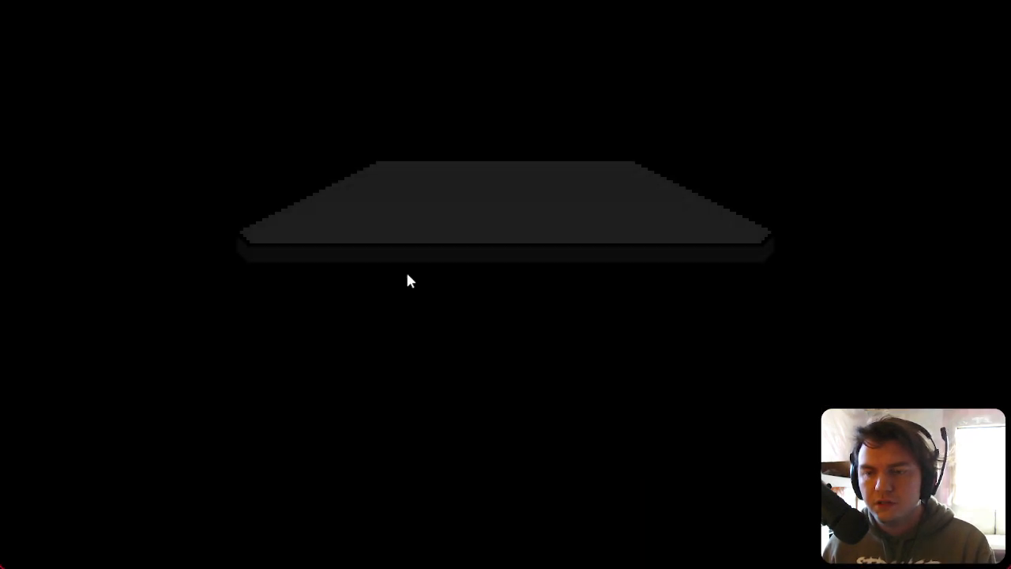
{"action": "left_click", "coordinate": [545, 363]}
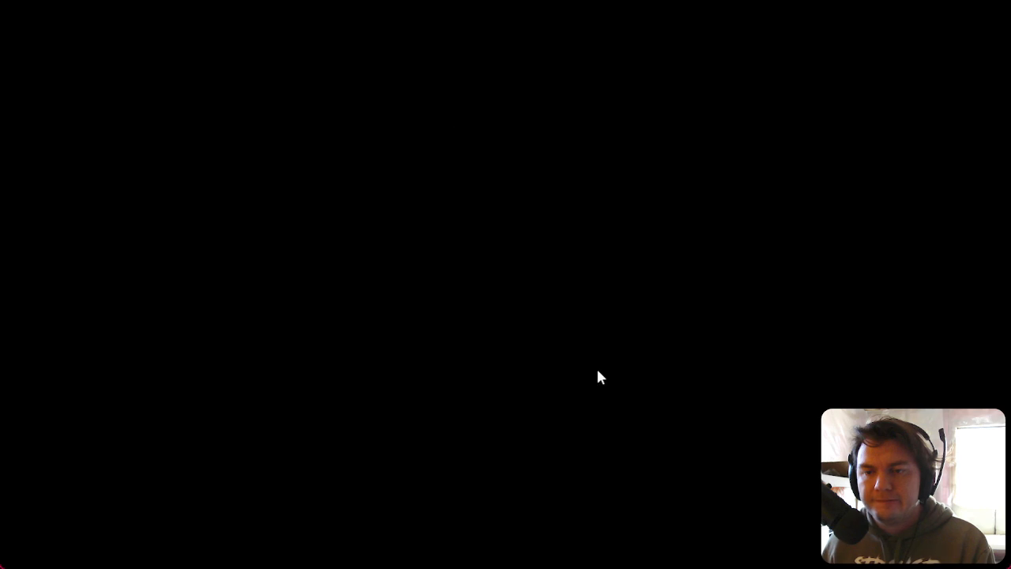
{"action": "key", "text": "Up"}
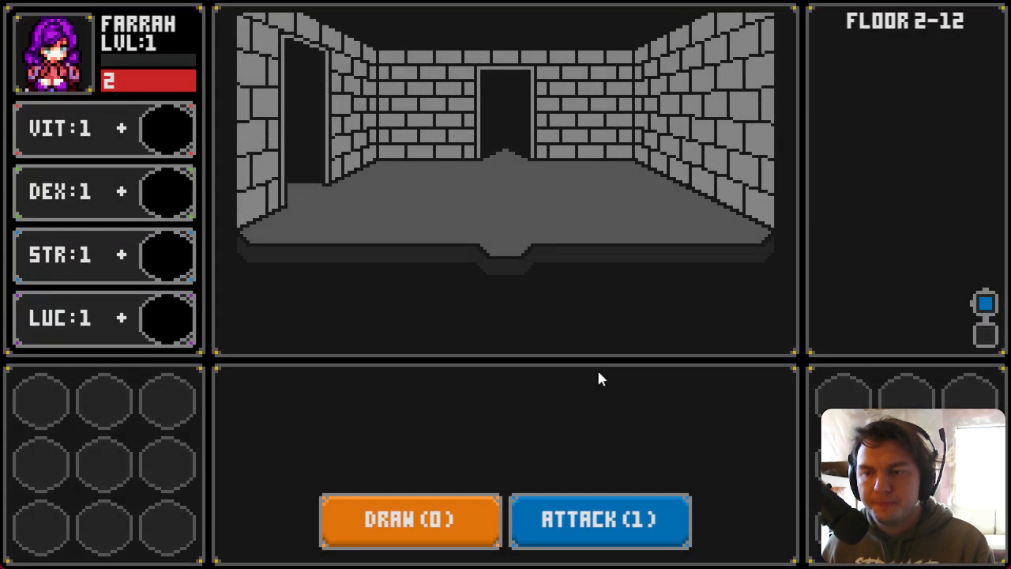
{"action": "key", "text": "Left"}
{"action": "key", "text": "Left"}
{"action": "key", "text": "Down"}
{"action": "key", "text": "Left"}
{"action": "key", "text": "Left"}
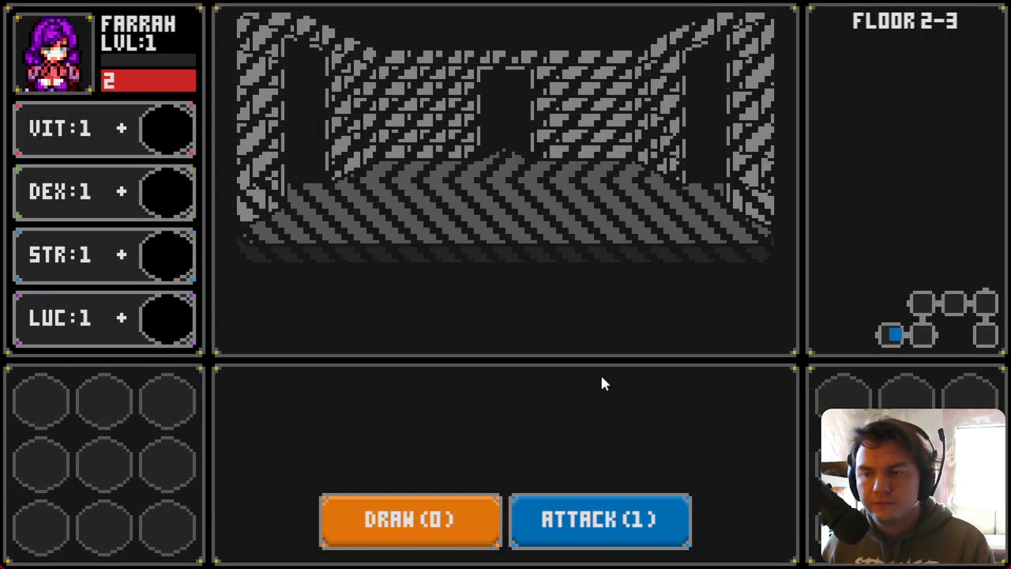
{"action": "key", "text": "Left"}
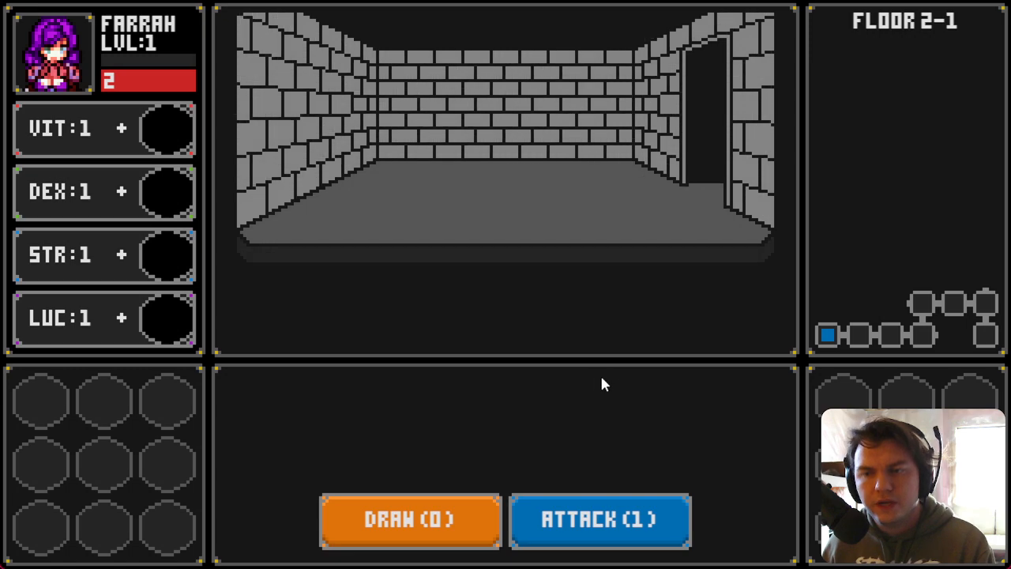
{"action": "key", "text": "Right"}
{"action": "key", "text": "Left"}
{"action": "key", "text": "Right"}
{"action": "left_click", "coordinate": [1005, 2]}
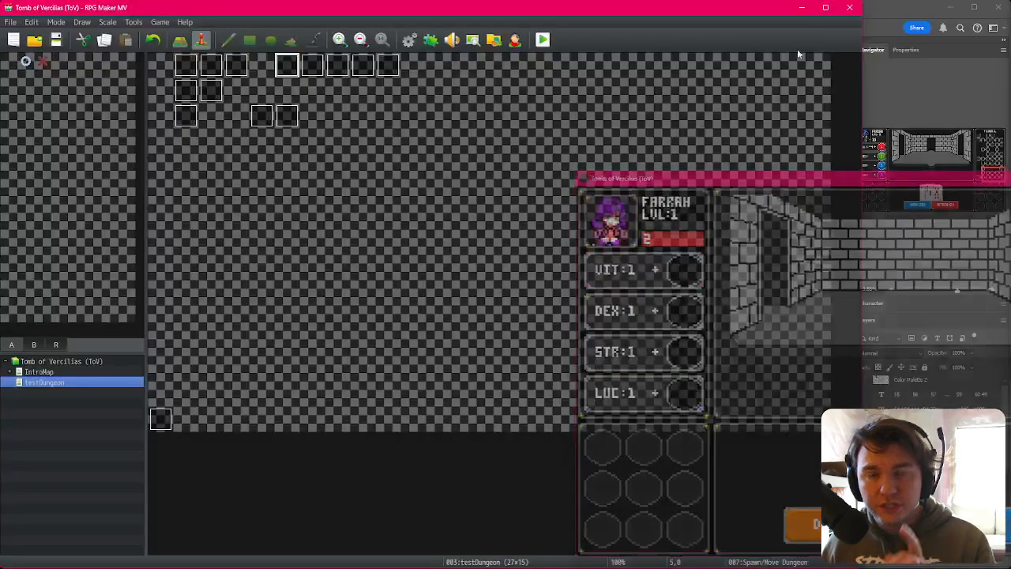
Step: Set the floorNumber random range in EV001 to 1 through 1 and confirm the event
{"action": "double_click", "coordinate": [185, 70]}
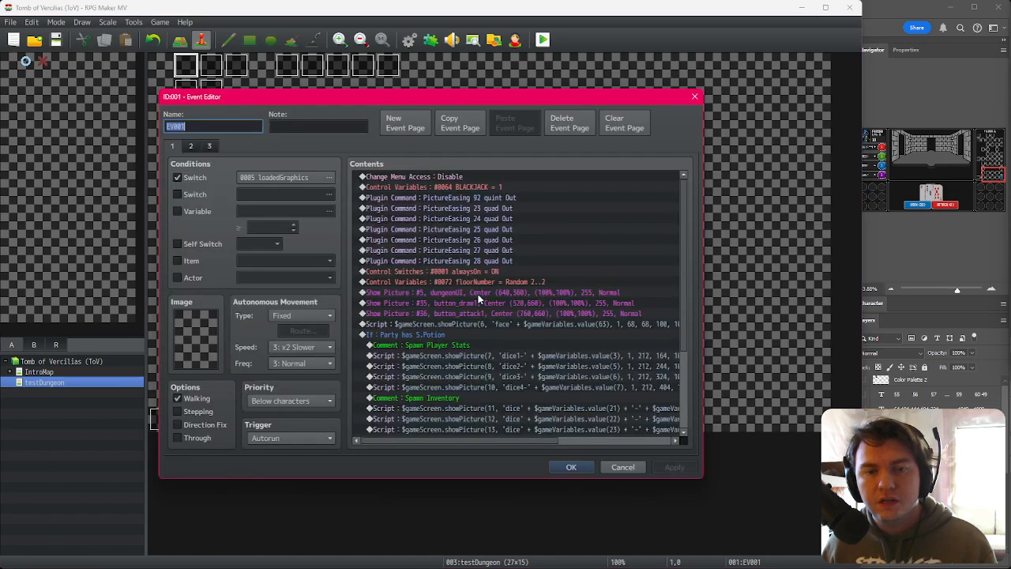
{"action": "double_click", "coordinate": [493, 280]}
{"action": "left_click", "coordinate": [518, 350]}
{"action": "left_click", "coordinate": [585, 350]}
{"action": "left_click", "coordinate": [560, 404]}
{"action": "left_click", "coordinate": [573, 467]}
Step: Save and playtest the game, moving around floor 1 to check it
{"action": "left_click", "coordinate": [543, 40]}
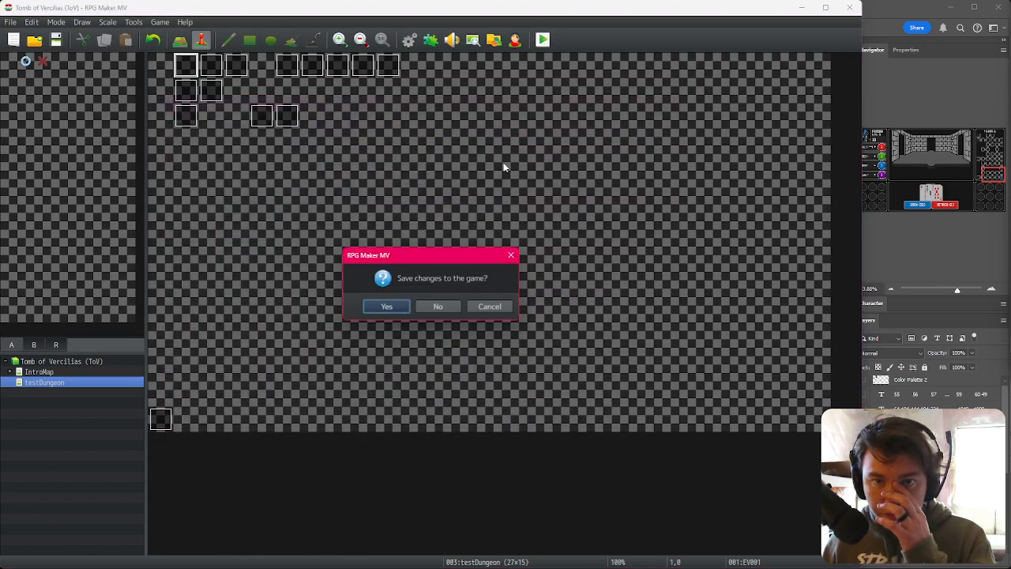
{"action": "left_click", "coordinate": [387, 306]}
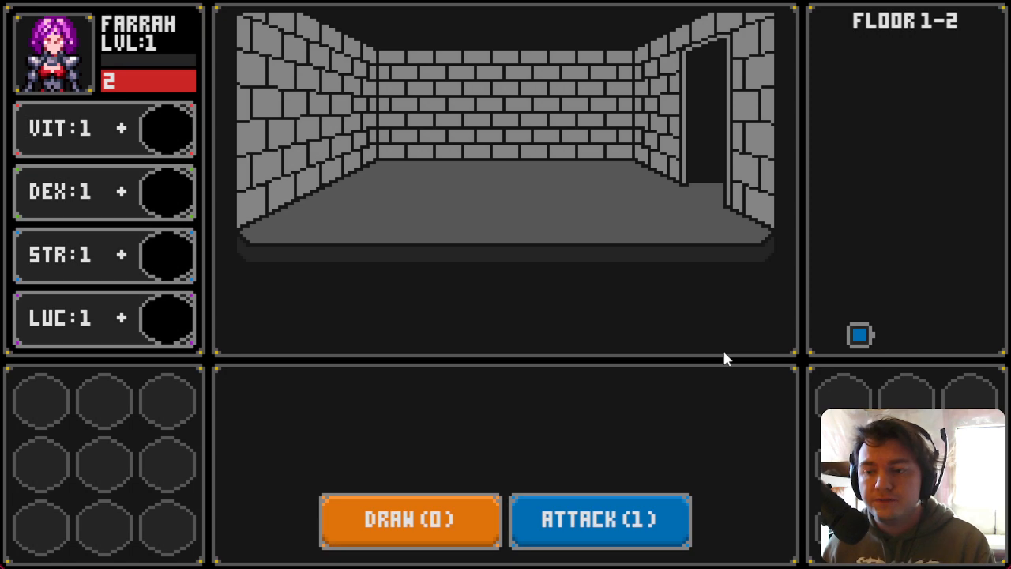
{"action": "key", "text": "Right"}
{"action": "key", "text": "Left"}
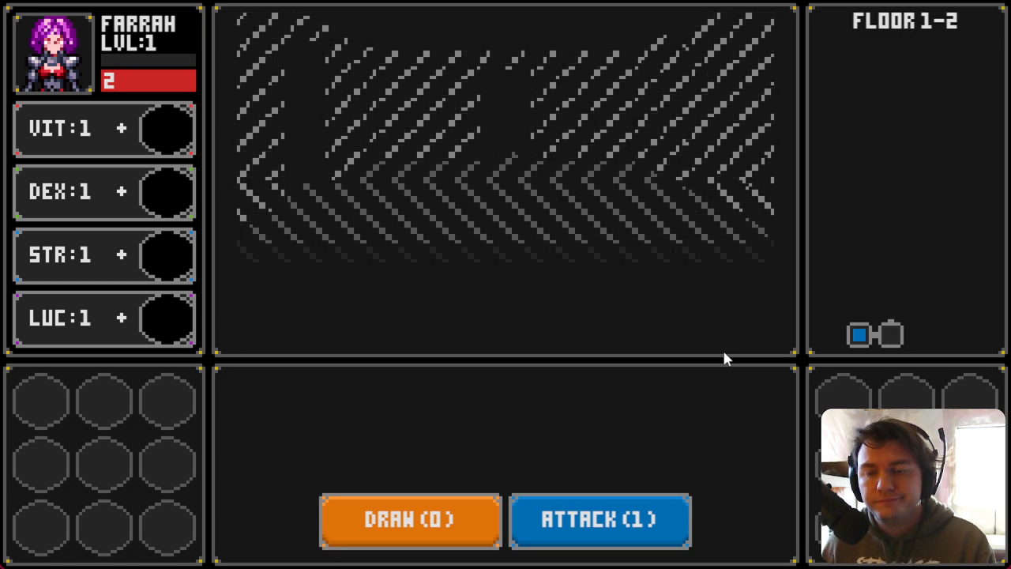
{"action": "key", "text": "Right"}
{"action": "key", "text": "Up"}
{"action": "key", "text": "Right"}
{"action": "key", "text": "Right"}
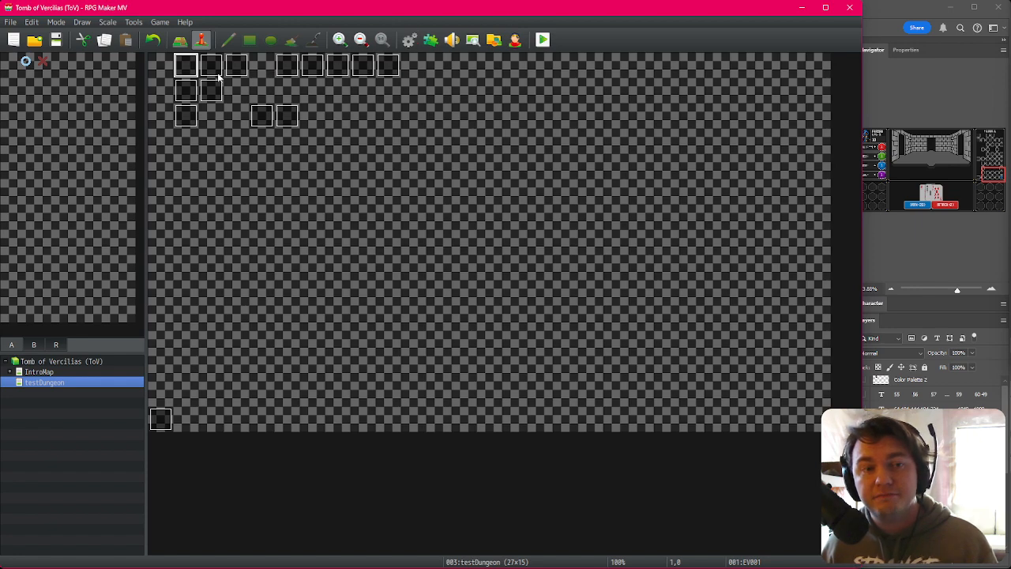
Step: Reopen EV001's floorNumber random assignment, set its lower value to 2, and confirm the event
{"action": "double_click", "coordinate": [185, 67]}
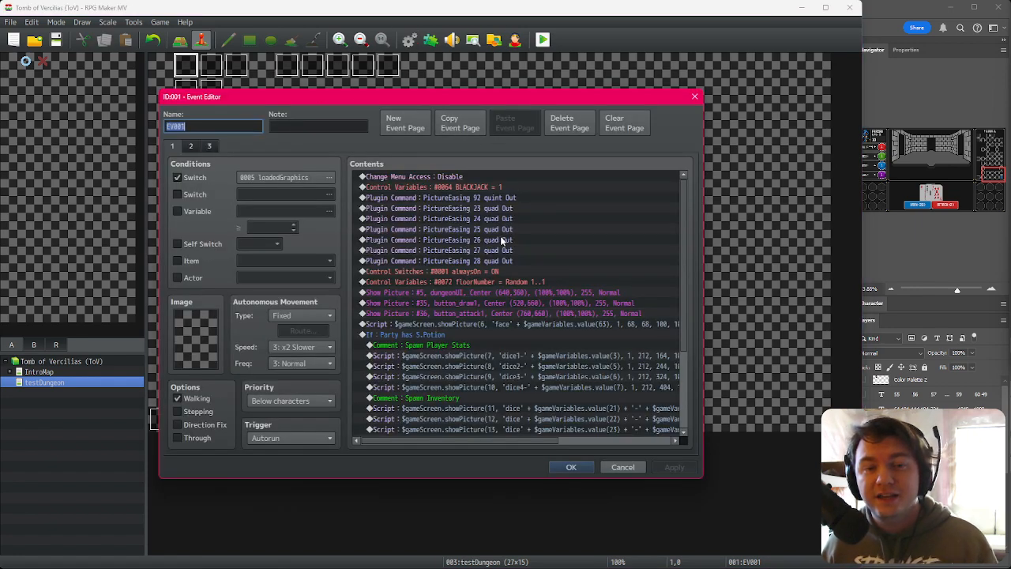
{"action": "double_click", "coordinate": [500, 283]}
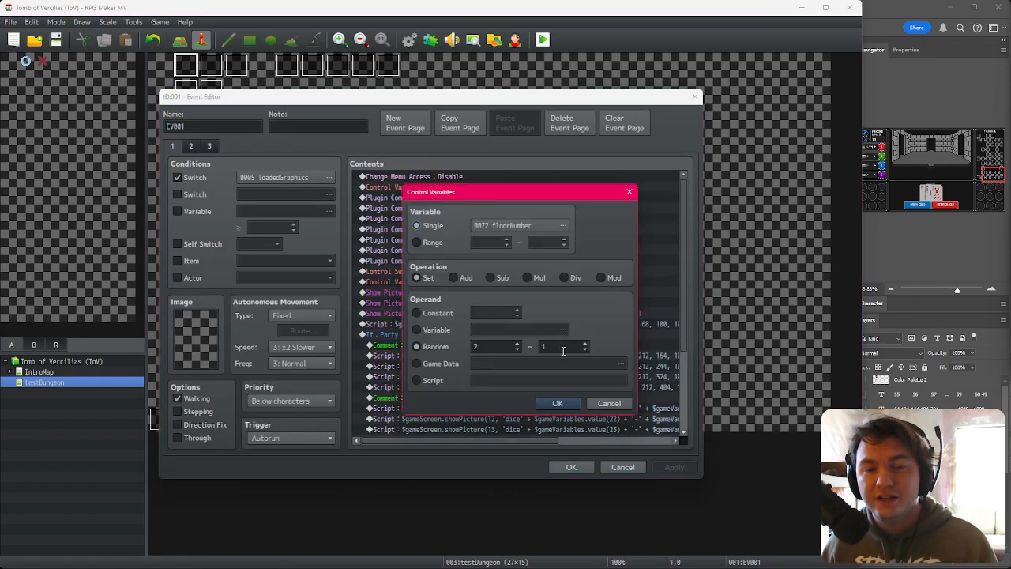
{"action": "left_click", "coordinate": [557, 403]}
{"action": "left_click", "coordinate": [571, 467]}
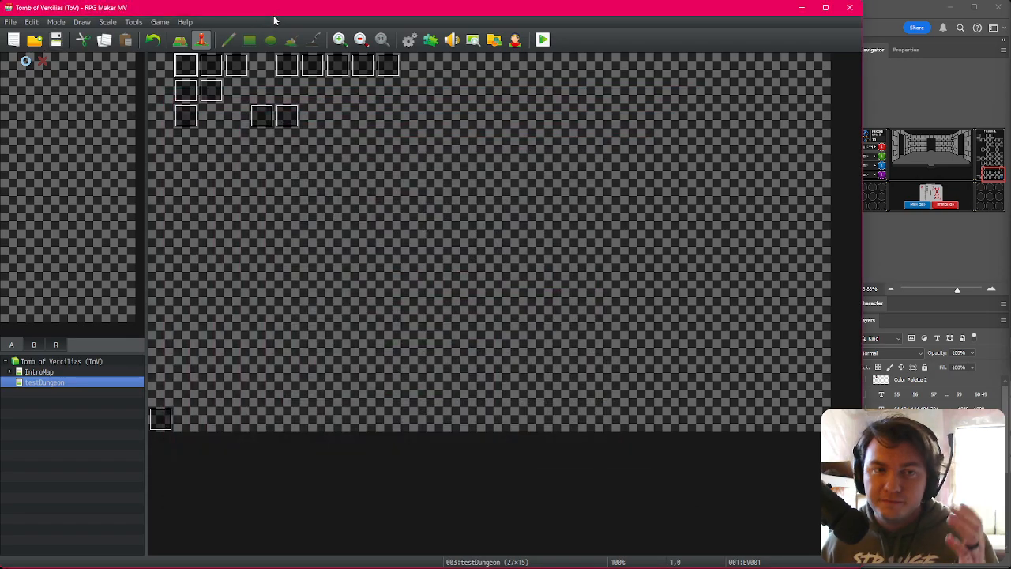
Step: Playtest the game, confirm the character, and walk through the lower rooms of floor 2
{"action": "left_click", "coordinate": [544, 41]}
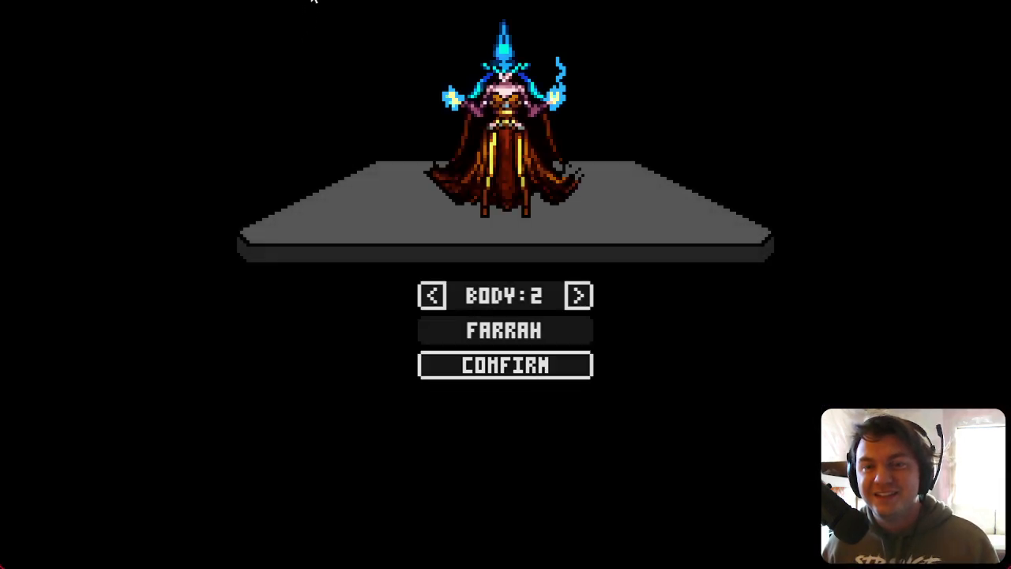
{"action": "left_click", "coordinate": [507, 373]}
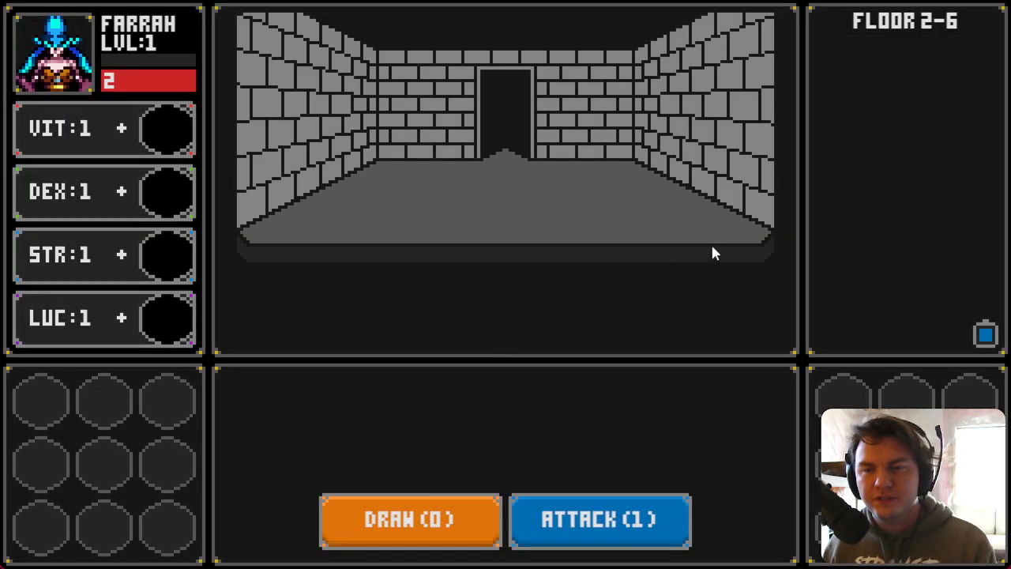
{"action": "key", "text": "w"}
{"action": "key", "text": "a"}
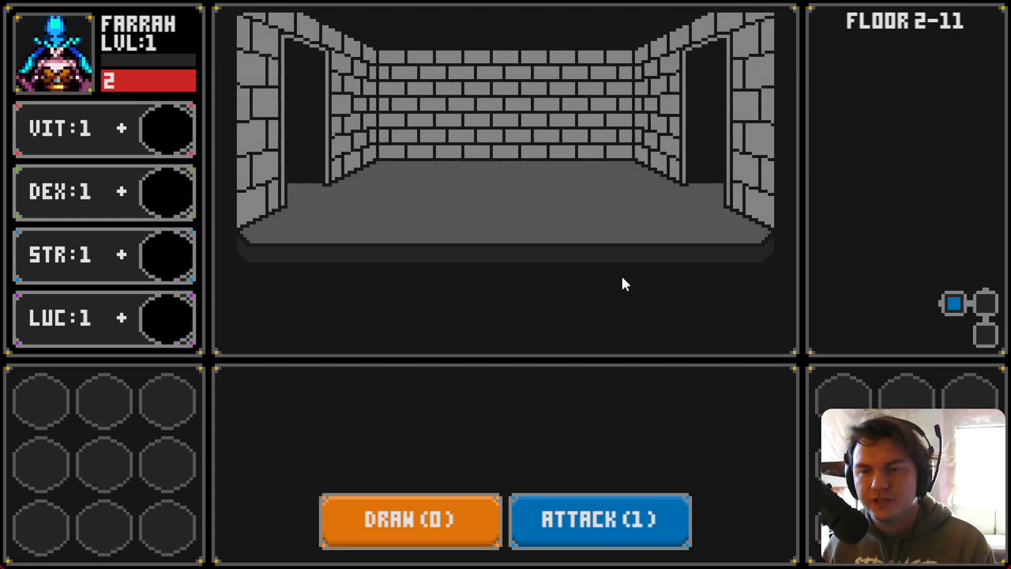
{"action": "key", "text": "a"}
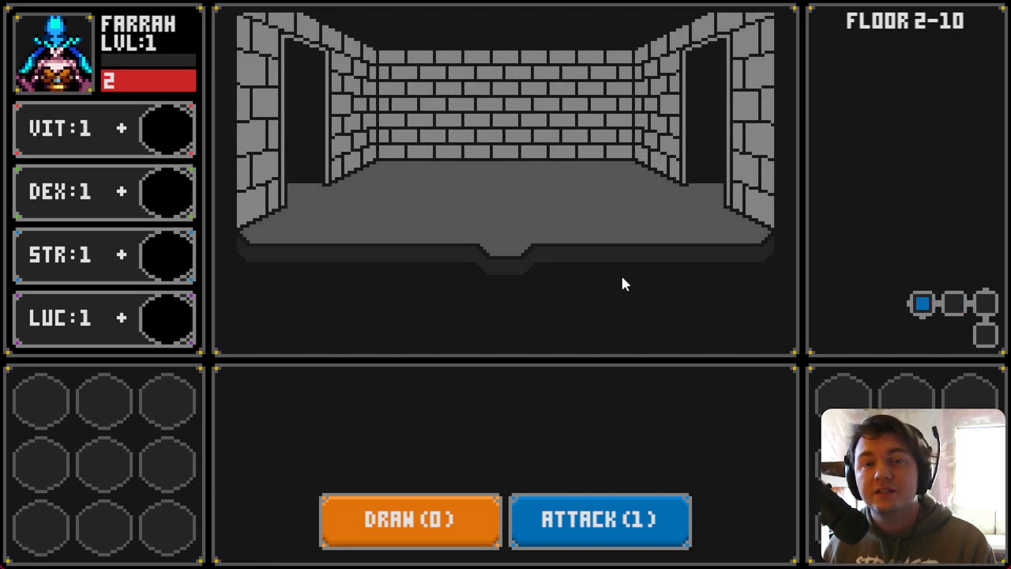
{"action": "key", "text": "s"}
{"action": "key", "text": "d"}
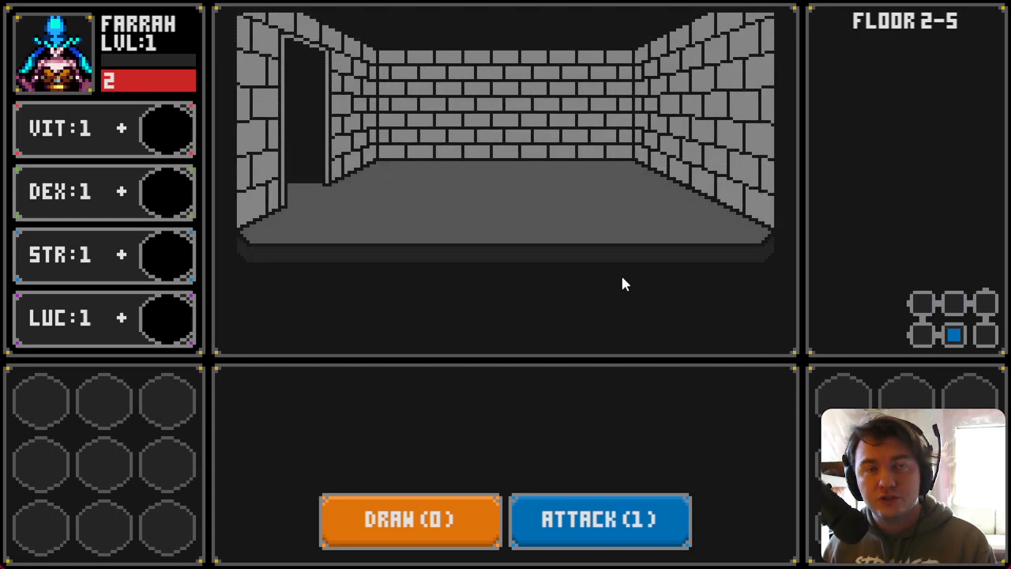
{"action": "key", "text": "a"}
{"action": "key", "text": "a"}
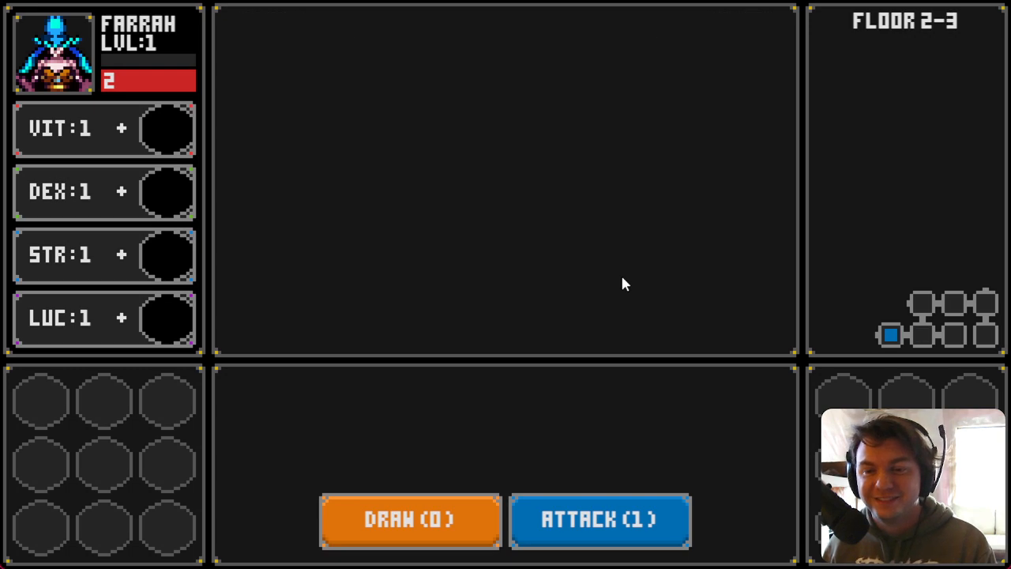
{"action": "key", "text": "a"}
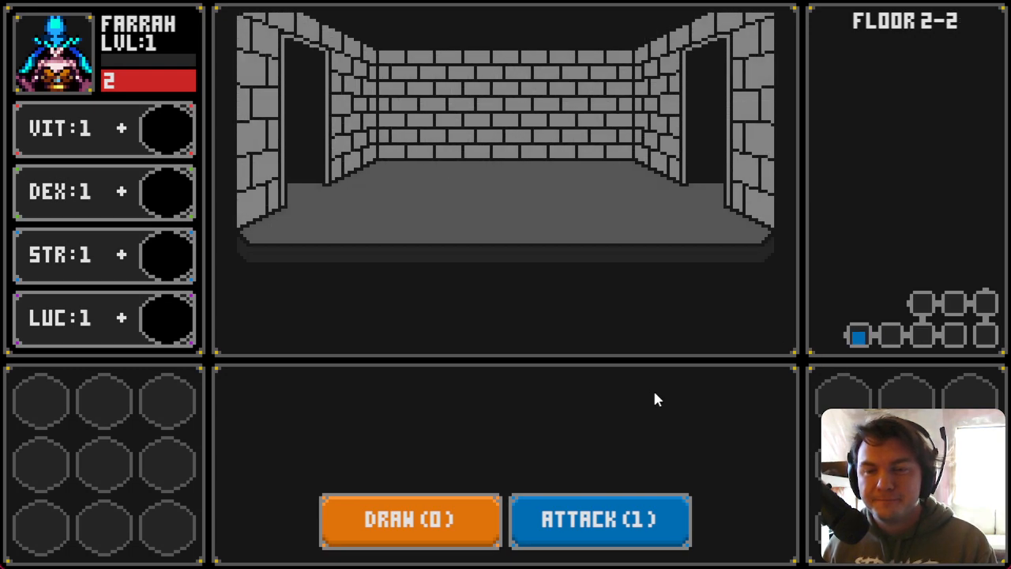
{"action": "key", "text": "a"}
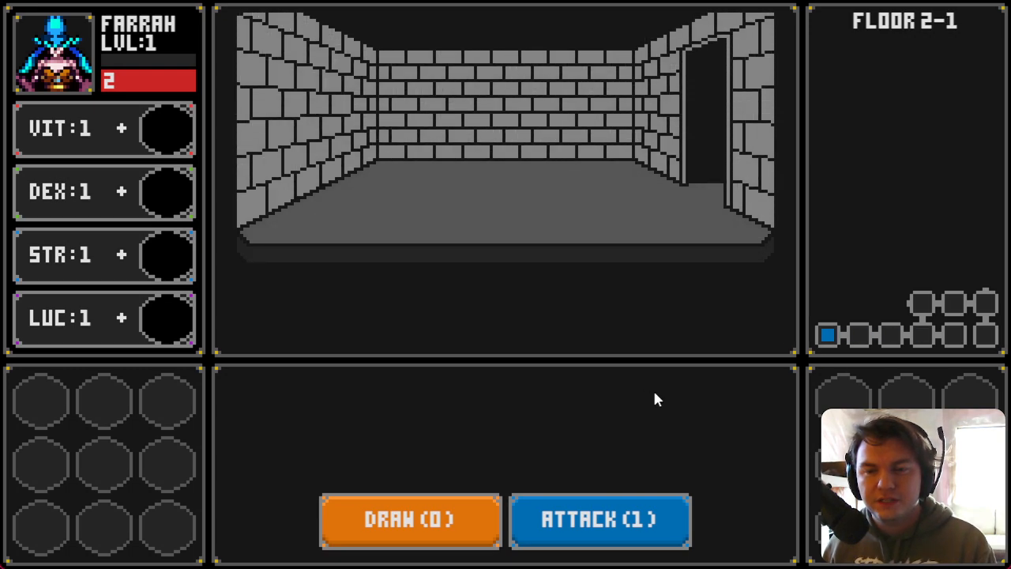
{"action": "key", "text": "d"}
Step: Keep exploring floor 2, moving up through the middle rooms to reveal more of the minimap
{"action": "key", "text": "d"}
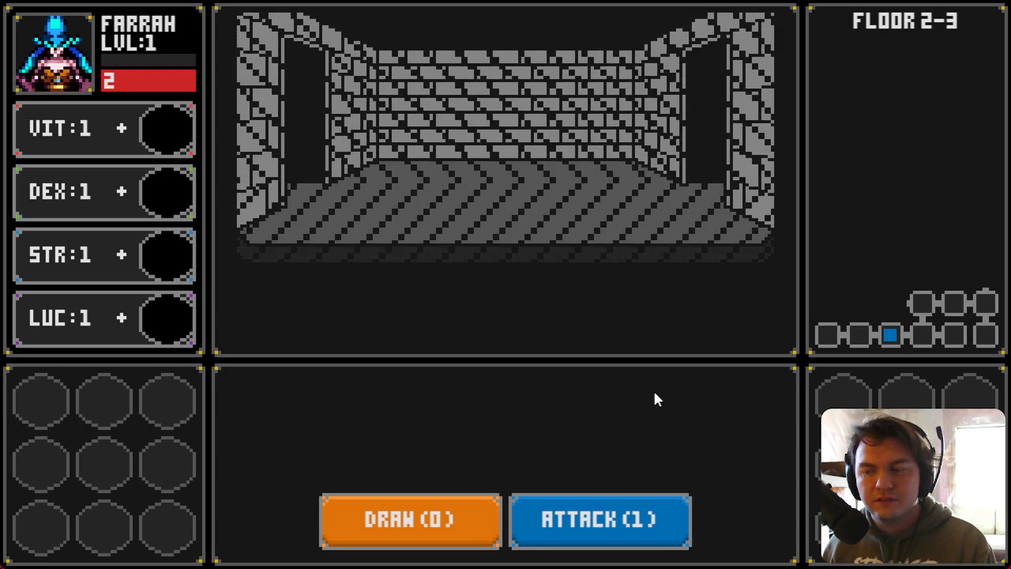
{"action": "key", "text": "d"}
{"action": "key", "text": "w"}
{"action": "key", "text": "a"}
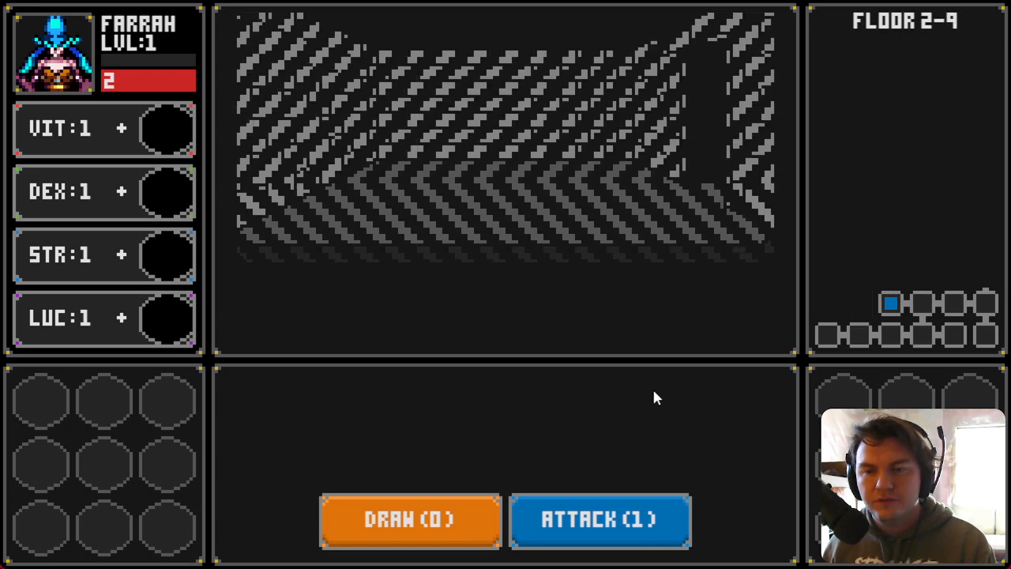
{"action": "key", "text": "d"}
{"action": "key", "text": "d"}
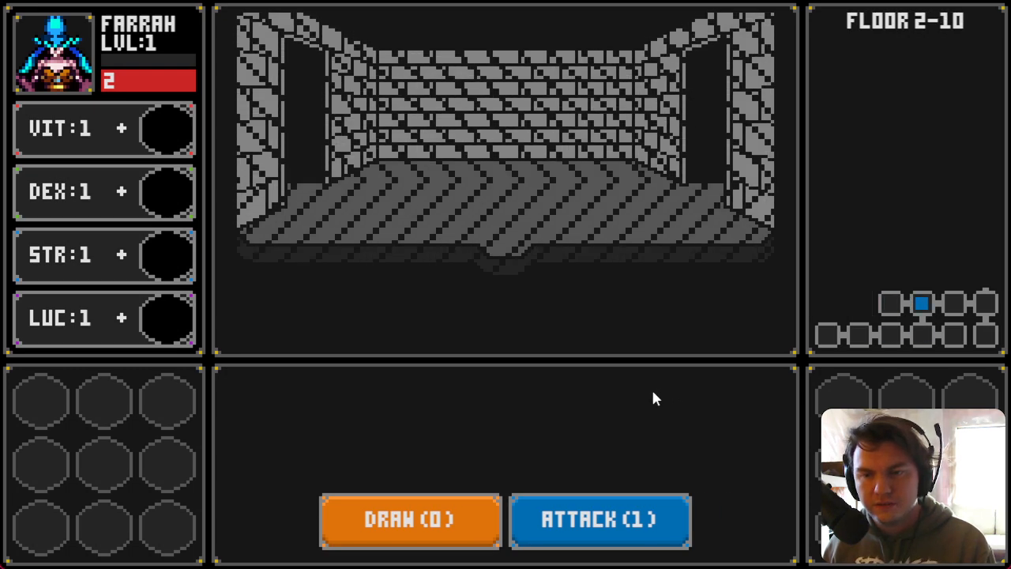
{"action": "key", "text": "d"}
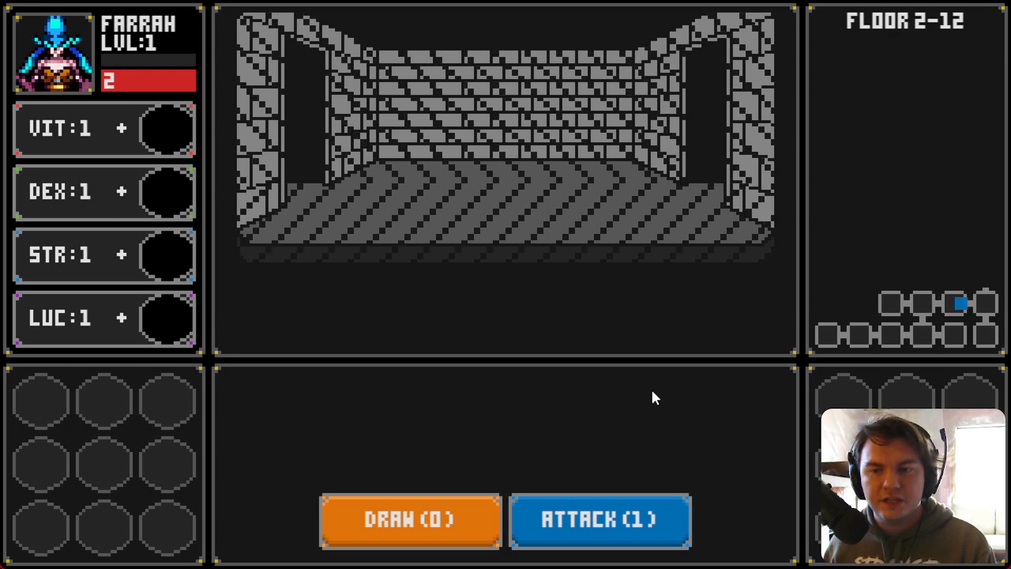
{"action": "key", "text": "w"}
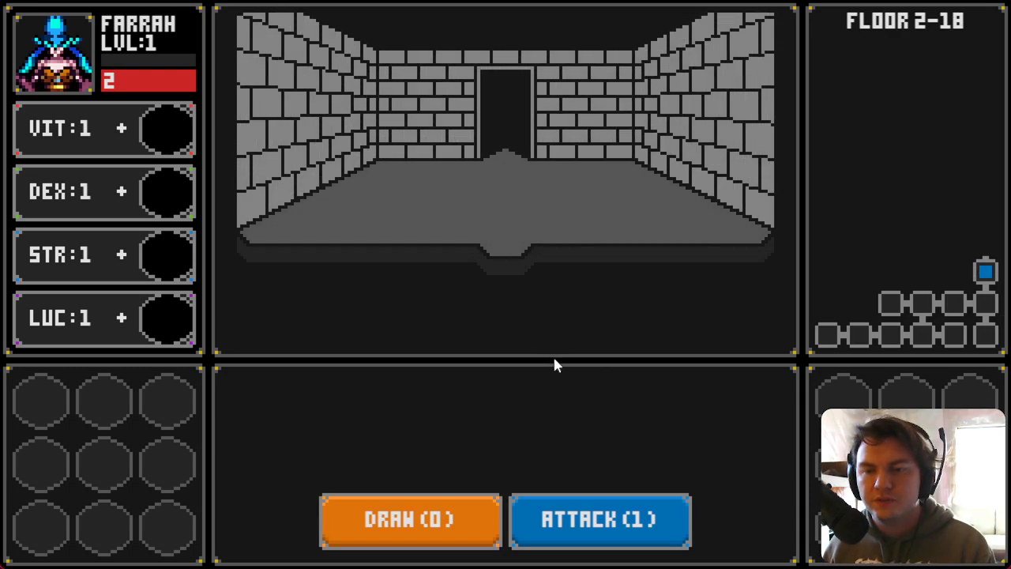
{"action": "key", "text": "w"}
{"action": "key", "text": "a"}
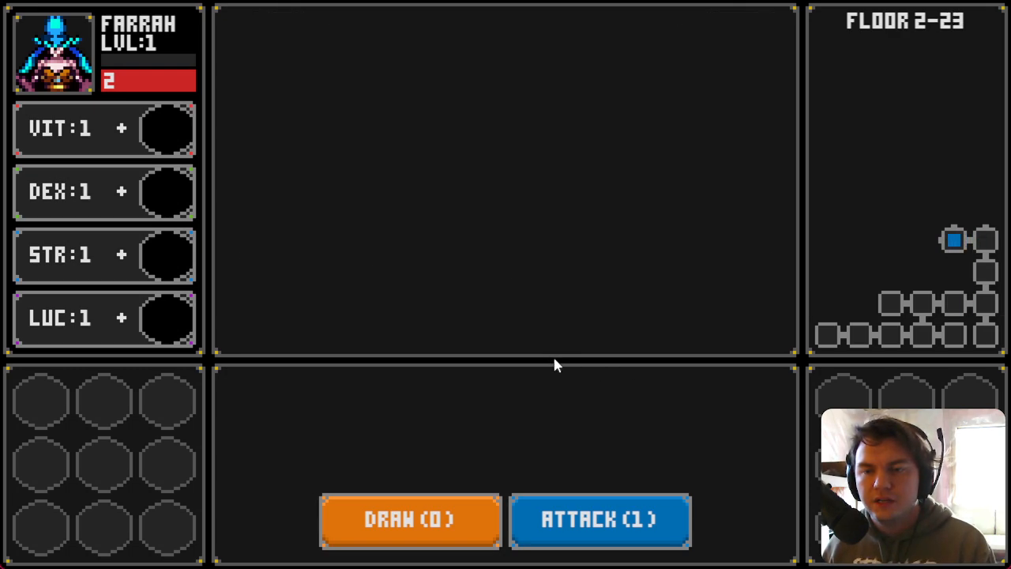
{"action": "key", "text": "a"}
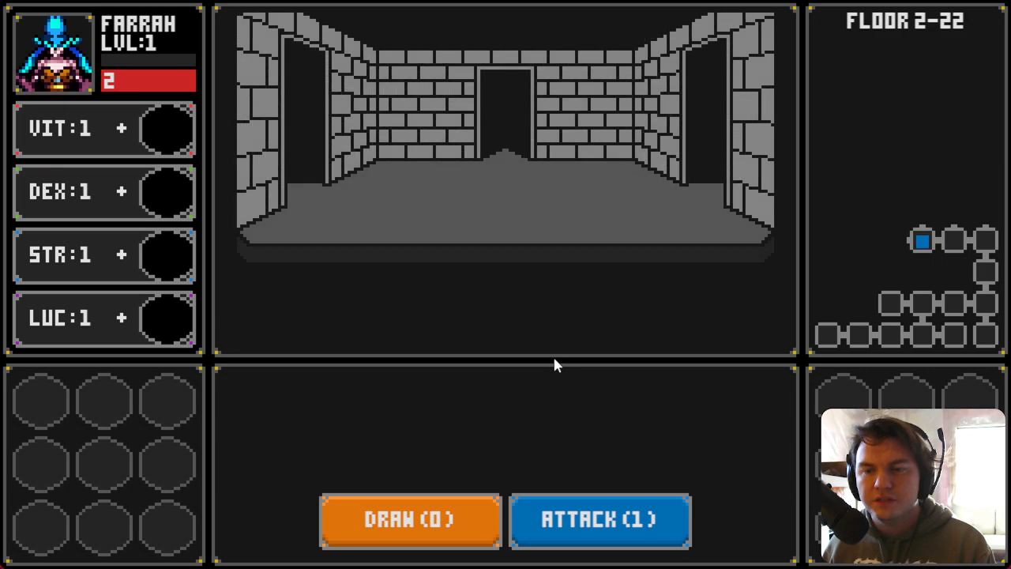
{"action": "key", "text": "a"}
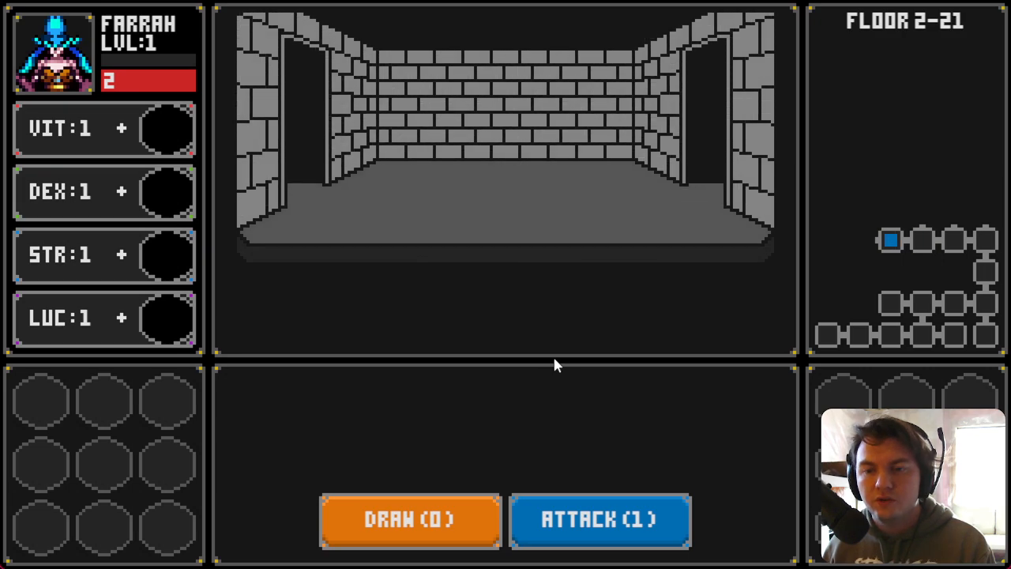
{"action": "key", "text": "a"}
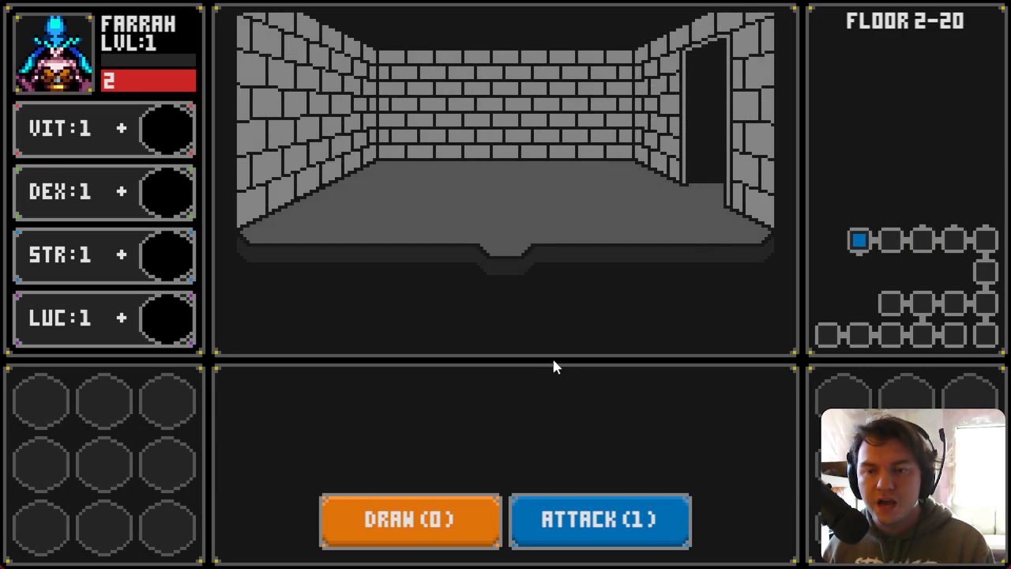
{"action": "key", "text": "s"}
{"action": "key", "text": "s"}
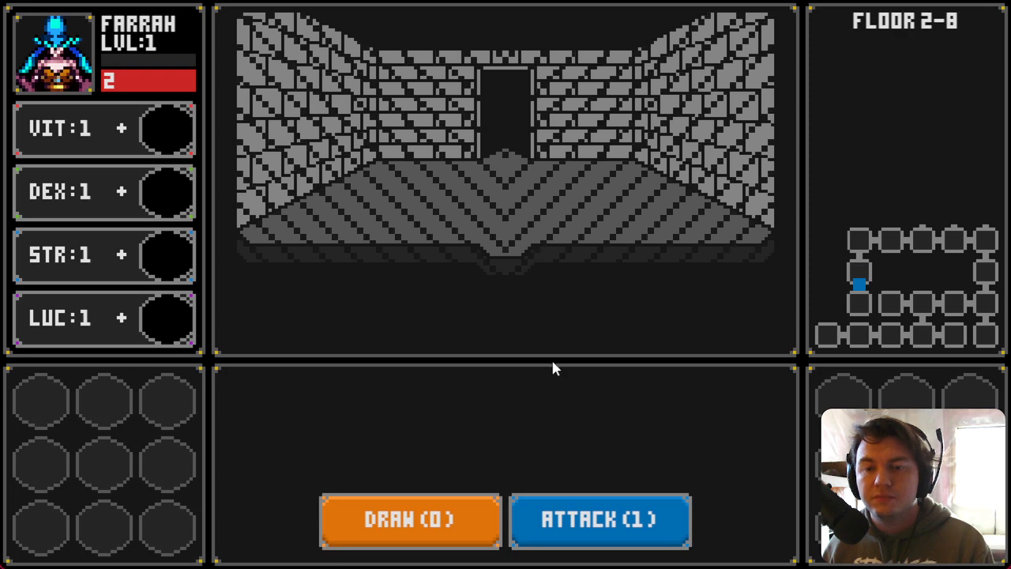
{"action": "key", "text": "w"}
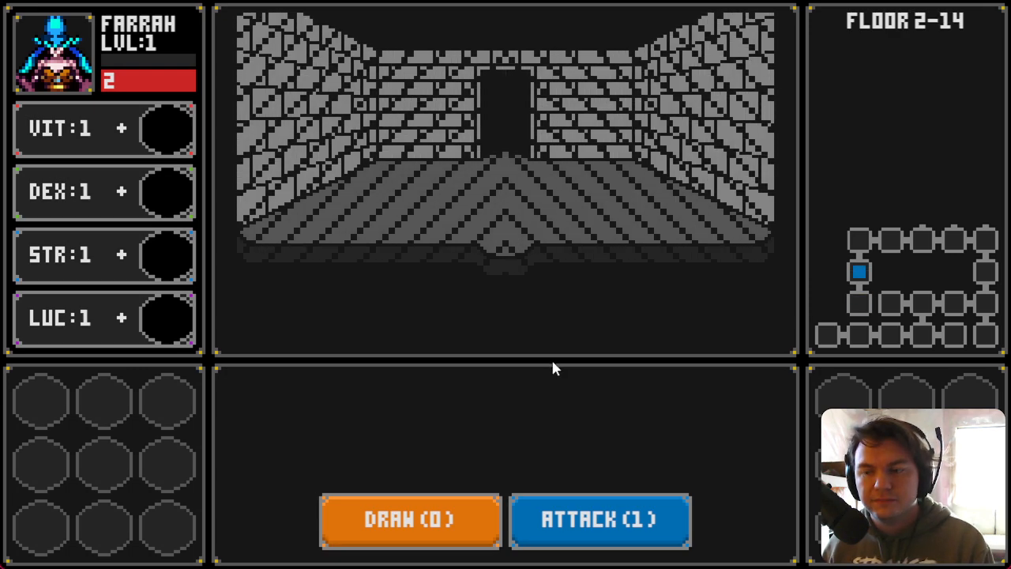
{"action": "key", "text": "w"}
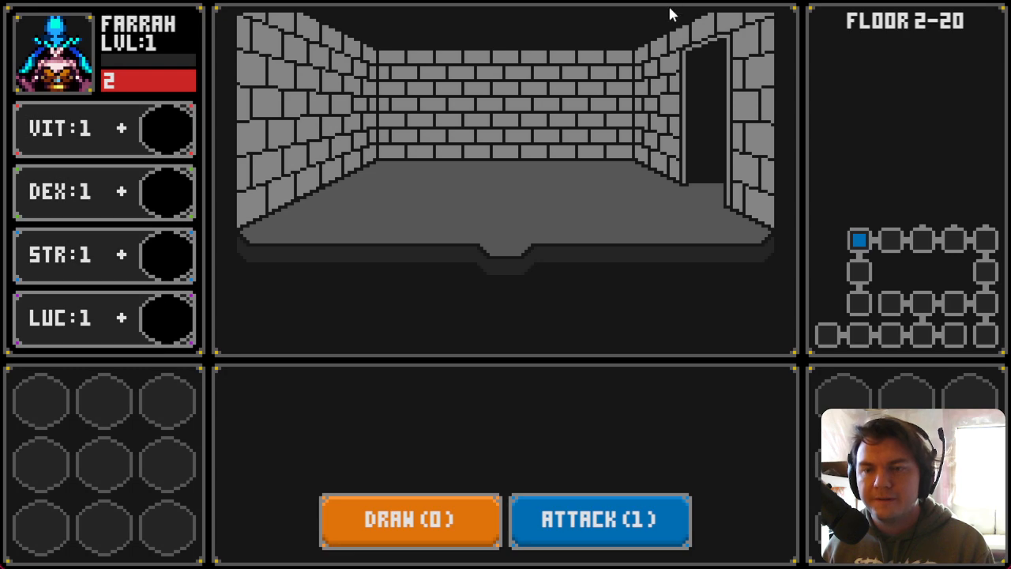
{"action": "key", "text": "d"}
{"action": "key", "text": "d"}
{"action": "key", "text": "w"}
{"action": "key", "text": "a"}
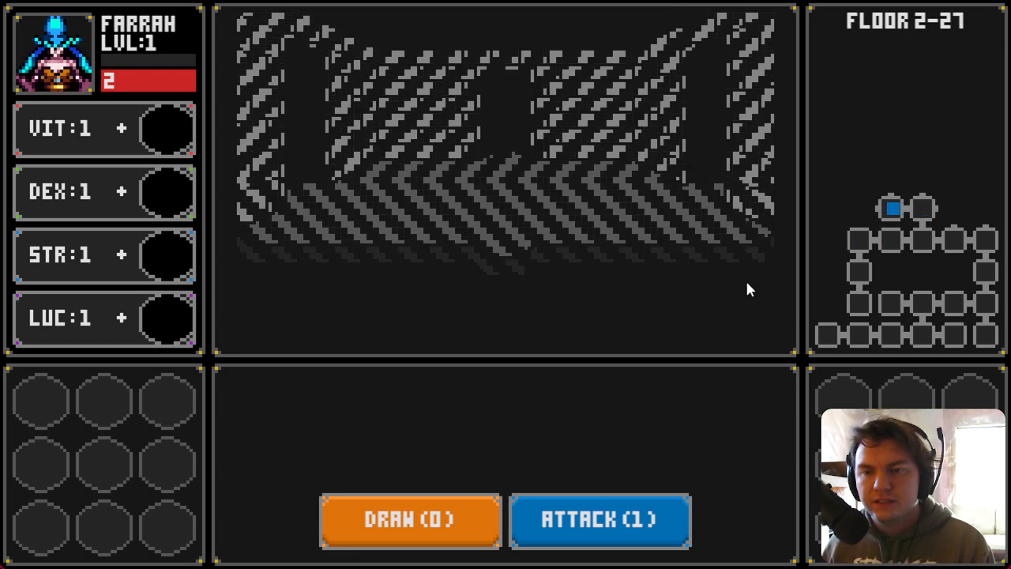
{"action": "key", "text": "a"}
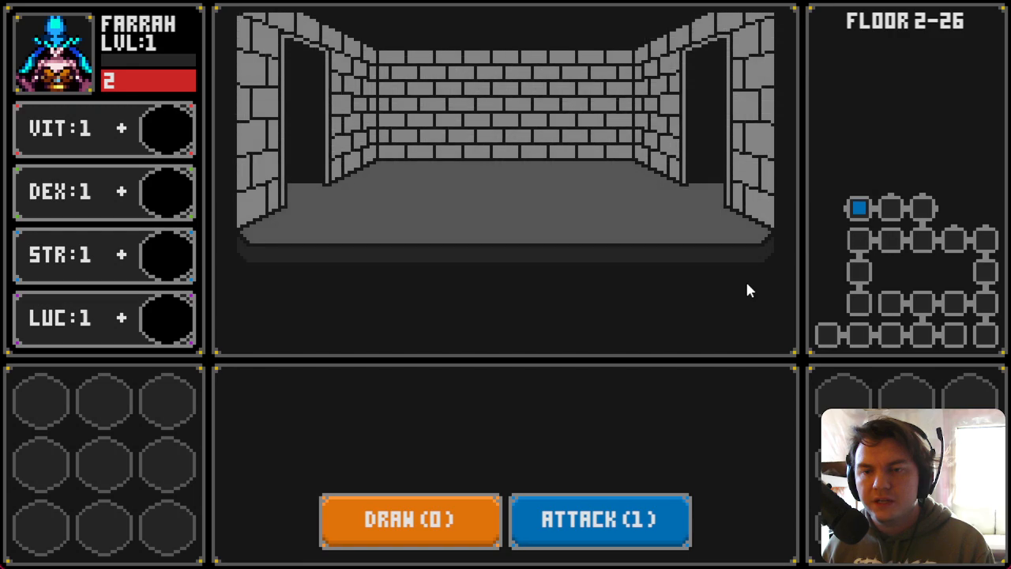
{"action": "key", "text": "a"}
{"action": "key", "text": "d"}
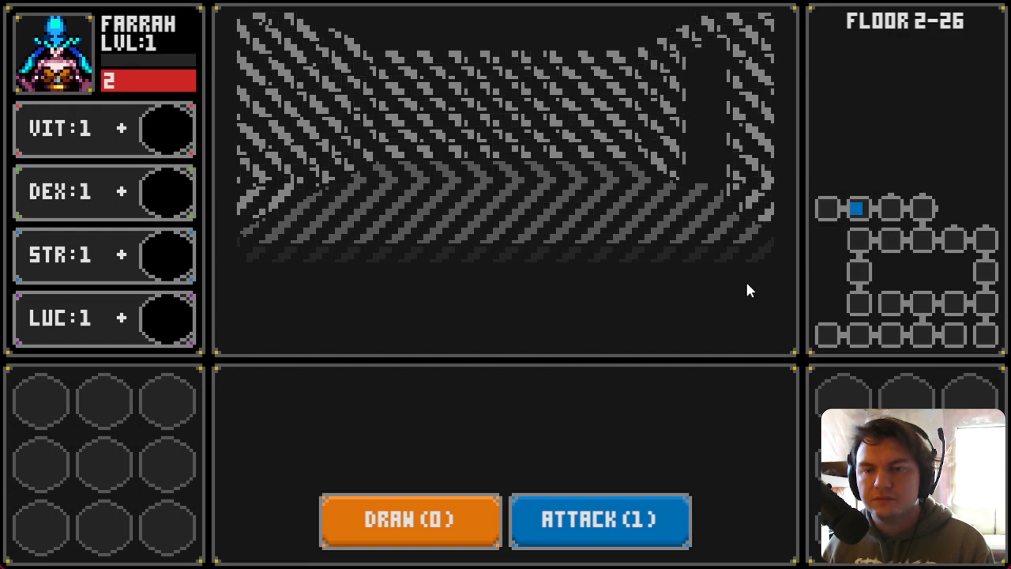
{"action": "key", "text": "d"}
{"action": "key", "text": "w"}
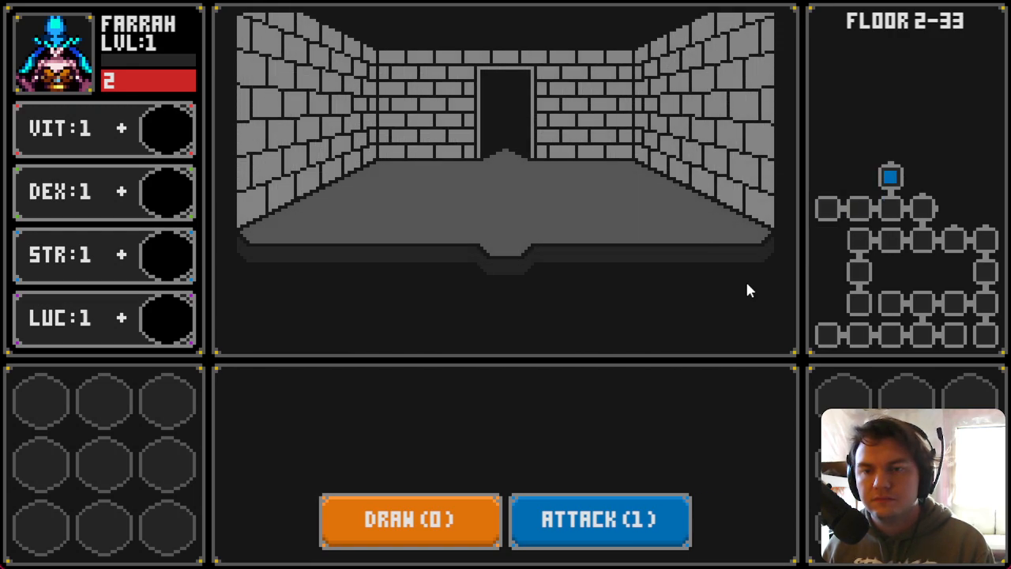
{"action": "key", "text": "w"}
Step: Explore the upper rooms of floor 2 to check the map and fog of war
{"action": "key", "text": "a"}
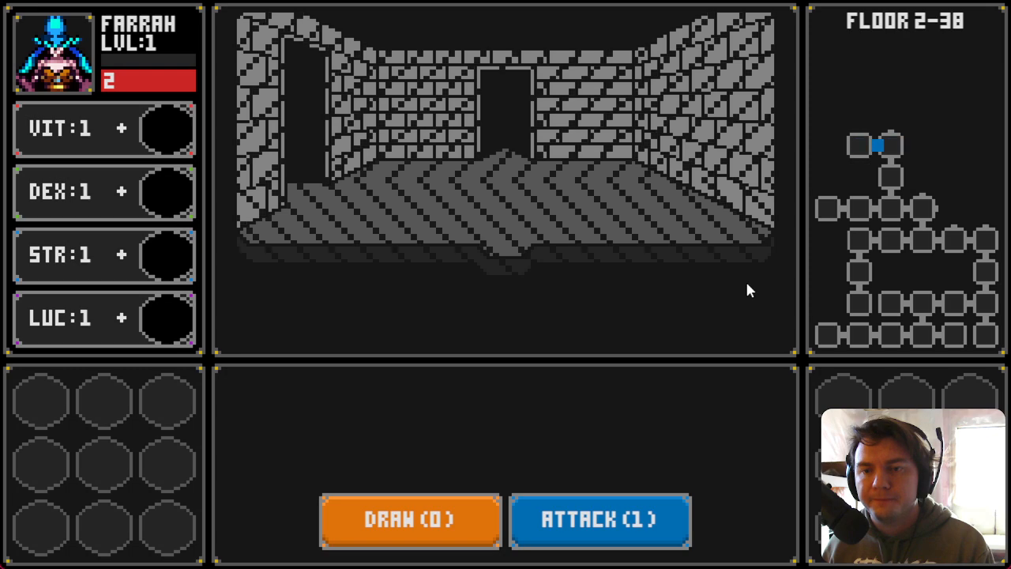
{"action": "key", "text": "d"}
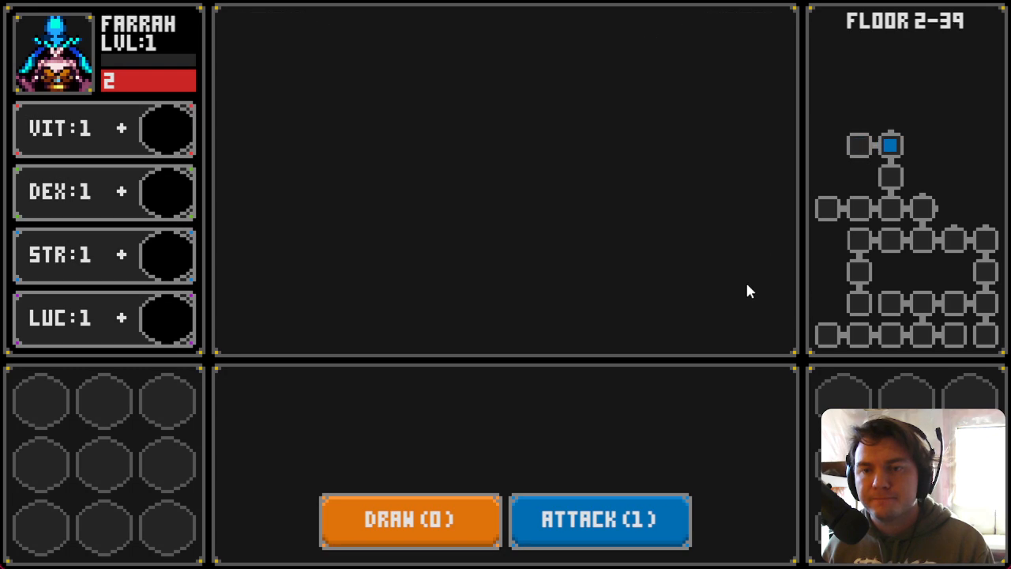
{"action": "key", "text": "w"}
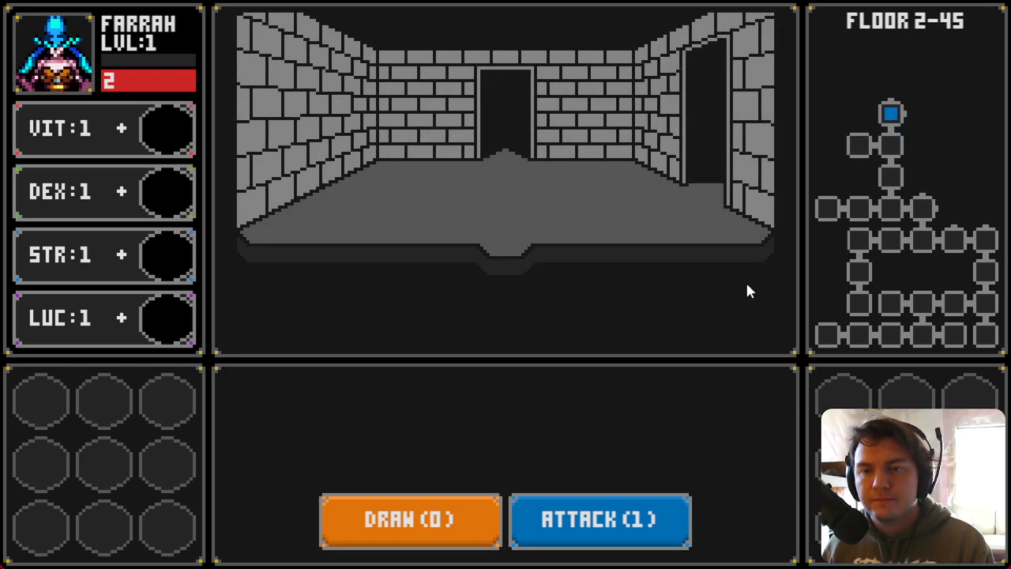
{"action": "key", "text": "w"}
{"action": "key", "text": "a"}
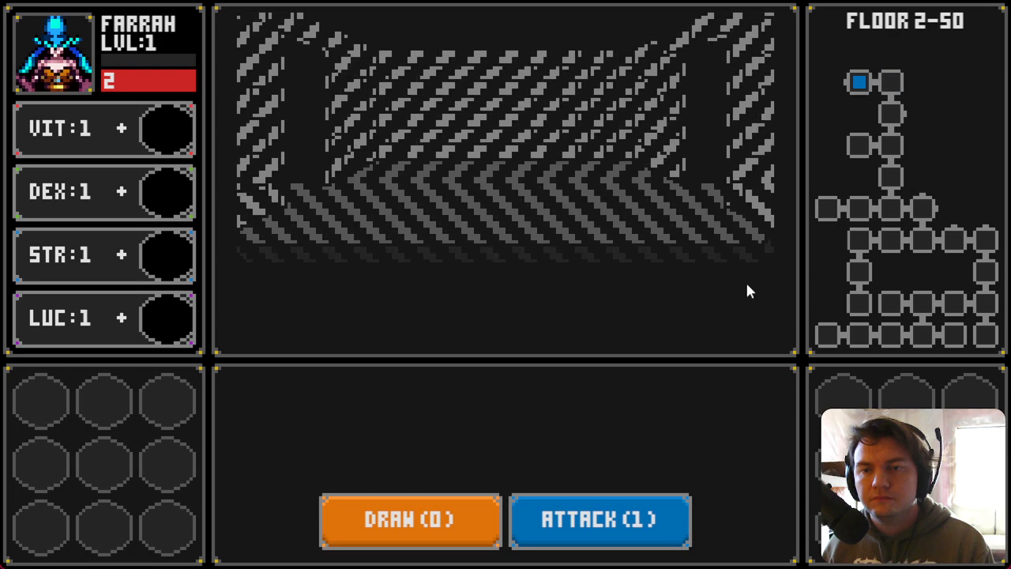
{"action": "key", "text": "a"}
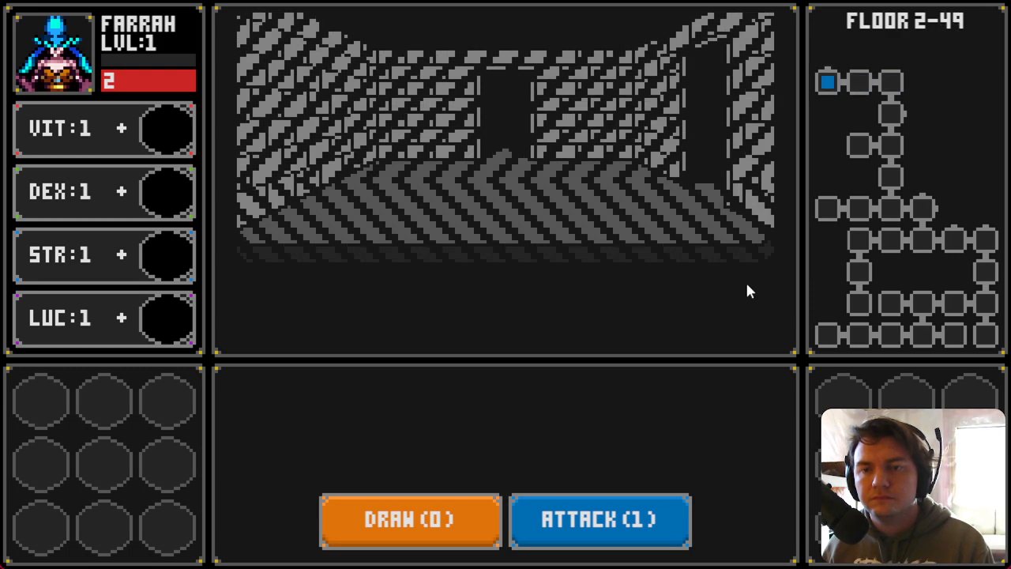
{"action": "key", "text": "w"}
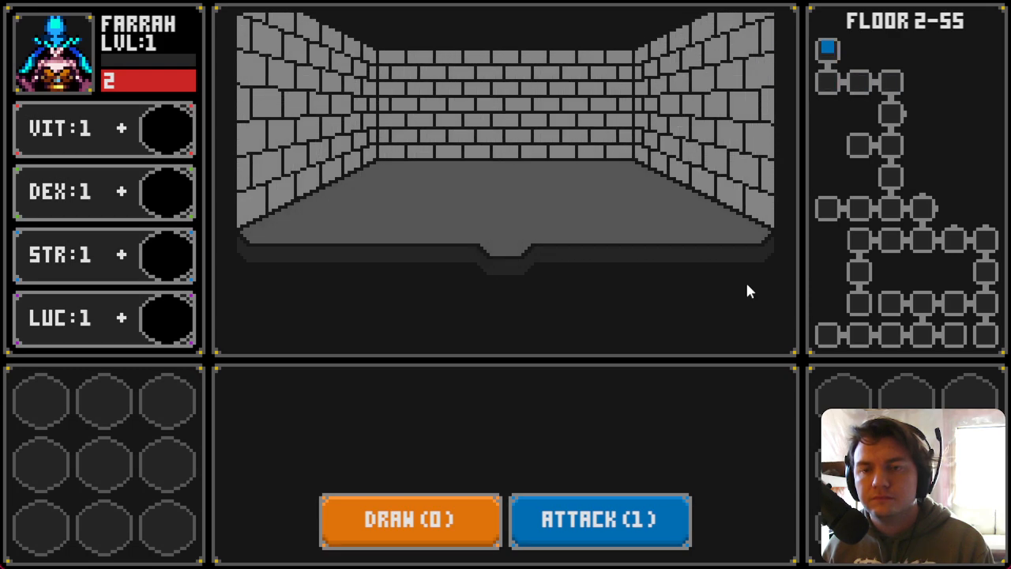
{"action": "key", "text": "s"}
{"action": "key", "text": "w"}
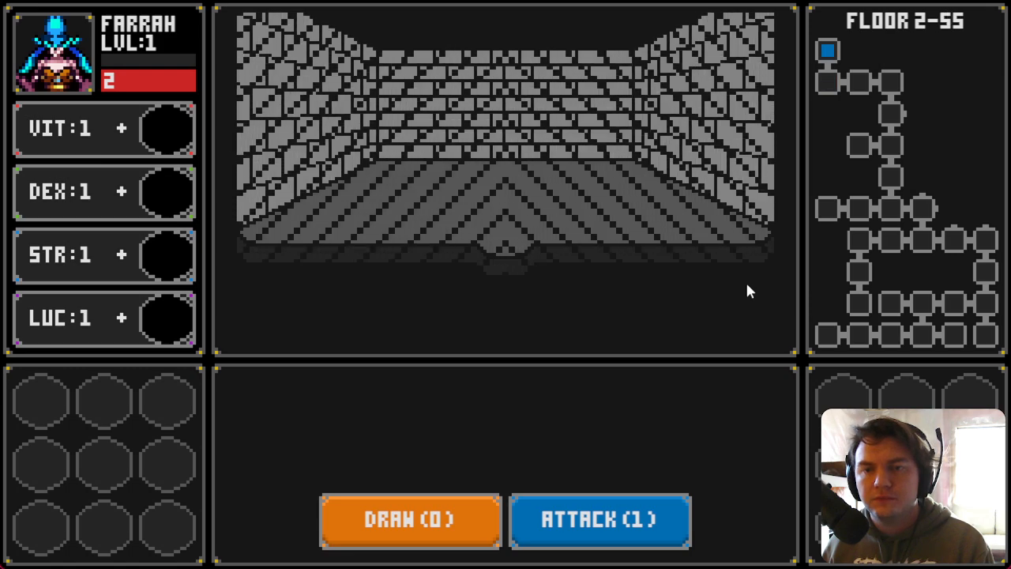
{"action": "key", "text": "s"}
{"action": "key", "text": "Right"}
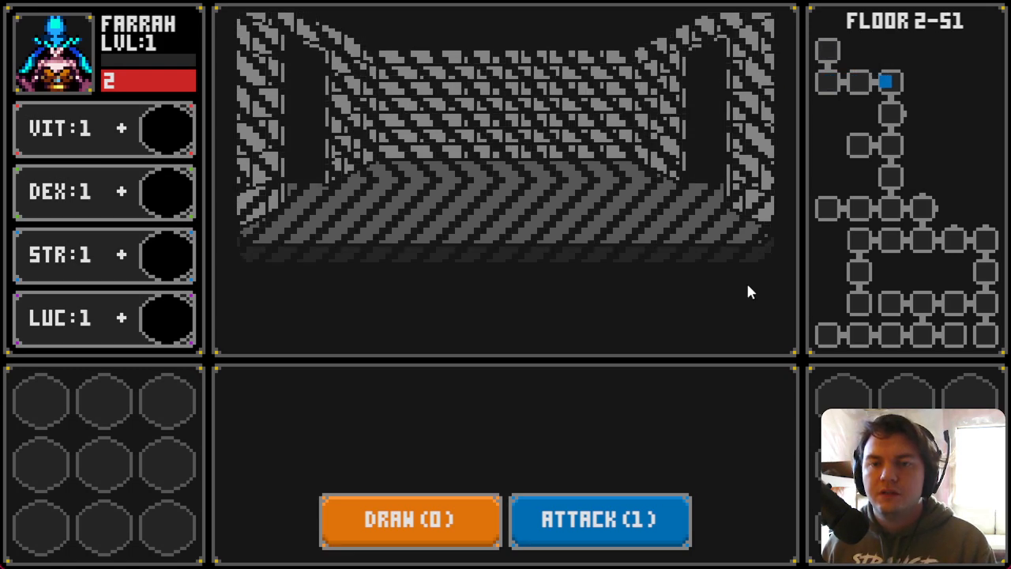
{"action": "key", "text": "Down"}
{"action": "key", "text": "Right"}
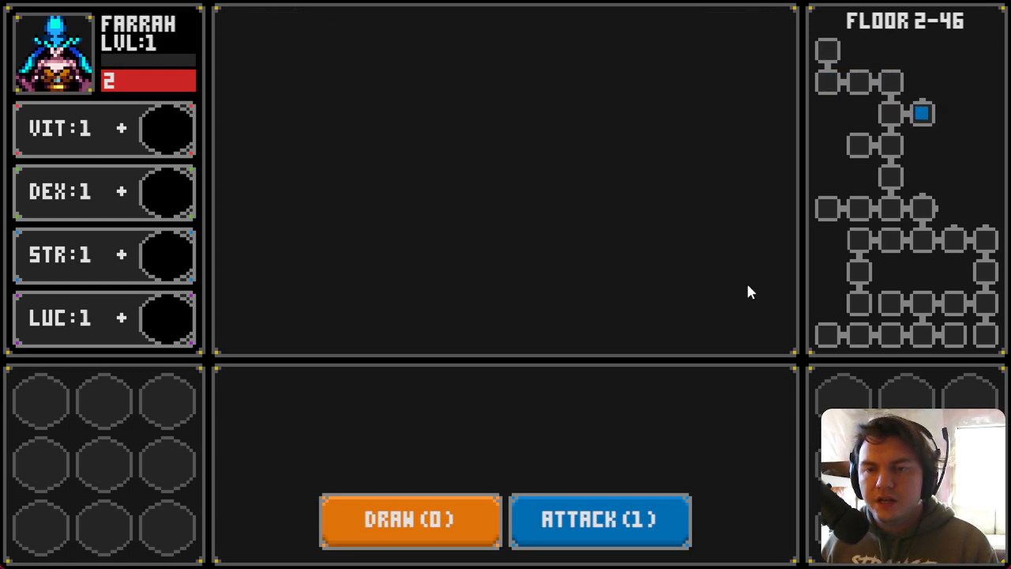
{"action": "key", "text": "Up"}
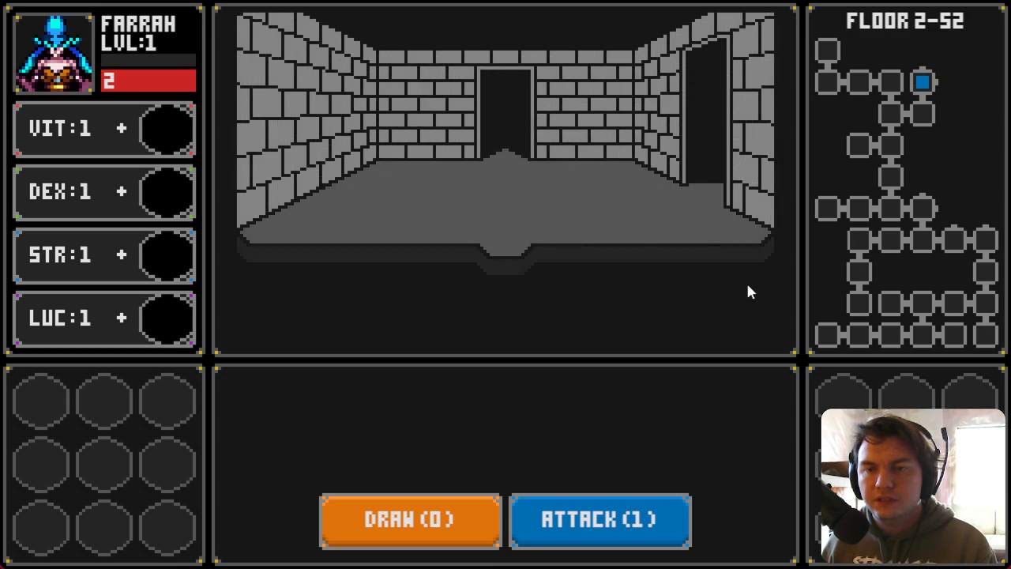
{"action": "key", "text": "Up"}
{"action": "key", "text": "Left"}
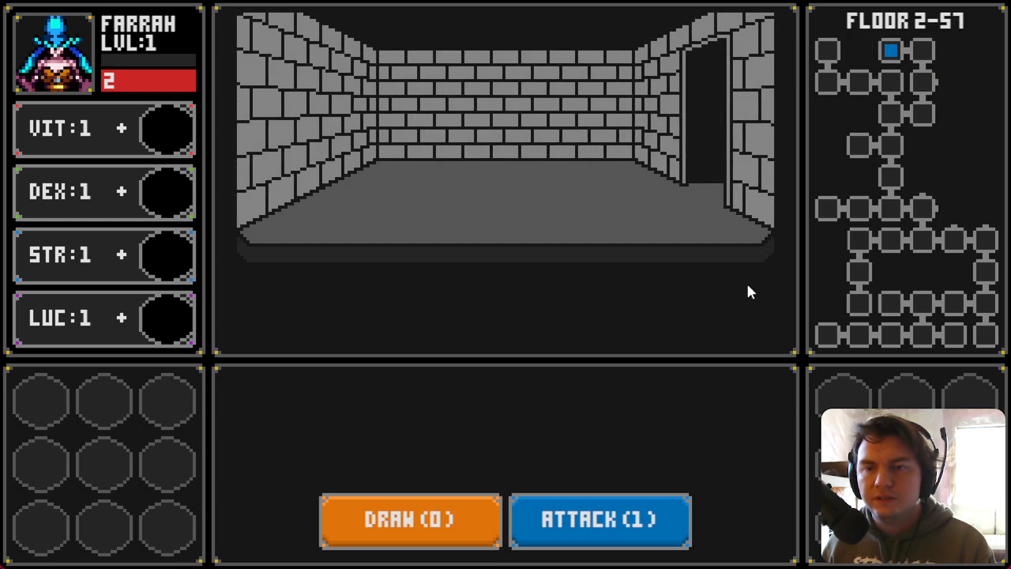
Step: Walk back down through the middle rooms of floor 2 toward the right side of the map
{"action": "key", "text": "Right"}
{"action": "key", "text": "Down"}
{"action": "key", "text": "Right"}
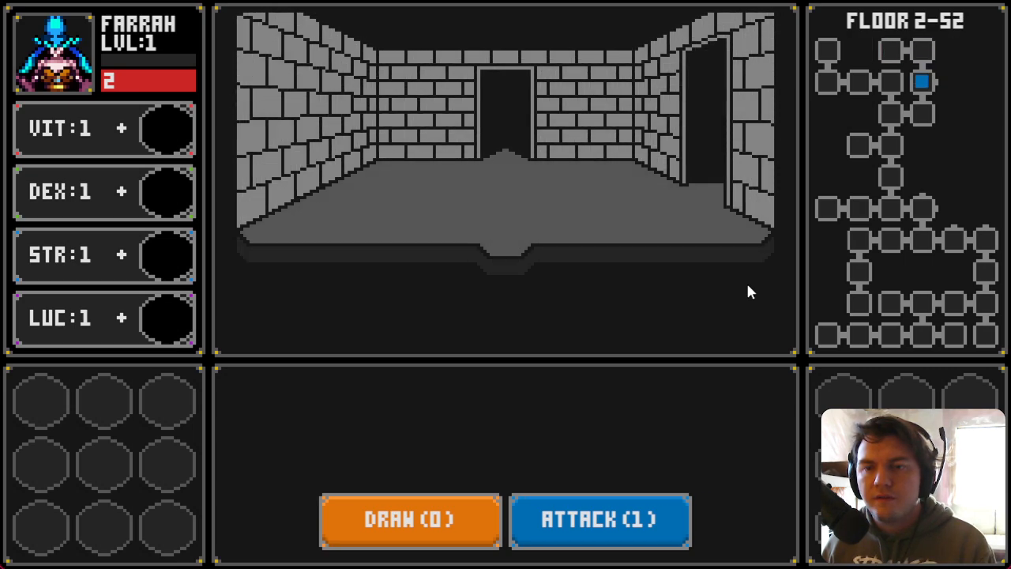
{"action": "key", "text": "Left"}
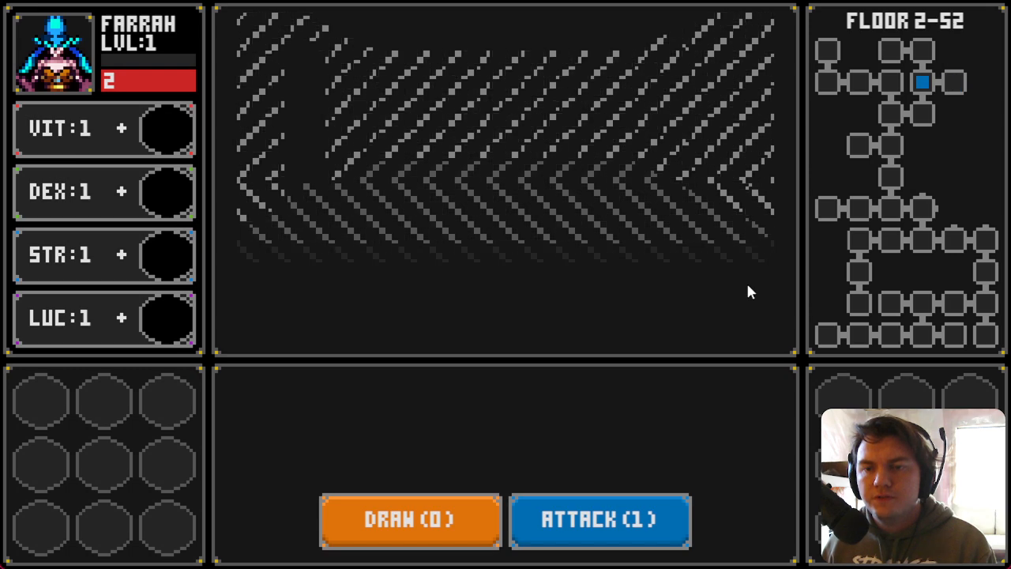
{"action": "key", "text": "Down"}
{"action": "key", "text": "Left"}
{"action": "key", "text": "Down"}
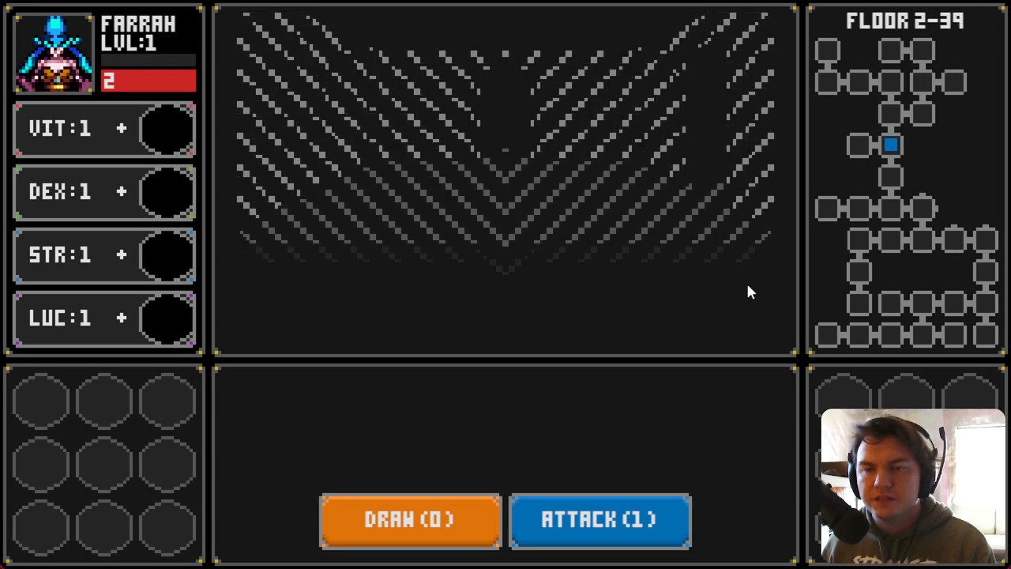
{"action": "key", "text": "Down"}
{"action": "key", "text": "Down"}
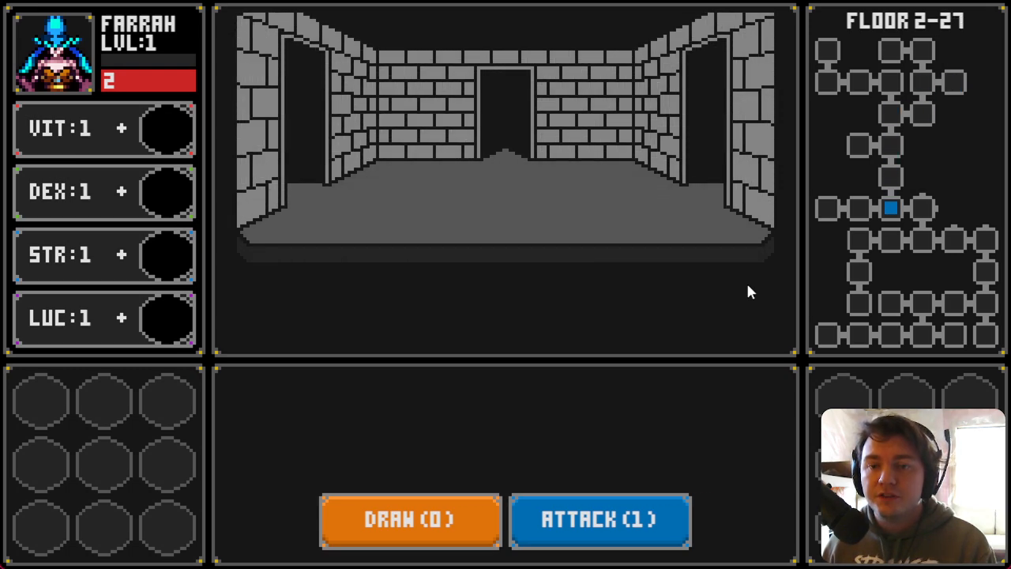
{"action": "key", "text": "Right"}
{"action": "key", "text": "Up"}
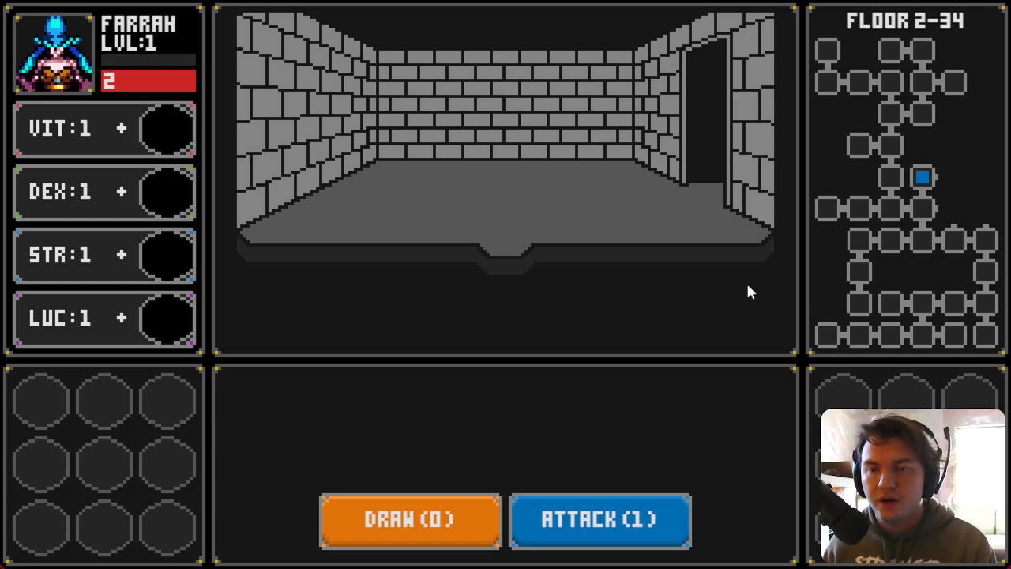
{"action": "key", "text": "Right"}
{"action": "key", "text": "Down"}
{"action": "key", "text": "Left"}
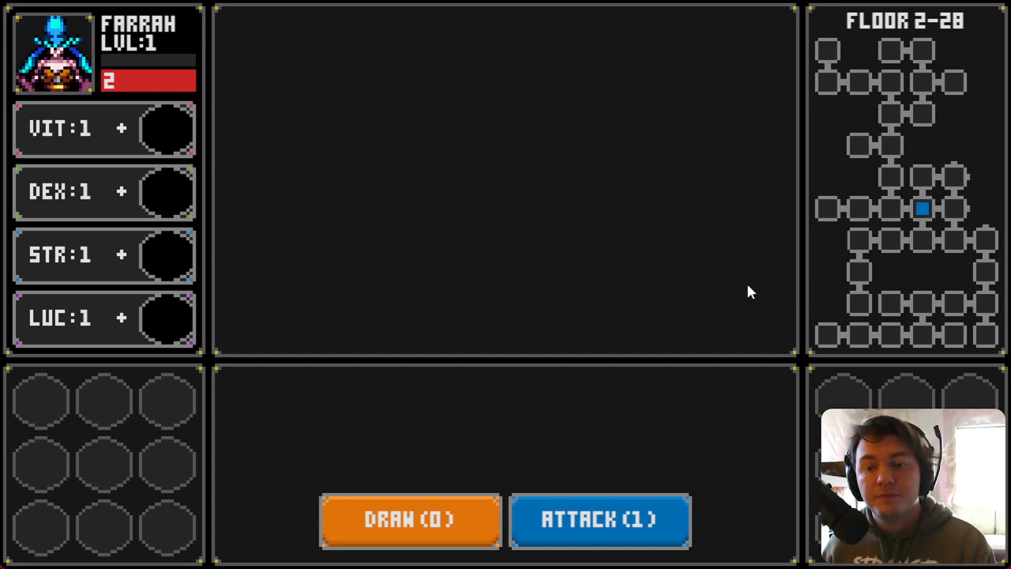
Step: Explore the right-hand column of rooms on floor 2, moving up to the top-right corner
{"action": "key", "text": "Down"}
{"action": "key", "text": "Right"}
{"action": "key", "text": "Right"}
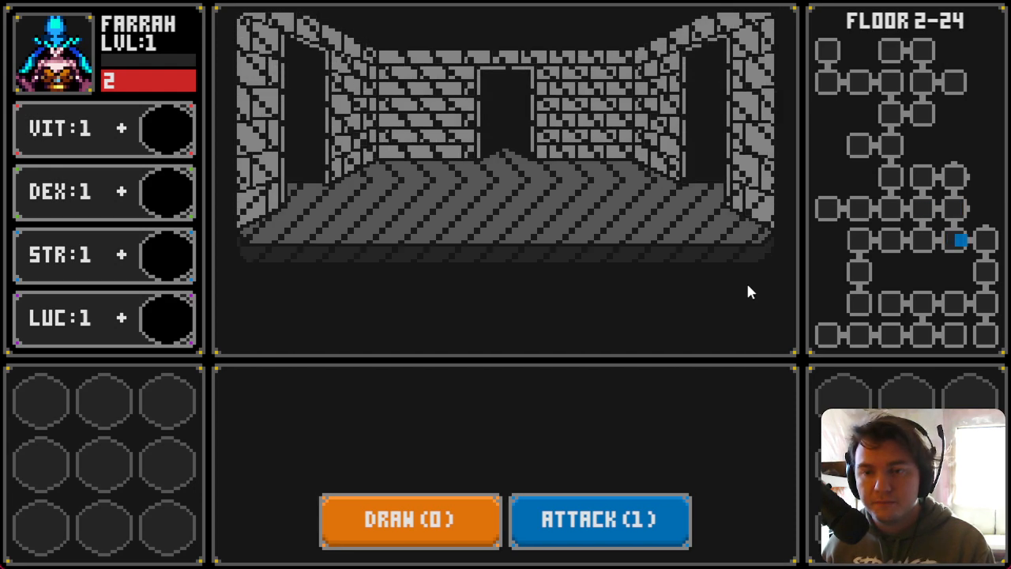
{"action": "key", "text": "Up"}
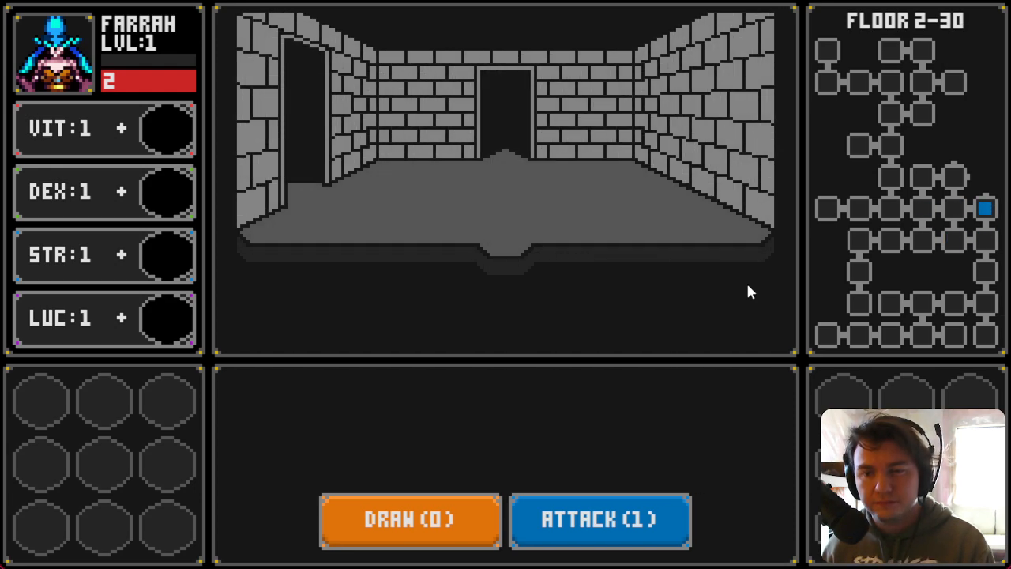
{"action": "key", "text": "Left"}
{"action": "key", "text": "Up"}
{"action": "key", "text": "Right"}
{"action": "key", "text": "Down"}
{"action": "key", "text": "Up"}
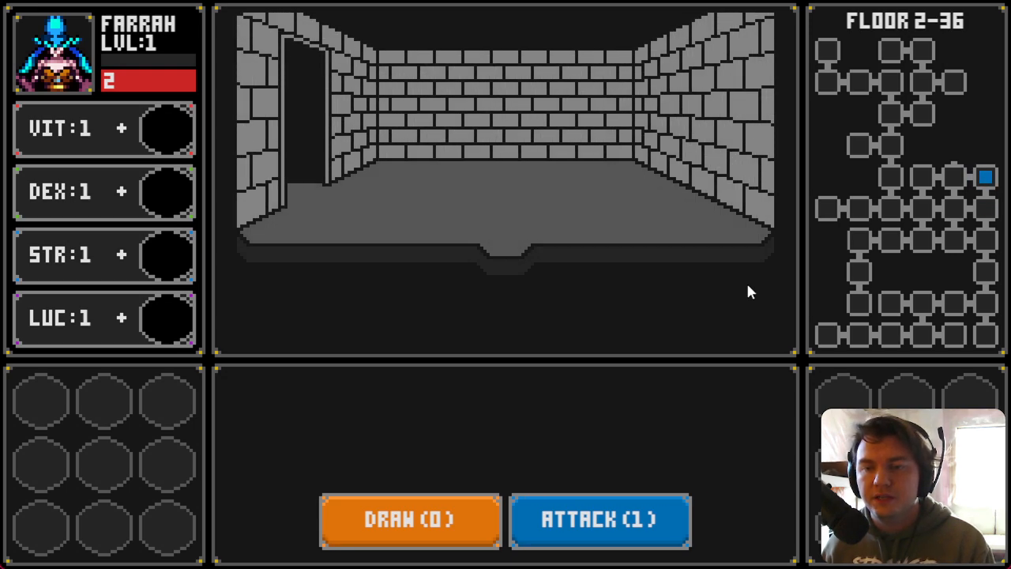
{"action": "key", "text": "Left"}
{"action": "key", "text": "Up"}
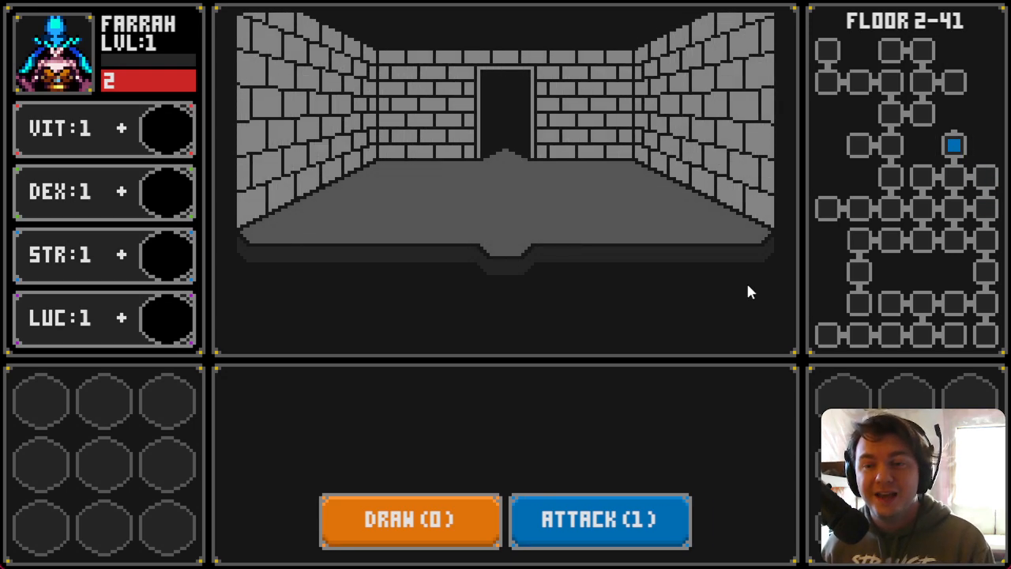
{"action": "key", "text": "Up"}
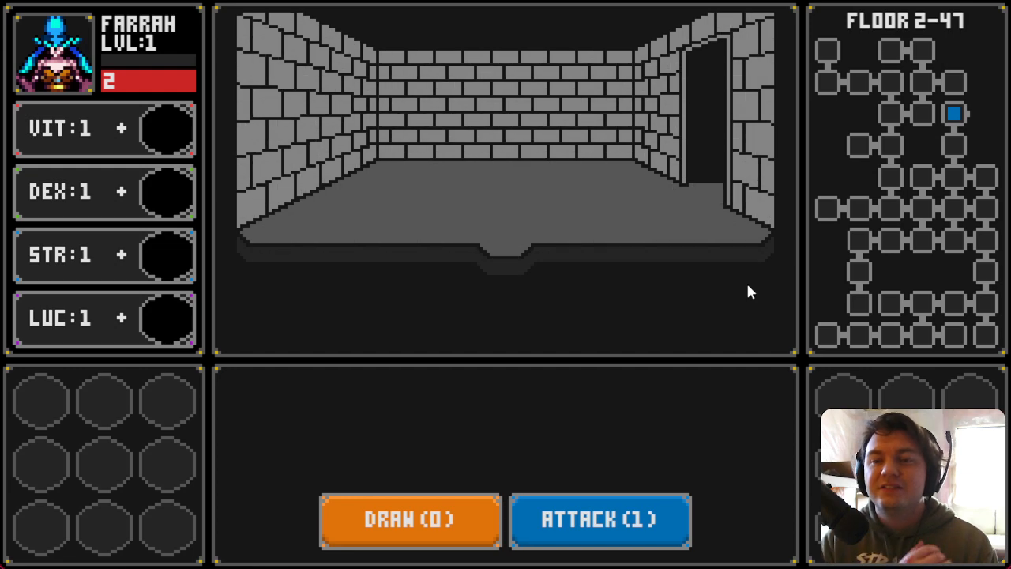
{"action": "key", "text": "Right"}
{"action": "key", "text": "Up"}
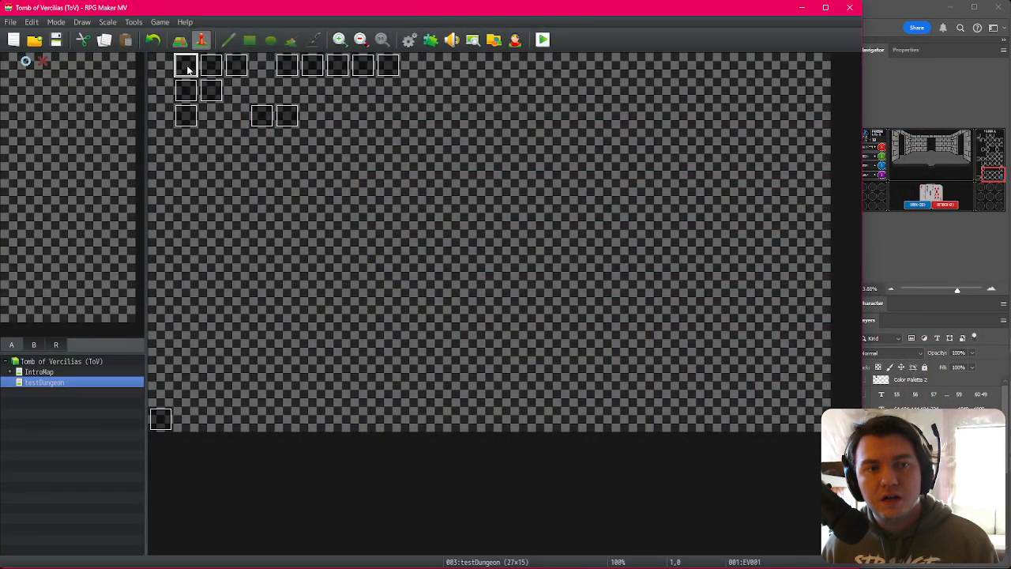
Step: Open EV001, inspect its floorNumber random assignment, and close both dialogs
{"action": "double_click", "coordinate": [188, 66]}
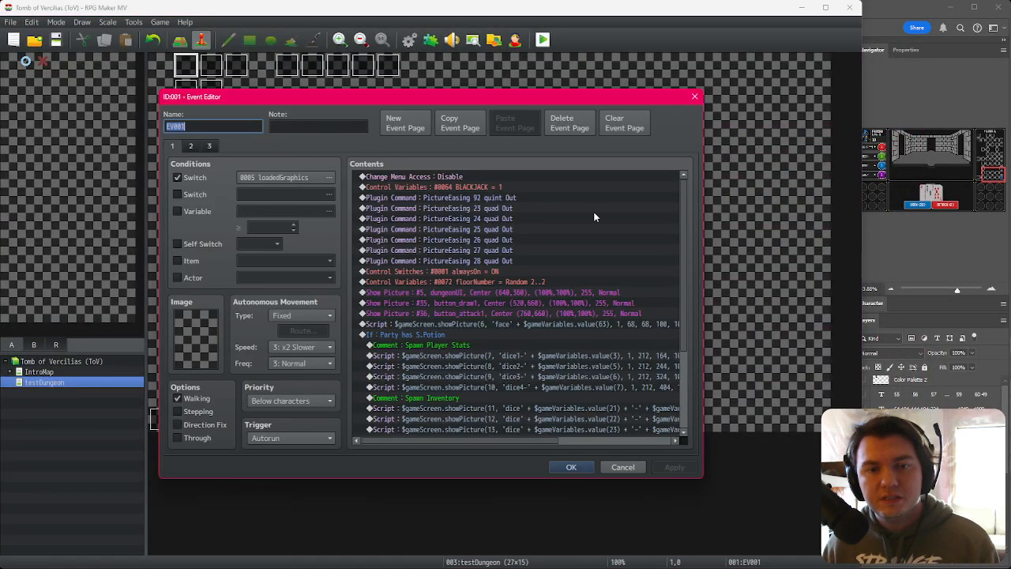
{"action": "double_click", "coordinate": [528, 281]}
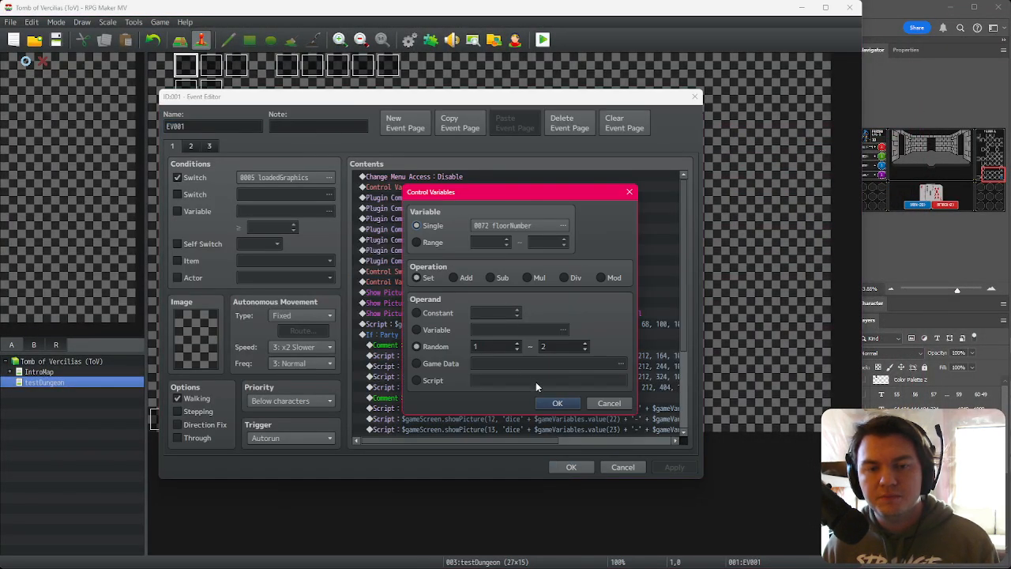
{"action": "left_click", "coordinate": [555, 403]}
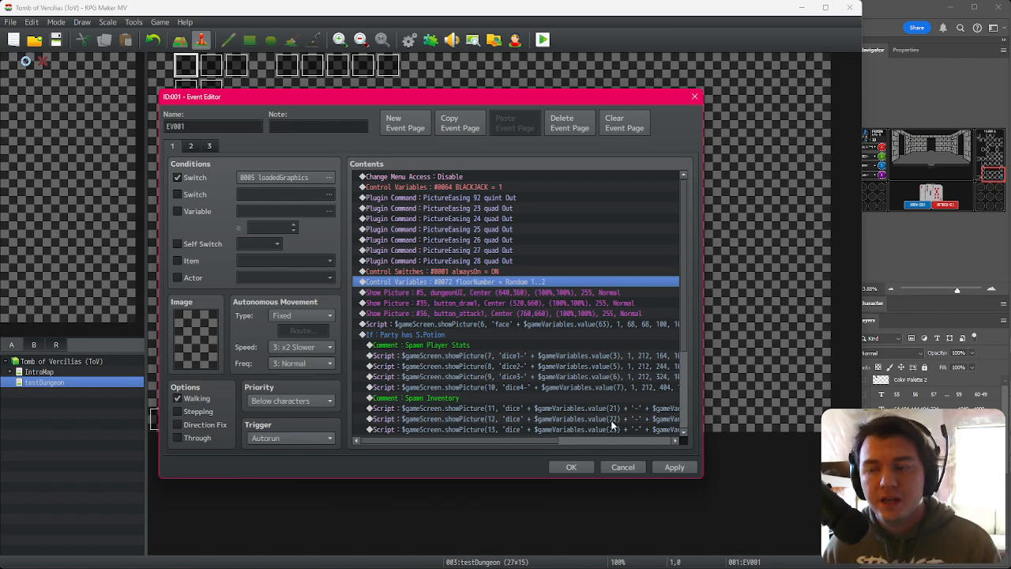
{"action": "left_click", "coordinate": [571, 467]}
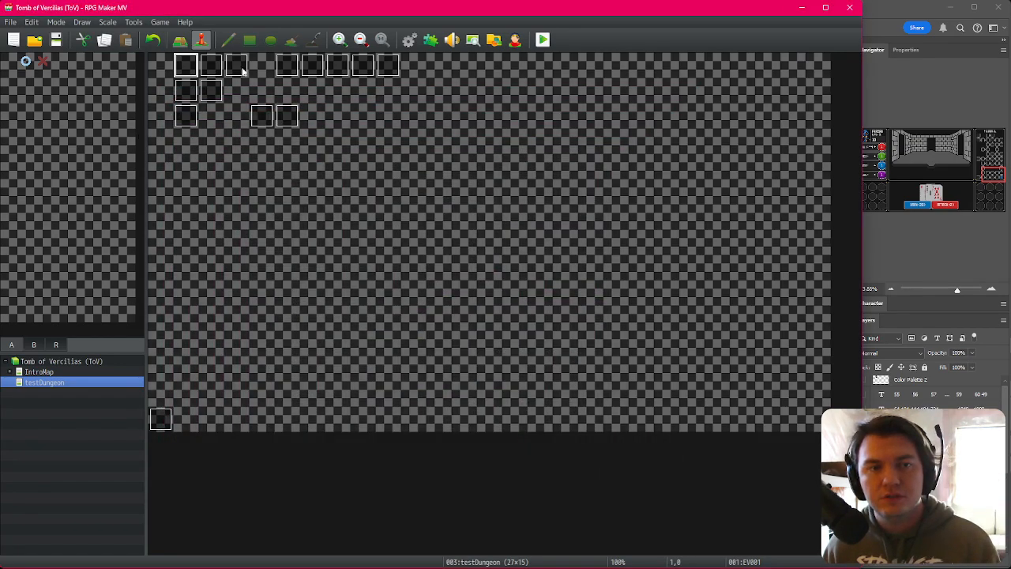
Step: Review the dungeon2Spawn common event's contents in the database and close it
{"action": "left_click", "coordinate": [408, 43]}
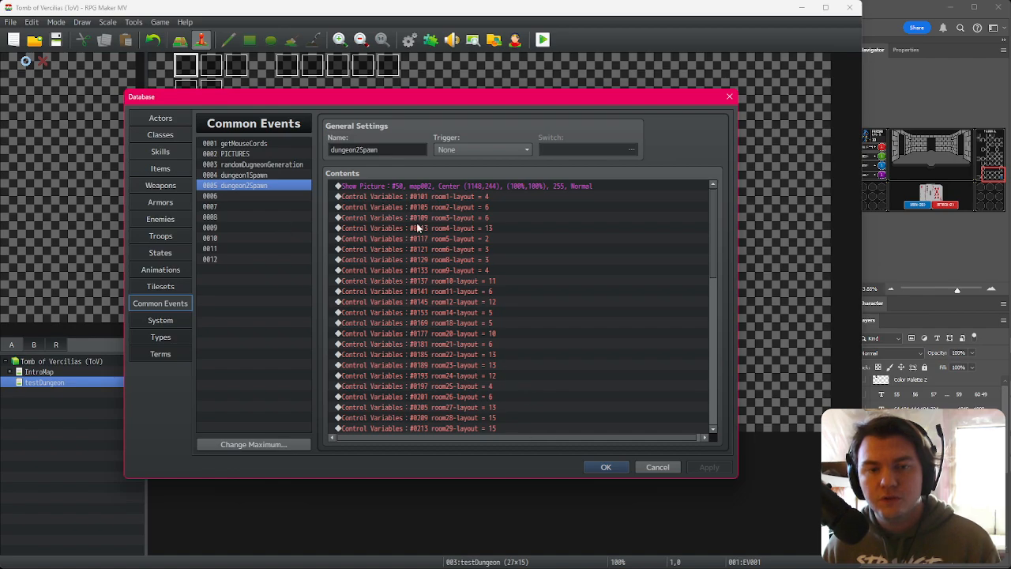
{"action": "left_click", "coordinate": [283, 185]}
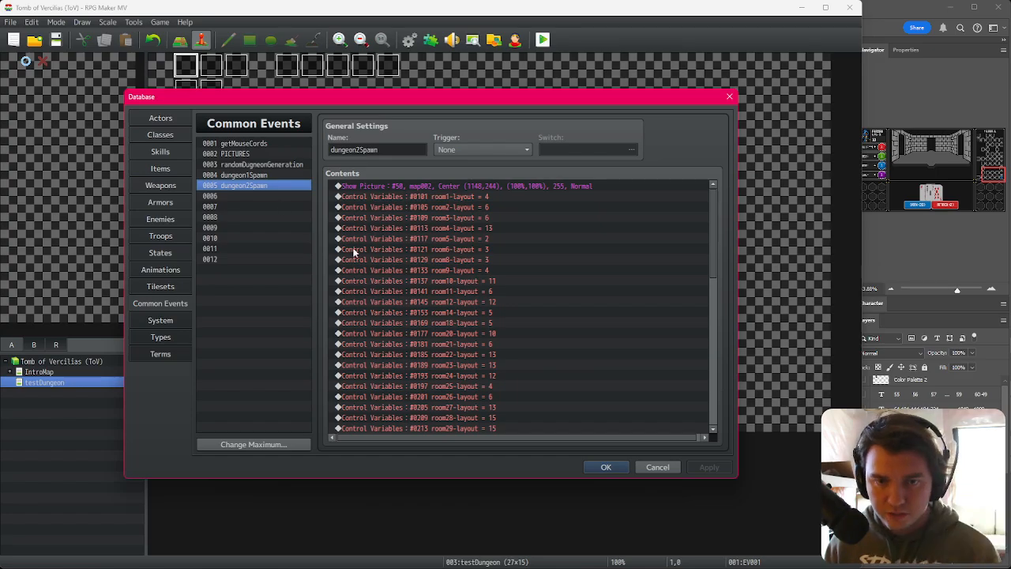
{"action": "left_click", "coordinate": [607, 467]}
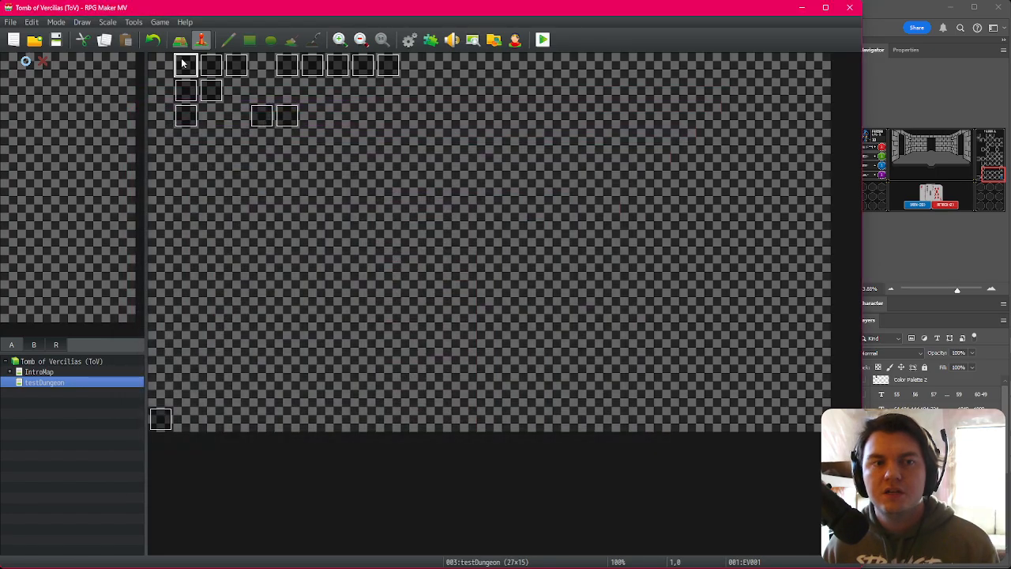
Step: Open the Spawn/Move Dungeon event and review its floorNumber conditions calling dungeon1Spawn and dungeon2Spawn
{"action": "double_click", "coordinate": [262, 116]}
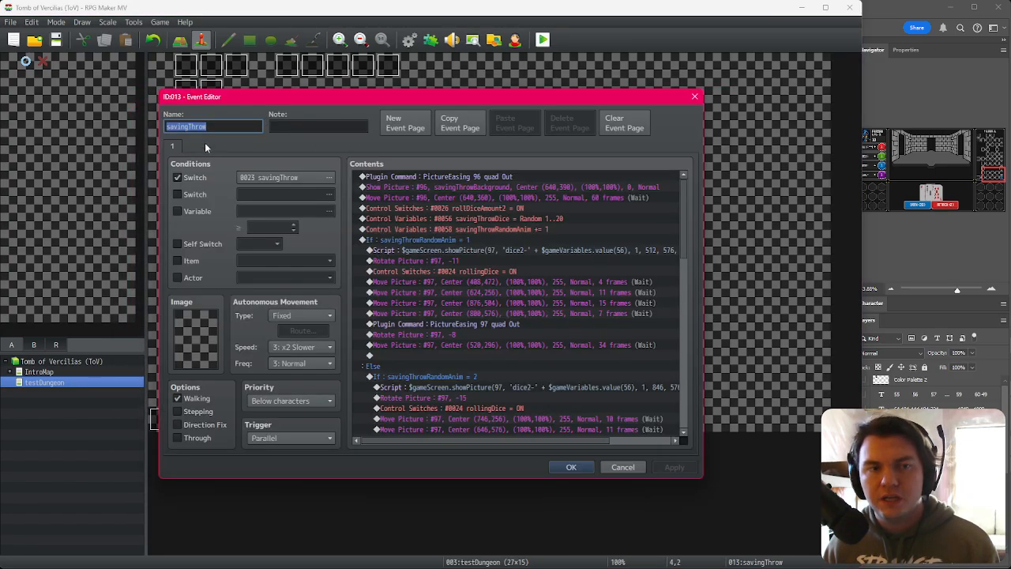
{"action": "key", "text": "Escape"}
{"action": "double_click", "coordinate": [287, 71]}
{"action": "left_click", "coordinate": [430, 178]}
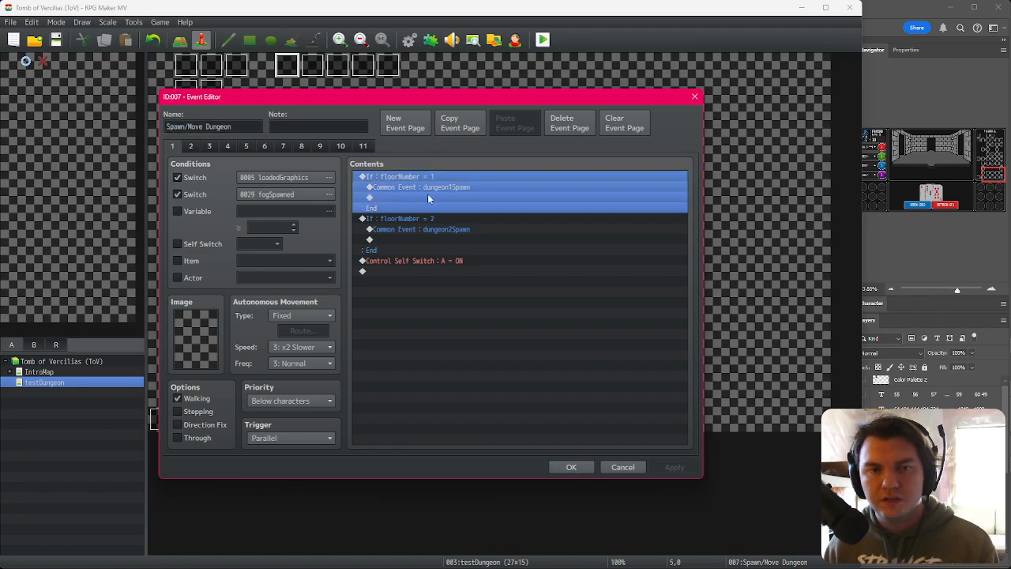
{"action": "left_click", "coordinate": [426, 221]}
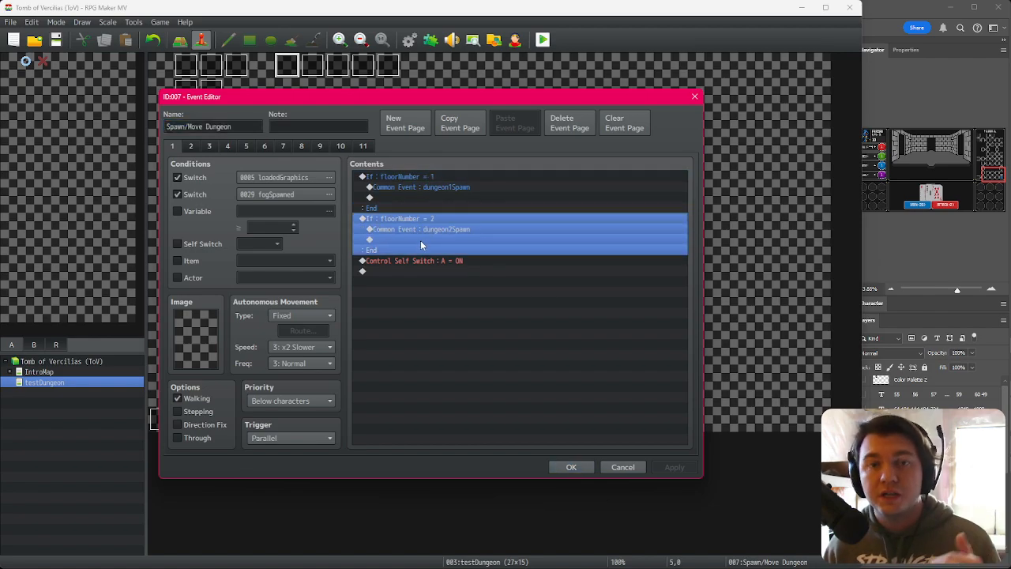
{"action": "left_click", "coordinate": [571, 467]}
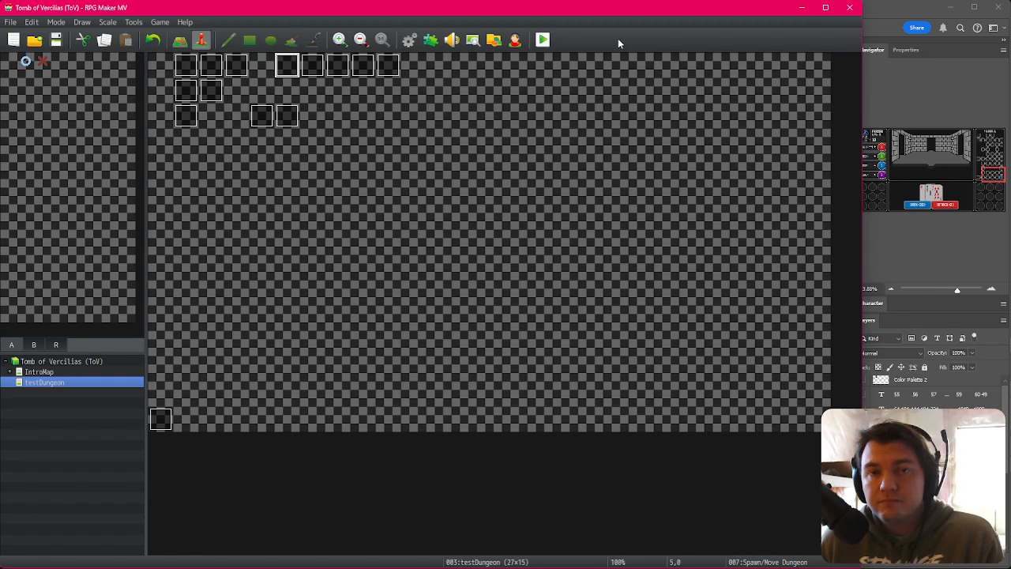
Step: Maximize the RPG Maker MV editor window
{"action": "left_click_drag", "start_coordinate": [862, 92], "coordinate": [1010, 89]}
{"action": "double_click", "coordinate": [844, 11]}
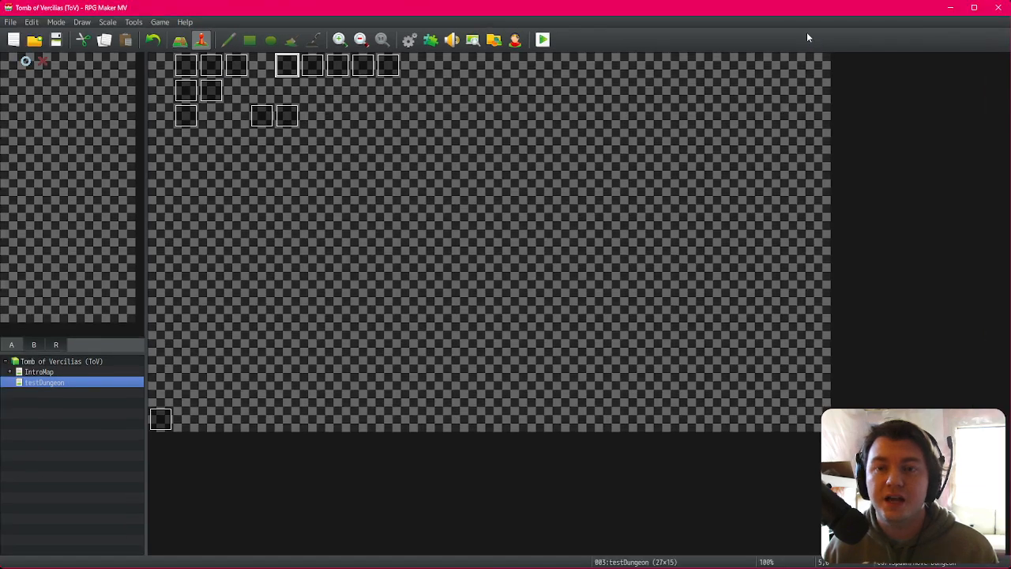
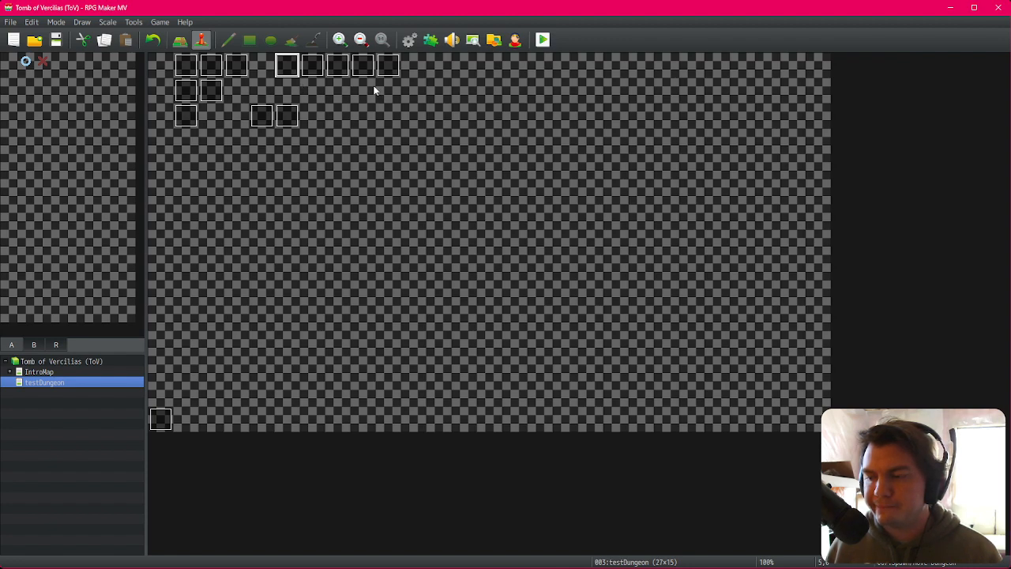
Step: Review the Spawn/Move Dungeon, spawn Monsters/Items (RNG) and monsterAnim events on the testDungeon map
{"action": "double_click", "coordinate": [289, 67]}
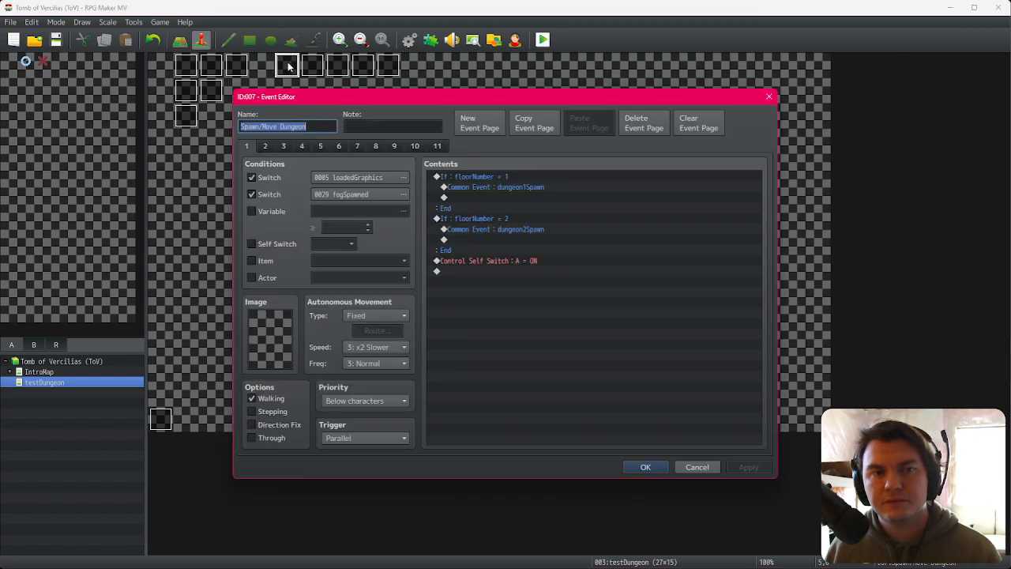
{"action": "left_click", "coordinate": [646, 467]}
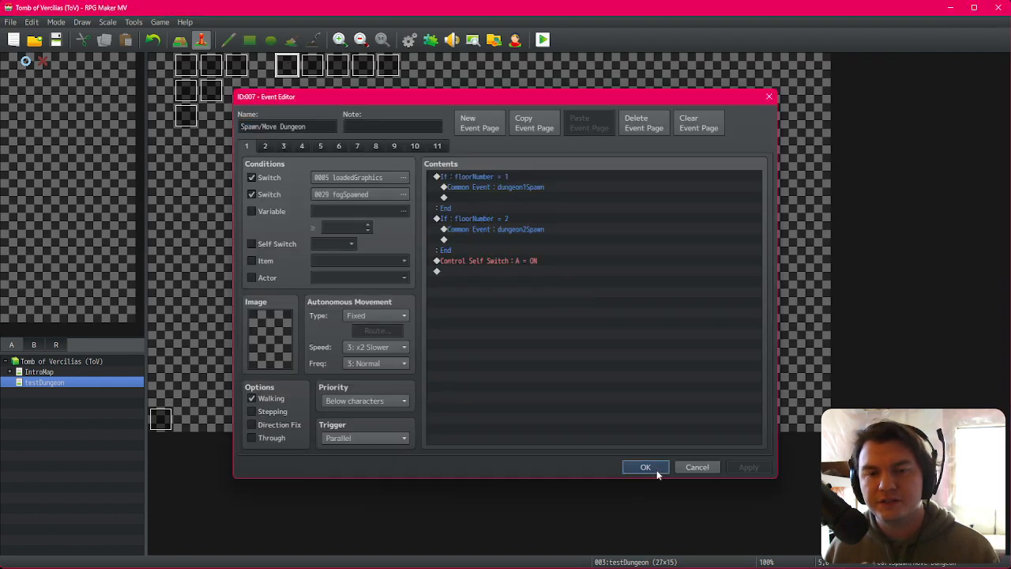
{"action": "double_click", "coordinate": [356, 69]}
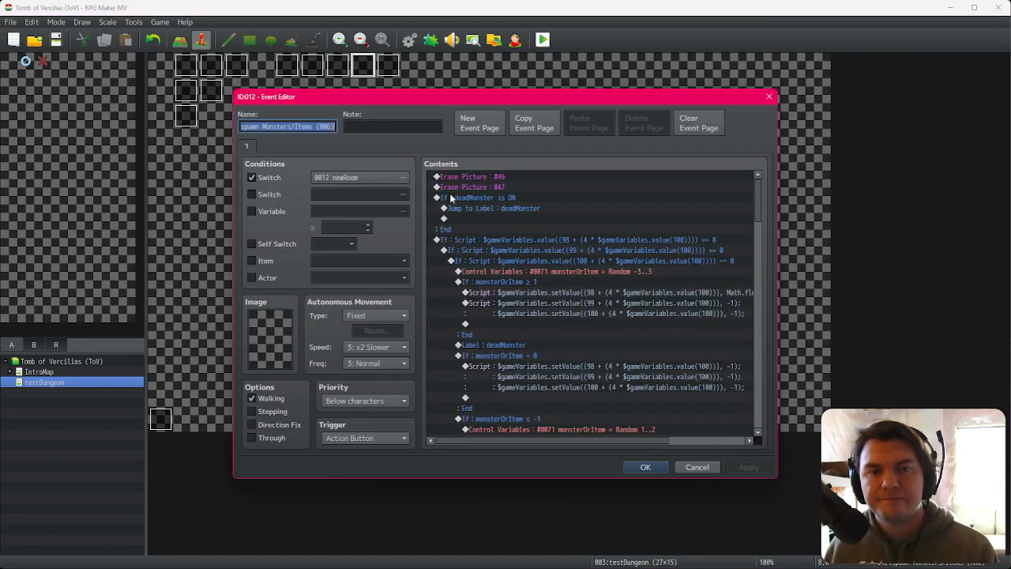
{"action": "key", "text": "Escape"}
{"action": "double_click", "coordinate": [388, 66]}
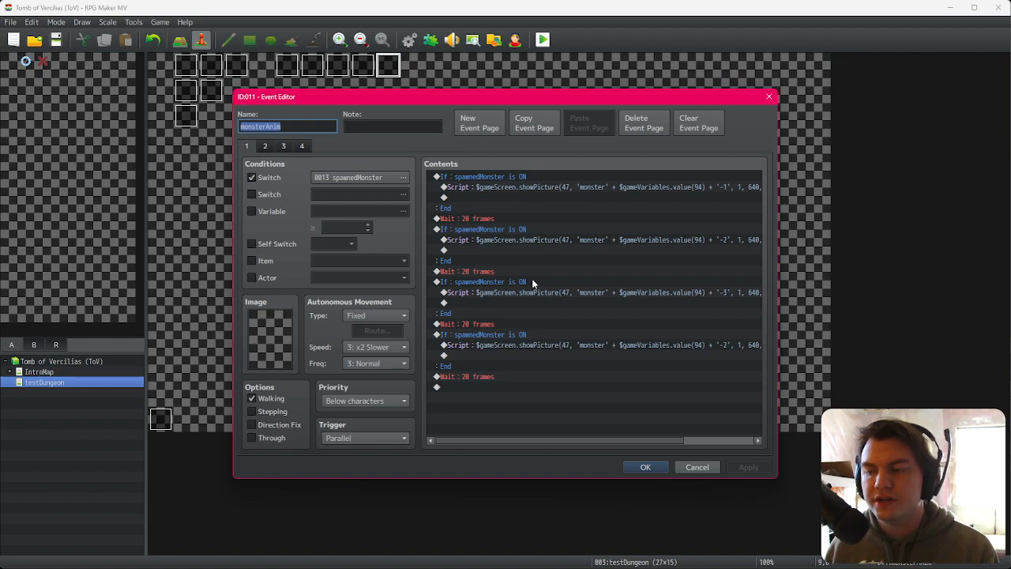
{"action": "key", "text": "Escape"}
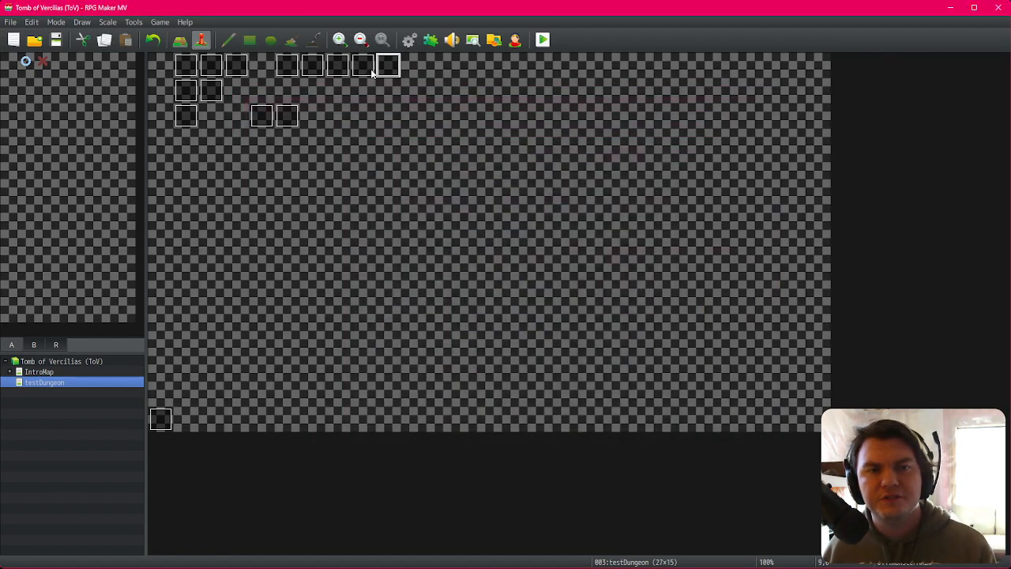
Step: Inspect the fogOfWar event's pages and the monsterAnim event's second page
{"action": "left_click", "coordinate": [337, 66]}
{"action": "double_click", "coordinate": [337, 67]}
{"action": "key", "text": "Escape"}
{"action": "double_click", "coordinate": [312, 66]}
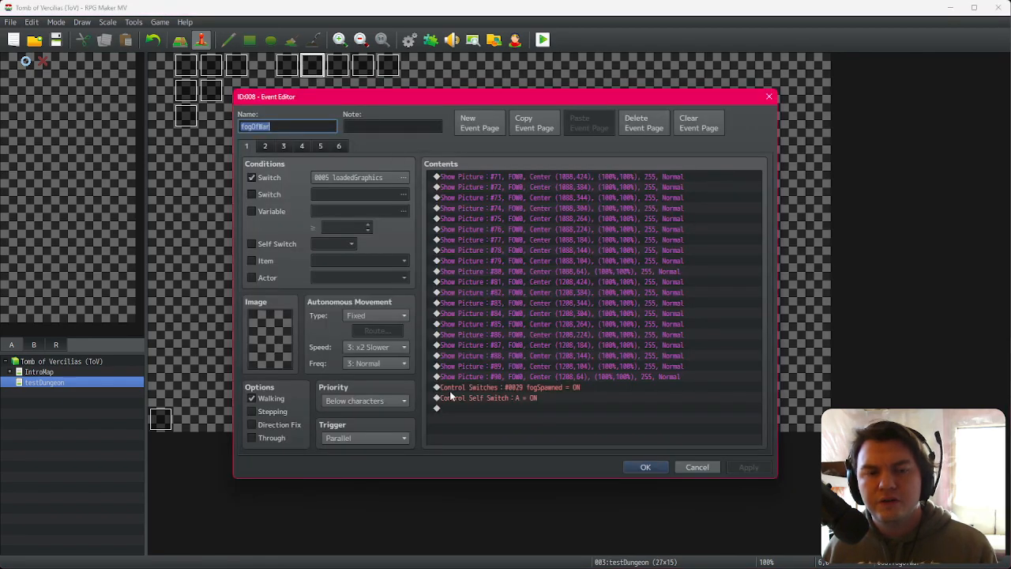
{"action": "left_click", "coordinate": [265, 147]}
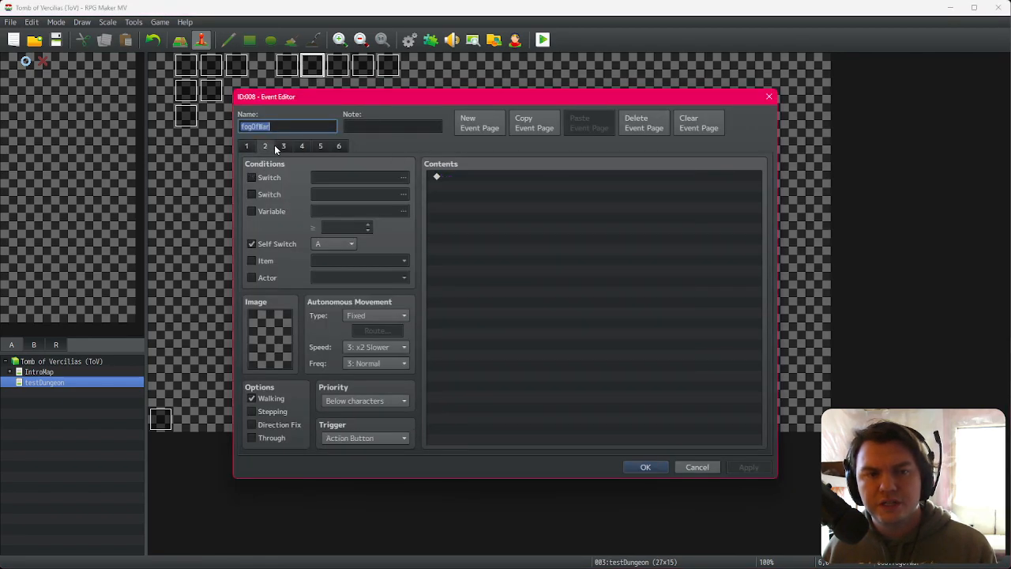
{"action": "left_click", "coordinate": [283, 147]}
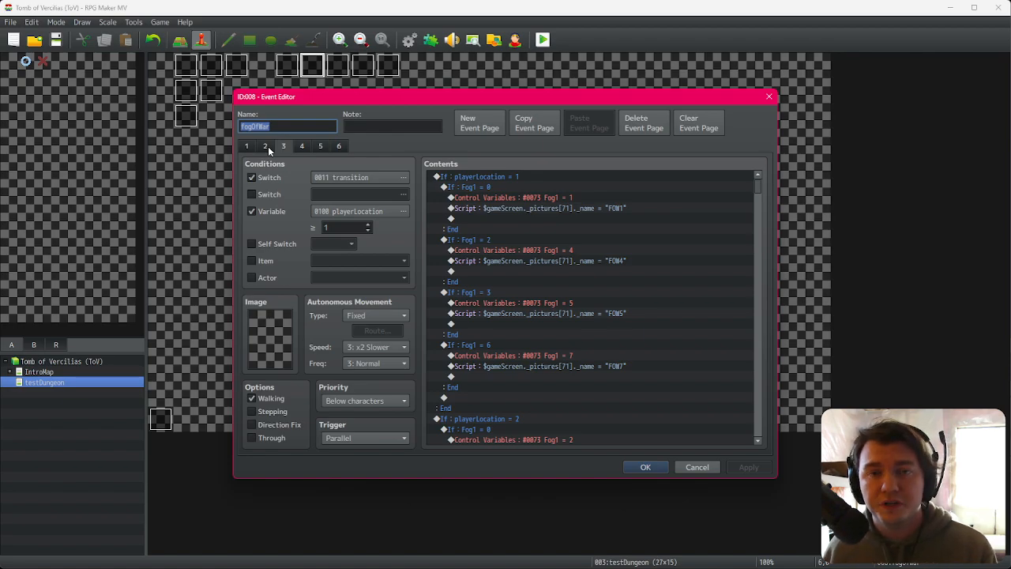
{"action": "key", "text": "Escape"}
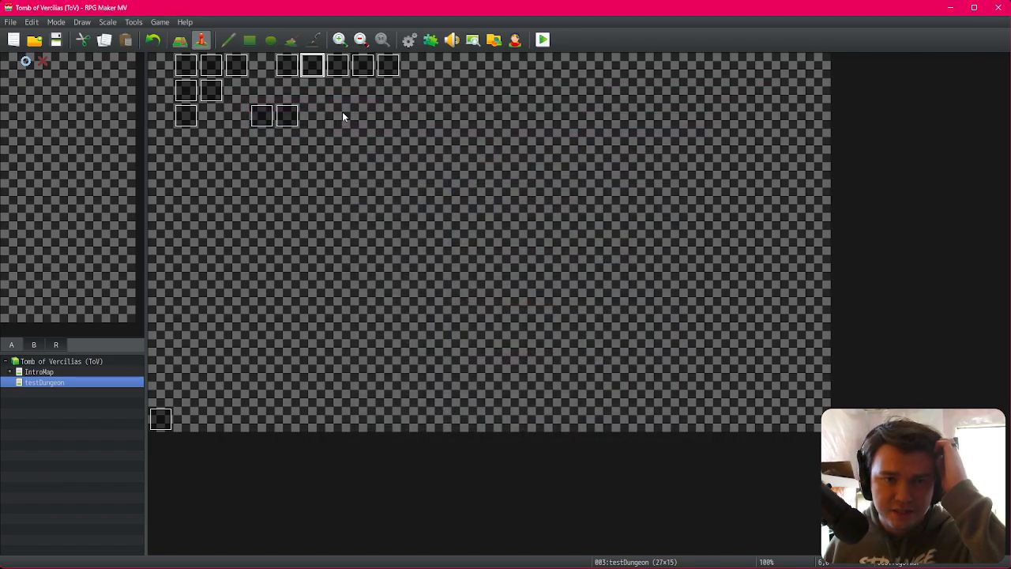
{"action": "double_click", "coordinate": [388, 65]}
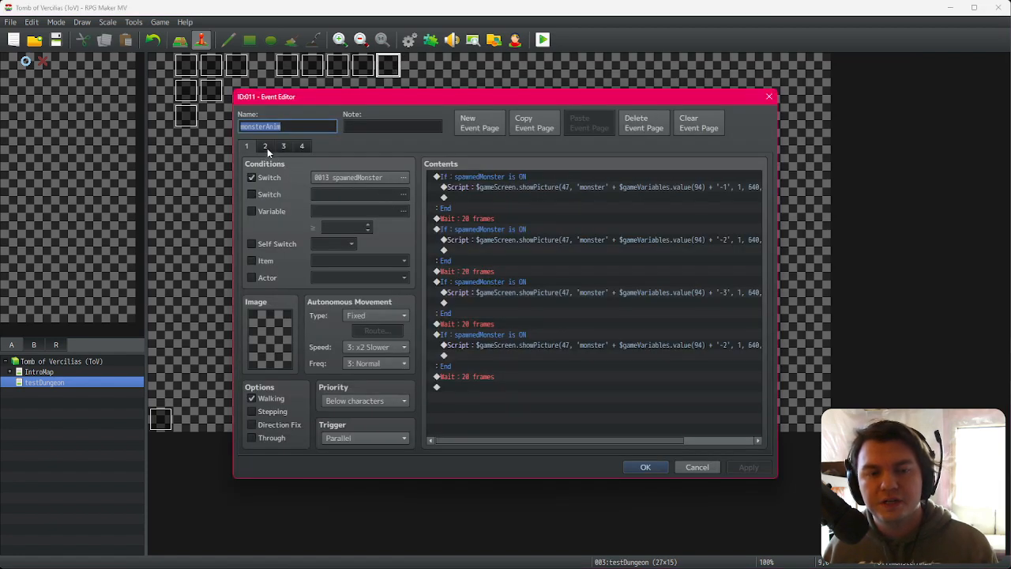
{"action": "left_click", "coordinate": [267, 148]}
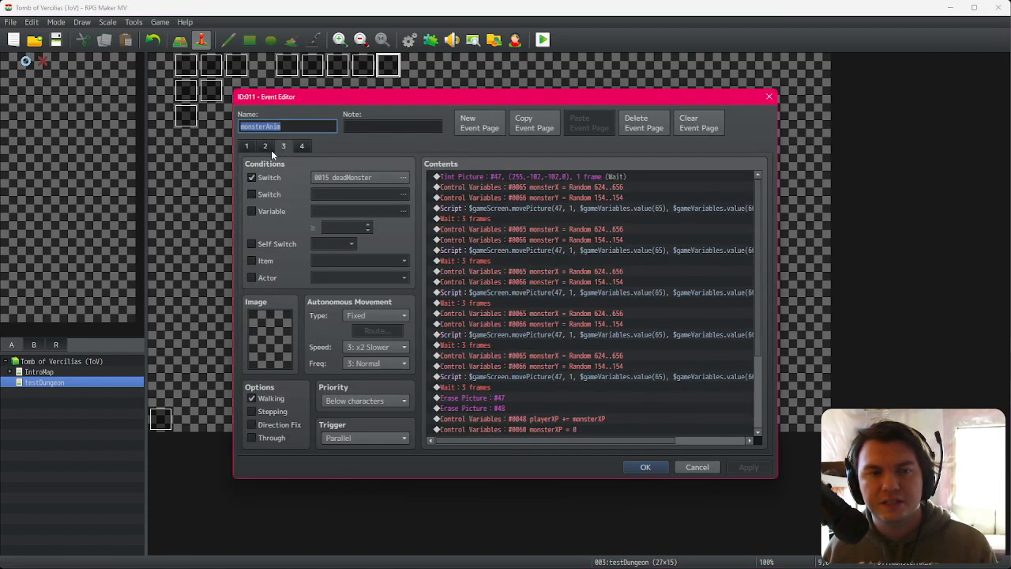
{"action": "key", "text": "Escape"}
Step: Set the spawn Monsters/Items (RNG) event's trigger to Parallel and confirm
{"action": "double_click", "coordinate": [362, 65]}
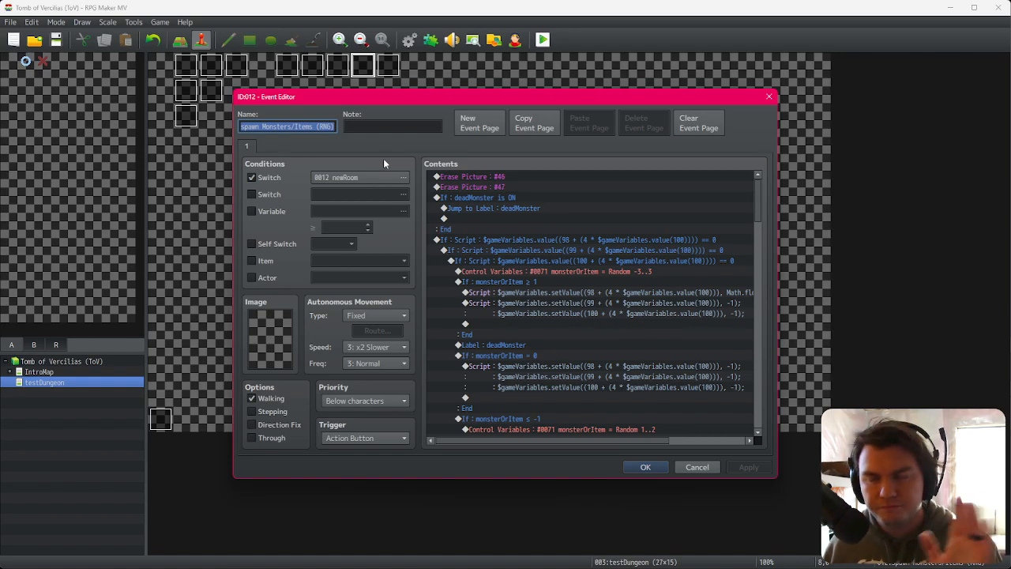
{"action": "left_click", "coordinate": [383, 439]}
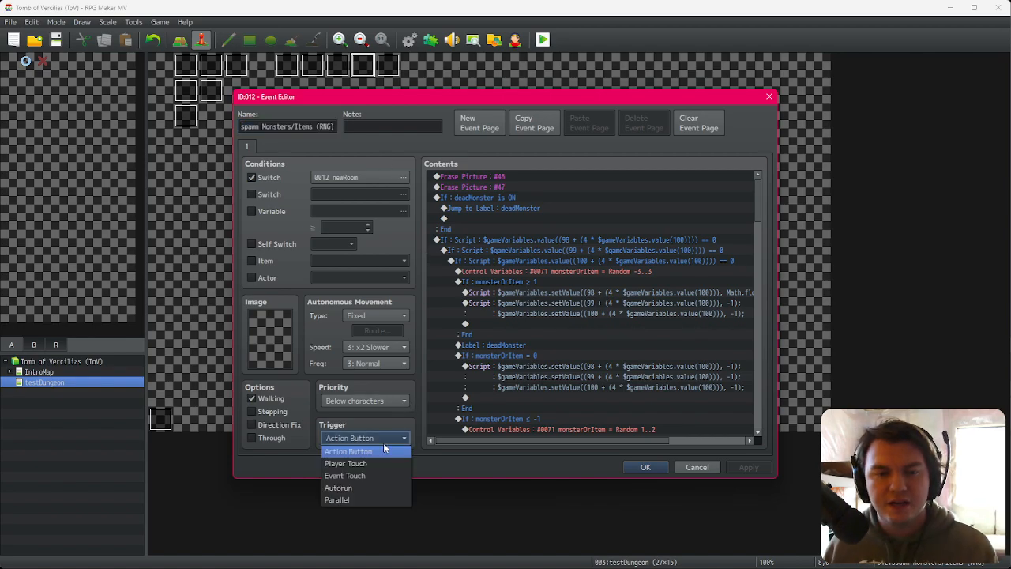
{"action": "left_click", "coordinate": [371, 498]}
{"action": "left_click", "coordinate": [644, 467]}
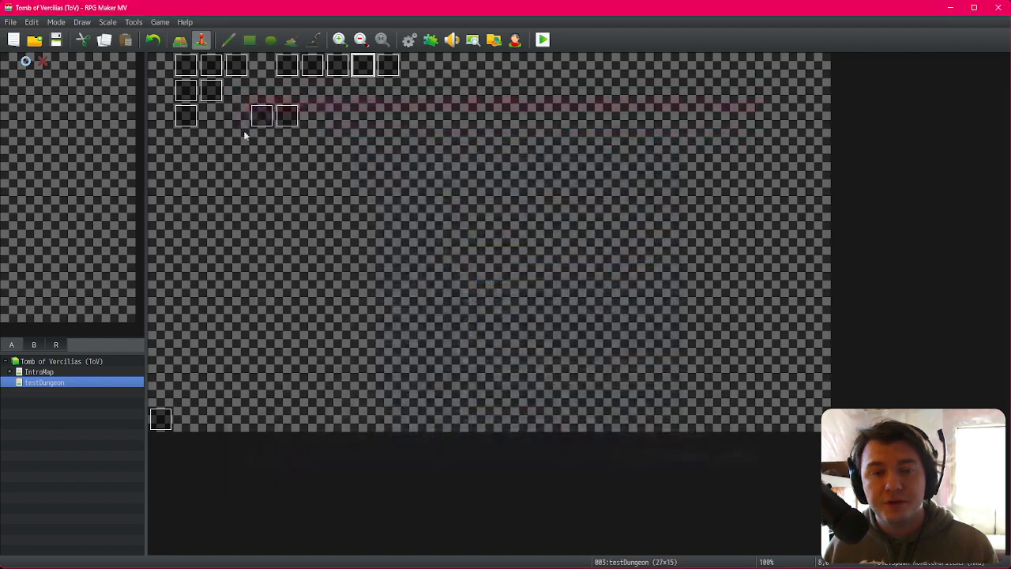
Step: Save the project and start a playtest with the default character confirmed
{"action": "left_click", "coordinate": [52, 35]}
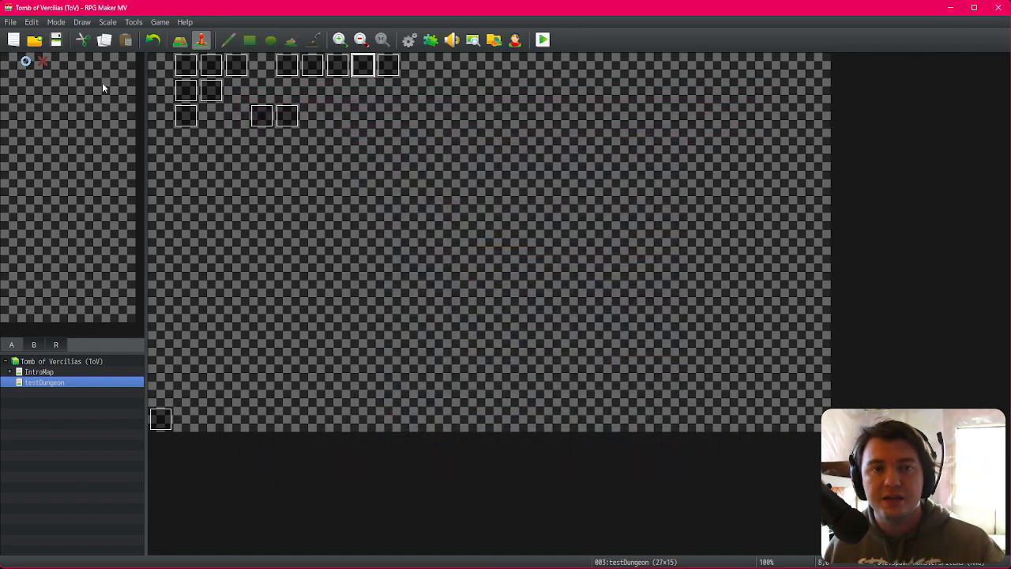
{"action": "left_click", "coordinate": [542, 40]}
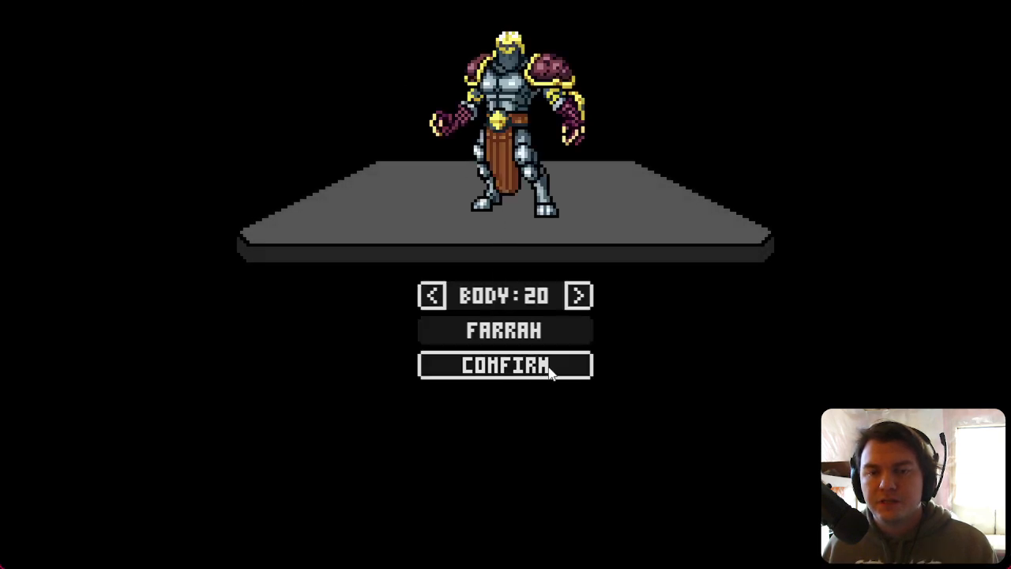
{"action": "left_click", "coordinate": [549, 366]}
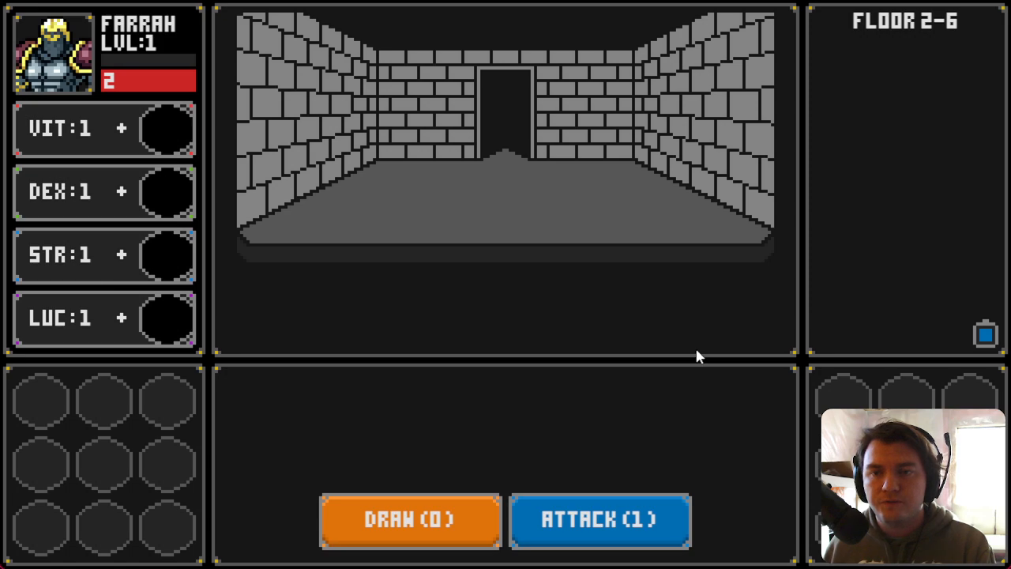
Step: Explore floor 2 in the playtest, collecting the green die and fighting the Slime Pod
{"action": "key", "text": "w"}
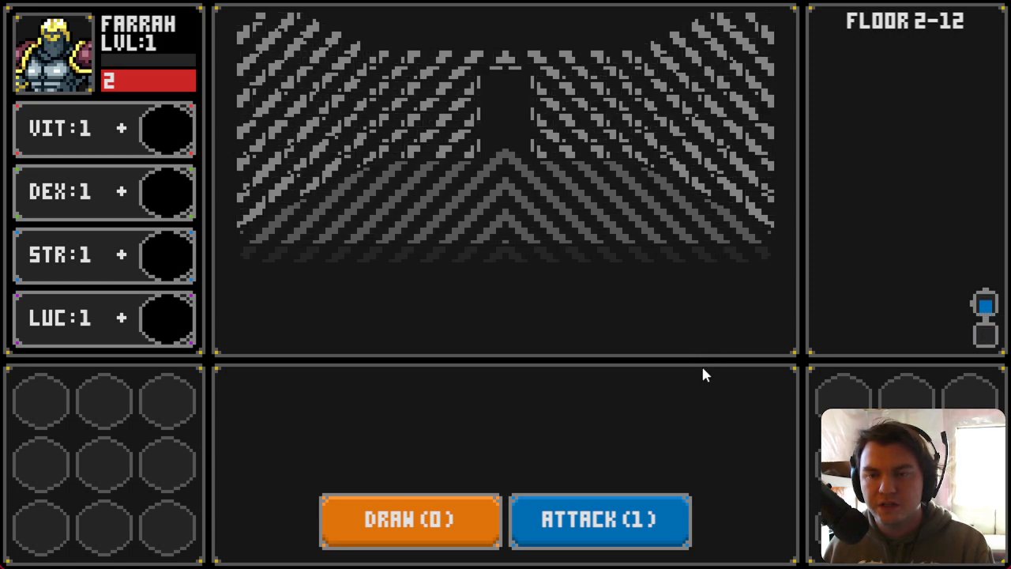
{"action": "key", "text": "a"}
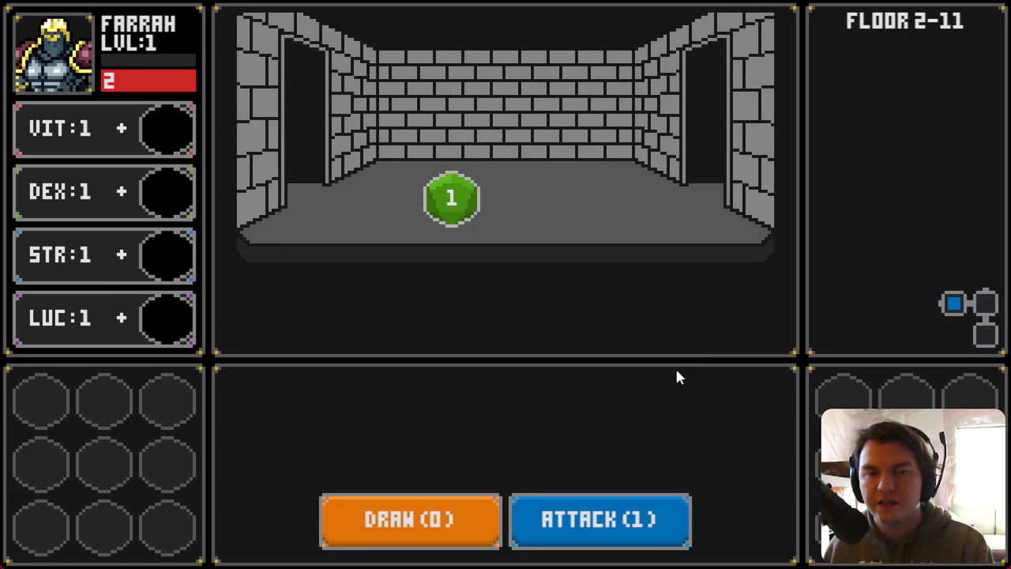
{"action": "left_click", "coordinate": [452, 198]}
{"action": "key", "text": "a"}
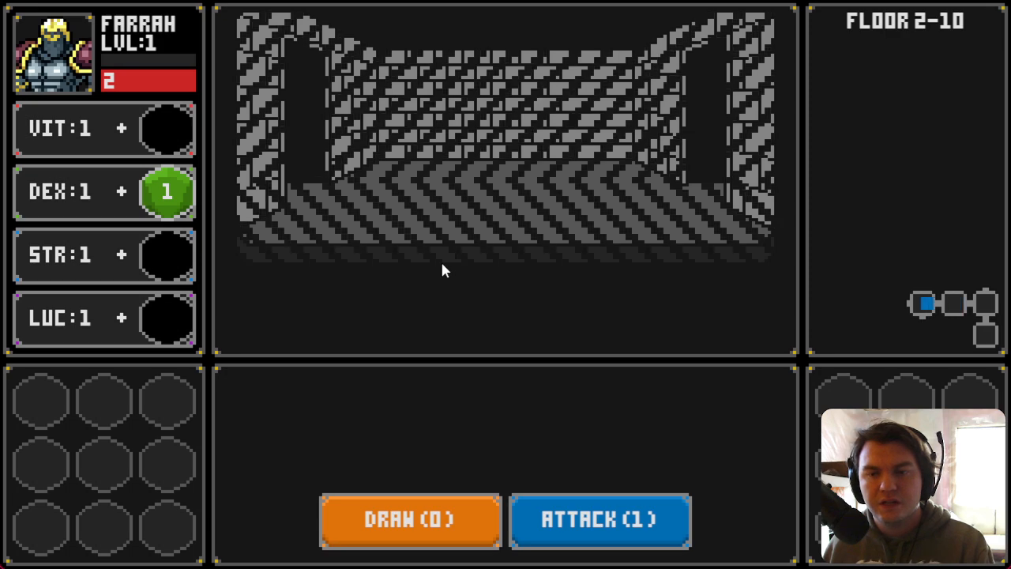
{"action": "left_click", "coordinate": [440, 514]}
{"action": "left_click", "coordinate": [434, 529]}
{"action": "left_click", "coordinate": [557, 521]}
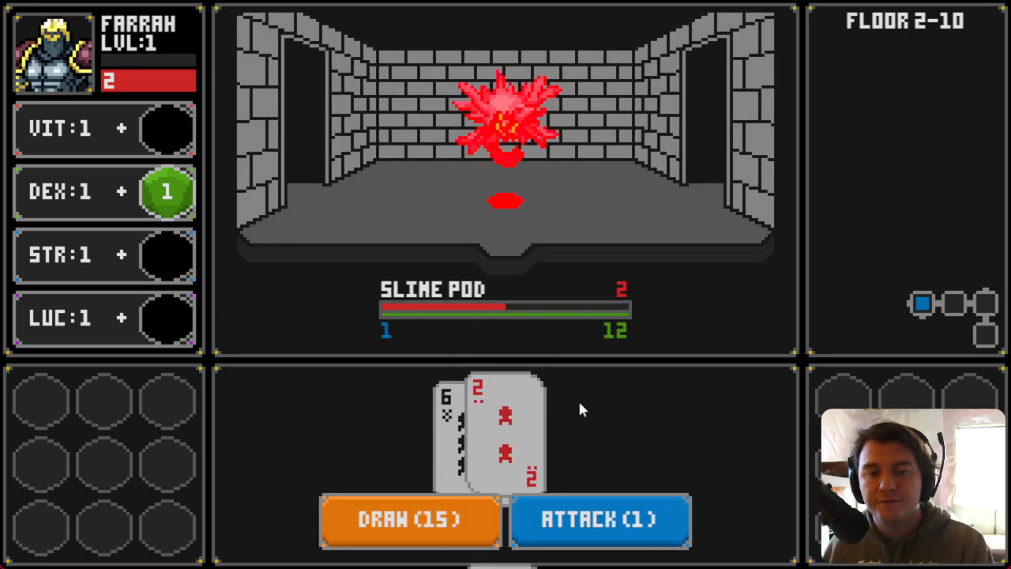
{"action": "left_click", "coordinate": [449, 522]}
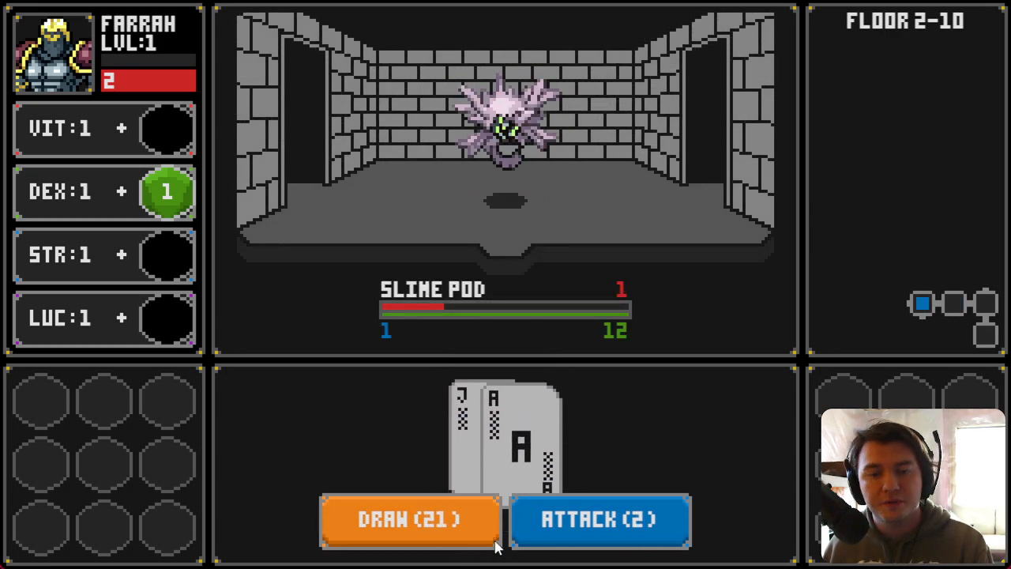
{"action": "left_click", "coordinate": [564, 538]}
Step: Add the dropped die to DEX and fight the Glowing Golumn with draws and attacks
{"action": "left_click_drag", "start_coordinate": [285, 215], "coordinate": [187, 192]}
{"action": "left_click", "coordinate": [507, 256]}
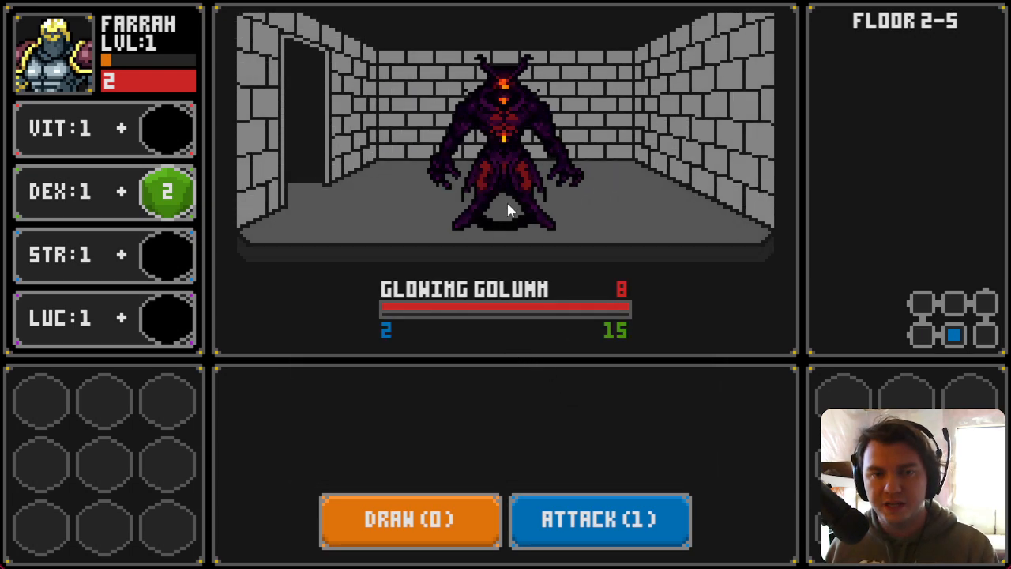
{"action": "left_click", "coordinate": [422, 526]}
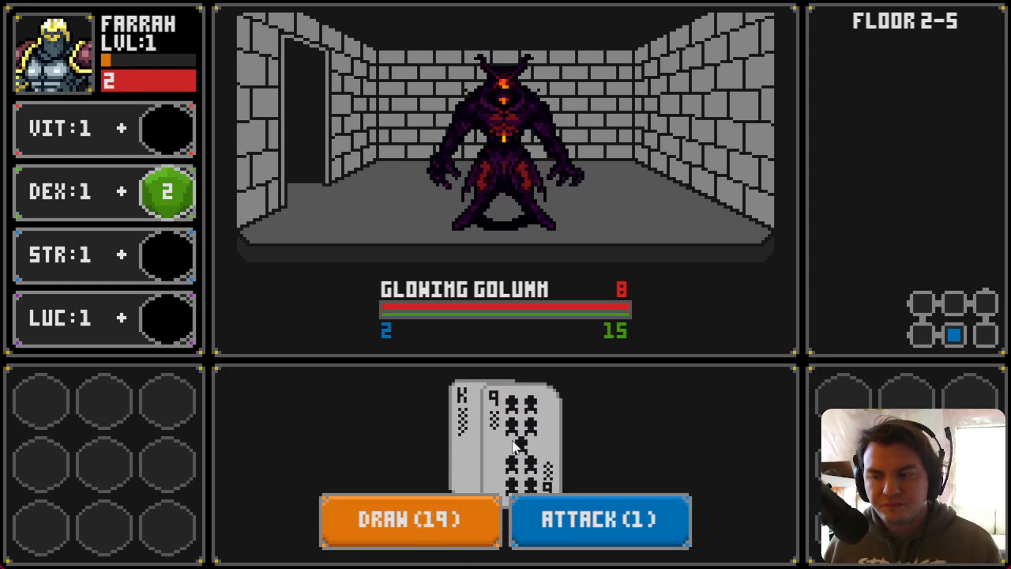
{"action": "left_click", "coordinate": [520, 536]}
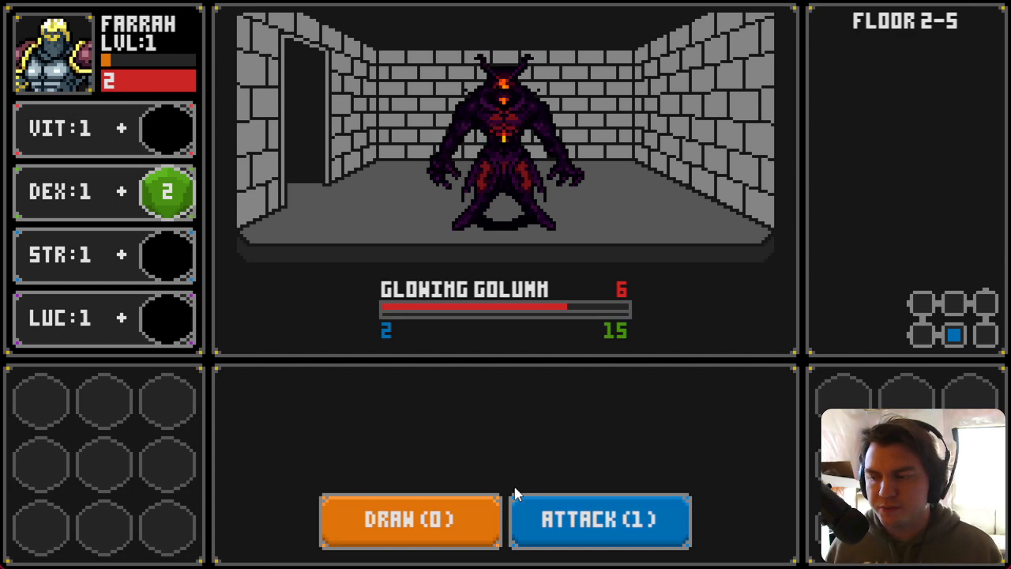
{"action": "left_click", "coordinate": [461, 525]}
{"action": "left_click", "coordinate": [460, 523]}
{"action": "left_click", "coordinate": [538, 520]}
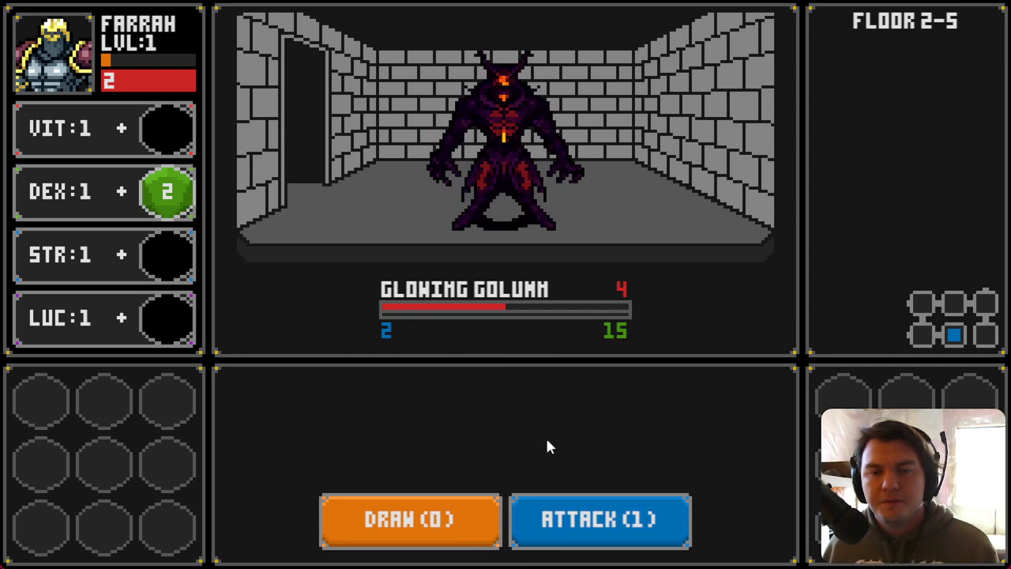
{"action": "left_click", "coordinate": [429, 516]}
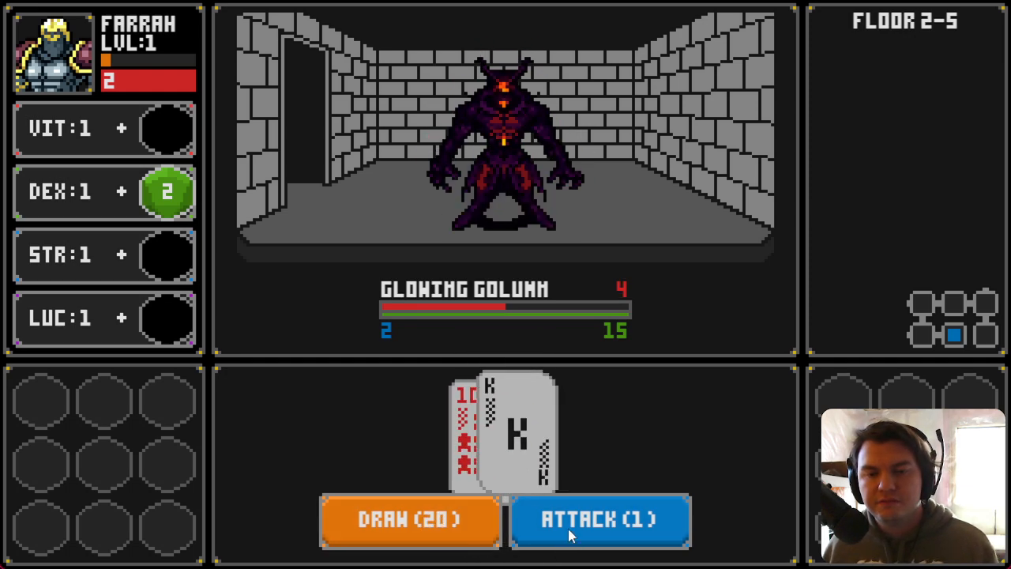
{"action": "left_click", "coordinate": [575, 540]}
{"action": "left_click", "coordinate": [447, 512]}
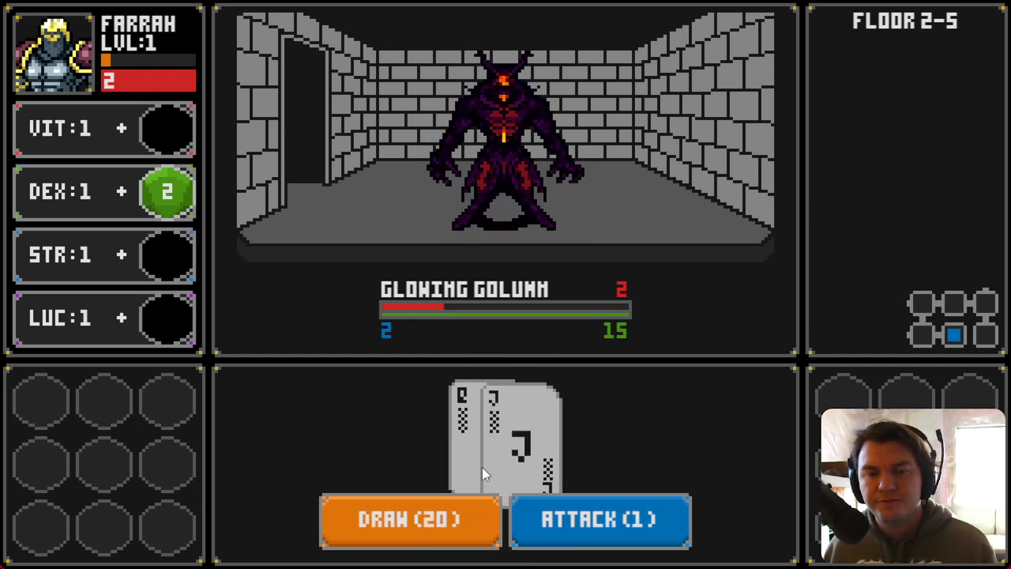
{"action": "left_click", "coordinate": [571, 532]}
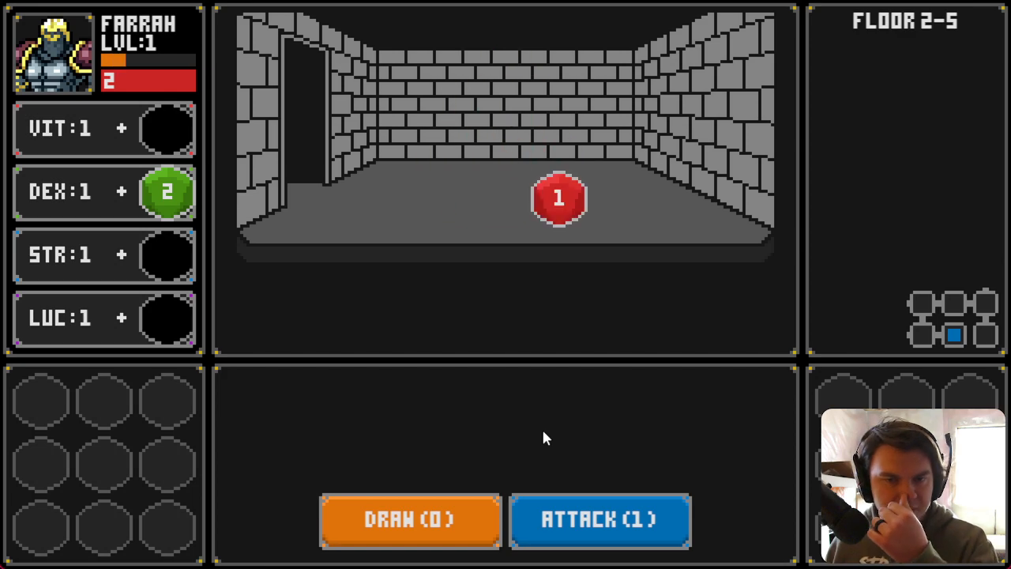
Step: Collect the red die, defeat the next Slime Pod, and place its dropped die on LUC
{"action": "left_click", "coordinate": [560, 201]}
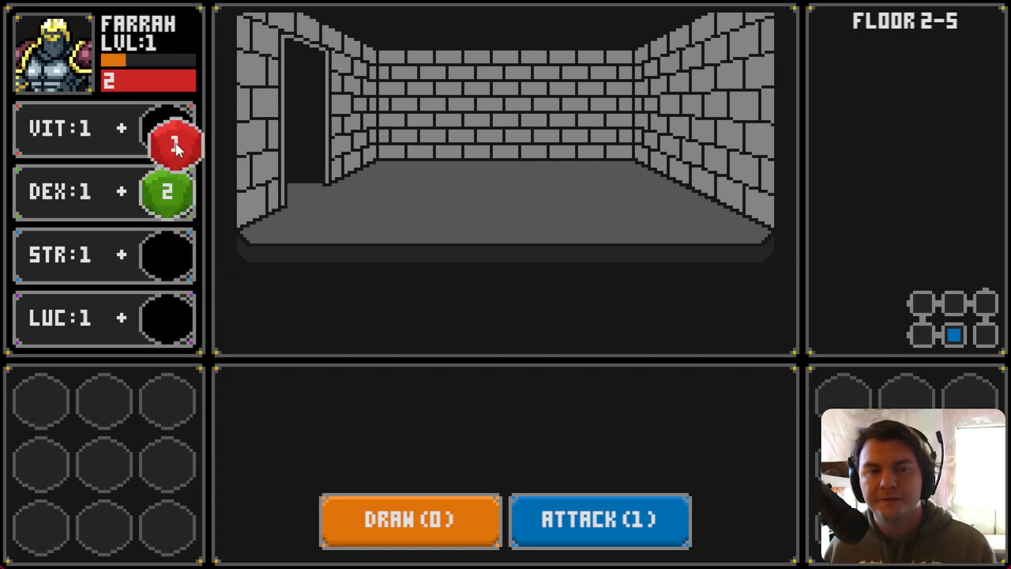
{"action": "key", "text": "a"}
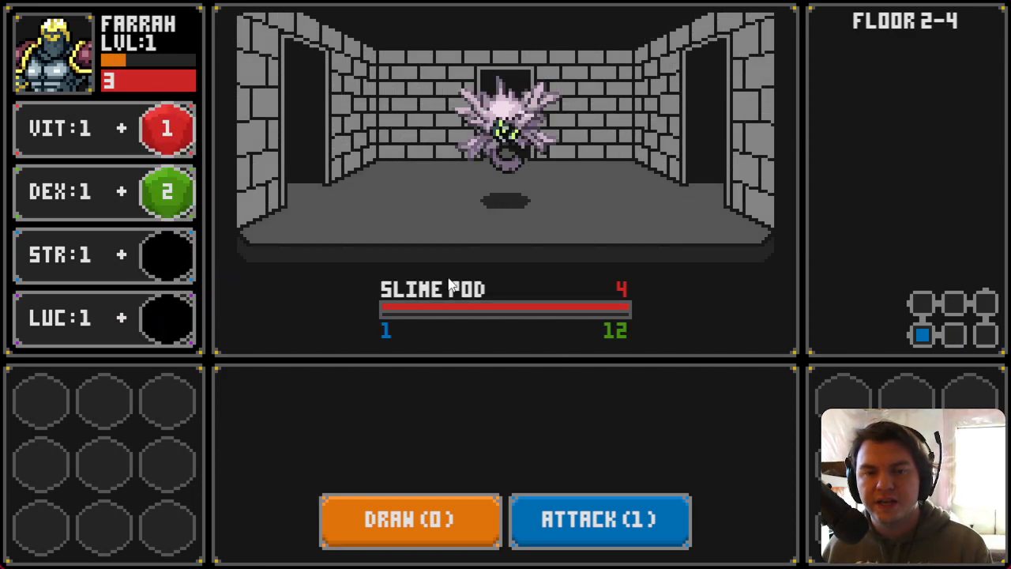
{"action": "left_click", "coordinate": [433, 546]}
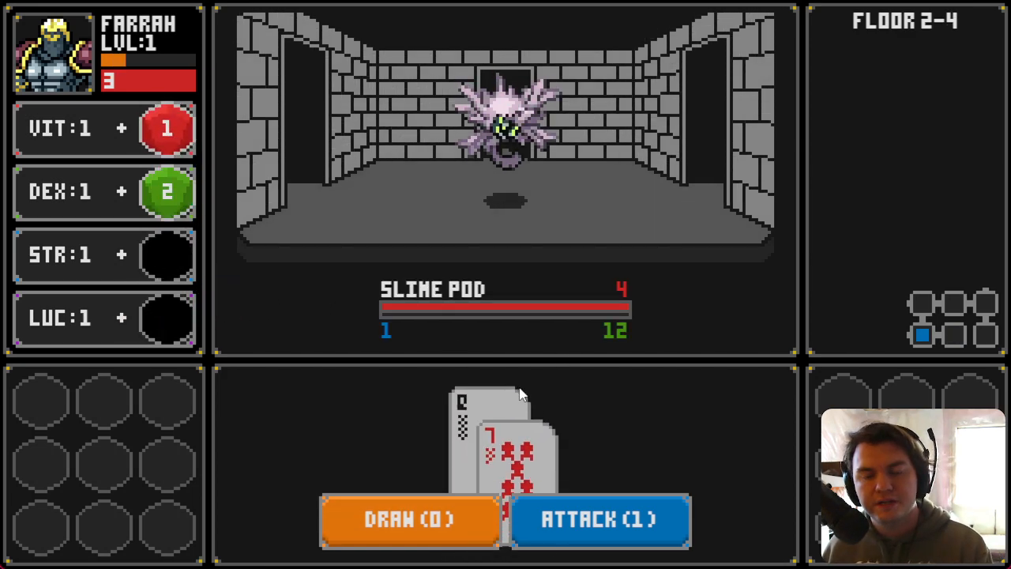
{"action": "left_click", "coordinate": [539, 518]}
{"action": "left_click", "coordinate": [453, 518]}
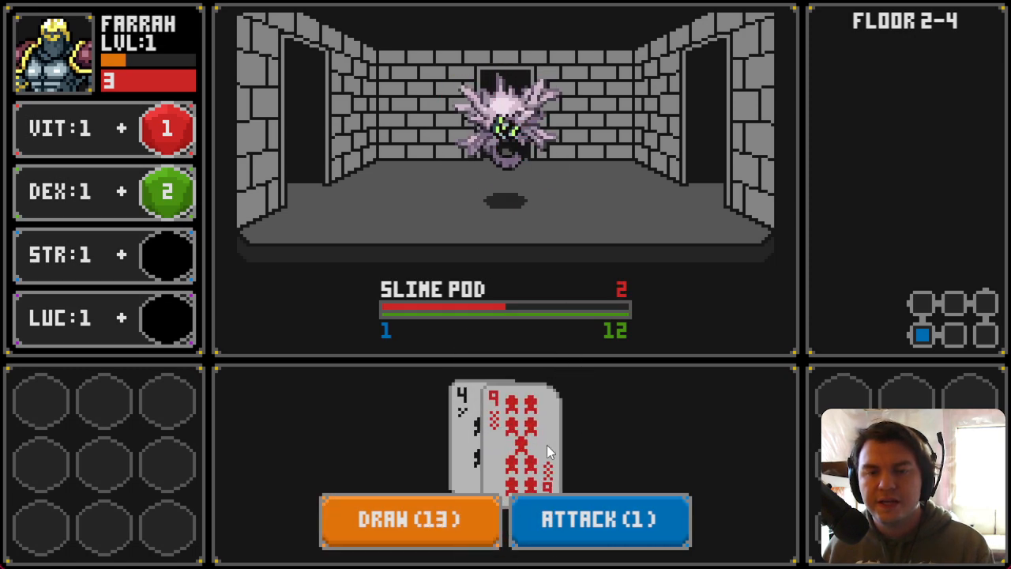
{"action": "left_click", "coordinate": [581, 516]}
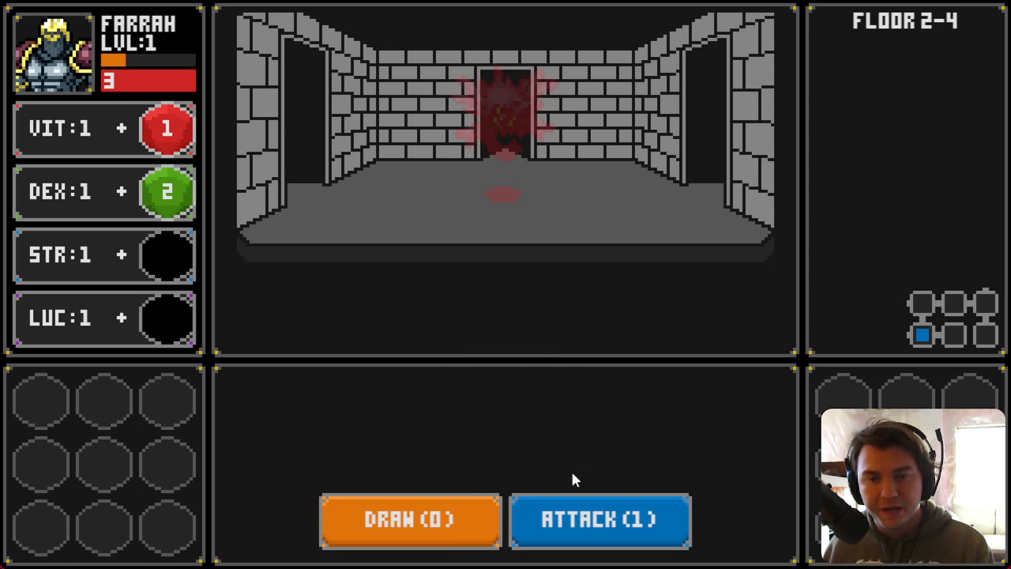
{"action": "left_click_drag", "start_coordinate": [442, 211], "coordinate": [174, 322]}
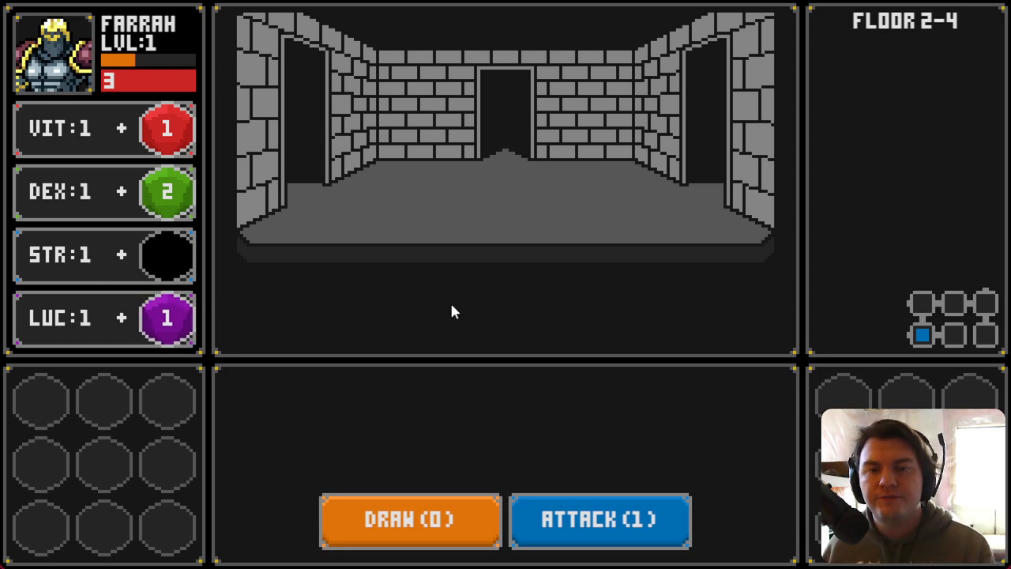
Step: Move to the Glowing Golumn on floor 2, defeat it with draws and attacks, and collect its drop
{"action": "key", "text": "a"}
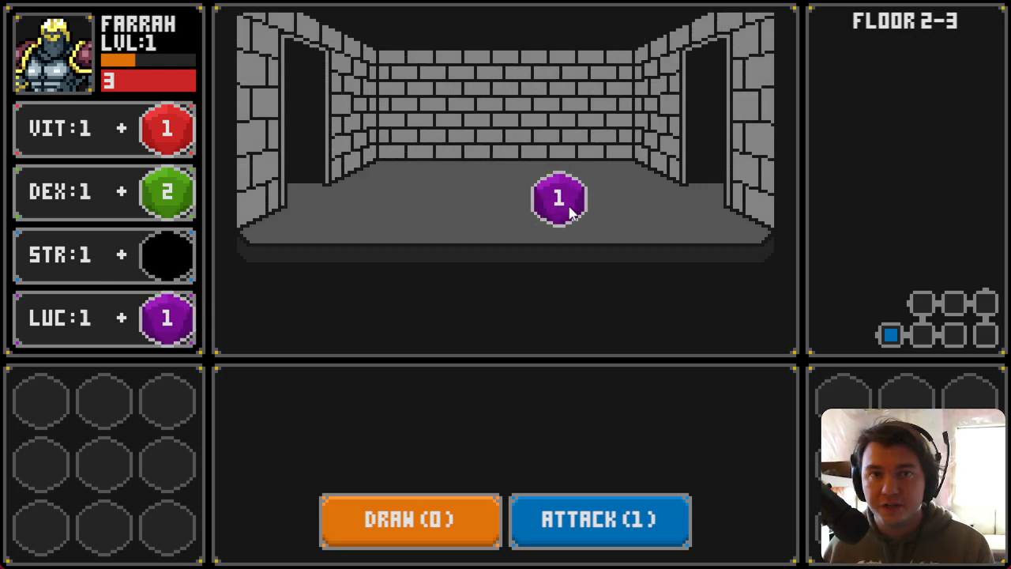
{"action": "left_click_drag", "start_coordinate": [570, 211], "coordinate": [197, 329]}
{"action": "key", "text": "a"}
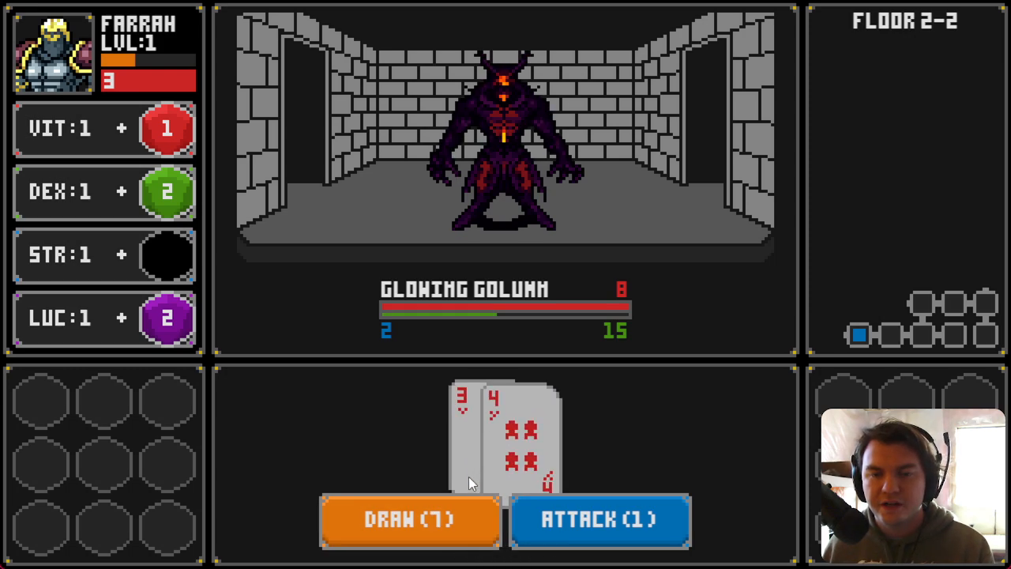
{"action": "left_click", "coordinate": [467, 506]}
{"action": "left_click", "coordinate": [571, 520]}
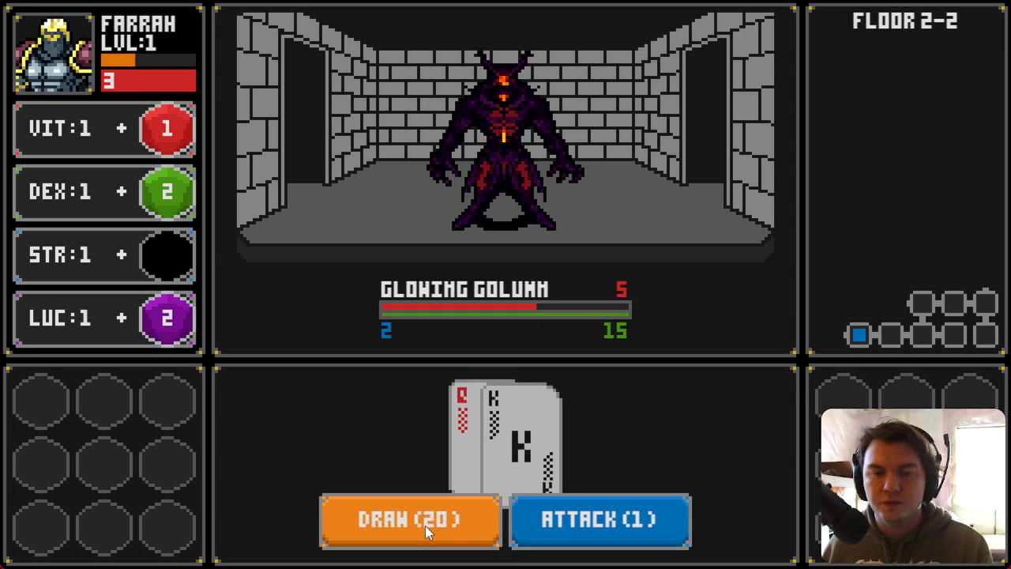
{"action": "left_click", "coordinate": [564, 531]}
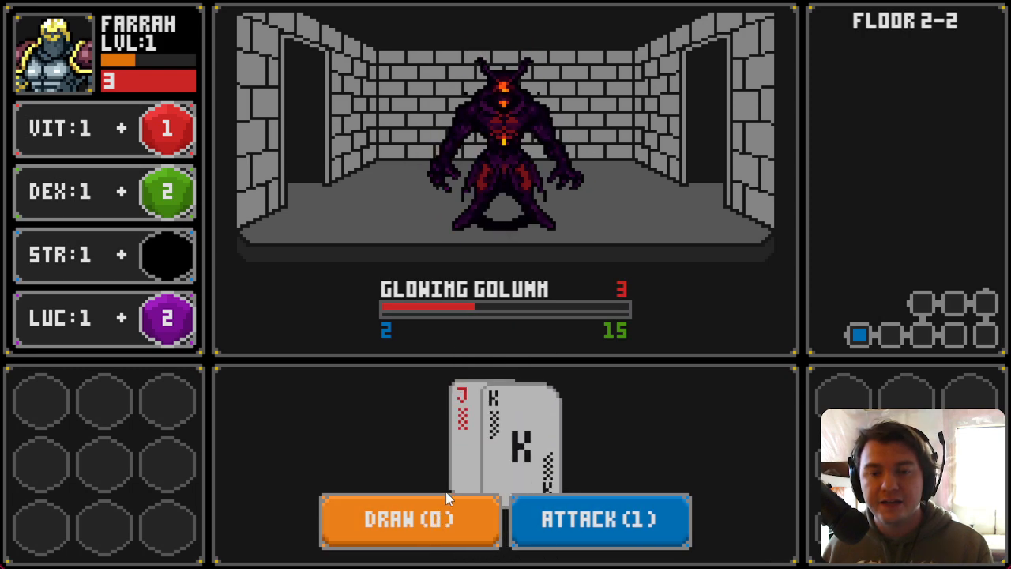
{"action": "left_click", "coordinate": [535, 519]}
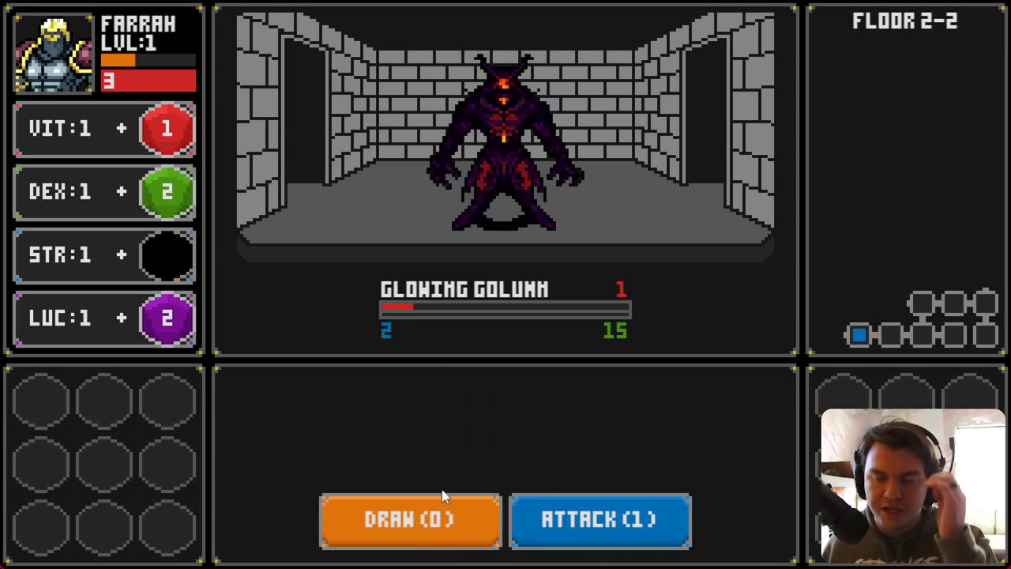
{"action": "left_click", "coordinate": [542, 494]}
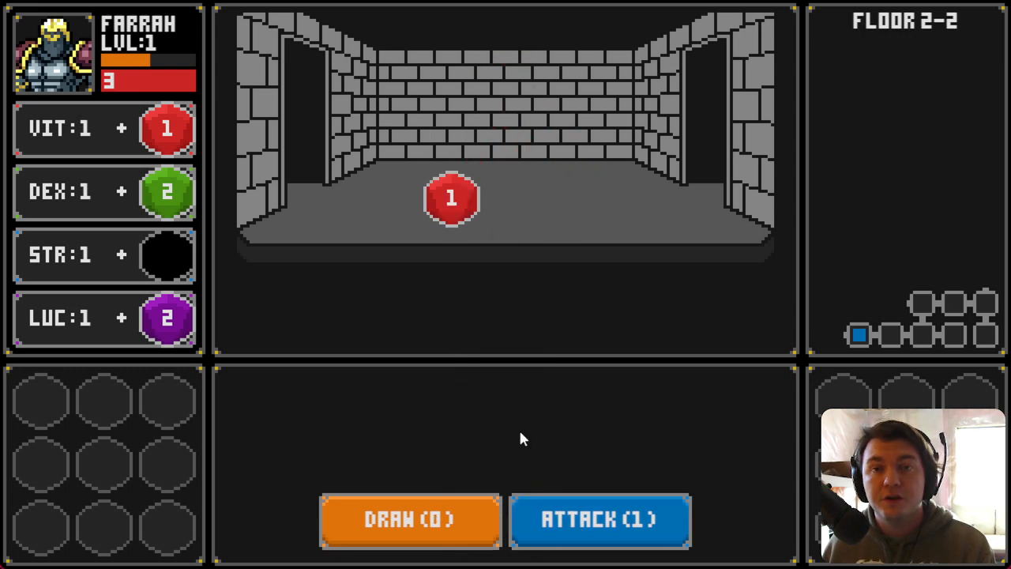
{"action": "left_click", "coordinate": [451, 199]}
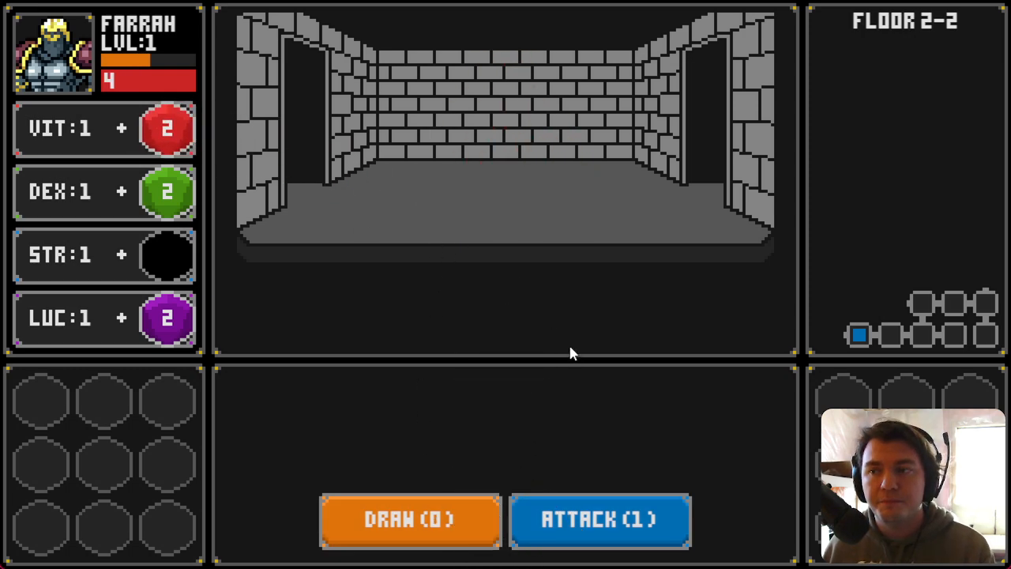
Step: Defeat the Slime Pod in room 2-1 and collect the red die it drops
{"action": "key", "text": "a"}
{"action": "left_click", "coordinate": [486, 515]}
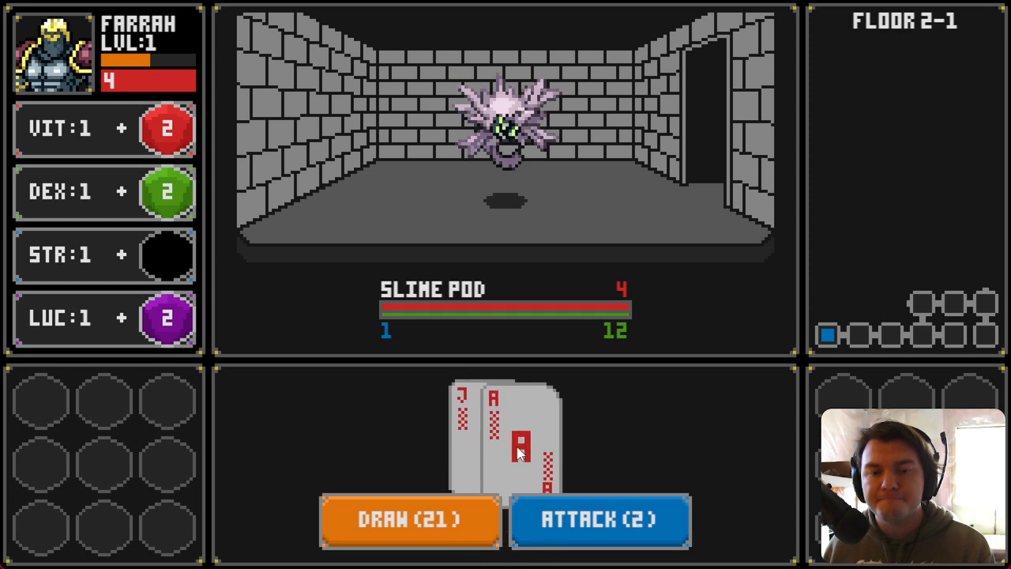
{"action": "left_click", "coordinate": [570, 501]}
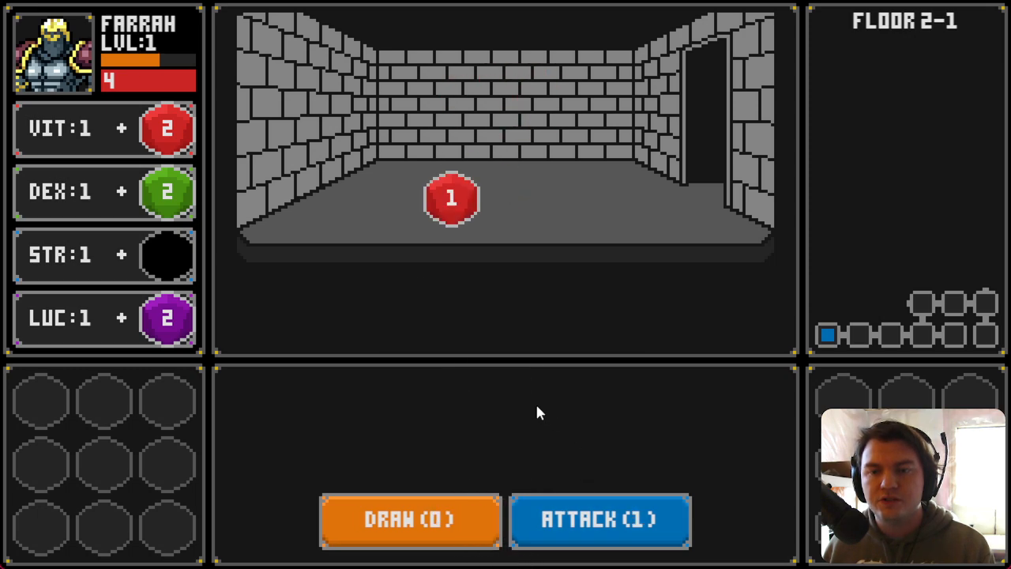
{"action": "left_click", "coordinate": [445, 202]}
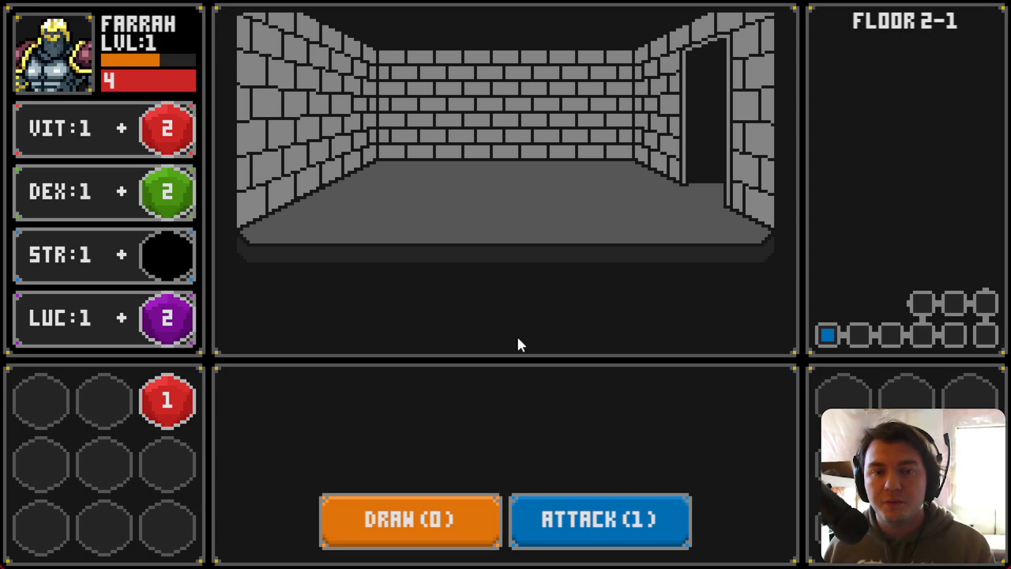
Step: Walk to room 2-9, fight the second Glowing Golumn until the character dies, and close the playtest
{"action": "key", "text": "d"}
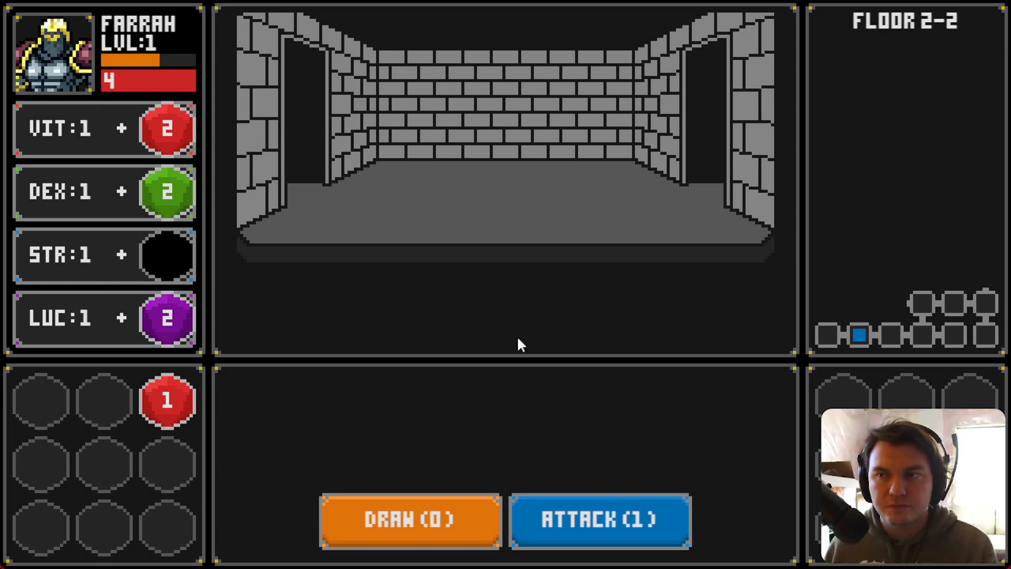
{"action": "key", "text": "d"}
{"action": "key", "text": "d"}
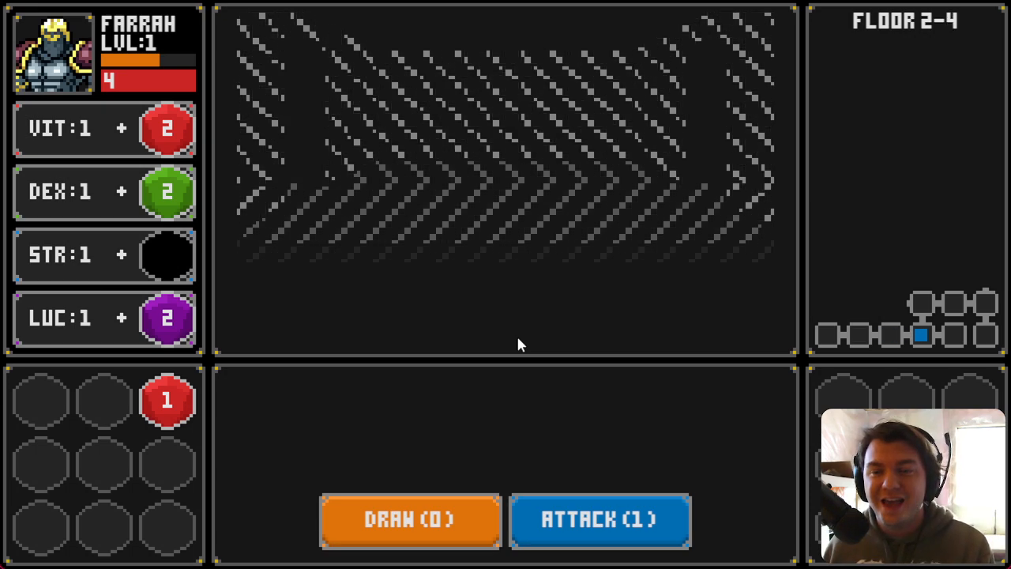
{"action": "key", "text": "w"}
{"action": "key", "text": "a"}
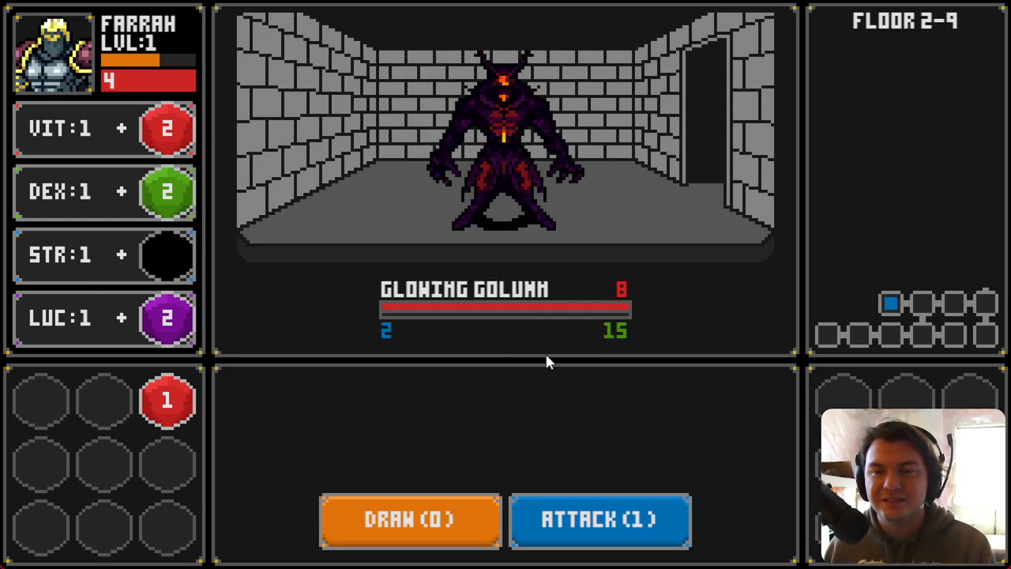
{"action": "left_click", "coordinate": [444, 518]}
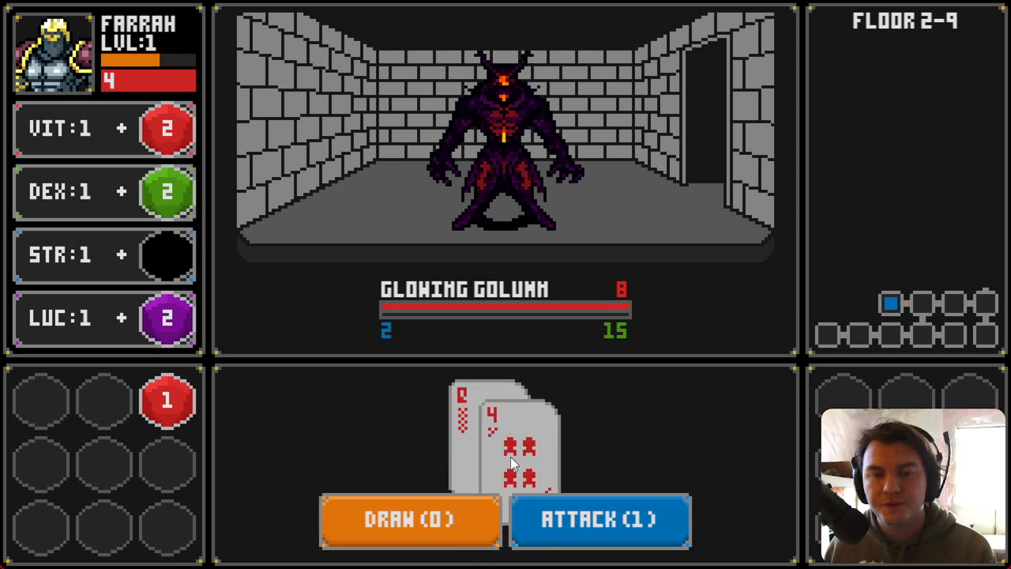
{"action": "left_click", "coordinate": [463, 514]}
{"action": "left_click", "coordinate": [446, 517]}
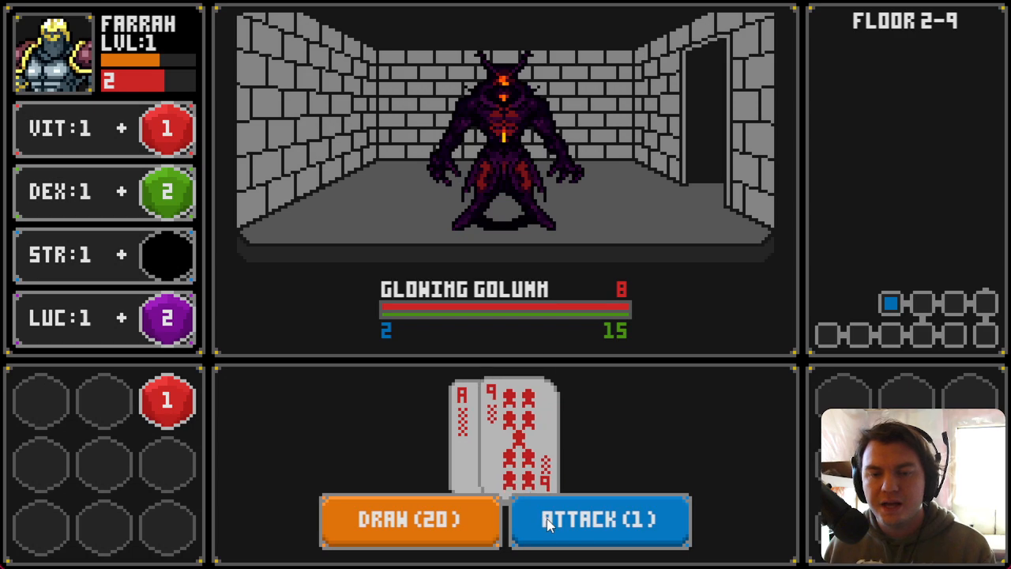
{"action": "left_click", "coordinate": [547, 518]}
{"action": "left_click", "coordinate": [445, 522]}
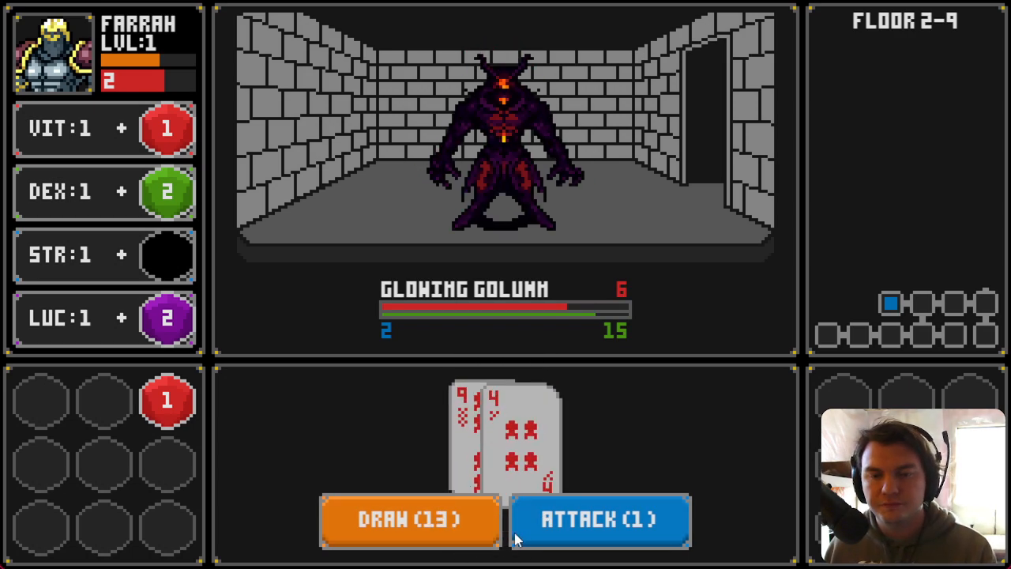
{"action": "left_click", "coordinate": [482, 536]}
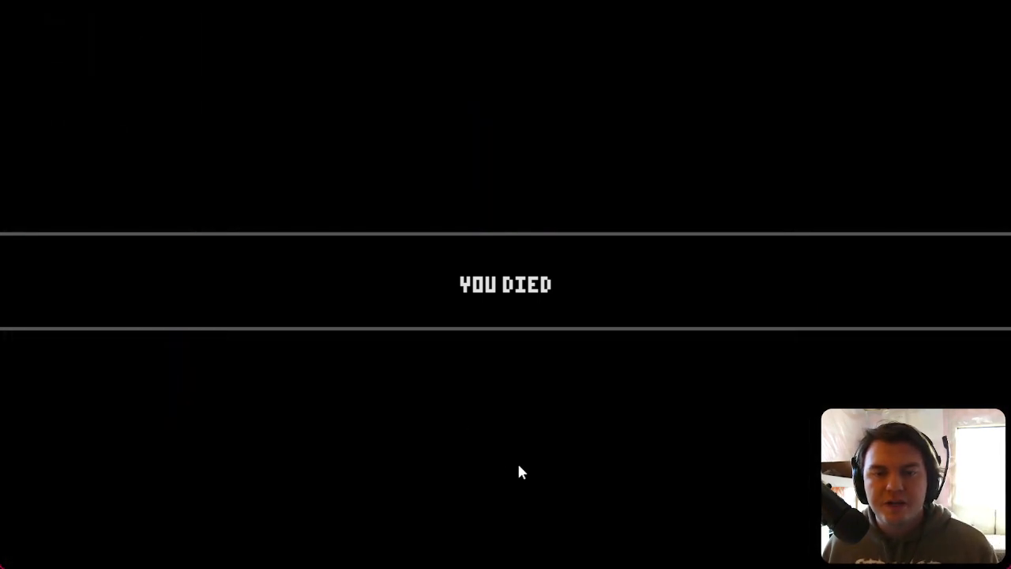
{"action": "left_click", "coordinate": [933, 94]}
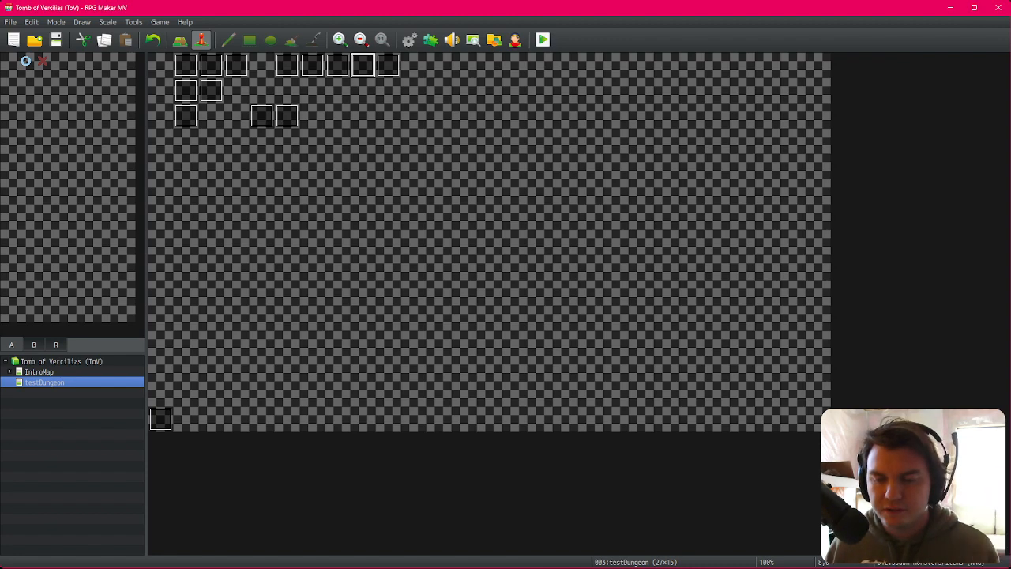
Step: On the Trello board, move 'Add a second Floor' to Finished and add a 'Streamlined adding floor process' card there too
{"action": "key", "text": "alt+Tab"}
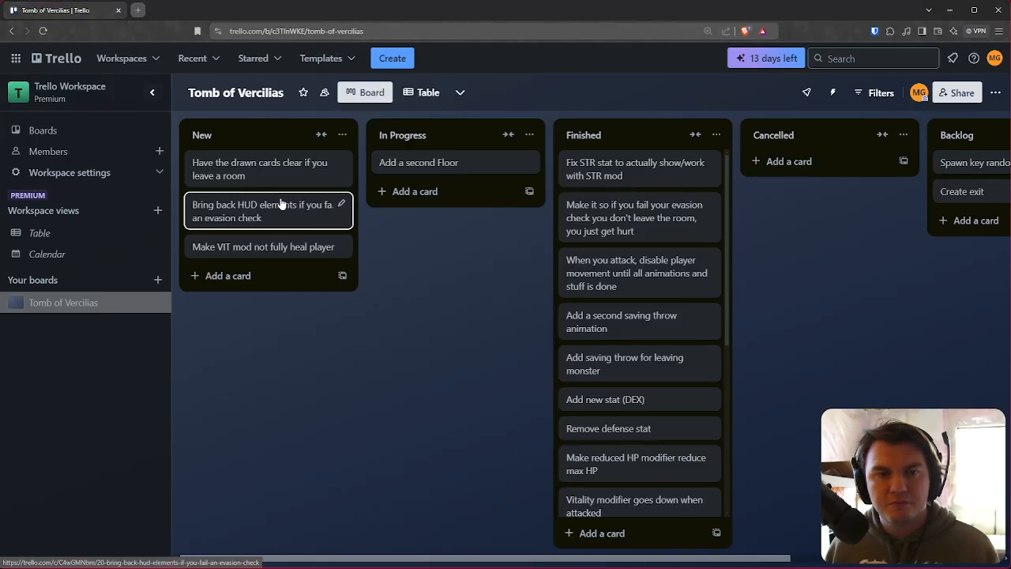
{"action": "left_click_drag", "start_coordinate": [419, 174], "coordinate": [606, 163]}
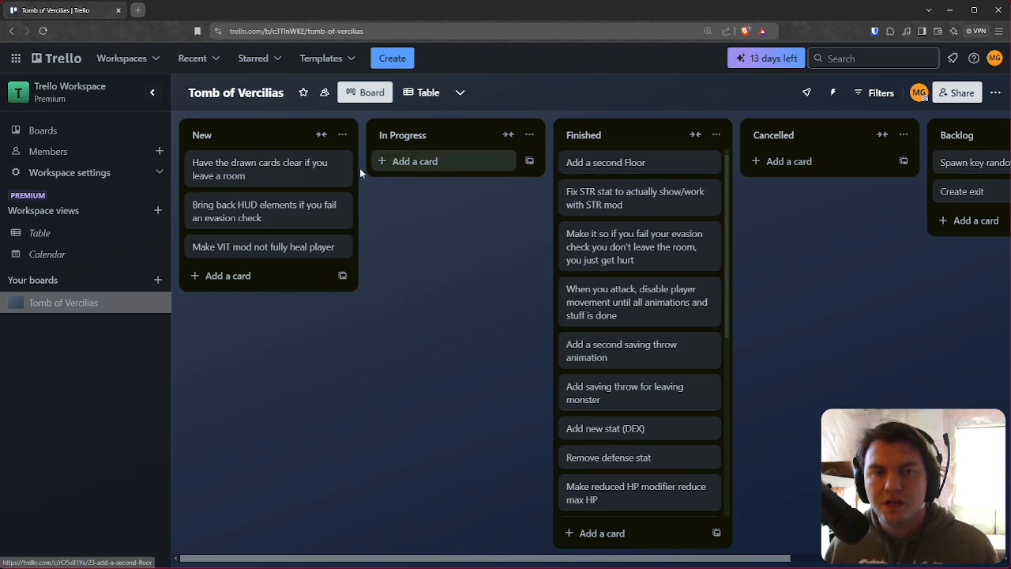
{"action": "left_click", "coordinate": [257, 281]}
{"action": "type", "text": "Stre"}
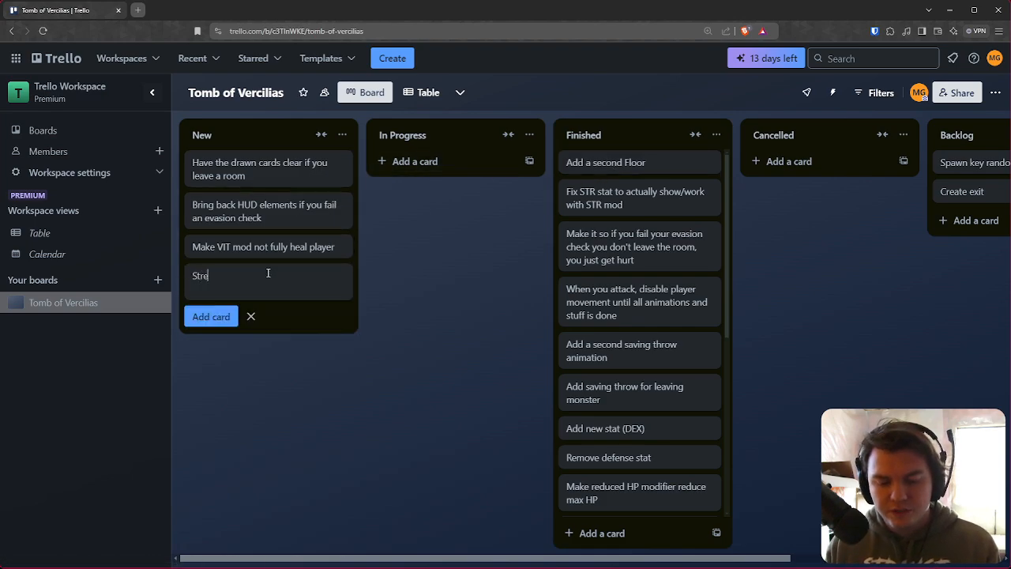
{"action": "type", "text": "amlined adding floor "}
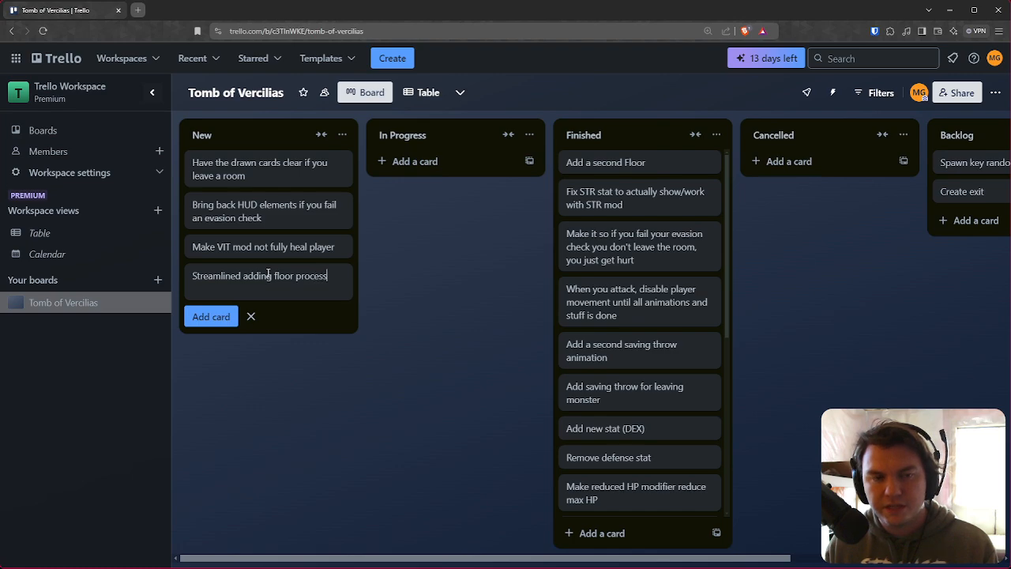
{"action": "type", "text": "process"}
{"action": "key", "text": "Return"}
{"action": "left_click_drag", "start_coordinate": [276, 278], "coordinate": [668, 168]}
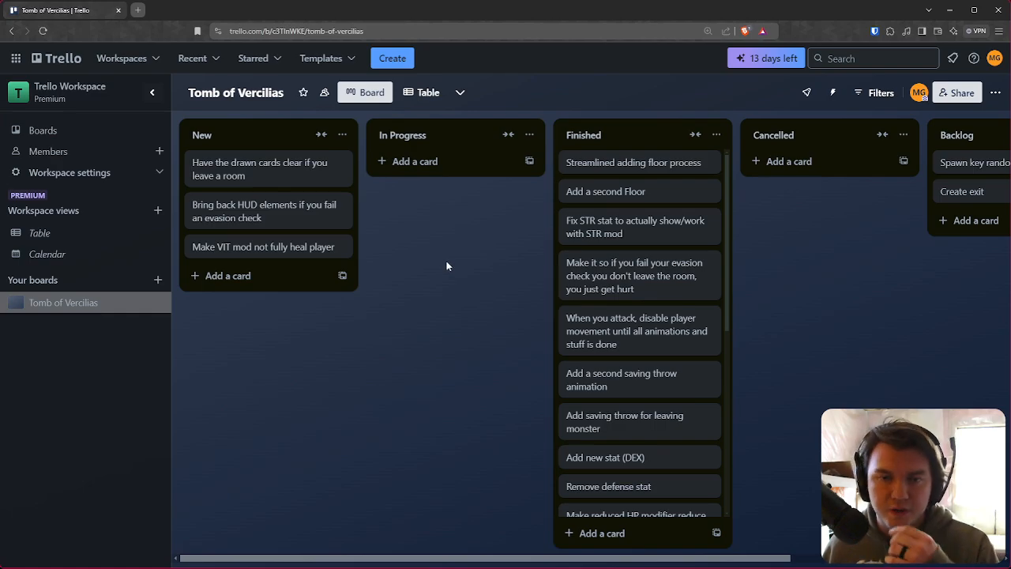
{"action": "scroll", "coordinate": [624, 300], "scroll_direction": "down", "scroll_amount": 5}
{"action": "scroll", "coordinate": [695, 399], "scroll_direction": "up", "scroll_amount": 5}
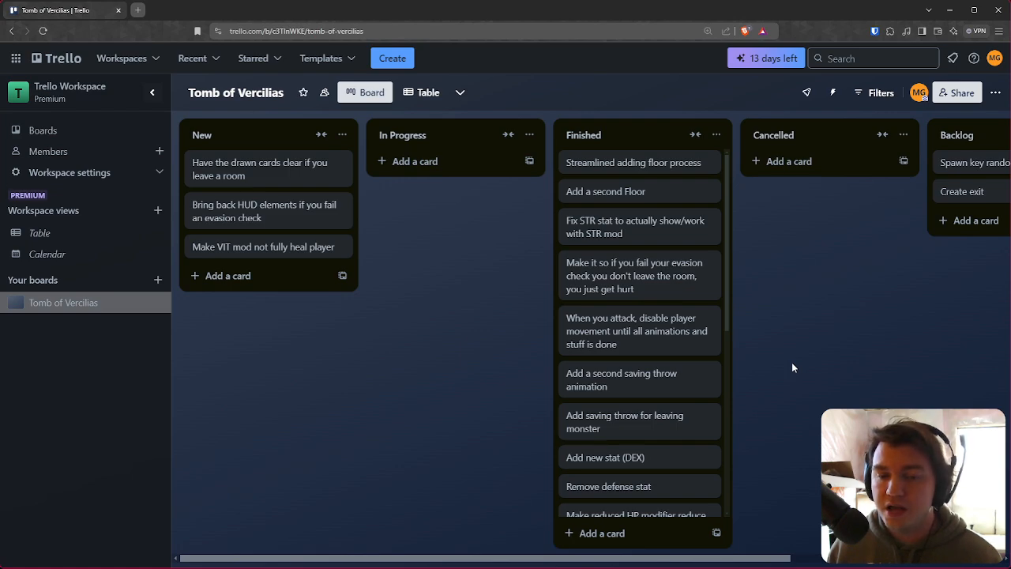
{"action": "mouse_move", "coordinate": [901, 425]}
{"action": "left_mouse_down"}
{"action": "mouse_move", "coordinate": [812, 421]}
{"action": "mouse_move", "coordinate": [901, 422]}
{"action": "left_mouse_up"}
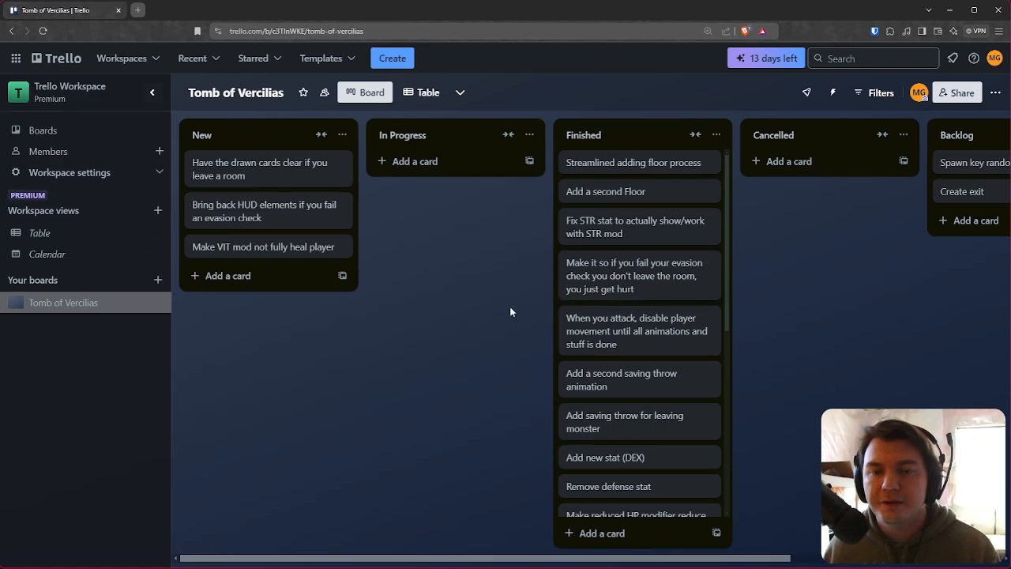
Step: Place an extra room event at the end of the third row on the testDungeon map
{"action": "key", "text": "alt+Tab"}
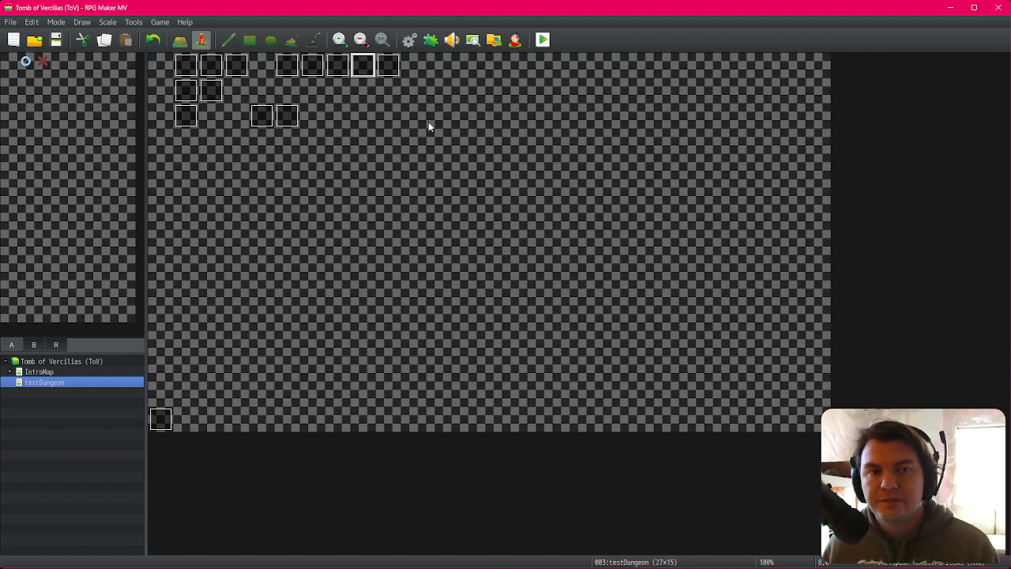
{"action": "left_click", "coordinate": [314, 122]}
{"action": "left_click", "coordinate": [264, 121]}
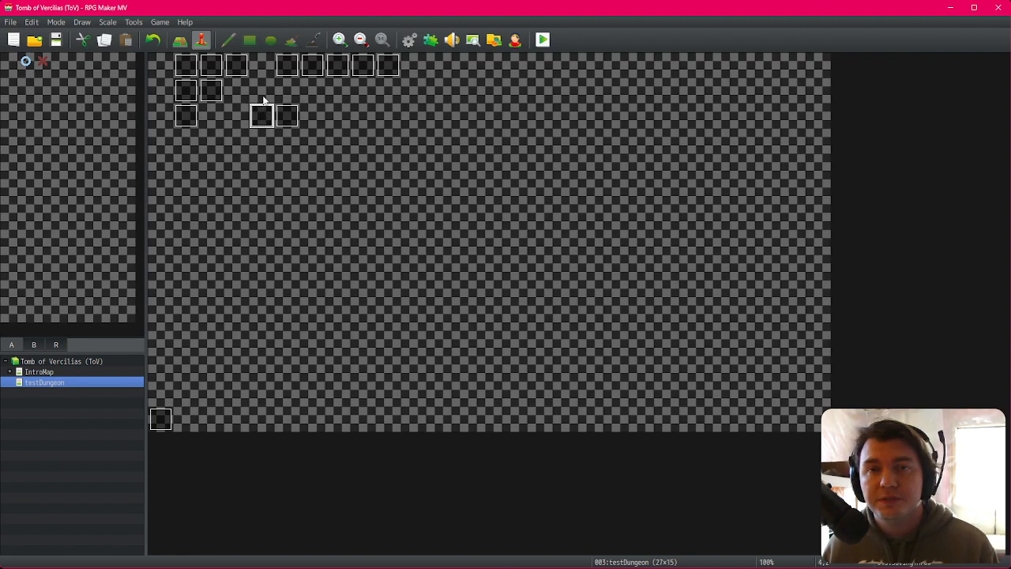
{"action": "left_click", "coordinate": [245, 112]}
{"action": "left_click", "coordinate": [244, 98]}
{"action": "left_click", "coordinate": [252, 123]}
{"action": "left_click", "coordinate": [247, 121]}
{"action": "left_click", "coordinate": [263, 140]}
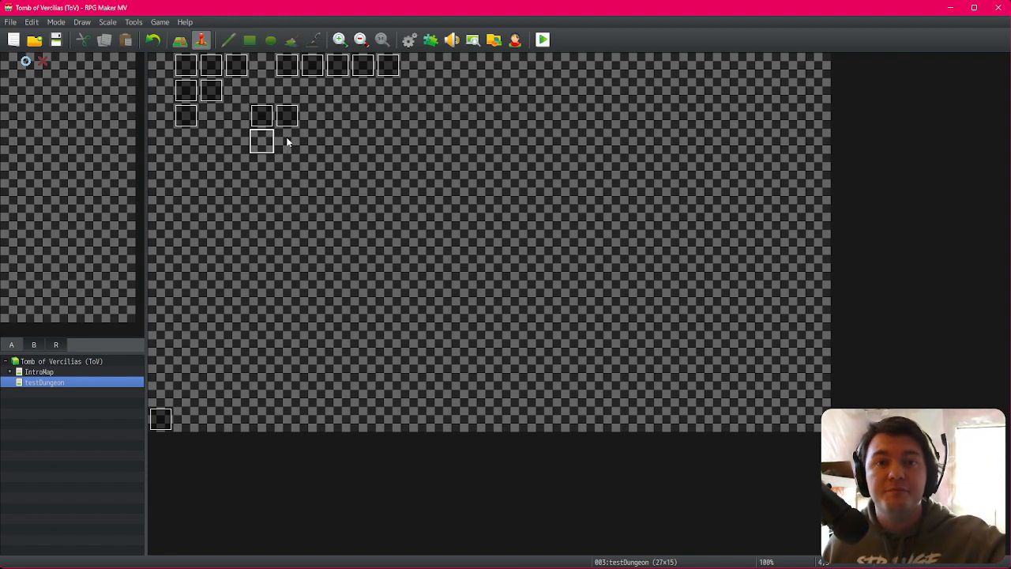
{"action": "left_click", "coordinate": [293, 150]}
{"action": "left_click", "coordinate": [307, 119]}
{"action": "left_click", "coordinate": [295, 98]}
{"action": "left_click", "coordinate": [258, 90]}
{"action": "left_click", "coordinate": [242, 111]}
{"action": "left_click", "coordinate": [271, 139]}
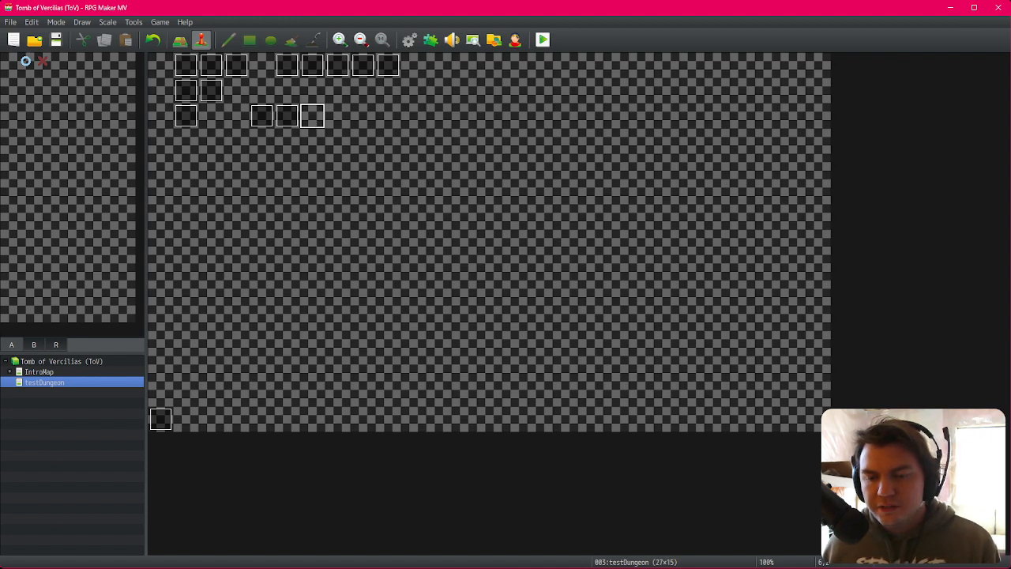
Step: Move the 'Bring back HUD elements if you fail an evasion check' card to In Progress
{"action": "key", "text": "alt+Tab"}
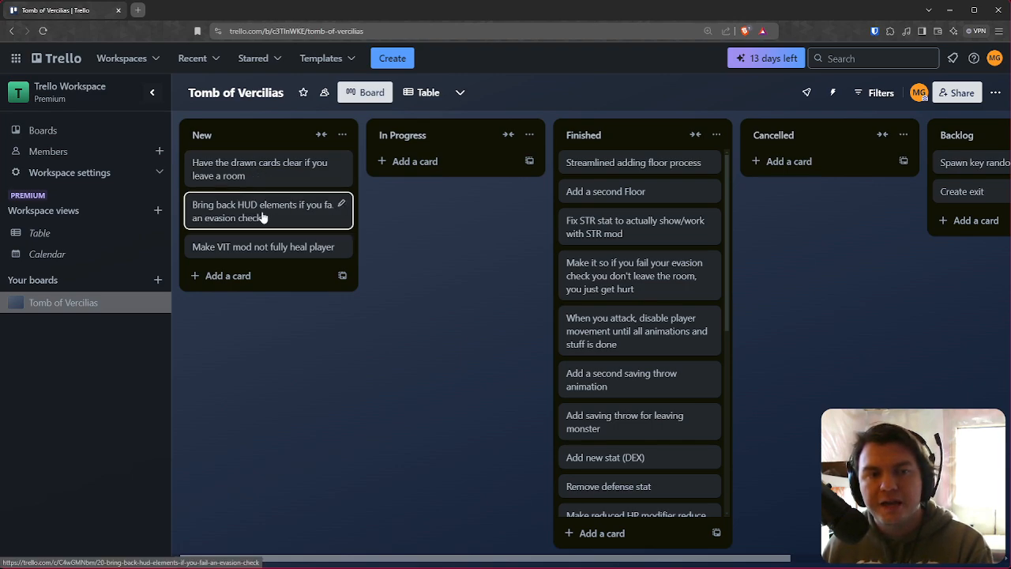
{"action": "left_click_drag", "start_coordinate": [264, 217], "coordinate": [420, 182]}
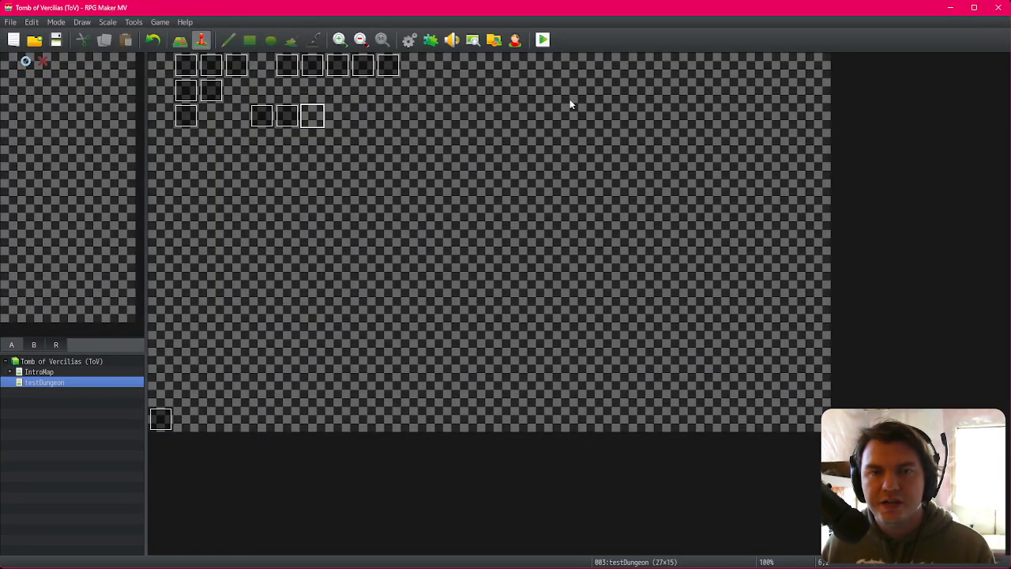
Step: Start a fullscreen playtest and confirm the default character
{"action": "left_click", "coordinate": [543, 39]}
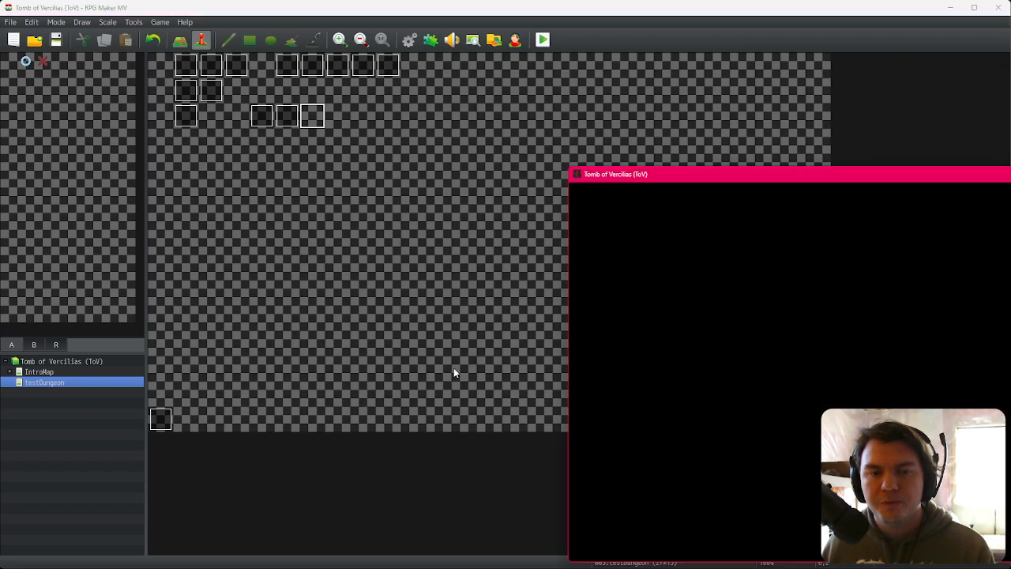
{"action": "key", "text": "F4"}
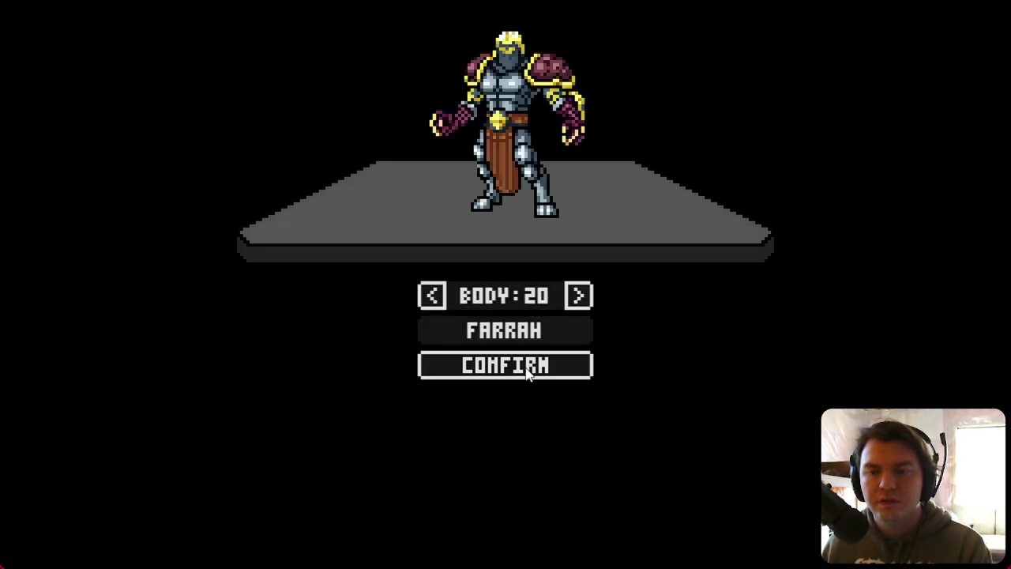
{"action": "left_click", "coordinate": [527, 371]}
Step: Explore floor 1 in the playtest until reaching a Slime Pod
{"action": "key", "text": "Right"}
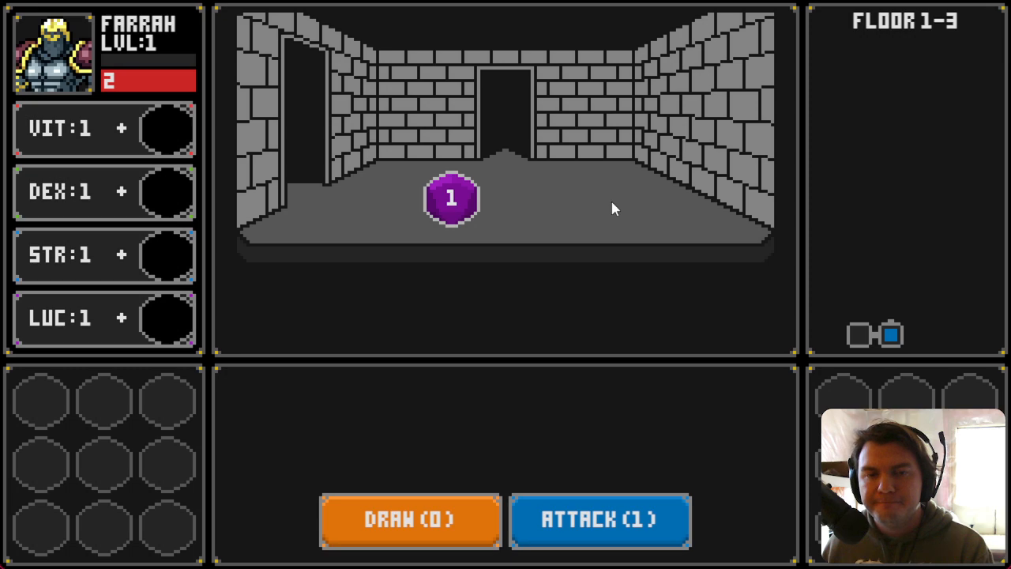
{"action": "key", "text": "Up"}
{"action": "key", "text": "Right"}
{"action": "key", "text": "Right"}
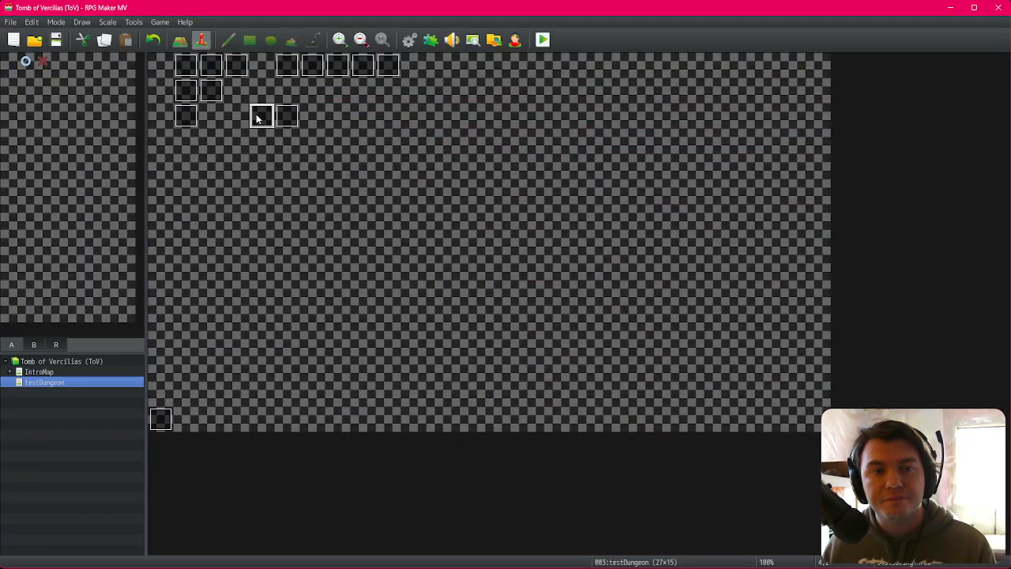
Step: Inspect the savingThrow and Spawn/Move Dungeon events' command lists without changing them
{"action": "double_click", "coordinate": [260, 117]}
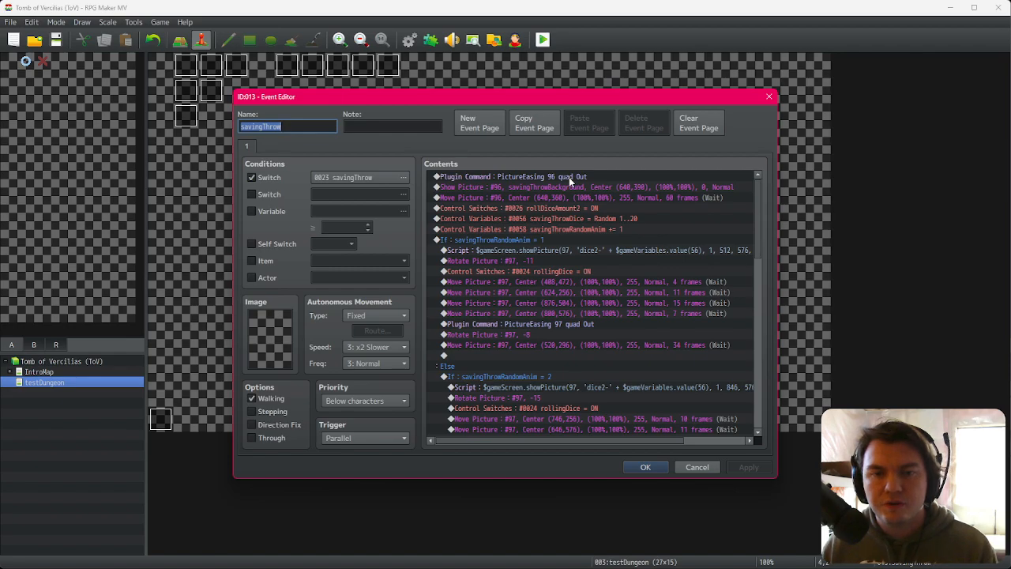
{"action": "key", "text": "Escape"}
{"action": "double_click", "coordinate": [282, 113]}
{"action": "key", "text": "Escape"}
{"action": "left_click", "coordinate": [284, 90]}
{"action": "double_click", "coordinate": [288, 74]}
{"action": "left_click", "coordinate": [286, 145]}
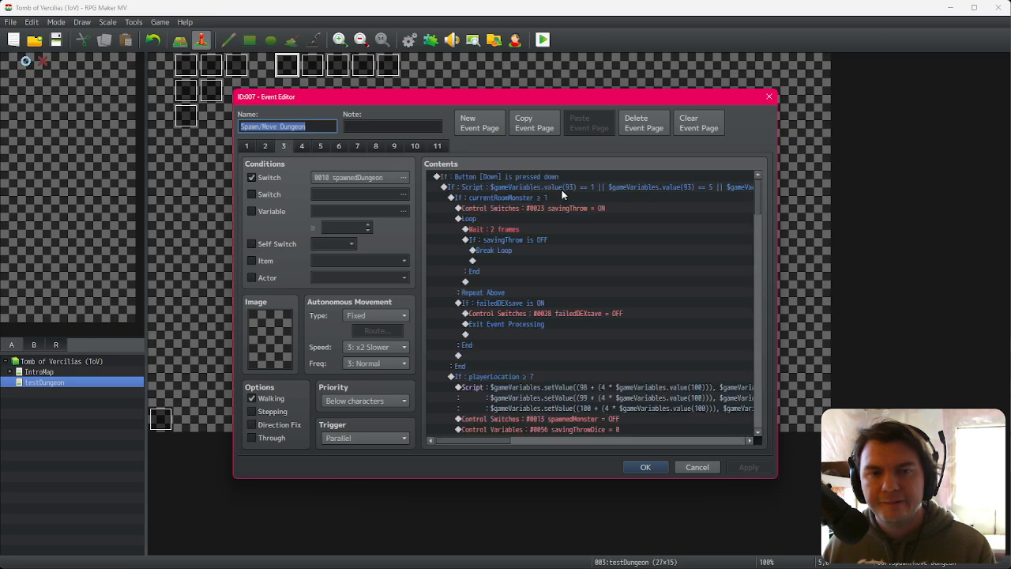
{"action": "left_click", "coordinate": [566, 210]}
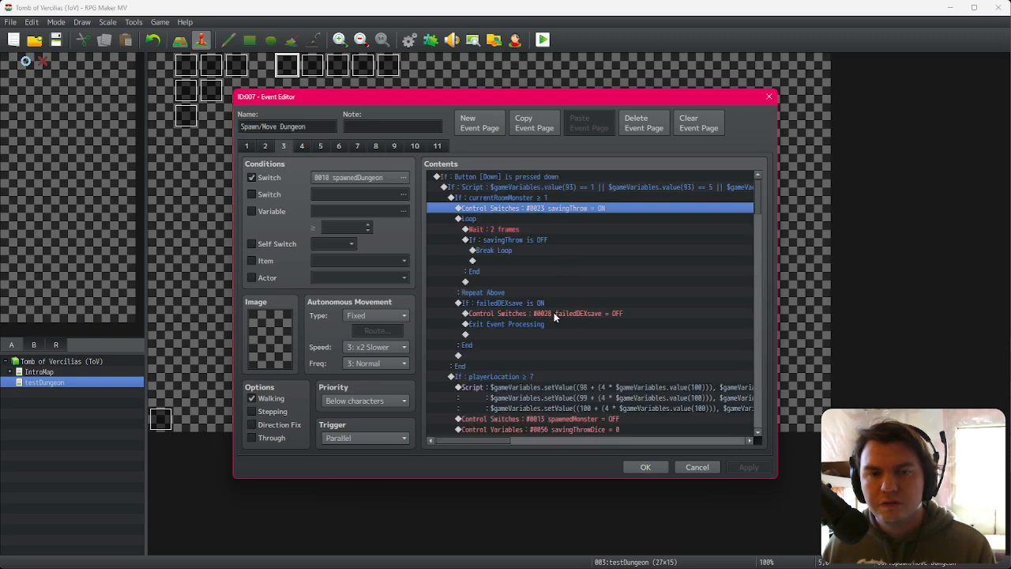
{"action": "left_click", "coordinate": [698, 467]}
Step: Start a playtest and confirm the default character
{"action": "left_click", "coordinate": [267, 116]}
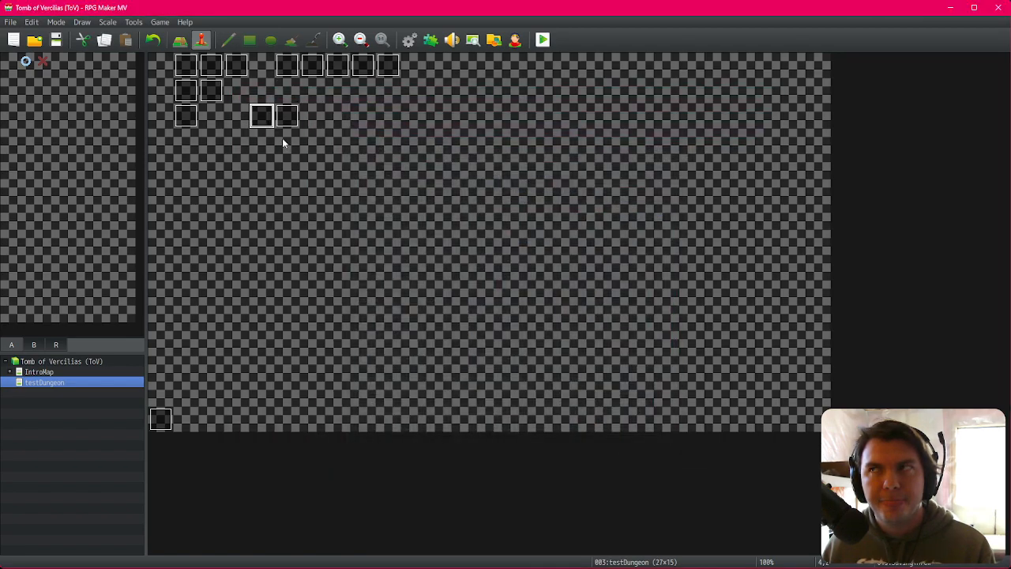
{"action": "left_click", "coordinate": [541, 40]}
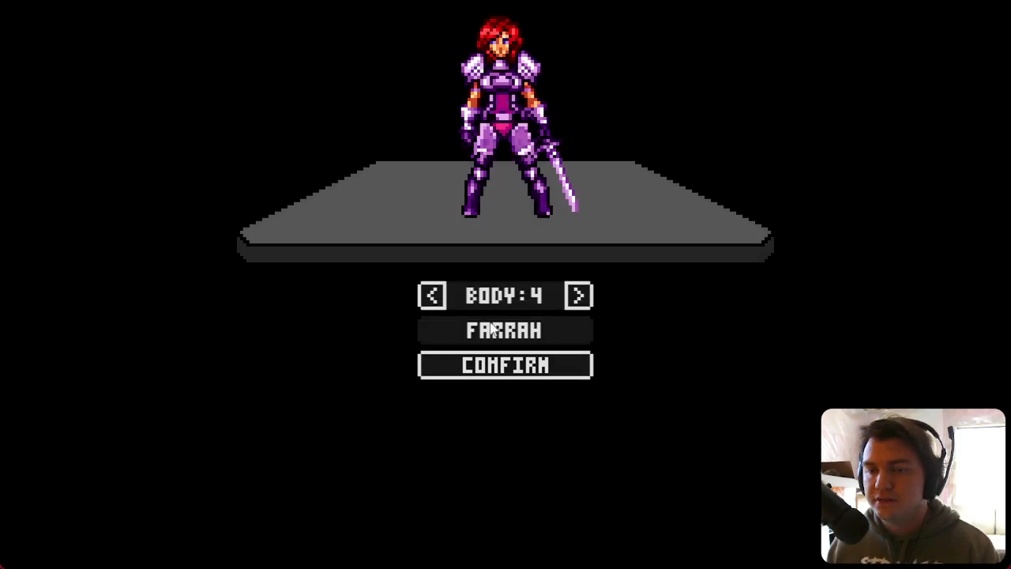
{"action": "left_click", "coordinate": [510, 367]}
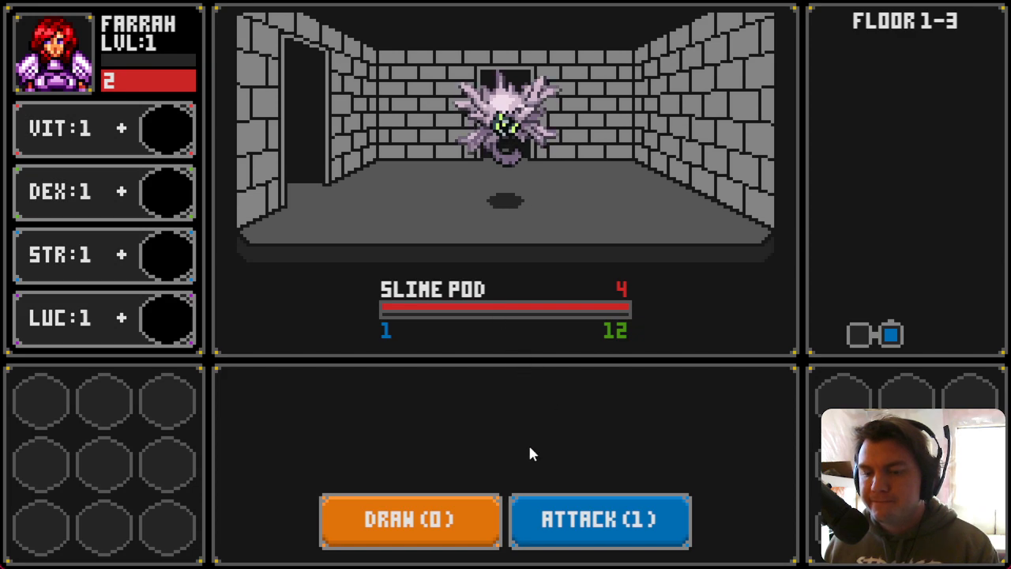
Step: Restart the playtest and confirm the new default character
{"action": "key", "text": "F9"}
{"action": "key", "text": "Escape"}
{"action": "key", "text": "Escape"}
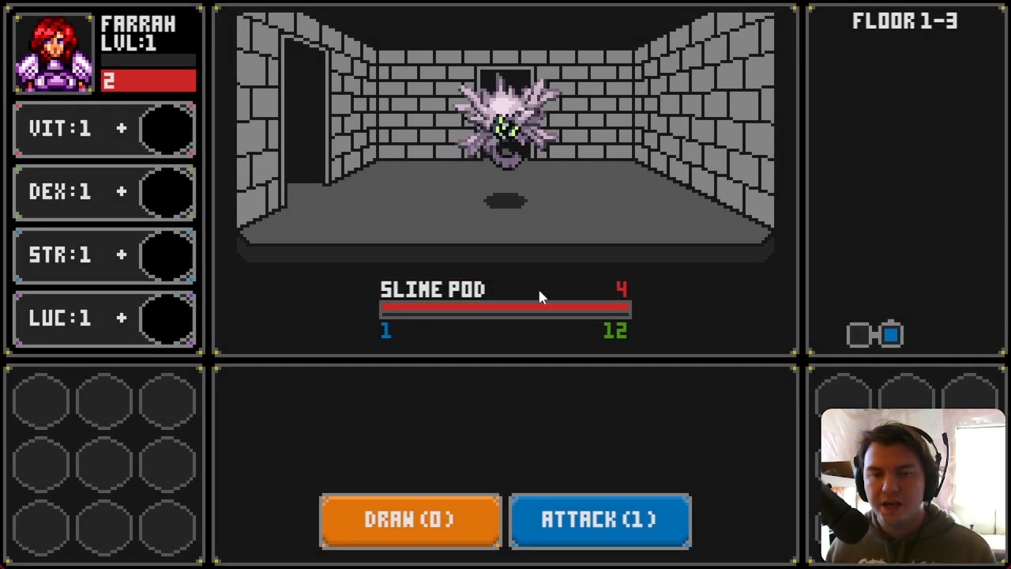
{"action": "key", "text": "r"}
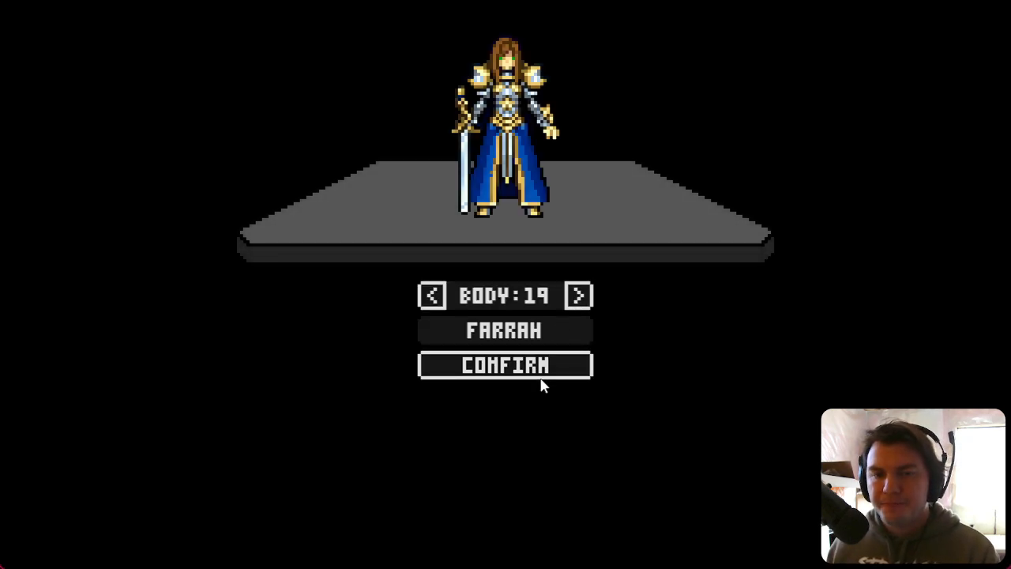
{"action": "left_click", "coordinate": [528, 359]}
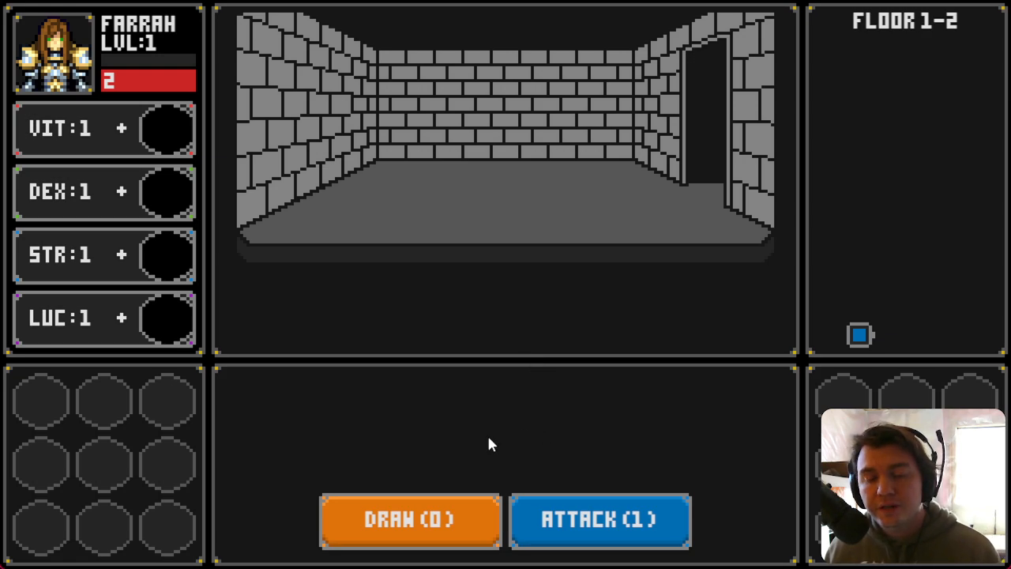
Step: Explore floor 1, picking up a DEX die, until reaching a Slime Pod
{"action": "key", "text": "d"}
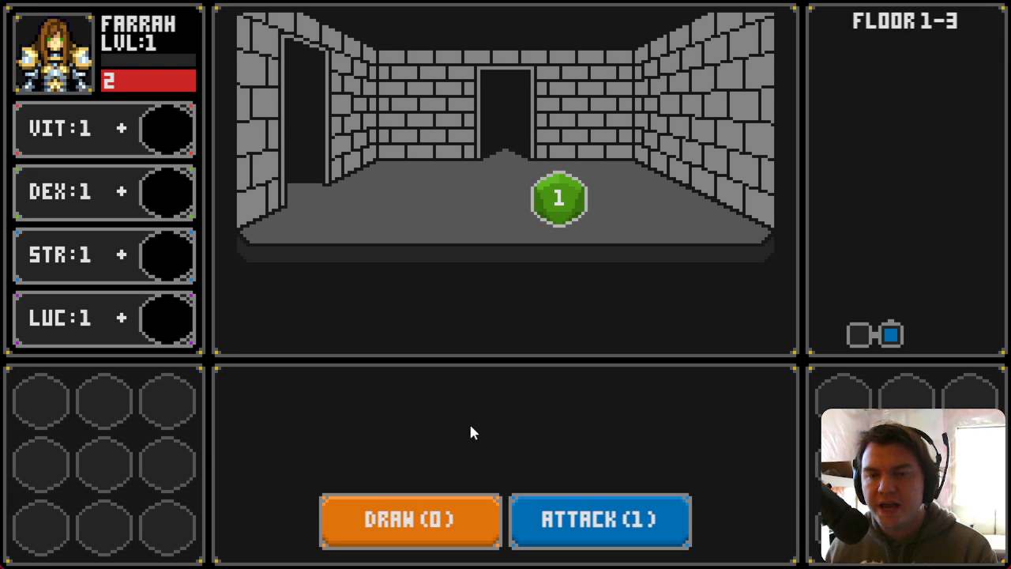
{"action": "left_click", "coordinate": [560, 199]}
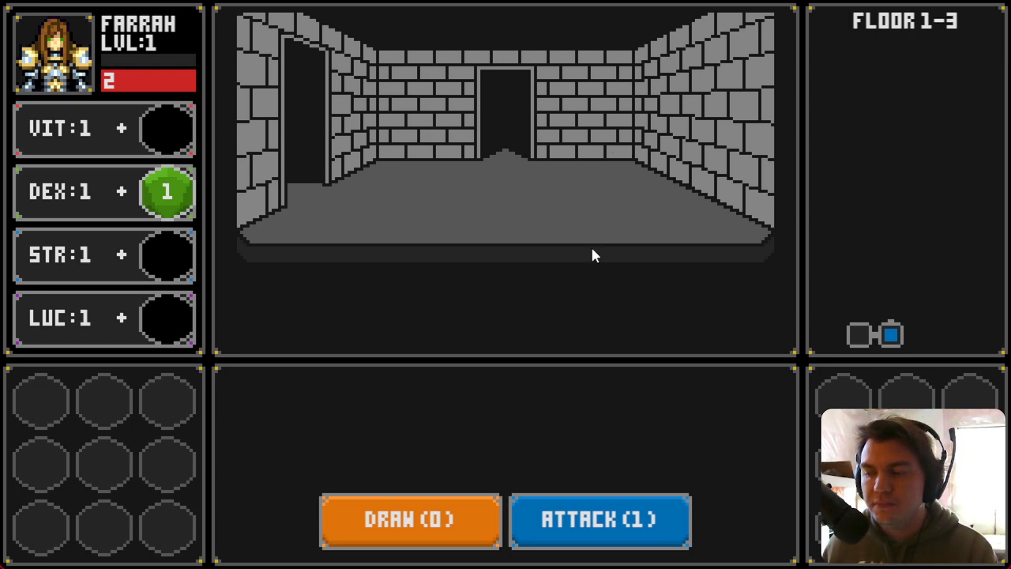
{"action": "key", "text": "w"}
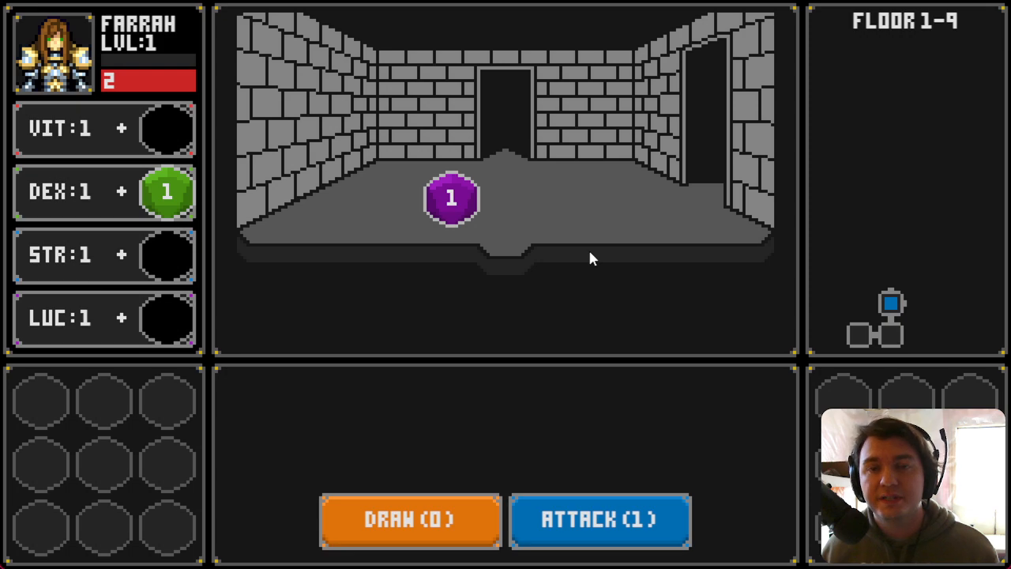
{"action": "key", "text": "d"}
{"action": "key", "text": "d"}
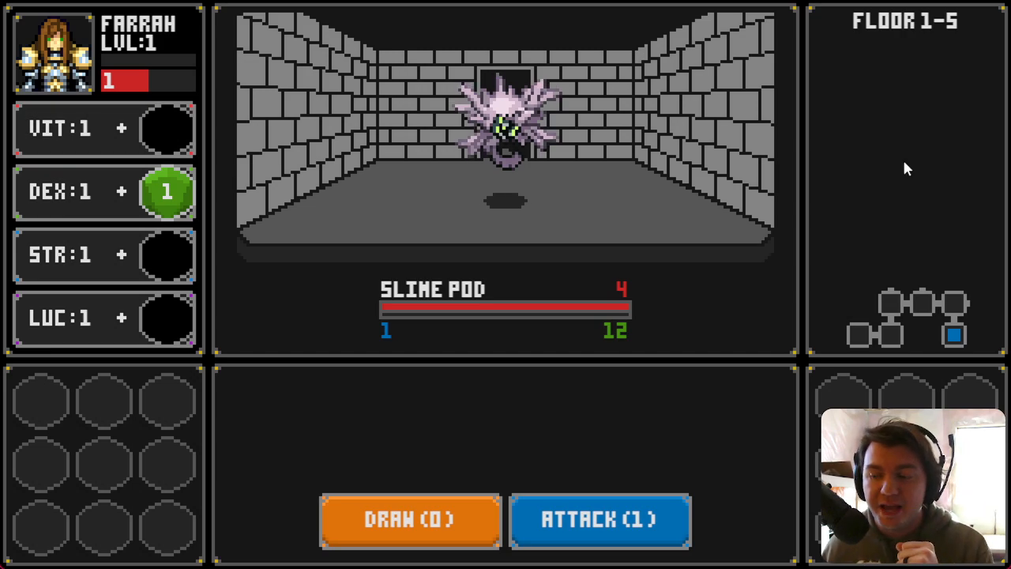
Step: In the savingThrow event, move the savingThrowDice = 0 command below the savingThrow = OFF switch and save the event
{"action": "key", "text": "F4"}
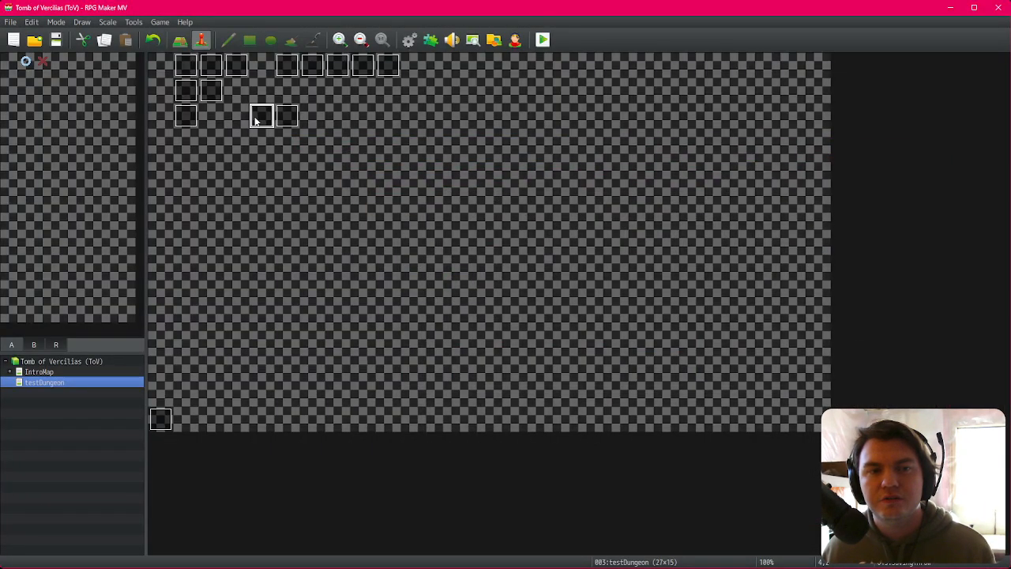
{"action": "double_click", "coordinate": [256, 120]}
{"action": "left_click_drag", "start_coordinate": [759, 191], "coordinate": [772, 406]}
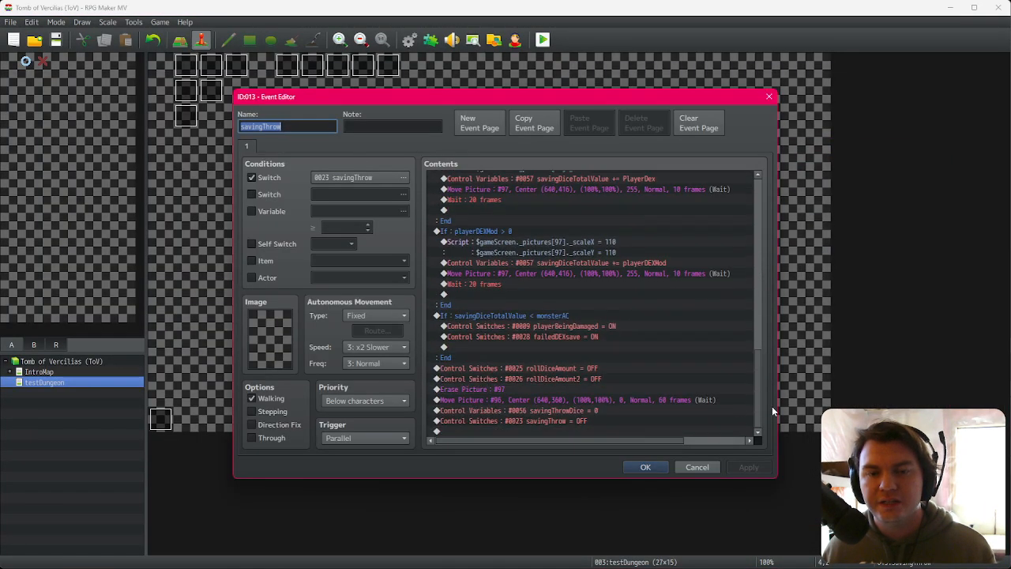
{"action": "left_click", "coordinate": [544, 401]}
{"action": "left_click", "coordinate": [553, 411]}
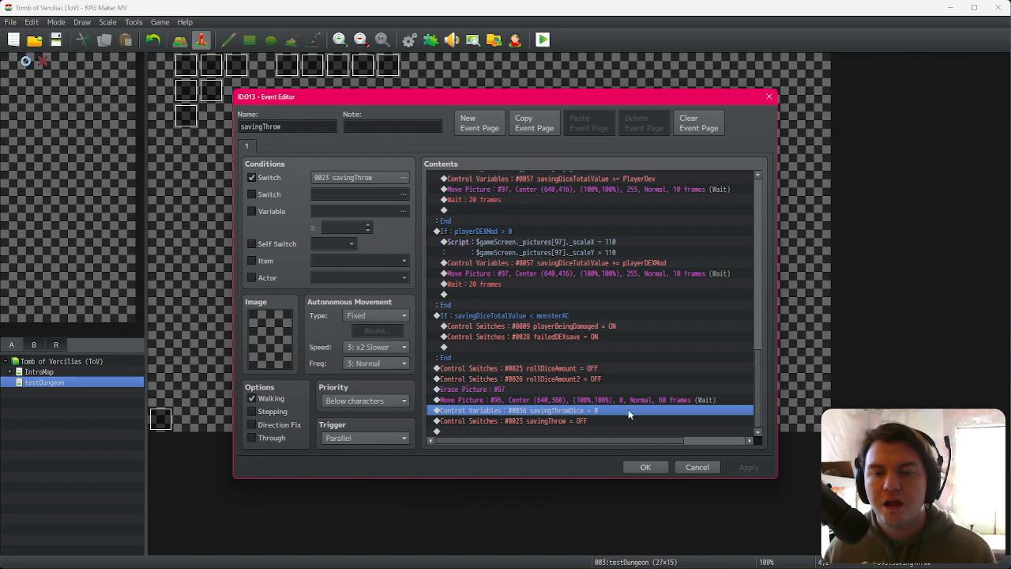
{"action": "key", "text": "ctrl+x"}
{"action": "left_click", "coordinate": [597, 430]}
{"action": "key", "text": "ctrl+v"}
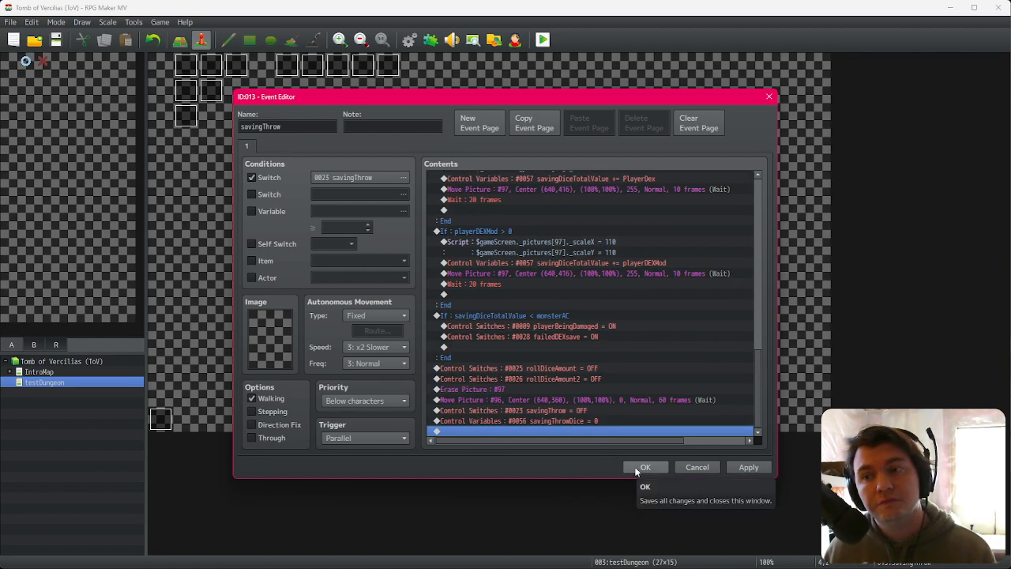
{"action": "left_click", "coordinate": [640, 469]}
Step: Save the project, playtest with the default character, and close the game window
{"action": "left_click", "coordinate": [543, 41]}
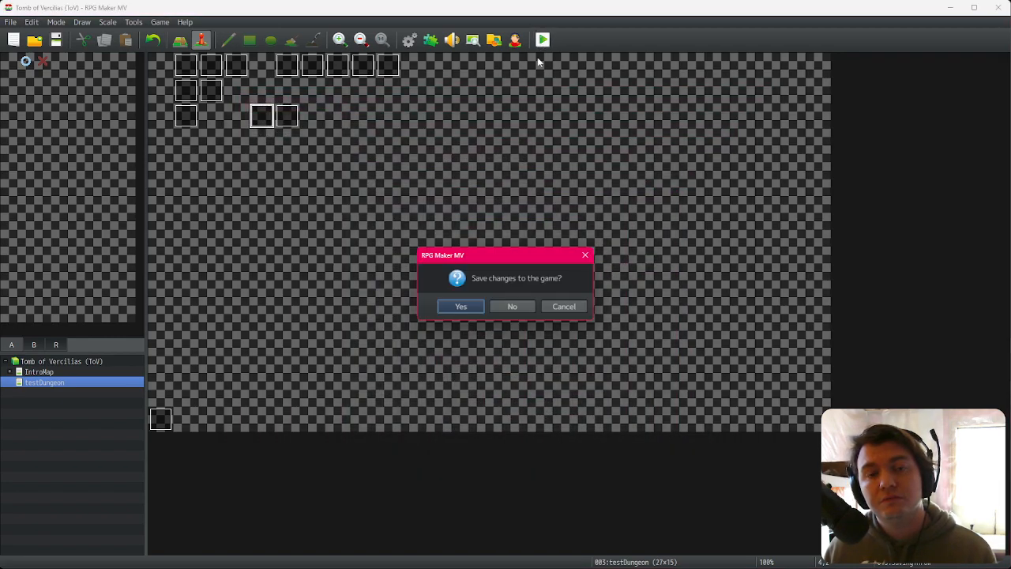
{"action": "left_click", "coordinate": [463, 309]}
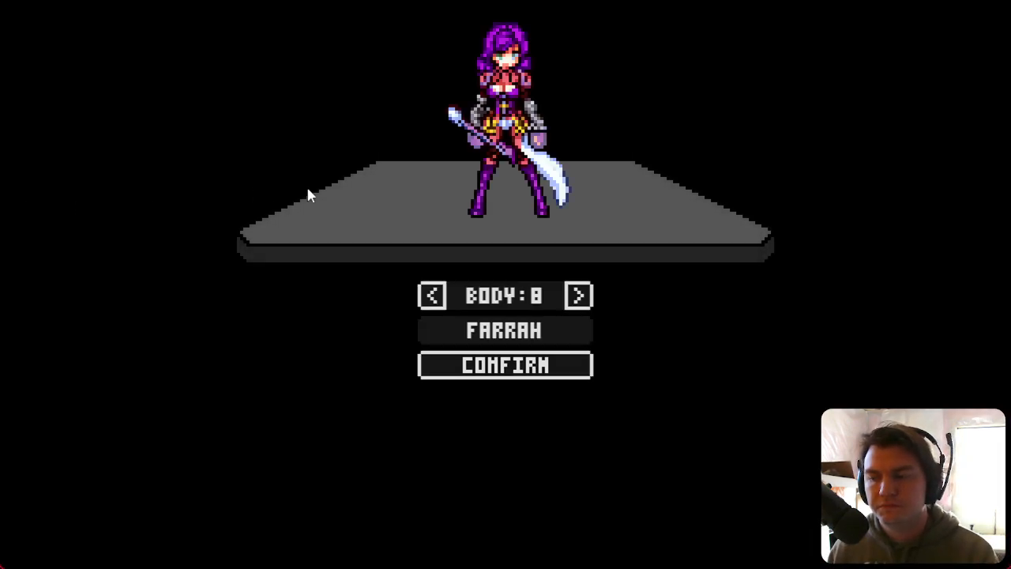
{"action": "left_click", "coordinate": [496, 365]}
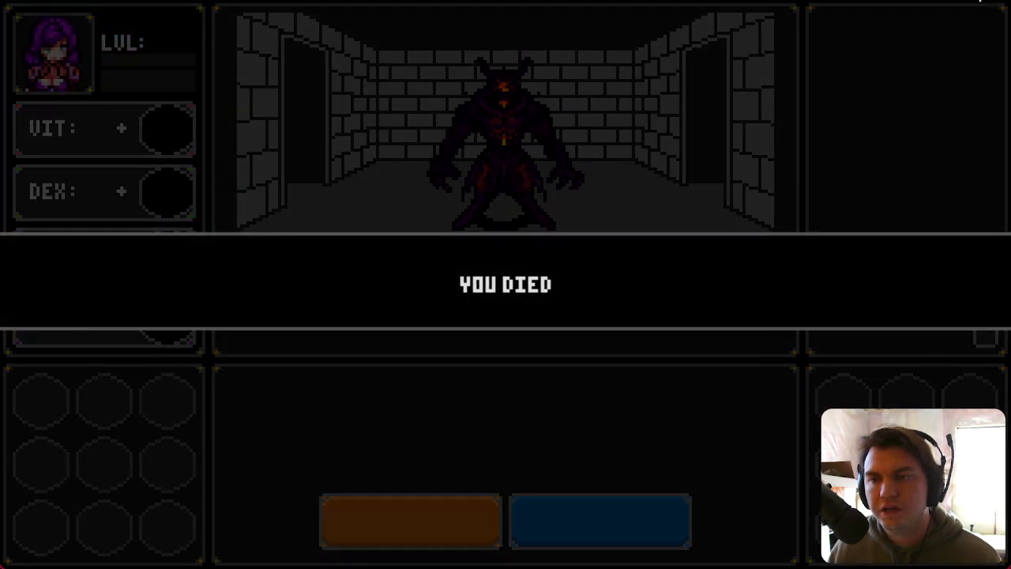
{"action": "left_click", "coordinate": [980, 0]}
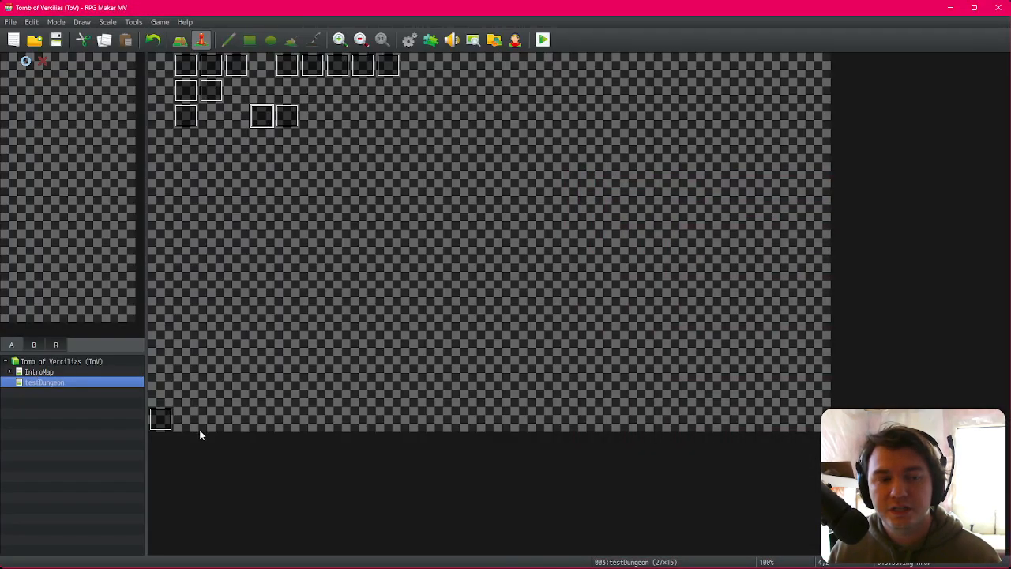
Step: Inspect the oldDiceWay event's commands
{"action": "double_click", "coordinate": [158, 418]}
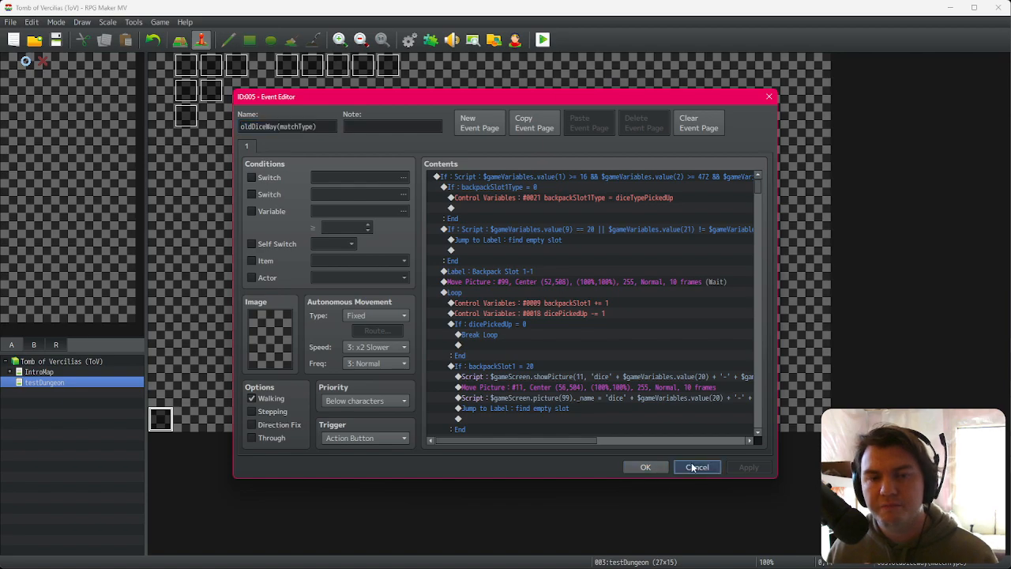
{"action": "left_click", "coordinate": [700, 466]}
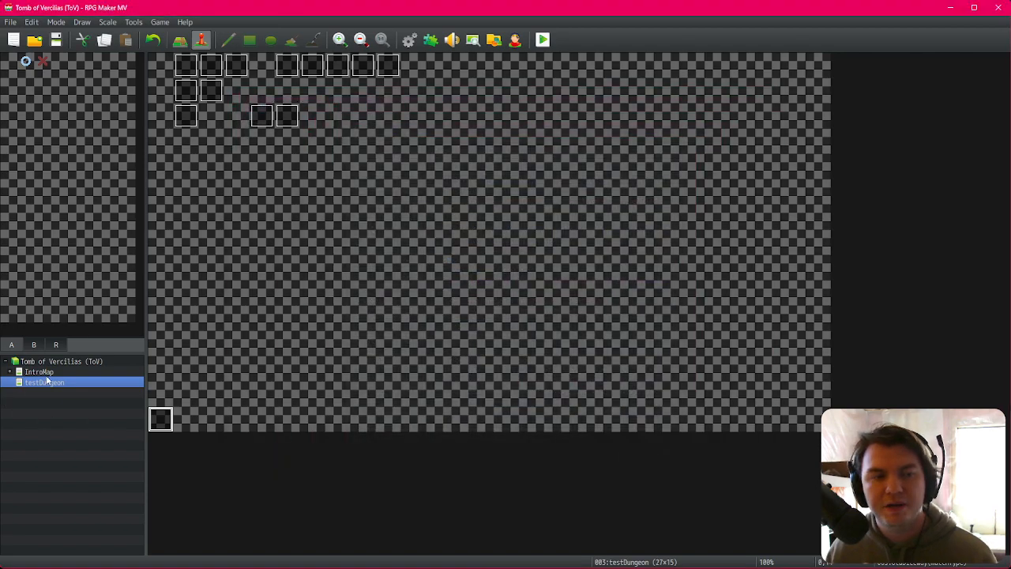
{"action": "double_click", "coordinate": [162, 419]}
{"action": "key", "text": "Escape"}
Step: In the createBestiary event, set monster 2's monsterATK2 variable to 1 and save the event
{"action": "double_click", "coordinate": [181, 119]}
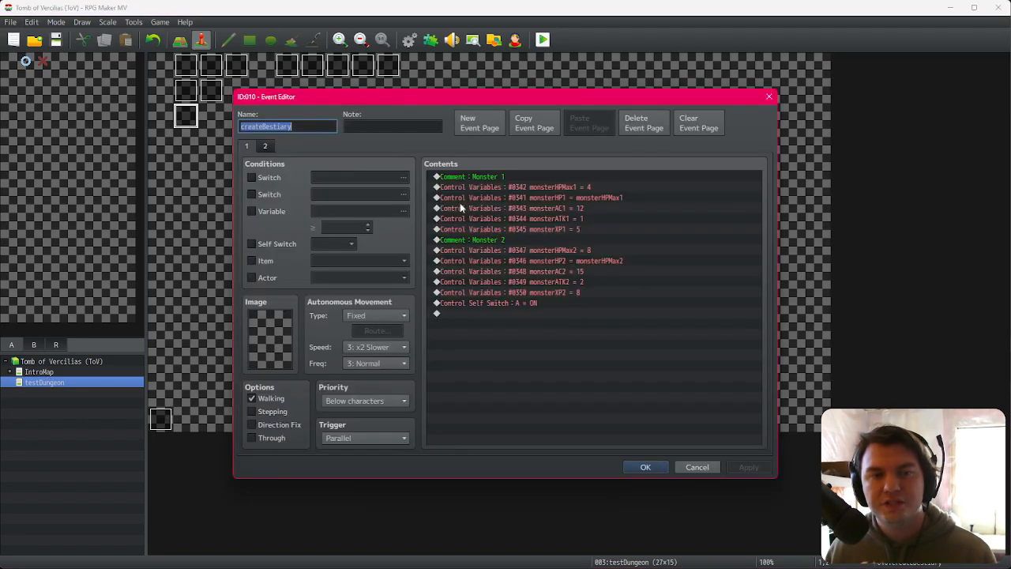
{"action": "left_click", "coordinate": [586, 282]}
{"action": "key", "text": "Escape"}
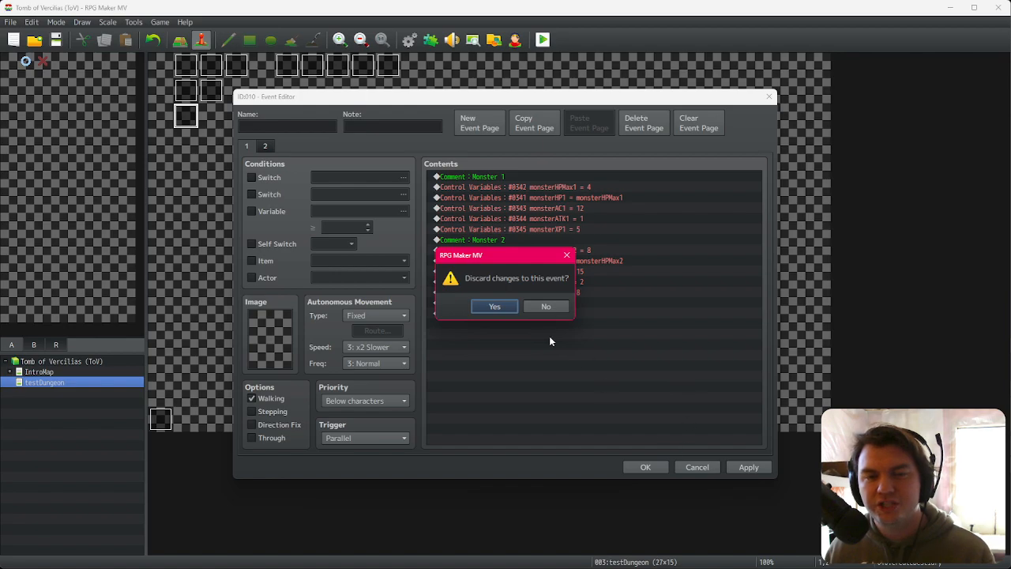
{"action": "left_click", "coordinate": [504, 309]}
{"action": "key", "text": "Return"}
{"action": "left_click", "coordinate": [588, 280]}
{"action": "double_click", "coordinate": [588, 282]}
{"action": "left_click", "coordinate": [645, 404]}
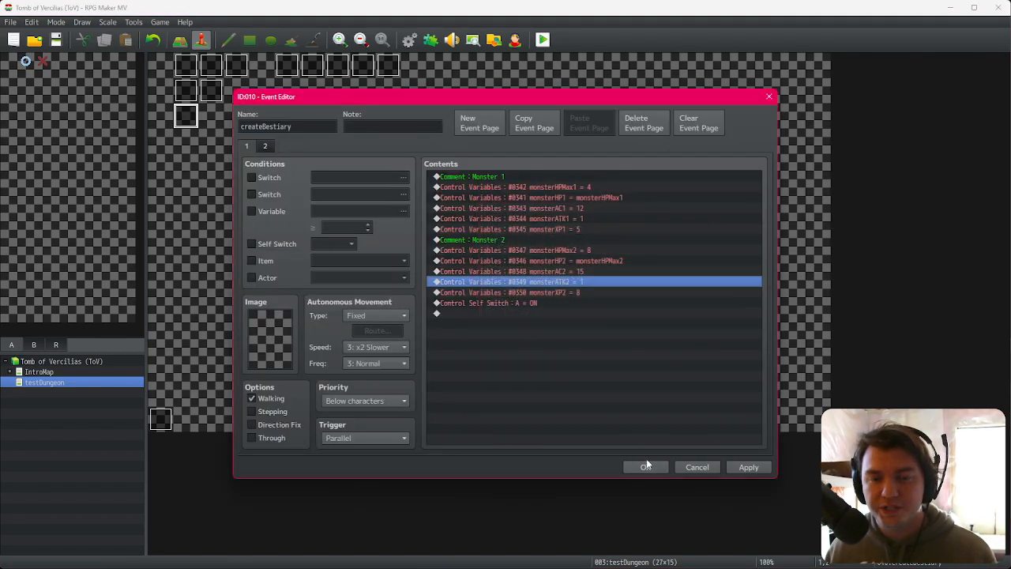
{"action": "left_click", "coordinate": [646, 465]}
Step: Save the project and playtest, confirming the default character twice
{"action": "left_click", "coordinate": [543, 41]}
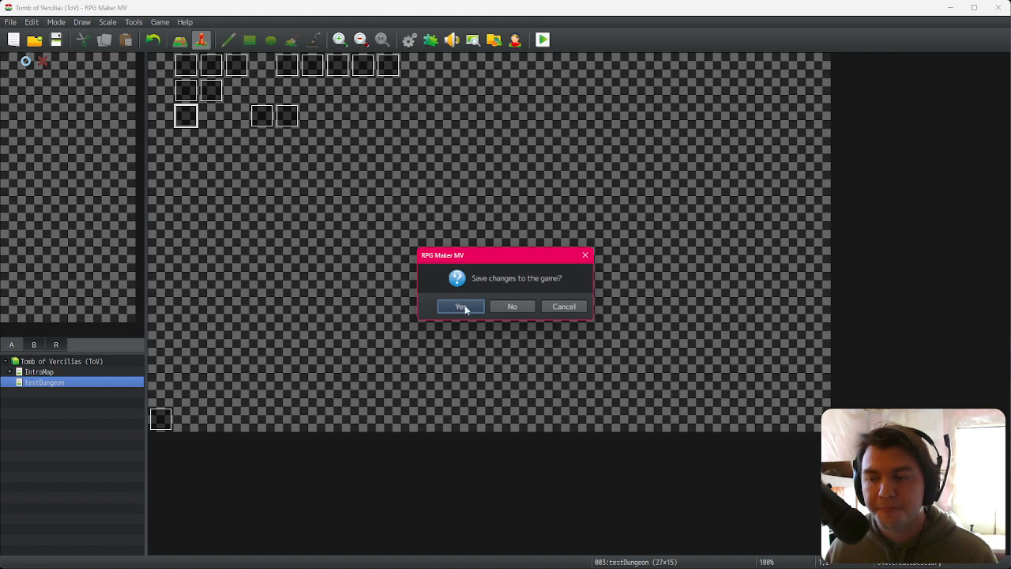
{"action": "left_click", "coordinate": [466, 309]}
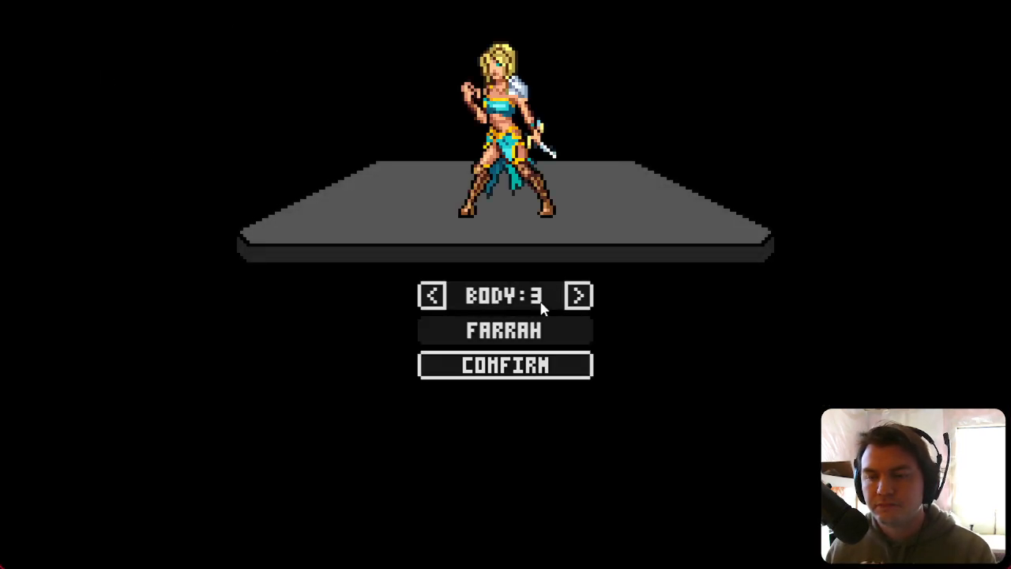
{"action": "left_click", "coordinate": [526, 368]}
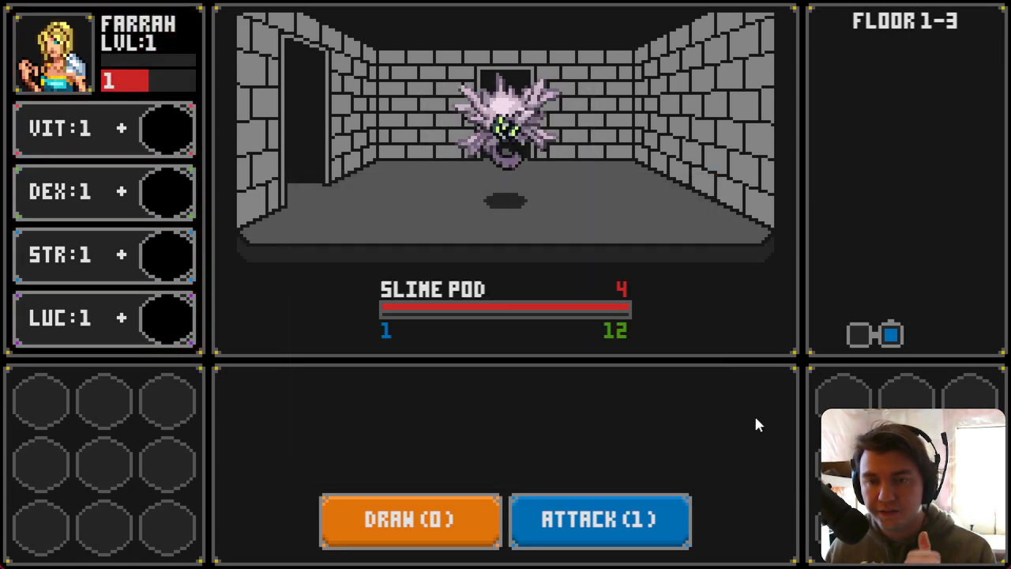
{"action": "left_click", "coordinate": [452, 524]}
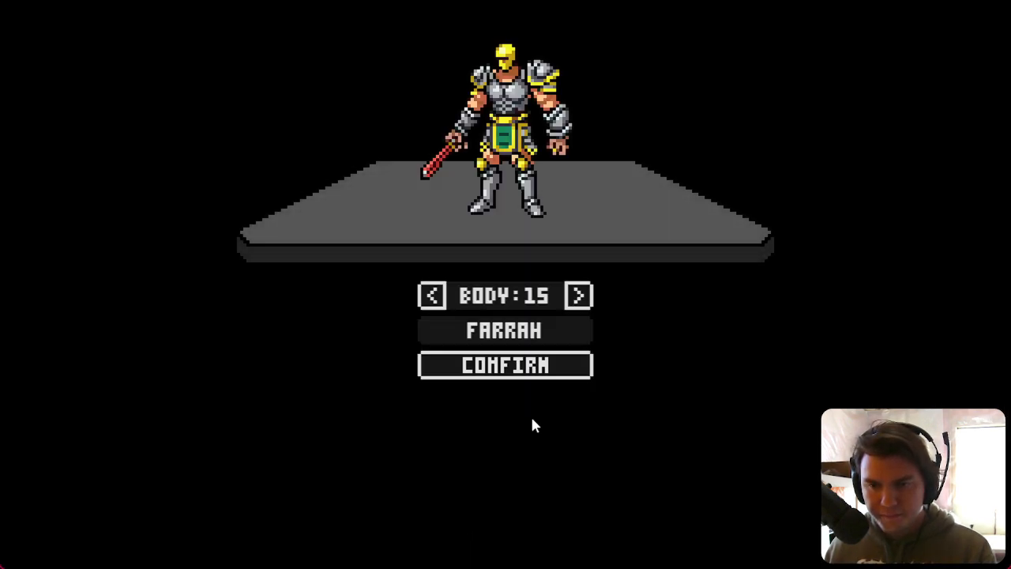
{"action": "left_click", "coordinate": [557, 377]}
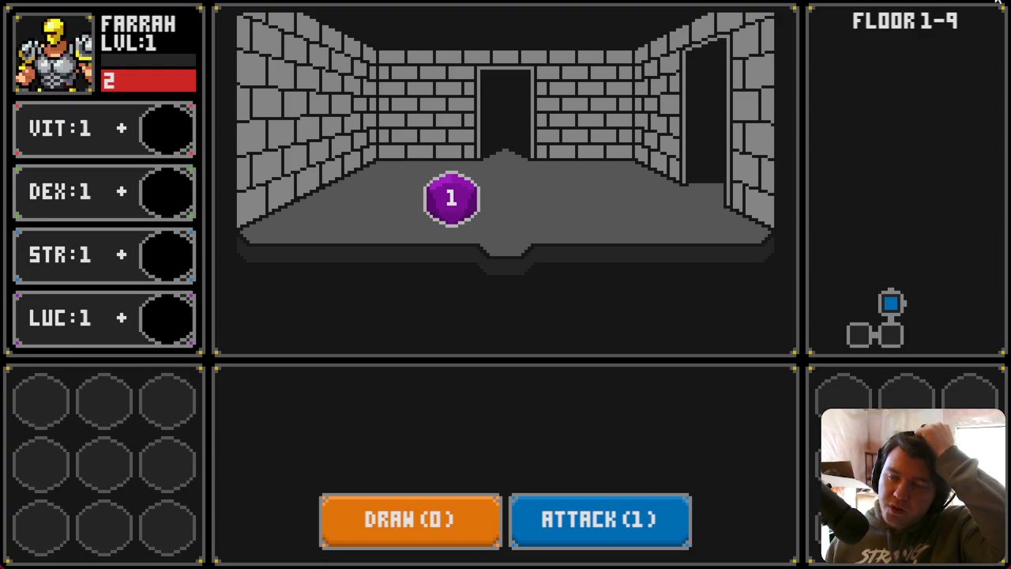
Step: Review the final commands of the savingThrow event's contents list
{"action": "key", "text": "F4"}
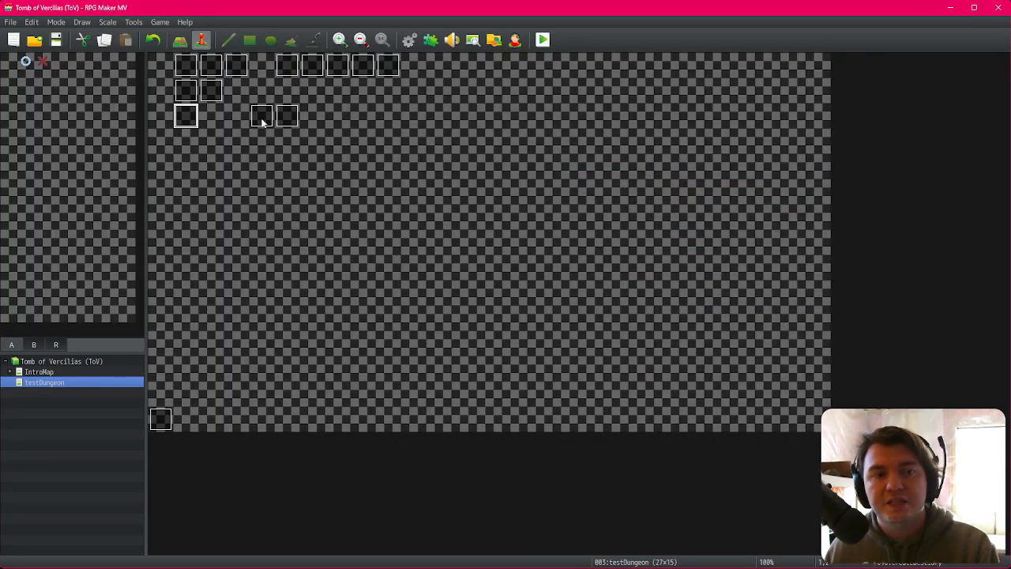
{"action": "double_click", "coordinate": [261, 117]}
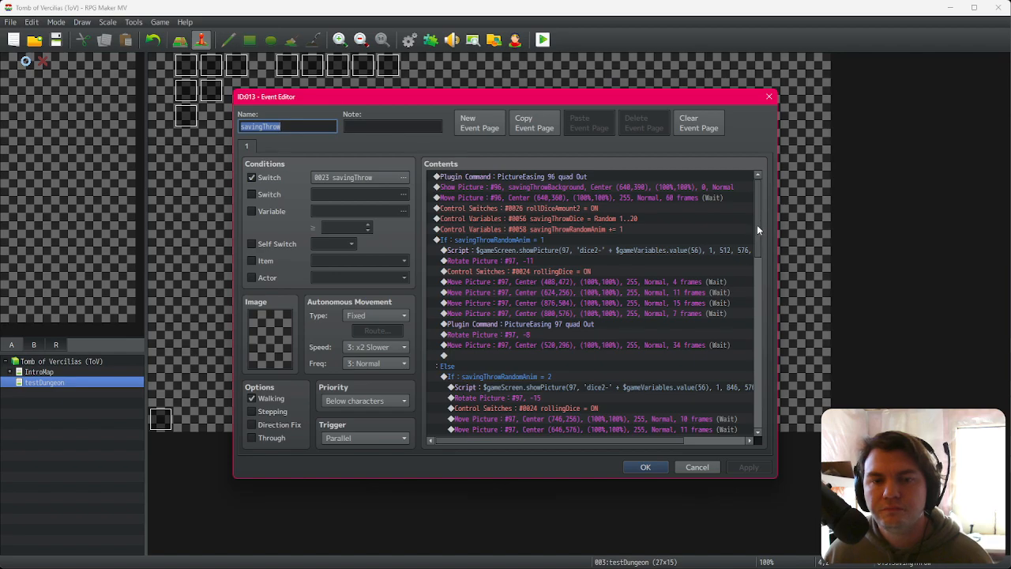
{"action": "left_click_drag", "start_coordinate": [758, 228], "coordinate": [761, 416]}
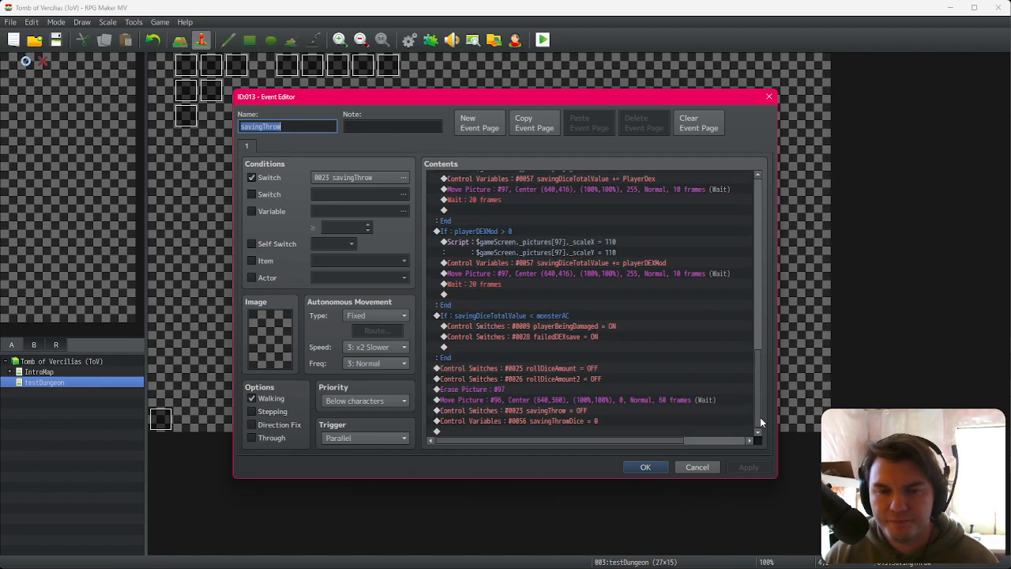
{"action": "left_click", "coordinate": [593, 412]}
{"action": "left_click", "coordinate": [591, 418]}
{"action": "left_click", "coordinate": [598, 414]}
{"action": "left_click", "coordinate": [598, 419]}
{"action": "left_click", "coordinate": [598, 414]}
{"action": "left_click", "coordinate": [598, 420]}
{"action": "left_click", "coordinate": [598, 429]}
{"action": "left_click", "coordinate": [598, 412]}
{"action": "left_click", "coordinate": [600, 420]}
{"action": "left_click", "coordinate": [599, 429]}
{"action": "left_click", "coordinate": [599, 420]}
{"action": "left_click", "coordinate": [598, 429]}
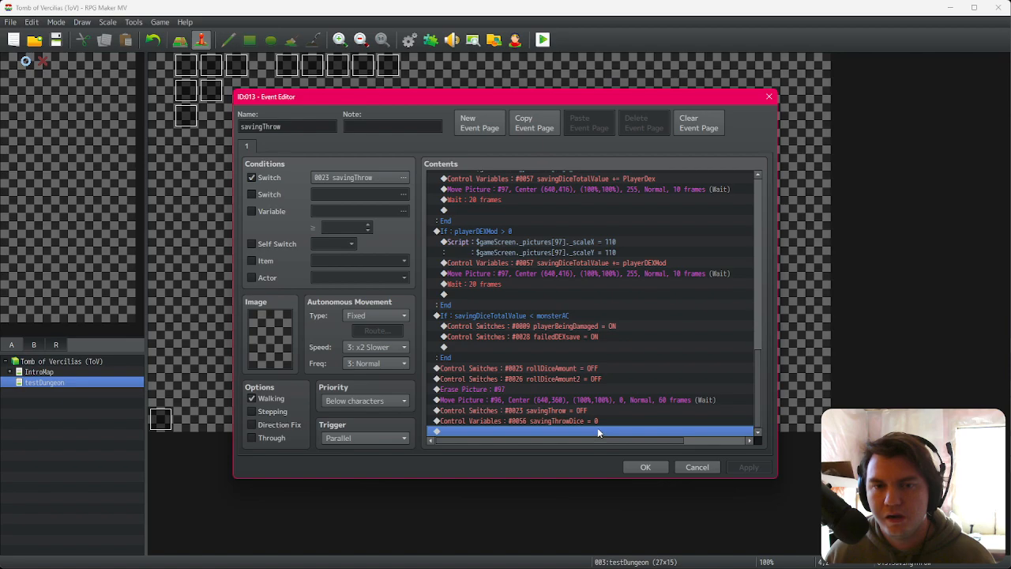
{"action": "left_click", "coordinate": [288, 195]}
{"action": "left_click", "coordinate": [334, 194]}
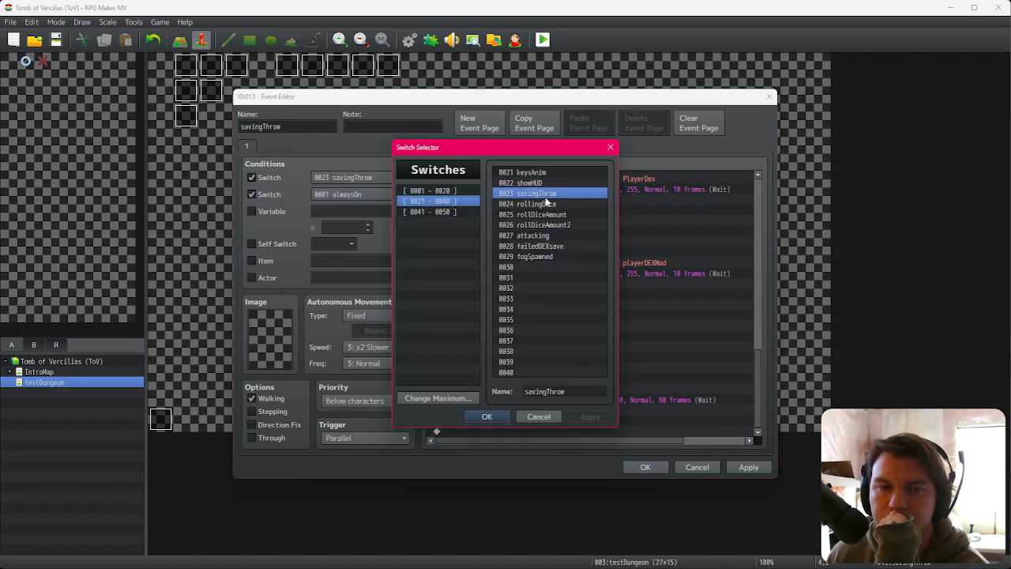
{"action": "left_click_drag", "start_coordinate": [550, 199], "coordinate": [557, 250]}
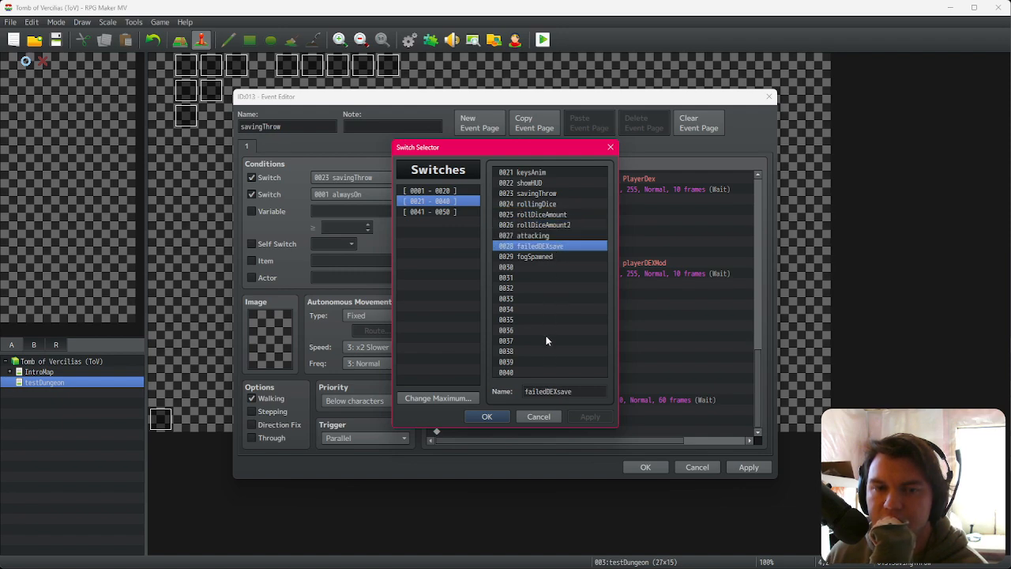
{"action": "left_click", "coordinate": [537, 417]}
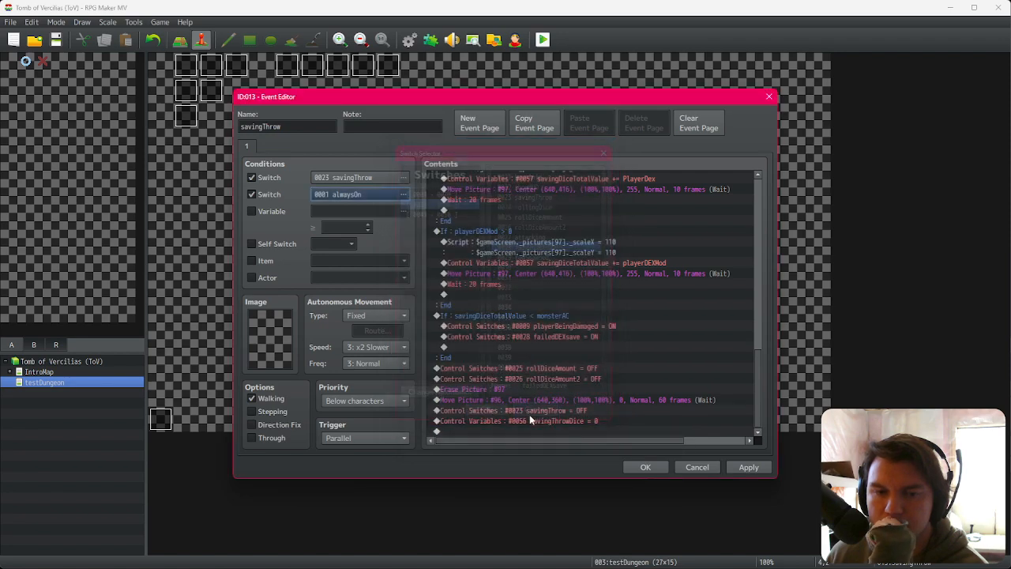
{"action": "left_click", "coordinate": [262, 194]}
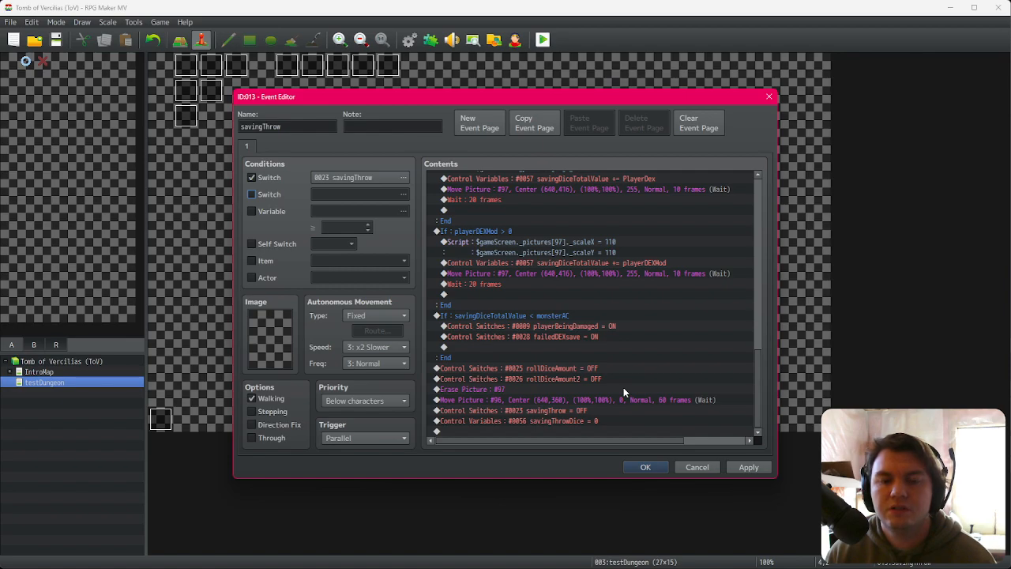
Step: In the savingThrow event, move the savingThrowDice = 0 command above the savingThrow = OFF command and close the editor
{"action": "left_click", "coordinate": [602, 421]}
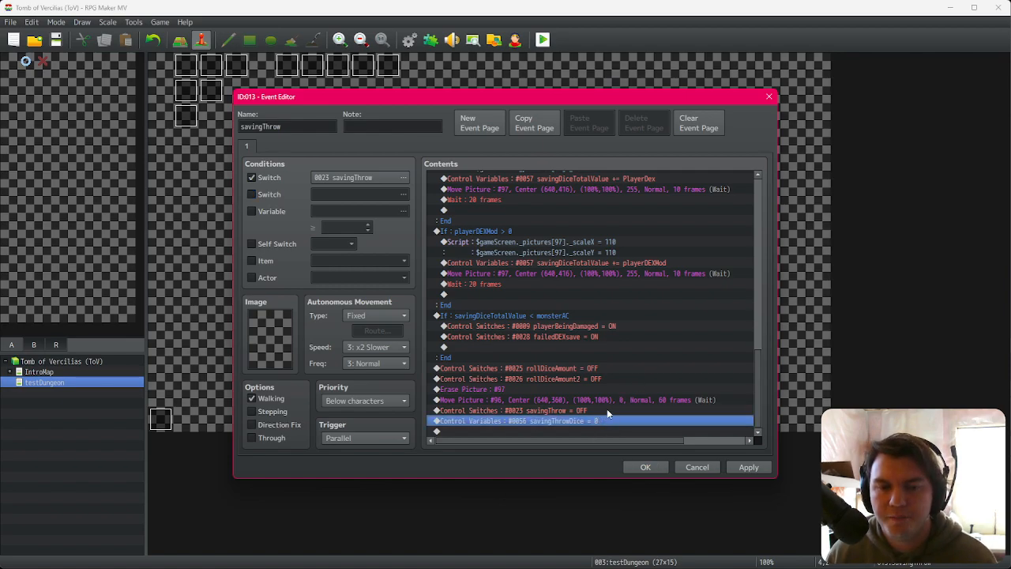
{"action": "left_click", "coordinate": [608, 410]}
{"action": "left_click", "coordinate": [606, 421]}
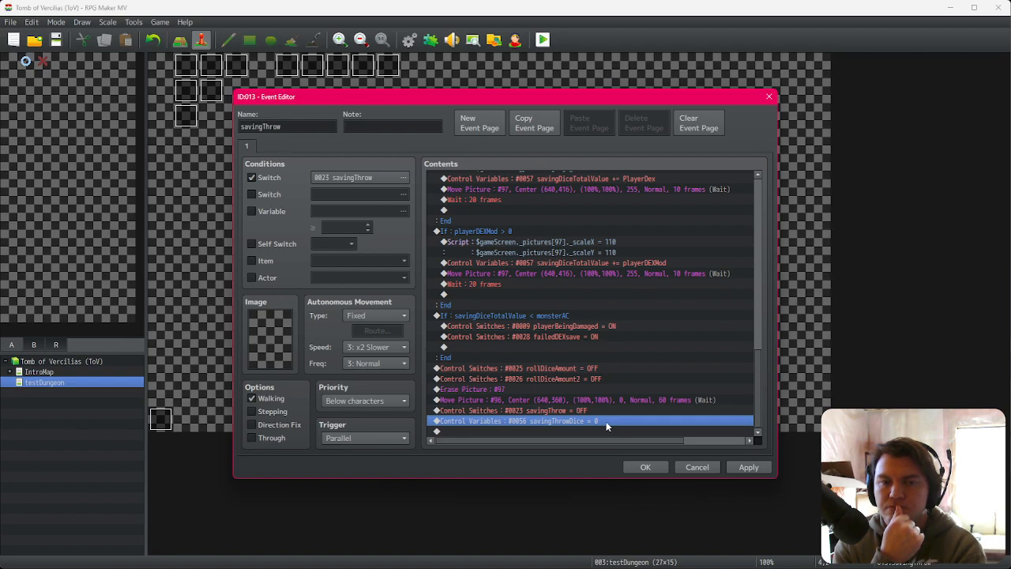
{"action": "left_click", "coordinate": [607, 412]}
{"action": "left_click", "coordinate": [607, 420]}
{"action": "left_click", "coordinate": [611, 422]}
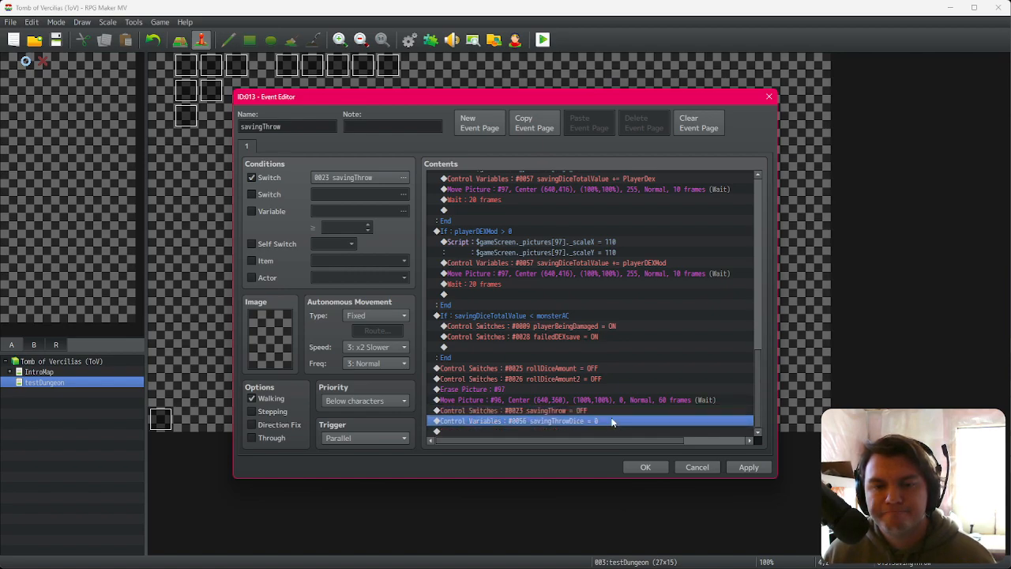
{"action": "key", "text": "Delete"}
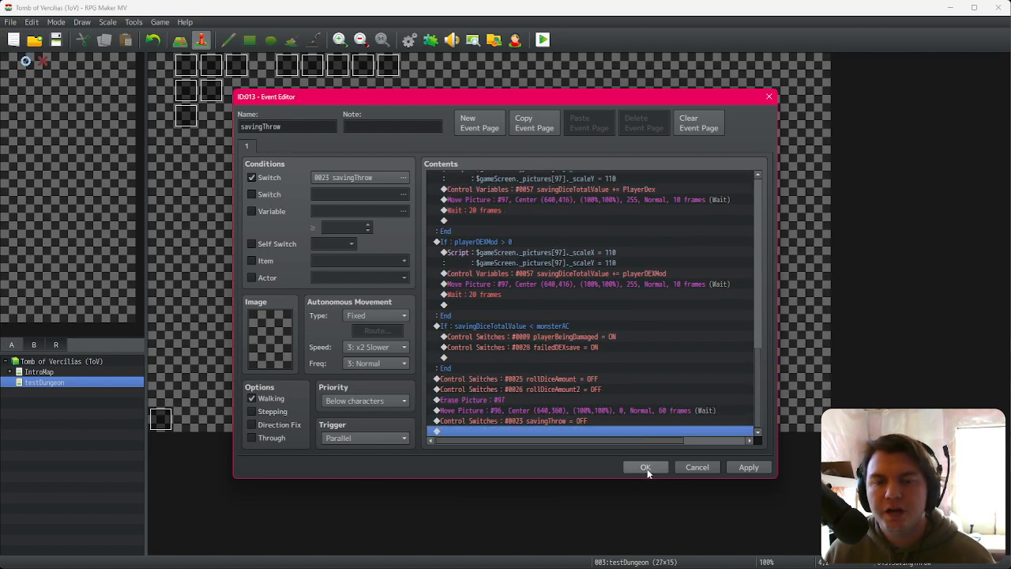
{"action": "left_click", "coordinate": [752, 469]}
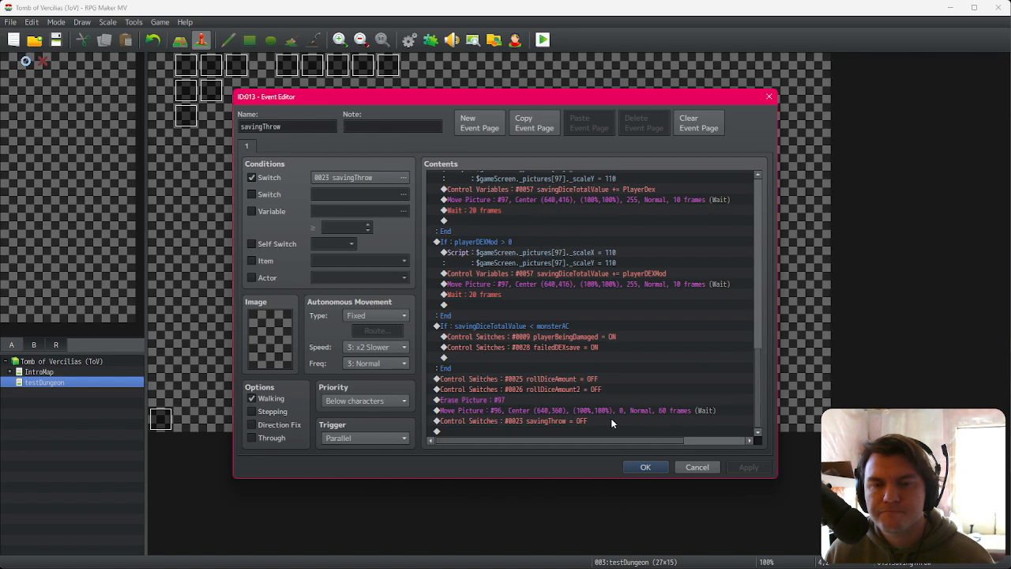
{"action": "left_click", "coordinate": [576, 423]}
{"action": "key", "text": "ctrl+v"}
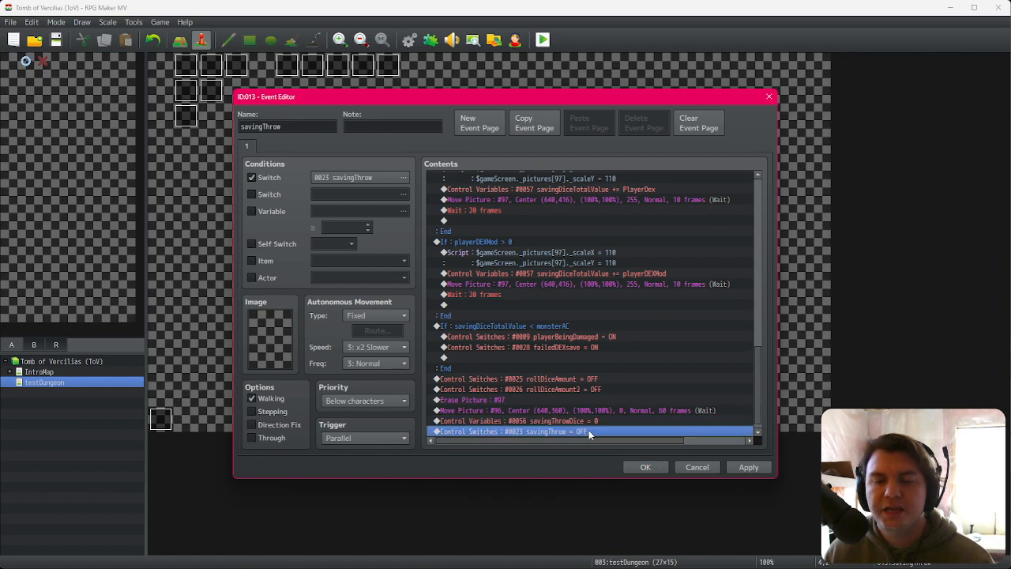
{"action": "left_click", "coordinate": [638, 466]}
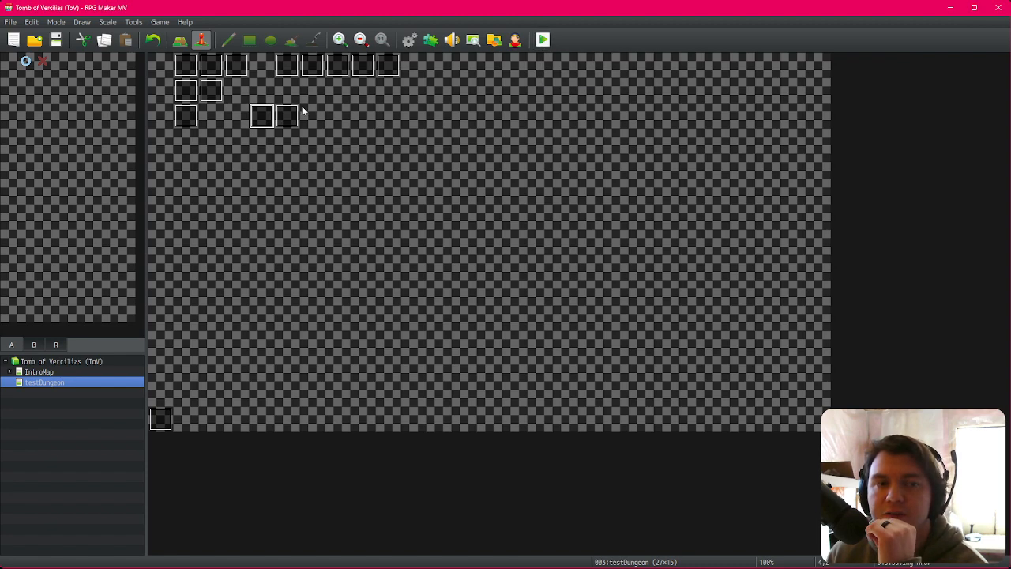
Step: Inspect the saving-throw loop and failedDEXsave branch on page 3 of the Spawn/Move Dungeon event
{"action": "double_click", "coordinate": [287, 72]}
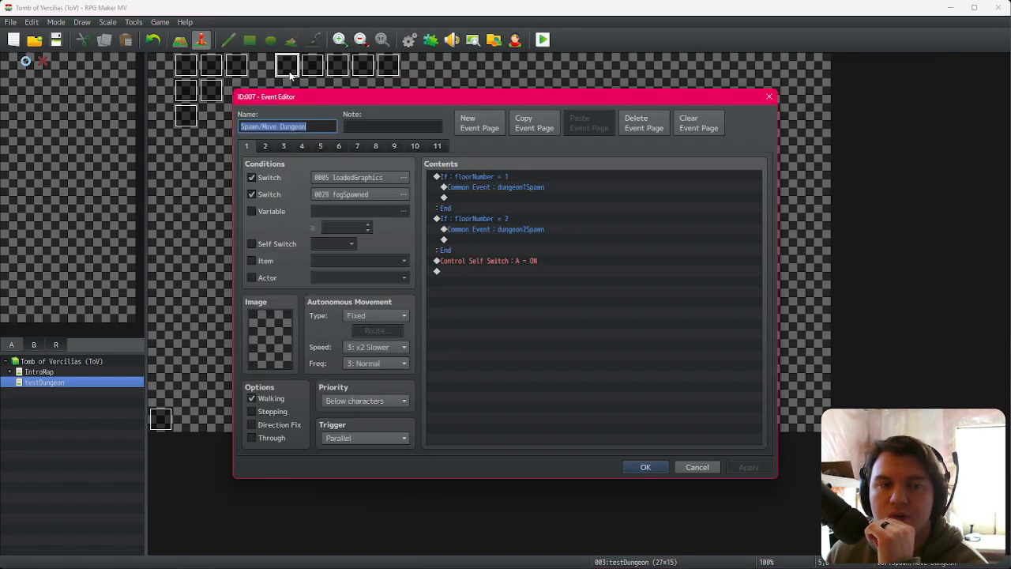
{"action": "left_click", "coordinate": [265, 146]}
{"action": "left_click", "coordinate": [284, 146]}
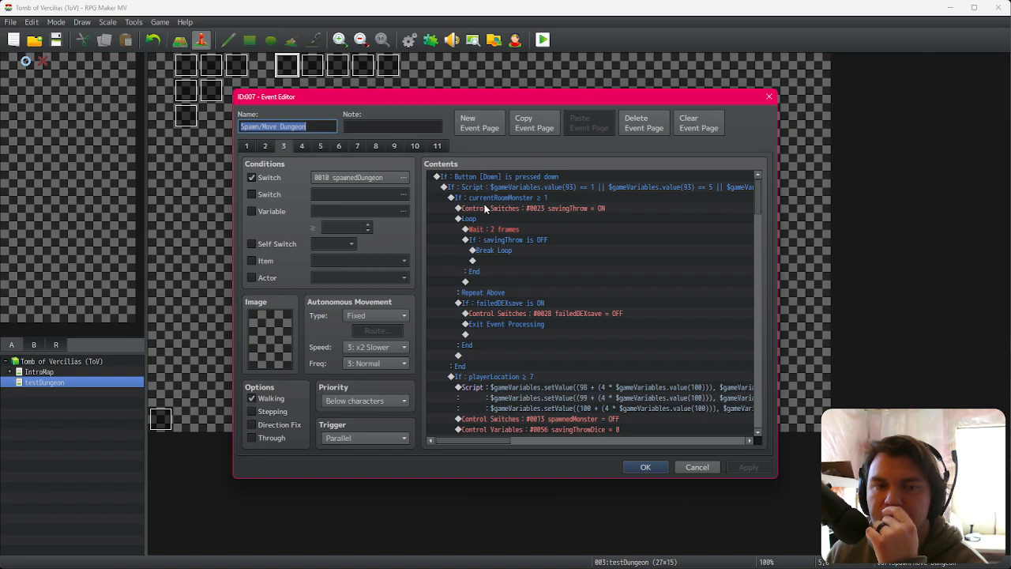
{"action": "left_click", "coordinate": [542, 241]}
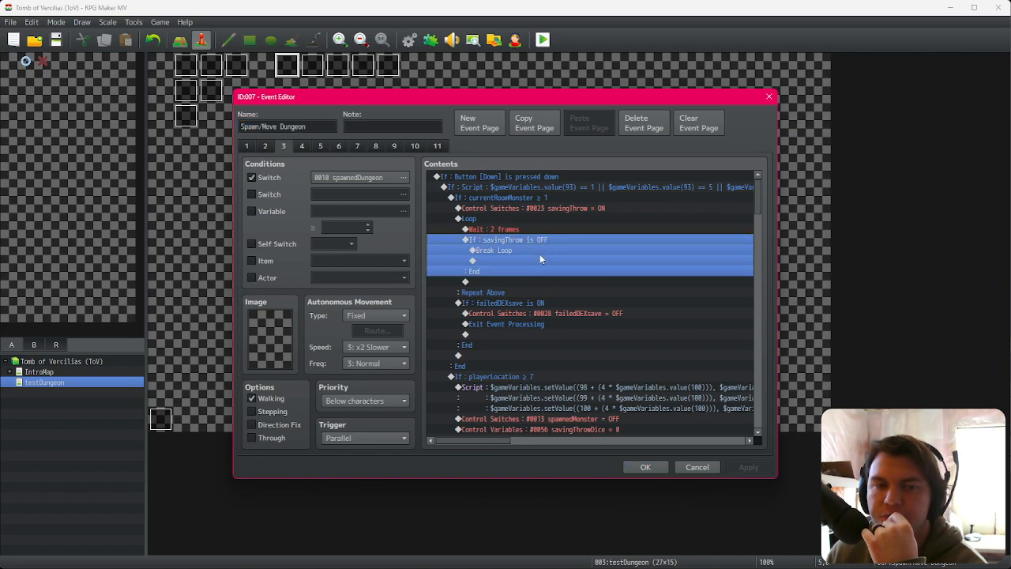
{"action": "left_click", "coordinate": [531, 304]}
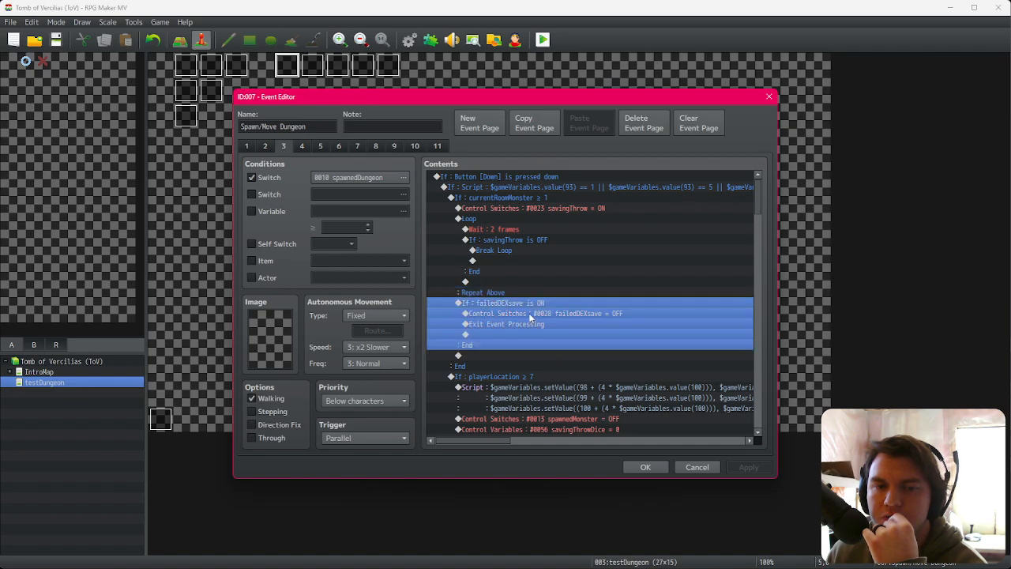
{"action": "left_click", "coordinate": [532, 292]}
{"action": "left_click", "coordinate": [533, 302]}
{"action": "left_click", "coordinate": [534, 296]}
{"action": "left_click", "coordinate": [534, 302]}
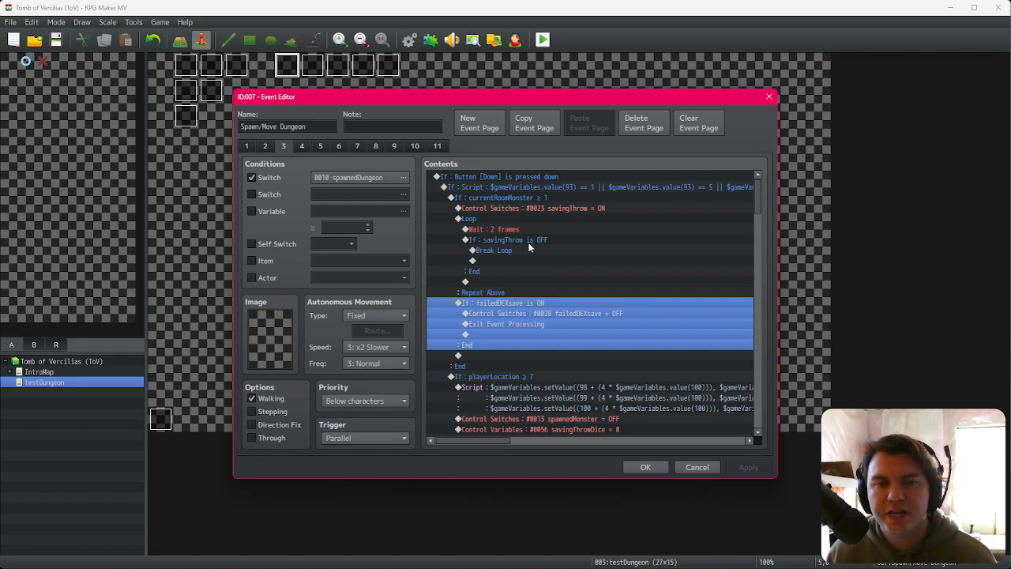
{"action": "left_click", "coordinate": [530, 314]}
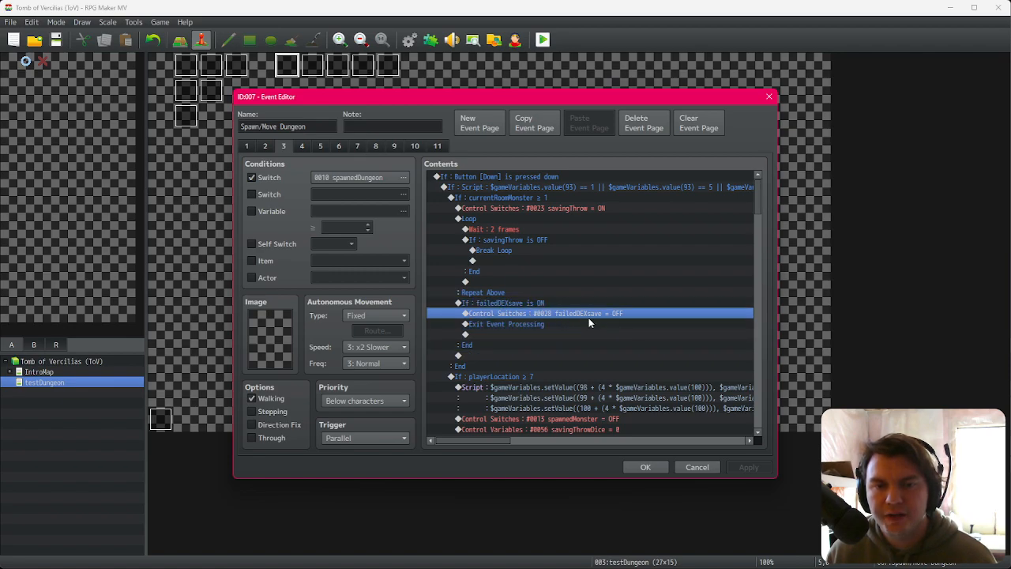
{"action": "left_click", "coordinate": [535, 324]}
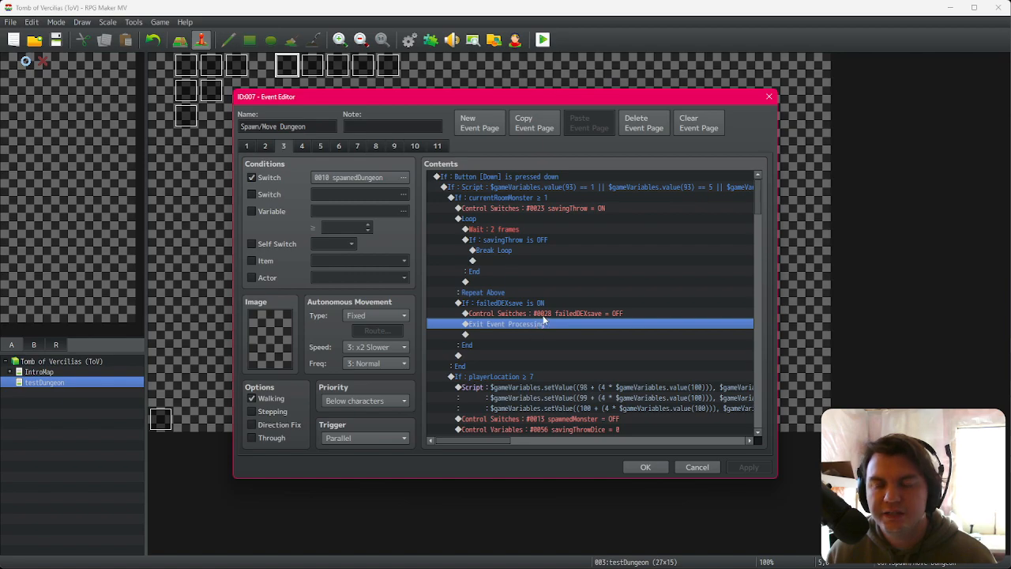
{"action": "left_click", "coordinate": [543, 314]}
{"action": "left_click", "coordinate": [546, 305]}
{"action": "left_click", "coordinate": [546, 313]}
{"action": "left_click", "coordinate": [548, 322]}
{"action": "left_click", "coordinate": [548, 305]}
{"action": "left_click", "coordinate": [550, 316]}
{"action": "left_click", "coordinate": [551, 324]}
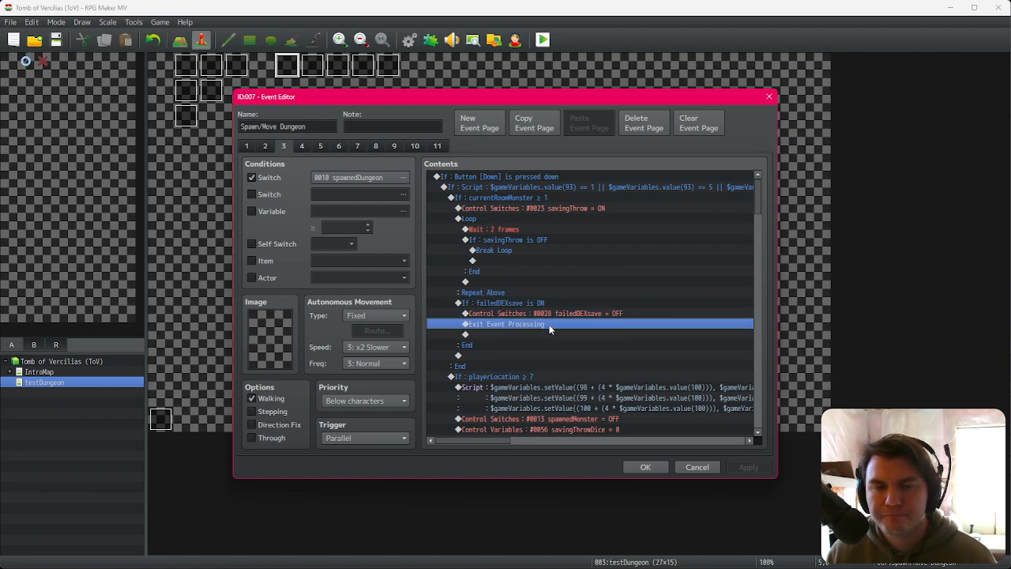
{"action": "left_click", "coordinate": [645, 467]}
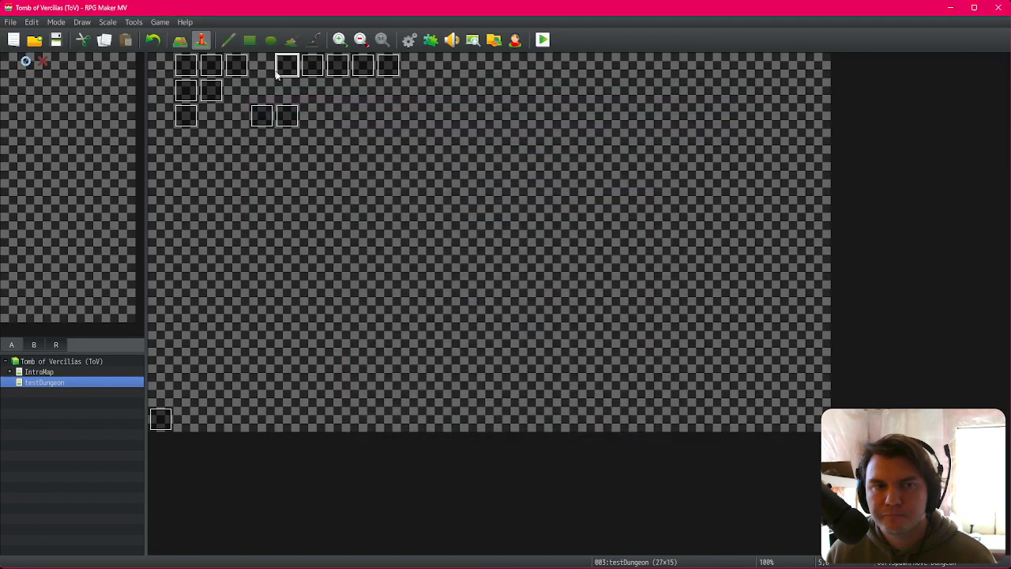
Step: Cut the savingThrowDice = 0 command from the end of the savingThrow event and close the editor
{"action": "double_click", "coordinate": [270, 120]}
{"action": "scroll", "coordinate": [569, 340], "scroll_direction": "down", "scroll_amount": 10}
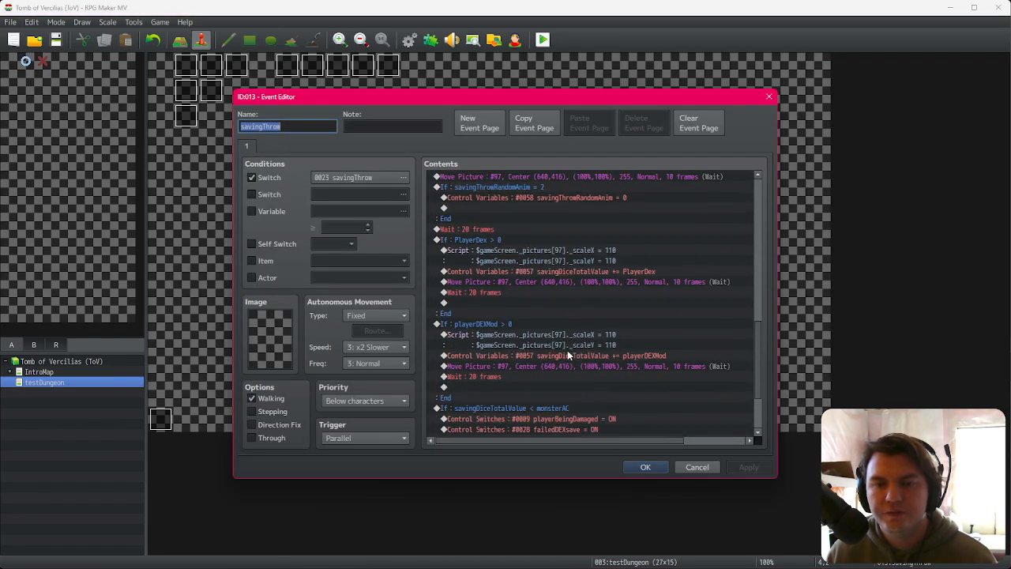
{"action": "scroll", "coordinate": [568, 355], "scroll_direction": "down", "scroll_amount": 3}
{"action": "left_click", "coordinate": [591, 412]}
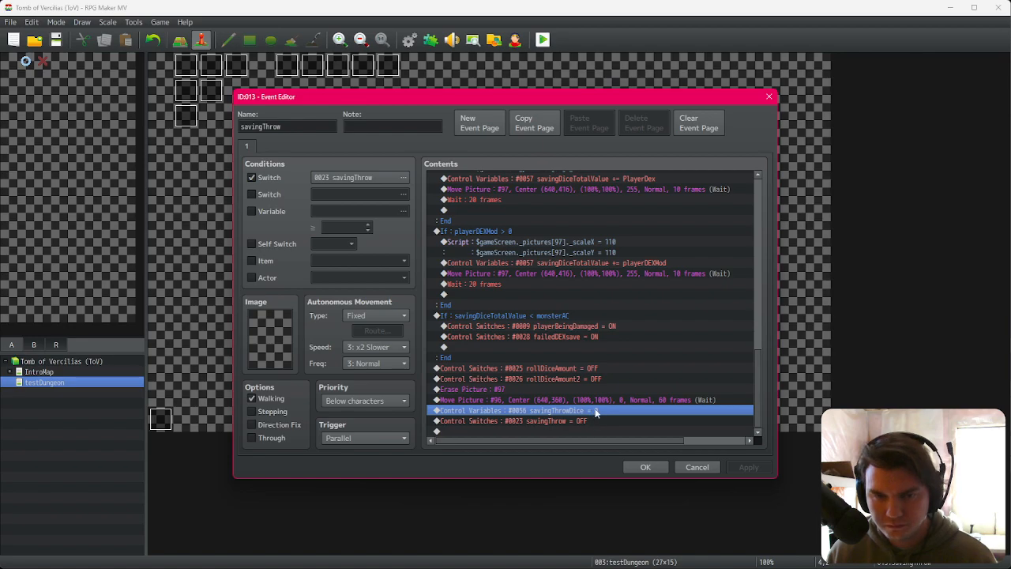
{"action": "key", "text": "Delete"}
{"action": "left_click", "coordinate": [646, 467]}
Step: Paste the savingThrowDice = 0 command at the start of the Down block's failedDEXsave branch on Spawn/Move Dungeon page 3
{"action": "double_click", "coordinate": [287, 64]}
{"action": "left_click", "coordinate": [290, 146]}
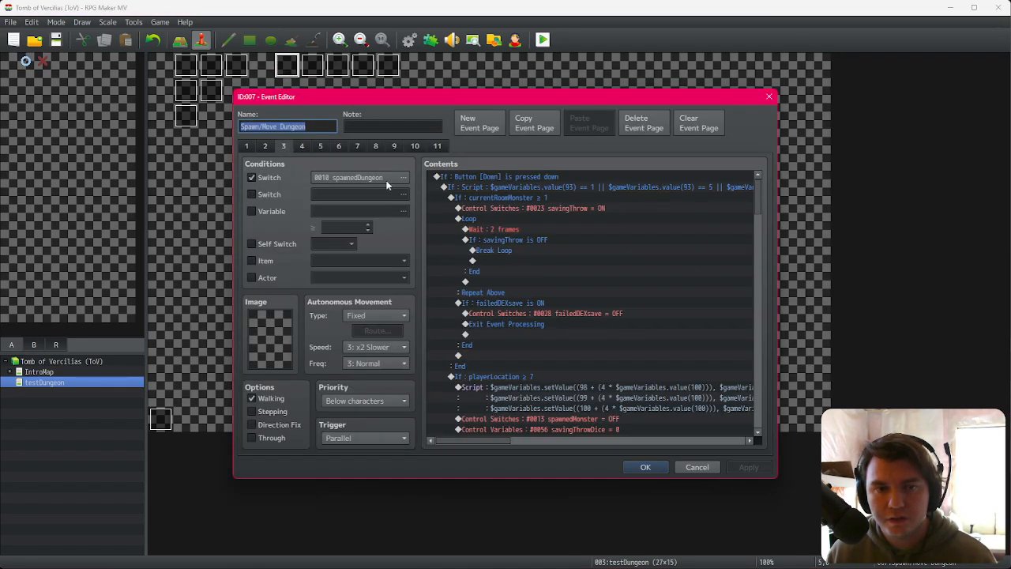
{"action": "left_click", "coordinate": [530, 240]}
{"action": "key", "text": "Up"}
{"action": "left_click", "coordinate": [532, 239]}
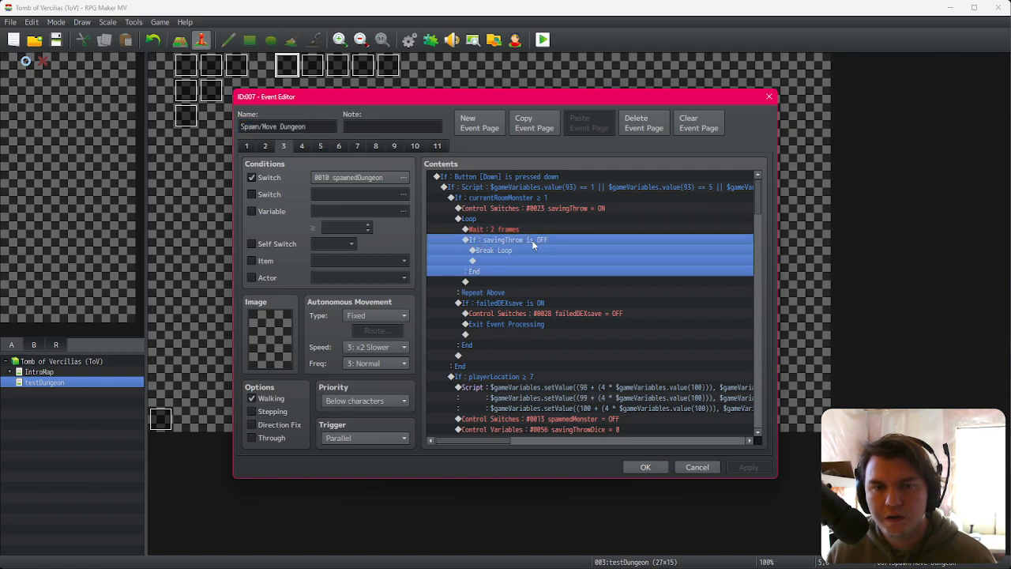
{"action": "left_click", "coordinate": [517, 305]}
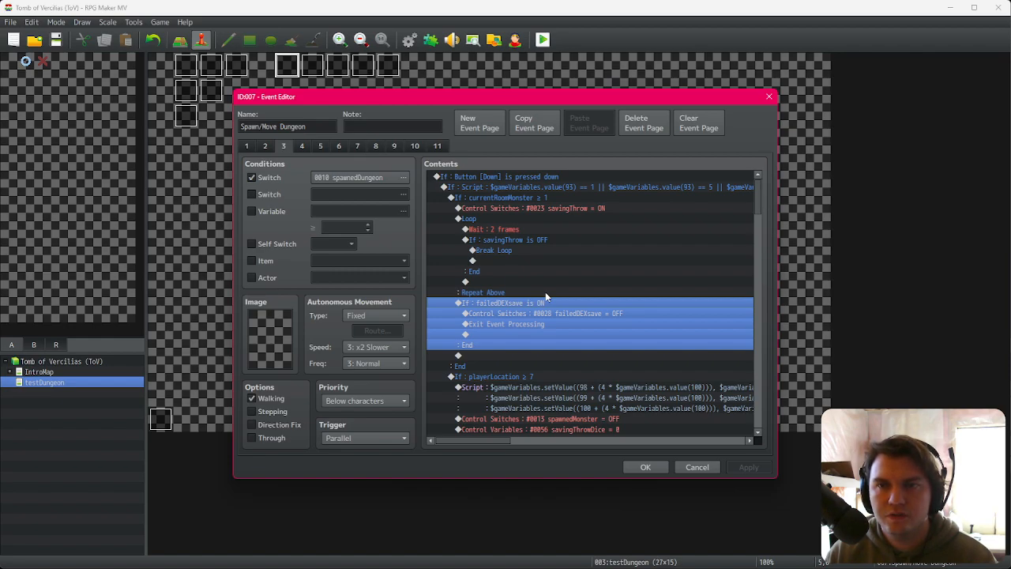
{"action": "left_click", "coordinate": [566, 314]}
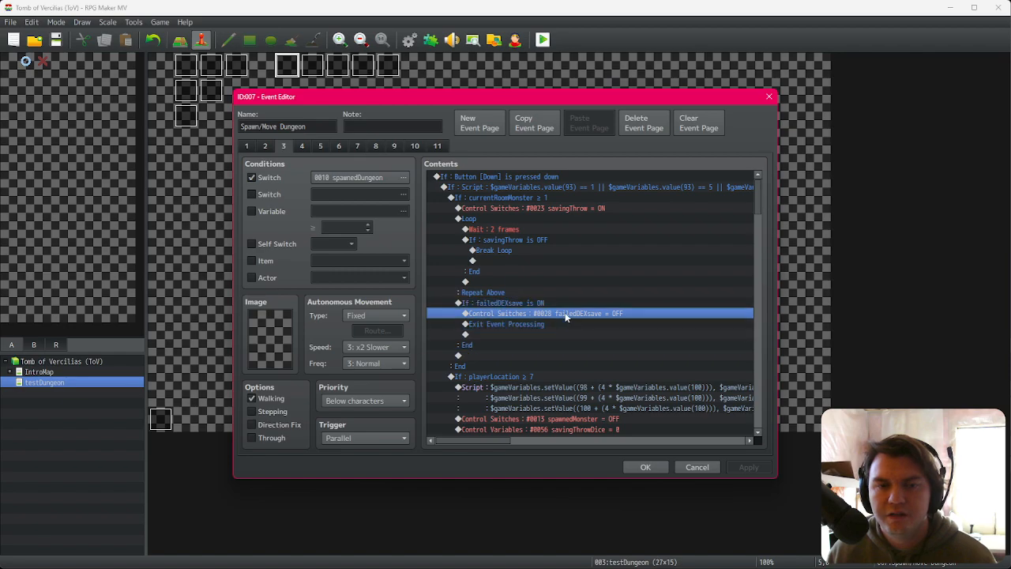
{"action": "key", "text": "ctrl+v"}
{"action": "left_click", "coordinate": [566, 313]}
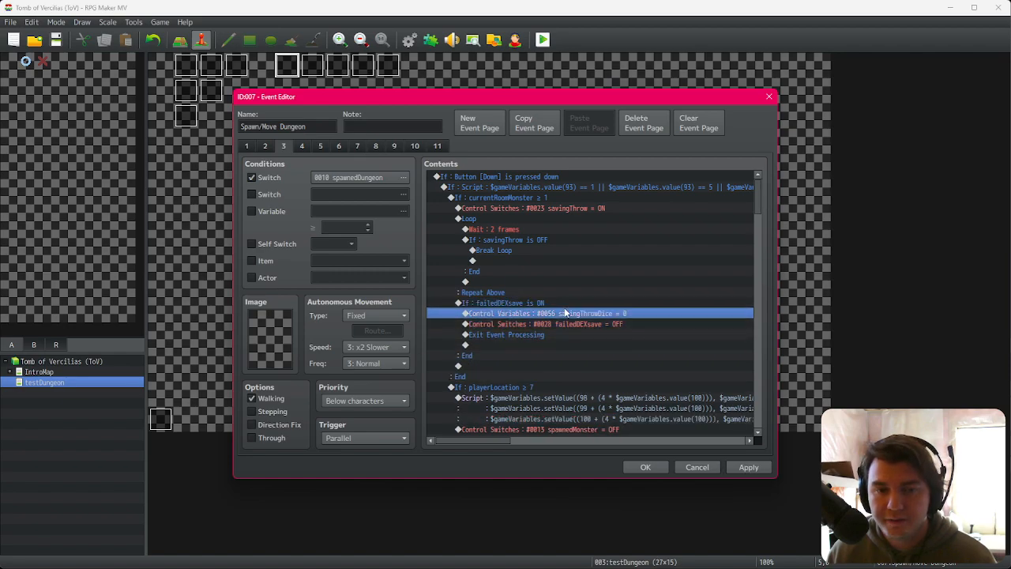
{"action": "left_click", "coordinate": [566, 303]}
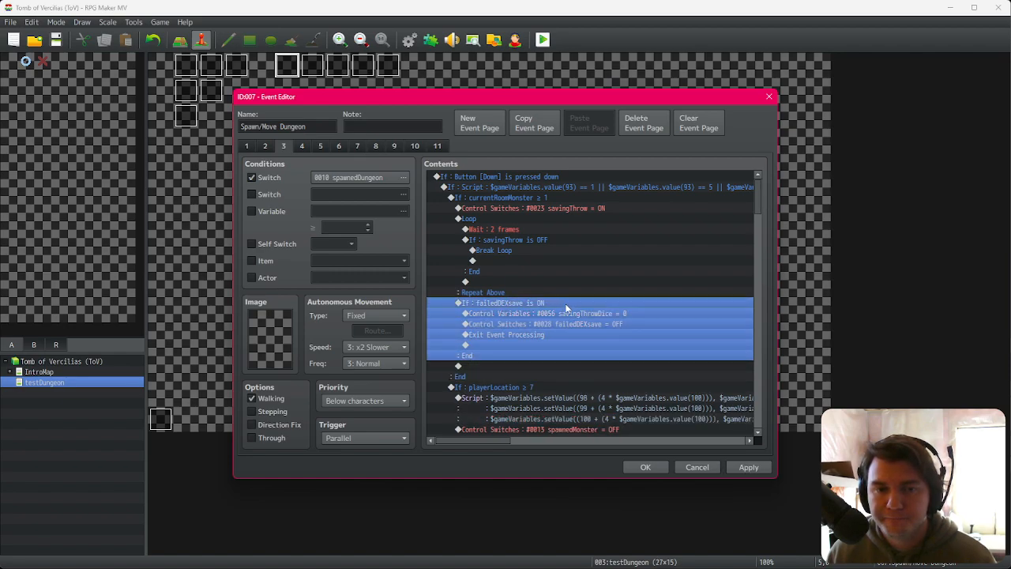
{"action": "double_click", "coordinate": [565, 305]}
{"action": "left_click", "coordinate": [514, 380]}
{"action": "left_click", "coordinate": [637, 397]}
{"action": "left_click", "coordinate": [549, 315]}
{"action": "left_click", "coordinate": [551, 305]}
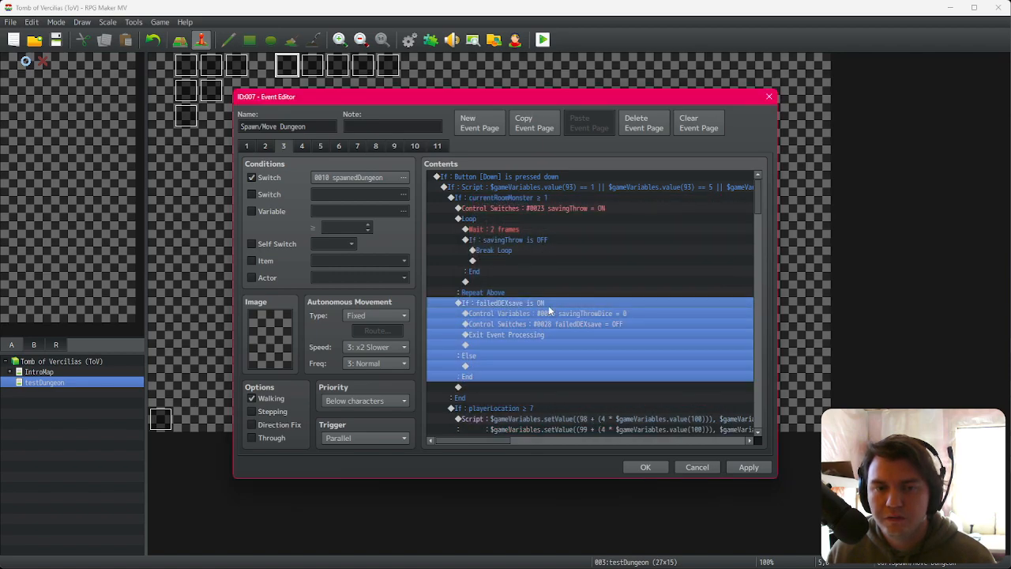
{"action": "double_click", "coordinate": [549, 305]}
{"action": "left_click", "coordinate": [517, 380]}
{"action": "left_click", "coordinate": [628, 395]}
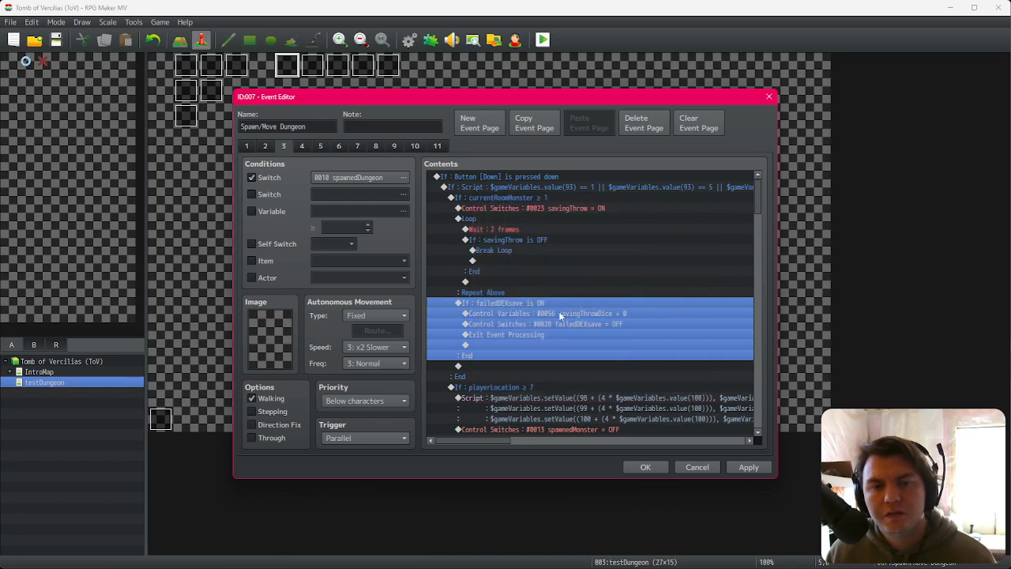
{"action": "left_click", "coordinate": [561, 314]}
{"action": "left_click", "coordinate": [561, 305]}
{"action": "left_click", "coordinate": [560, 314]}
Step: Paste the savingThrowDice = 0 command into the failedDEXsave branches of the other direction-button blocks on page 3
{"action": "scroll", "coordinate": [548, 401], "scroll_direction": "down", "scroll_amount": 10}
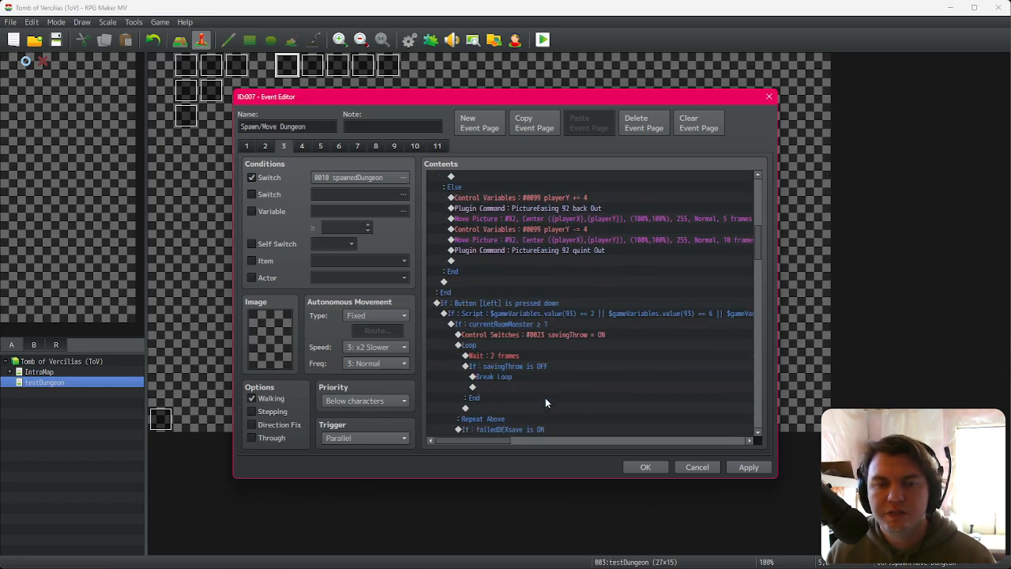
{"action": "left_click", "coordinate": [532, 377]}
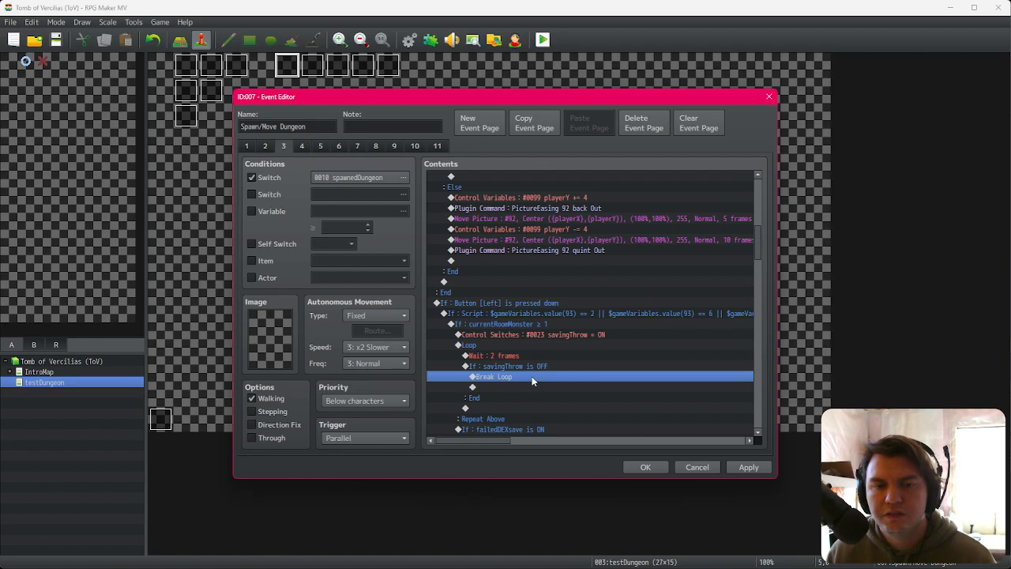
{"action": "scroll", "coordinate": [531, 376], "scroll_direction": "down", "scroll_amount": 2}
{"action": "left_click", "coordinate": [539, 368]}
{"action": "scroll", "coordinate": [540, 371], "scroll_direction": "down", "scroll_amount": 12}
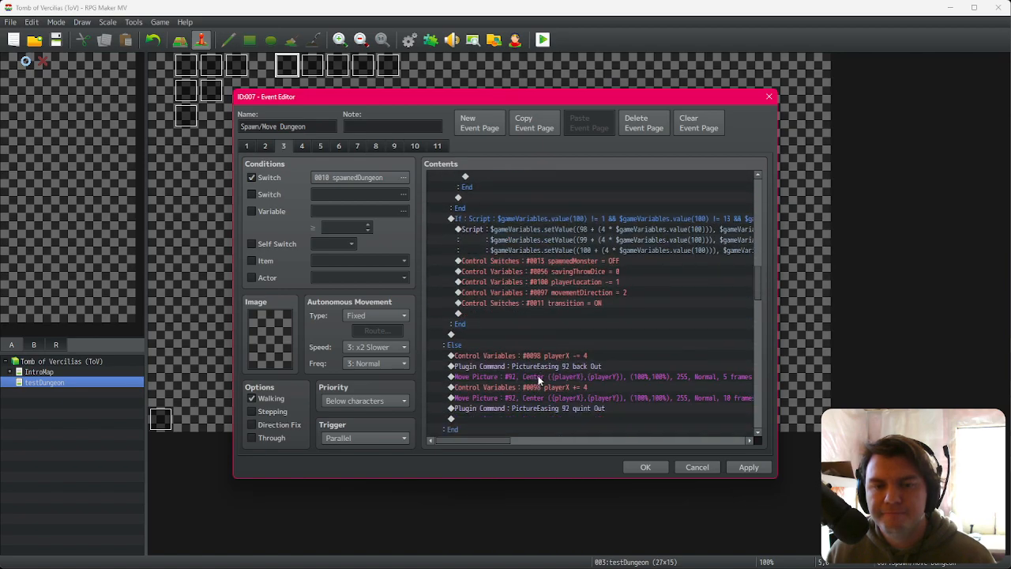
{"action": "left_click", "coordinate": [541, 377]}
{"action": "scroll", "coordinate": [540, 377], "scroll_direction": "down", "scroll_amount": 12}
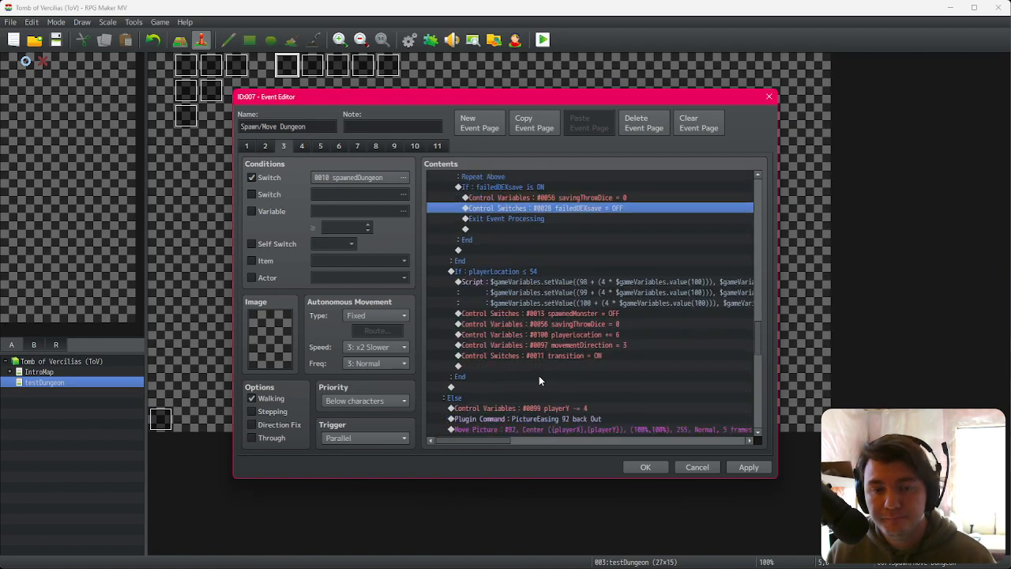
{"action": "left_click", "coordinate": [553, 387]}
{"action": "key", "text": "ctrl+v"}
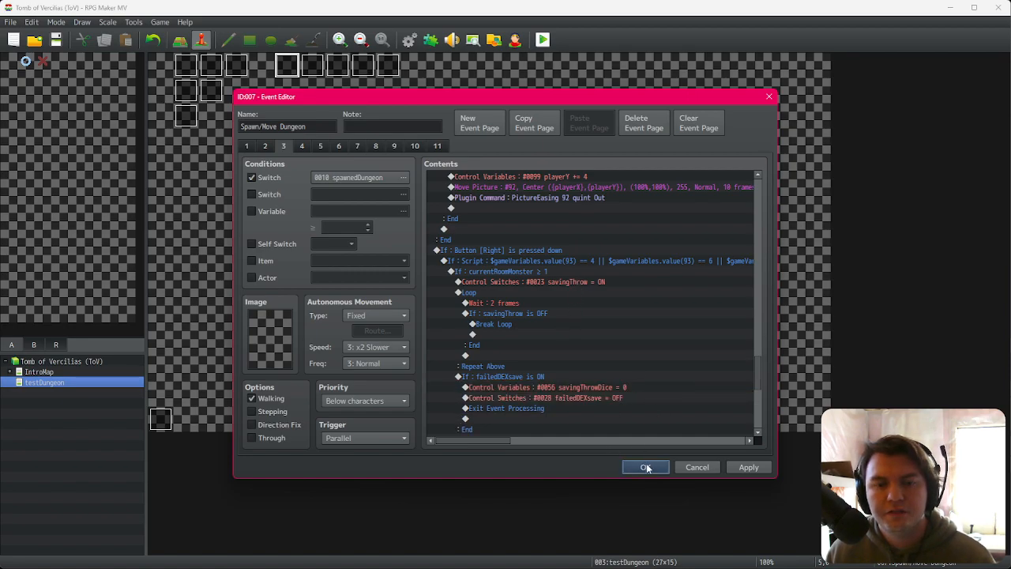
Step: Confirm the Spawn/Move Dungeon edits and review the final commands of the savingThrow event
{"action": "left_click", "coordinate": [646, 467]}
{"action": "double_click", "coordinate": [260, 113]}
{"action": "scroll", "coordinate": [582, 406], "scroll_direction": "down", "scroll_amount": 5}
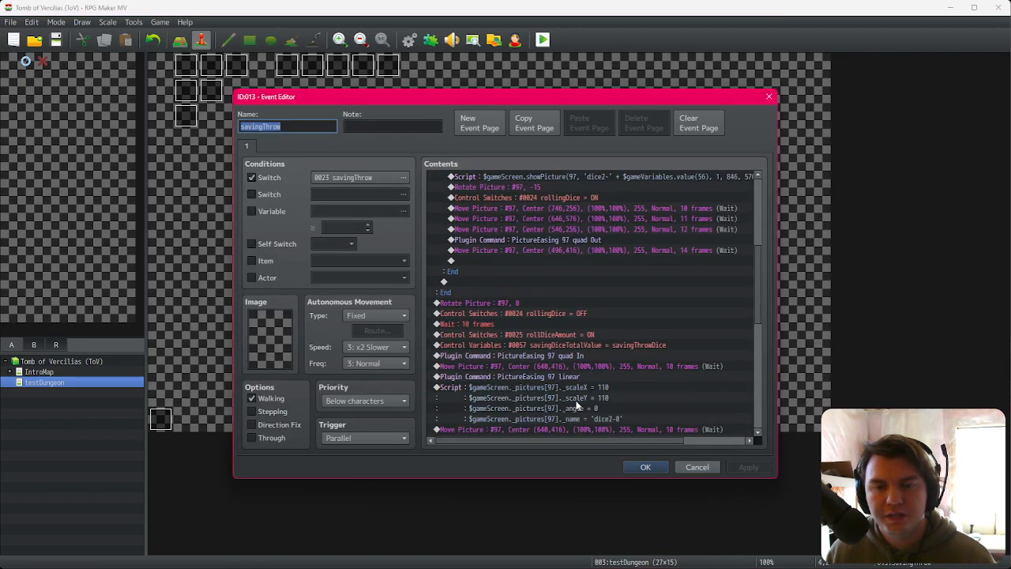
{"action": "scroll", "coordinate": [577, 406], "scroll_direction": "down", "scroll_amount": 10}
{"action": "left_click", "coordinate": [645, 467]}
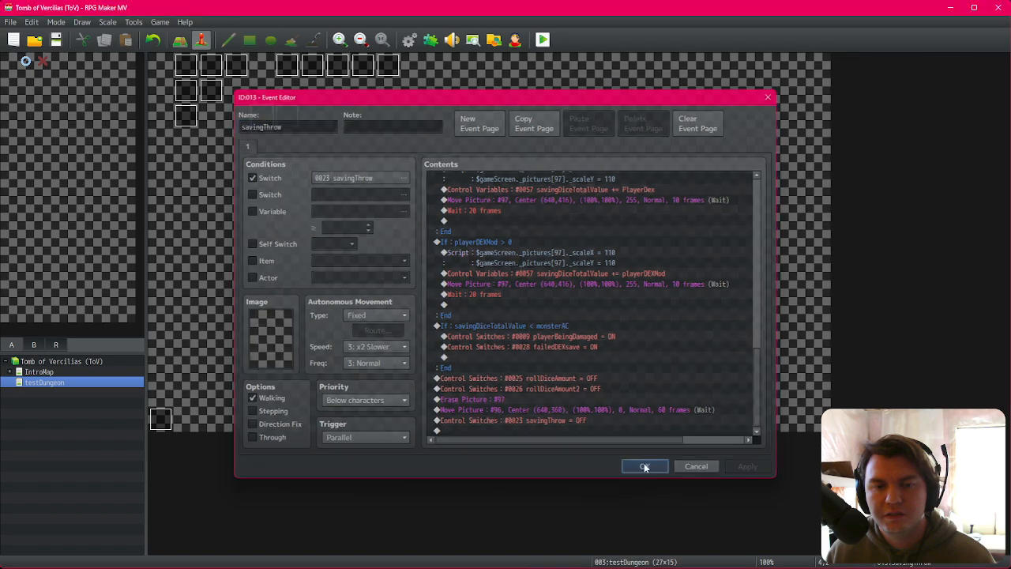
Step: Launch a playtest and start a new run from the title screen
{"action": "left_click", "coordinate": [543, 40]}
{"action": "left_click", "coordinate": [460, 303]}
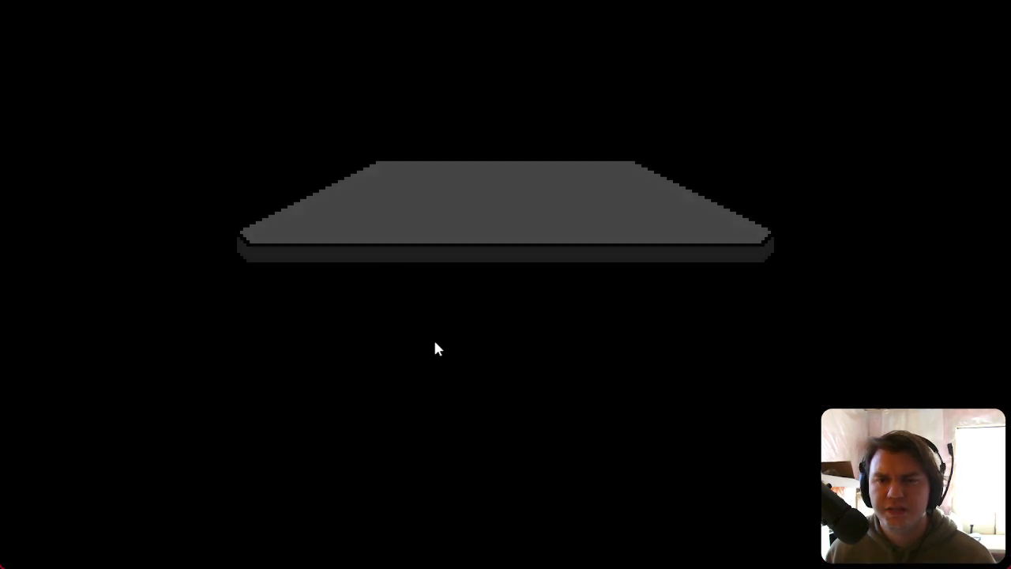
{"action": "left_click", "coordinate": [557, 365]}
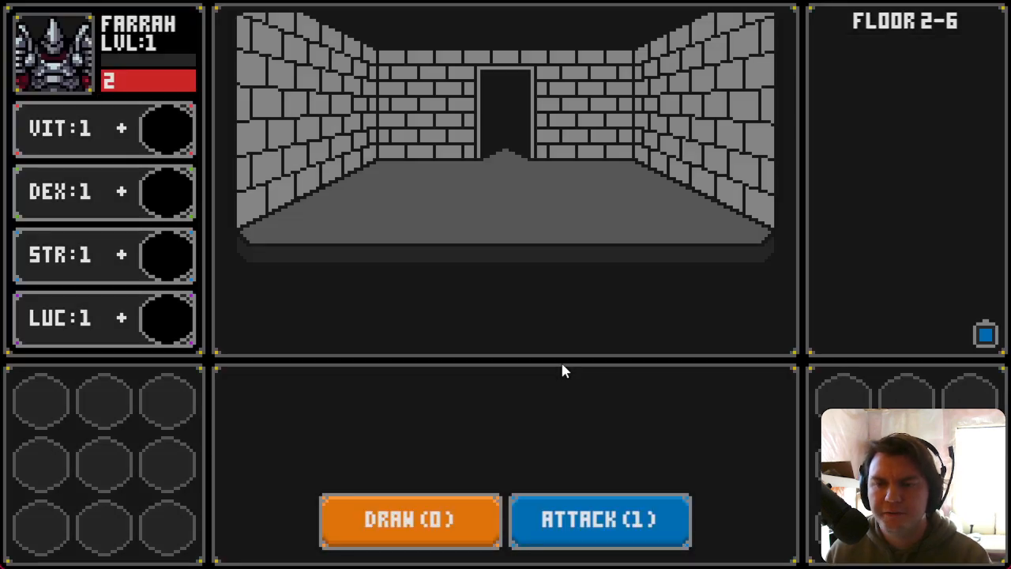
{"action": "left_click", "coordinate": [476, 319]}
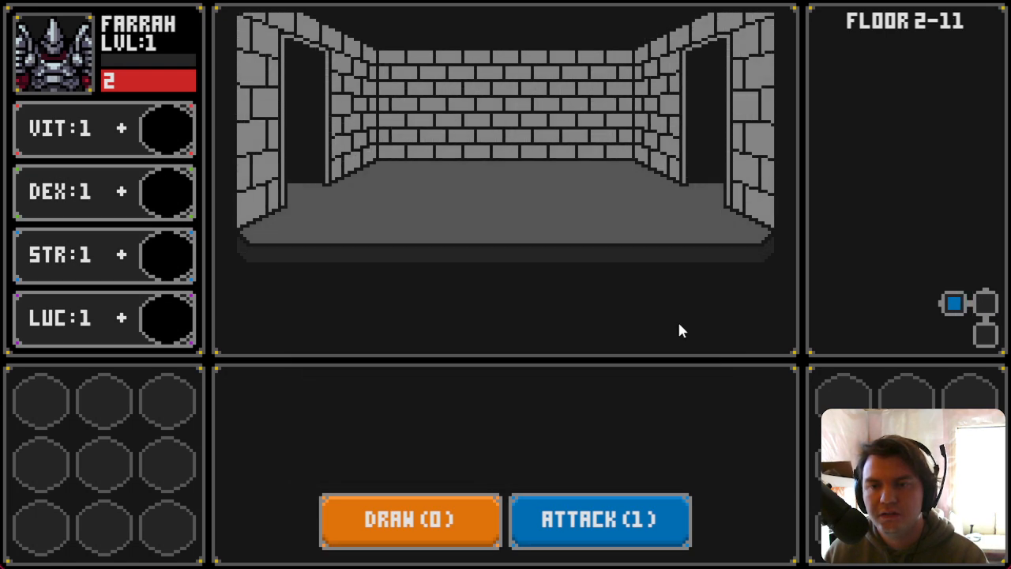
Step: Walk into the Slime Pod's room, draw cards and attack it
{"action": "key", "text": "d"}
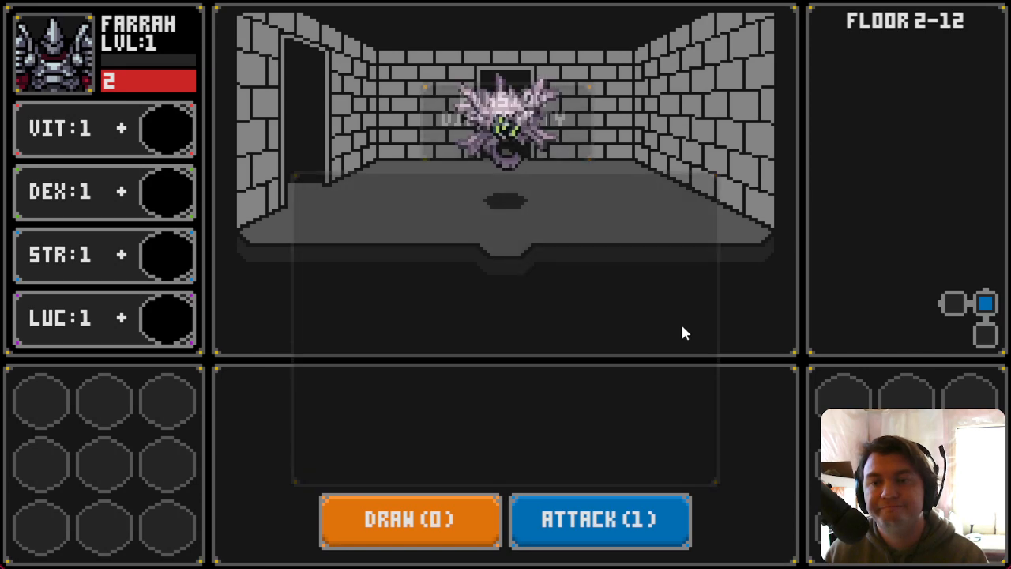
{"action": "key", "text": "s"}
{"action": "key", "text": "w"}
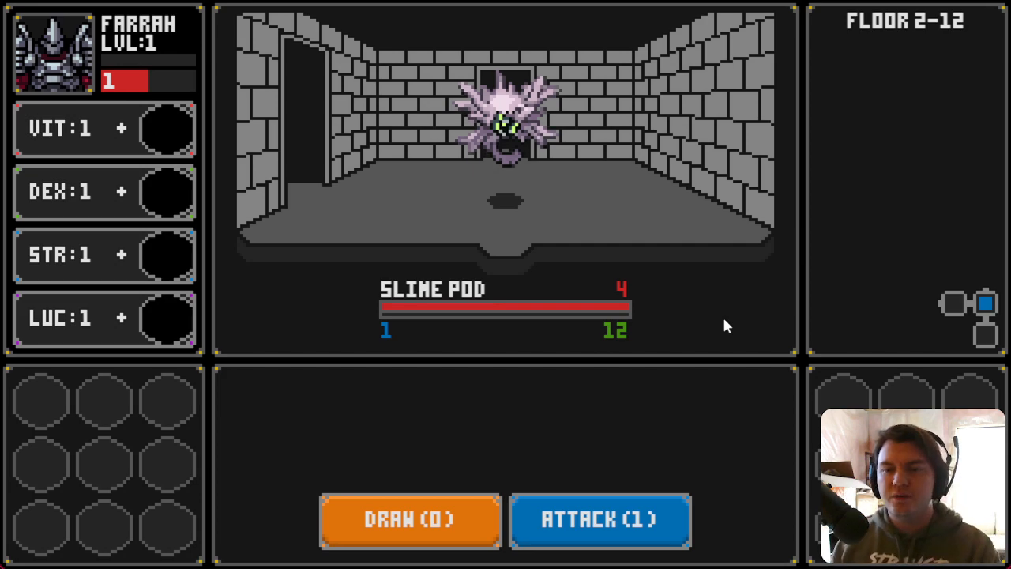
{"action": "left_click", "coordinate": [478, 520]}
{"action": "left_click", "coordinate": [545, 532]}
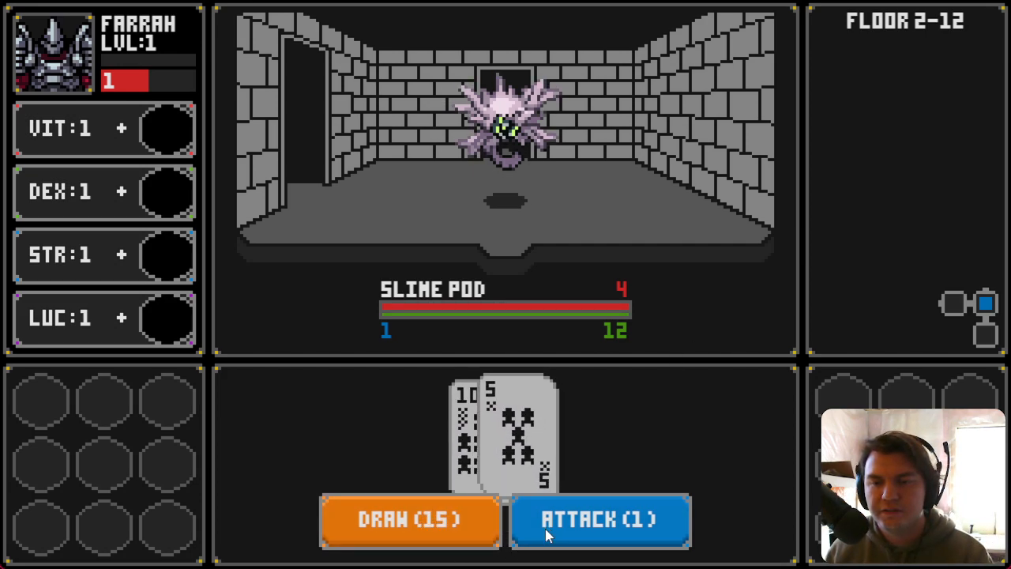
{"action": "left_click", "coordinate": [450, 528]}
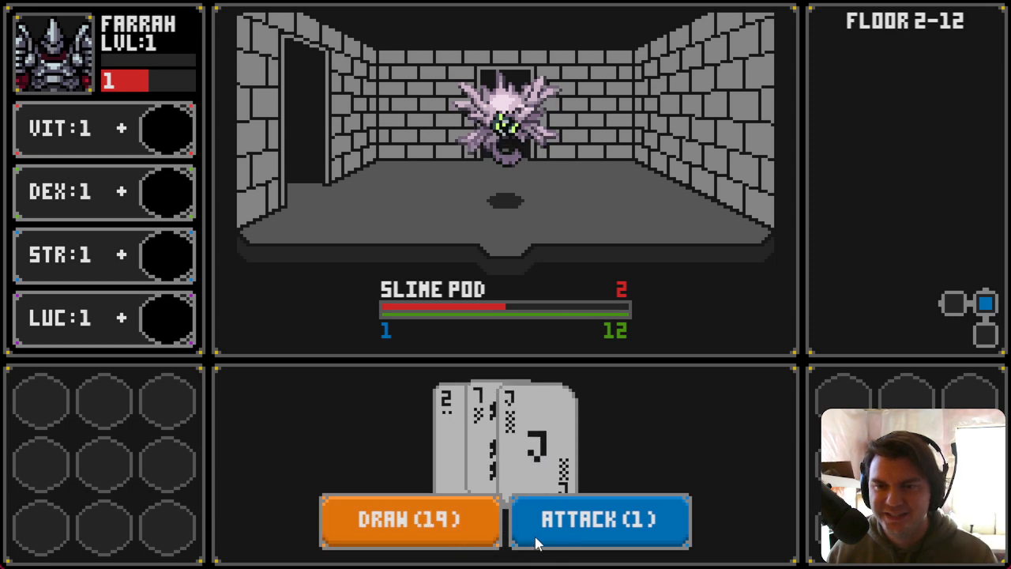
{"action": "left_click", "coordinate": [594, 528]}
Step: Flee the monster room and roam the floor's rooms to trigger evasion checks
{"action": "left_click_drag", "start_coordinate": [557, 201], "coordinate": [161, 207]}
{"action": "key", "text": "a"}
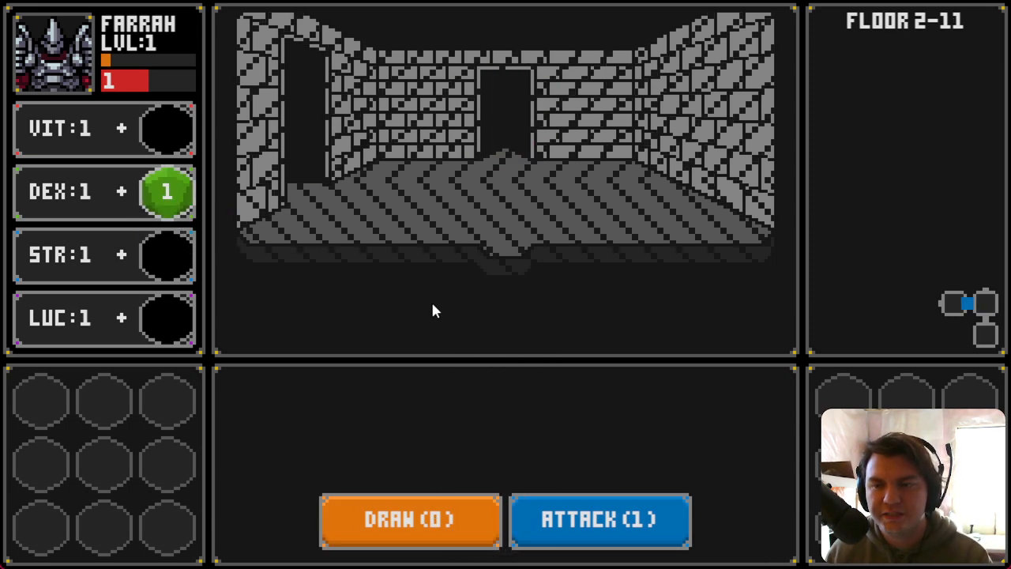
{"action": "key", "text": "a"}
{"action": "key", "text": "s"}
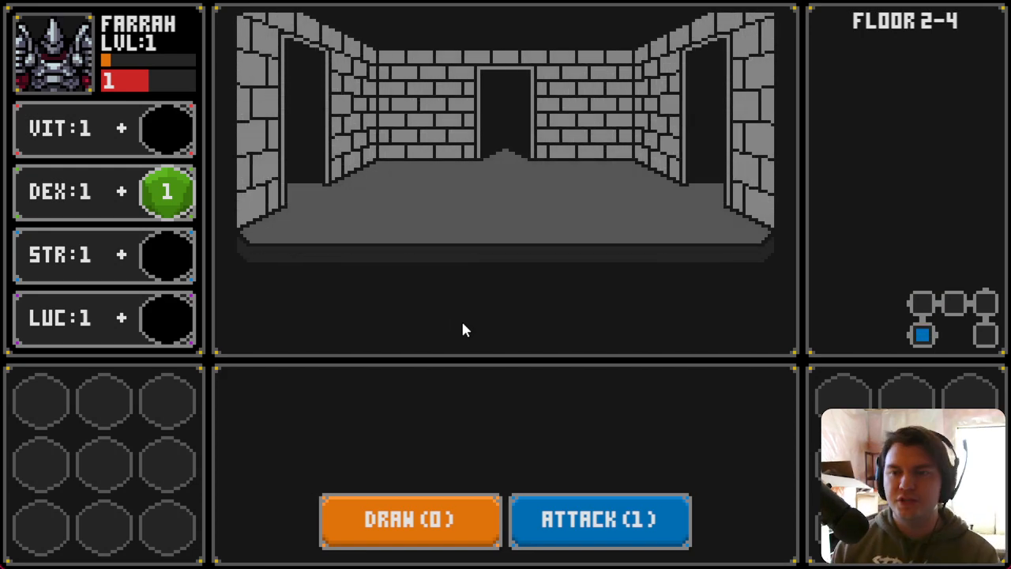
{"action": "key", "text": "d"}
{"action": "key", "text": "a"}
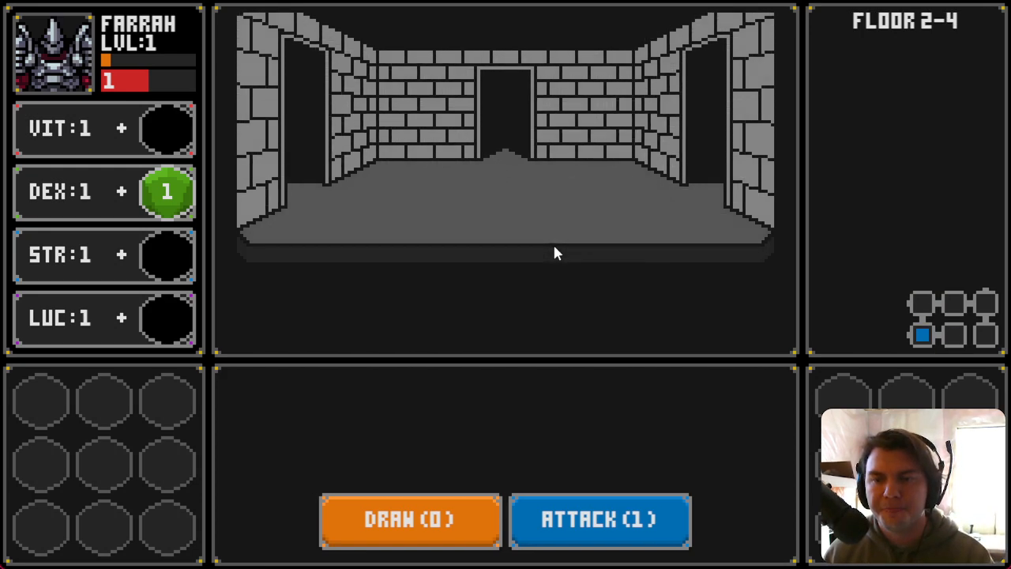
{"action": "key", "text": "a"}
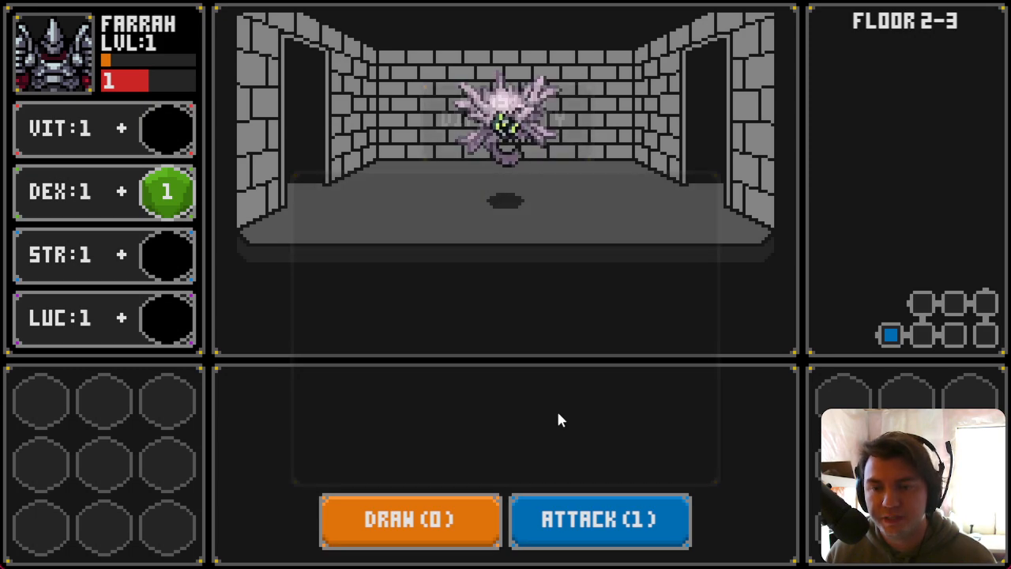
{"action": "key", "text": "a"}
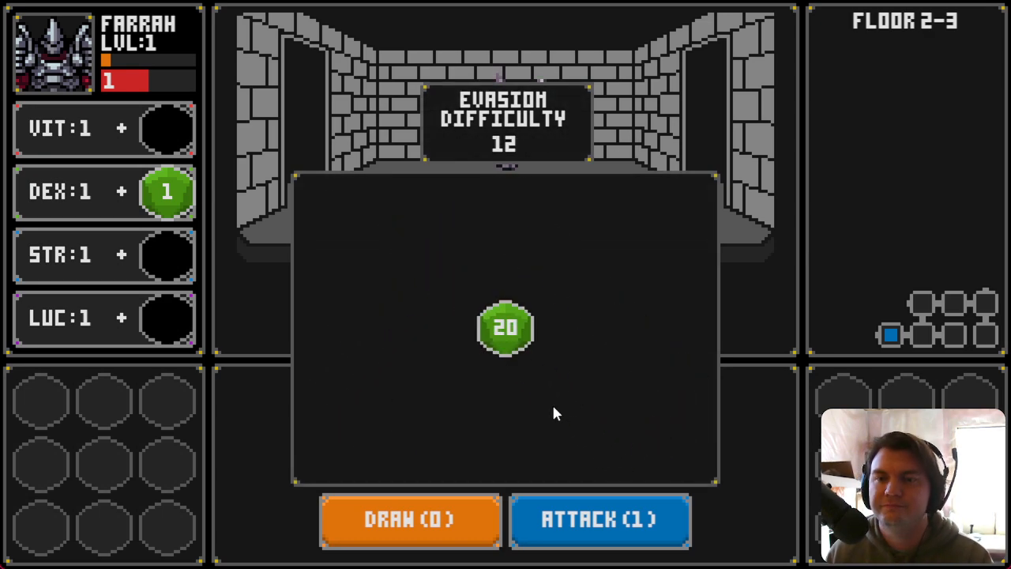
{"action": "key", "text": "a"}
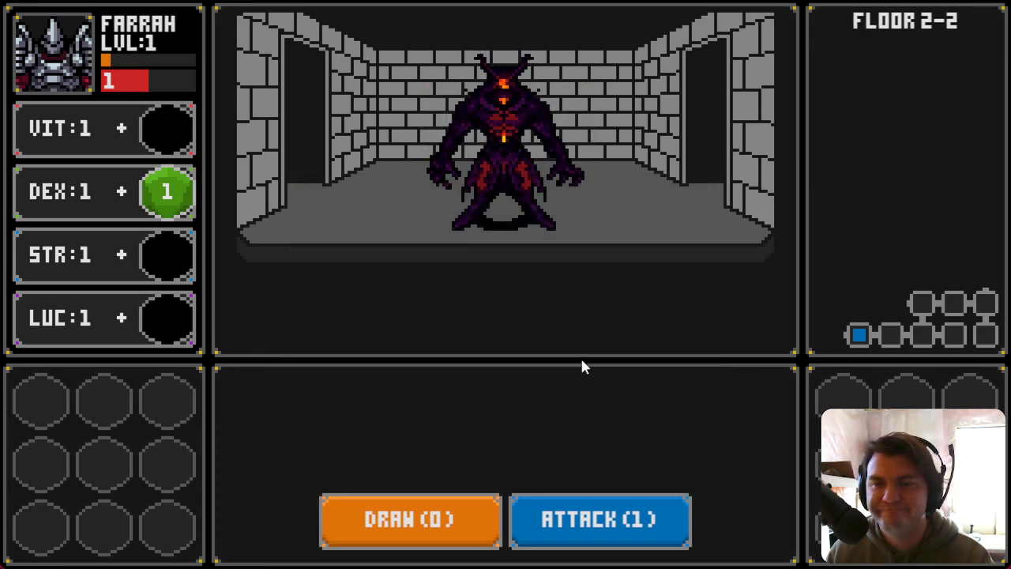
{"action": "key", "text": "d"}
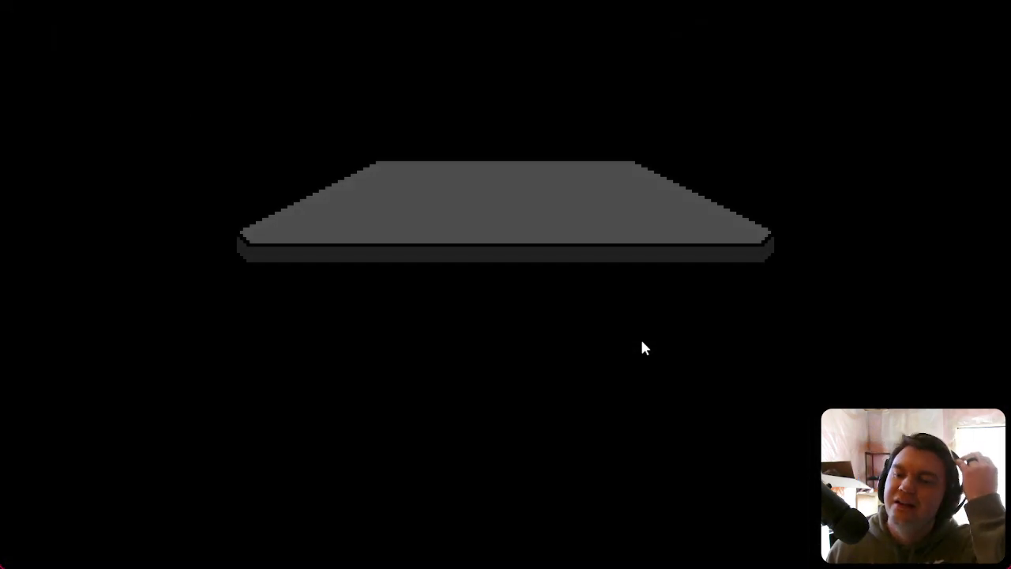
Step: Start another run, enter the Glowing Golumn's room, and close the playtest window
{"action": "left_click", "coordinate": [585, 371]}
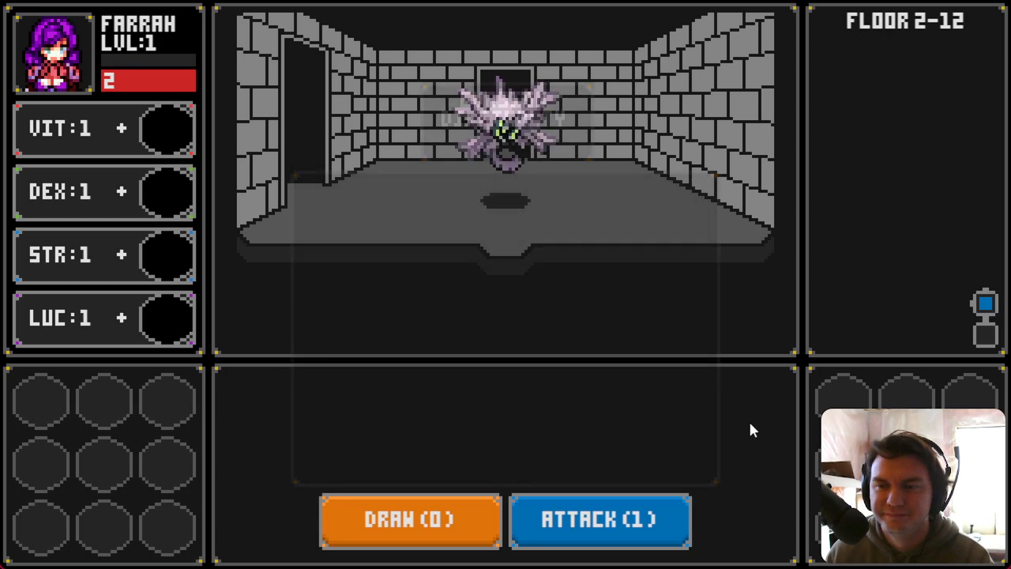
{"action": "left_click", "coordinate": [421, 213]}
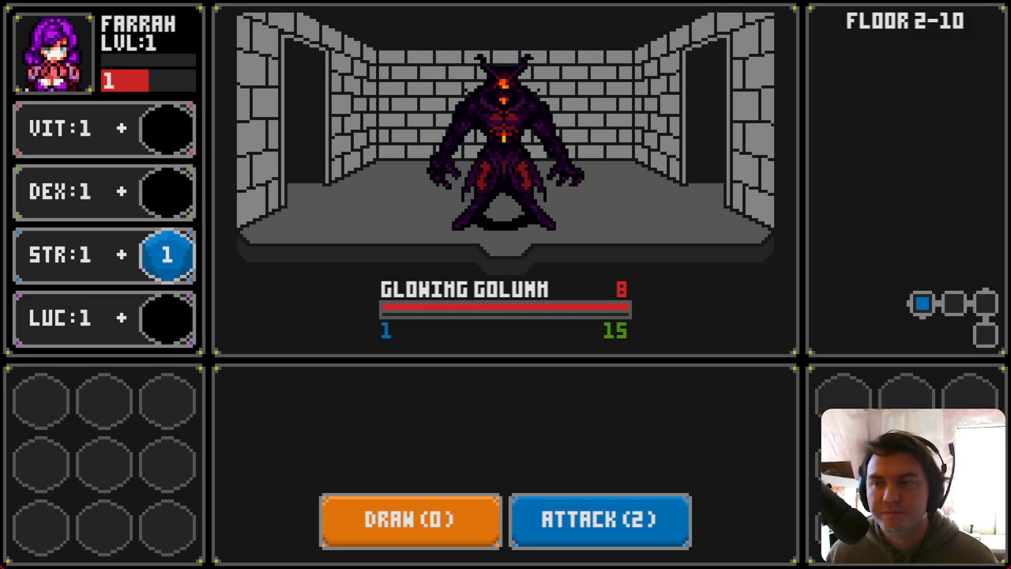
{"action": "key", "text": "alt+F4"}
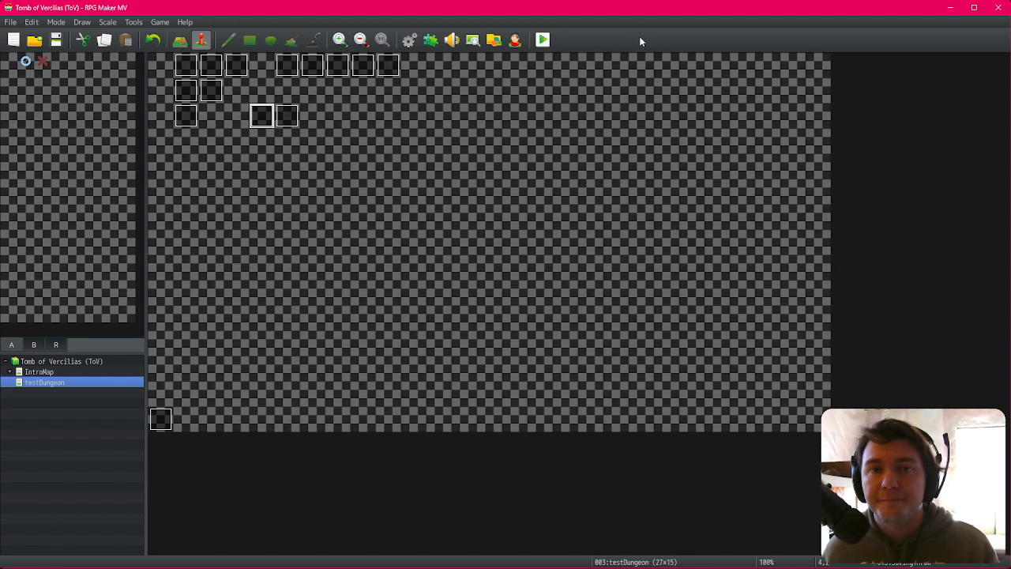
Step: Switch to the Trello board and move the HUD card to Finished and the drawn-cards card to In Progress
{"action": "left_click", "coordinate": [286, 108]}
{"action": "left_click", "coordinate": [262, 109]}
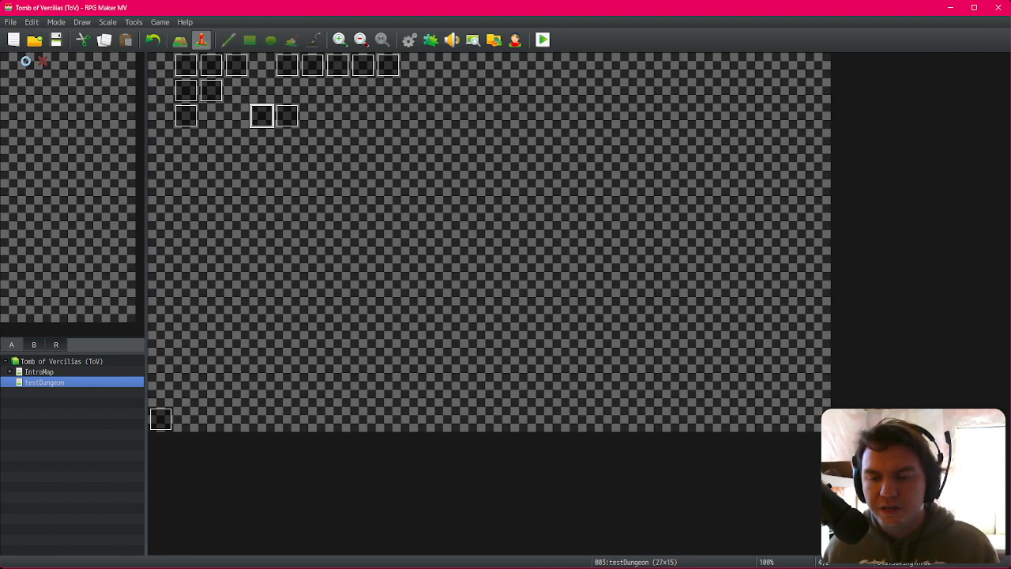
{"action": "key", "text": "alt+Tab"}
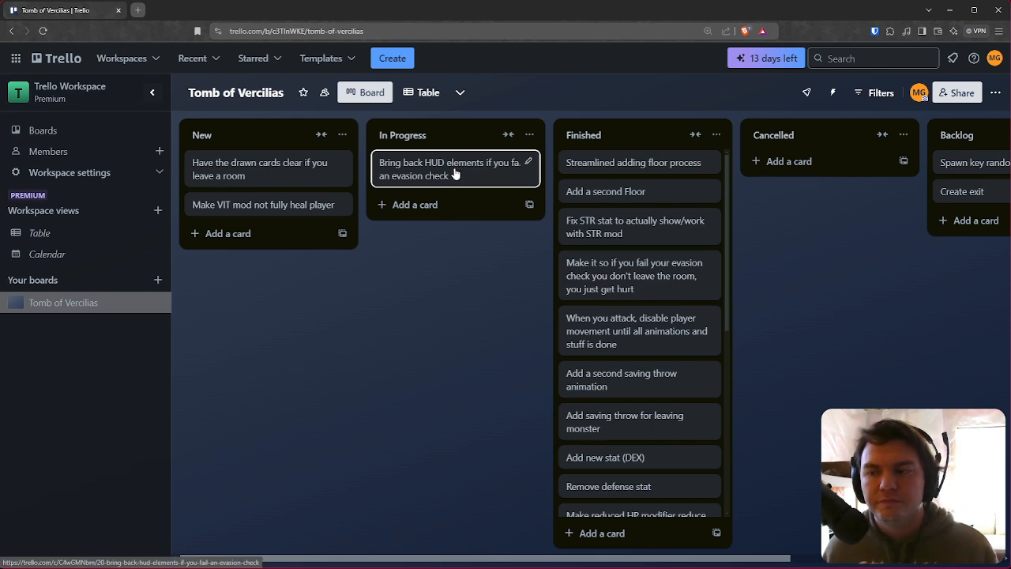
{"action": "left_click_drag", "start_coordinate": [456, 174], "coordinate": [582, 175]}
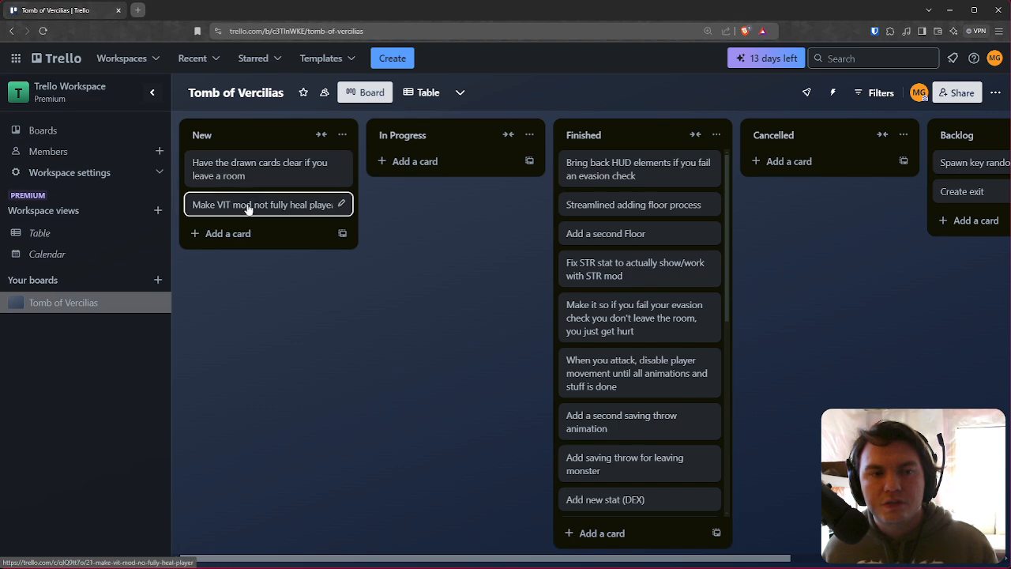
{"action": "mouse_move", "coordinate": [254, 172]}
{"action": "left_mouse_down"}
{"action": "mouse_move", "coordinate": [429, 201]}
{"action": "mouse_move", "coordinate": [419, 188]}
{"action": "left_mouse_up"}
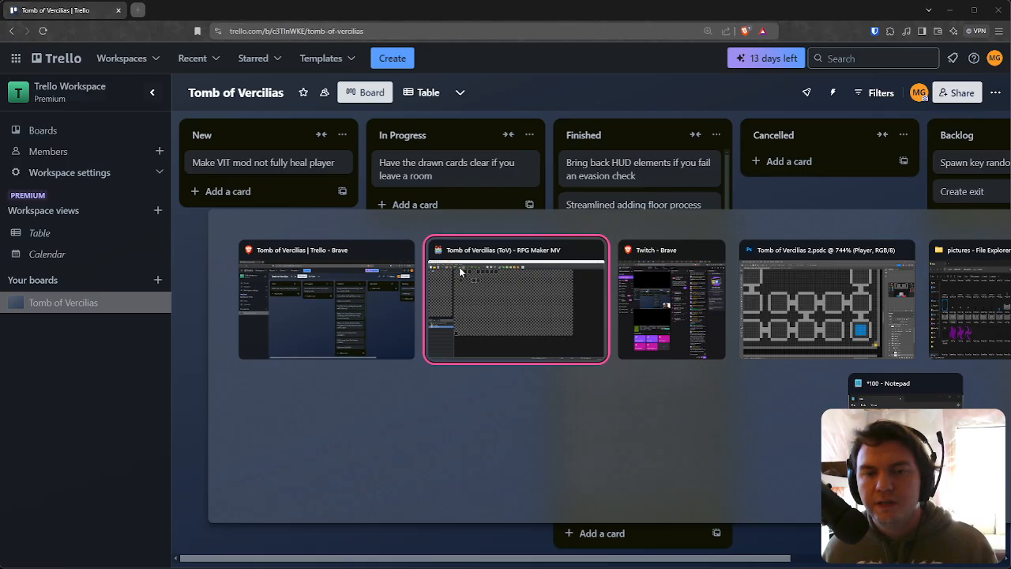
Step: Return to the editor and examine the Attack Button card-damage logic in event EV001
{"action": "left_click", "coordinate": [460, 272]}
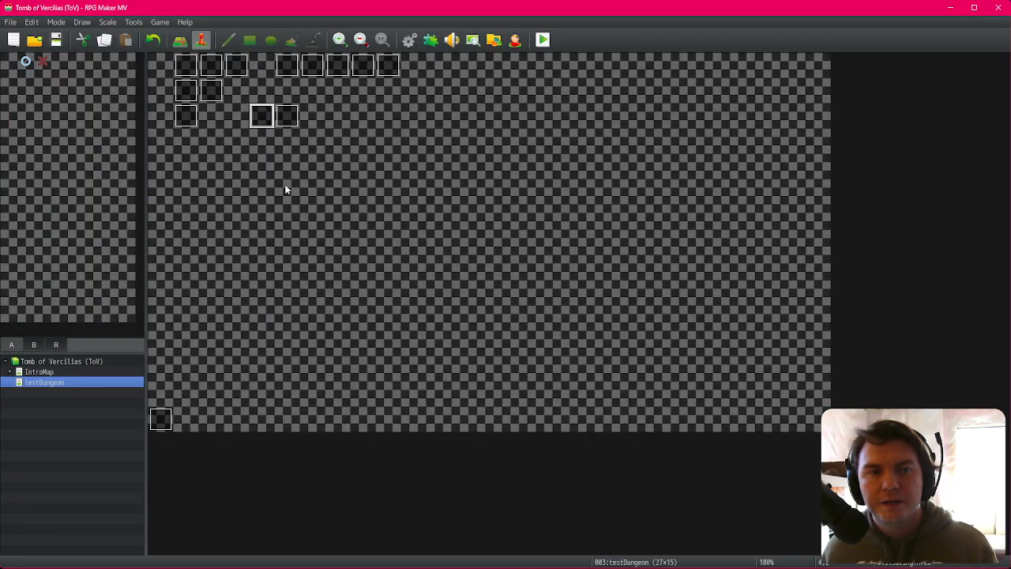
{"action": "double_click", "coordinate": [186, 68]}
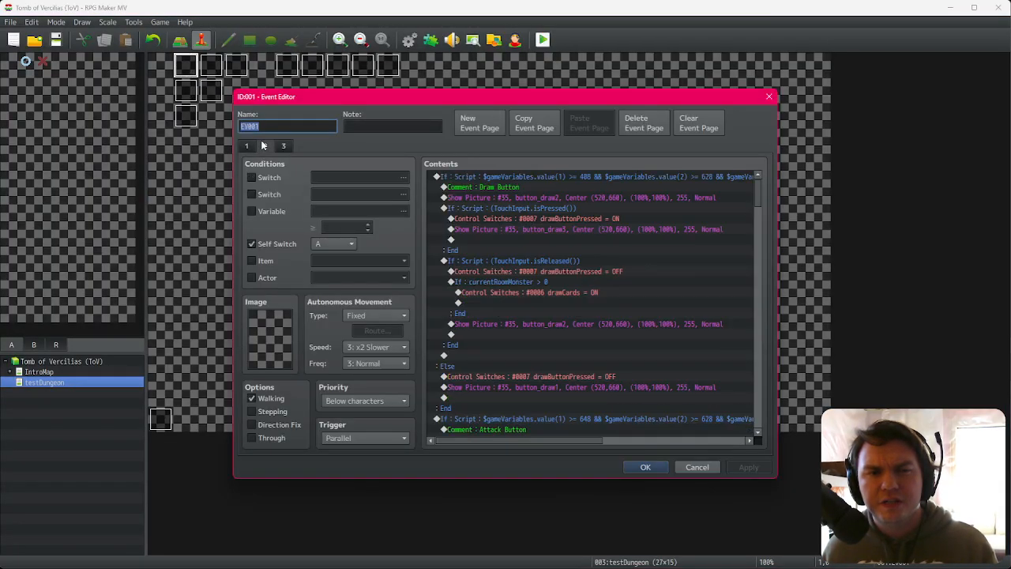
{"action": "left_click", "coordinate": [282, 145]}
{"action": "left_click", "coordinate": [271, 144]}
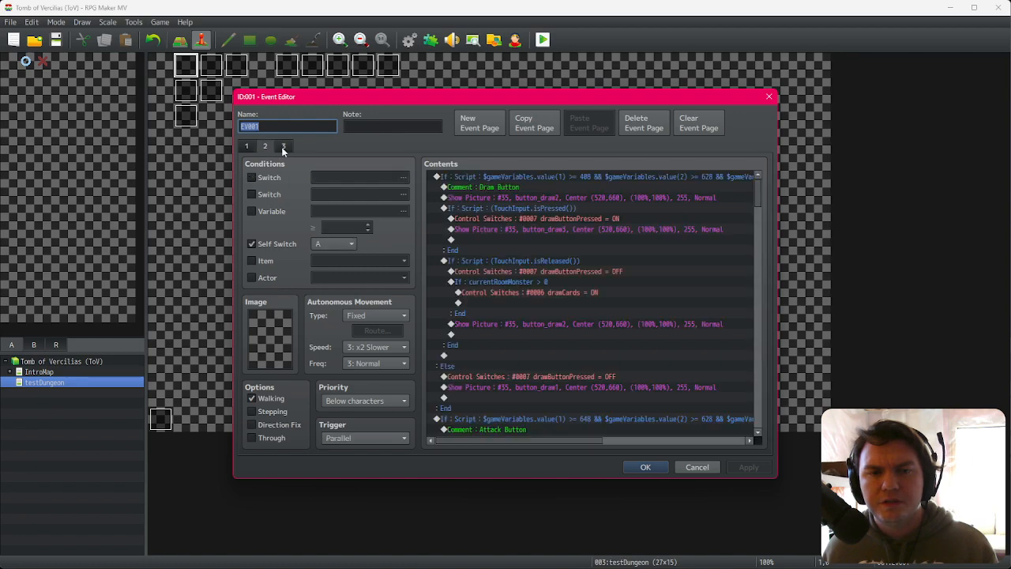
{"action": "scroll", "coordinate": [617, 345], "scroll_direction": "down", "scroll_amount": 6}
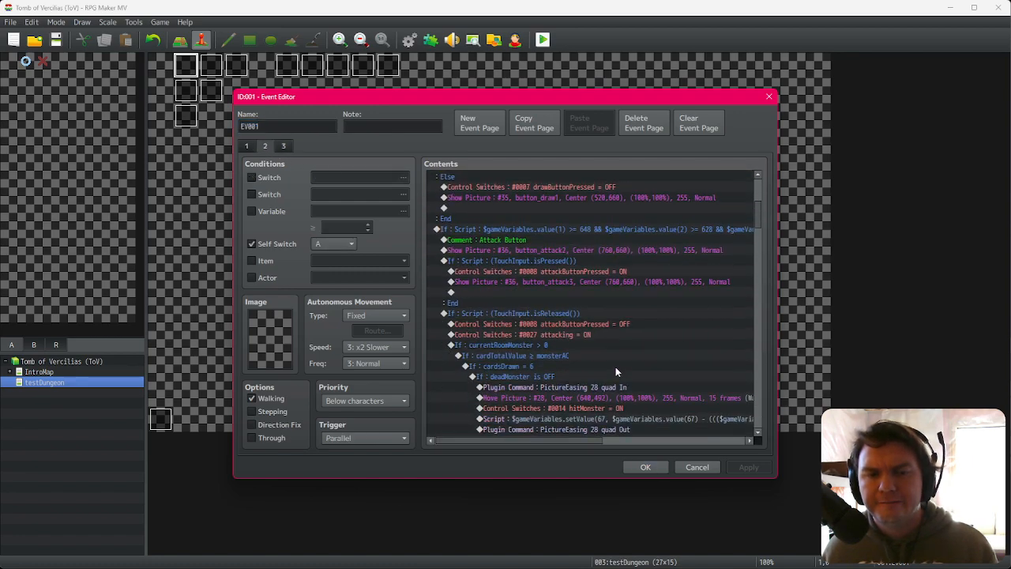
{"action": "scroll", "coordinate": [531, 276], "scroll_direction": "down", "scroll_amount": 2}
{"action": "left_click", "coordinate": [539, 291]}
{"action": "scroll", "coordinate": [545, 277], "scroll_direction": "down", "scroll_amount": 2}
{"action": "left_click", "coordinate": [560, 246]}
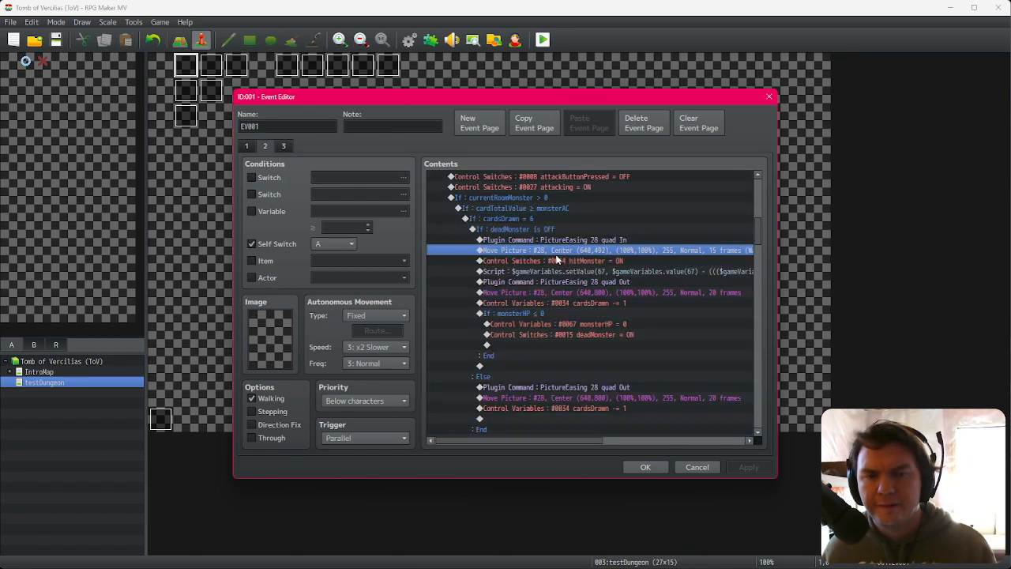
{"action": "scroll", "coordinate": [554, 258], "scroll_direction": "down", "scroll_amount": 2}
{"action": "scroll", "coordinate": [554, 257], "scroll_direction": "up", "scroll_amount": 1}
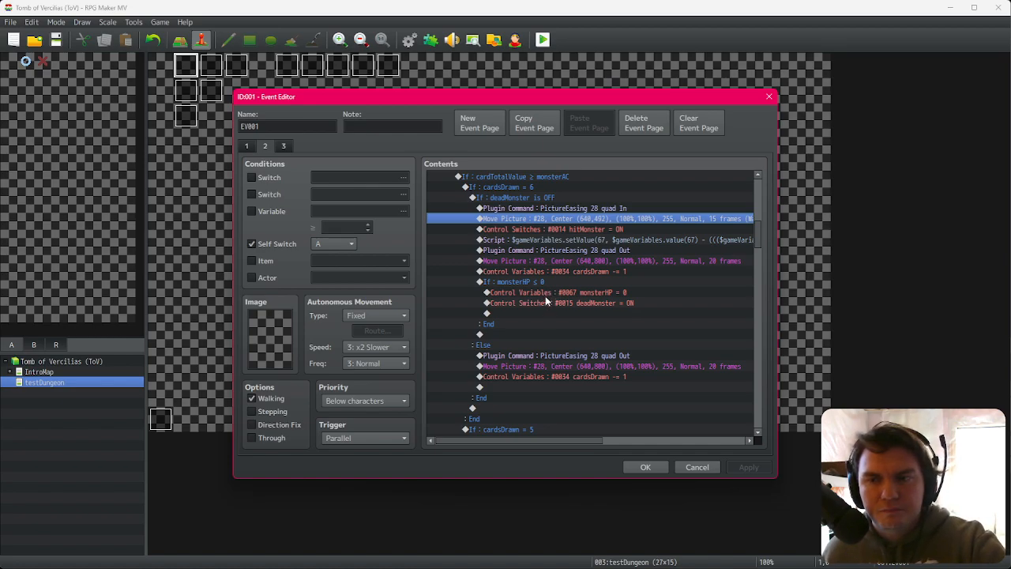
{"action": "scroll", "coordinate": [545, 296], "scroll_direction": "down", "scroll_amount": 5}
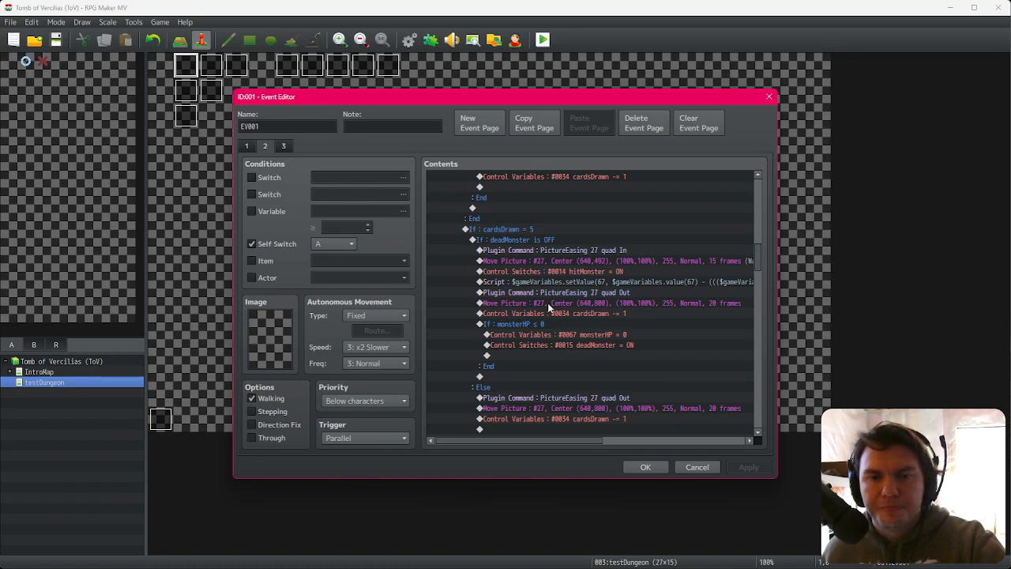
{"action": "scroll", "coordinate": [548, 309], "scroll_direction": "up", "scroll_amount": 5}
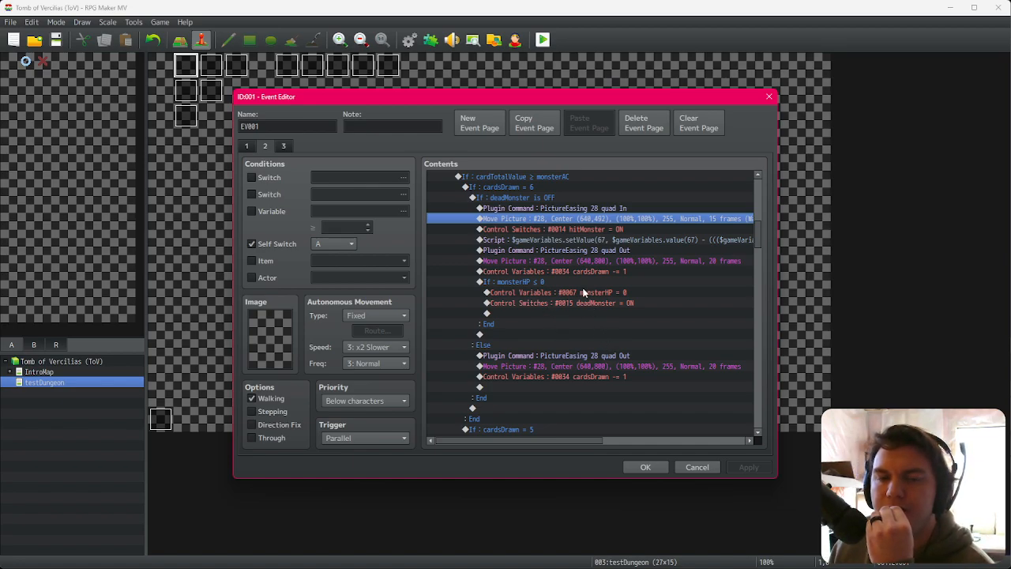
{"action": "scroll", "coordinate": [583, 297], "scroll_direction": "down", "scroll_amount": 2}
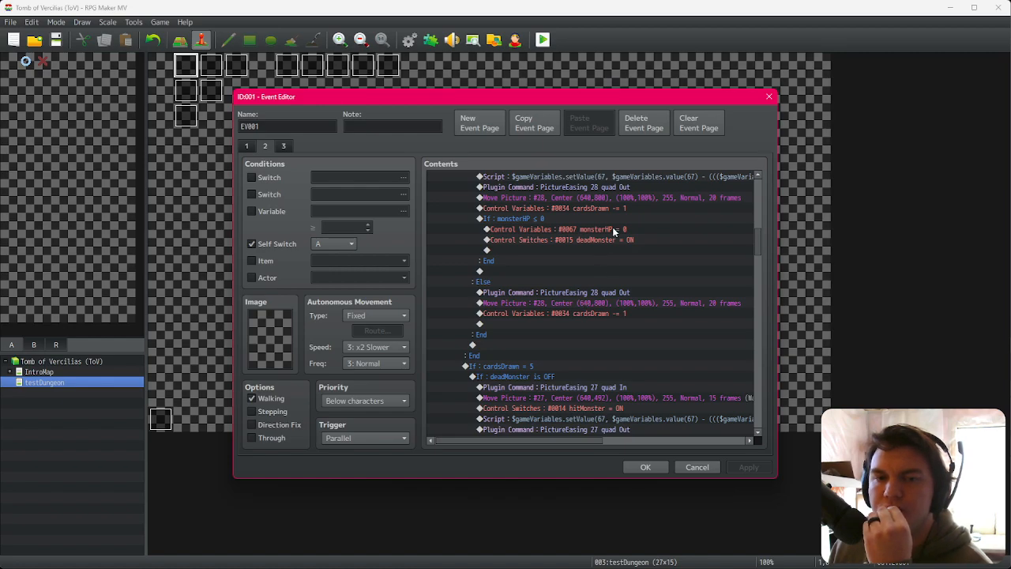
{"action": "scroll", "coordinate": [545, 367], "scroll_direction": "down", "scroll_amount": 3}
{"action": "scroll", "coordinate": [553, 365], "scroll_direction": "down", "scroll_amount": 10}
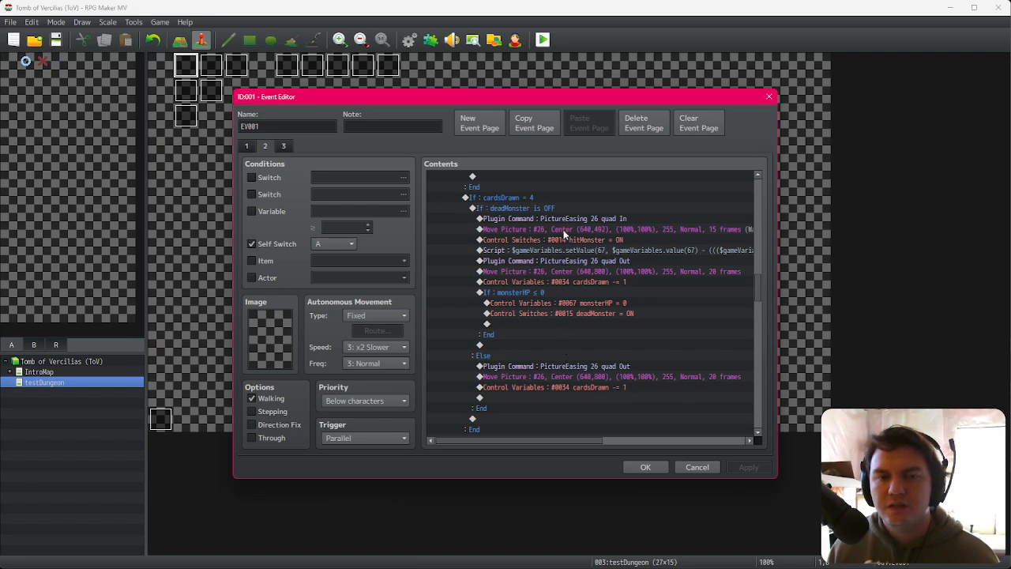
{"action": "scroll", "coordinate": [560, 284], "scroll_direction": "down", "scroll_amount": 9}
{"action": "scroll", "coordinate": [561, 297], "scroll_direction": "down", "scroll_amount": 13}
{"action": "scroll", "coordinate": [562, 294], "scroll_direction": "down", "scroll_amount": 12}
{"action": "scroll", "coordinate": [562, 292], "scroll_direction": "down", "scroll_amount": 4}
{"action": "scroll", "coordinate": [561, 294], "scroll_direction": "up", "scroll_amount": 5}
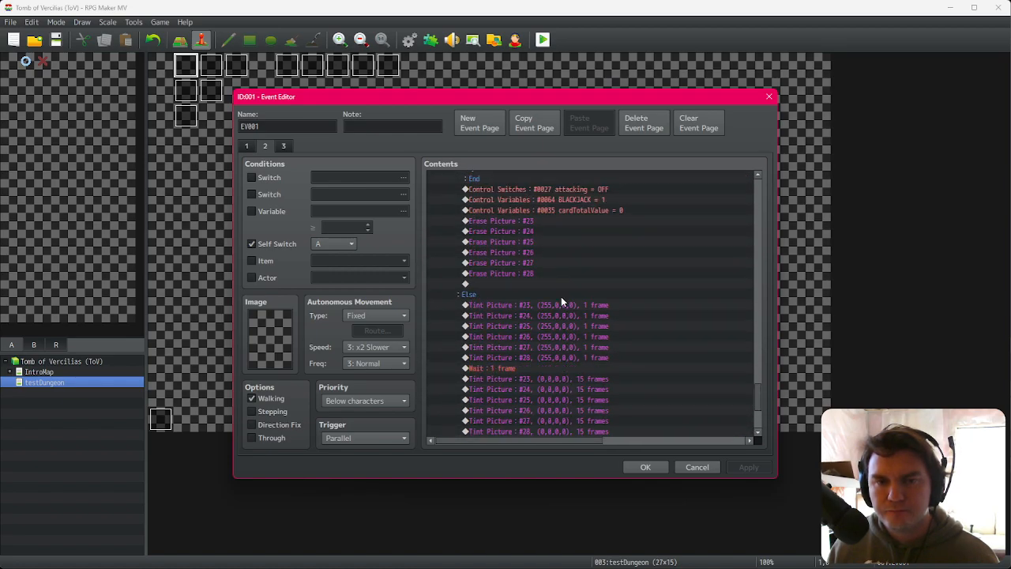
{"action": "scroll", "coordinate": [561, 297], "scroll_direction": "up", "scroll_amount": 7}
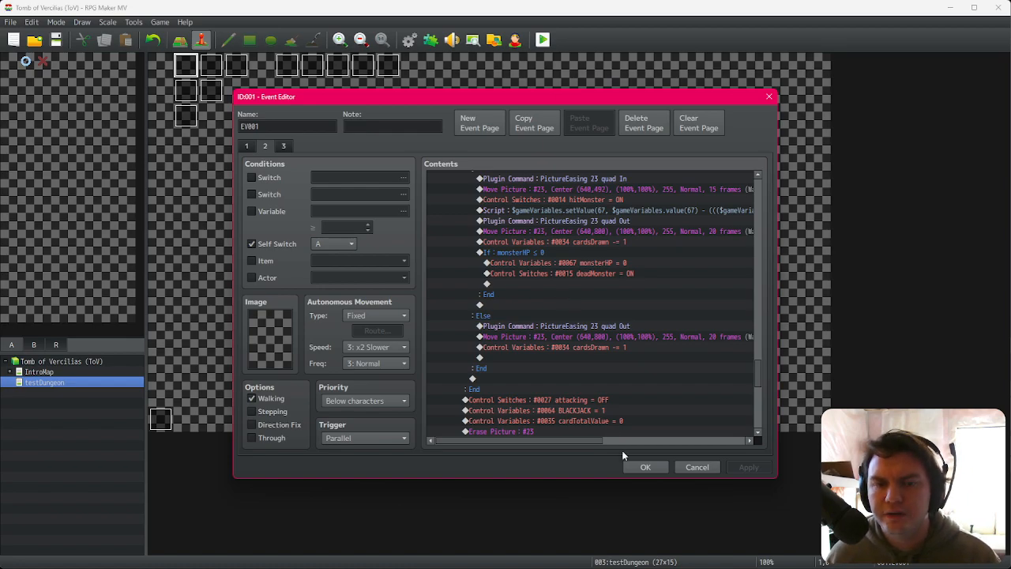
Step: Close the event editor, start a playtest, and walk through the floor into the Slime Pod's room
{"action": "left_click", "coordinate": [645, 467]}
{"action": "left_click", "coordinate": [544, 41]}
{"action": "left_click", "coordinate": [464, 305]}
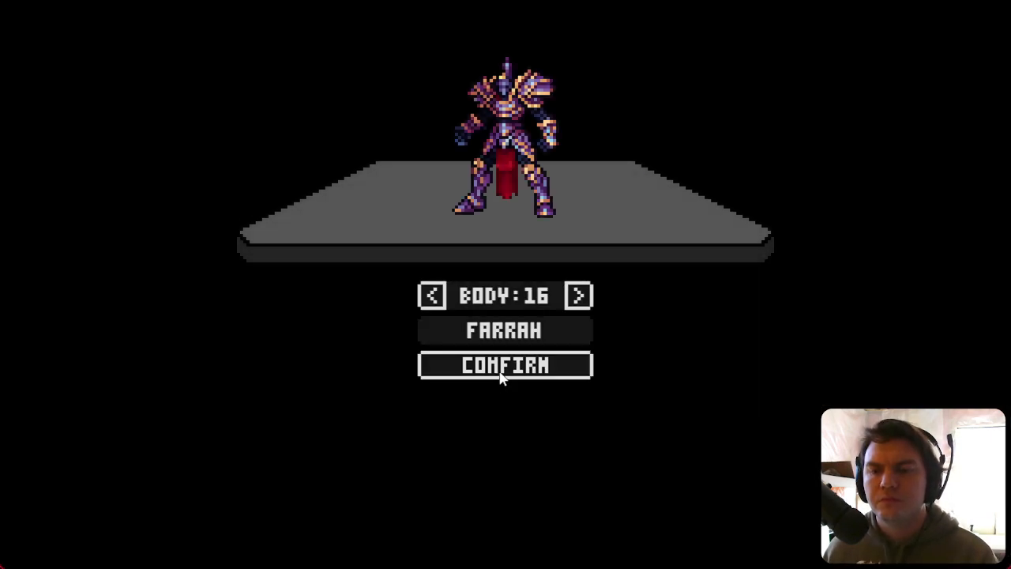
{"action": "left_click", "coordinate": [501, 373]}
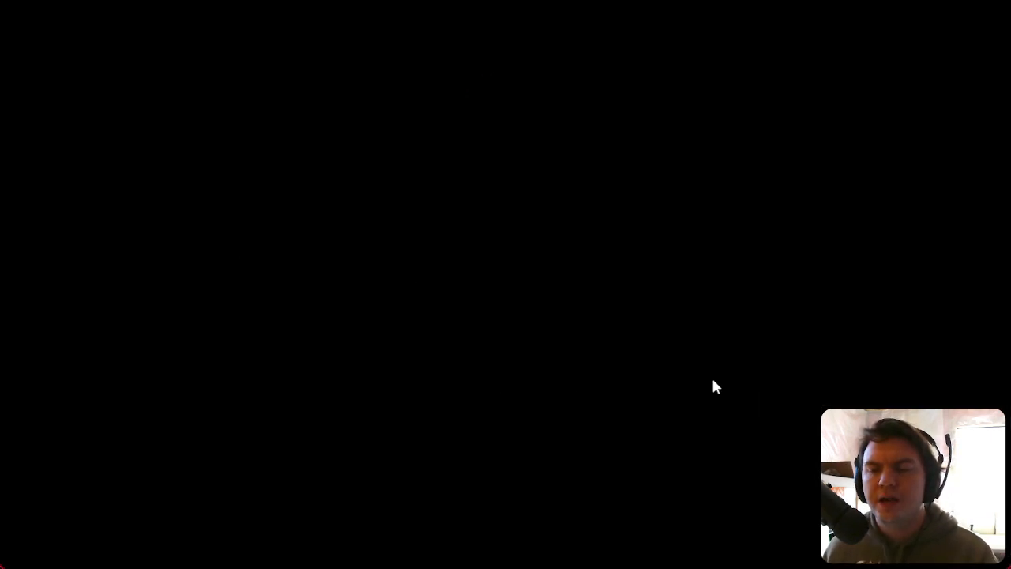
{"action": "key", "text": "Right"}
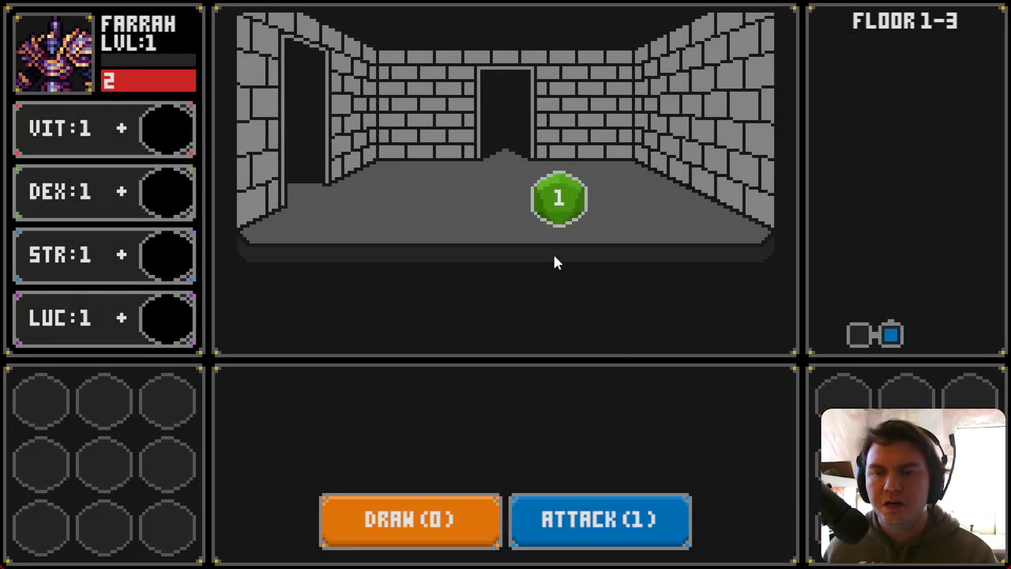
{"action": "key", "text": "Up"}
{"action": "key", "text": "Right"}
{"action": "key", "text": "Right"}
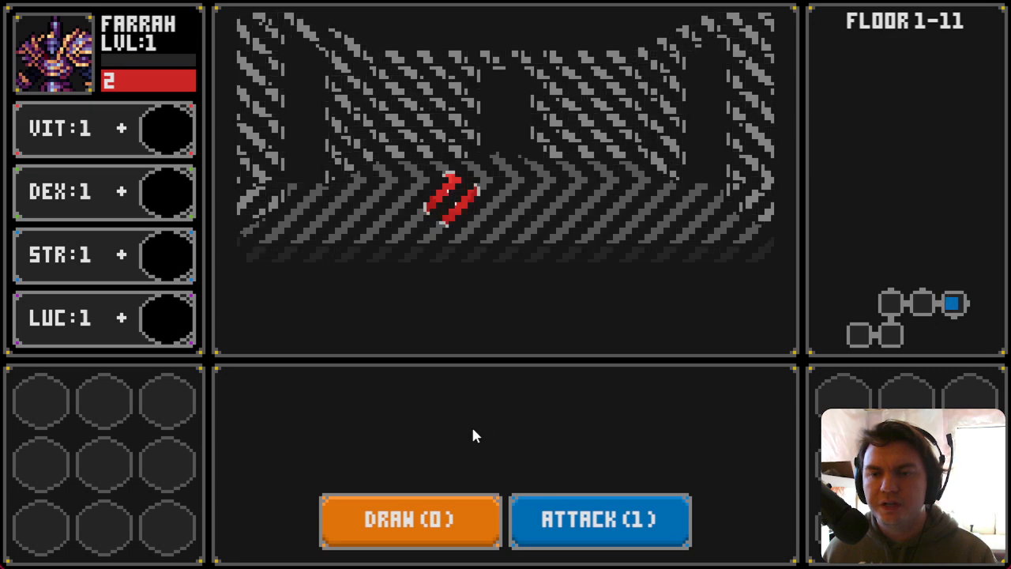
{"action": "key", "text": "Right"}
{"action": "key", "text": "Up"}
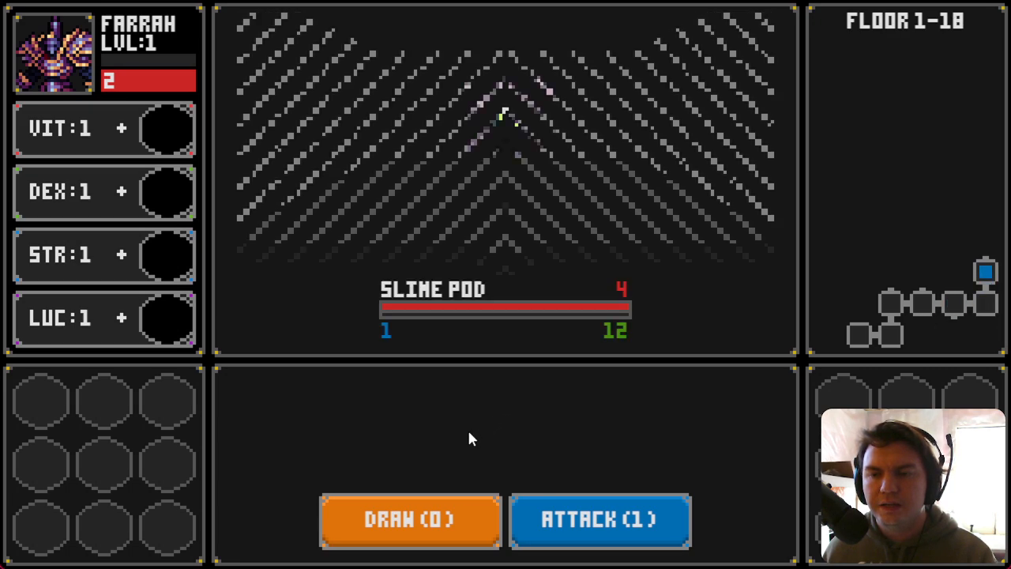
Step: Draw cards and attack the Slime Pod, then move on to the Glowing Golumn's room
{"action": "left_click", "coordinate": [443, 536]}
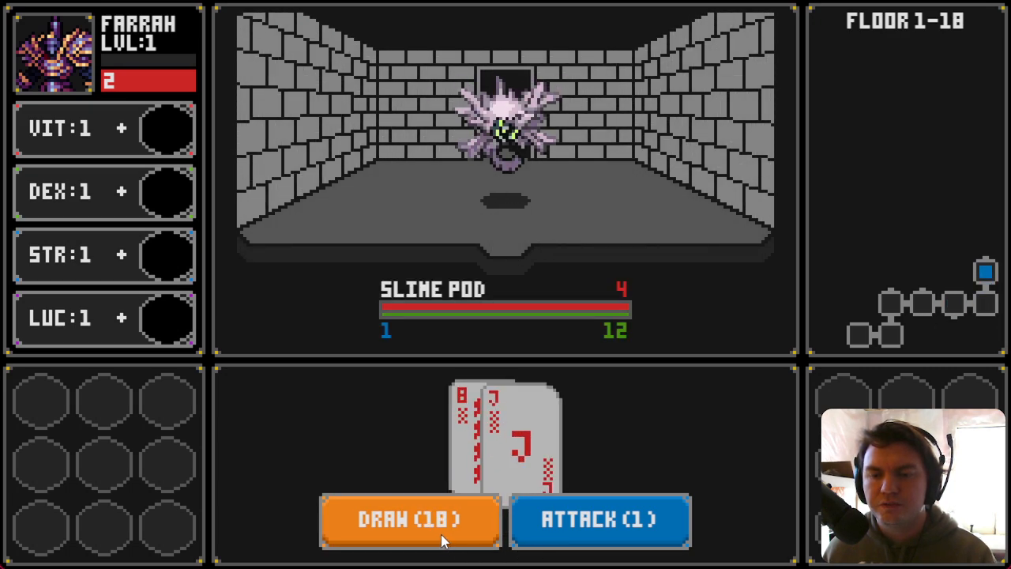
{"action": "left_click", "coordinate": [577, 522]}
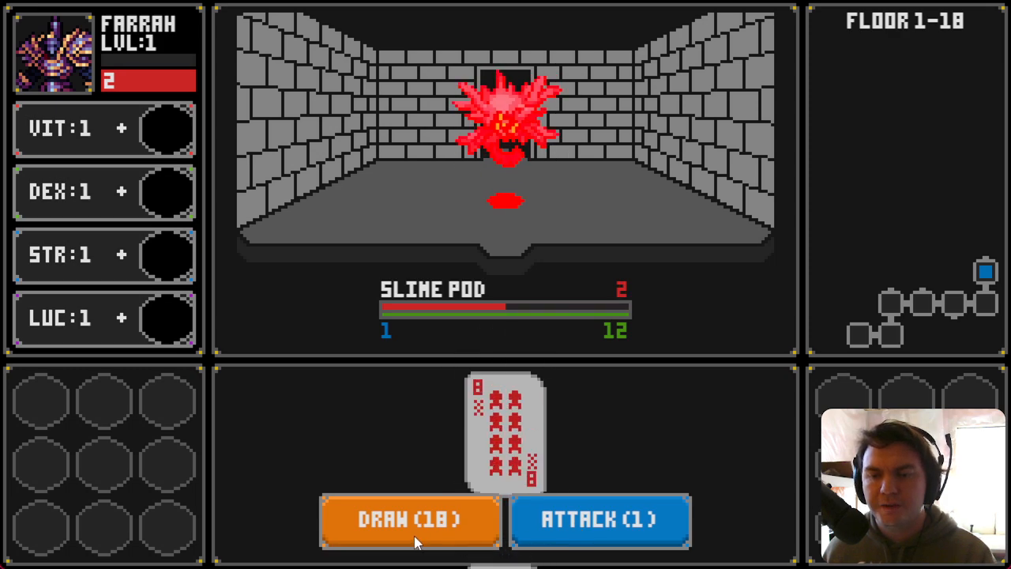
{"action": "left_click", "coordinate": [425, 544]}
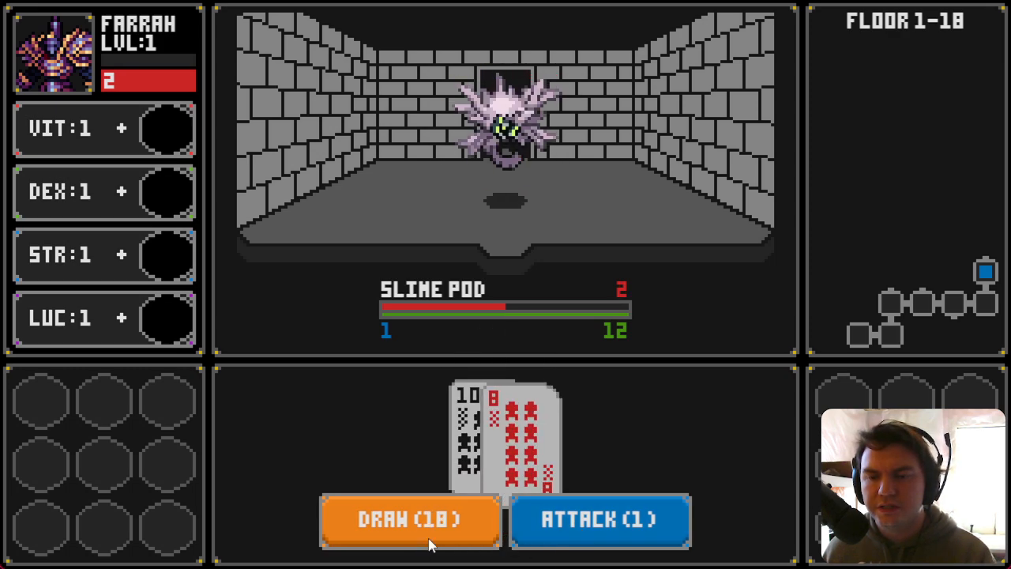
{"action": "left_click", "coordinate": [442, 544]}
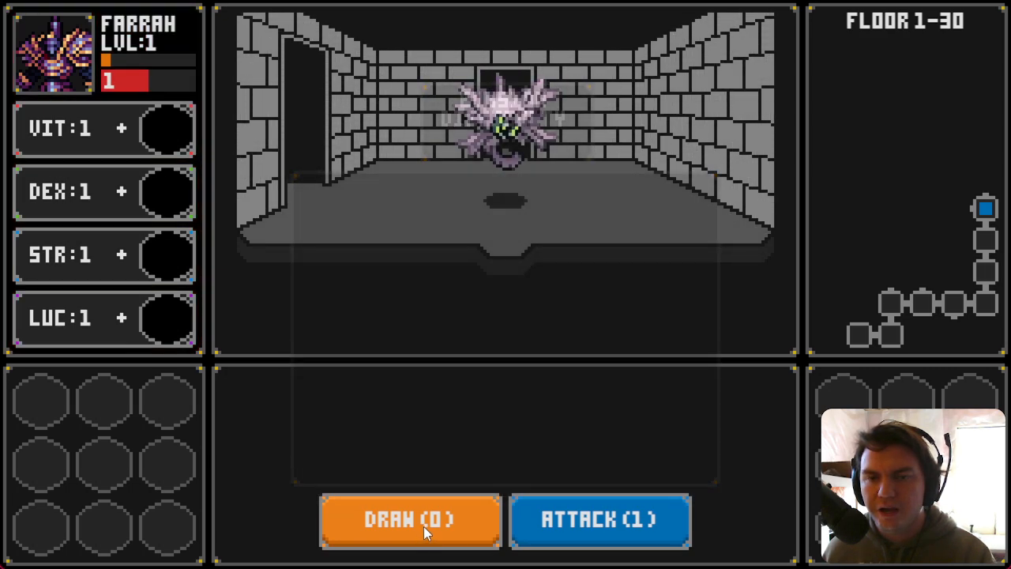
{"action": "left_click", "coordinate": [444, 536]}
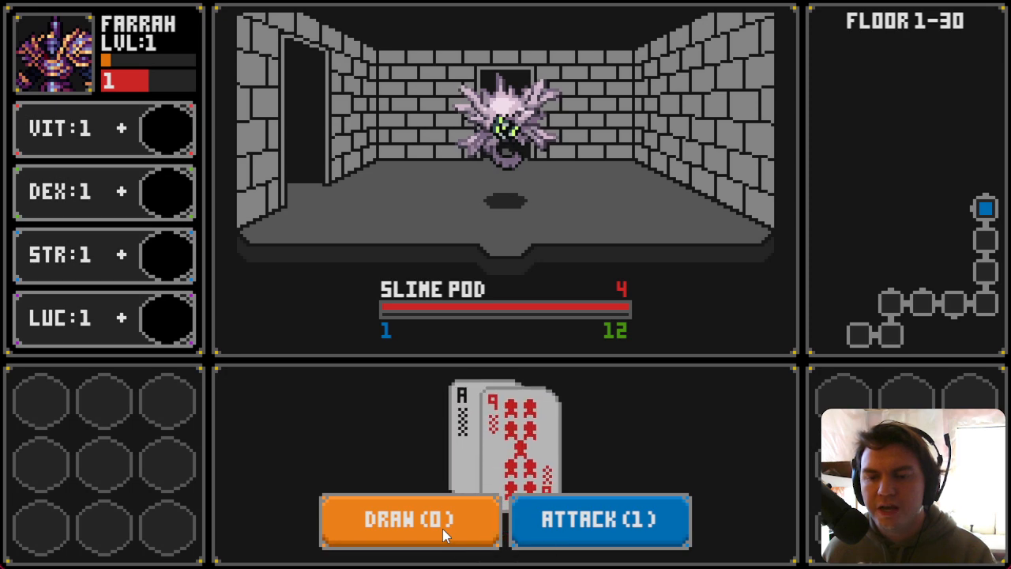
{"action": "left_click", "coordinate": [545, 525]}
{"action": "left_click", "coordinate": [417, 530]}
{"action": "left_click", "coordinate": [553, 523]}
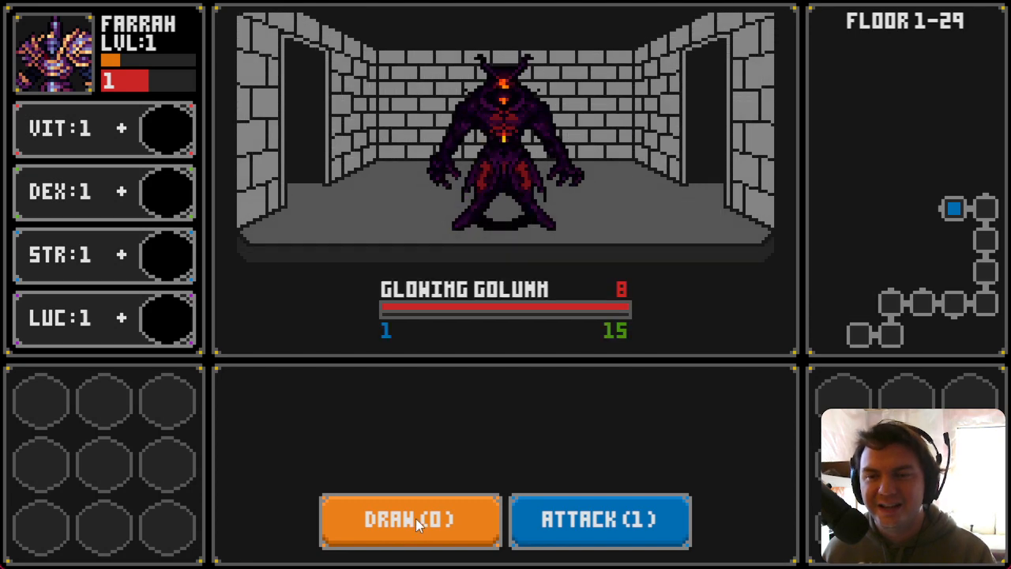
Step: Draw several cards and attack the Glowing Golumn, then close the playtest window
{"action": "left_click", "coordinate": [419, 520]}
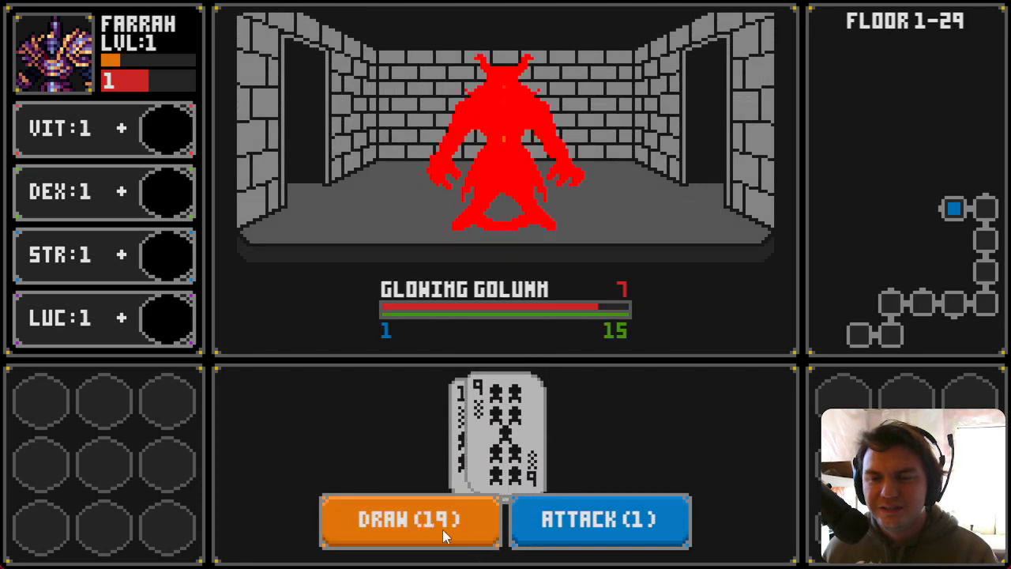
{"action": "left_click", "coordinate": [440, 530]}
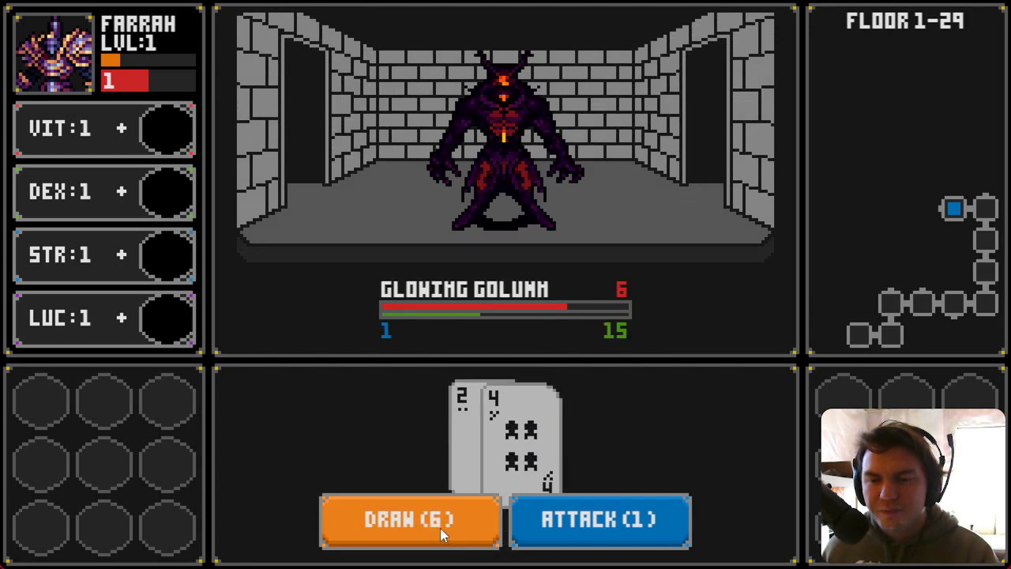
{"action": "left_click", "coordinate": [441, 534]}
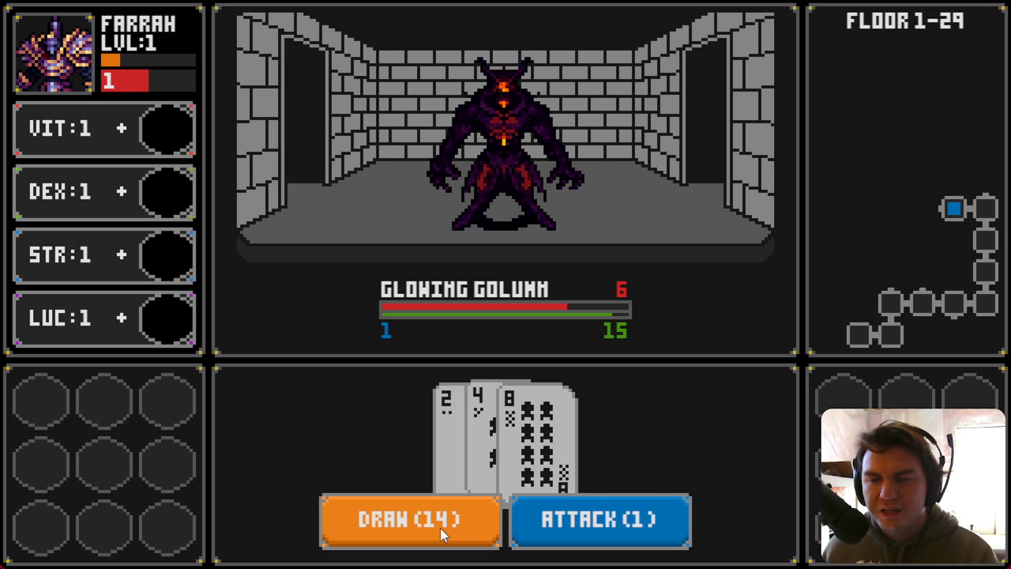
{"action": "left_click", "coordinate": [435, 521]}
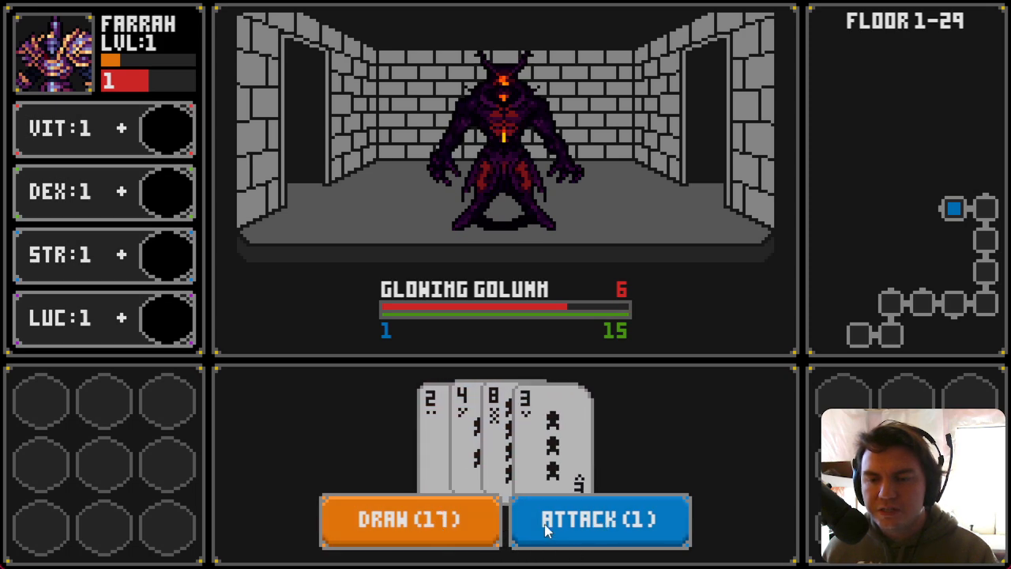
{"action": "left_click", "coordinate": [536, 532]}
{"action": "left_click", "coordinate": [417, 525]}
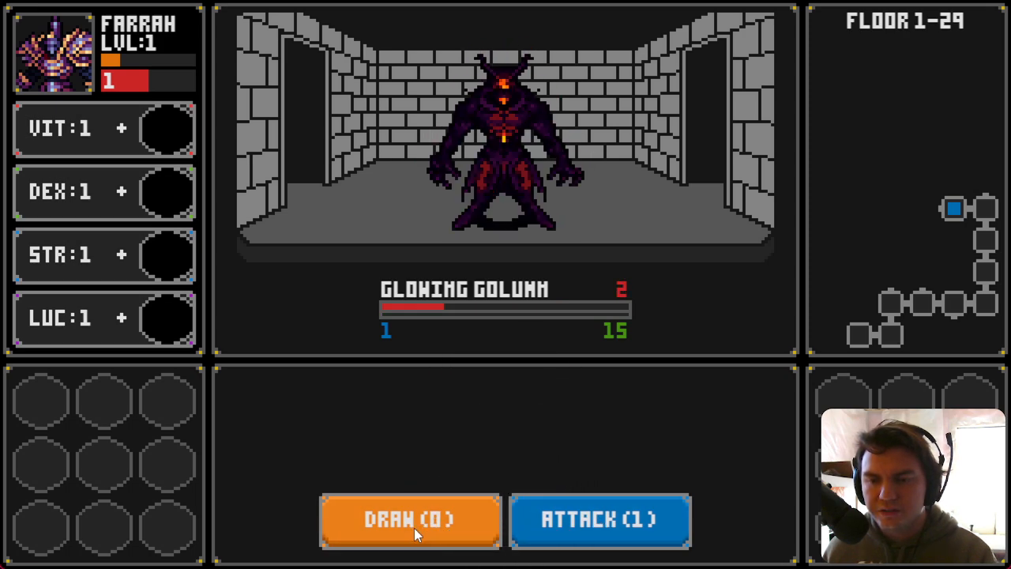
{"action": "left_click", "coordinate": [590, 530]}
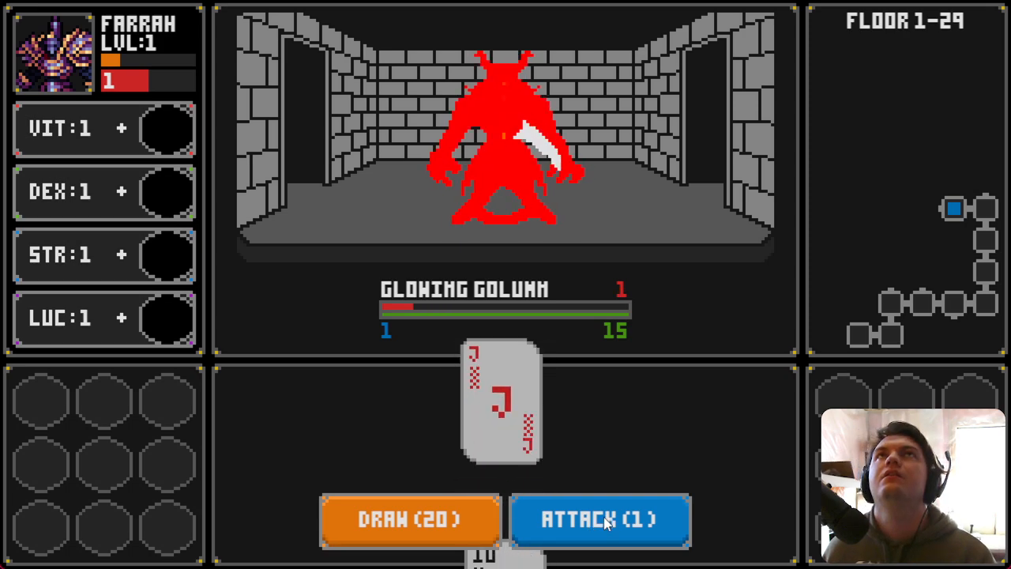
{"action": "left_click", "coordinate": [991, 3]}
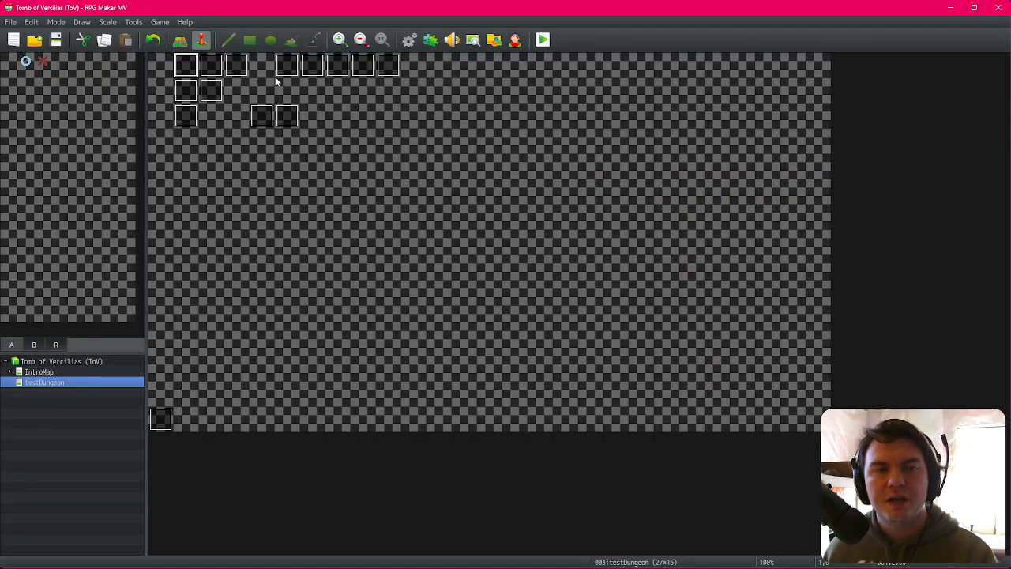
Step: Reopen event EV001 and review the Attack Button Else branches that discard drawn cards for each card count
{"action": "double_click", "coordinate": [195, 65]}
{"action": "left_click", "coordinate": [264, 147]}
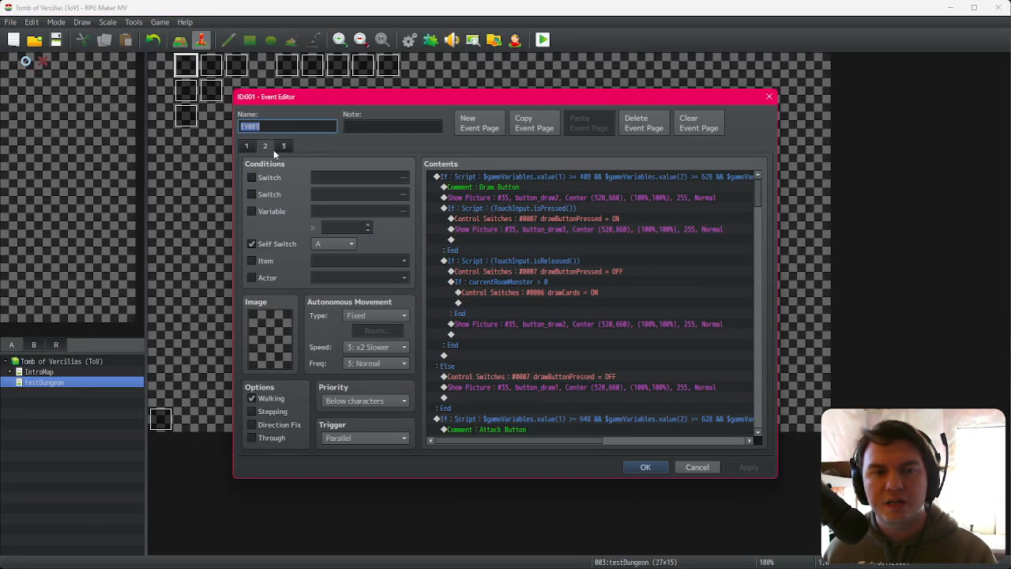
{"action": "left_click", "coordinate": [623, 324]}
{"action": "scroll", "coordinate": [612, 333], "scroll_direction": "down", "scroll_amount": 8}
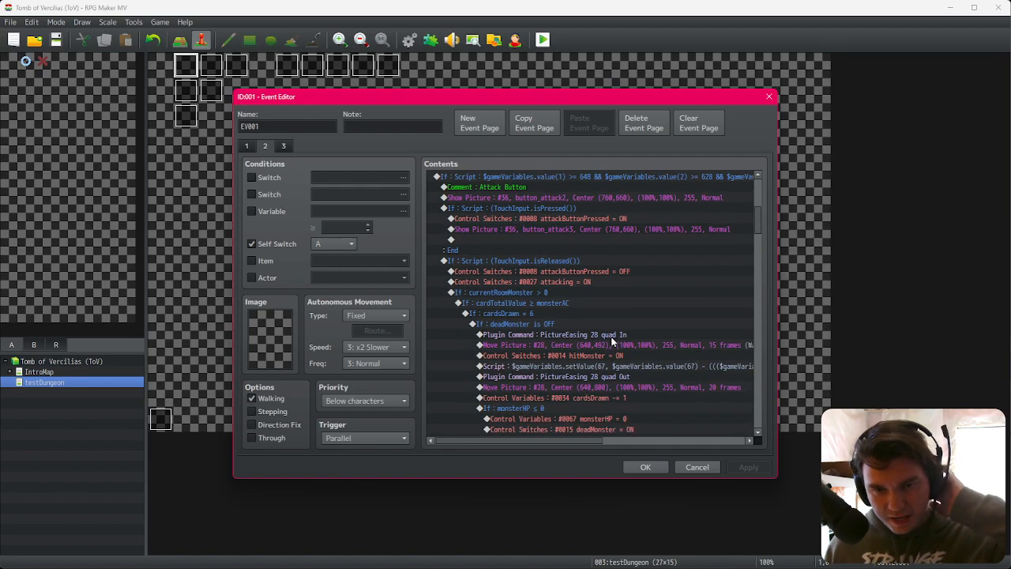
{"action": "scroll", "coordinate": [612, 339], "scroll_direction": "down", "scroll_amount": 2}
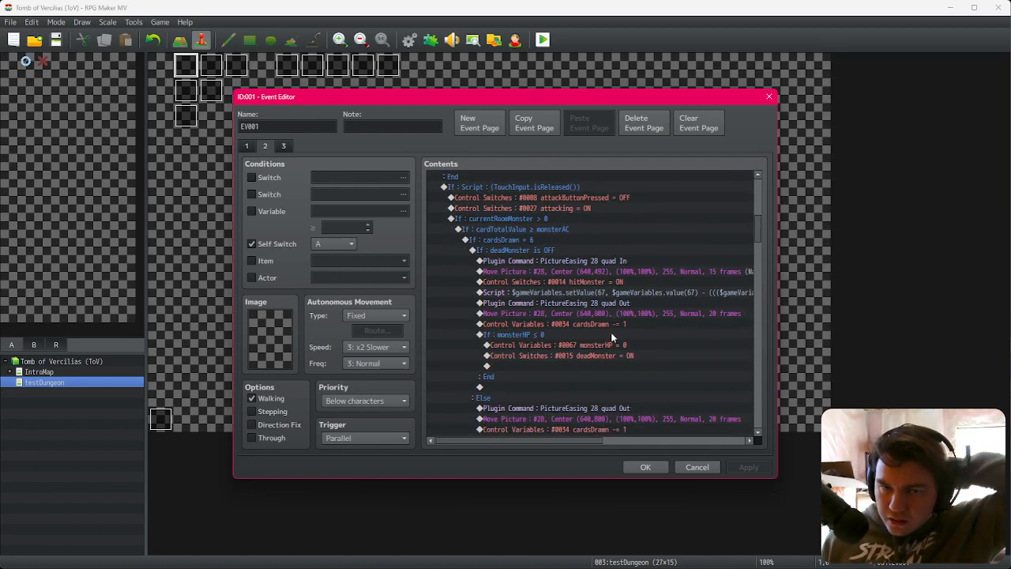
{"action": "left_click", "coordinate": [580, 314]}
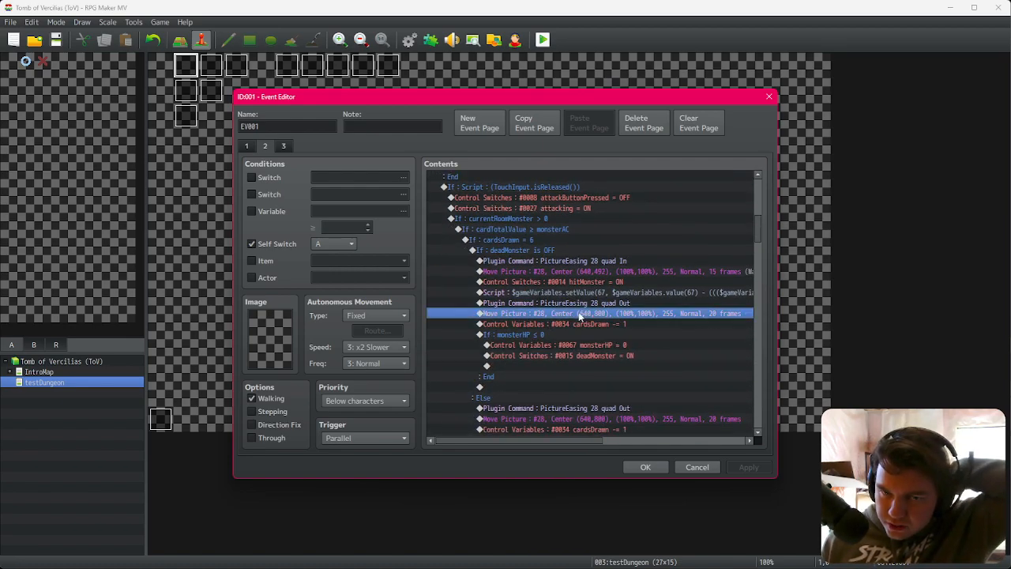
{"action": "scroll", "coordinate": [583, 320], "scroll_direction": "down", "scroll_amount": 2}
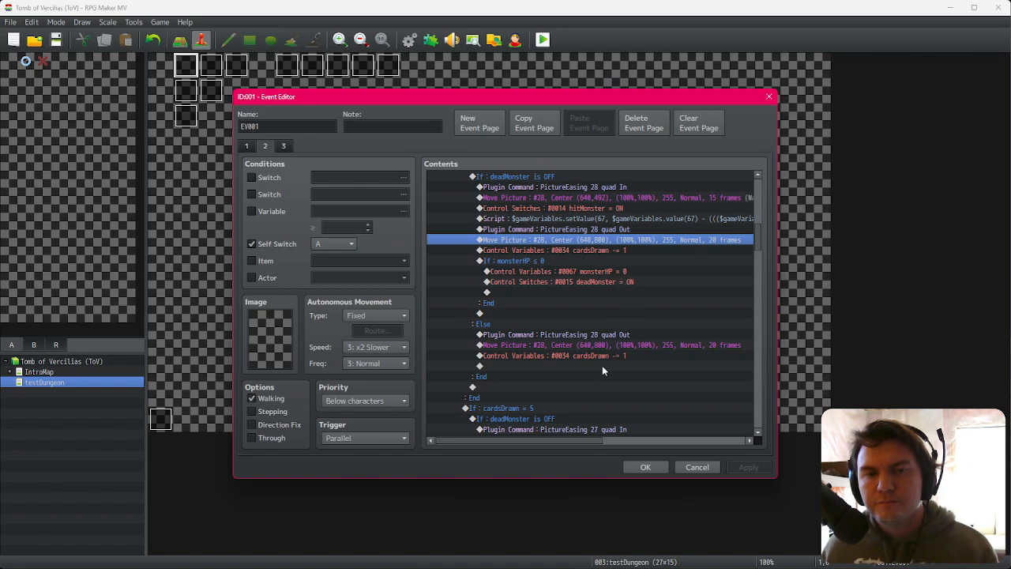
{"action": "scroll", "coordinate": [603, 365], "scroll_direction": "down", "scroll_amount": 4}
{"action": "scroll", "coordinate": [606, 369], "scroll_direction": "down", "scroll_amount": 2}
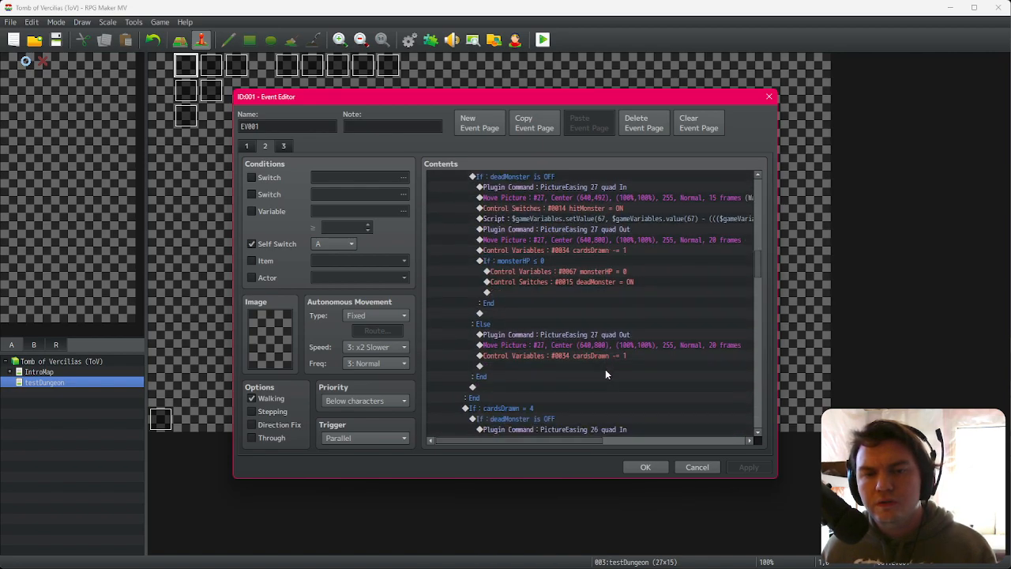
{"action": "scroll", "coordinate": [605, 368], "scroll_direction": "down", "scroll_amount": 2}
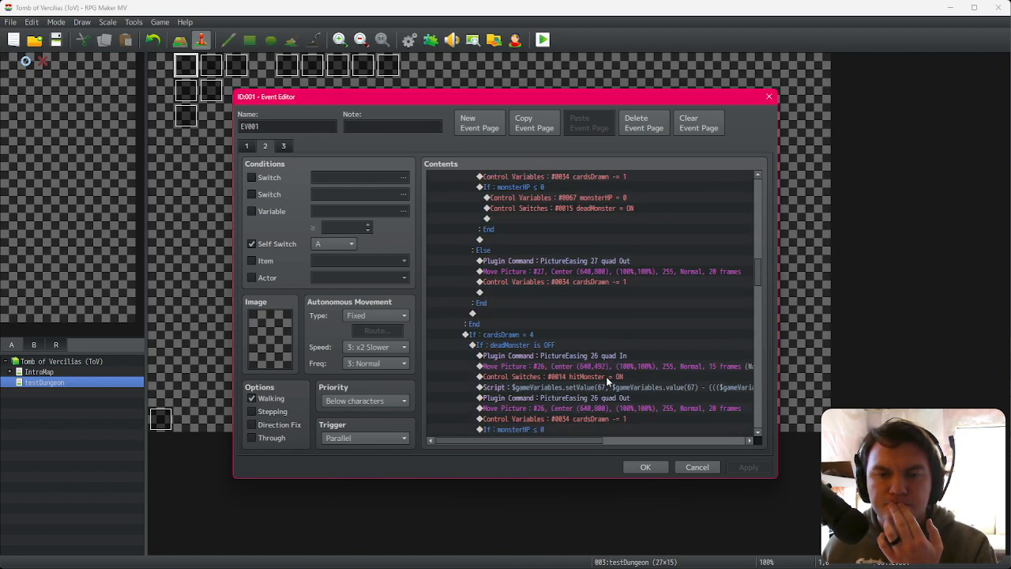
{"action": "scroll", "coordinate": [689, 387], "scroll_direction": "down", "scroll_amount": 3}
{"action": "scroll", "coordinate": [689, 391], "scroll_direction": "down", "scroll_amount": 5}
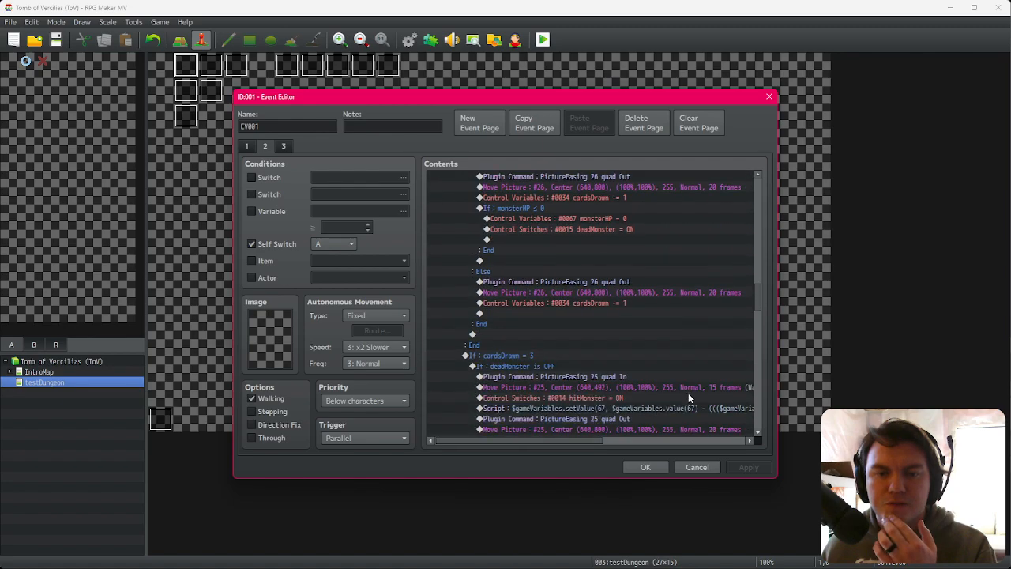
{"action": "scroll", "coordinate": [688, 391], "scroll_direction": "down", "scroll_amount": 2}
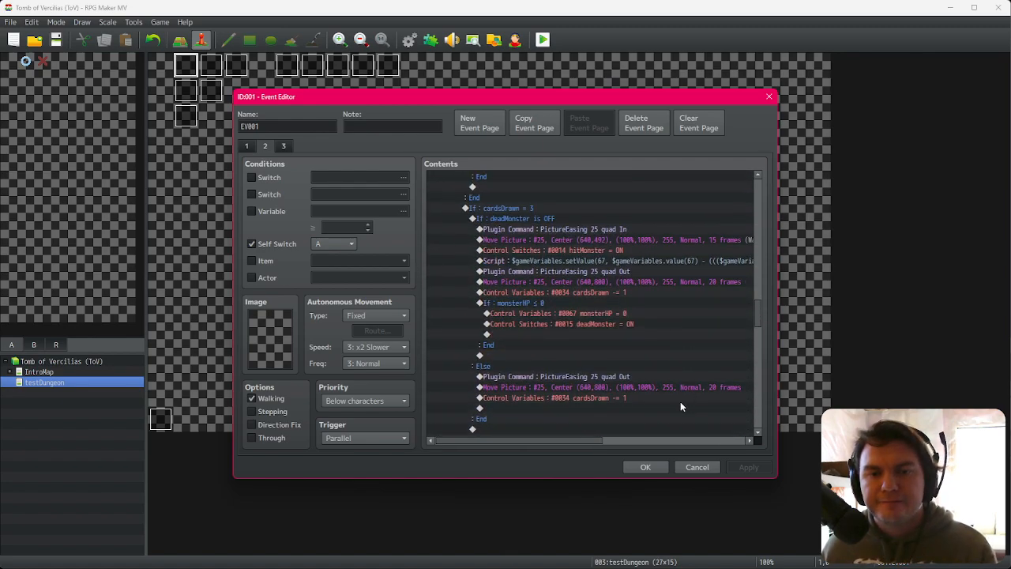
{"action": "left_click", "coordinate": [624, 377]}
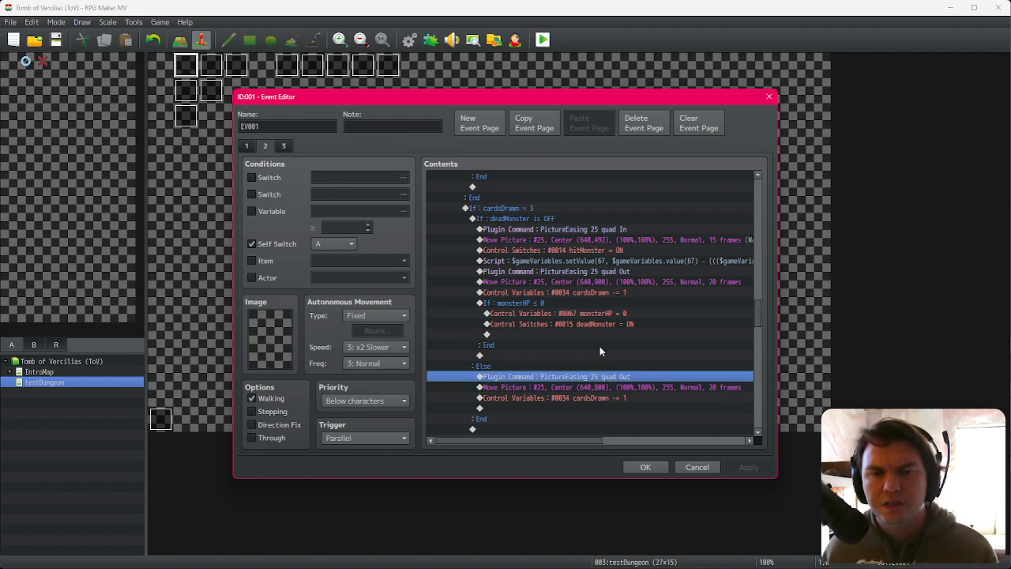
{"action": "left_click", "coordinate": [529, 220]}
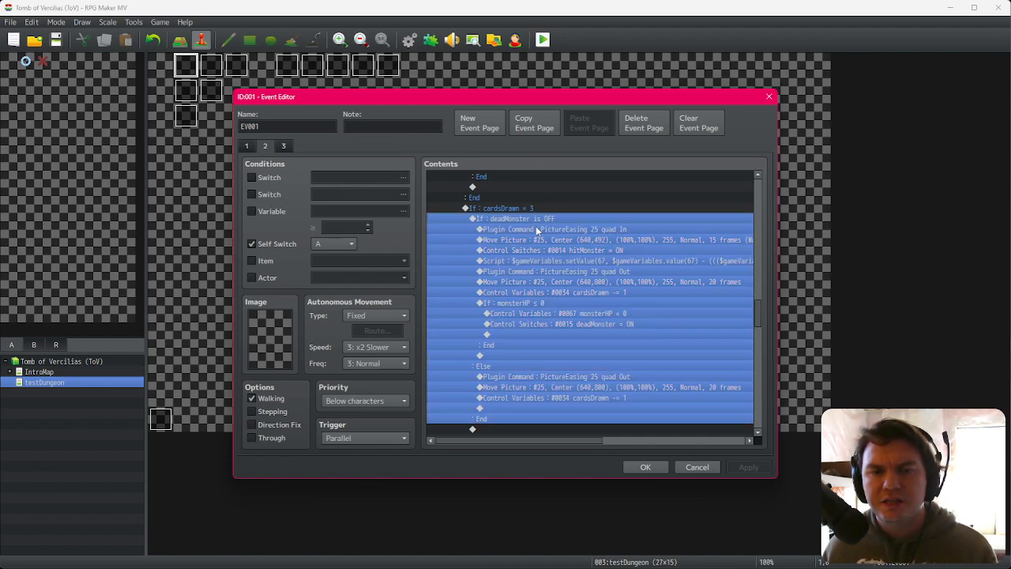
{"action": "left_click", "coordinate": [553, 388]}
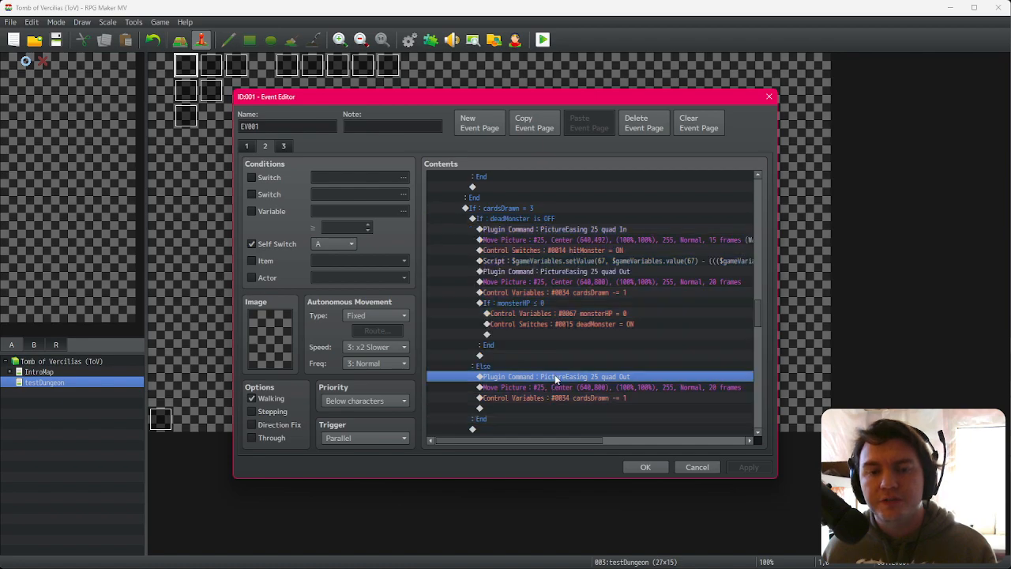
{"action": "scroll", "coordinate": [561, 406], "scroll_direction": "down", "scroll_amount": 4}
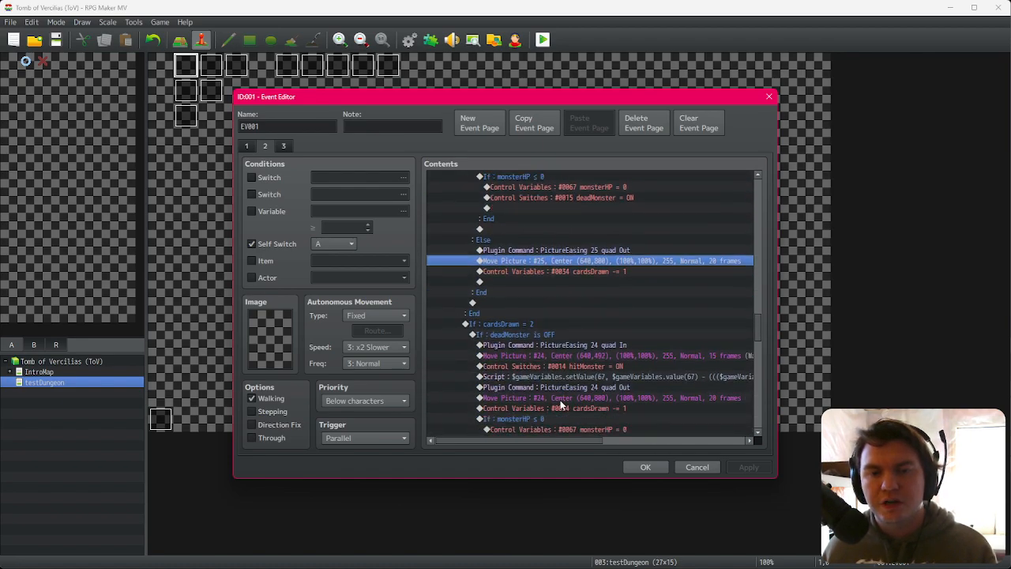
{"action": "scroll", "coordinate": [567, 400], "scroll_direction": "down", "scroll_amount": 8}
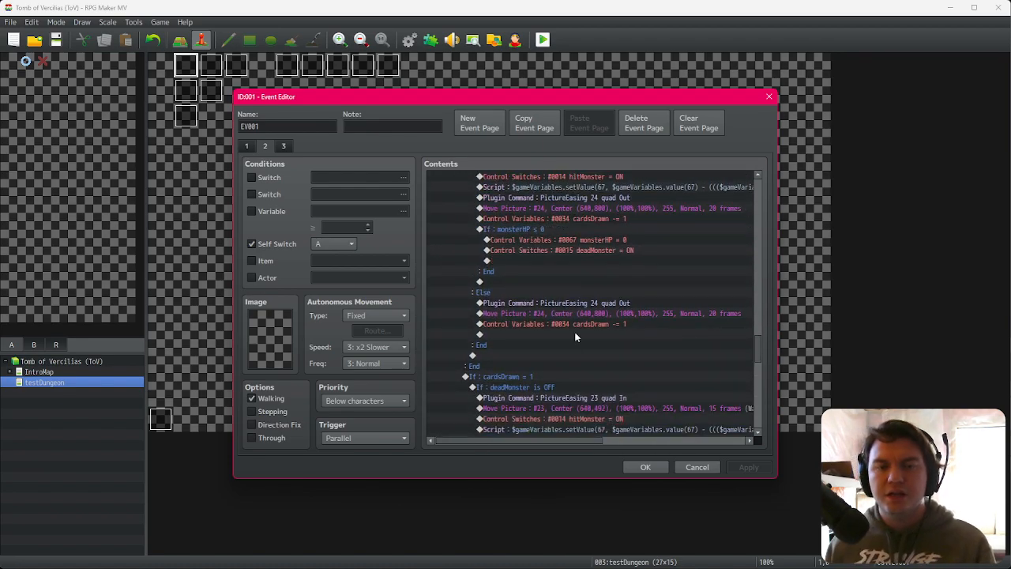
{"action": "left_click_drag", "start_coordinate": [759, 356], "coordinate": [772, 236]}
{"action": "left_click", "coordinate": [567, 340]}
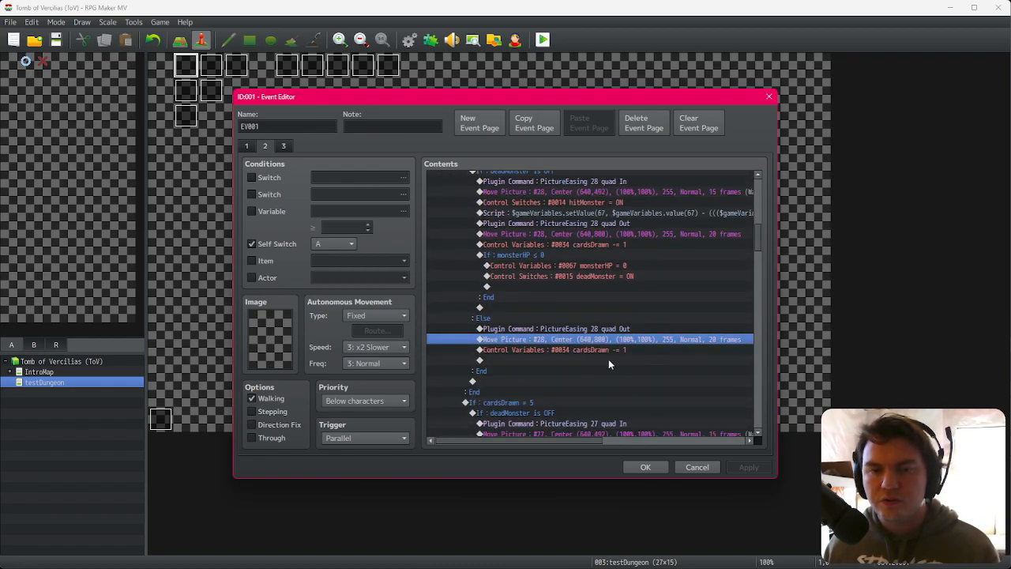
{"action": "left_click", "coordinate": [616, 329]}
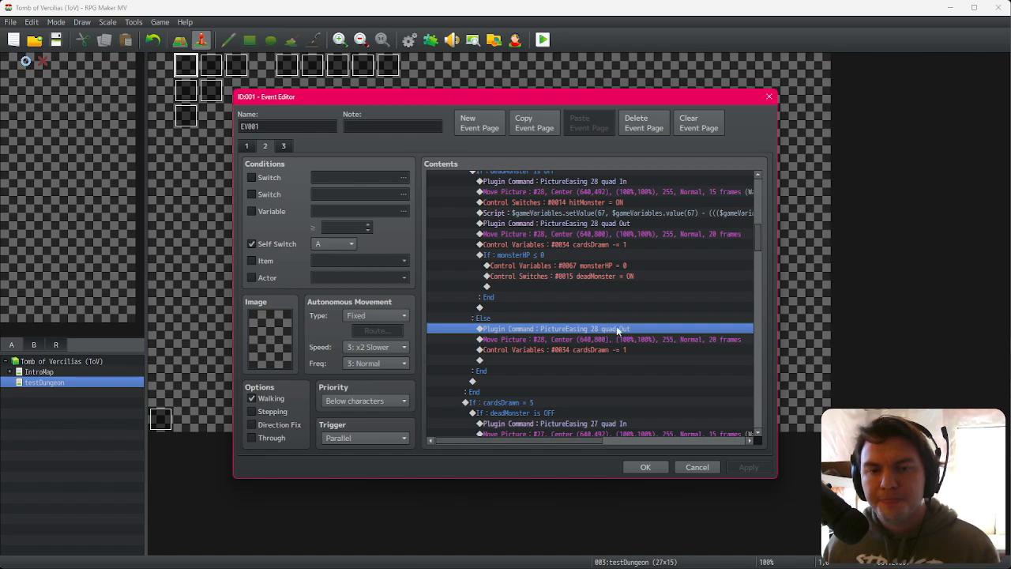
{"action": "left_click", "coordinate": [617, 350], "text": "shift"}
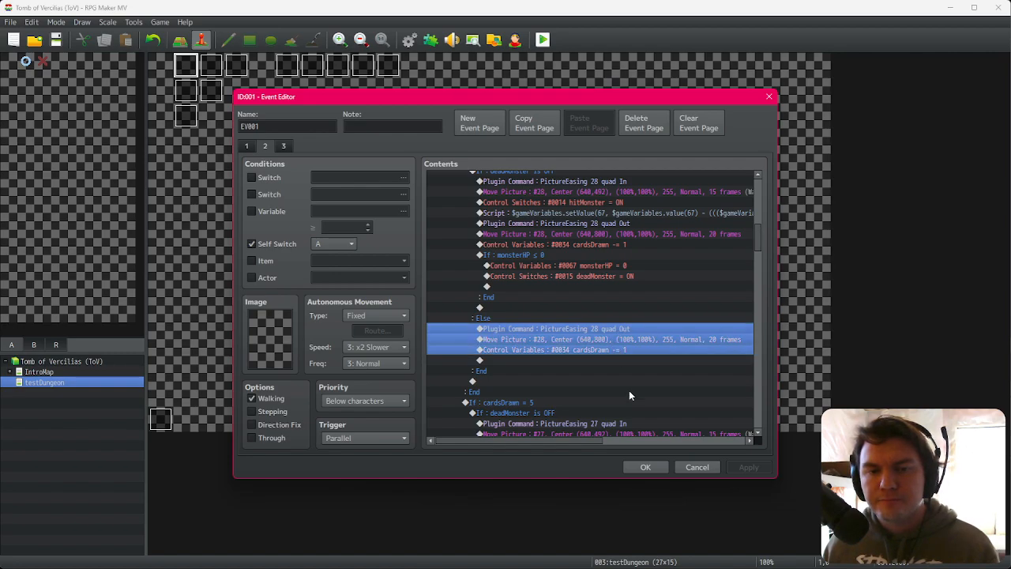
{"action": "left_click", "coordinate": [640, 468]}
Step: Open the Spawn/Move Dungeon event and inspect the saving-throw loop across its pages
{"action": "double_click", "coordinate": [288, 71]}
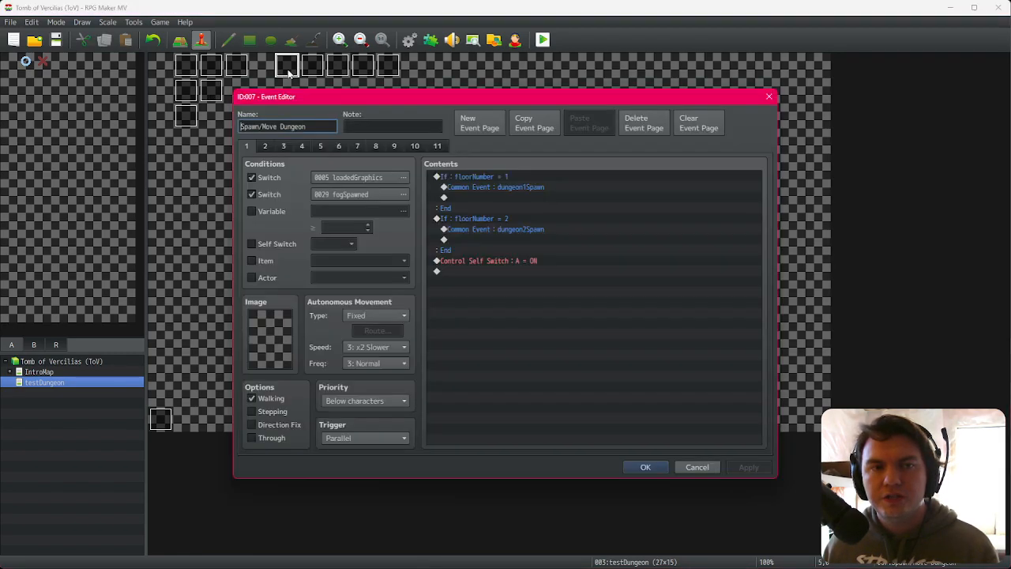
{"action": "left_click", "coordinate": [264, 146]}
{"action": "left_click", "coordinate": [284, 145]}
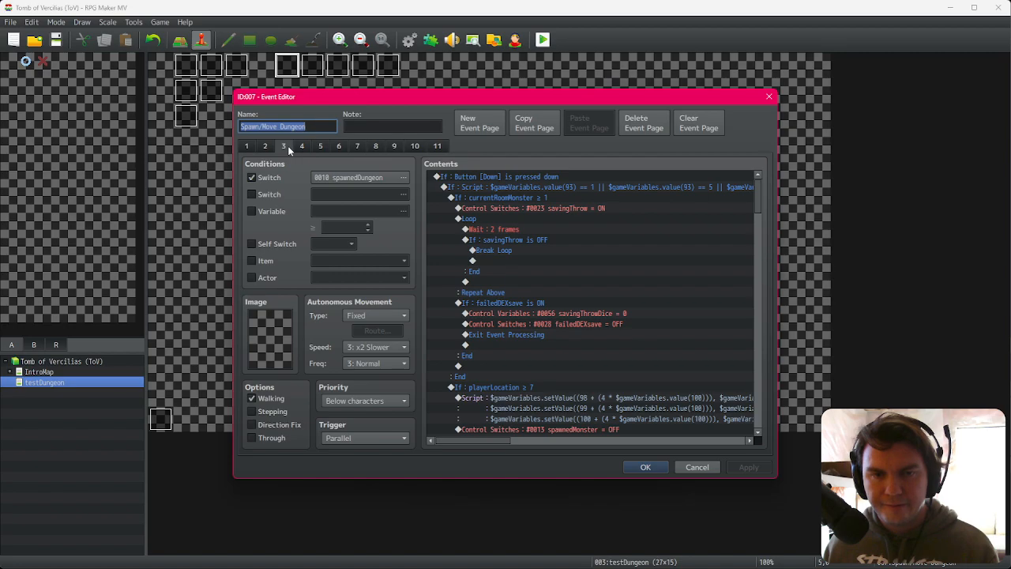
{"action": "left_click", "coordinate": [558, 229]}
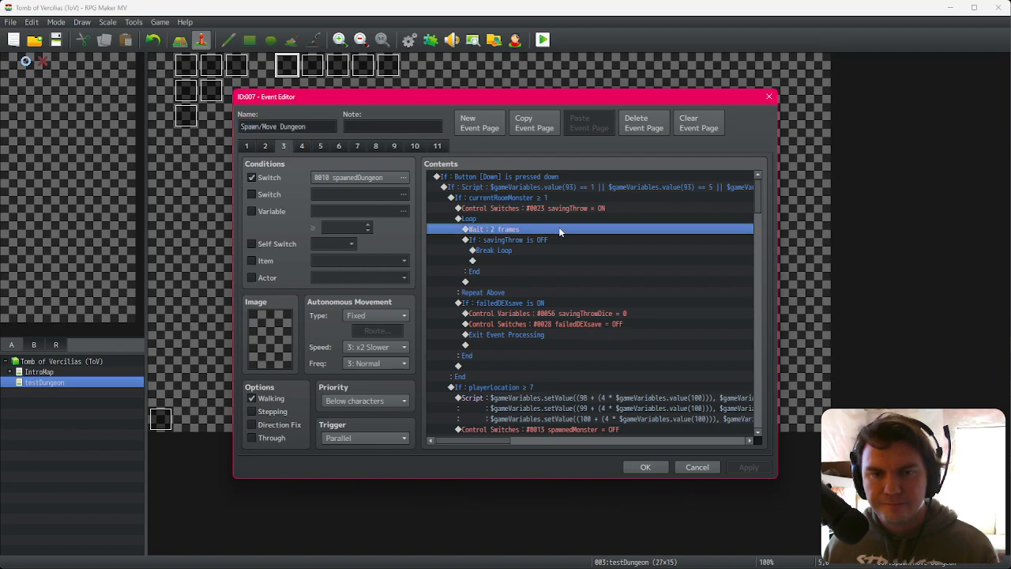
{"action": "left_click", "coordinate": [302, 146]}
{"action": "left_click", "coordinate": [533, 192]}
{"action": "left_click", "coordinate": [534, 198]}
{"action": "left_click", "coordinate": [321, 149]}
{"action": "left_click", "coordinate": [303, 148]}
{"action": "left_click", "coordinate": [287, 147]}
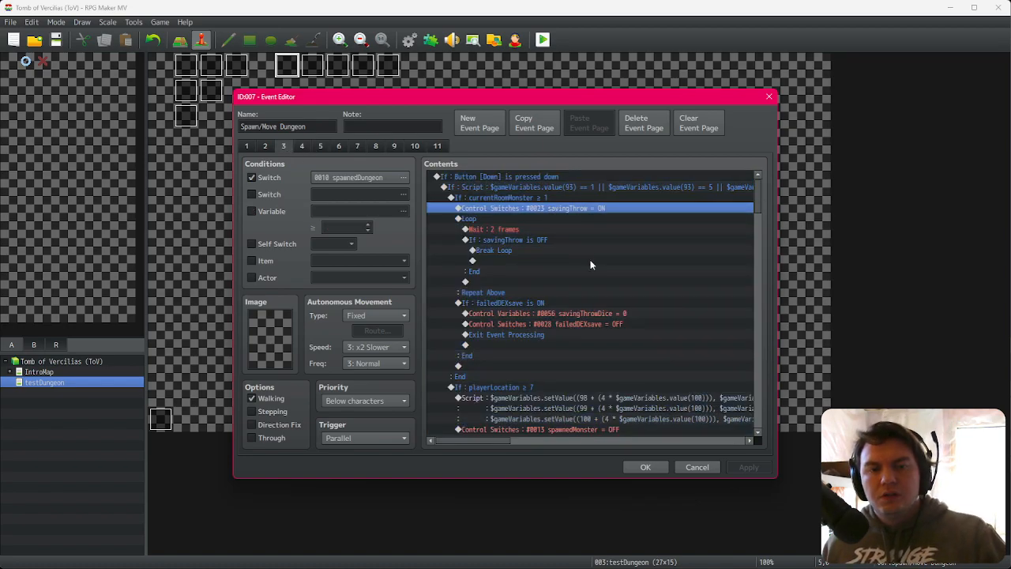
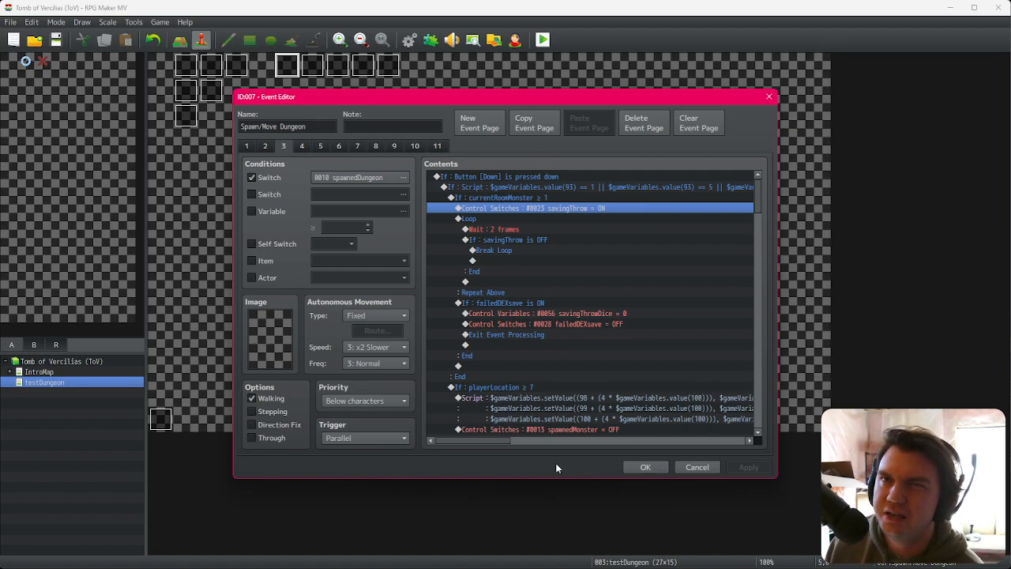
Step: Close the event editor and playtest the floor, pressing Draw and Attack in an empty room, then close the playtest window
{"action": "left_click", "coordinate": [646, 467]}
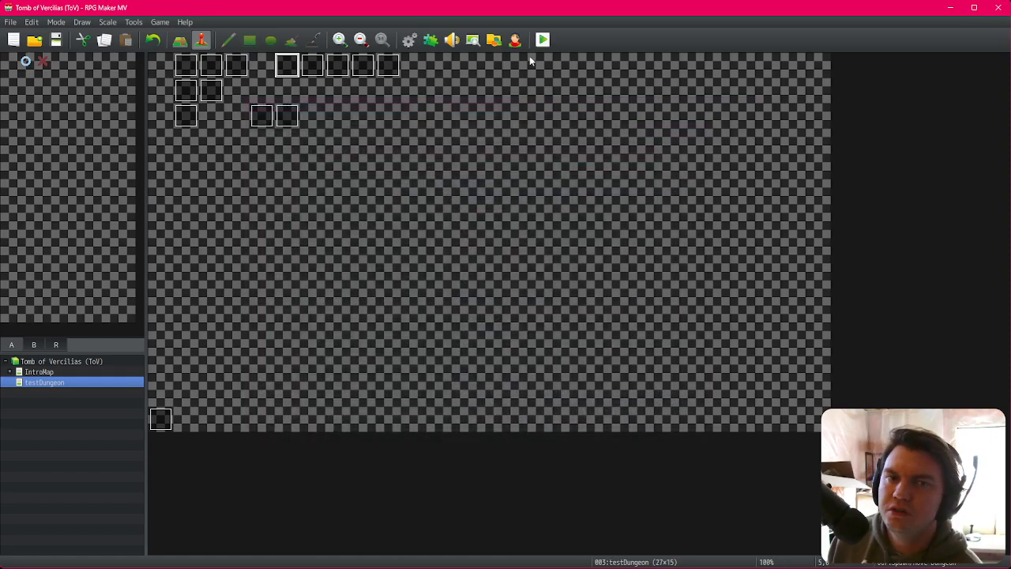
{"action": "left_click", "coordinate": [542, 40]}
{"action": "left_click", "coordinate": [463, 307]}
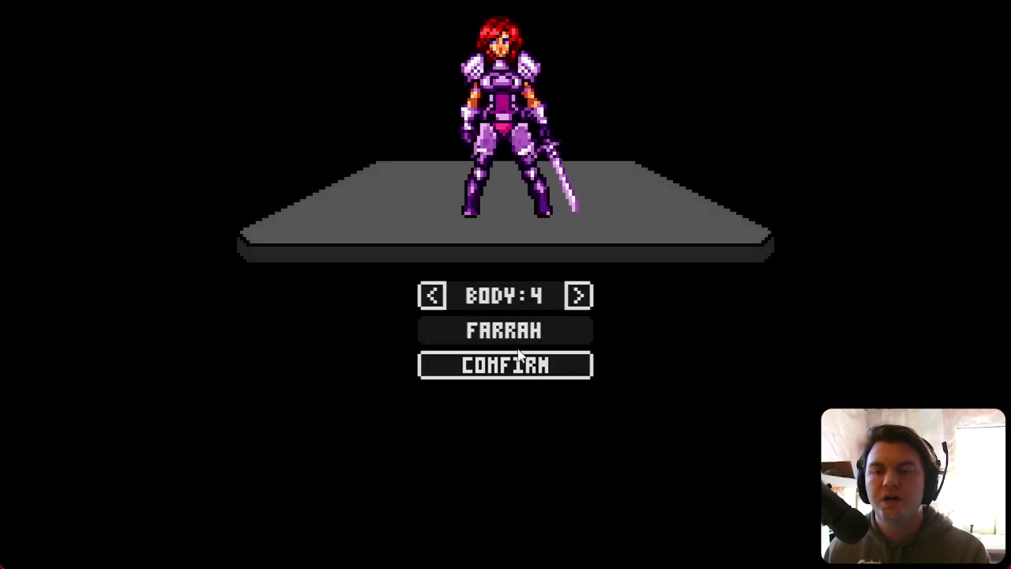
{"action": "left_click", "coordinate": [518, 357]}
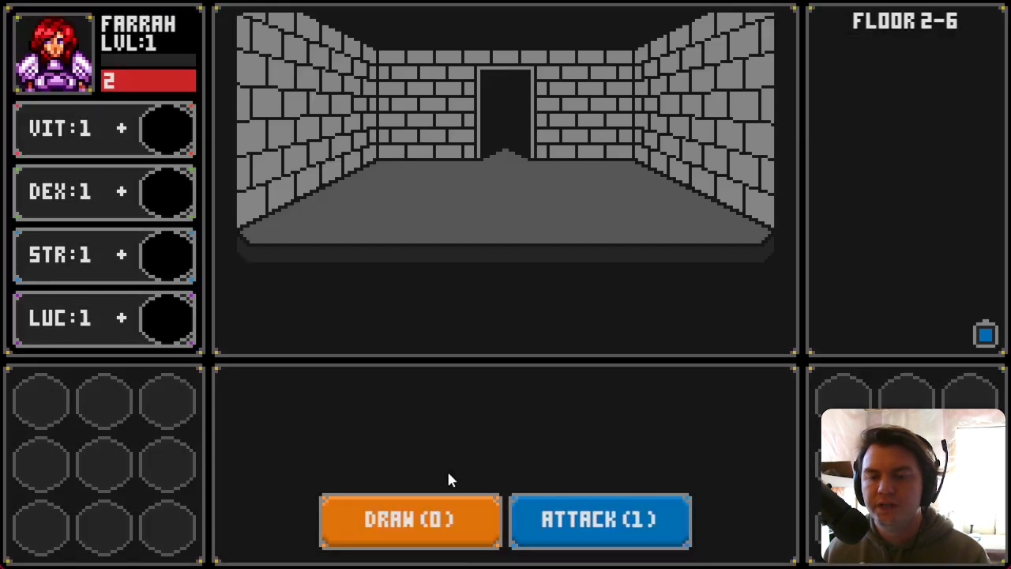
{"action": "left_click", "coordinate": [431, 529]}
{"action": "left_click", "coordinate": [476, 528]}
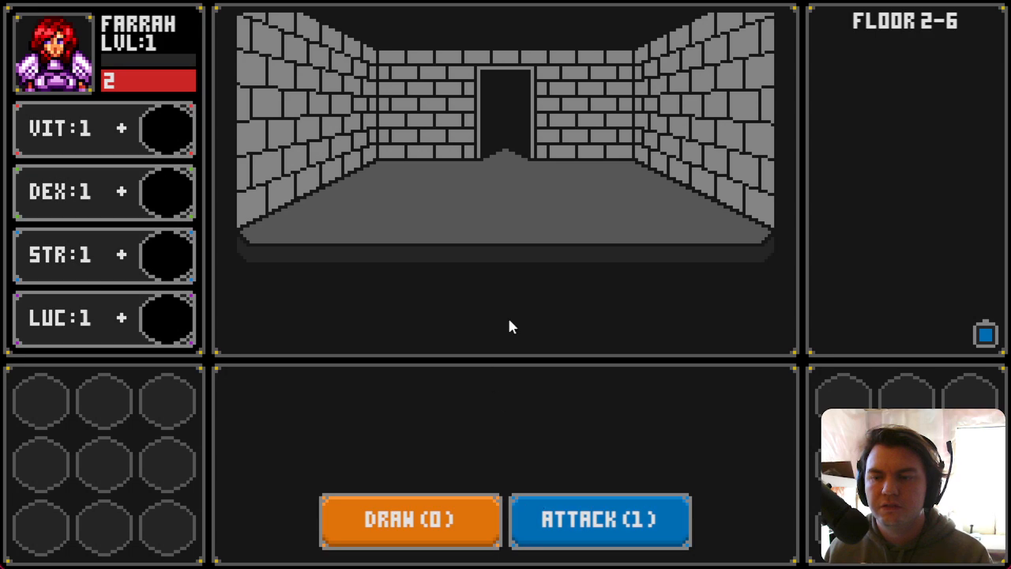
{"action": "left_click", "coordinate": [583, 525]}
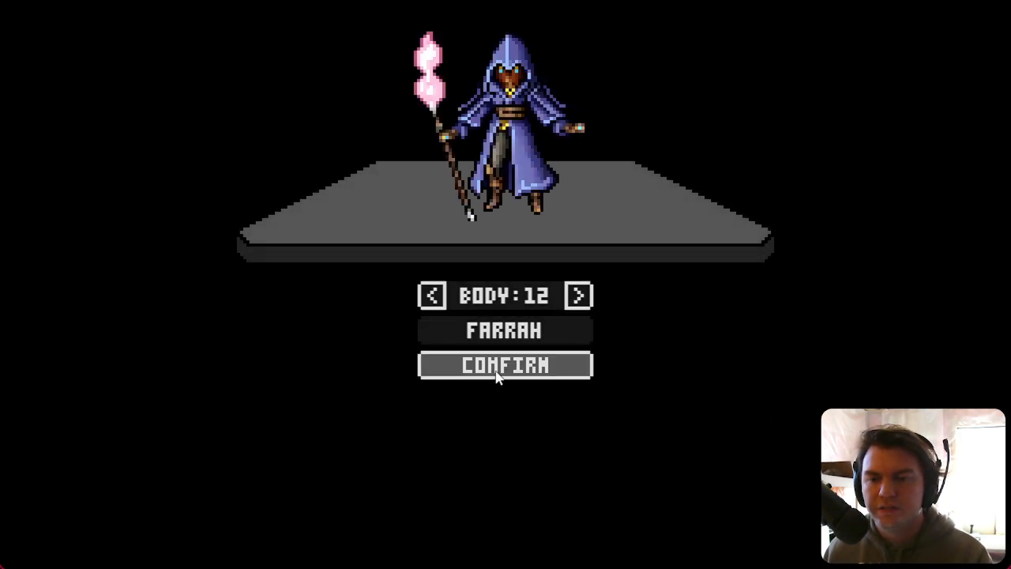
{"action": "left_click", "coordinate": [501, 368]}
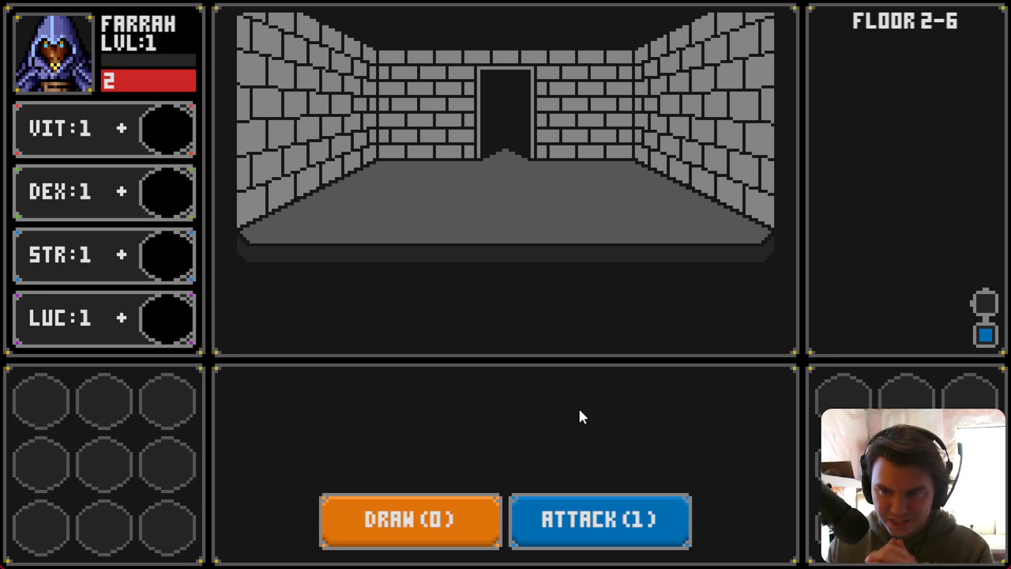
{"action": "left_click", "coordinate": [993, 0]}
Step: Open event EV001 and review the Attack Button release logic across its pages
{"action": "double_click", "coordinate": [189, 69]}
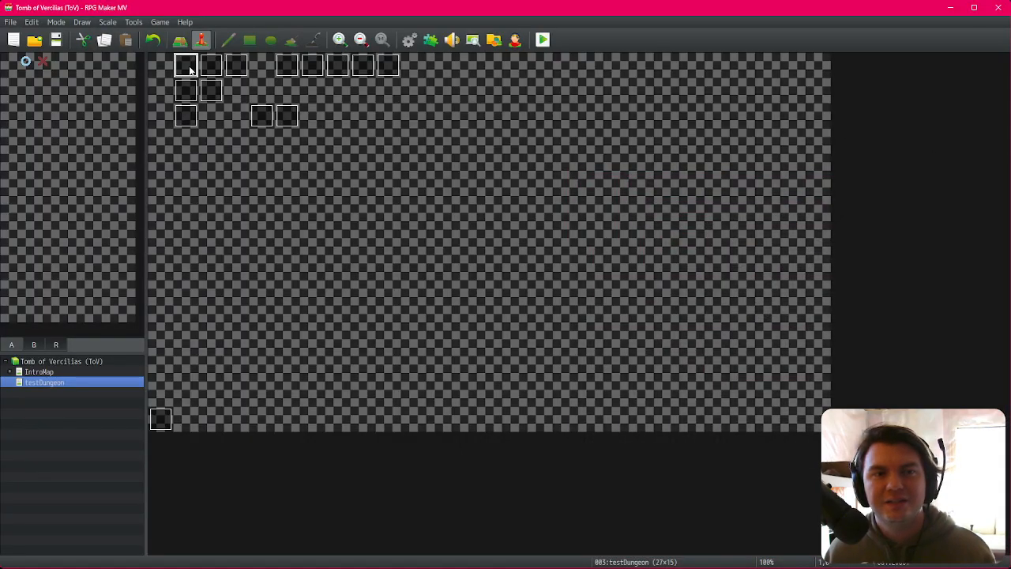
{"action": "left_click", "coordinate": [264, 146]}
{"action": "left_click", "coordinate": [728, 191]}
{"action": "scroll", "coordinate": [757, 189], "scroll_direction": "down", "scroll_amount": 3}
{"action": "scroll", "coordinate": [760, 213], "scroll_direction": "down", "scroll_amount": 3}
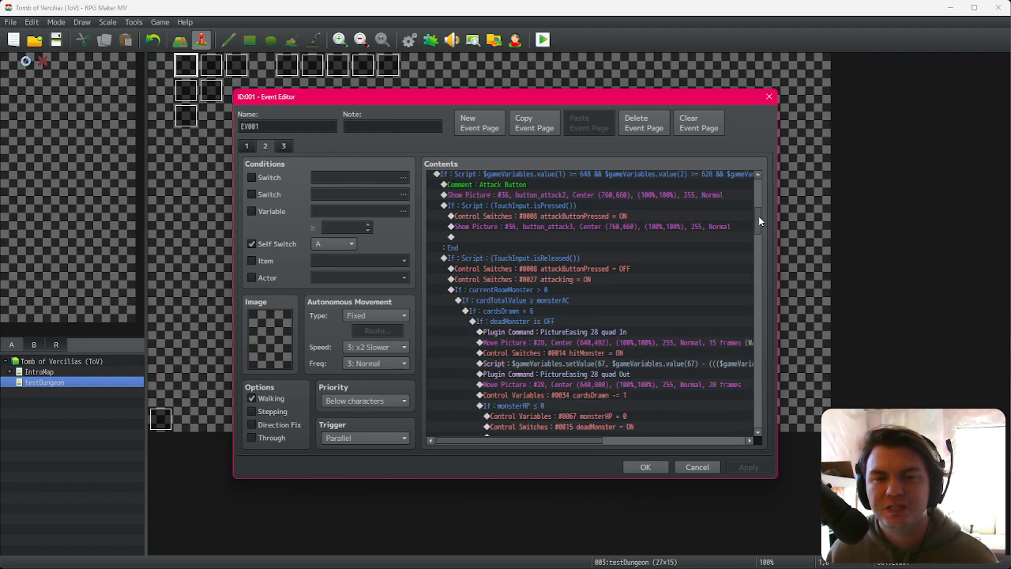
{"action": "scroll", "coordinate": [759, 215], "scroll_direction": "down", "scroll_amount": 2}
{"action": "left_click", "coordinate": [735, 242]}
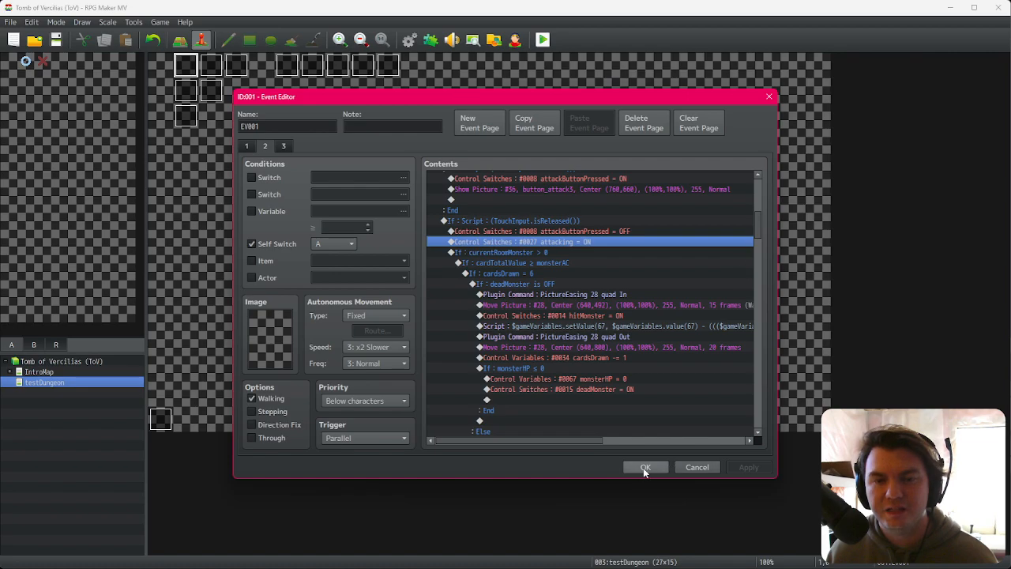
{"action": "left_click", "coordinate": [283, 148]}
{"action": "left_click", "coordinate": [265, 146]}
{"action": "left_click", "coordinate": [671, 314]}
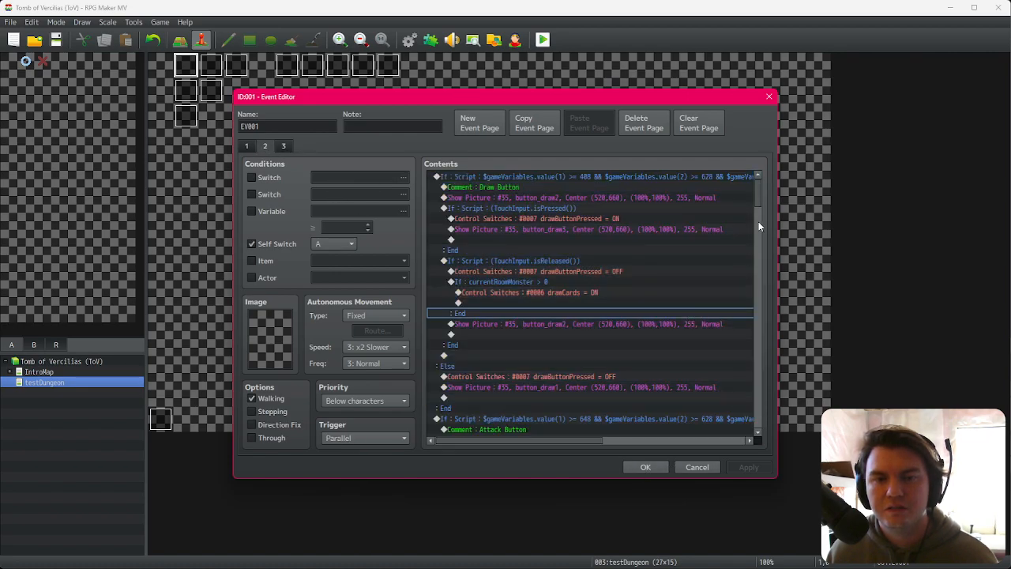
{"action": "left_click_drag", "start_coordinate": [756, 201], "coordinate": [762, 393]}
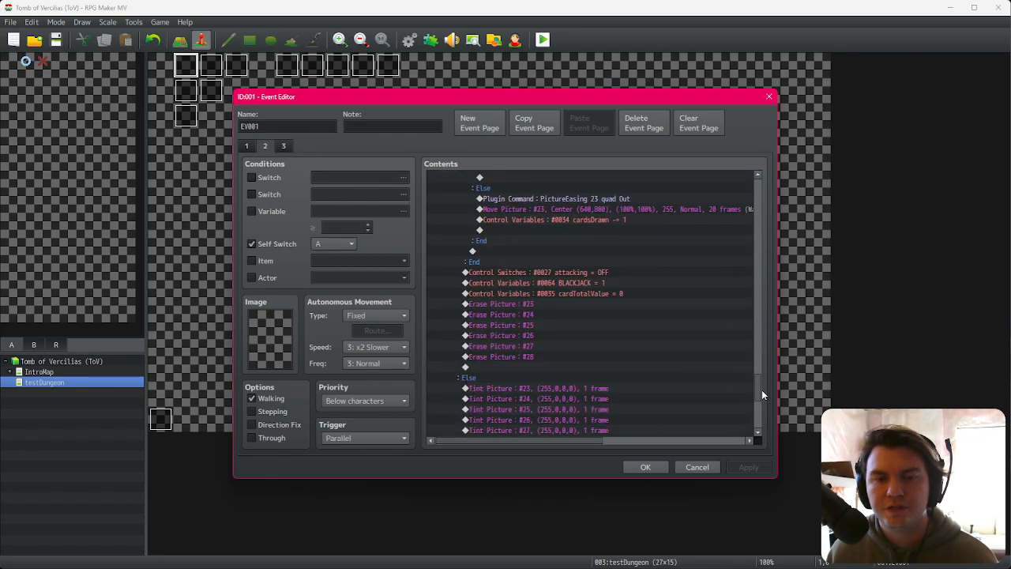
{"action": "left_click", "coordinate": [566, 272]}
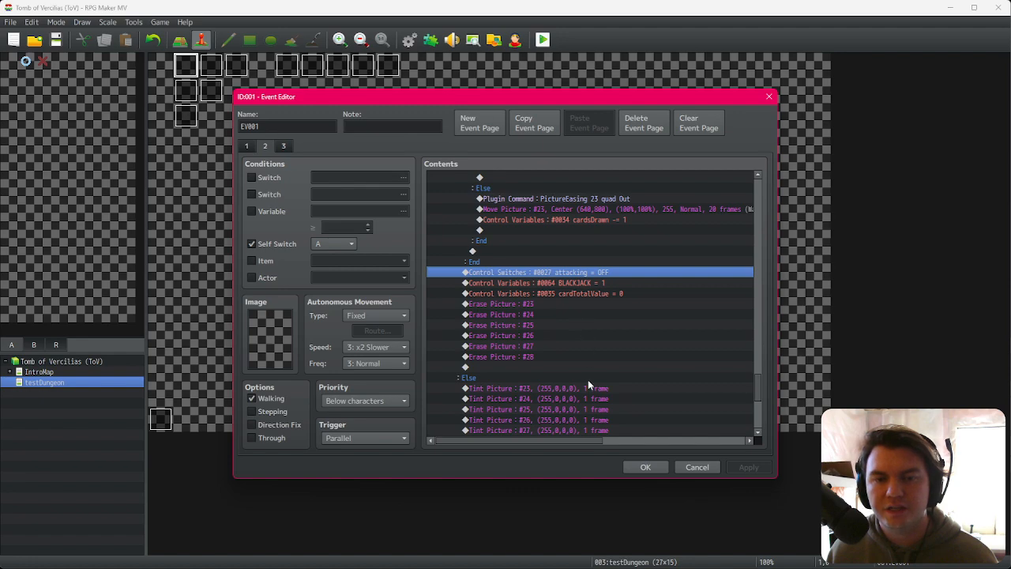
{"action": "scroll", "coordinate": [584, 384], "scroll_direction": "up", "scroll_amount": 2}
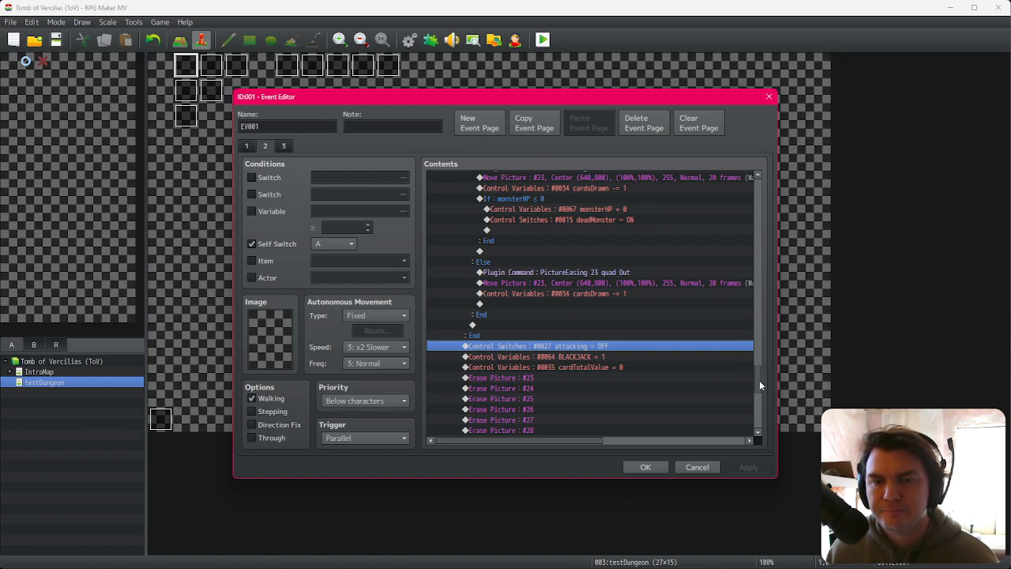
{"action": "left_click", "coordinate": [646, 467]}
Step: Open the Spawn/Move Dungeon event and check its page 10 conditions, then cancel
{"action": "left_click", "coordinate": [287, 67]}
{"action": "double_click", "coordinate": [287, 66]}
{"action": "left_click", "coordinate": [408, 147]}
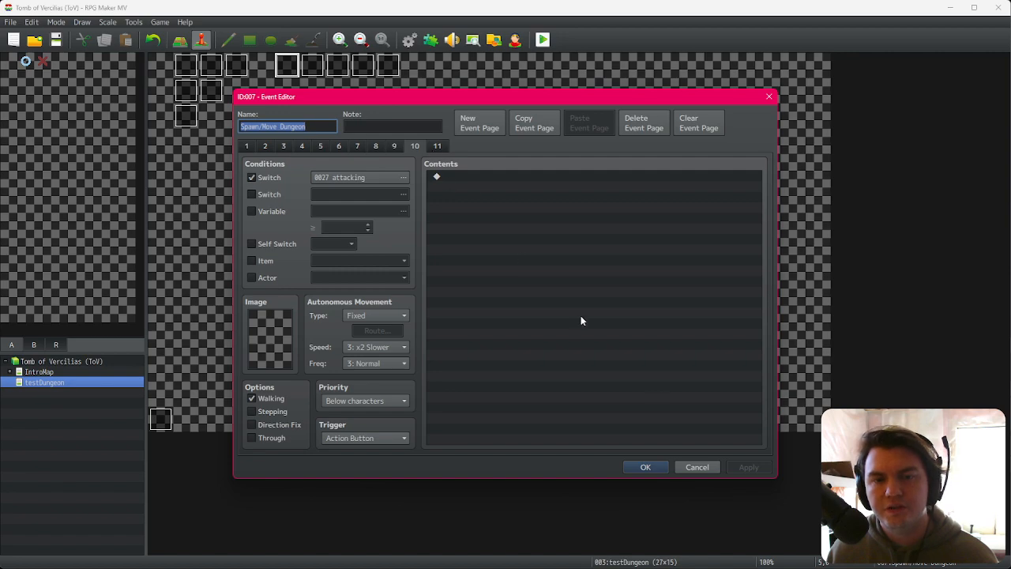
{"action": "left_click", "coordinate": [681, 469]}
Step: Reopen EV001 and examine the Draw Button and Attack Button branches and their currentRoomMonster checks
{"action": "double_click", "coordinate": [186, 65]}
{"action": "left_click", "coordinate": [264, 145]}
{"action": "left_click", "coordinate": [284, 146]}
{"action": "left_click", "coordinate": [267, 145]}
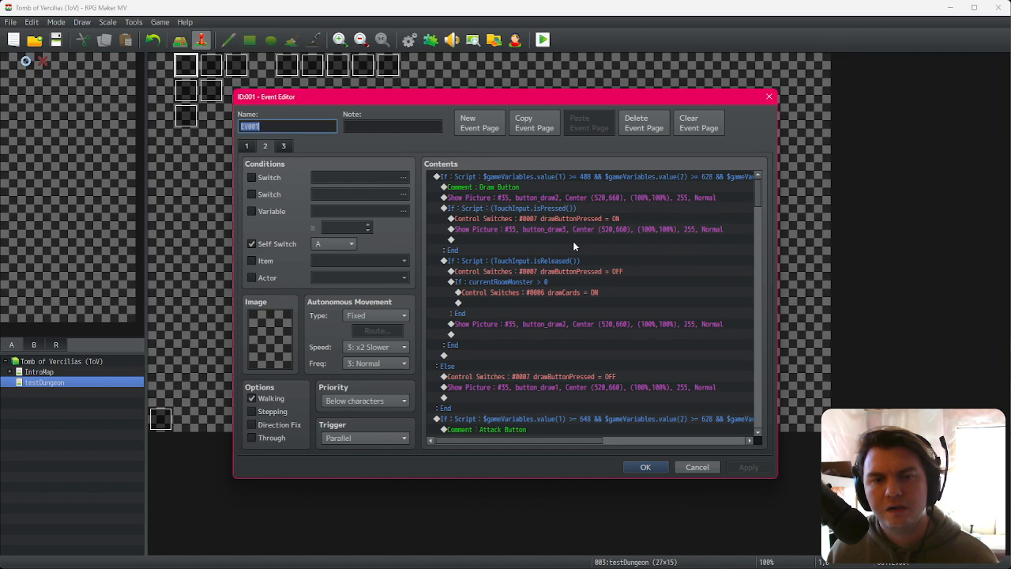
{"action": "left_click", "coordinate": [580, 271]}
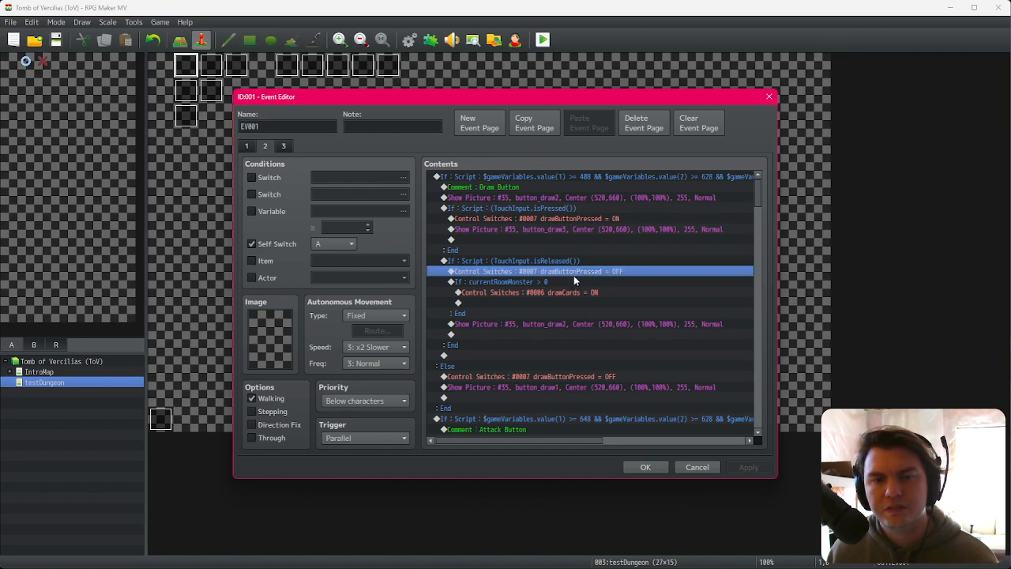
{"action": "left_click", "coordinate": [556, 284]}
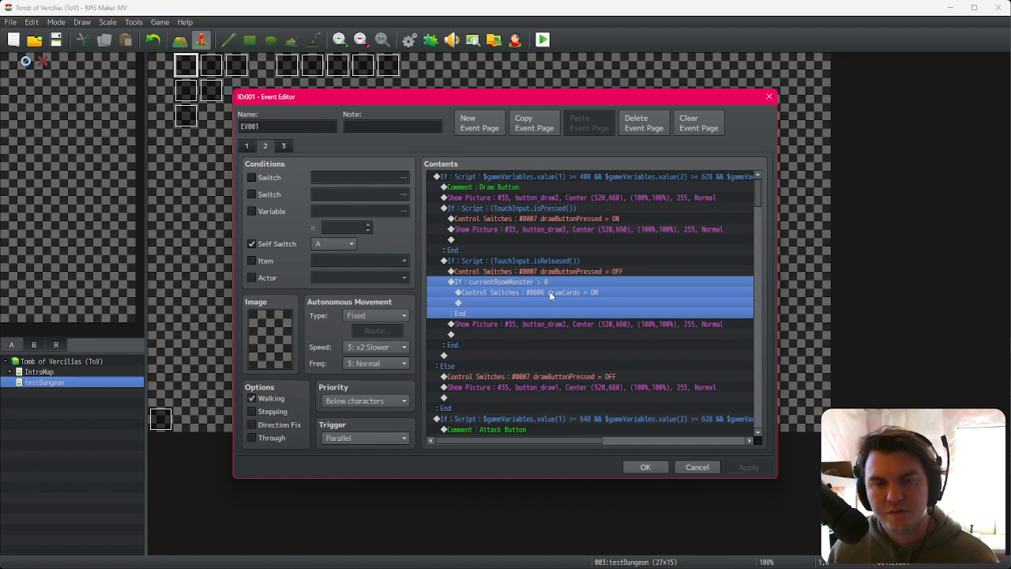
{"action": "scroll", "coordinate": [548, 283], "scroll_direction": "down", "scroll_amount": 4}
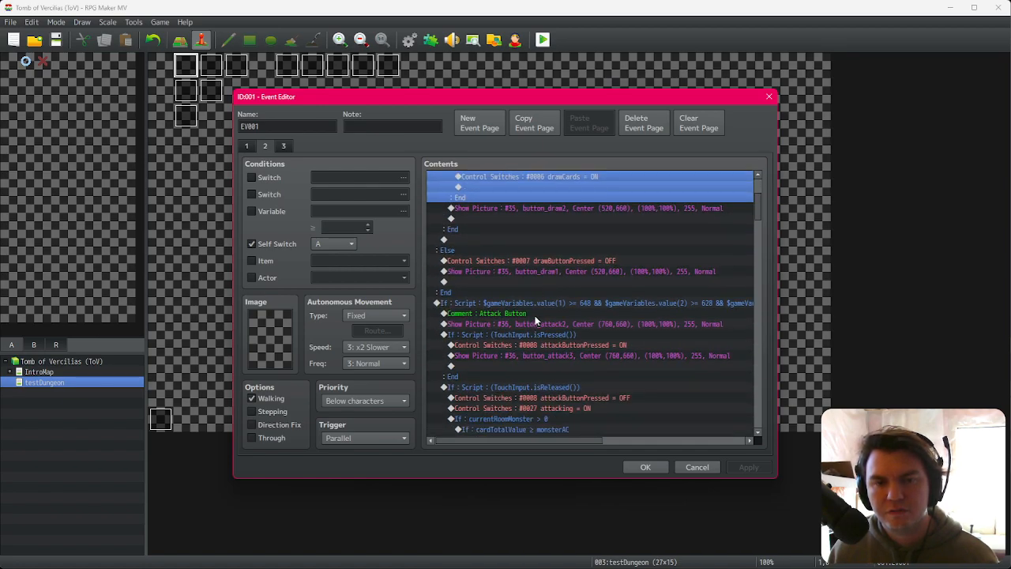
{"action": "left_click", "coordinate": [535, 316]}
{"action": "left_click", "coordinate": [535, 333]}
{"action": "scroll", "coordinate": [535, 333], "scroll_direction": "down", "scroll_amount": 2}
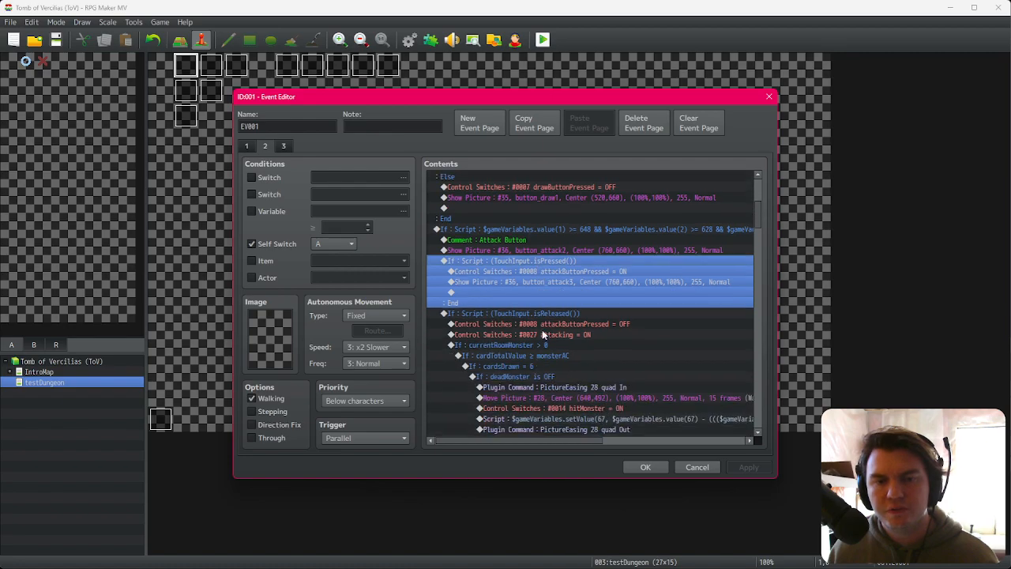
{"action": "left_click", "coordinate": [550, 313]}
{"action": "left_click", "coordinate": [550, 324]}
{"action": "left_click", "coordinate": [550, 334]}
{"action": "scroll", "coordinate": [569, 290], "scroll_direction": "down", "scroll_amount": 2}
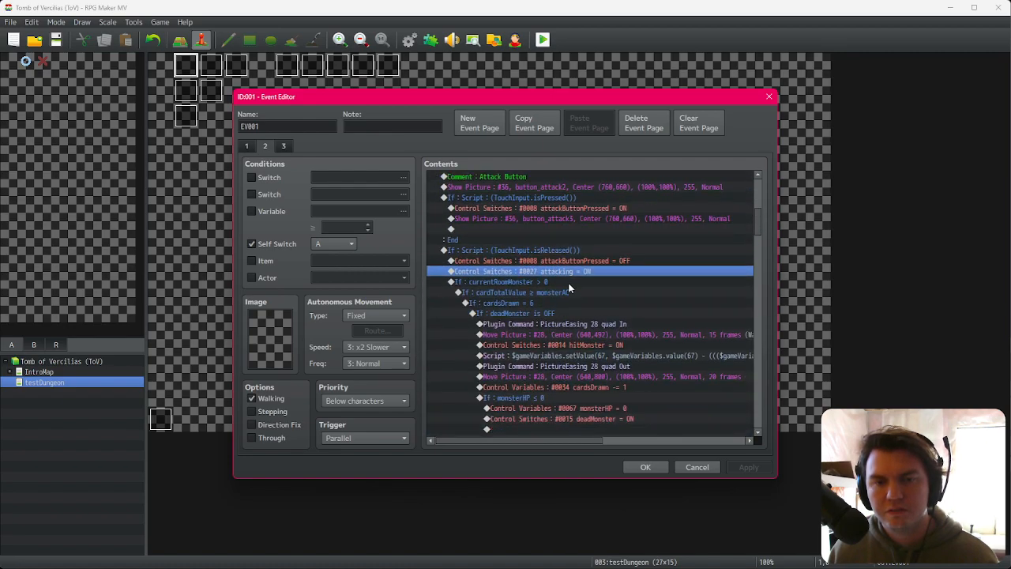
{"action": "left_click", "coordinate": [573, 263]}
{"action": "left_click", "coordinate": [572, 272]}
{"action": "left_click", "coordinate": [577, 260]}
{"action": "left_click", "coordinate": [578, 251]}
{"action": "left_click", "coordinate": [579, 260]}
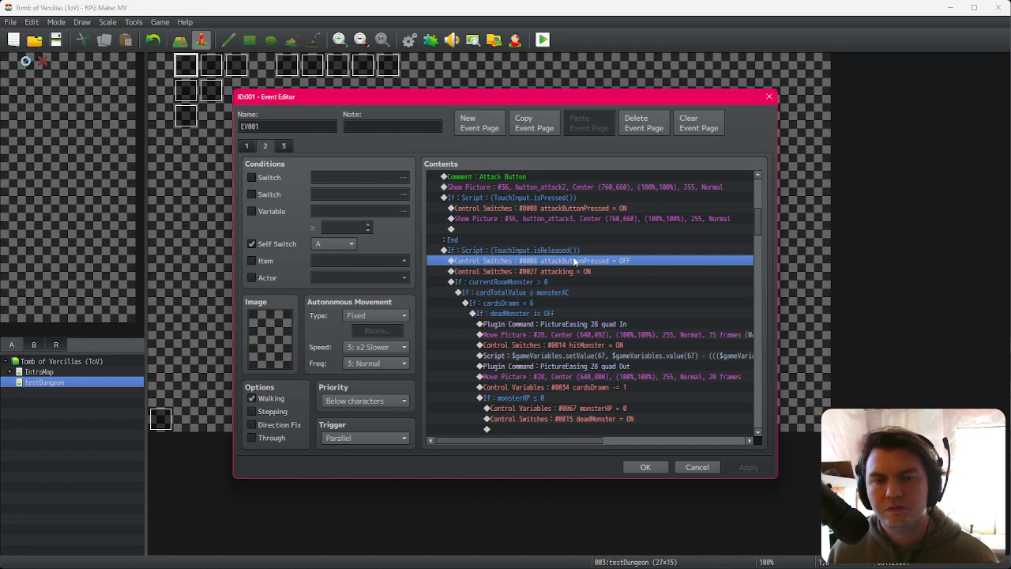
{"action": "left_click", "coordinate": [572, 250]}
{"action": "left_click", "coordinate": [572, 260]}
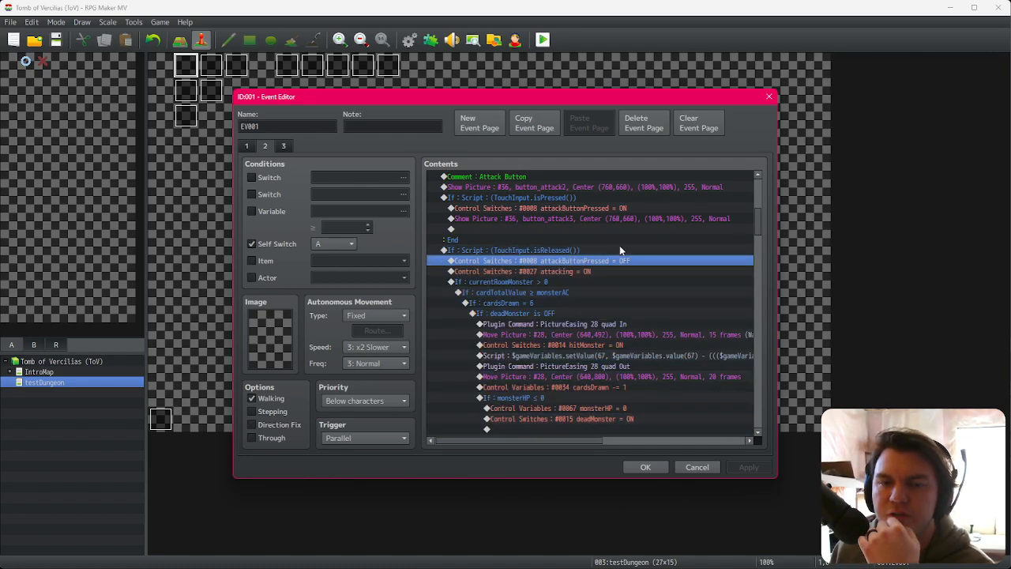
{"action": "left_click", "coordinate": [620, 247]}
{"action": "left_click_drag", "start_coordinate": [759, 227], "coordinate": [750, 418]}
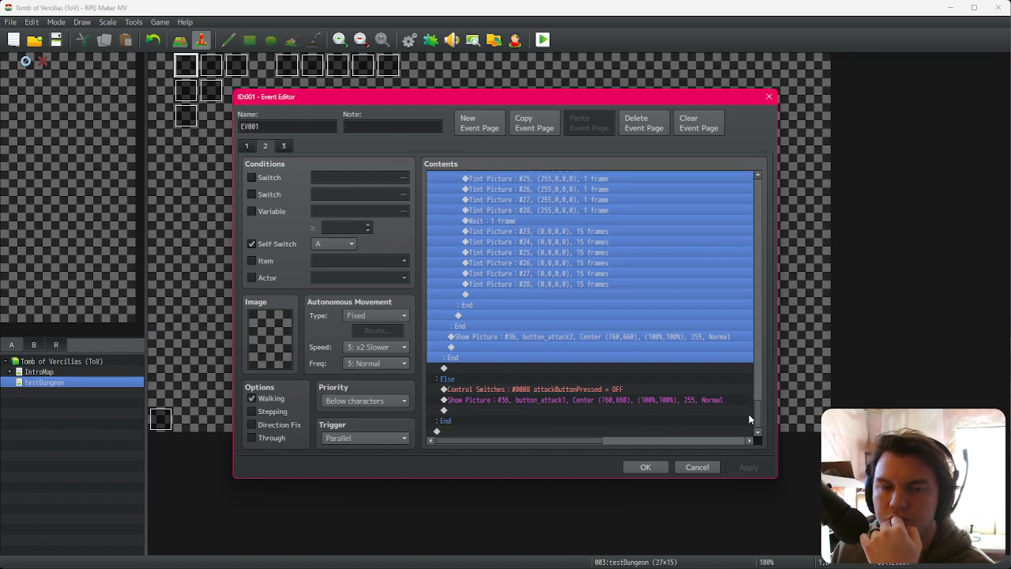
{"action": "left_click_drag", "start_coordinate": [749, 418], "coordinate": [761, 221]}
Step: Insert a conditional branch checking variable currentRoomMonster > 0 at the start of the Attack Button release block
{"action": "double_click", "coordinate": [539, 309]}
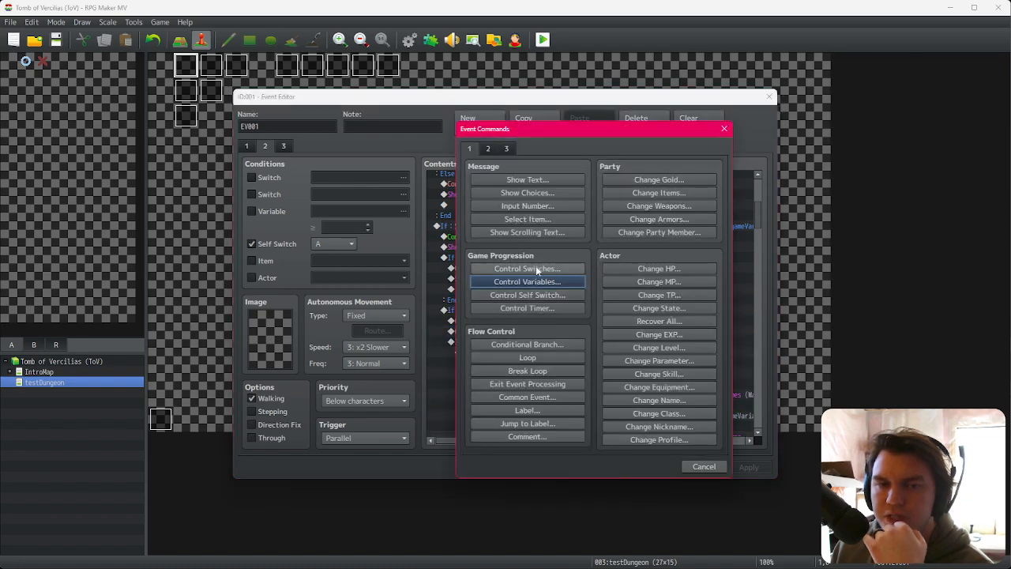
{"action": "left_click", "coordinate": [704, 466]}
{"action": "left_click", "coordinate": [541, 310]}
{"action": "left_click", "coordinate": [542, 321]}
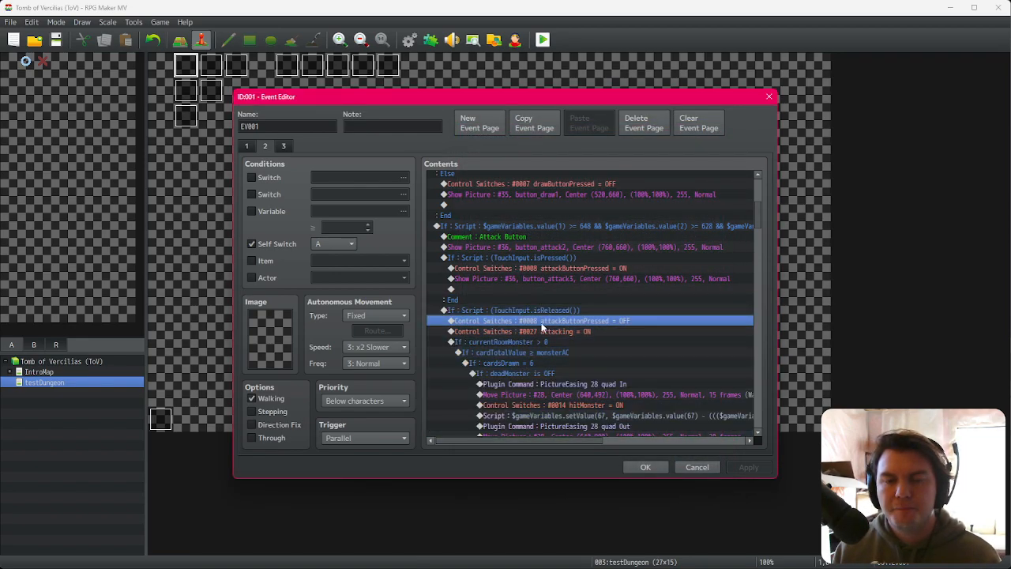
{"action": "key", "text": "Insert"}
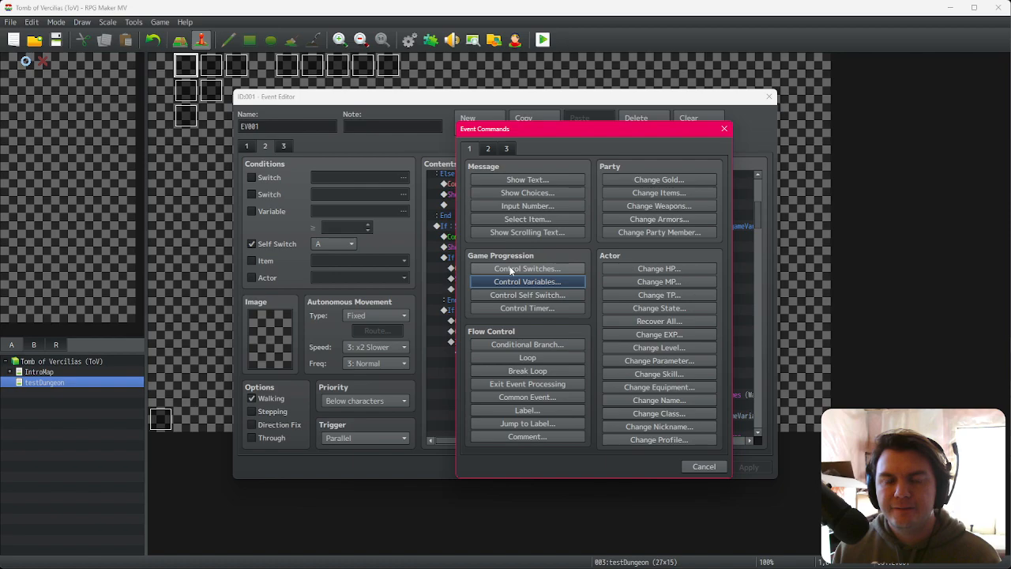
{"action": "left_click", "coordinate": [527, 345]}
{"action": "left_click", "coordinate": [495, 268]}
{"action": "left_click", "coordinate": [568, 259]}
{"action": "left_click", "coordinate": [528, 282]}
{"action": "key", "text": "Up"}
{"action": "key", "text": "Up"}
{"action": "key", "text": "Up"}
{"action": "key", "text": "Up"}
{"action": "key", "text": "Up"}
{"action": "key", "text": "Down"}
{"action": "key", "text": "Down"}
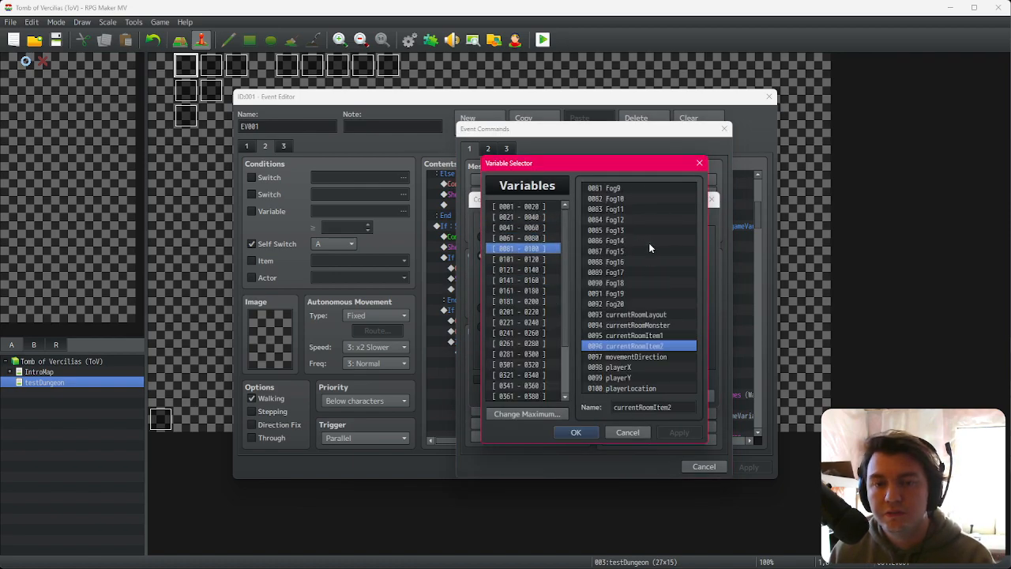
{"action": "left_click", "coordinate": [644, 326]}
{"action": "double_click", "coordinate": [644, 326]}
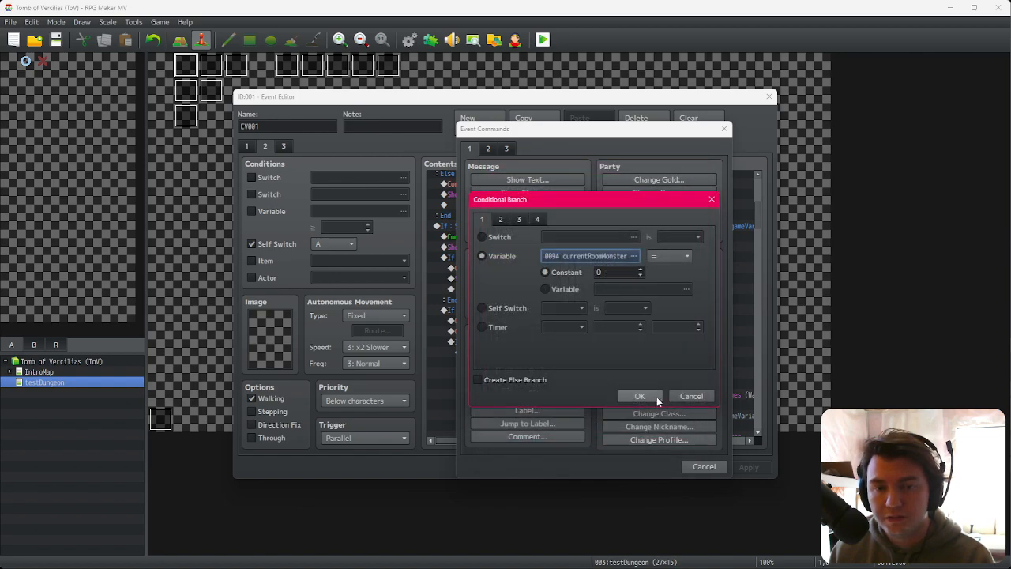
{"action": "left_click", "coordinate": [640, 396]}
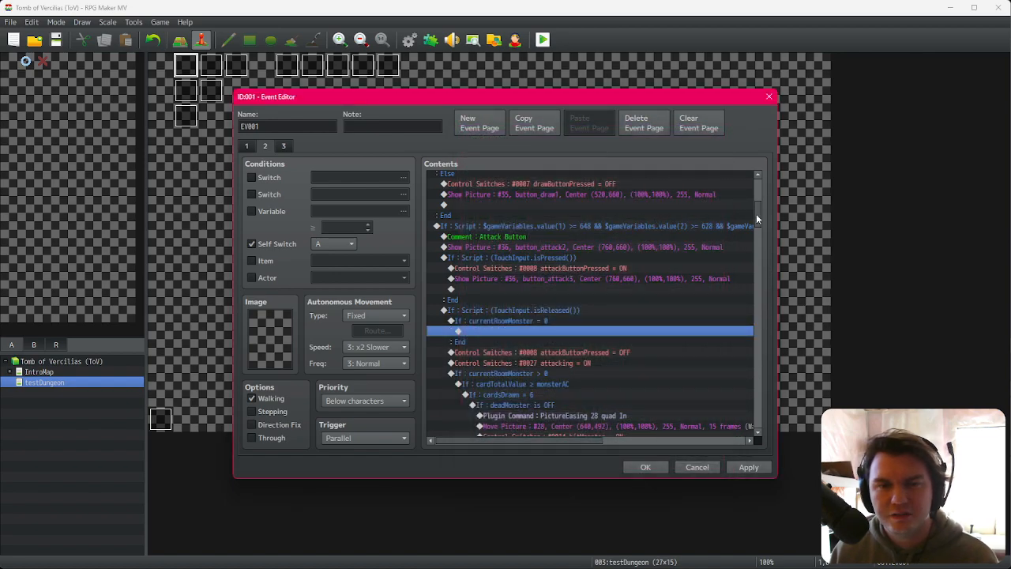
{"action": "left_click_drag", "start_coordinate": [756, 212], "coordinate": [759, 202]}
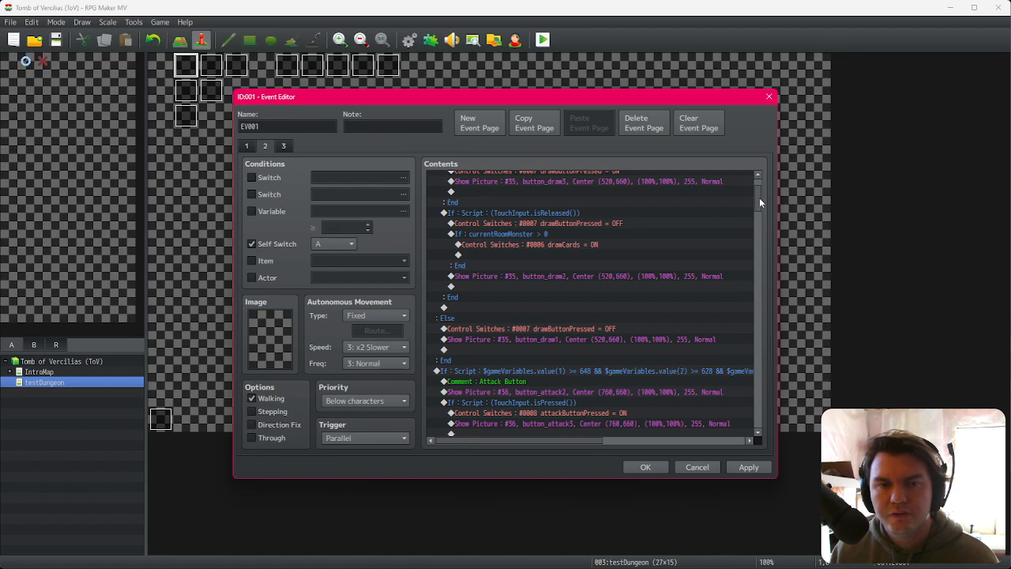
{"action": "scroll", "coordinate": [638, 302], "scroll_direction": "down", "scroll_amount": 4}
{"action": "double_click", "coordinate": [568, 349]}
{"action": "left_click", "coordinate": [663, 257]}
{"action": "left_click", "coordinate": [661, 307]}
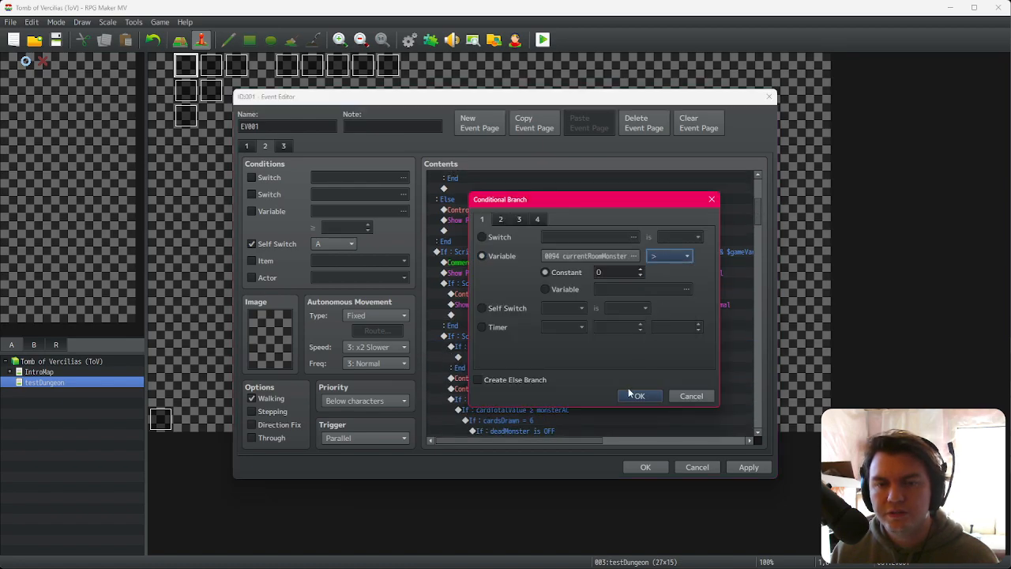
{"action": "left_click", "coordinate": [639, 395]}
Step: Move the Attack Button release commands inside the new currentRoomMonster > 0 branch and close the event editor
{"action": "left_click", "coordinate": [514, 378]}
{"action": "left_click", "coordinate": [572, 336]}
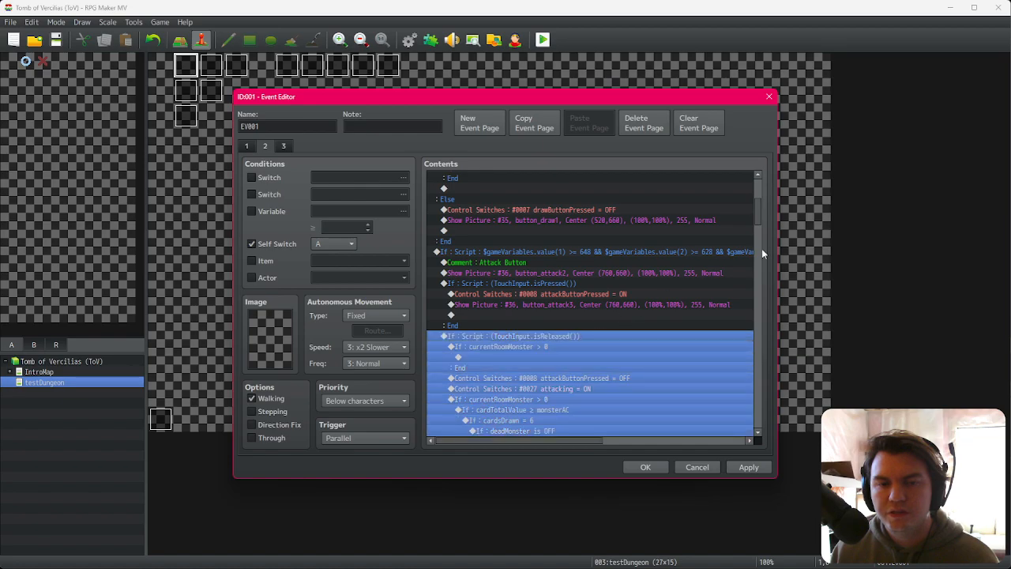
{"action": "mouse_move", "coordinate": [759, 217]}
{"action": "left_mouse_down"}
{"action": "mouse_move", "coordinate": [755, 415]}
{"action": "mouse_move", "coordinate": [764, 220]}
{"action": "left_mouse_up"}
{"action": "scroll", "coordinate": [551, 244], "scroll_direction": "down", "scroll_amount": 2}
{"action": "left_click", "coordinate": [538, 233]}
{"action": "left_click", "coordinate": [529, 259]}
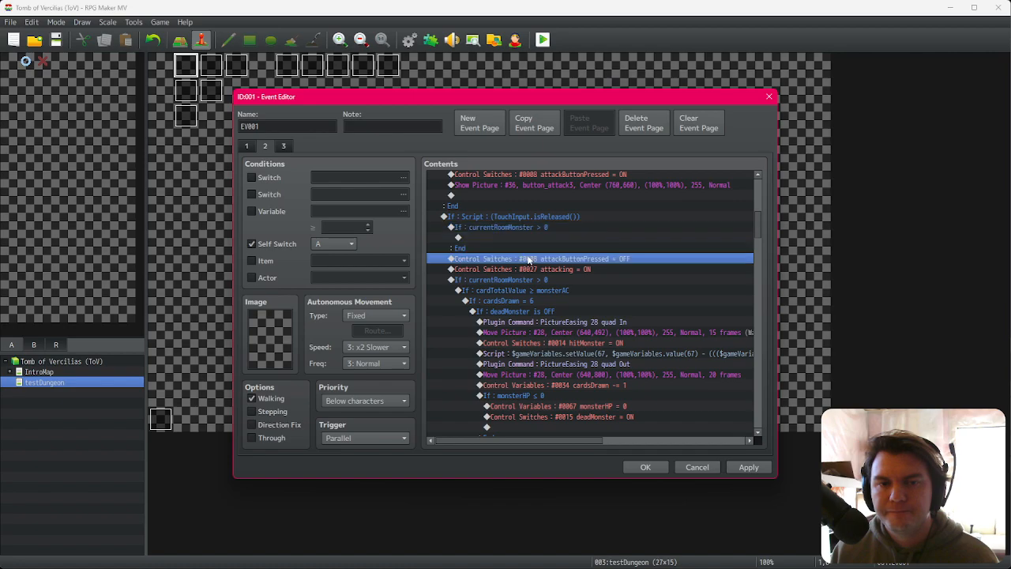
{"action": "key", "text": "shift+Down"}
{"action": "key", "text": "shift+Down"}
{"action": "scroll", "coordinate": [581, 301], "scroll_direction": "down", "scroll_amount": 2}
{"action": "scroll", "coordinate": [585, 301], "scroll_direction": "down", "scroll_amount": 4}
{"action": "left_click_drag", "start_coordinate": [759, 252], "coordinate": [764, 411]}
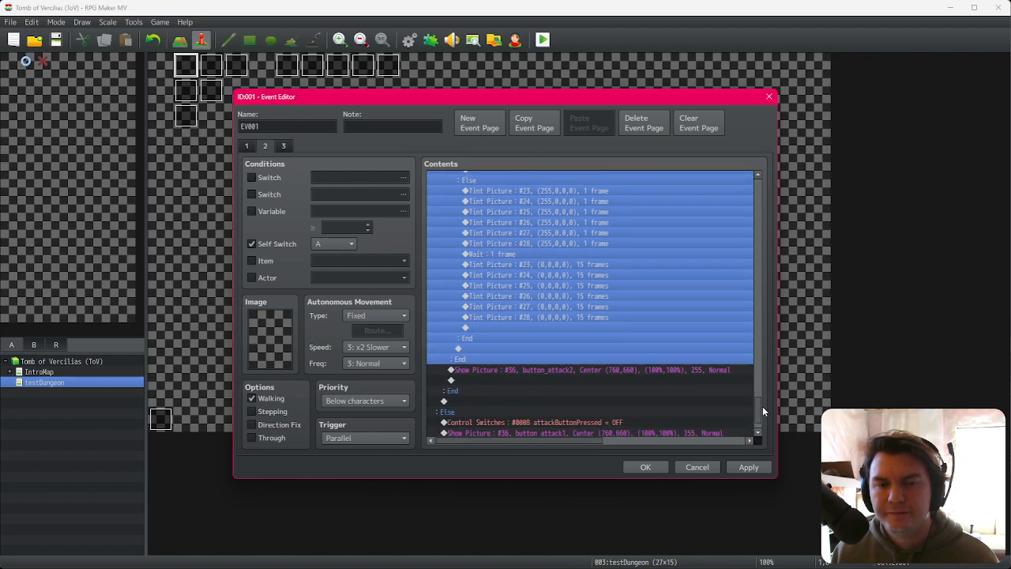
{"action": "key", "text": "shift+Down"}
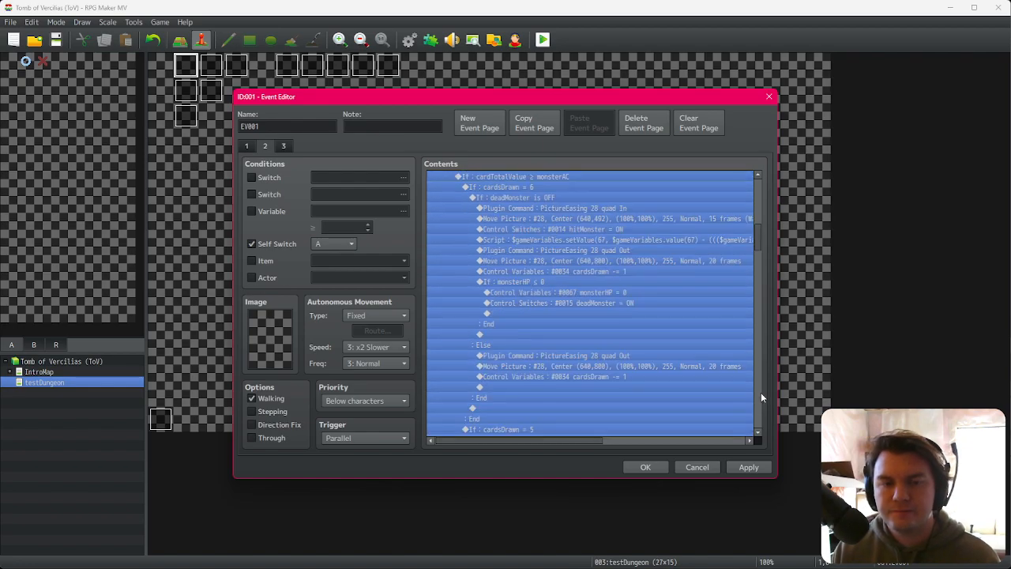
{"action": "left_click_drag", "start_coordinate": [760, 241], "coordinate": [754, 419]}
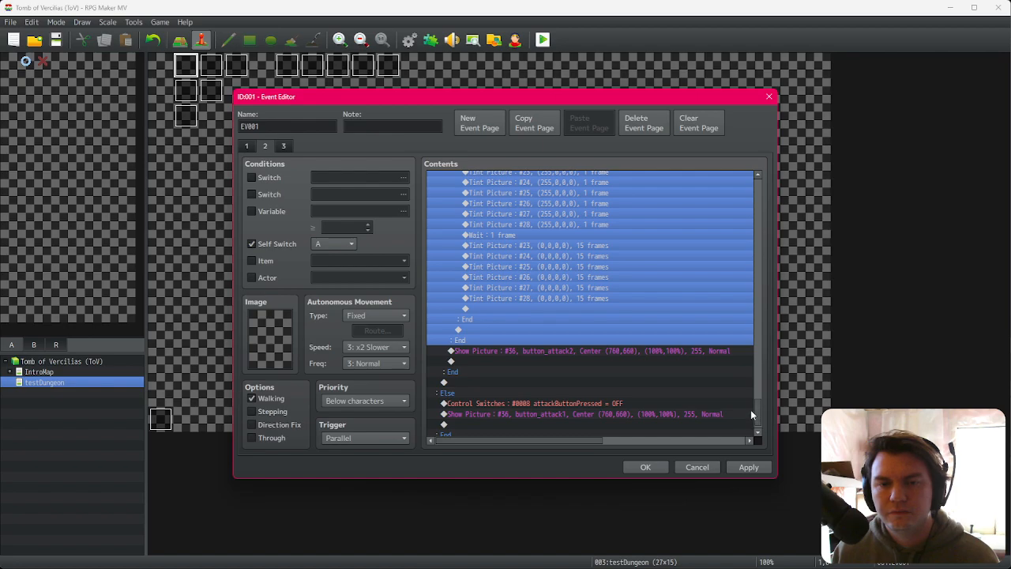
{"action": "left_click_drag", "start_coordinate": [755, 409], "coordinate": [761, 215]}
{"action": "key", "text": "ctrl+x"}
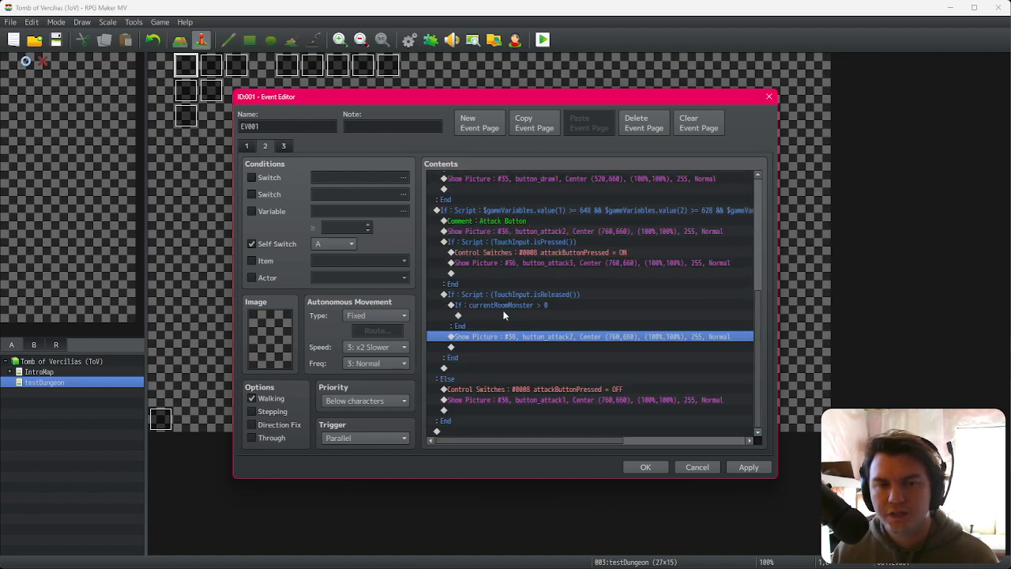
{"action": "left_click", "coordinate": [510, 316]}
{"action": "key", "text": "ctrl+v"}
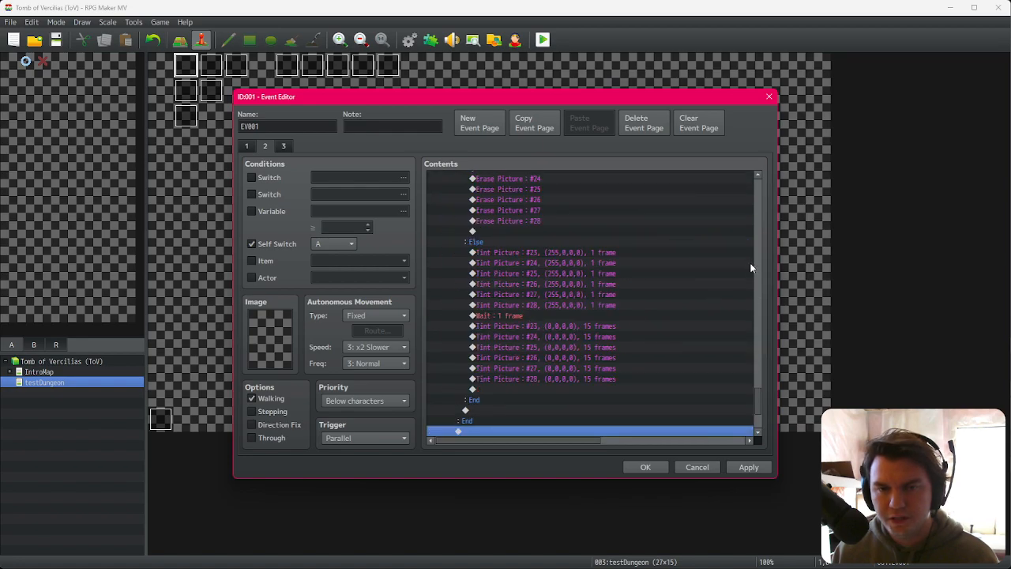
{"action": "left_click_drag", "start_coordinate": [760, 395], "coordinate": [757, 409]}
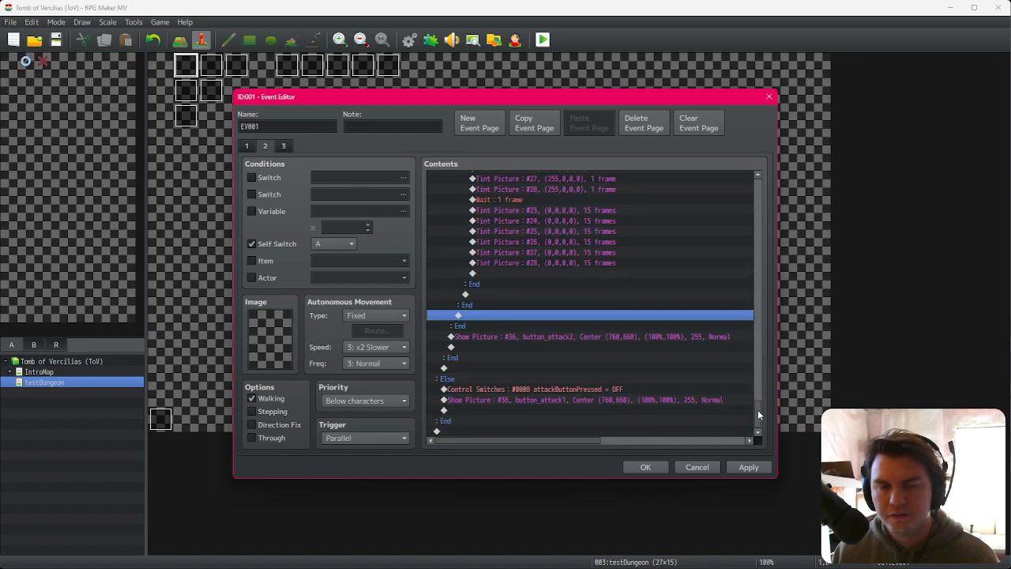
{"action": "left_click", "coordinate": [584, 338]}
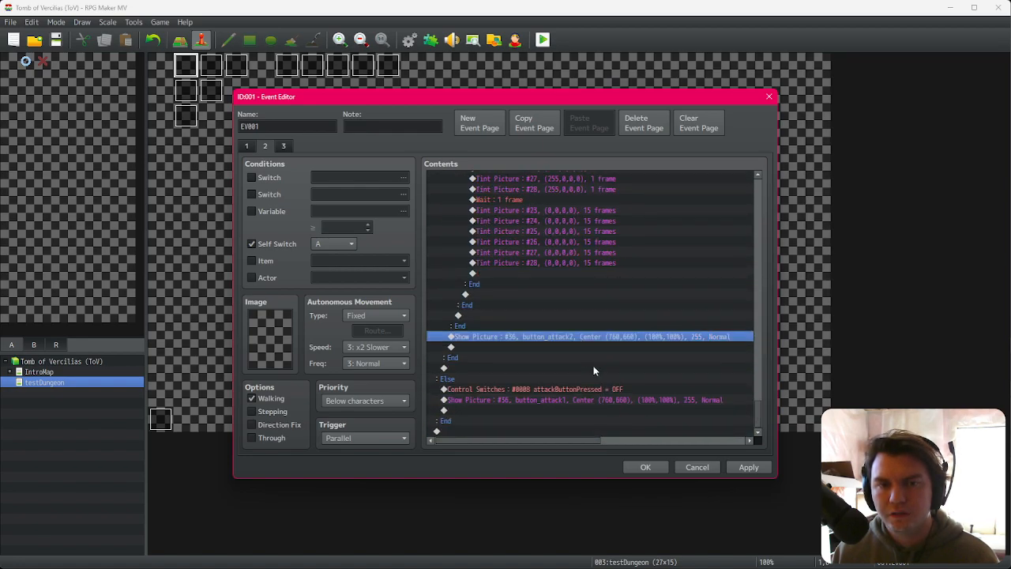
{"action": "left_click", "coordinate": [646, 468]}
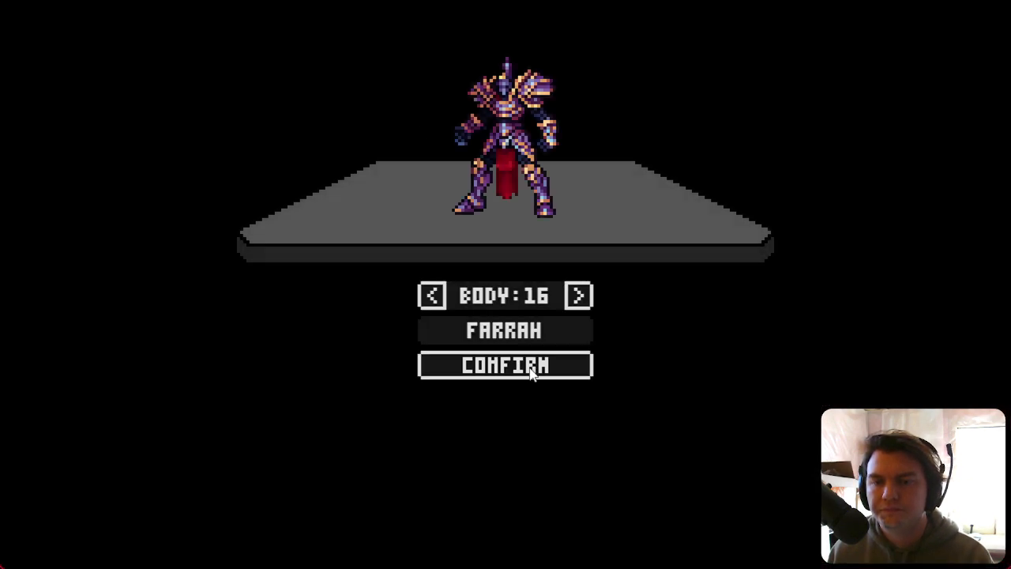
Step: Playtest a fight: draw cards and attack the Glowing Golumn until it is defeated
{"action": "left_click", "coordinate": [531, 367]}
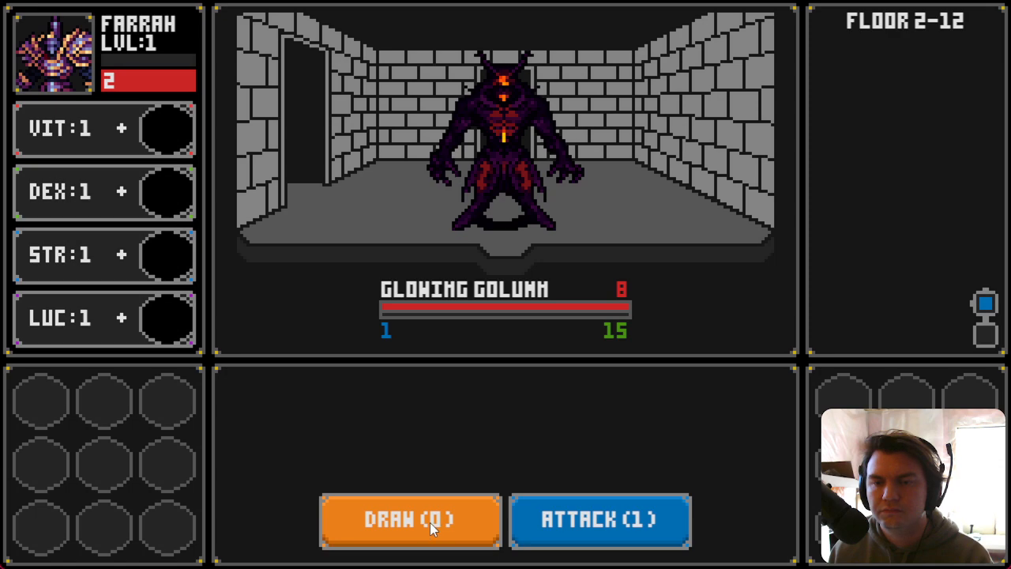
{"action": "left_click", "coordinate": [430, 522]}
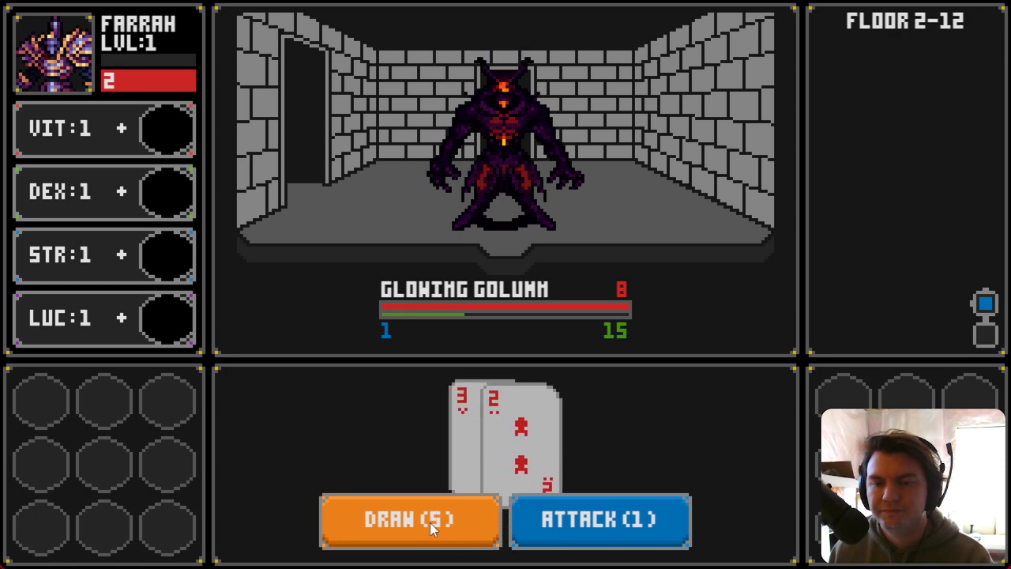
{"action": "left_click", "coordinate": [429, 522]}
{"action": "left_click", "coordinate": [430, 522]}
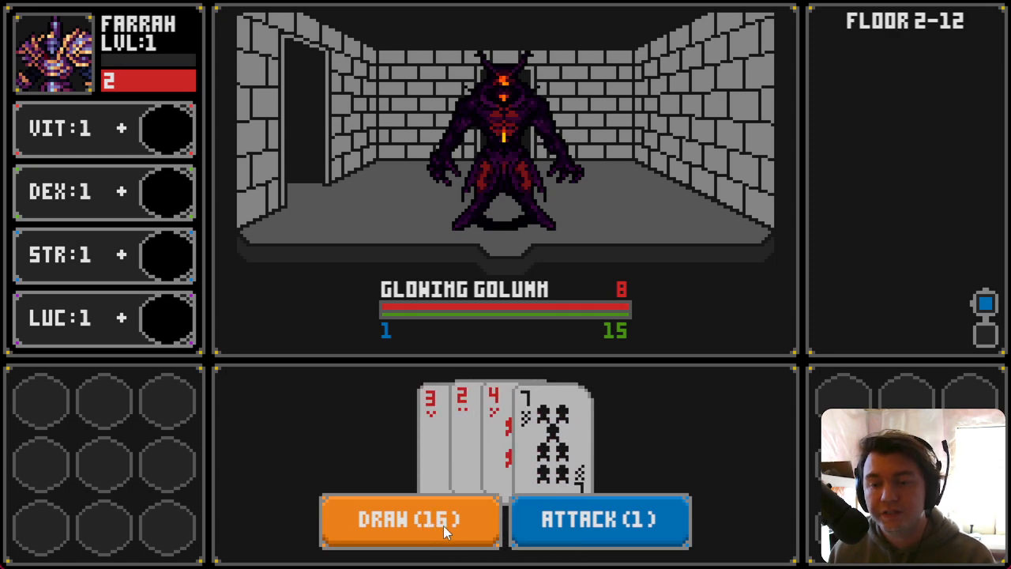
{"action": "left_click", "coordinate": [569, 526]}
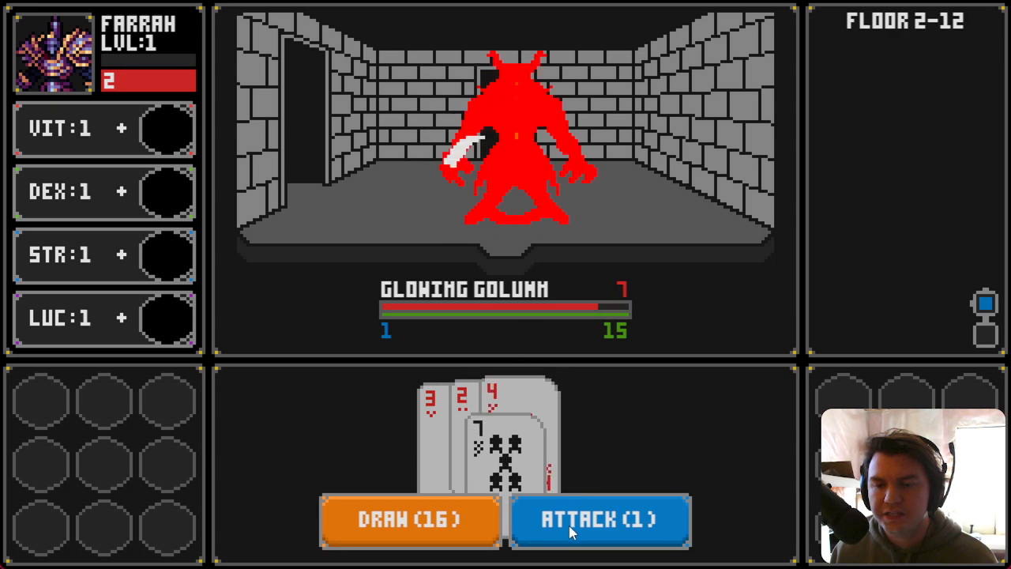
{"action": "left_click", "coordinate": [427, 529]}
{"action": "left_click", "coordinate": [446, 529]}
{"action": "left_click", "coordinate": [543, 524]}
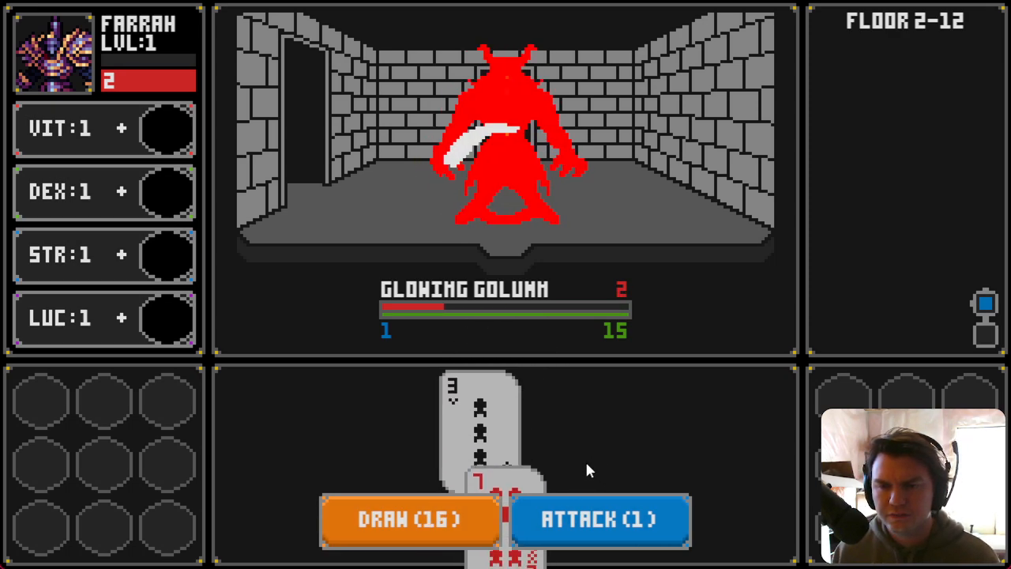
{"action": "left_click", "coordinate": [410, 530]}
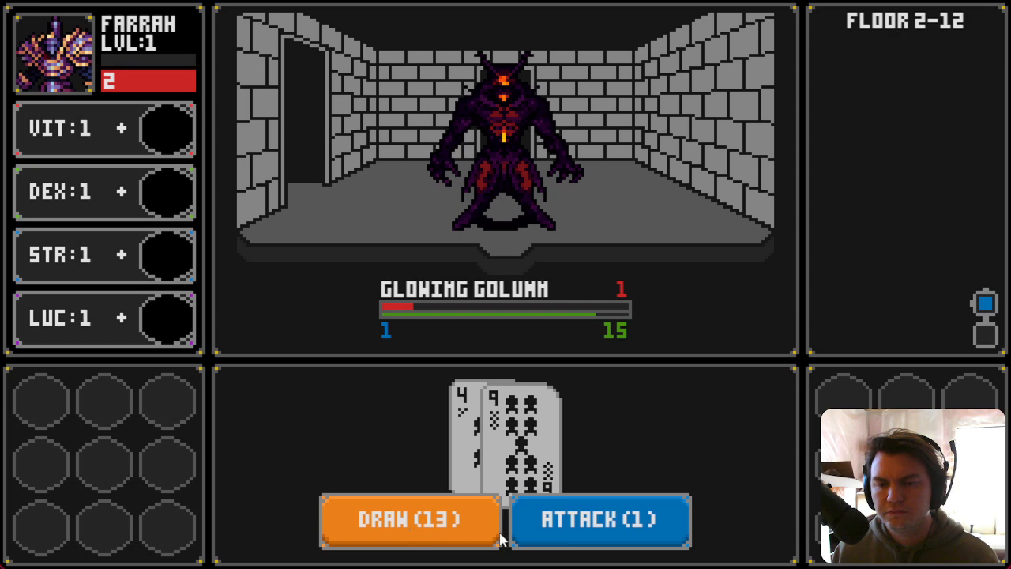
{"action": "left_click", "coordinate": [455, 526]}
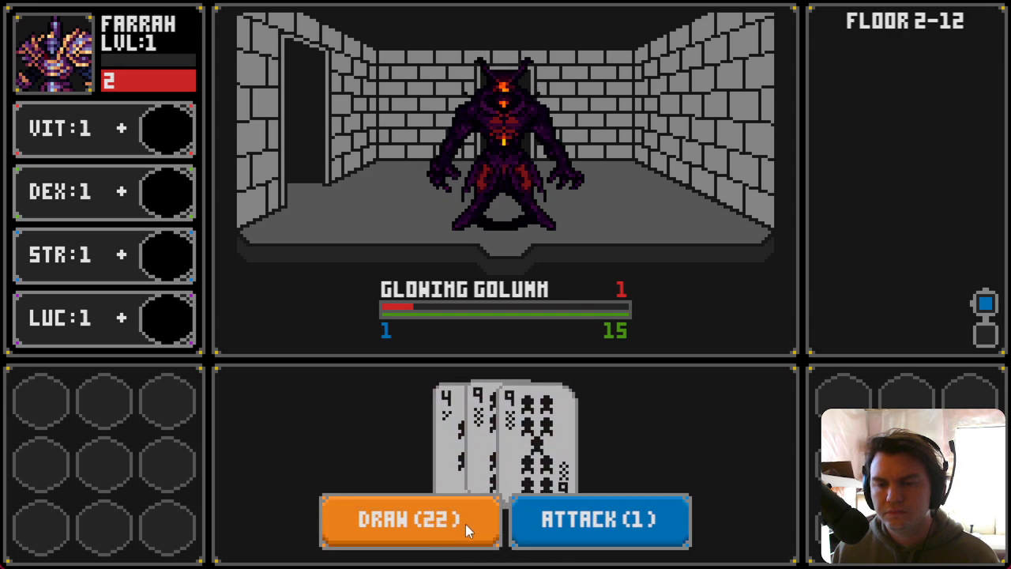
{"action": "left_click", "coordinate": [442, 533]}
{"action": "left_click", "coordinate": [542, 535]}
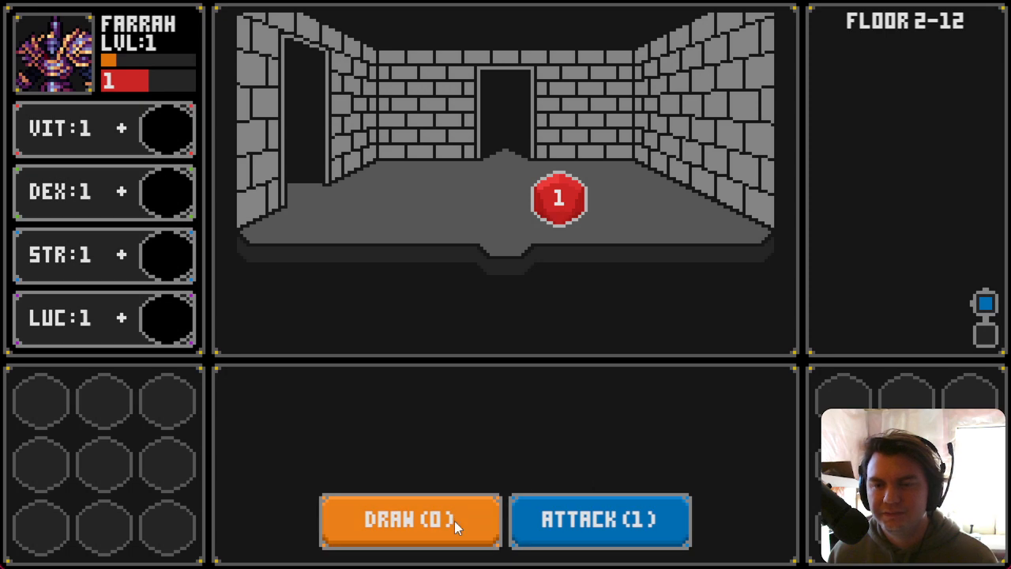
Step: Collect the dropped die into the VIT slot and walk between rooms, pressing Attack with no monster present
{"action": "left_click_drag", "start_coordinate": [556, 190], "coordinate": [171, 130]}
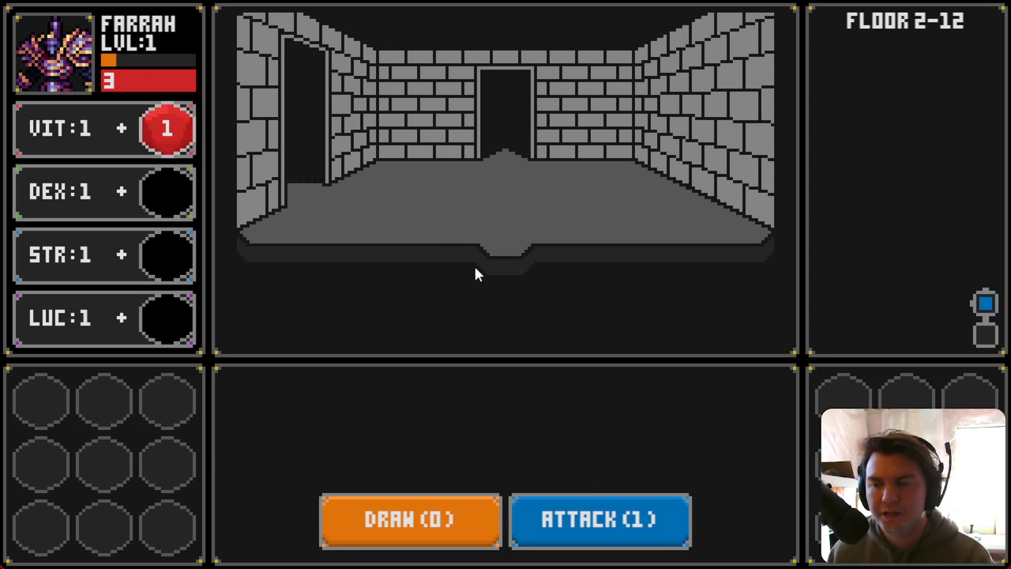
{"action": "left_click", "coordinate": [577, 517]}
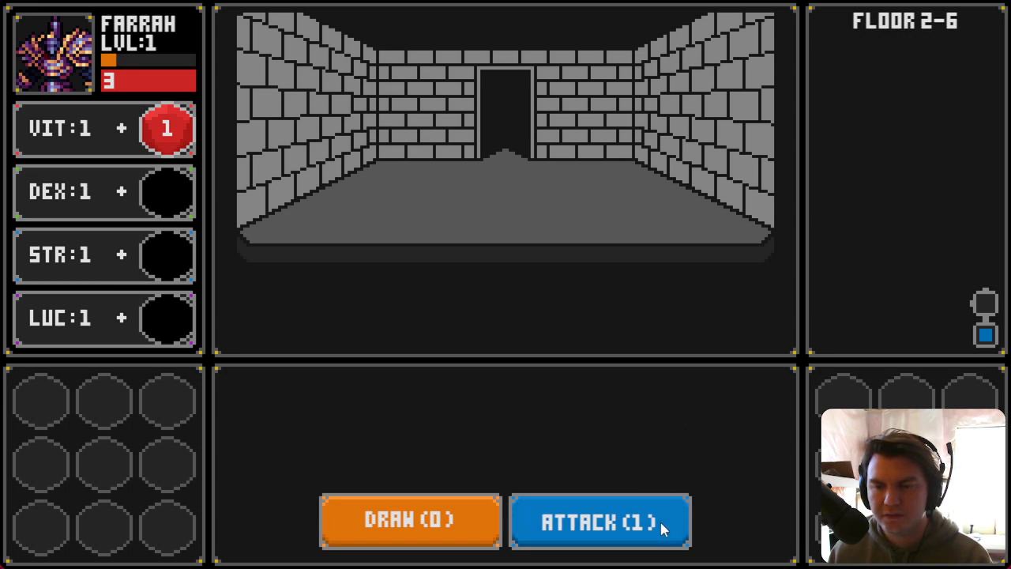
{"action": "key", "text": "w"}
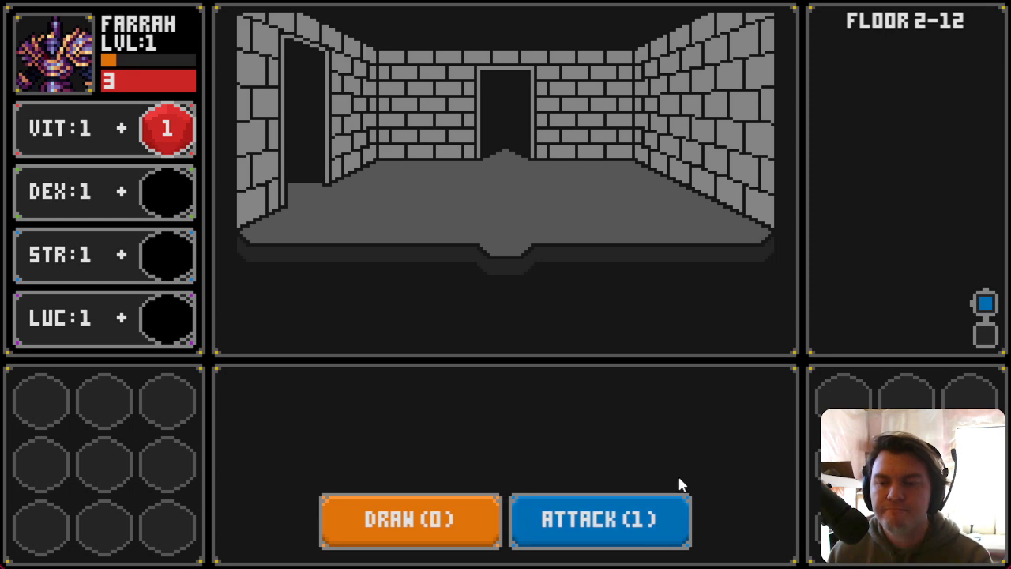
{"action": "key", "text": "s"}
{"action": "left_click", "coordinate": [644, 528]}
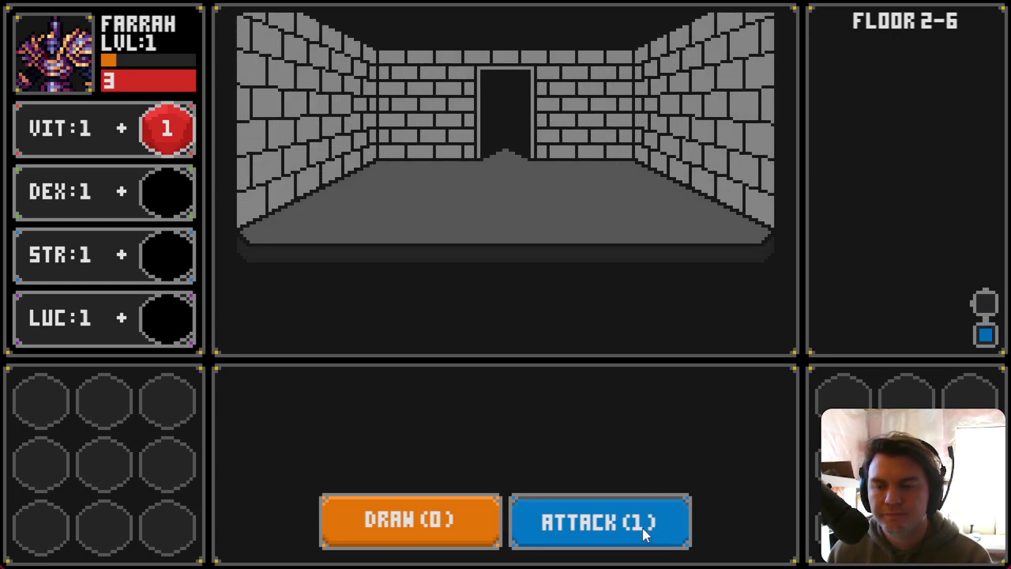
Step: Close the playtest, reopen EV001 and move the attackButtonPressed = OFF switch above the currentRoomMonster > 0 branch
{"action": "left_click", "coordinate": [998, 2]}
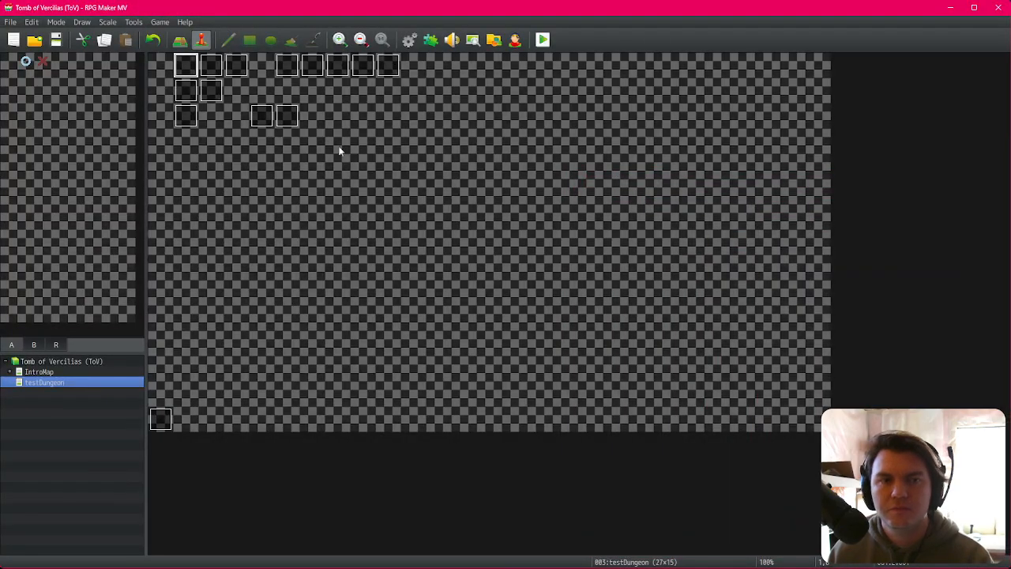
{"action": "double_click", "coordinate": [183, 82]}
{"action": "left_click", "coordinate": [263, 147]}
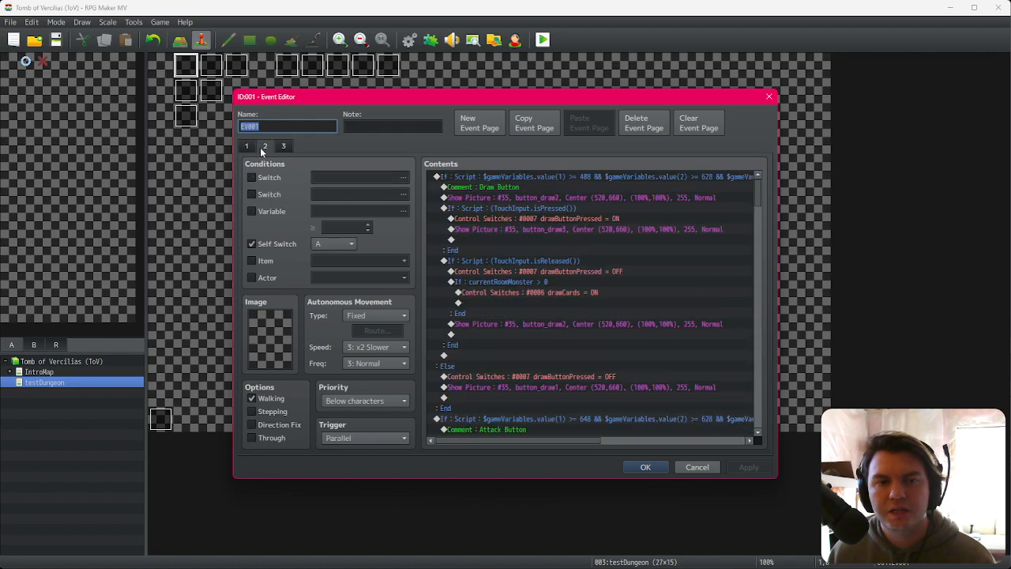
{"action": "left_click", "coordinate": [581, 271]}
{"action": "scroll", "coordinate": [628, 392], "scroll_direction": "down", "scroll_amount": 6}
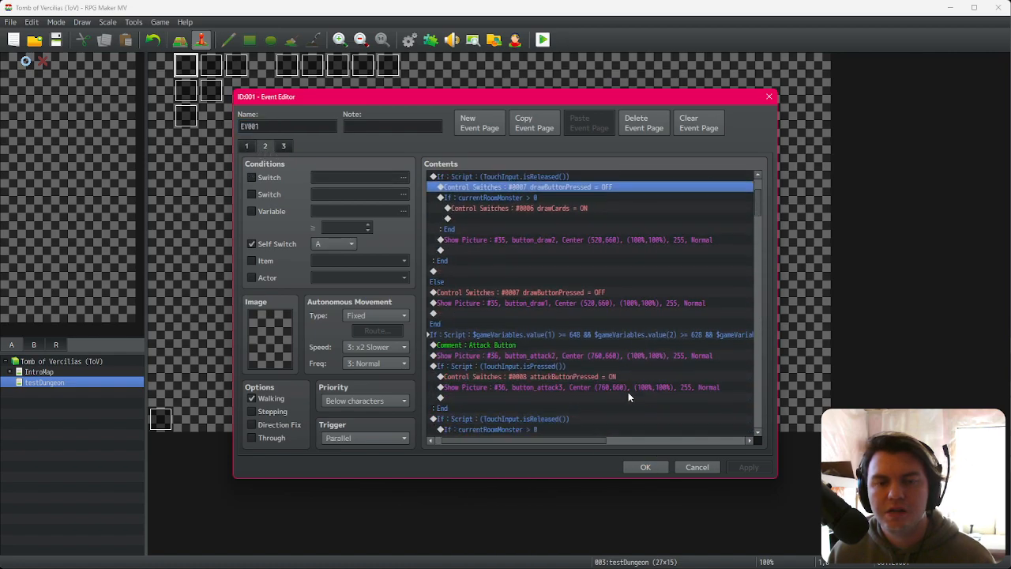
{"action": "left_click_drag", "start_coordinate": [579, 441], "coordinate": [553, 439]}
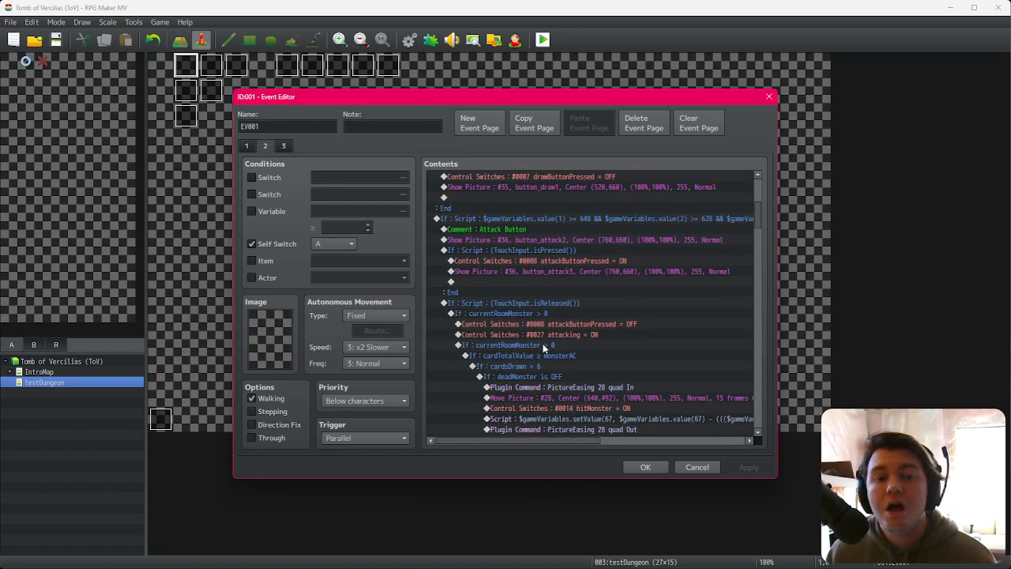
{"action": "left_click", "coordinate": [554, 313]}
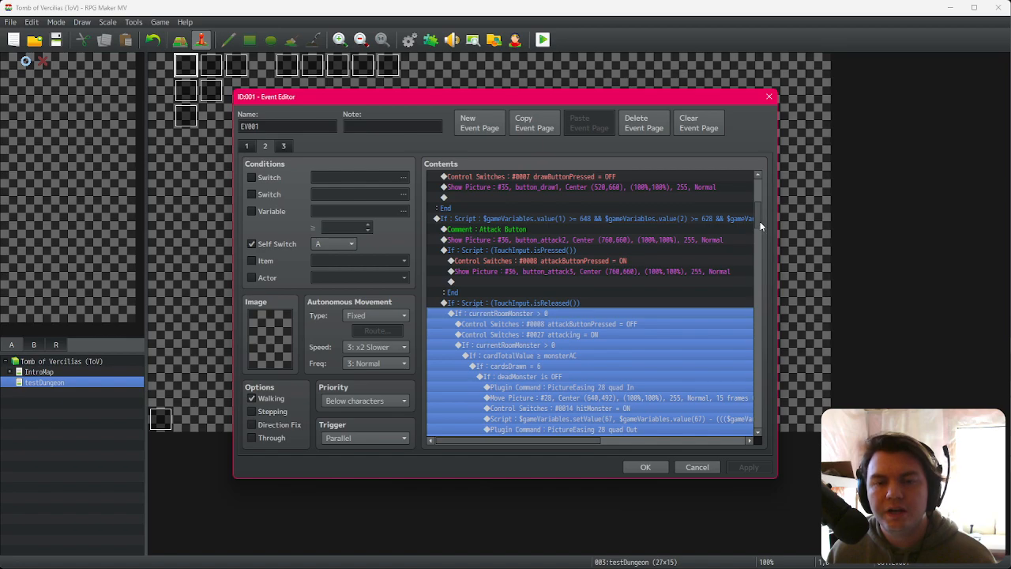
{"action": "left_click", "coordinate": [612, 324]}
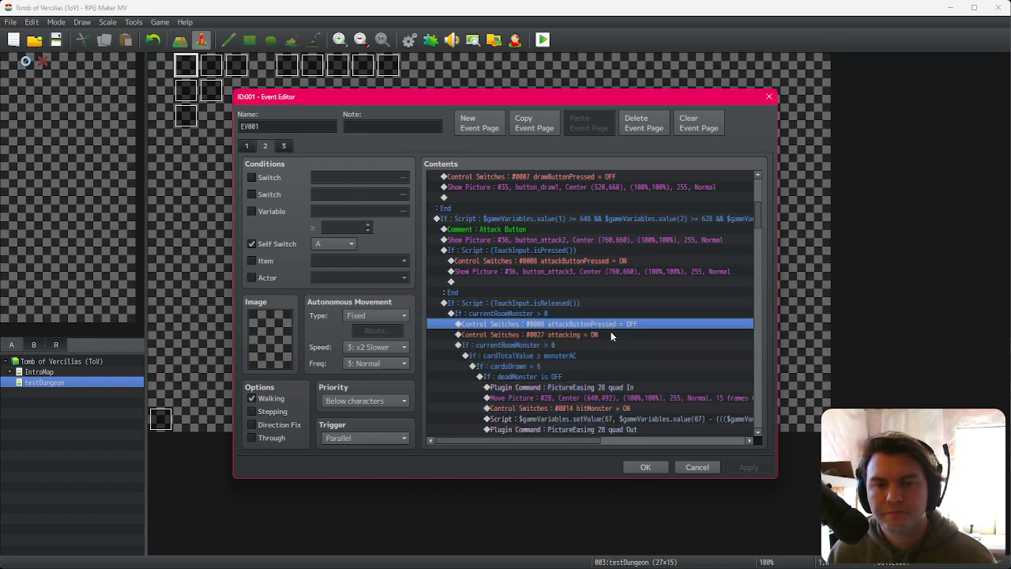
{"action": "key", "text": "ctrl+x"}
{"action": "left_click", "coordinate": [580, 315]}
{"action": "key", "text": "ctrl+v"}
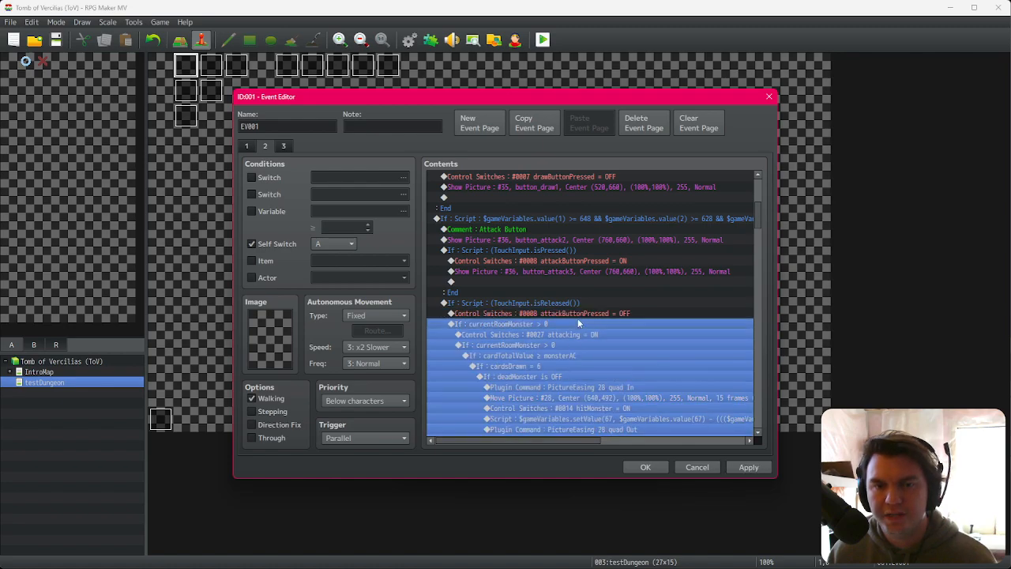
{"action": "left_click", "coordinate": [645, 467]}
Step: Save and playtest, confirm the character, then collect dice into the DEX and VIT slots
{"action": "left_click", "coordinate": [543, 40]}
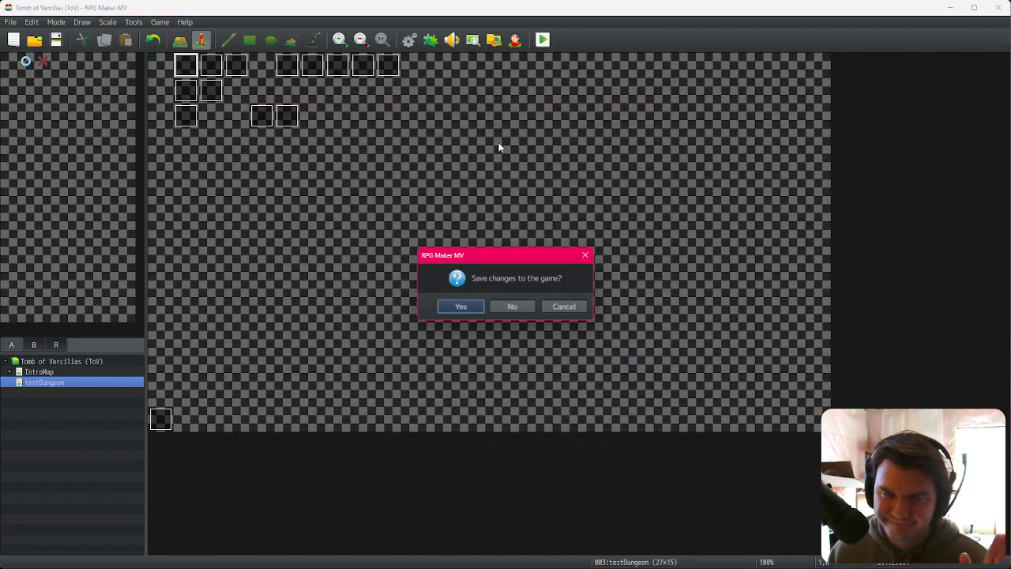
{"action": "left_click", "coordinate": [449, 307]}
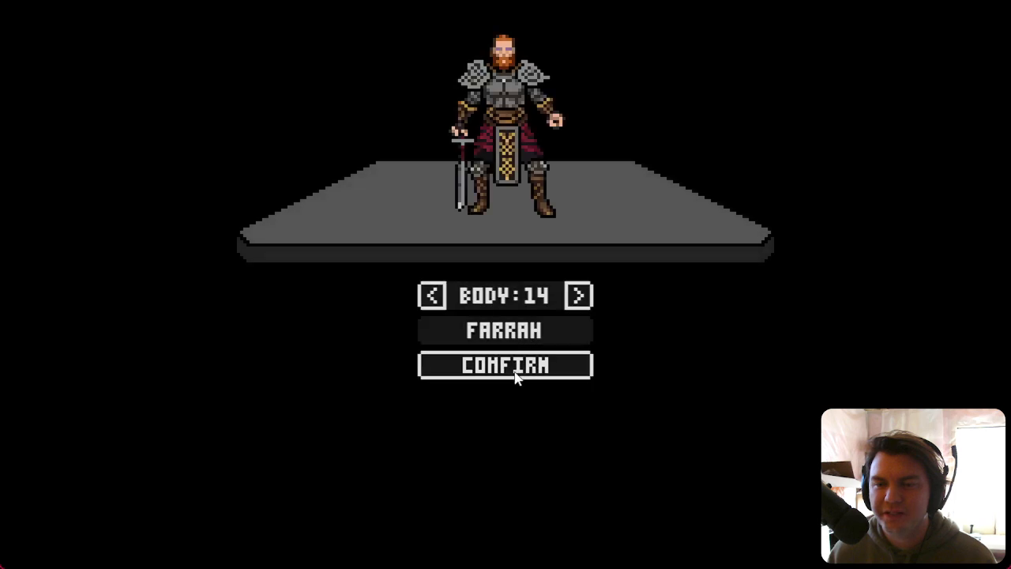
{"action": "left_click", "coordinate": [525, 368]}
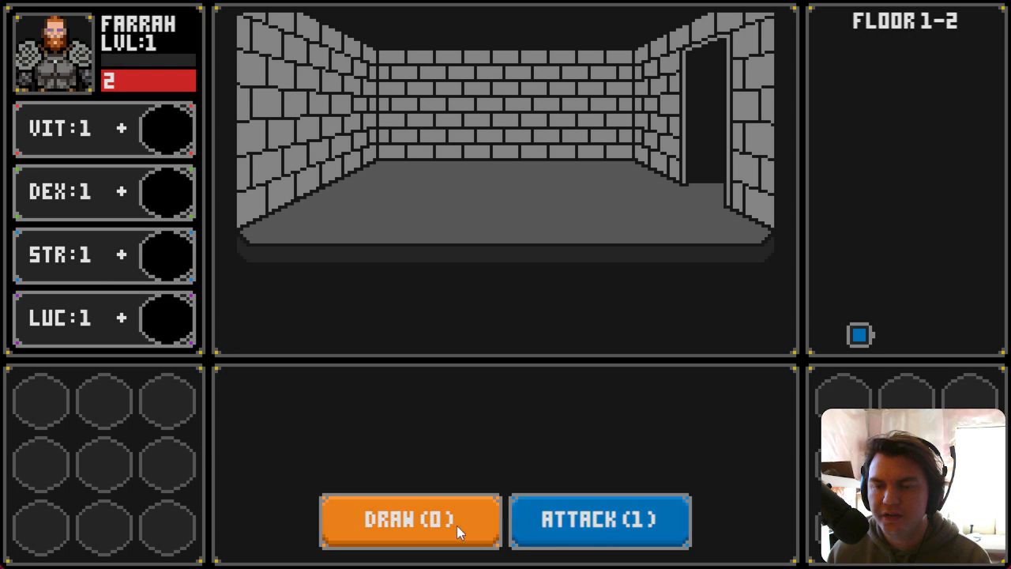
{"action": "left_click", "coordinate": [622, 528]}
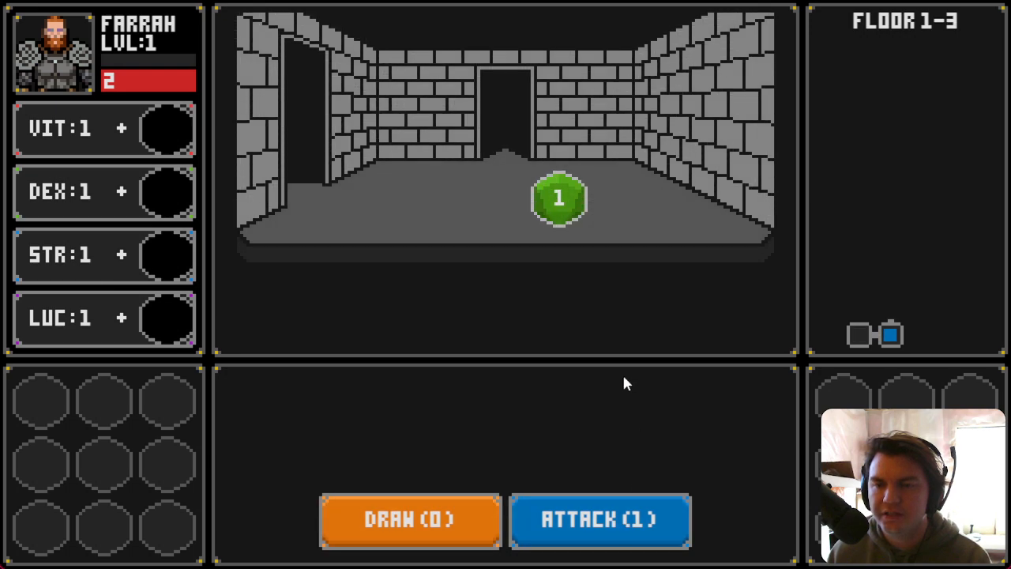
{"action": "left_click_drag", "start_coordinate": [564, 219], "coordinate": [154, 192]}
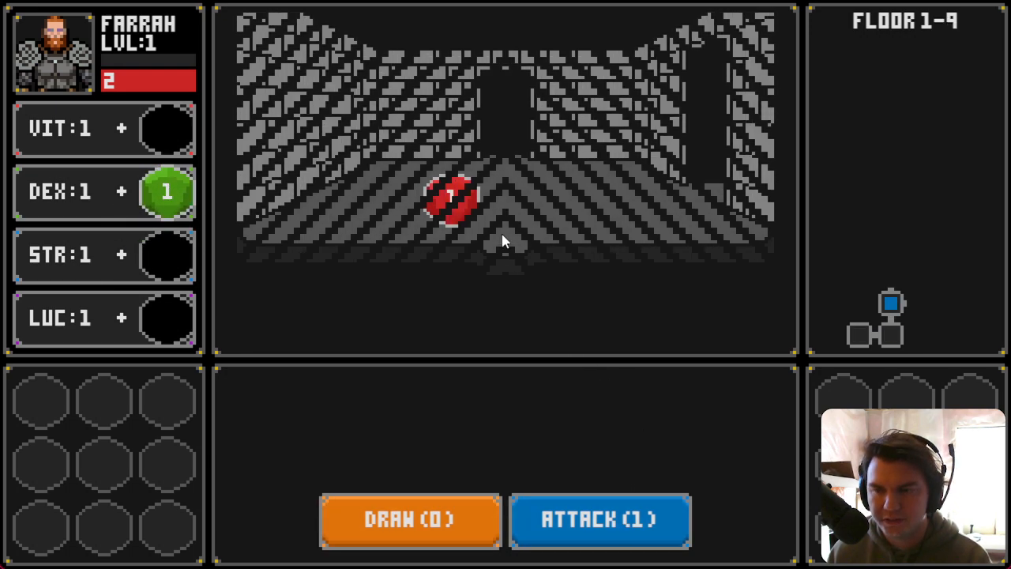
{"action": "left_click_drag", "start_coordinate": [455, 215], "coordinate": [150, 136]}
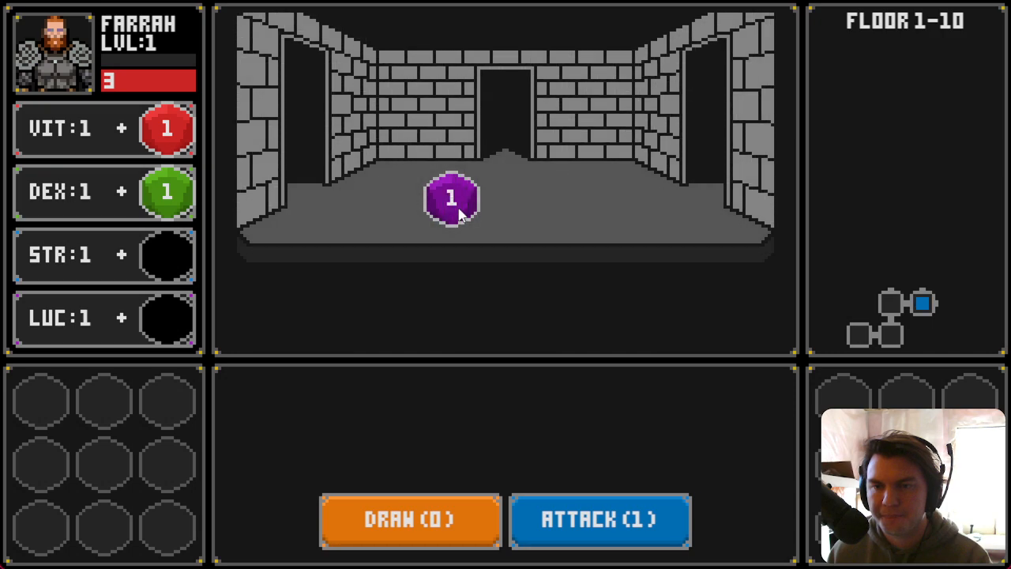
Step: Slot the collected dice, then fight the Glowing Golumn by drawing cards and attacking until it is defeated
{"action": "left_click_drag", "start_coordinate": [459, 214], "coordinate": [158, 326]}
{"action": "left_click_drag", "start_coordinate": [483, 203], "coordinate": [170, 193]}
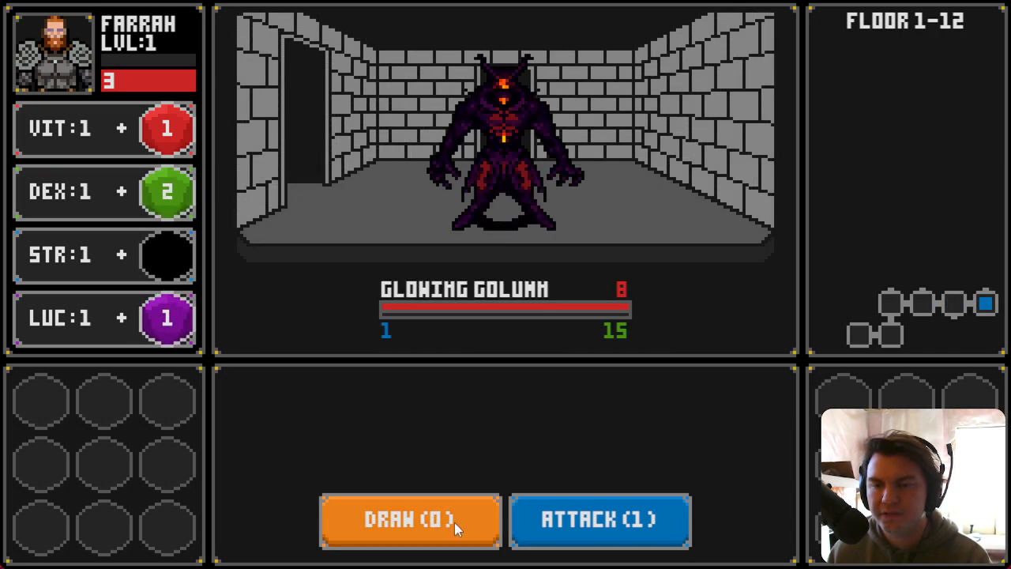
{"action": "left_click", "coordinate": [606, 527]}
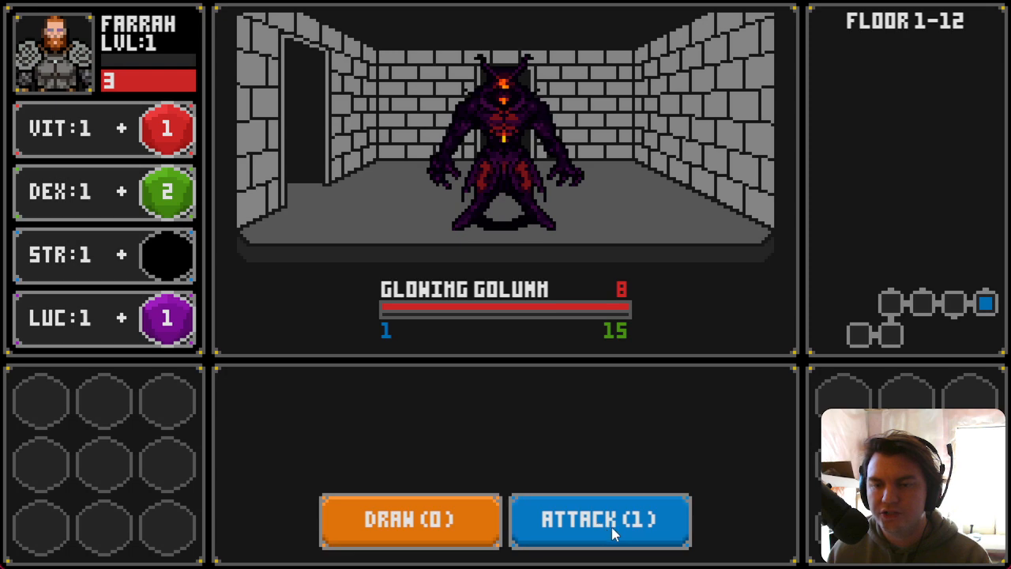
{"action": "left_click", "coordinate": [425, 526]}
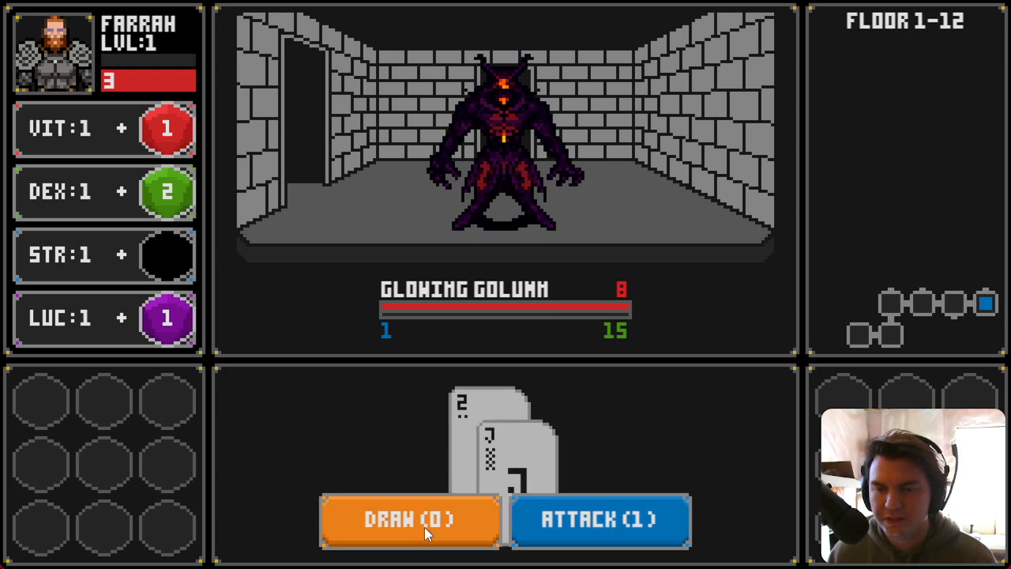
{"action": "left_click", "coordinate": [467, 530]}
{"action": "left_click", "coordinate": [544, 519]}
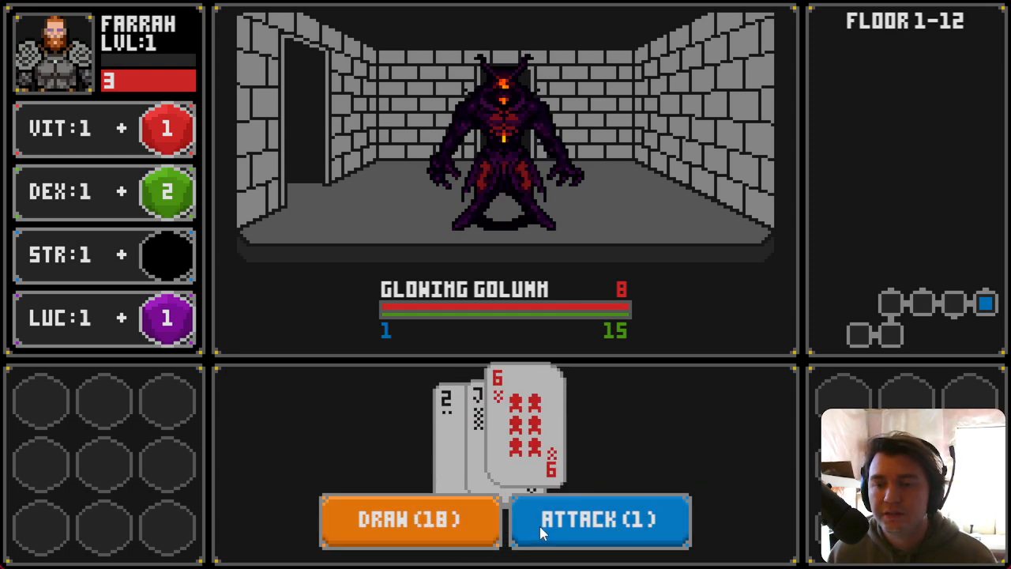
{"action": "left_click", "coordinate": [416, 526]}
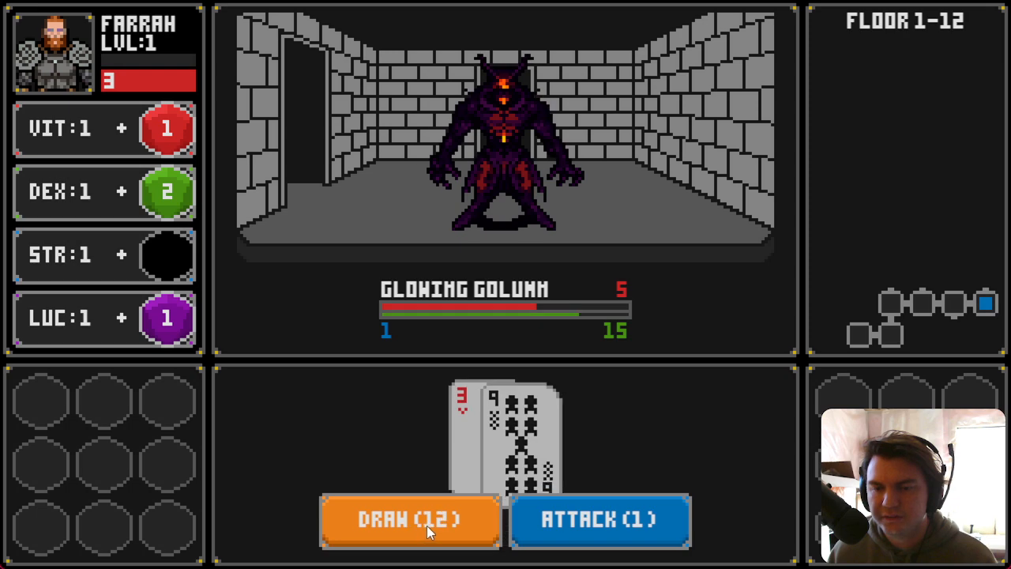
{"action": "left_click", "coordinate": [427, 525]}
{"action": "left_click", "coordinate": [544, 540]}
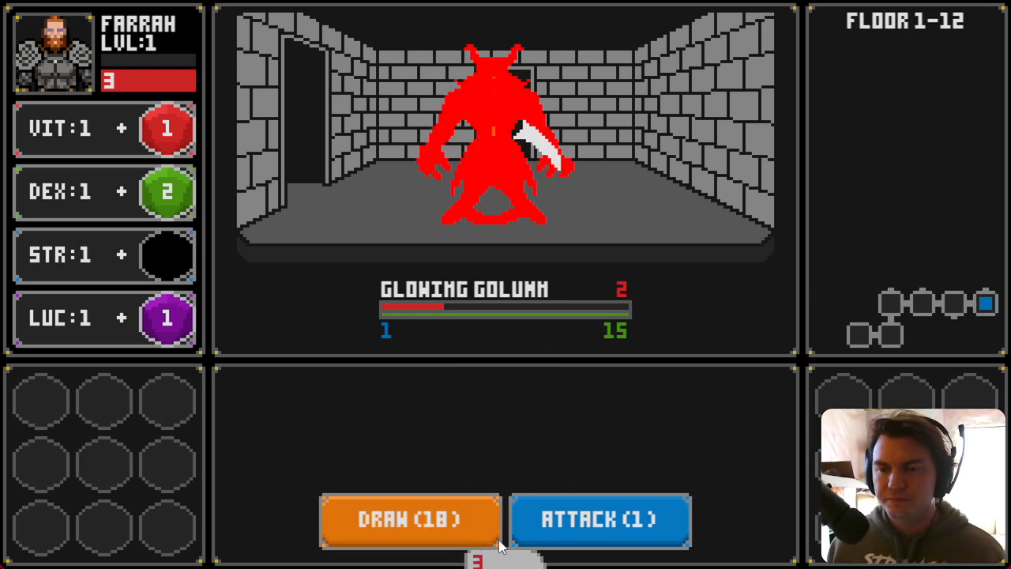
{"action": "left_click", "coordinate": [444, 526]}
{"action": "left_click", "coordinate": [459, 533]}
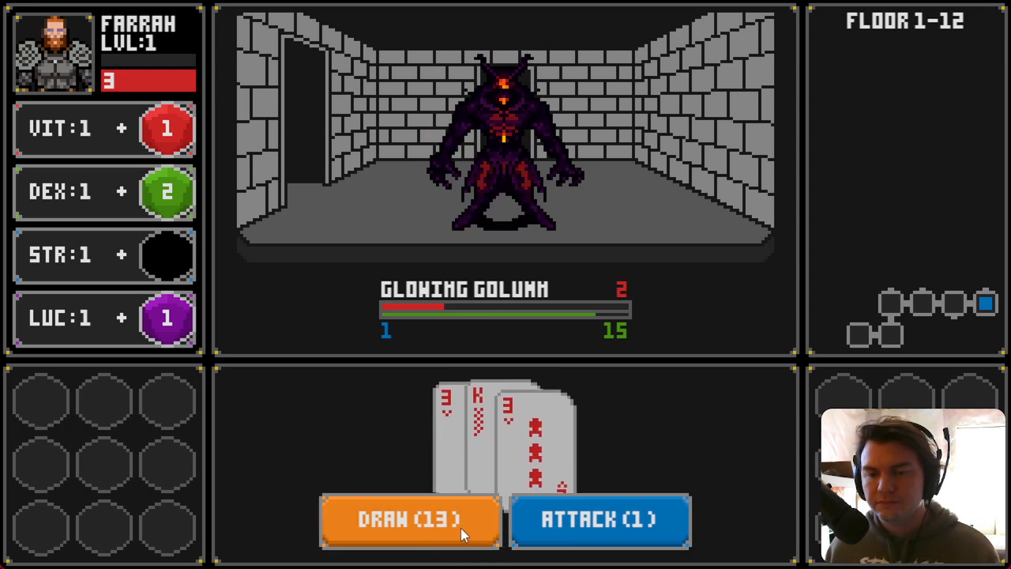
{"action": "left_click", "coordinate": [575, 535]}
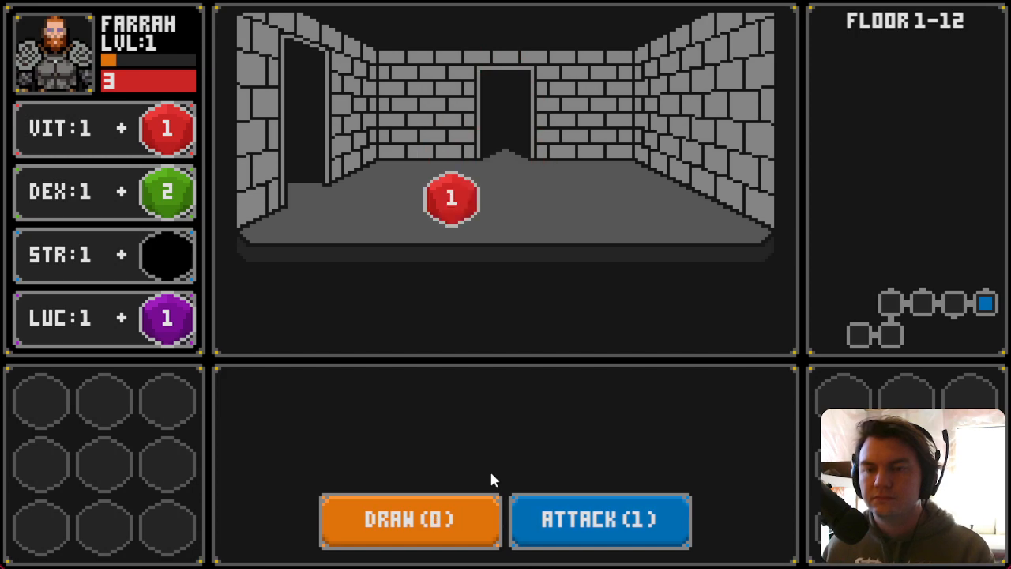
Step: Collect the dropped die into the VIT slot, move to other rooms, draw cards and press Attack
{"action": "left_click", "coordinate": [447, 221]}
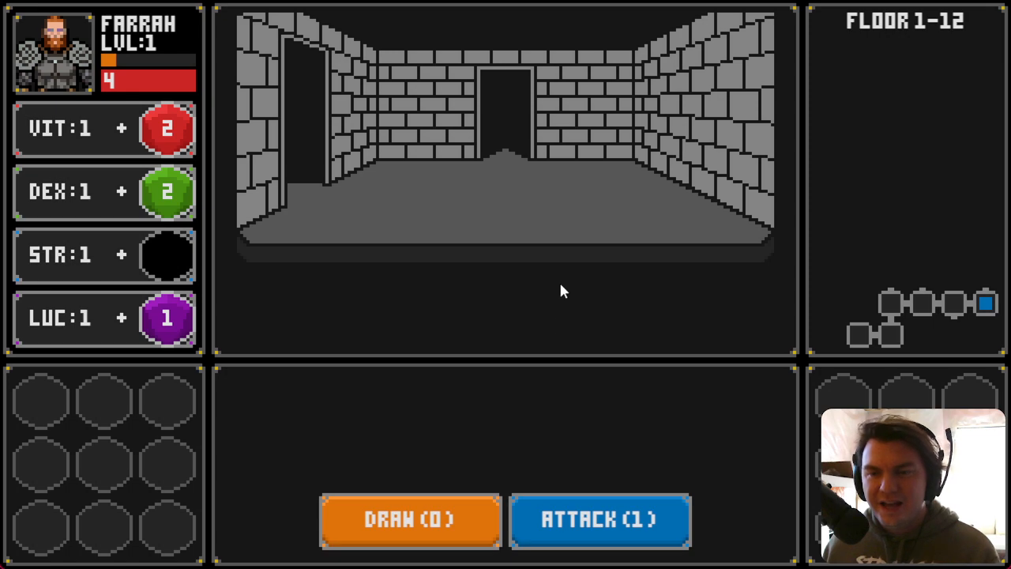
{"action": "key", "text": "a"}
{"action": "key", "text": "s"}
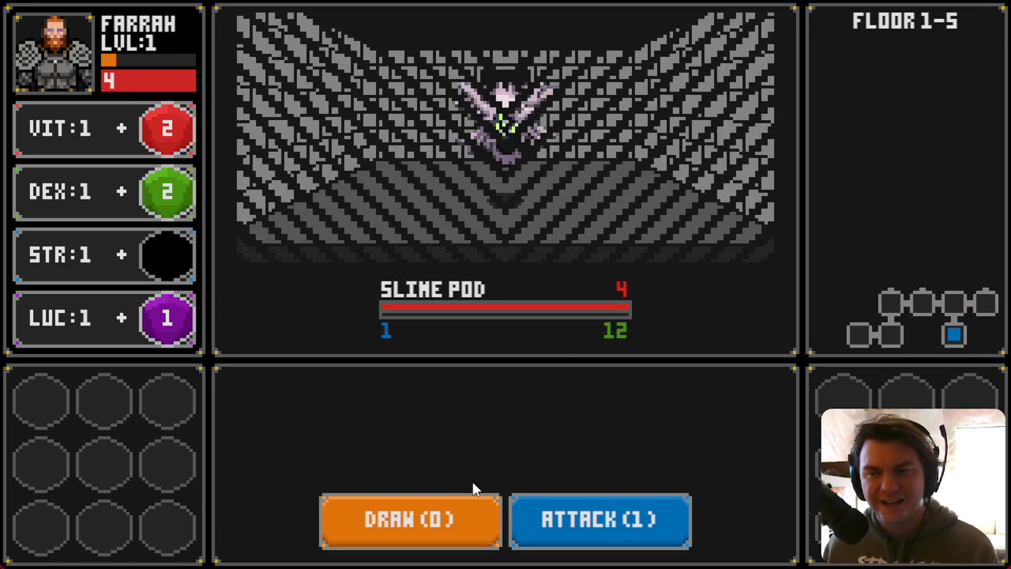
{"action": "left_click", "coordinate": [460, 521]}
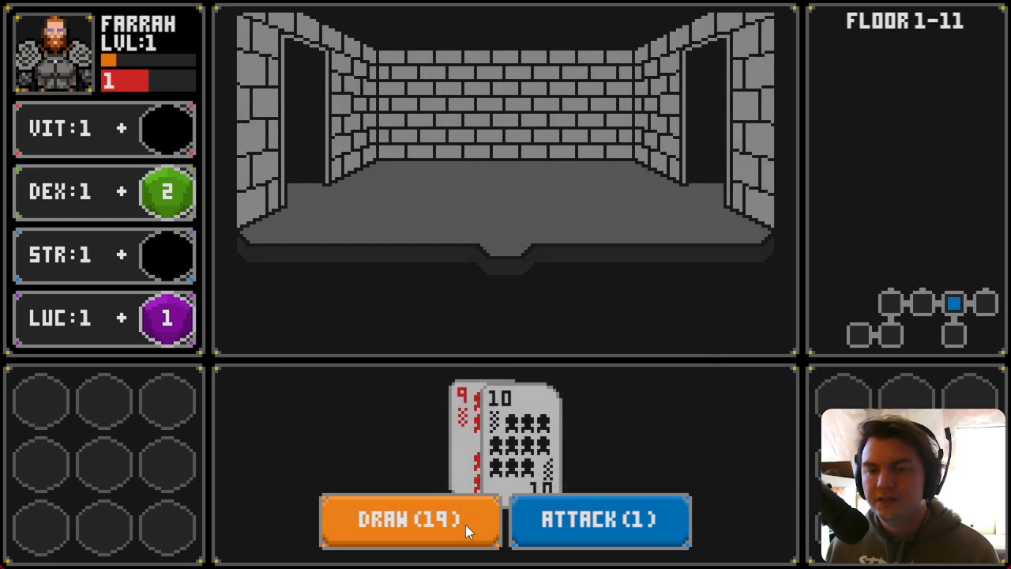
{"action": "left_click", "coordinate": [540, 533]}
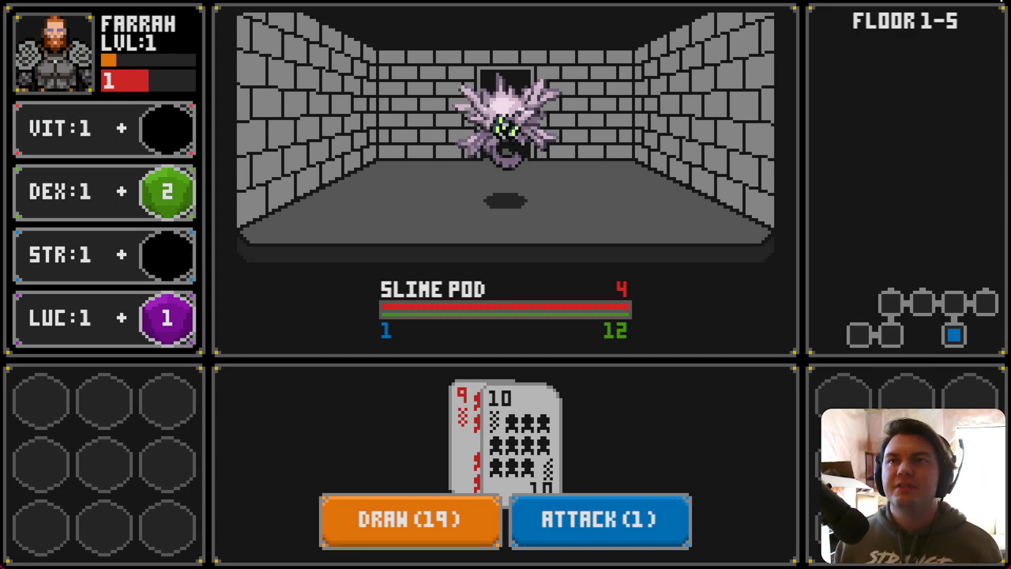
Step: Switch to the Tomb of Vercilias Trello board and review its task lists
{"action": "key", "text": "alt+Tab"}
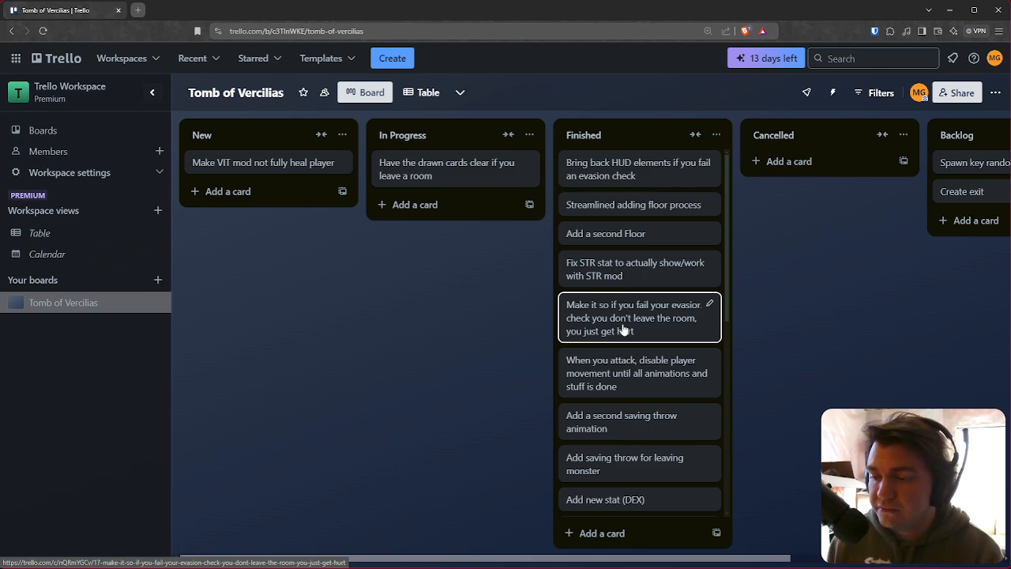
{"action": "scroll", "coordinate": [700, 334], "scroll_direction": "down", "scroll_amount": 5}
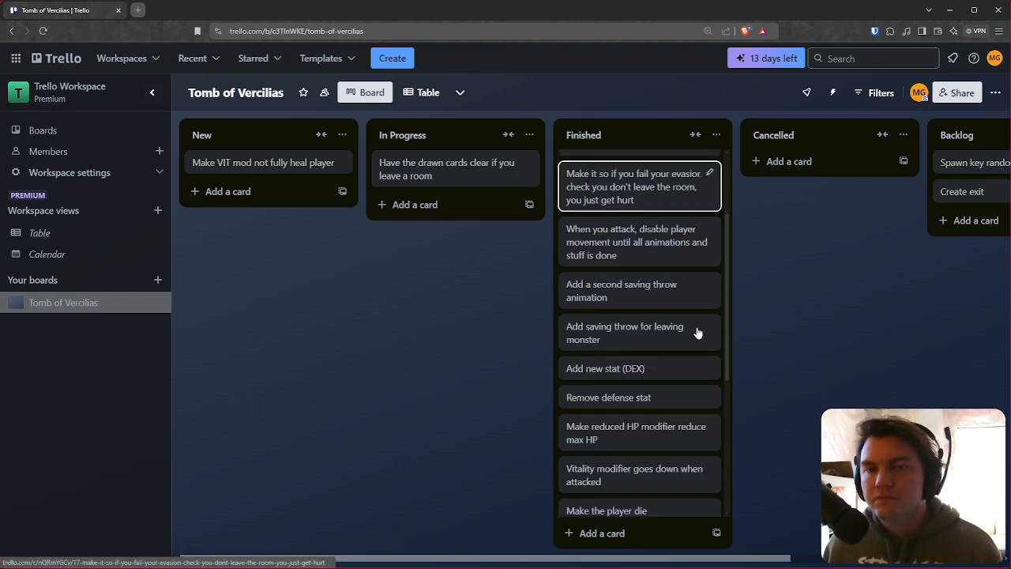
{"action": "scroll", "coordinate": [672, 400], "scroll_direction": "up", "scroll_amount": 5}
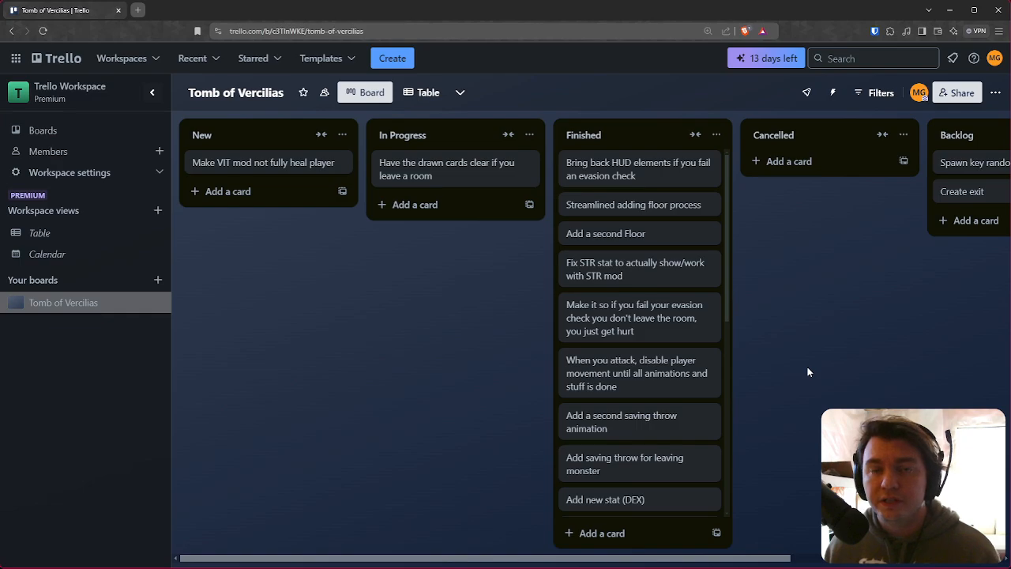
{"action": "key", "text": "alt+Tab"}
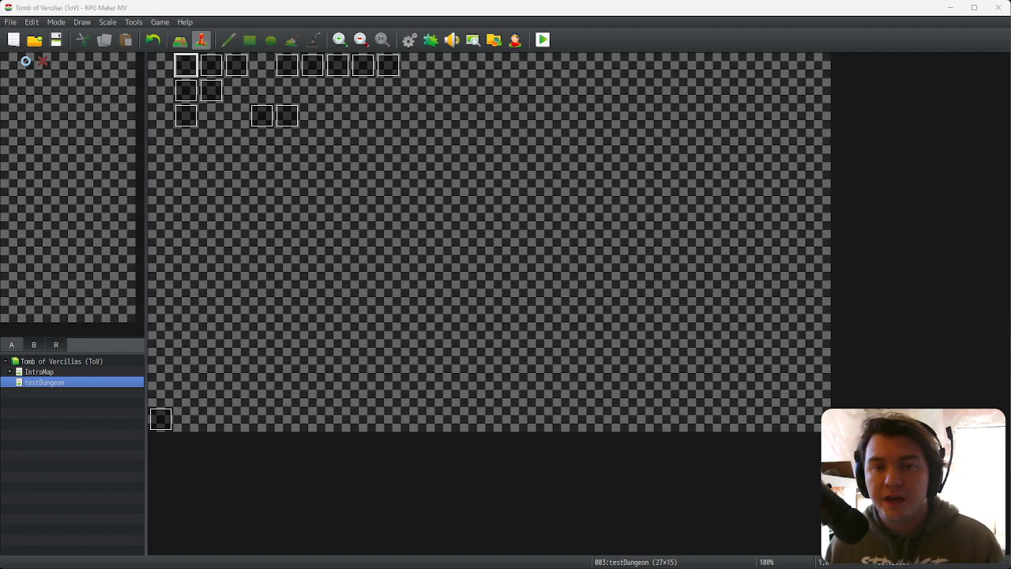
{"action": "left_click", "coordinate": [805, 543]}
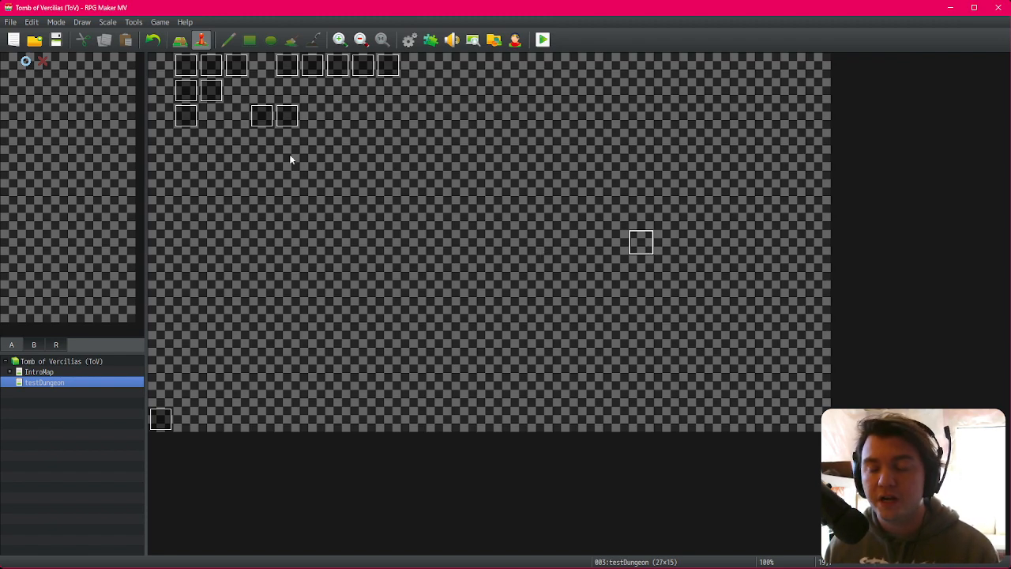
{"action": "left_click", "coordinate": [261, 115]}
{"action": "left_click", "coordinate": [286, 115]}
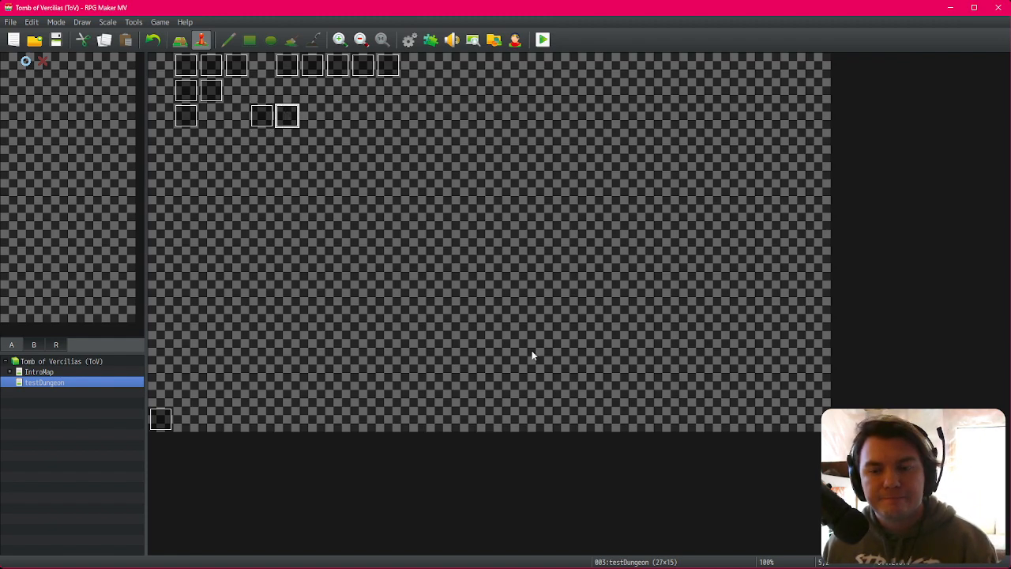
{"action": "key", "text": "alt+Tab"}
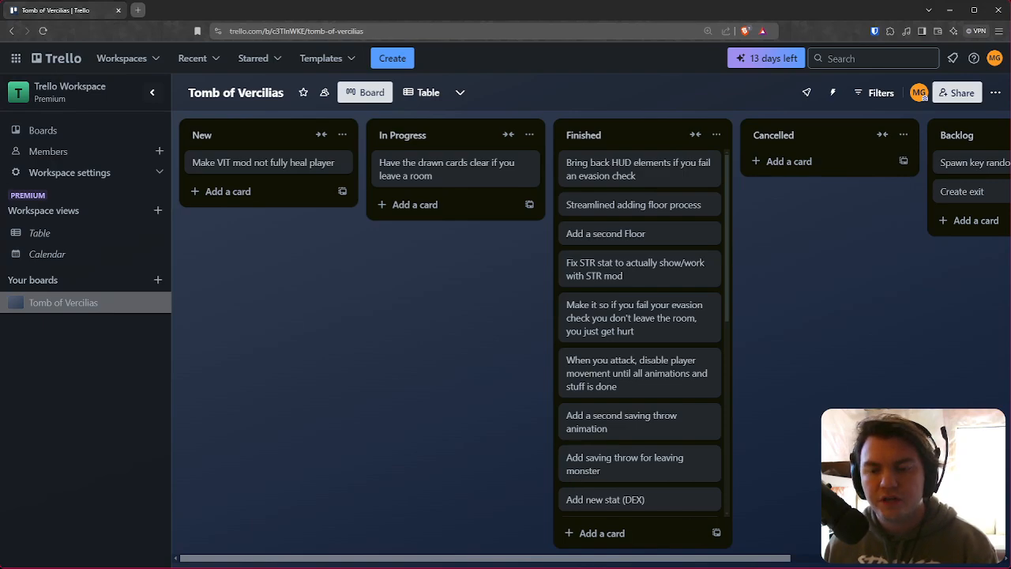
{"action": "key", "text": "alt+Tab"}
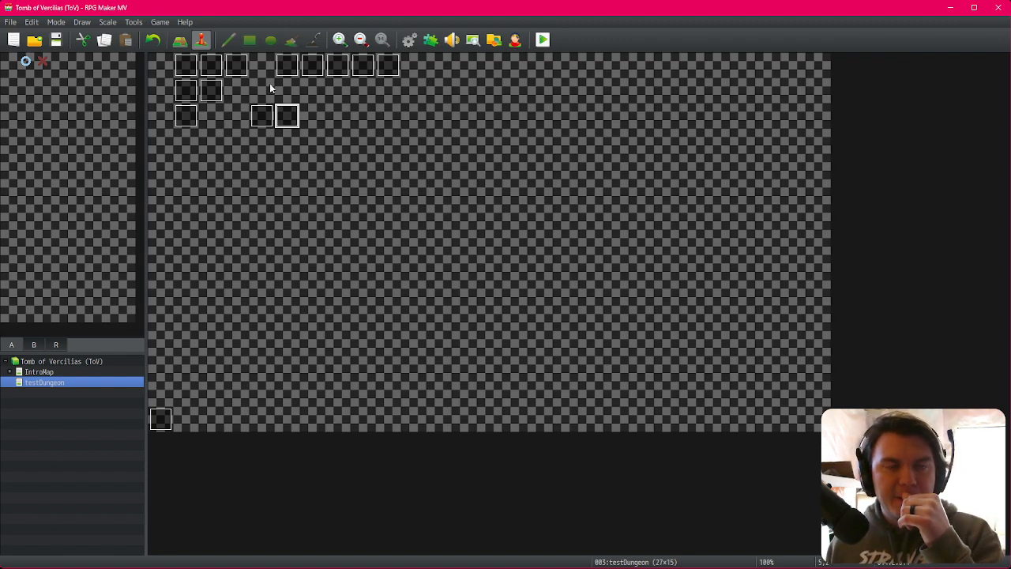
Step: Copy the PictureEasing 28 quad Out, Move Picture #28 and cardsDrawn -= 1 commands from EV001's Else branch
{"action": "double_click", "coordinate": [287, 67]}
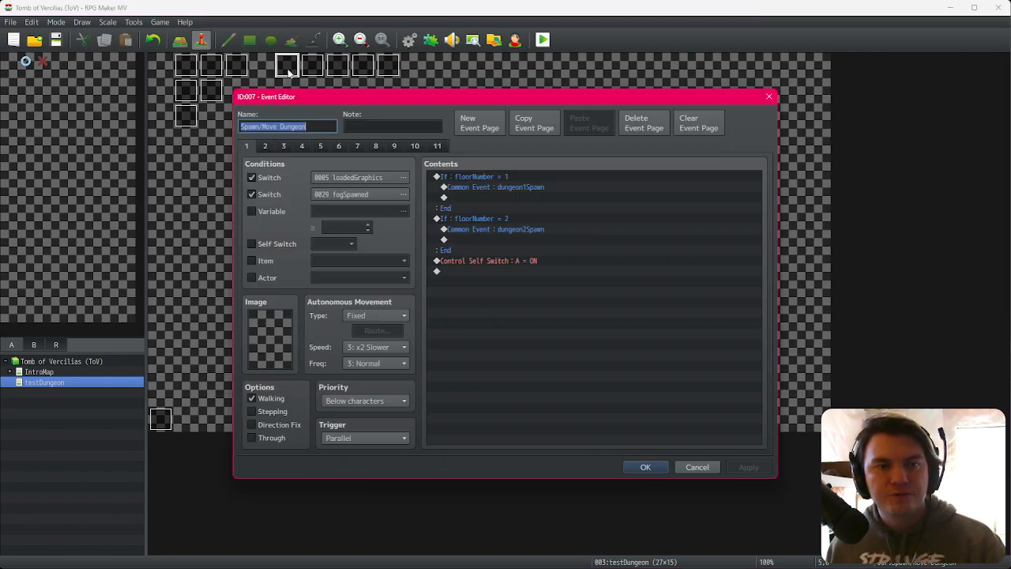
{"action": "left_click", "coordinate": [769, 96]}
{"action": "double_click", "coordinate": [186, 65]}
{"action": "left_click", "coordinate": [661, 302]}
{"action": "left_click_drag", "start_coordinate": [762, 198], "coordinate": [765, 237]}
{"action": "left_click", "coordinate": [615, 329]}
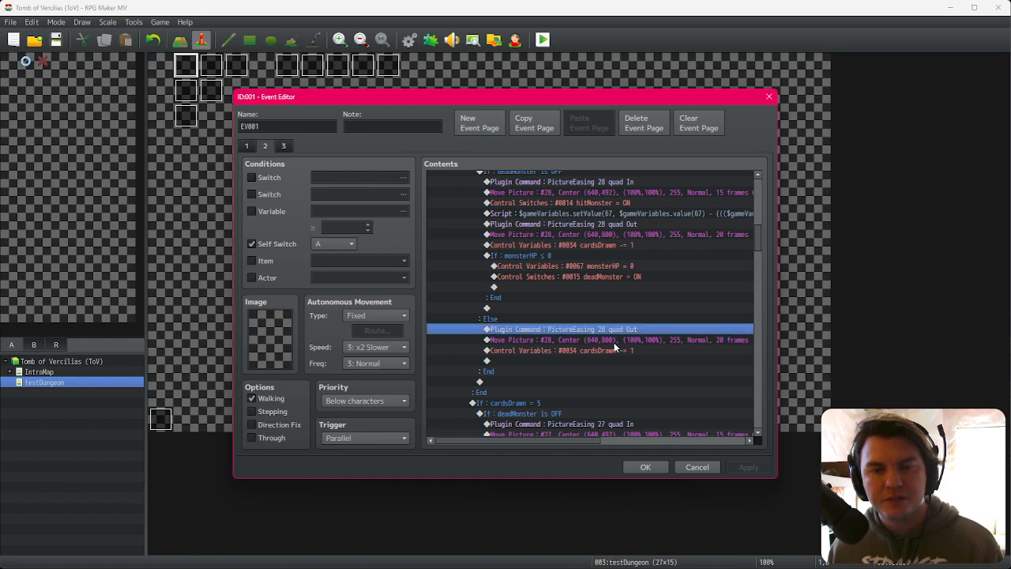
{"action": "left_click", "coordinate": [622, 350], "text": "shift"}
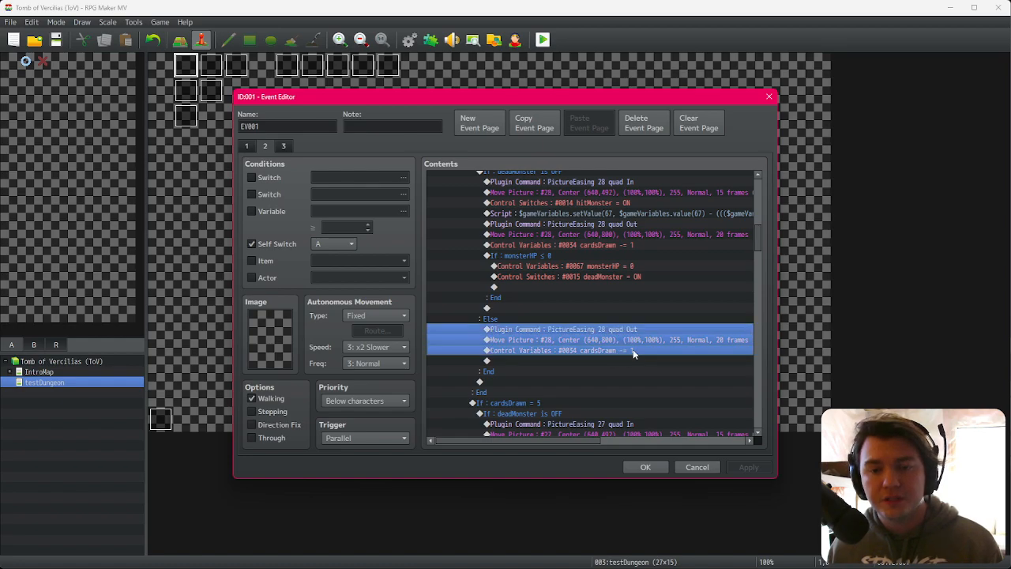
{"action": "left_click", "coordinate": [695, 467]}
Step: Inspect the room-transition commands on page 3 of the Spawn/Move Dungeon event
{"action": "double_click", "coordinate": [287, 65]}
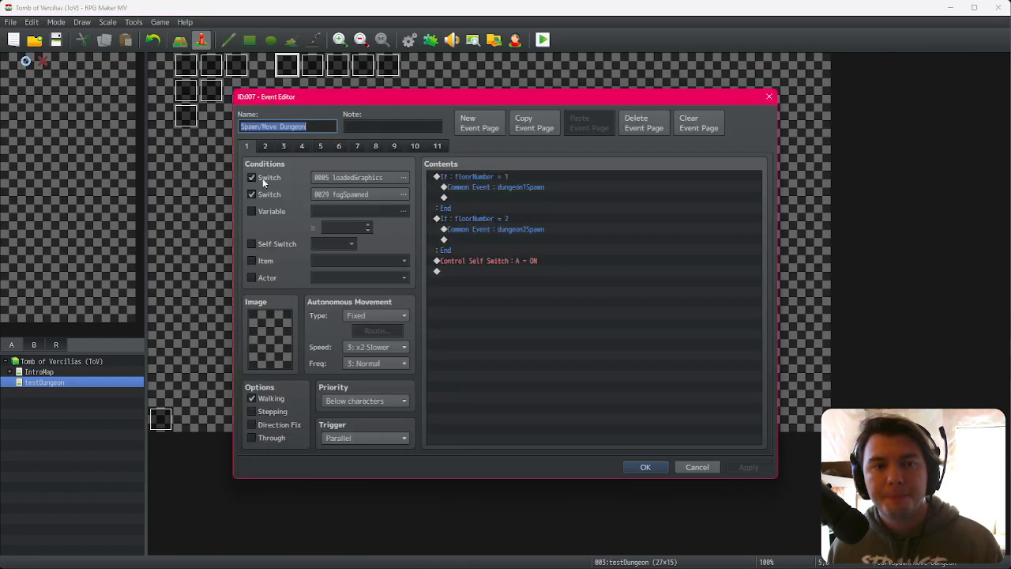
{"action": "left_click", "coordinate": [283, 146]}
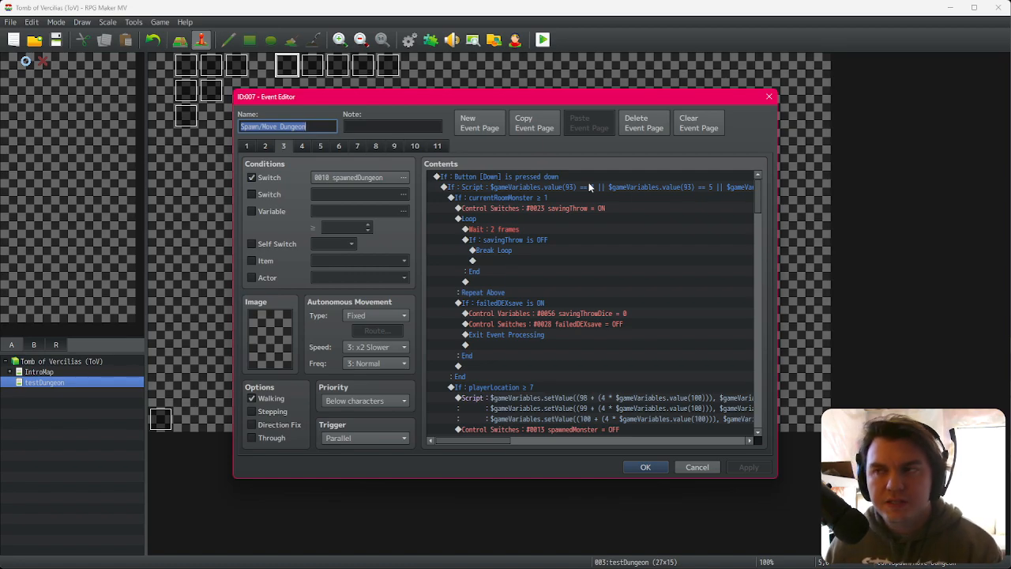
{"action": "left_click_drag", "start_coordinate": [759, 200], "coordinate": [762, 213]}
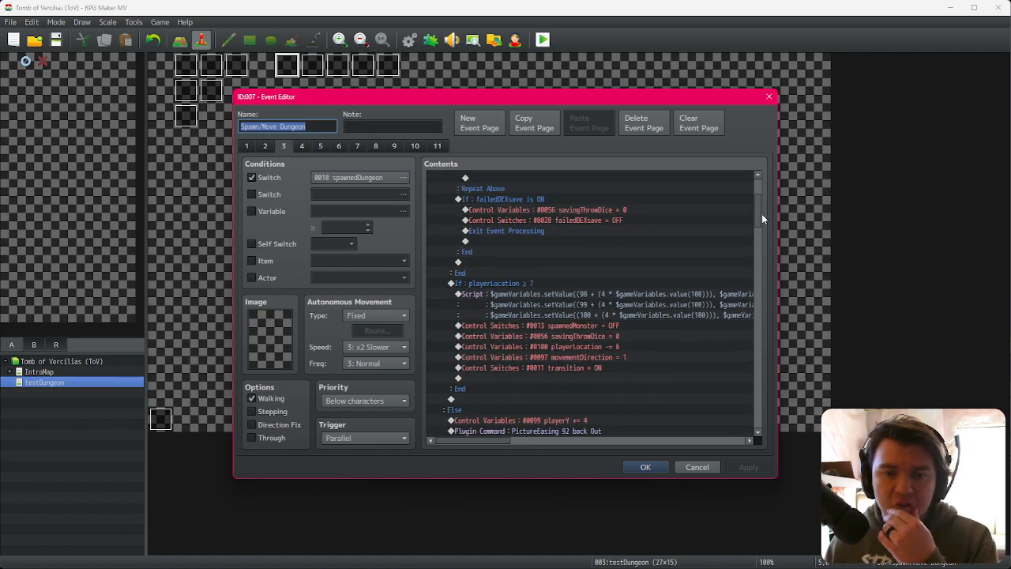
{"action": "left_click", "coordinate": [607, 369]}
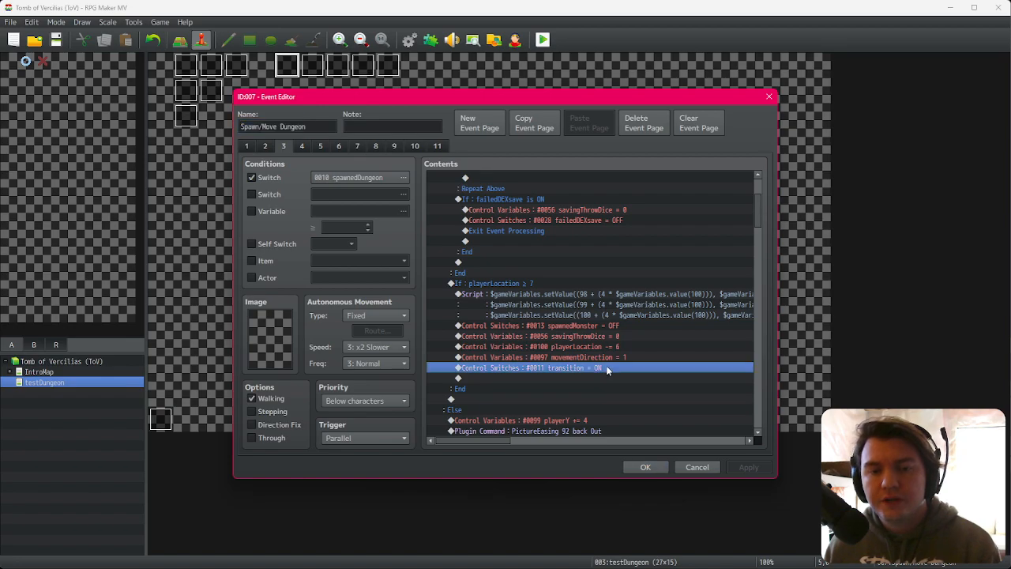
{"action": "left_click", "coordinate": [610, 359]}
{"action": "left_click", "coordinate": [616, 370]}
{"action": "left_click", "coordinate": [696, 466]}
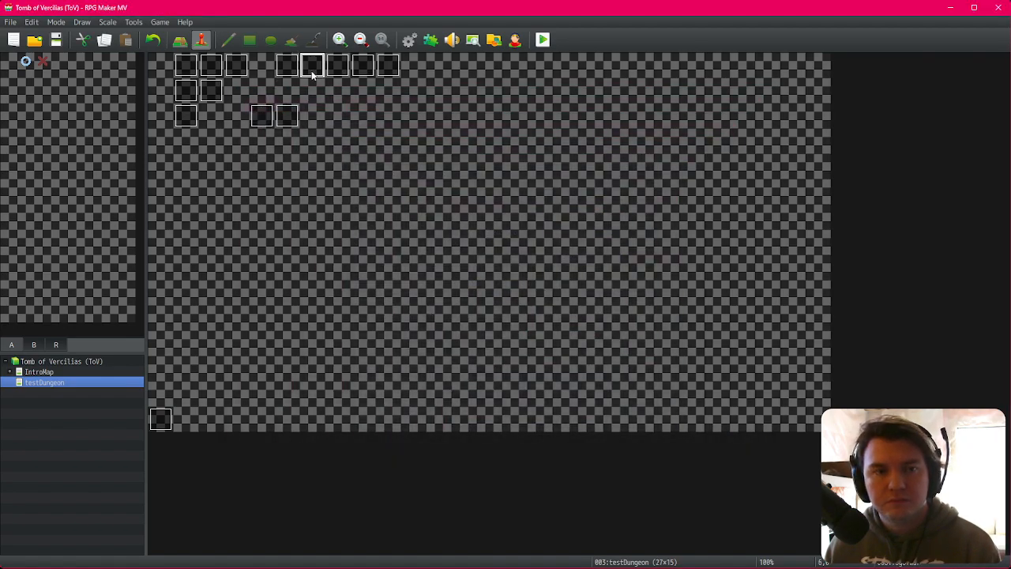
Step: Open the POVtransition event and examine its two pages
{"action": "double_click", "coordinate": [312, 71]}
{"action": "key", "text": "Escape"}
{"action": "double_click", "coordinate": [338, 65]}
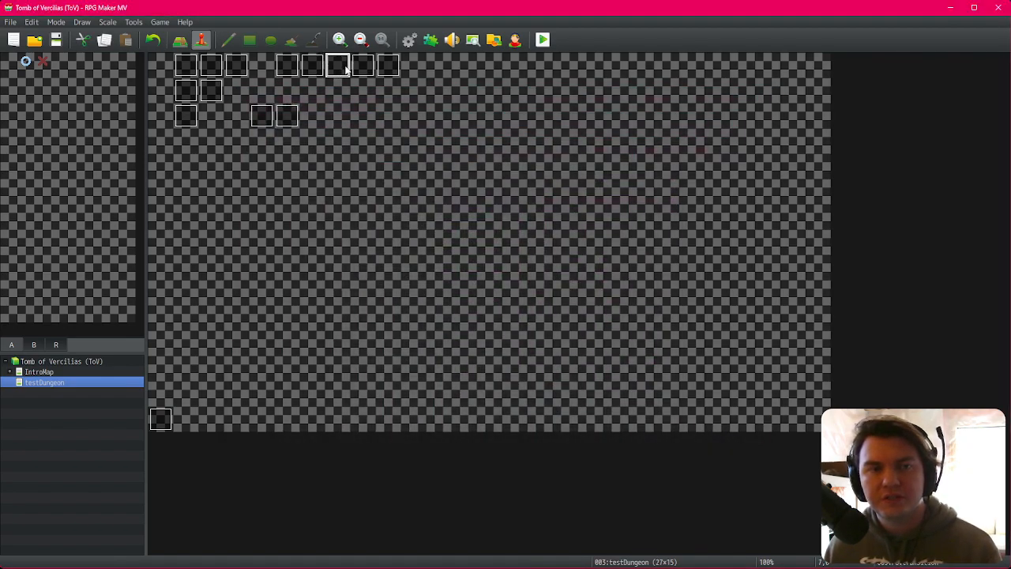
{"action": "left_click", "coordinate": [265, 146]}
{"action": "left_click", "coordinate": [246, 146]}
{"action": "scroll", "coordinate": [565, 337], "scroll_direction": "down", "scroll_amount": 2}
{"action": "scroll", "coordinate": [565, 337], "scroll_direction": "up", "scroll_amount": 1}
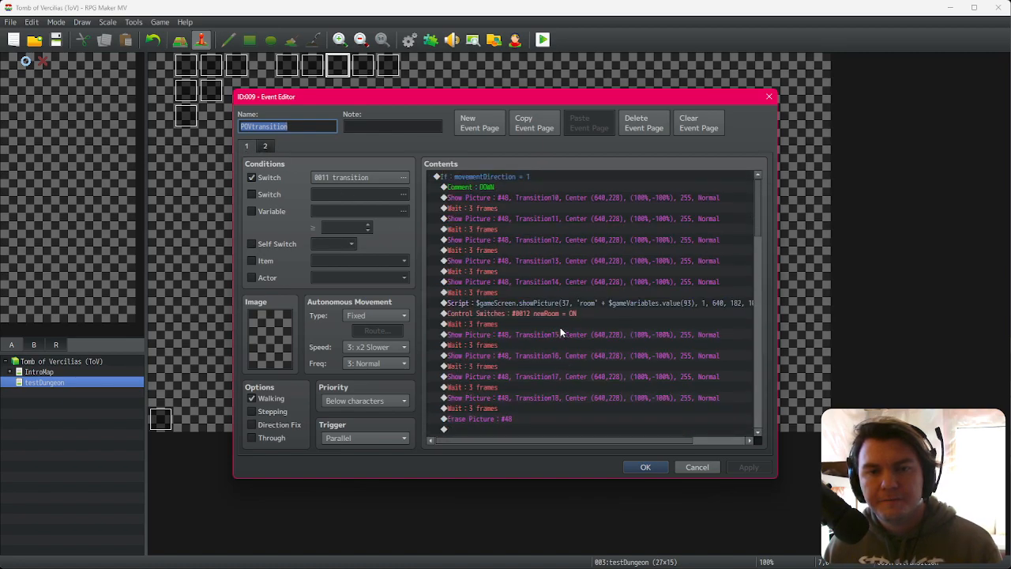
Step: Paste the copied card-discard commands at the top of POVtransition's page 2, above the movementDirection branch
{"action": "left_click", "coordinate": [265, 147]}
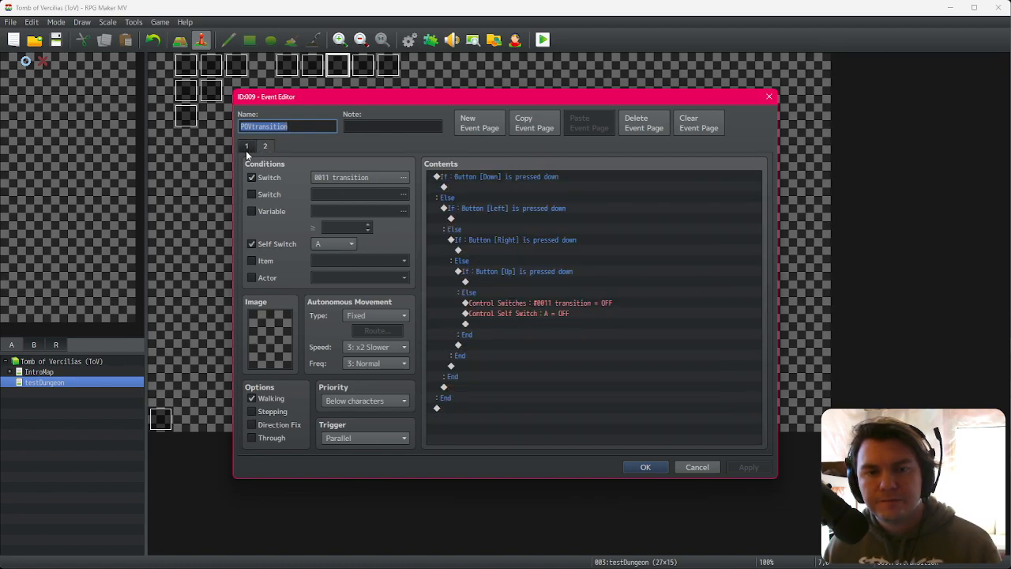
{"action": "left_click", "coordinate": [246, 148]}
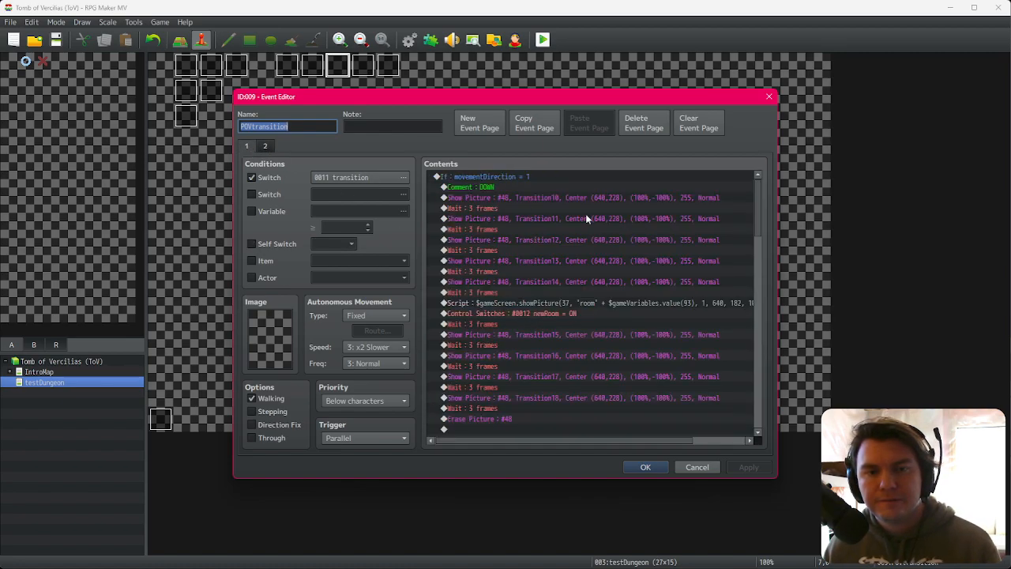
{"action": "left_click", "coordinate": [553, 176]}
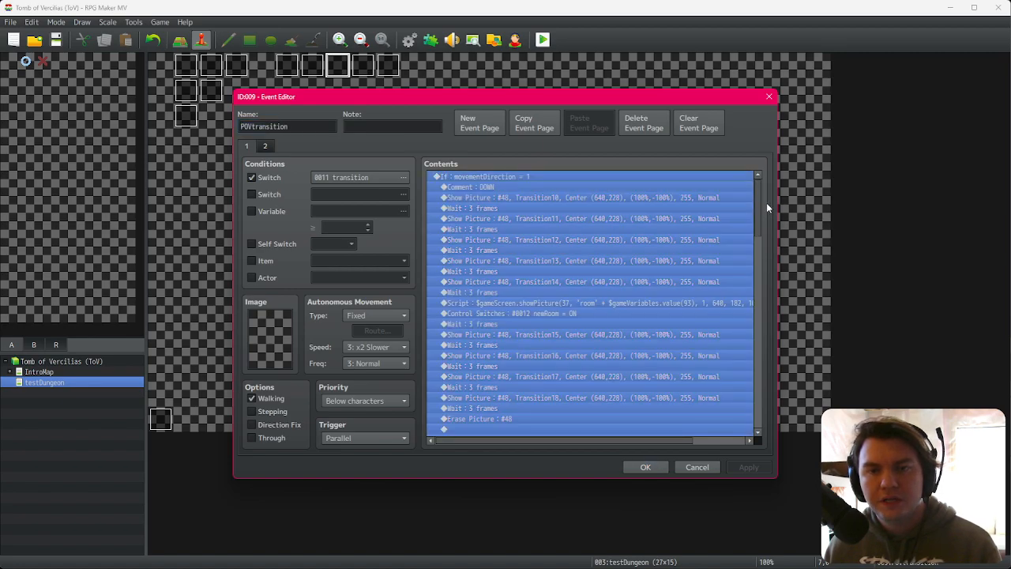
{"action": "left_click", "coordinate": [712, 186]}
{"action": "left_click", "coordinate": [711, 175]}
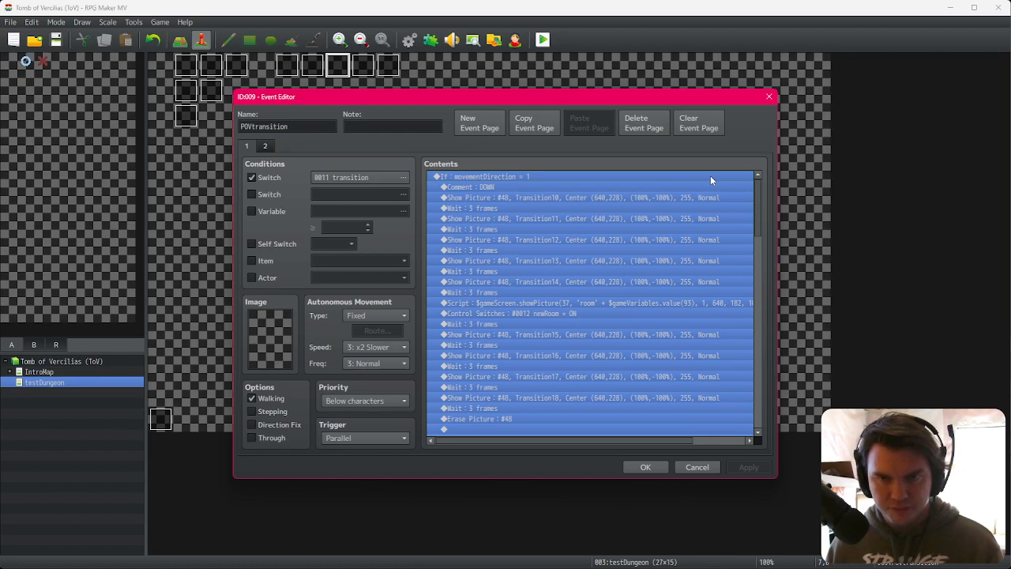
{"action": "key", "text": "ctrl+v"}
{"action": "left_click", "coordinate": [581, 178]}
{"action": "left_click", "coordinate": [581, 187]}
{"action": "left_click", "coordinate": [581, 178]}
{"action": "left_click", "coordinate": [583, 187]}
{"action": "left_click", "coordinate": [587, 179]}
{"action": "left_click", "coordinate": [591, 188]}
{"action": "left_click", "coordinate": [591, 196]}
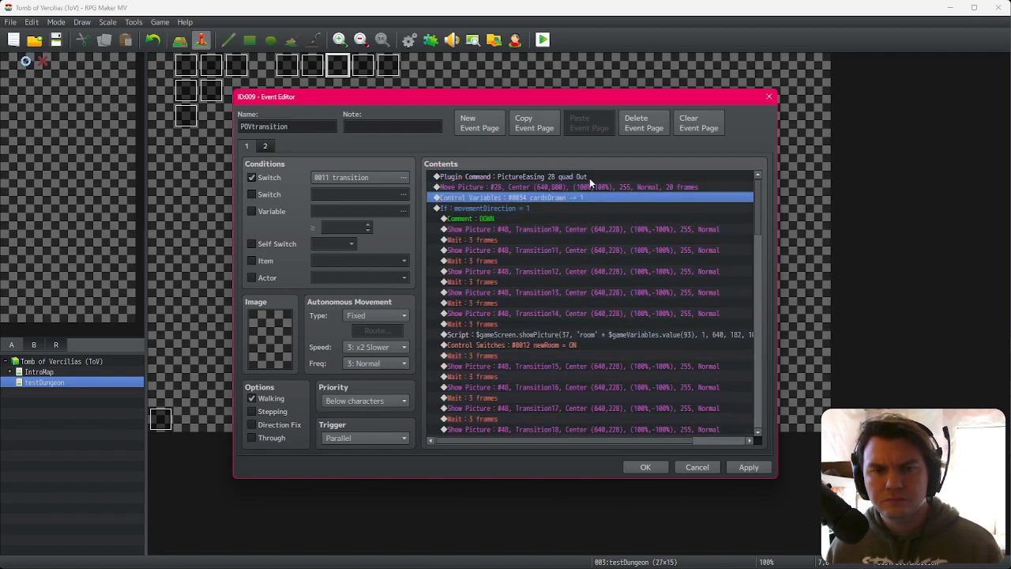
Step: Duplicate the PictureEasing 28 quad Out command twice, setting the copies to pictures 27 and 26
{"action": "left_click", "coordinate": [591, 179]}
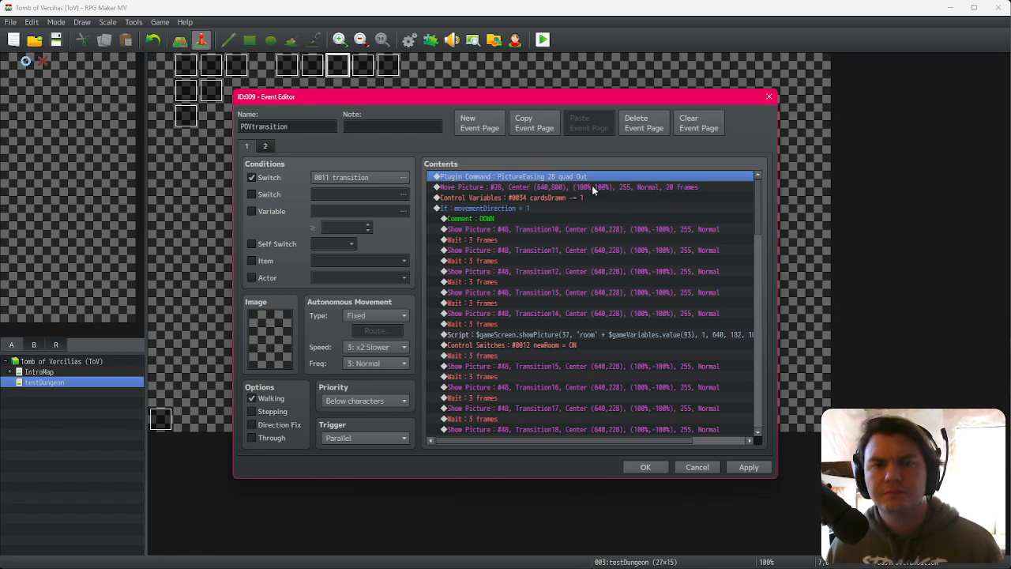
{"action": "left_click", "coordinate": [593, 187]}
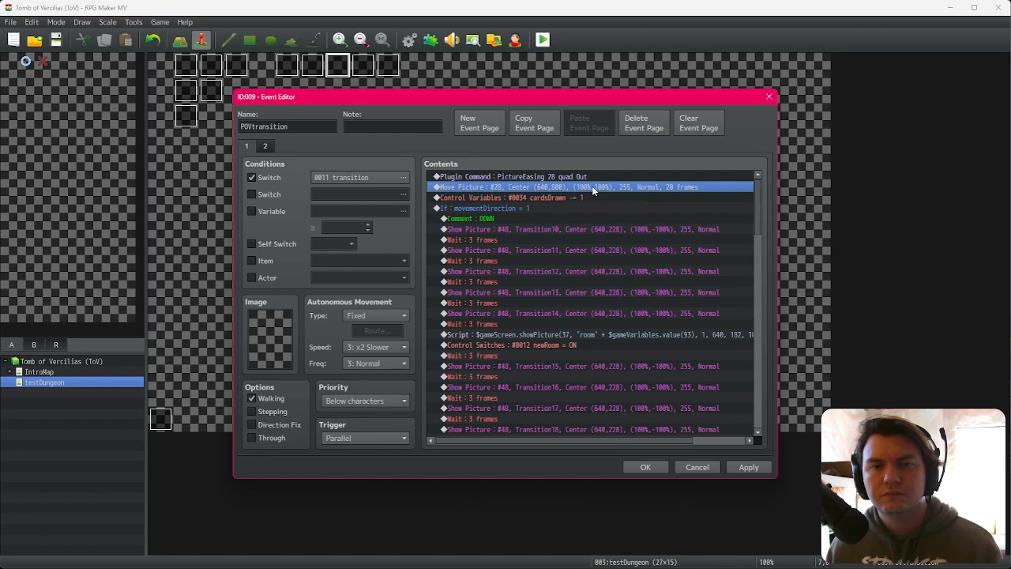
{"action": "left_click", "coordinate": [594, 178]}
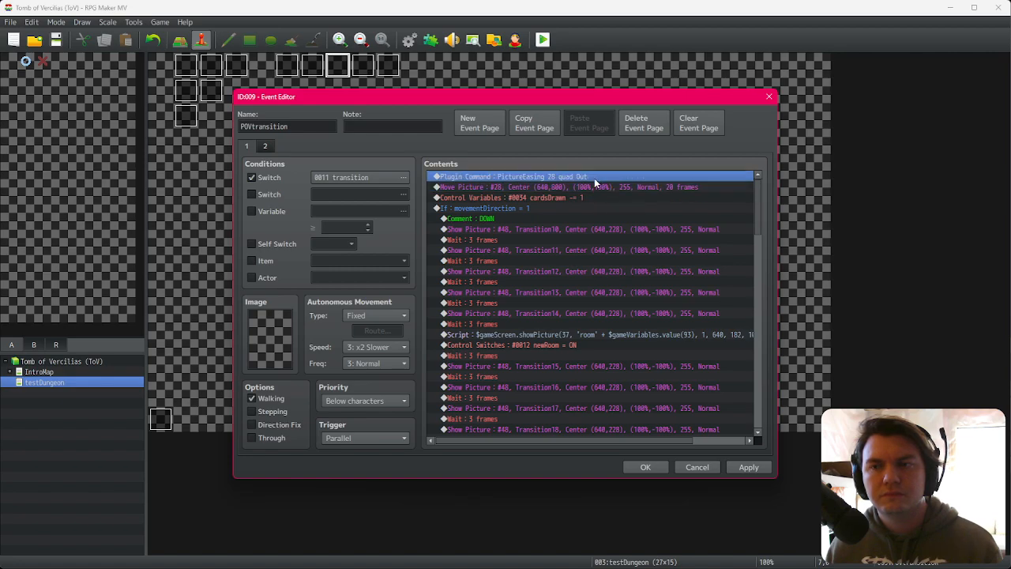
{"action": "double_click", "coordinate": [595, 180]}
{"action": "left_click", "coordinate": [675, 317]}
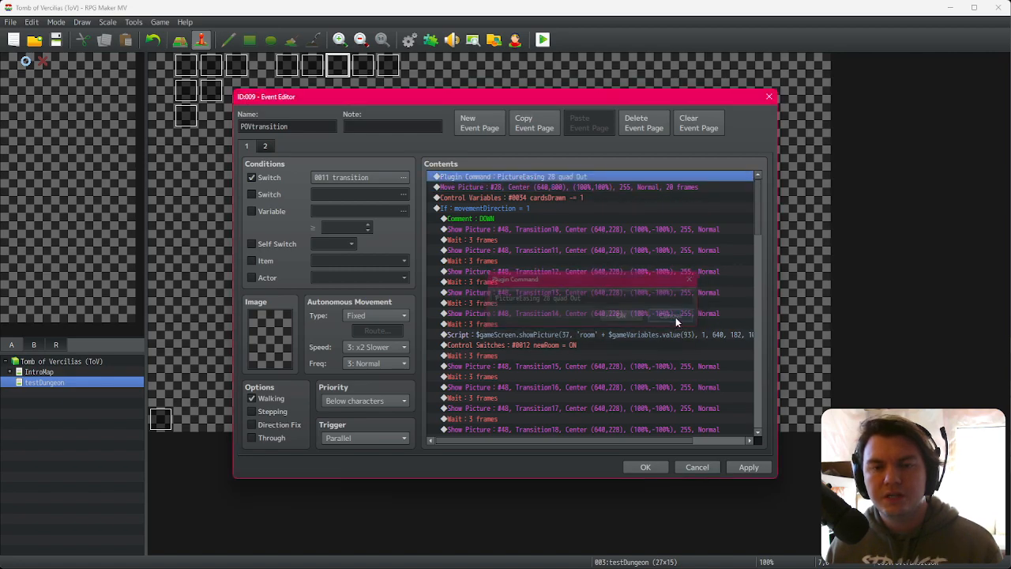
{"action": "key", "text": "ctrl+c"}
{"action": "key", "text": "ctrl+v"}
{"action": "key", "text": "space"}
{"action": "double_click", "coordinate": [548, 298]}
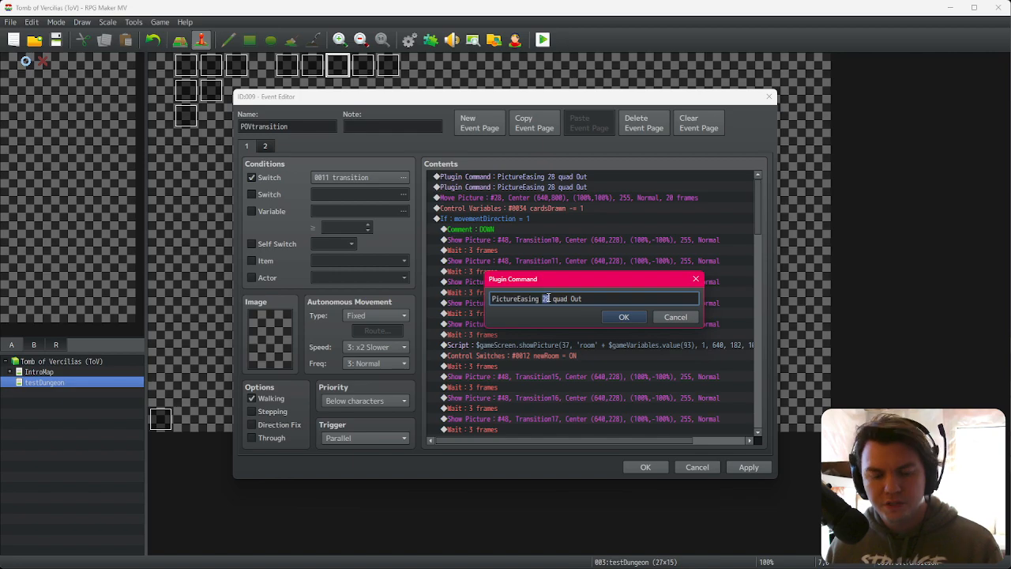
{"action": "type", "text": "27"}
{"action": "left_click", "coordinate": [614, 317]}
{"action": "key", "text": "ctrl+c"}
{"action": "key", "text": "ctrl+v"}
{"action": "key", "text": "space"}
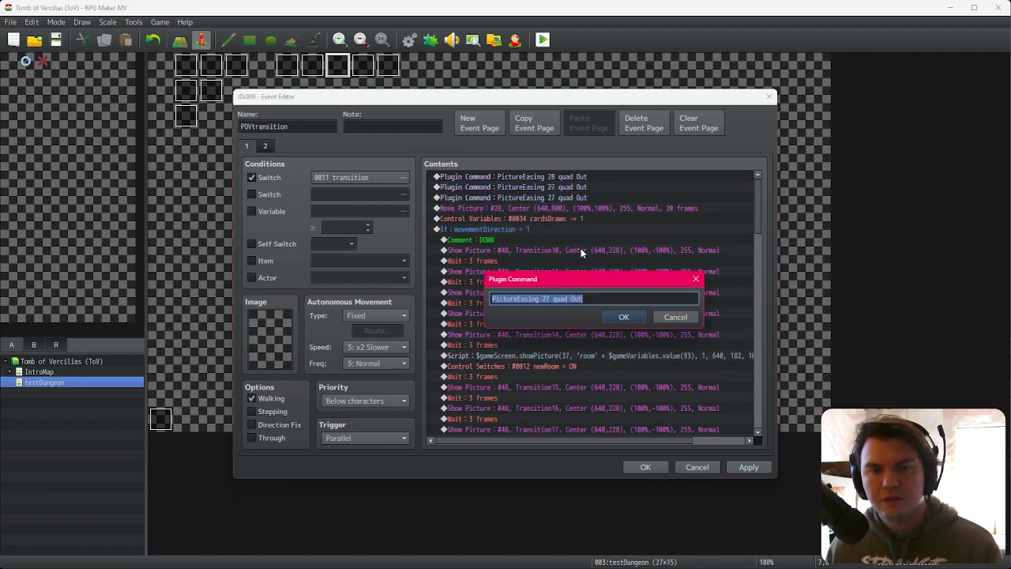
{"action": "double_click", "coordinate": [548, 298]}
{"action": "type", "text": "26"}
{"action": "left_click", "coordinate": [620, 317]}
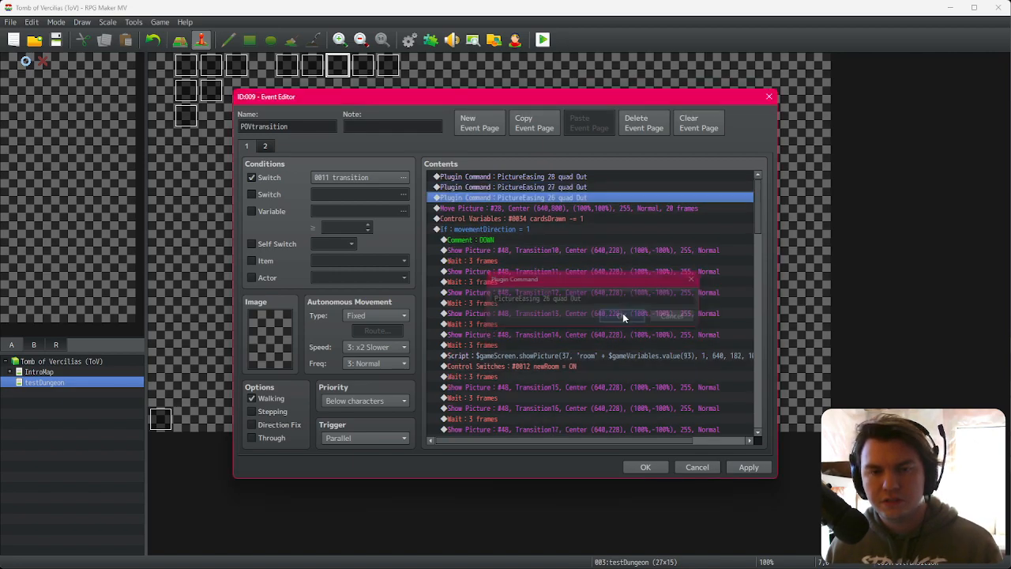
Step: Add further PictureEasing quad Out copies for pictures 25, 24 and 23
{"action": "key", "text": "ctrl+c"}
{"action": "key", "text": "ctrl+v"}
{"action": "key", "text": "space"}
{"action": "double_click", "coordinate": [547, 298]}
{"action": "type", "text": "25"}
{"action": "left_click", "coordinate": [623, 317]}
{"action": "key", "text": "ctrl+c"}
{"action": "key", "text": "ctrl+v"}
{"action": "key", "text": "space"}
{"action": "double_click", "coordinate": [548, 299]}
{"action": "type", "text": "24"}
{"action": "left_click", "coordinate": [624, 317]}
{"action": "key", "text": "ctrl+c"}
{"action": "key", "text": "ctrl+v"}
{"action": "key", "text": "space"}
{"action": "left_click", "coordinate": [550, 298]}
{"action": "key", "text": "BackSpace"}
{"action": "type", "text": "3"}
{"action": "left_click", "coordinate": [625, 317]}
Step: Duplicate the Move Picture #28 command, setting the copies to pictures 27, 26 and 25
{"action": "left_click", "coordinate": [598, 238]}
{"action": "key", "text": "ctrl+c"}
{"action": "key", "text": "ctrl+v"}
{"action": "key", "text": "space"}
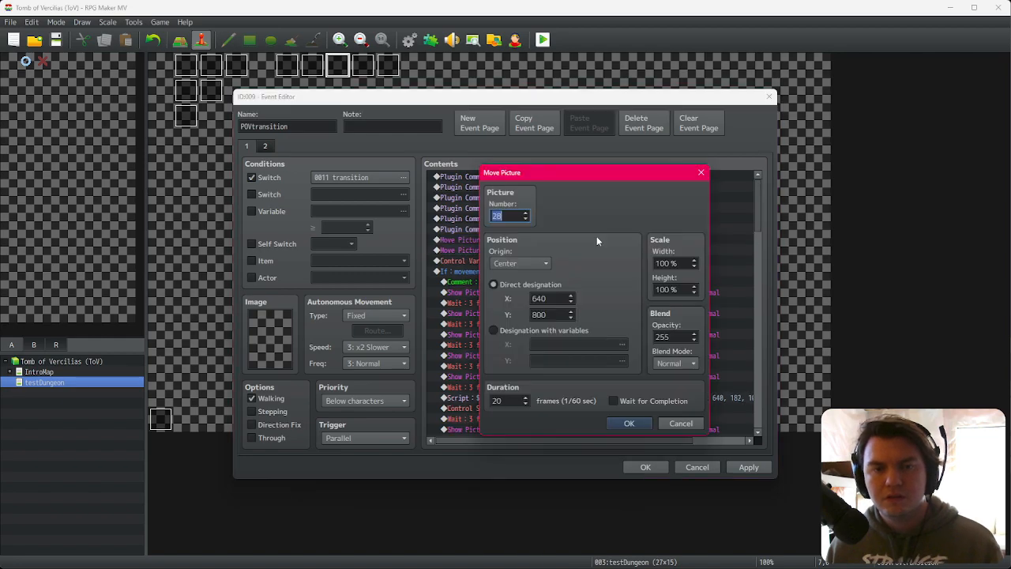
{"action": "key", "text": "Down"}
{"action": "key", "text": "Return"}
{"action": "key", "text": "ctrl+c"}
{"action": "key", "text": "ctrl+v"}
{"action": "key", "text": "space"}
{"action": "key", "text": "Down"}
{"action": "key", "text": "Return"}
{"action": "key", "text": "ctrl+c"}
{"action": "key", "text": "ctrl+v"}
{"action": "key", "text": "space"}
{"action": "key", "text": "Down"}
{"action": "key", "text": "Return"}
Step: Add Move Picture copies for pictures 24 and 23
{"action": "key", "text": "ctrl+c"}
{"action": "key", "text": "ctrl+v"}
{"action": "key", "text": "space"}
{"action": "key", "text": "Down"}
{"action": "key", "text": "Return"}
{"action": "key", "text": "ctrl+c"}
{"action": "key", "text": "ctrl+v"}
{"action": "key", "text": "space"}
{"action": "key", "text": "Down"}
{"action": "key", "text": "Return"}
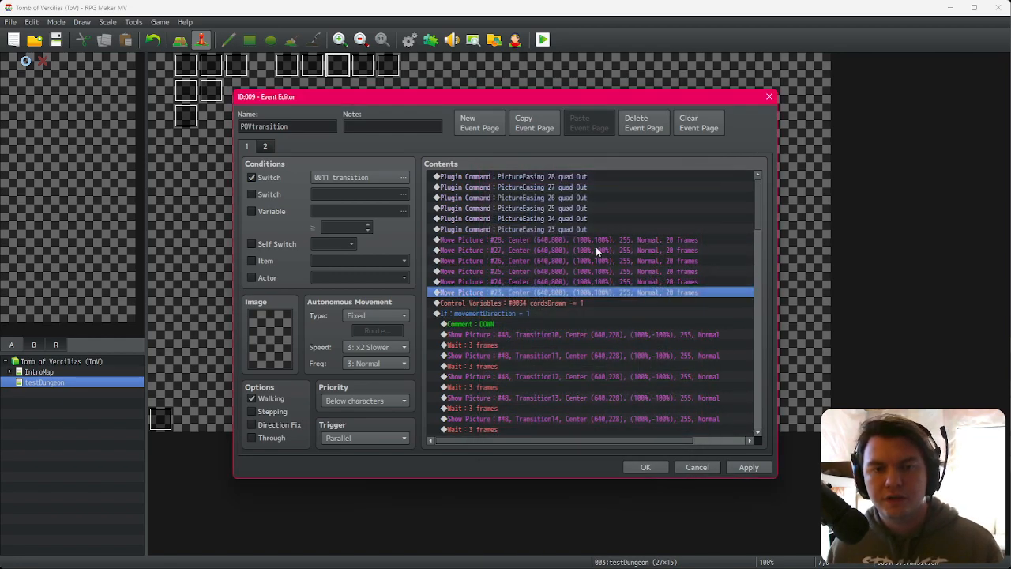
Step: Change the cardsDrawn command to set the variable to 0, and close the event editor
{"action": "left_click", "coordinate": [573, 305]}
{"action": "key", "text": "space"}
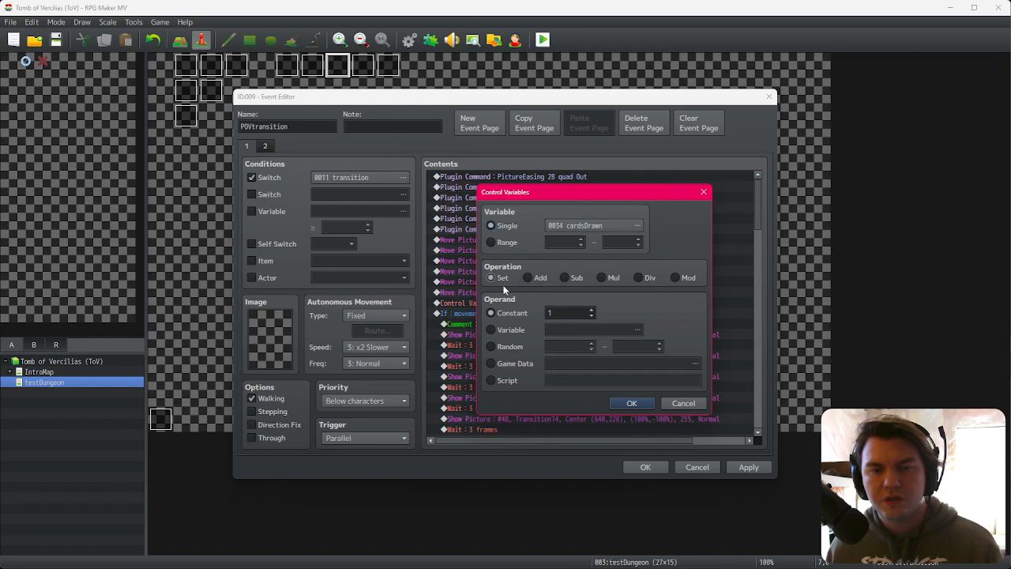
{"action": "left_click", "coordinate": [591, 317]}
{"action": "left_click", "coordinate": [620, 400]}
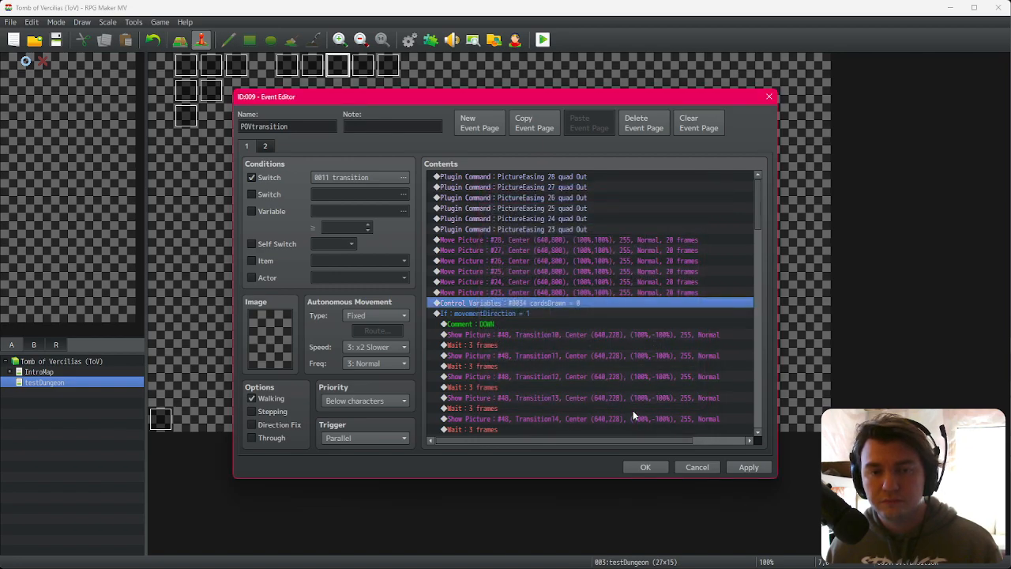
{"action": "left_click", "coordinate": [652, 466]}
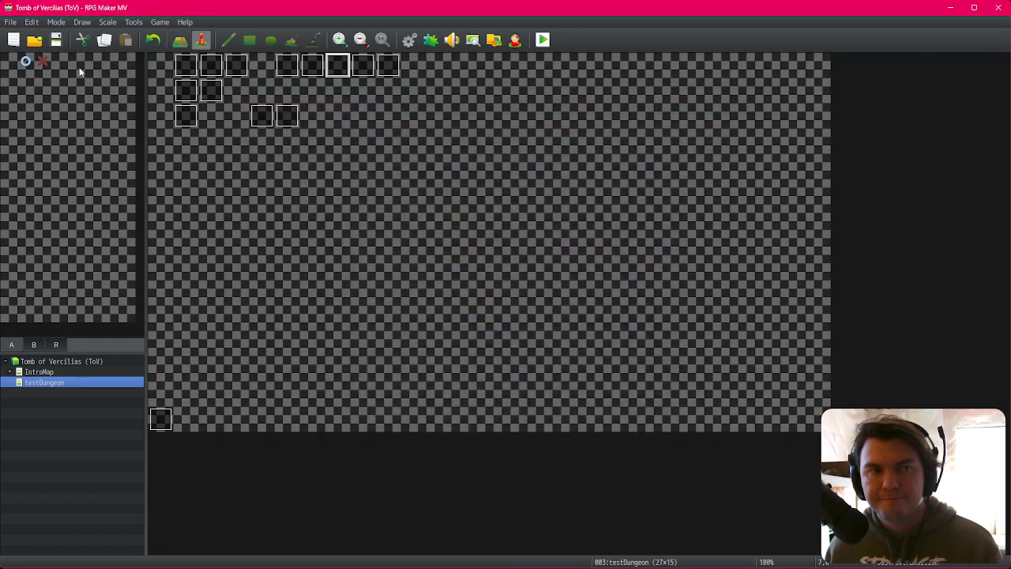
Step: Playtest the game, moving between rooms and attacking with drawn cards, then close the game window
{"action": "left_click", "coordinate": [543, 40]}
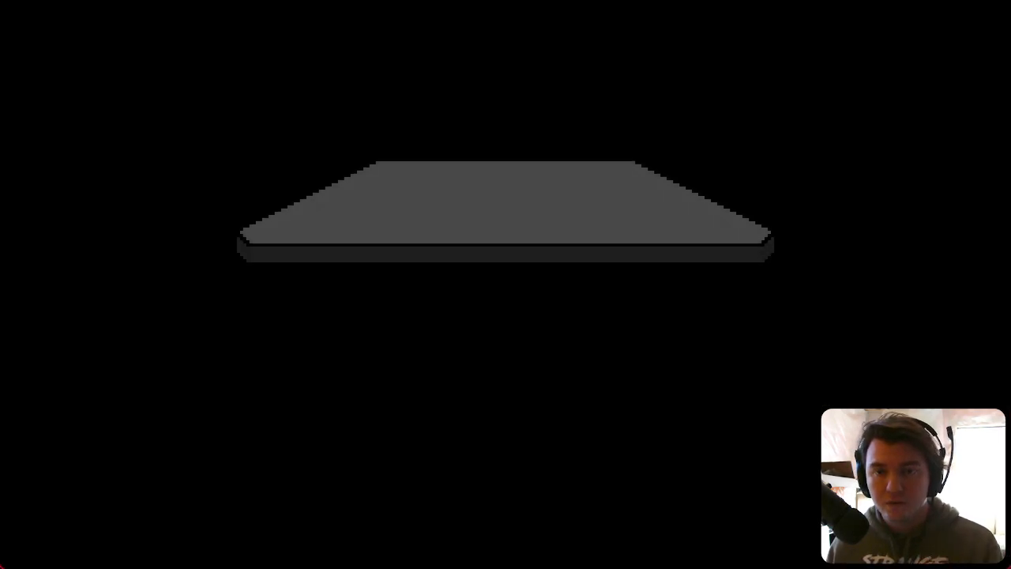
{"action": "left_click", "coordinate": [543, 378]}
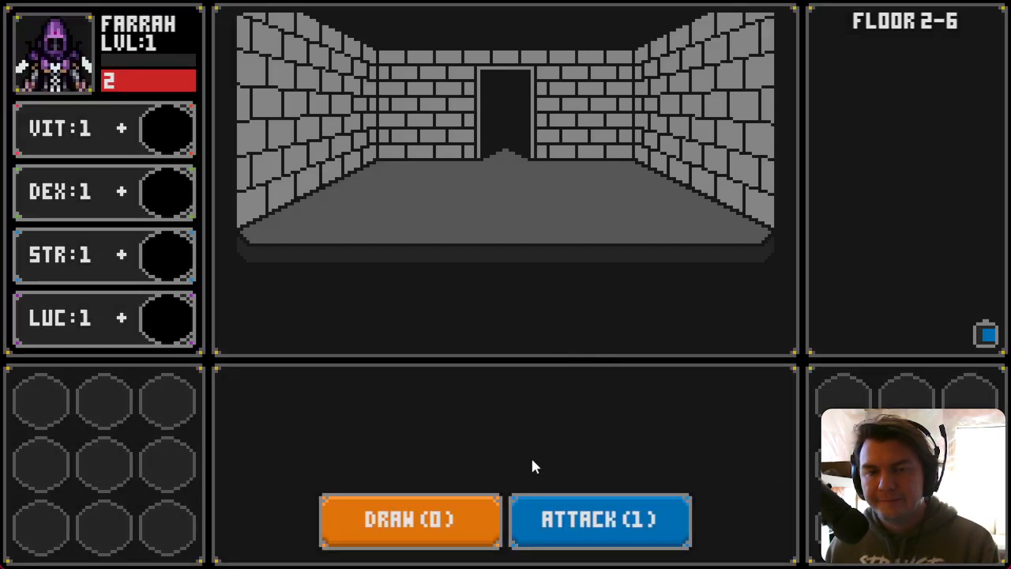
{"action": "key", "text": "w"}
{"action": "key", "text": "a"}
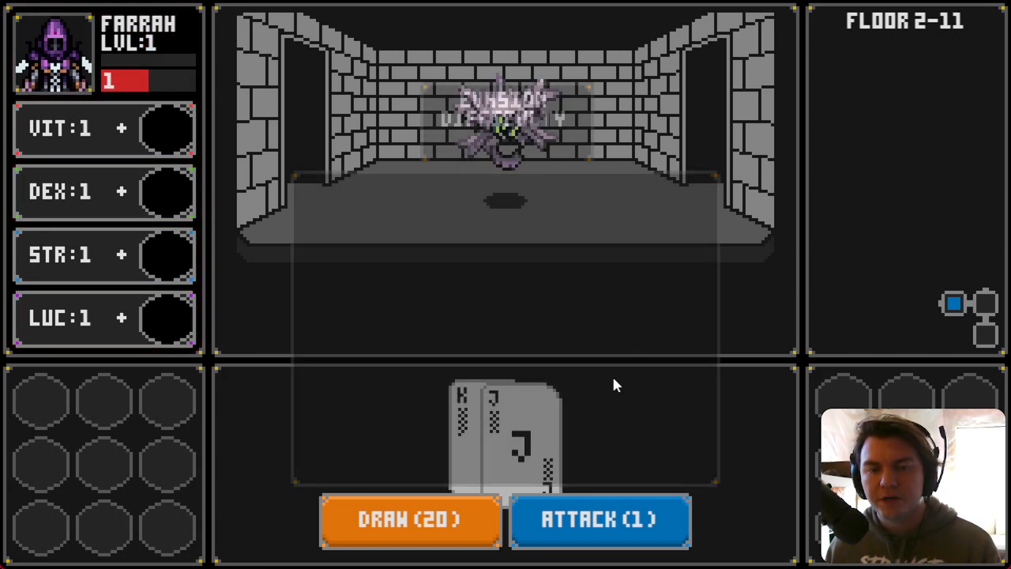
{"action": "left_click", "coordinate": [584, 521]}
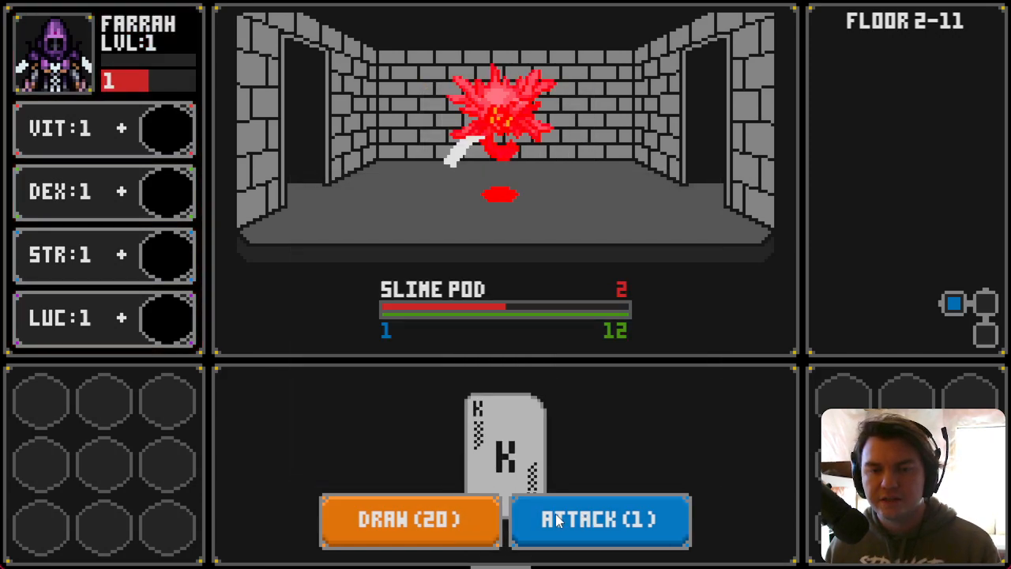
{"action": "left_click", "coordinate": [439, 537]}
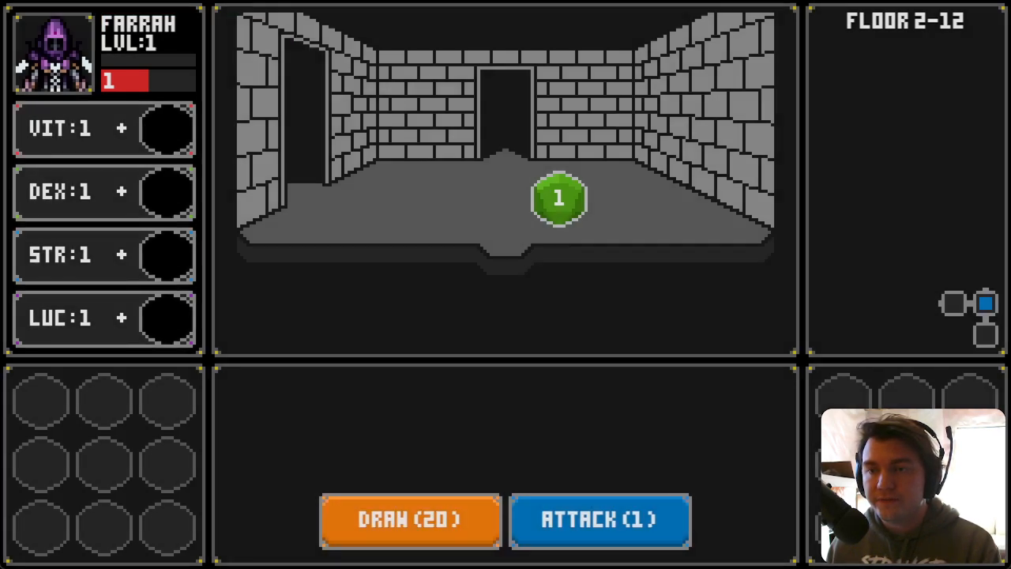
{"action": "key", "text": "alt+F4"}
Step: In POVtransition, duplicate the cardsDrawn reset and change the copy's variable to cardTotalValue, set to 0
{"action": "double_click", "coordinate": [338, 68]}
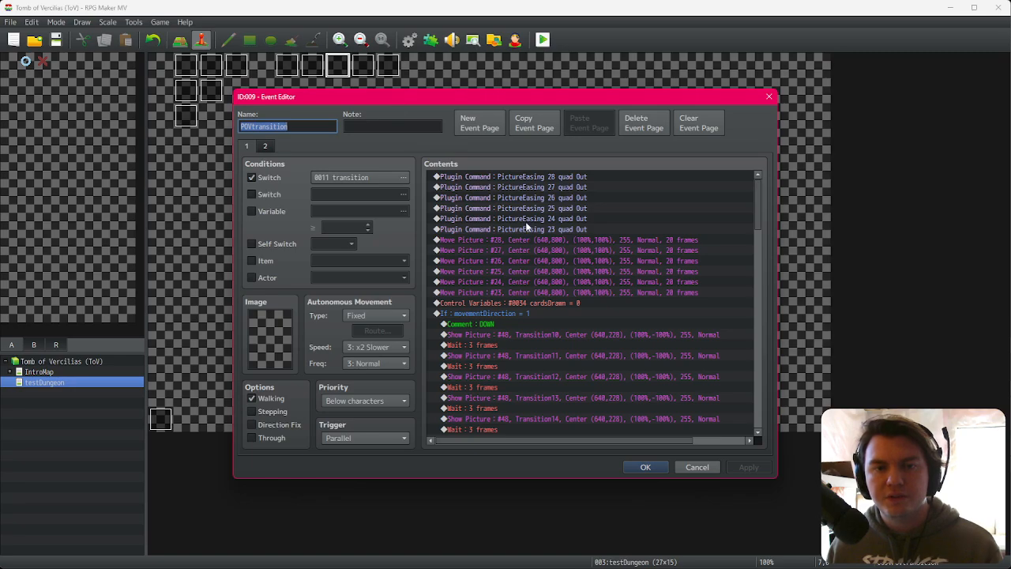
{"action": "left_click", "coordinate": [574, 303]}
{"action": "key", "text": "ctrl+c"}
{"action": "key", "text": "ctrl+v"}
{"action": "double_click", "coordinate": [598, 313]}
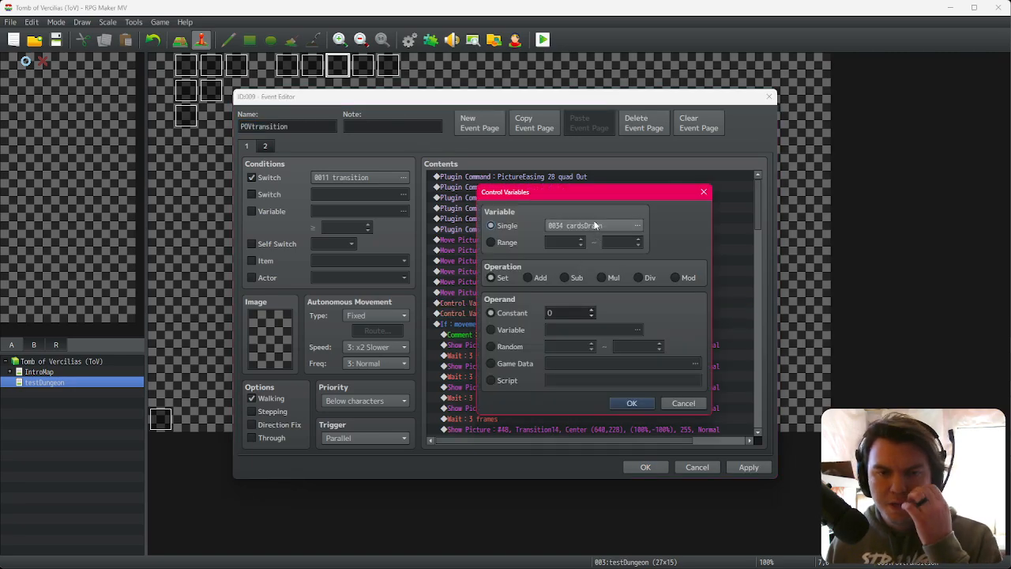
{"action": "left_click", "coordinate": [596, 225]}
{"action": "left_click", "coordinate": [547, 249]}
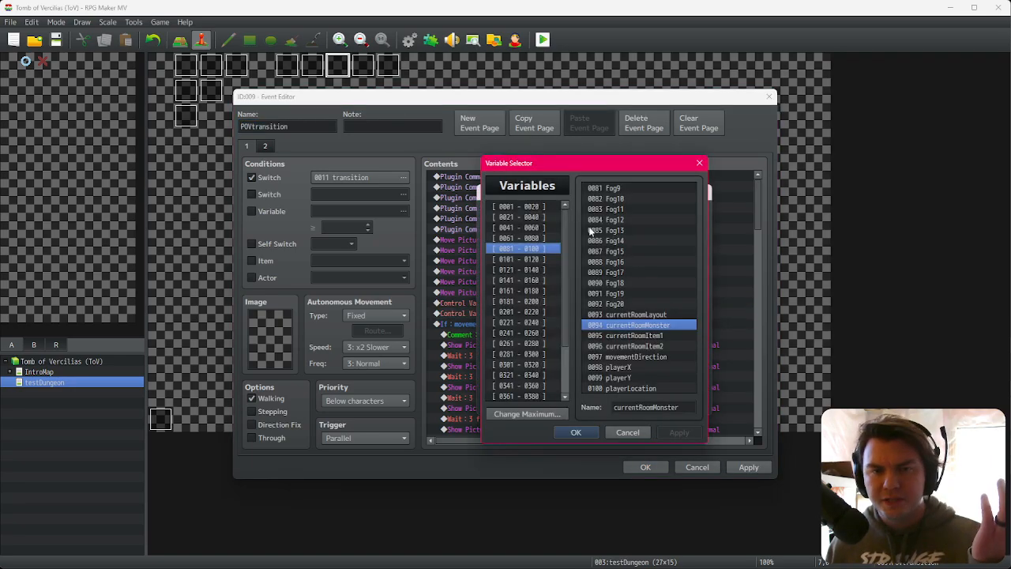
{"action": "left_click", "coordinate": [541, 227]}
{"action": "left_click", "coordinate": [542, 217]}
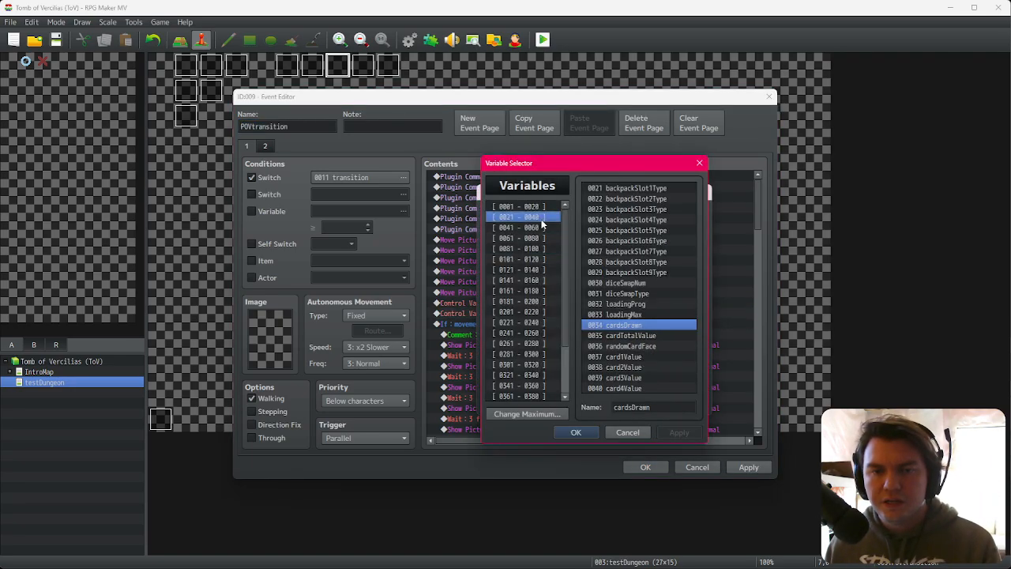
{"action": "left_click", "coordinate": [631, 337]}
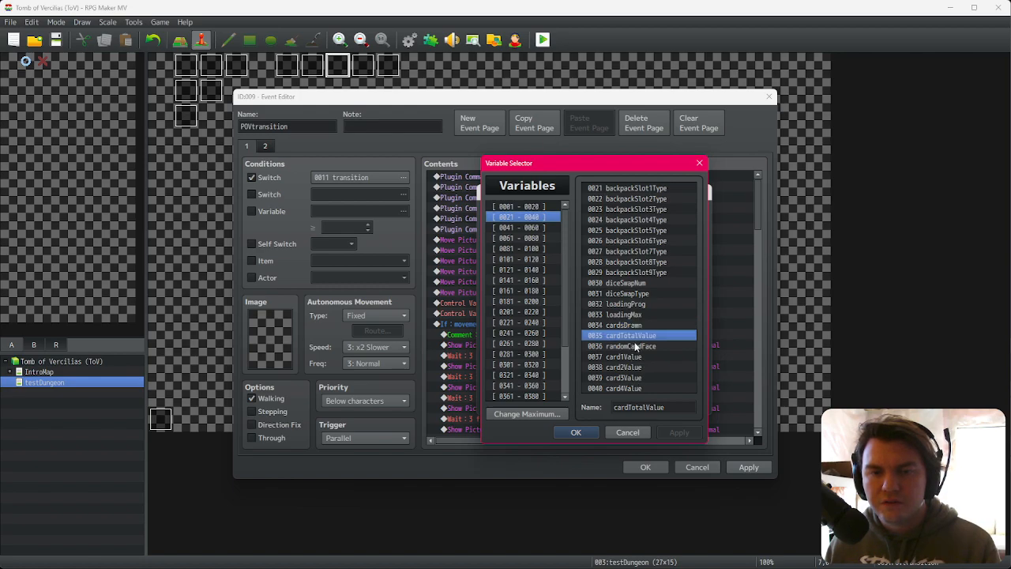
{"action": "double_click", "coordinate": [635, 338]}
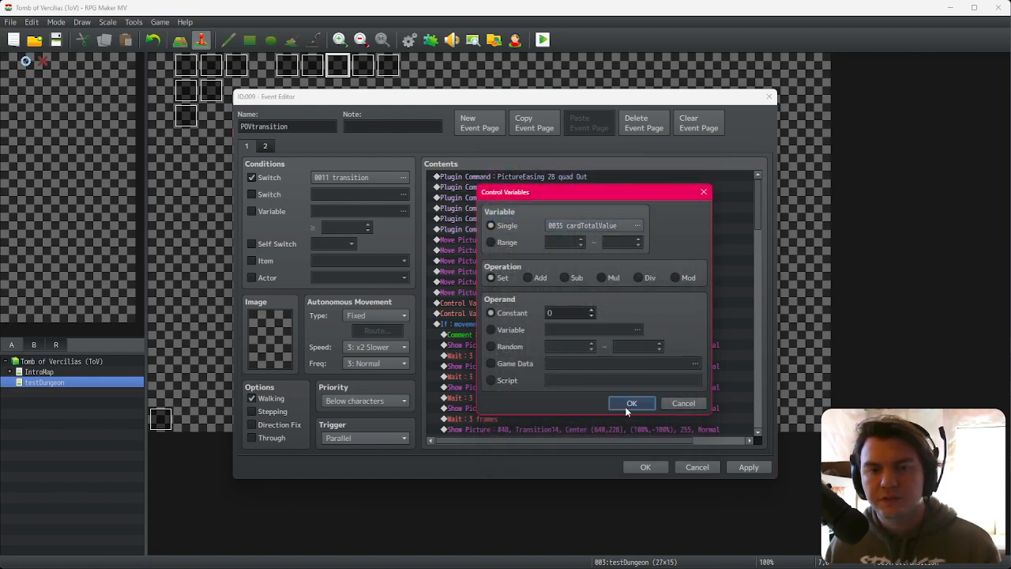
{"action": "left_click", "coordinate": [626, 406]}
{"action": "left_click", "coordinate": [644, 467]}
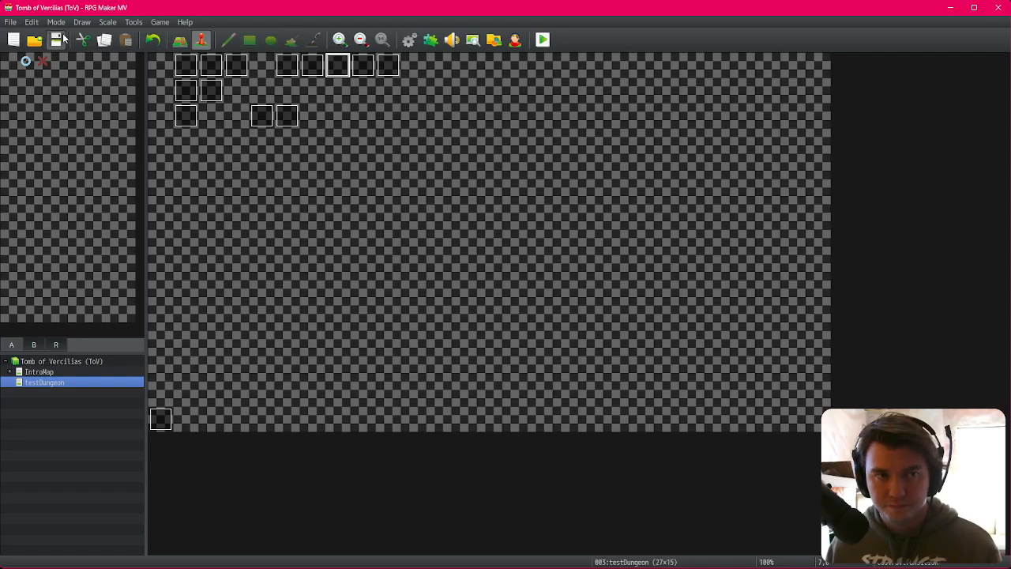
Step: Playtest again, drawing cards against the Glowing Golumn
{"action": "left_click", "coordinate": [544, 39]}
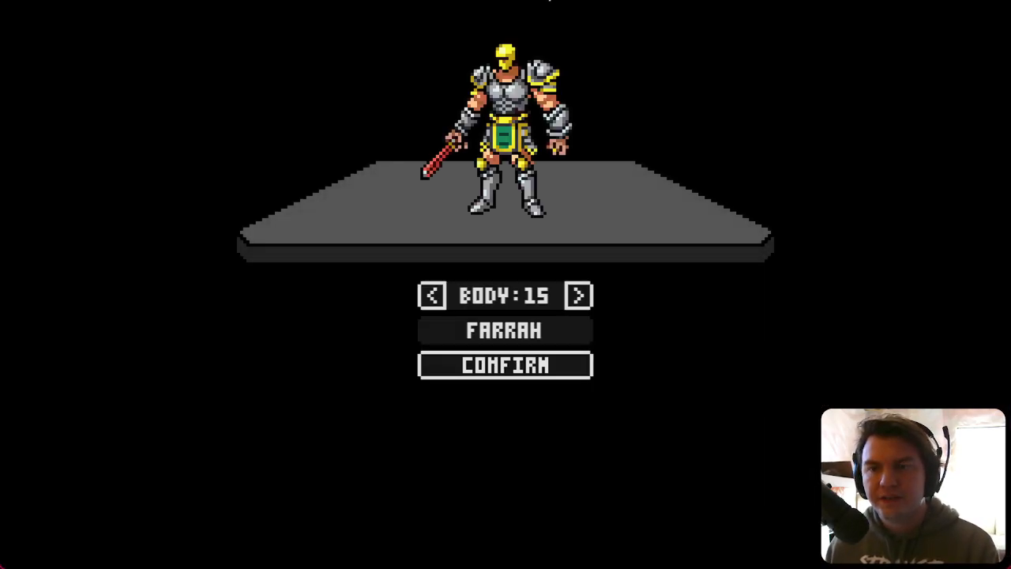
{"action": "left_click", "coordinate": [554, 365]}
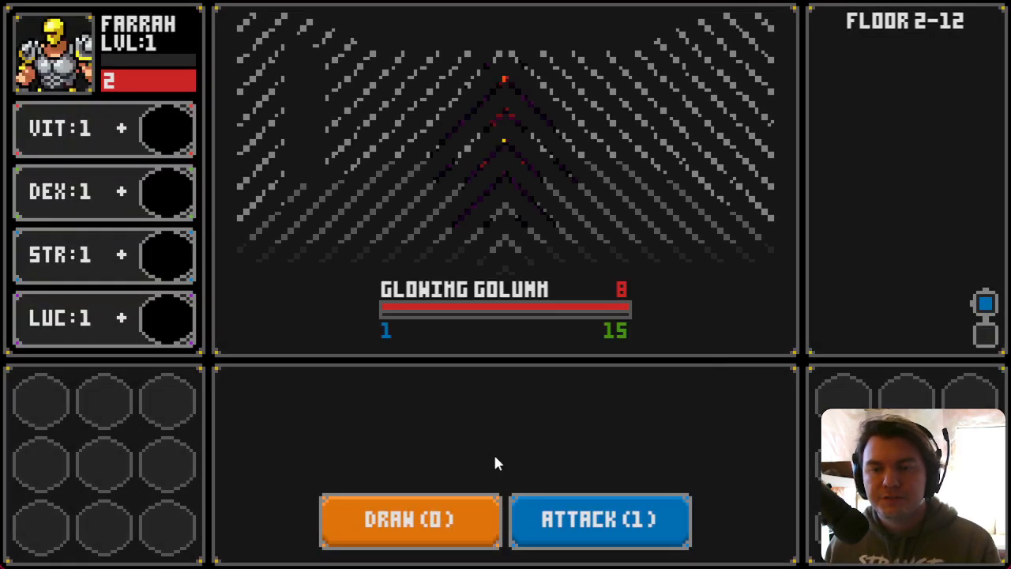
{"action": "left_click", "coordinate": [457, 525]}
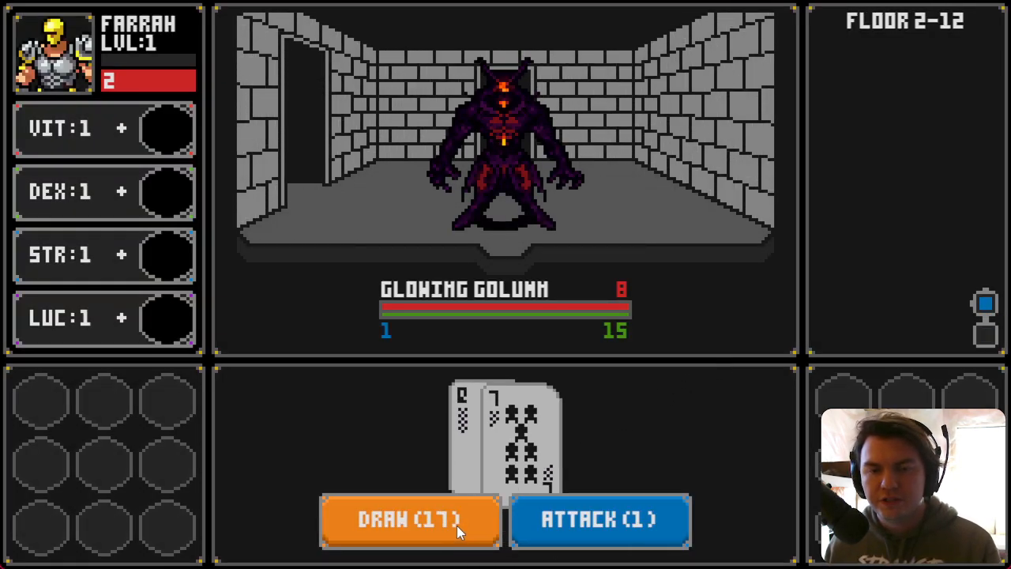
{"action": "left_click", "coordinate": [456, 525]}
{"action": "left_click", "coordinate": [421, 528]}
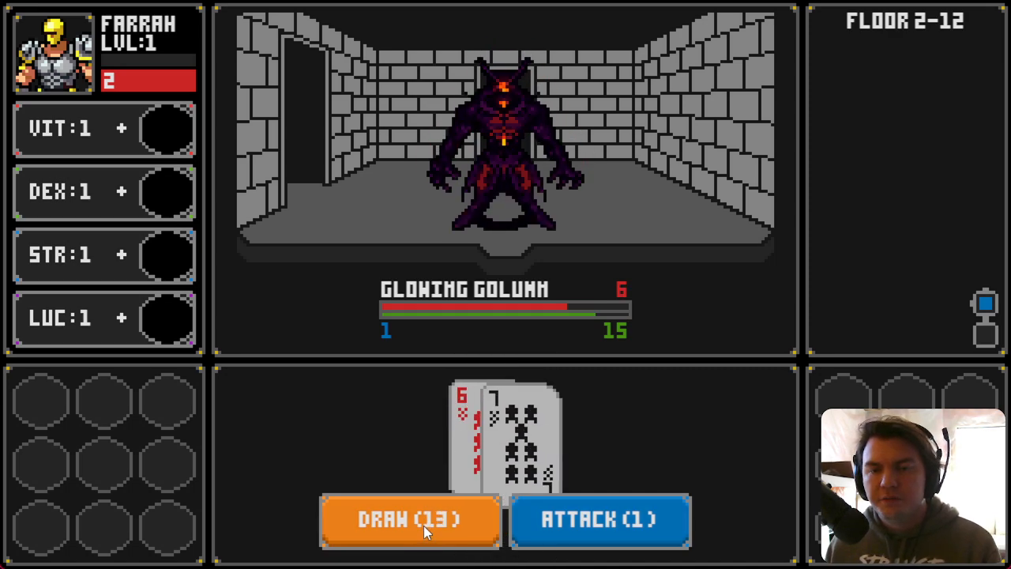
{"action": "left_click", "coordinate": [424, 525]}
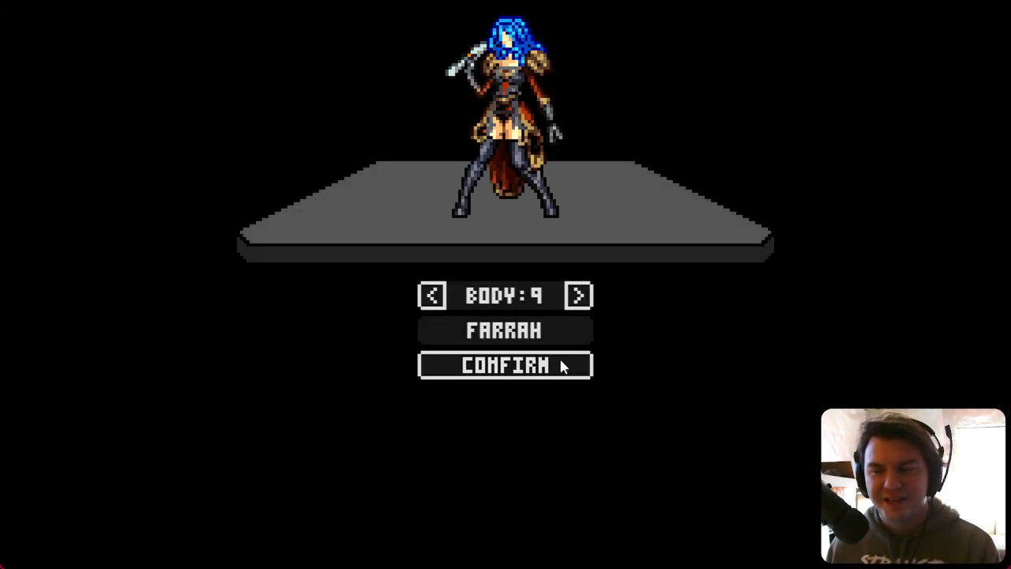
Step: Start a new character, move through several rooms, and draw cards against the Glowing Golumn
{"action": "left_click", "coordinate": [563, 365]}
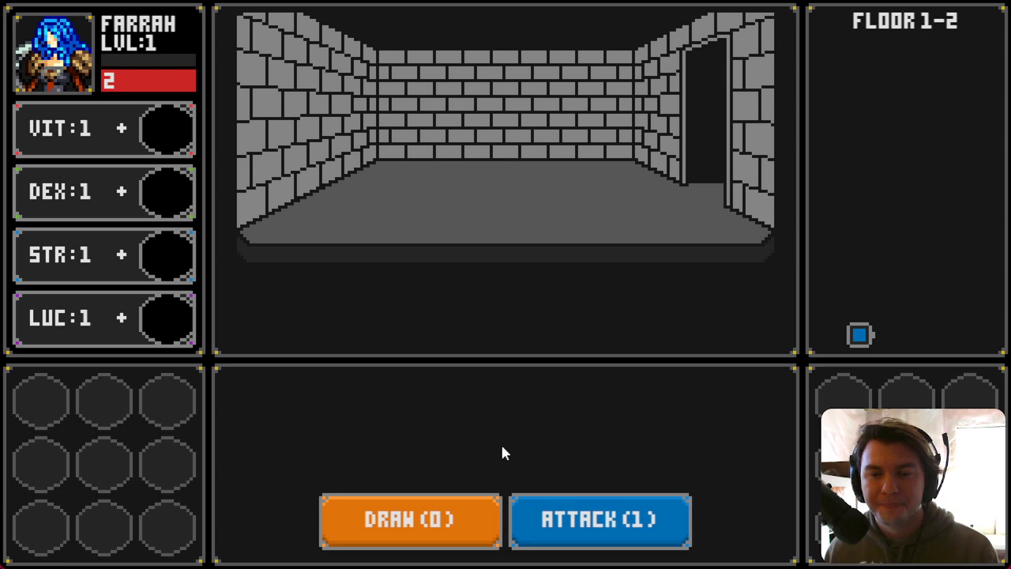
{"action": "key", "text": "d"}
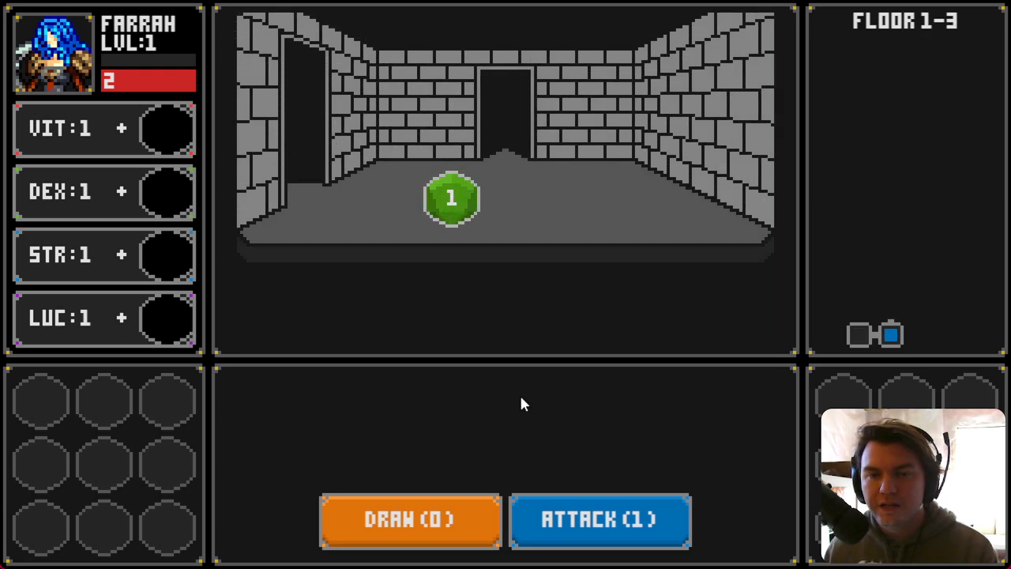
{"action": "key", "text": "w"}
{"action": "key", "text": "d"}
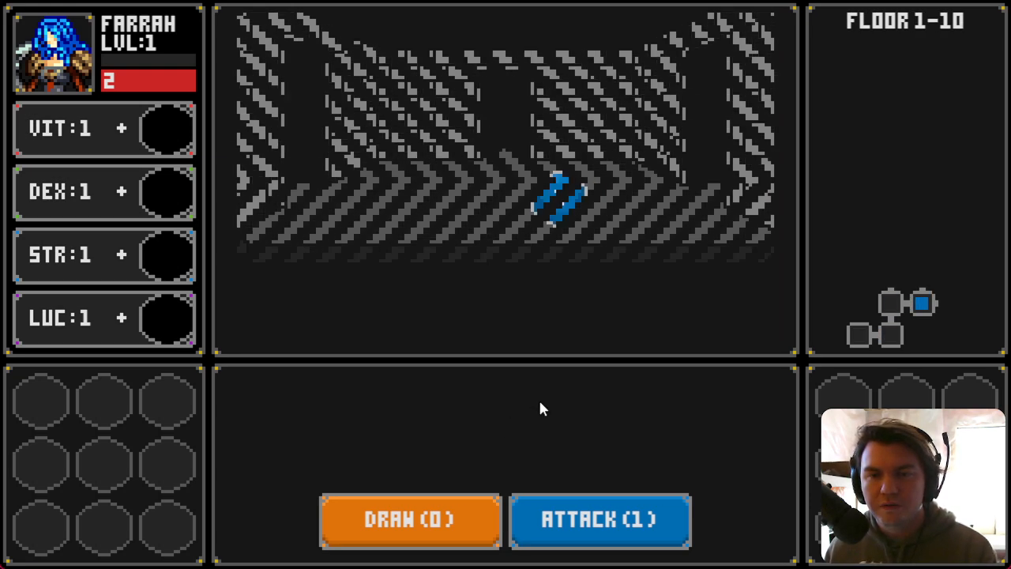
{"action": "key", "text": "d"}
{"action": "key", "text": "s"}
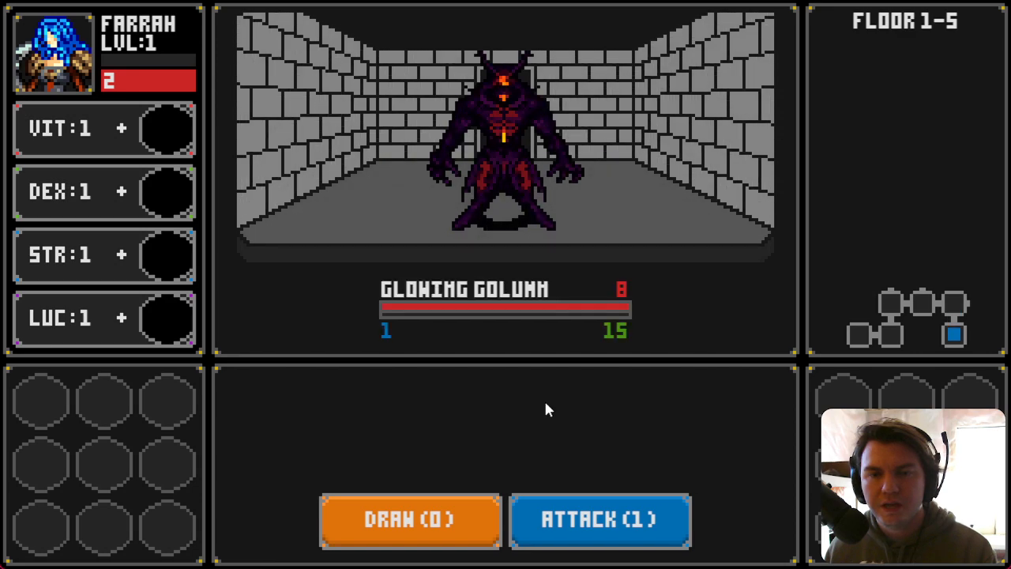
{"action": "left_click", "coordinate": [426, 515]}
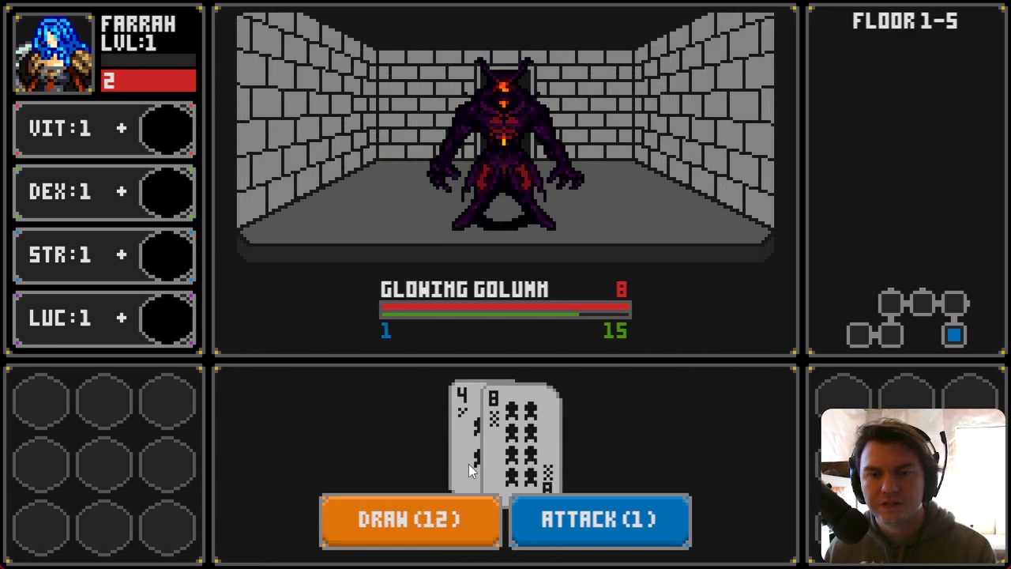
{"action": "left_click", "coordinate": [461, 526]}
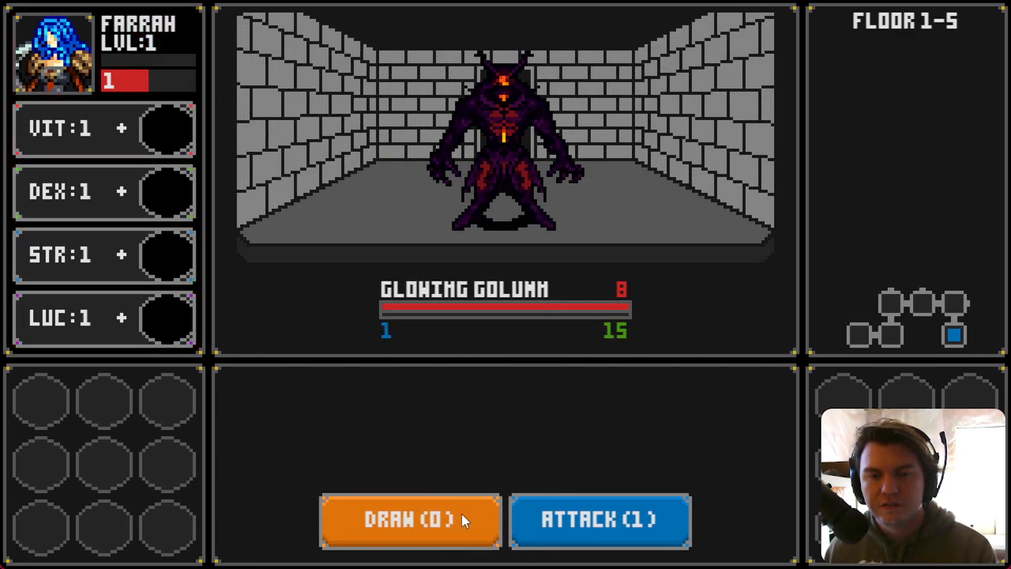
Step: Draw cards against the Glowing Golumn, then leave the room and come back to check the hand is cleared
{"action": "left_click", "coordinate": [463, 533]}
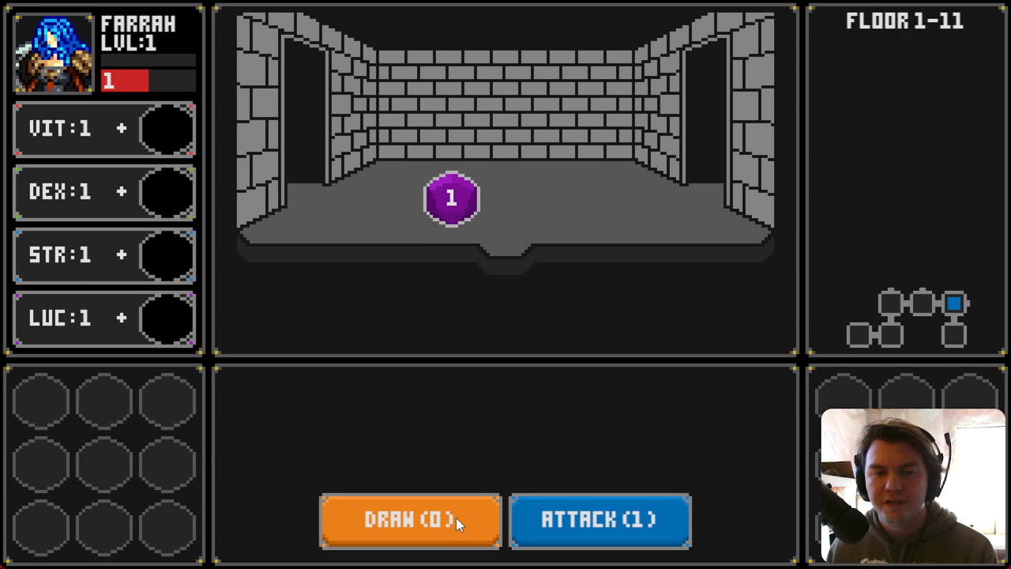
{"action": "key", "text": "s"}
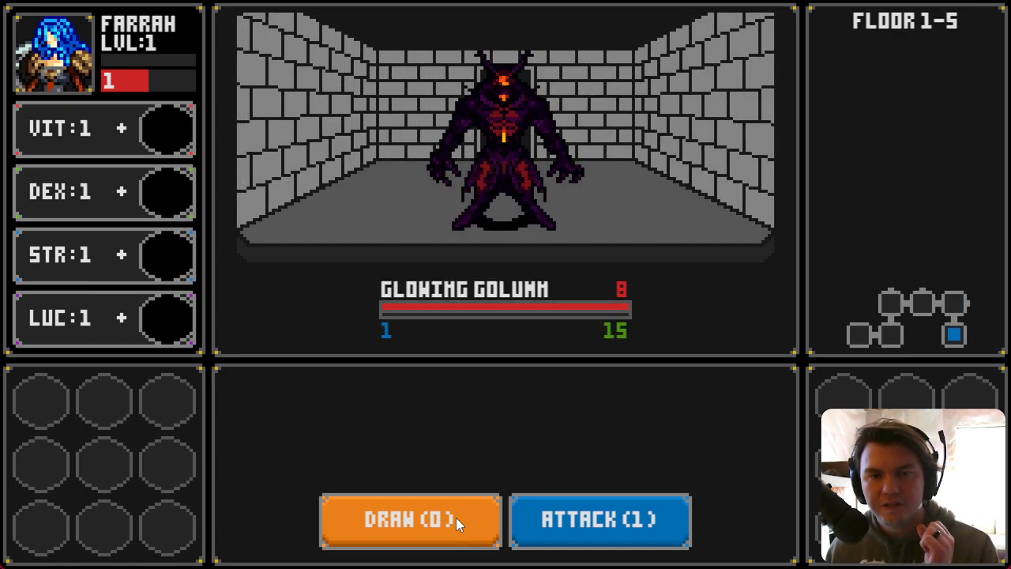
Step: Defeat the Glowing Golumn by drawing cards and attacking three times in a row
{"action": "left_click", "coordinate": [455, 520]}
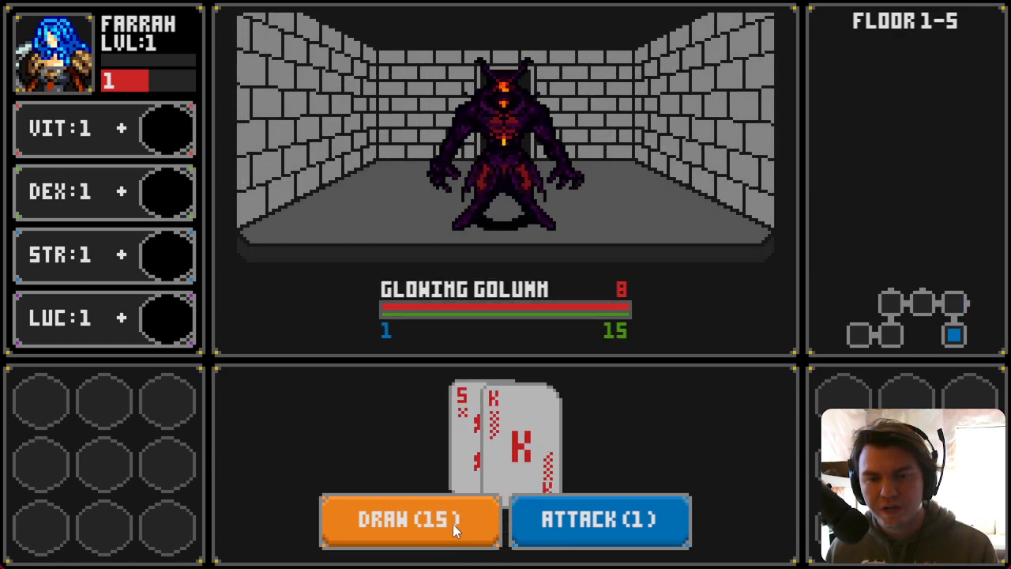
{"action": "left_click", "coordinate": [574, 526]}
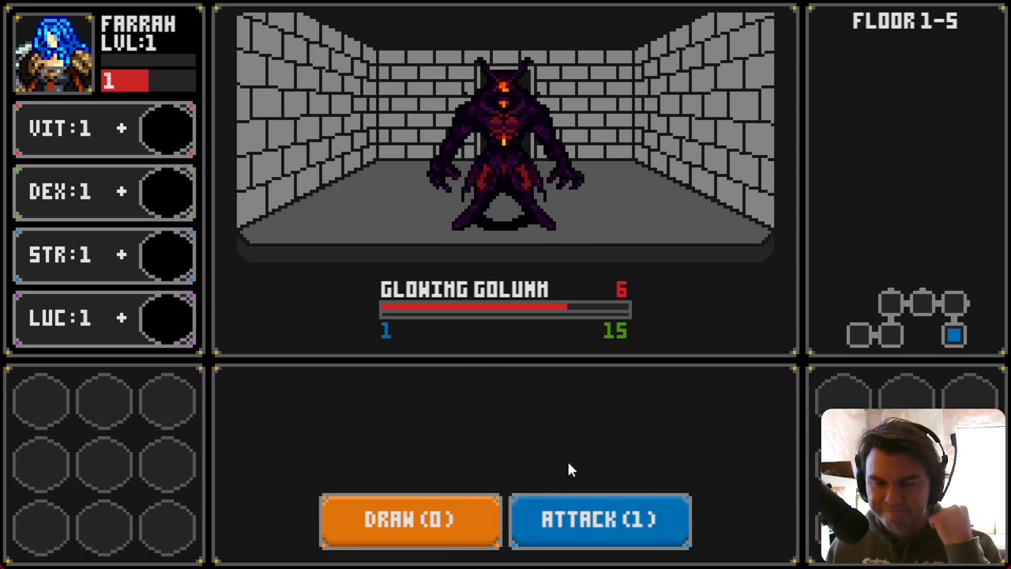
{"action": "left_click", "coordinate": [448, 526]}
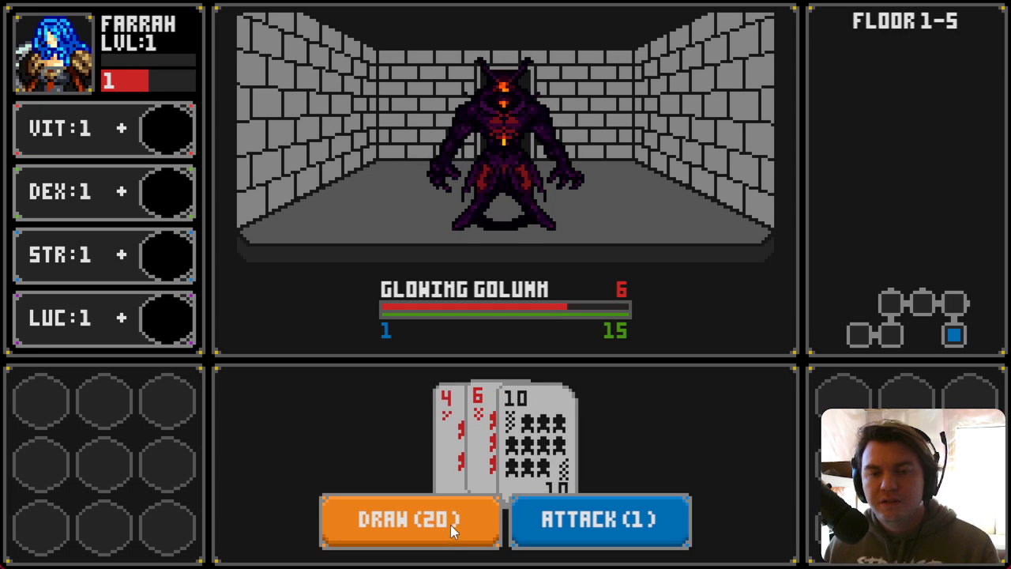
{"action": "left_click", "coordinate": [573, 523]}
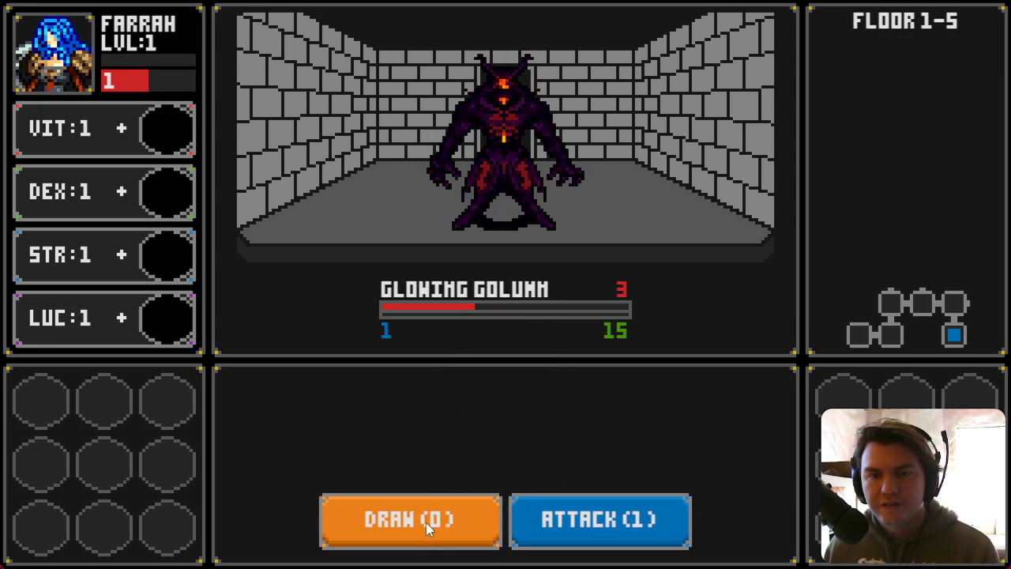
{"action": "left_click", "coordinate": [426, 522]}
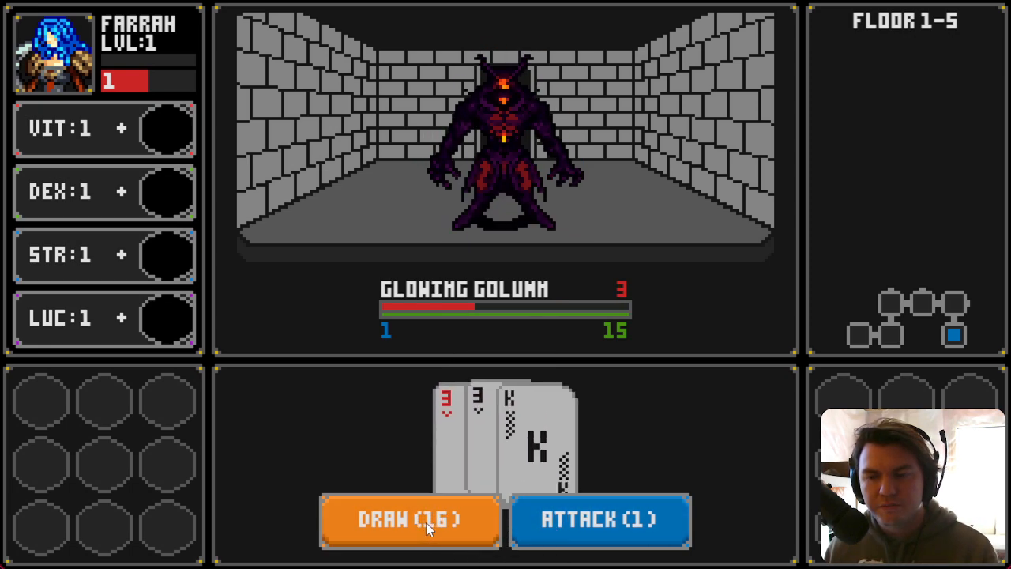
{"action": "left_click", "coordinate": [564, 535]}
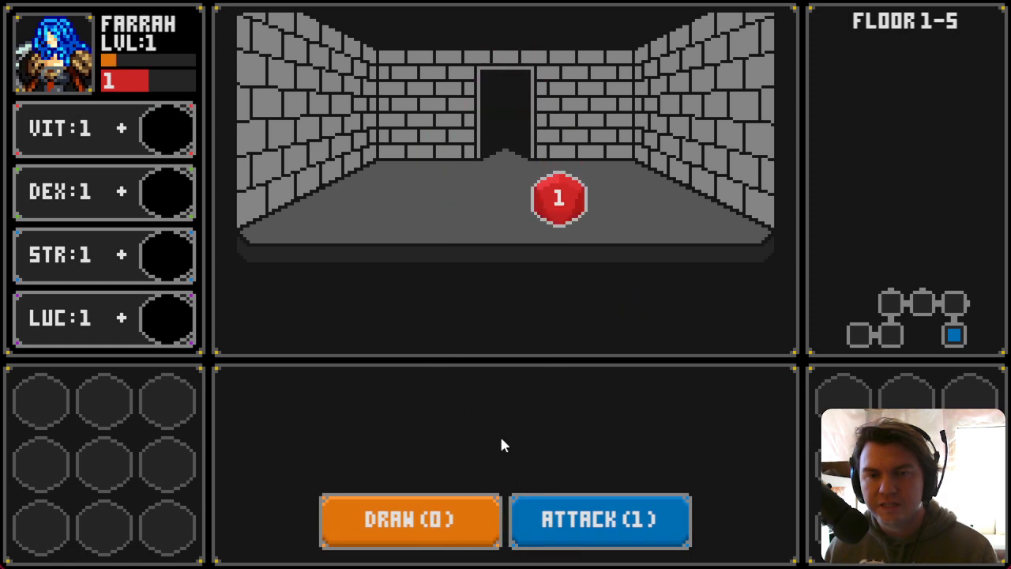
Step: Drag the dropped die into the VIT slot and move forward to the Slime Pod room
{"action": "left_click_drag", "start_coordinate": [559, 202], "coordinate": [162, 129]}
{"action": "key", "text": "w"}
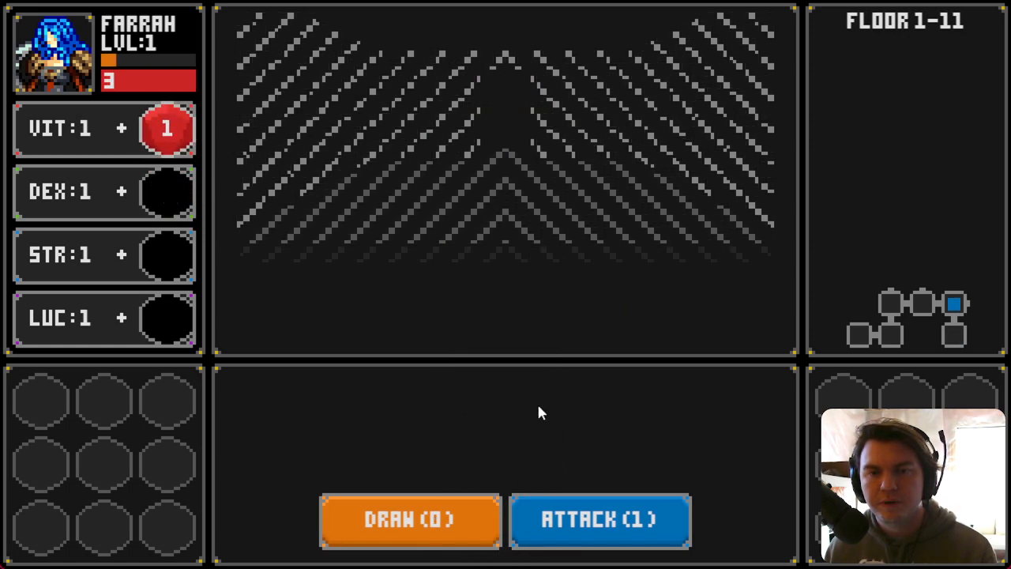
{"action": "key", "text": "w"}
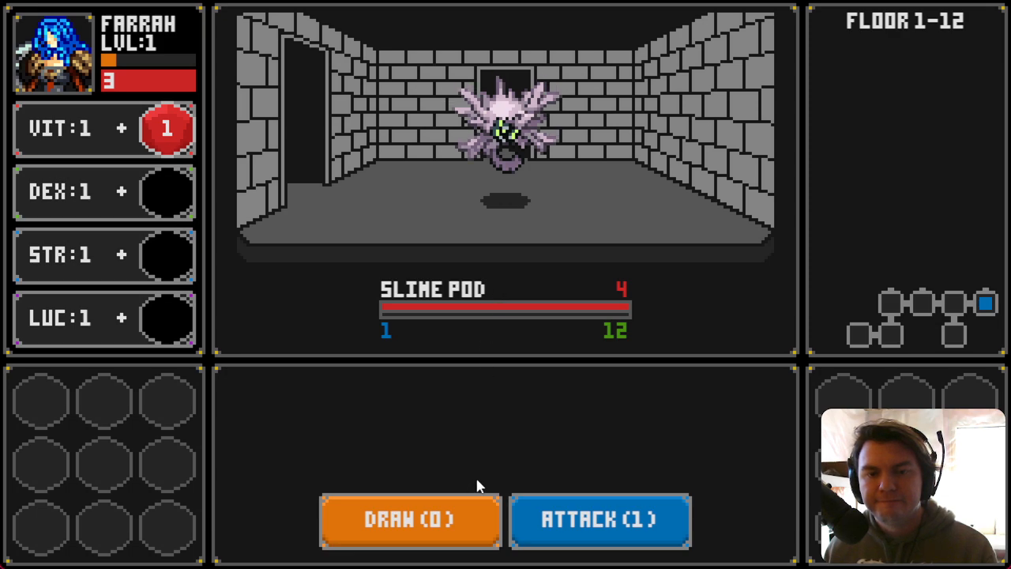
Step: Draw cards against the Slime Pod, leave the room, and close the game window
{"action": "left_click", "coordinate": [443, 519]}
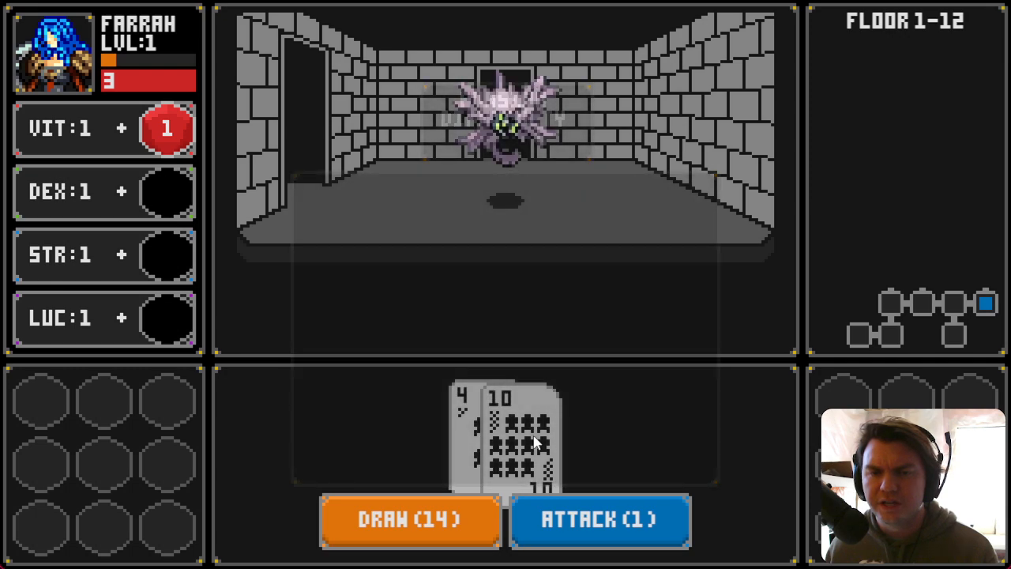
{"action": "key", "text": "d"}
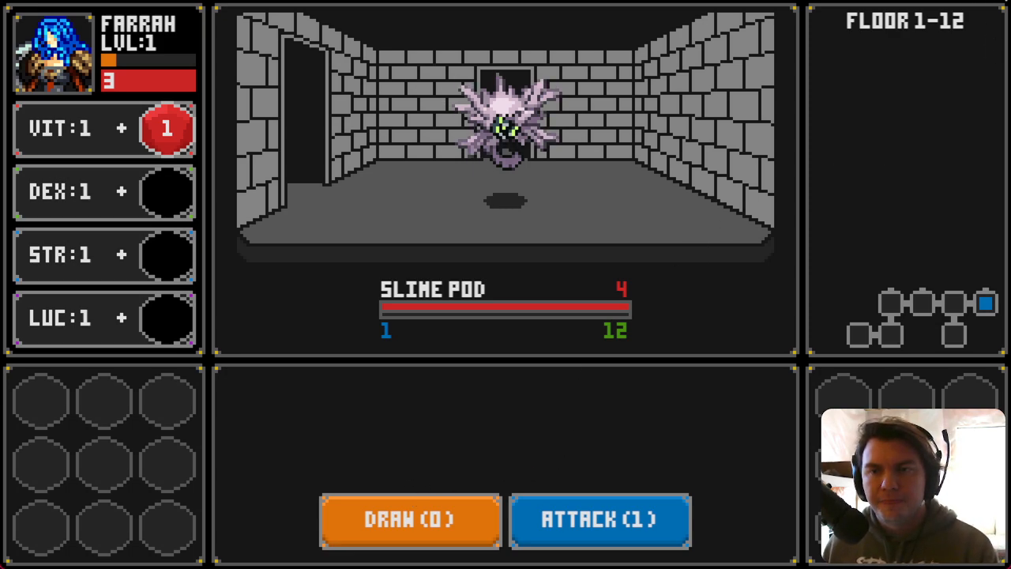
{"action": "key", "text": "alt+F4"}
Step: In the Trello board, move the card "Have the drawn cards clear if you leave a room" to Finished
{"action": "key", "text": "alt+Tab"}
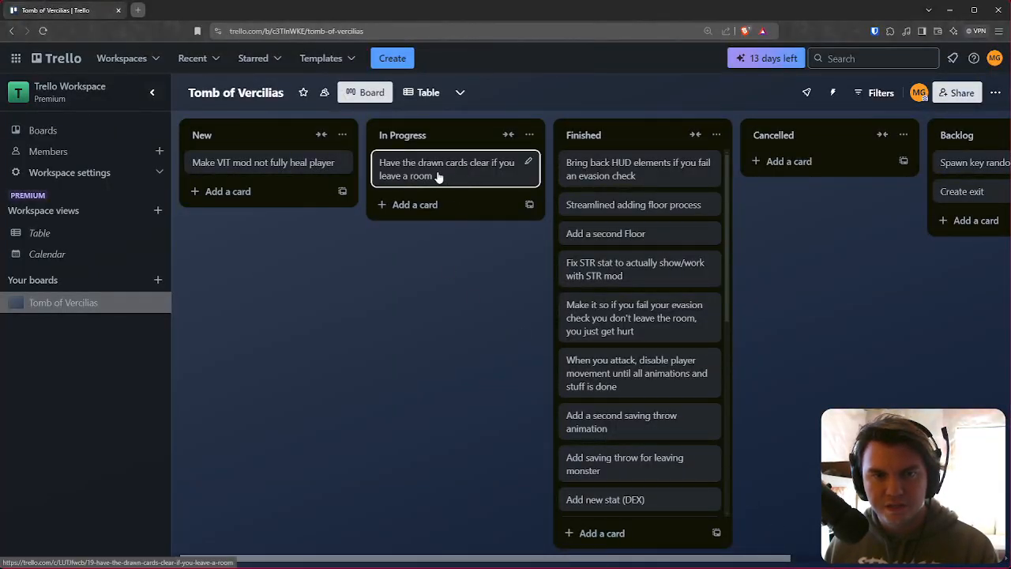
{"action": "mouse_move", "coordinate": [438, 176]}
{"action": "left_mouse_down"}
{"action": "mouse_move", "coordinate": [625, 156]}
{"action": "mouse_move", "coordinate": [581, 197]}
{"action": "left_mouse_up"}
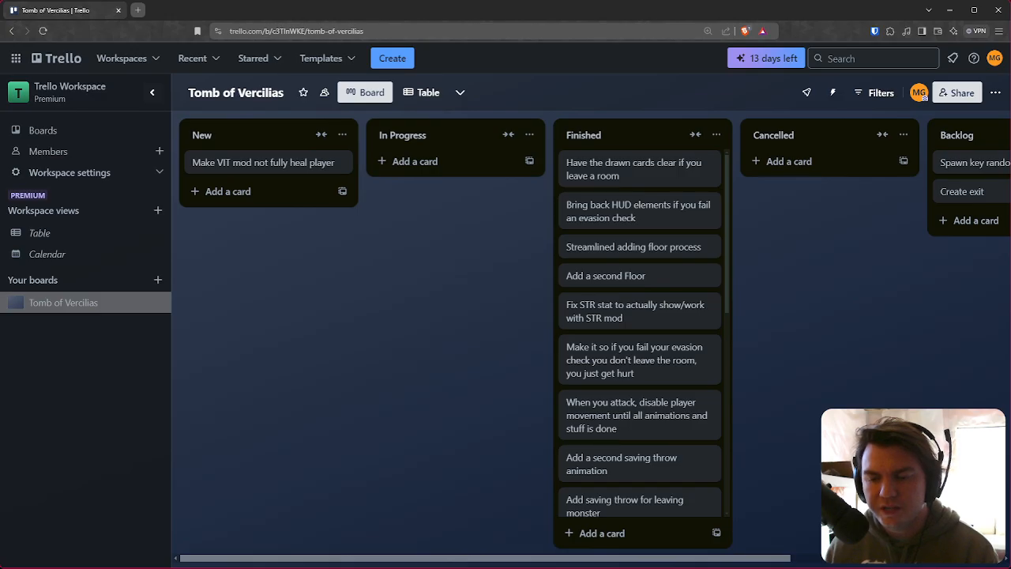
Step: Switch back to RPG Maker MV and start a new playtest
{"action": "key", "text": "alt+Tab"}
{"action": "left_click", "coordinate": [543, 40]}
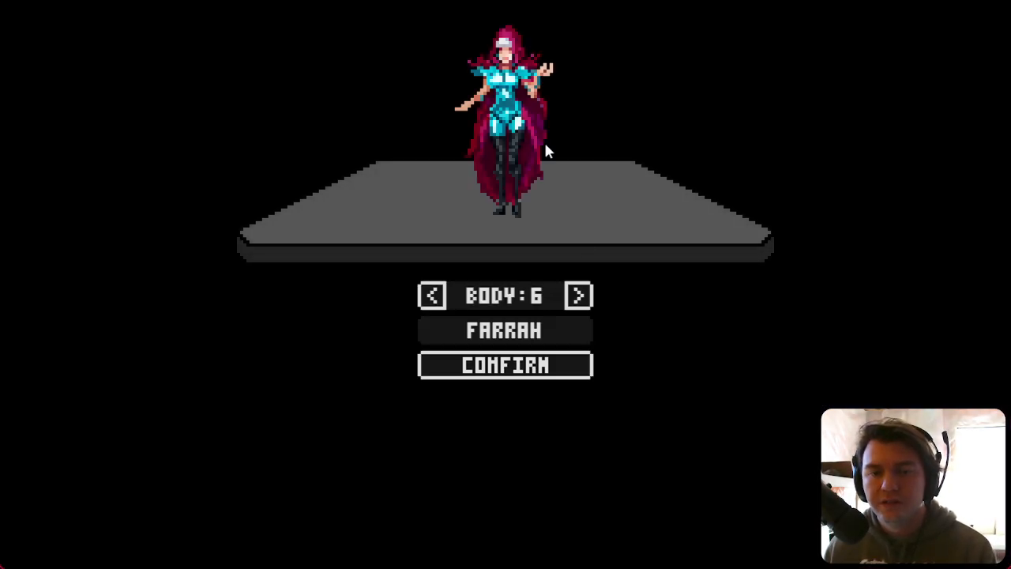
{"action": "left_click", "coordinate": [530, 368]}
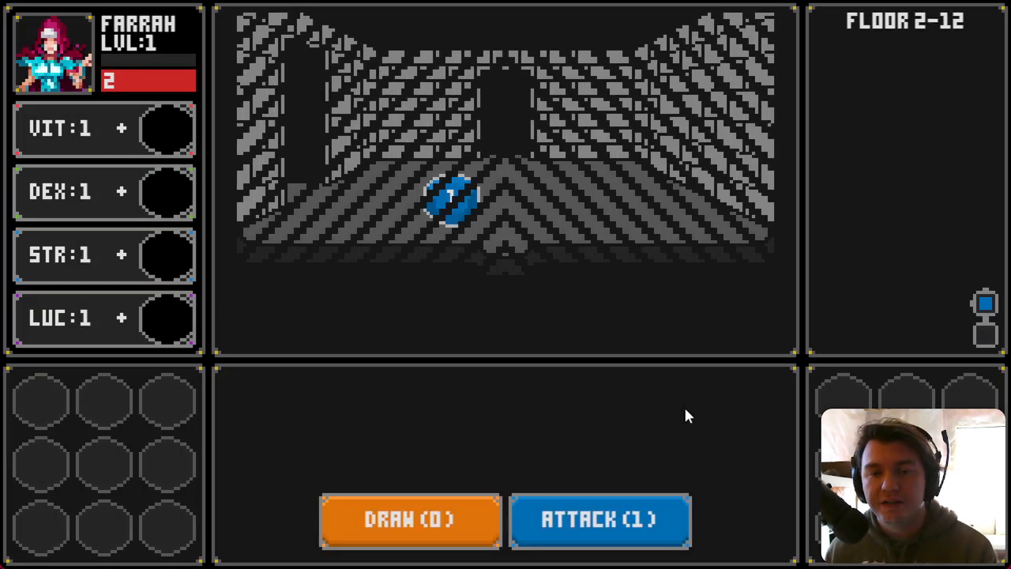
Step: Explore floor 2, dragging collected dice into DEX, LUC and the inventory, until reaching a Slime Pod
{"action": "key", "text": "a"}
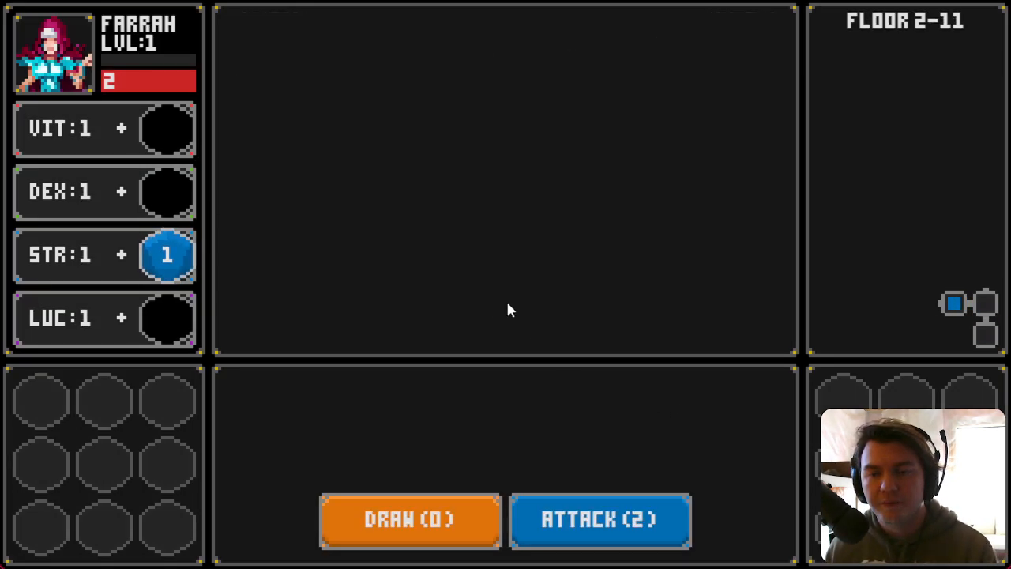
{"action": "left_click_drag", "start_coordinate": [556, 205], "coordinate": [169, 195]}
{"action": "key", "text": "a"}
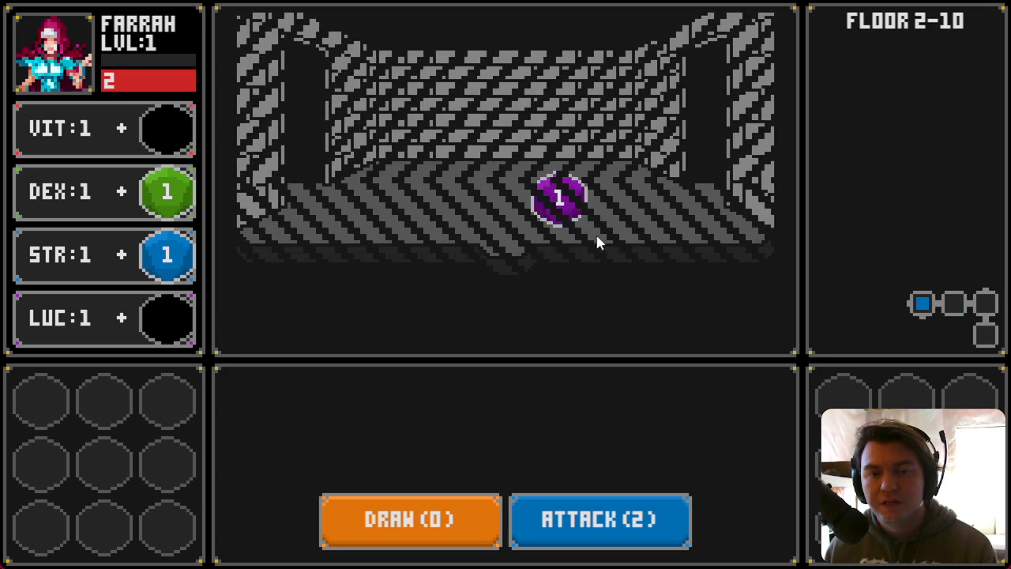
{"action": "mouse_move", "coordinate": [569, 203]}
{"action": "left_mouse_down"}
{"action": "mouse_move", "coordinate": [194, 216]}
{"action": "mouse_move", "coordinate": [178, 322]}
{"action": "left_mouse_up"}
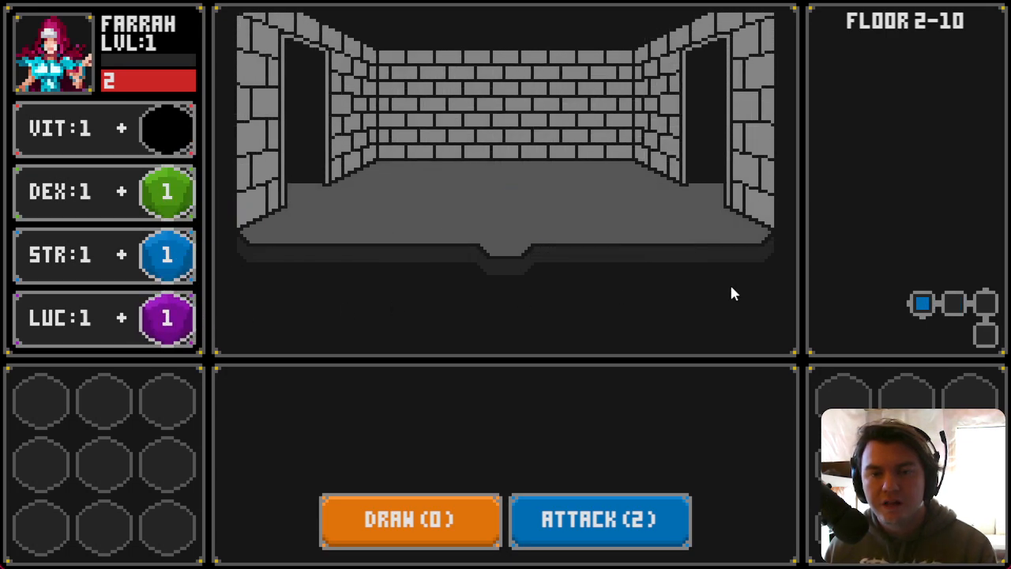
{"action": "key", "text": "s"}
{"action": "mouse_move", "coordinate": [449, 199]}
{"action": "left_mouse_down"}
{"action": "mouse_move", "coordinate": [155, 314]}
{"action": "mouse_move", "coordinate": [165, 320]}
{"action": "left_mouse_up"}
{"action": "key", "text": "d"}
{"action": "left_click_drag", "start_coordinate": [451, 198], "coordinate": [166, 400]}
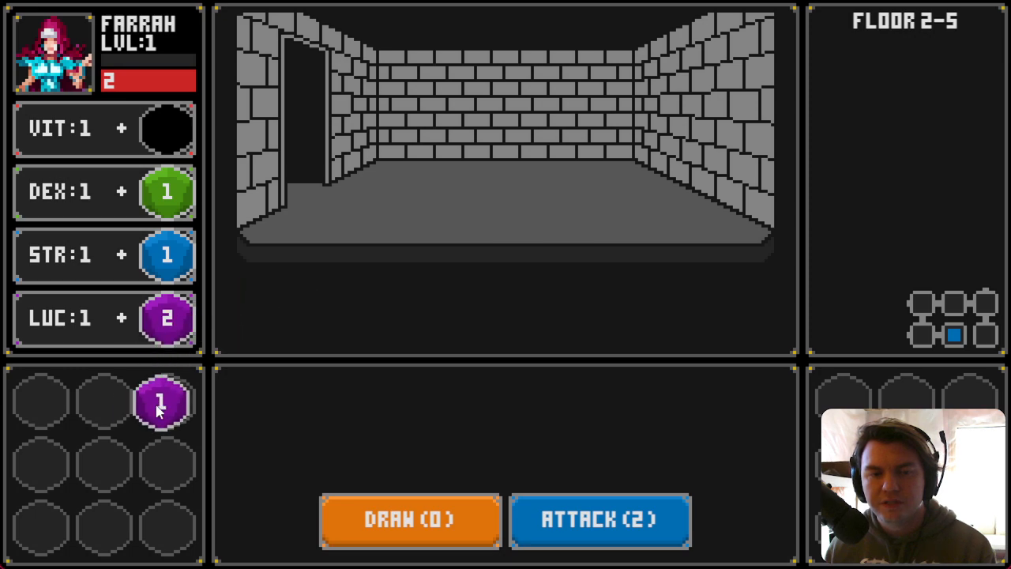
{"action": "key", "text": "a"}
{"action": "key", "text": "a"}
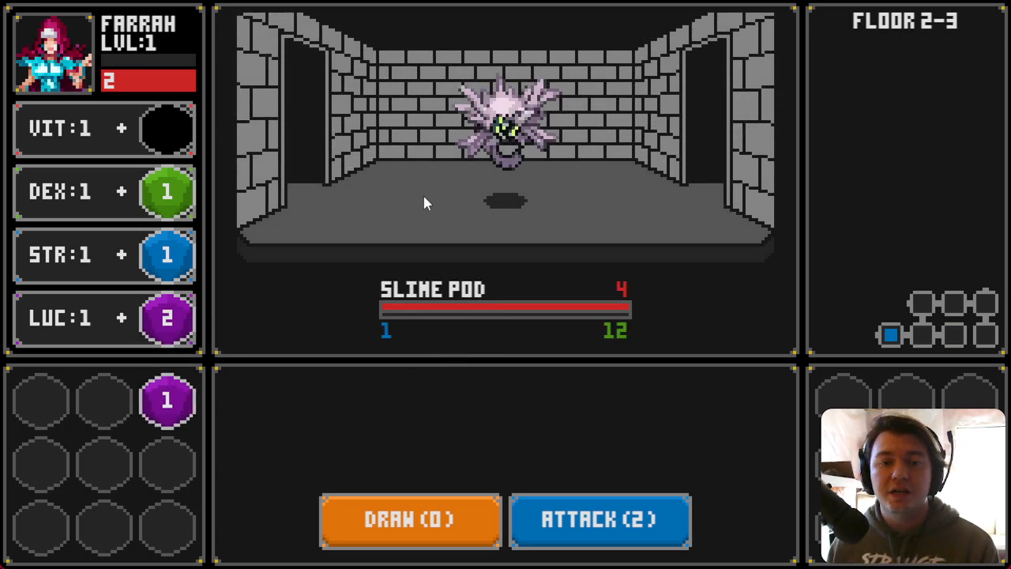
Step: Draw and attack to defeat the Slime Pod, add its die to STR, and move on
{"action": "left_click", "coordinate": [438, 524]}
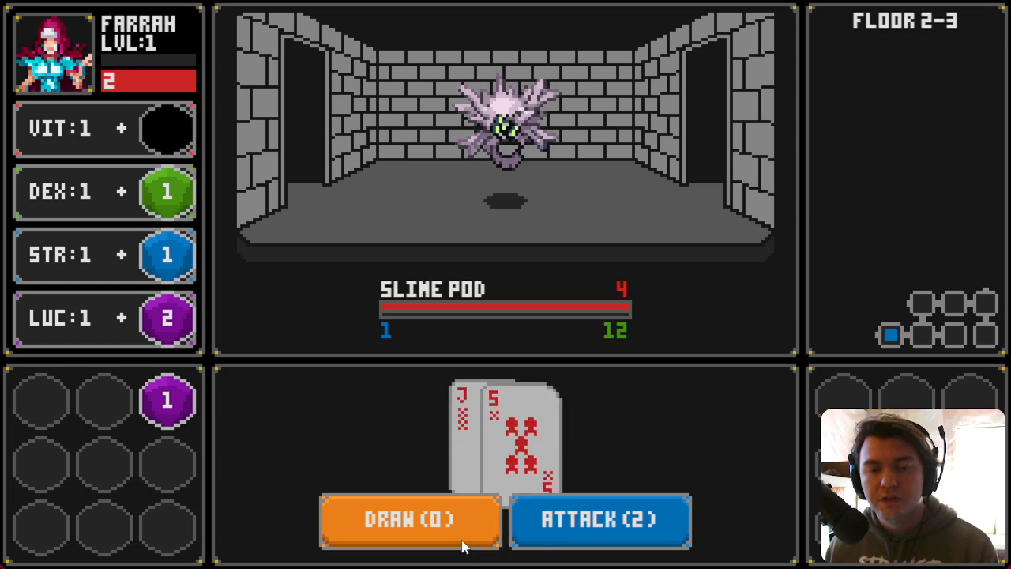
{"action": "left_click", "coordinate": [559, 532]}
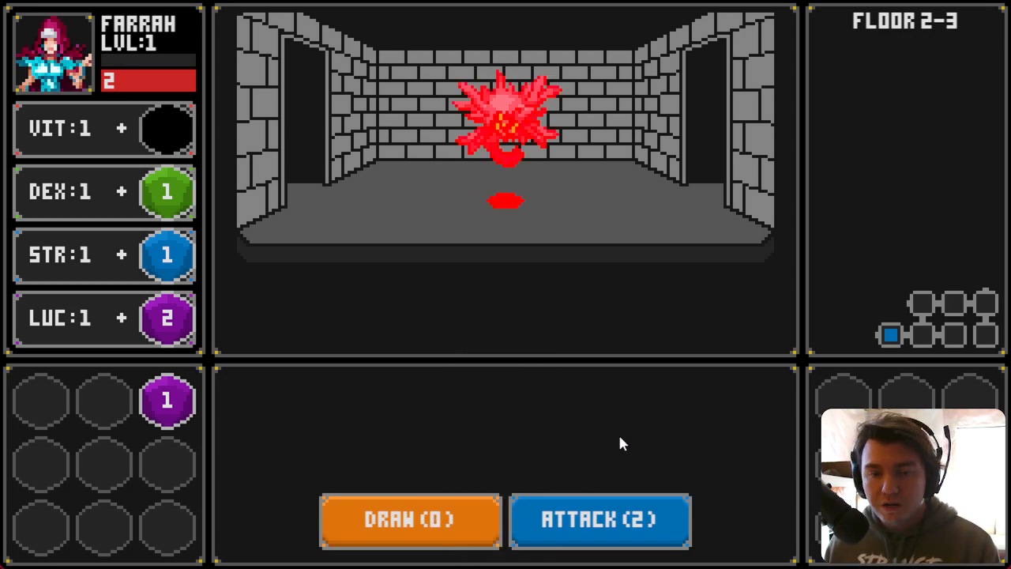
{"action": "left_click", "coordinate": [451, 204]}
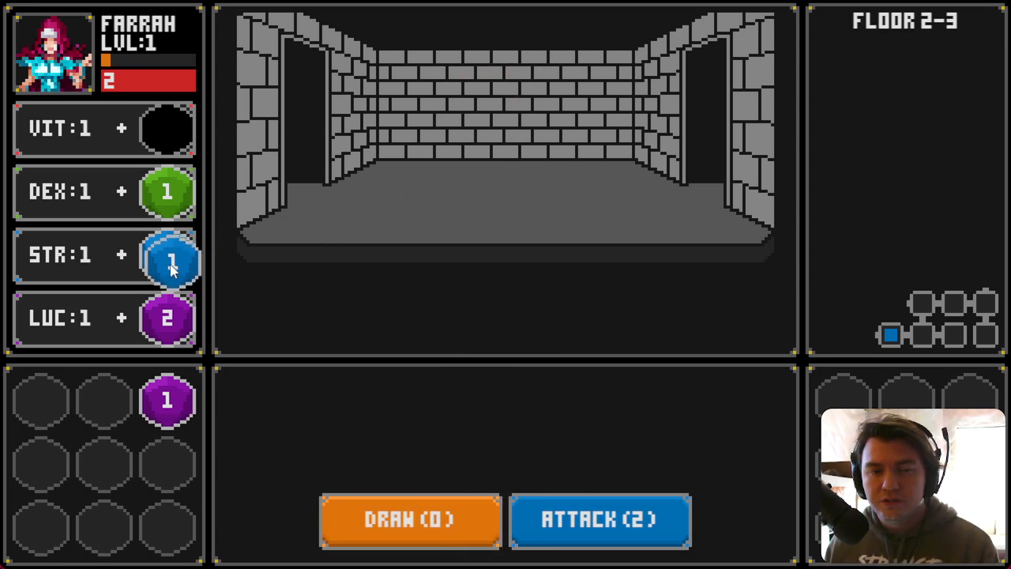
{"action": "key", "text": "Left"}
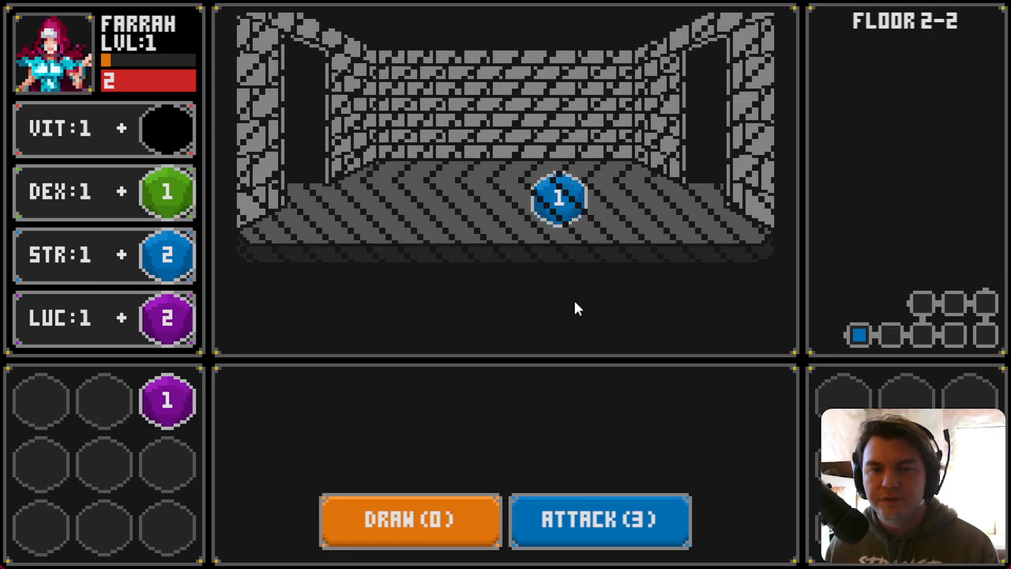
Step: Store the next die in the inventory, move to the adjacent room, and defeat another Slime Pod
{"action": "left_click_drag", "start_coordinate": [238, 350], "coordinate": [109, 409]}
{"action": "key", "text": "Left"}
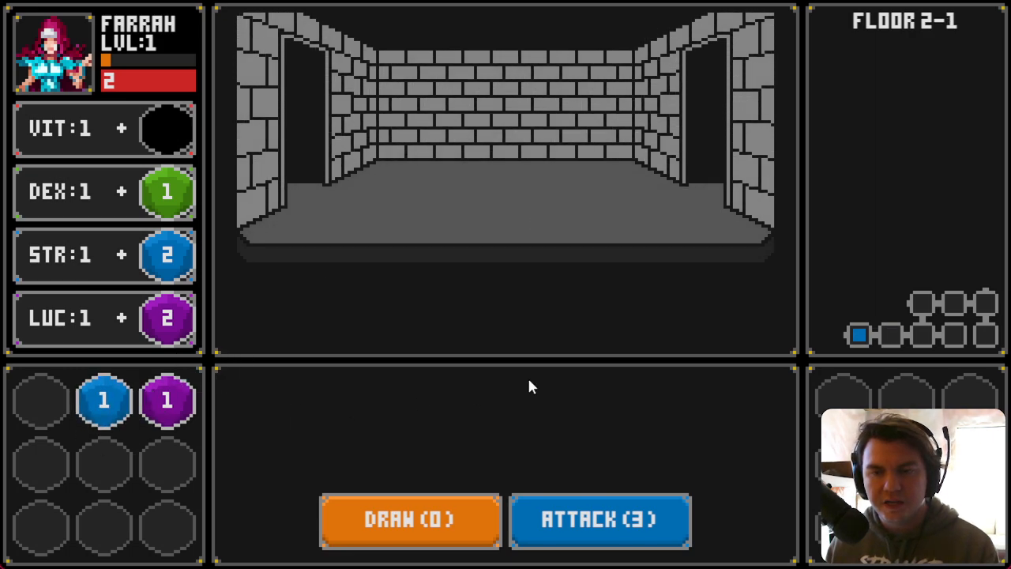
{"action": "left_click", "coordinate": [445, 536]}
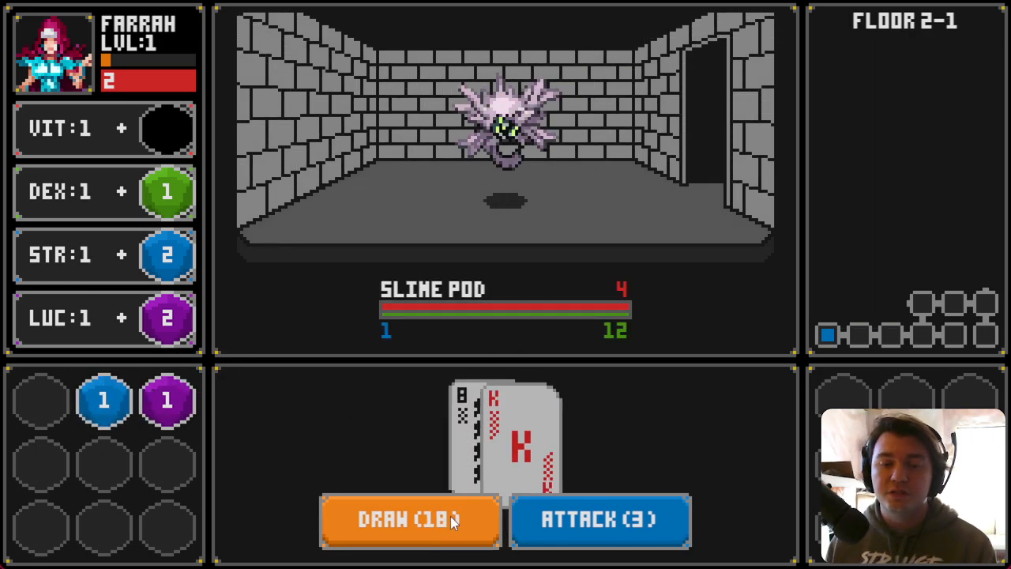
{"action": "left_click", "coordinate": [557, 518]}
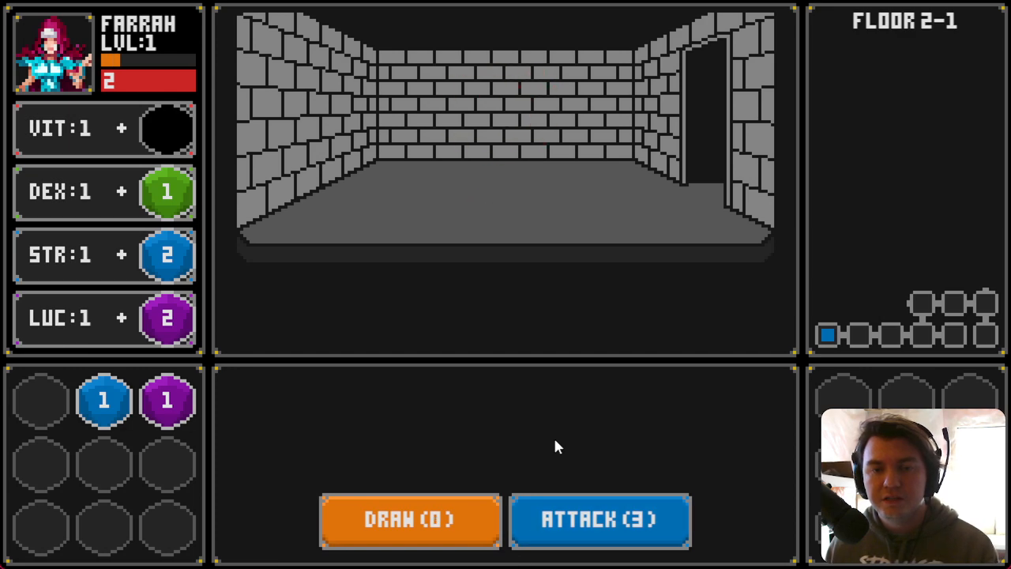
Step: Walk through the floor's rooms, adding a die to LUC, until reaching the Glowing Golumn
{"action": "key", "text": "Right"}
{"action": "key", "text": "Right"}
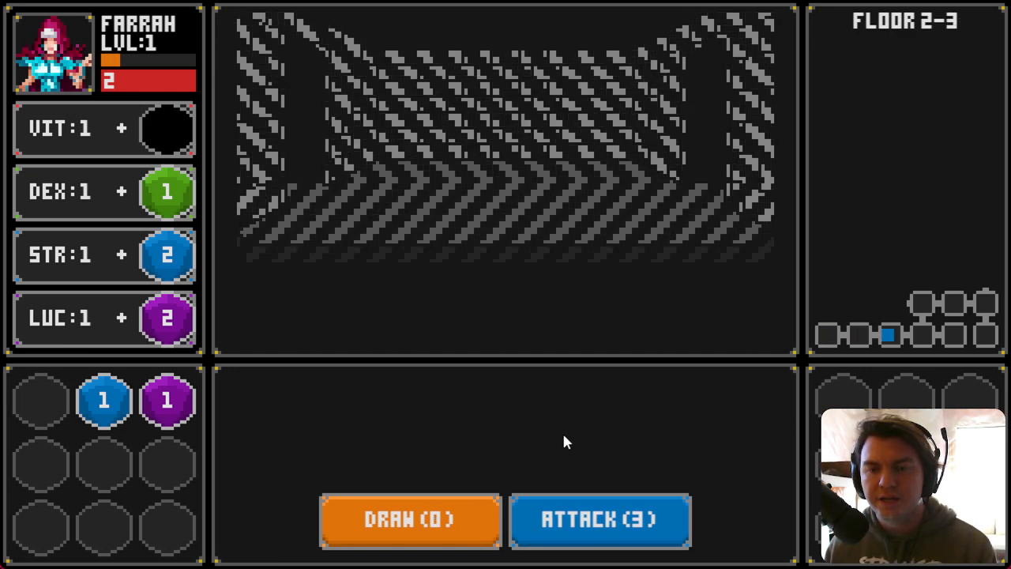
{"action": "key", "text": "Right"}
{"action": "key", "text": "Up"}
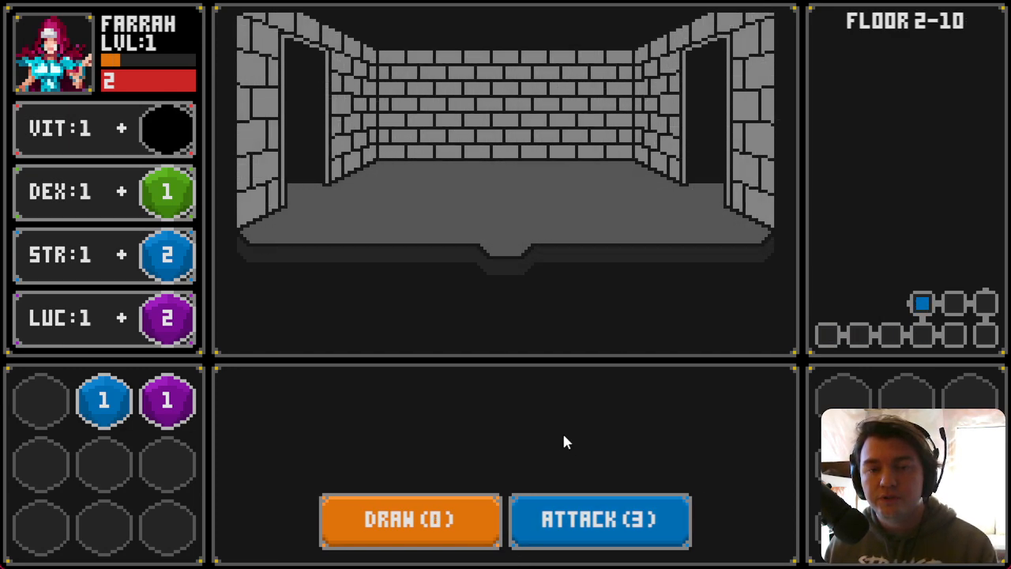
{"action": "key", "text": "Left"}
{"action": "left_click_drag", "start_coordinate": [458, 220], "coordinate": [197, 320]}
{"action": "key", "text": "Right"}
{"action": "key", "text": "Right"}
{"action": "key", "text": "Right"}
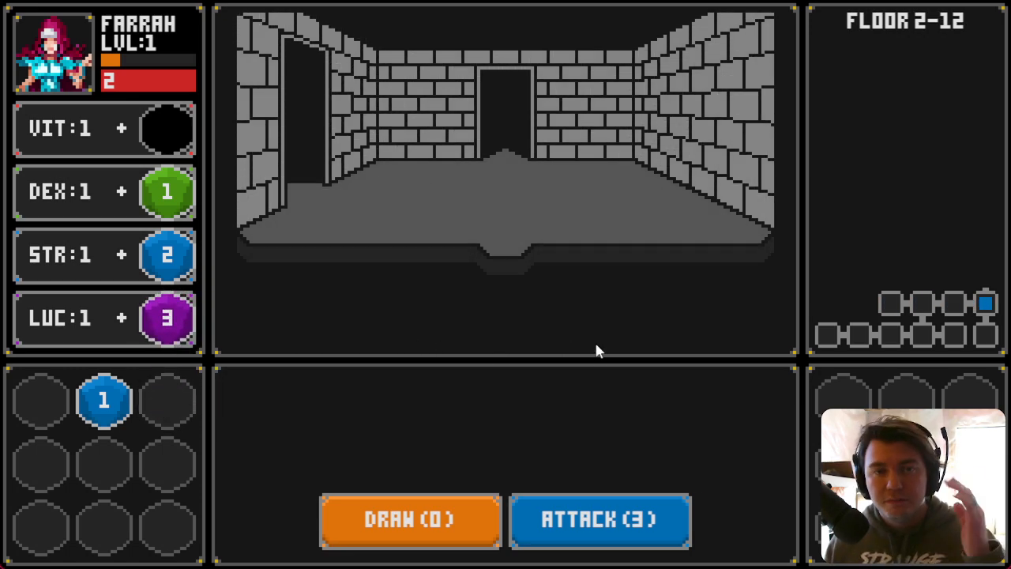
{"action": "key", "text": "Up"}
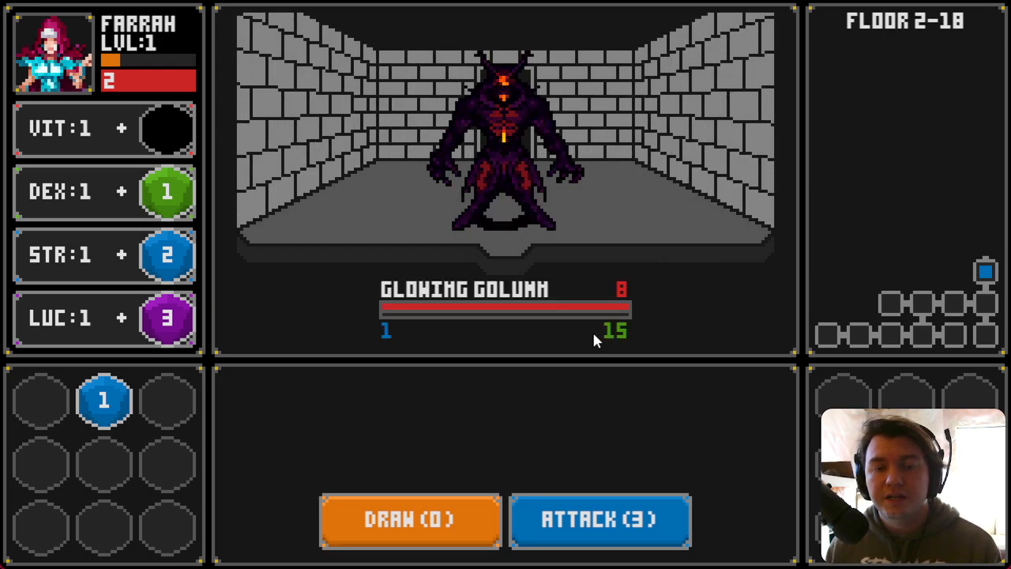
Step: Defeat the Glowing Golumn with two rounds of drawing cards and attacking
{"action": "left_click", "coordinate": [461, 512]}
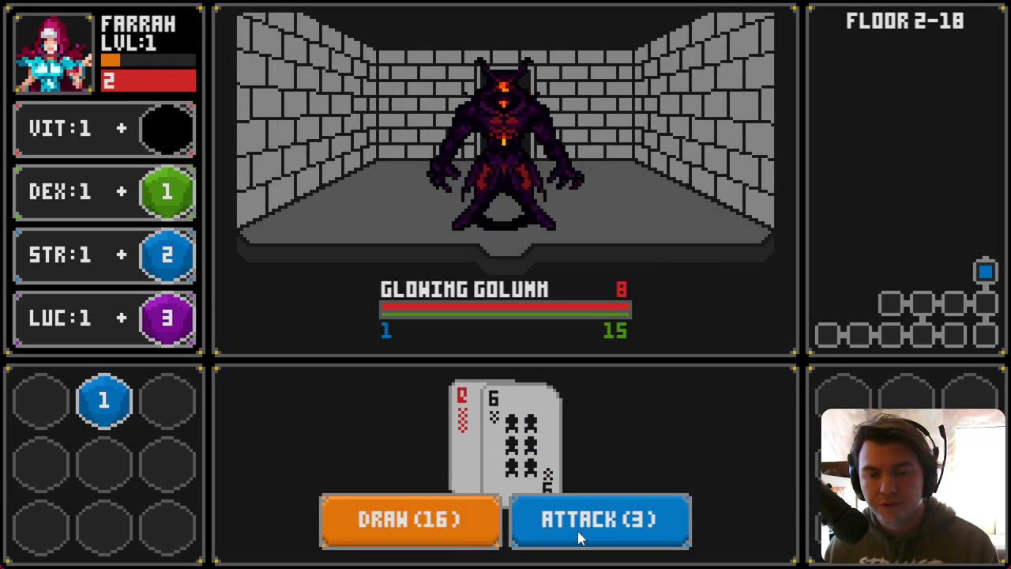
{"action": "left_click", "coordinate": [577, 531]}
{"action": "left_click", "coordinate": [447, 519]}
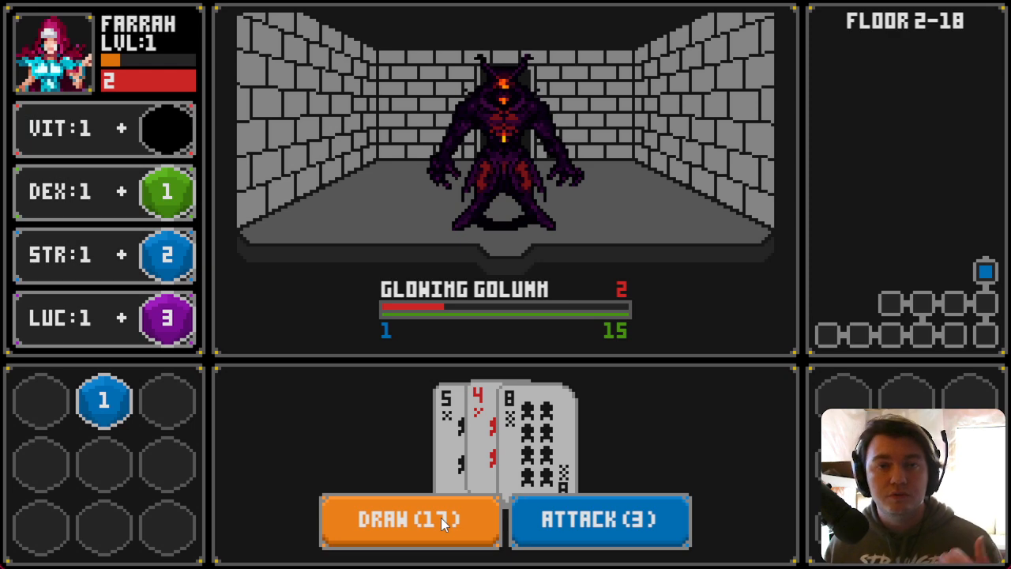
{"action": "left_click", "coordinate": [563, 538]}
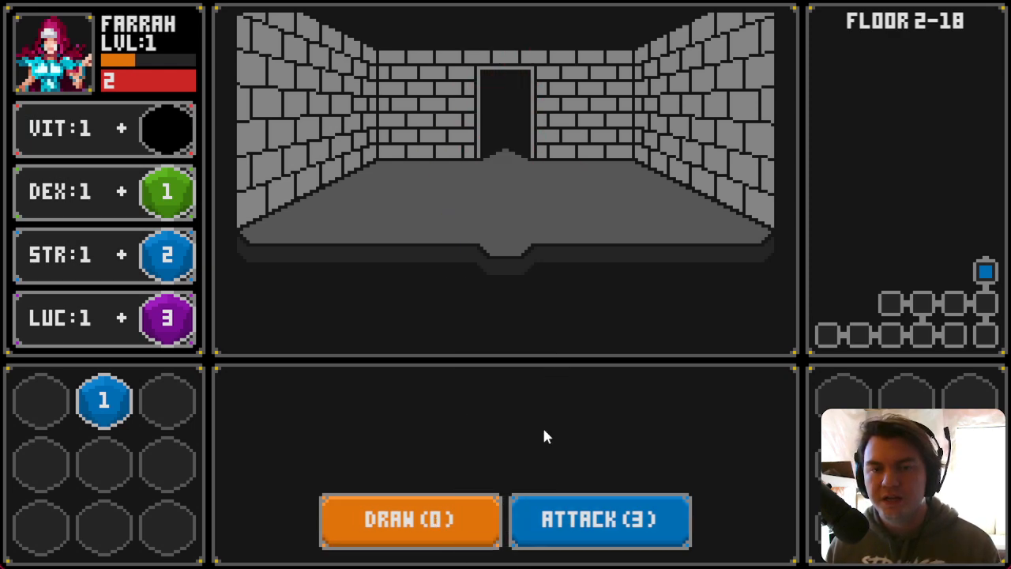